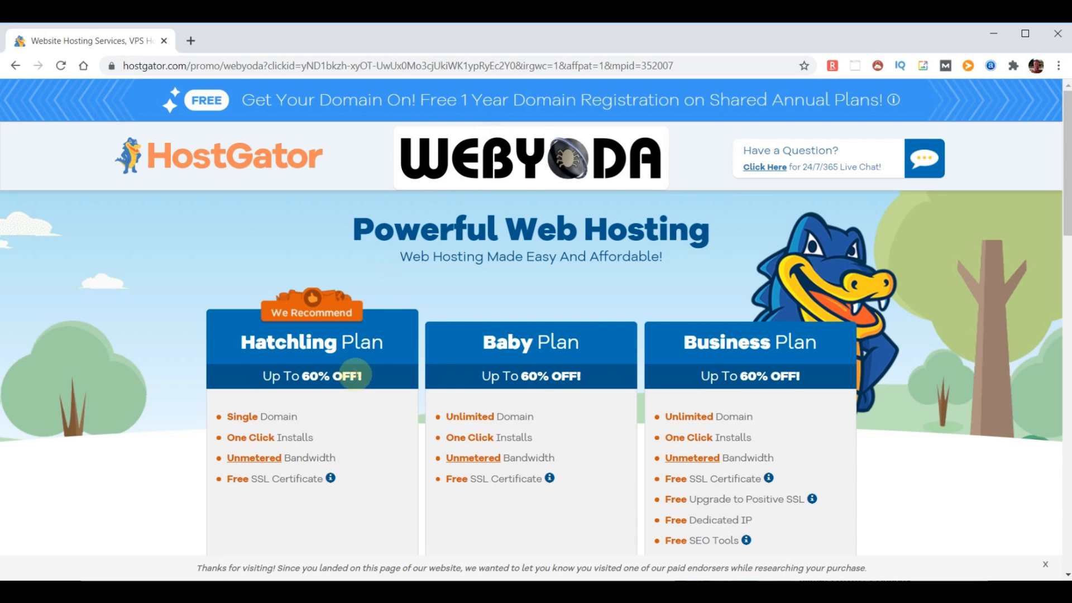
Highlight Hatchling's One Click Installs, Unmetered Bandwidth and Free SSL Certificate features
scroll(356, 378, down, 3)
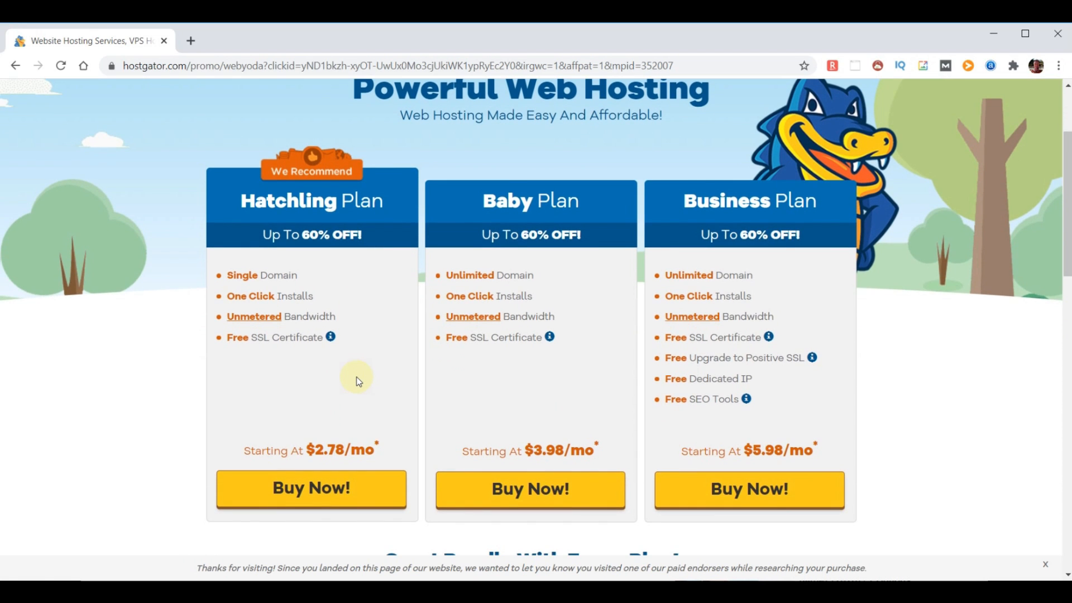
mouse_move(321, 297)
mouse_down()
mouse_move(232, 297)
mouse_move(209, 334)
mouse_up()
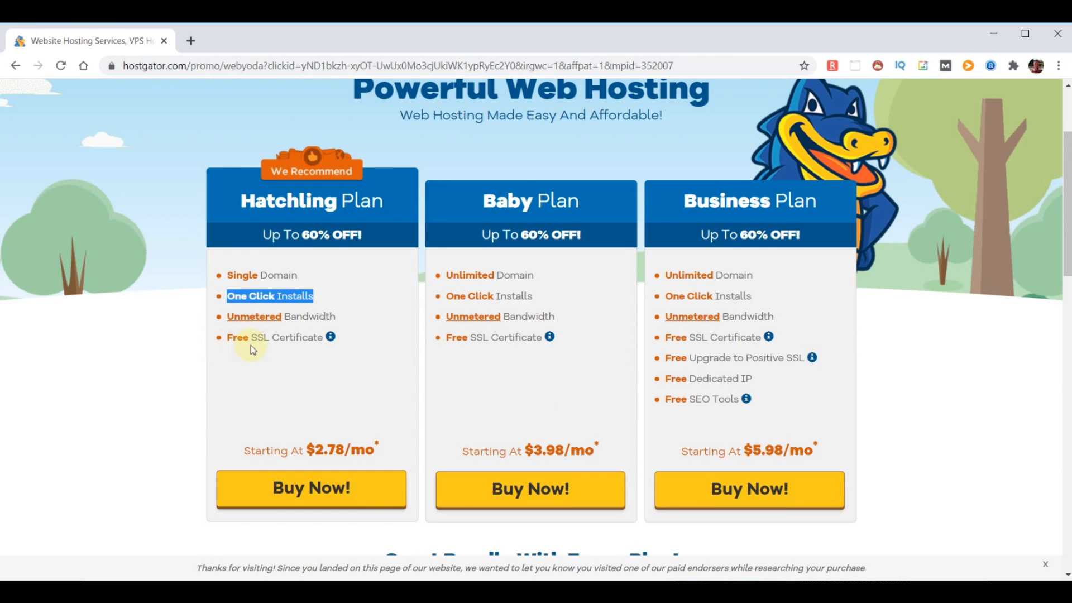
drag(337, 329, 232, 323)
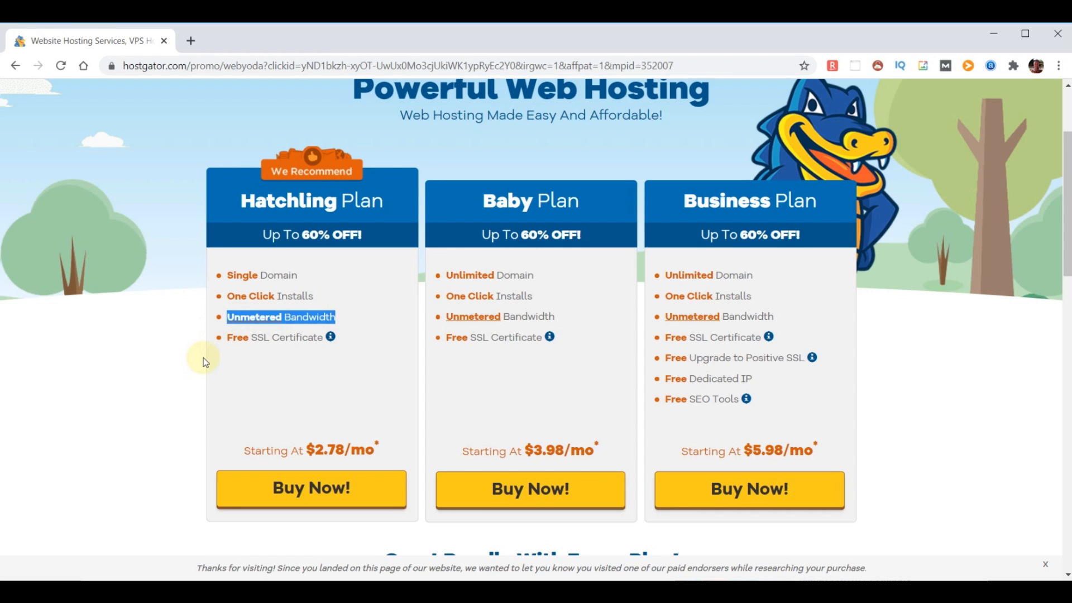
drag(324, 337, 229, 340)
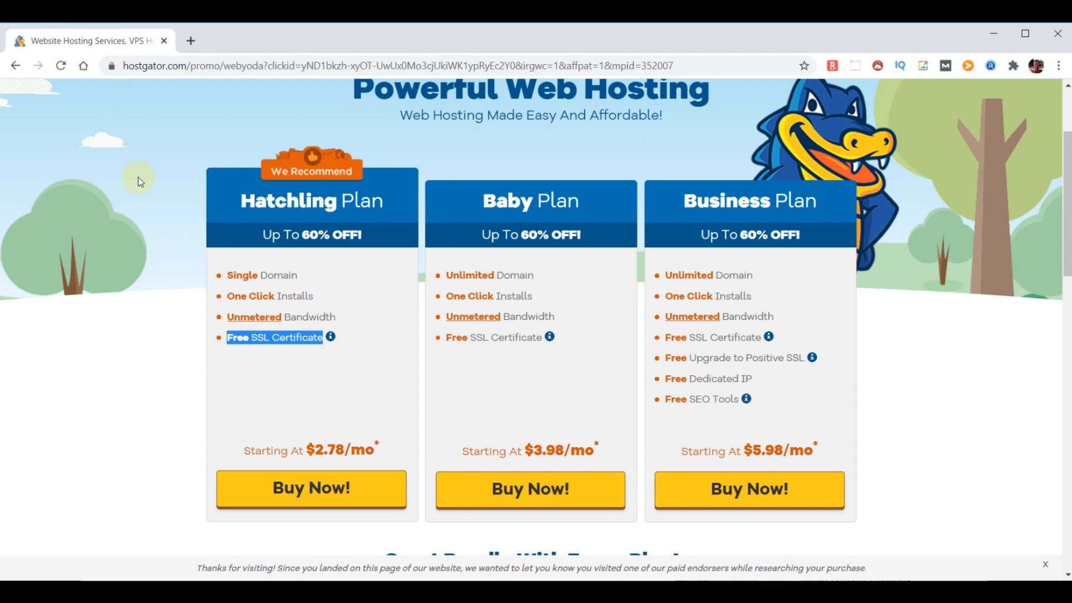
Compare the Hatchling, Baby and Business plans, then buy the Hatchling plan
drag(242, 201, 392, 192)
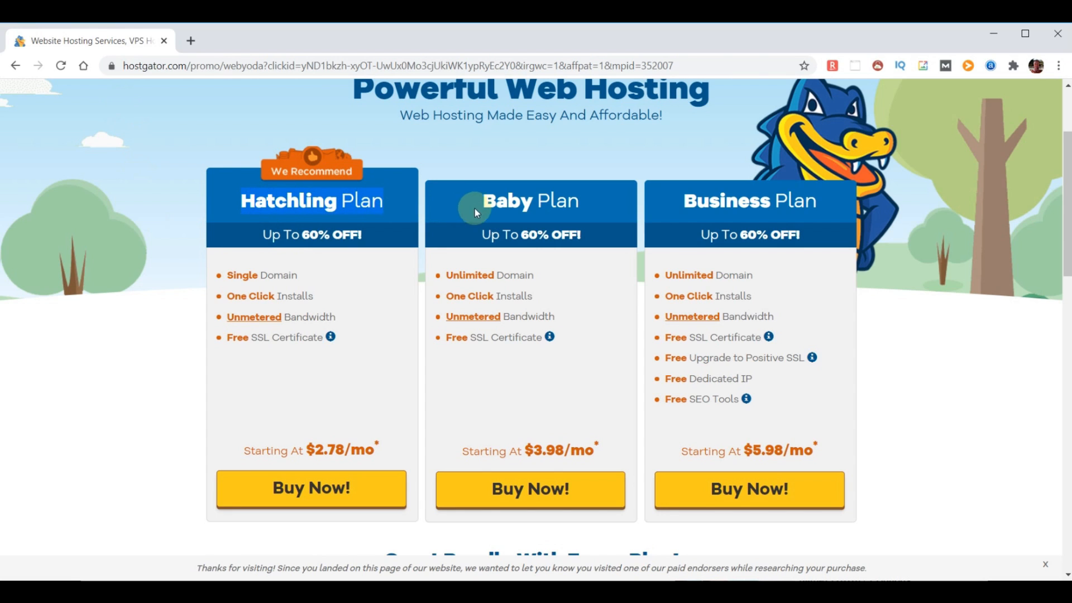
drag(501, 202, 593, 207)
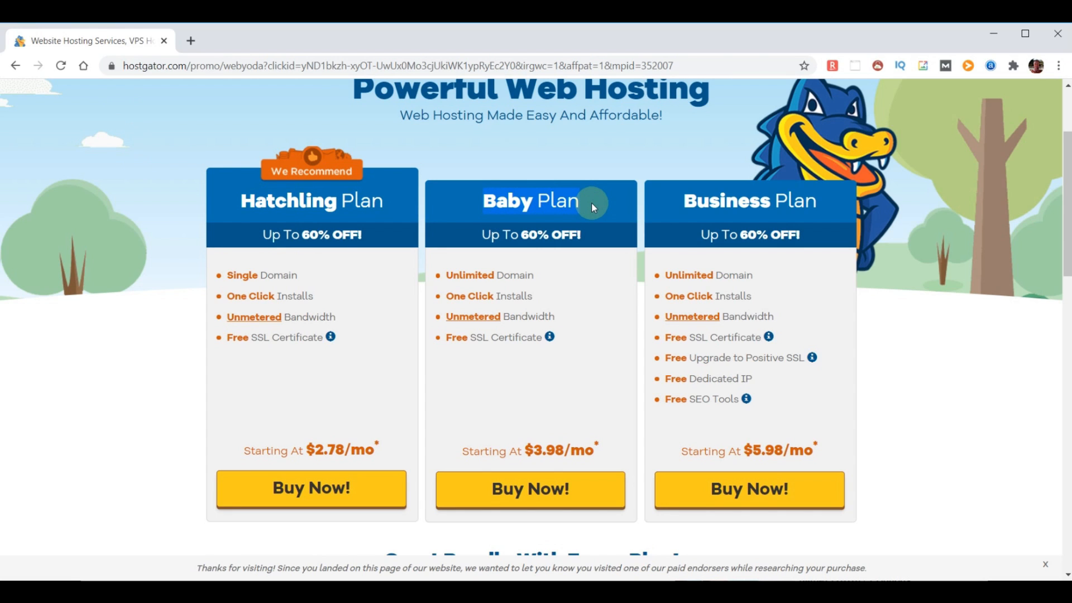
drag(677, 207, 811, 210)
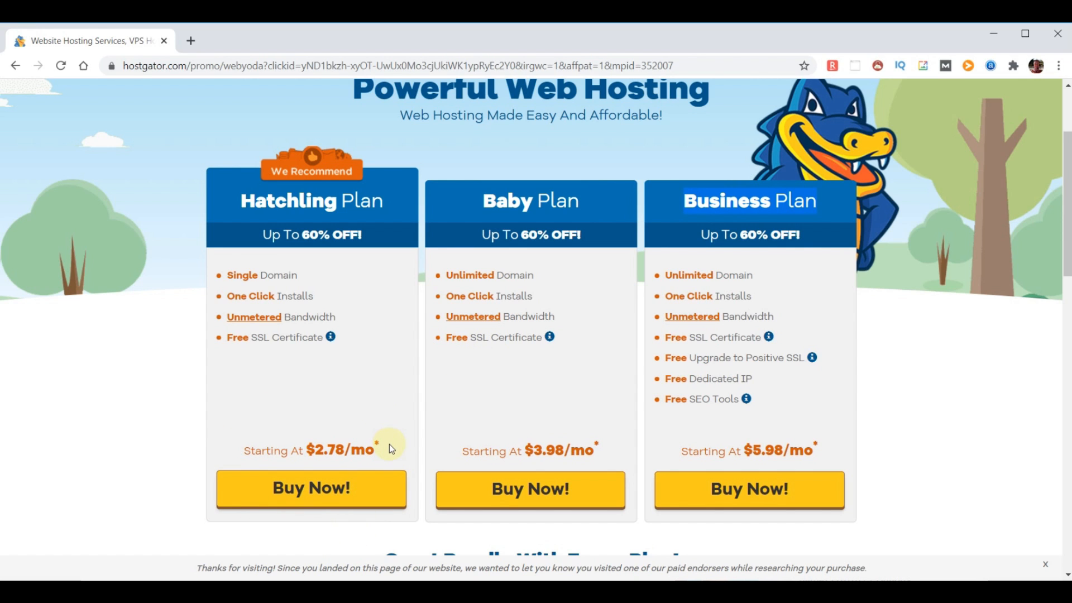
click(311, 492)
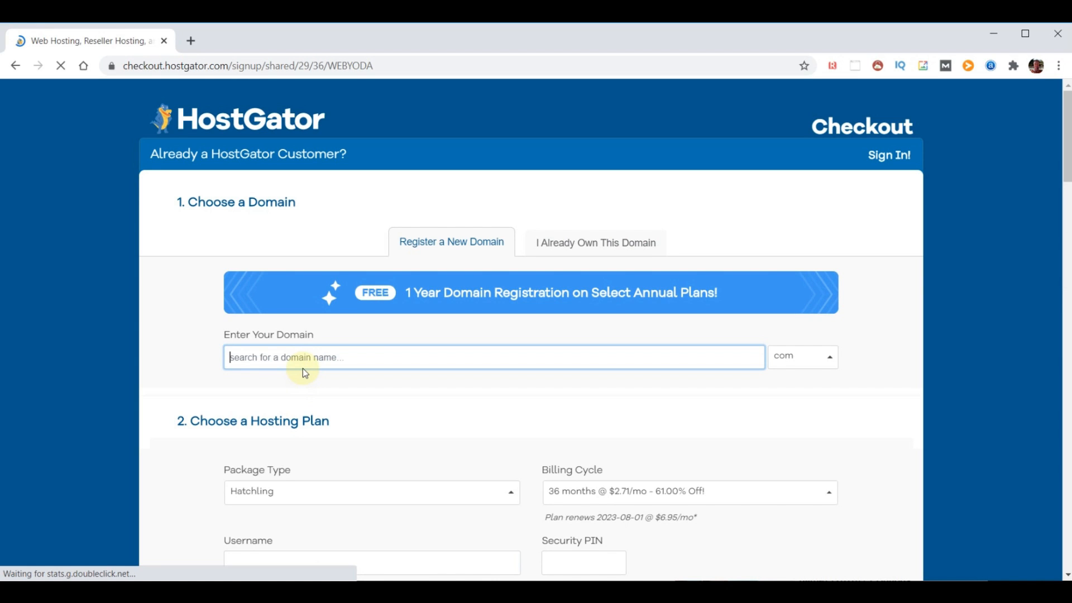
Search choosemydomainname.com as the free domain and turn off Domain Privacy Protection
text(choosemydomainname)
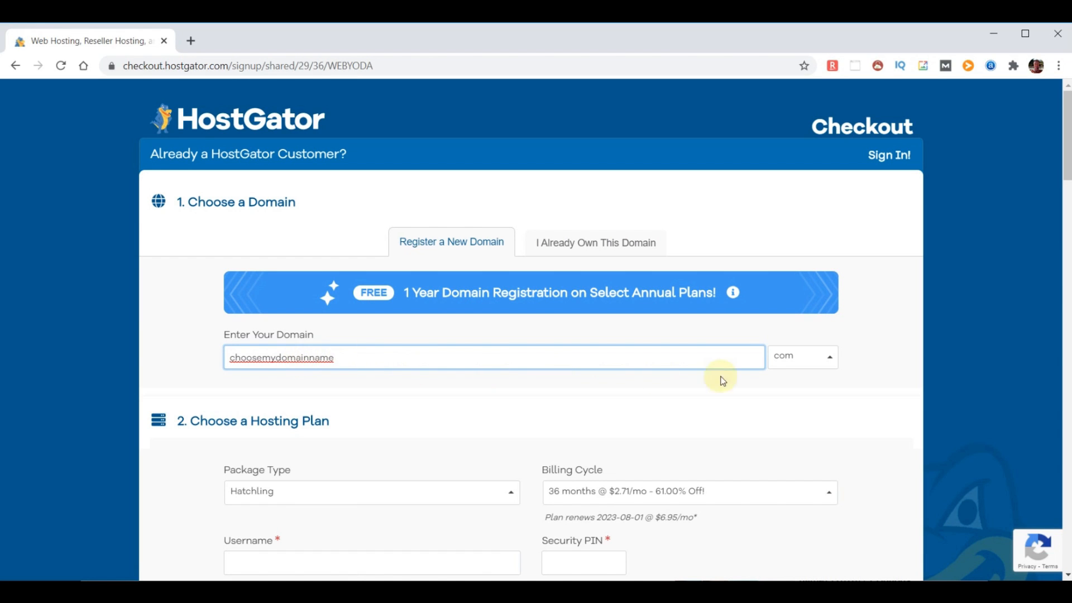
click(874, 356)
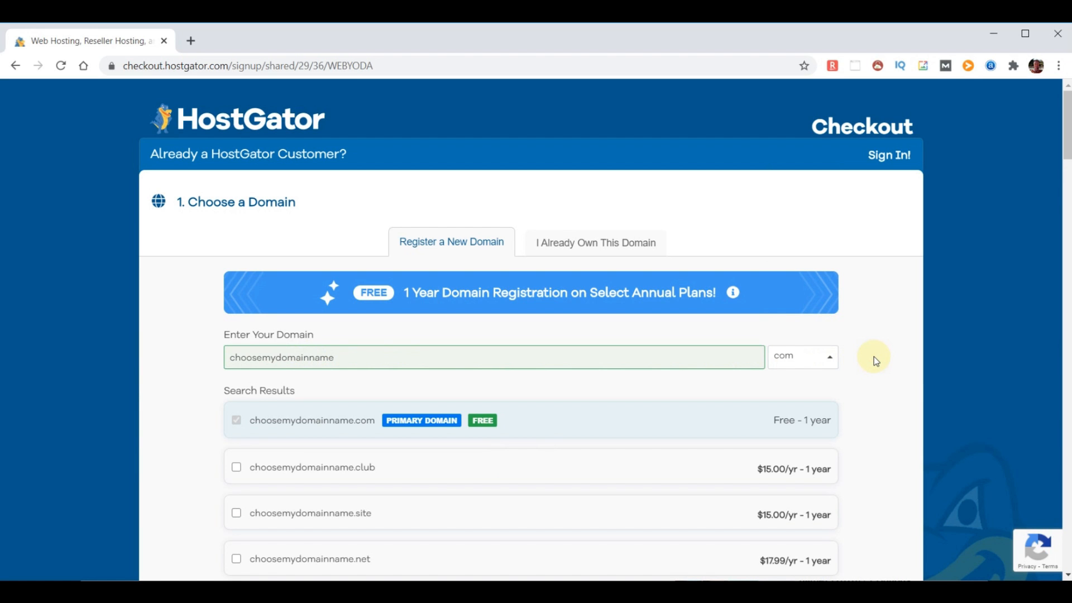
scroll(581, 396, down, 8)
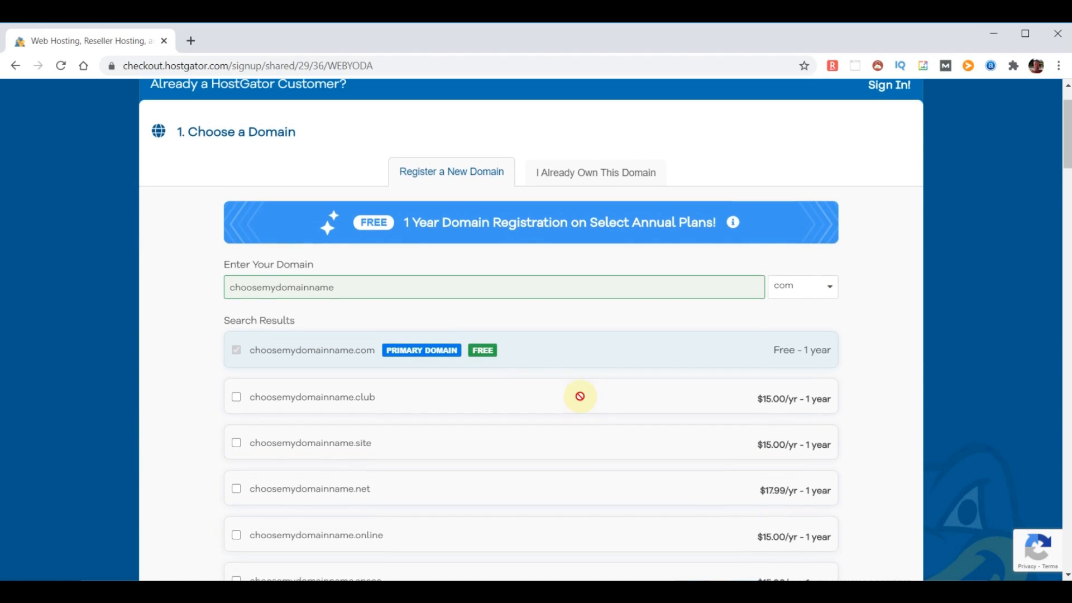
scroll(578, 401, down, 7)
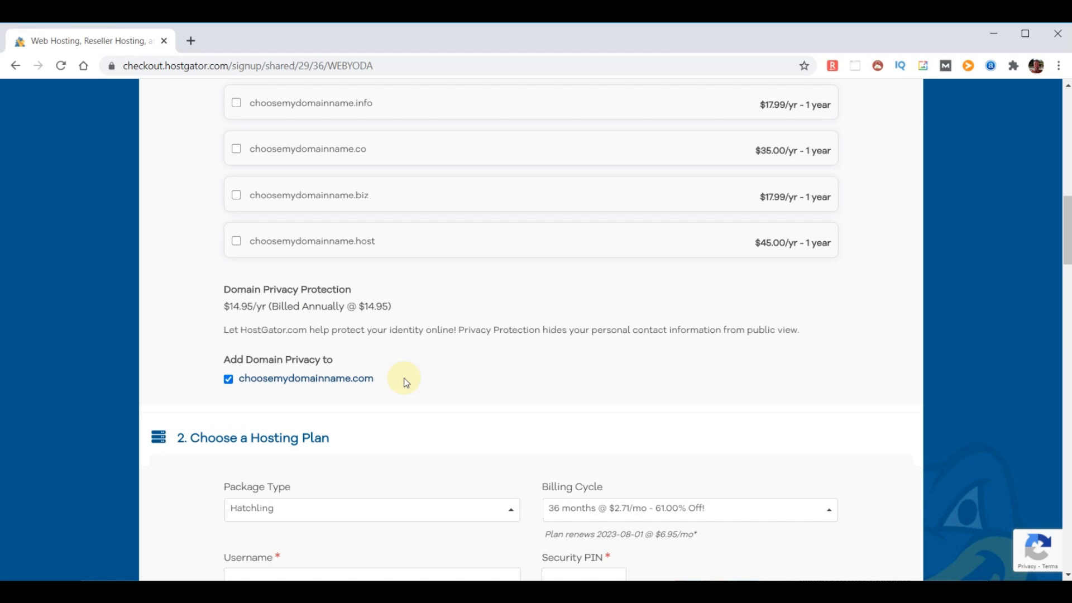
click(228, 380)
Change the billing cycle to 12 months at $2.58/mo
scroll(595, 370, down, 5)
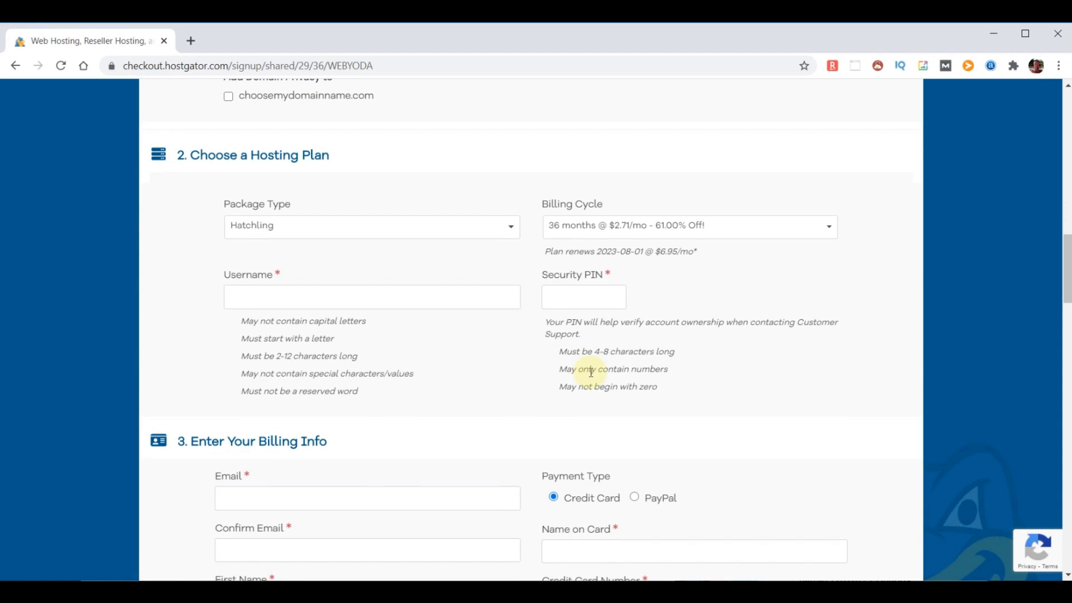
click(831, 229)
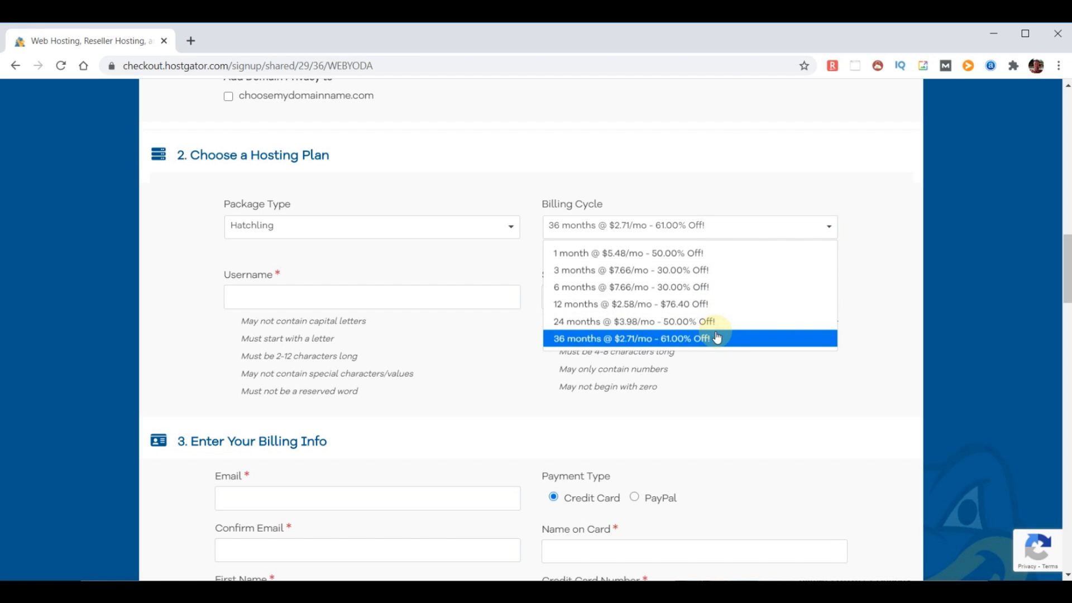
click(699, 303)
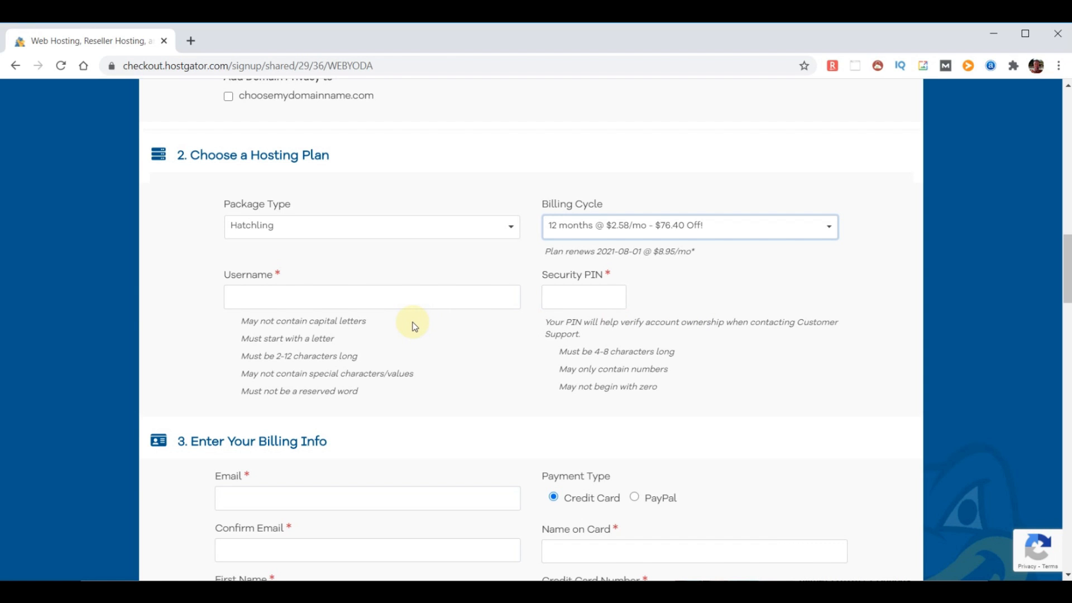
Enter the account username and security PIN, then move down to the additional services
click(328, 298)
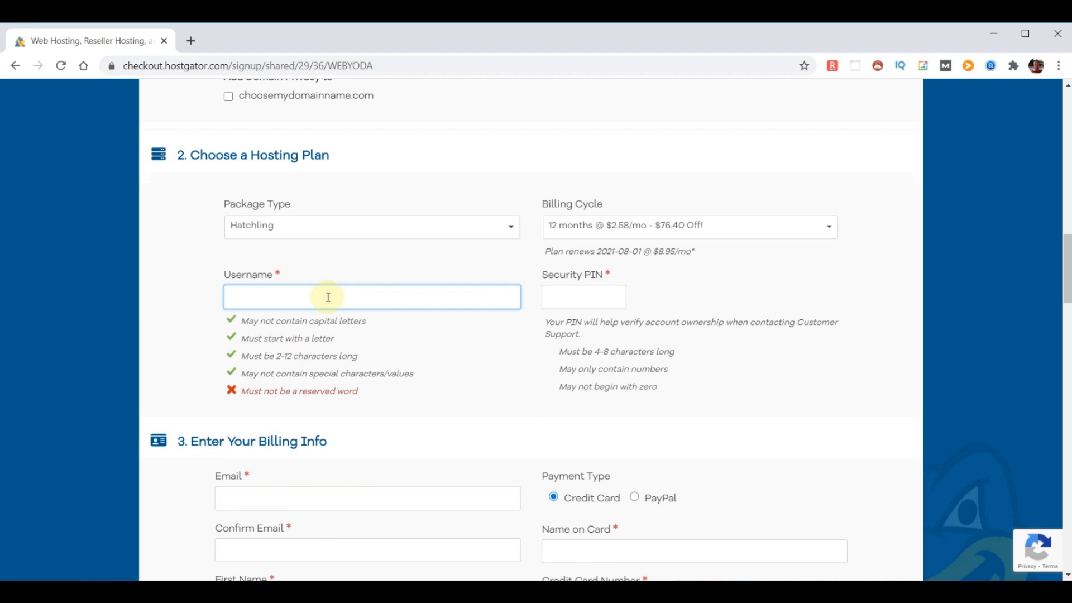
text(adminyoda)
click(569, 296)
text(1234)
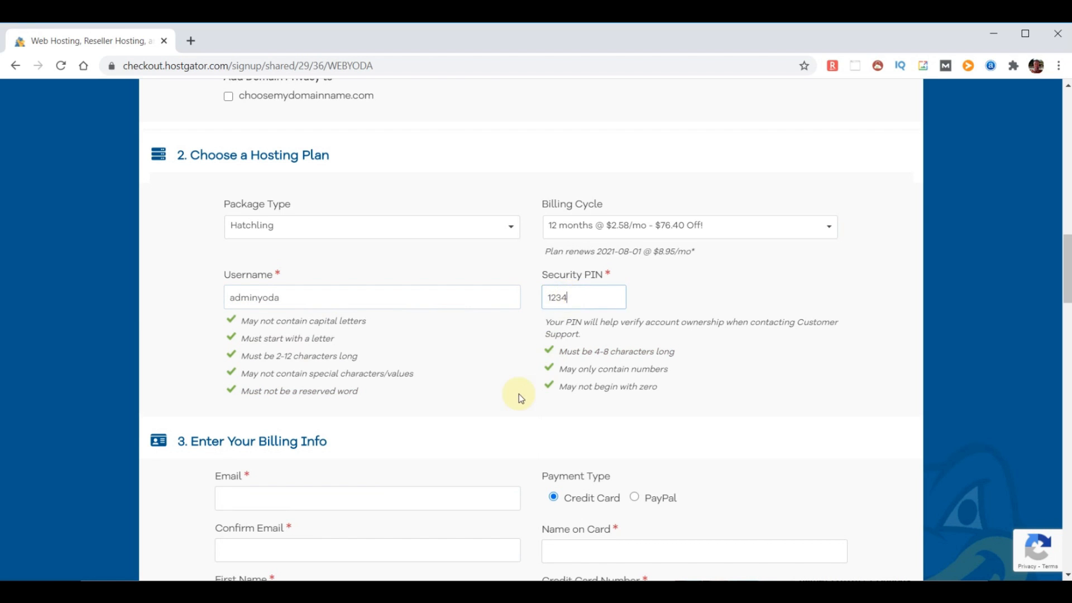
scroll(487, 414, down, 1)
scroll(485, 413, down, 15)
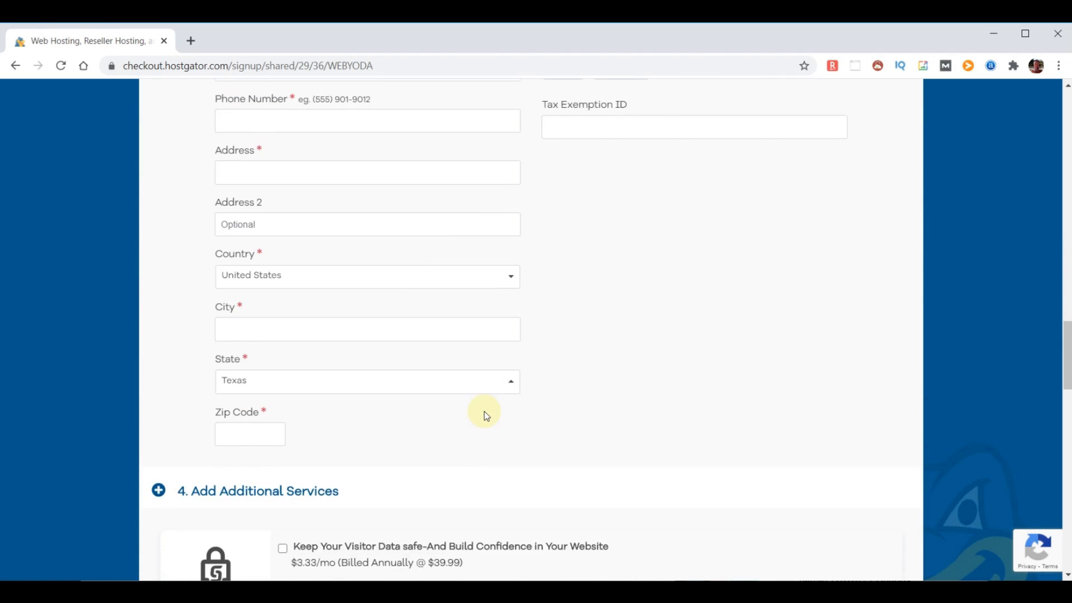
scroll(486, 415, down, 4)
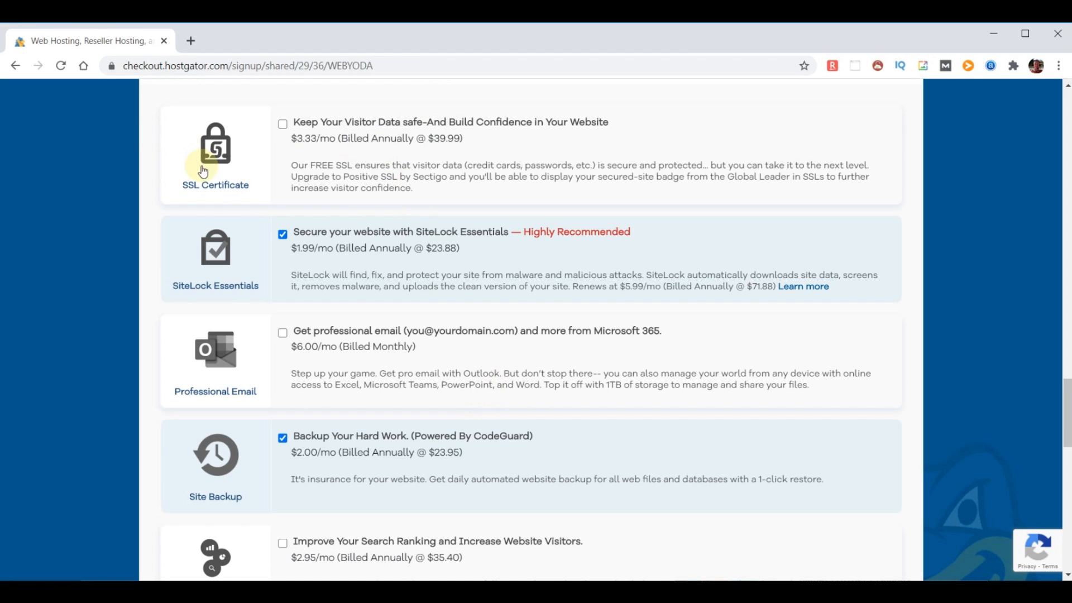
Uncheck SiteLock Essentials and Site Backup, then review the $33.05 order with WEBYODA applied
click(282, 234)
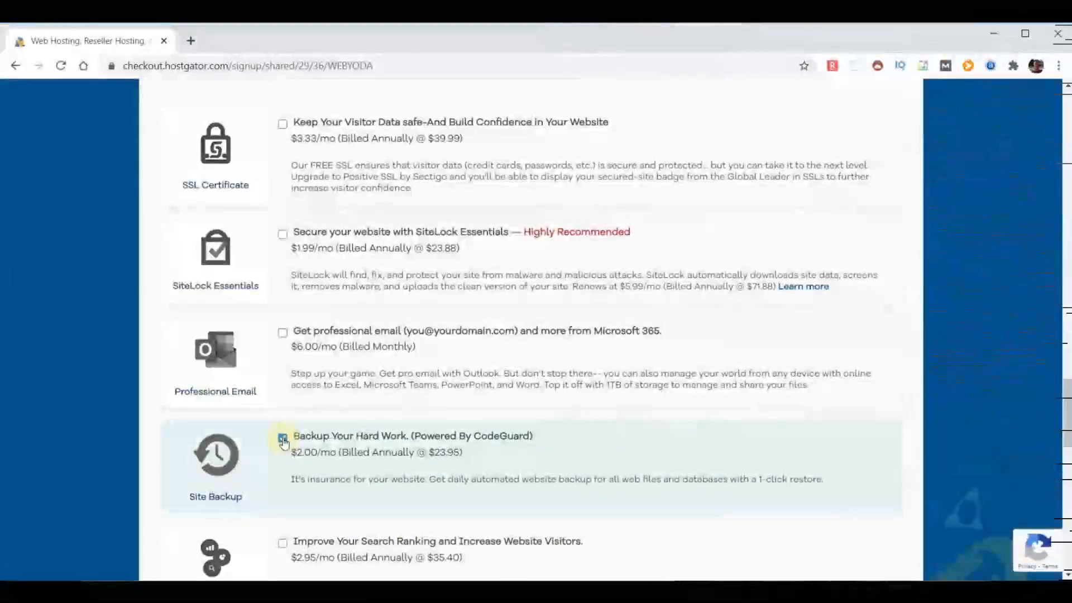
click(284, 439)
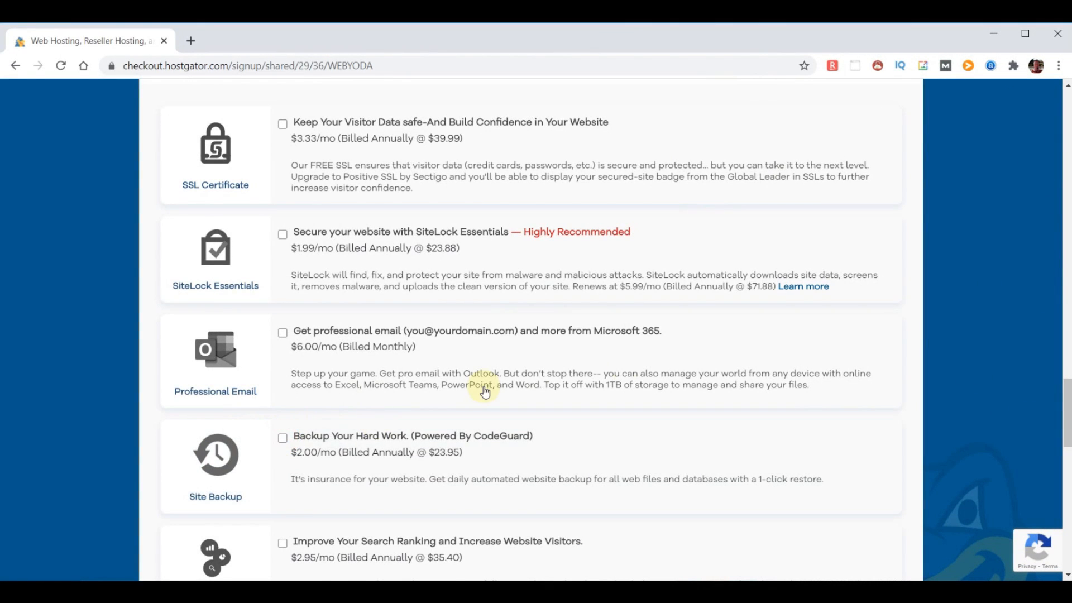
scroll(631, 369, down, 1)
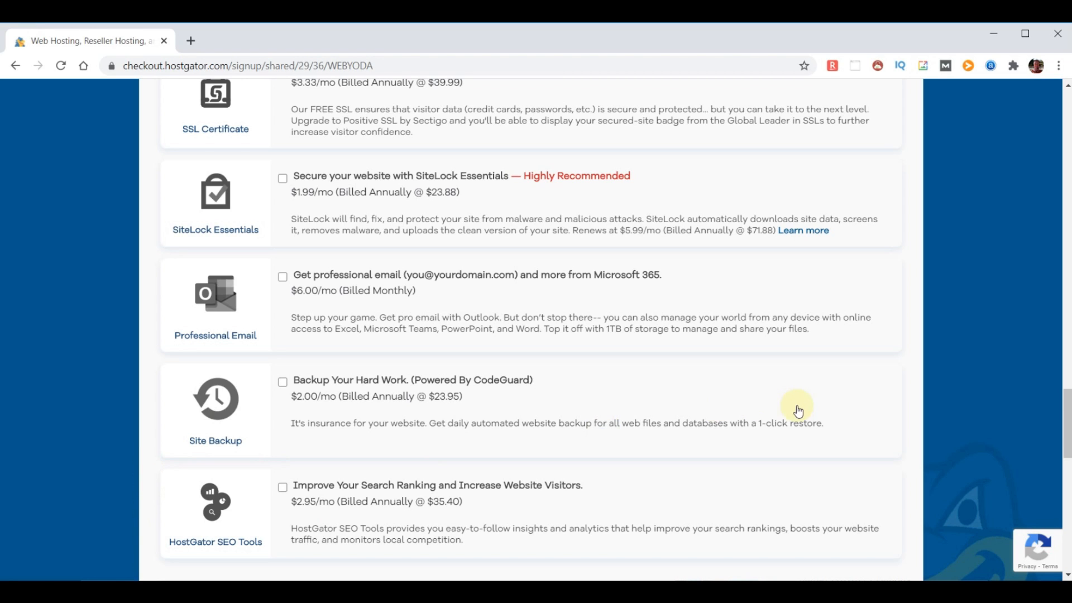
scroll(804, 422, down, 1)
scroll(805, 421, down, 4)
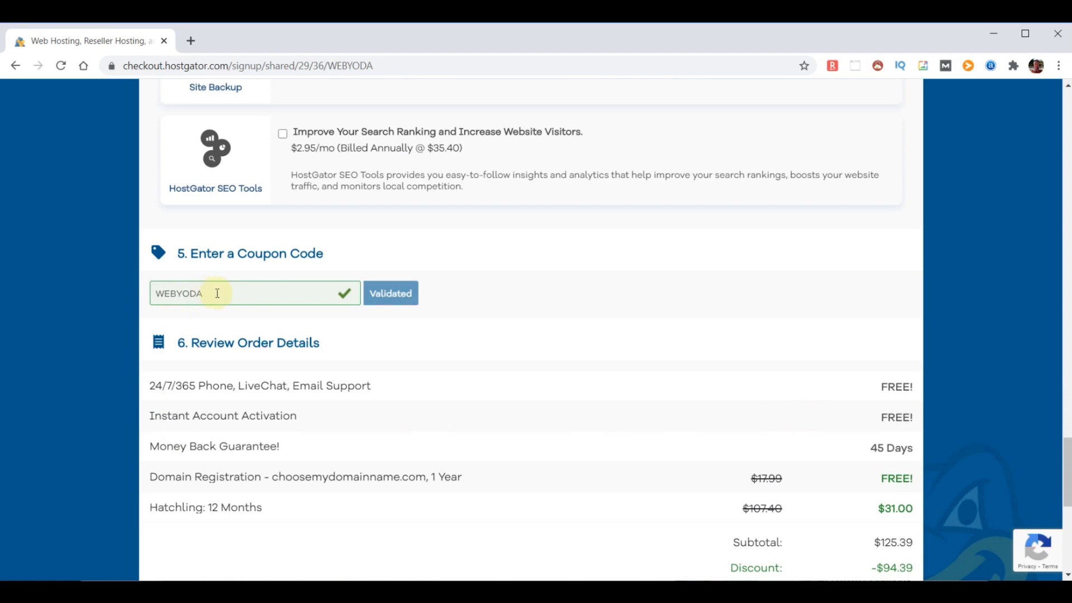
scroll(646, 363, down, 2)
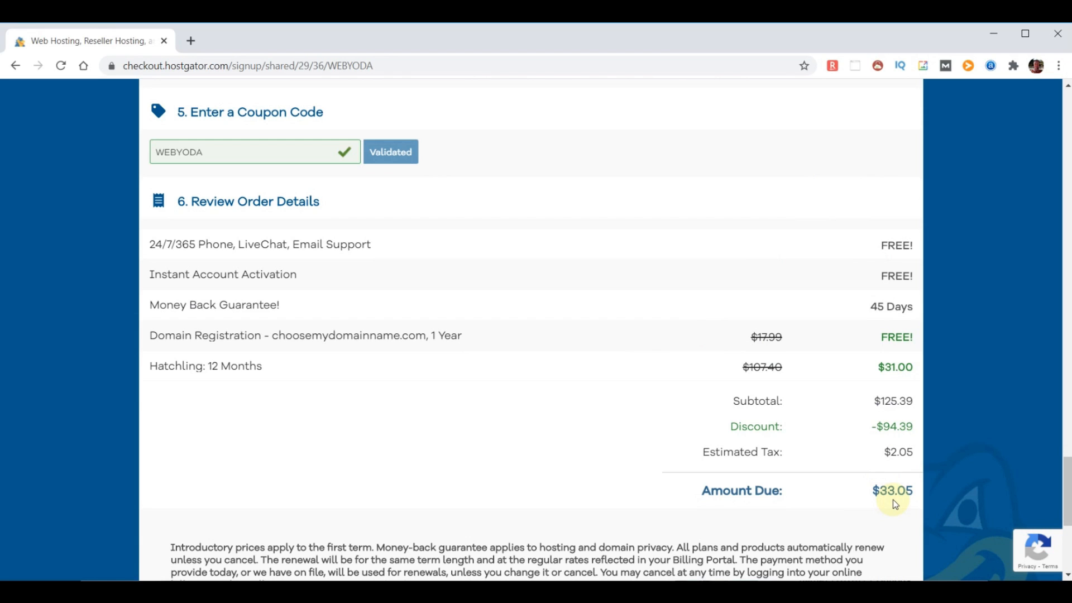
Highlight the free domain registration, 24/7/365 support and Money Back Guarantee lines
drag(154, 338, 481, 347)
click(901, 336)
scroll(283, 400, down, 1)
drag(153, 233, 394, 243)
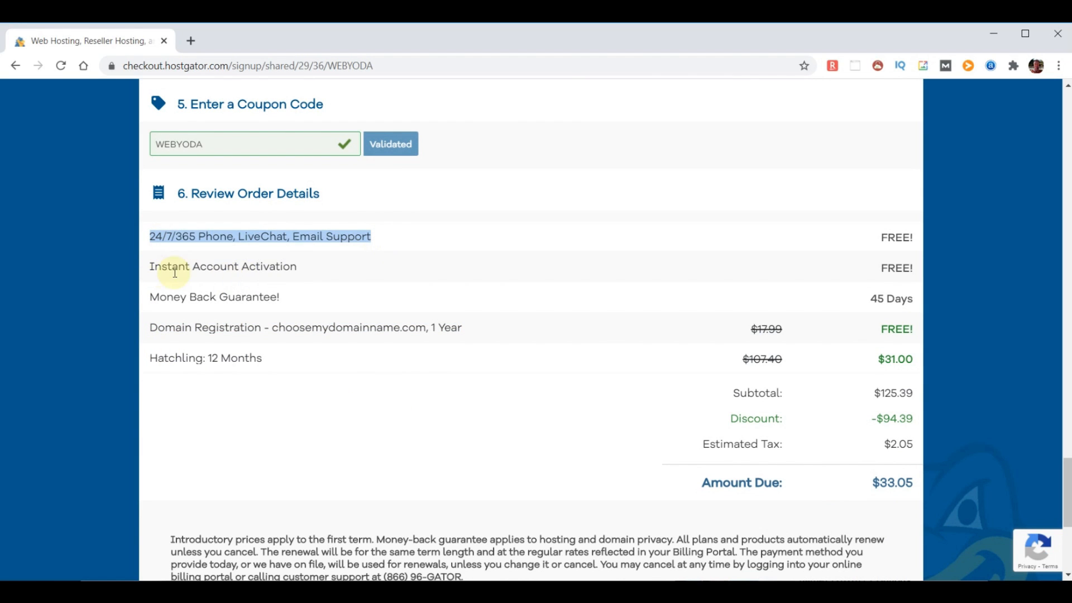
drag(149, 296, 333, 295)
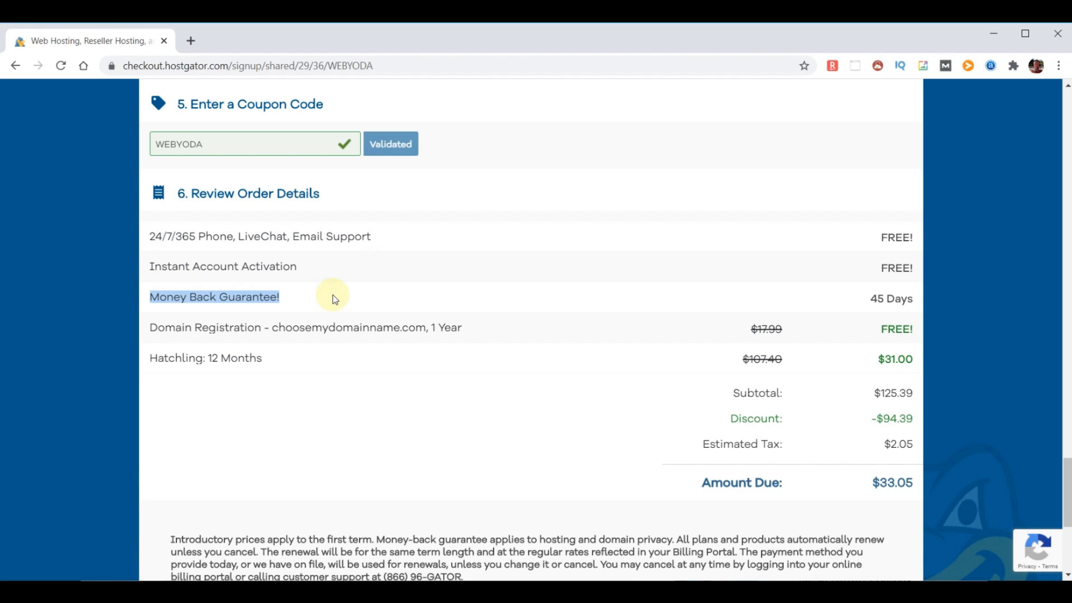
click(426, 357)
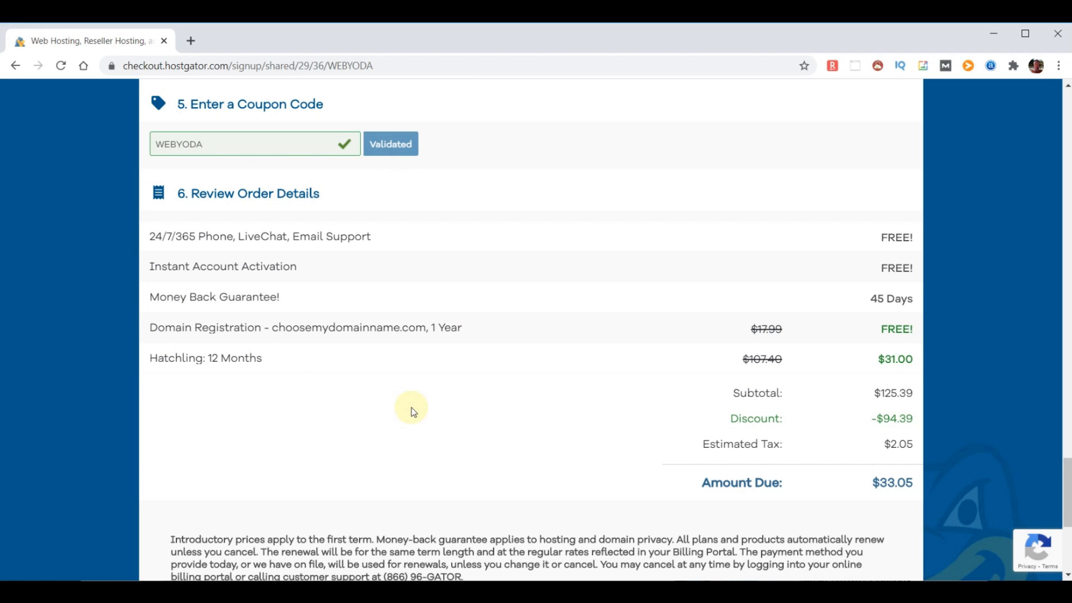
Agree to the Terms of Service and Cancellation Policy
scroll(412, 411, down, 5)
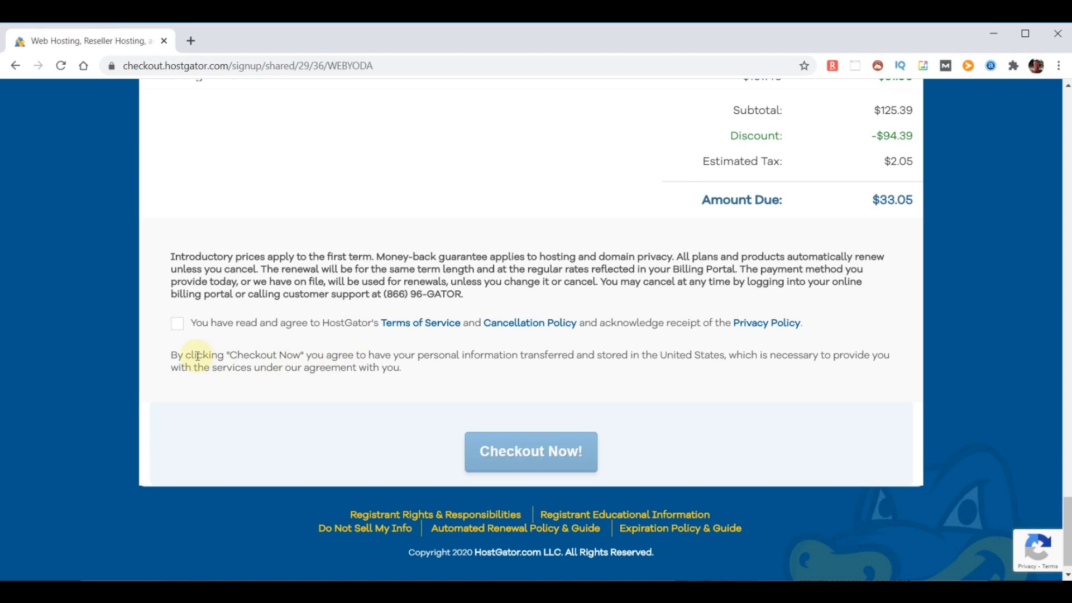
click(176, 323)
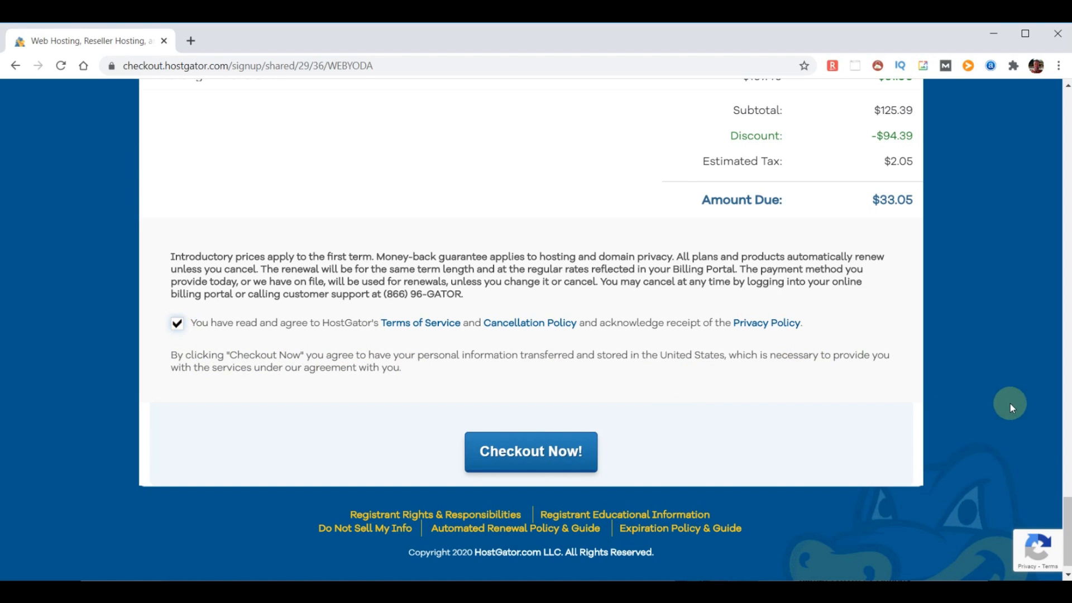
drag(1068, 552, 1068, 144)
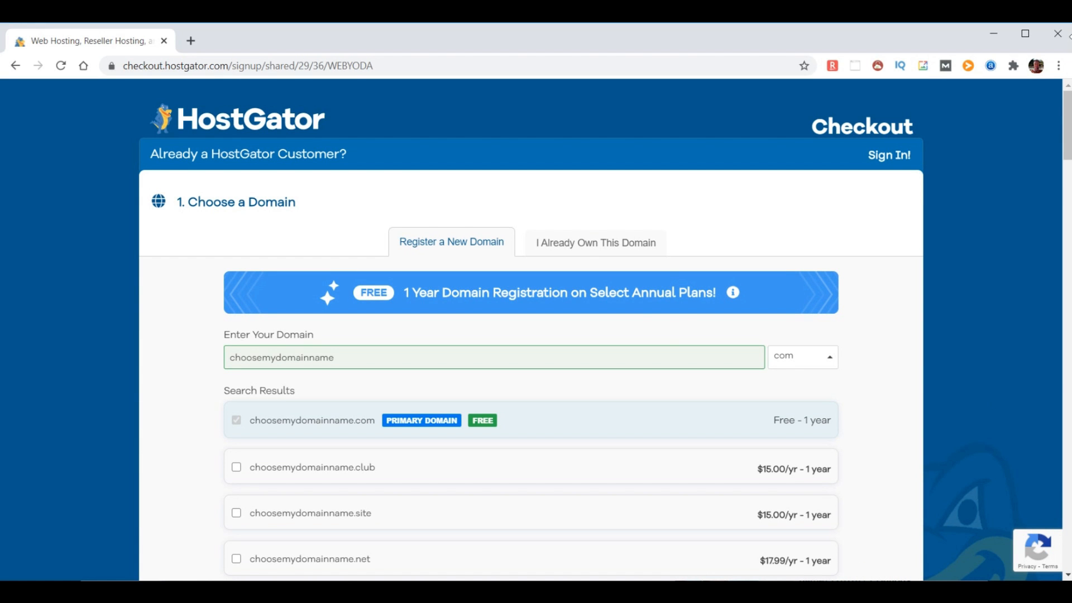
Switch to an already-owned domain and change it to chooseyourdomainname.com
click(587, 246)
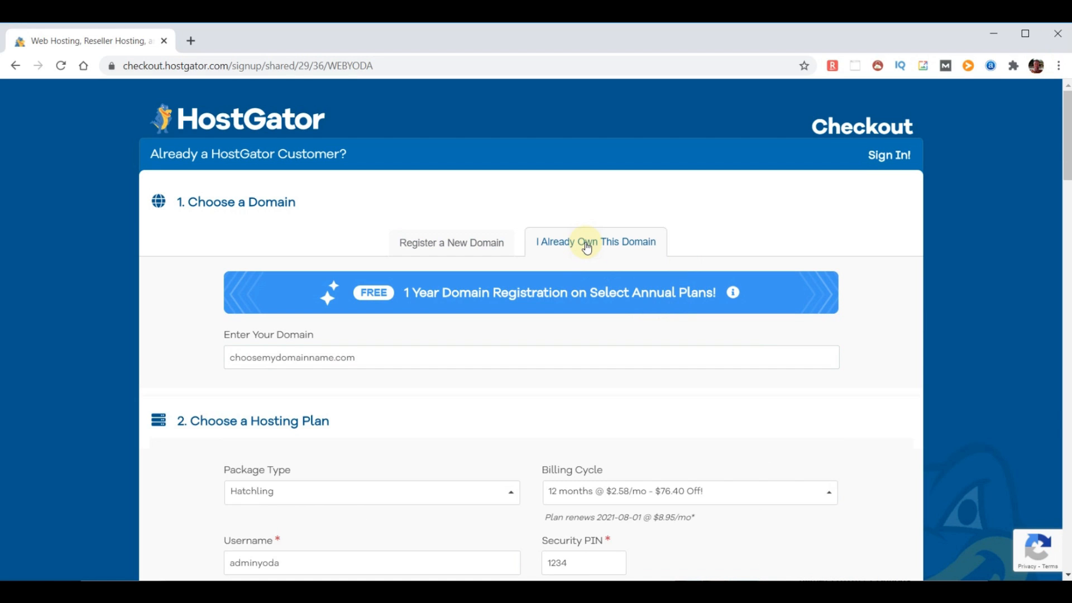
click(281, 363)
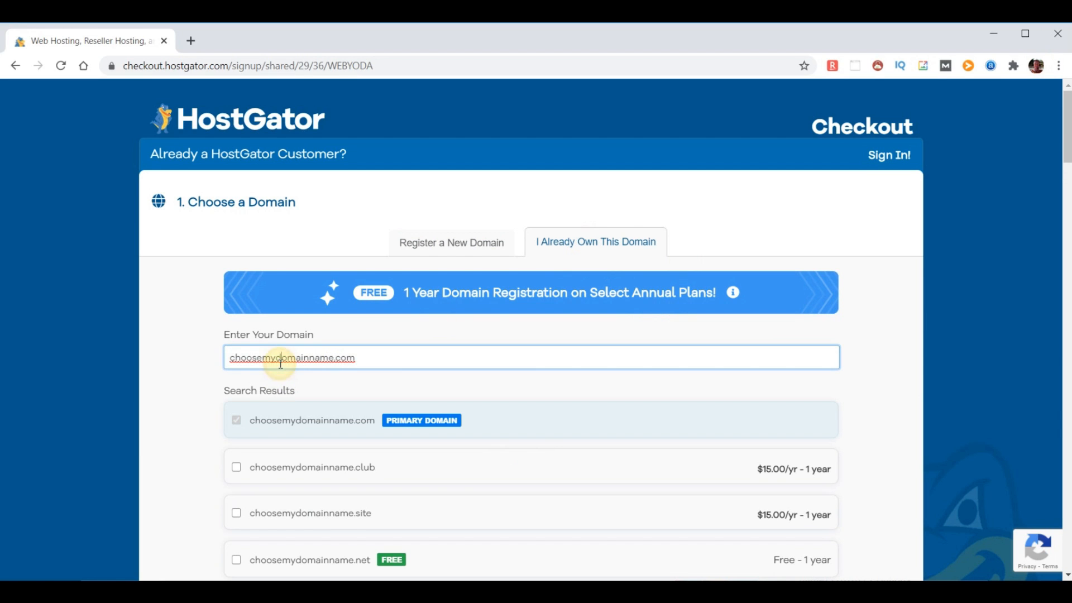
key(BackSpace)
key(BackSpace)
text(your)
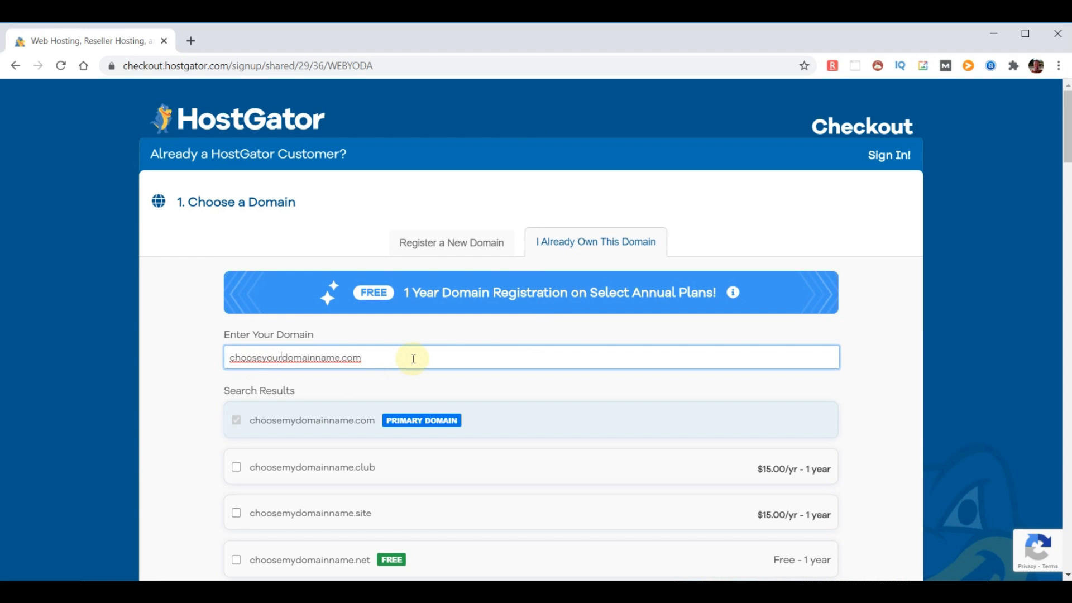
click(895, 376)
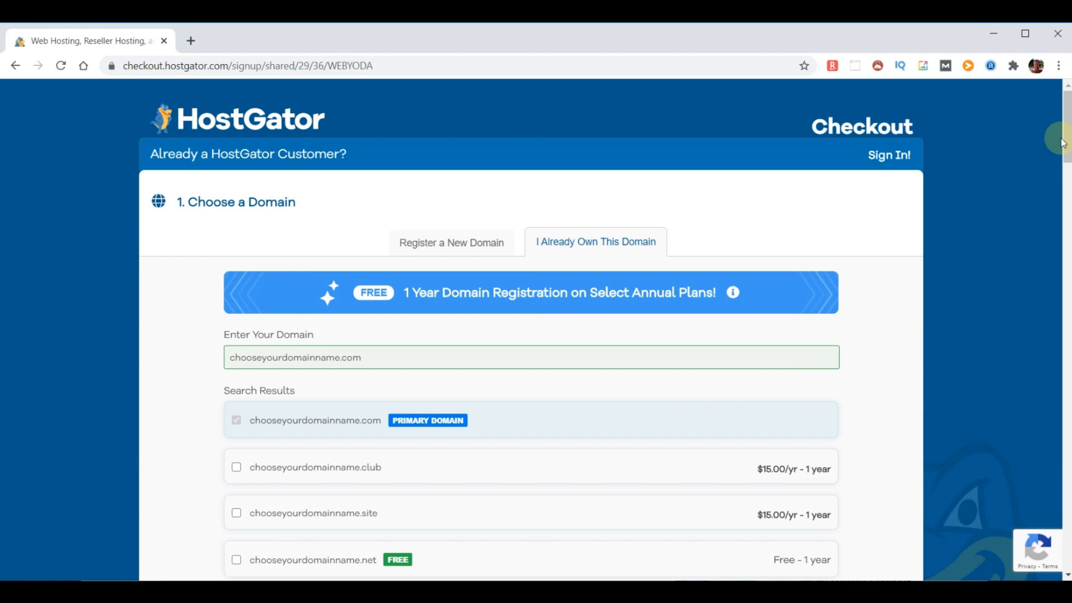
Complete the hosting order with Checkout Now!
drag(1067, 126, 1066, 533)
click(499, 432)
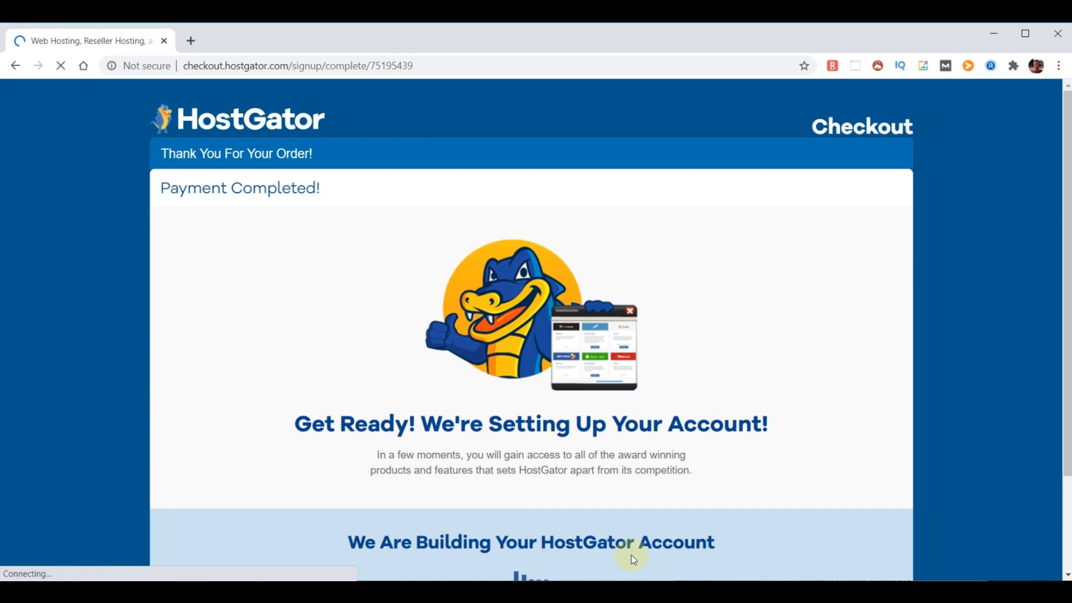
scroll(742, 499, down, 1)
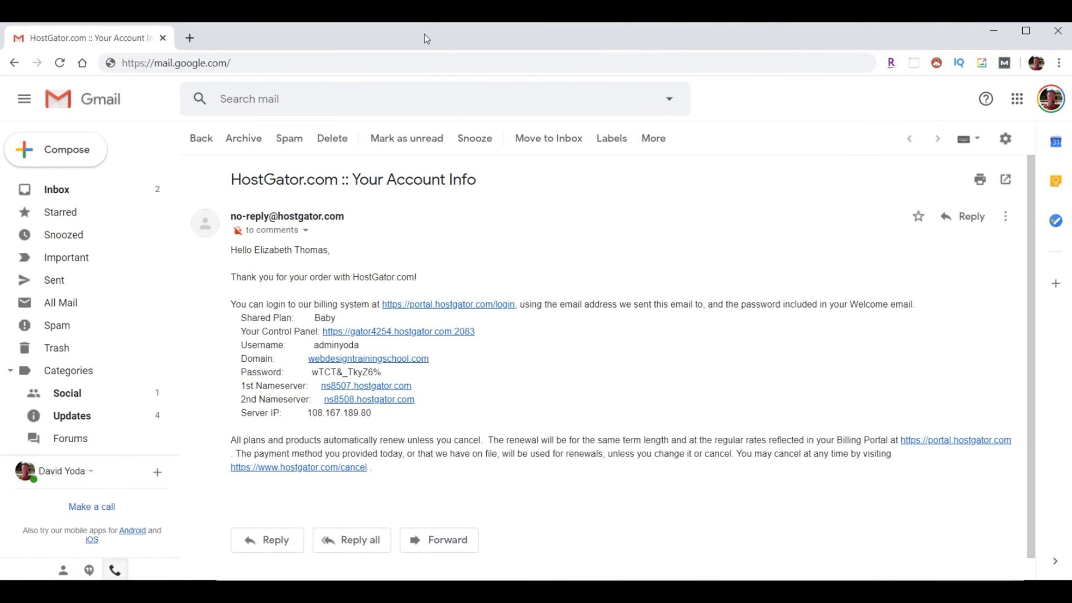
Highlight the email's subject line, the two nameservers and the account username
drag(229, 181, 500, 193)
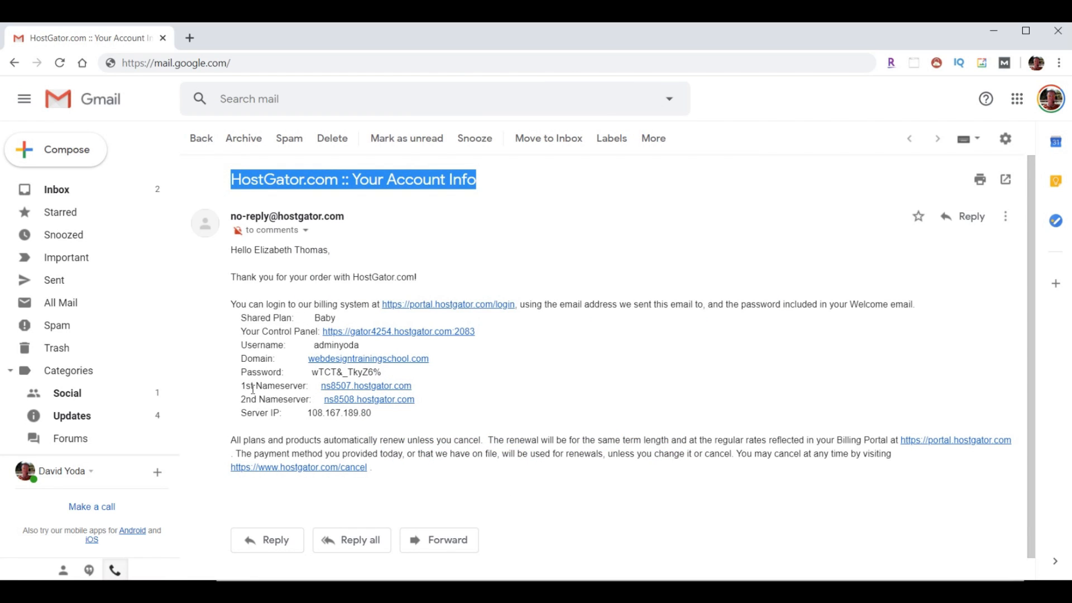
drag(238, 387, 474, 402)
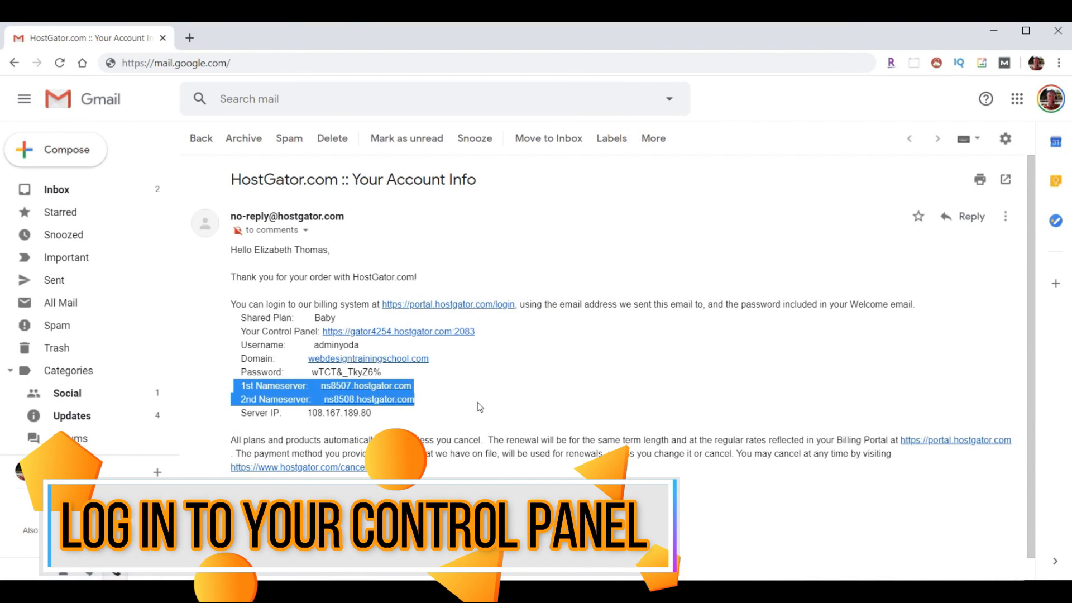
drag(314, 346, 311, 373)
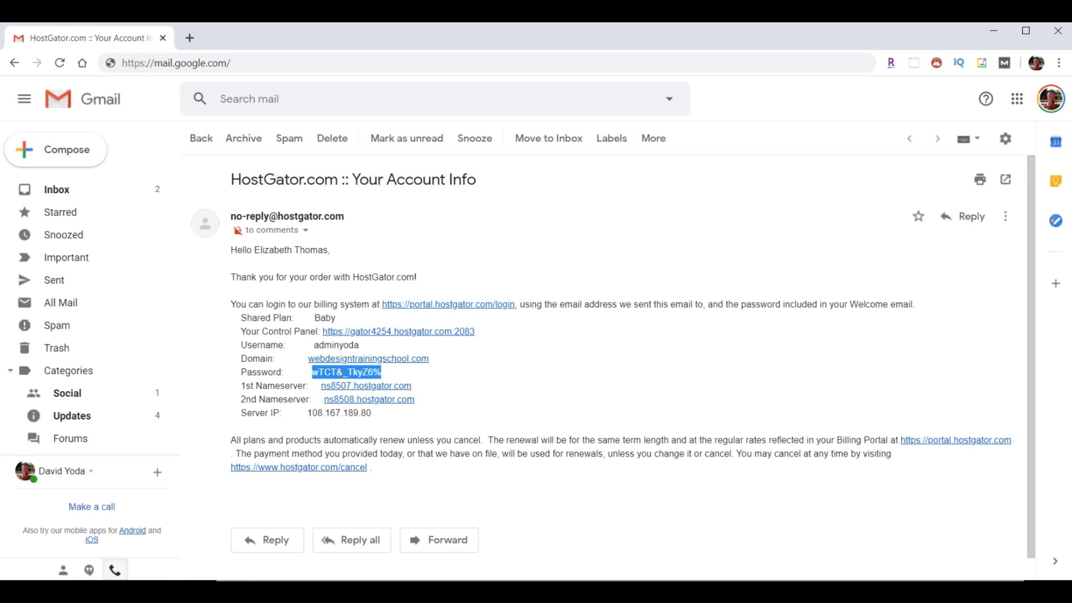
Copy the account password and open the Your Control Panel link
right_click(342, 373)
click(363, 383)
drag(239, 331, 317, 332)
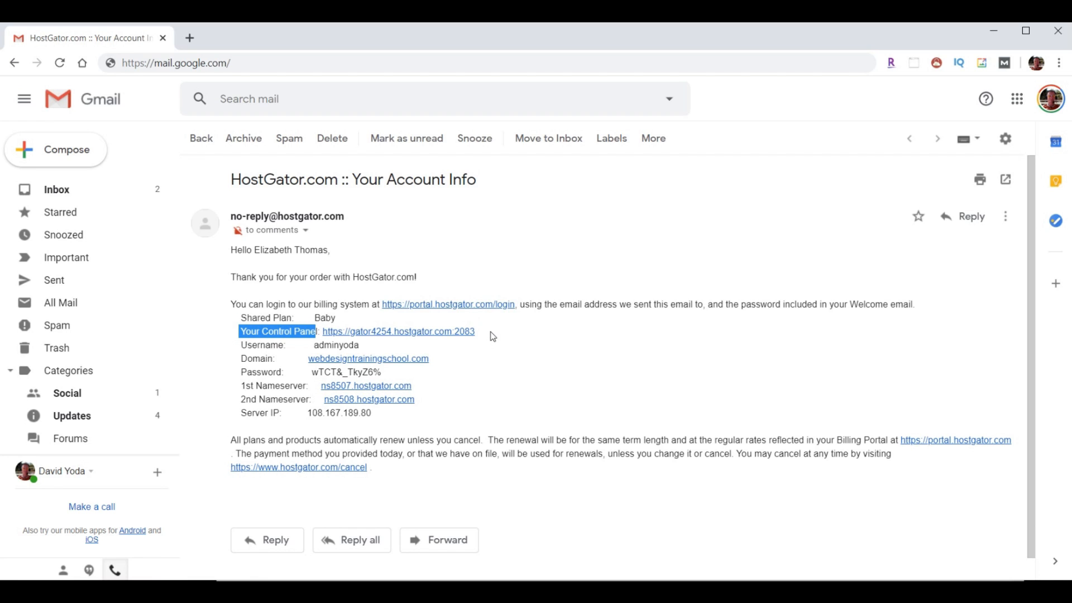
click(408, 334)
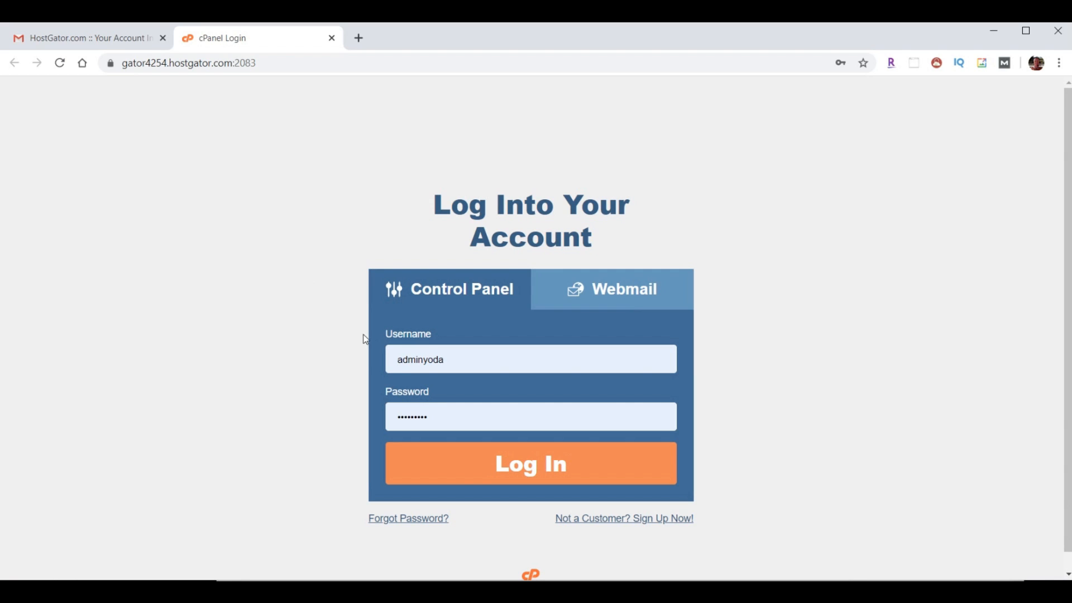
Log in to cPanel and go to Email > Email Forwarders
click(546, 477)
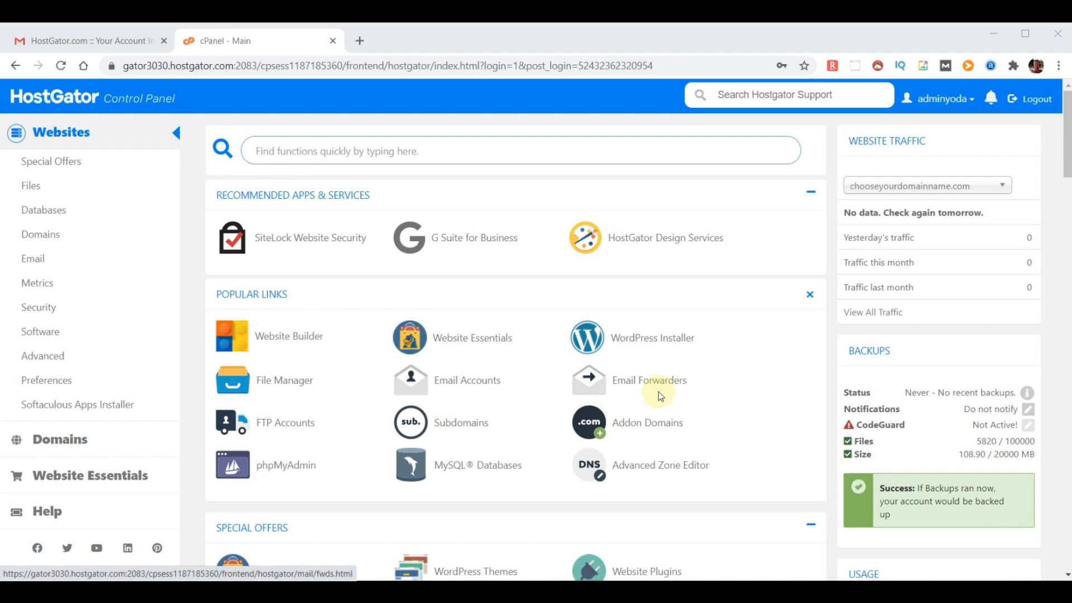
click(35, 261)
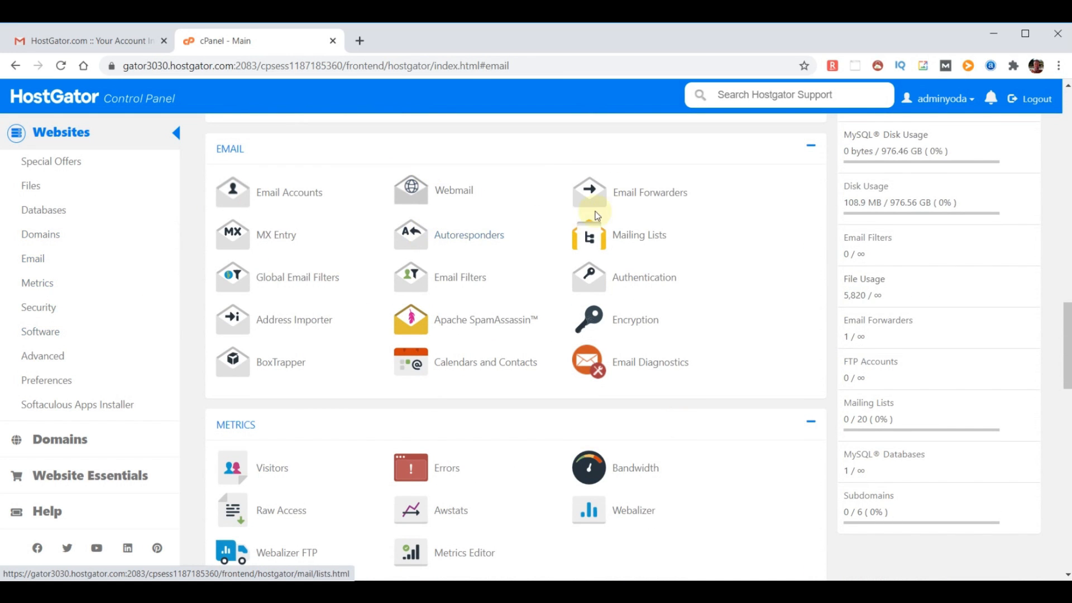
click(640, 193)
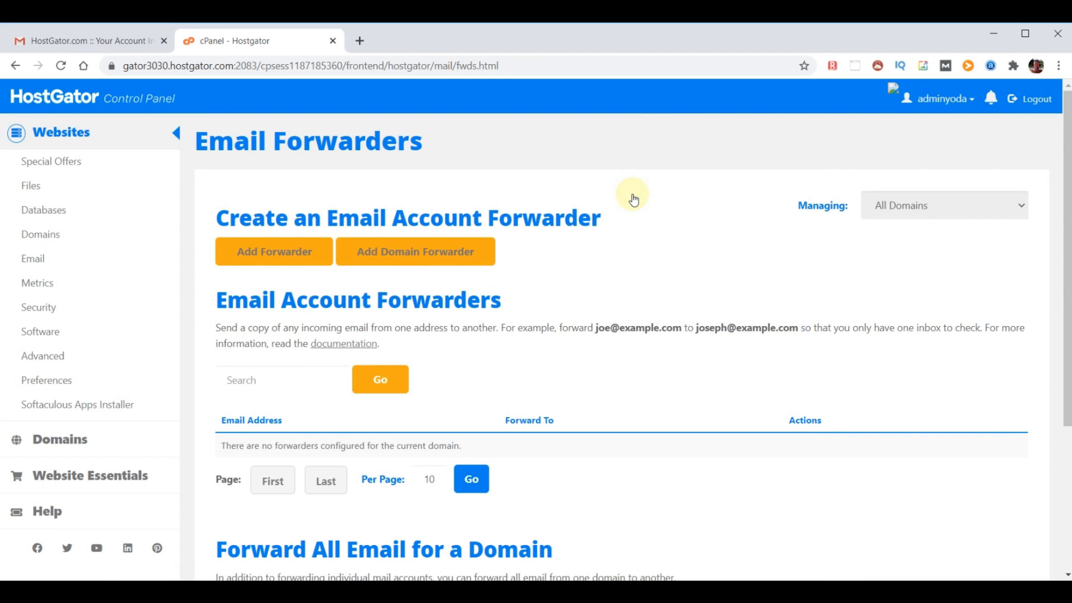
Add a forwarder for a new chooseyourdomainname.com address, pasting the destination e-mail address
click(281, 252)
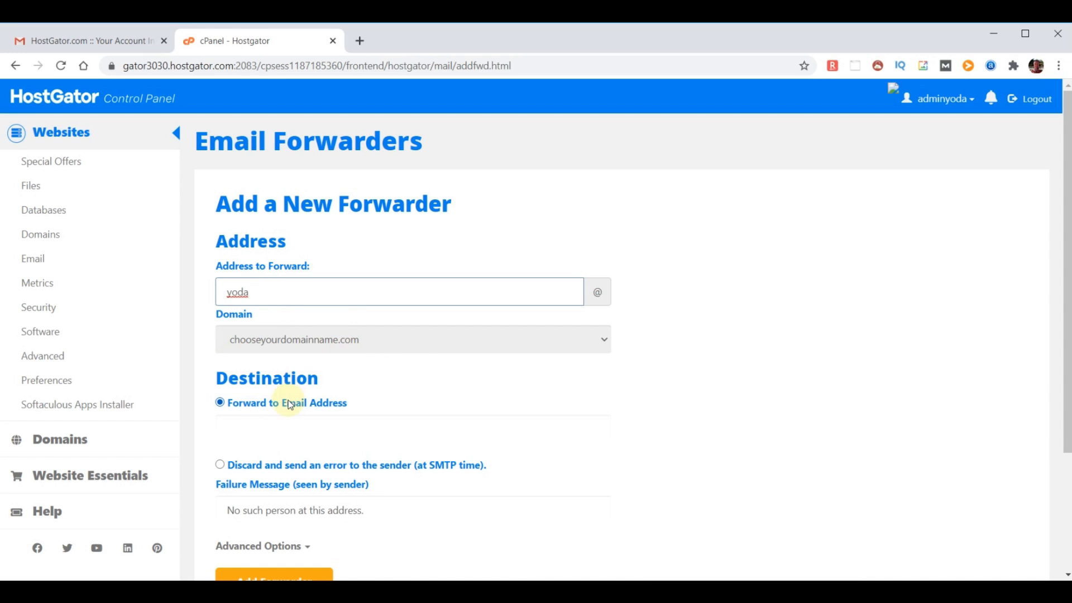
click(274, 429)
key(ctrl+v)
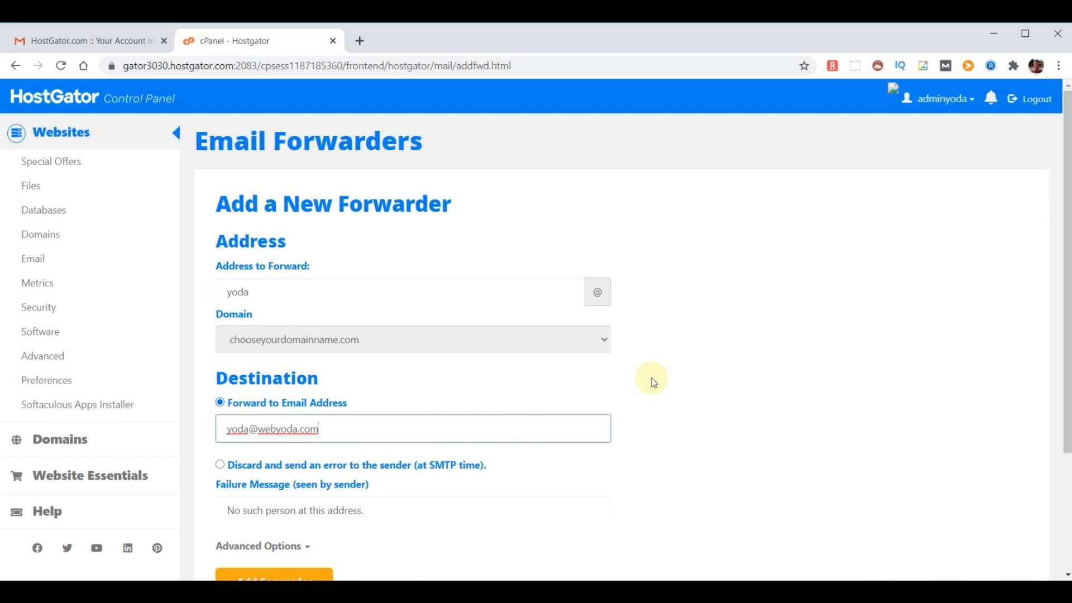
scroll(648, 380, down, 1)
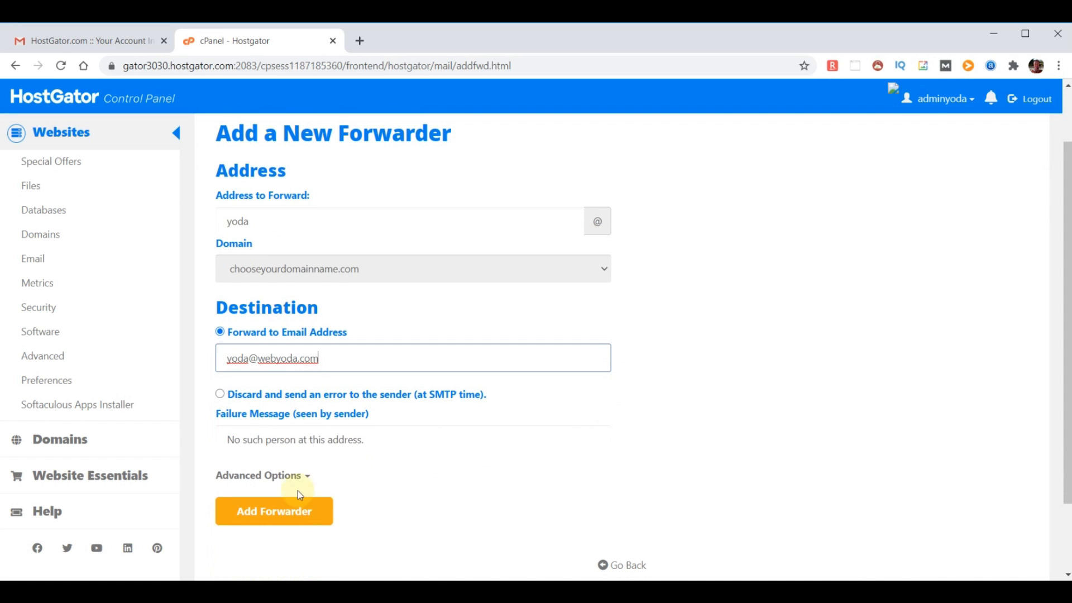
click(271, 512)
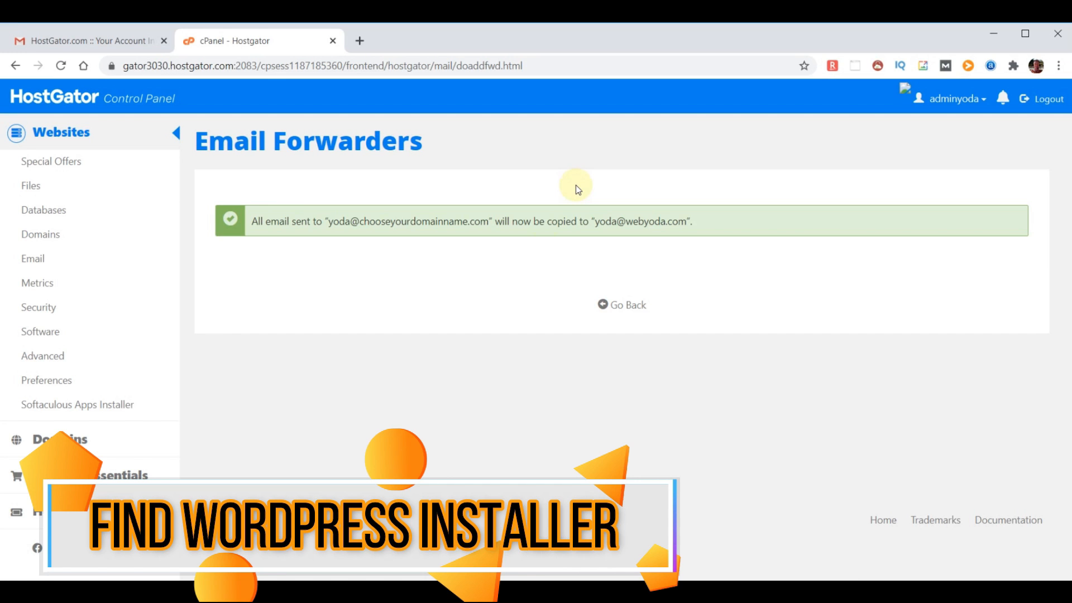
Go back to the cPanel home via the HostGator logo and show the Softaculous Apps Installer scripts
click(51, 96)
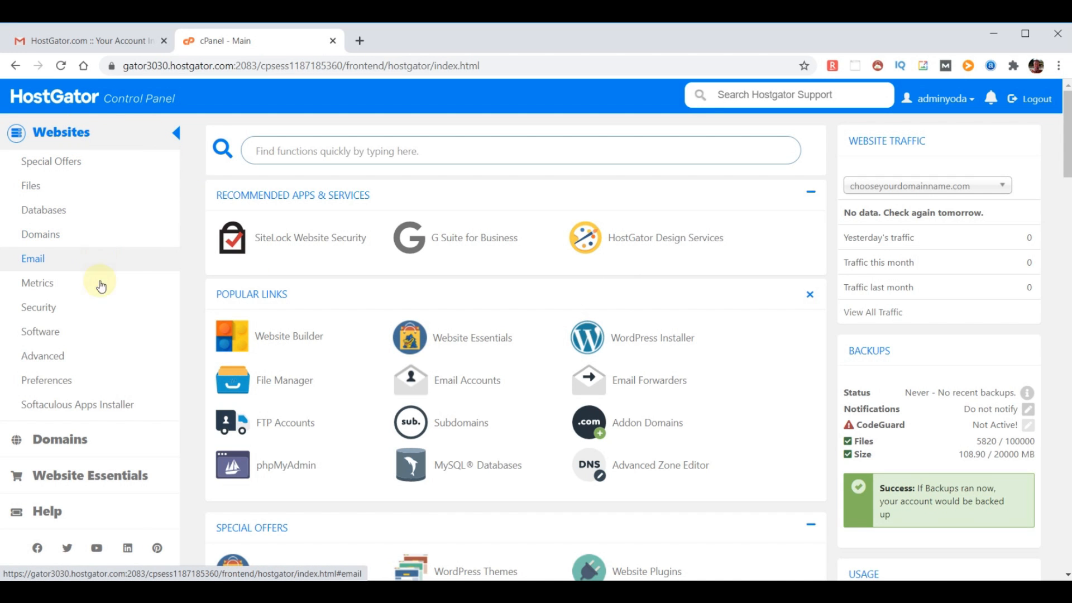
click(75, 411)
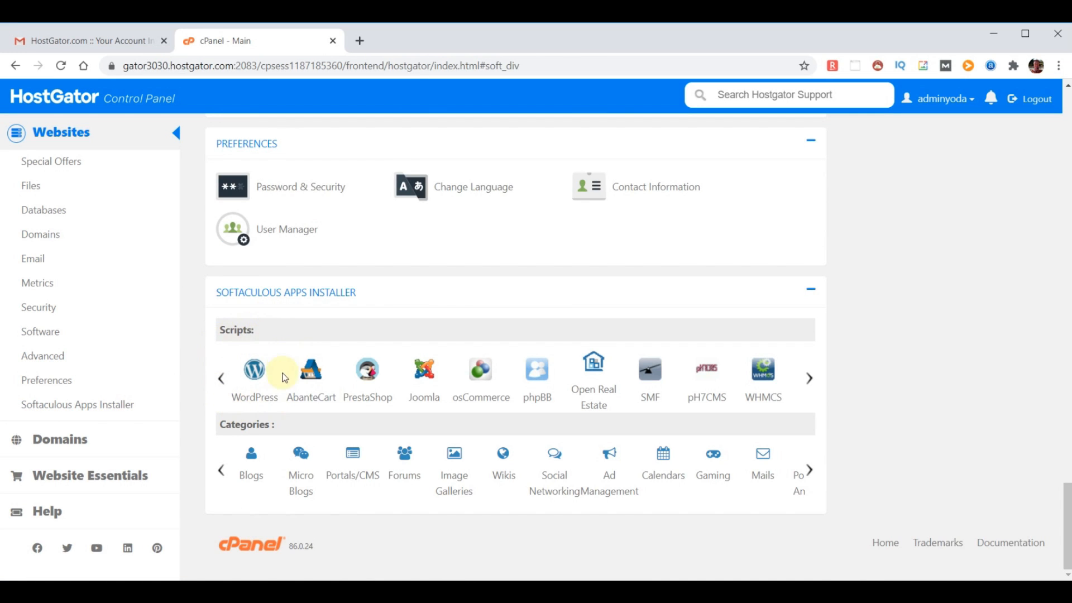
click(253, 400)
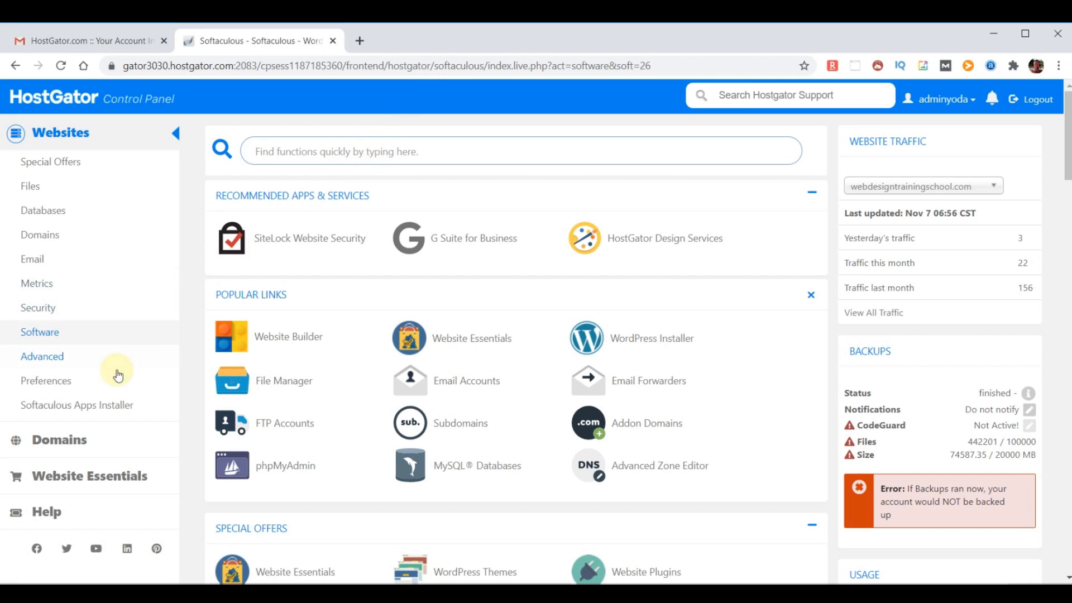
click(90, 407)
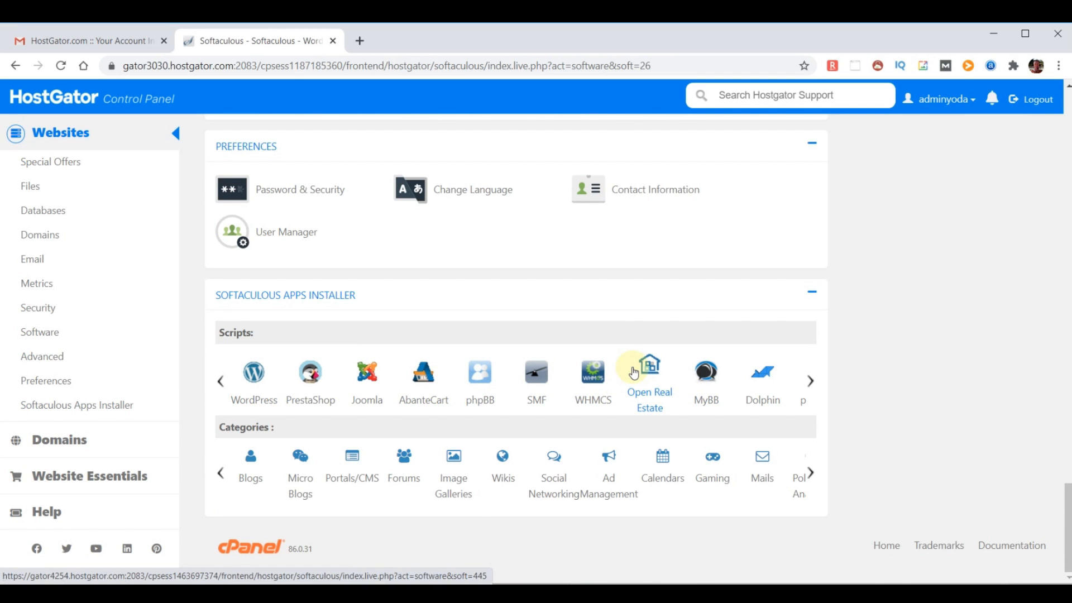
Search the Softaculous scripts for 'wordpress' and open the WordPress details page
click(312, 372)
click(79, 151)
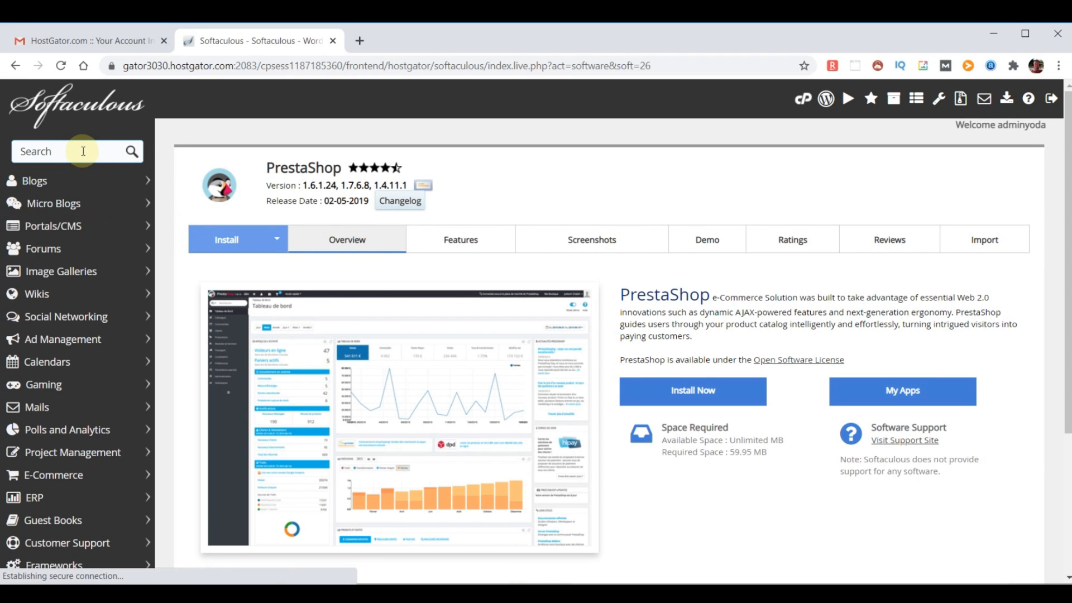
text(wordpress)
click(65, 202)
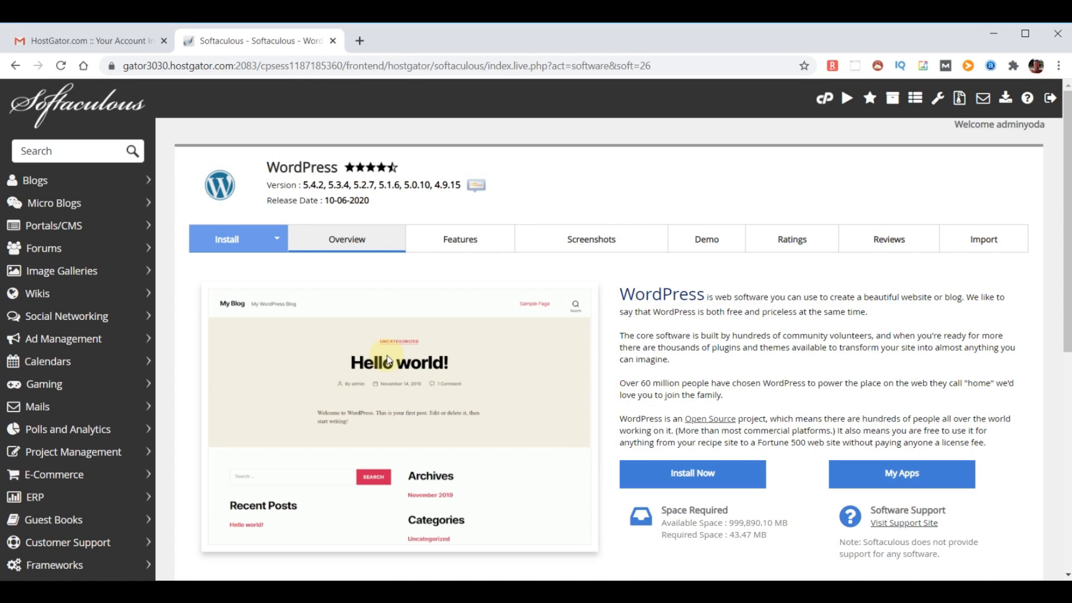
Attempt the WordPress install on chooseyourdomainname.com, then return to the Softaculous home page
click(694, 482)
scroll(660, 378, down, 20)
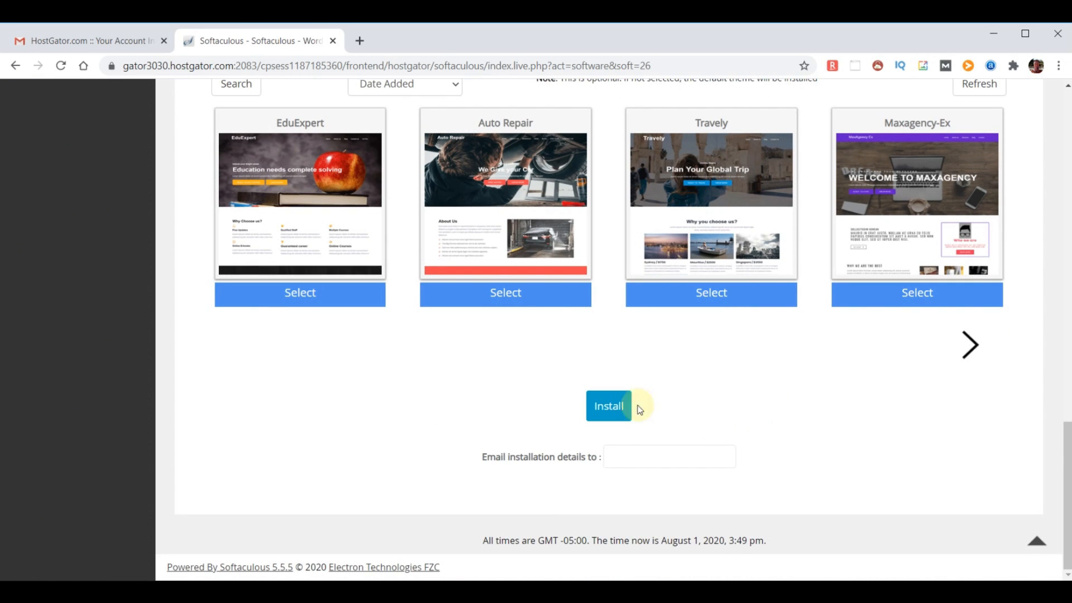
click(604, 406)
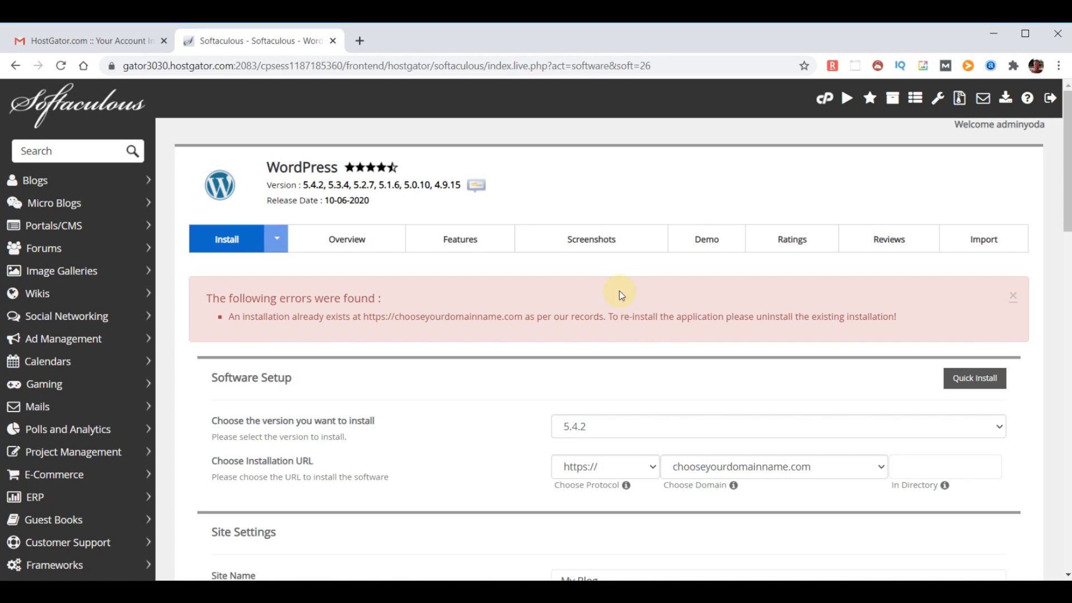
click(77, 111)
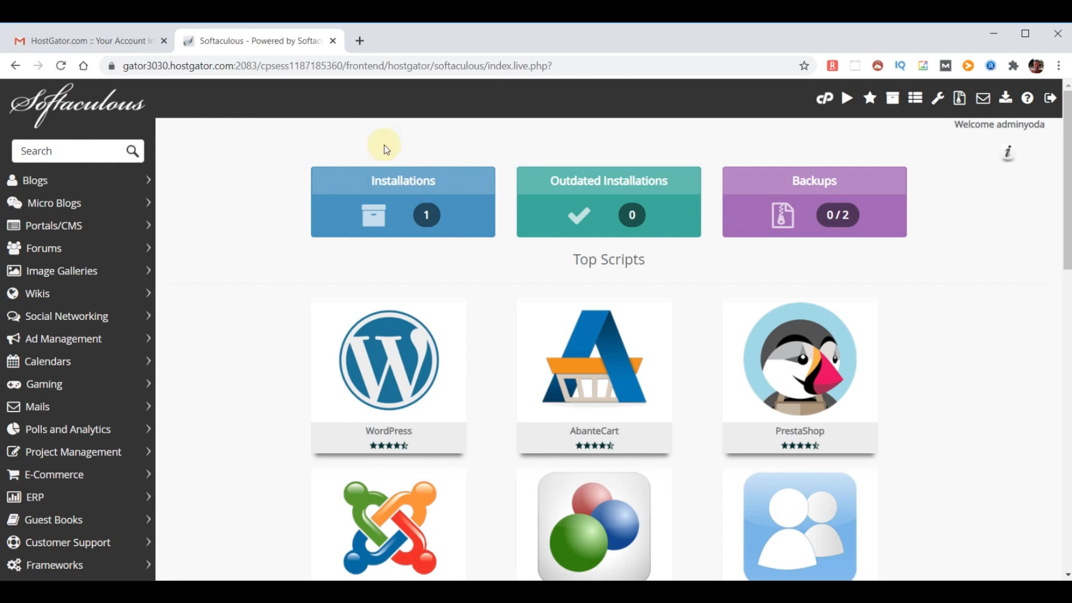
Delete the existing WordPress installation on chooseyourdomainname.com and go back to the Softaculous home page
click(415, 215)
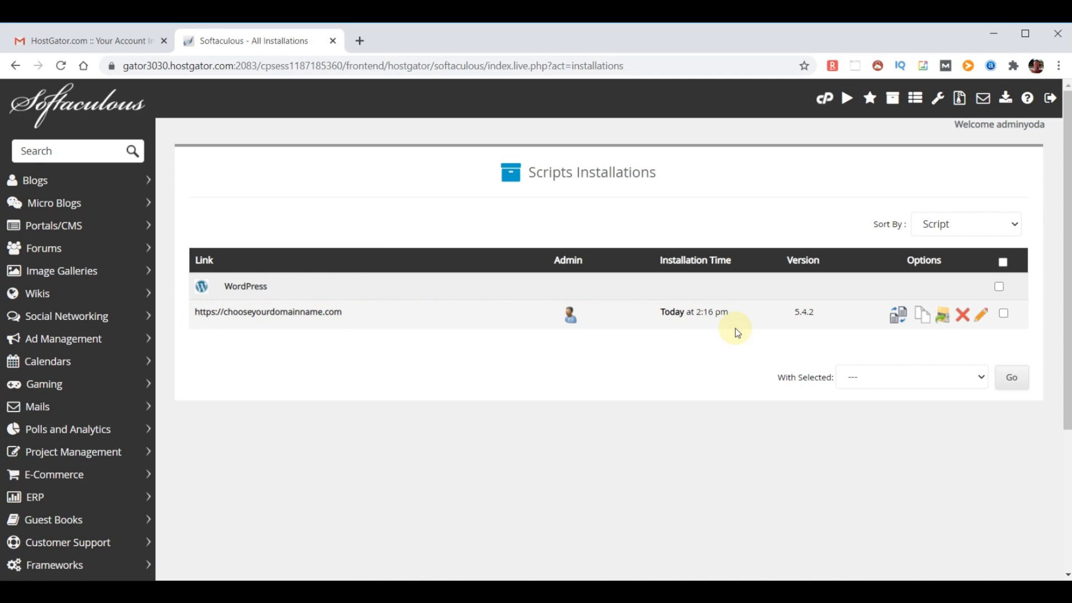
click(963, 318)
scroll(842, 307, down, 5)
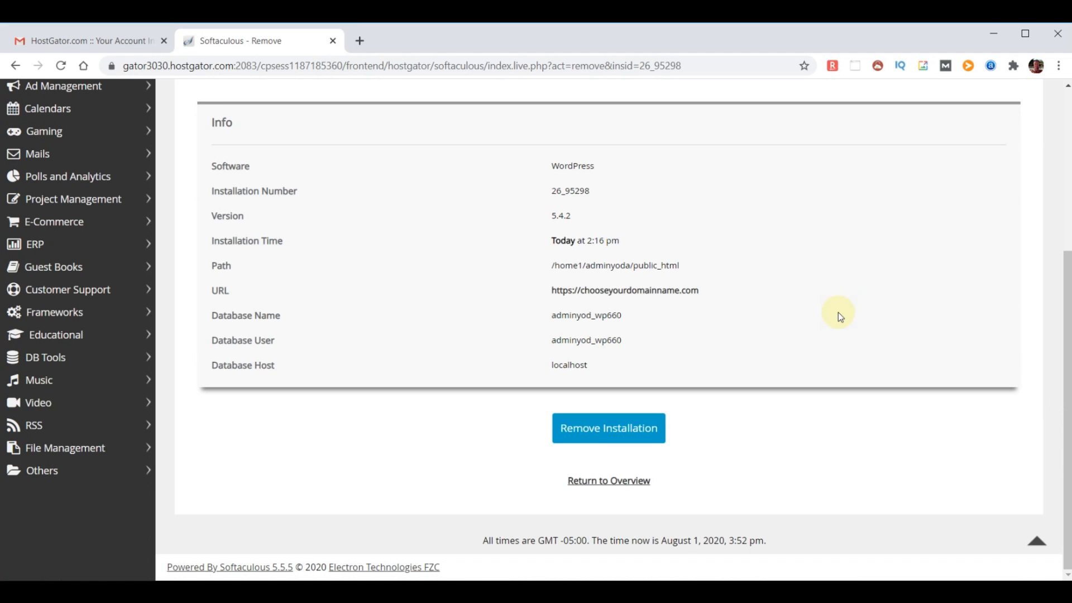
click(598, 430)
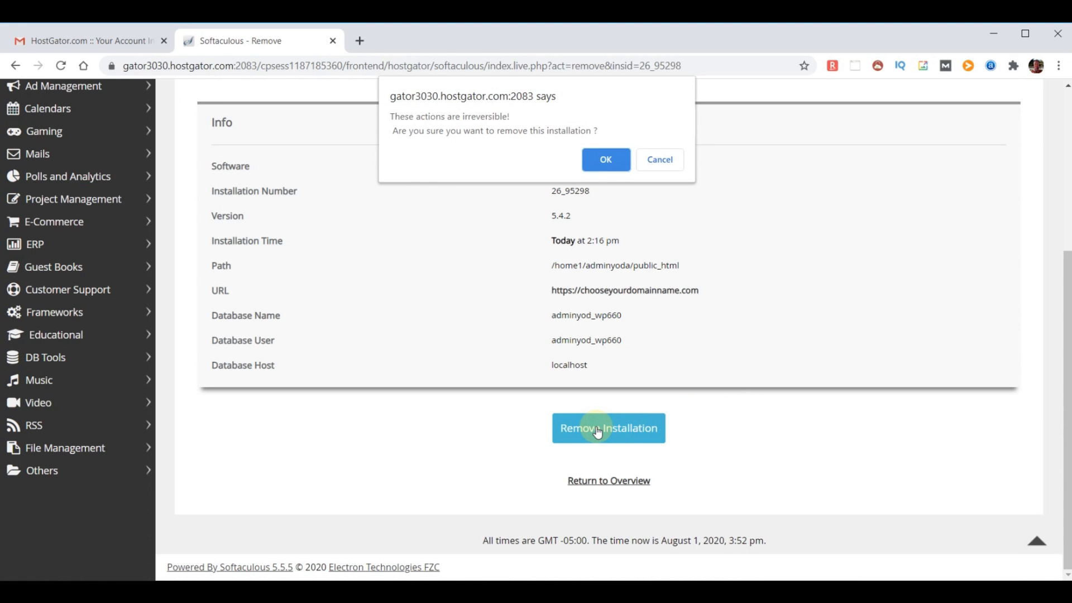
click(607, 161)
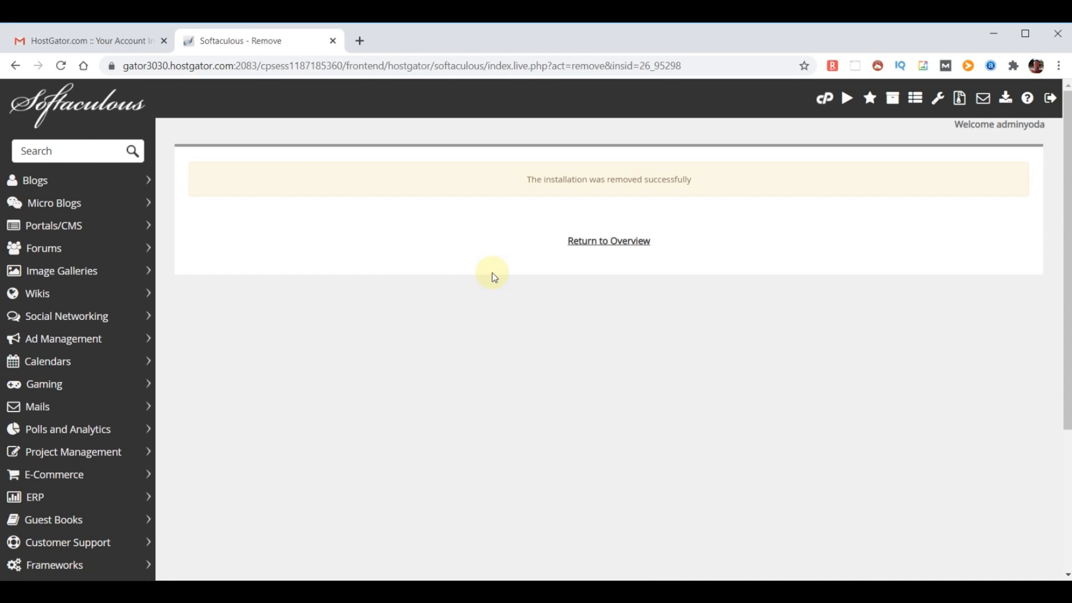
click(63, 102)
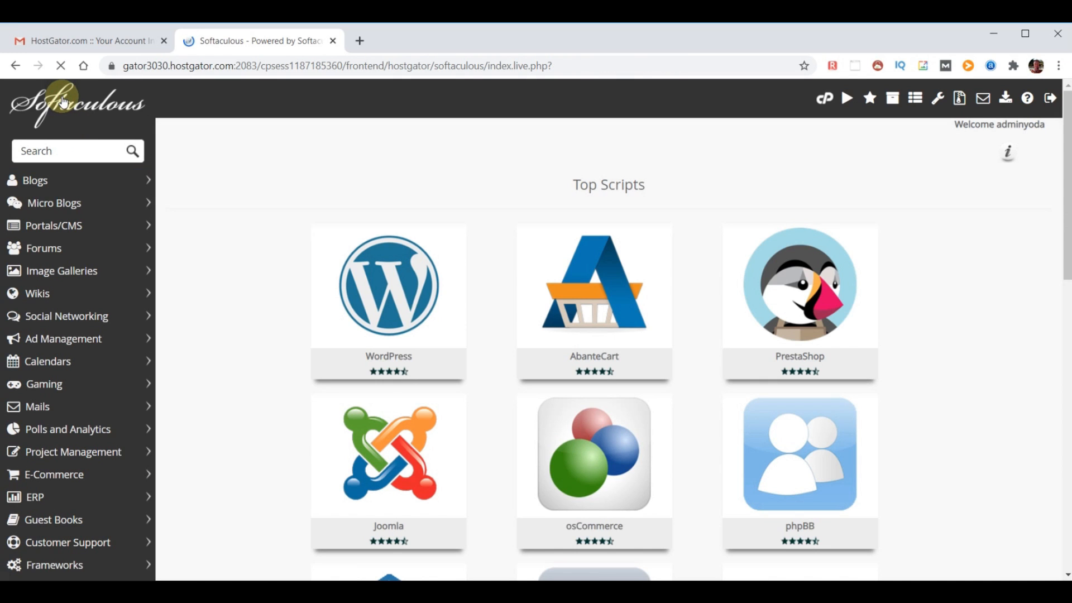
Open the WordPress install form, keeping version 5.4.2 and domain chooseyourdomainname.com
click(386, 282)
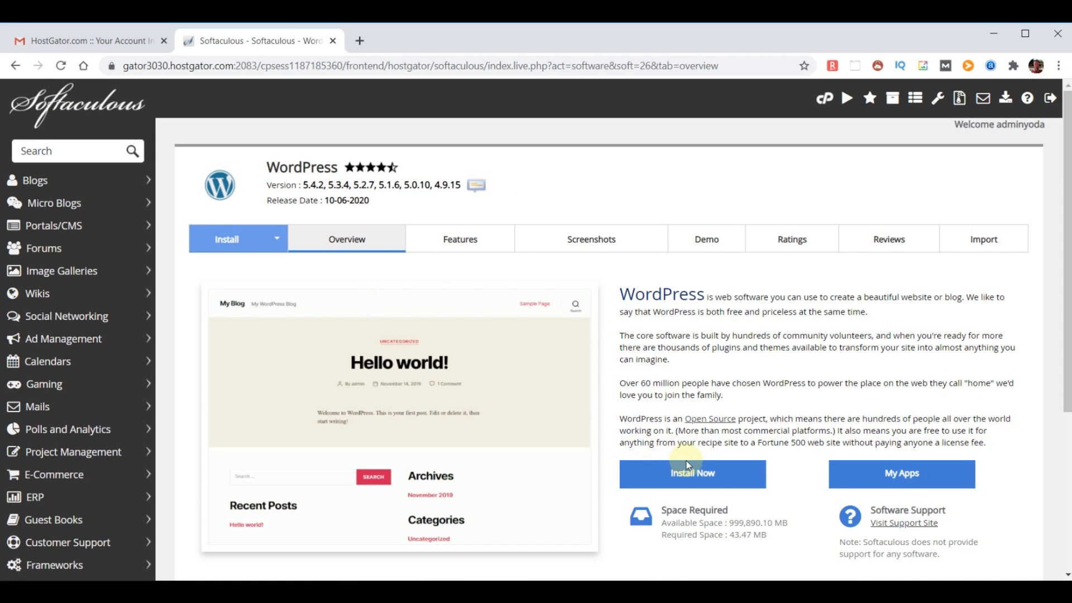
click(695, 476)
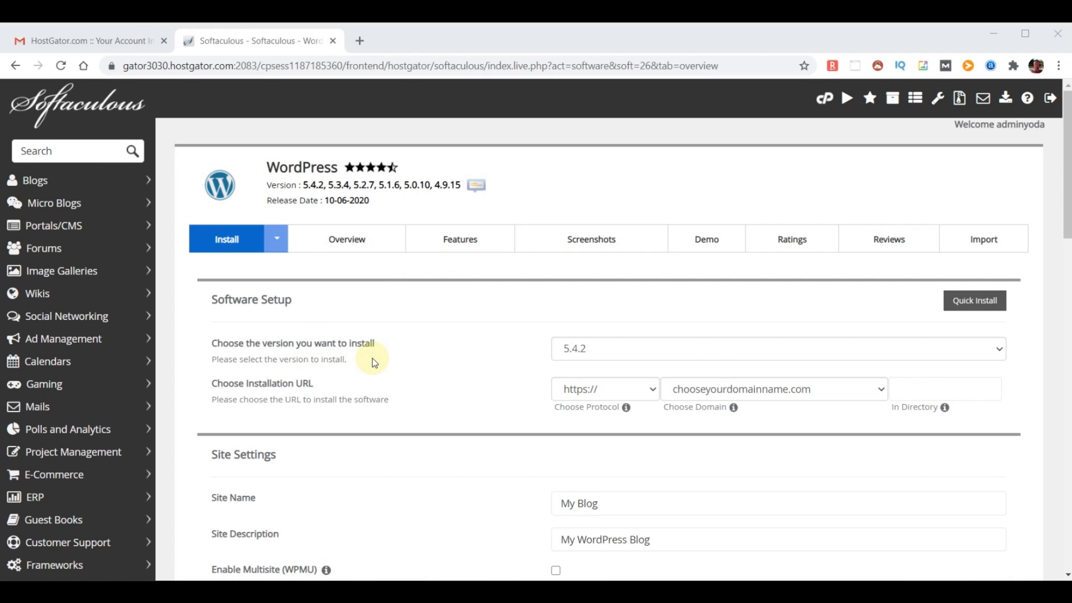
click(723, 360)
click(723, 360)
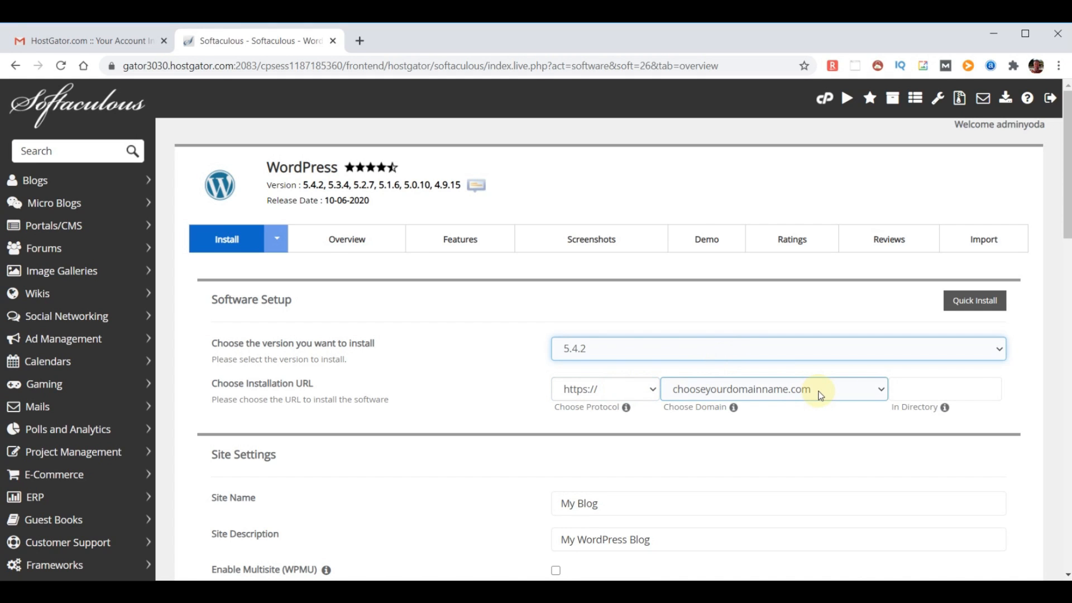
click(880, 389)
click(880, 389)
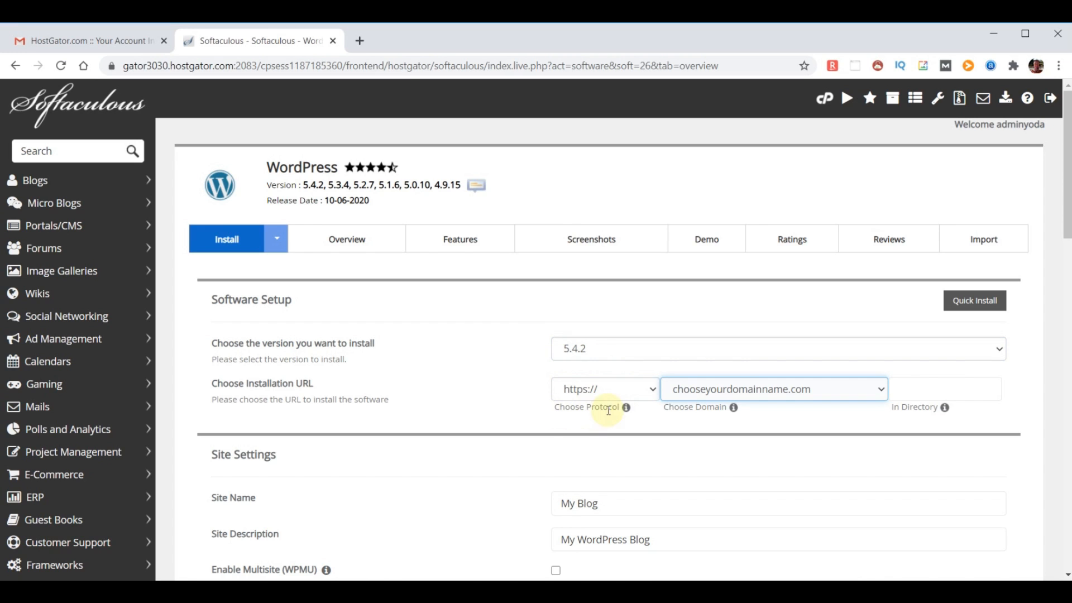
click(653, 390)
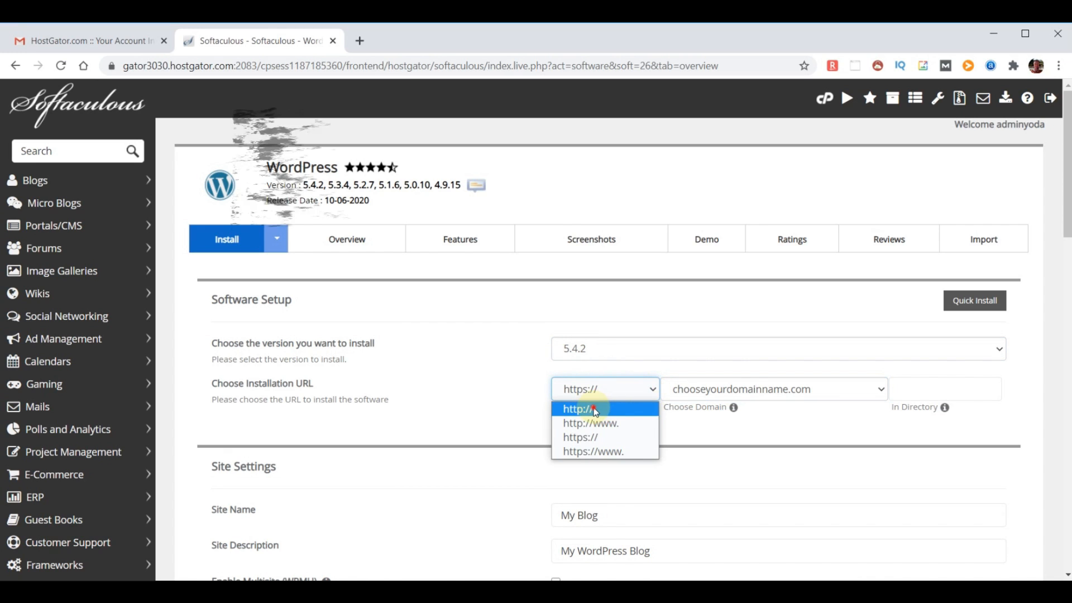
click(575, 409)
scroll(702, 421, down, 3)
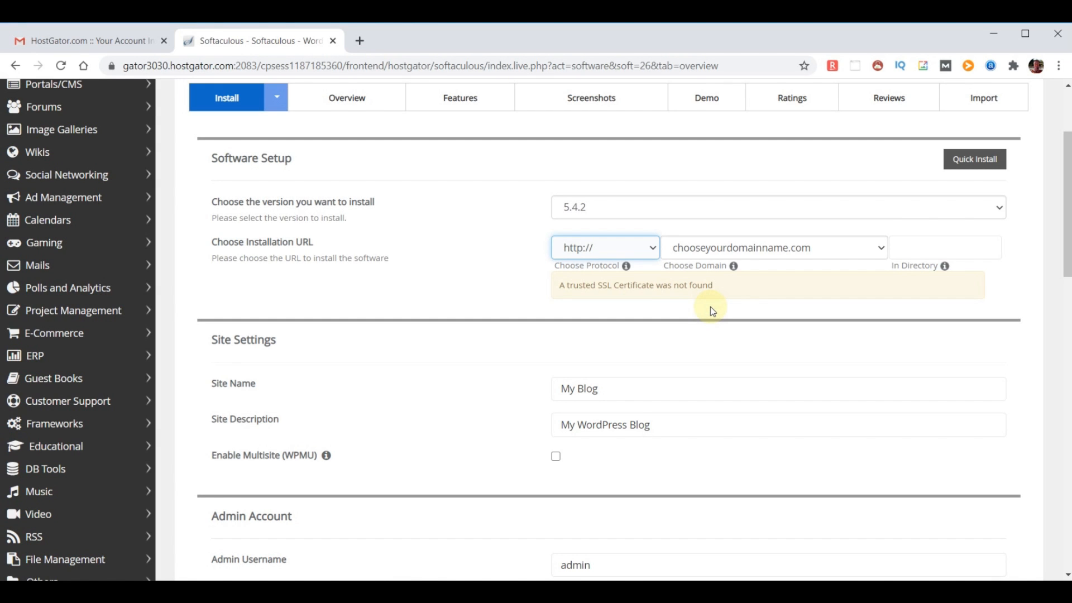
Replace the site name with 'WebYoda' and the description with 'Free Online Courses'
click(625, 390)
drag(621, 390, 503, 393)
text(WebYoda)
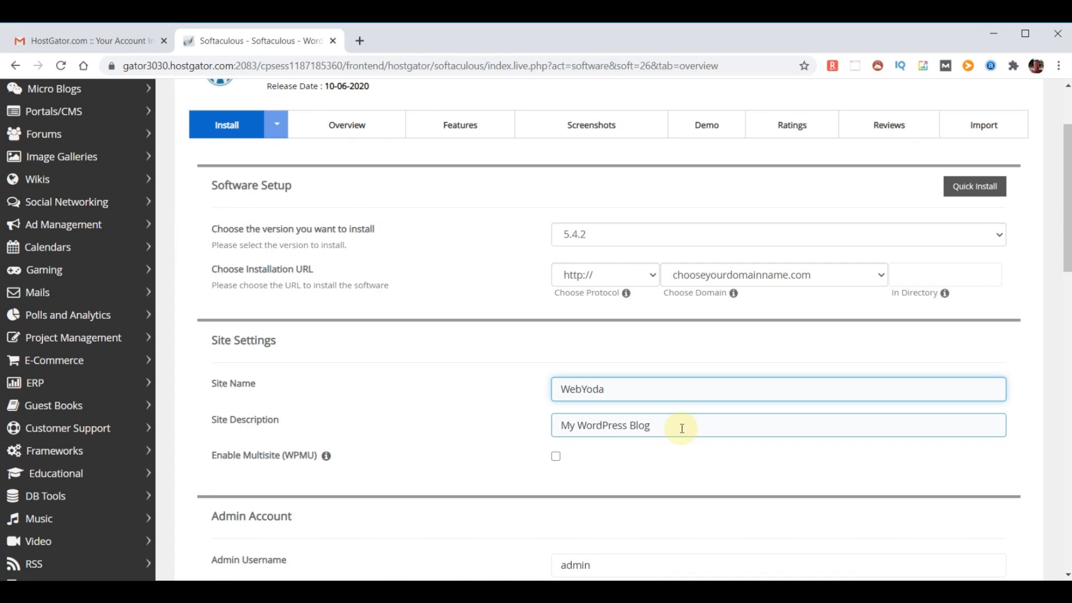
drag(682, 429, 420, 408)
text(Free Online Courses)
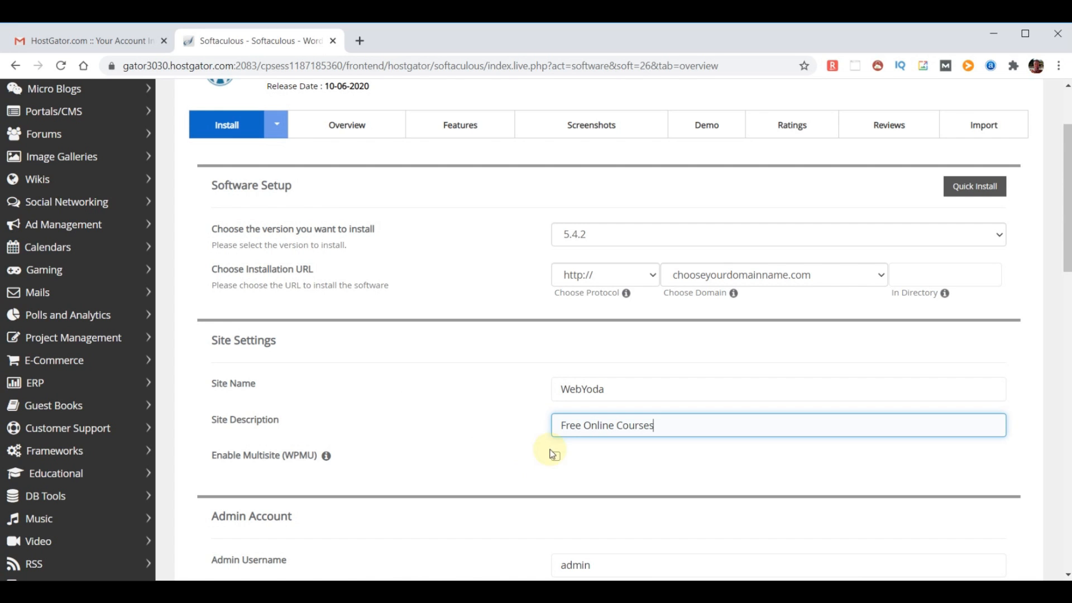
scroll(716, 455, down, 3)
scroll(718, 453, down, 3)
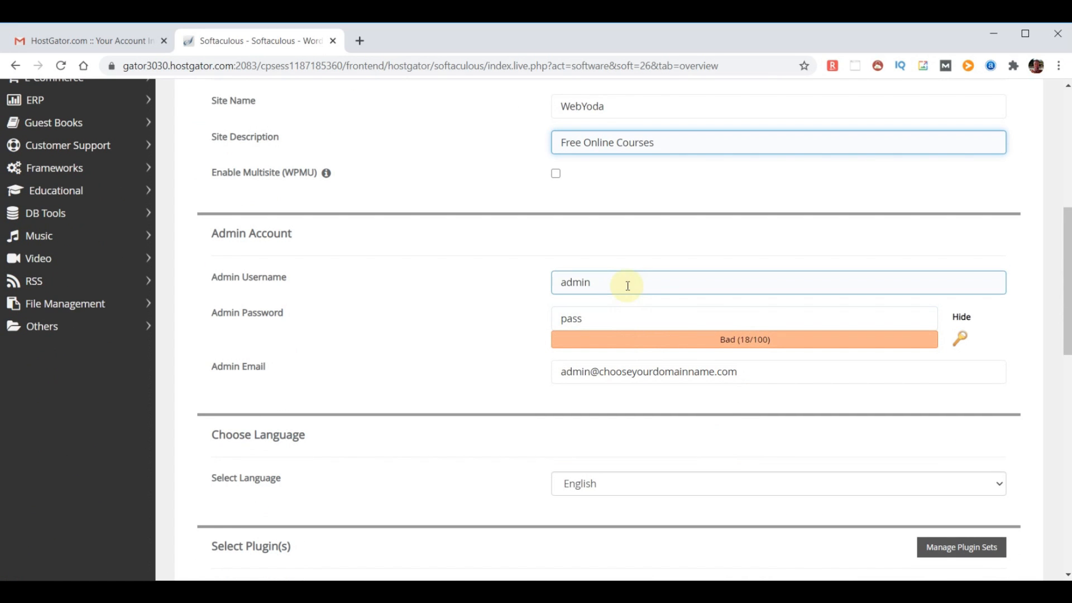
Enter a new admin username and paste a strong admin password
double_click(627, 283)
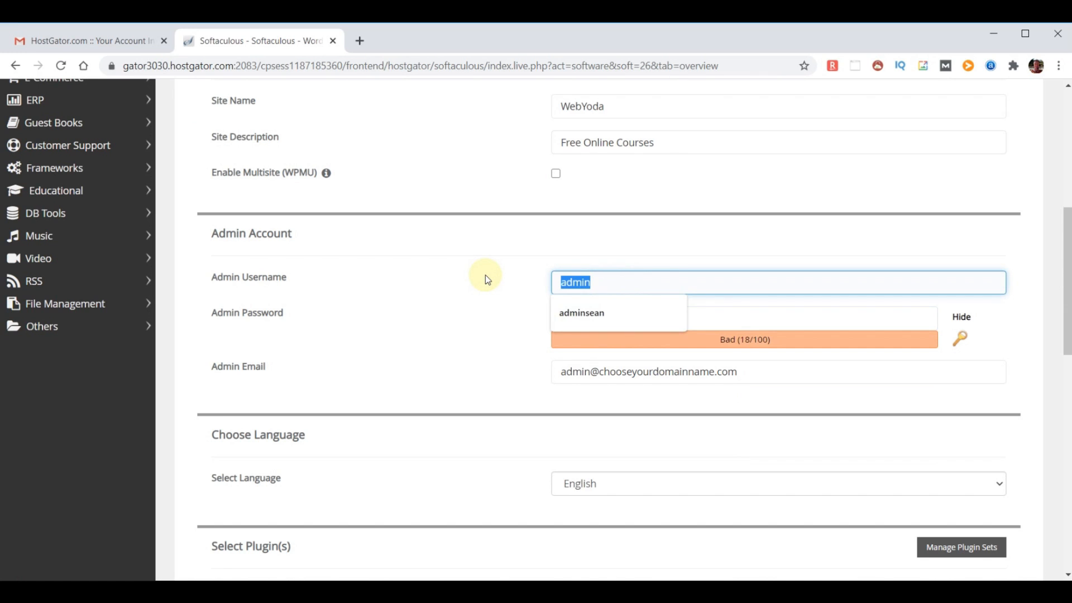
text(yodauser)
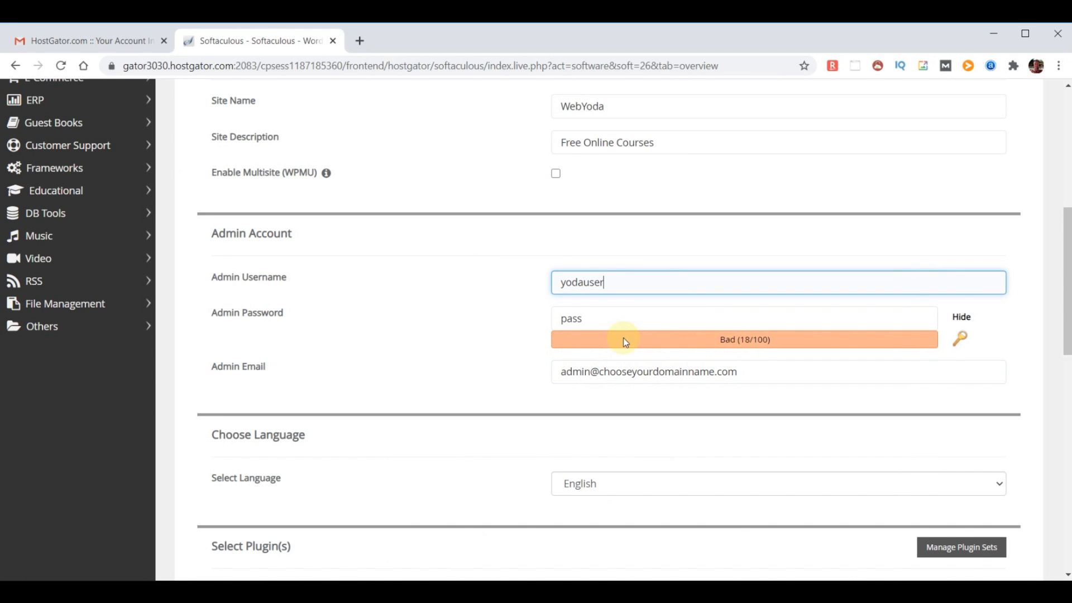
click(962, 317)
double_click(588, 318)
key(ctrl+v)
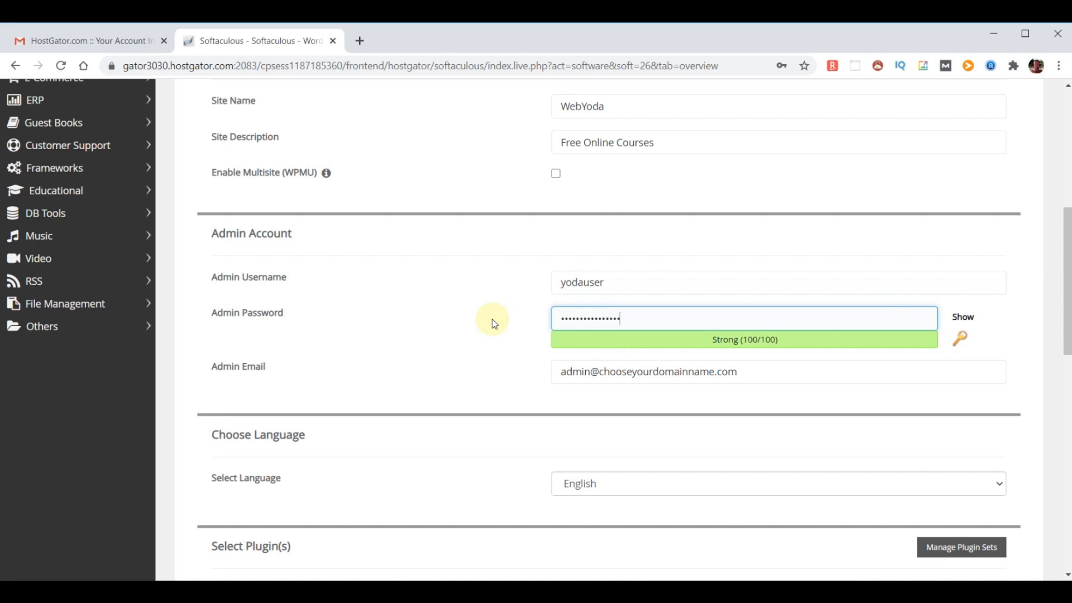
click(494, 324)
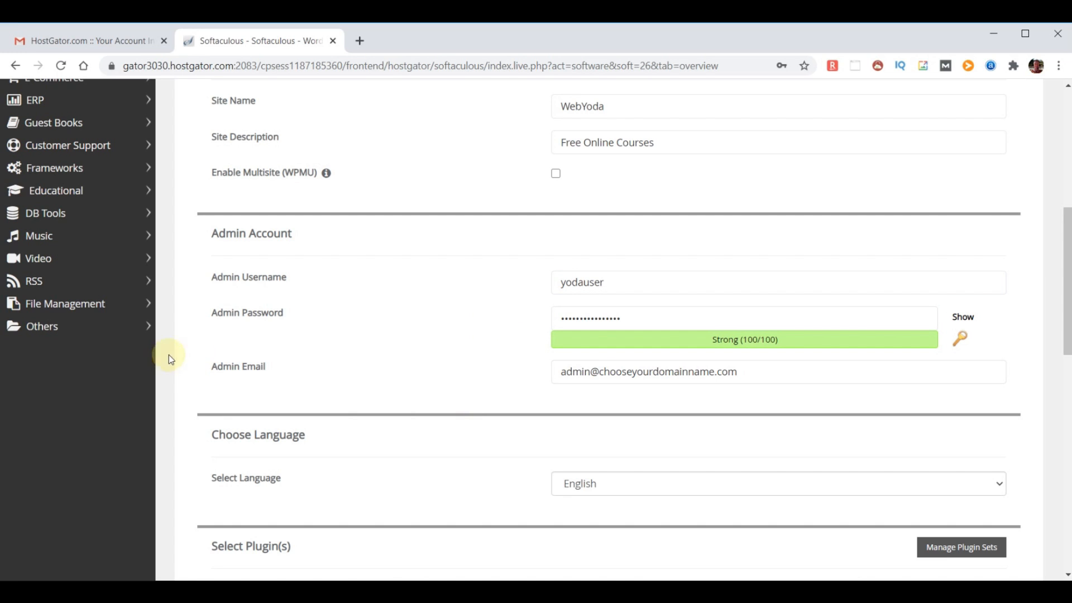
drag(212, 367, 339, 372)
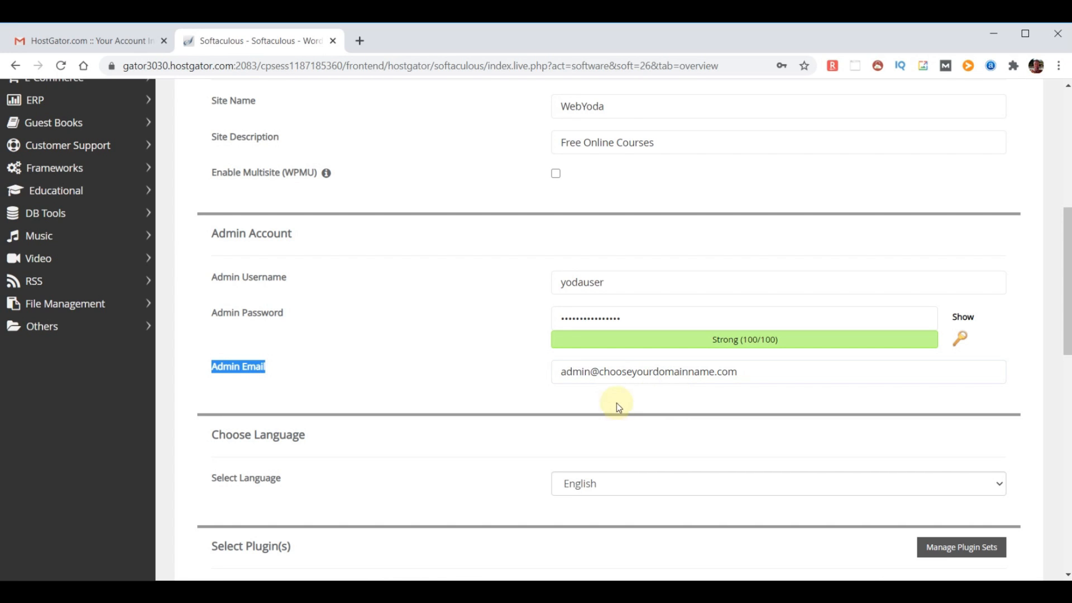
click(651, 402)
Paste the new admin e-mail address and select the field for the installation-details e-mail
drag(778, 374, 310, 359)
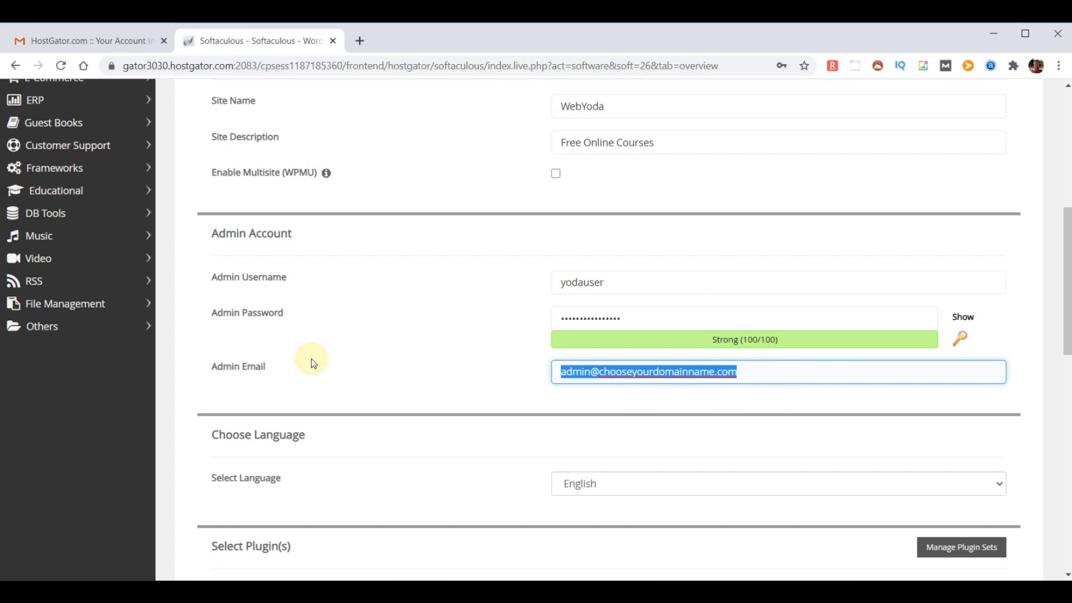
key(ctrl+v)
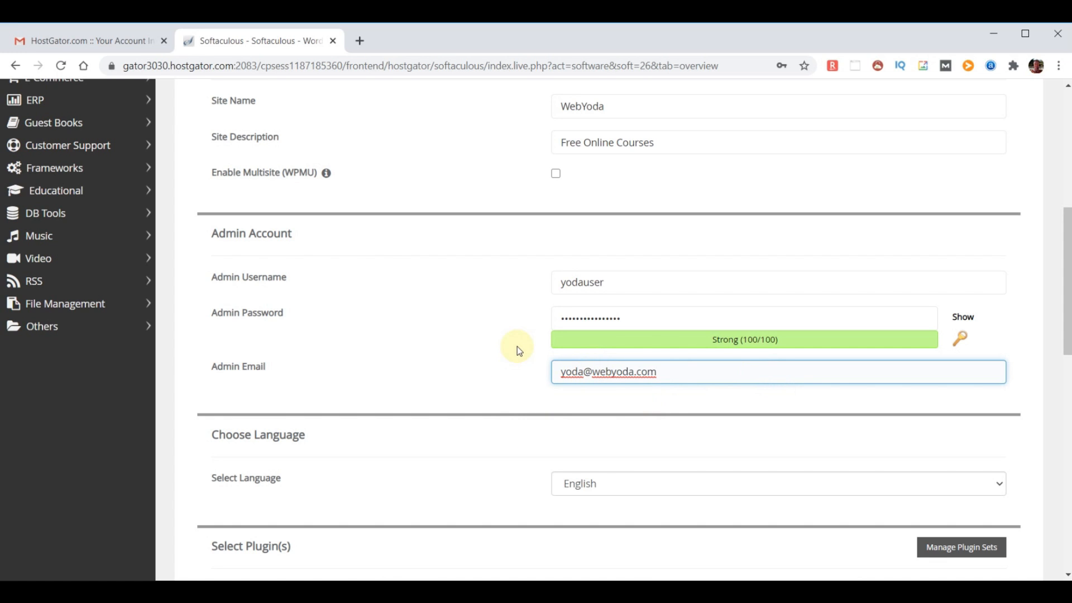
scroll(510, 333, down, 2)
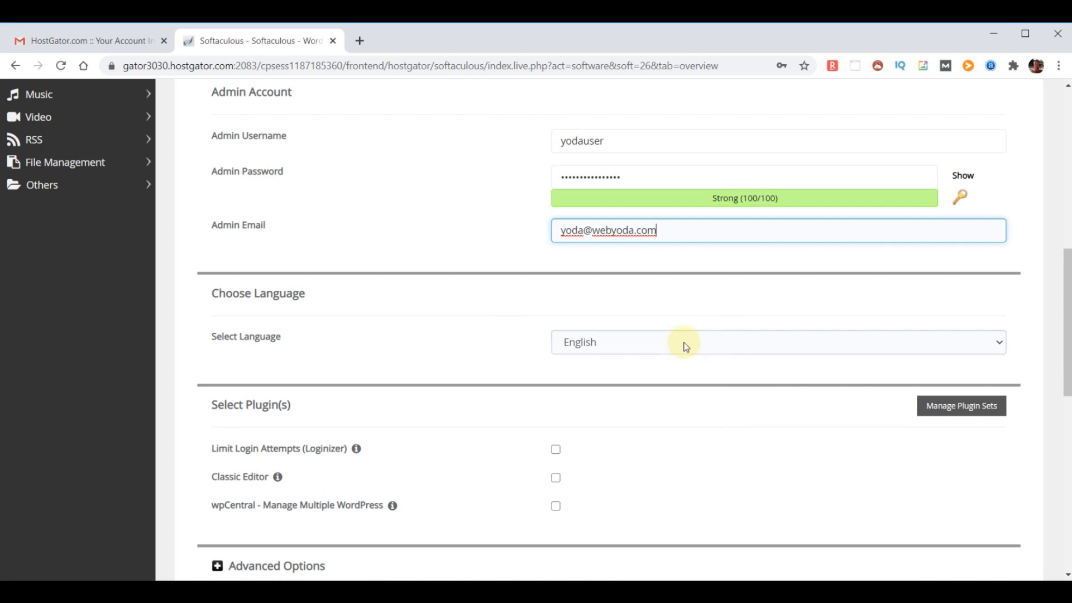
scroll(789, 407, down, 2)
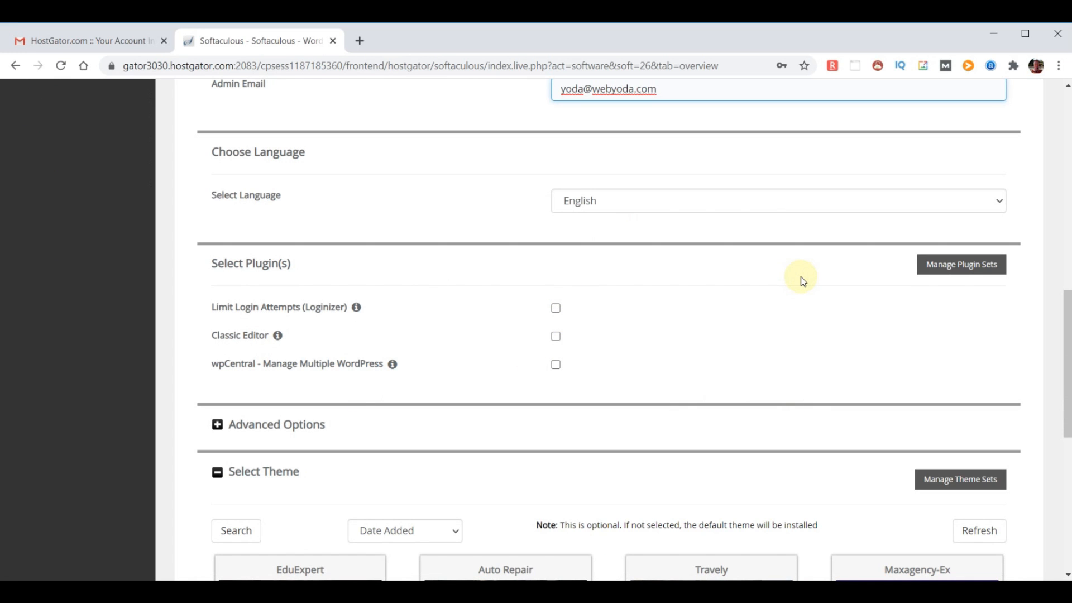
scroll(803, 281, down, 2)
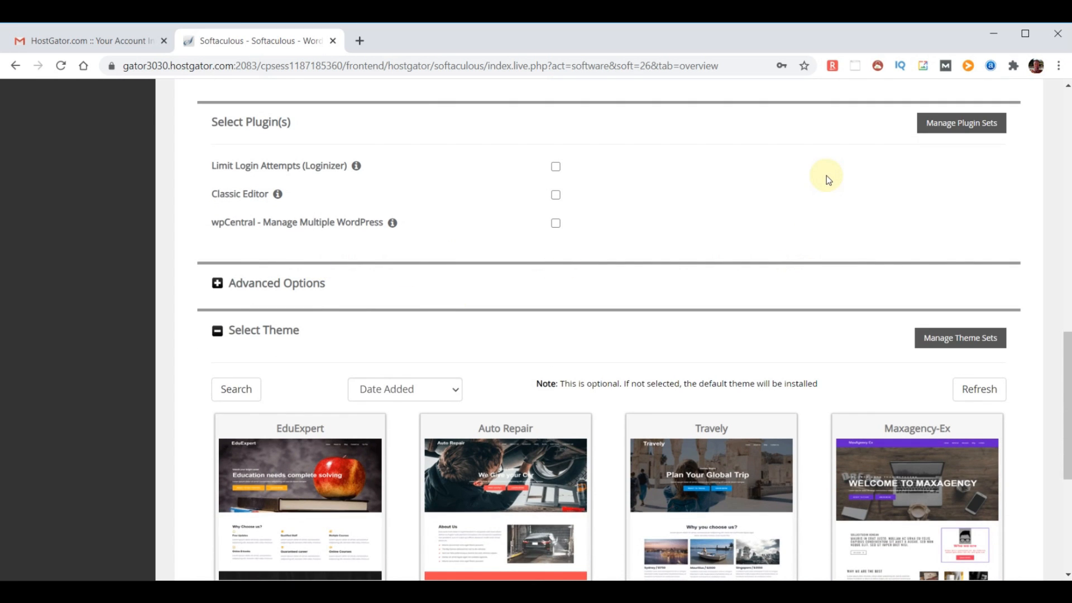
scroll(826, 175, down, 3)
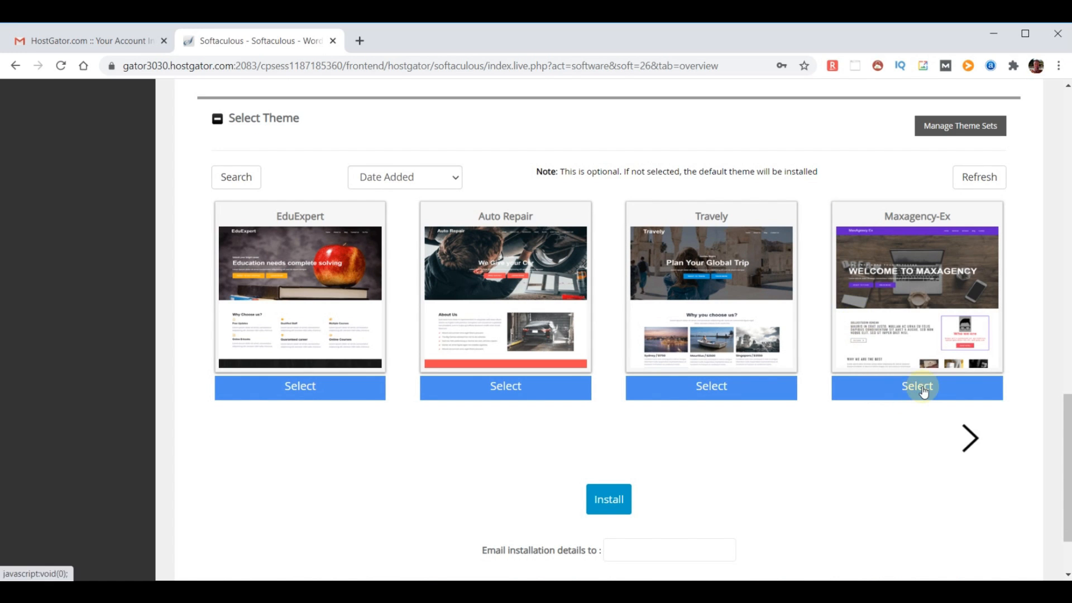
scroll(920, 385, down, 2)
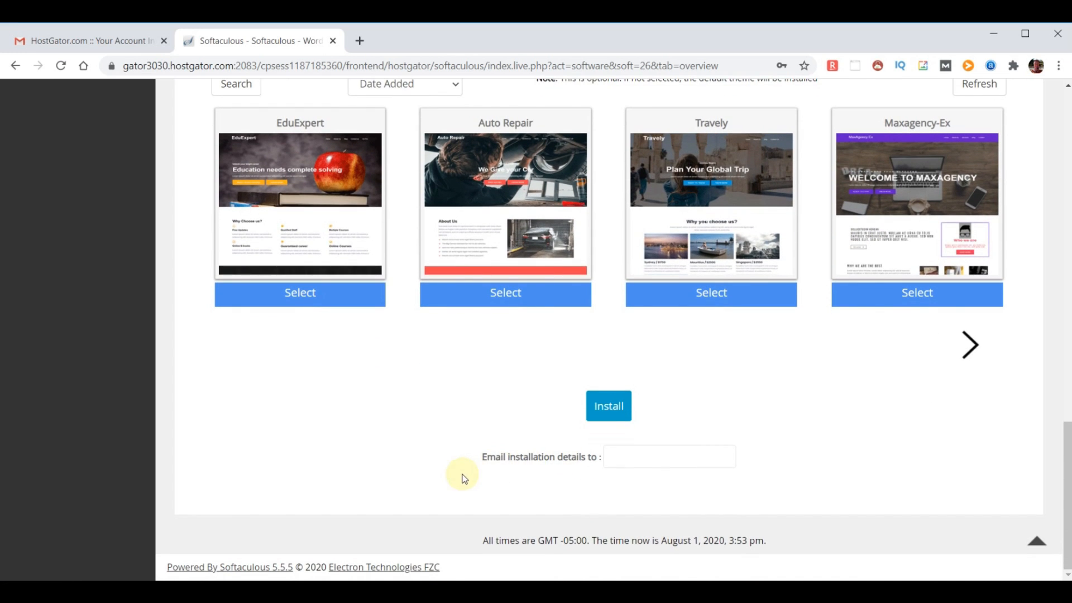
click(641, 457)
Paste the e-mail for installation details, run the install, and load chooseyourdomainname.com to check it
key(ctrl+v)
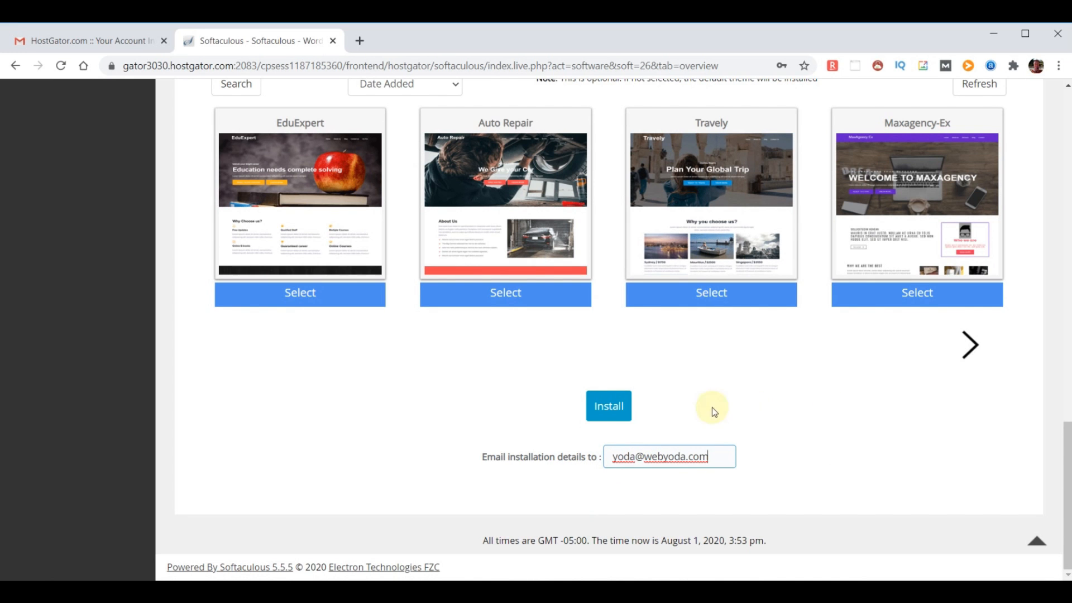
click(610, 407)
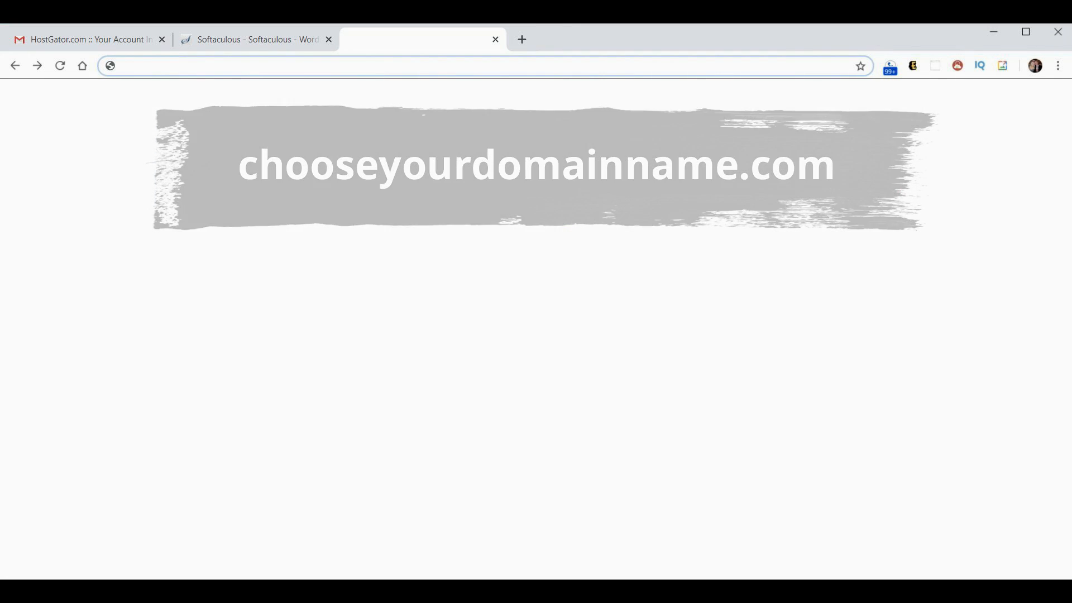
text(chooseyourdomainname.com)
key(Return)
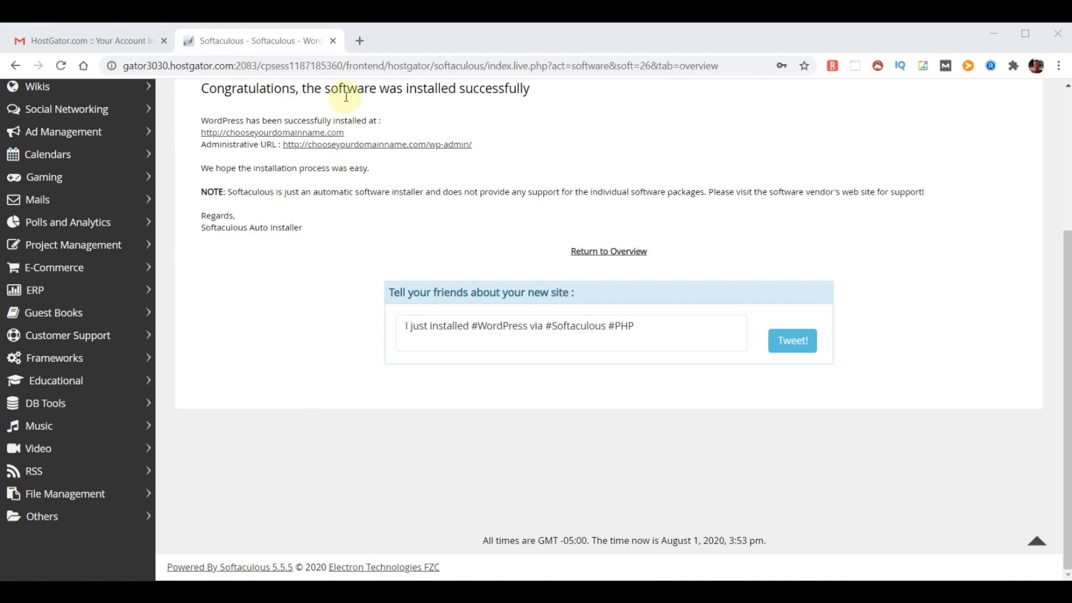
Load chooseyourdomainname.com in a new tab to view the WebYoda – Free Online Courses site
click(360, 40)
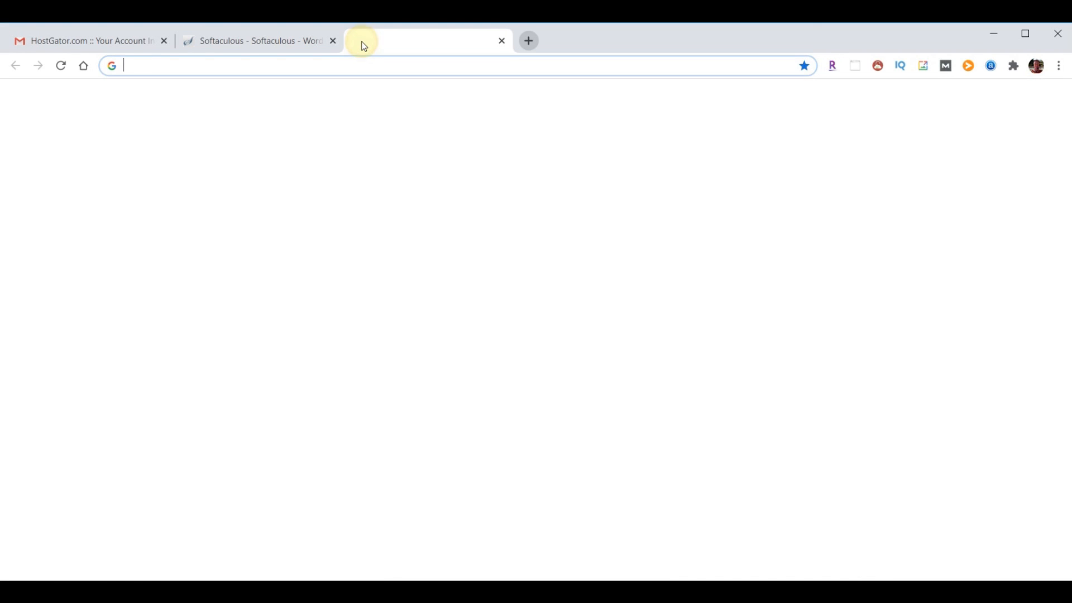
text(chooseyourdomainname.com)
key(Return)
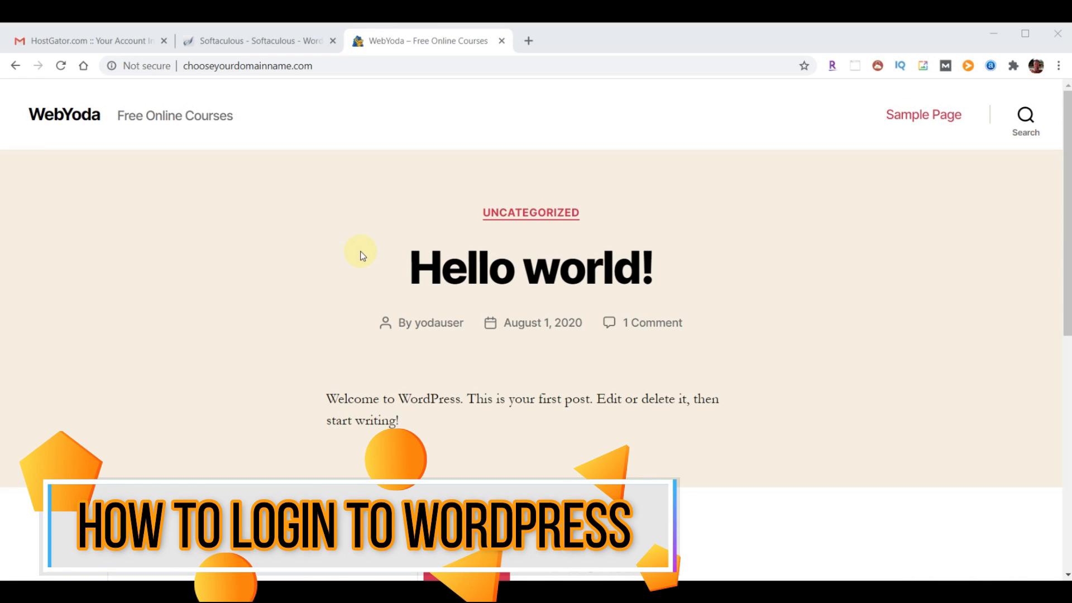
click(761, 259)
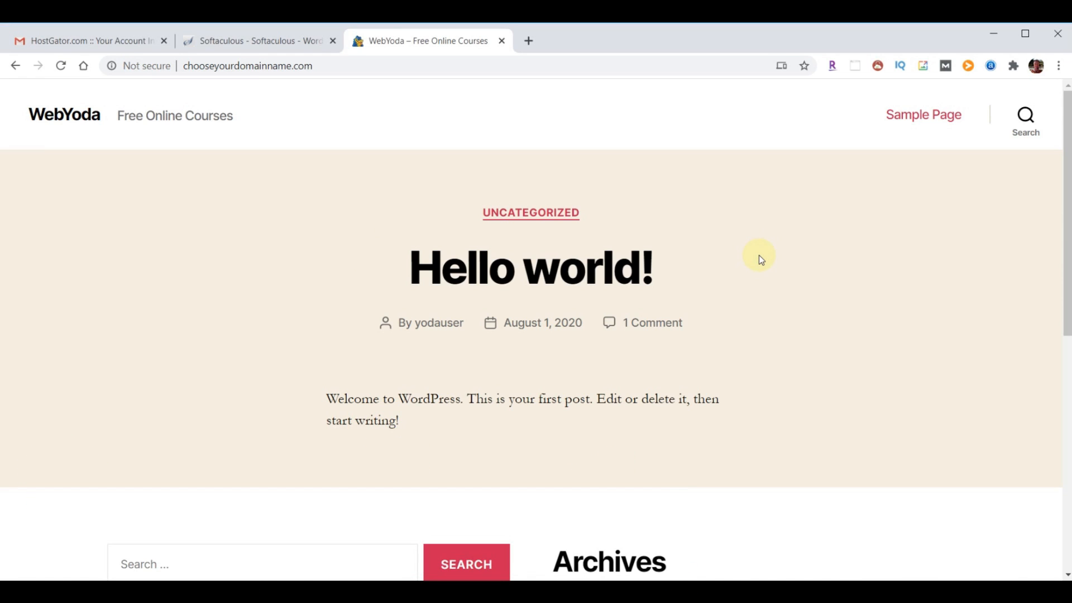
Add /wp-admin to the site address to reach the admin login page
click(353, 66)
click(353, 65)
text(/)
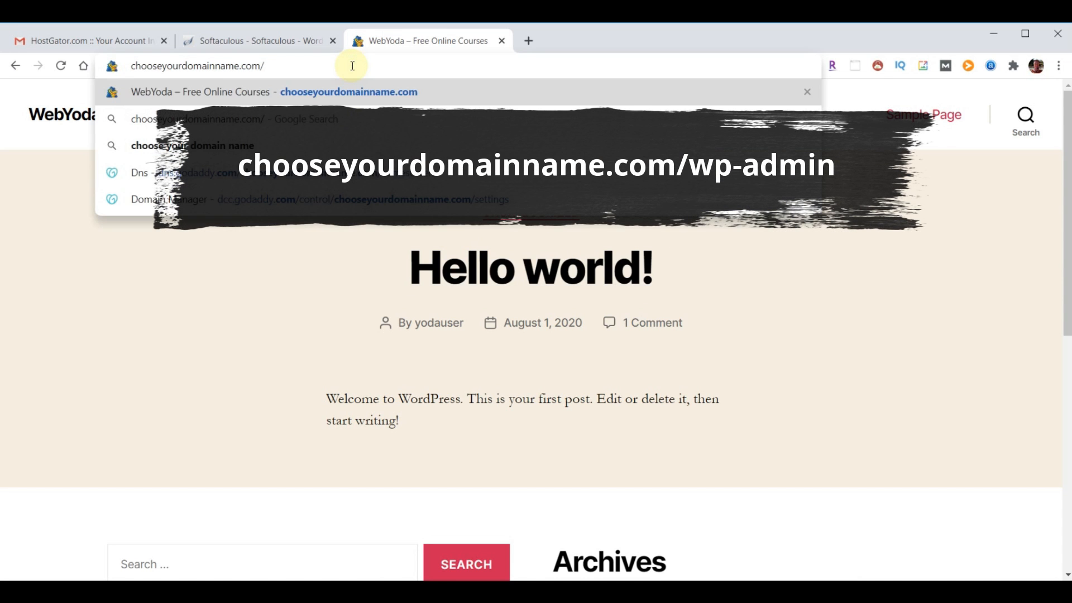
text(wp-admin)
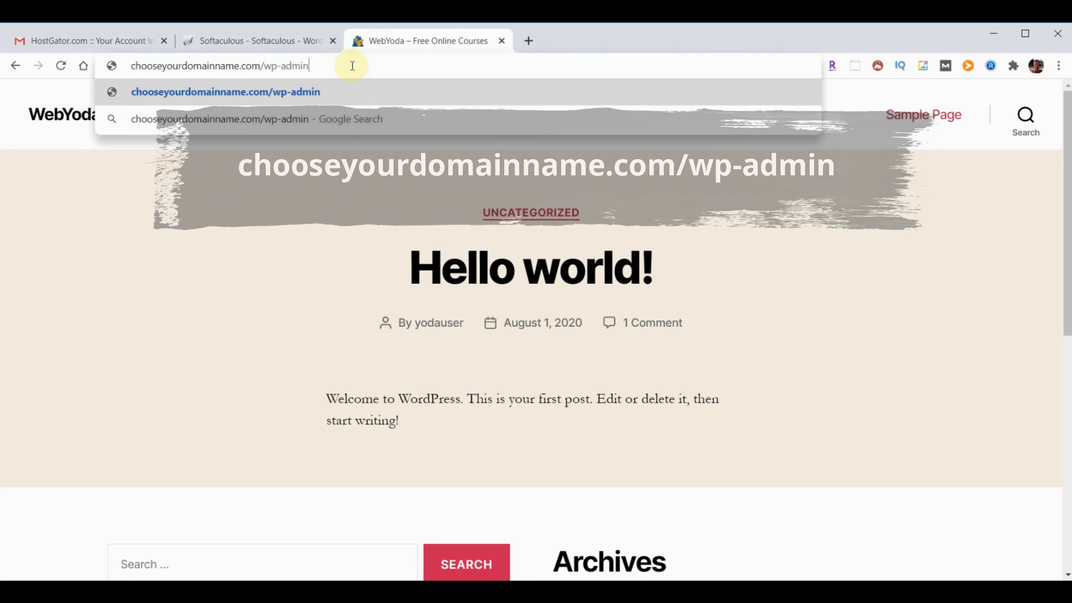
key(Return)
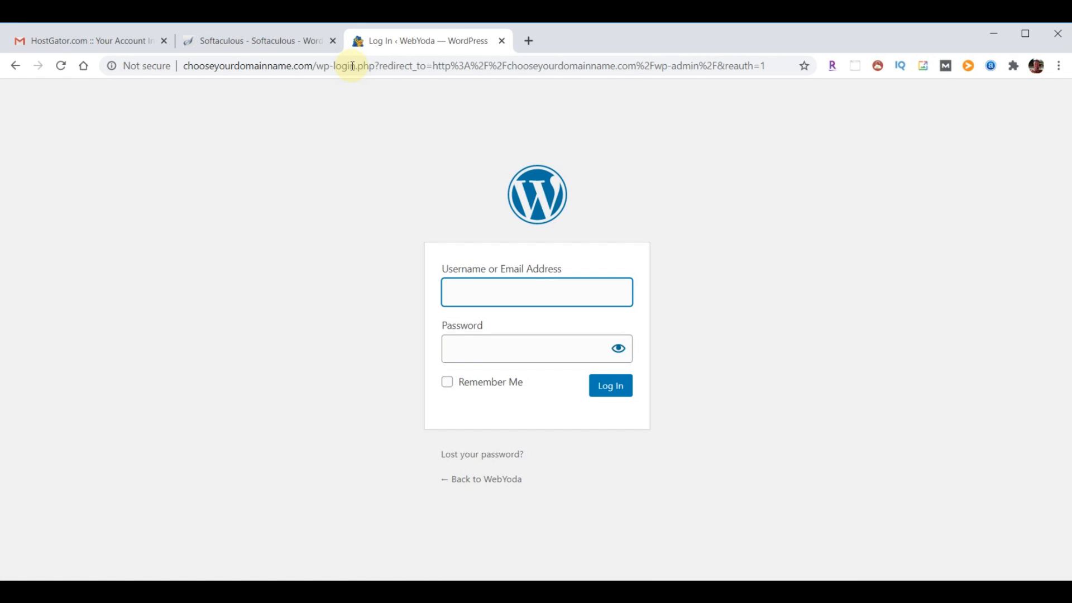
Log in with the new admin username and password
text(yodauser)
key(Tab)
text(••••••••••••••••)
click(611, 387)
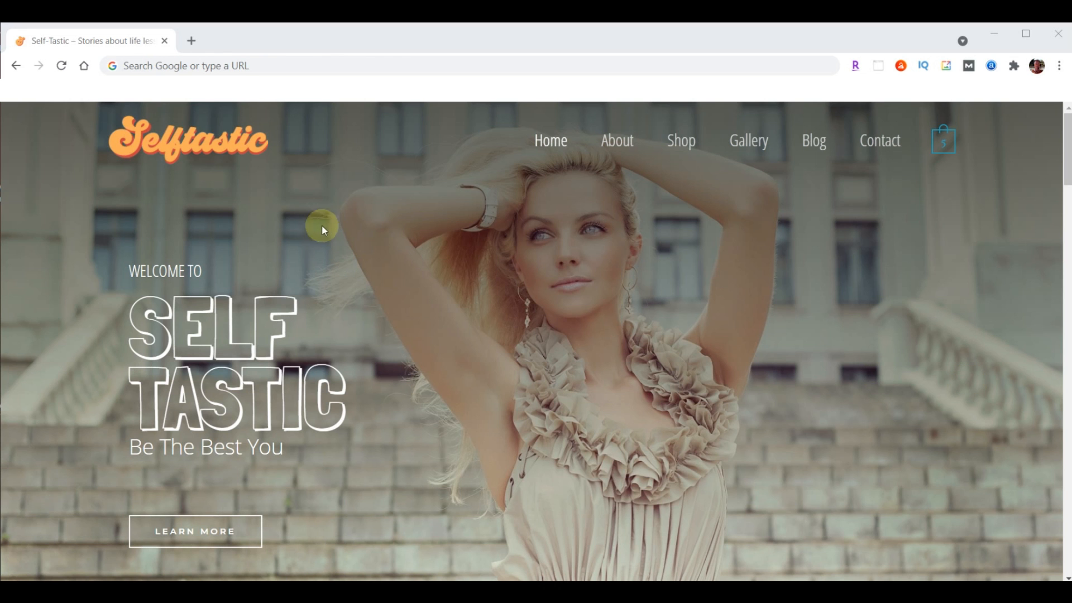
Load sample.self-tastic.com/wp-admin and log in using the saved password
click(277, 67)
text(sample.self-tastic.com/wp-admin)
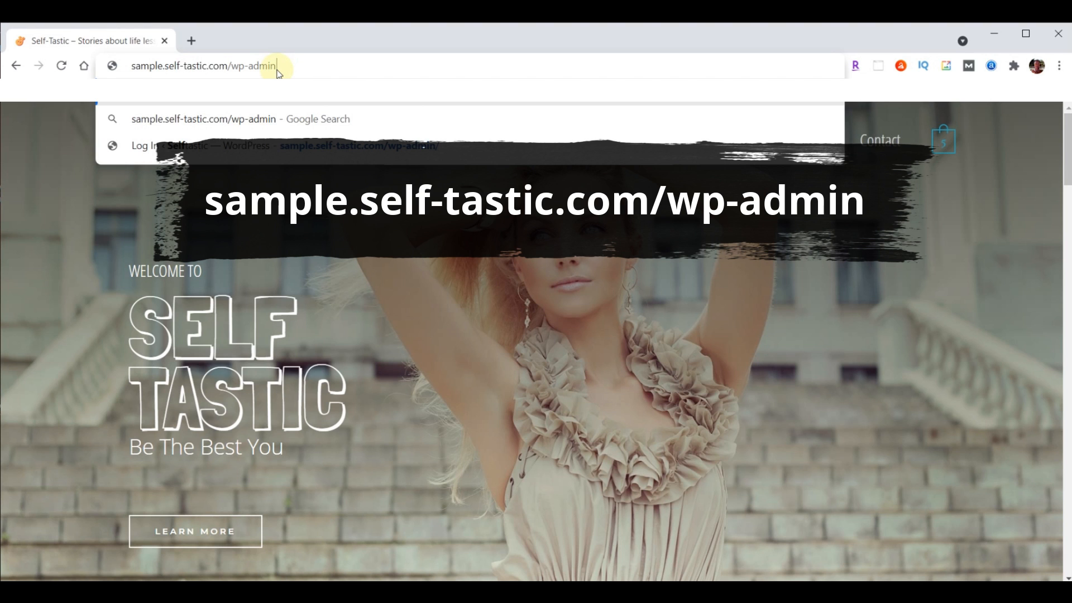
key(Return)
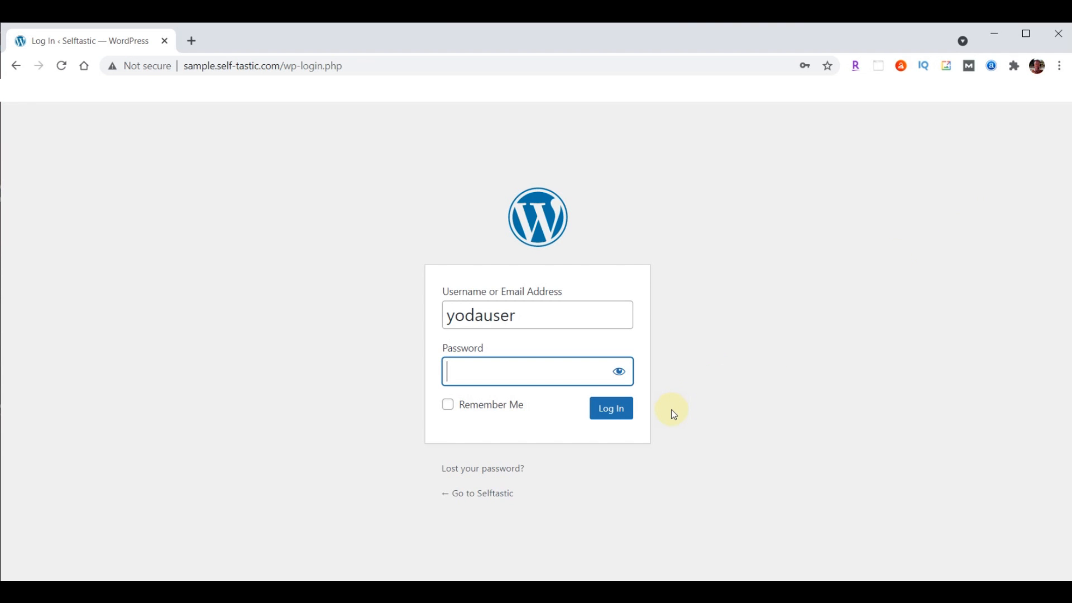
key(ctrl+v)
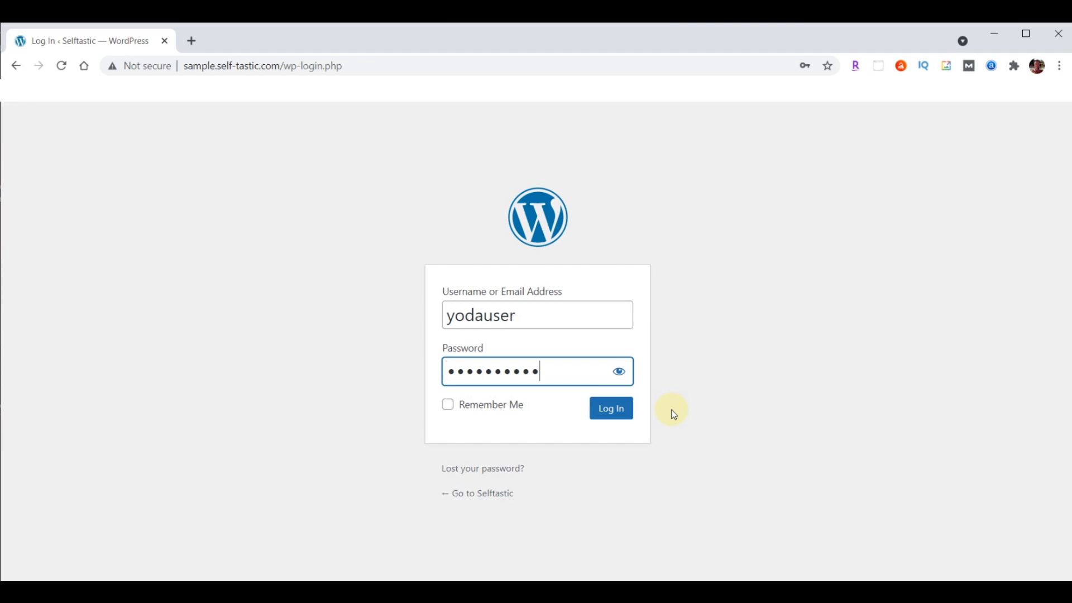
click(594, 416)
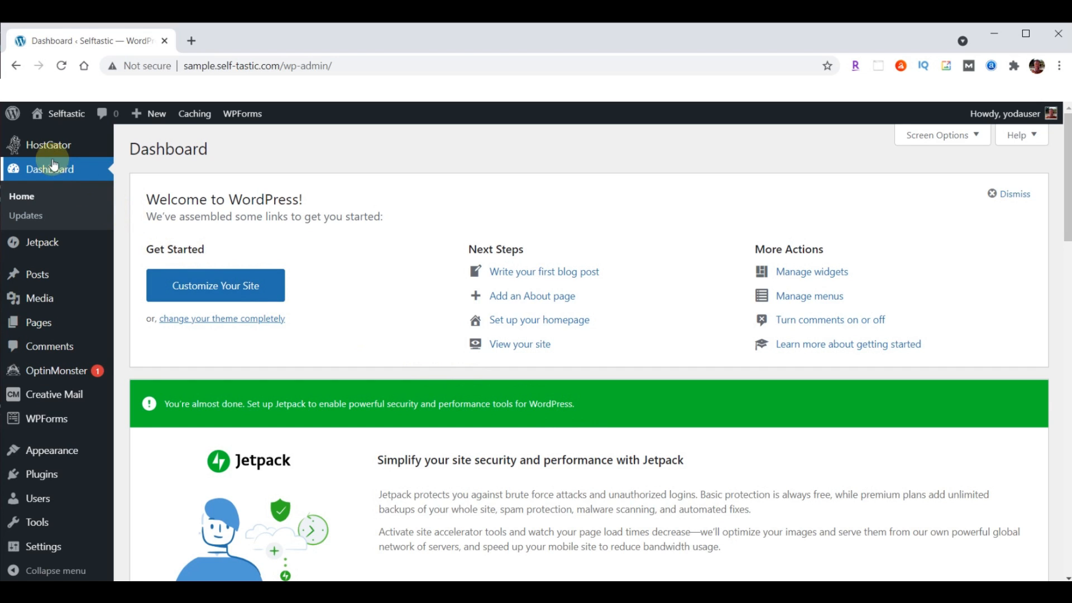
Open the Selftastic site's front page from the admin bar's Visit Site link in a new tab
mouse_move(67, 116)
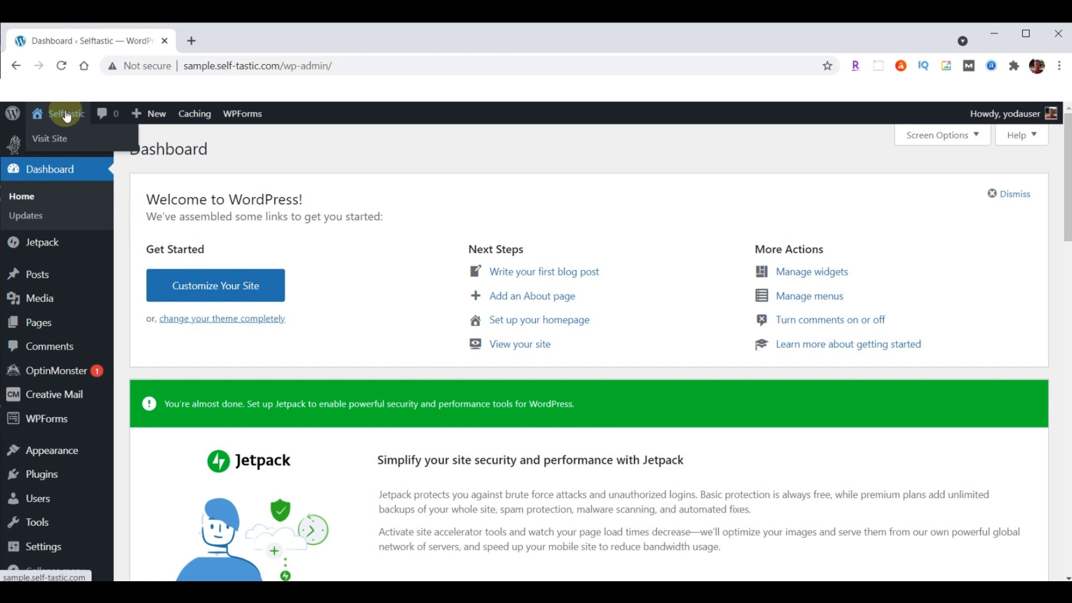
right_click(58, 138)
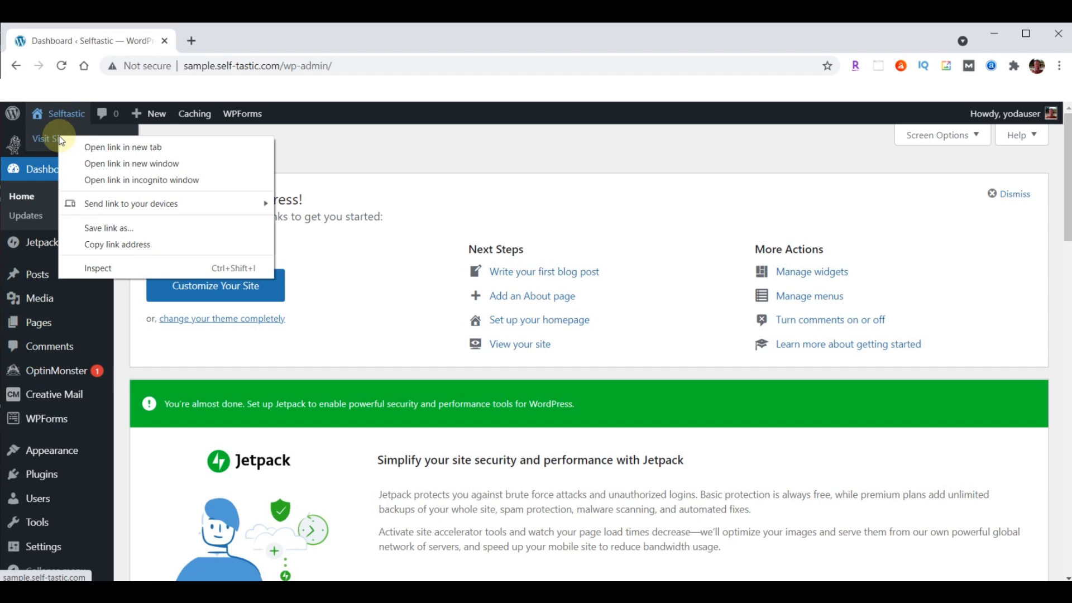
click(119, 148)
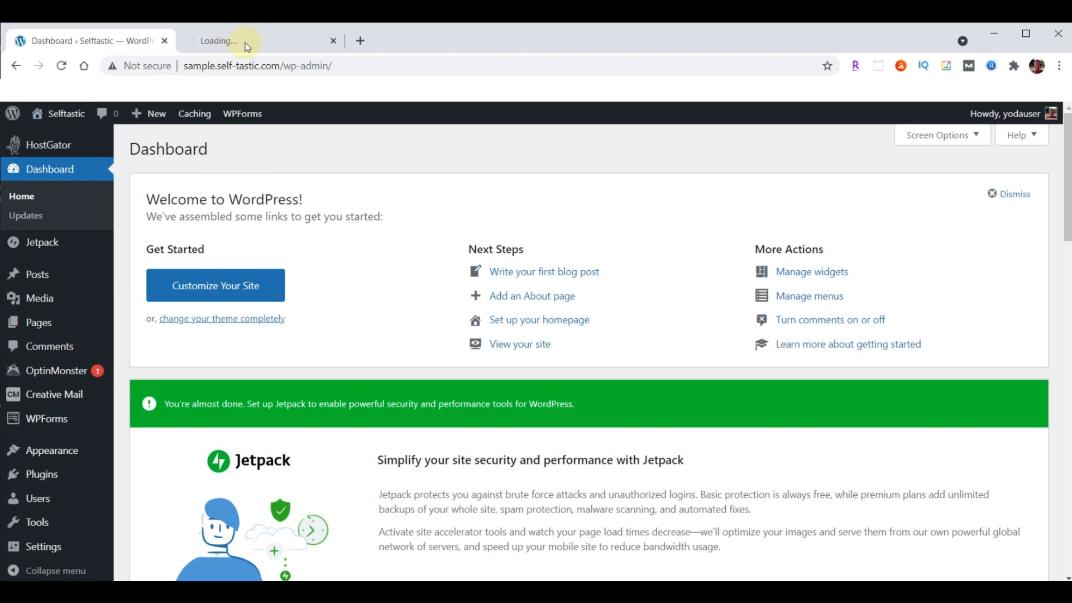
click(247, 42)
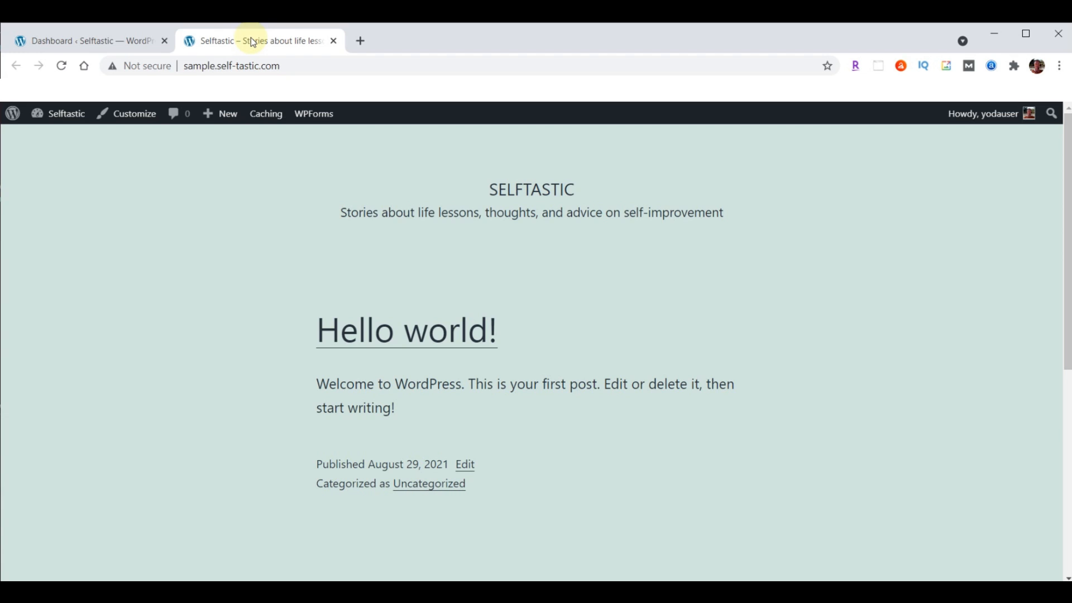
click(219, 66)
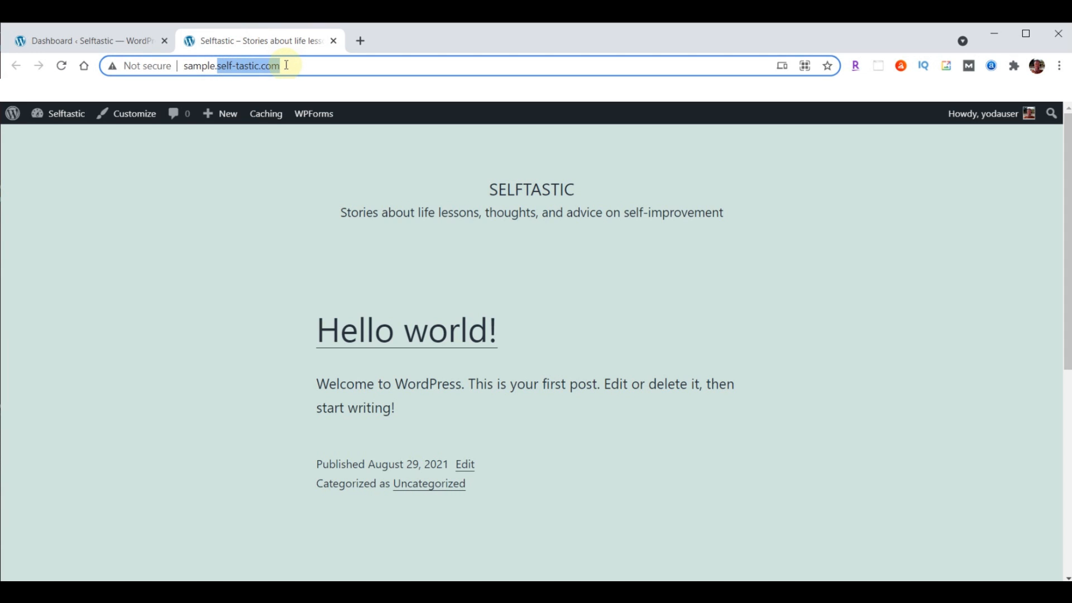
Load self-tastic.com in another new tab
click(361, 42)
text(self-tastic.com)
key(Return)
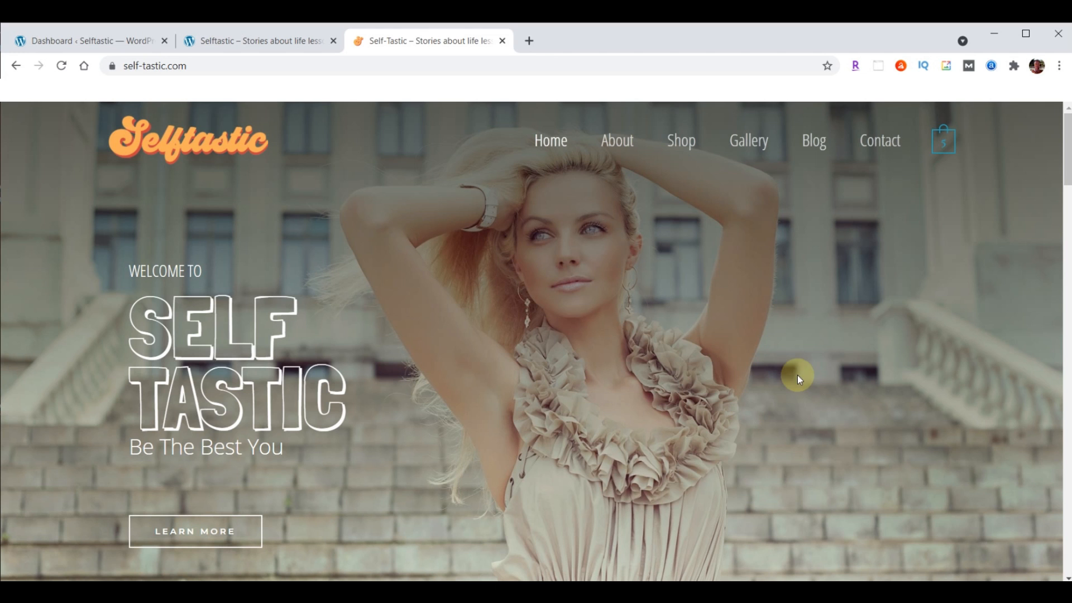
Load webyoda.com/selftastic in a new tab to open the Self-Tastic.com Script, then start another tab
click(528, 42)
text(webyoda.com/selftastic)
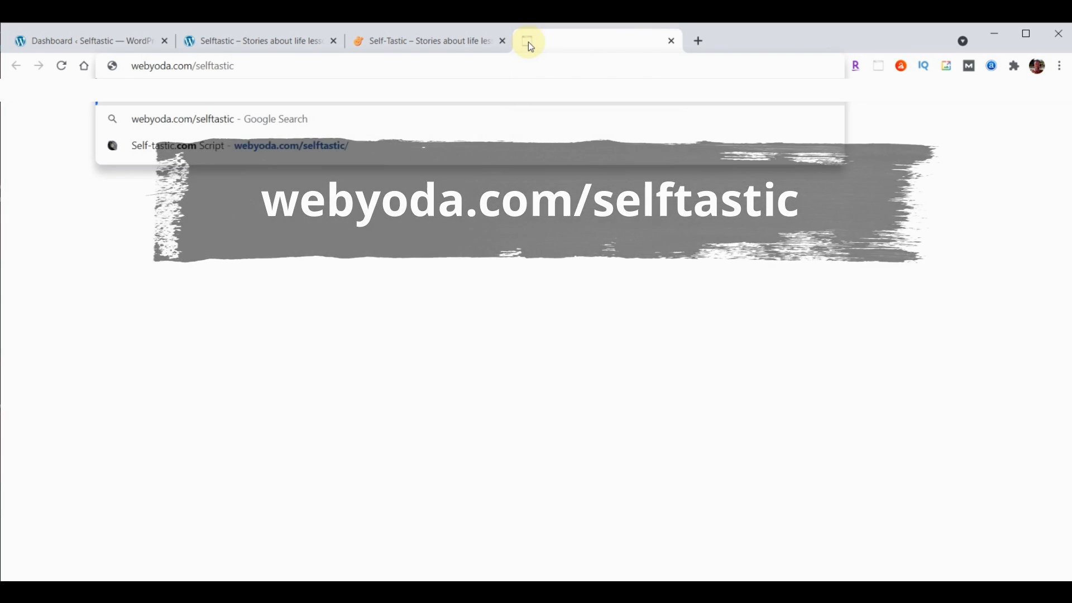
key(Return)
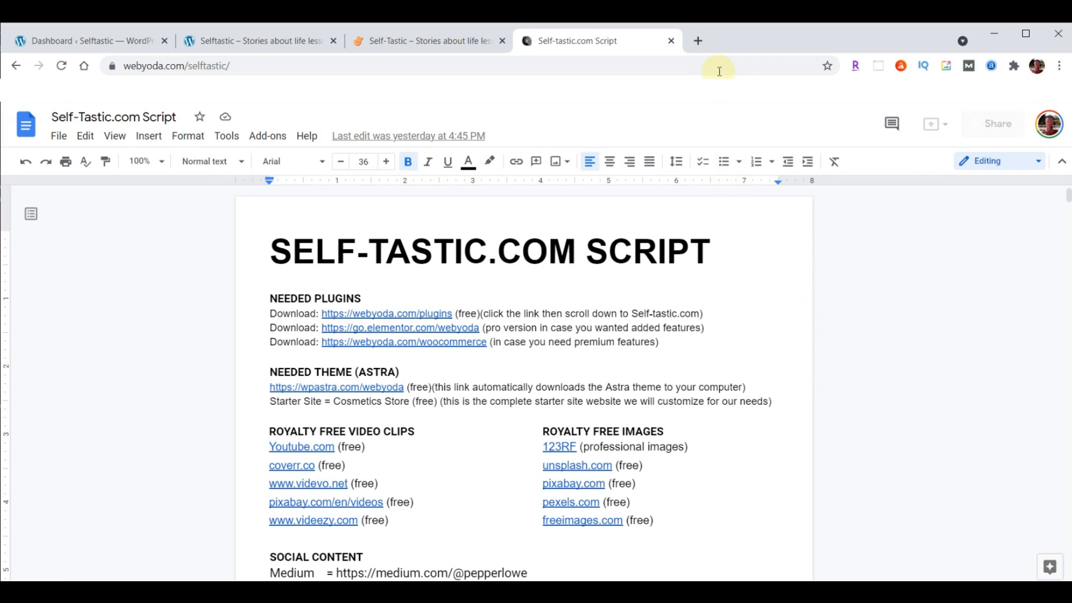
click(697, 42)
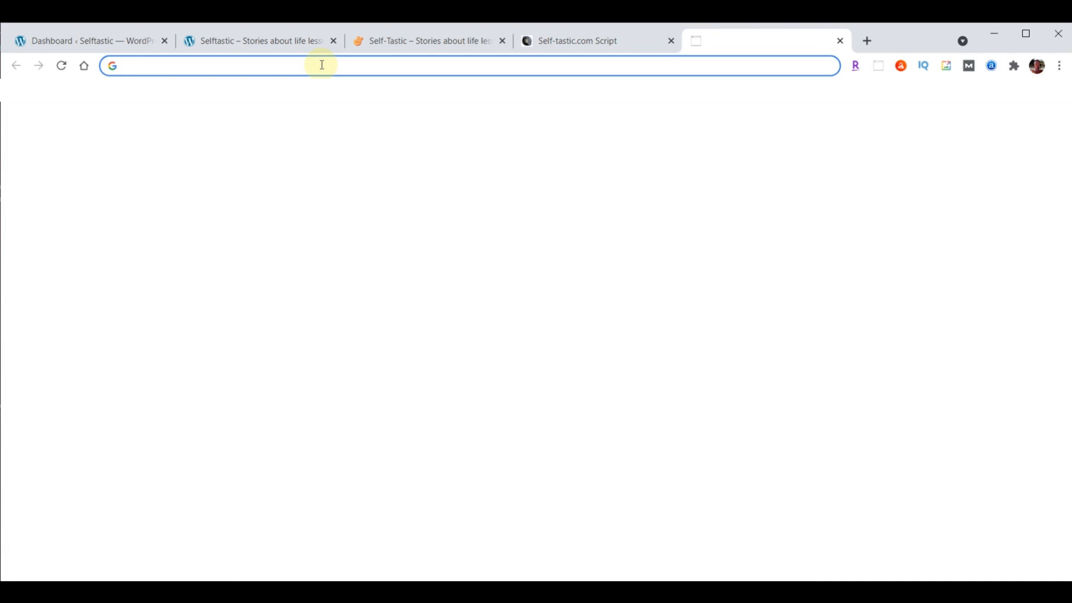
Download content-selftastic.zip from webyoda.com/content and show it in the Downloads folder
text(webyoda.com/content)
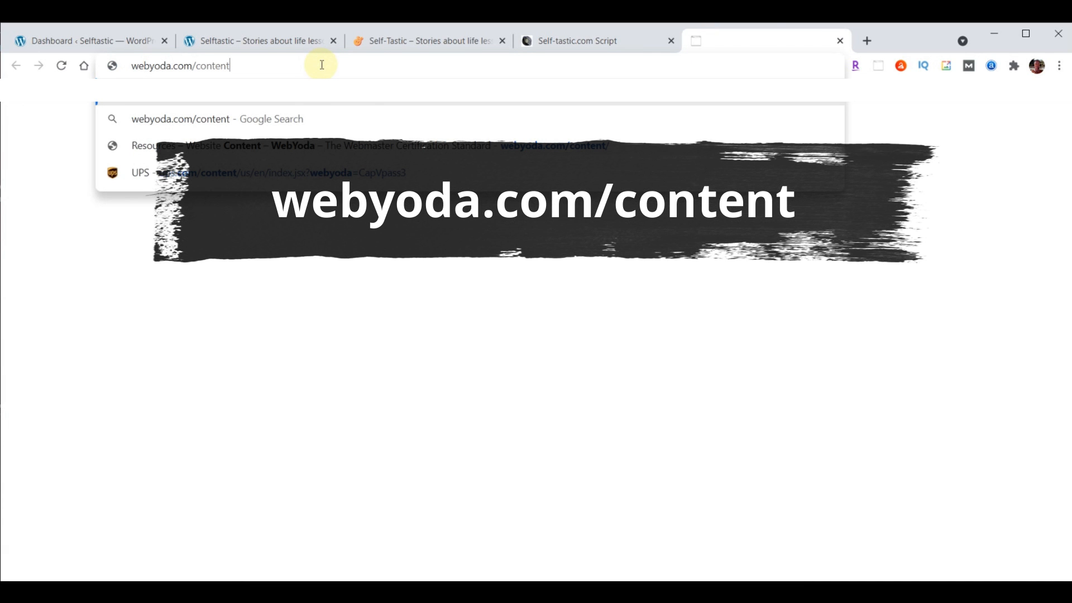
key(Return)
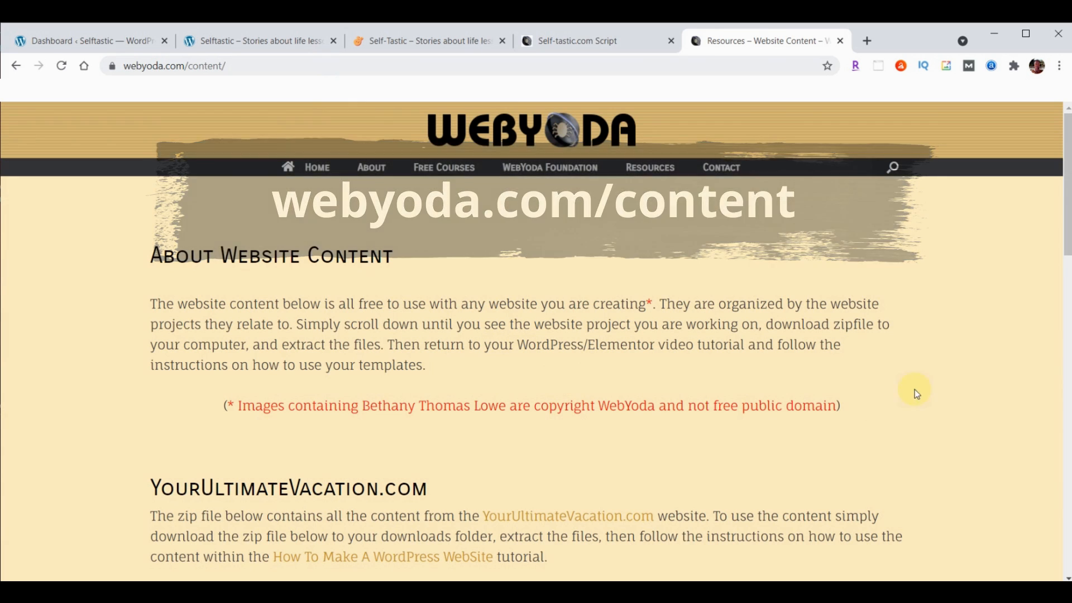
scroll(970, 298, down, 3)
scroll(971, 298, down, 10)
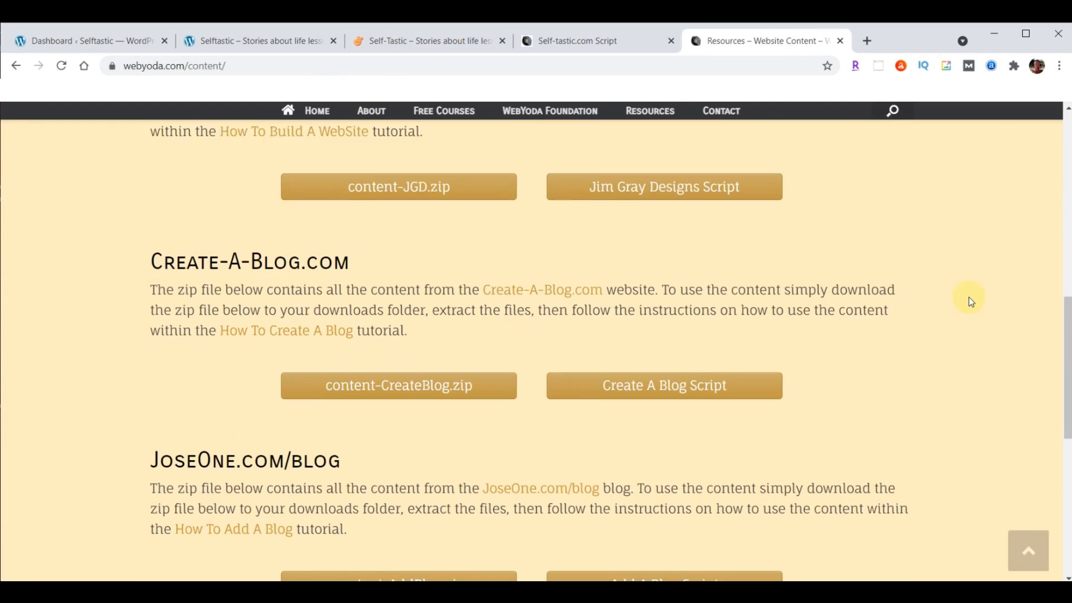
scroll(969, 303, down, 2)
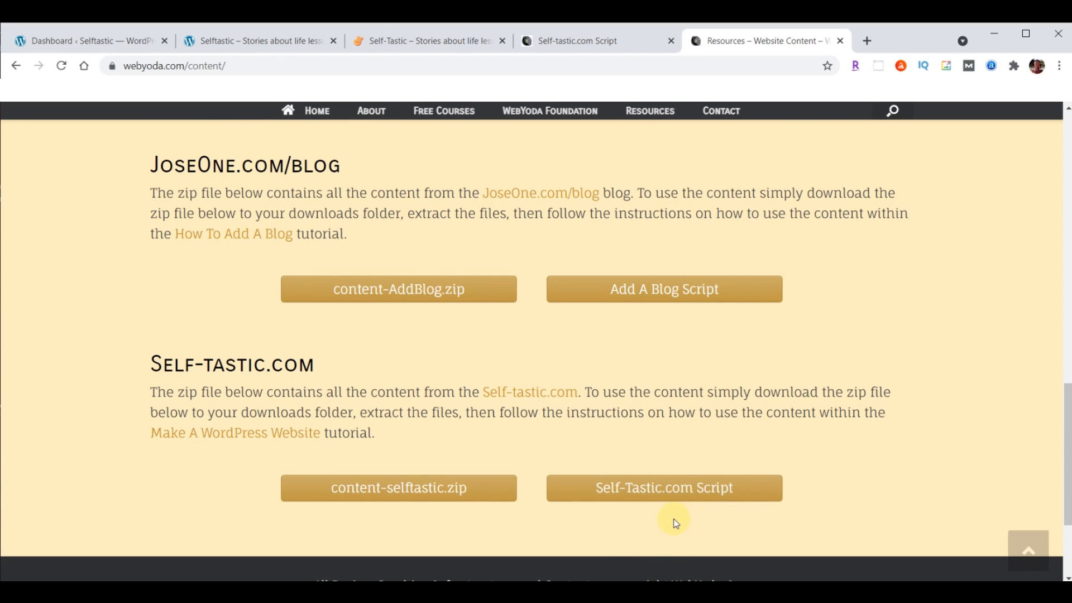
click(403, 489)
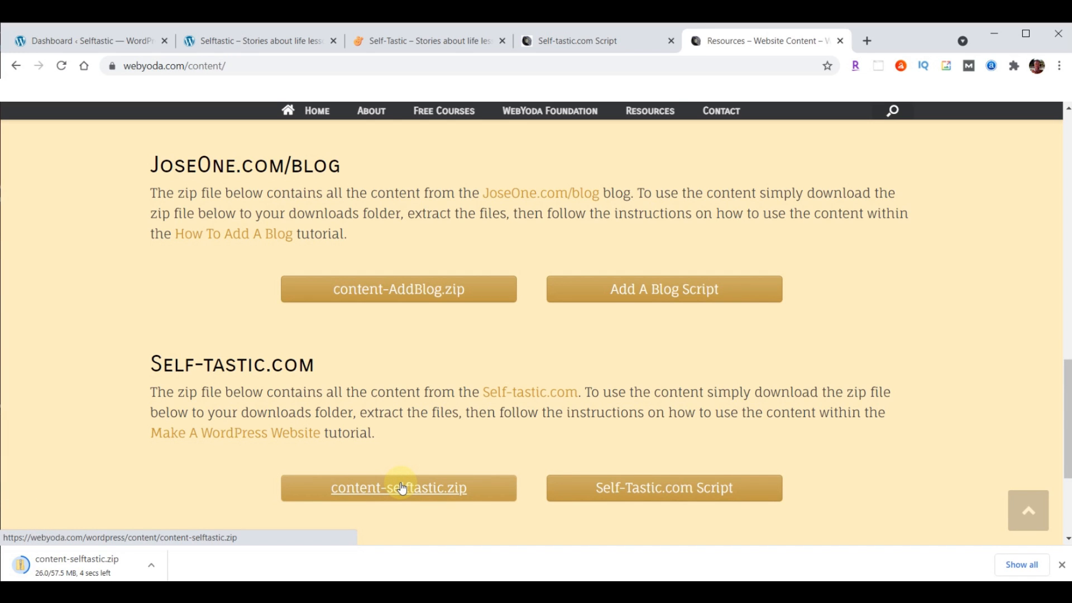
click(151, 567)
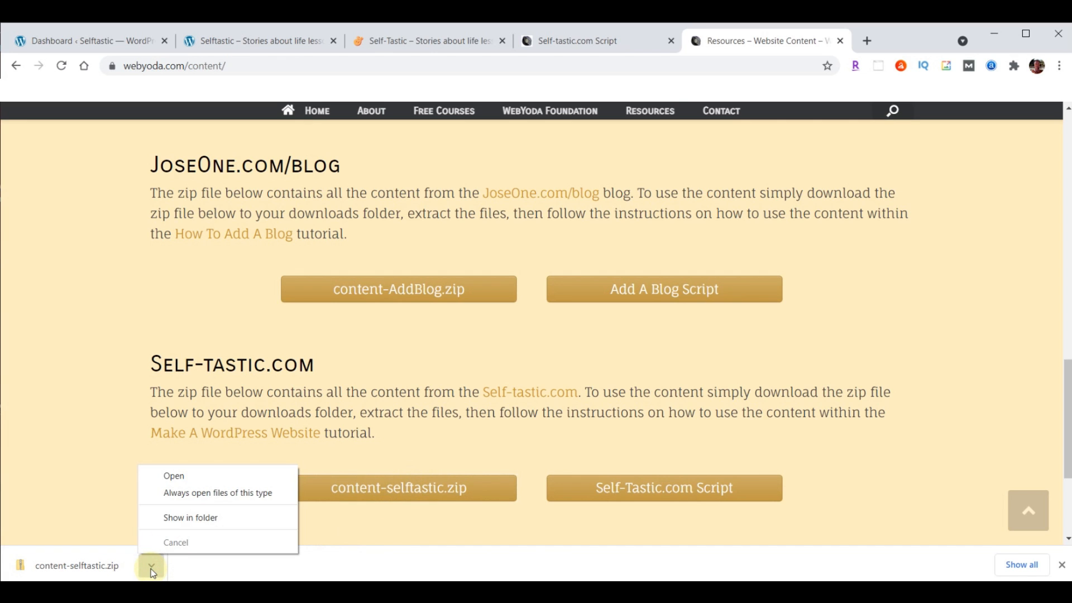
click(178, 515)
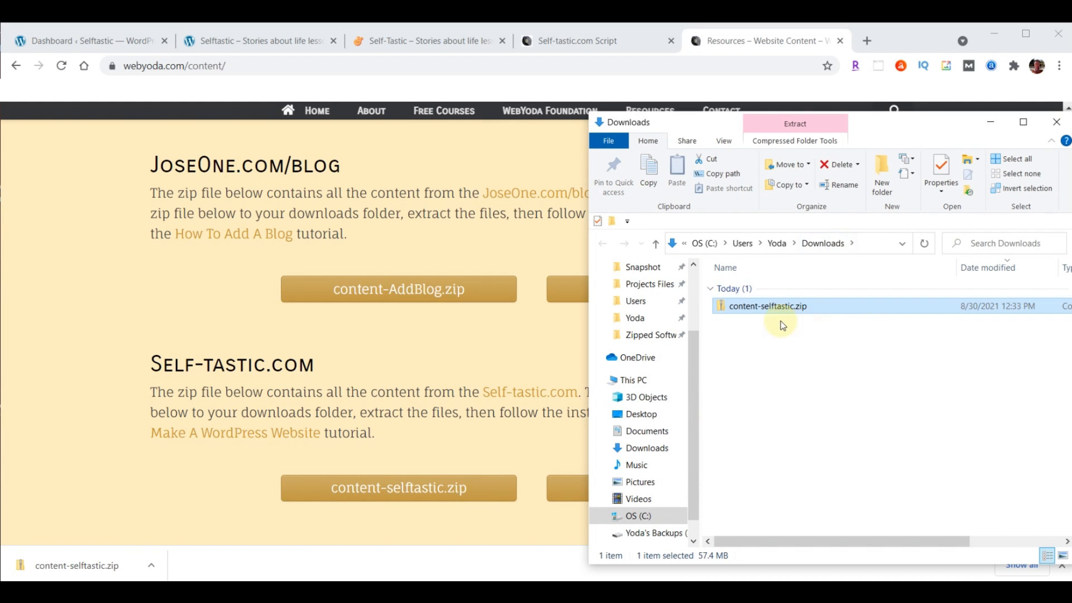
Extract content-selftastic.zip into its own content-selftastic folder
right_click(749, 307)
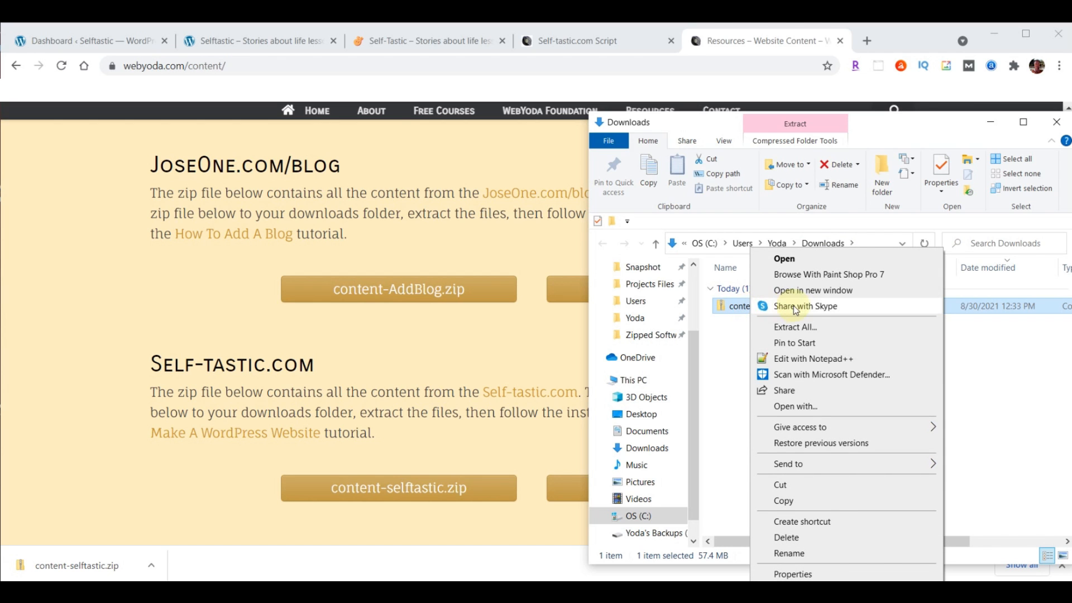
click(795, 326)
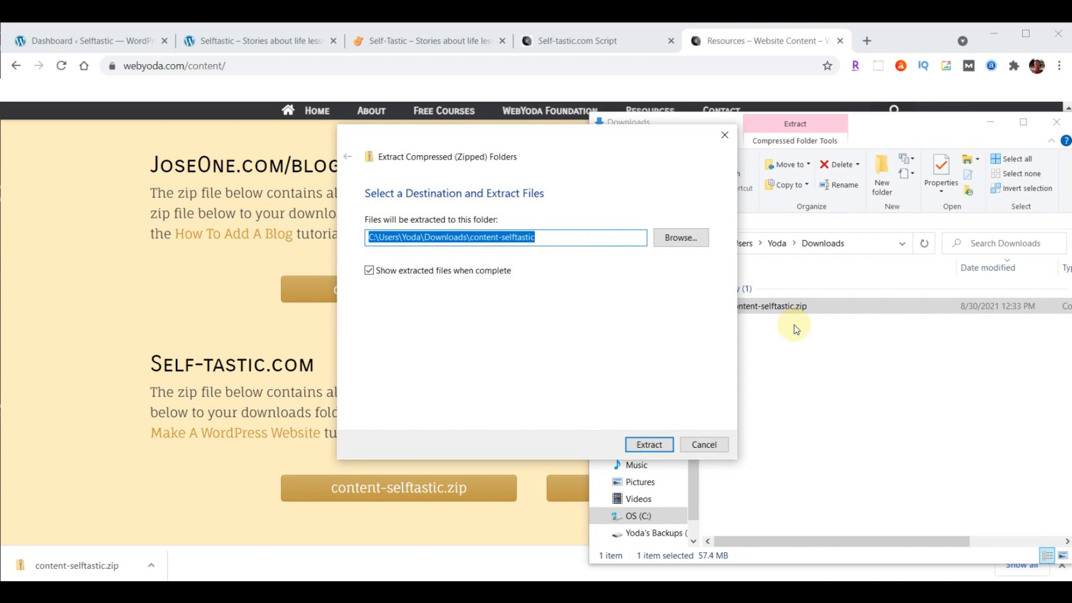
click(647, 445)
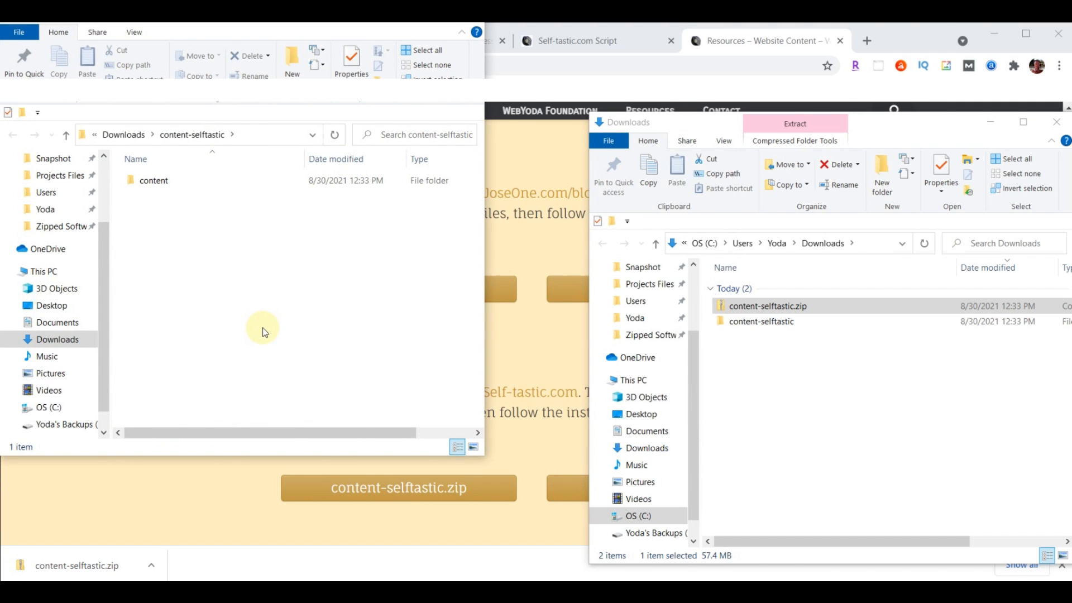
Open the extracted content folder of 139 images and close the WebYoda content page tab
click(1060, 124)
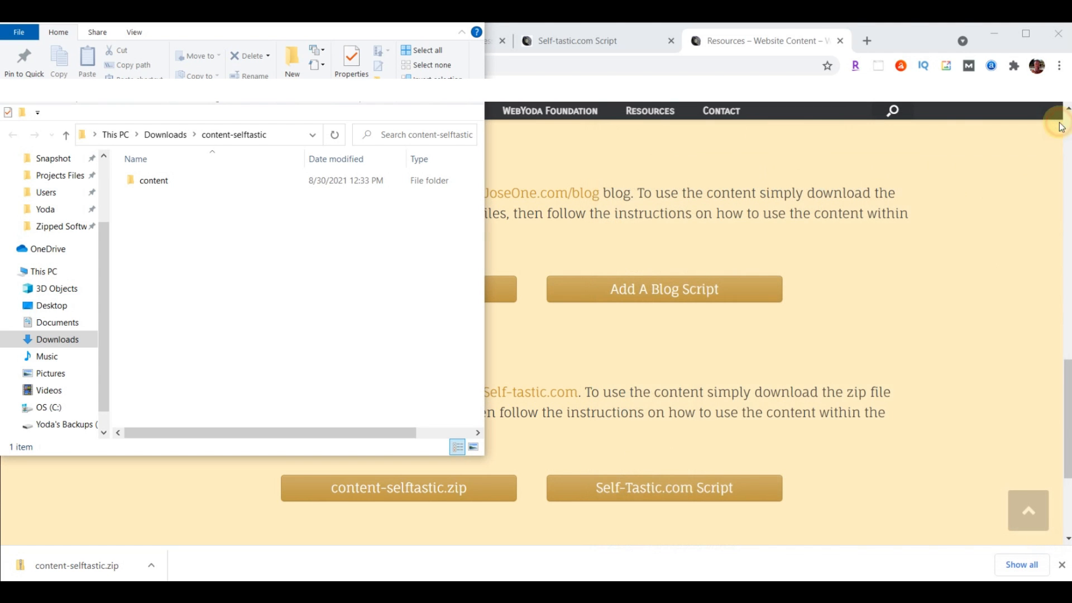
drag(380, 35, 889, 101)
click(705, 269)
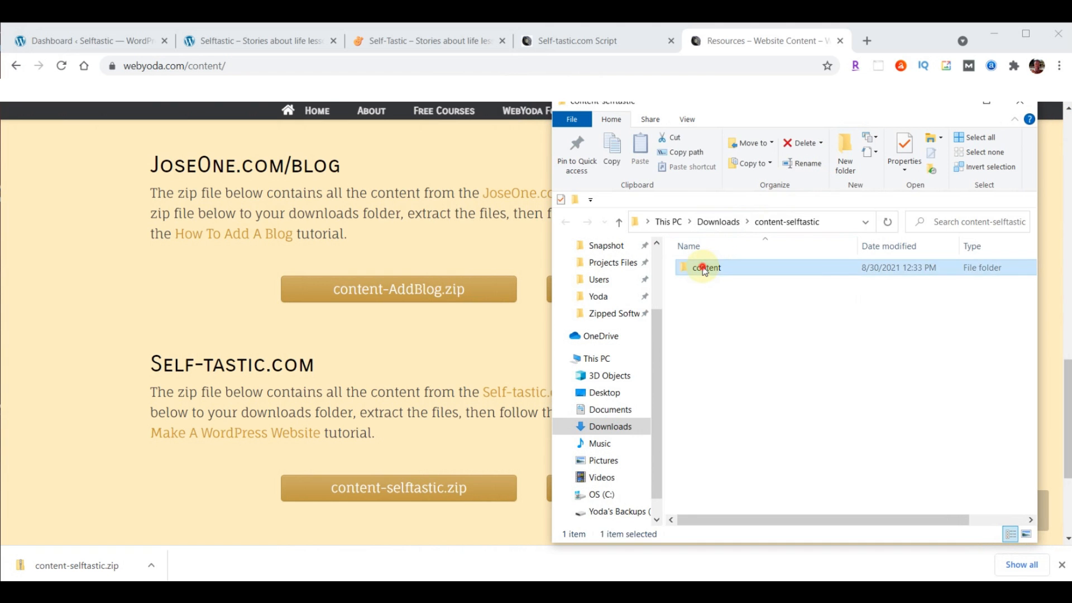
double_click(705, 270)
scroll(977, 363, down, 10)
scroll(977, 363, down, 20)
scroll(977, 363, up, 12)
scroll(977, 363, up, 15)
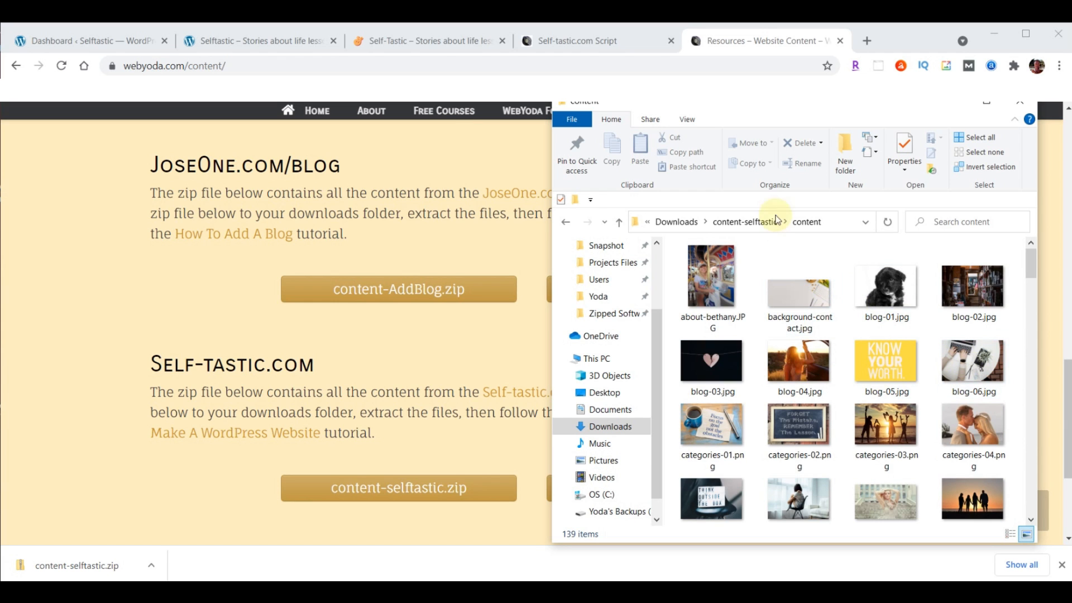
click(840, 41)
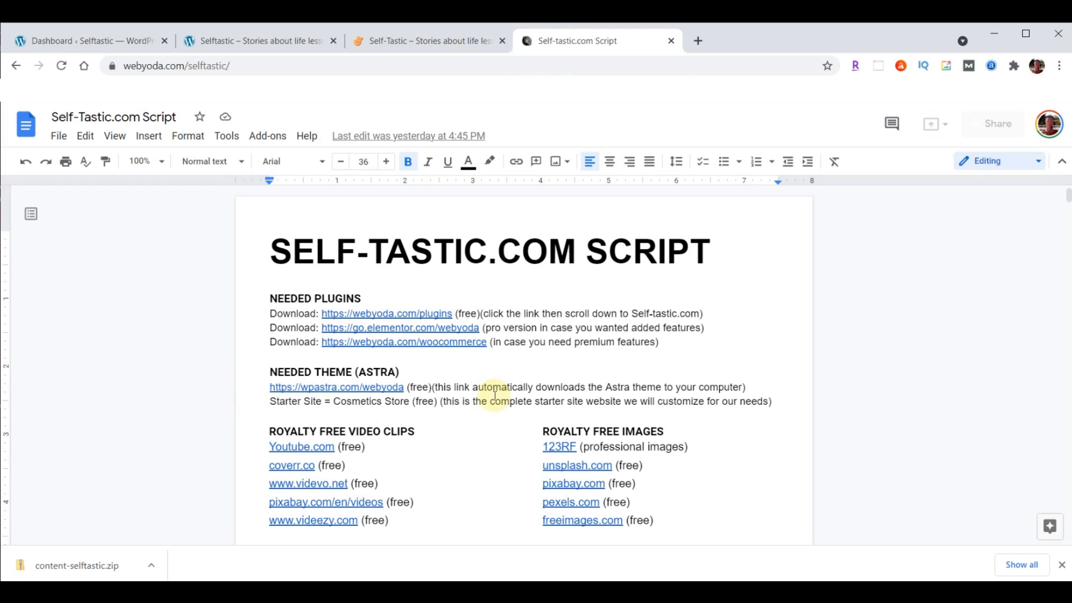
Look over self-tastic.com and sample.self-tastic.com, then switch to the Selftastic dashboard tab
click(407, 42)
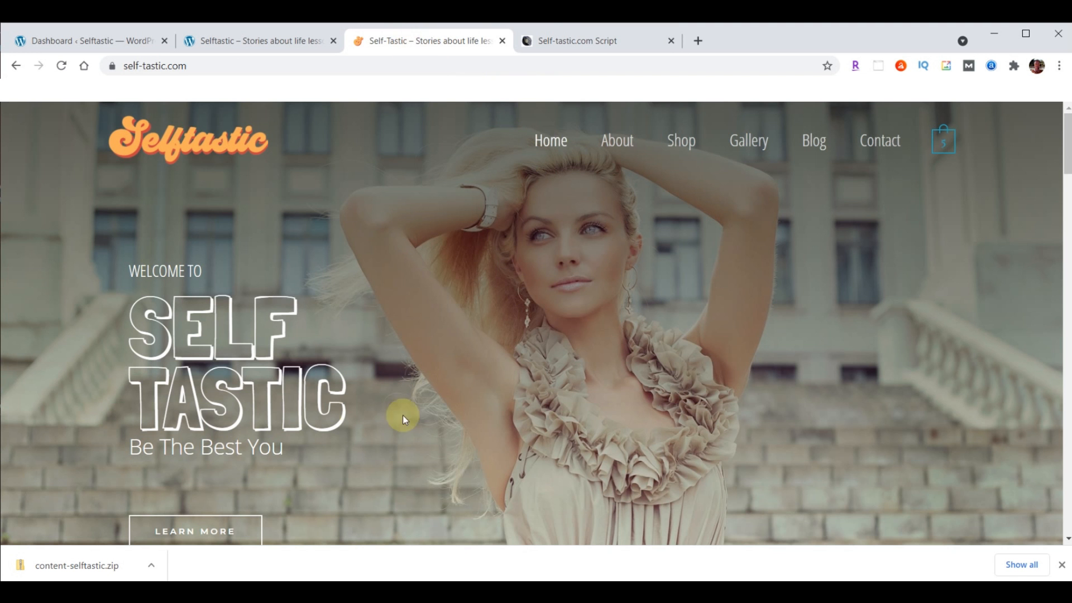
click(231, 42)
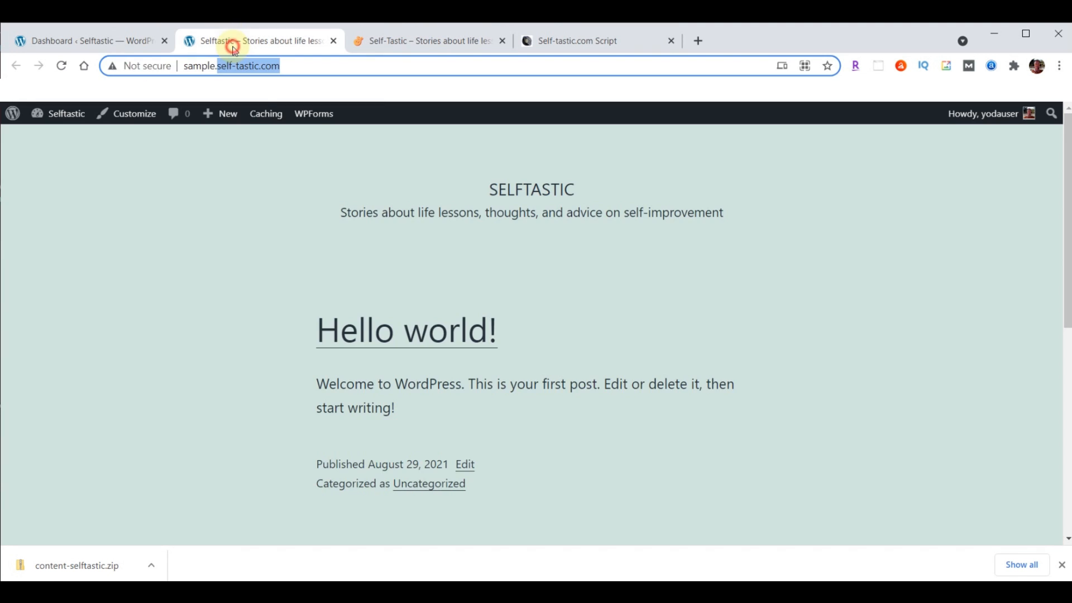
click(65, 40)
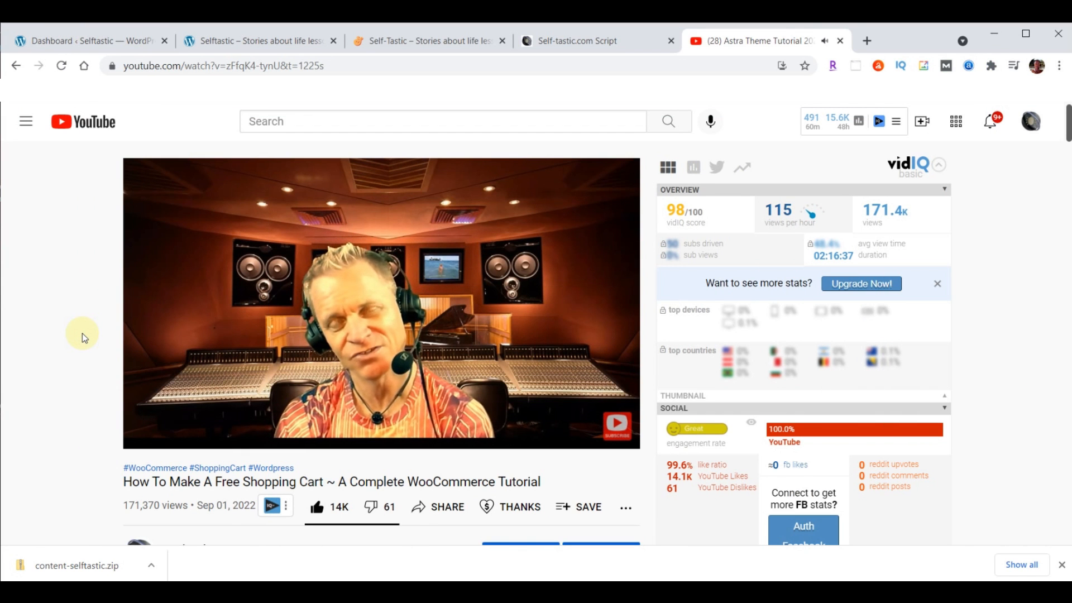
Slow the tutorial video to 0.75 playback speed, then reset it to Normal
mouse_move(475, 376)
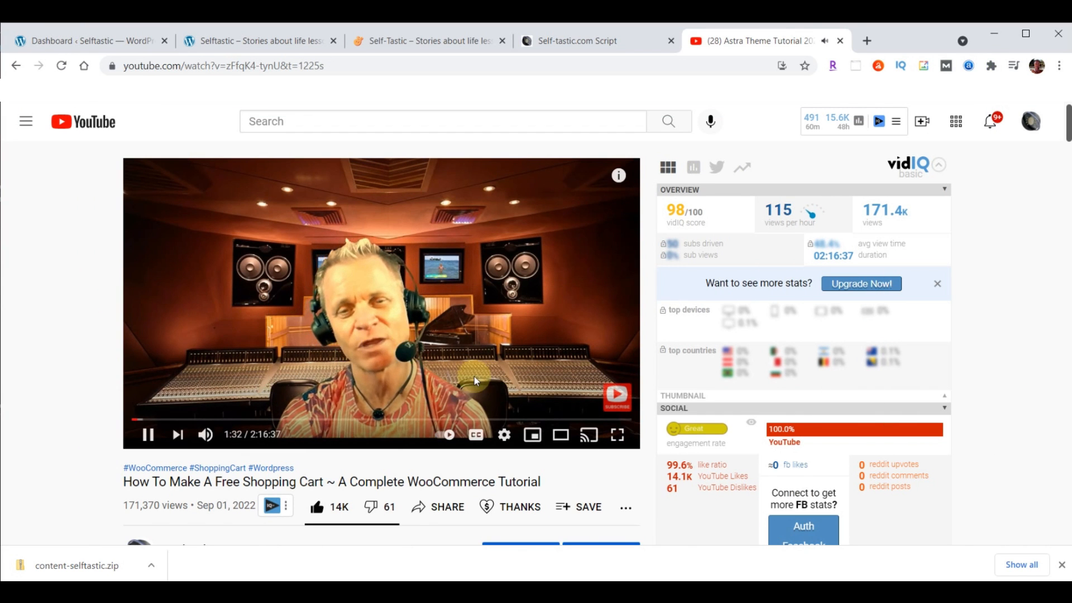
click(505, 436)
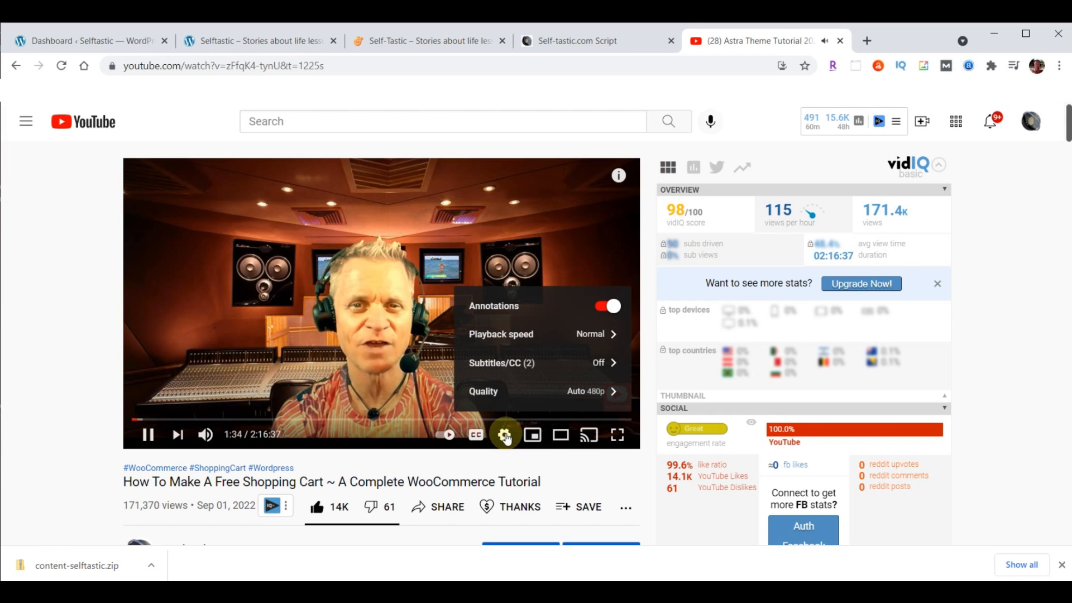
click(513, 336)
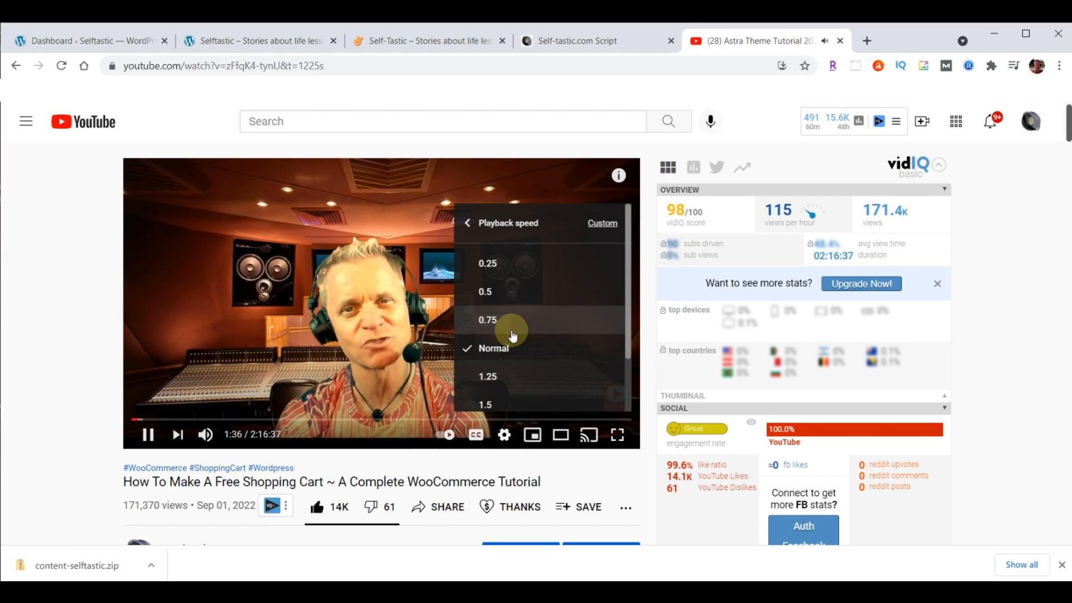
click(505, 324)
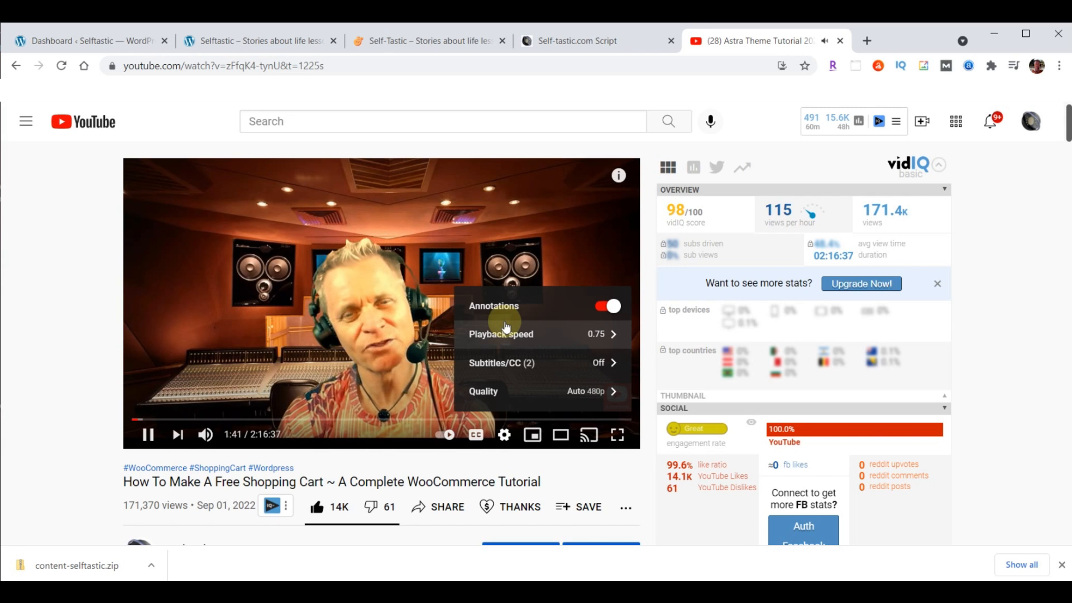
click(499, 335)
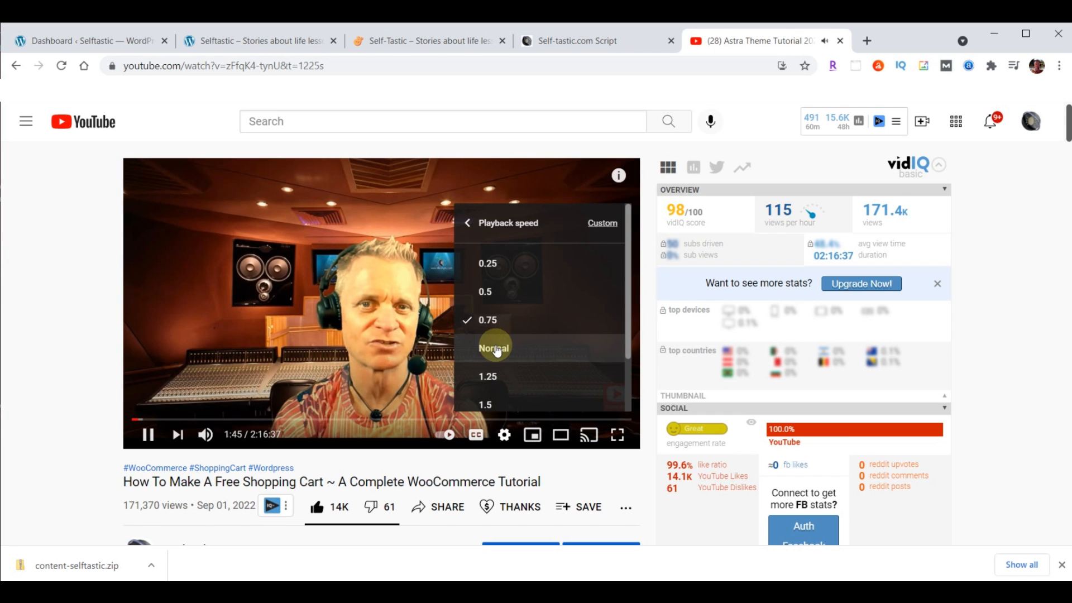
click(495, 347)
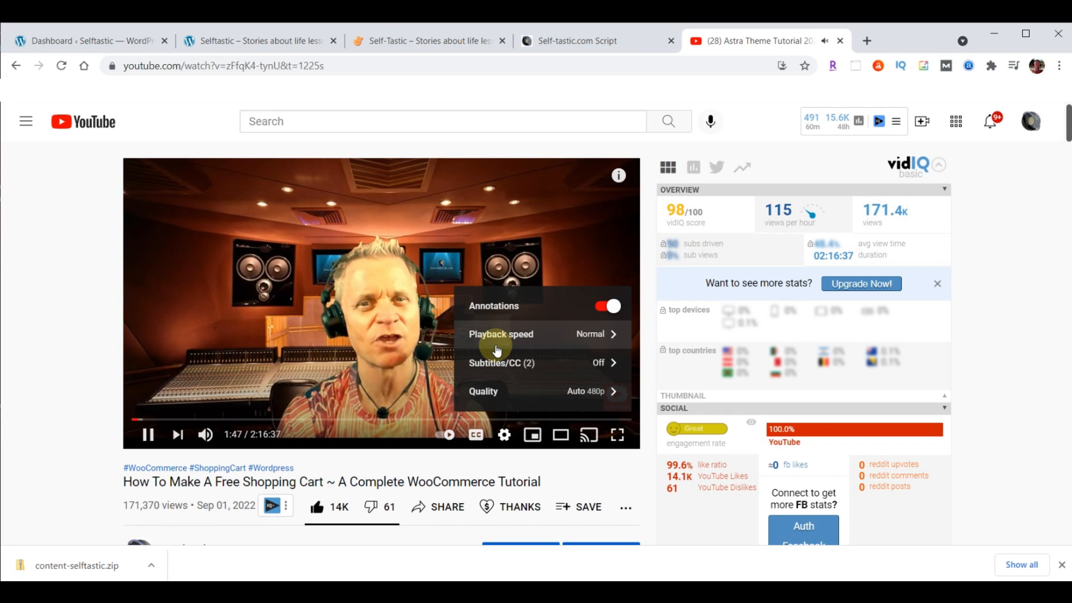
Scroll the video description, close the YouTube tab and return to the Script document
scroll(39, 299, down, 7)
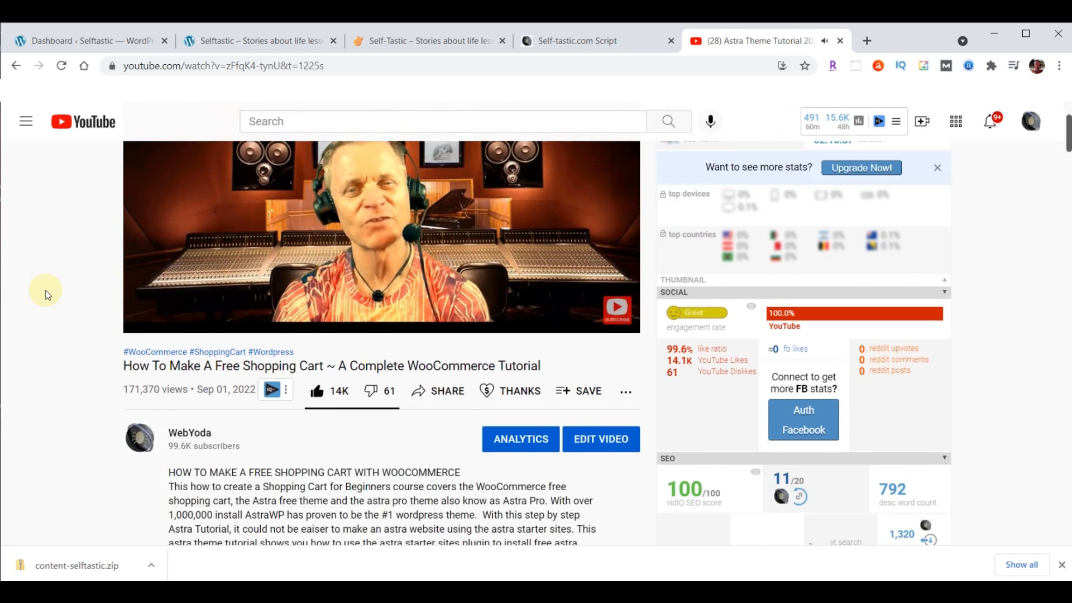
scroll(47, 295, down, 1)
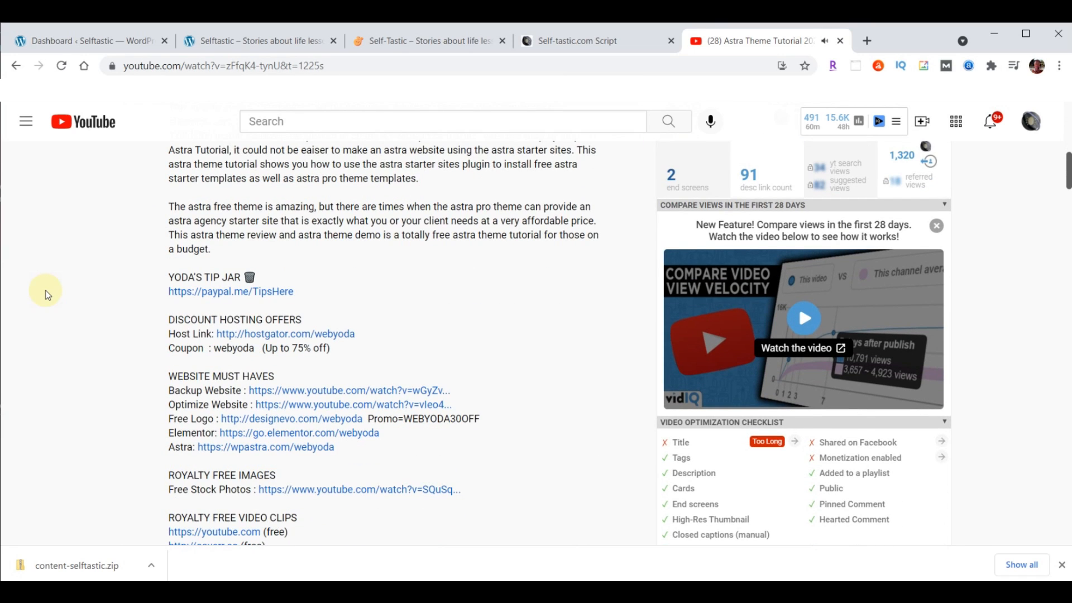
scroll(397, 280, down, 8)
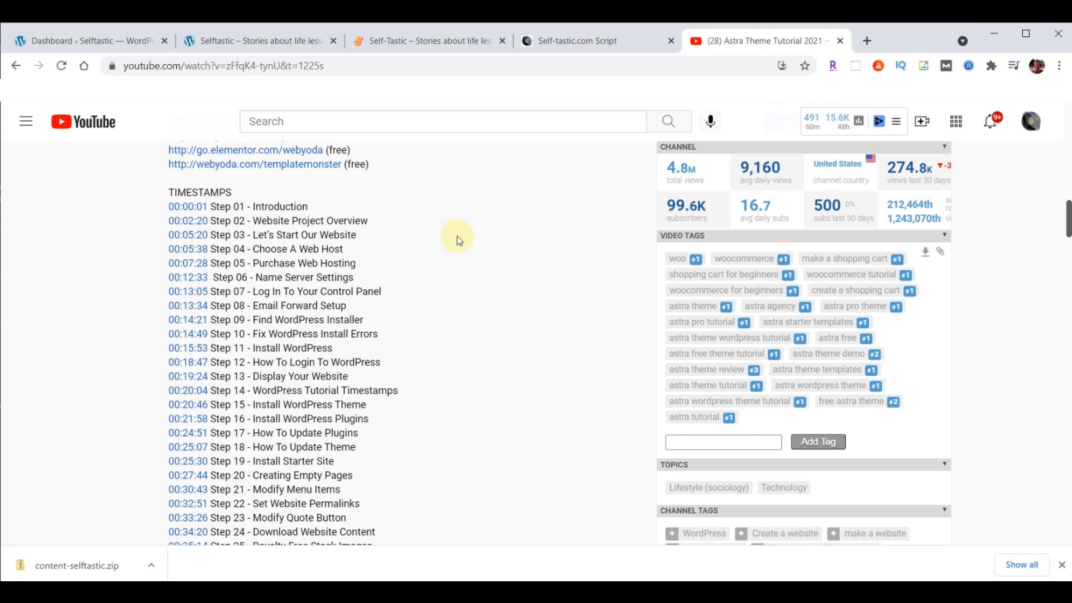
click(840, 42)
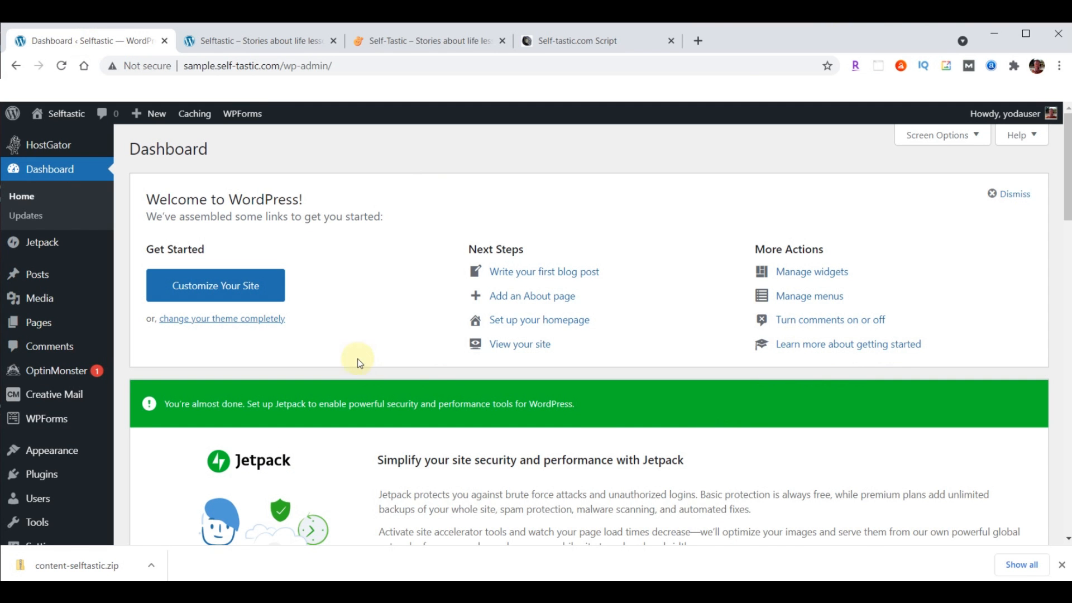
click(584, 42)
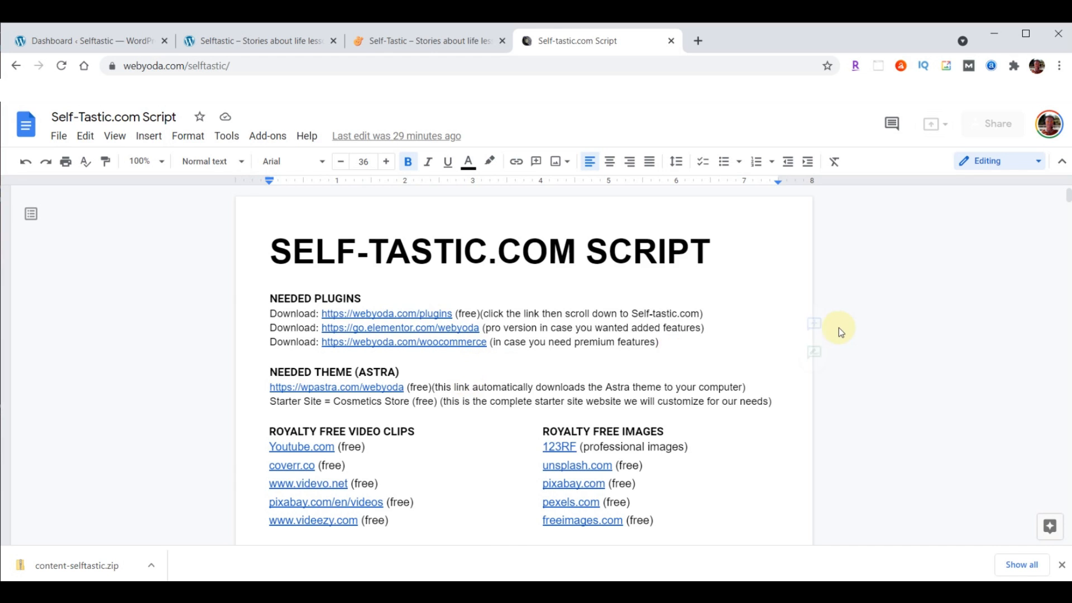
scroll(839, 327, down, 1)
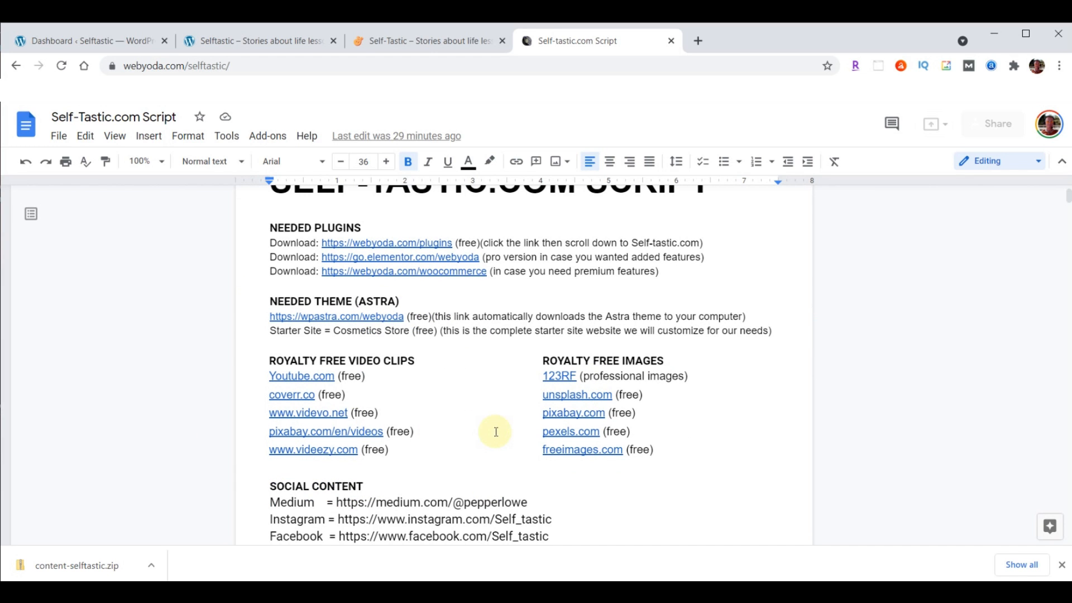
Scroll to SELFTASTIC COLORS and open the hex 'Click This Link' color picker
scroll(657, 341, down, 3)
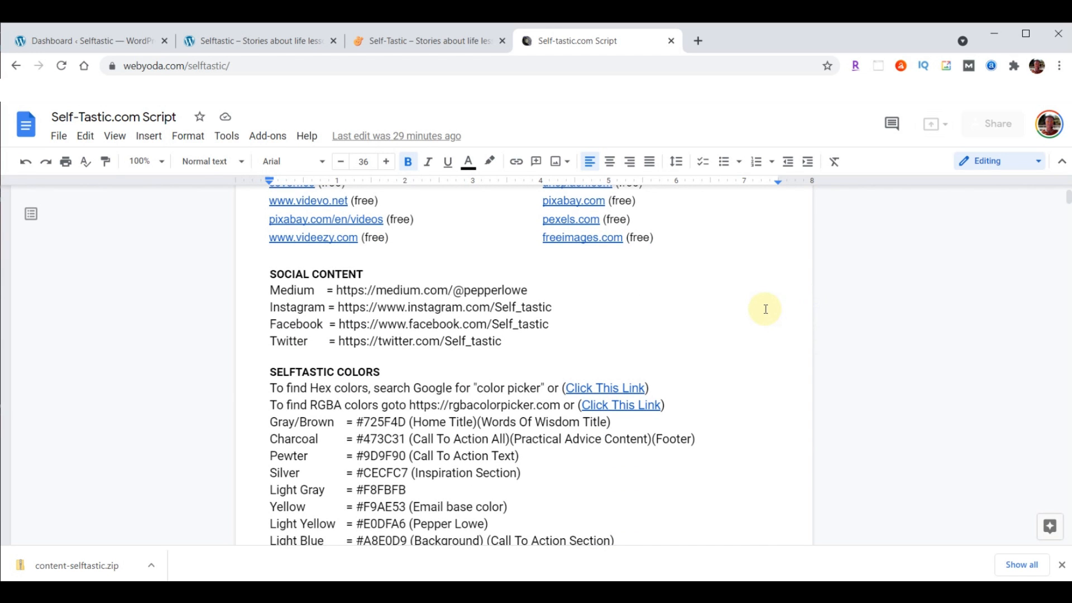
scroll(765, 306, down, 2)
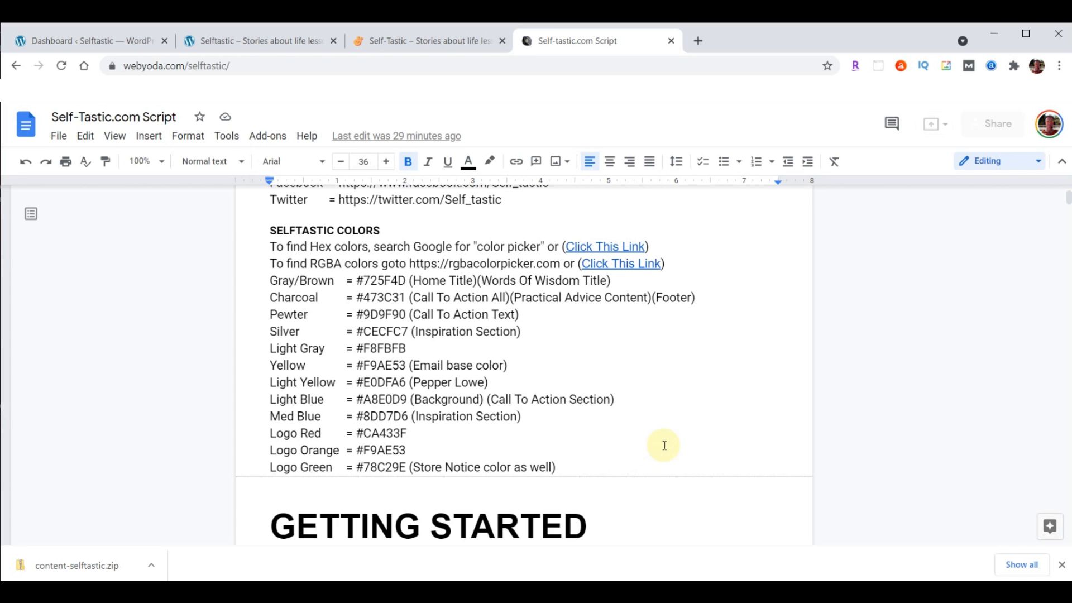
right_click(618, 244)
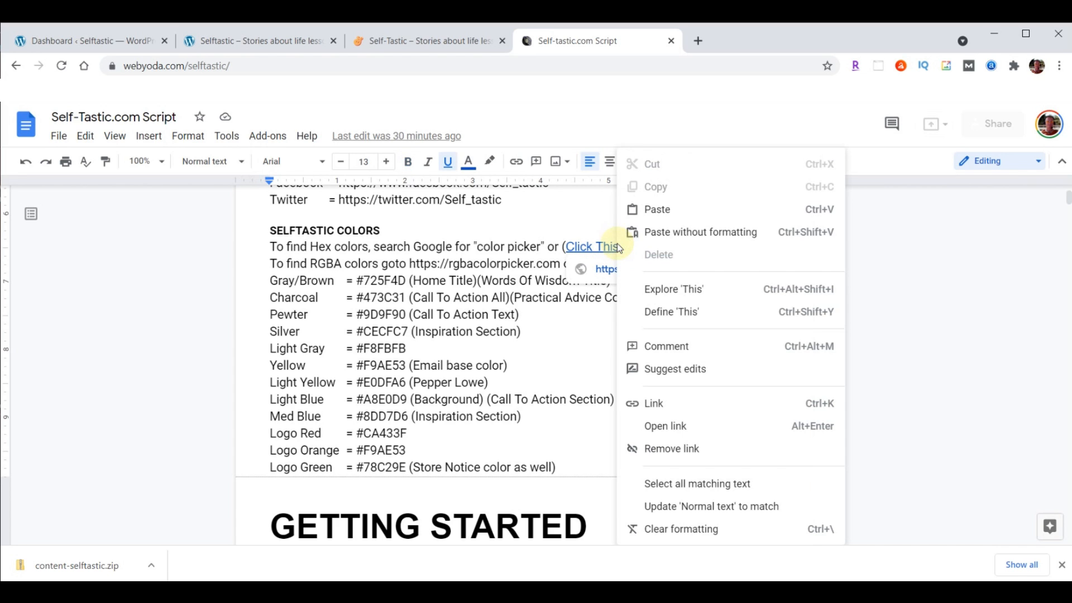
click(662, 425)
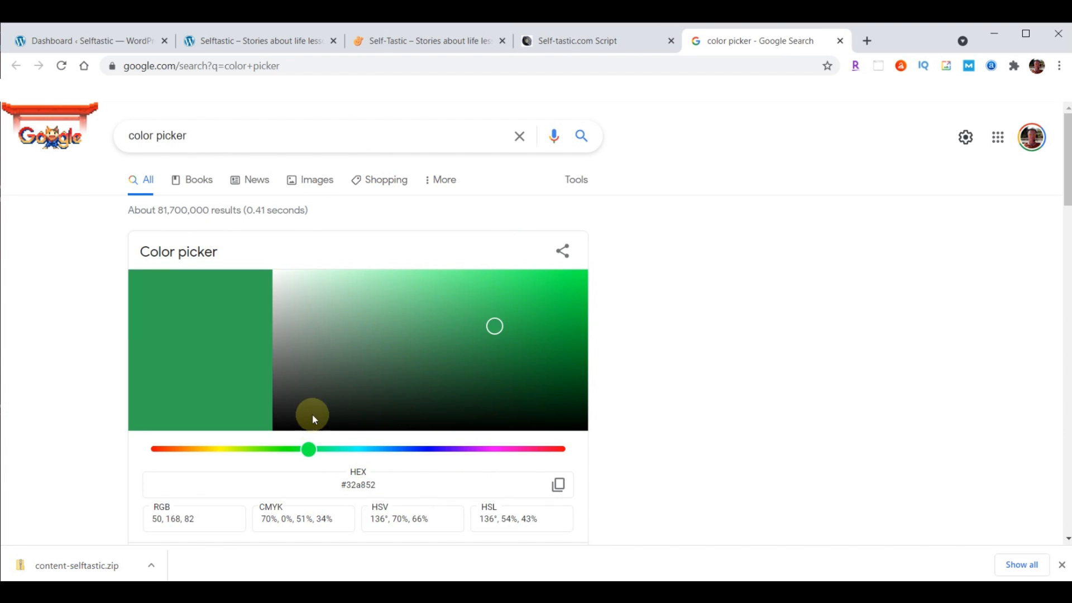
Pick orange-red #de3d1d, copy its hex code, and close the picker tab
click(173, 449)
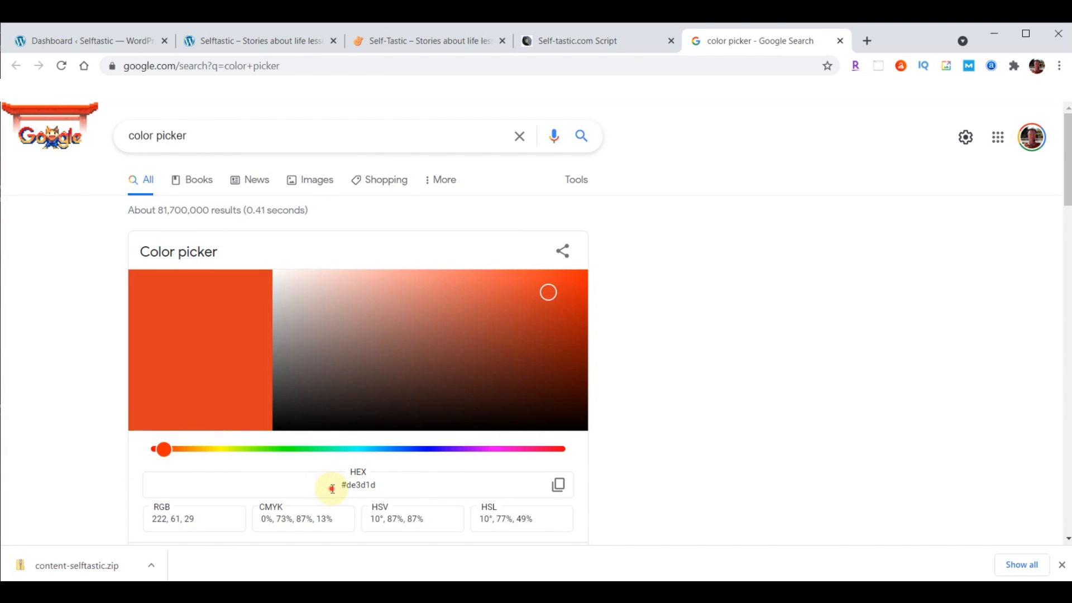
click(333, 486)
click(330, 483)
click(559, 485)
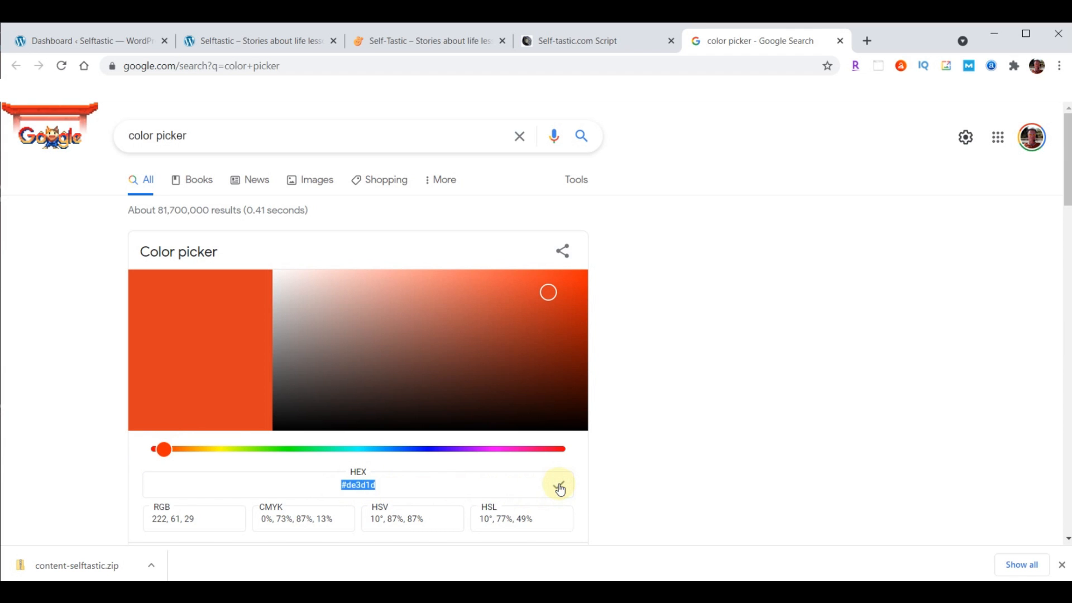
click(841, 41)
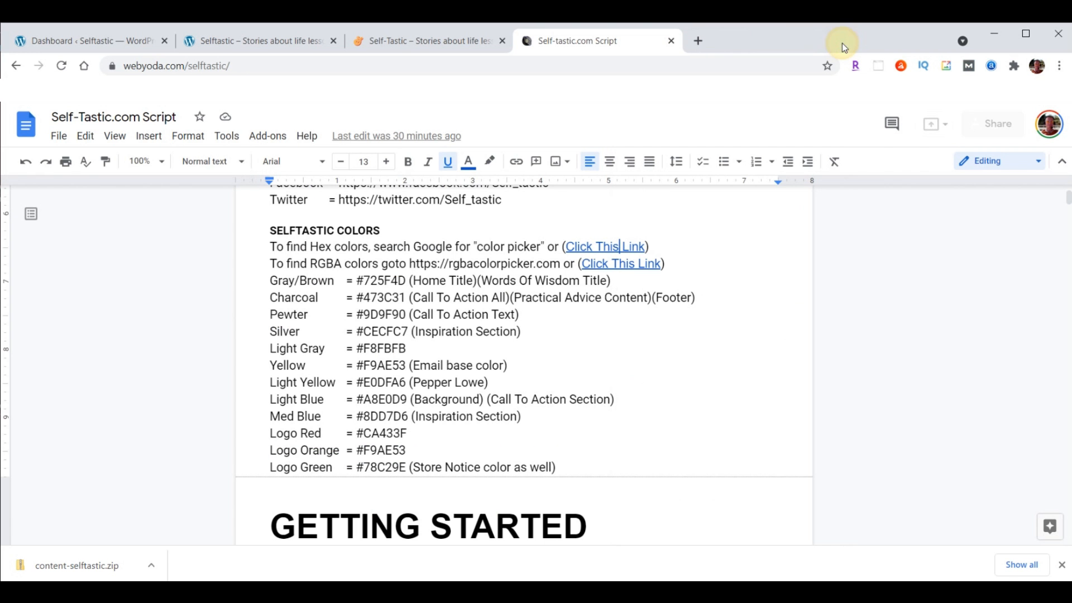
Open the RGBA picker link, set yellow to rgba(255, 255, 0, 0.88), copy it, close the tab
right_click(620, 265)
click(662, 428)
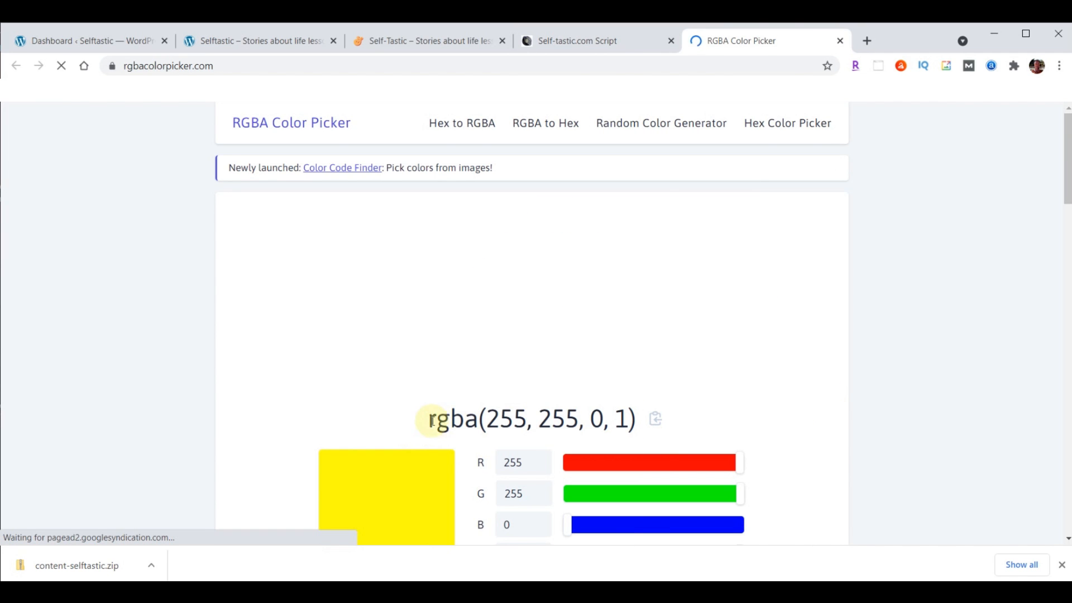
double_click(621, 422)
scroll(937, 332, down, 1)
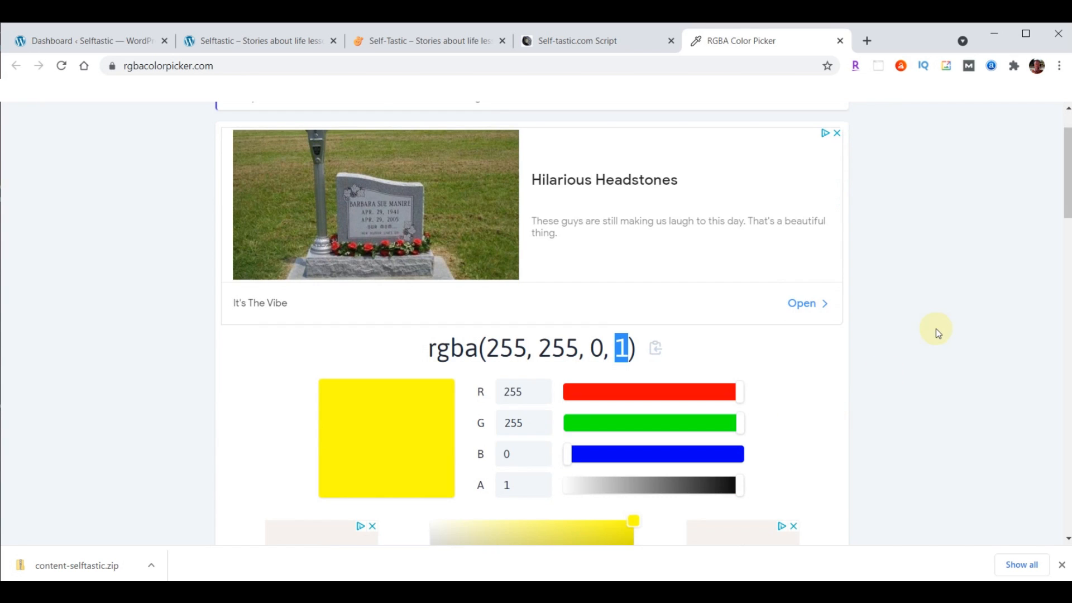
drag(740, 490, 611, 487)
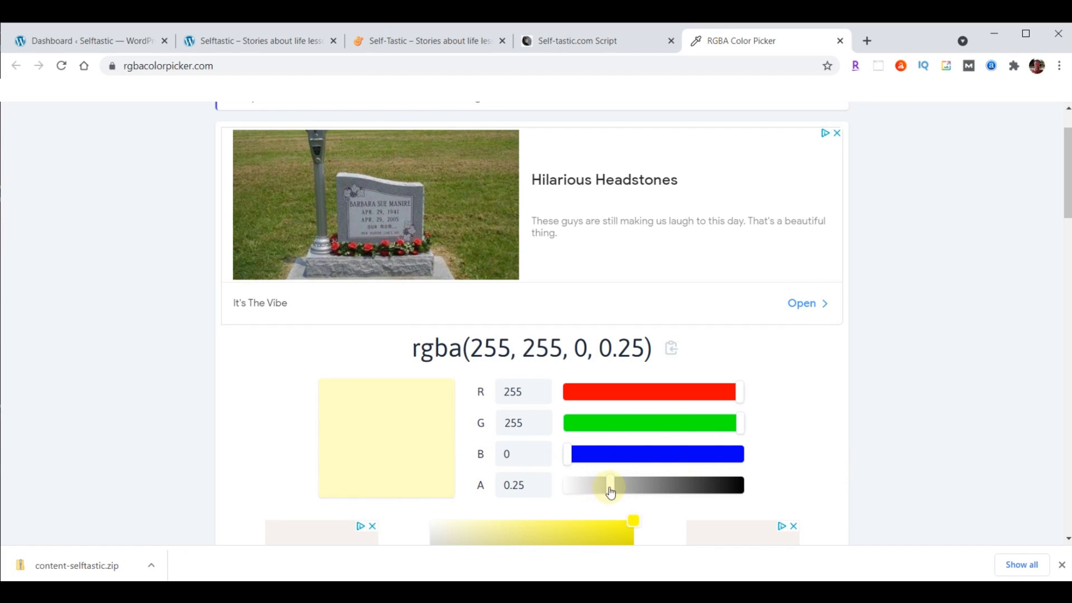
drag(610, 489, 719, 487)
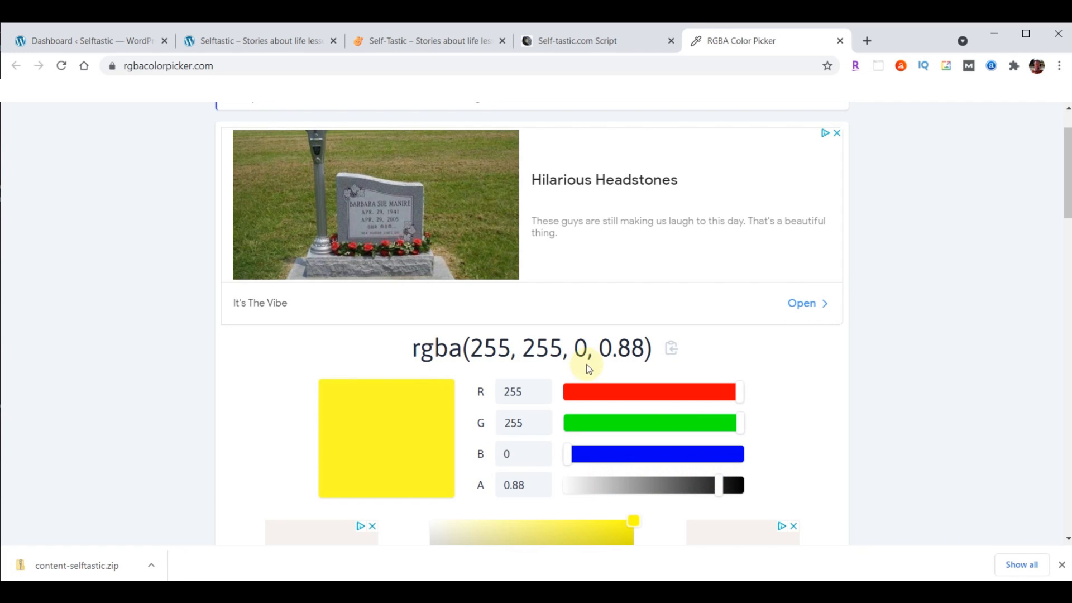
click(671, 351)
click(841, 40)
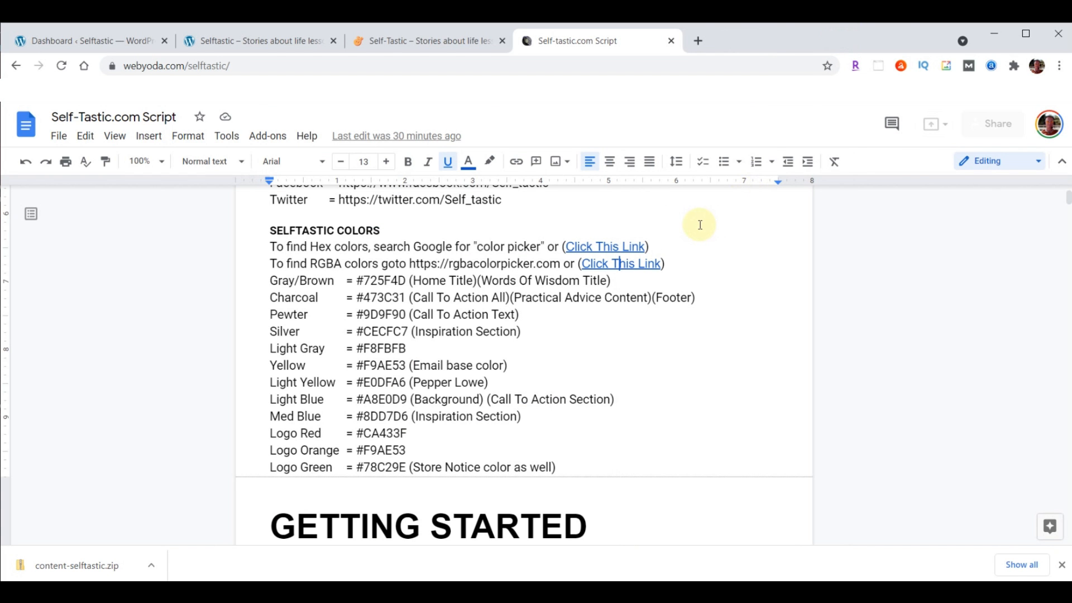
scroll(699, 226, down, 5)
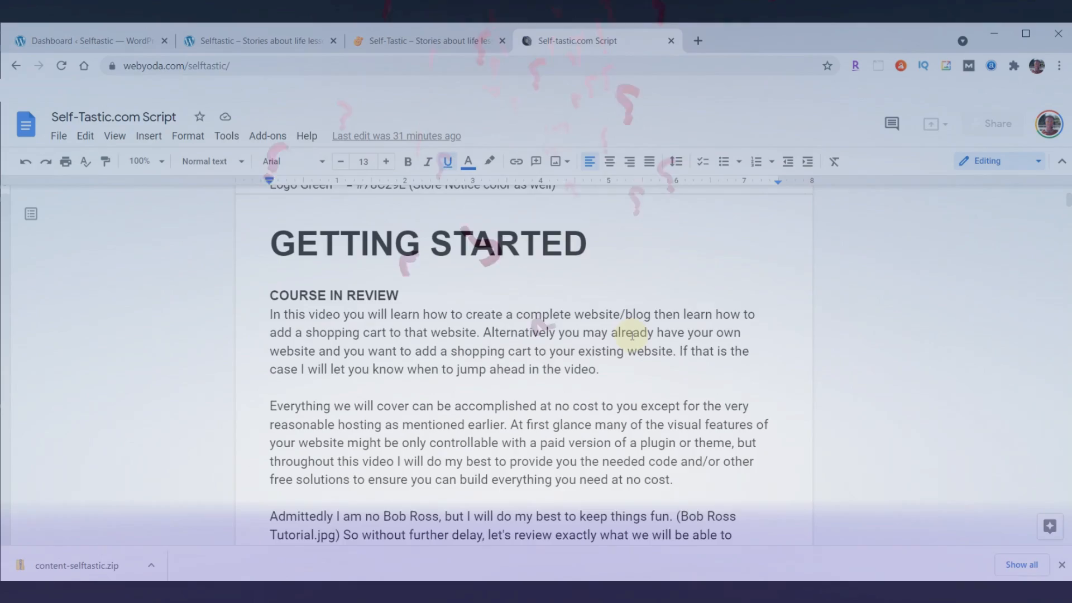
scroll(614, 334, down, 5)
scroll(632, 335, down, 6)
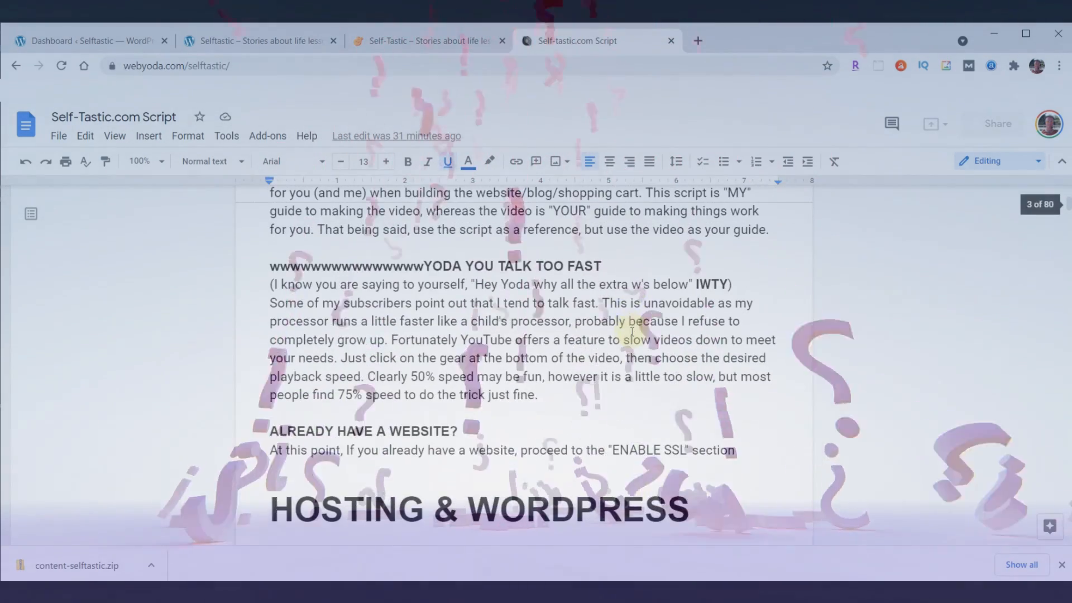
click(272, 266)
drag(272, 267, 425, 263)
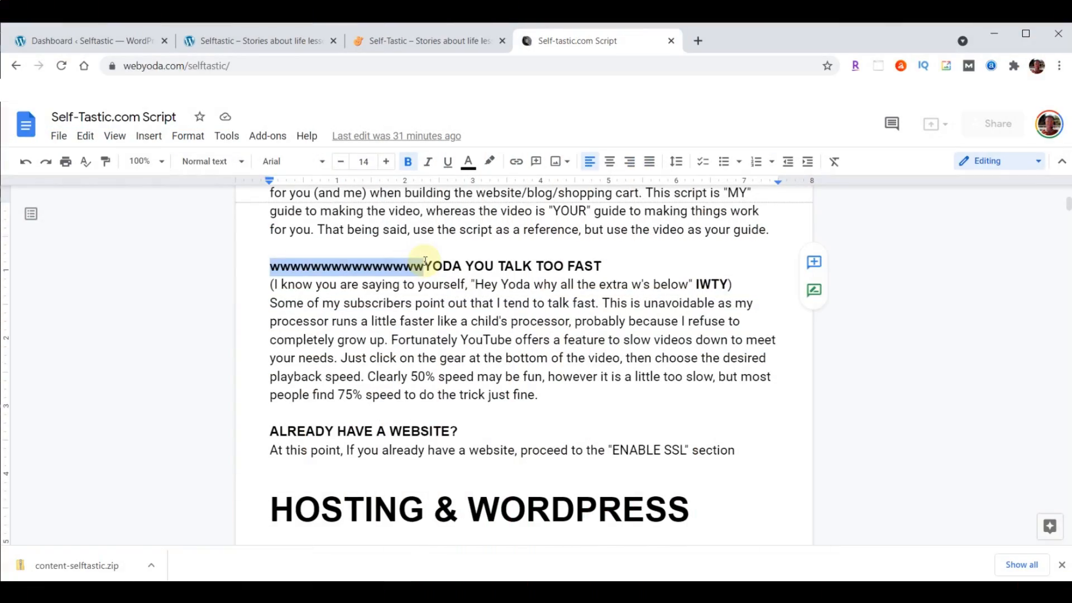
Scroll the script to the THEME & PLUGINS section, then switch to the WordPress Dashboard tab
click(498, 352)
scroll(578, 346, down, 5)
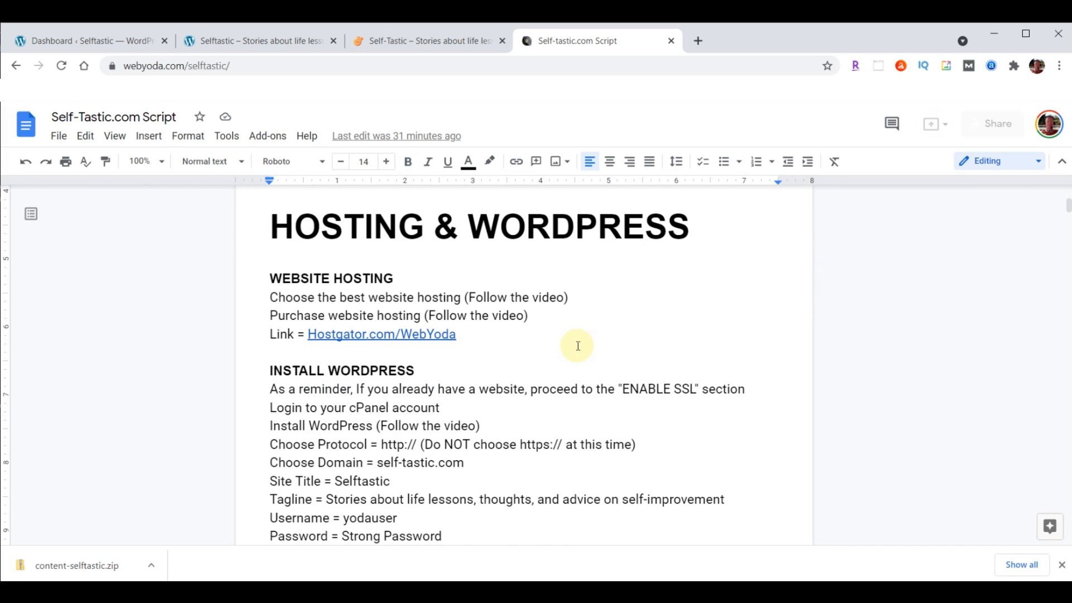
scroll(578, 346, down, 8)
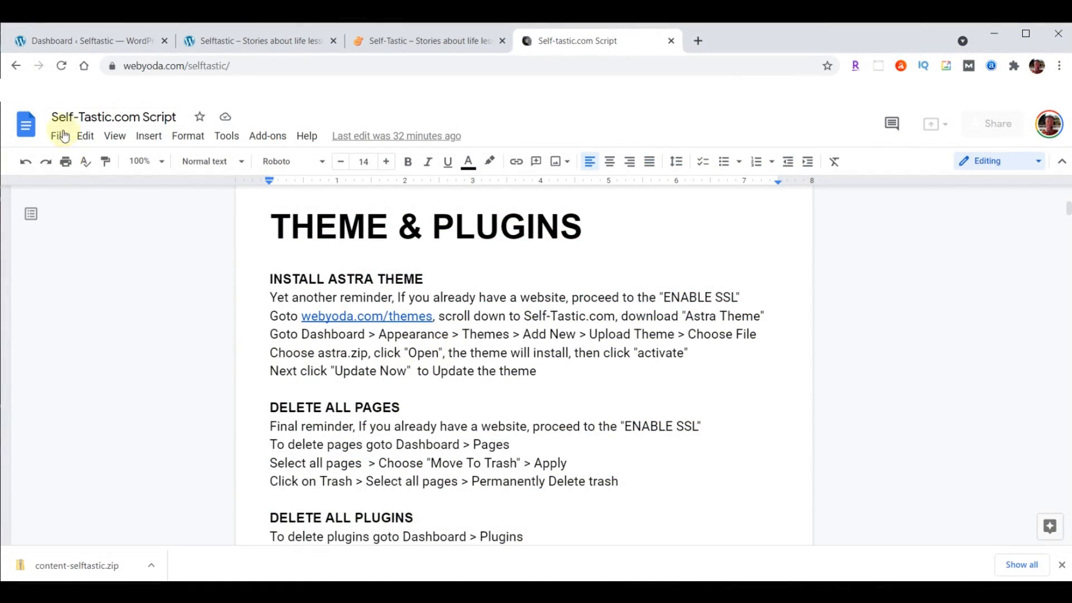
click(60, 39)
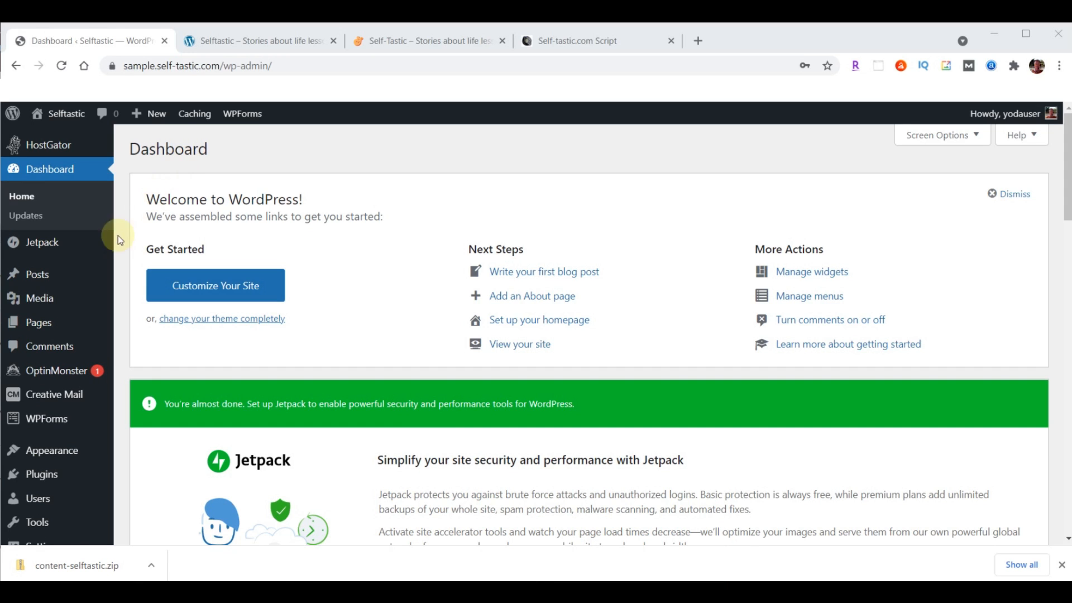
Move both pages, Privacy Policy and Sample Page, to the Trash with a bulk action
click(35, 322)
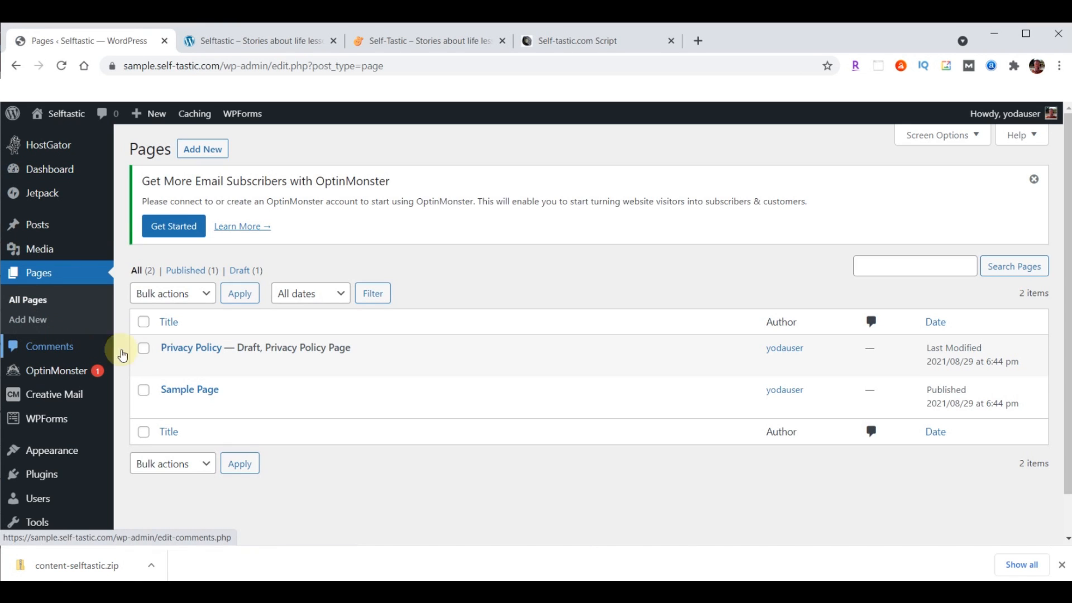
click(144, 322)
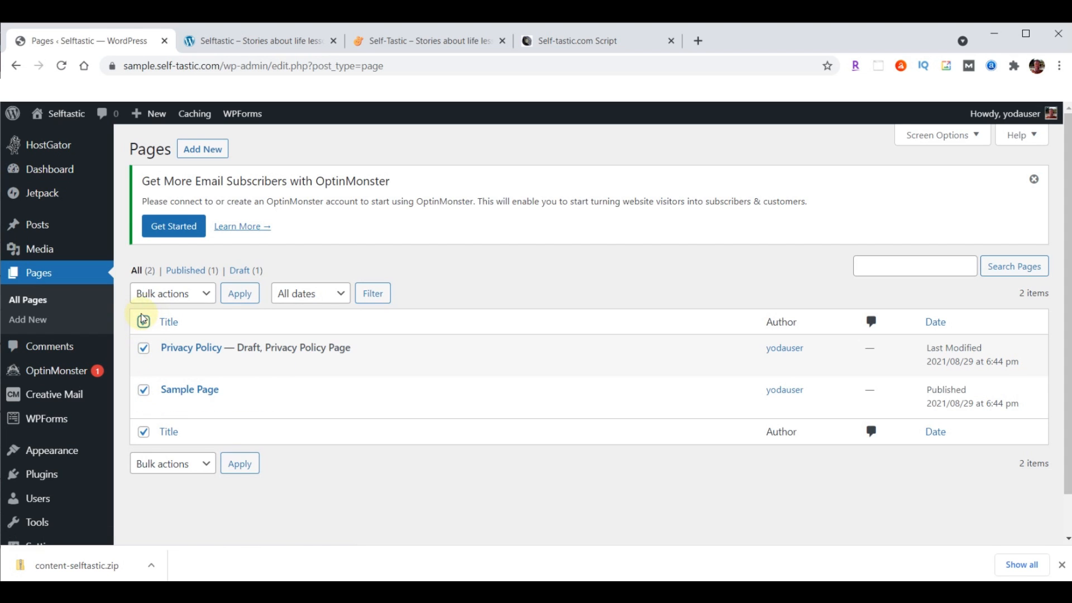
click(211, 295)
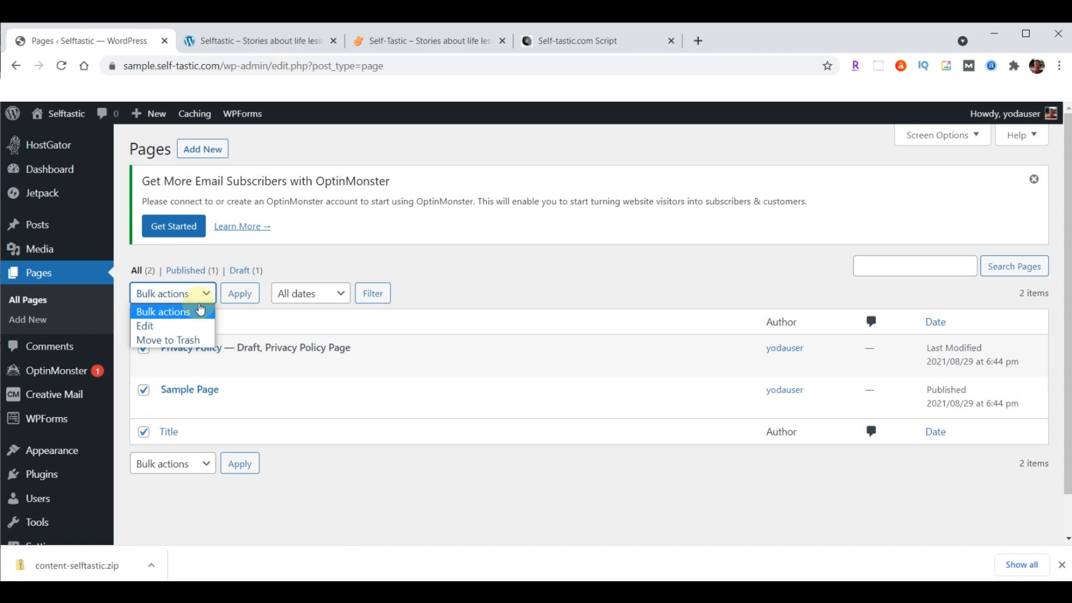
click(177, 339)
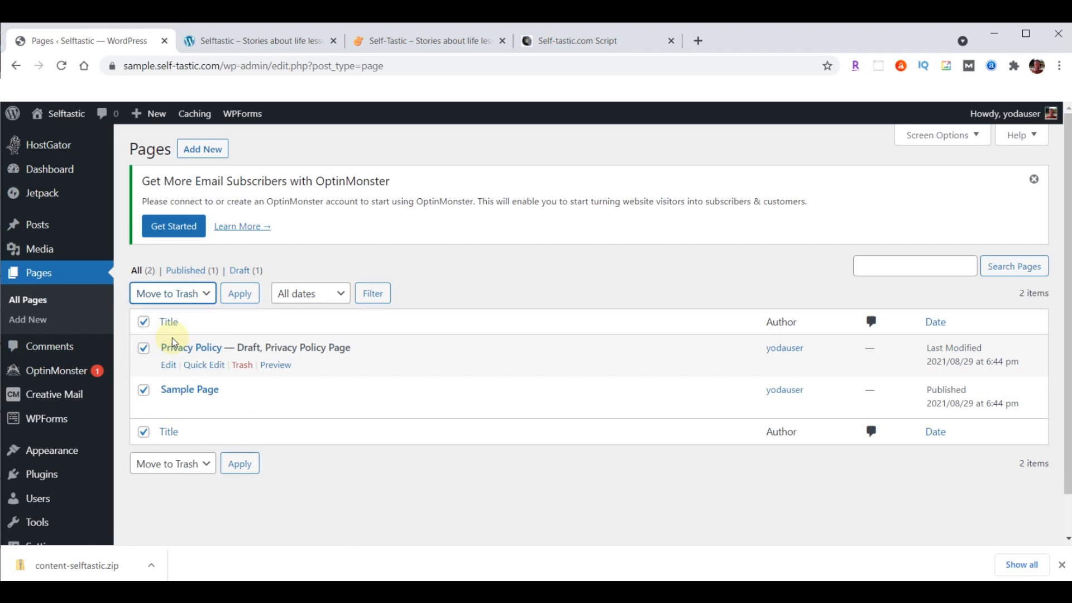
click(240, 293)
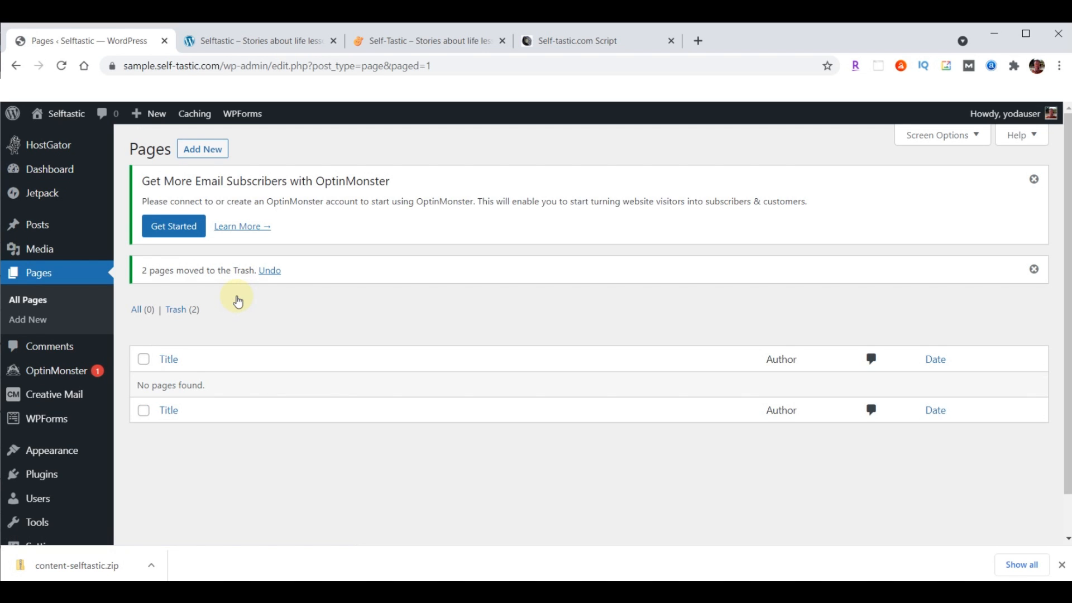
Permanently delete both trashed pages from the Trash
click(175, 316)
click(143, 321)
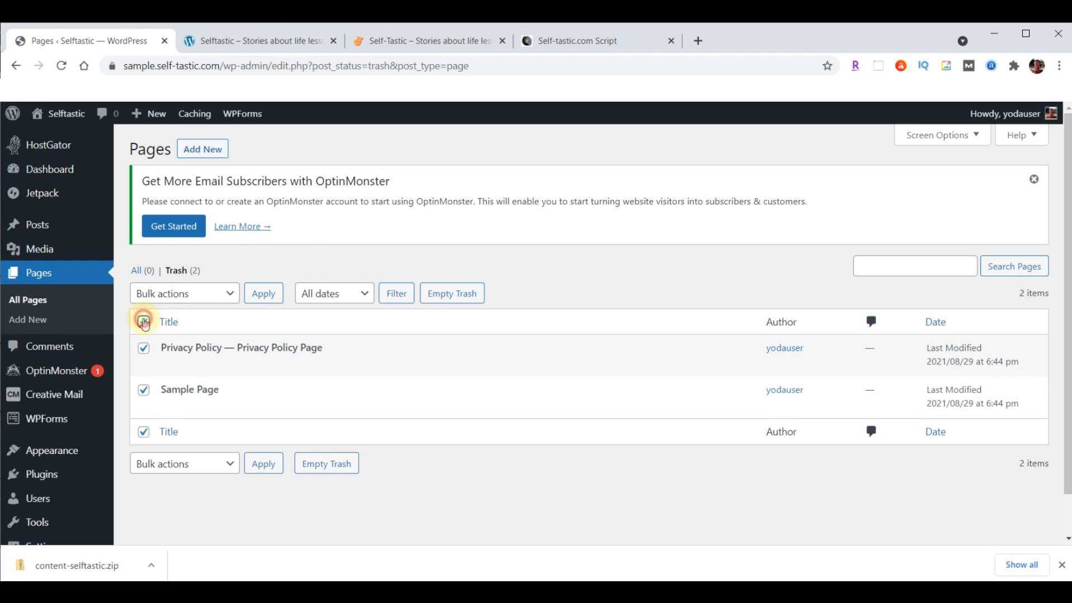
click(215, 291)
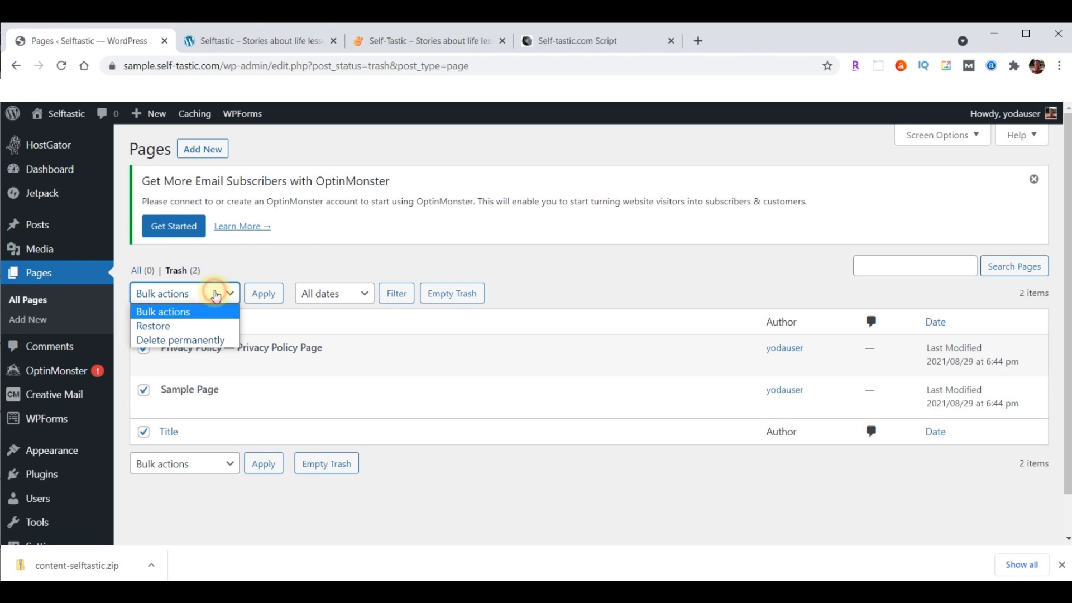
click(191, 339)
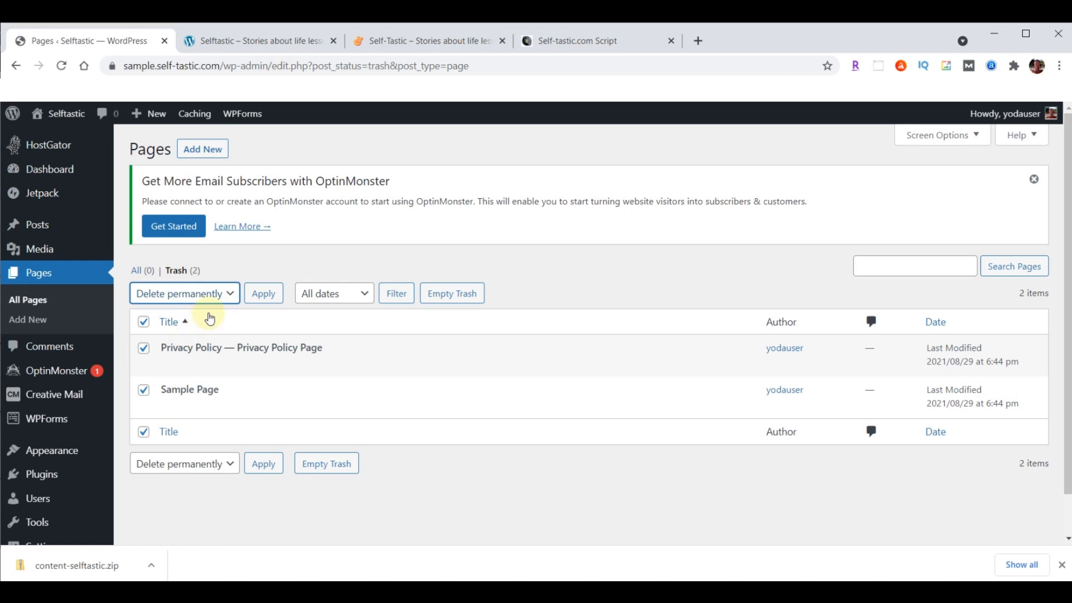
click(255, 296)
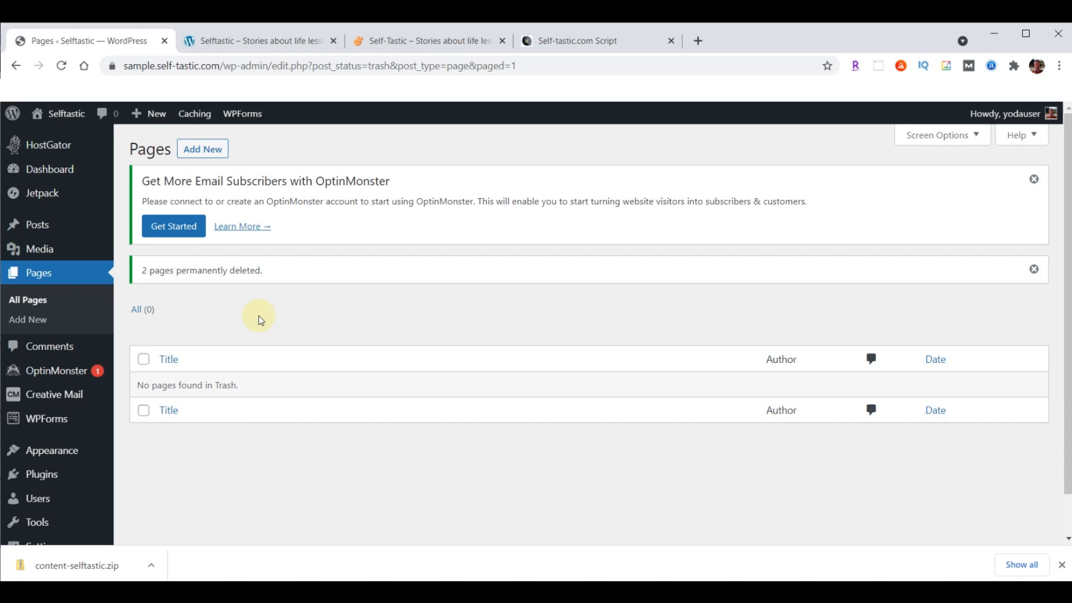
click(38, 479)
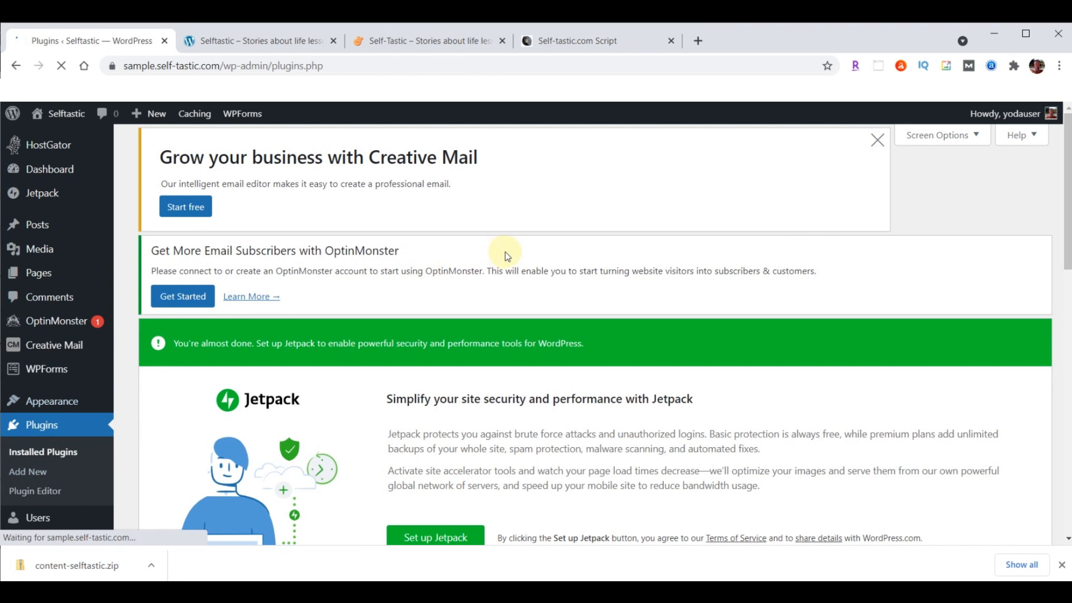
Deactivate all seven installed plugins with the Deactivate bulk action
scroll(507, 257, down, 10)
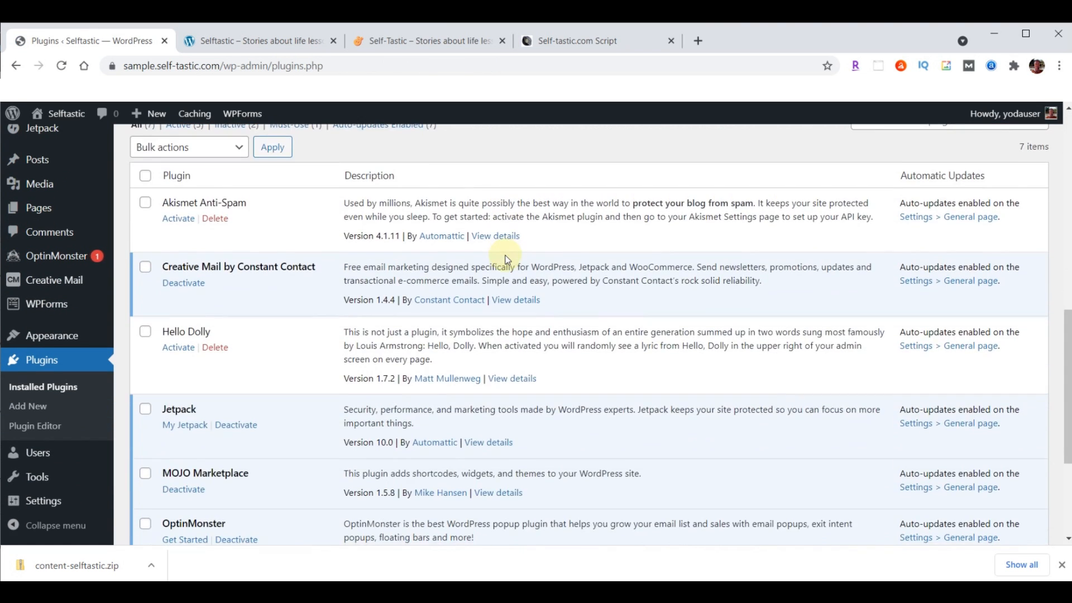
scroll(347, 235, up, 1)
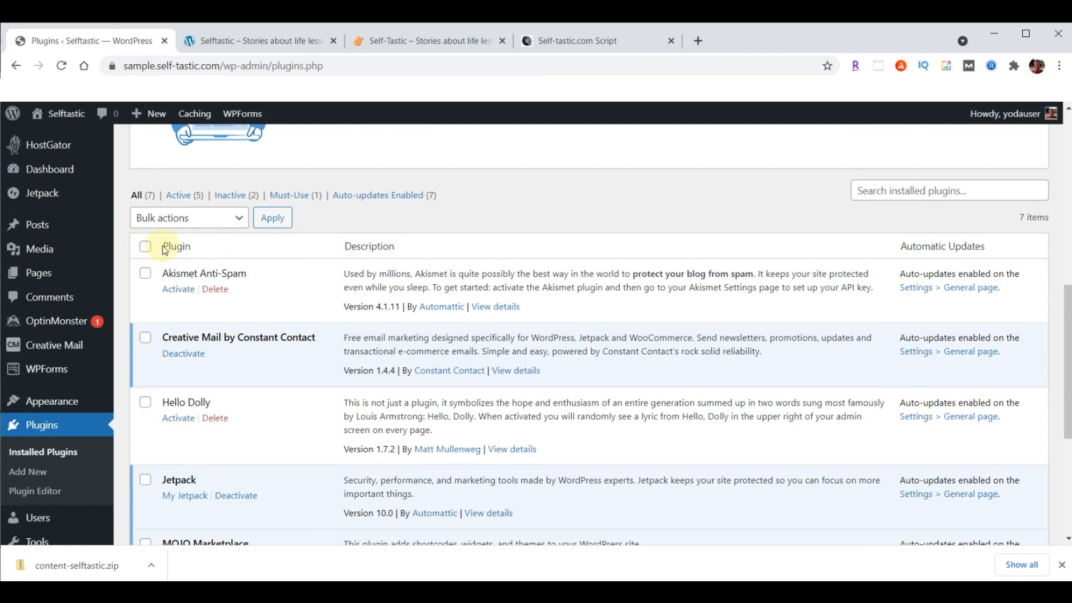
click(146, 247)
click(240, 220)
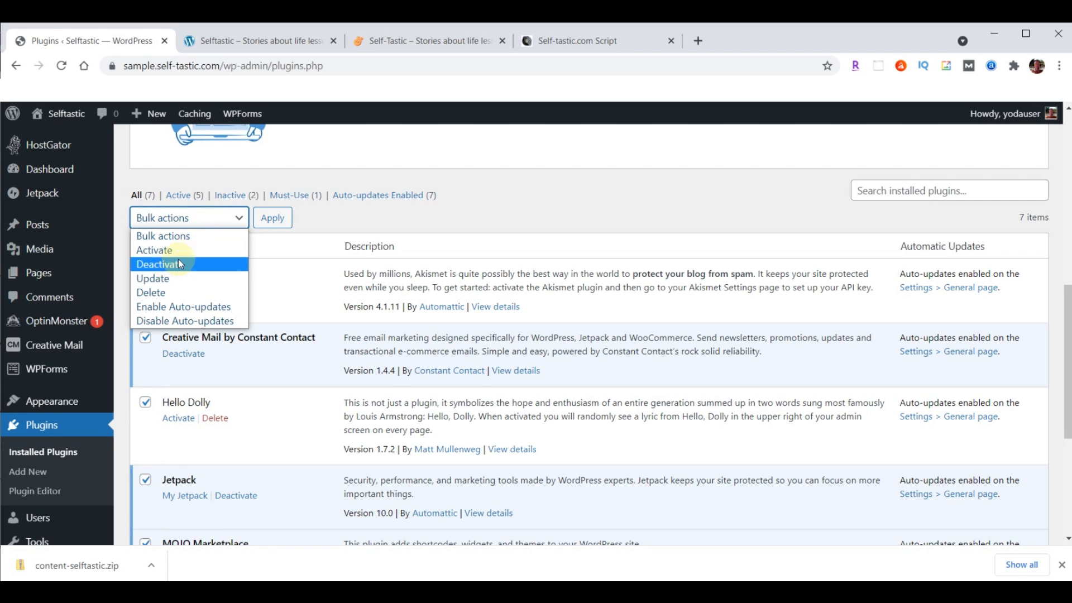
click(160, 267)
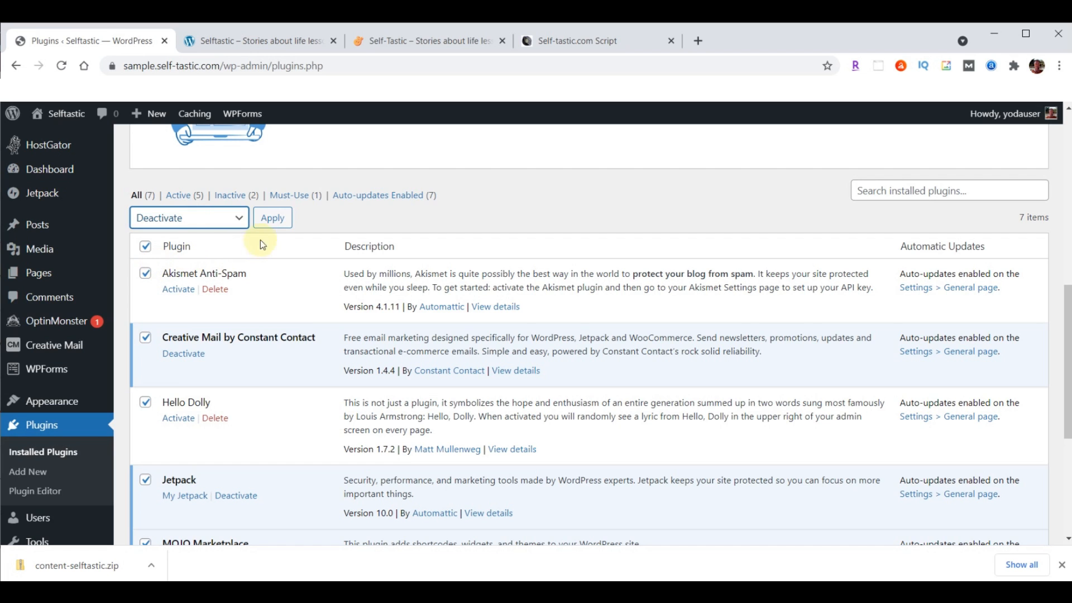
click(273, 218)
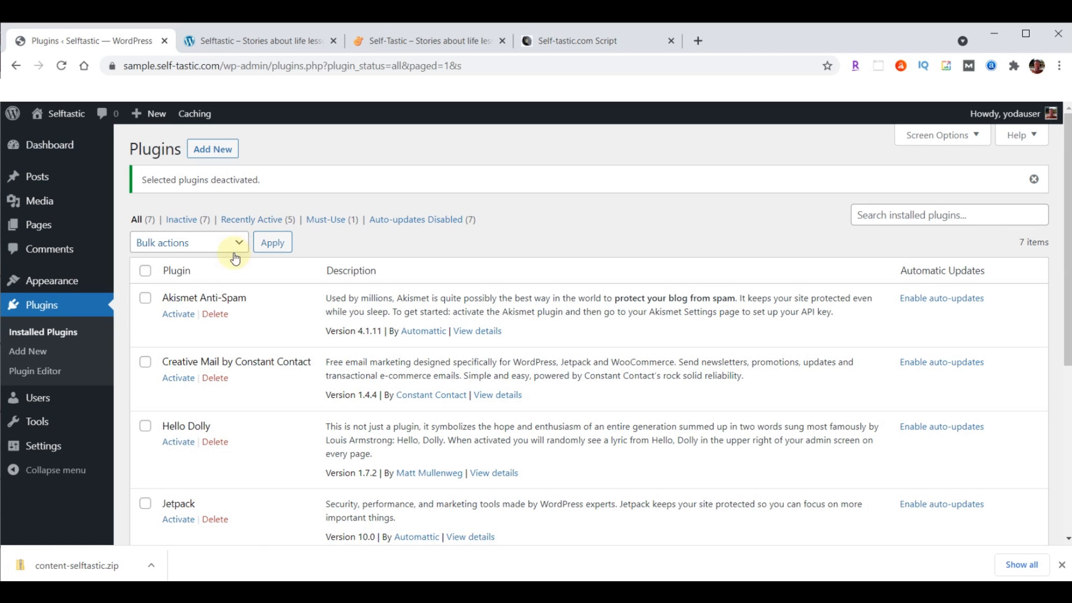
Delete all seven plugins, including Akismet, Jetpack and WPForms Lite, confirming the deletion
click(146, 271)
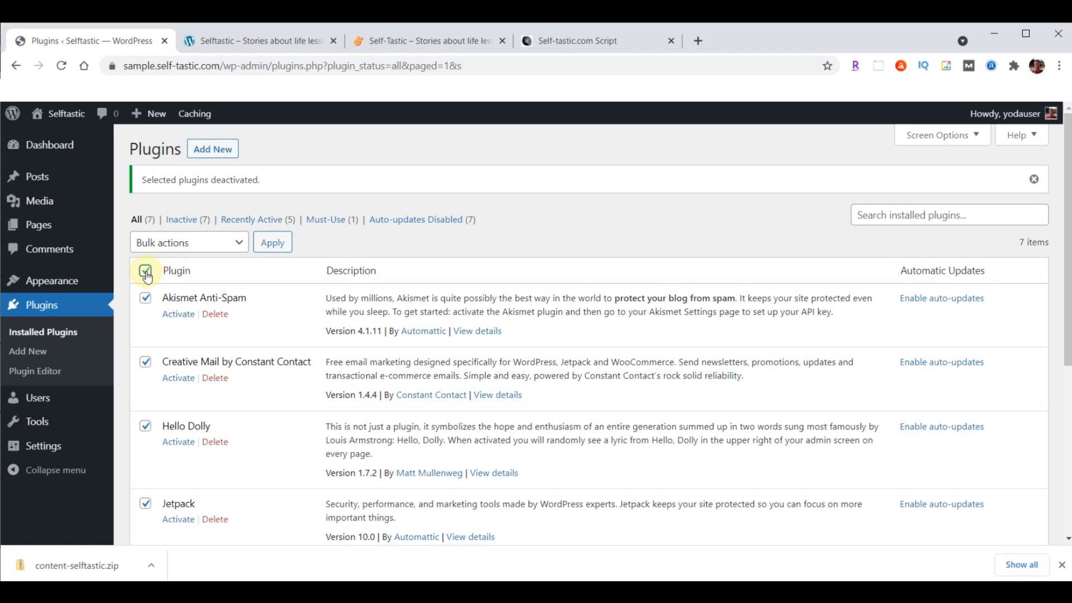
click(216, 243)
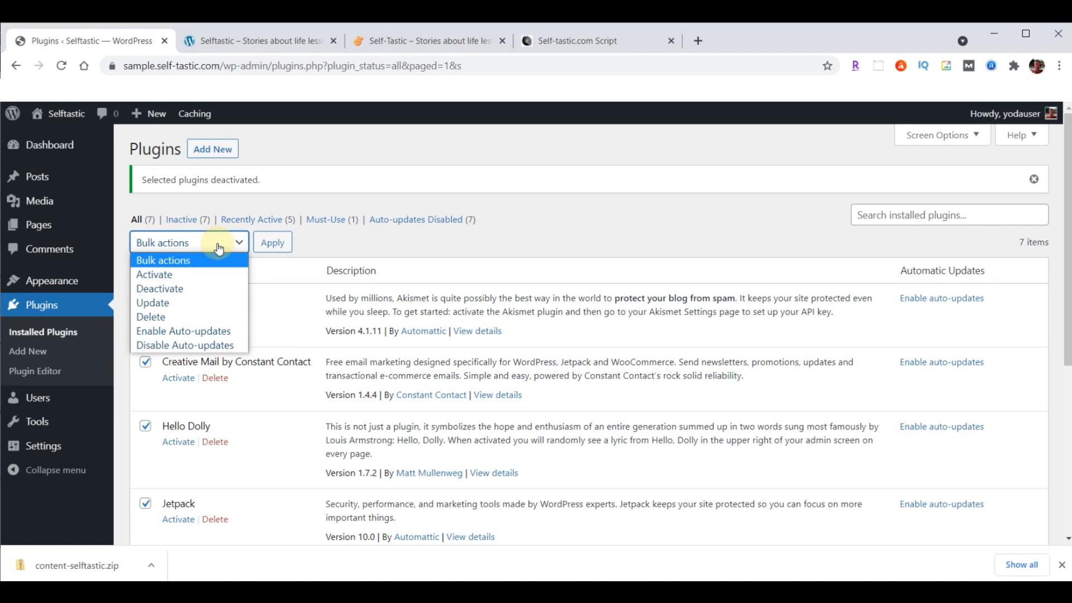
click(163, 316)
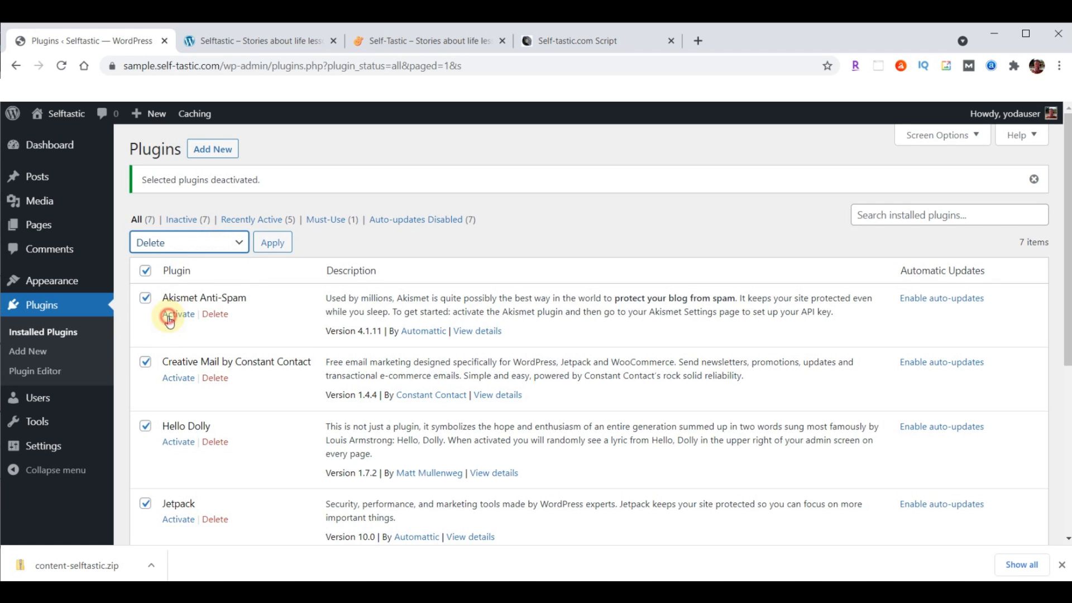
click(274, 244)
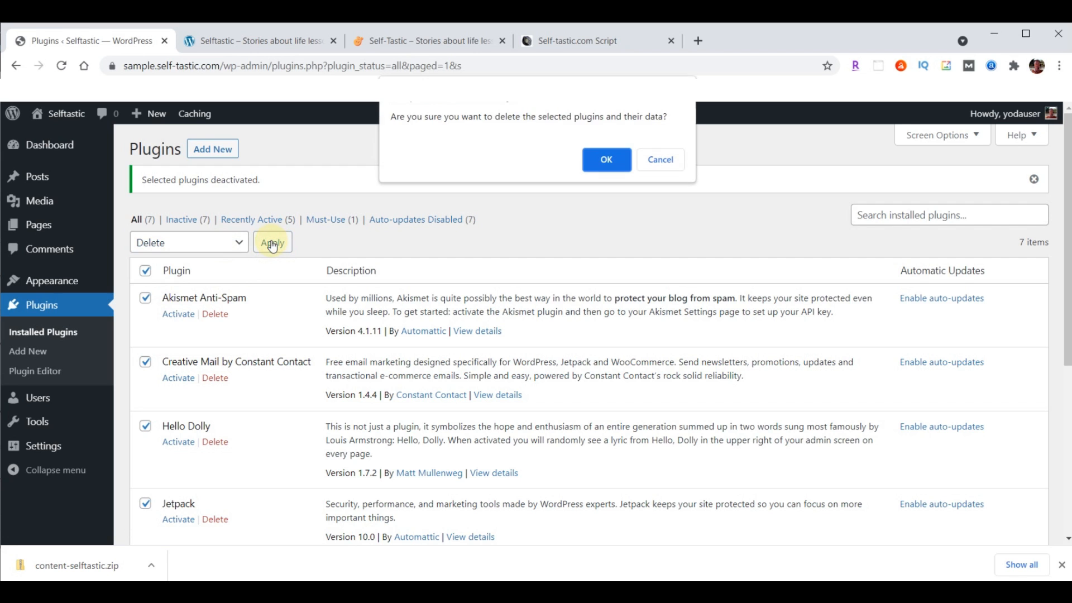
click(605, 162)
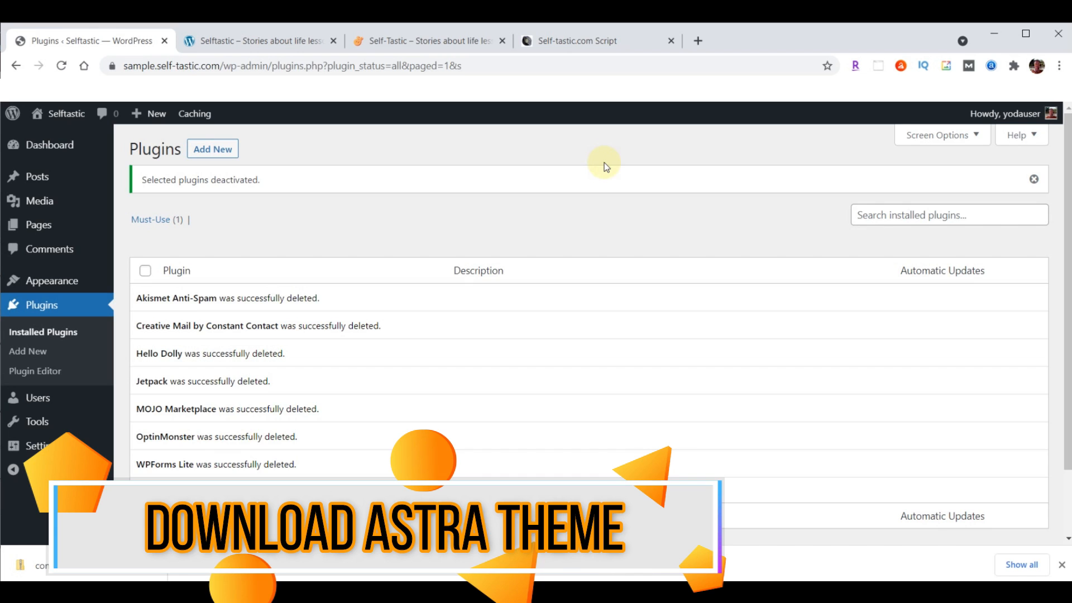
click(37, 282)
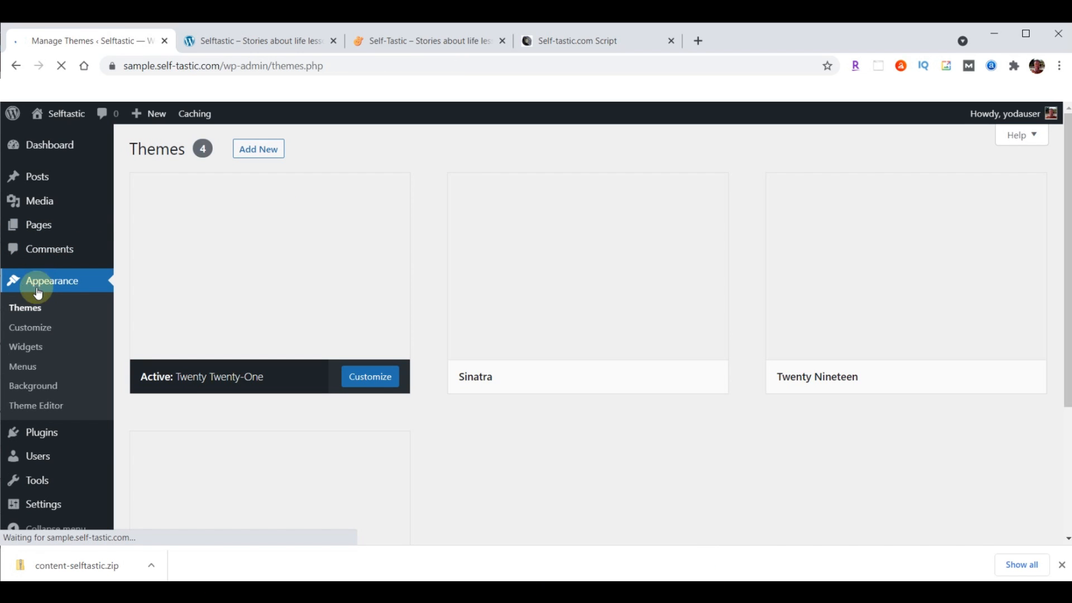
Go to Appearance > Themes > Add New to list popular themes, then start a new browser tab
click(35, 307)
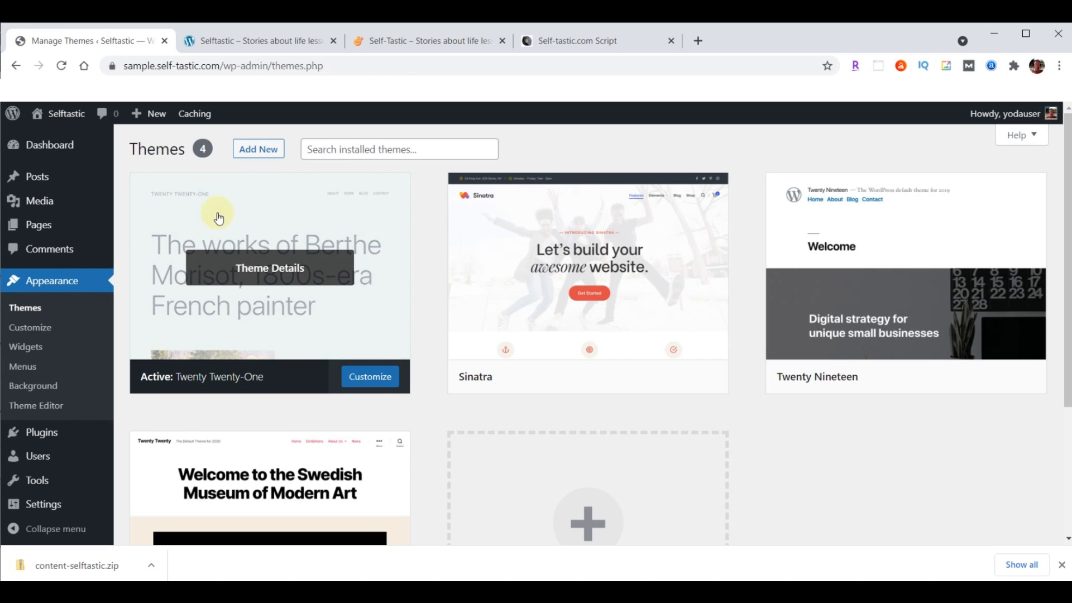
click(262, 152)
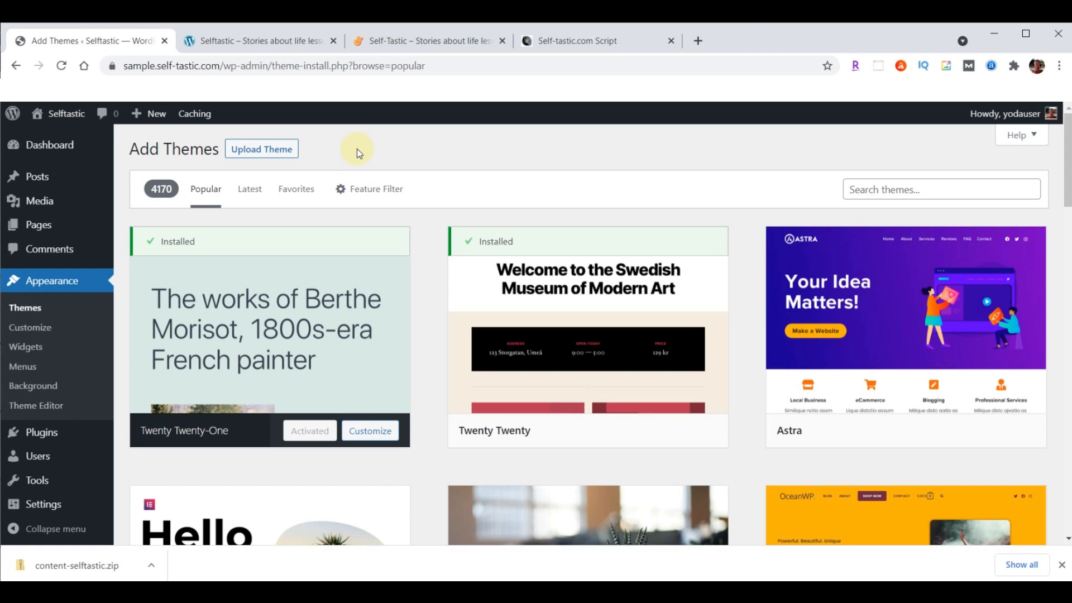
click(699, 40)
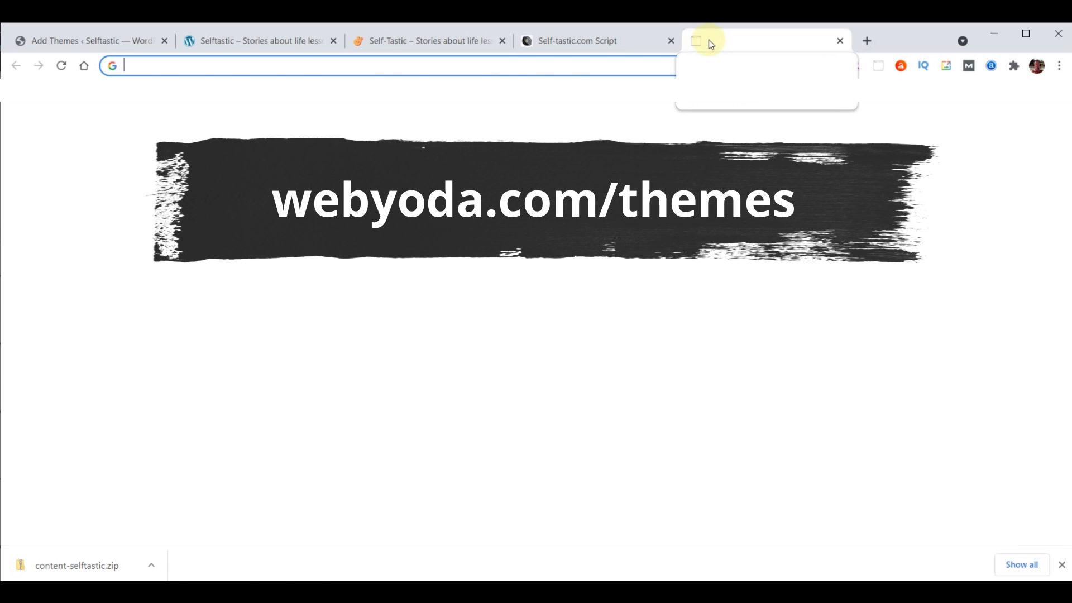
Load the pasted WebYoda themes page, download astra.zip via the Self-Tastic.com Astra Theme button, close the download shelf
text(webyoda.com/themes)
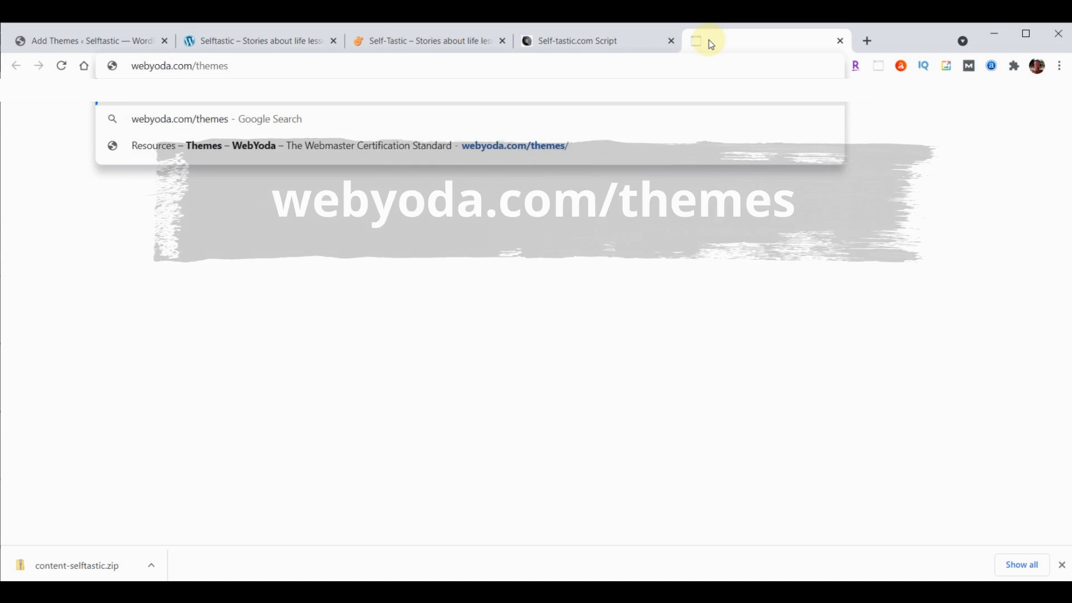
key(Return)
scroll(857, 311, down, 9)
scroll(856, 311, down, 10)
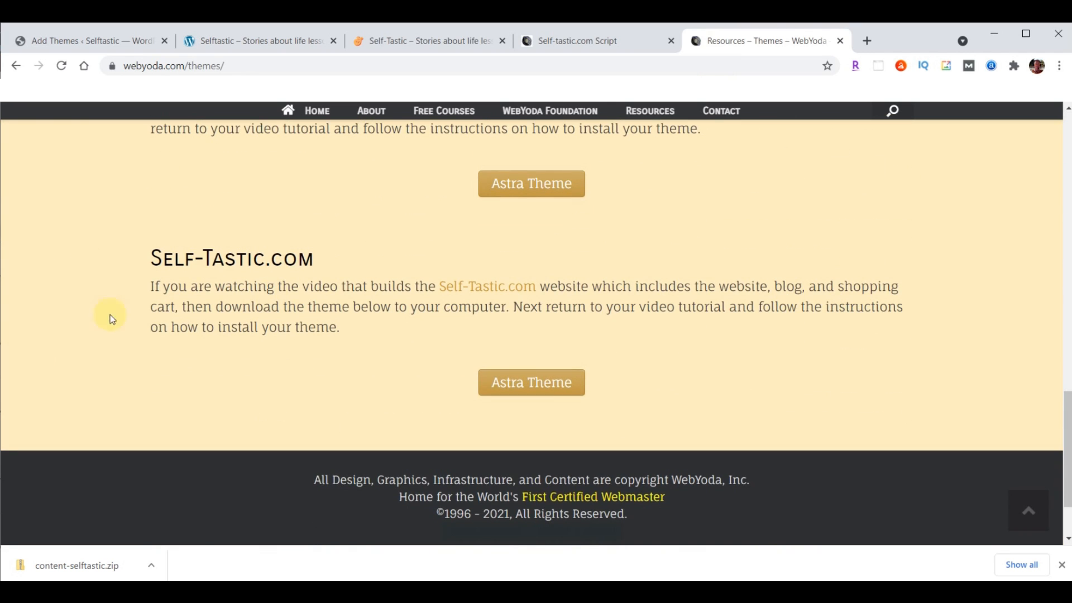
click(552, 383)
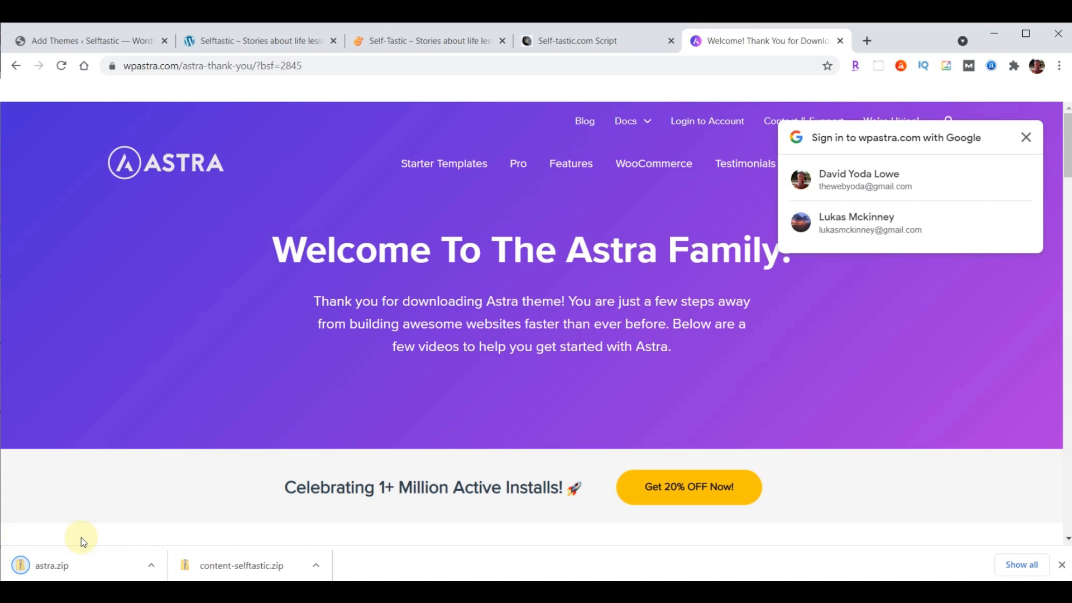
click(1062, 565)
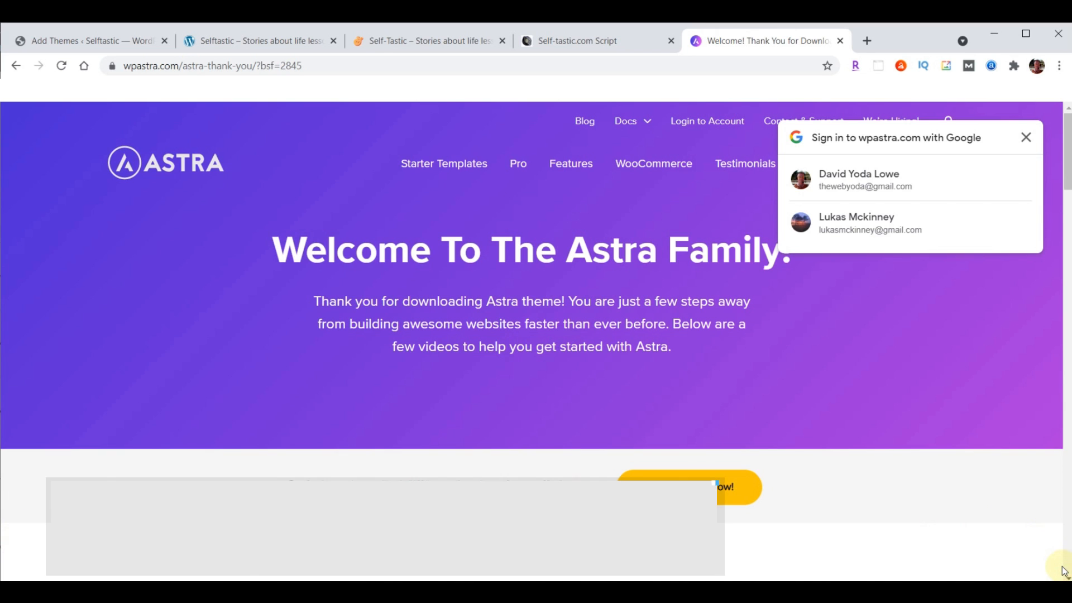
Go to webyoda.com/plugin and scroll down to the Self-Tastic.com plugin list
click(437, 65)
text(webyoda.com)
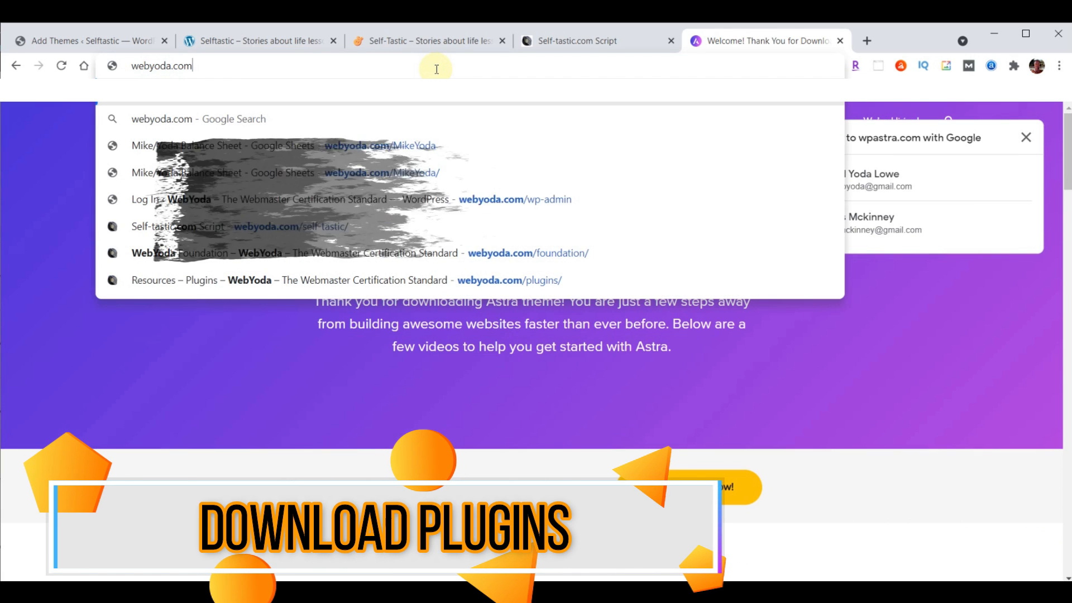
text(/plugin)
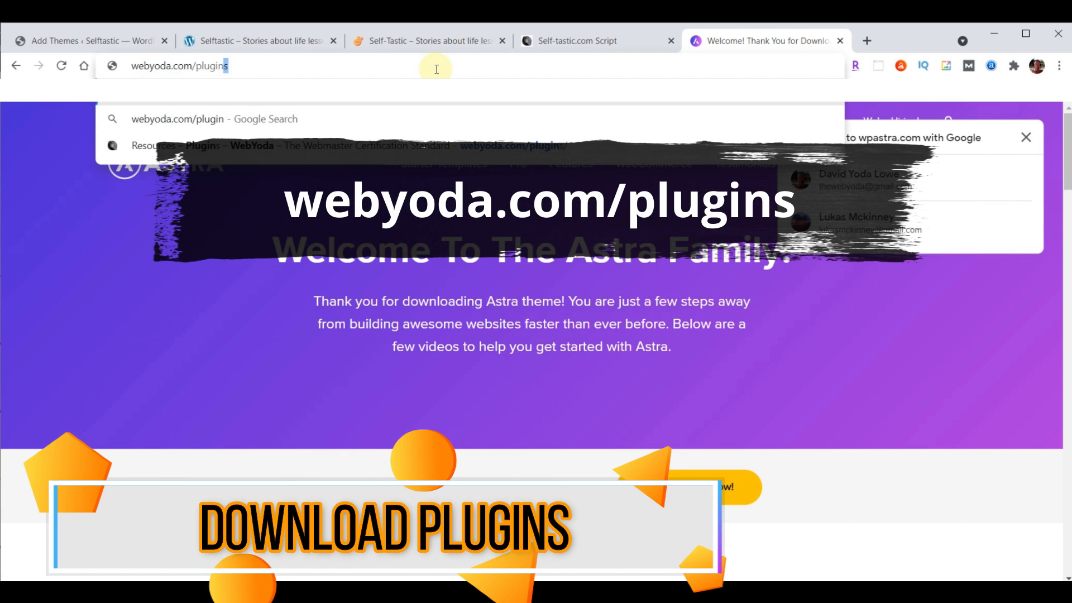
key(Return)
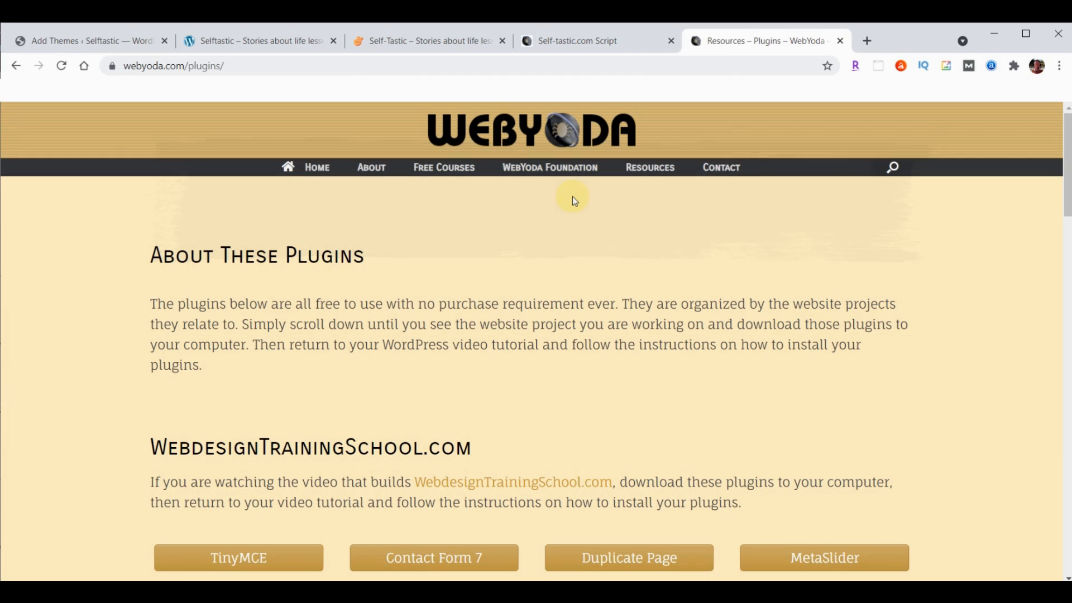
scroll(573, 198, down, 15)
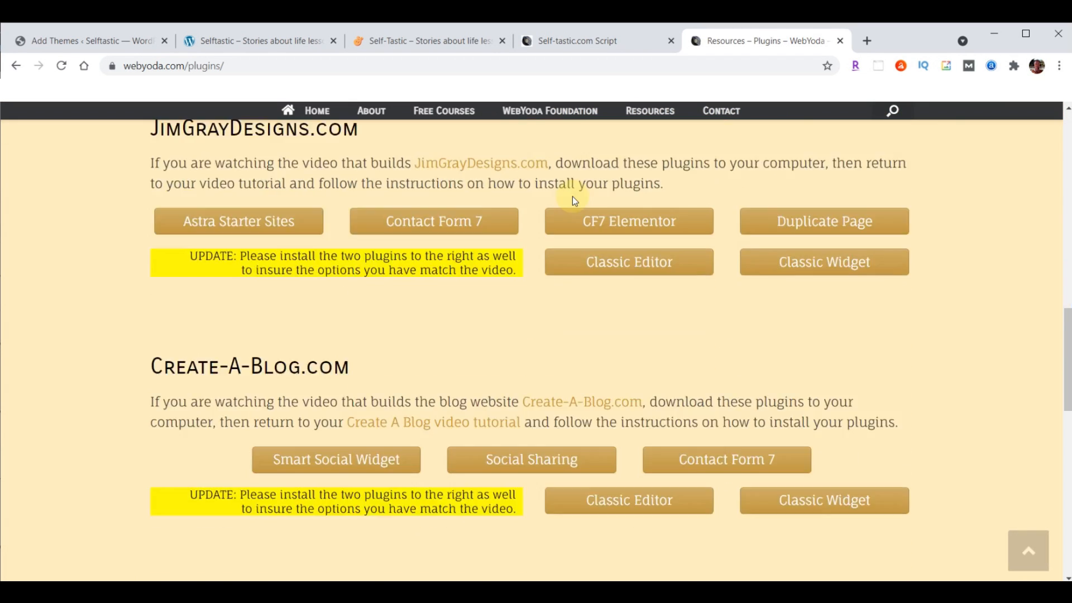
scroll(572, 196, down, 8)
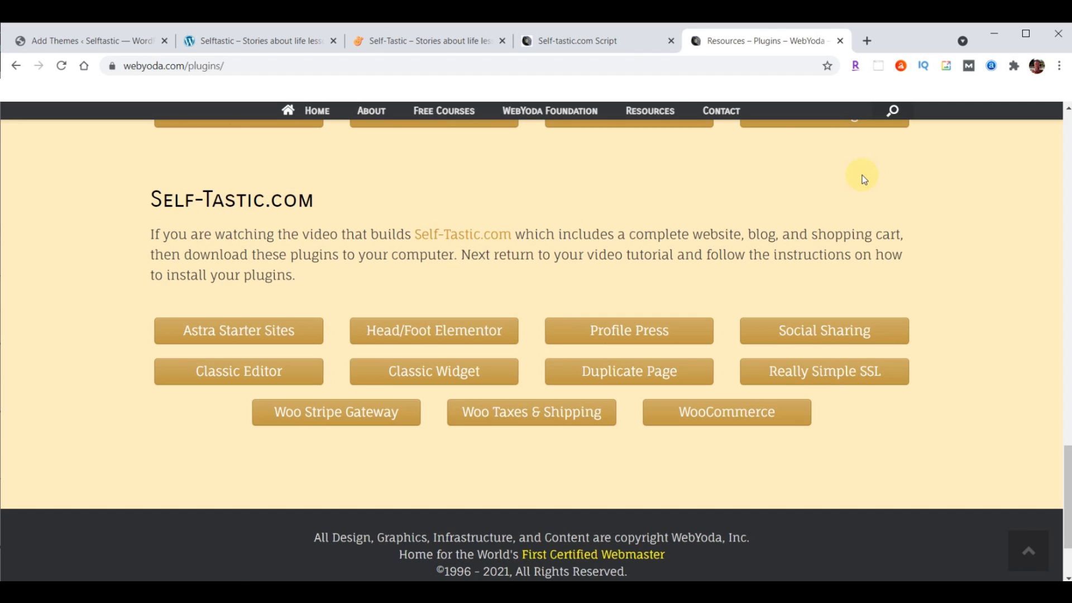
Download the Astra Starter Sites, Head/Foot Elementor, Profile Press, Social Sharing and Classic Editor plugins
click(226, 337)
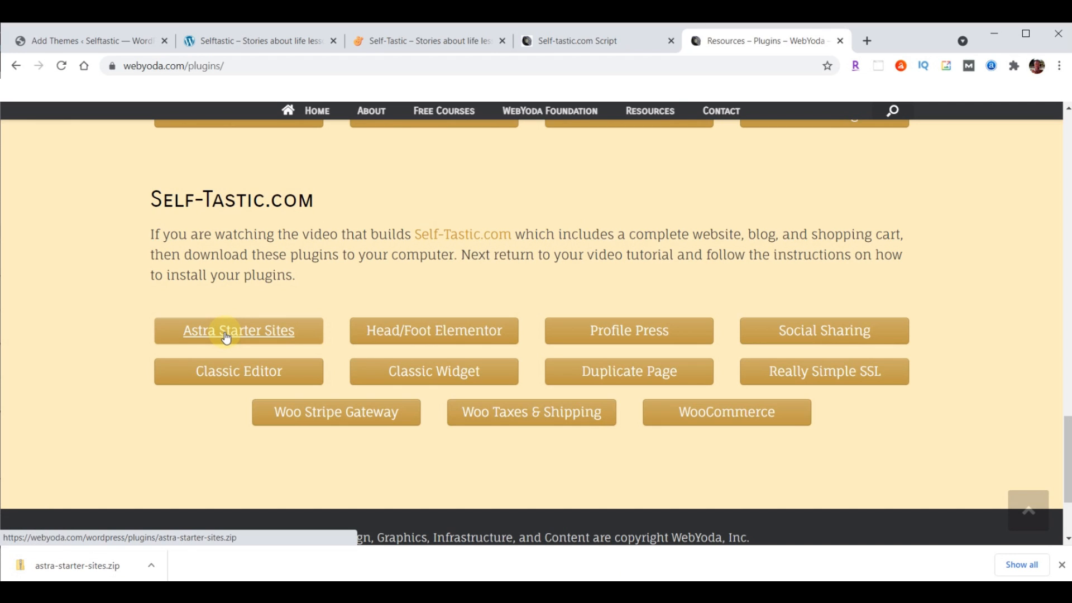
click(467, 331)
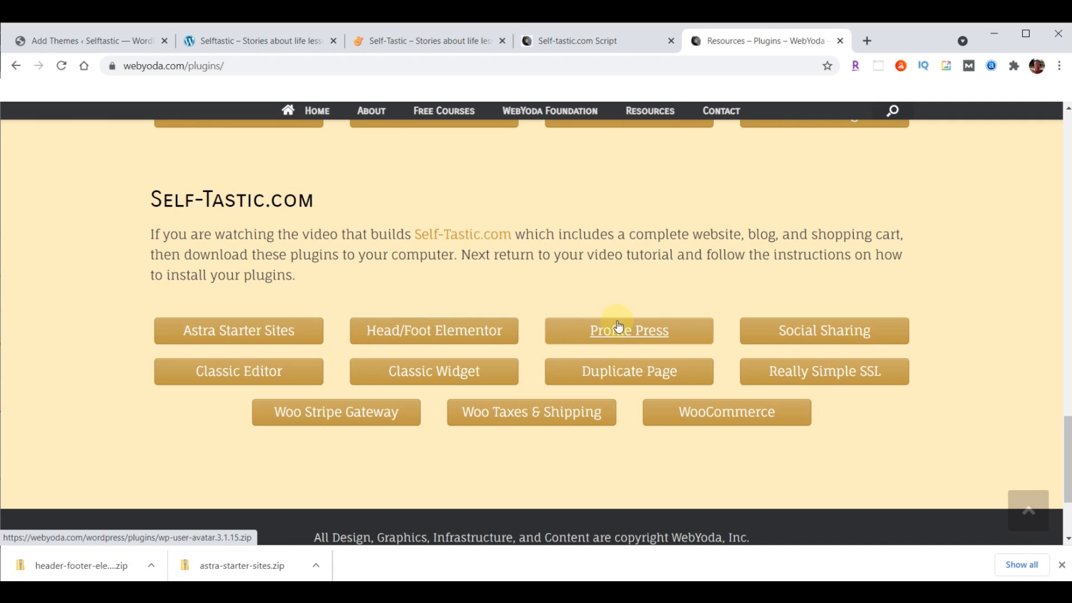
click(649, 333)
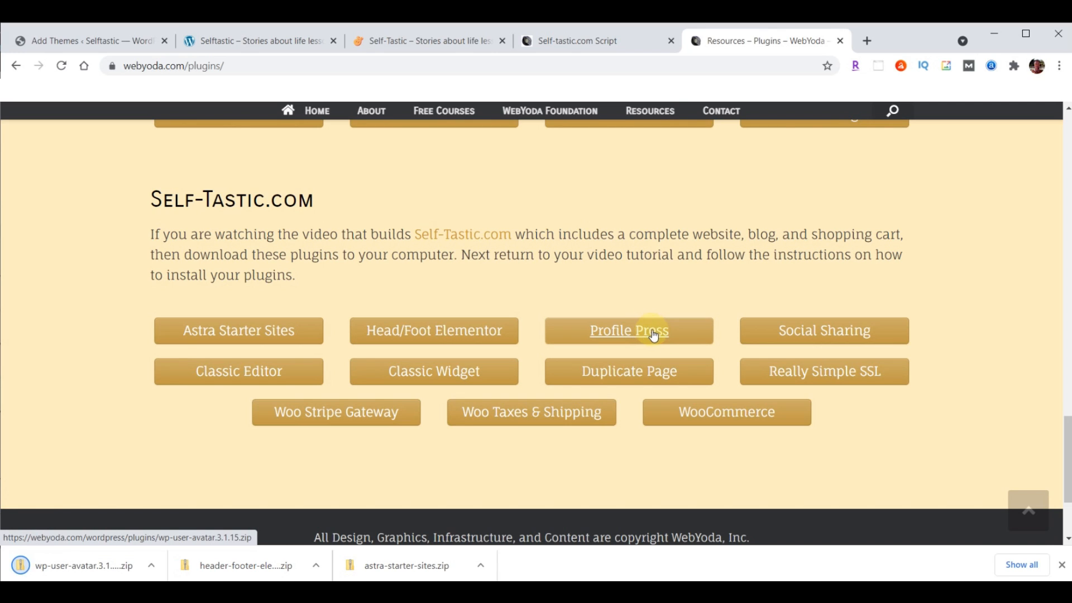
click(845, 329)
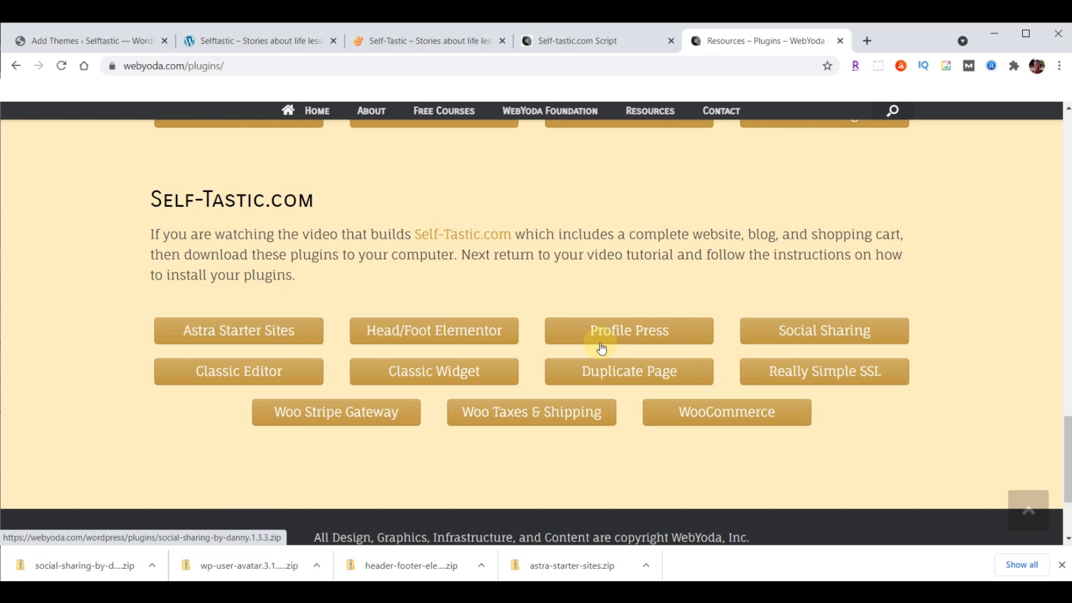
click(235, 379)
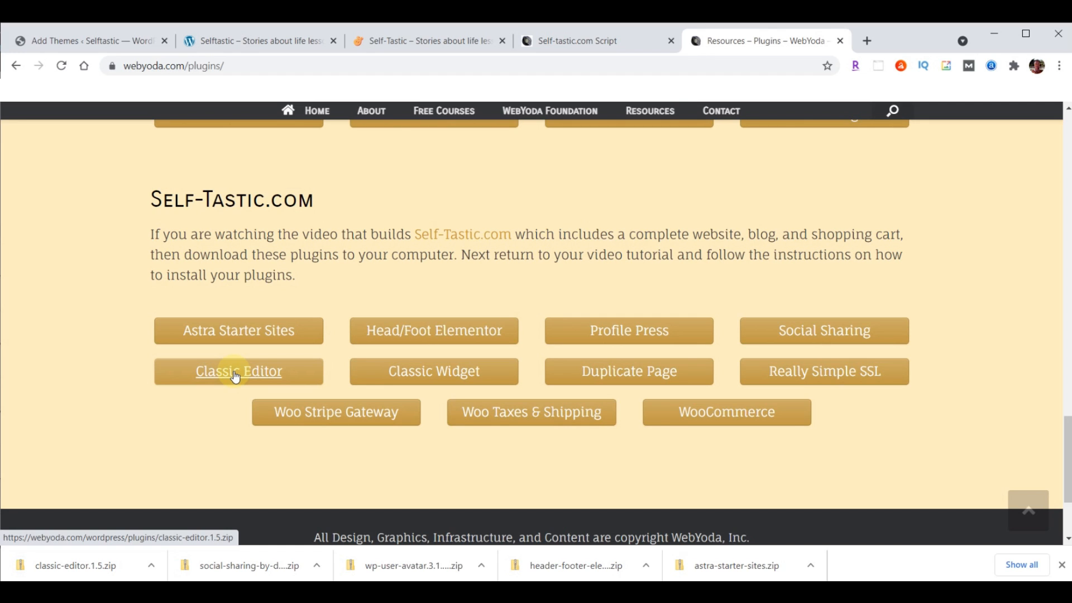
Download Classic Widget, Duplicate Page, Really Simple SSL, Woo Stripe, Woo Taxes & Shipping and WooCommerce, then hide downloads
click(437, 373)
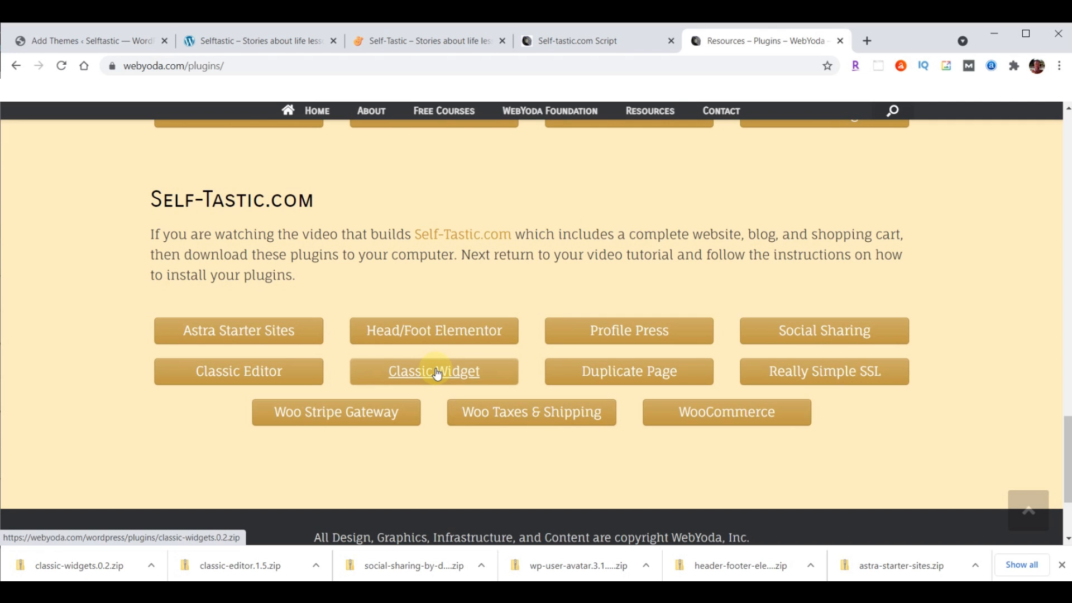
click(628, 374)
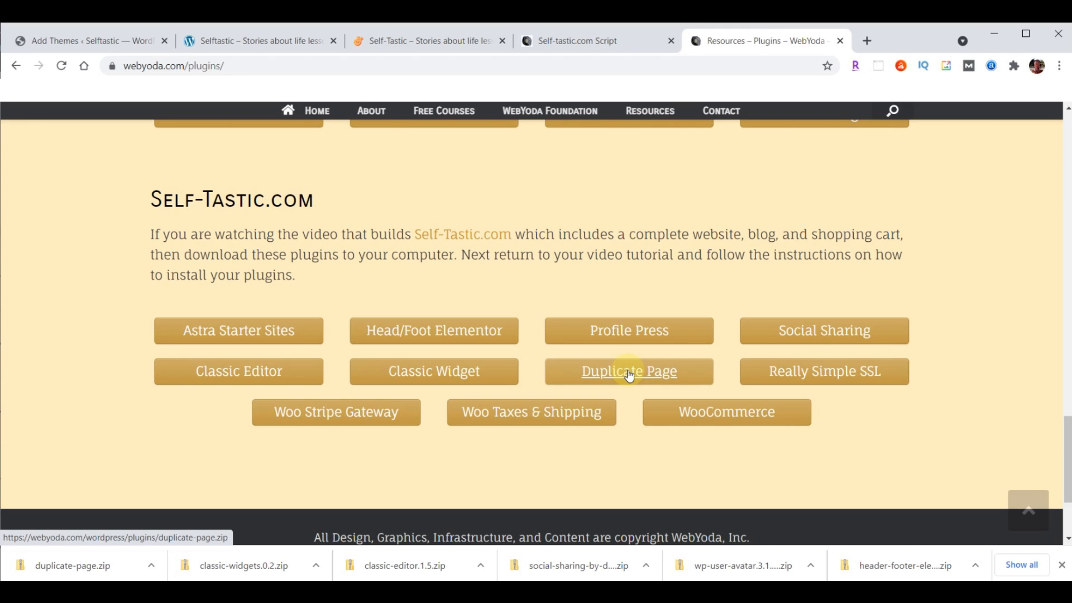
click(825, 373)
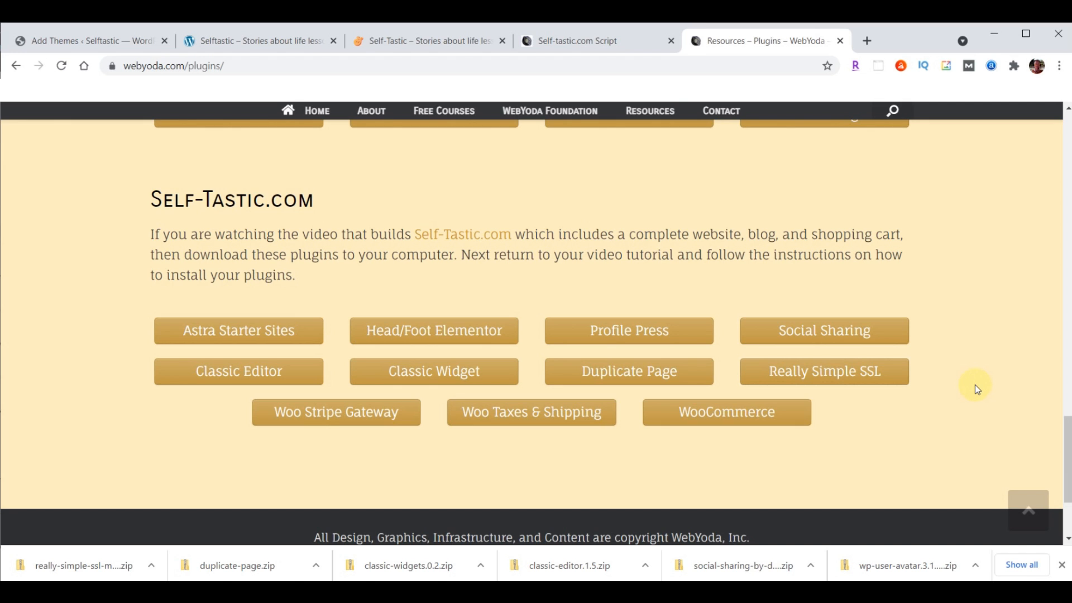
click(322, 414)
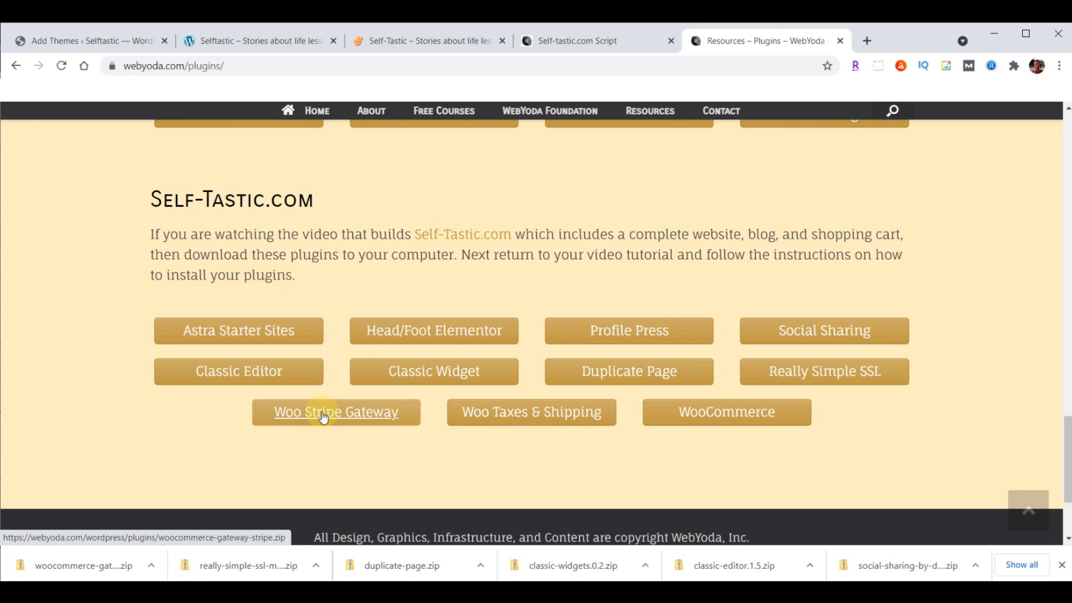
click(535, 417)
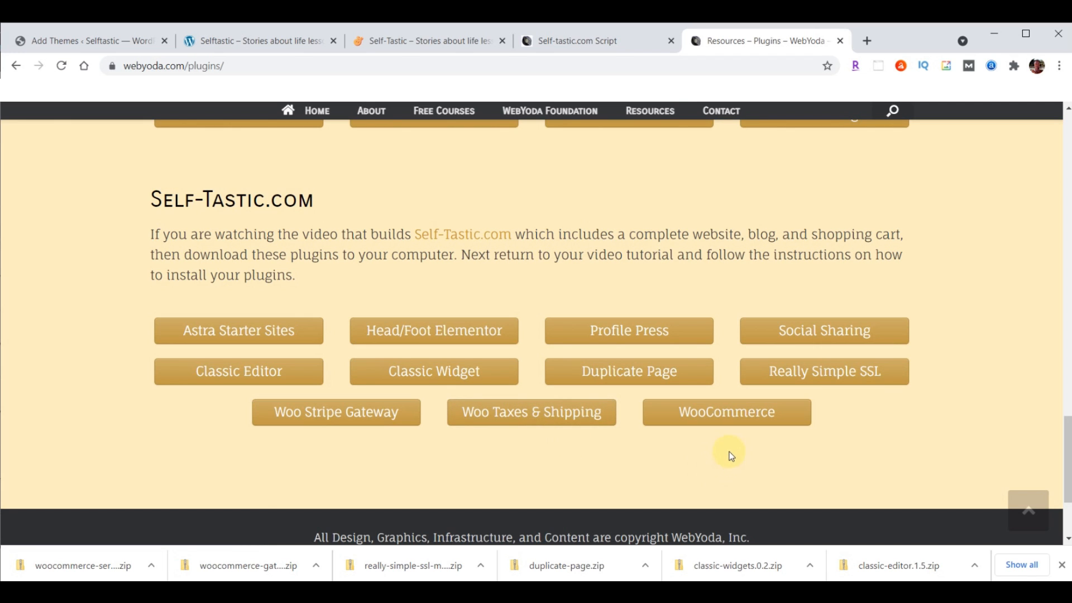
click(729, 412)
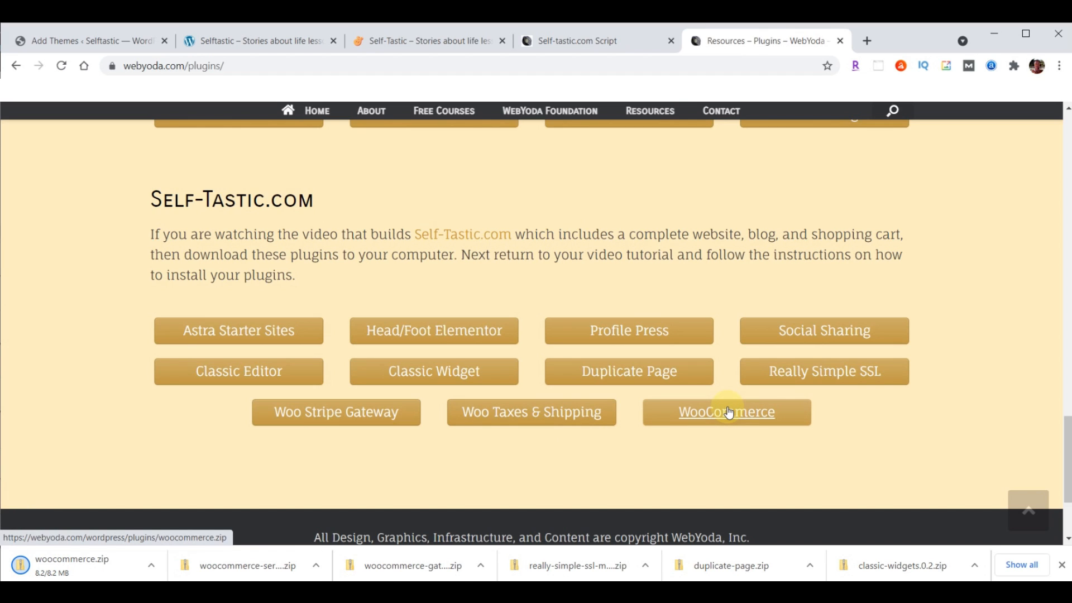
click(1062, 565)
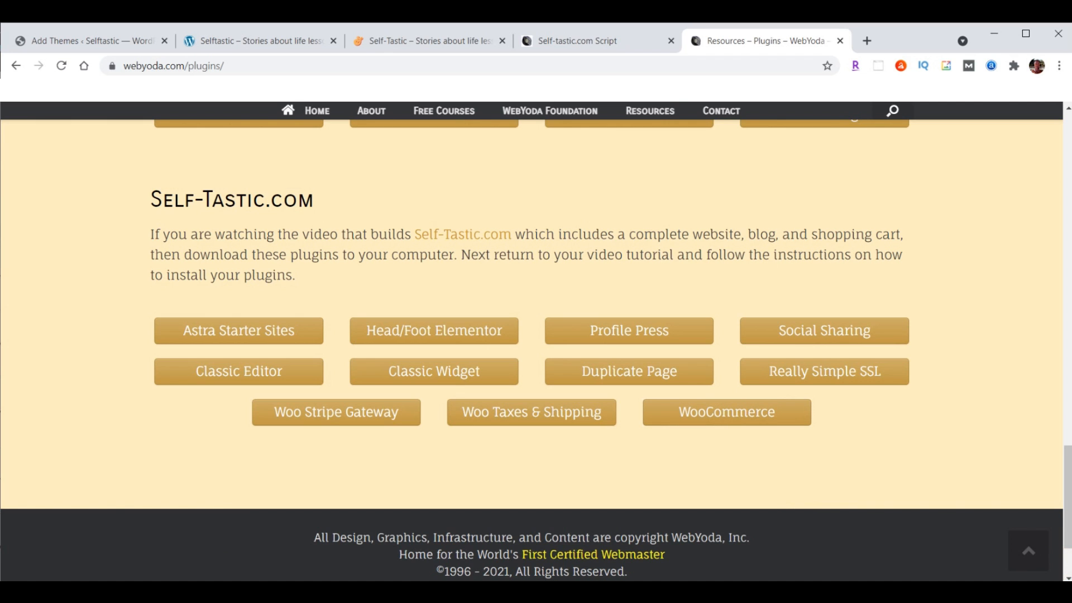
Check the Downloads folder sorted oldest first, then return to WordPress's Add Themes page
key(alt+Tab)
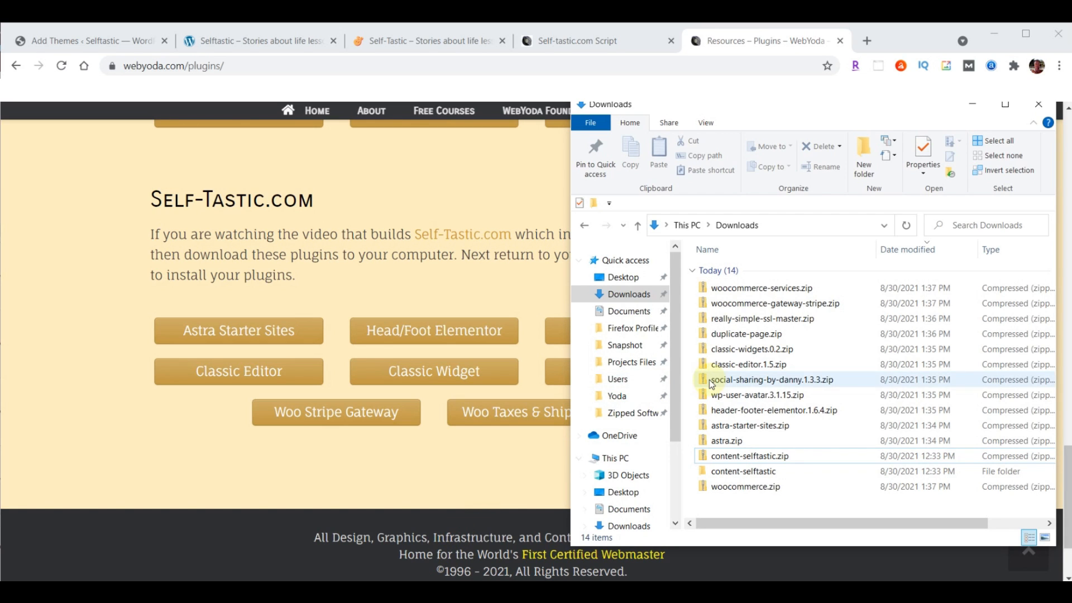
click(903, 253)
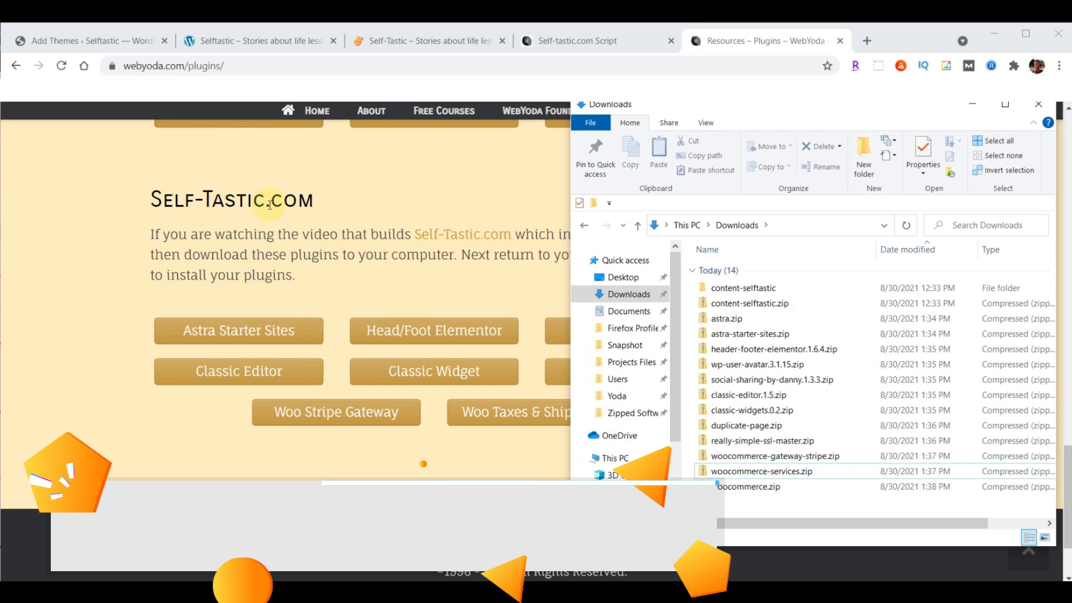
click(56, 44)
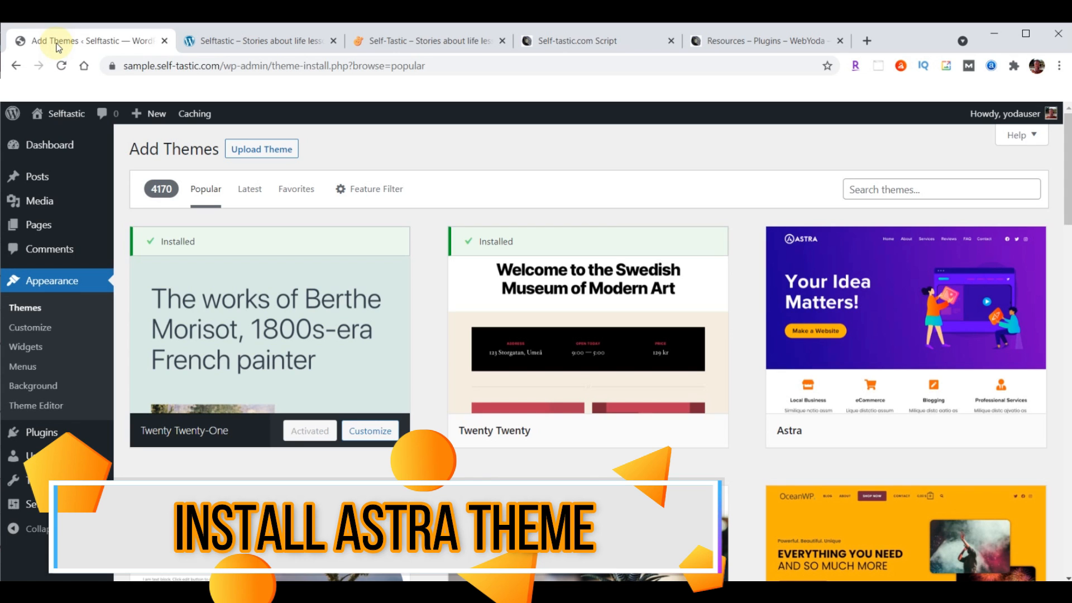
Upload and install astra.zip, activate the Astra theme, and update it to the newer version
click(244, 144)
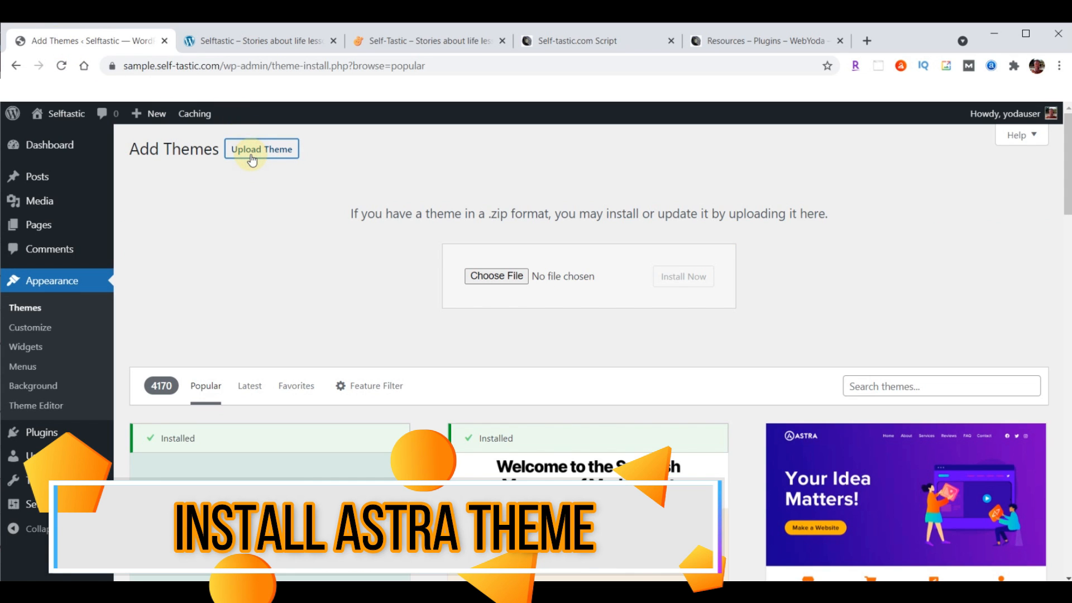
click(492, 277)
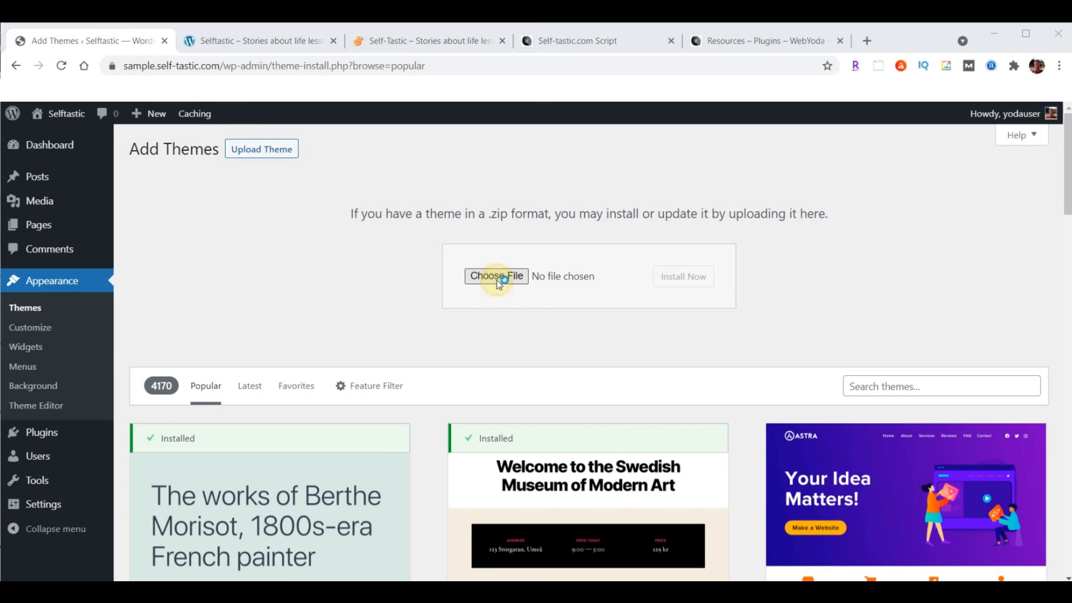
click(53, 201)
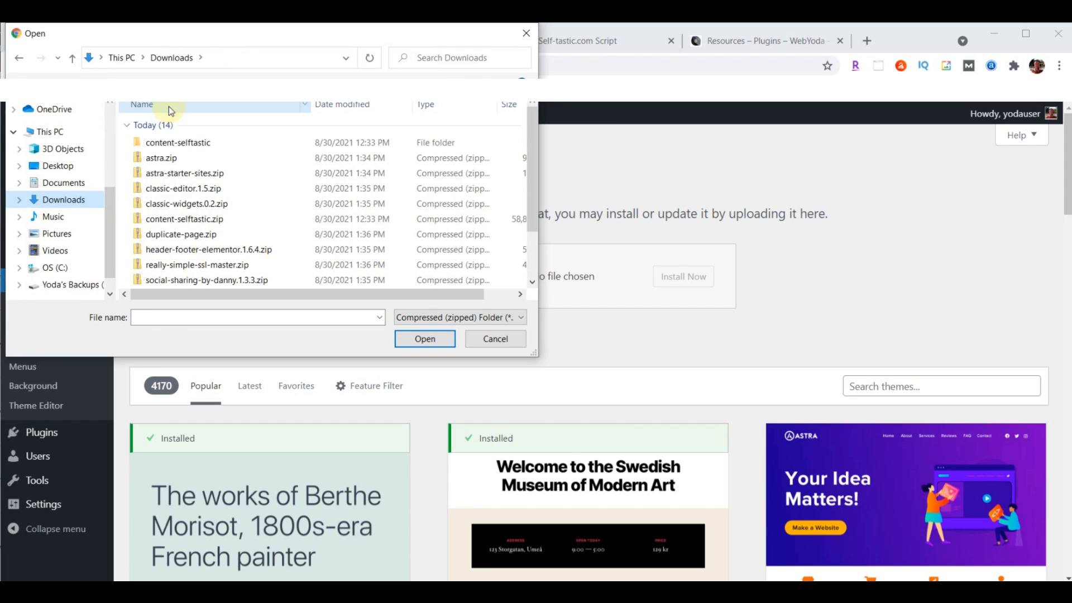
click(173, 159)
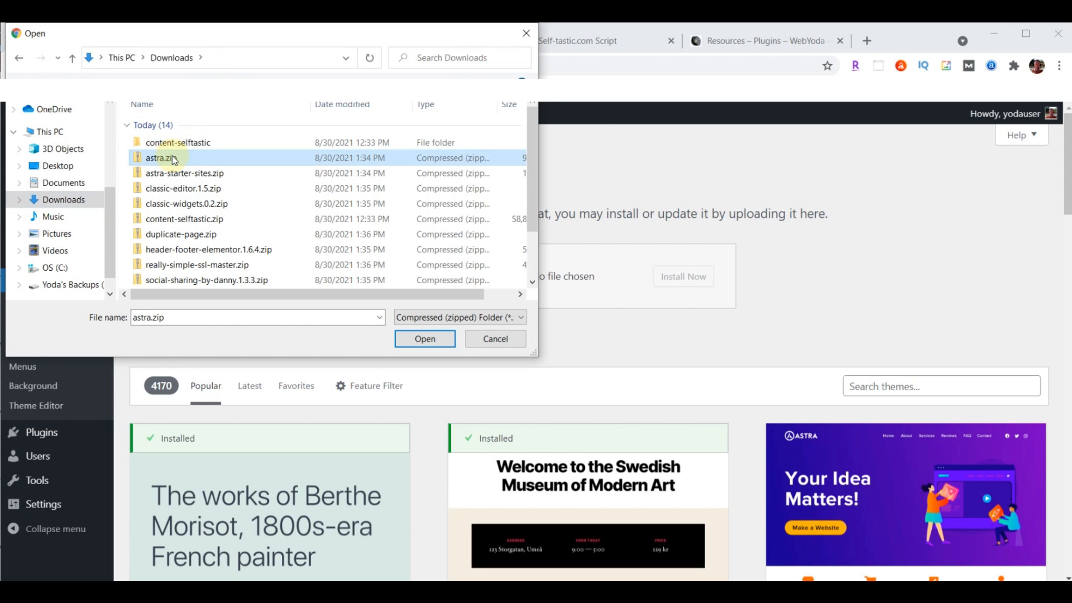
click(420, 341)
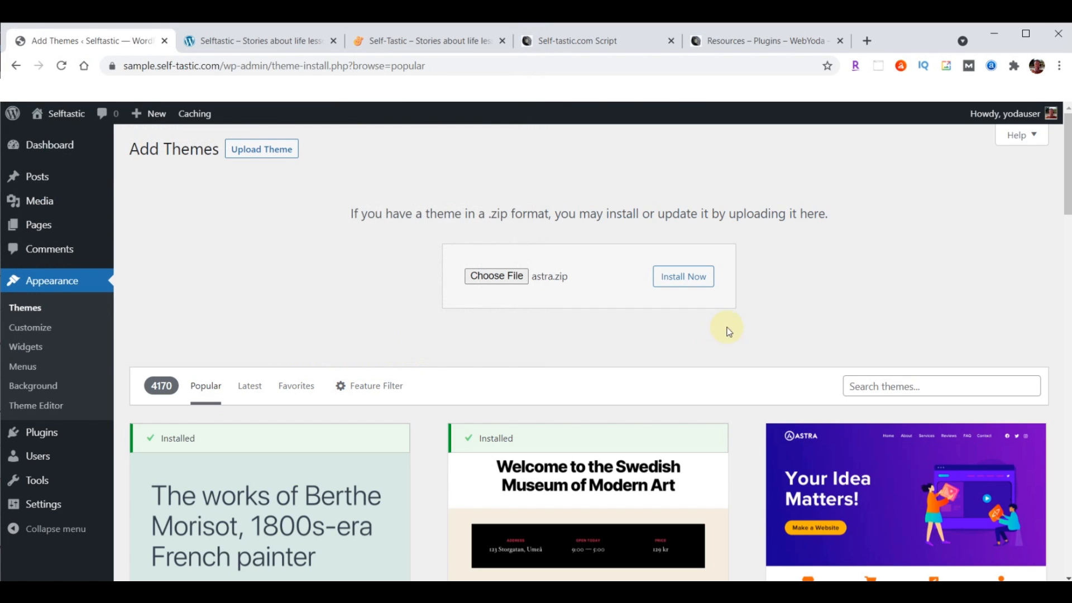
click(695, 283)
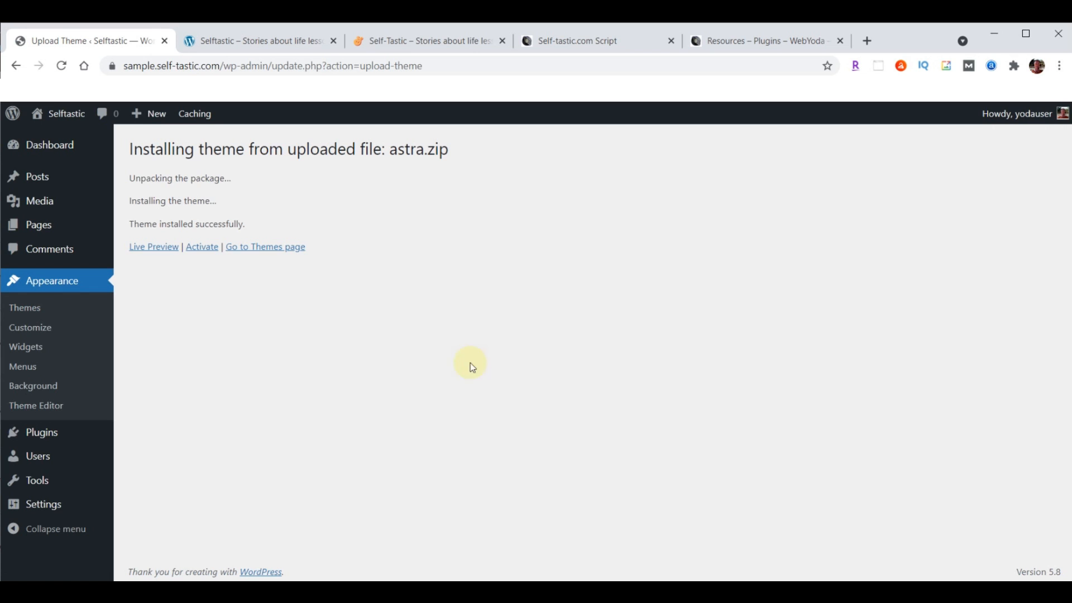
click(198, 250)
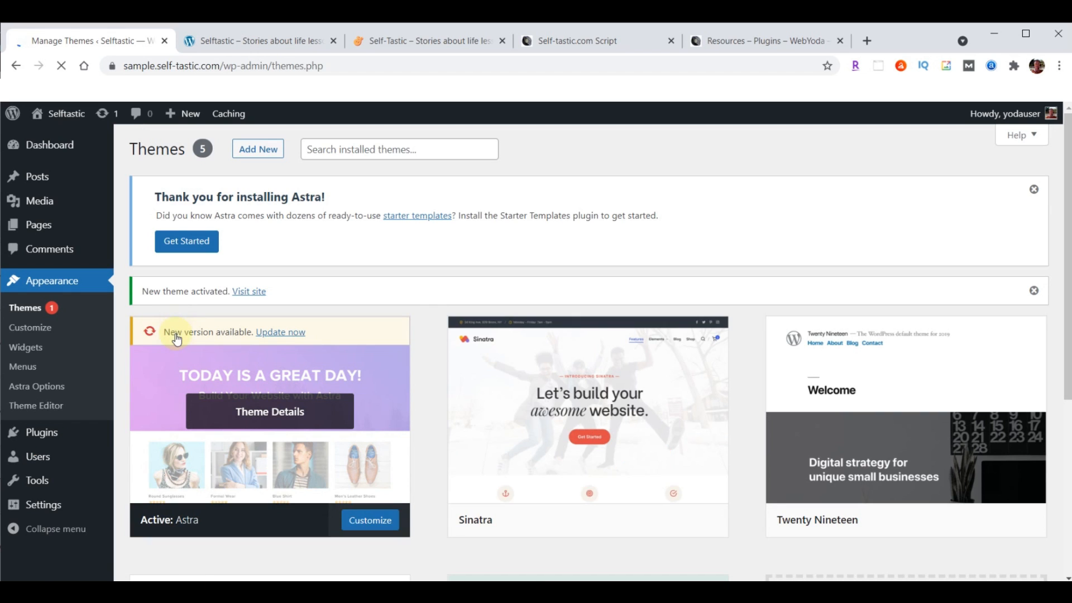
click(281, 334)
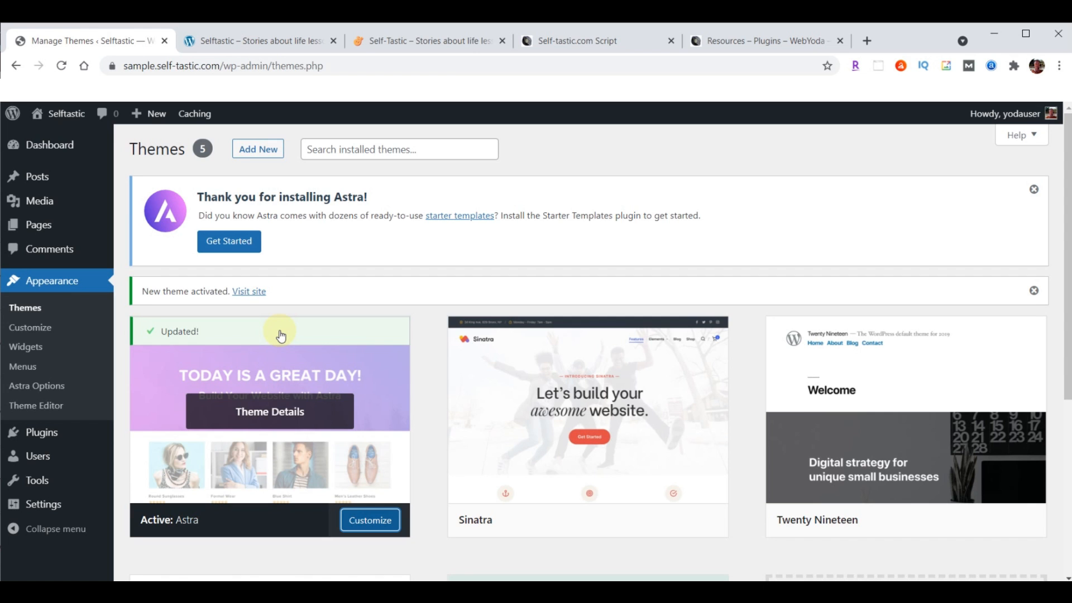
click(255, 35)
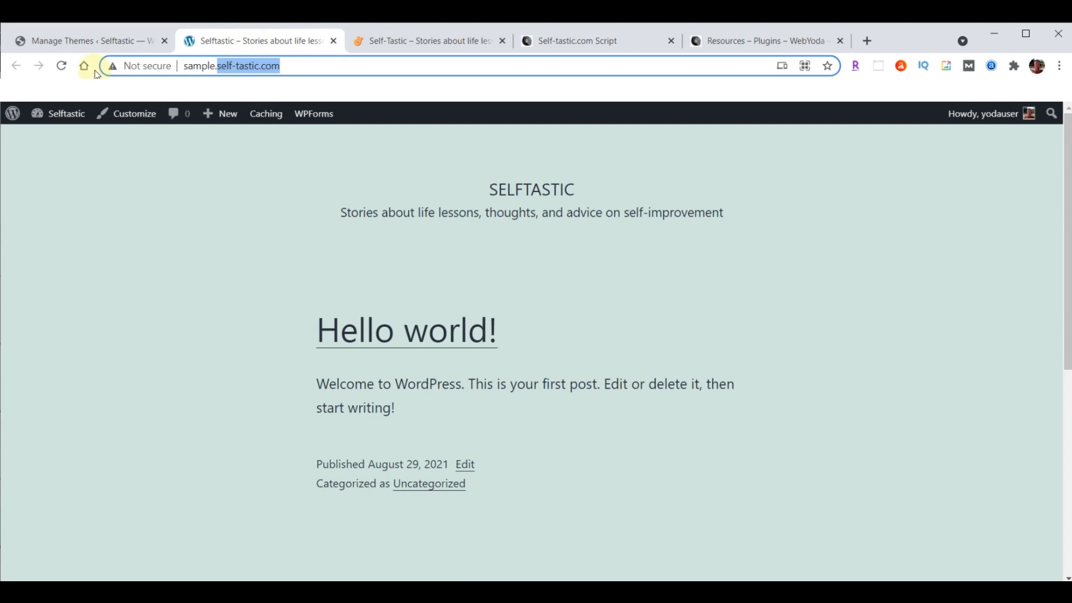
click(62, 68)
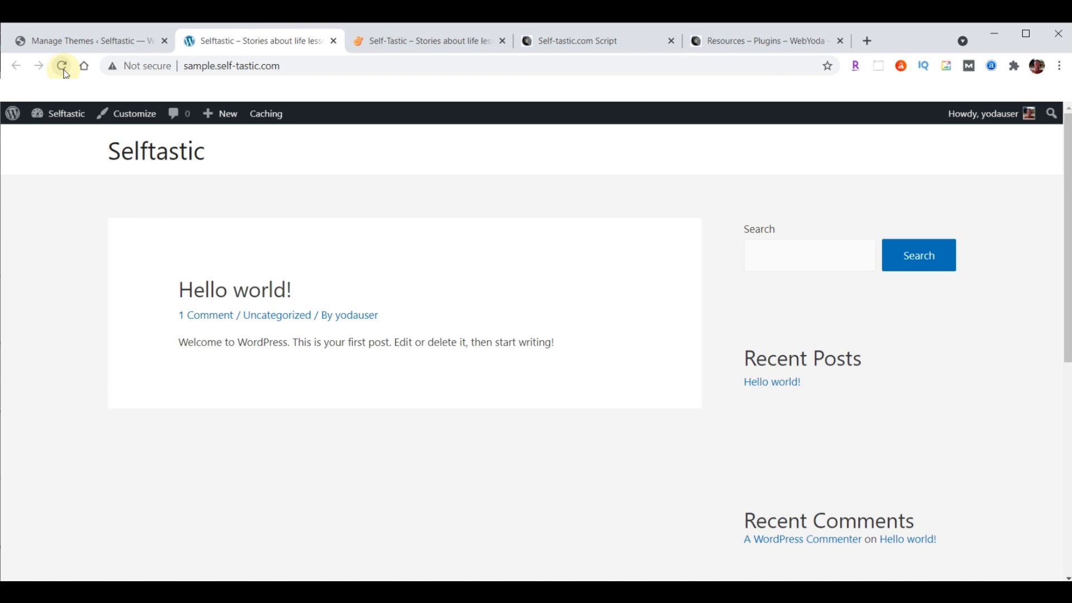
click(436, 41)
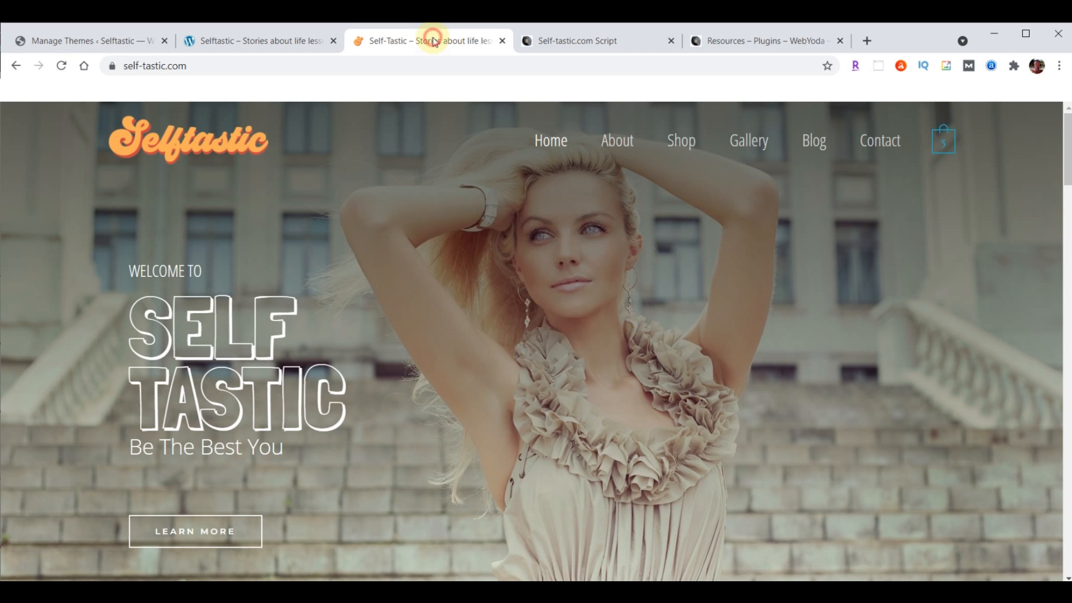
click(257, 42)
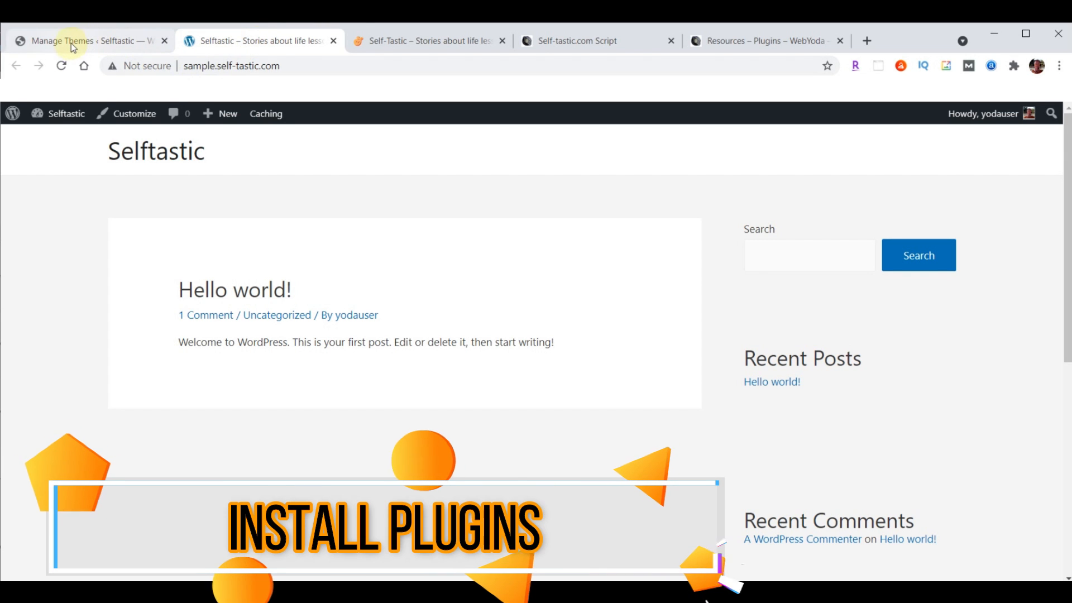
click(72, 42)
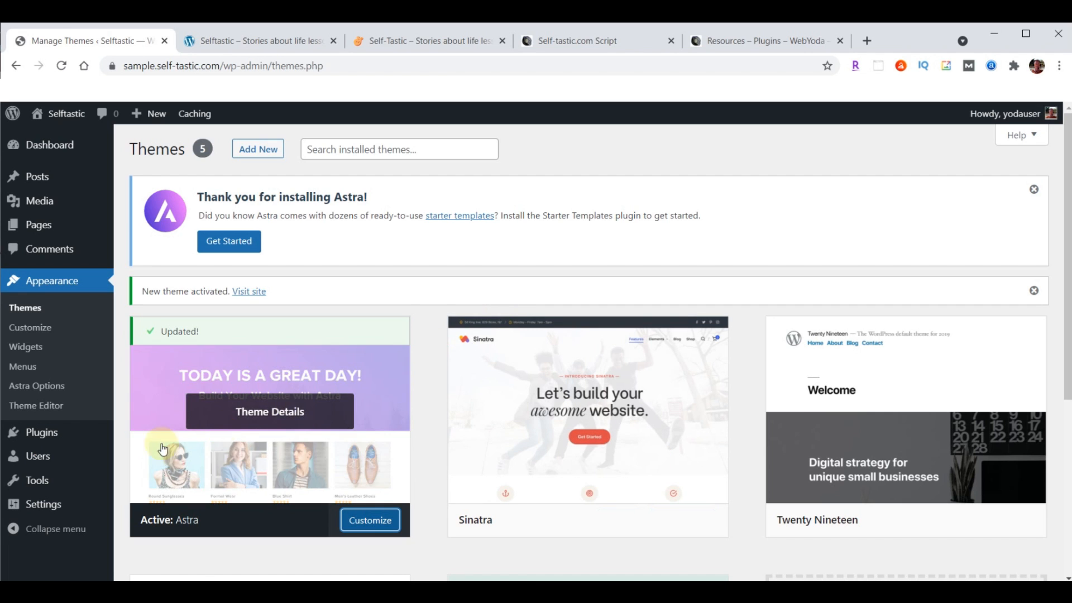
mouse_move(43, 437)
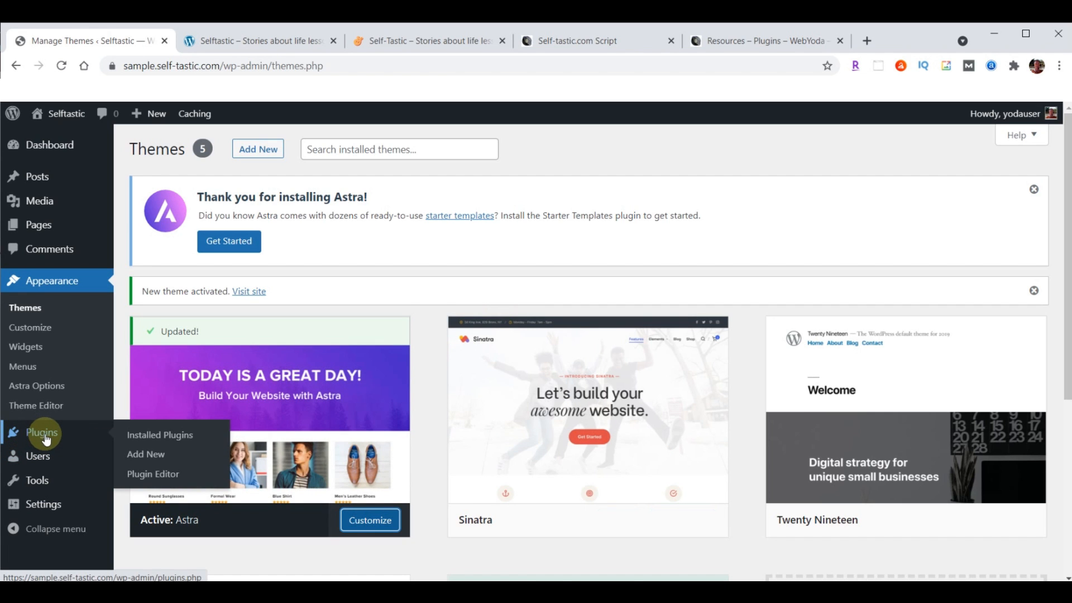
Upload, install and activate the Astra Starter Sites plugin from astra-starter-sites.zip
click(145, 455)
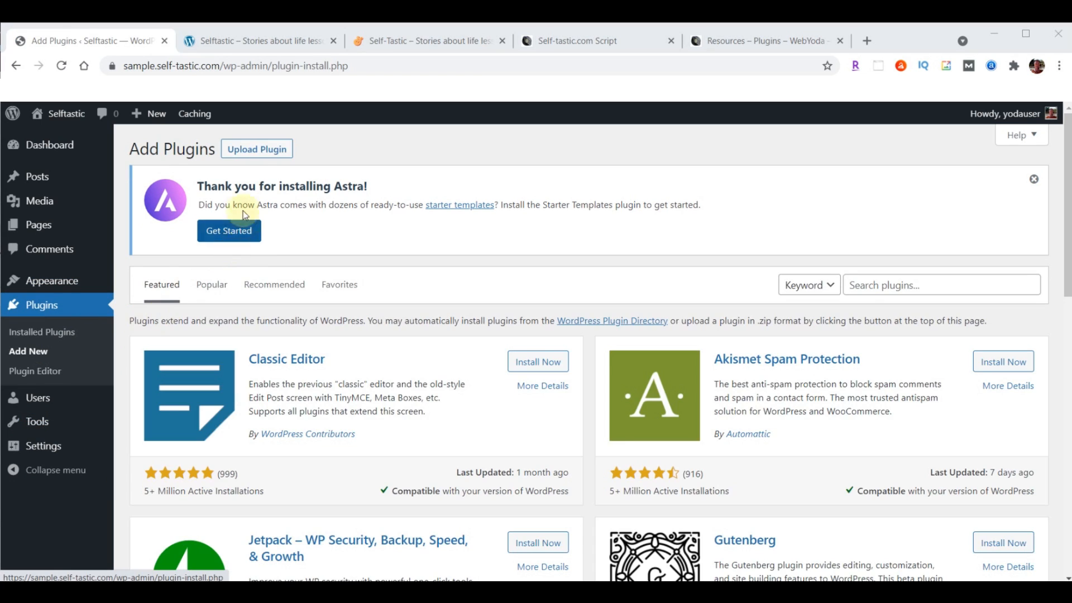
click(255, 151)
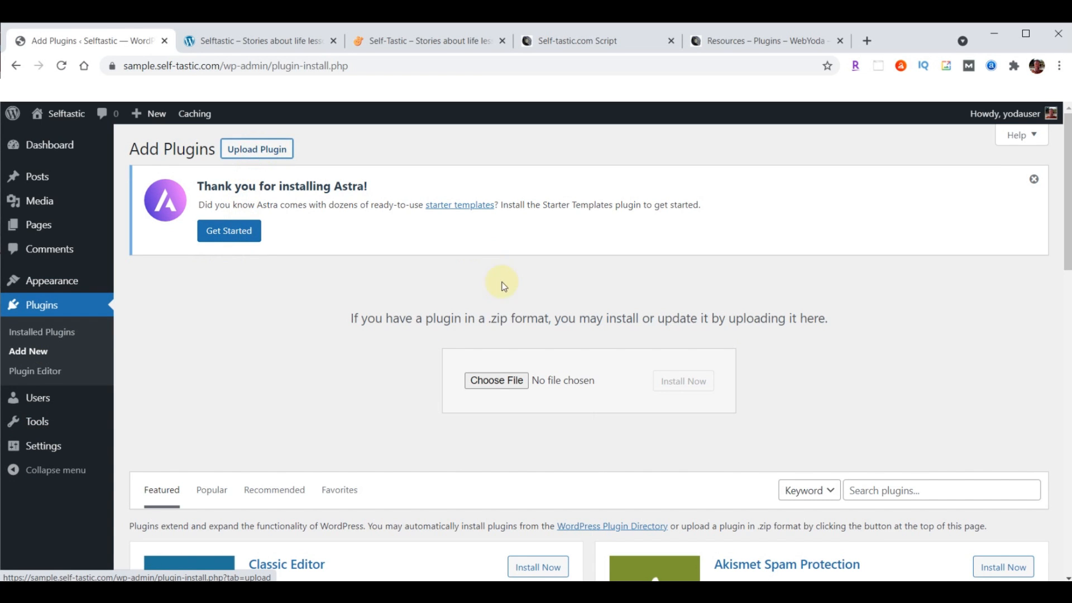
click(494, 382)
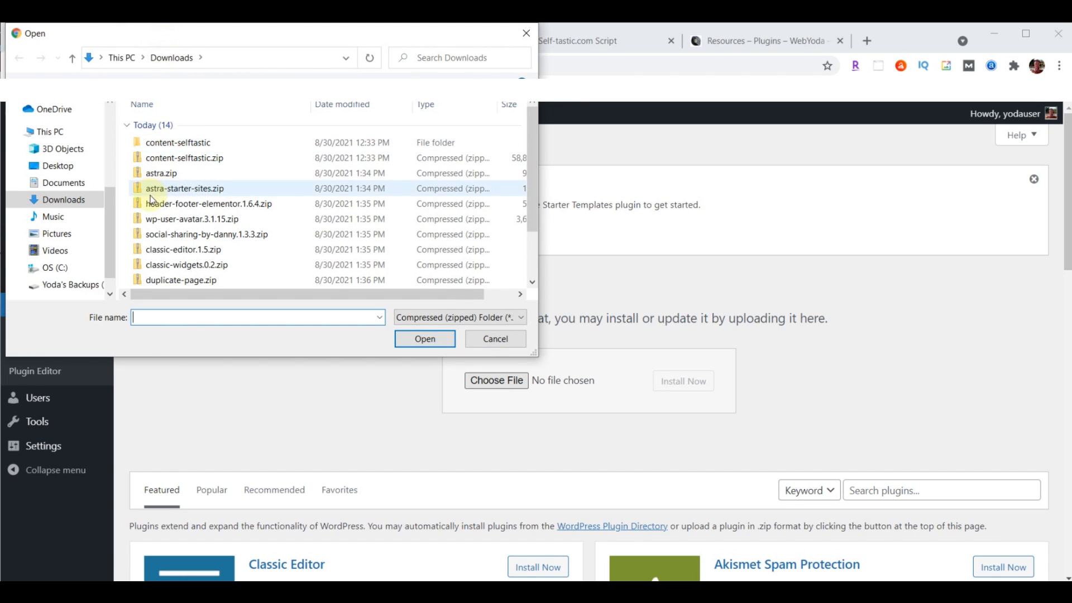
click(176, 195)
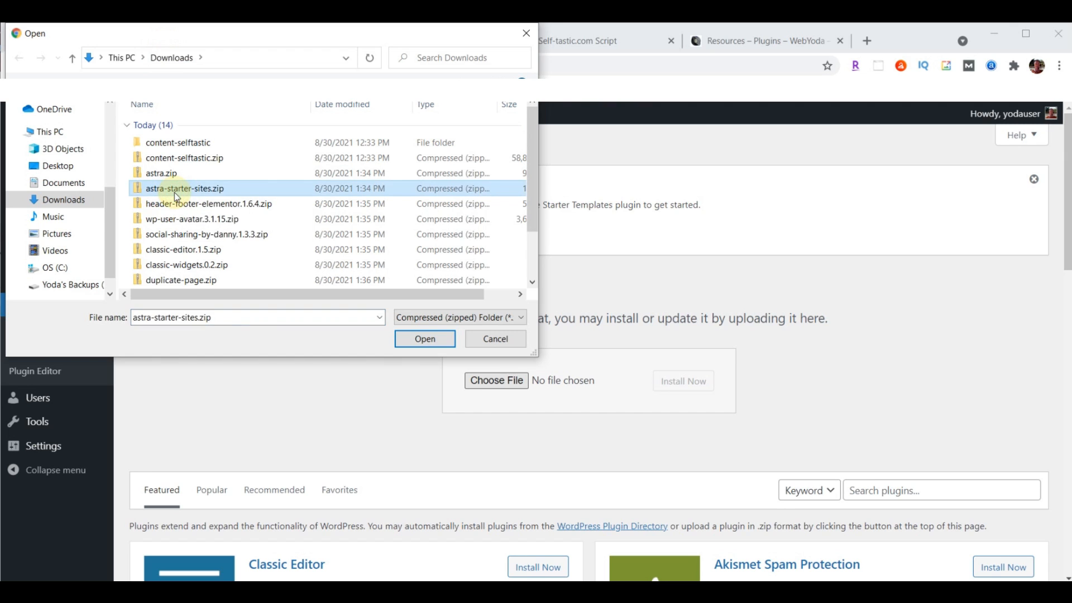
click(418, 340)
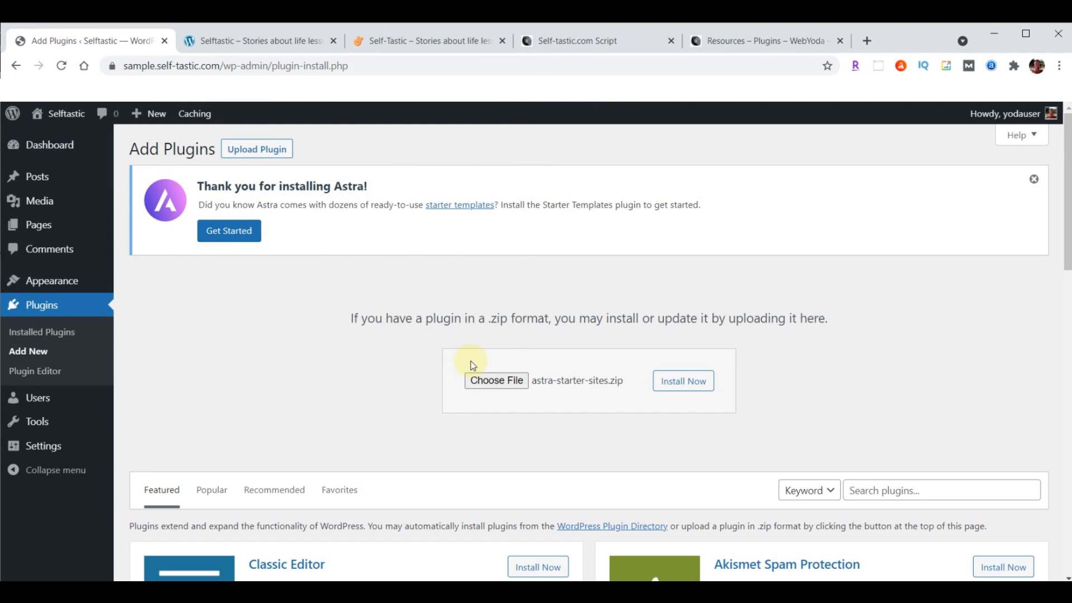
click(677, 382)
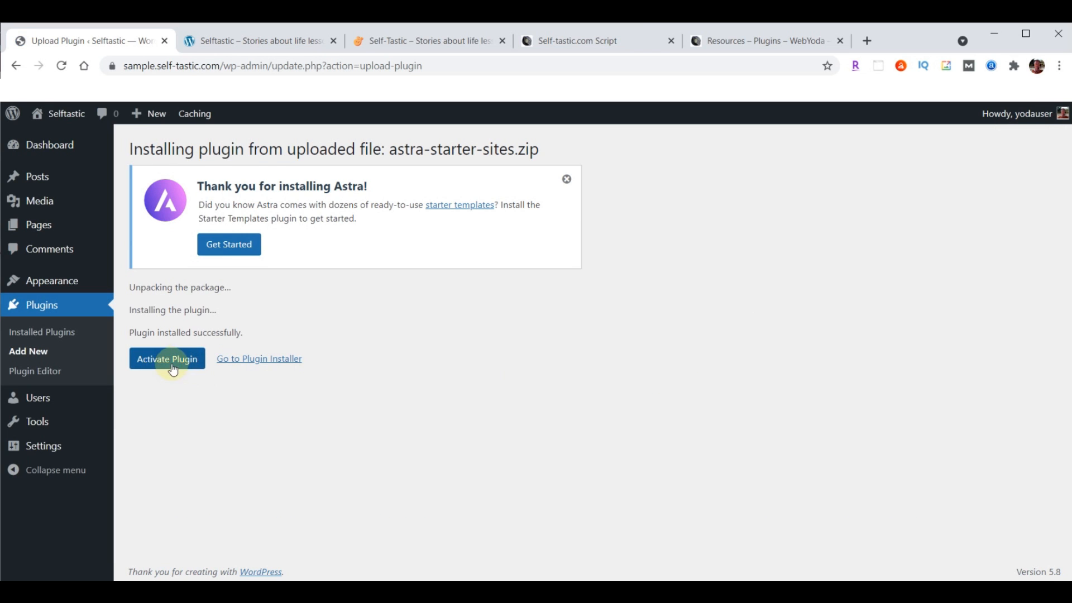
click(162, 361)
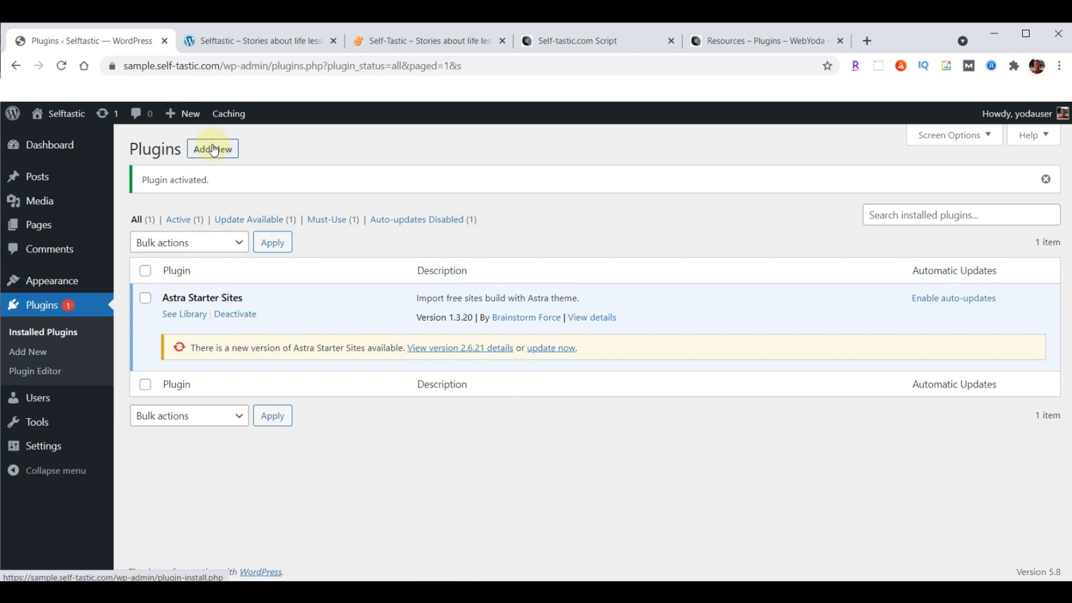
Return to Add New Plugins and open the plugin zip upload picker again
click(214, 152)
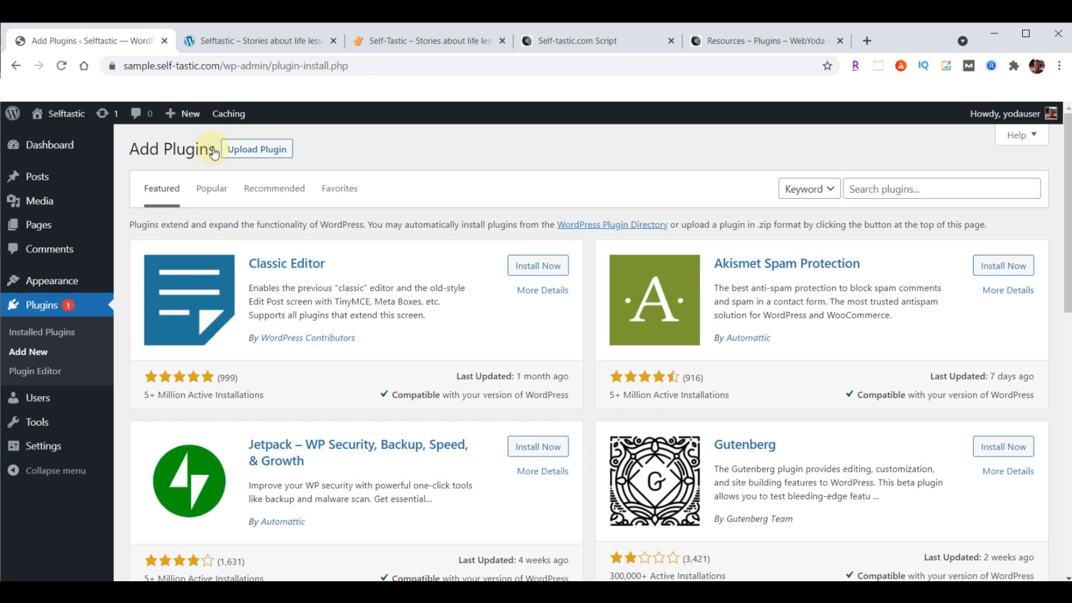
click(255, 151)
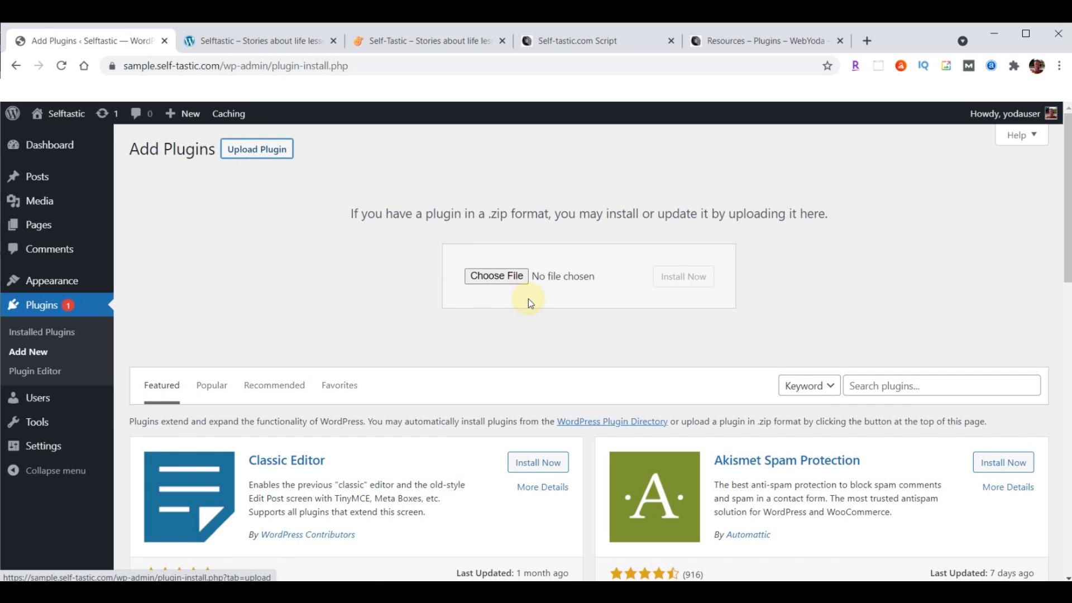
click(497, 277)
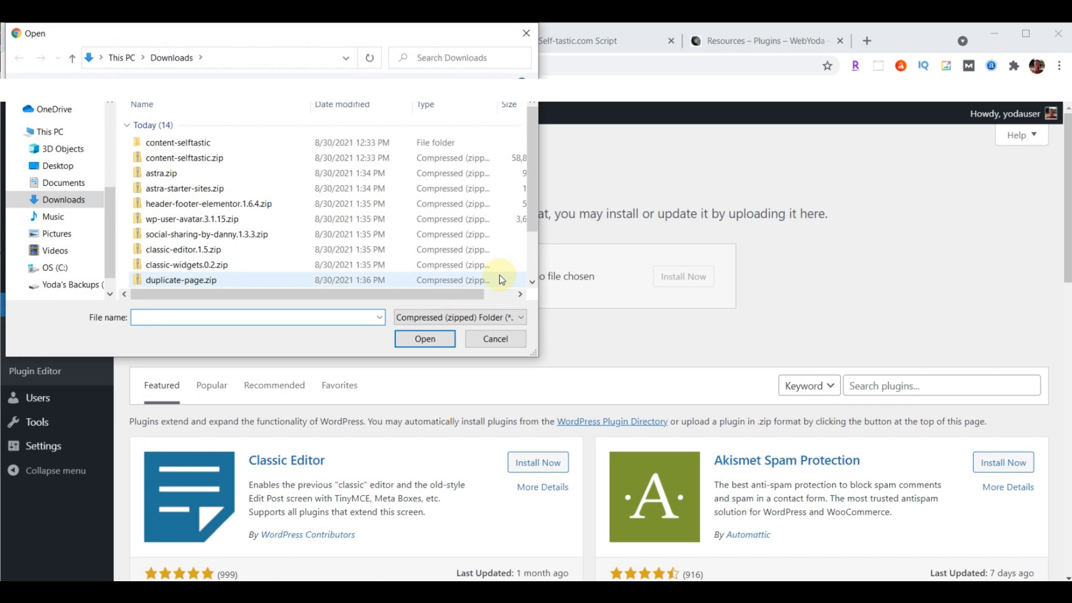
Install and activate Elementor Header & Footer Builder from header-footer-elementor.1.6.4.zip
click(185, 206)
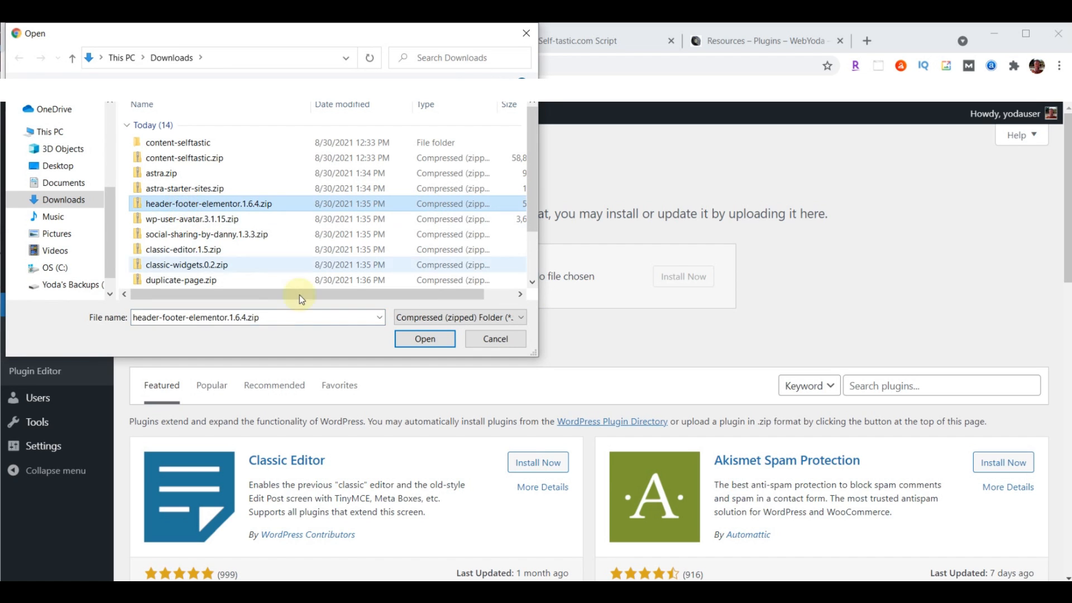
click(426, 340)
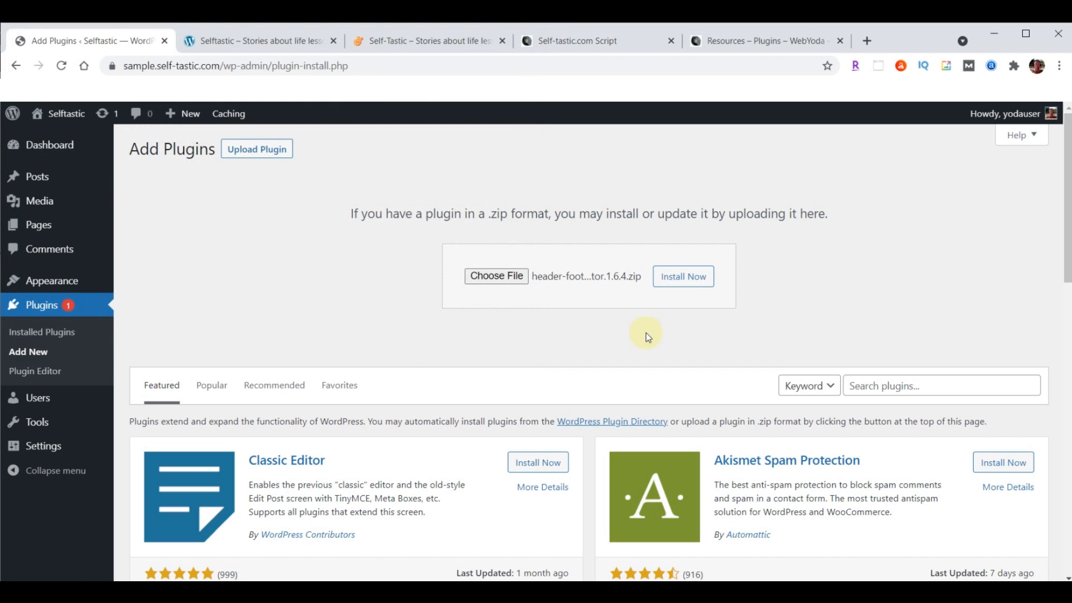
click(695, 281)
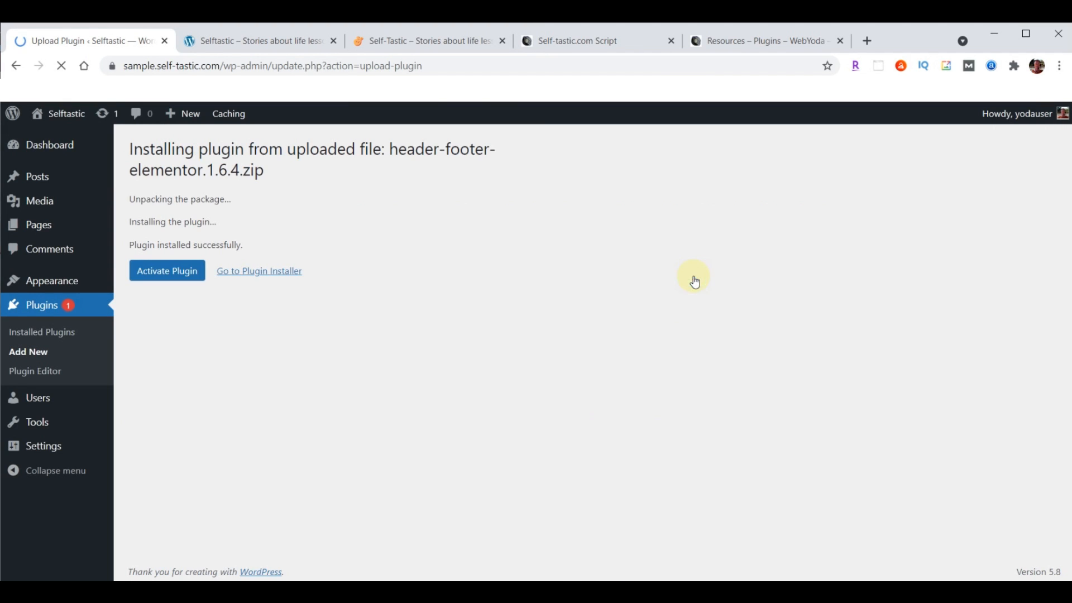
click(165, 274)
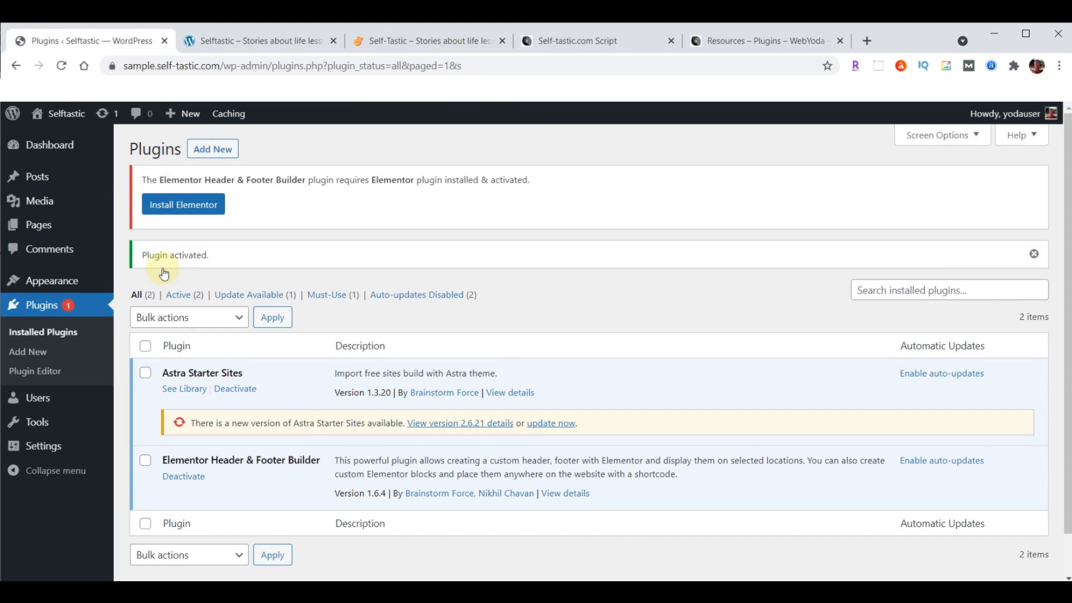
Upload, install and activate the ProfilePress plugin from wp-user-avatar.3.1.15.zip
click(212, 149)
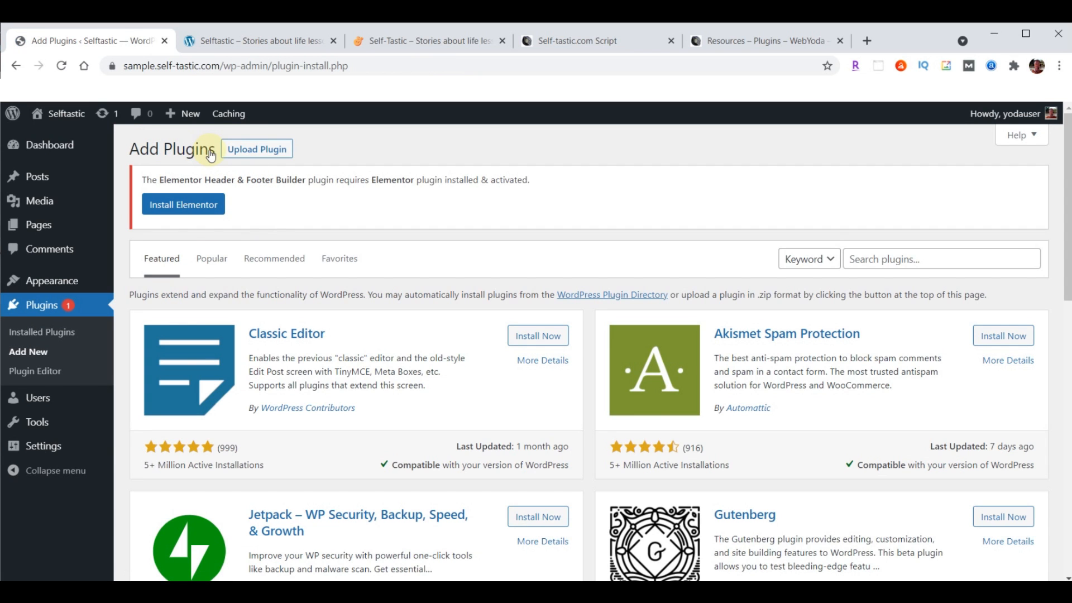
click(270, 149)
click(488, 354)
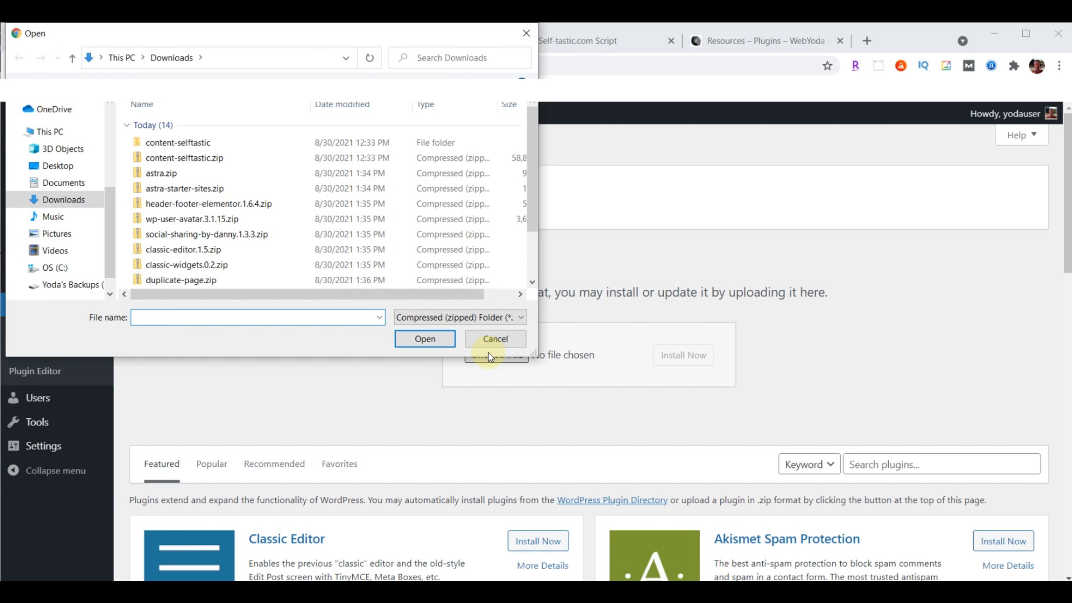
click(193, 223)
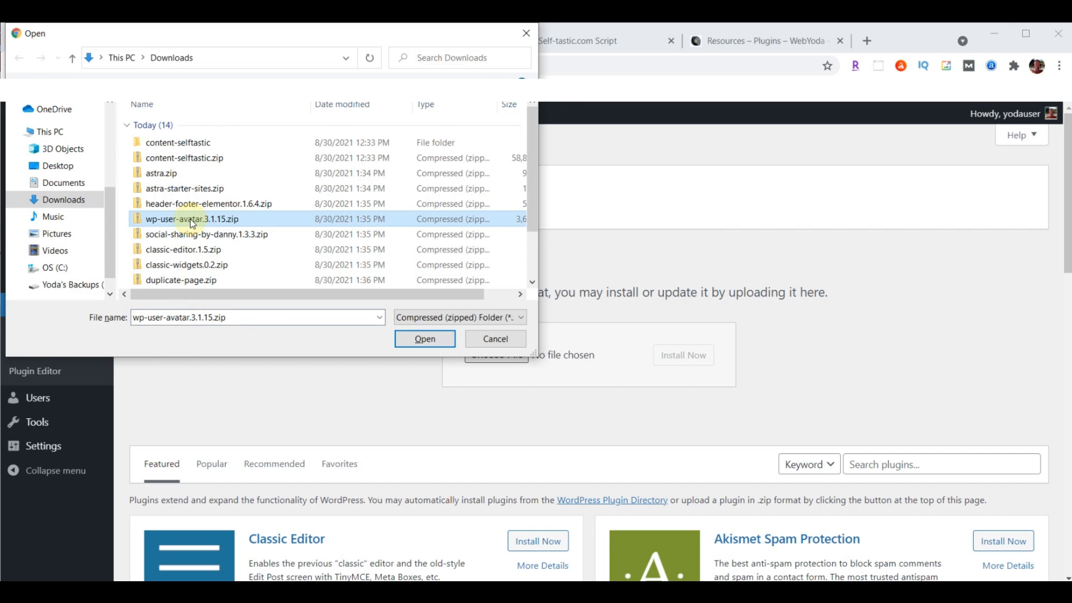
click(423, 339)
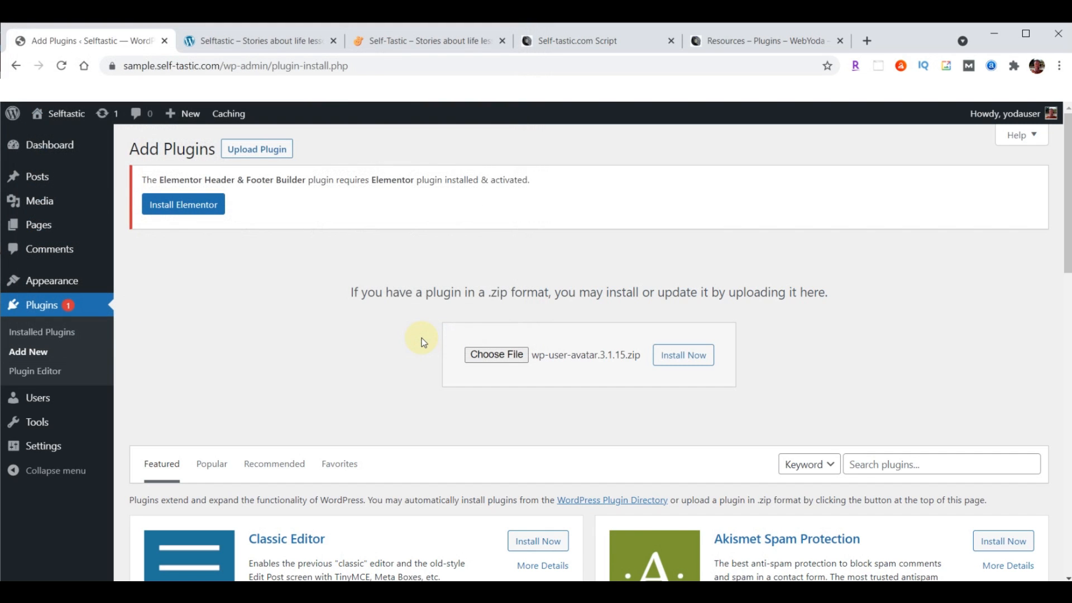
click(694, 362)
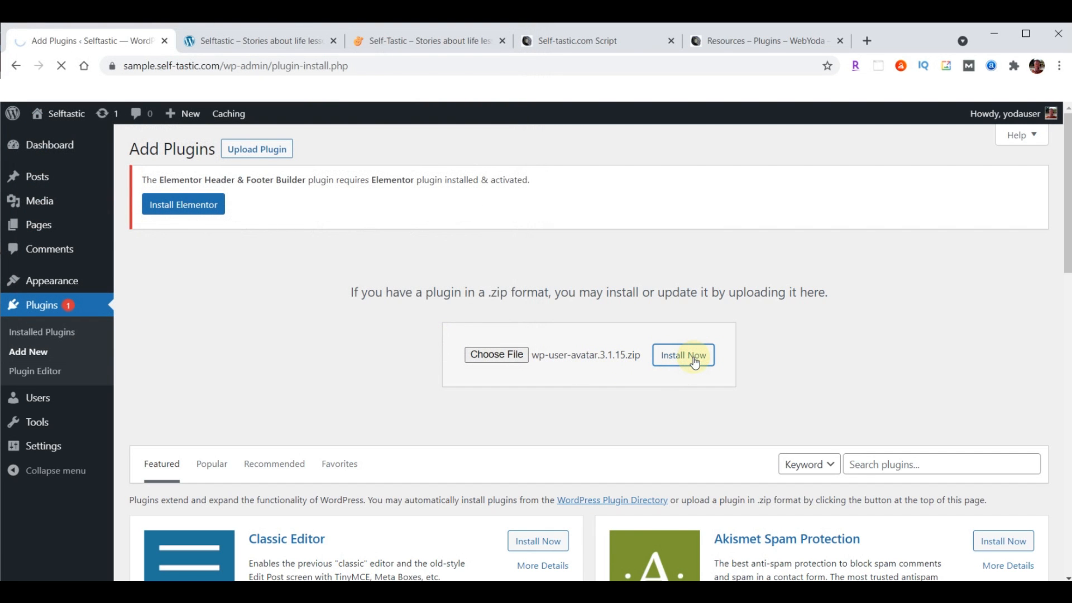
click(159, 253)
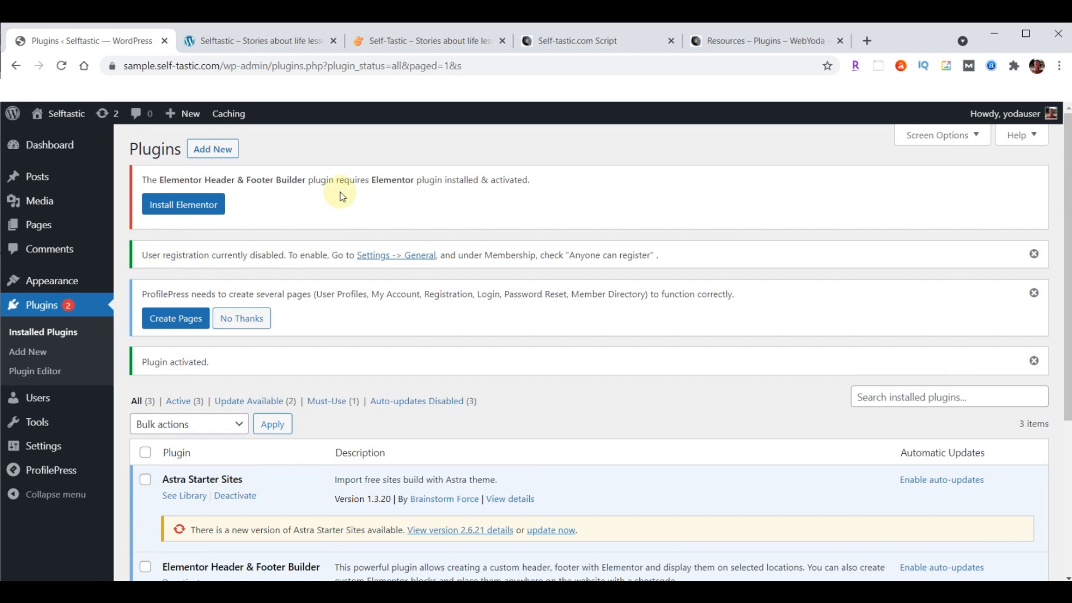
Upload, install and activate the social sharing plugin from social-sharing-by-danny.1.3.3.zip
click(215, 151)
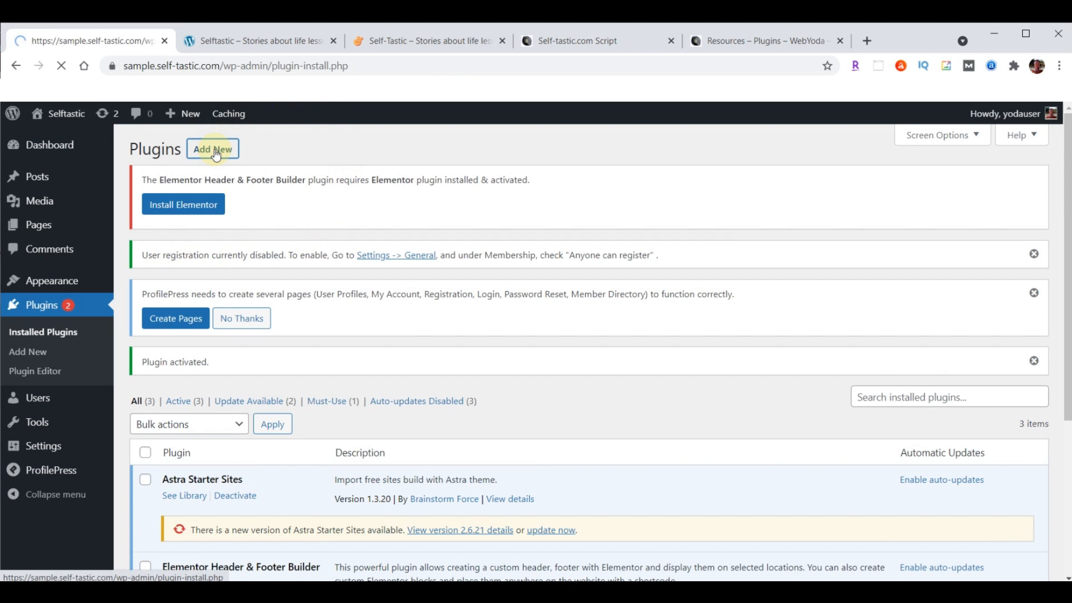
click(260, 149)
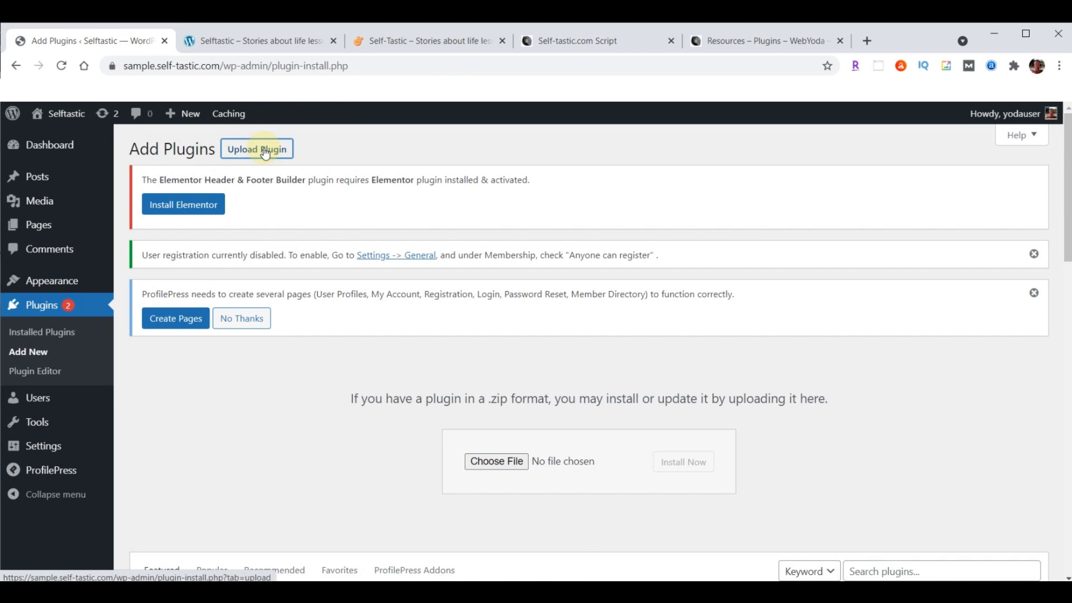
click(486, 462)
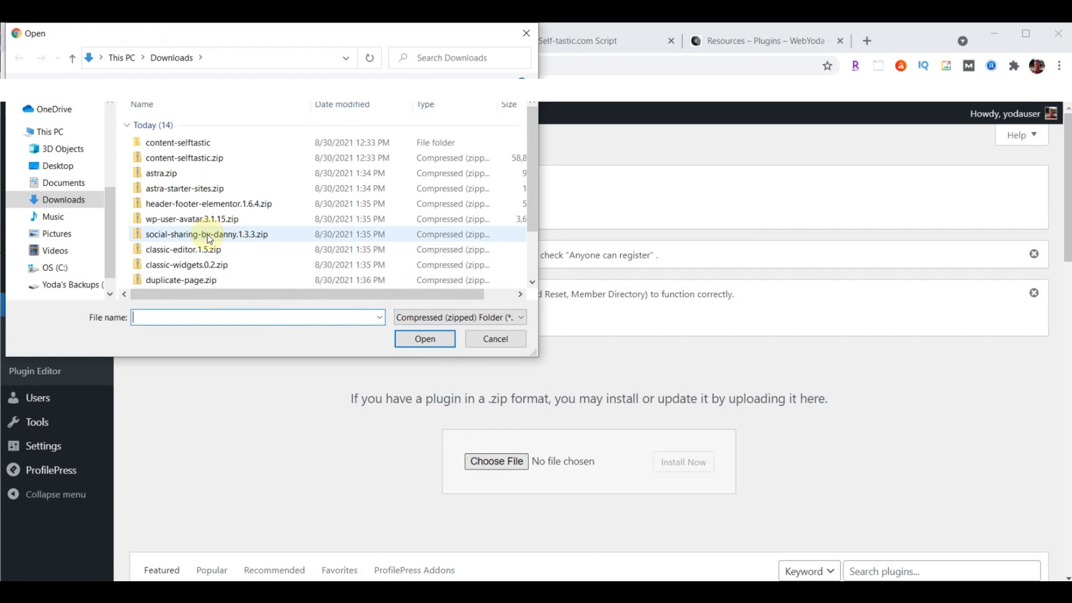
click(207, 233)
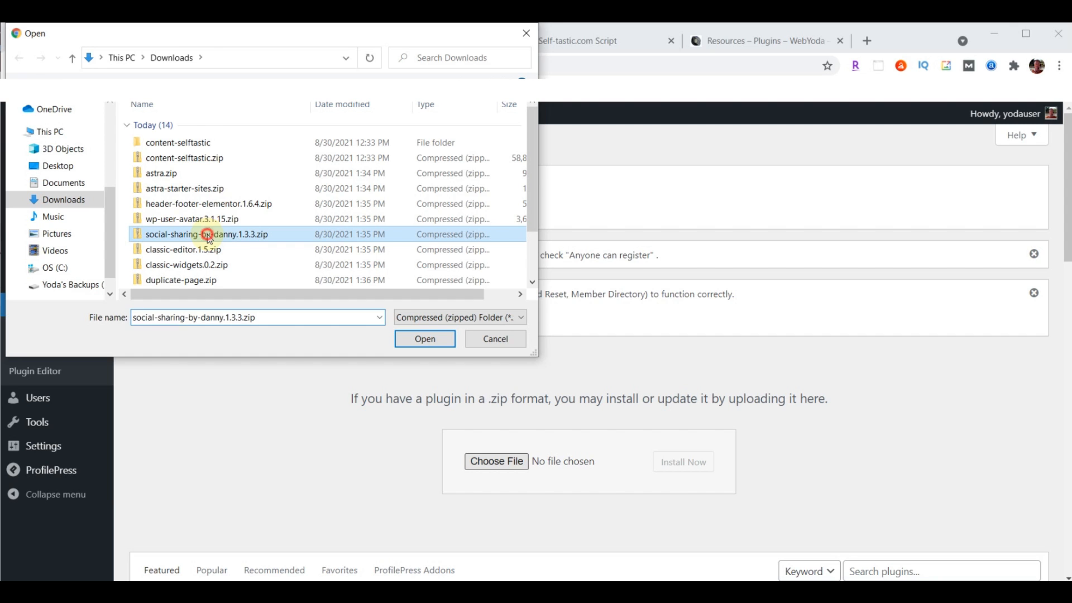
click(416, 340)
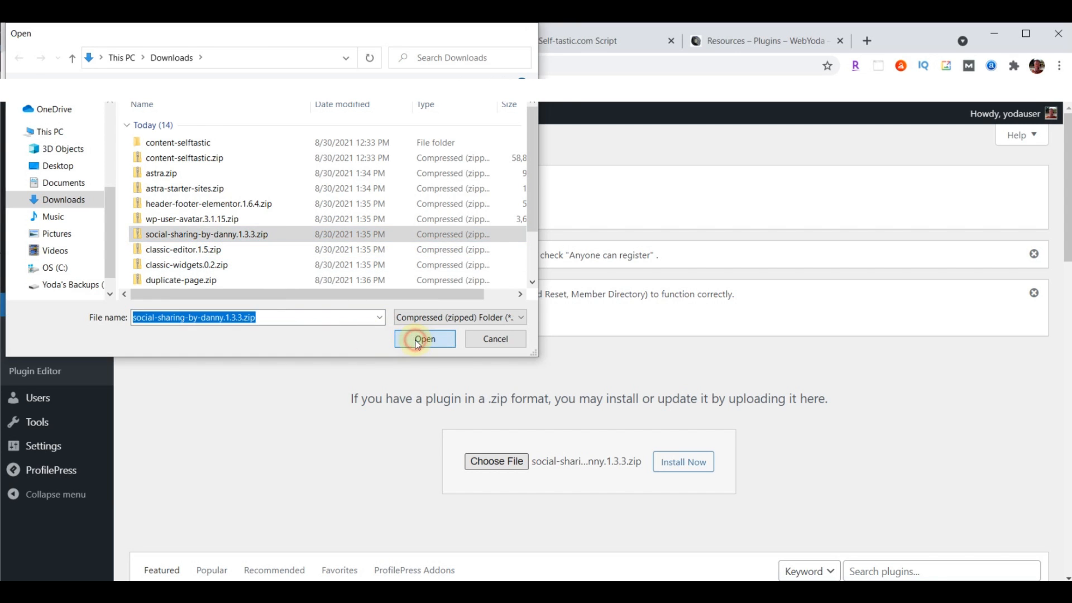
click(685, 461)
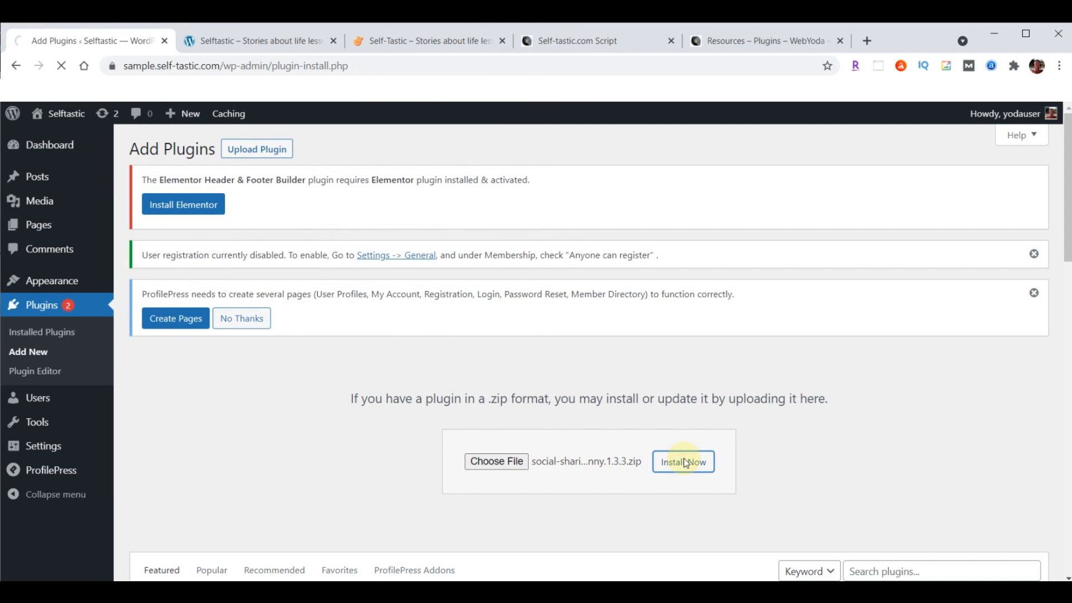
click(176, 407)
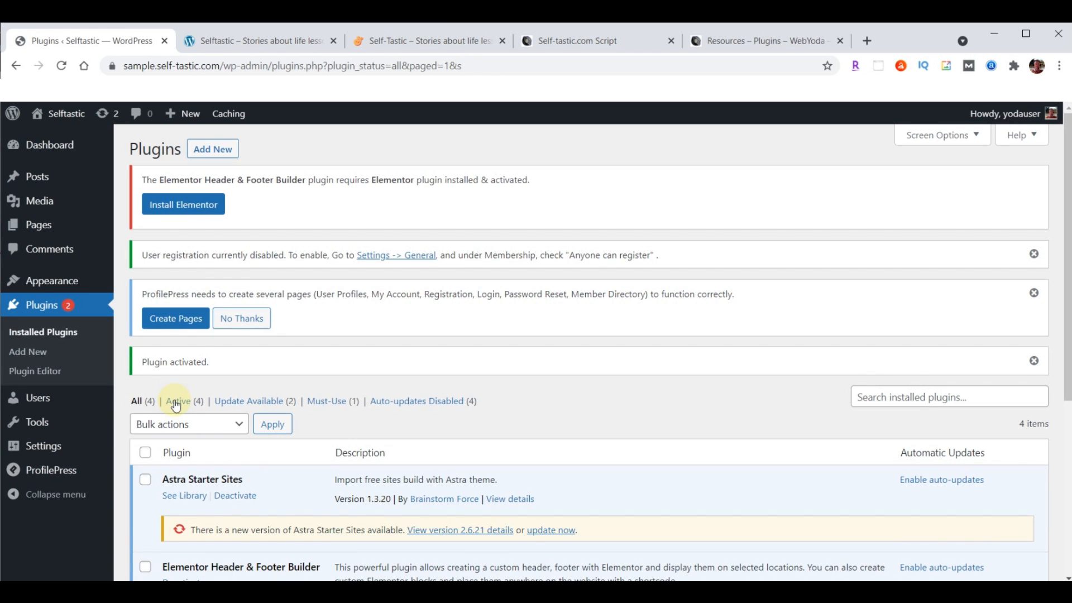
Upload, install and activate Classic Editor from classic-editor.1.5.zip
click(221, 148)
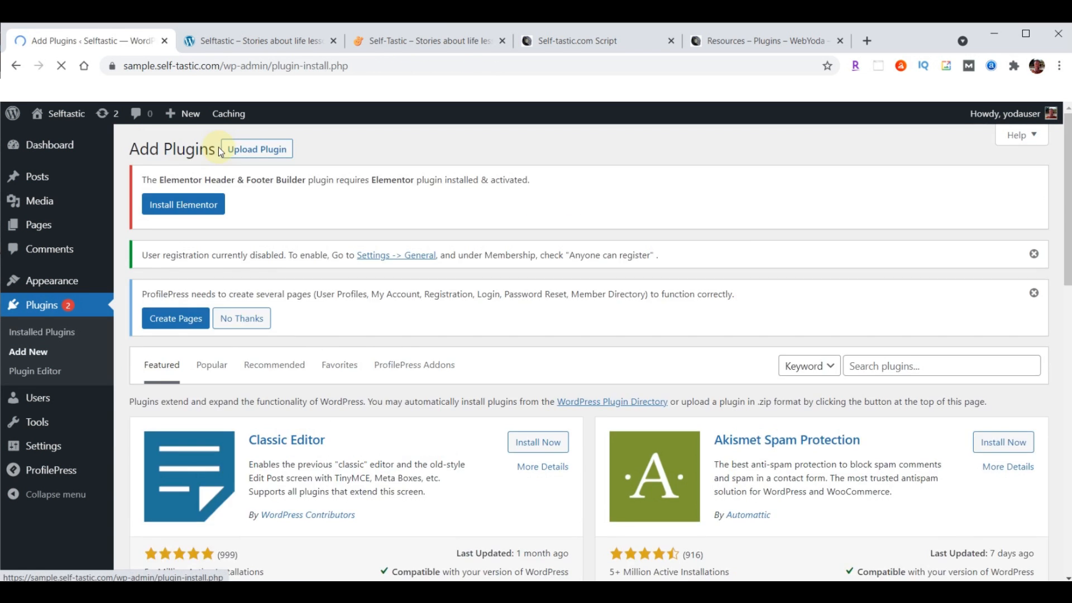
click(260, 152)
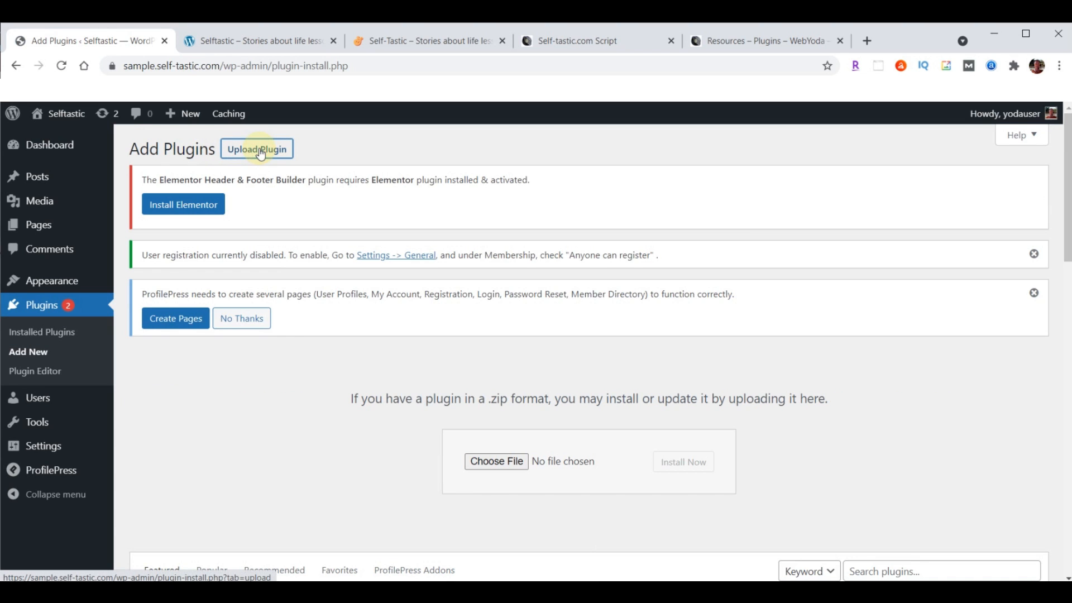
click(509, 461)
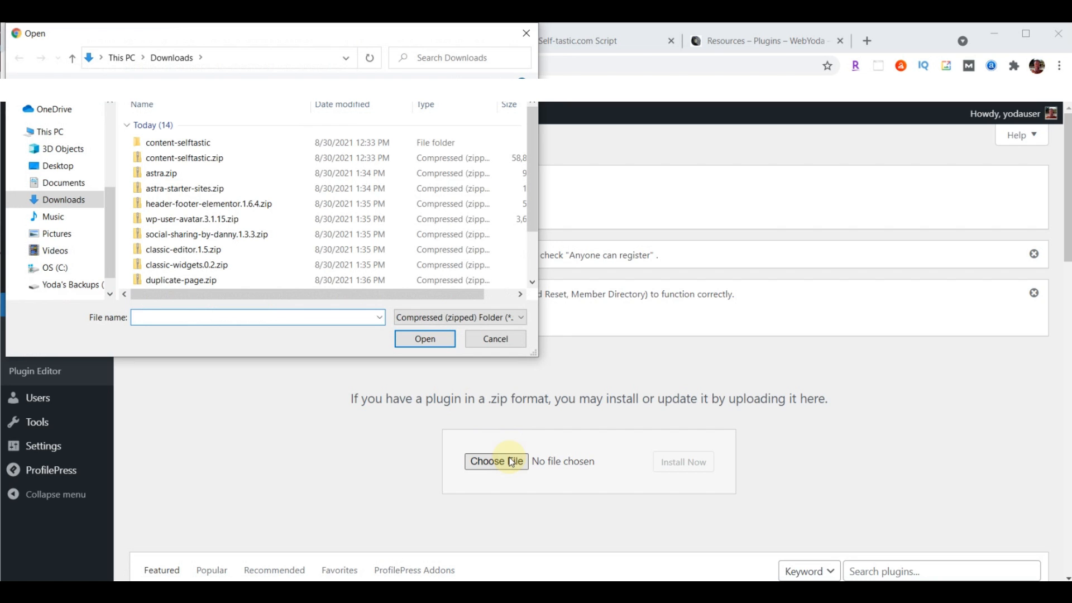
click(156, 255)
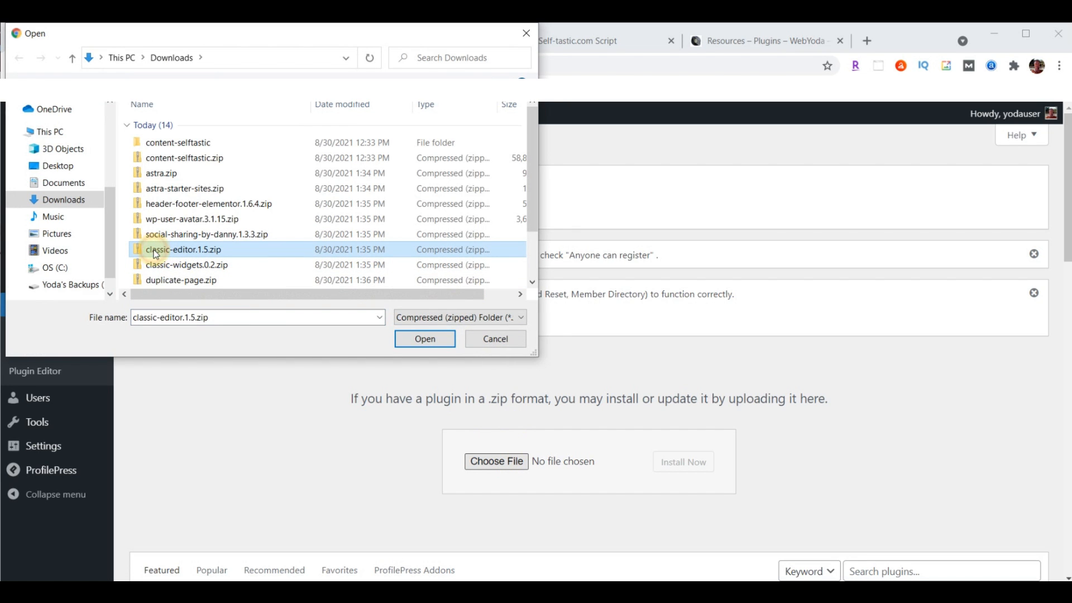
click(426, 338)
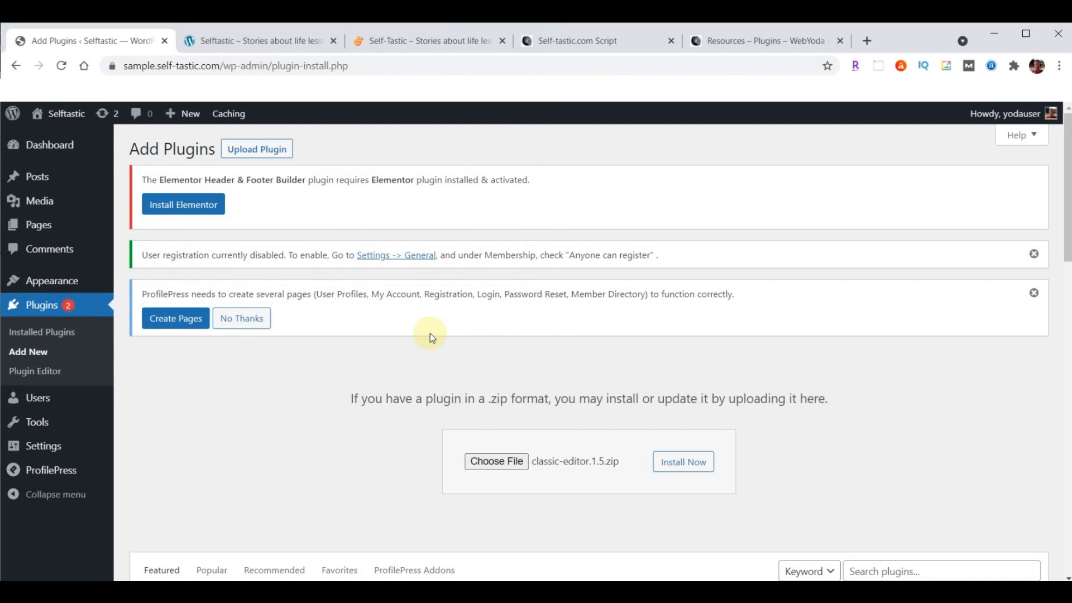
click(675, 462)
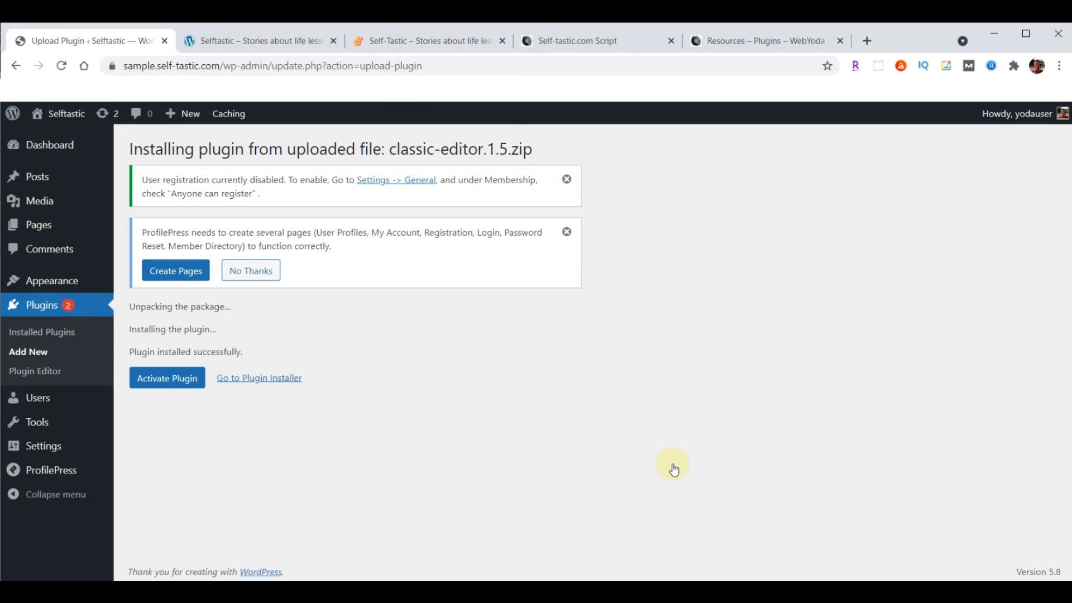
click(161, 379)
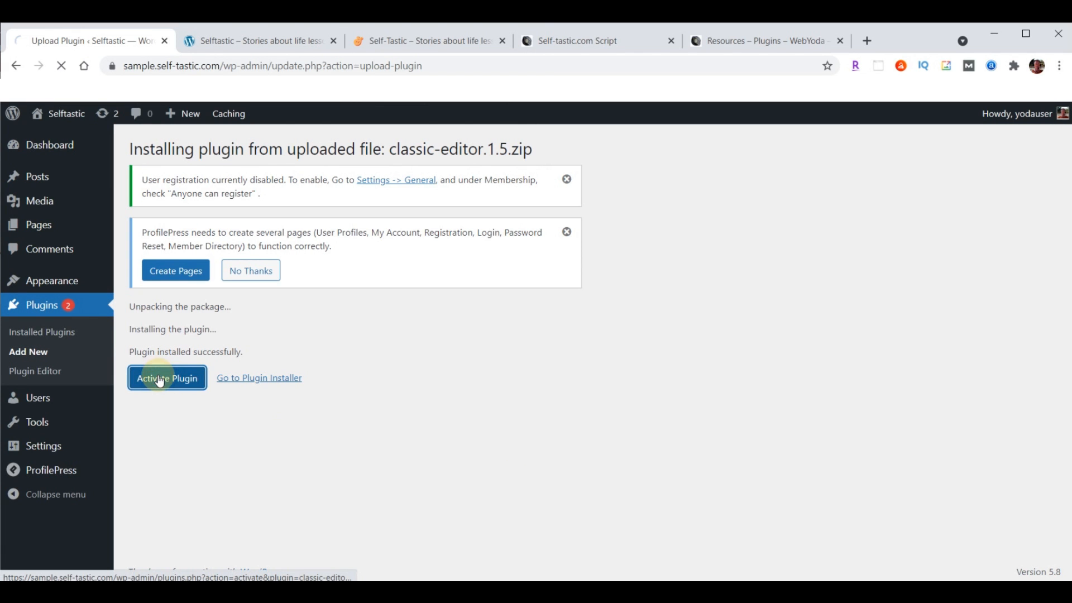
click(213, 150)
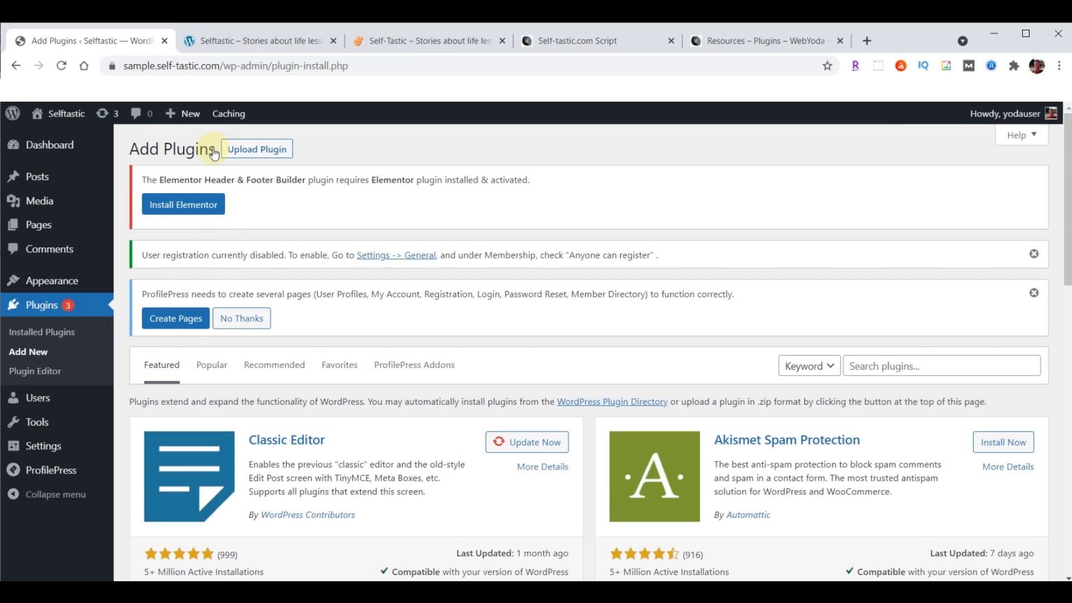
Upload, install and activate the Classic Widgets plugin from classic-widgets.0.2.zip
click(262, 150)
click(497, 462)
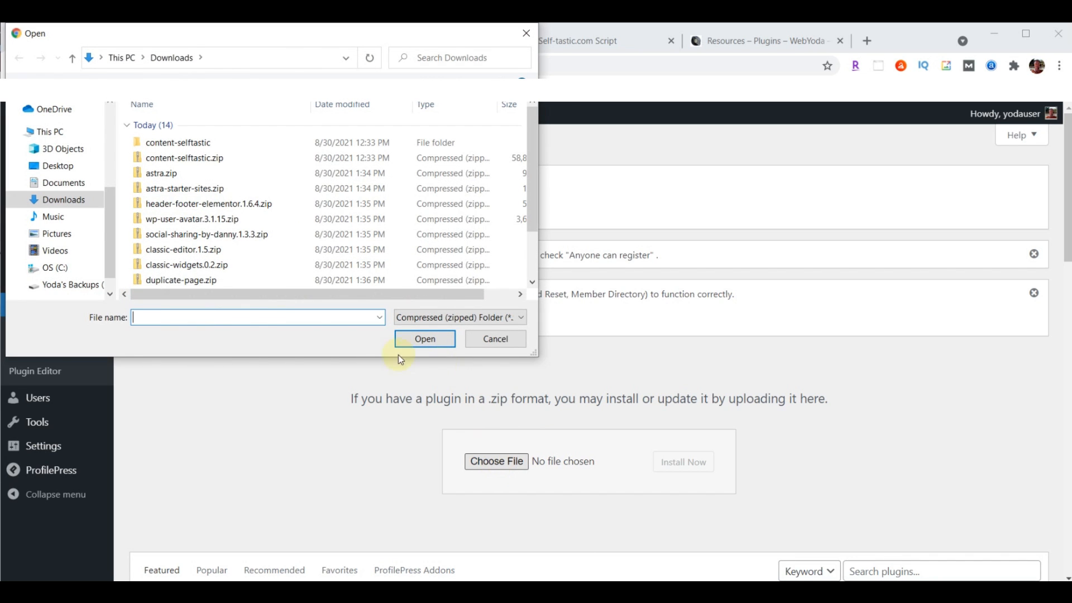
click(194, 265)
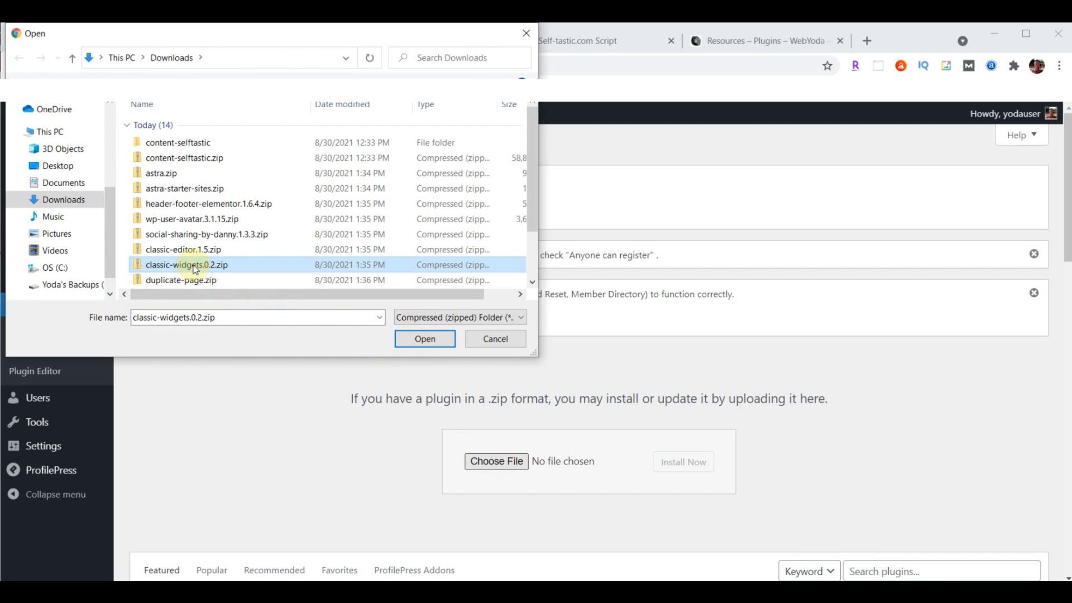
click(428, 341)
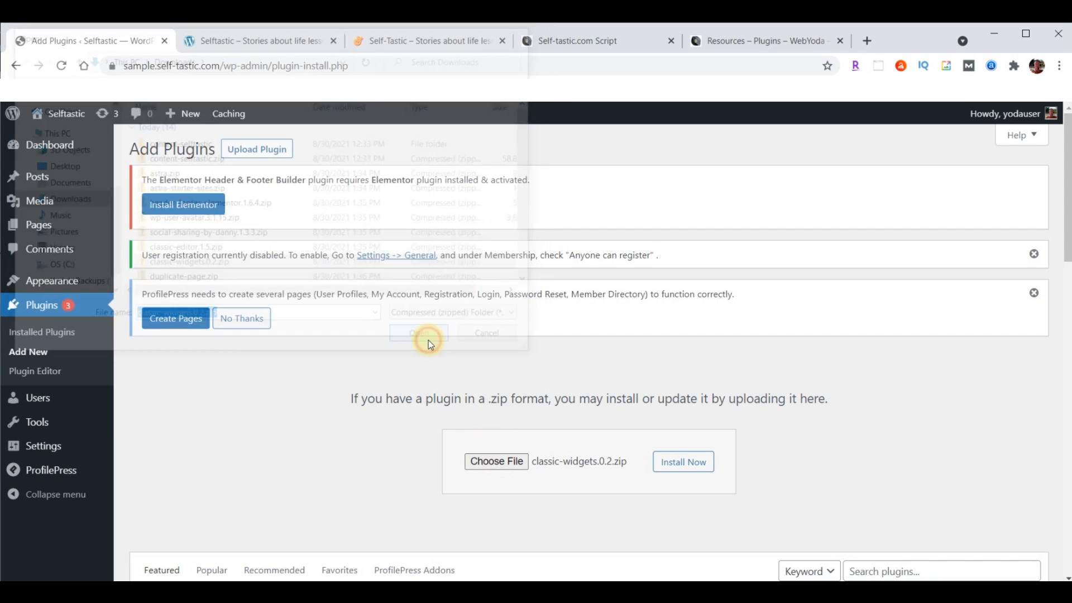
click(684, 463)
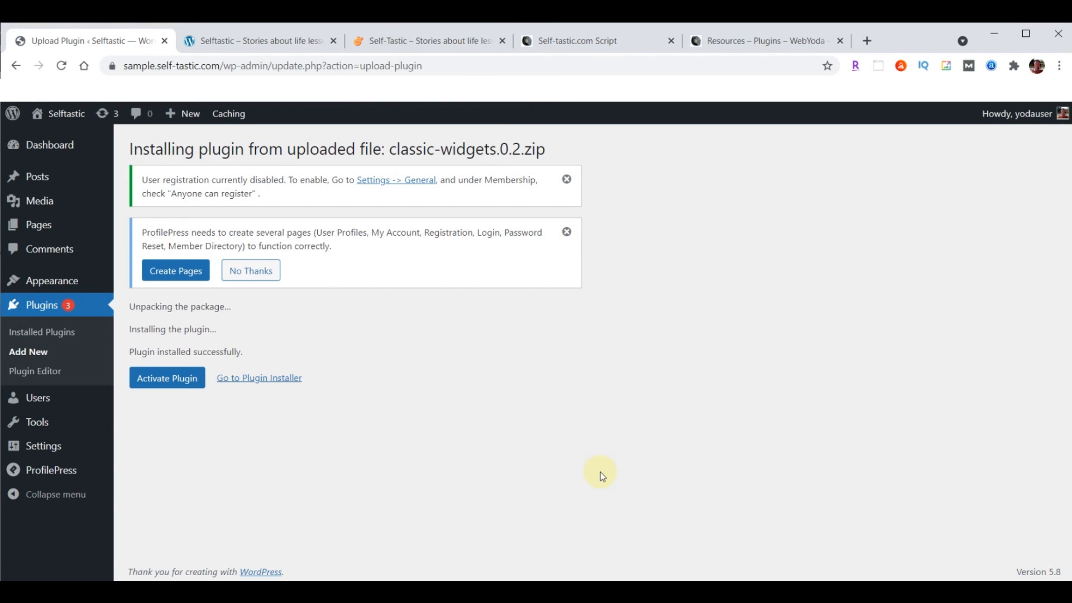
click(170, 378)
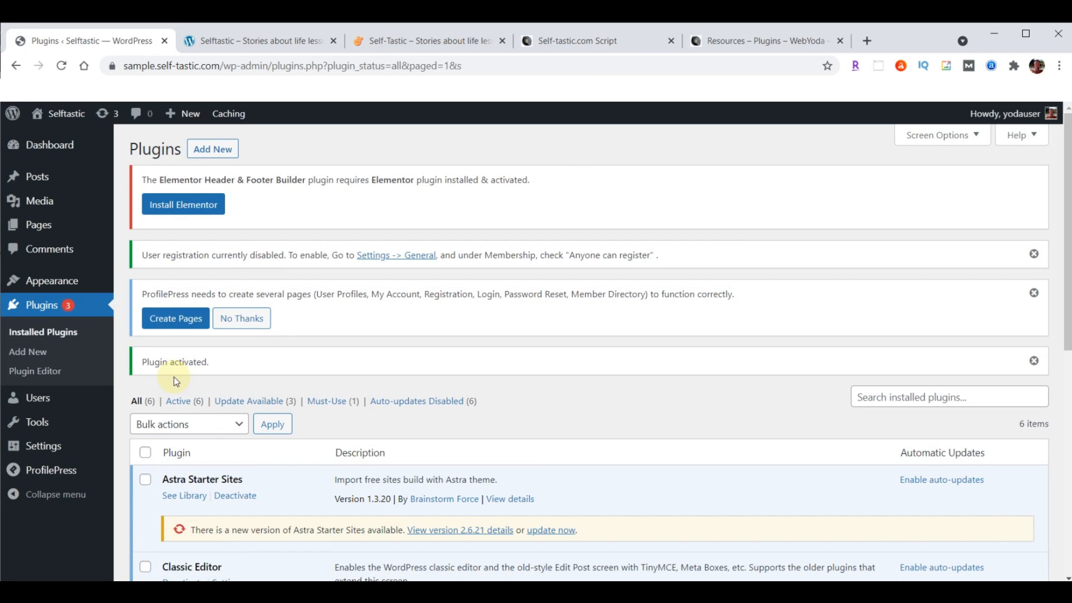
Upload, install and activate the Duplicate Page plugin from duplicate-page.zip
click(206, 149)
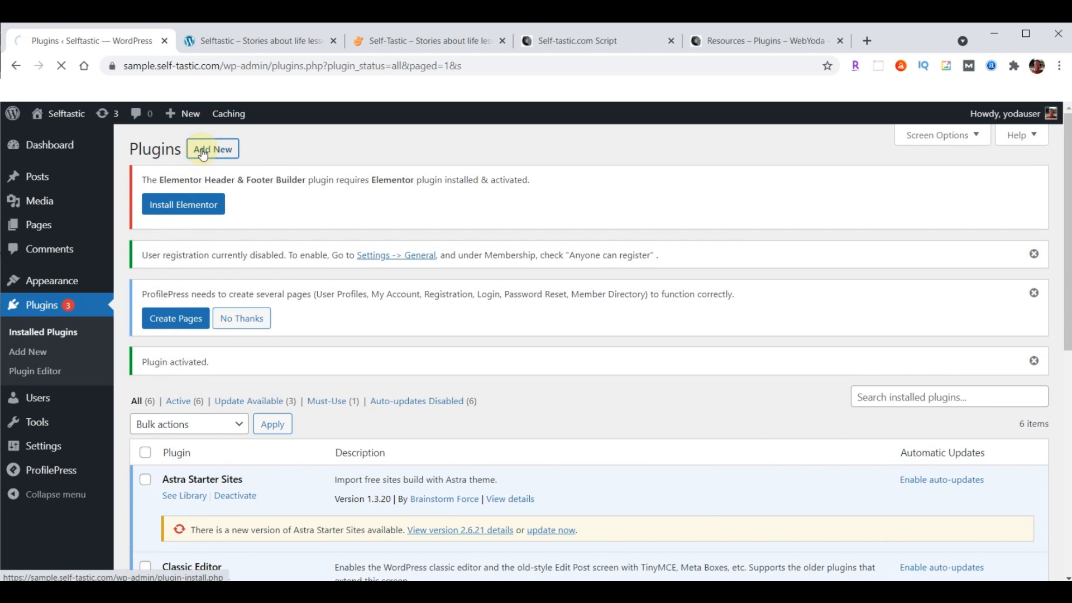
click(270, 156)
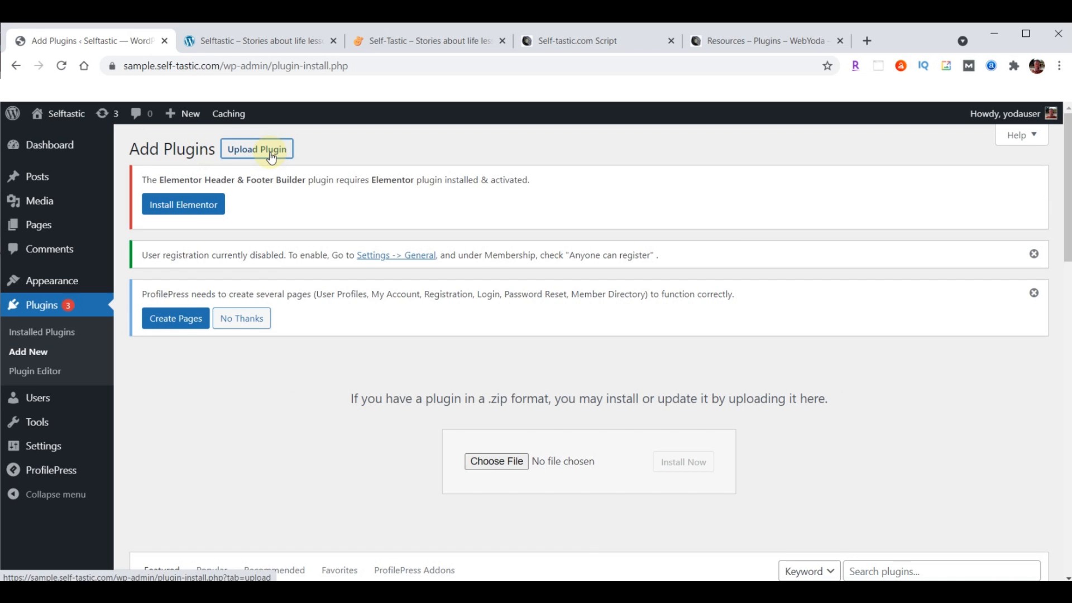
click(494, 461)
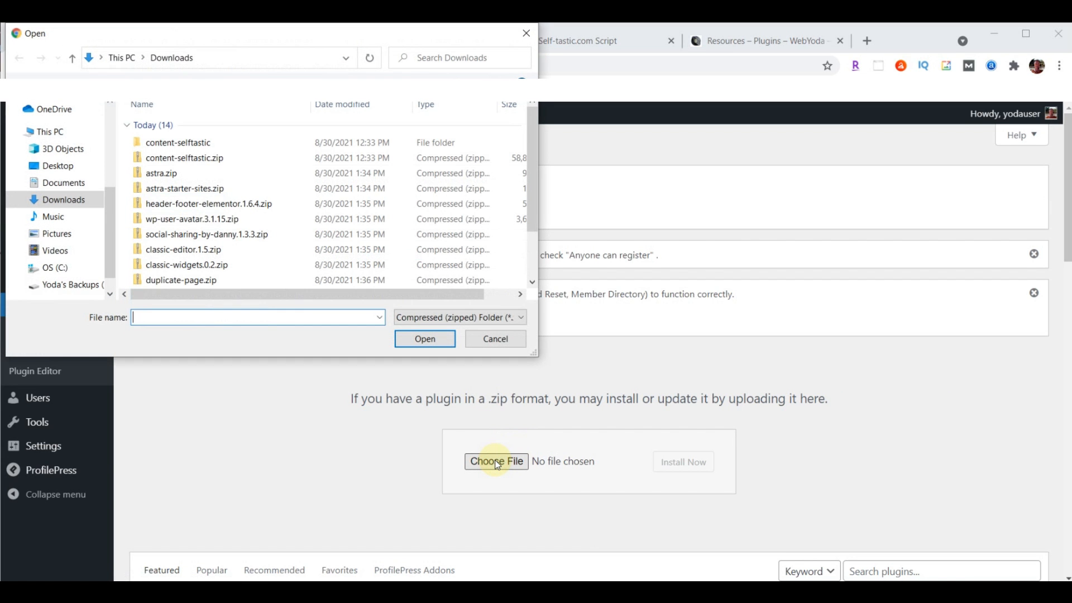
click(211, 283)
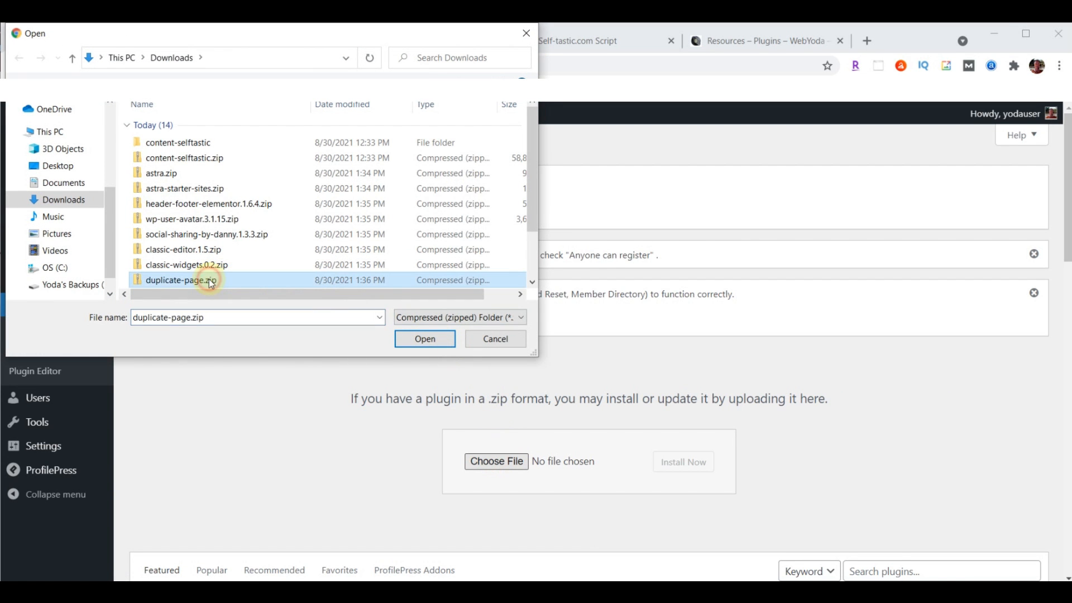
click(425, 339)
click(693, 465)
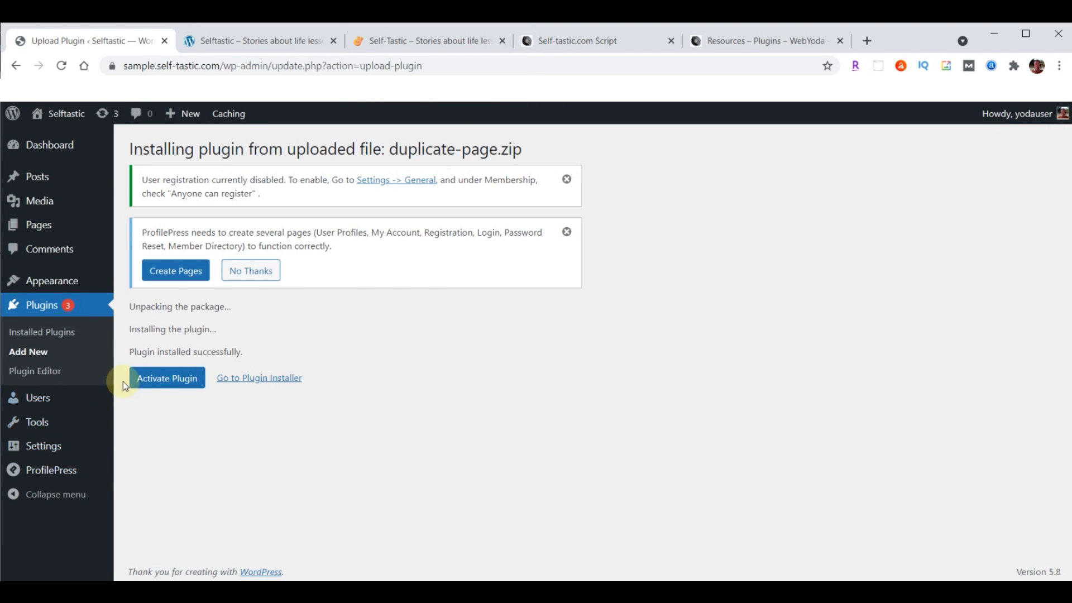
click(160, 386)
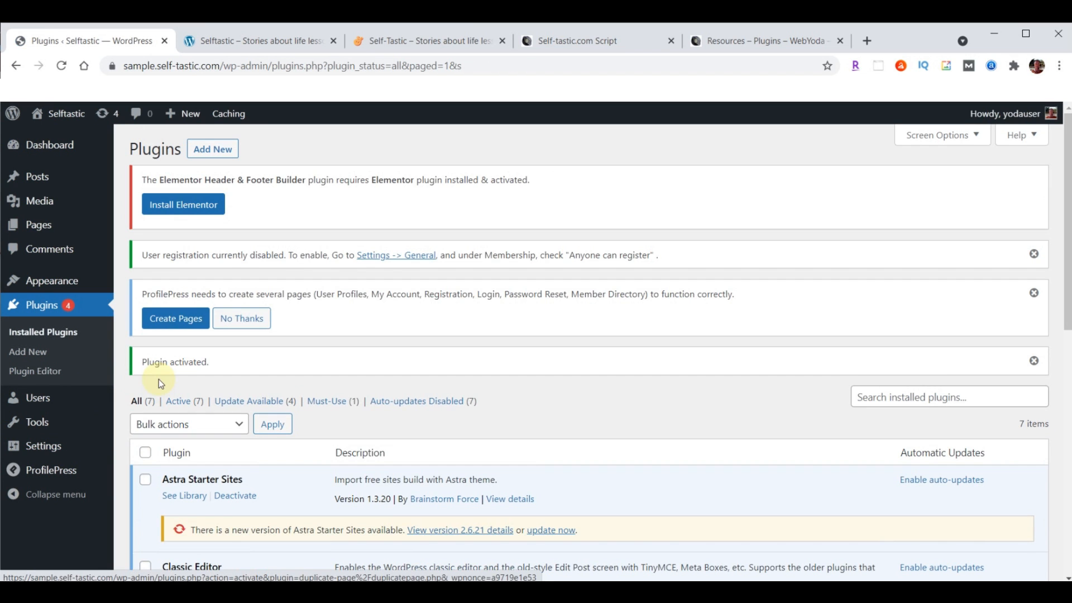
click(571, 38)
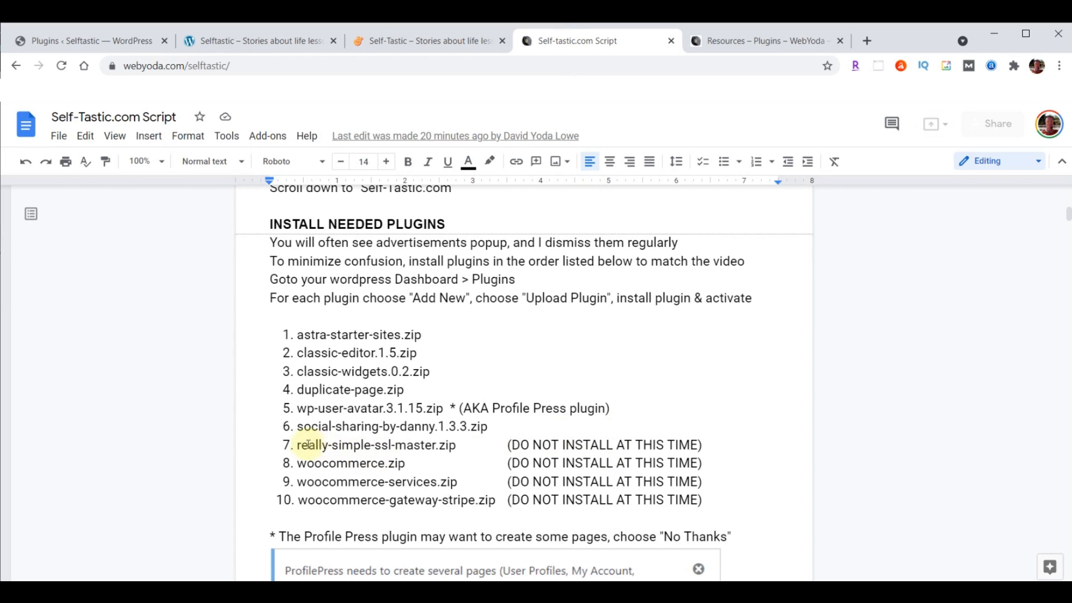
drag(274, 446, 711, 499)
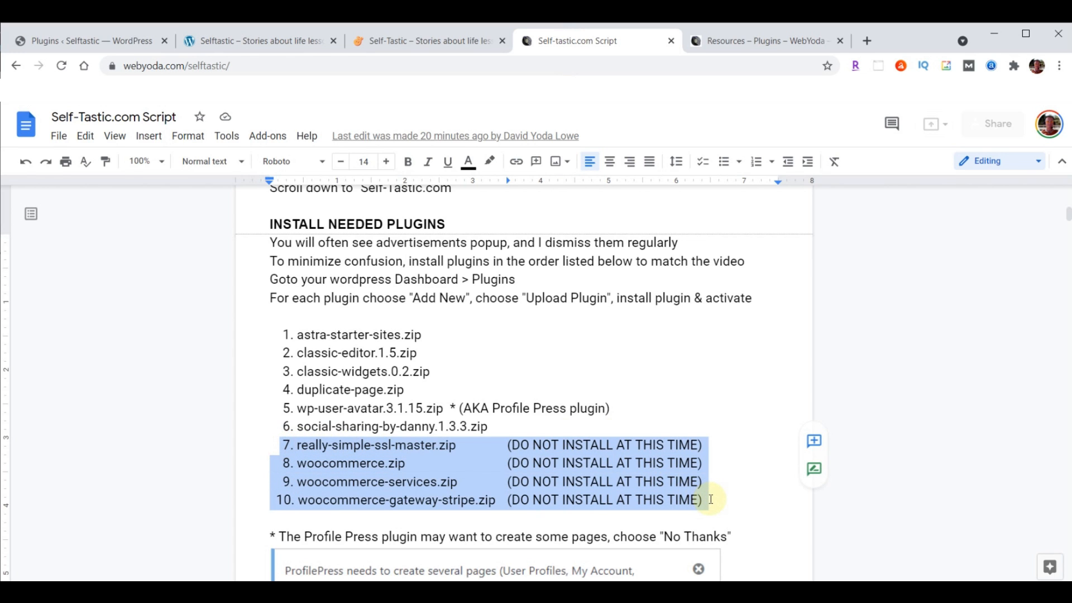
click(416, 482)
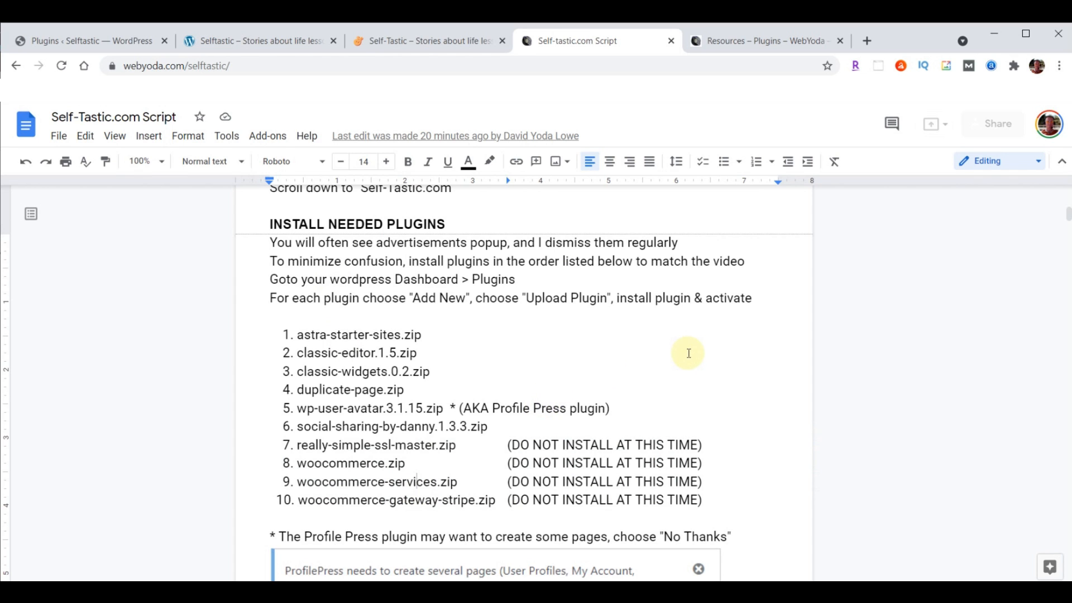
scroll(689, 353, down, 3)
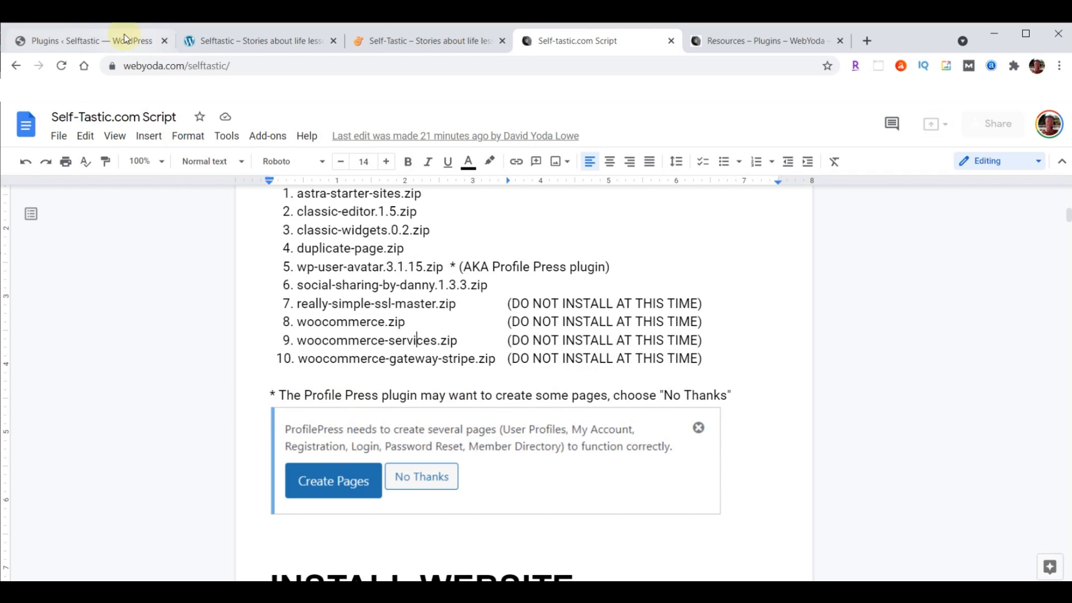
click(74, 39)
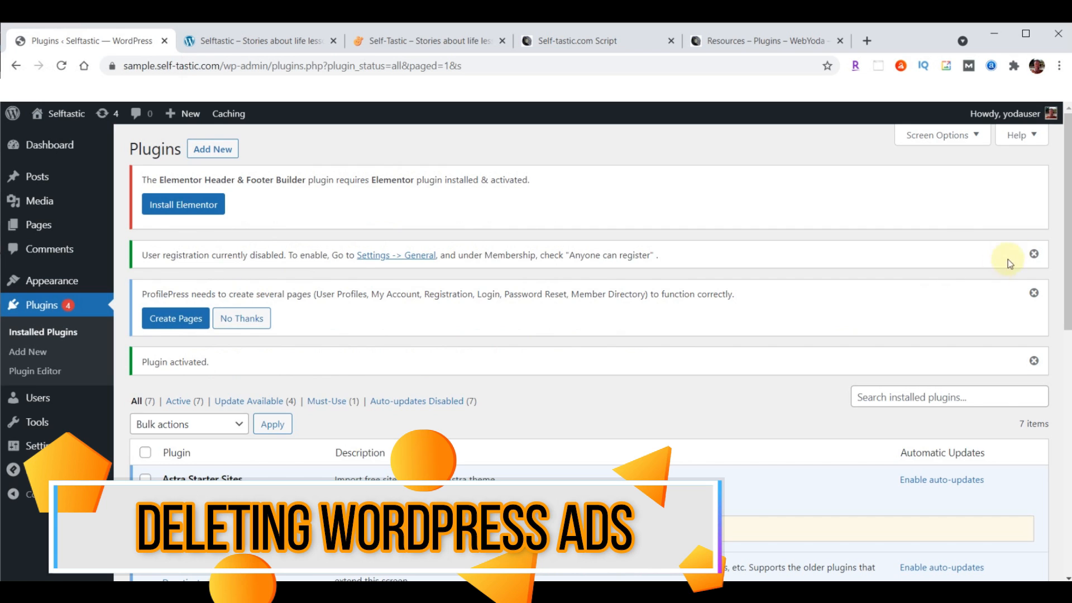
Dismiss the user-registration, ProfilePress page-creation and 'Plugin activated' notices on the Plugins page
click(1034, 254)
click(1034, 256)
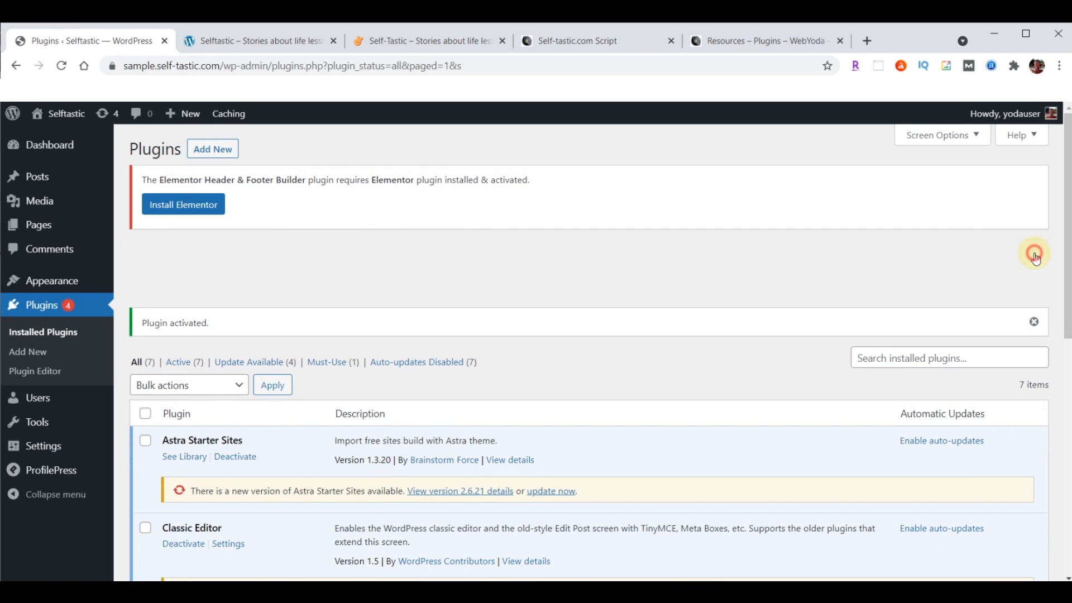
click(1035, 258)
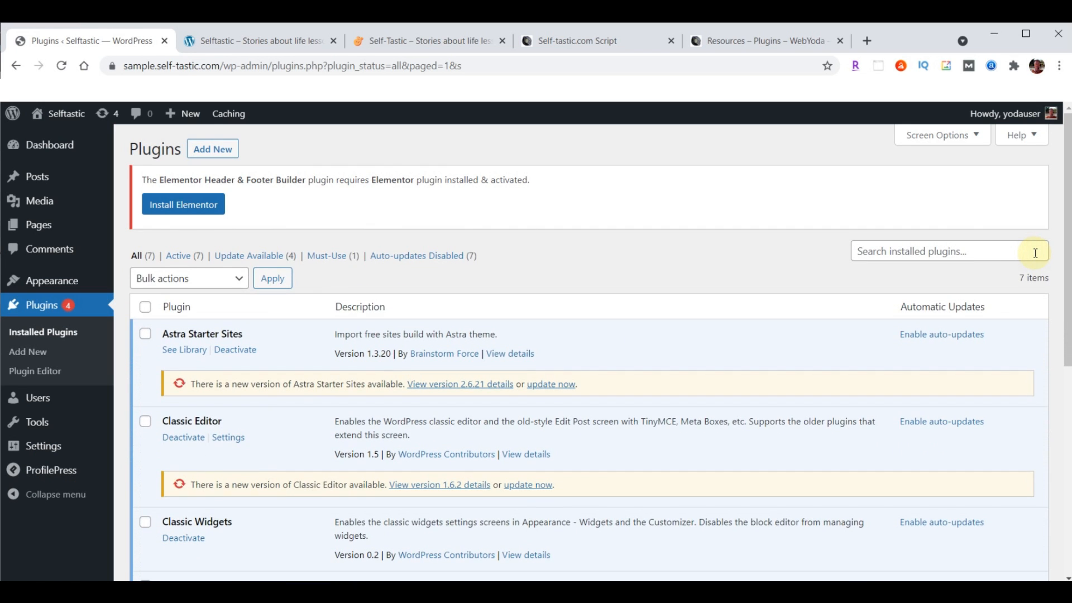
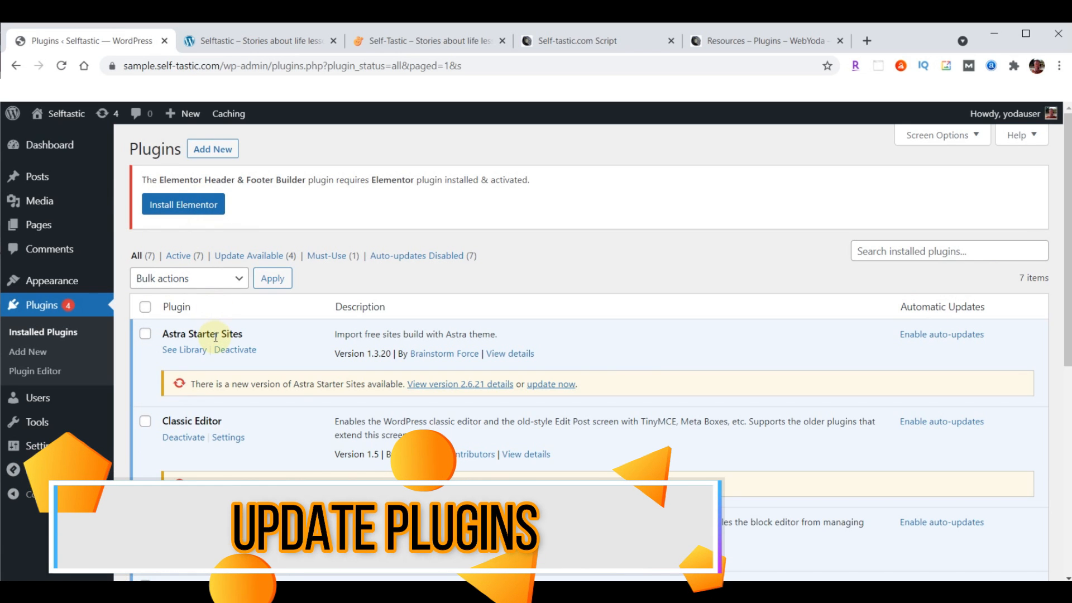
Select all installed plugins and apply the Update bulk action
click(146, 308)
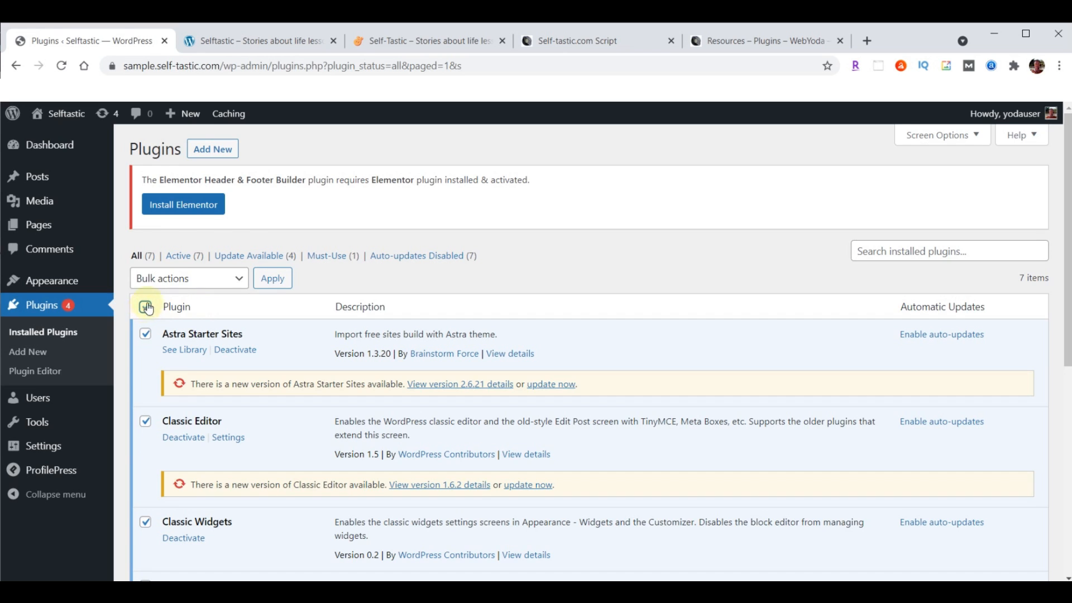
click(178, 281)
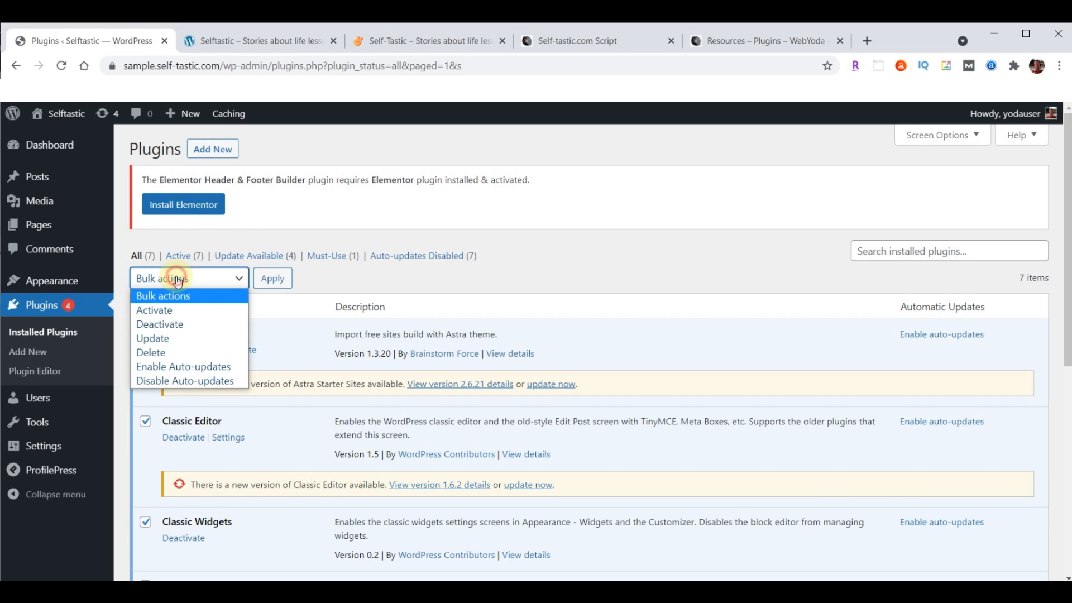
click(157, 339)
click(273, 279)
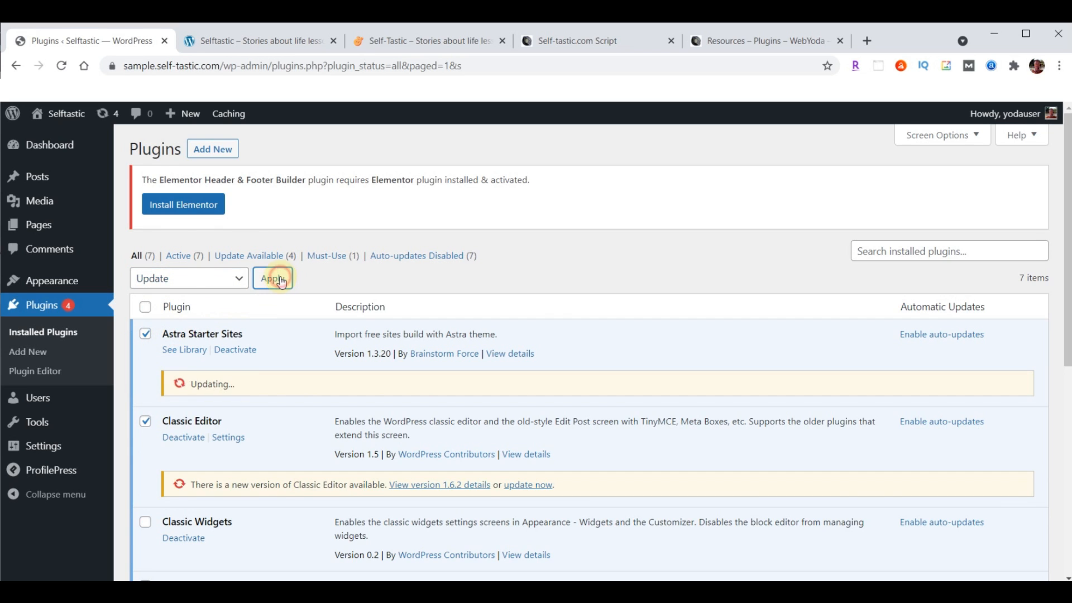
Check the update results, then open the Astra Starter Sites template library
scroll(601, 302, down, 2)
scroll(601, 301, down, 4)
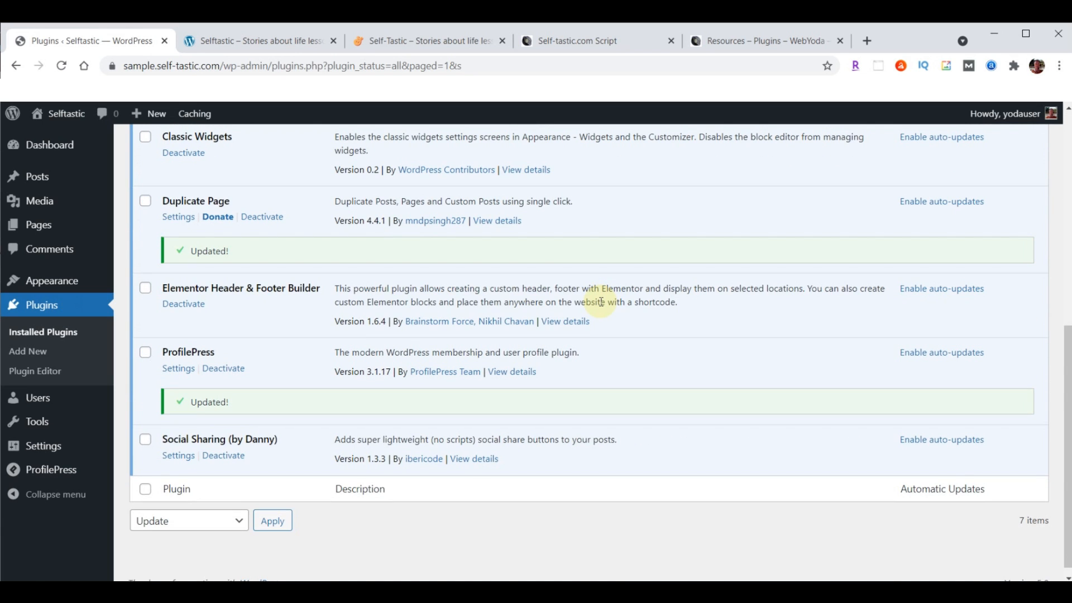
scroll(555, 397, up, 5)
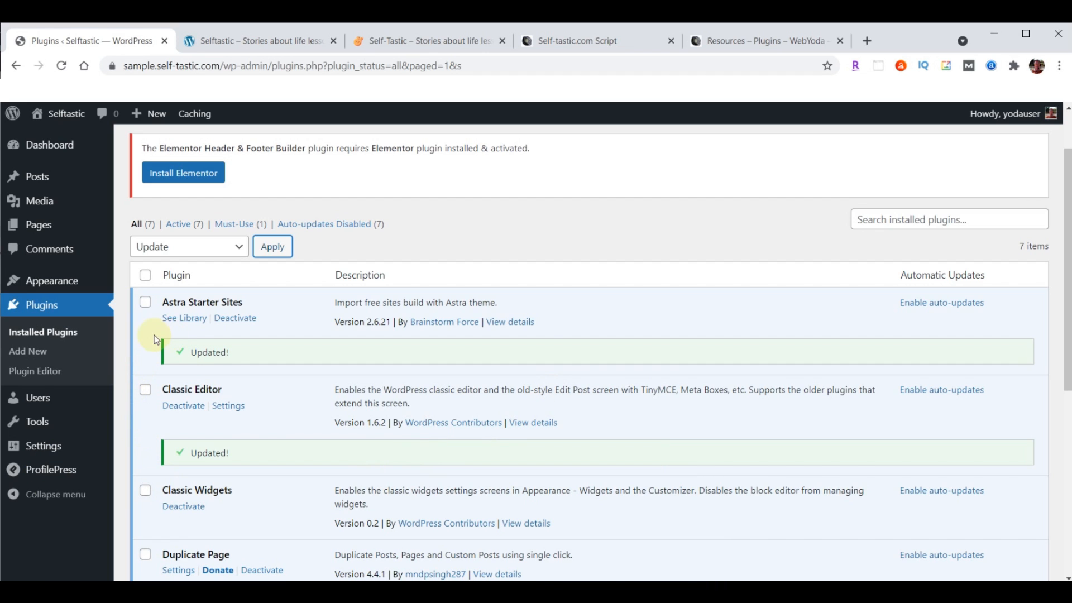
click(185, 320)
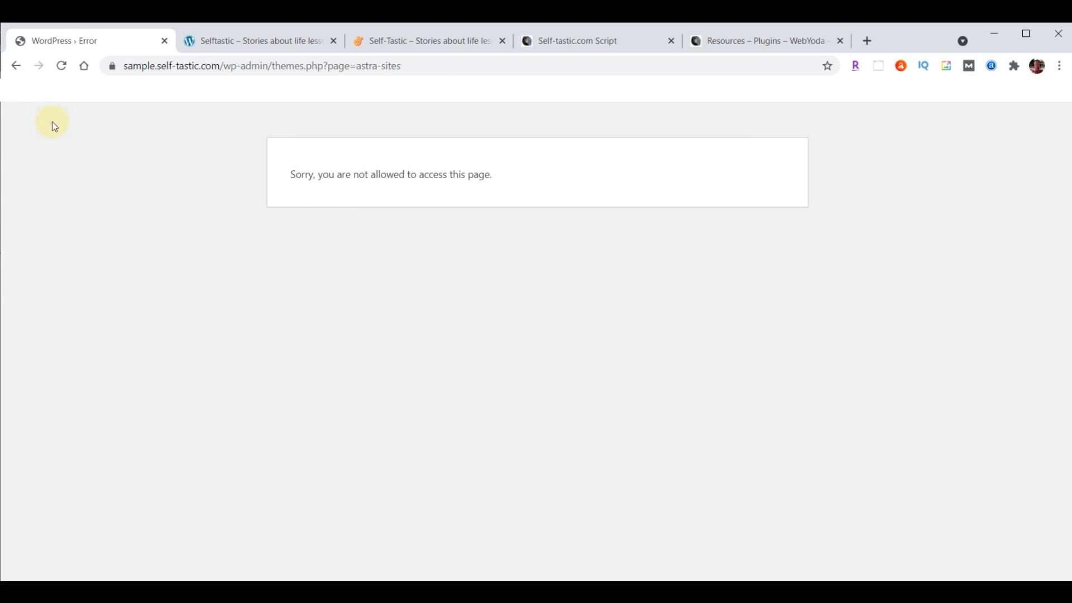
Go back from the access error, open See Library under Starter Templates and choose Build Your Website Now
click(16, 66)
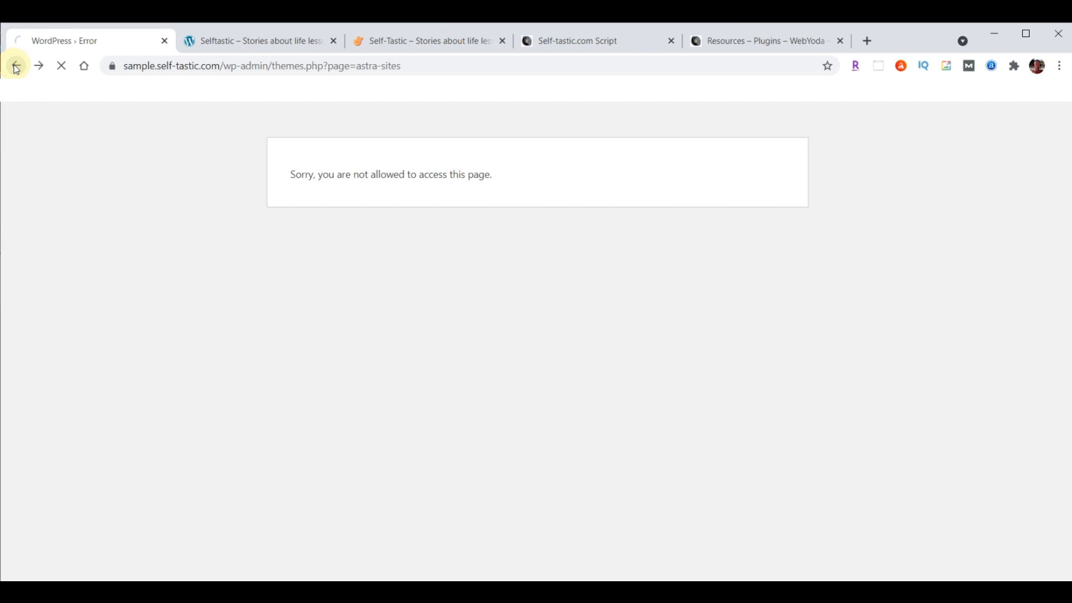
scroll(352, 370, down, 3)
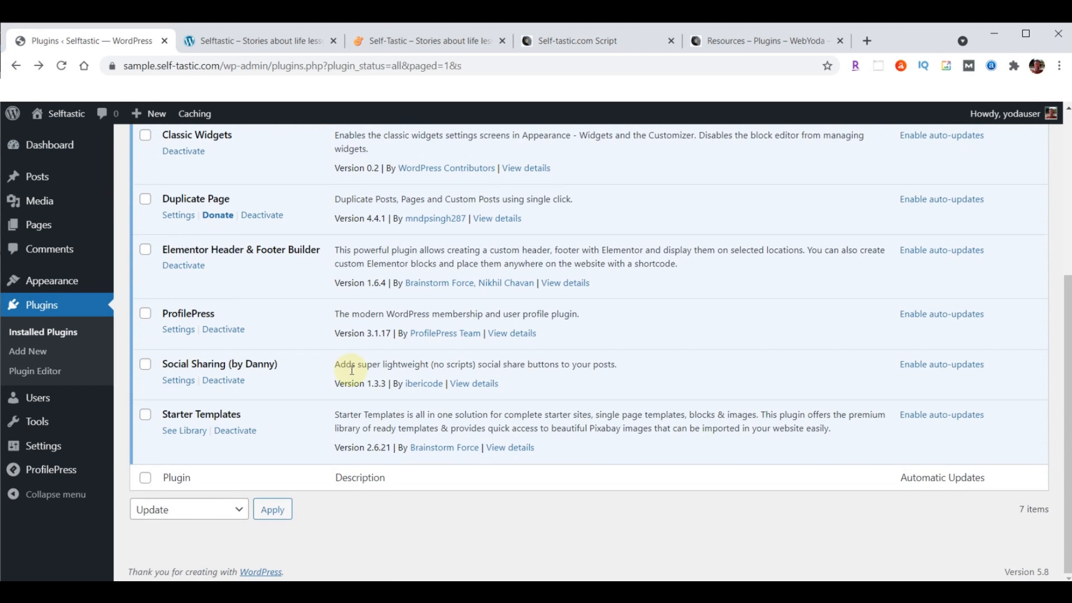
click(186, 437)
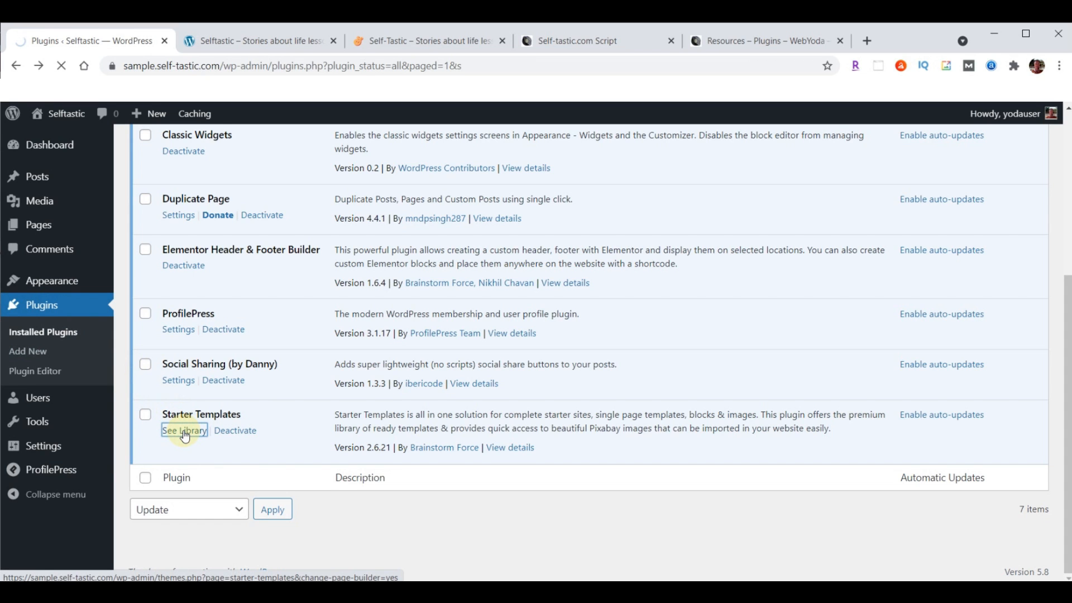
scroll(855, 190, down, 2)
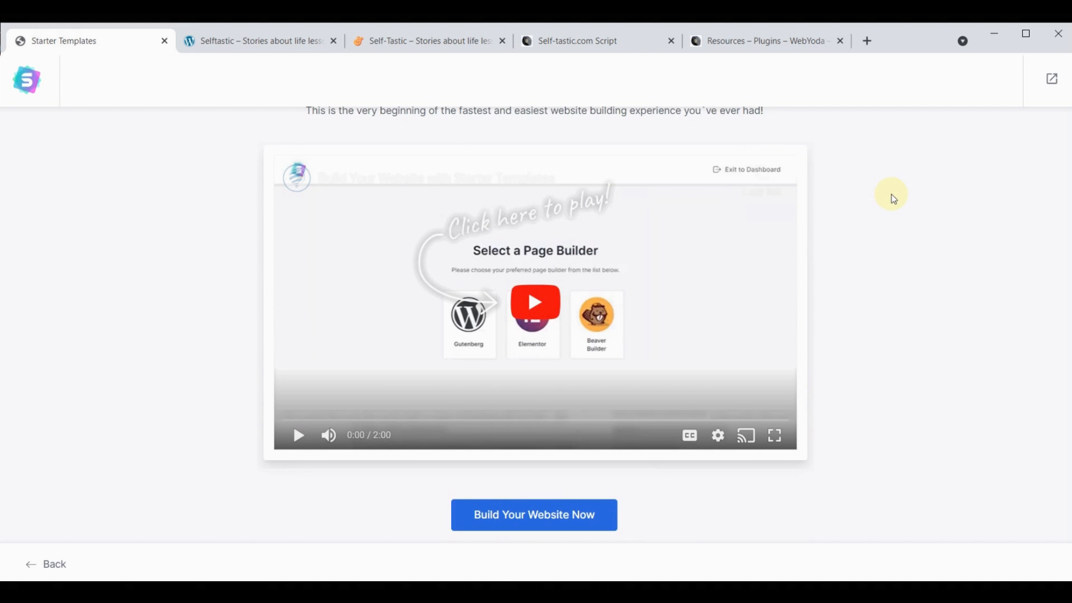
click(550, 516)
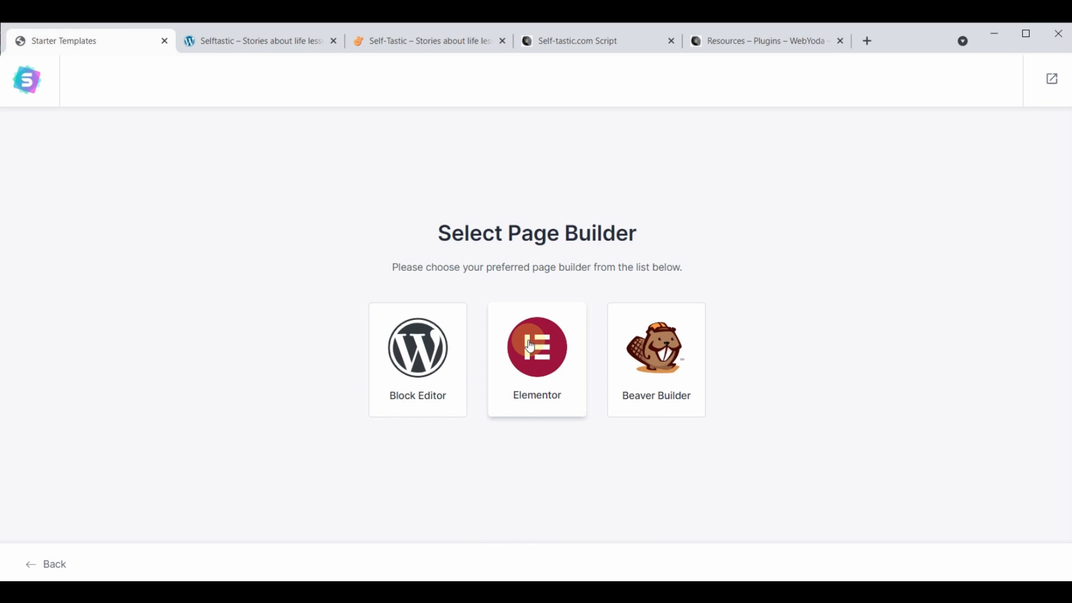
Pick Elementor as the page builder and scroll through the template grid
click(548, 357)
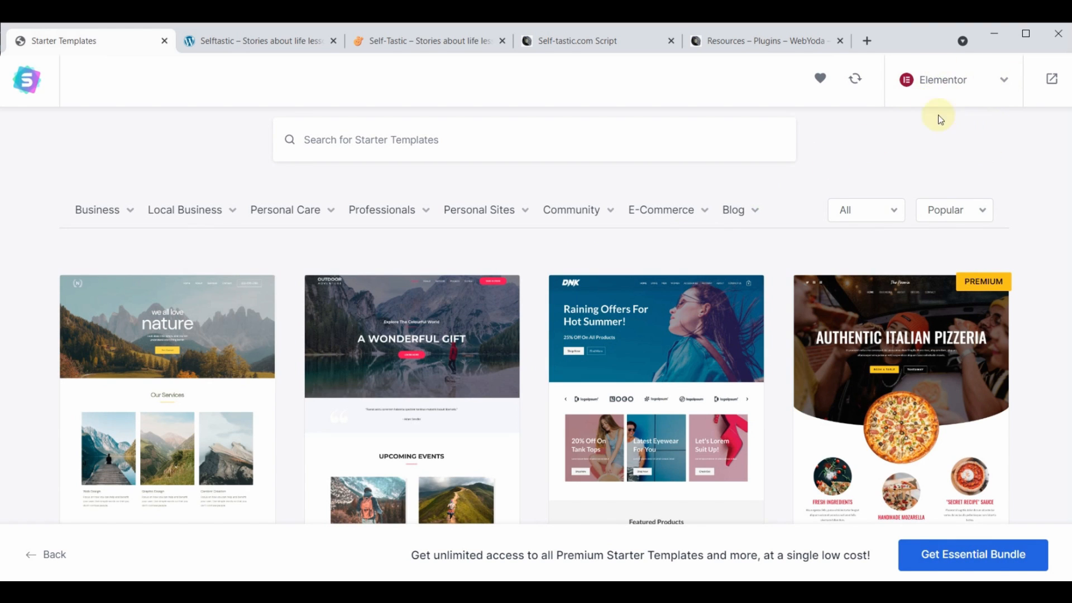
scroll(642, 351, down, 10)
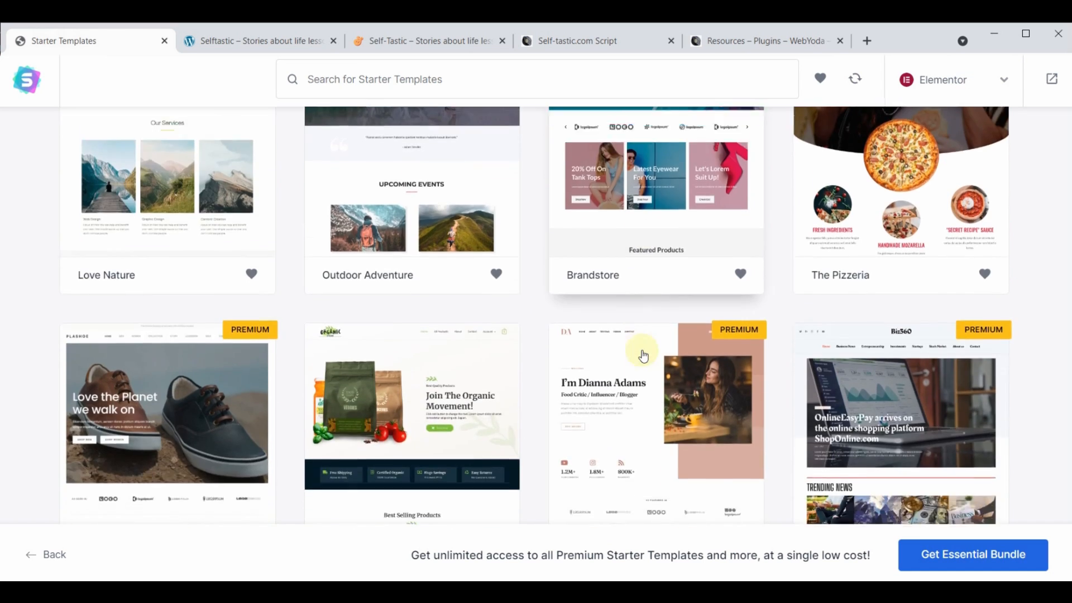
scroll(643, 356, down, 15)
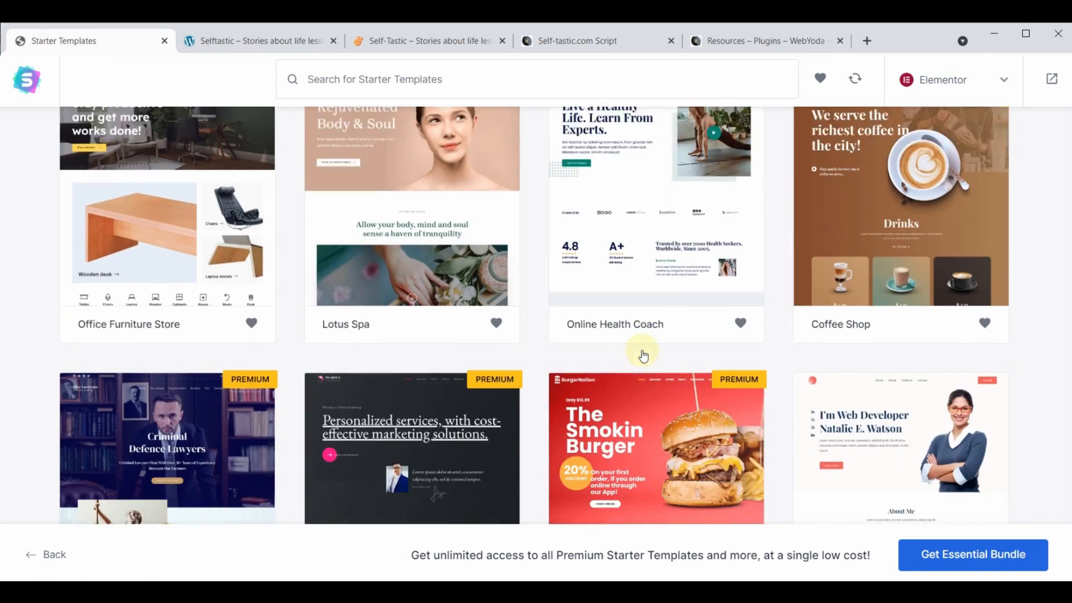
scroll(643, 357, down, 14)
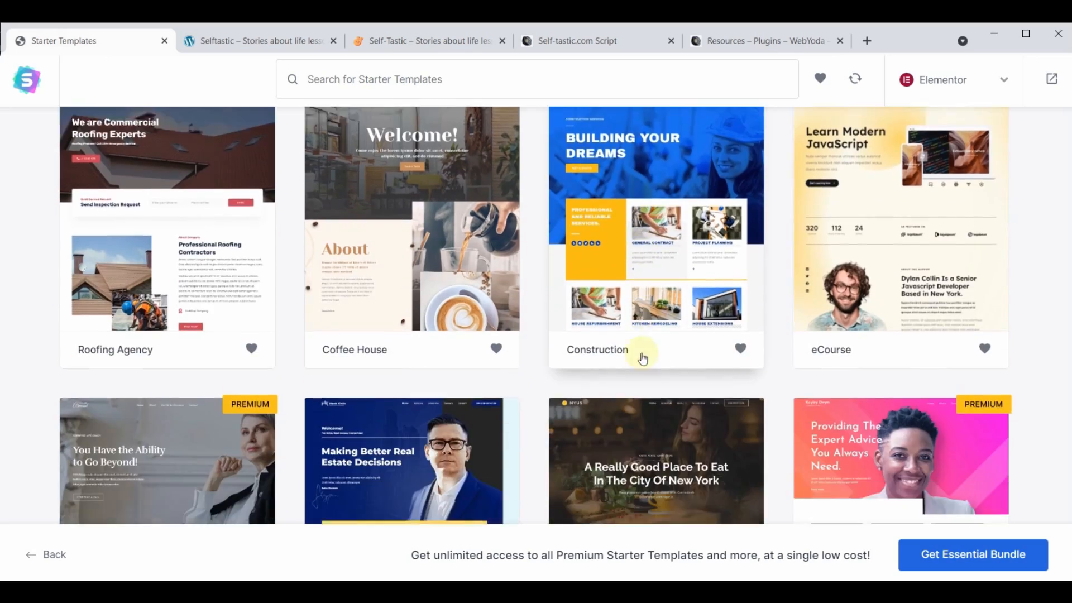
scroll(642, 359, down, 11)
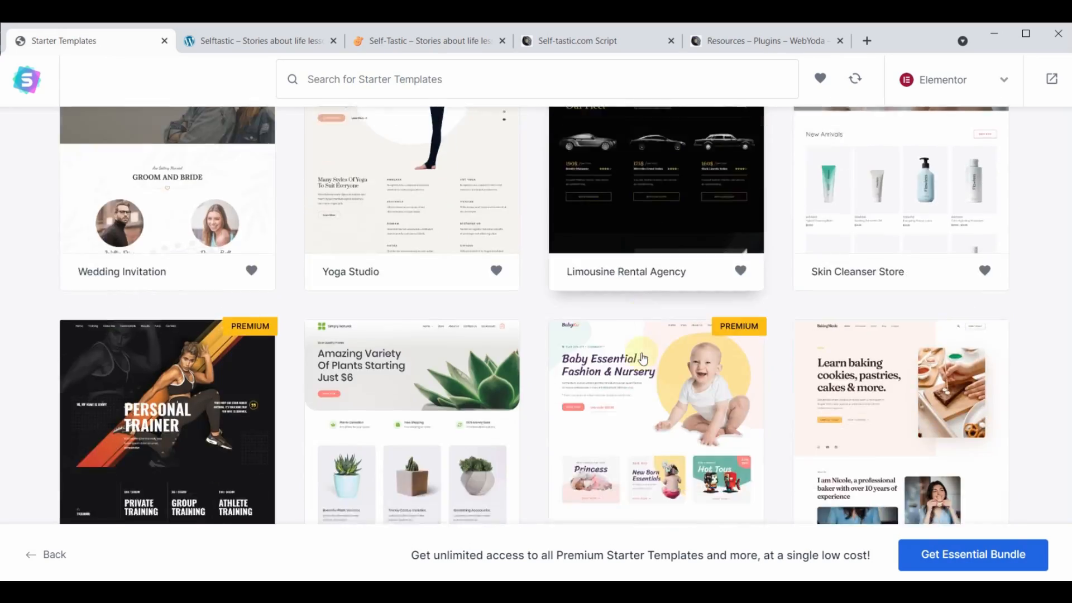
scroll(643, 358, up, 18)
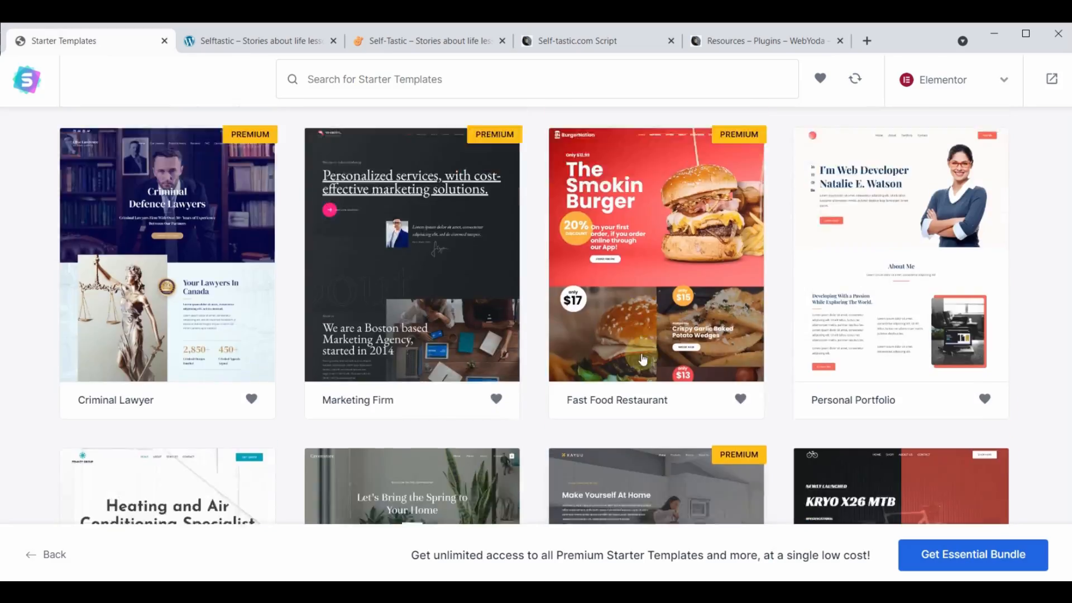
scroll(643, 358, up, 15)
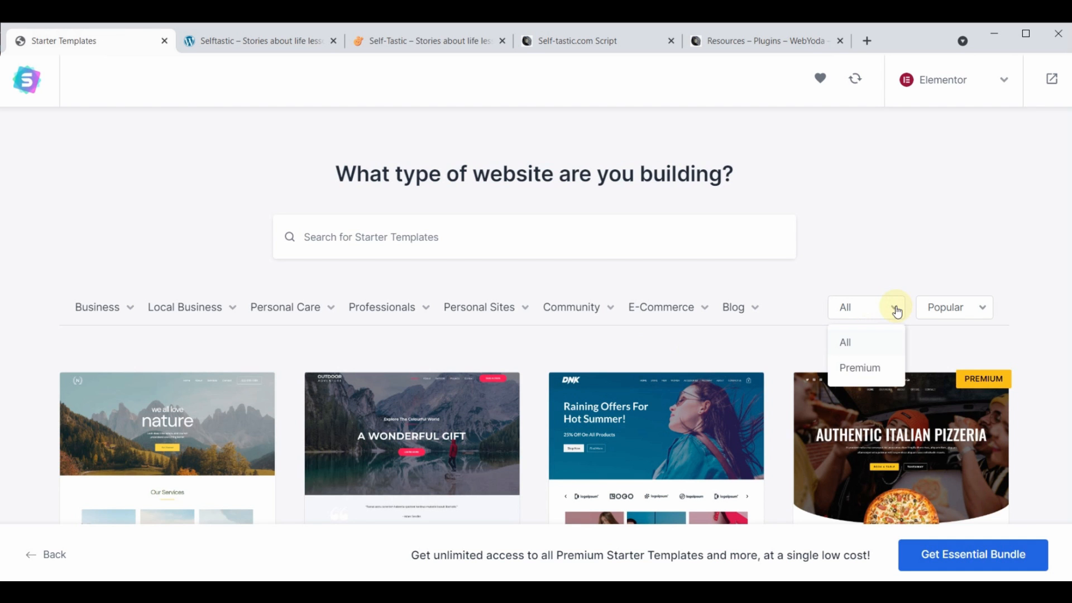
Filter the templates to Premium and browse them, then switch the filter back to All
click(858, 369)
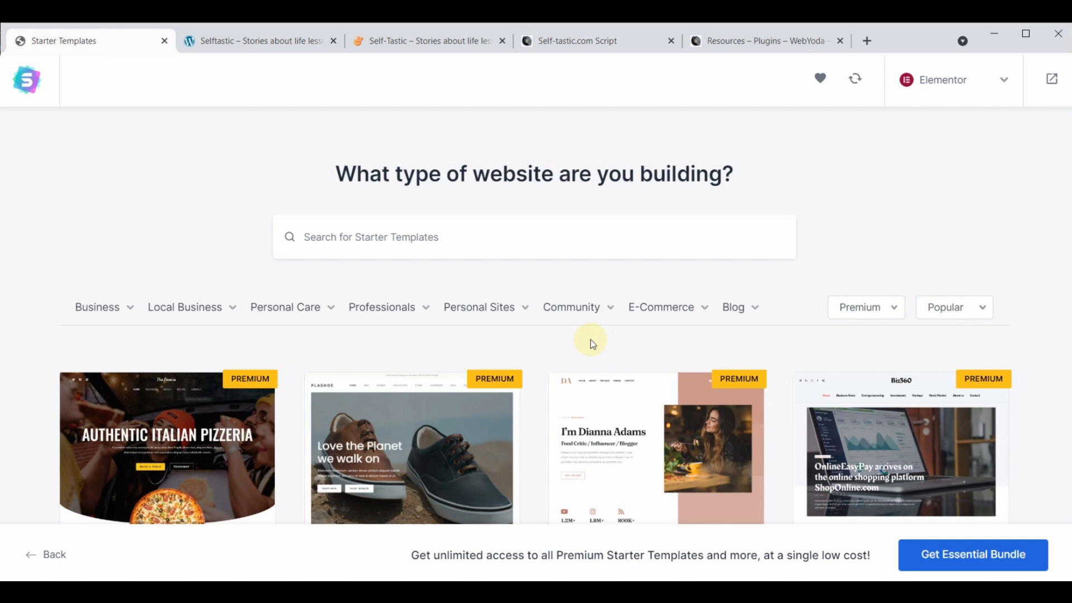
scroll(593, 343, down, 18)
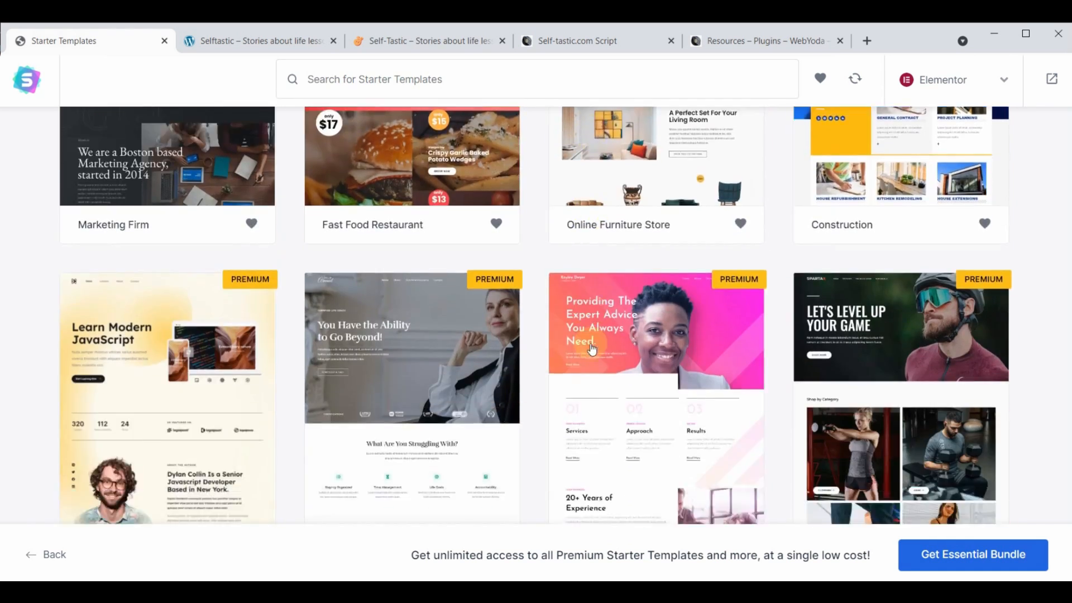
scroll(592, 349, down, 15)
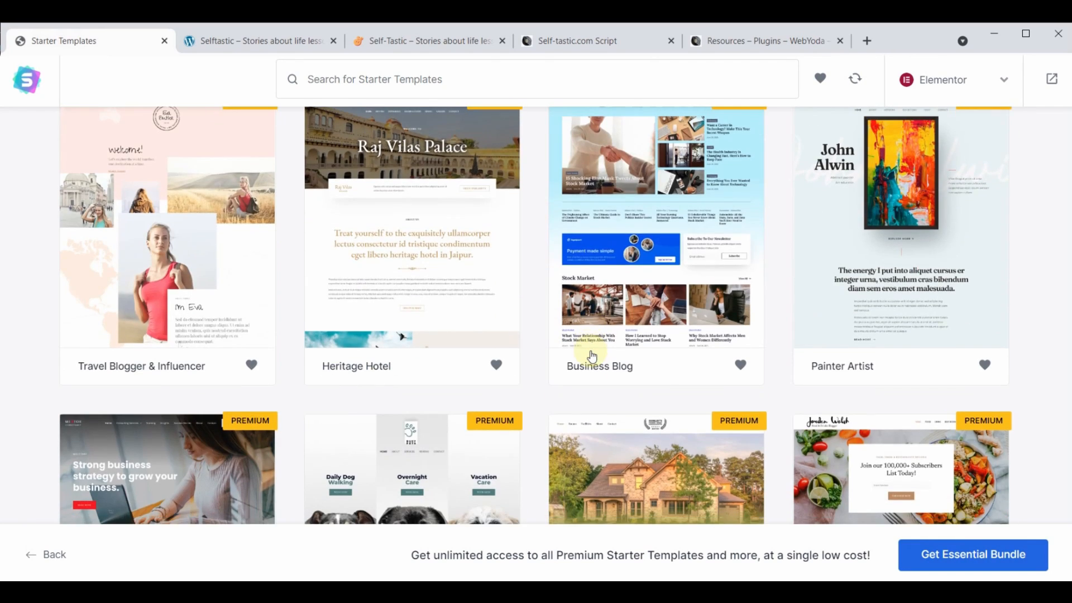
scroll(594, 356, down, 5)
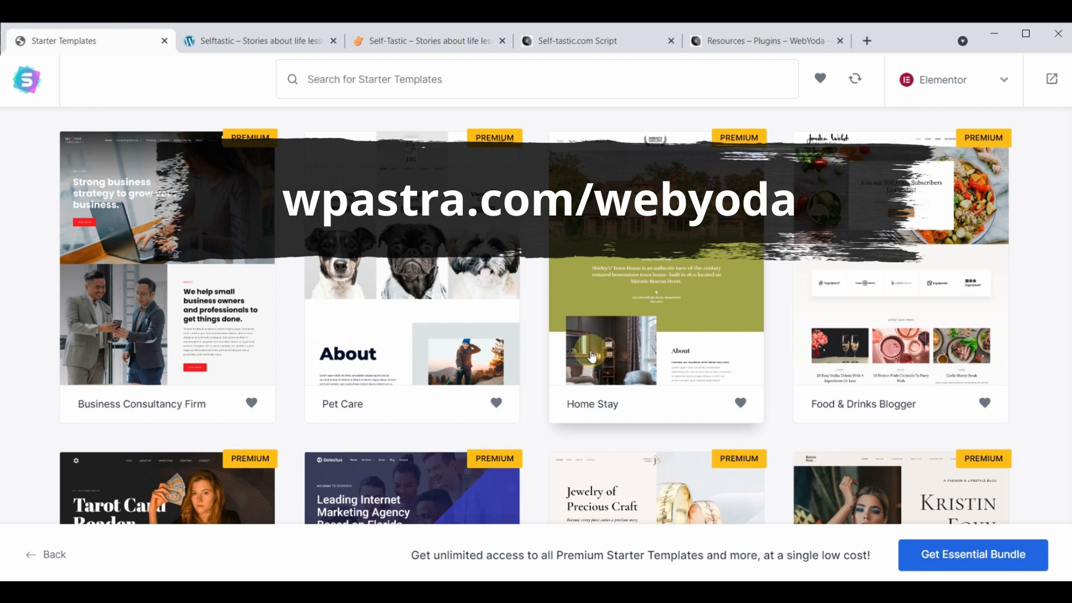
scroll(653, 435, up, 1)
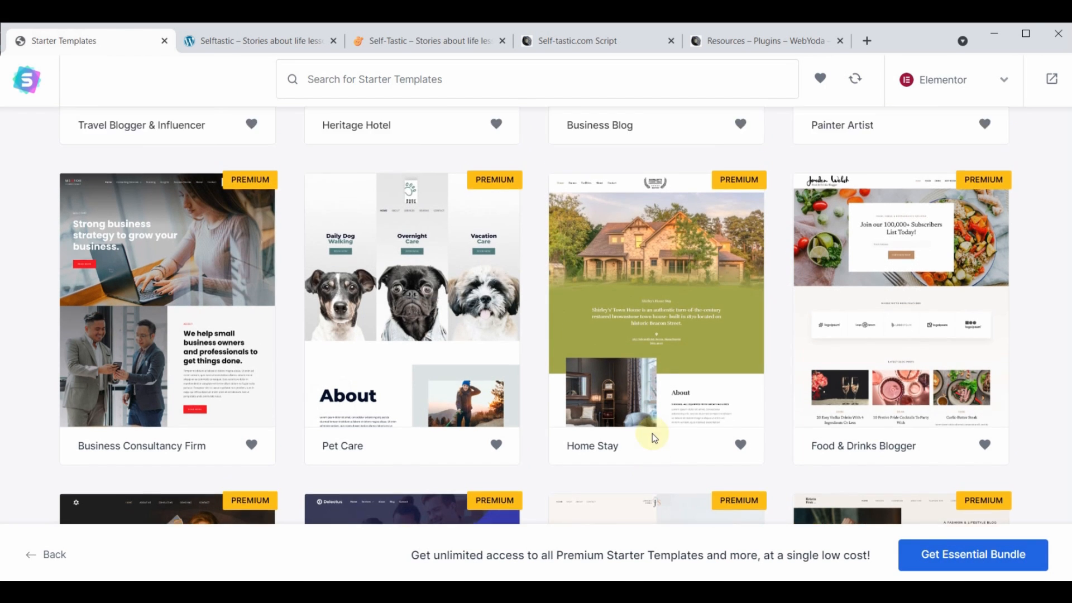
scroll(653, 433, up, 4)
scroll(652, 434, down, 15)
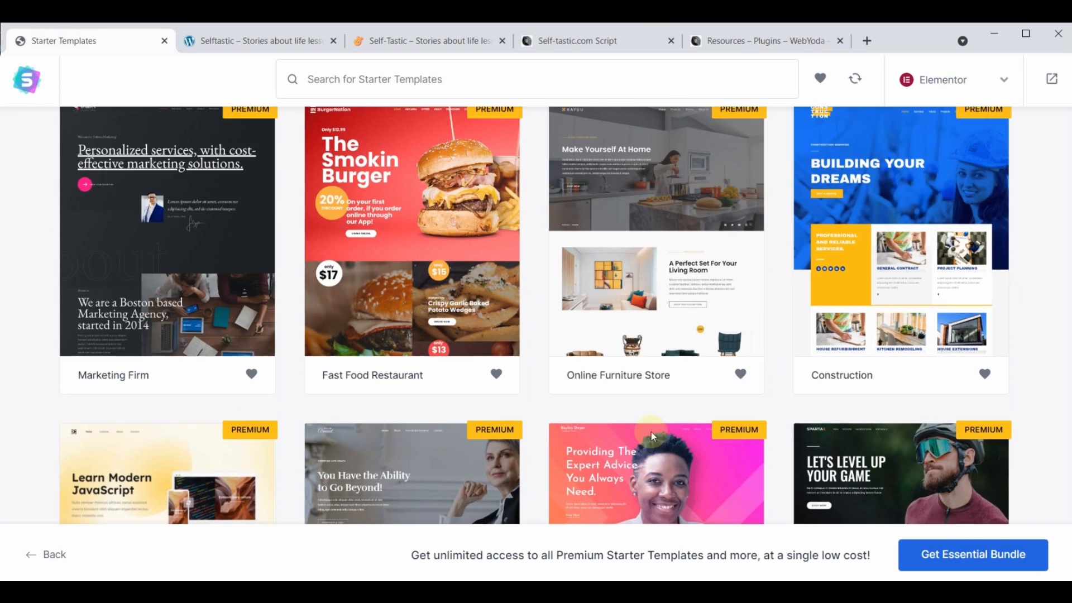
scroll(651, 432, up, 20)
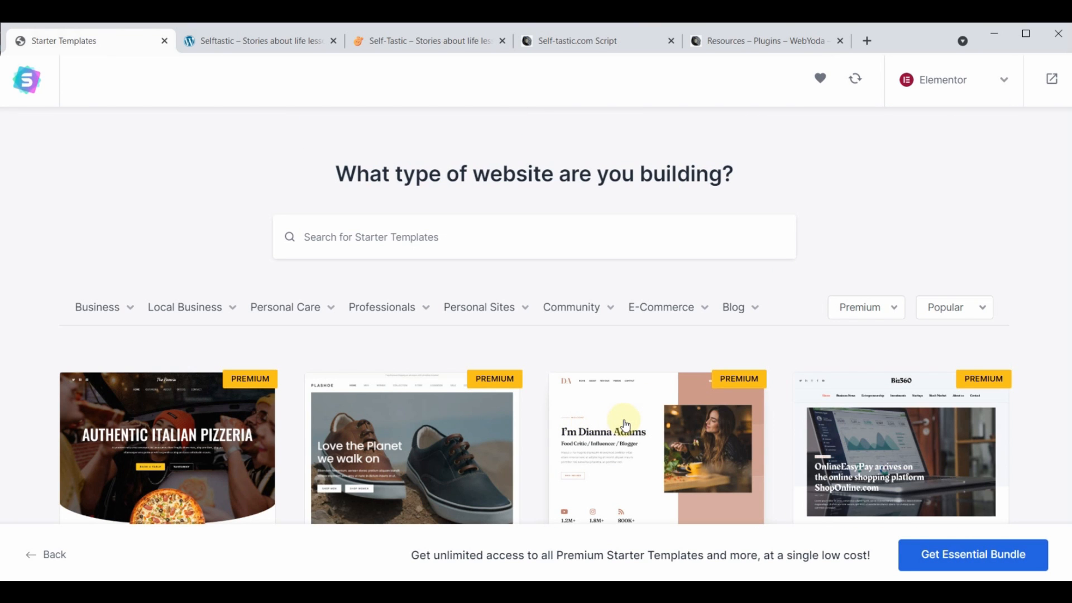
click(878, 308)
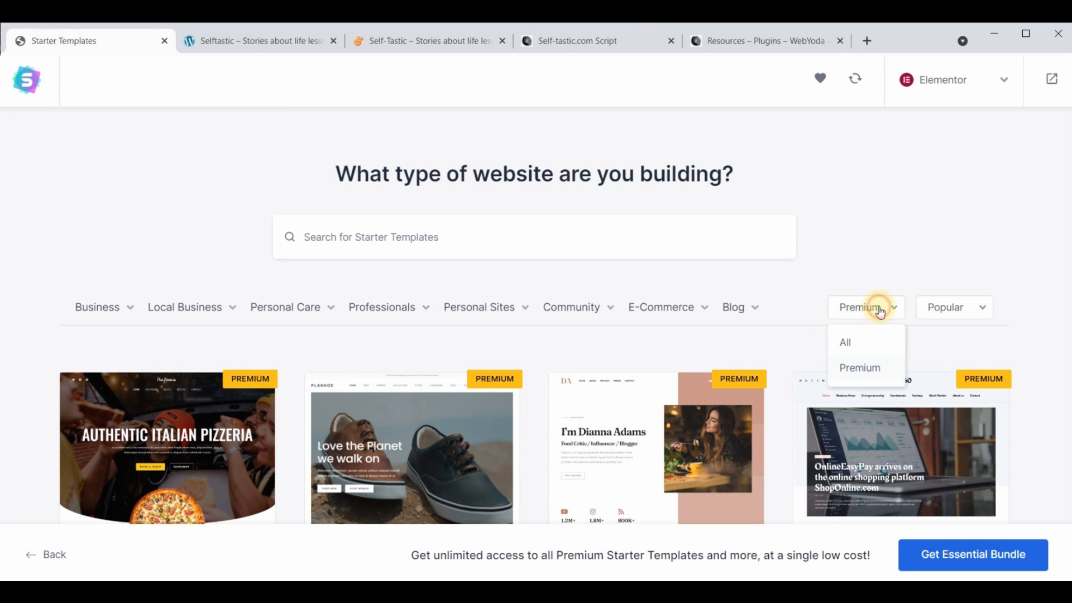
click(857, 347)
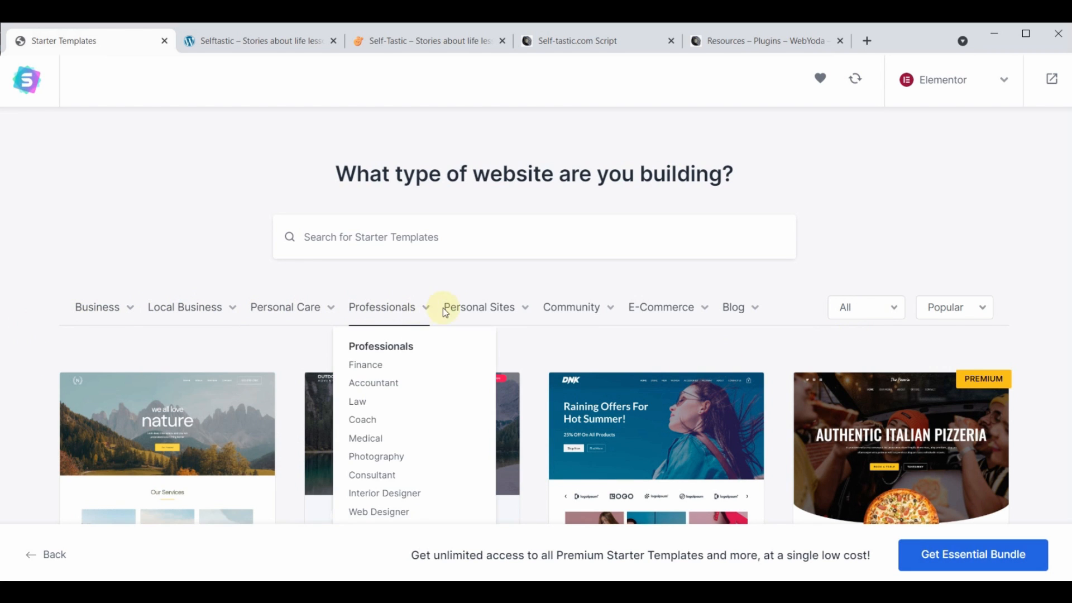
mouse_move(535, 304)
mouse_move(739, 313)
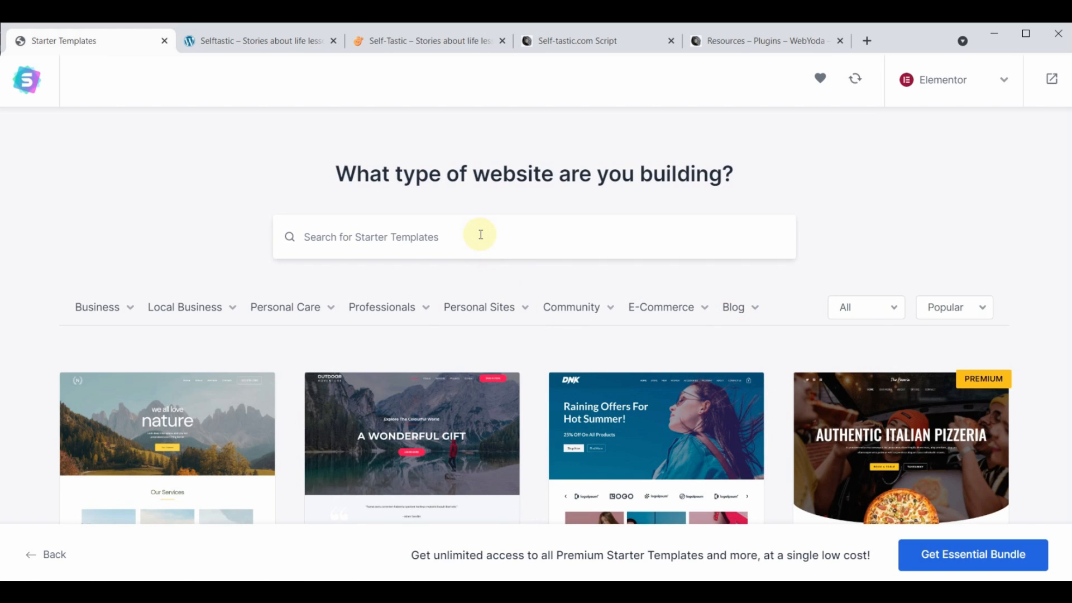
Search the templates for 'cosmetics' and select the Cosmetics Store template
text(cos)
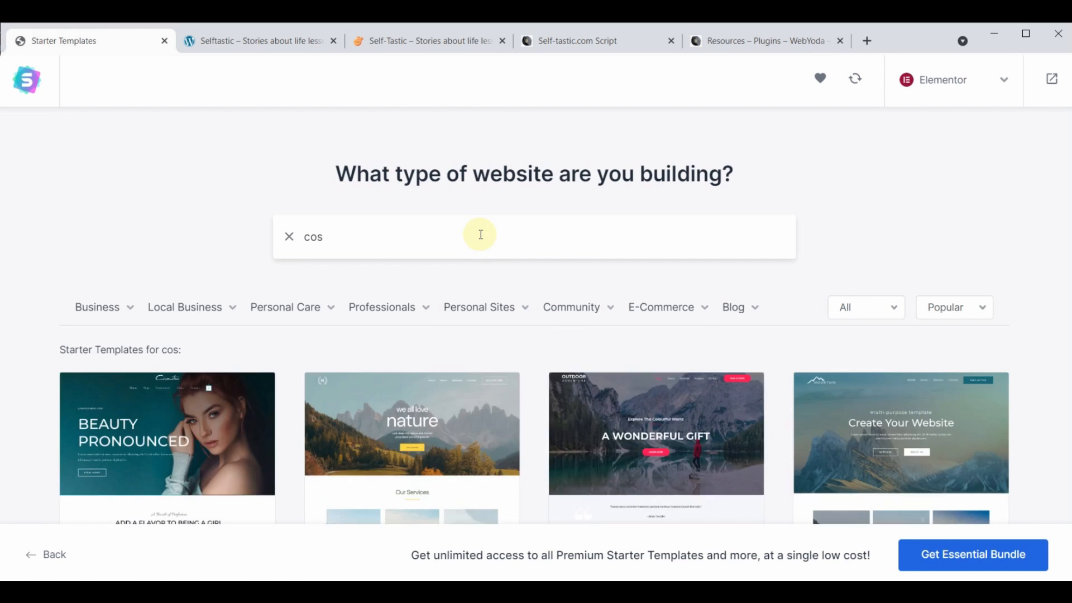
text(metics)
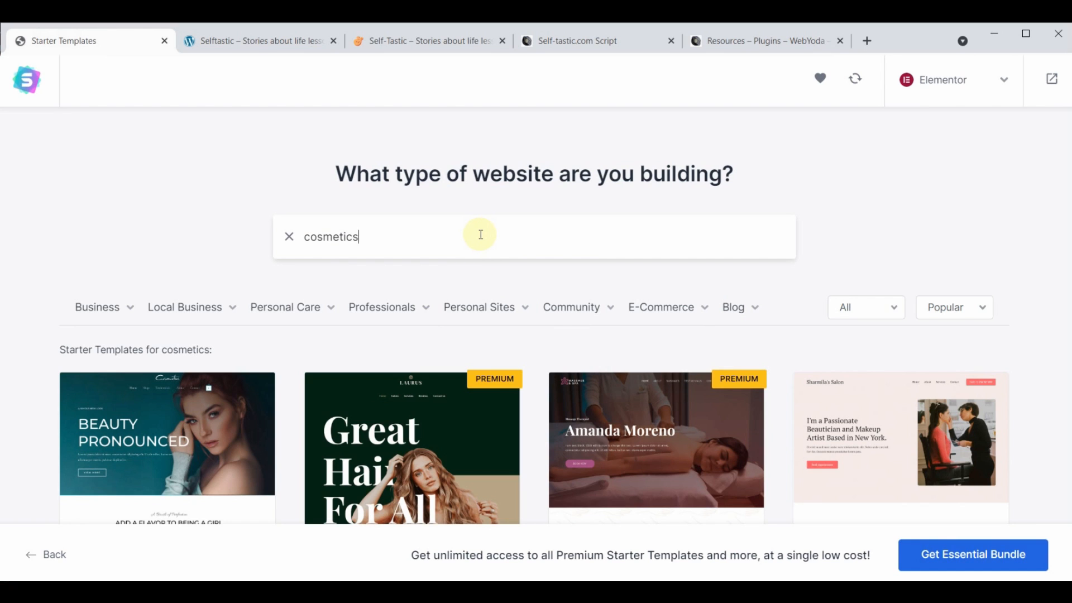
scroll(491, 290, down, 5)
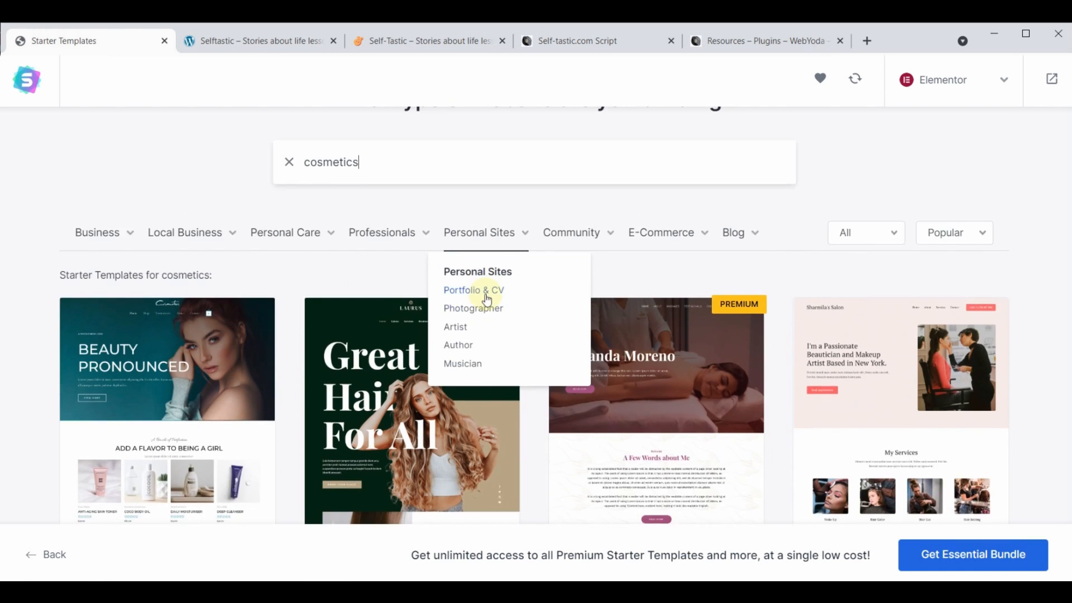
scroll(502, 436, up, 5)
scroll(502, 436, down, 5)
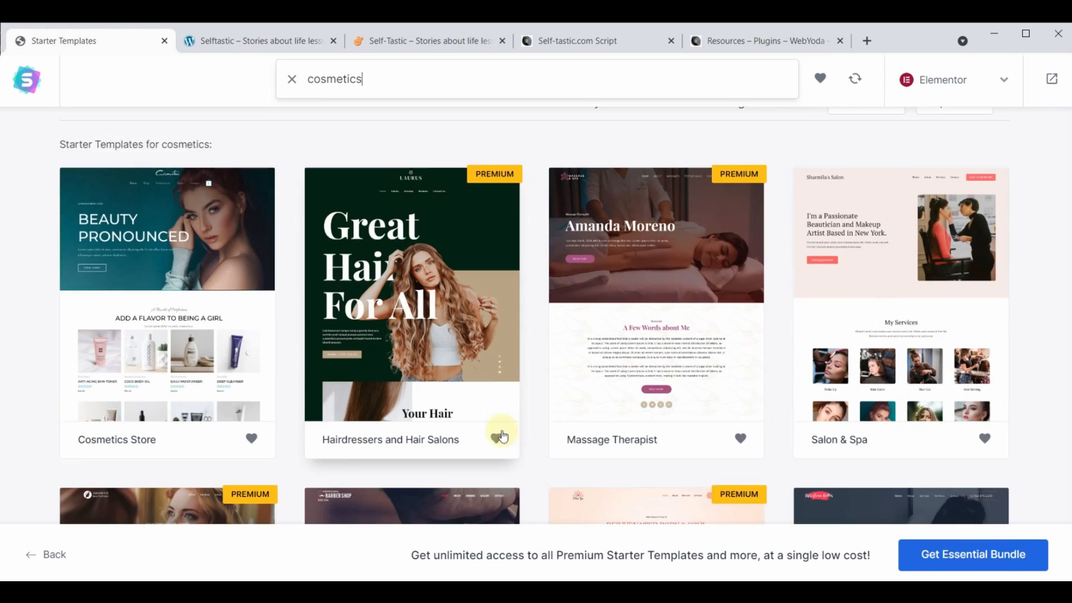
scroll(157, 467, up, 3)
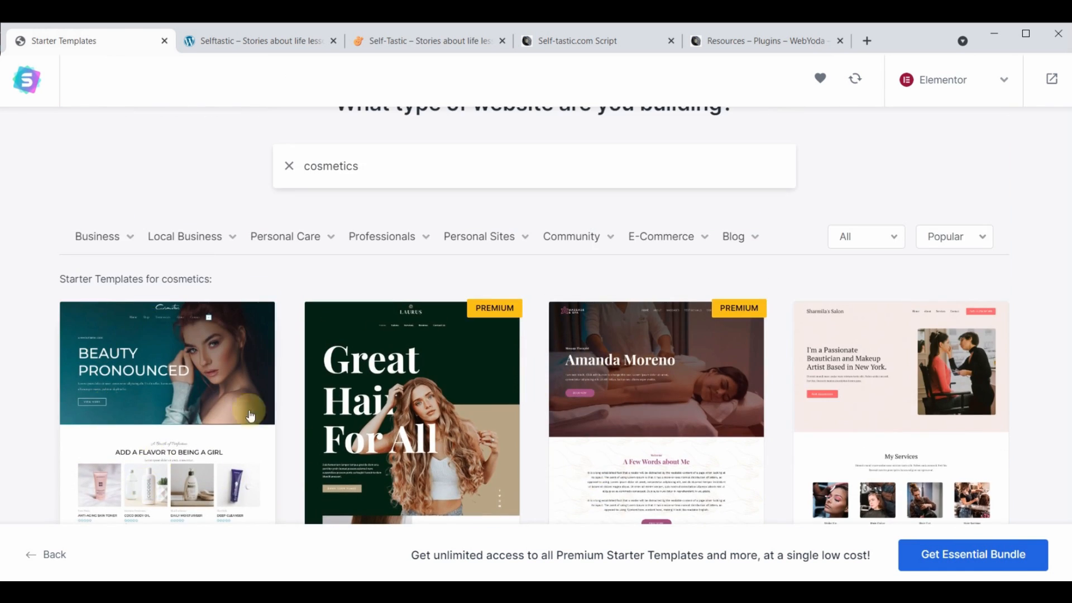
scroll(551, 321, down, 10)
scroll(525, 348, up, 6)
scroll(525, 349, up, 4)
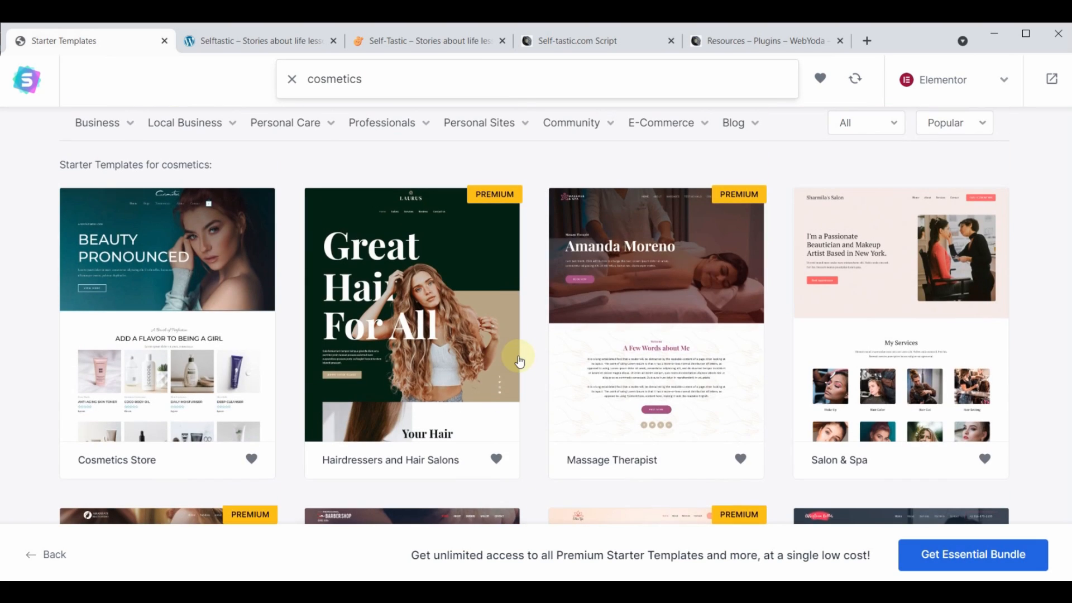
click(137, 259)
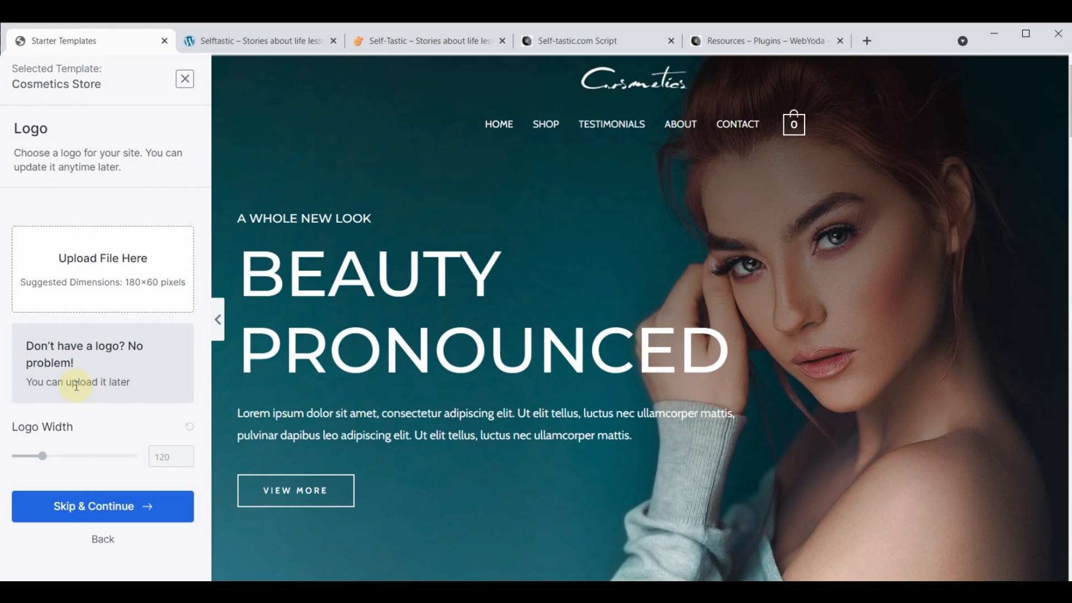
Skip the logo step and continue with the default colours and fonts
click(99, 513)
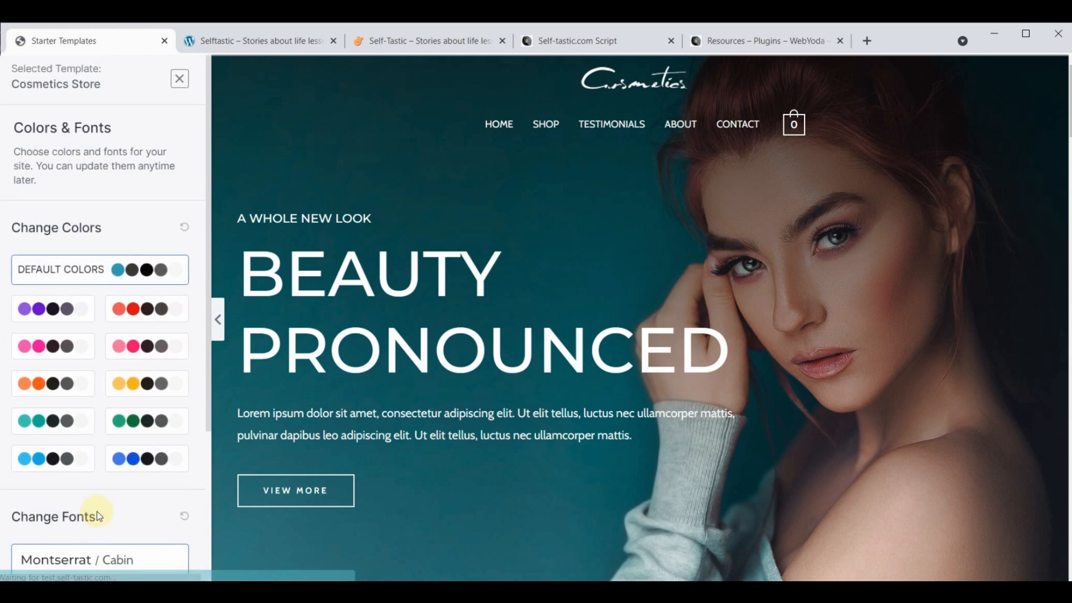
scroll(98, 514, down, 4)
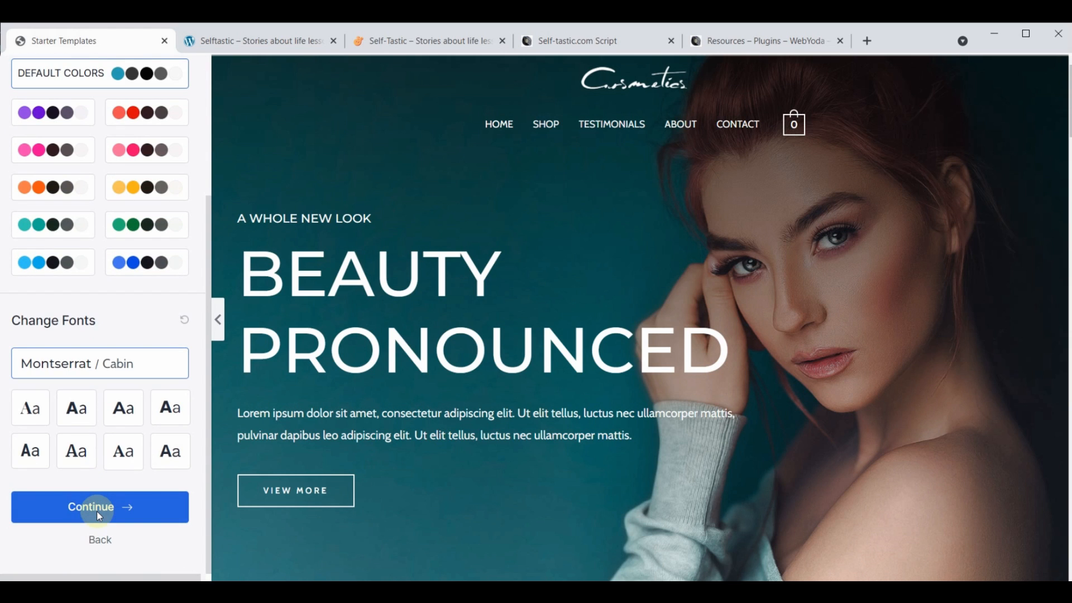
click(99, 508)
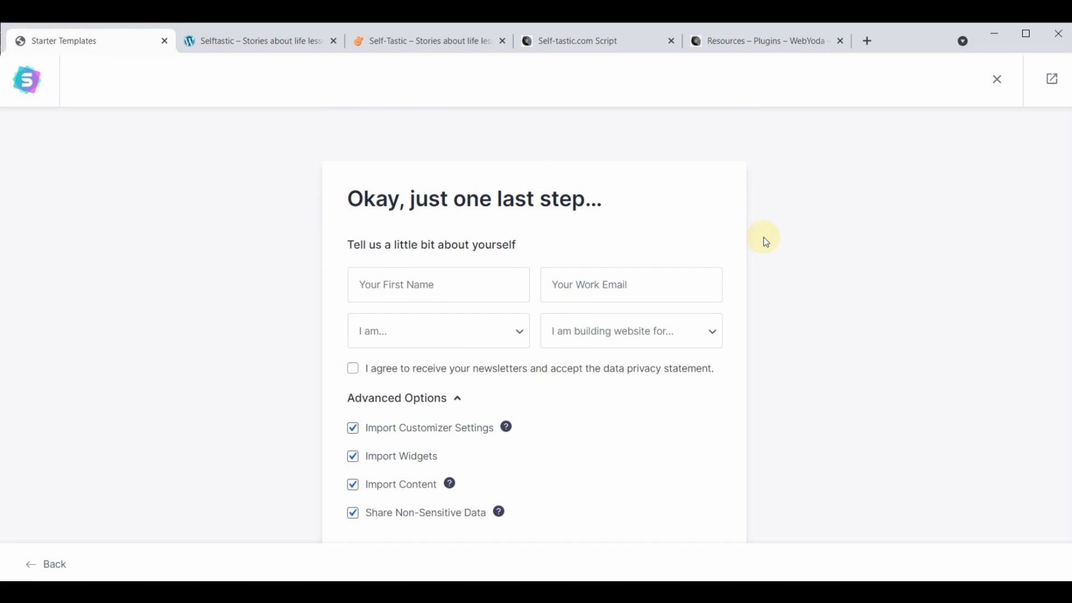
Enter the first name and the work e-mail in the setup form
click(413, 279)
text(Yoda)
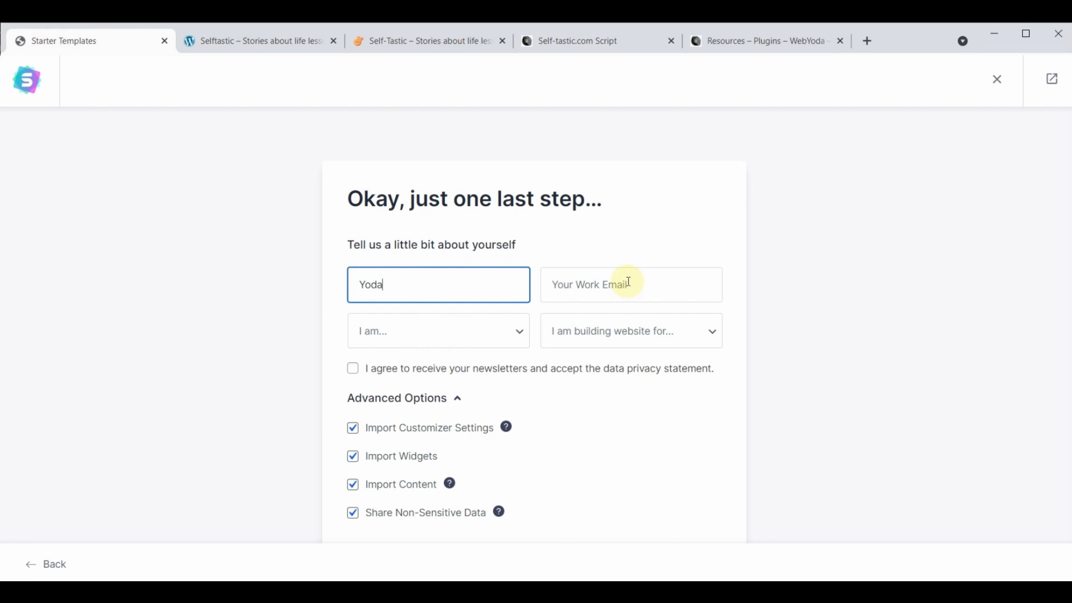
click(629, 282)
click(669, 348)
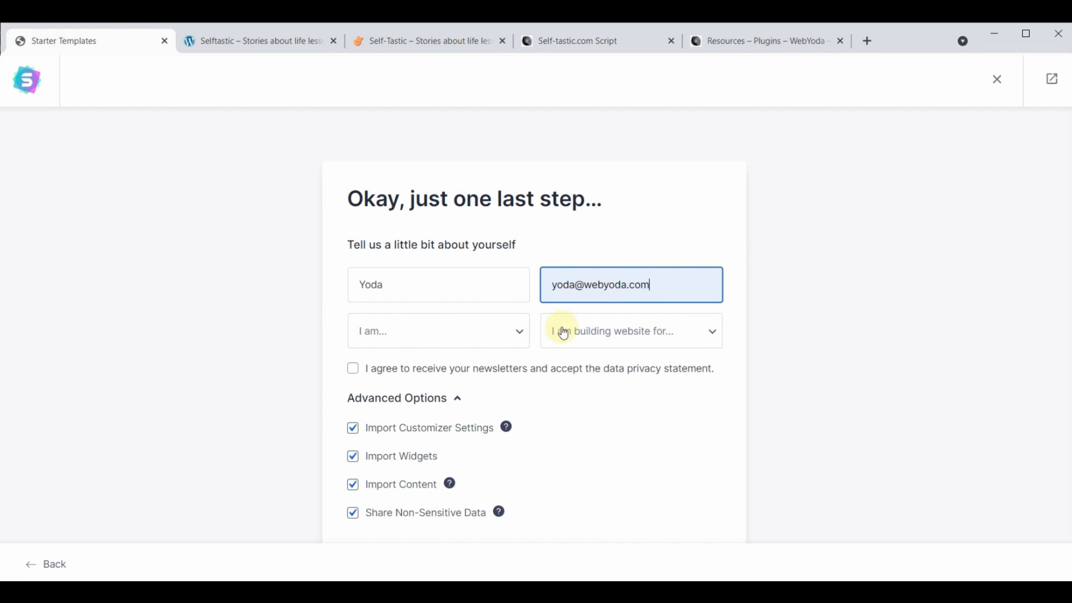
Choose Intermediate and Myself/My Company, then submit to build the website
click(521, 333)
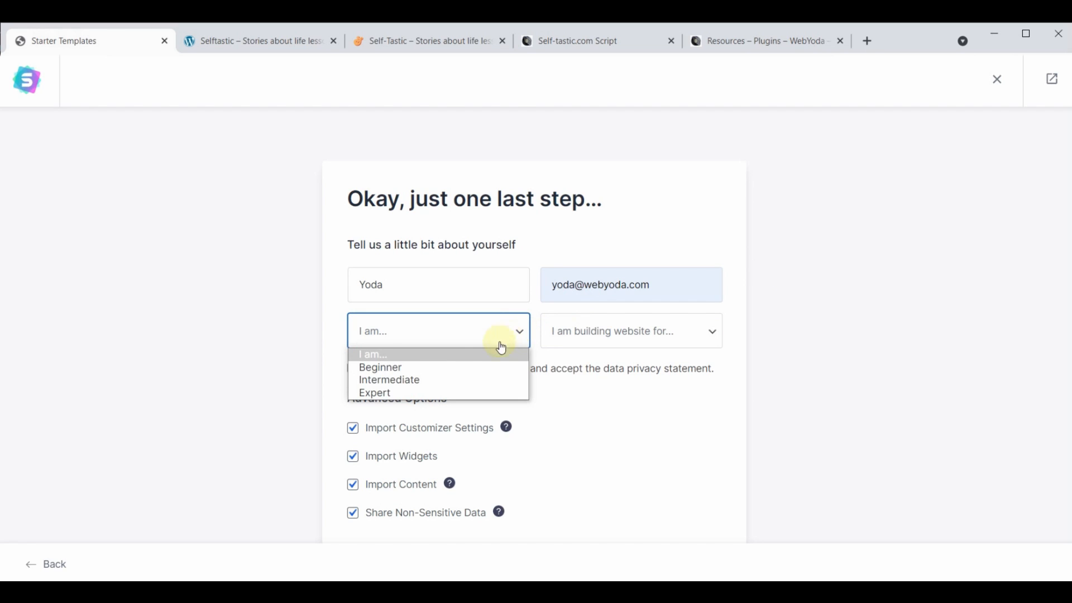
click(402, 381)
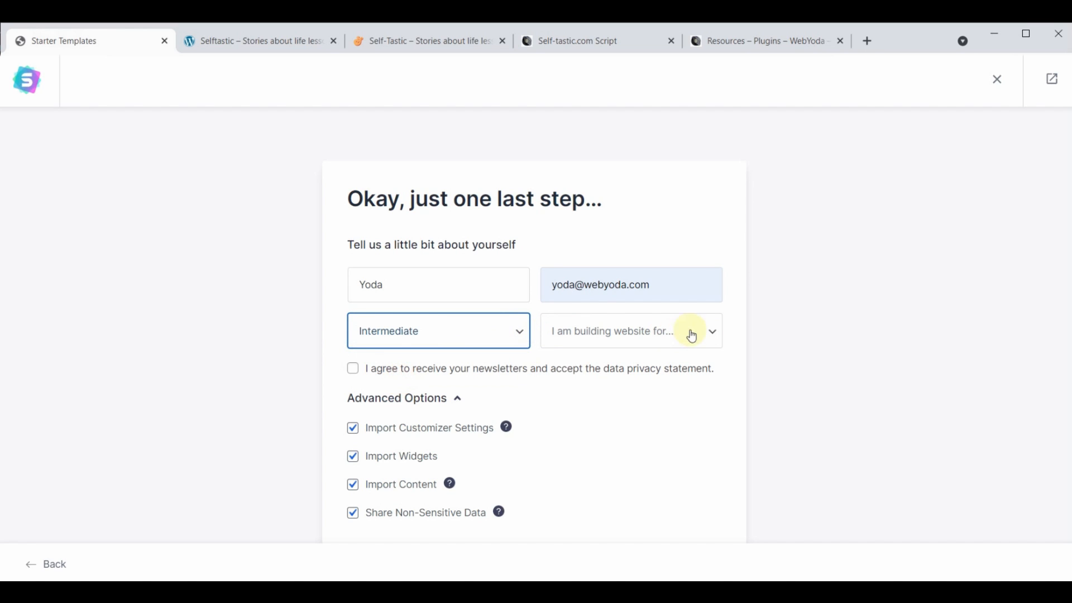
click(673, 344)
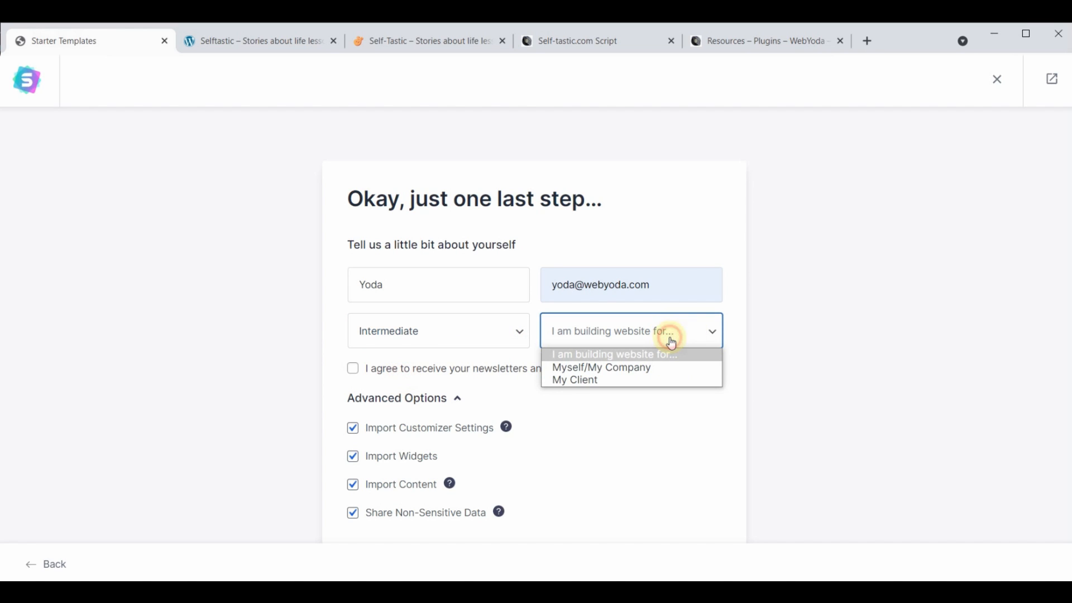
click(637, 366)
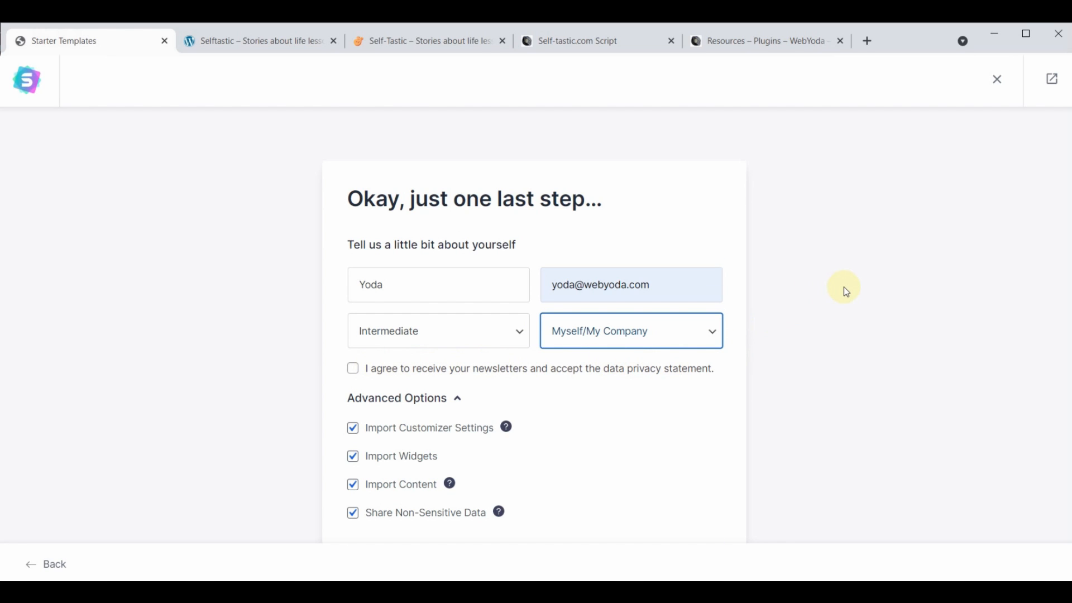
scroll(844, 286, down, 2)
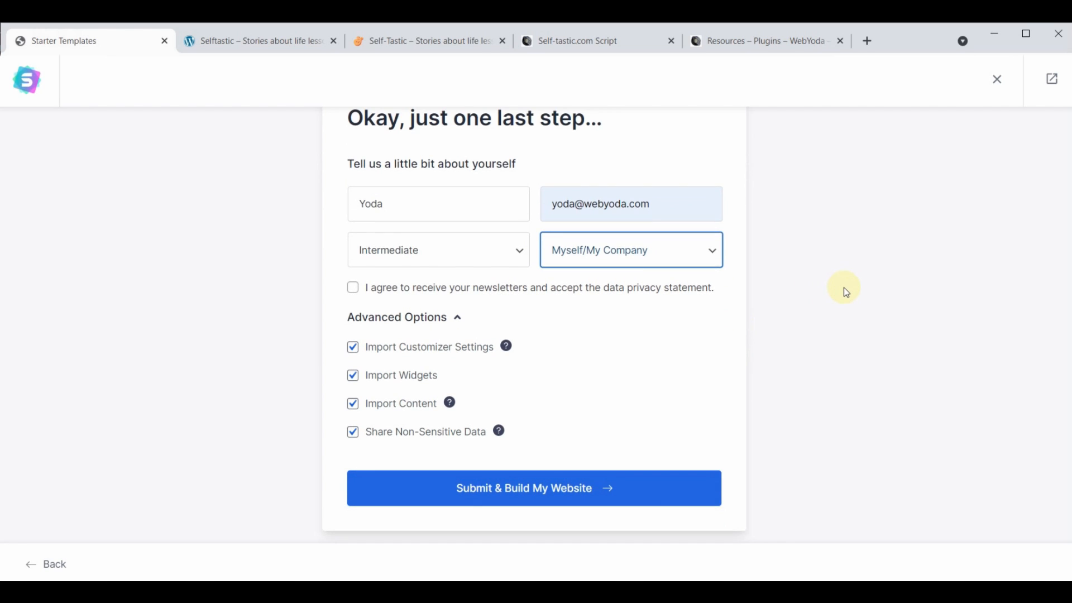
click(517, 492)
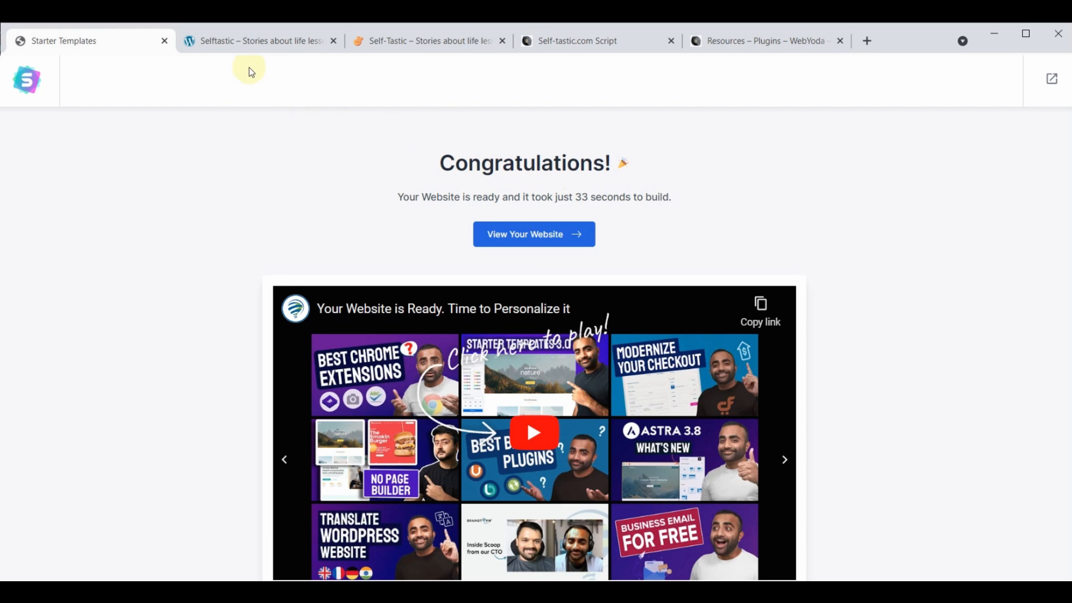
Reload the sample Selftastic site and scroll through the new Cosmetics design
click(249, 41)
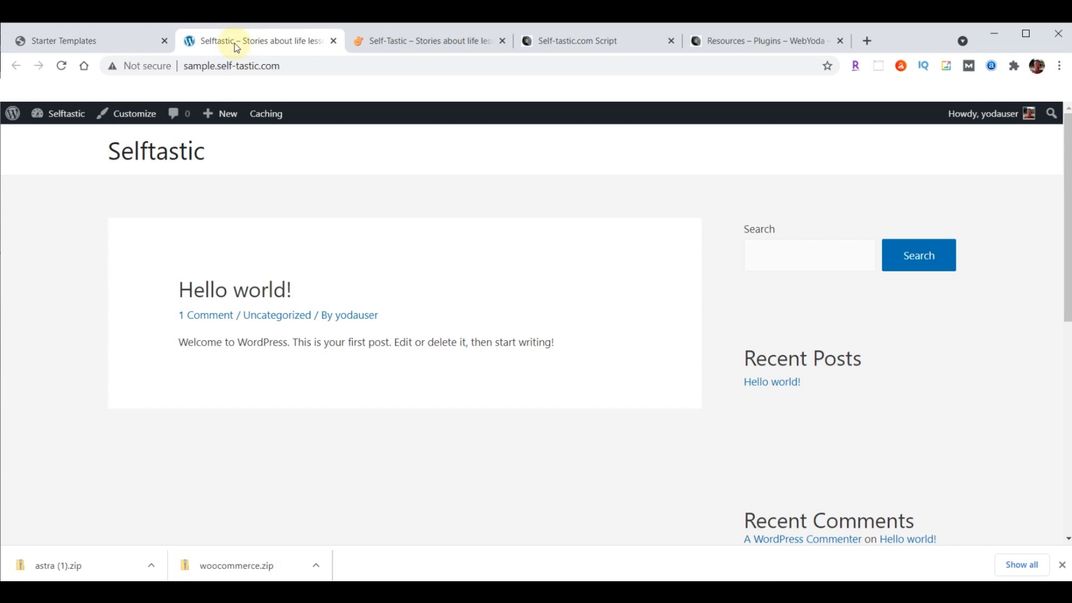
click(63, 66)
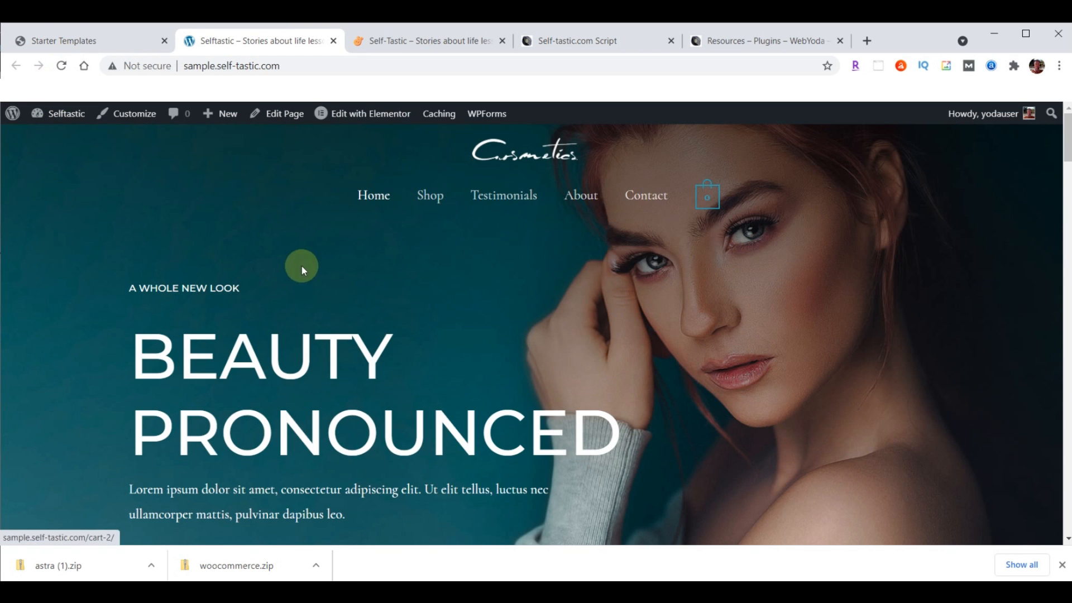
scroll(328, 275, down, 10)
scroll(326, 284, down, 14)
scroll(327, 313, up, 18)
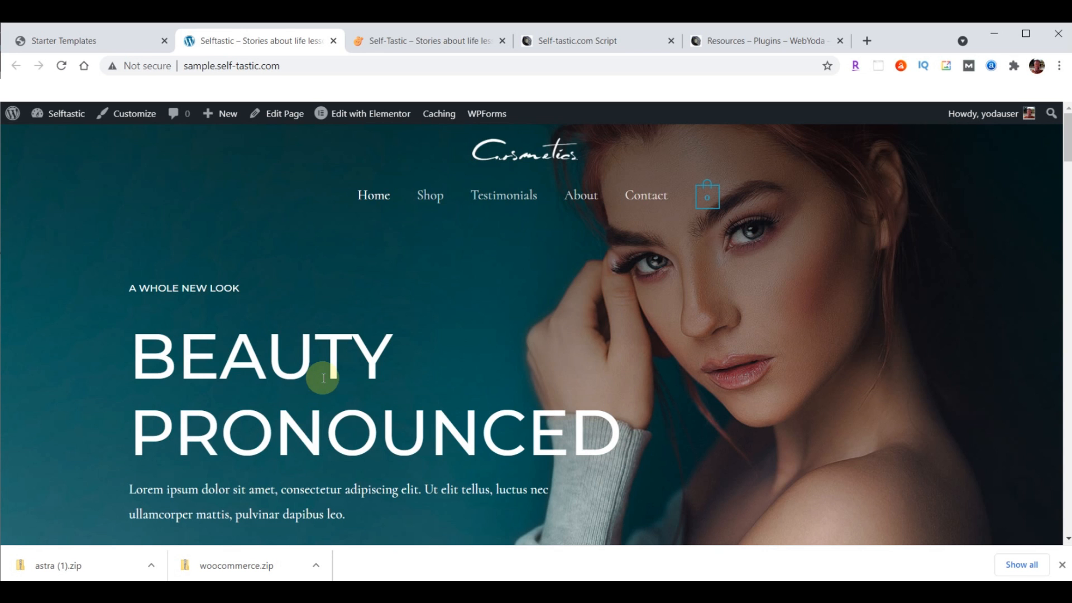
scroll(388, 318, down, 5)
scroll(412, 395, up, 5)
Compare it with the live self-tastic.com site, then return to Starter Templates
click(422, 40)
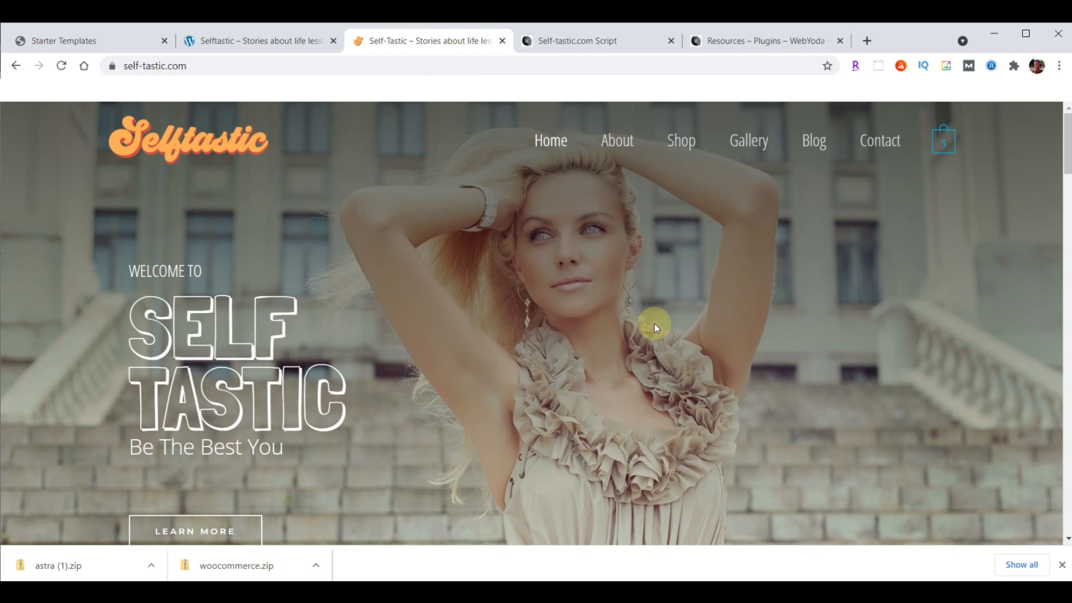
scroll(654, 324, down, 15)
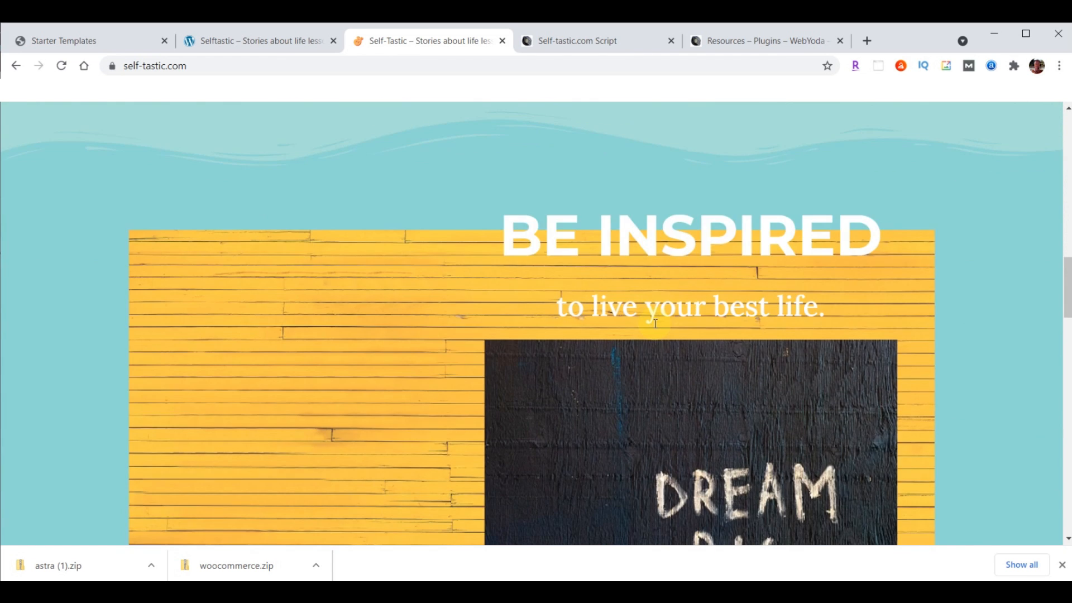
scroll(654, 324, up, 15)
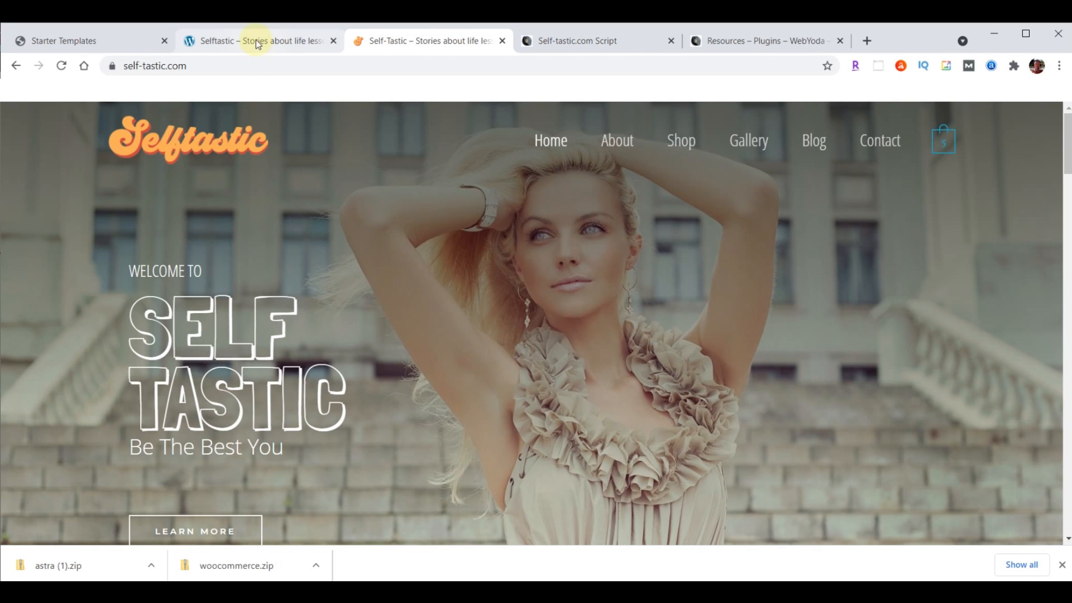
click(256, 41)
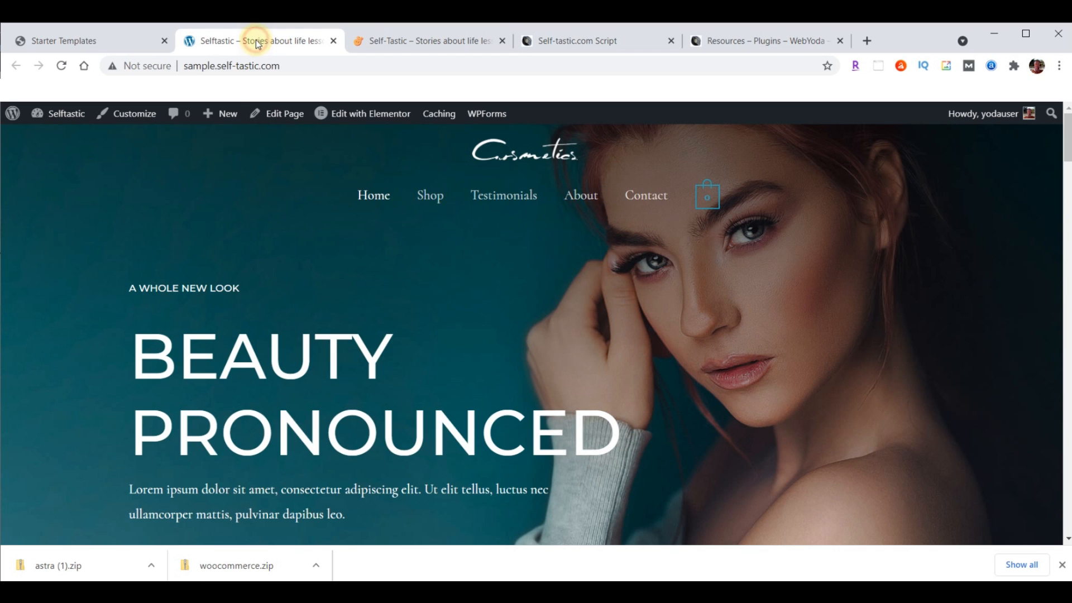
click(77, 42)
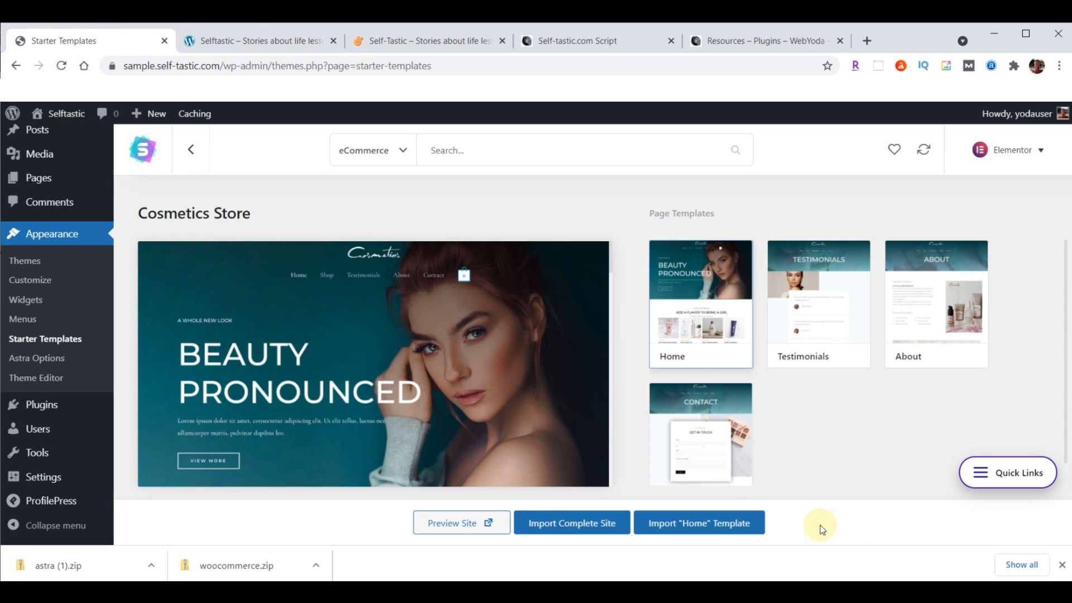
Close the downloads bar and deactivate the WooCommerce plugin
click(1062, 565)
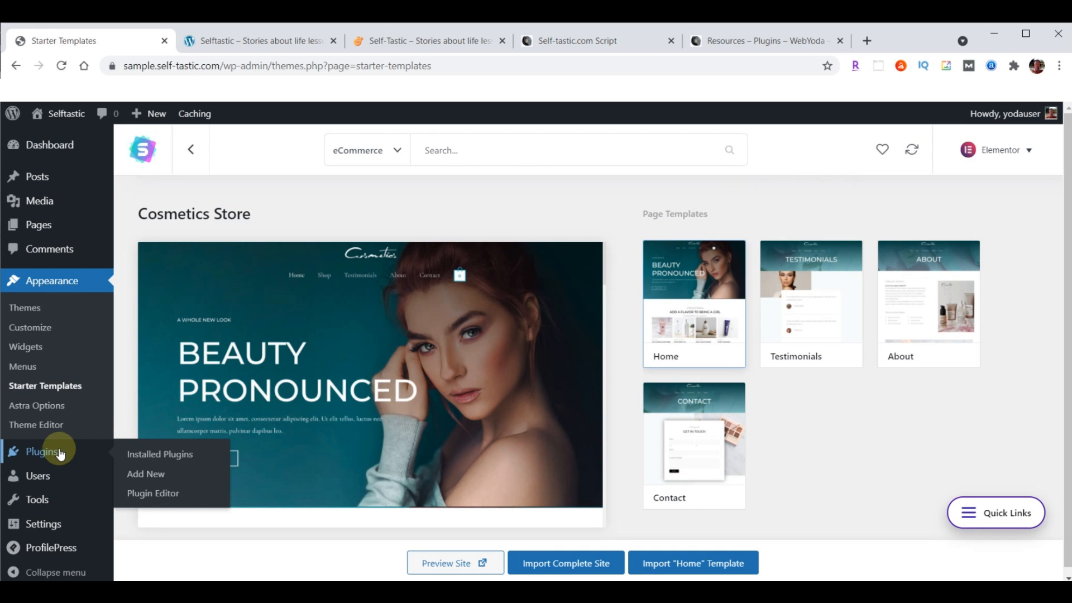
click(40, 451)
scroll(311, 335, down, 7)
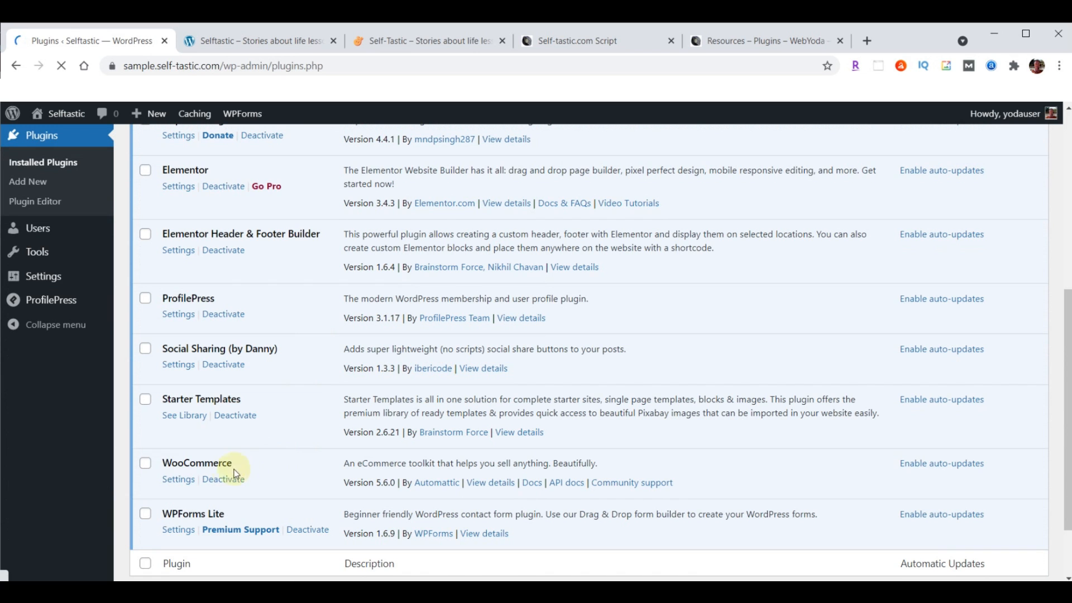
click(224, 486)
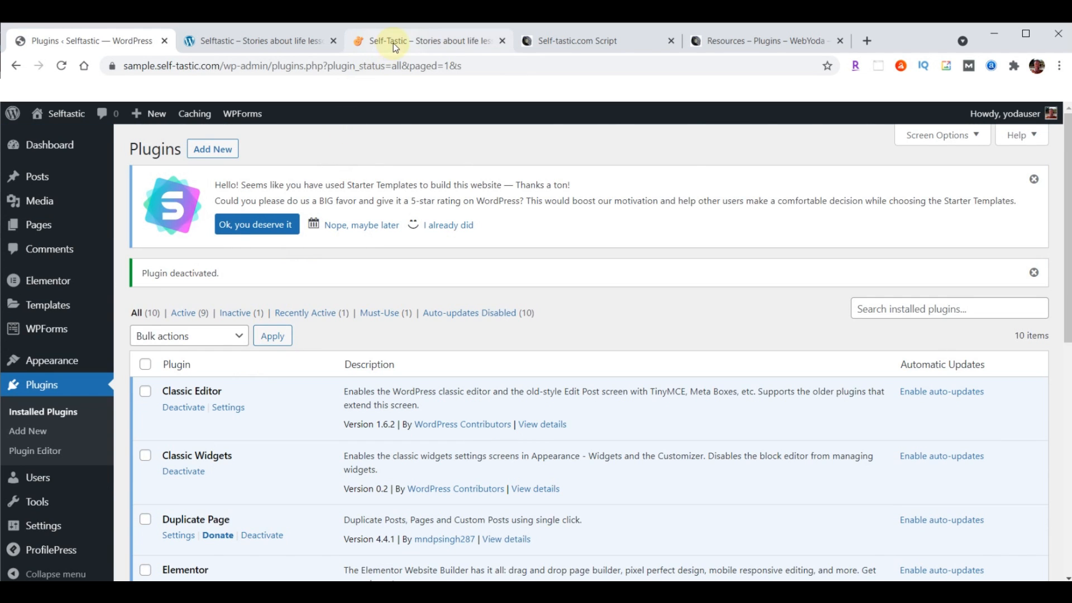
Compare the live and sample Cosmetics sites, then go to Appearance > Menus
click(393, 42)
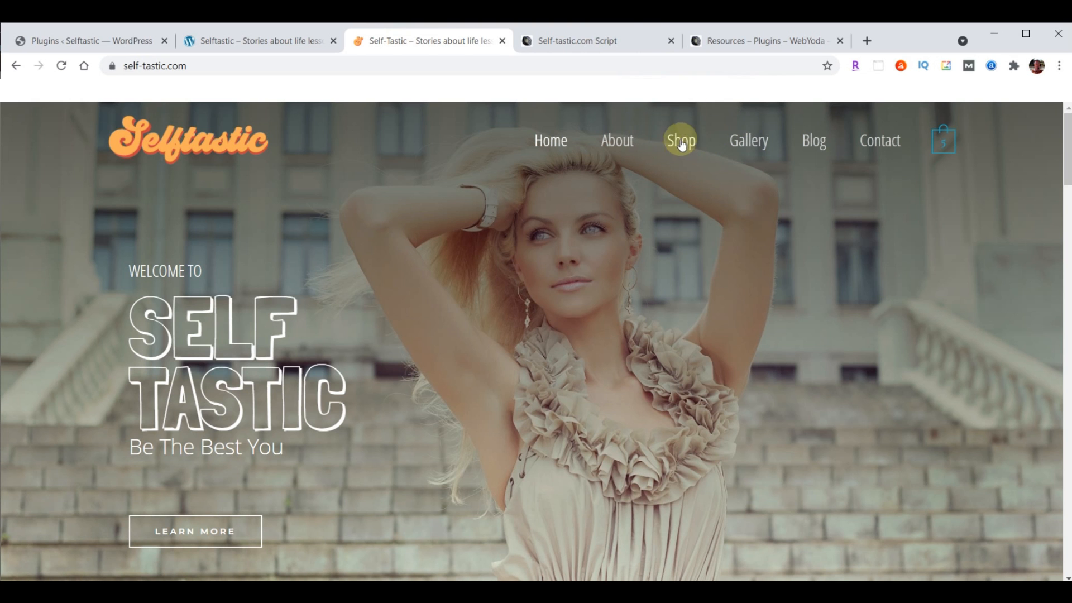
click(288, 38)
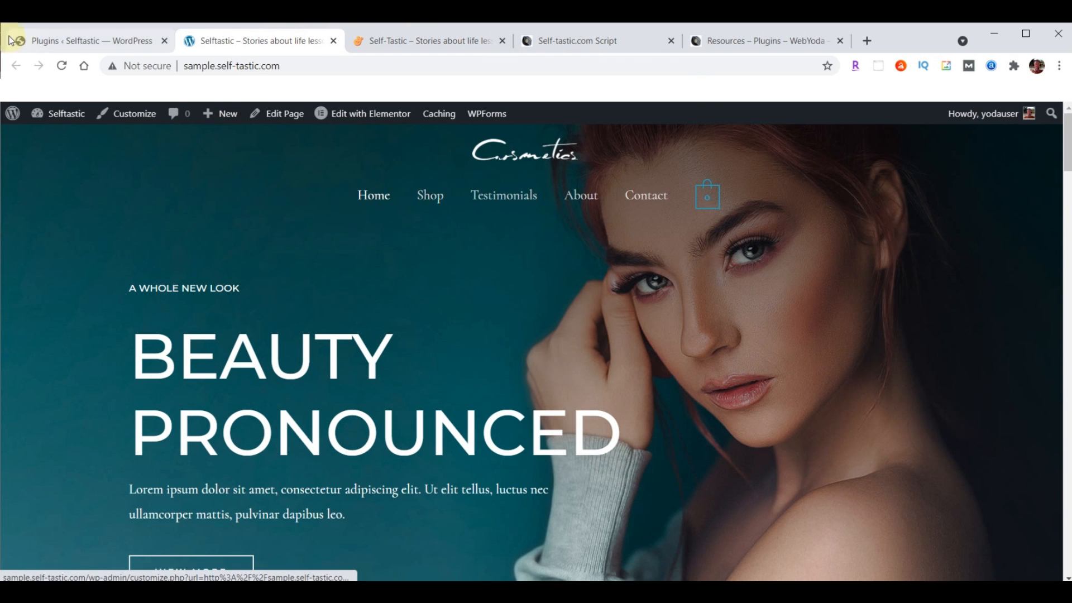
click(85, 42)
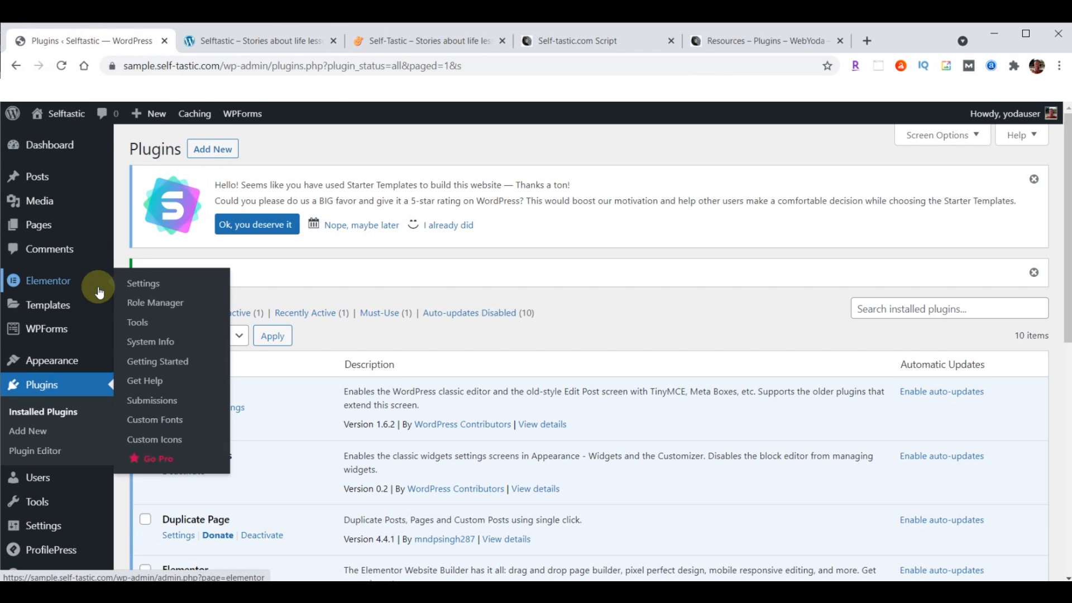
mouse_move(62, 364)
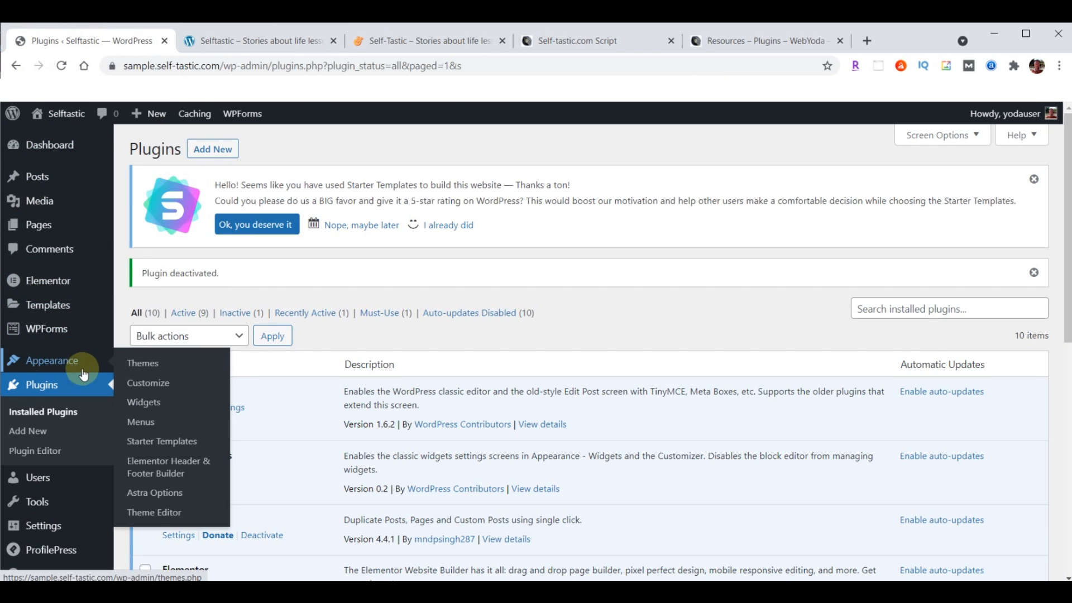
click(137, 424)
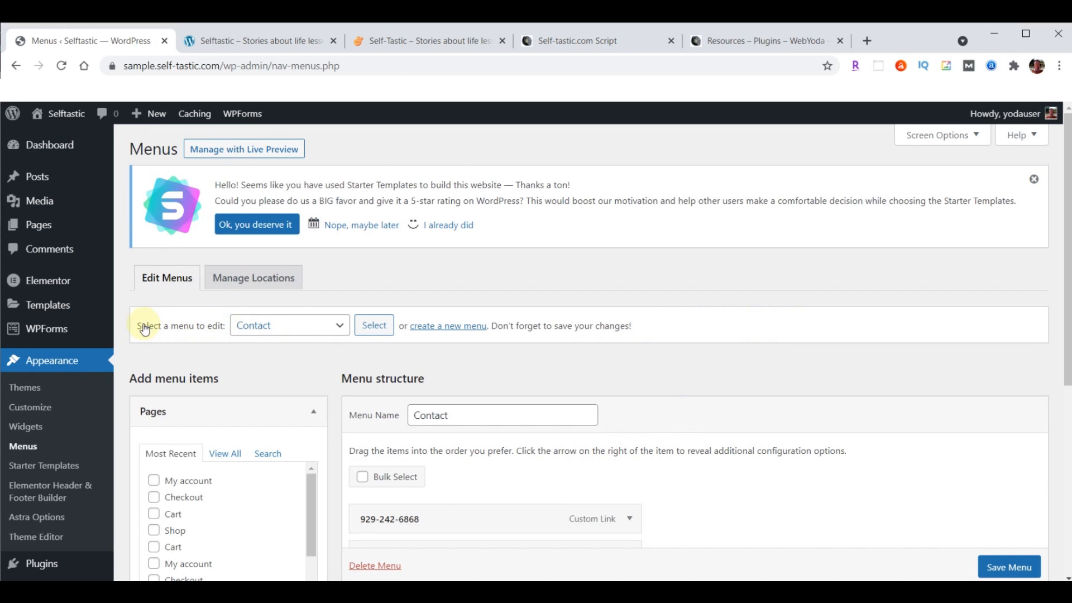
Load the Primary Menu for editing on the Menus screen
click(340, 328)
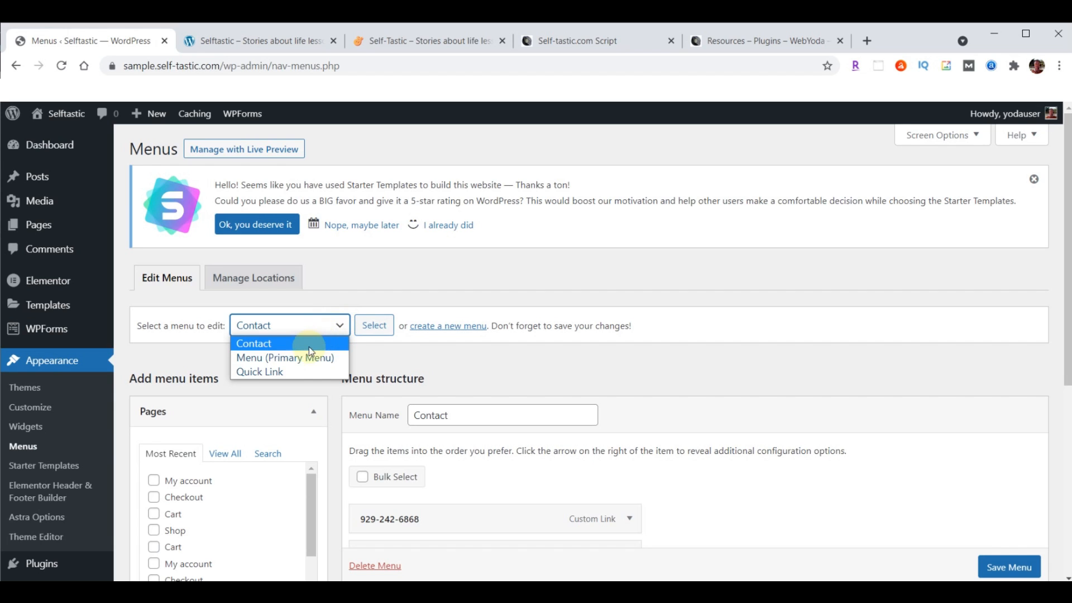
click(295, 359)
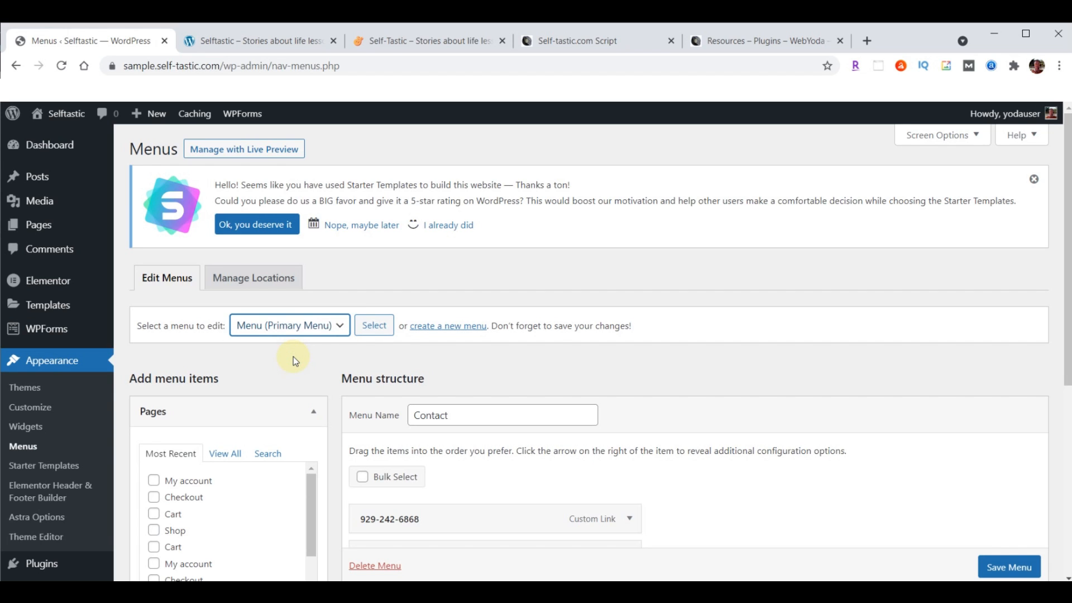
click(376, 325)
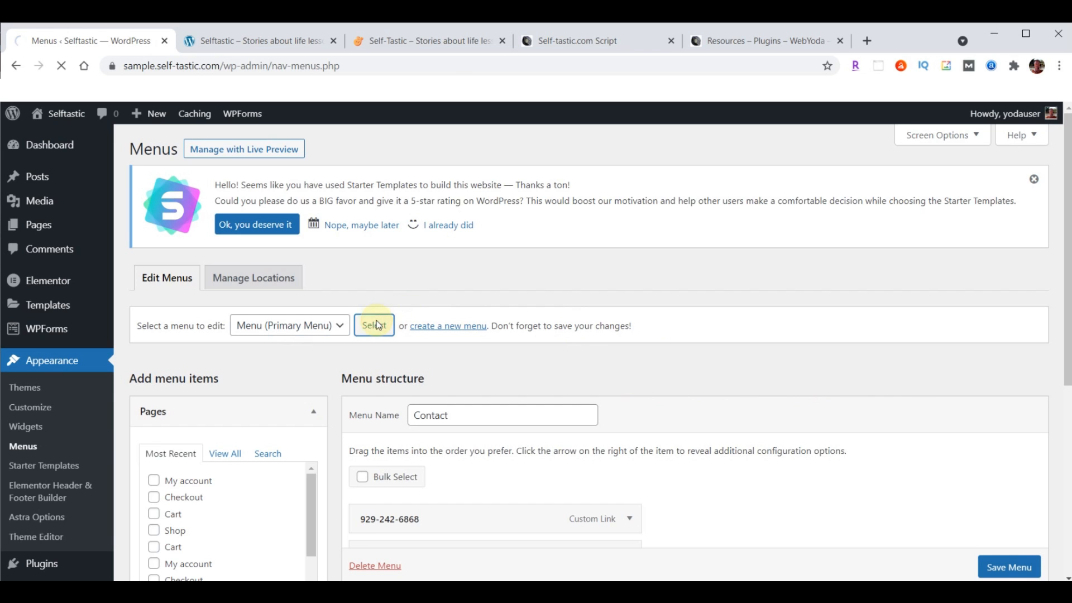
scroll(944, 274, down, 5)
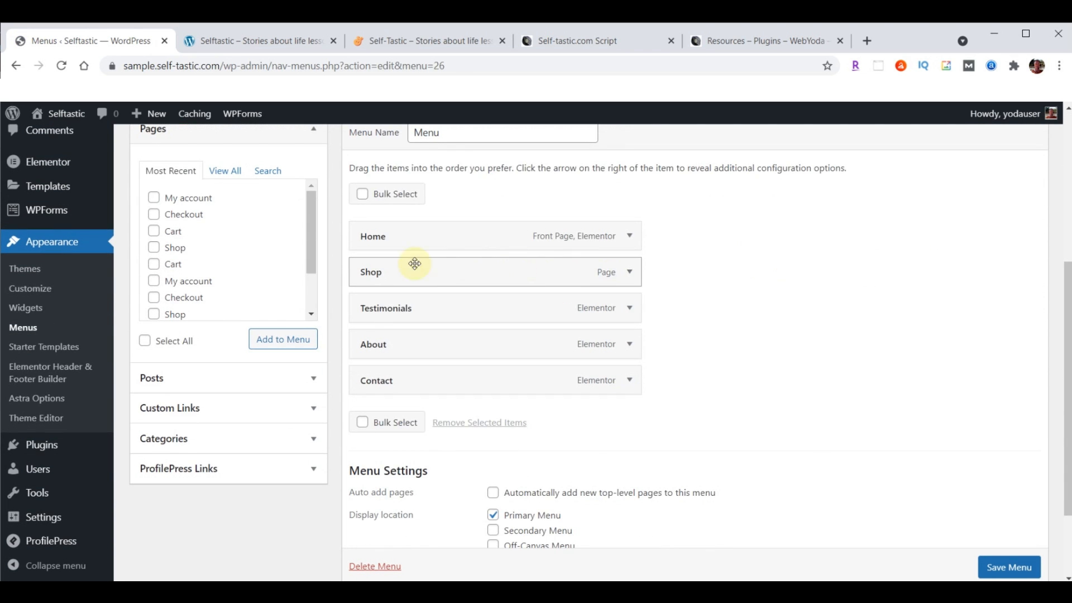
Remove the Shop item, save the menu, and reload the sample site to check its header
click(629, 272)
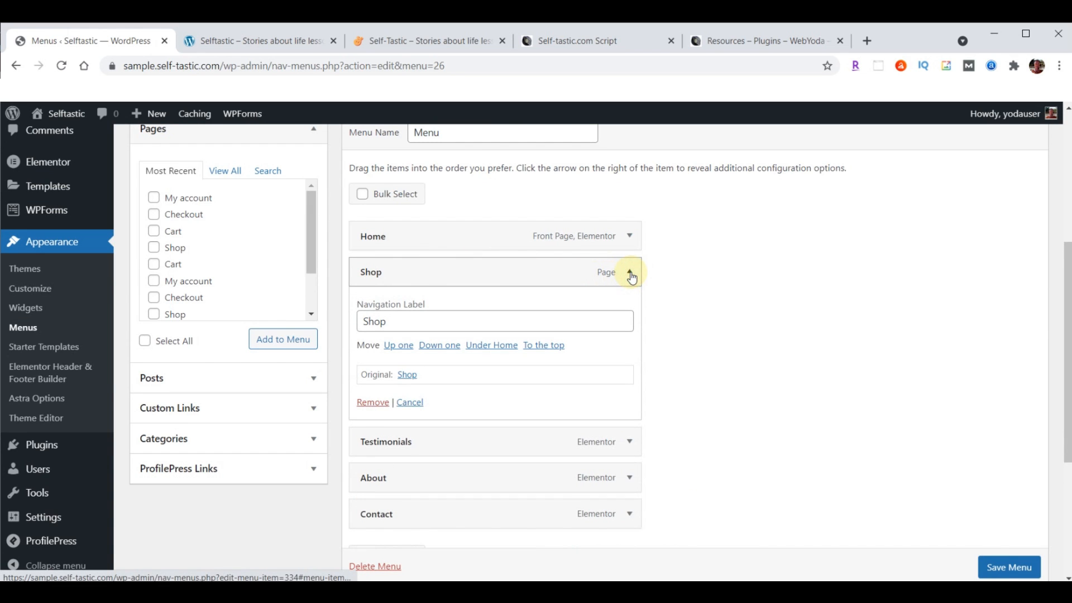
click(372, 402)
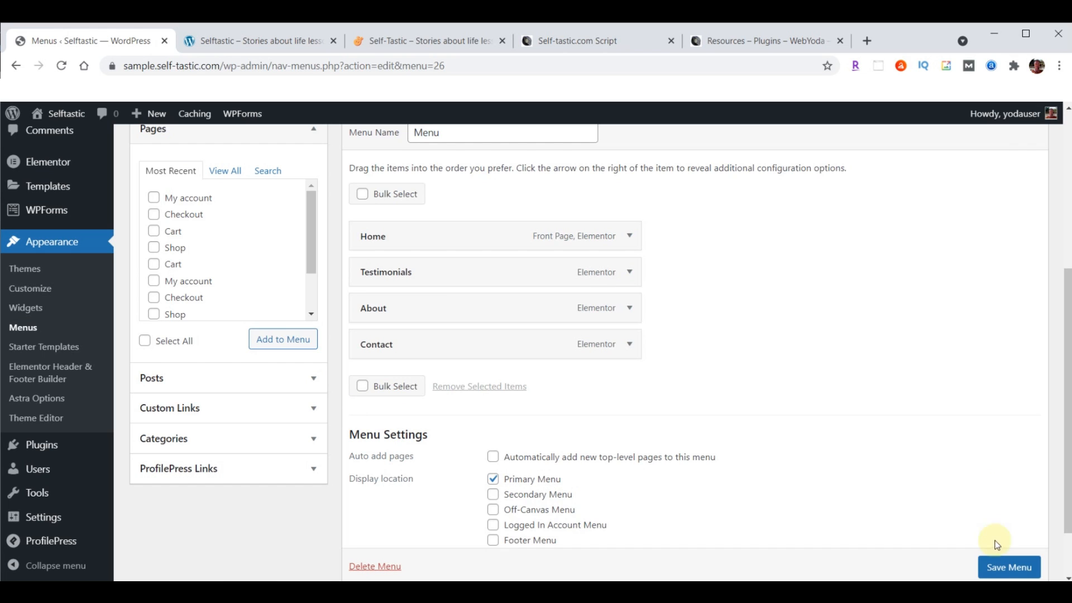
scroll(957, 412, down, 2)
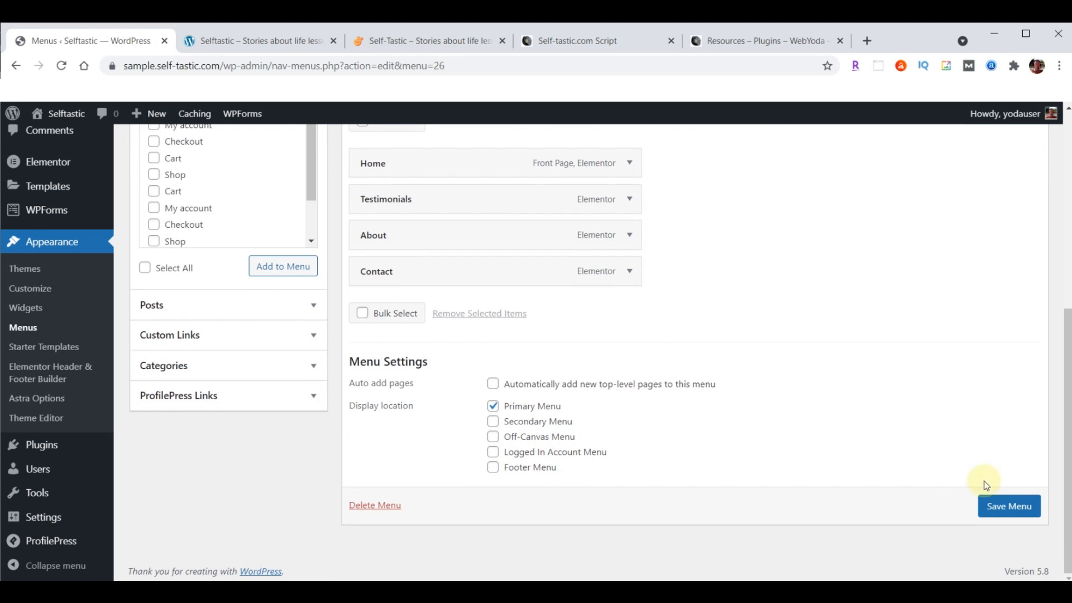
click(1010, 507)
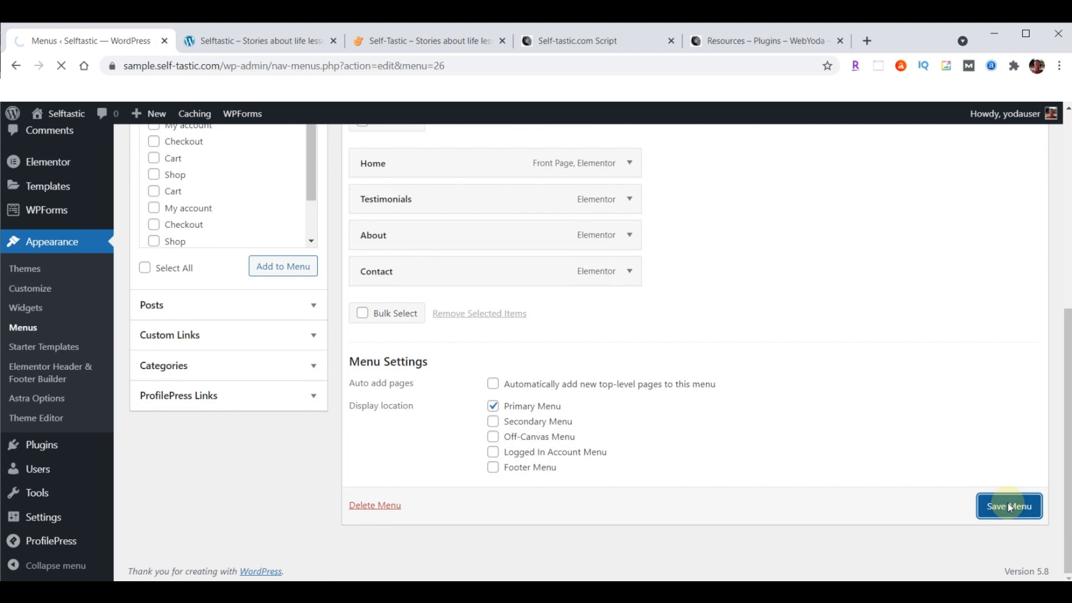
click(242, 41)
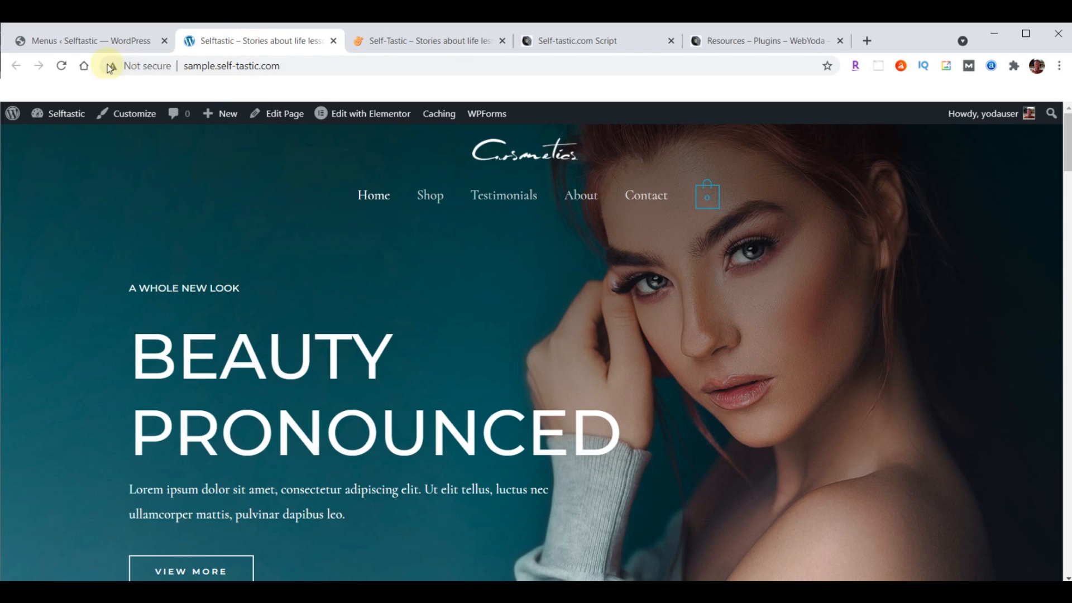
click(63, 66)
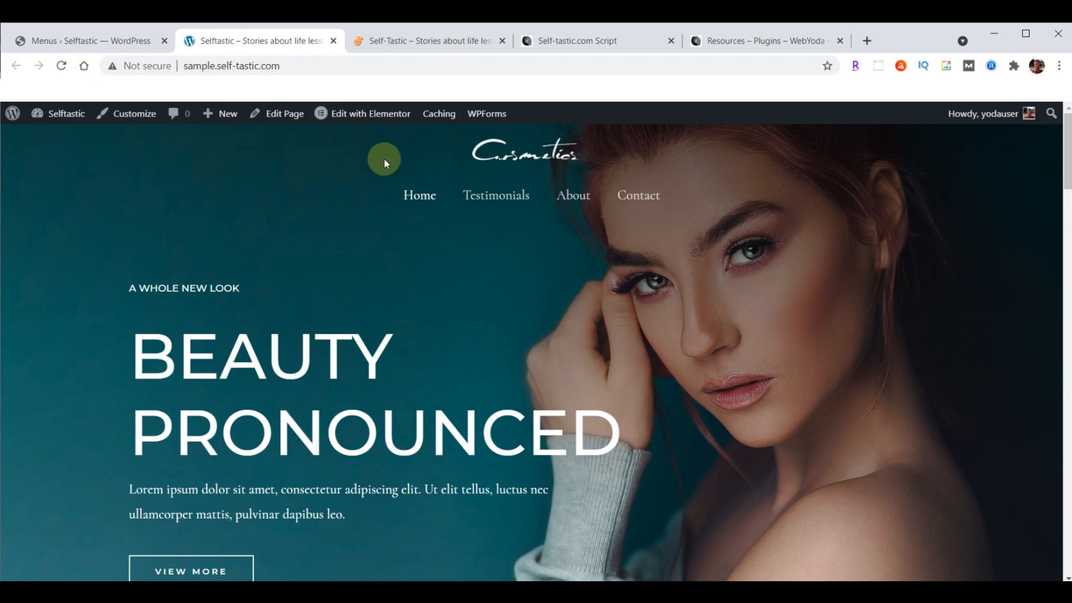
Reload the Menus admin tab and scroll to the Home, Testimonials, About and Contact items
click(68, 41)
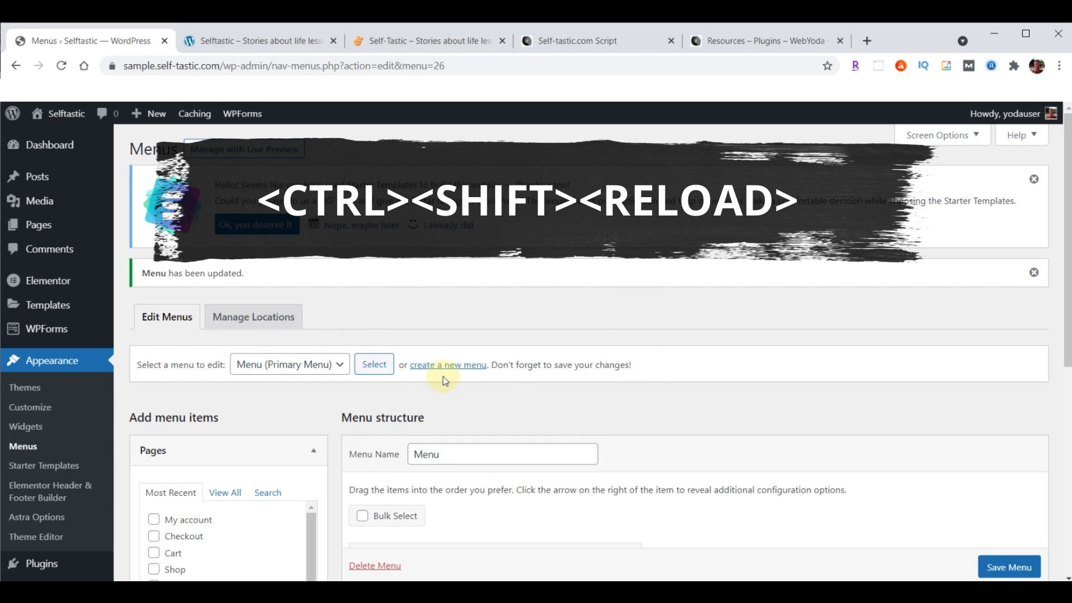
ctrl+shift+click(62, 66)
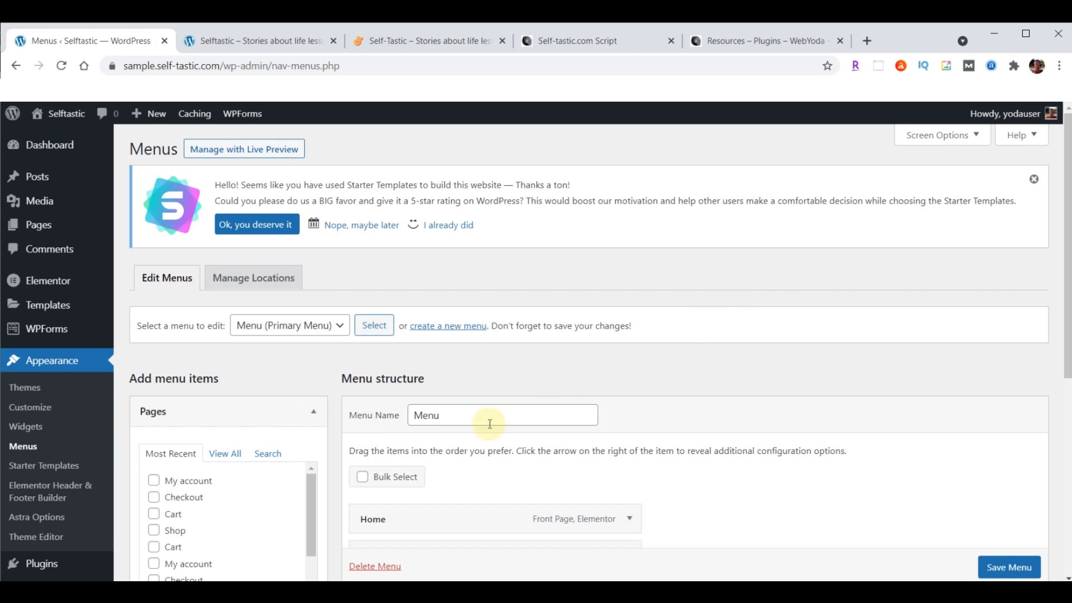
scroll(93, 438, down, 5)
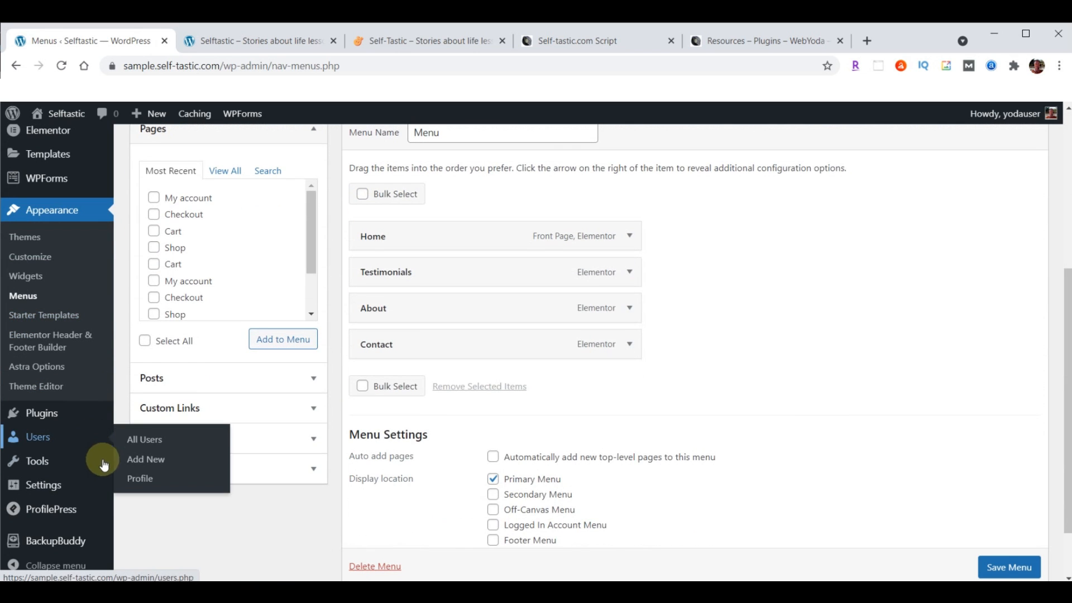
Start a Complete Backup in BackupBuddy and download the finished 68.53 MB archive
click(55, 542)
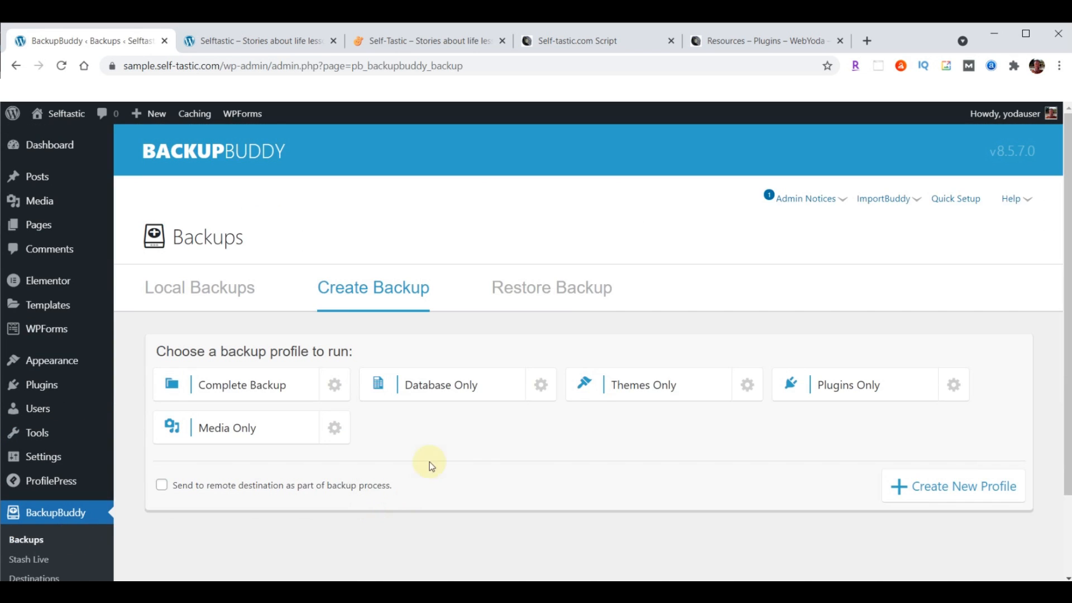
click(239, 391)
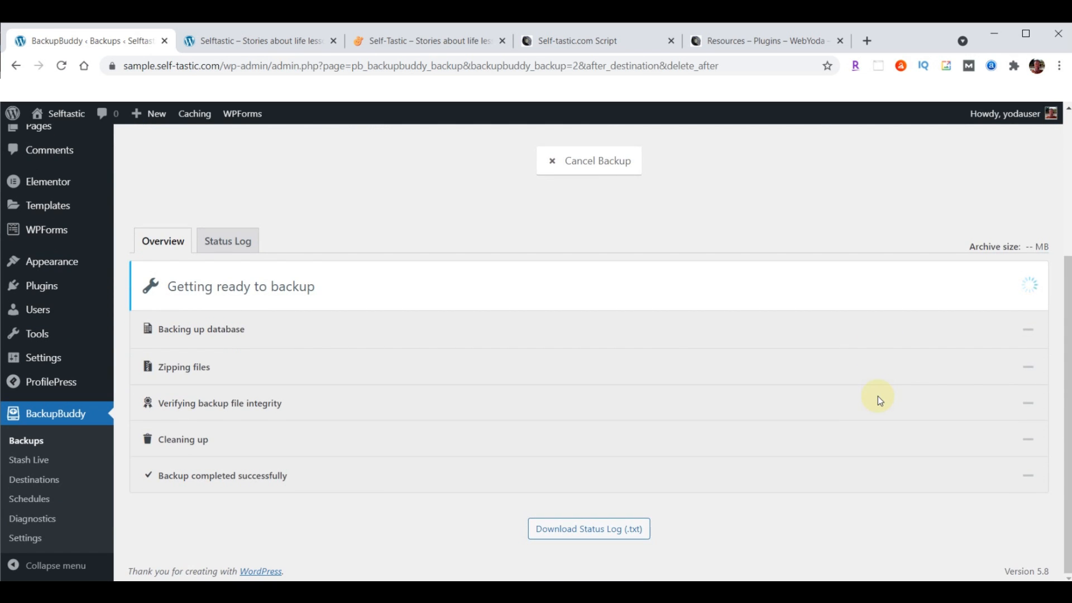
scroll(878, 397, down, 2)
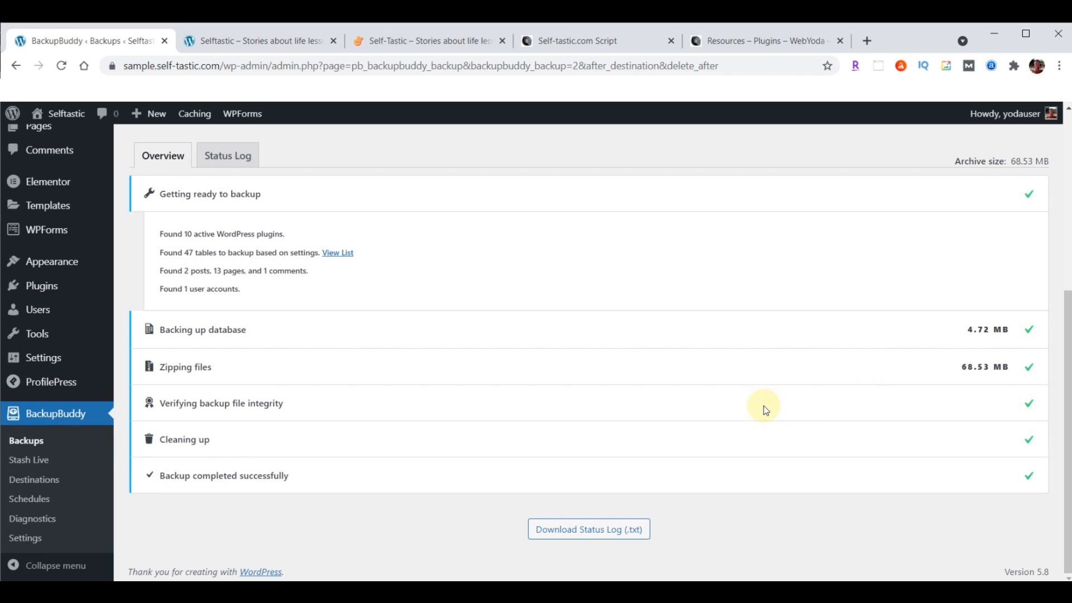
scroll(765, 411, up, 4)
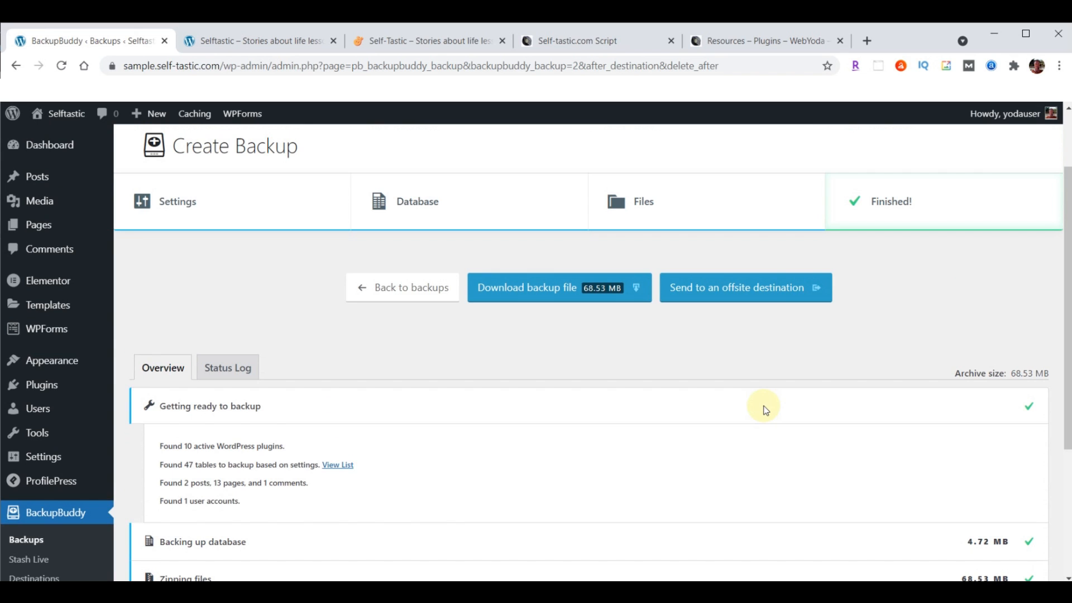
click(566, 295)
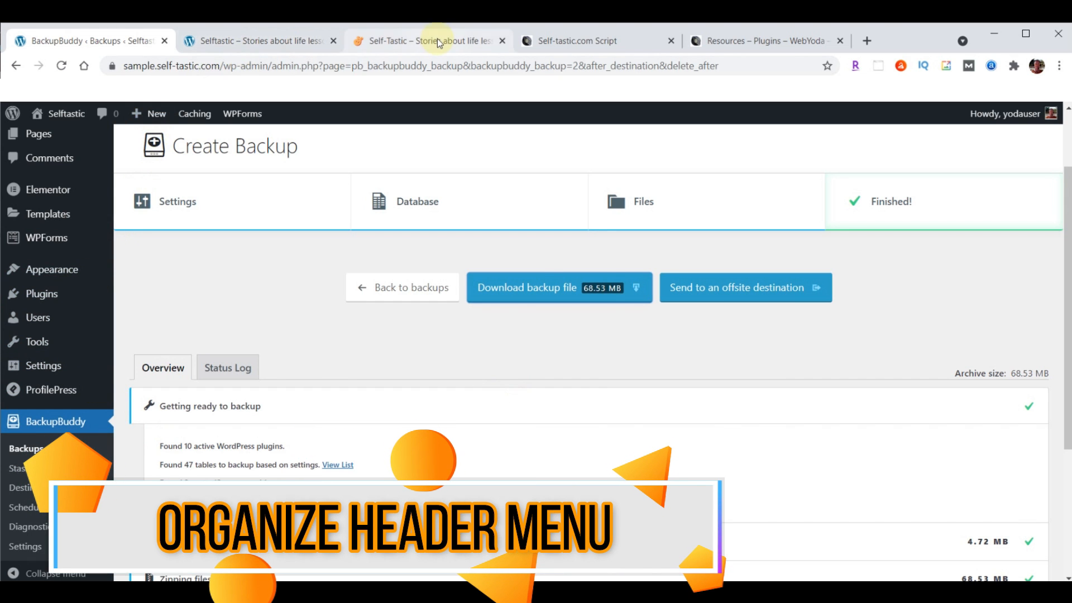
Look over the live Selftastic and sample Cosmetics homepages, then open Appearance > Customize
click(420, 42)
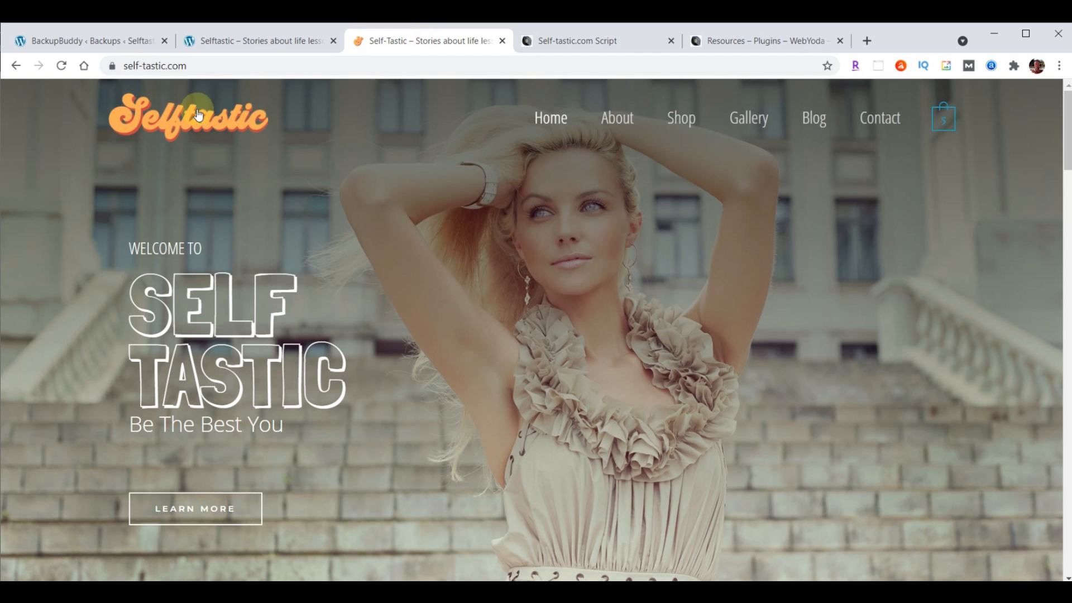
click(245, 42)
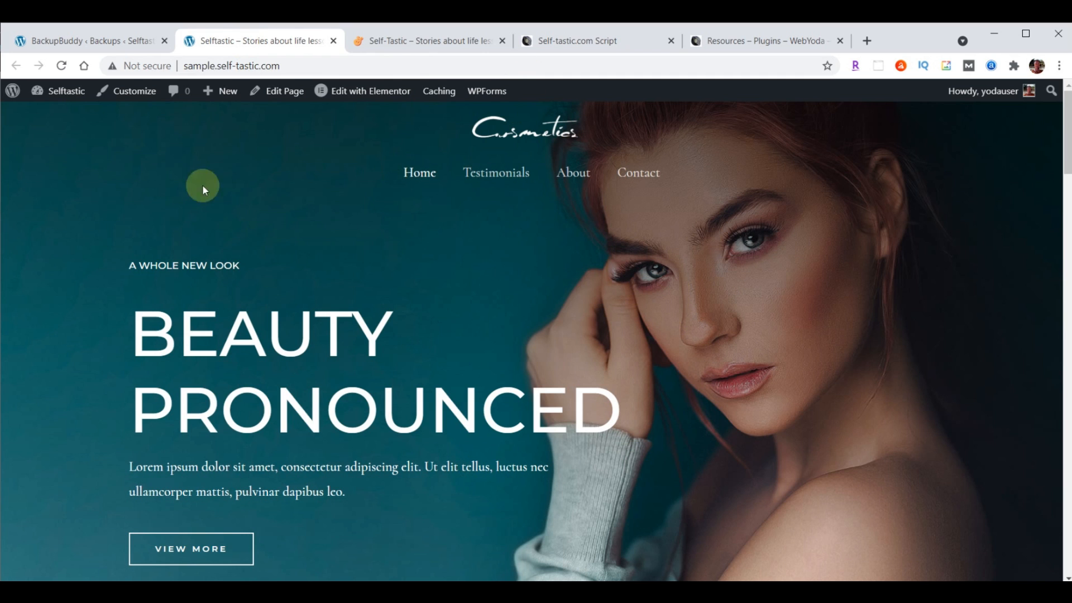
click(87, 40)
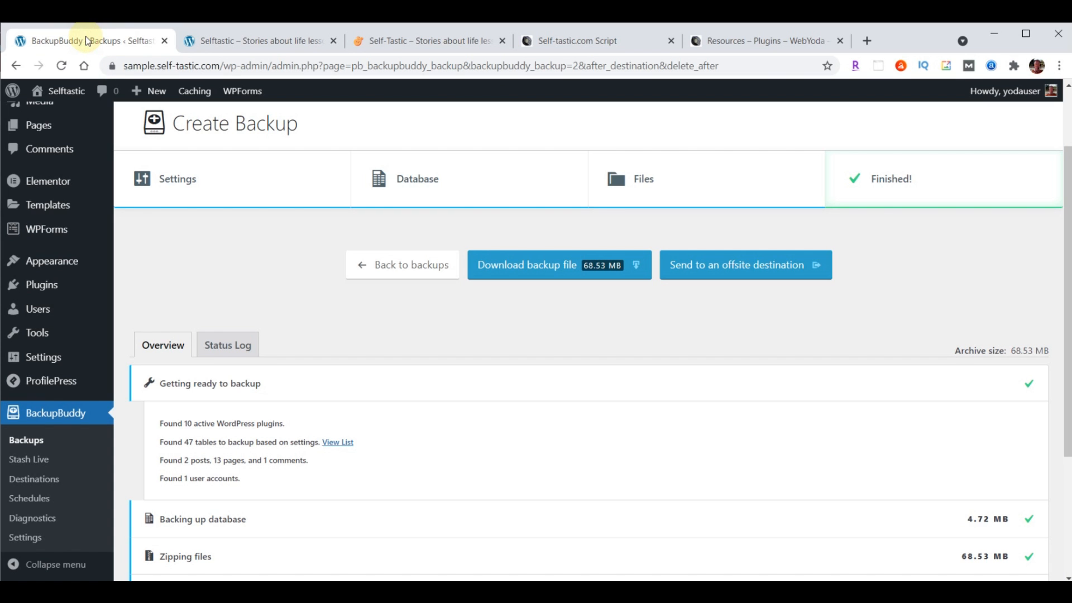
mouse_move(52, 262)
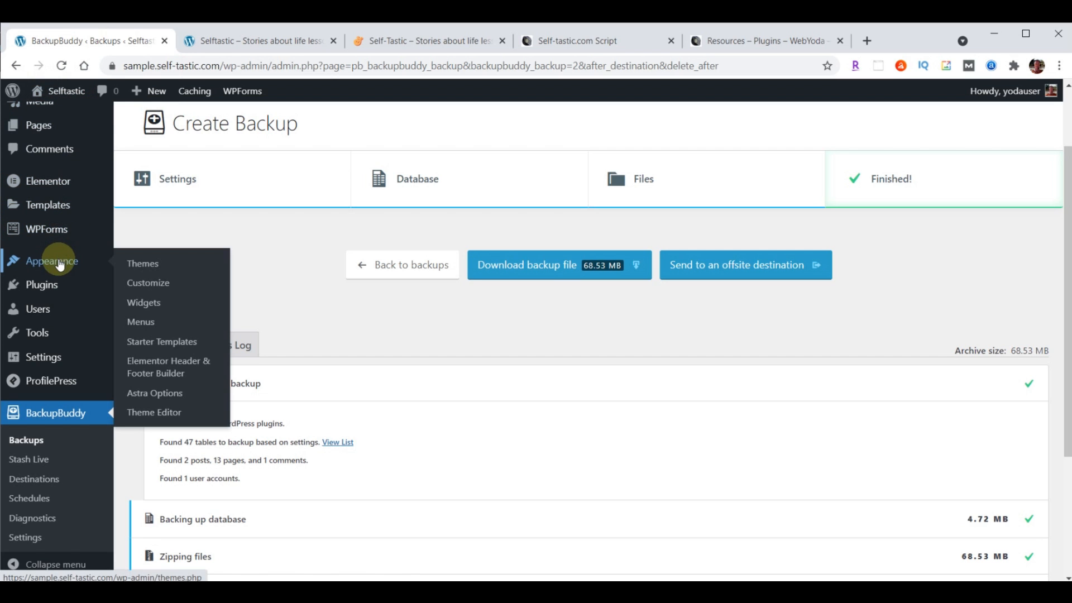
click(134, 284)
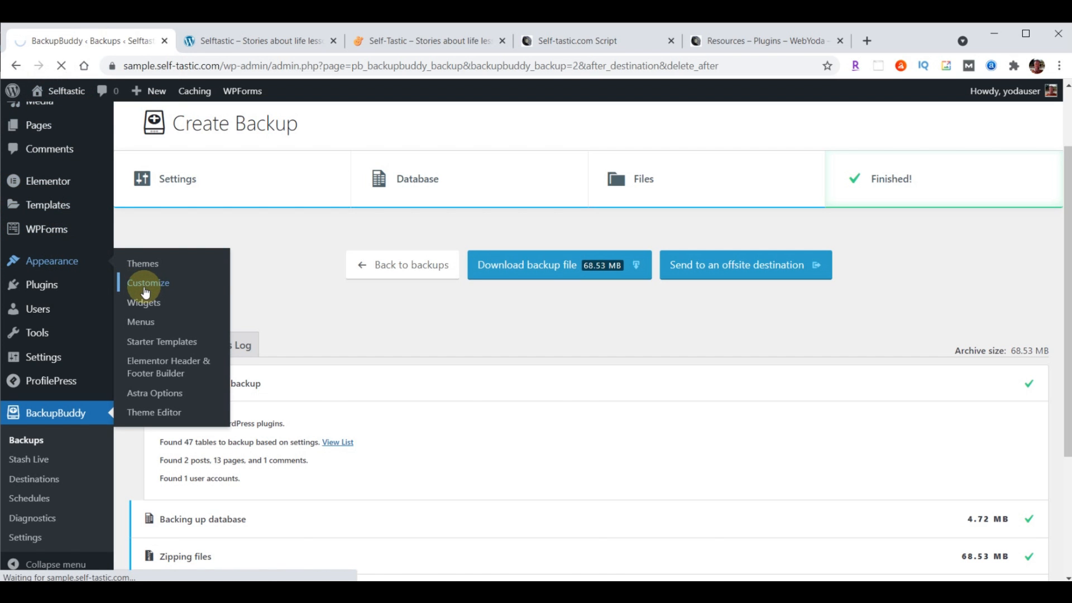
Put Site Identity & Logo left and Primary Menu right in the middle header row, then start changing the logo
click(91, 299)
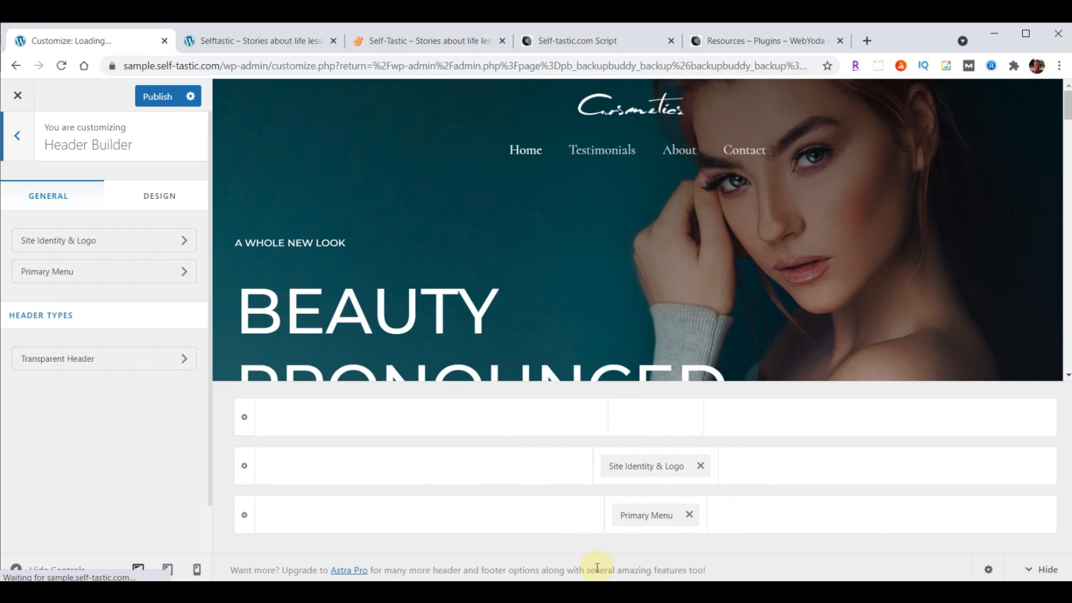
drag(640, 473, 332, 497)
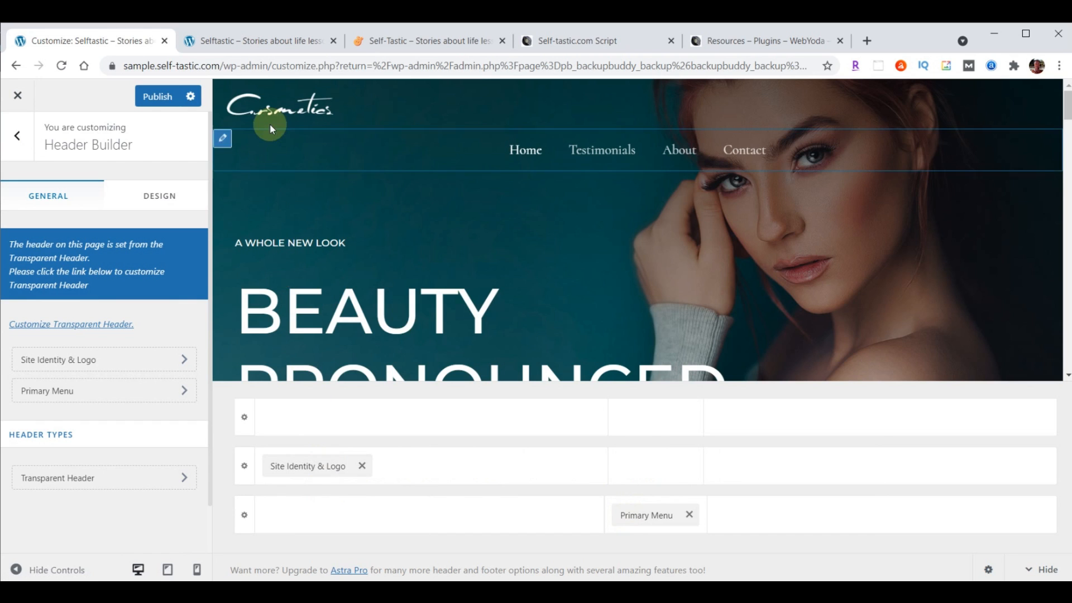
drag(644, 513, 946, 484)
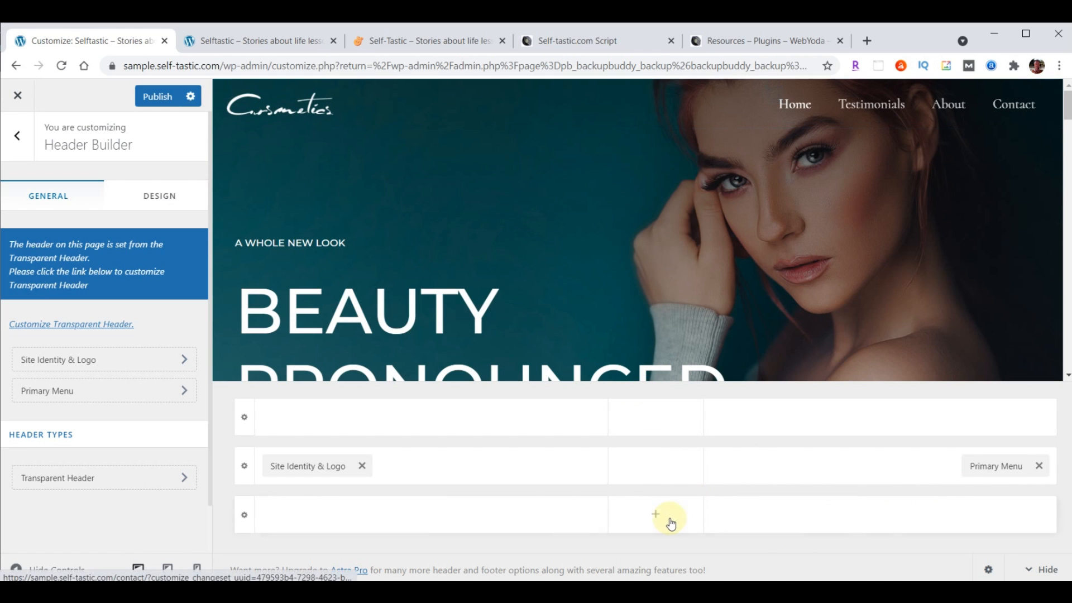
click(112, 363)
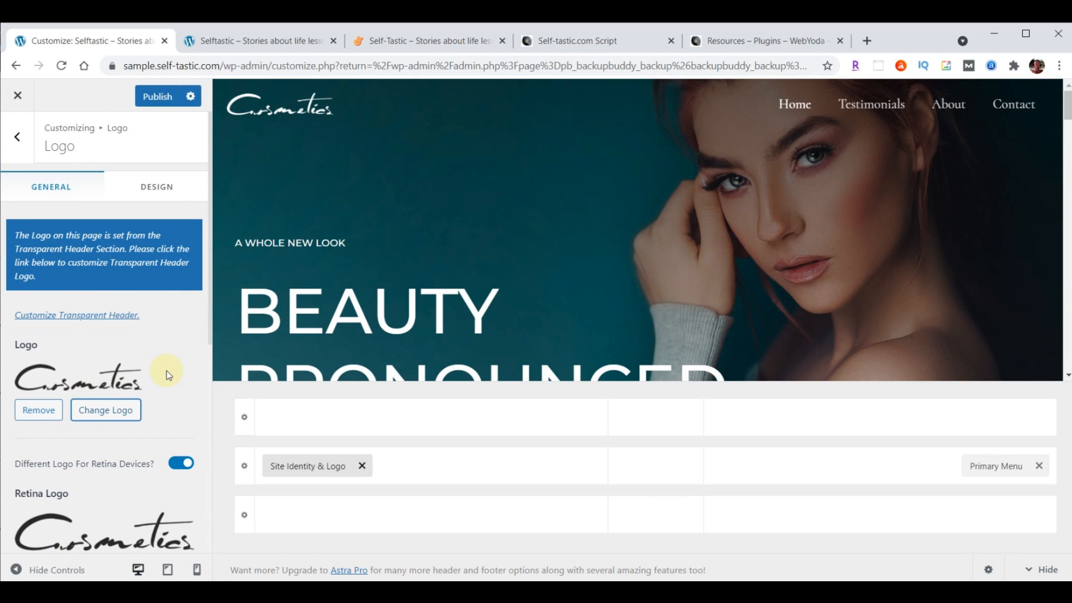
click(110, 411)
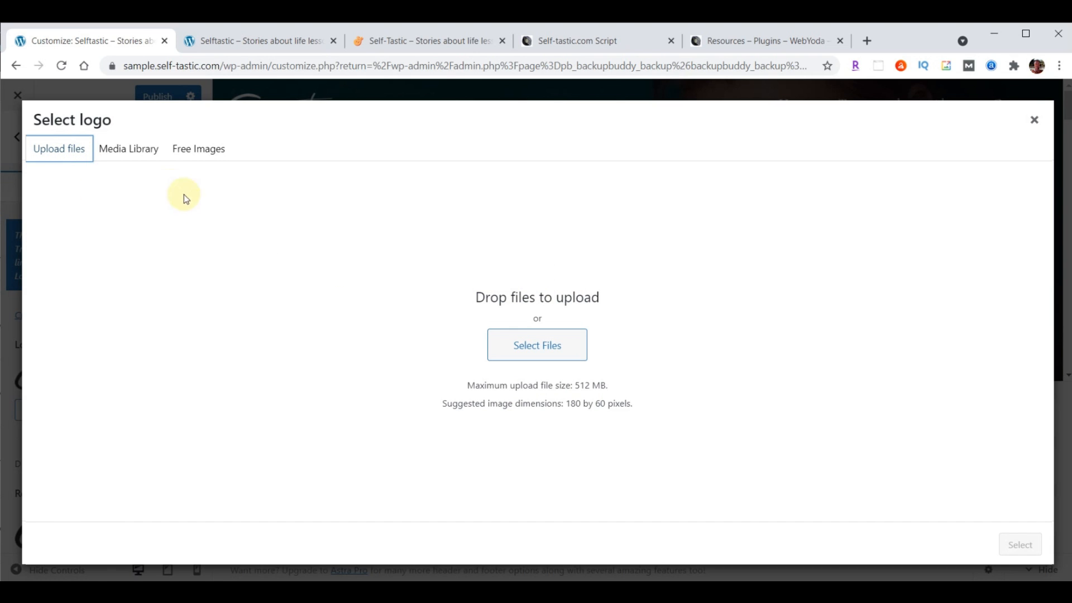
Upload logo-menu.png from the downloaded content folder and set it as the logo, skipping cropping
click(127, 154)
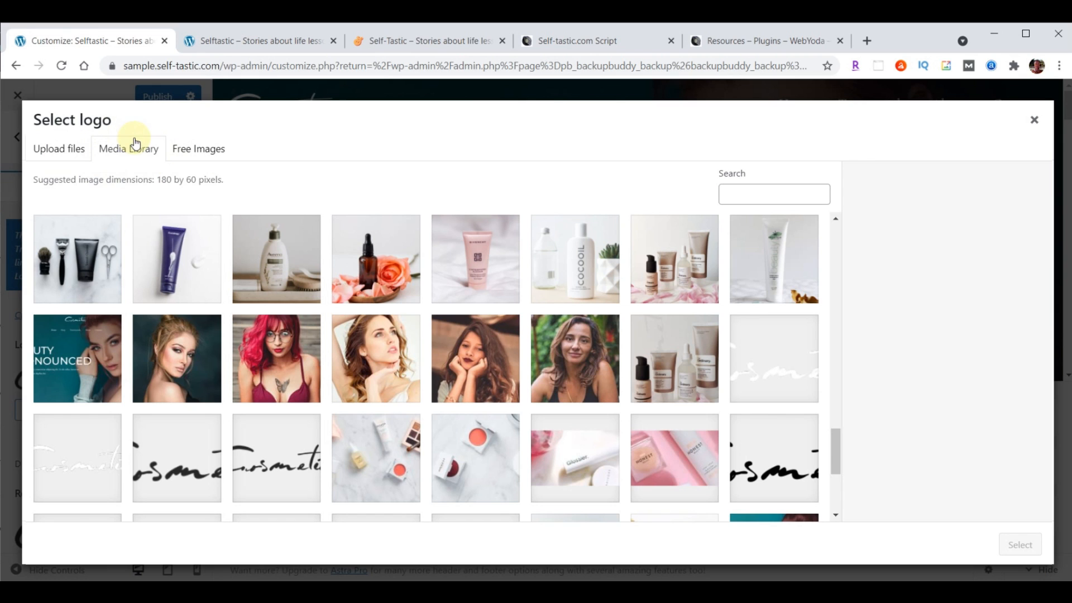
click(65, 157)
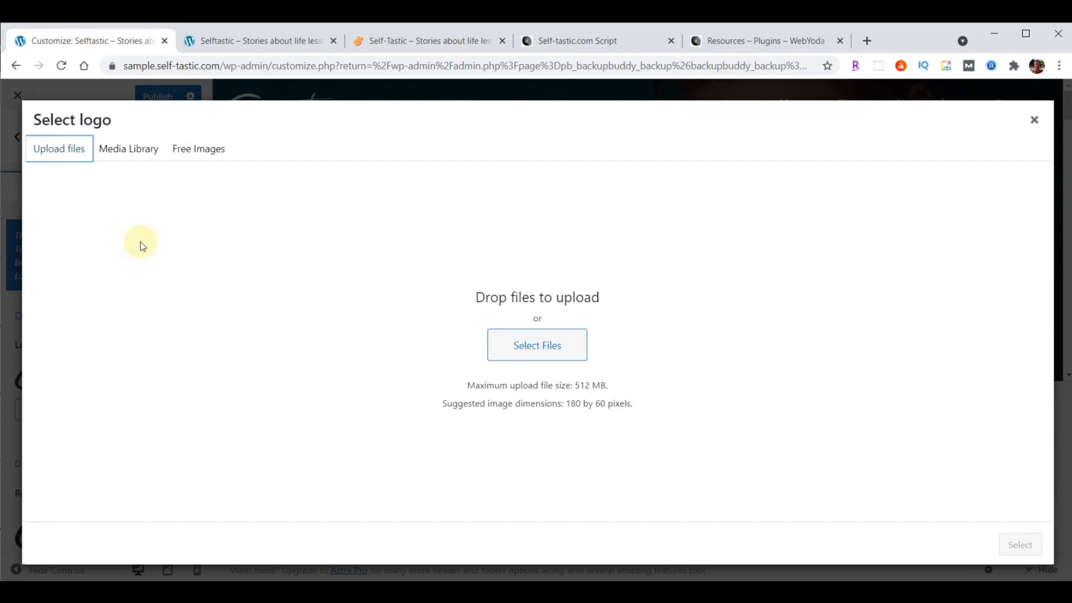
click(131, 152)
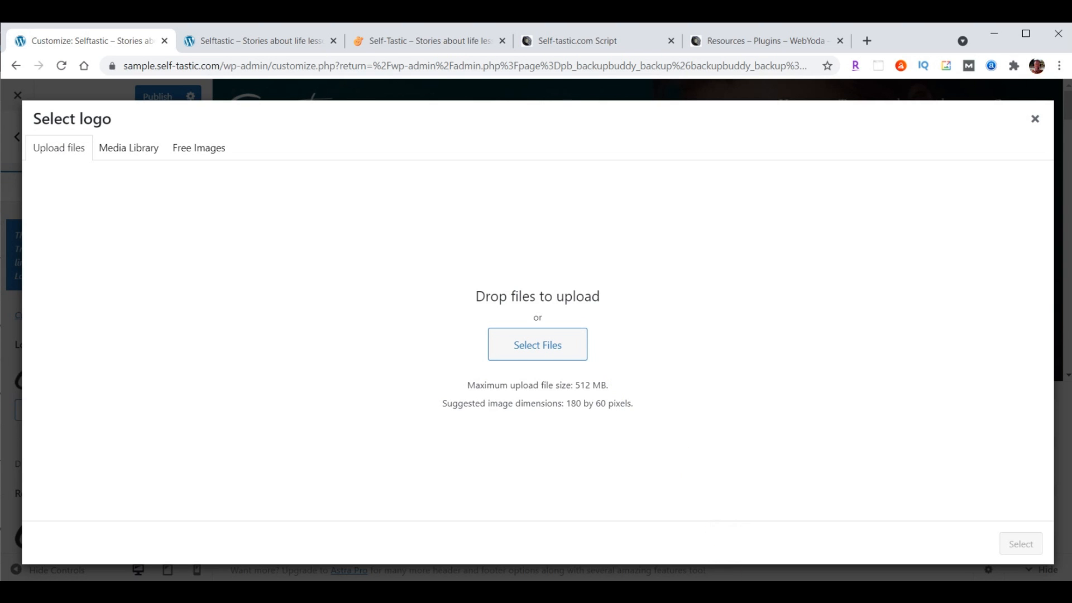
click(547, 550)
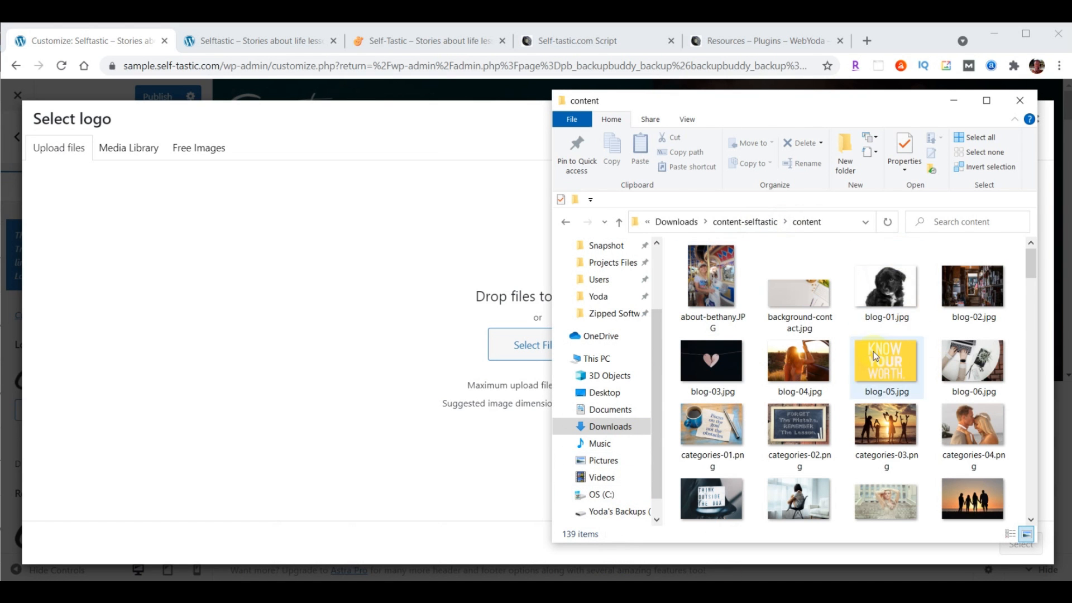
drag(834, 101, 866, 93)
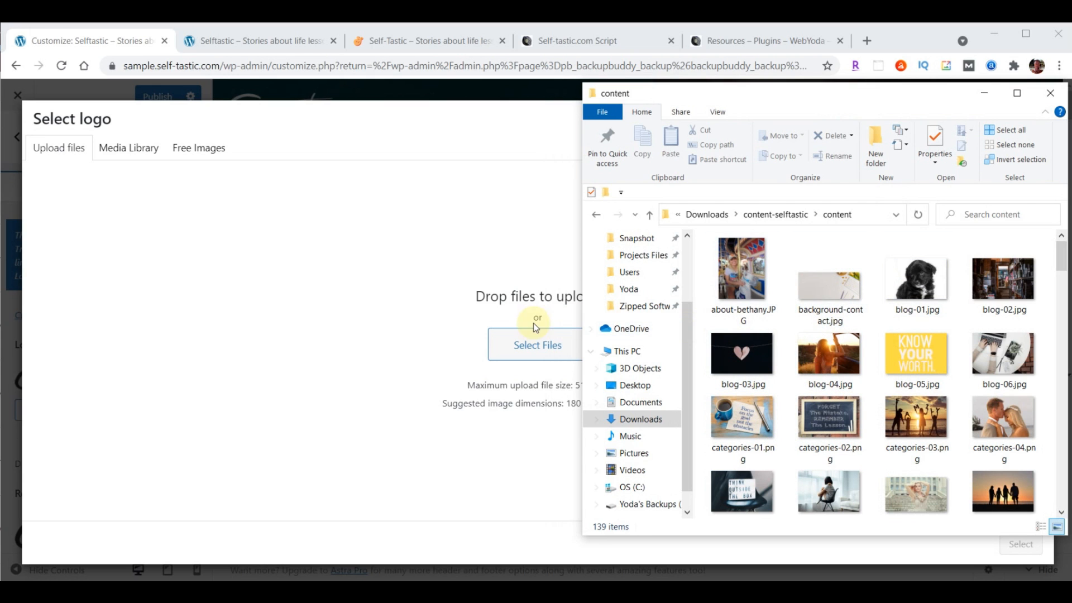
scroll(905, 335, down, 5)
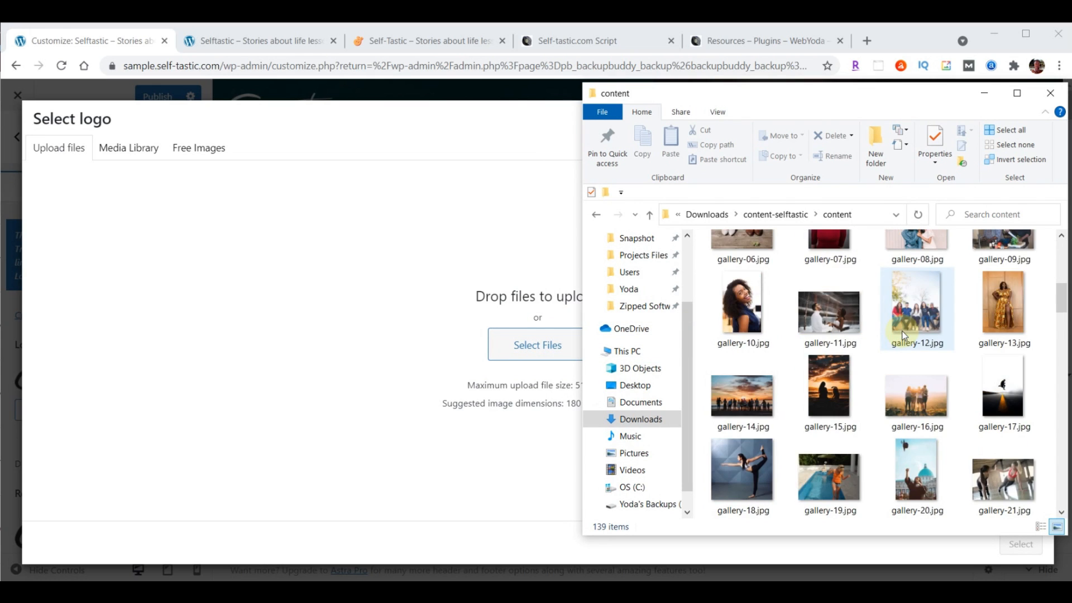
scroll(905, 336, down, 10)
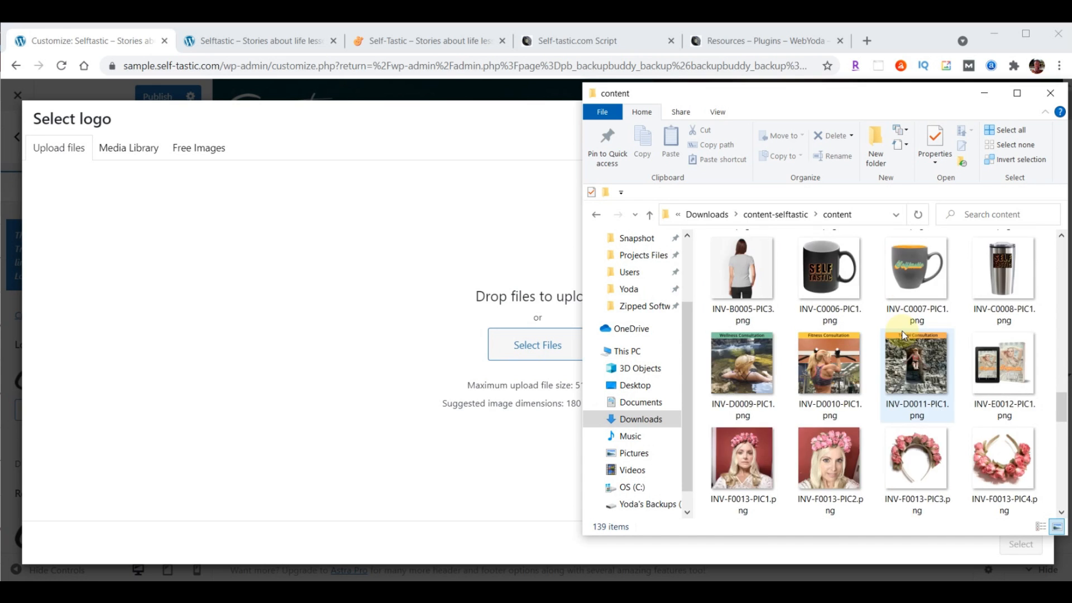
scroll(905, 335, down, 5)
drag(826, 379, 514, 336)
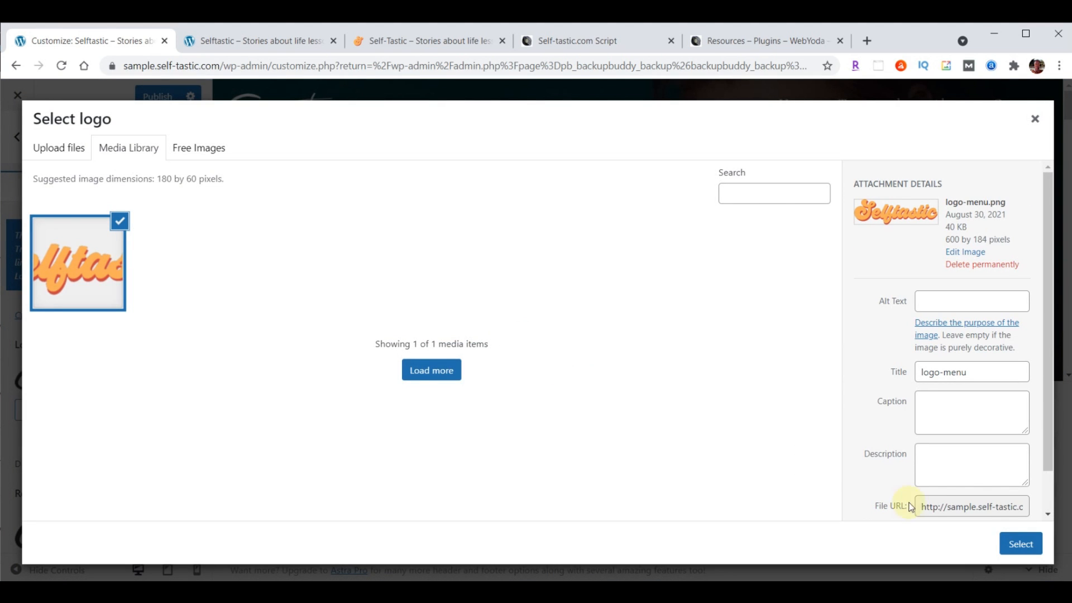
click(1020, 544)
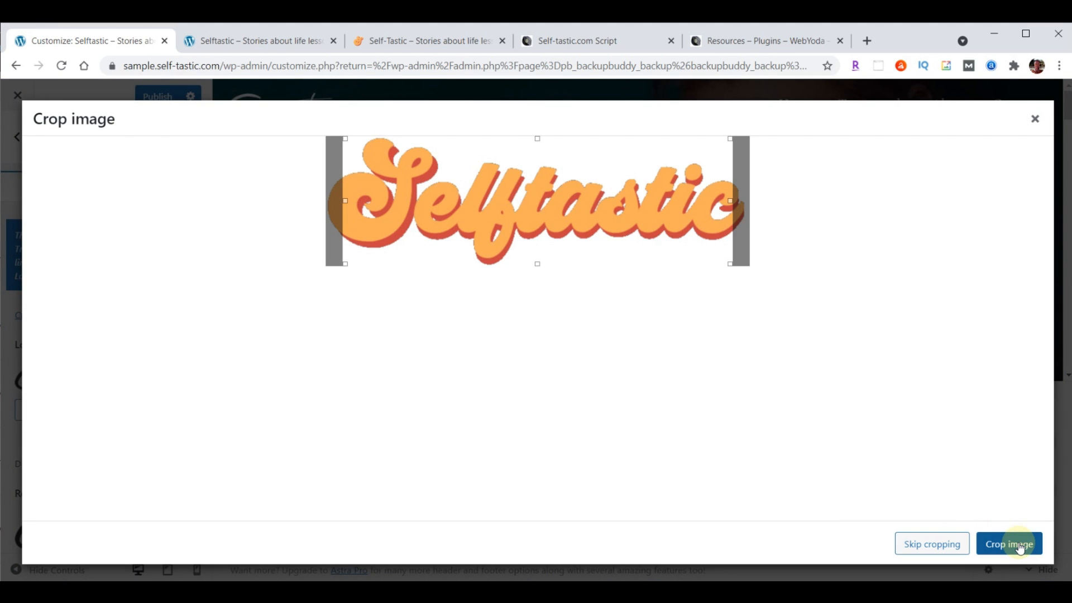
click(929, 544)
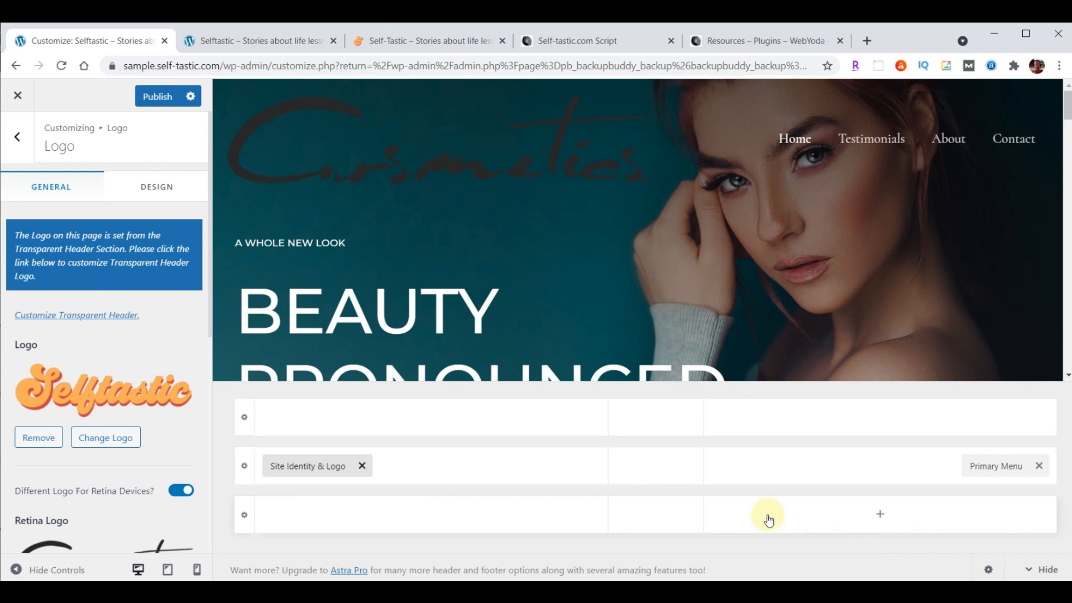
Set the Retina Logo to the same logo-menu.png image from the Media Library
scroll(120, 318, down, 2)
scroll(122, 325, down, 1)
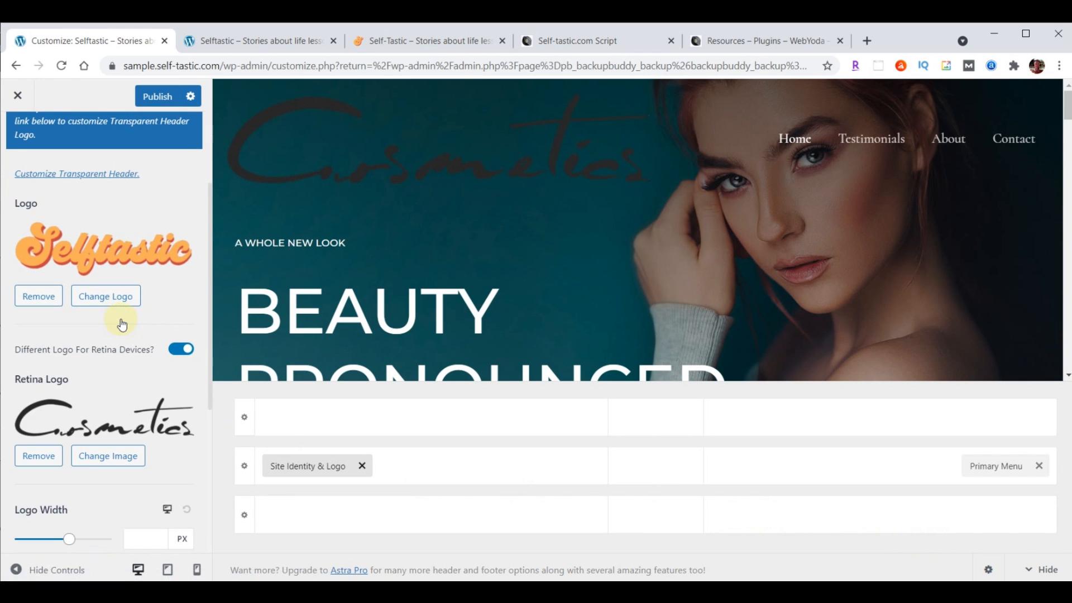
click(107, 455)
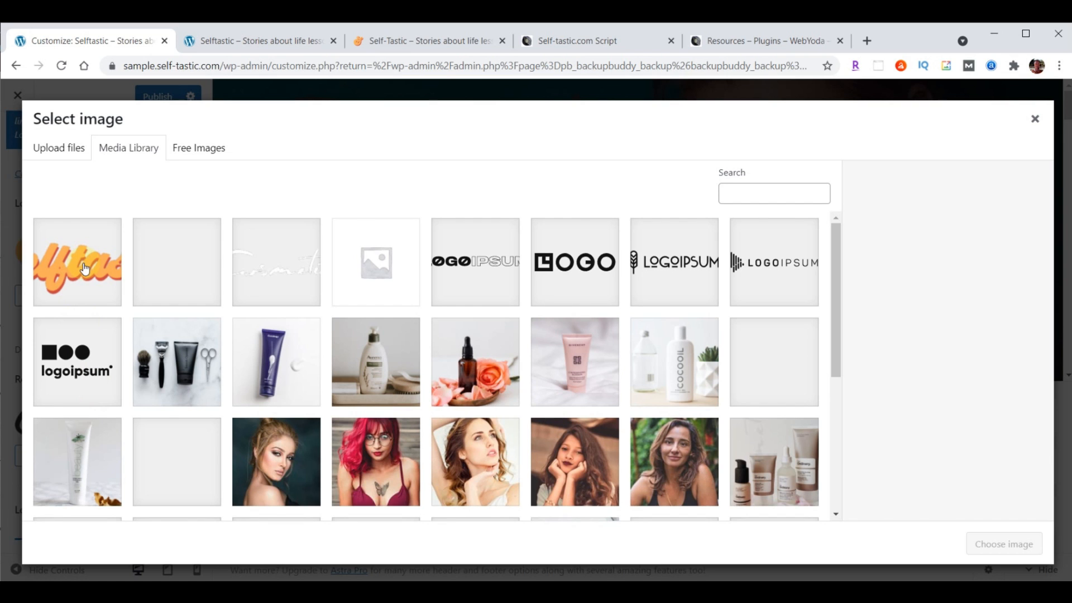
click(84, 269)
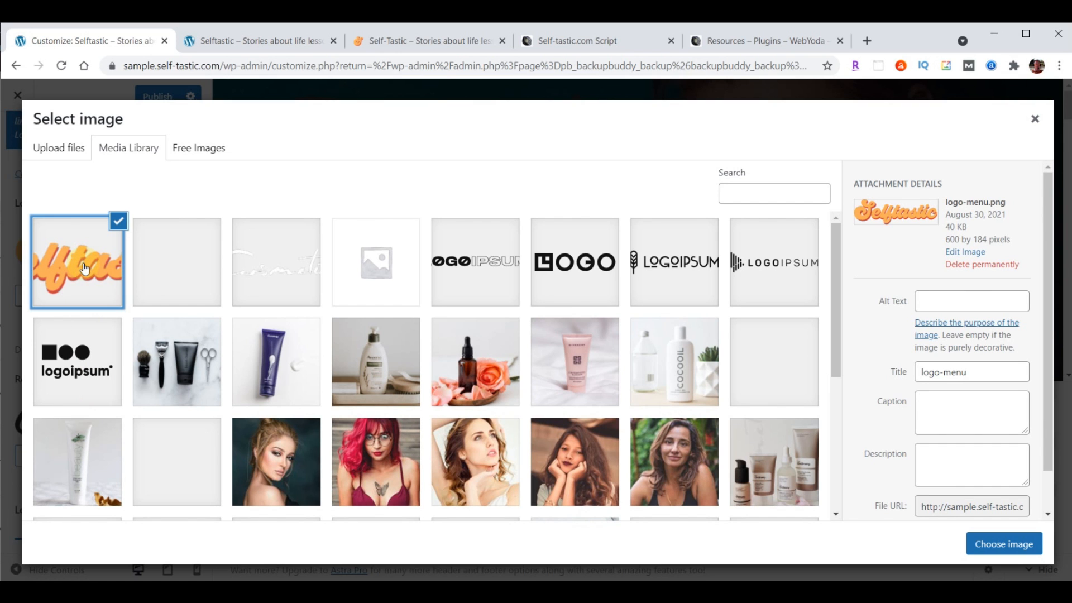
click(1007, 545)
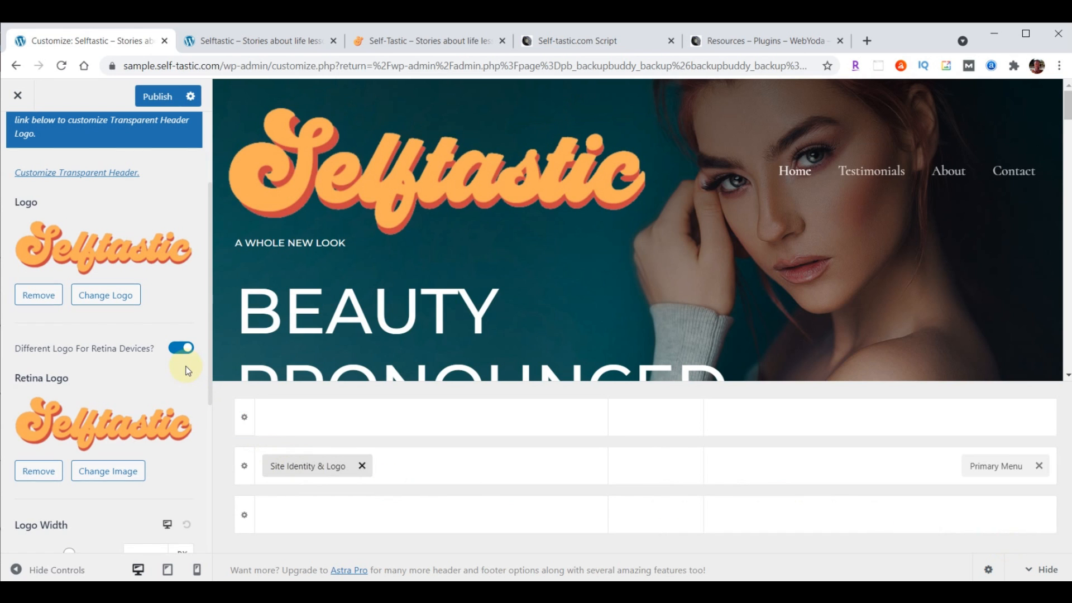
scroll(186, 369, down, 3)
scroll(186, 370, down, 1)
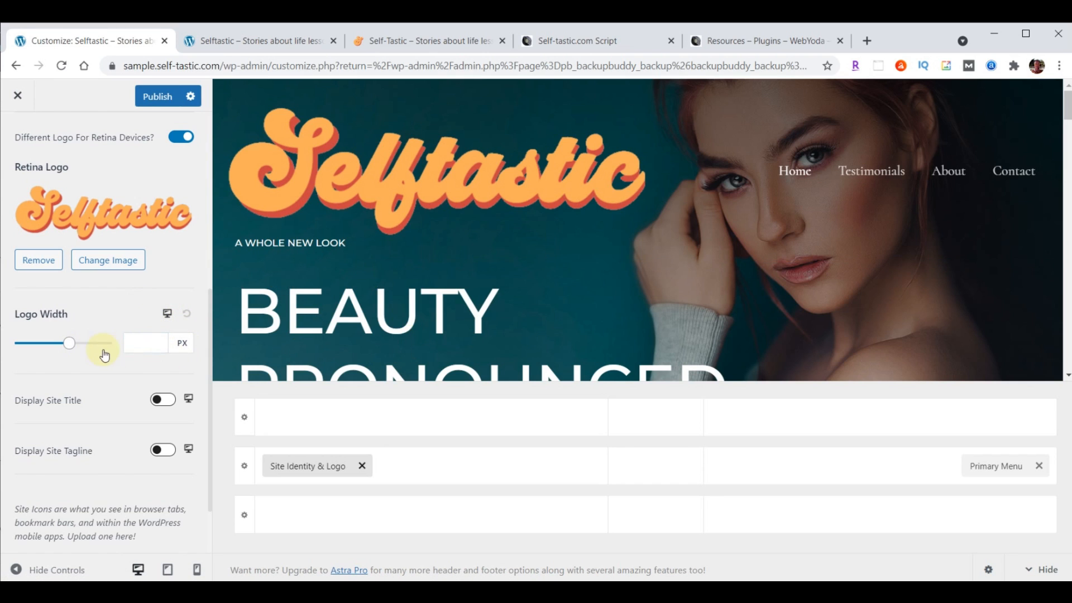
Set logo width to 230 px desktop and 200 px tablet, with tablet logo and Toggle Button in one row
click(141, 343)
text(230)
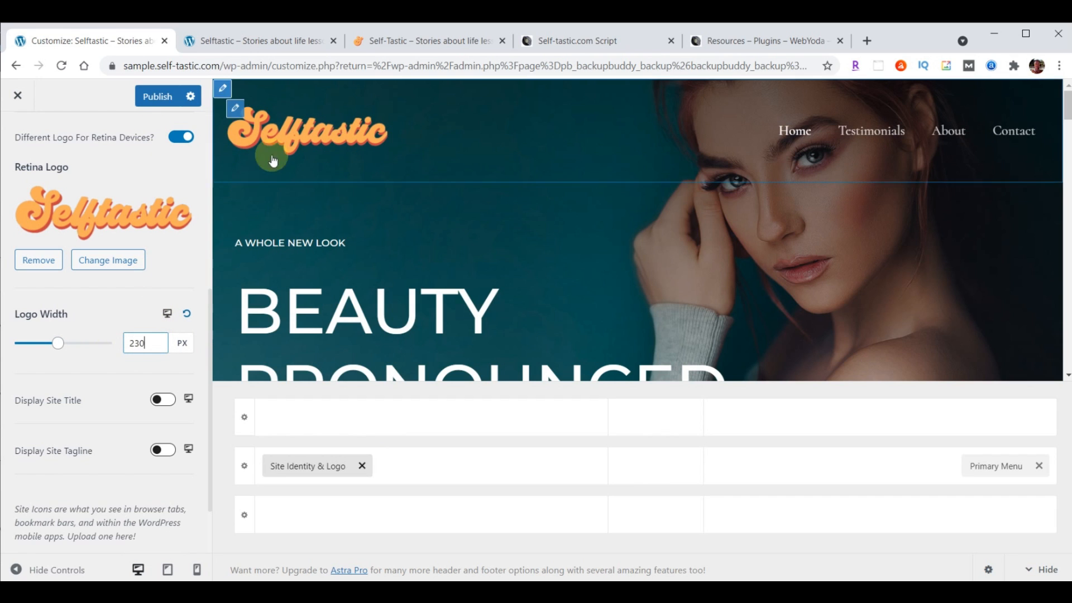
click(167, 313)
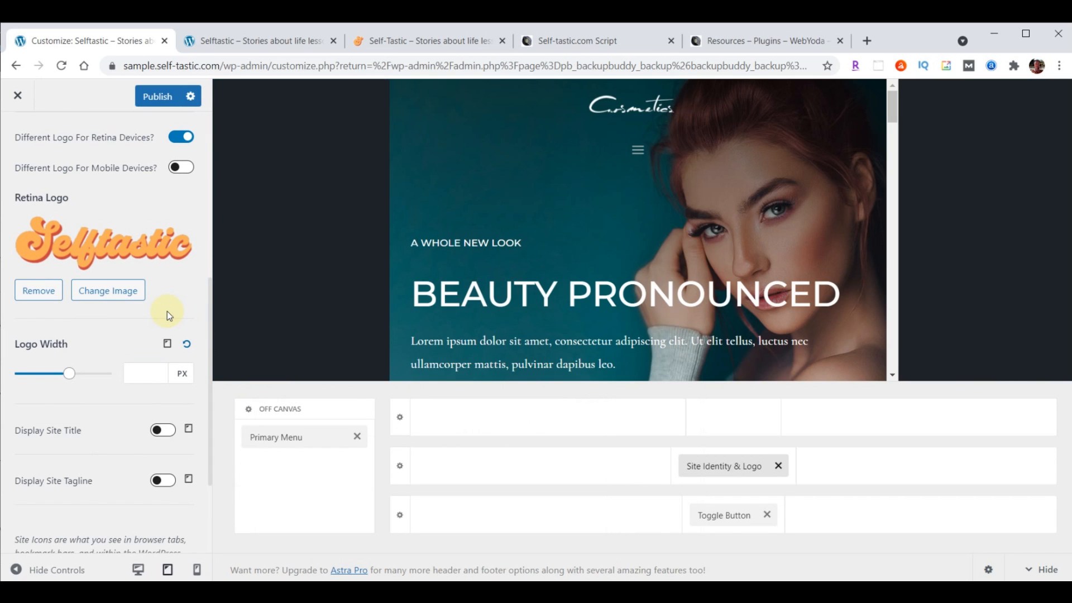
click(152, 372)
text(200)
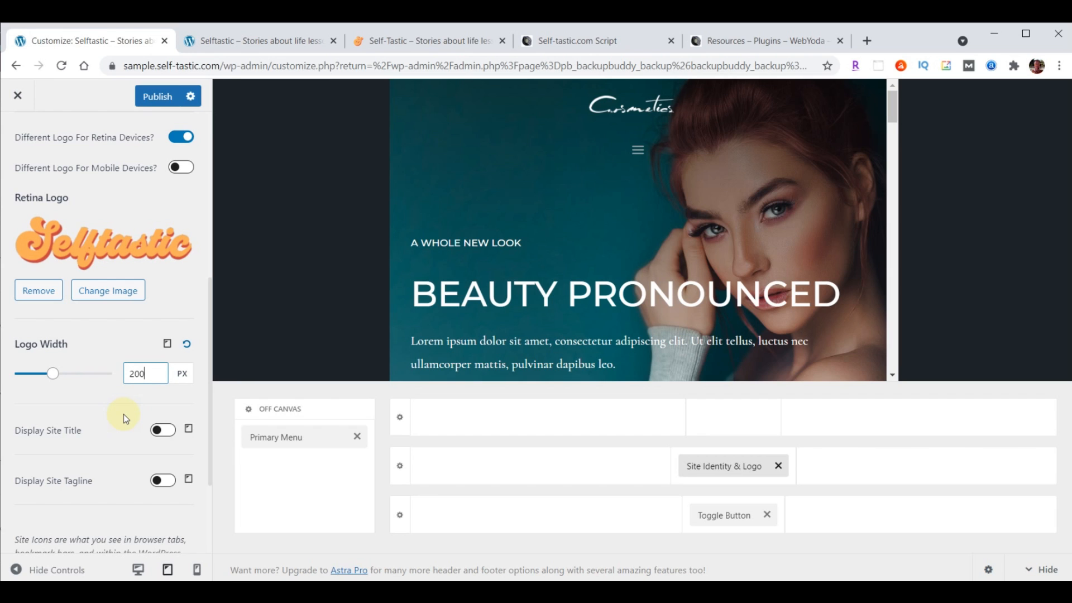
drag(718, 468, 481, 472)
drag(730, 515, 909, 484)
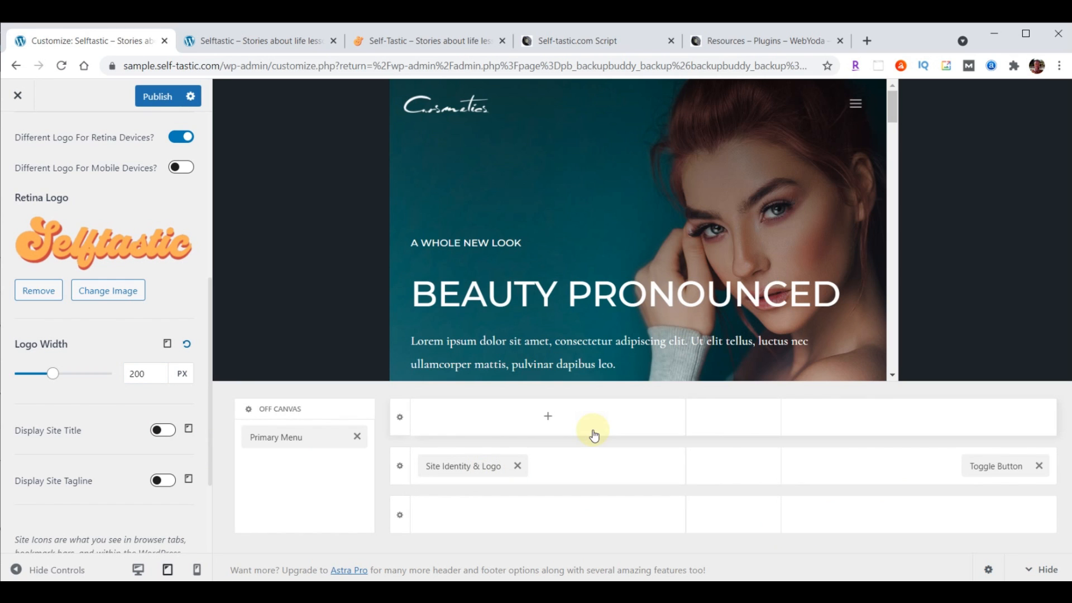
Set the mobile logo width to 180 px
click(170, 346)
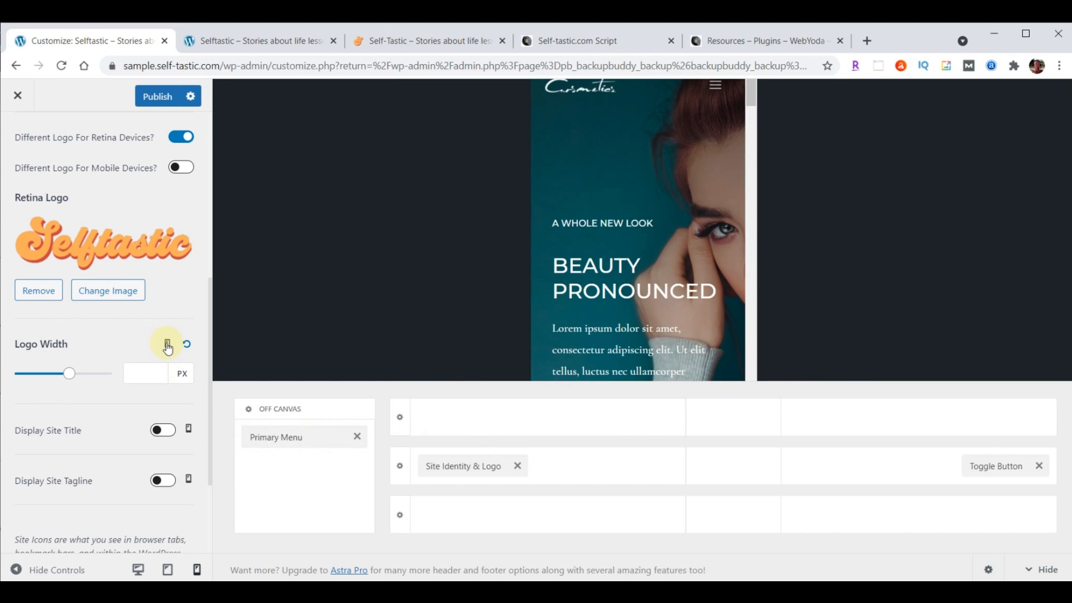
click(151, 370)
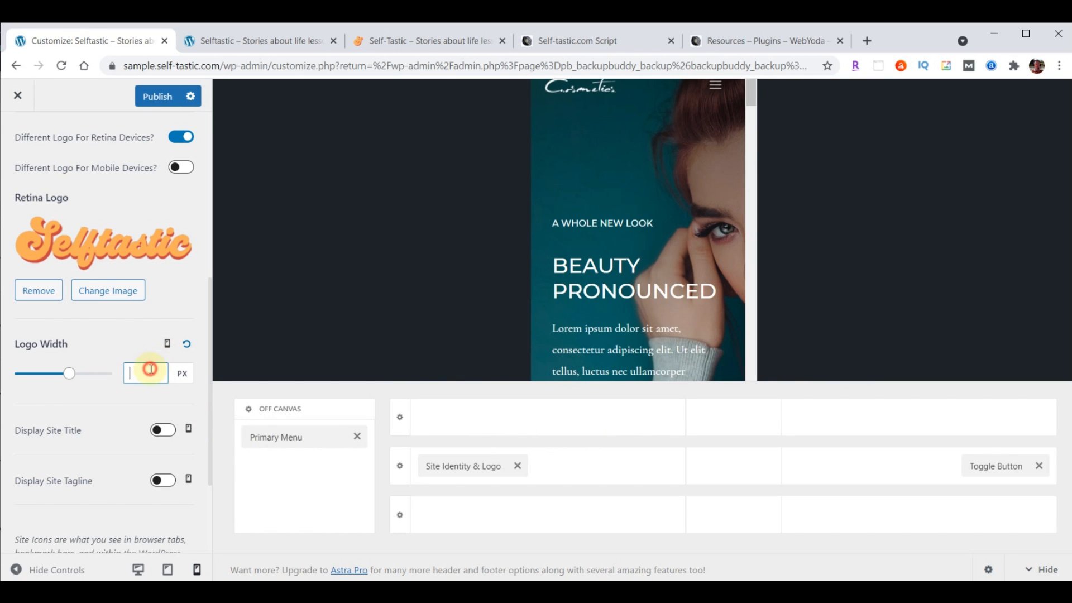
text(180)
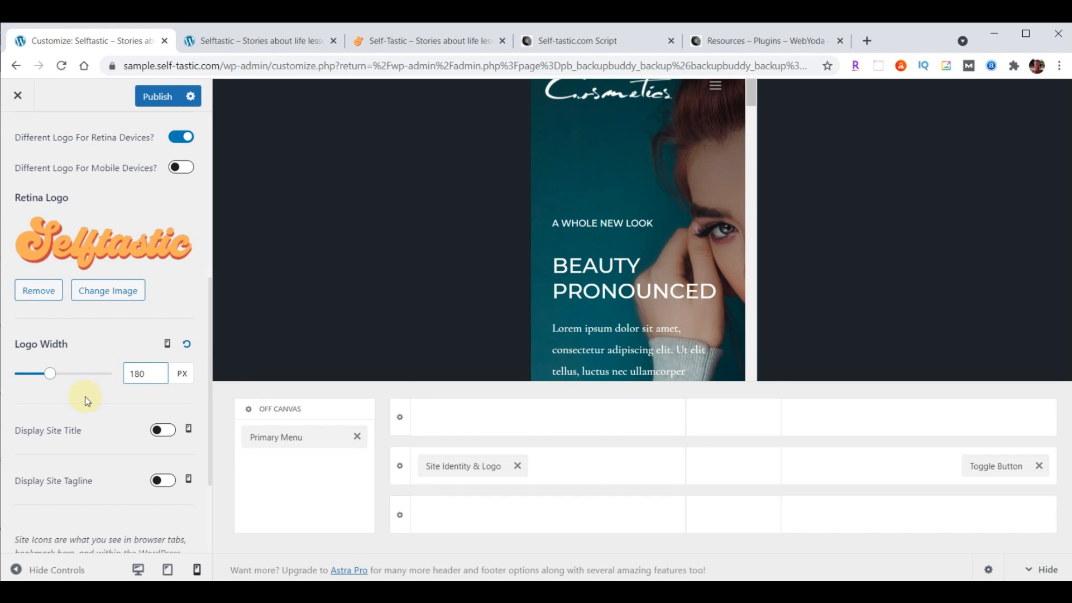
scroll(86, 410, down, 1)
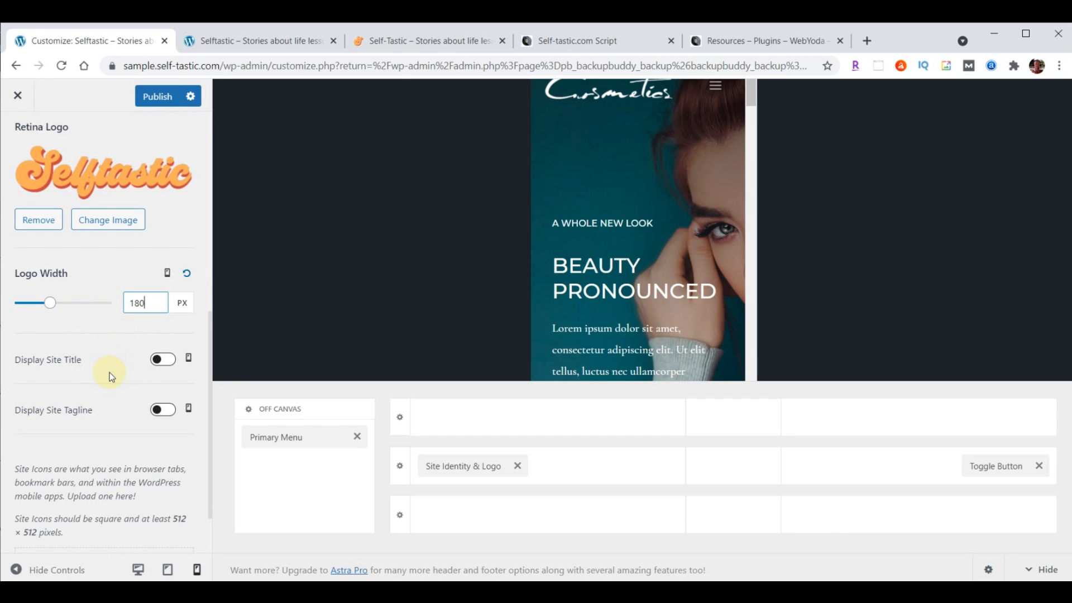
scroll(109, 374, down, 1)
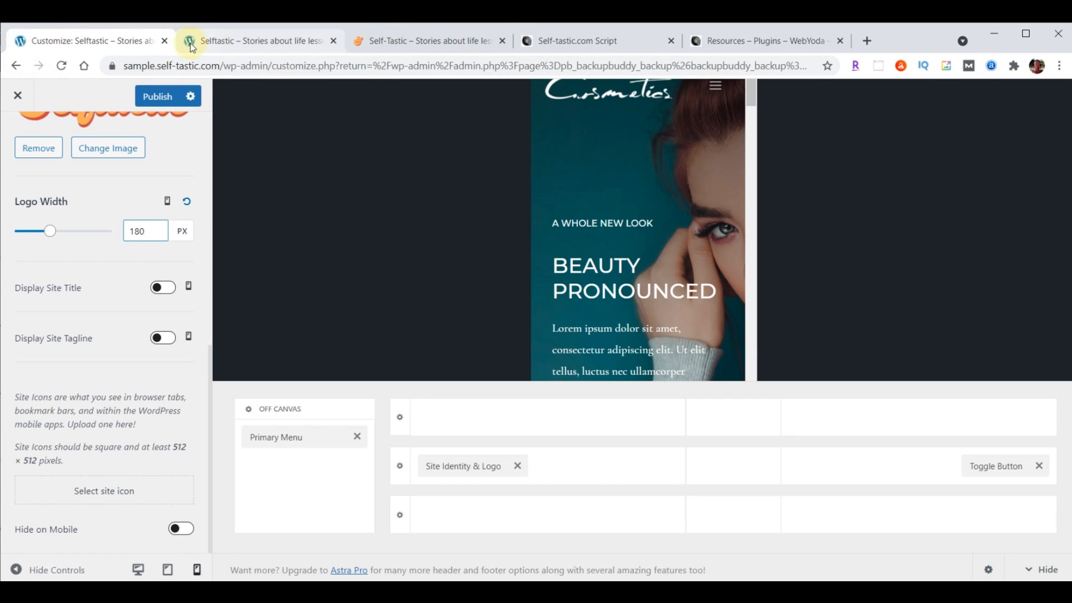
Upload the orange S logo-favicon.png as the site icon and crop it to a square
click(101, 493)
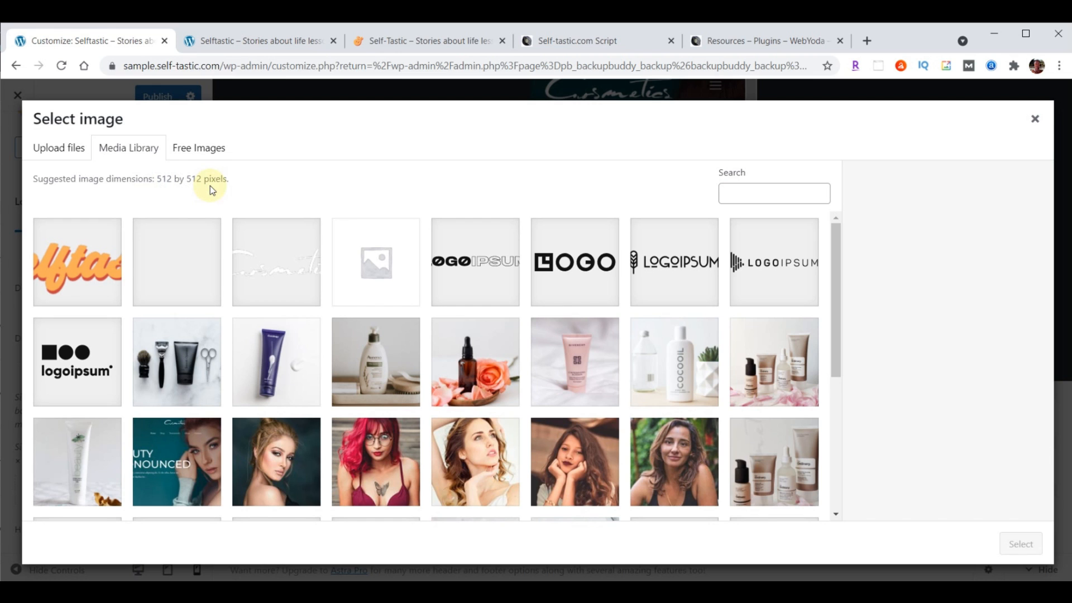
key(alt+Tab)
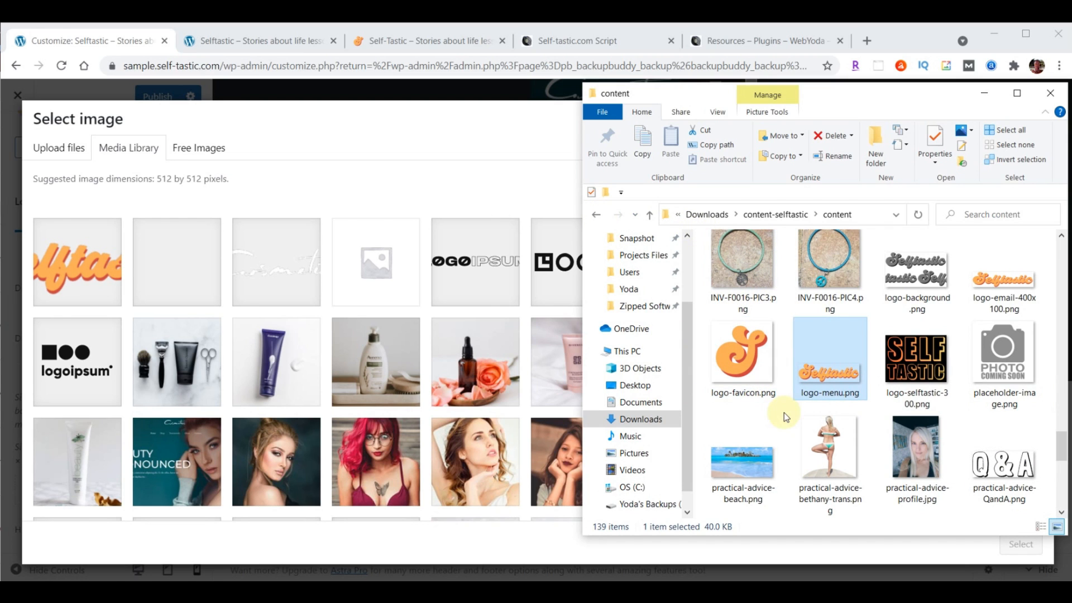
drag(740, 357, 346, 317)
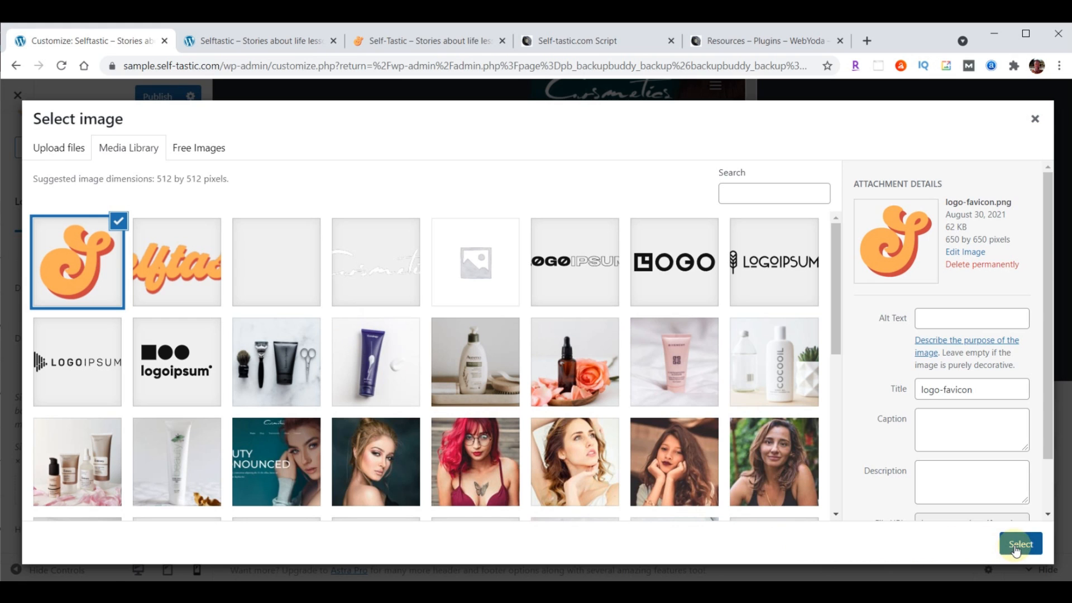
click(1019, 544)
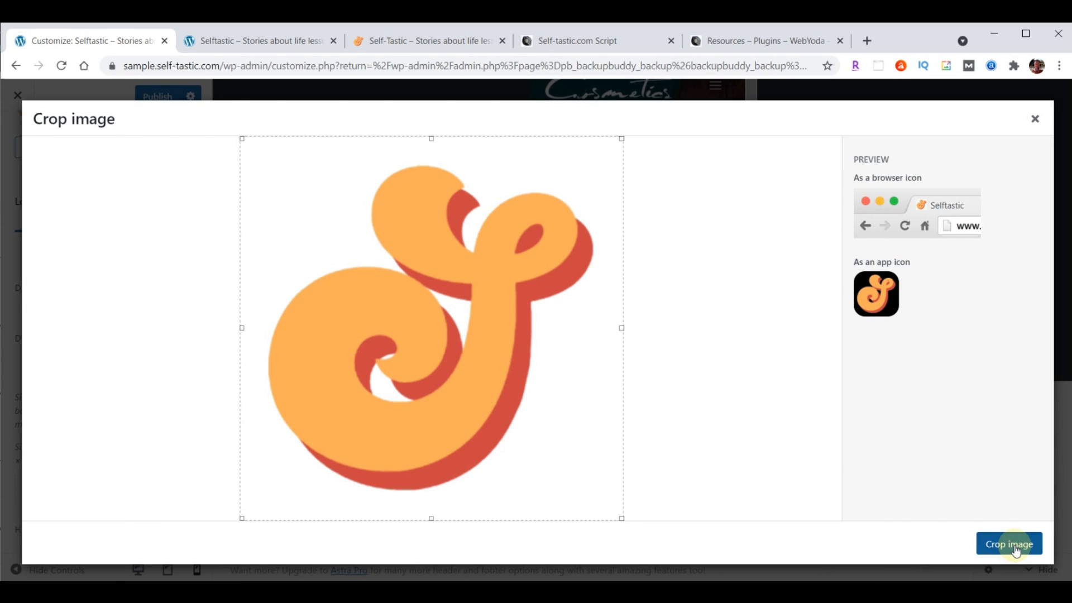
click(1015, 549)
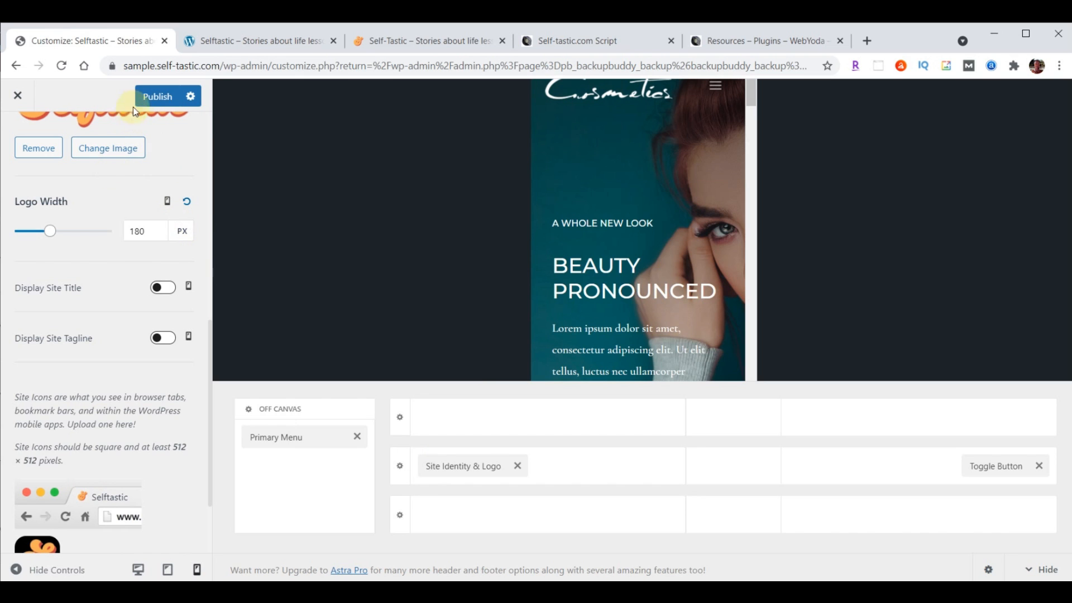
Publish the site icon, reload the live front page, and return to the Customizer's logo settings
click(155, 98)
click(255, 41)
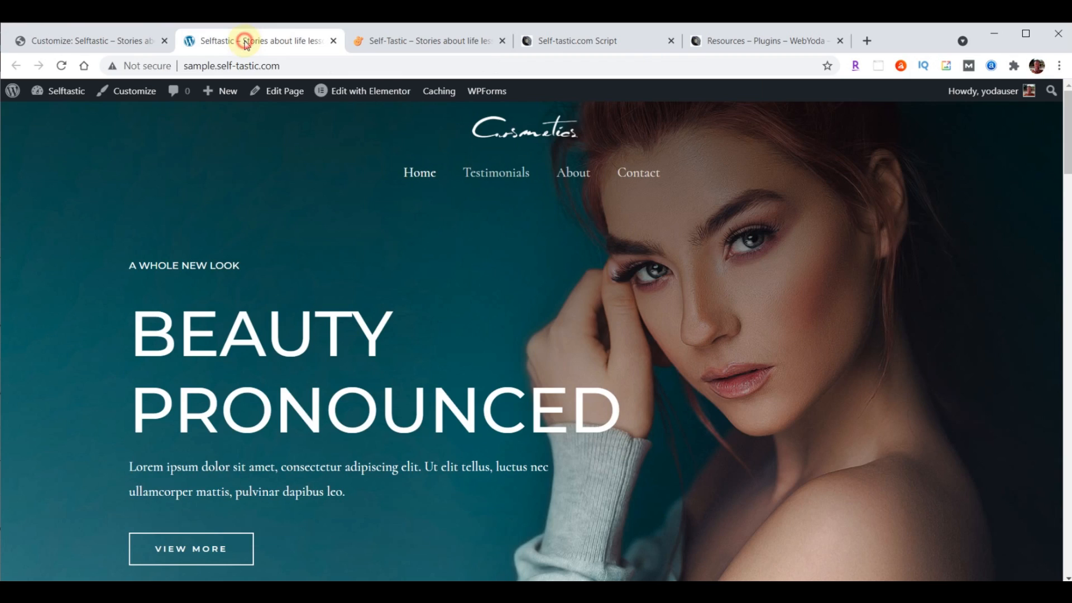
click(63, 66)
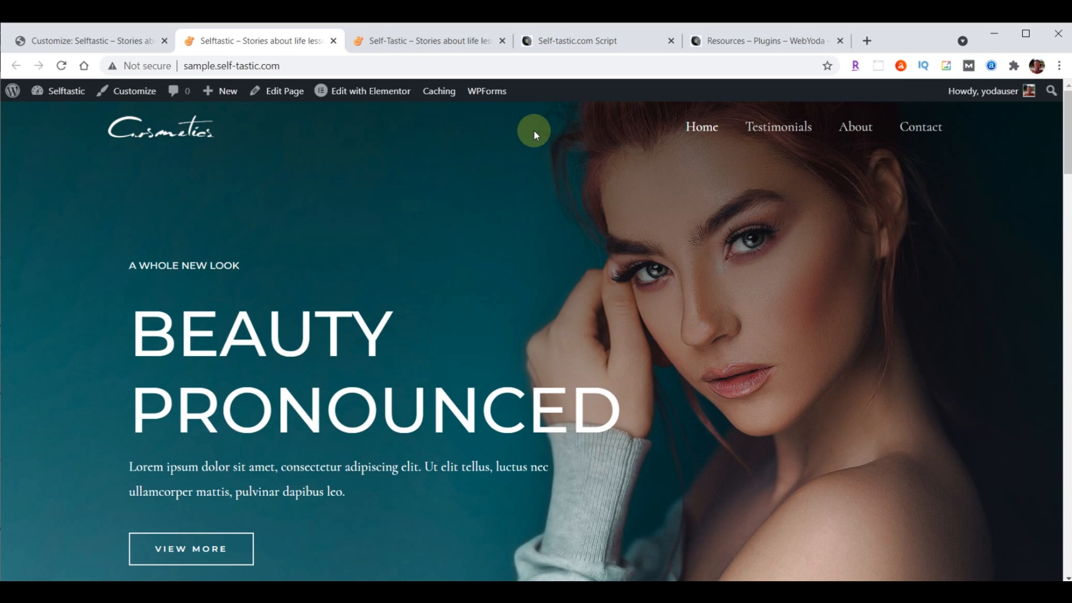
click(85, 37)
scroll(84, 335, up, 5)
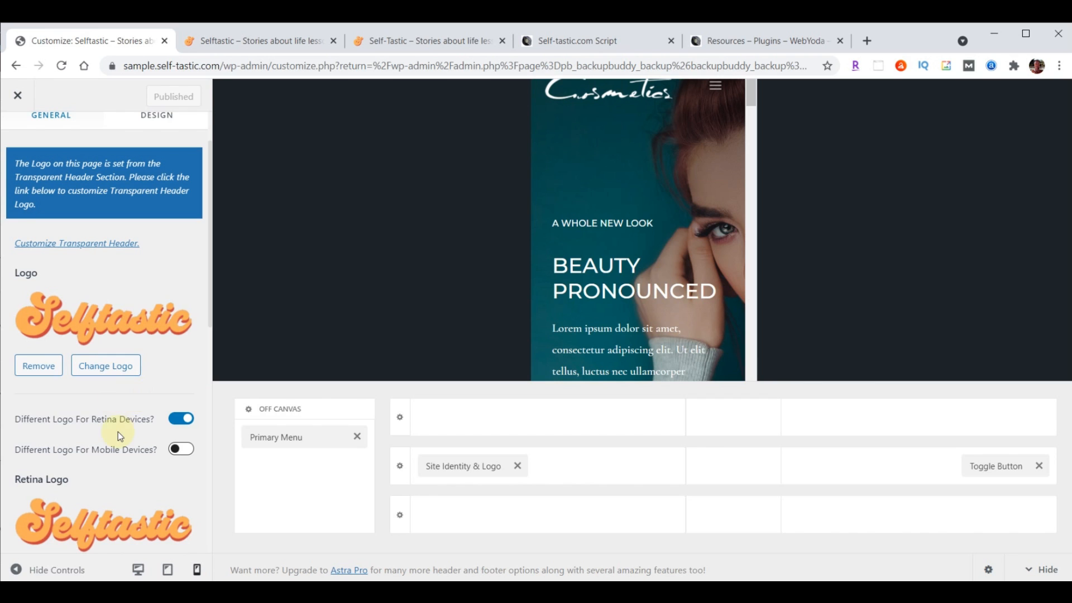
Set both the Transparent Header logo and retina logo to the Selftastic logo-menu.png image
scroll(119, 431, up, 2)
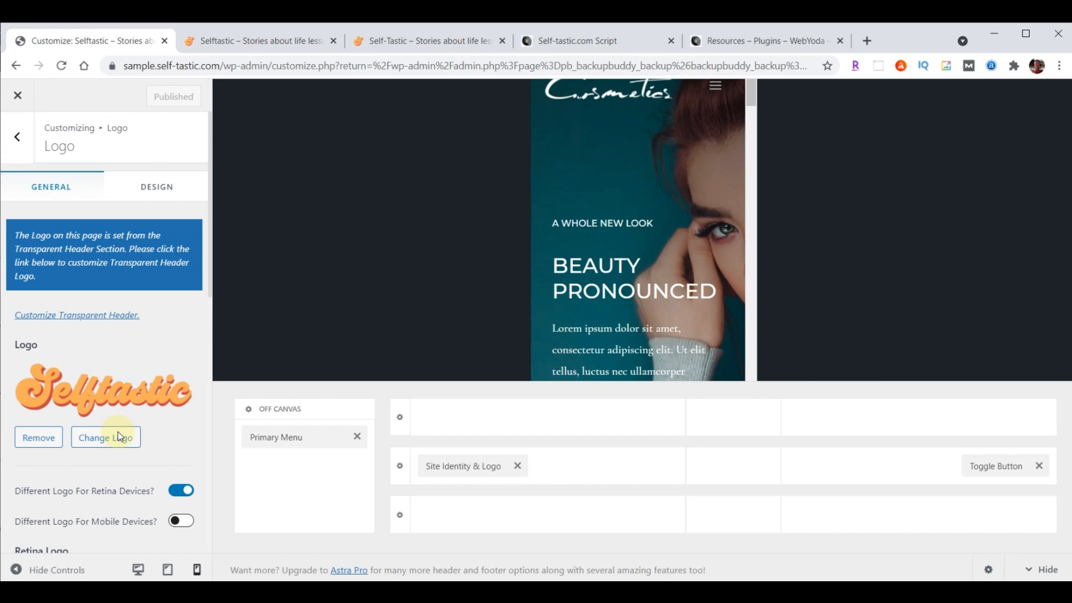
click(90, 322)
scroll(103, 310, down, 4)
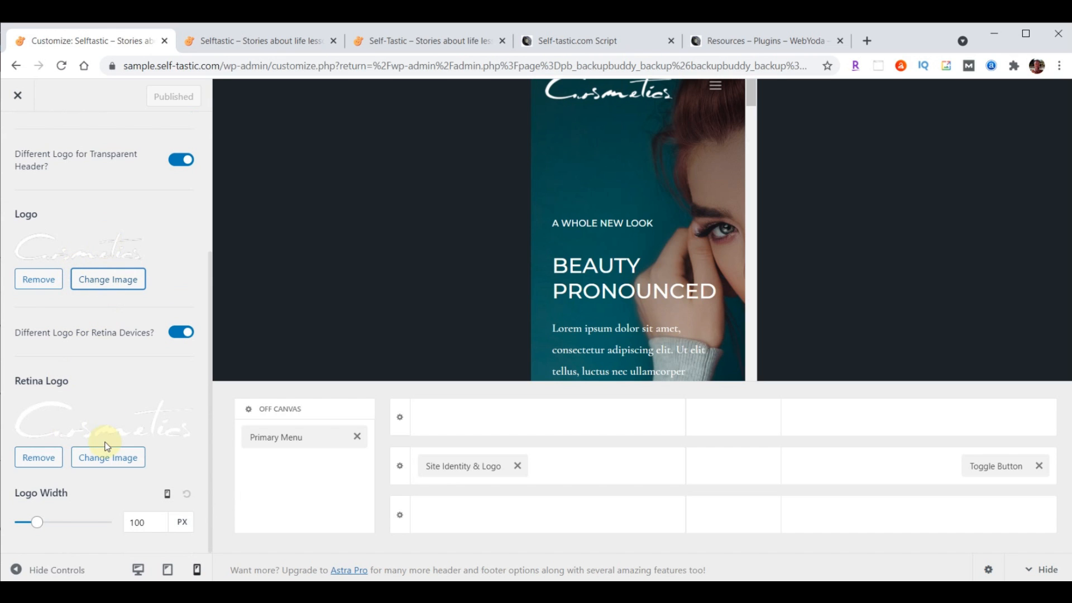
click(111, 291)
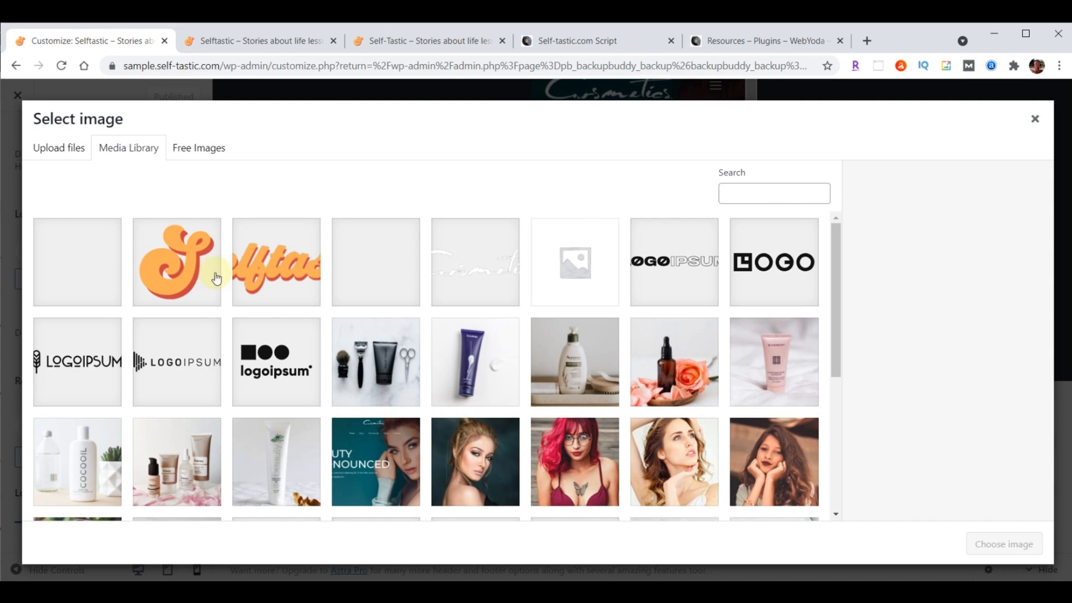
click(265, 274)
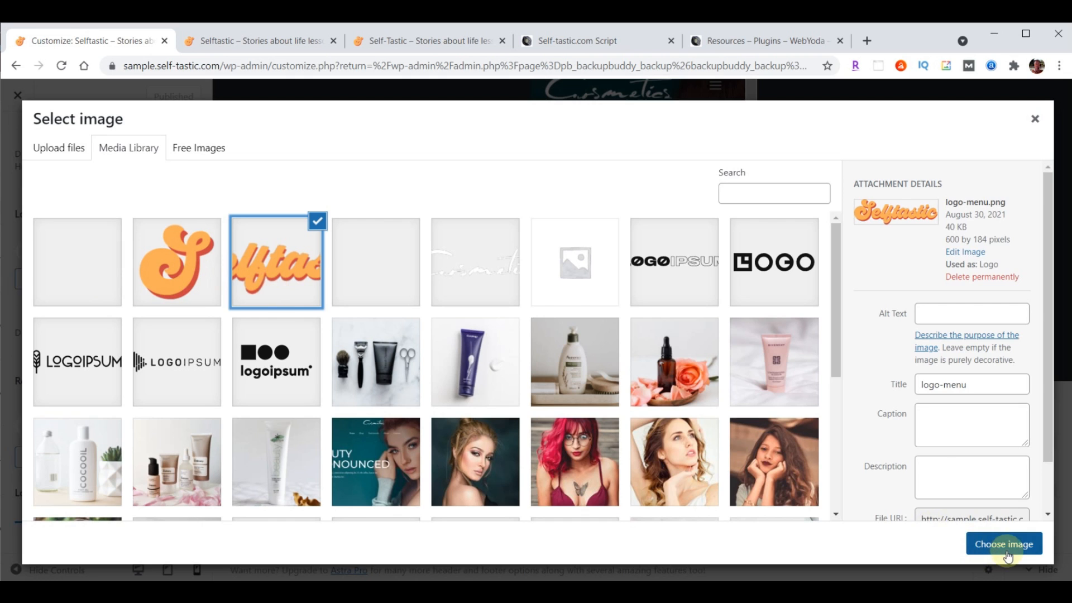
click(1003, 545)
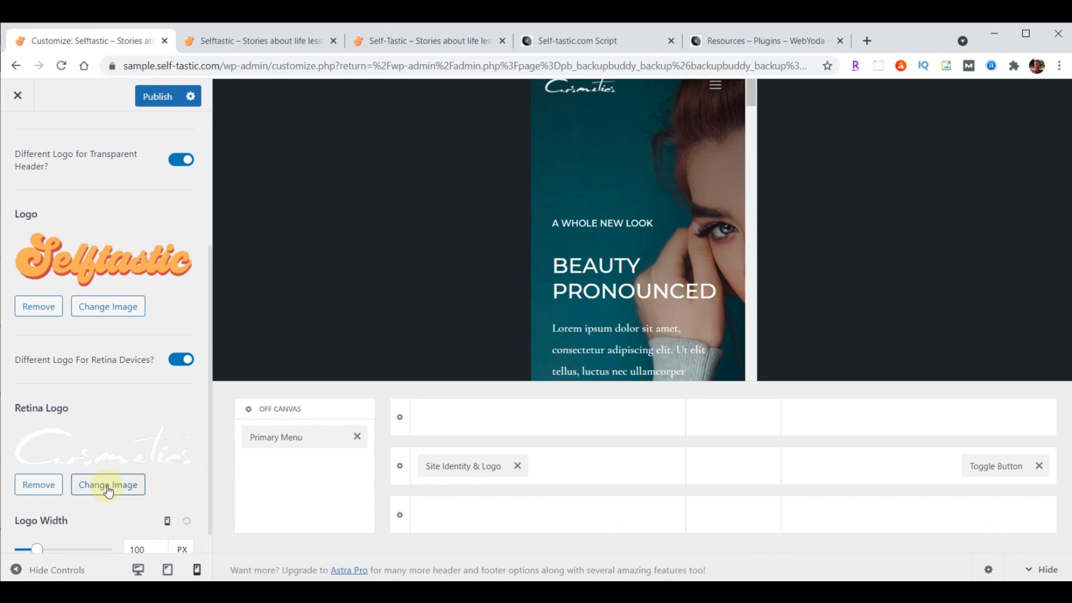
click(105, 485)
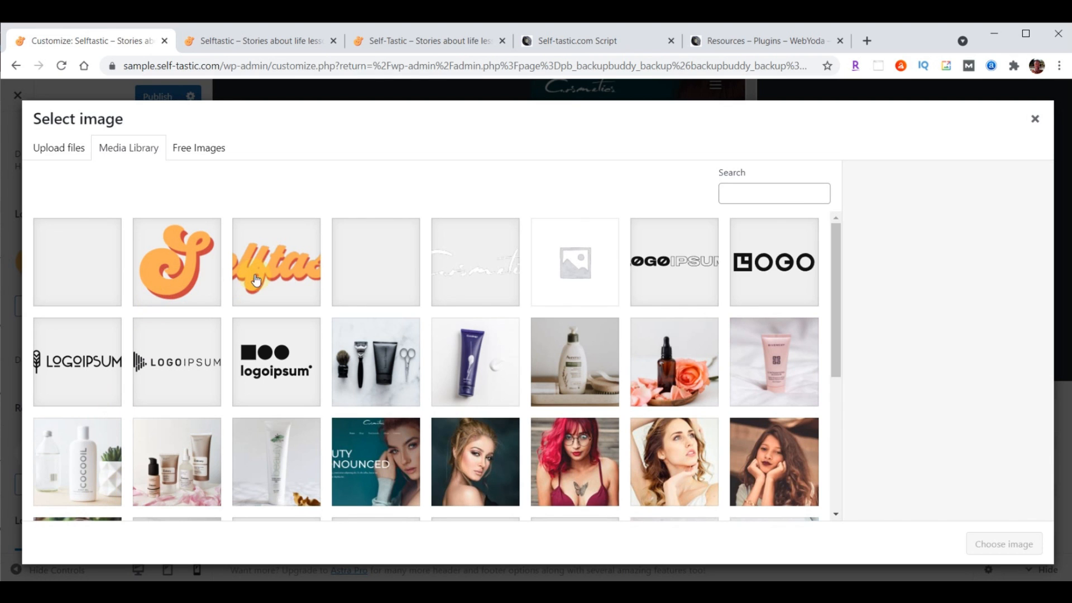
click(268, 272)
click(998, 544)
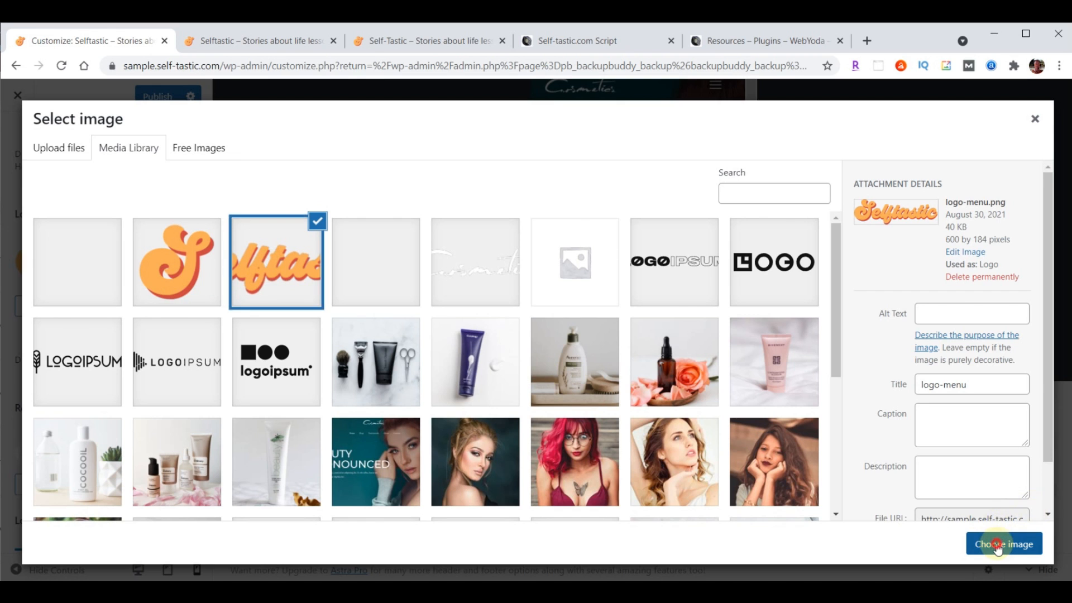
scroll(129, 351, down, 1)
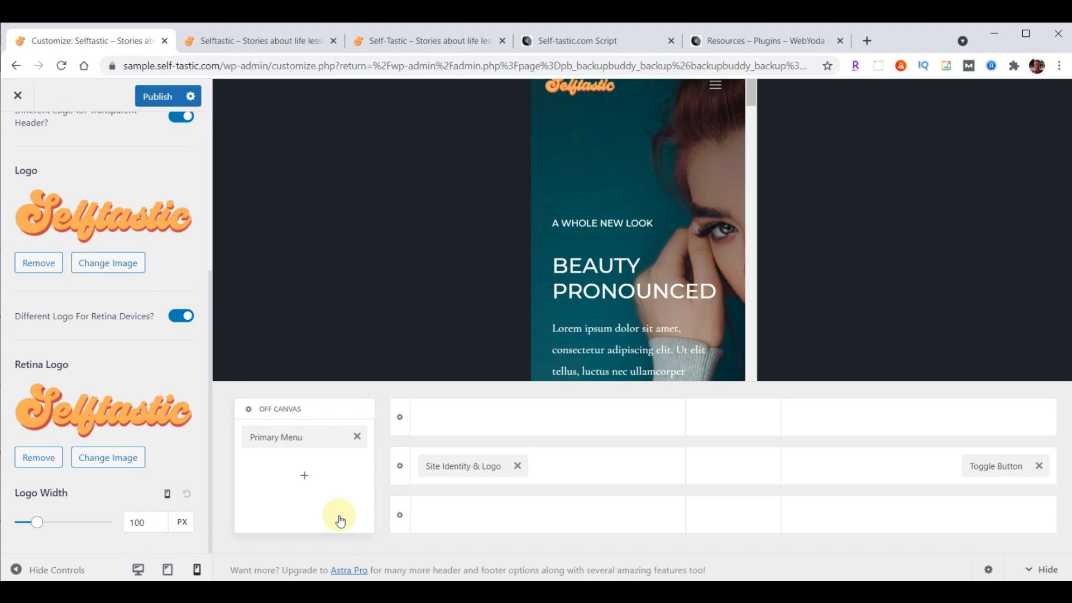
Set the transparent header logo width to 230 px desktop, 200 px tablet, 180 px mobile, and publish
click(168, 495)
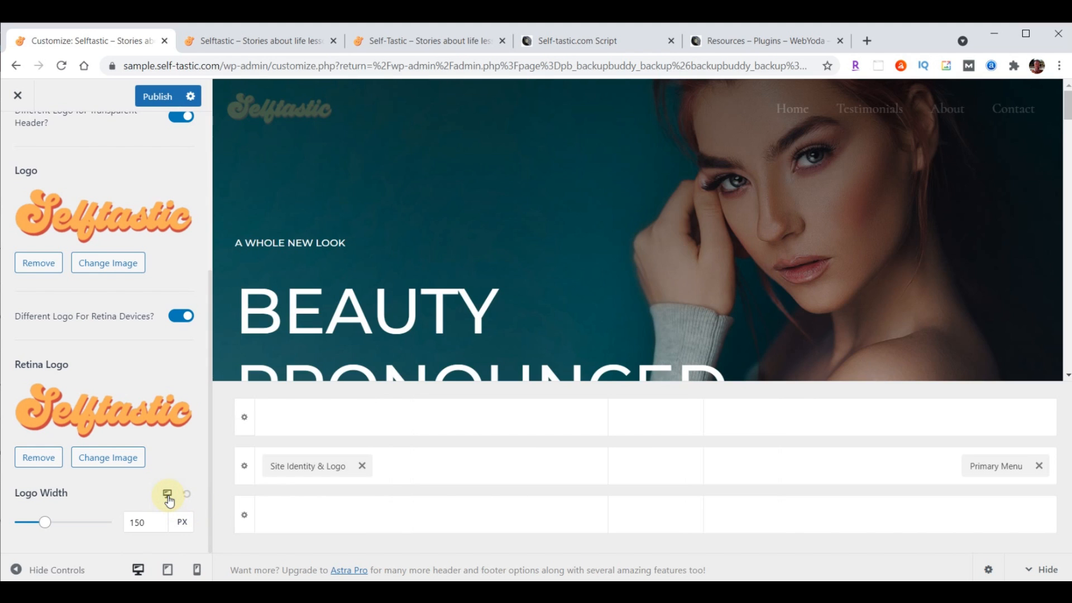
double_click(139, 522)
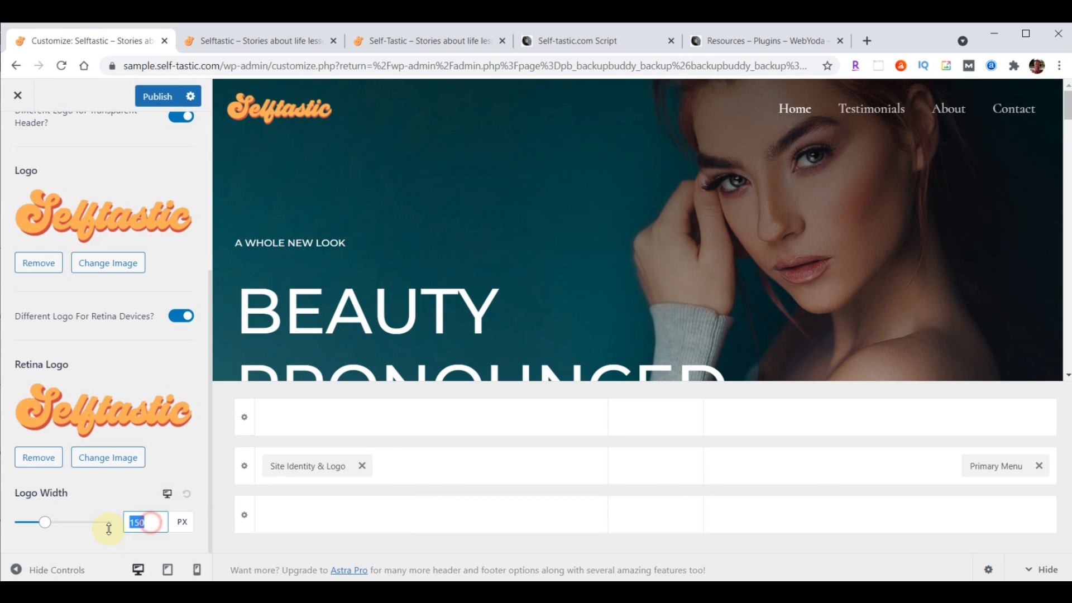
text(230)
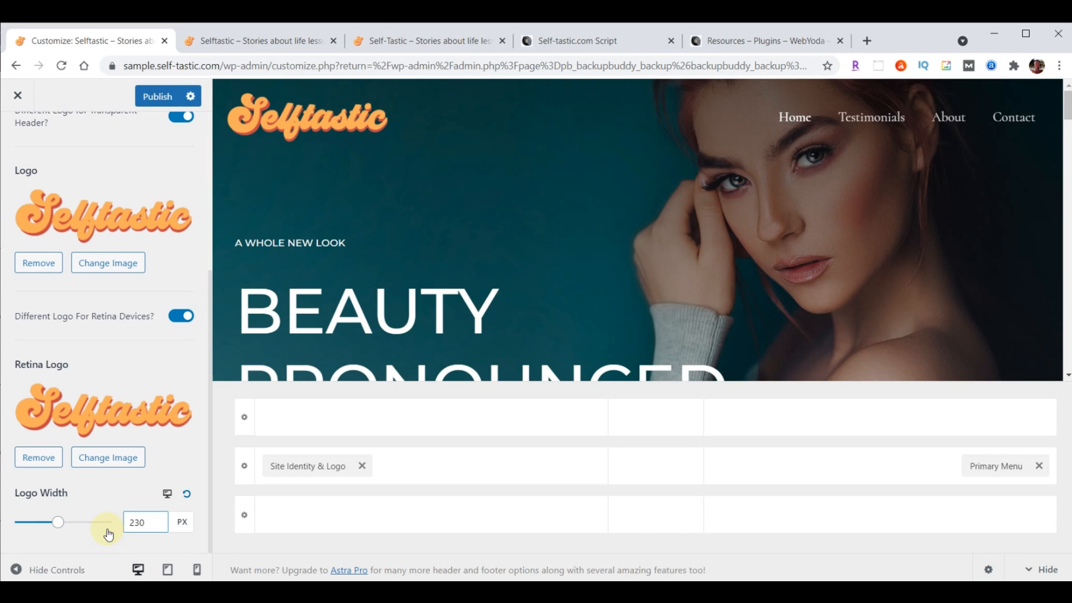
click(167, 495)
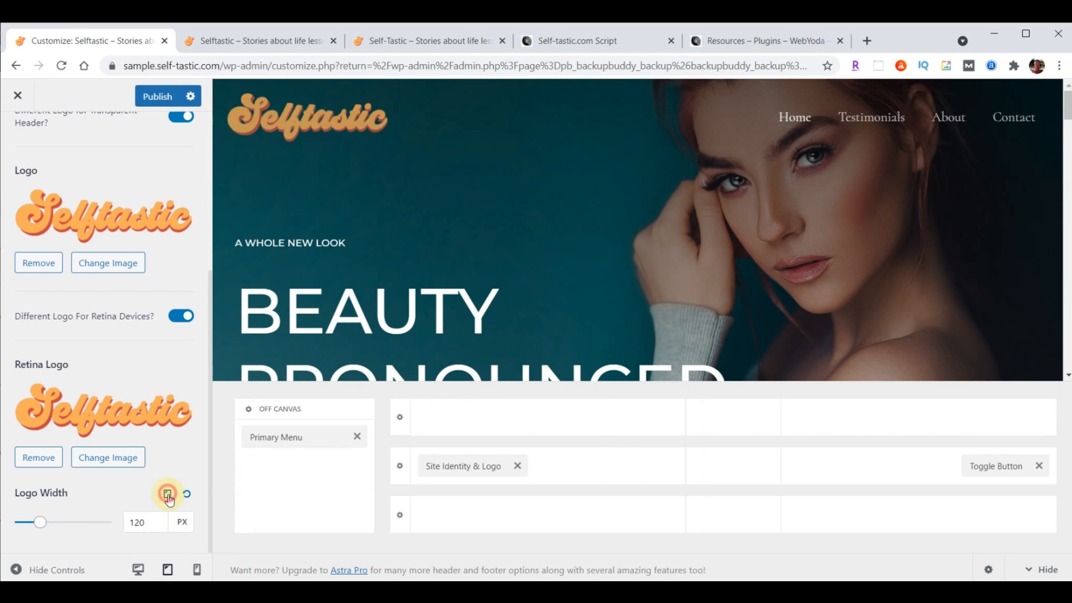
double_click(137, 522)
text(200)
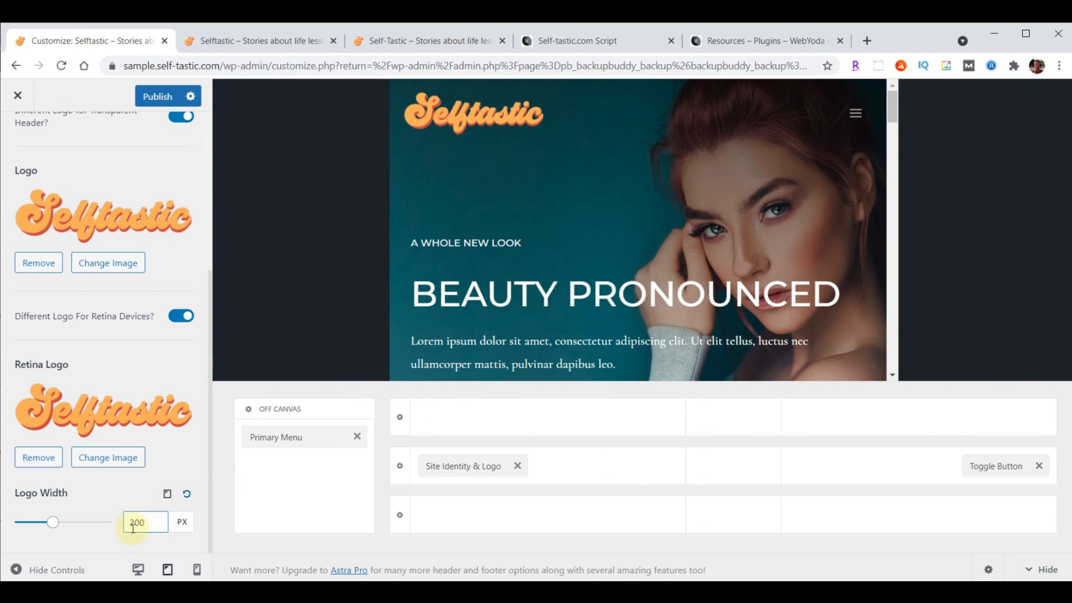
click(167, 496)
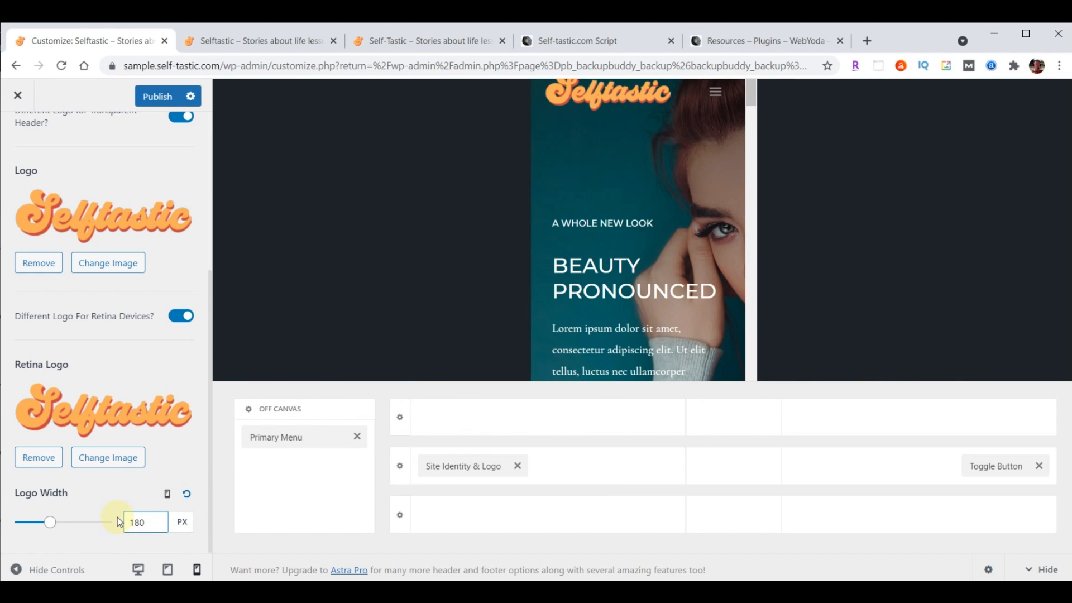
click(155, 100)
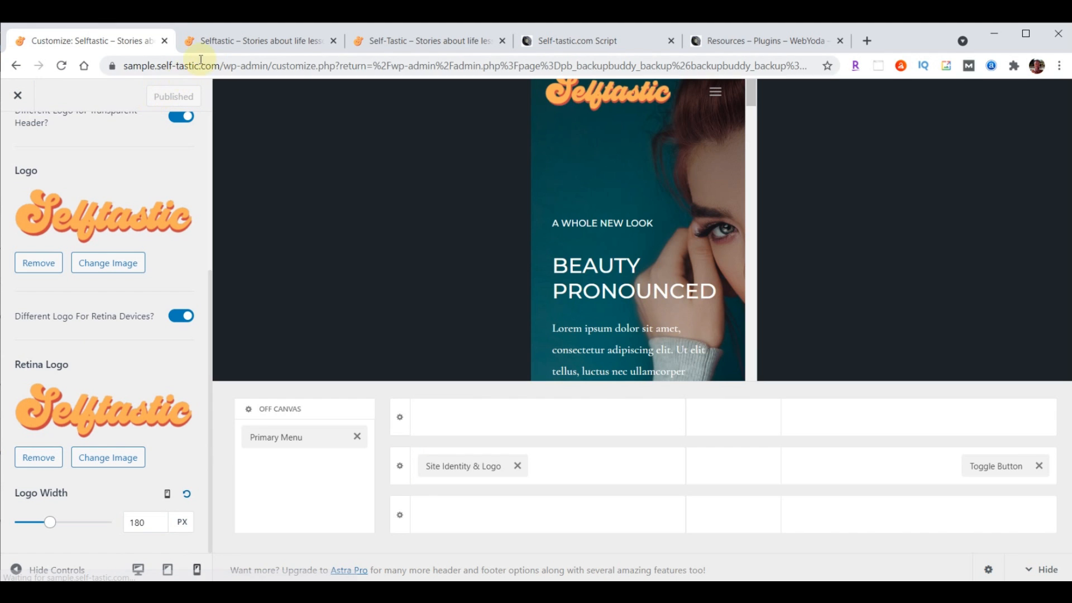
click(210, 41)
Reload the live home page to confirm the Selftastic logo, then close the Customizer
click(62, 66)
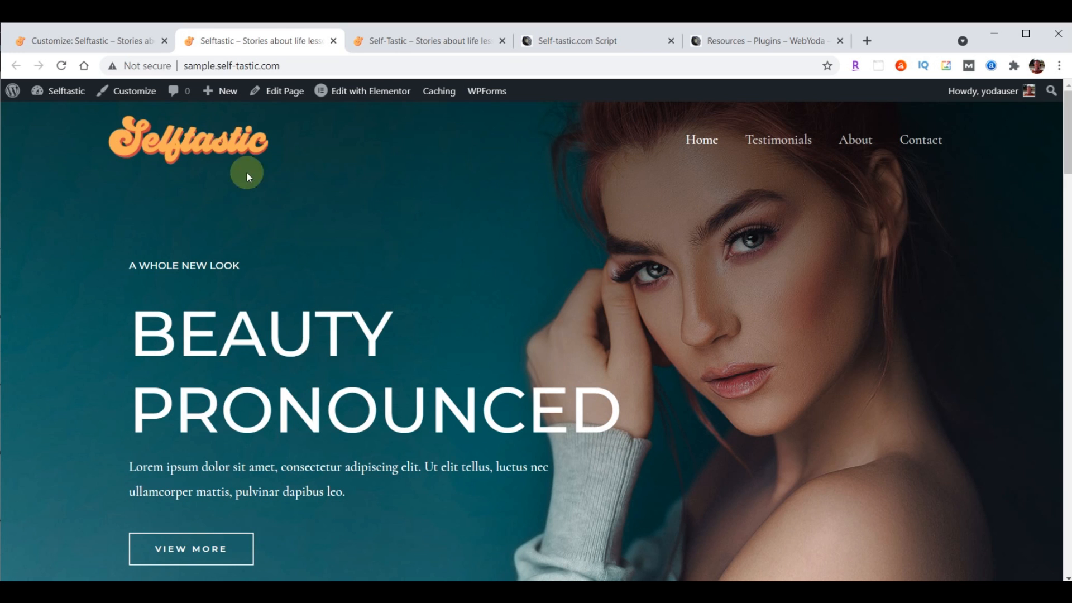
click(90, 44)
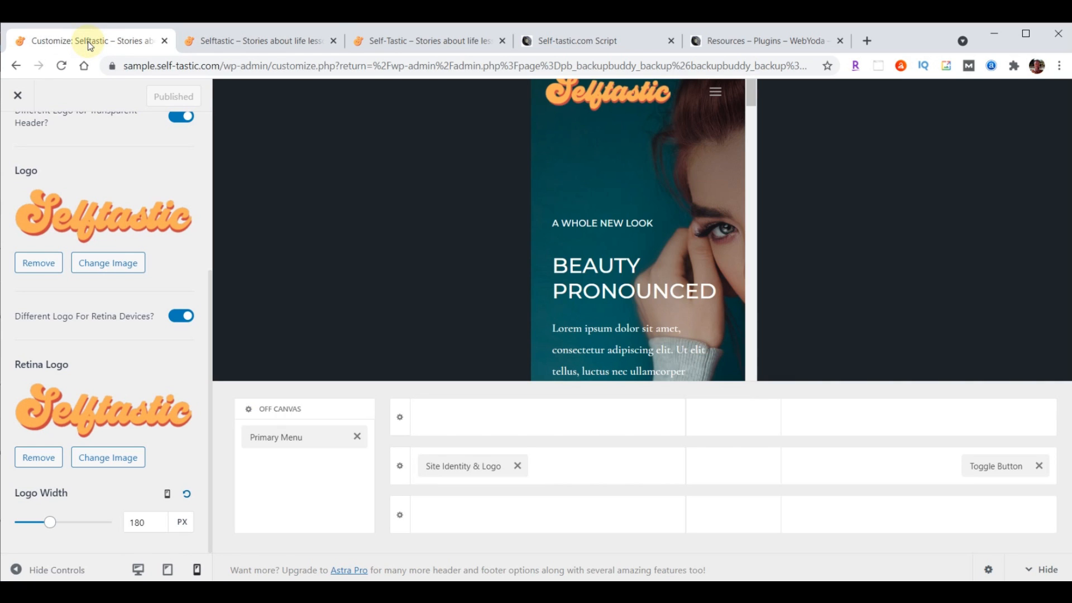
click(17, 95)
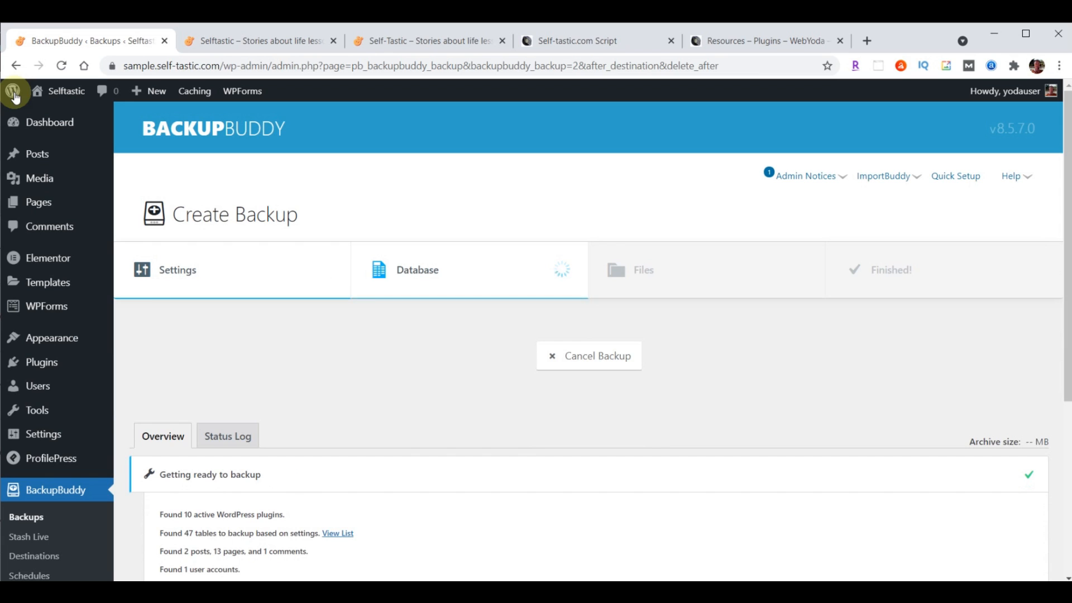
Open the Customizer's header builder at the Primary Menu's Design settings
mouse_move(45, 337)
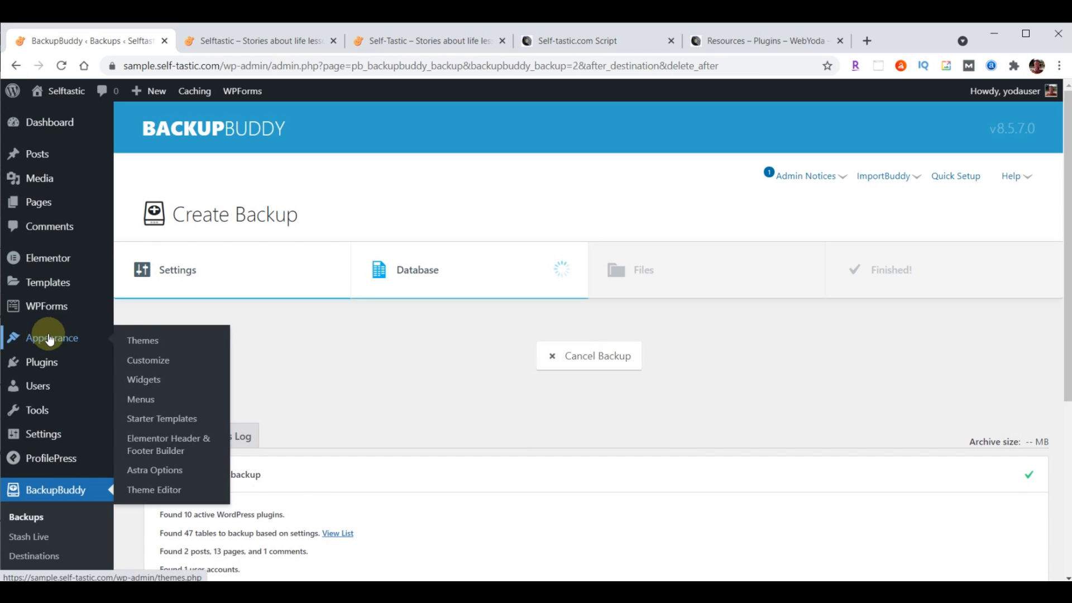
click(147, 360)
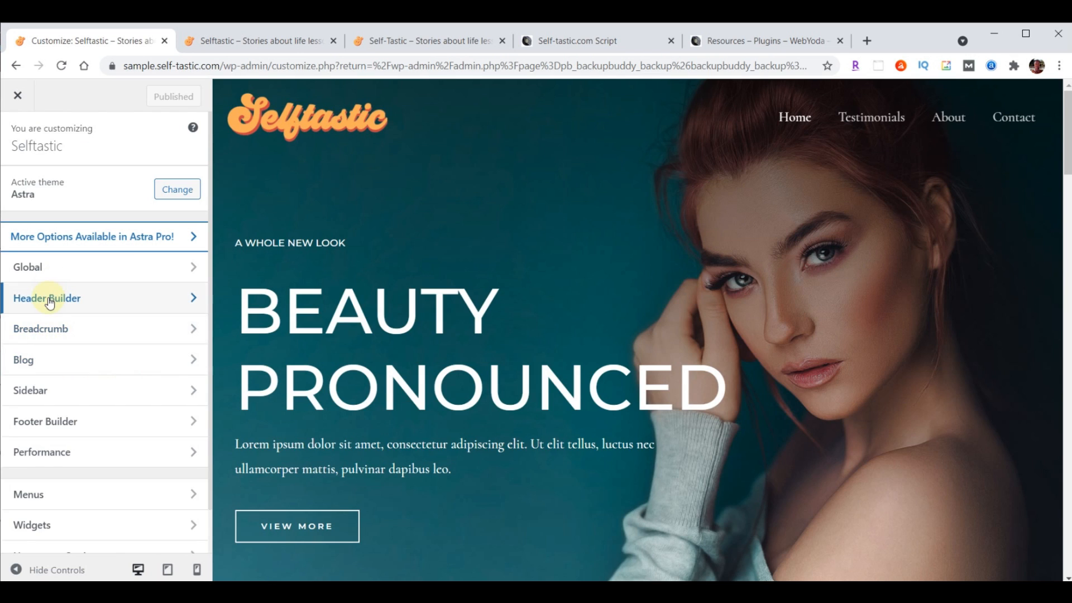
click(50, 299)
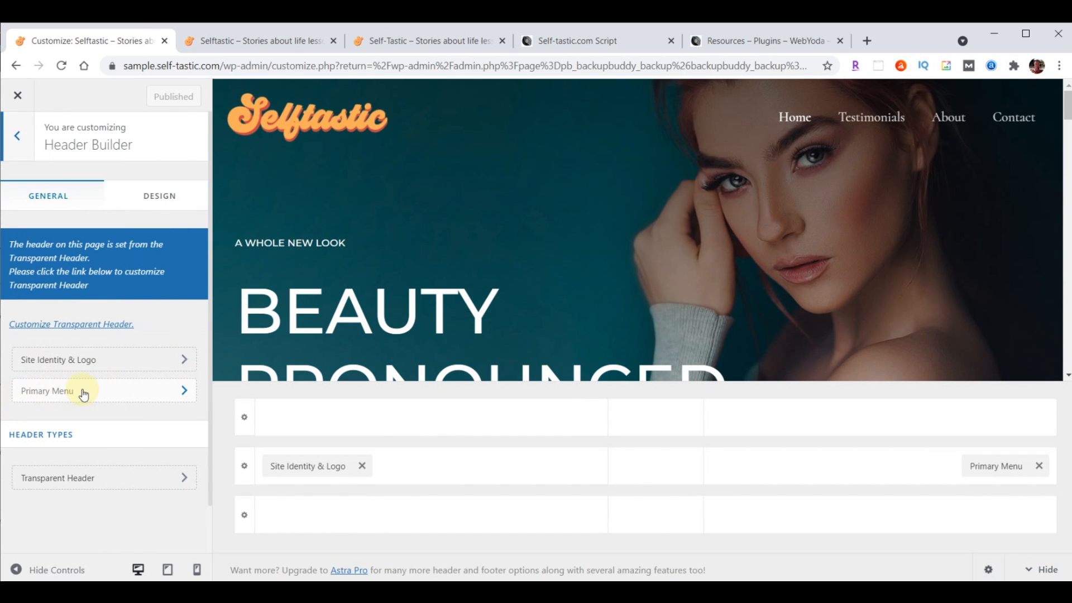
click(59, 391)
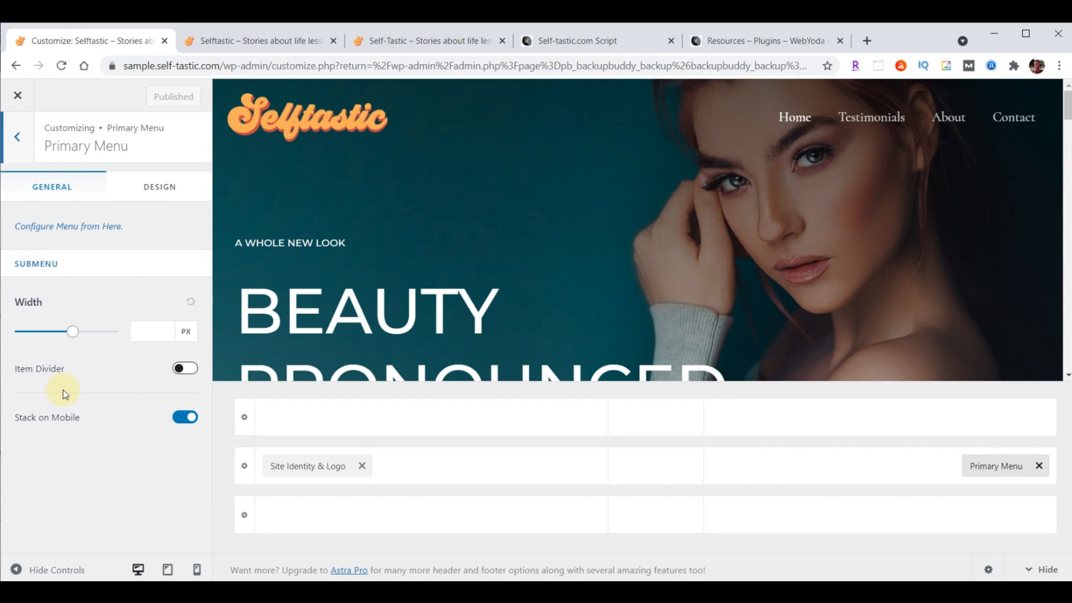
click(158, 191)
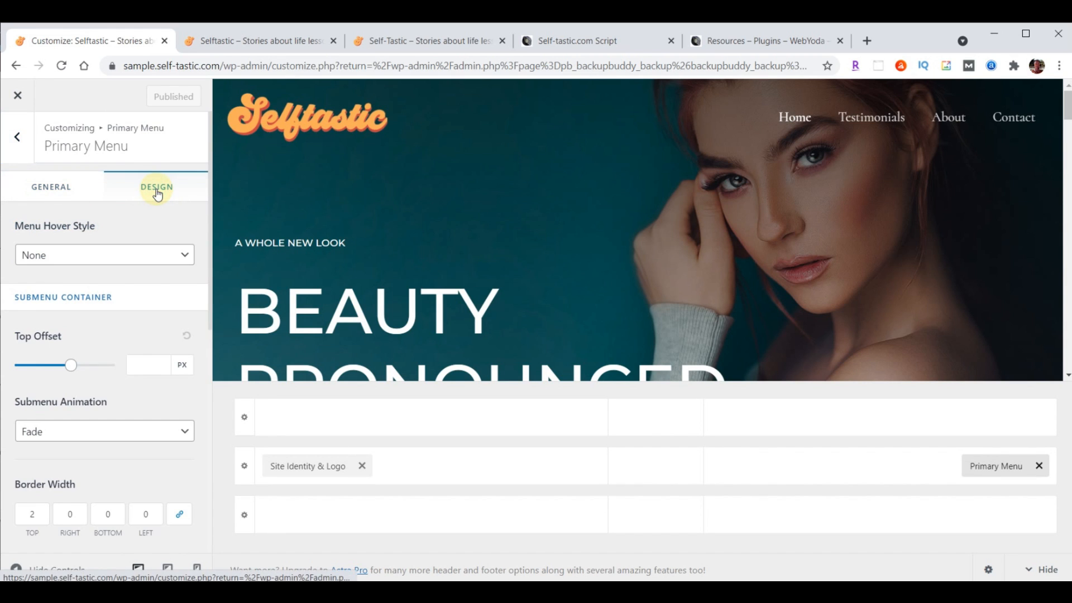
scroll(157, 252, down, 4)
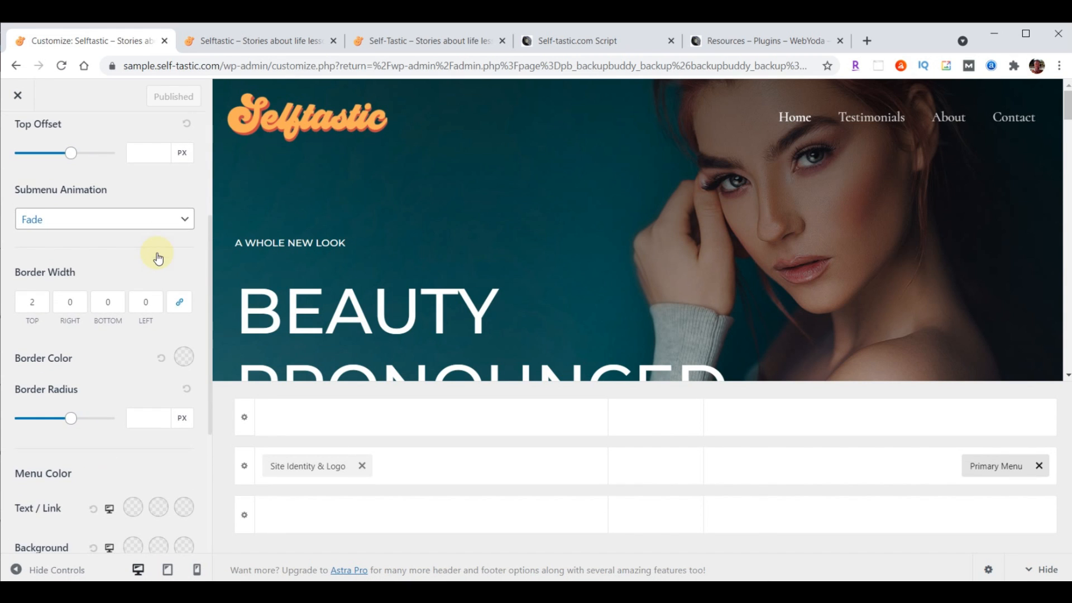
scroll(157, 254, down, 3)
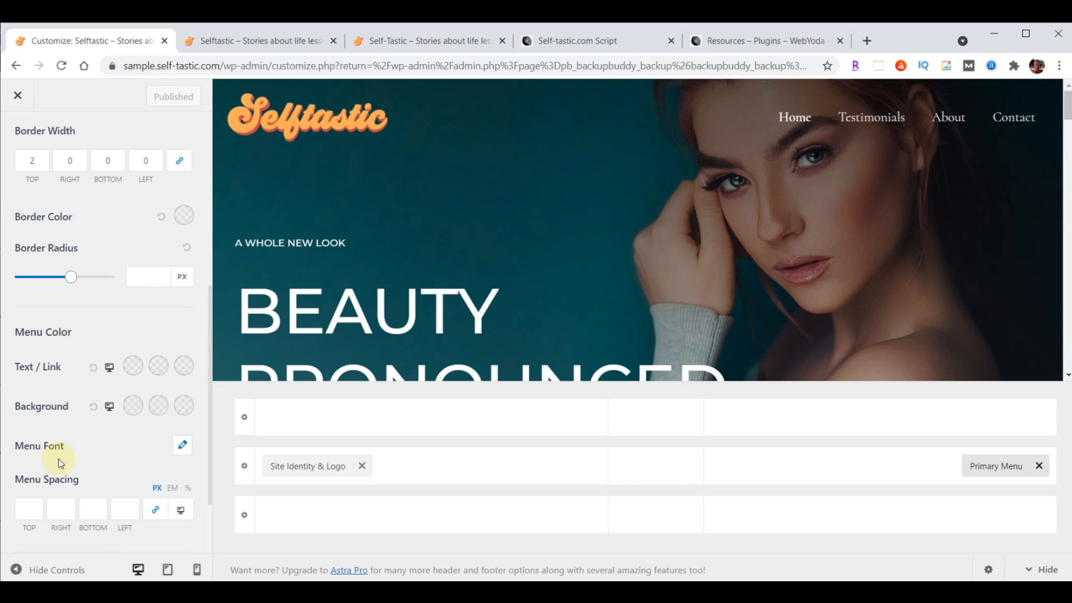
Set the menu font family to Open Sans Condensed at size 24 px
click(183, 450)
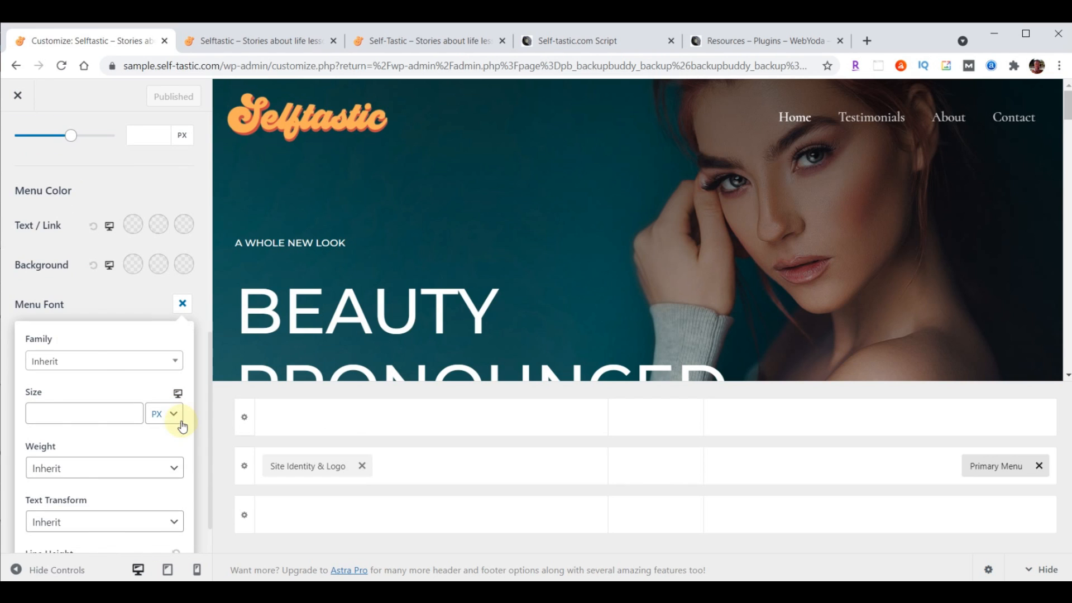
click(83, 364)
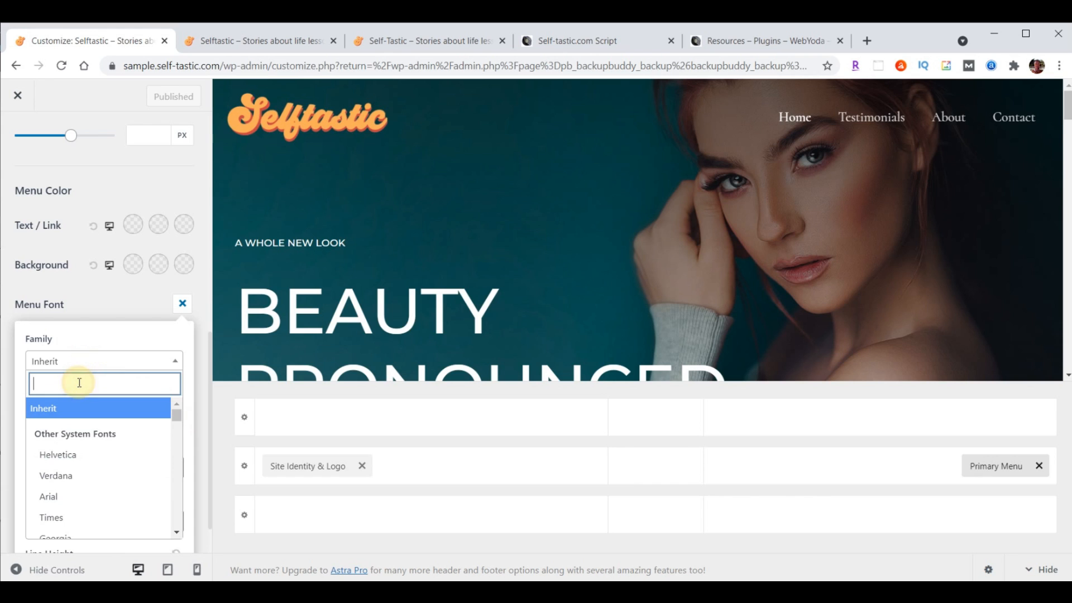
text(open)
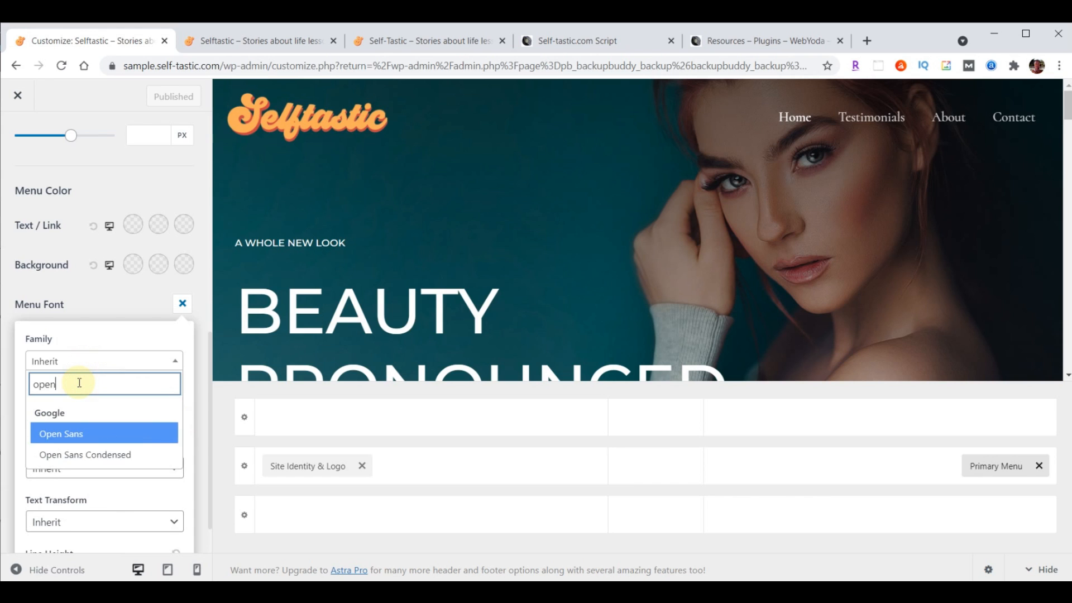
click(76, 455)
click(67, 416)
text(24)
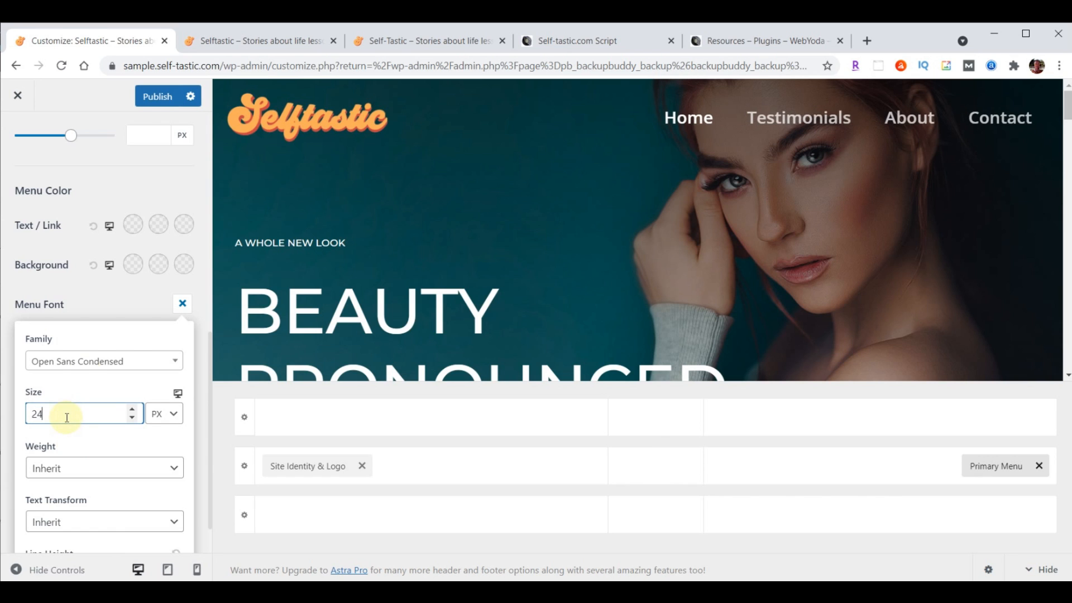
Publish the menu font change and reload the live site to check it
click(156, 102)
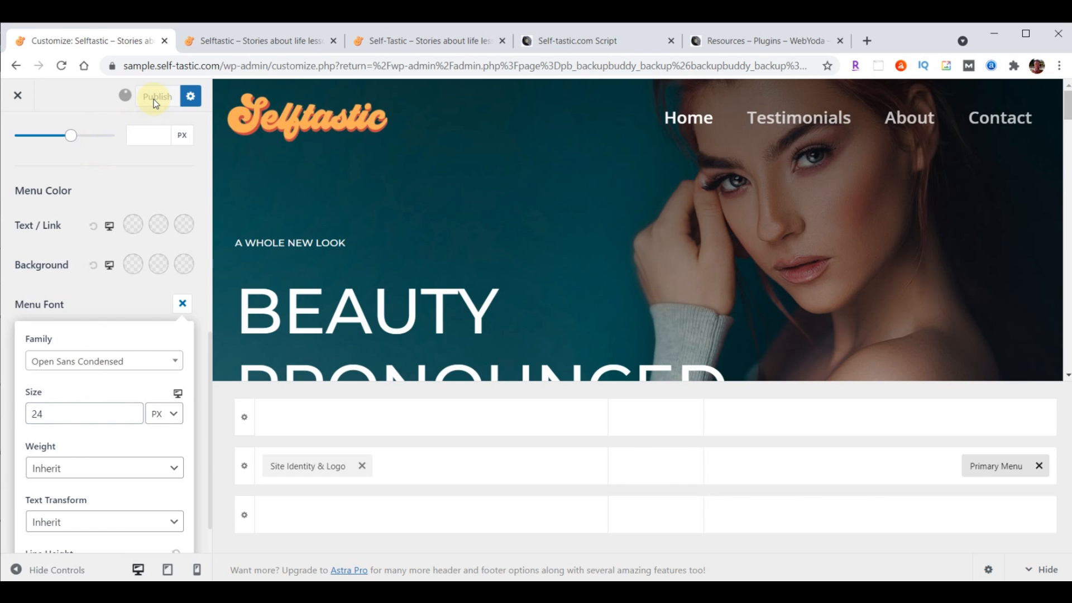
click(262, 41)
click(64, 66)
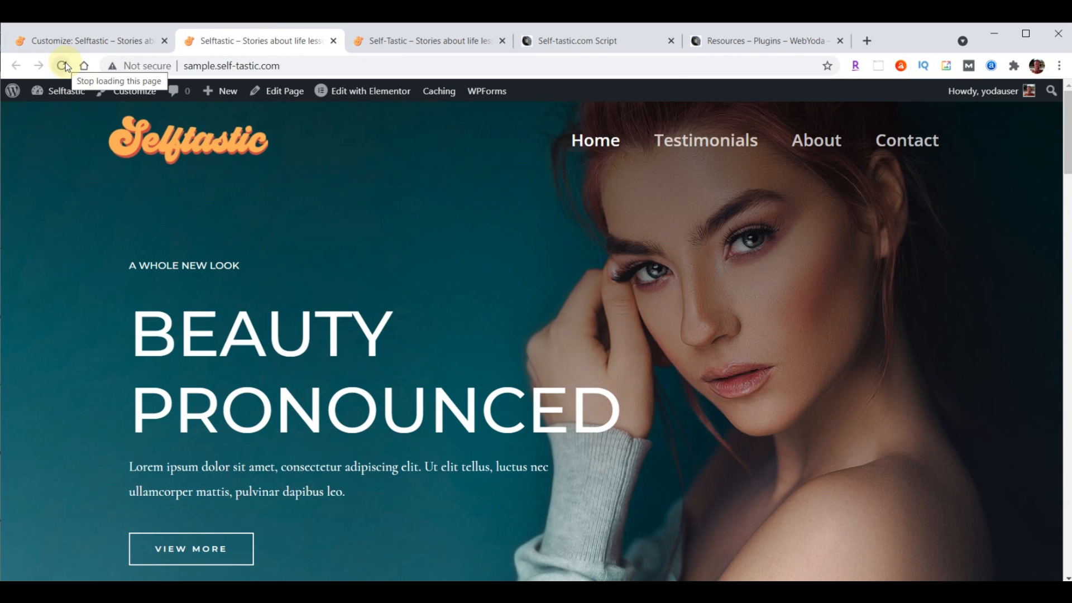
click(65, 42)
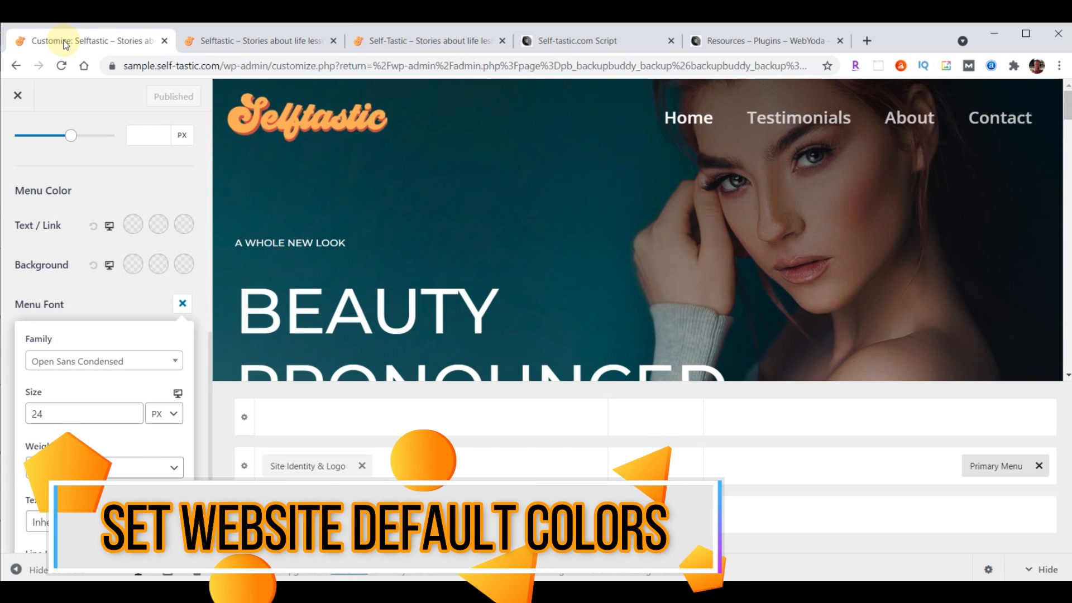
Close the Customizer and reopen it at Global > Colors
click(19, 100)
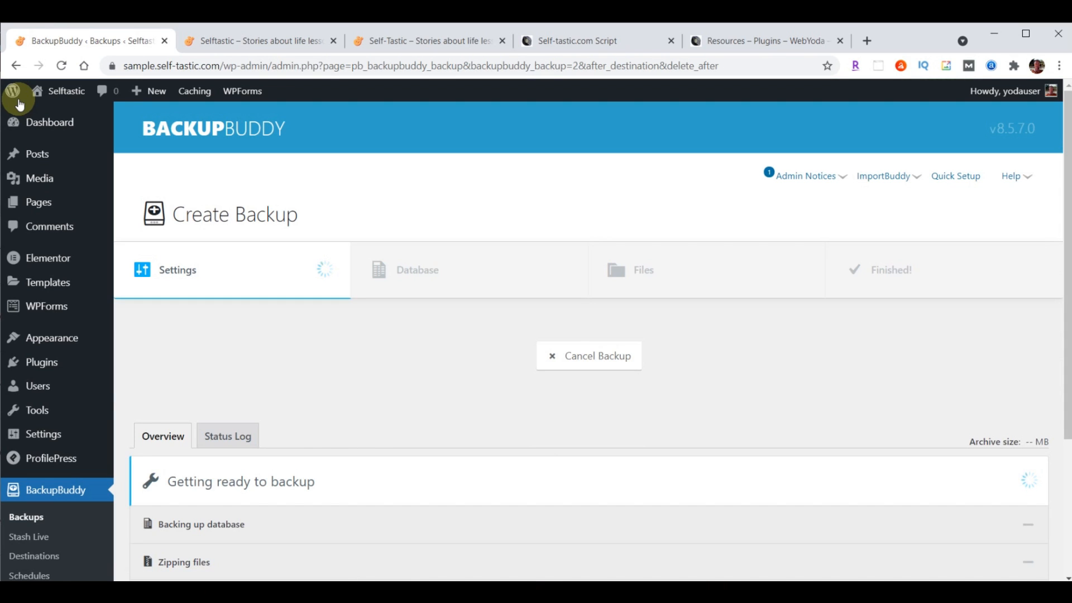
mouse_move(40, 339)
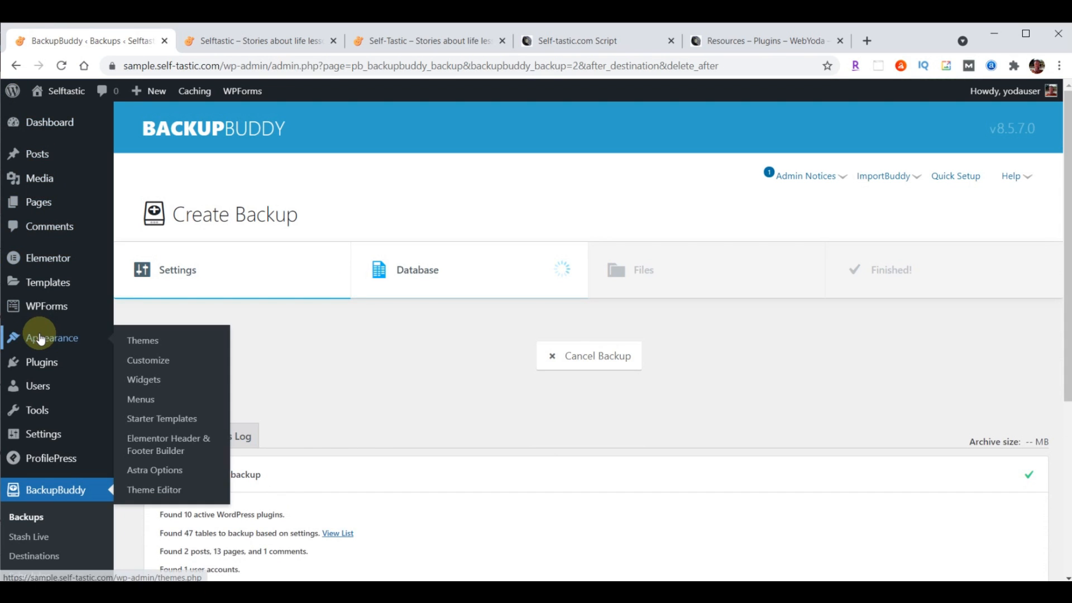
click(142, 349)
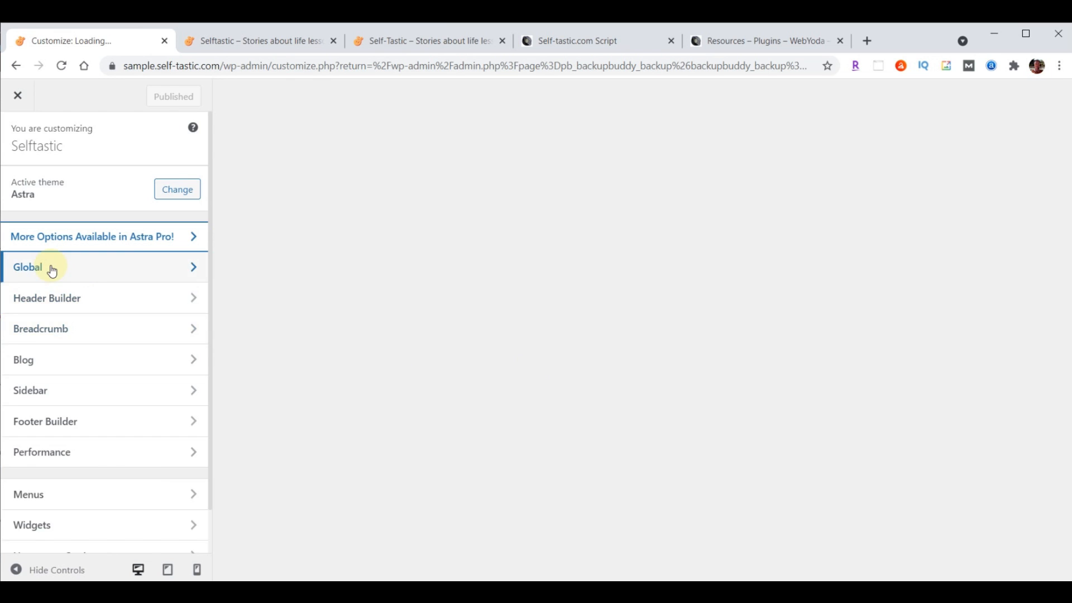
click(51, 269)
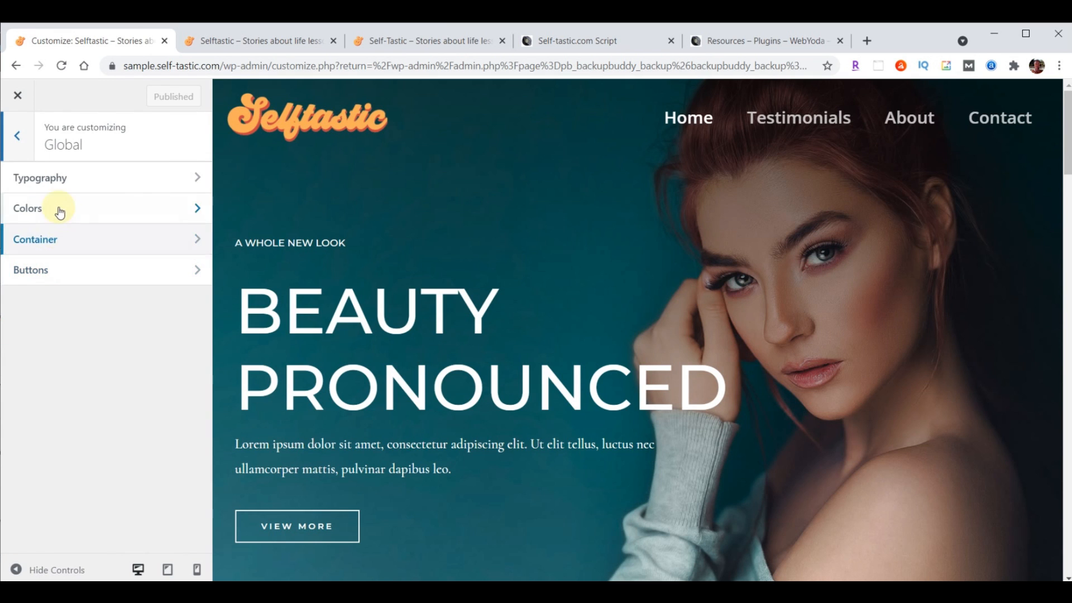
click(52, 209)
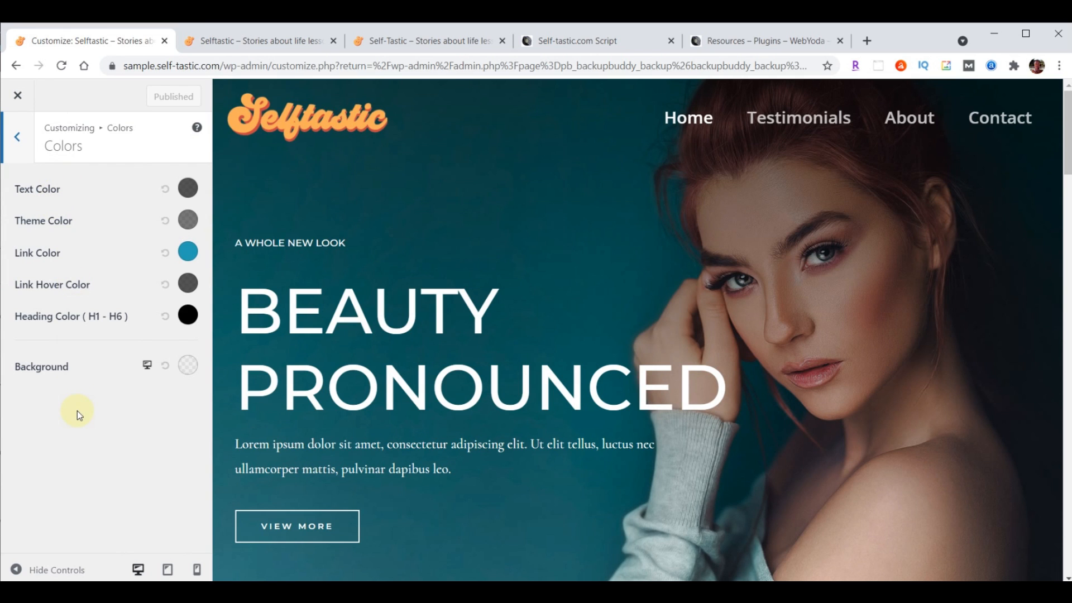
Paste #a8e0d9 as the site background colour, then bring up the script document
click(186, 368)
scroll(141, 402, down, 3)
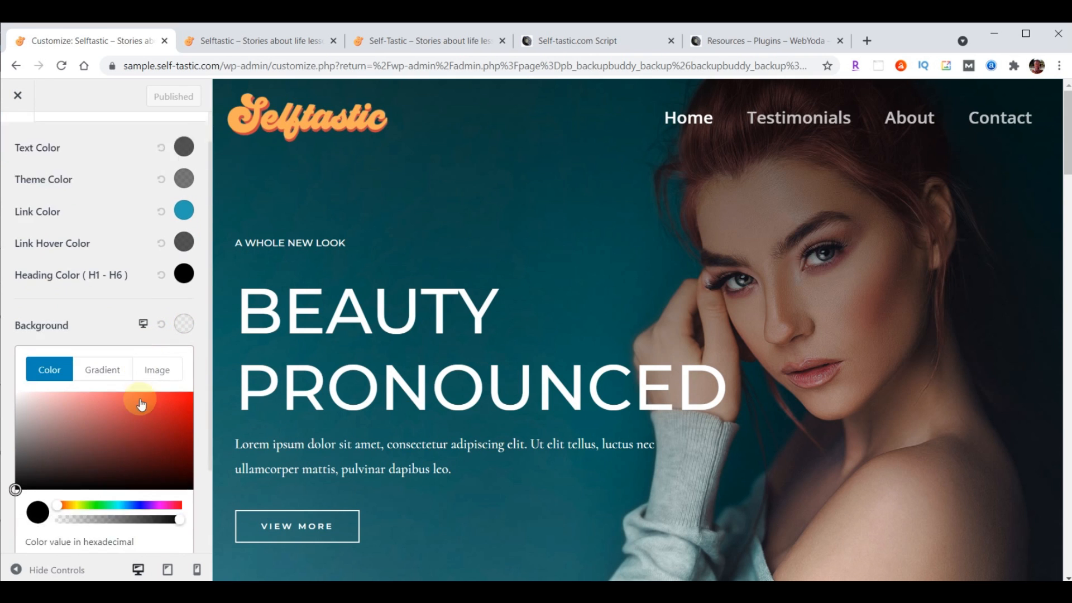
drag(29, 455, 89, 455)
text(#a8e0d9)
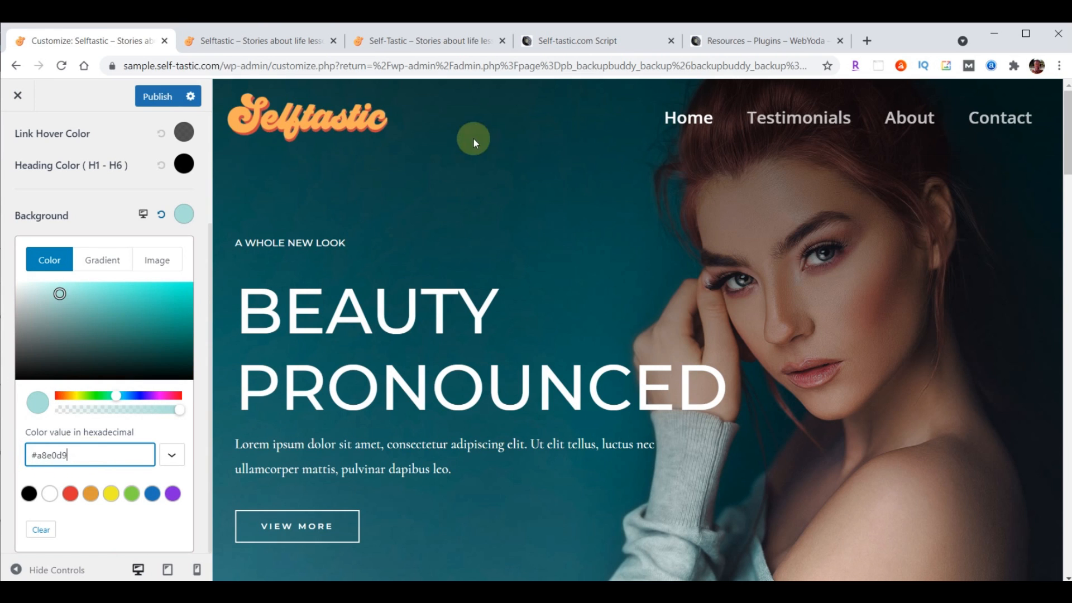
click(569, 42)
scroll(1006, 383, up, 20)
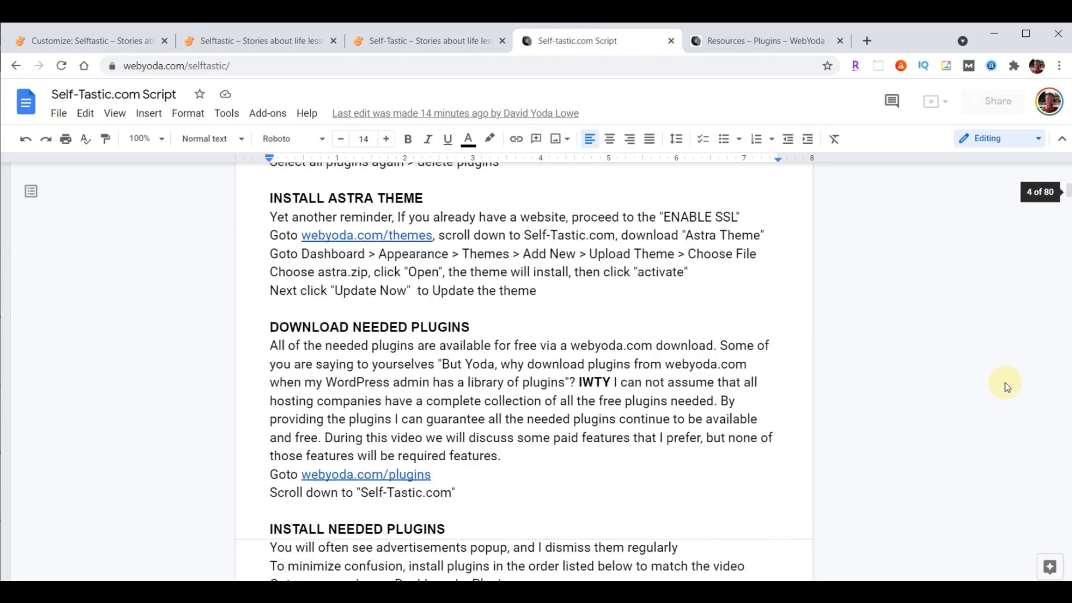
Select the Light Blue hex #A8E0D9 under SELFTASTIC COLORS, then return to the Customizer
scroll(782, 363, down, 5)
scroll(614, 363, up, 2)
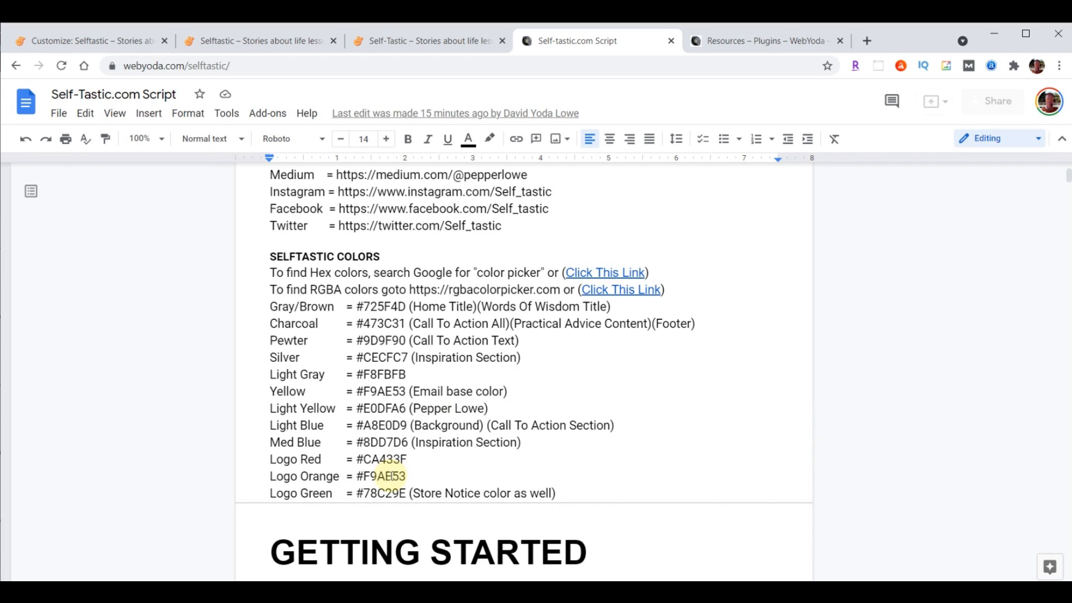
drag(270, 426, 694, 428)
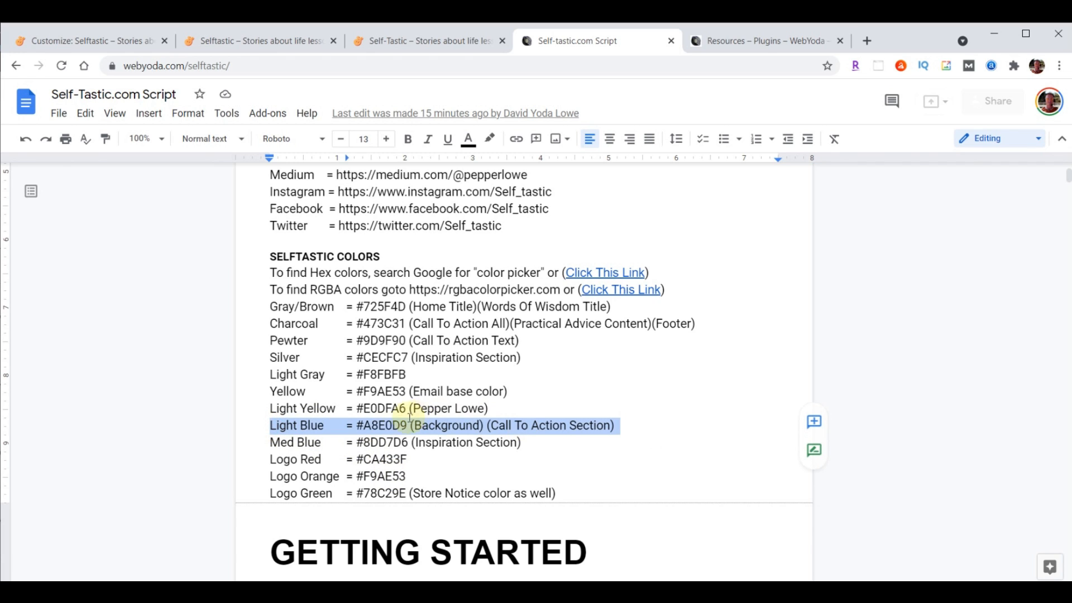
click(359, 425)
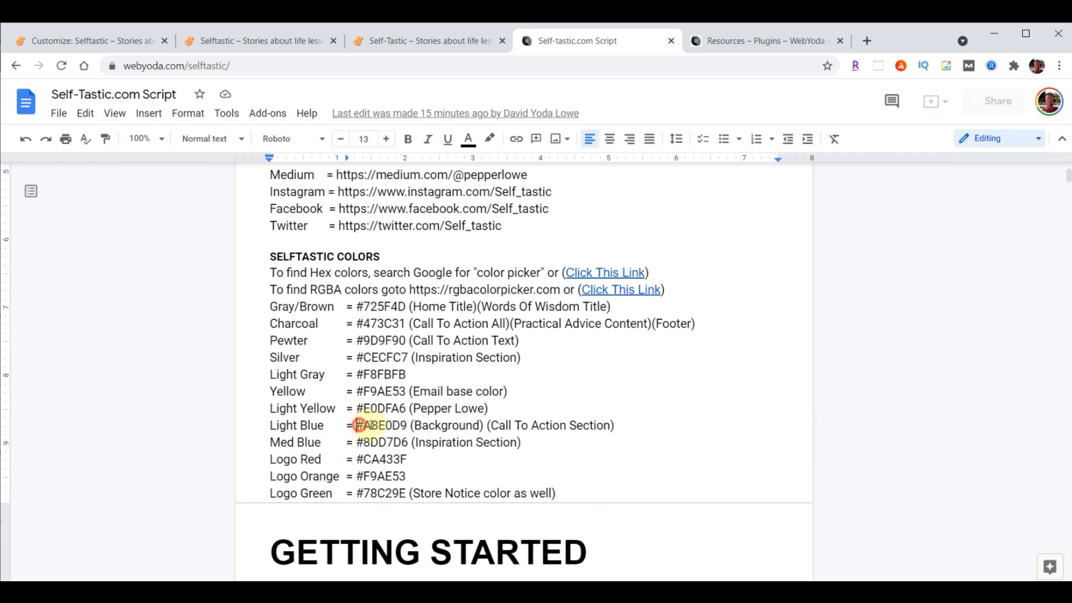
drag(359, 425, 408, 425)
click(96, 39)
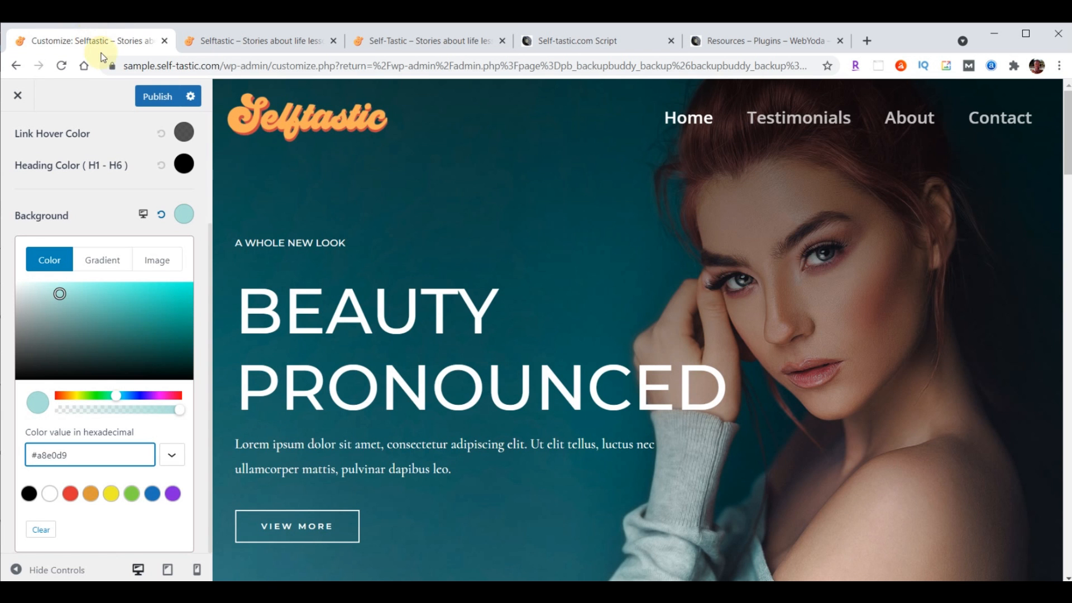
Publish the #a8e0d9 background, close the Customizer, and view the live Testimonials page
click(158, 98)
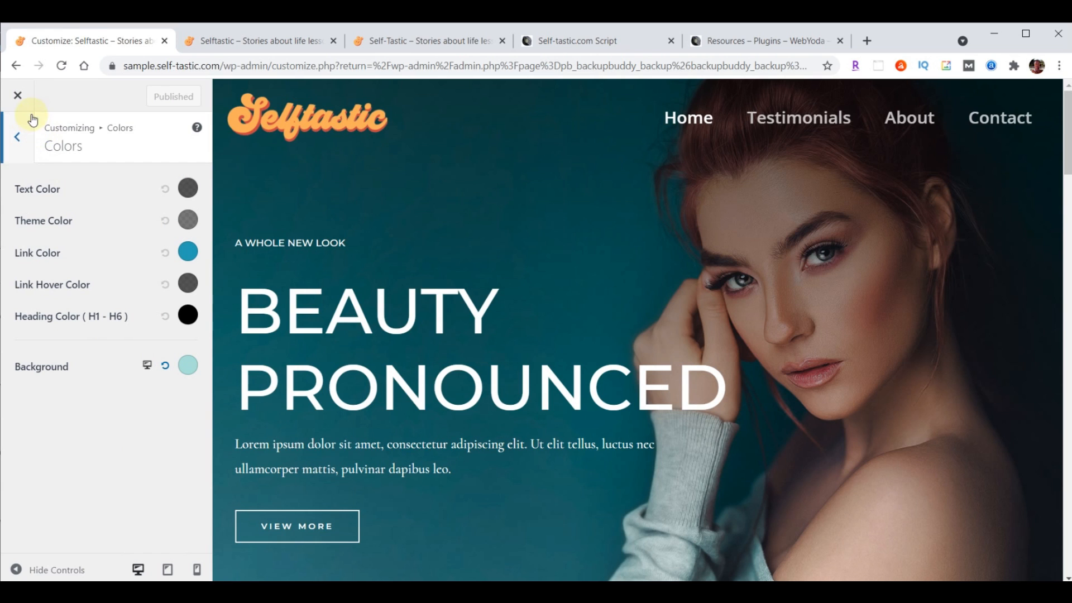
click(18, 98)
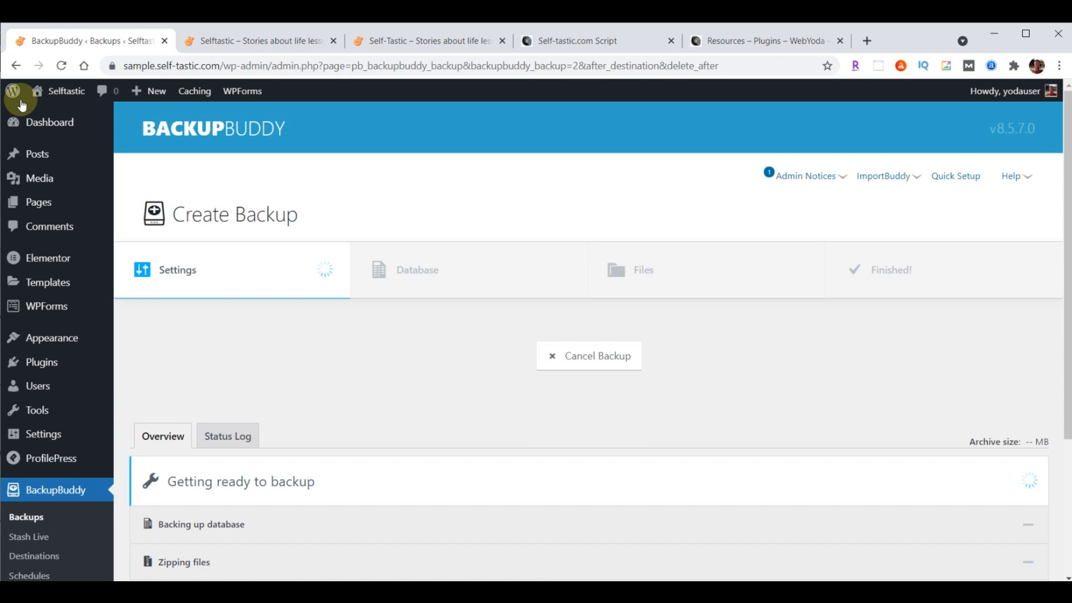
click(279, 42)
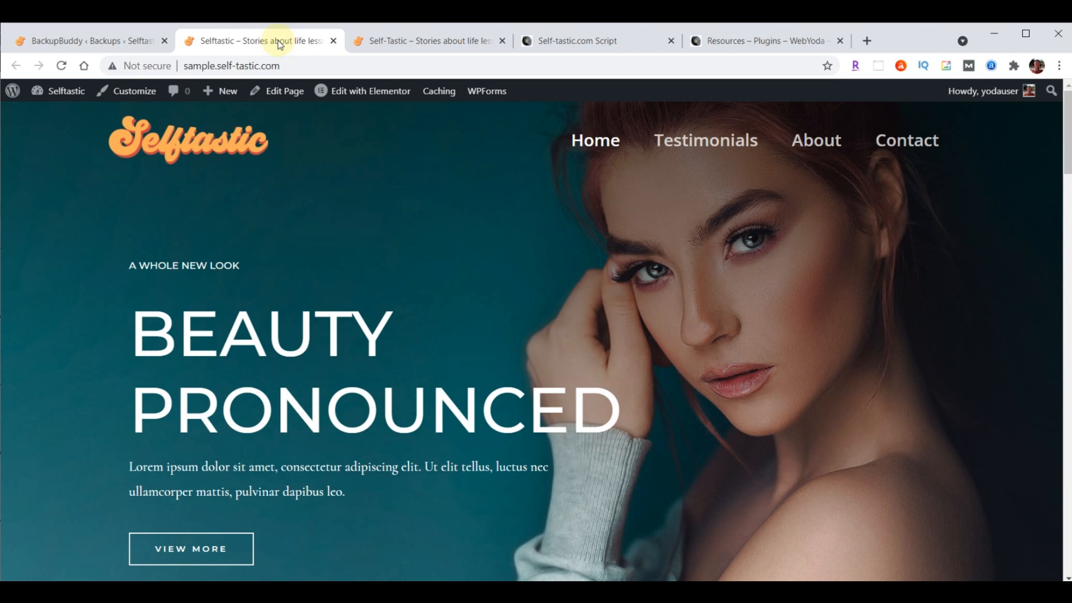
click(699, 149)
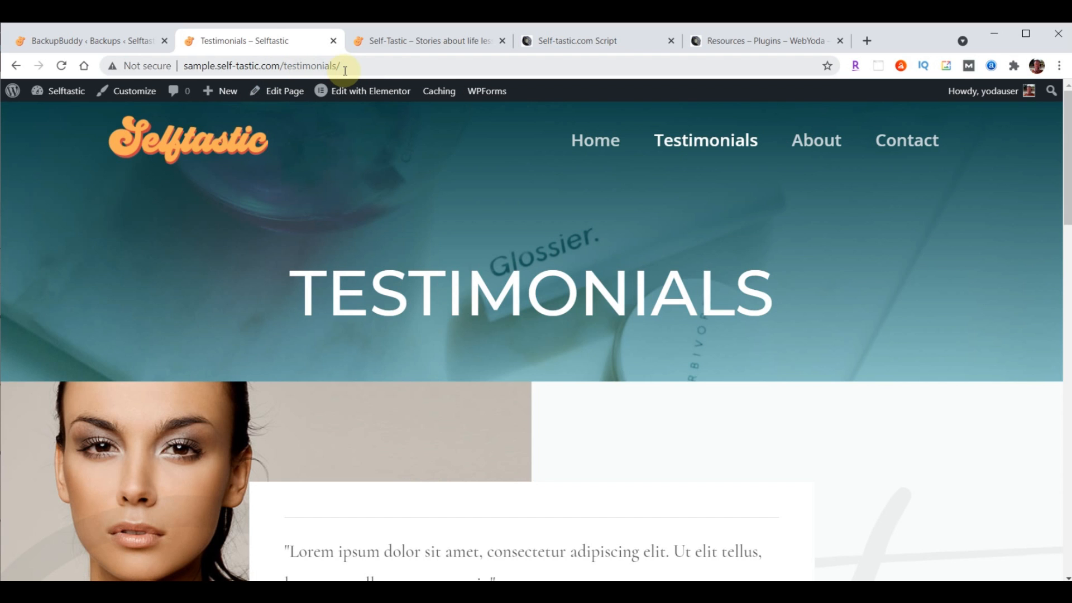
click(57, 40)
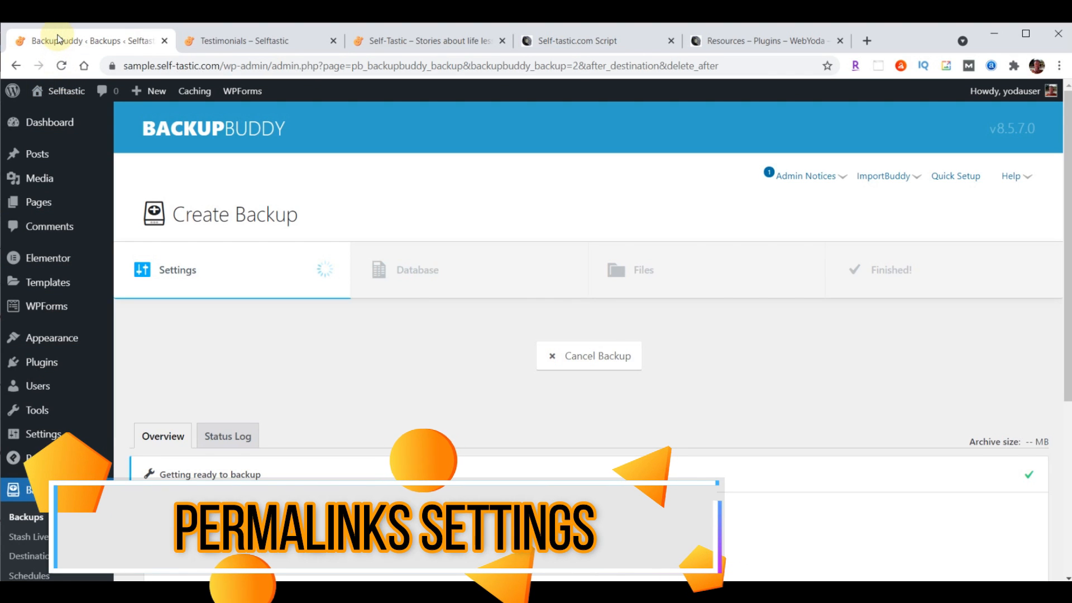
Save the Post name permalink structure in Settings > Permalinks
click(40, 436)
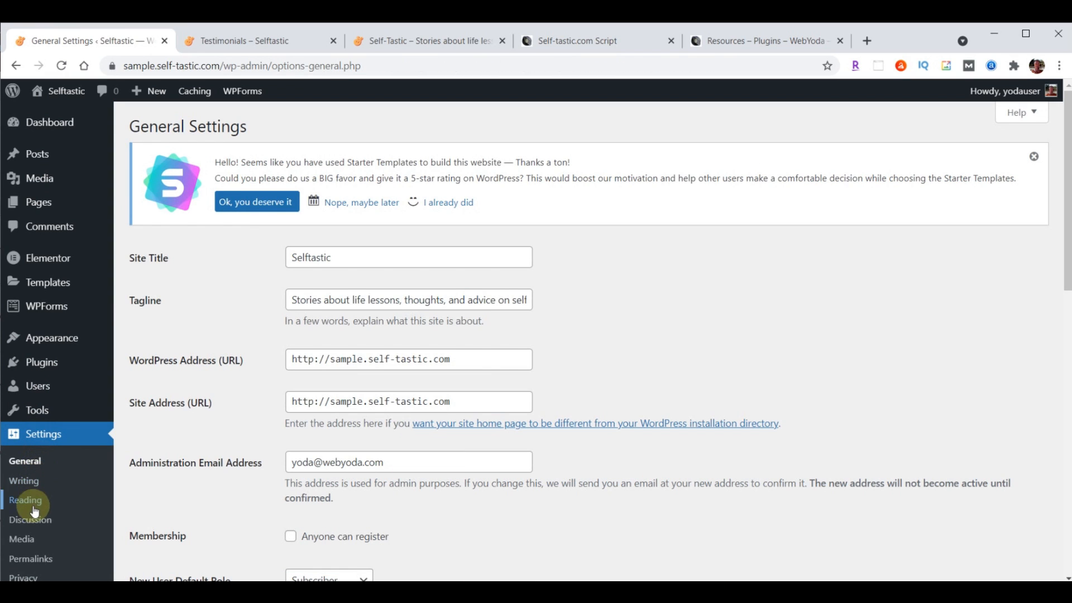
click(32, 558)
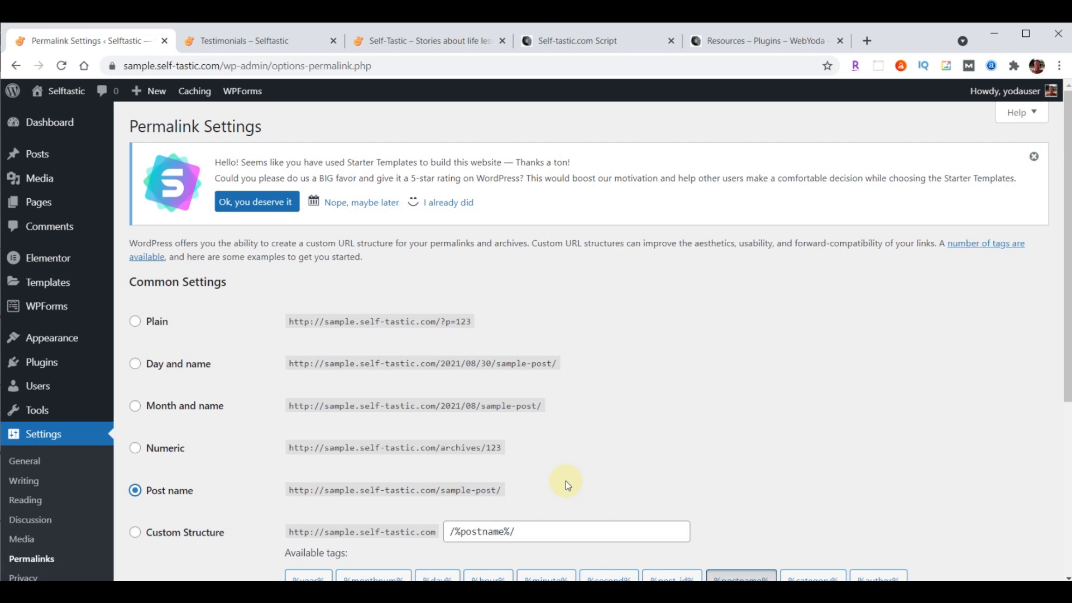
scroll(651, 321, down, 5)
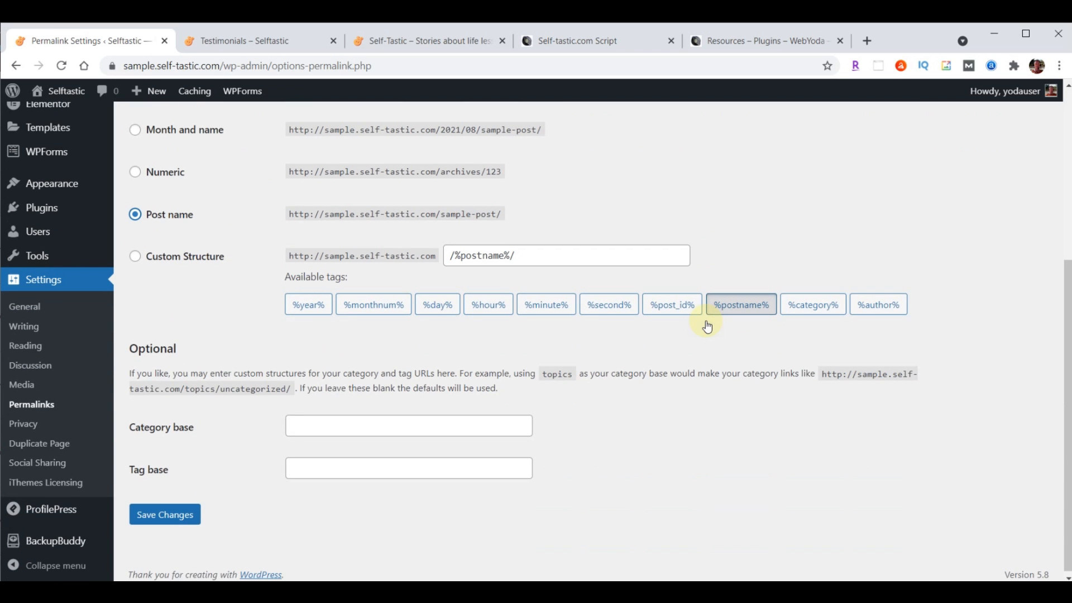
click(135, 511)
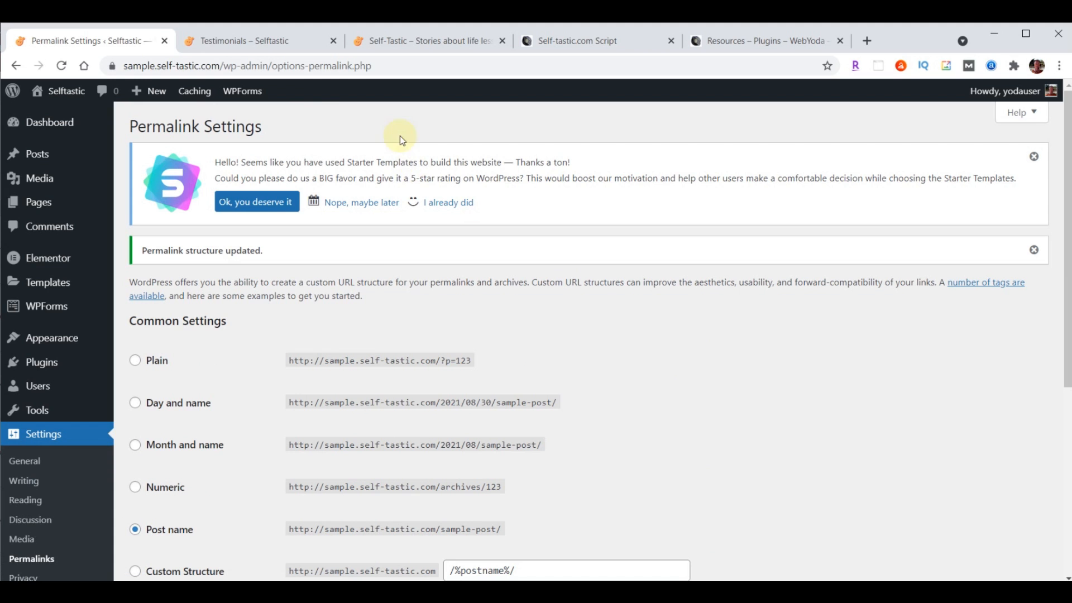
Check that the Testimonials and Home pages load on the live sites
click(232, 41)
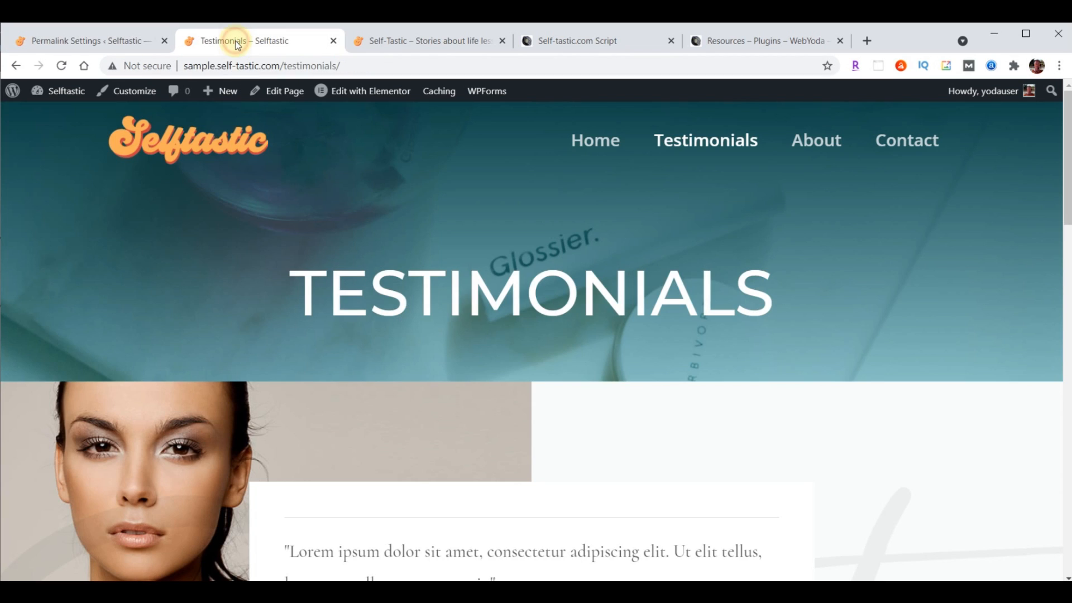
click(582, 141)
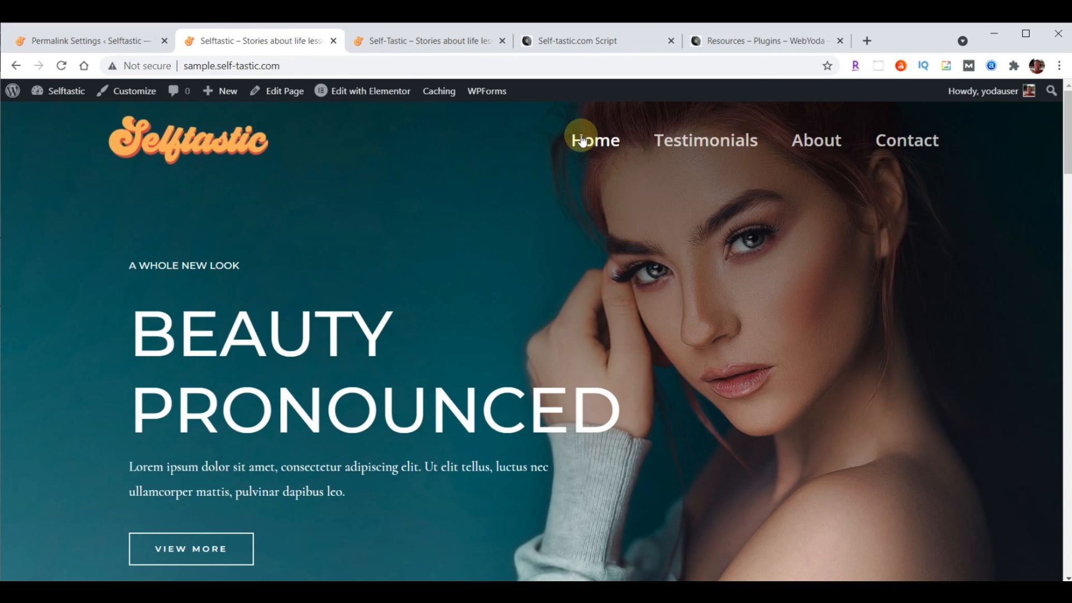
click(432, 44)
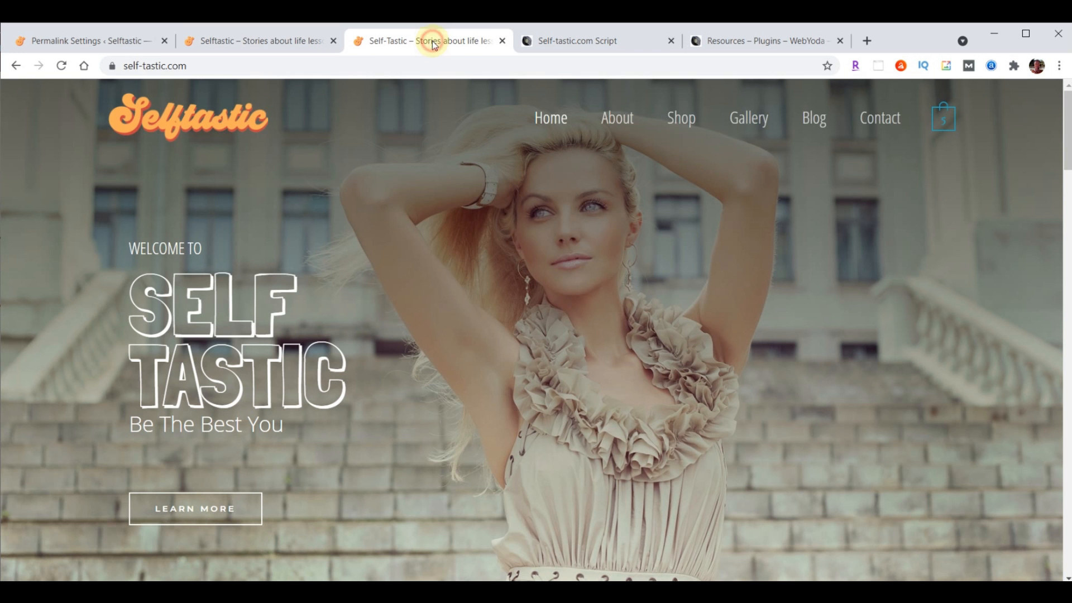
click(273, 46)
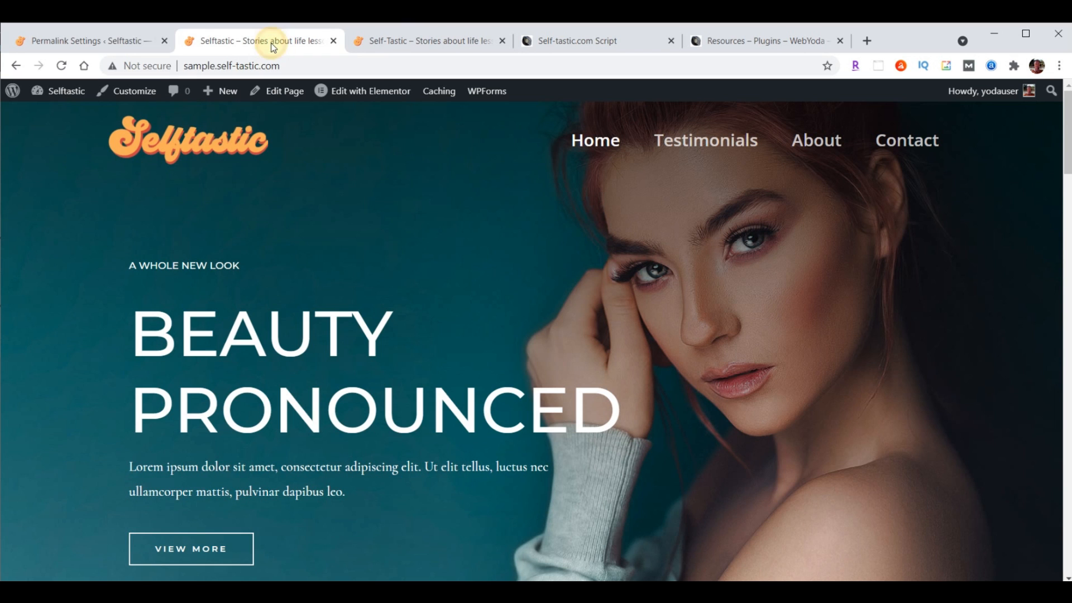
click(88, 41)
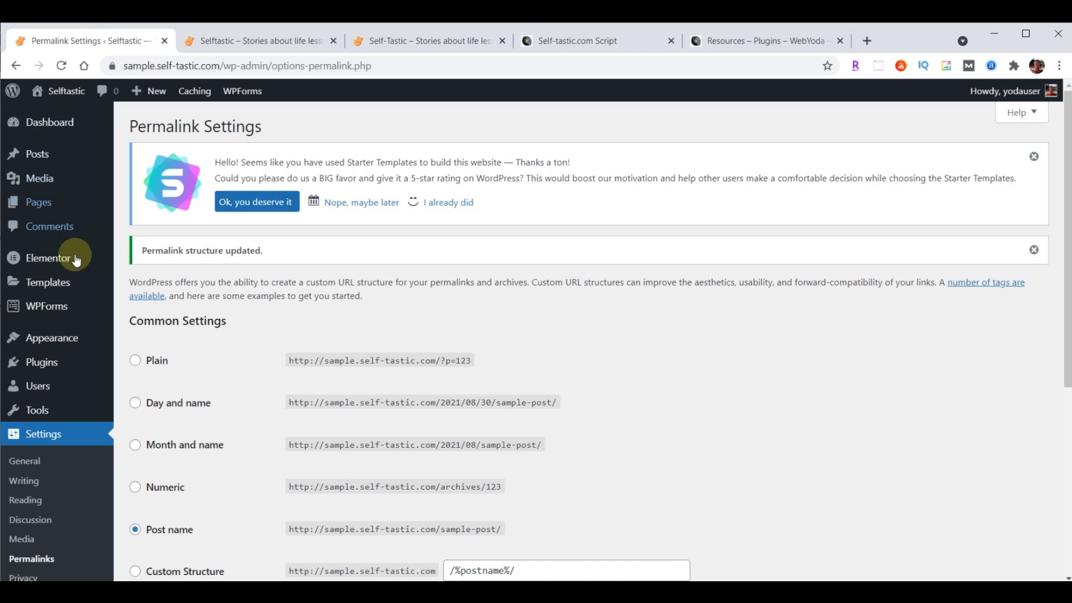
From All Pages, open the Home page with Edit with Elementor
click(40, 202)
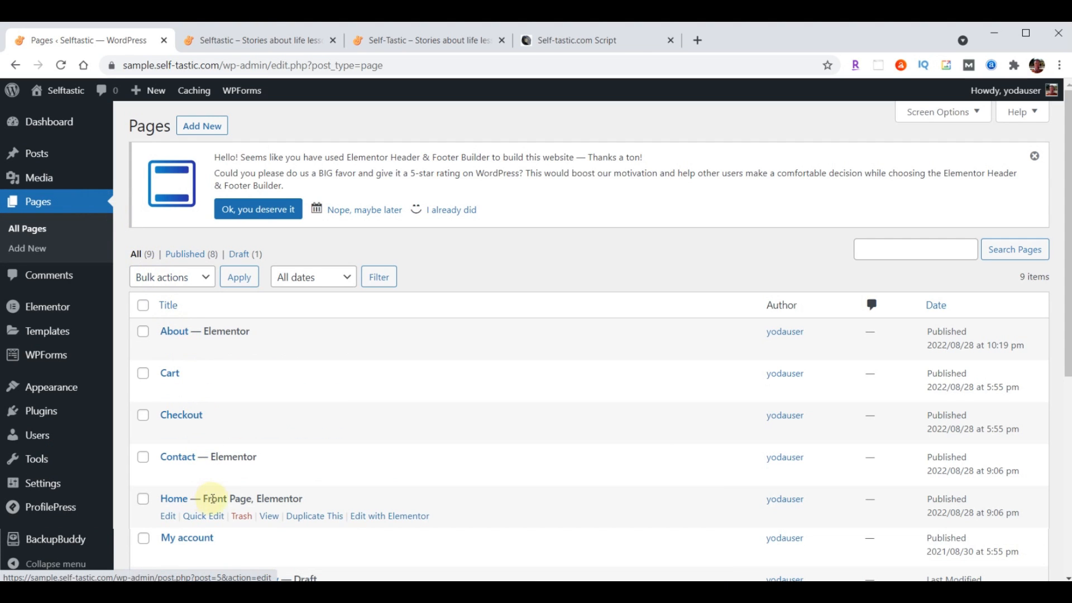
click(389, 516)
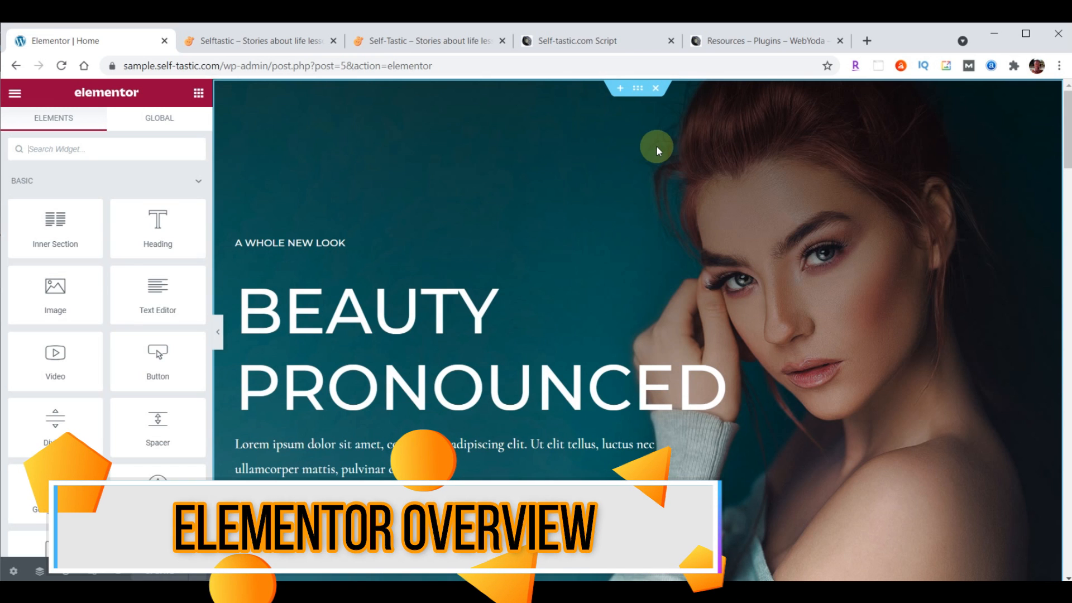
Select the hero section, then the shampoo / A WHOLE NEW LOOK inner section
click(639, 91)
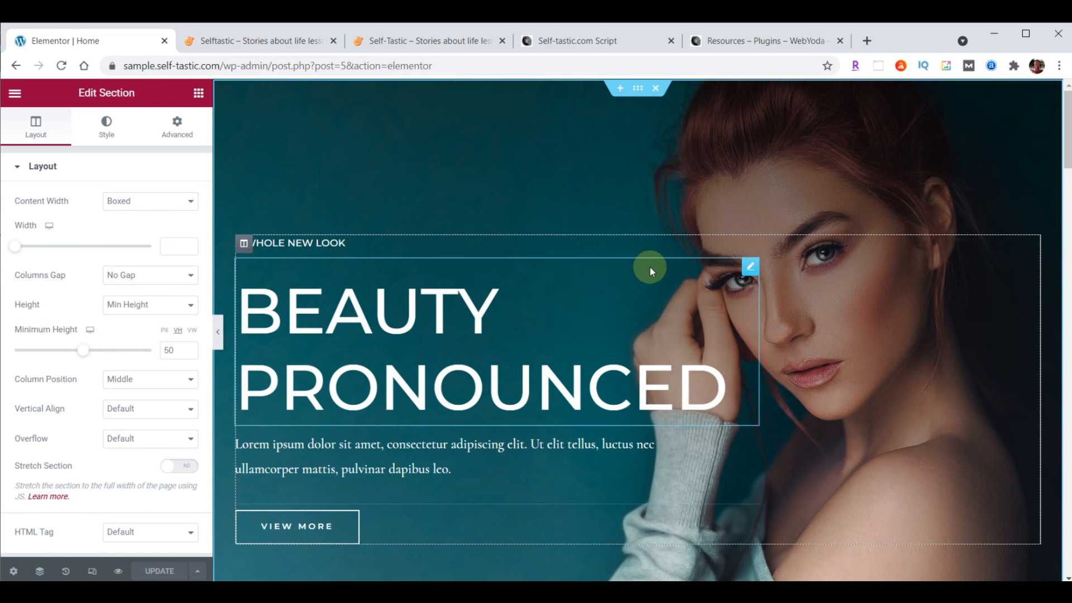
scroll(650, 267, down, 4)
scroll(666, 465, down, 3)
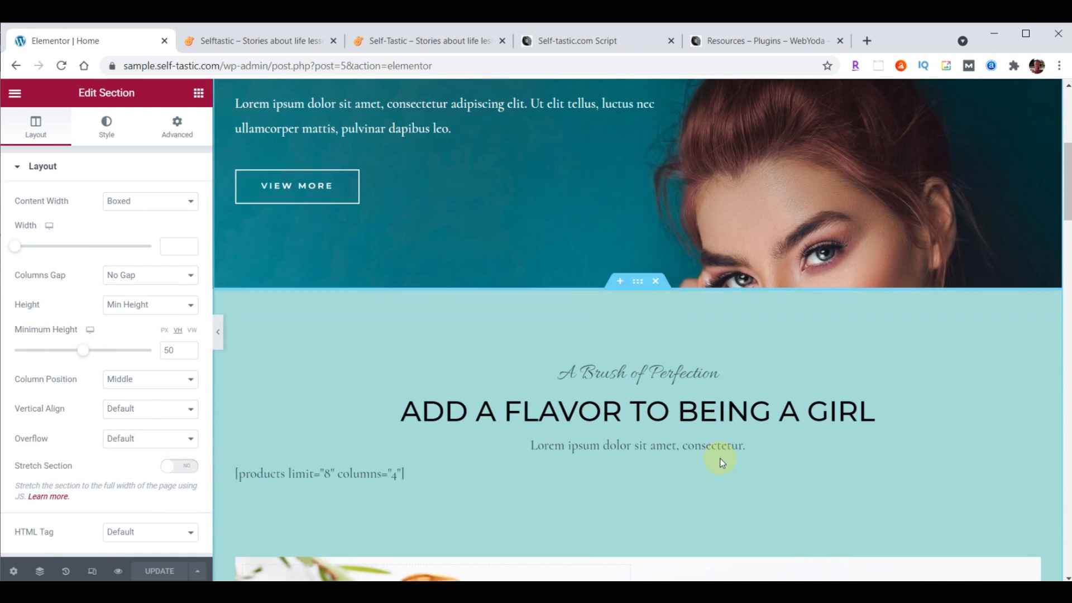
scroll(746, 357, down, 5)
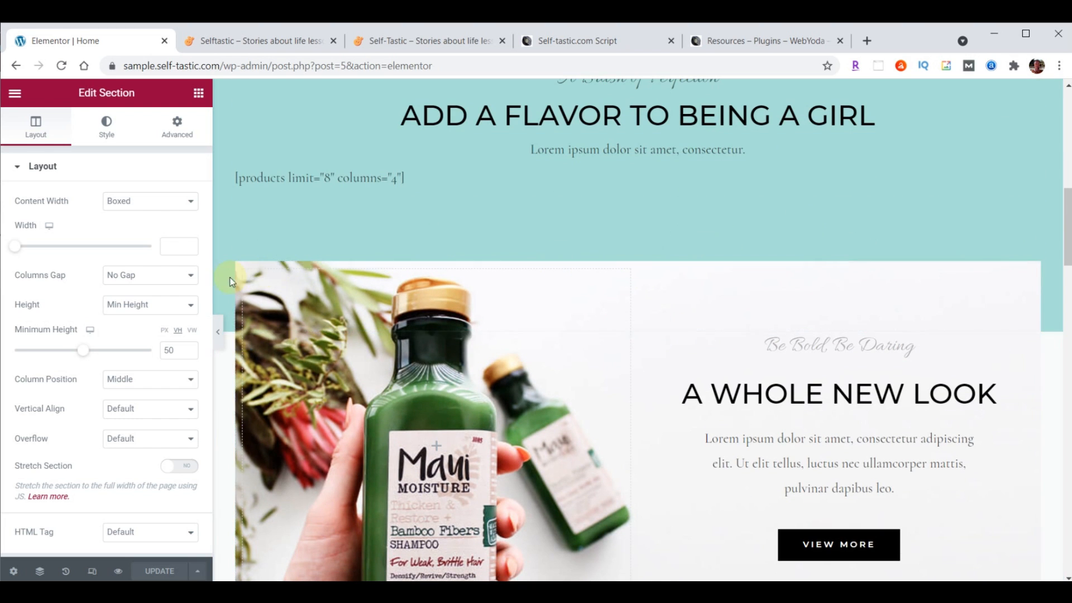
click(631, 262)
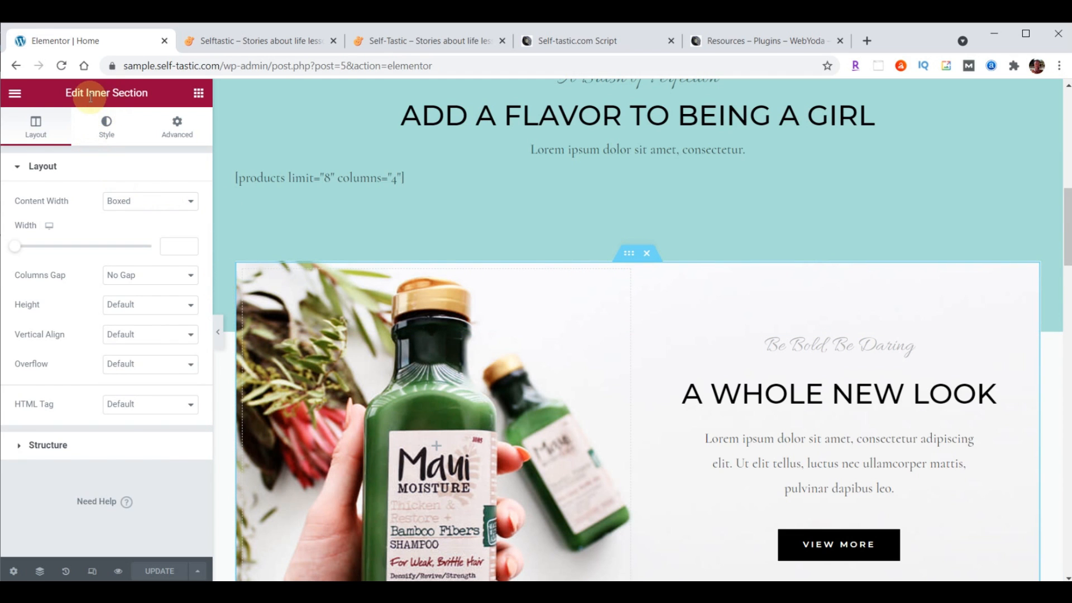
scroll(726, 311, down, 5)
scroll(728, 311, down, 4)
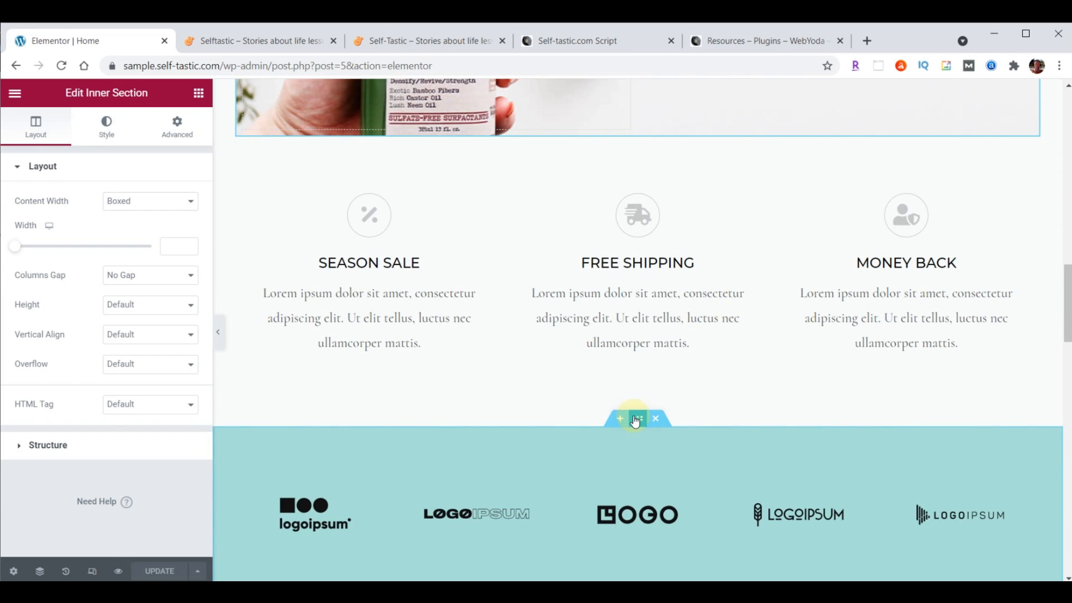
click(636, 420)
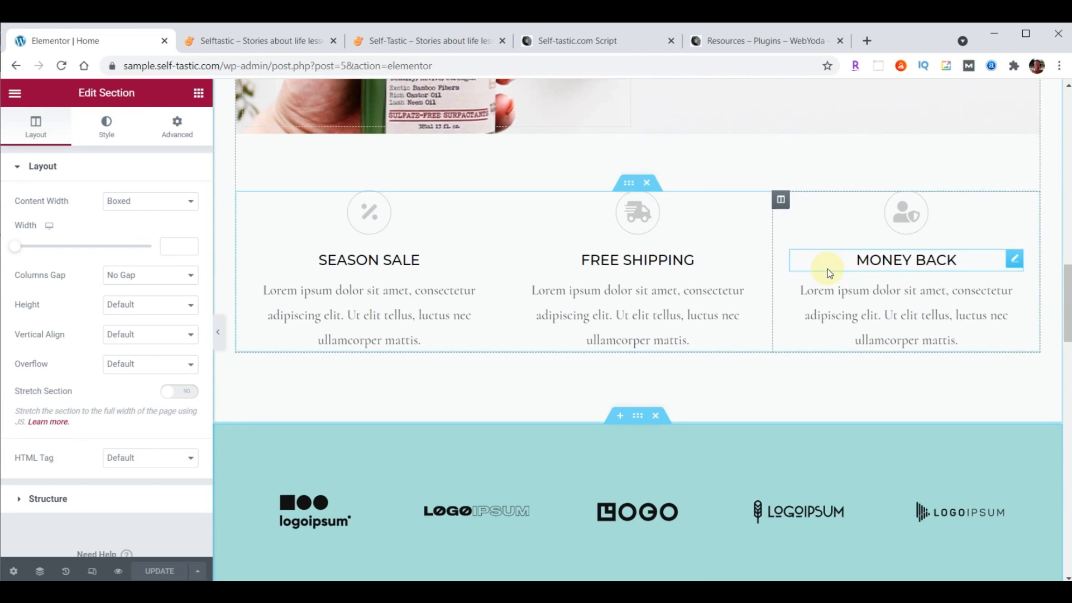
scroll(828, 269, down, 4)
scroll(893, 317, down, 4)
mouse_move(584, 190)
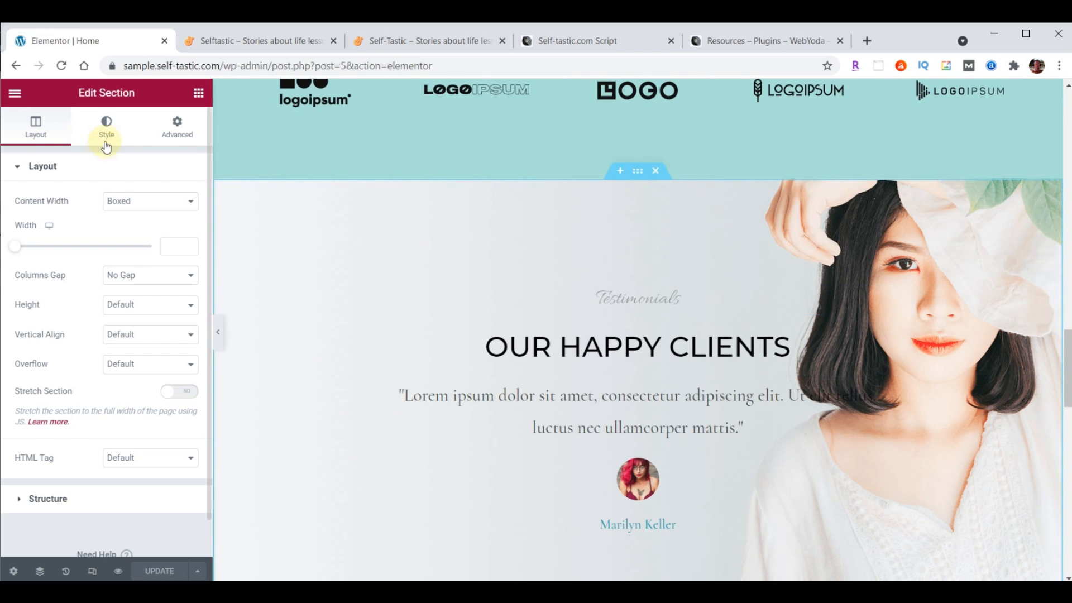
scroll(653, 304, up, 20)
scroll(653, 304, up, 3)
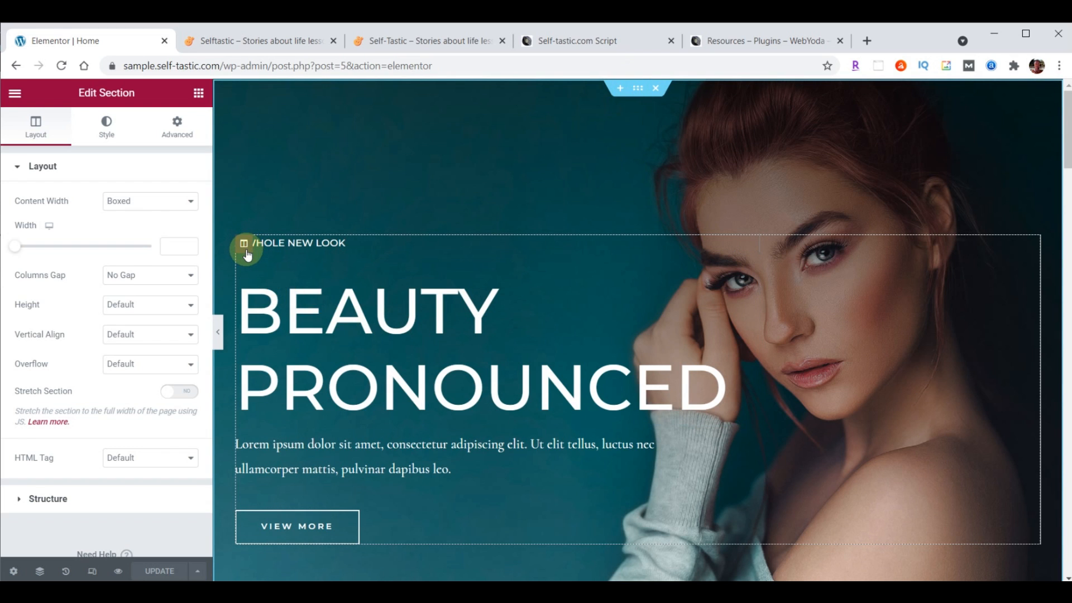
scroll(479, 288, down, 10)
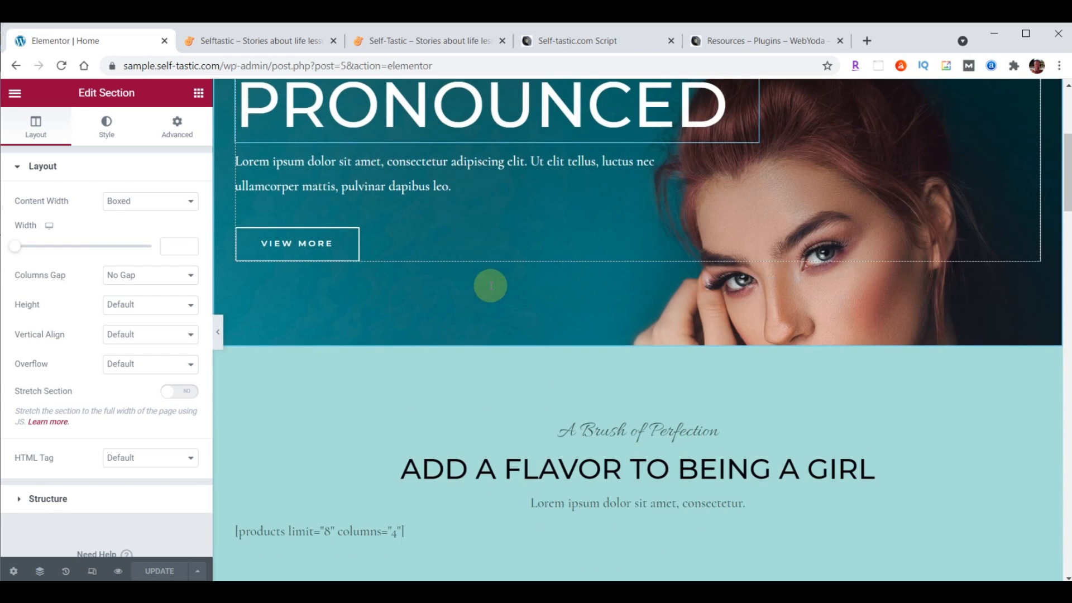
scroll(492, 286, down, 2)
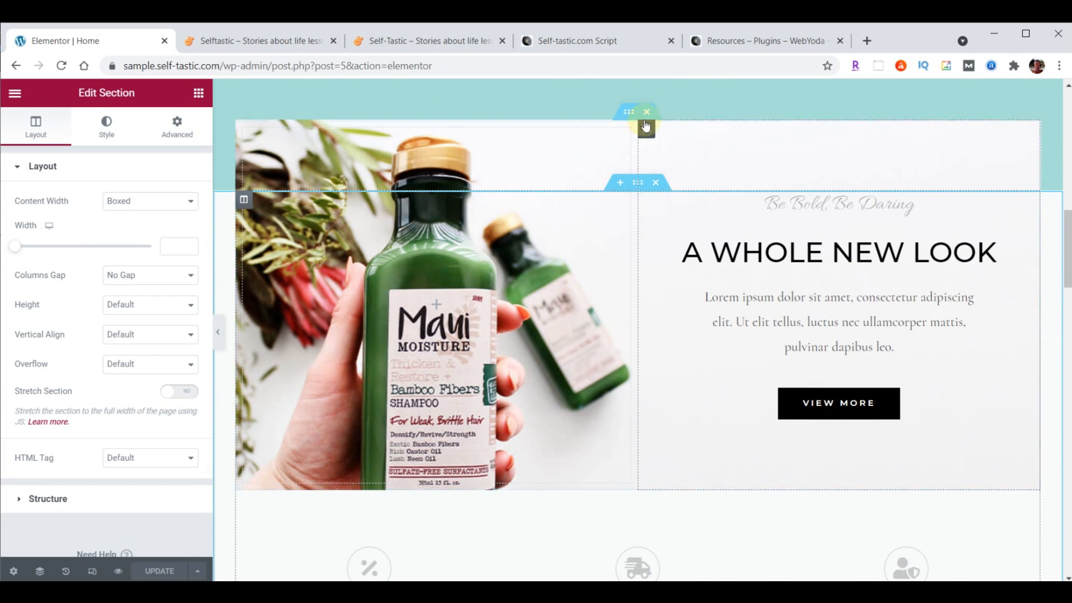
scroll(591, 246, down, 6)
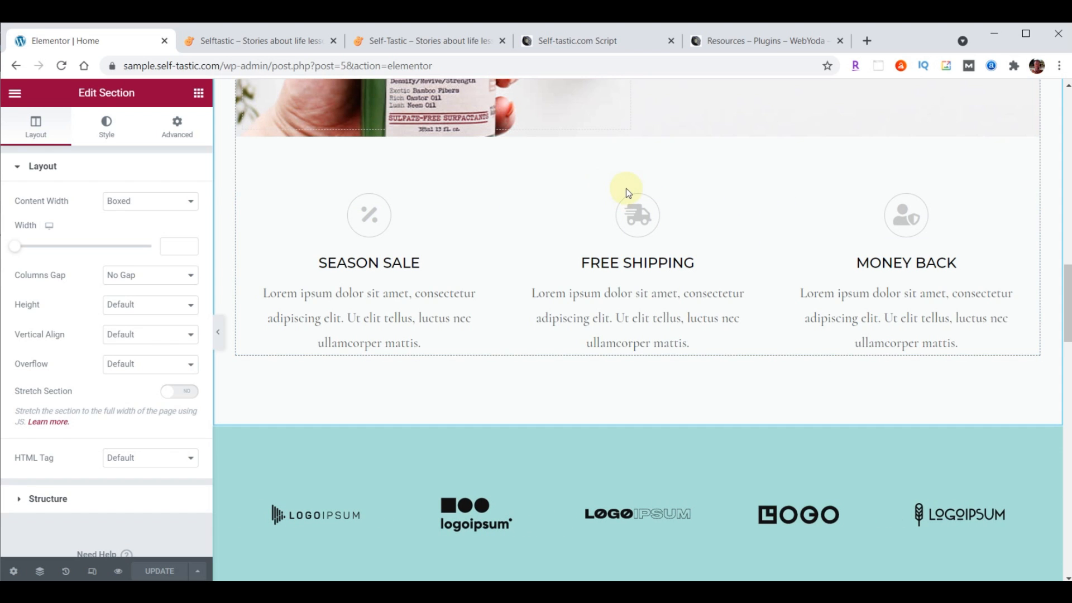
click(629, 185)
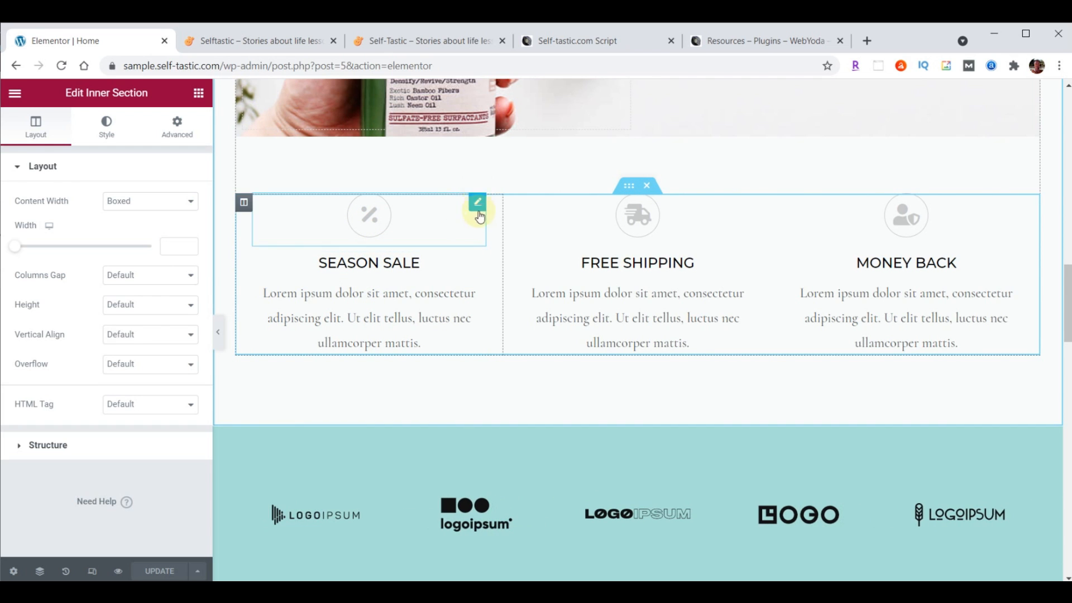
scroll(480, 260, down, 6)
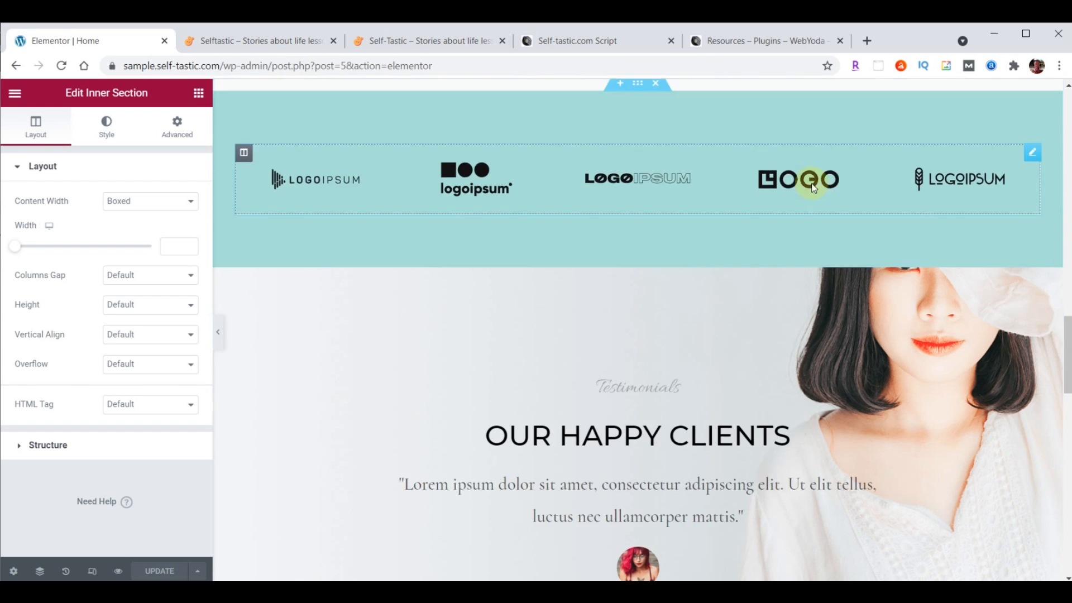
scroll(813, 189, down, 3)
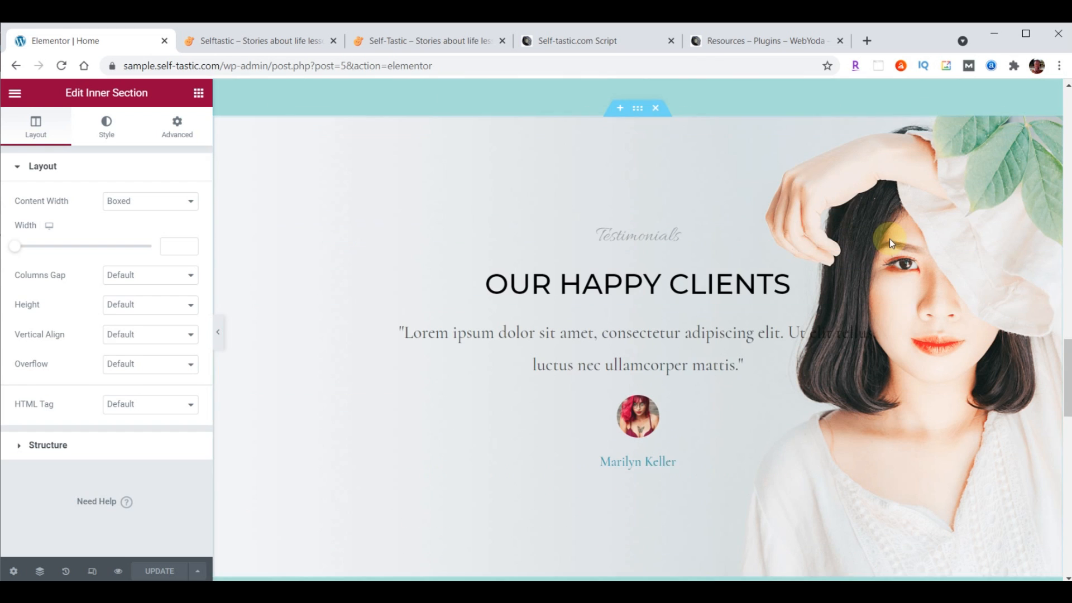
click(638, 101)
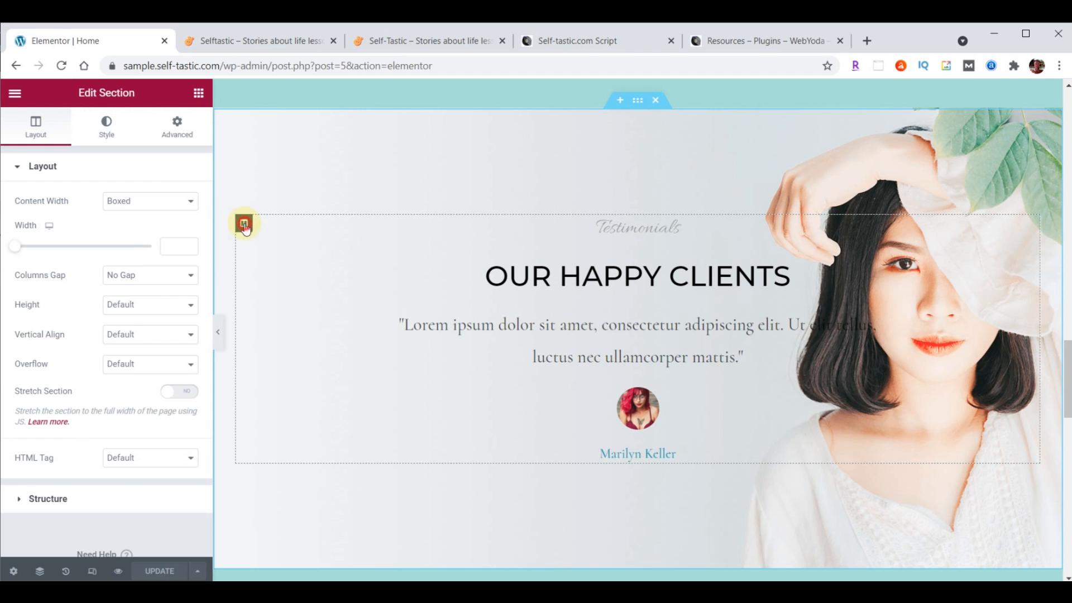
click(244, 225)
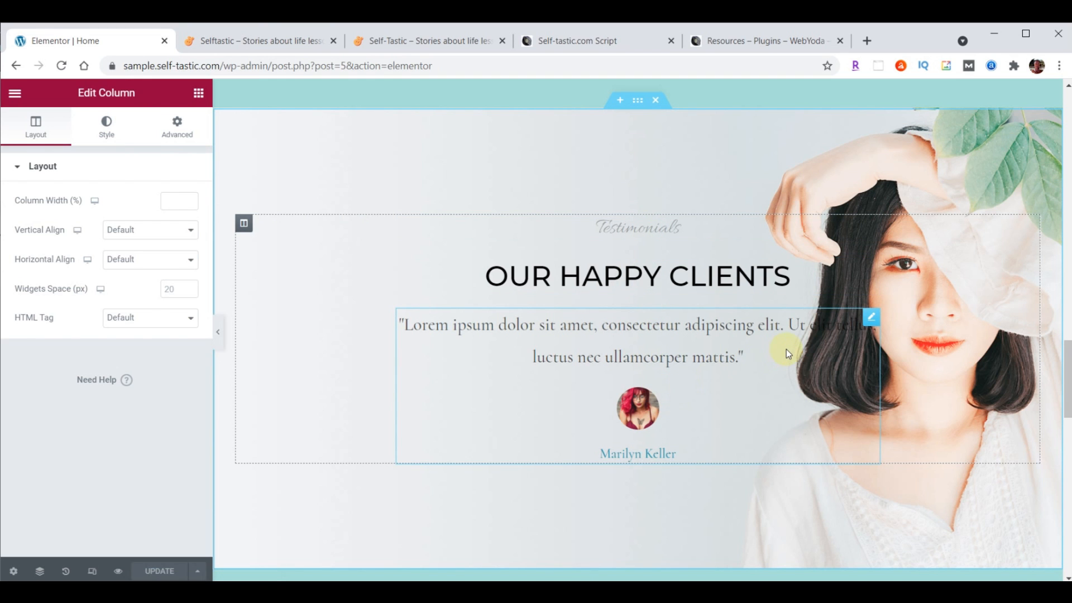
click(872, 266)
click(871, 225)
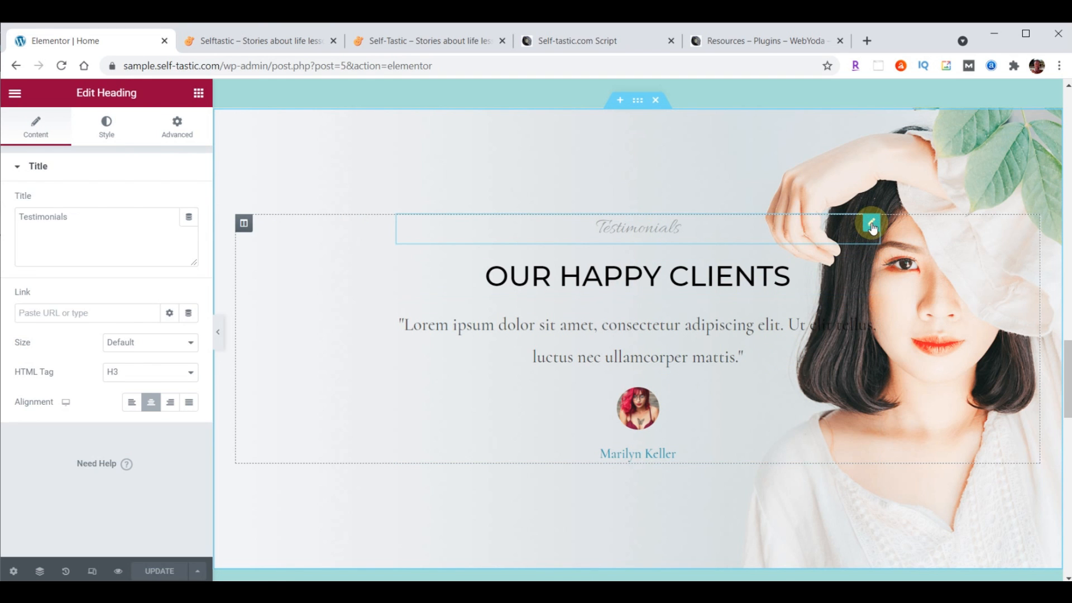
click(871, 269)
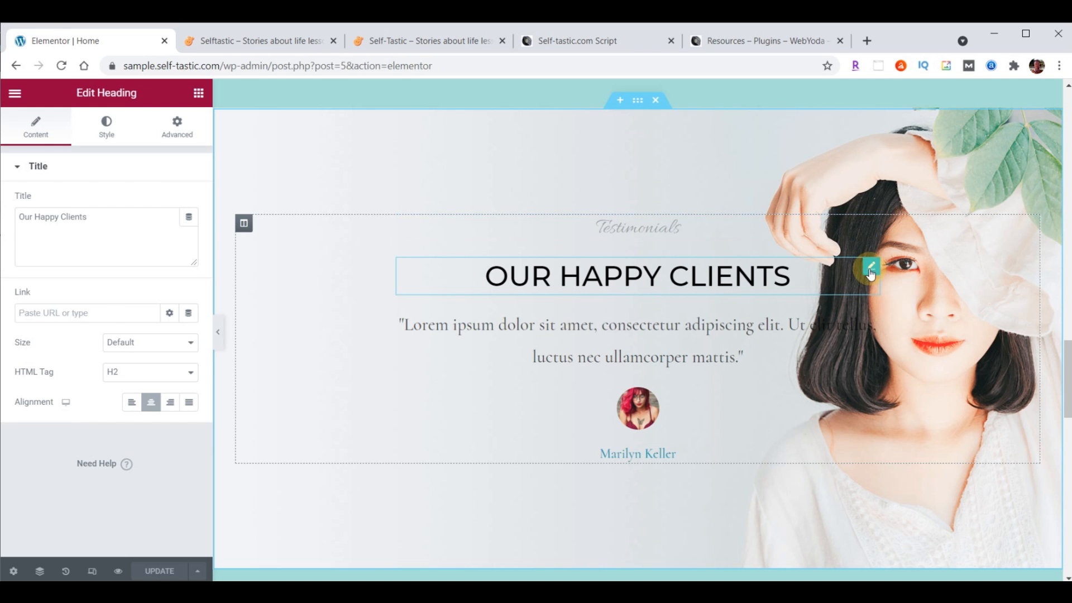
click(870, 317)
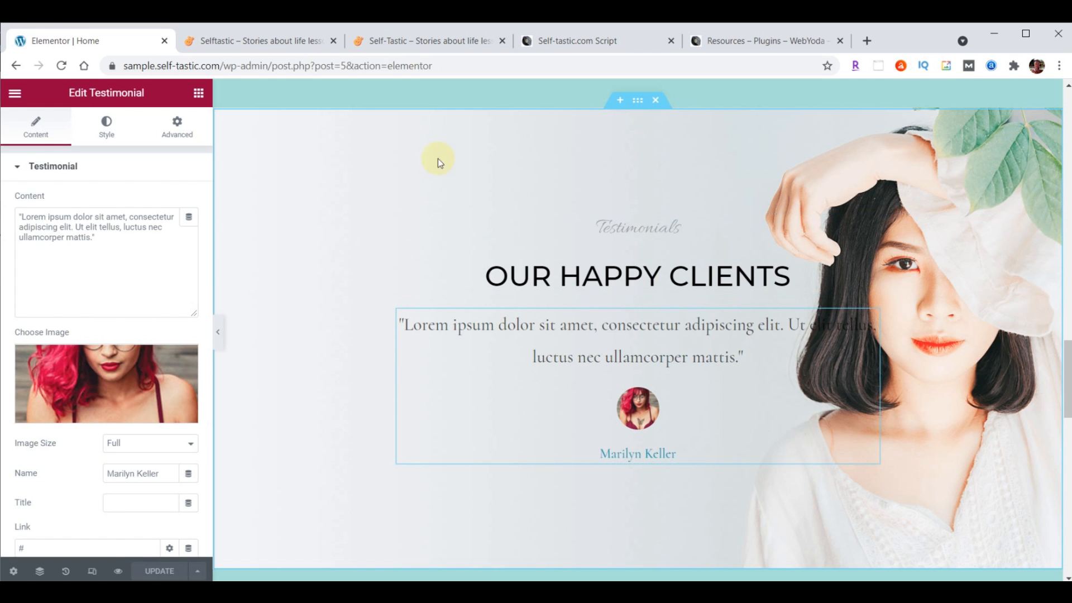
click(638, 103)
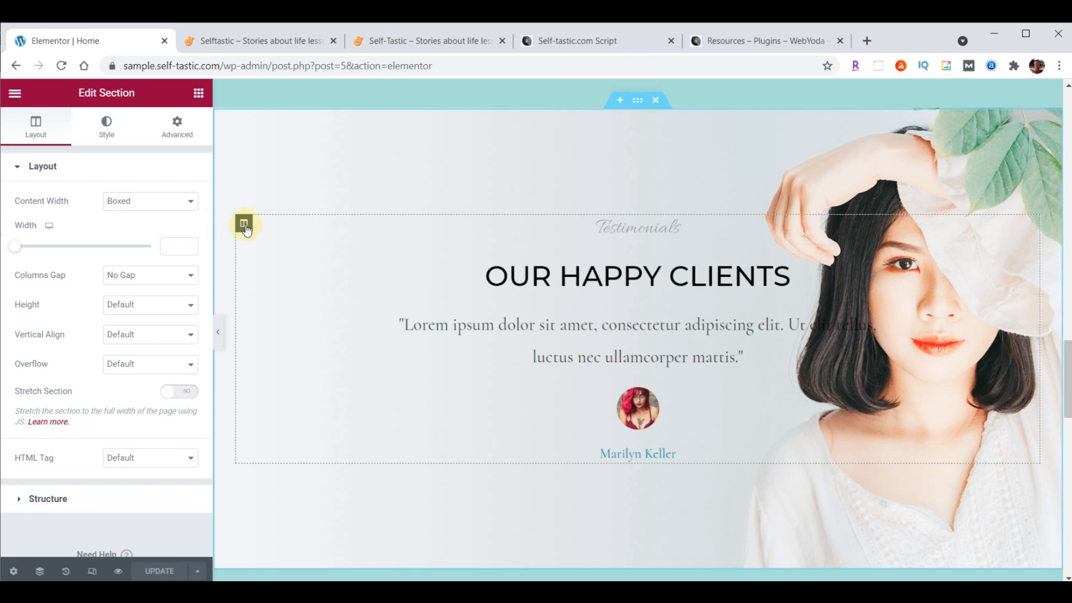
click(872, 224)
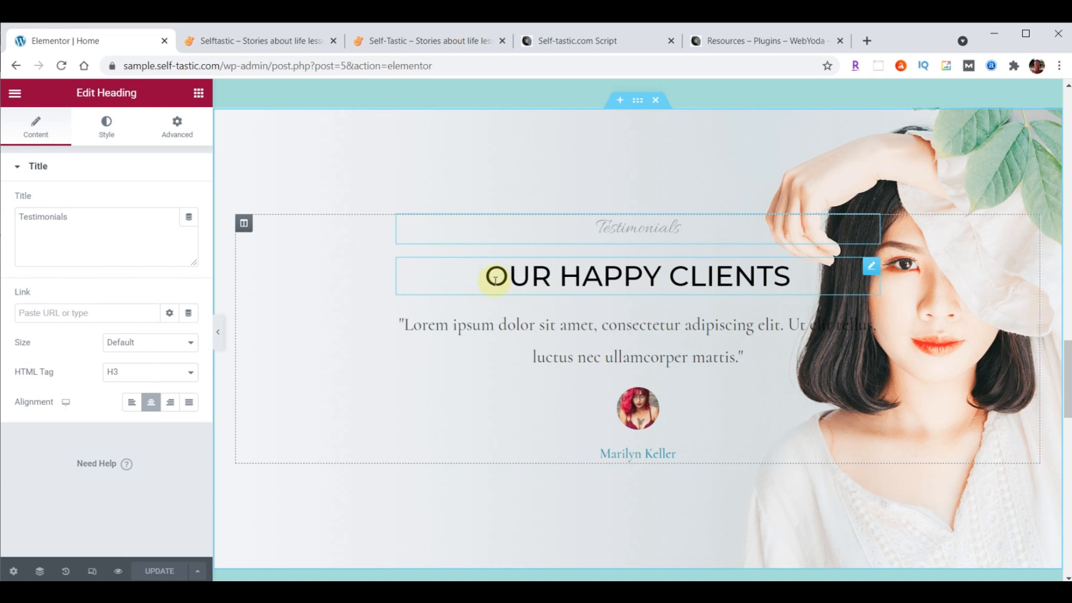
click(872, 269)
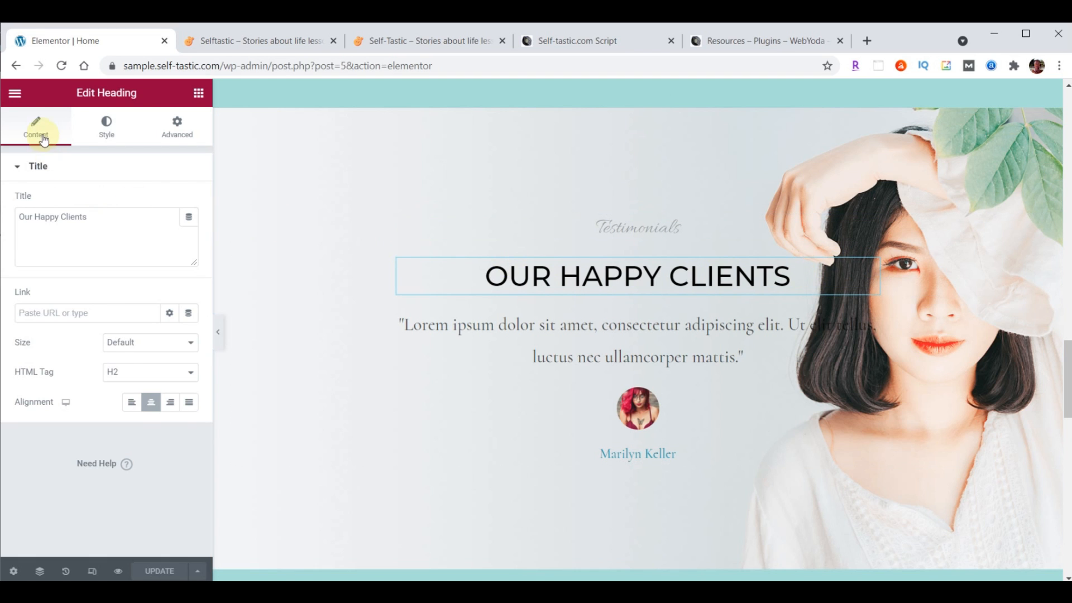
click(109, 214)
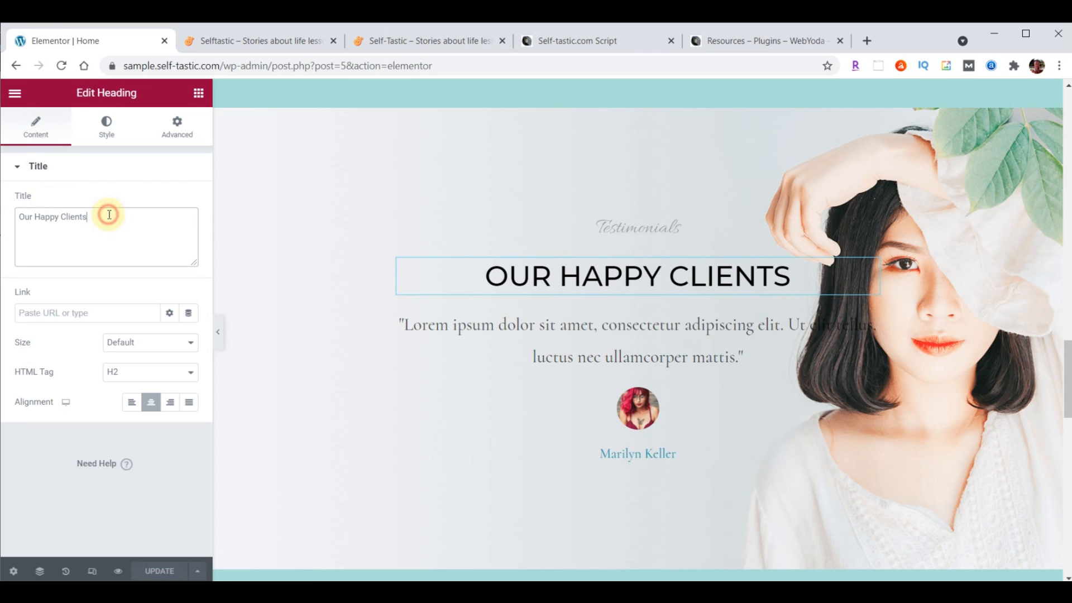
click(107, 127)
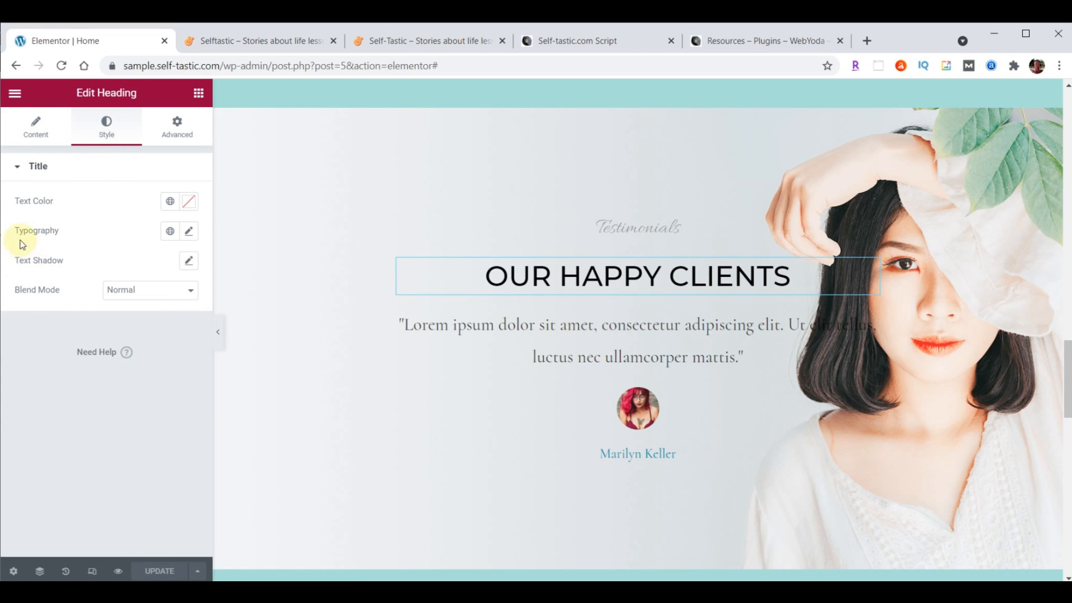
click(176, 137)
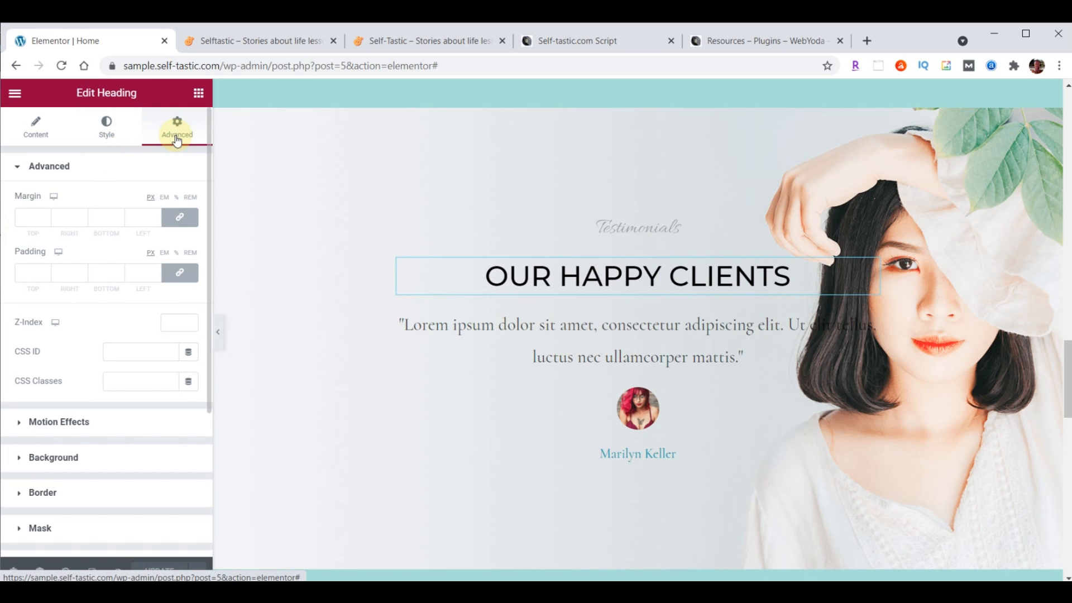
scroll(759, 304, up, 15)
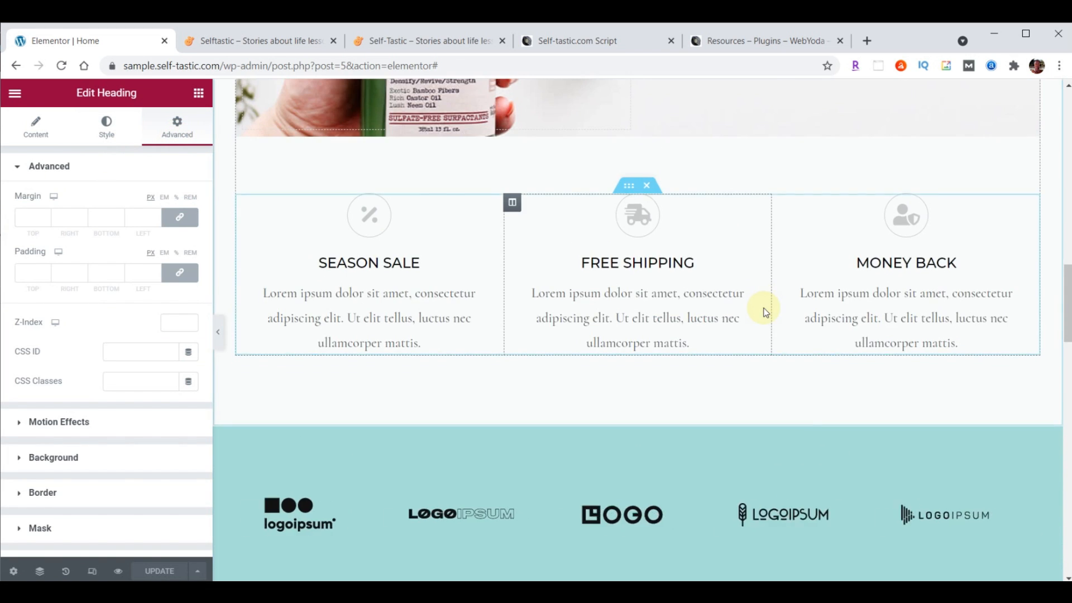
Inspect the hero section's background and spacing, then the text column's style and spacing
scroll(764, 310, up, 6)
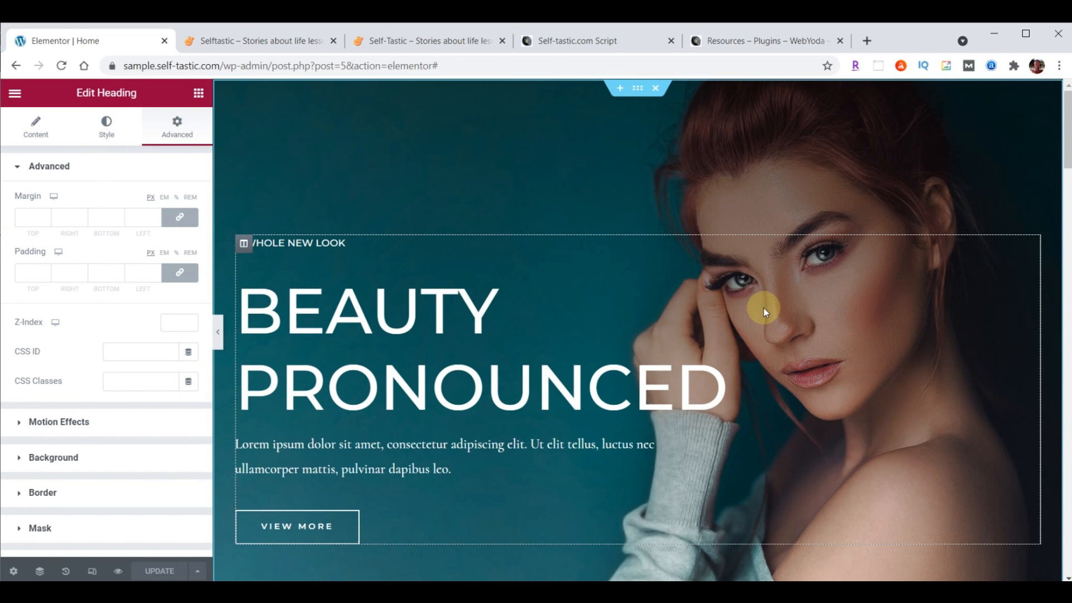
click(635, 95)
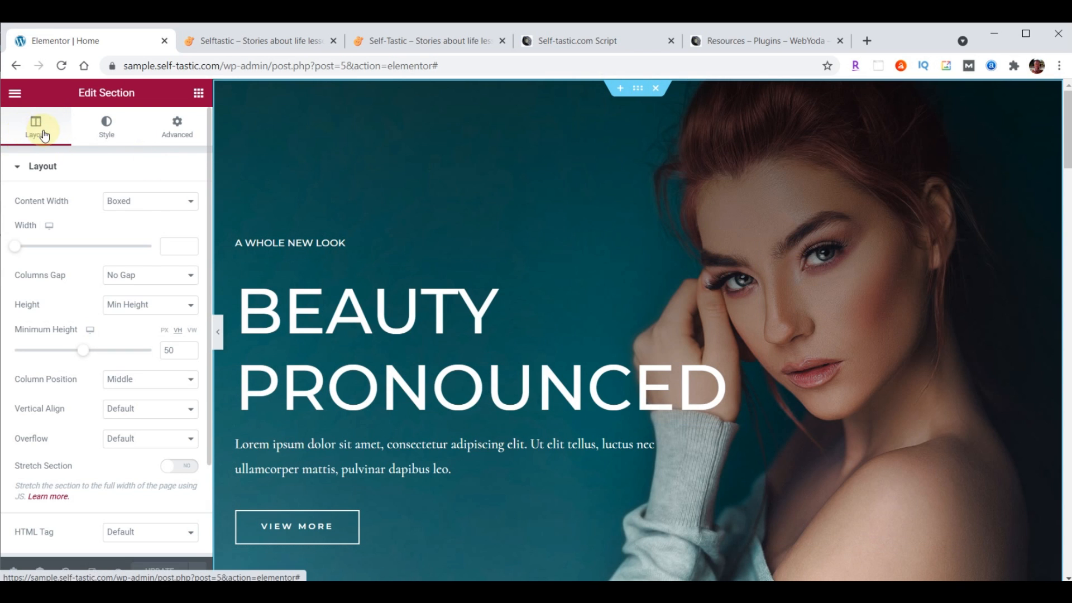
click(101, 127)
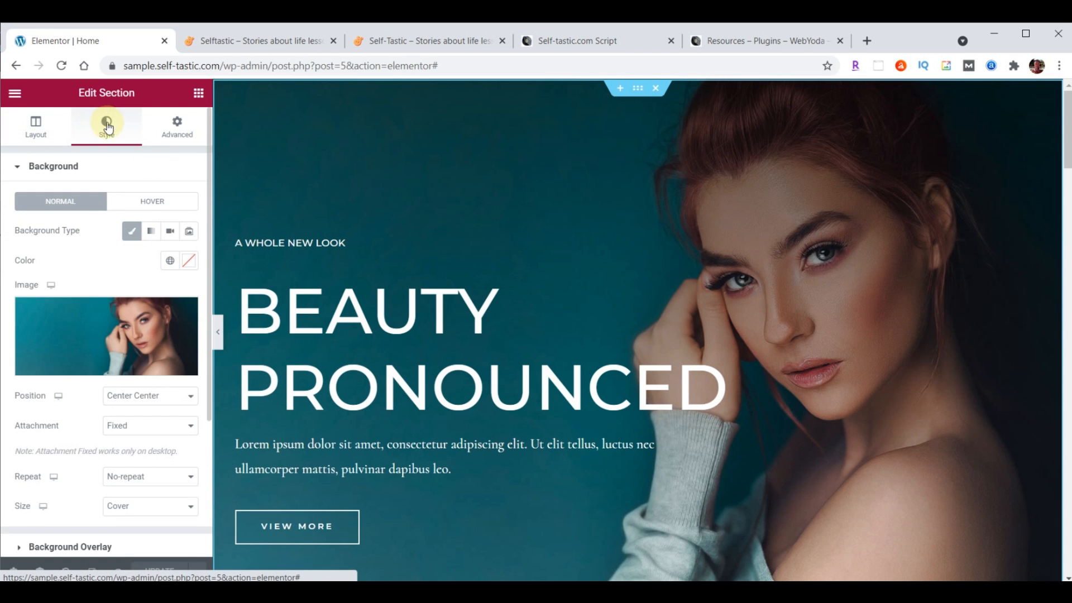
click(177, 131)
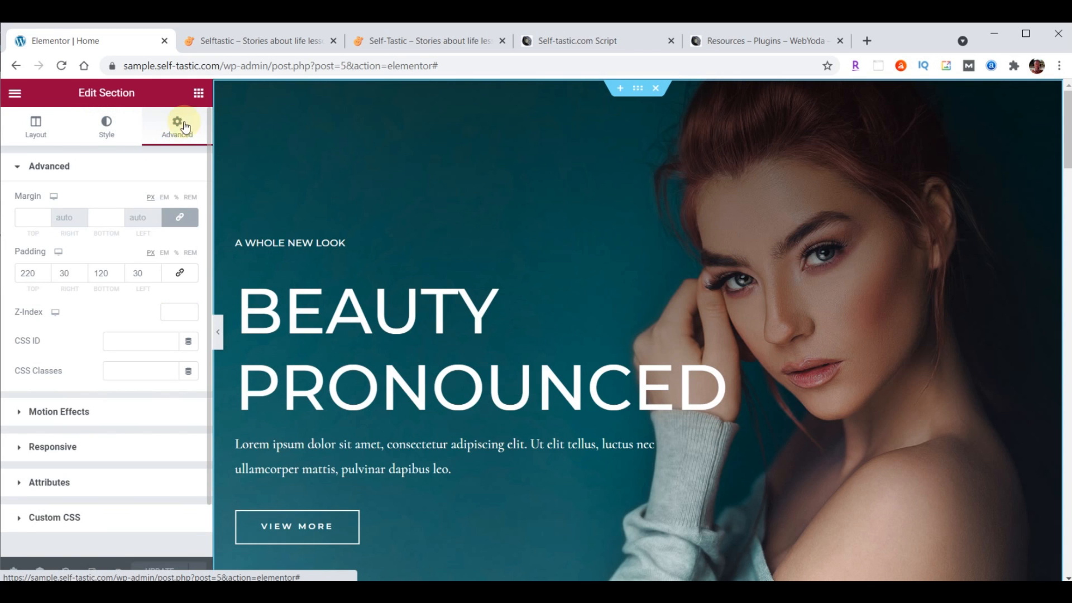
click(243, 244)
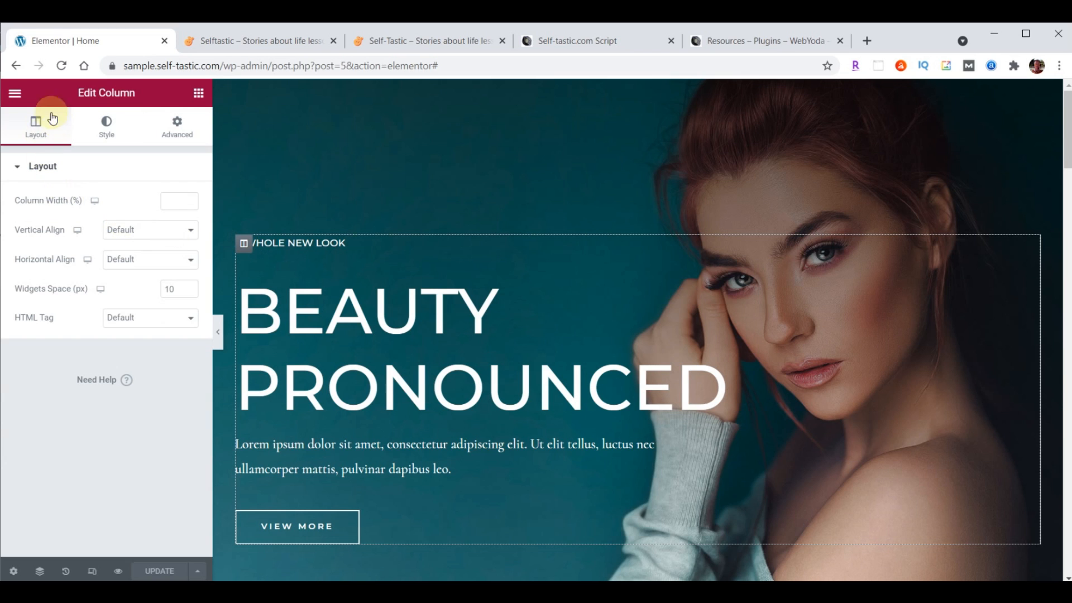
click(107, 128)
click(176, 125)
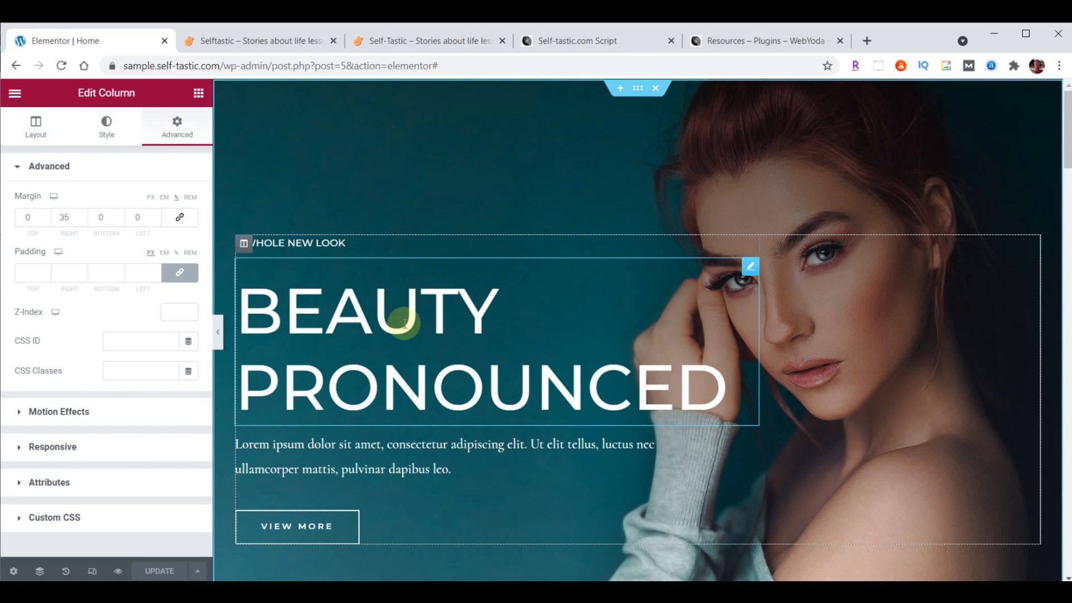
Inspect the BEAUTY PRONOUNCED heading's style and spacing, then reopen the hero's background panel
click(751, 266)
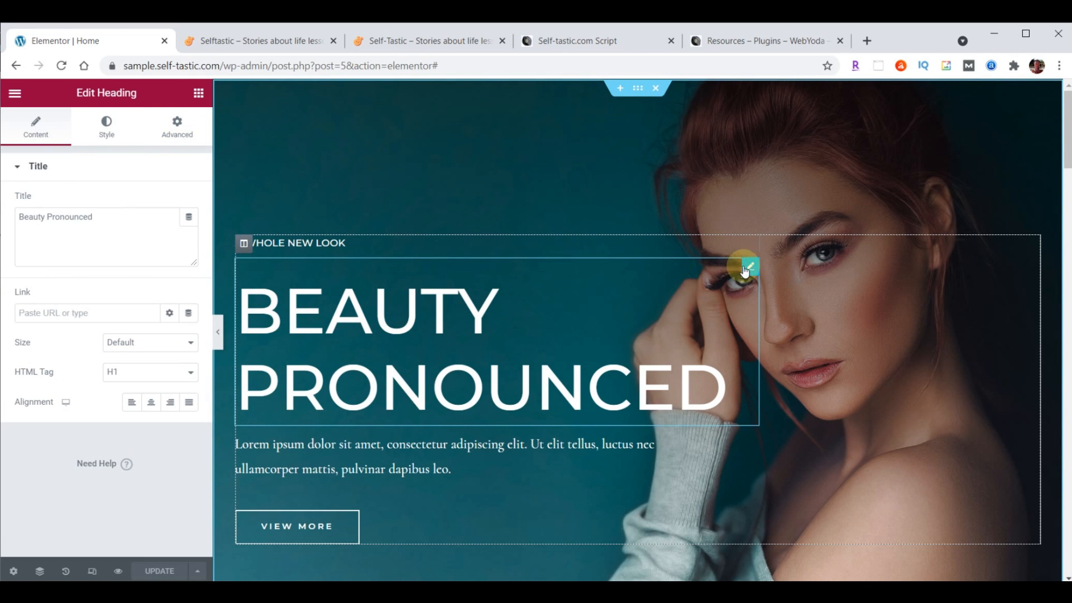
click(44, 117)
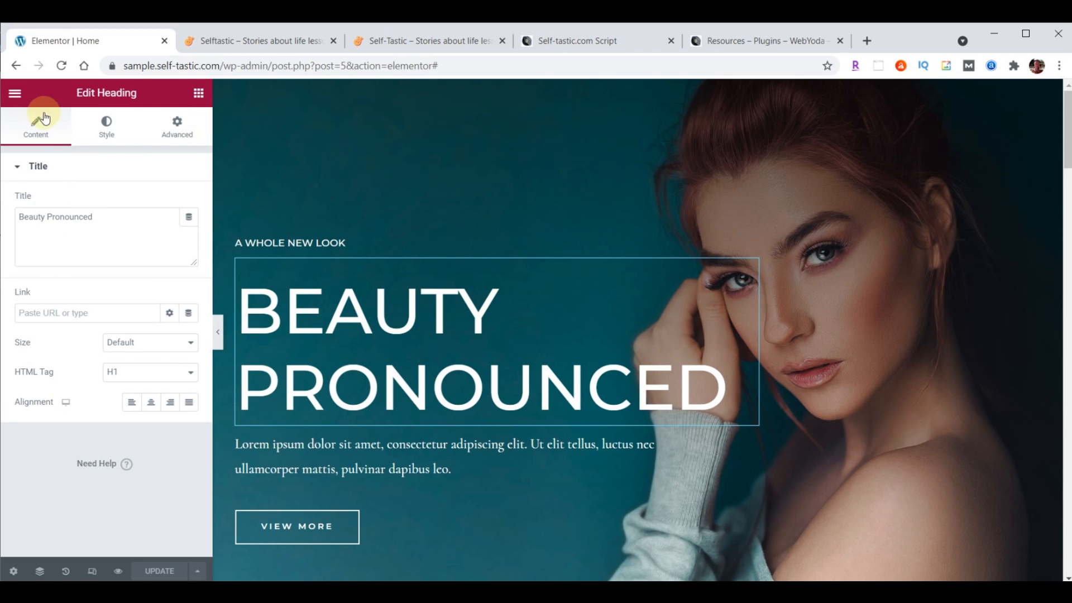
click(101, 130)
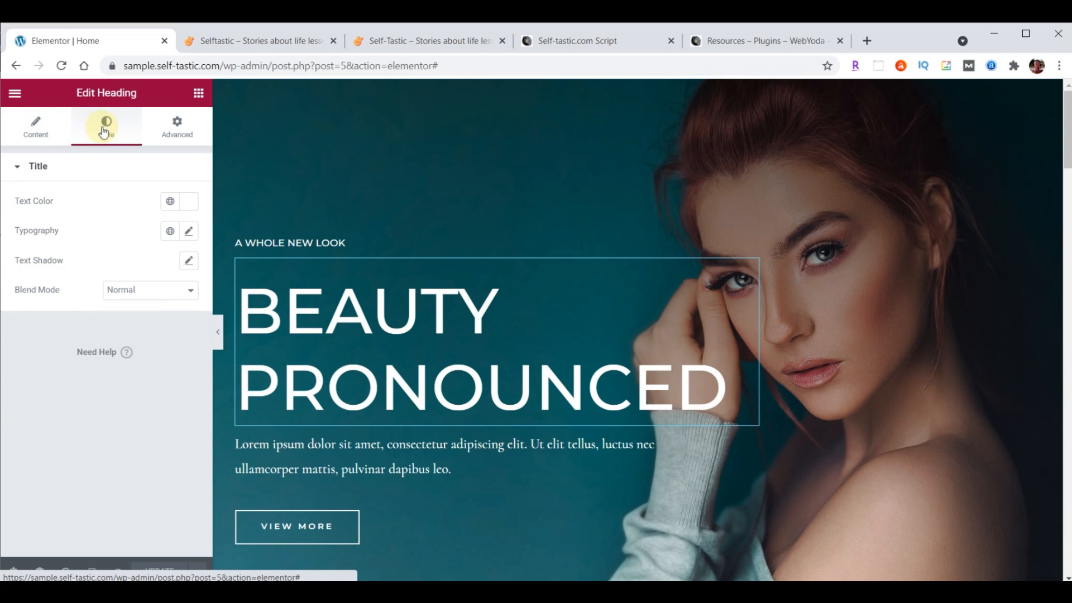
click(171, 133)
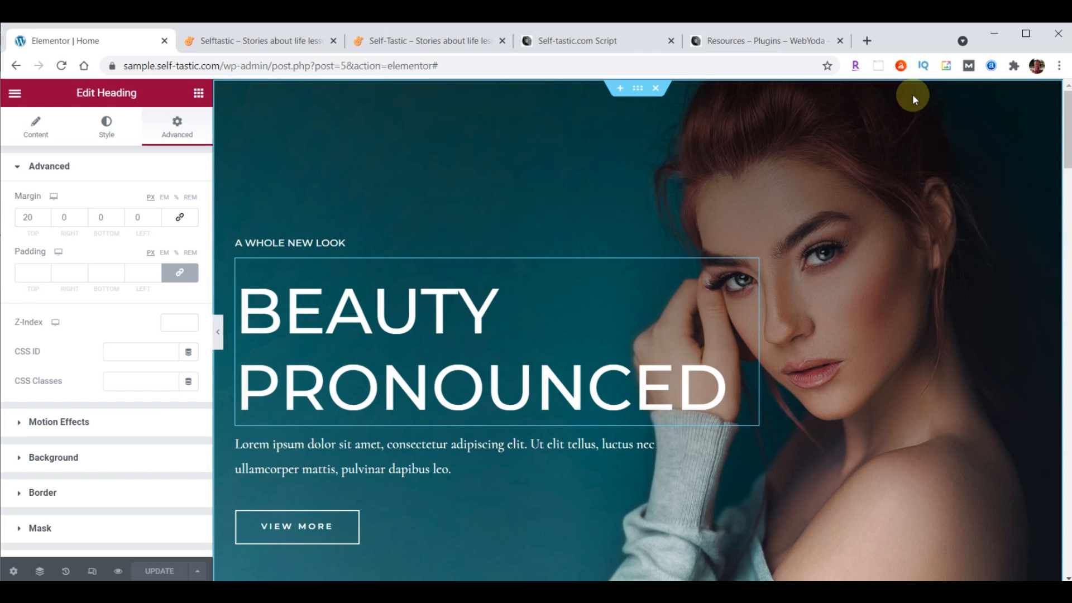
click(638, 90)
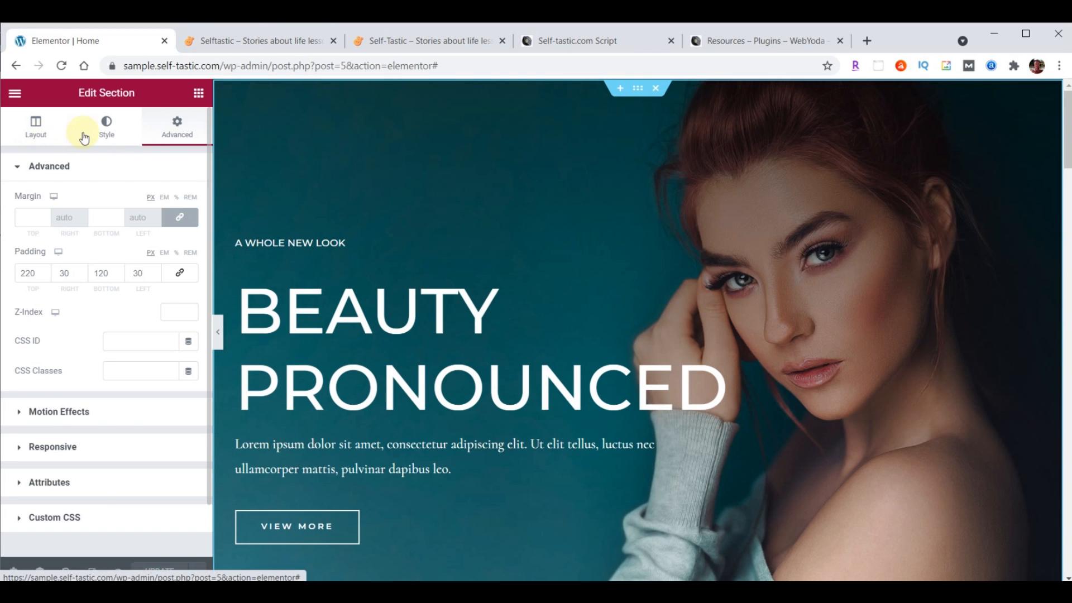
click(110, 132)
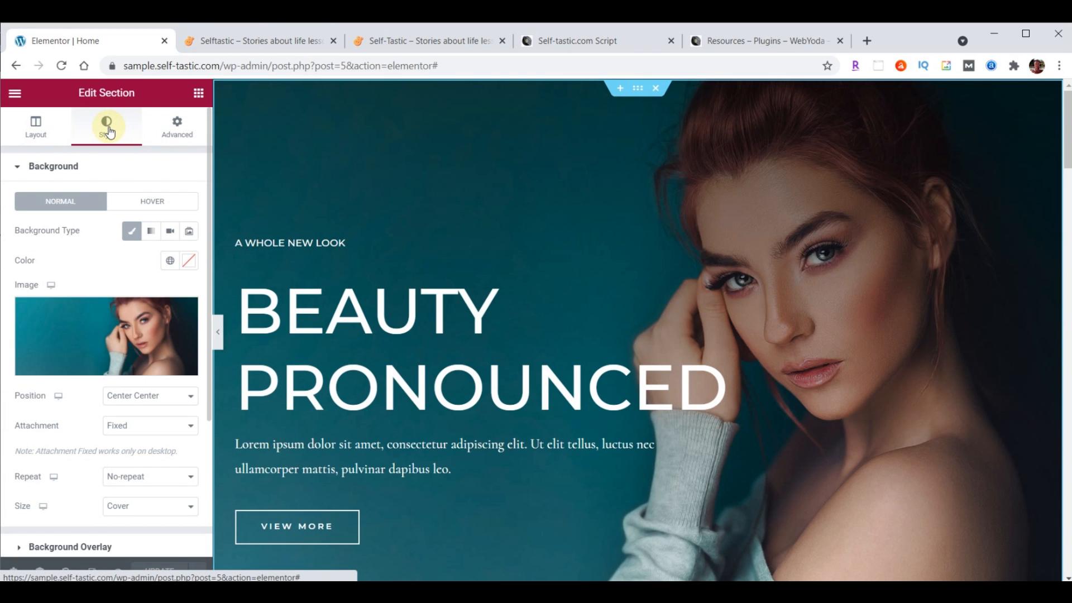
Upload cover-home.jpg from File Explorer and insert it as the hero background image
mouse_move(142, 346)
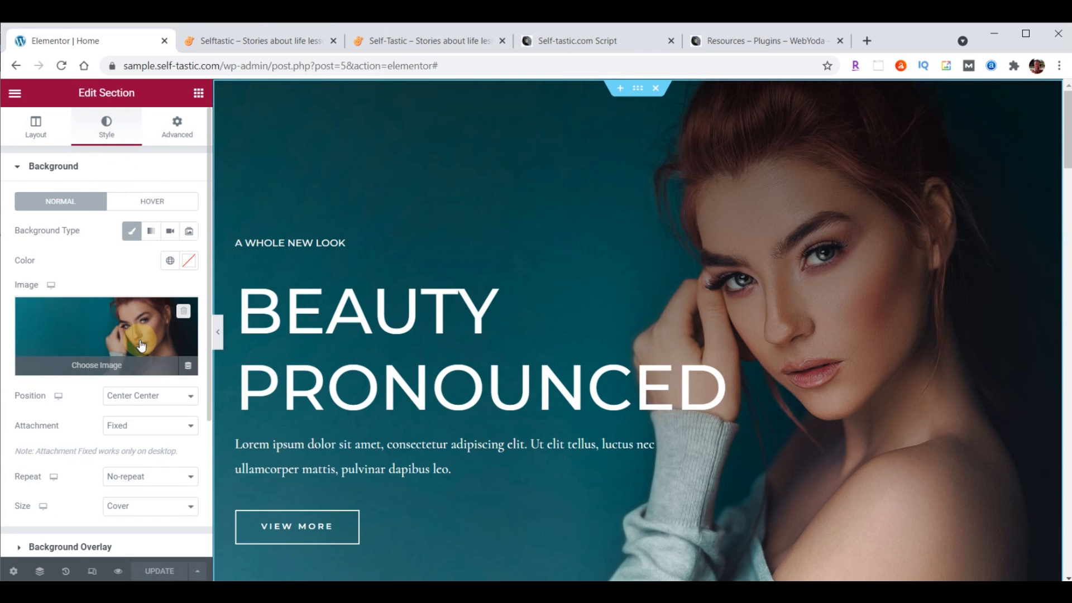
scroll(100, 239, down, 2)
click(101, 239)
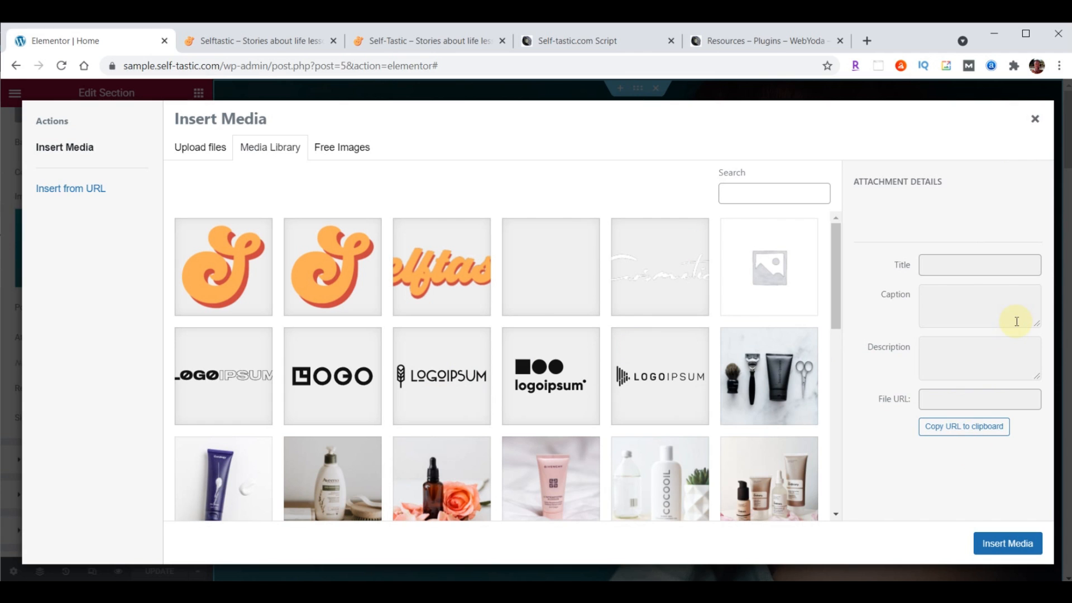
key(alt+Tab)
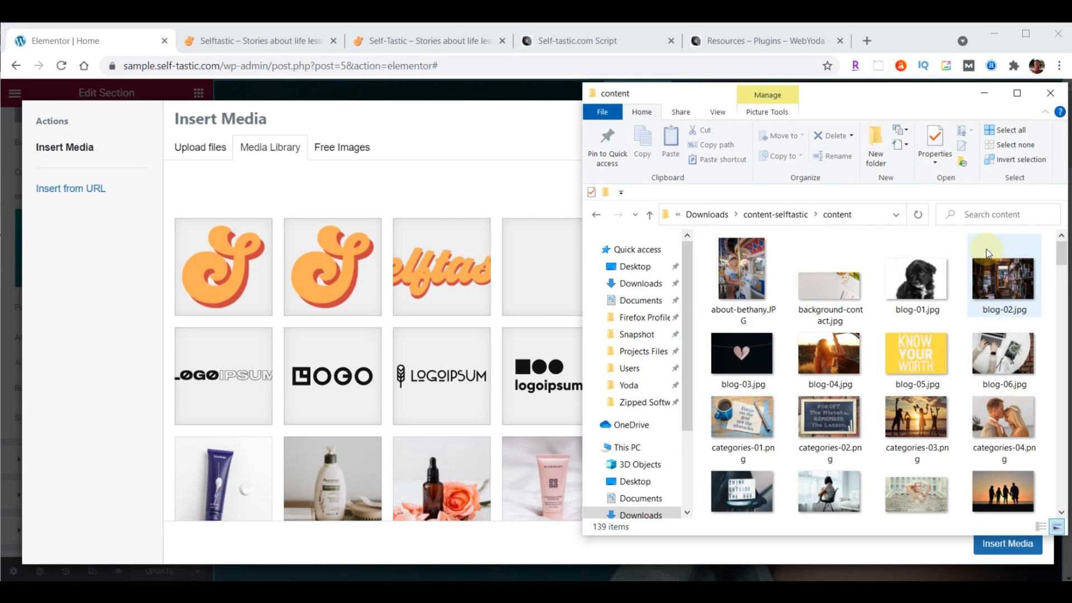
scroll(997, 242, down, 5)
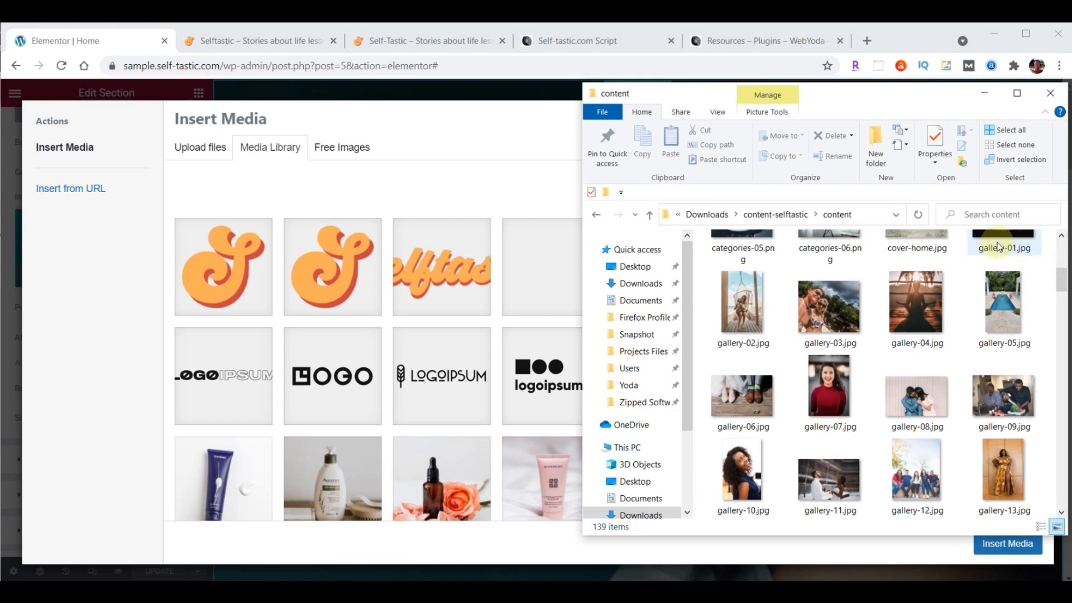
scroll(997, 247, up, 2)
drag(913, 331, 437, 339)
click(1010, 548)
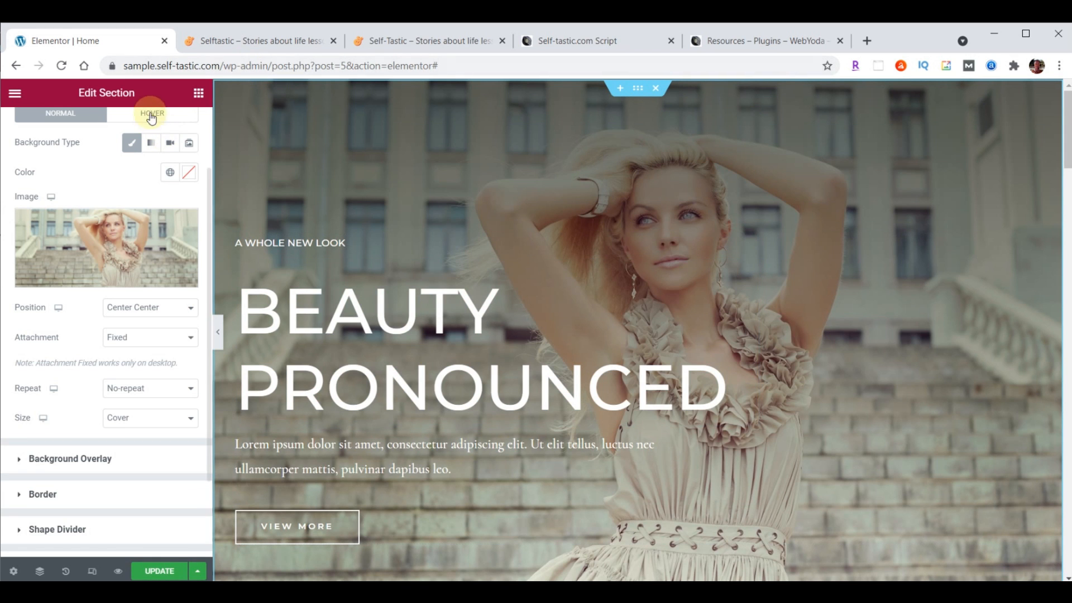
Save the page with UPDATE and reload the live home page to see the stone-steps hero
click(159, 572)
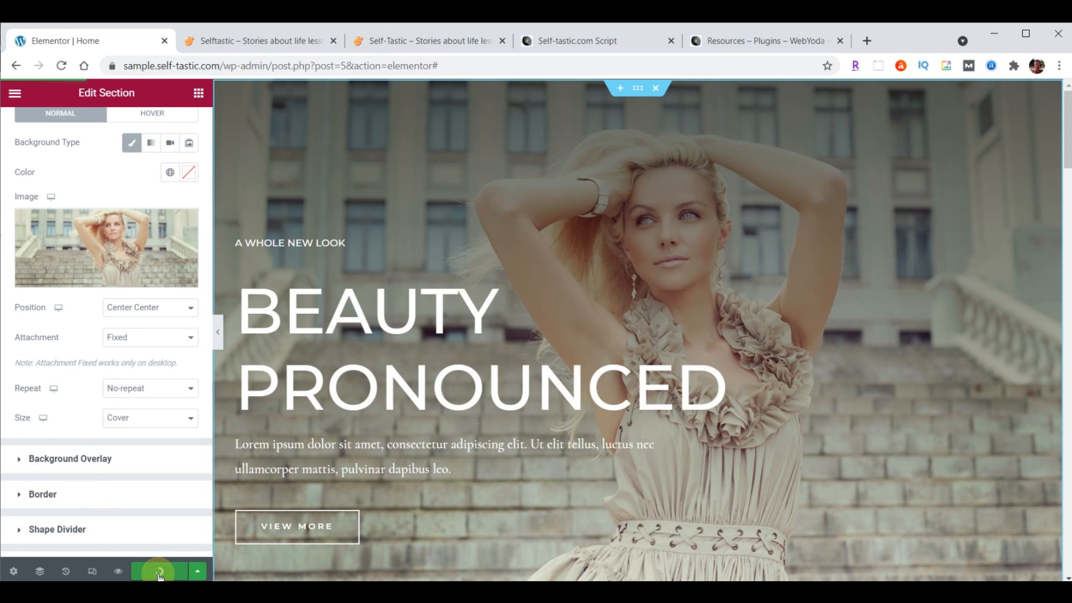
click(278, 41)
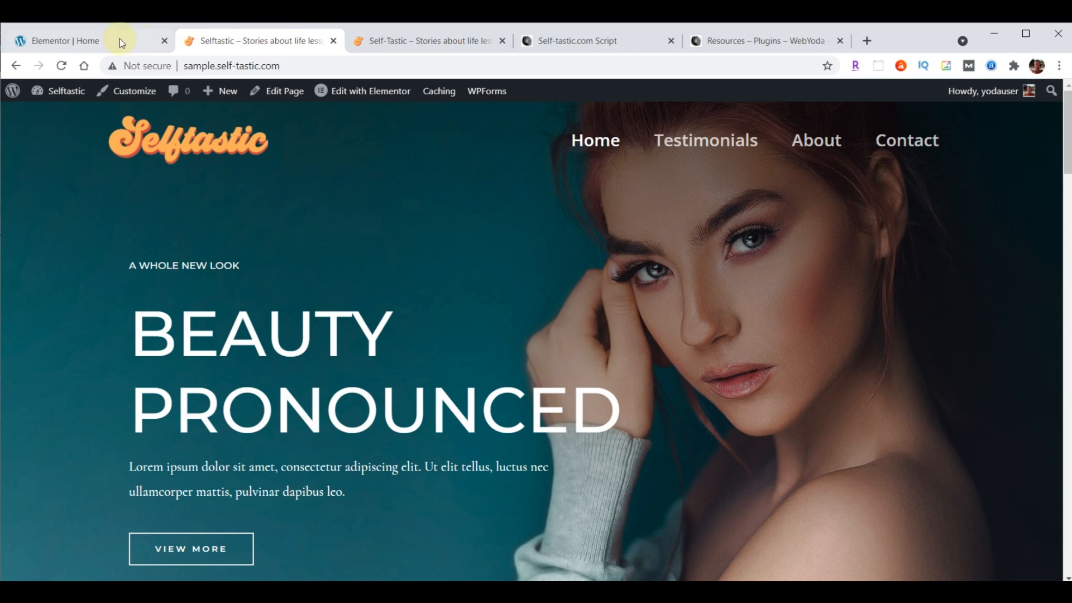
click(62, 66)
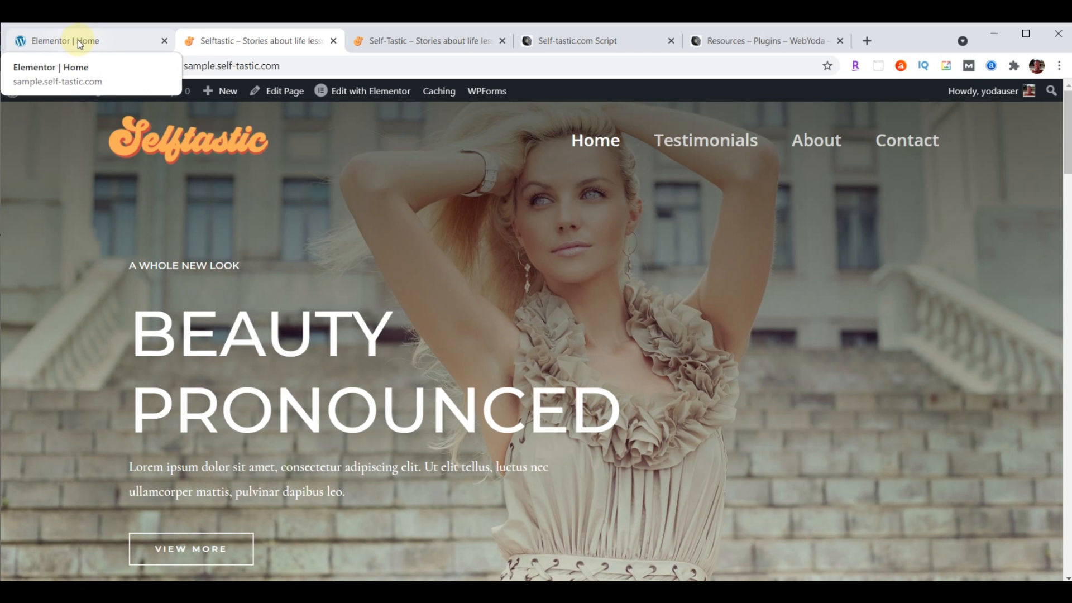
click(78, 42)
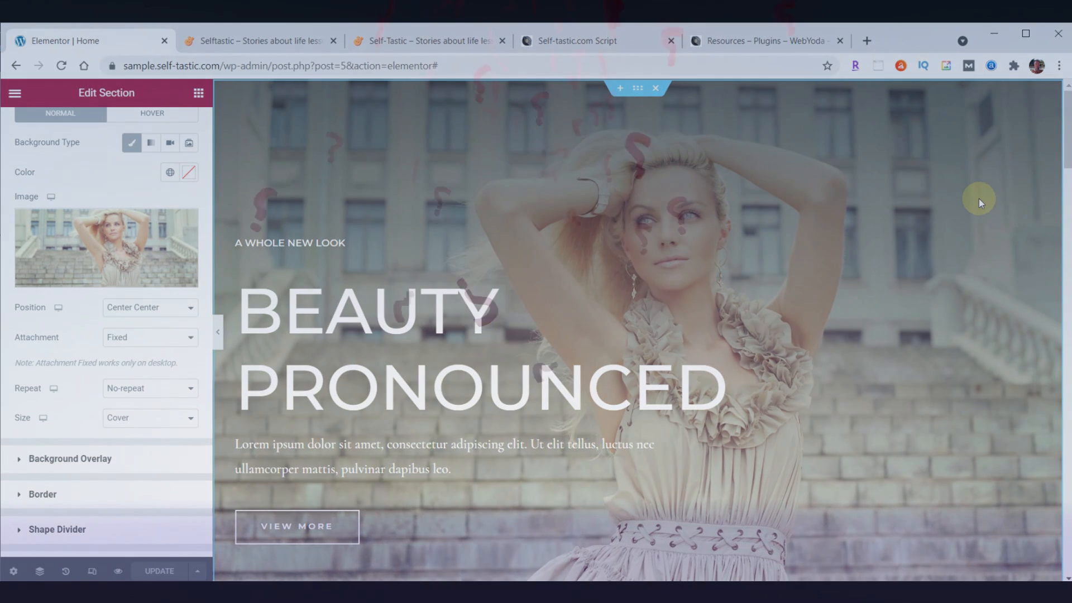
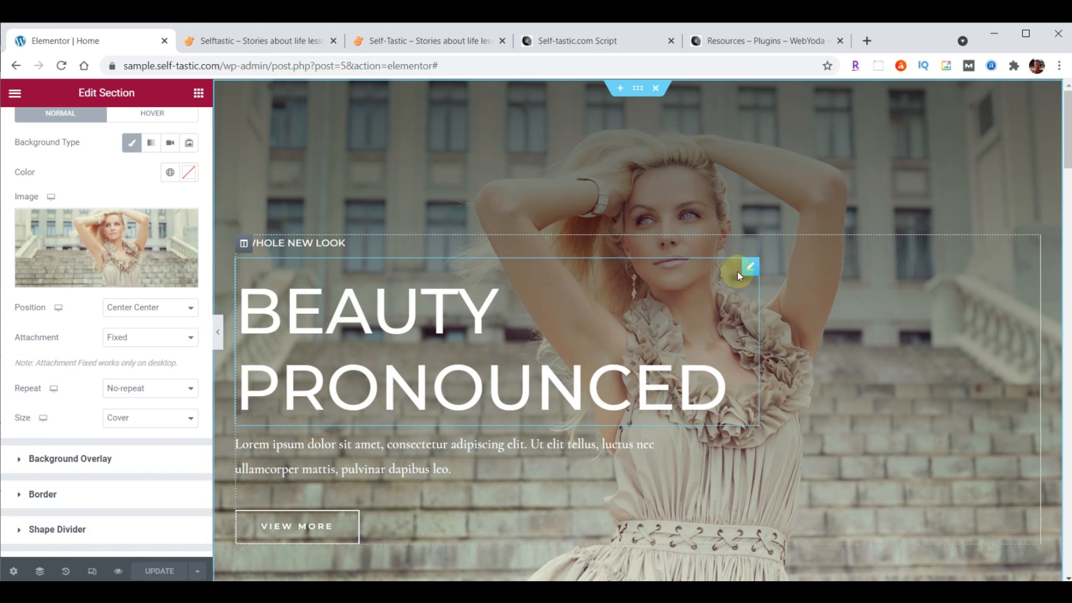
Replace the small heading's title 'A Whole New Look' with WELCOME TO
click(752, 245)
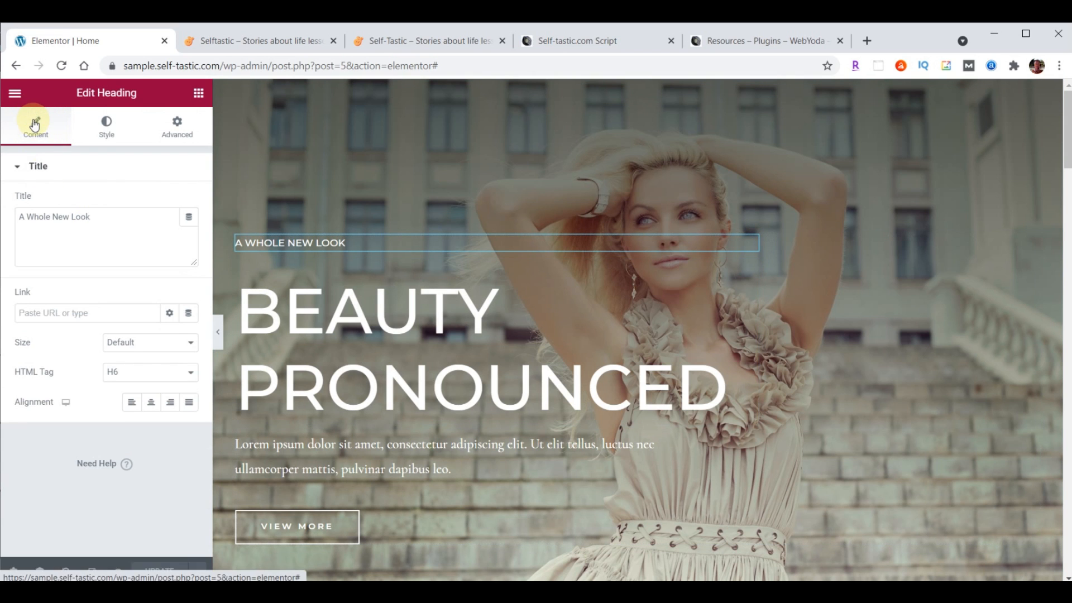
click(20, 217)
drag(19, 218, 129, 218)
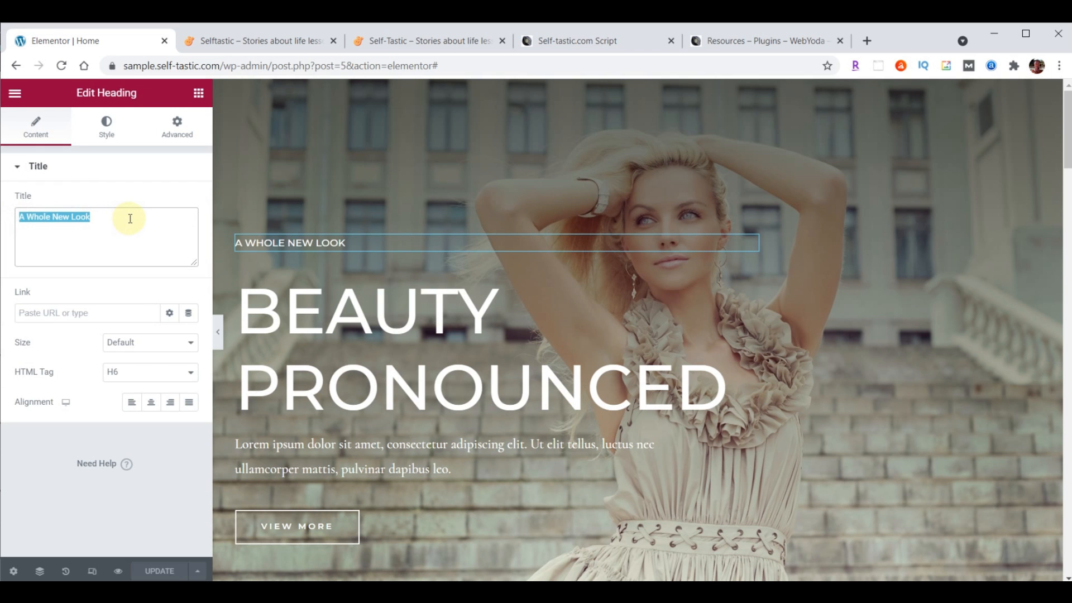
text(WELCOME TO)
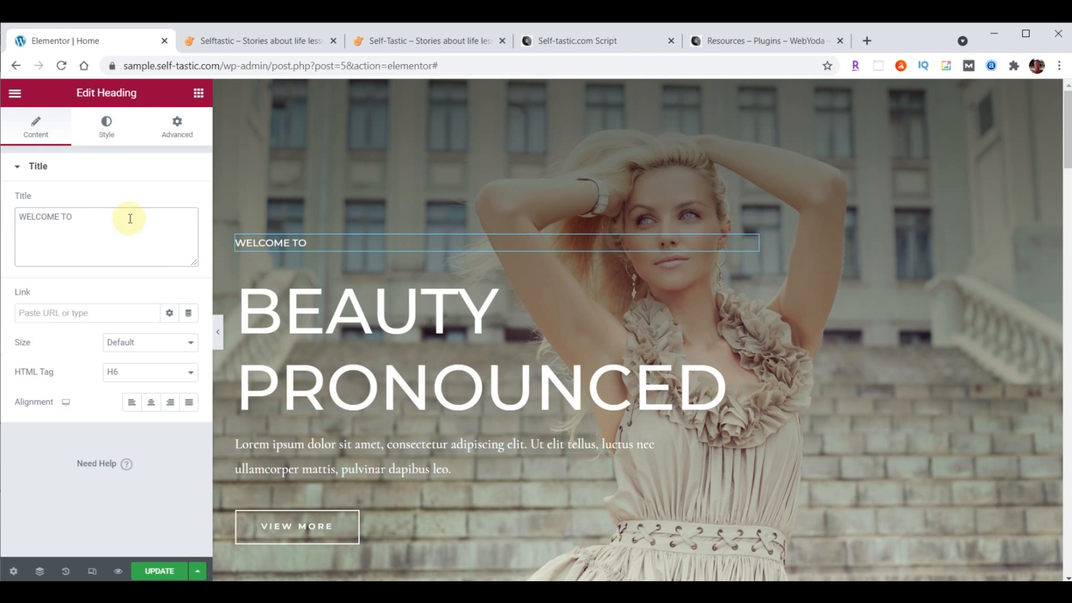
Set the WELCOME TO heading's font to Open Sans Condensed at size 23
click(106, 127)
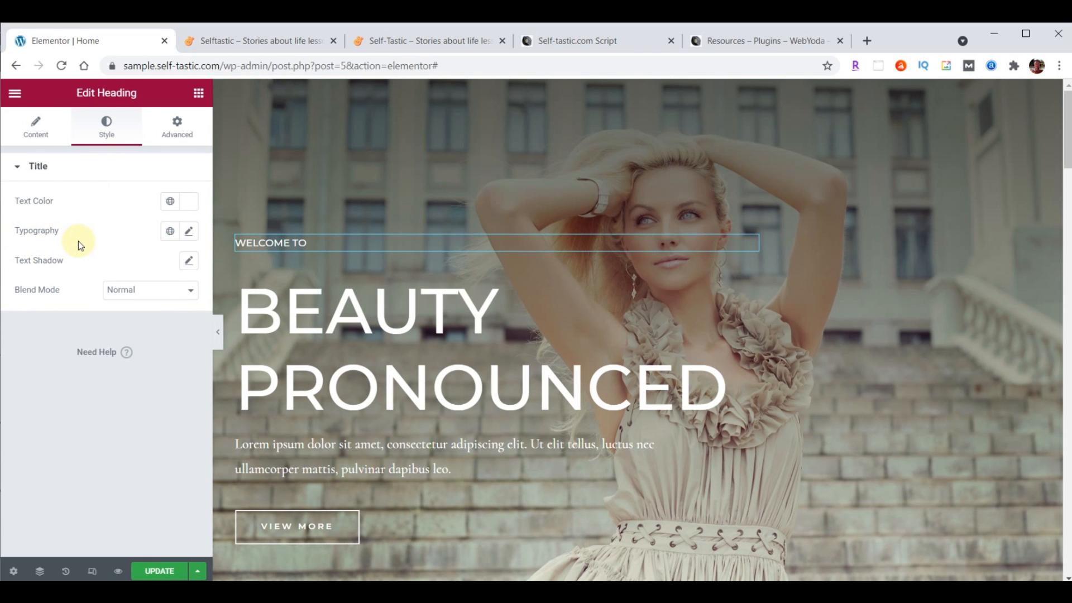
click(190, 232)
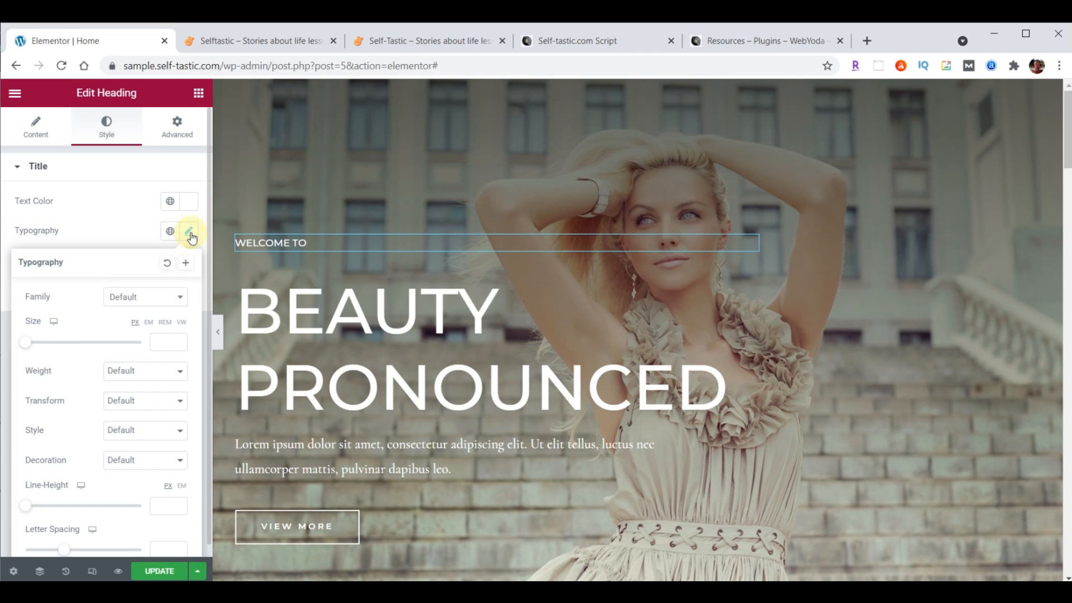
click(154, 297)
text(Open)
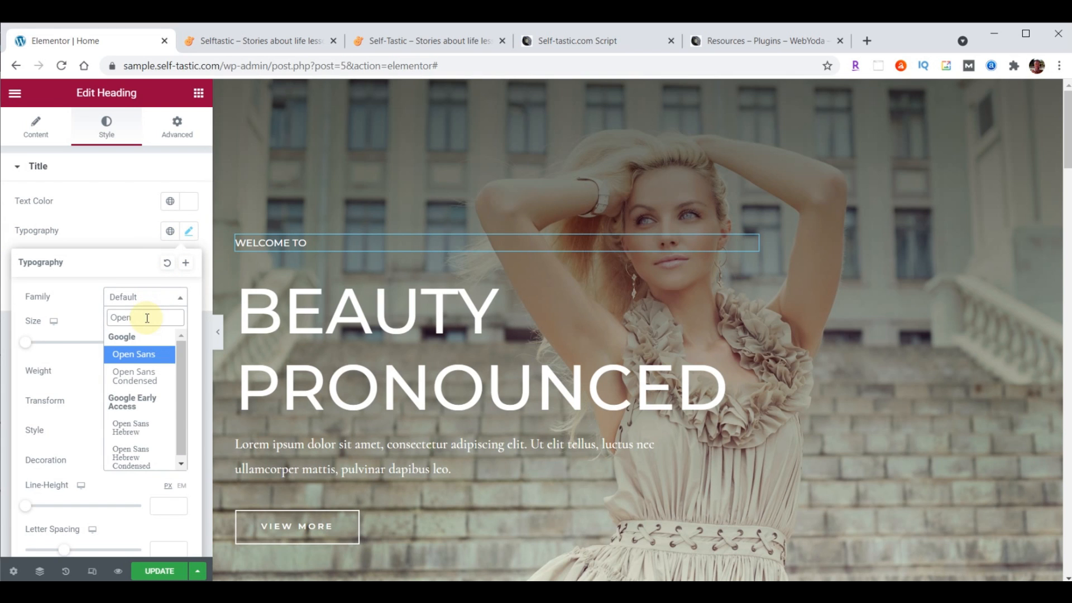
click(134, 376)
click(164, 341)
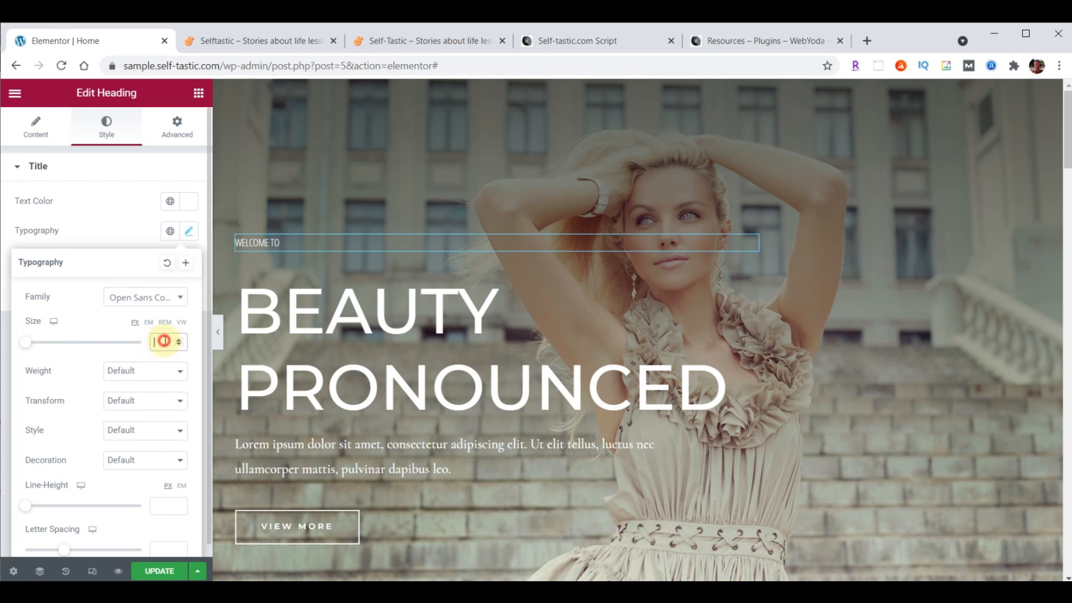
text(23)
Try heading weights 100, 900 and 600, then settle on the thin 100 weight
click(134, 372)
click(123, 387)
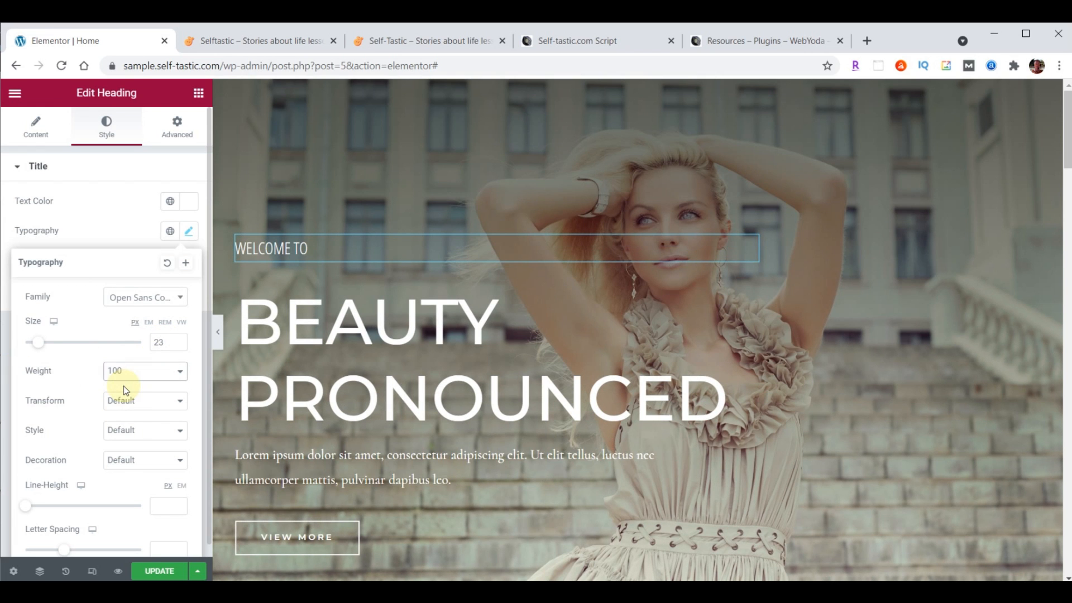
click(124, 373)
click(137, 472)
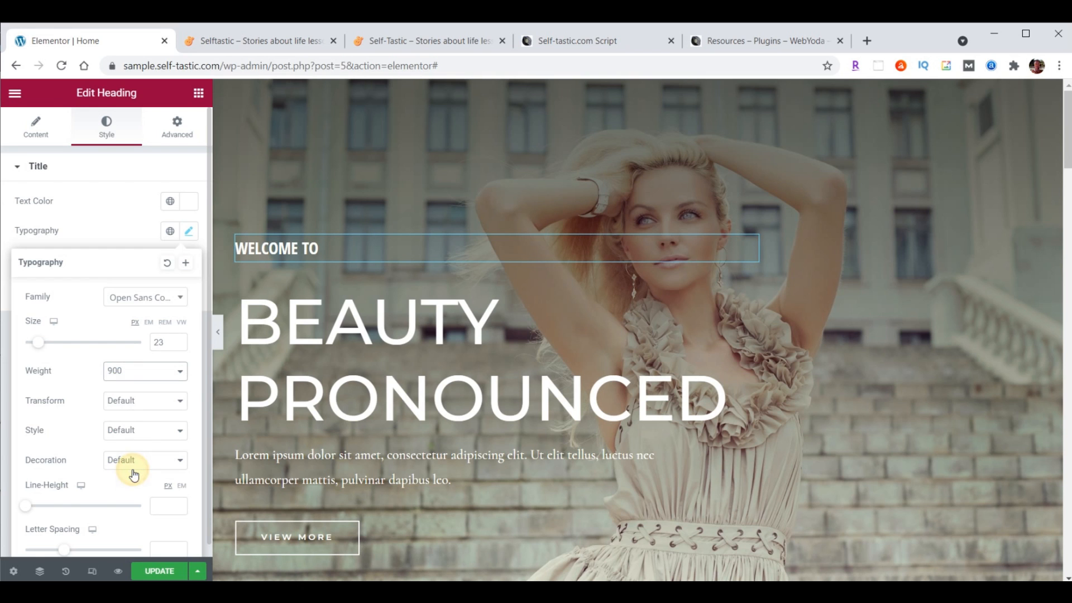
click(129, 375)
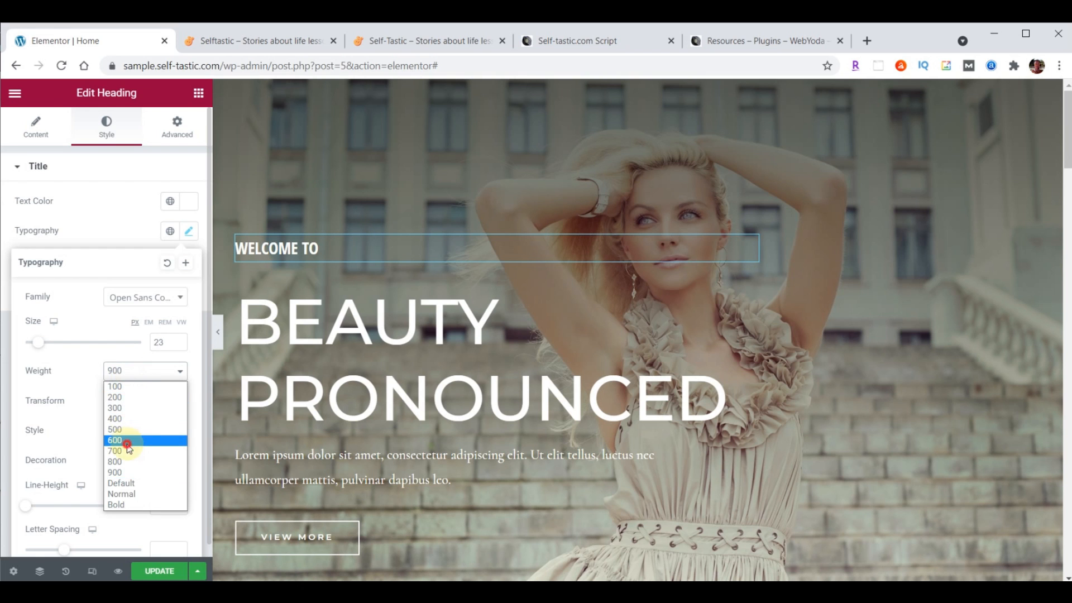
click(126, 444)
click(128, 371)
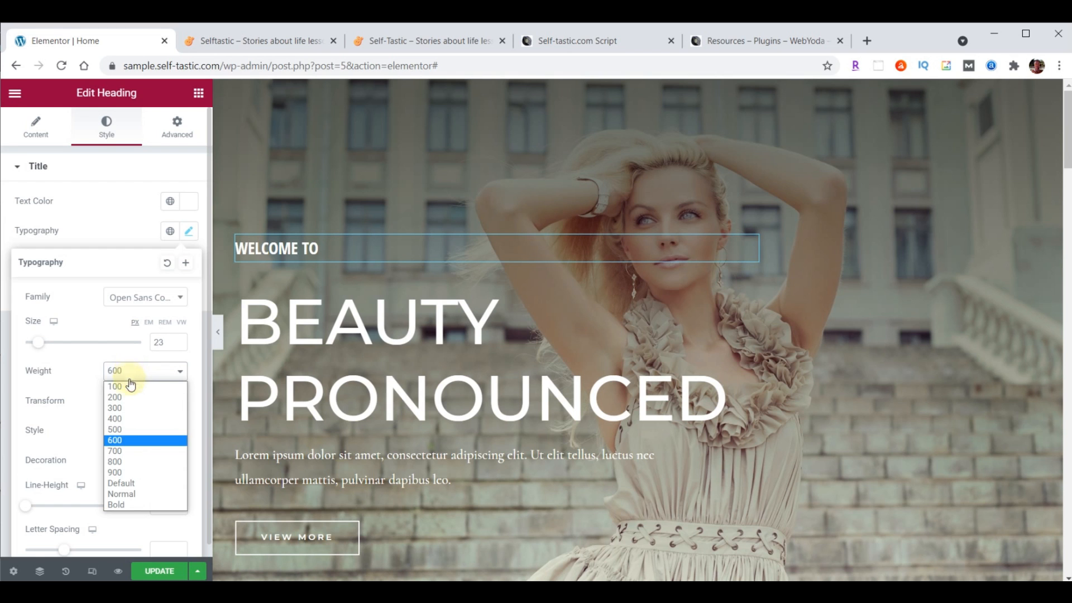
click(128, 385)
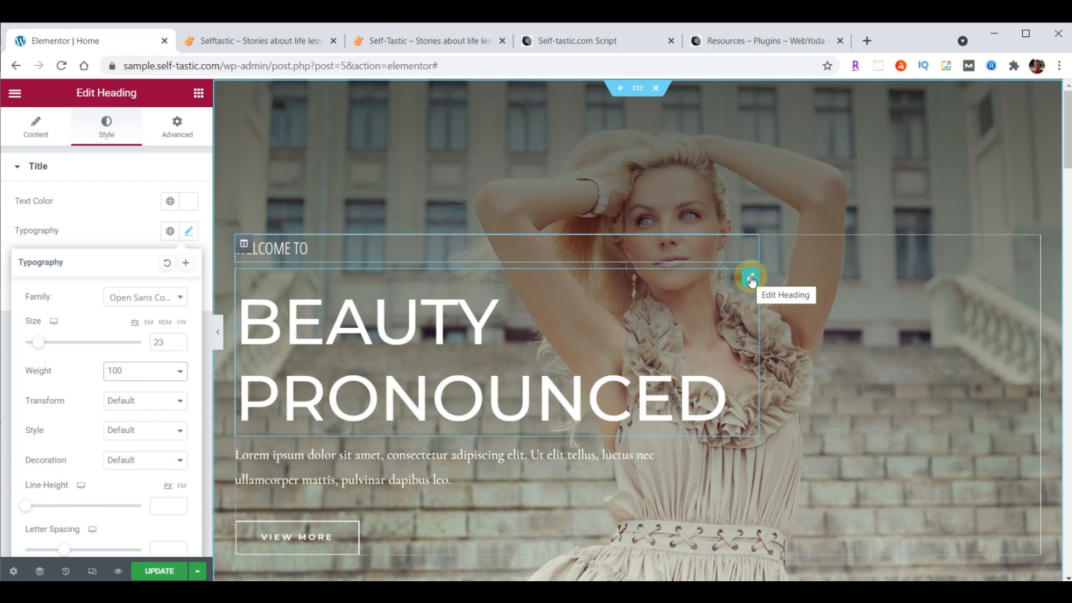
Replace the Beauty Pronounced headline with SELFTASTIC and insert a <BR> between SELF and TASTIC
click(36, 137)
drag(19, 216, 132, 211)
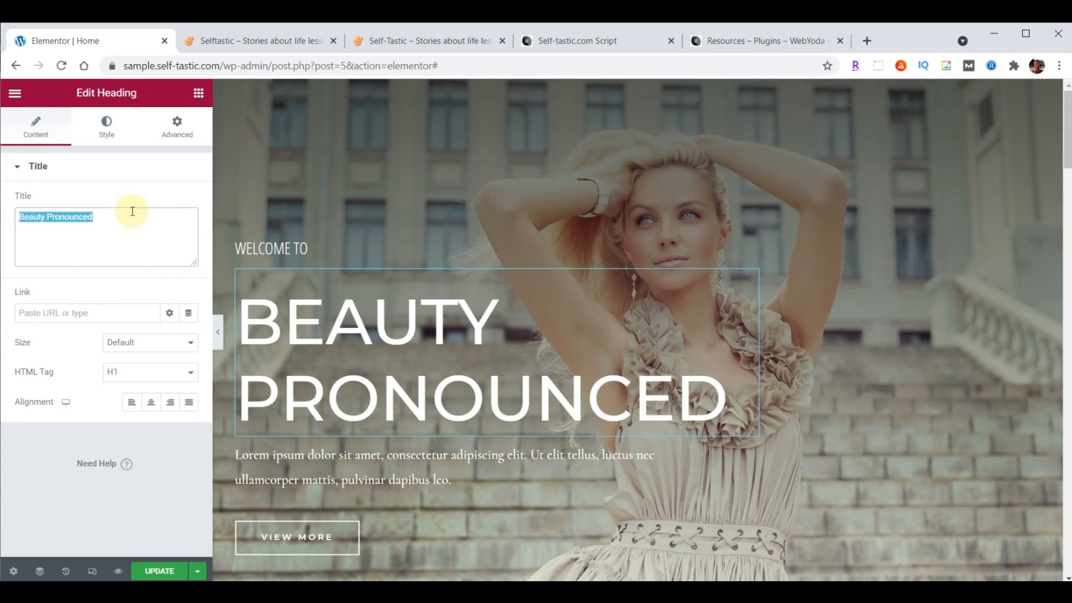
text(SELFTASTIC)
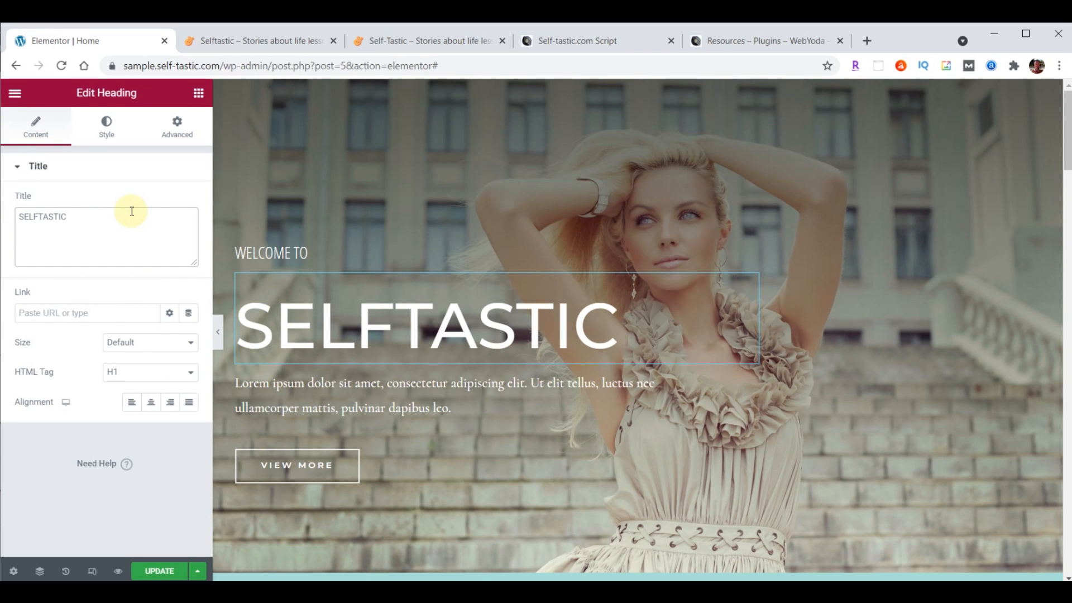
click(40, 218)
text(<BR)
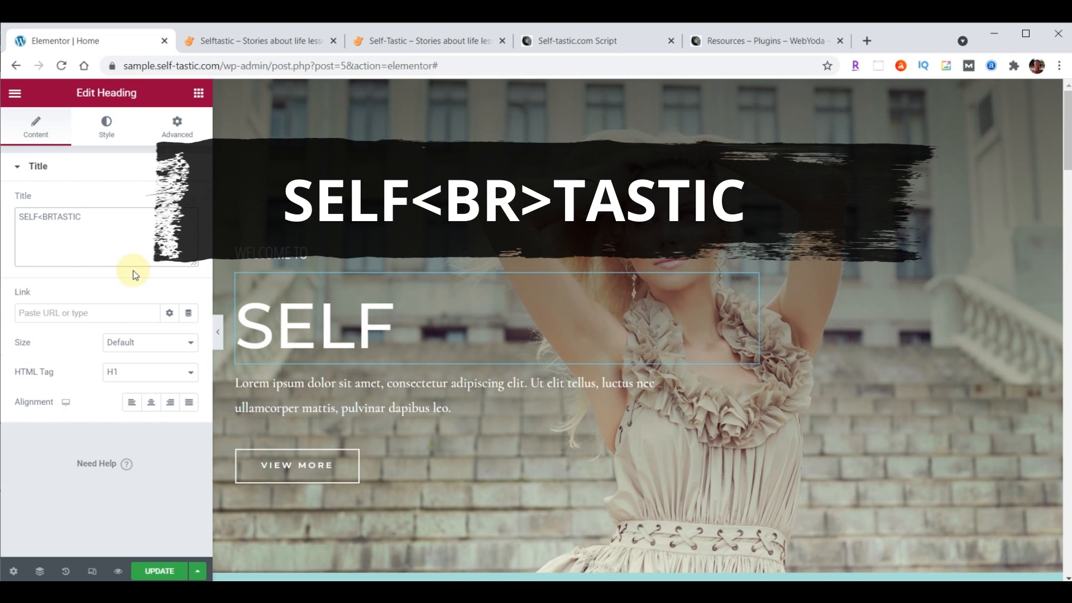
text(>)
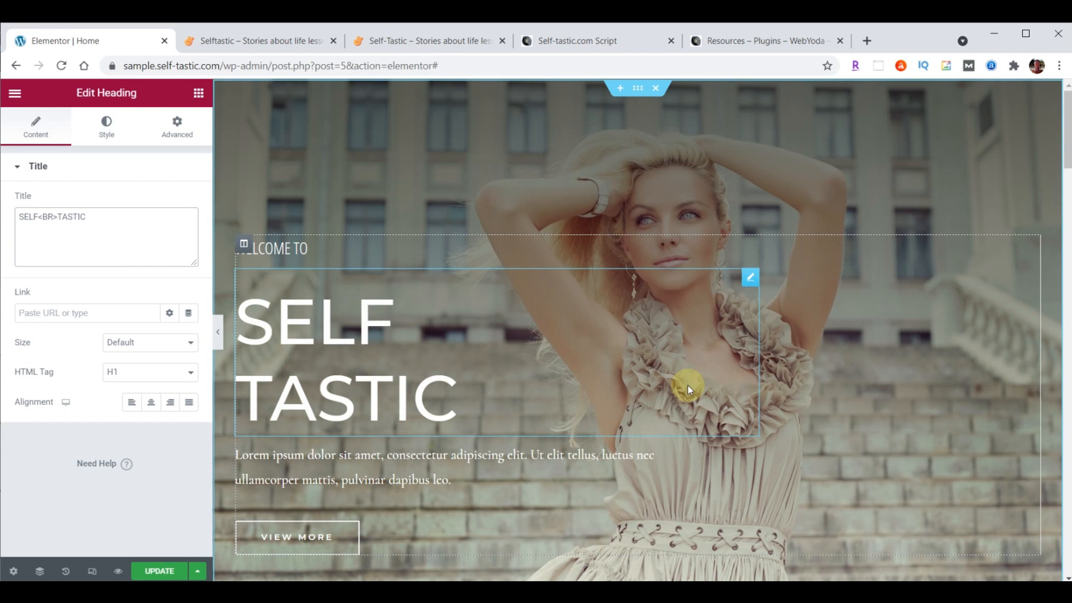
Set the headline font to Londrina Shadow at size 122
click(95, 126)
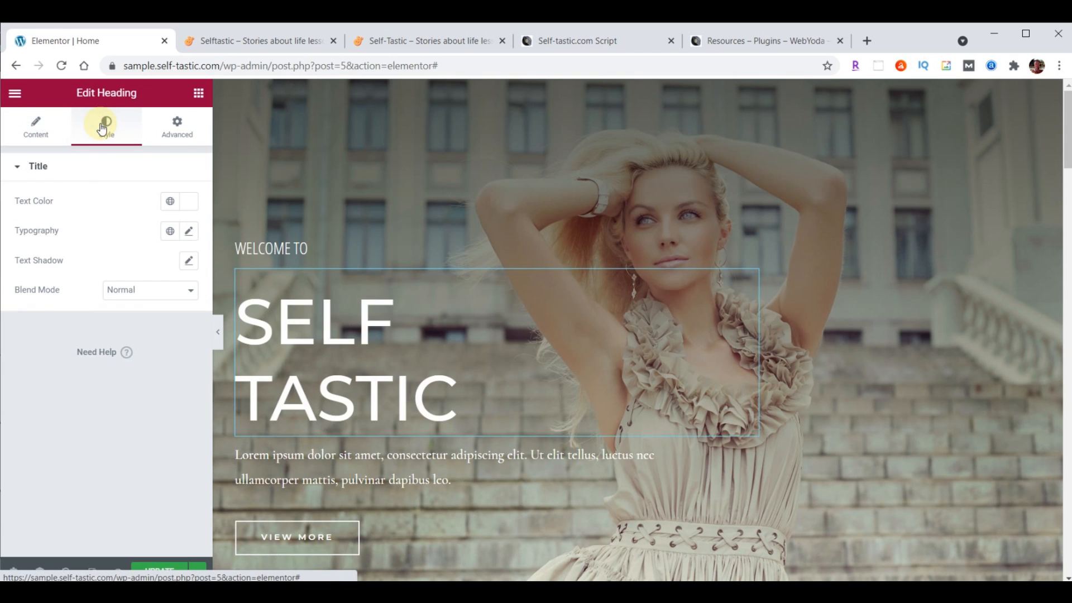
click(188, 232)
click(136, 297)
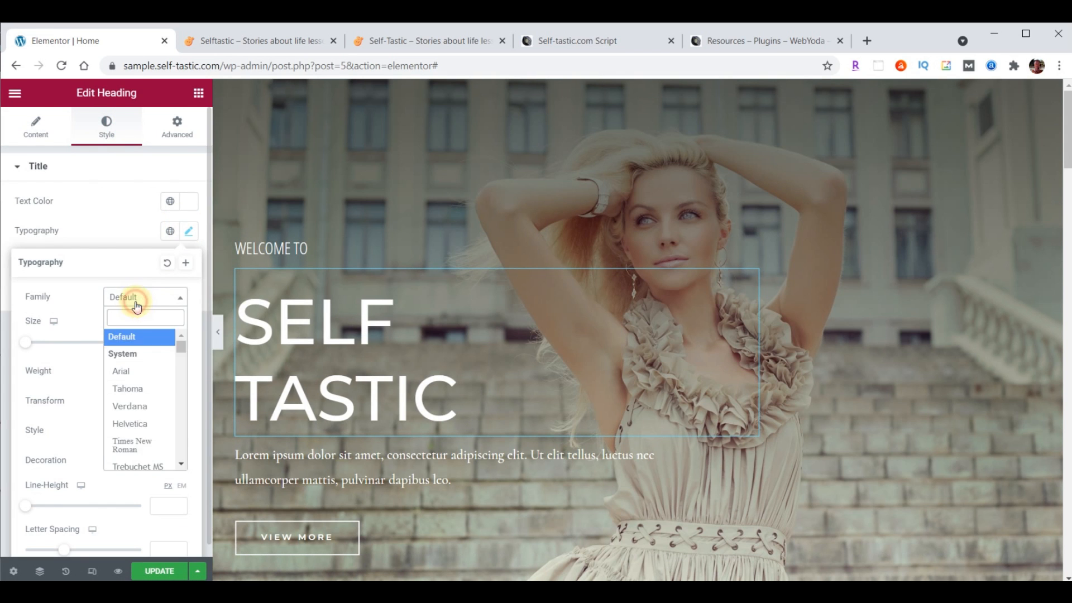
text(Londrina Shadow)
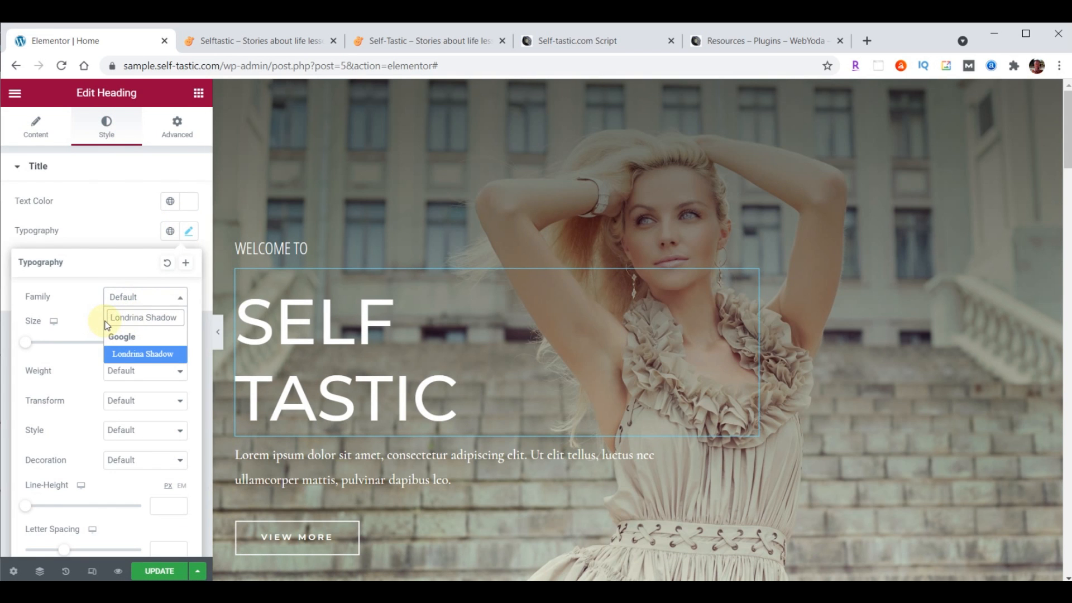
click(134, 352)
click(160, 338)
text(122)
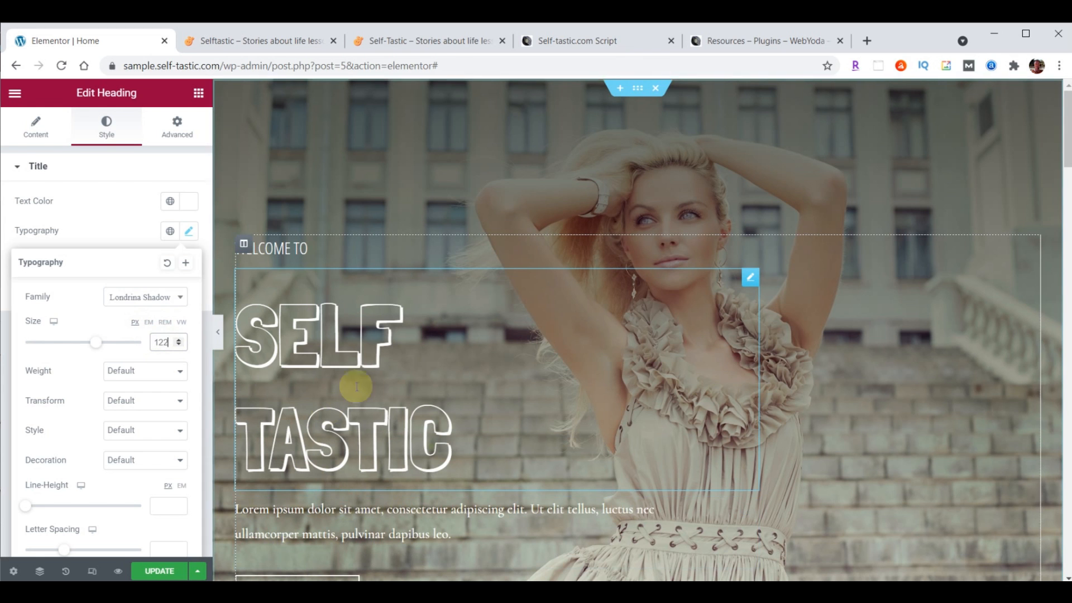
After checking the Self-tastic.com script notes, set the headline's line height to 100
key(alt+Tab)
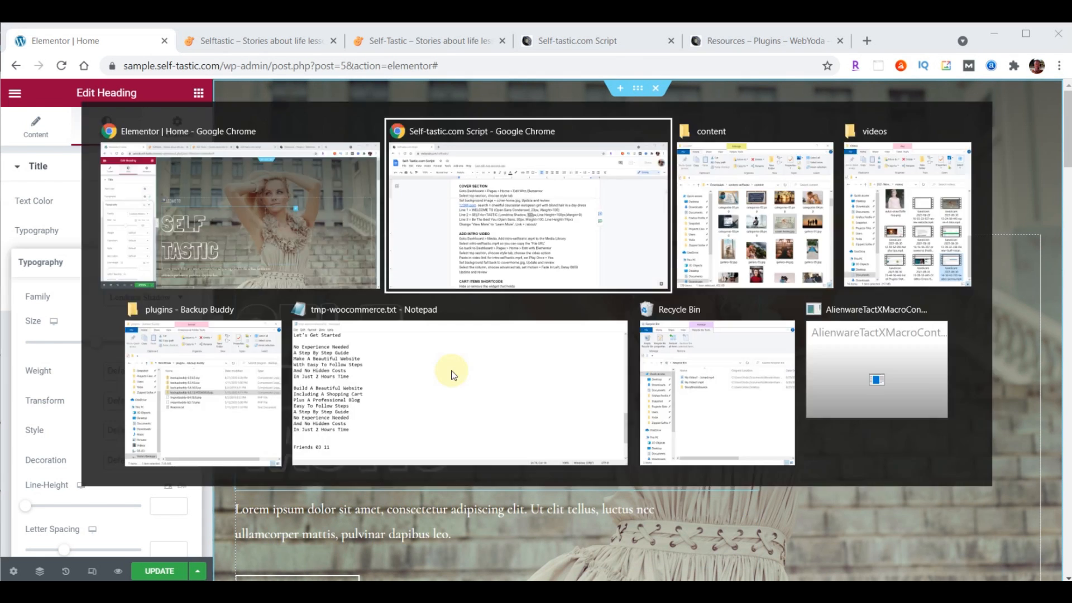
key(alt+Tab)
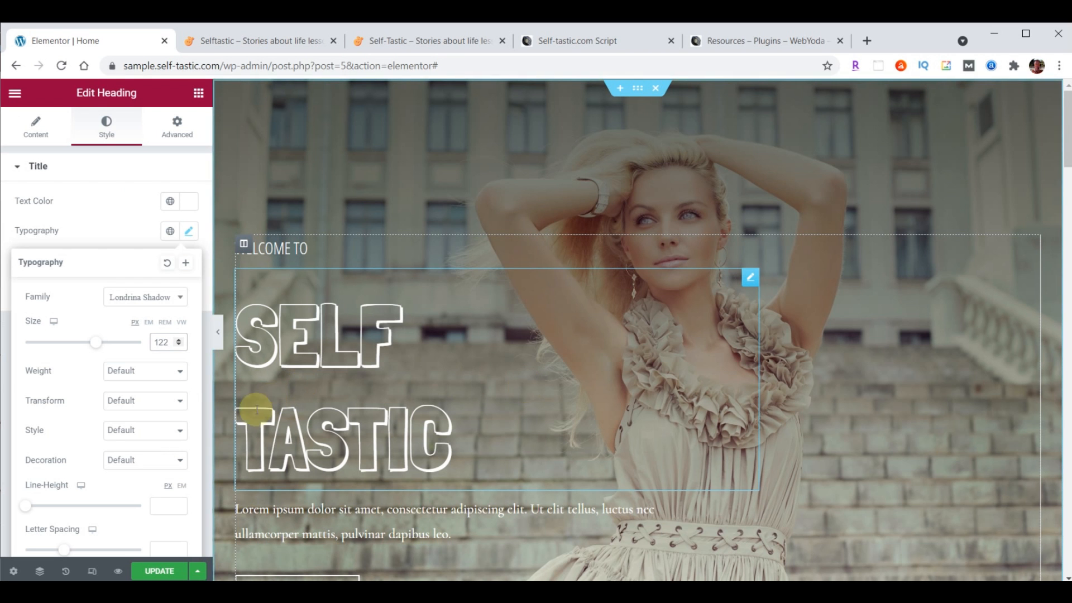
scroll(78, 410, down, 1)
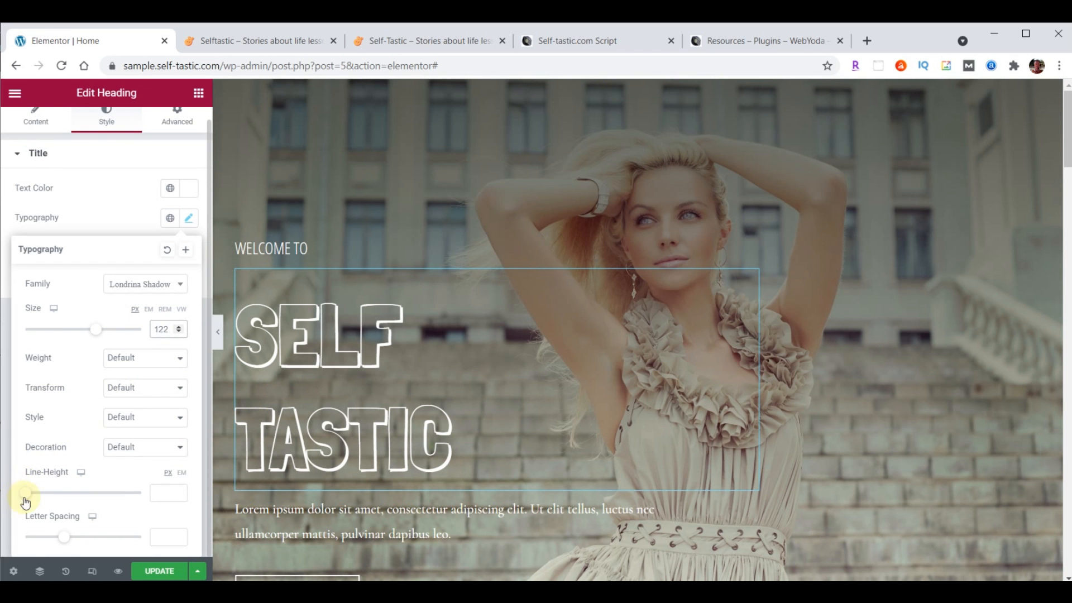
click(164, 494)
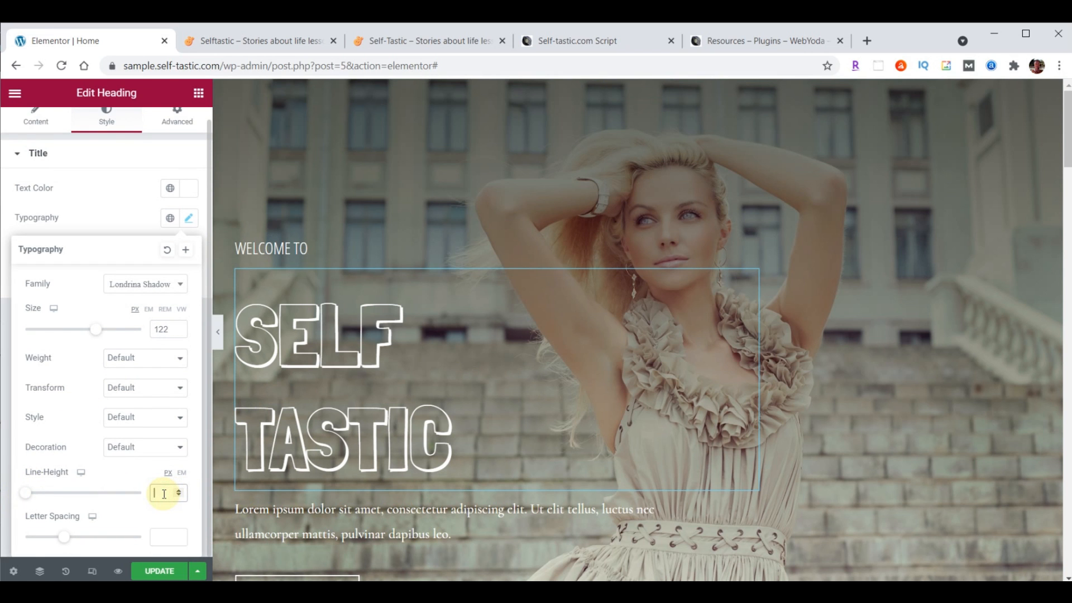
text(100)
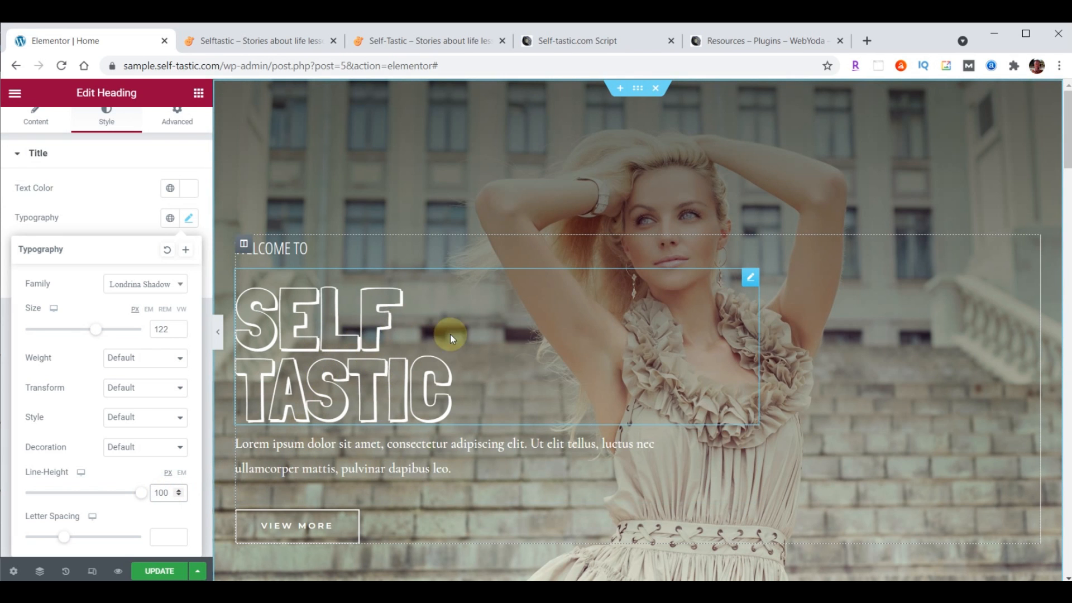
scroll(126, 193, up, 1)
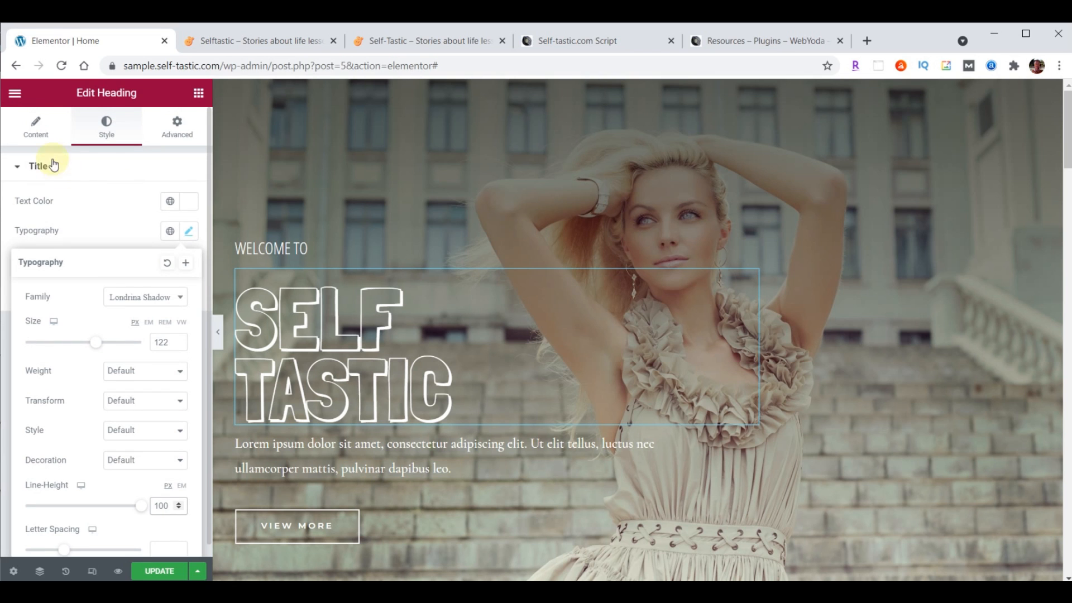
Change the headline's top margin from 20 to 0 in its Advanced spacing settings
click(175, 129)
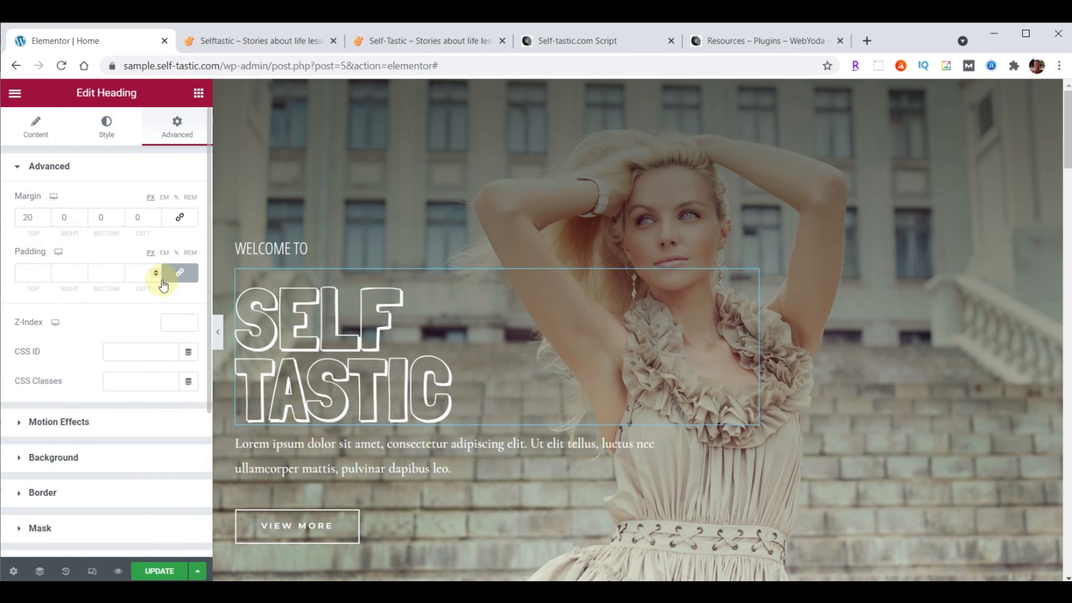
double_click(27, 218)
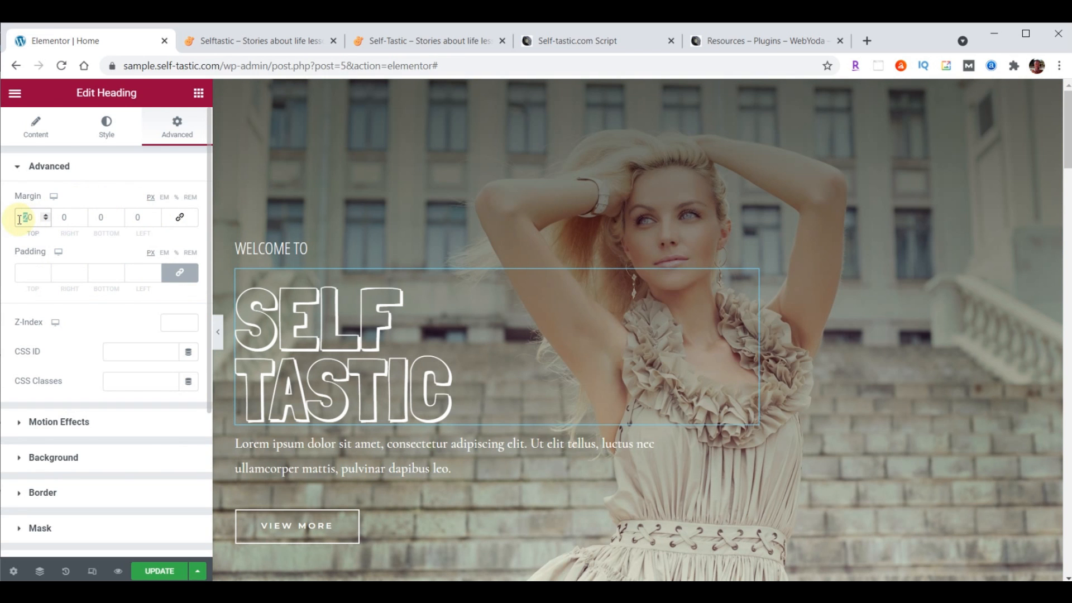
text(0)
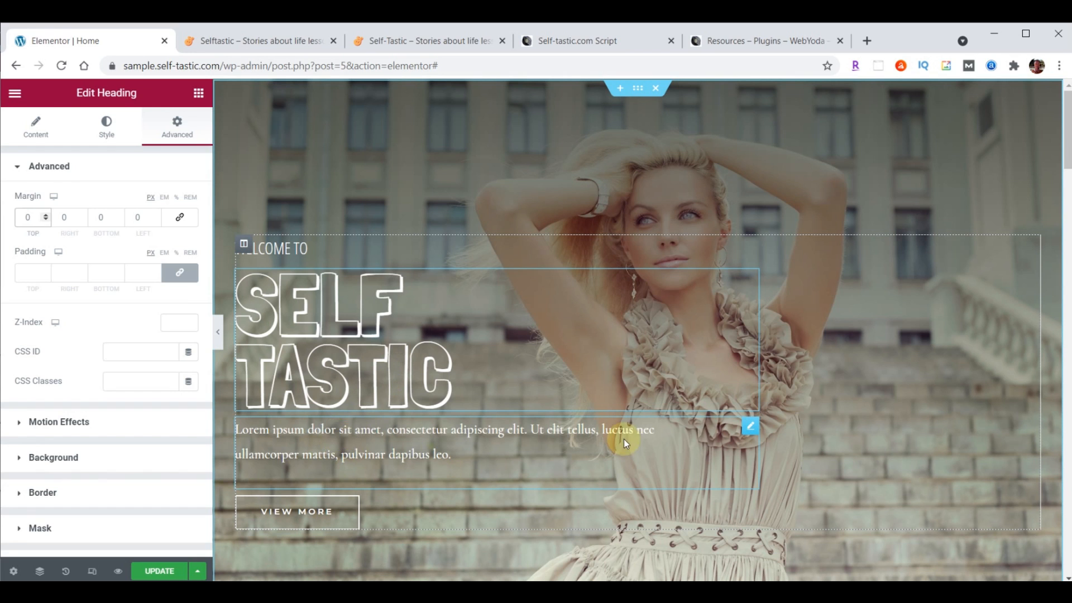
Replace the Lorem ipsum paragraph with the tagline Be The Best You
click(749, 429)
drag(31, 291, 142, 402)
text(Be The Best You)
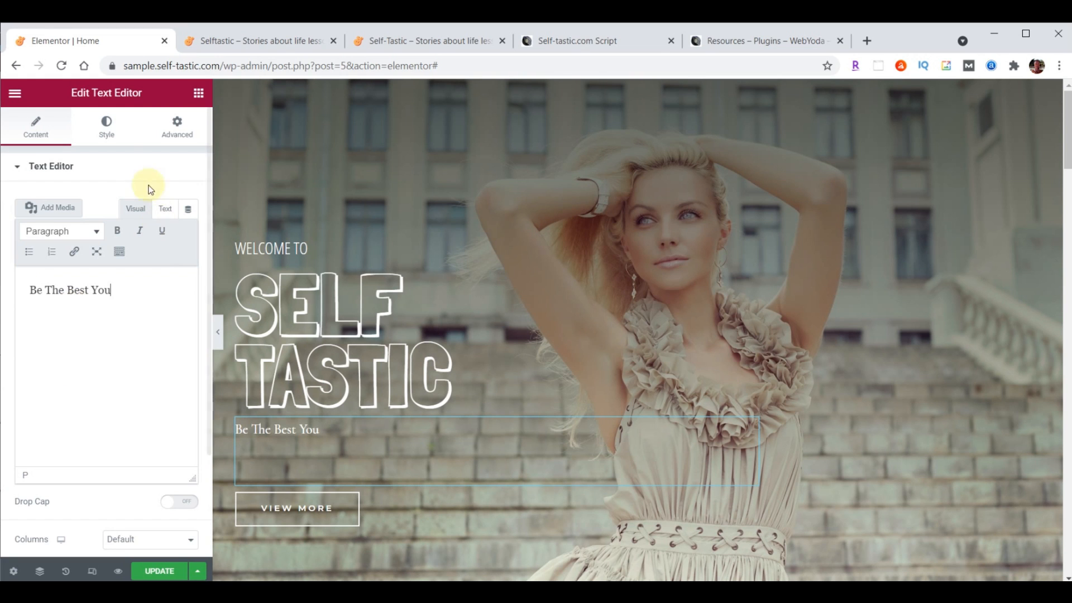
Set the tagline to Open Sans Condensed, size 30, weight 100, line height 19
click(107, 132)
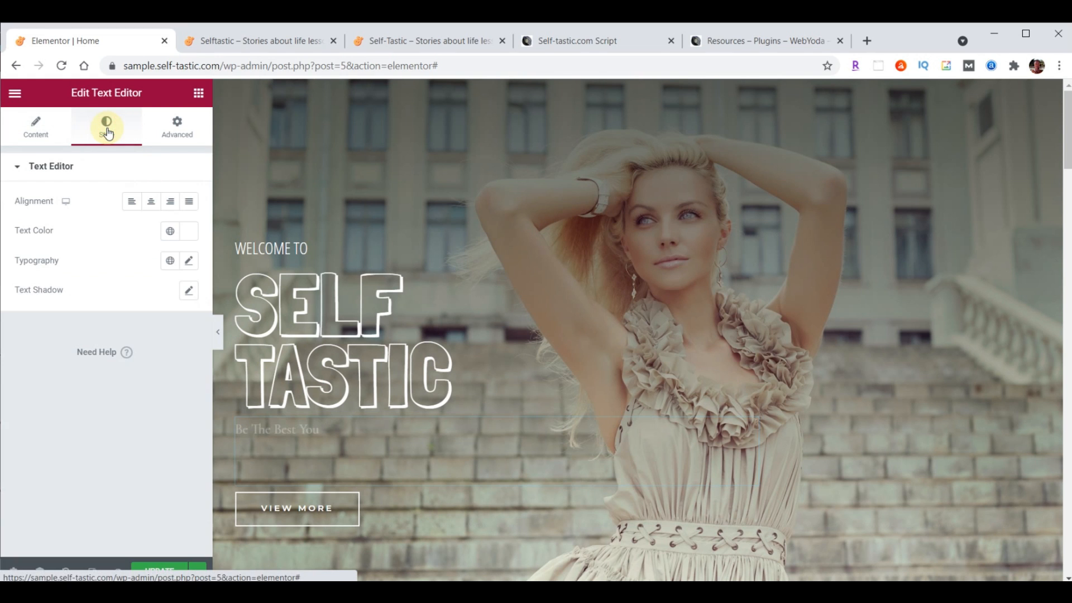
click(189, 260)
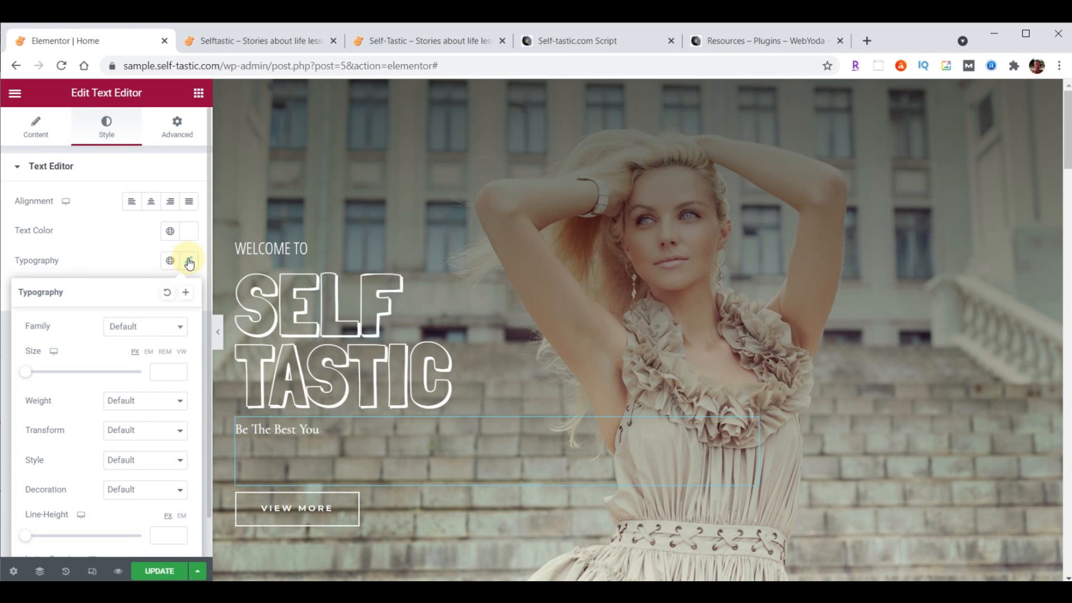
click(160, 325)
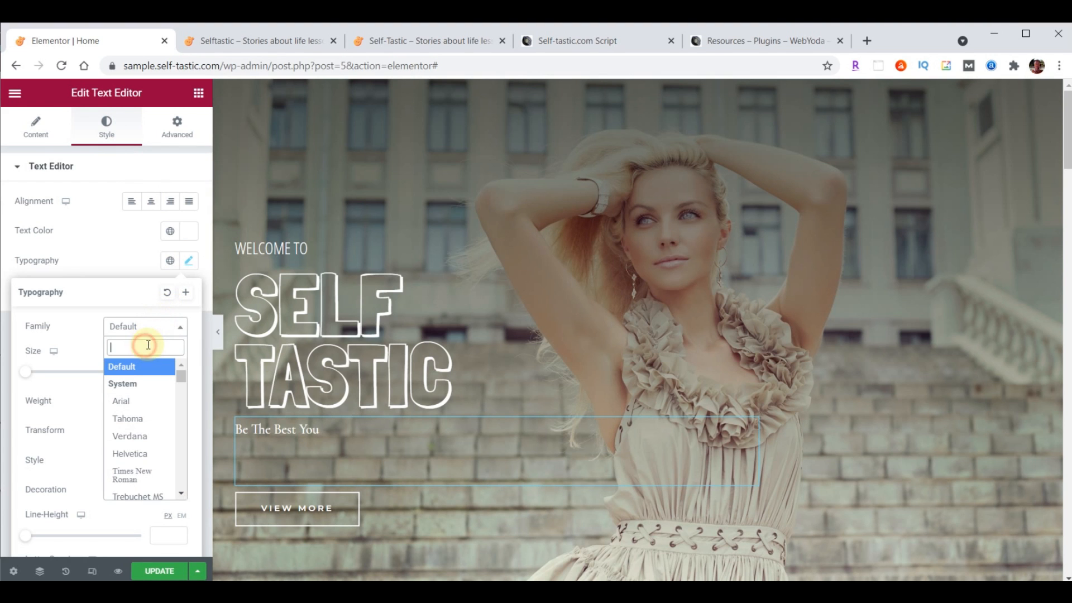
text(open)
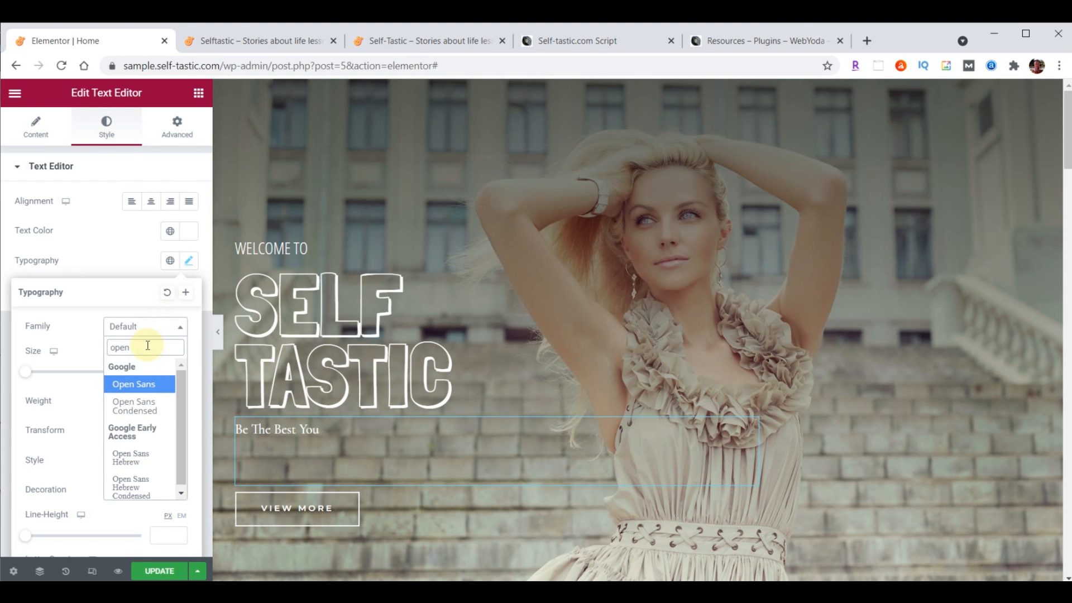
click(140, 408)
click(161, 371)
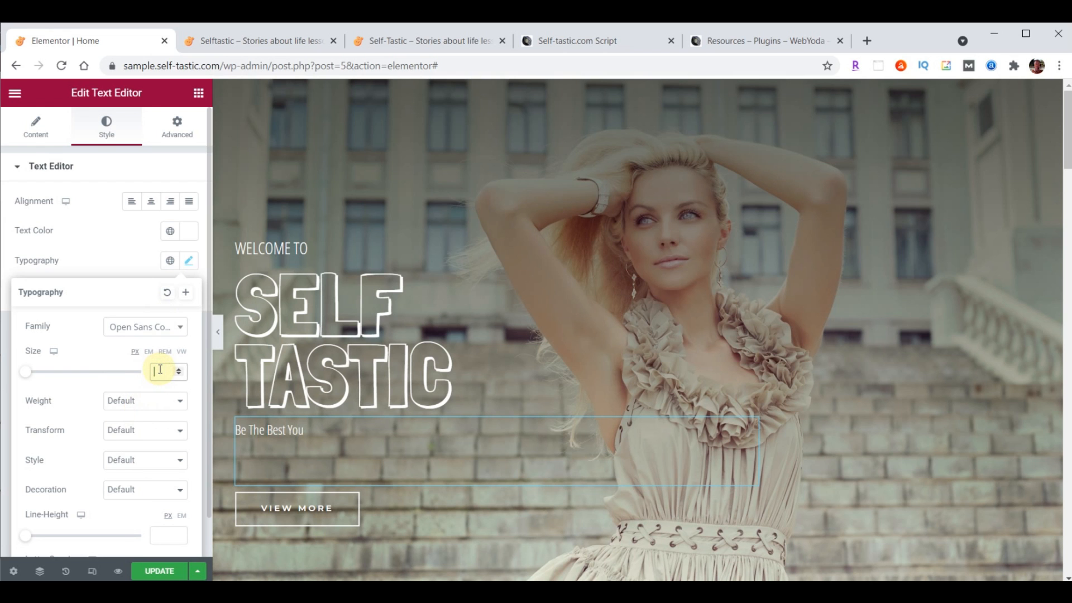
text(30)
click(127, 404)
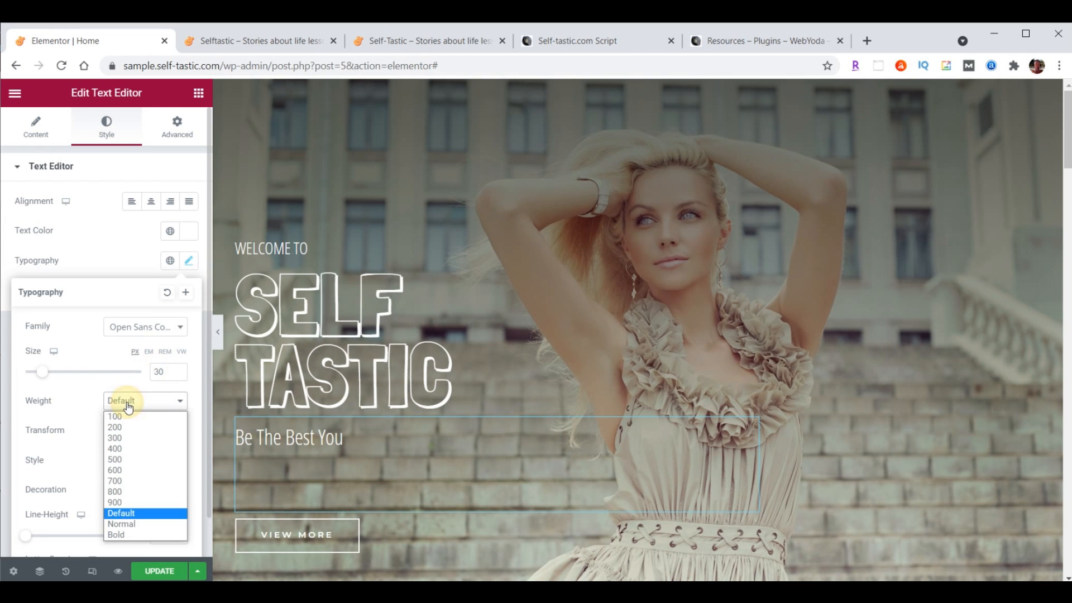
click(119, 418)
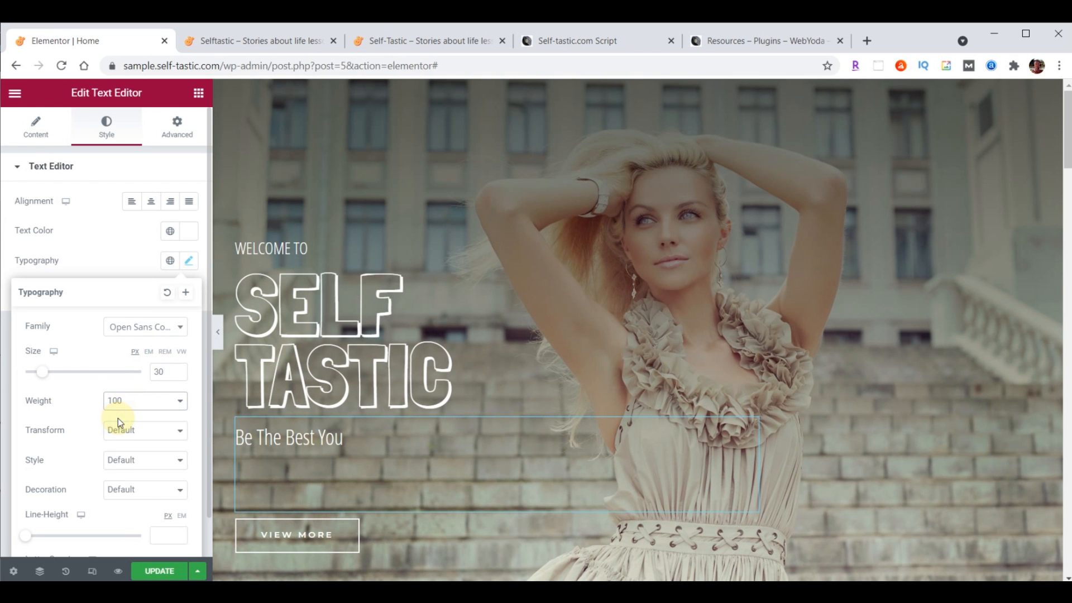
scroll(99, 493, down, 1)
click(157, 494)
text(19)
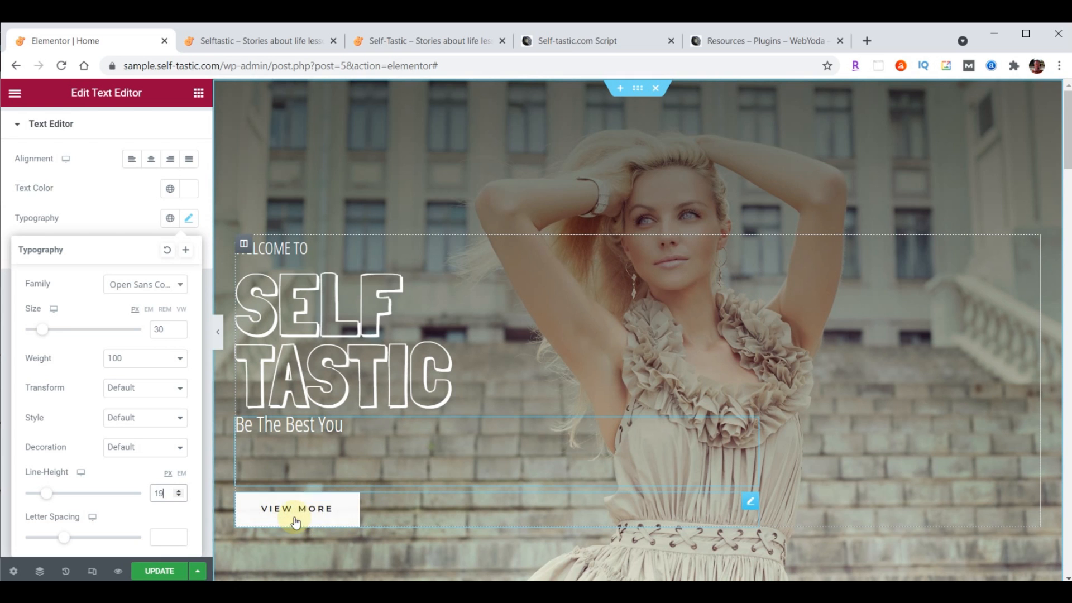
Make the button read LEARN MORE linking to /about/, save with UPDATE, then view the live site
click(754, 507)
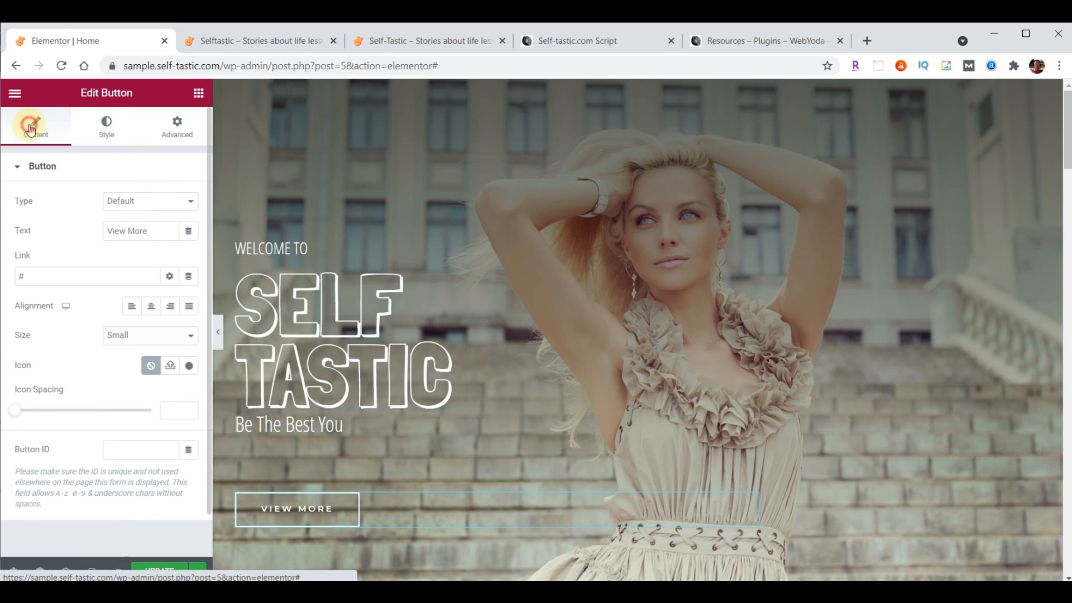
triple_click(149, 231)
text(Learn More)
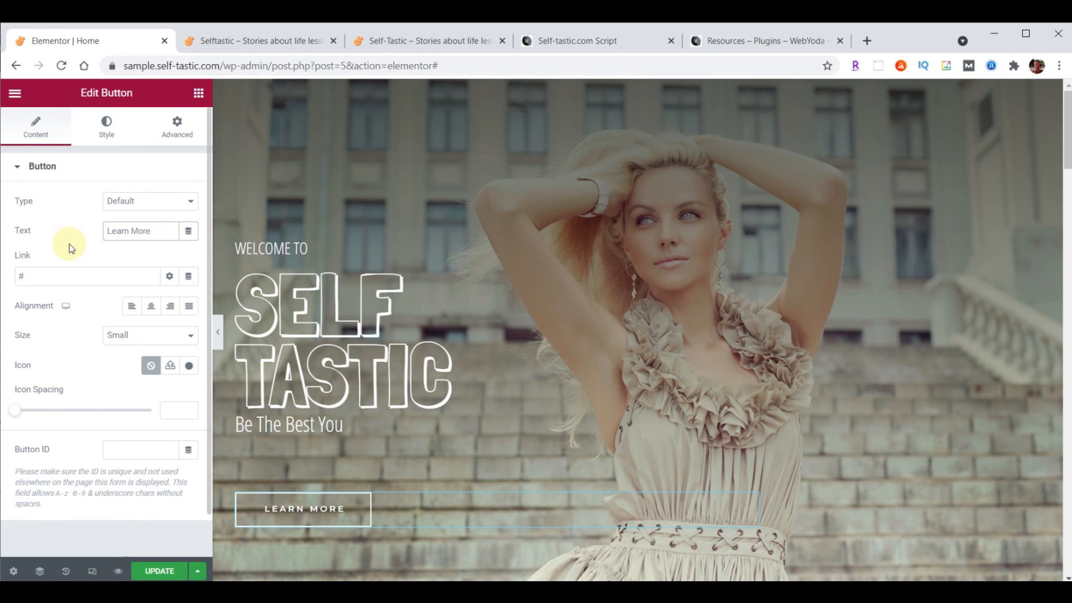
triple_click(46, 275)
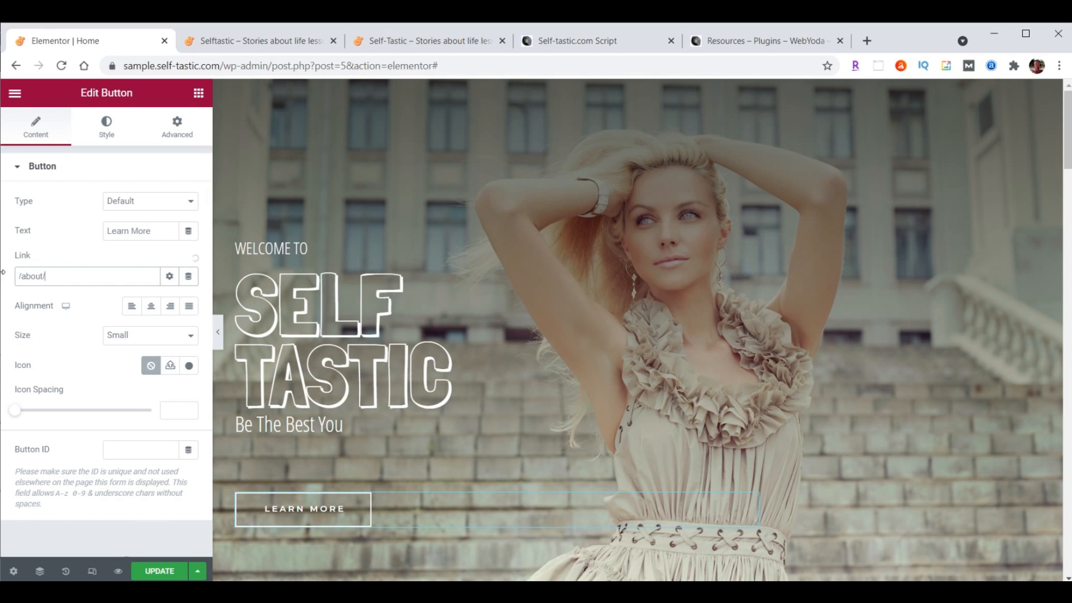
click(146, 570)
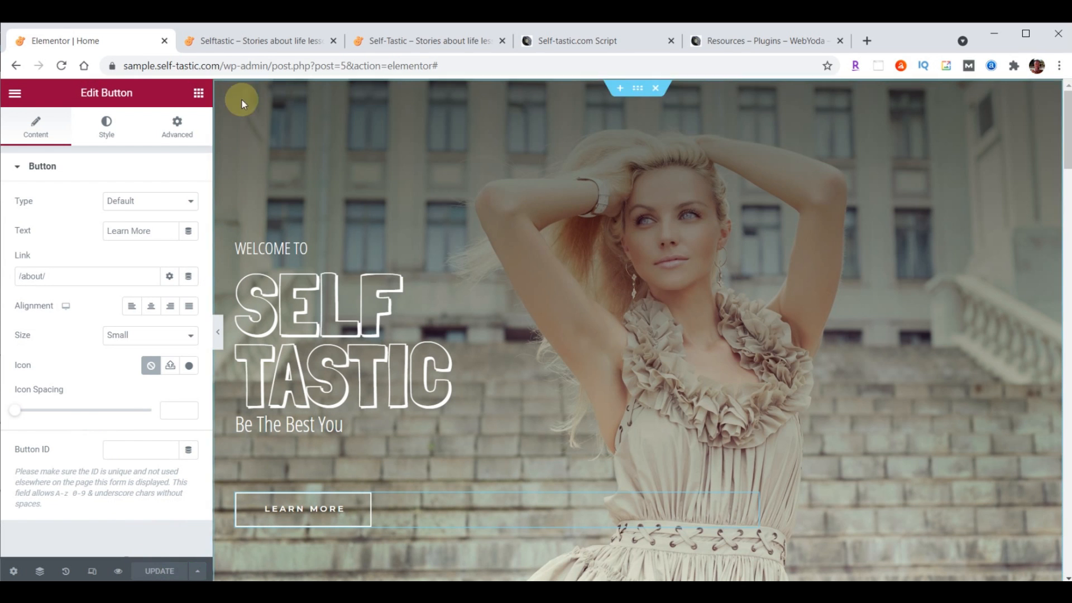
click(259, 43)
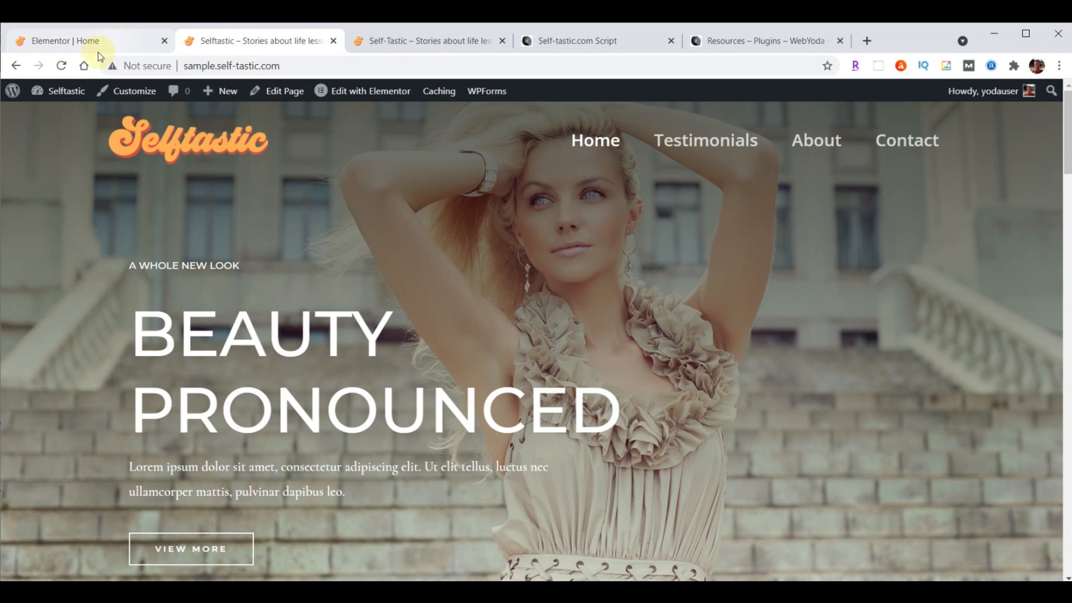
Reload the live site to check the new hero, then return to the Elementor Home tab
click(62, 66)
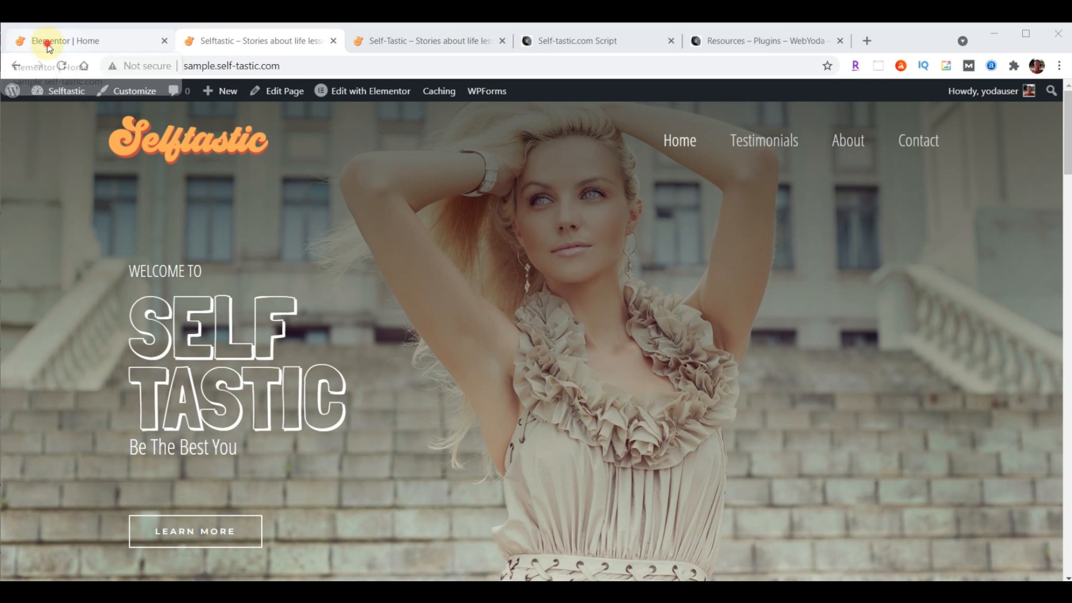
click(48, 42)
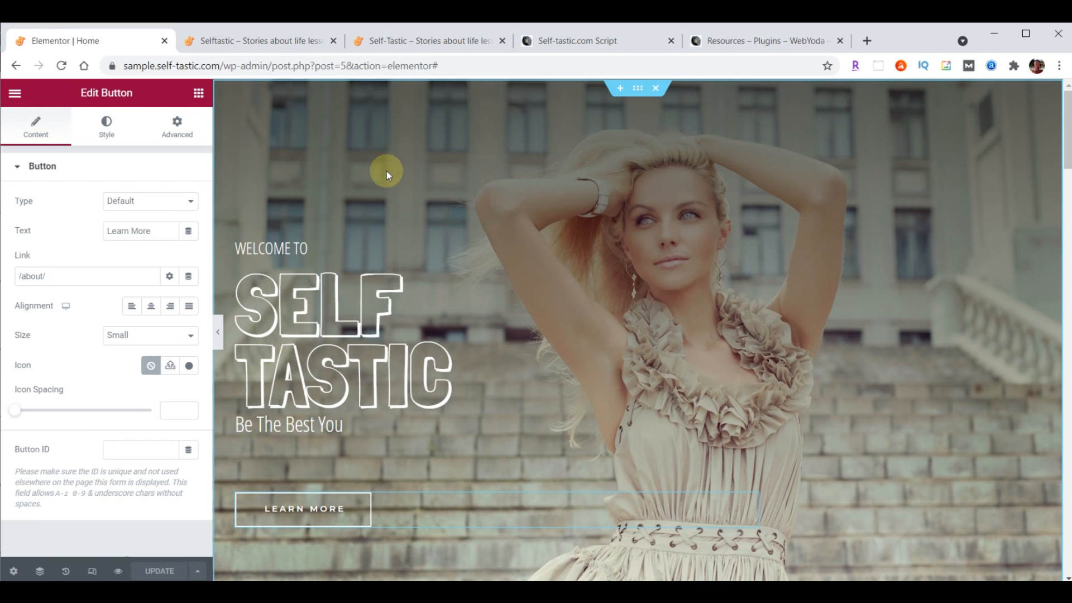
Exit Elementor via its main menu to the dashboard and go to Media
click(17, 96)
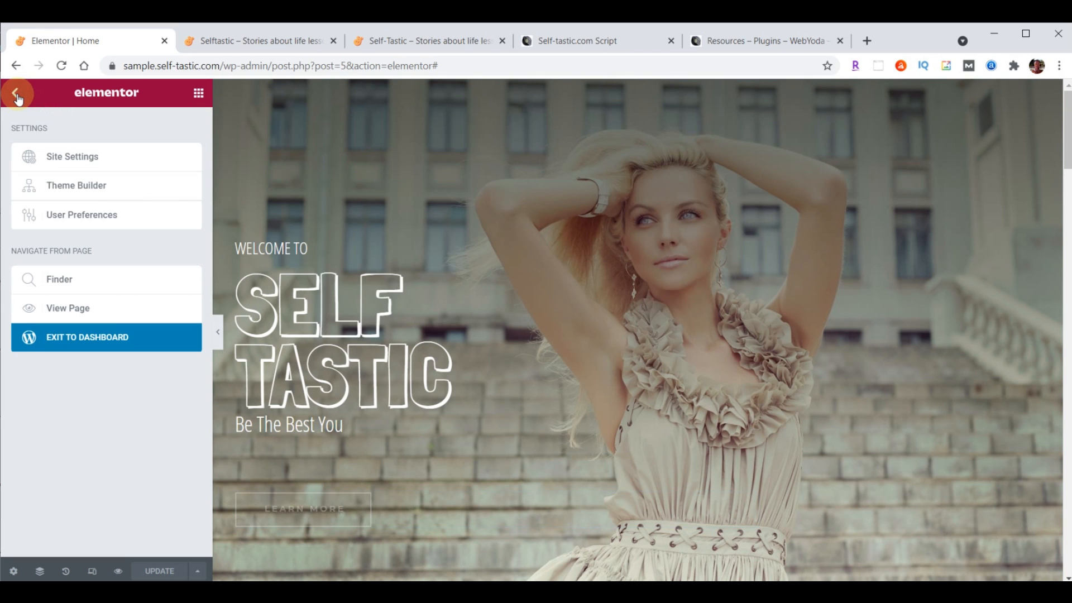
click(88, 346)
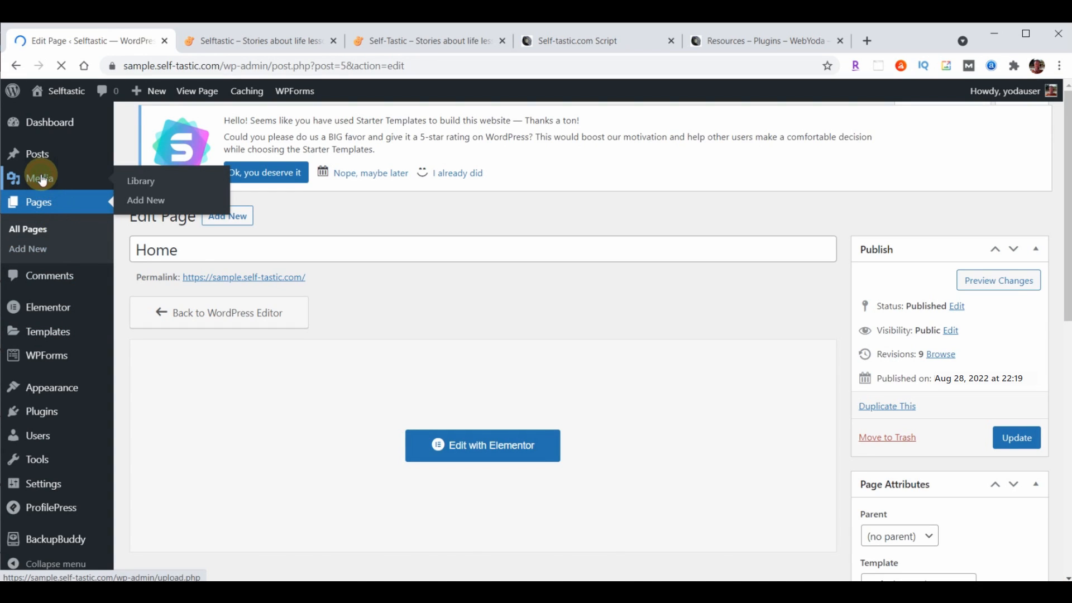
click(43, 180)
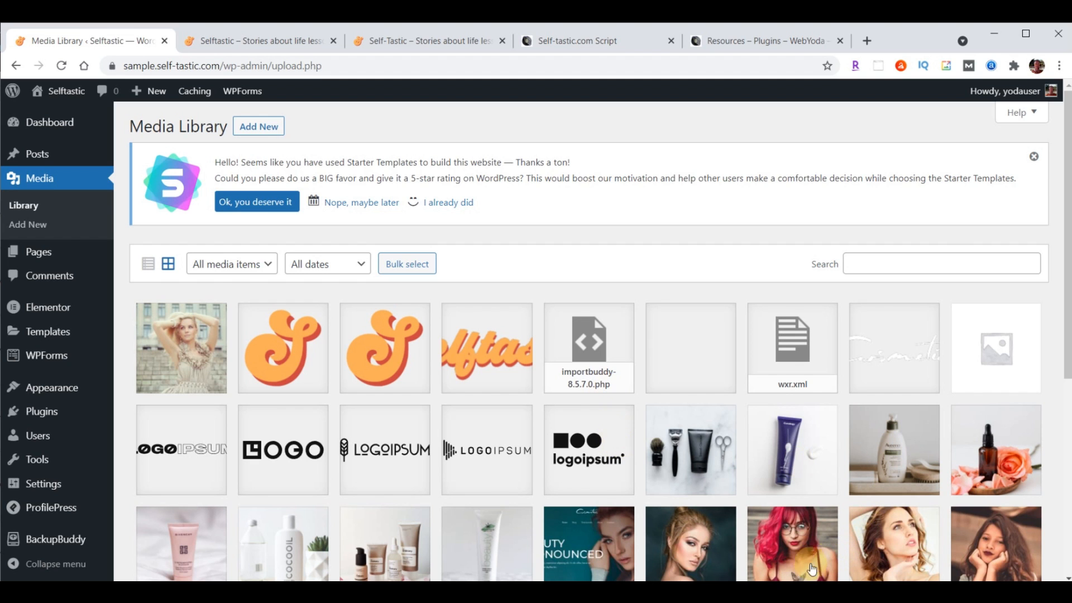
Drag intro-selftastic.mp4 from the content folder onto the Media Library to upload it
key(alt+Tab)
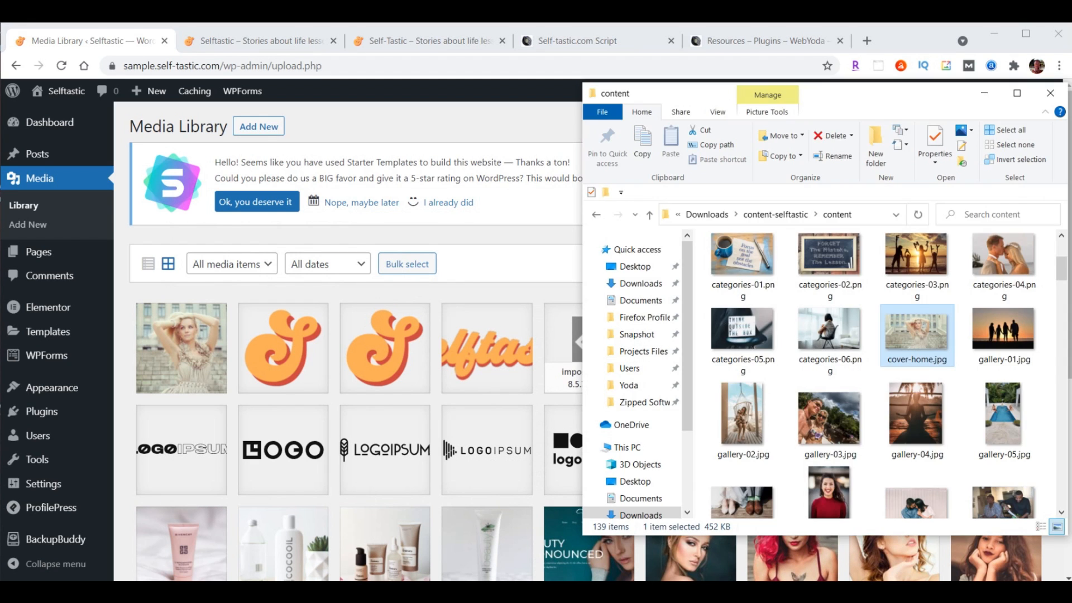
scroll(950, 285, down, 10)
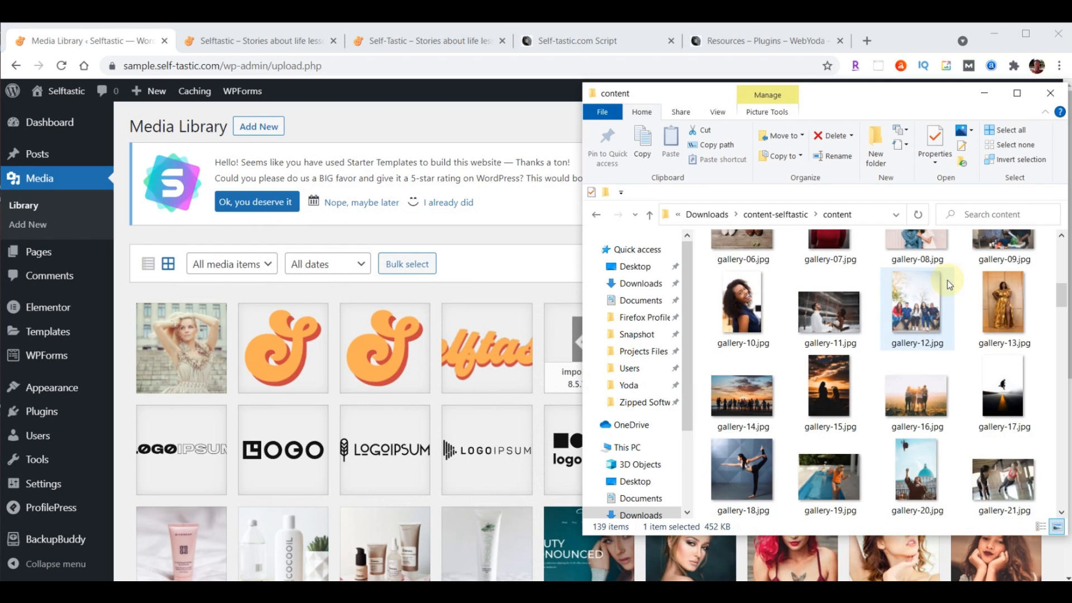
scroll(950, 285, down, 5)
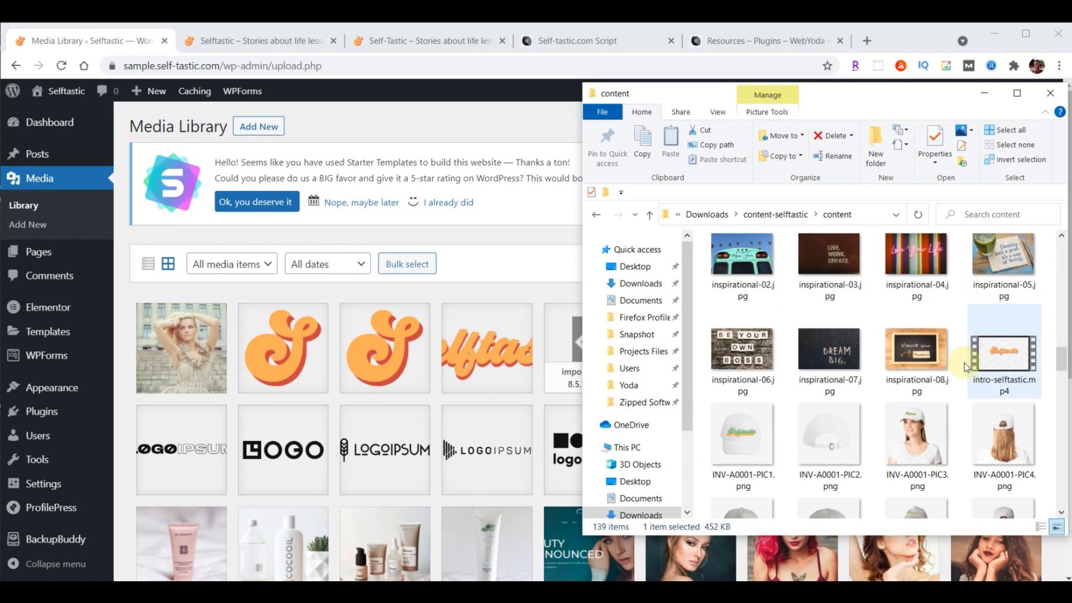
drag(1003, 361, 379, 376)
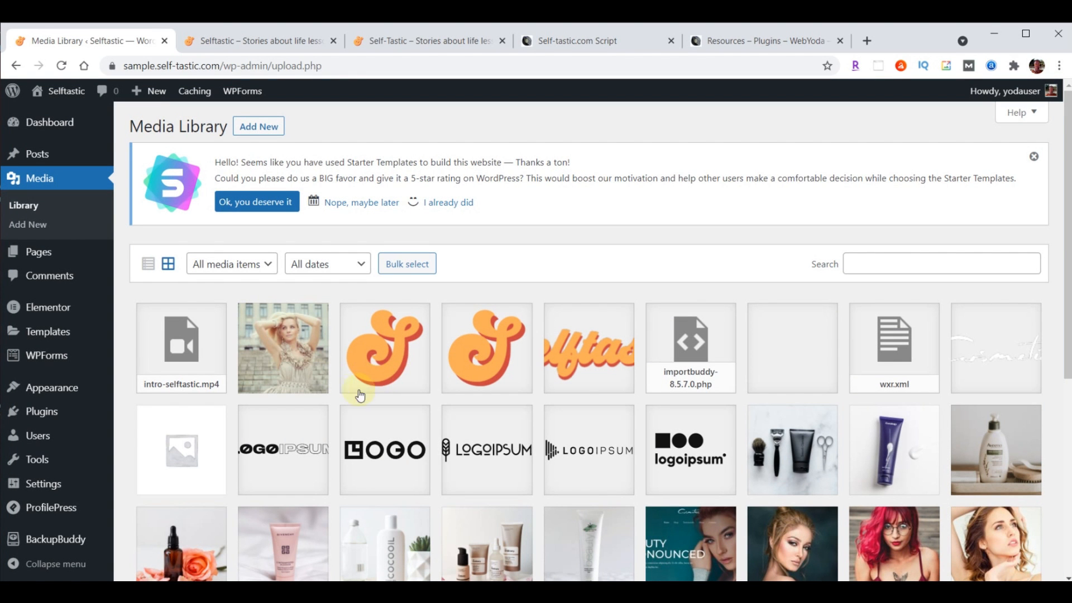
Copy the intro-selftastic.mp4 file URL, then reopen Home with Elementor from the Pages list
click(200, 356)
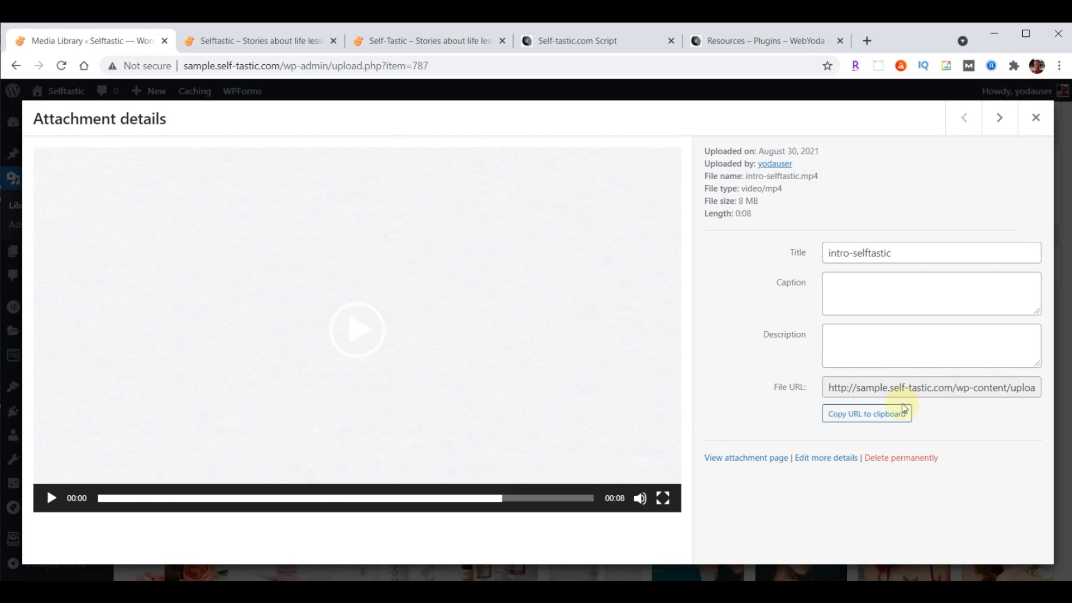
click(861, 418)
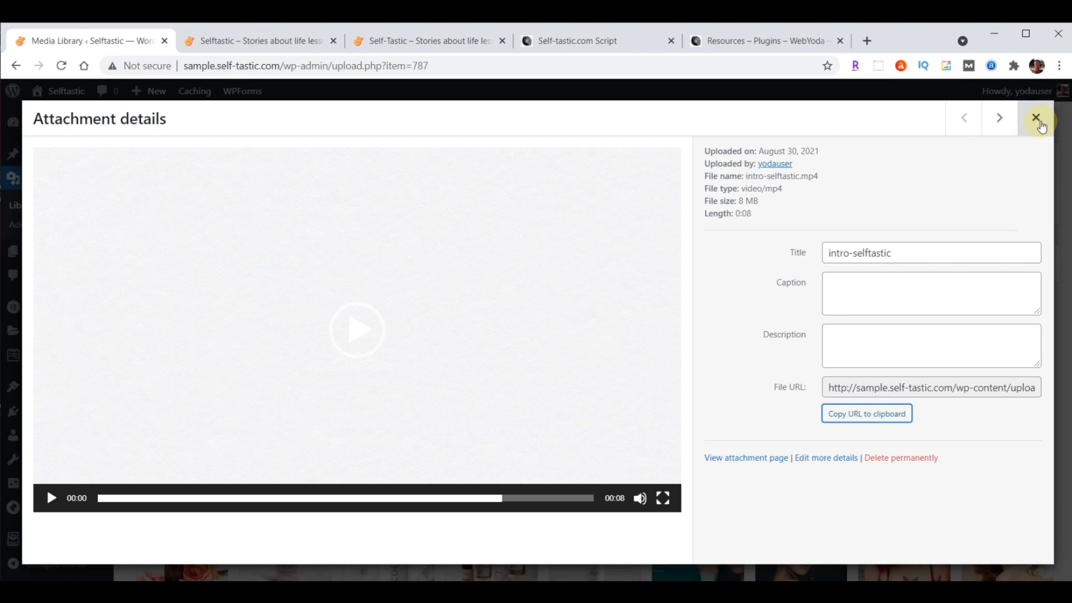
click(1036, 118)
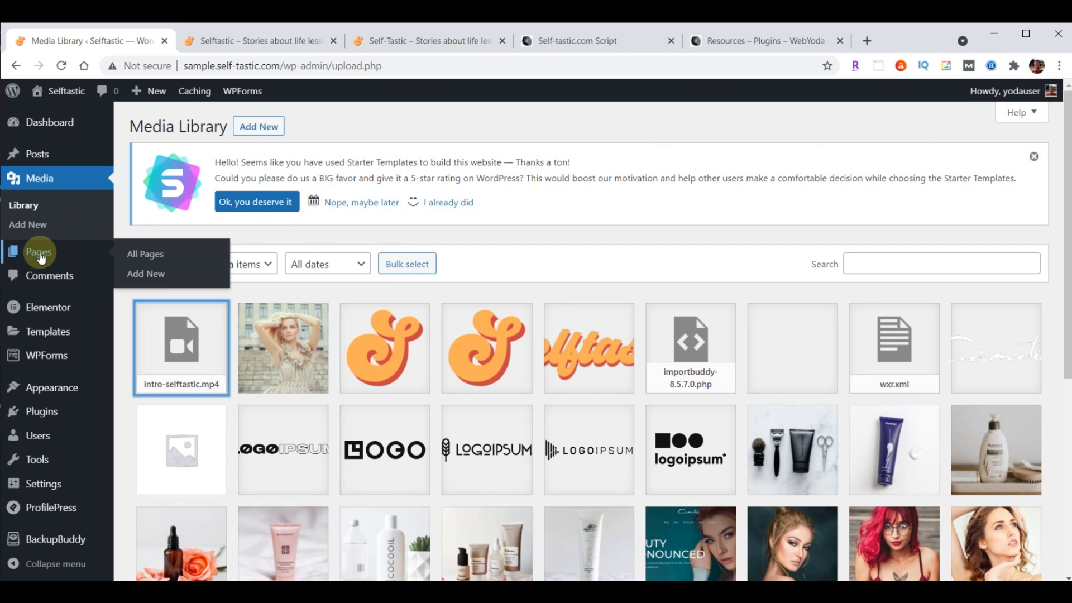
click(38, 256)
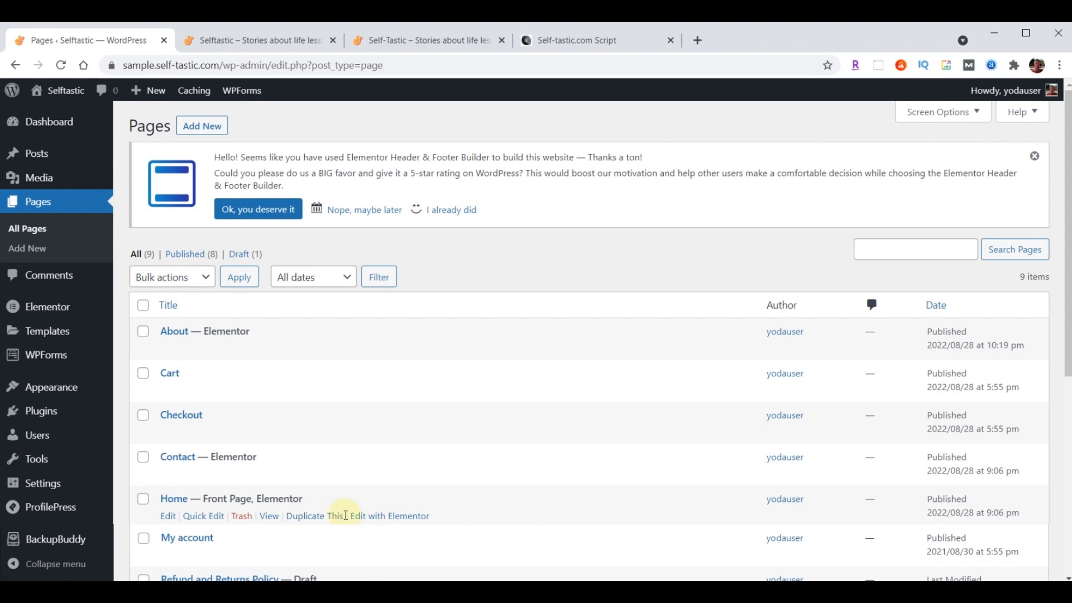
click(389, 516)
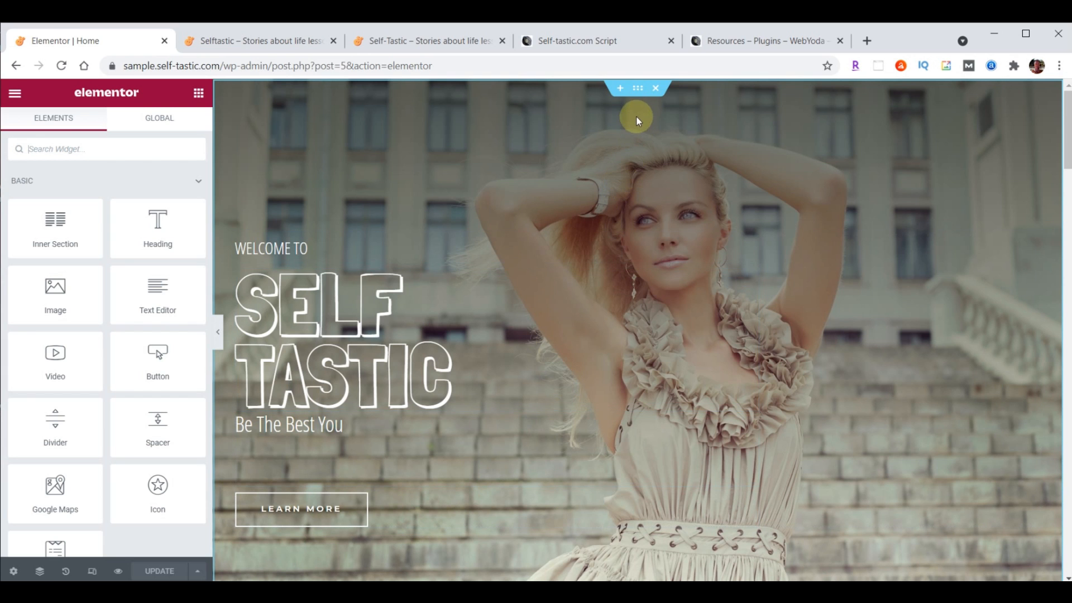
Set the hero section's background to the pasted intro video URL, playing only once
click(637, 88)
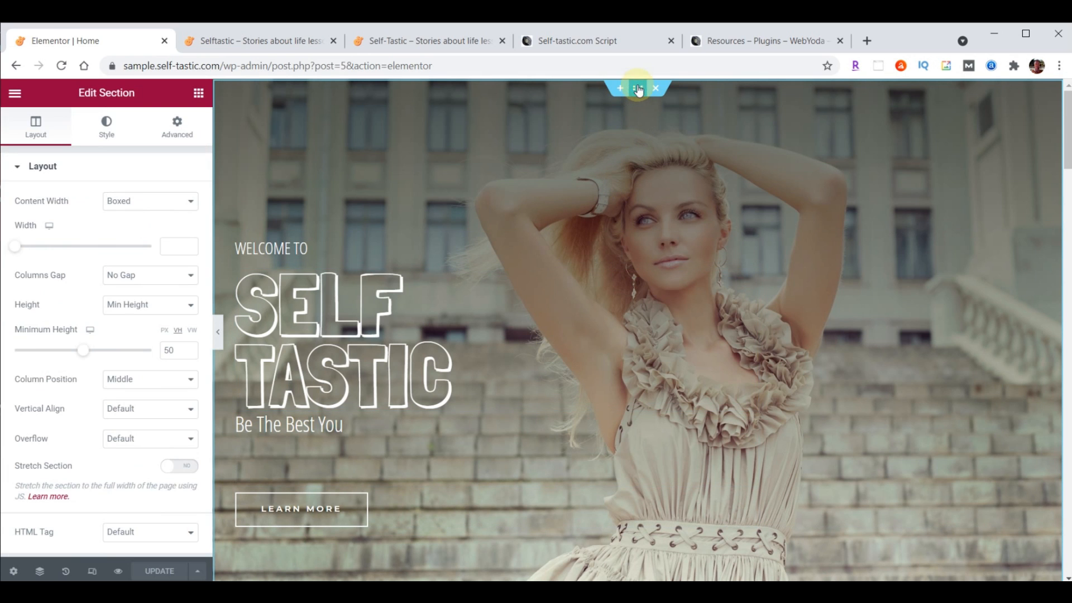
click(108, 129)
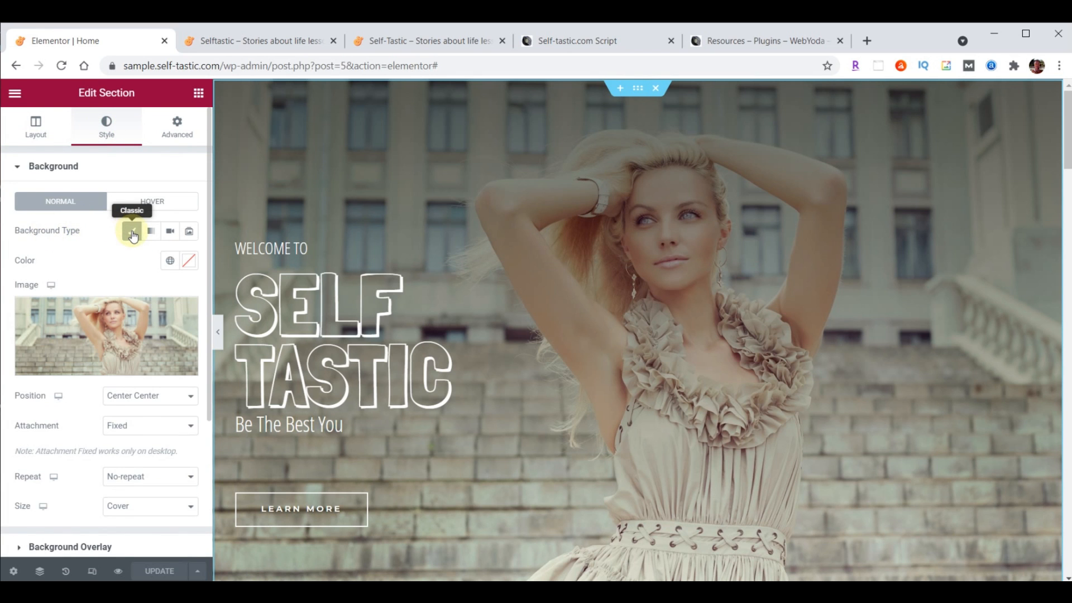
click(170, 236)
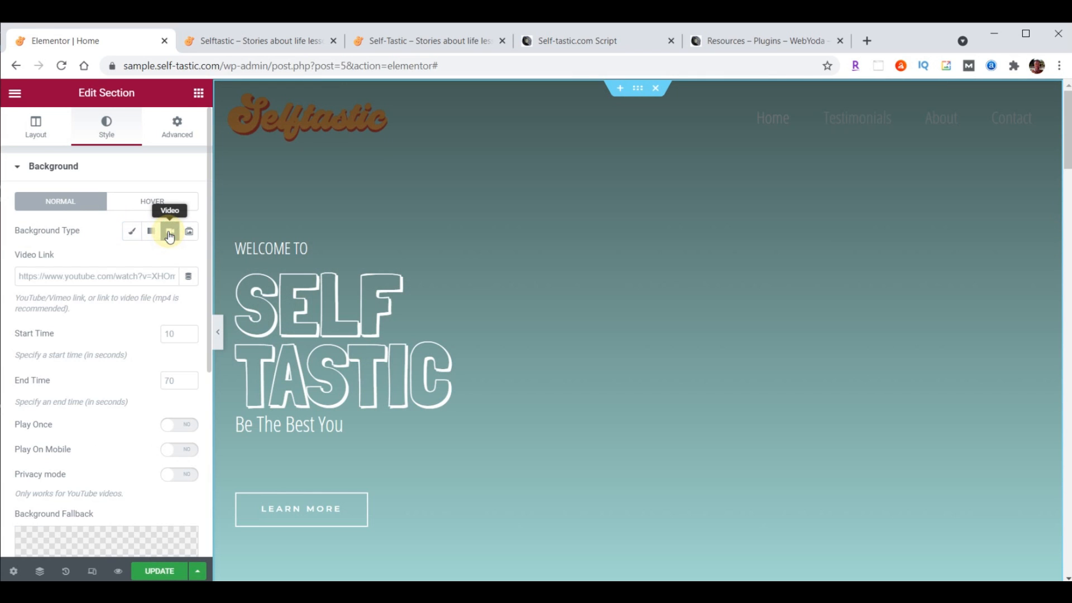
click(88, 274)
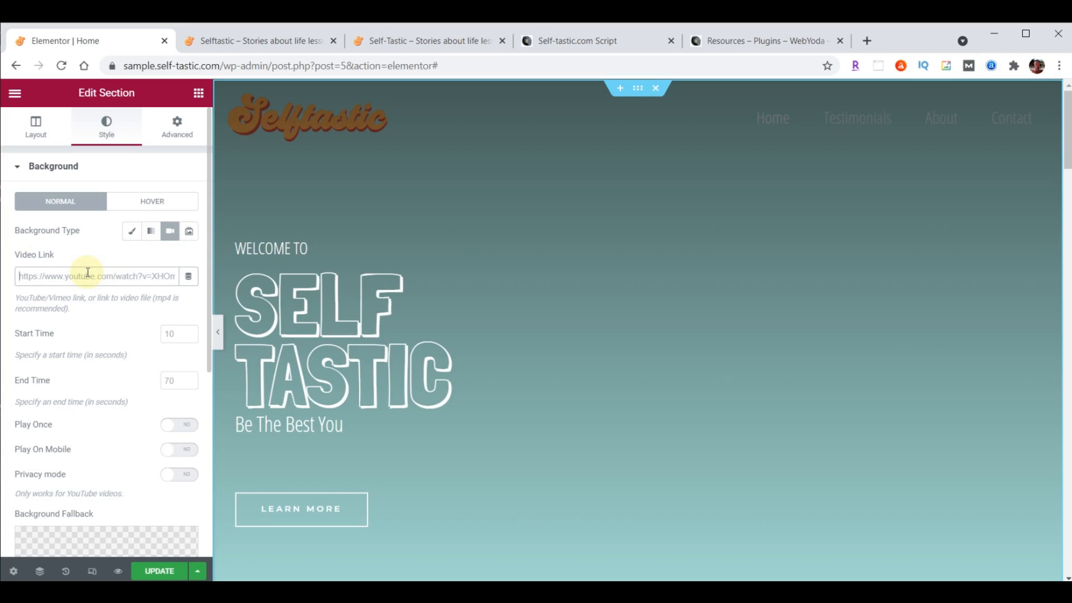
key(ctrl+v)
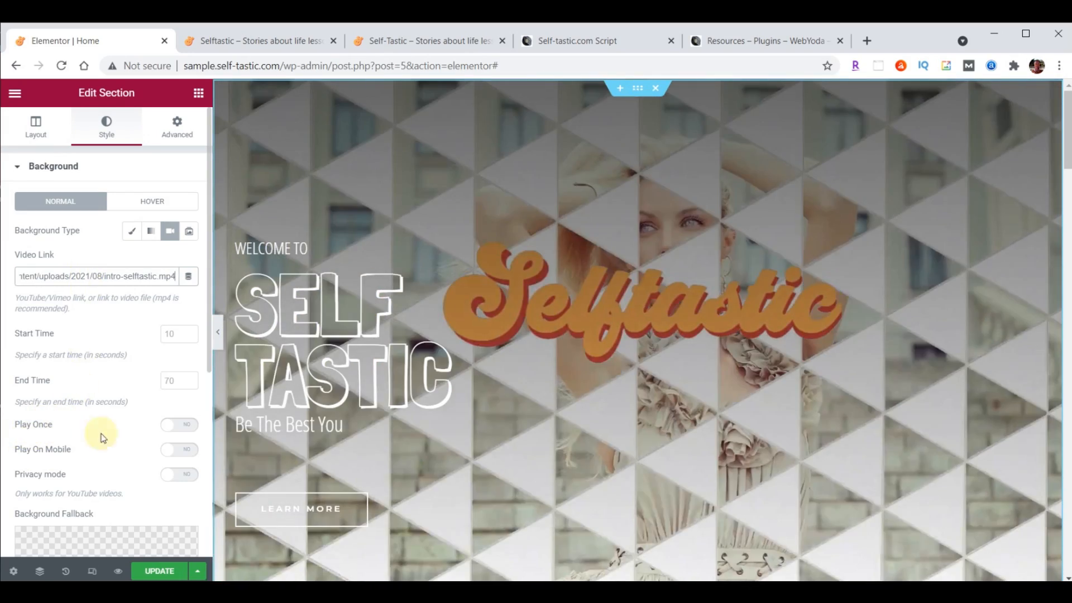
click(184, 430)
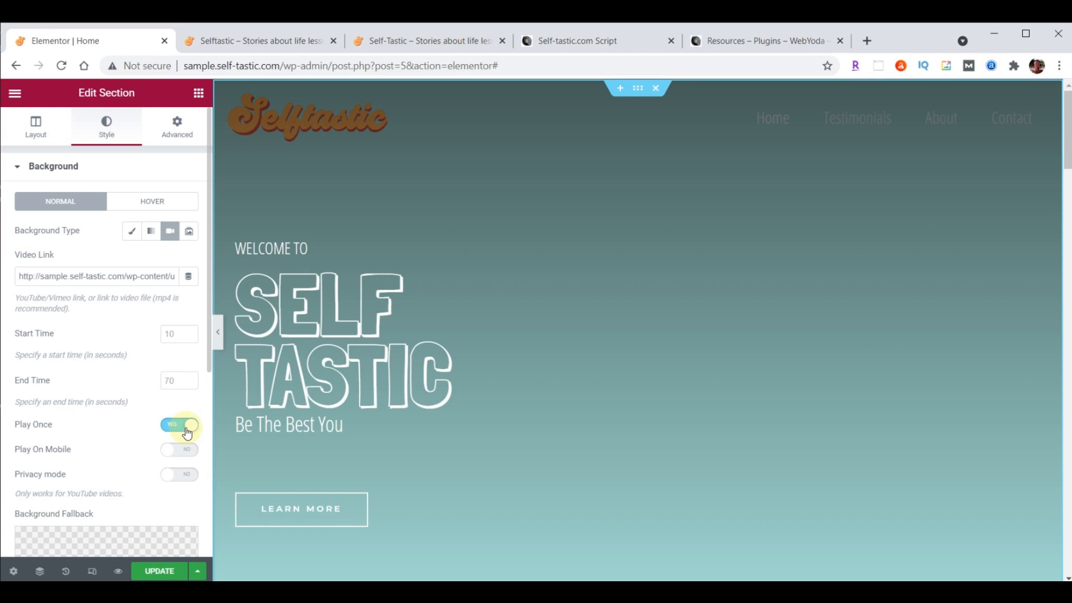
Use cover-home.jpg from the Media Library as the background fallback image
scroll(112, 316, down, 5)
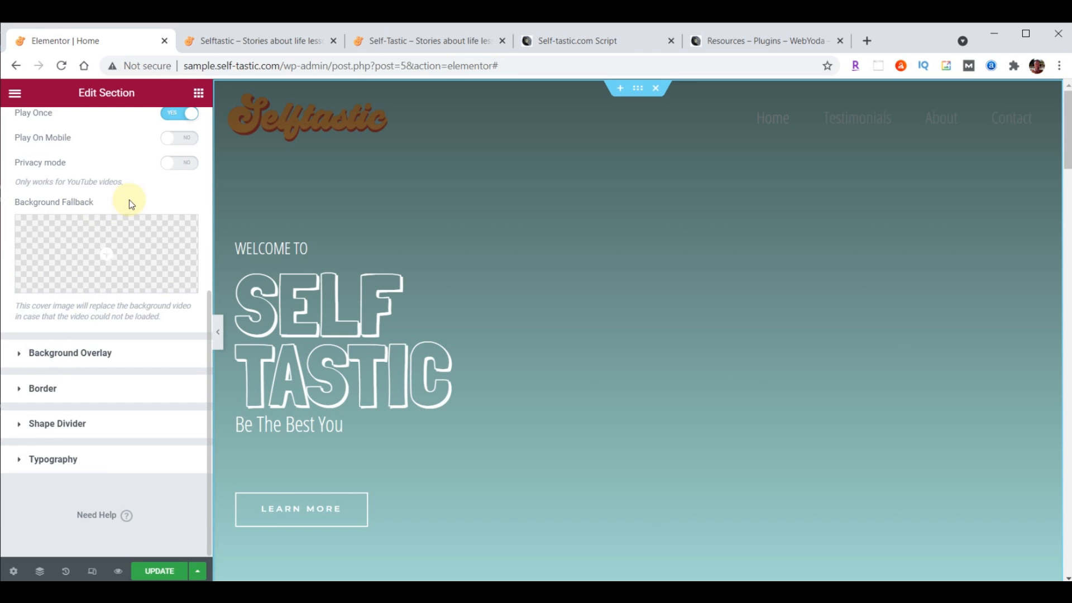
click(106, 253)
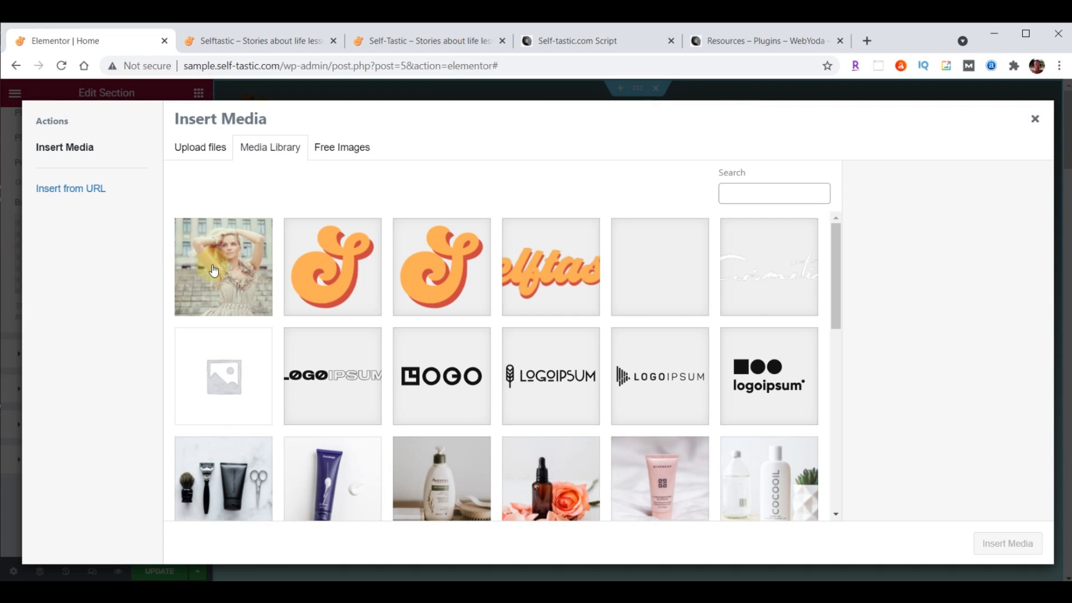
click(237, 272)
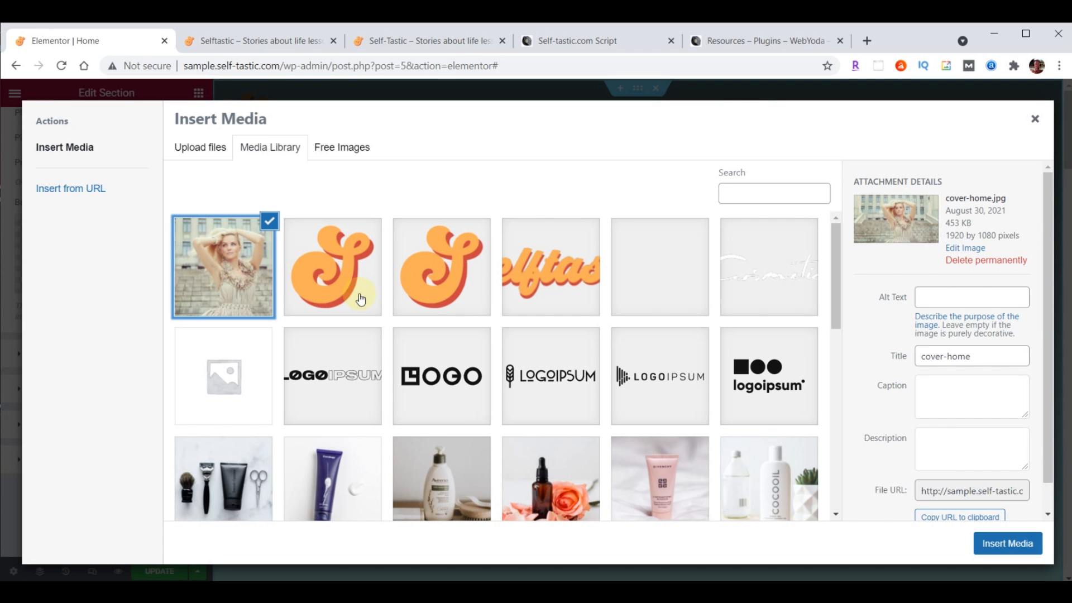
click(1014, 544)
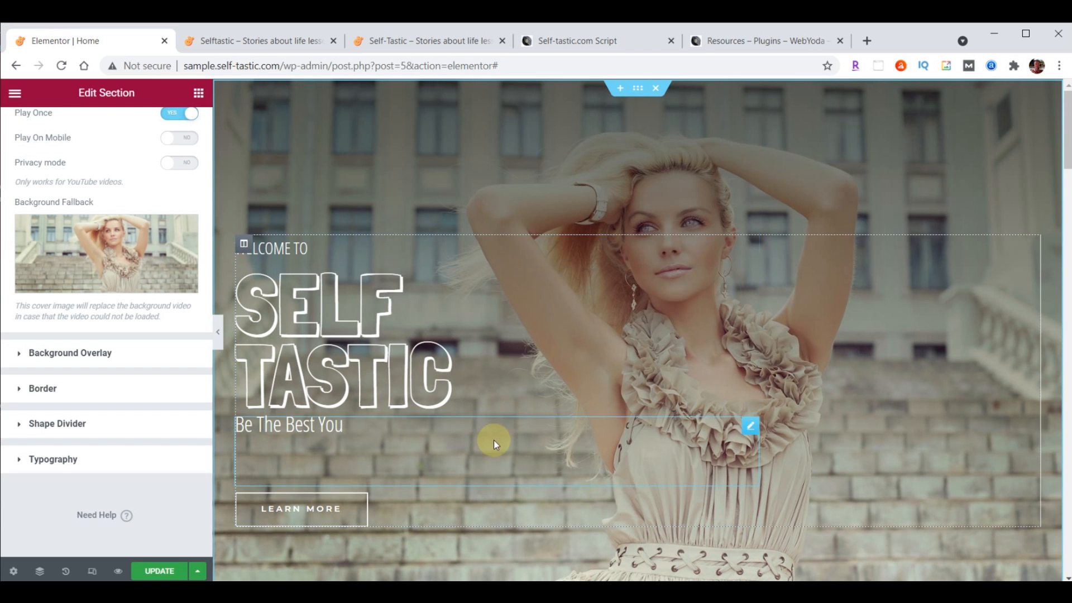
Update the Home page, reload both live site tabs to view the new hero background, then return to the editor
click(159, 571)
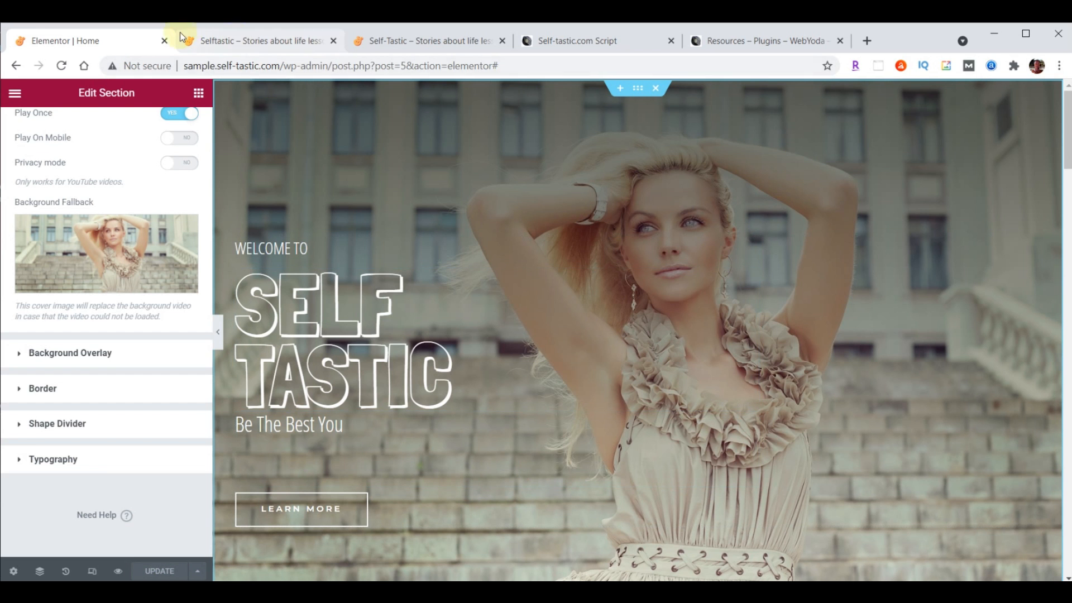
click(258, 41)
click(61, 66)
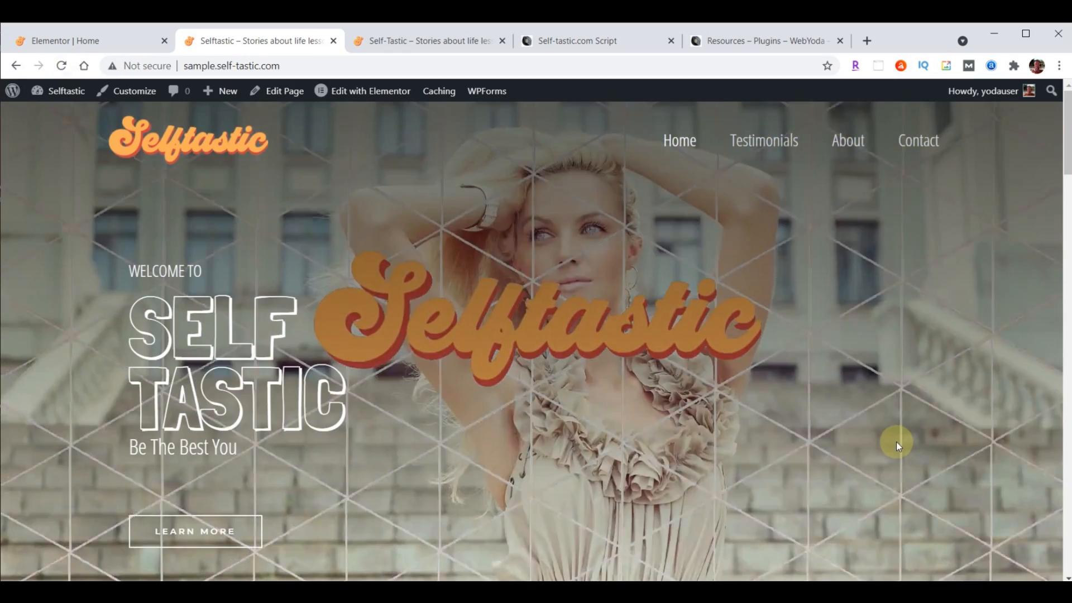
click(378, 34)
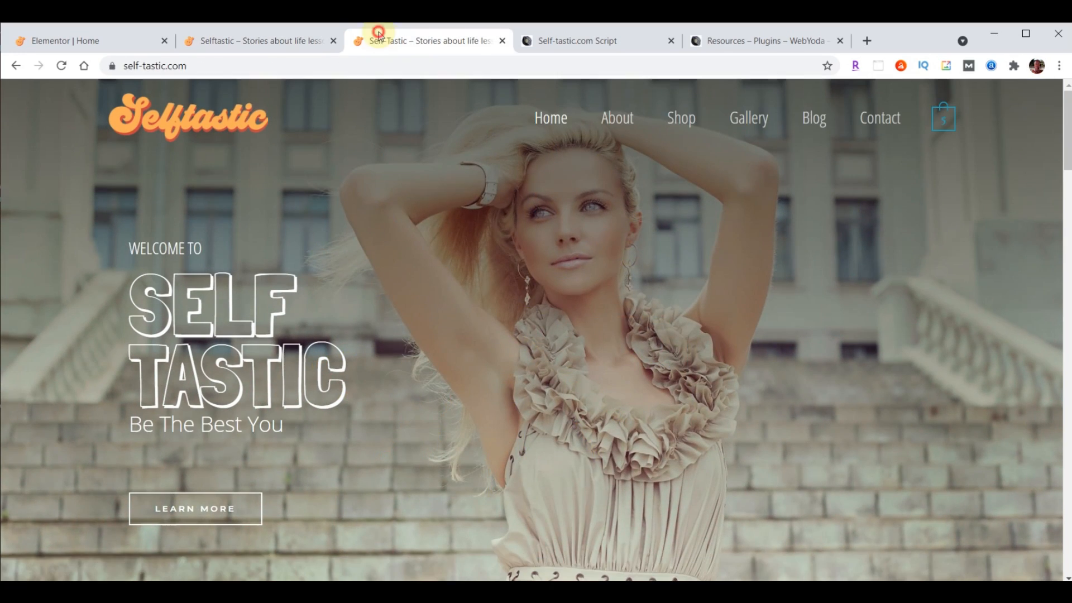
click(62, 65)
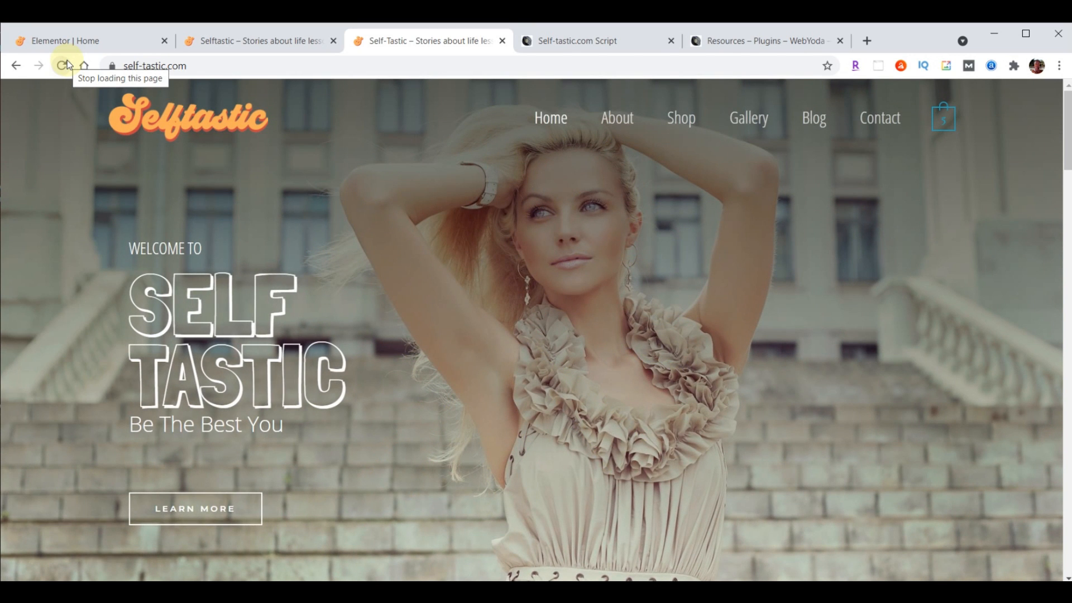
click(59, 46)
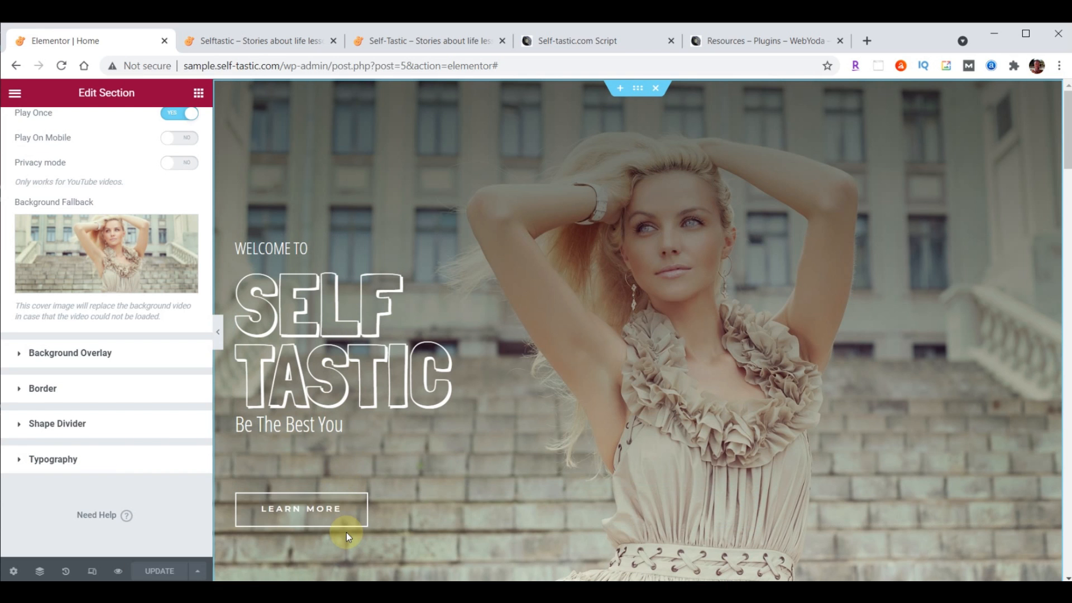
Give the hero text column a Fade In Left entrance with an 8000 ms delay, update, and view the live site
click(243, 246)
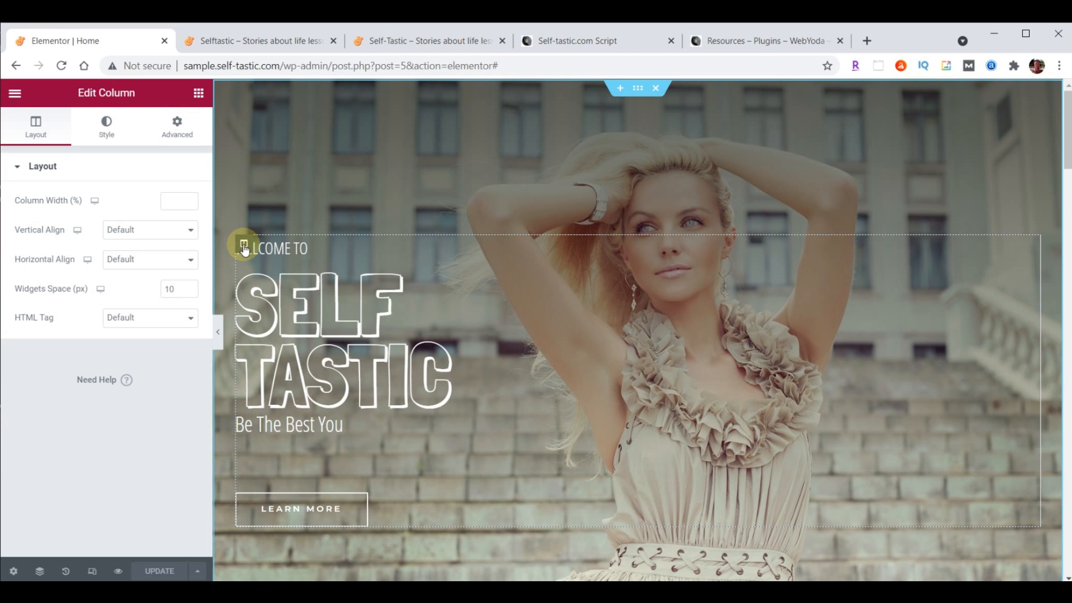
click(179, 132)
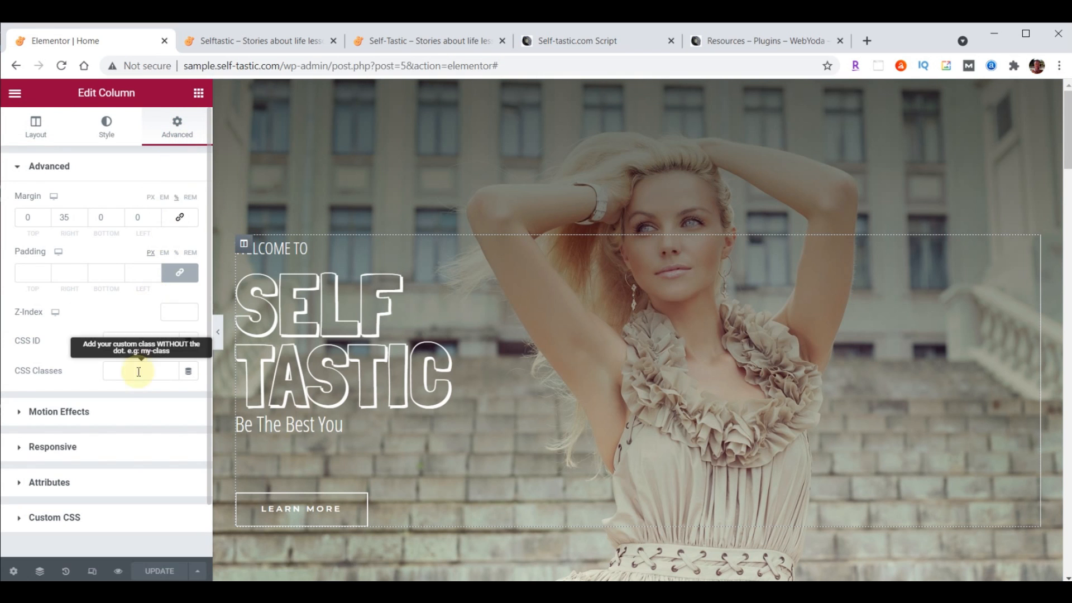
click(44, 414)
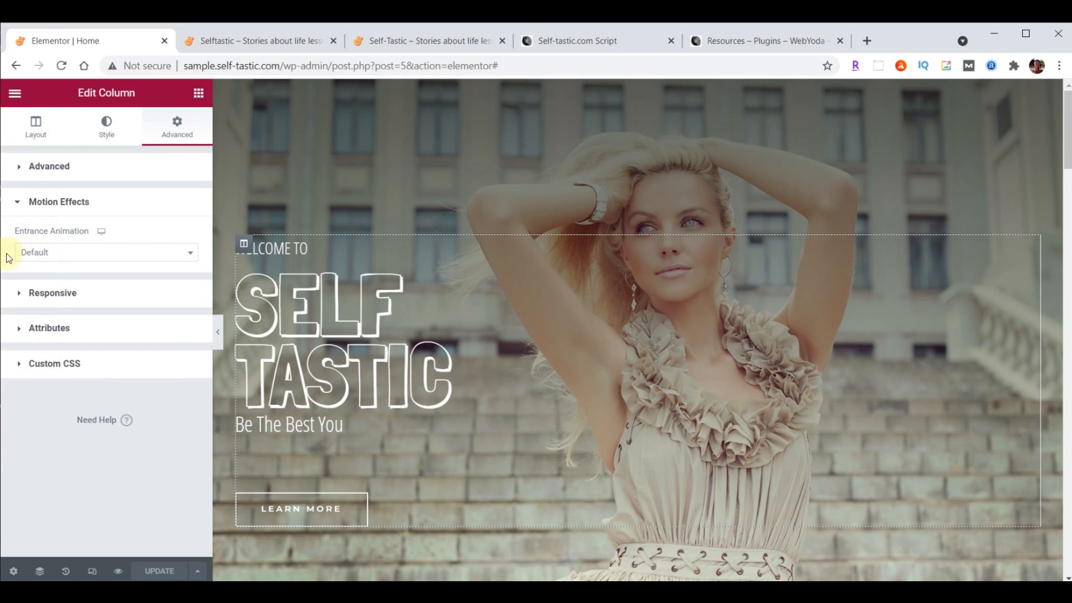
click(190, 254)
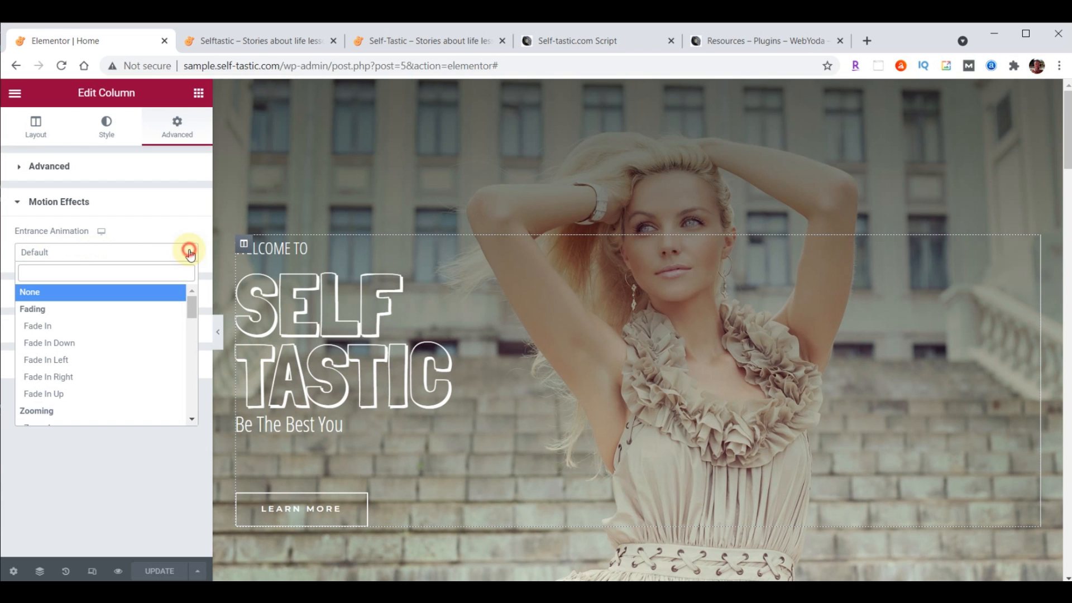
click(62, 363)
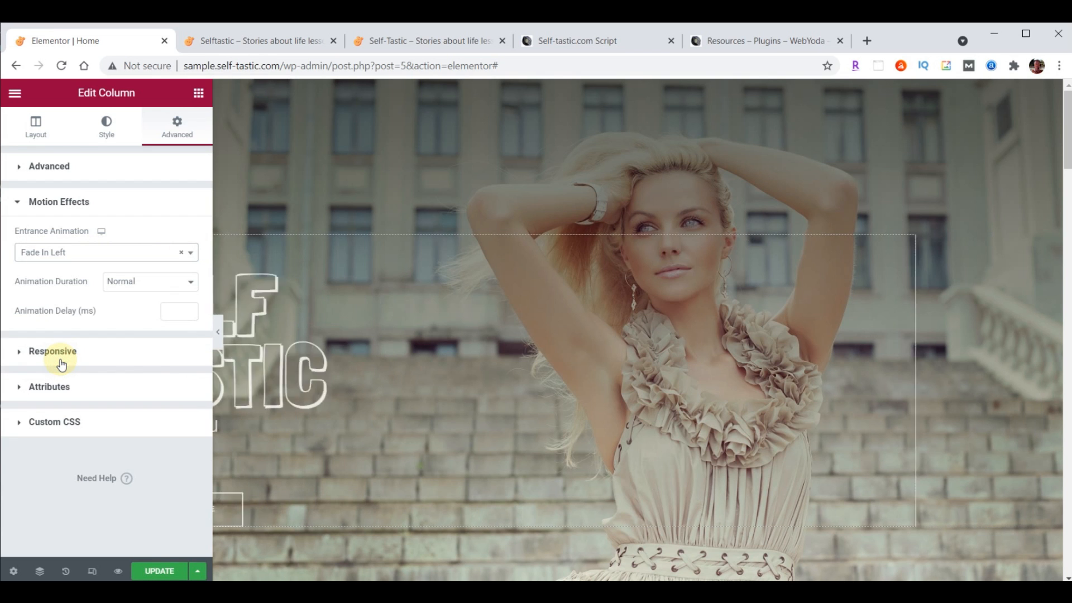
click(174, 313)
text(8000)
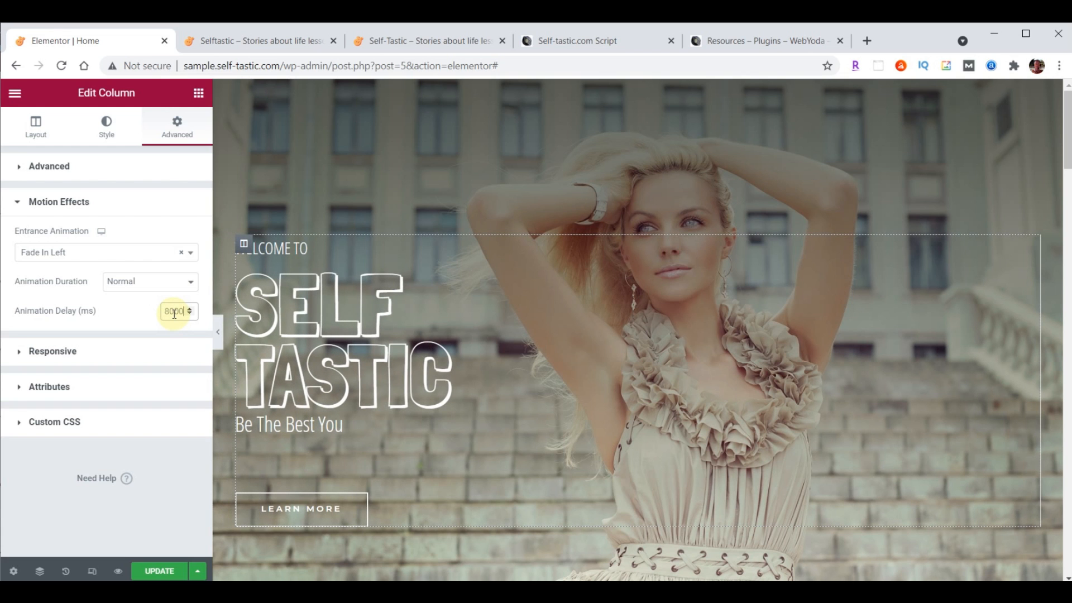
click(160, 564)
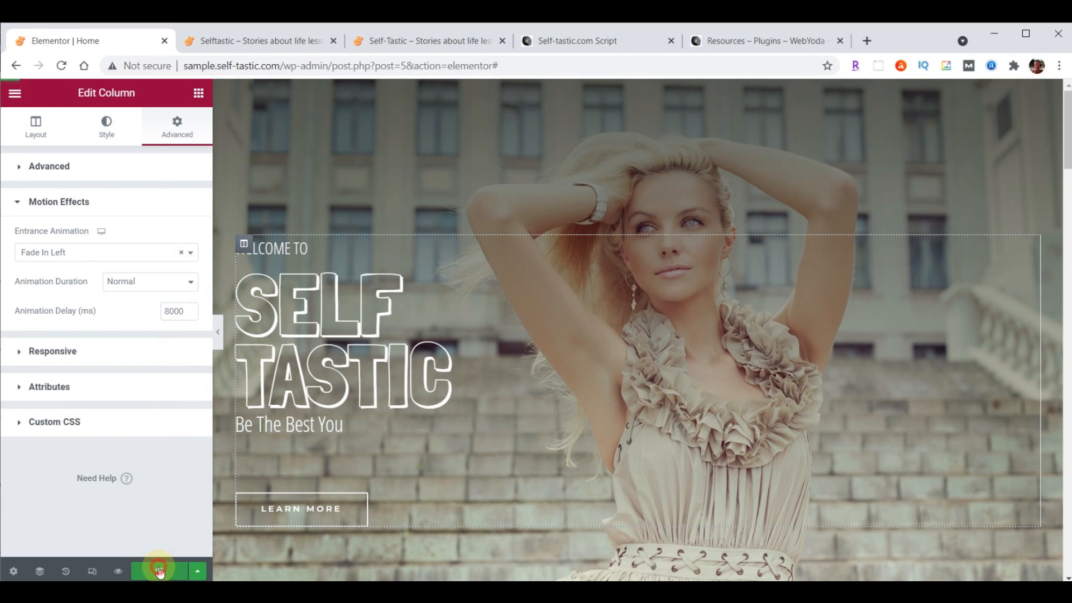
click(246, 38)
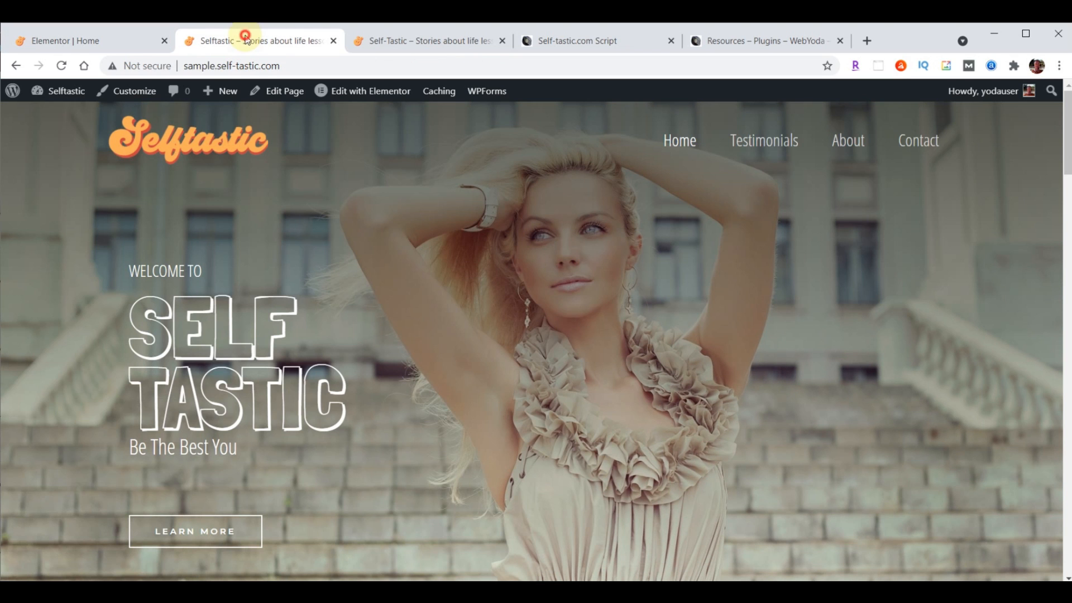
Reload the live homepage to watch the hero column fade in, then switch back to the Elementor Home tab
click(61, 67)
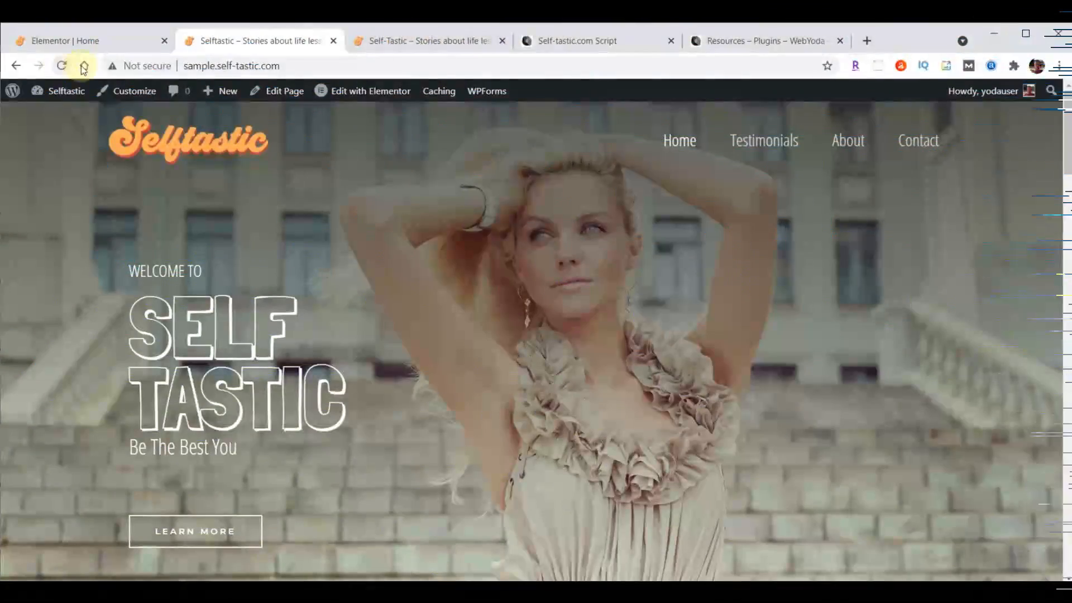
mouse_move(66, 90)
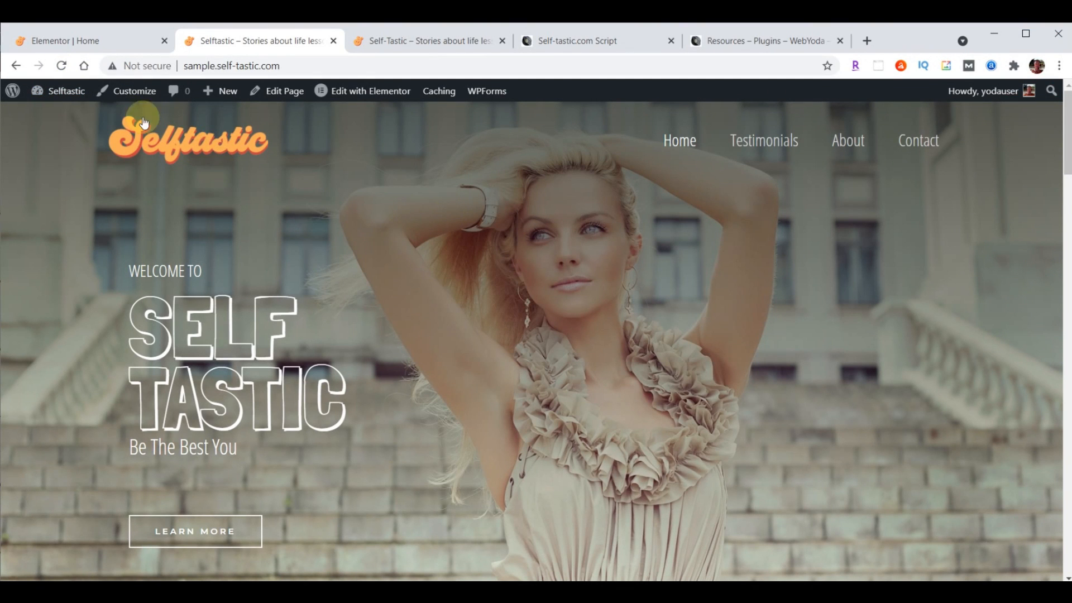
click(94, 43)
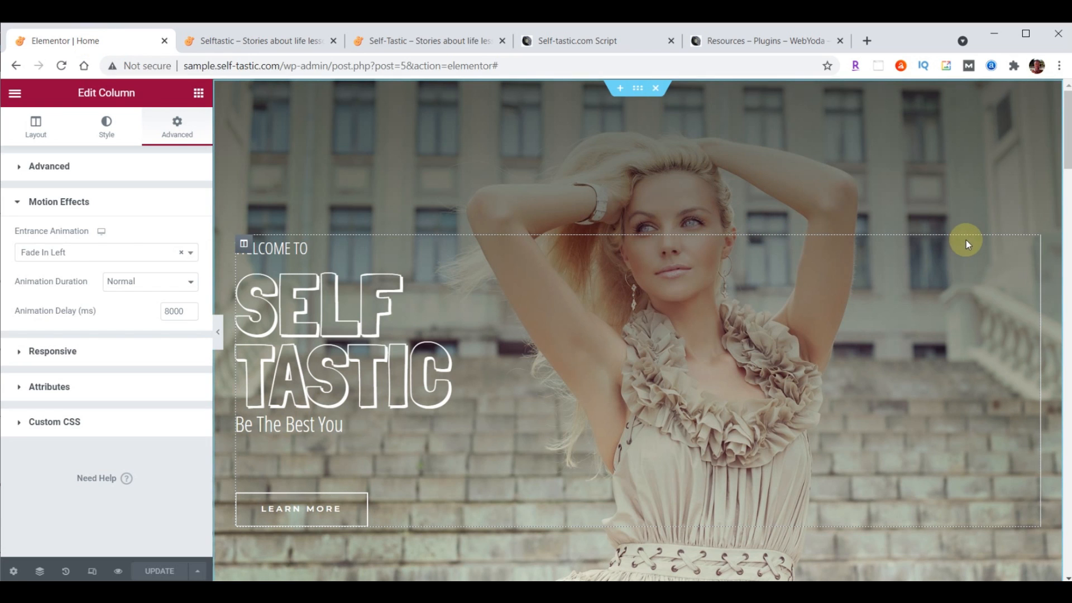
Delete the [products limit="8" columns="4"] shortcode widget from the Add a Flavor to Being a Girl section
scroll(967, 240, down, 7)
scroll(966, 241, down, 3)
scroll(966, 240, up, 3)
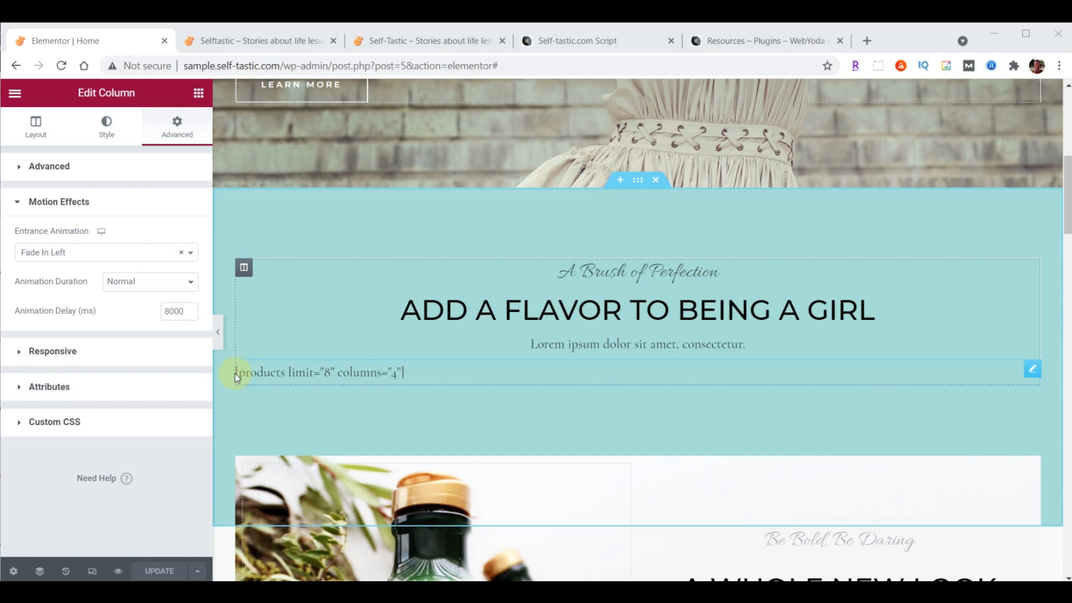
click(1033, 369)
right_click(1034, 372)
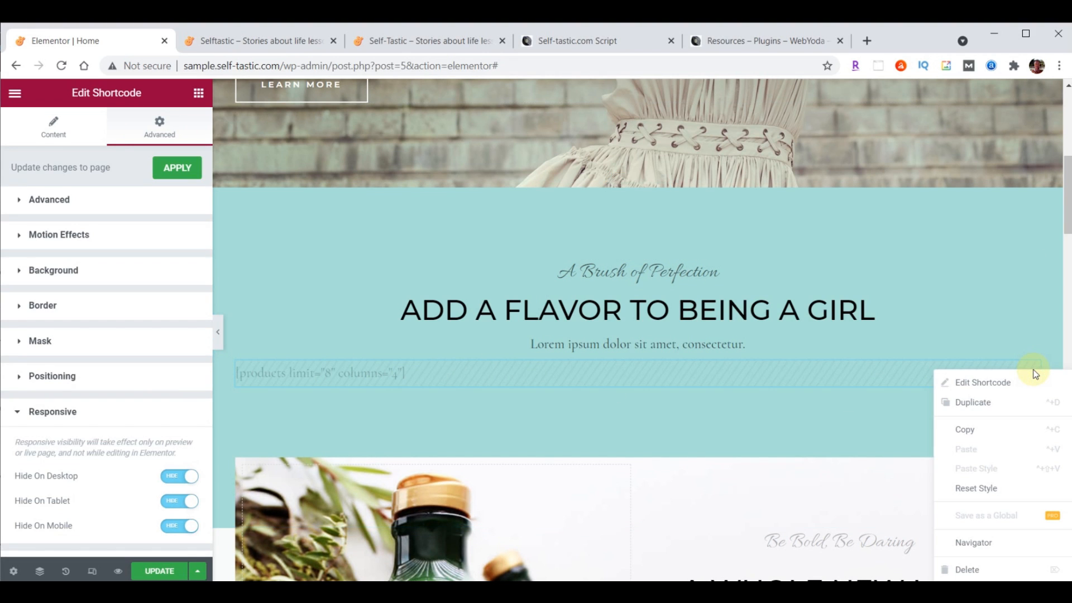
click(969, 569)
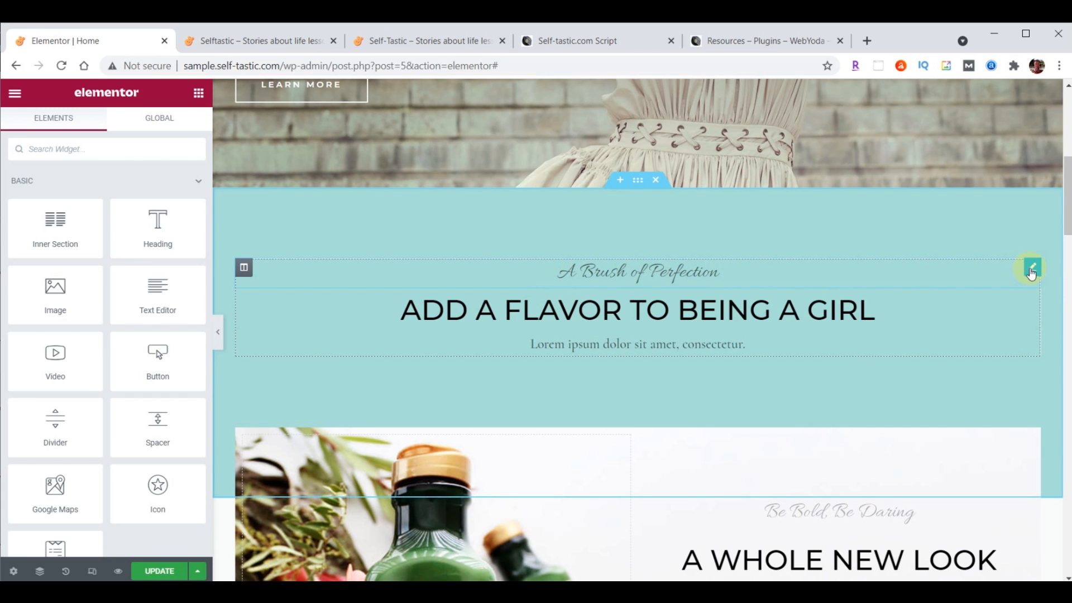
Delete the A Brush of Perfection heading and retitle the other heading ADVICE AND ENCOURAGEMENT ON IMPROVING YOURSELF
right_click(1031, 270)
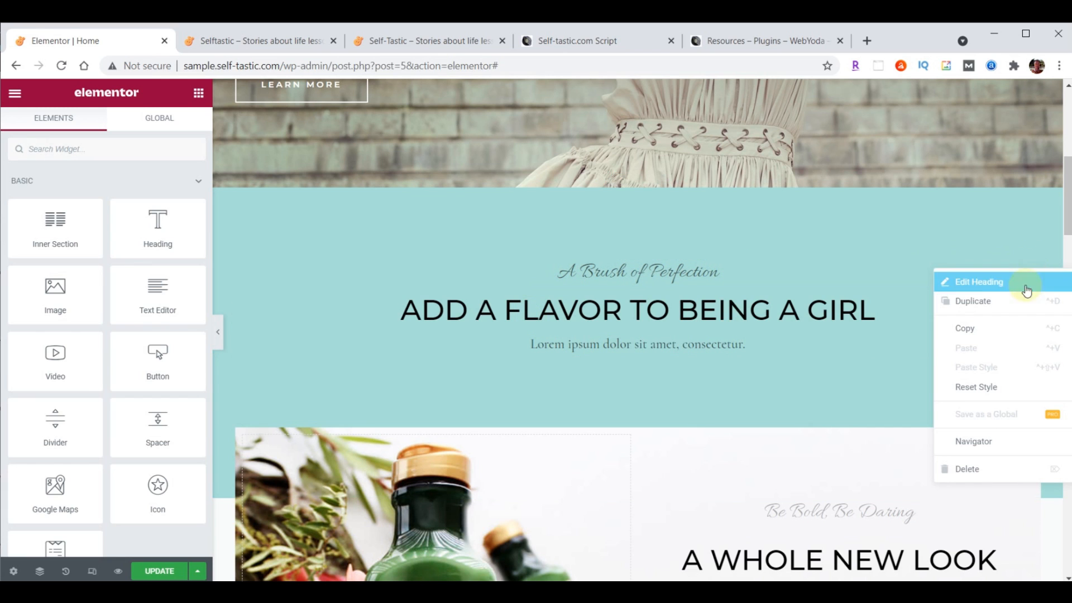
click(972, 470)
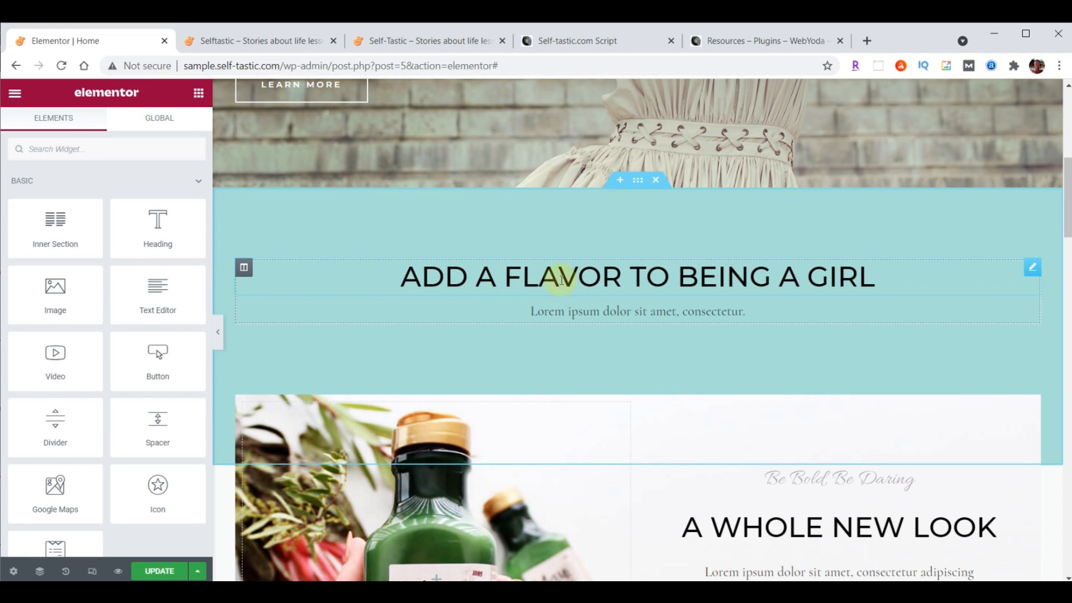
click(596, 277)
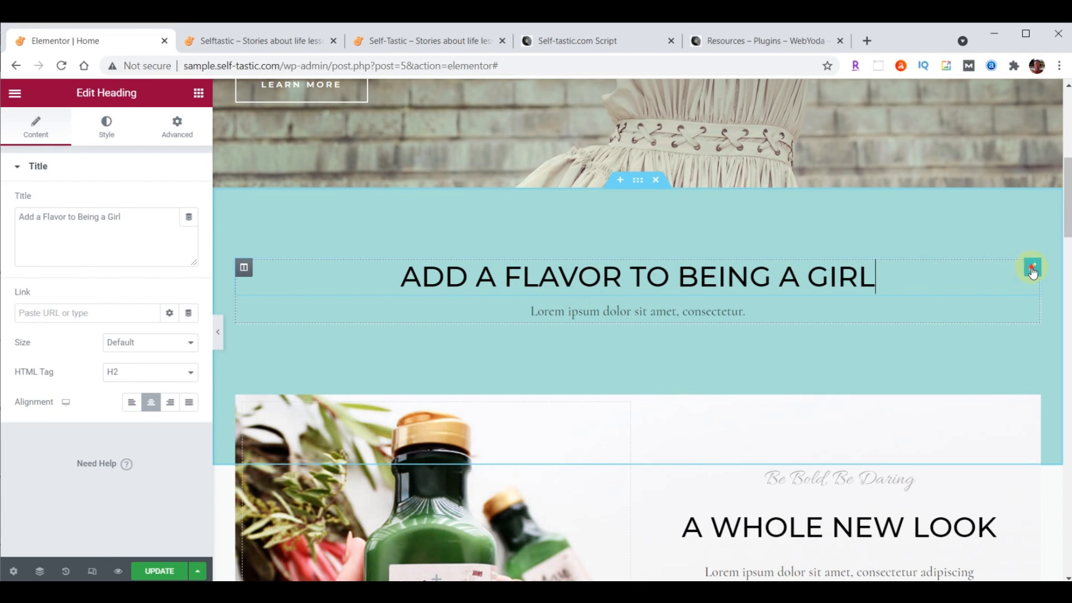
triple_click(22, 221)
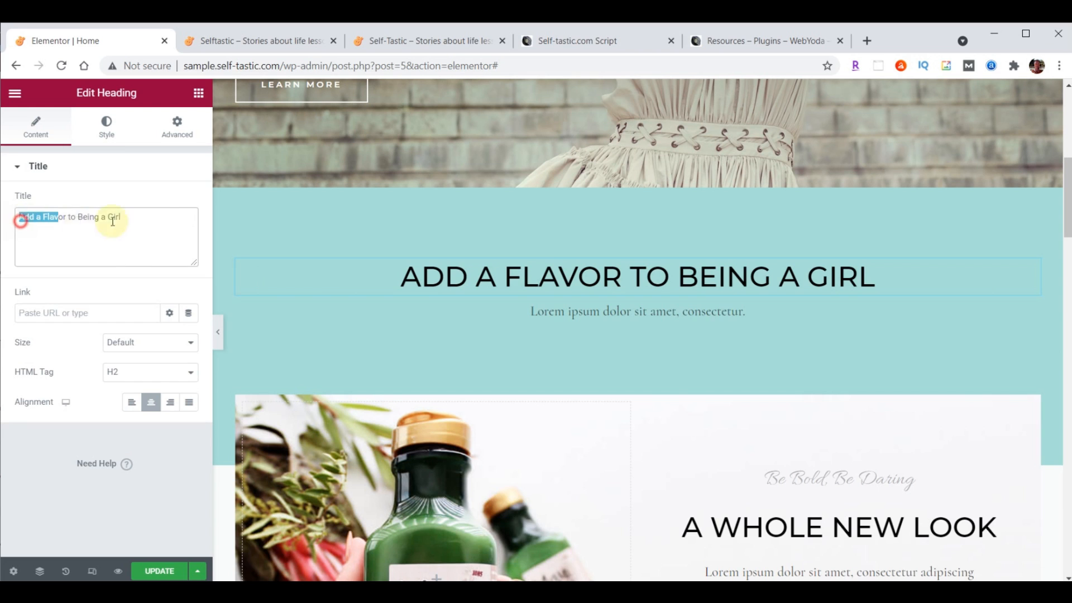
text(Advice and encouragement on improving yourself)
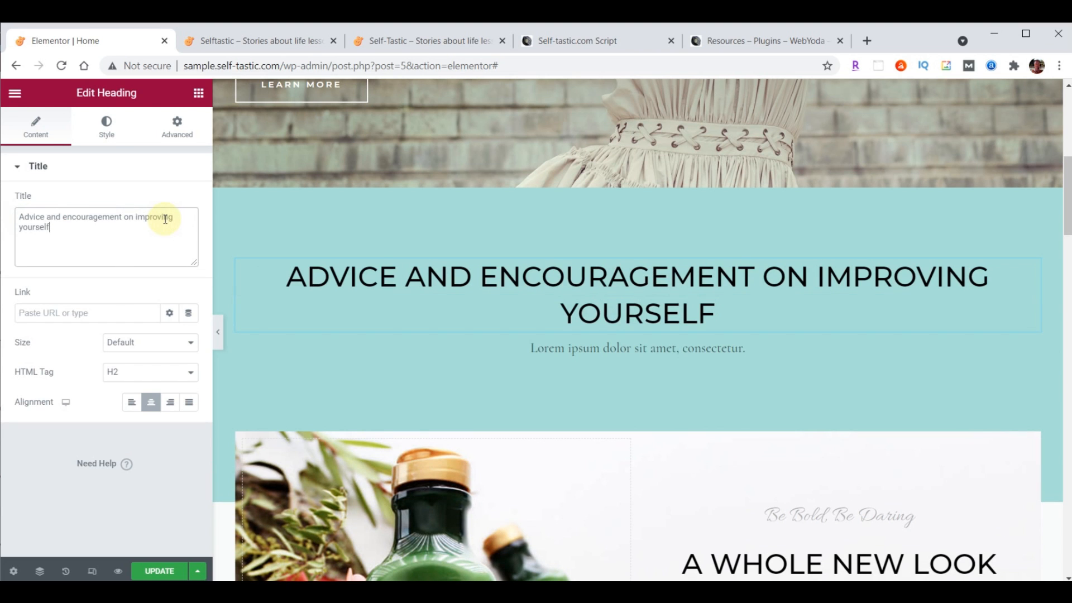
Colour the heading text brown, 725F4D
click(109, 132)
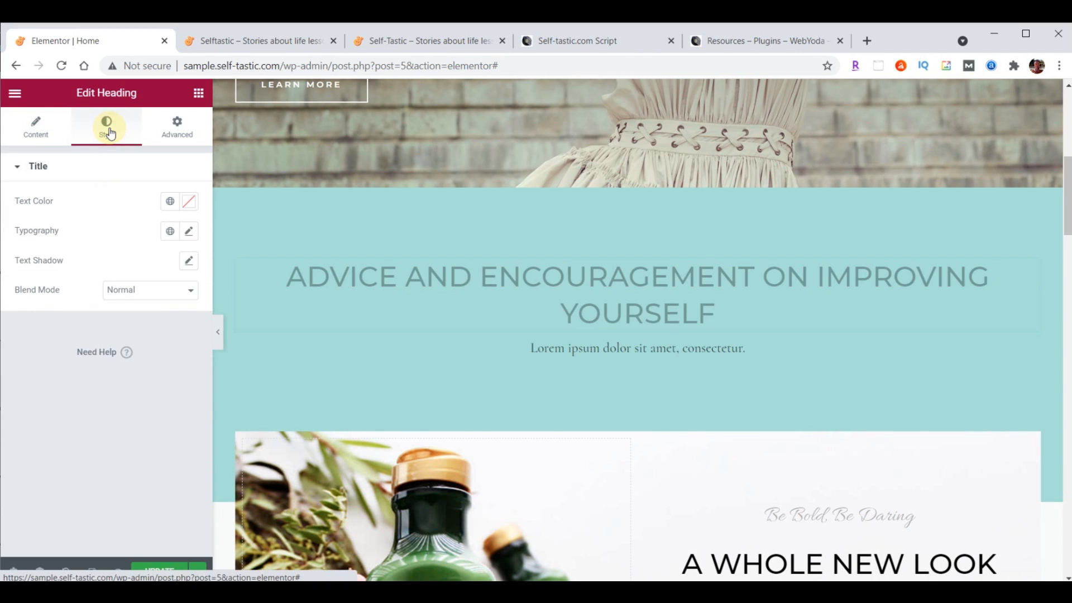
click(189, 201)
text(725F4D)
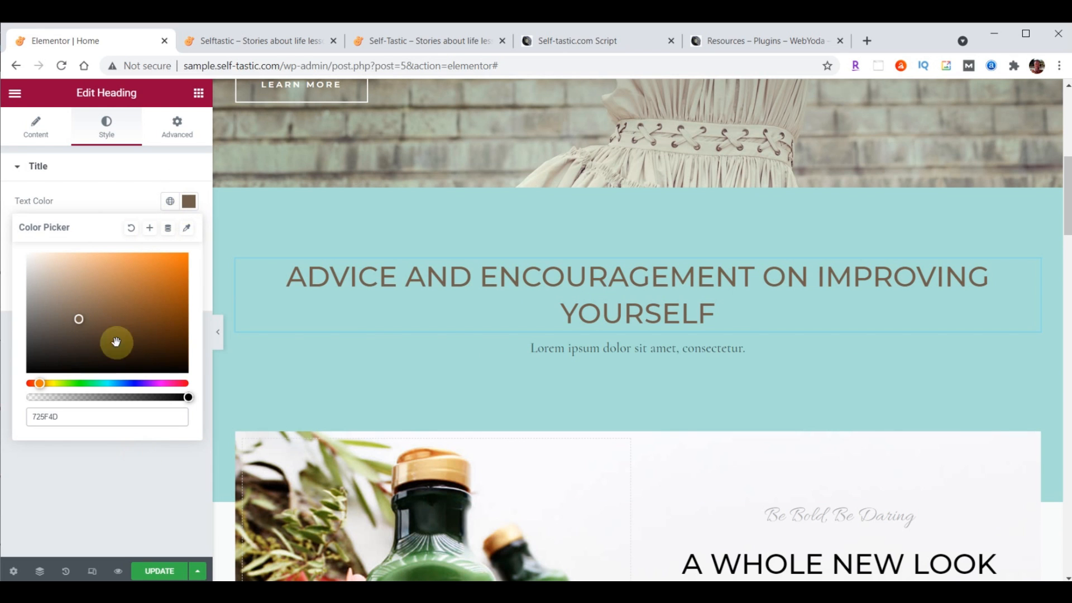
click(190, 206)
click(193, 209)
click(190, 204)
click(190, 205)
click(191, 204)
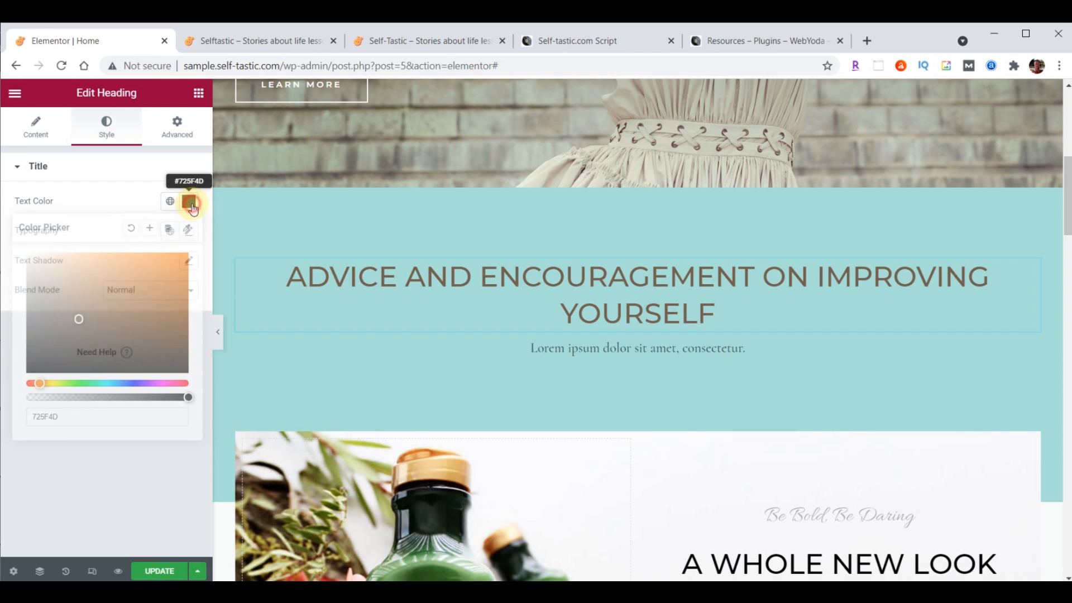
Set the heading's font family to Open Sans Condensed
click(189, 233)
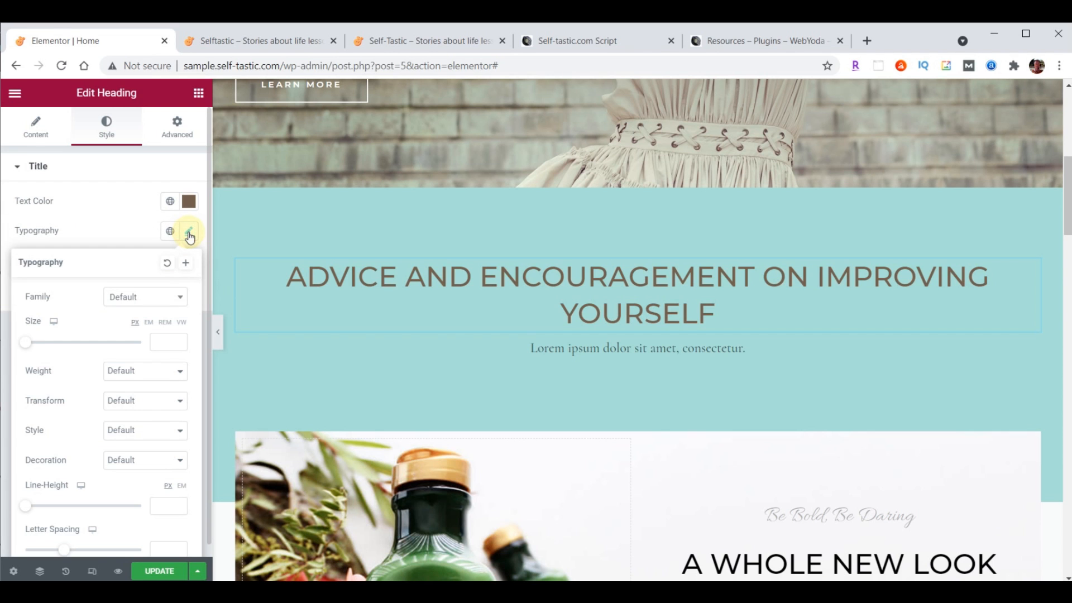
click(143, 302)
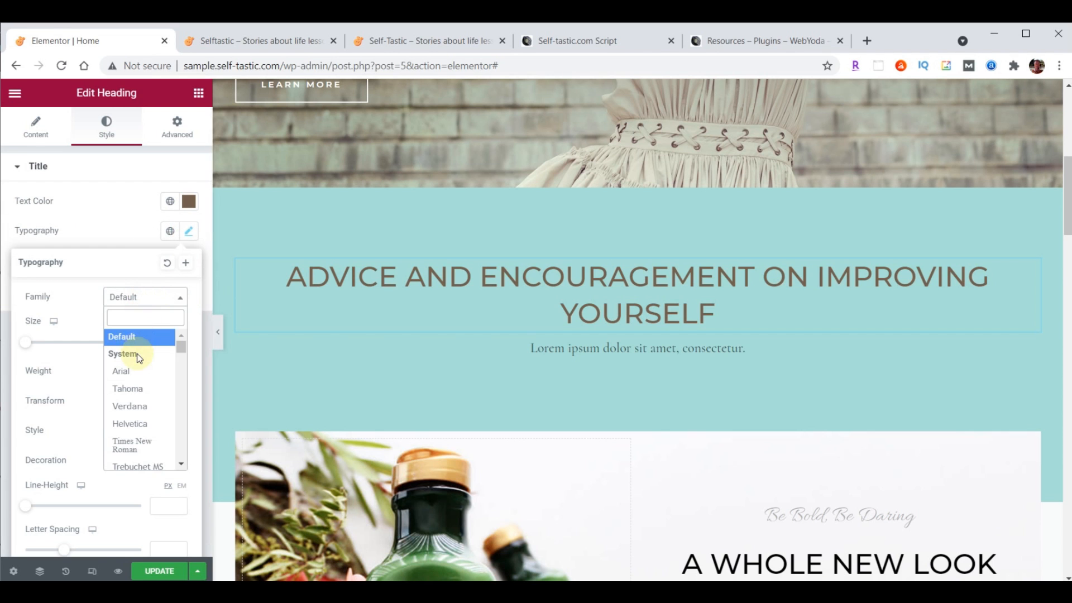
text(Open)
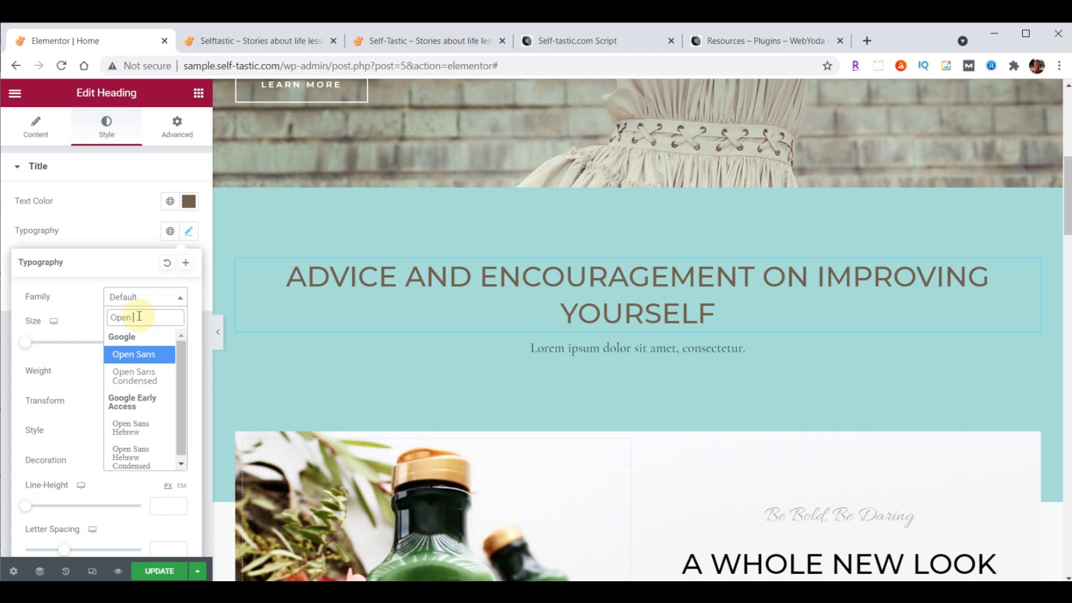
click(134, 376)
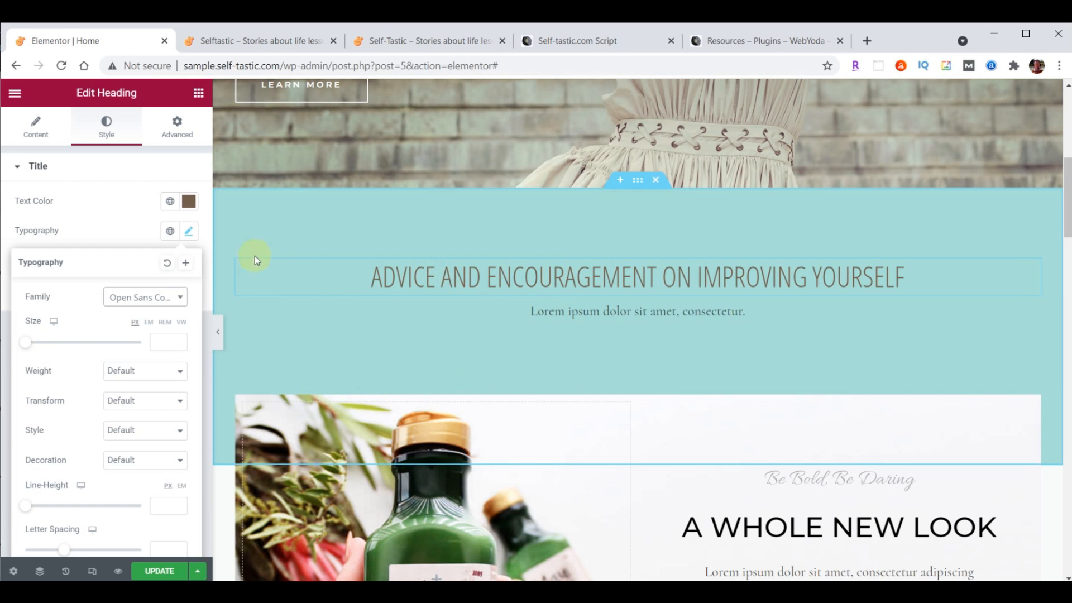
click(177, 134)
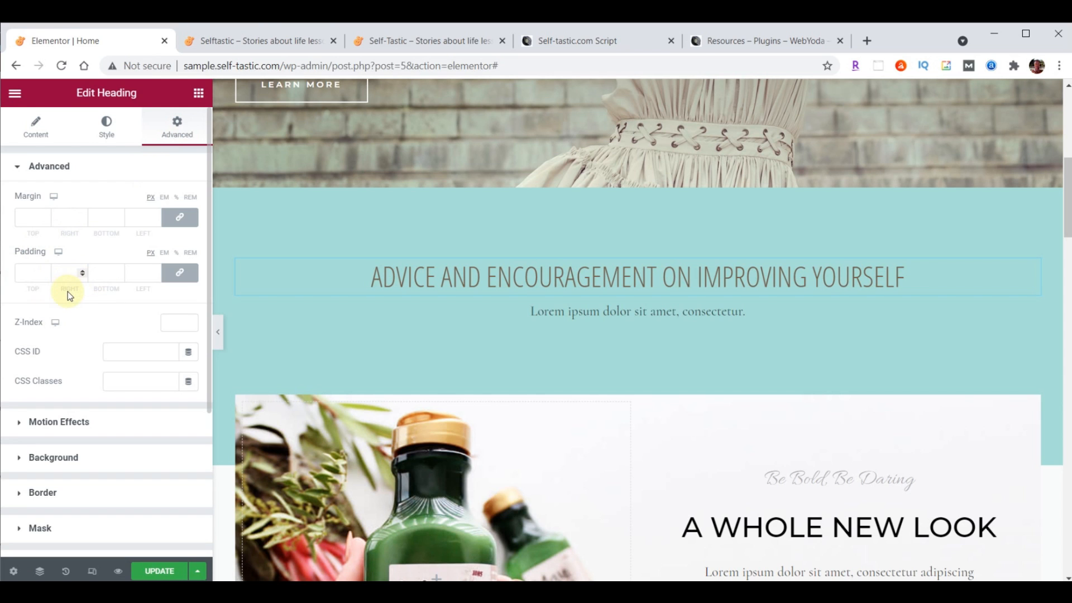
Link the heading's four padding sides, leaving them all at 0
click(181, 273)
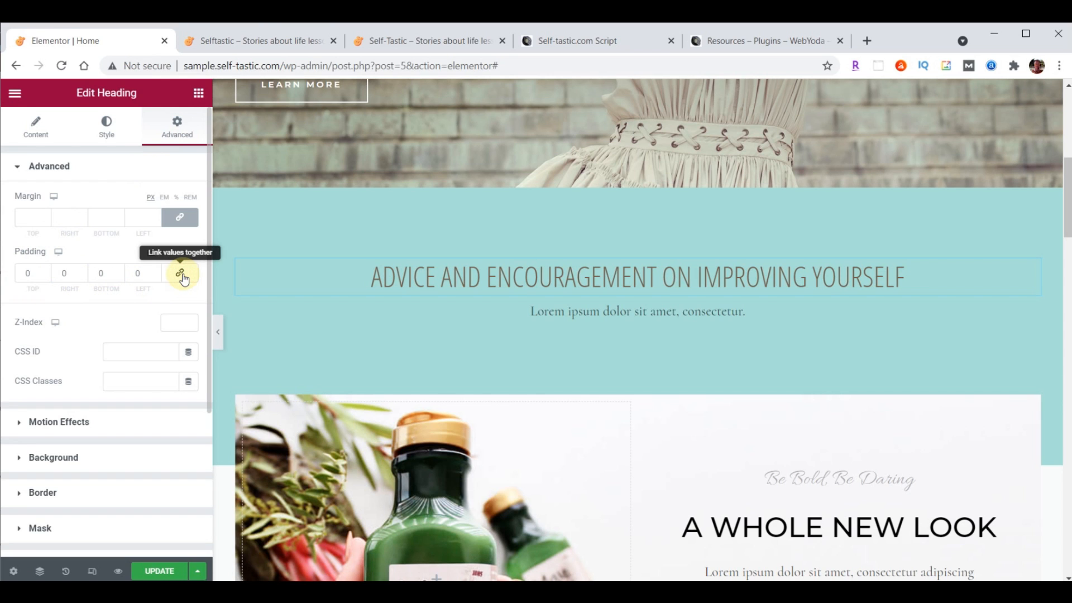
click(182, 276)
click(182, 277)
click(182, 281)
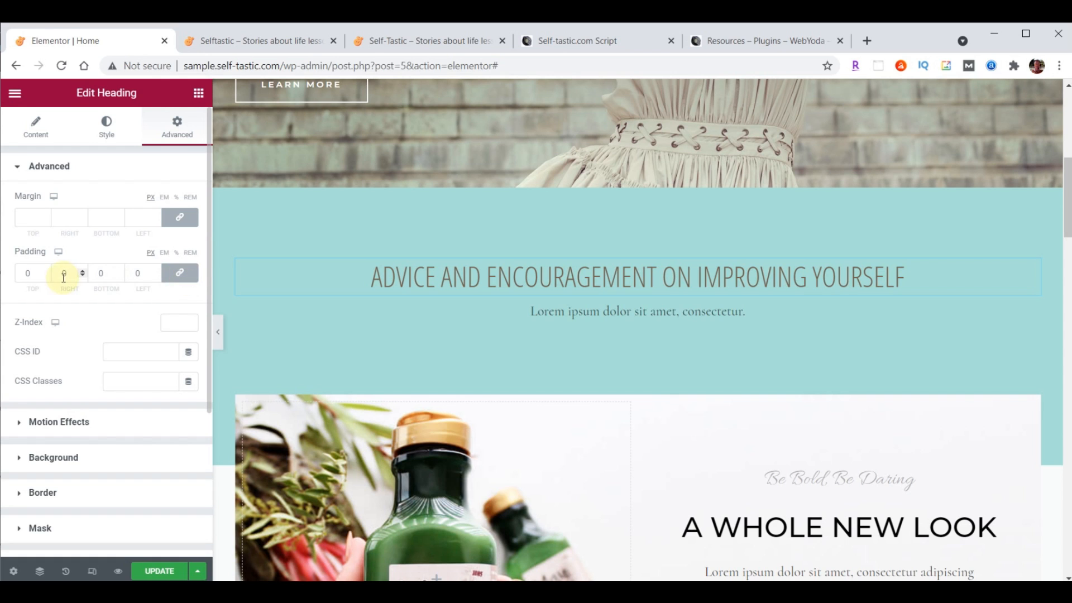
click(46, 272)
click(46, 272)
click(46, 272)
click(46, 272)
click(47, 272)
click(47, 272)
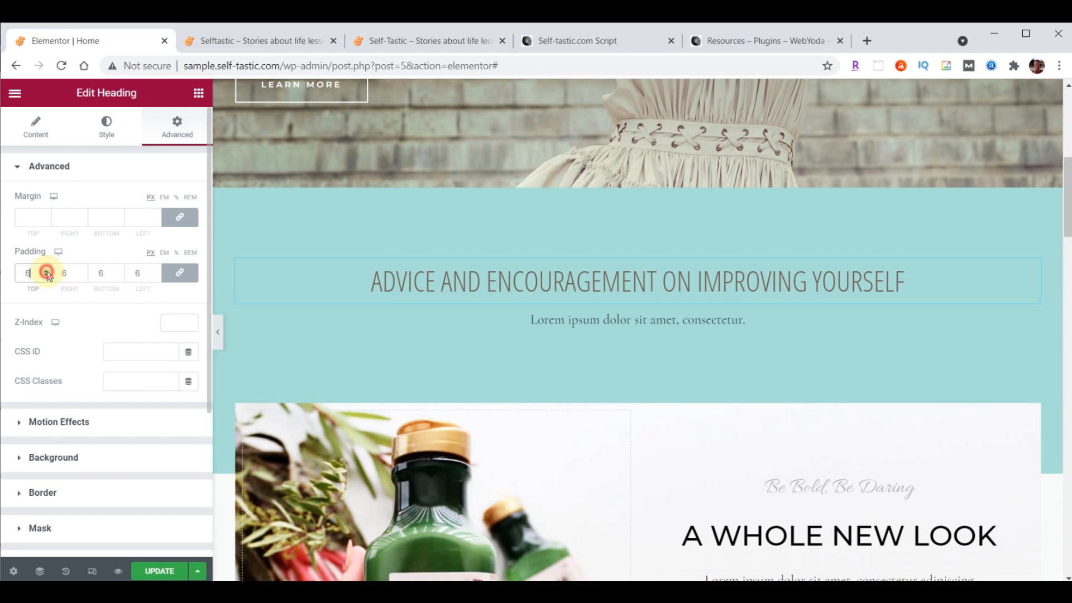
click(195, 282)
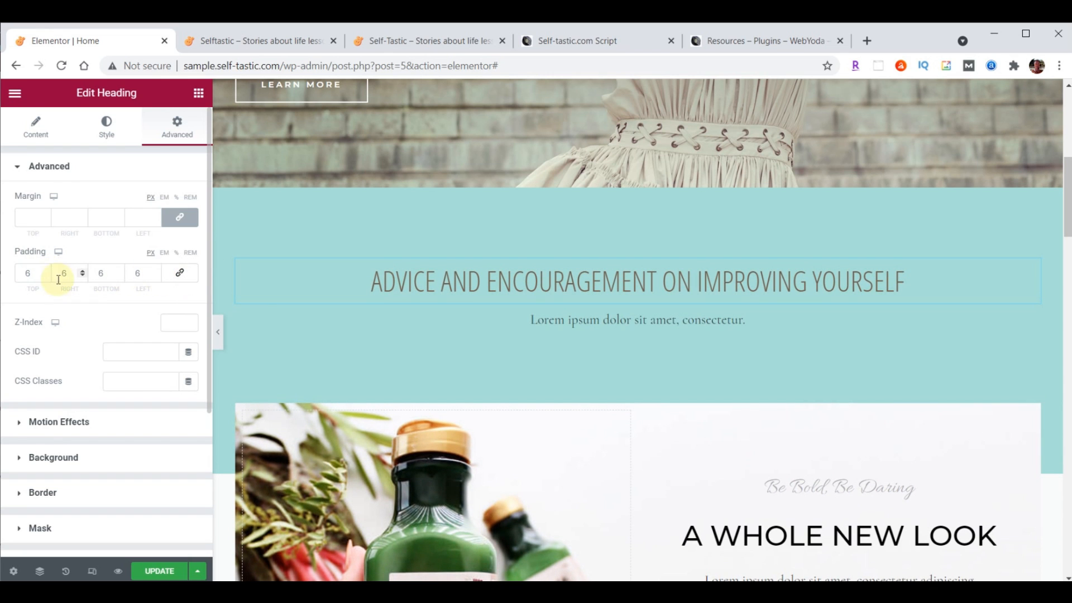
click(45, 276)
click(45, 276)
click(45, 276)
click(46, 276)
click(45, 276)
click(45, 276)
click(187, 283)
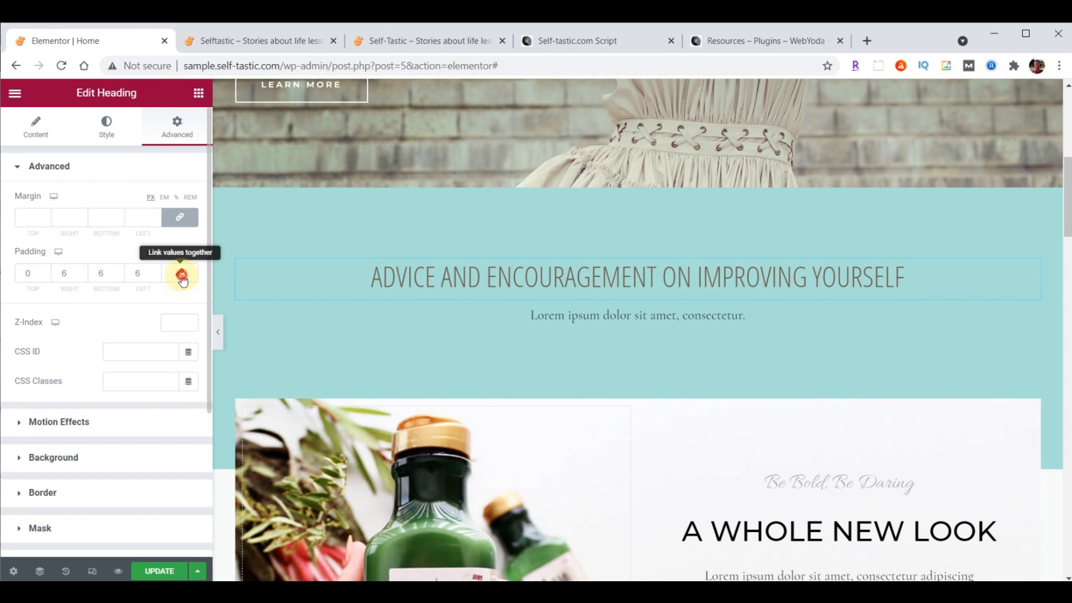
Set the heading's padding to 20 px and delete the Lorem ipsum paragraph beneath it
double_click(28, 274)
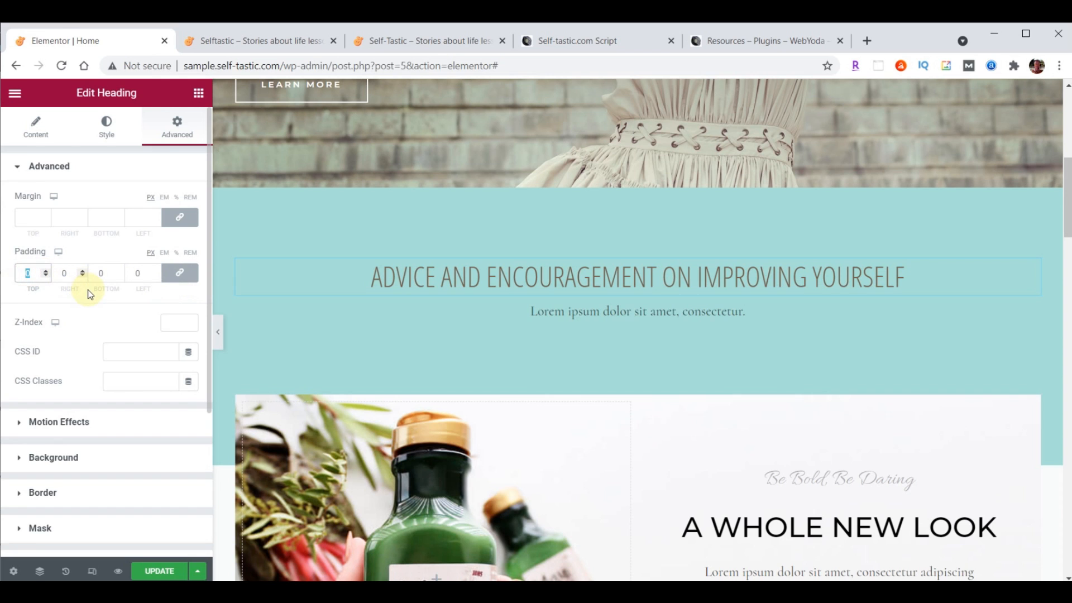
text(20)
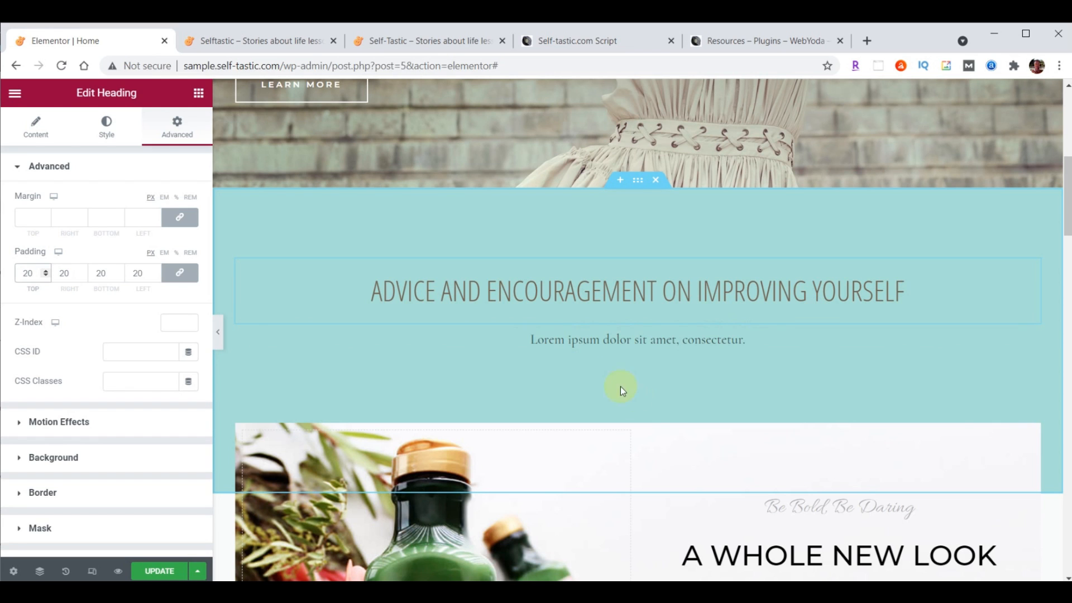
right_click(1032, 342)
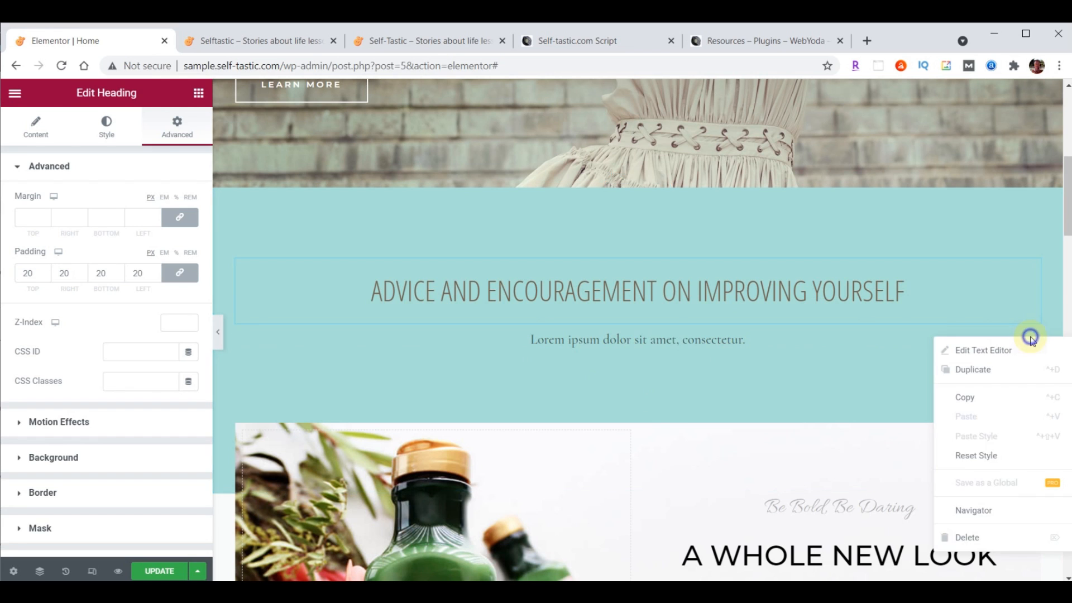
click(972, 538)
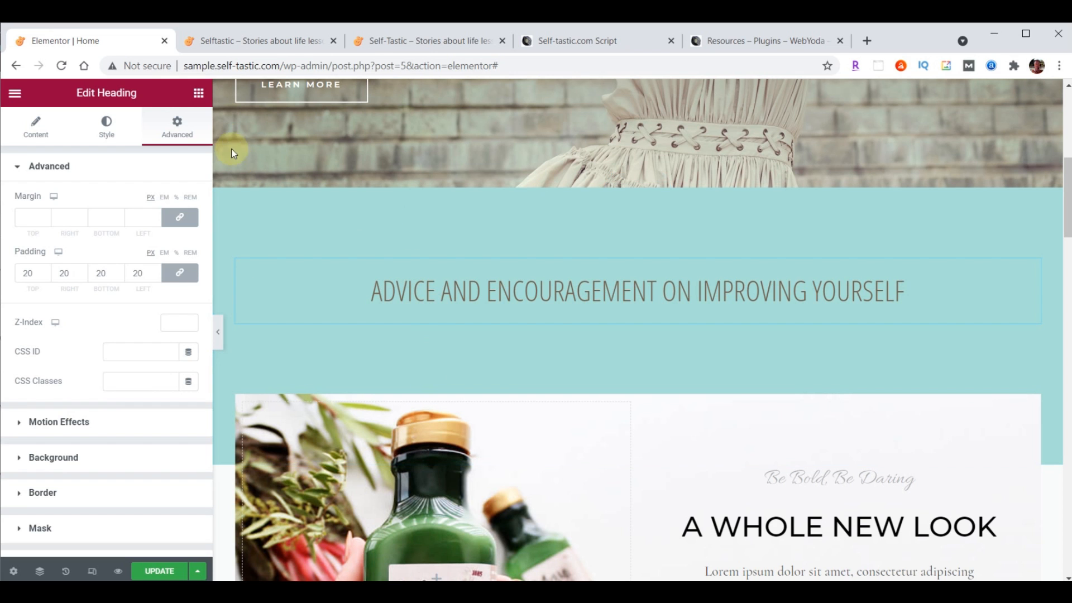
Drag an Inner Section below the heading, then an Image widget into its left column
click(200, 94)
scroll(156, 324, down, 20)
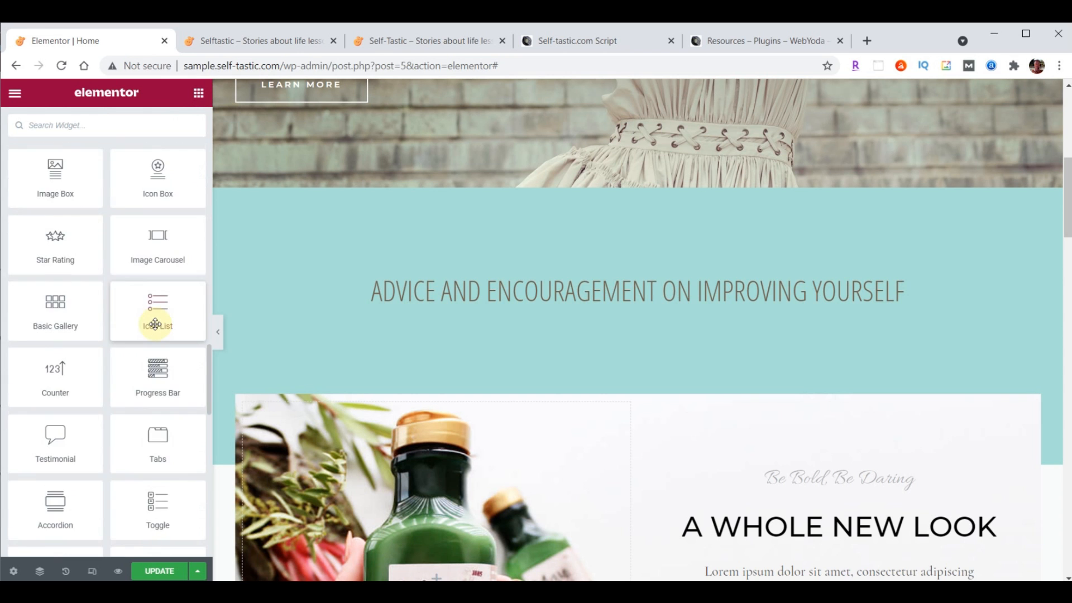
scroll(155, 324, down, 10)
scroll(155, 324, up, 15)
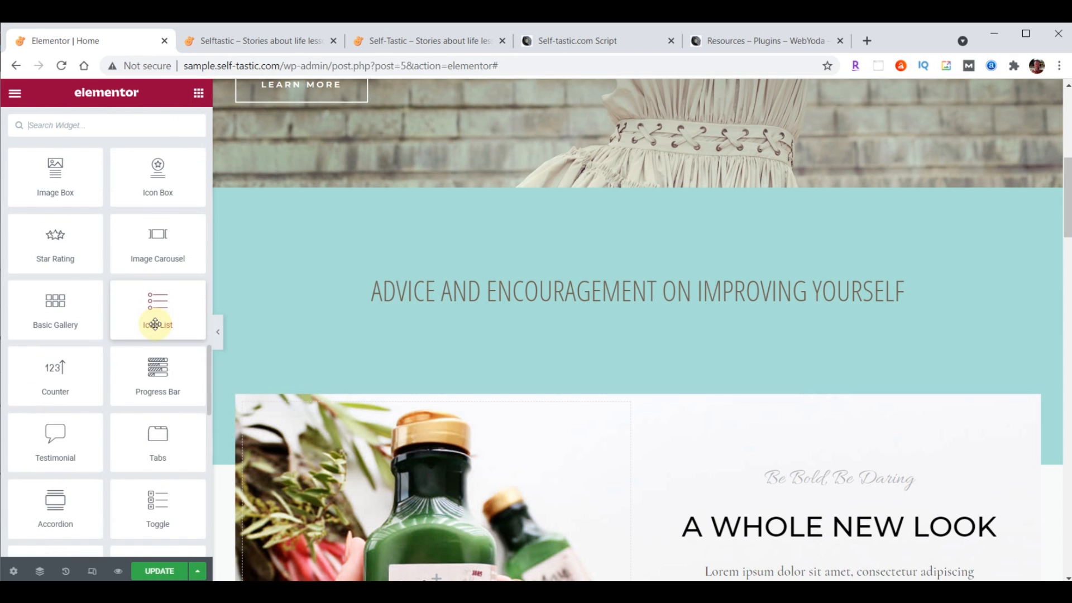
scroll(155, 318, up, 3)
scroll(153, 311, down, 7)
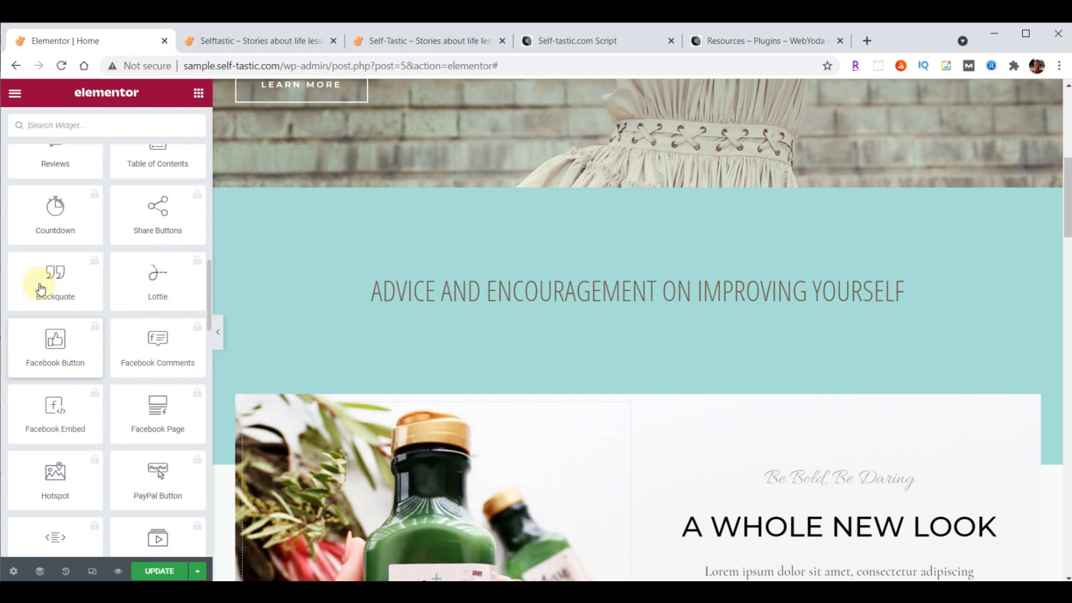
scroll(144, 402, up, 15)
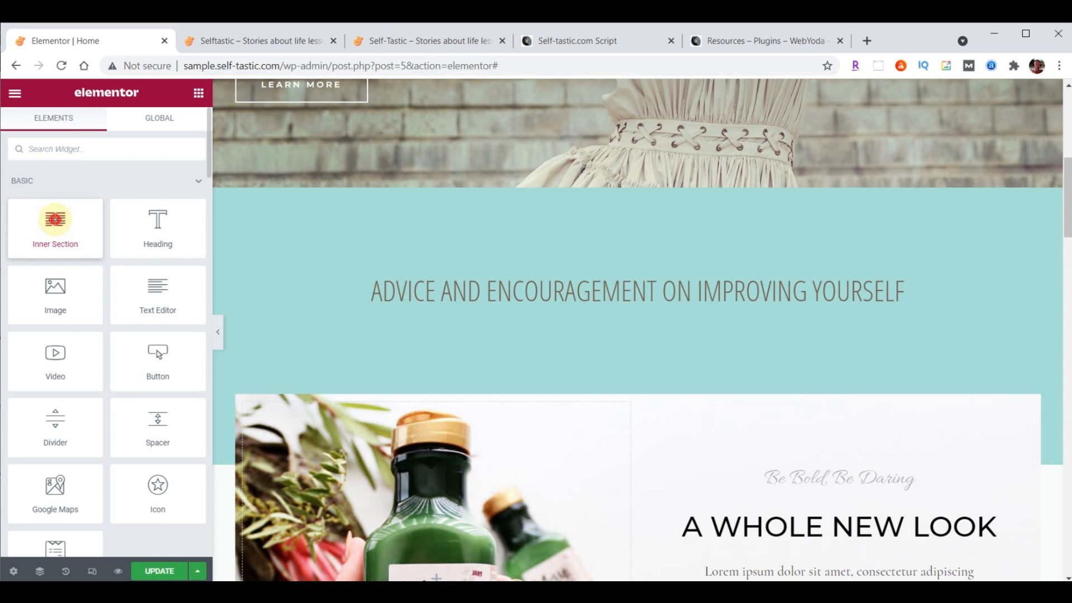
drag(55, 220, 658, 305)
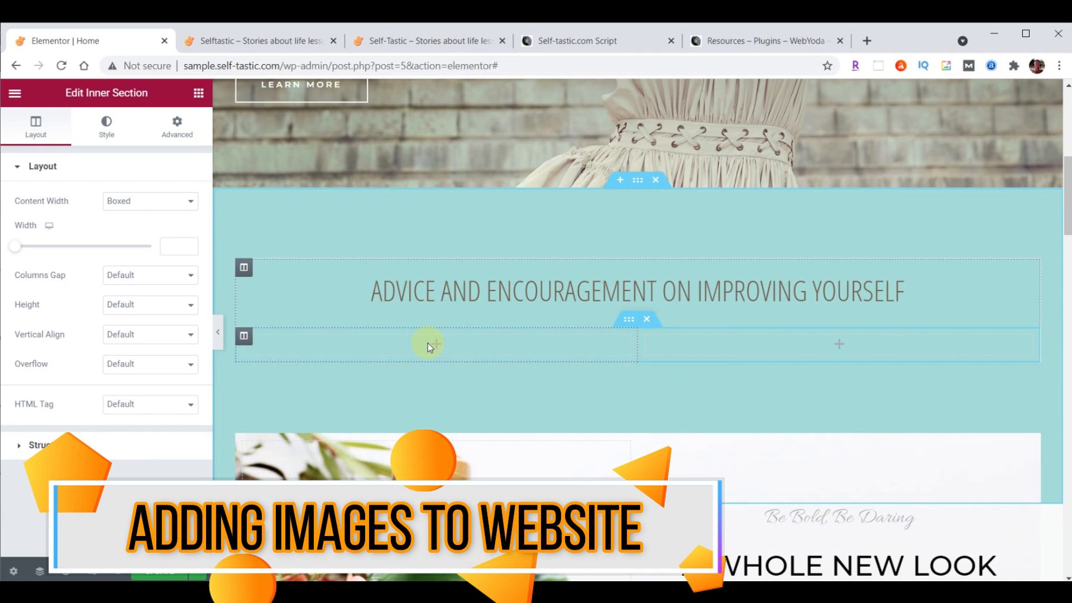
click(200, 94)
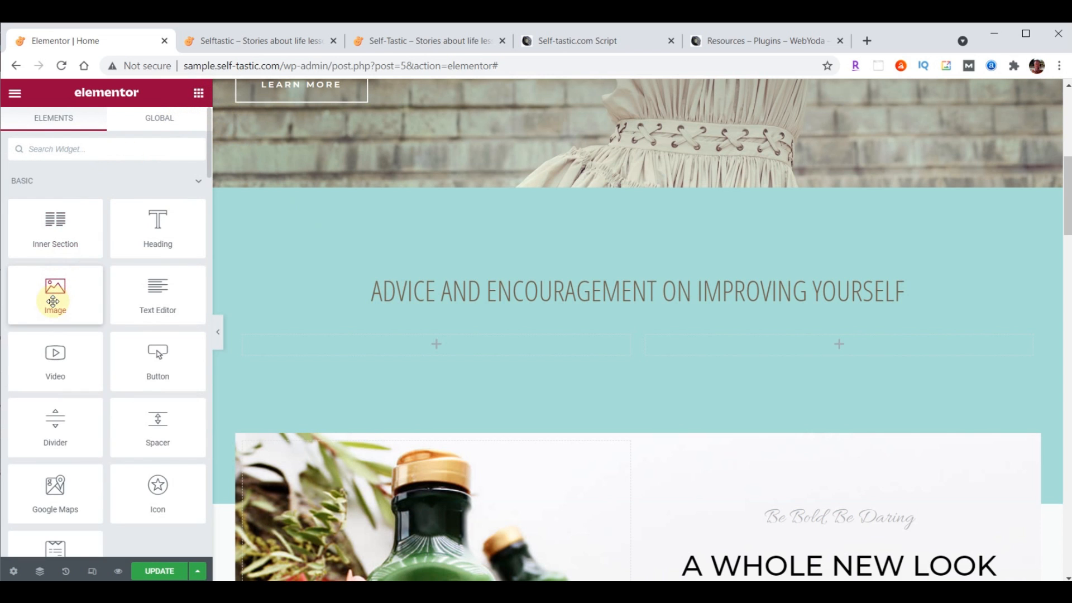
drag(51, 297, 429, 343)
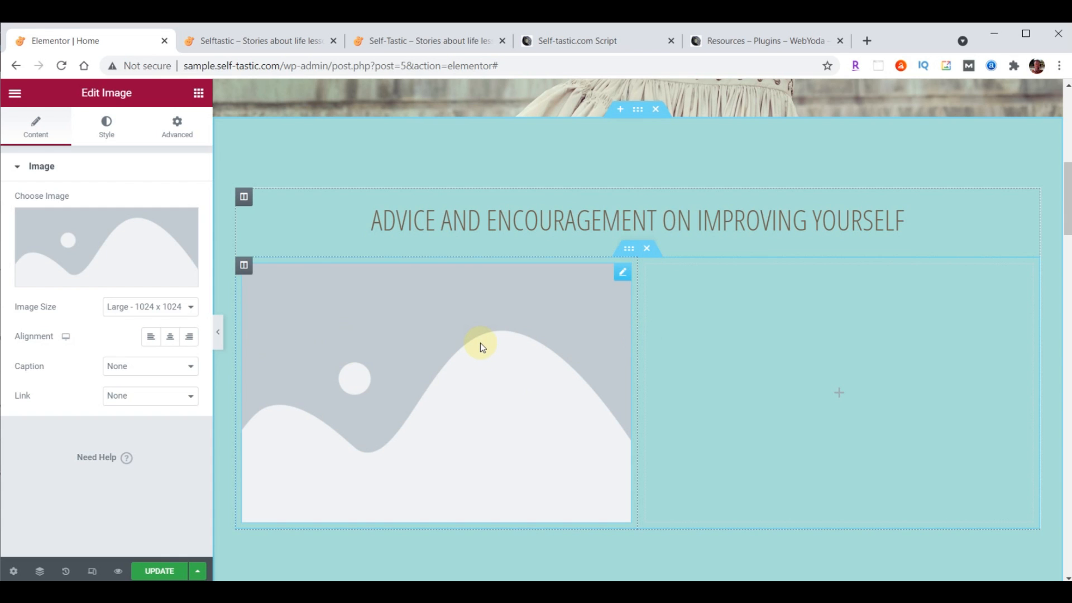
Upload categories-01 through categories-06 from Explorer into the Media Library
click(101, 239)
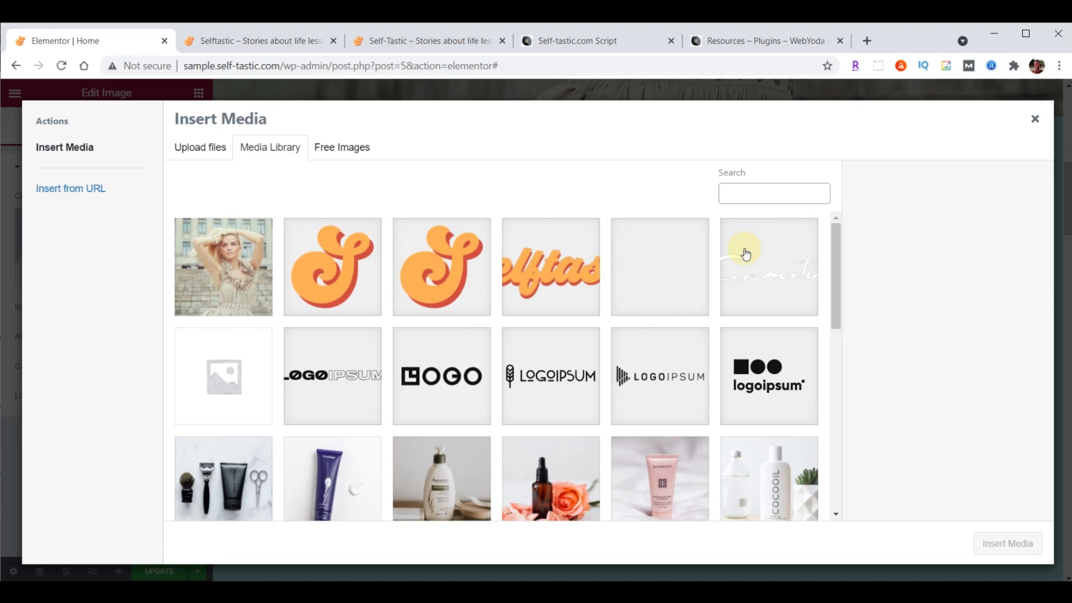
click(712, 592)
scroll(967, 370, up, 6)
scroll(968, 369, up, 5)
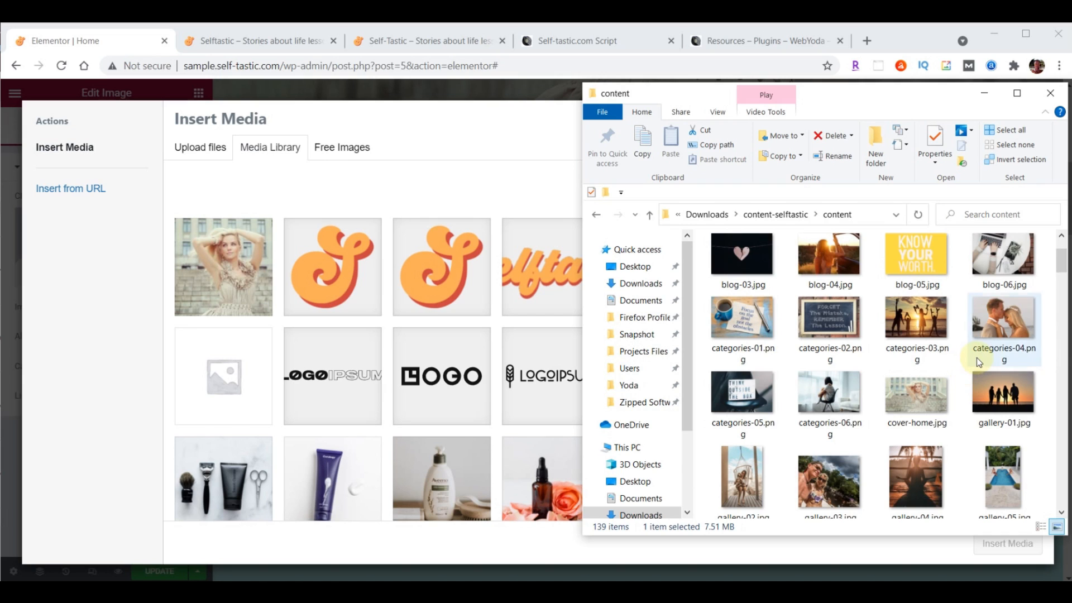
click(745, 329)
shift+click(826, 401)
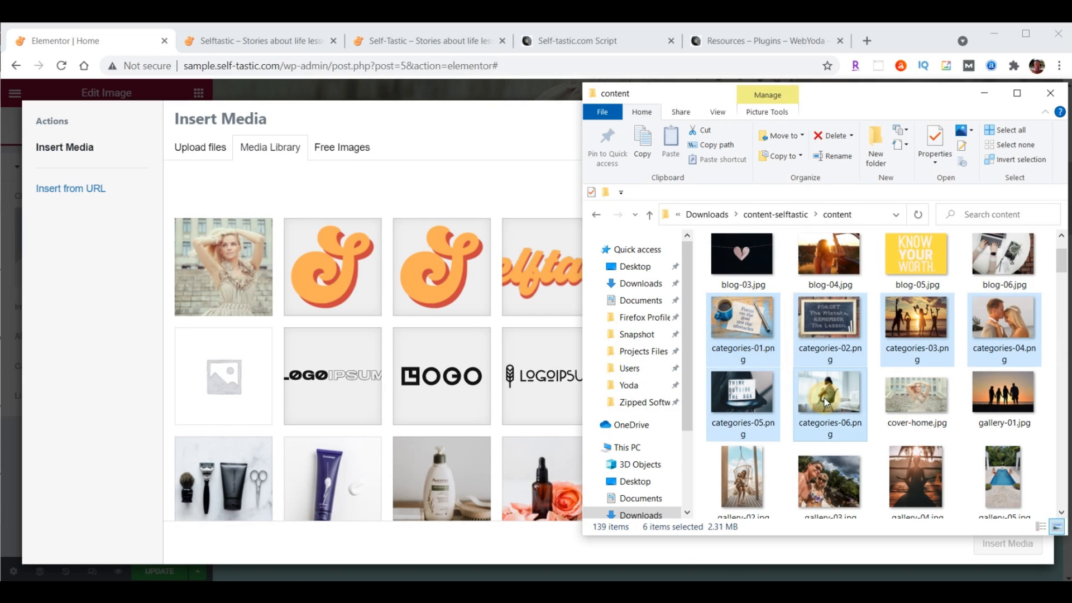
drag(823, 316, 417, 327)
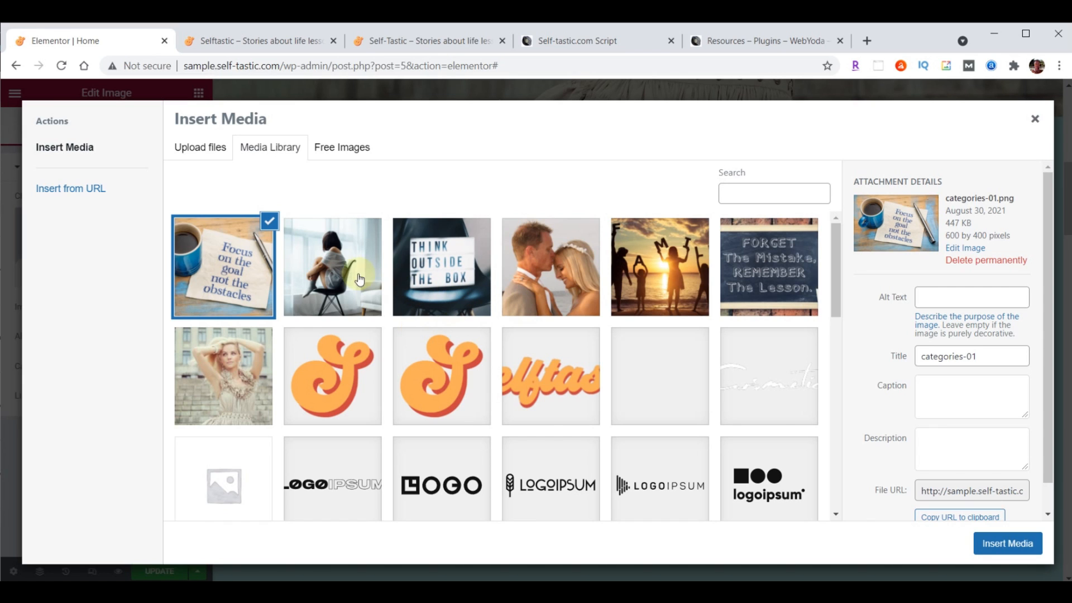
Insert the Focus on the goal image into the inner section's left column
click(342, 271)
click(430, 268)
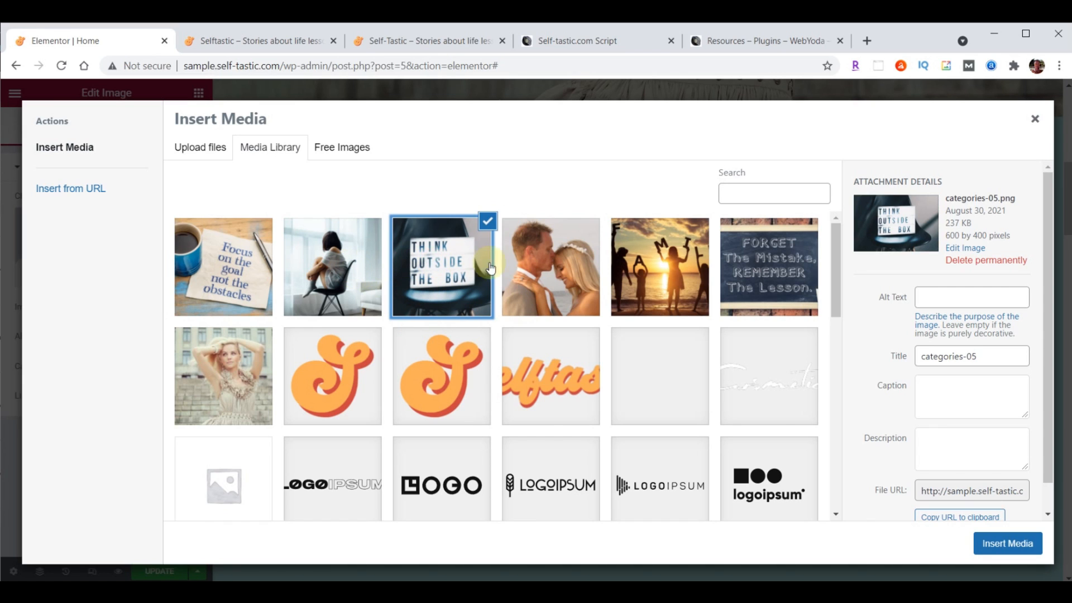
click(540, 263)
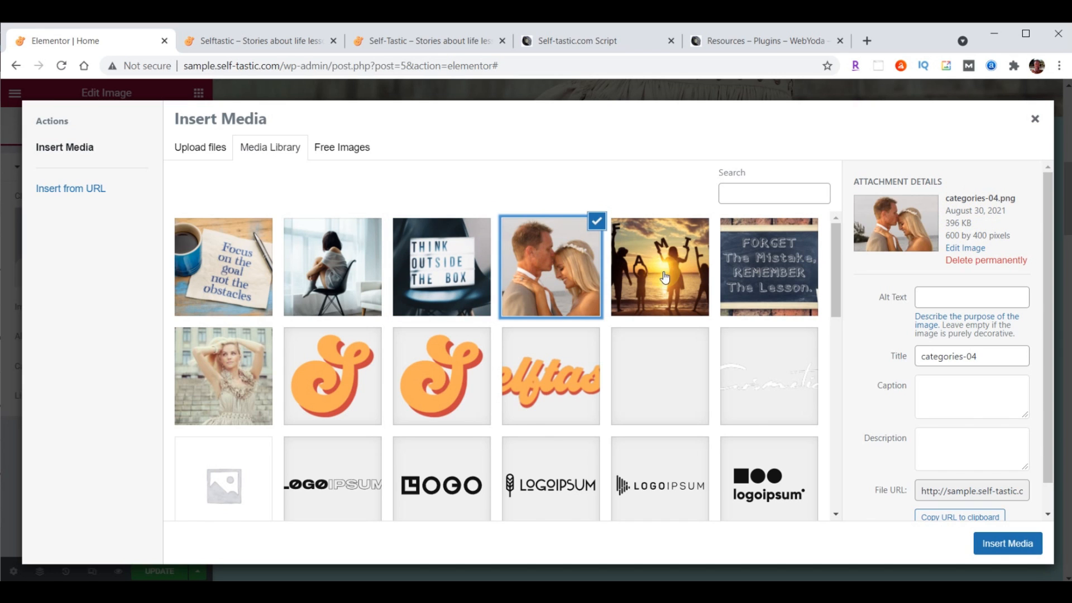
click(673, 262)
click(723, 261)
click(669, 259)
click(202, 263)
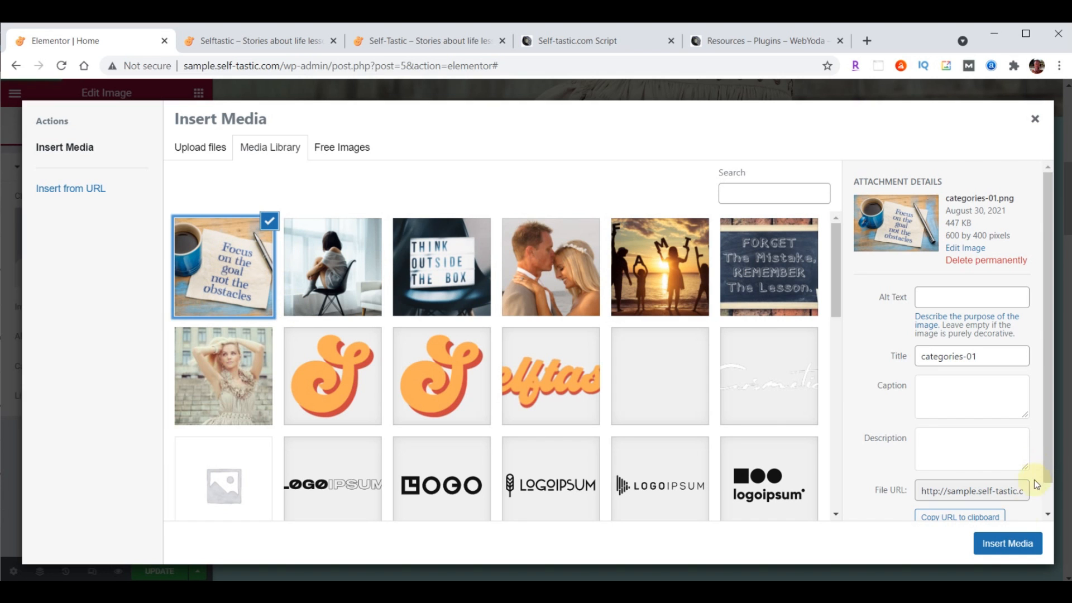
click(1008, 544)
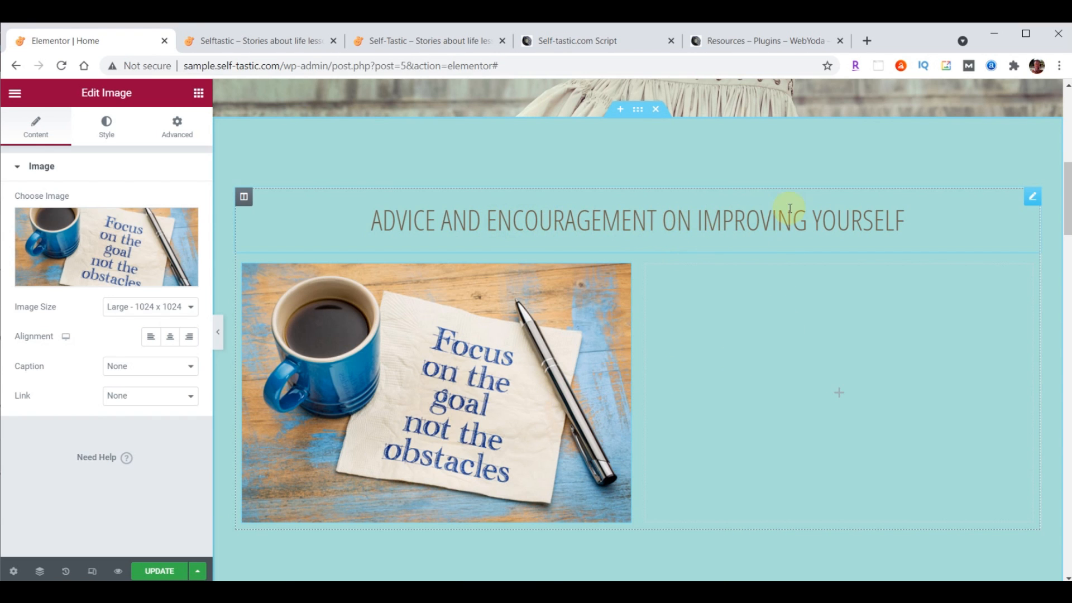
Duplicate the ADVICE AND ENCOURAGEMENT heading
click(1033, 198)
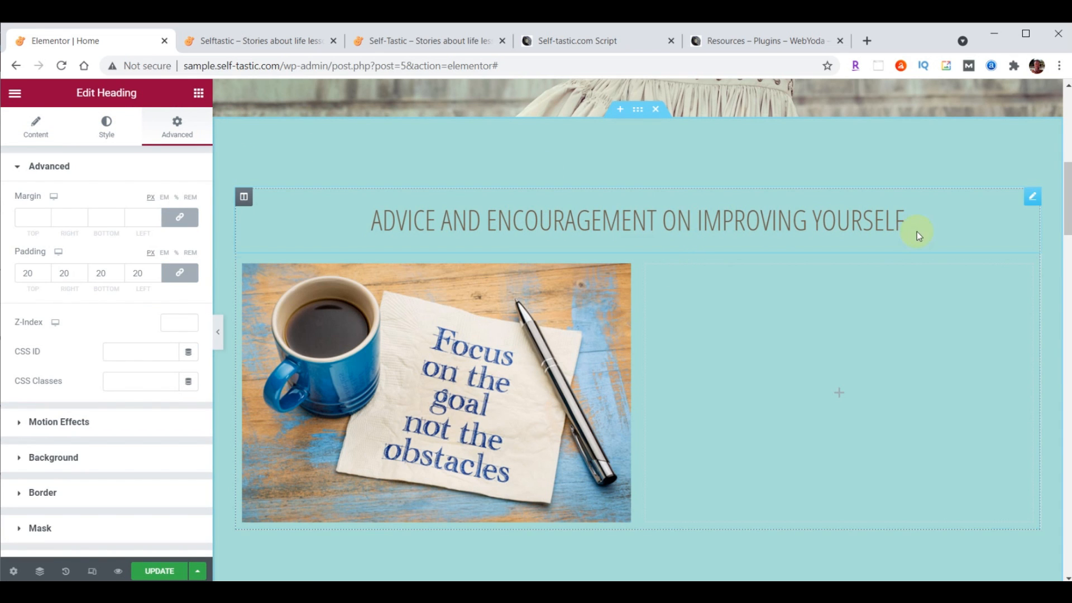
right_click(1034, 203)
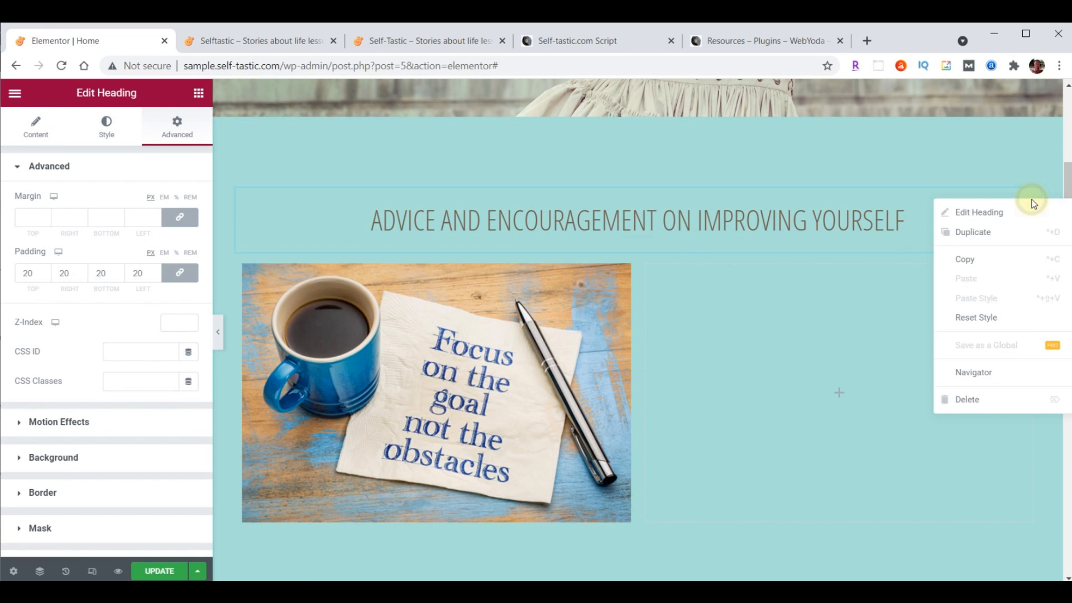
click(990, 228)
scroll(916, 414, down, 1)
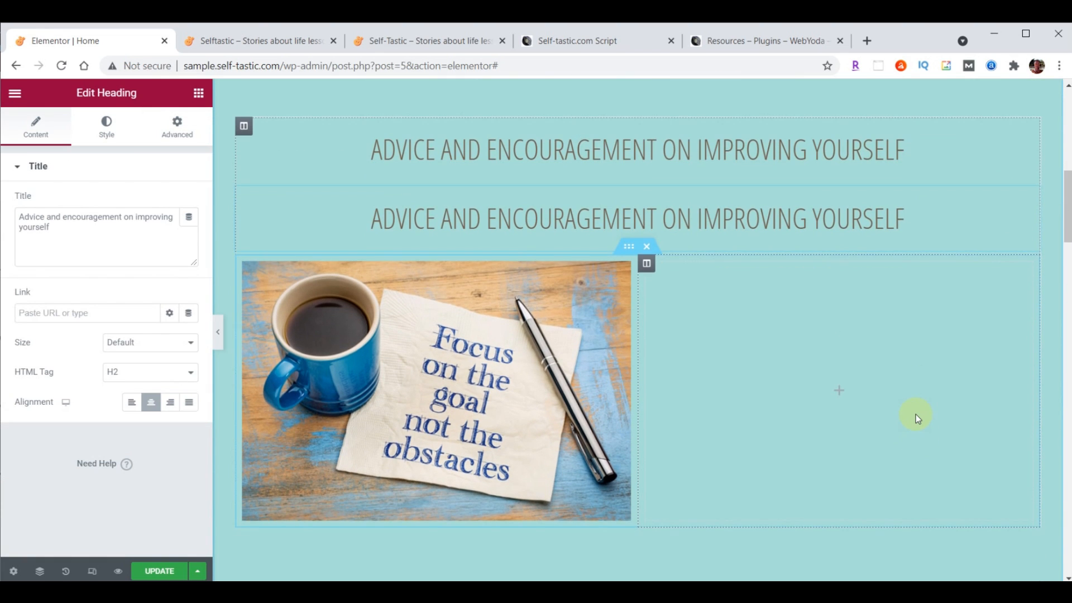
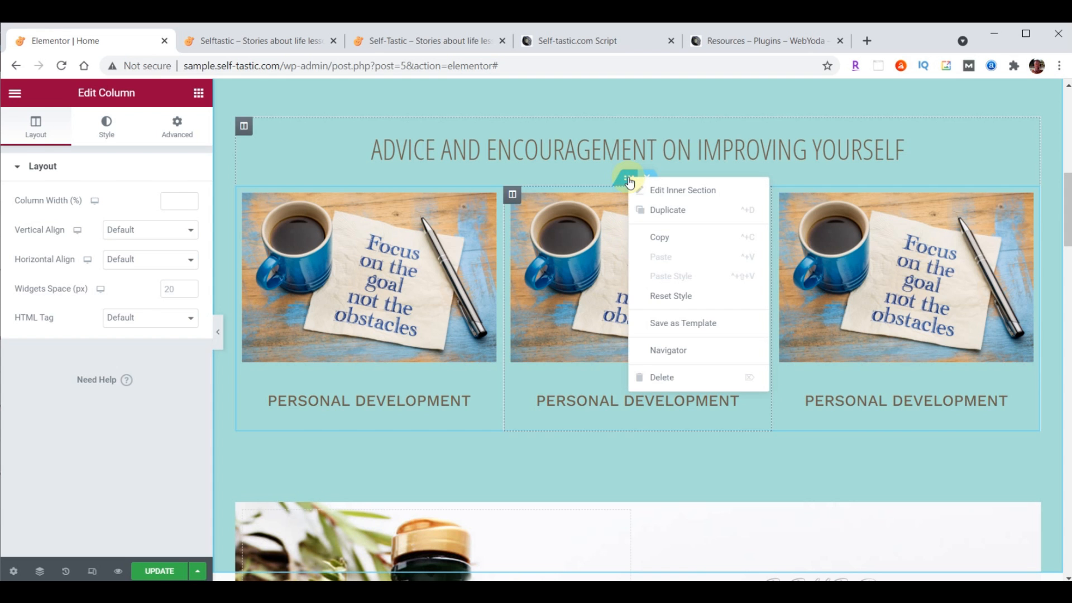
Duplicate the three-column Personal Development image row so a copy sits below it
click(658, 209)
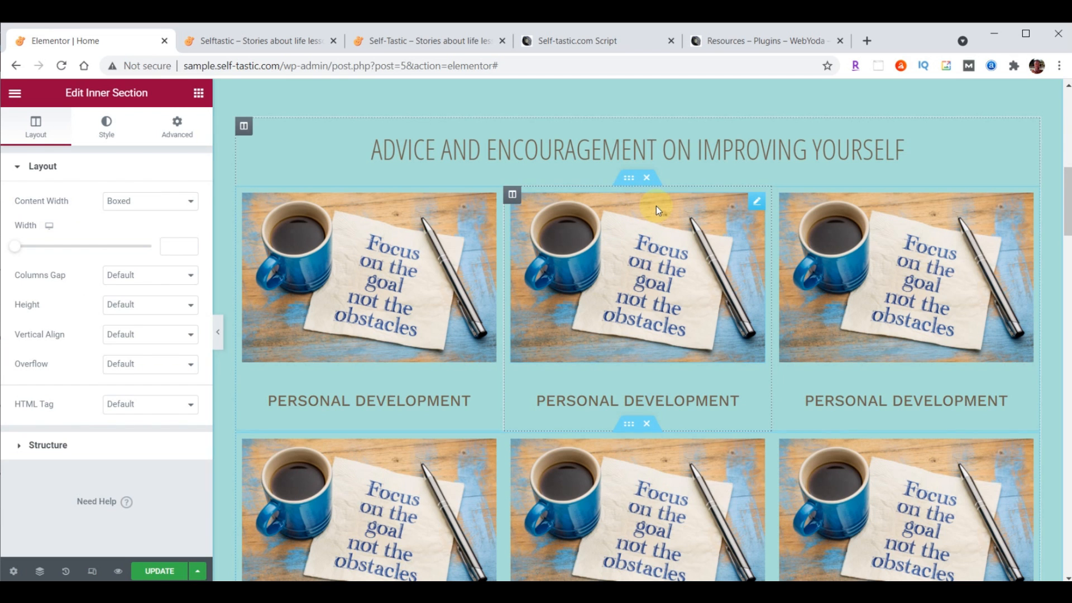
scroll(815, 328, down, 1)
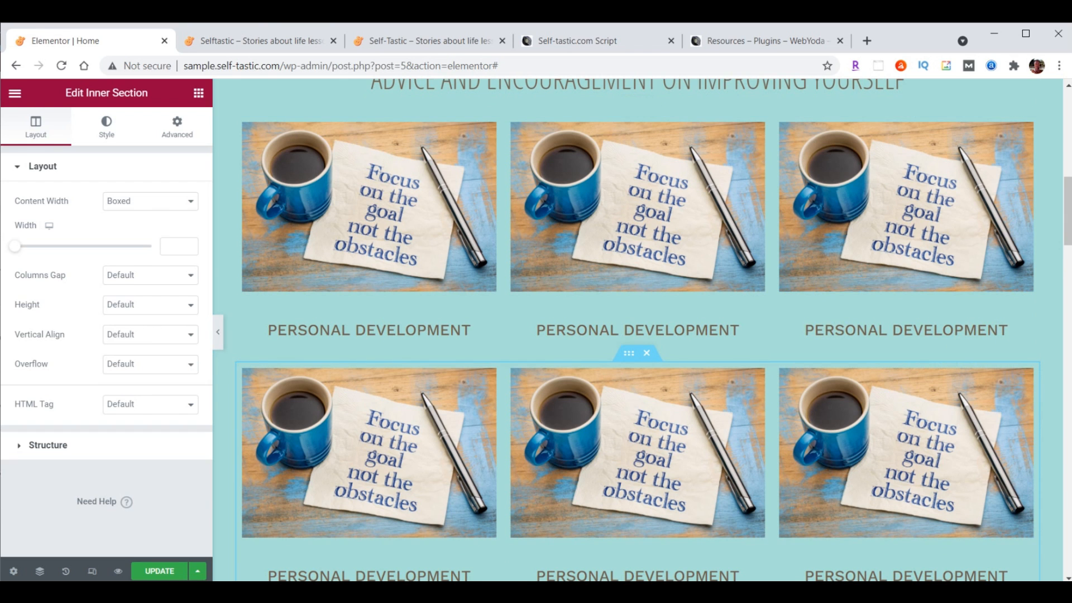
drag(1068, 211, 1068, 215)
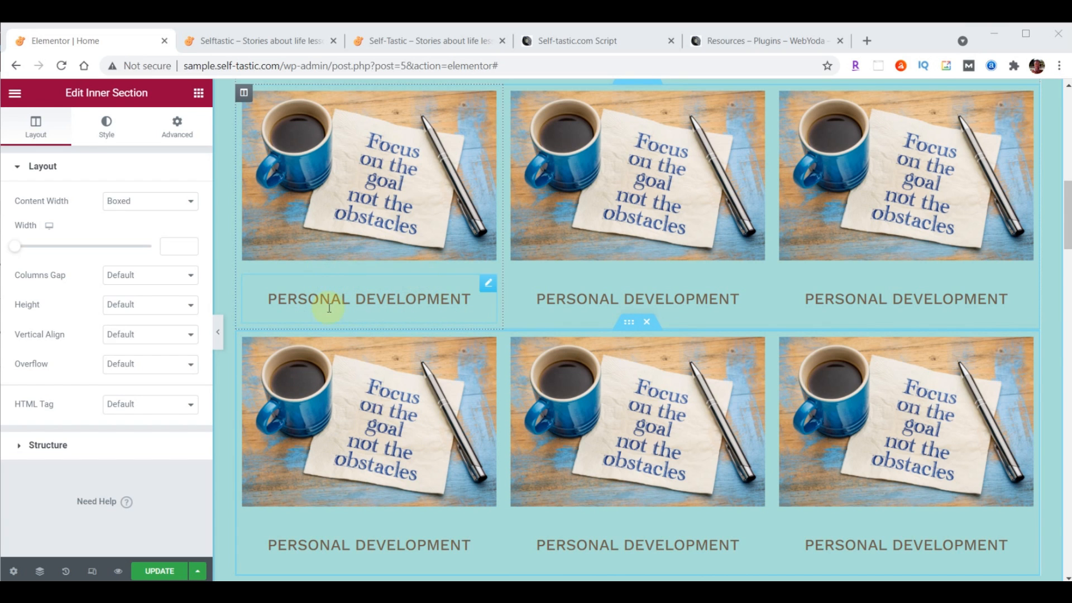
click(488, 286)
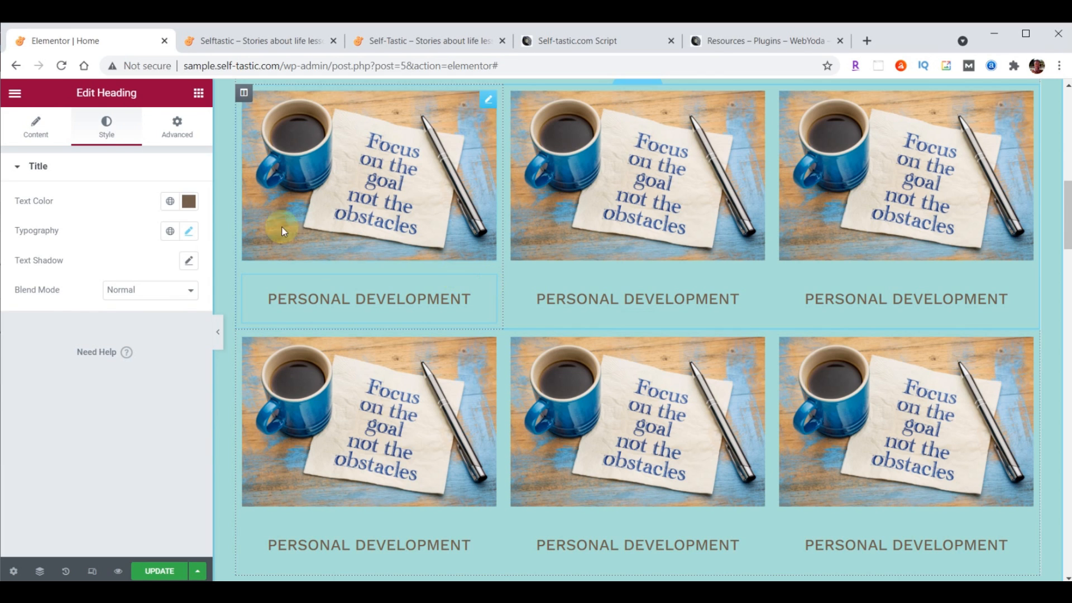
Give the first heading 0 top and side padding and 20 px bottom padding, unlinked
click(175, 139)
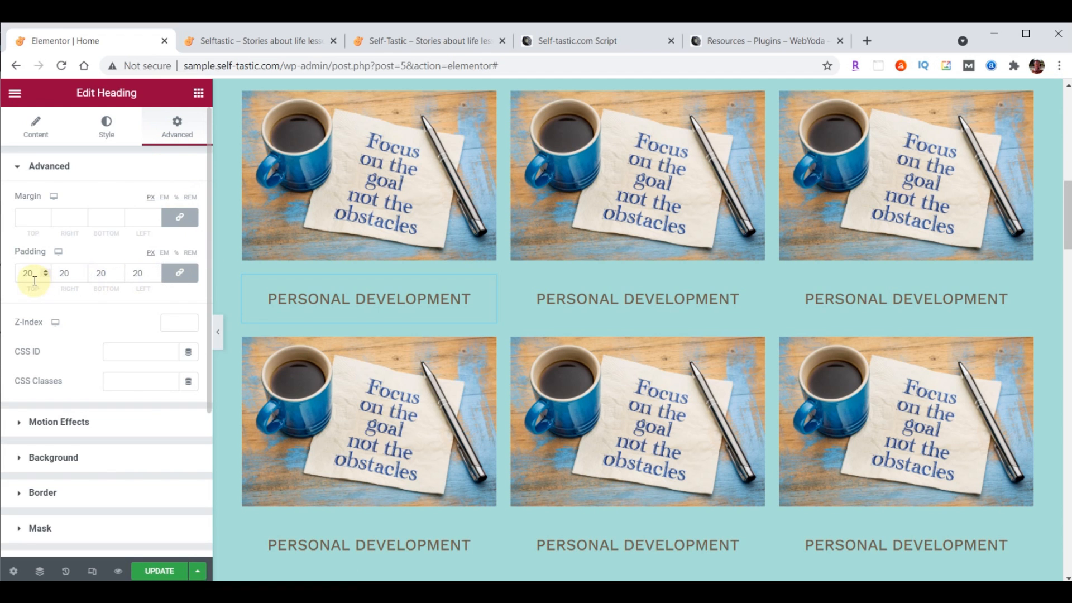
drag(34, 281, 24, 280)
scroll(559, 235, up, 1)
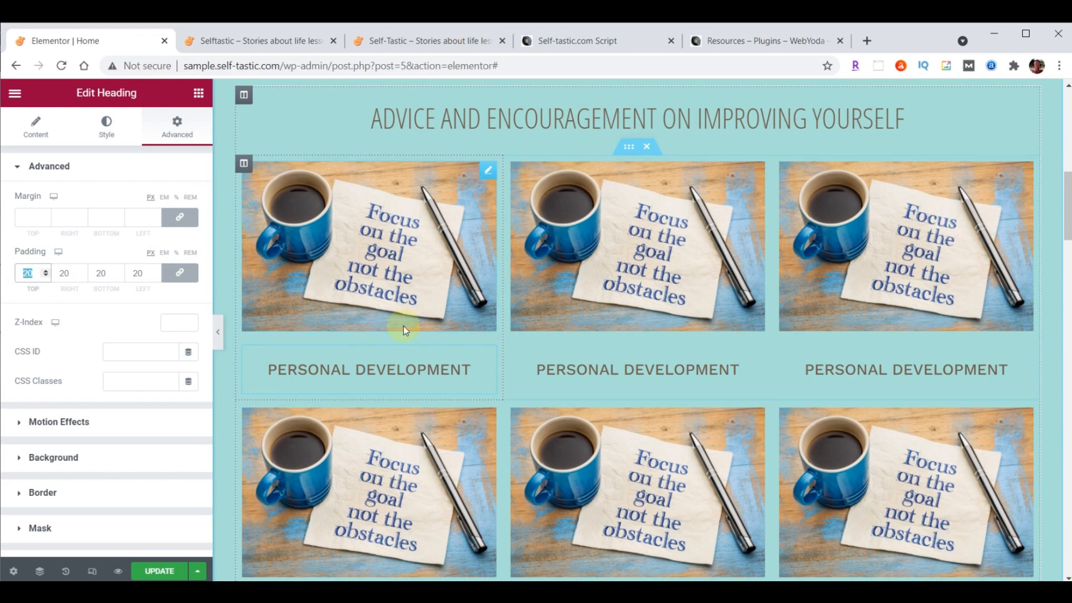
text(0)
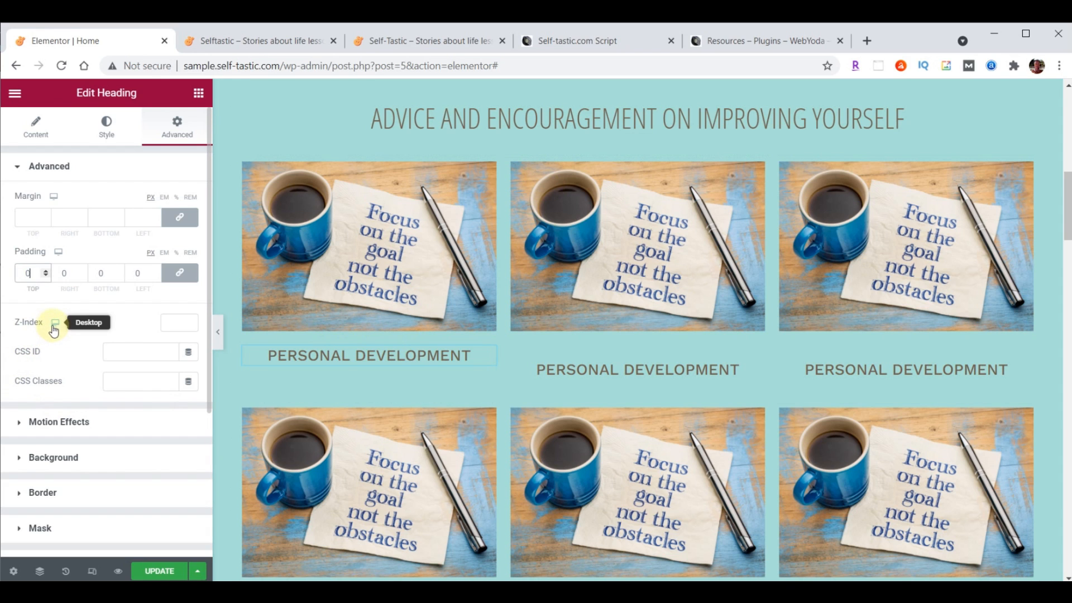
click(180, 275)
double_click(118, 270)
click(119, 270)
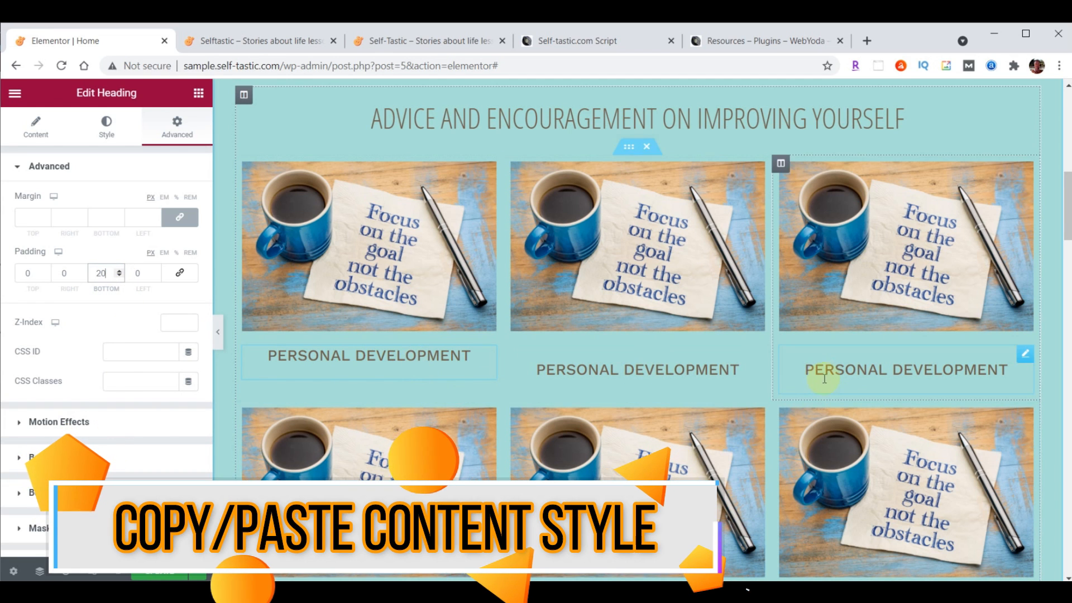
scroll(825, 378, down, 1)
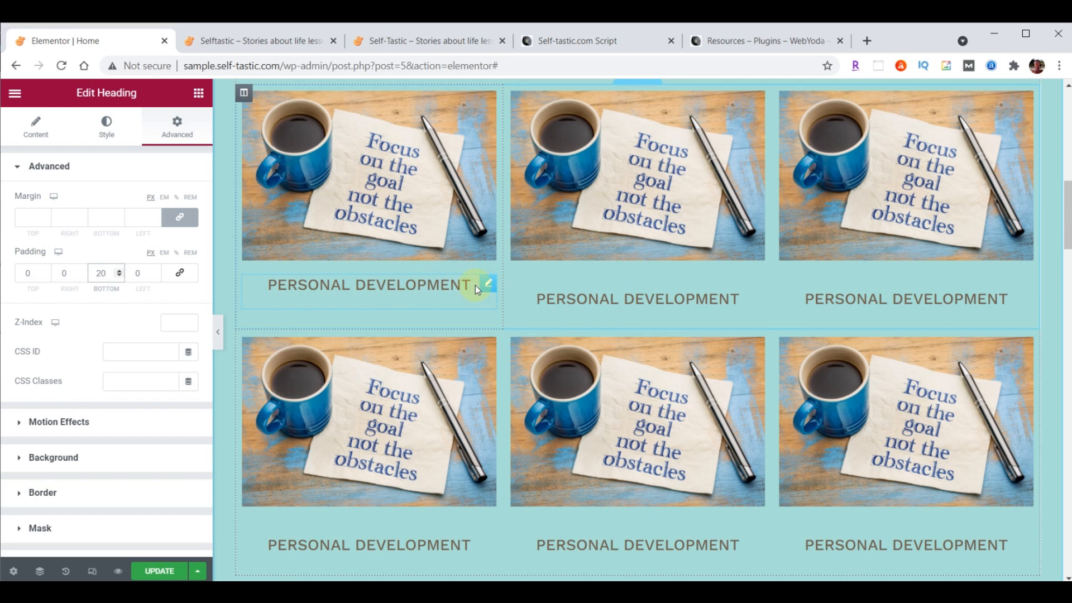
right_click(490, 288)
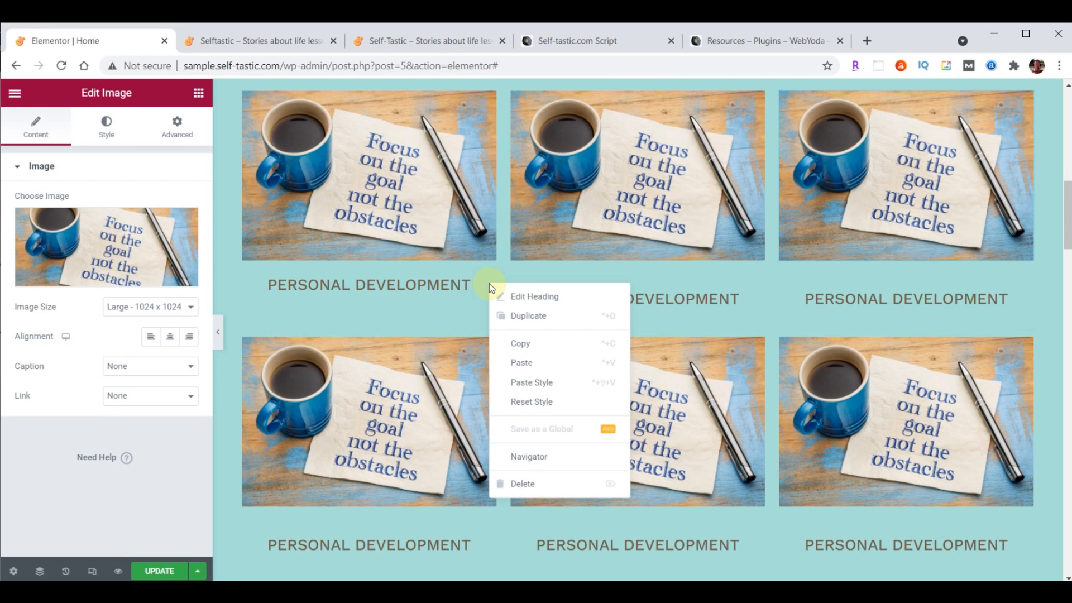
Copy the first heading and paste its style onto the other five Personal Development headings
click(517, 342)
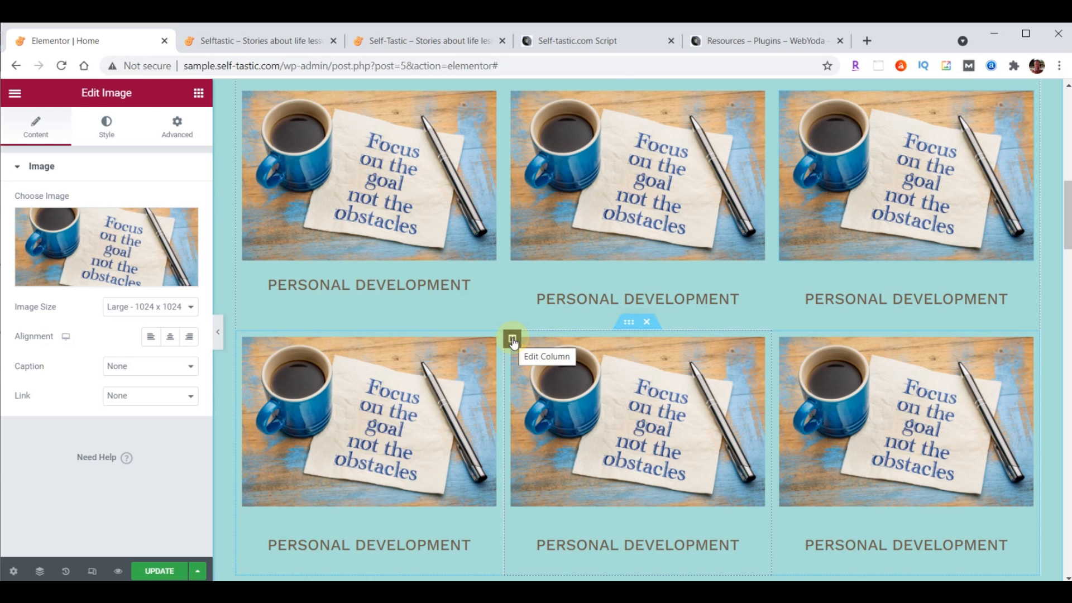
right_click(755, 283)
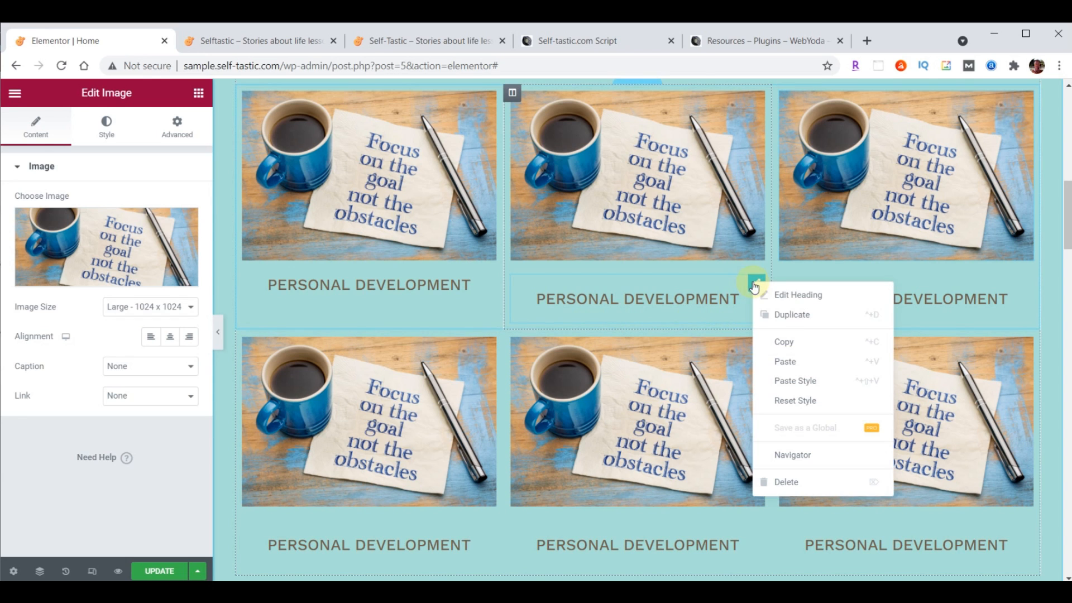
click(794, 382)
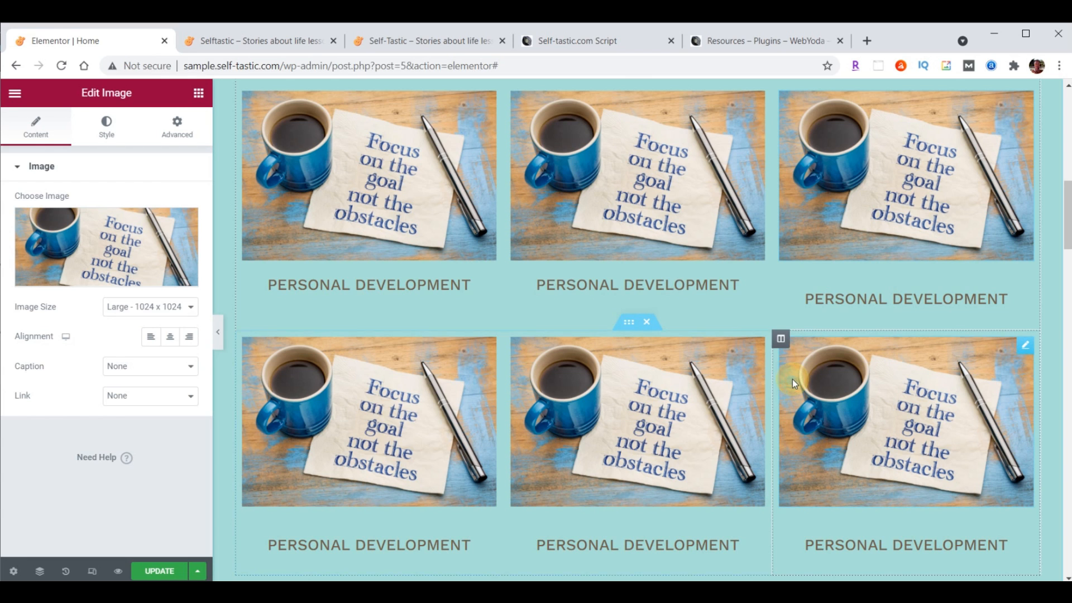
right_click(1023, 294)
click(997, 380)
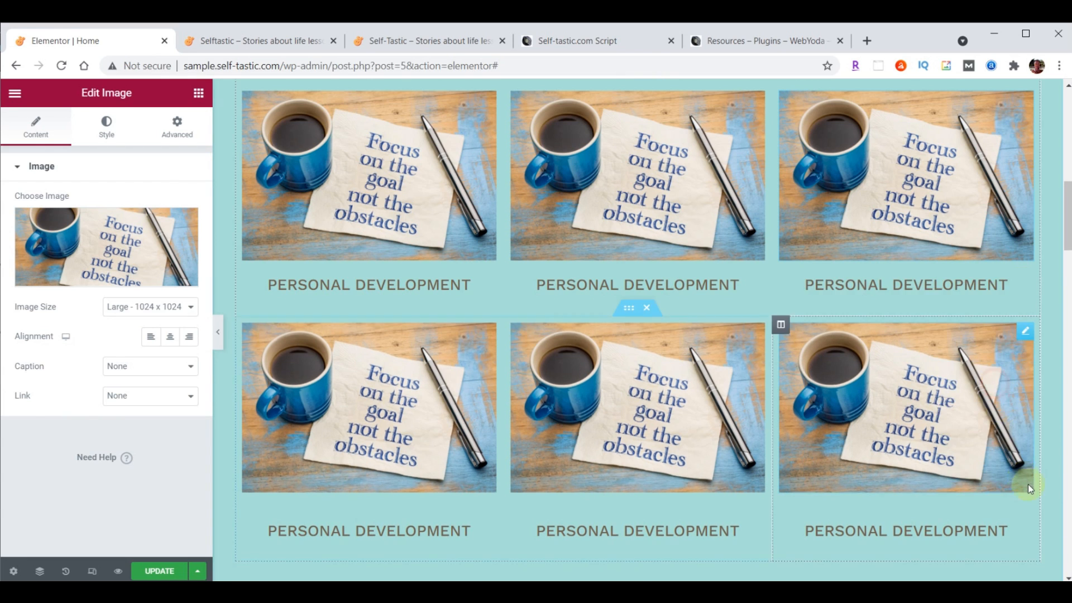
right_click(1022, 518)
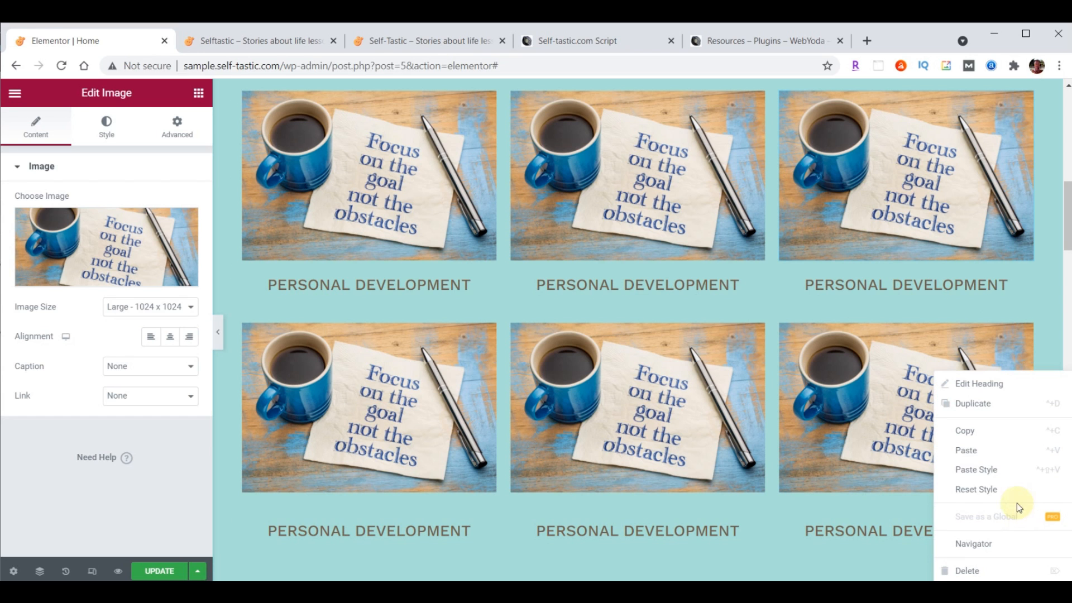
click(997, 469)
right_click(758, 522)
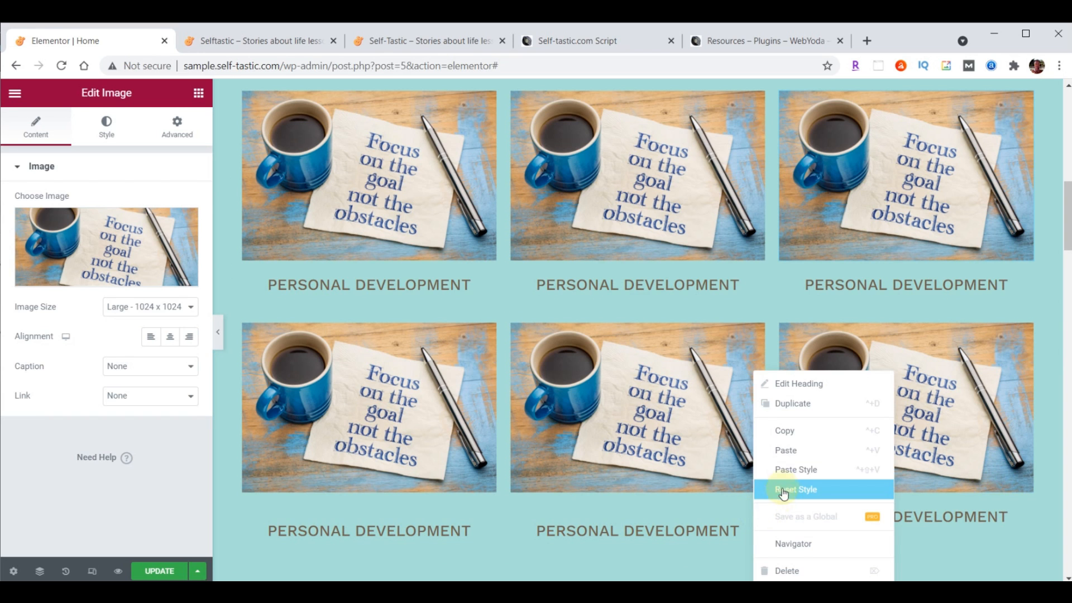
click(792, 471)
right_click(487, 513)
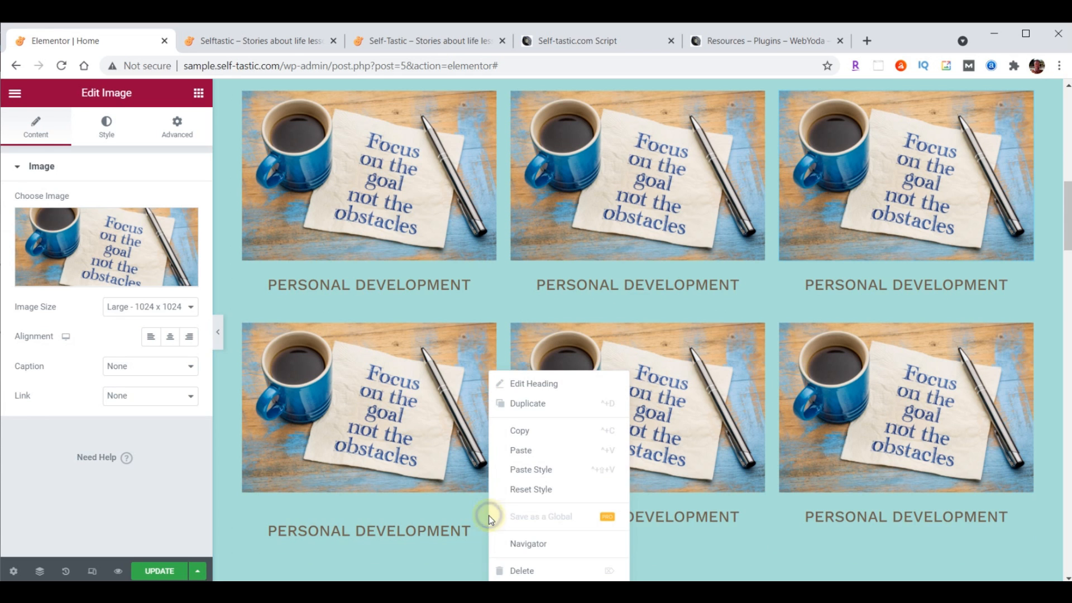
click(517, 471)
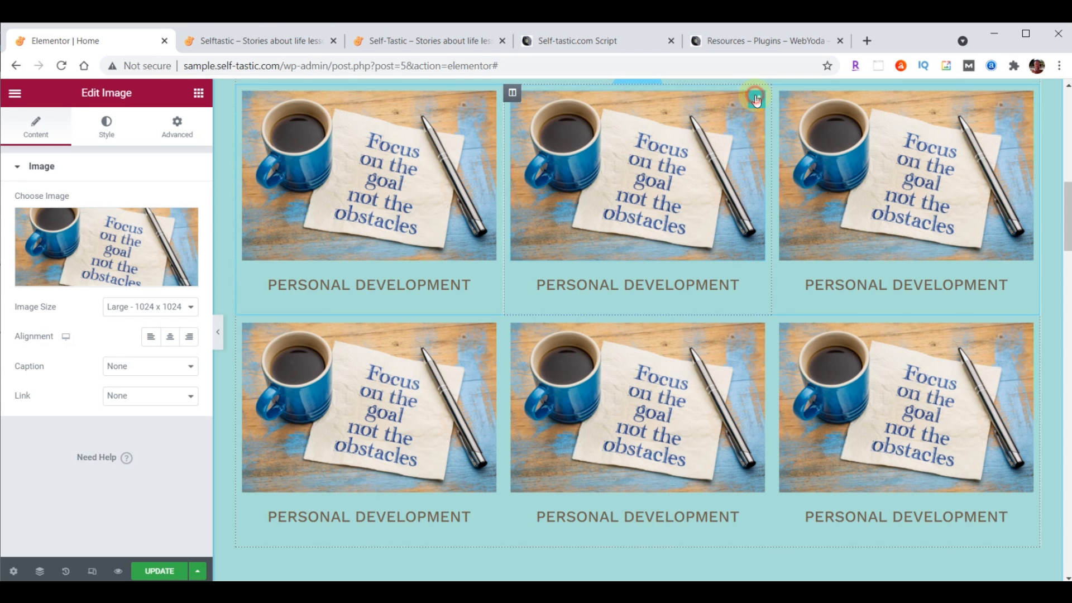
Replace the second column's image with the Forget the Mistake chalkboard picture
click(72, 238)
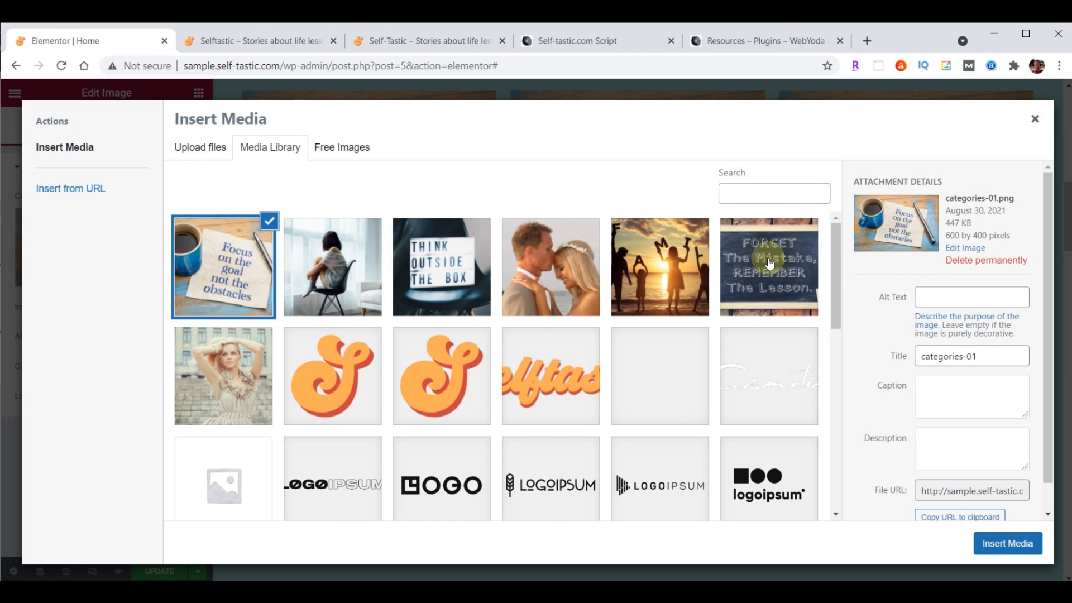
click(767, 264)
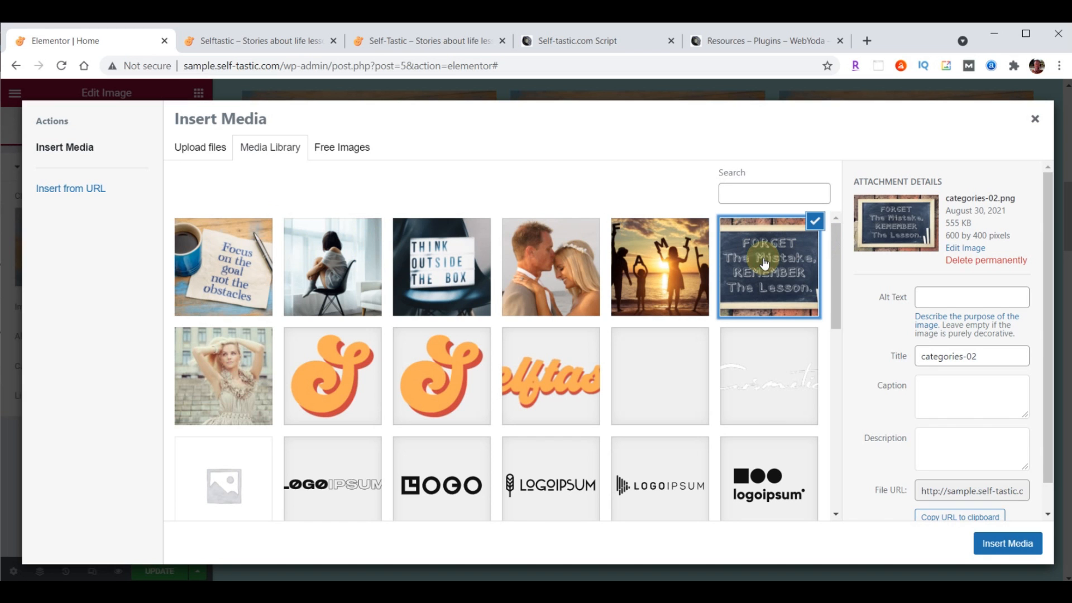
click(999, 543)
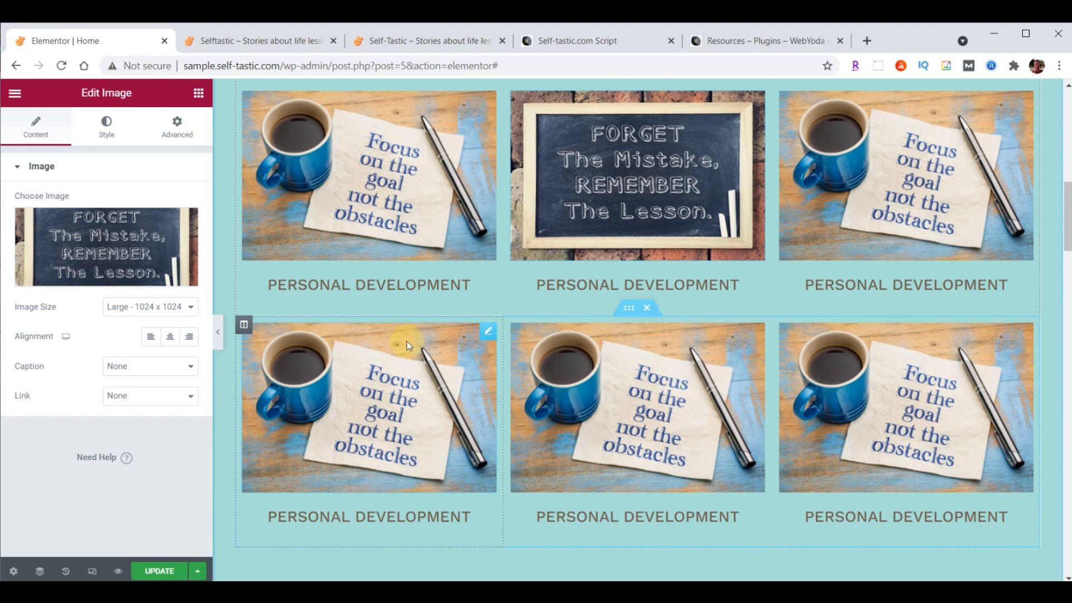
Retitle the second column's heading 'Life Lessons' and update the page
click(758, 285)
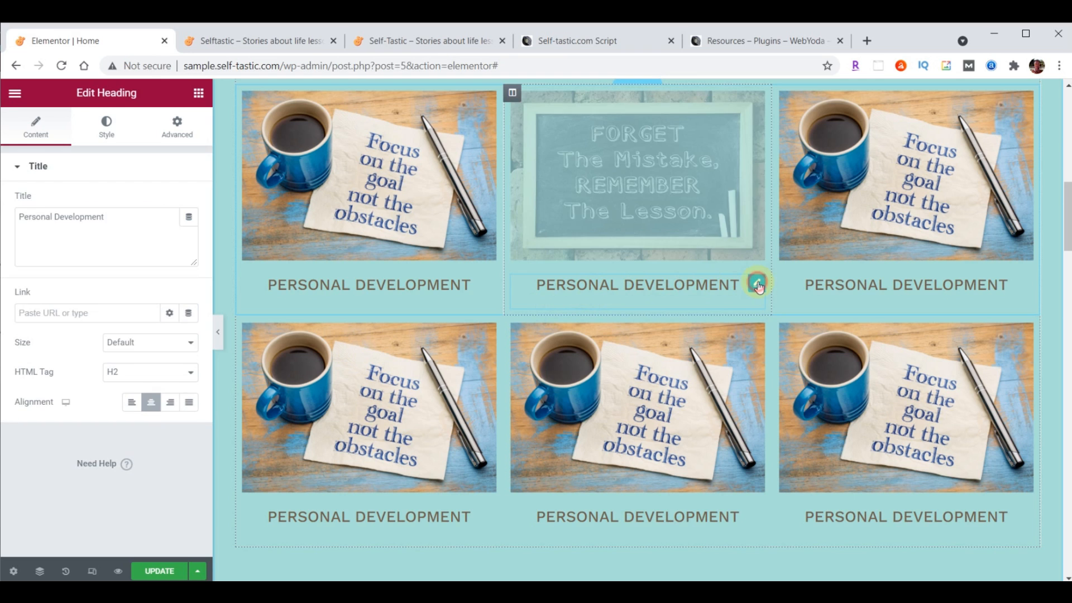
triple_click(22, 217)
text(Life Lessons)
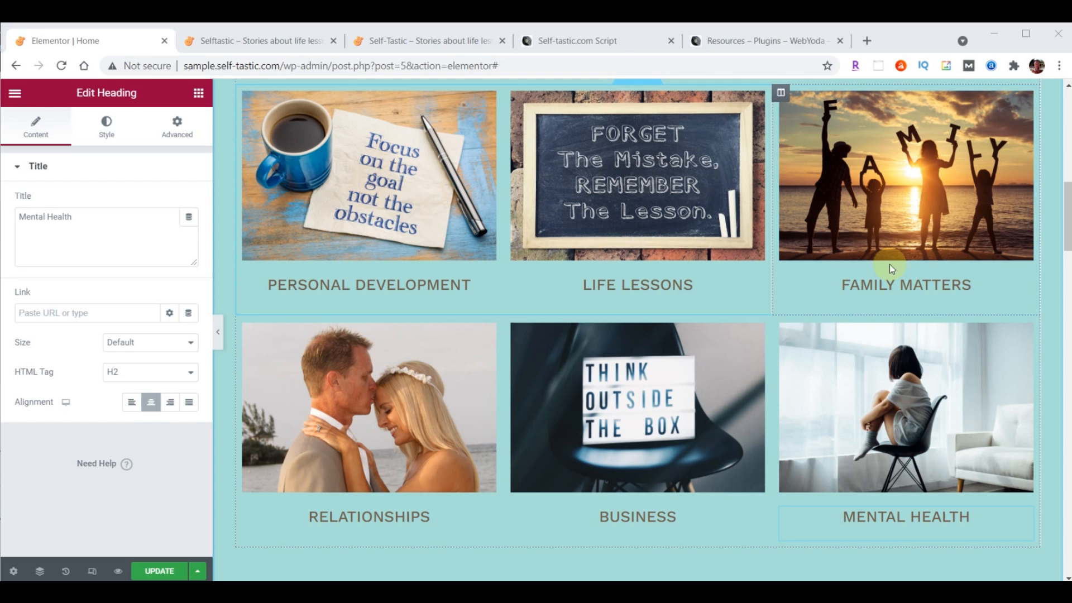
click(155, 571)
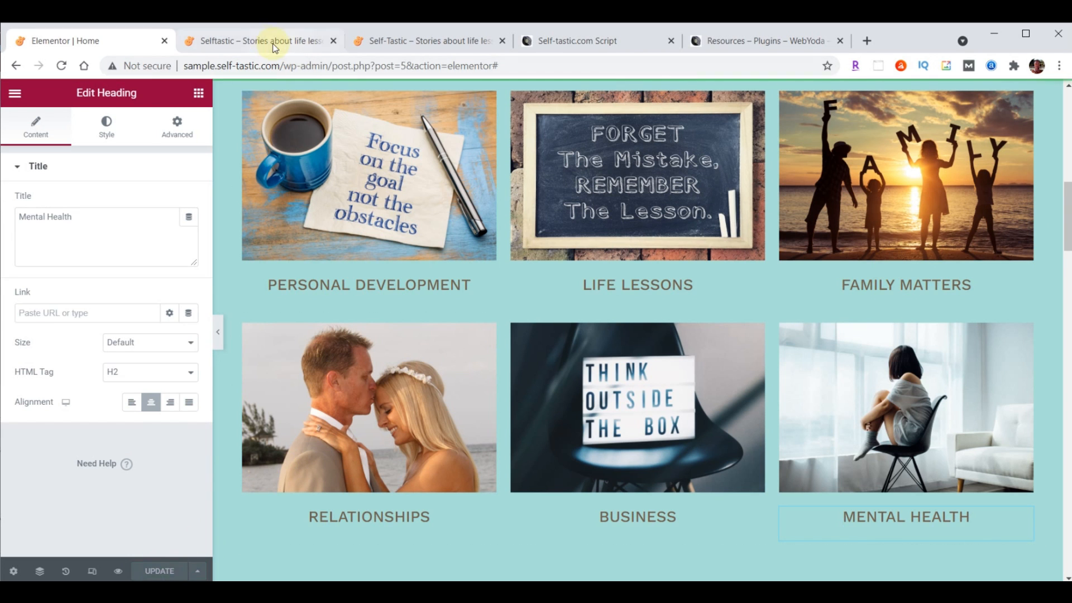
Reload the Selftastic homepage and the other live page to review the category cards
click(274, 41)
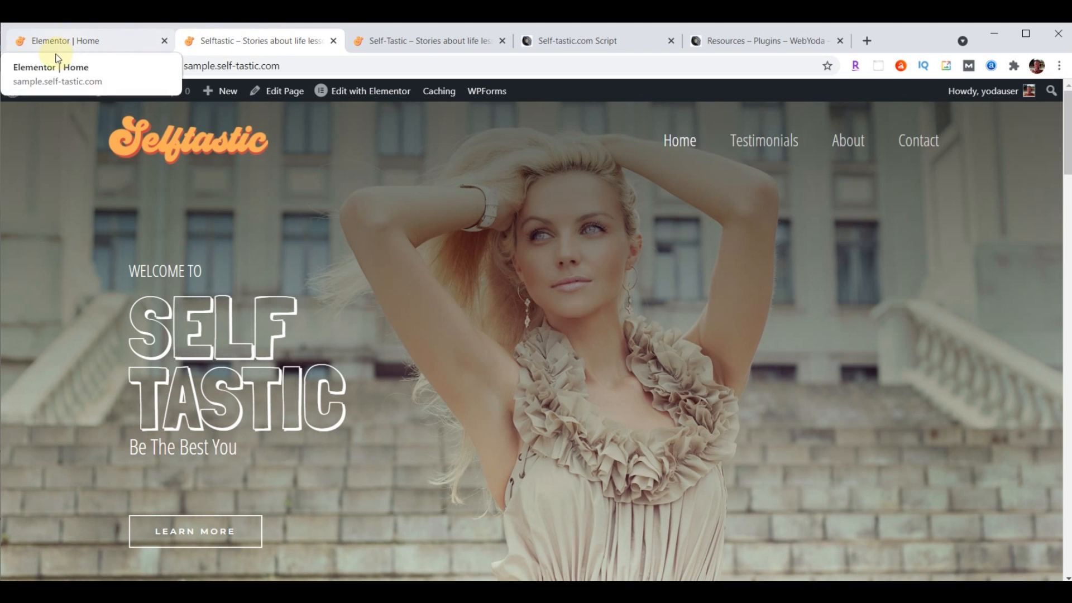
click(61, 66)
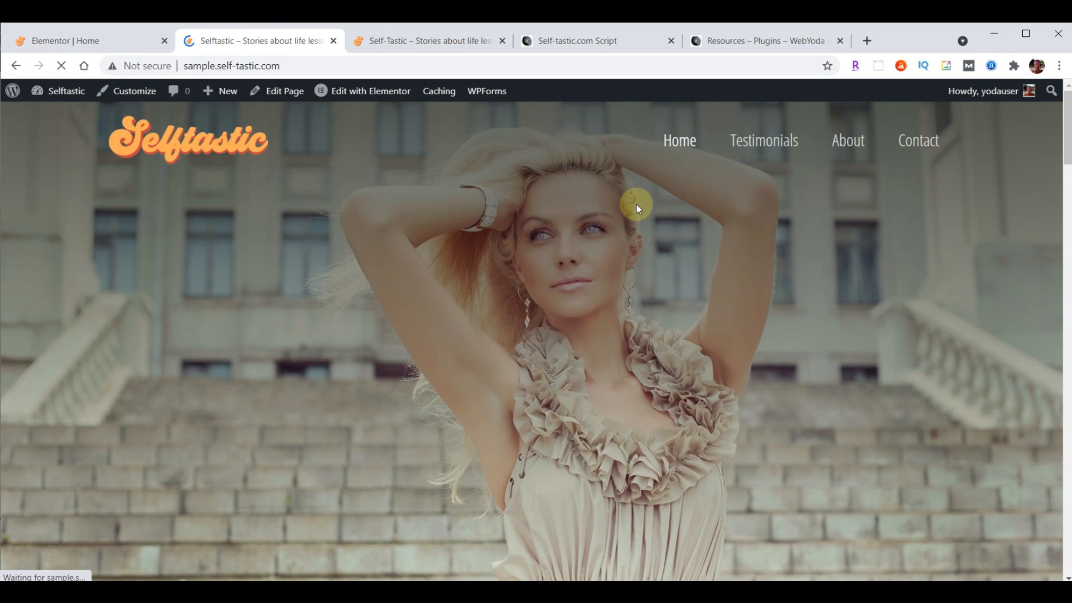
scroll(722, 232, down, 7)
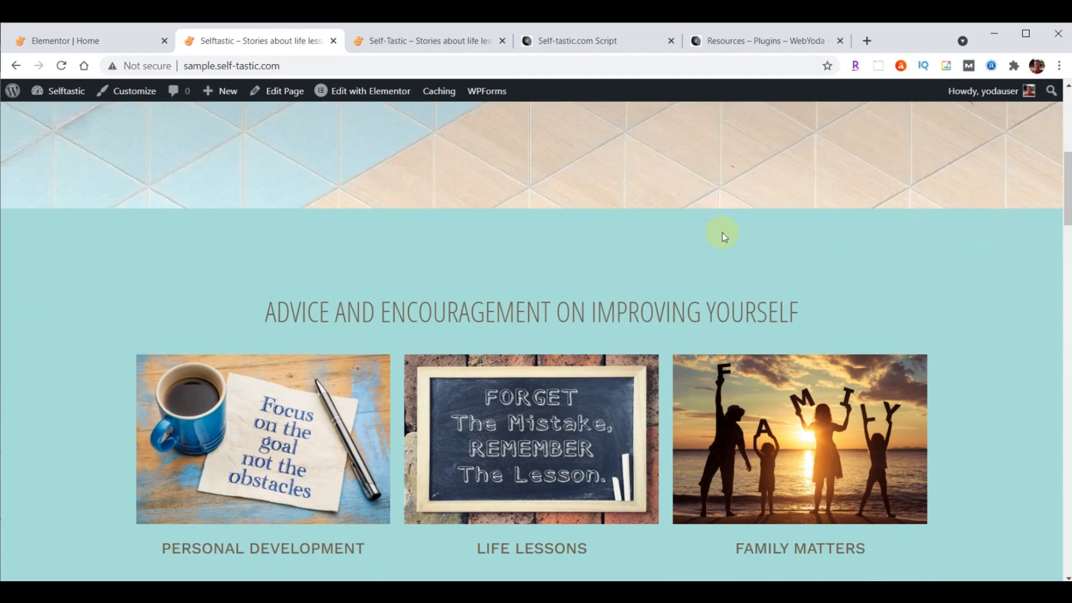
scroll(723, 232, down, 3)
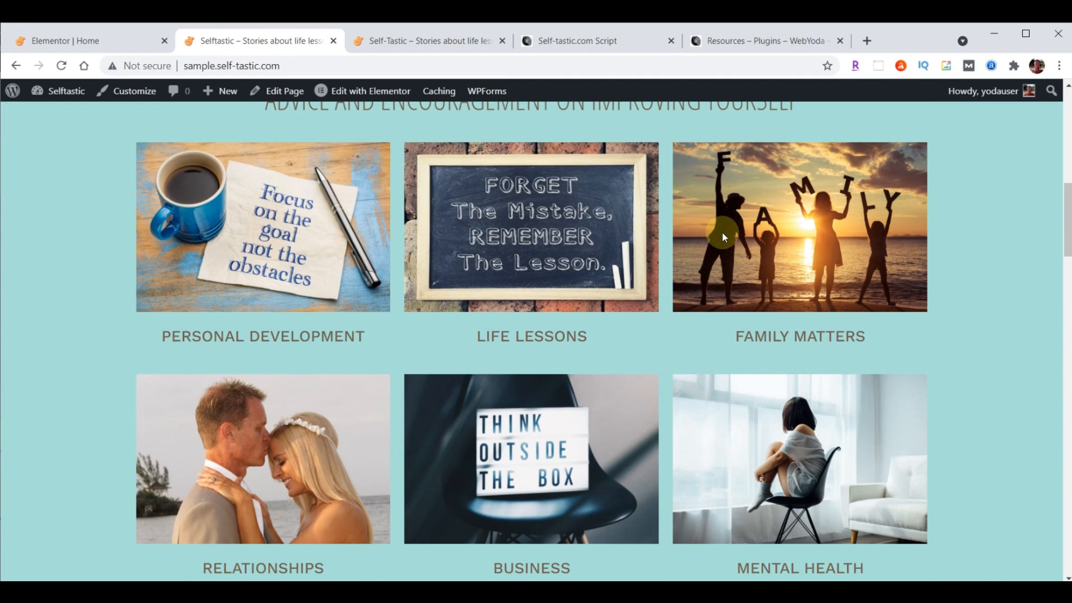
click(454, 41)
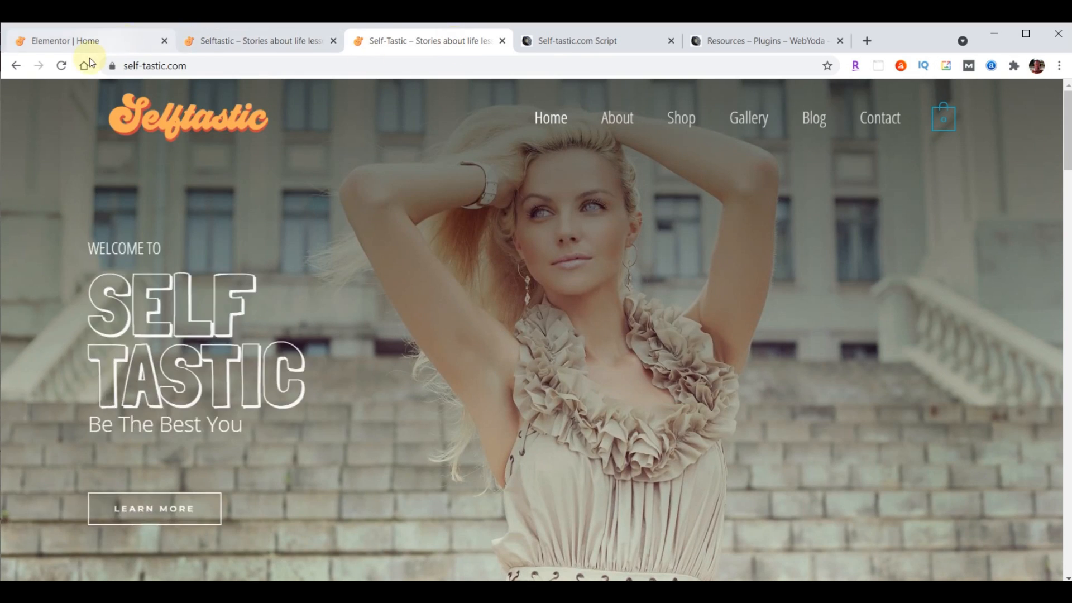
click(62, 65)
scroll(636, 273, down, 6)
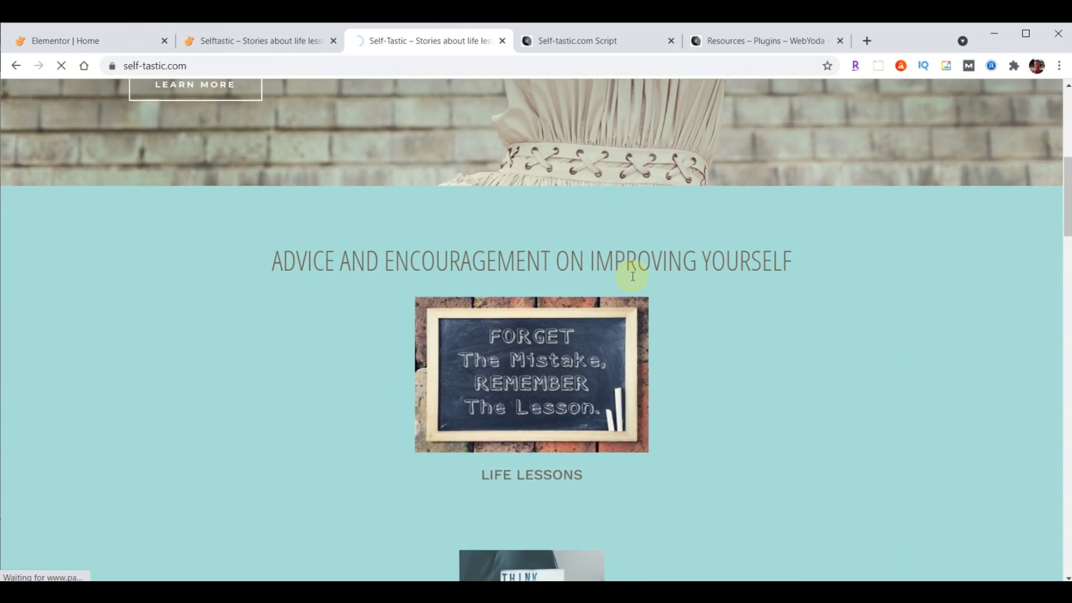
scroll(633, 276, down, 2)
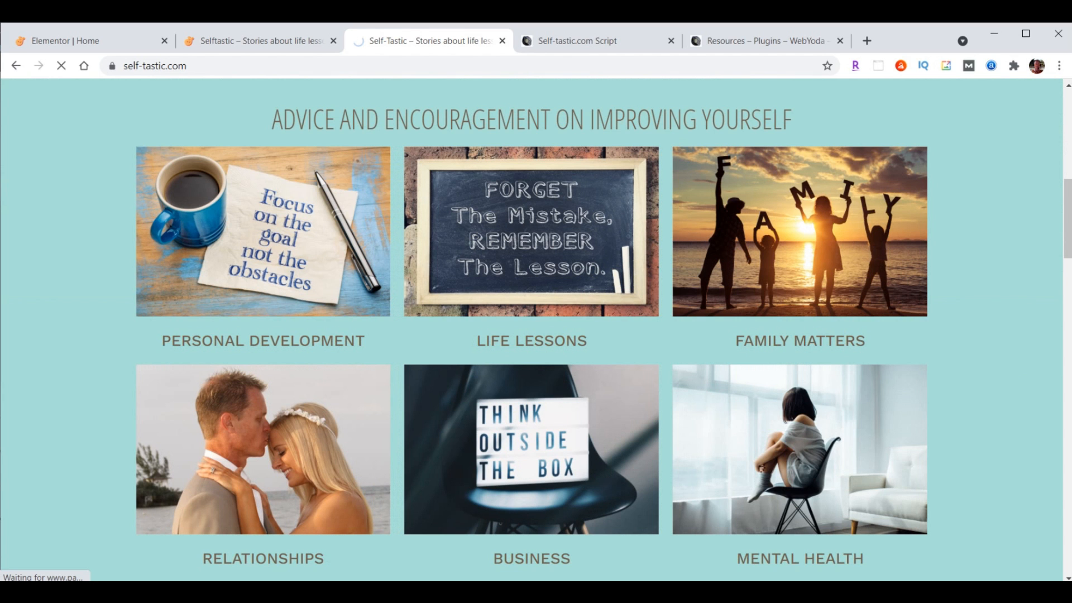
click(56, 39)
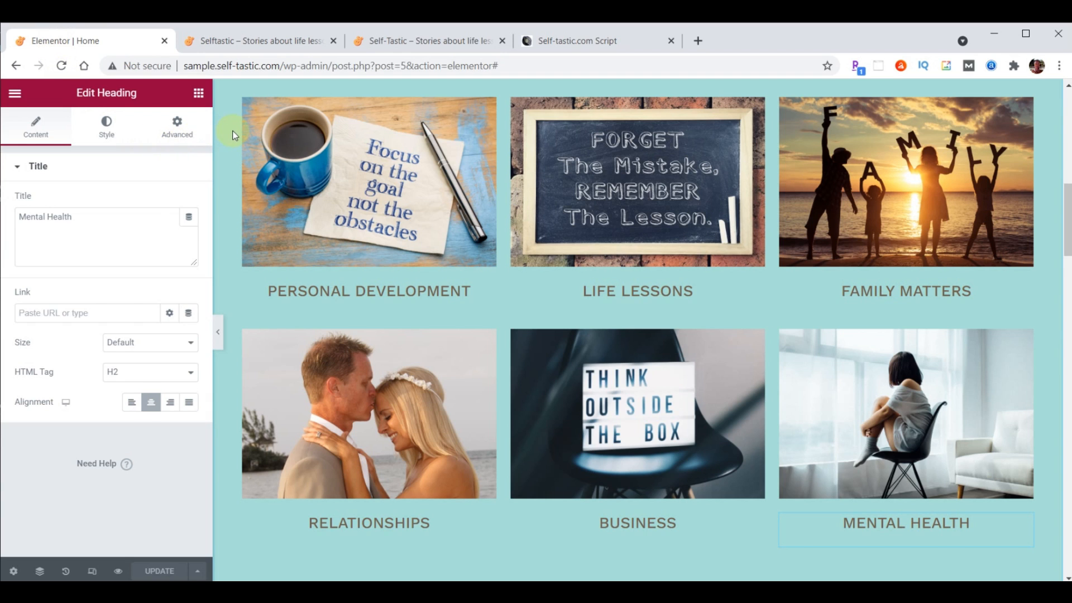
Give Personal Development a Slide In Right entrance with 1000 ms delay, then paste it onto Relationships
mouse_move(243, 103)
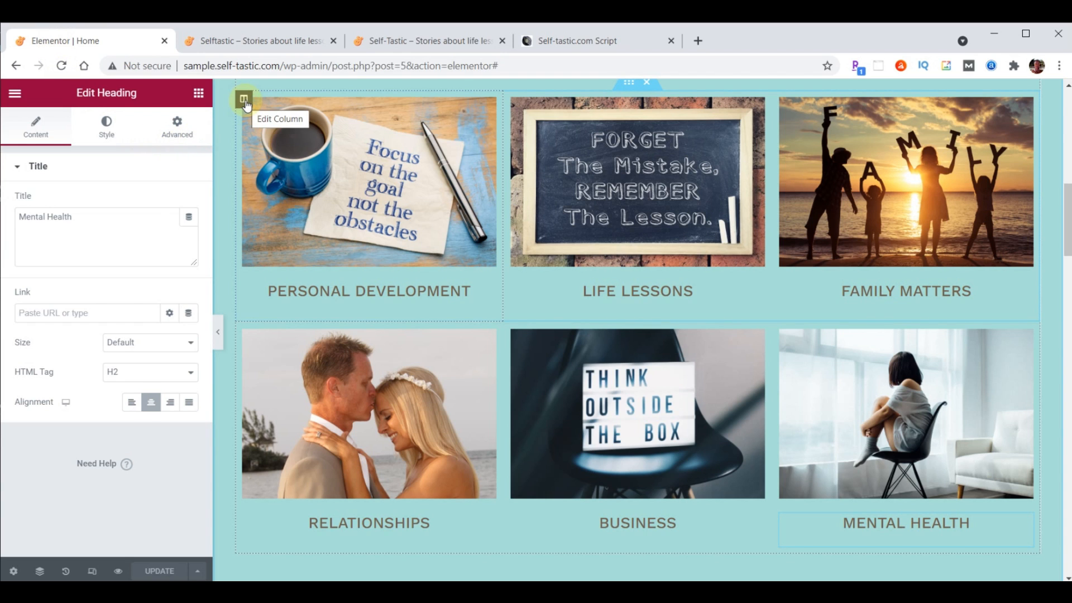
click(244, 100)
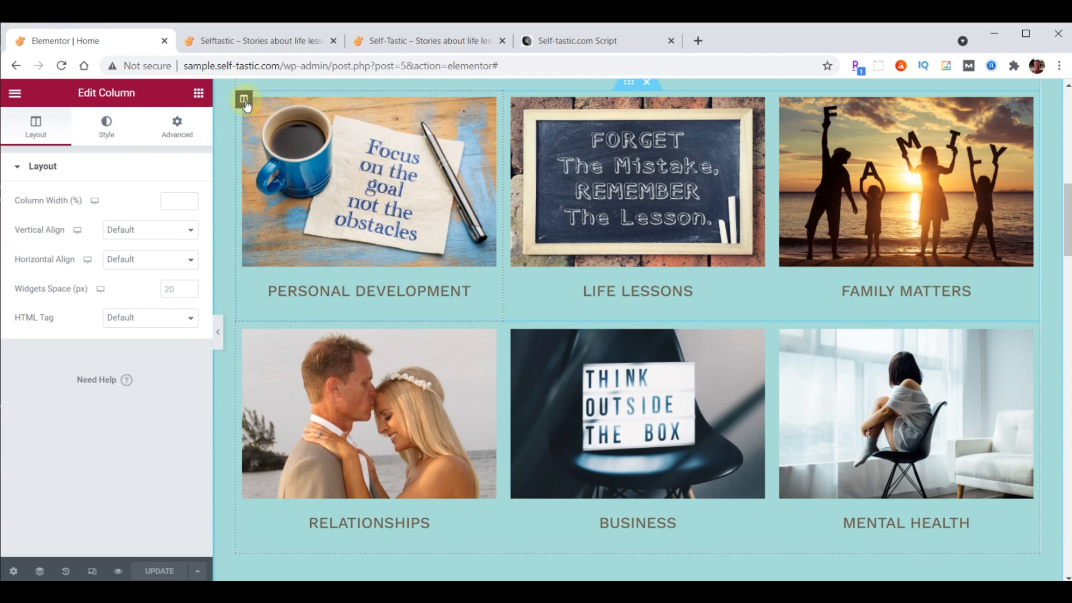
click(179, 129)
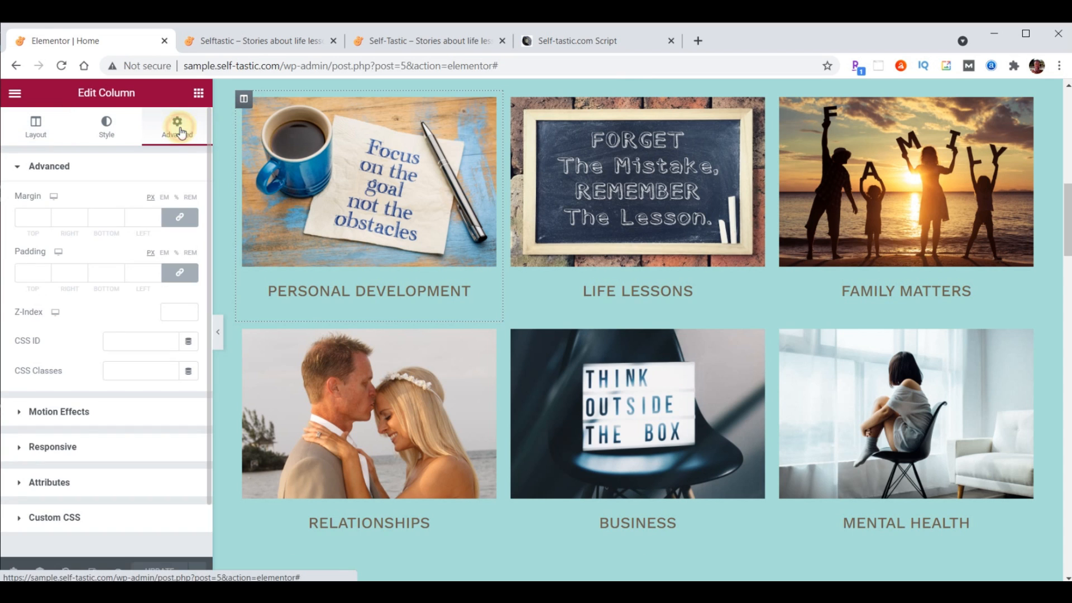
click(75, 412)
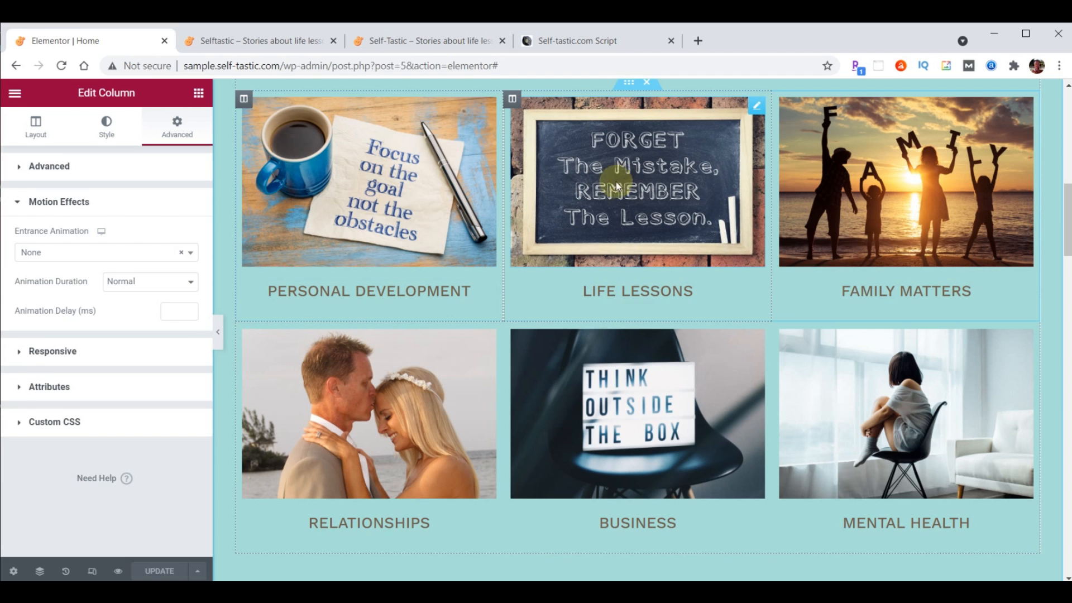
click(85, 254)
scroll(93, 330, down, 5)
scroll(95, 346, down, 2)
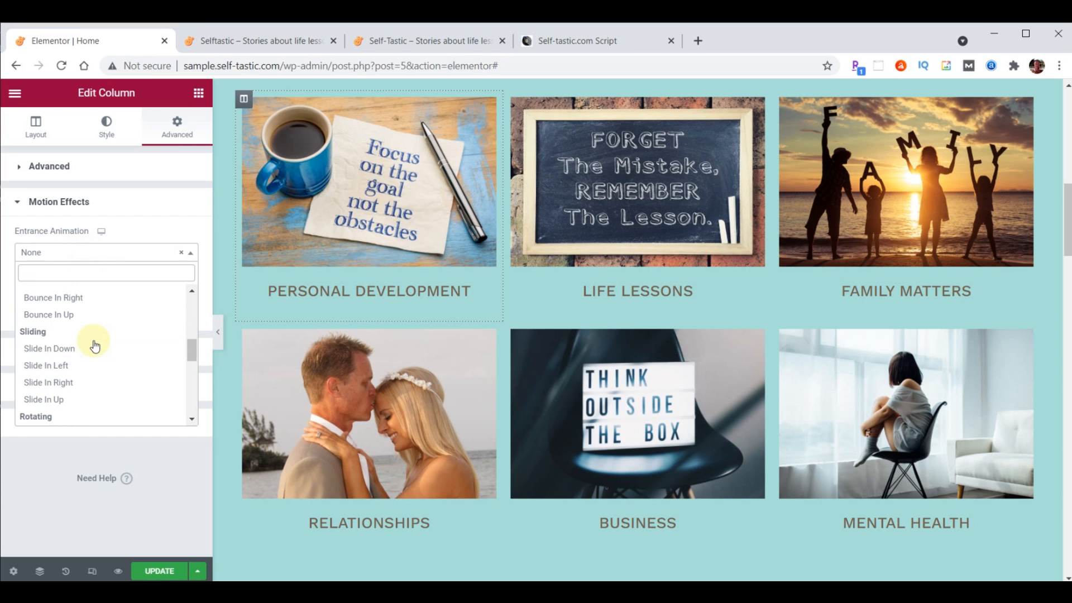
click(68, 383)
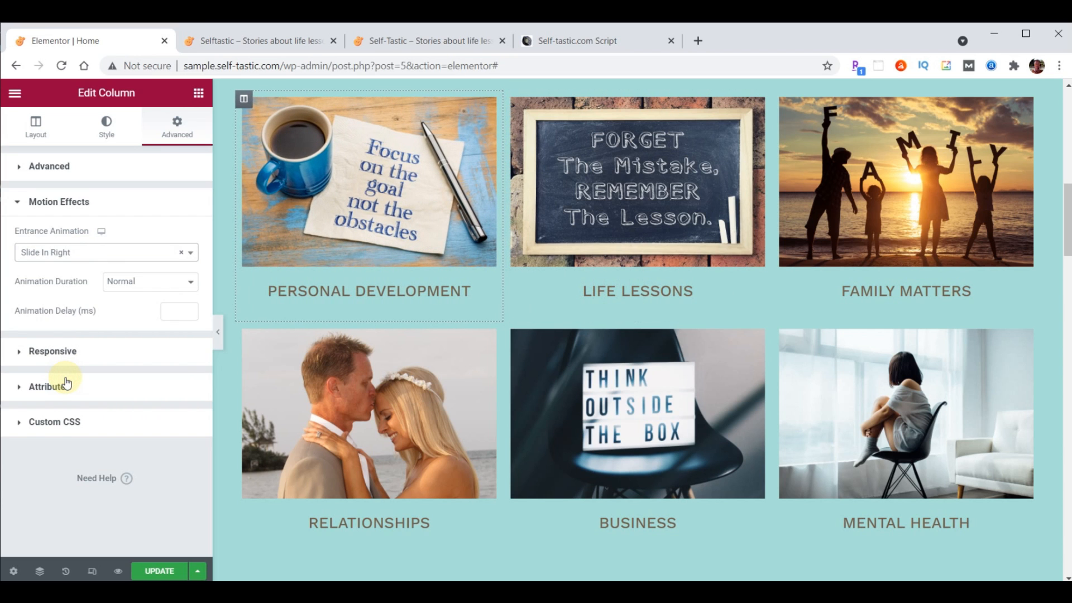
click(173, 313)
text(1000)
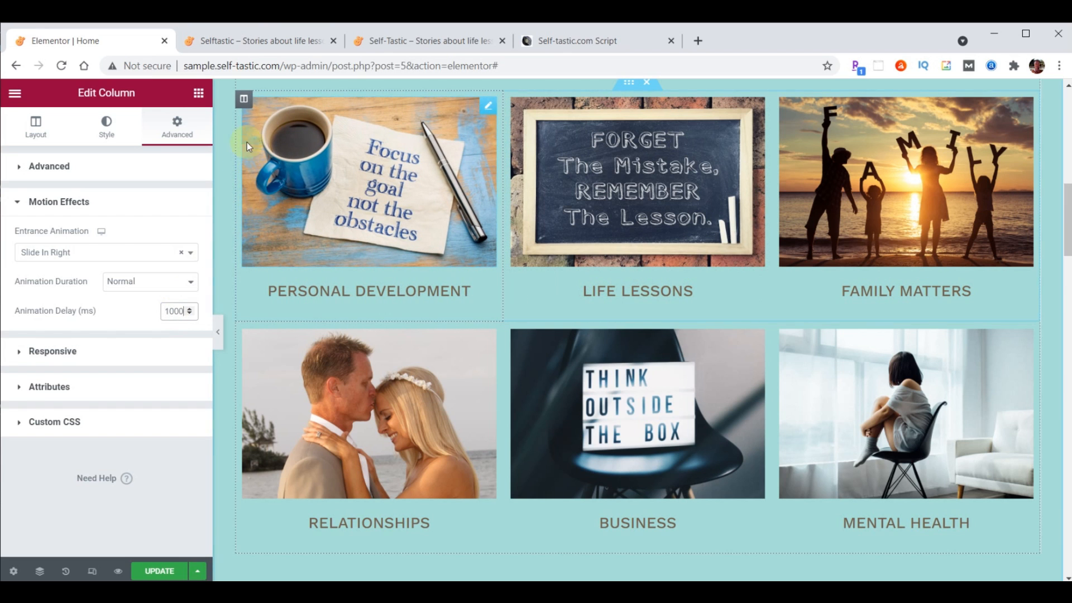
right_click(247, 107)
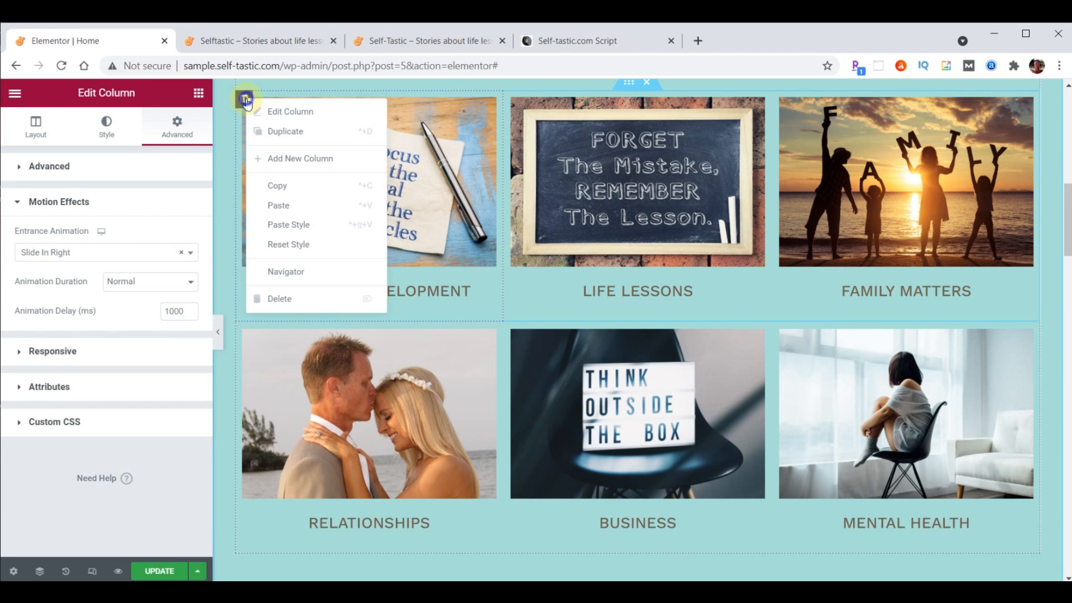
click(275, 183)
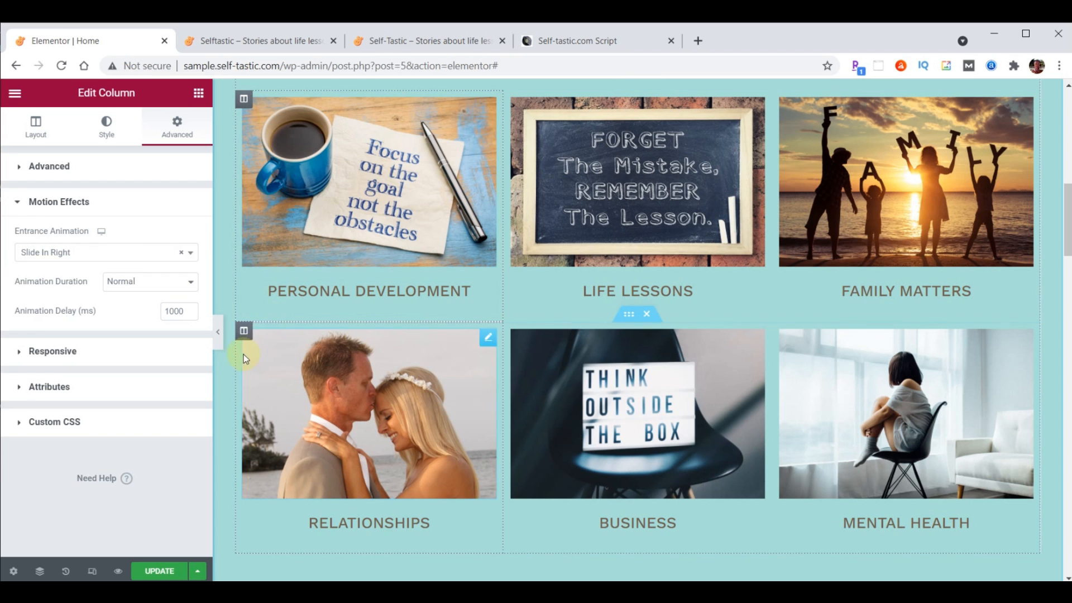
right_click(249, 330)
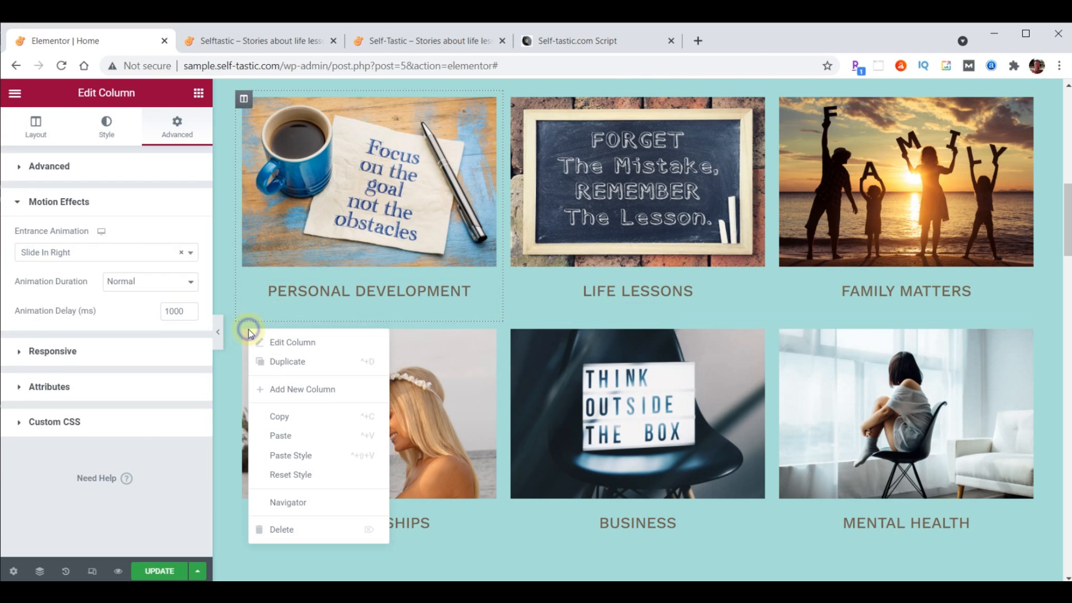
click(299, 451)
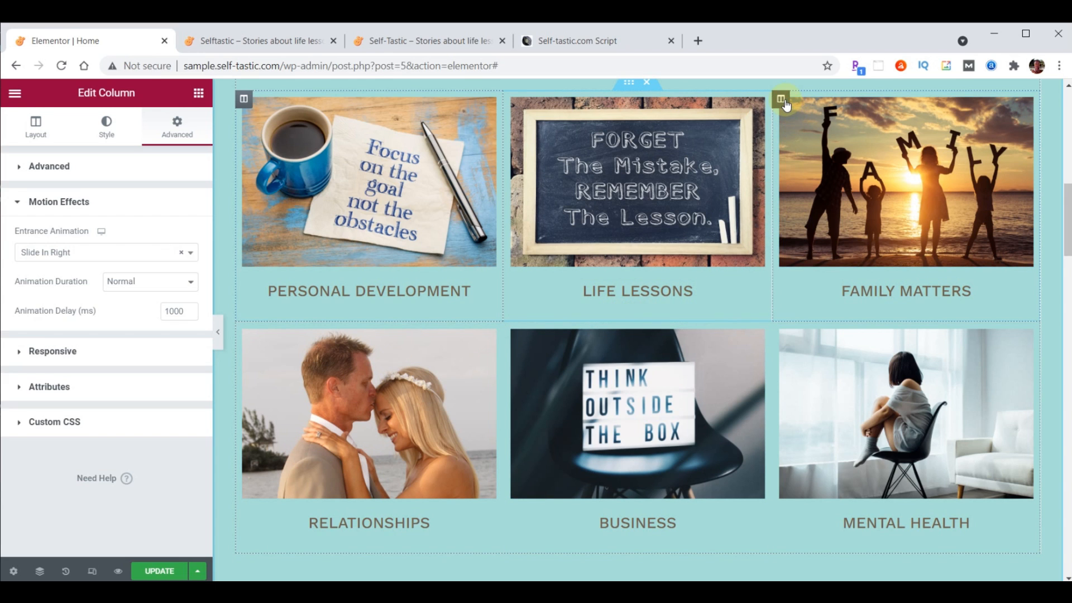
Give Family Matters a Slide In Left entrance with 1000 ms delay, then paste it onto Mental Health
click(782, 99)
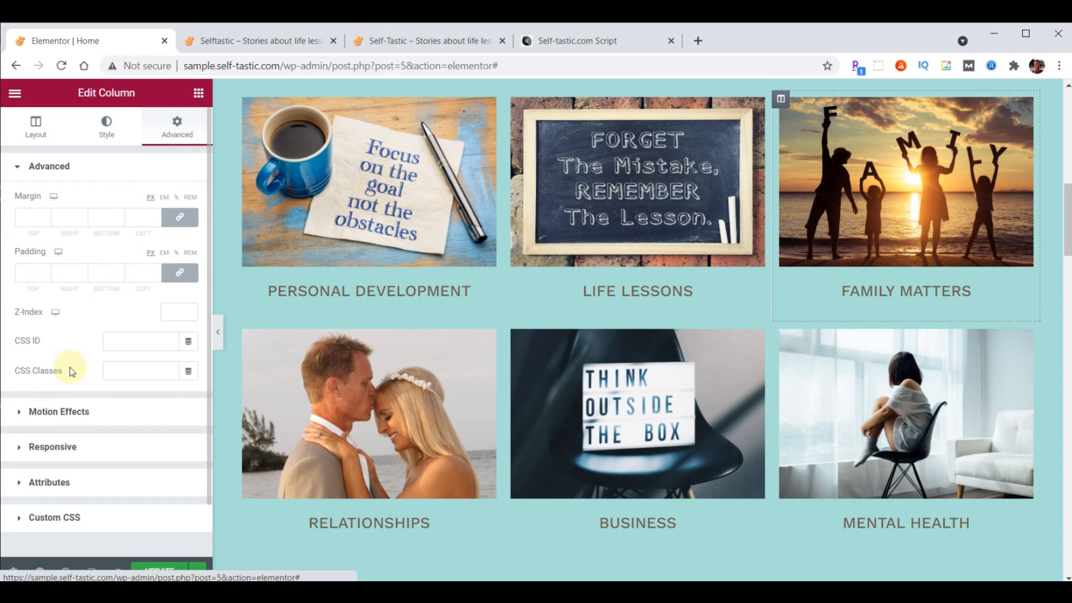
click(59, 412)
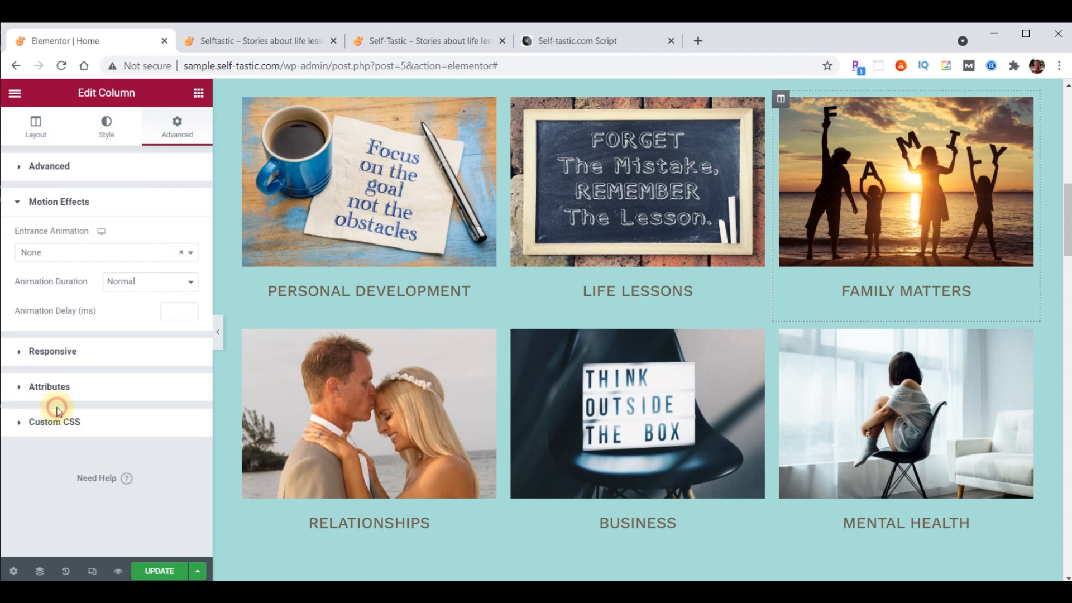
click(85, 256)
scroll(81, 329, down, 8)
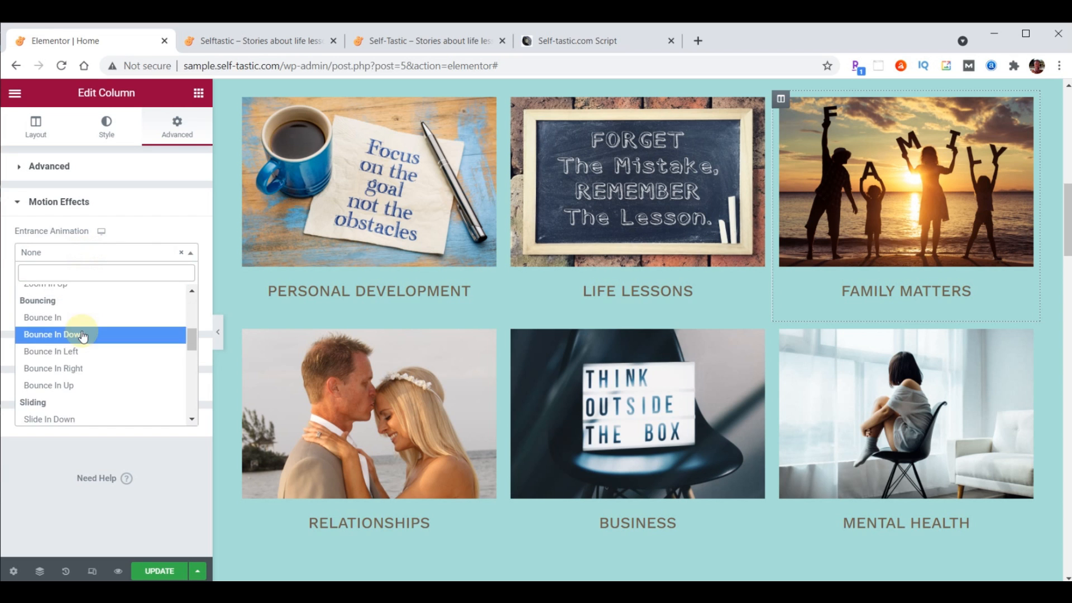
click(57, 365)
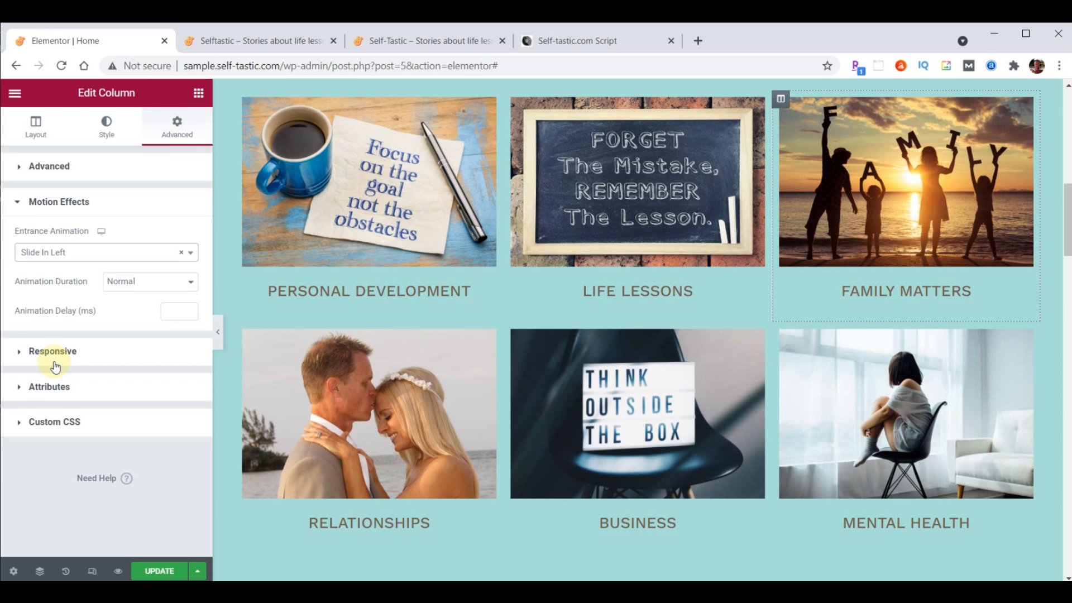
click(172, 311)
text(1000)
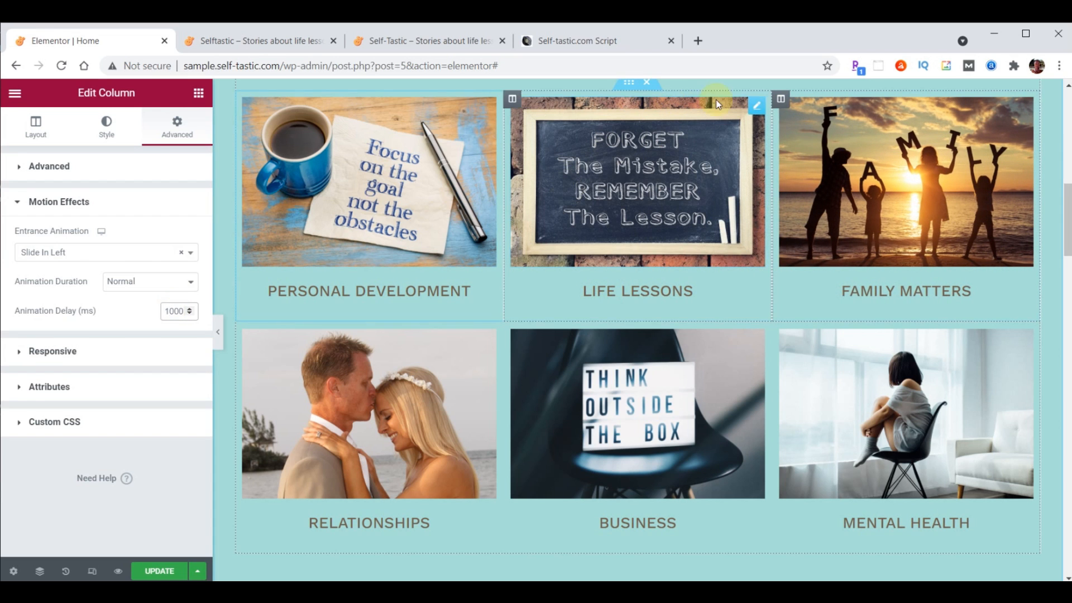
right_click(781, 100)
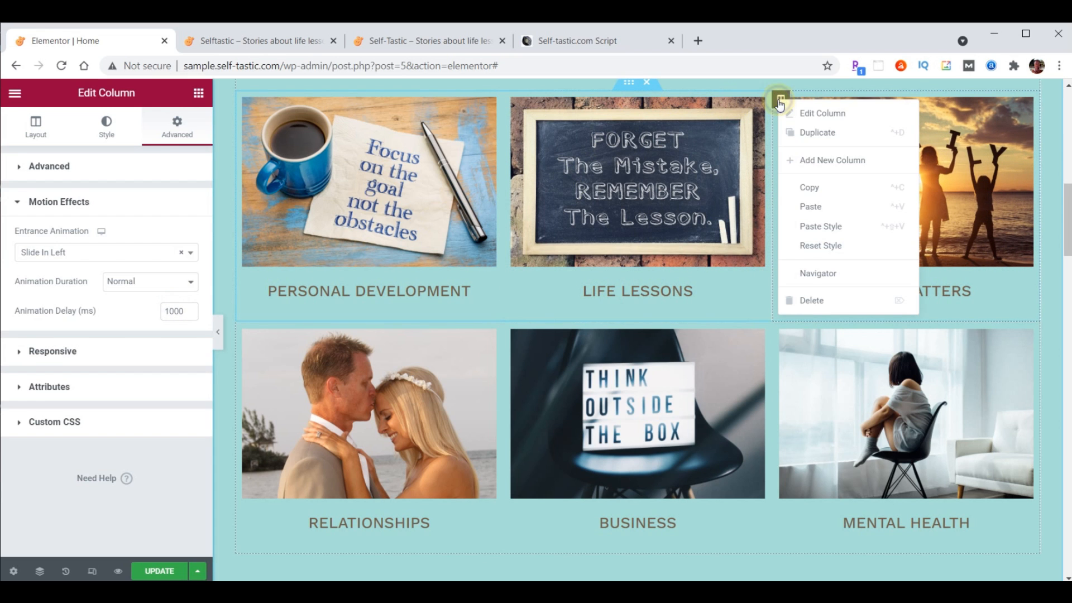
click(817, 190)
right_click(784, 334)
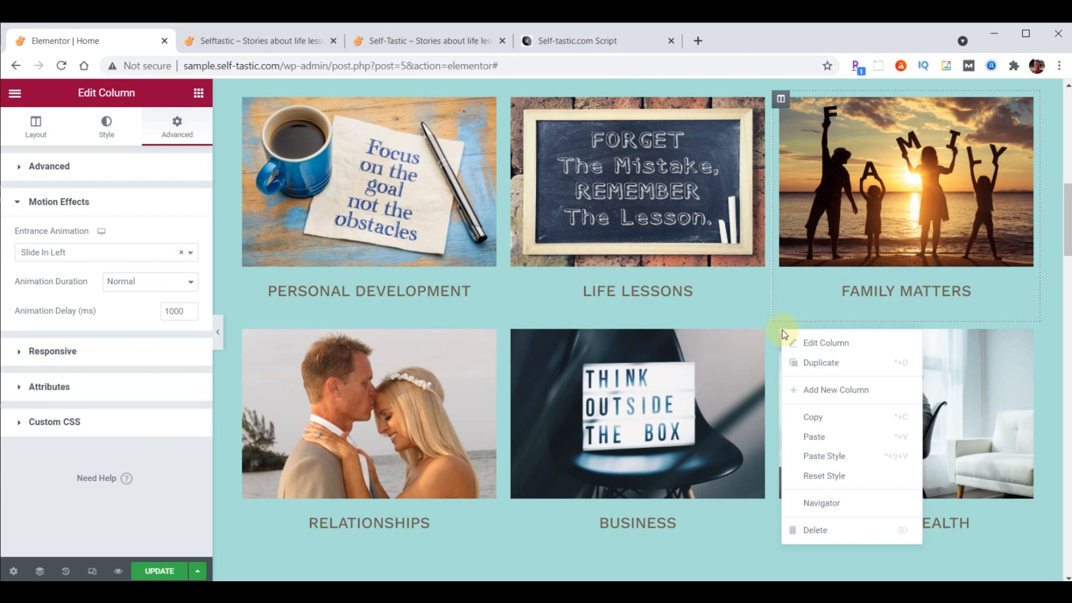
click(819, 455)
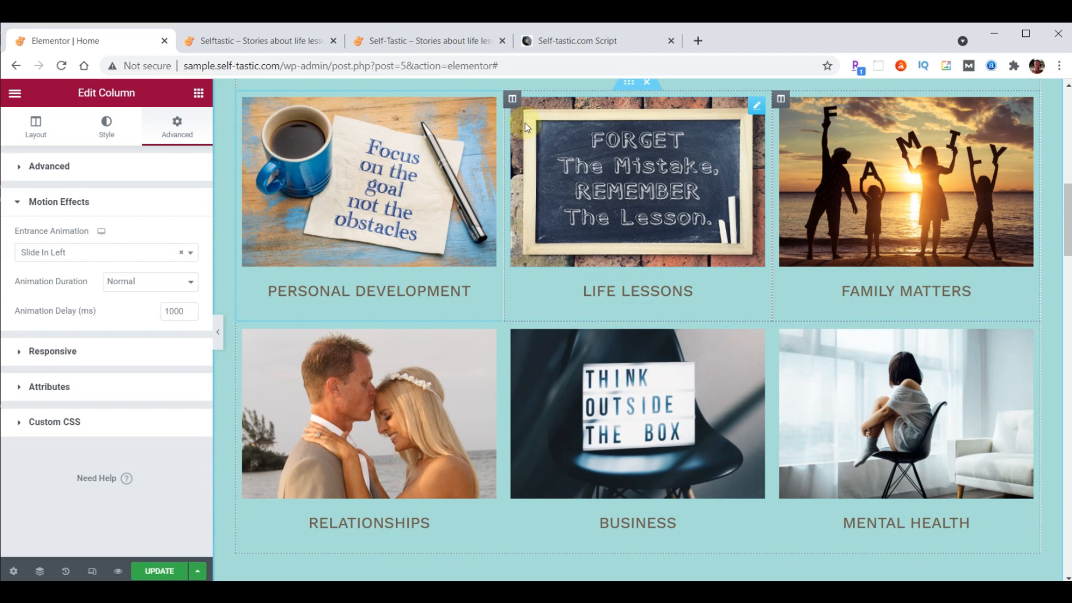
Give Life Lessons a Zoom In entrance with 1000 ms delay, paste onto Business, and save
click(514, 101)
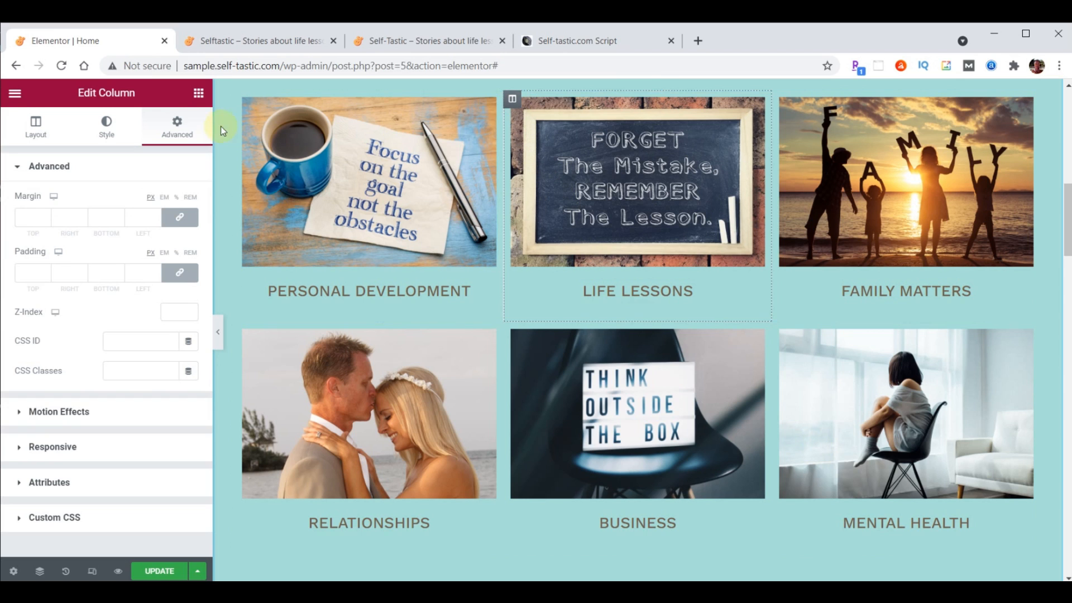
click(51, 411)
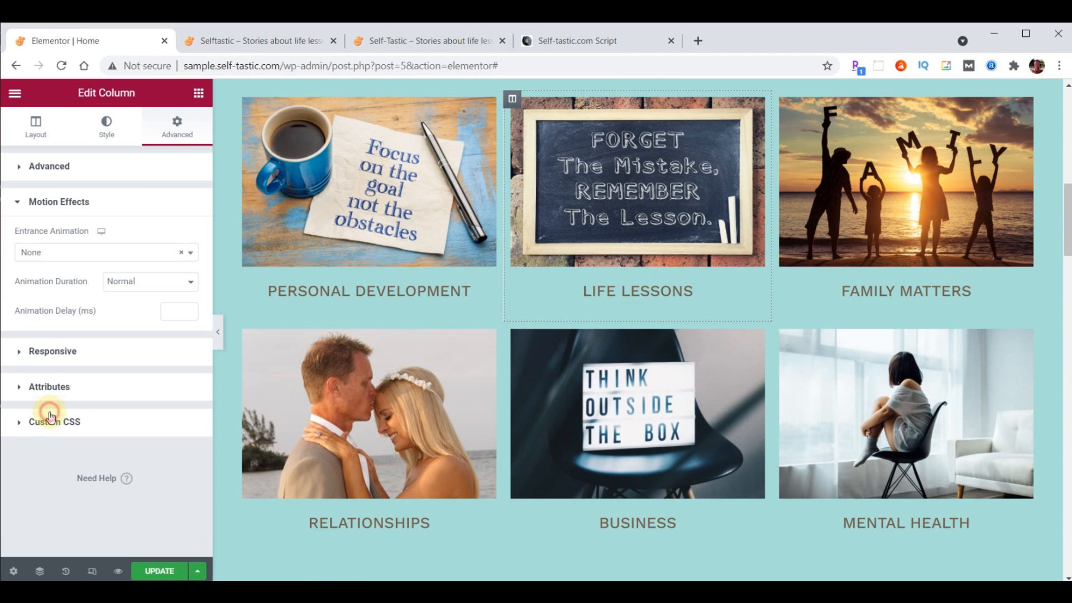
click(70, 255)
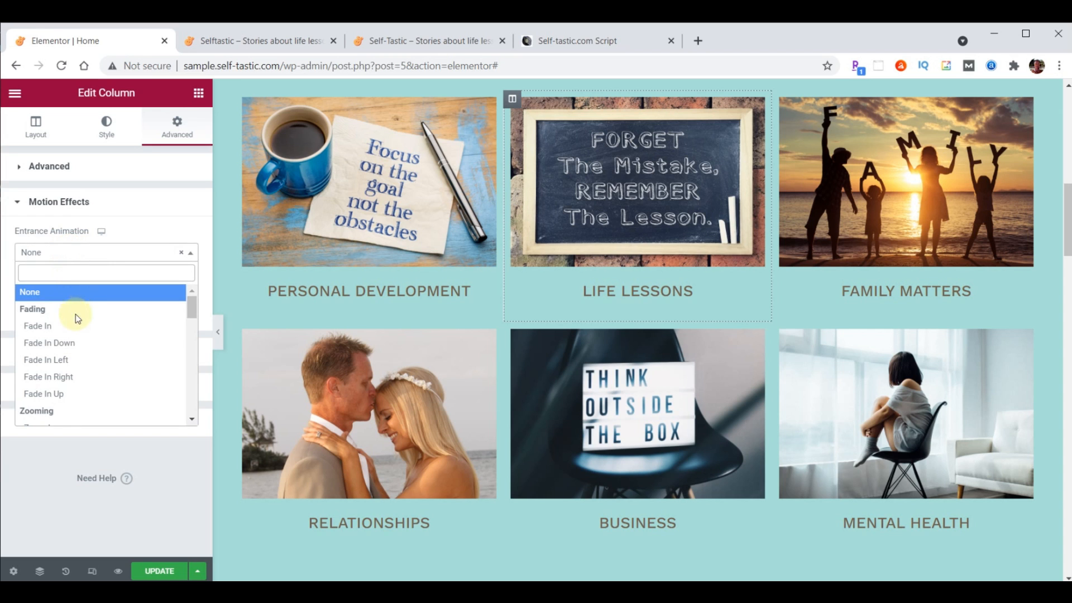
scroll(60, 358, down, 2)
click(59, 358)
click(169, 313)
text(1000)
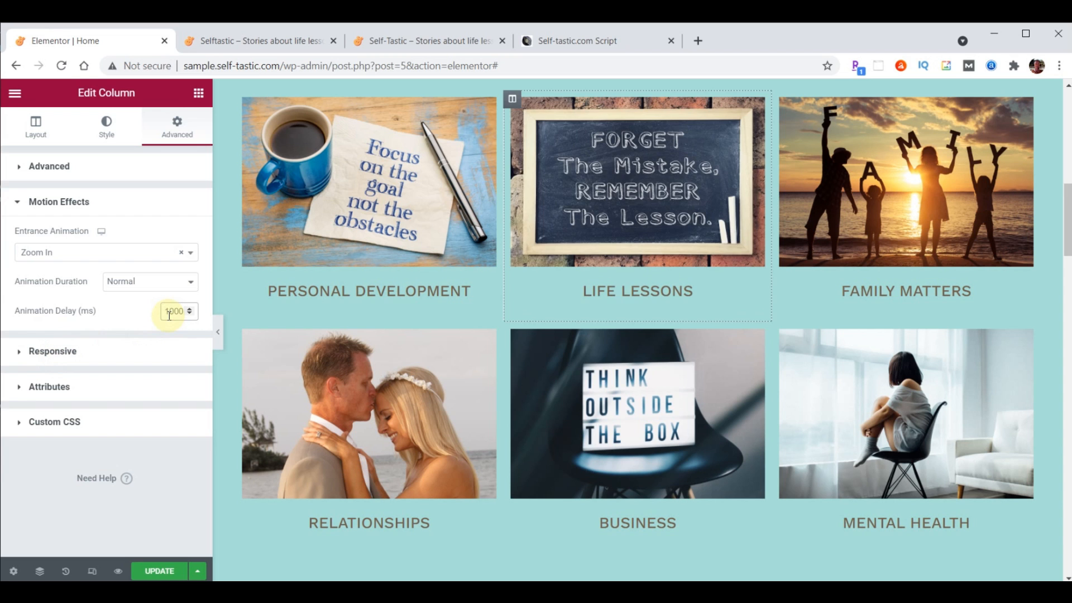
right_click(513, 102)
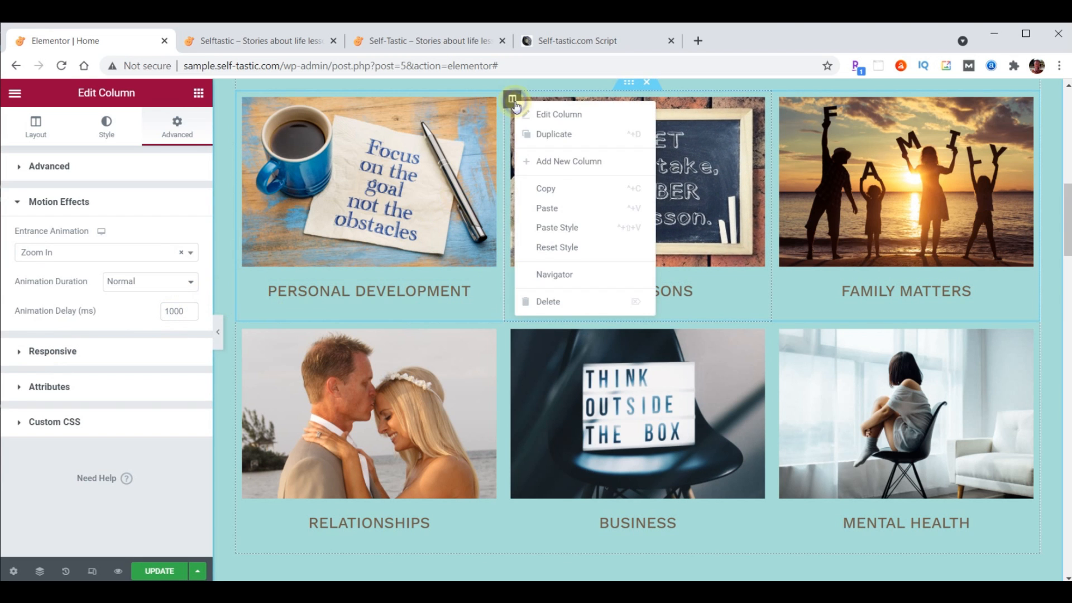
click(547, 189)
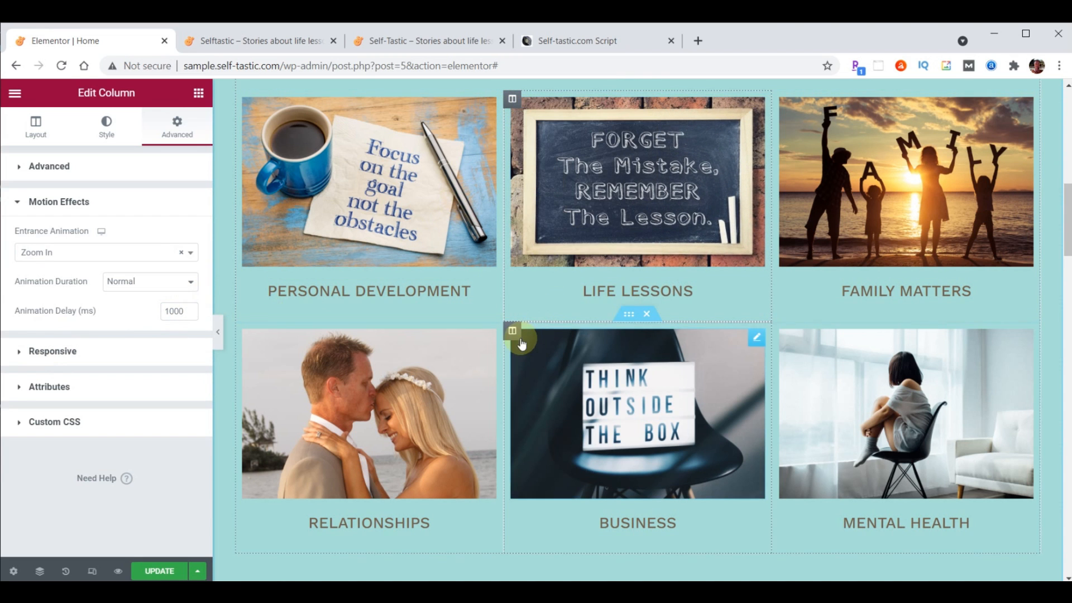
right_click(514, 332)
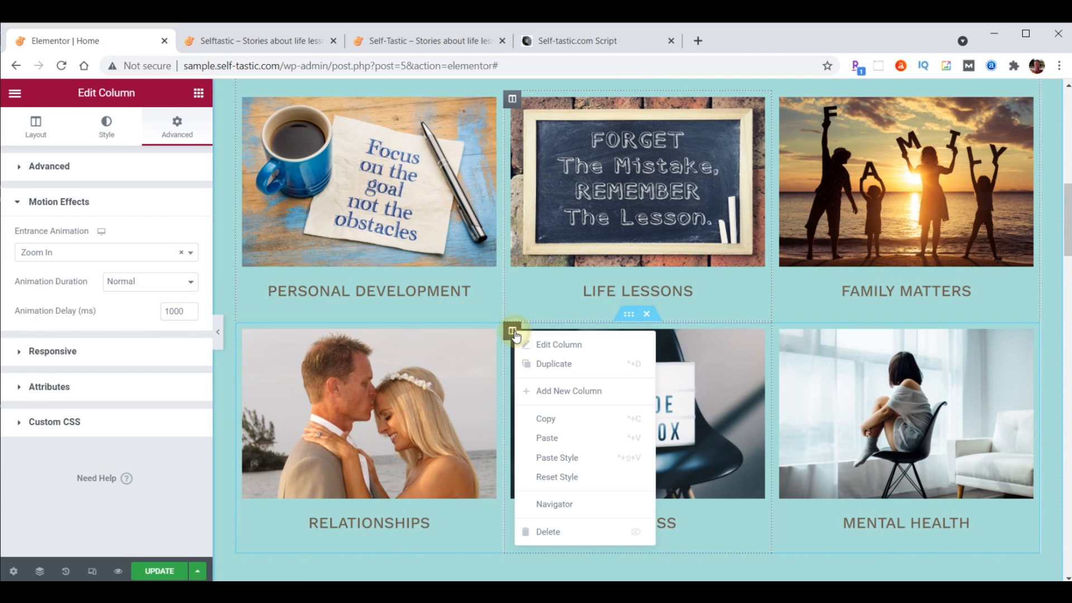
click(558, 460)
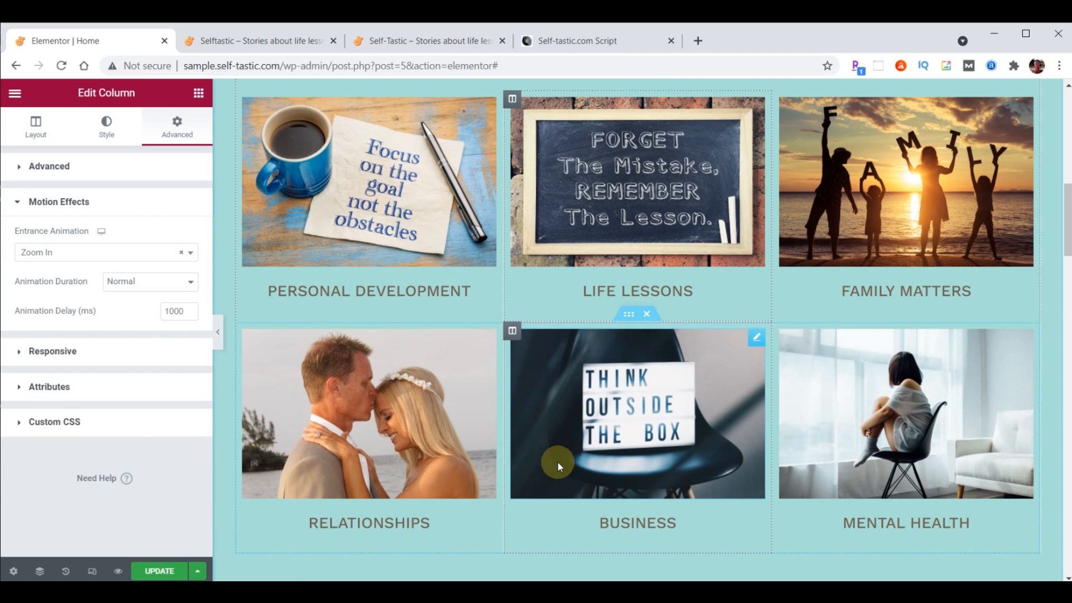
click(161, 573)
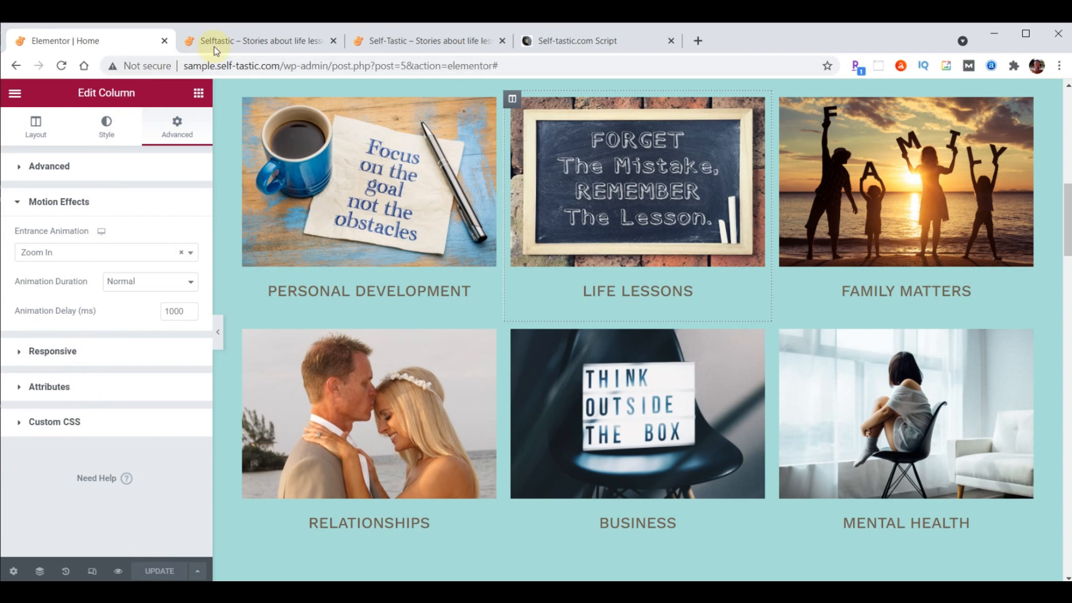
click(236, 42)
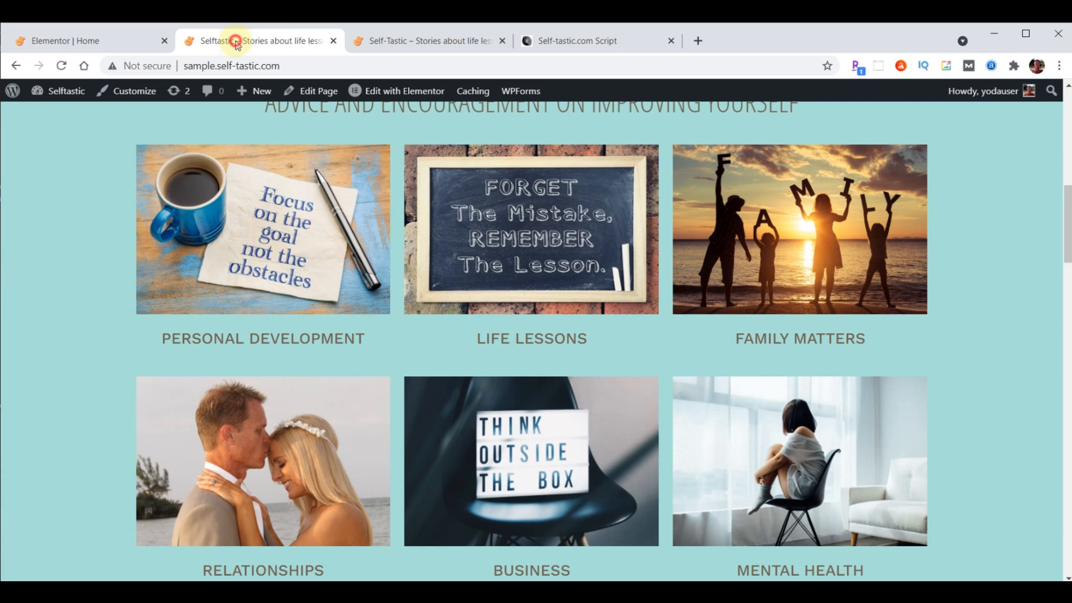
click(62, 68)
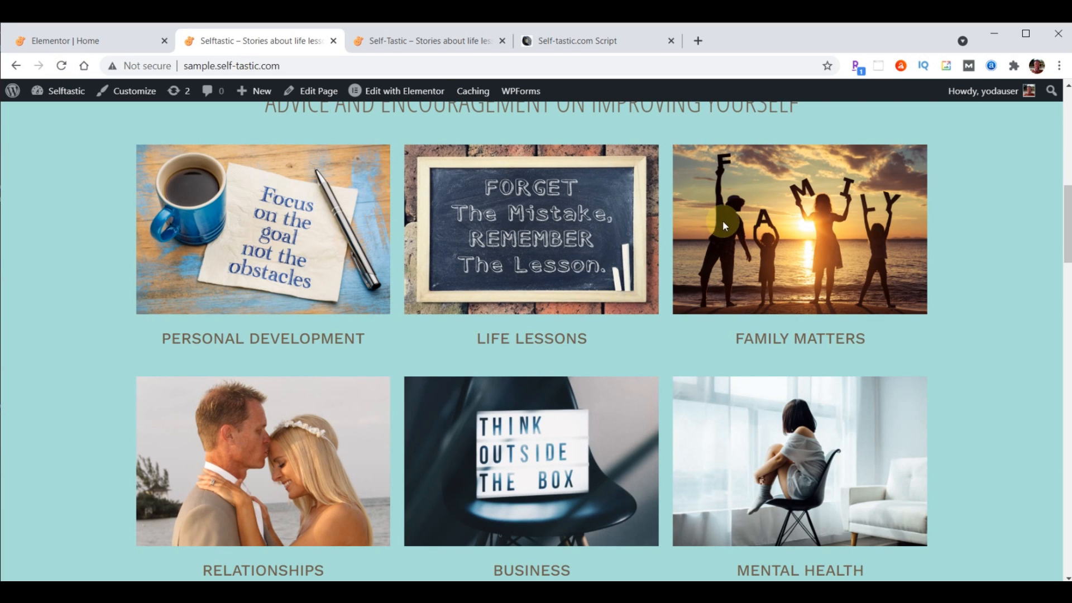
click(65, 67)
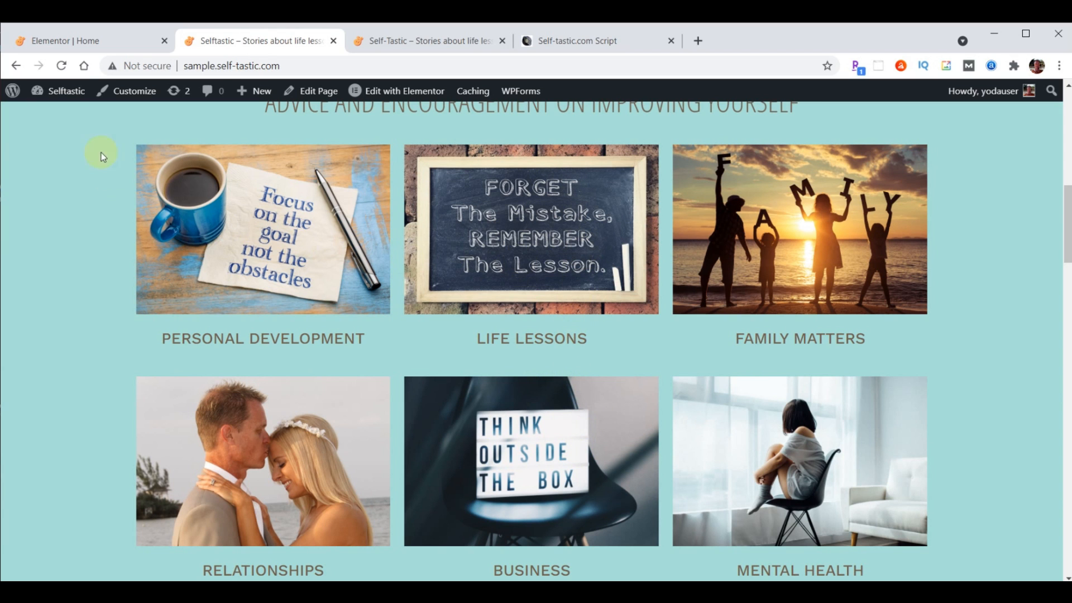
click(67, 49)
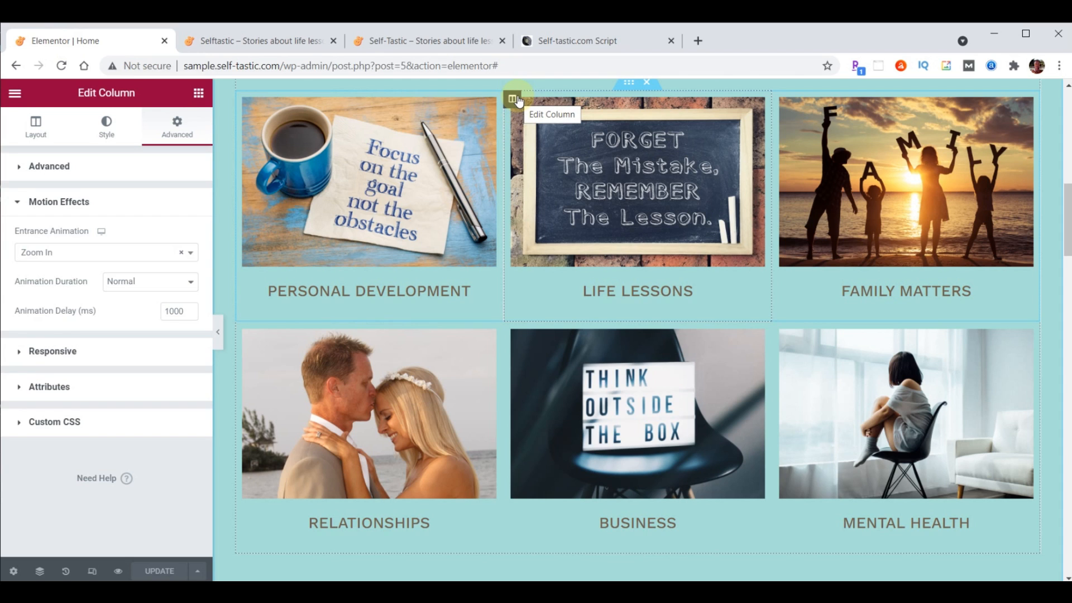
Enter Z-Index 1 for the Life Lessons column, then the Business column, and update the page
click(19, 171)
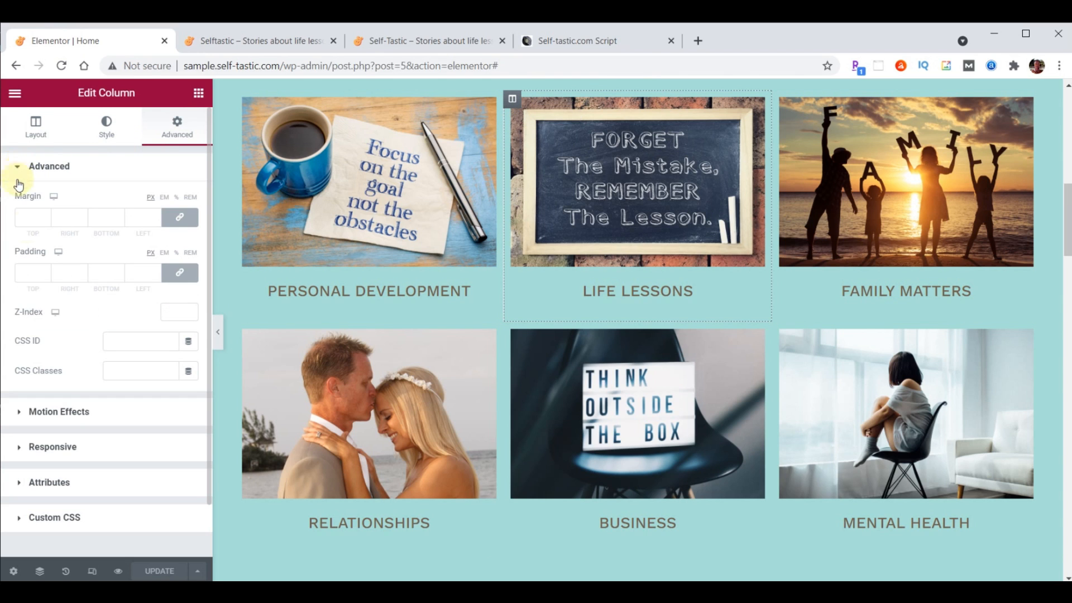
click(172, 311)
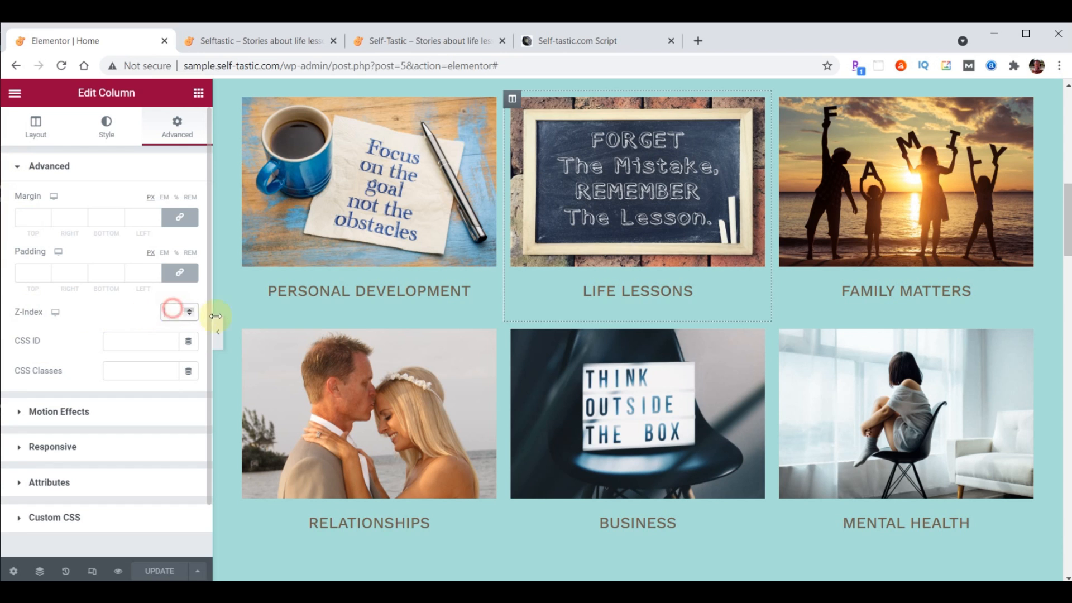
text(1)
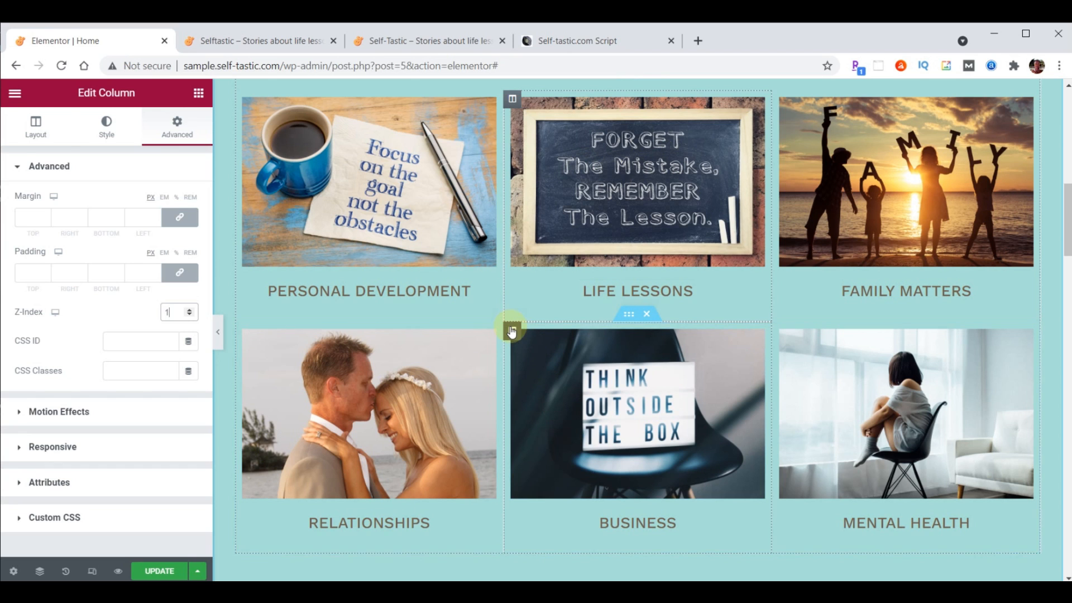
click(512, 330)
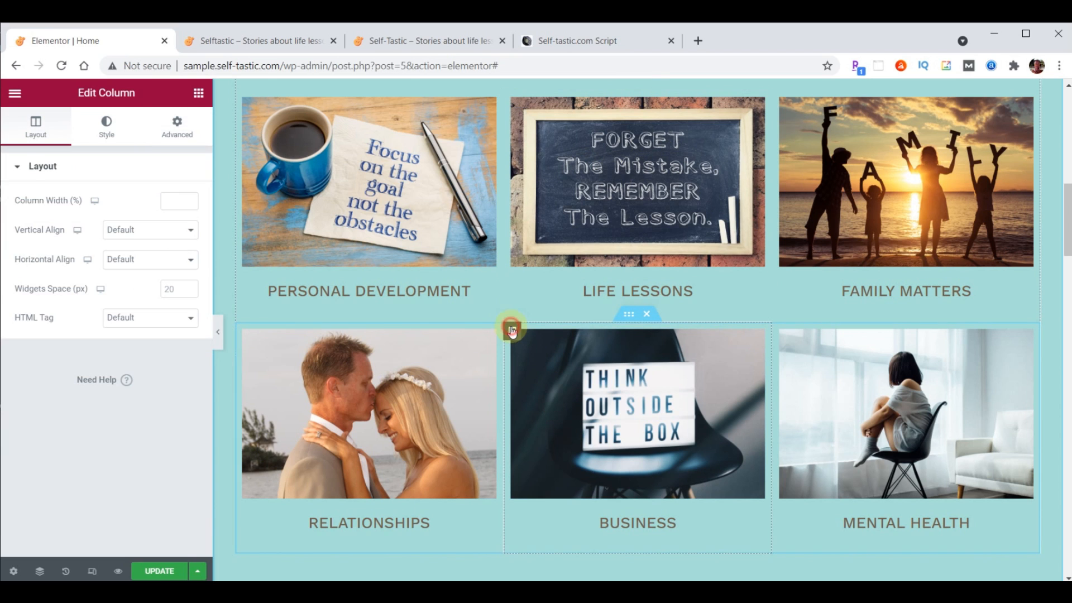
click(178, 128)
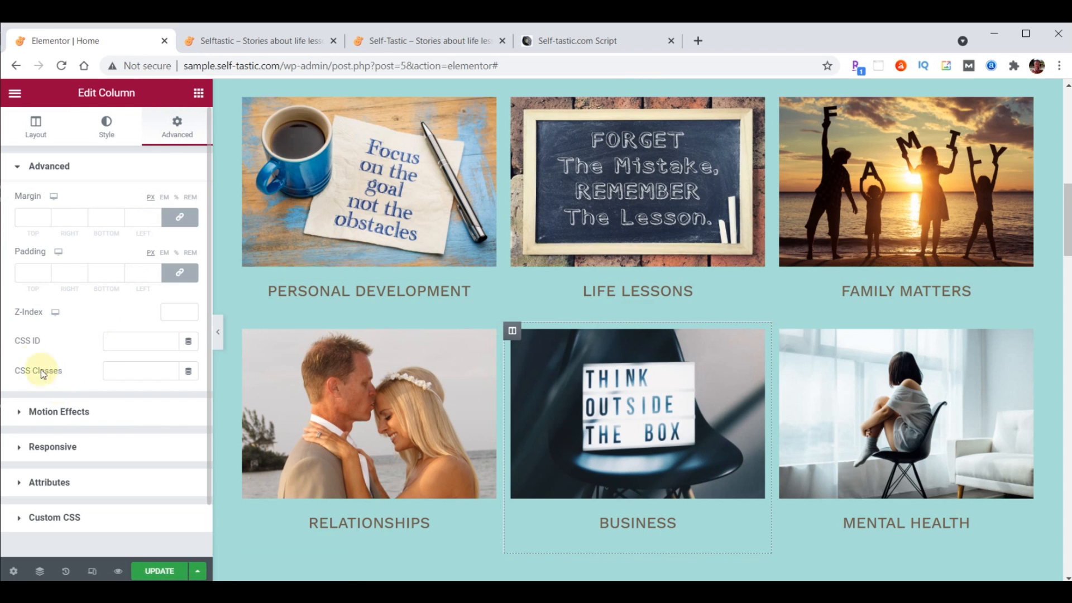
click(175, 311)
text(1)
click(157, 572)
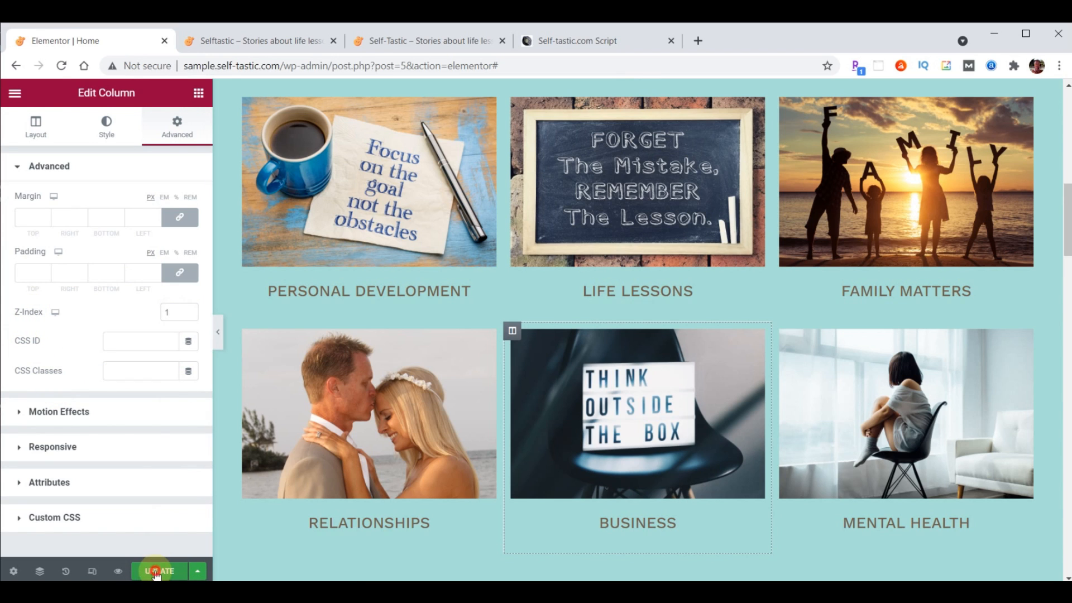
click(263, 44)
Reload the live page, scroll self-tastic.com down to Be Inspired, then return to the Script document
click(62, 67)
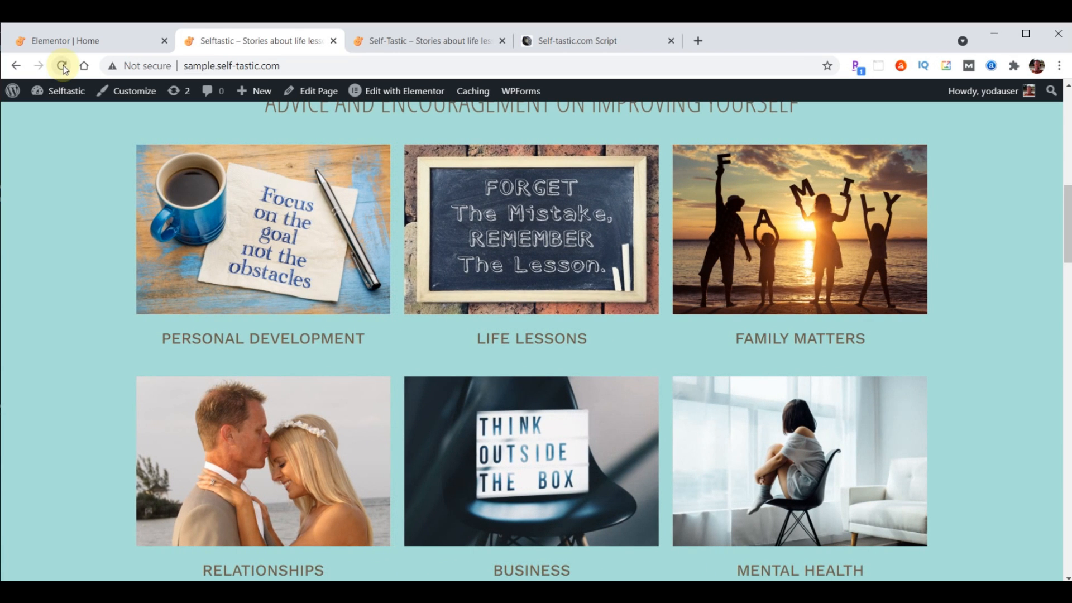
click(424, 40)
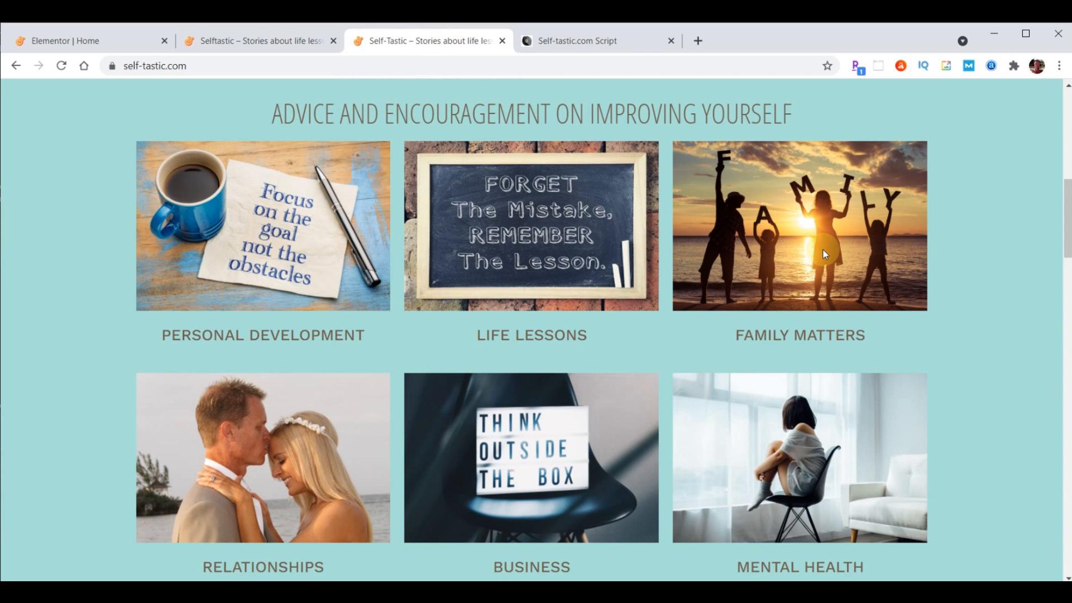
scroll(665, 192, down, 7)
scroll(662, 203, down, 2)
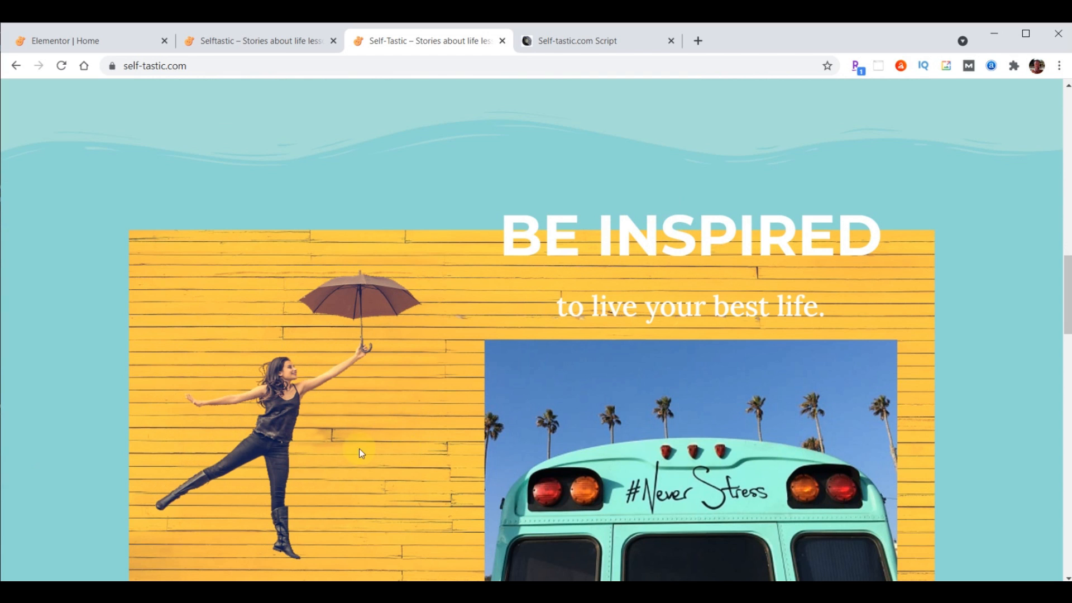
scroll(437, 375, down, 1)
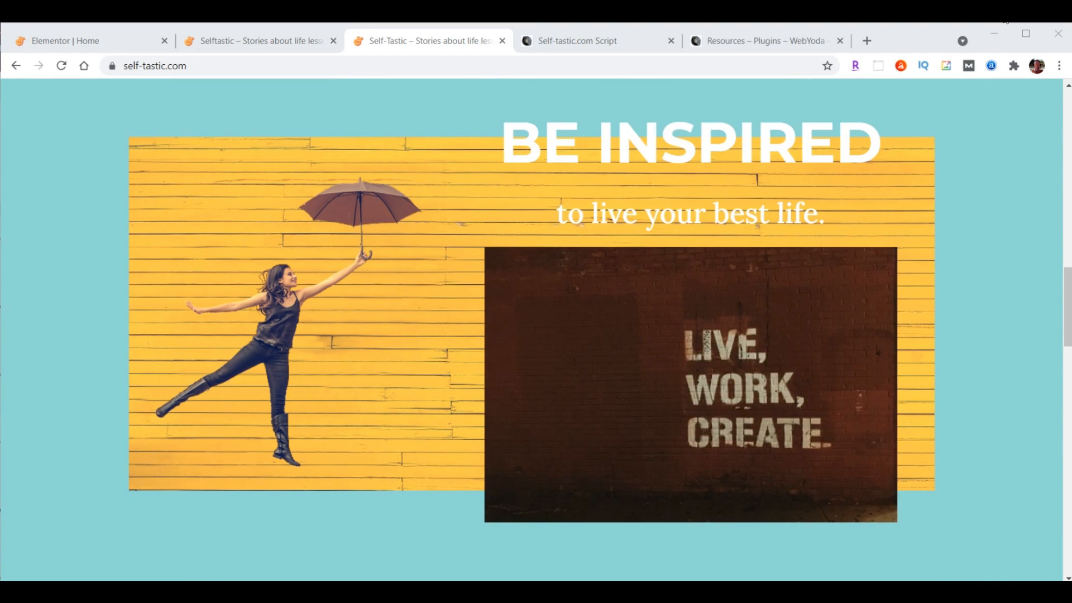
click(572, 42)
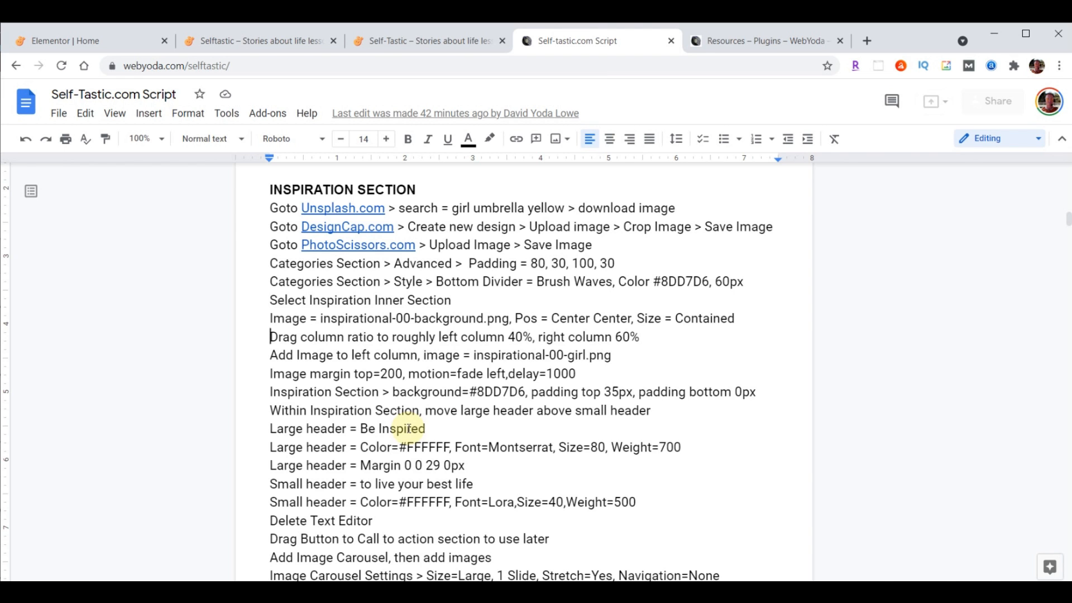
Open Unsplash from the script link and search for 'girl umbrella yellow'
click(343, 207)
click(364, 229)
click(514, 380)
text(girl umbrella yellow)
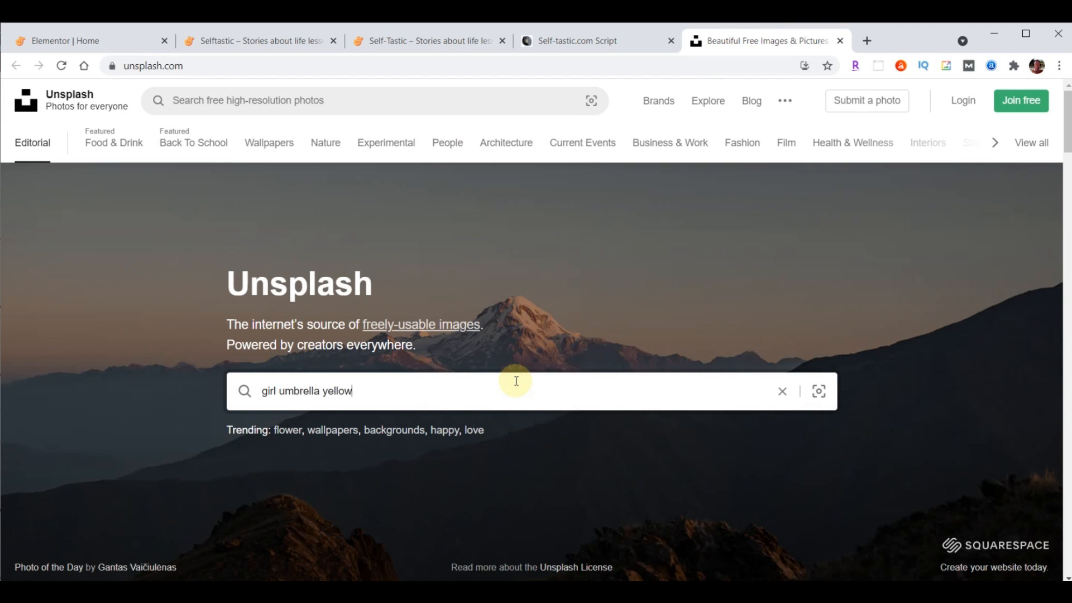
key(Return)
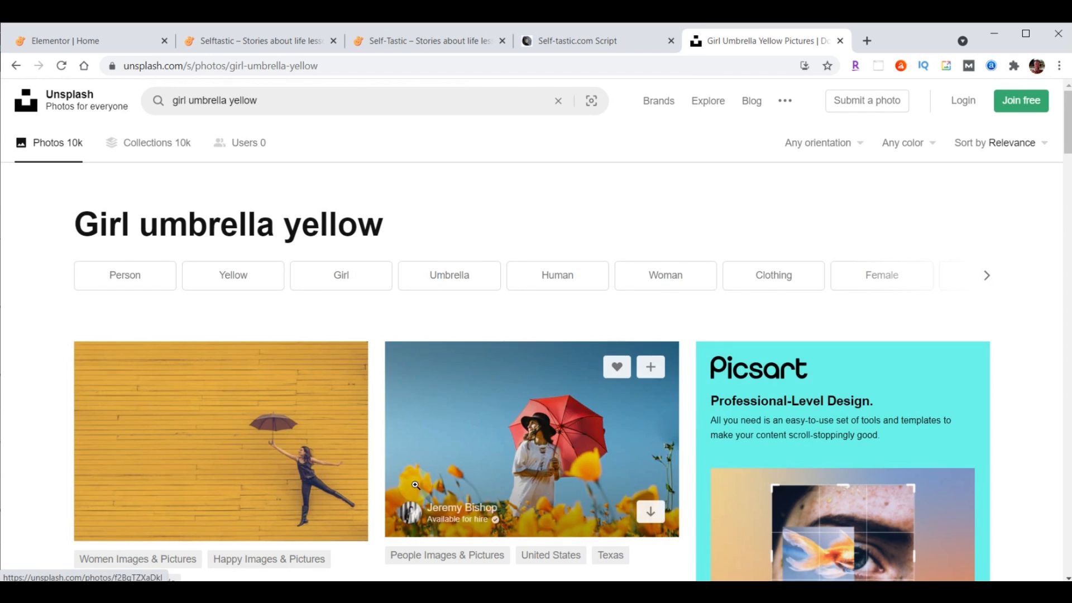
Download the yellow-wall umbrella photo, check it in Downloads, and close Unsplash
scroll(416, 484, down, 3)
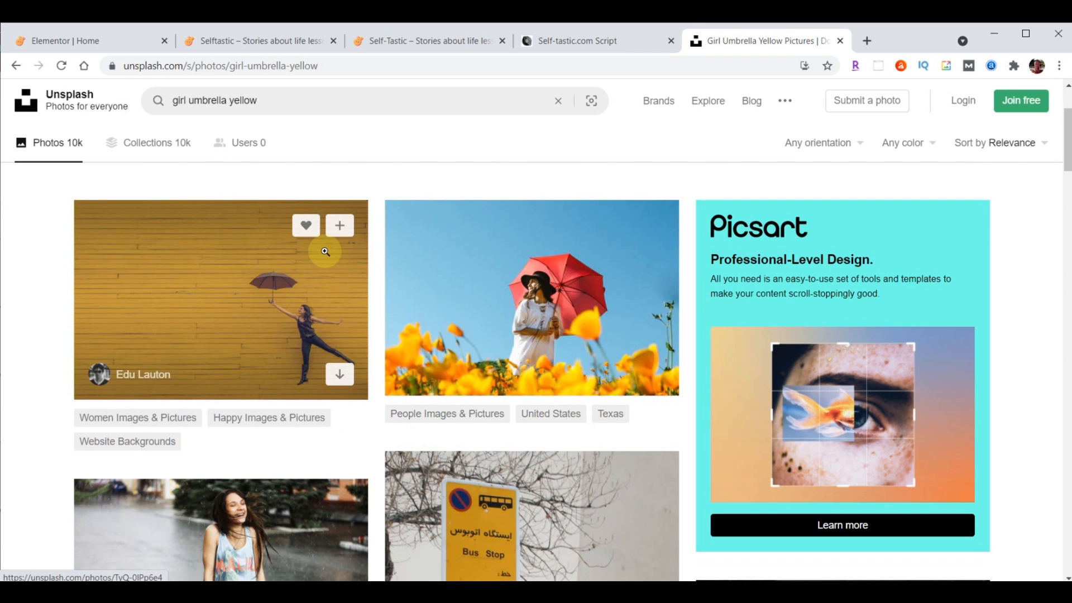
click(340, 375)
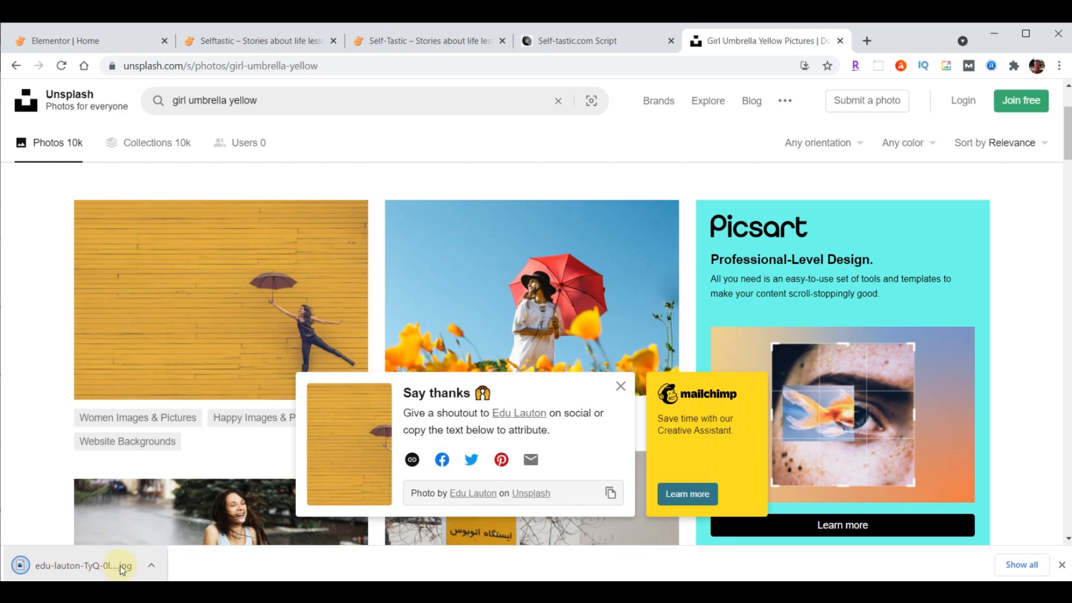
click(1062, 565)
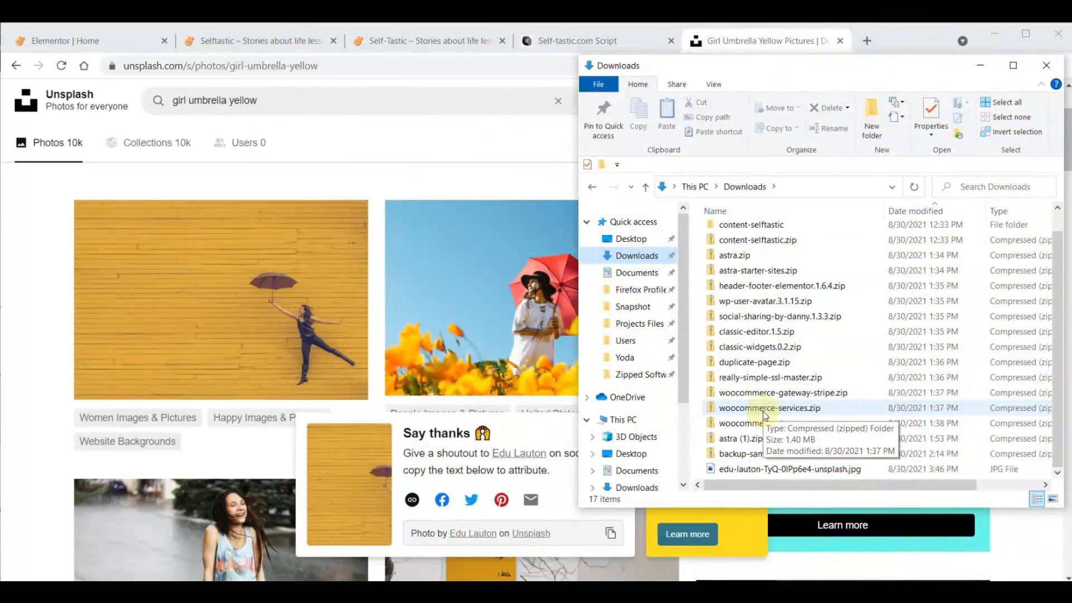
click(765, 46)
click(840, 40)
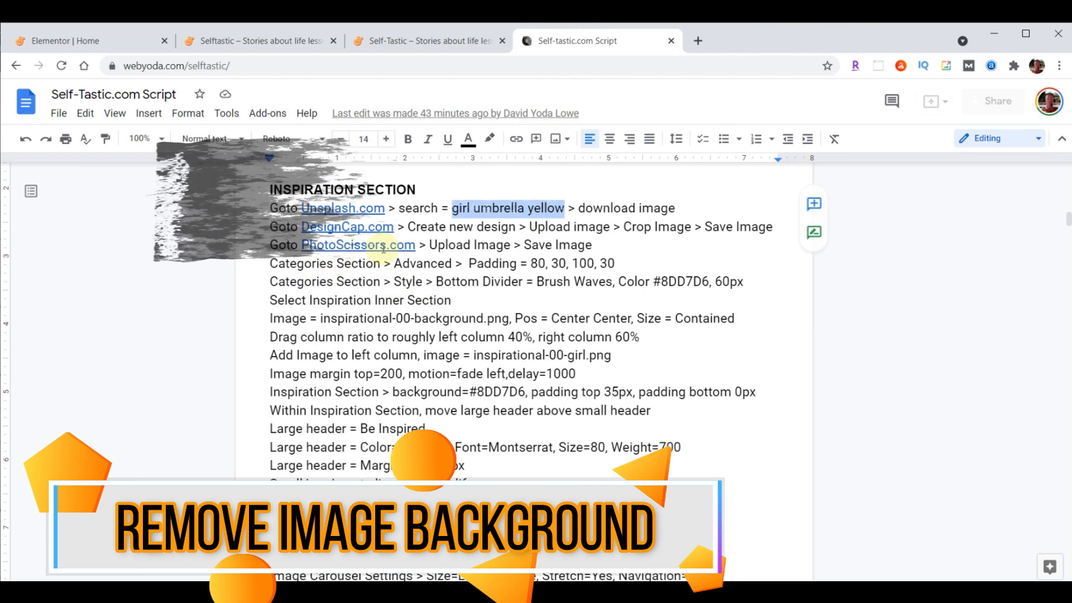
Open PhotoScissors from the script and upload the downloaded umbrella photo
click(345, 246)
click(382, 265)
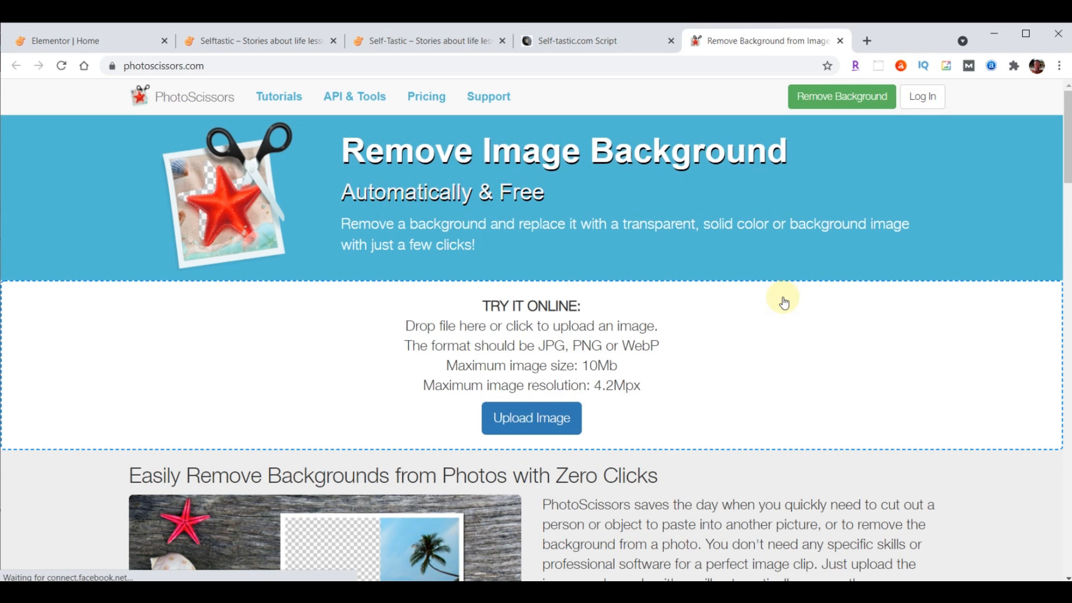
click(529, 426)
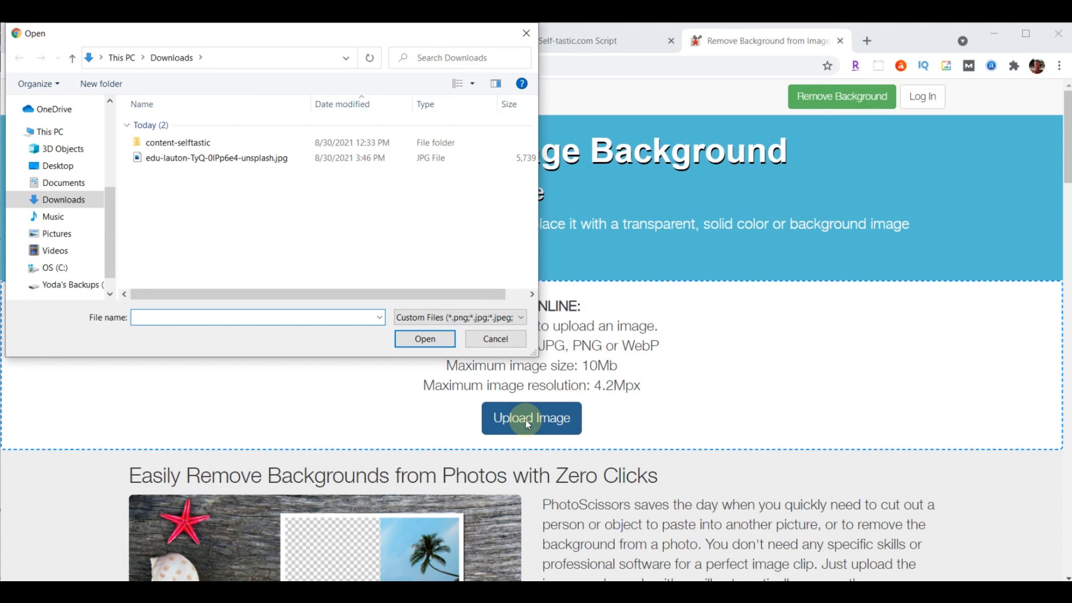
click(183, 159)
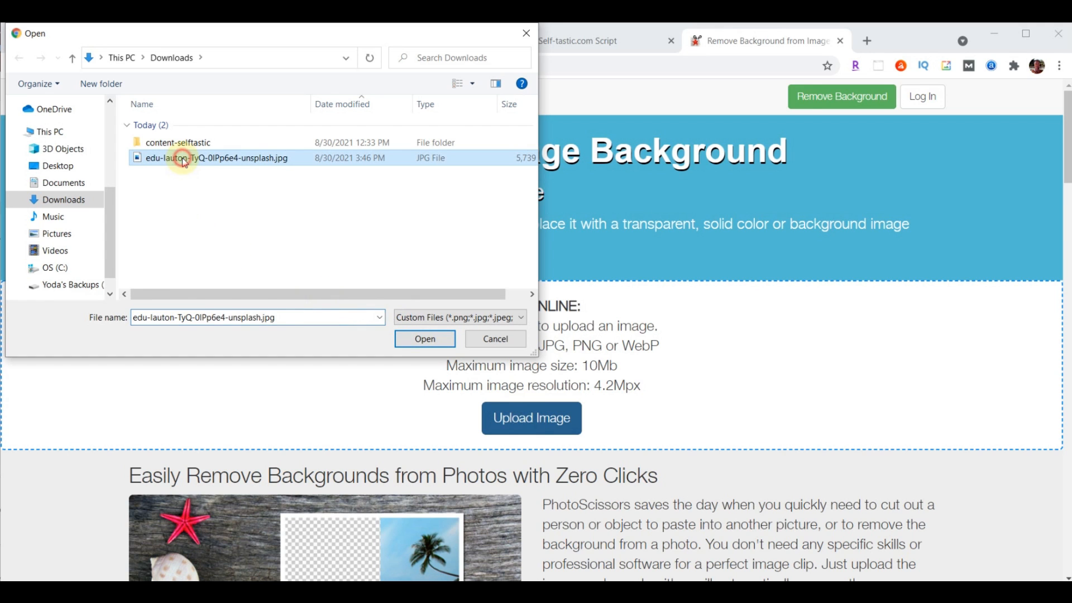
click(427, 340)
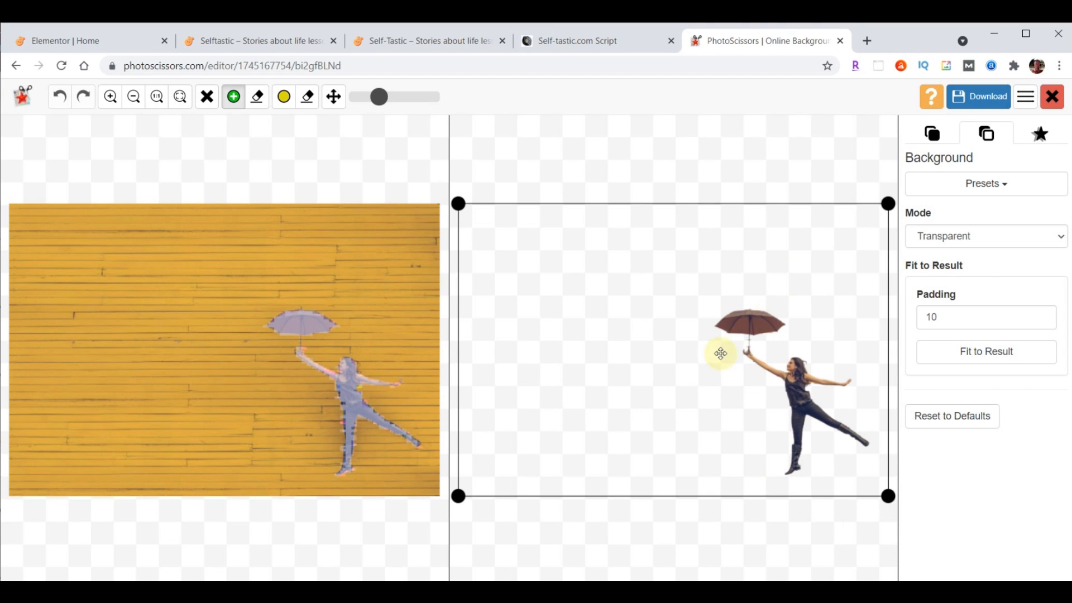
Crop the cut-out tightly around the woman and download it at low resolution
drag(458, 496, 695, 482)
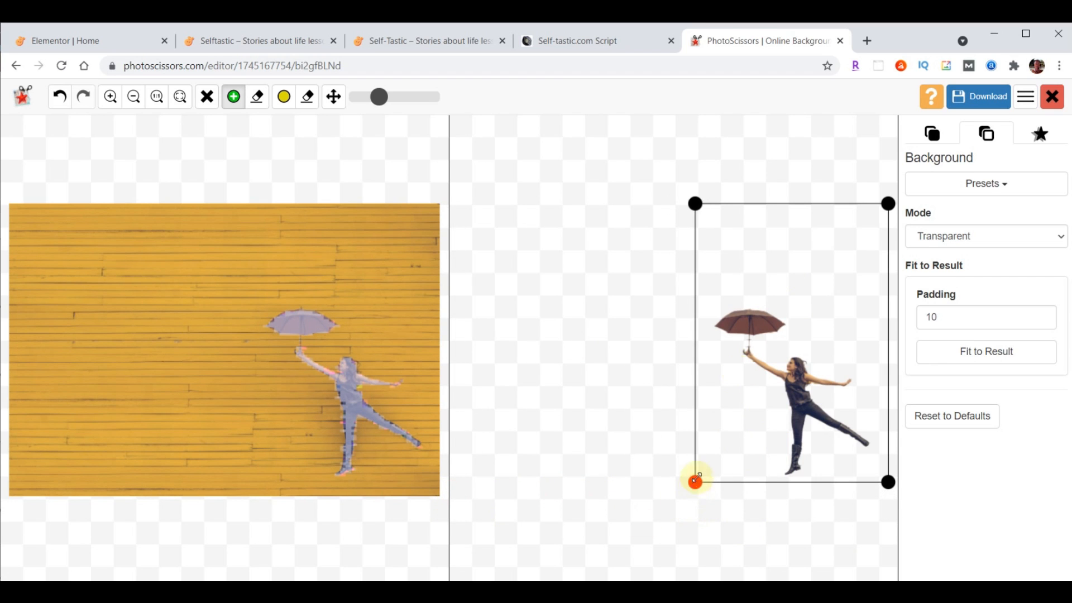
drag(695, 204, 702, 289)
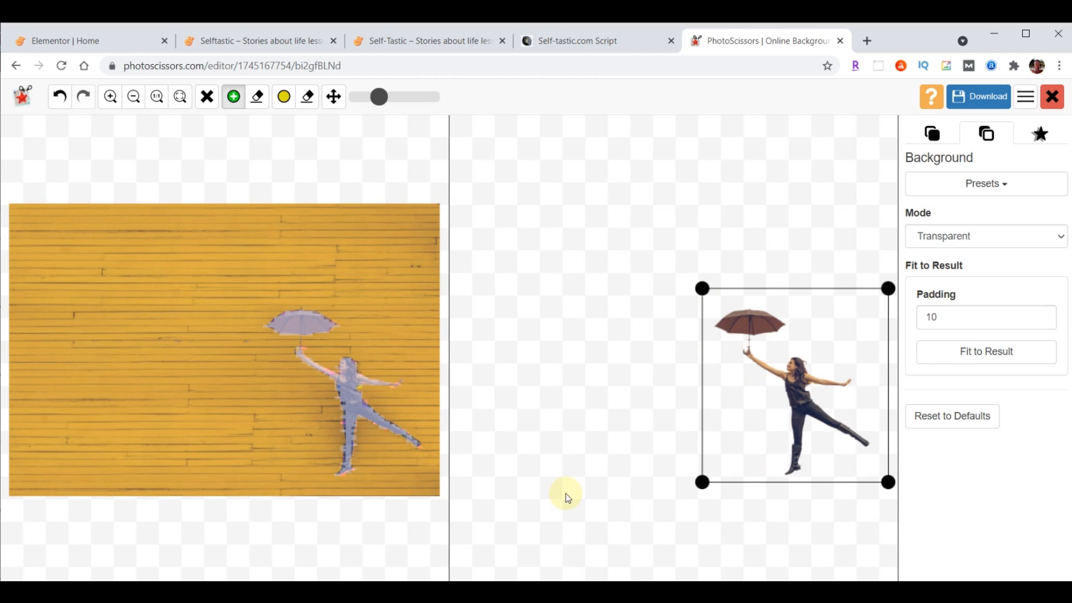
click(970, 96)
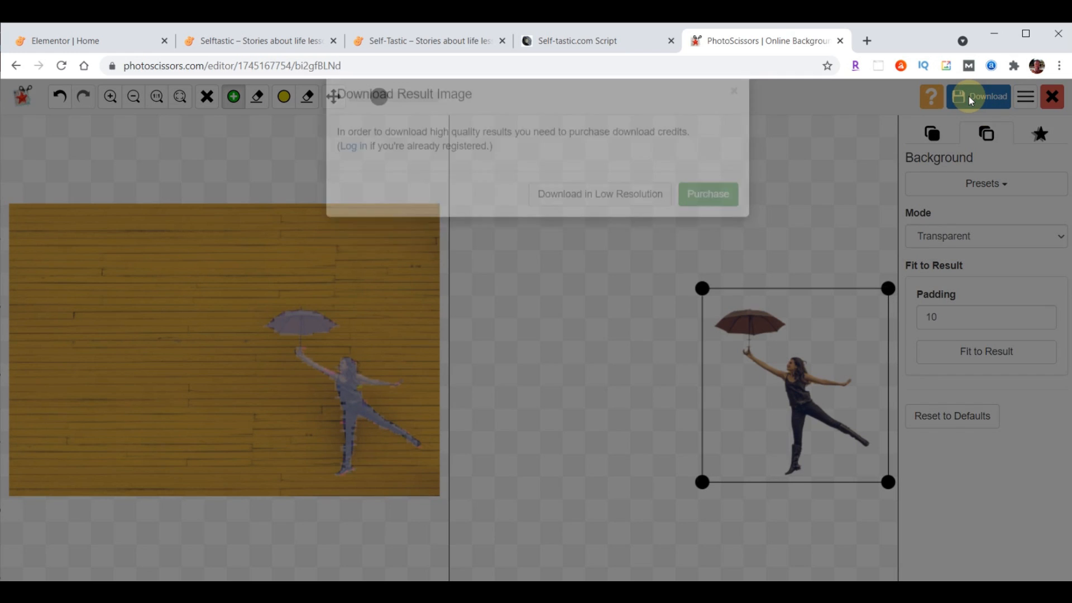
click(602, 227)
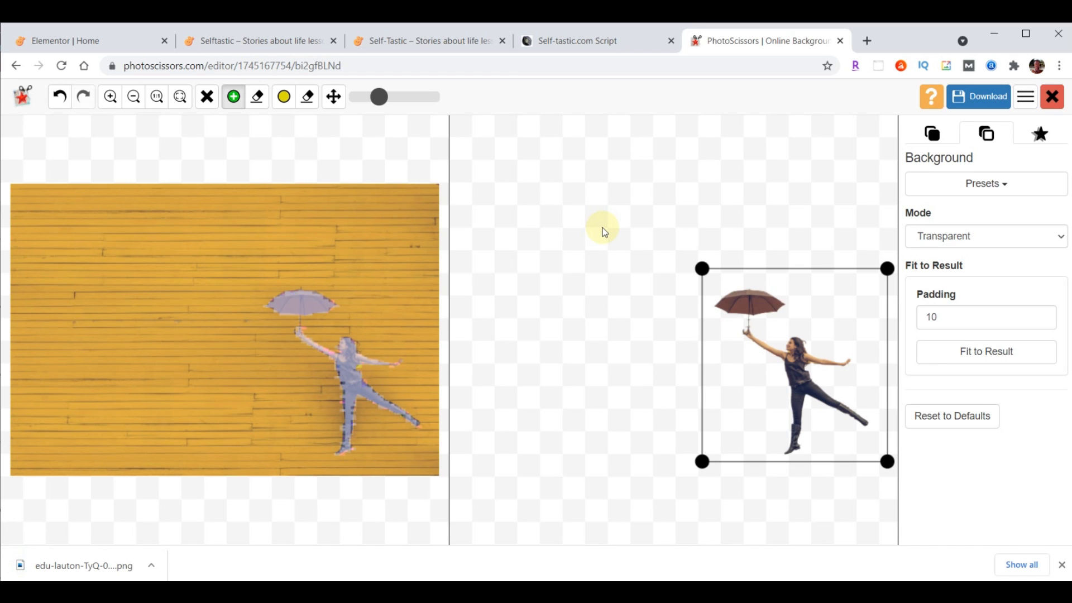
click(841, 41)
Return to the Elementor editor and select the inner section holding A WHOLE NEW LOOK
click(94, 44)
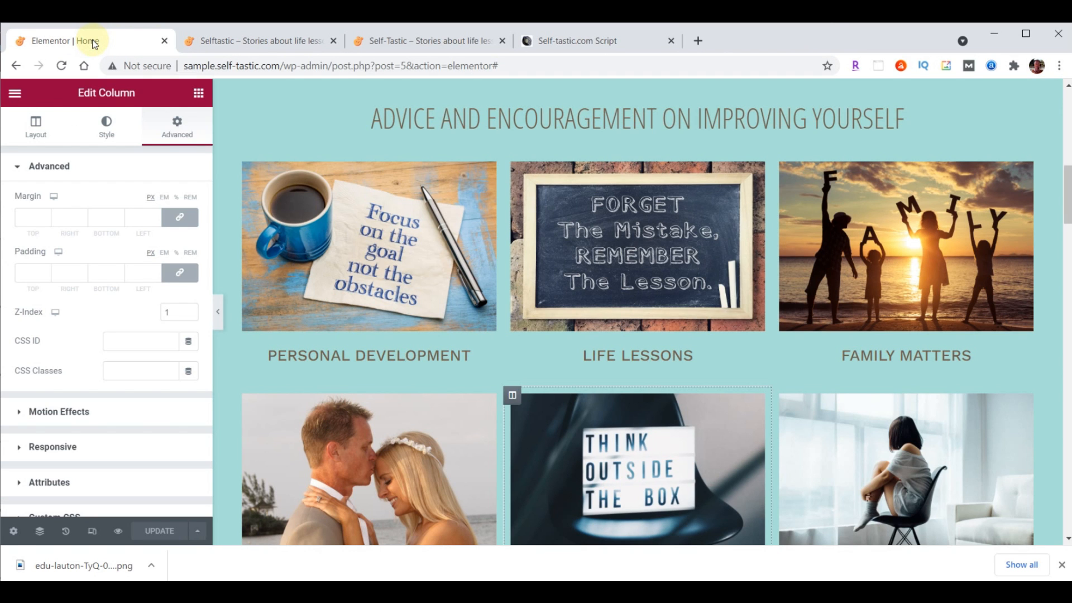
scroll(766, 297, down, 9)
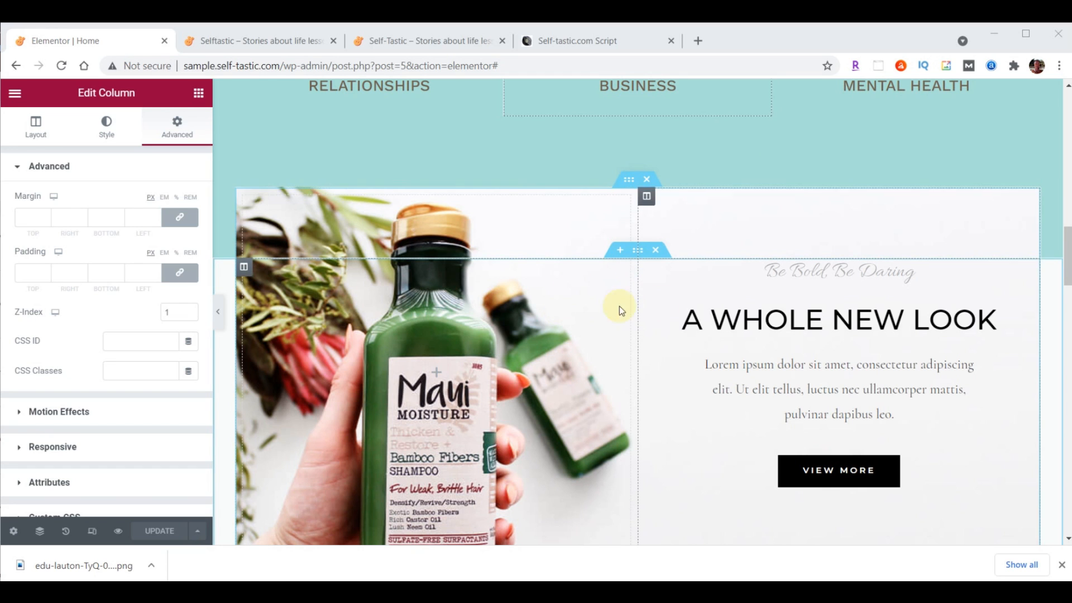
click(630, 182)
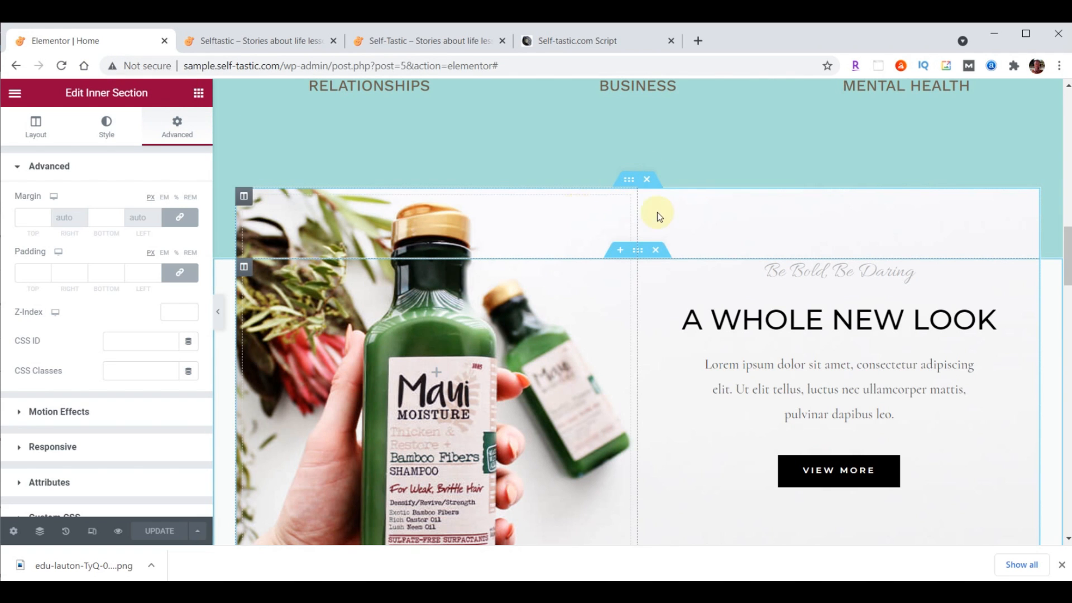
click(638, 253)
click(635, 182)
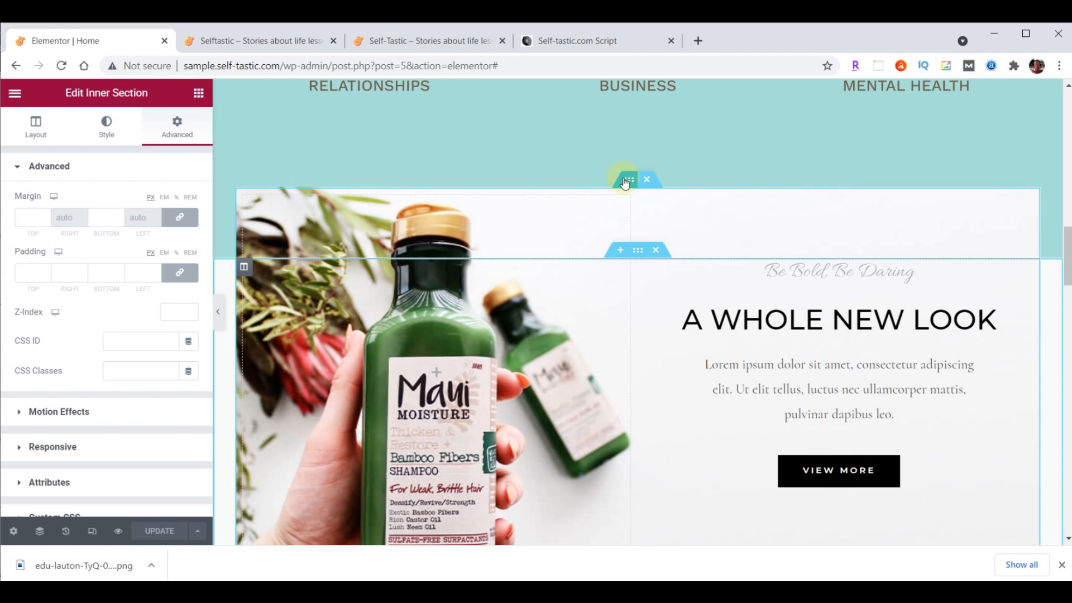
Upload inspirational-00-background.png and insert it as the inner section's background image
click(106, 127)
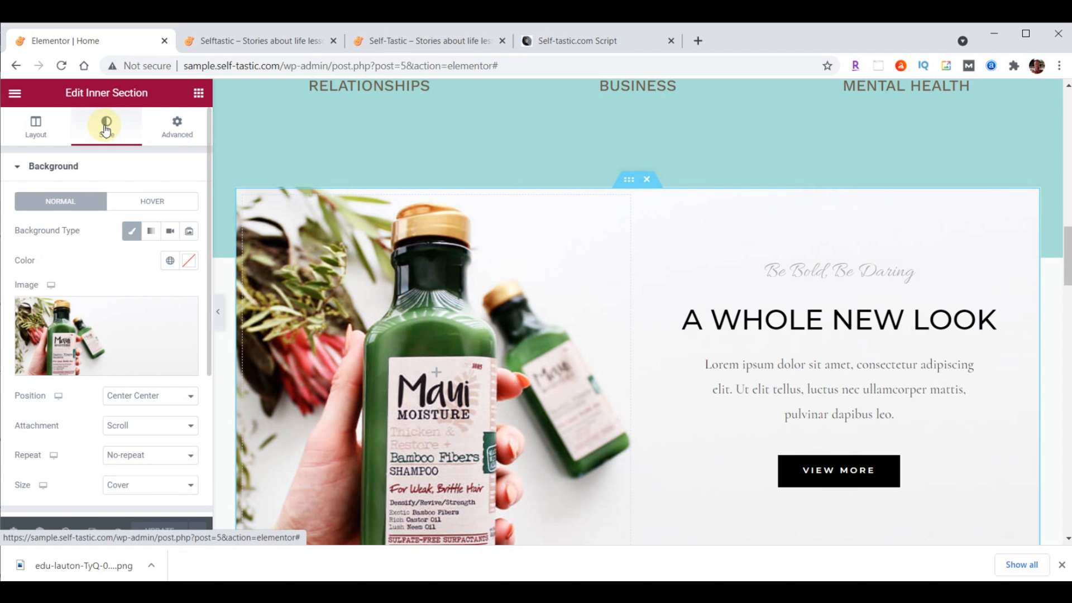
click(109, 323)
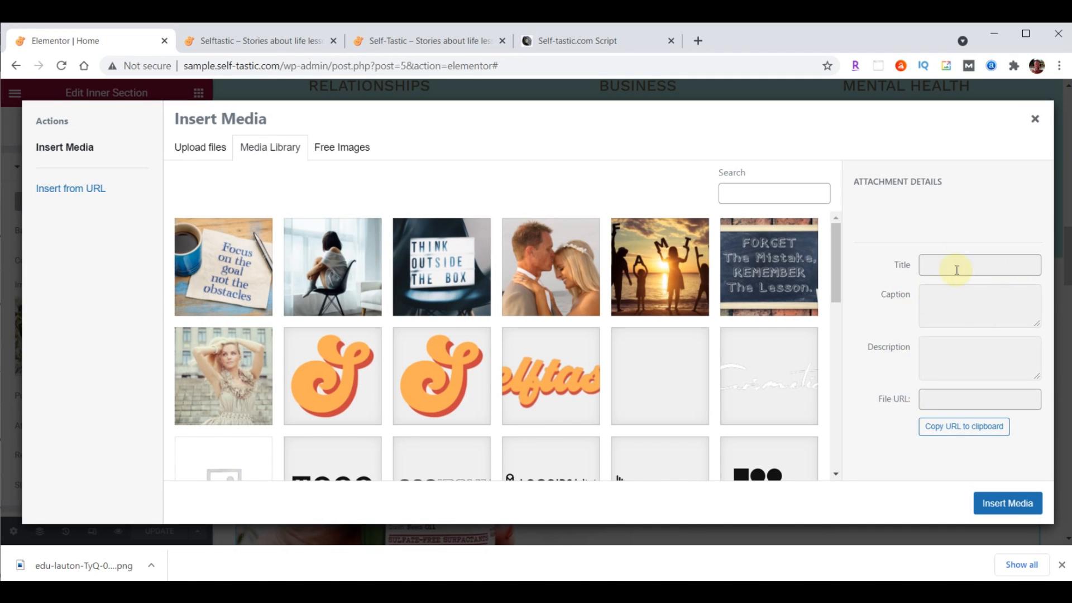
key(alt+Tab)
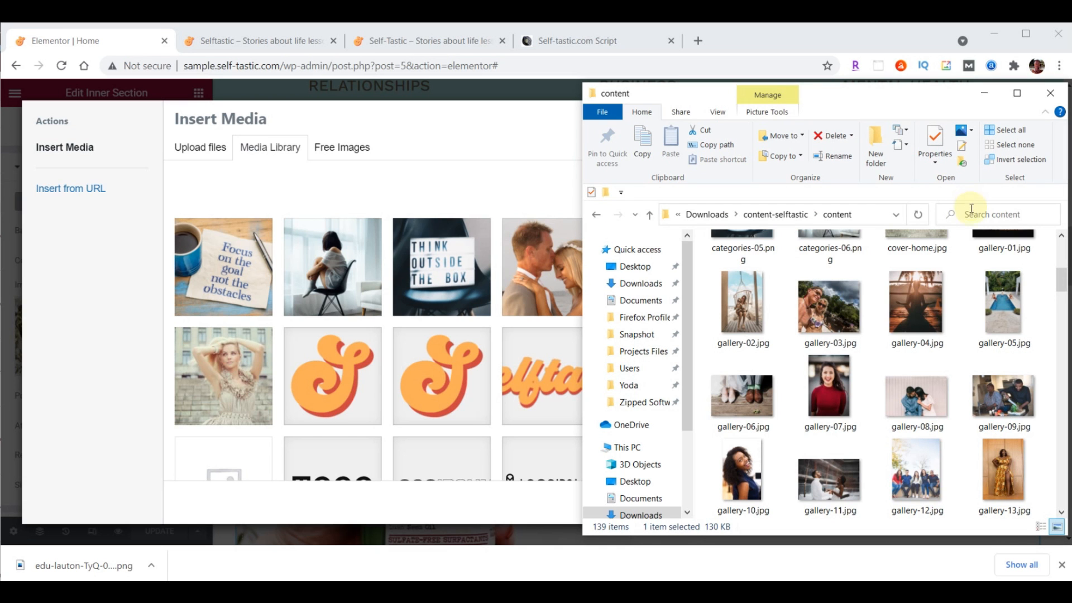
scroll(975, 260, down, 10)
scroll(975, 260, down, 3)
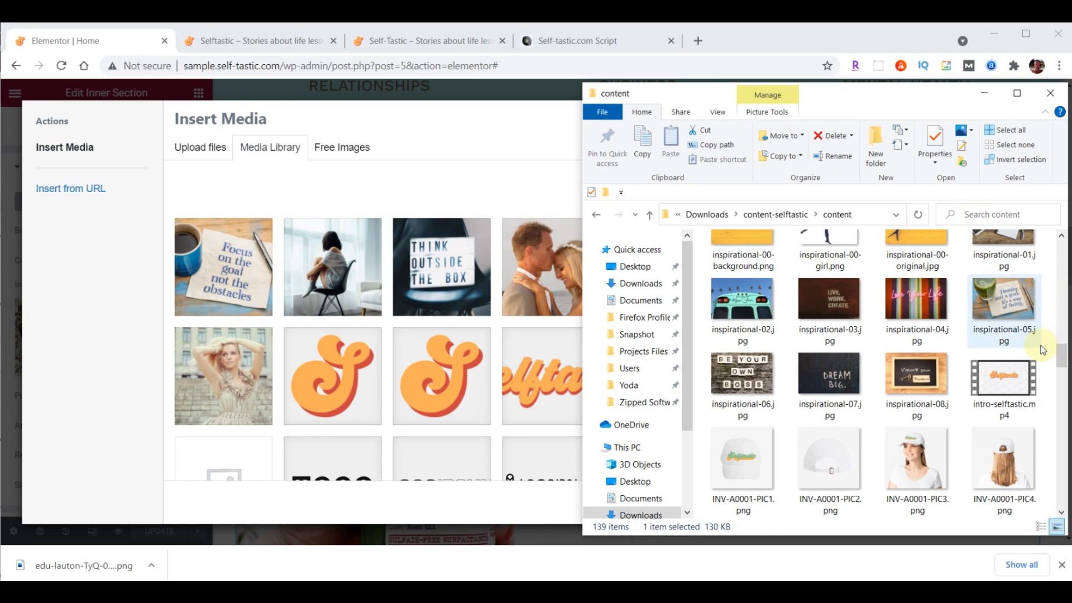
drag(1064, 358, 1064, 354)
drag(744, 271, 377, 289)
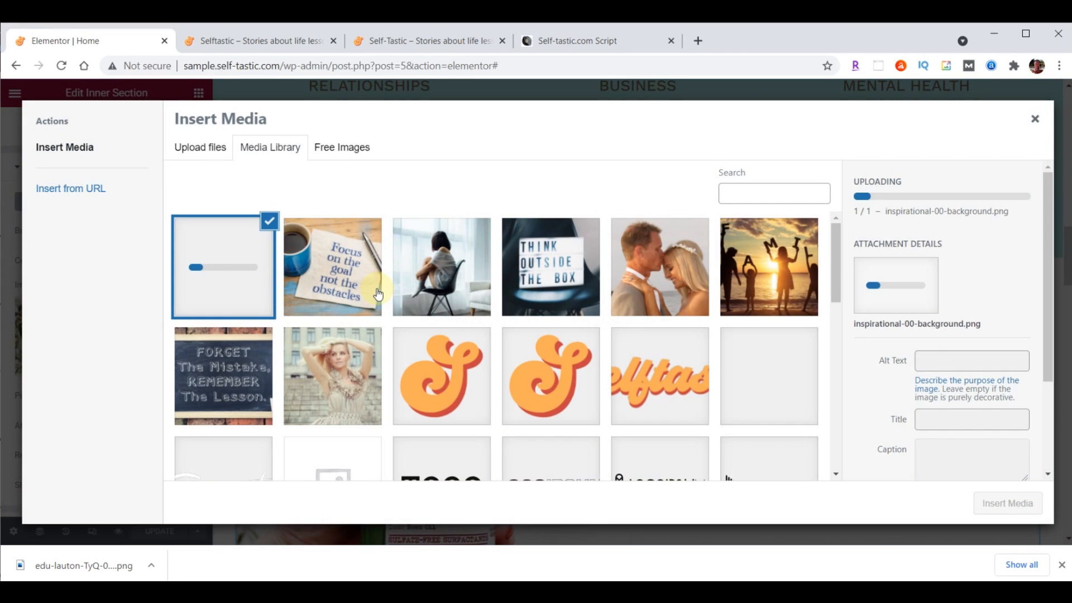
click(1007, 511)
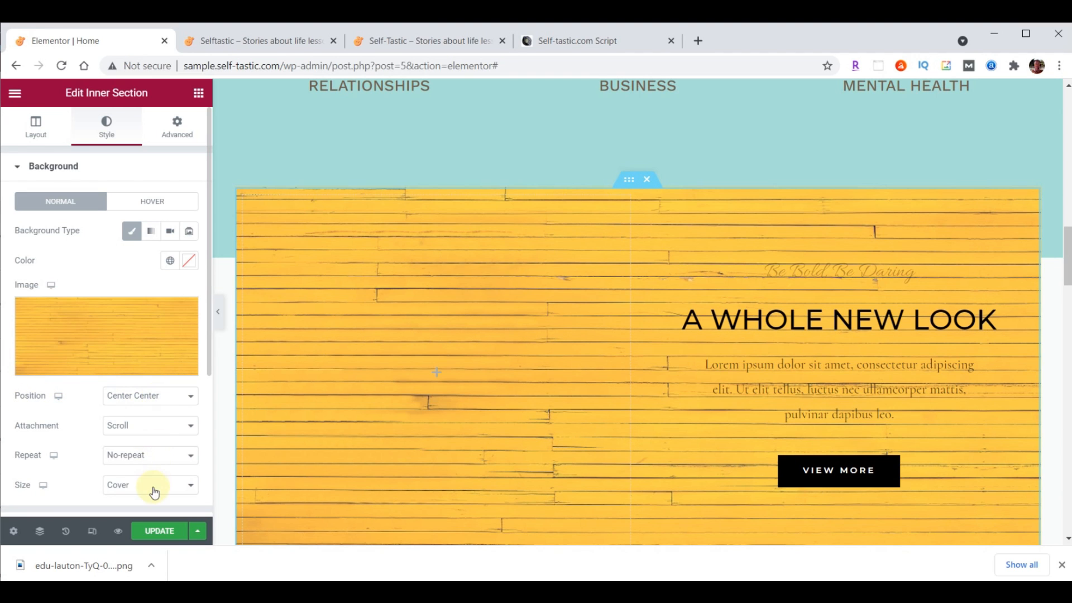
Size the wood-plank background to Contain and make the empty left column 40% wide
click(130, 491)
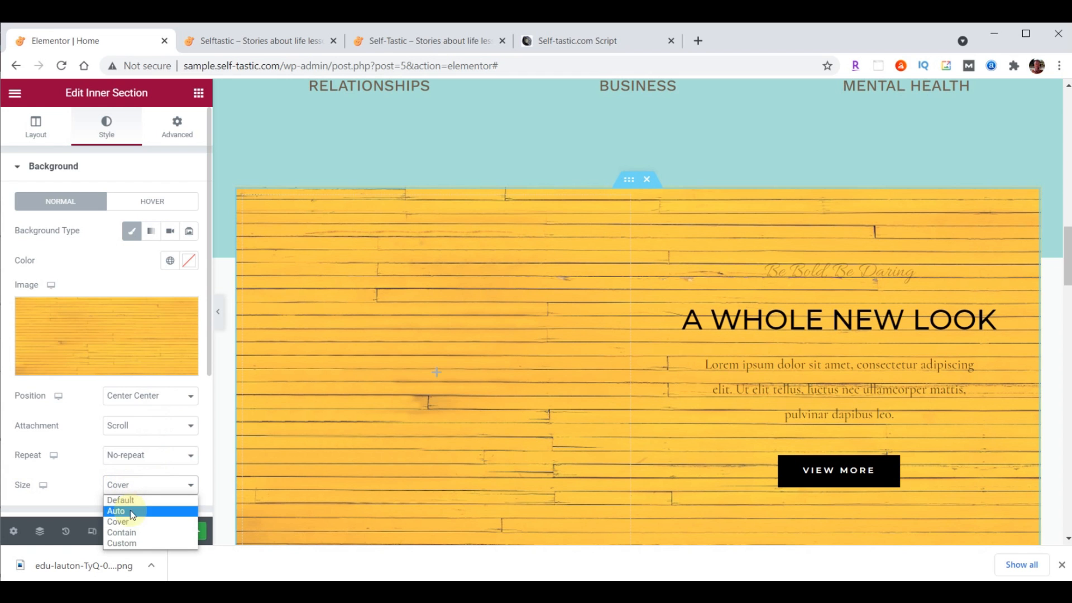
click(131, 538)
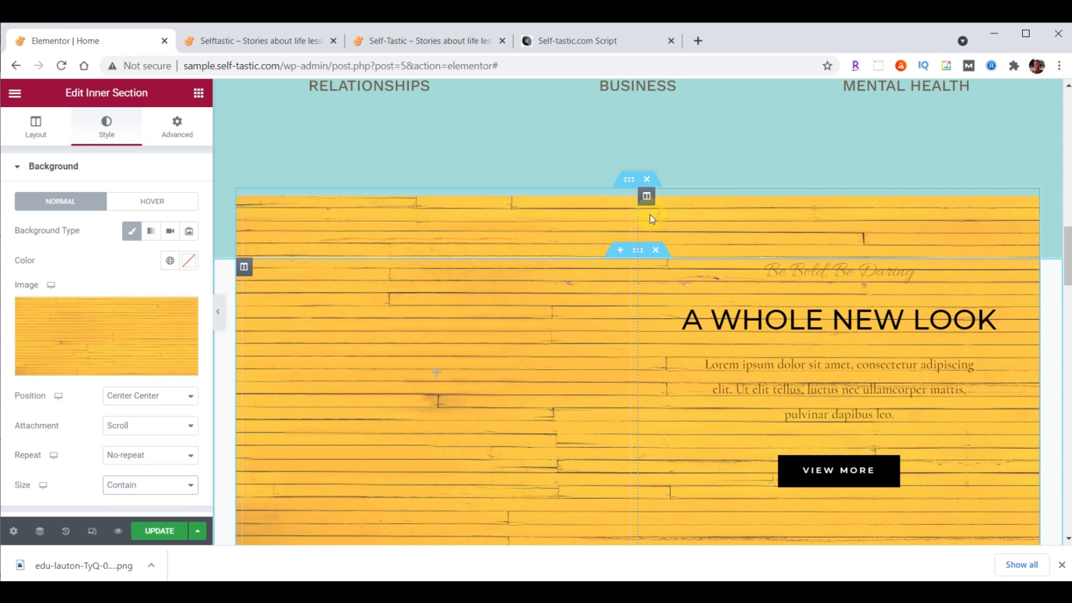
drag(638, 214, 565, 216)
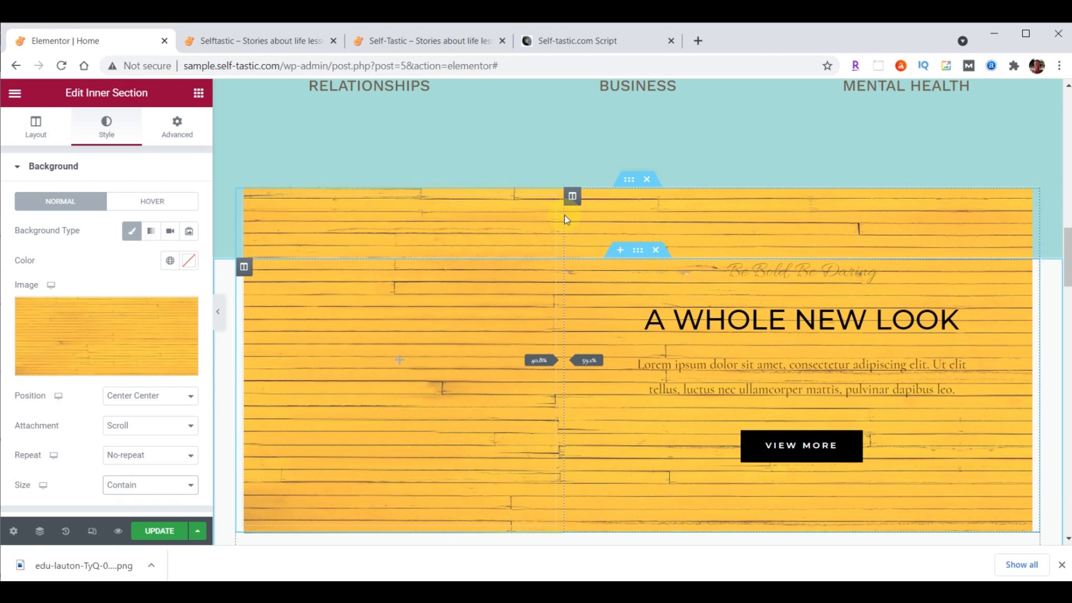
drag(564, 216, 565, 215)
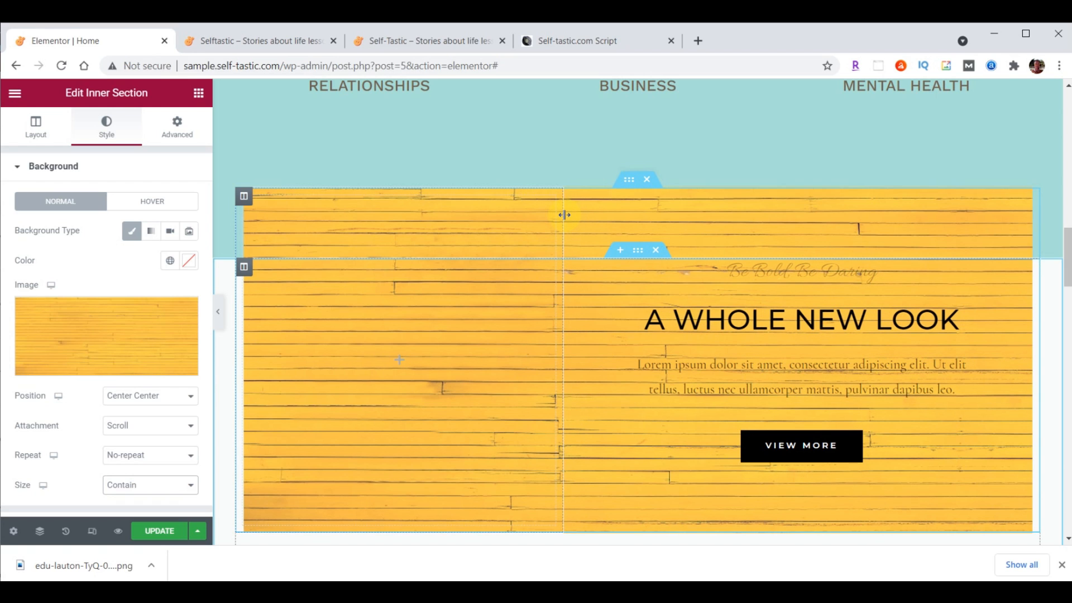
click(243, 196)
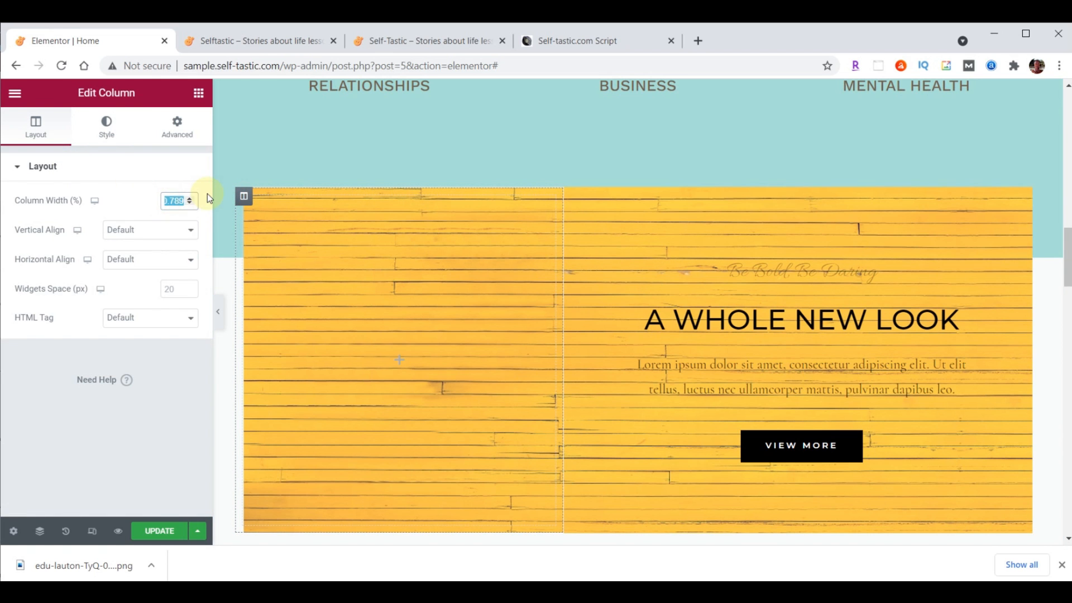
text(40)
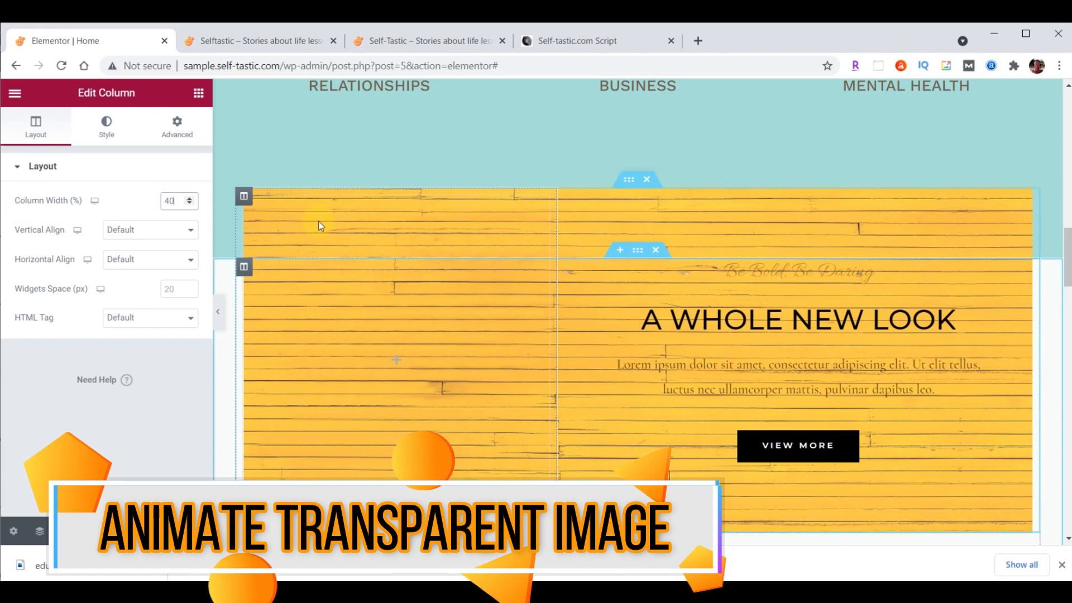
click(198, 96)
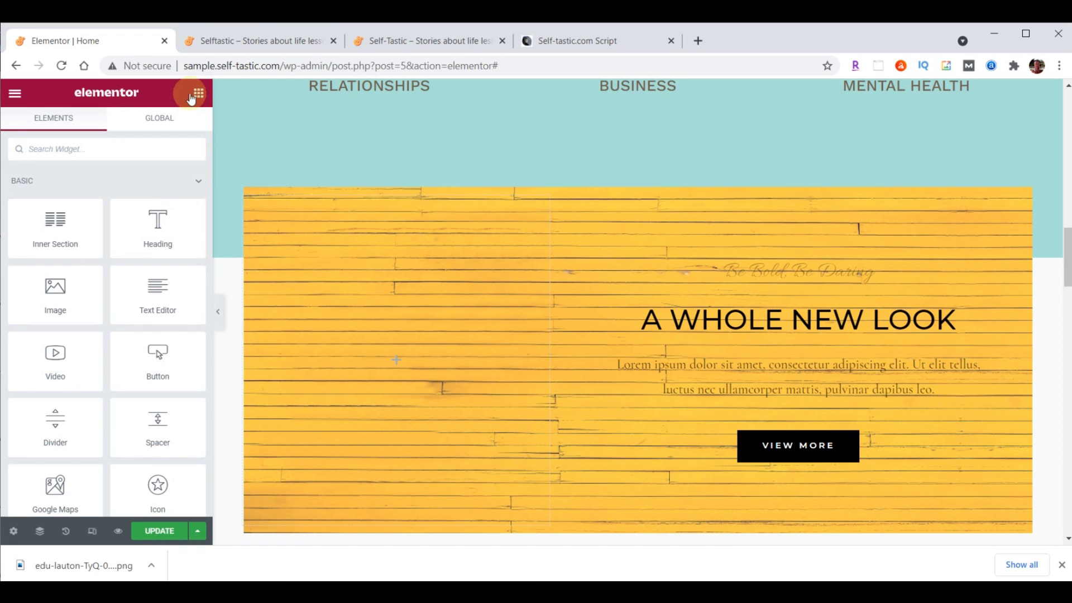
Drop an Image widget into the left column and insert the uploaded inspirational-00-girl.png
drag(55, 296, 387, 355)
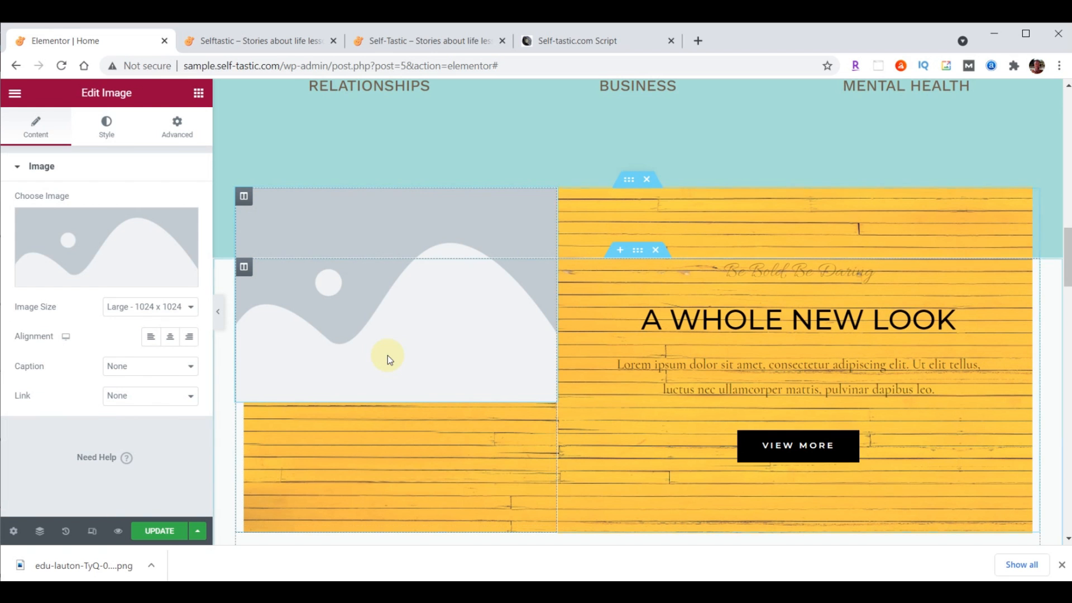
click(107, 237)
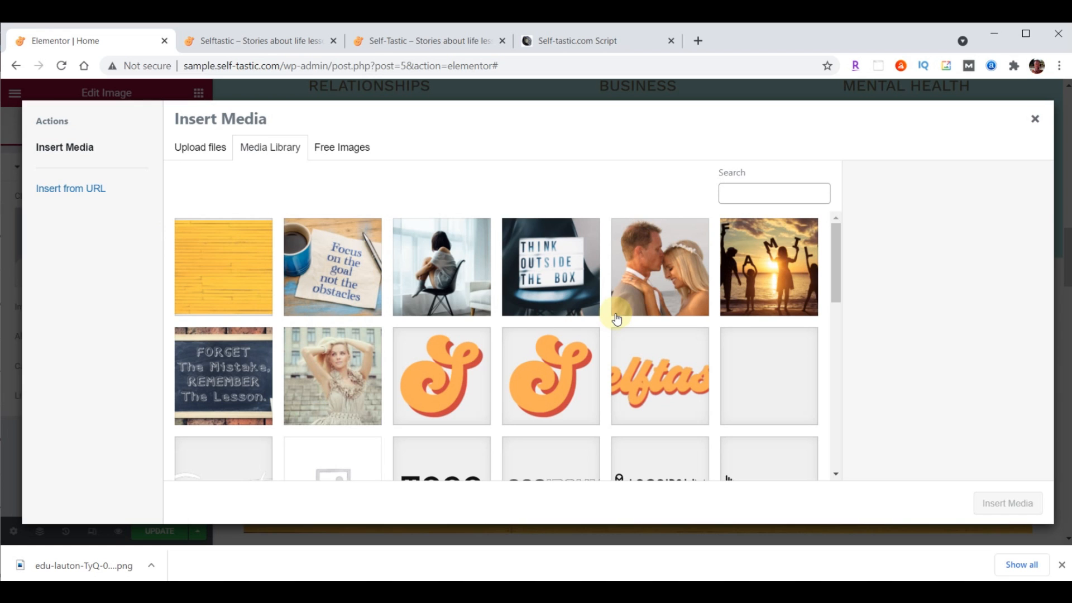
key(alt+Tab)
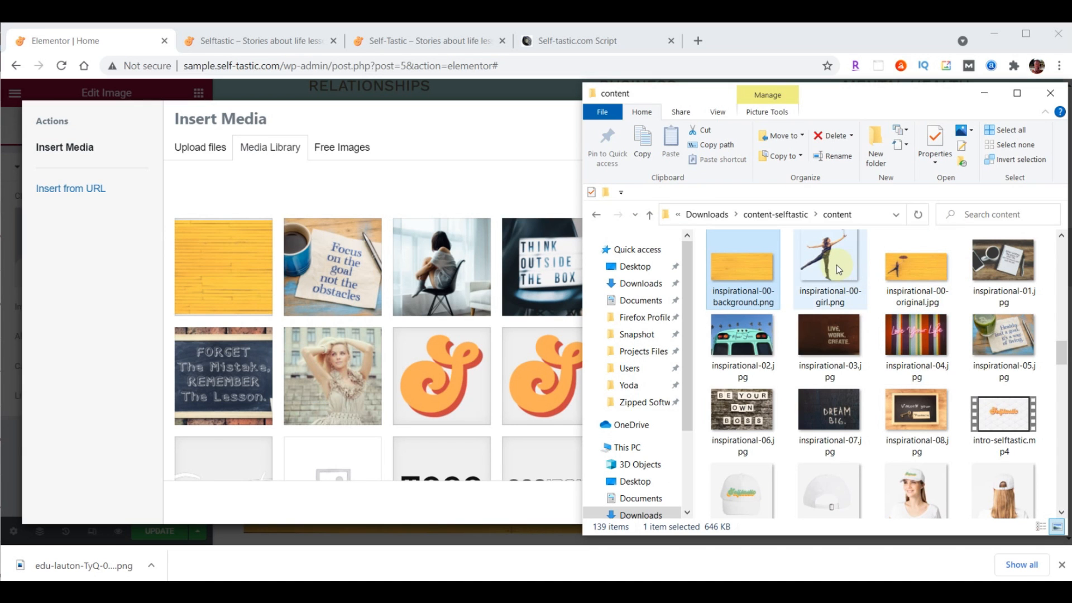
drag(837, 262, 366, 290)
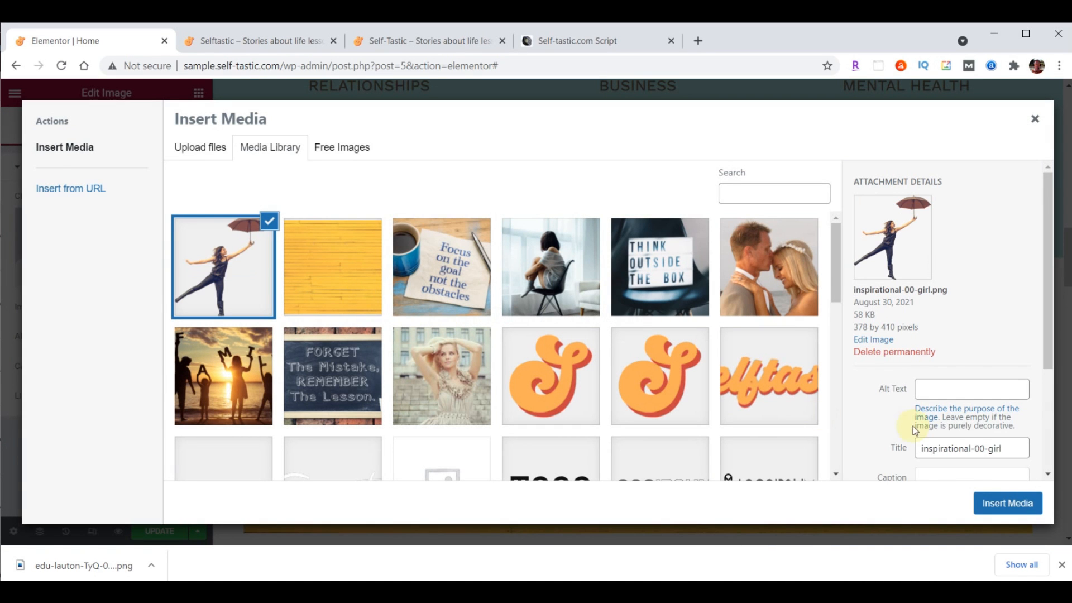
click(1006, 506)
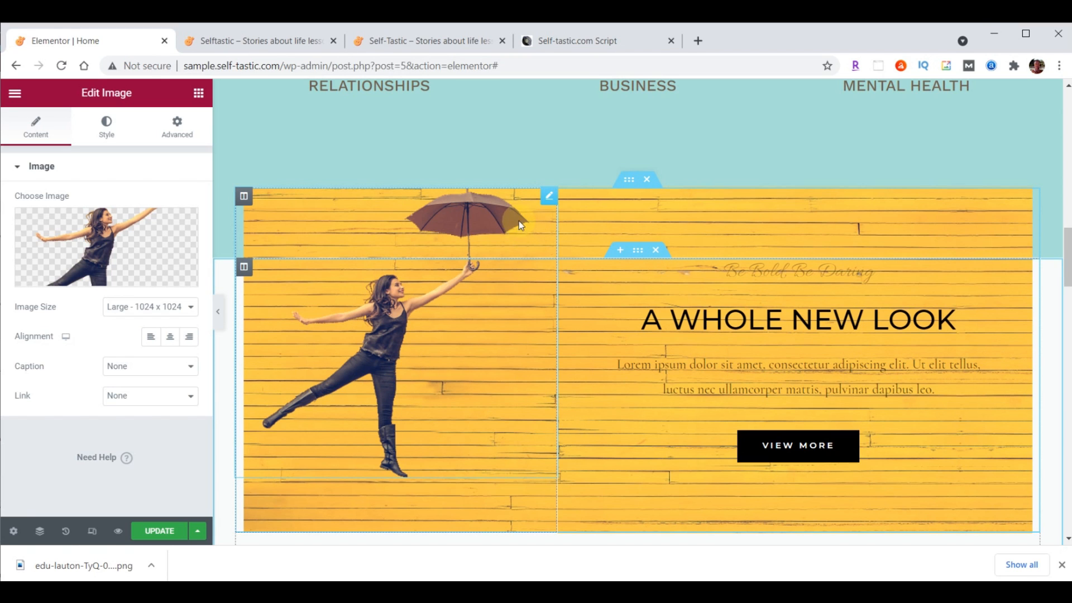
Unlink the image's padding and give it 200 px top padding
click(179, 124)
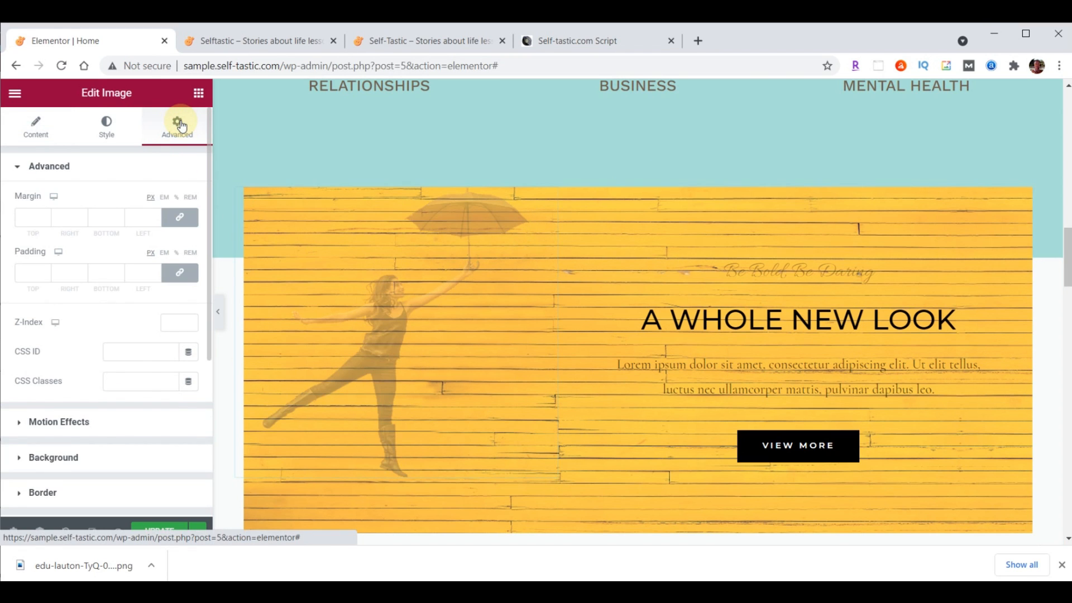
click(180, 273)
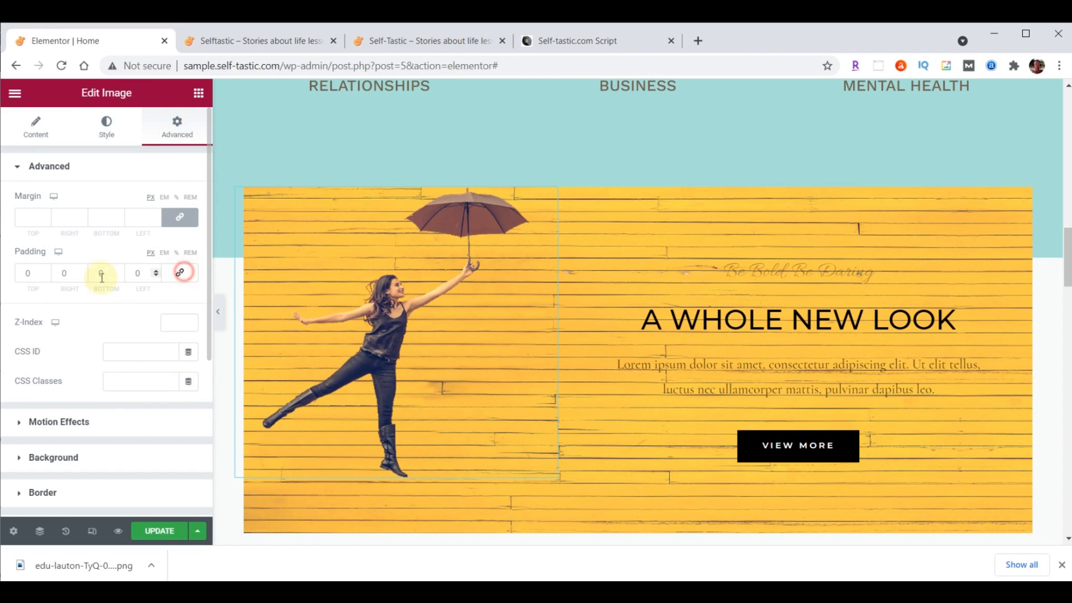
click(29, 276)
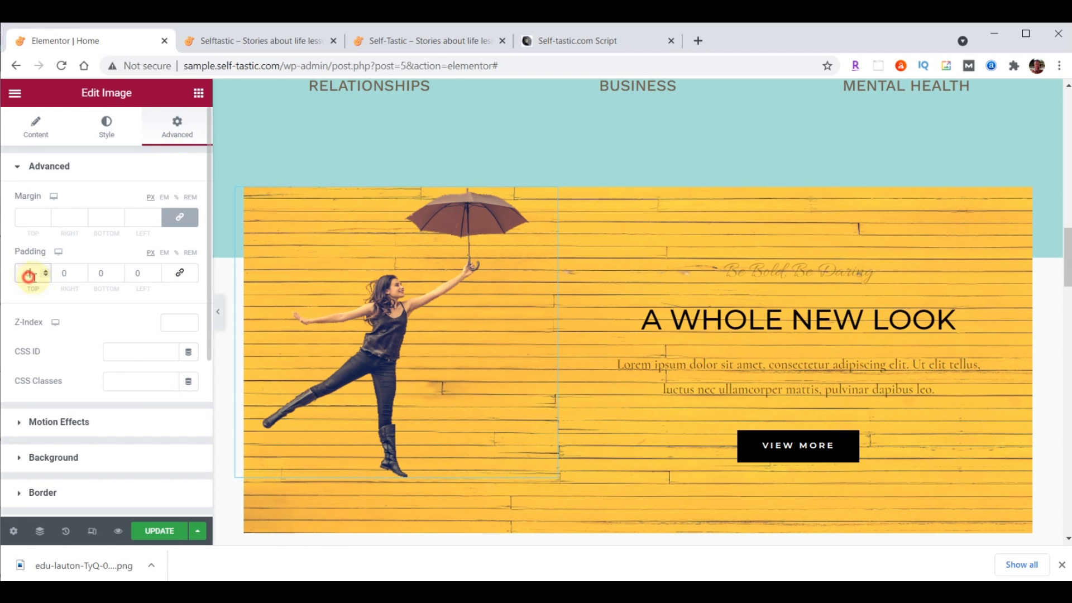
text(200)
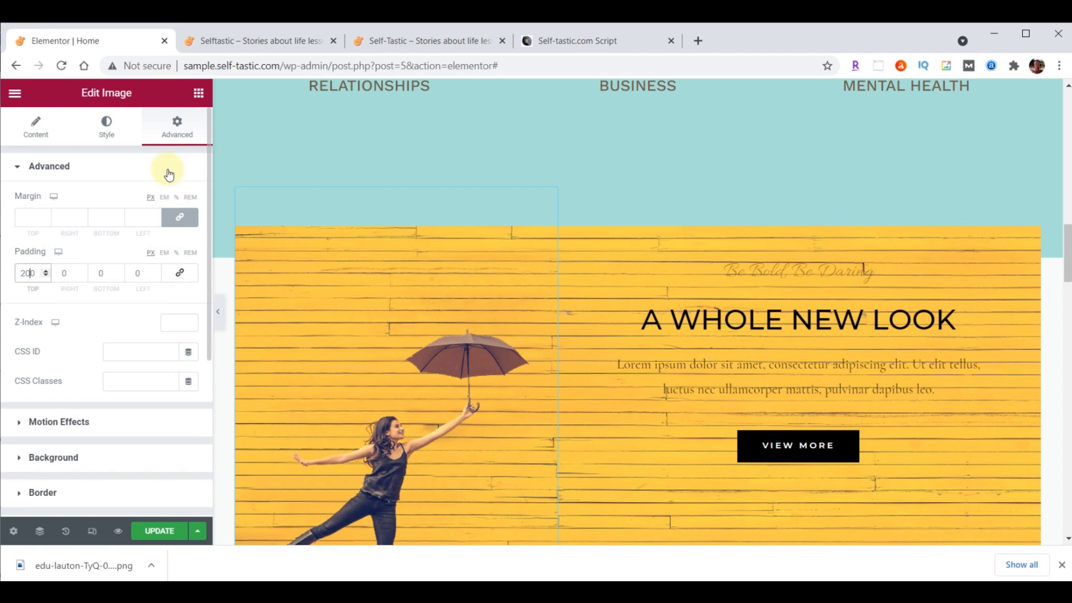
Give the image a Slow Fade In Left entrance delayed 1000 ms, and save the page
click(37, 423)
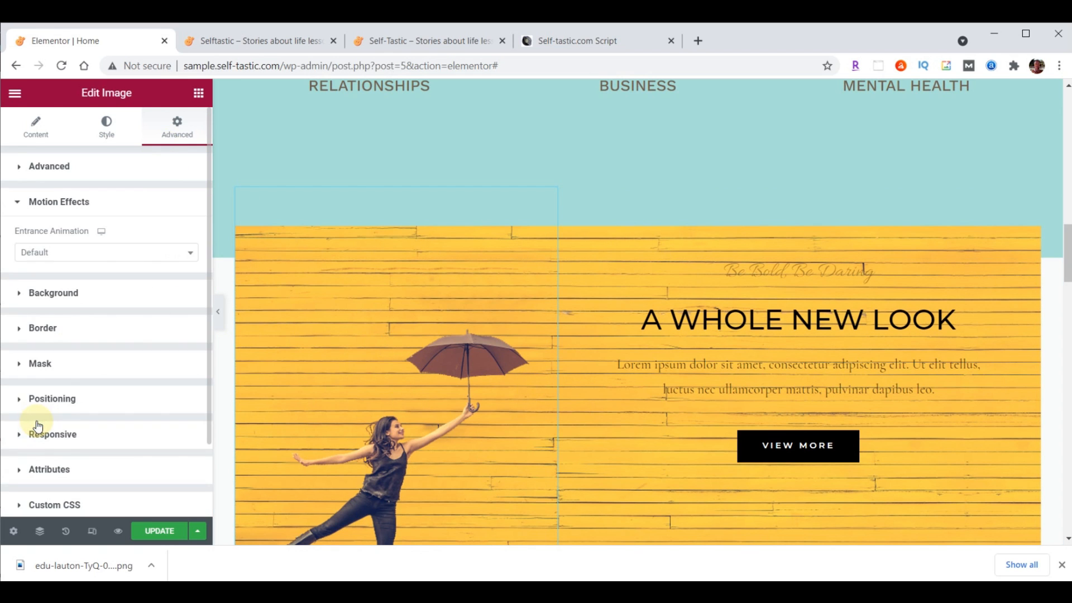
click(98, 253)
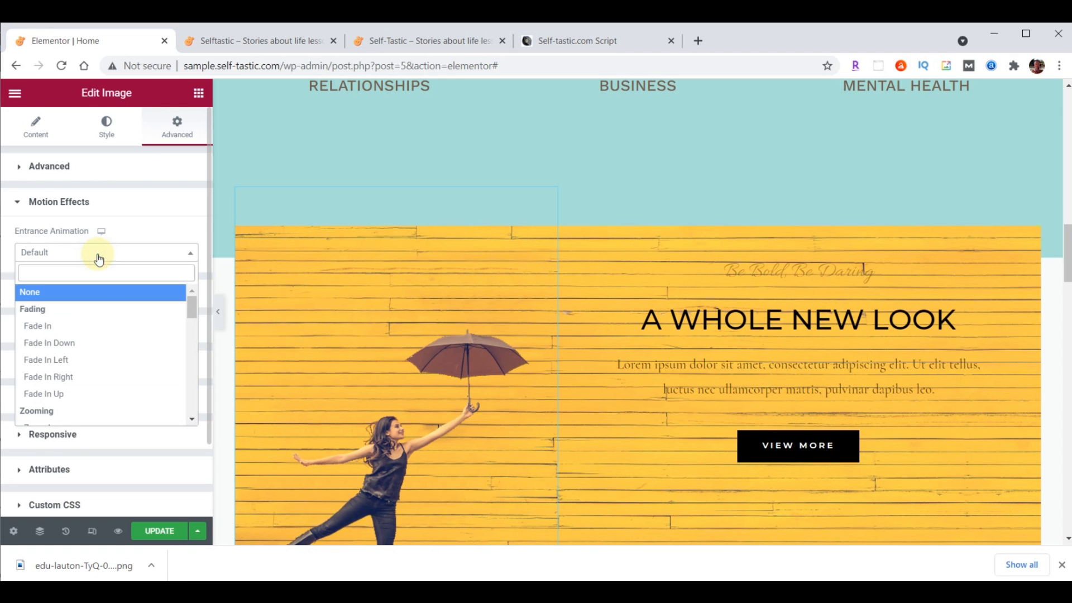
click(55, 361)
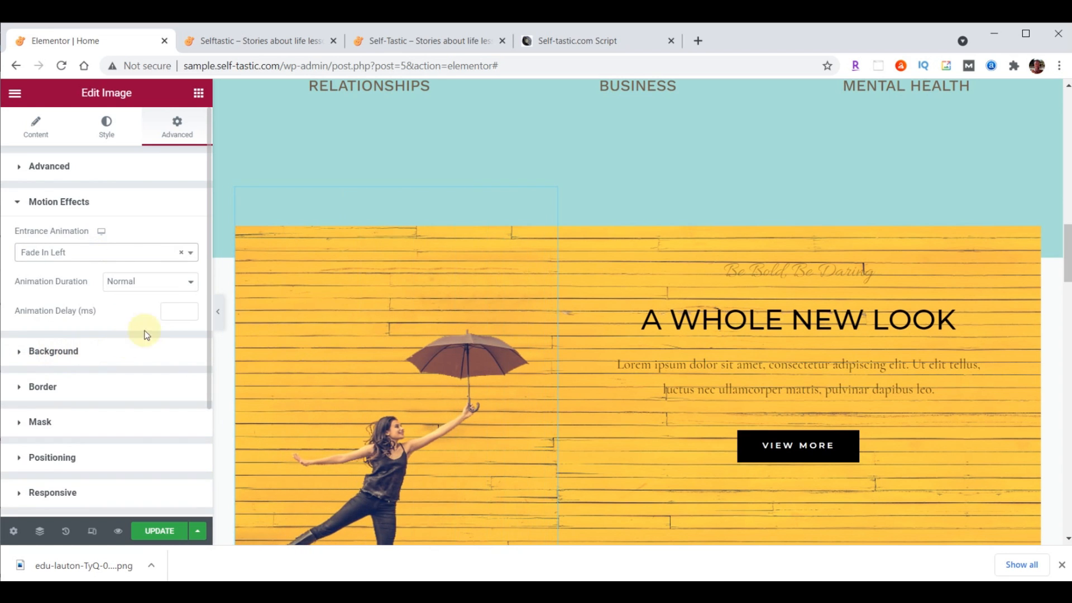
text(1000)
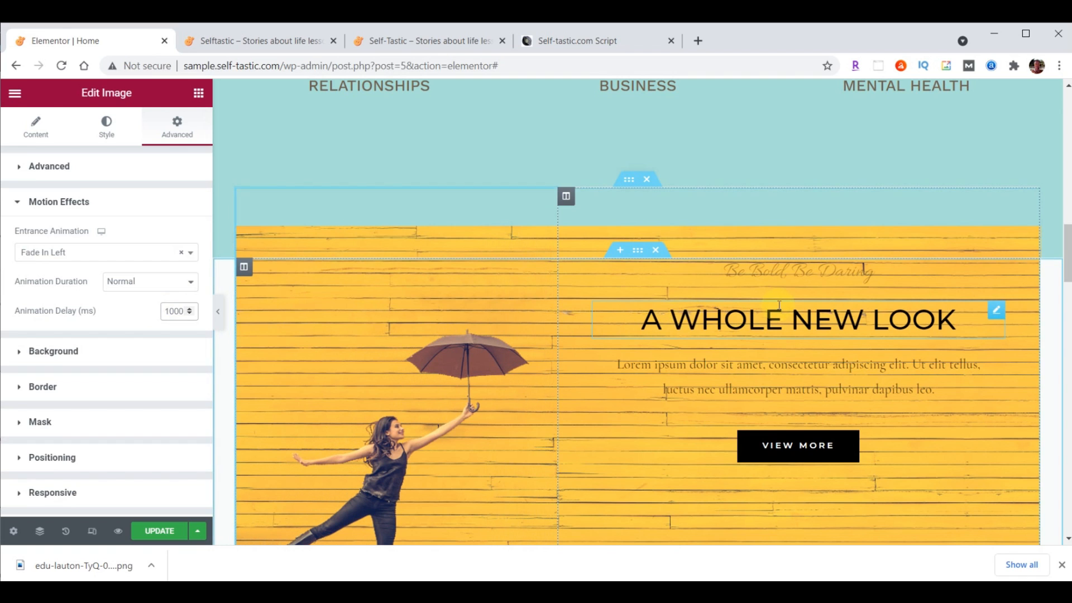
click(146, 285)
click(142, 296)
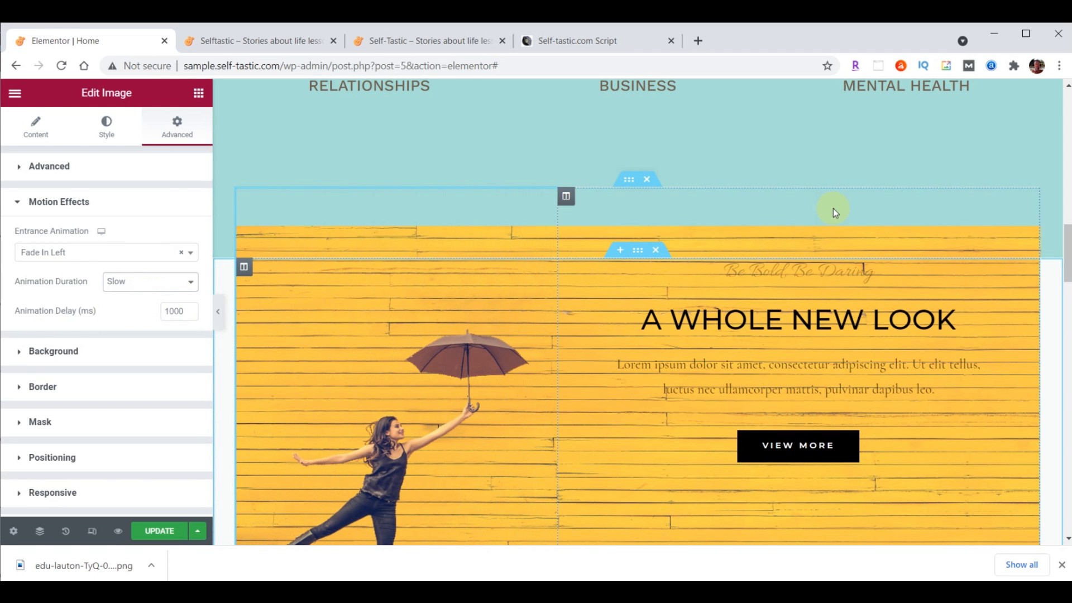
click(154, 531)
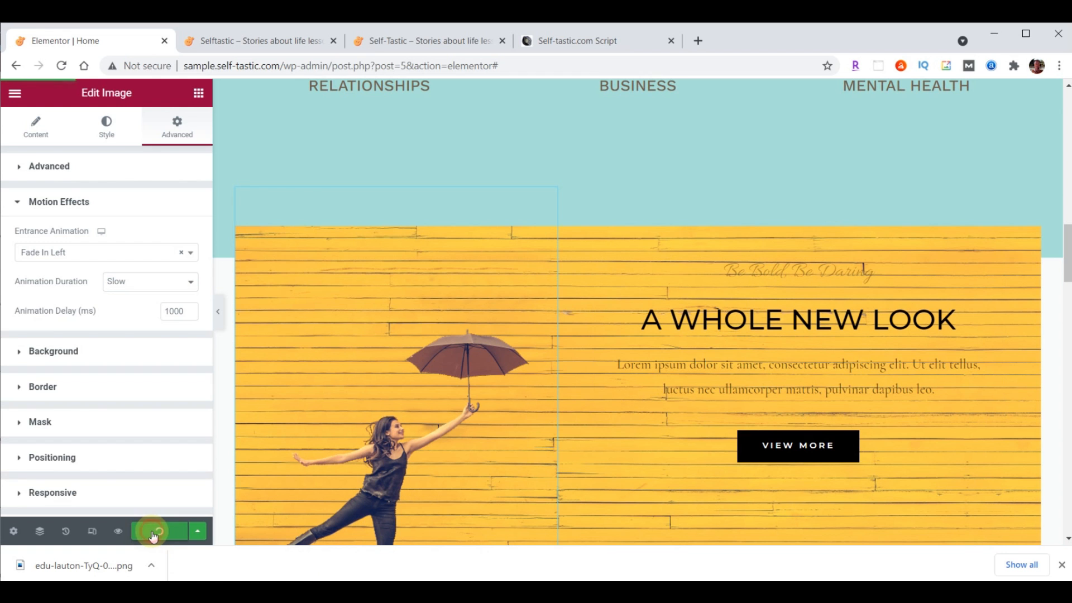
click(267, 38)
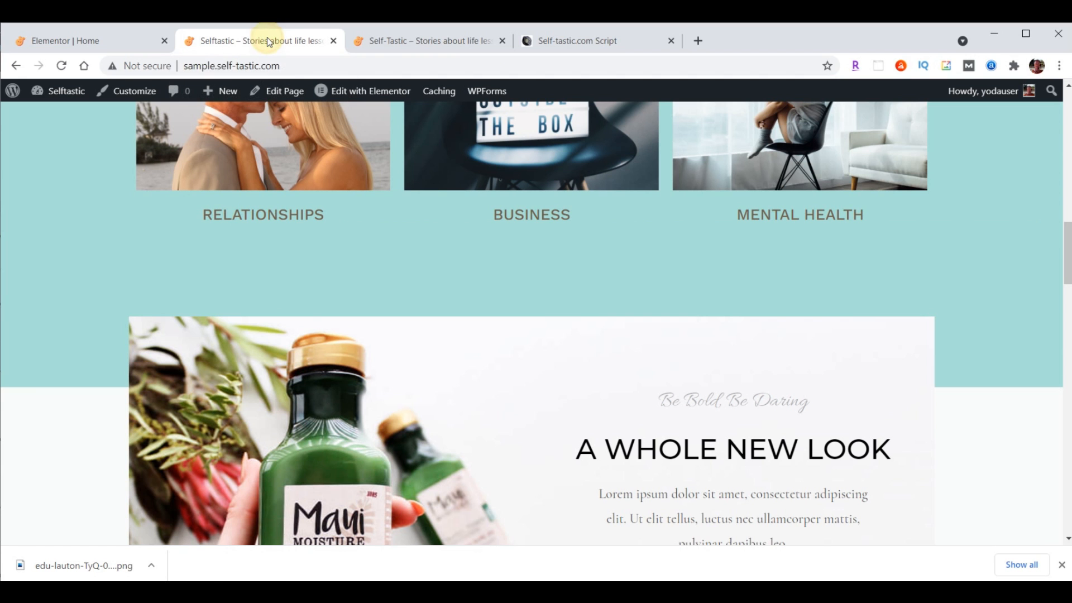
click(61, 66)
scroll(1009, 137, down, 3)
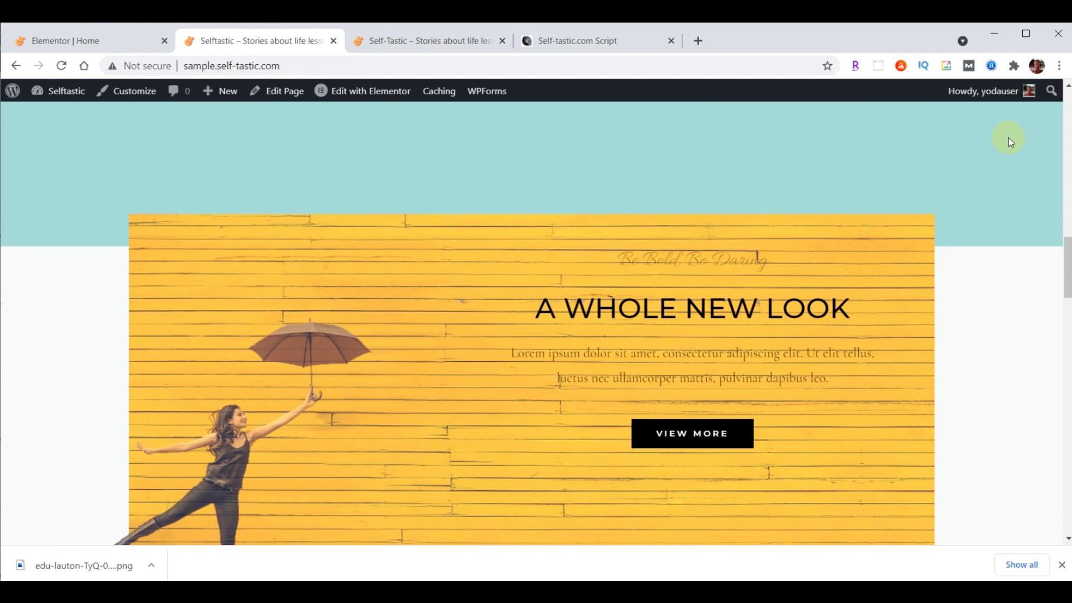
scroll(1008, 138, down, 1)
scroll(1008, 137, up, 2)
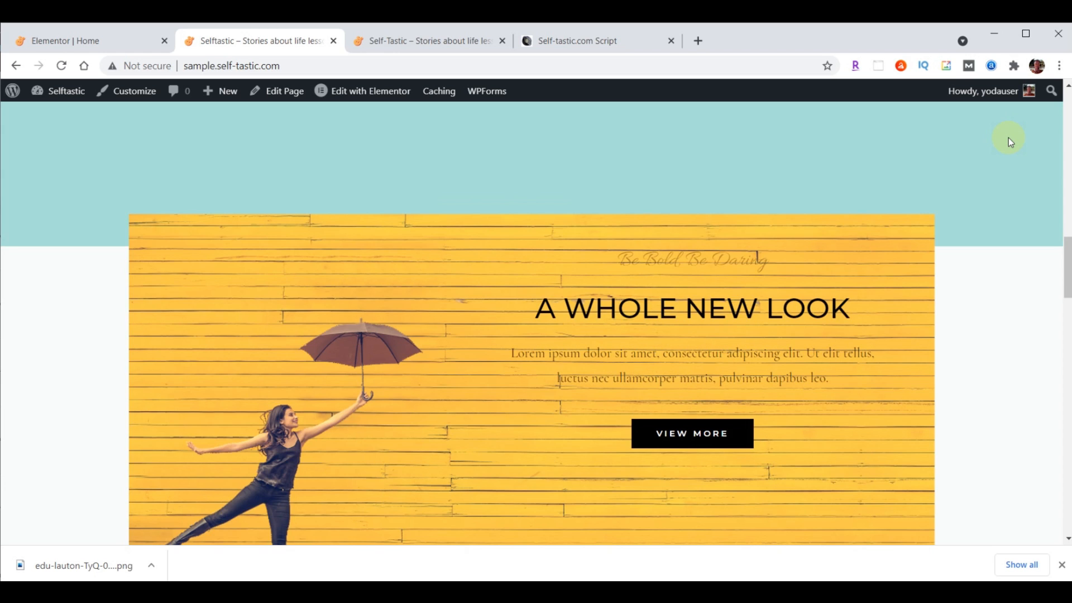
scroll(1008, 137, up, 2)
scroll(1009, 138, down, 2)
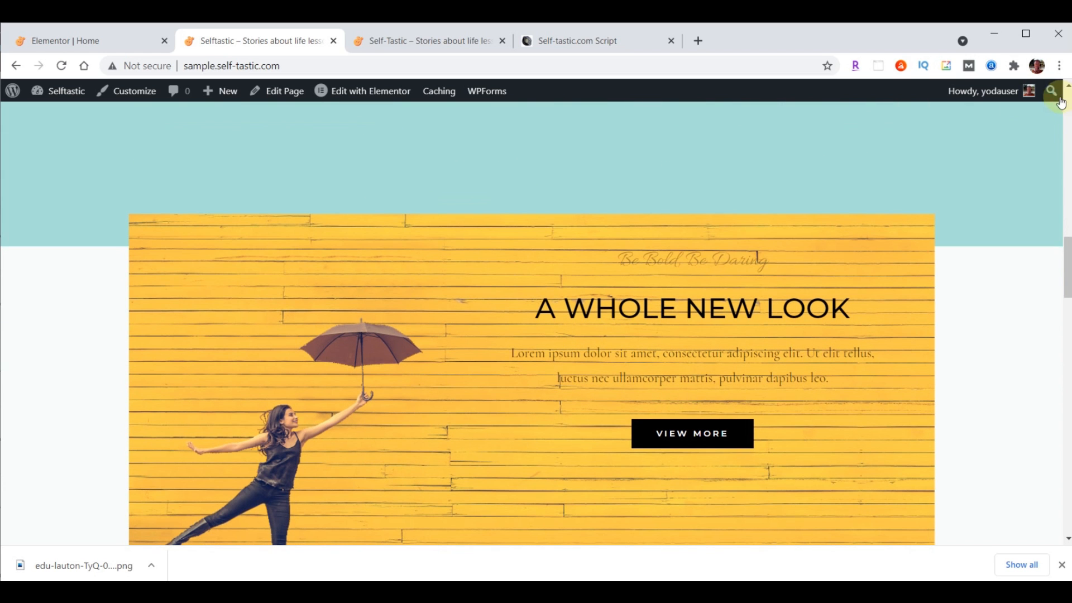
scroll(1062, 102, up, 1)
click(101, 42)
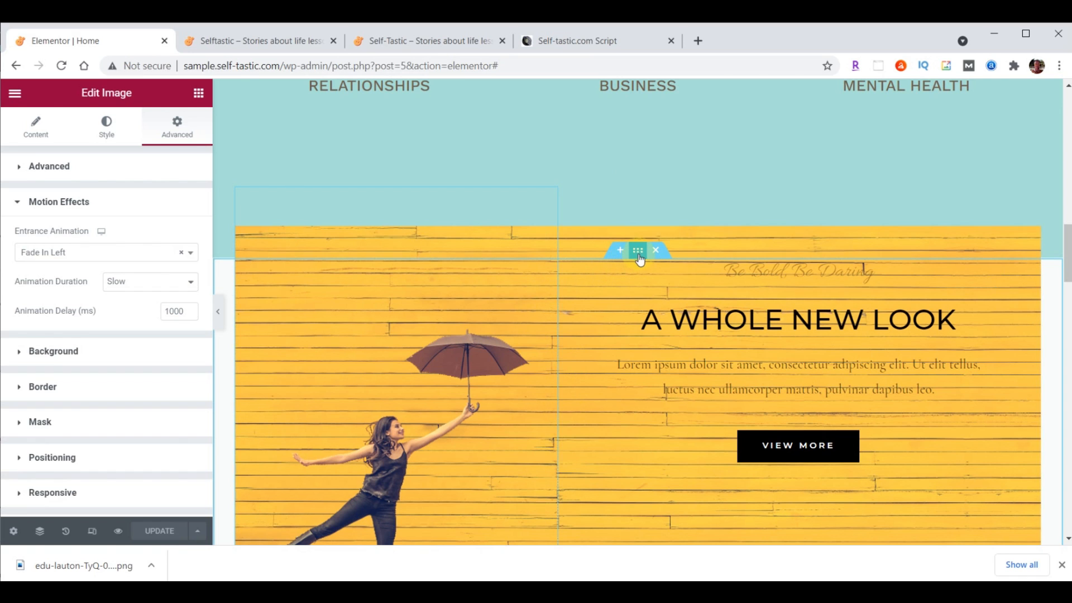
Set the outer section's background colour to teal #8DD7D6
click(638, 251)
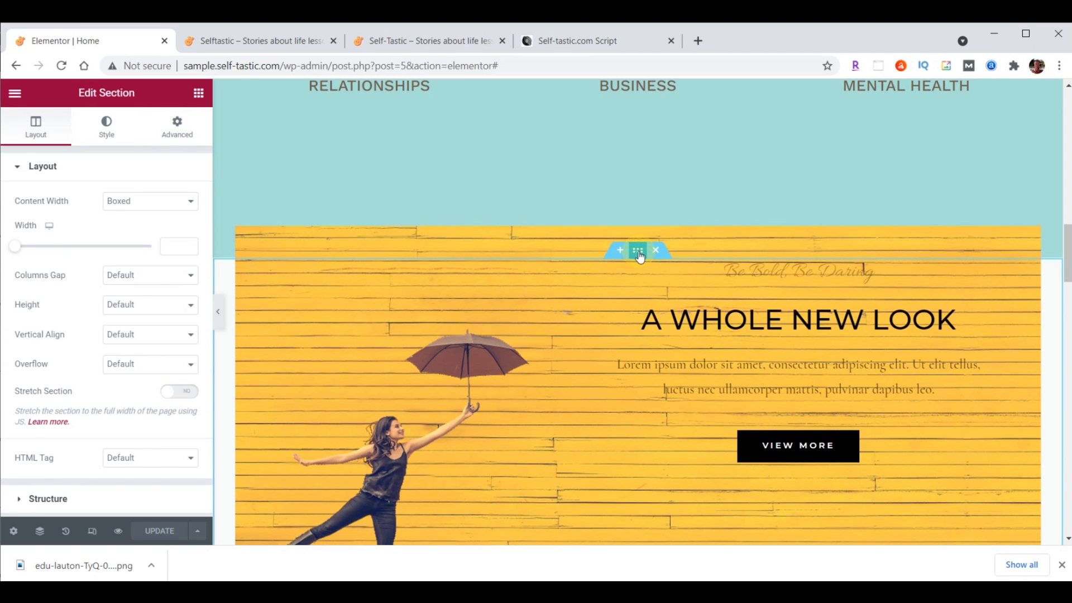
click(107, 132)
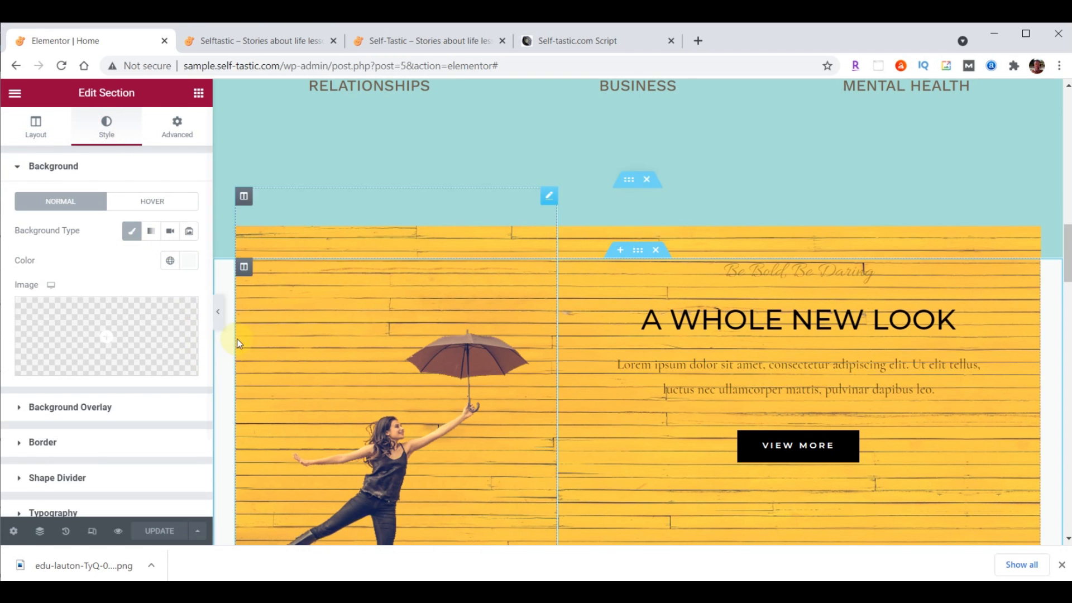
click(186, 262)
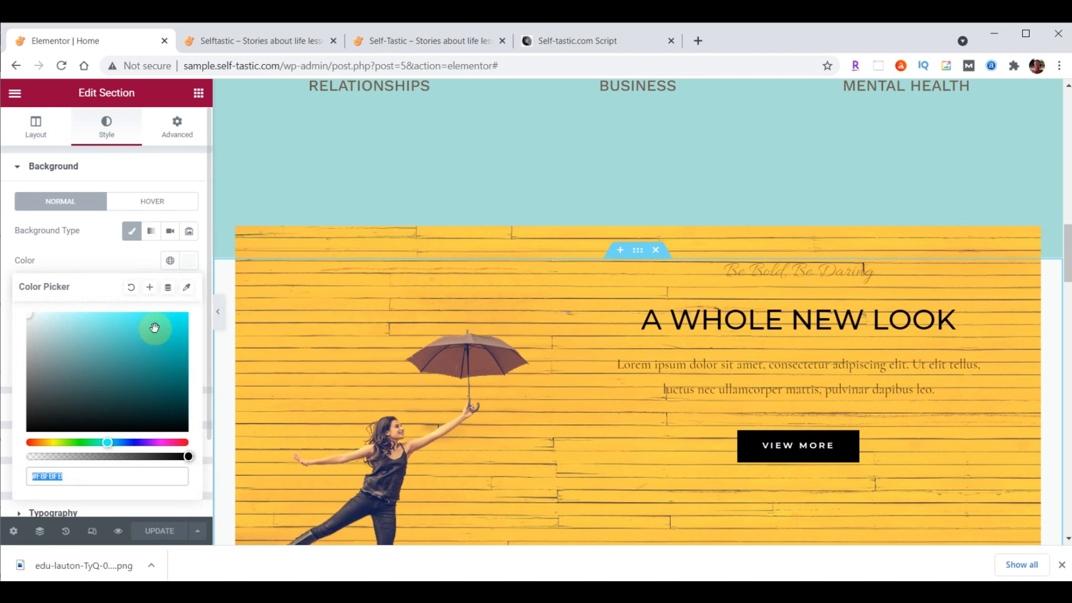
text(#8DD7D6)
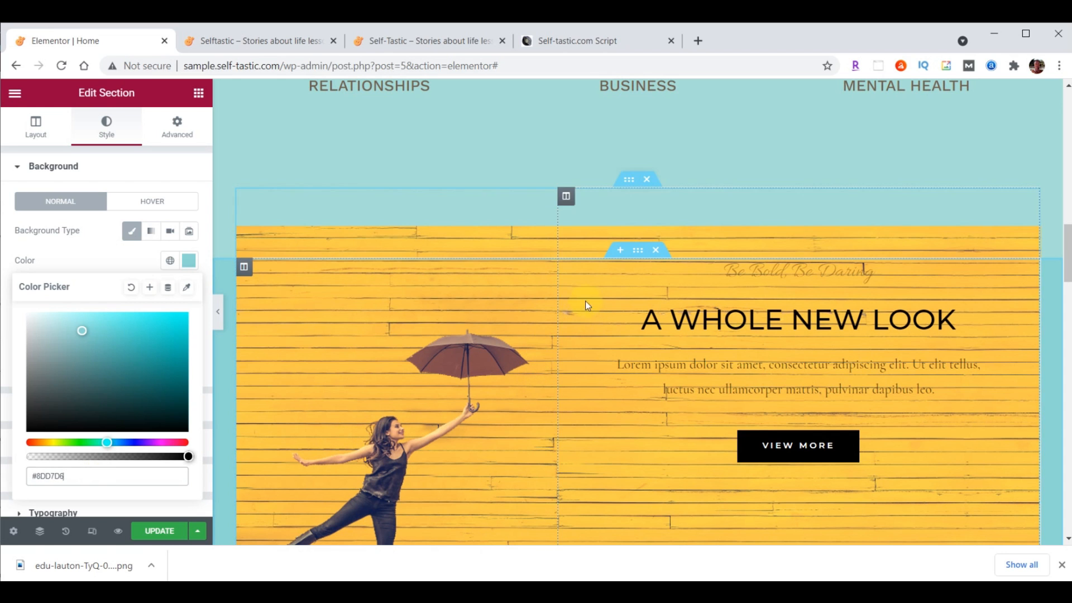
Set the section's padding to 35 top and 0 bottom, then view the live Self-Tastic site
click(173, 127)
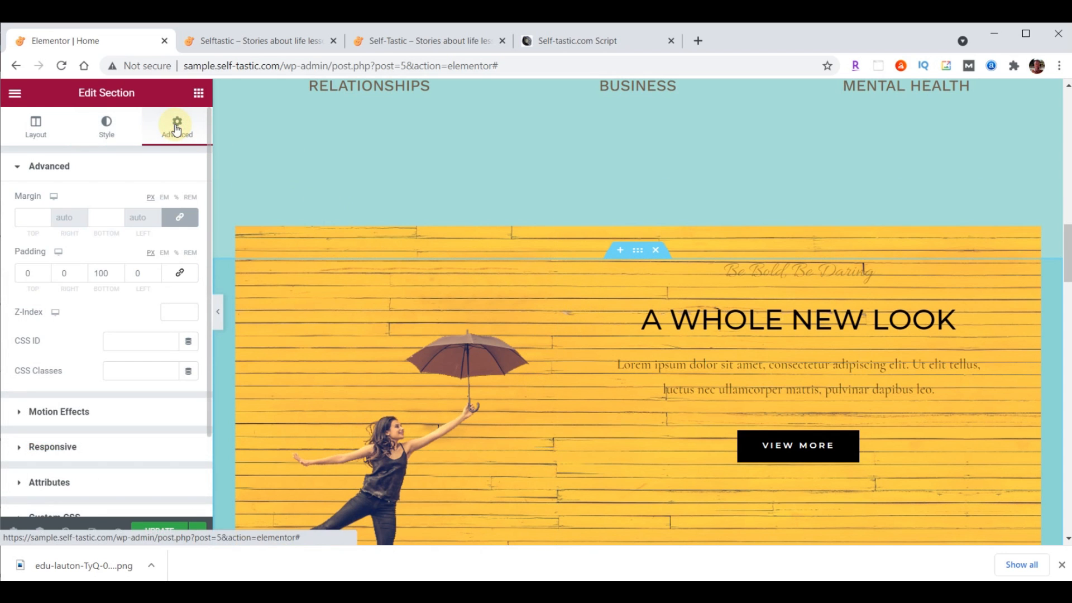
double_click(30, 272)
text(35)
click(98, 274)
double_click(97, 274)
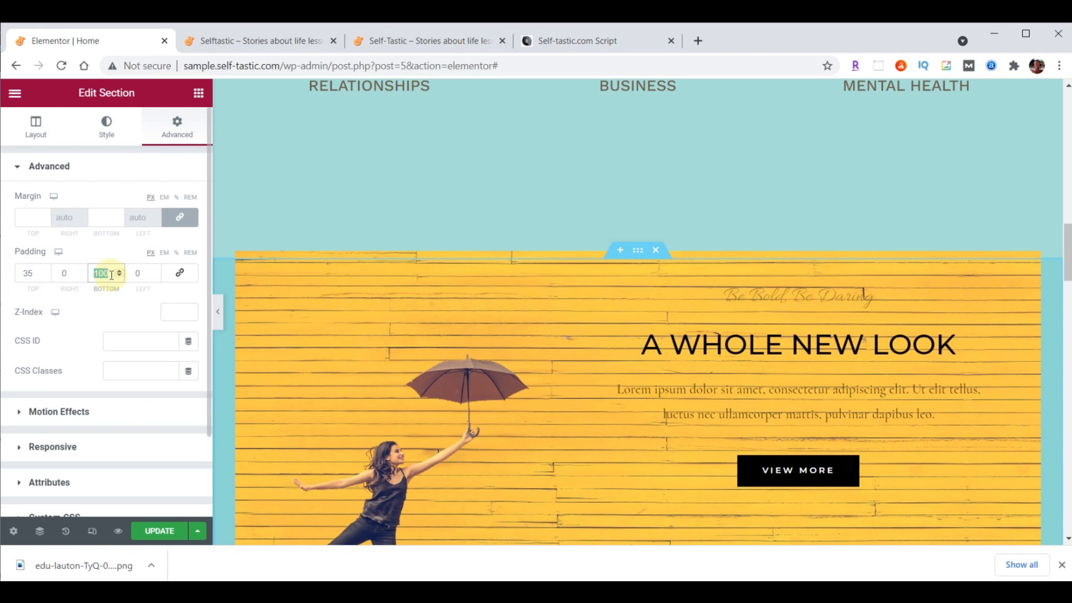
text(0)
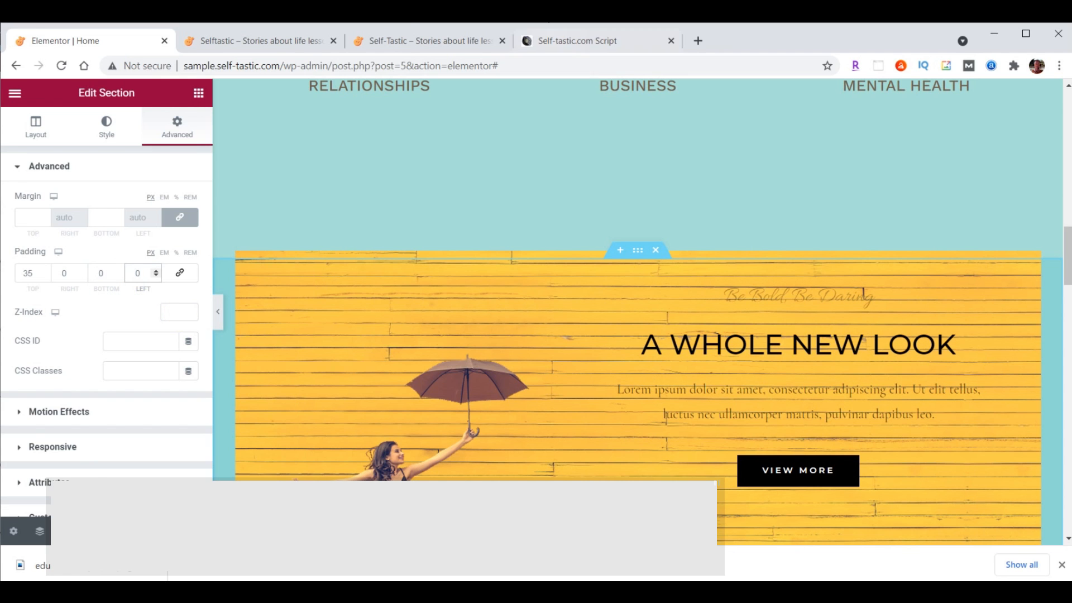
click(412, 34)
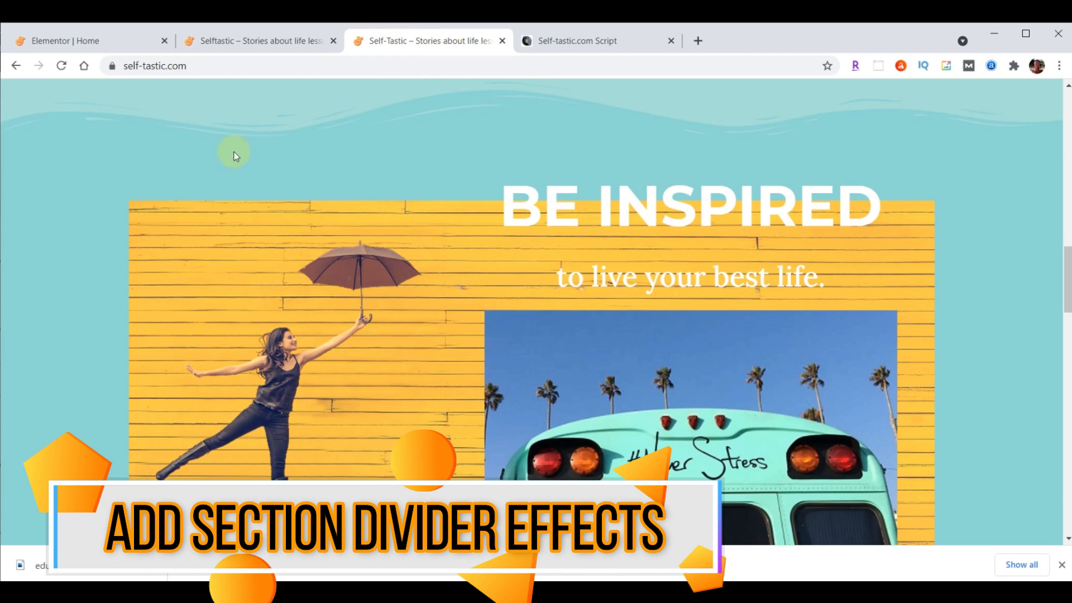
Select the Advice and Encouragement section and add a Waves Brush bottom shape divider
click(97, 34)
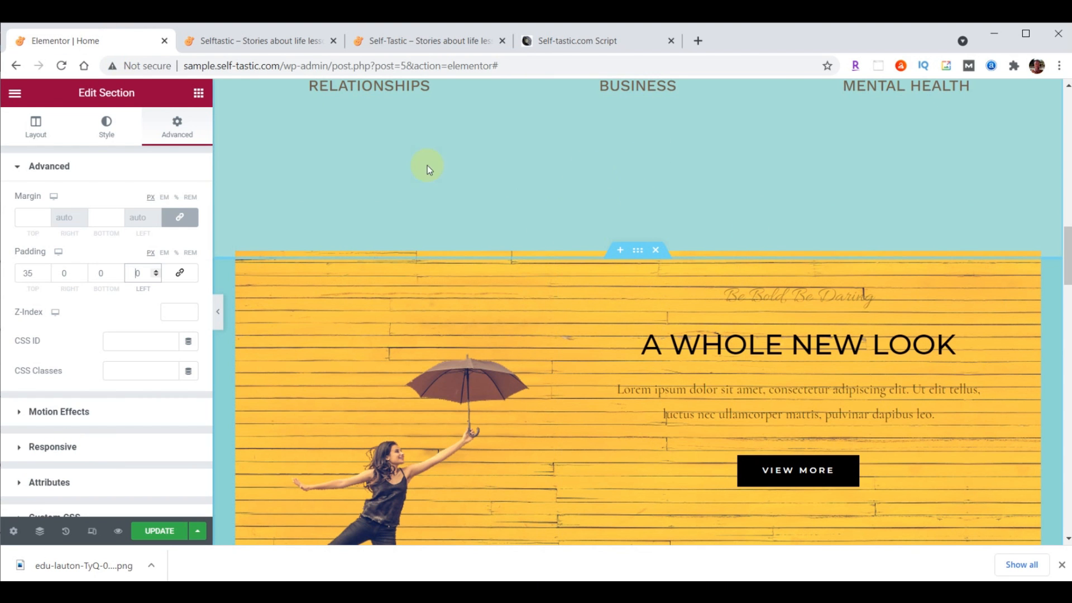
scroll(826, 360, up, 10)
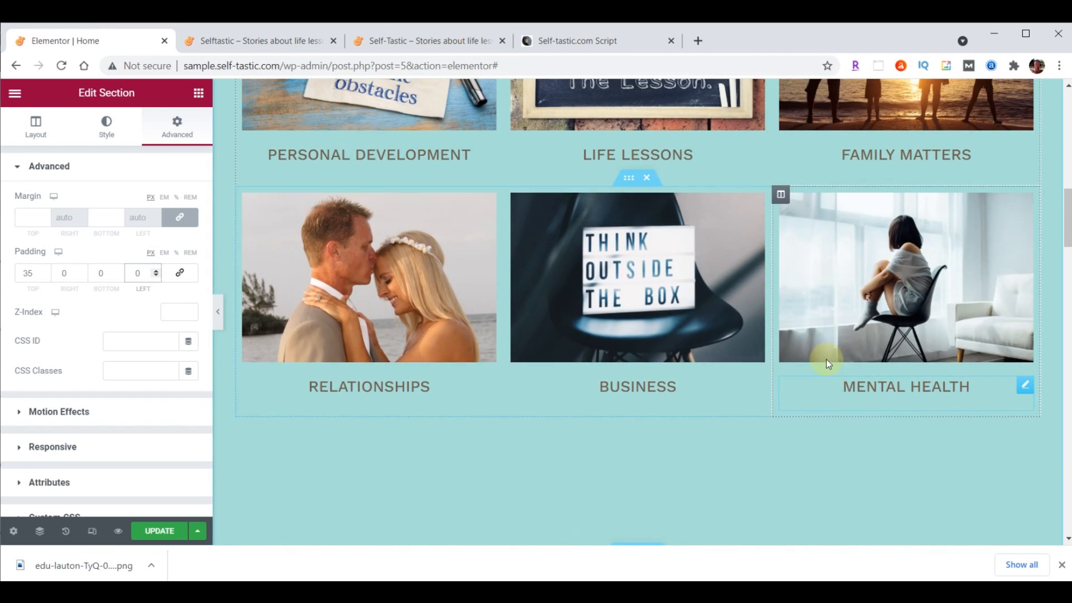
click(639, 157)
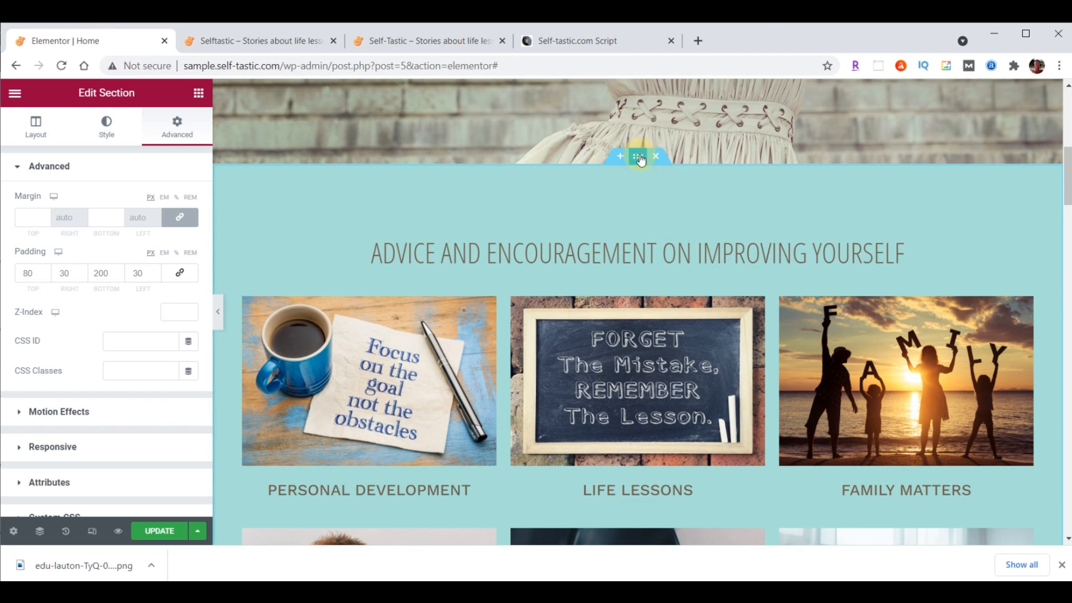
click(107, 135)
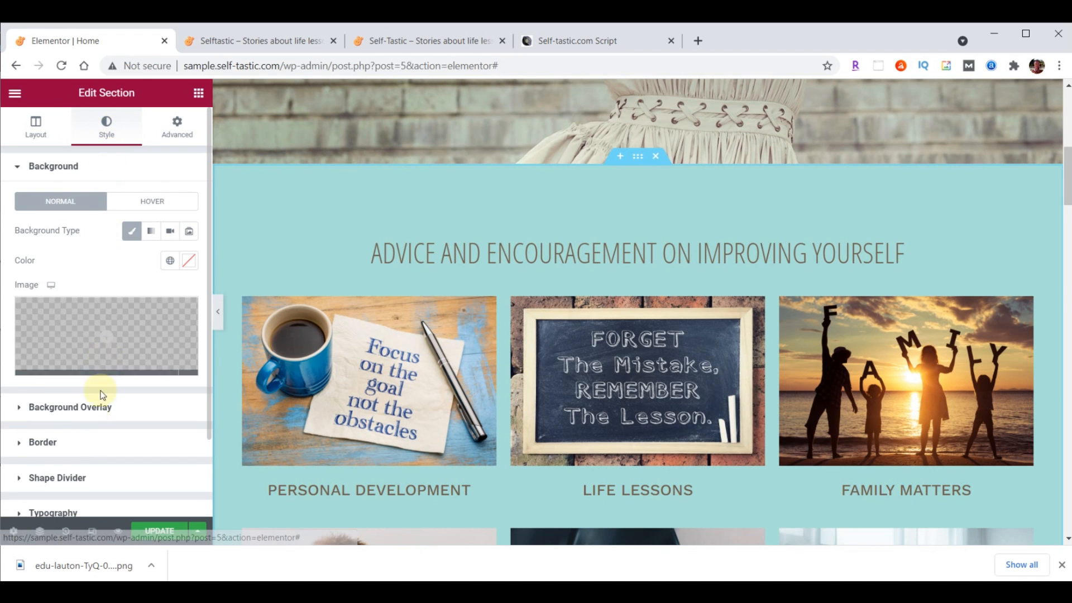
click(83, 479)
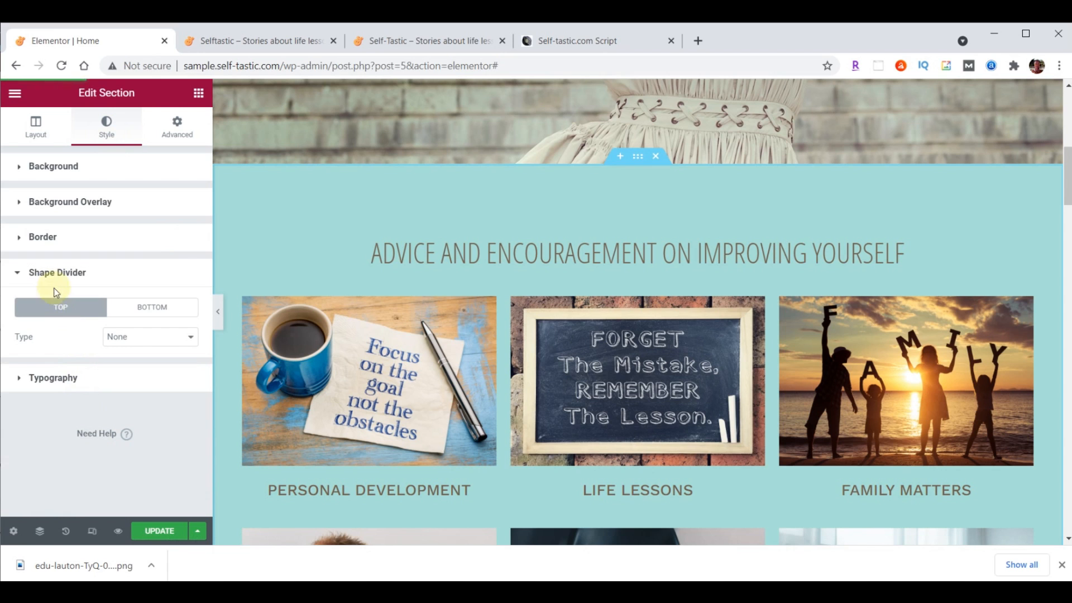
click(145, 310)
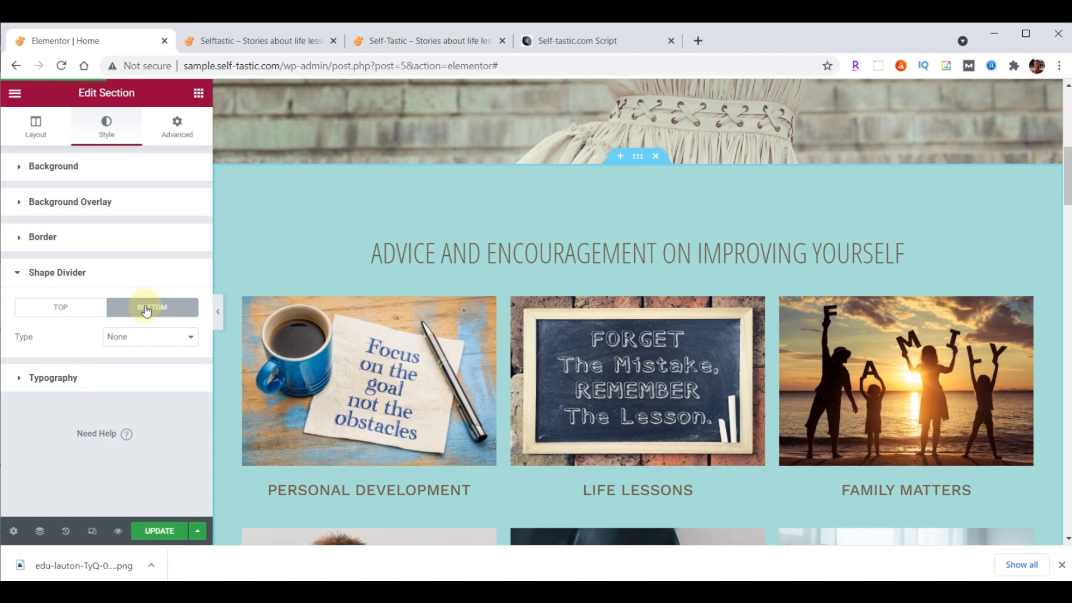
click(149, 337)
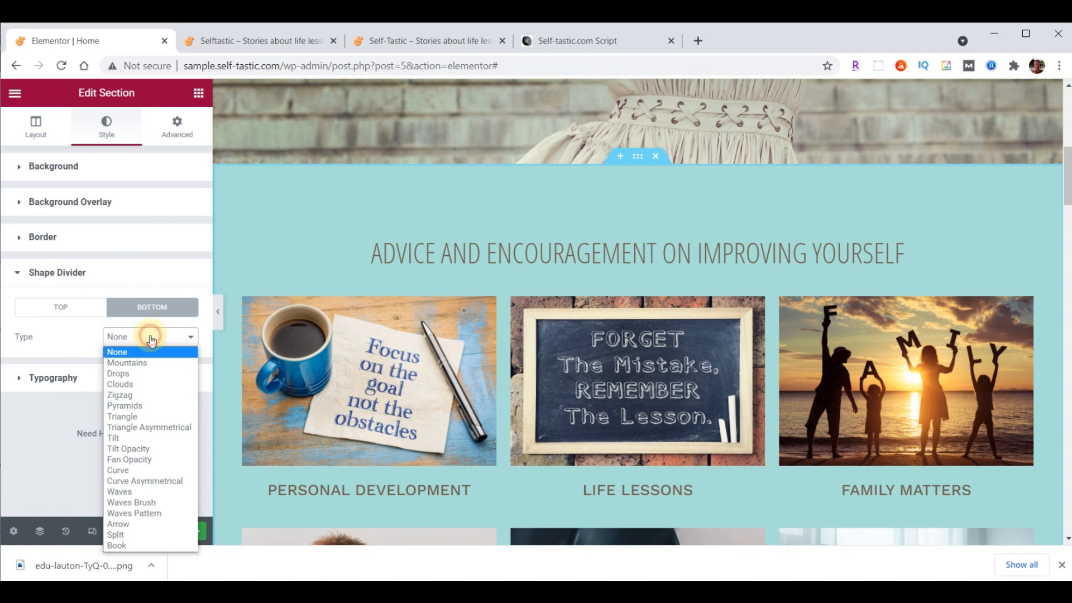
click(152, 507)
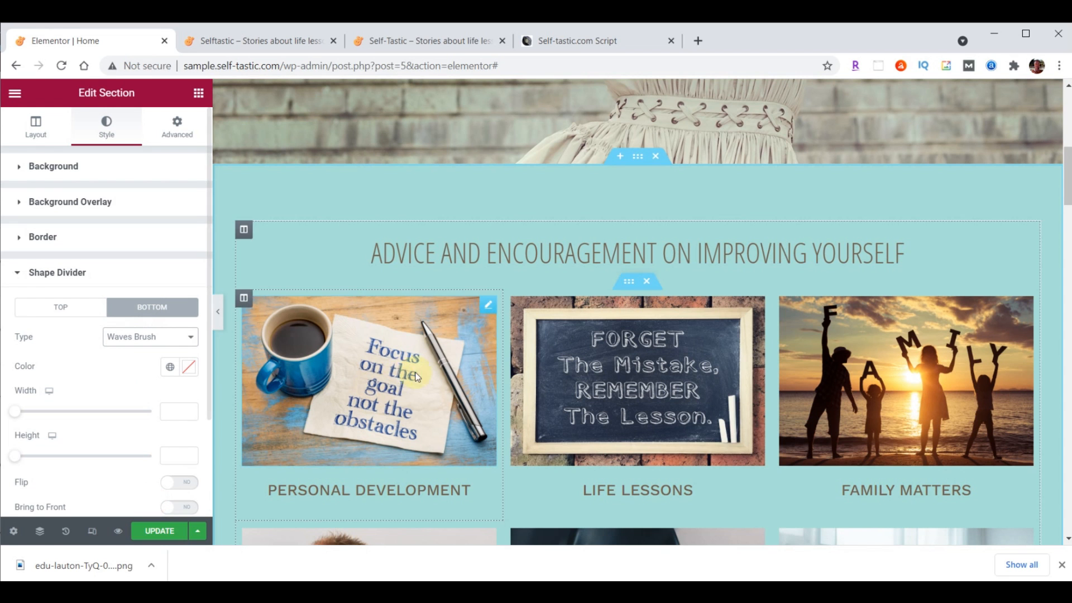
Preview the Drops, Pyramids, Triangle Asymmetrical and Fan Opacity dividers, then settle on Waves Brush
scroll(442, 365, down, 3)
scroll(442, 368, down, 5)
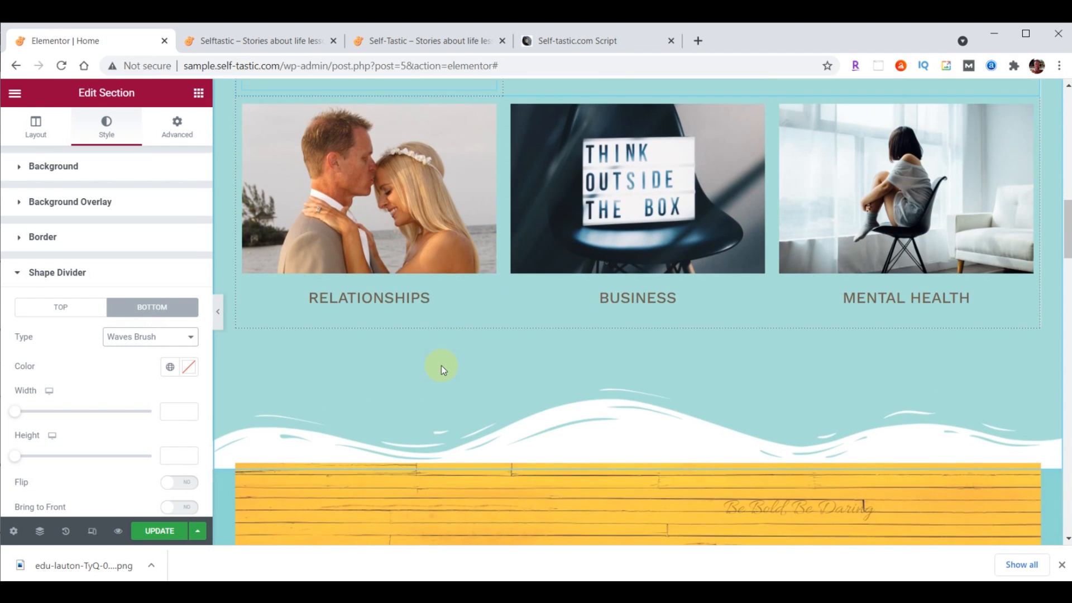
click(148, 337)
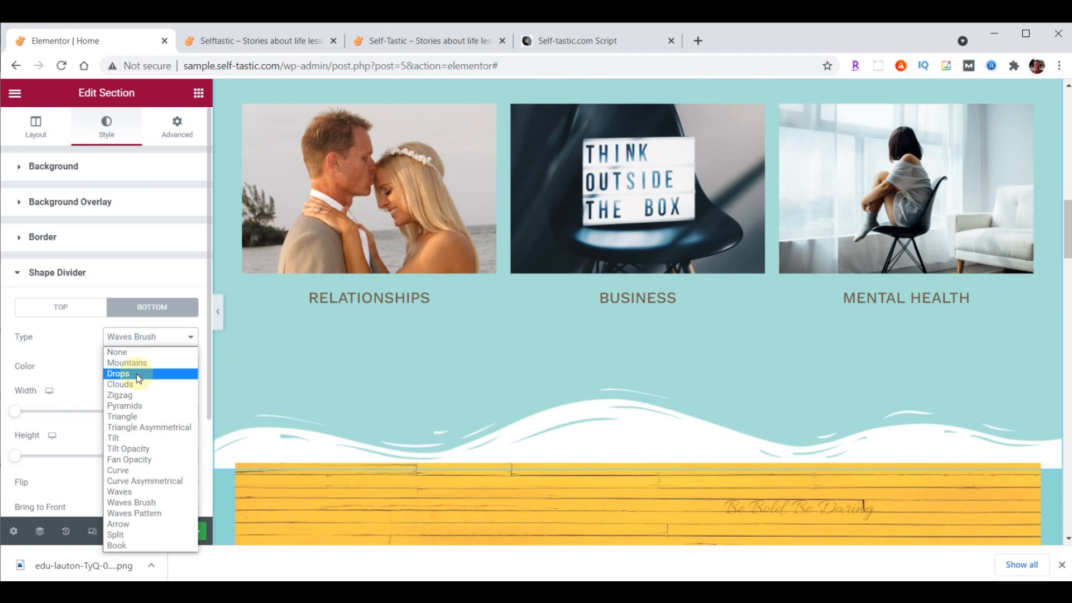
click(137, 374)
click(138, 336)
click(136, 405)
click(133, 335)
click(141, 428)
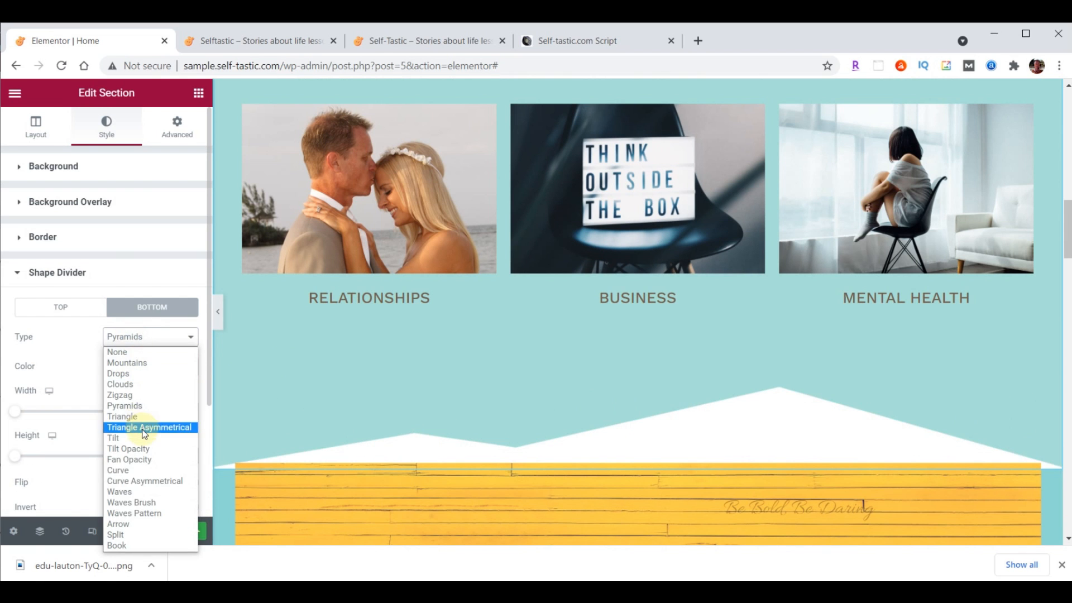
click(148, 338)
click(147, 462)
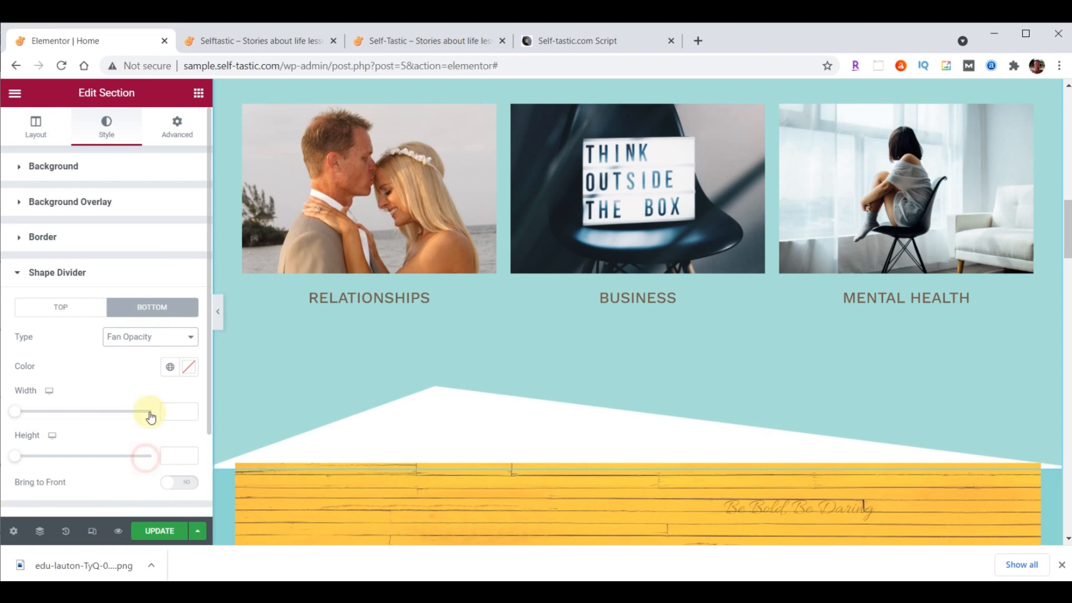
click(137, 337)
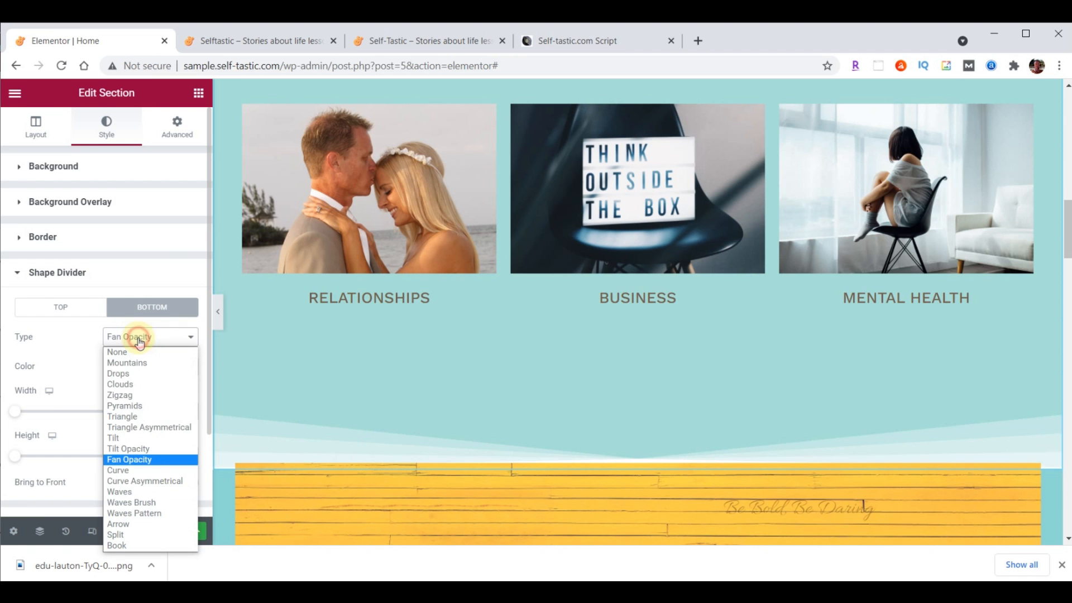
click(144, 507)
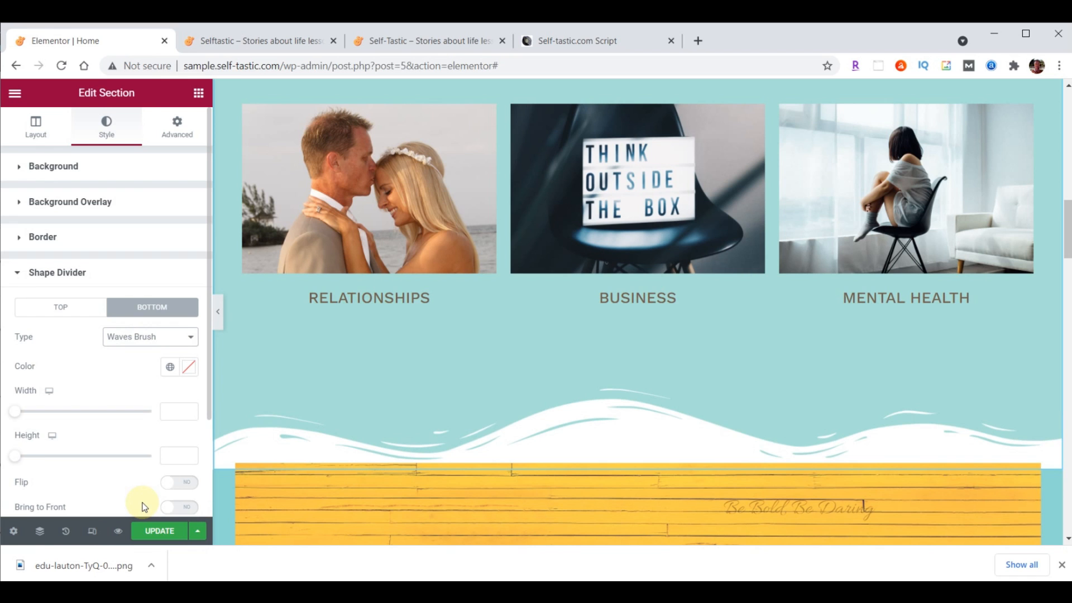
Colour the bottom divider teal #8DD7D6 and set its height to 60
click(191, 369)
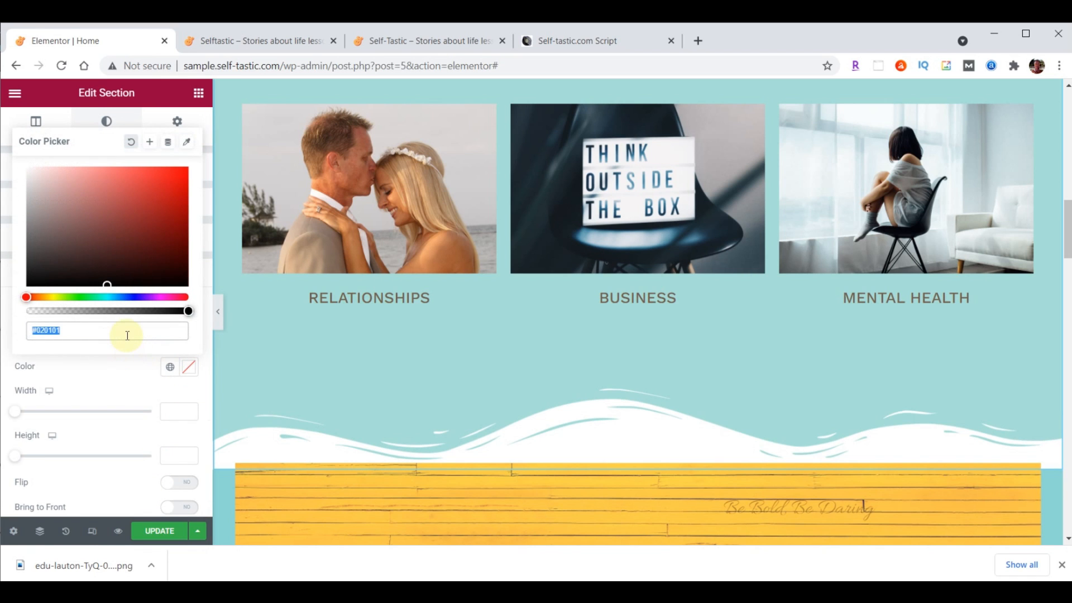
text(#8DD7D6)
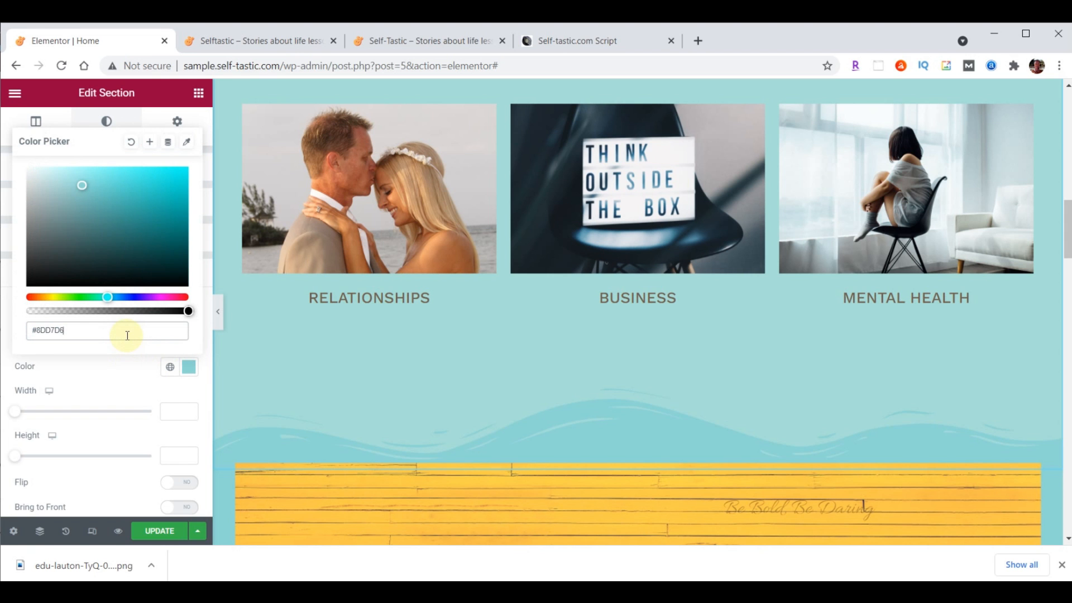
scroll(519, 475, down, 4)
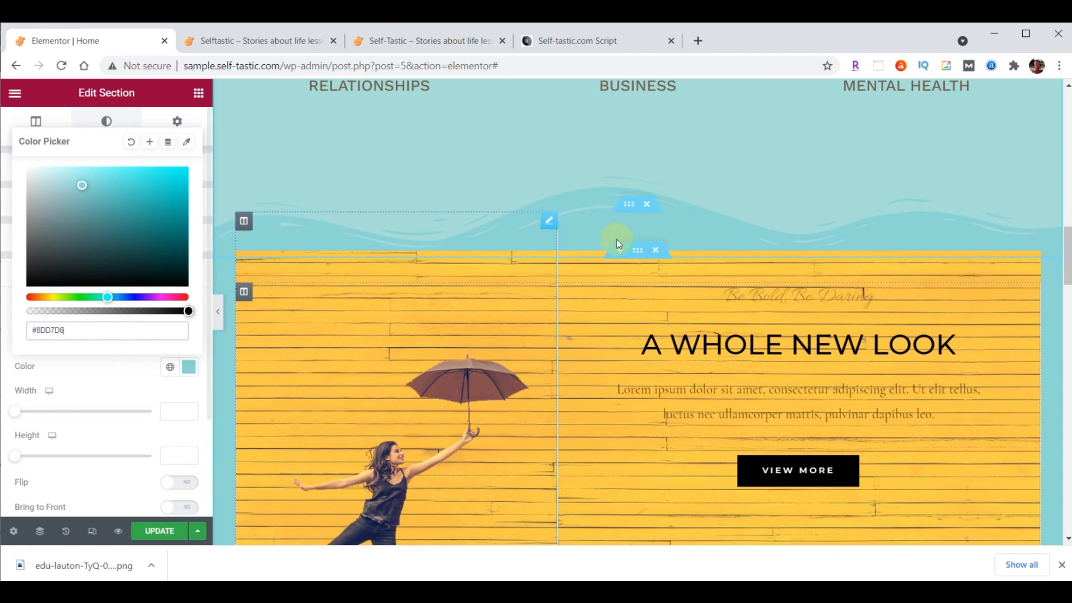
scroll(588, 237, up, 1)
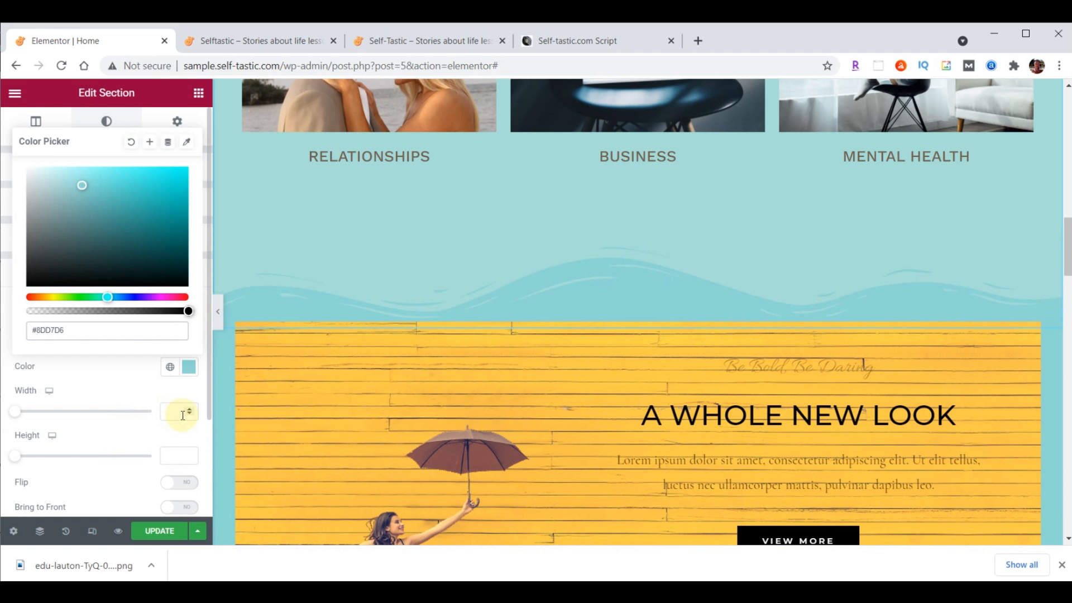
click(174, 455)
text(60)
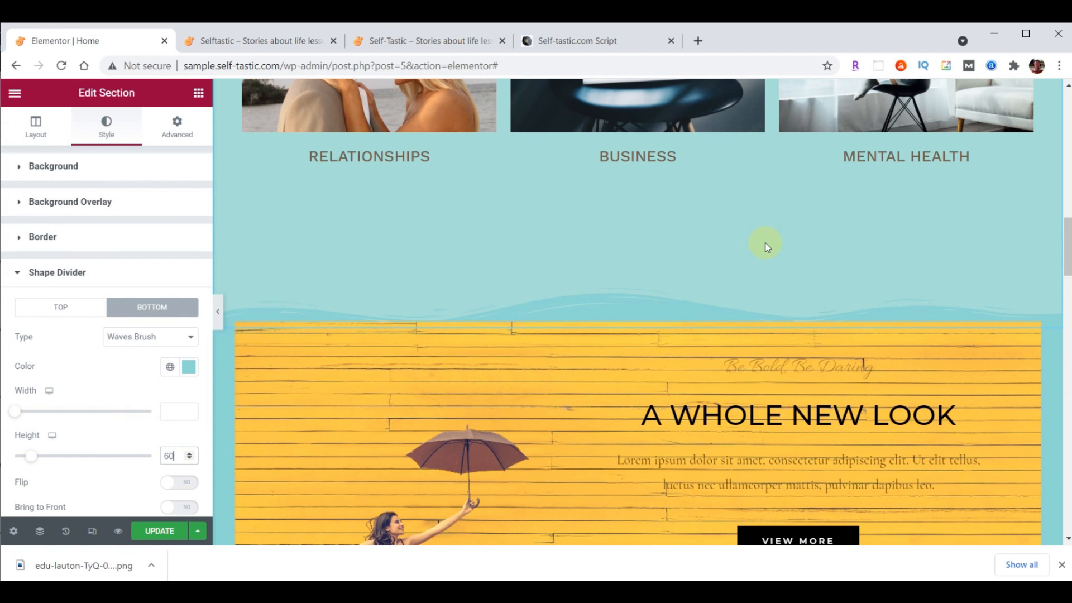
Reduce the section's bottom padding to 100
scroll(766, 243, up, 8)
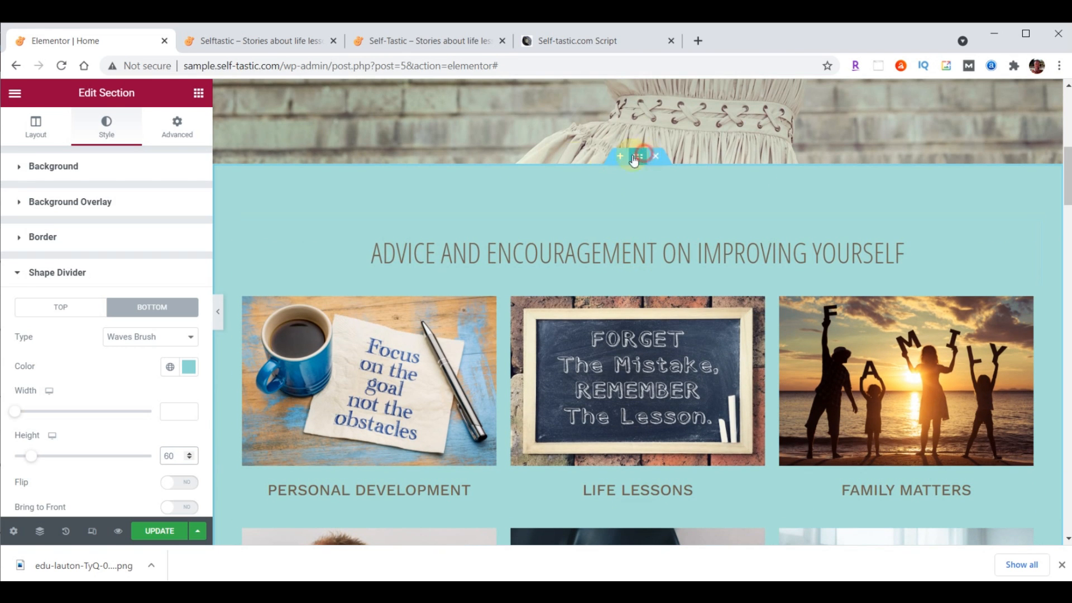
click(181, 127)
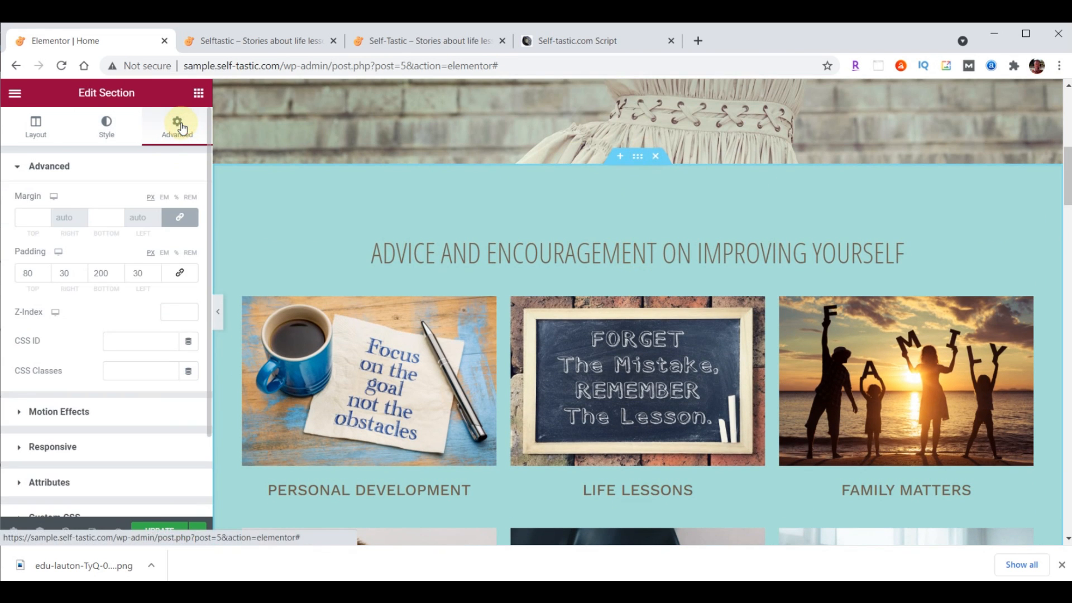
click(101, 280)
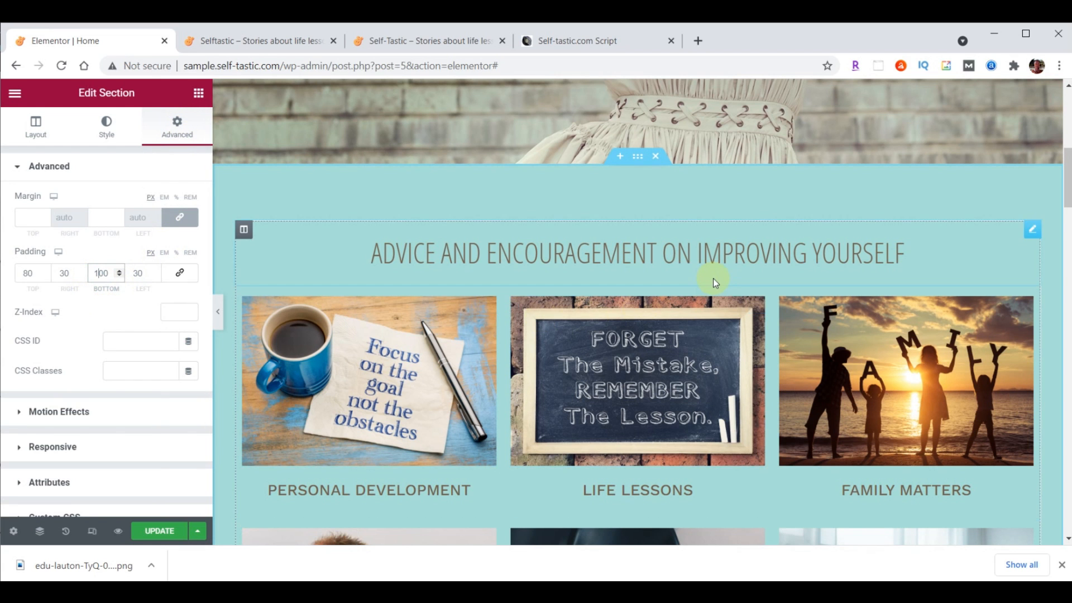
scroll(726, 283, down, 8)
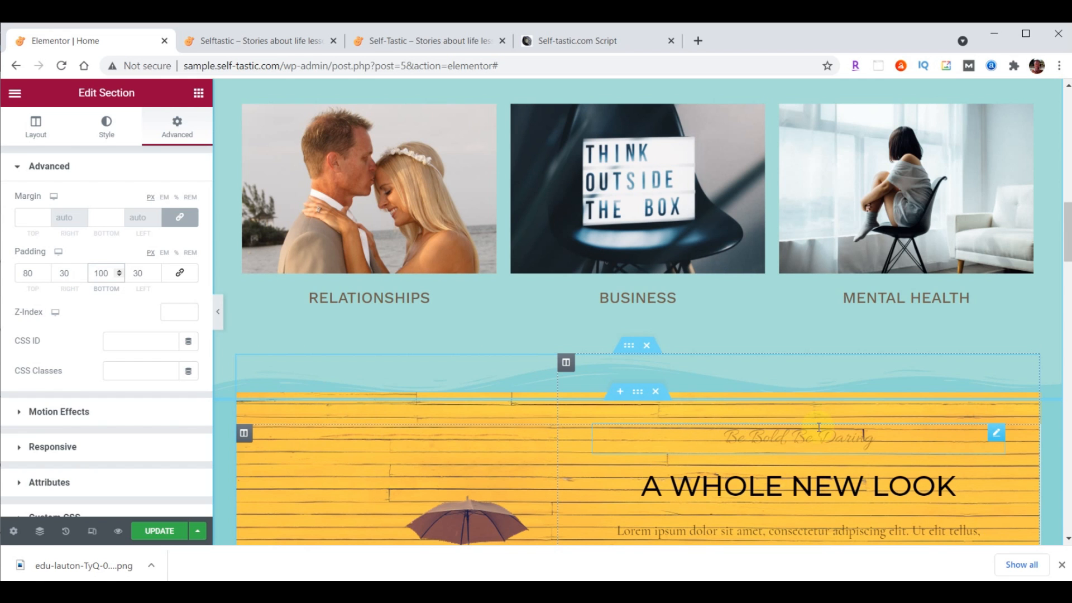
scroll(819, 427, down, 3)
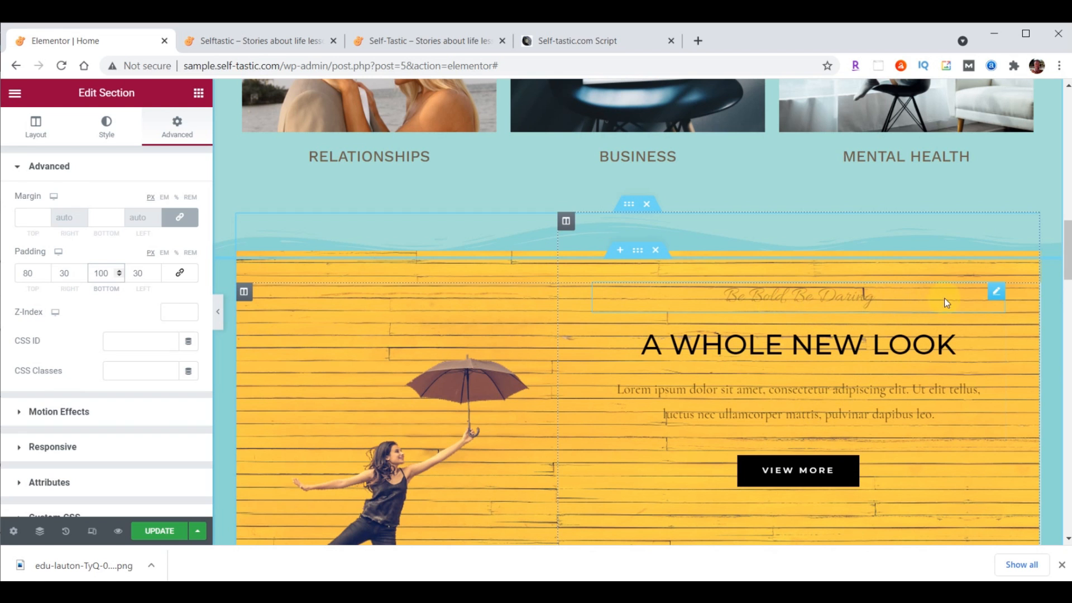
Move Be Bold, Be Daring below A WHOLE NEW LOOK and delete the Lorem ipsum text block
drag(996, 293, 971, 427)
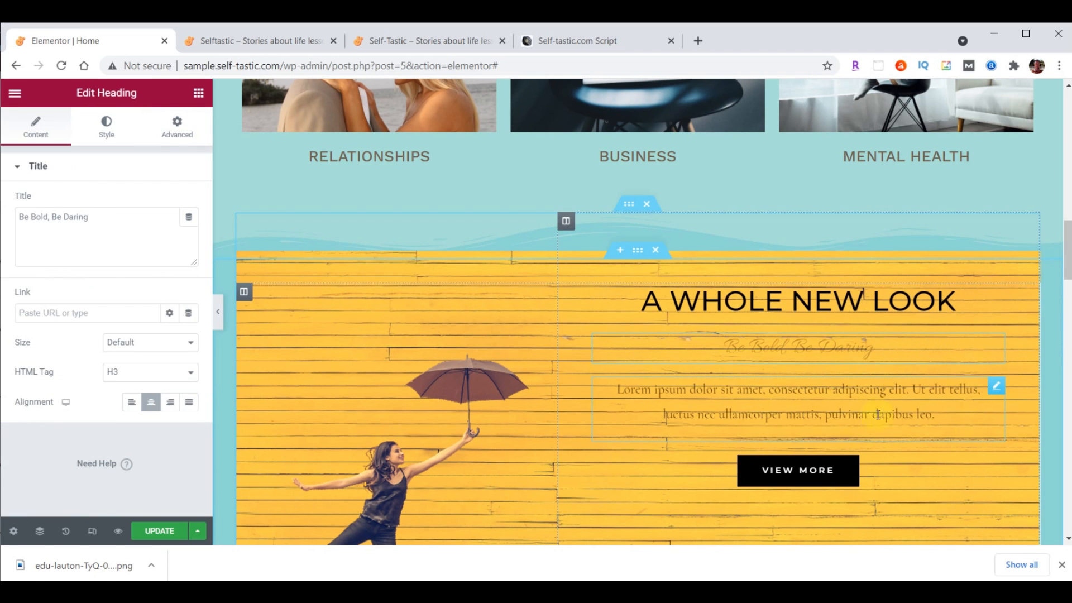
right_click(996, 391)
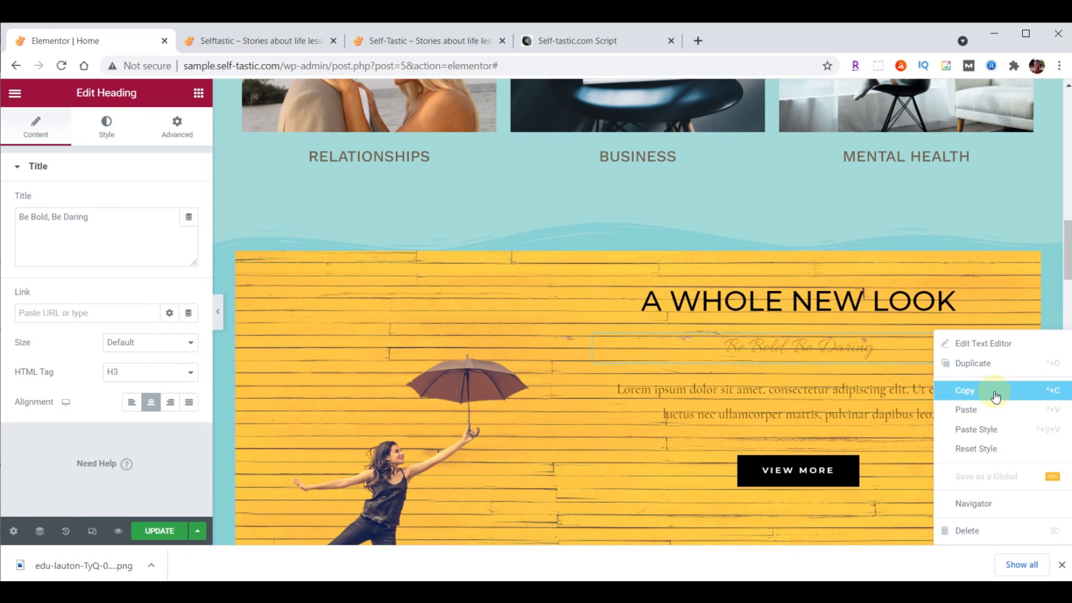
click(980, 529)
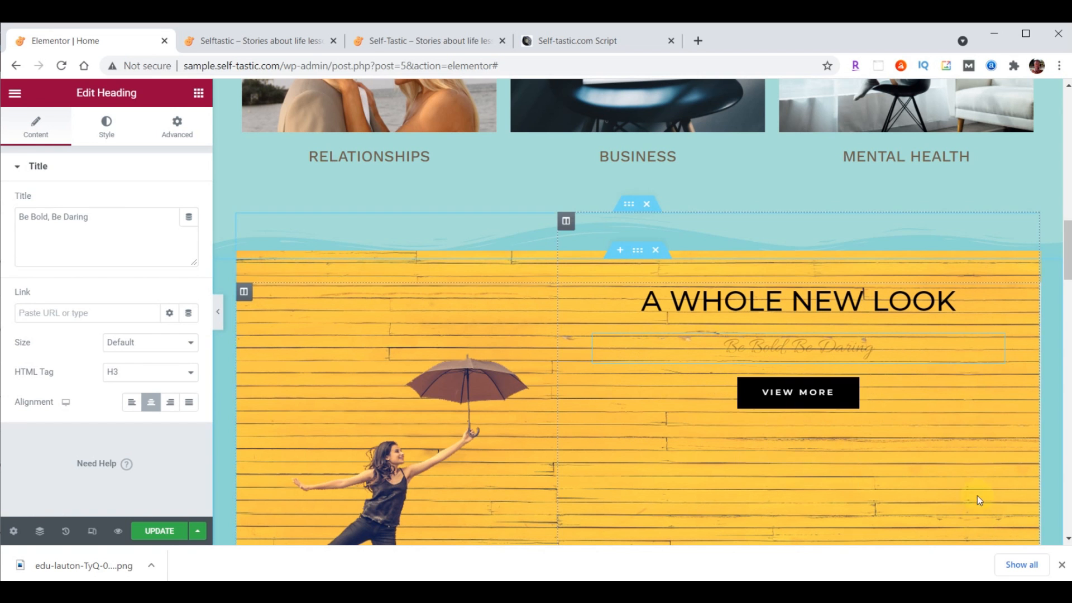
Move the VIEW MORE button beneath the Season Sale column's text
scroll(975, 486, down, 2)
scroll(969, 457, down, 3)
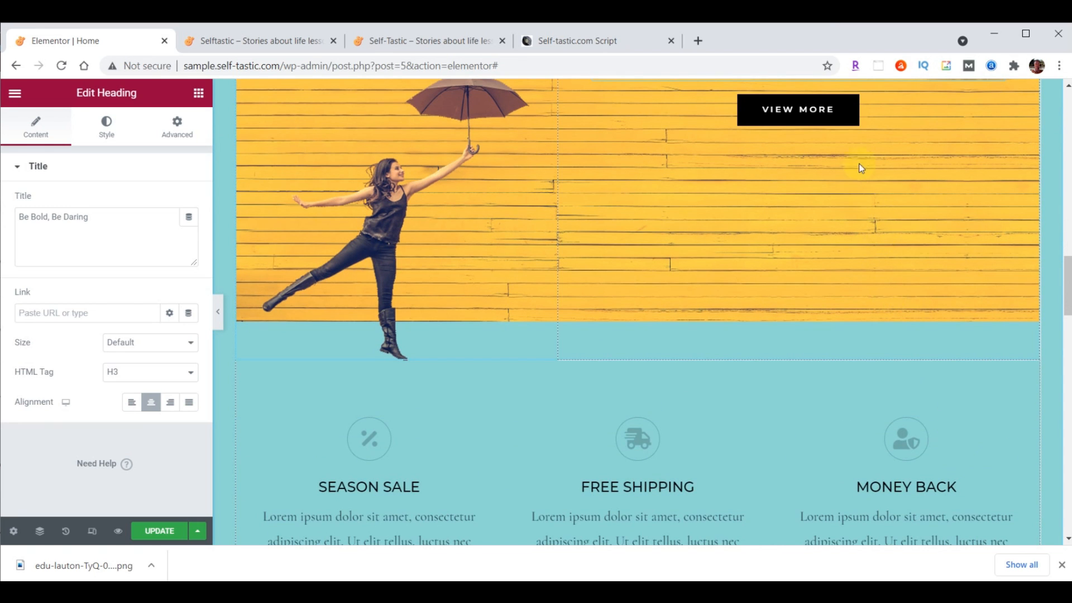
drag(841, 113, 379, 399)
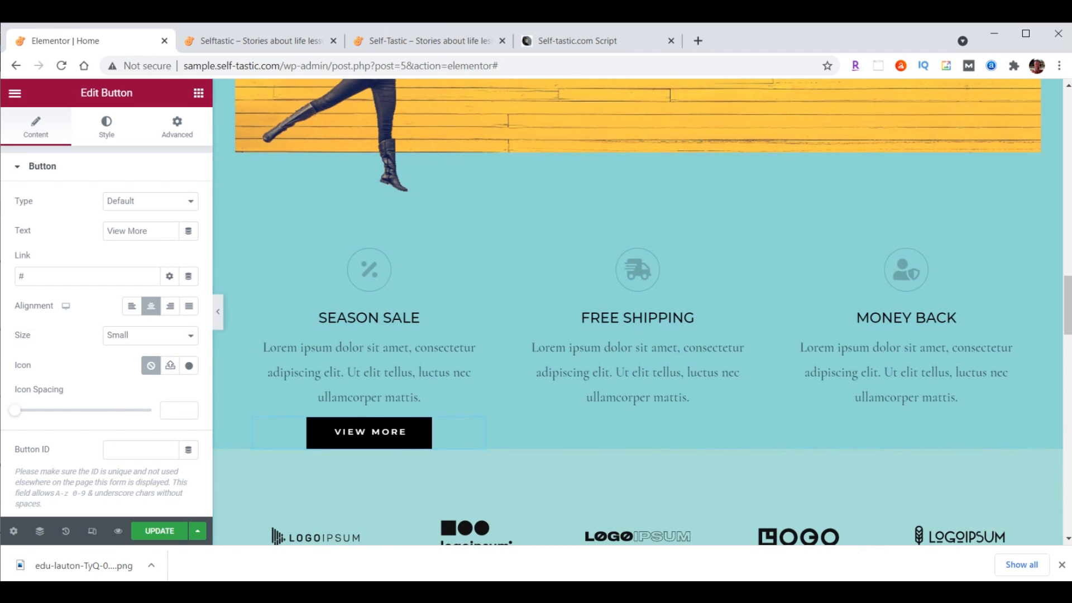
scroll(1005, 442, up, 6)
click(835, 202)
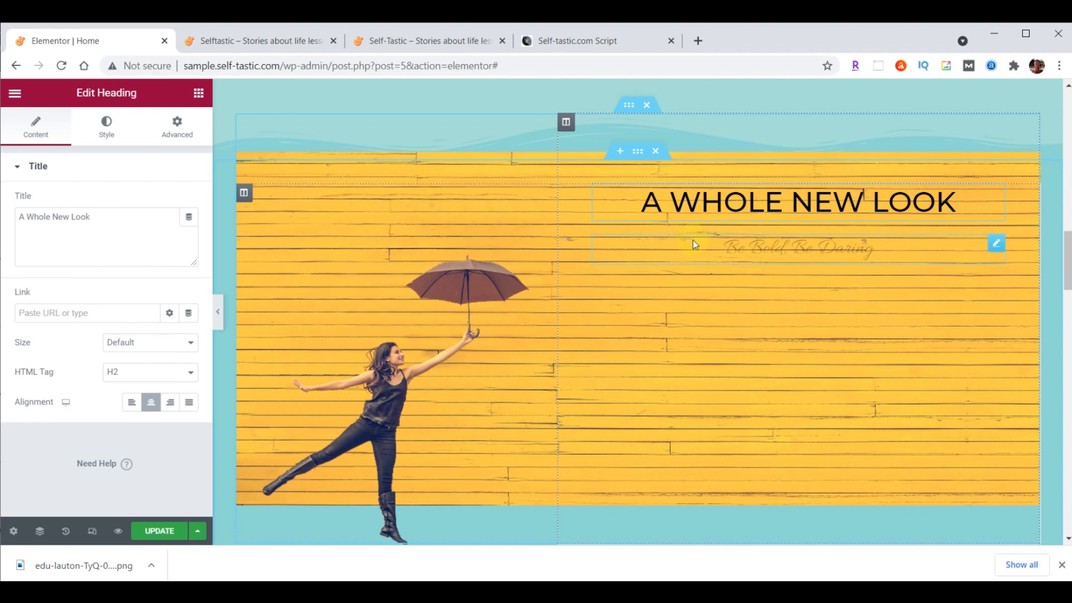
Retitle the heading Be Inspired and style it white Montserrat, 80 px, weight 700
drag(19, 222, 108, 223)
text(Be Inspired)
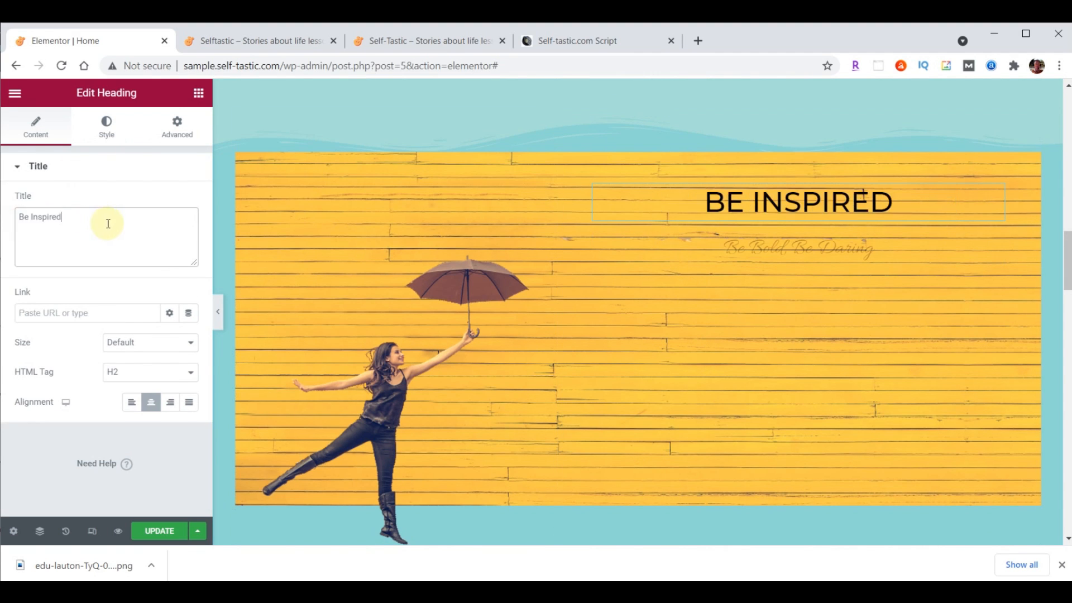
click(106, 126)
click(189, 202)
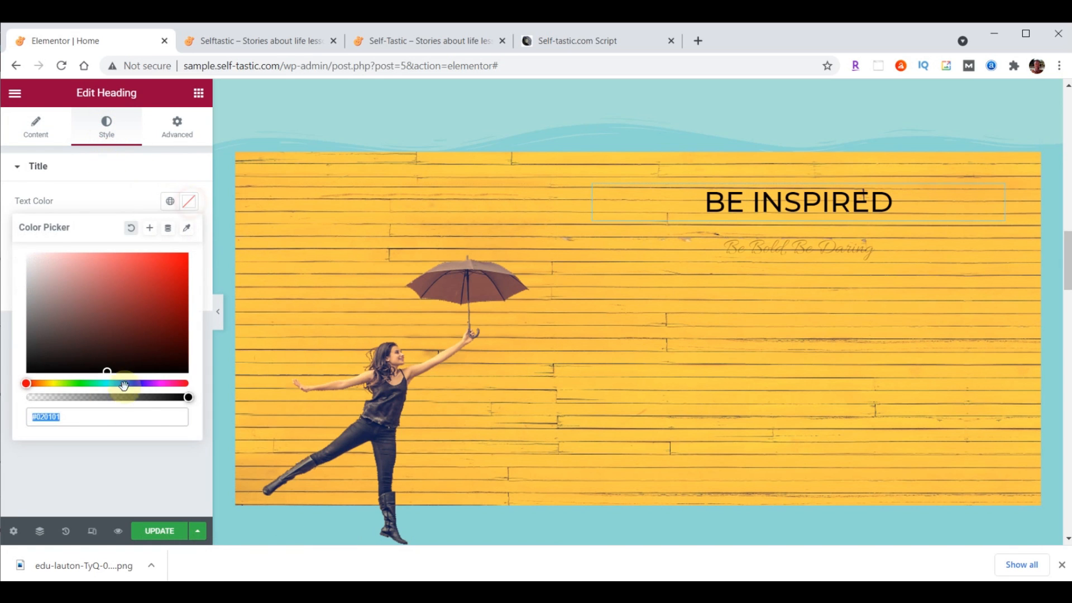
click(189, 203)
click(189, 232)
click(153, 300)
text(mont)
click(147, 391)
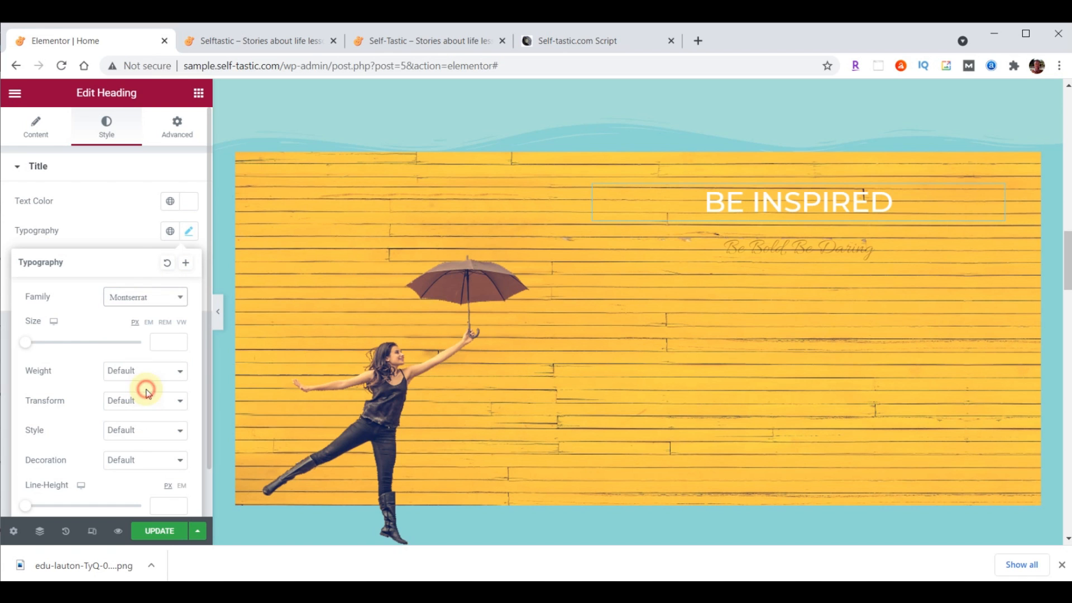
click(160, 343)
text(8)
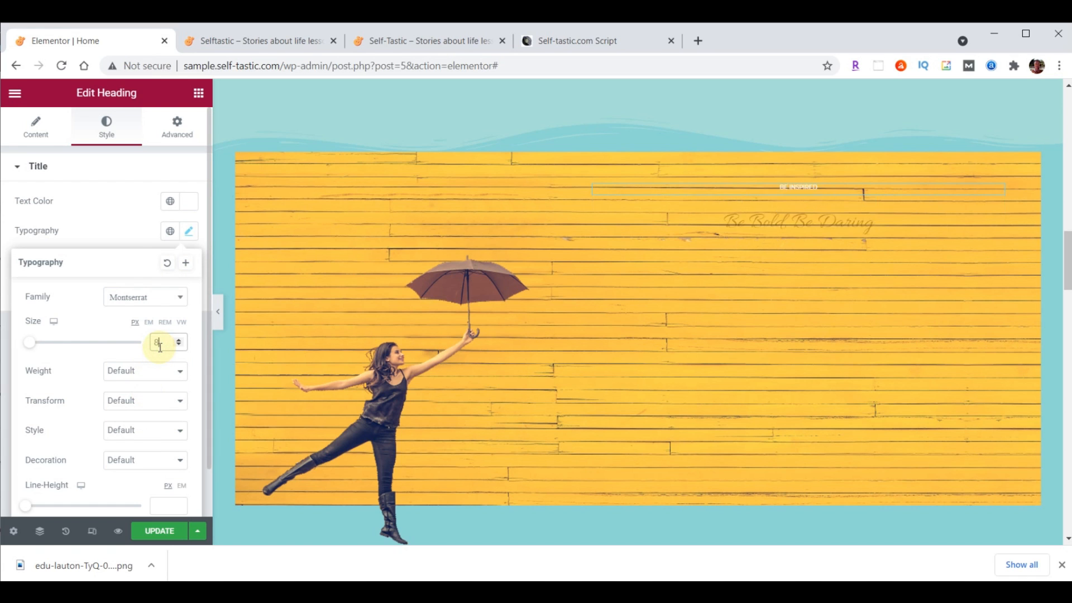
text(0)
click(153, 371)
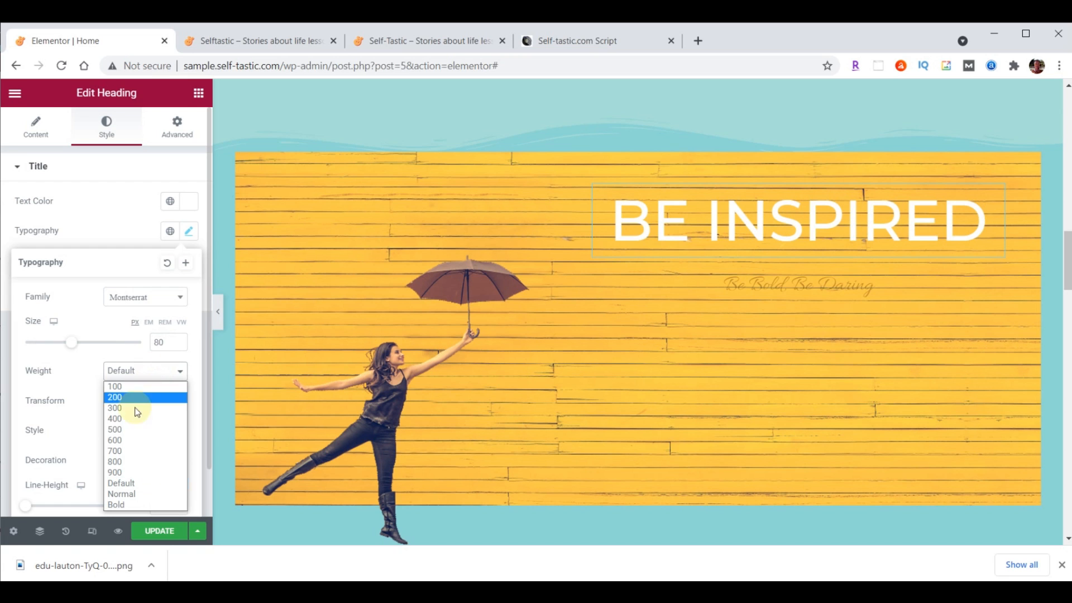
click(132, 450)
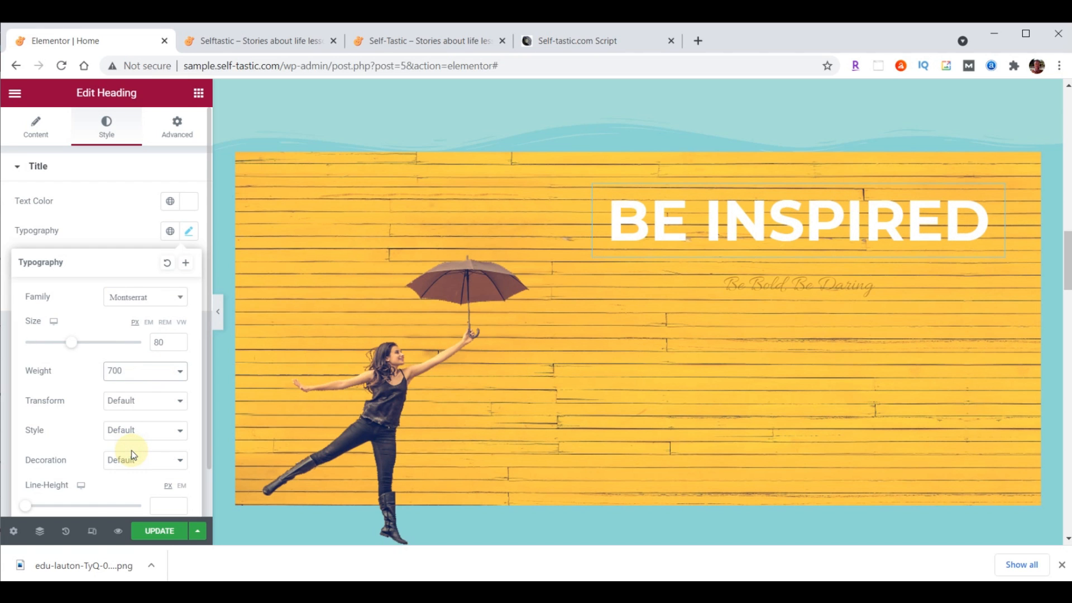
click(996, 195)
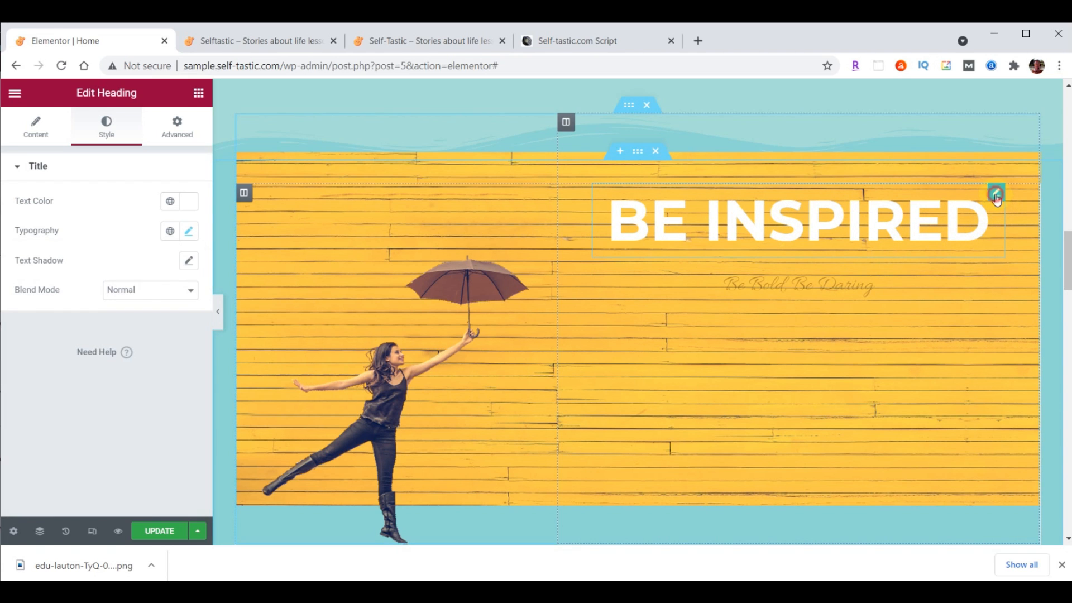
Give the heading a 29 px bottom margin
click(182, 131)
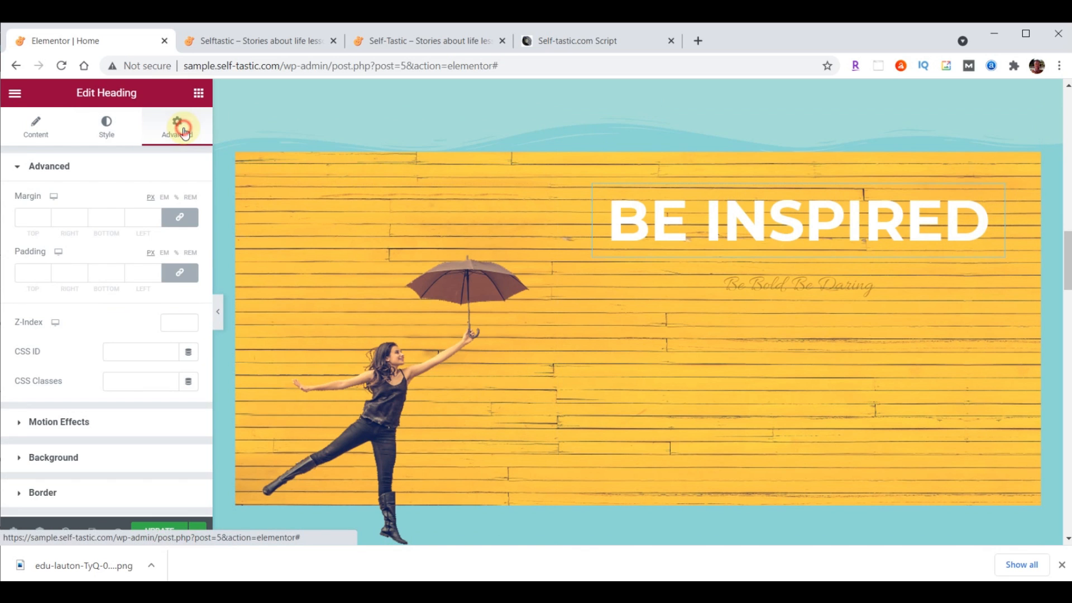
click(181, 218)
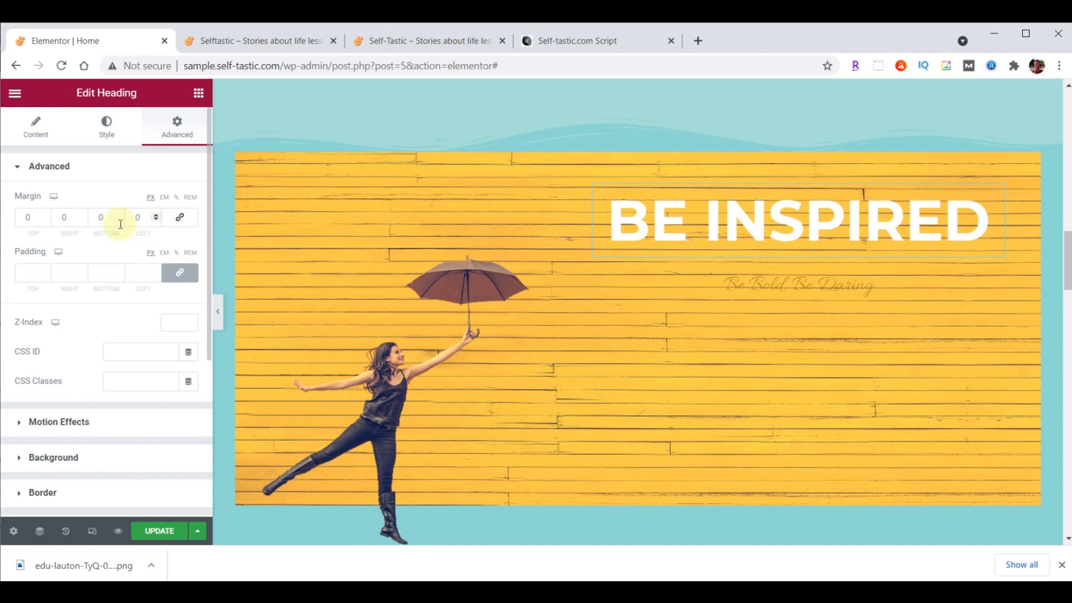
double_click(109, 217)
text(29)
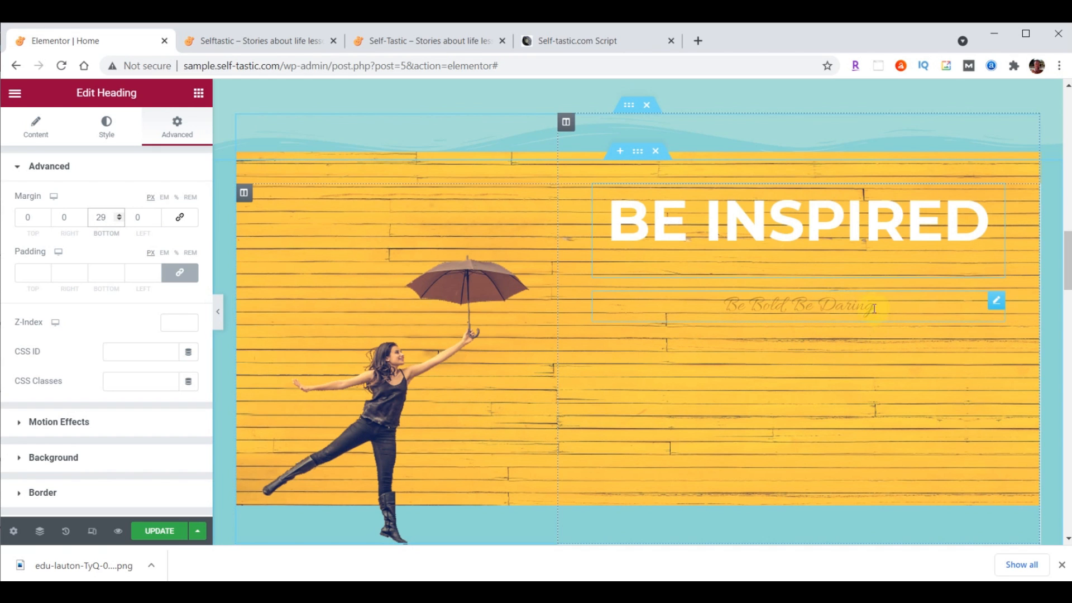
Replace the Be Bold, Be Daring subtitle with "to live your best life"
click(830, 306)
click(997, 309)
drag(19, 218, 121, 212)
text(to live your best life)
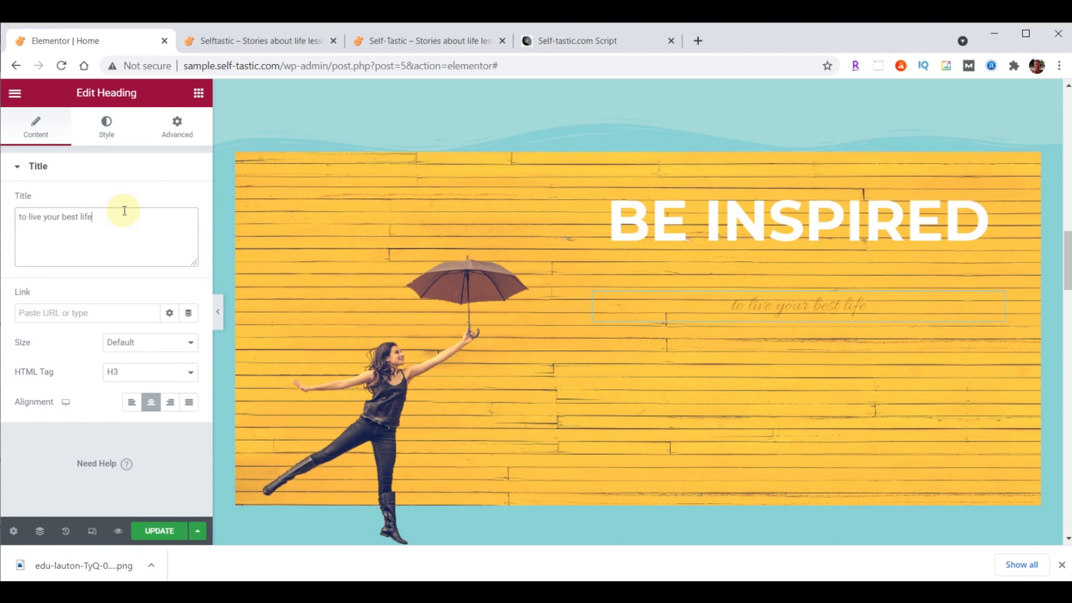
Set the subtitle's text colour to white #FFFFFF
click(113, 136)
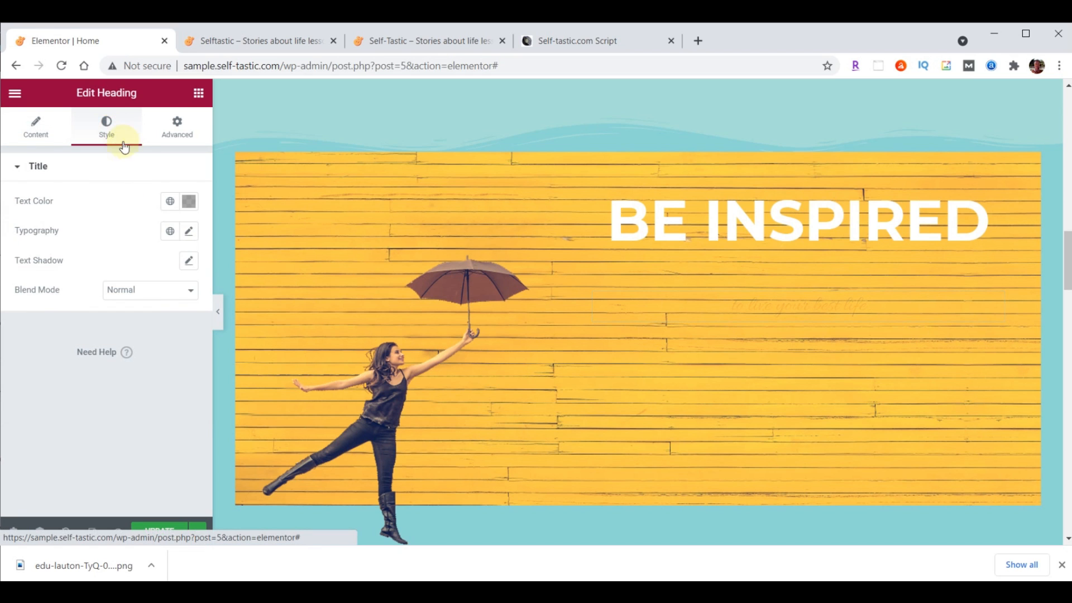
click(189, 201)
text(#FFFFFF)
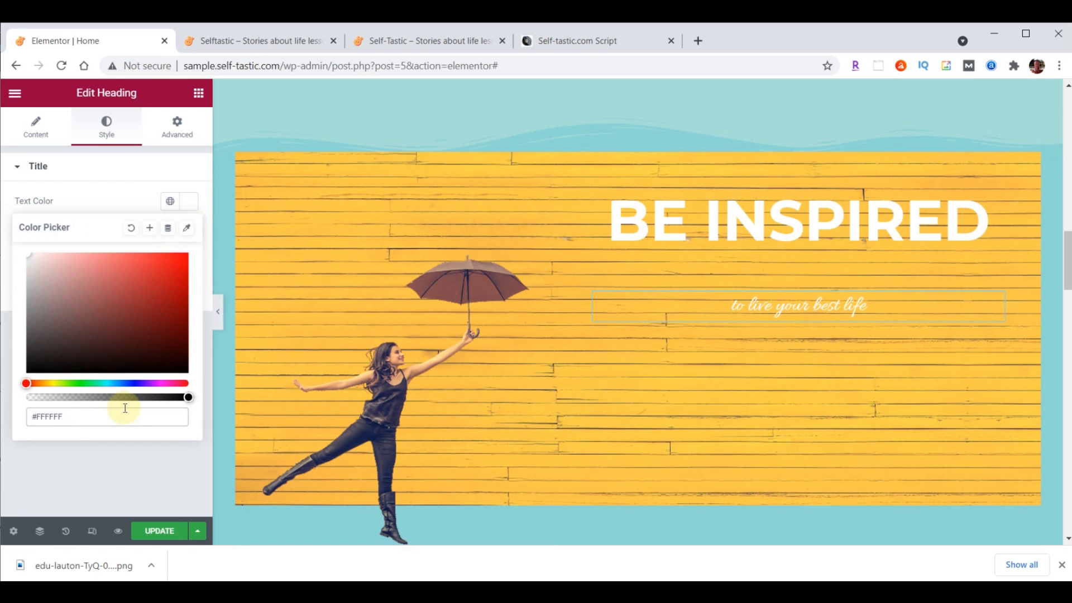
click(191, 204)
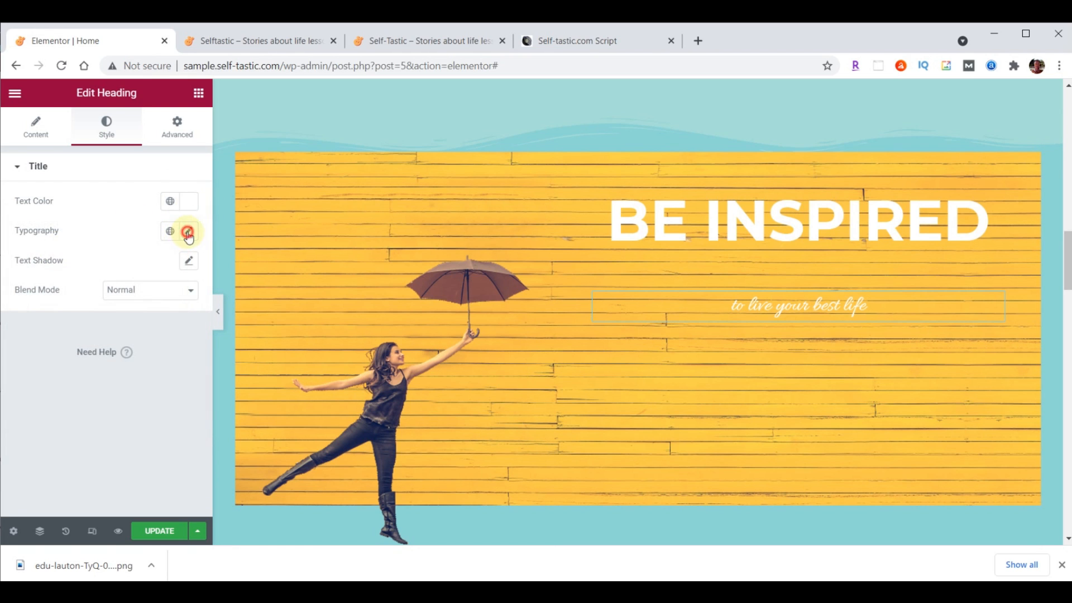
Set the subtitle typography to Lora, 40 px, weight 500
click(189, 234)
click(168, 298)
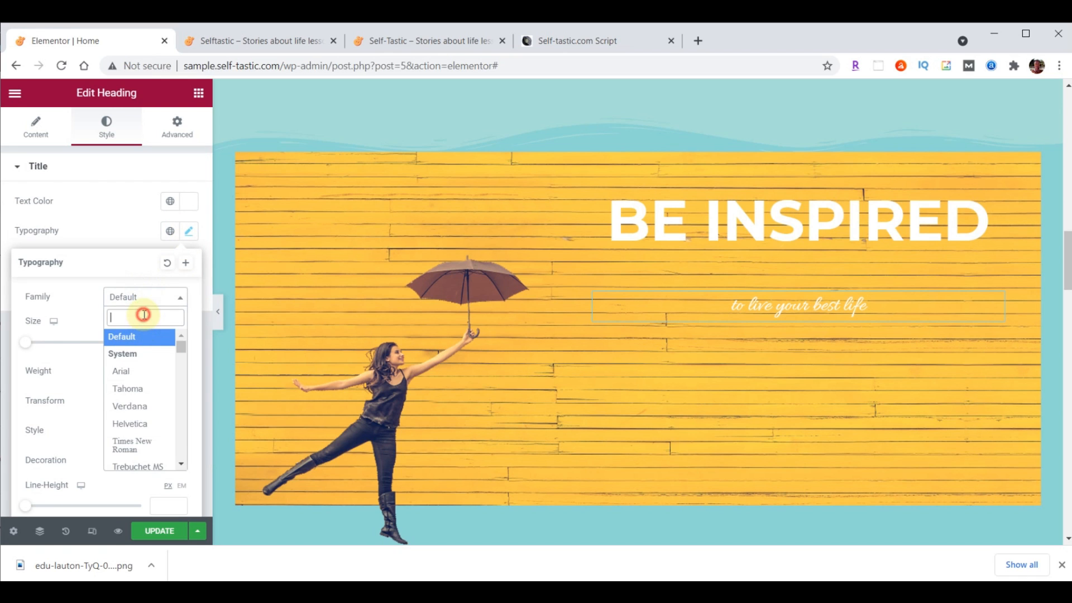
text(lora)
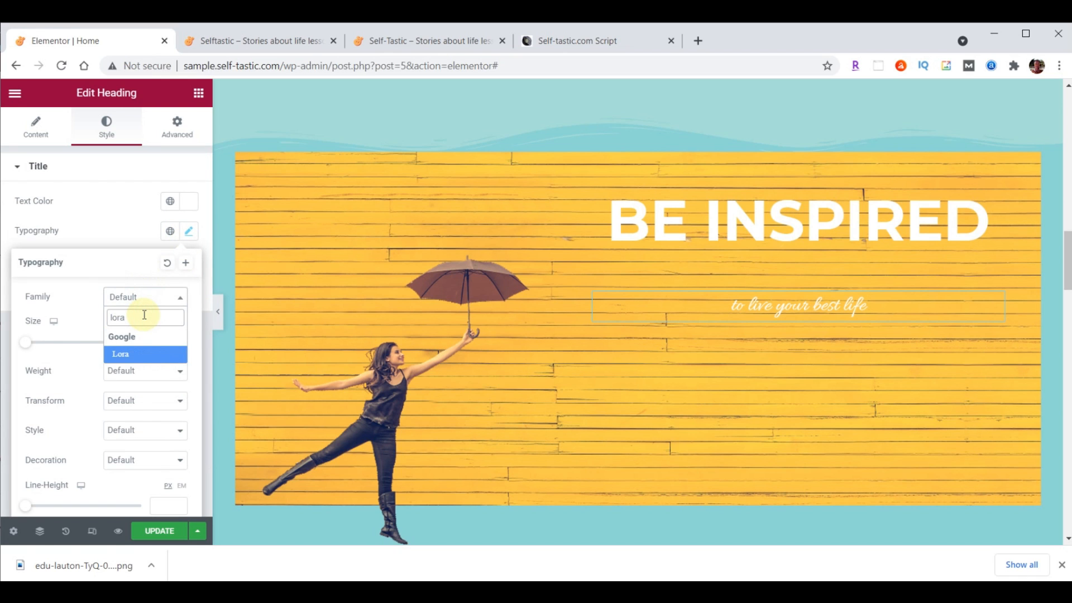
click(137, 354)
click(170, 336)
text(40)
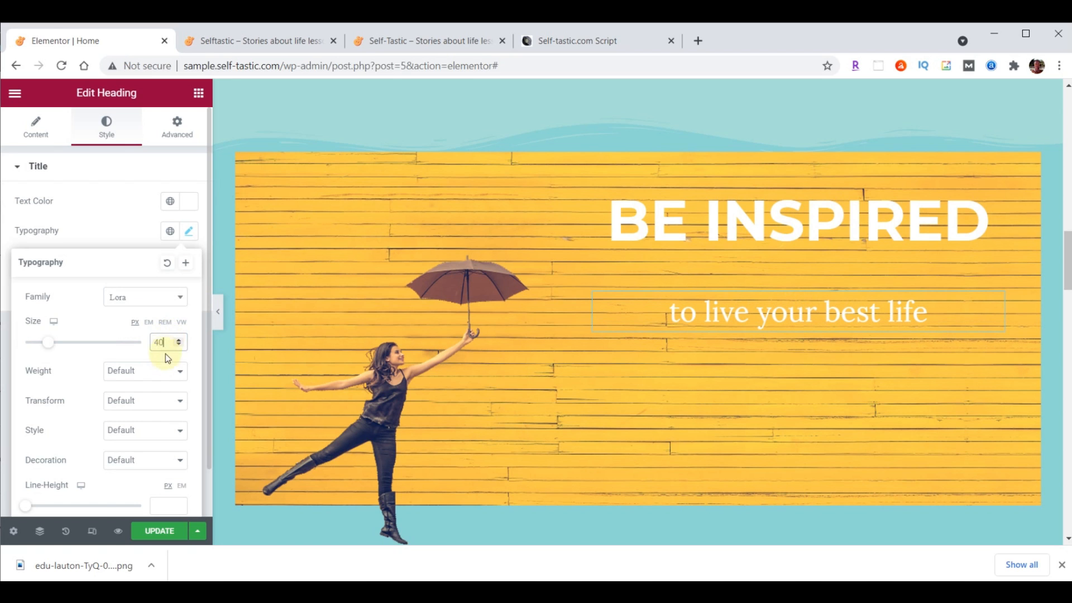
click(162, 378)
click(116, 431)
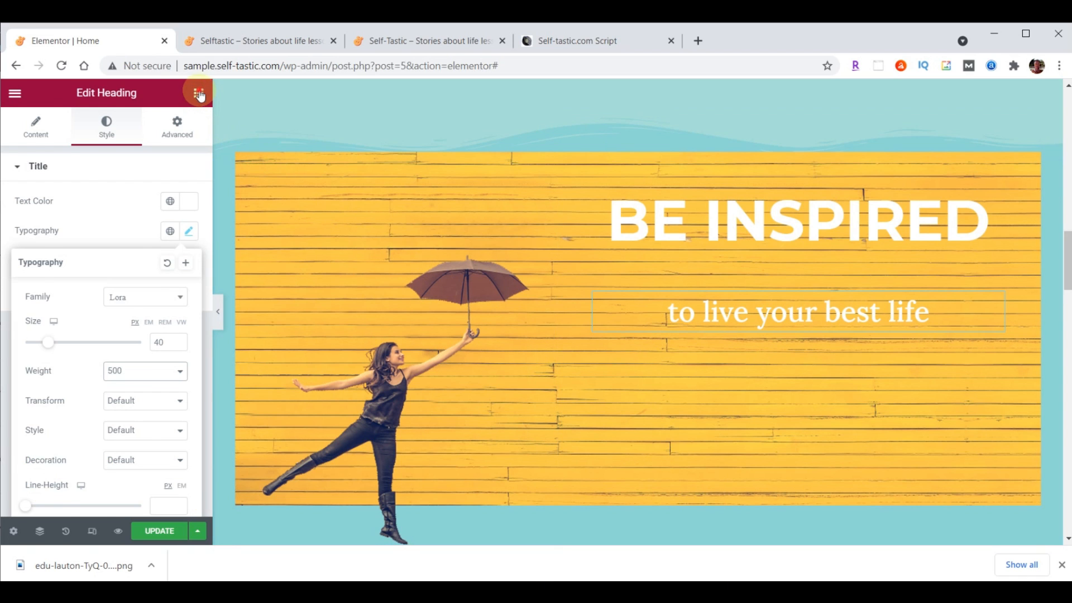
click(198, 93)
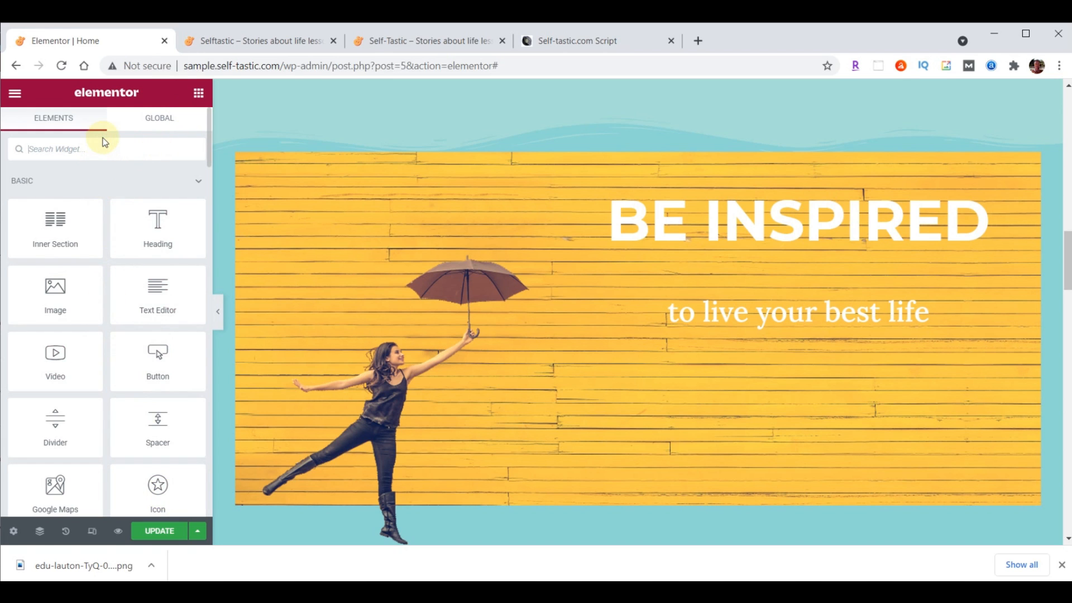
Add an Image Carousel under the subtitle filled with six uploaded inspirational images
text(image)
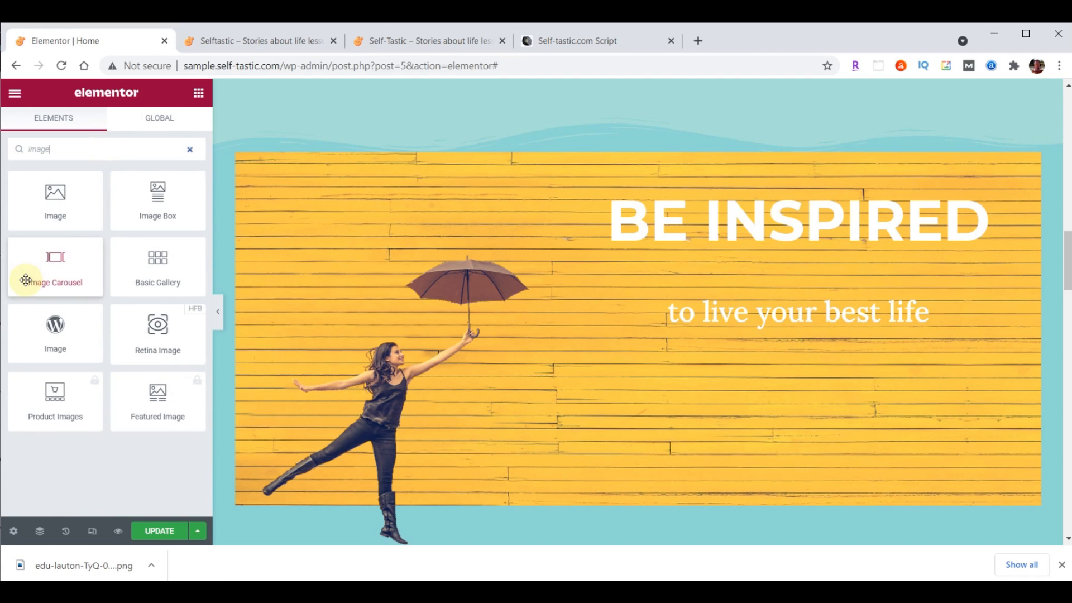
drag(51, 259, 816, 324)
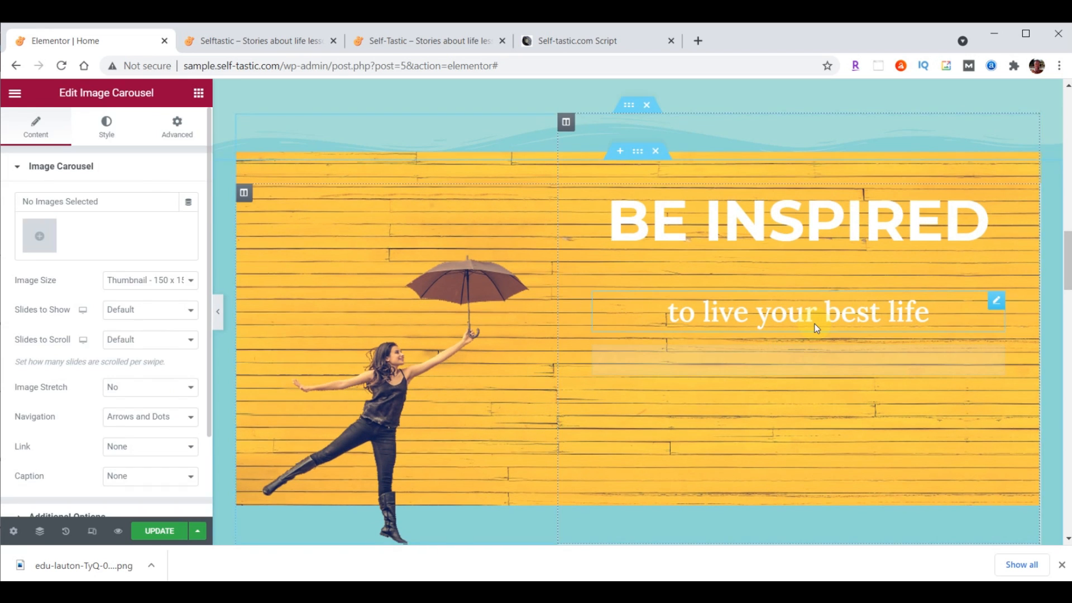
click(48, 247)
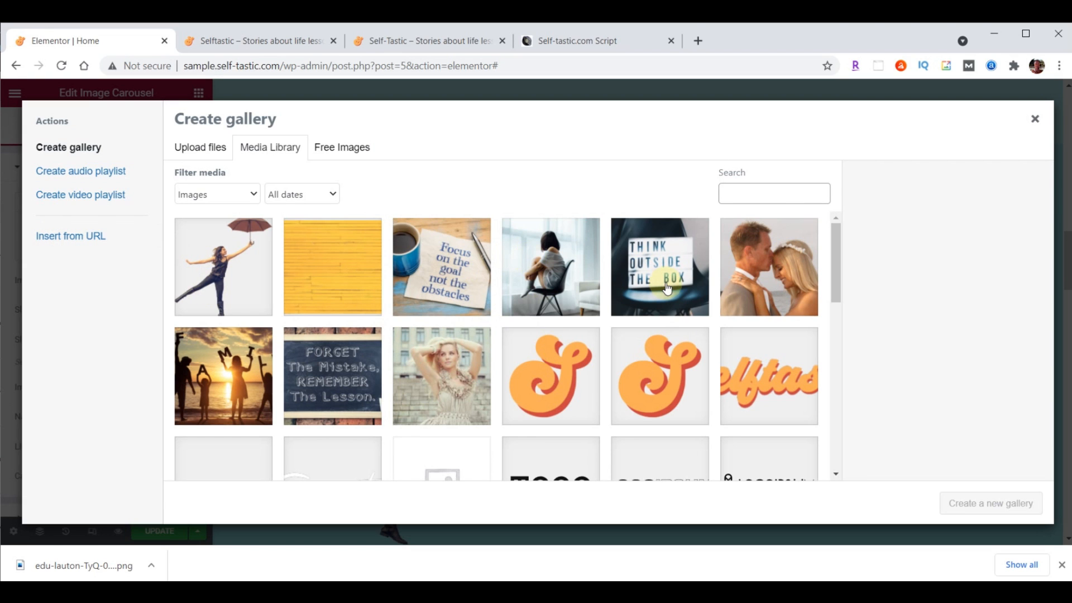
key(alt+Tab)
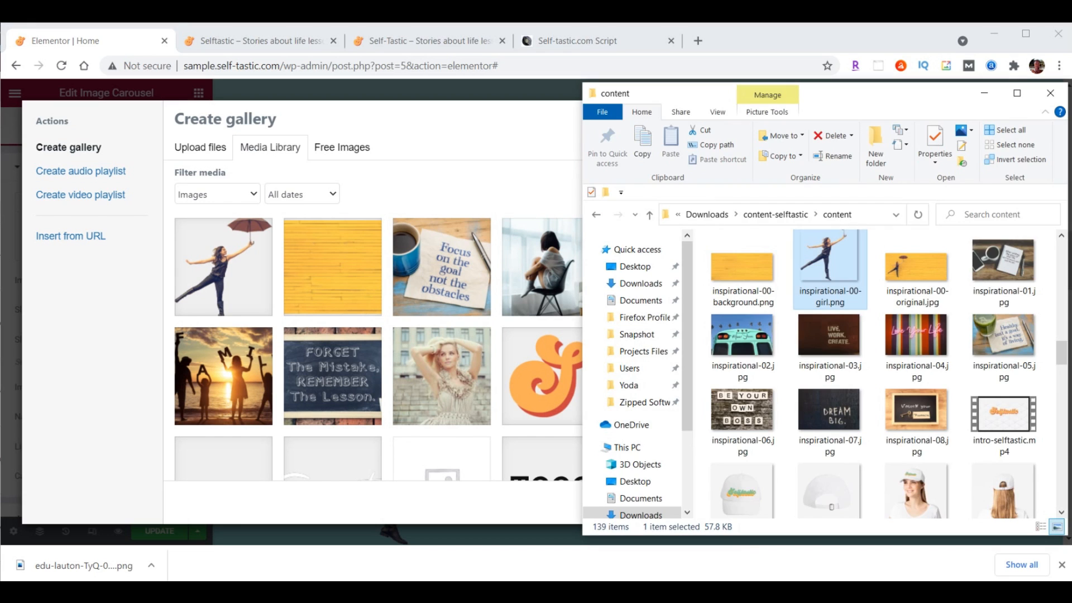
click(1003, 262)
shift+click(744, 430)
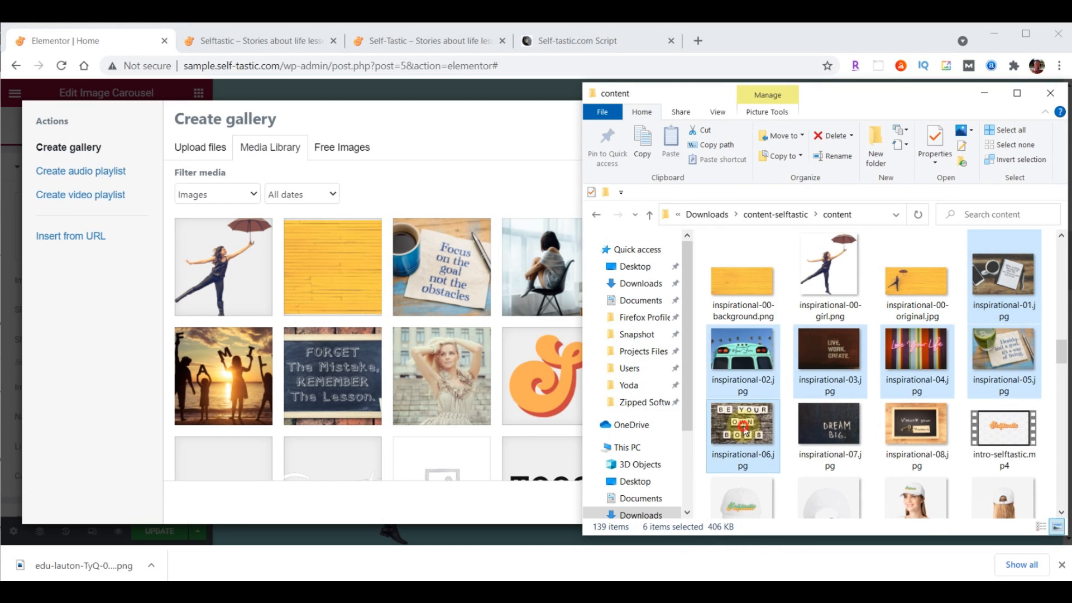
drag(745, 430, 341, 319)
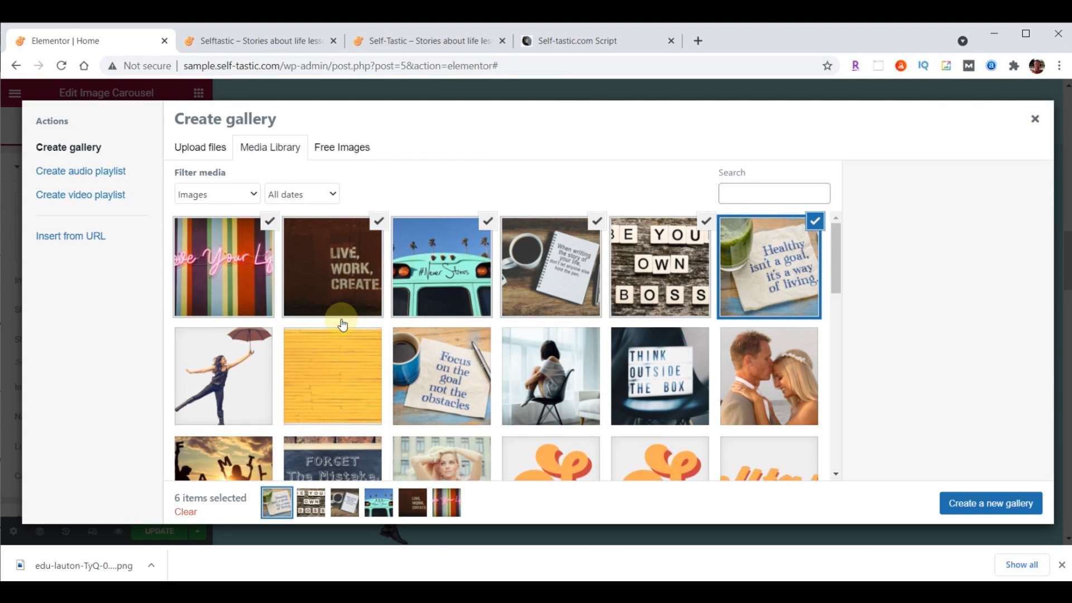
click(997, 505)
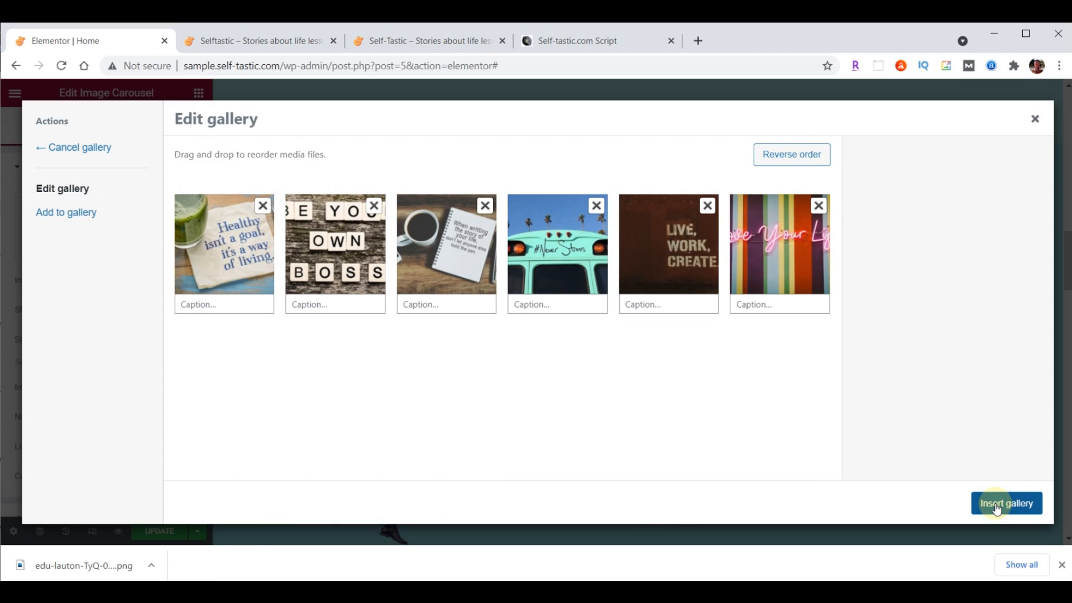
click(1016, 504)
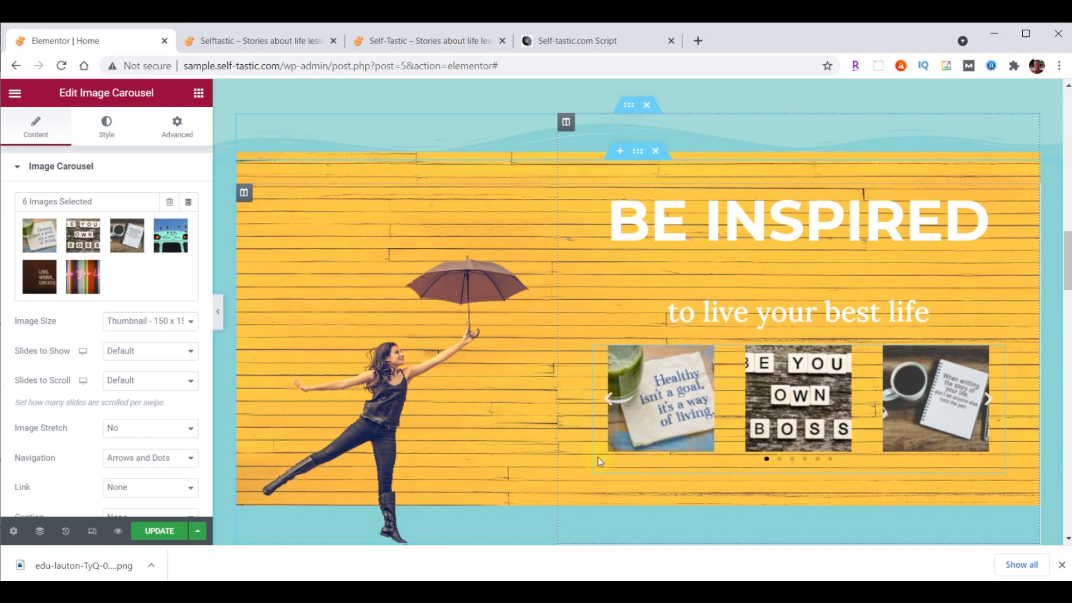
Set the carousel to Large images, one slide to show, Image Stretch Yes, and Navigation None
click(119, 321)
click(132, 368)
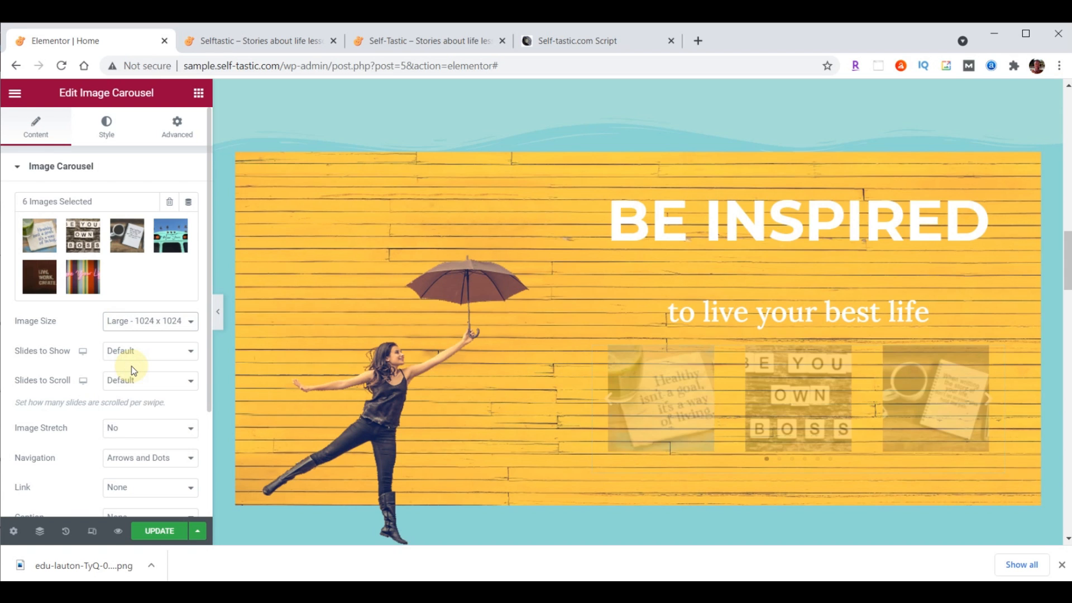
click(133, 358)
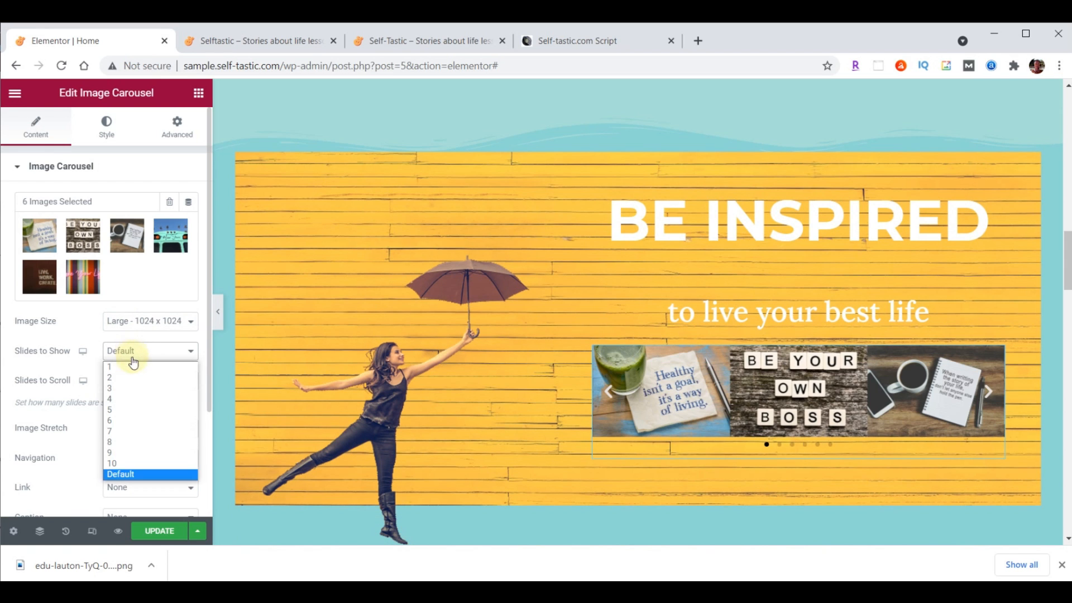
click(134, 366)
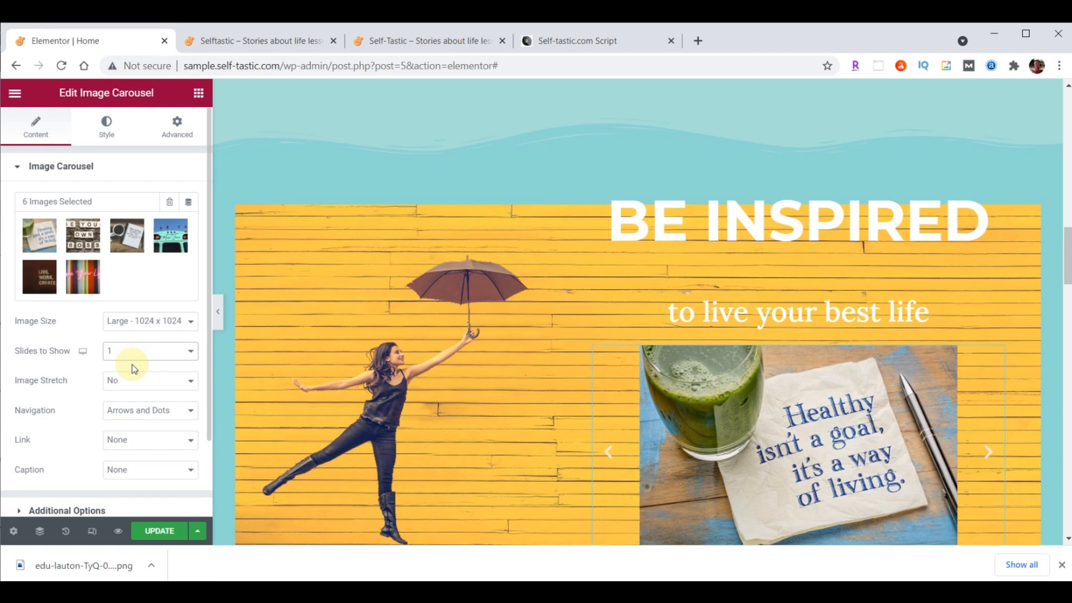
click(132, 380)
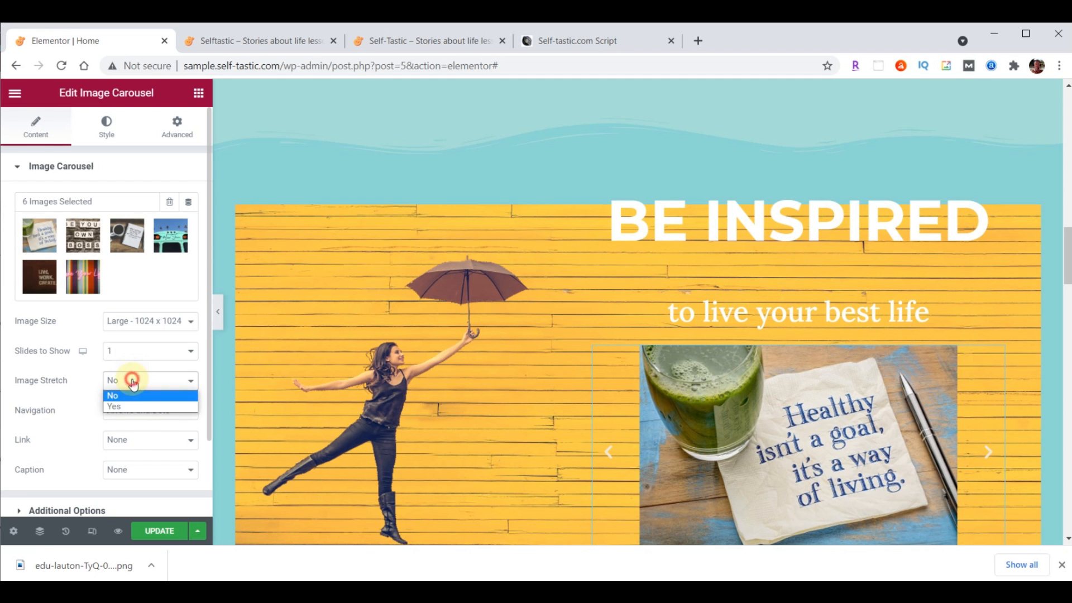
click(132, 406)
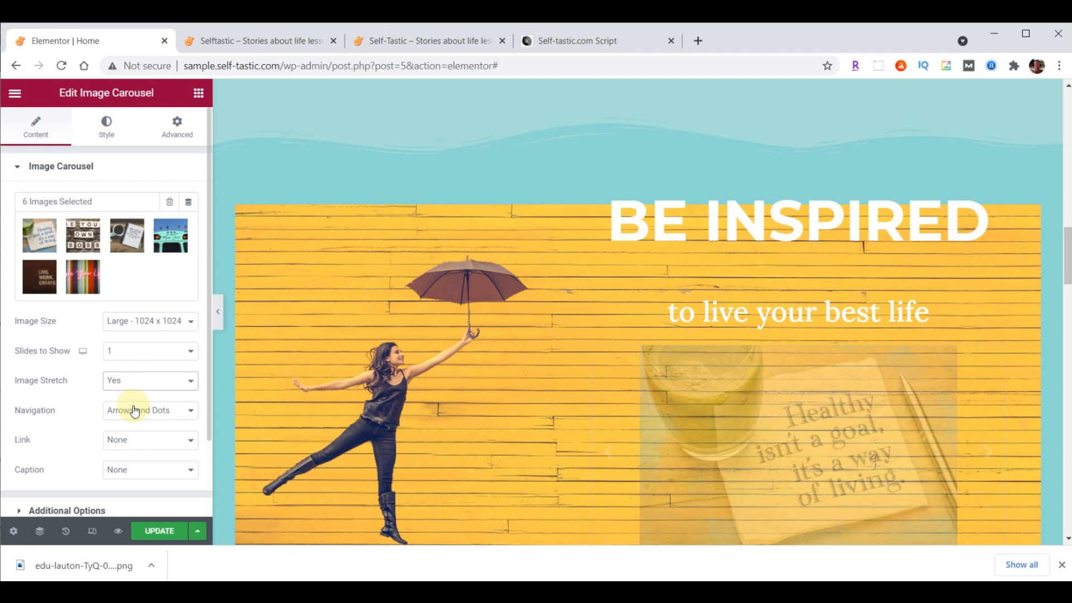
scroll(479, 406, down, 3)
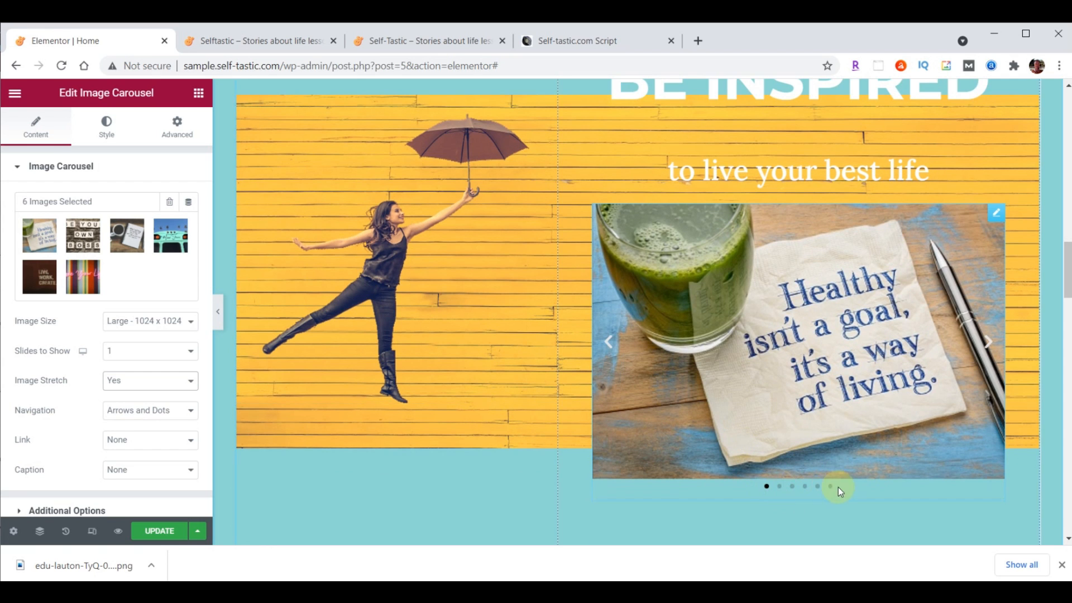
click(603, 344)
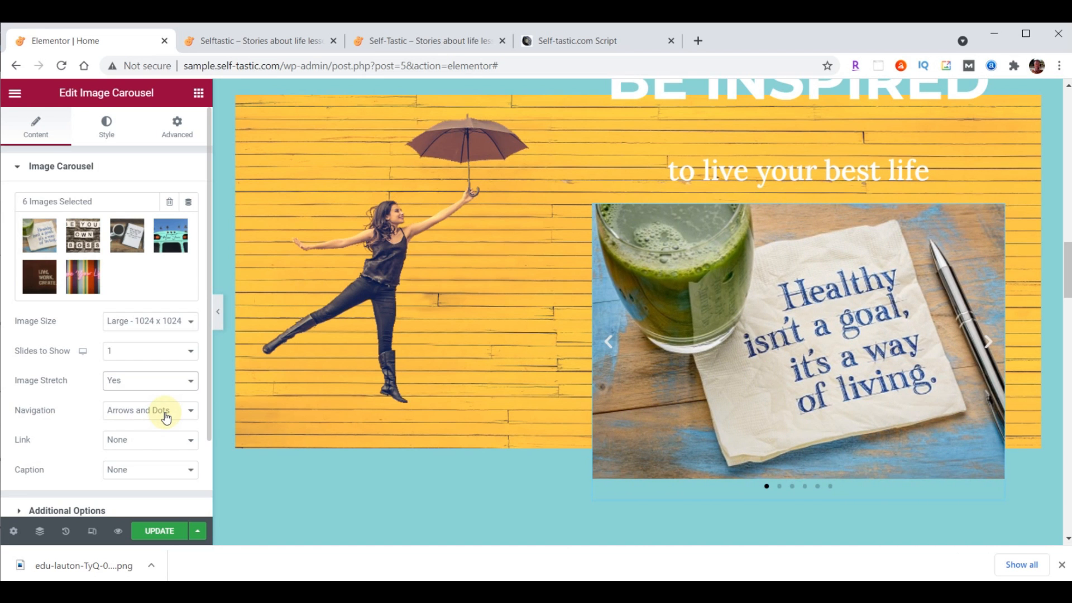
click(166, 418)
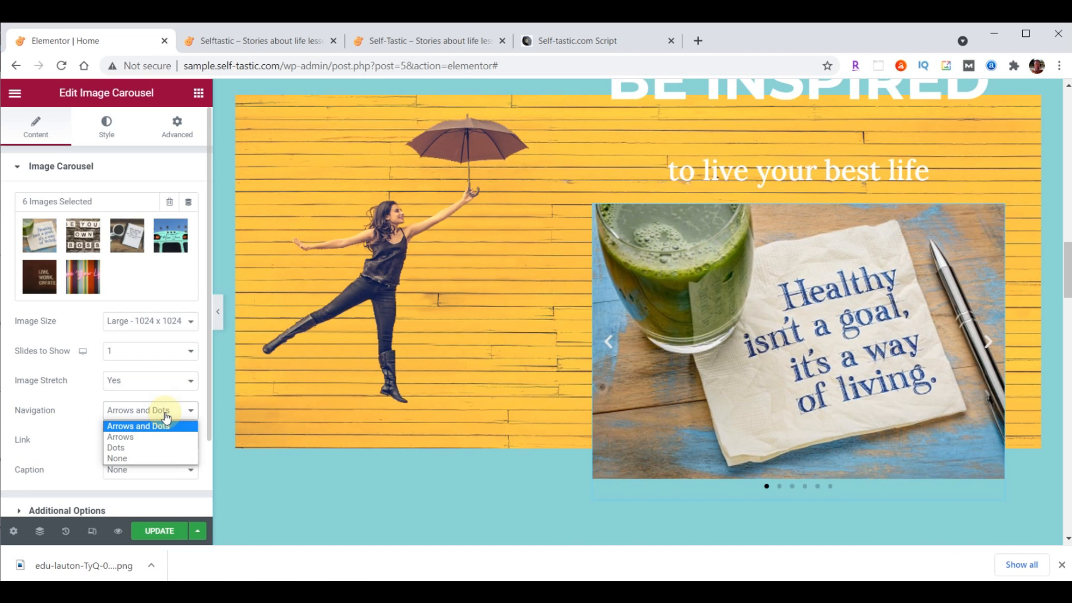
click(148, 458)
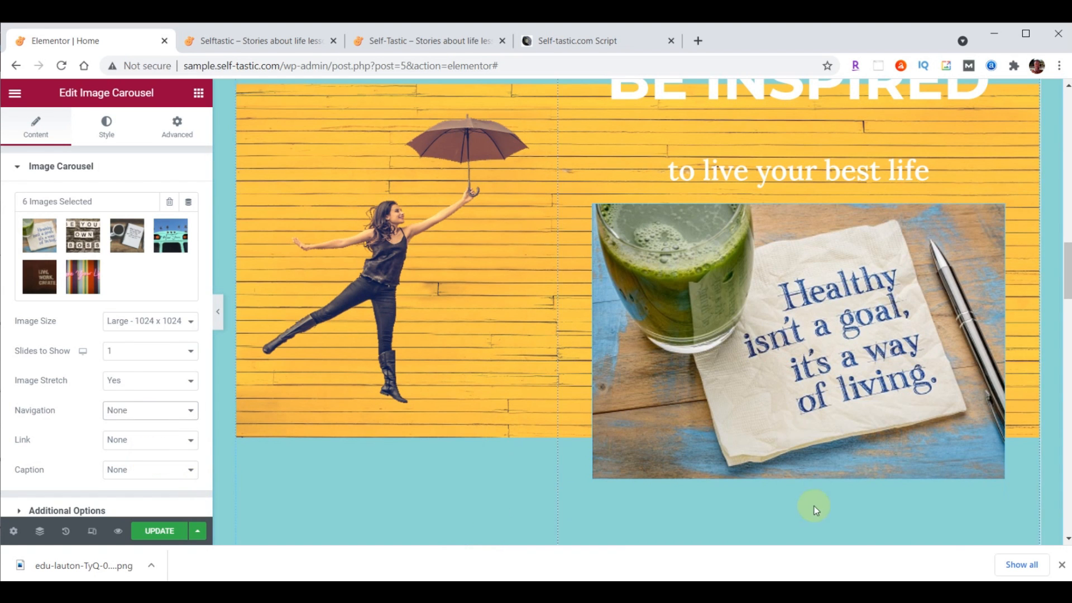
scroll(67, 430, down, 2)
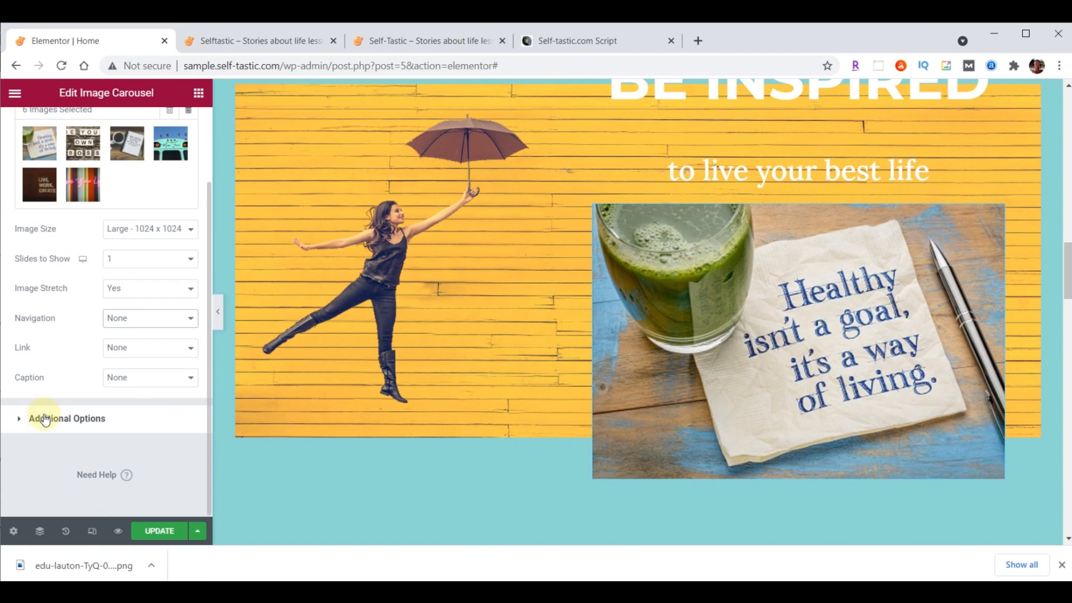
In Additional Options set Pause on Hover to No and Effect to Fade, then update the page
click(46, 418)
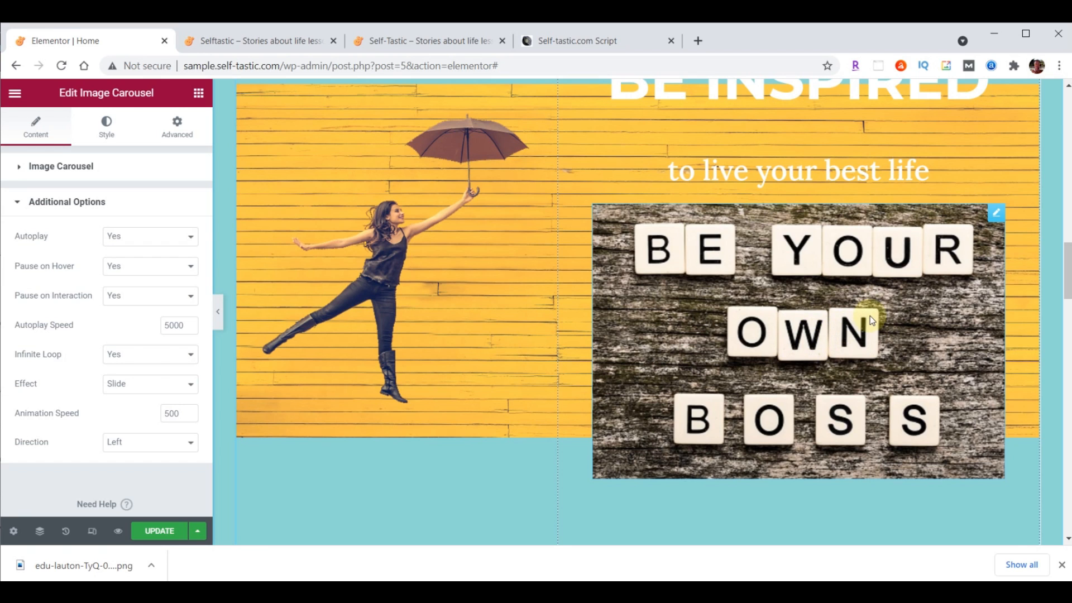
click(125, 265)
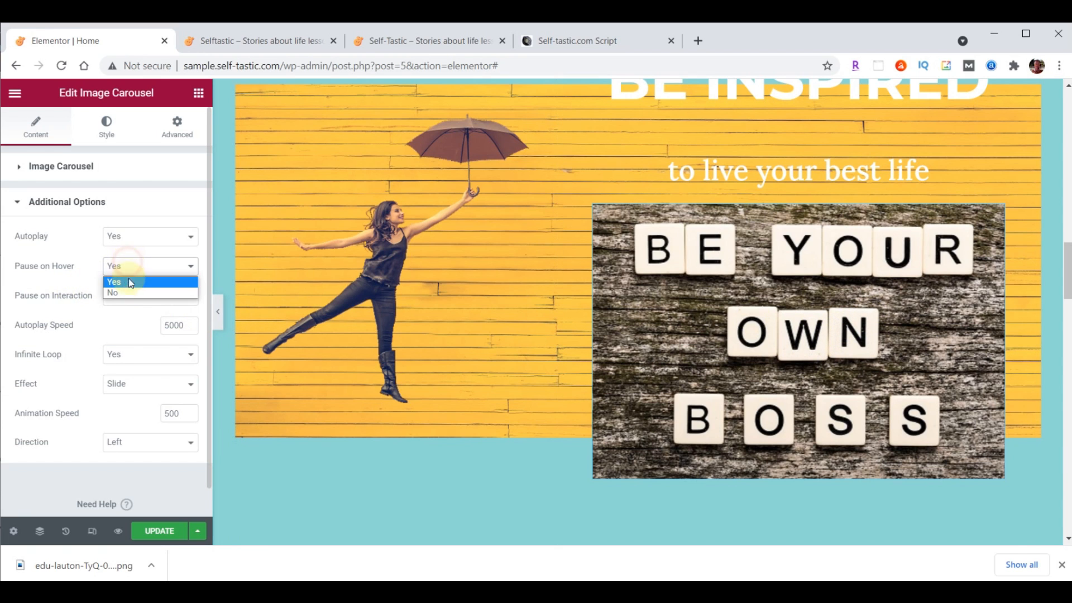
click(126, 292)
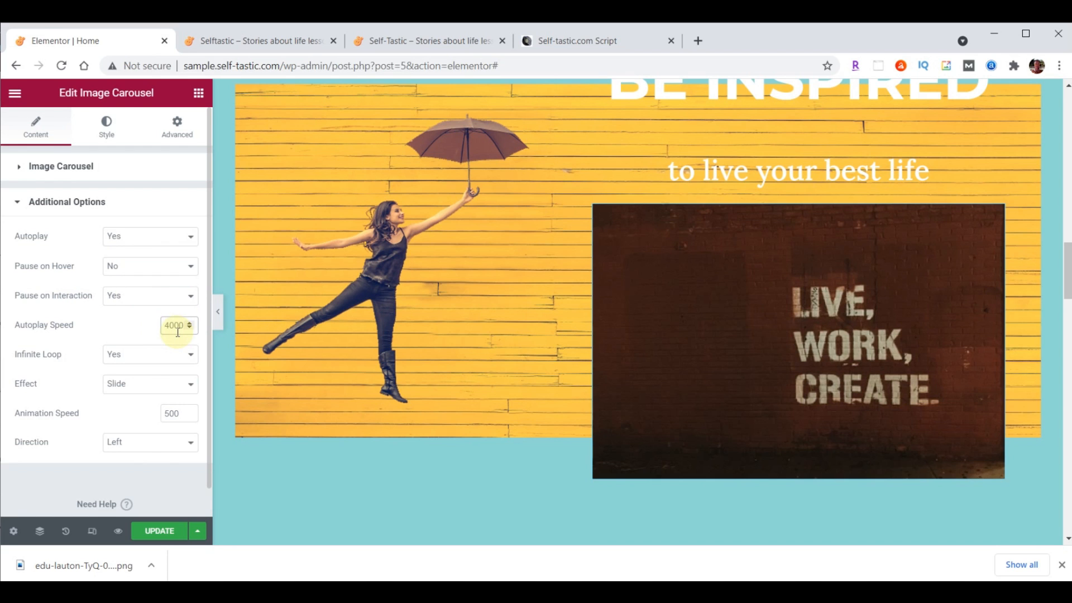
click(146, 393)
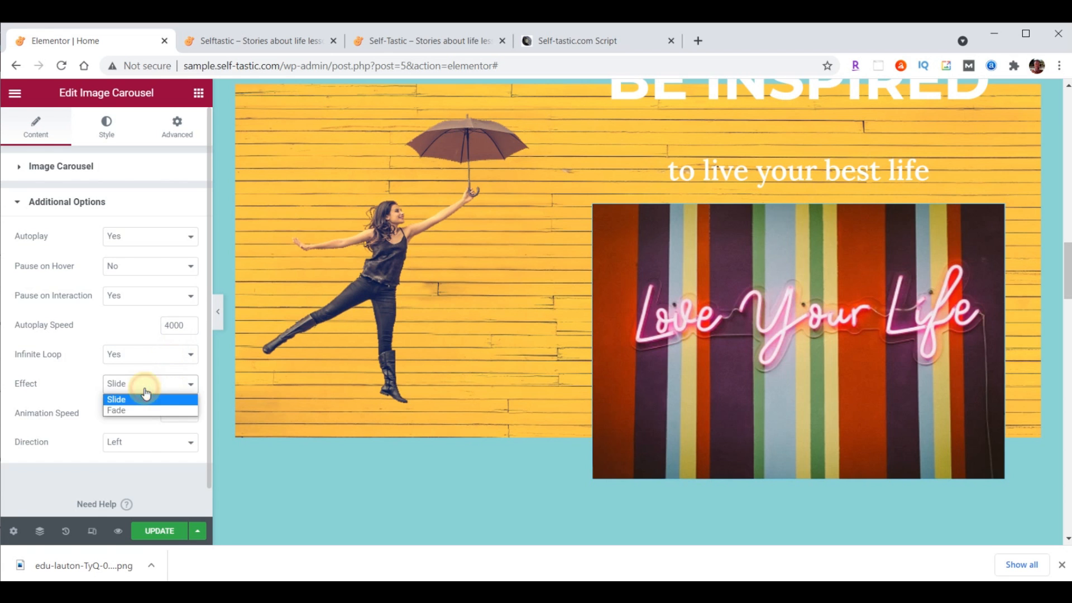
click(141, 410)
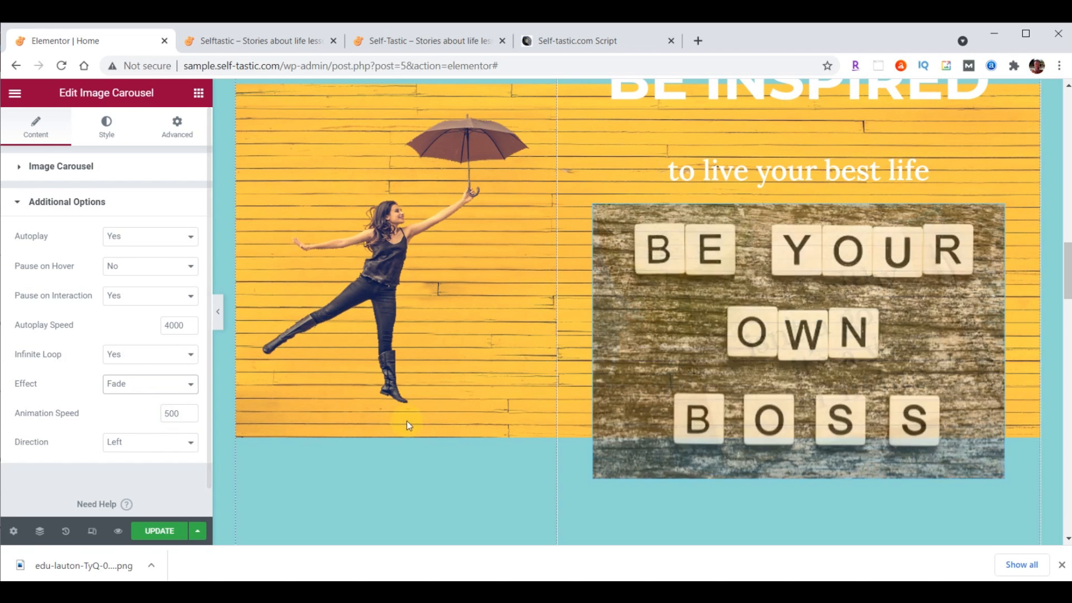
scroll(507, 416, up, 6)
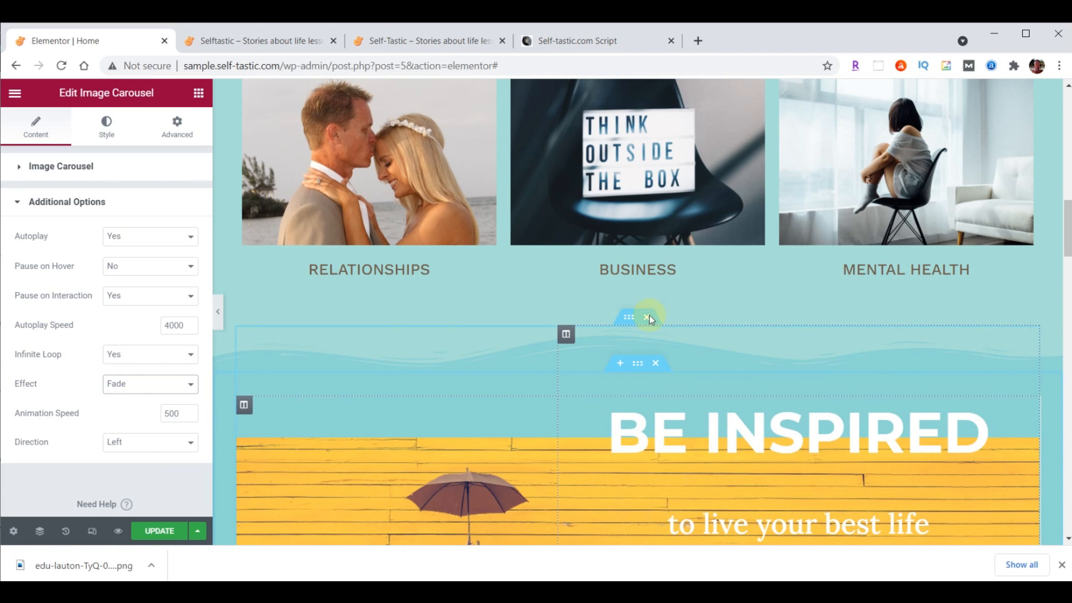
click(165, 533)
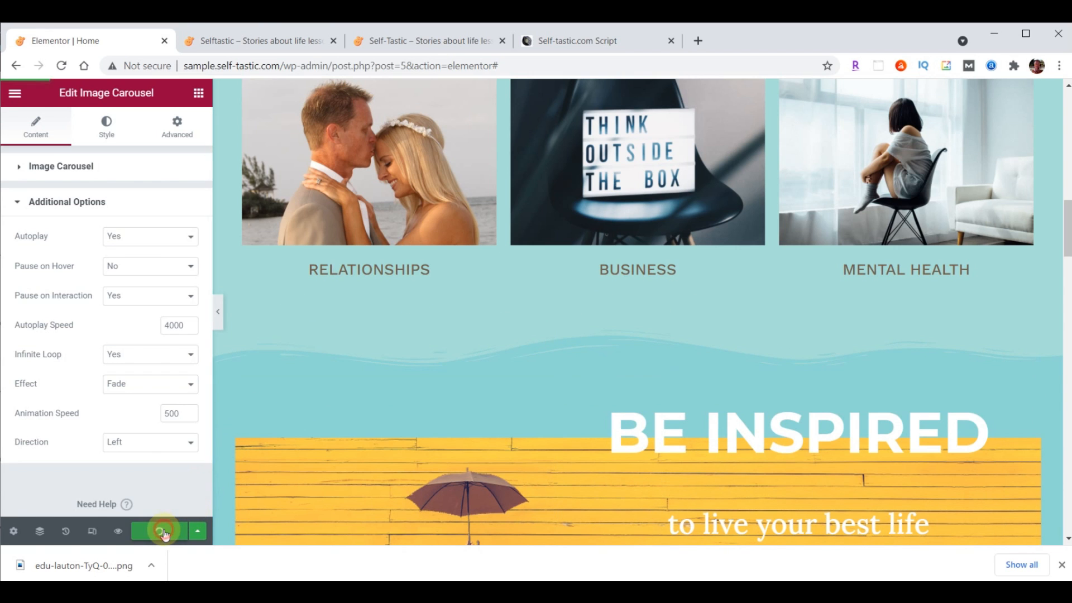
click(272, 42)
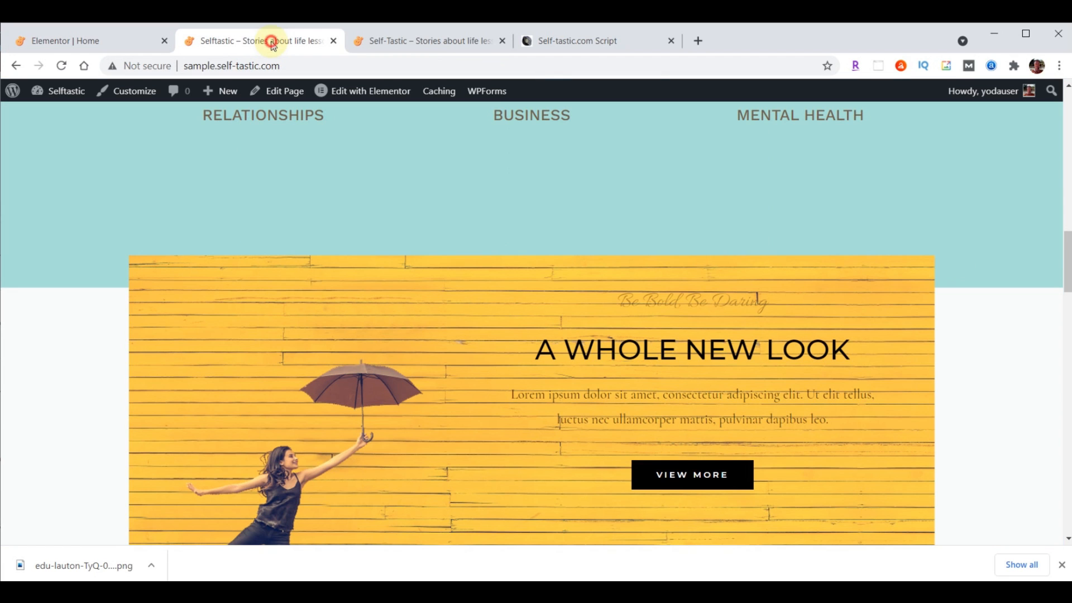
click(61, 65)
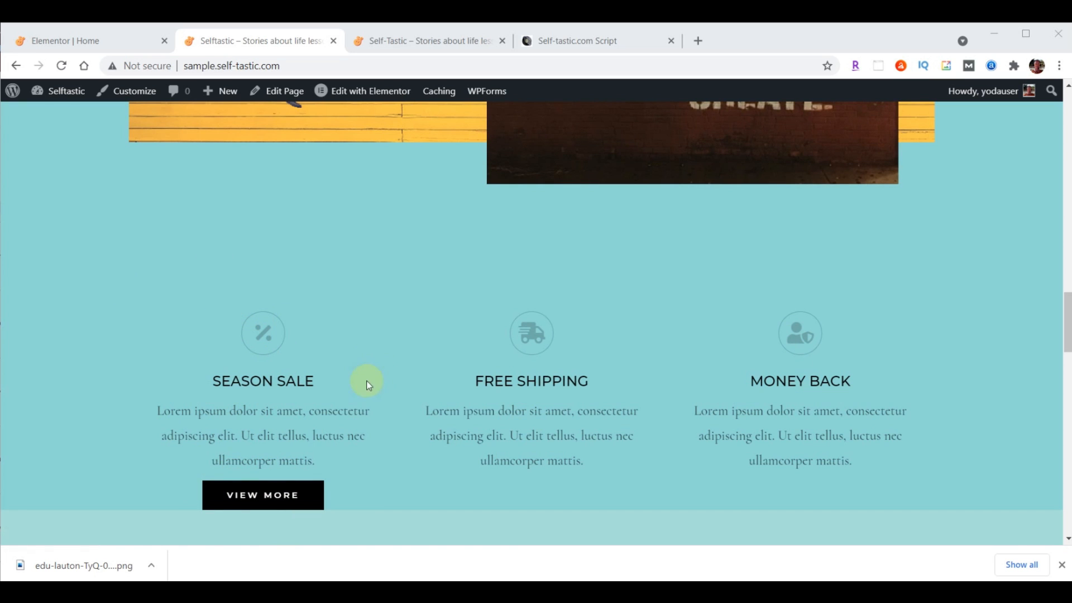
click(90, 42)
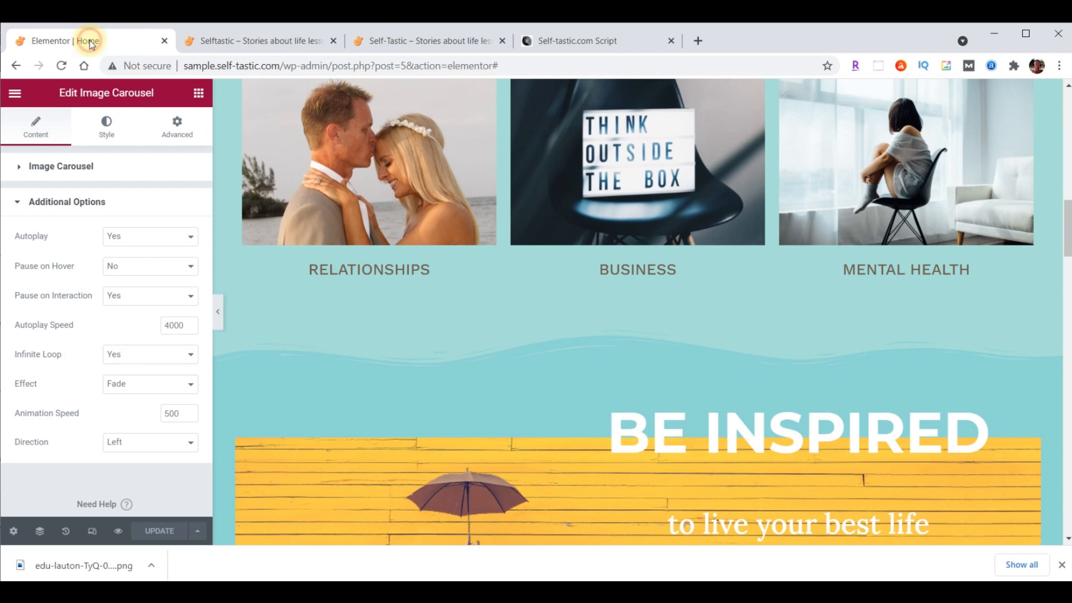
Drag the three-column Season Sale row below the logo carousel, then delete the logo carousel
scroll(693, 358, down, 10)
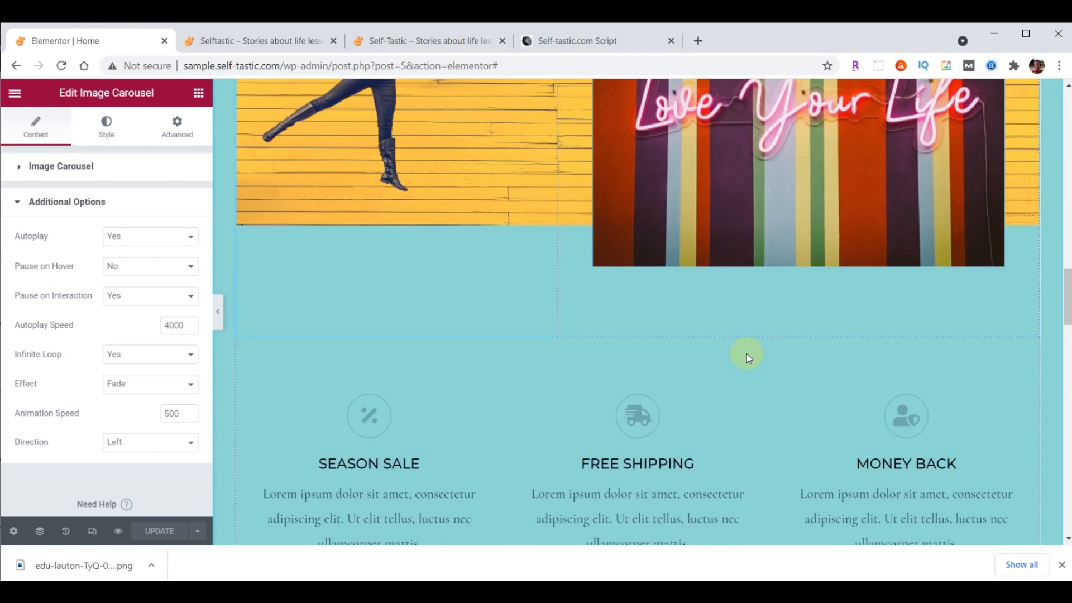
scroll(747, 358, down, 3)
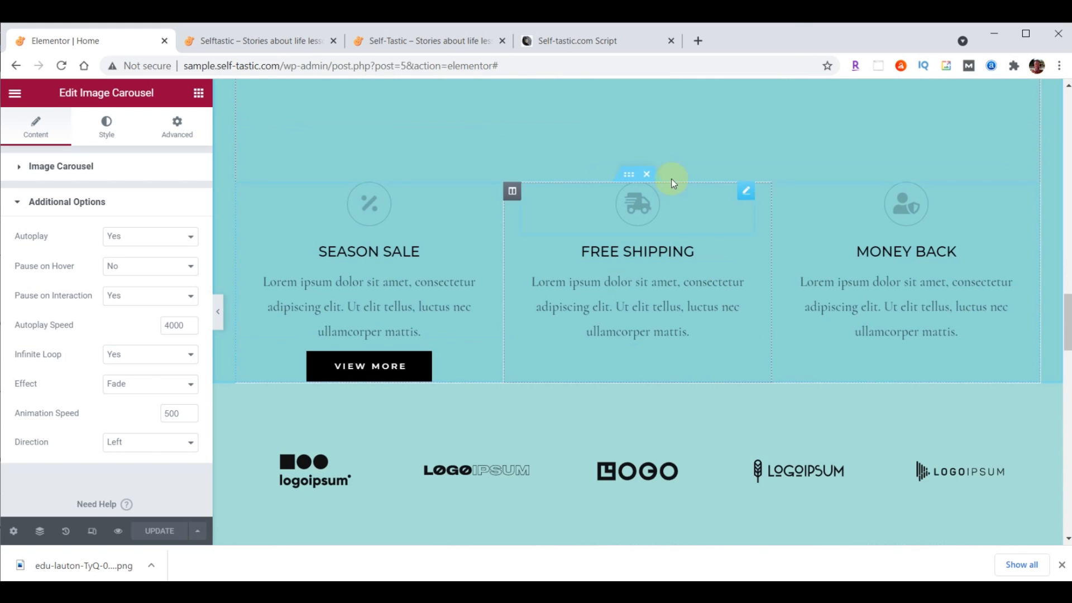
click(627, 175)
drag(628, 175, 633, 283)
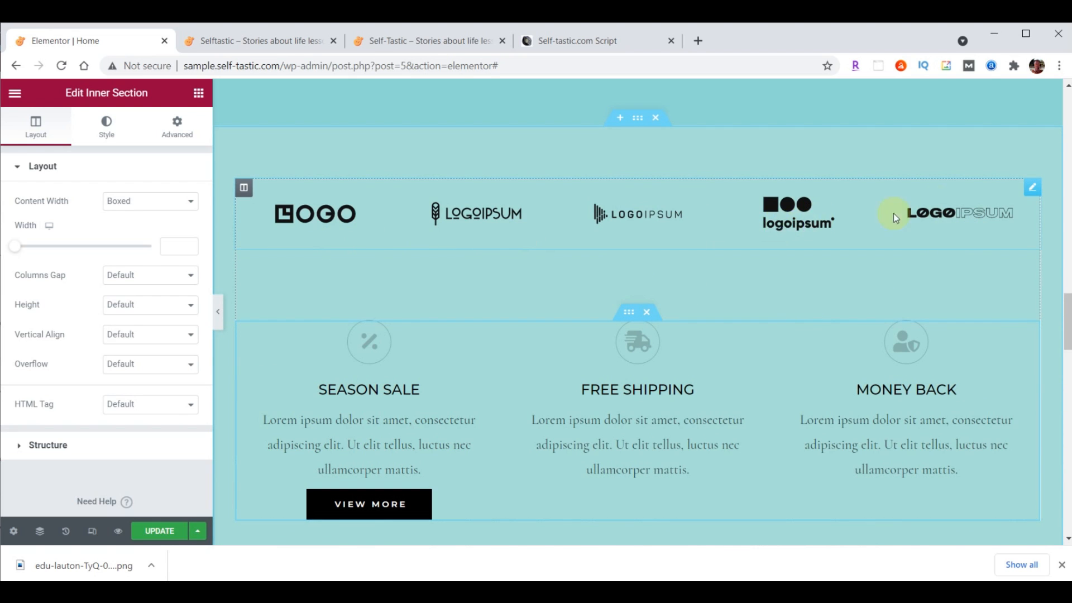
right_click(1032, 191)
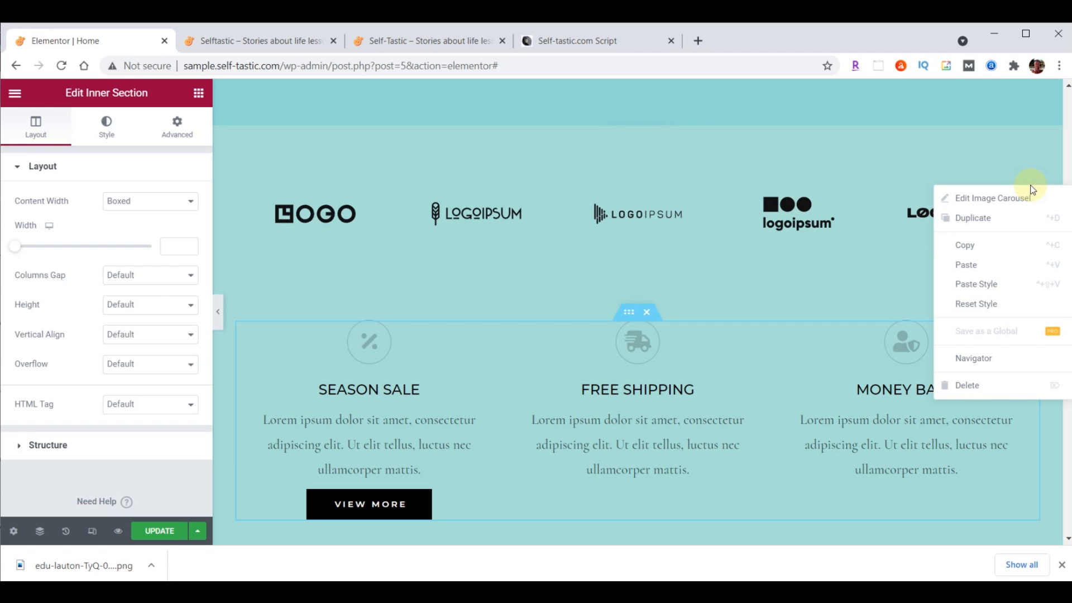
click(963, 382)
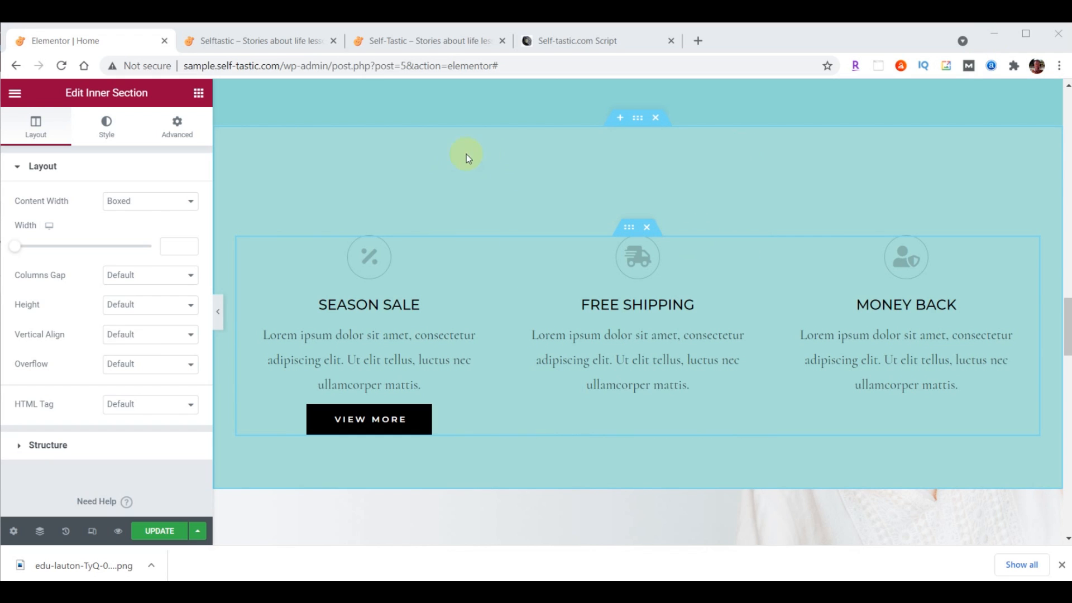
Add a Waves Brush top shape divider to the section in teal #8DD7D6 at height 60
click(639, 119)
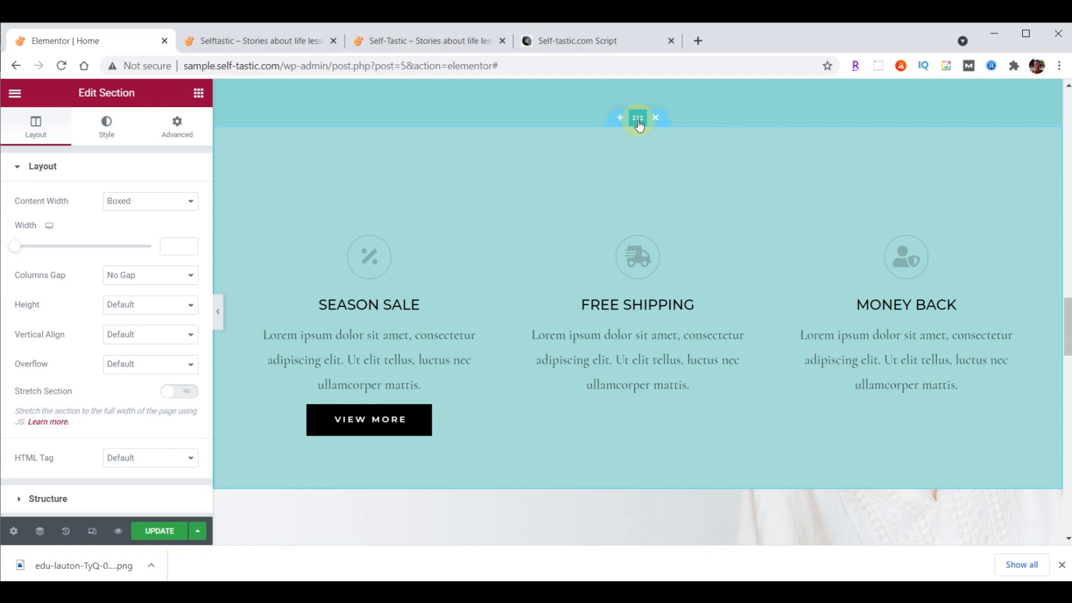
click(105, 131)
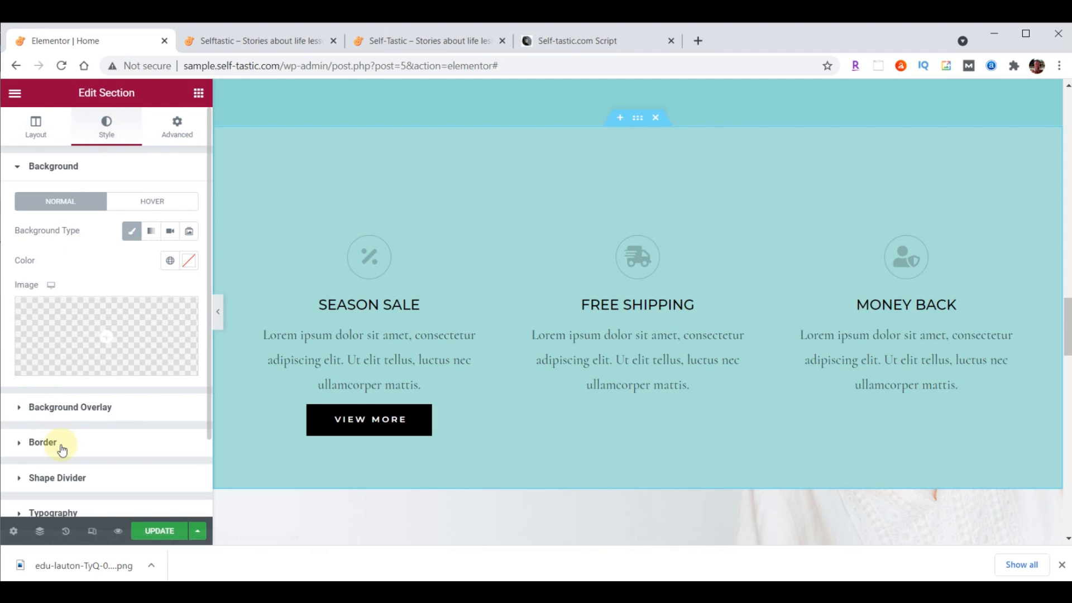
click(58, 478)
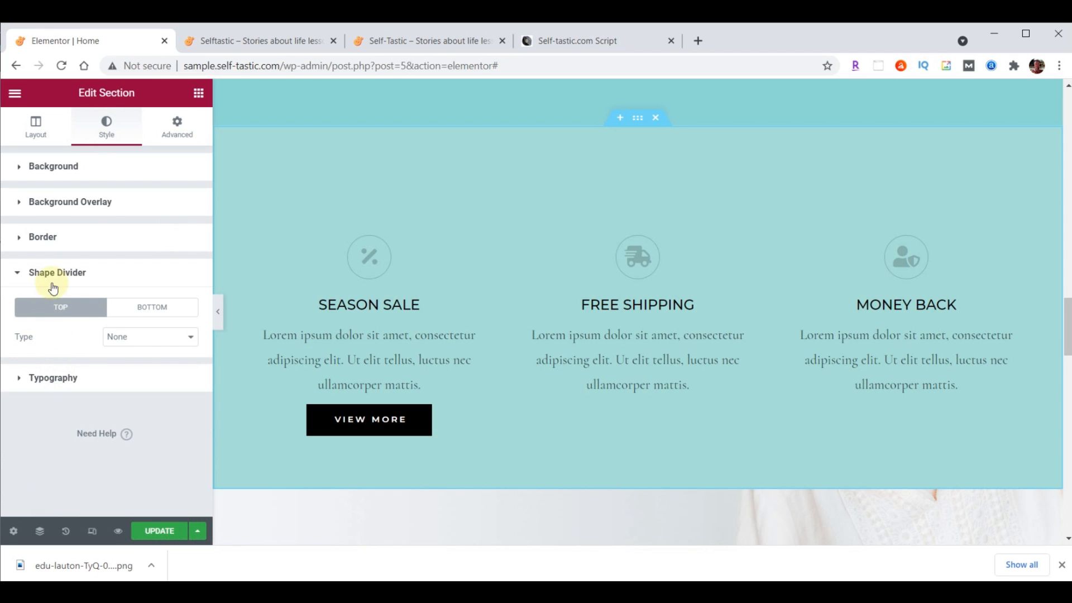
click(162, 340)
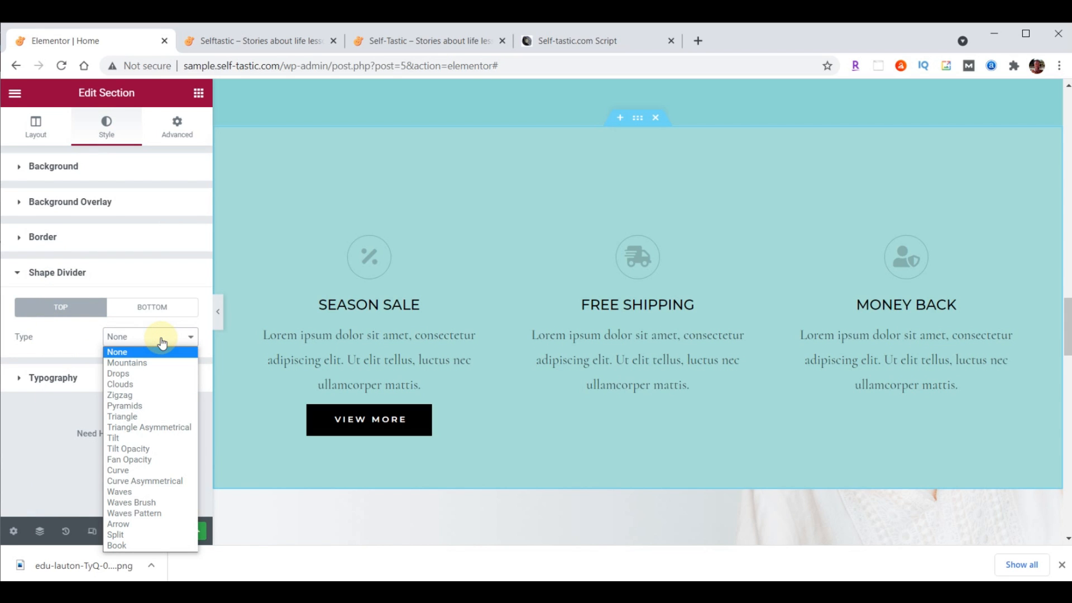
click(149, 503)
click(189, 367)
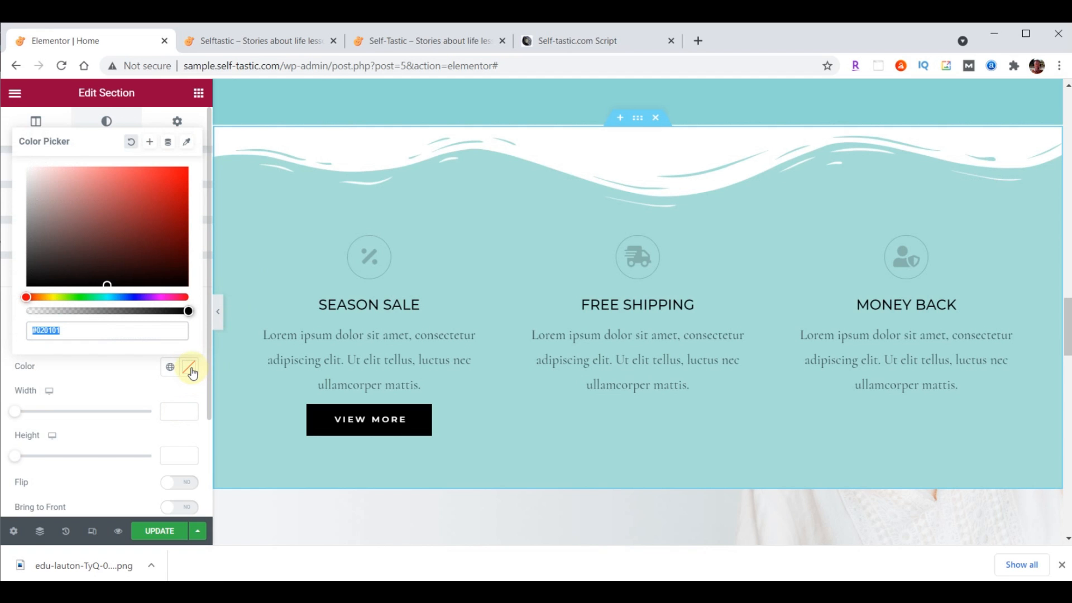
text(#8DD7D6)
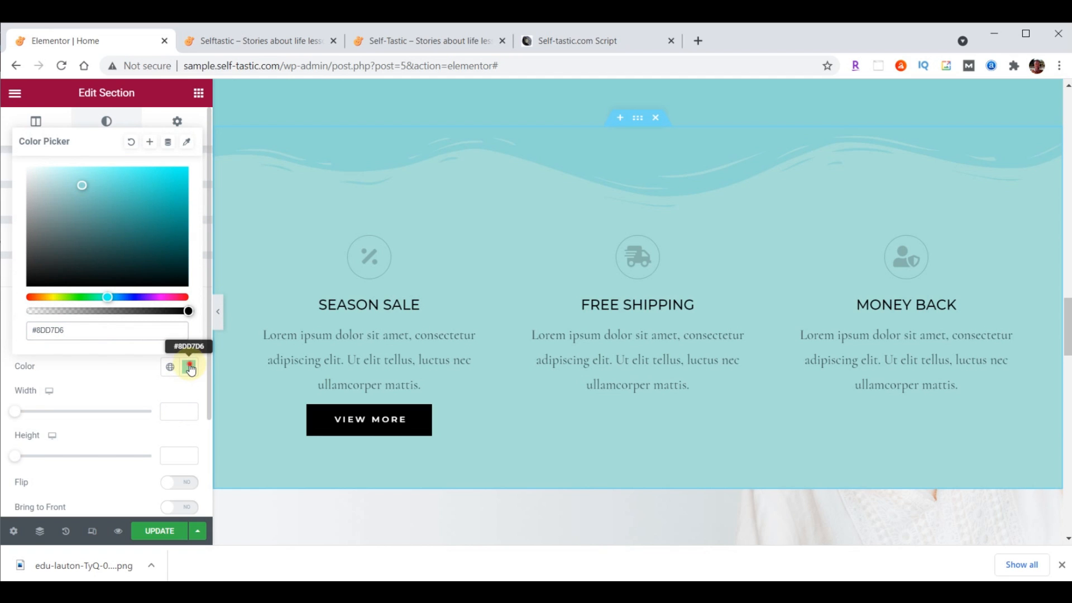
click(190, 369)
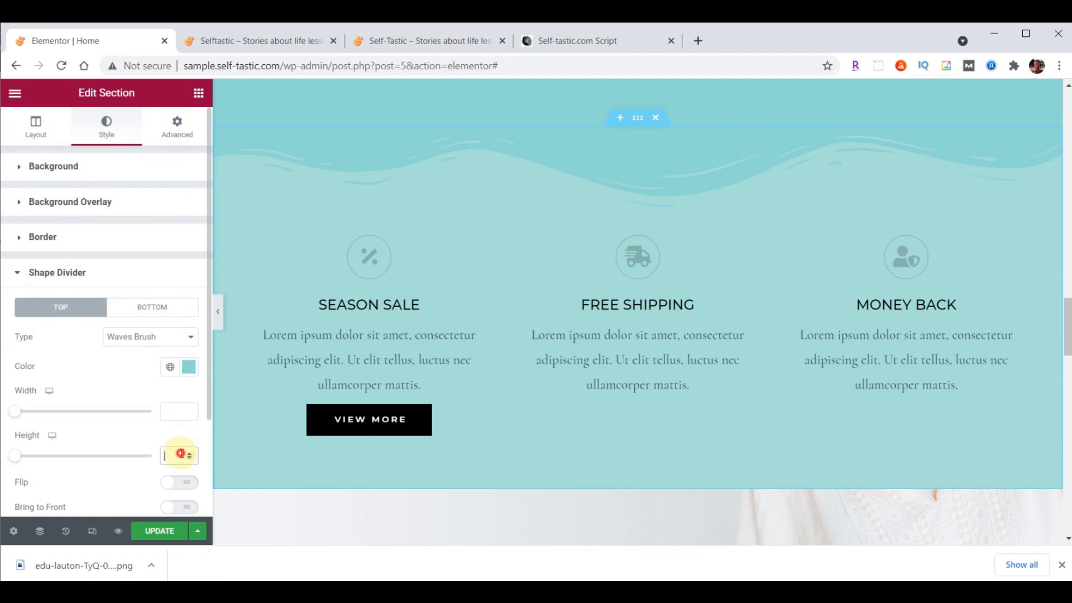
text(60)
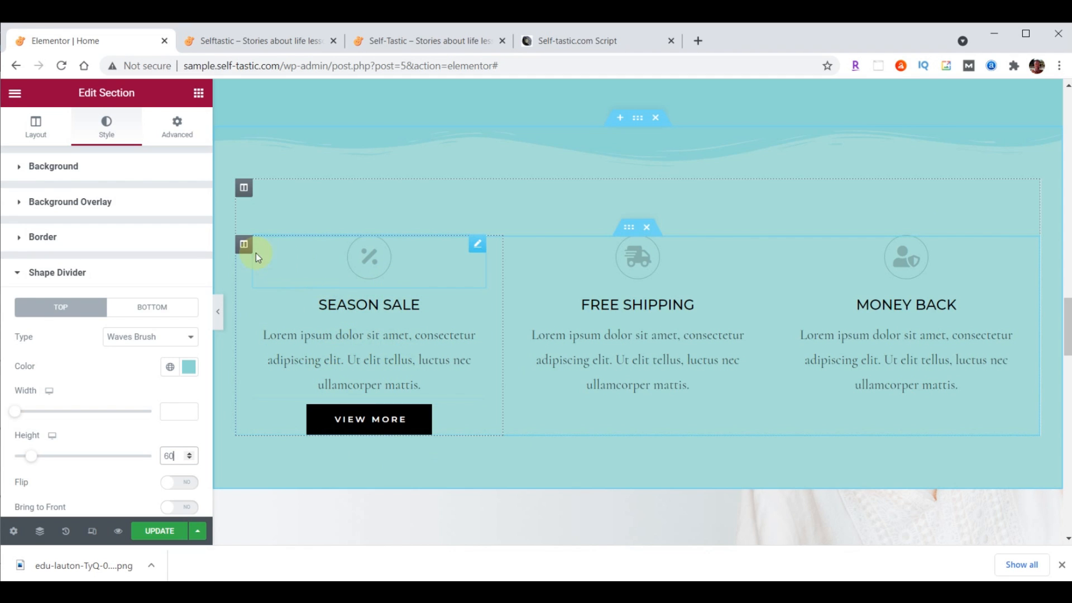
click(244, 245)
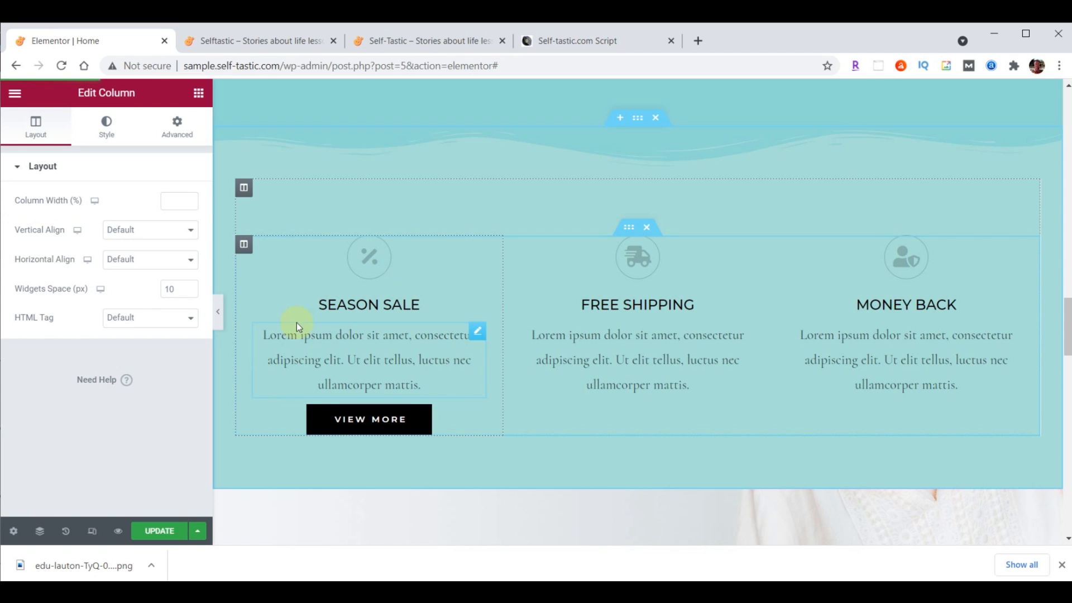
Set the Season Sale column's right and left padding to 20
click(180, 133)
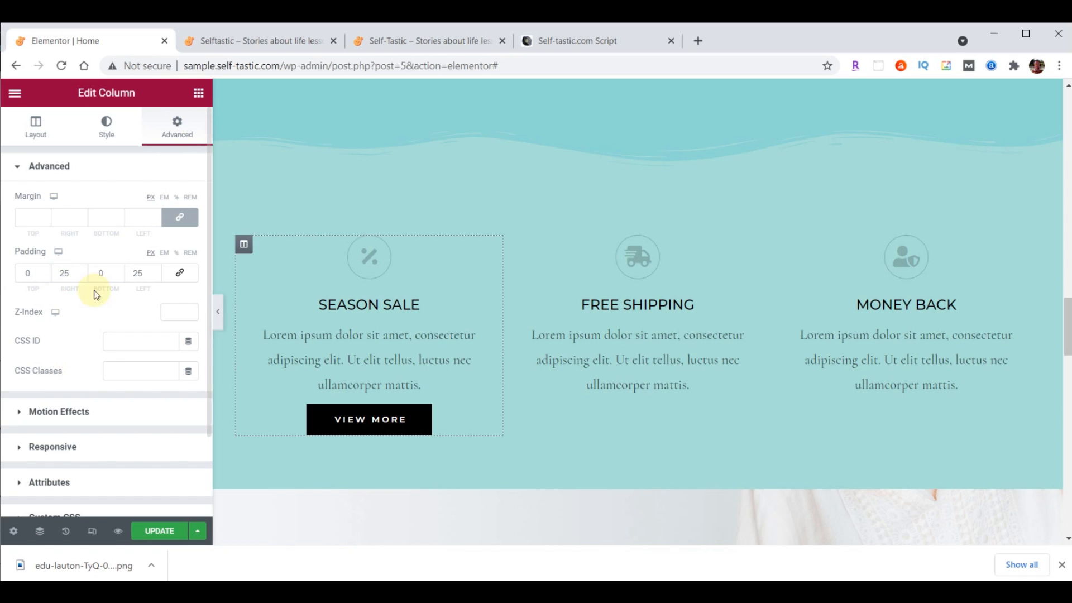
double_click(66, 274)
text(20)
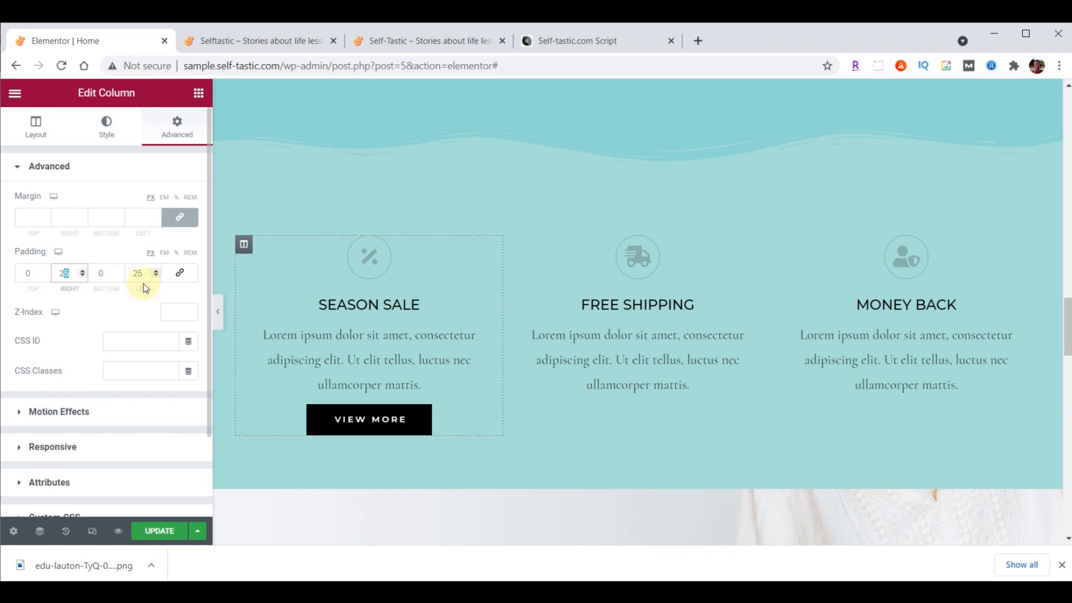
click(137, 272)
text(20)
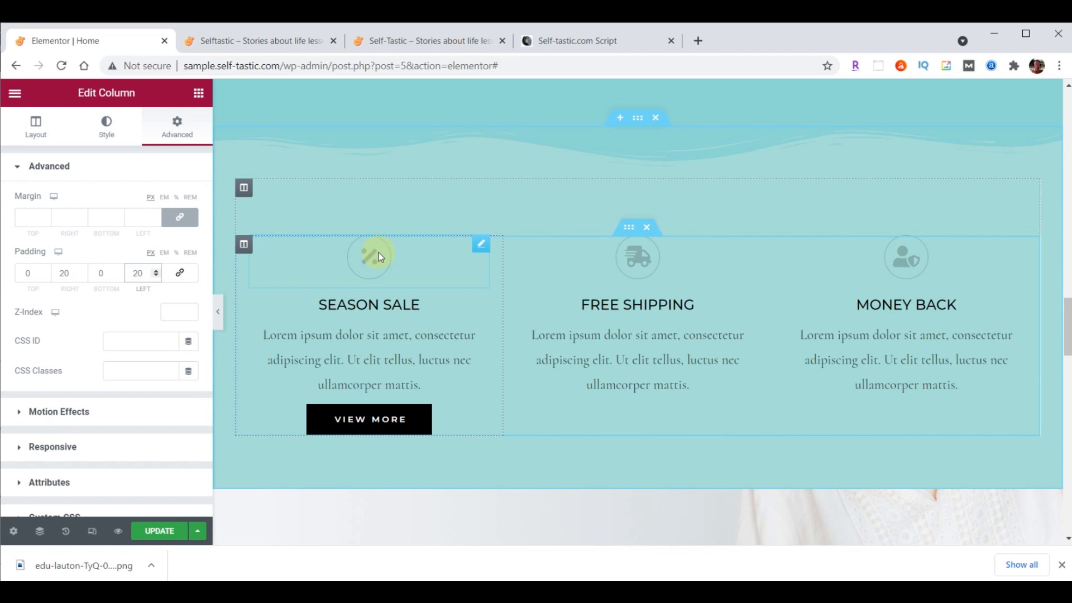
Colour the Season Sale percent icon dark brown #473C31
click(482, 245)
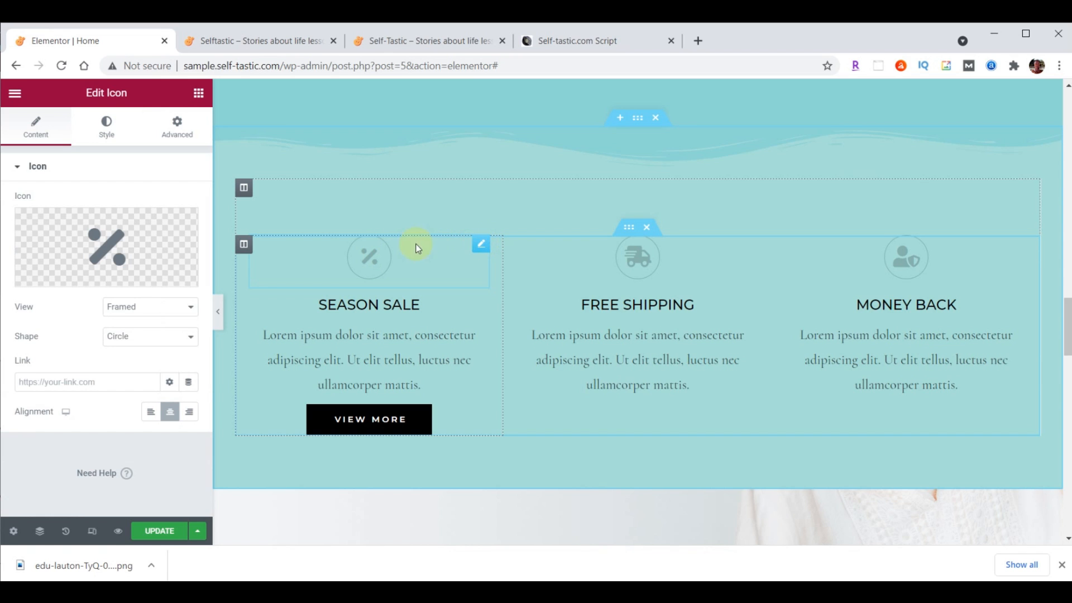
click(109, 133)
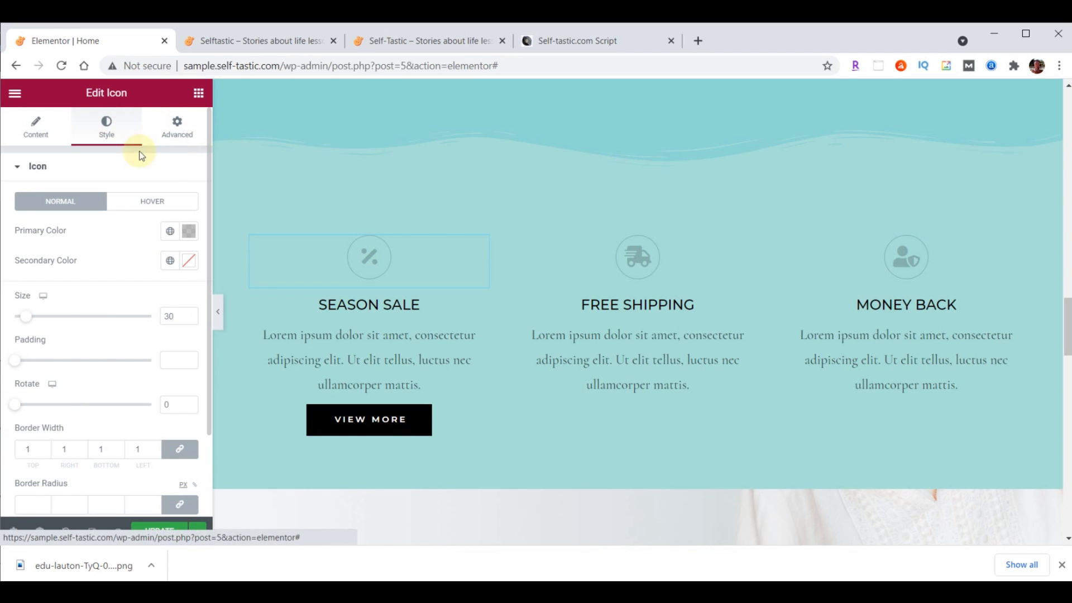
click(187, 231)
text(#473C31)
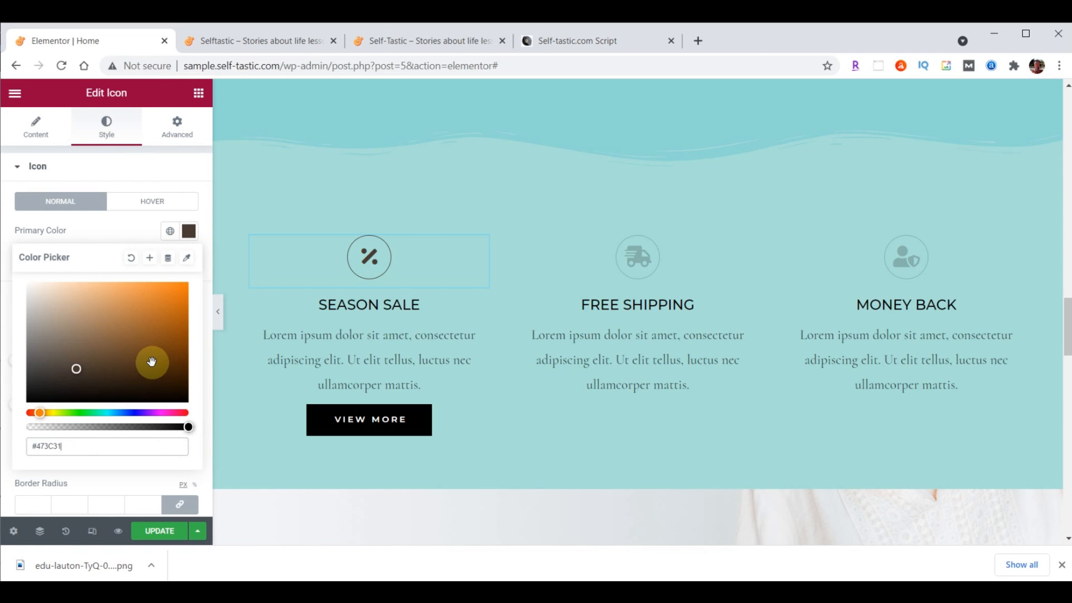
click(482, 304)
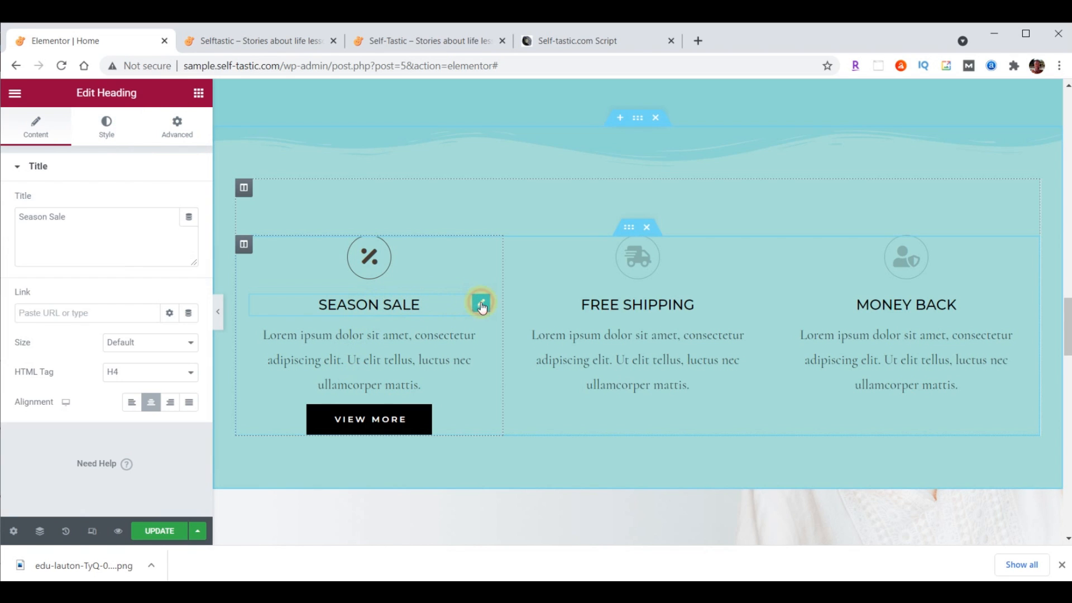
Set the SEASON SALE heading text colour to dark brown #473C31
click(106, 127)
click(191, 202)
text(#473C31)
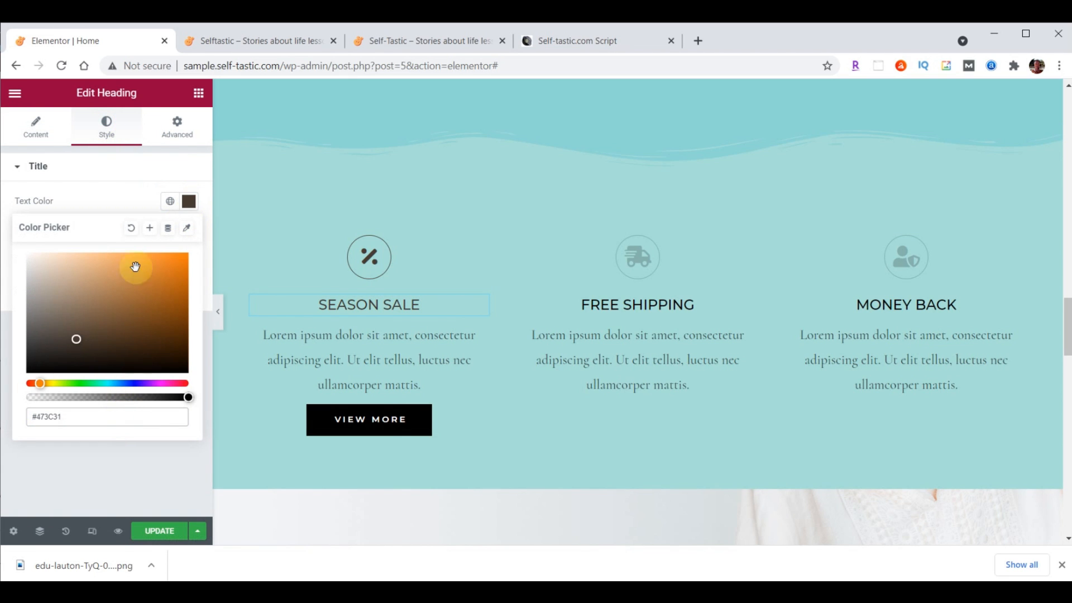
click(189, 201)
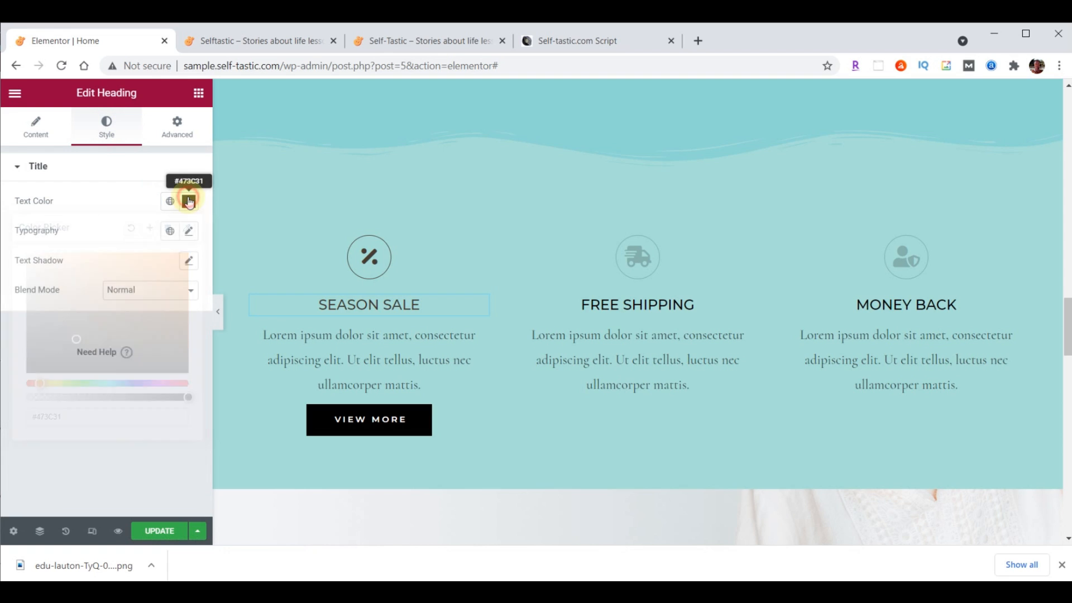
Set the heading typography to Montserrat, size 32, weight 300
click(189, 230)
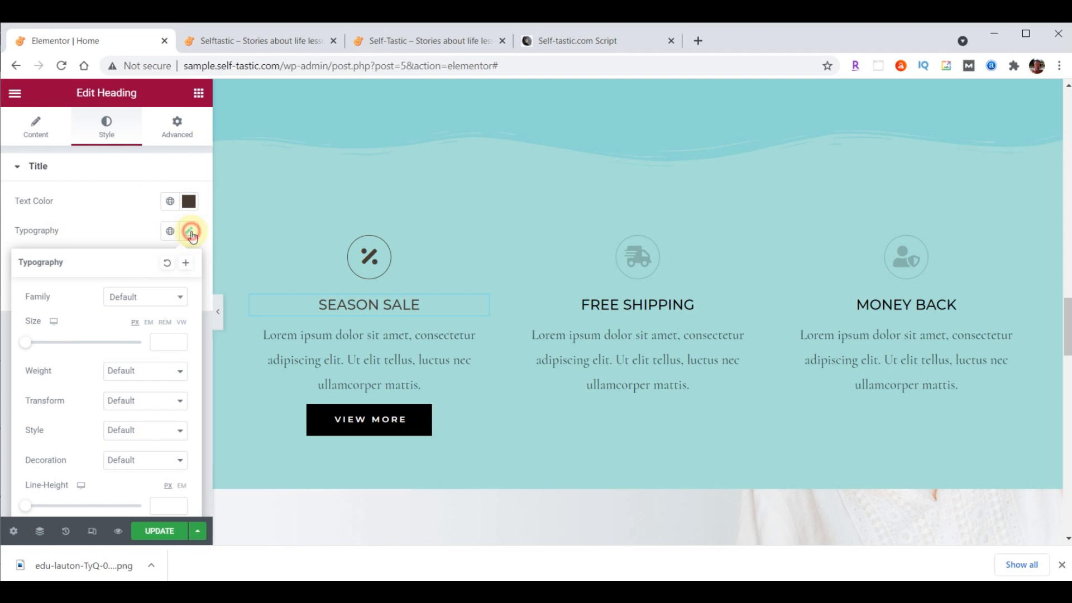
click(146, 303)
text(mont)
click(139, 387)
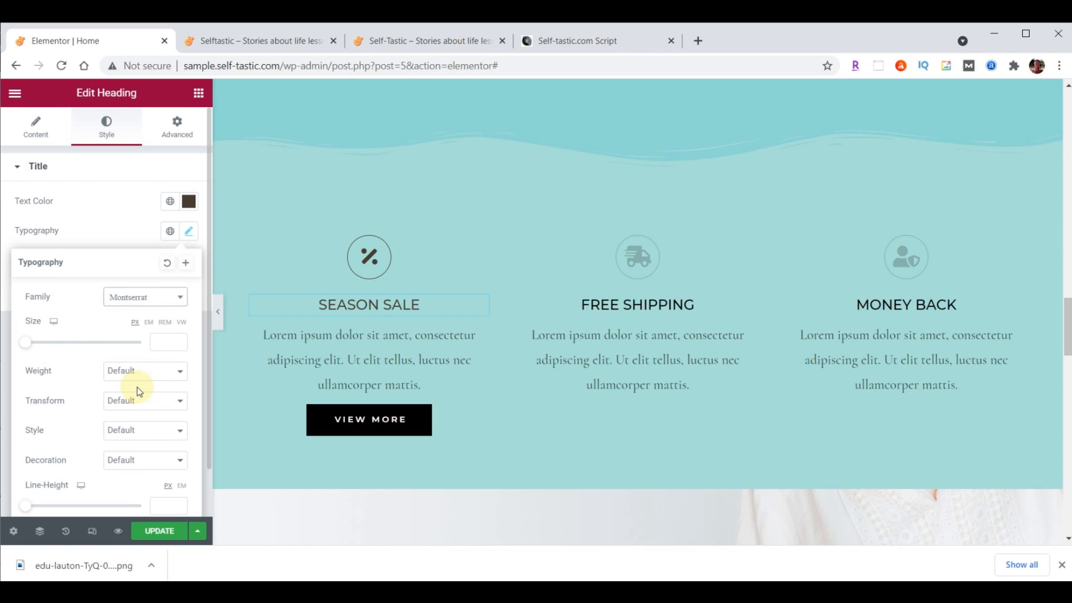
click(168, 342)
text(32)
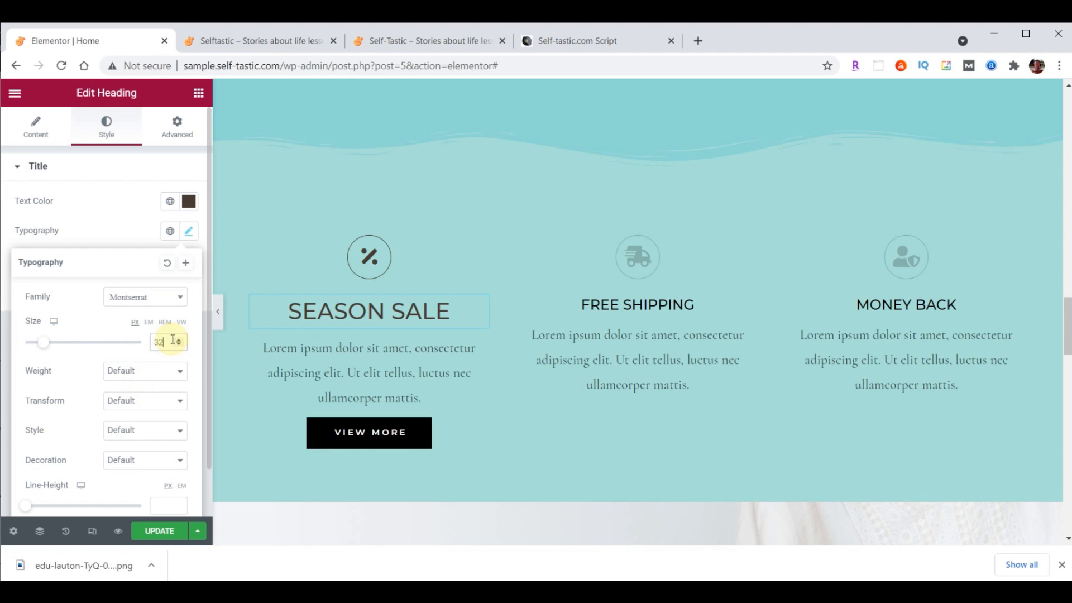
click(161, 378)
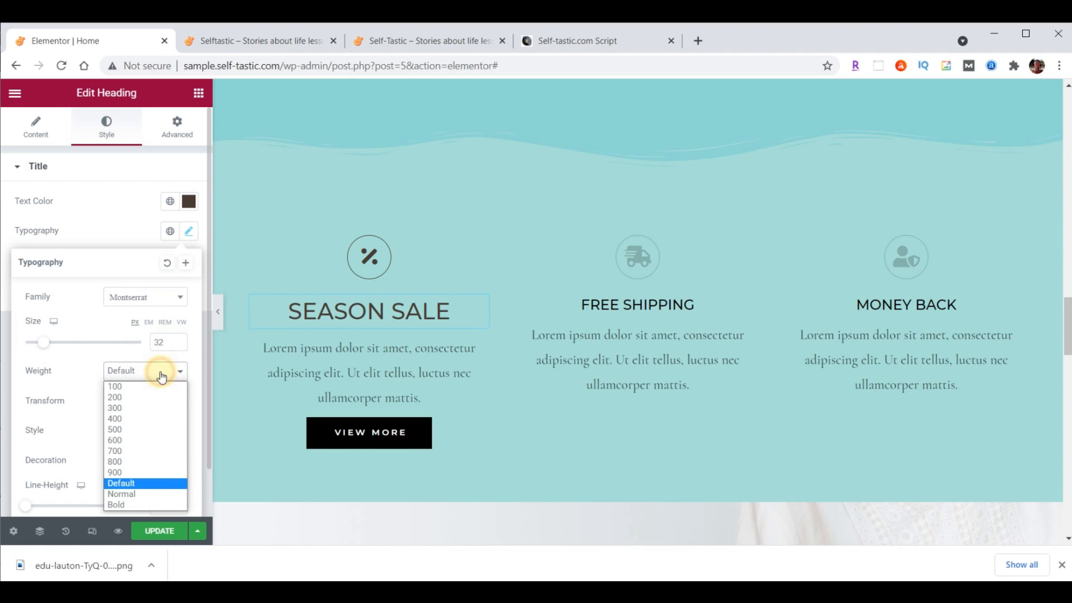
click(141, 408)
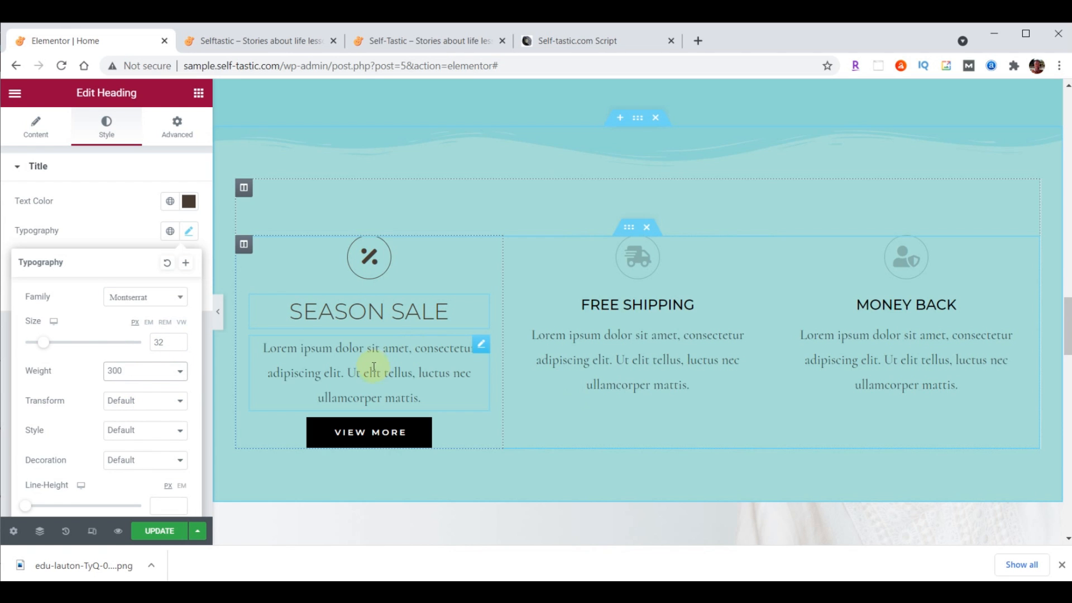
click(483, 349)
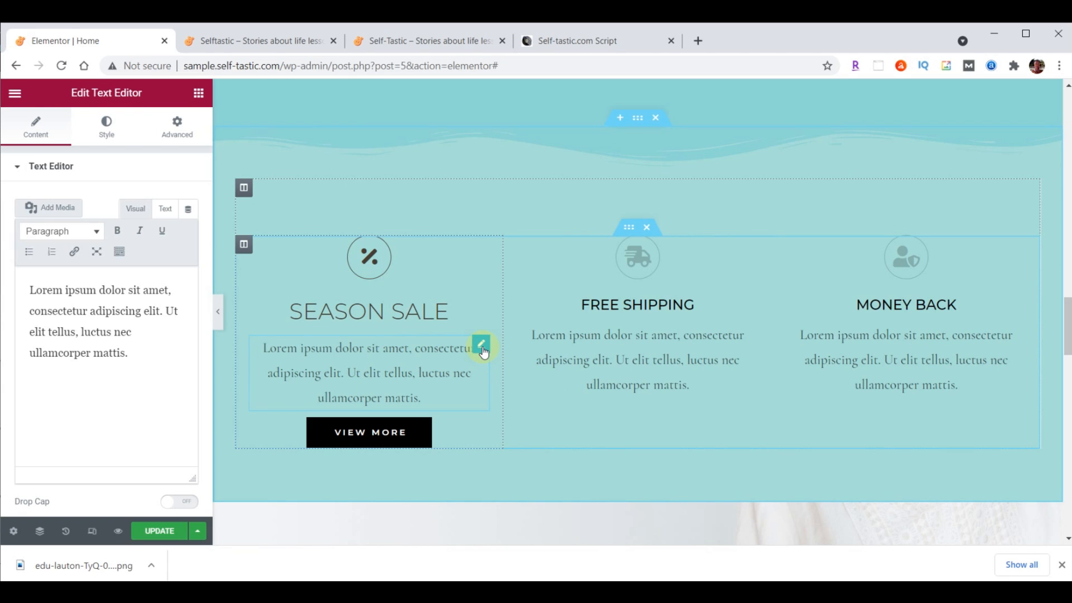
Justify the Season Sale description and set its font to Raleway, size 21, weight 200
click(105, 134)
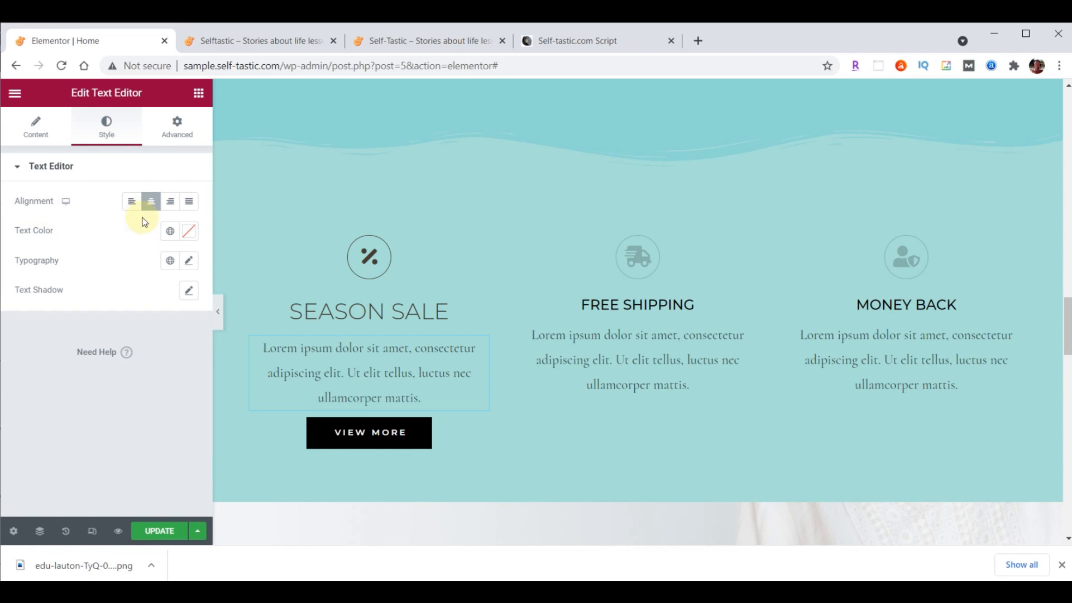
click(193, 203)
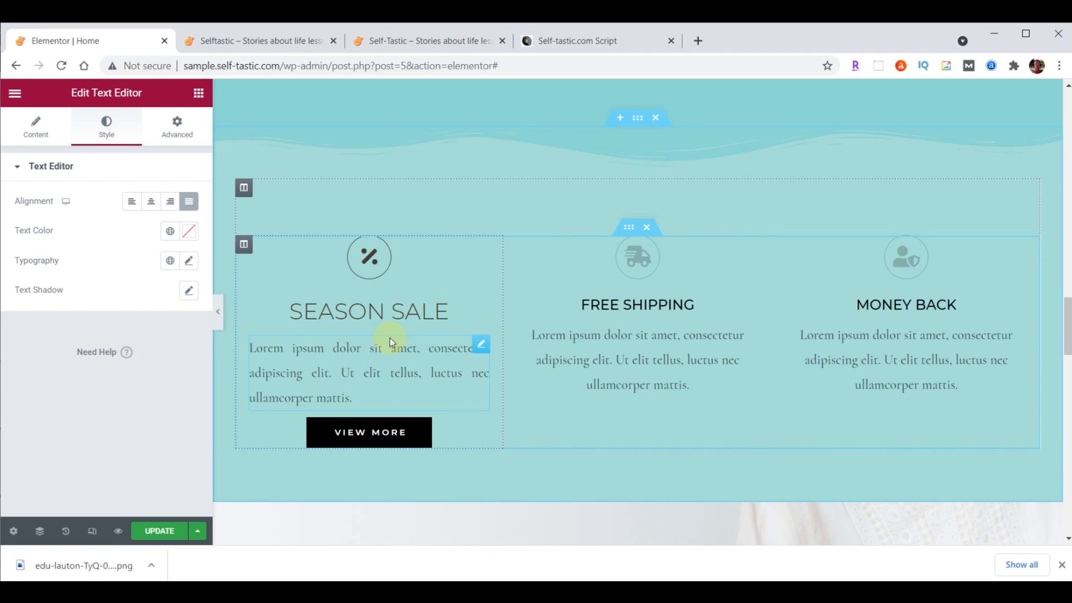
click(190, 260)
click(159, 328)
click(146, 348)
text(Rale)
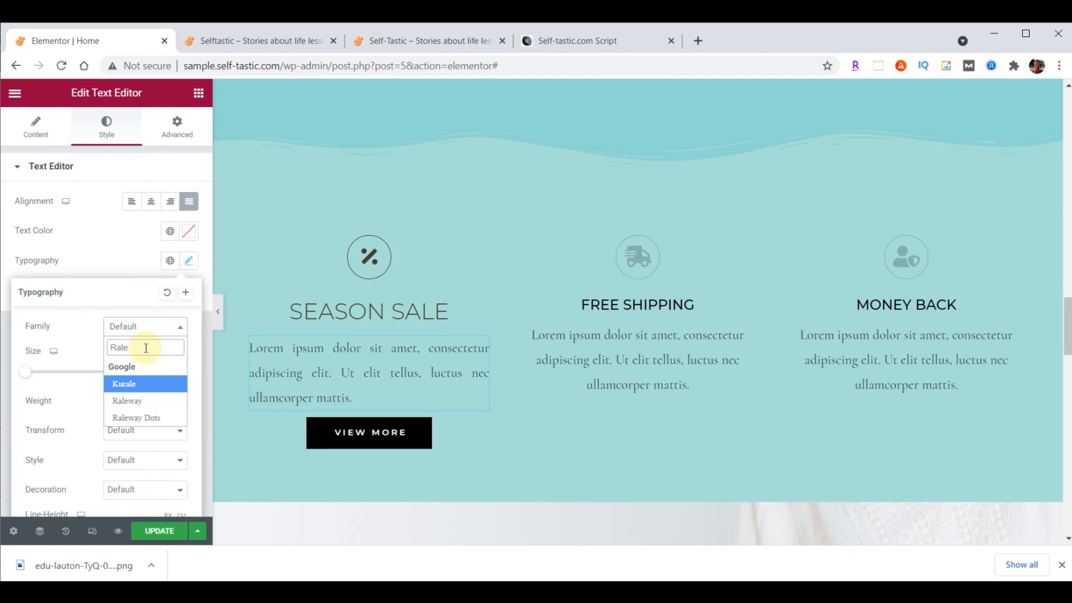
click(134, 402)
click(156, 371)
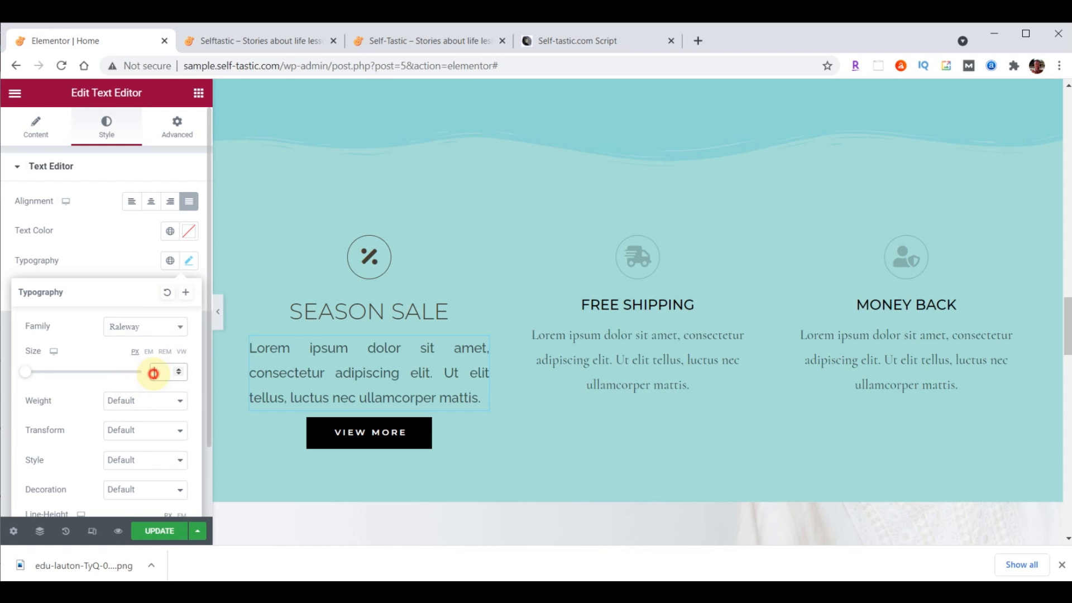
text(21)
click(155, 399)
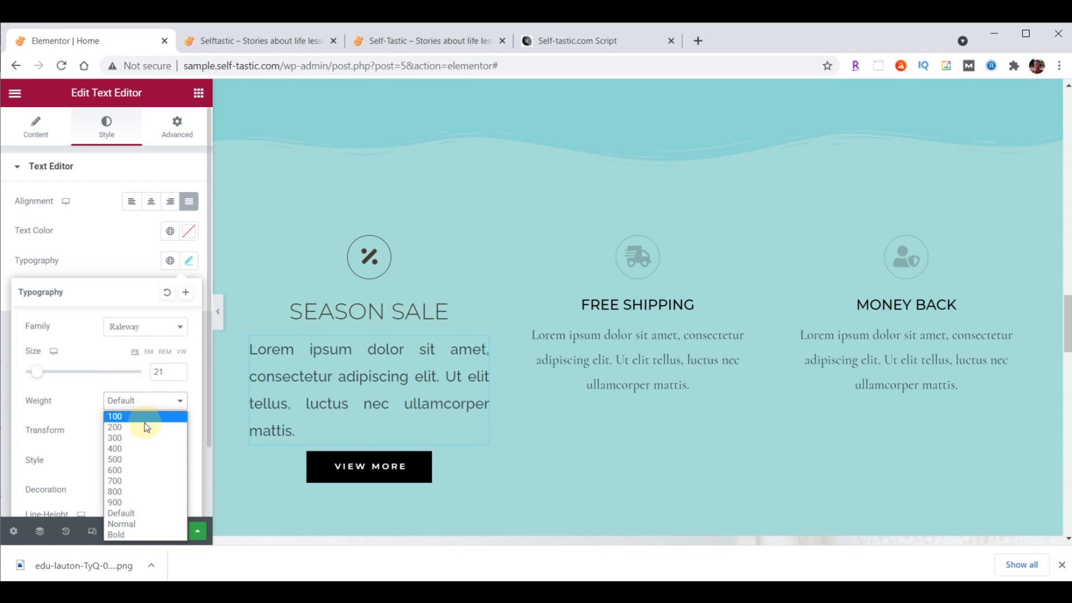
click(146, 428)
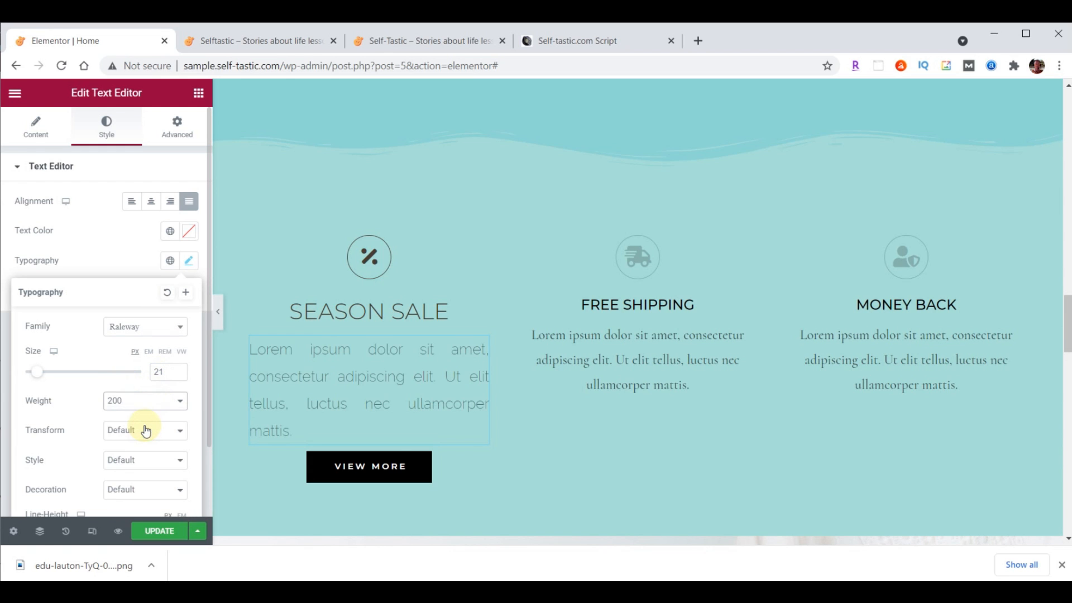
Colour the description text dark brown #473C31
click(190, 231)
click(105, 439)
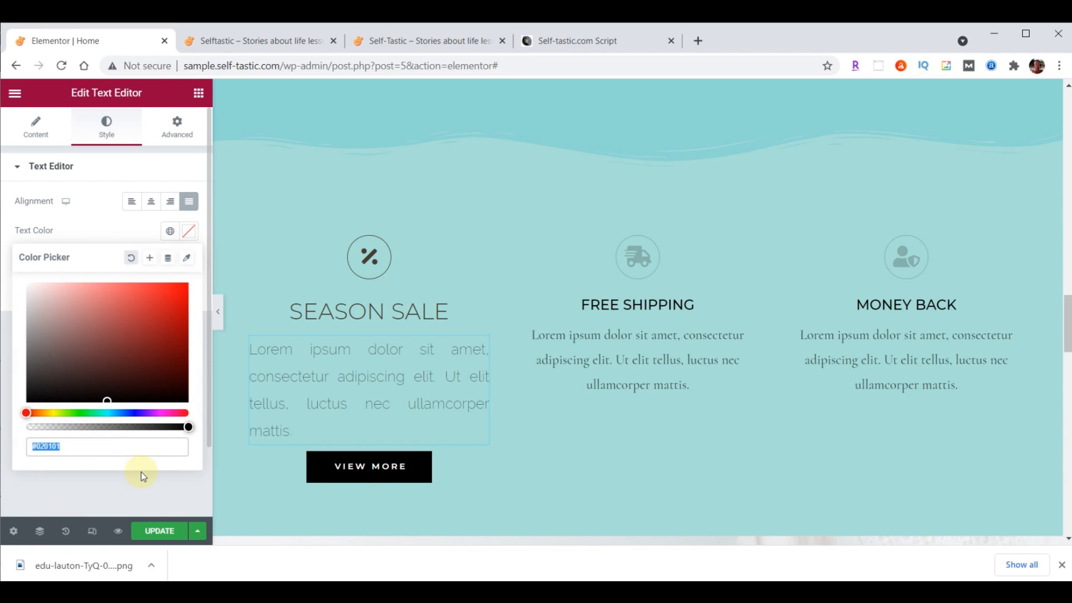
text(#473C31)
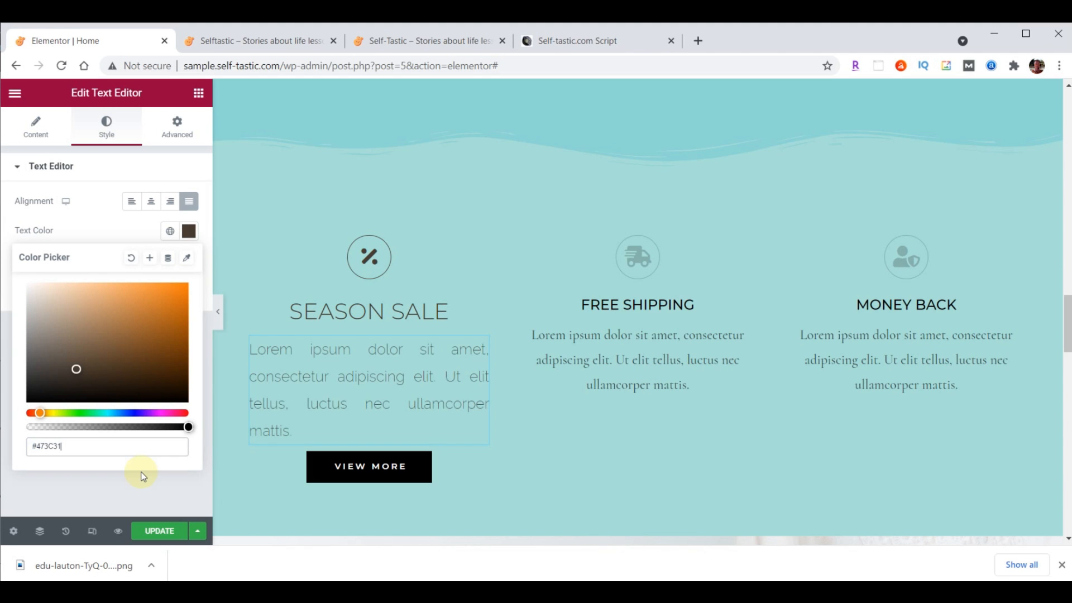
click(189, 230)
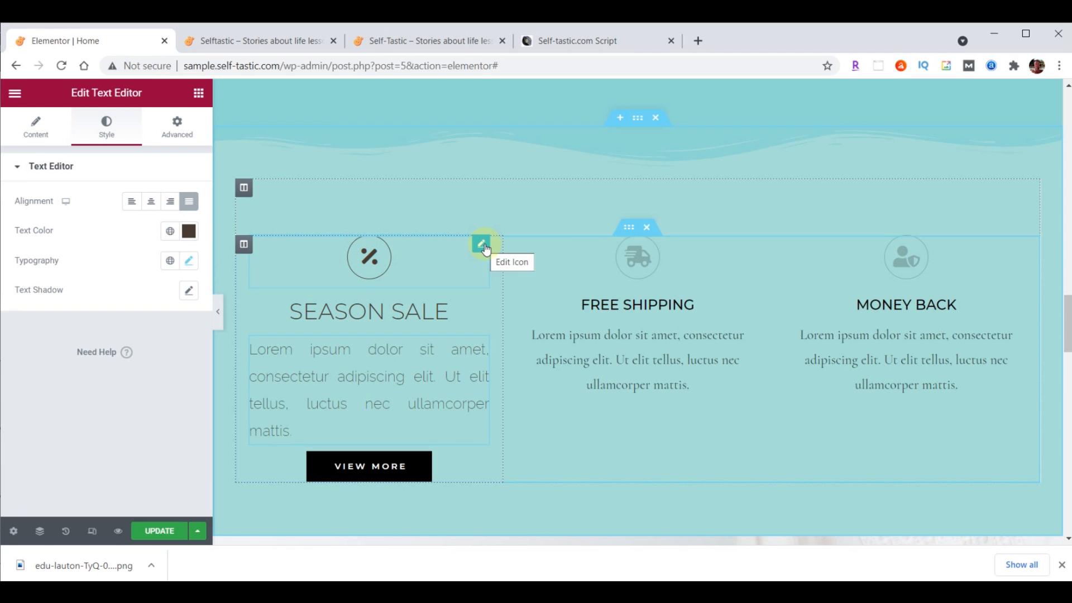
Copy the Season Sale icon's style and paste it onto the Free Shipping and Money Back icons
right_click(484, 245)
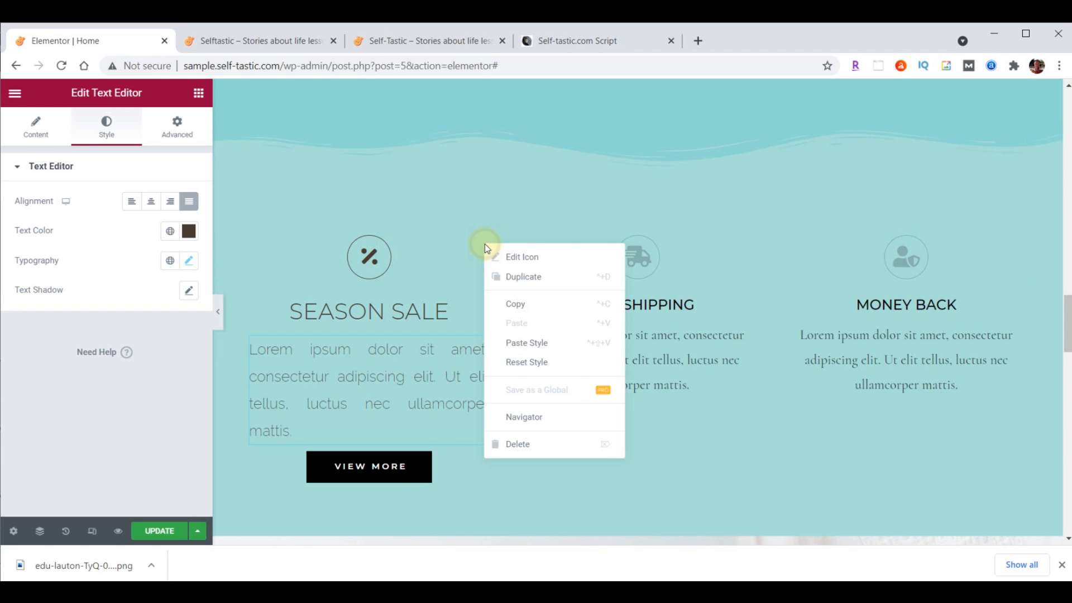
click(524, 302)
right_click(750, 251)
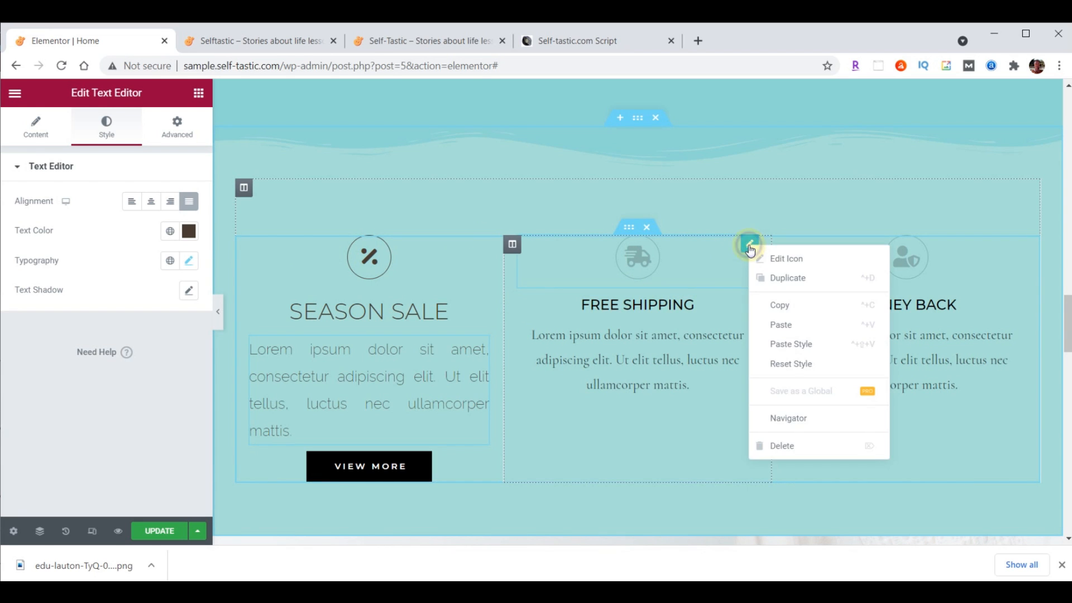
click(787, 343)
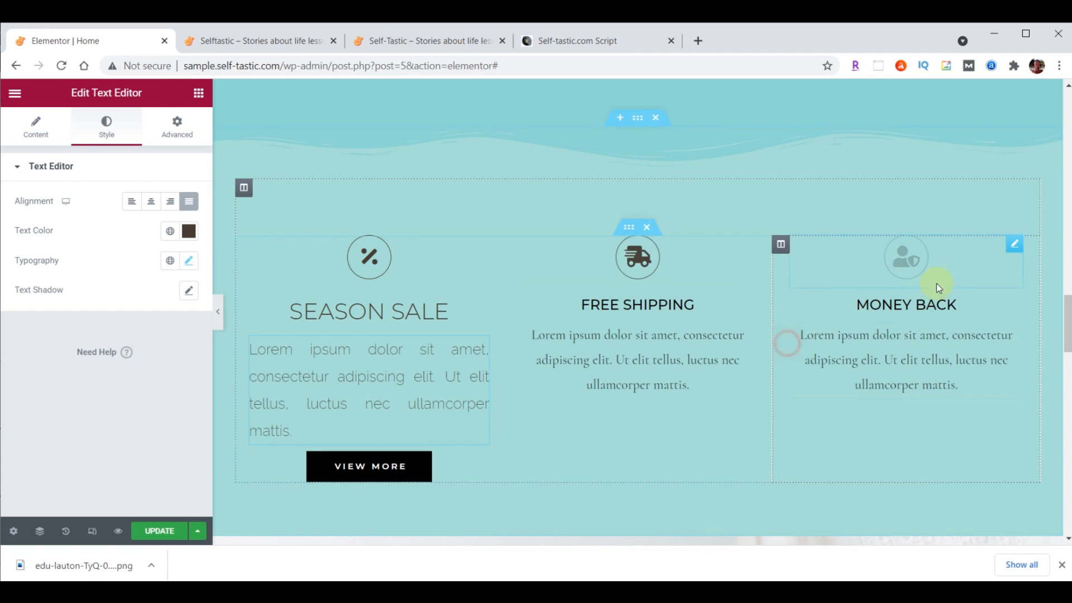
right_click(1014, 246)
click(997, 348)
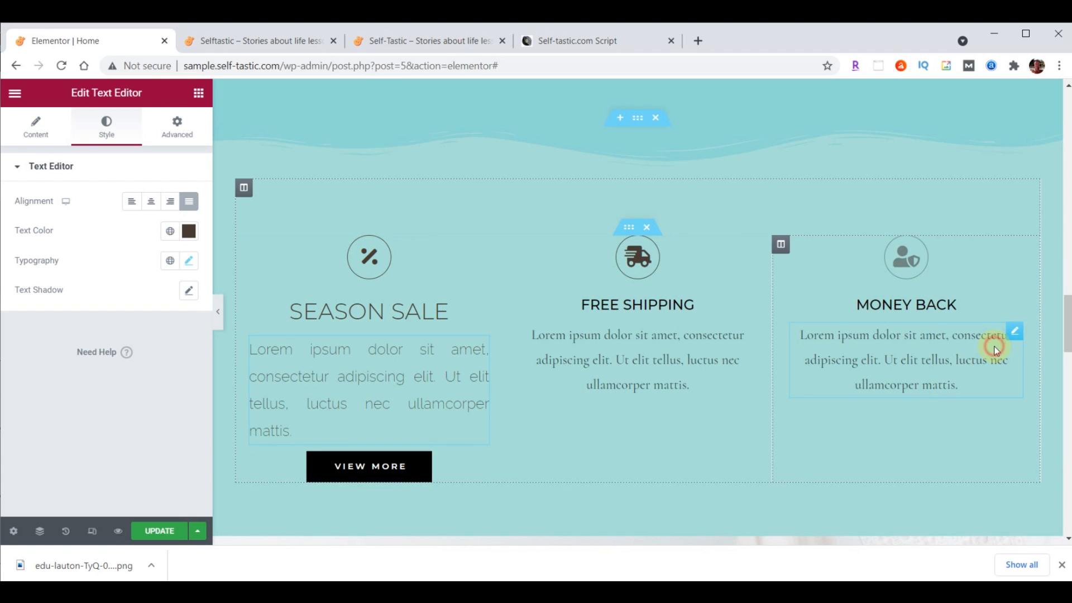
Copy the SEASON SALE heading style onto the FREE SHIPPING and MONEY BACK headings
click(464, 312)
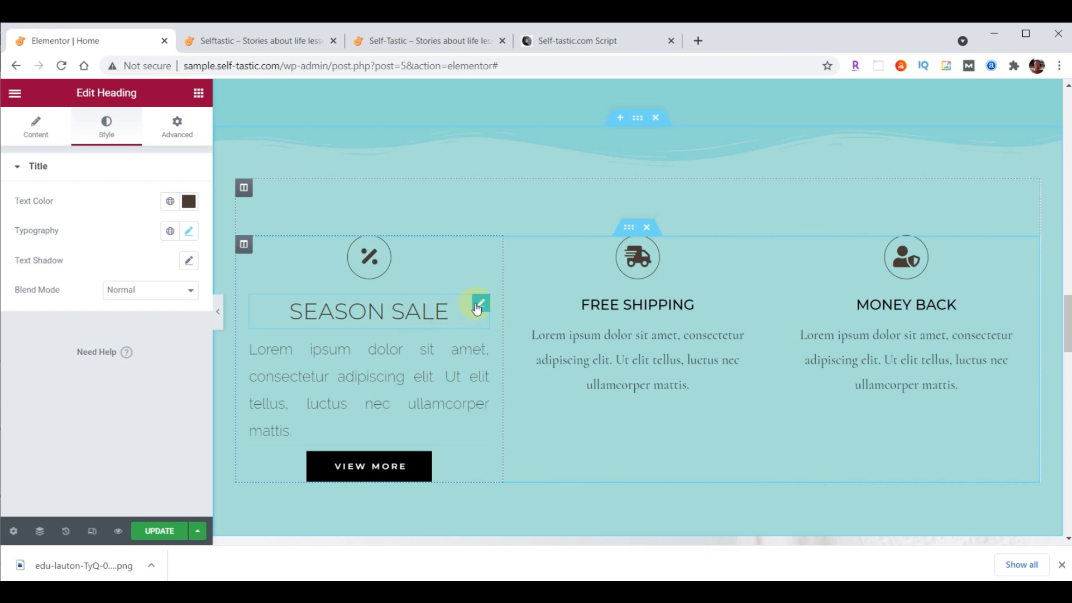
right_click(477, 304)
click(502, 362)
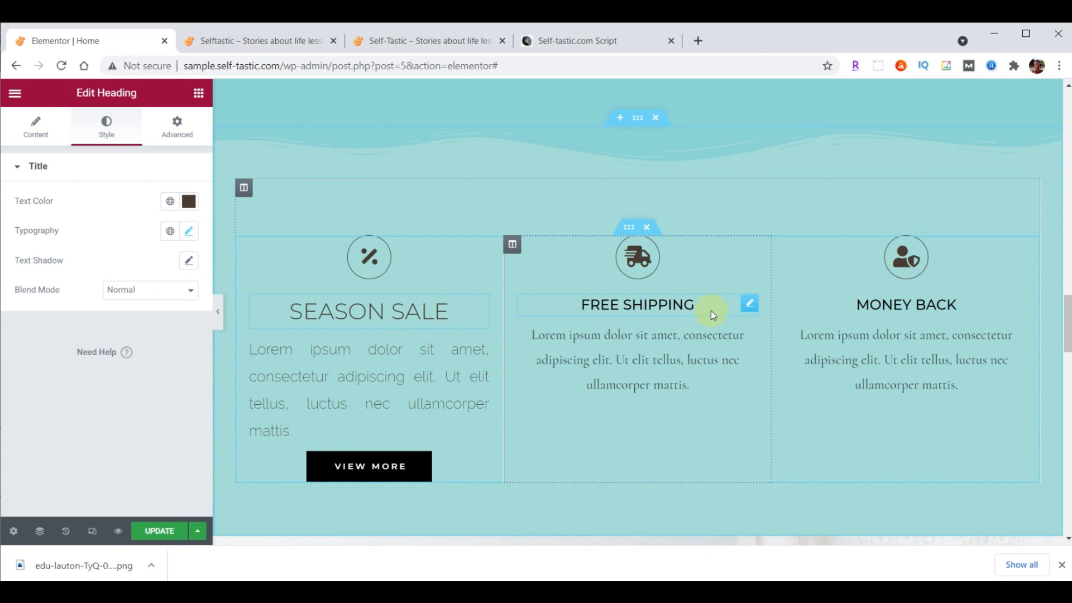
right_click(750, 305)
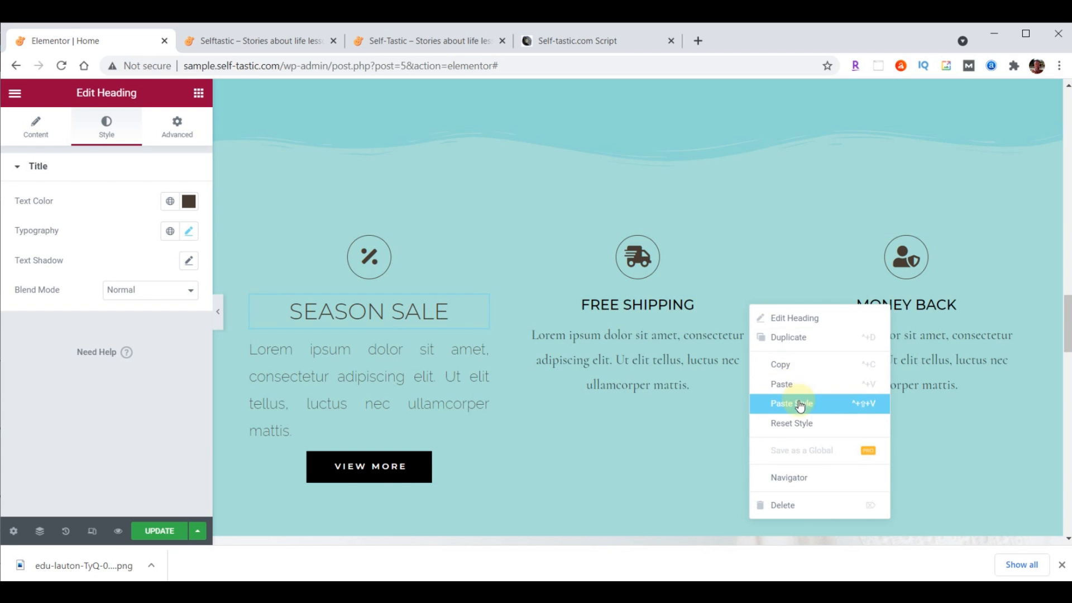
click(796, 403)
right_click(1013, 316)
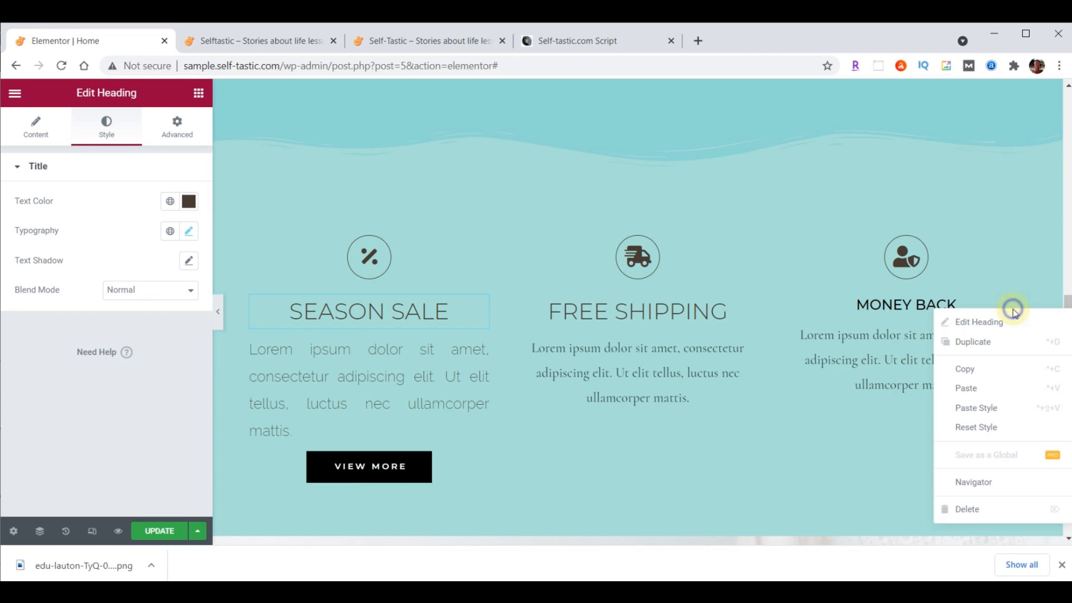
click(1003, 411)
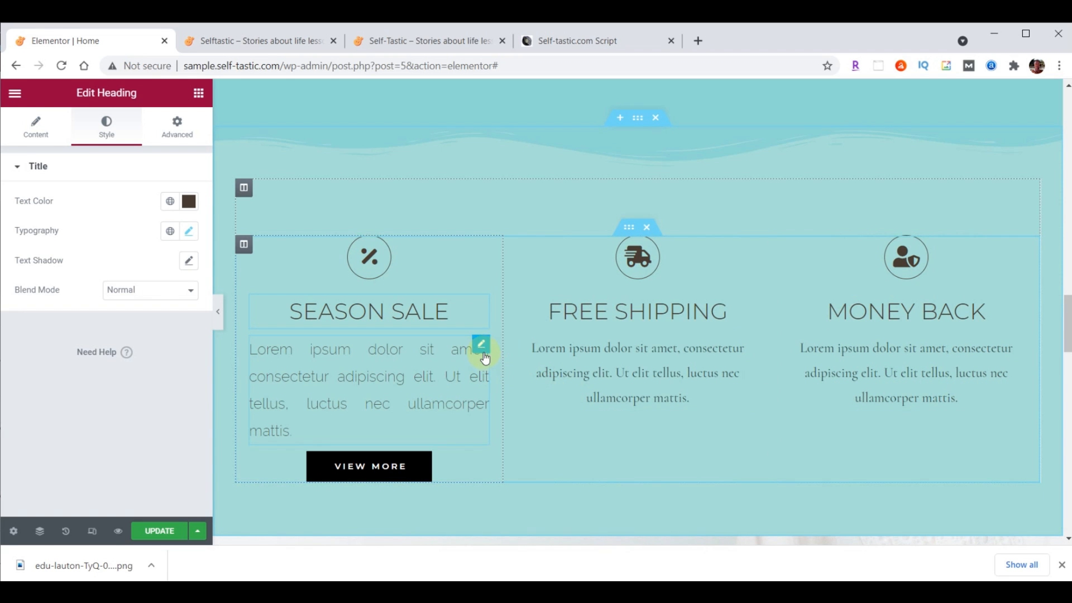
Copy the SEASON SALE paragraph style onto the FREE SHIPPING and MONEY BACK paragraphs
click(484, 353)
right_click(485, 356)
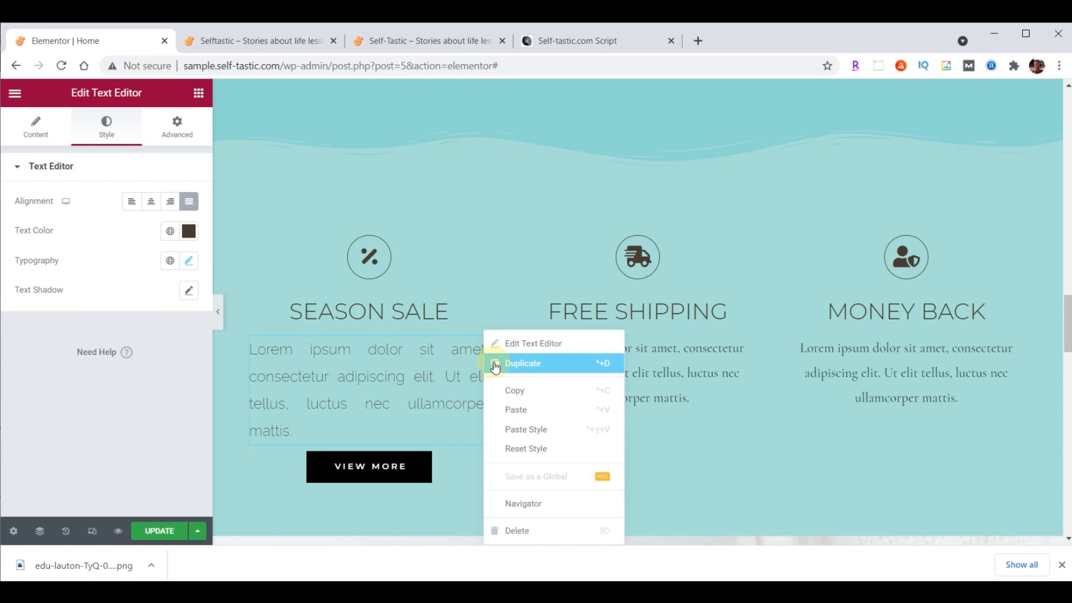
click(515, 392)
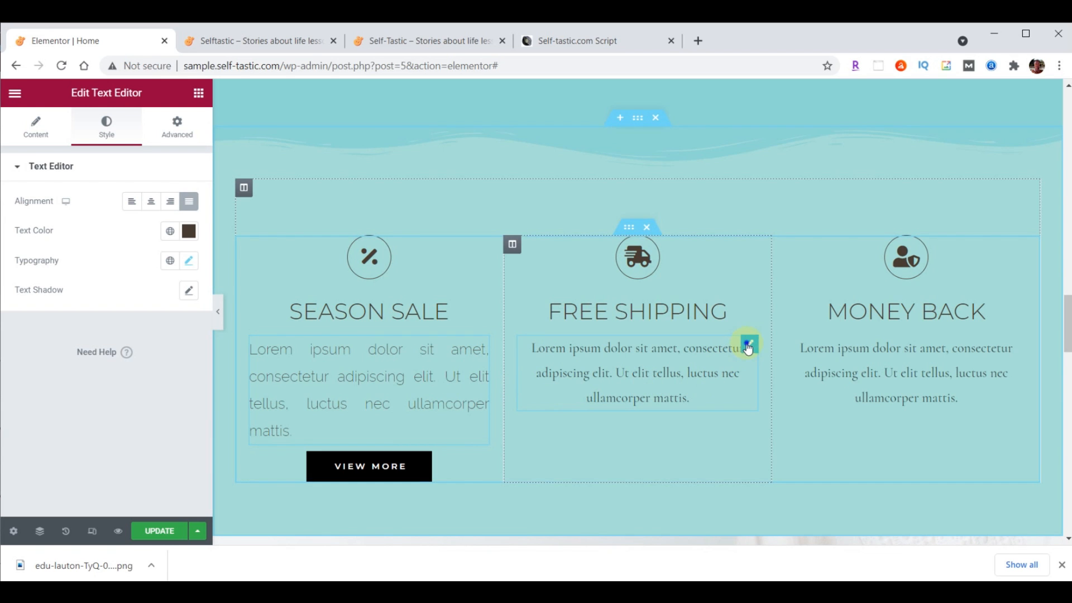
right_click(749, 349)
click(798, 427)
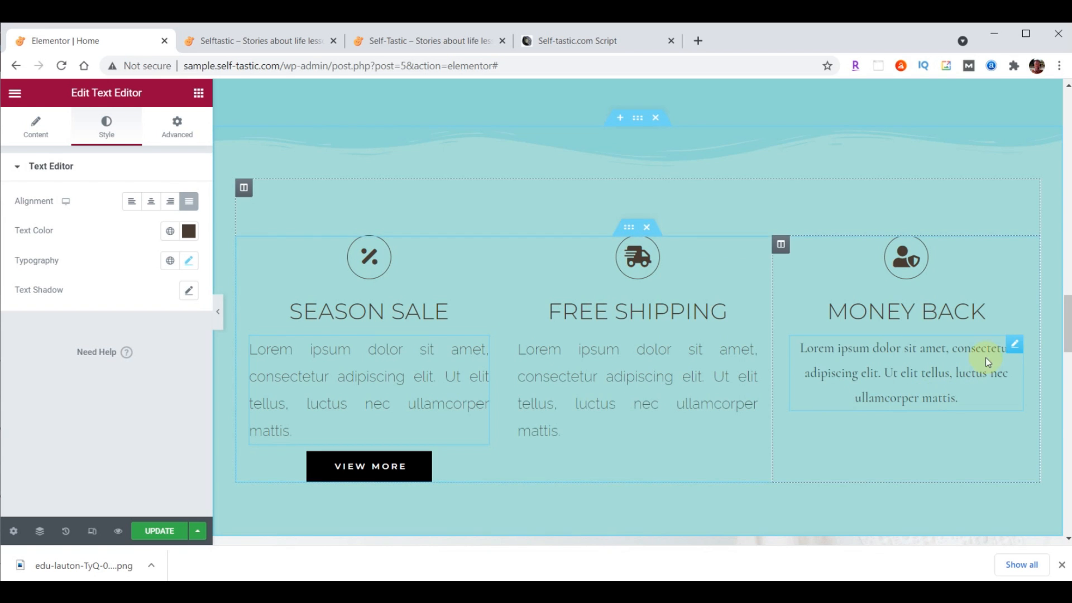
right_click(1014, 345)
click(1013, 428)
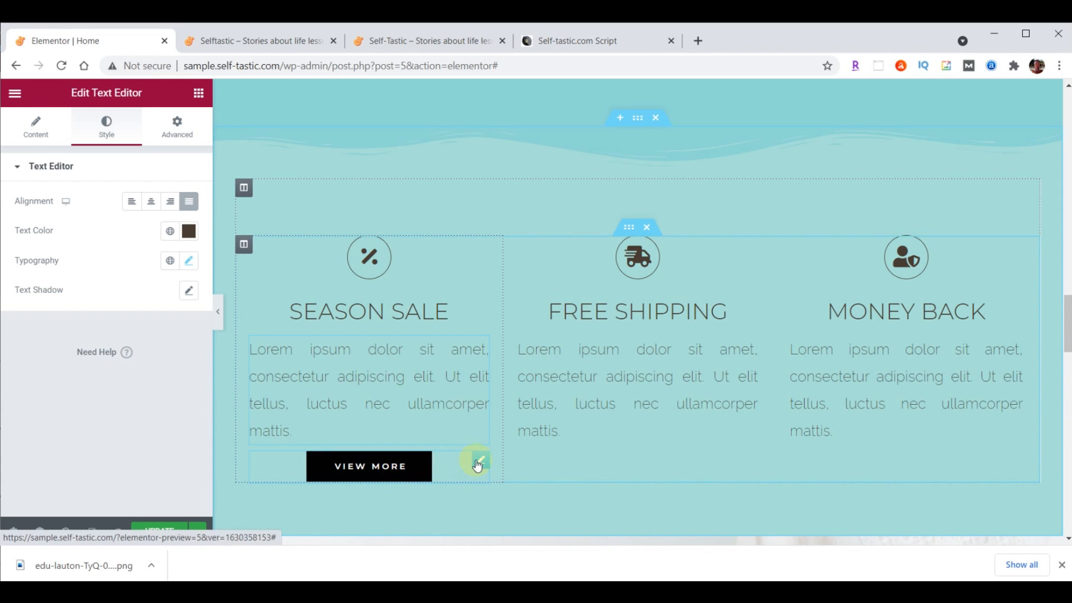
Give the VIEW MORE button a dark grey #333333 background colour
click(481, 462)
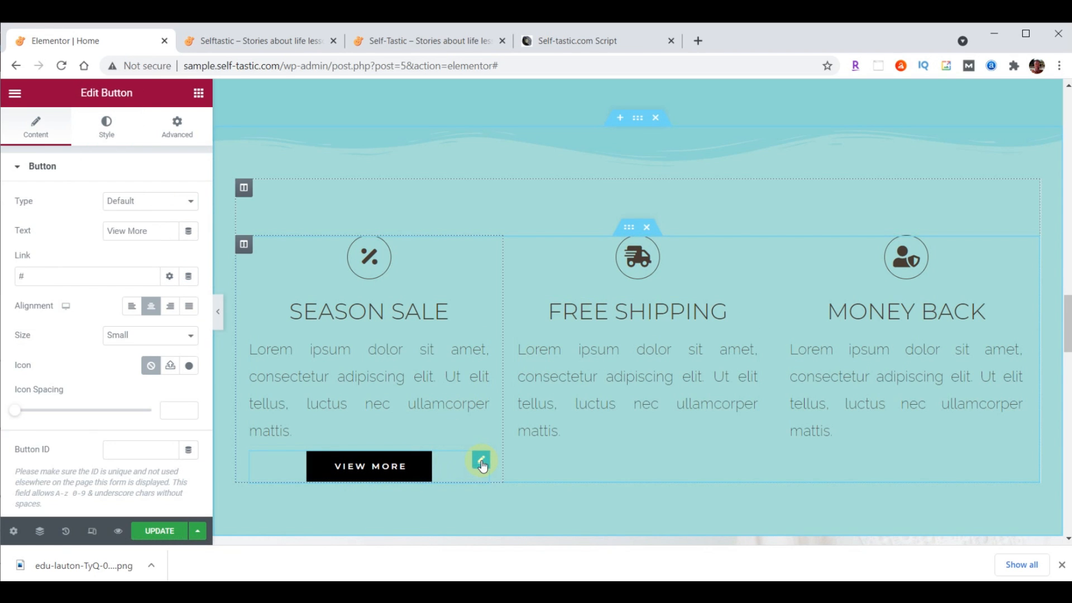
click(106, 126)
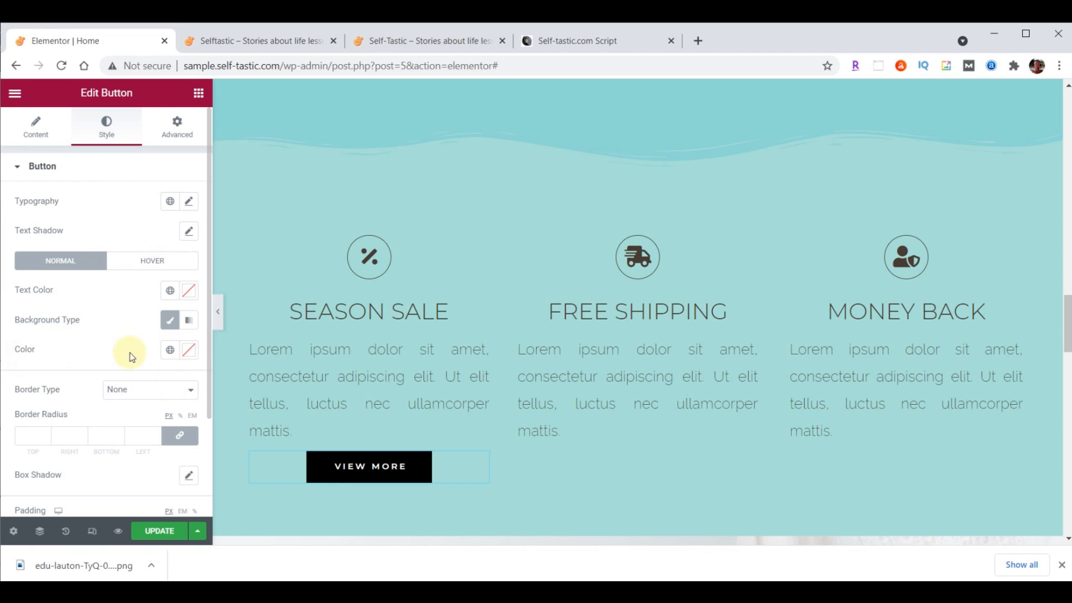
click(189, 350)
key(ctrl+v)
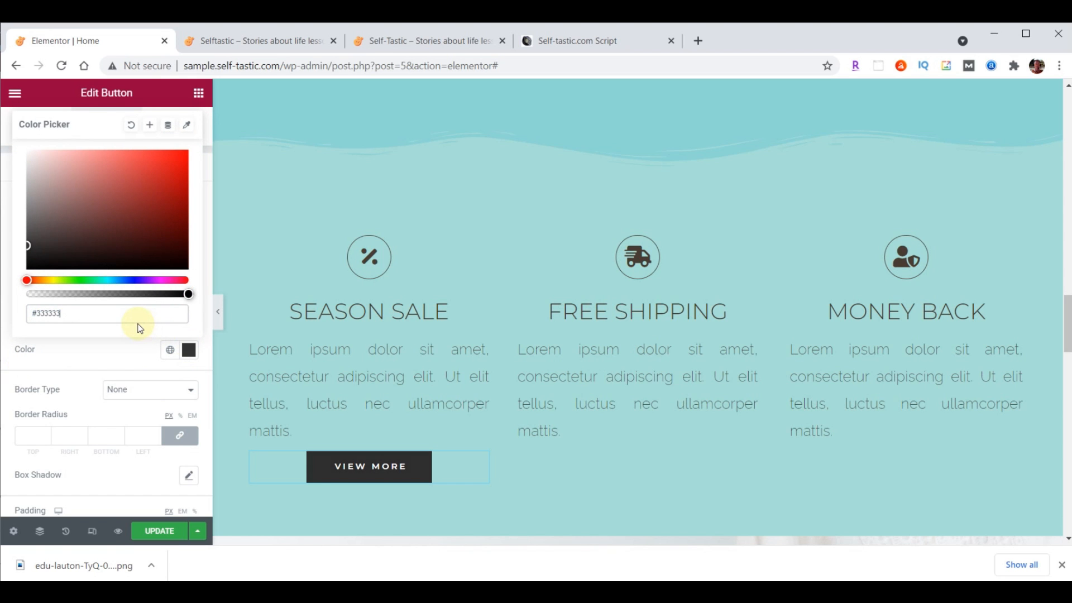
click(189, 349)
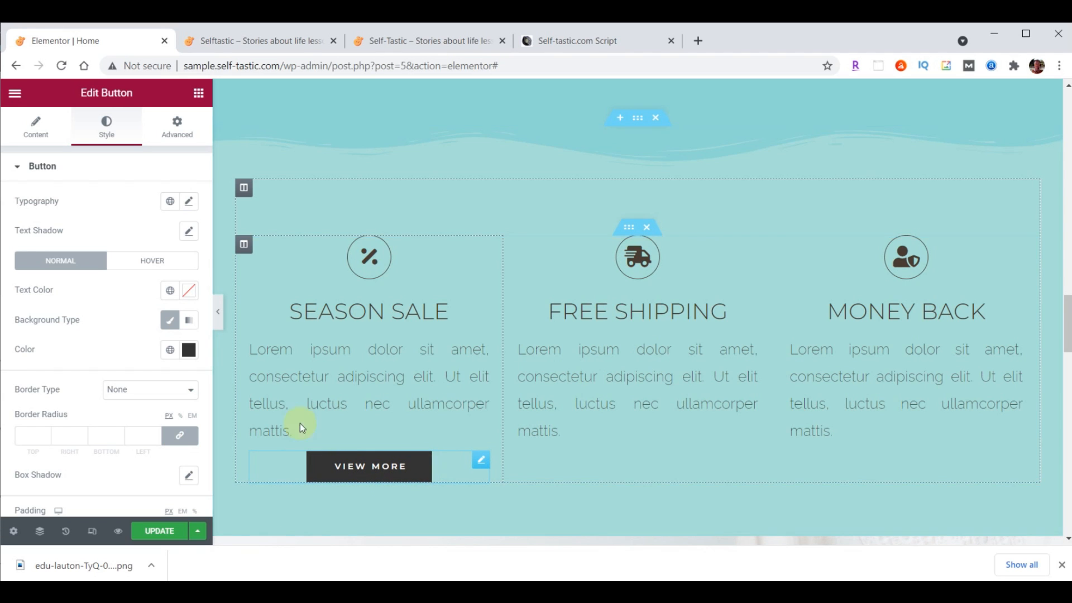
Set the button's hover animation to Grow
click(152, 265)
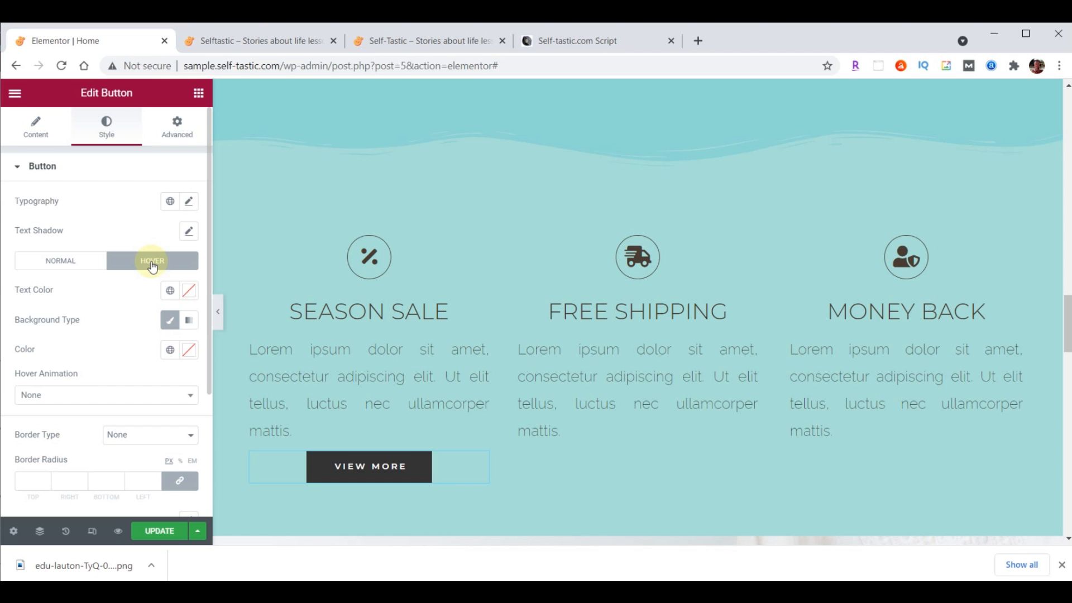
click(133, 400)
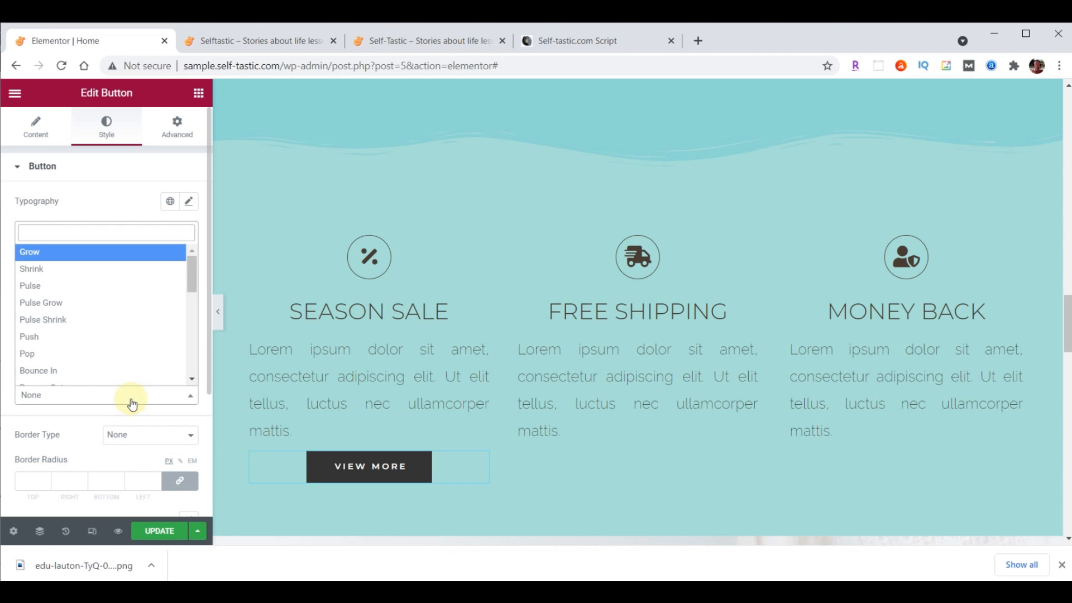
click(103, 253)
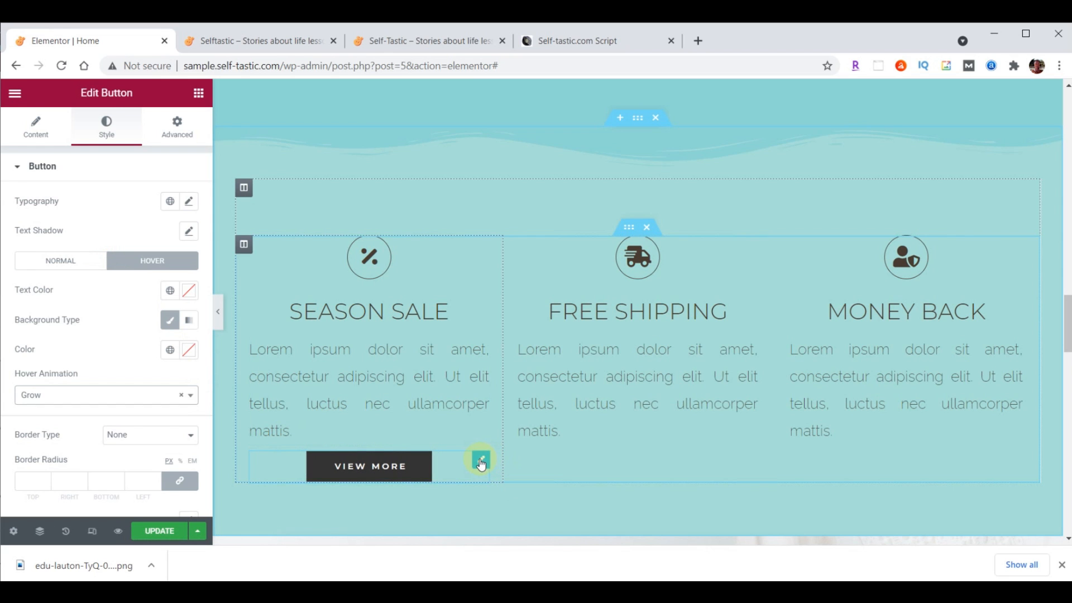
Copy the VIEW MORE button and paste two duplicates
right_click(481, 463)
click(515, 391)
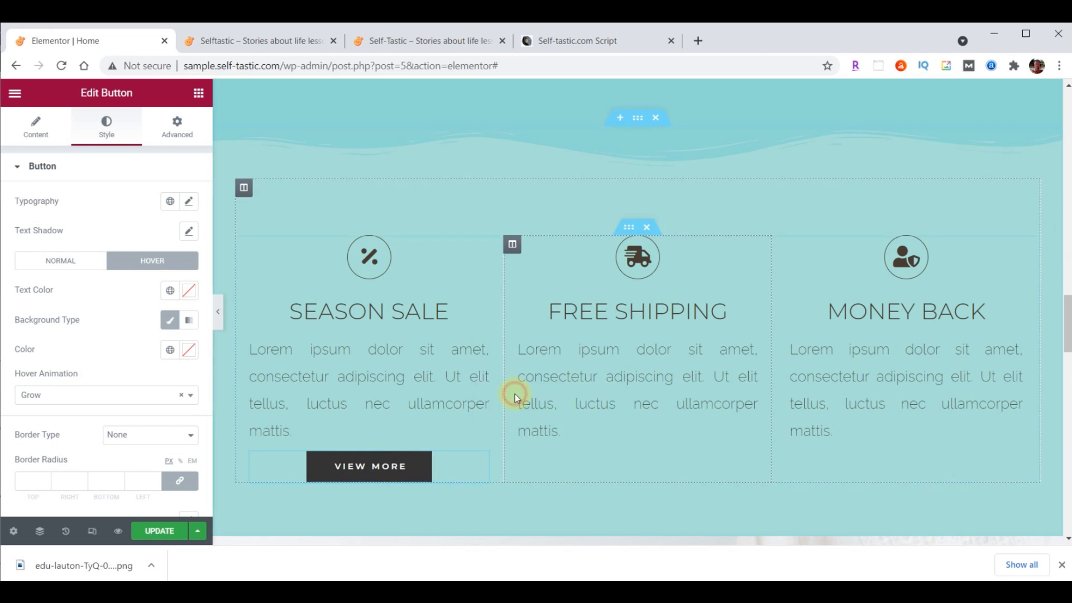
right_click(481, 459)
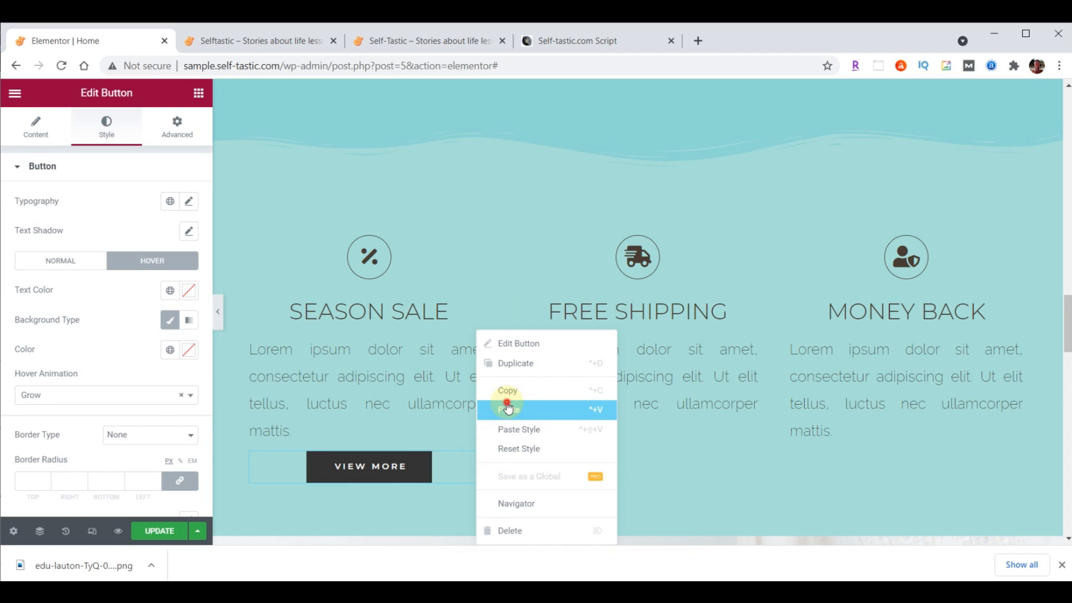
click(509, 409)
right_click(486, 465)
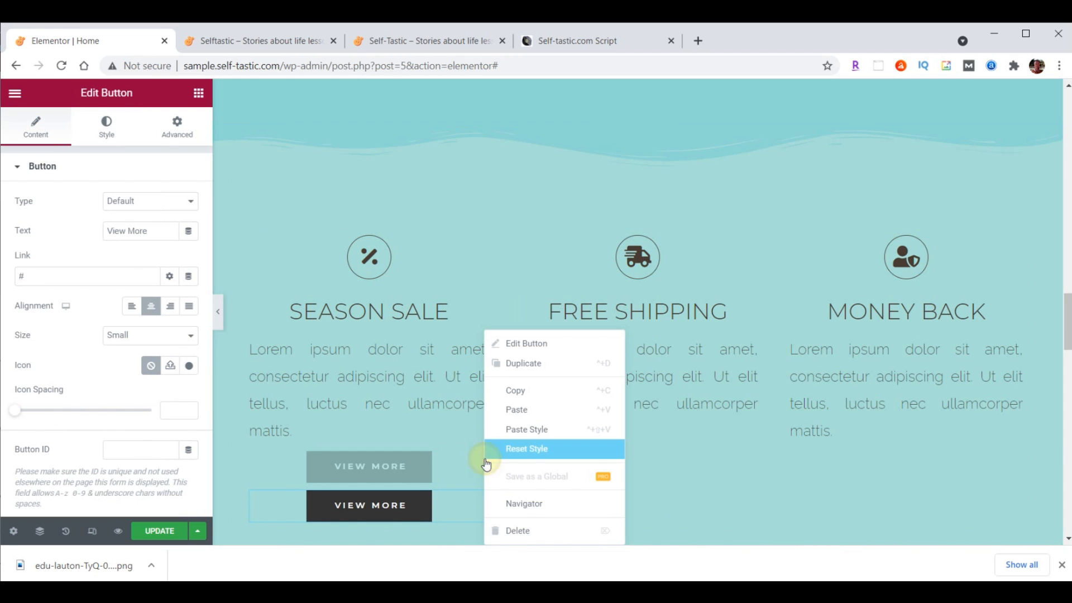
click(518, 410)
Move the two button copies into the FREE SHIPPING and MONEY BACK columns
drag(486, 459, 637, 450)
drag(521, 459, 875, 453)
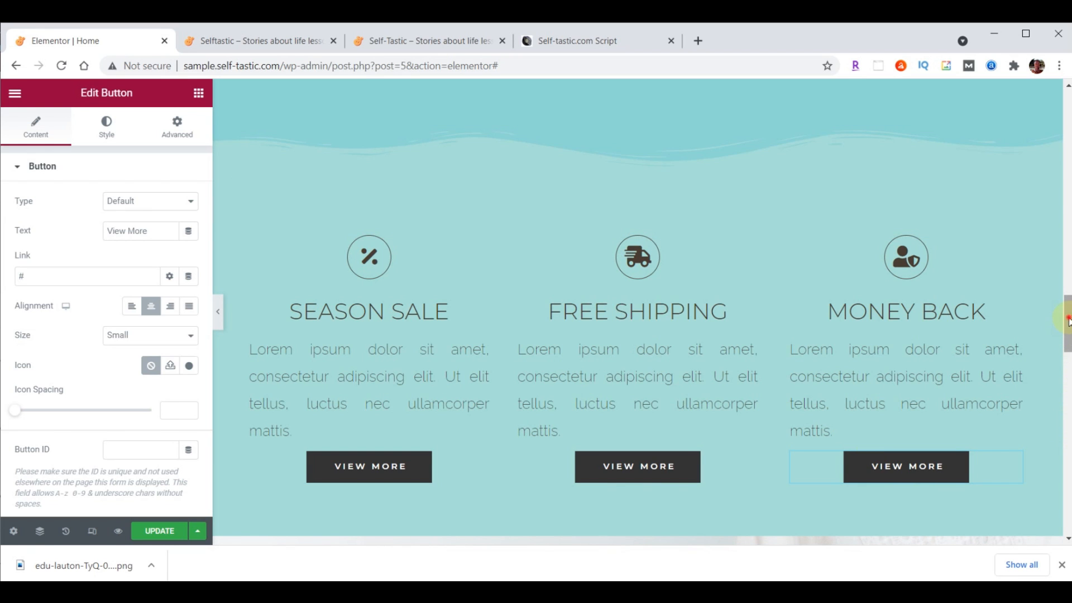
scroll(1068, 341, down, 1)
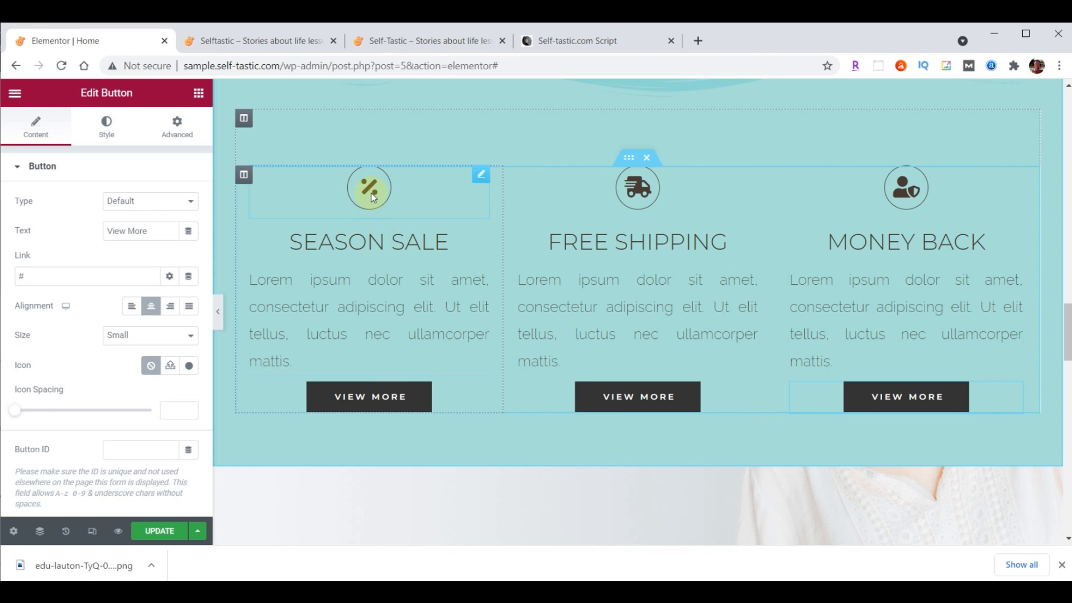
Replace the SEASON SALE icon with the solid Heart icon from the icon library
click(482, 177)
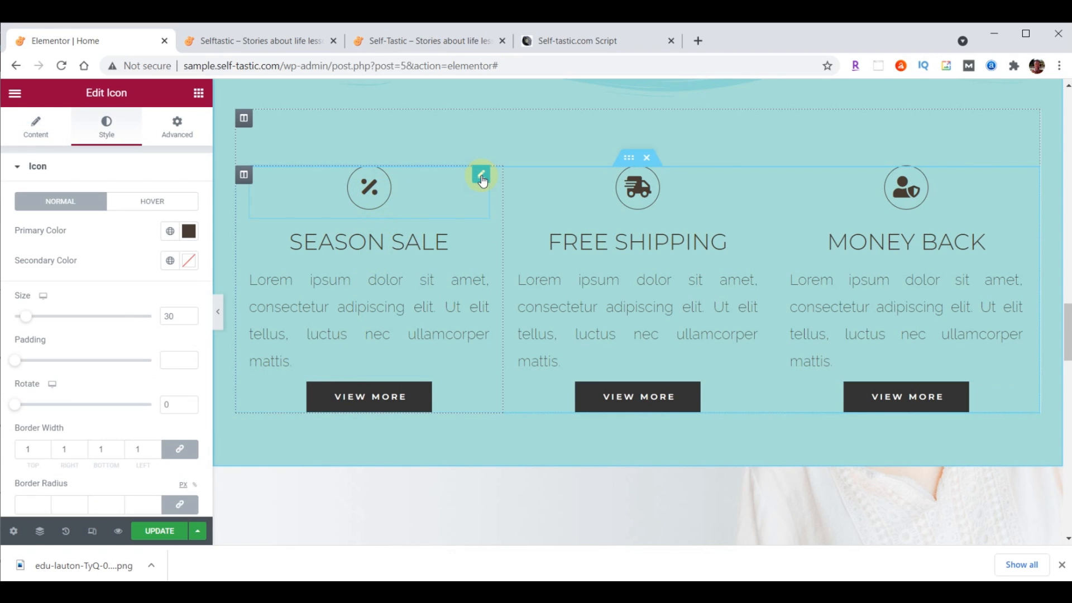
click(36, 126)
click(109, 240)
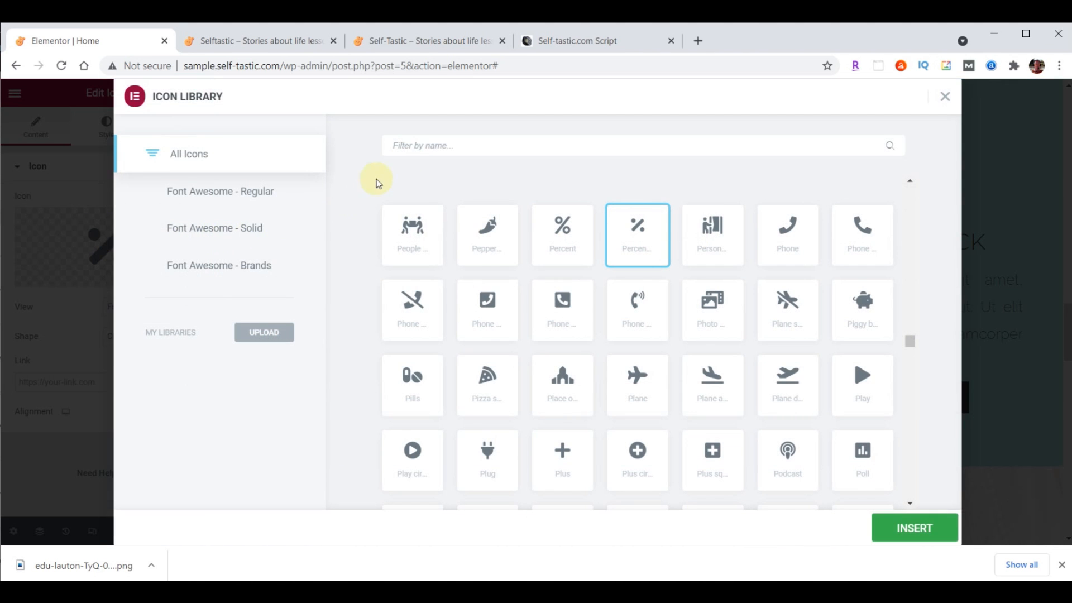
click(422, 146)
text(Heart)
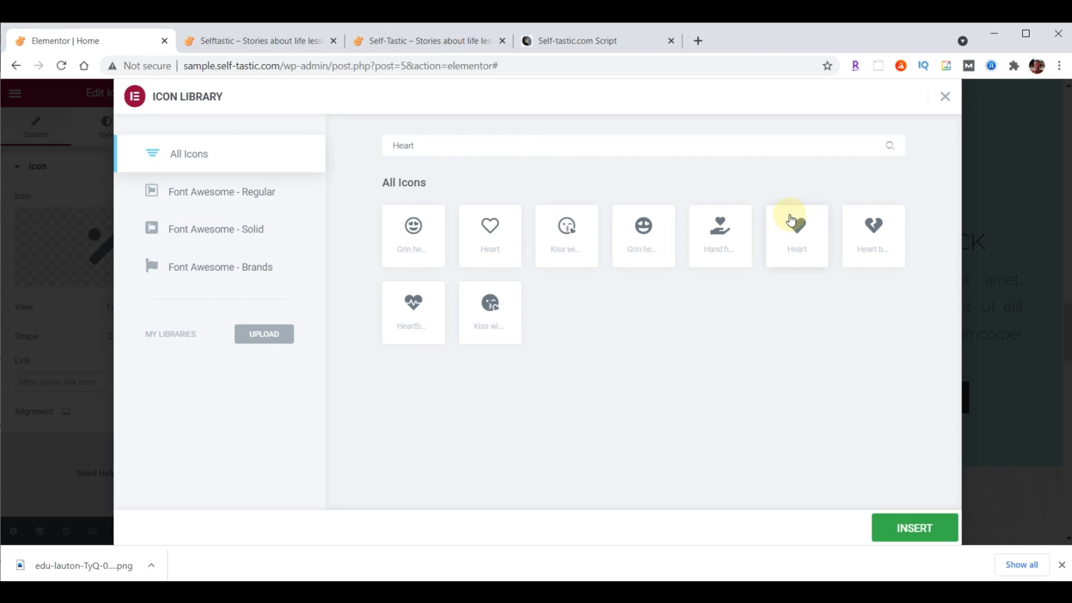
click(802, 231)
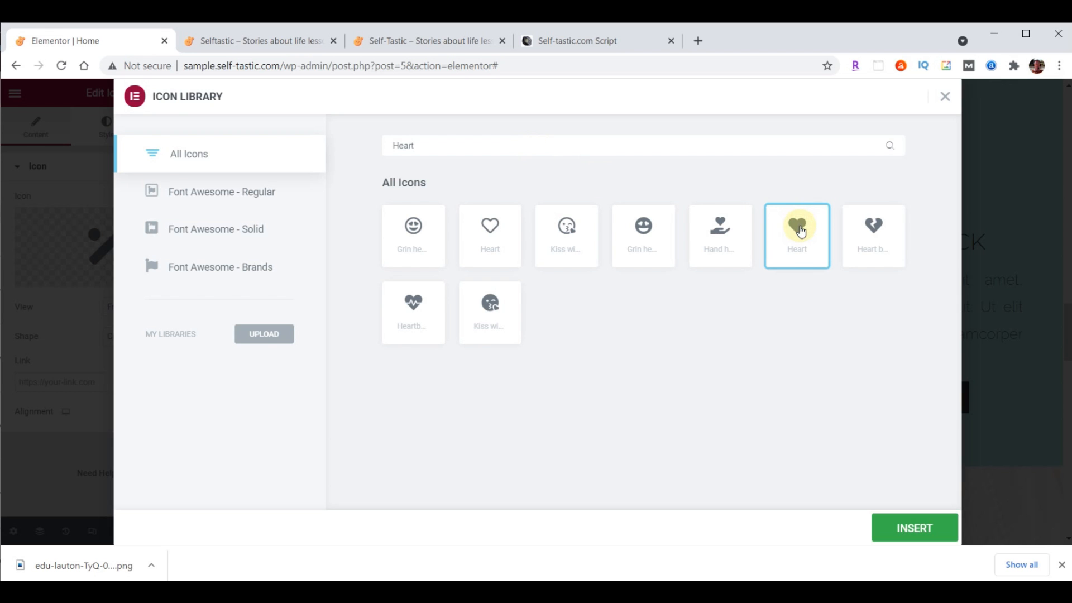
click(802, 231)
Swap the FREE SHIPPING truck icon for the speech-bubble comment icon
click(641, 188)
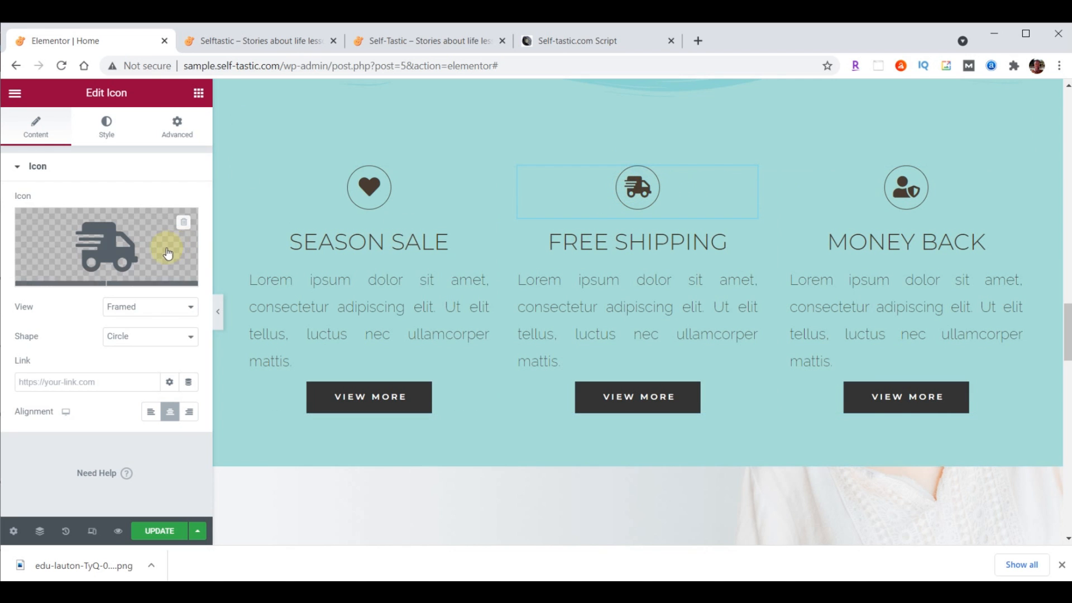
click(106, 244)
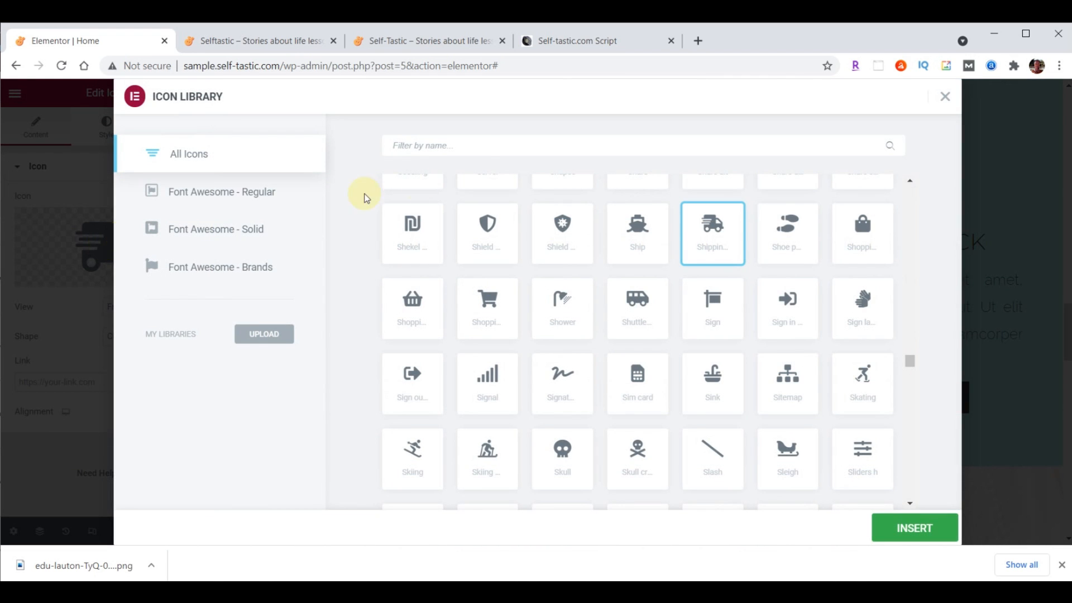
click(479, 145)
text(comments)
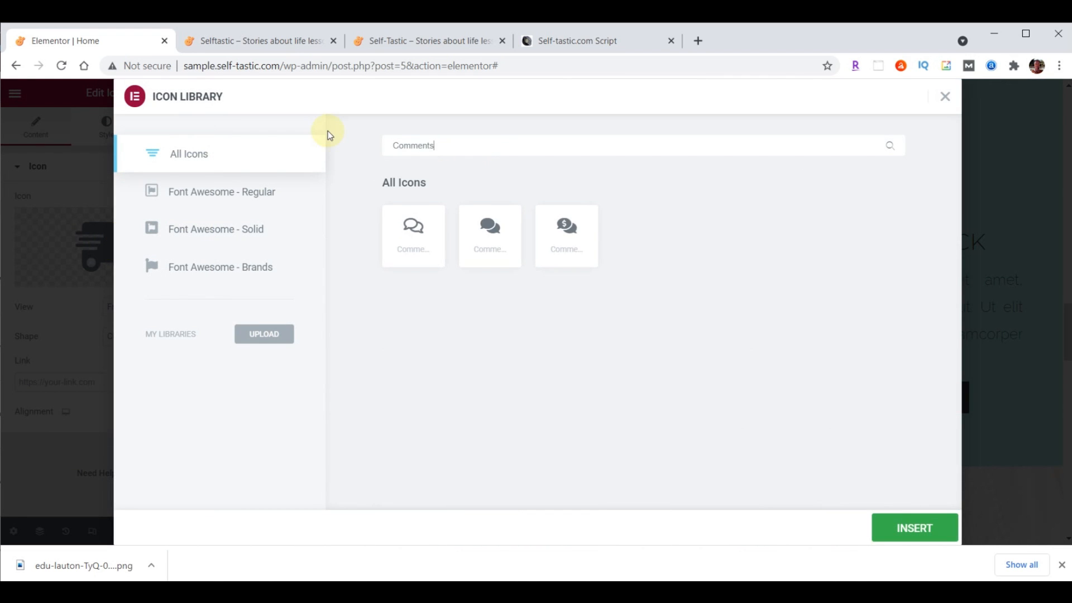
key(BackSpace)
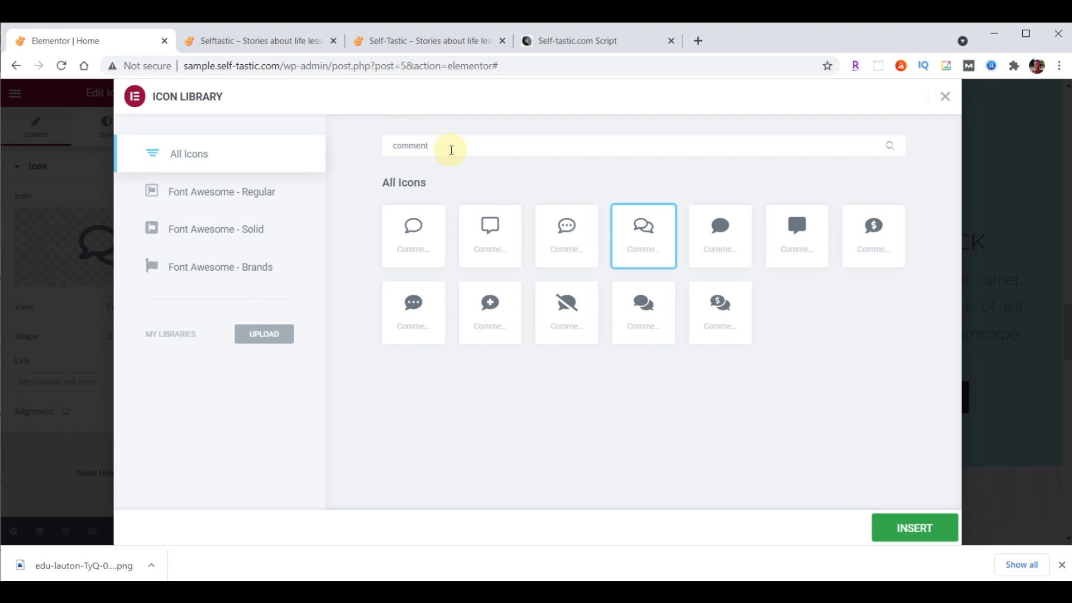
click(567, 226)
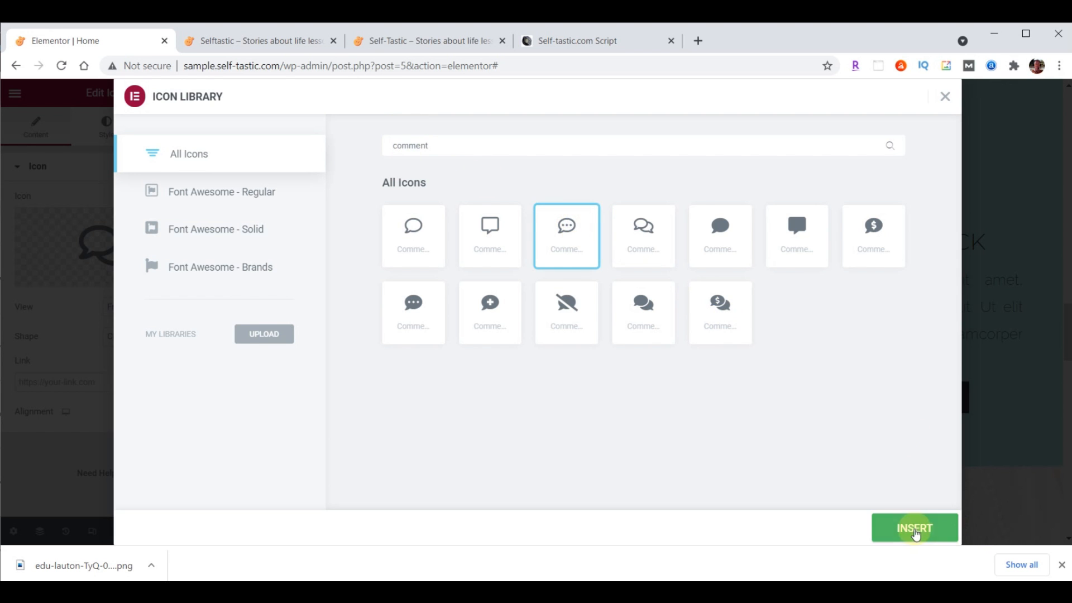
click(917, 533)
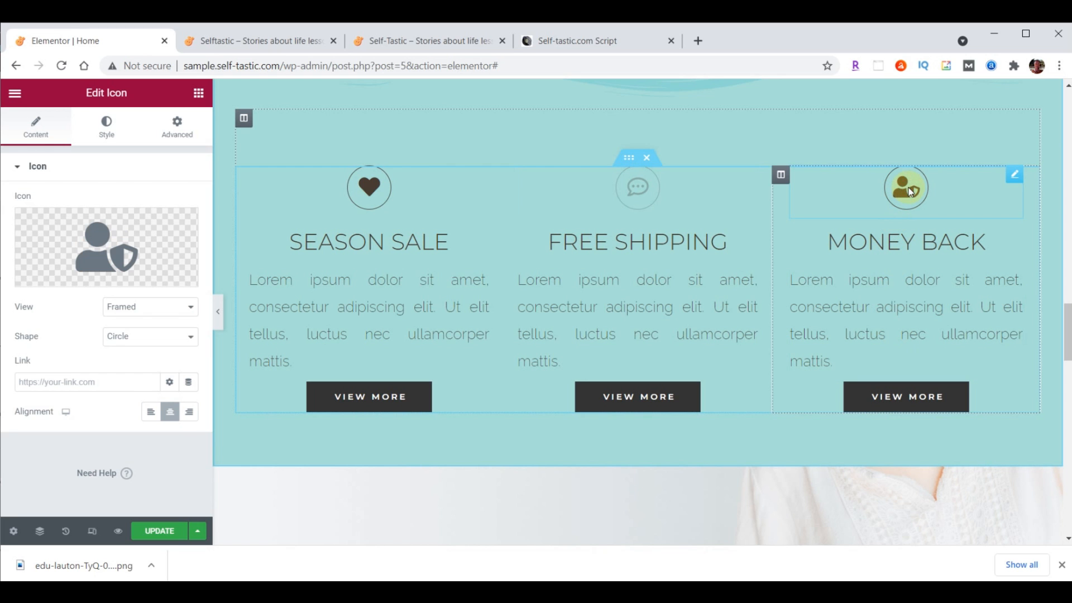
Replace the MONEY BACK icon with the circled question-mark icon
click(102, 246)
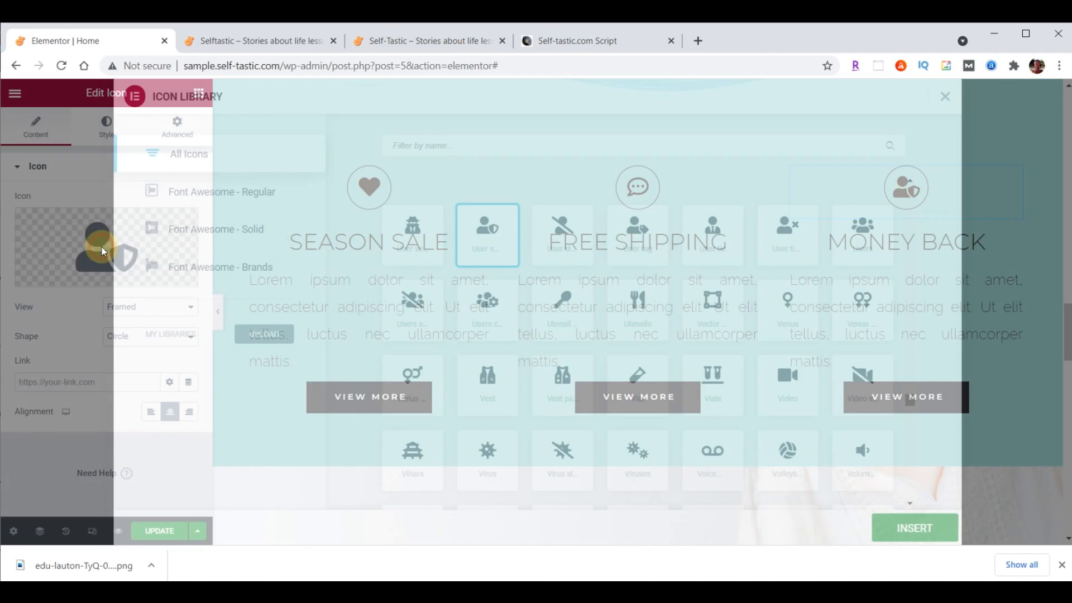
click(494, 144)
text(Question)
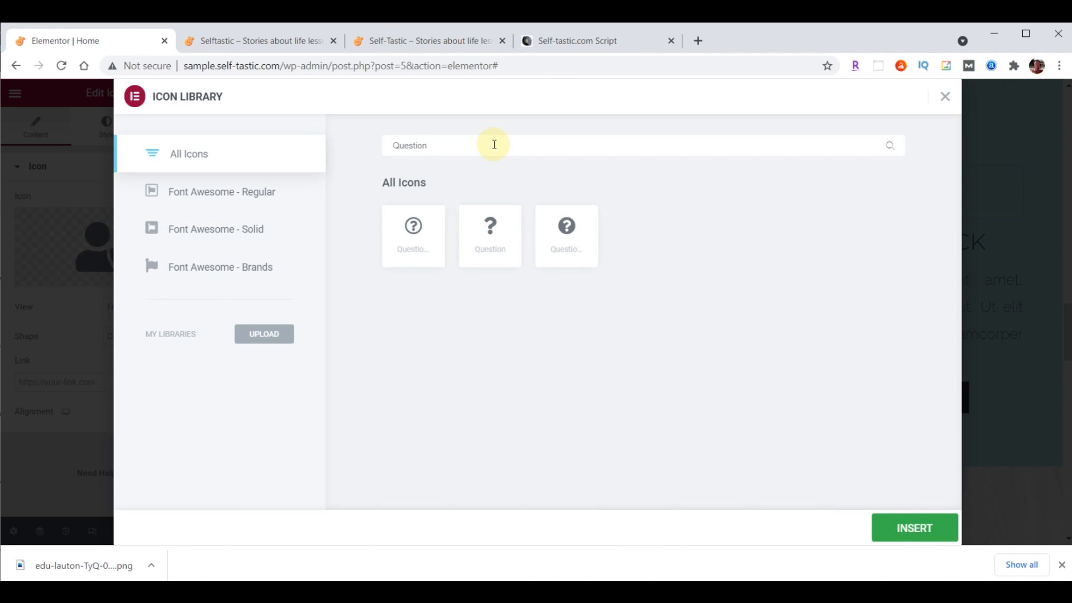
click(413, 229)
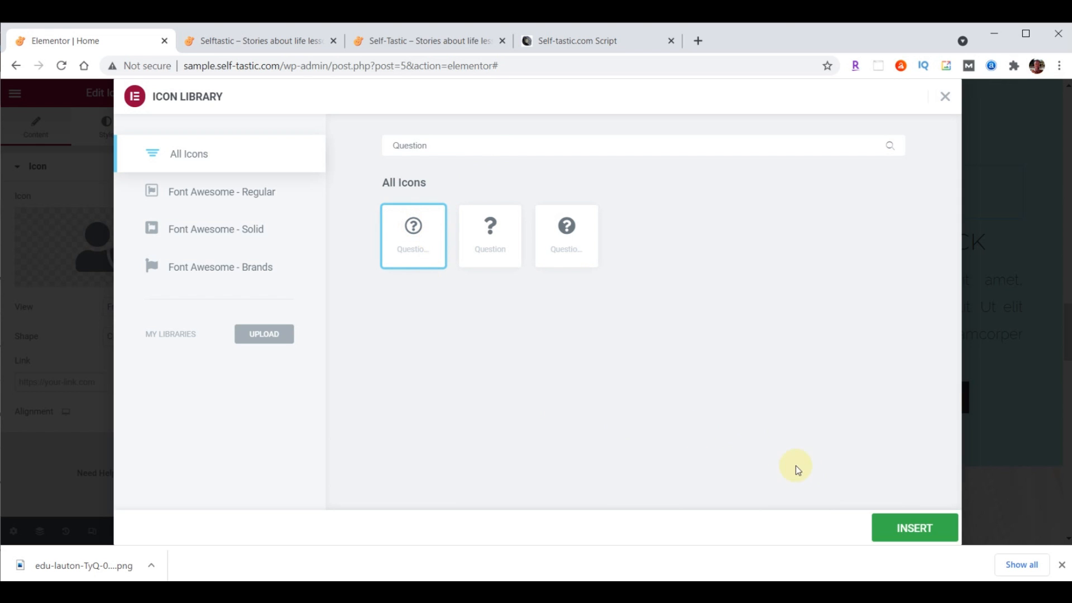
click(910, 533)
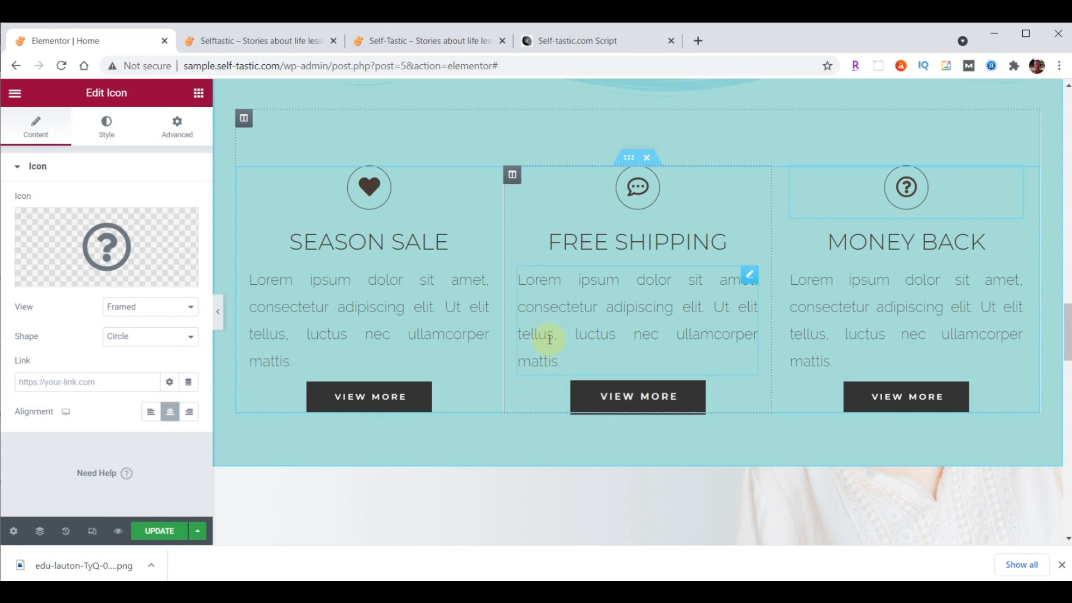
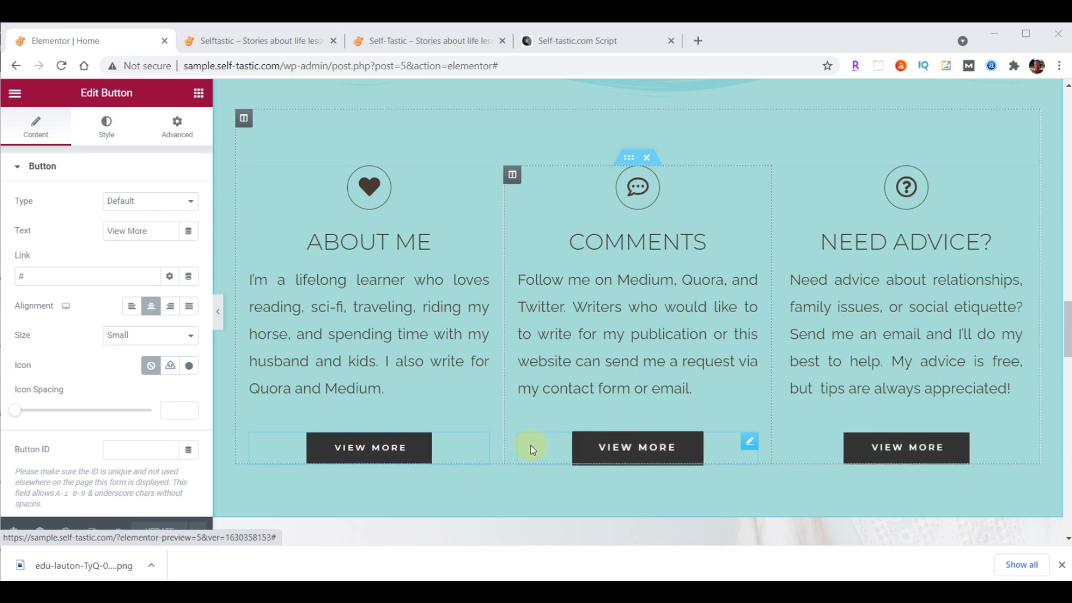
Relabel the About Me button 'Learn More' and link it to /about/
drag(153, 233, 105, 246)
text(Learn More)
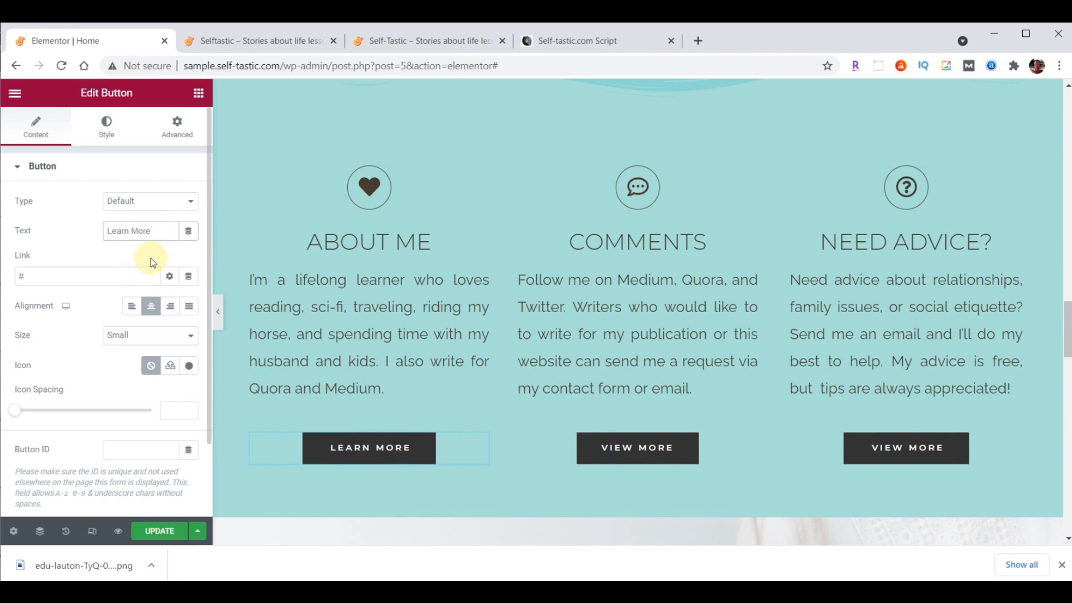
click(103, 279)
text(/about/)
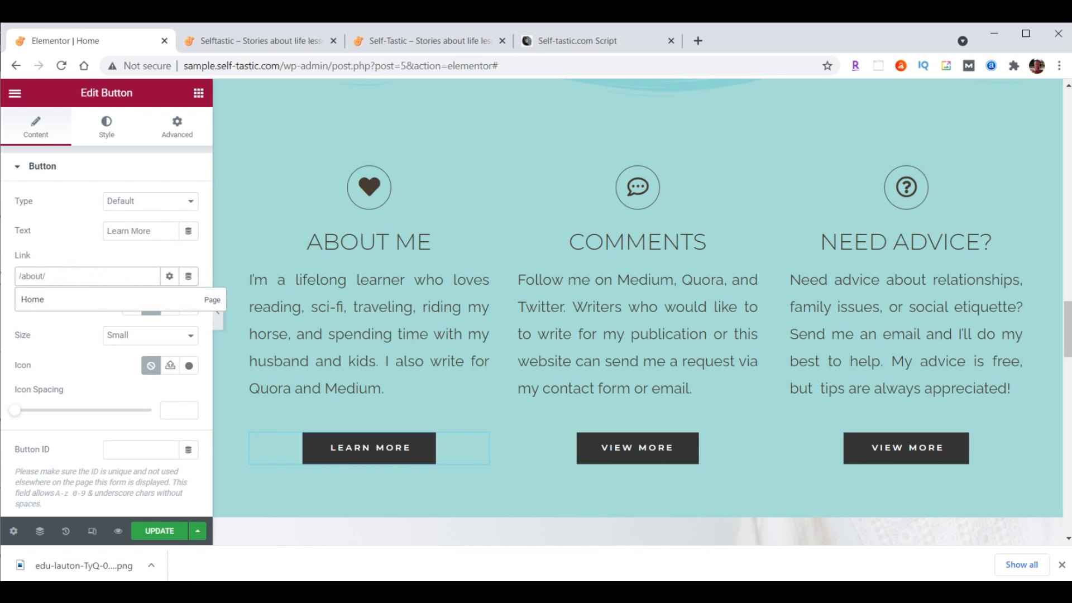
Relabel the Comments button 'Contact Me' and clear its old # link
click(646, 449)
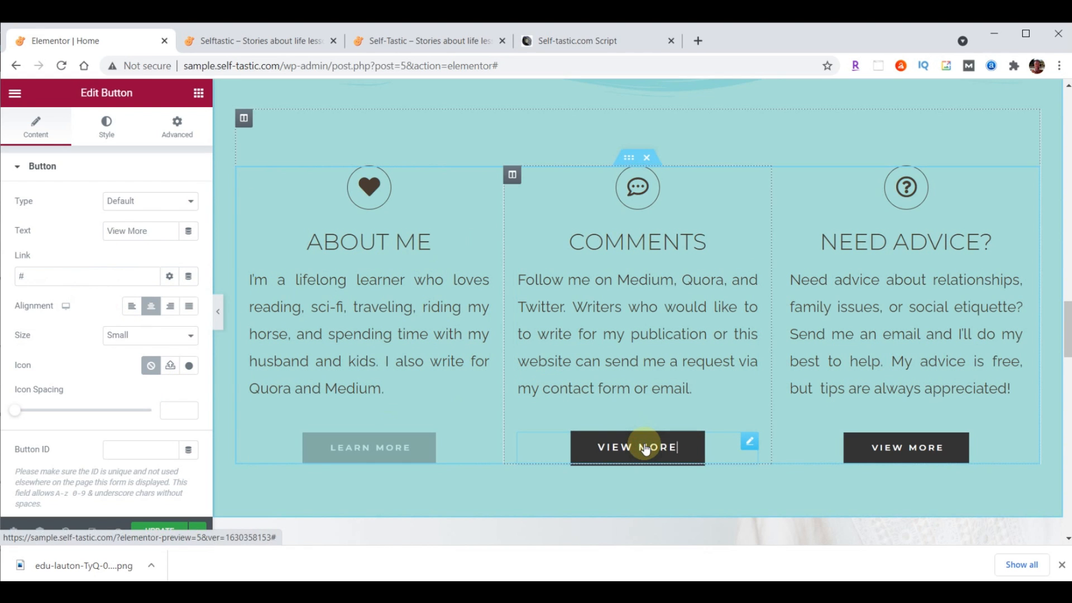
drag(153, 230, 83, 229)
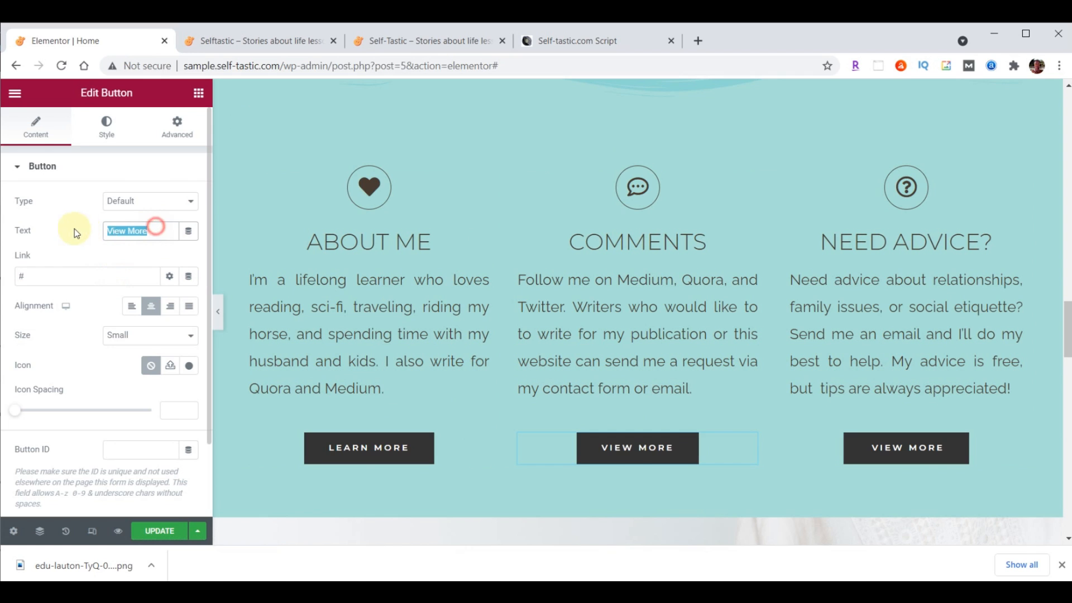
text(Contact Me)
click(104, 281)
key(BackSpace)
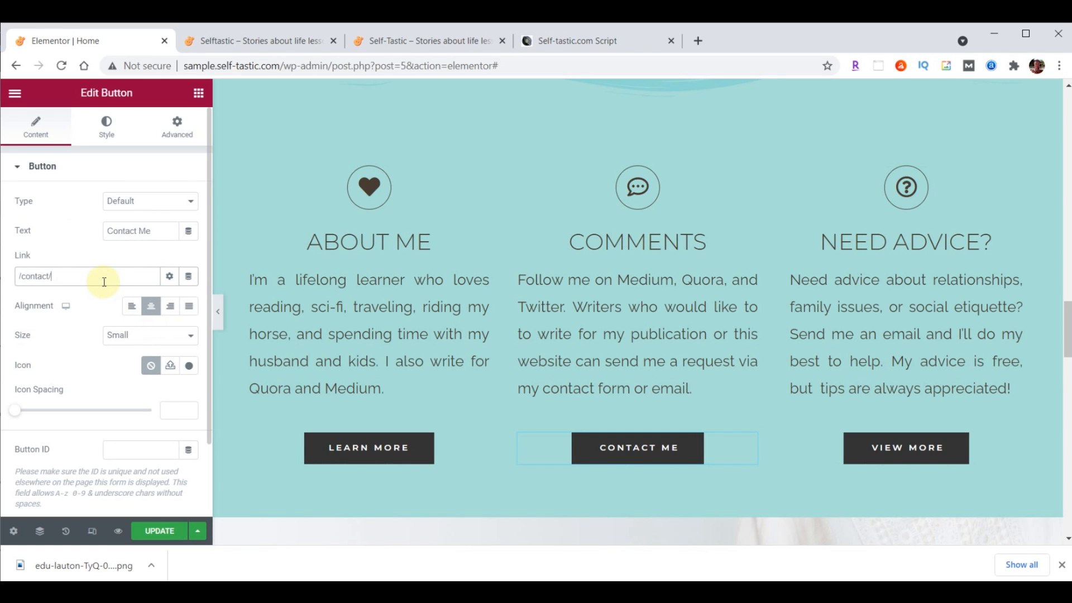
Relabel the Need Advice button 'Tips Here' and paste in the PayPal tips link
click(890, 452)
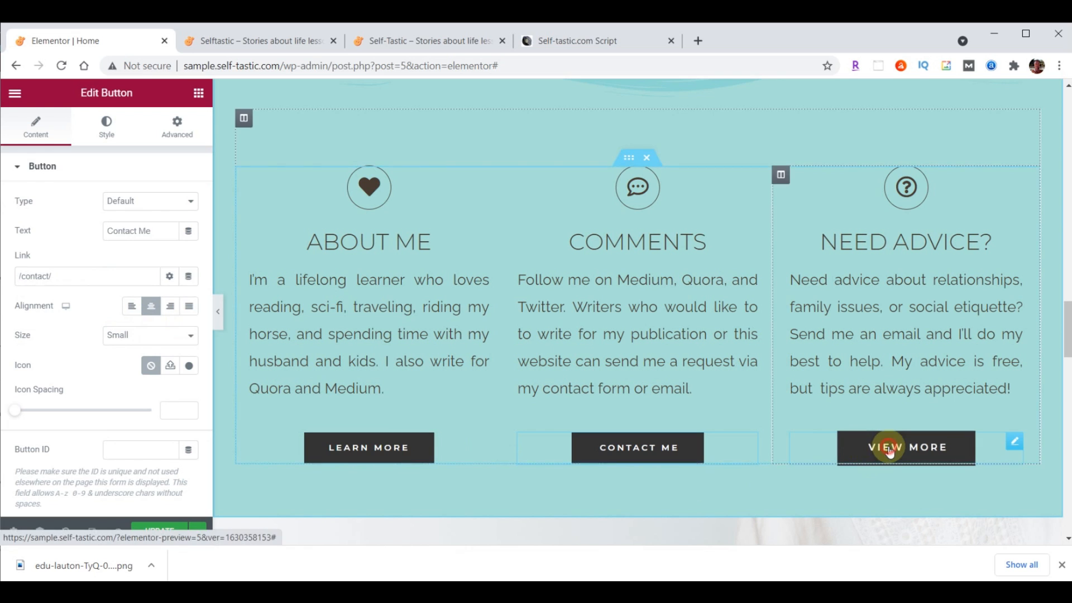
drag(160, 230, 111, 229)
drag(112, 229, 87, 231)
text(Tips Here)
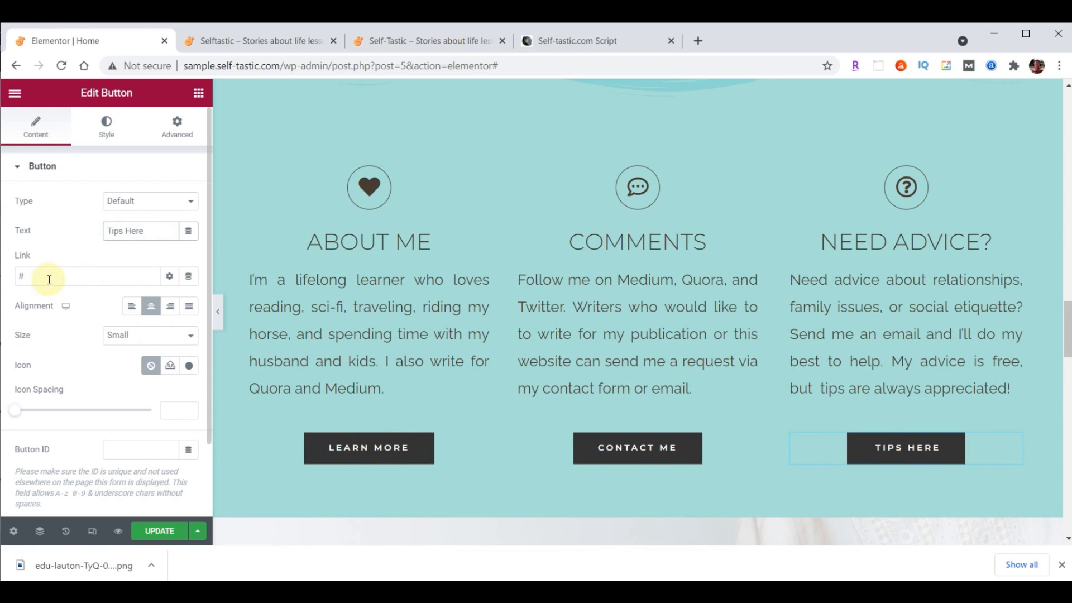
double_click(48, 274)
text(https://paypal.me/TipsHere)
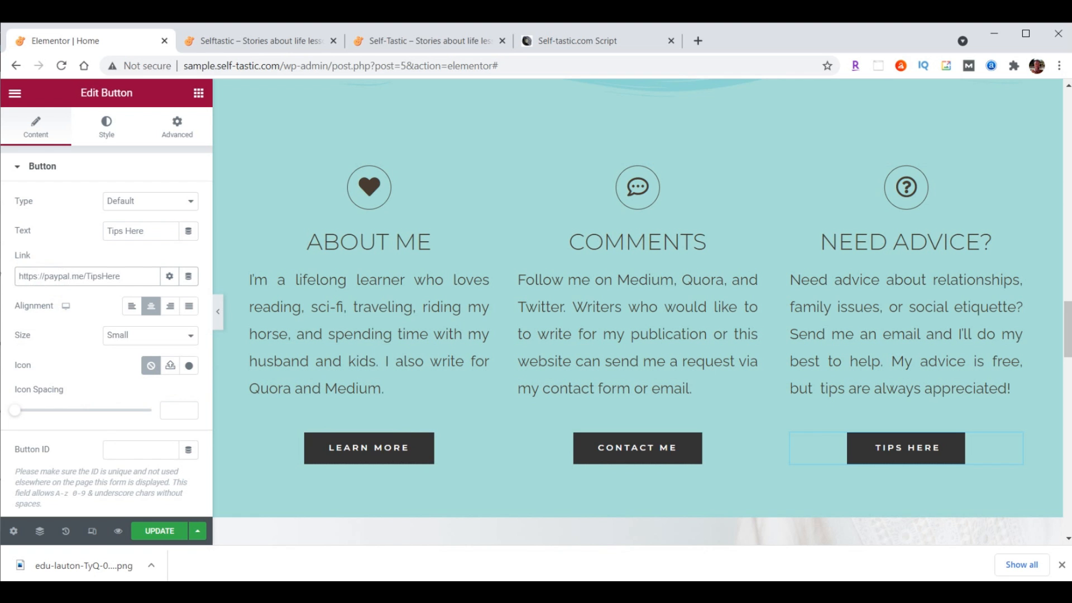
Save the page, check the new buttons on the reloaded live homepage, and return to the editor
click(157, 532)
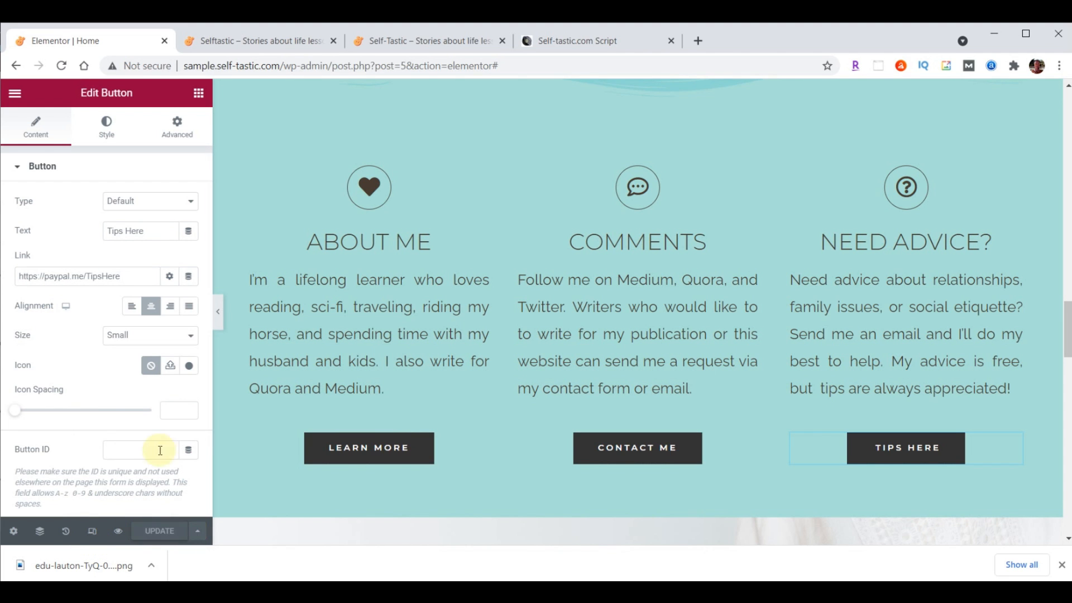
click(257, 40)
click(61, 65)
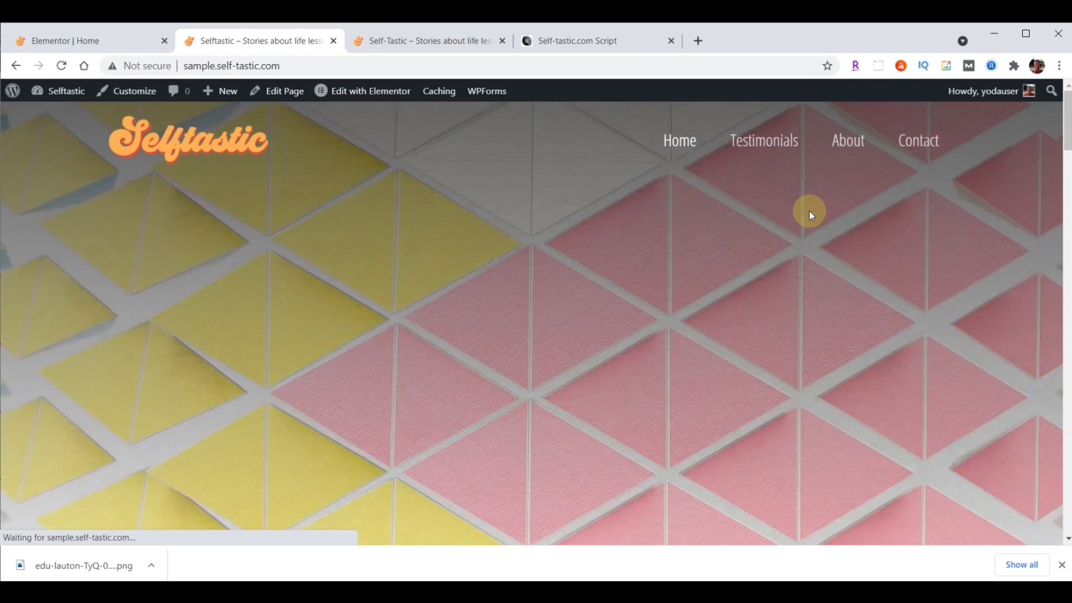
scroll(810, 210, down, 15)
scroll(811, 214, down, 6)
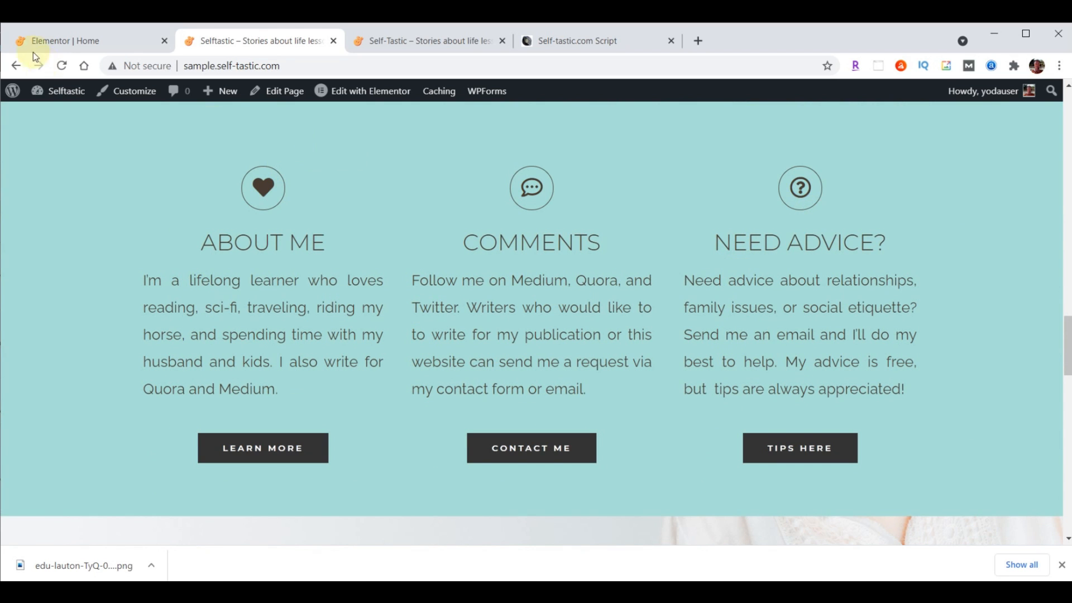
click(72, 42)
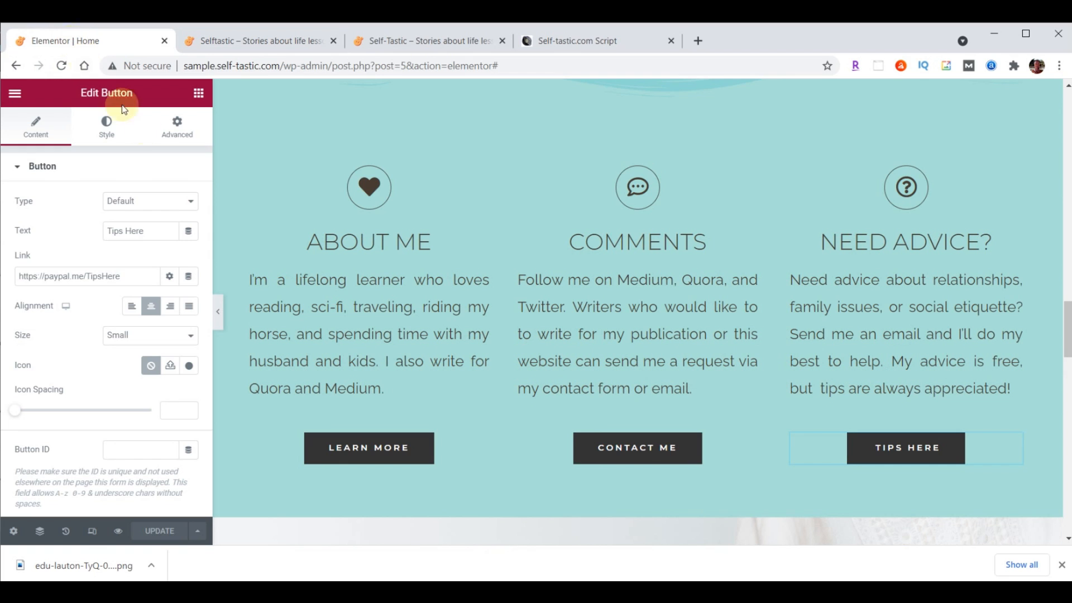
Give the About Me column a Fade In Left entrance animation
click(243, 177)
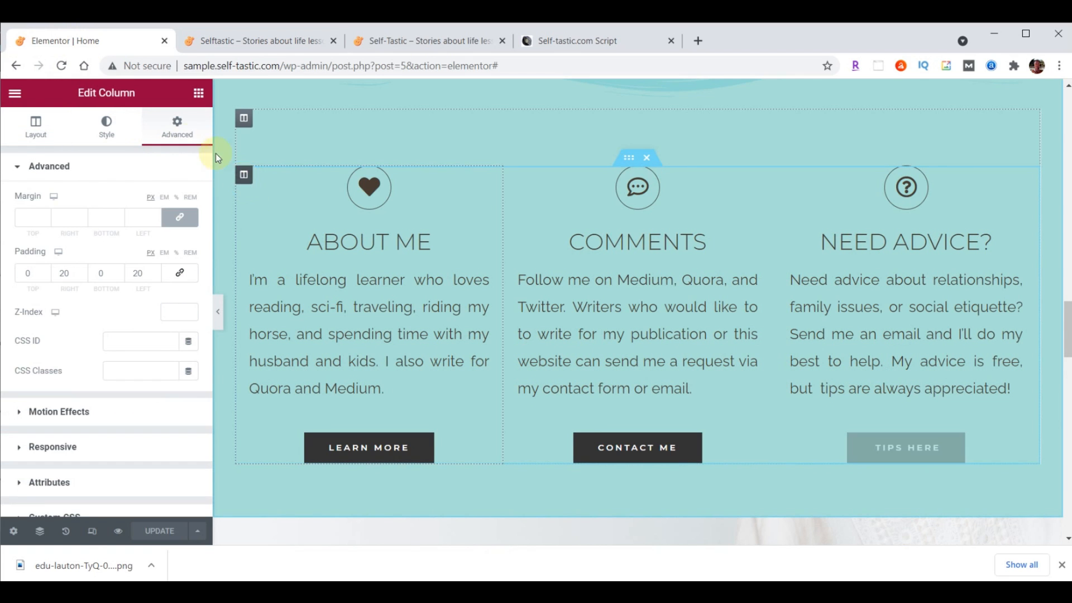
click(178, 132)
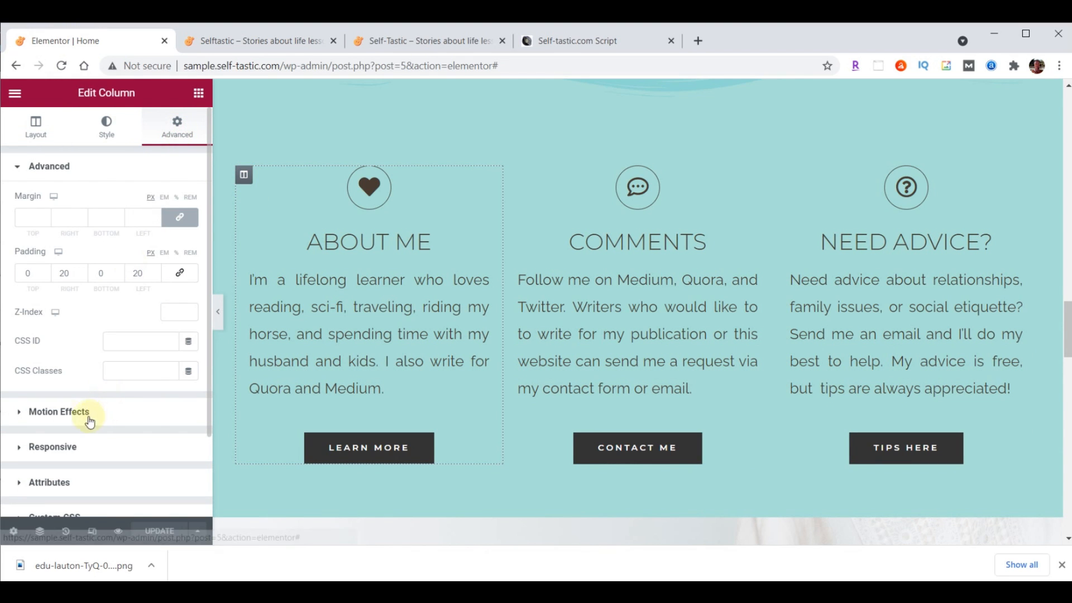
click(60, 413)
click(63, 253)
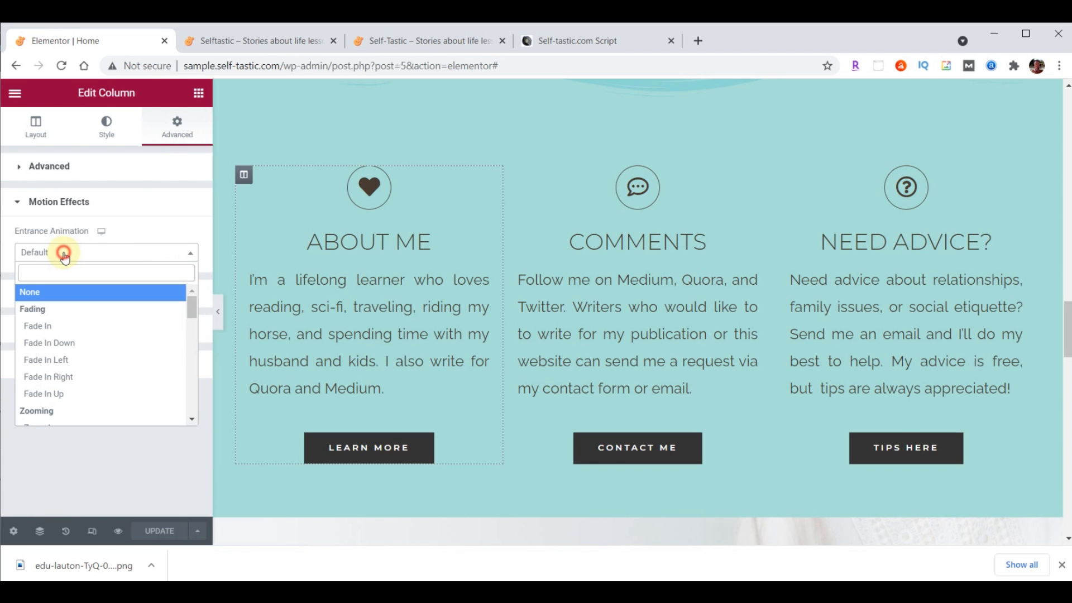
click(45, 364)
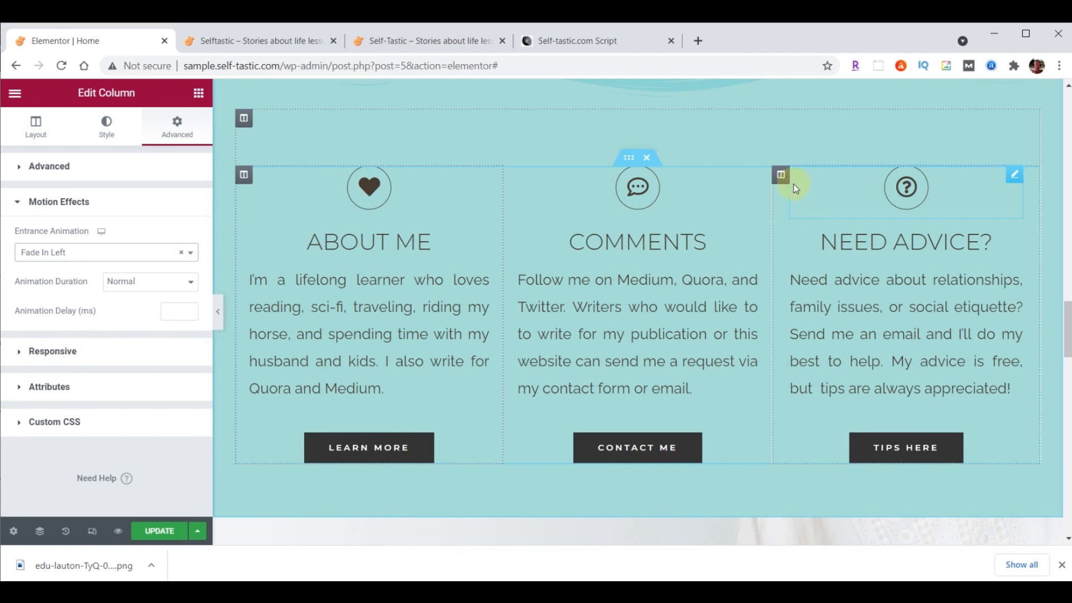
Give the Need Advice column a Fade In Right entrance animation
click(781, 176)
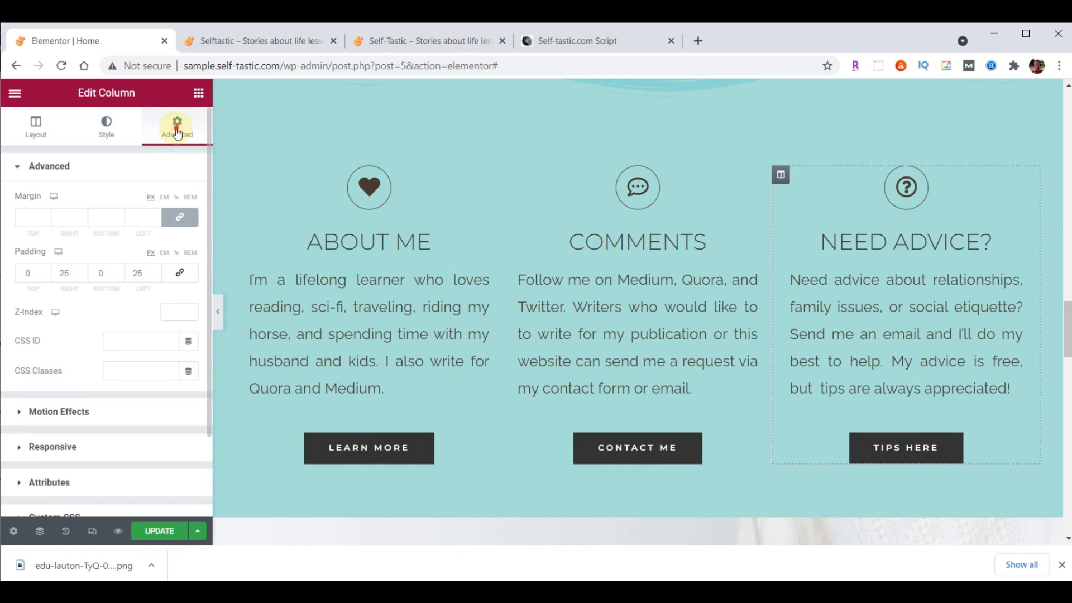
click(64, 412)
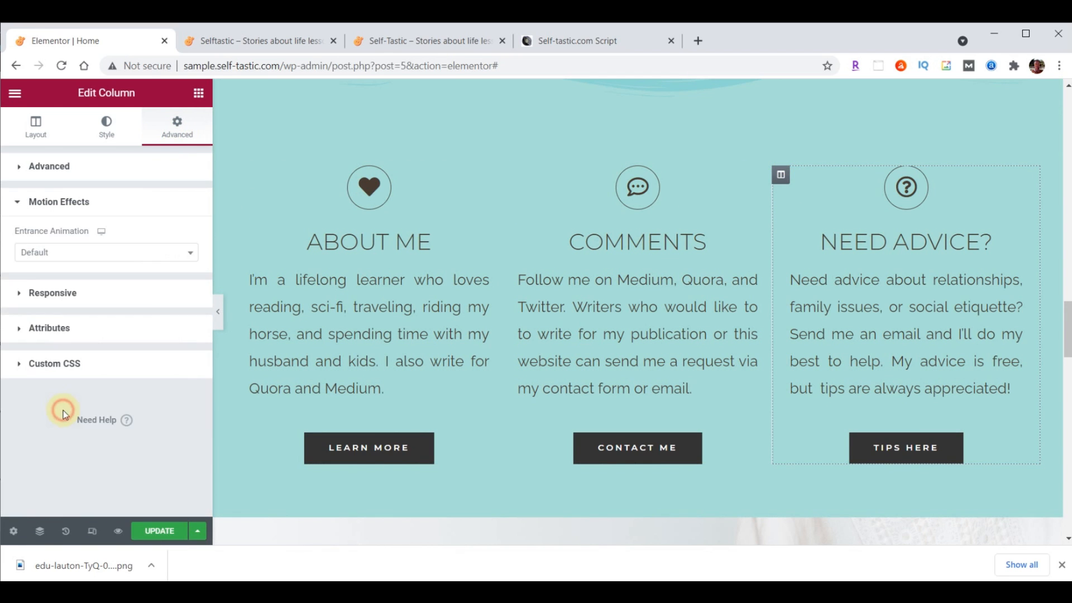
click(52, 262)
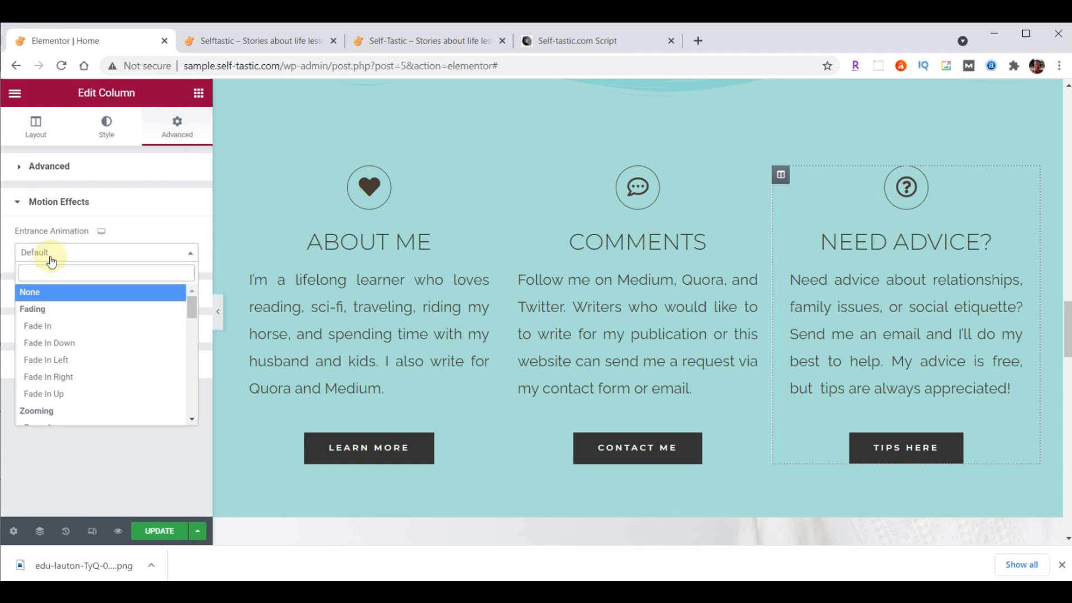
click(50, 377)
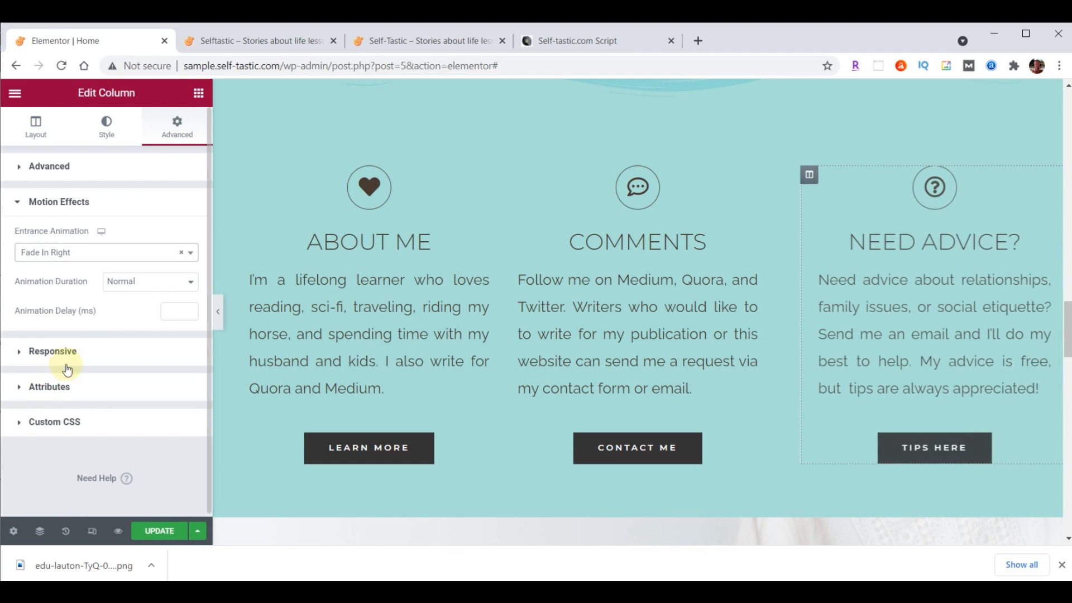
Give the Comments column a Zoom In entrance animation, save, and view the live homepage
click(512, 175)
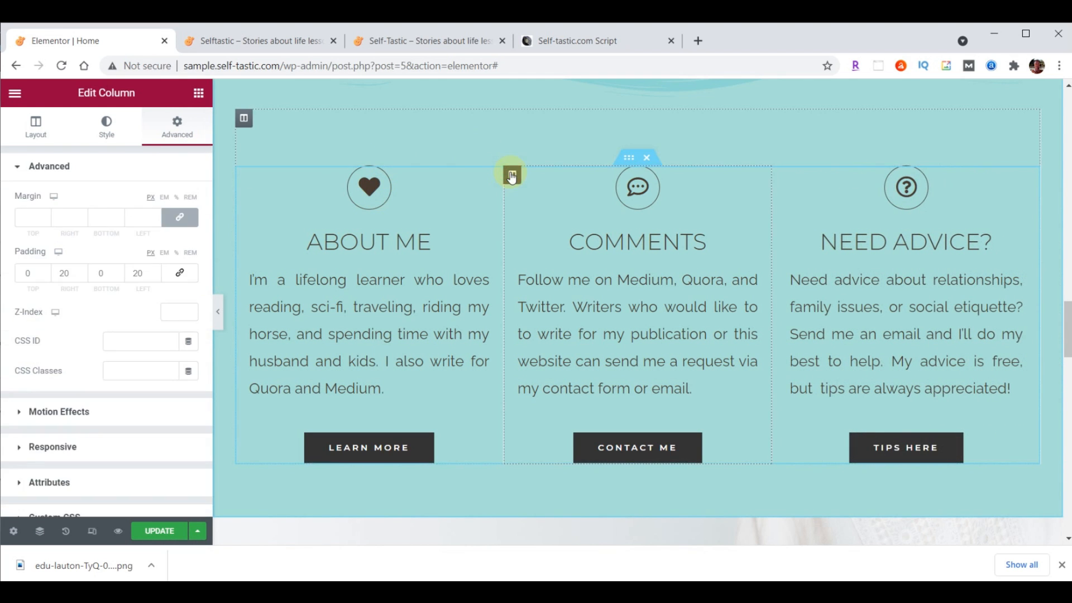
click(174, 135)
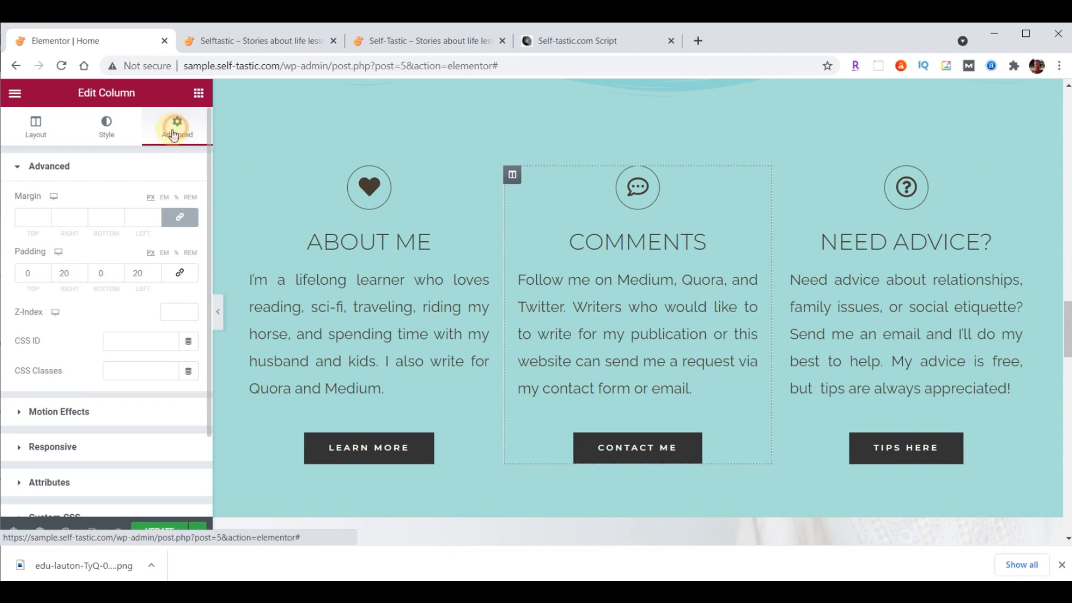
click(76, 412)
click(47, 261)
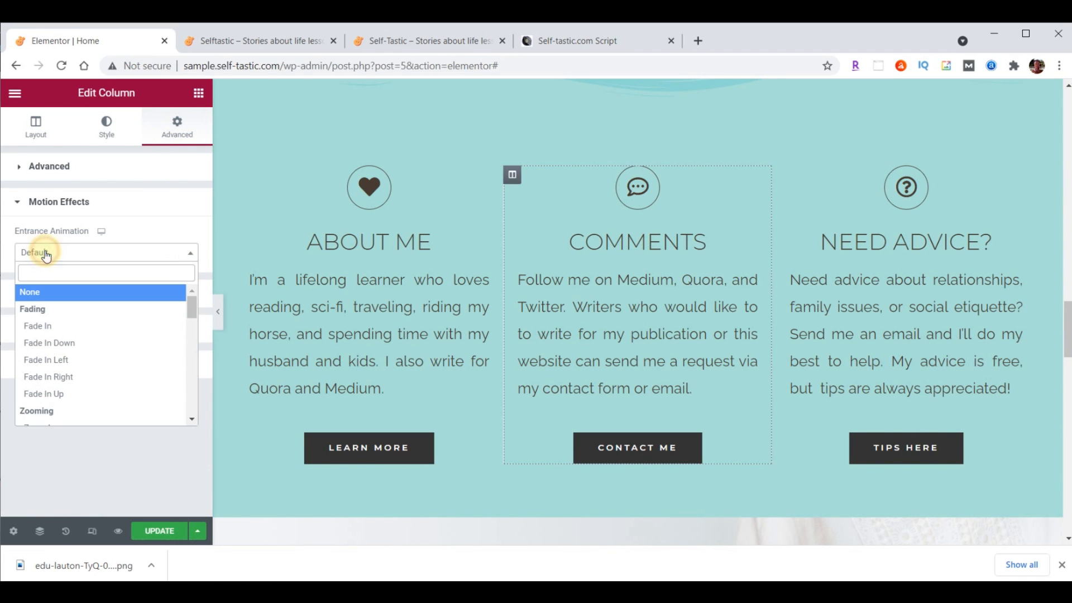
scroll(71, 300, down, 3)
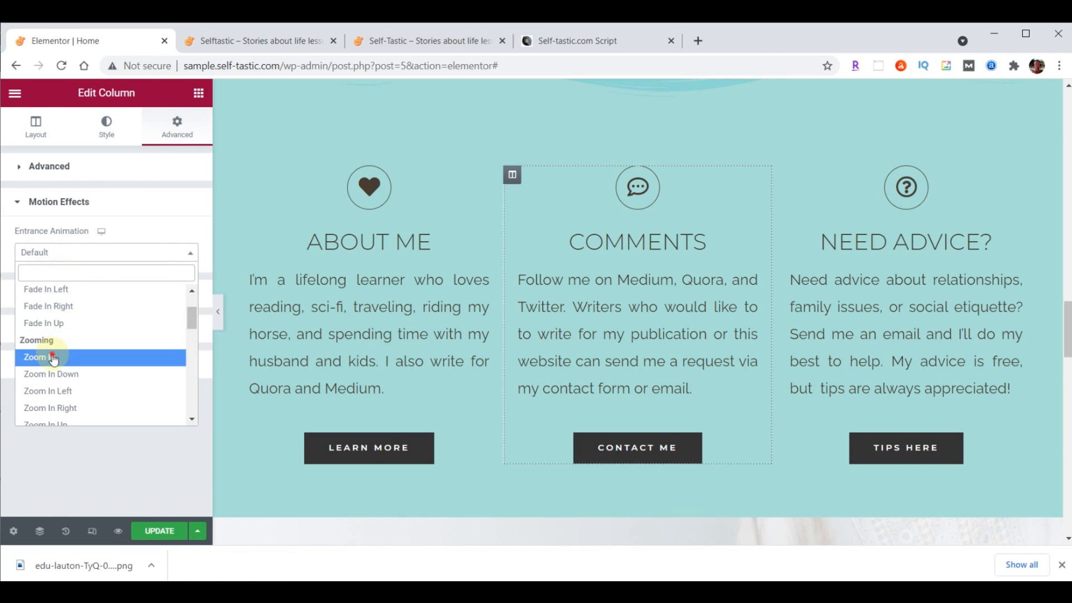
click(58, 355)
click(159, 531)
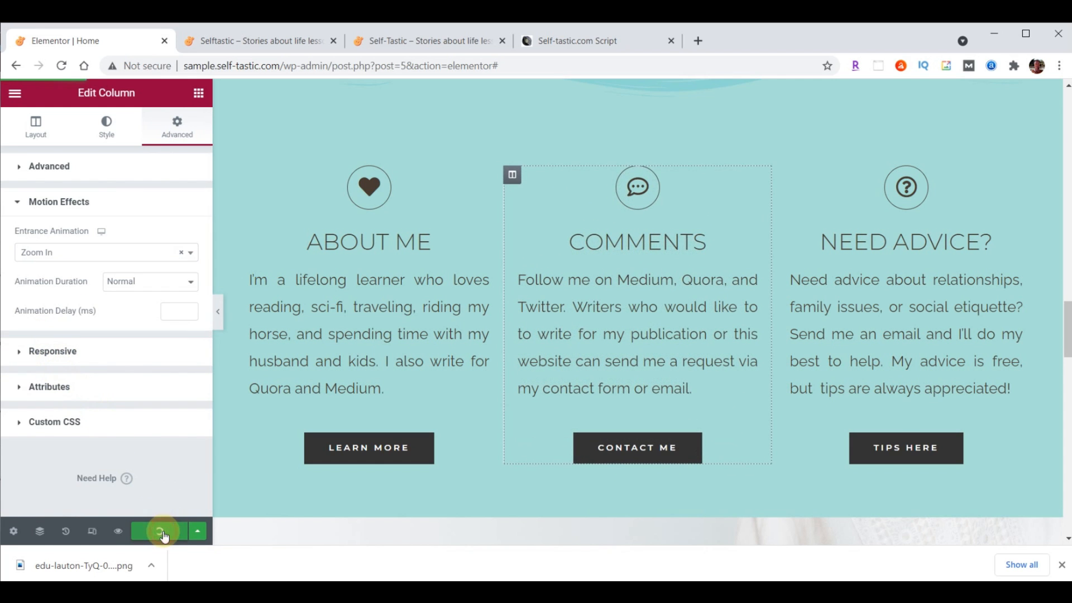
click(261, 43)
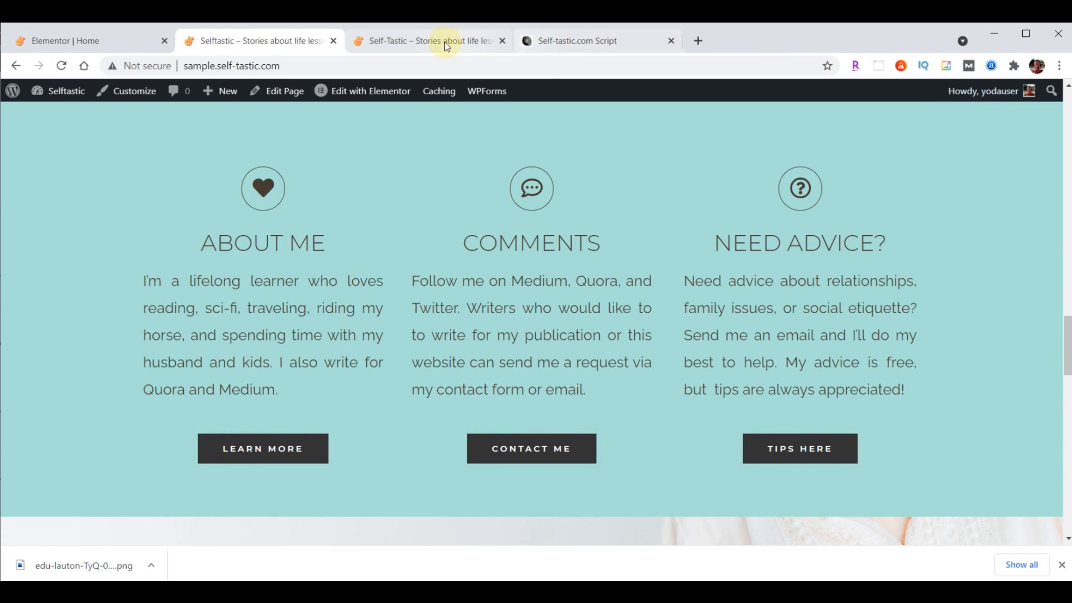
Compare self-tastic.com with the sample homepage, then scroll the editor to Our Happy Clients
click(425, 41)
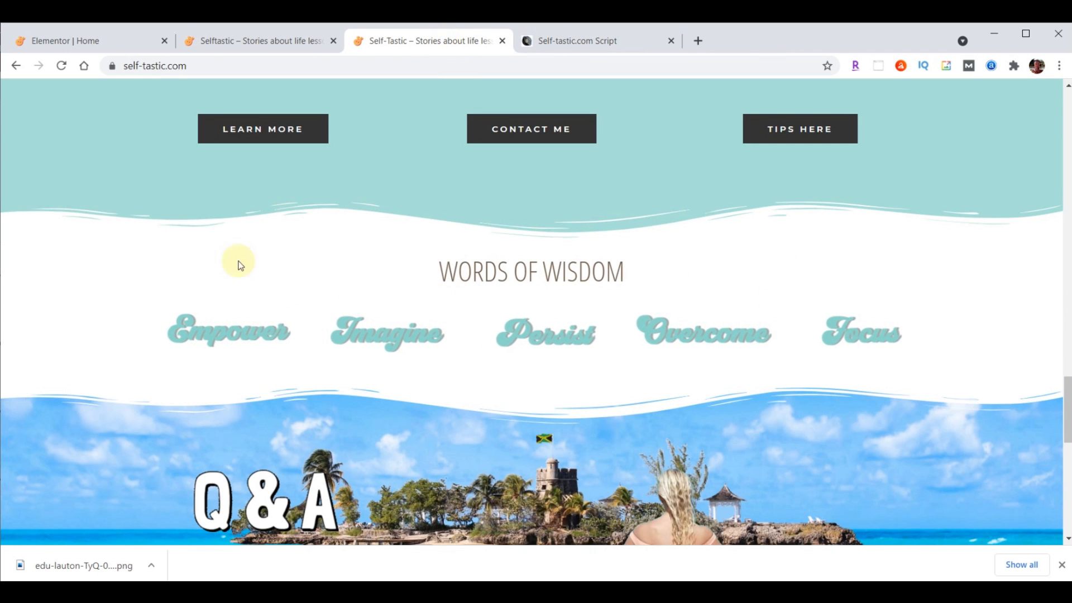
click(233, 43)
scroll(588, 282, down, 6)
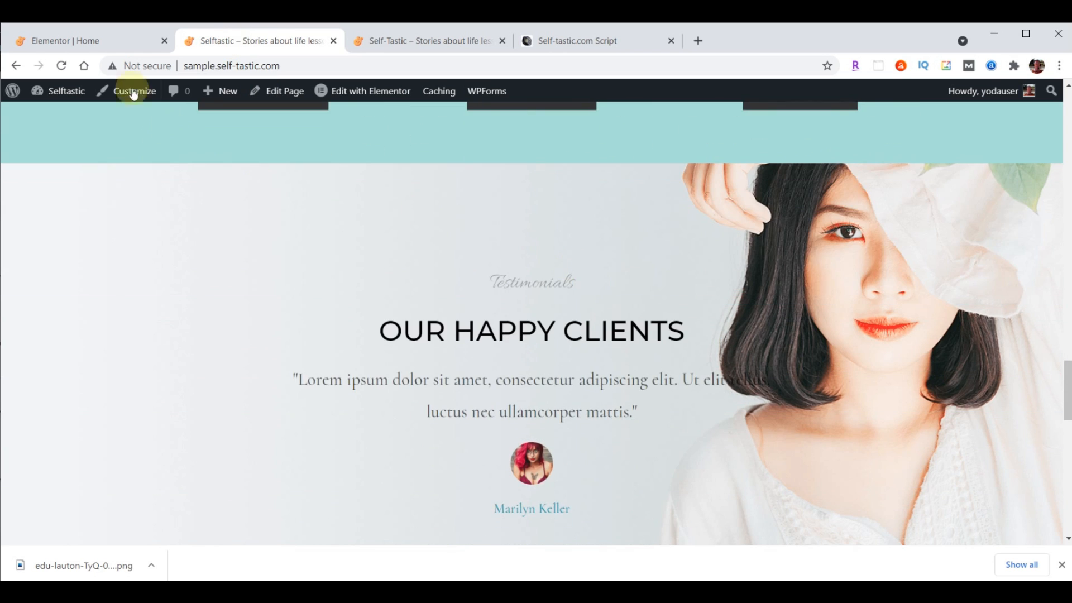
click(93, 42)
scroll(718, 218, down, 6)
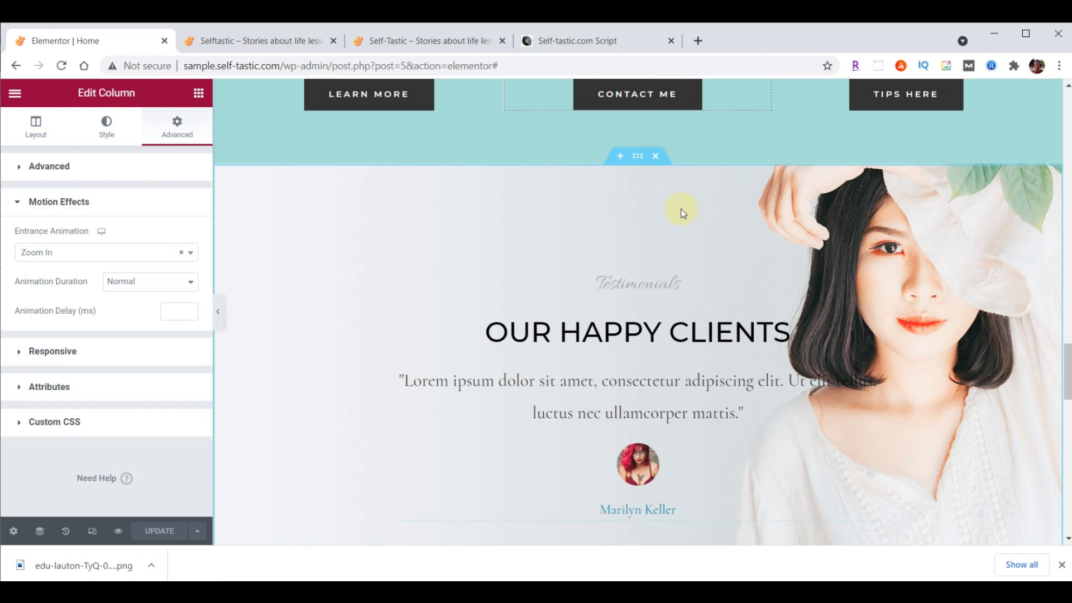
Insert an empty single-column section above the testimonials
click(620, 155)
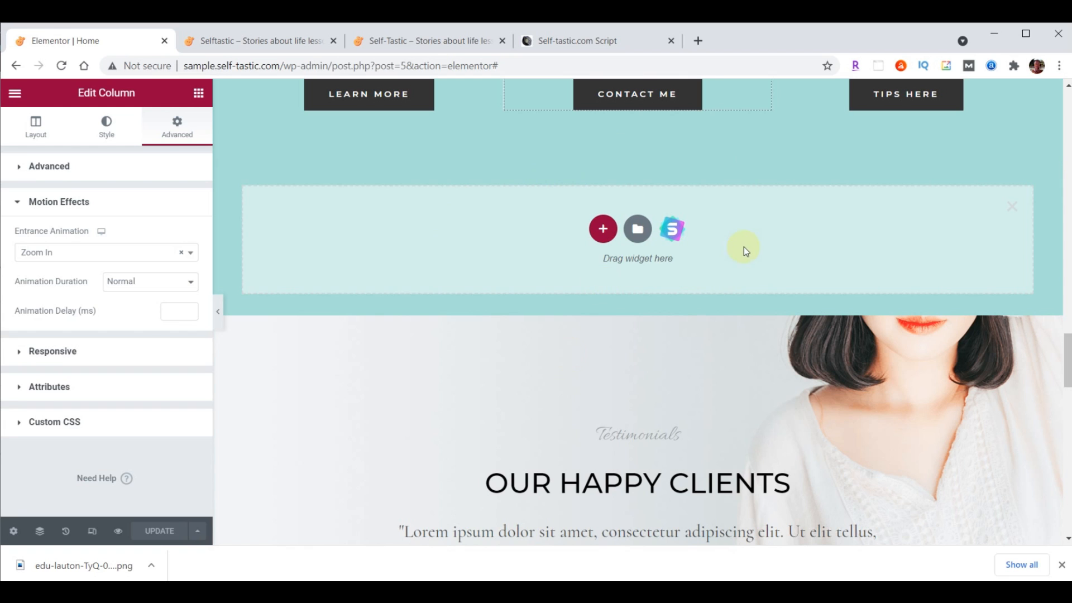
click(604, 229)
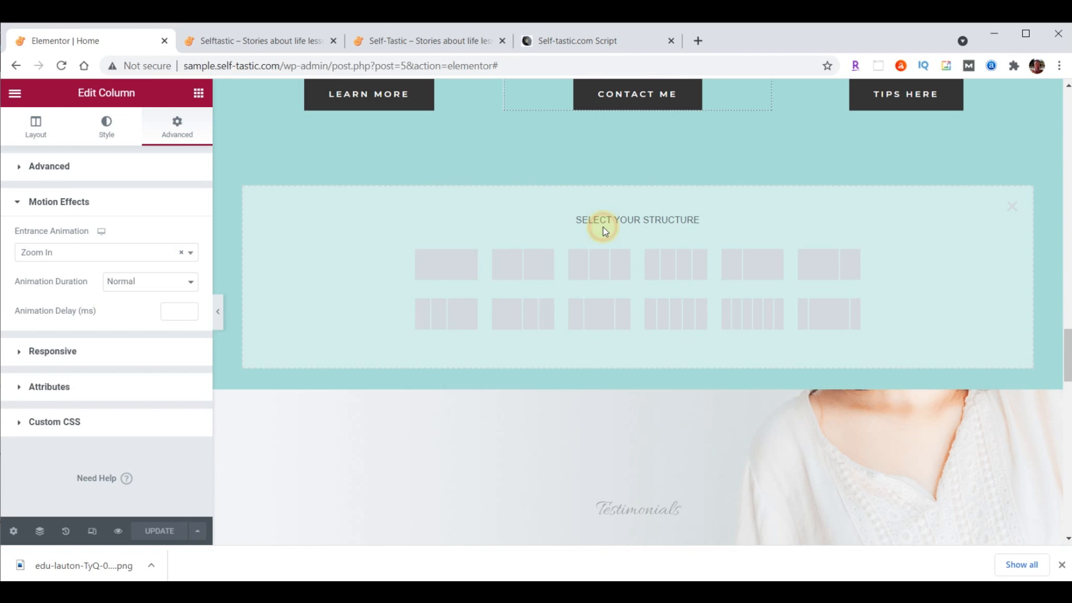
click(443, 262)
click(640, 157)
Give the new section a Classic background coloured #FFFFFF
click(107, 130)
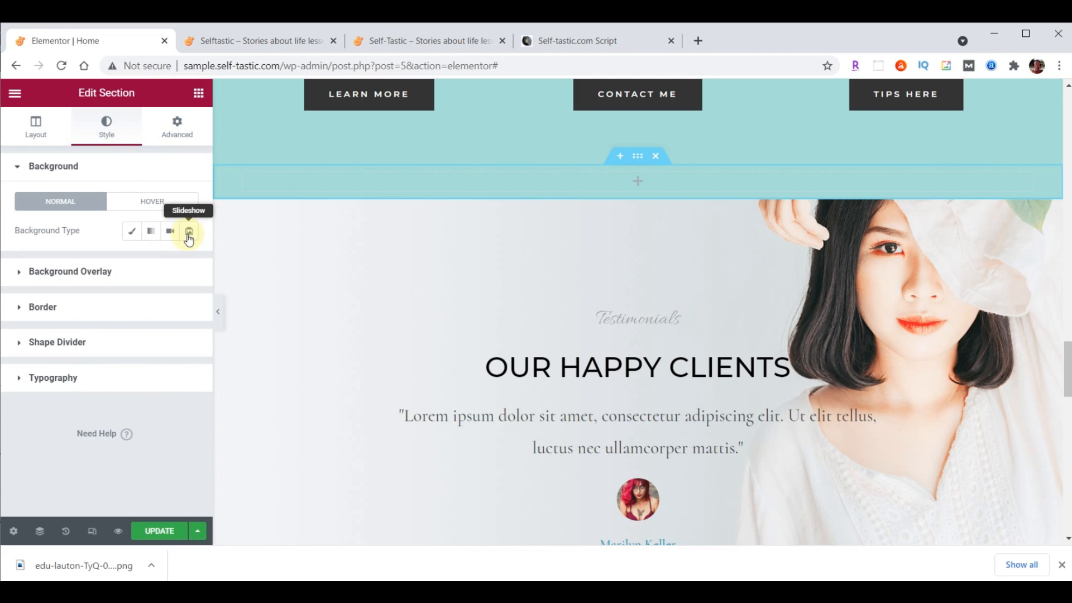
click(132, 231)
click(188, 263)
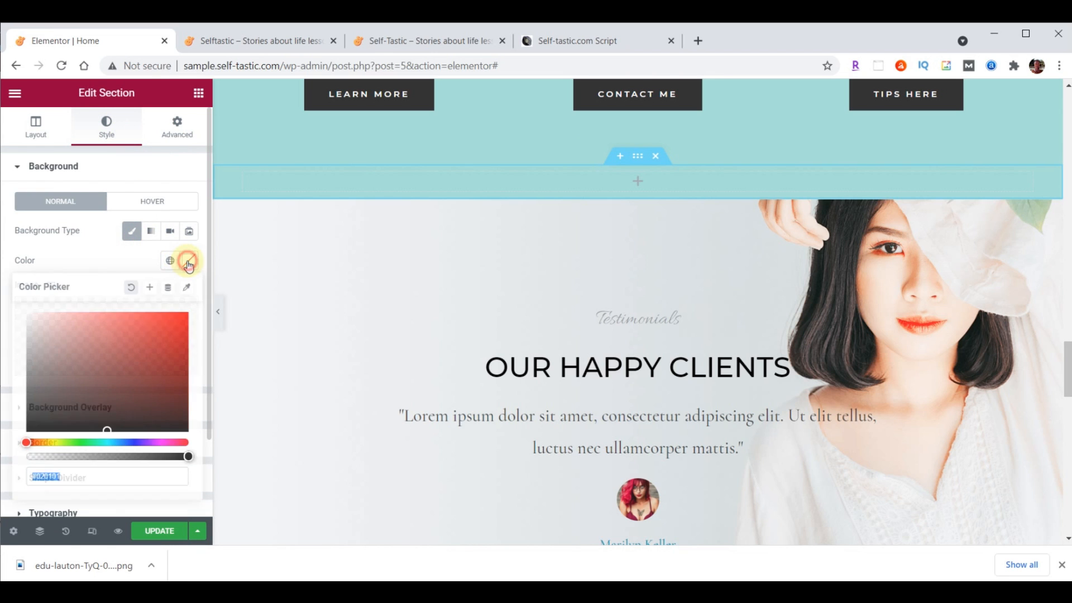
text(#FFFFFF)
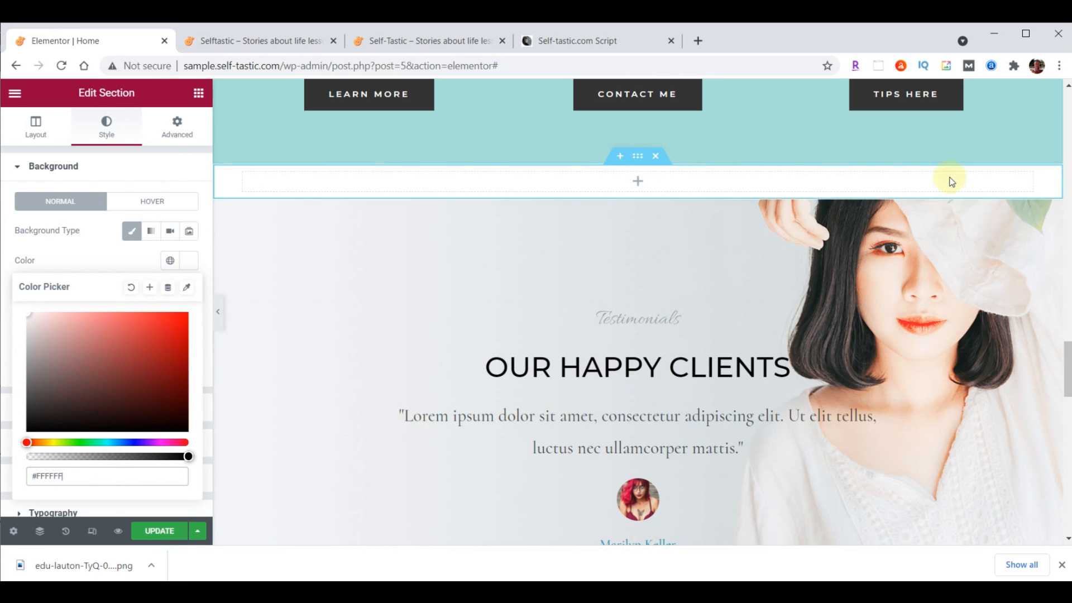
scroll(860, 294, up, 10)
scroll(862, 299, up, 10)
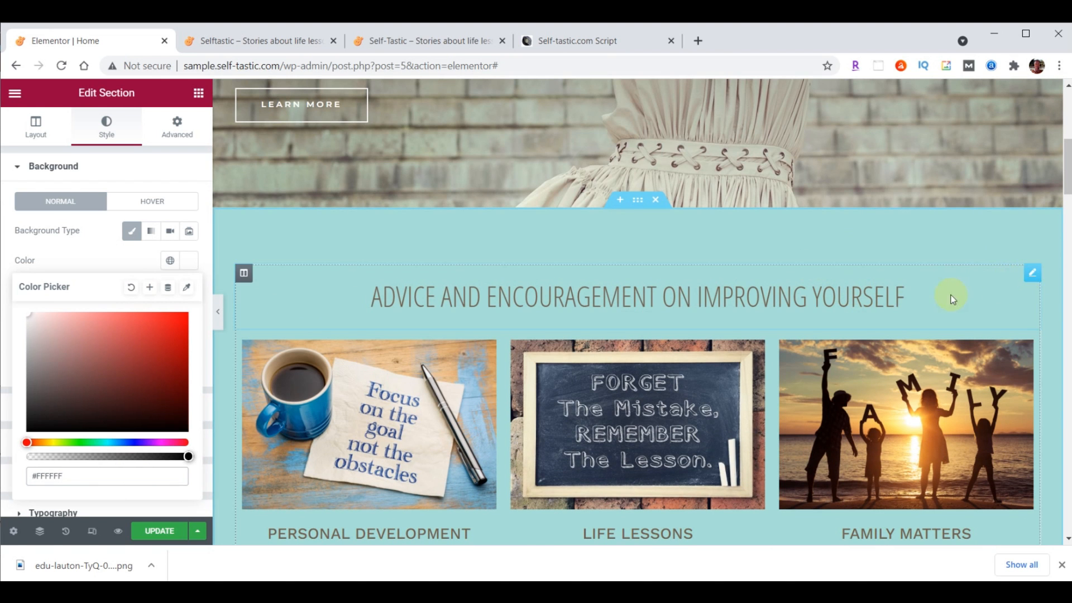
Copy the Advice heading into the new section and retitle it 'Words Of Wisdom'
right_click(1032, 274)
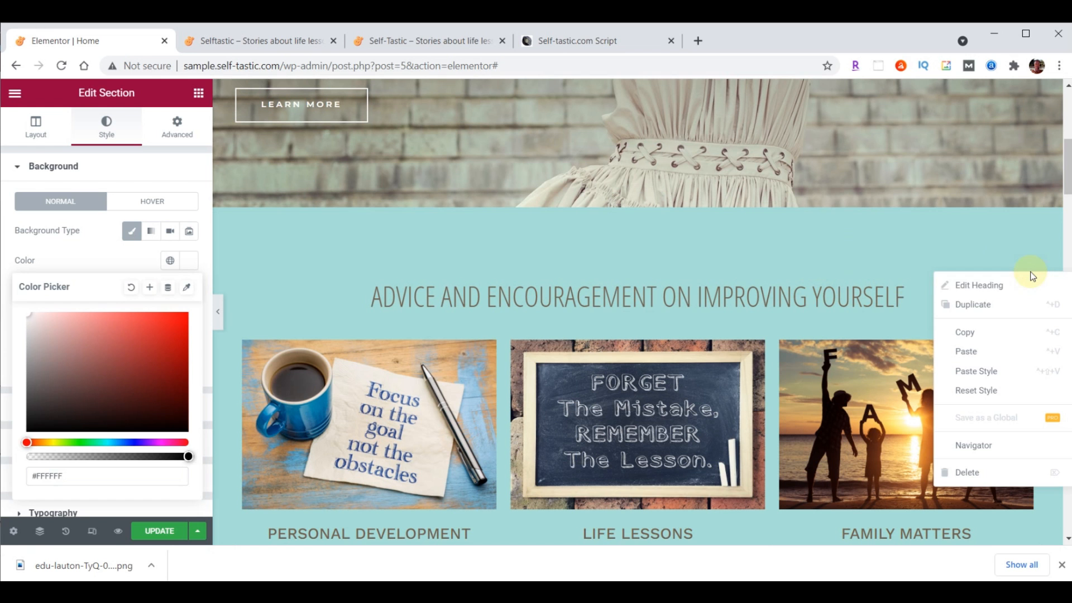
click(978, 331)
scroll(827, 314, down, 4)
scroll(826, 314, down, 15)
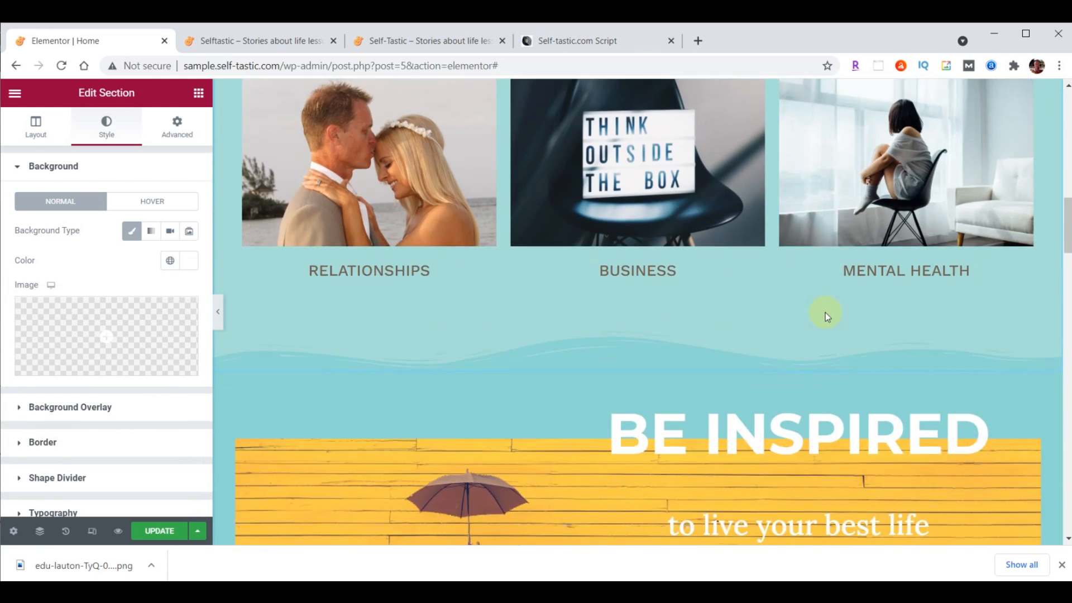
scroll(825, 312, down, 9)
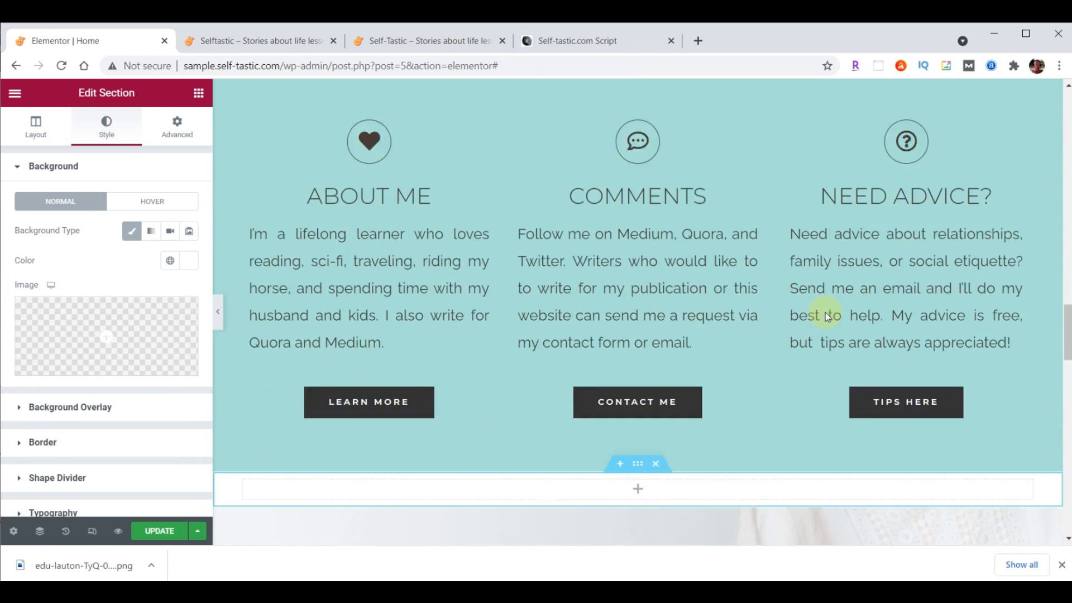
right_click(664, 257)
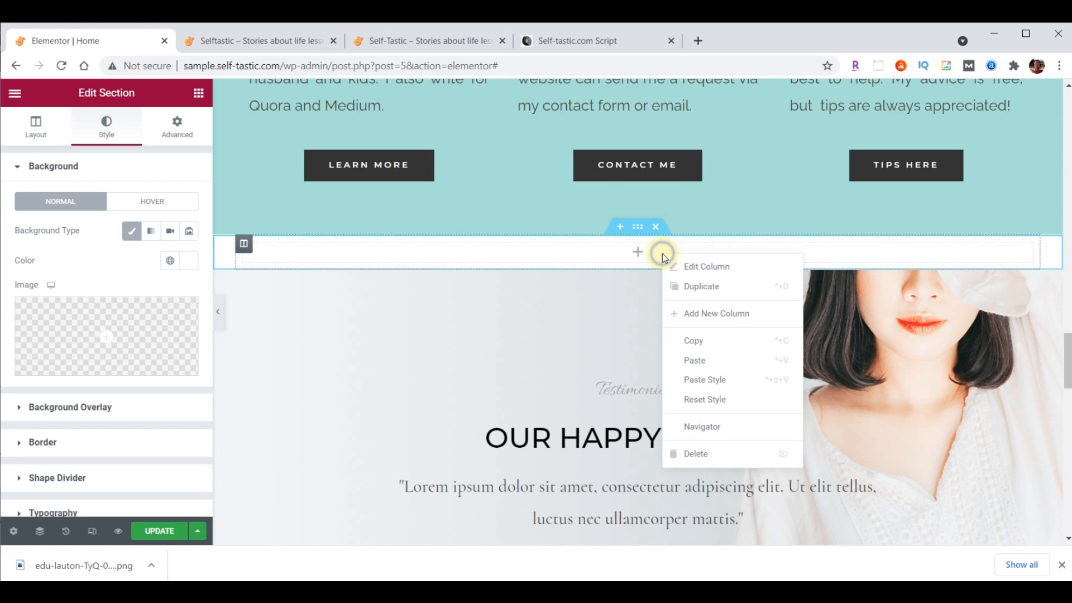
click(694, 361)
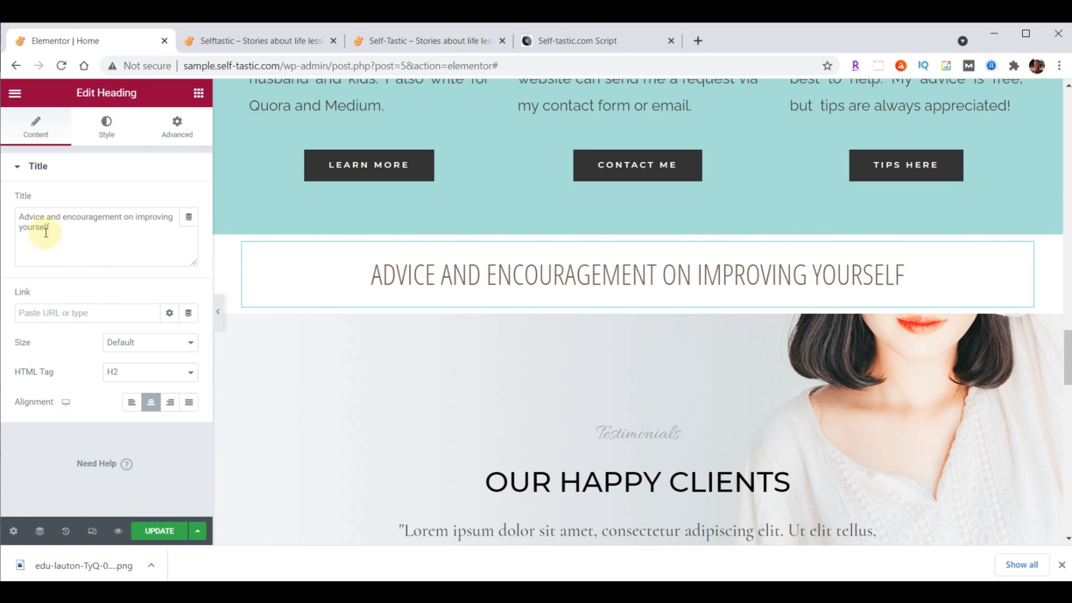
drag(22, 217, 86, 237)
drag(17, 214, 105, 236)
key(ctrl+v)
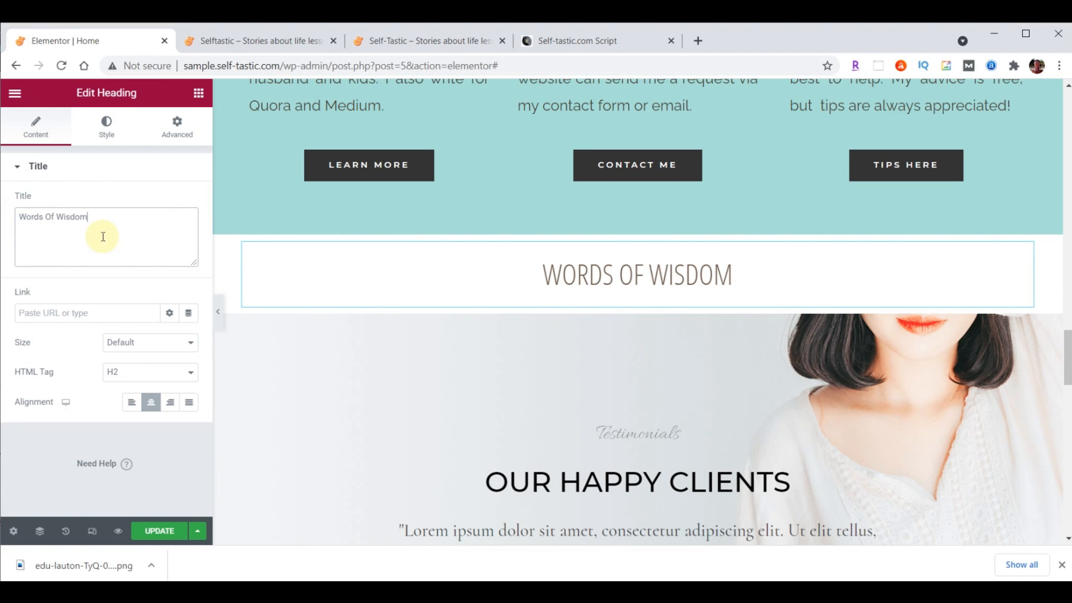
Add an Image Carousel below the heading and fill it with the 14 uploaded words-of-wisdom images
click(199, 96)
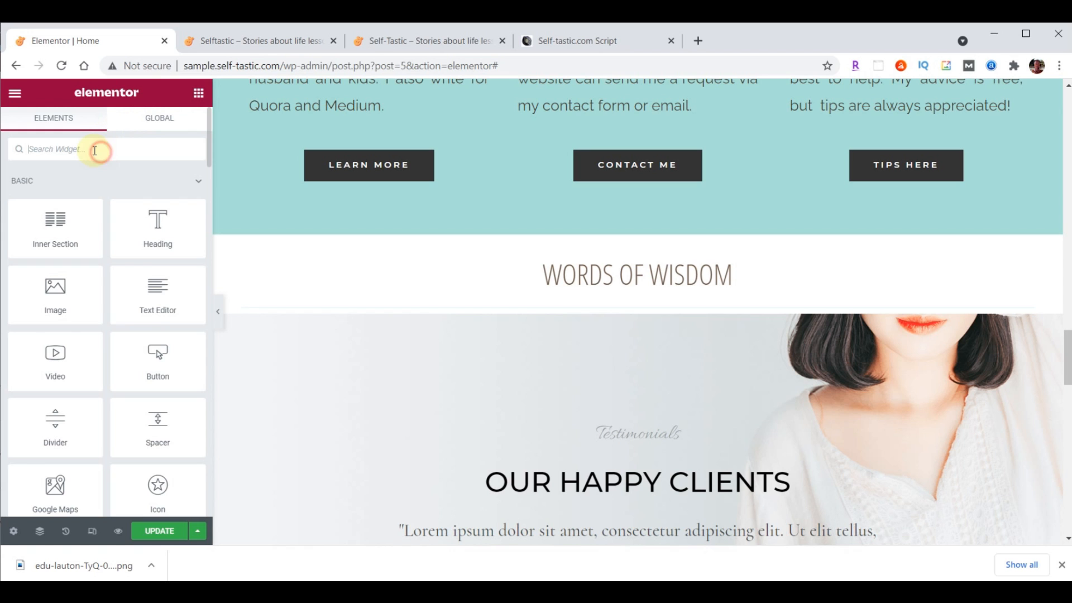
text(image)
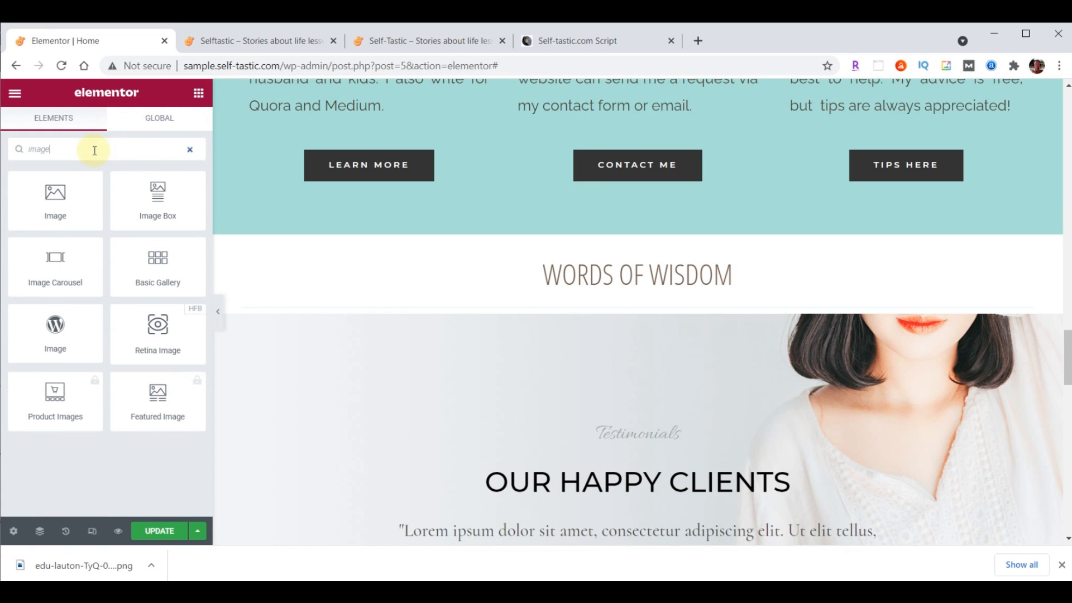
drag(55, 262, 628, 302)
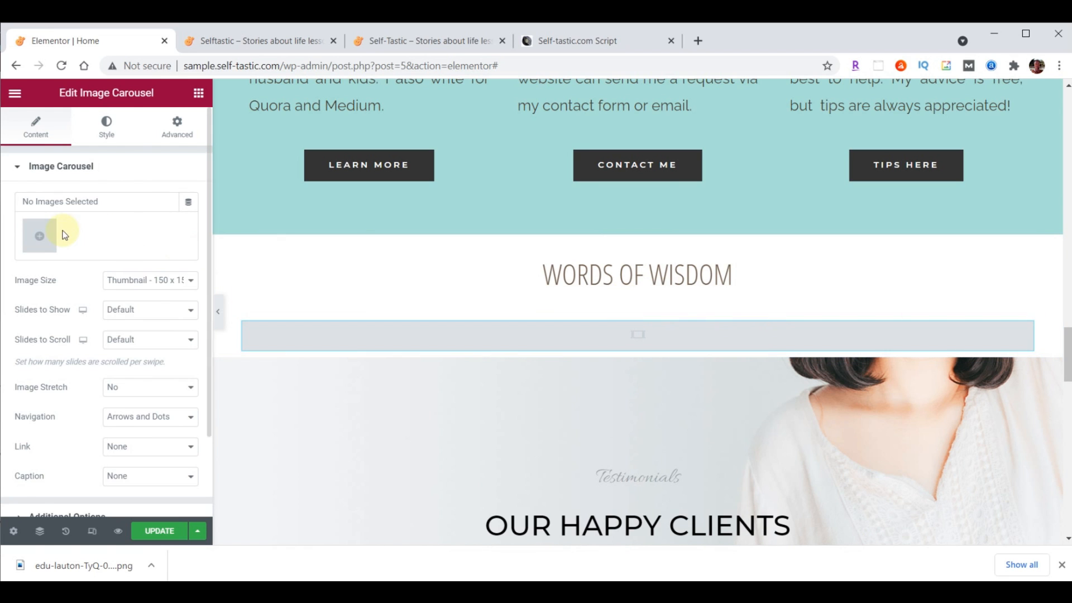
click(34, 236)
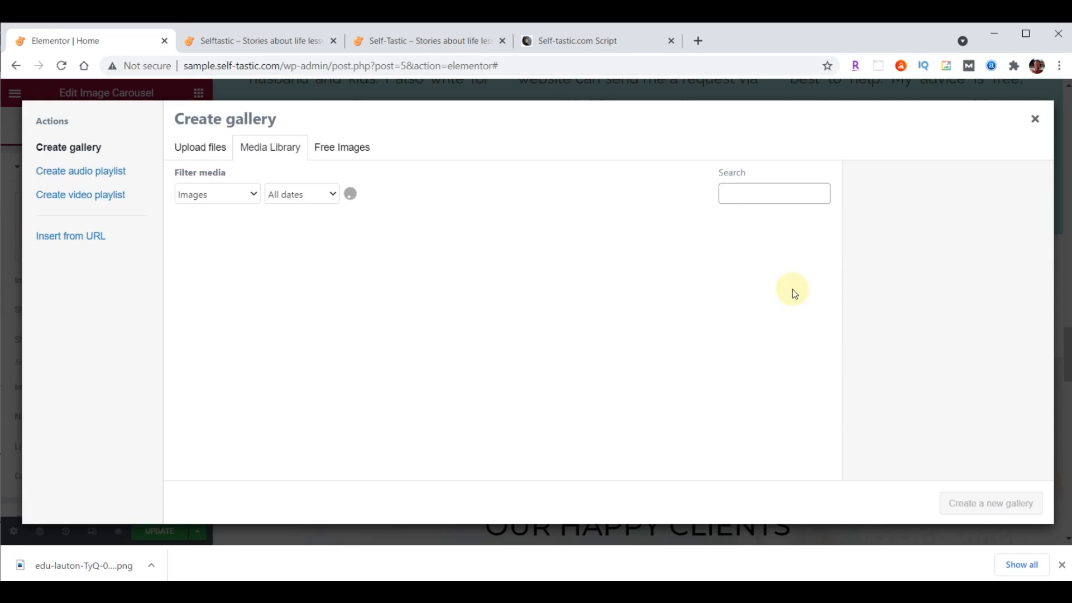
click(678, 592)
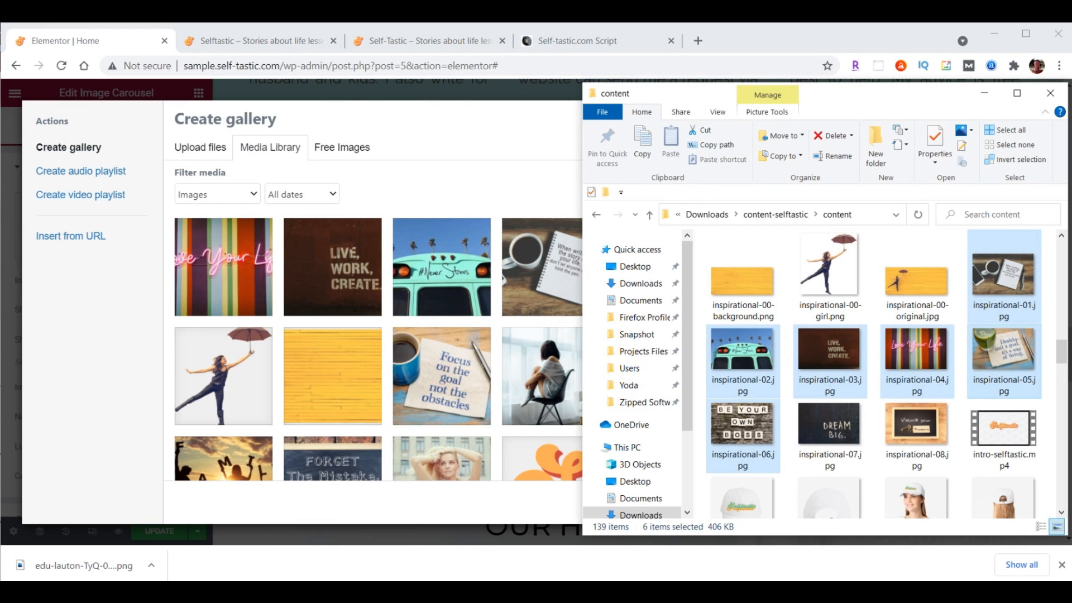
drag(1062, 350, 1063, 490)
click(826, 288)
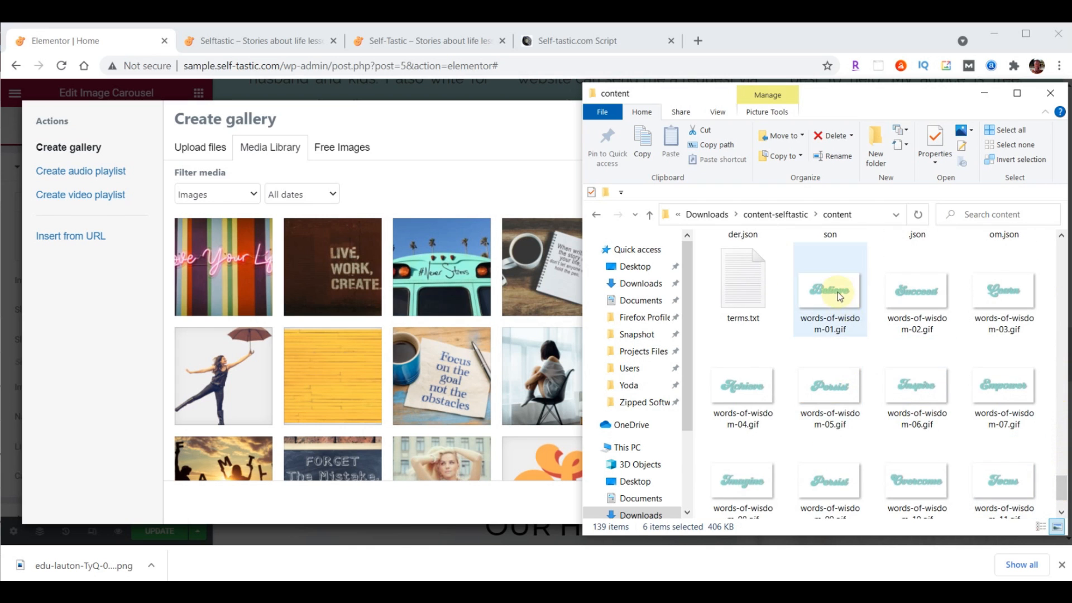
scroll(916, 312, down, 1)
shift+click(926, 461)
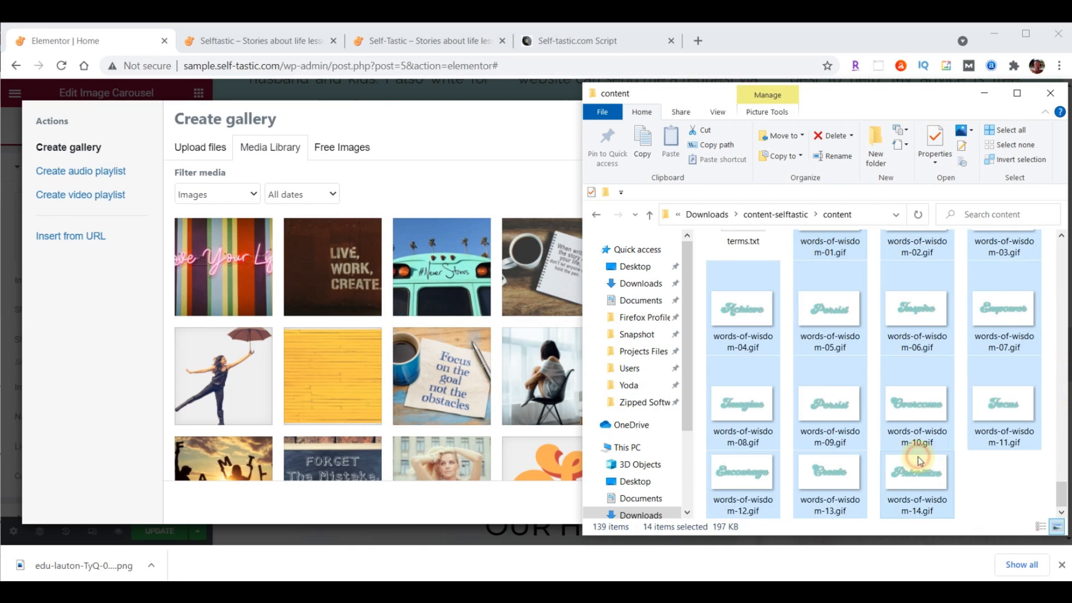
drag(930, 476, 380, 335)
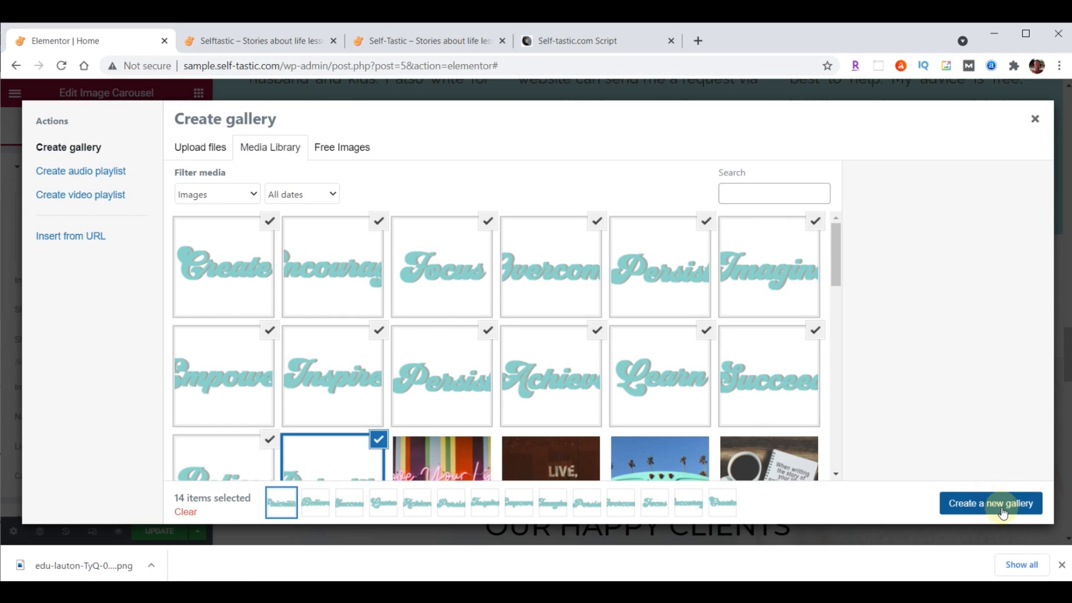
click(1003, 512)
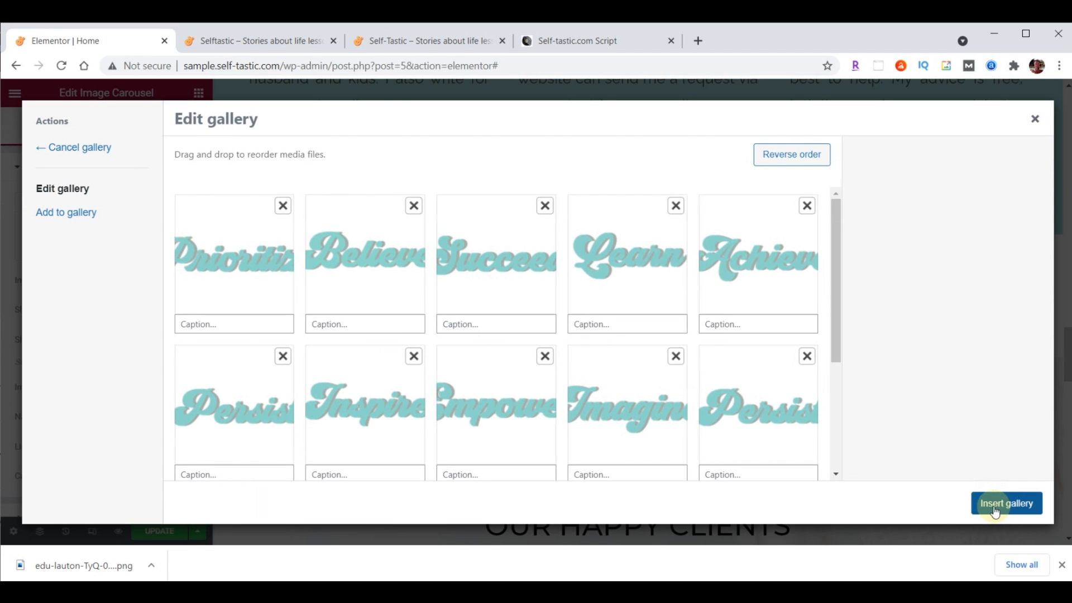
click(995, 511)
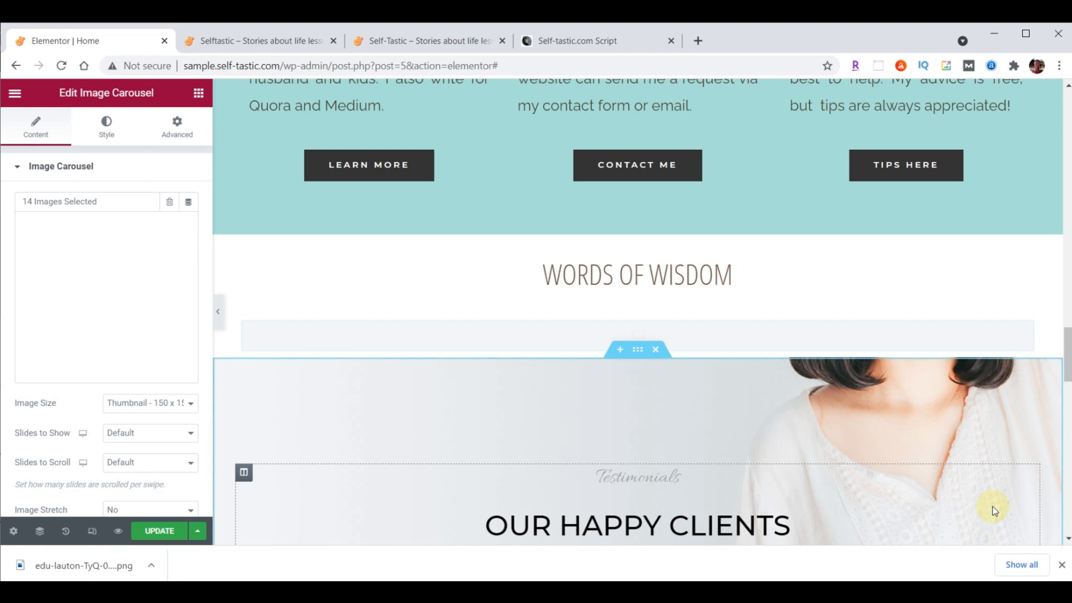
Set the carousel to full-size images, five slides shown, one scrolled, and no navigation
click(132, 404)
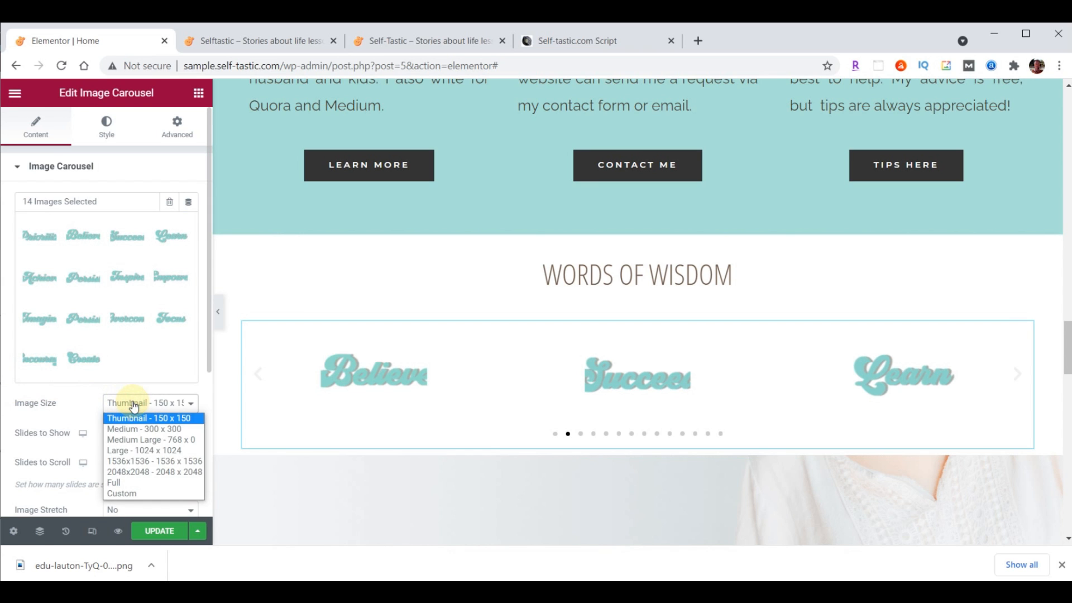
click(138, 483)
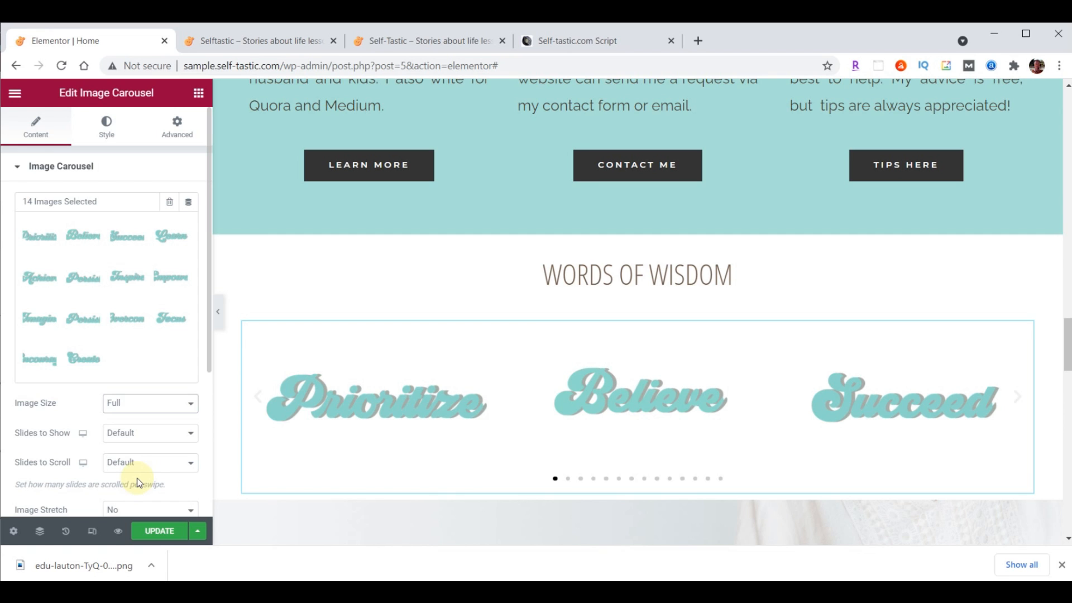
click(188, 433)
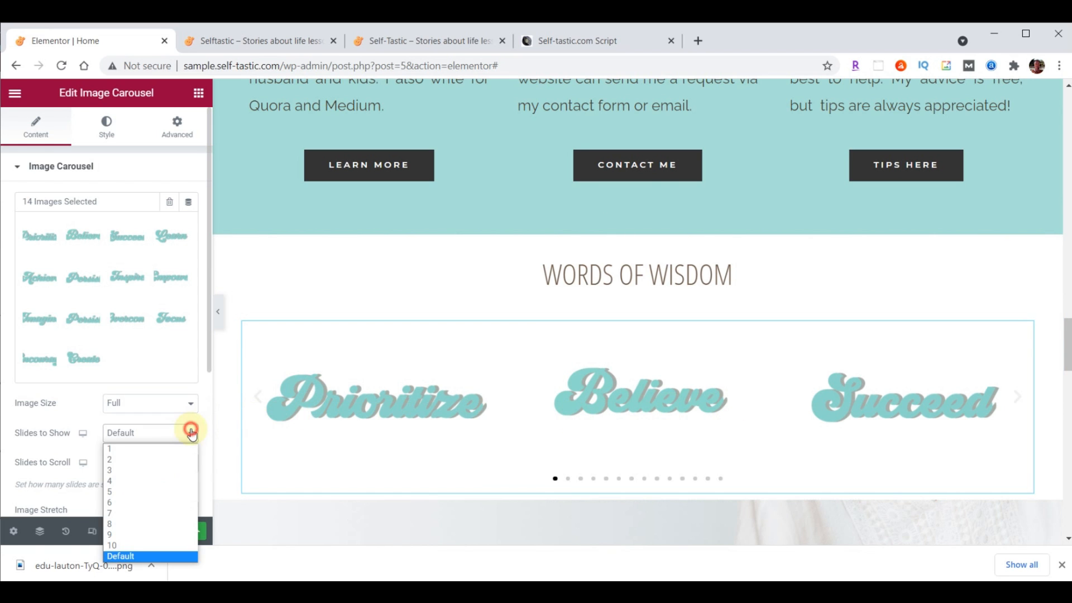
click(154, 492)
click(164, 463)
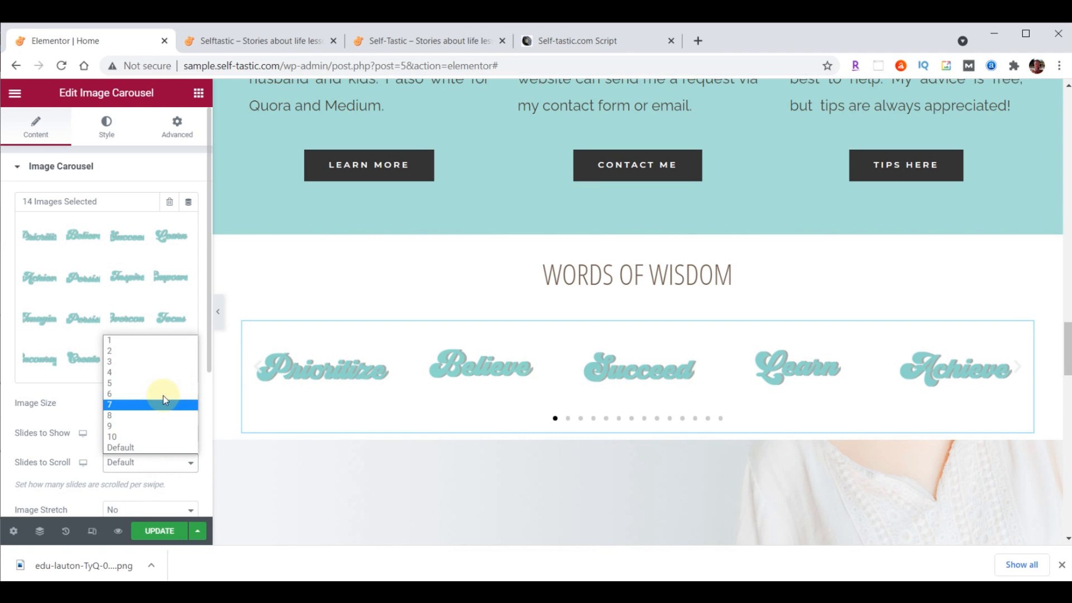
click(156, 347)
scroll(148, 335, down, 4)
click(144, 318)
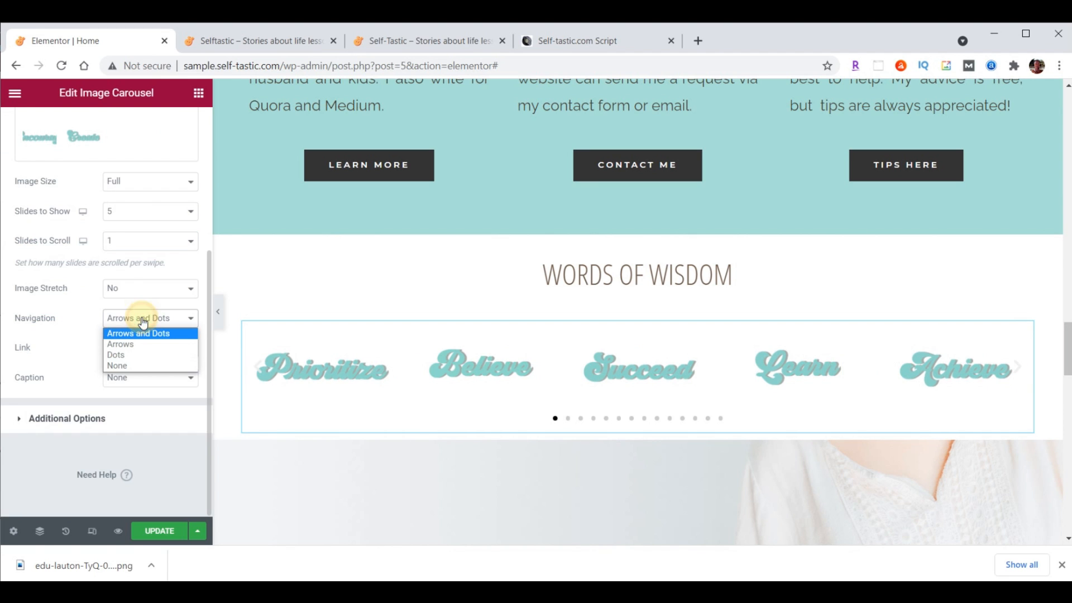
click(139, 366)
Turn off pause-on-hover and set the carousel animation speed to 2000
click(65, 418)
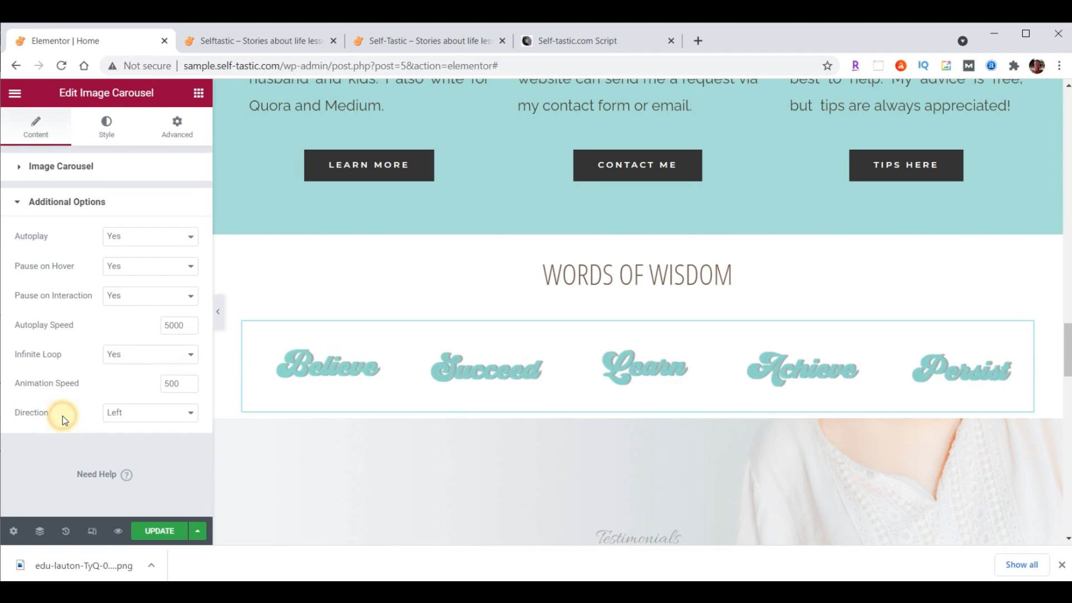
click(138, 268)
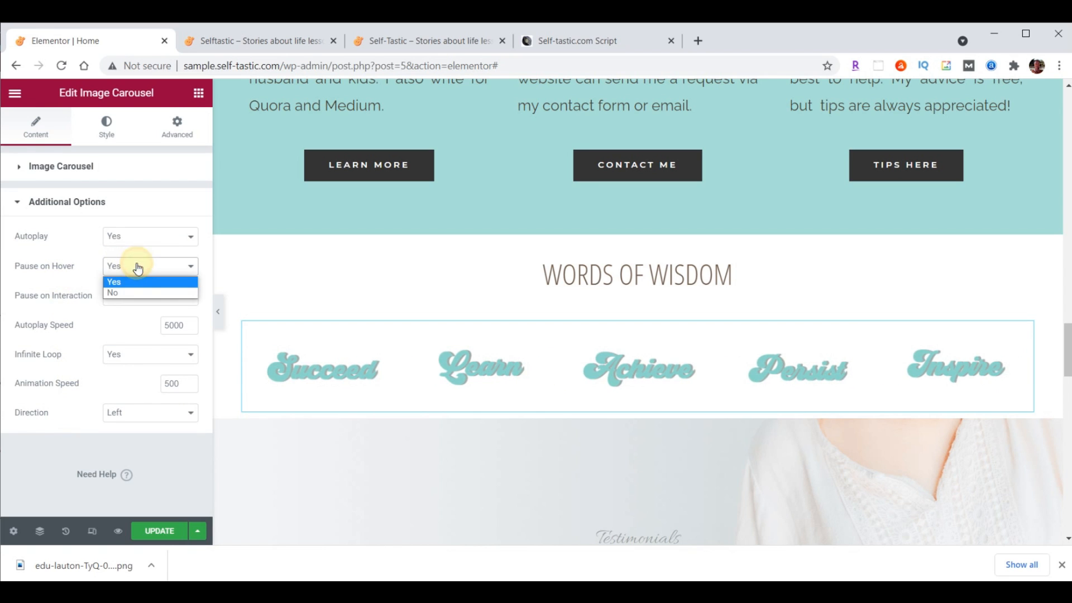
click(126, 293)
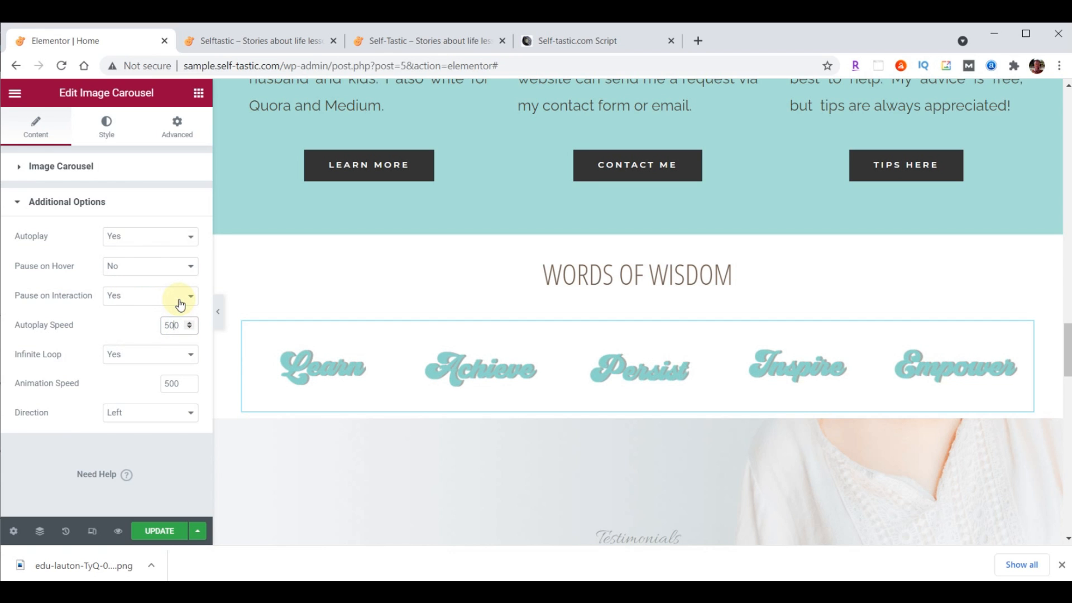
double_click(180, 383)
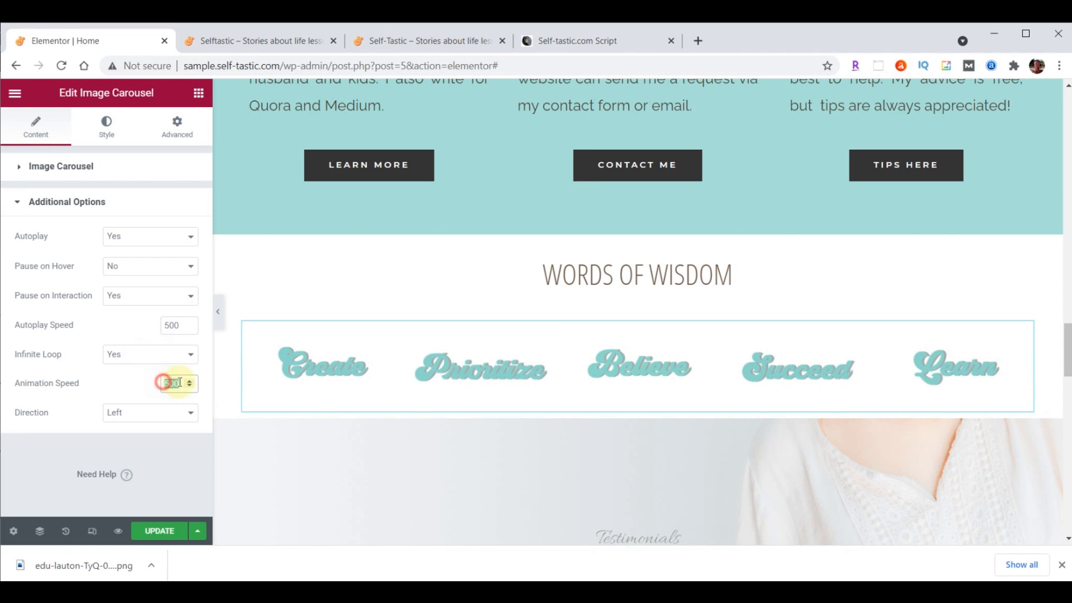
text(2000)
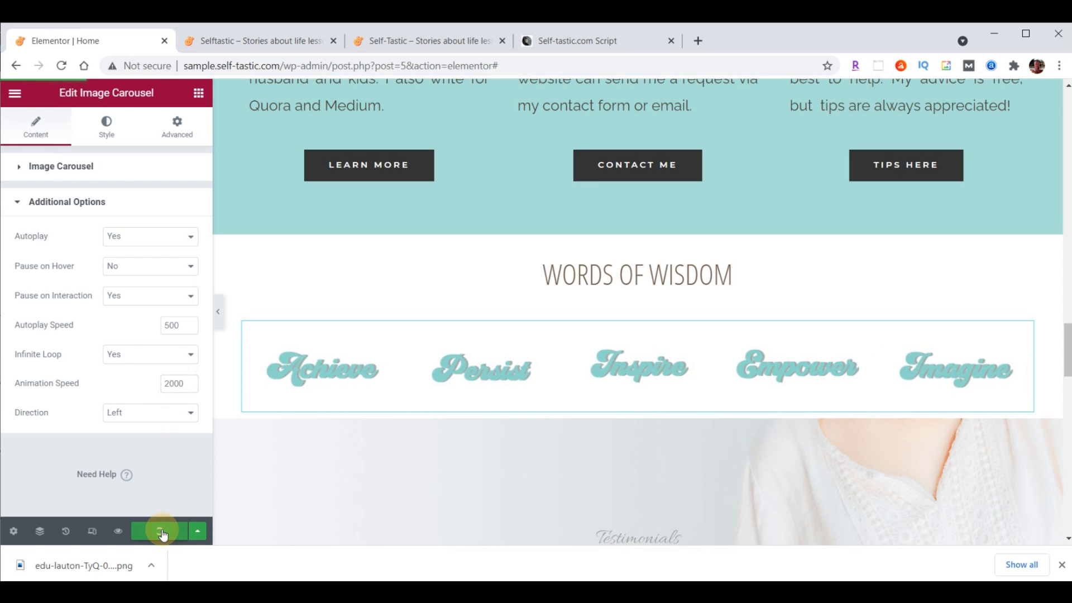
Reload the live homepage to check the sliding carousel, then return to the editor
click(276, 39)
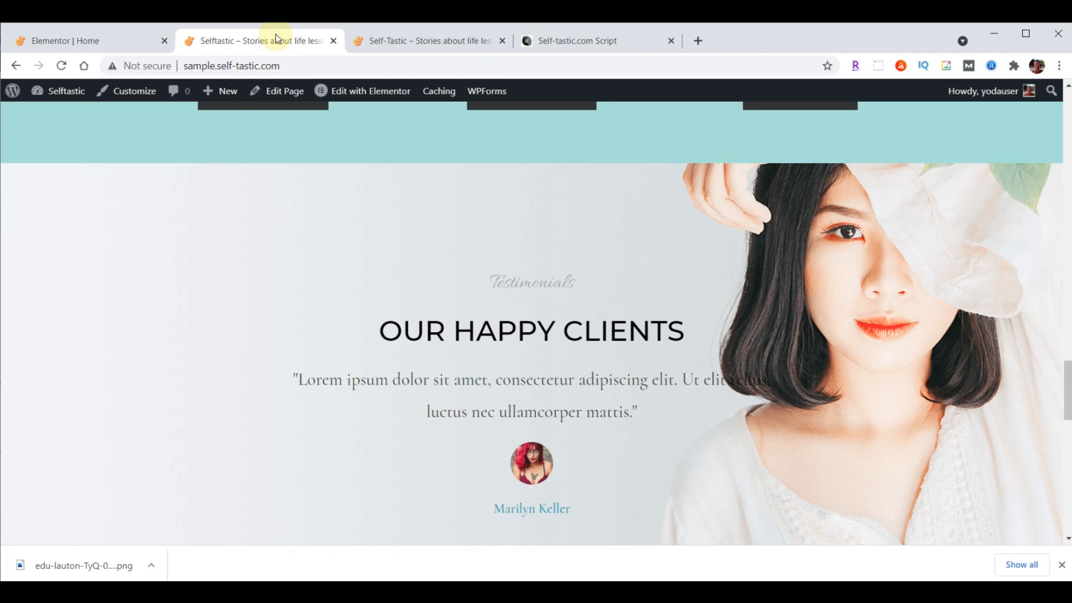
click(60, 66)
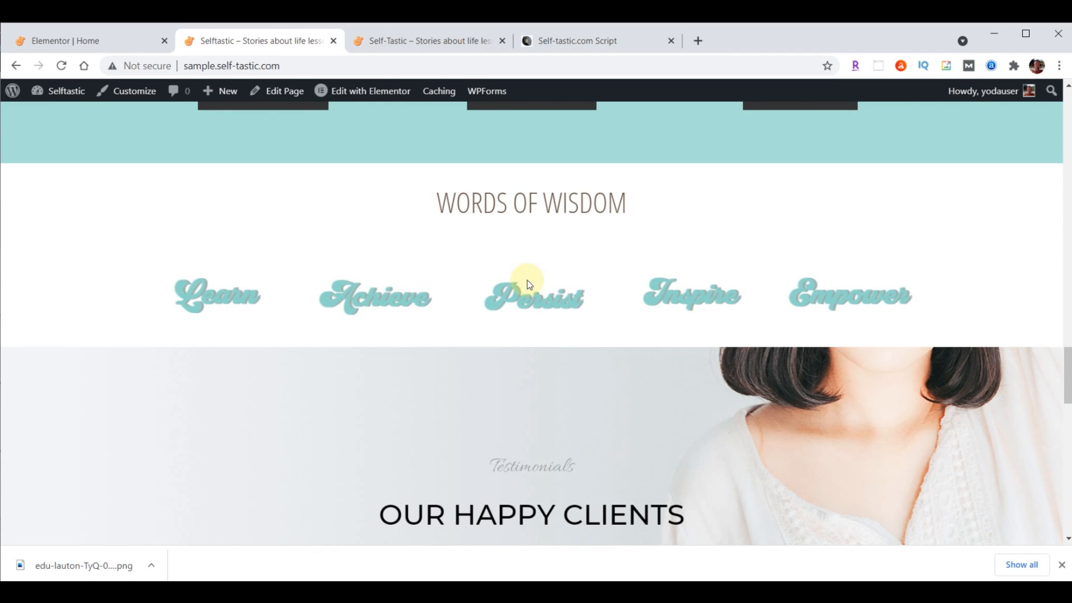
click(72, 41)
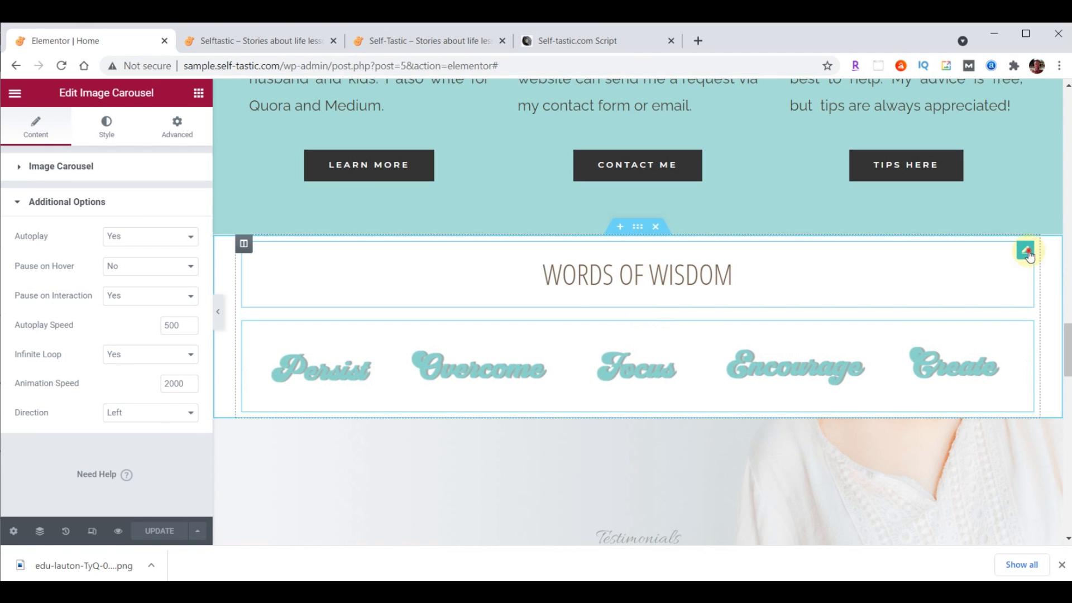
Give the Words of Wisdom heading 70 px top padding, other sides 0
click(1025, 248)
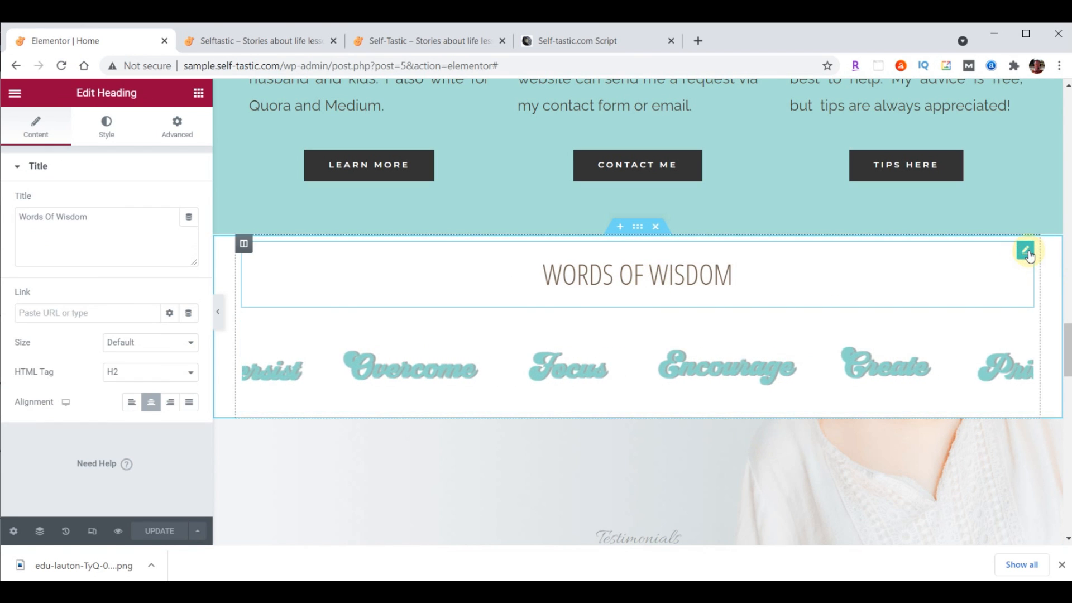
click(176, 125)
double_click(42, 275)
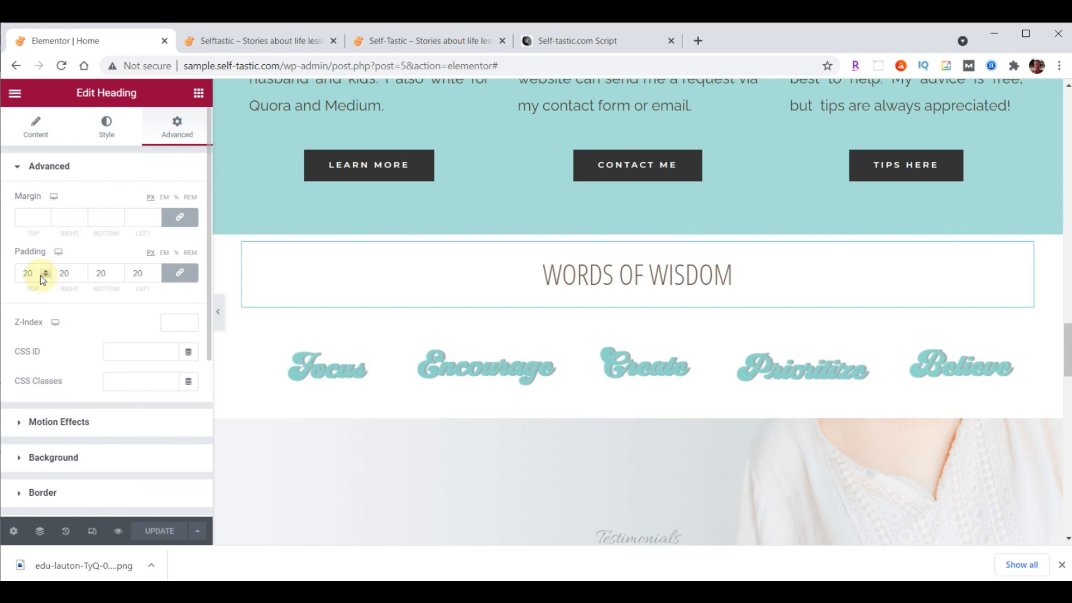
text(0)
click(176, 274)
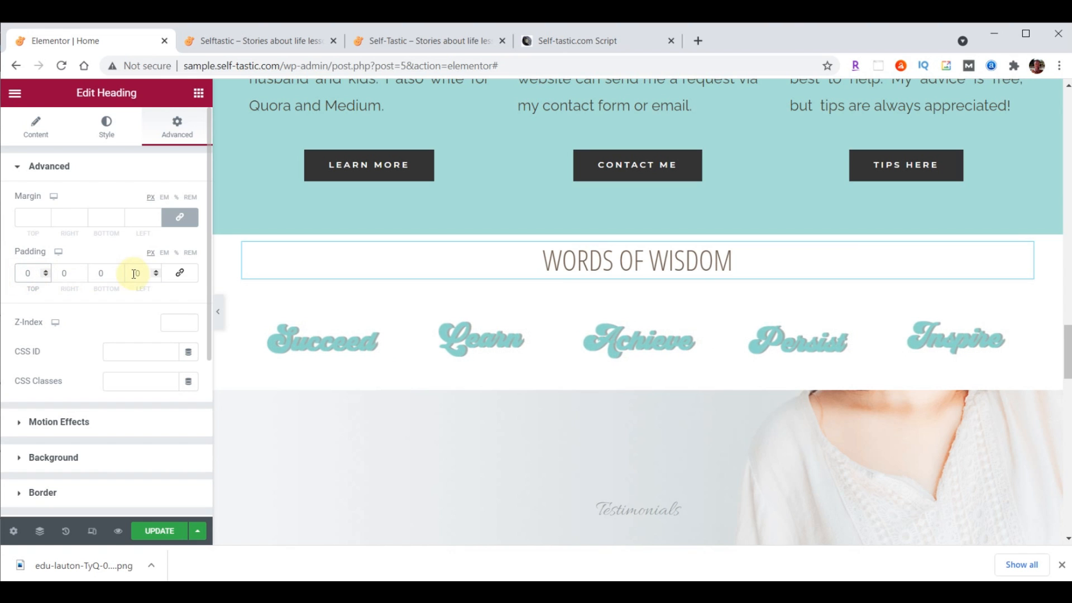
double_click(28, 273)
text(70)
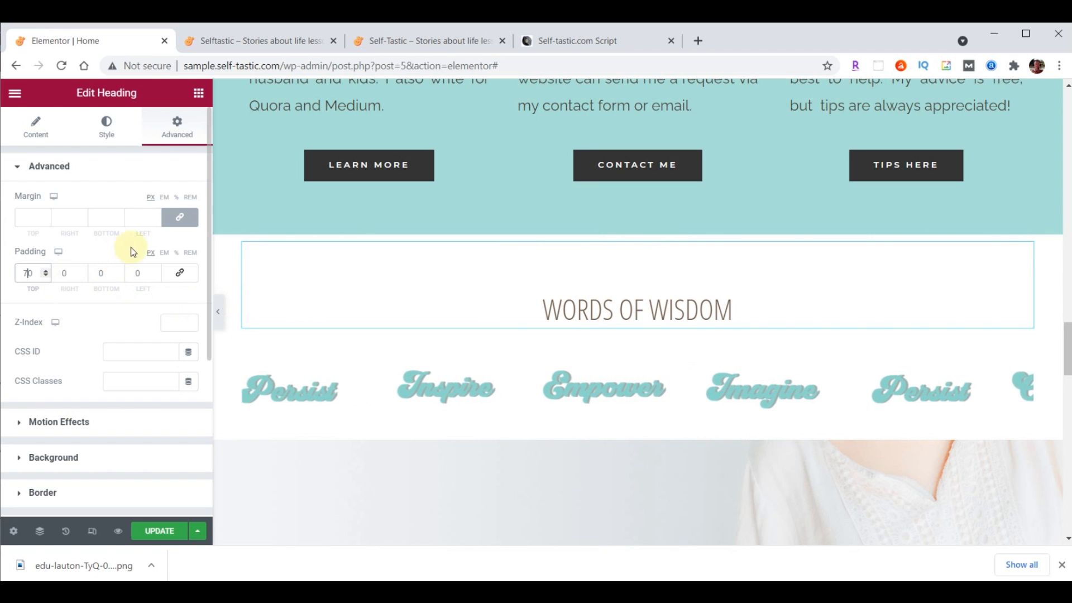
Reset the heading margins to 0 and lower the bottom margin to -25
click(182, 219)
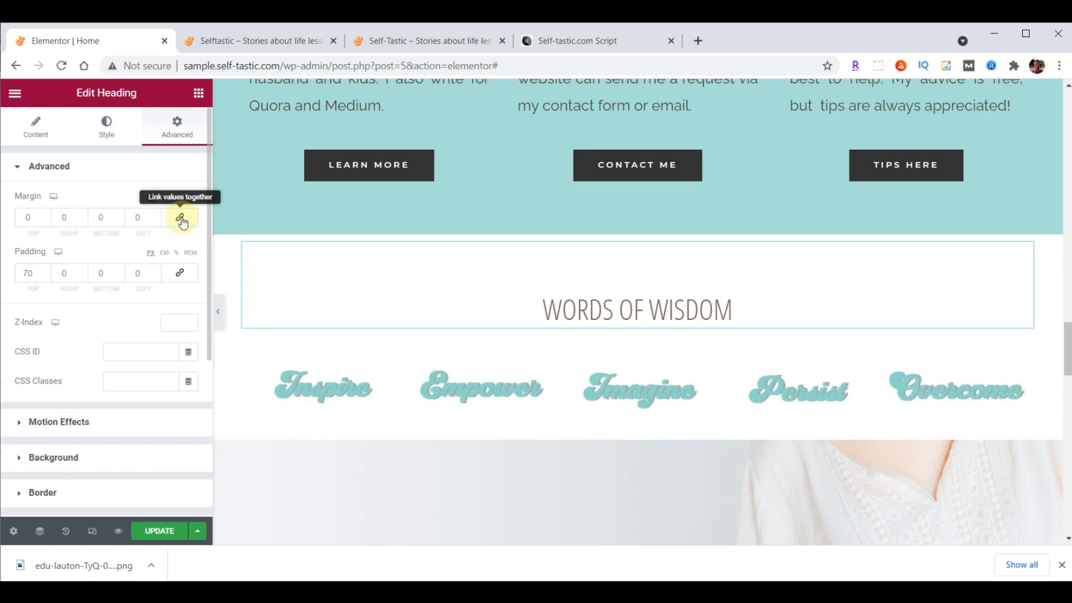
click(119, 221)
click(119, 221)
click(119, 221)
click(119, 221)
click(119, 221)
click(118, 221)
click(119, 221)
click(119, 221)
click(118, 221)
click(118, 222)
click(118, 221)
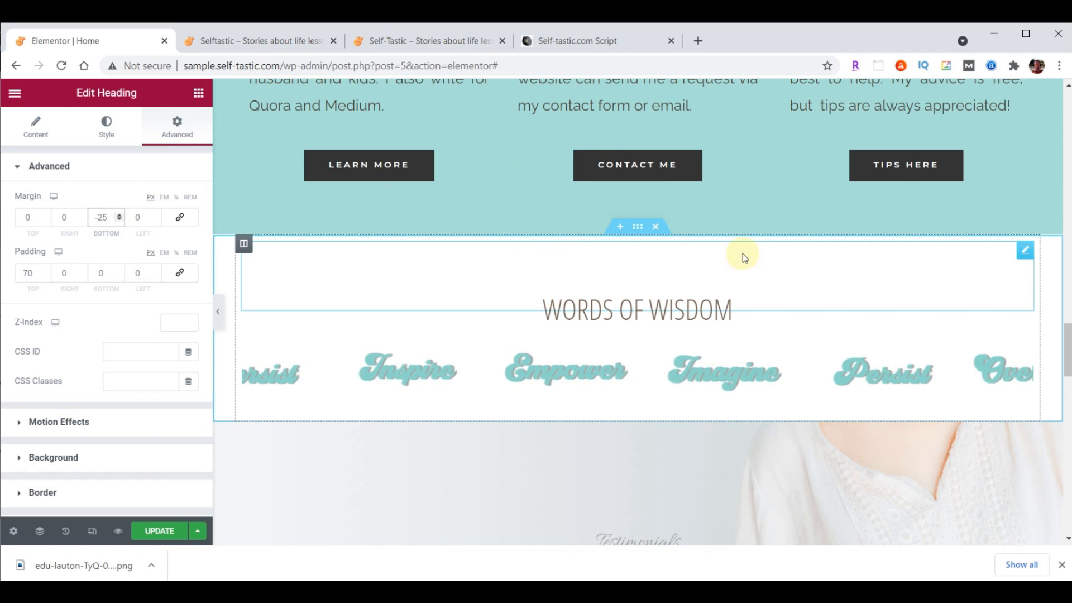
Add a Waves top shape divider coloured teal #A8E0D9 to the section
click(638, 229)
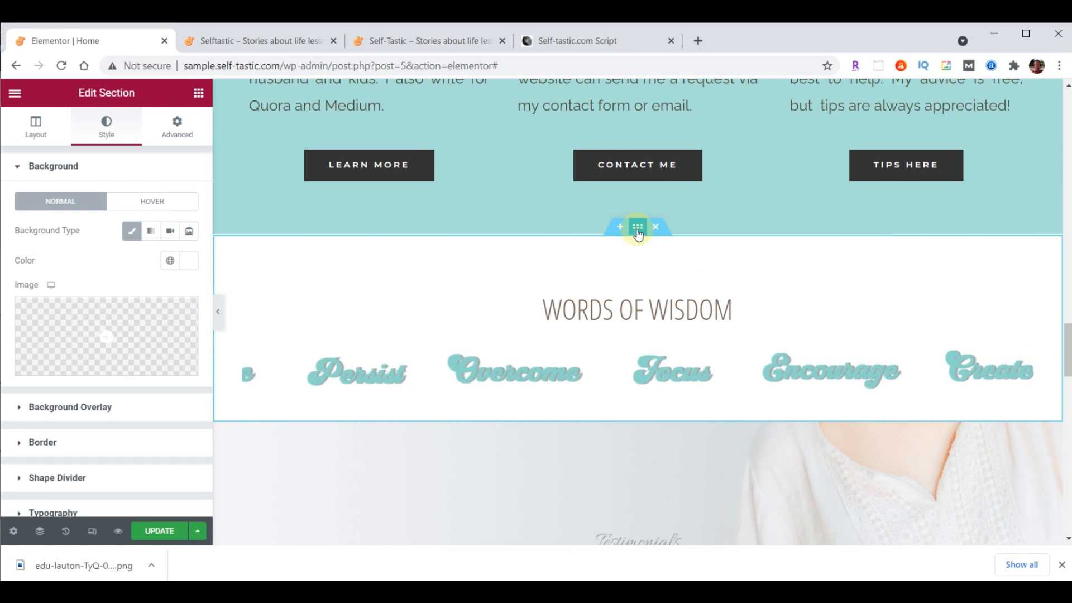
click(114, 137)
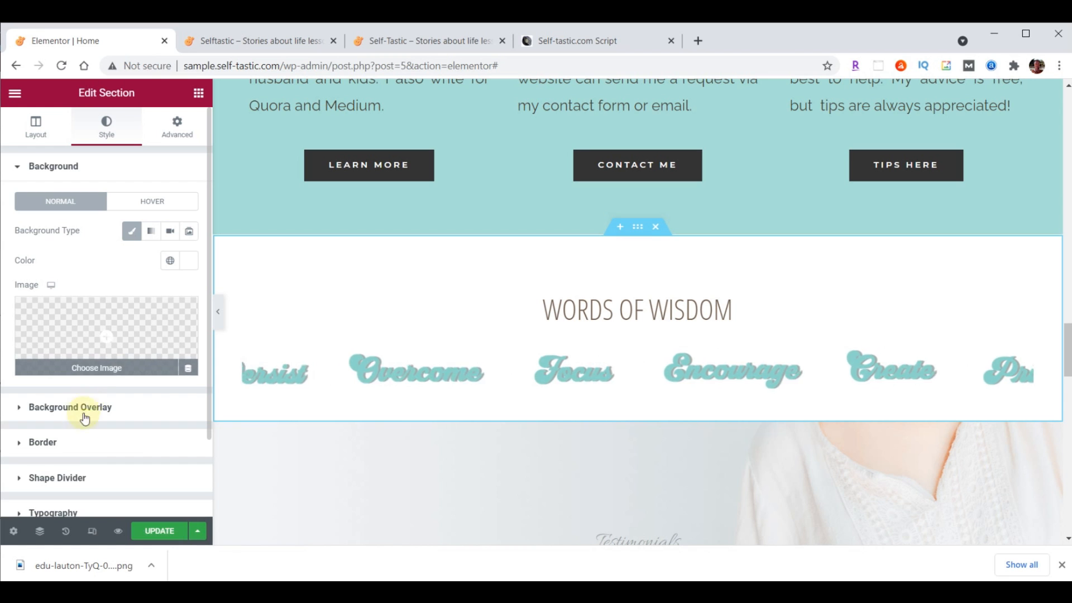
click(75, 479)
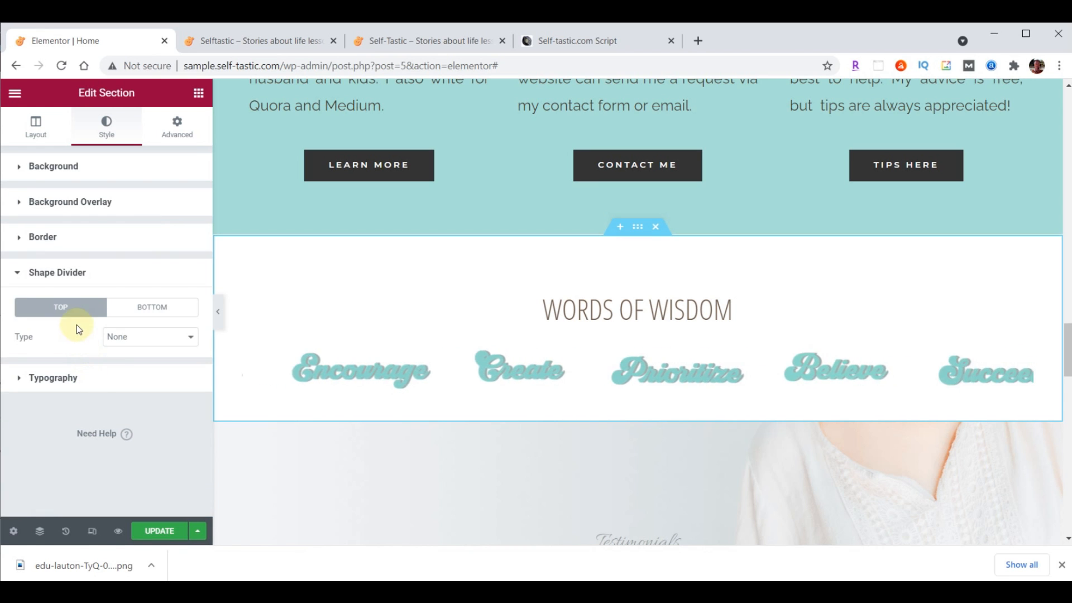
click(64, 306)
click(129, 340)
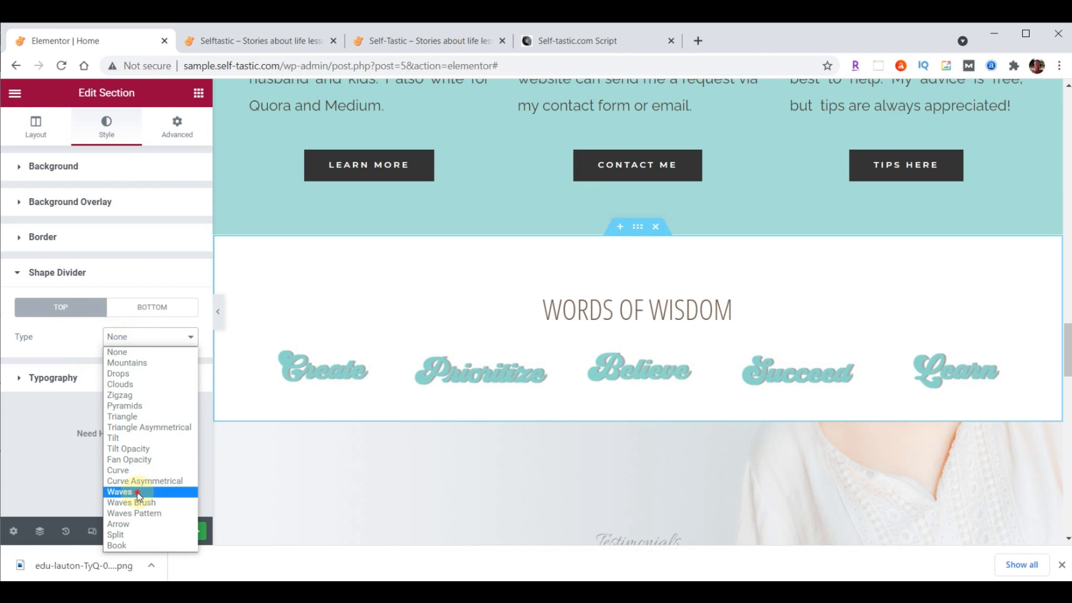
click(140, 497)
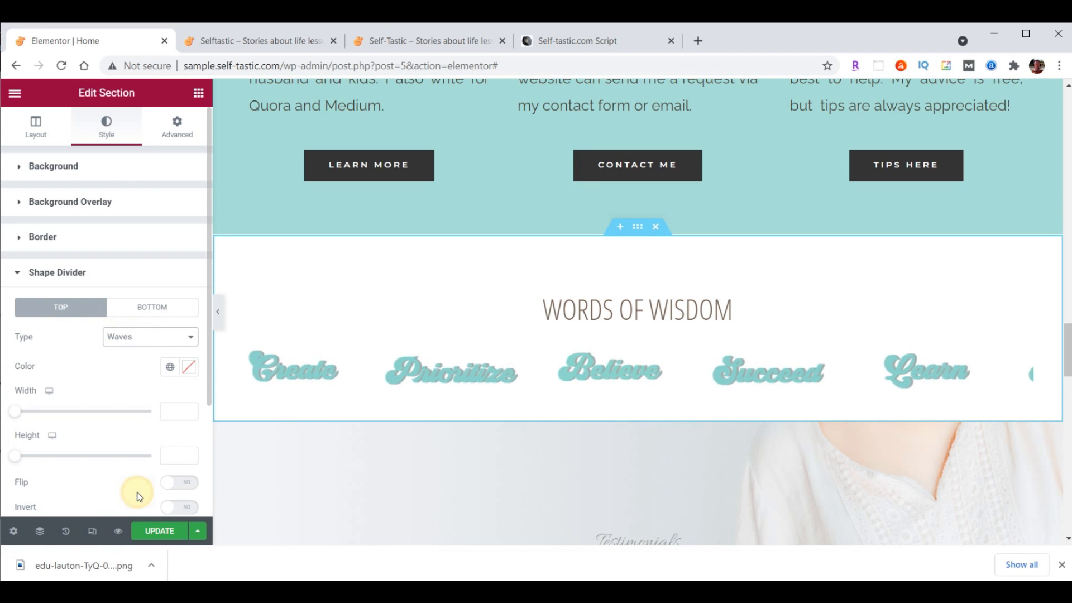
click(188, 369)
text(#A8E0D9)
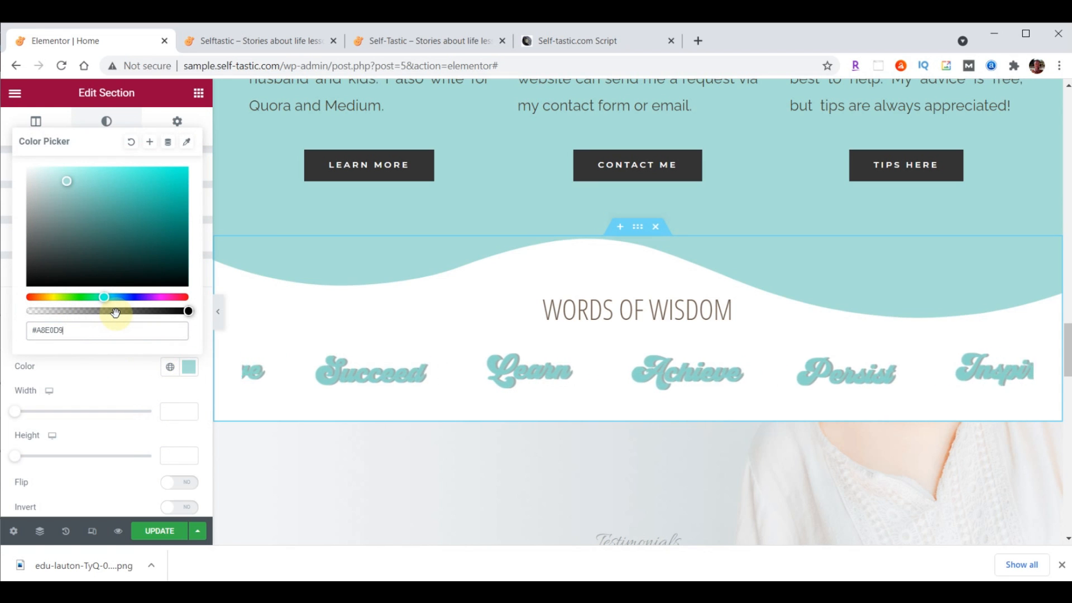
click(185, 366)
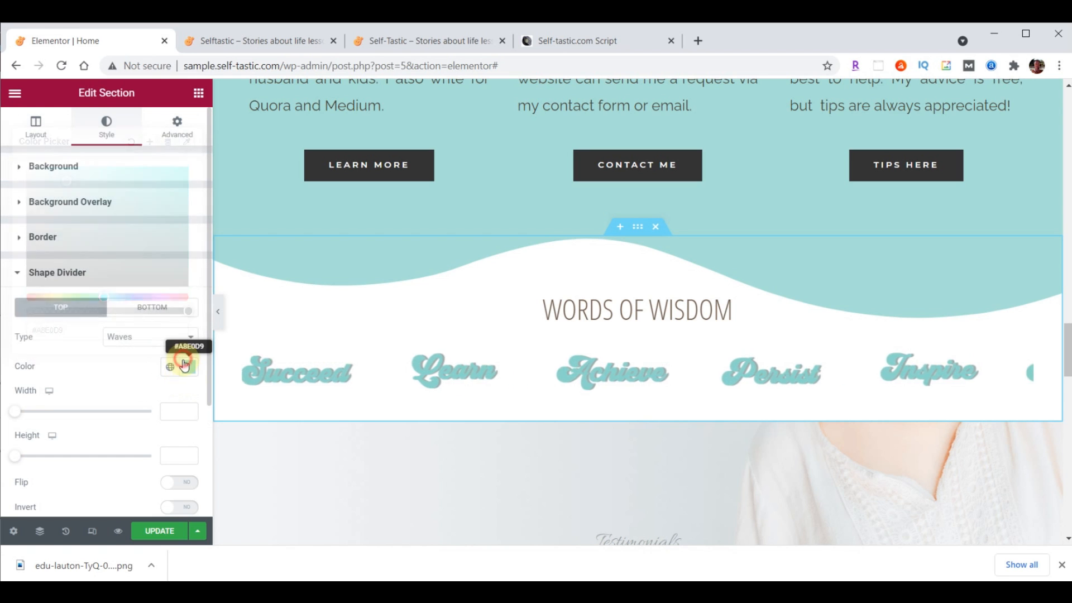
Change the divider to Waves Brush at height 60 and save the page
click(164, 345)
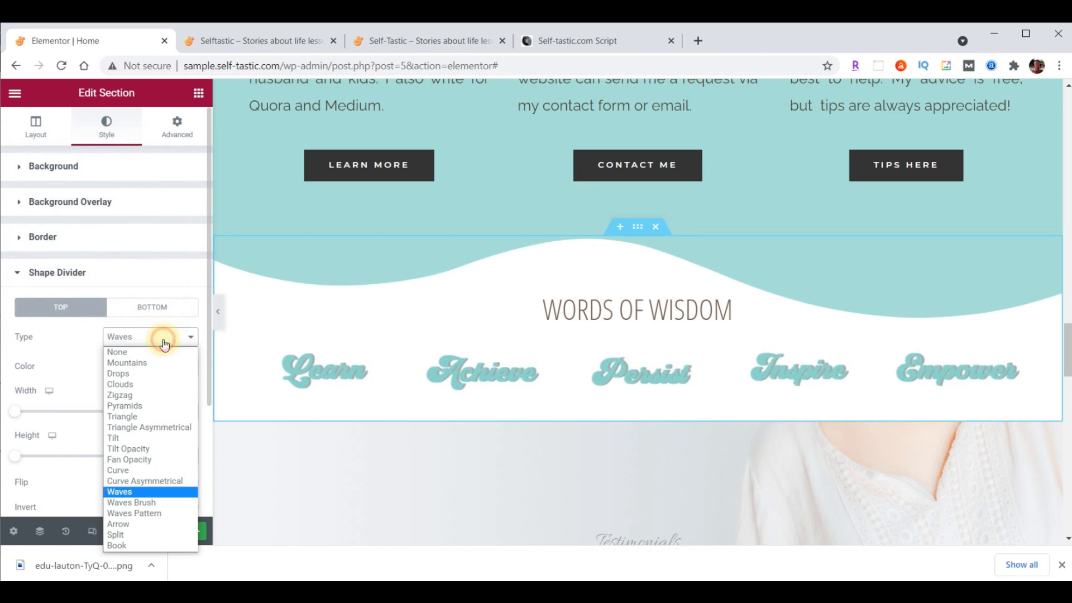
click(158, 498)
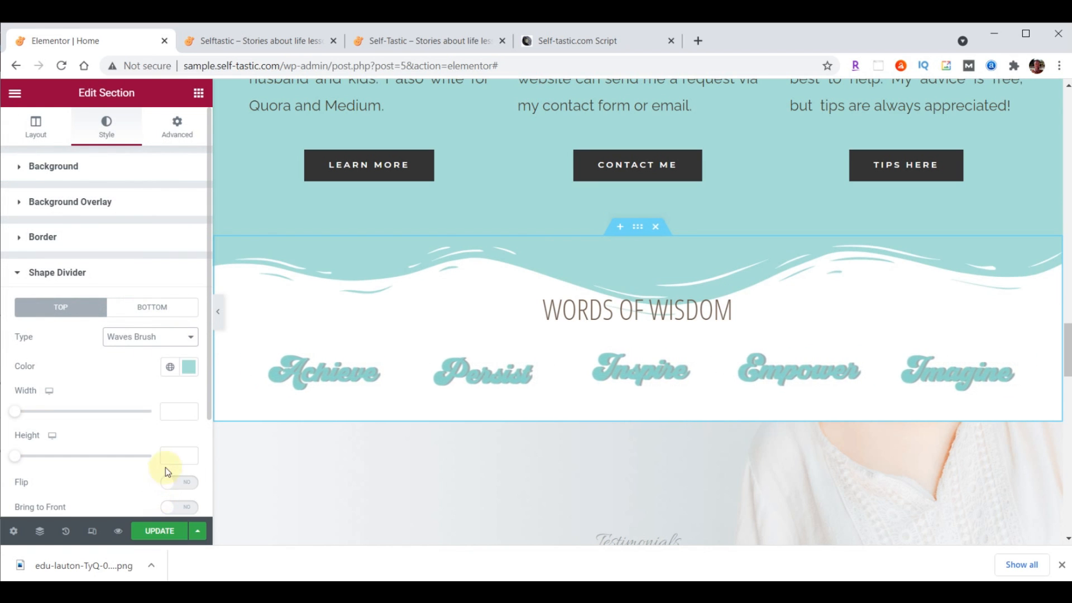
click(178, 458)
text(60)
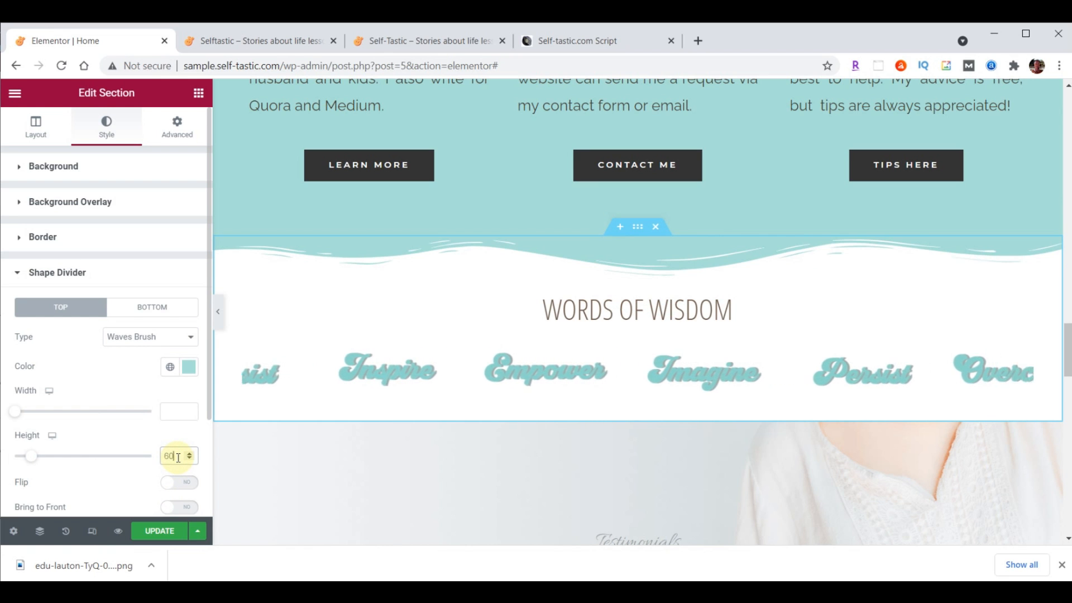
click(155, 539)
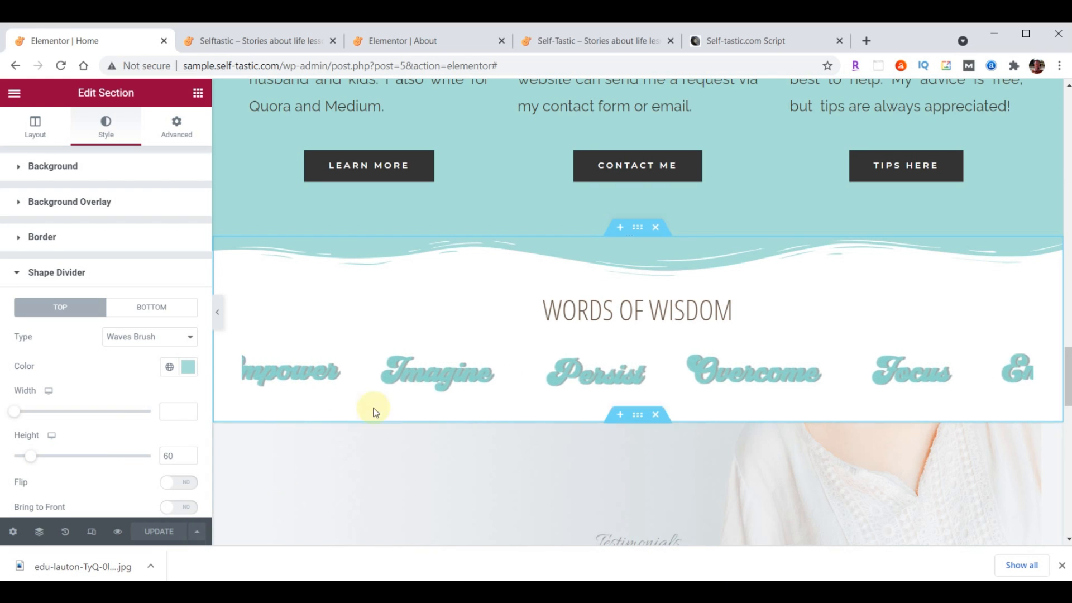
Save the section as template 'Selftastic - Words of Wisdom', close the library, and view the live site
right_click(635, 228)
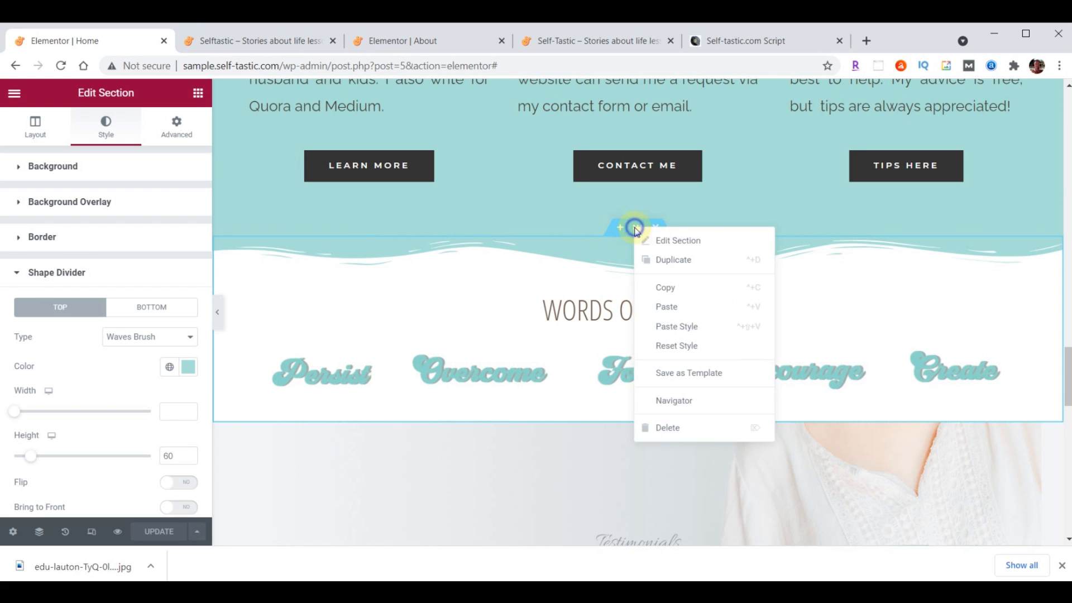
click(673, 372)
click(485, 369)
text(Selftastic - Words of Wisdom)
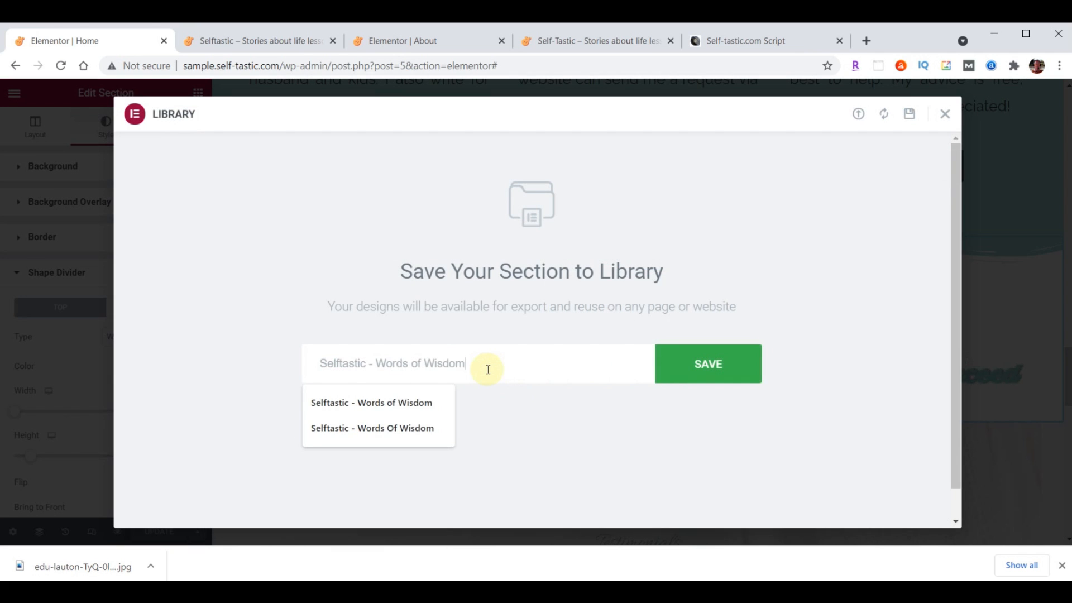
click(722, 370)
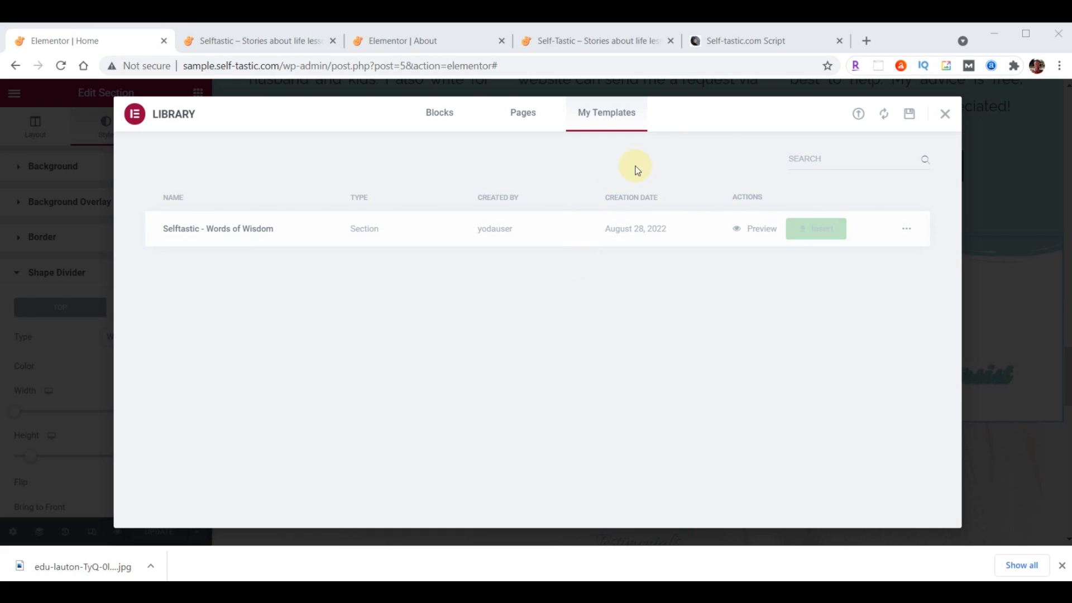
click(945, 115)
click(502, 40)
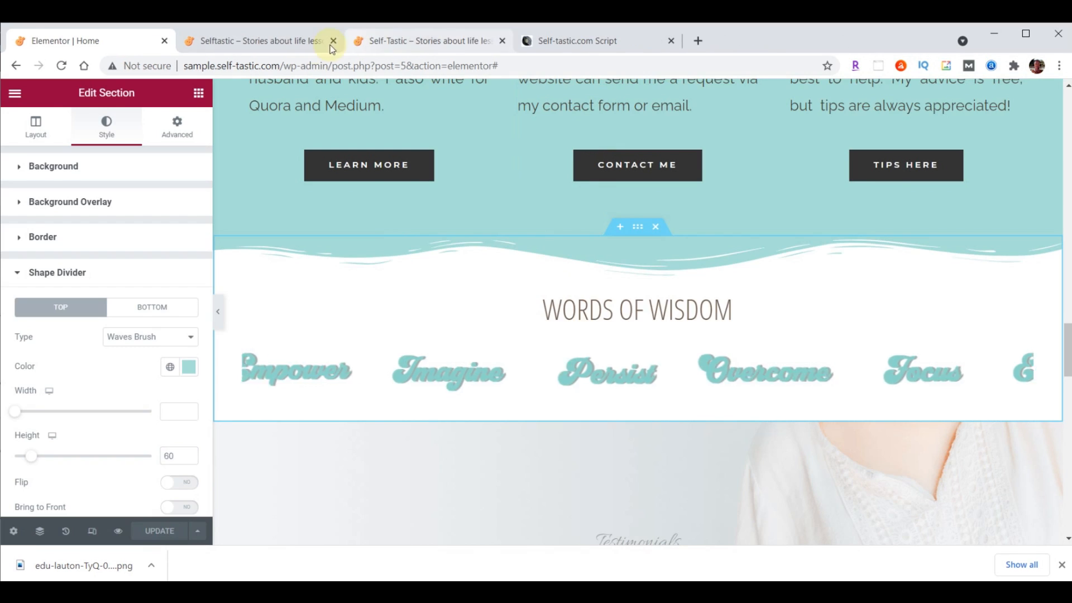
click(276, 42)
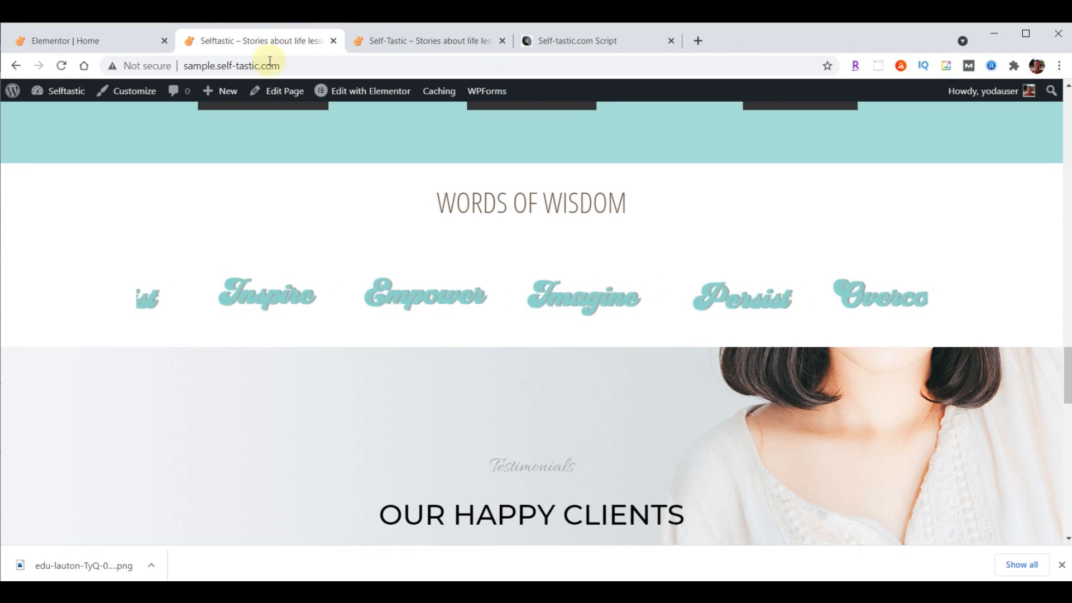
Reload and scroll through the live homepage, then return to the Elementor editor
click(61, 66)
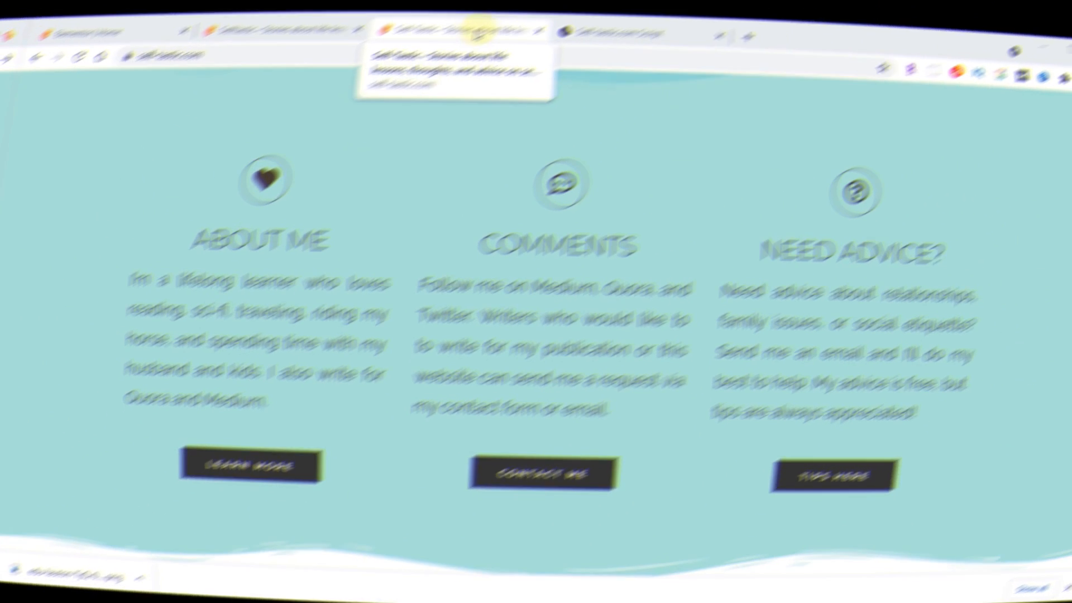
scroll(924, 175, down, 8)
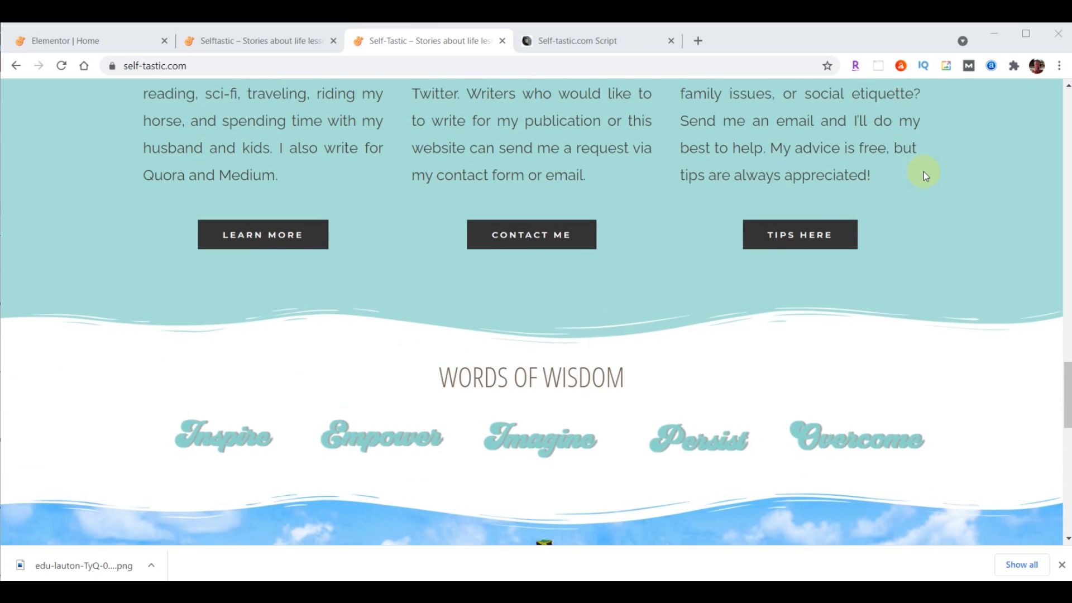
scroll(925, 176, down, 3)
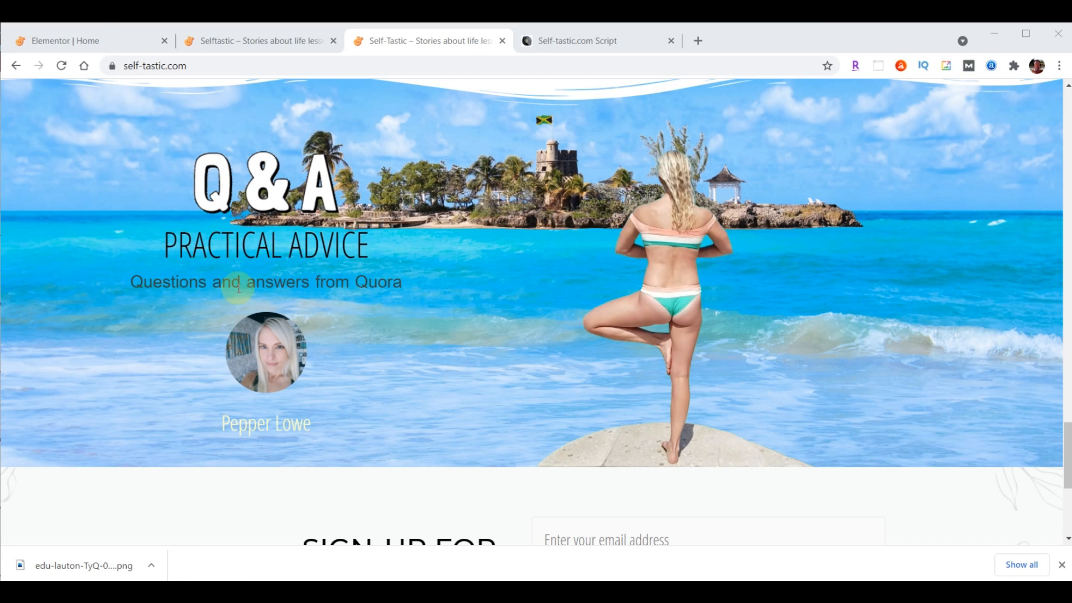
click(91, 41)
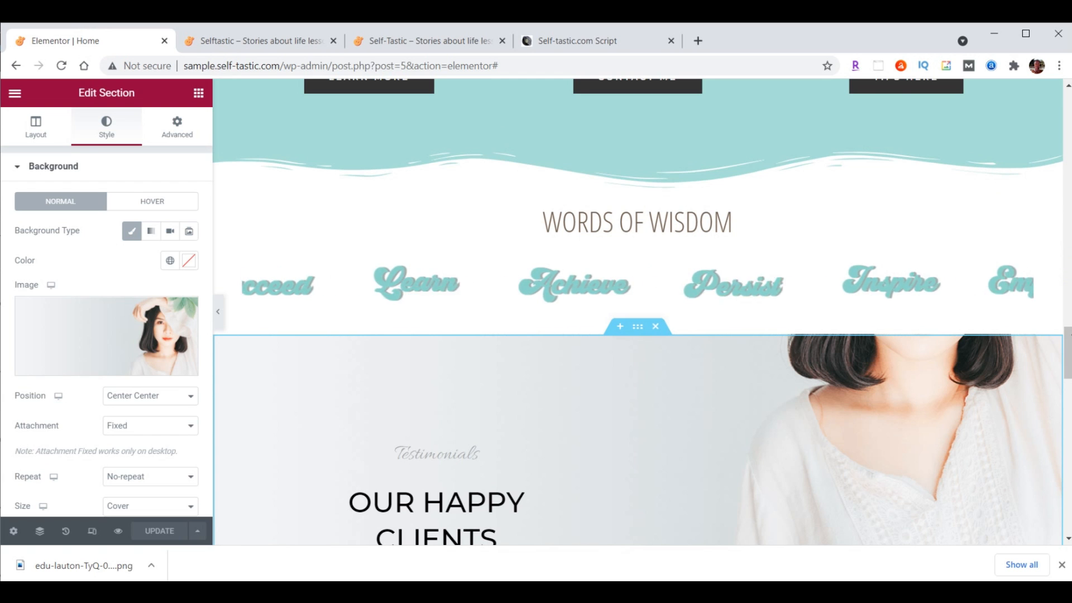
Copy the Learn More button and paste it beneath the testimonial
drag(1068, 347, 1068, 381)
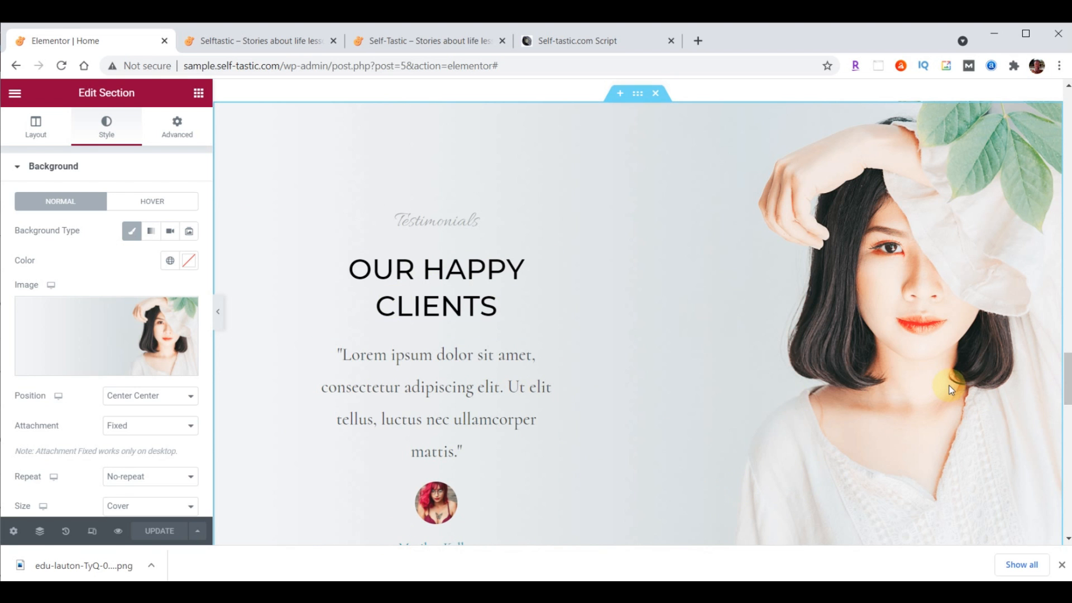
scroll(612, 372, down, 3)
scroll(598, 386, up, 3)
scroll(593, 385, up, 9)
right_click(389, 337)
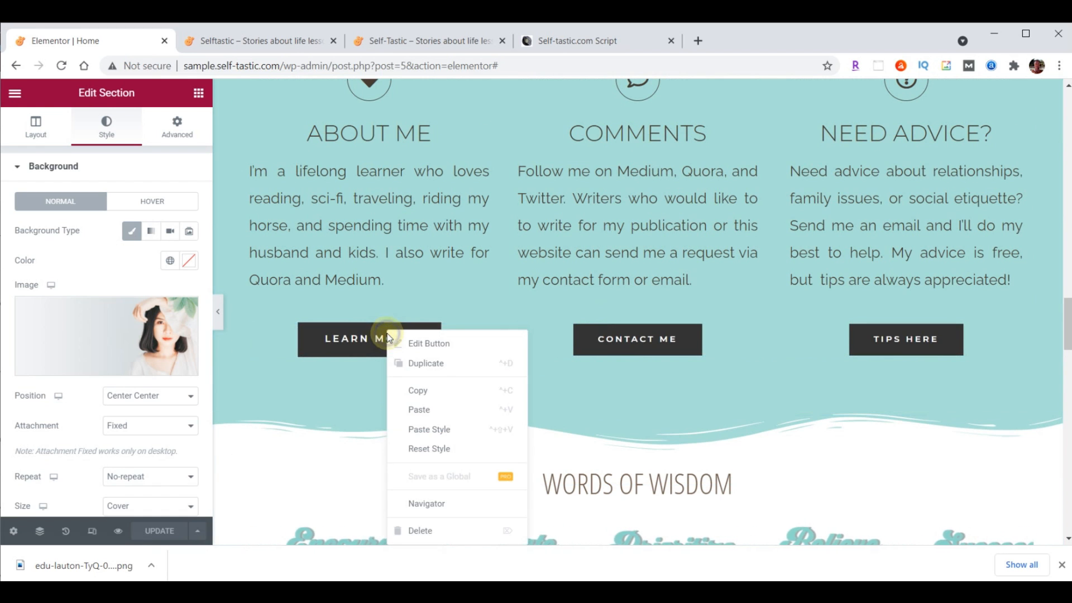
click(430, 391)
scroll(536, 377, down, 10)
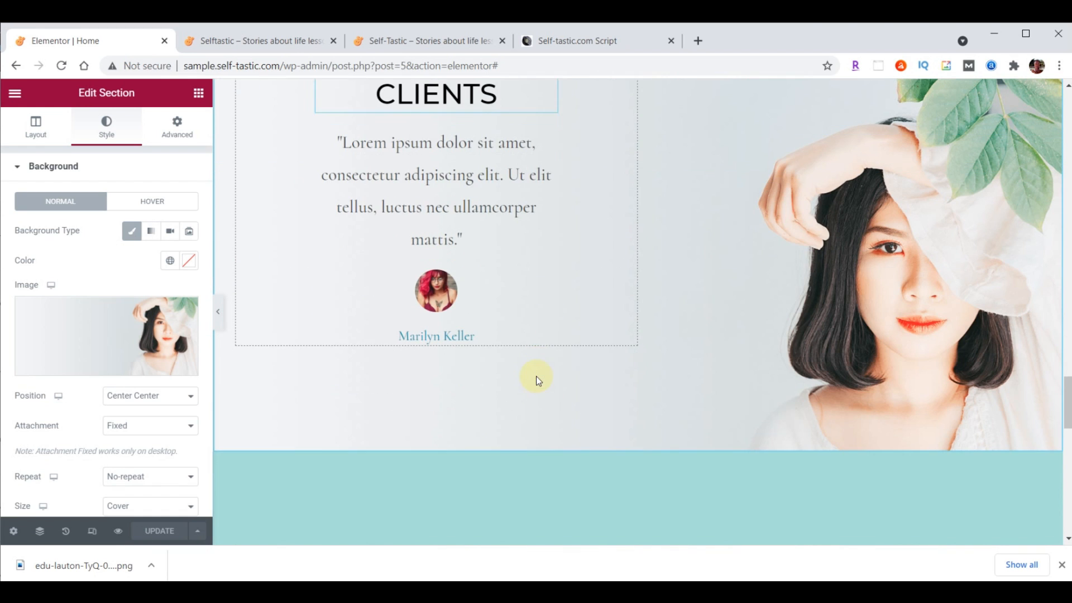
right_click(444, 297)
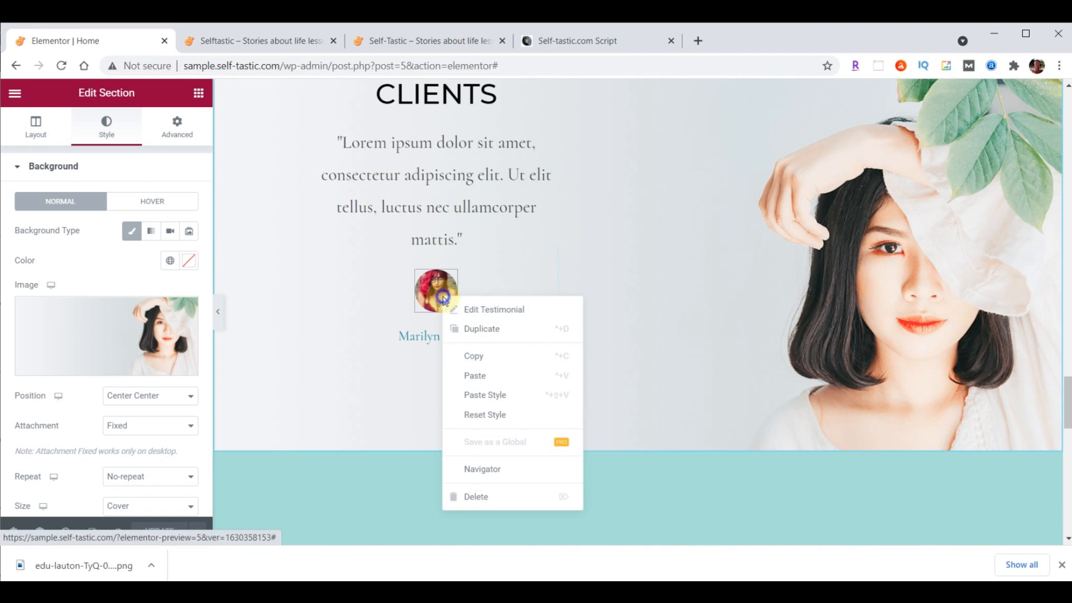
click(492, 386)
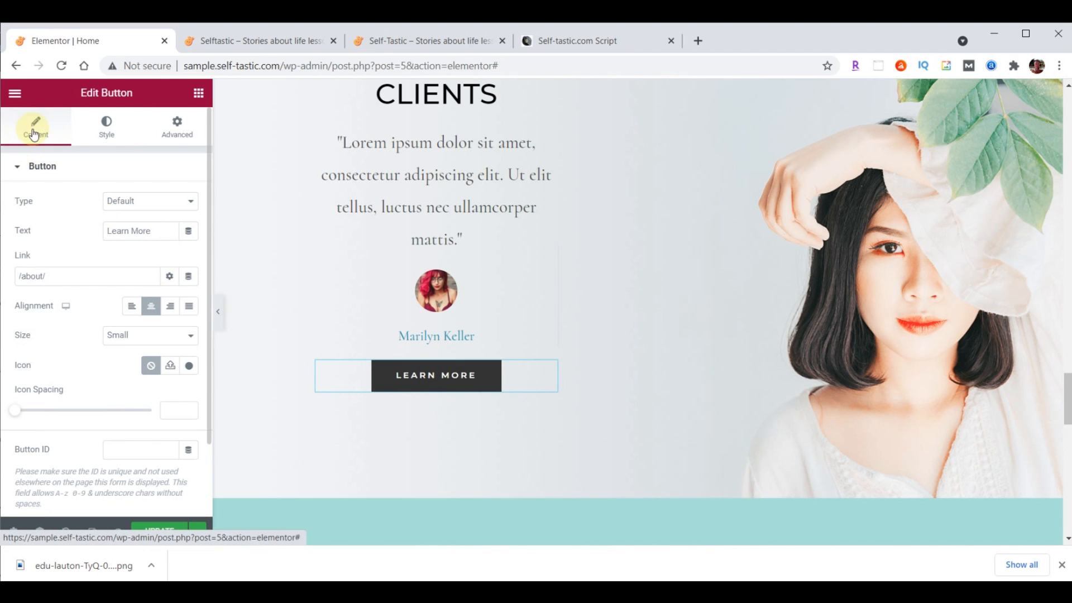
Change the pasted button's text to 'More Testimonials'
drag(155, 236, 93, 230)
text(More Testimonials)
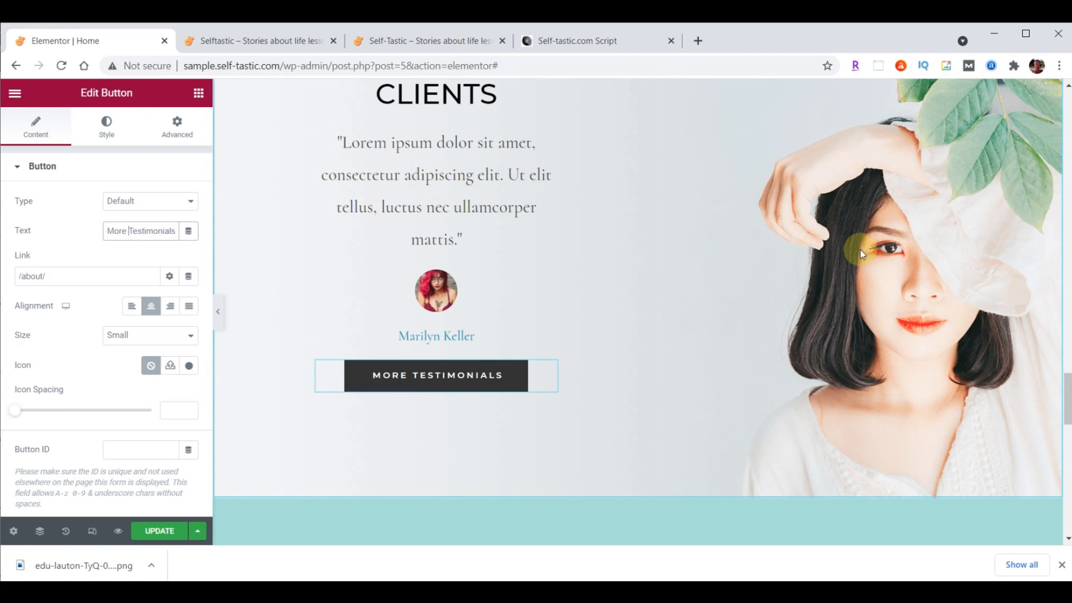
scroll(860, 249, up, 3)
scroll(860, 250, up, 2)
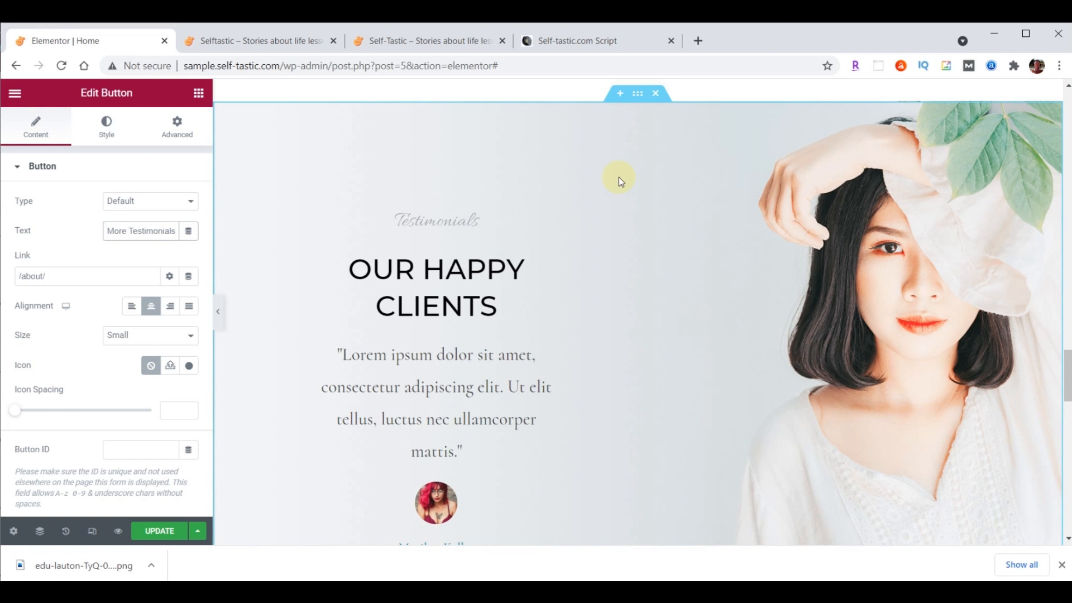
Delete the testimonials and Latest Products sections, then insert a two-column section above the sign-up block
click(656, 95)
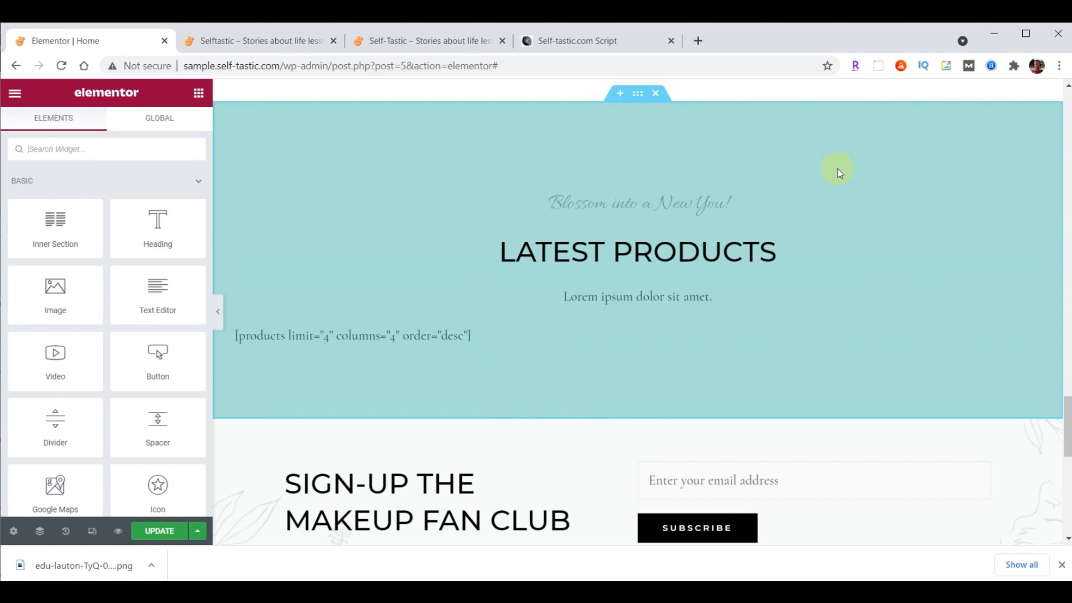
click(658, 94)
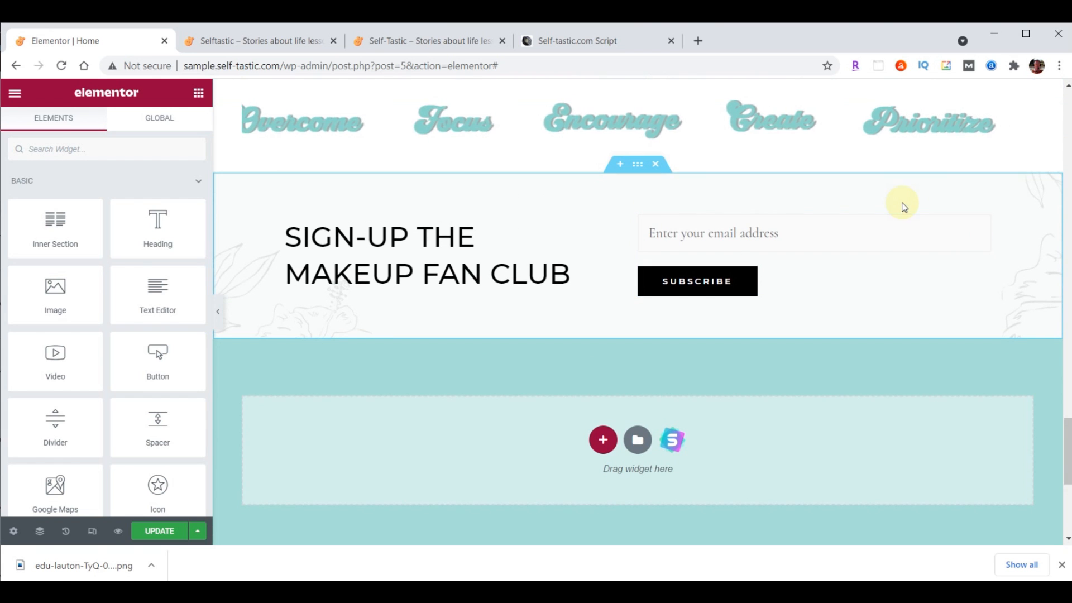
click(620, 166)
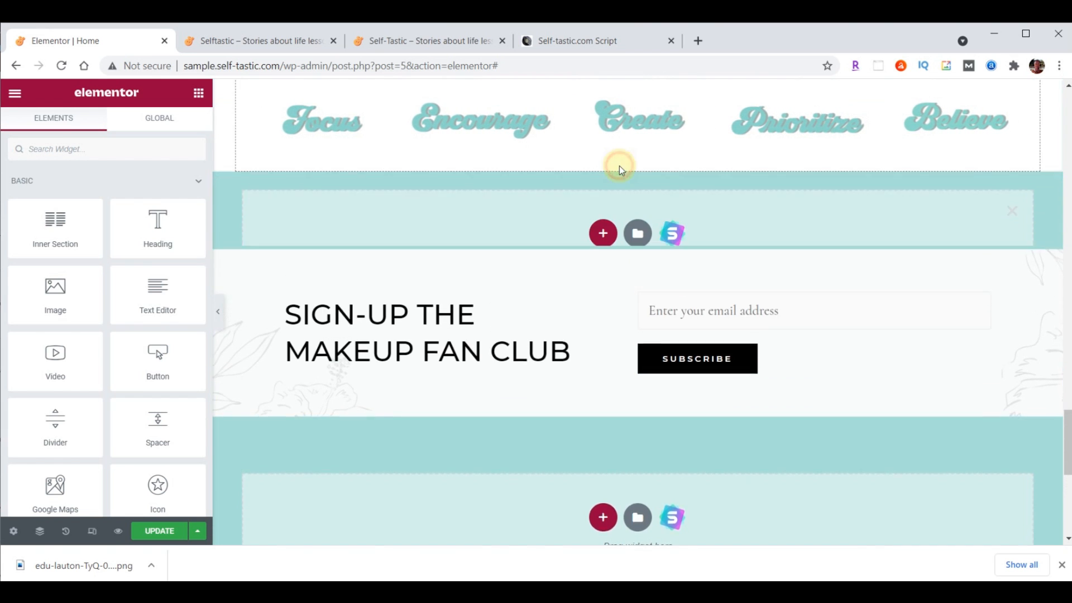
scroll(1067, 419, down, 1)
scroll(1067, 419, down, 1)
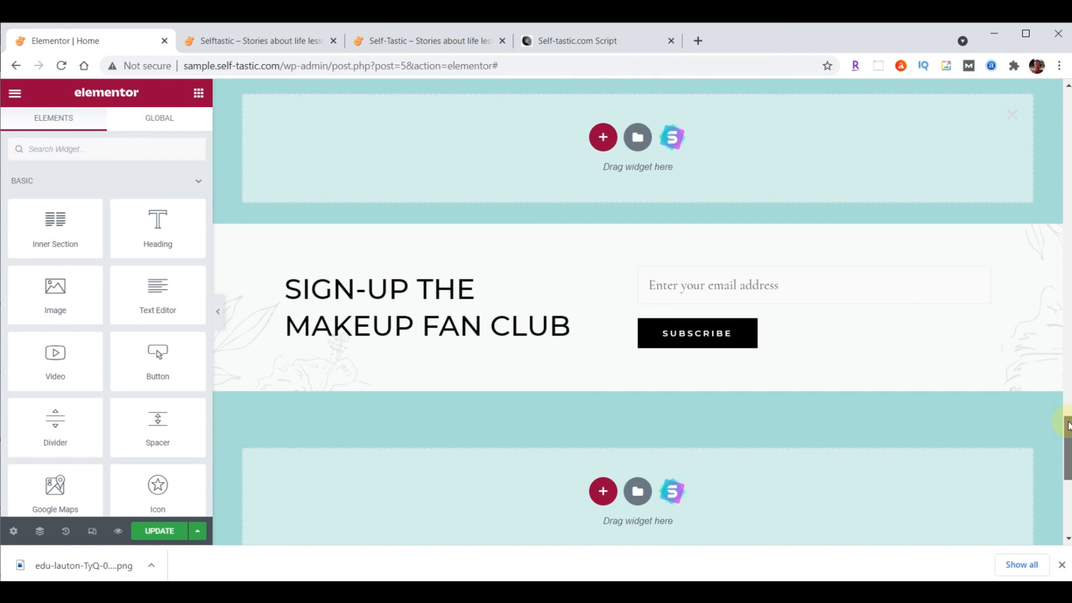
click(603, 139)
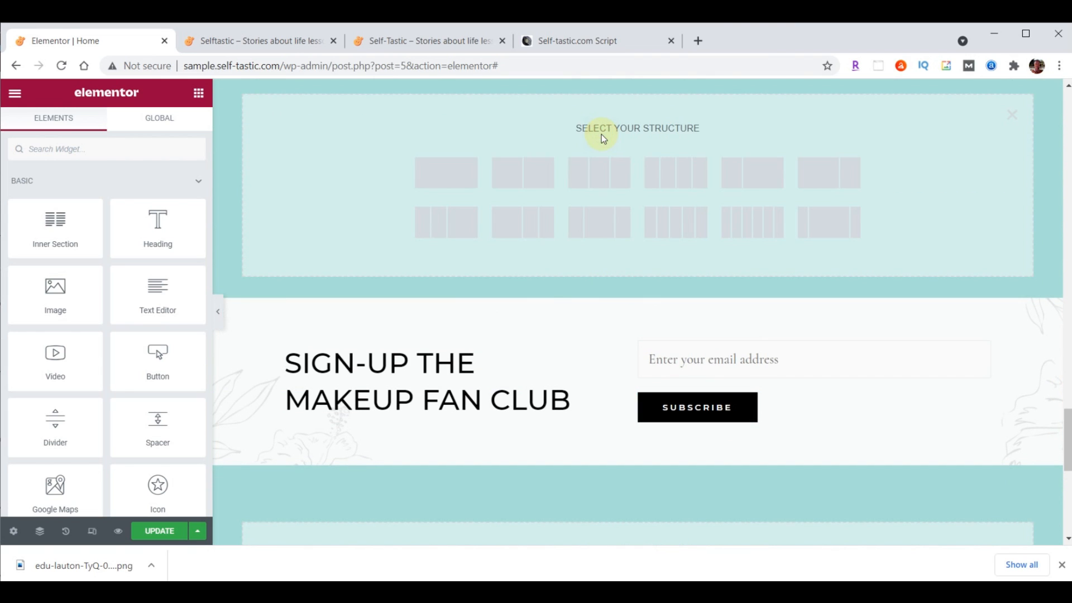
click(537, 177)
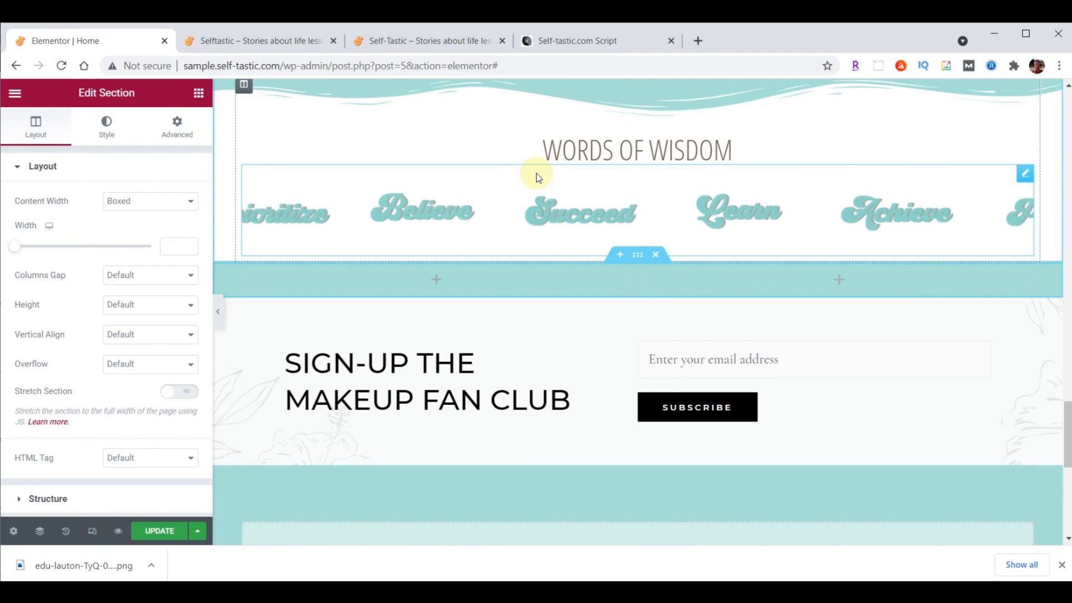
Set the new section's content width to Full Width
scroll(920, 297, down, 3)
scroll(921, 297, down, 1)
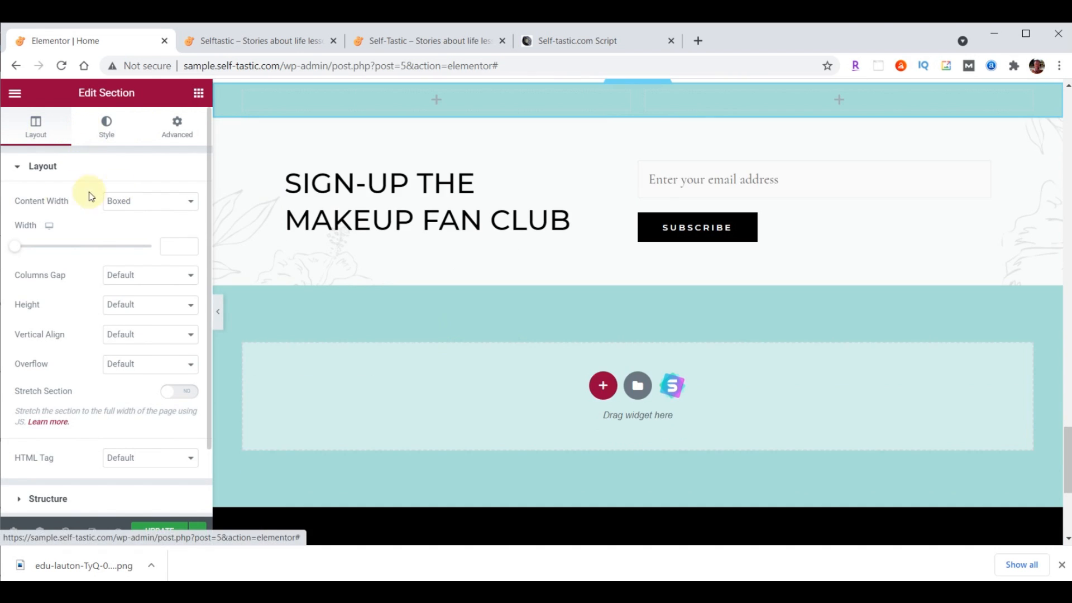
click(143, 201)
click(140, 226)
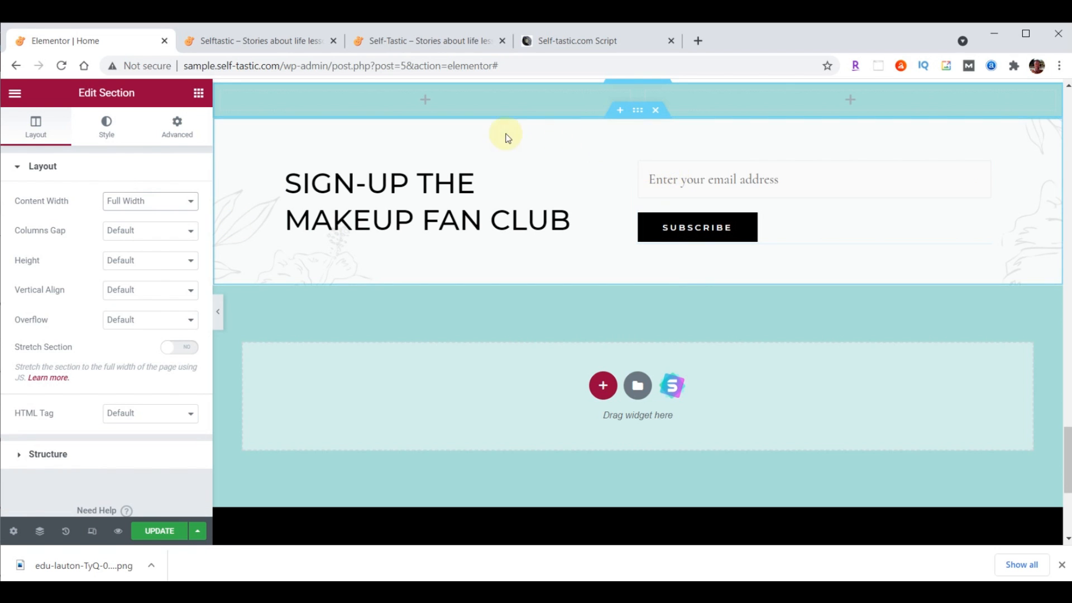
Set the left column's width to 55%
click(220, 93)
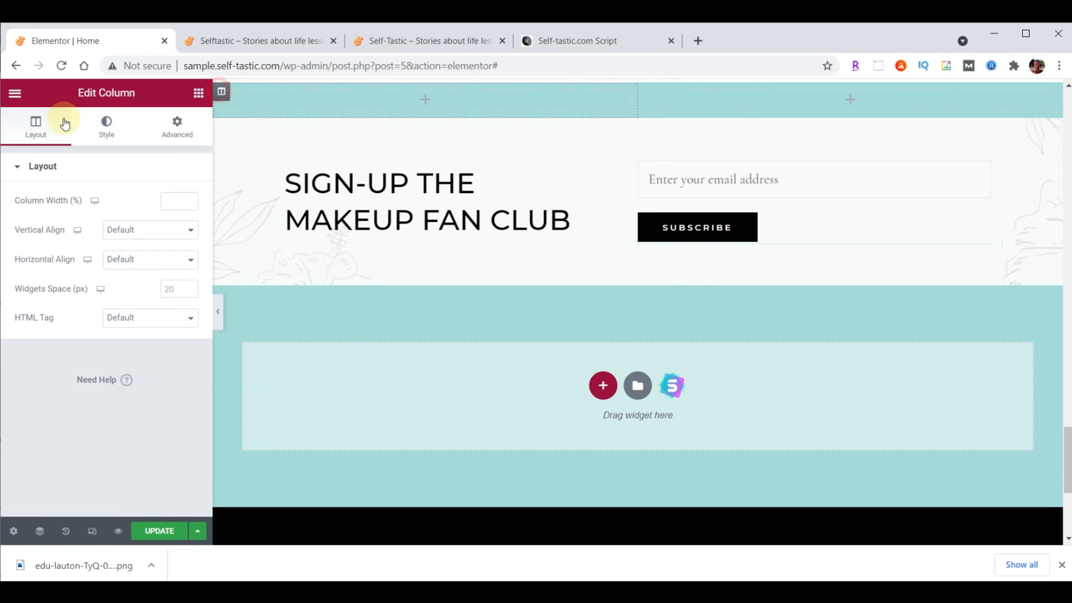
click(163, 200)
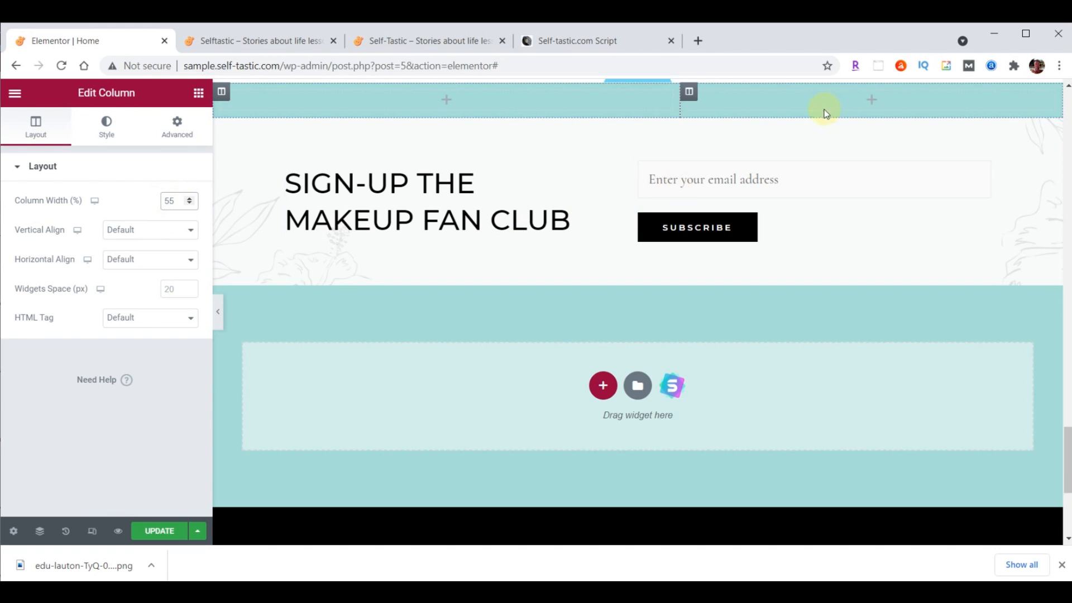
scroll(637, 89, up, 1)
click(639, 88)
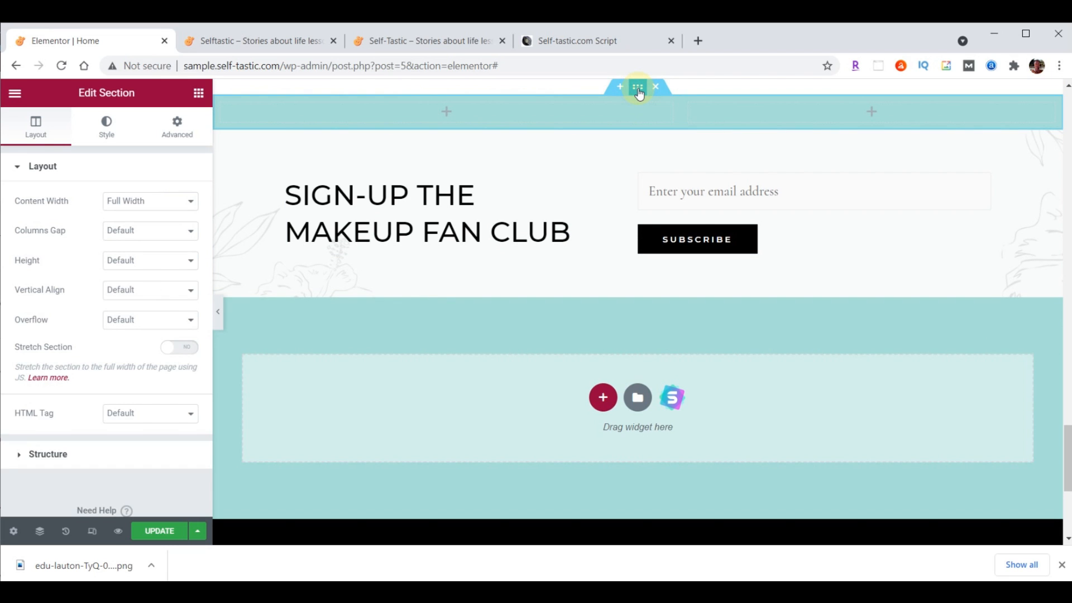
click(107, 123)
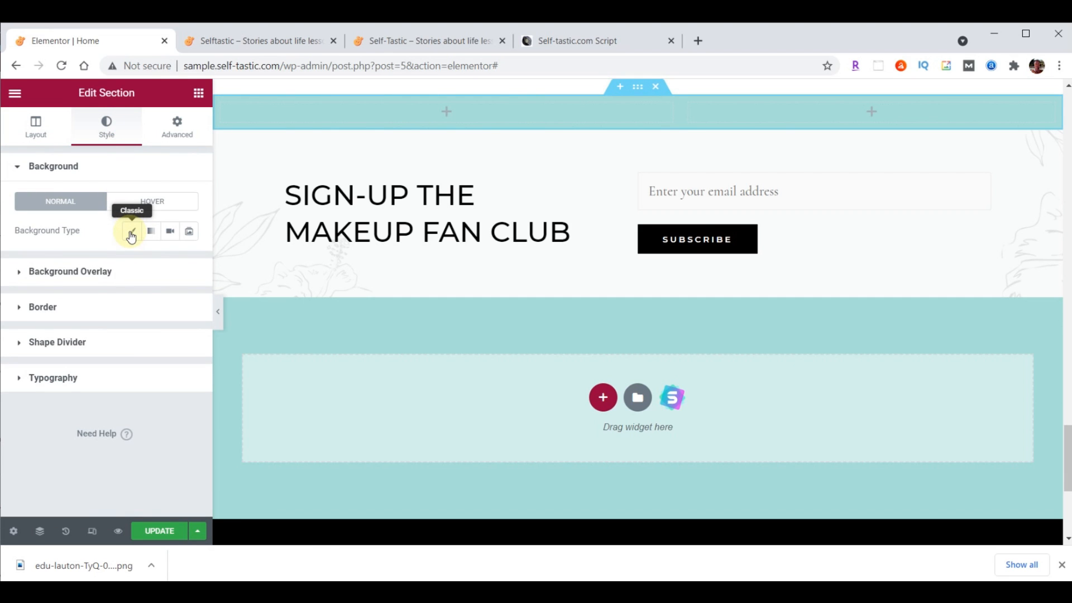
Give the section a classic background using the uploaded practical-advice-beach.png image
click(132, 235)
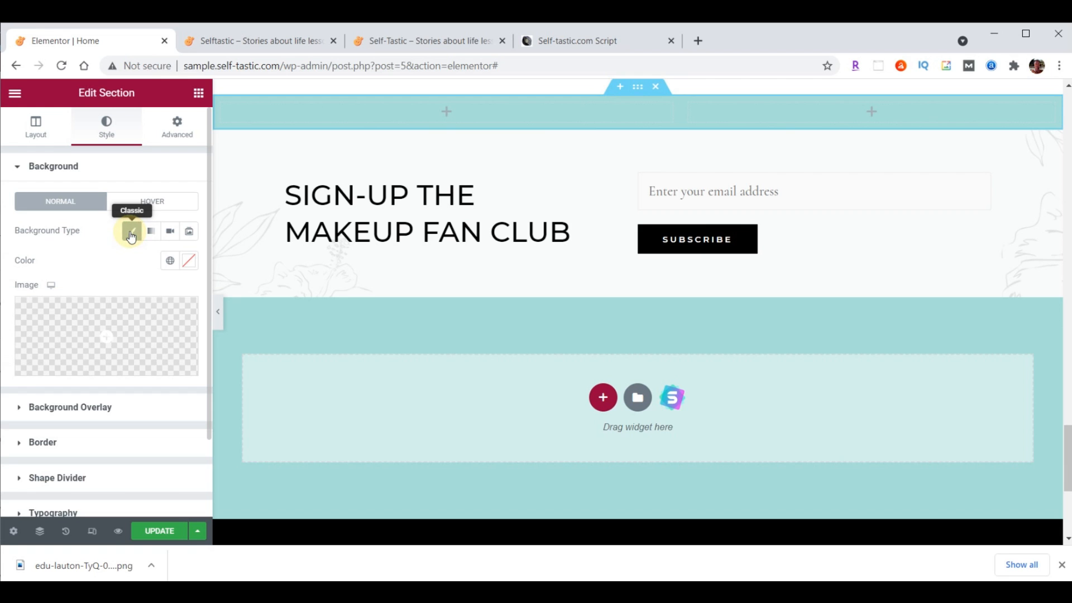
click(117, 330)
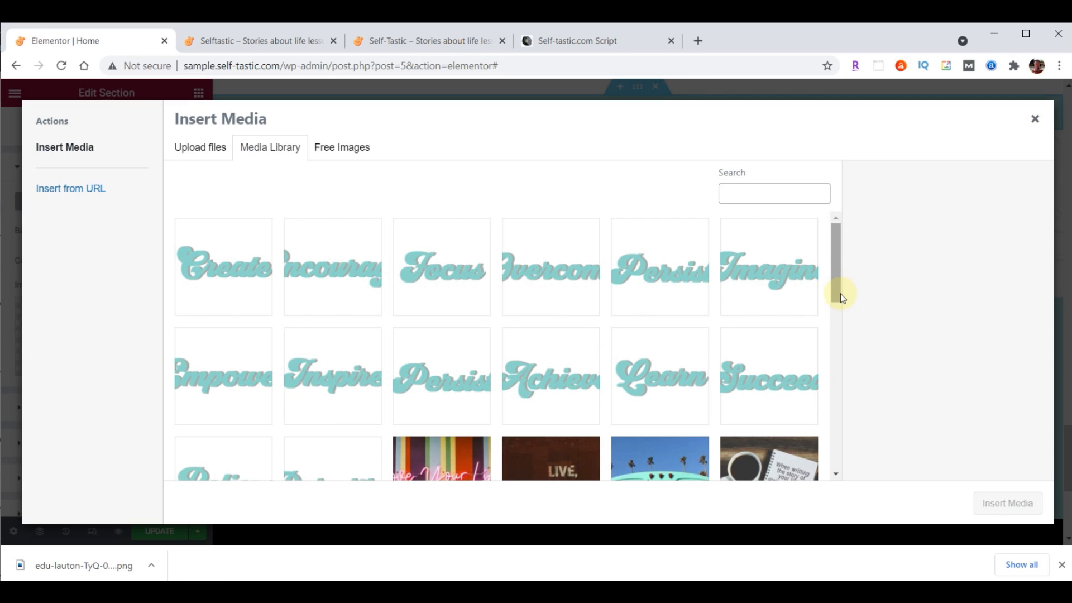
click(609, 591)
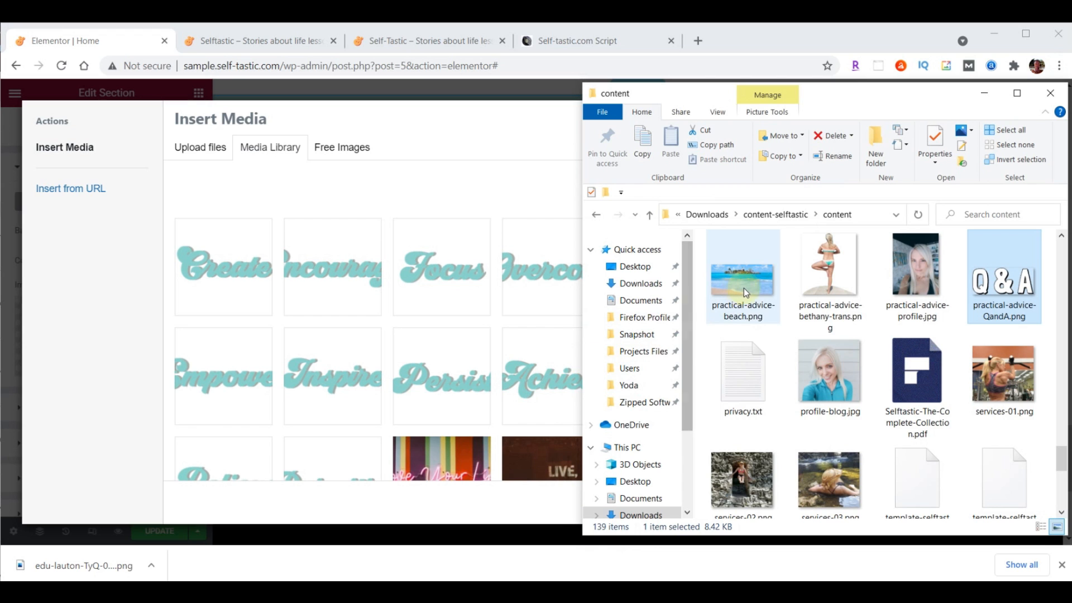
drag(753, 285, 379, 287)
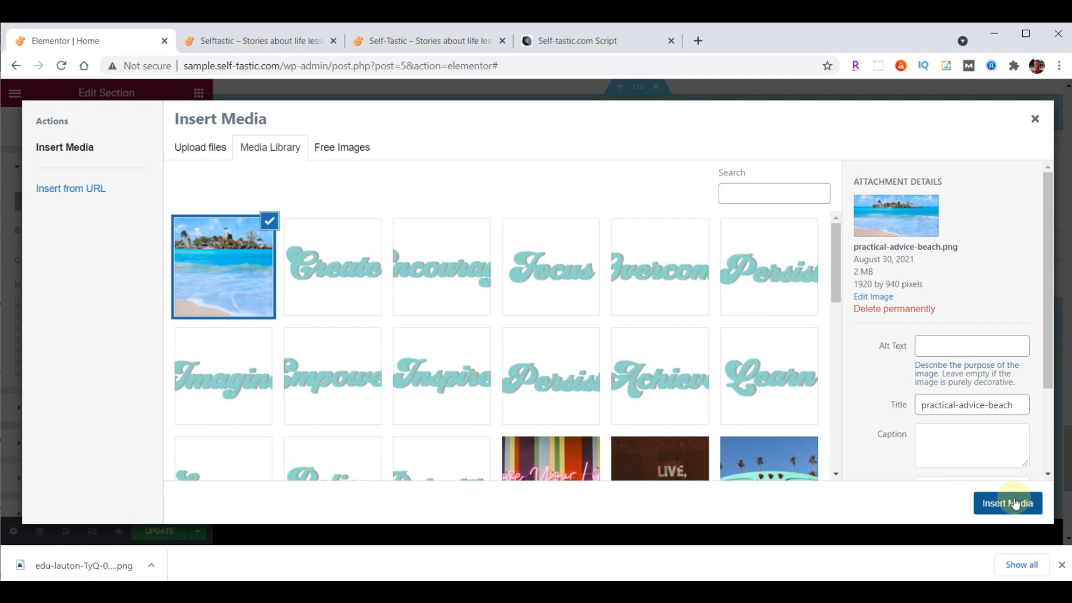
click(1014, 500)
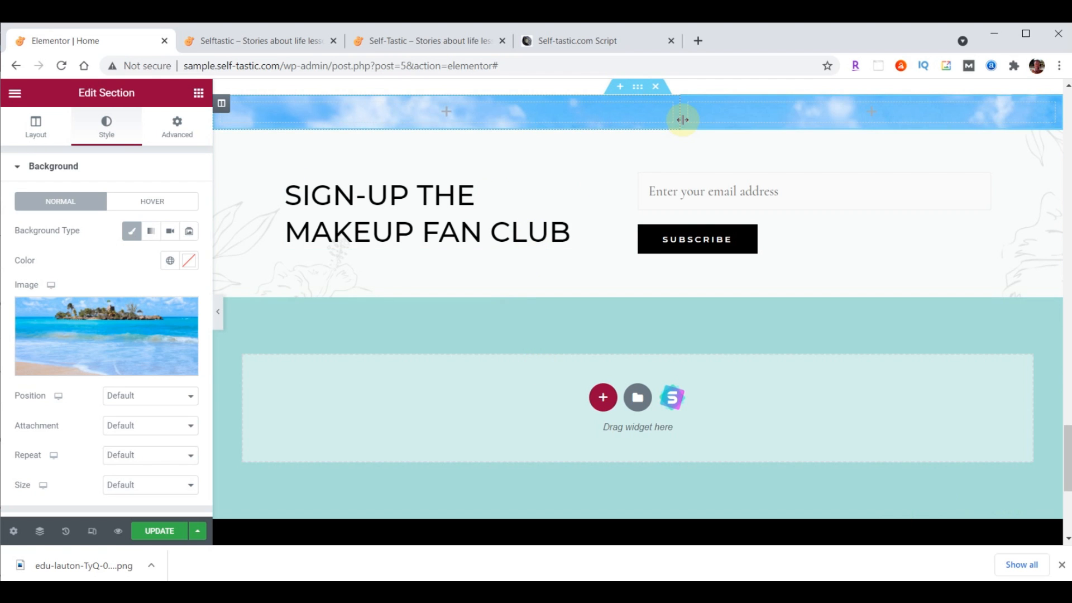
Set the background to Top Center and Cover, and add an Image widget to the left column
click(122, 396)
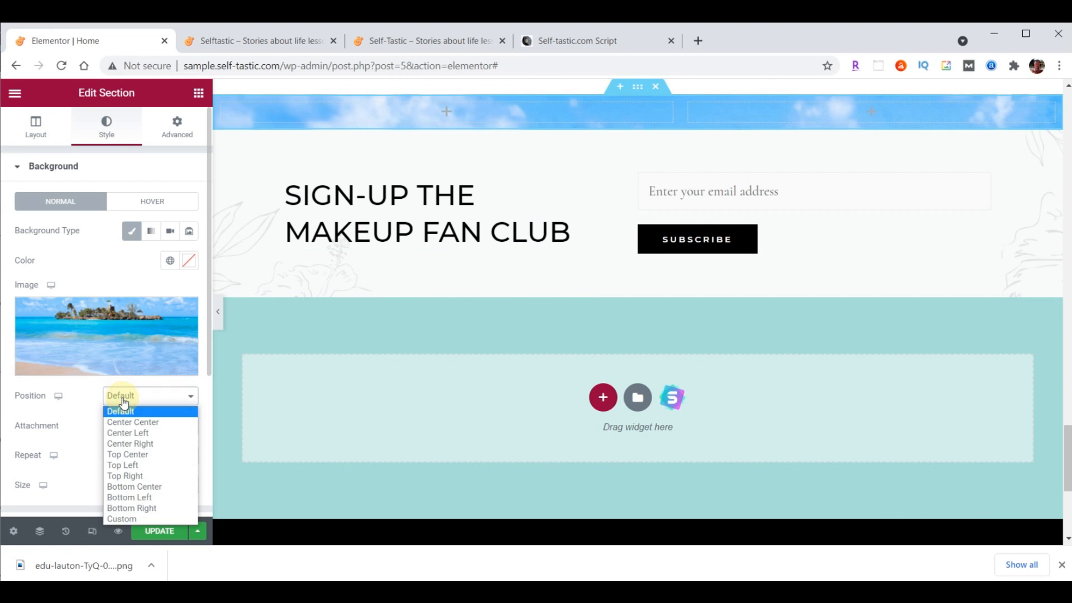
click(129, 454)
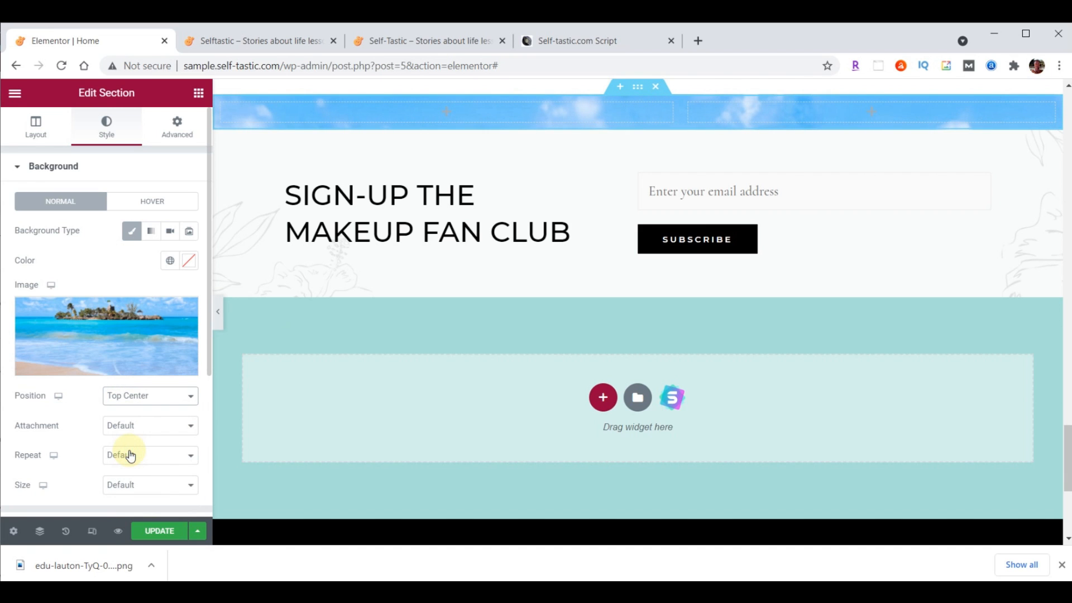
click(138, 490)
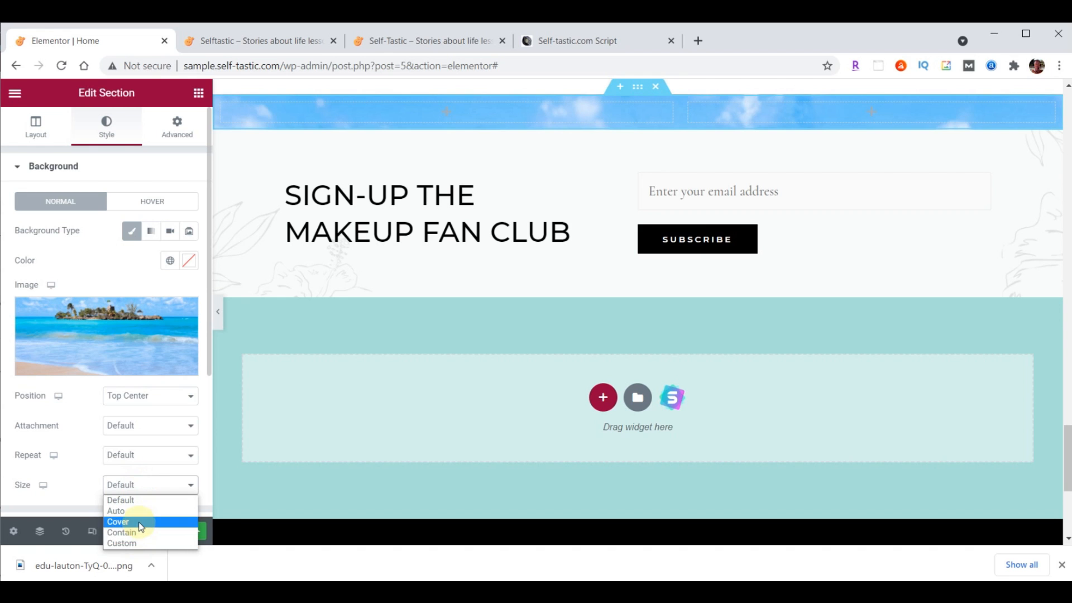
click(140, 523)
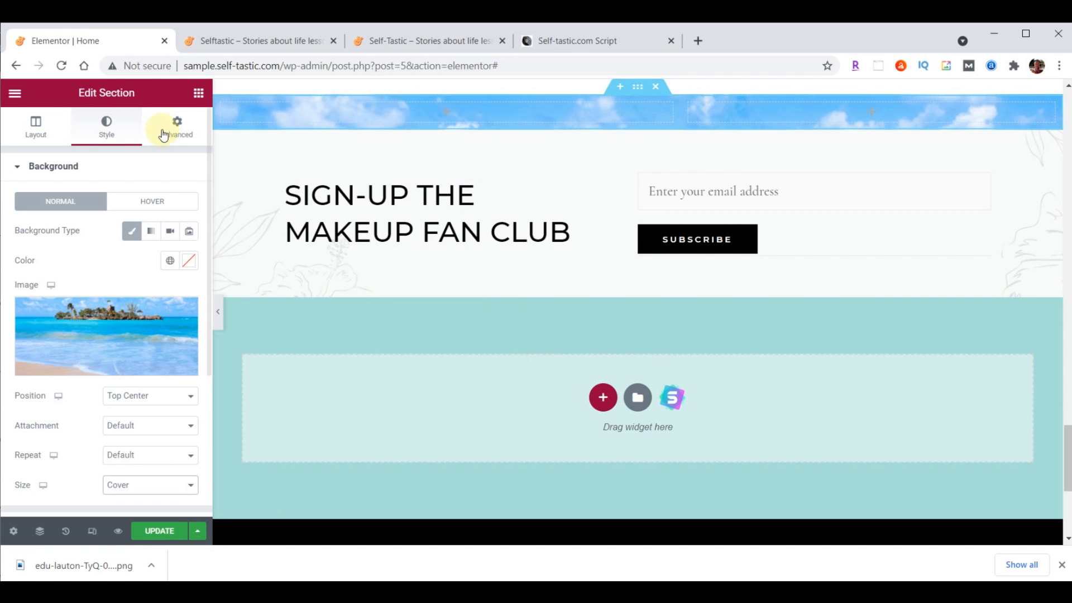
click(200, 93)
drag(89, 279, 441, 105)
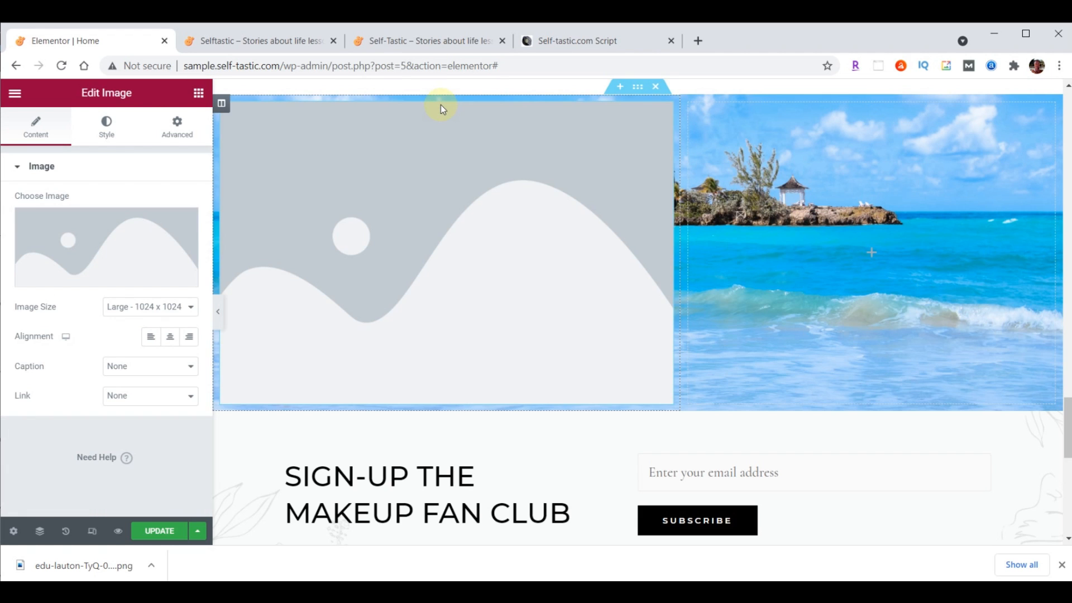
Upload practical-advice-QandA.png and insert it into the new Image widget
click(91, 241)
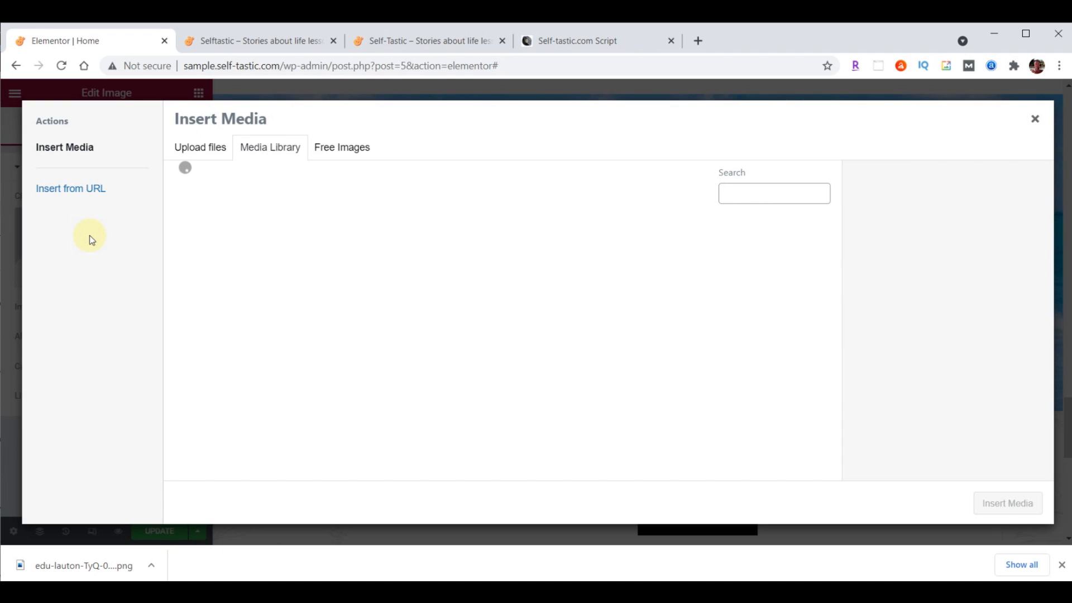
click(587, 570)
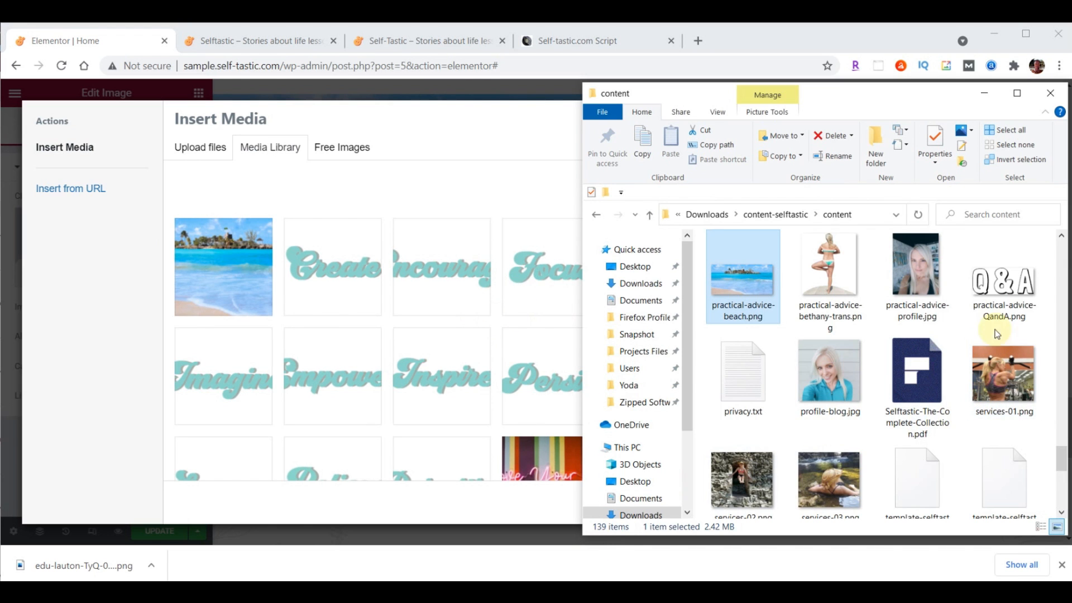
drag(1005, 279, 343, 271)
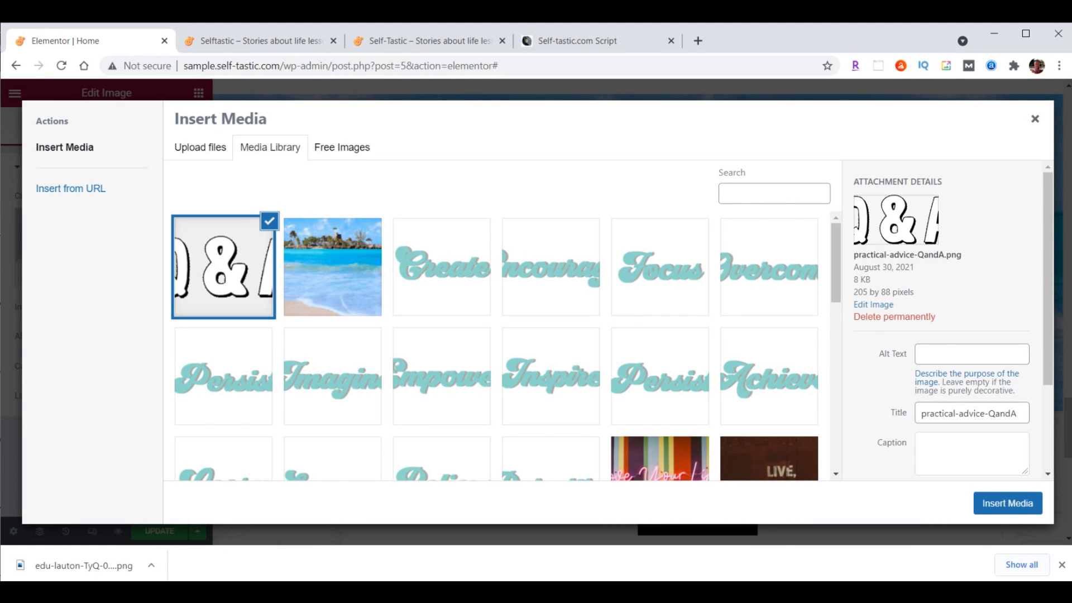
click(1017, 498)
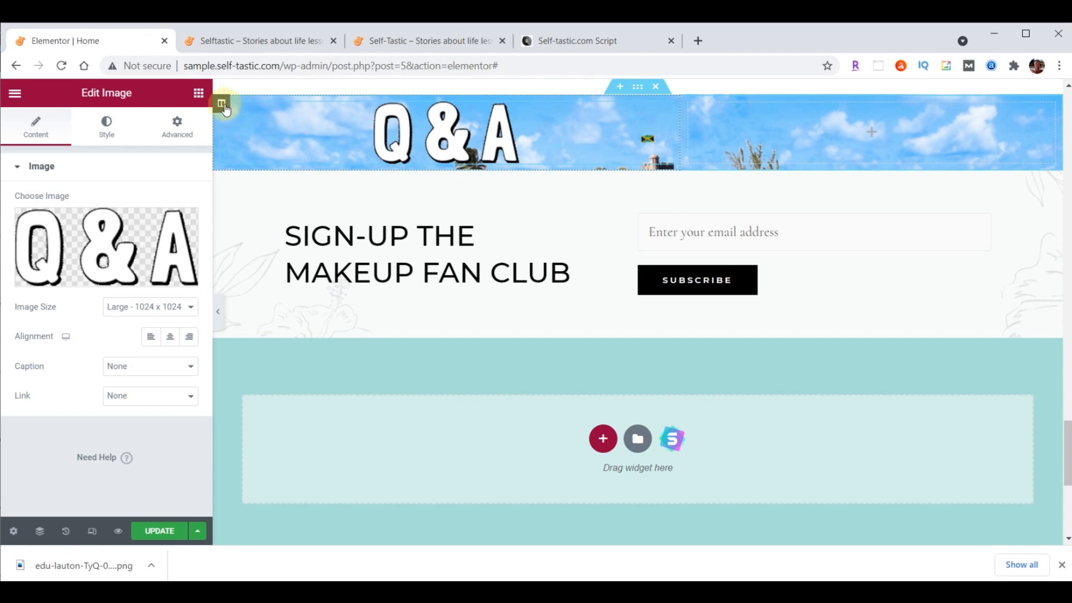
Give the banner column unlinked padding of 90 px top and 40 px bottom
click(223, 105)
click(171, 125)
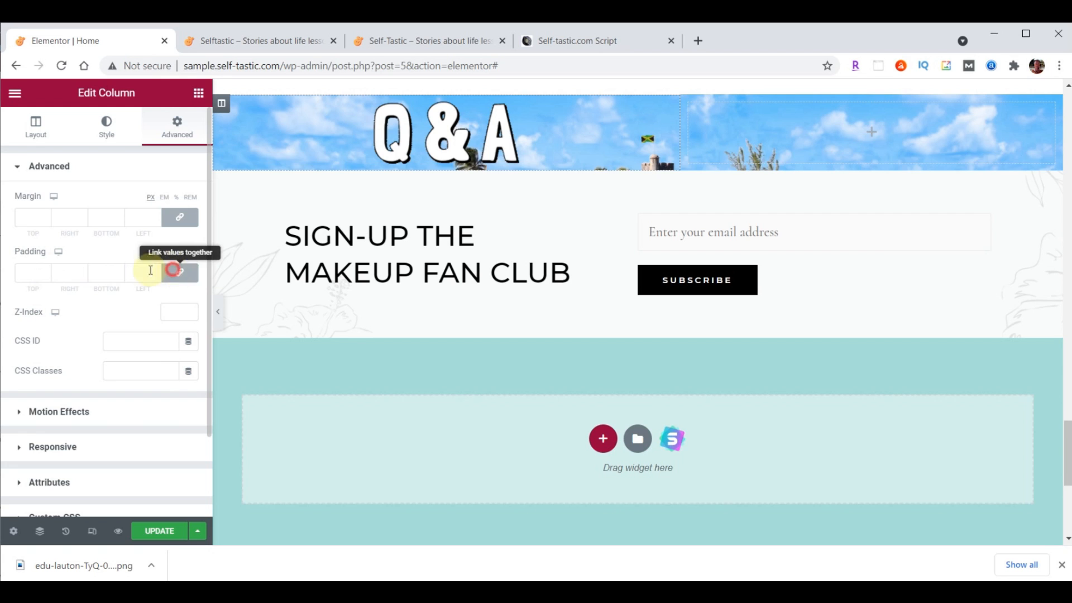
click(178, 272)
click(26, 279)
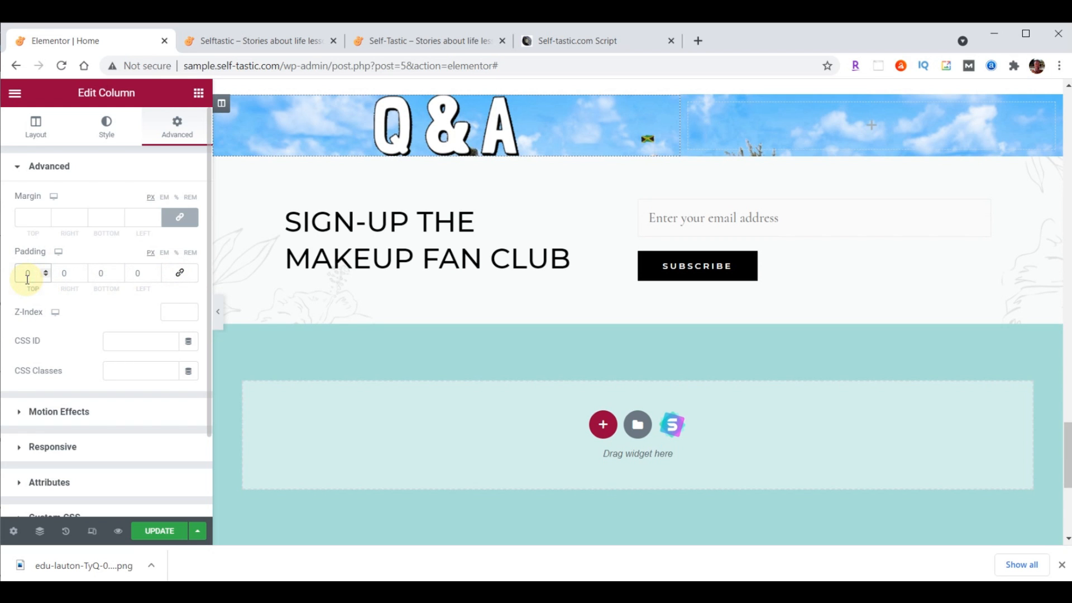
text(9)
click(96, 273)
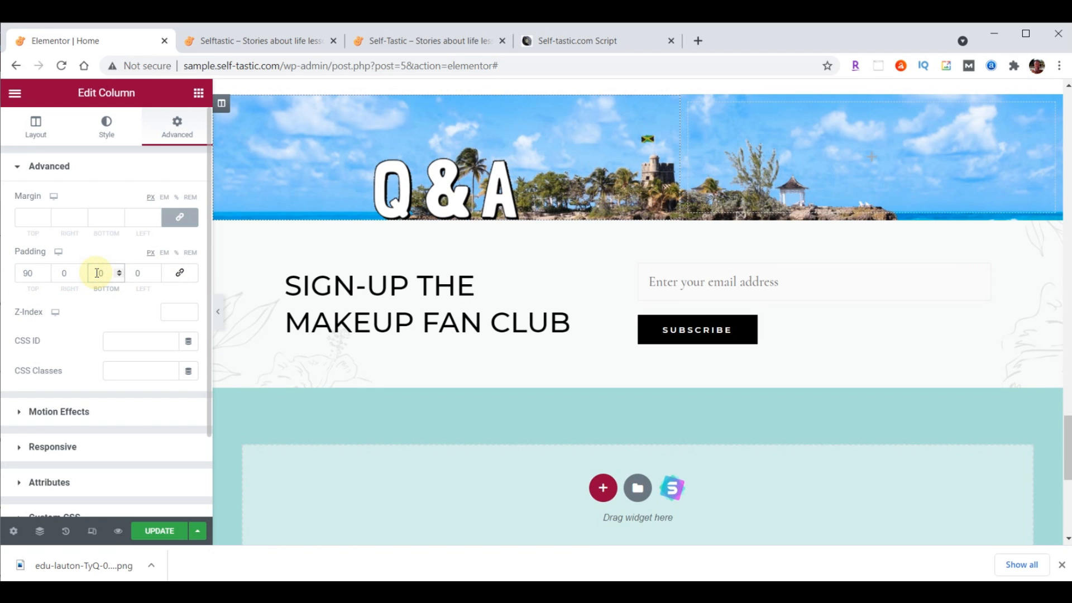
text(5)
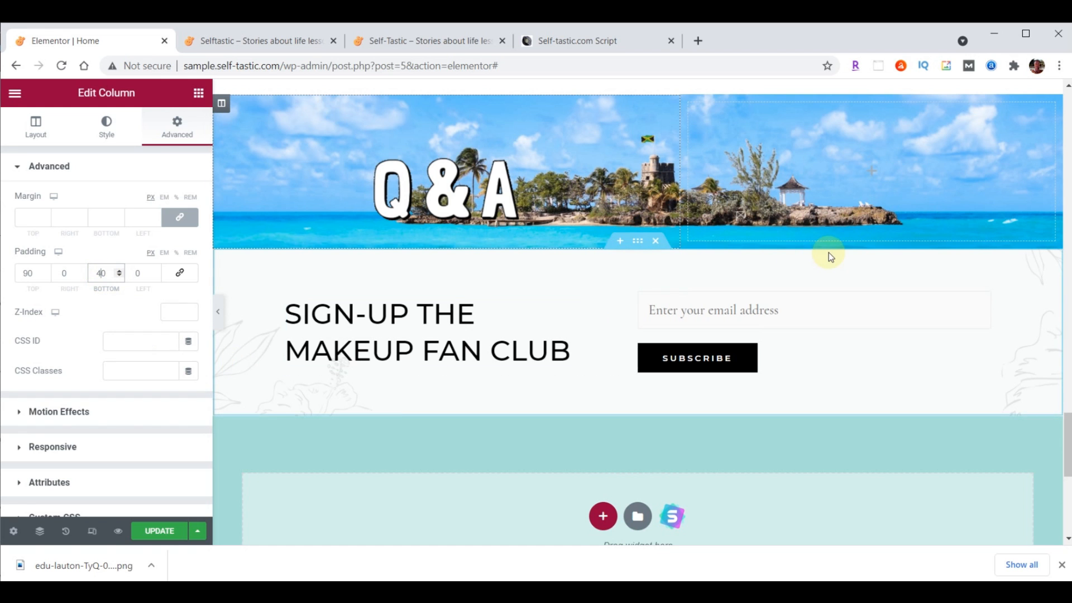
scroll(964, 273, up, 3)
scroll(1016, 105, up, 2)
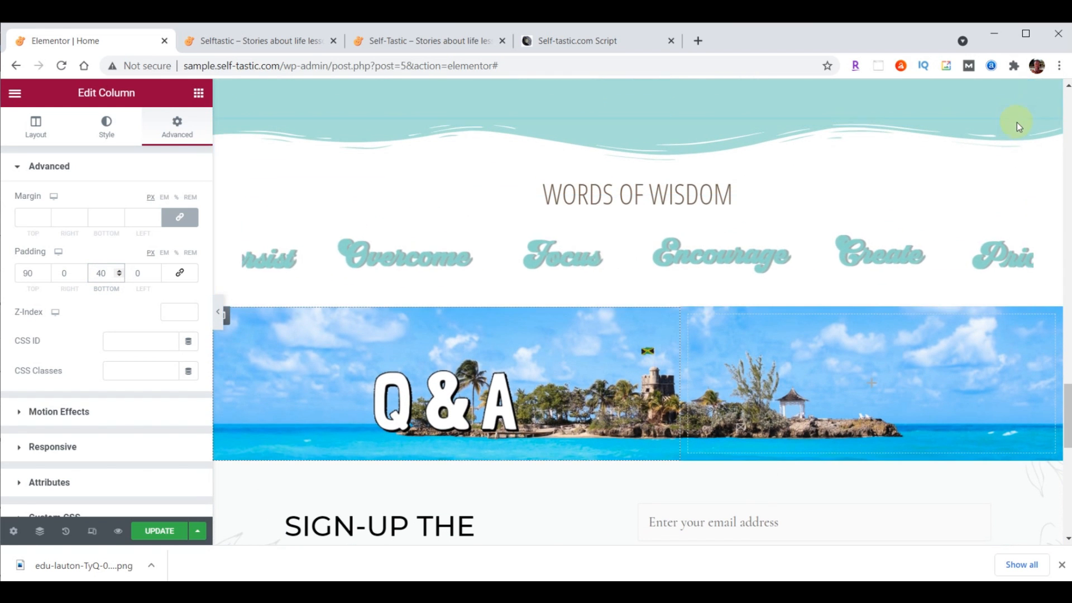
Paste a copy of the Words of Wisdom heading beneath the Q&A image
right_click(1024, 140)
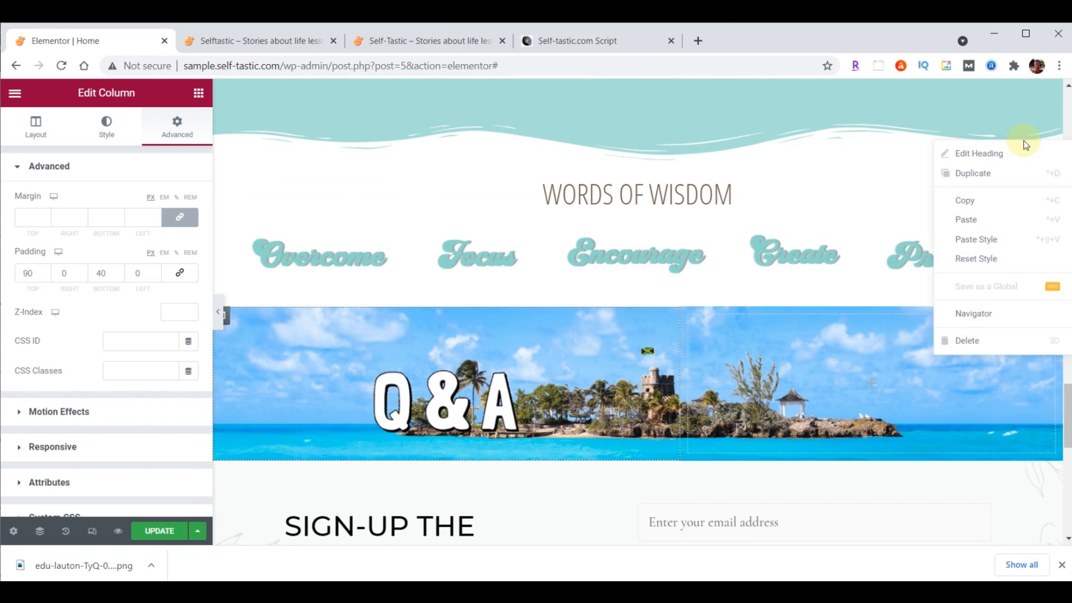
click(972, 201)
scroll(948, 247, down, 4)
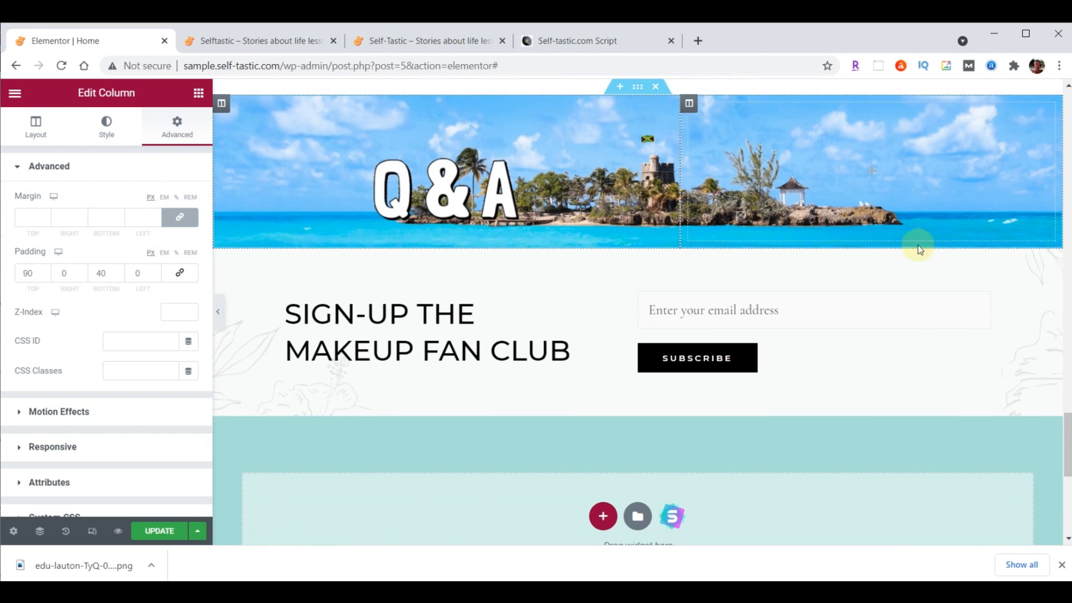
right_click(504, 202)
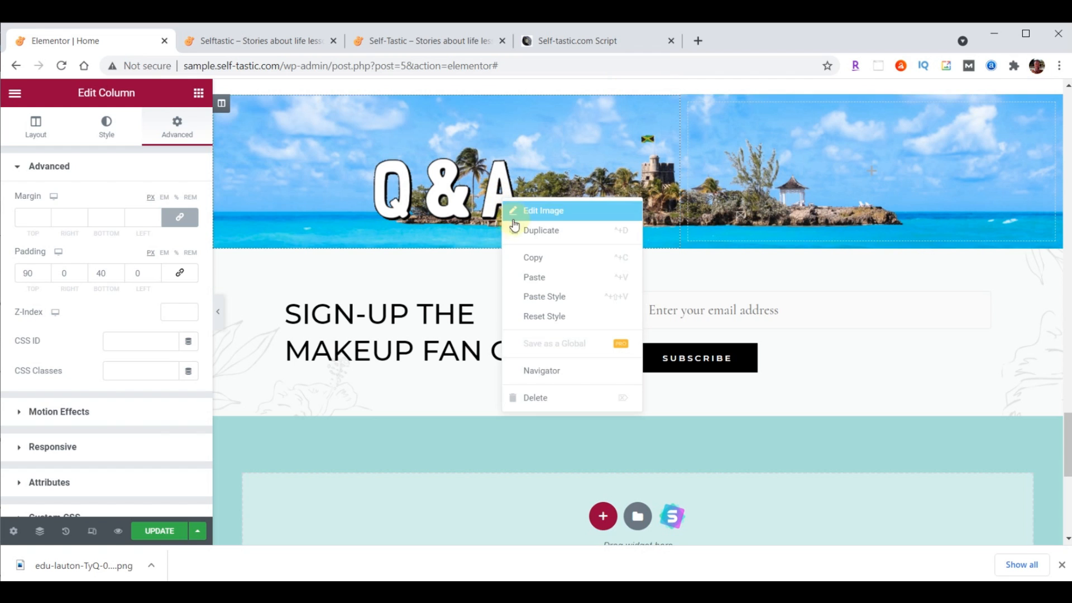
click(541, 278)
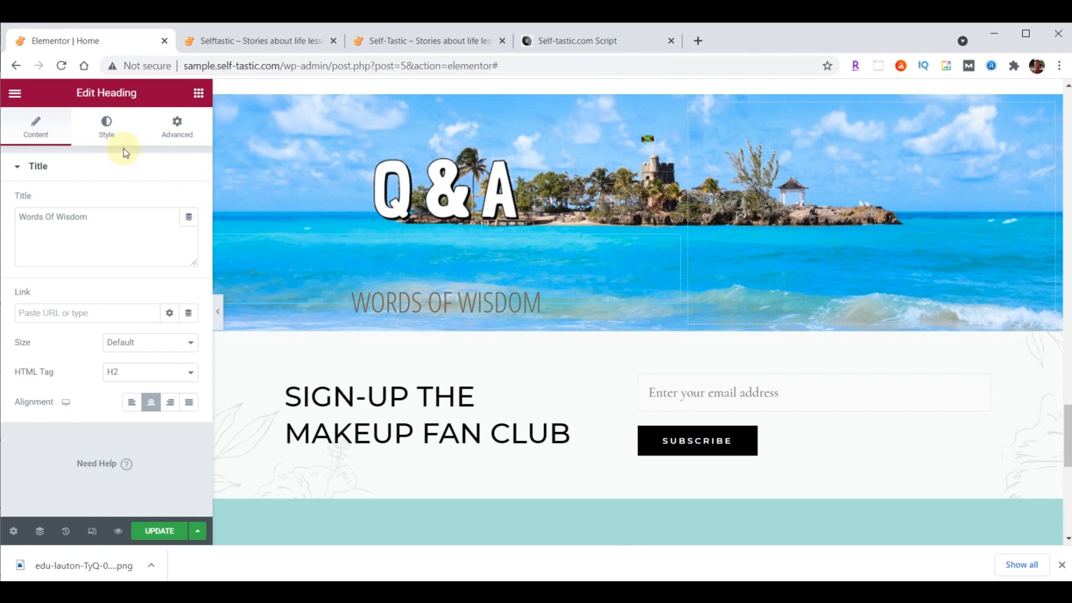
Make the pasted heading's text colour #000 with font size 50
click(107, 126)
click(188, 202)
text(#000)
key(Return)
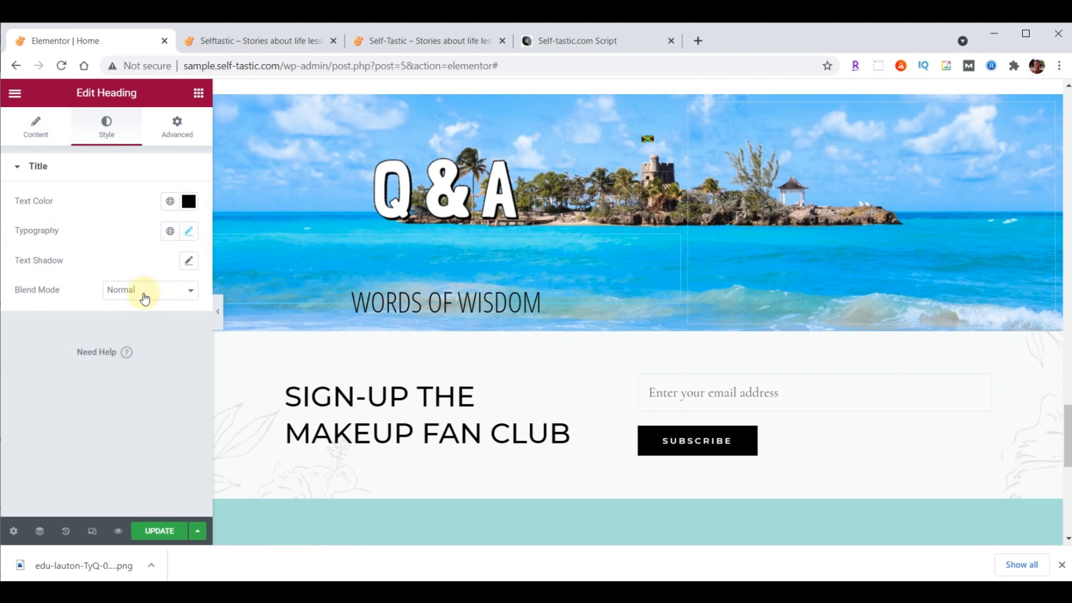
click(193, 233)
click(178, 342)
text(50)
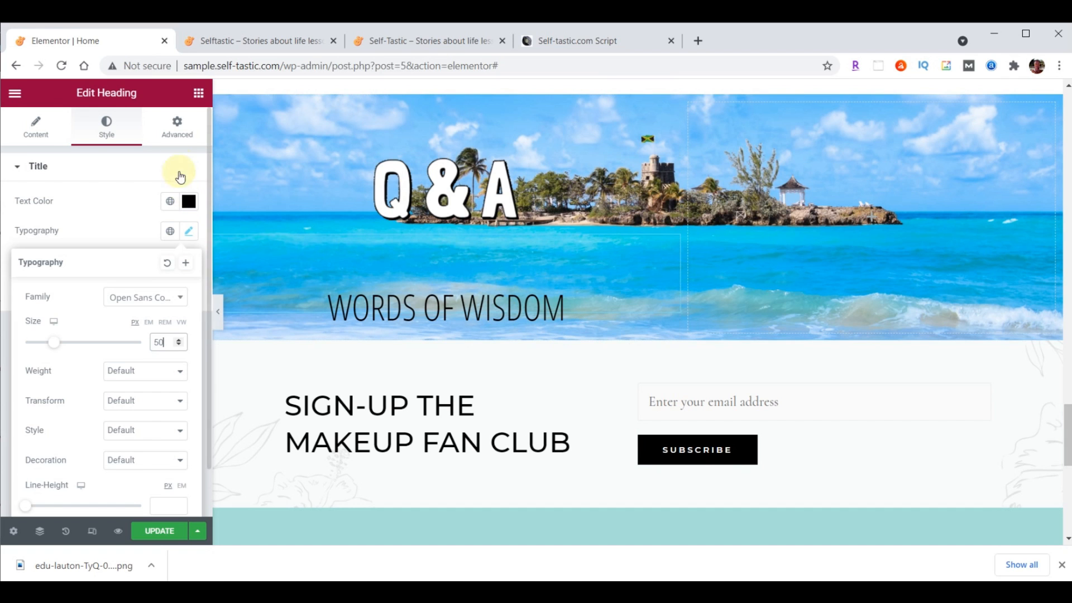
click(200, 94)
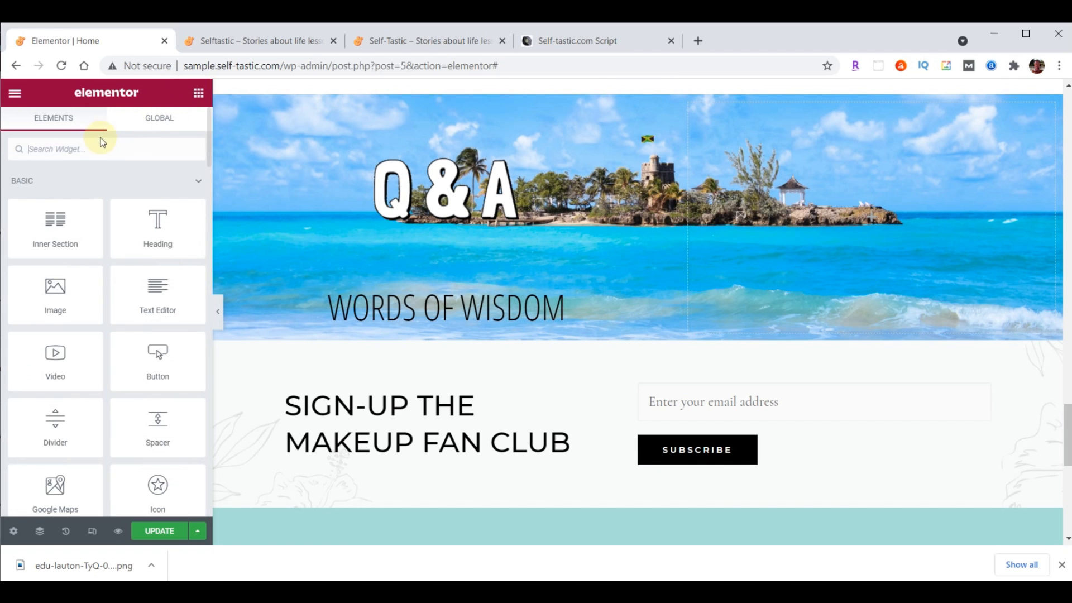
Search widgets for 'test' and place a Testimonial under the Words of Wisdom heading
text(test)
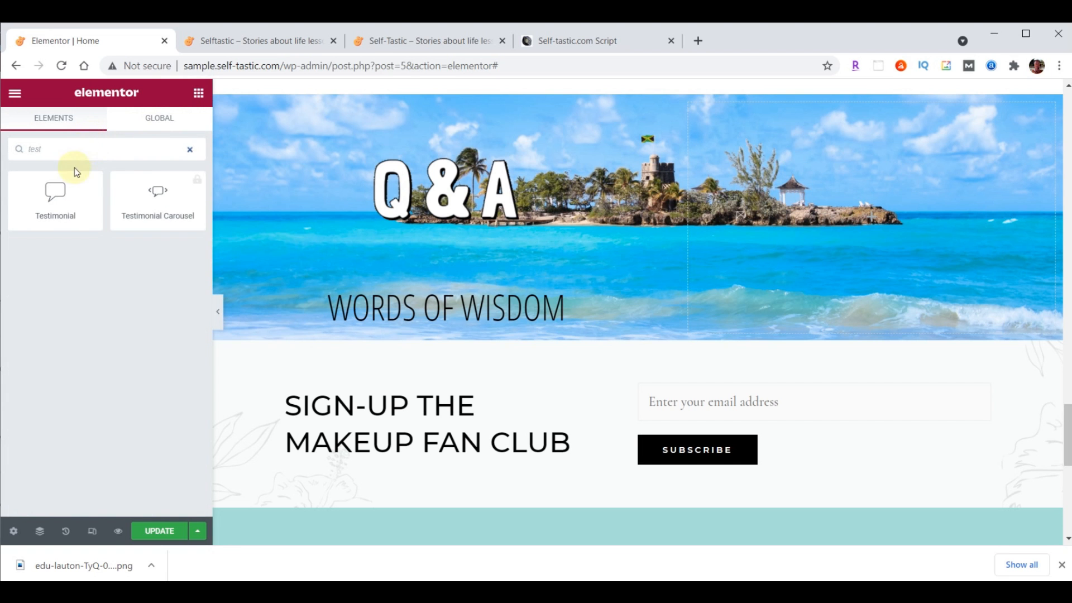
drag(55, 197, 553, 358)
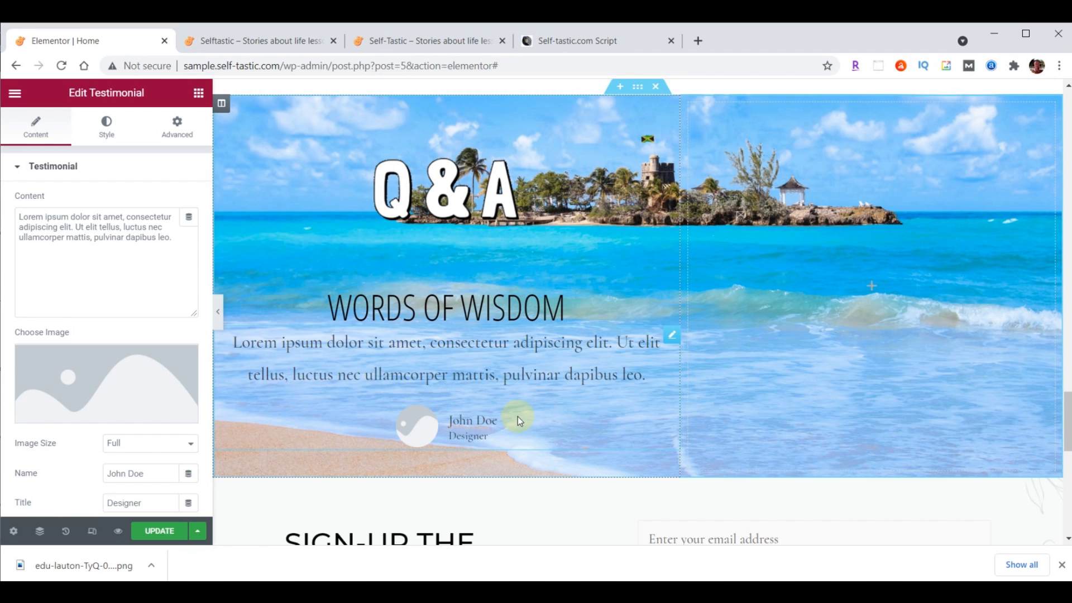
Upload practical-advice-profile.jpg and insert it as the testimonial's image
click(134, 398)
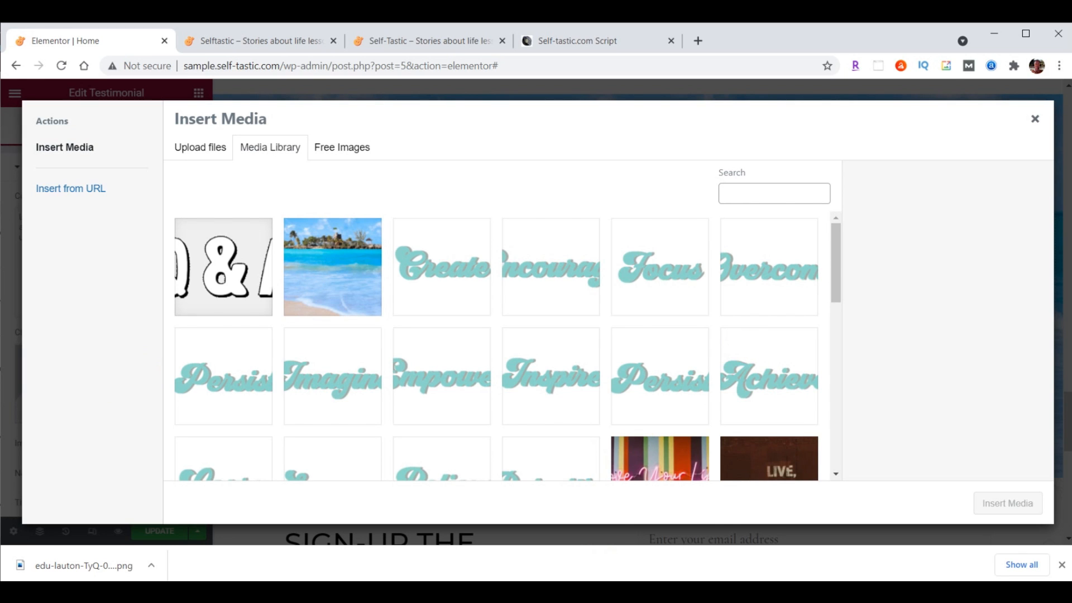
click(602, 592)
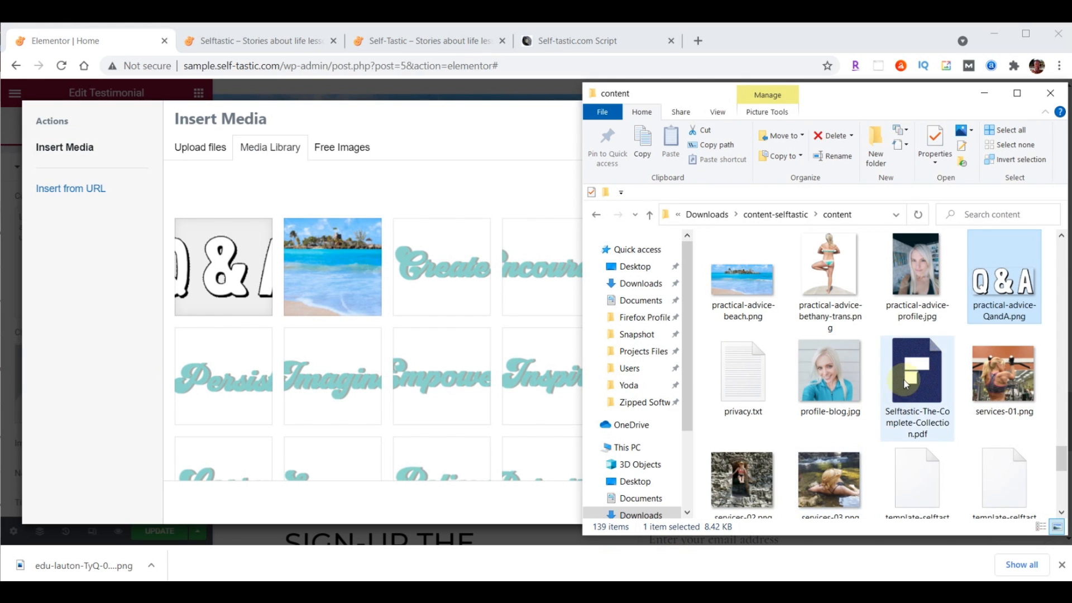
drag(917, 273, 309, 298)
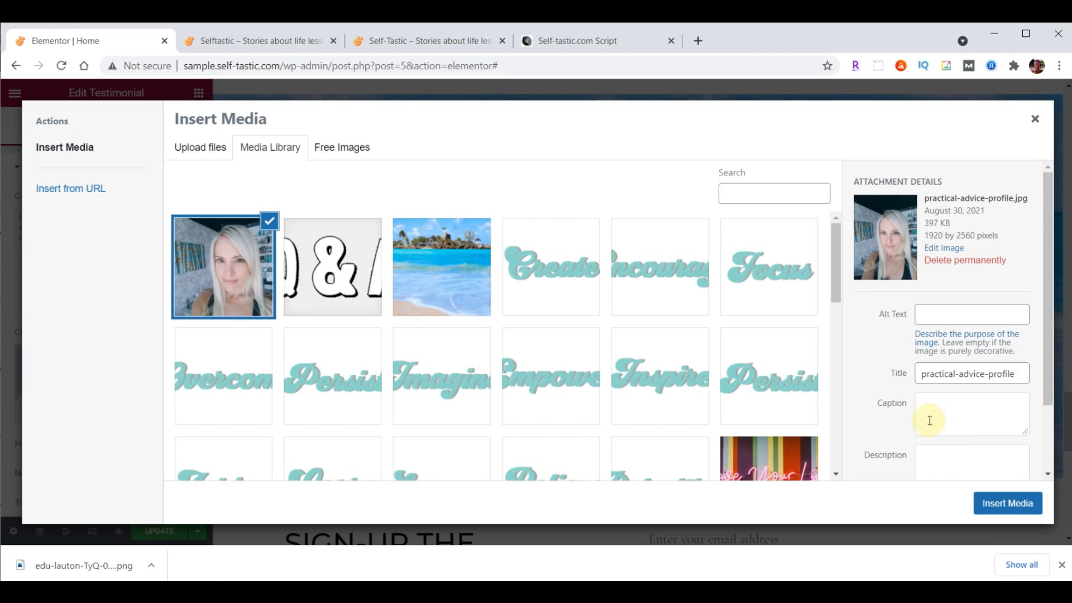
click(1009, 505)
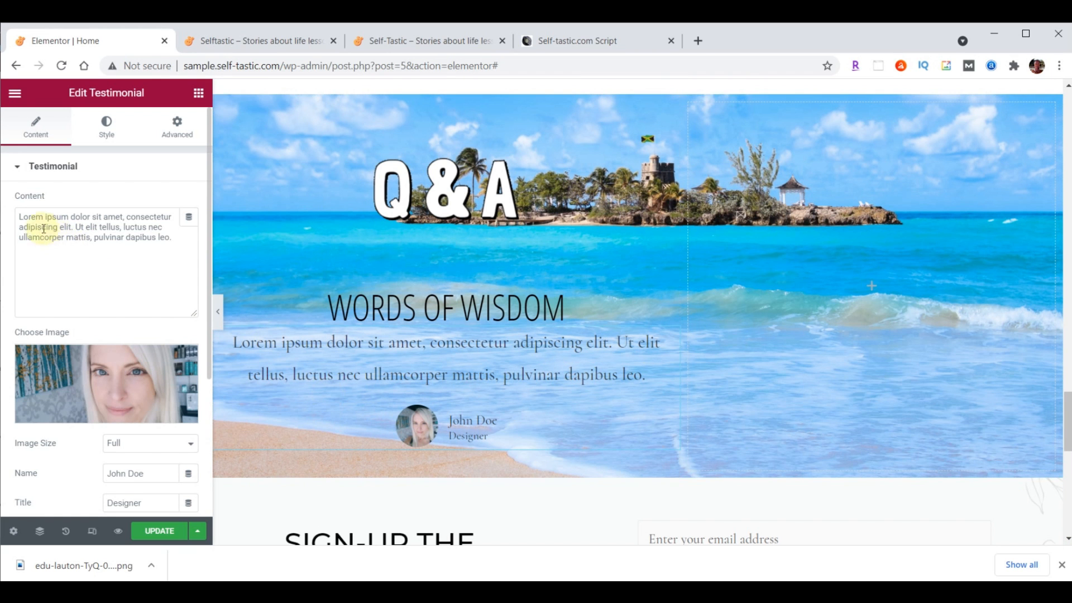
Replace the testimonial content with 'Questions and answers from Quora' and paste in the author's name
drag(19, 217, 184, 236)
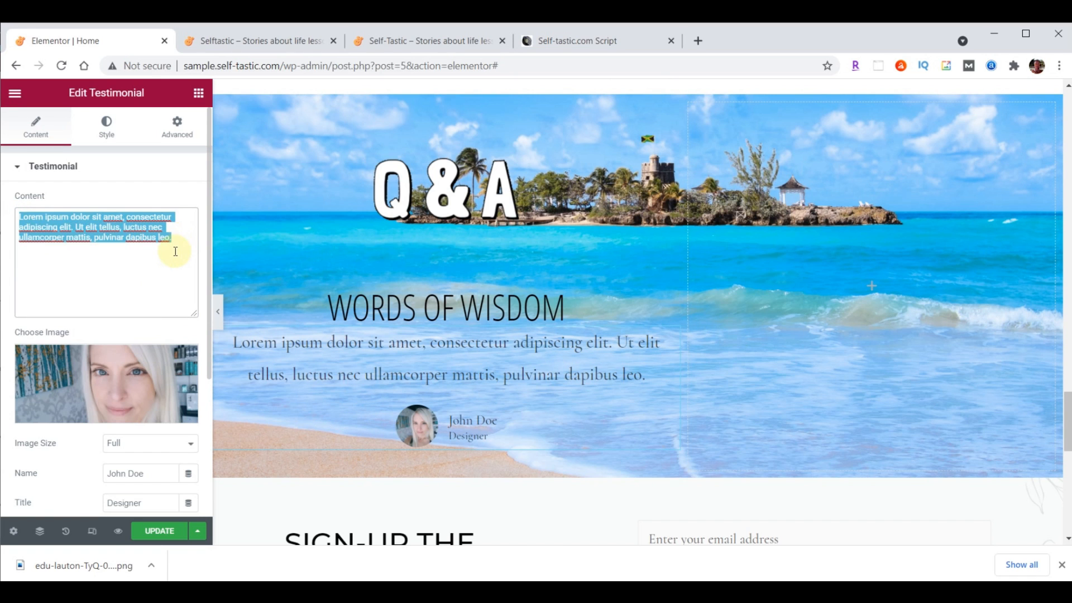
text(Questions and answers from Quora)
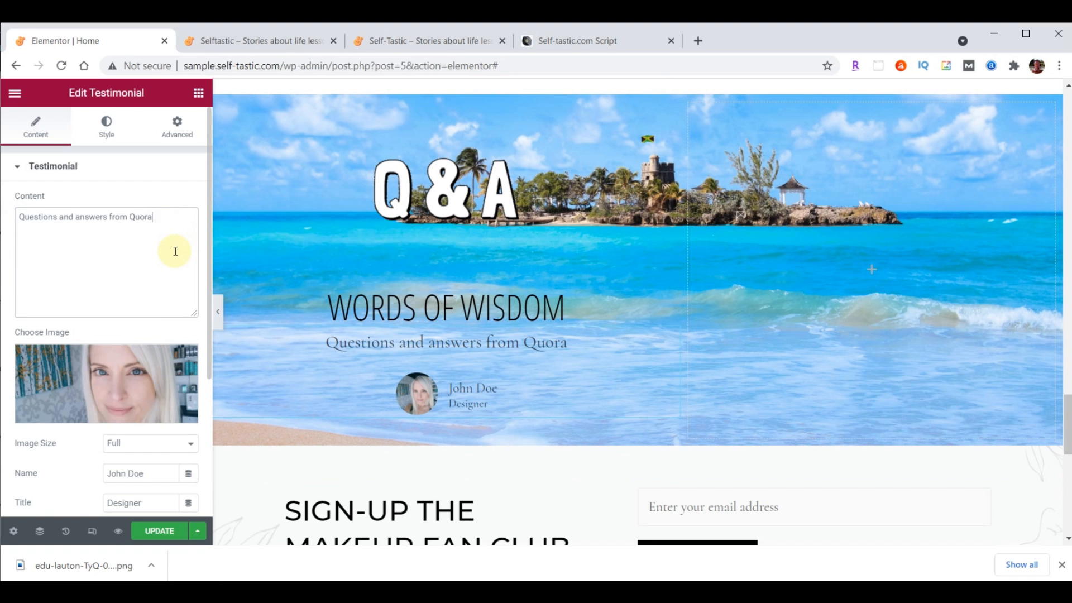
scroll(175, 252, down, 3)
drag(154, 297, 61, 304)
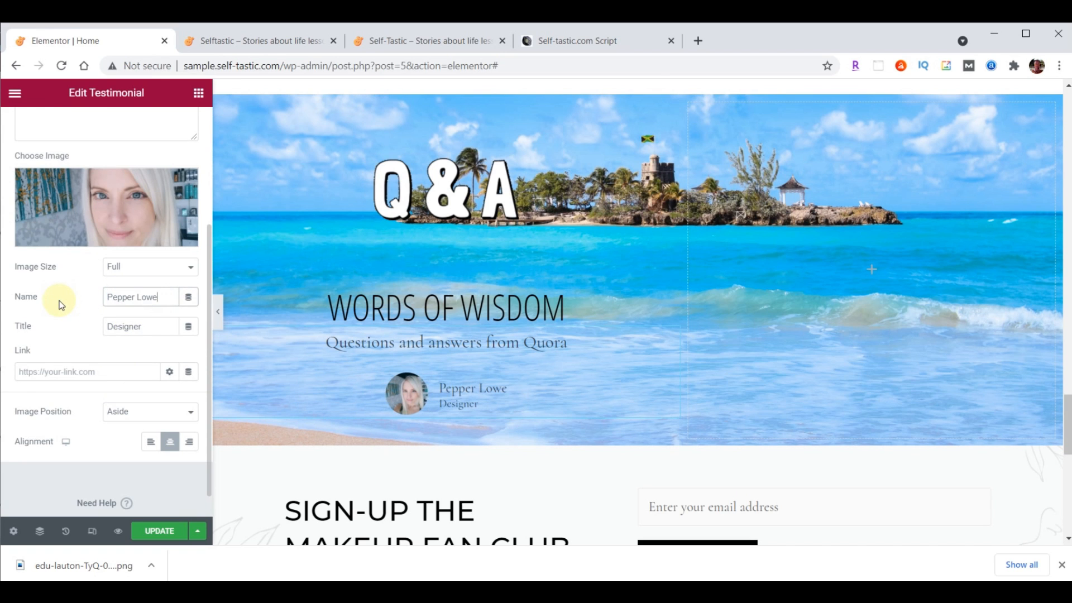
Set the testimonial's image position to Top
click(124, 413)
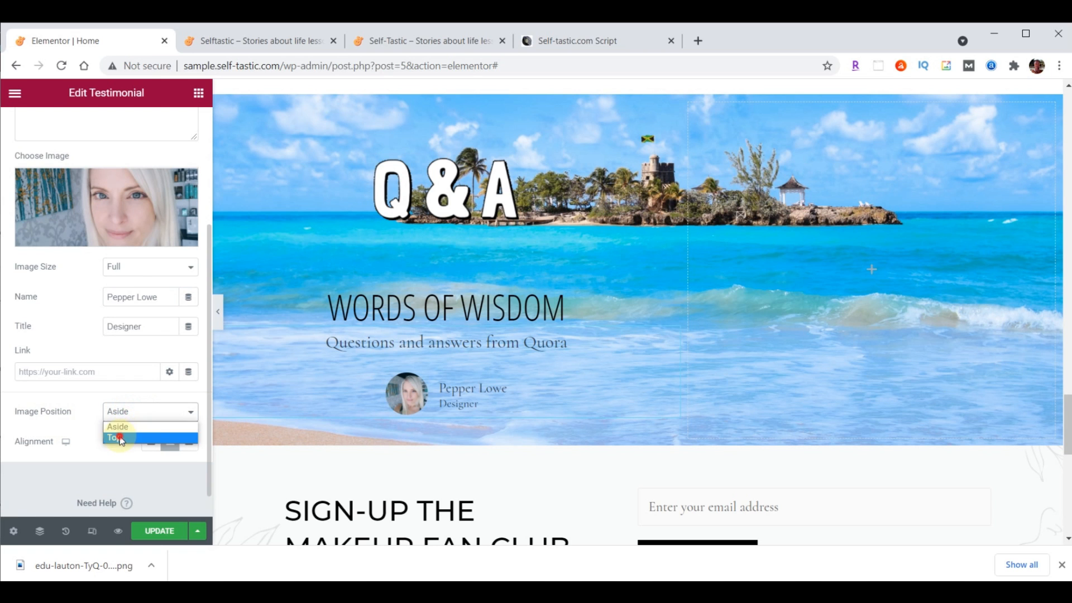
click(120, 438)
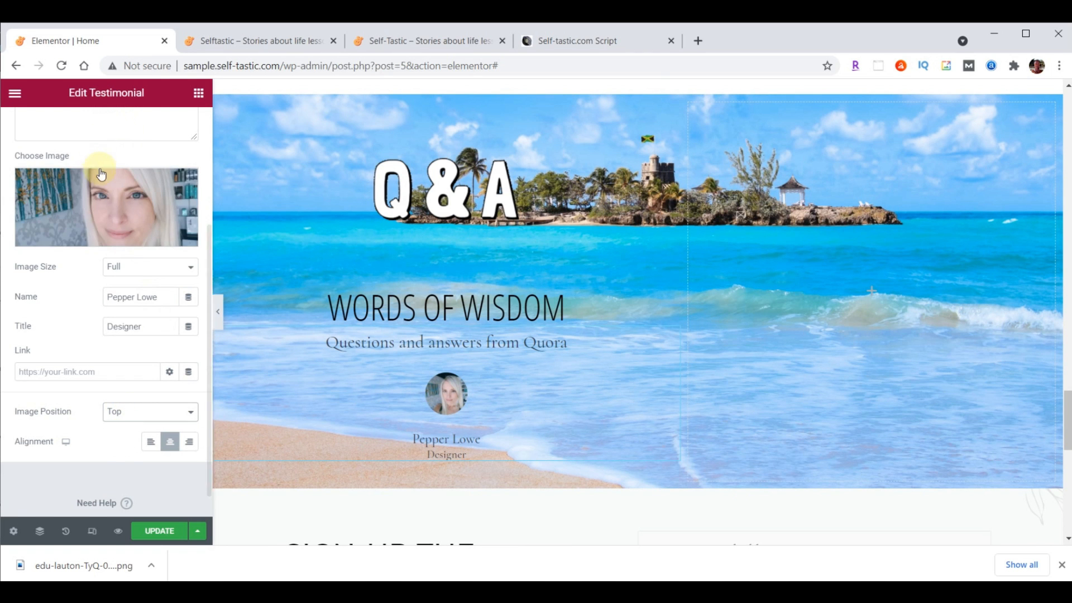
scroll(101, 163, up, 5)
click(107, 130)
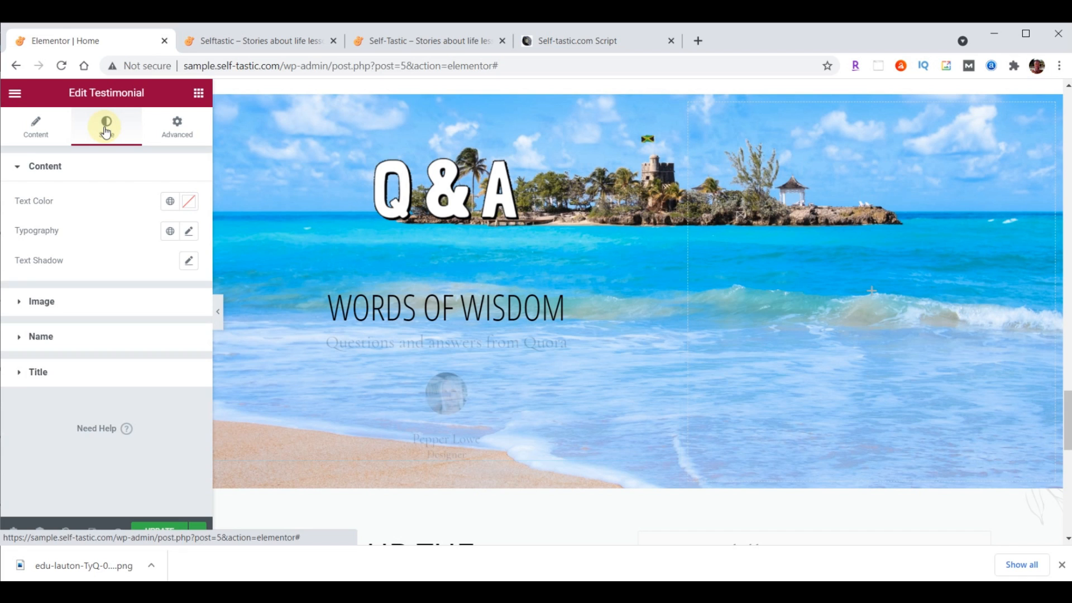
Set the testimonial photo size to 115
click(46, 302)
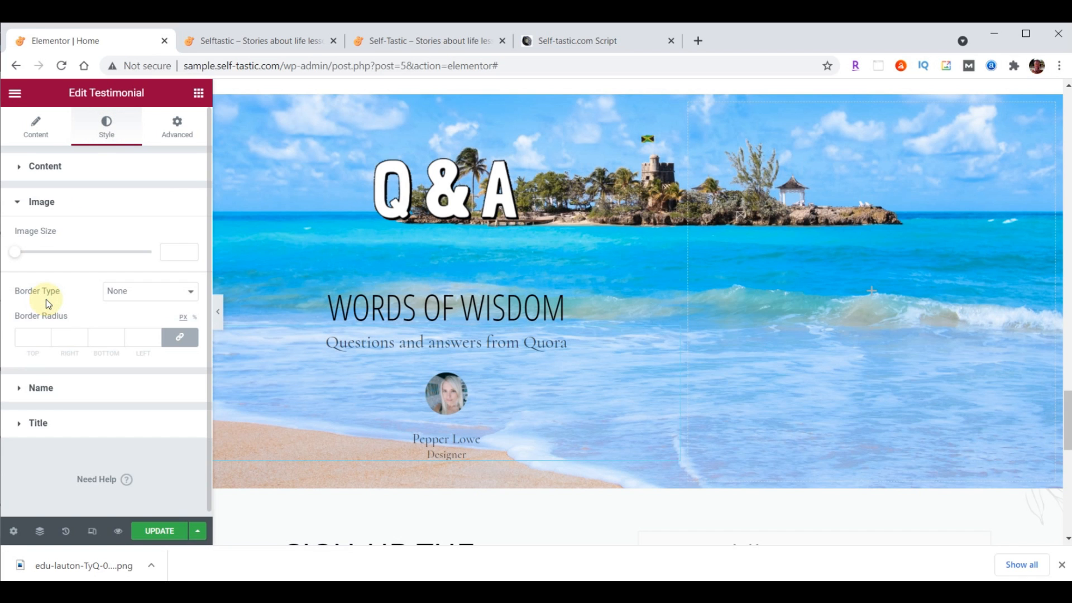
click(168, 251)
text(115)
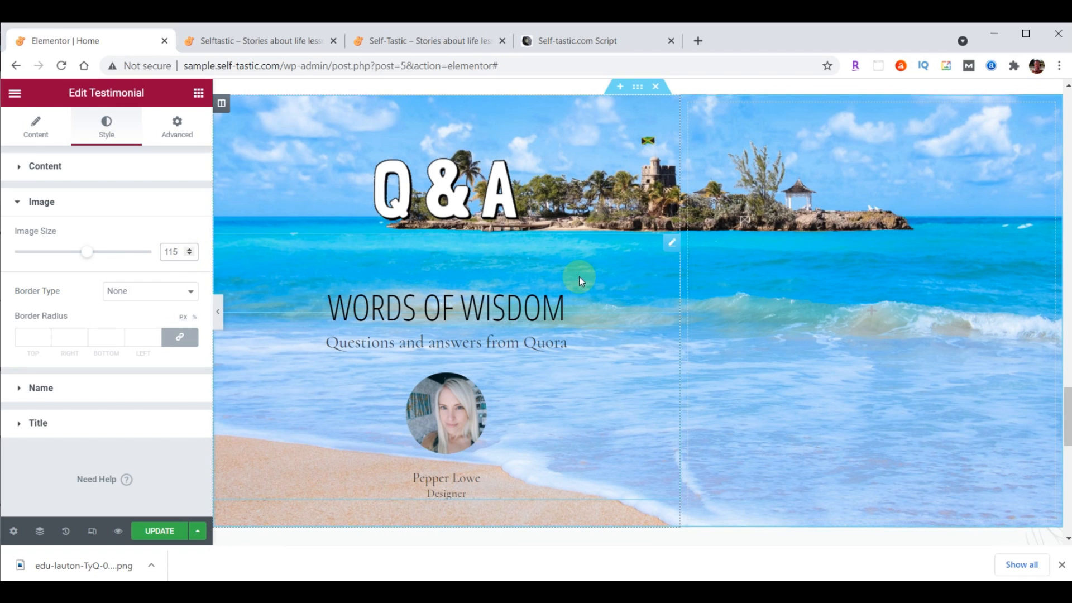
Style the testimonial text in Droid Arabic Kufi, size 24, coloured #473C31
click(47, 167)
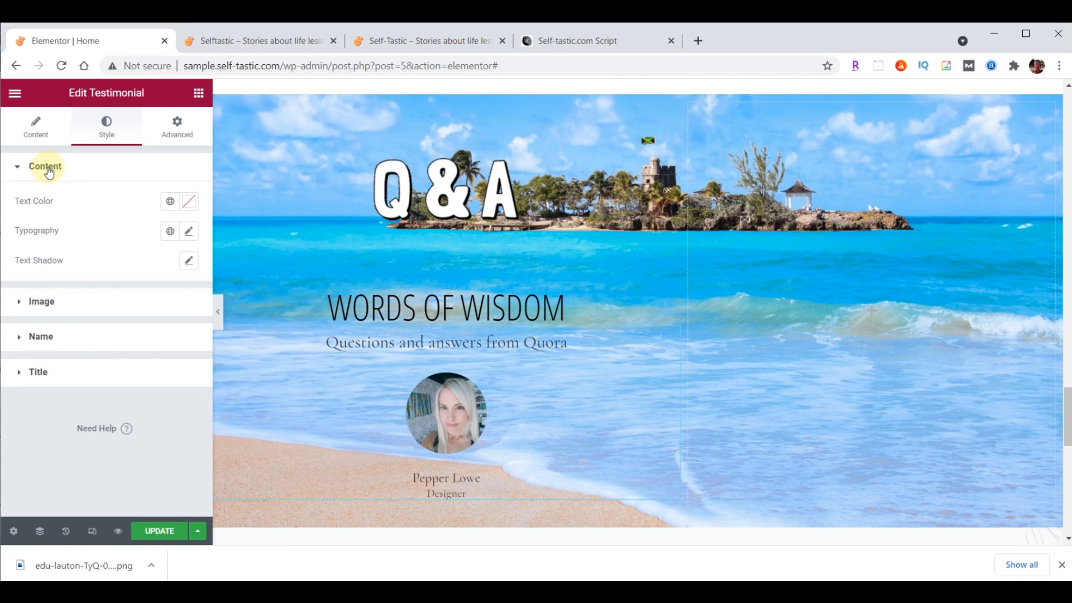
click(191, 232)
click(148, 296)
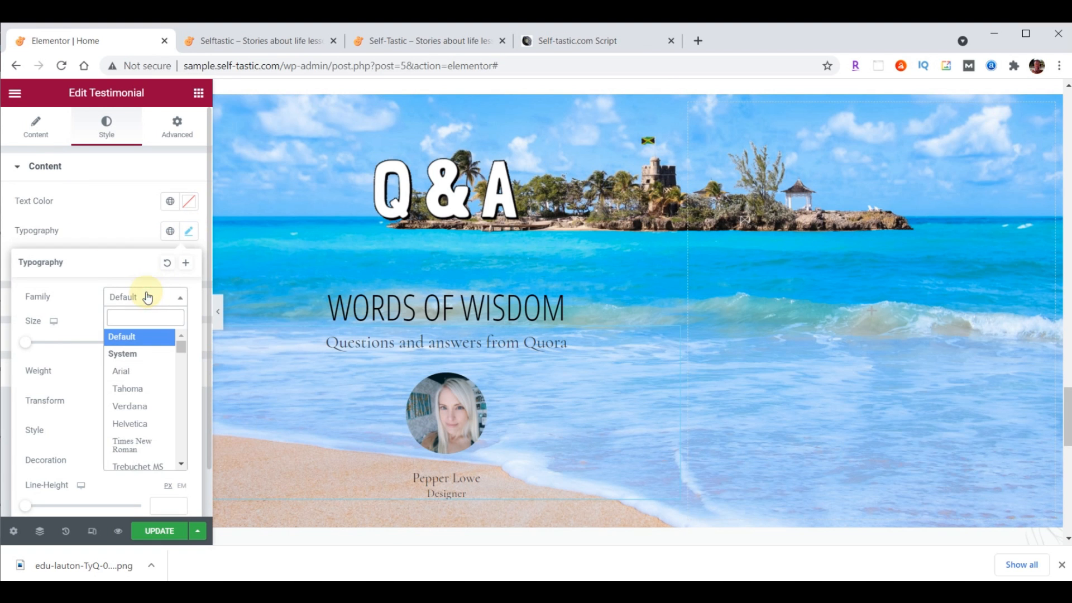
text(droid)
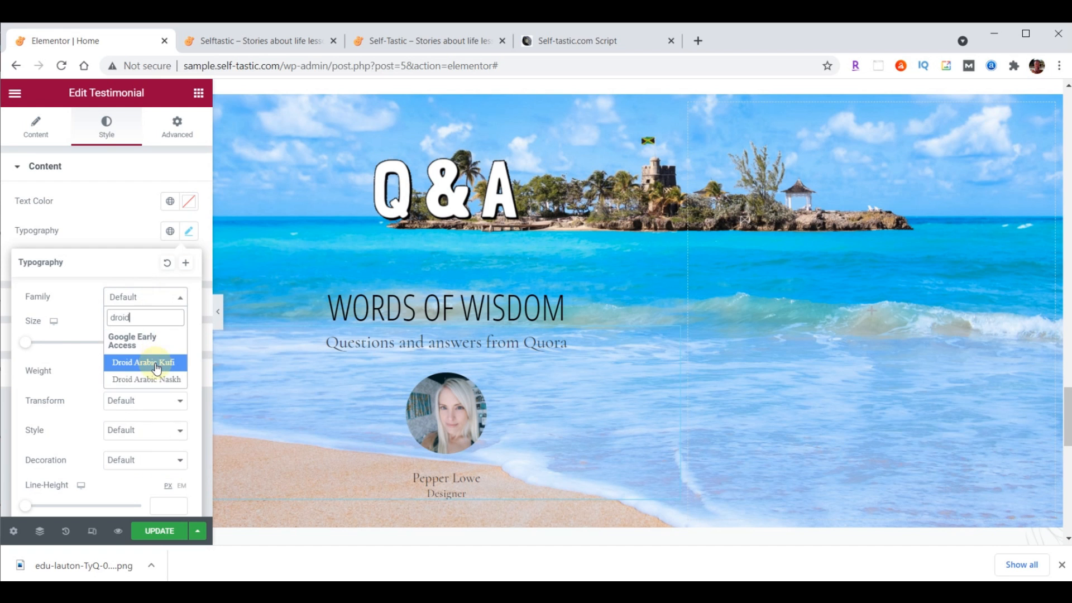
click(156, 363)
click(160, 343)
text(24)
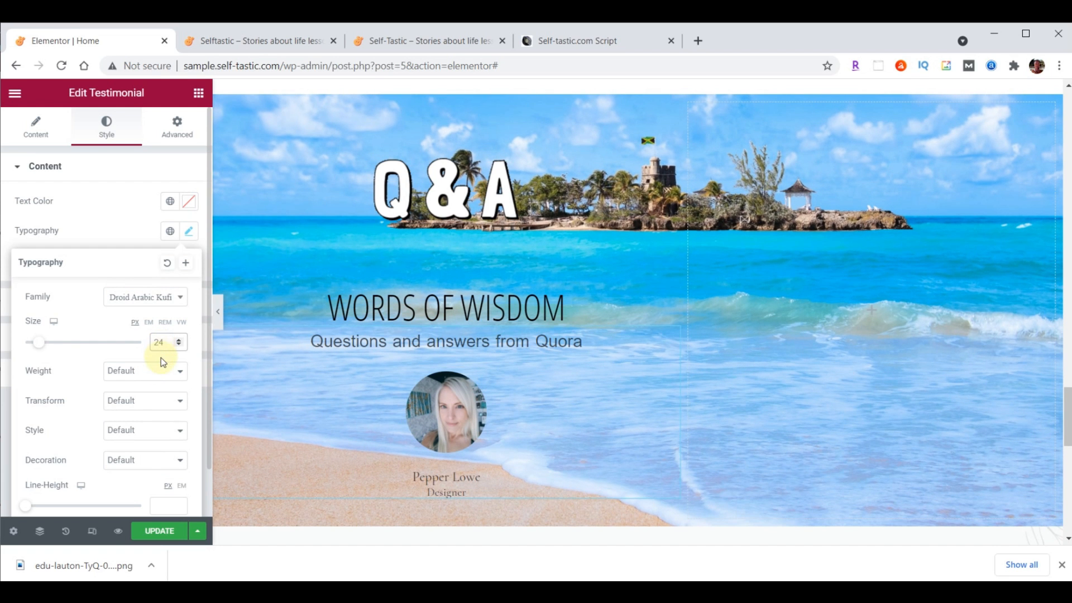
click(189, 203)
text(#473C31)
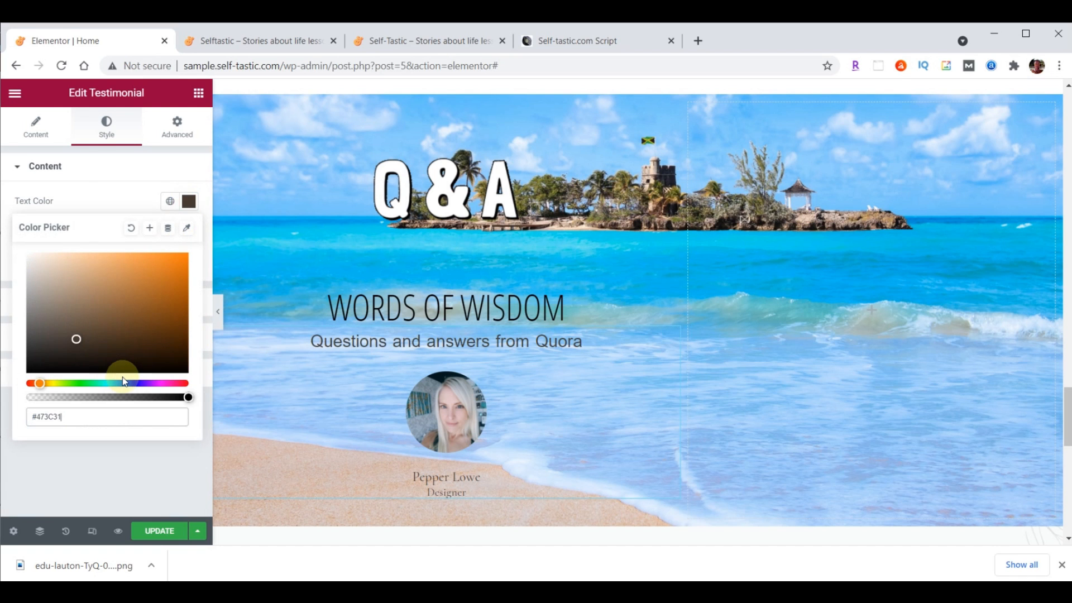
click(189, 201)
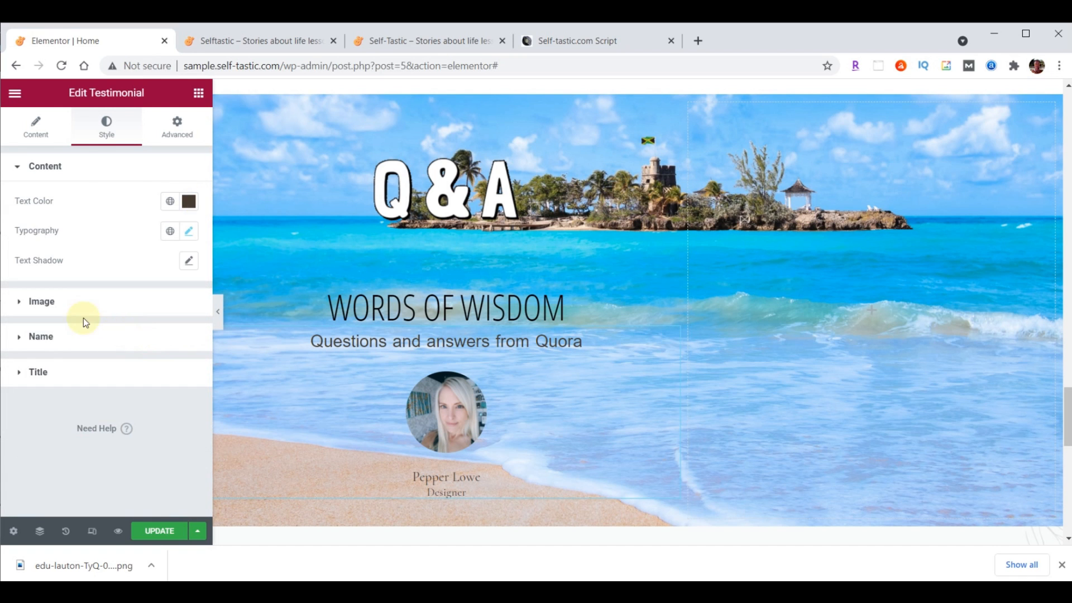
click(43, 337)
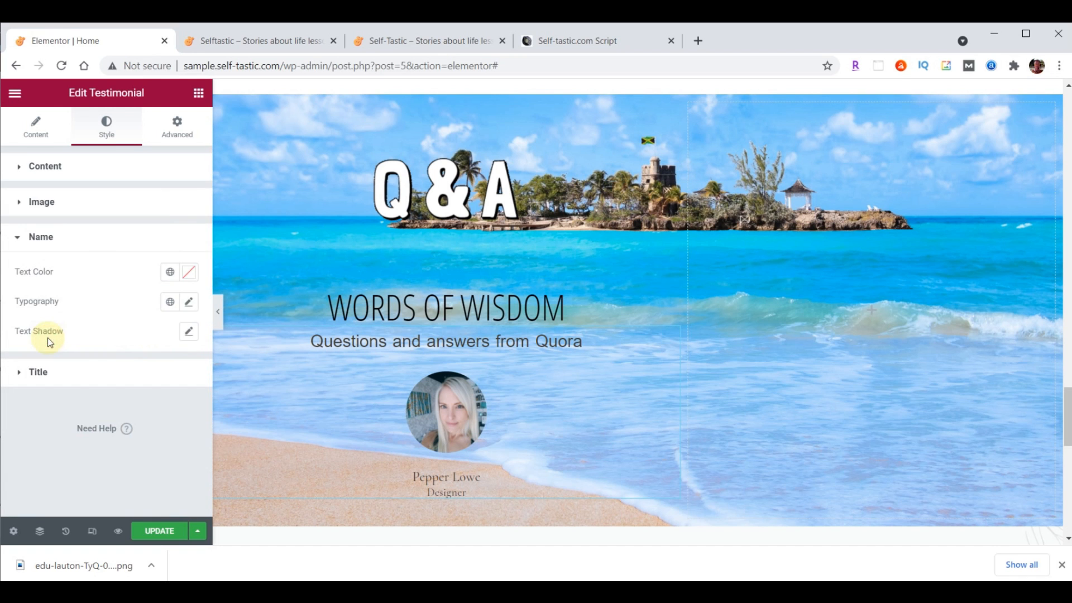
Style the reviewer name in Open Sans Condensed, size 30, pale yellow #FFFFC0
click(189, 303)
click(150, 368)
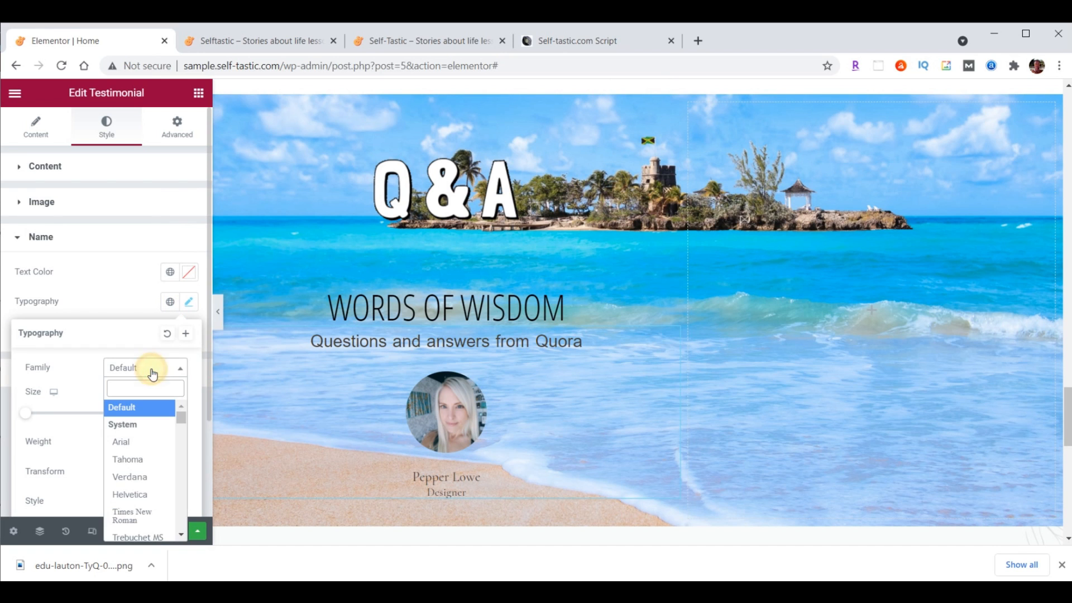
text(Open)
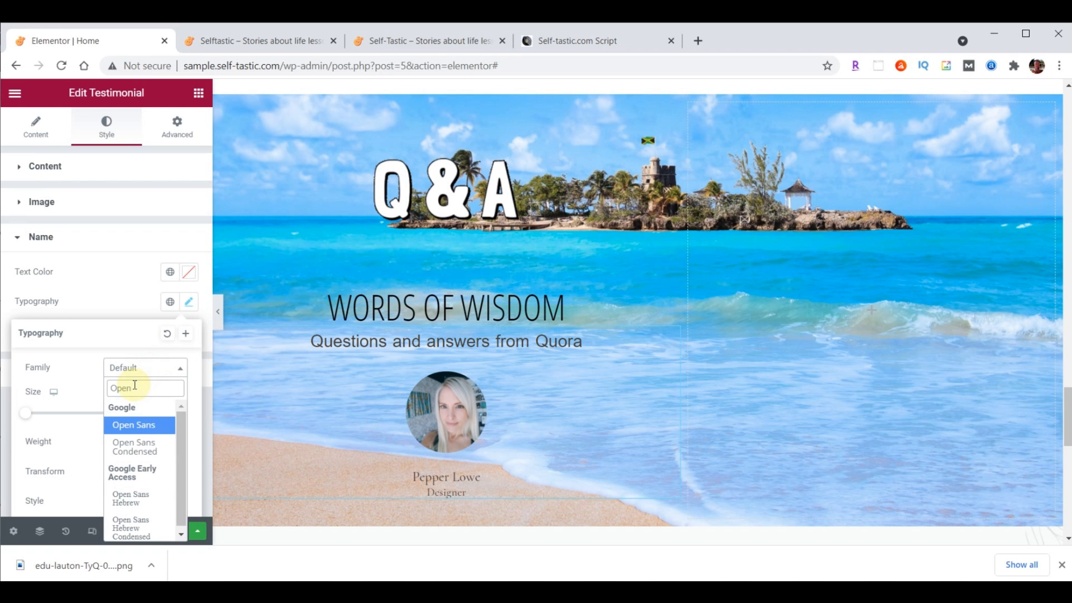
click(133, 445)
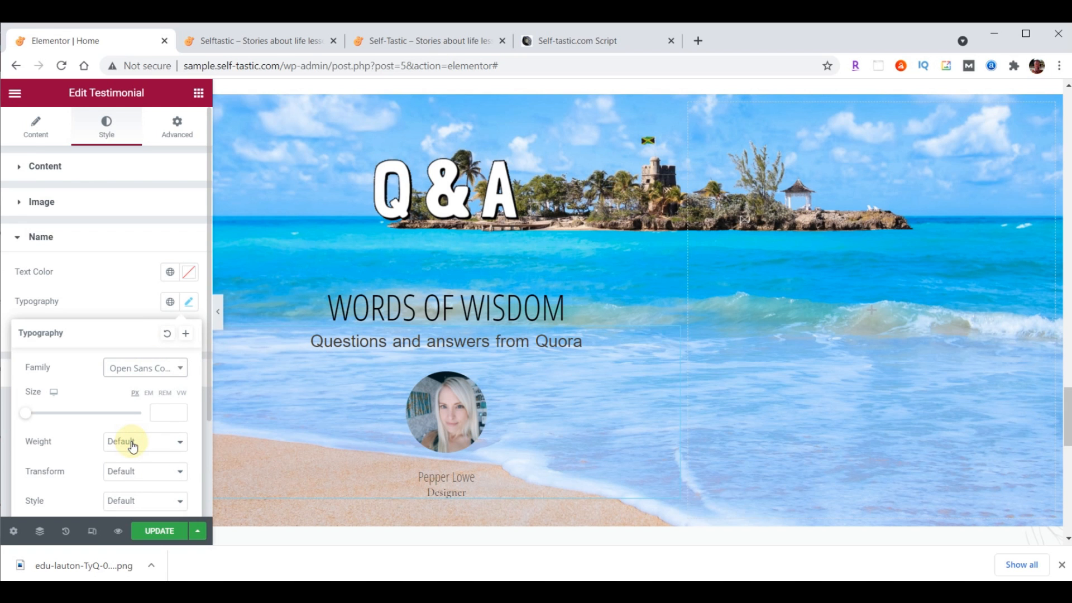
click(161, 414)
text(30)
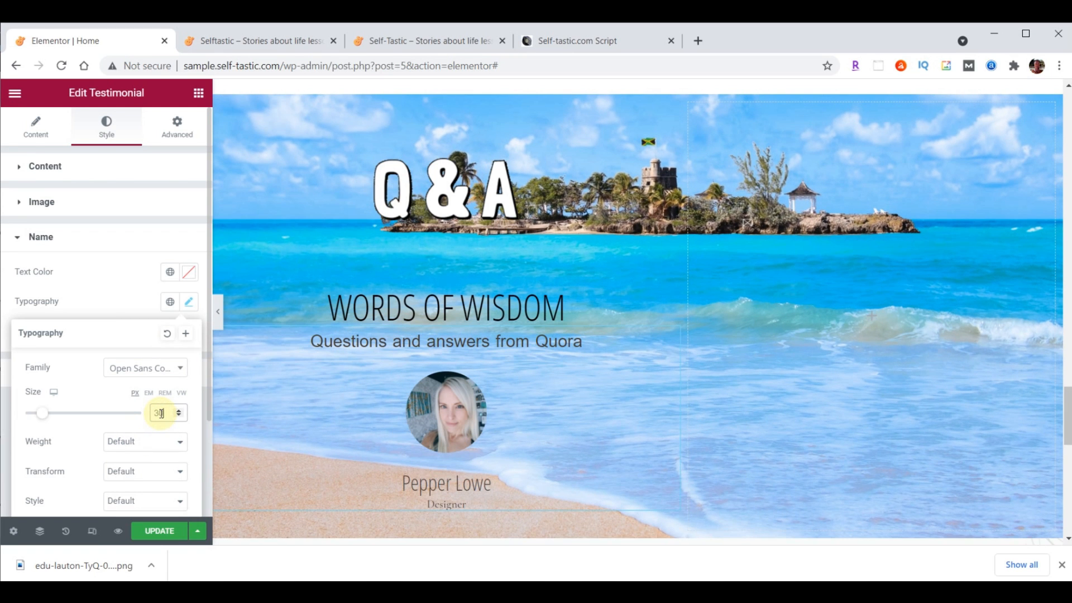
click(190, 274)
text(#FFFFC0)
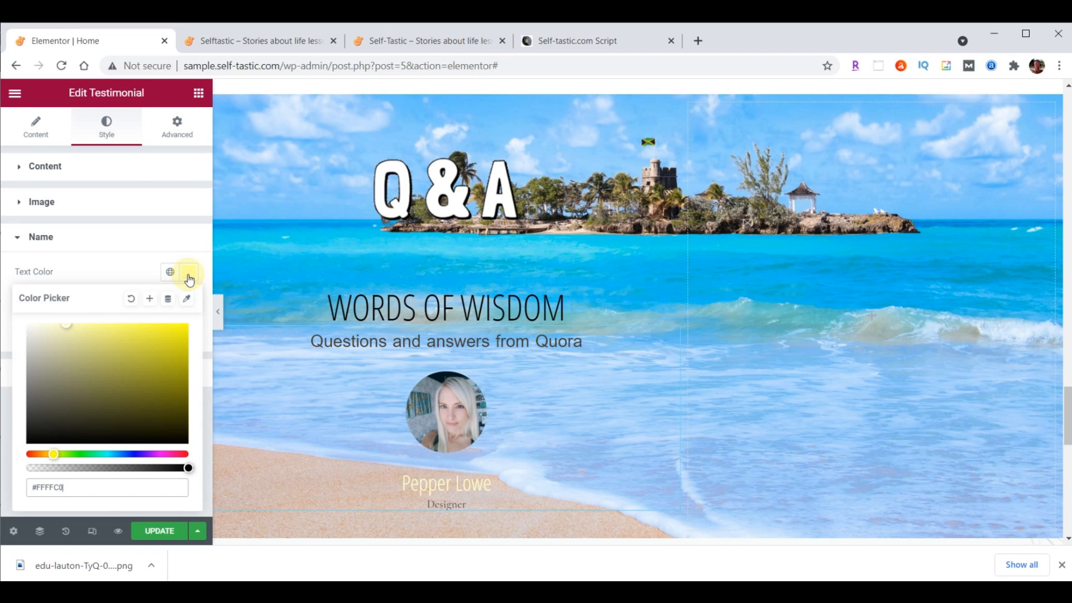
scroll(638, 324, down, 1)
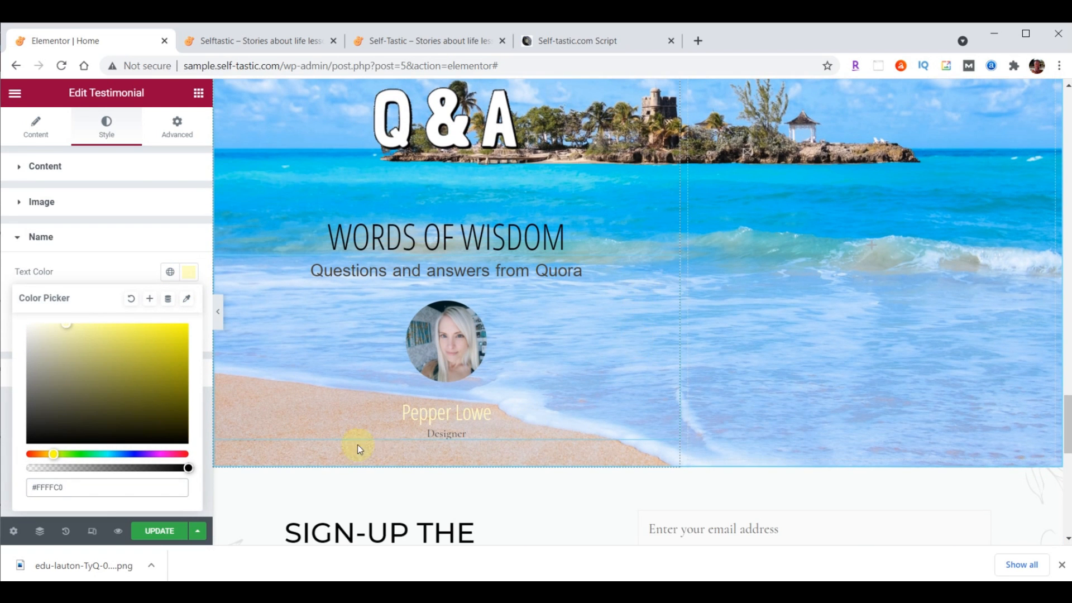
Clear the Designer job title from the testimonial's content fields
click(36, 128)
scroll(110, 246, down, 2)
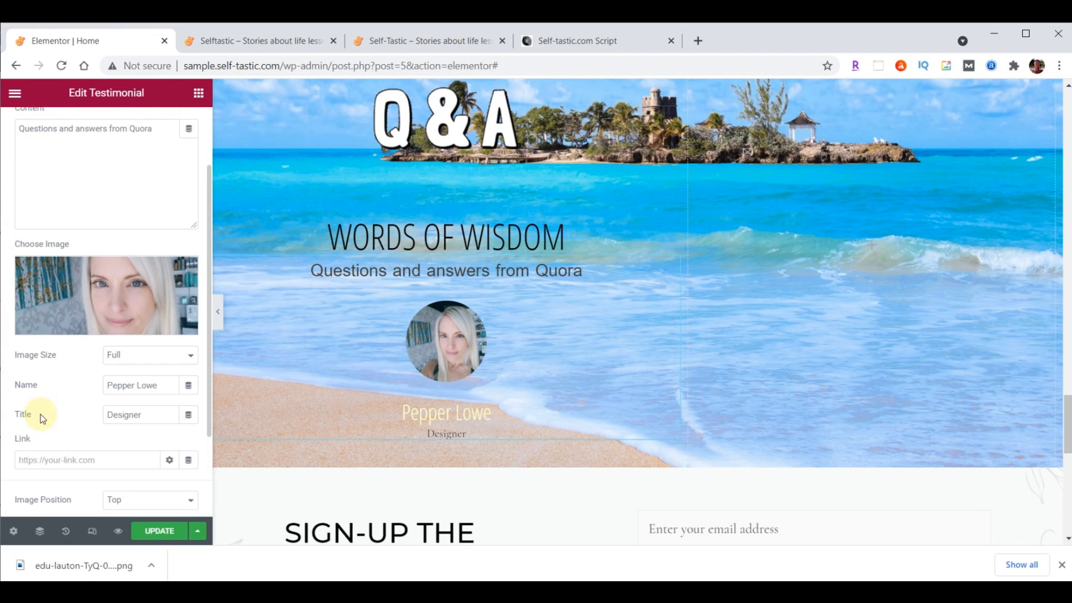
double_click(141, 415)
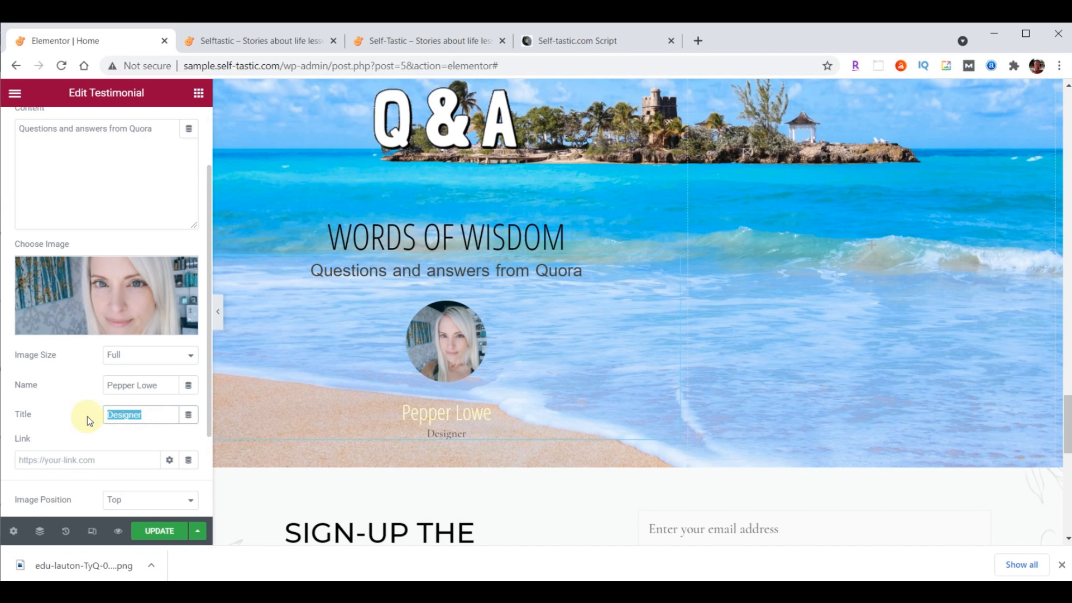
key(BackSpace)
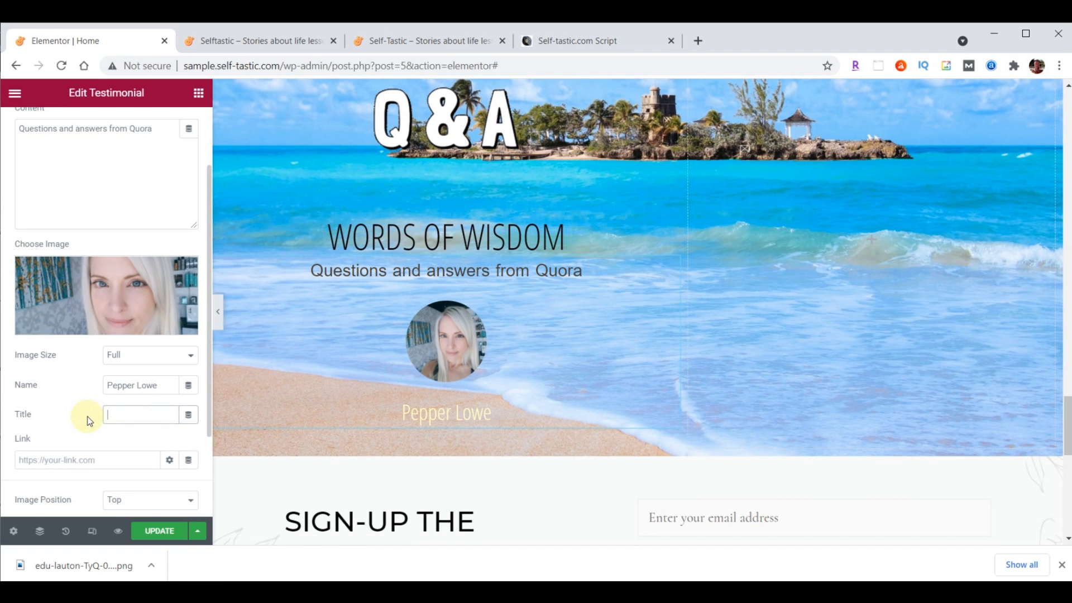
scroll(856, 337, up, 1)
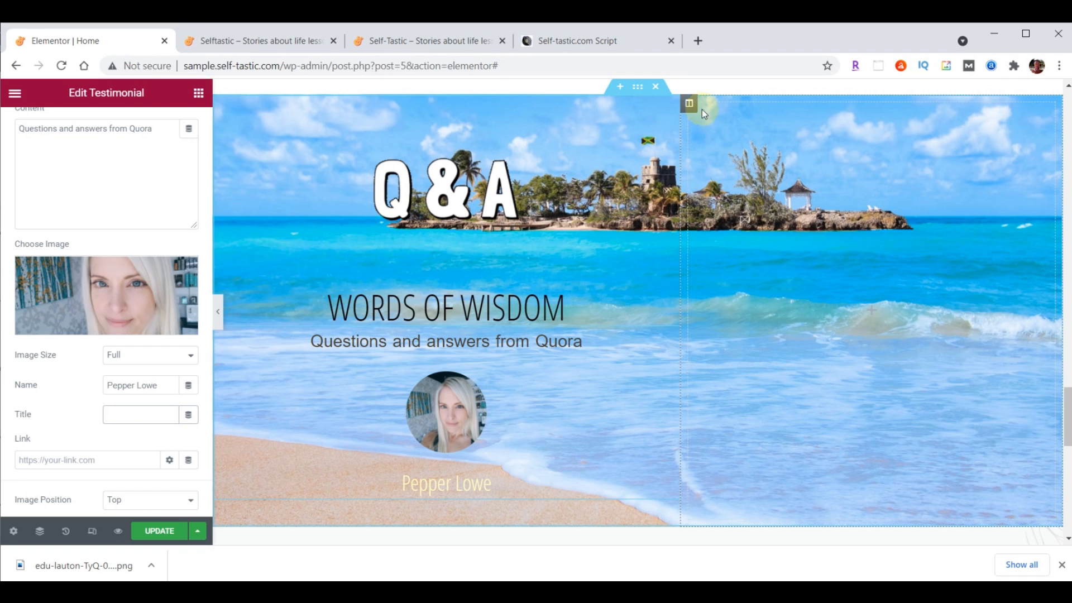
Bottom-align the content of the Q&A section's right column
click(688, 106)
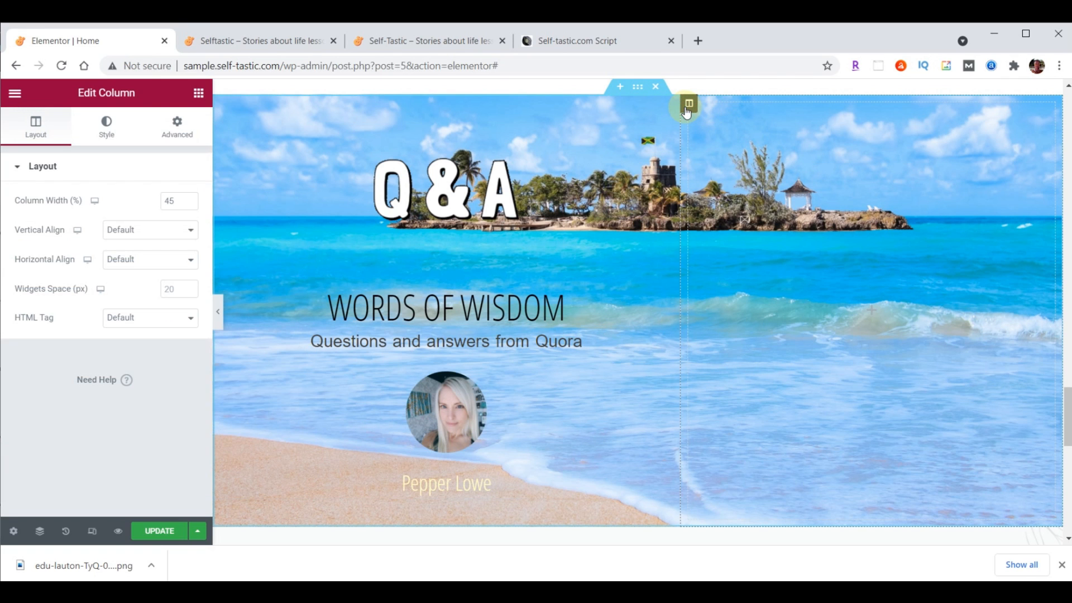
click(129, 234)
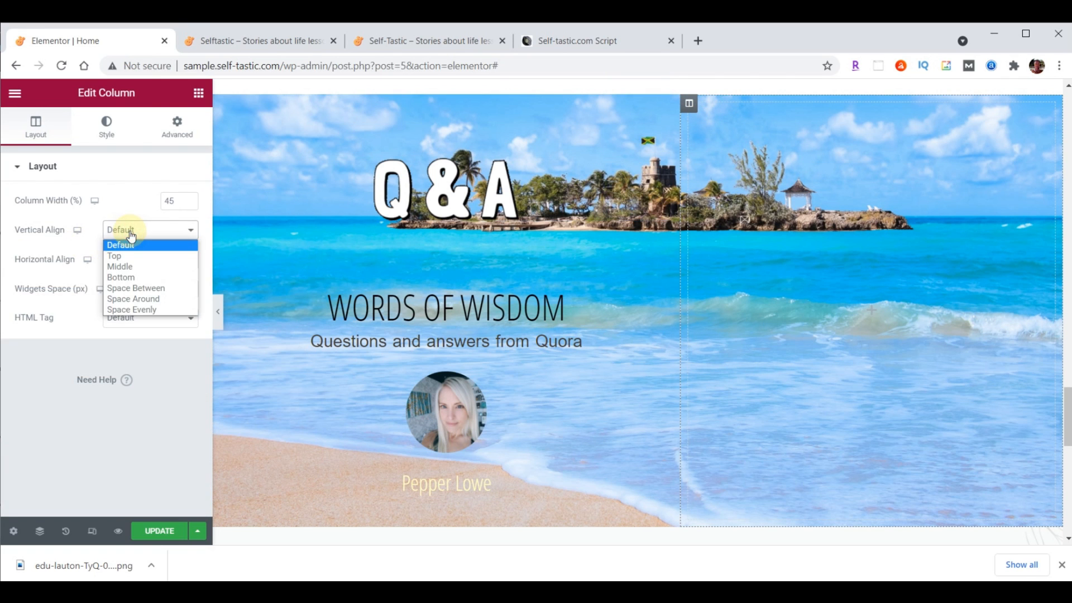
click(128, 277)
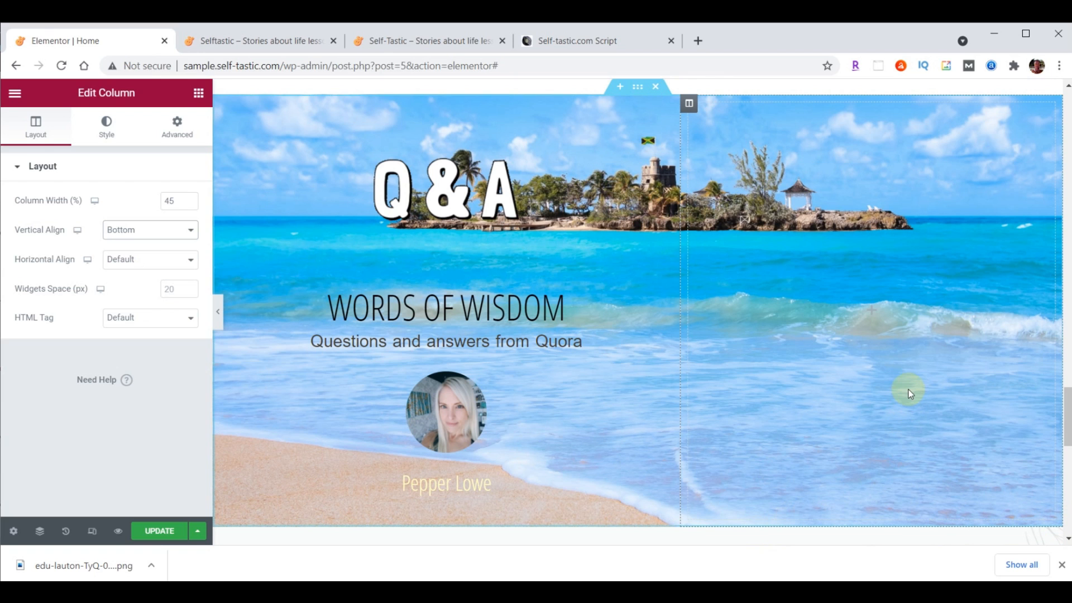
Set the right column's margin and padding to 0
click(177, 133)
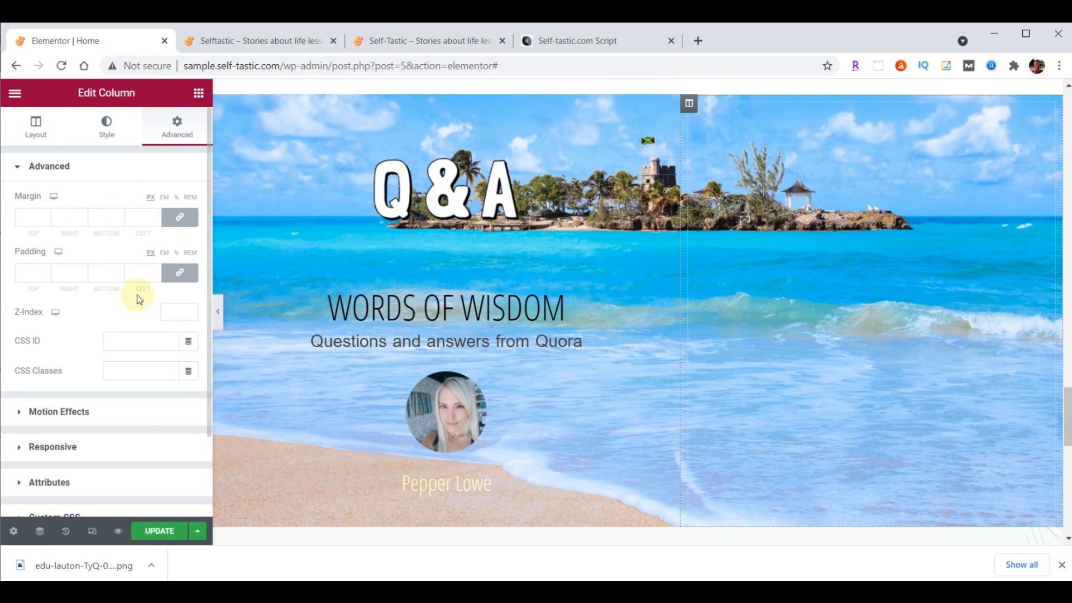
click(180, 219)
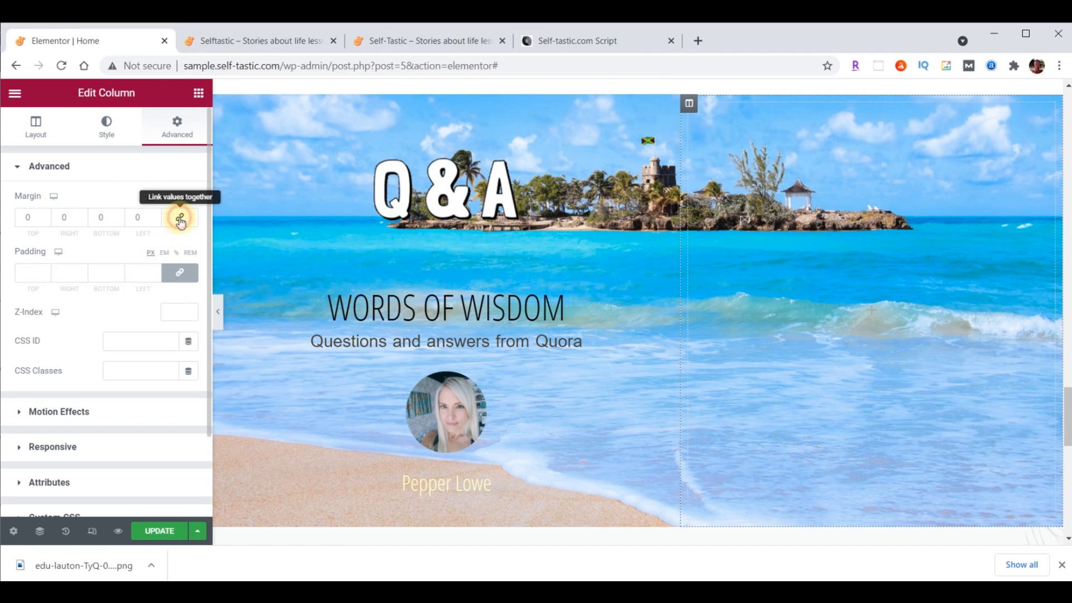
click(179, 273)
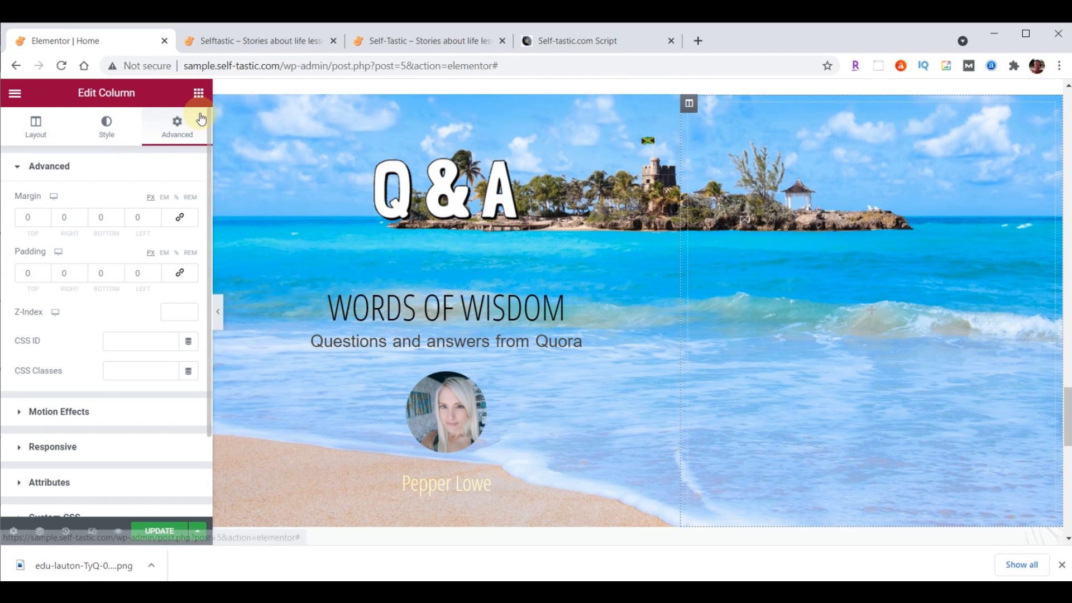
click(199, 93)
Add an Image widget to the right column with the uploaded practical-advice-bethany-trans.png yoga photo
drag(55, 286, 800, 250)
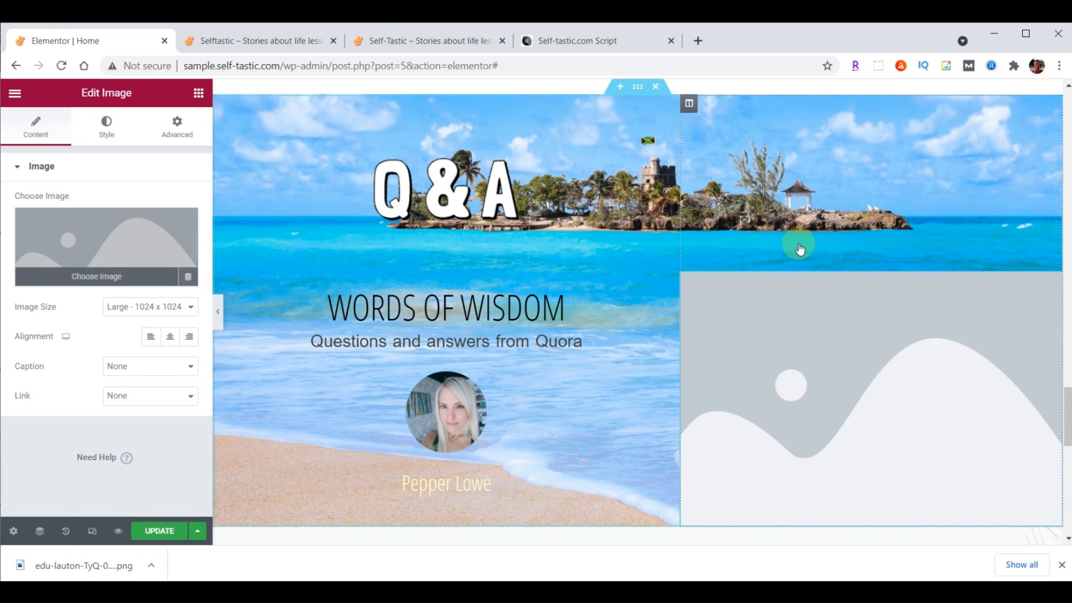
click(106, 255)
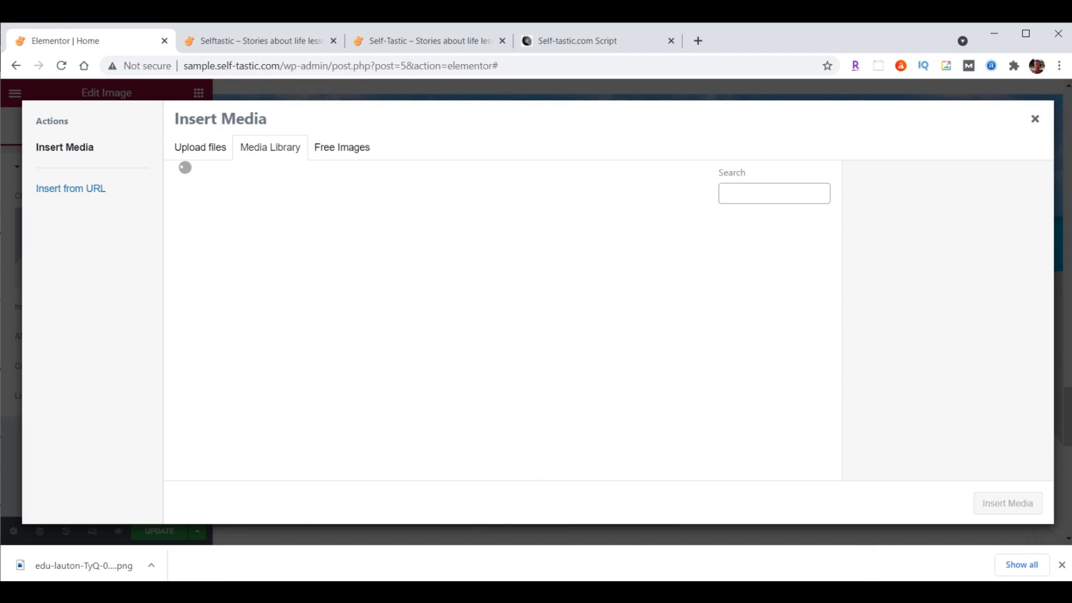
mouse_move(454, 593)
click(591, 550)
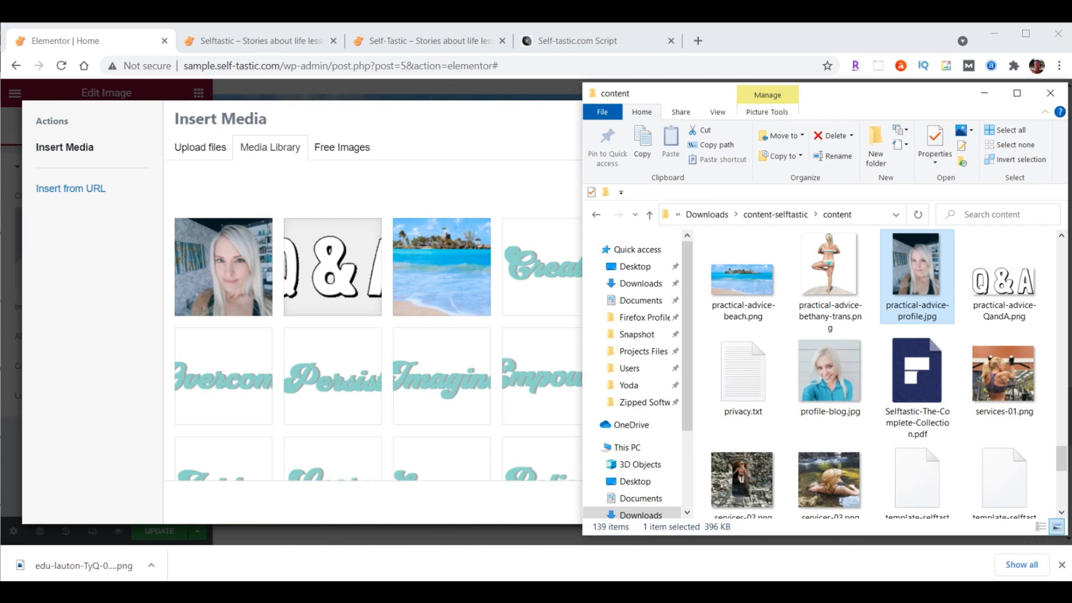
drag(831, 265, 364, 287)
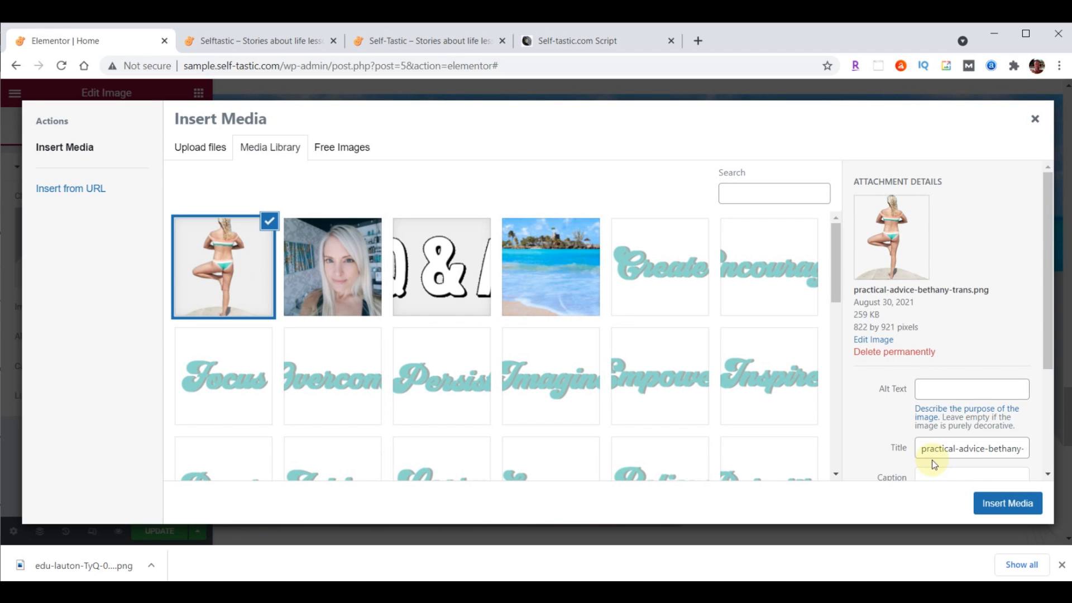
click(1019, 498)
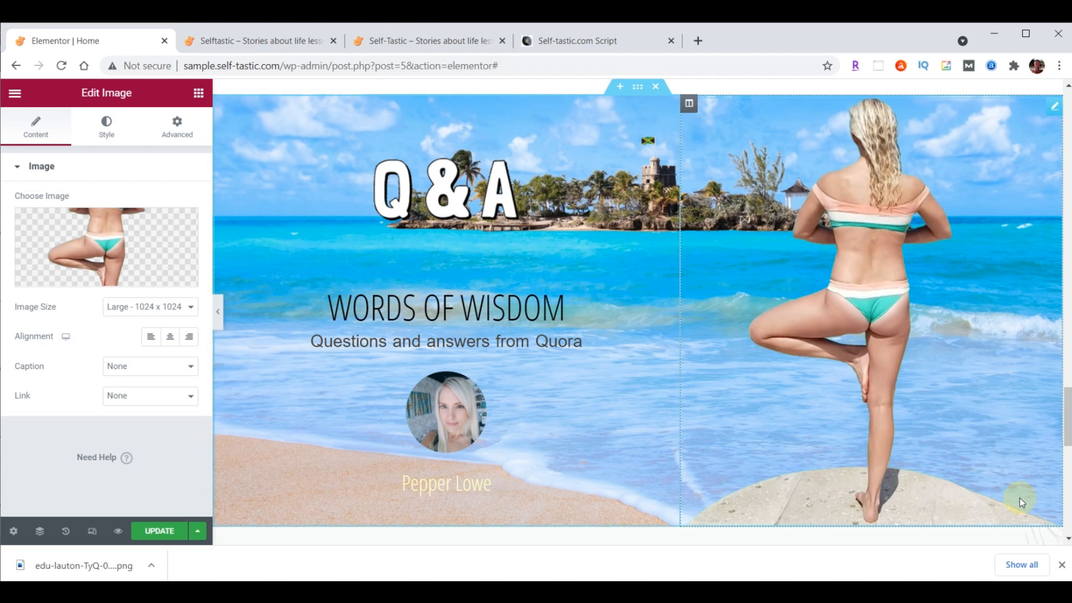
Use the photo at full size, left-aligned, with width and max width of 400 px
click(163, 307)
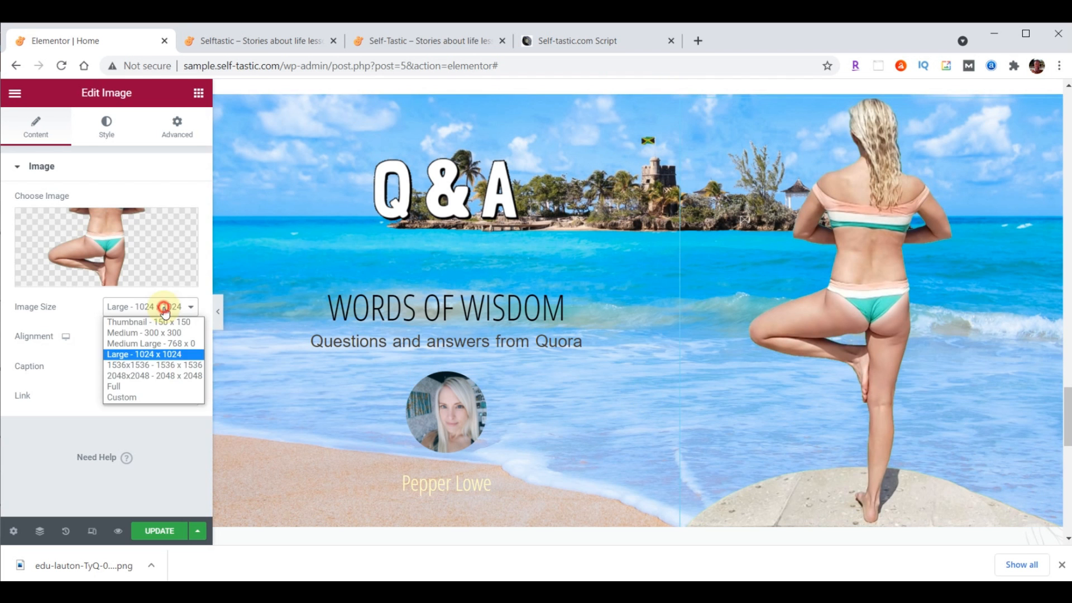
click(157, 385)
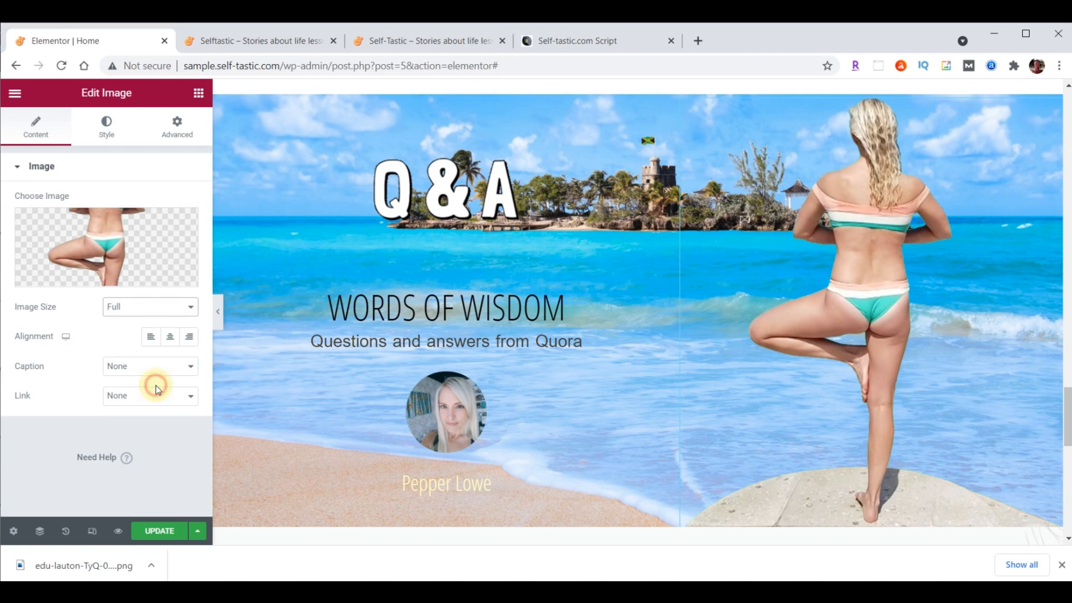
click(155, 342)
click(101, 141)
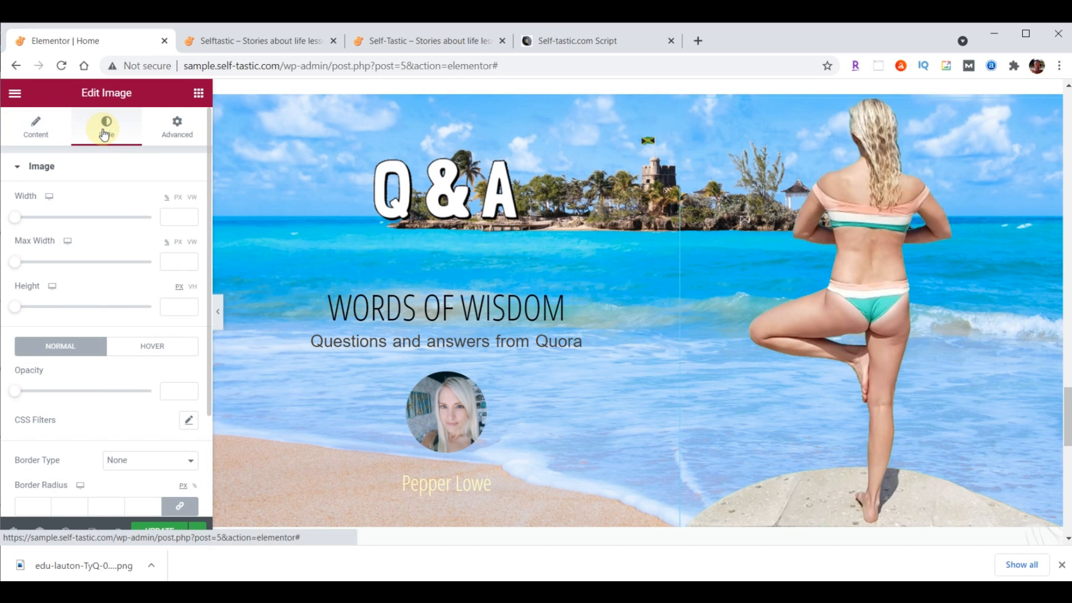
click(173, 217)
text(400)
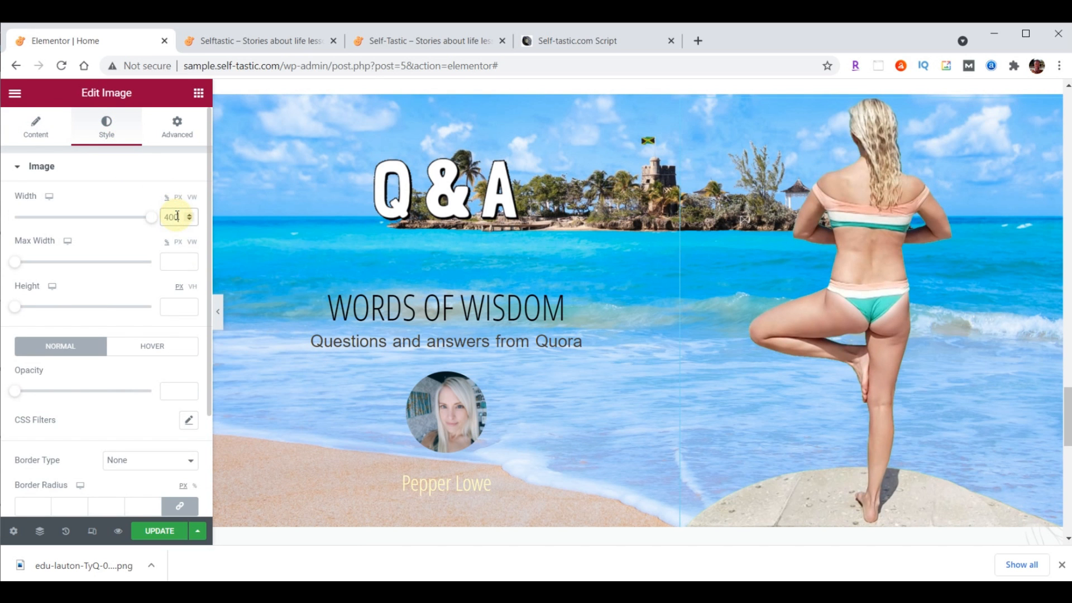
click(177, 261)
text(400)
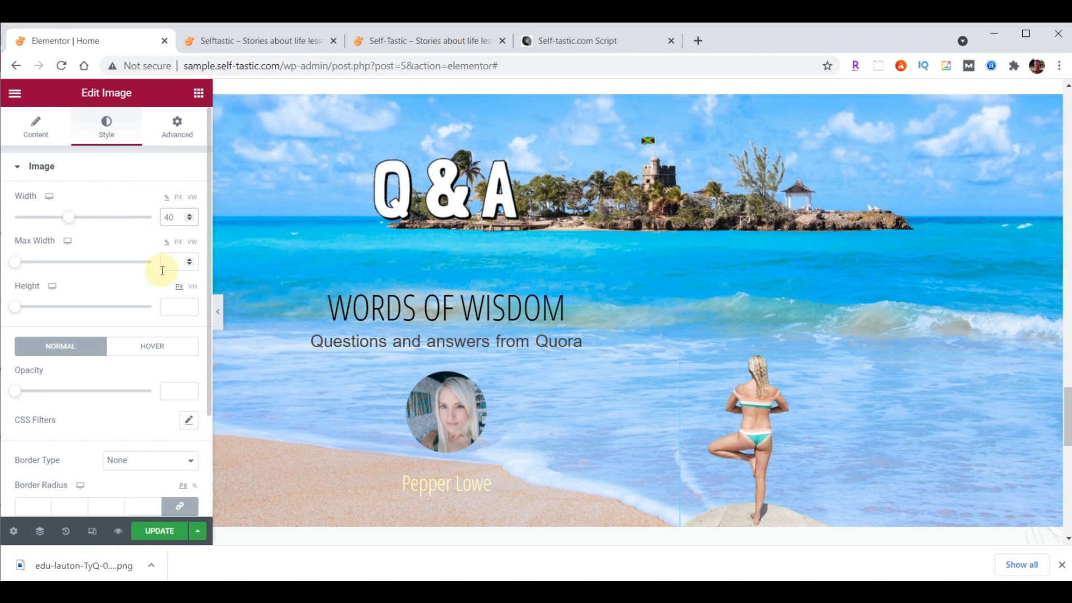
click(179, 197)
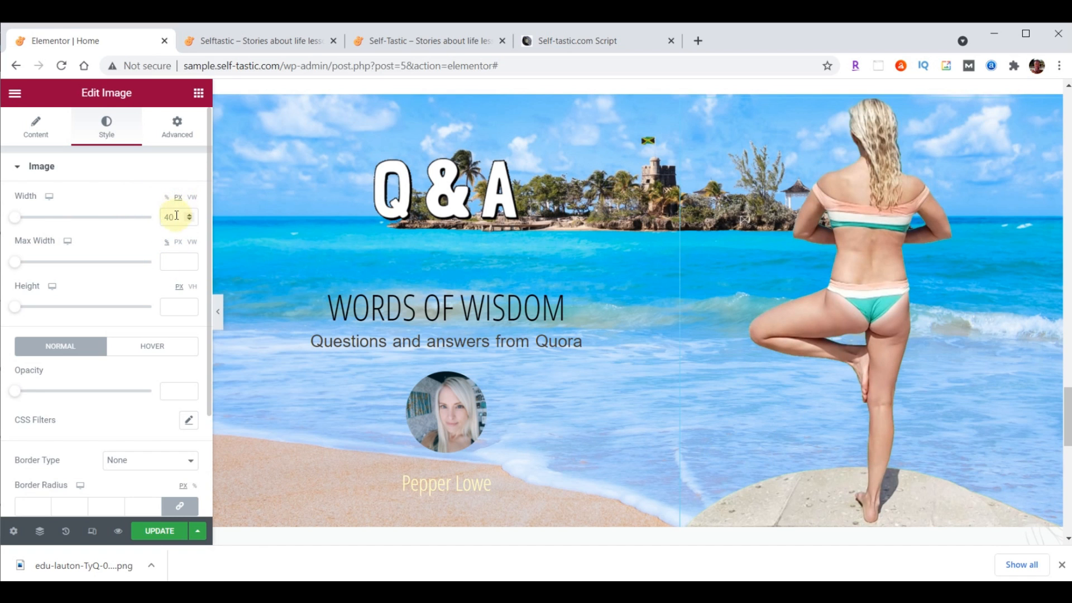
drag(175, 218, 143, 223)
text(400)
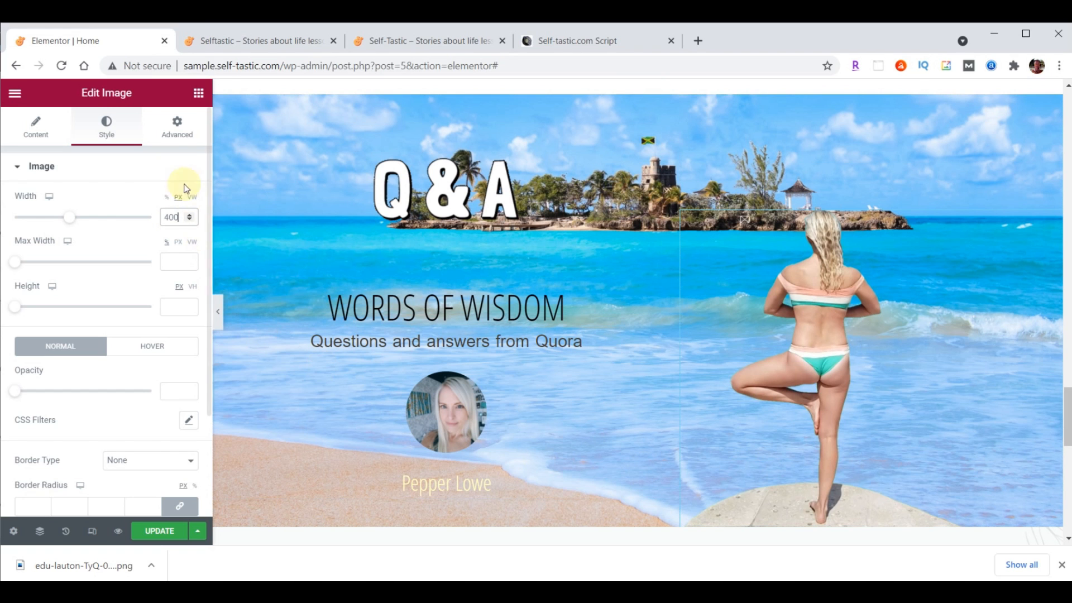
Give the photo a slow Fade In Right entrance with 1000 ms delay, then save and view live
click(178, 140)
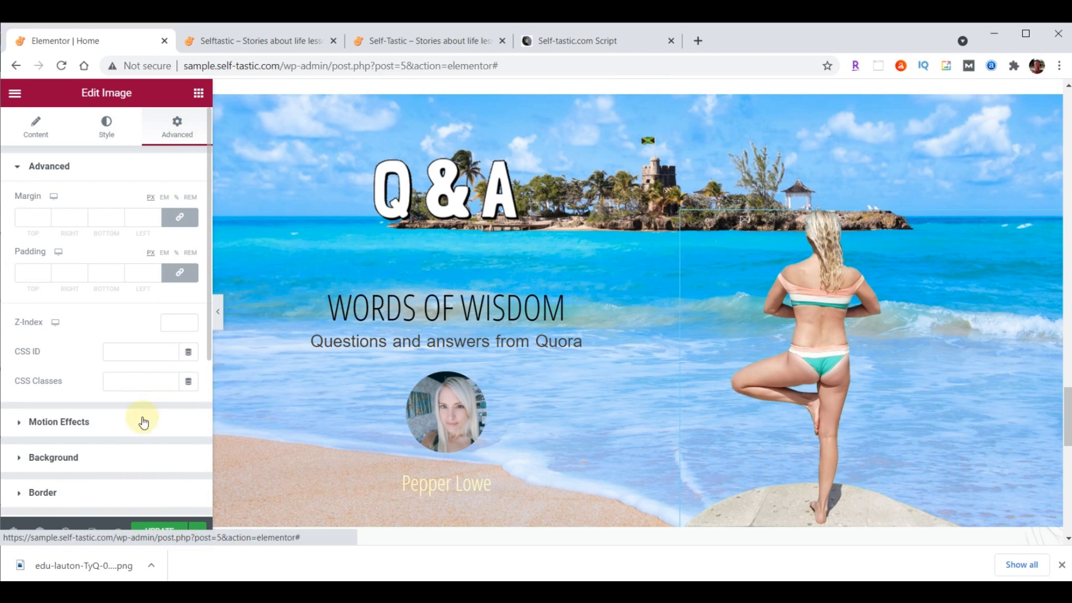
click(66, 420)
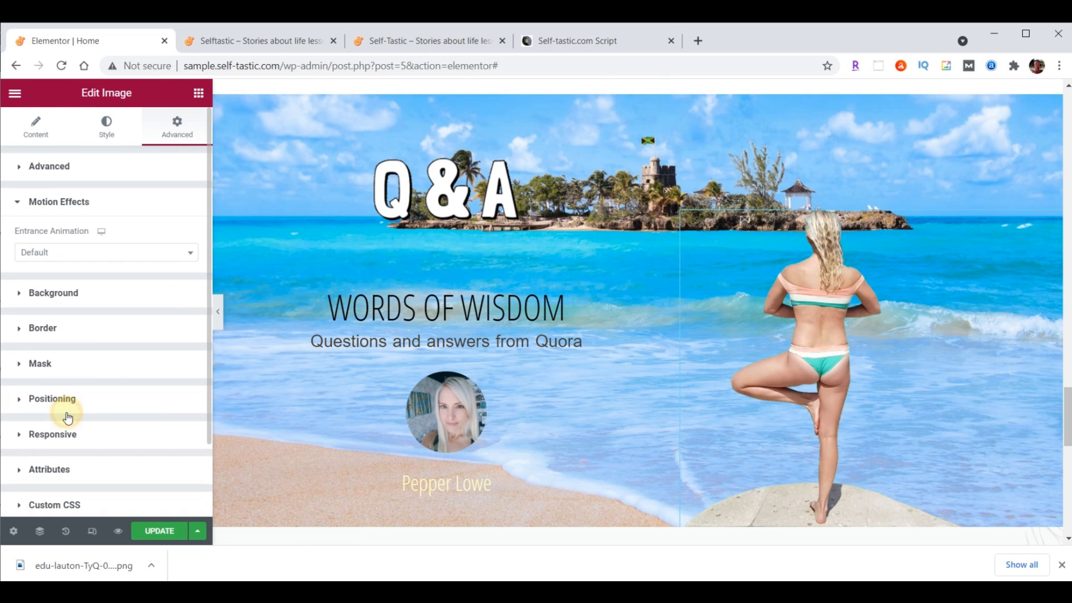
click(69, 249)
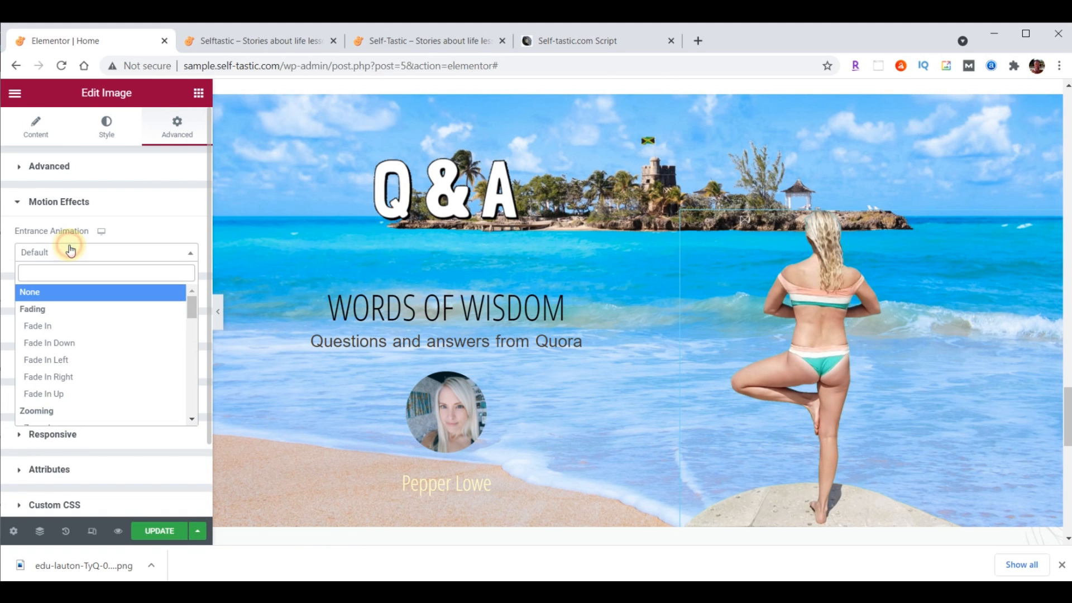
click(58, 376)
click(128, 282)
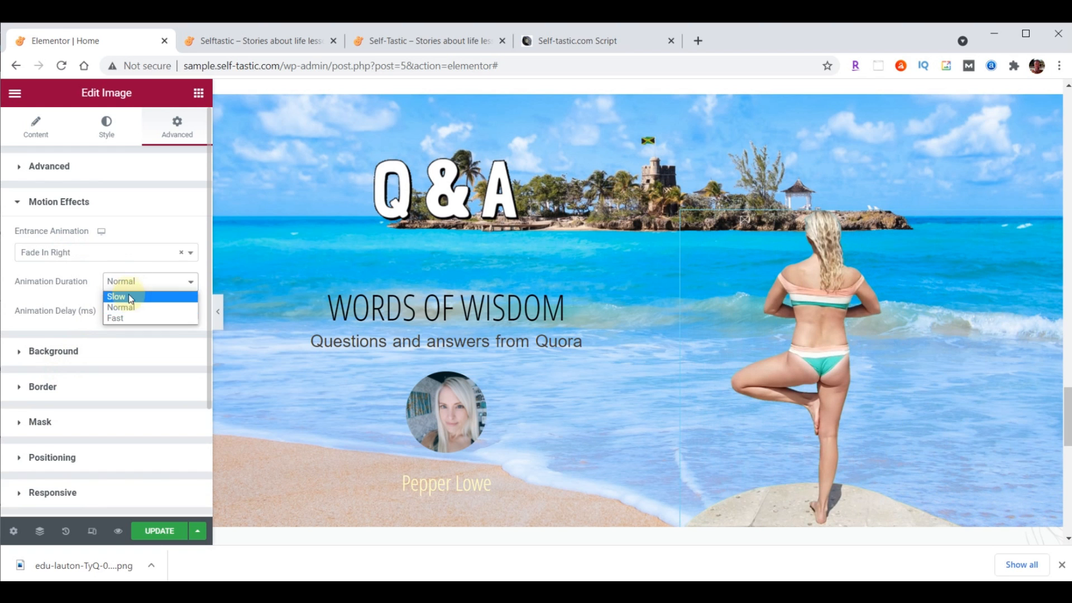
click(128, 298)
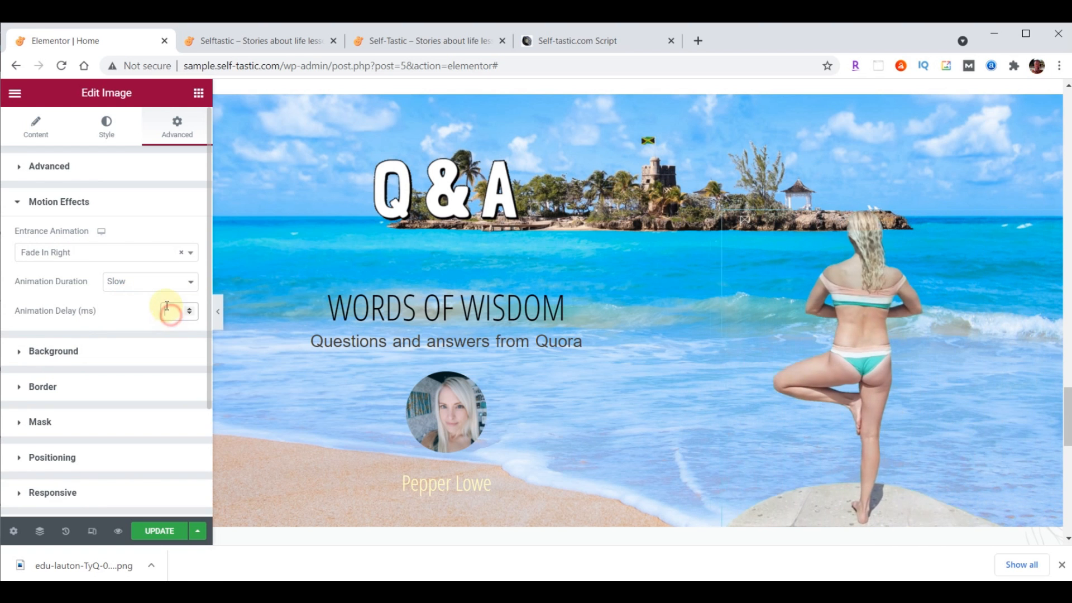
text(1000)
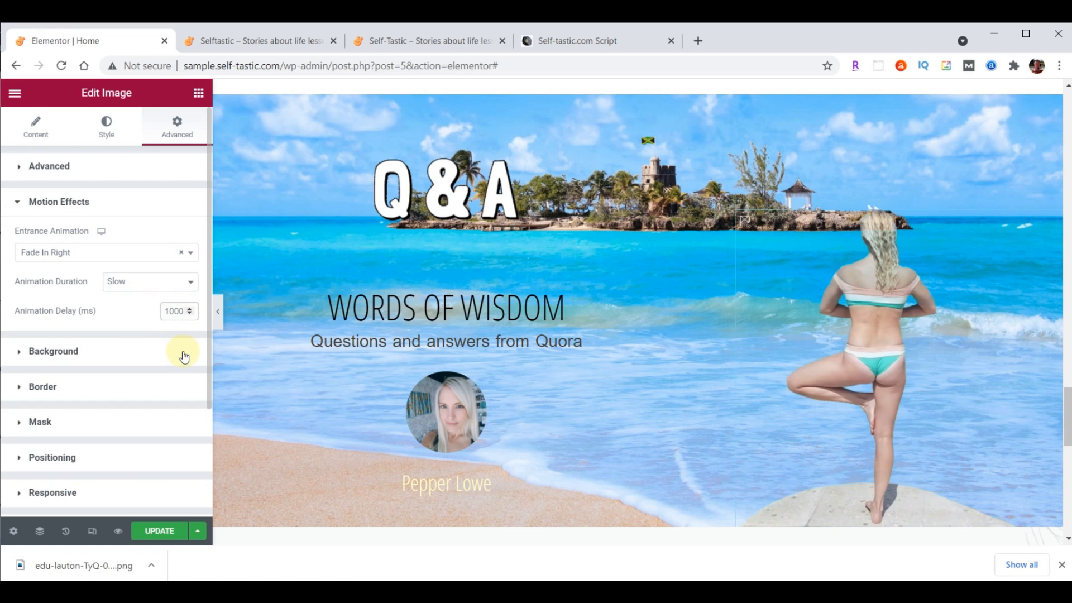
click(159, 531)
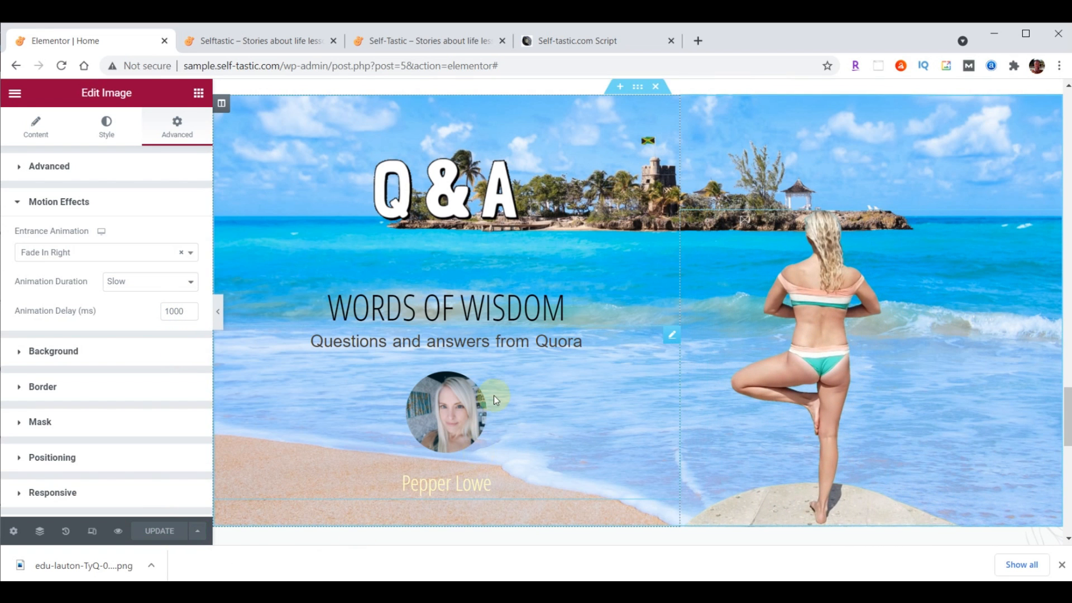
click(241, 43)
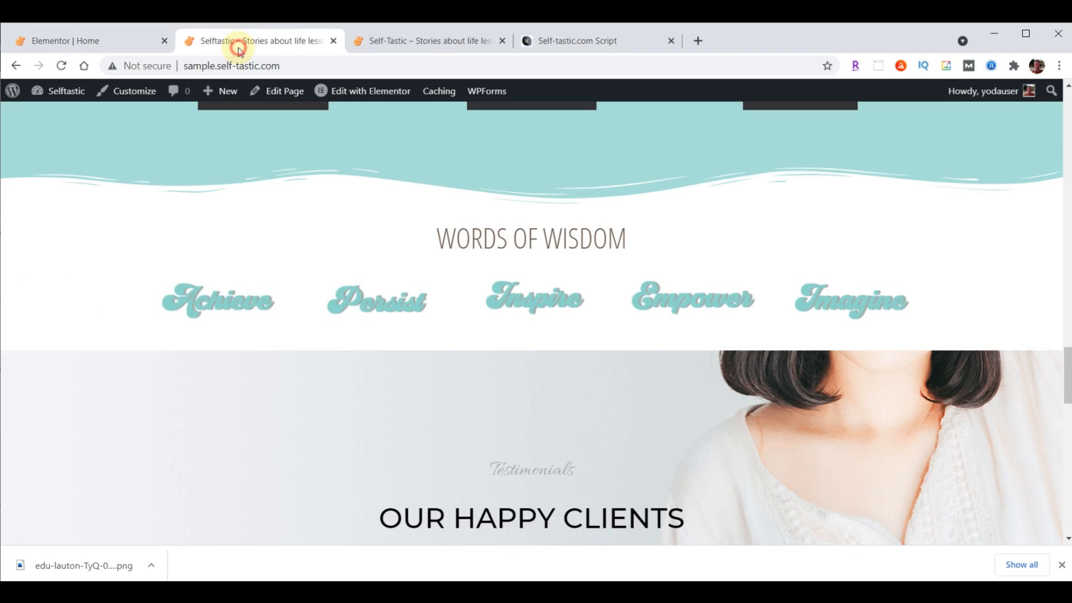
Reload the live homepage to review the Q&A banner, then edit the WORDS OF WISDOM heading in Elementor
click(61, 65)
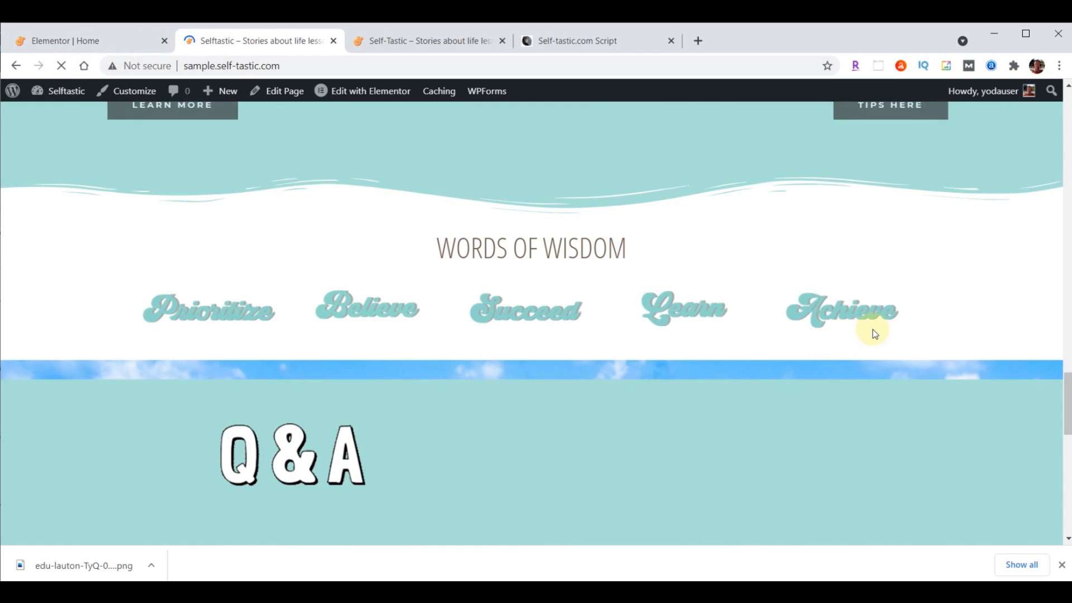
scroll(873, 329, down, 2)
scroll(873, 329, down, 1)
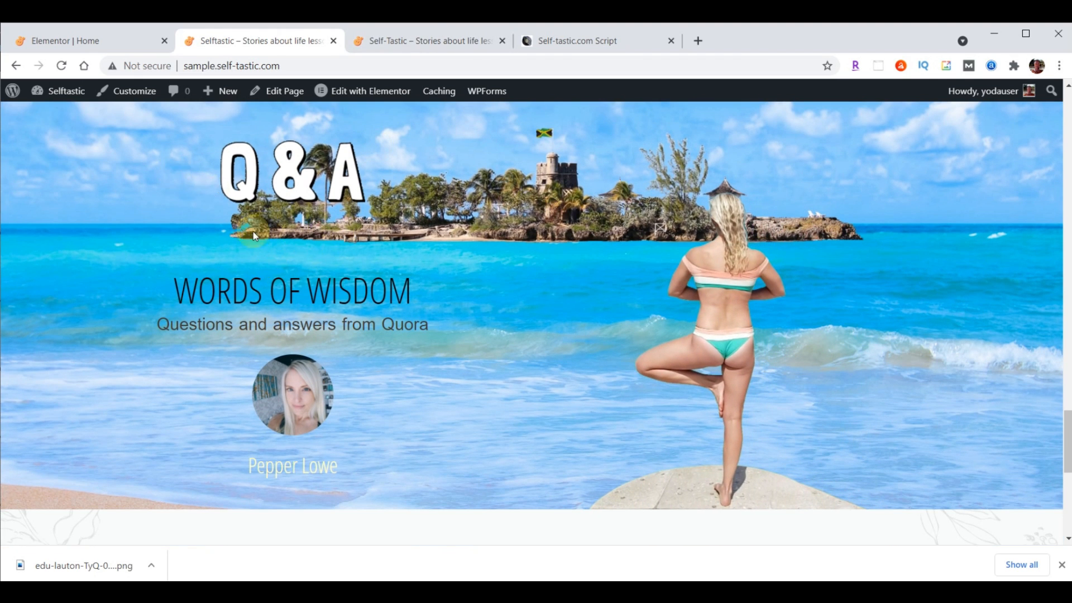
click(108, 42)
click(673, 247)
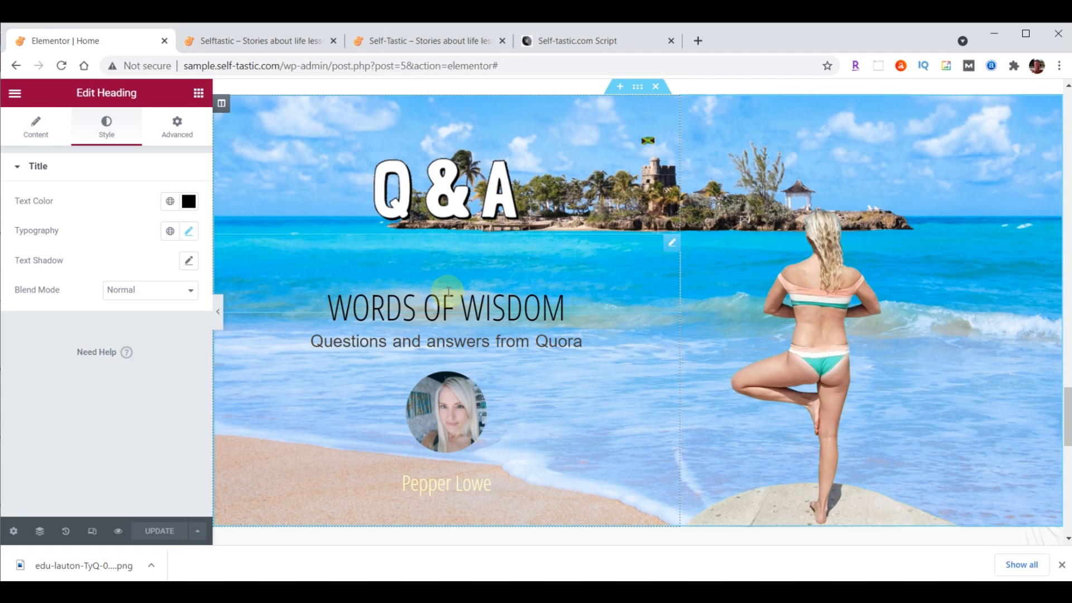
Change the heading's top padding from 70 to 0 and save
click(179, 130)
double_click(29, 274)
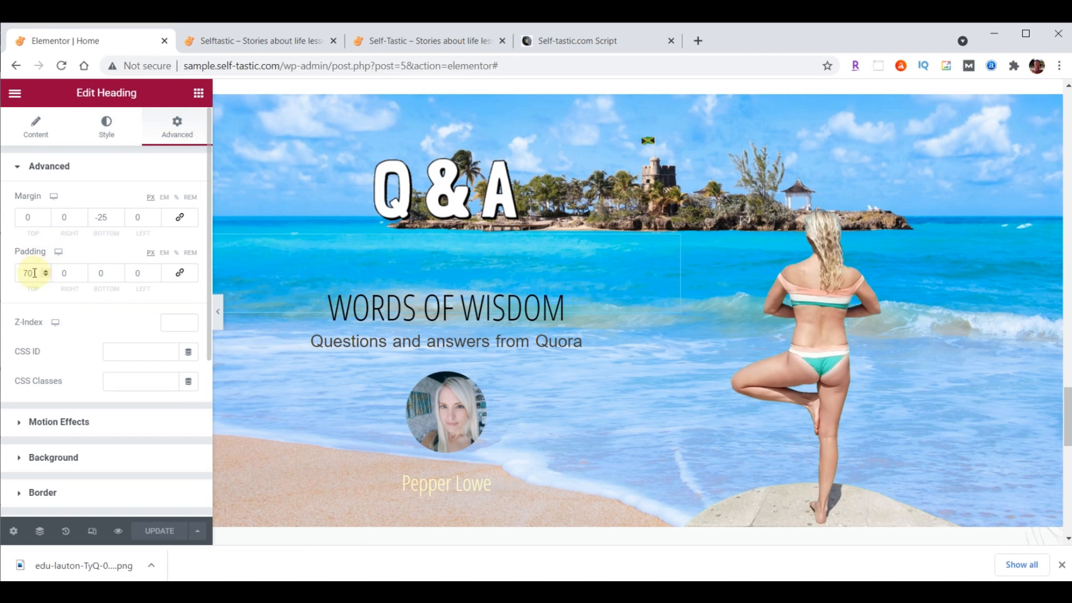
text(0)
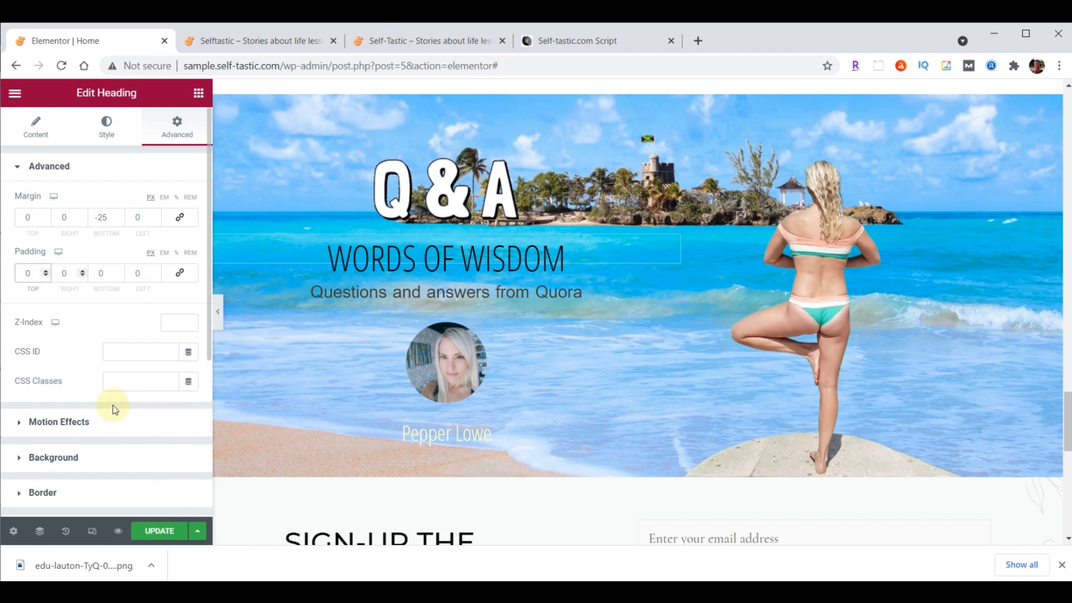
click(170, 530)
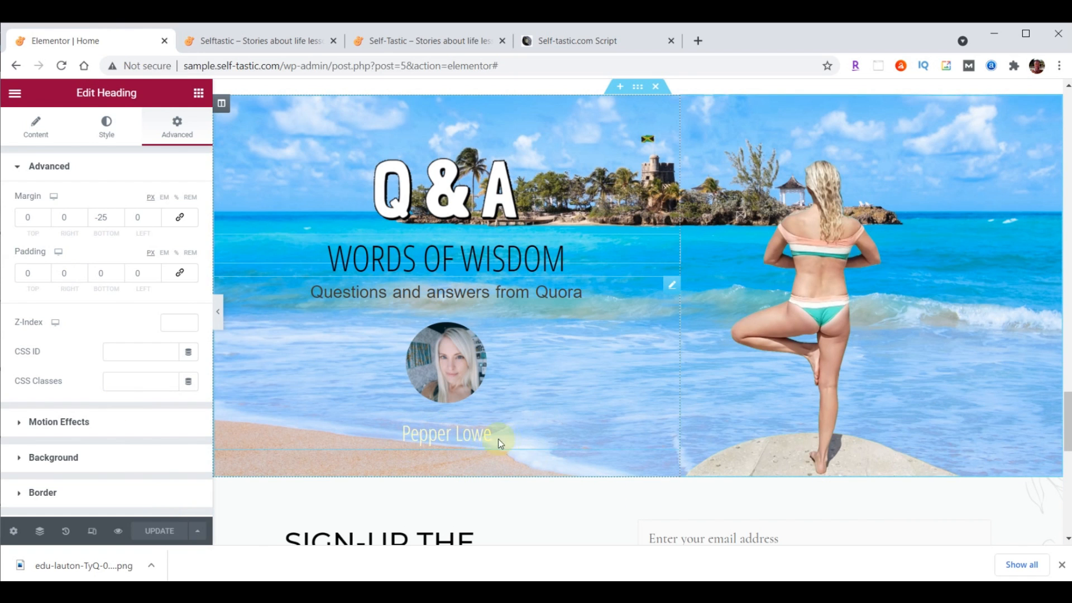
Link the portrait testimonial to /contact/ and save
click(672, 285)
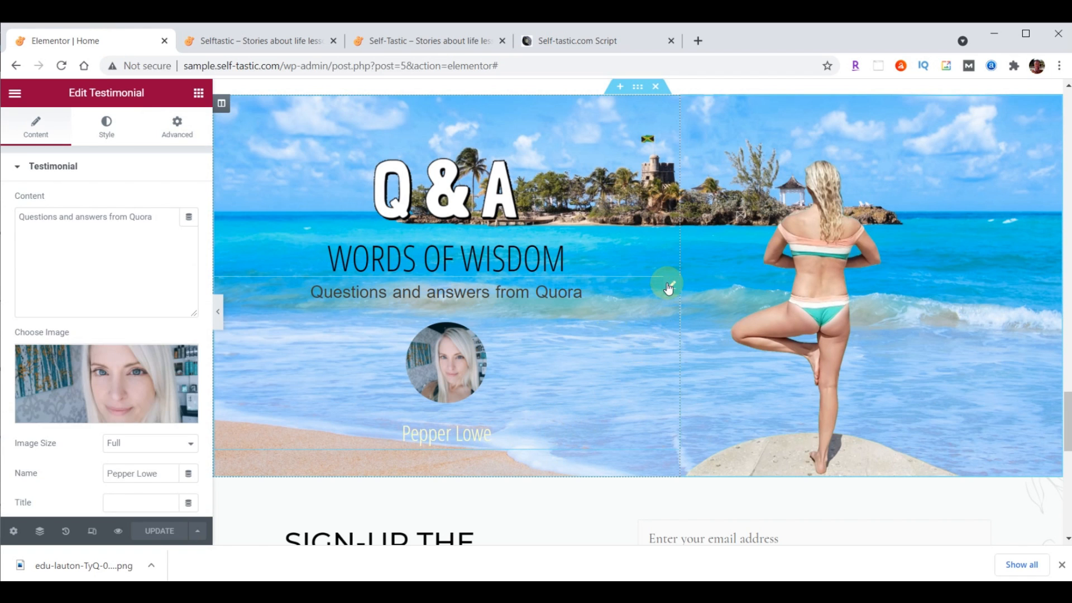
scroll(76, 468, down, 3)
click(115, 367)
text(/contact/)
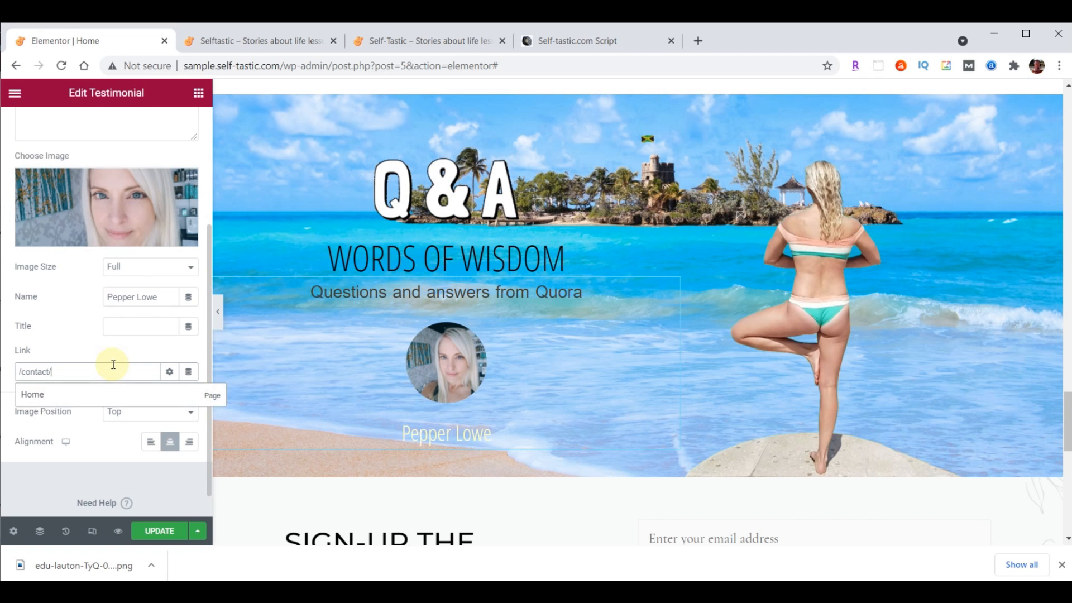
click(151, 531)
Compare the reloaded live homepage with self-tastic.com's sign-up section, then scroll to it in Elementor
click(277, 42)
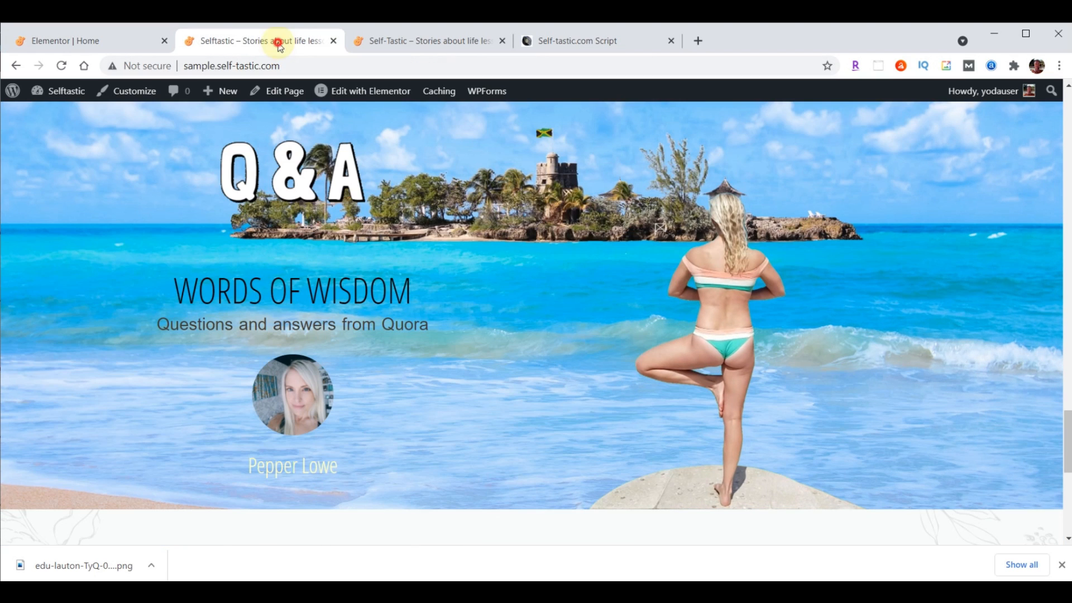
click(65, 67)
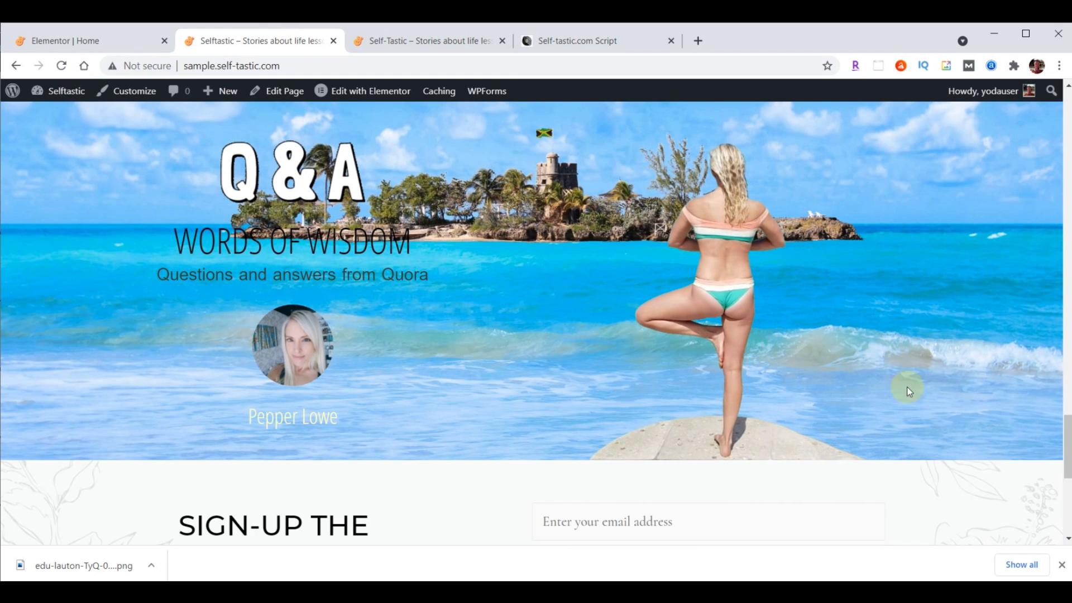
scroll(908, 391, down, 3)
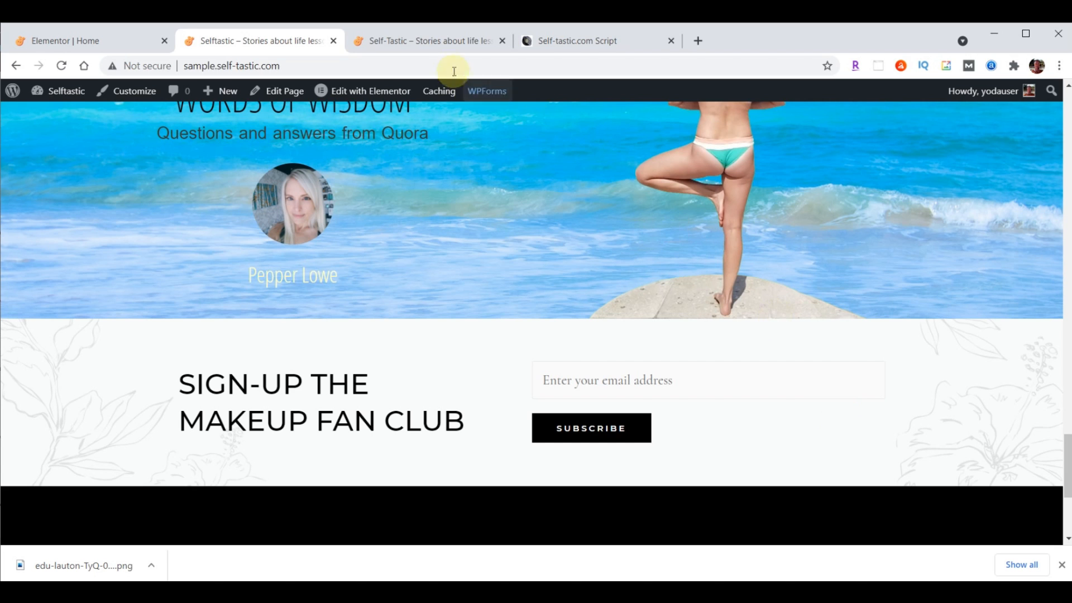
click(444, 42)
scroll(853, 287, down, 4)
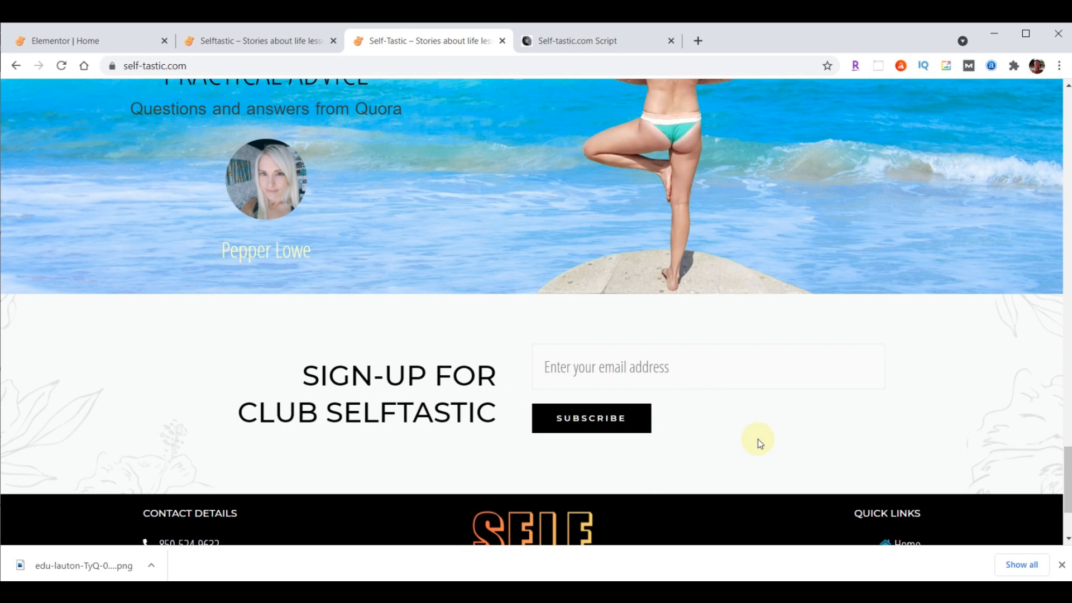
click(100, 39)
scroll(889, 404, down, 3)
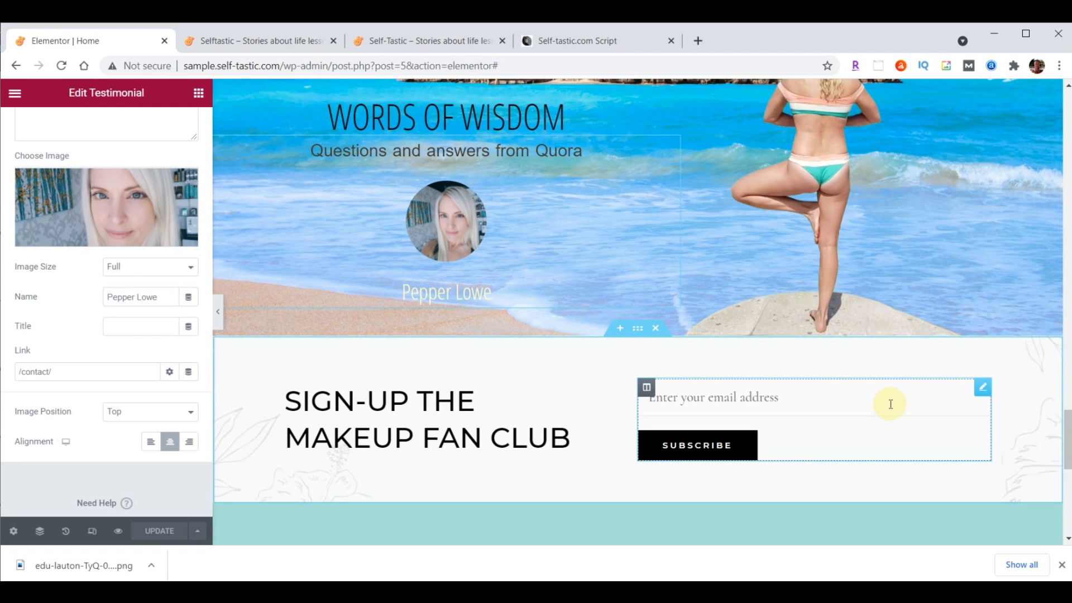
Retitle the sign-up heading 'Sign-up For<br>Club Selftastic' and right-align it
scroll(891, 403, down, 2)
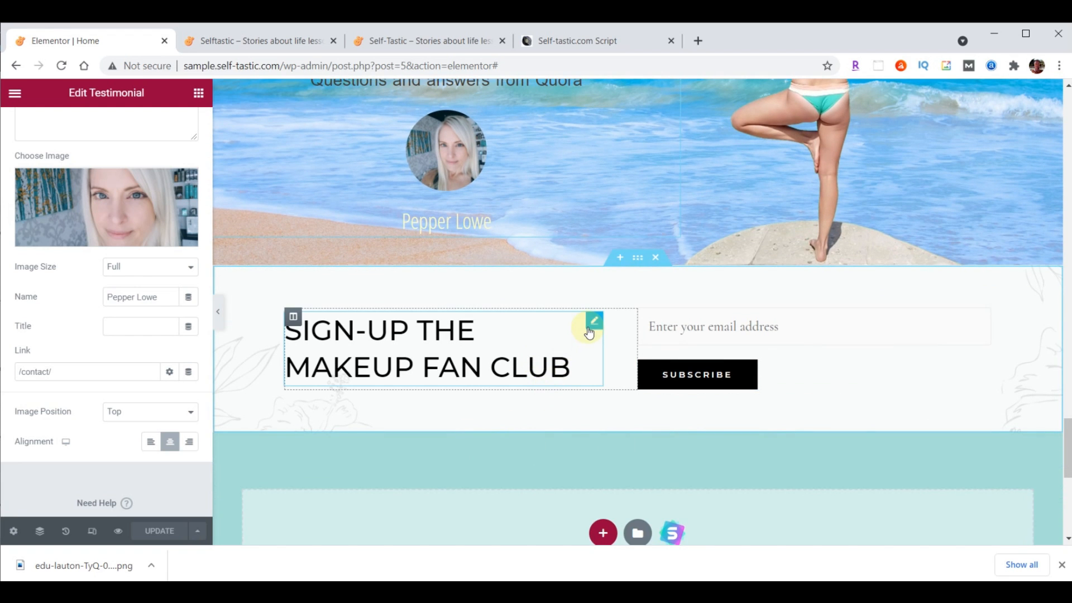
click(593, 322)
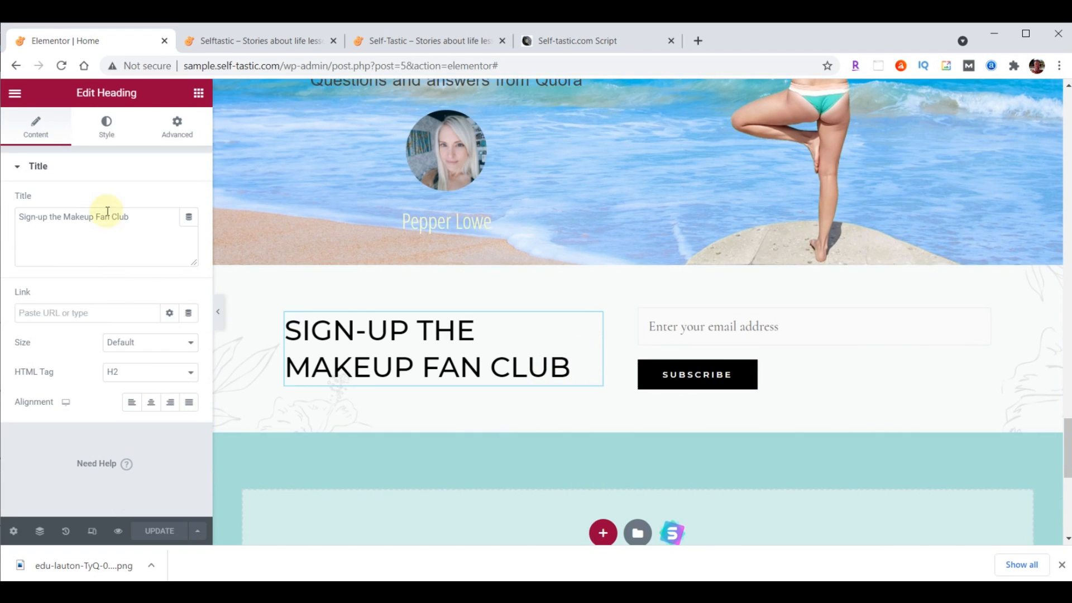
drag(139, 220, 1, 223)
text(Sign-up For<br>Club Selftastic)
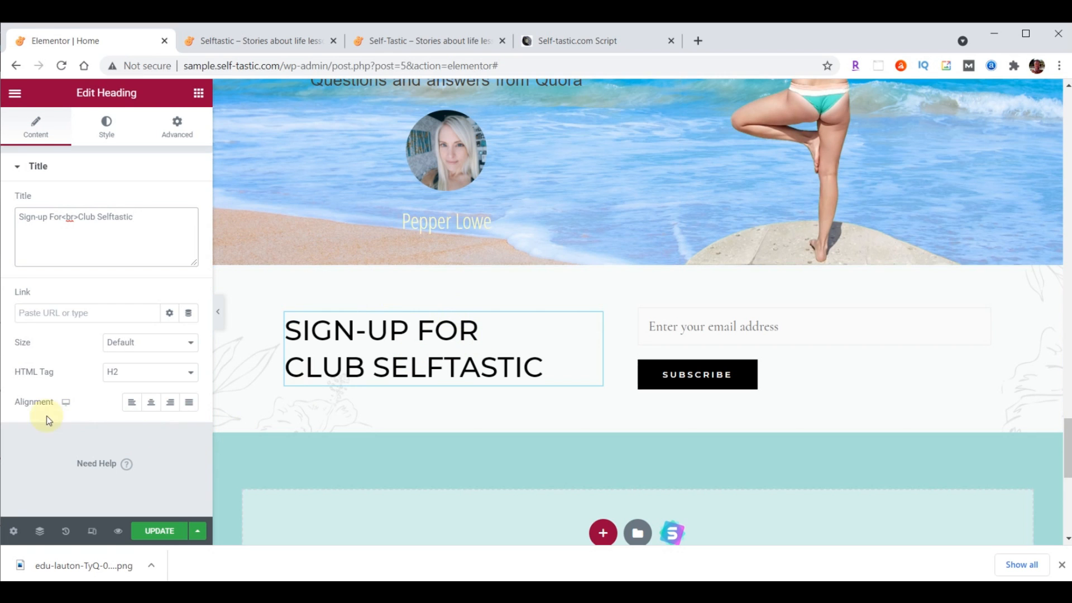
click(170, 402)
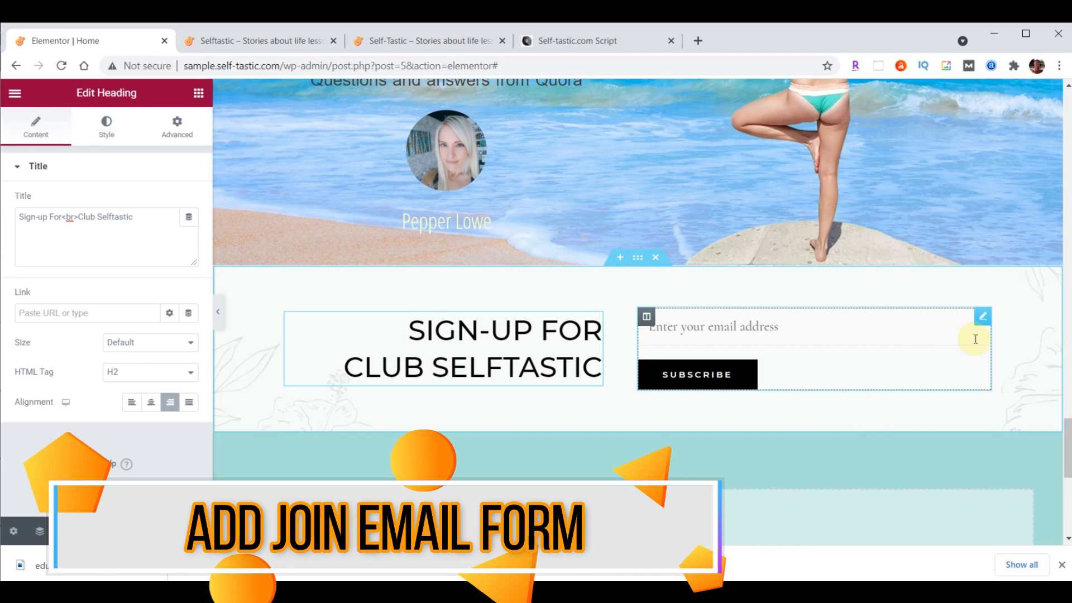
Delete the old shortcode email sign-up form widget
click(983, 317)
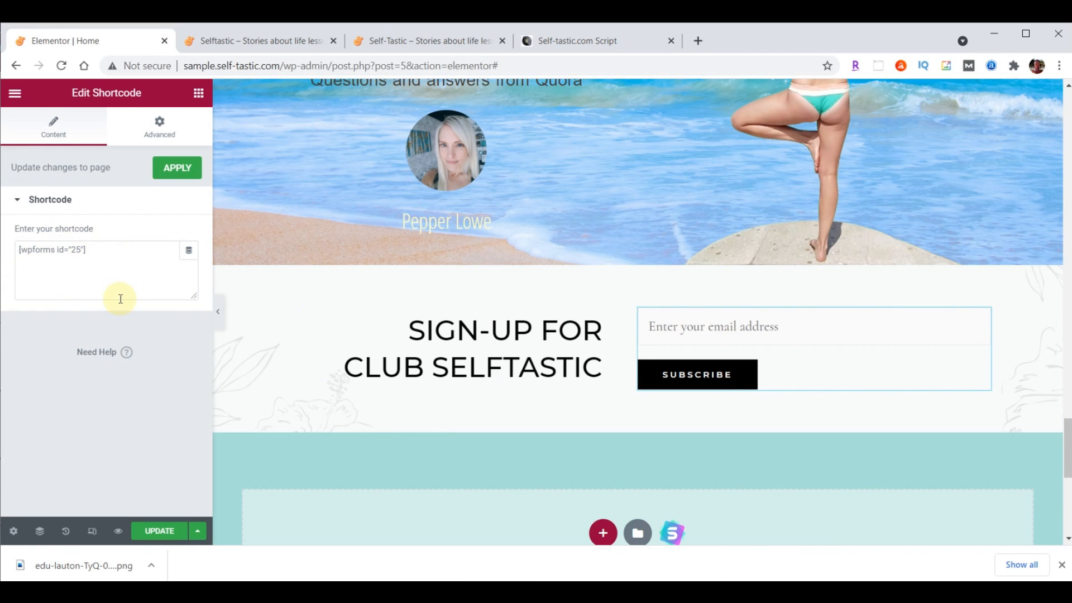
right_click(981, 321)
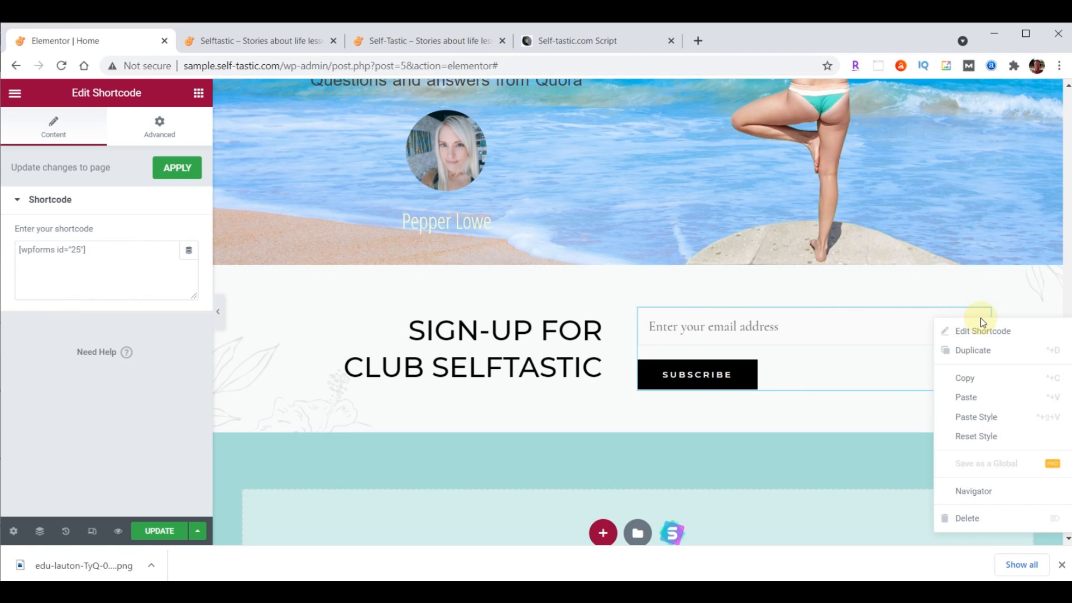
click(981, 519)
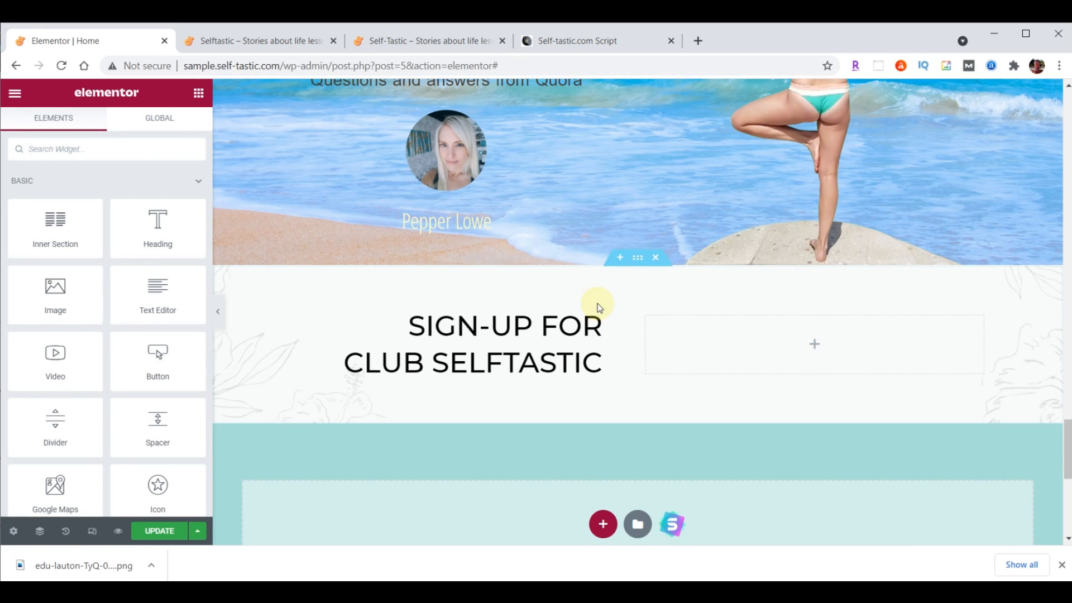
Place a WPForms widget in the empty column showing the Signup Form
click(62, 149)
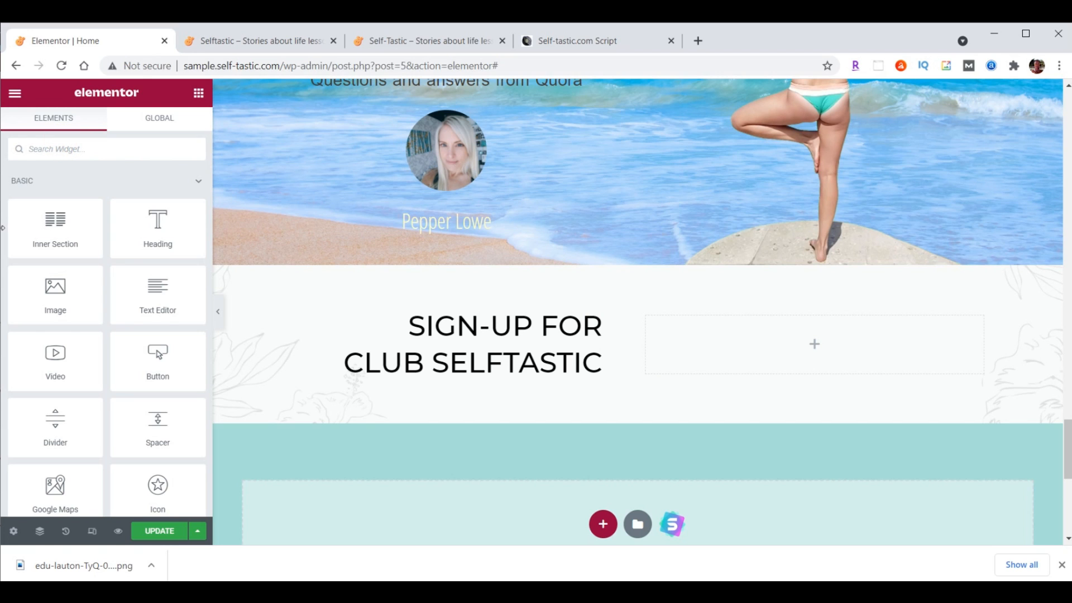
text(wpforms)
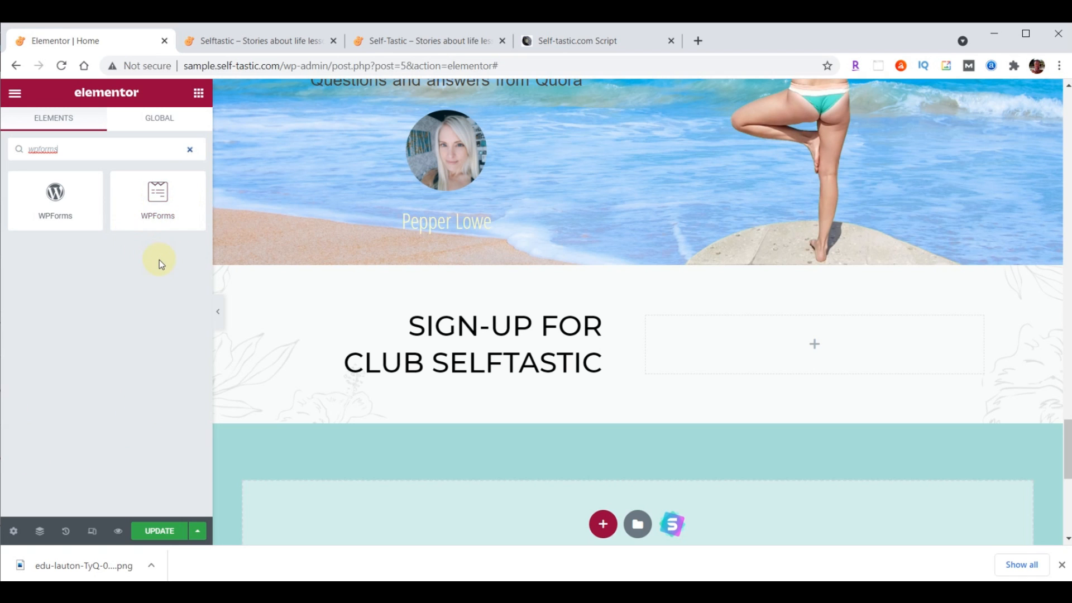
drag(156, 193, 822, 330)
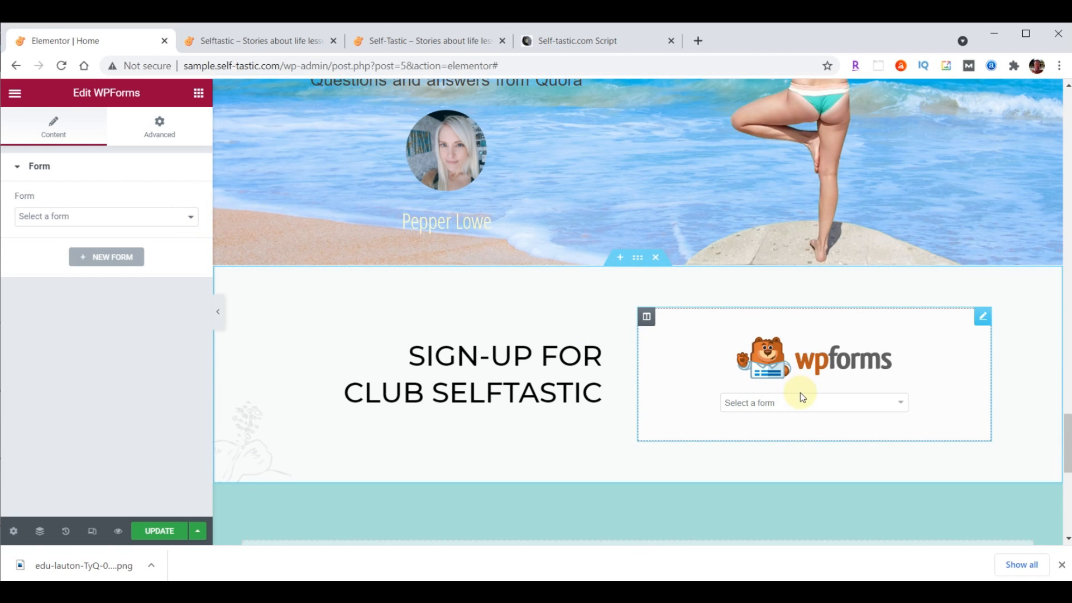
click(901, 404)
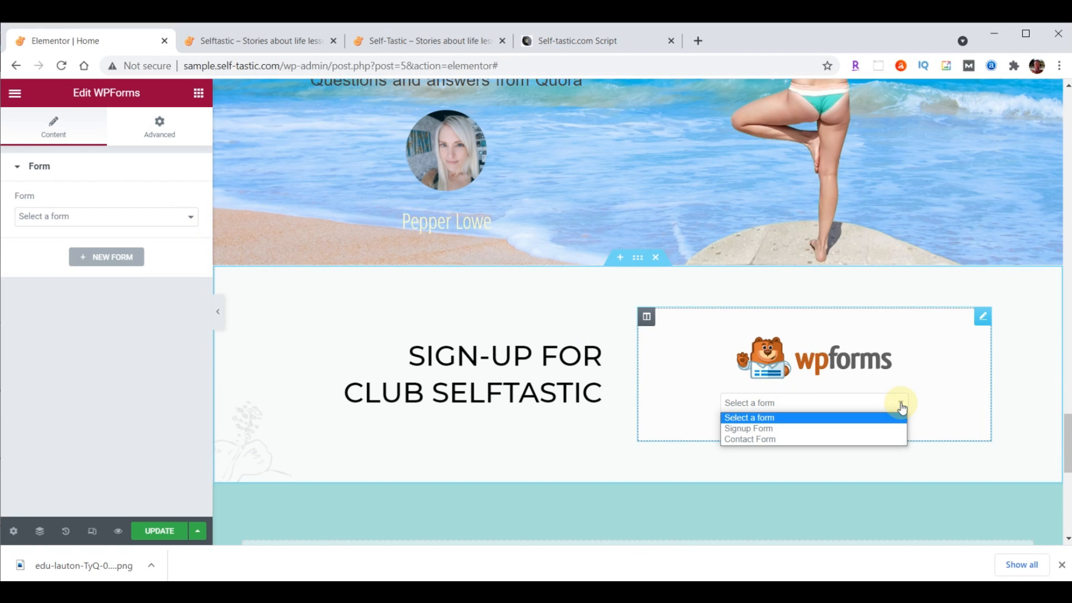
click(777, 429)
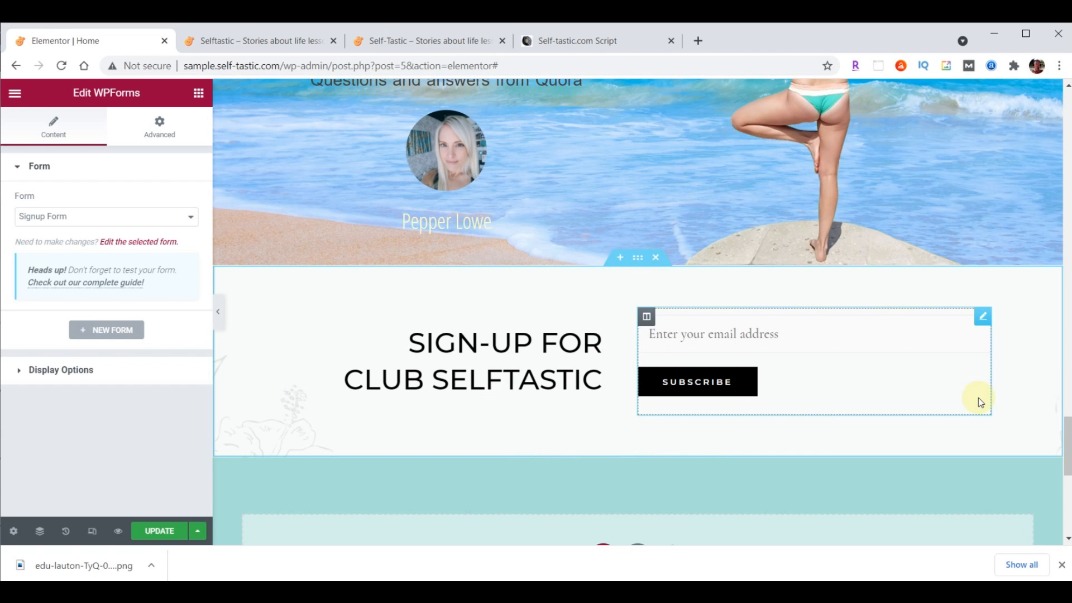
Save the homepage and reload the live site to see the new form
click(152, 532)
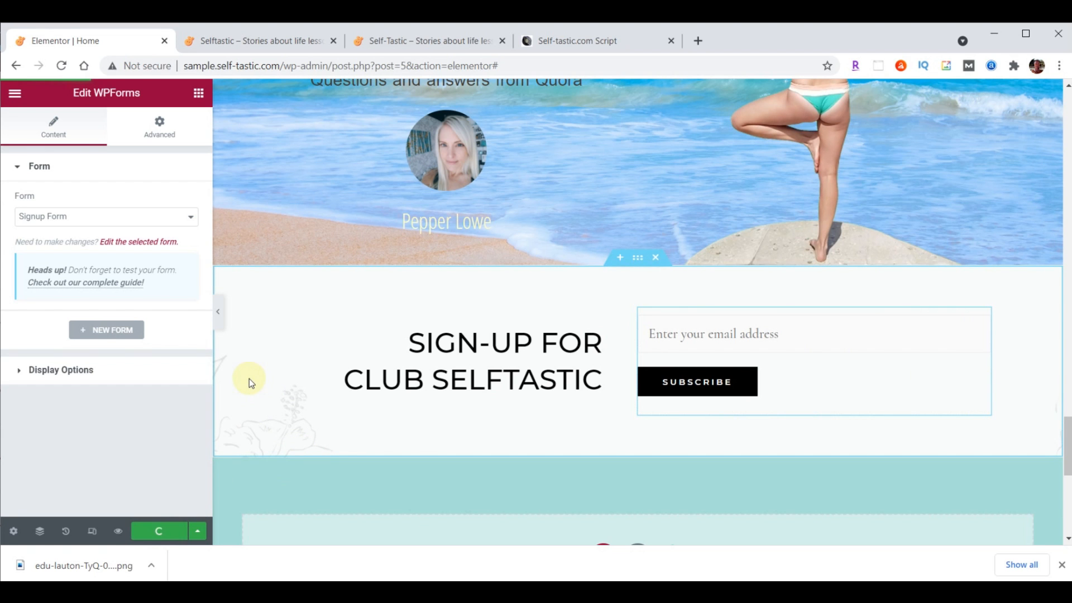
click(249, 41)
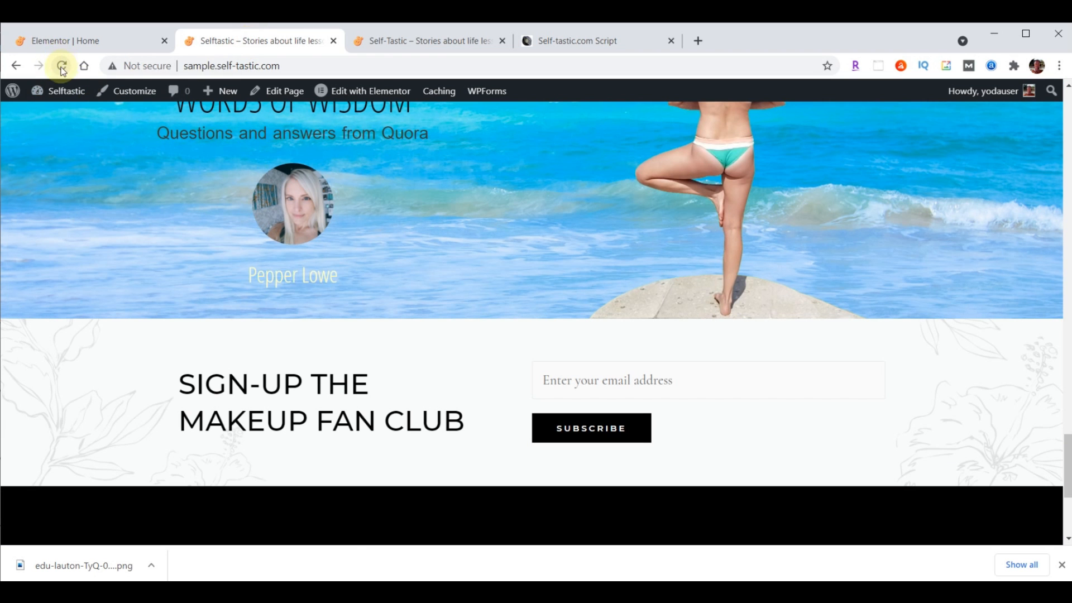
click(56, 67)
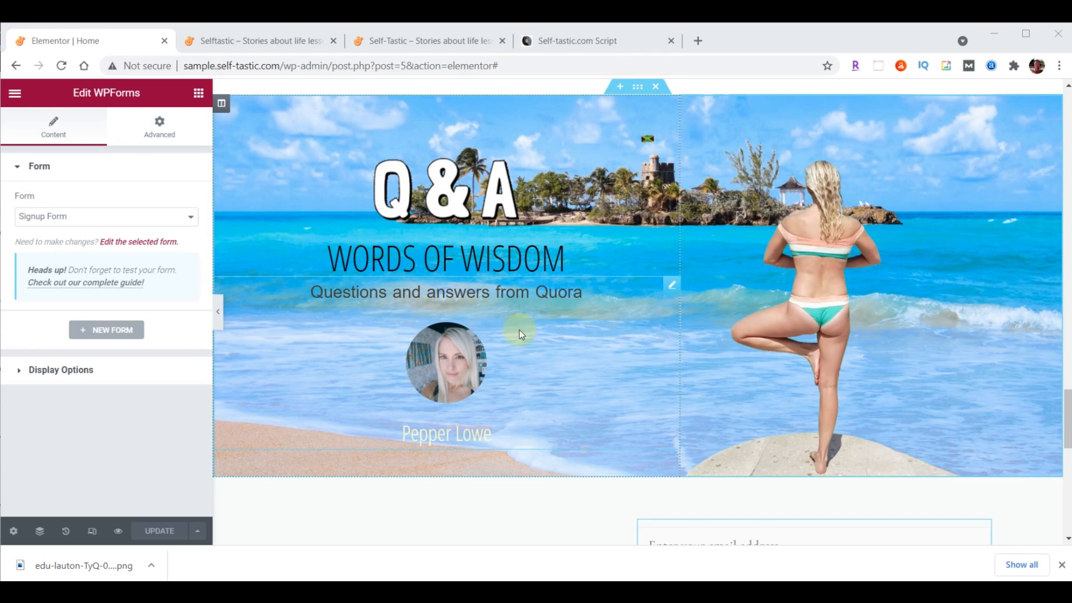
Rename the WORDS OF WISDOM heading to 'Practical Advice' and save
click(417, 266)
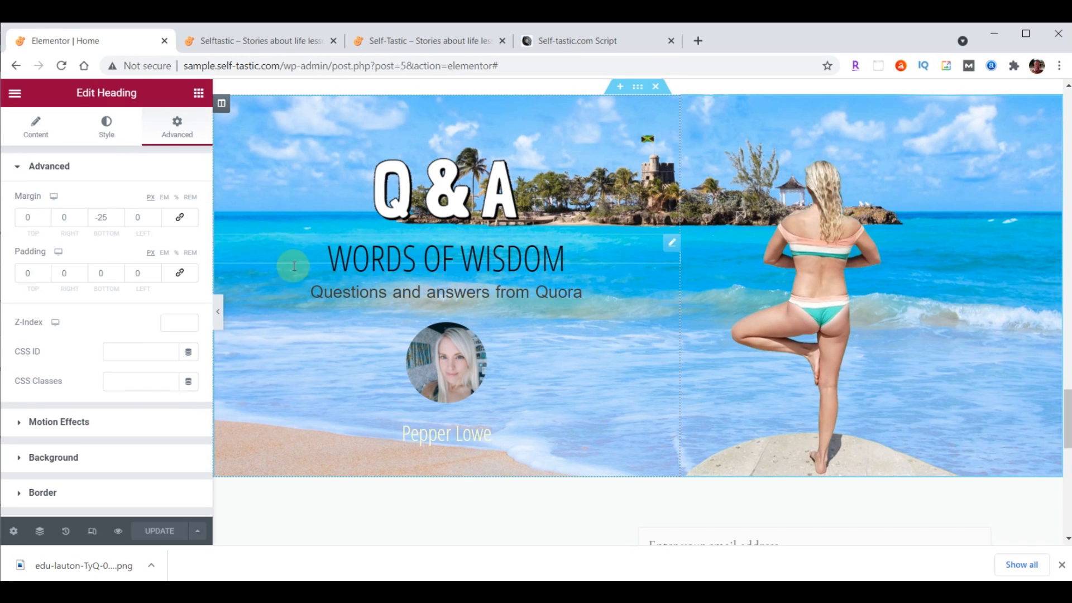
click(36, 126)
drag(122, 233, 8, 217)
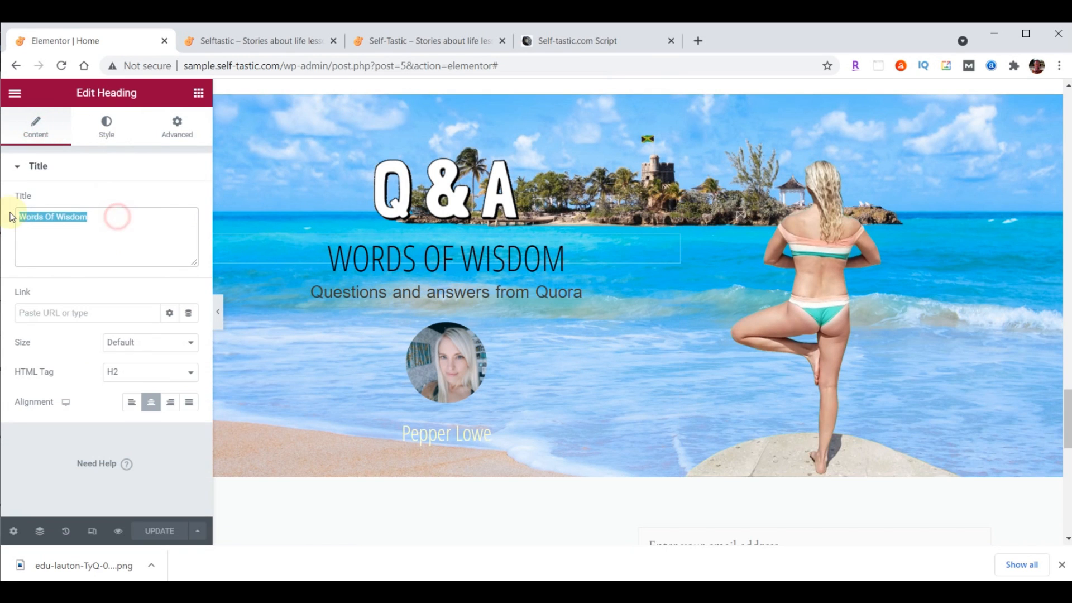
text(Practical Advice)
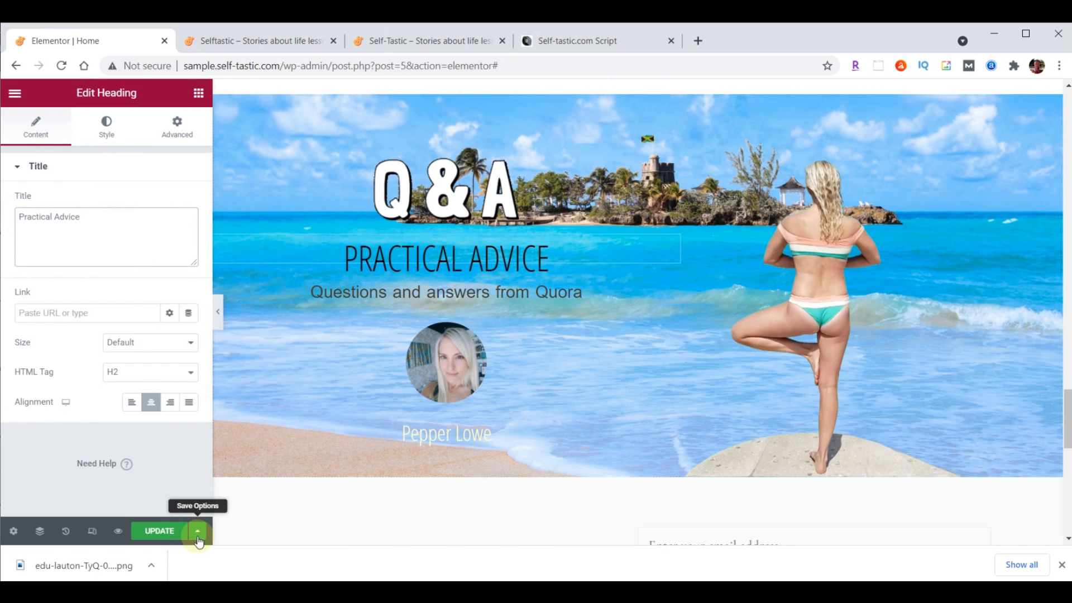
click(158, 534)
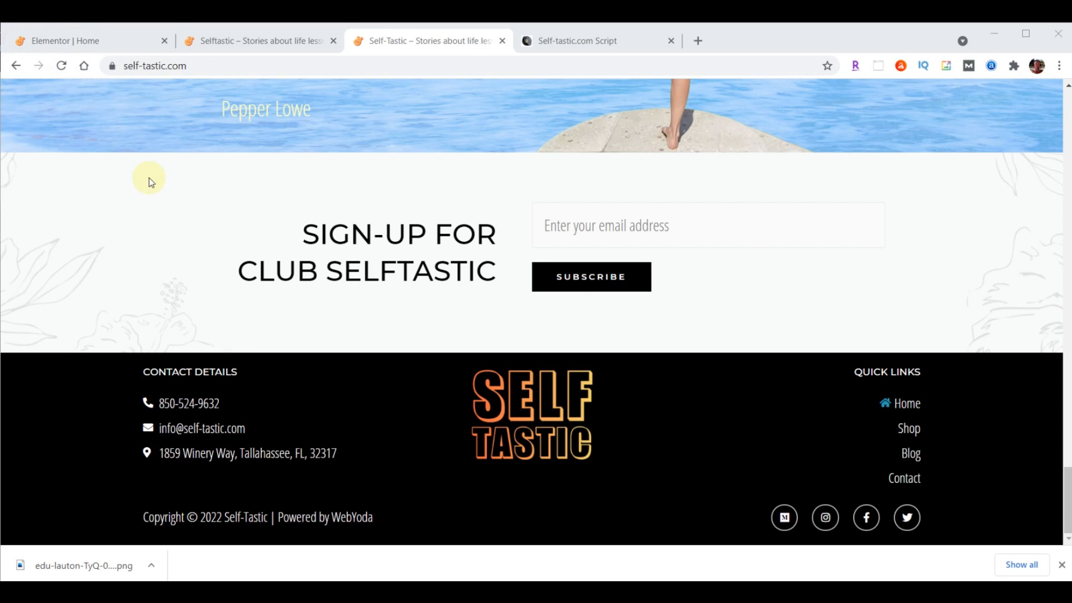
Leave Elementor through the main menu's Exit to Dashboard
click(87, 45)
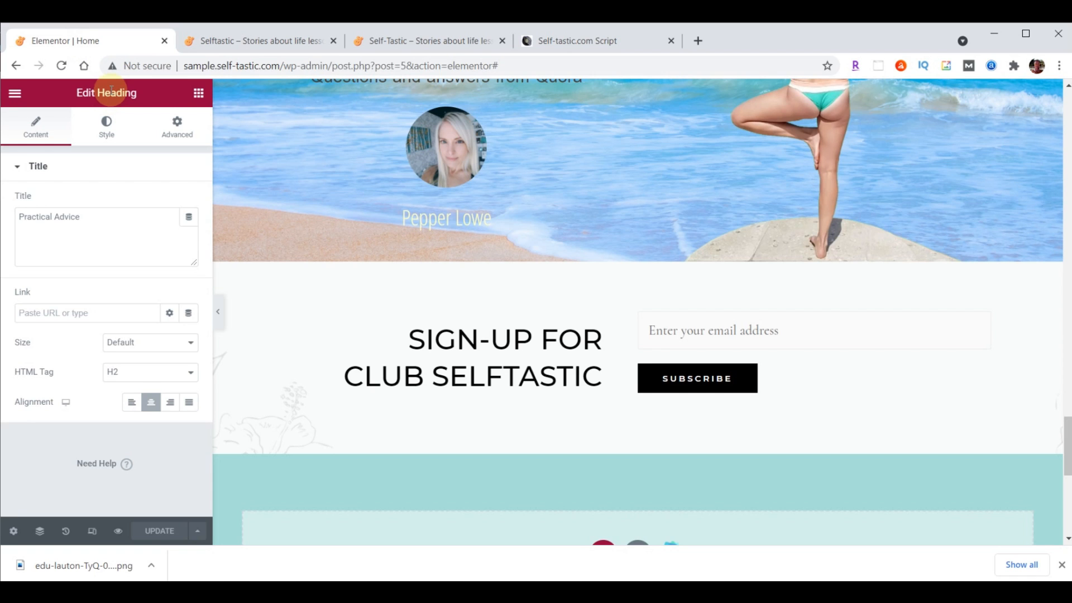
click(15, 94)
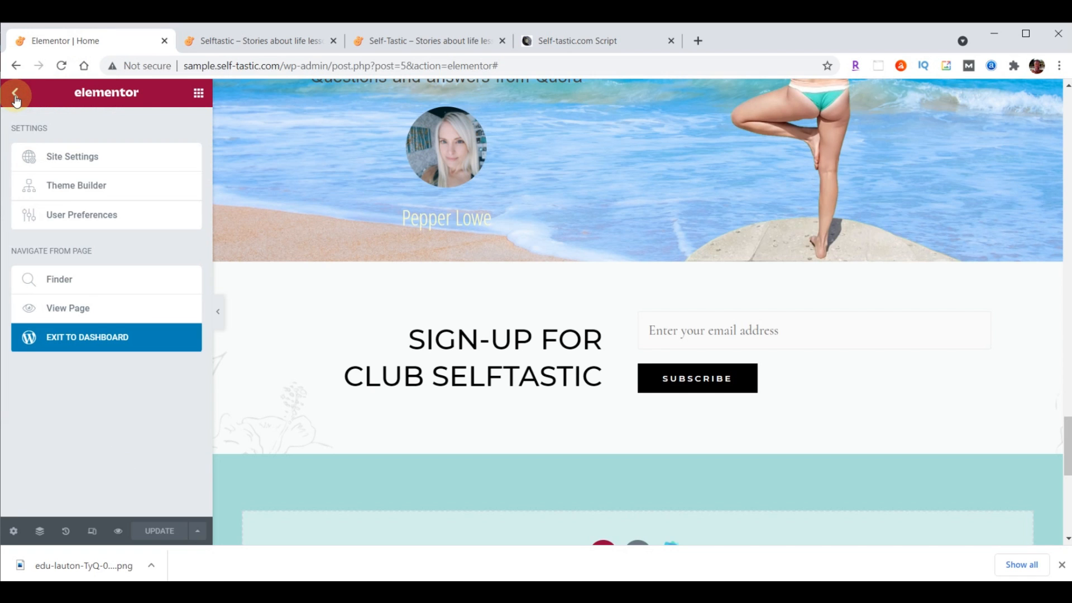
click(85, 344)
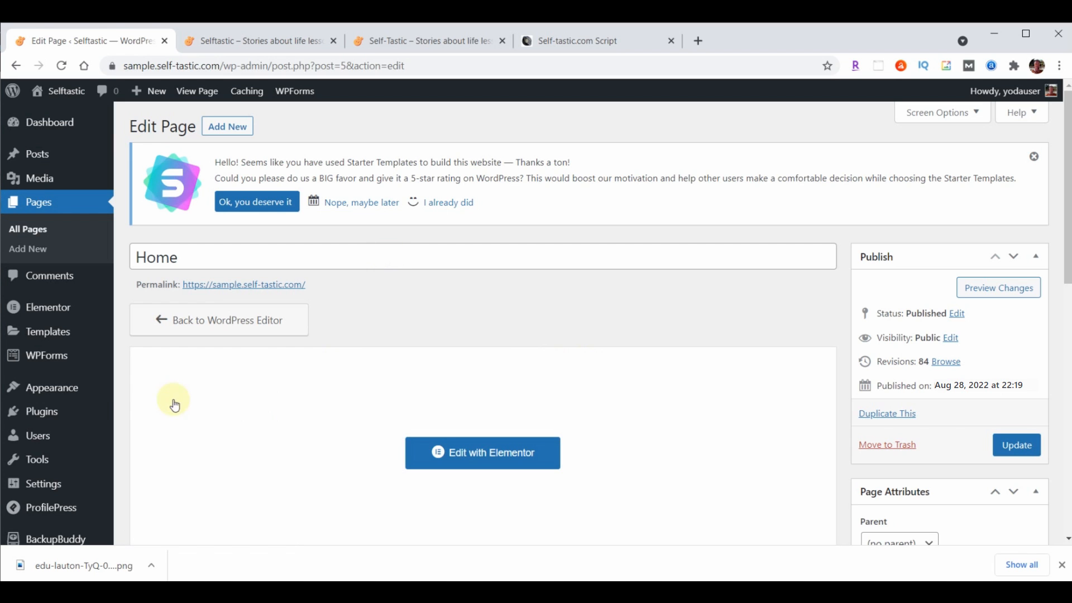
Remove Widgets 1–3, Social and Copyright in the Customizer's Footer Builder, then publish
mouse_move(60, 392)
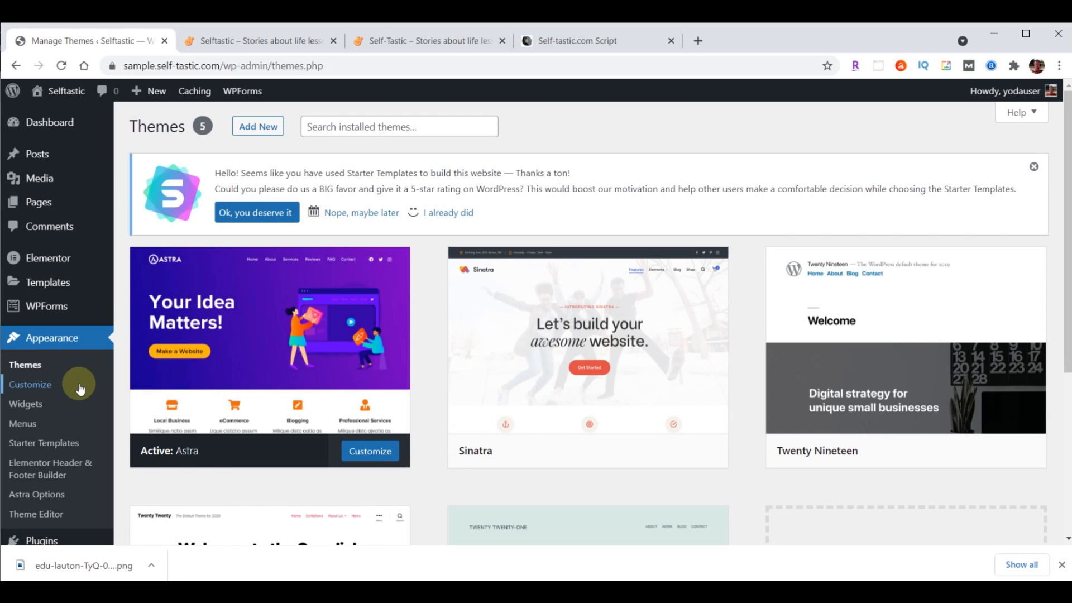
click(47, 385)
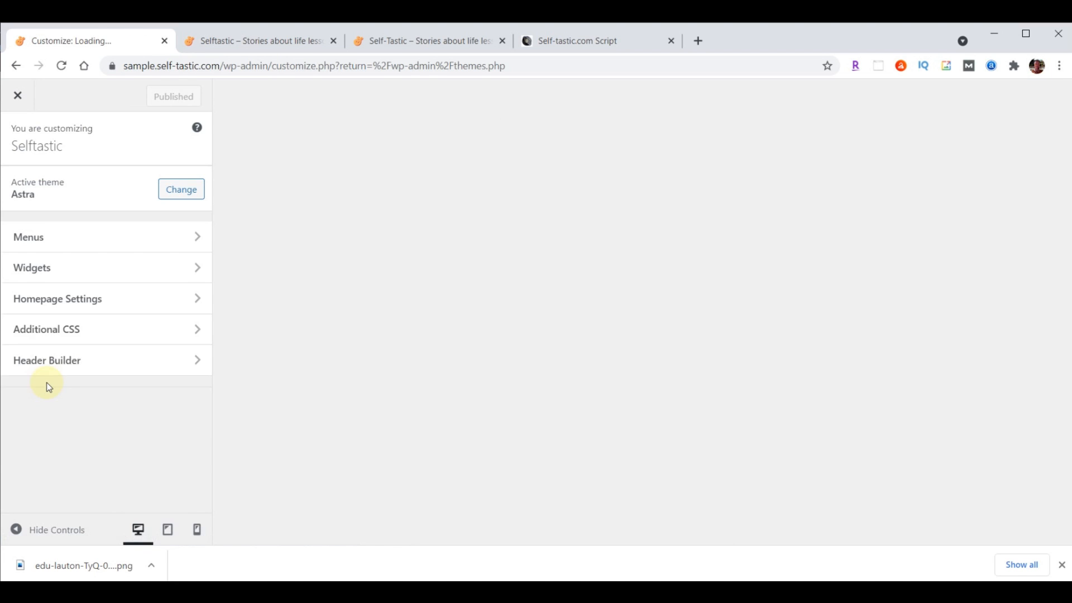
click(50, 426)
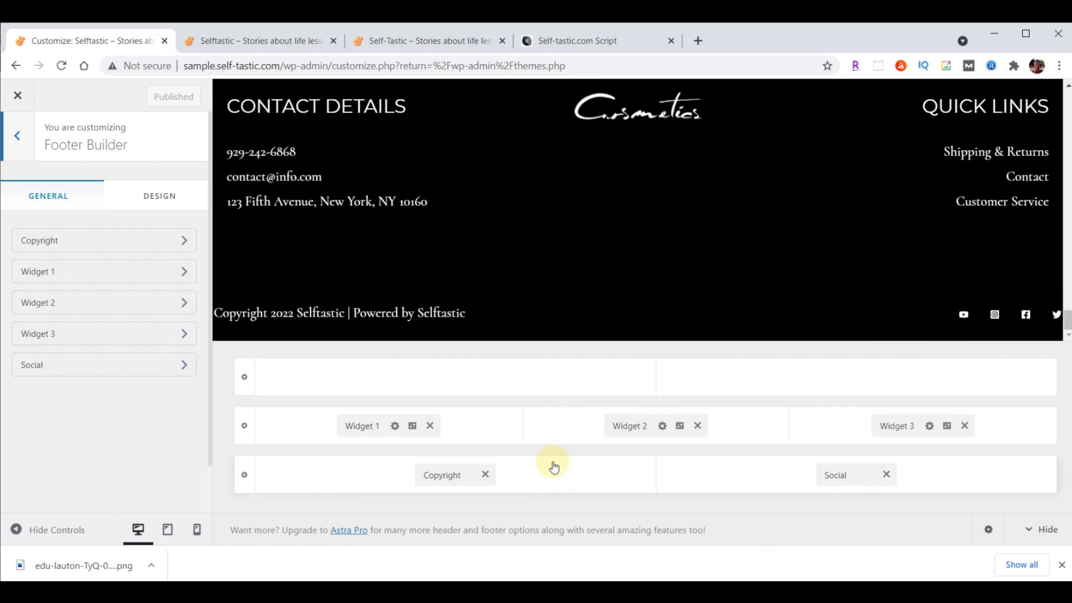
click(430, 426)
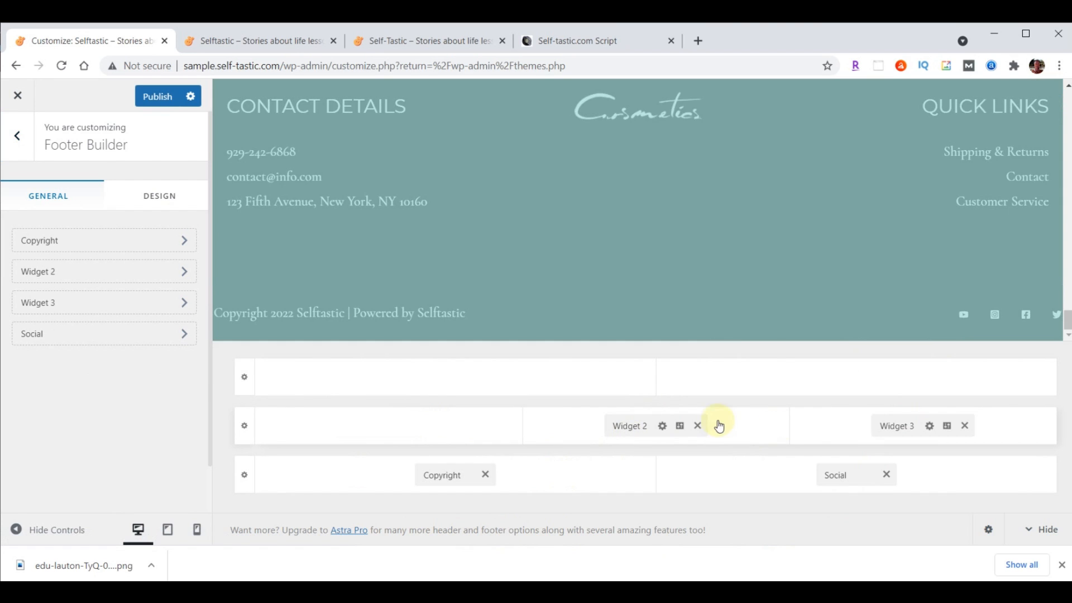
click(697, 426)
click(966, 426)
click(886, 480)
click(486, 474)
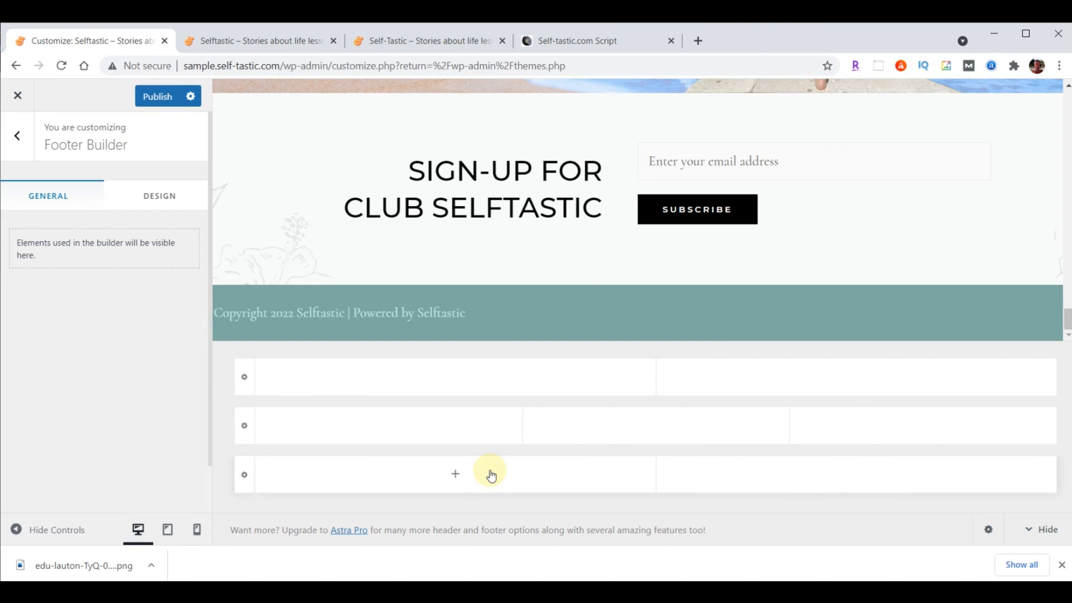
click(147, 102)
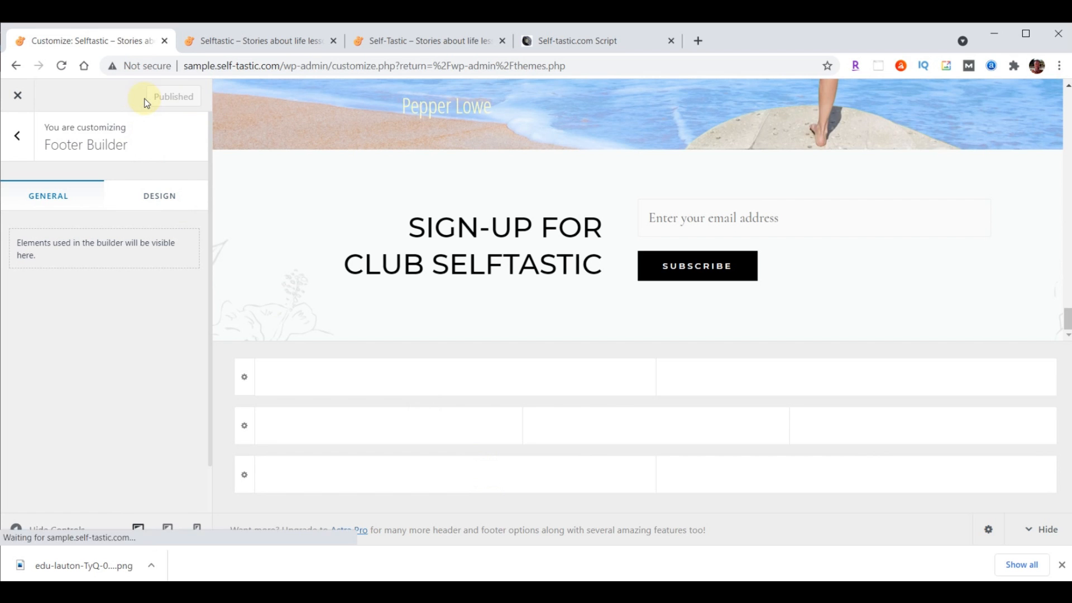
click(16, 100)
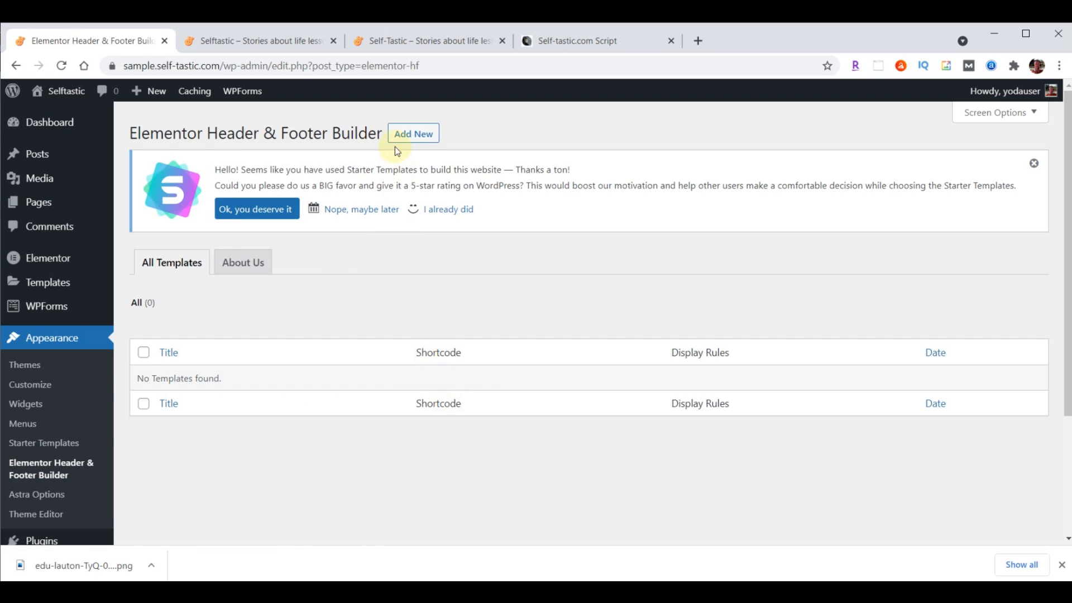
Start a new header/footer template, choosing Intermediate experience and a site for my company
click(403, 137)
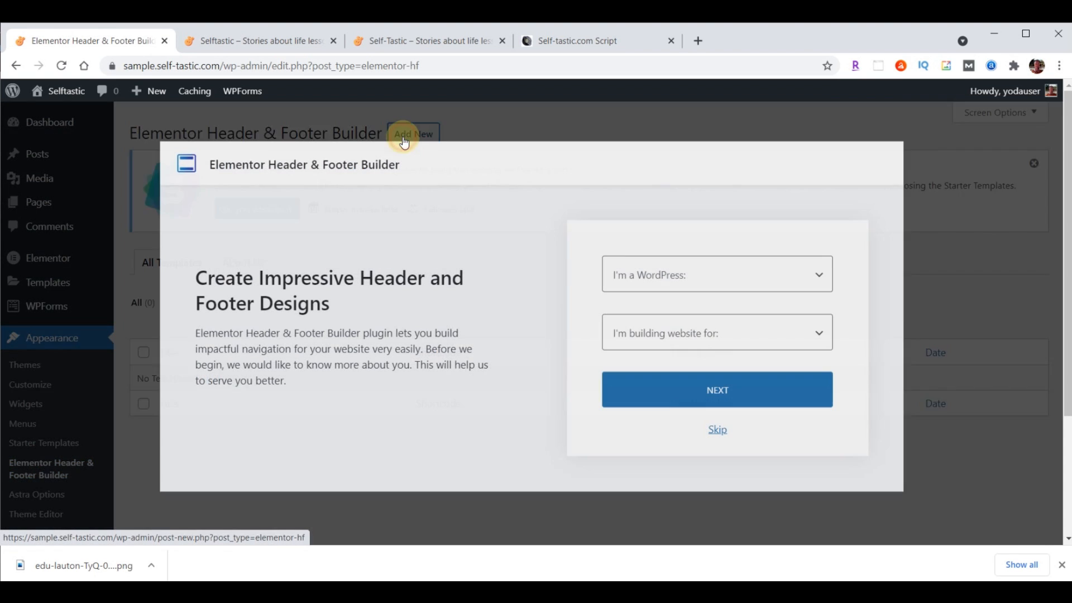
click(745, 277)
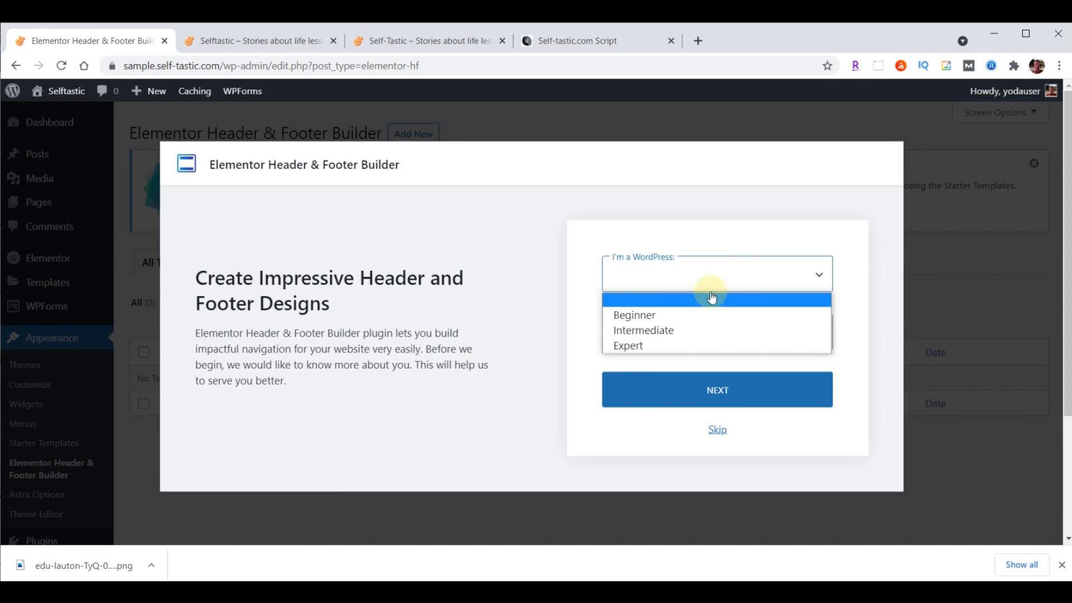
click(667, 329)
click(669, 338)
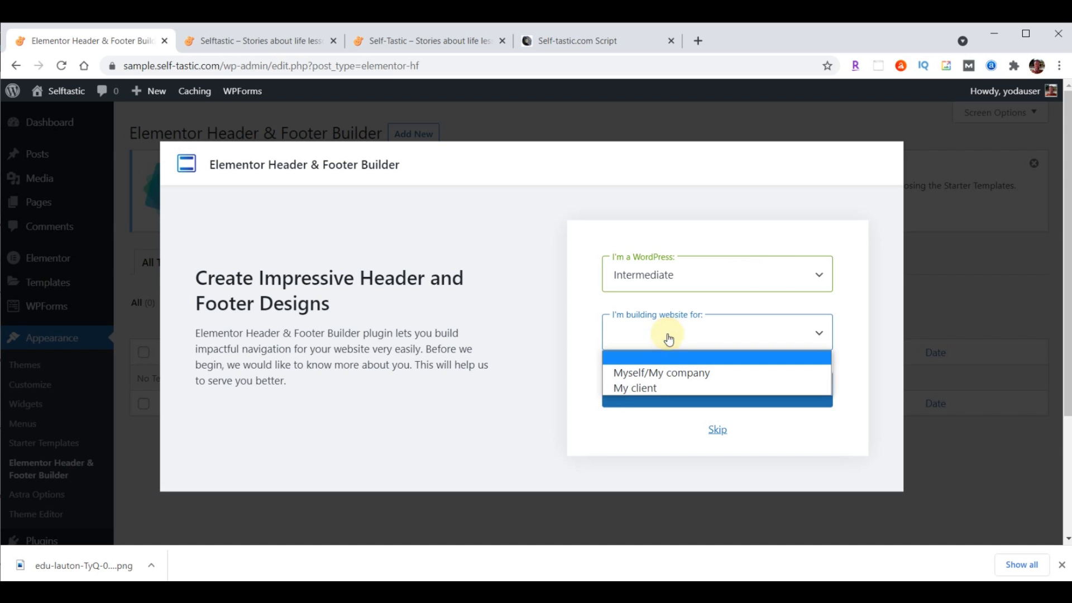
click(670, 371)
click(717, 430)
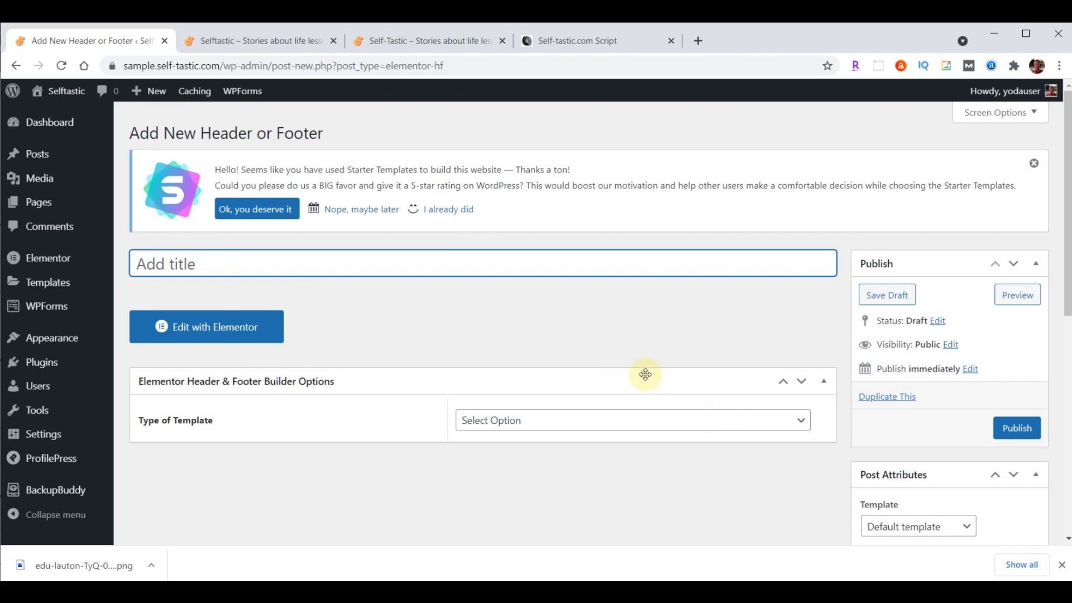
Name the new template 'Website Footer' and set its type to Footer
text(Website Footer)
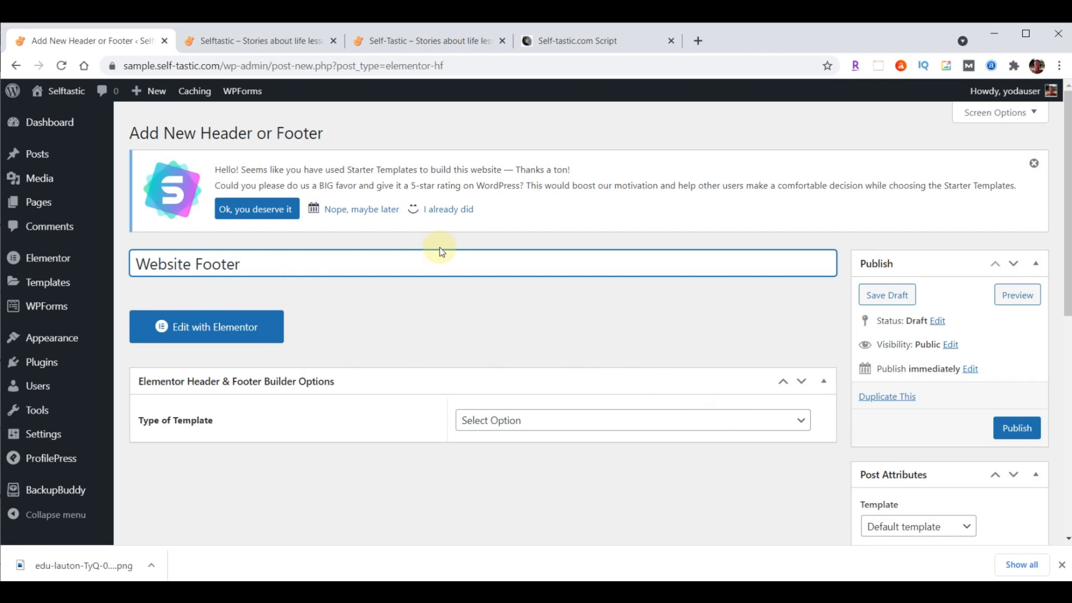
click(570, 420)
click(547, 481)
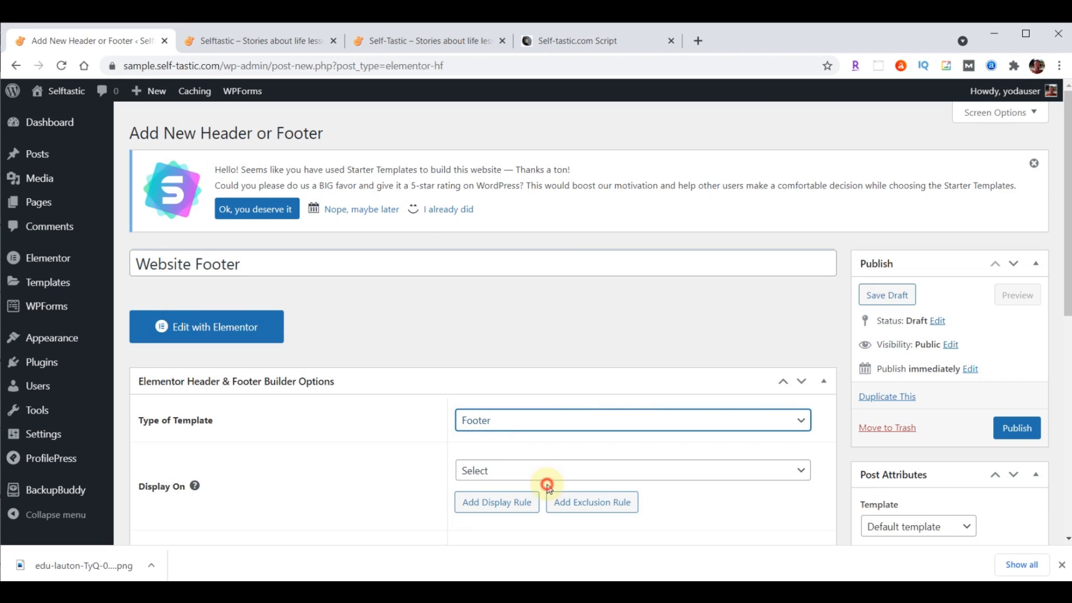
Show the footer on the Entire Website for All user roles, enable Canvas layout, and publish
click(648, 472)
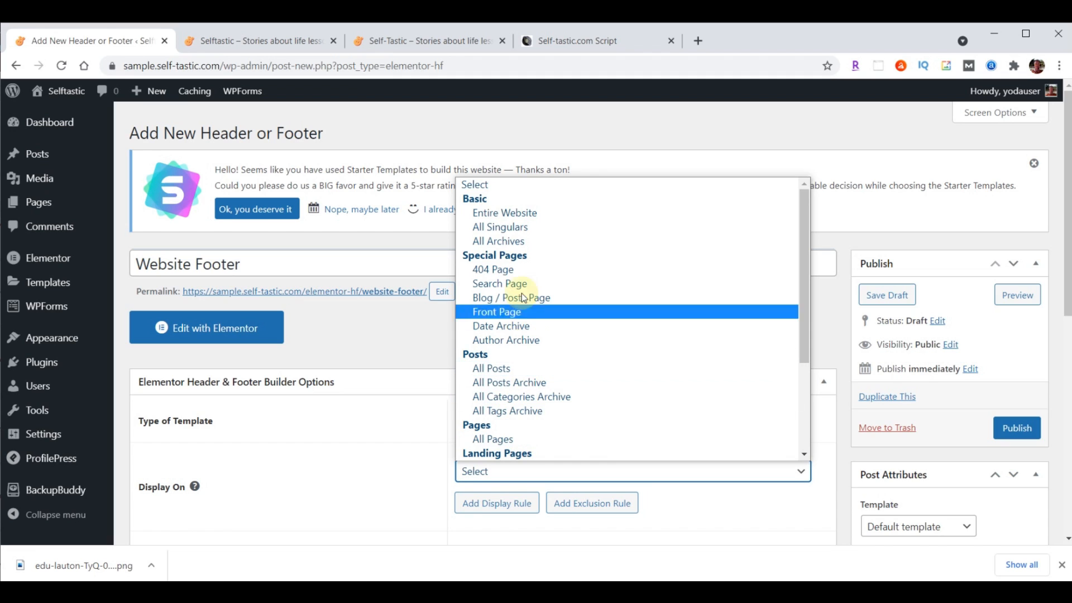
click(535, 213)
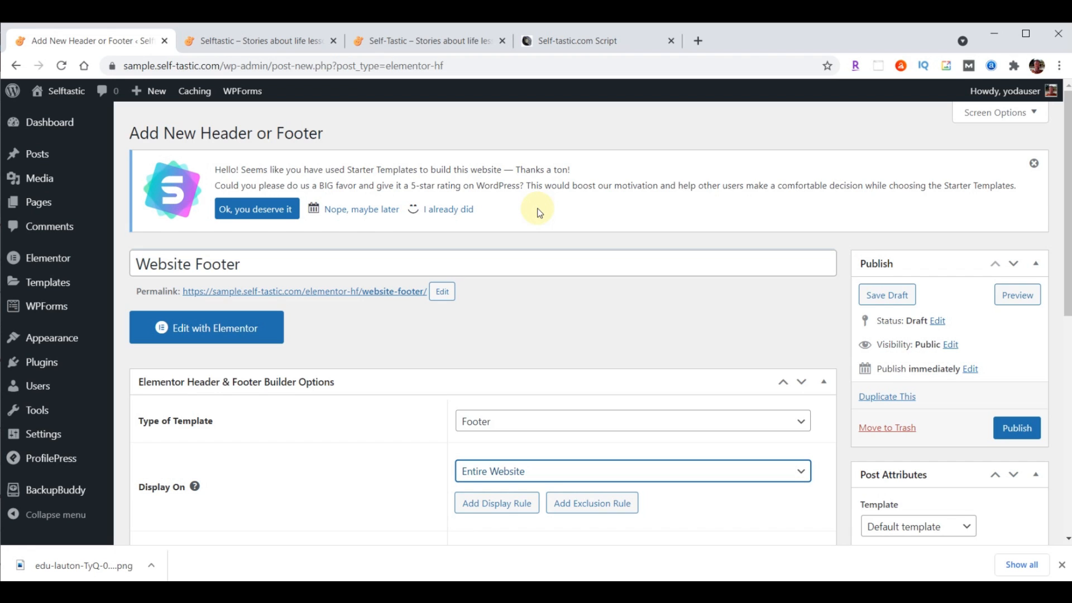
scroll(766, 318, down, 4)
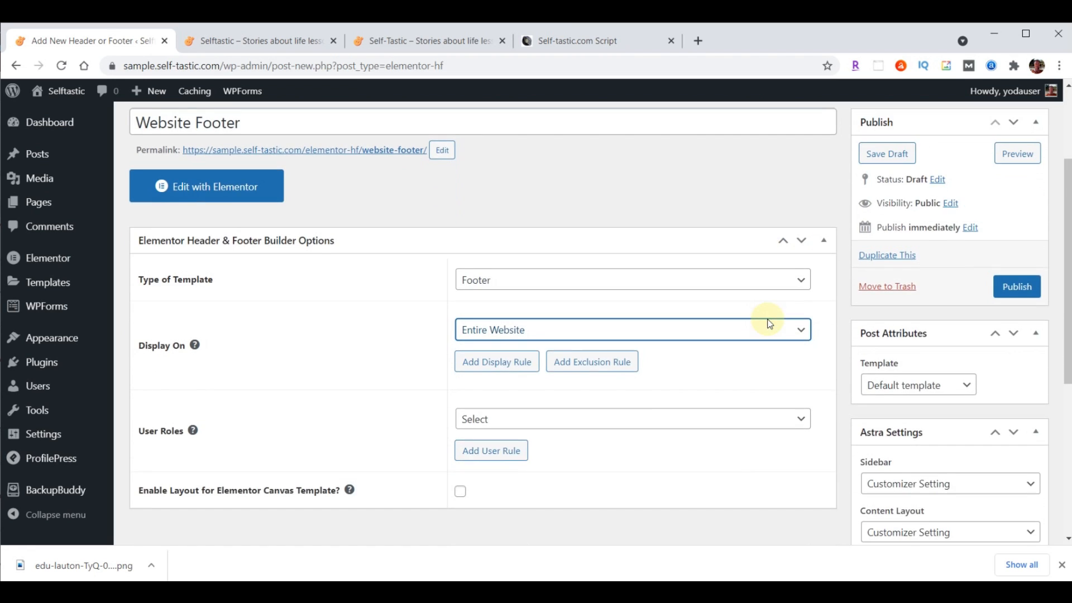
click(562, 349)
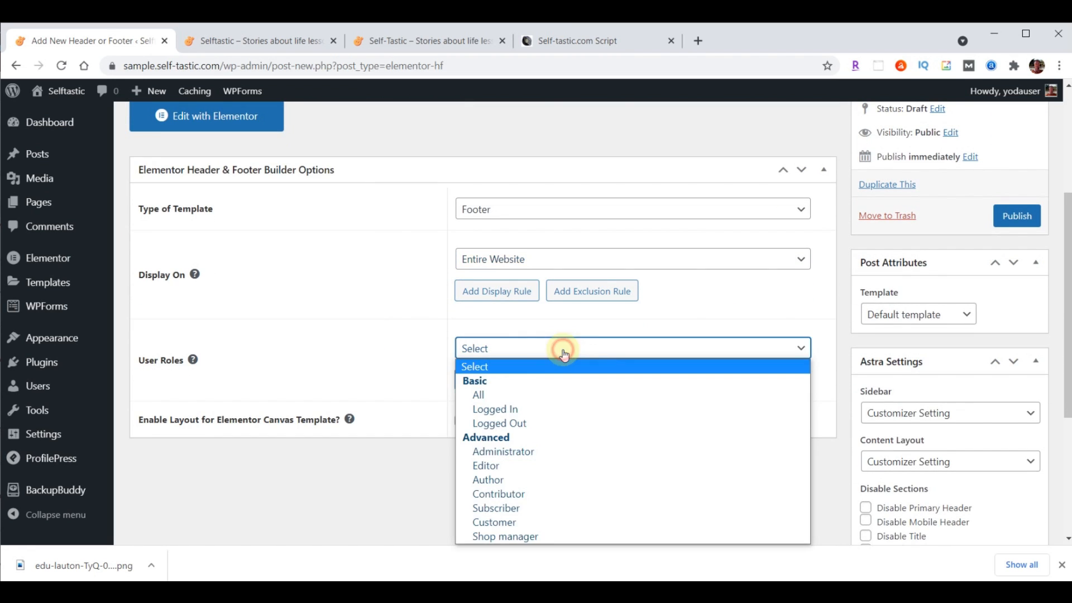
click(509, 399)
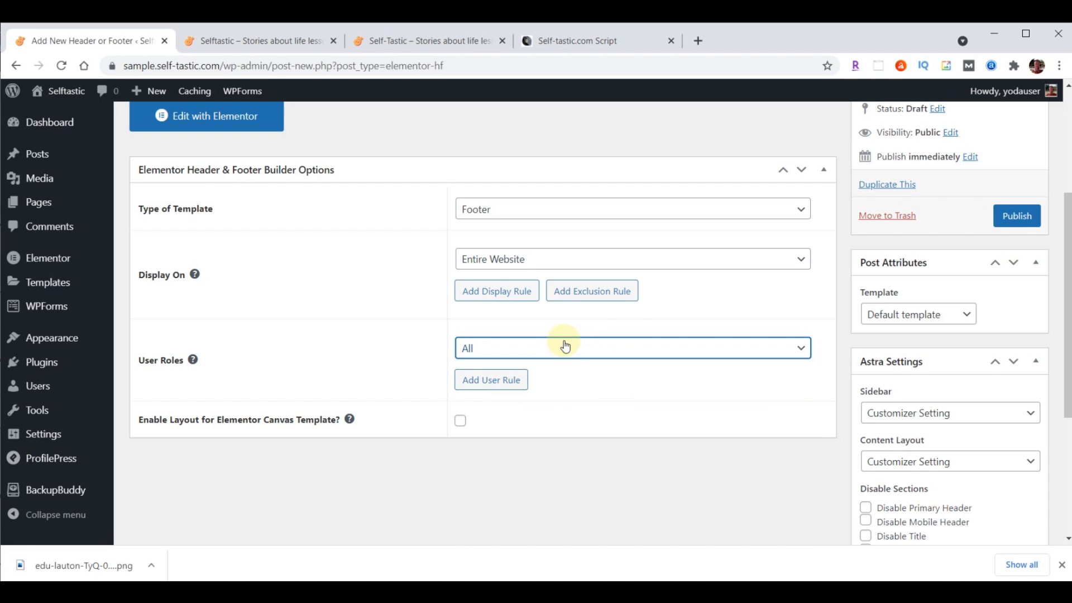
click(462, 422)
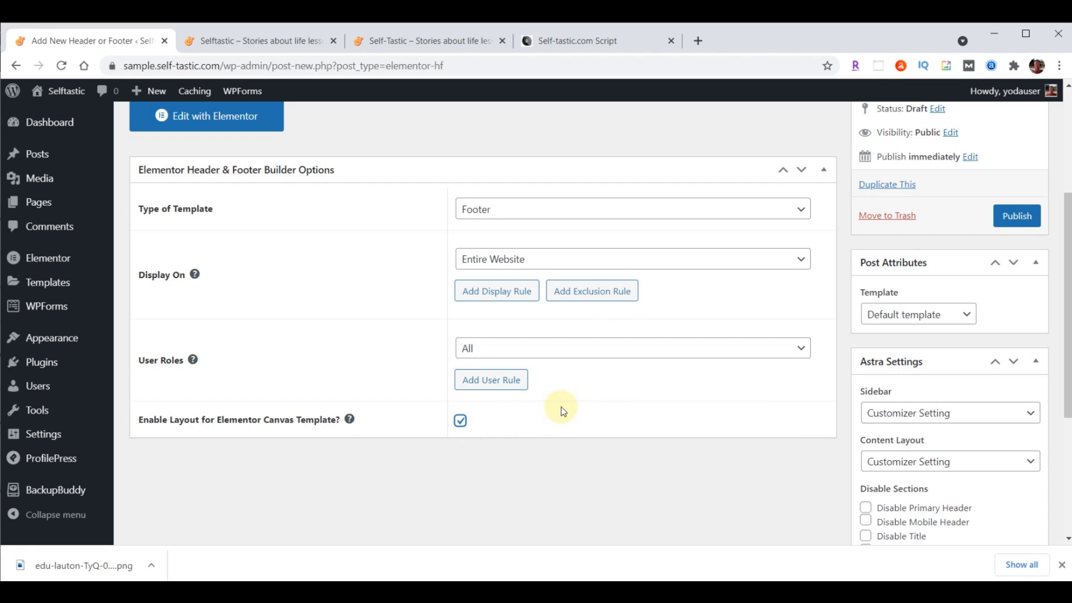
click(1017, 217)
click(209, 371)
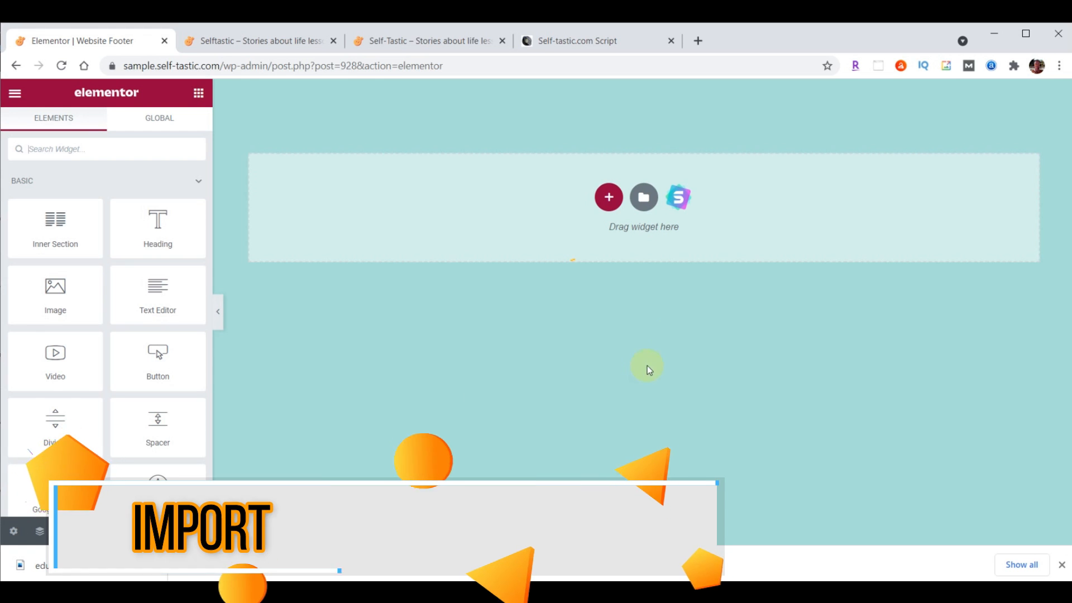
Import the website-footer .json into the template library and insert Selftastic Website Footer
click(643, 200)
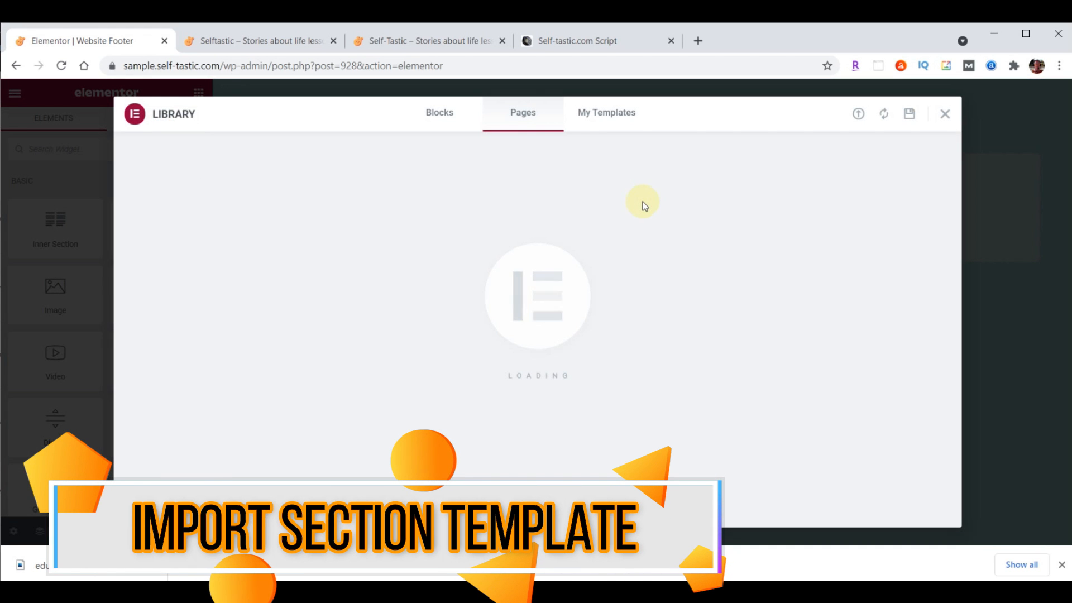
click(859, 116)
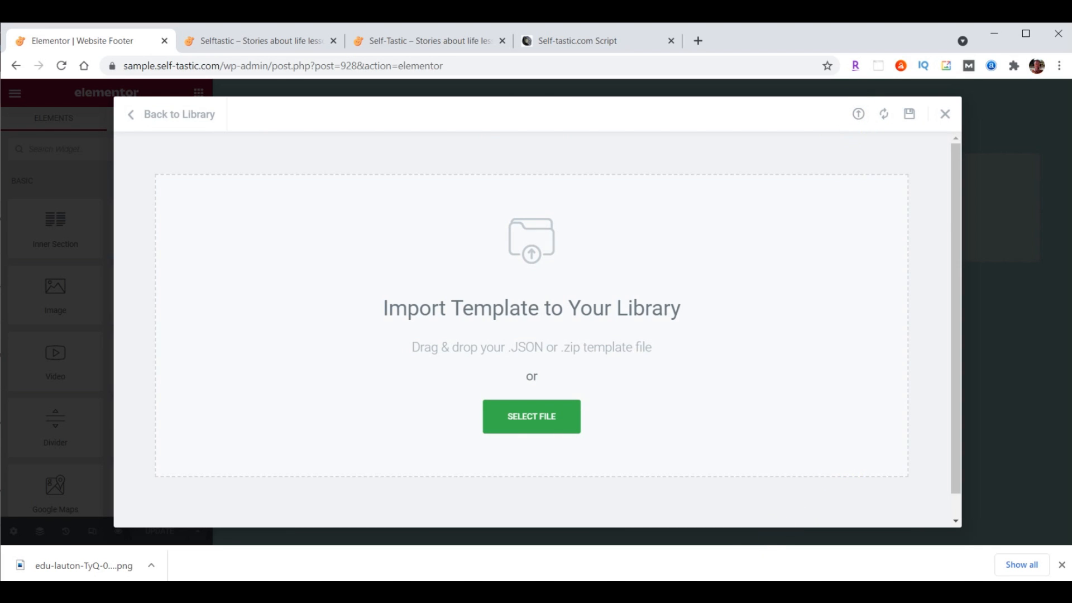
click(493, 592)
scroll(931, 320, down, 5)
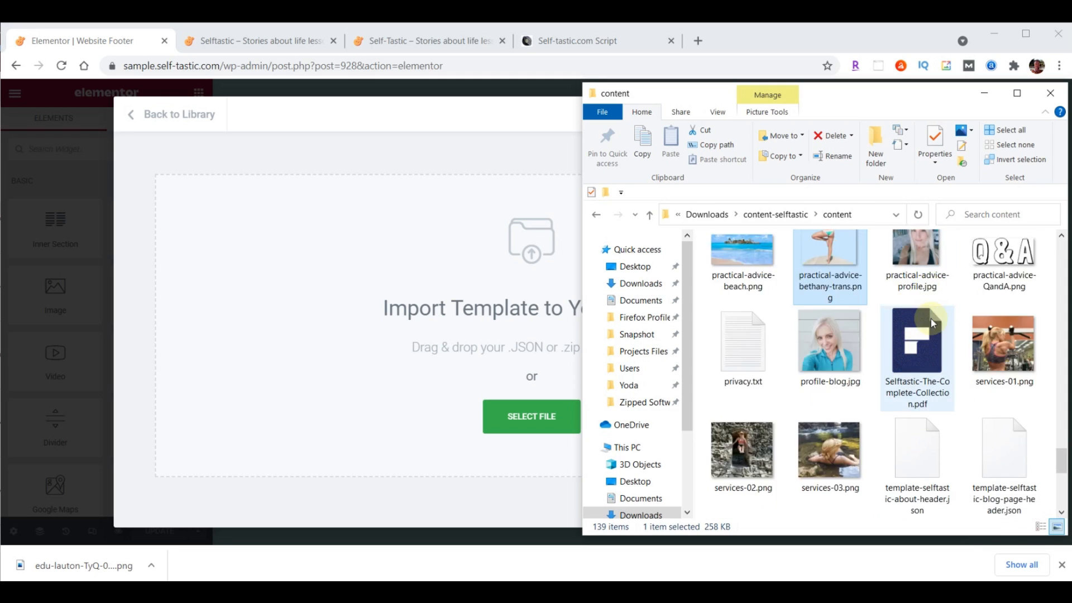
scroll(1010, 453, up, 2)
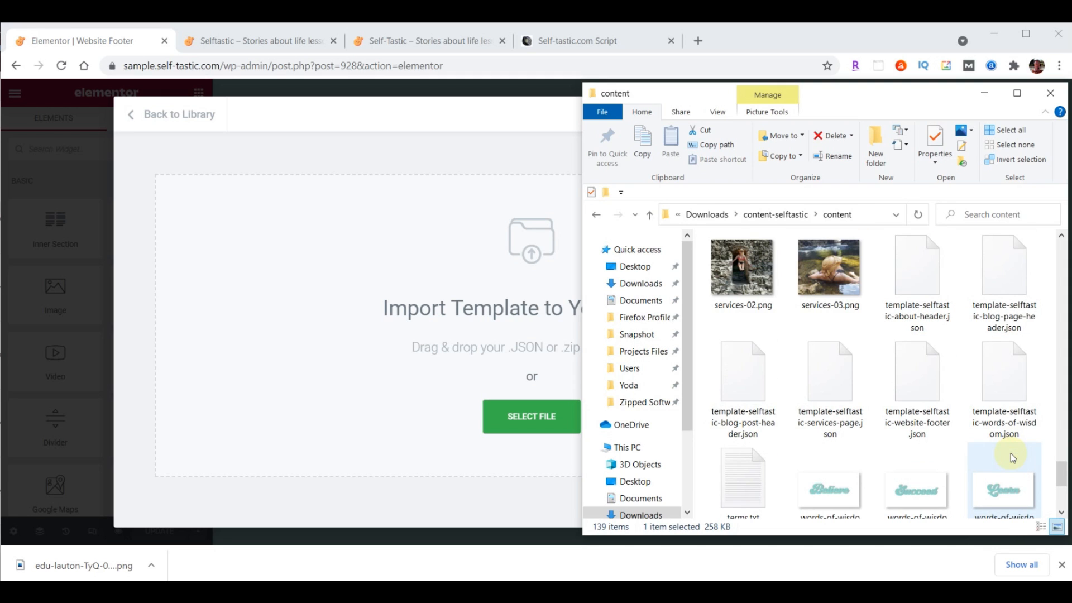
drag(920, 366, 522, 420)
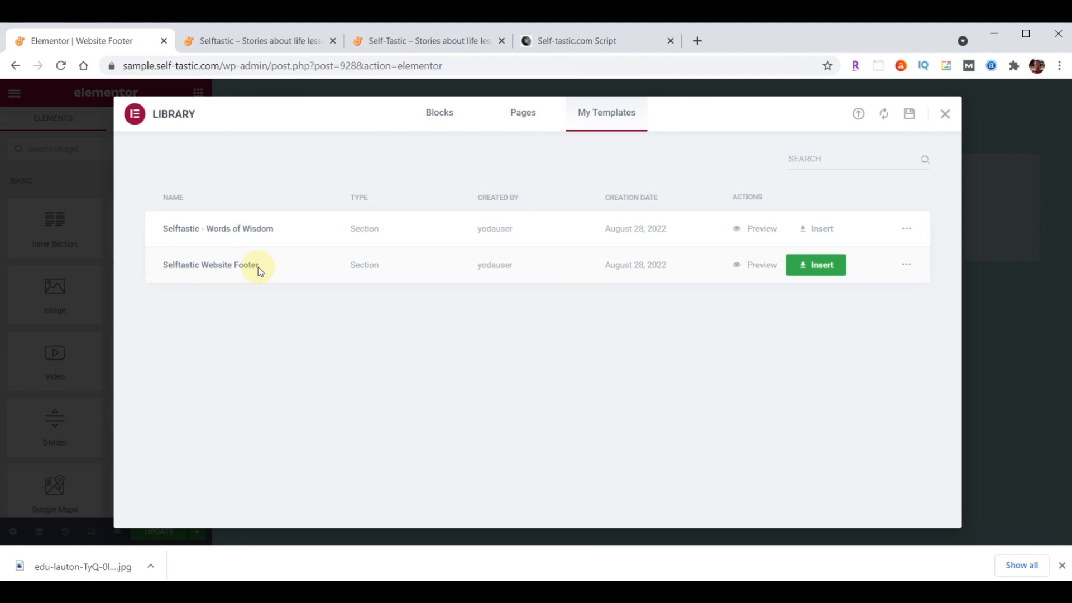
click(821, 265)
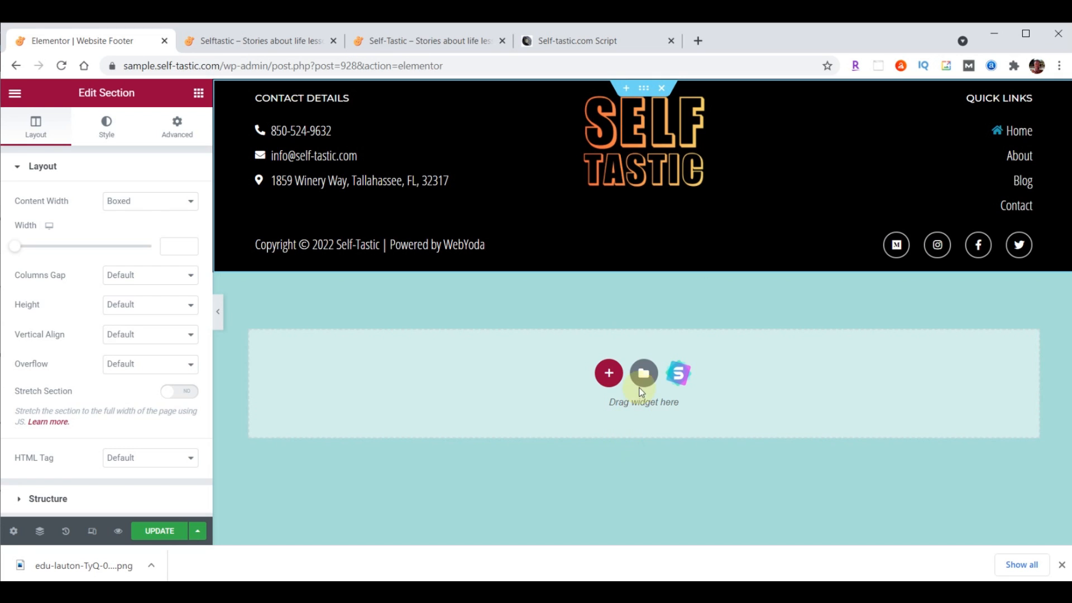
Rename the About quick link to Shop, point it to /shop/, and update the footer
click(1022, 160)
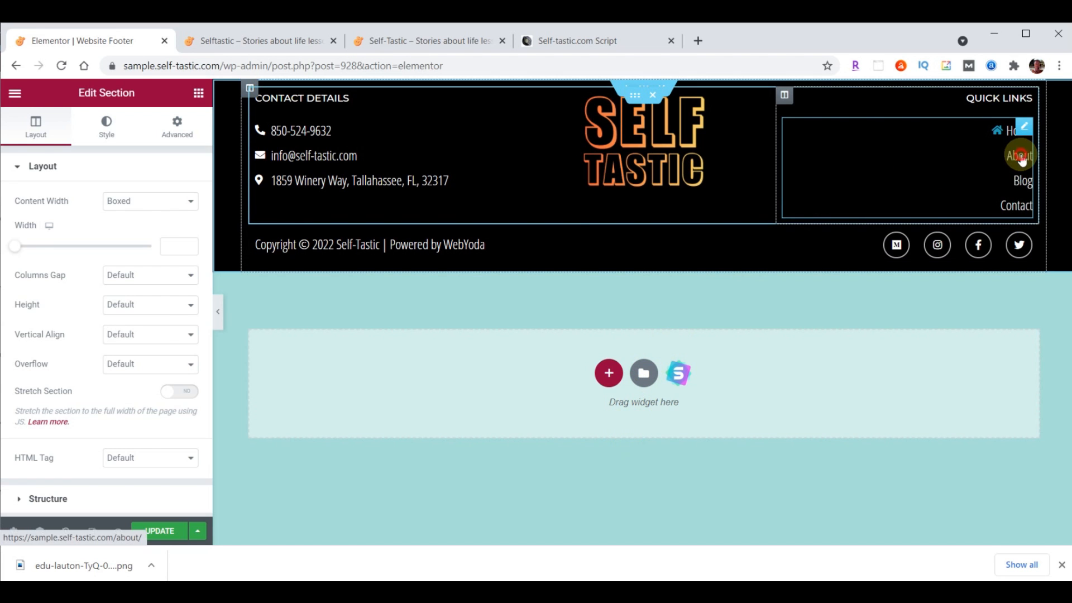
click(54, 300)
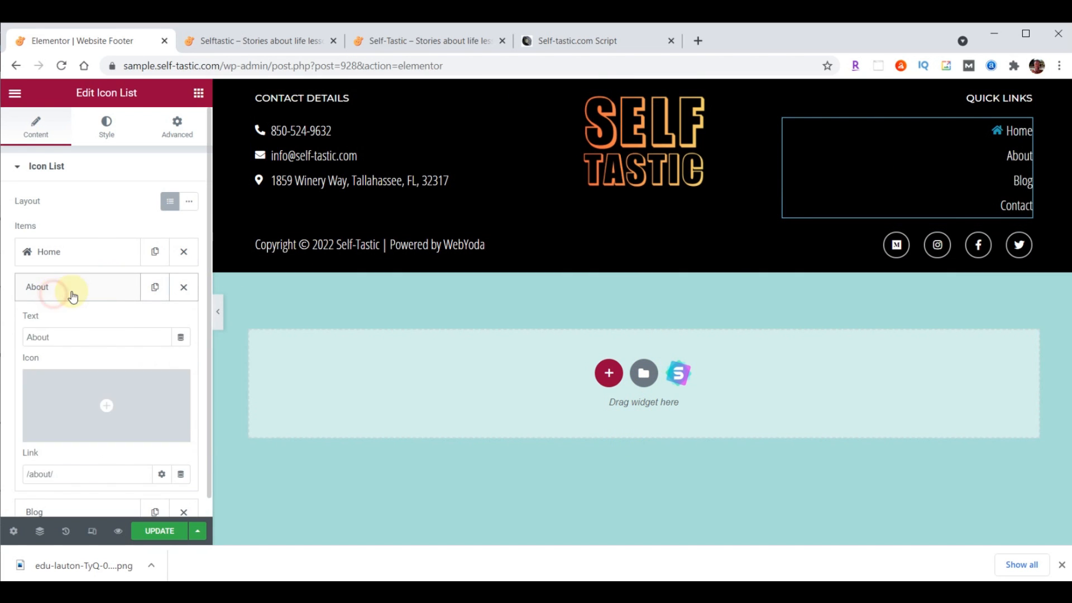
double_click(64, 337)
text(Sho)
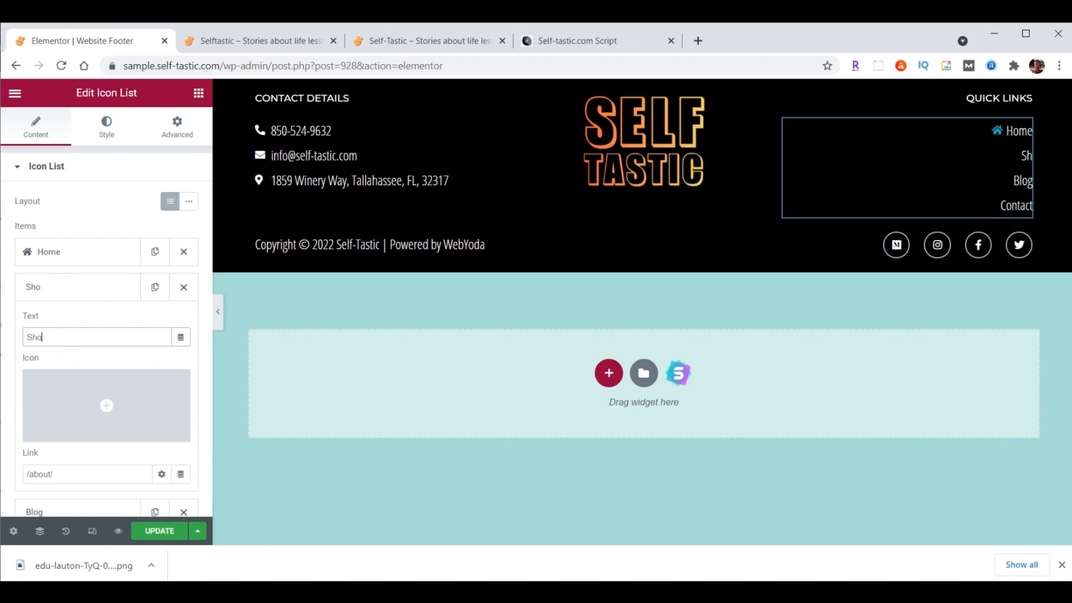
click(47, 473)
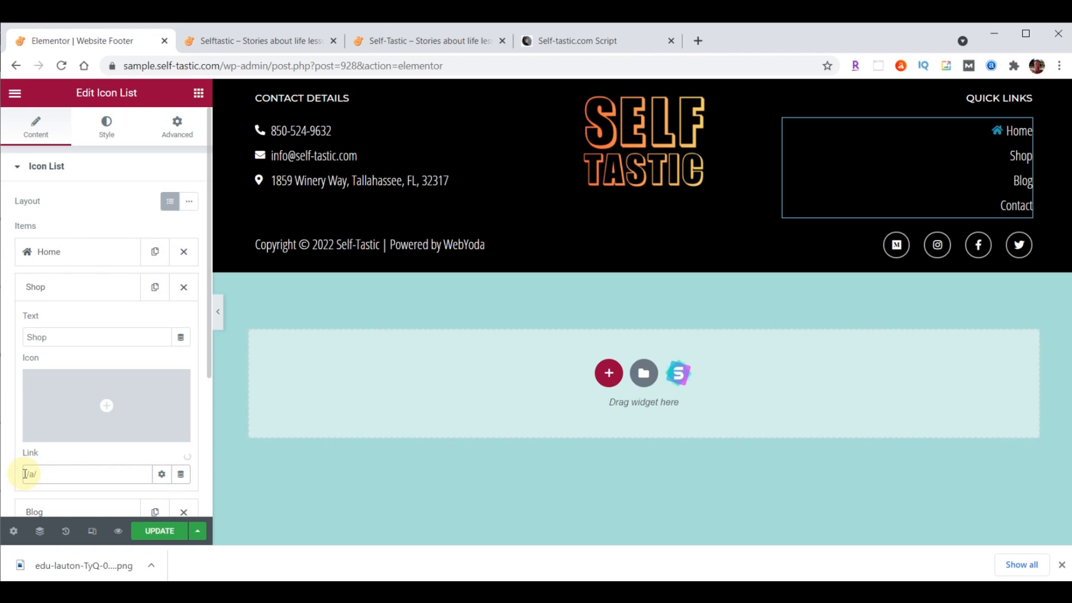
key(BackSpace)
text(shop)
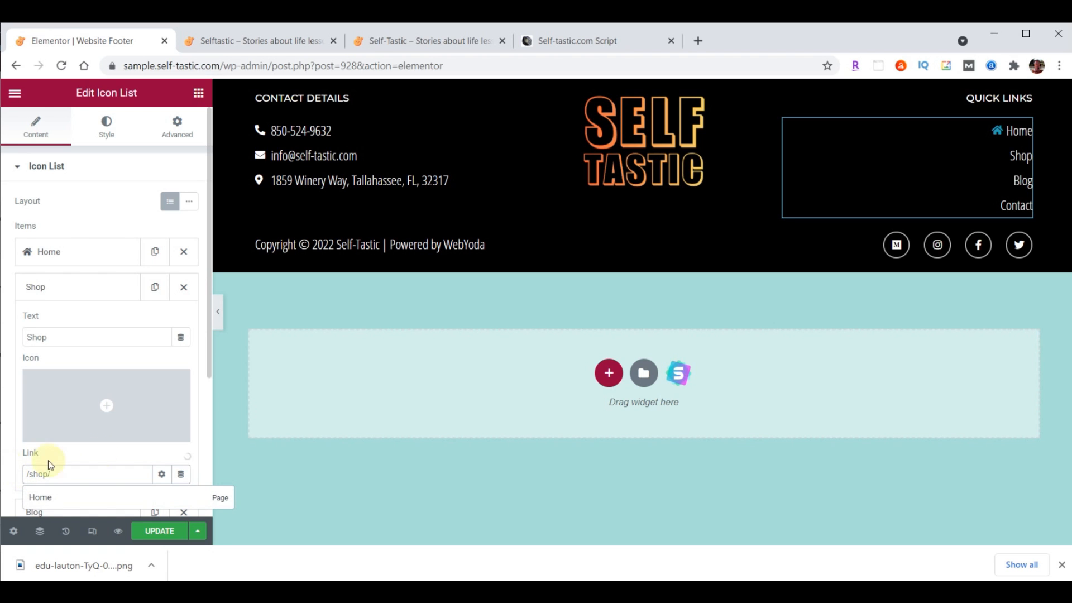
click(89, 291)
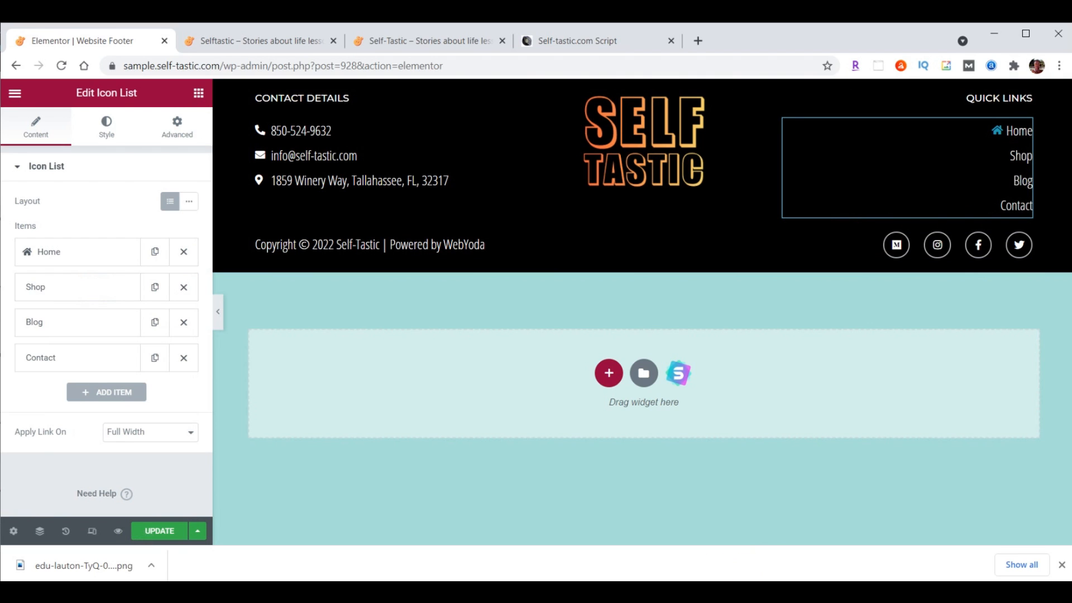
click(156, 531)
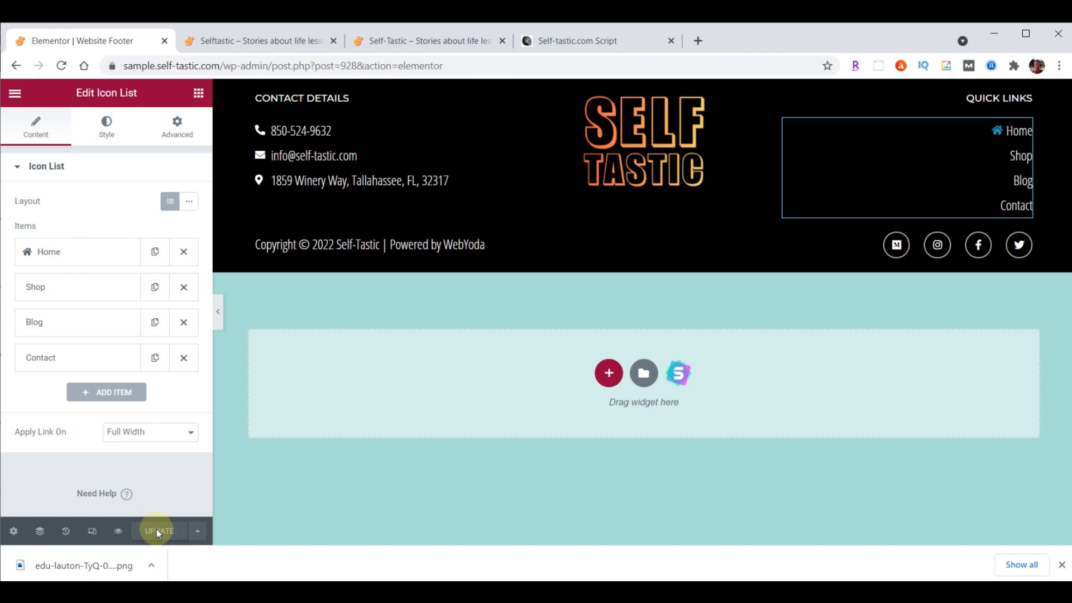
Reload the live Selftastic homepage to see the new black footer
click(261, 39)
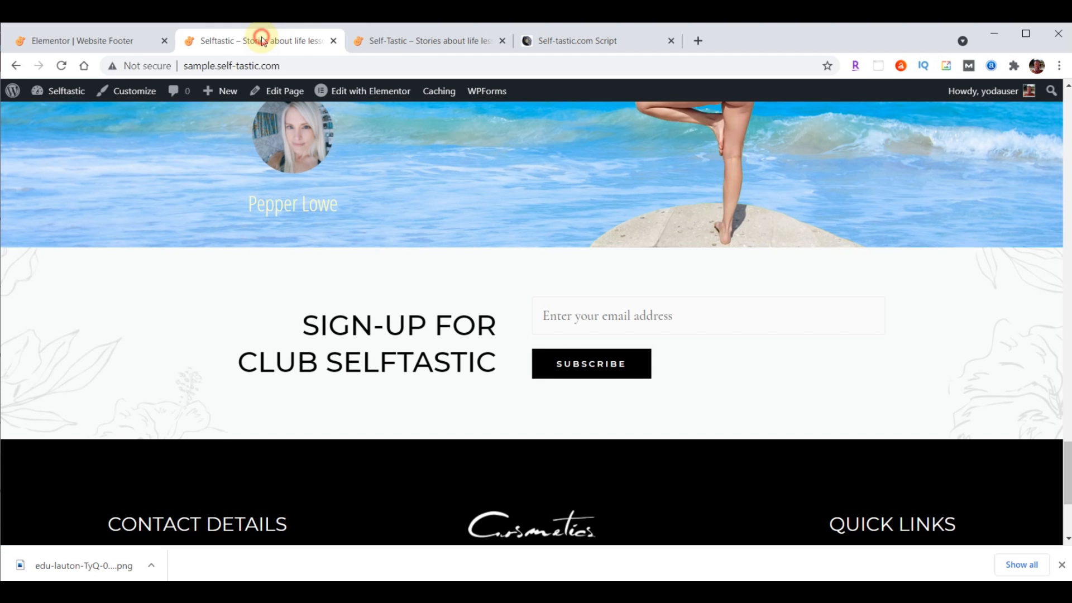
click(61, 66)
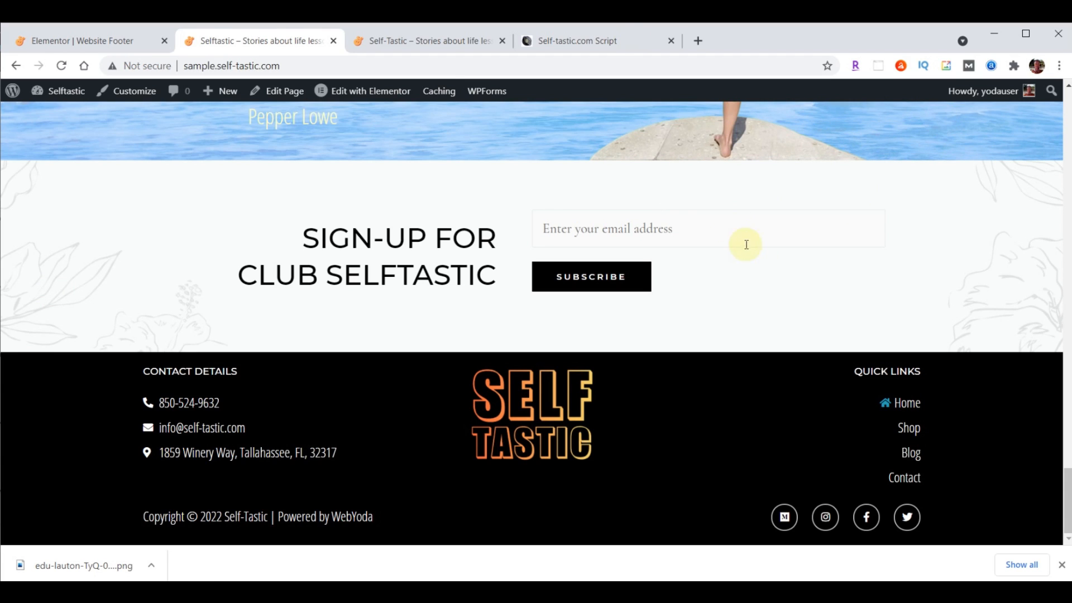
scroll(412, 252, up, 10)
scroll(412, 252, up, 20)
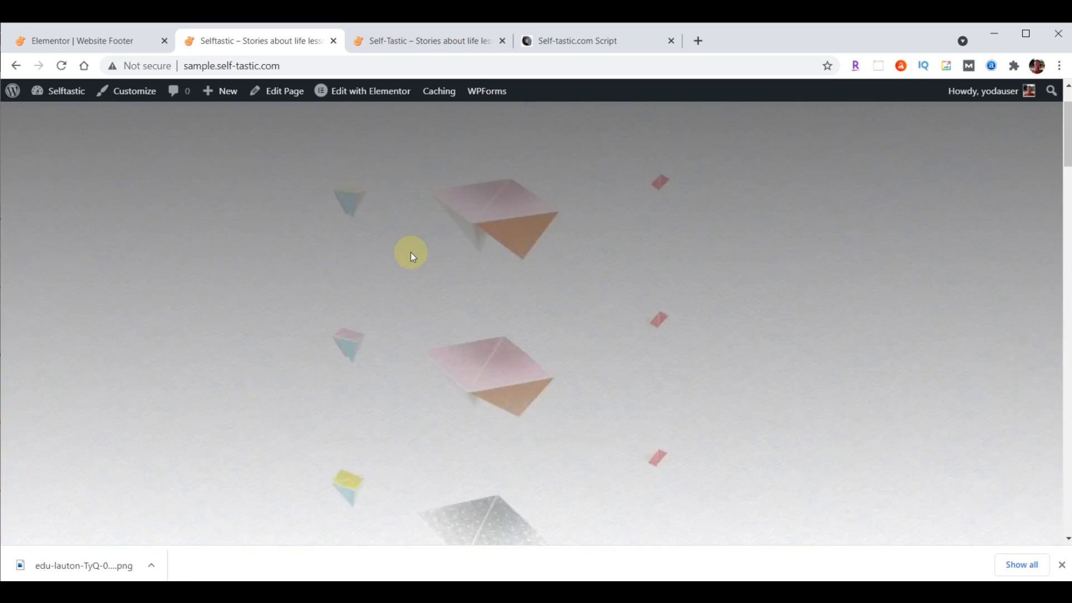
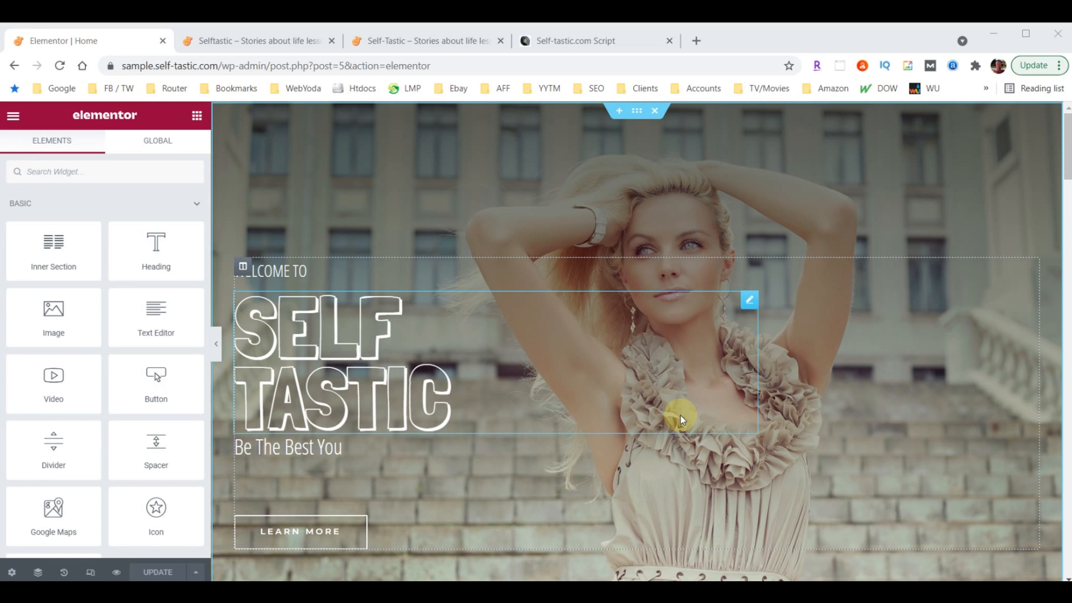
Switch the Elementor preview through tablet to mobile width
click(92, 575)
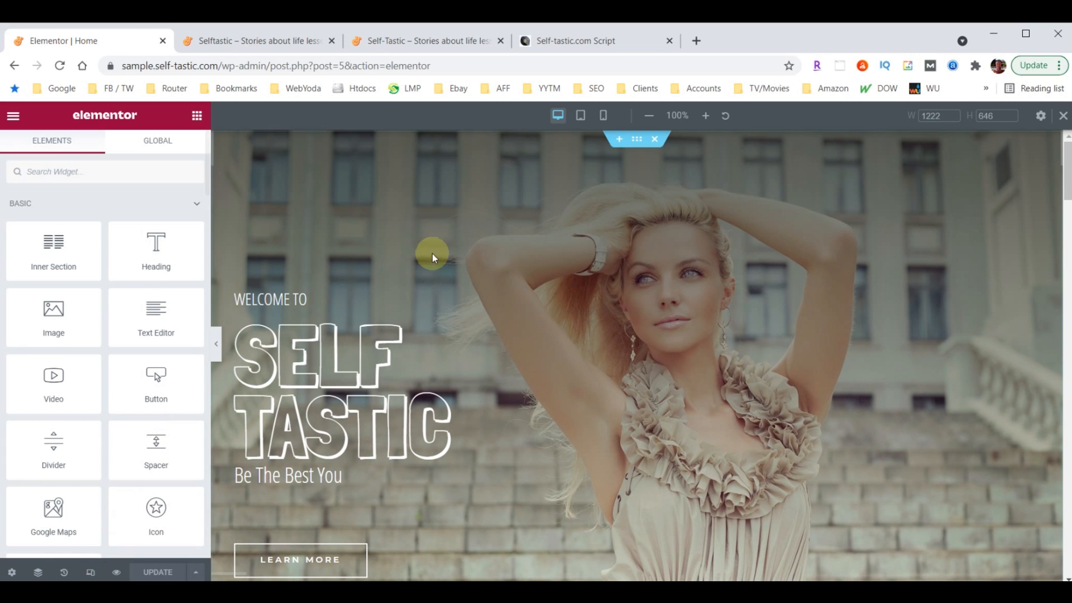
click(582, 116)
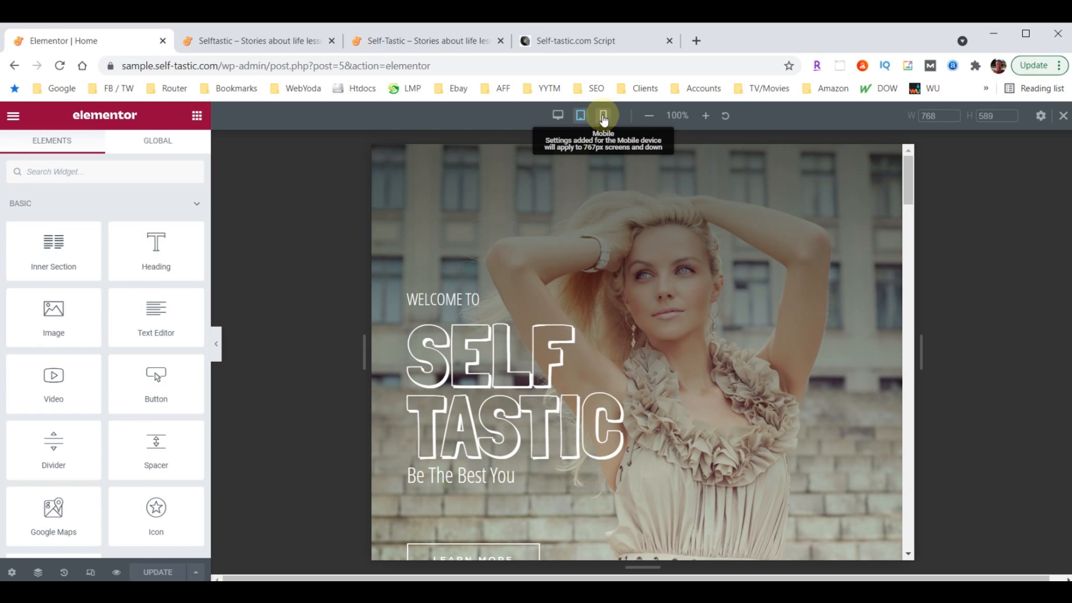
click(603, 117)
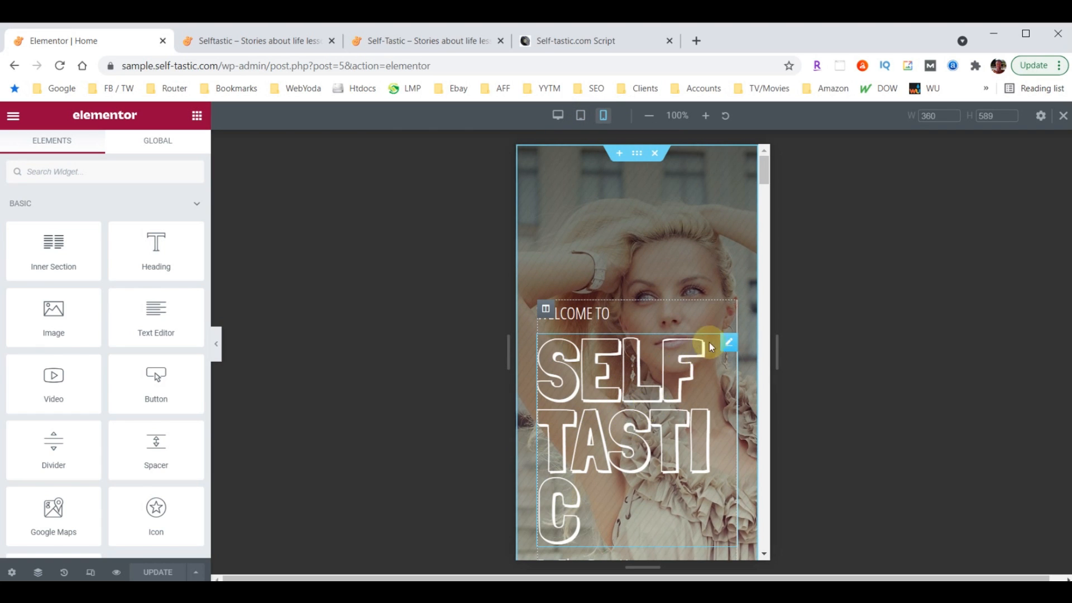
Set the SELF TASTIC heading's mobile font size to 100
click(729, 343)
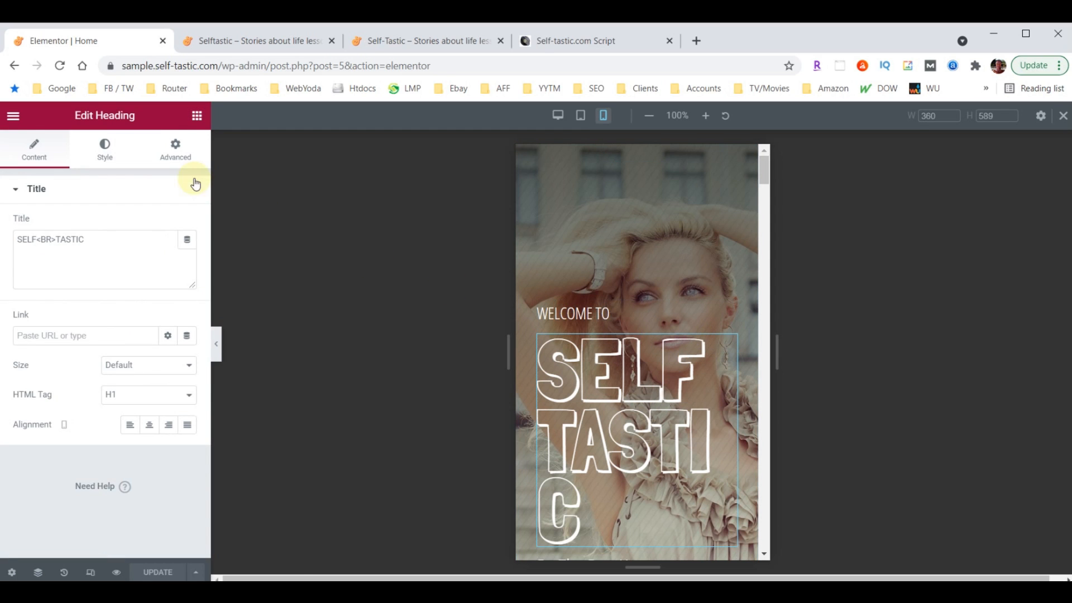
click(110, 148)
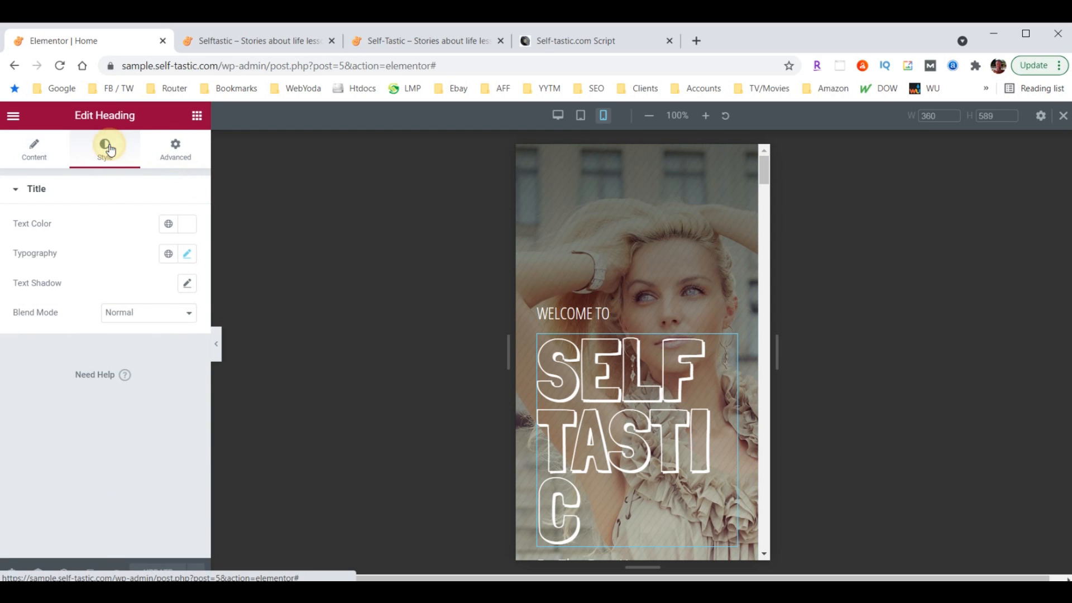
click(187, 255)
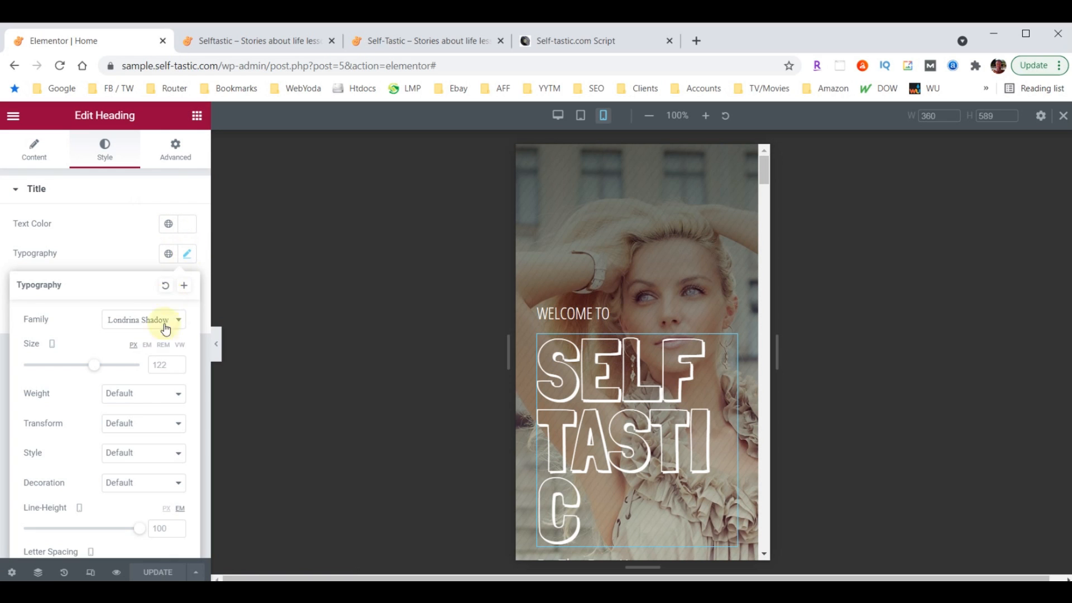
click(172, 365)
text(100)
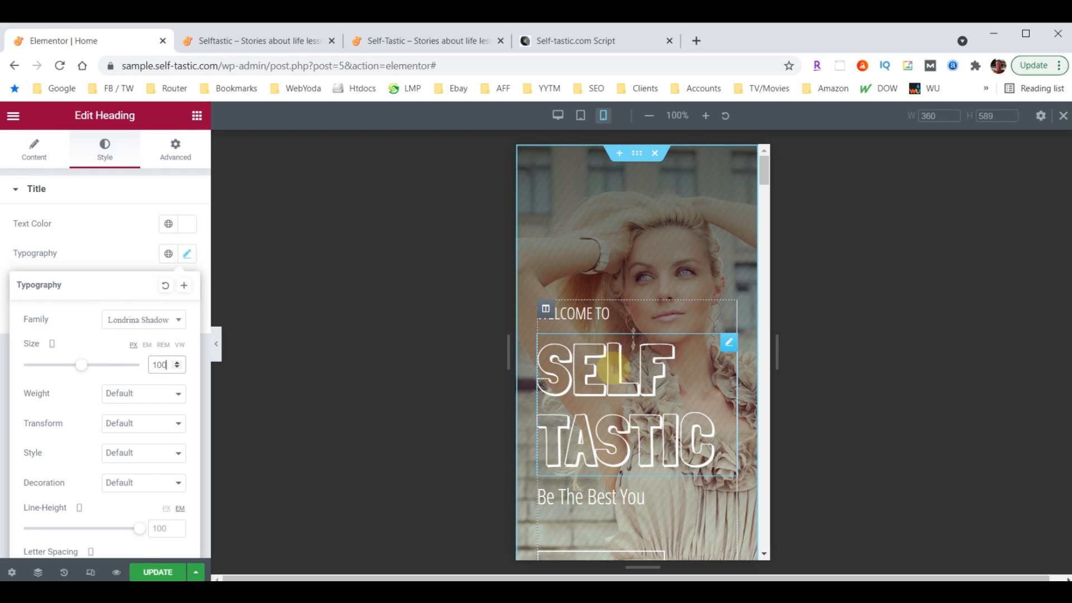
scroll(642, 313, down, 3)
scroll(642, 310, down, 5)
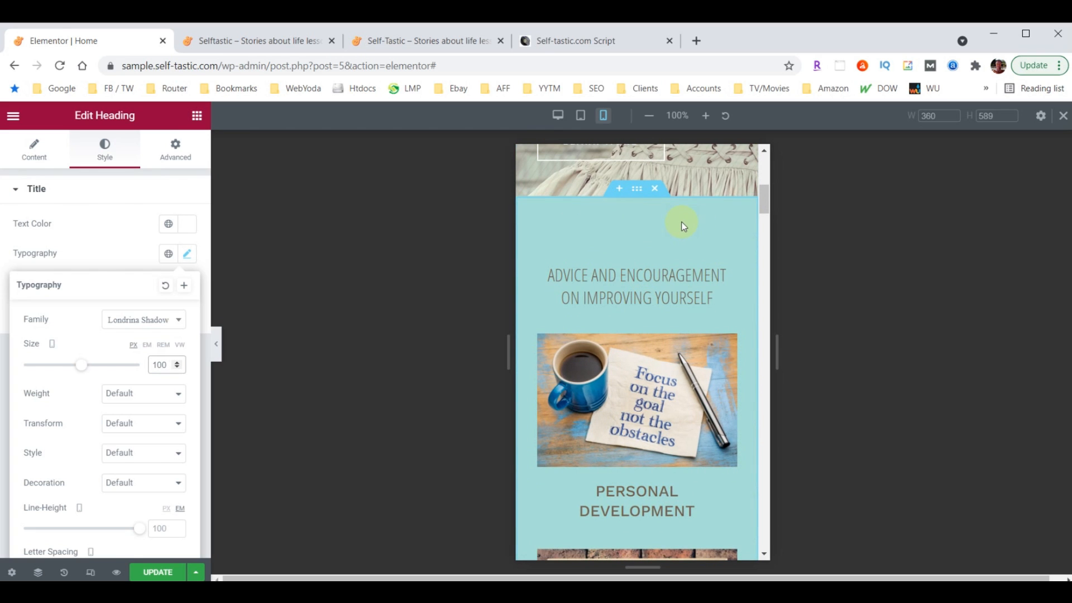
scroll(662, 307, down, 20)
scroll(649, 302, up, 15)
scroll(640, 302, up, 4)
click(639, 292)
Set the Advice section's mobile top and bottom padding to 40
click(635, 262)
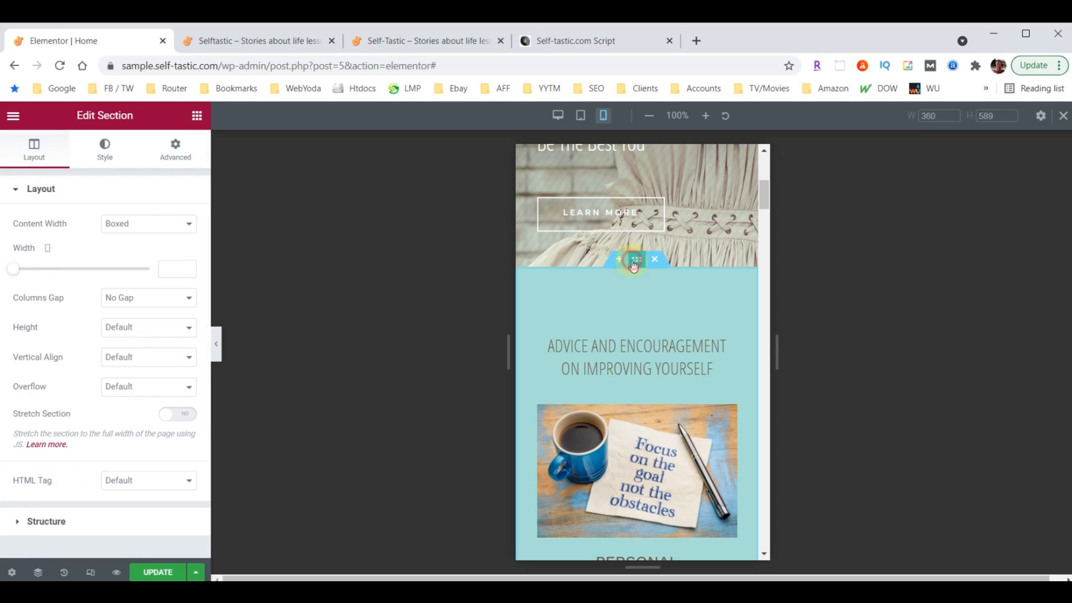
click(174, 148)
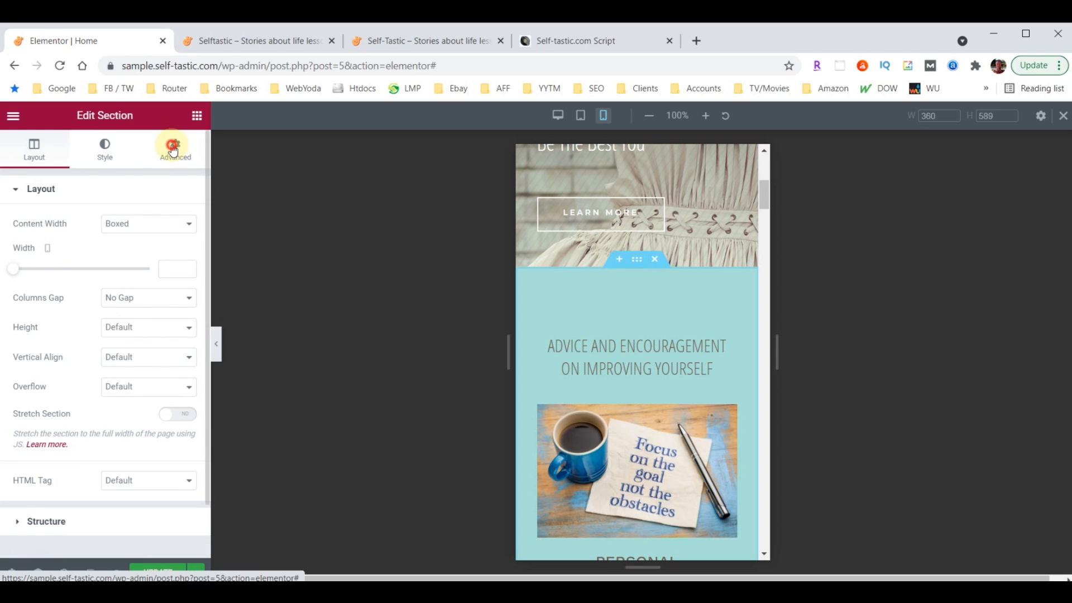
click(45, 302)
double_click(24, 295)
text(40)
click(92, 299)
text(40)
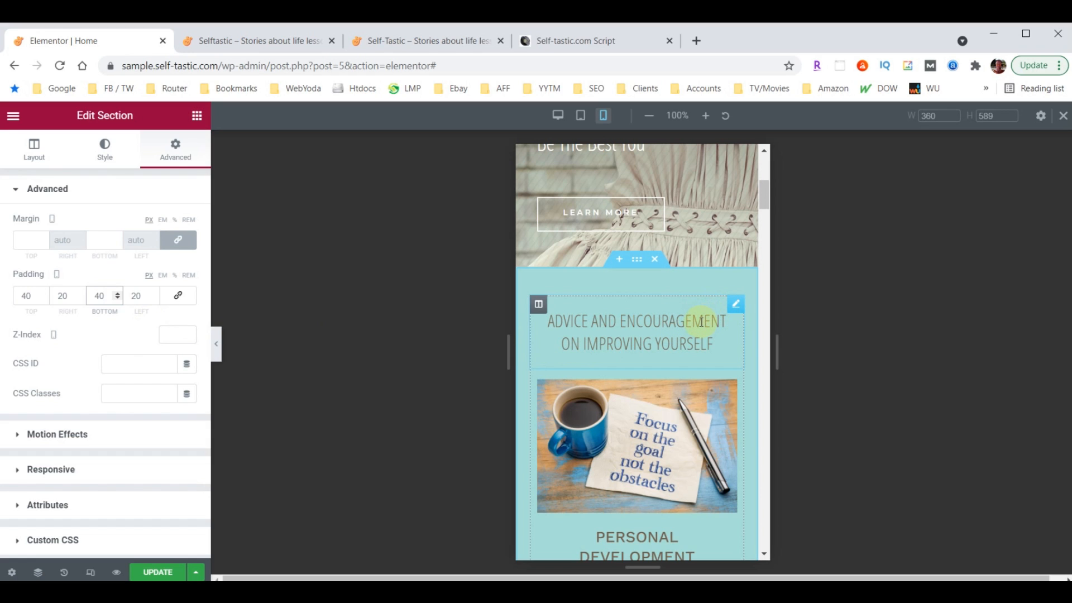
Set the Advice and Encouragement heading's mobile font size to 26
click(734, 308)
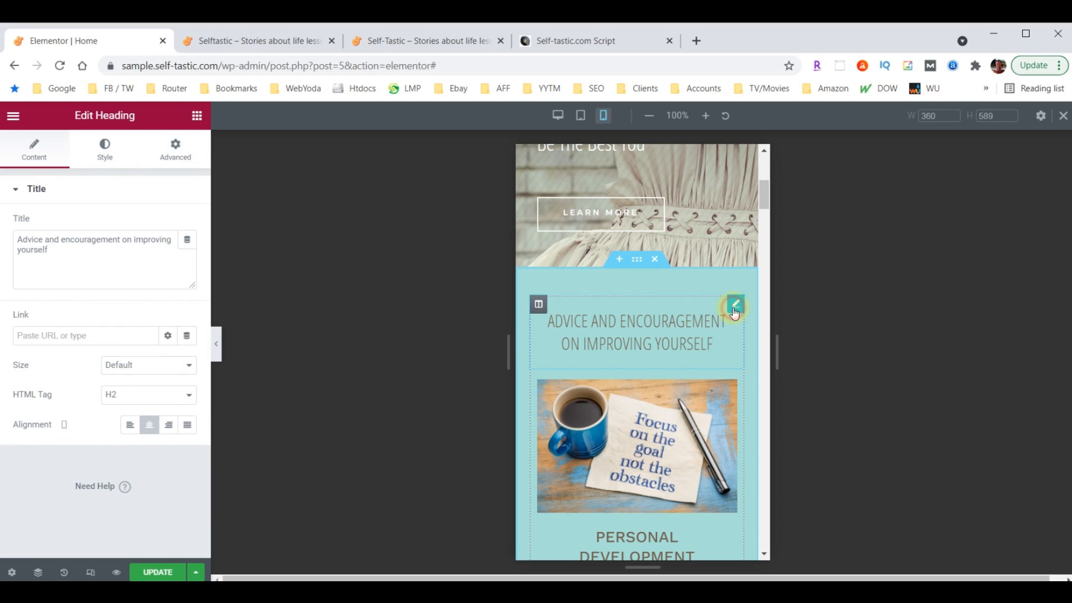
click(108, 156)
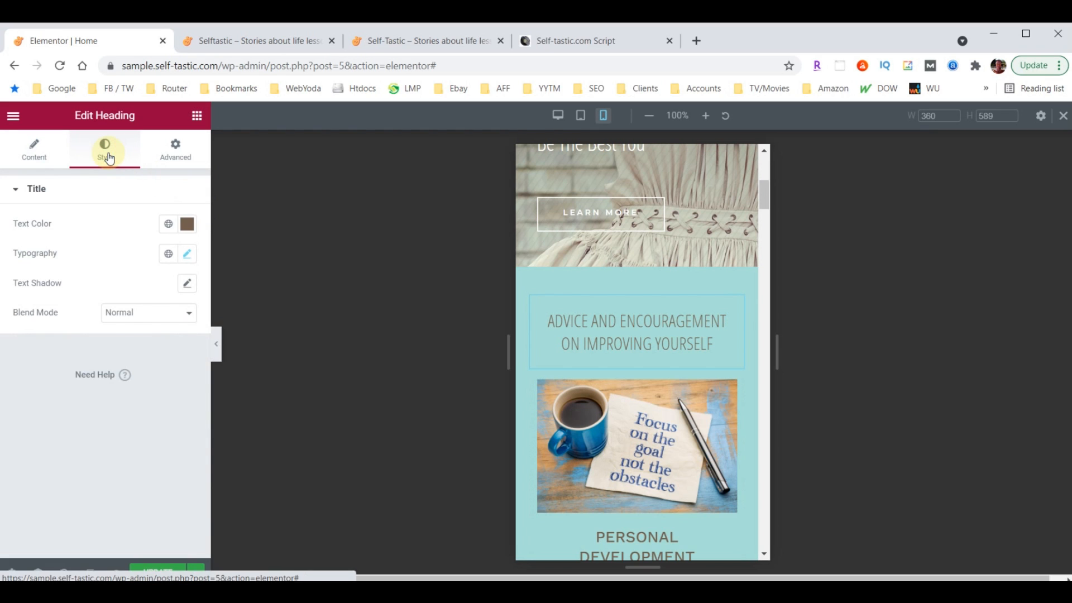
click(188, 255)
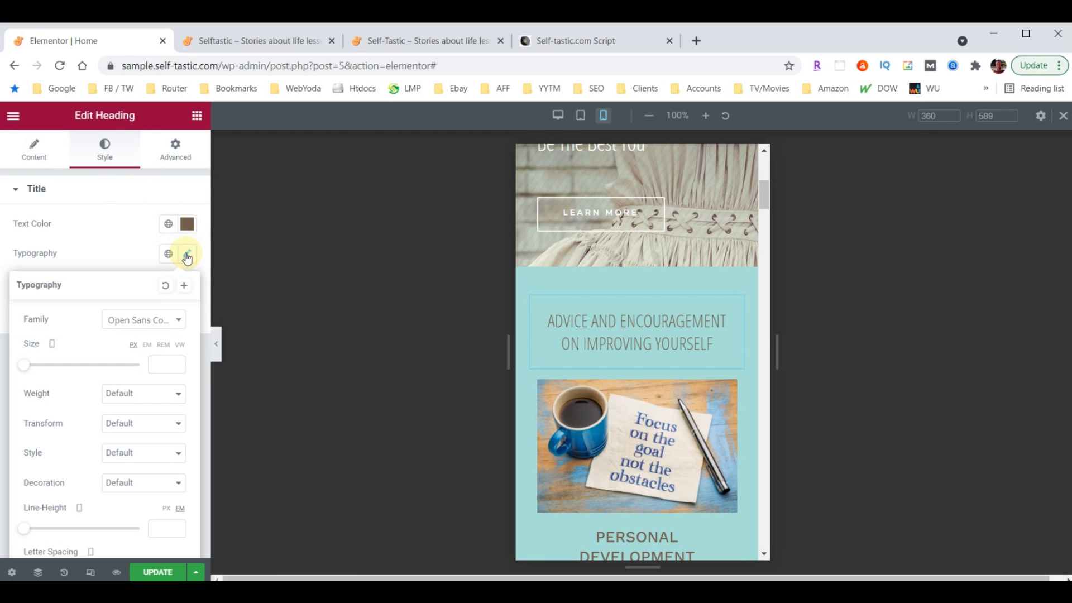
click(165, 364)
text(26)
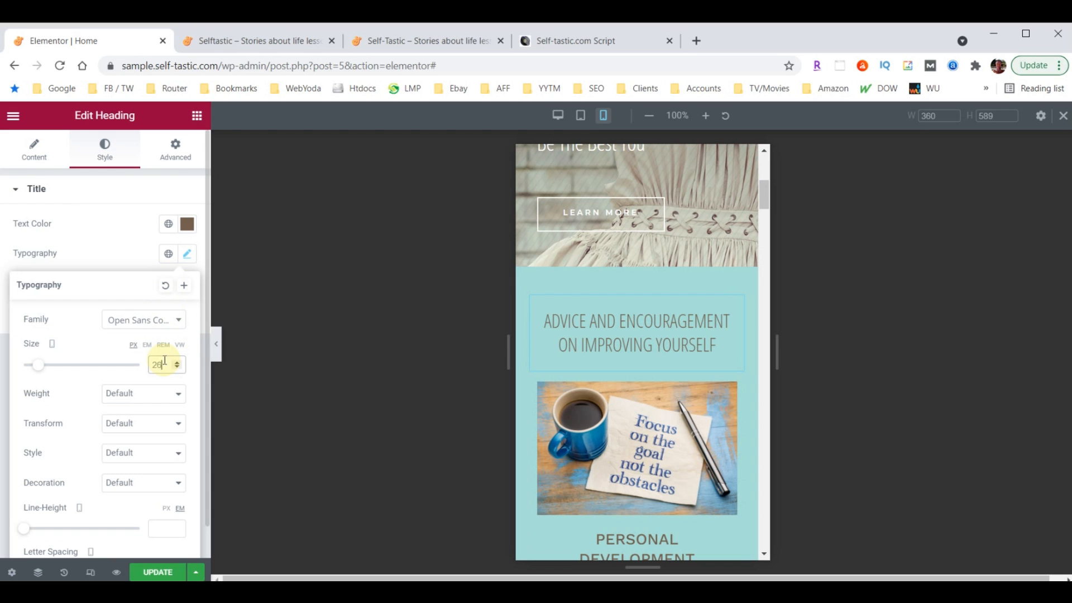
scroll(644, 367, down, 4)
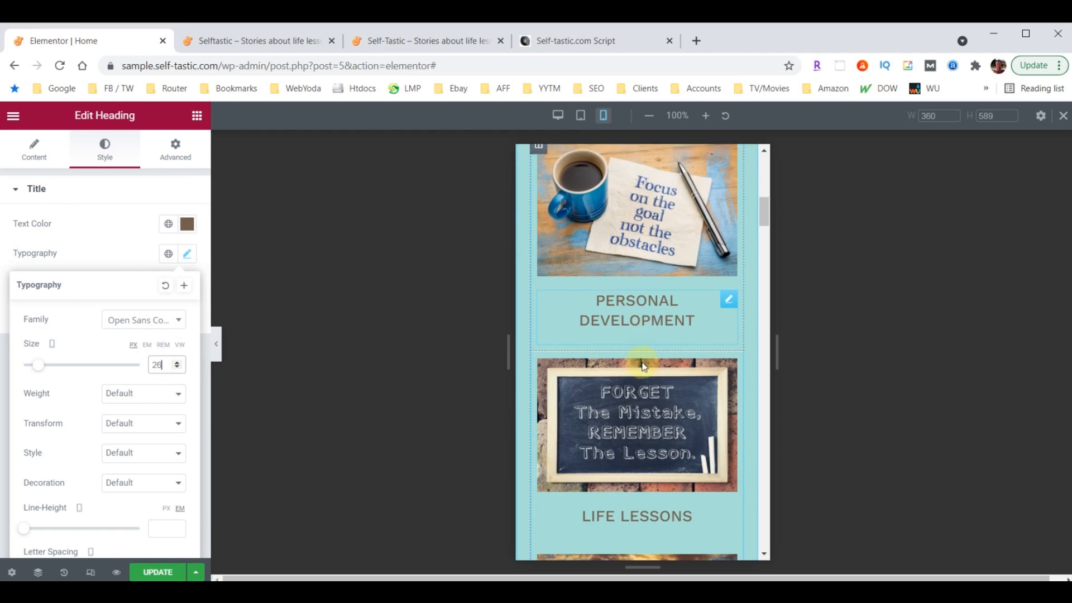
scroll(644, 367, down, 15)
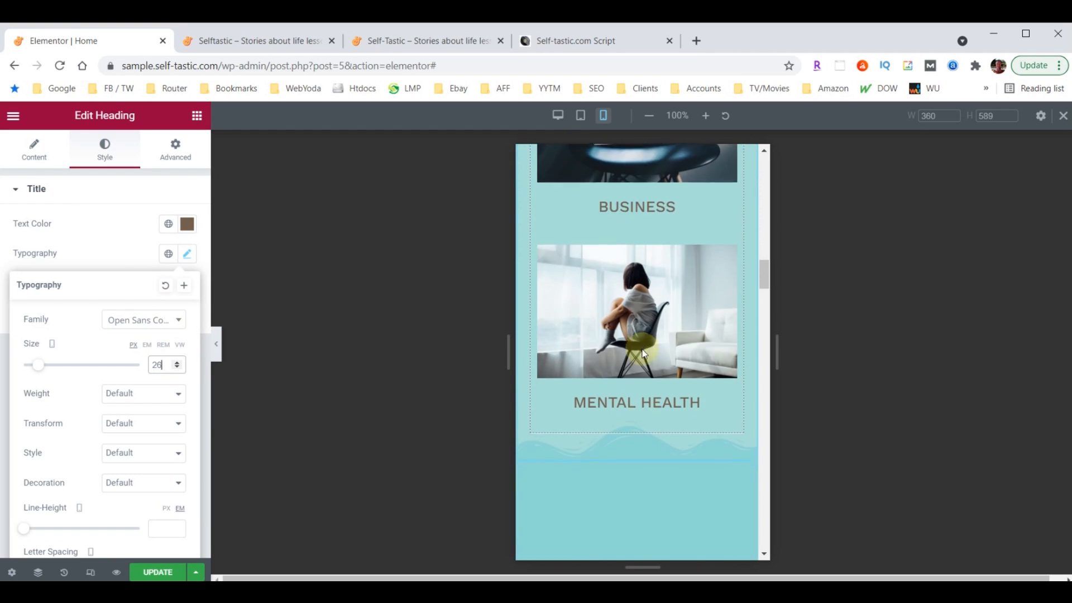
scroll(644, 353, down, 3)
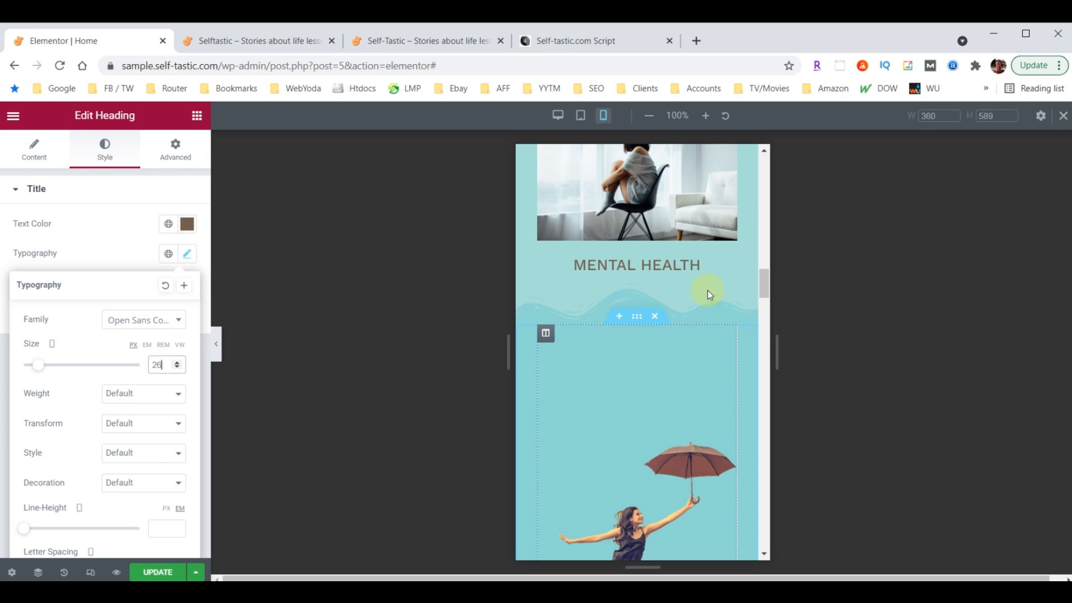
scroll(696, 292, up, 10)
scroll(673, 327, up, 8)
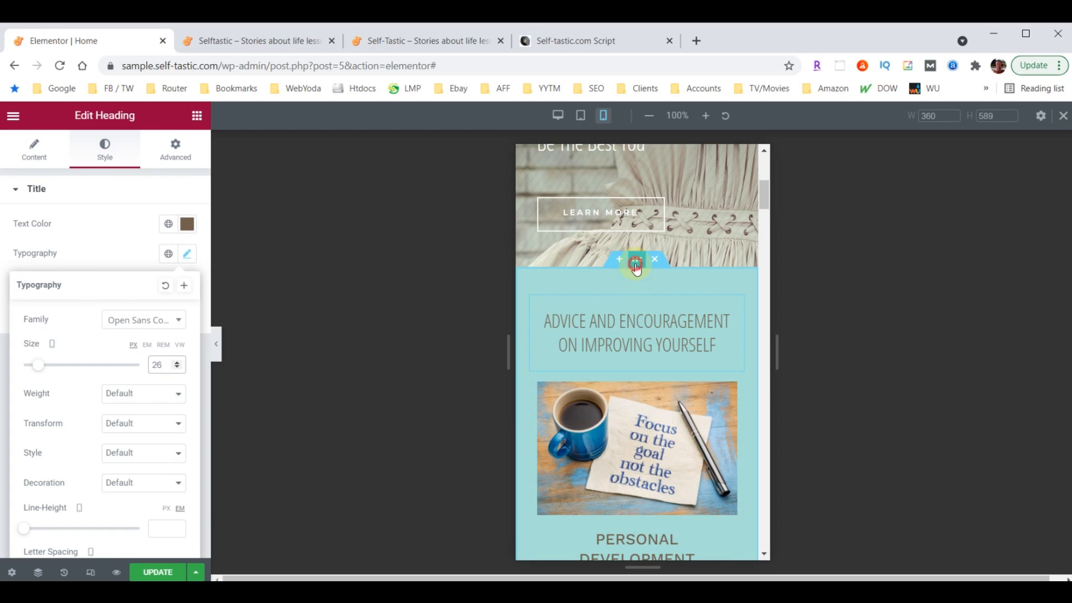
click(638, 259)
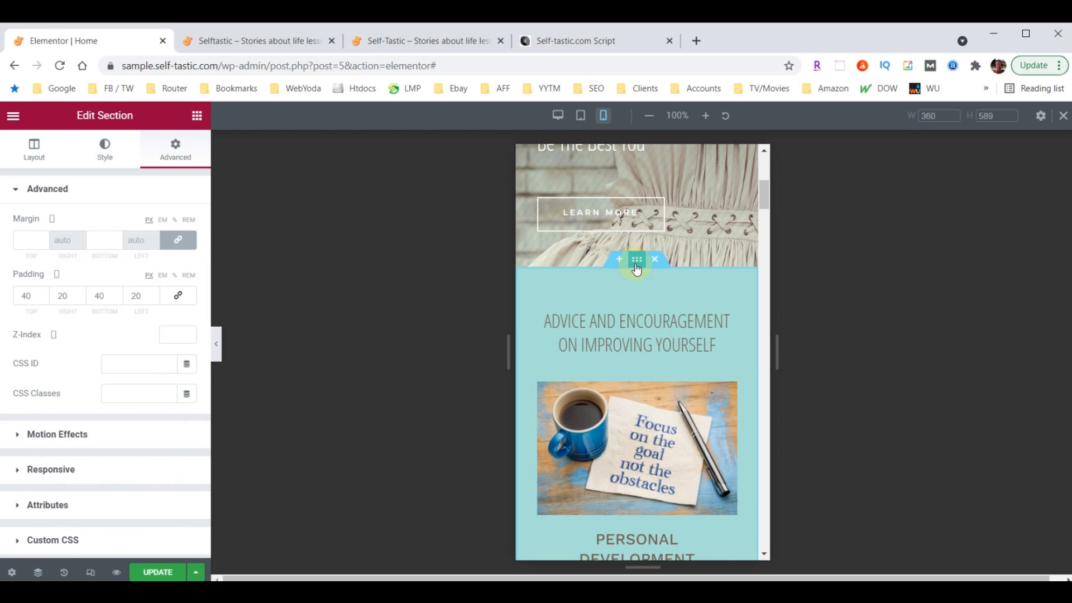
Set the selected section's shape divider height to 30
click(104, 159)
scroll(103, 330, down, 3)
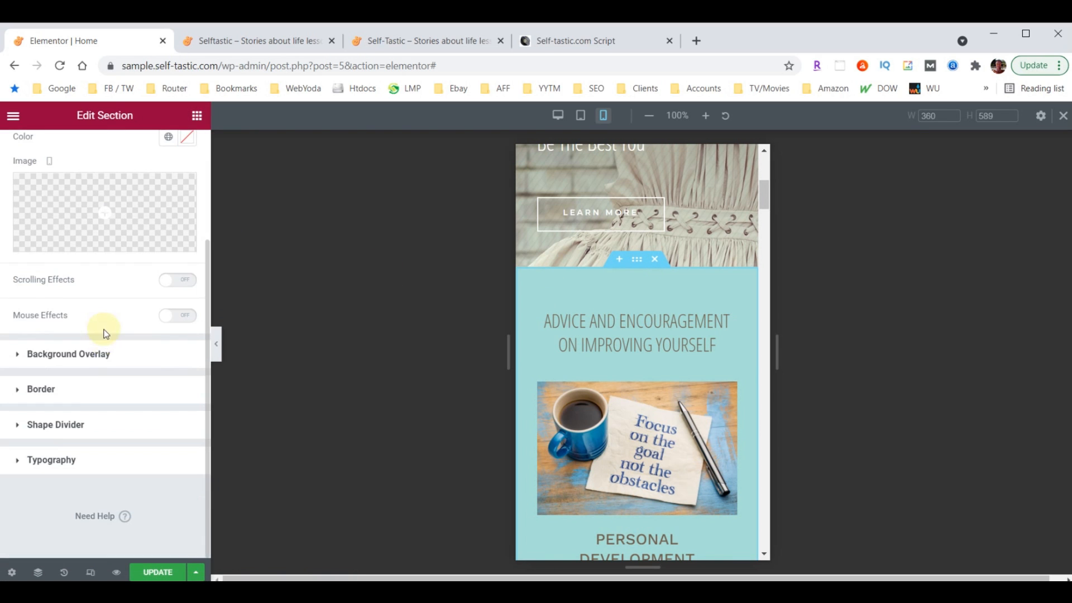
click(62, 429)
click(150, 335)
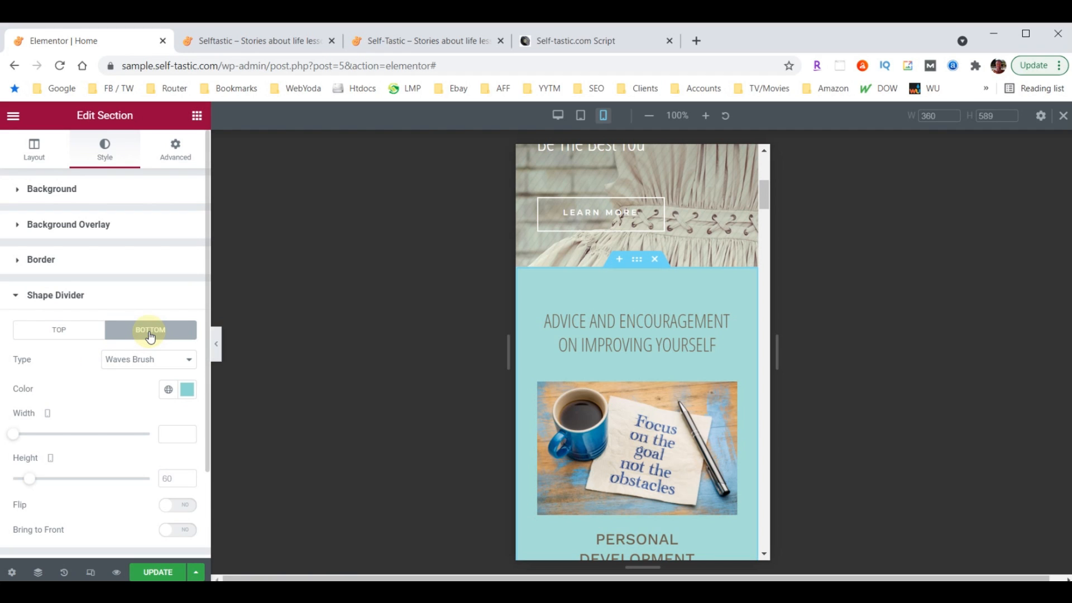
text(30)
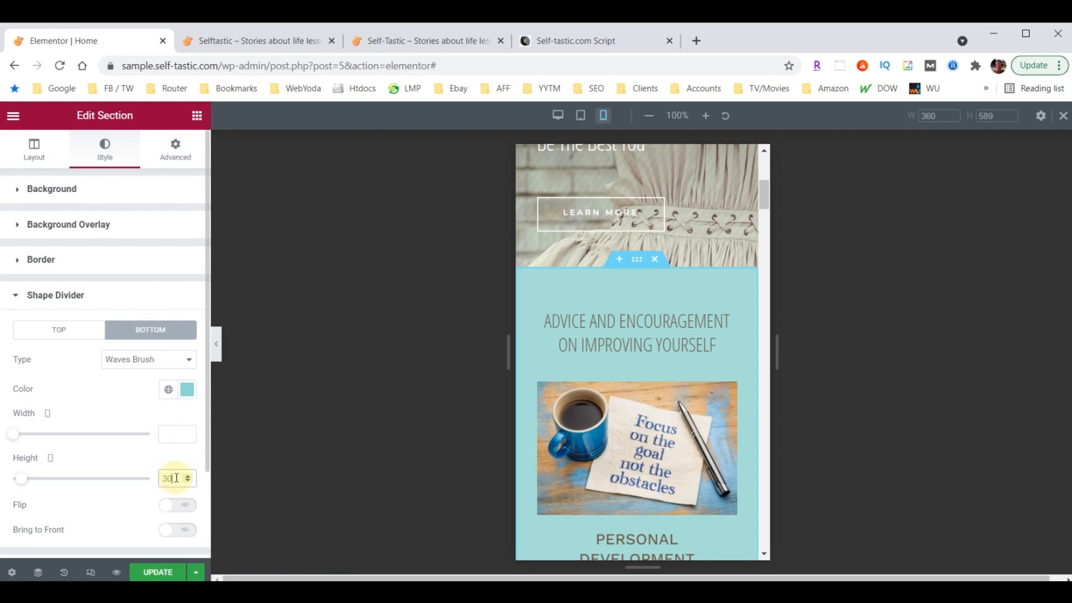
scroll(638, 376, down, 9)
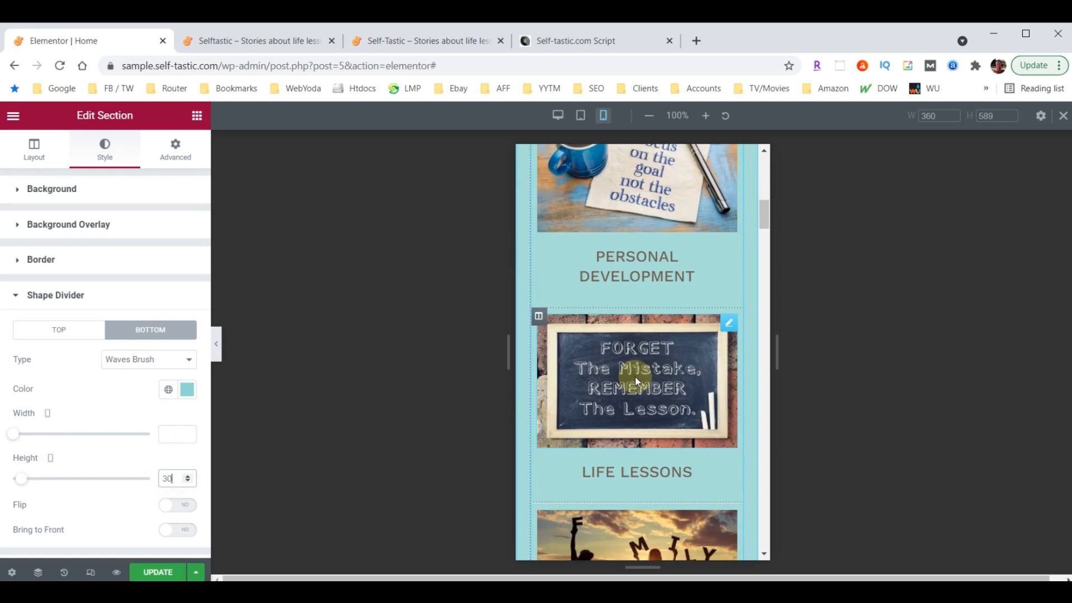
scroll(638, 375, down, 10)
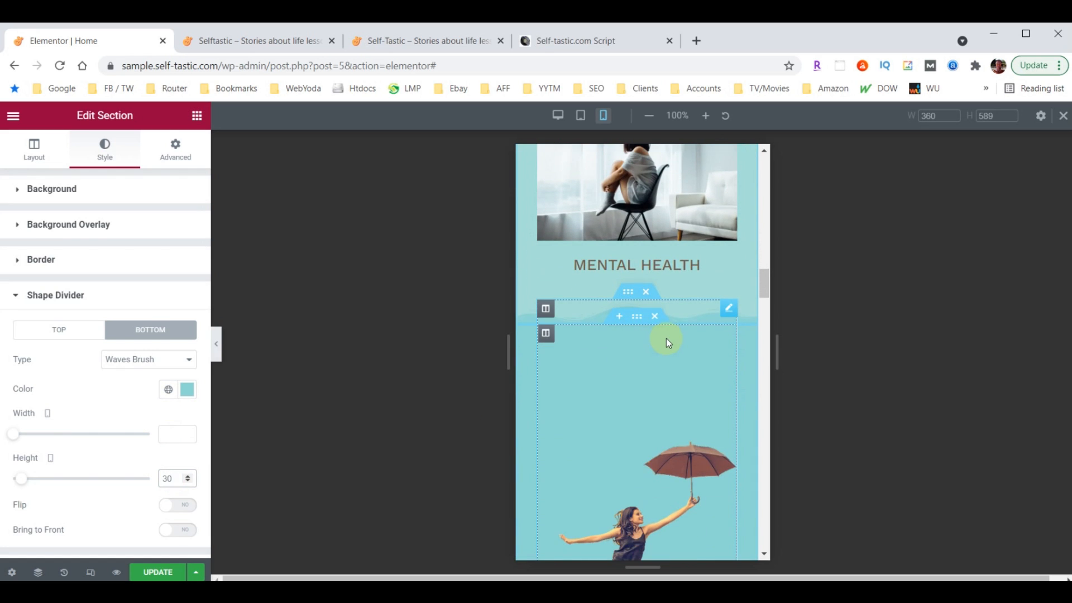
scroll(666, 338, down, 10)
scroll(668, 338, down, 10)
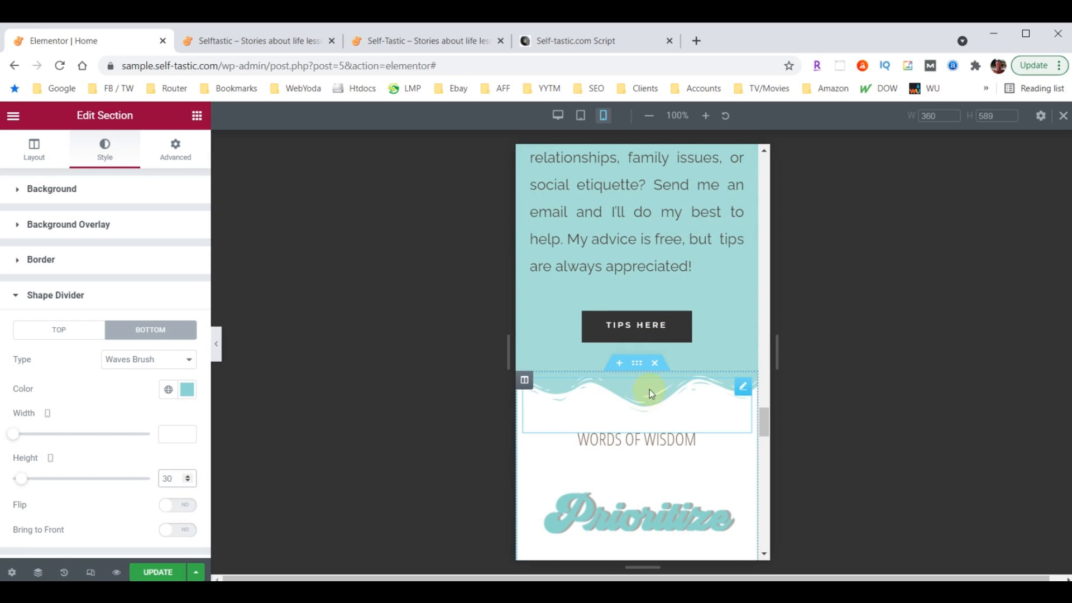
Set the Words of Wisdom section's top wave divider height to 30
click(637, 363)
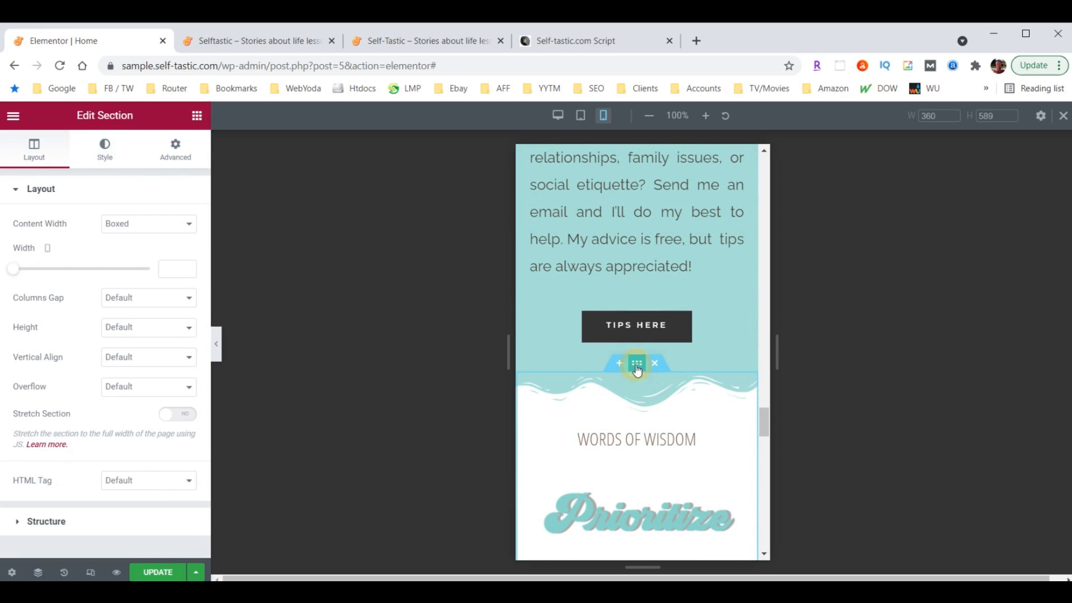
click(104, 155)
click(41, 422)
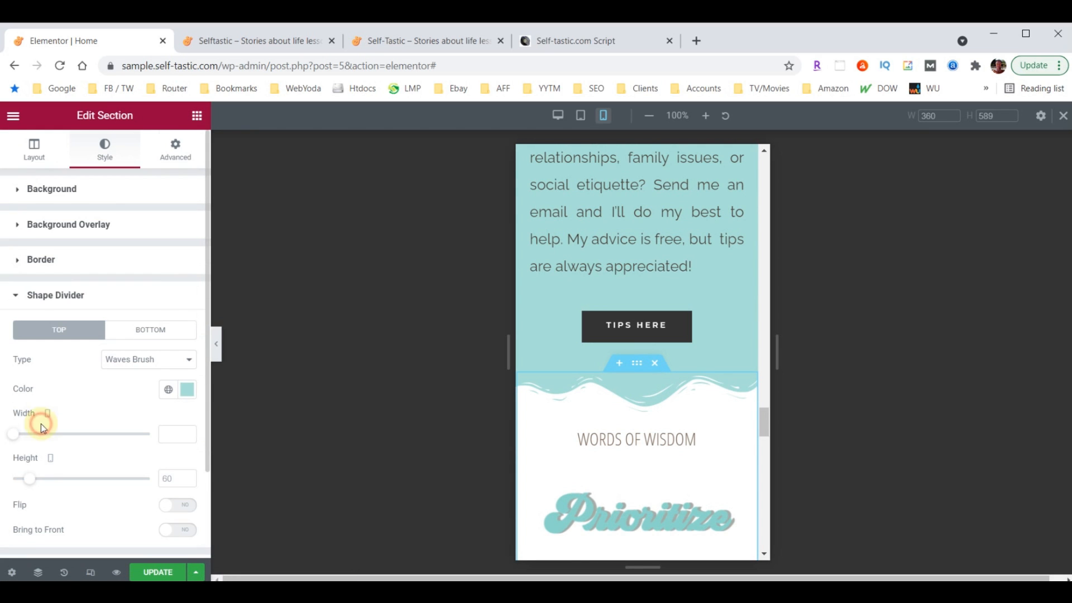
click(171, 476)
text(30)
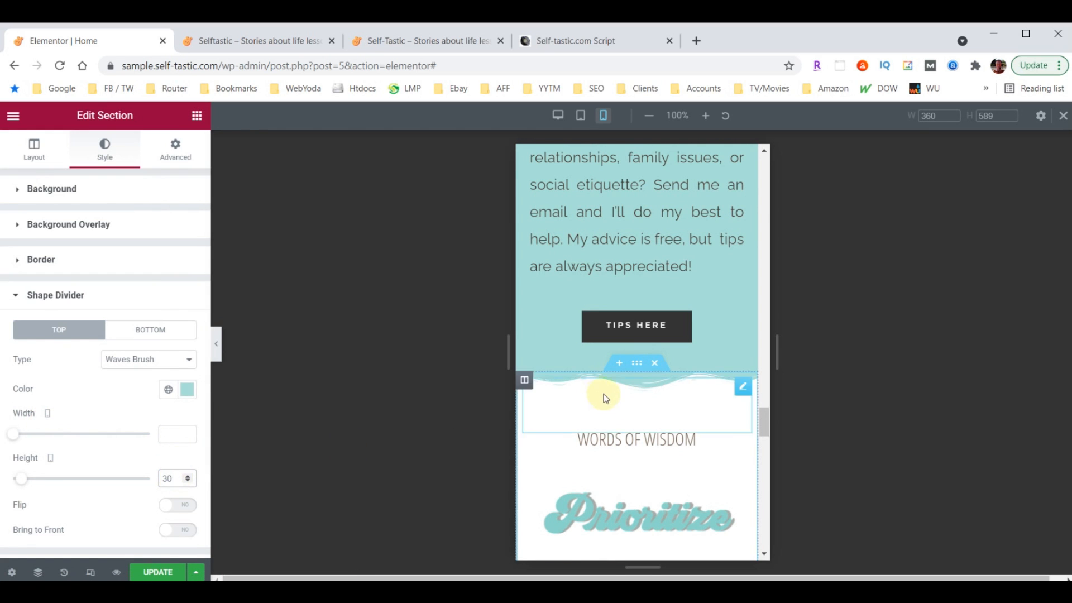
scroll(642, 406, up, 8)
scroll(642, 406, up, 10)
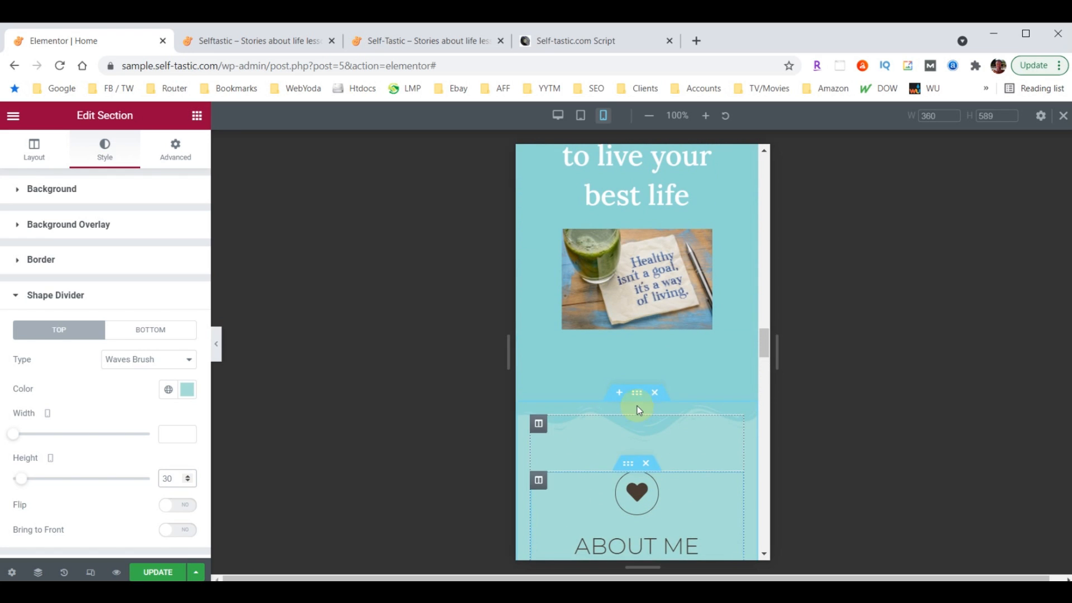
Set the About Me section's shape divider height to 30 on mobile
click(640, 394)
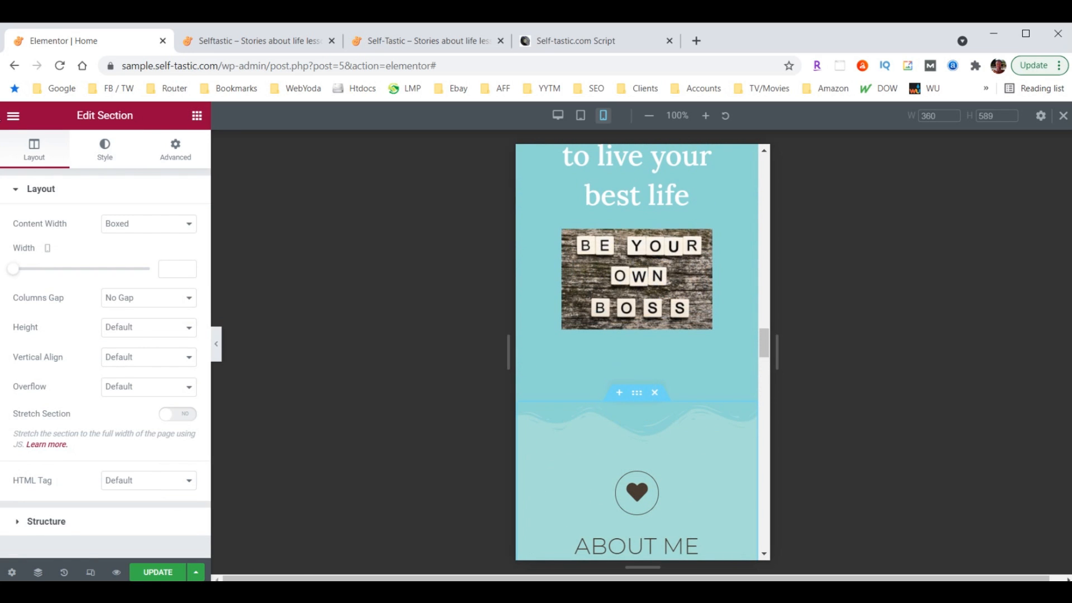
click(105, 152)
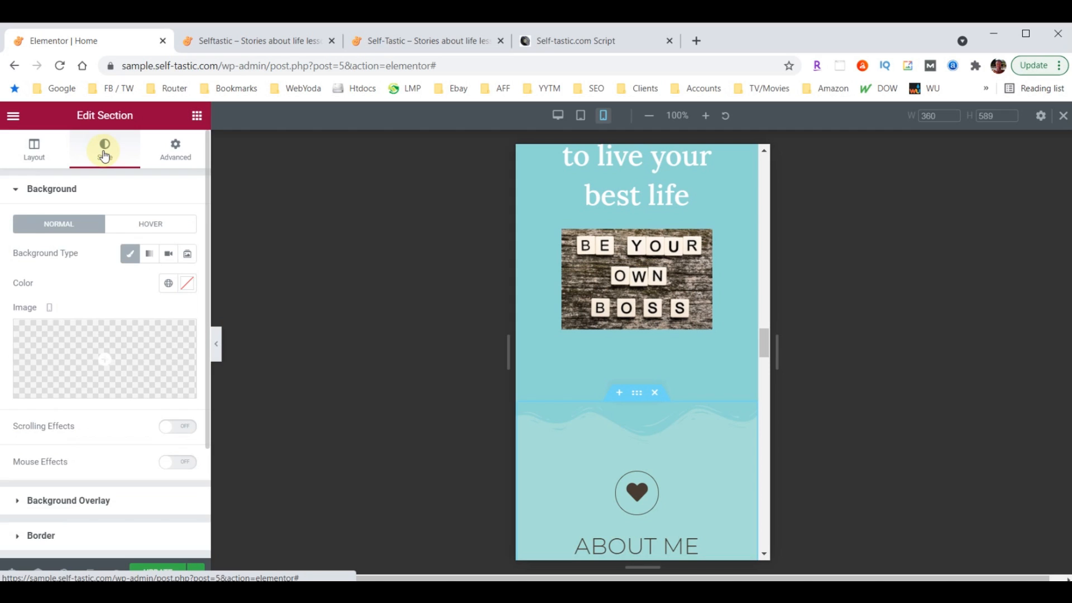
scroll(64, 411, down, 3)
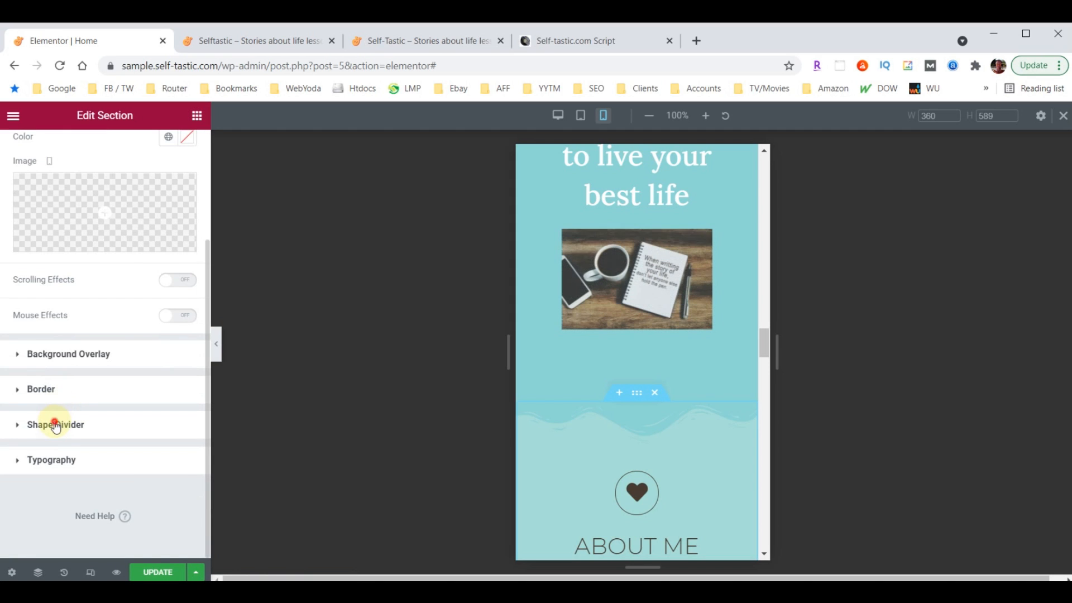
click(54, 424)
click(164, 479)
text(30)
scroll(688, 401, up, 15)
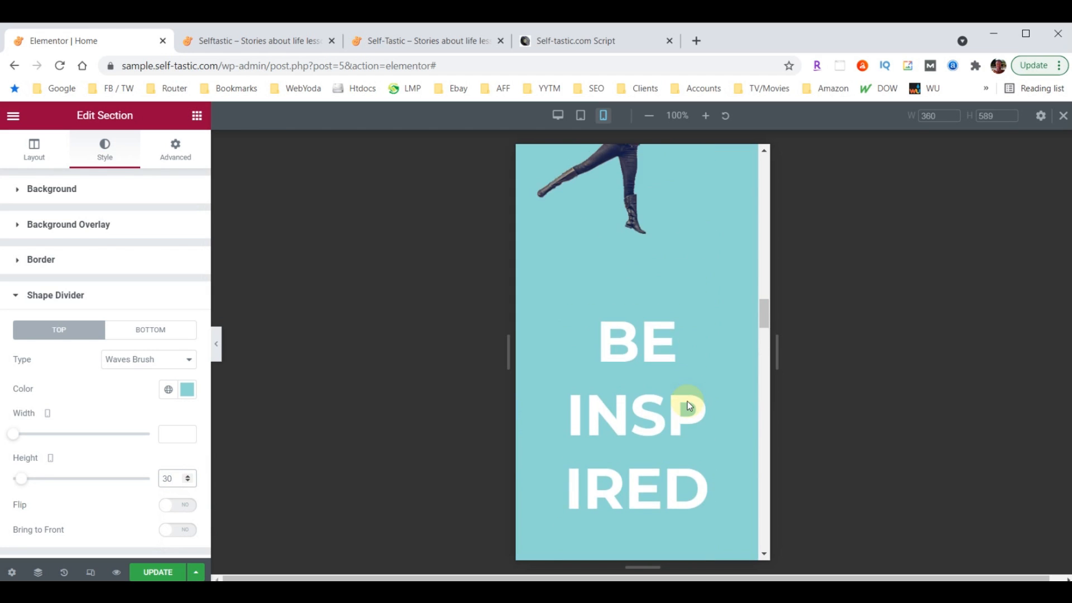
scroll(650, 230, up, 3)
scroll(651, 294, down, 14)
scroll(647, 303, down, 9)
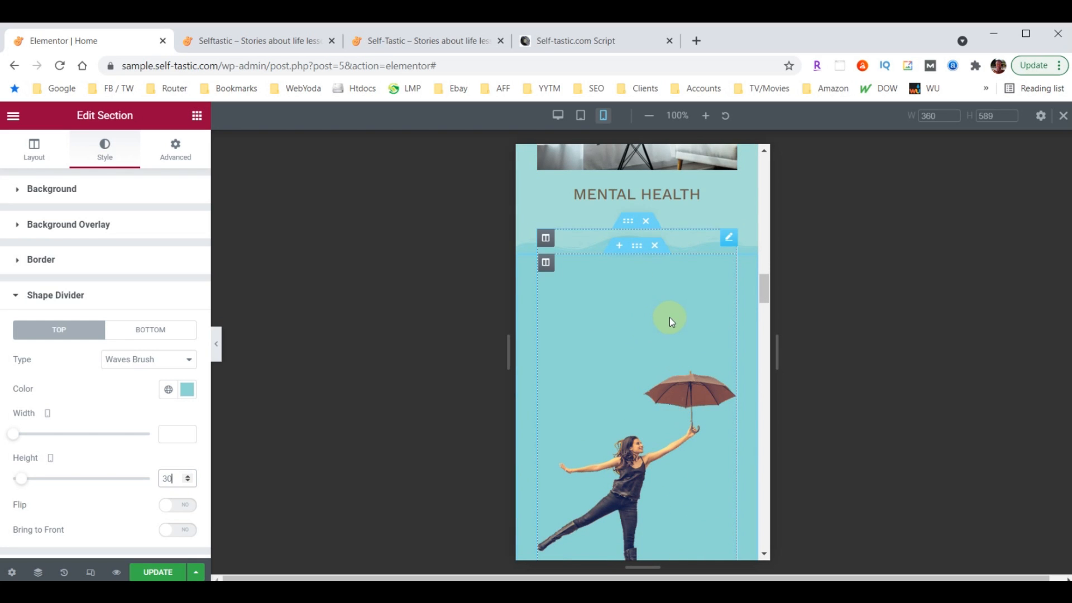
scroll(670, 317, down, 3)
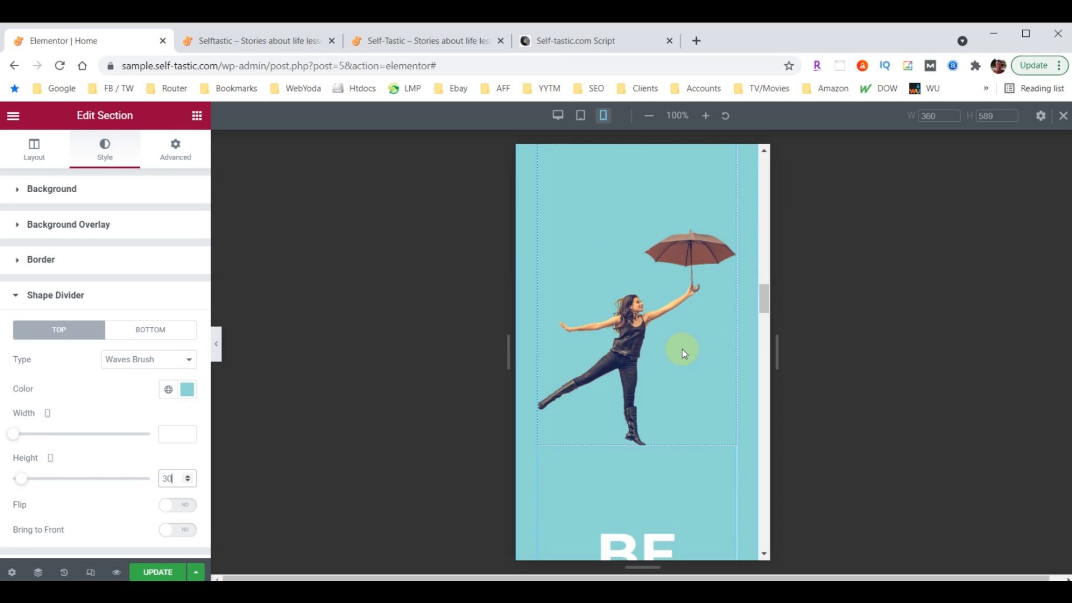
scroll(685, 351, up, 5)
Pad the umbrella woman image on mobile: 60 top, 30 left and right, 0 bottom
click(728, 308)
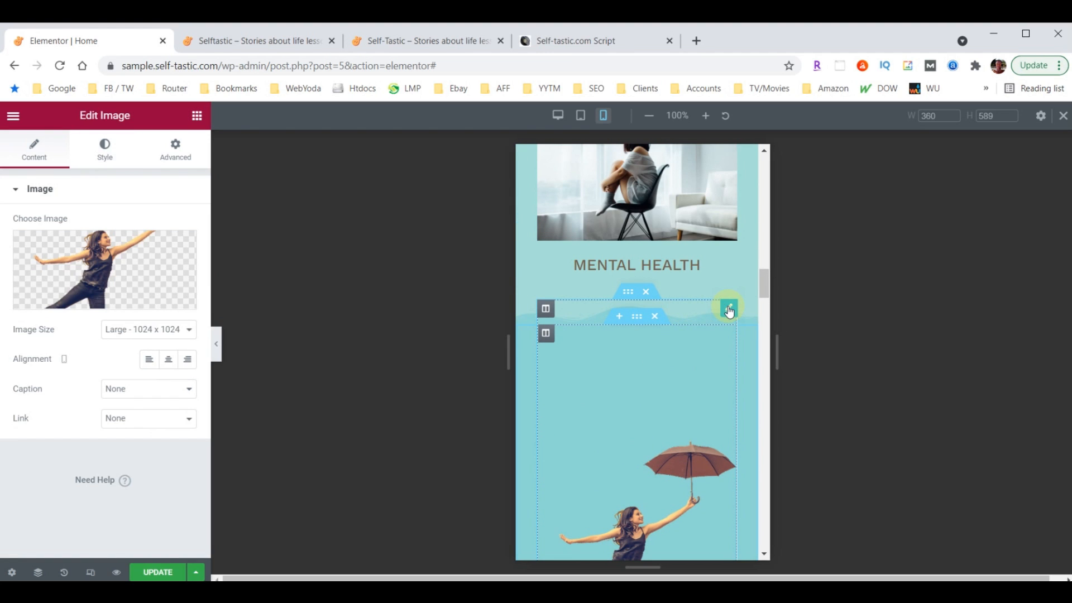
click(183, 158)
click(29, 295)
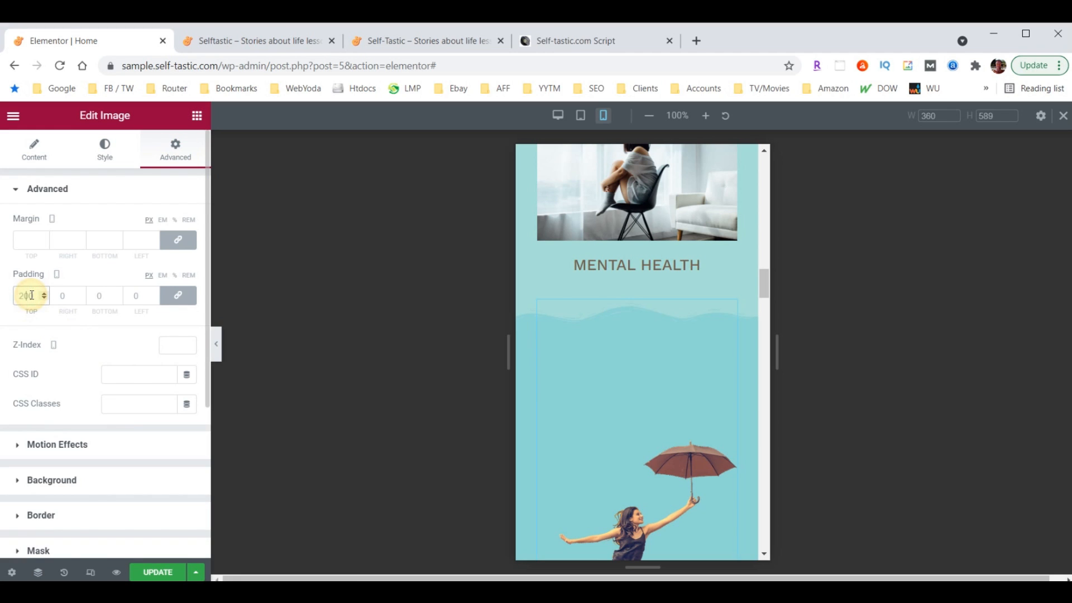
text(60)
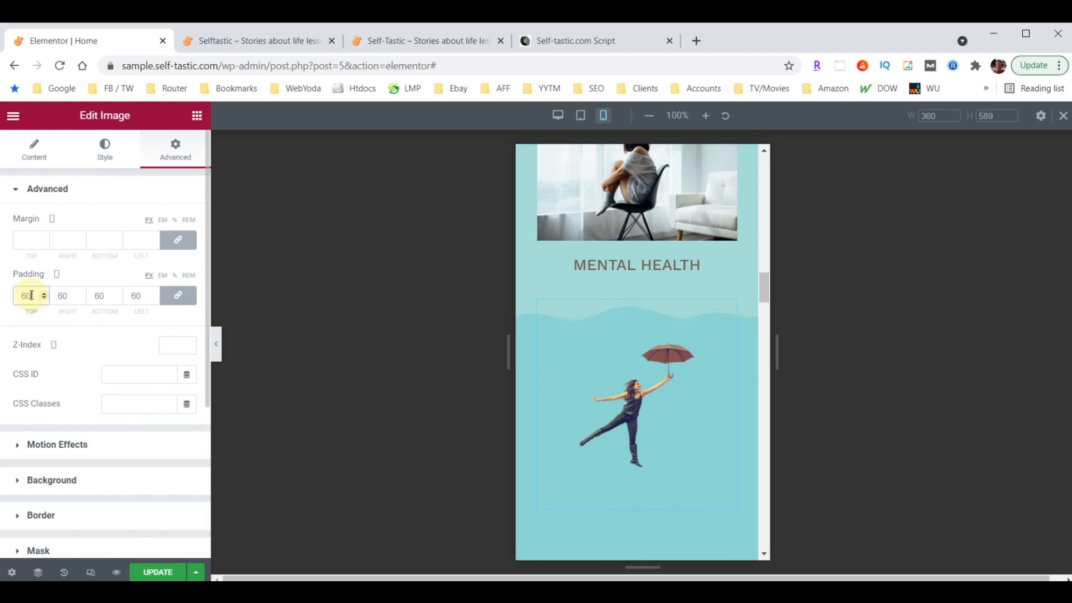
click(176, 296)
drag(63, 297, 57, 296)
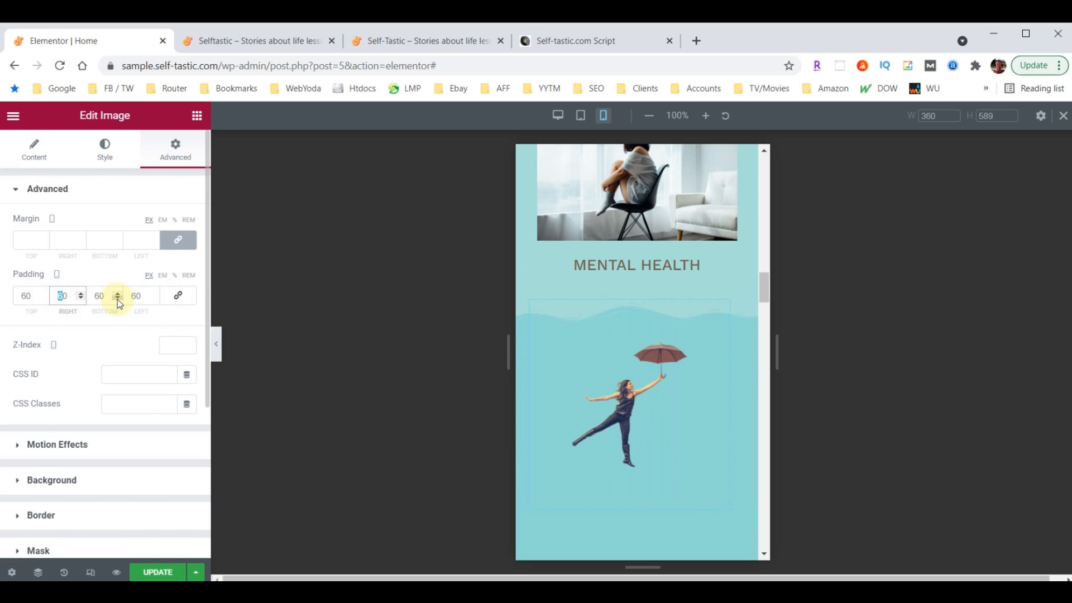
text(3)
drag(136, 296, 126, 296)
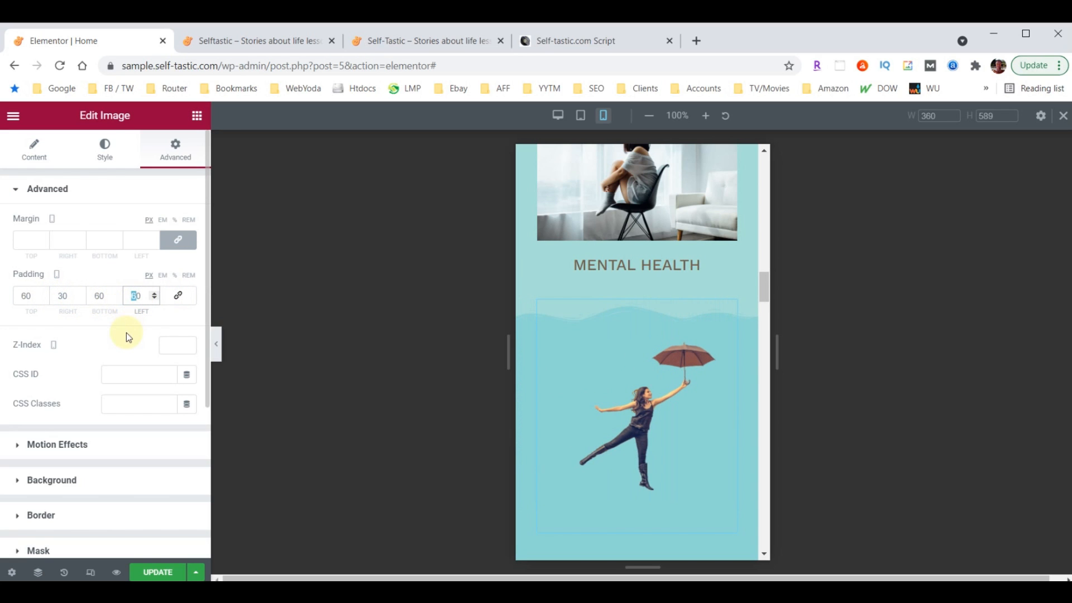
text(3)
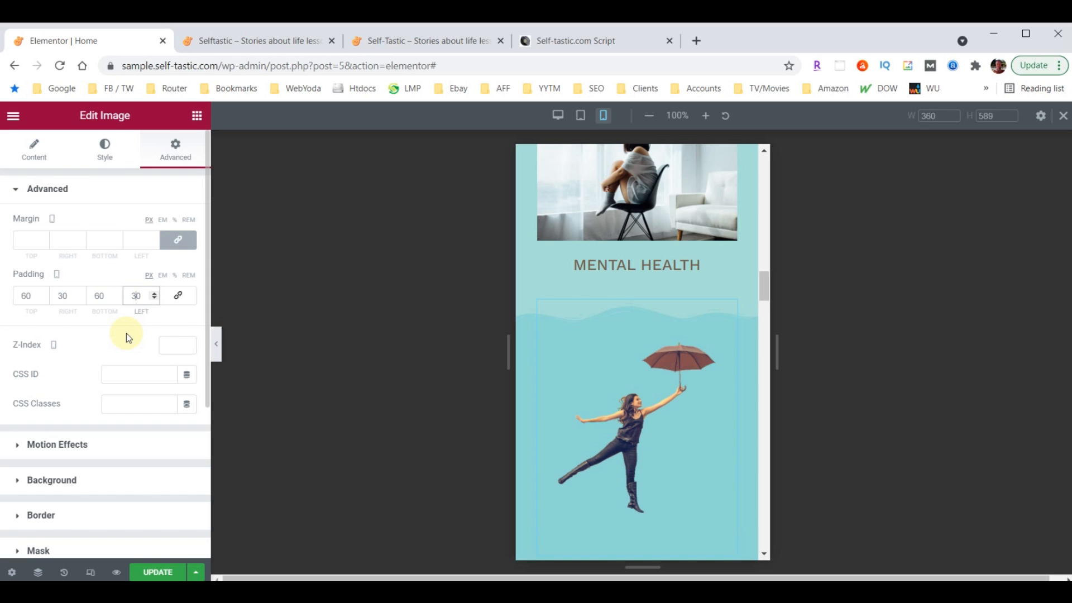
drag(99, 296, 91, 293)
key(BackSpace)
scroll(626, 363, down, 2)
scroll(619, 438, down, 1)
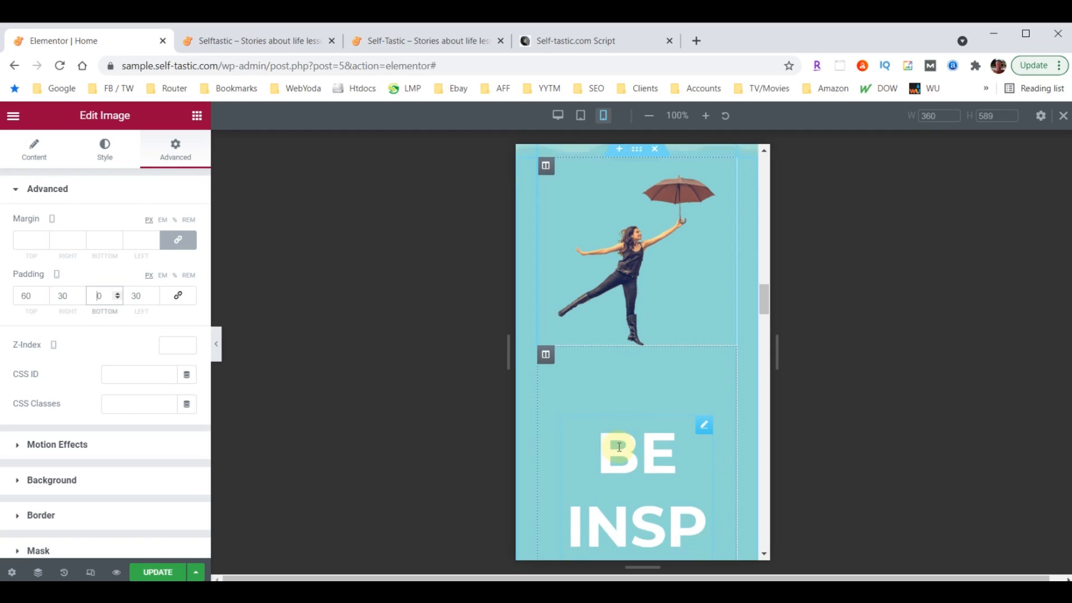
scroll(619, 447, down, 2)
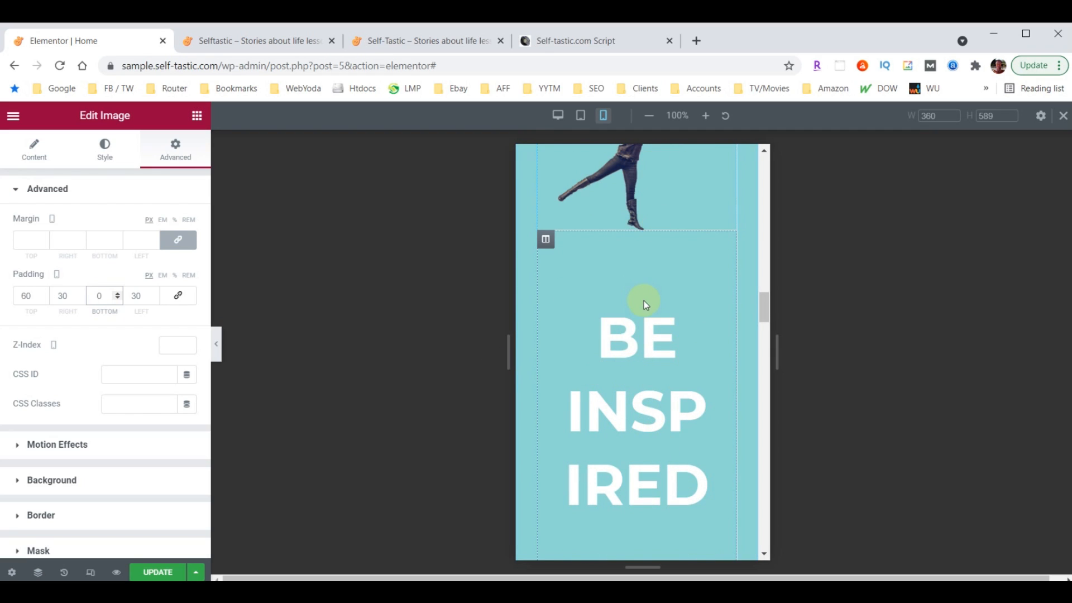
click(546, 240)
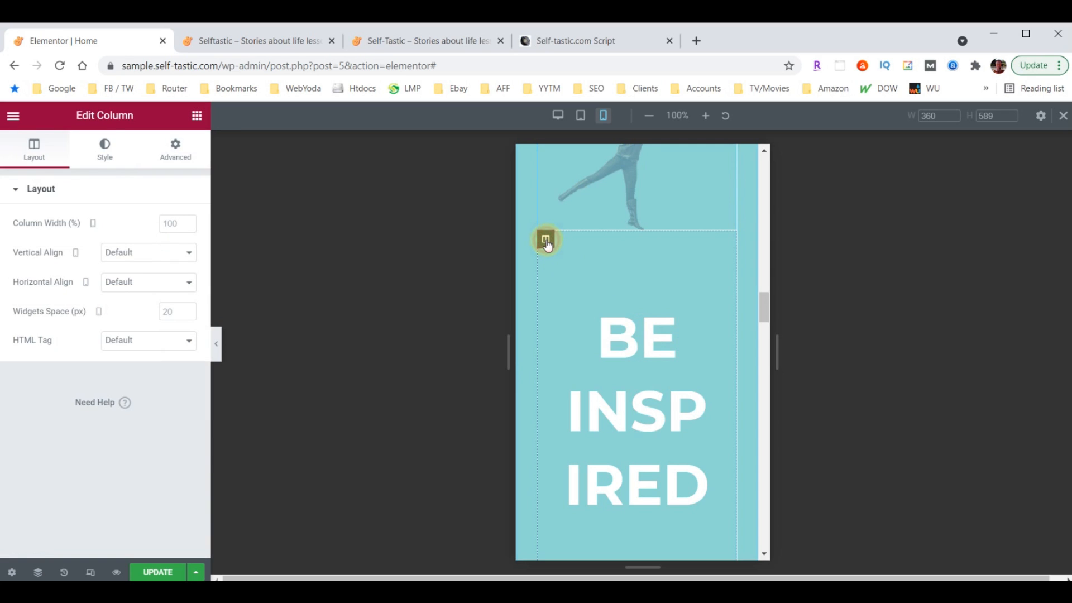
Set the BE INSPIRED heading's mobile font size to 38
click(177, 152)
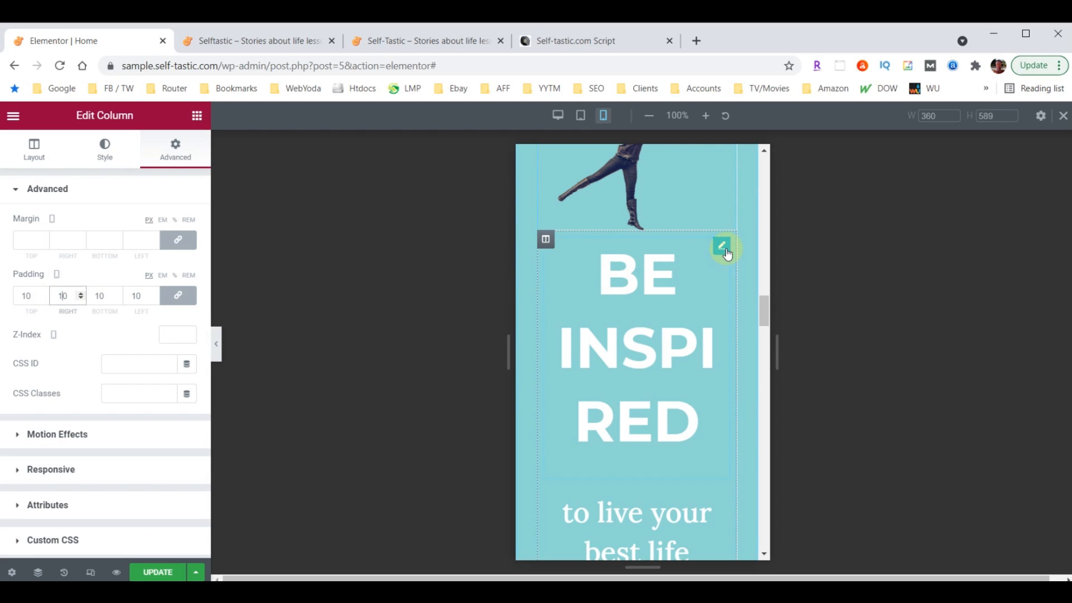
click(724, 249)
click(104, 150)
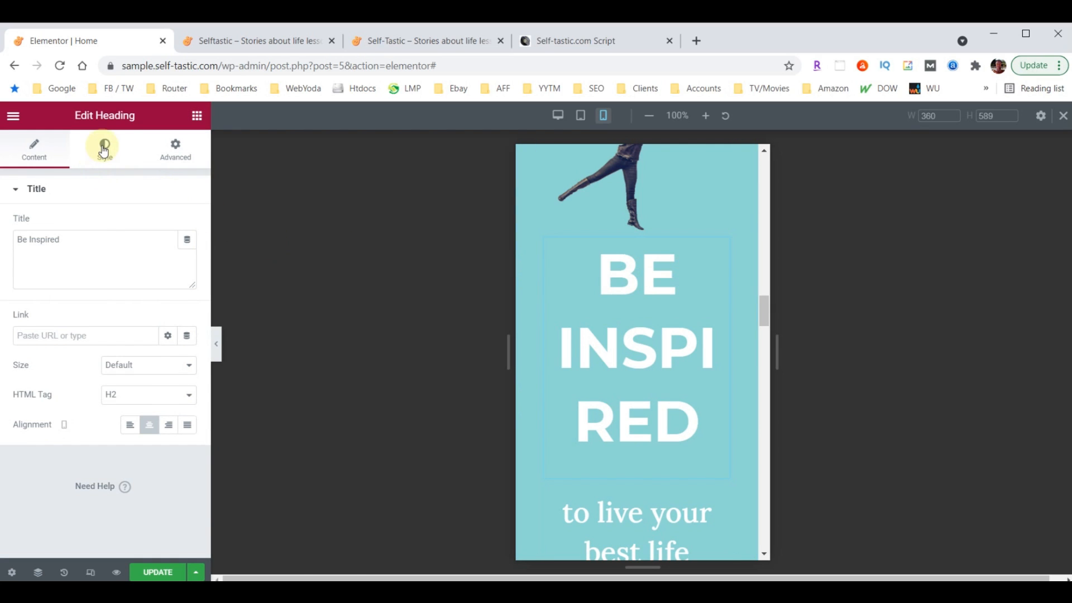
click(187, 254)
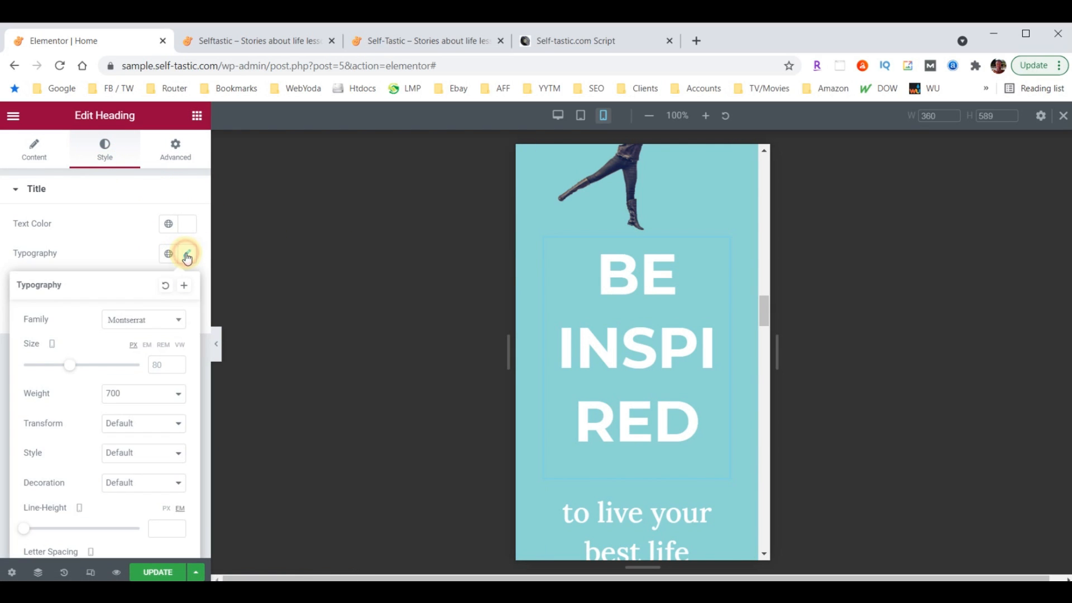
double_click(159, 365)
text(40)
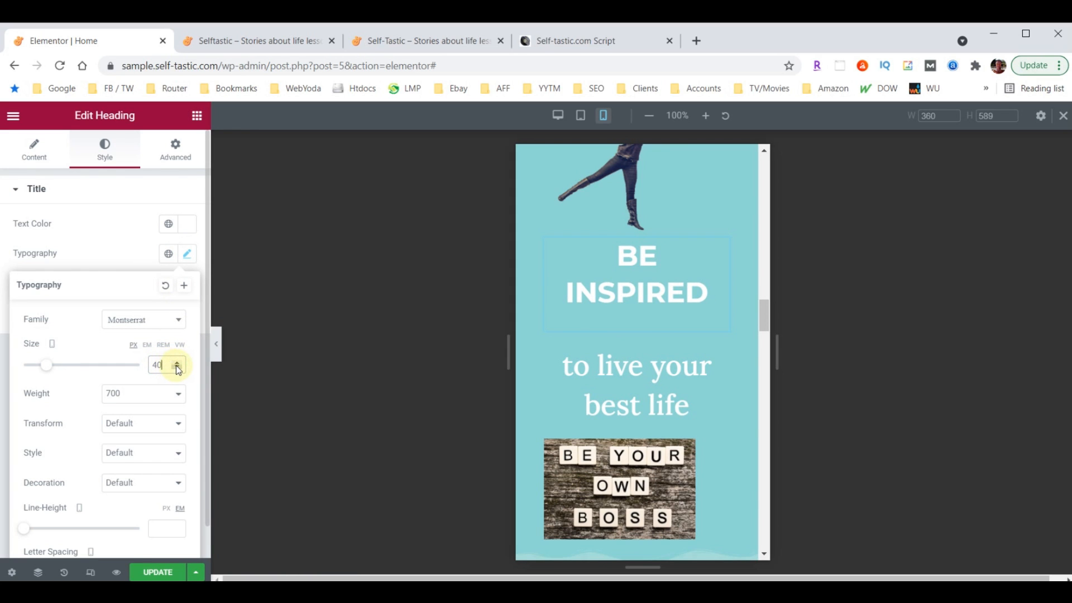
click(178, 369)
click(178, 369)
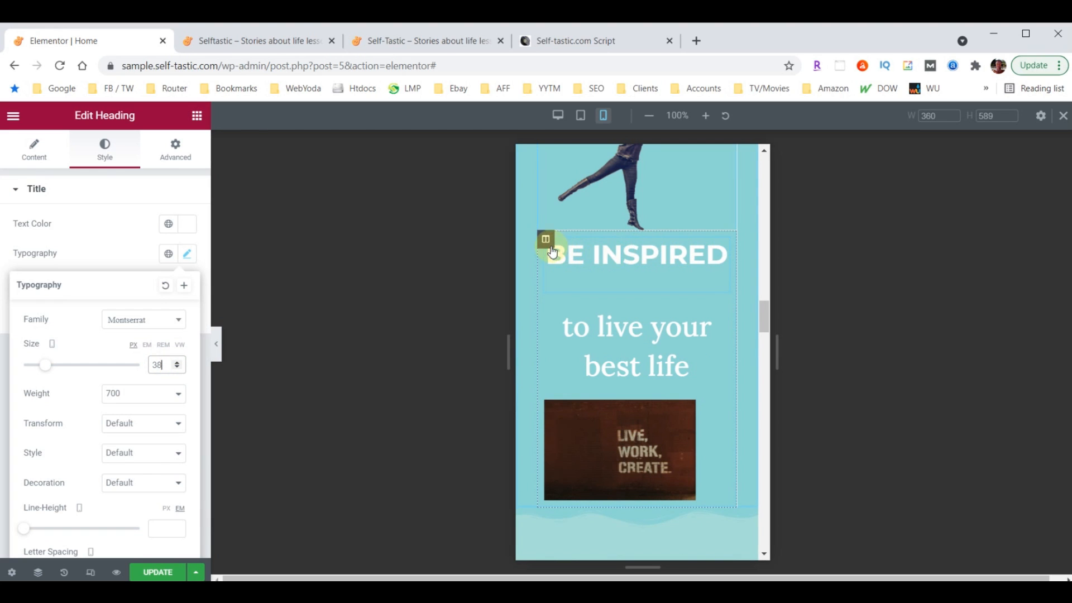
Unlink the BE INSPIRED column's padding and set its top padding to 30
click(546, 242)
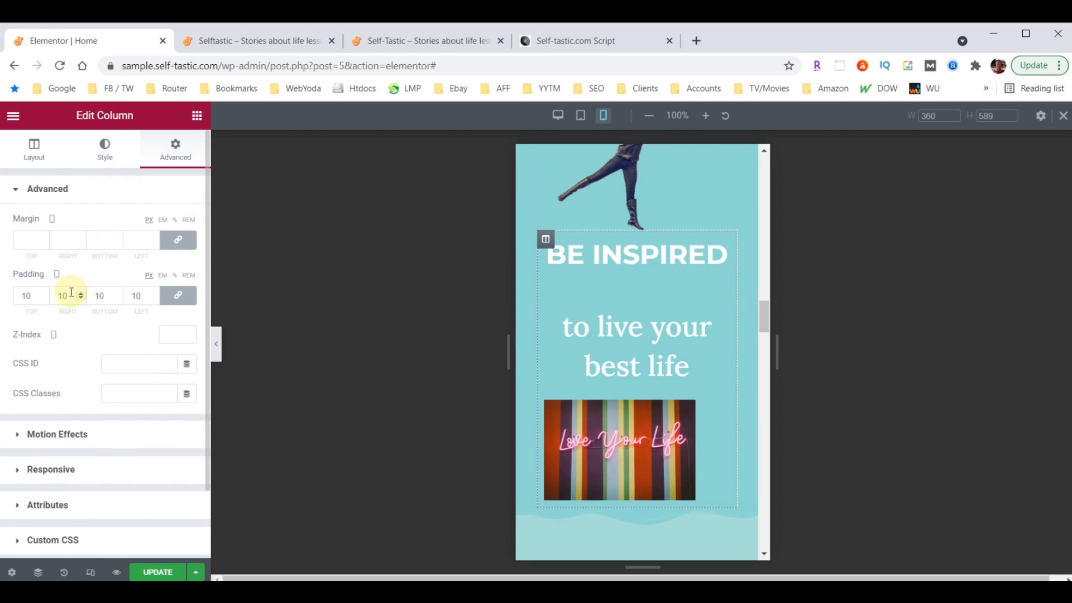
click(178, 296)
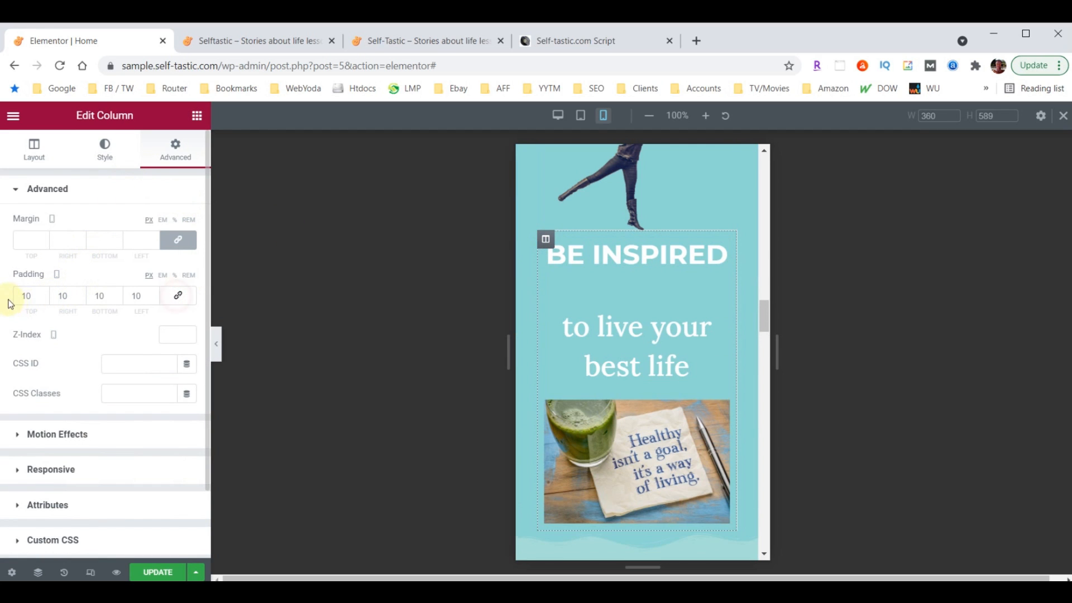
drag(28, 297, 1, 301)
text(3)
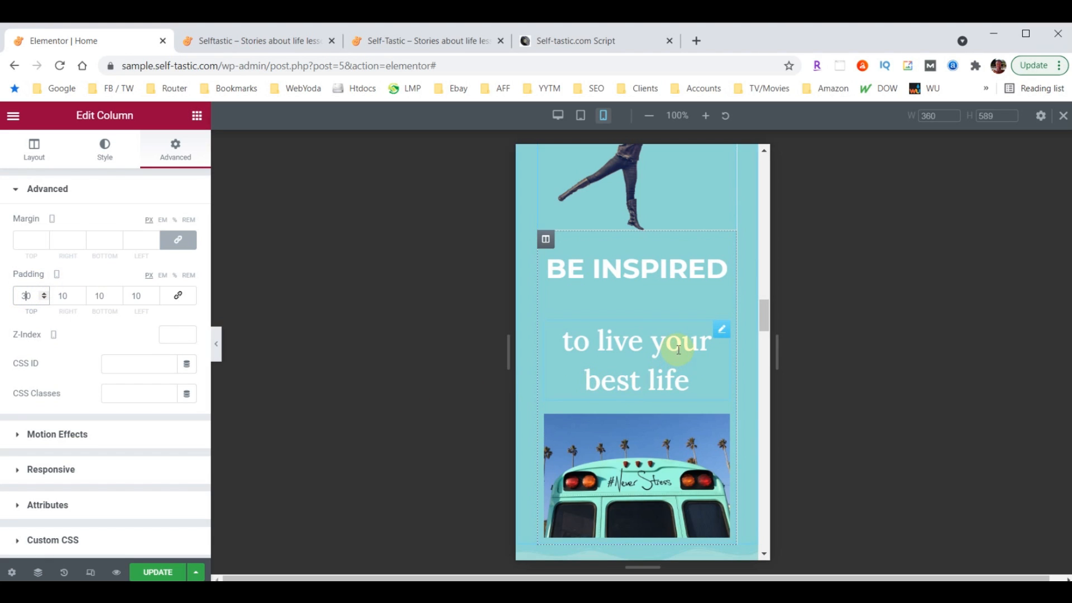
Set the 'to live your best life' subheading's font size to 18 and its spacing to 0
click(722, 331)
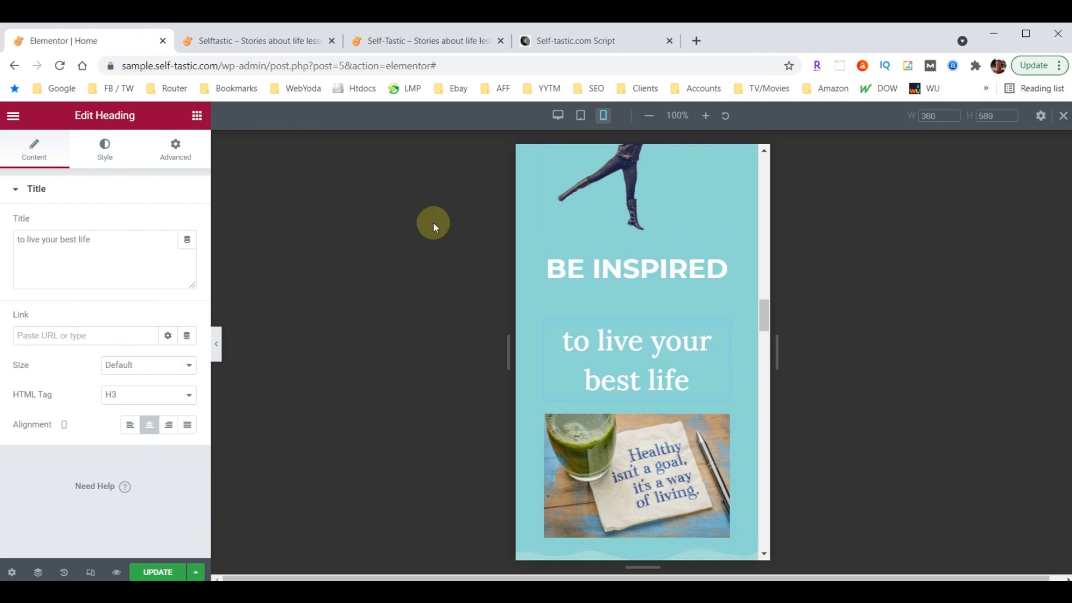
click(105, 150)
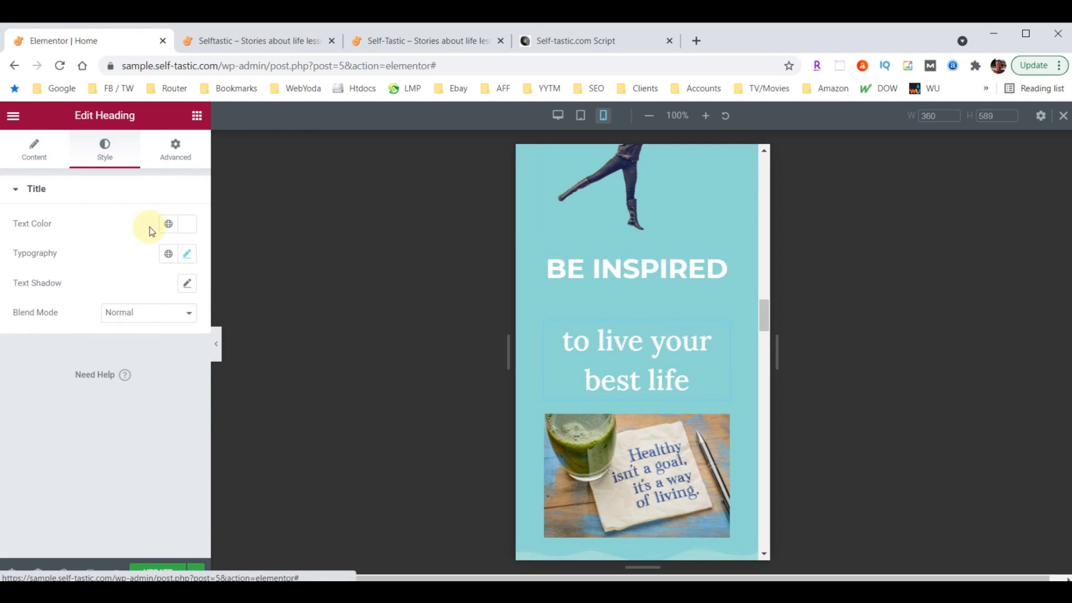
click(189, 254)
click(154, 364)
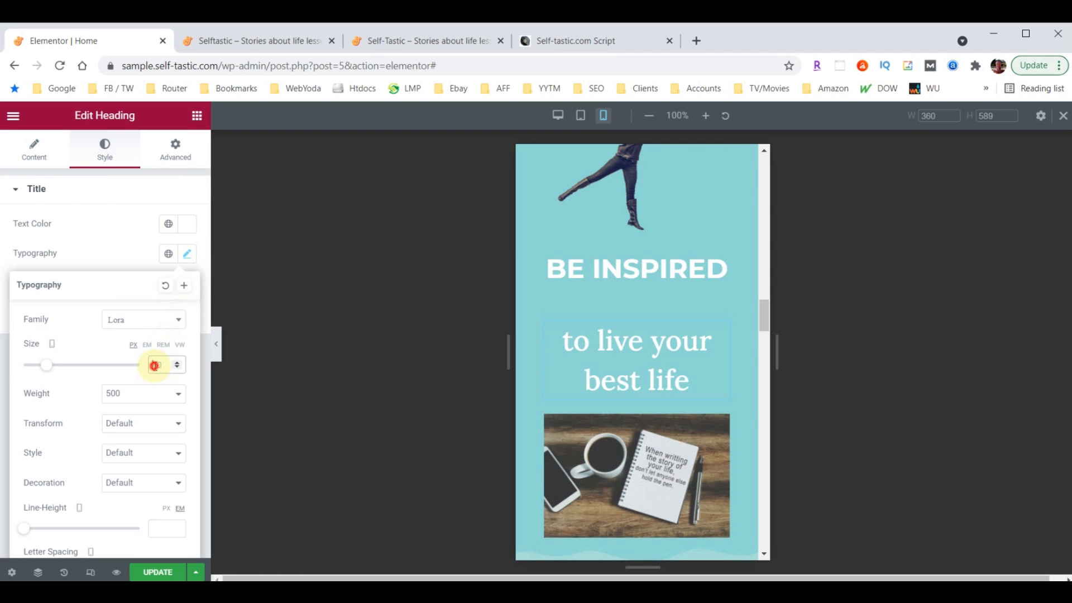
text(18)
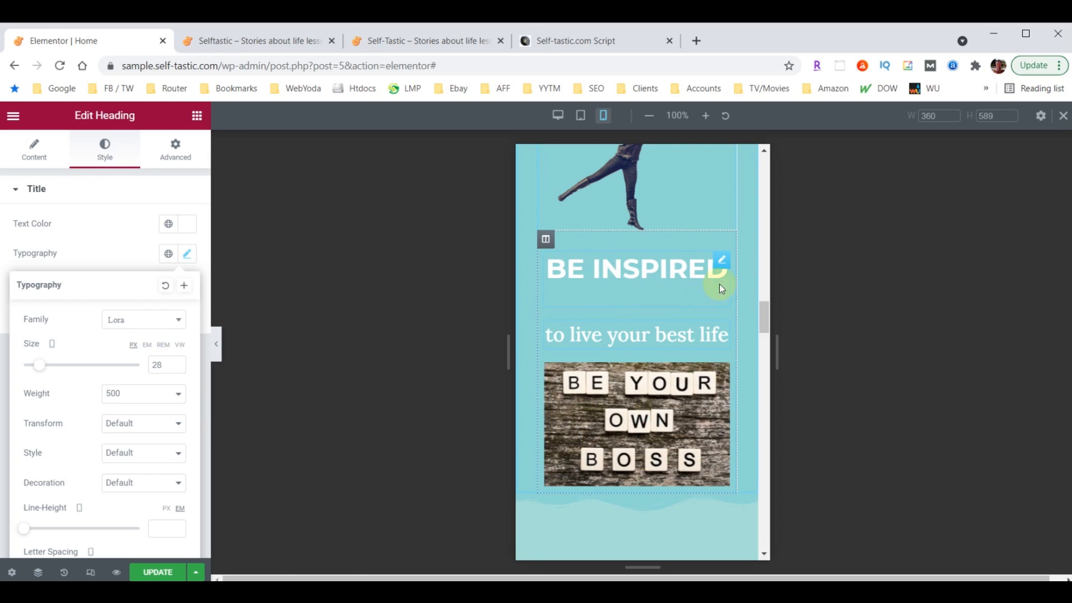
click(722, 262)
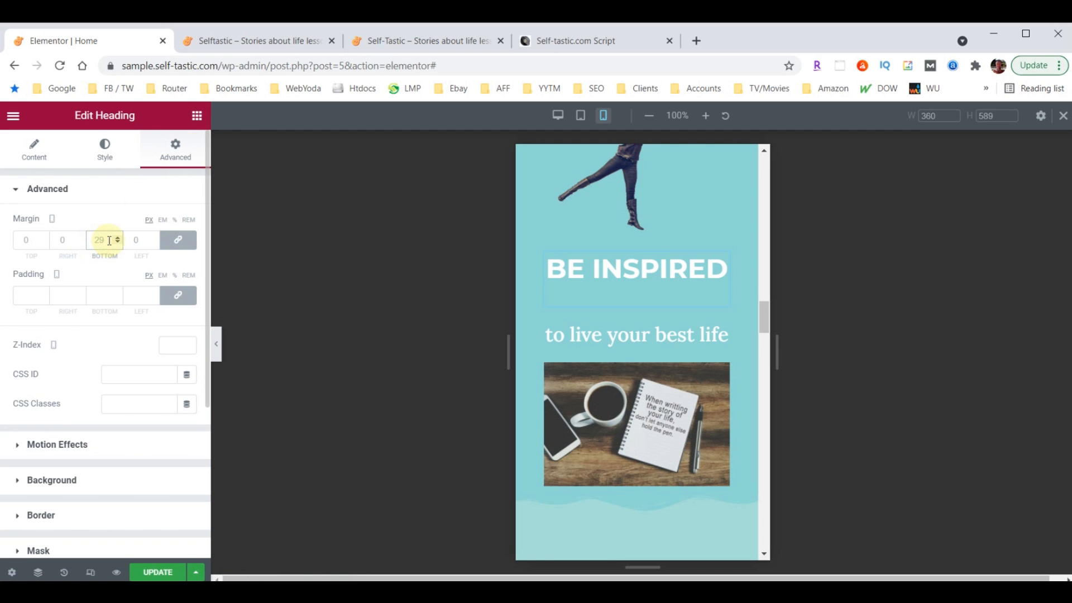
text(0)
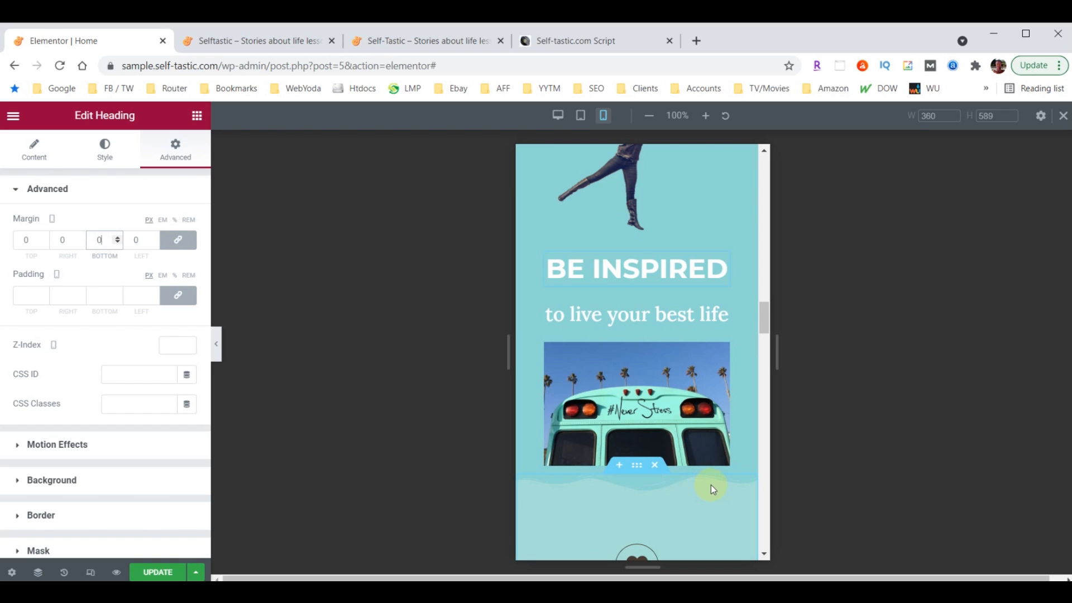
scroll(712, 484, down, 3)
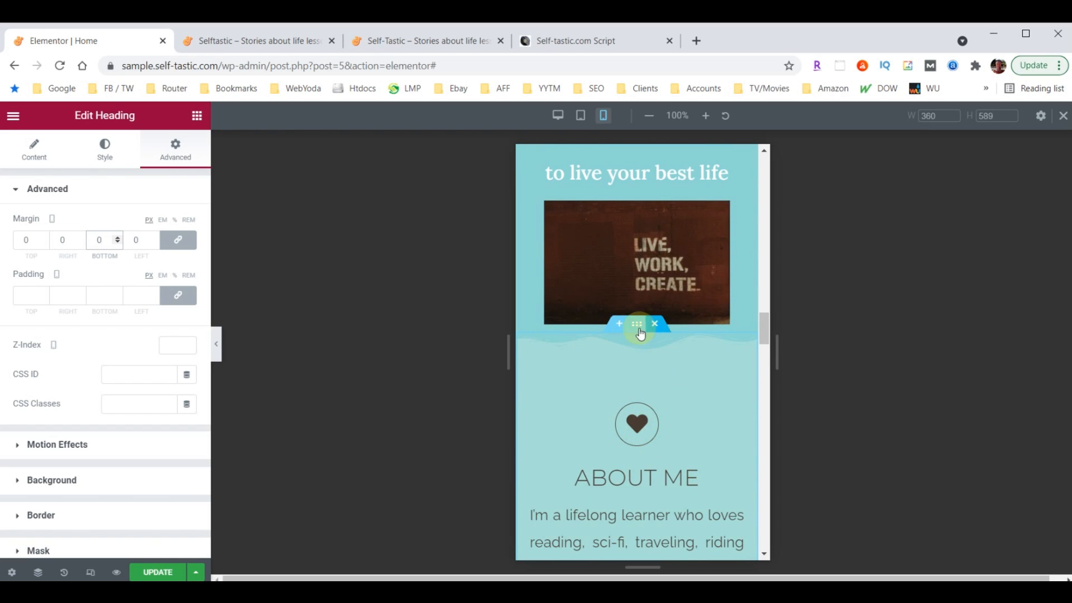
scroll(605, 258, up, 1)
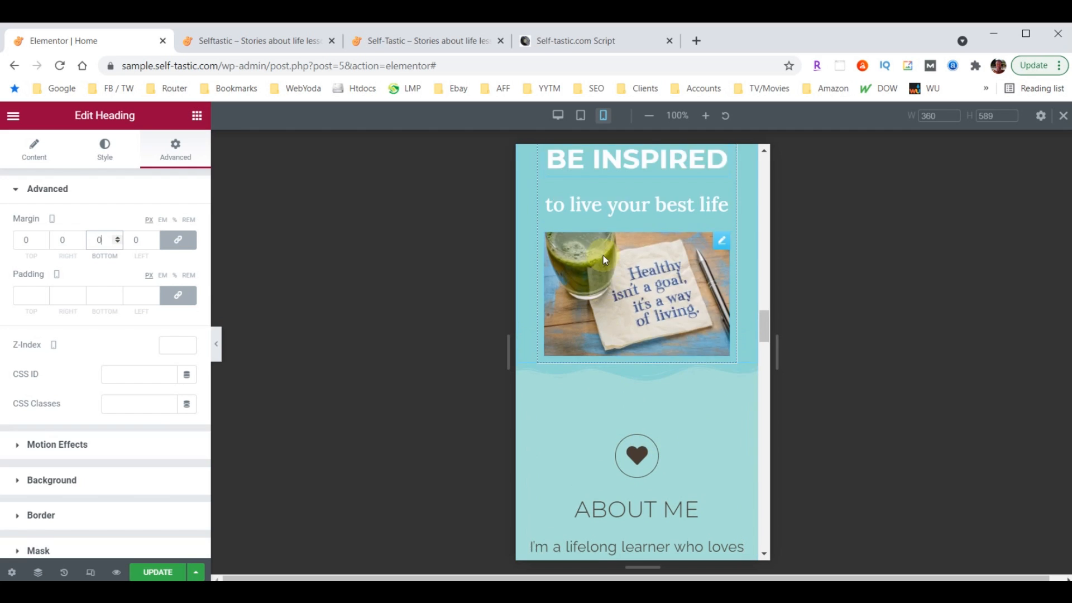
scroll(603, 255, up, 2)
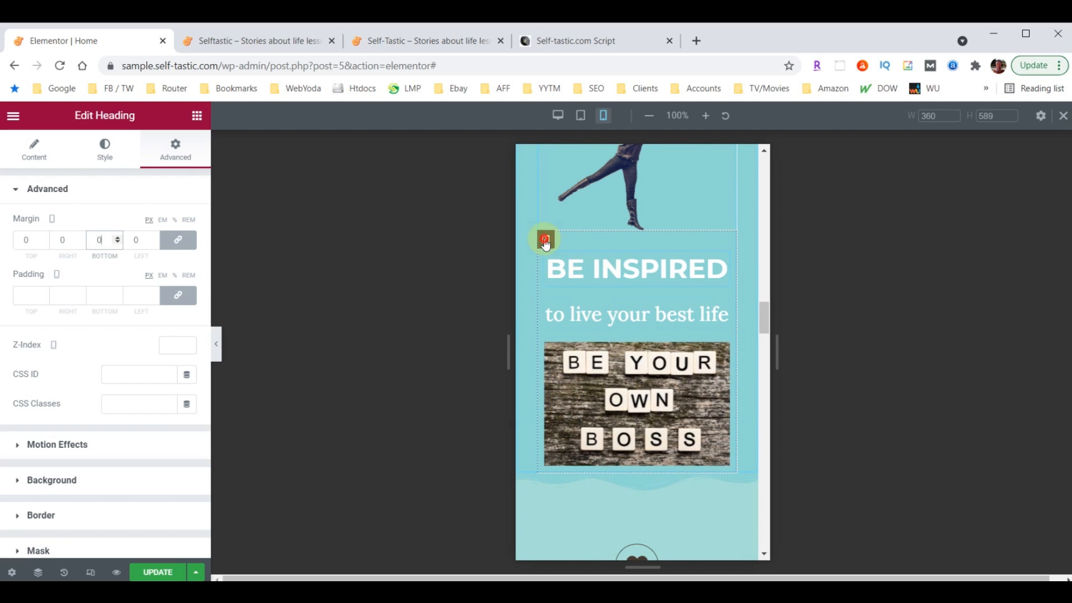
Set the BE INSPIRED column's mobile bottom padding to 50
click(546, 242)
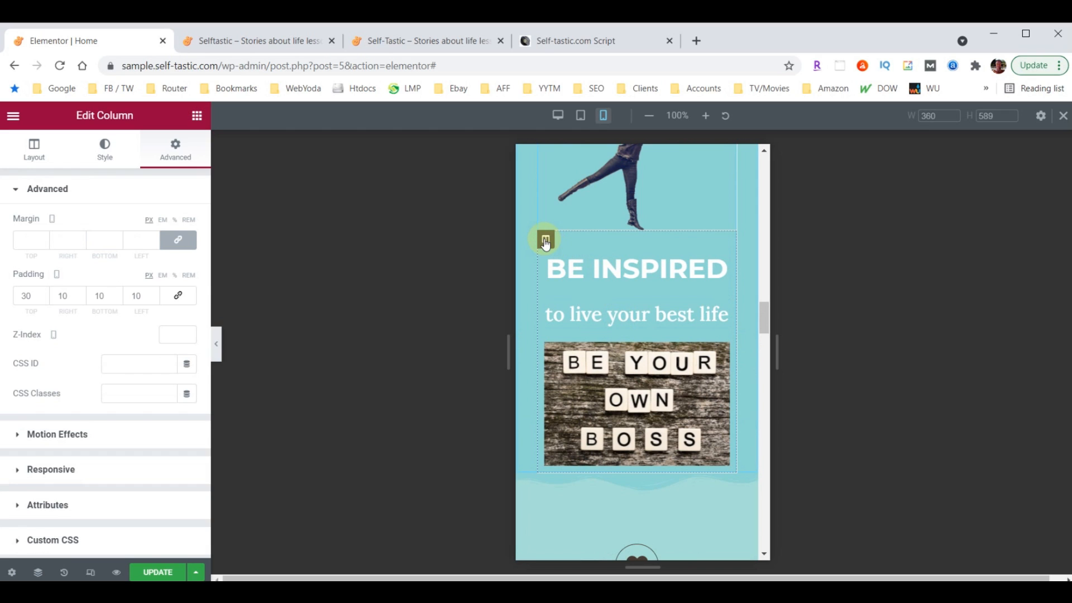
double_click(104, 295)
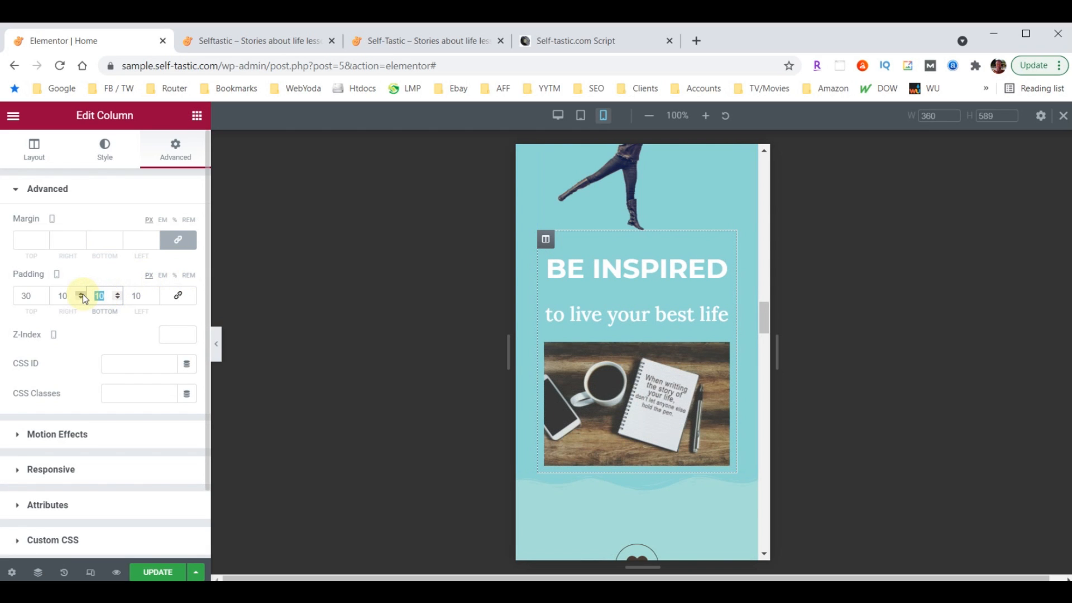
text(50)
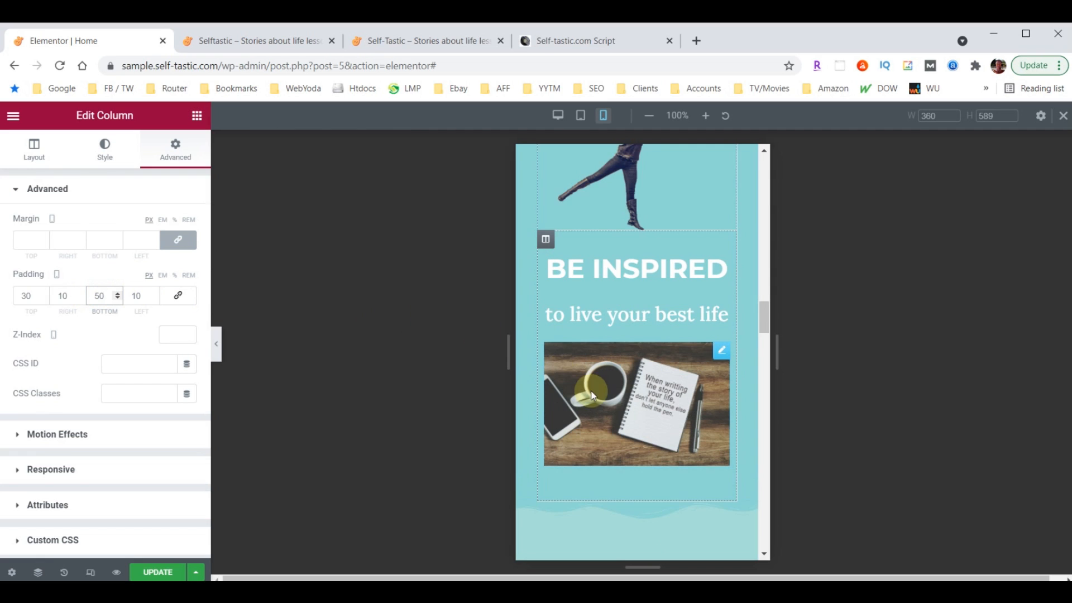
scroll(656, 434, down, 2)
scroll(655, 435, down, 2)
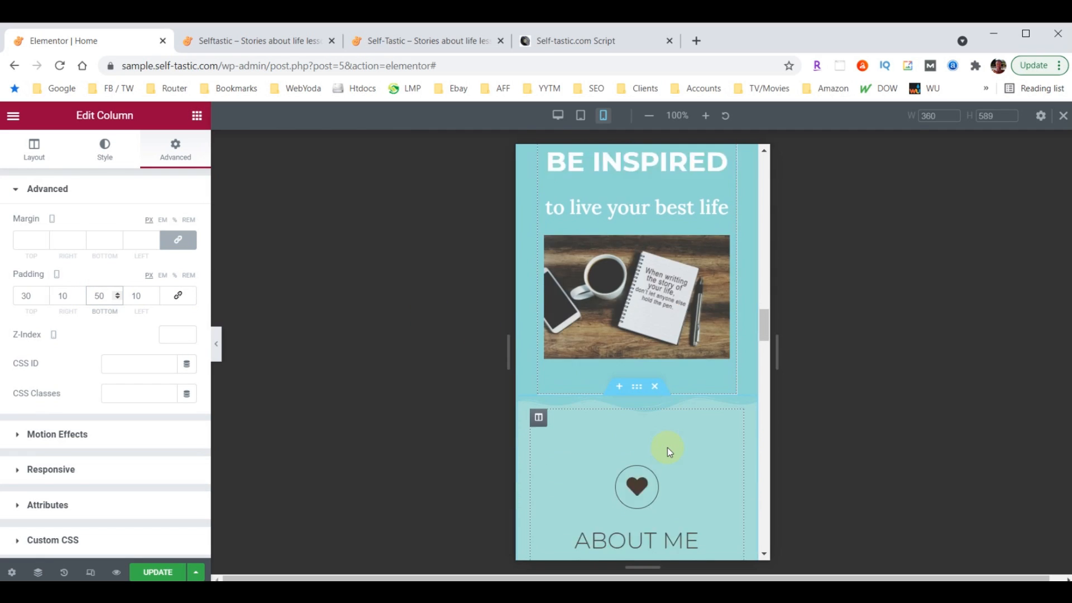
scroll(670, 402, down, 2)
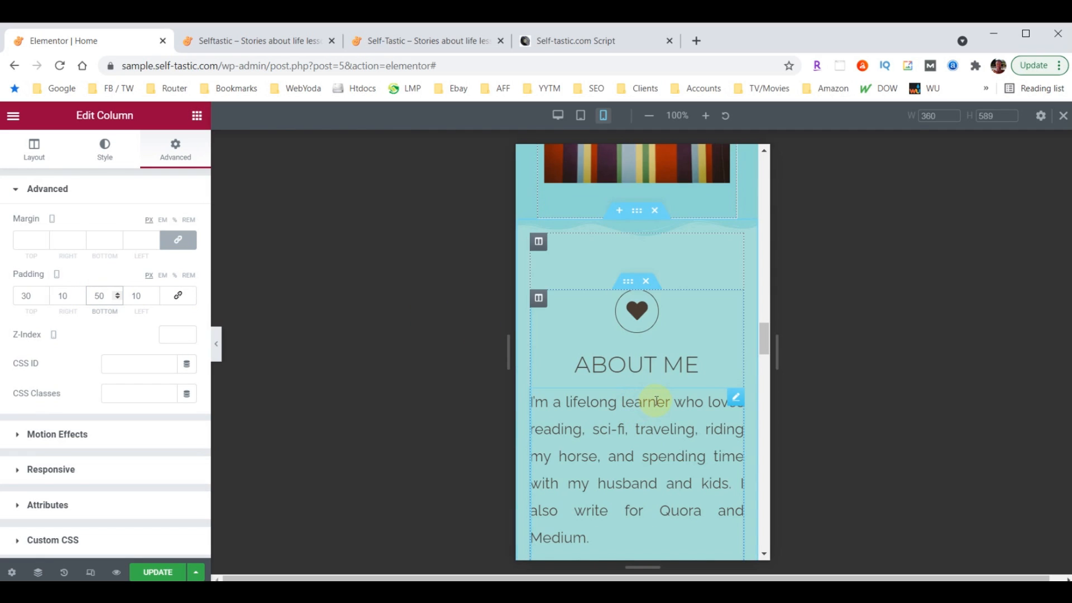
scroll(667, 336, down, 5)
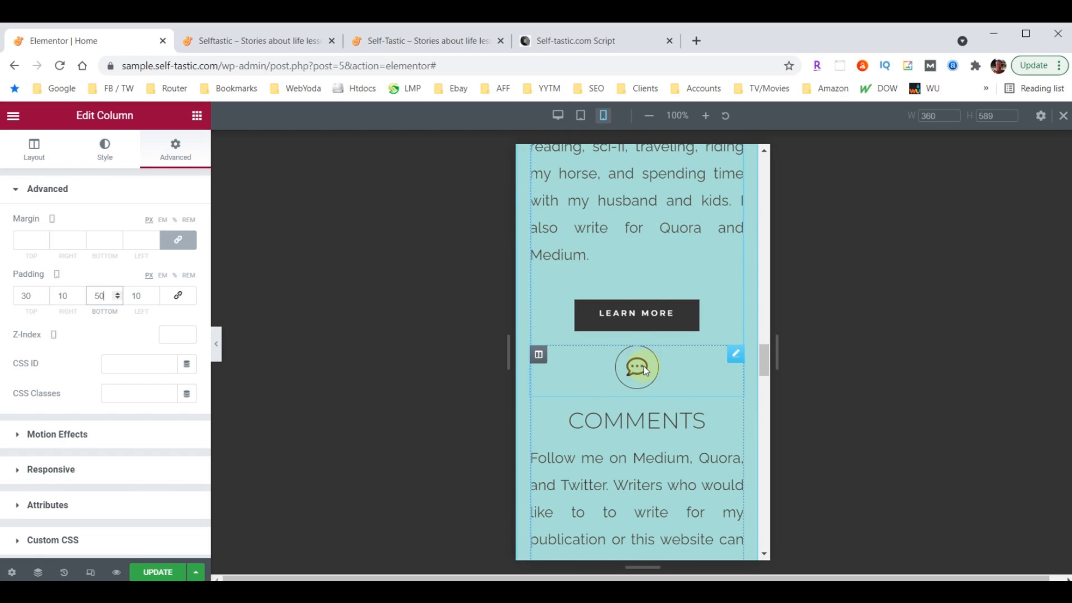
Give the COMMENTS chat icon an unlinked mobile top margin of 60
click(735, 354)
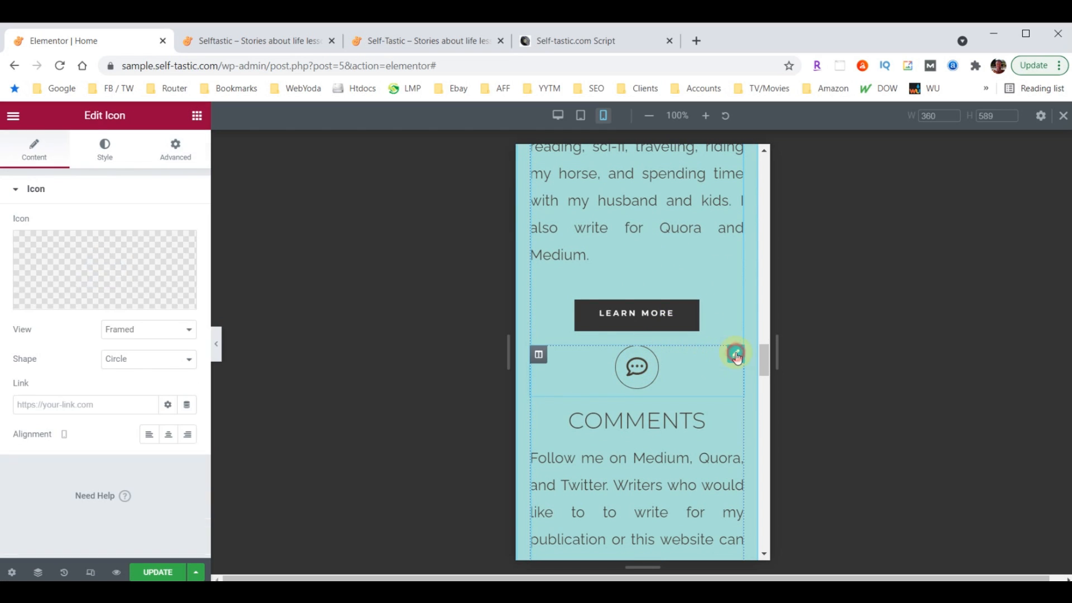
click(186, 154)
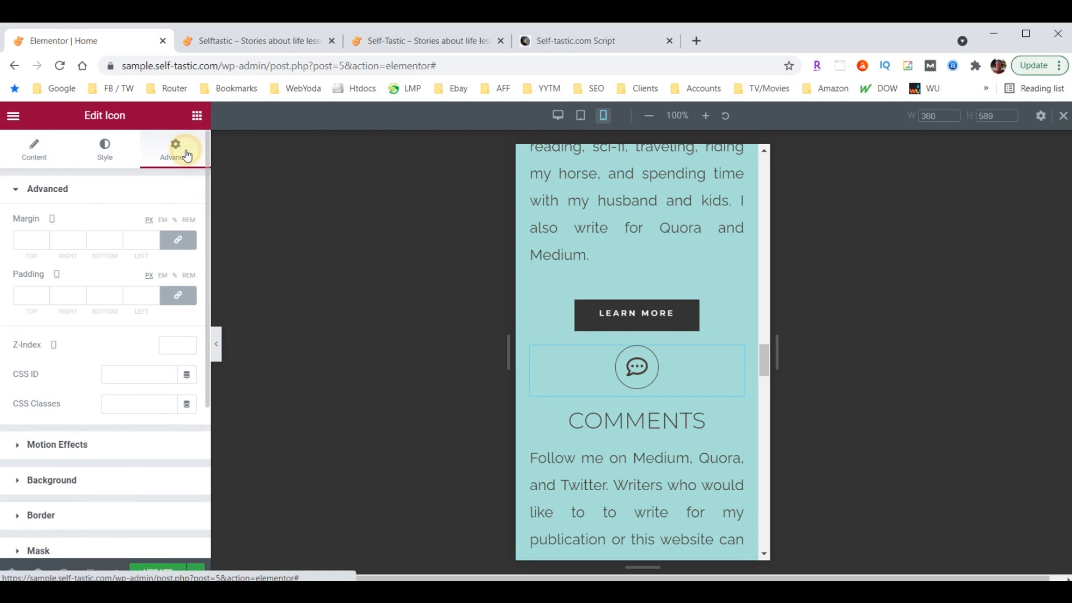
click(181, 242)
click(31, 241)
text(600)
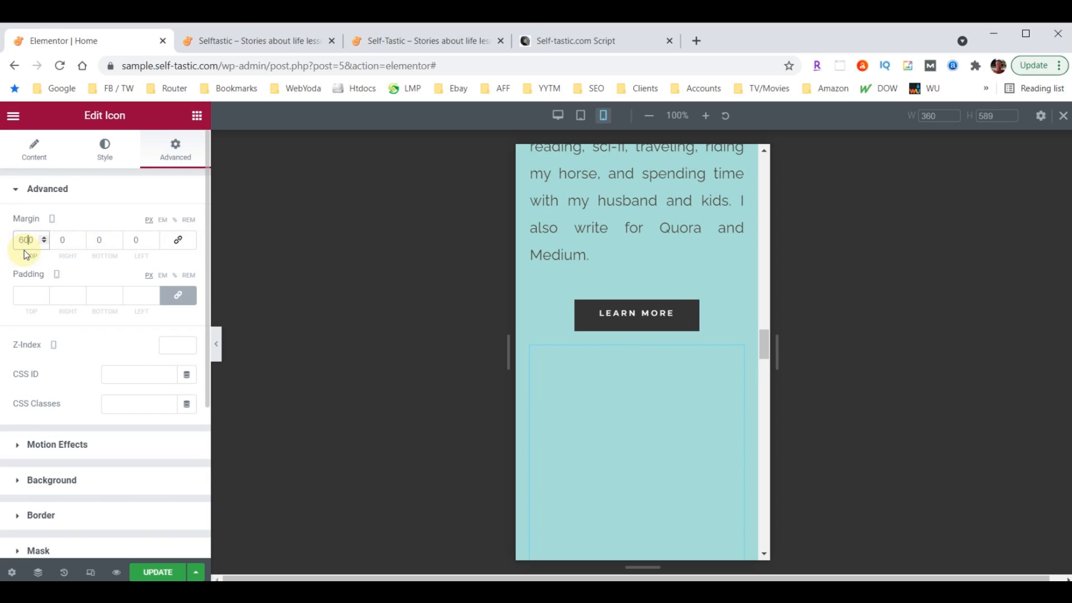
key(BackSpace)
scroll(670, 335, down, 1)
scroll(670, 332, down, 5)
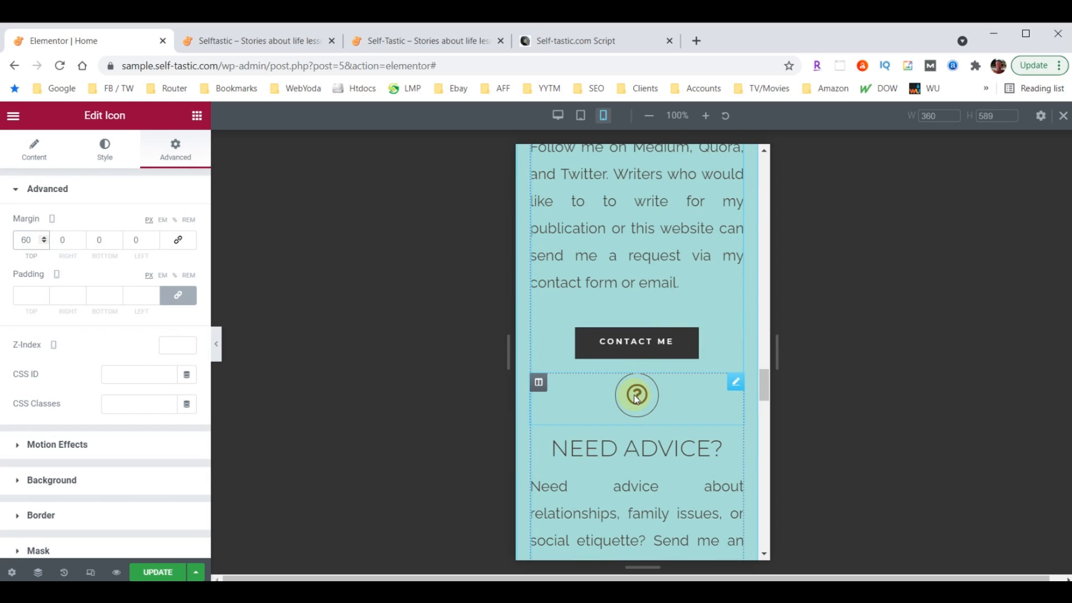
Give the NEED ADVICE? question-mark icon an unlinked mobile top margin of 60
click(736, 388)
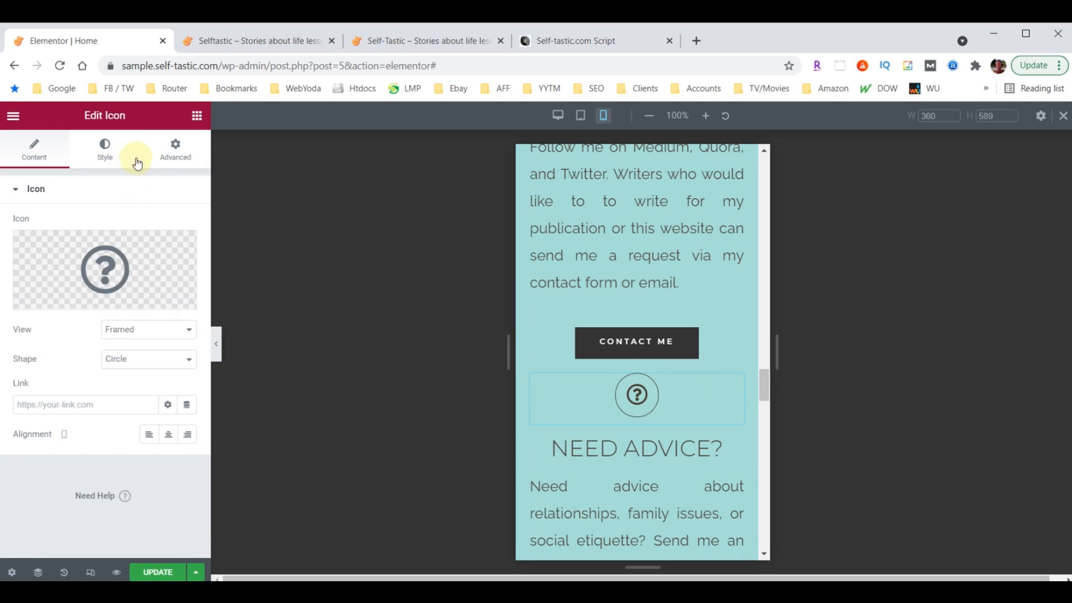
click(174, 150)
click(179, 239)
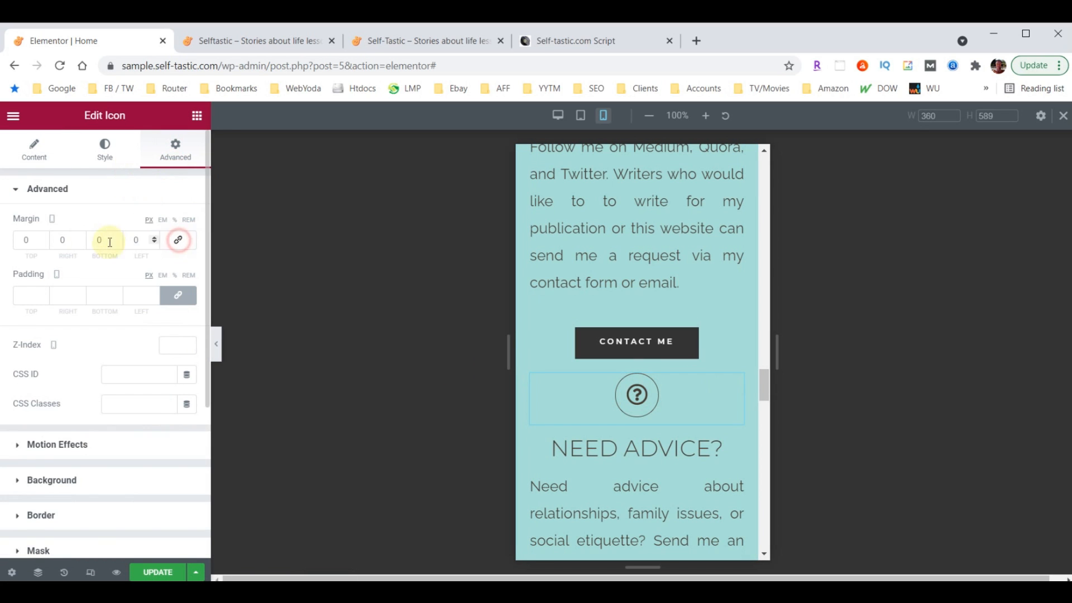
click(34, 240)
text(60)
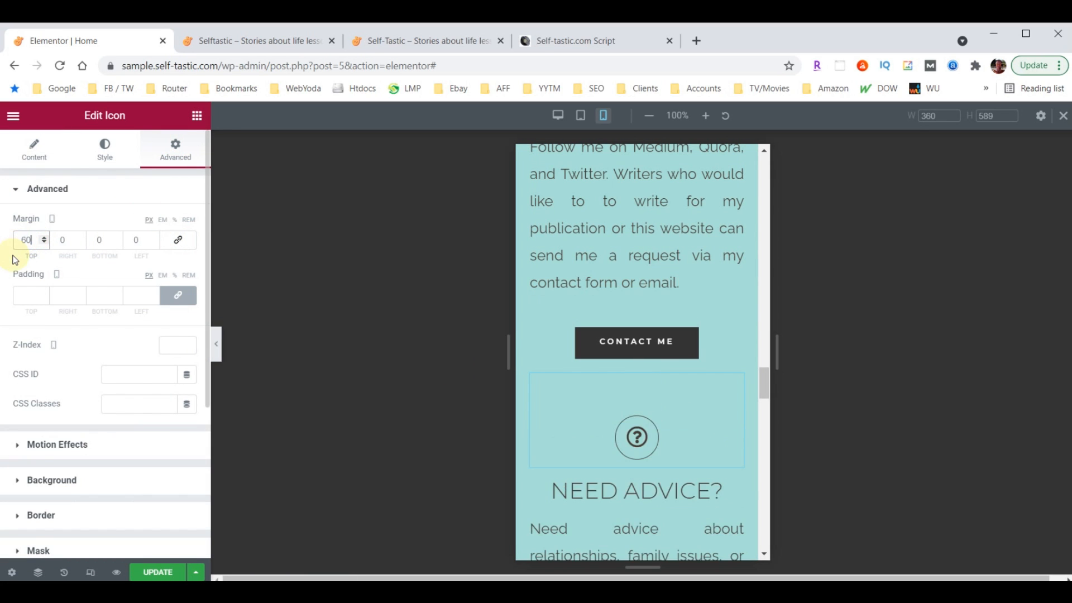
scroll(684, 394, down, 10)
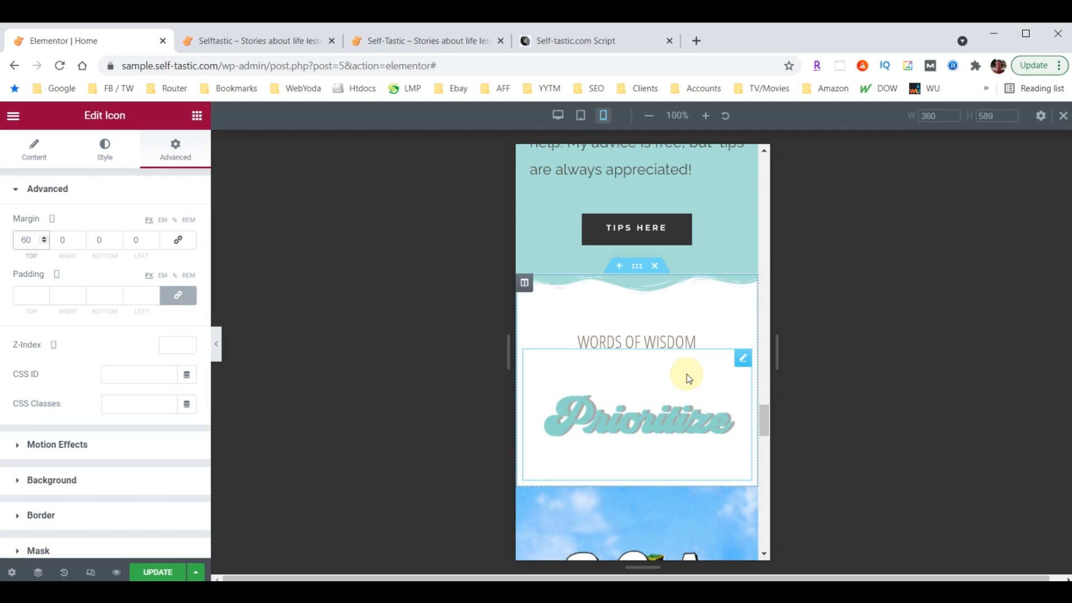
Set the Words Of Wisdom heading's mobile typography size to 40 px
click(670, 345)
click(105, 150)
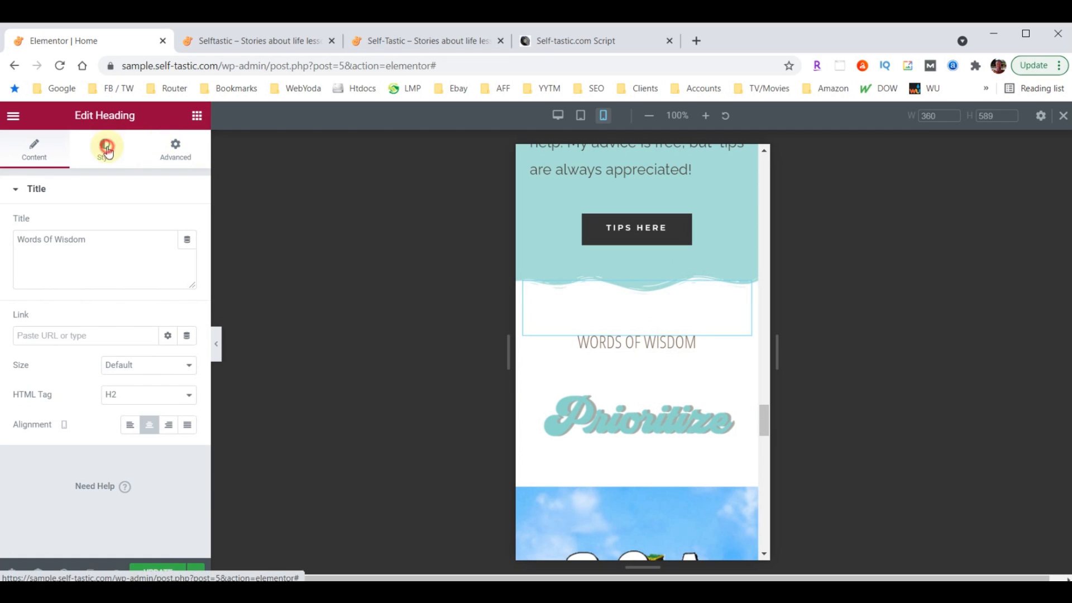
click(190, 256)
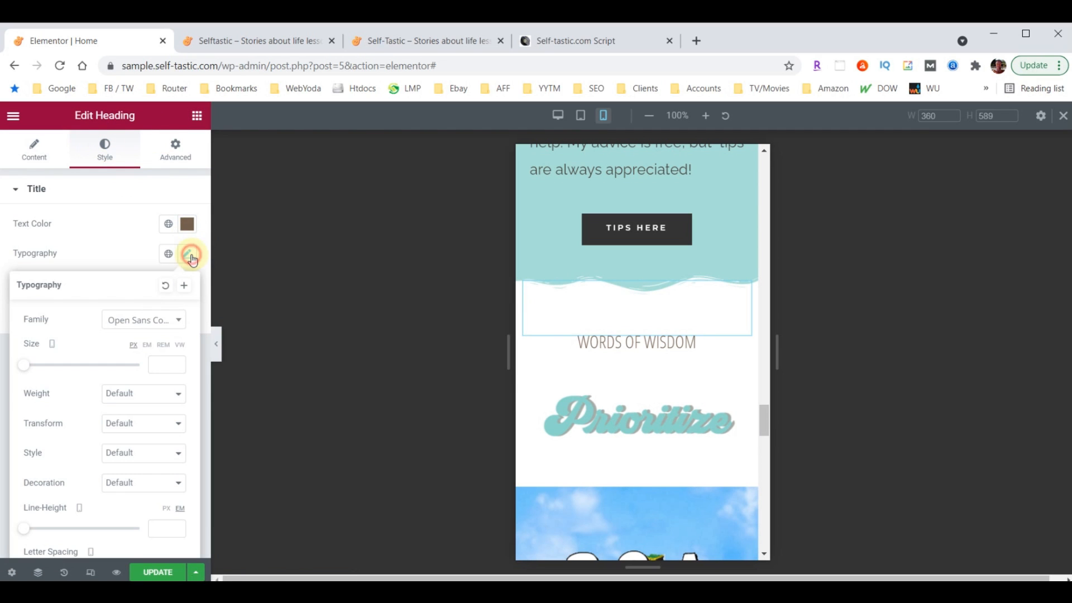
click(161, 366)
text(40)
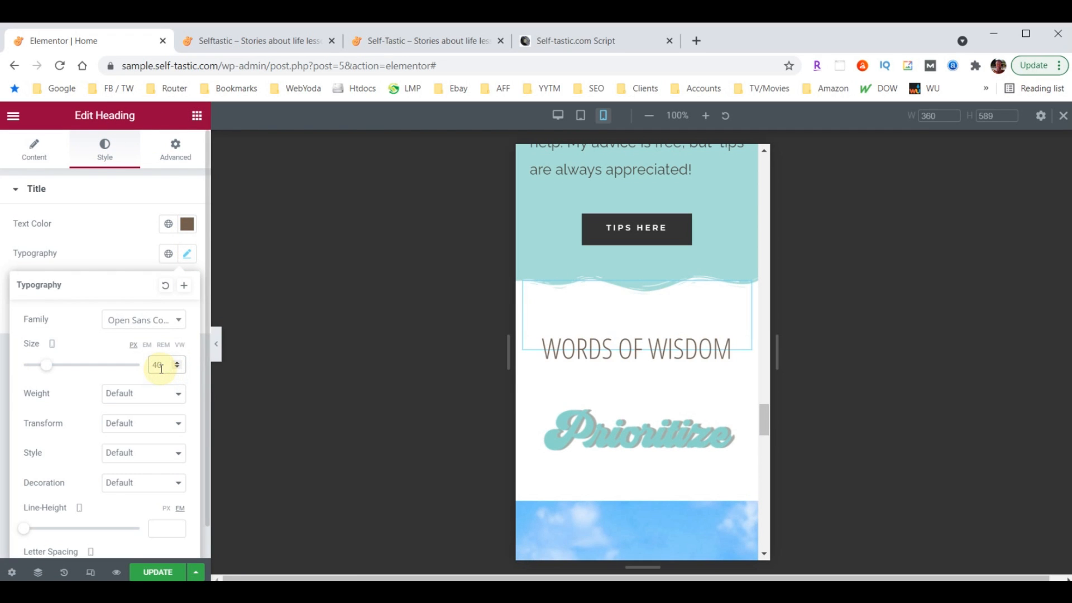
scroll(668, 380, down, 4)
scroll(681, 382, down, 6)
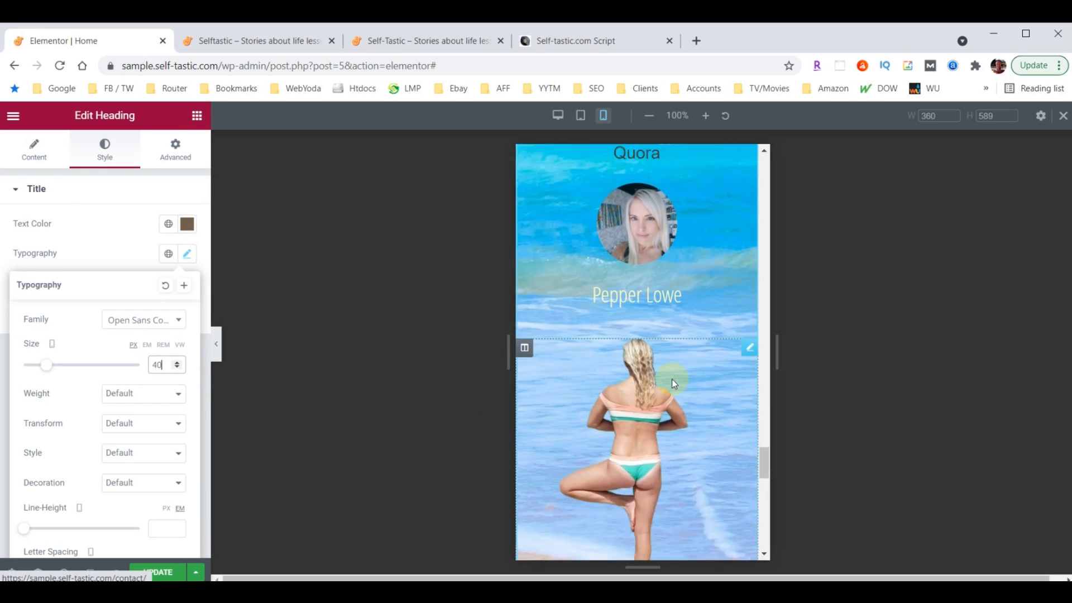
scroll(671, 379, down, 2)
scroll(652, 409, up, 6)
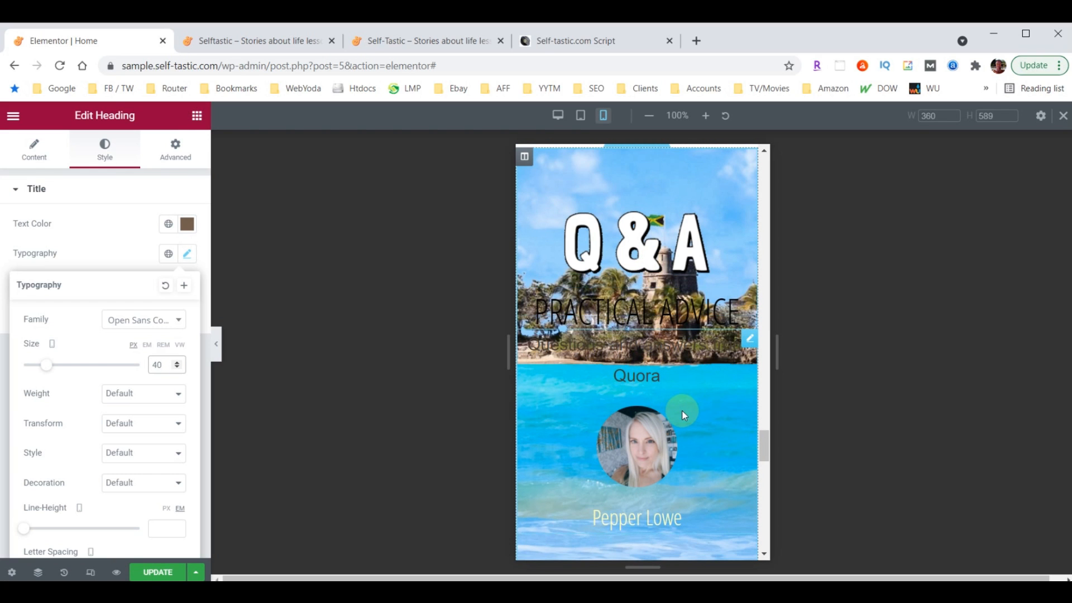
scroll(676, 355, down, 1)
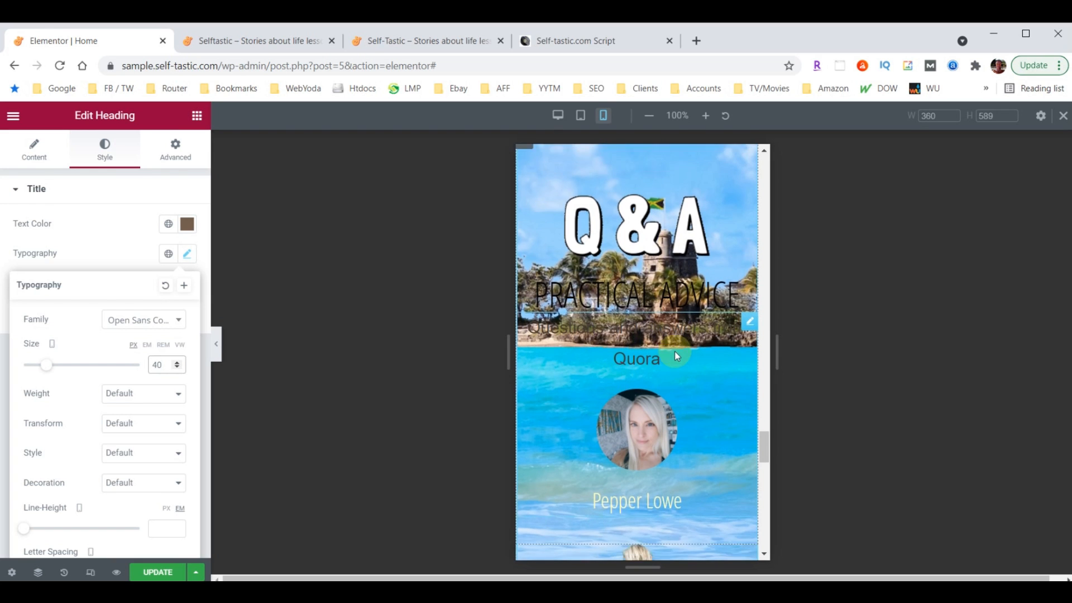
scroll(675, 351, down, 8)
scroll(679, 407, up, 4)
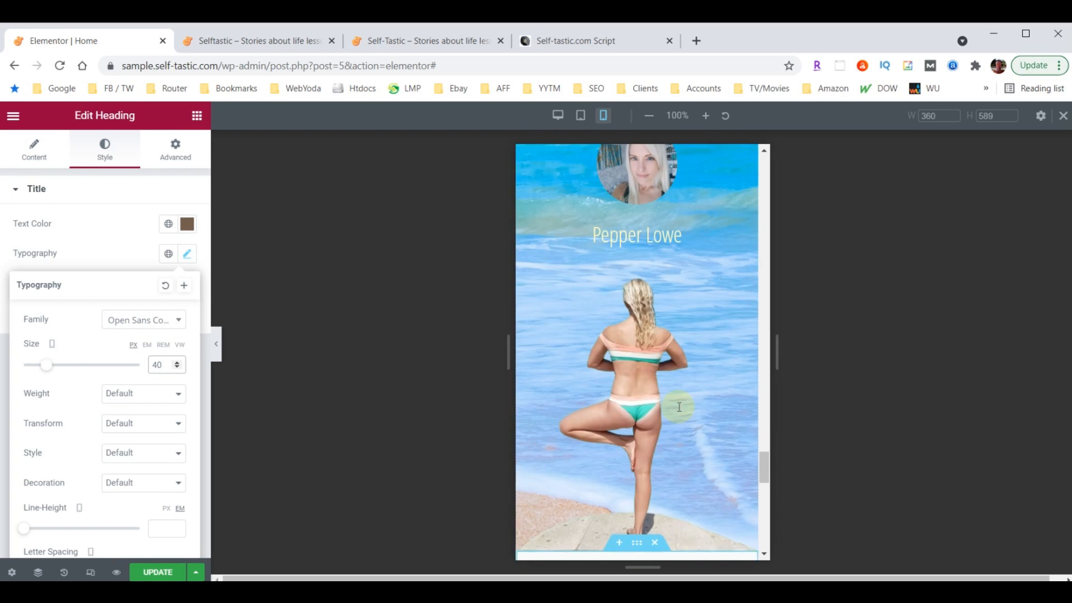
scroll(675, 406, up, 5)
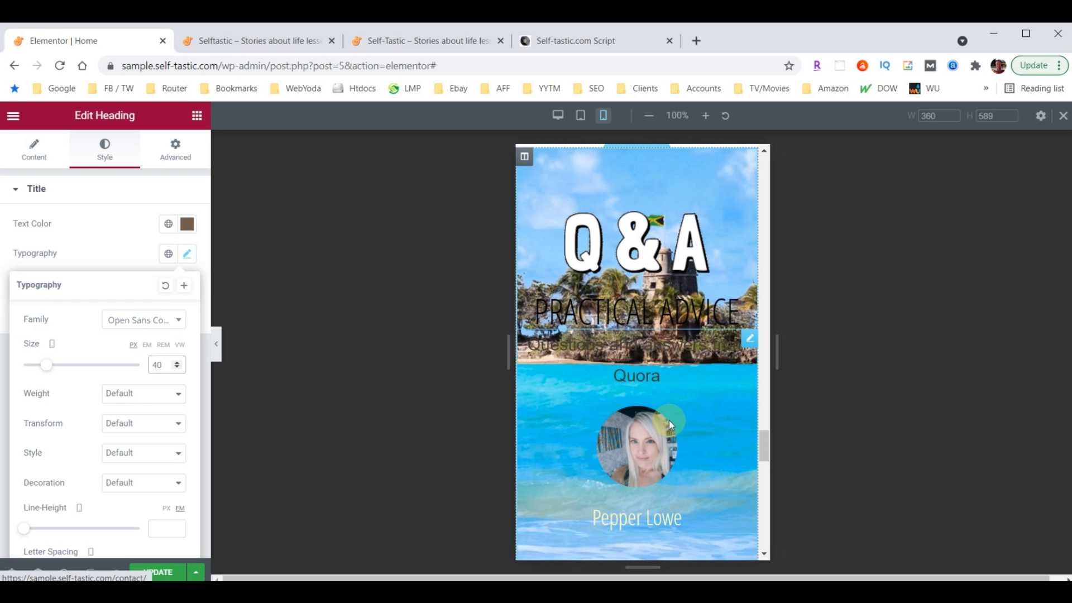
scroll(669, 421, up, 1)
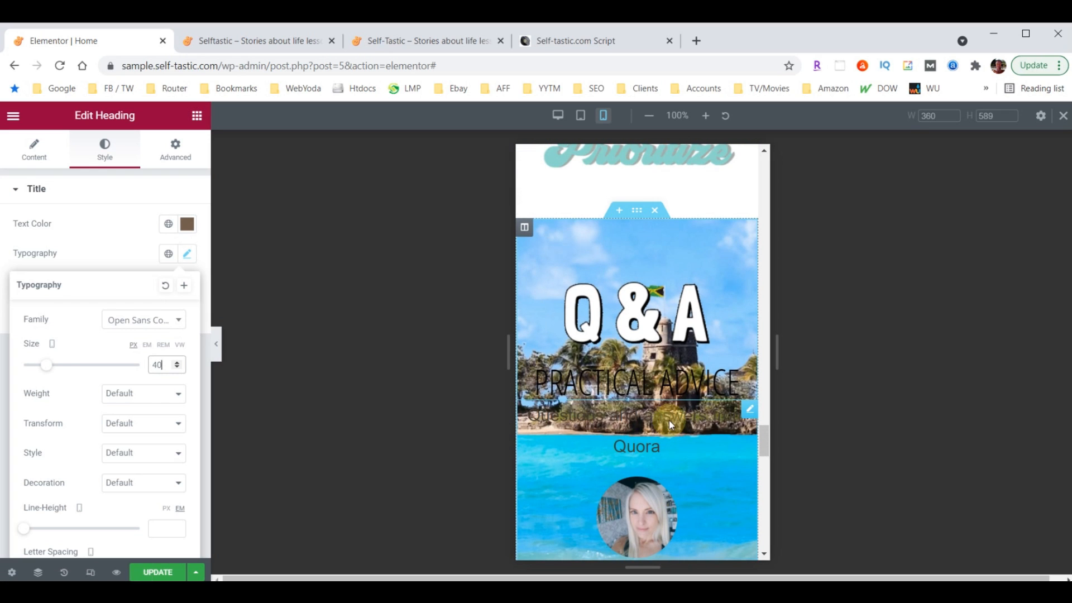
Turn on Hide On Mobile in the Q&A section's Responsive settings
click(636, 211)
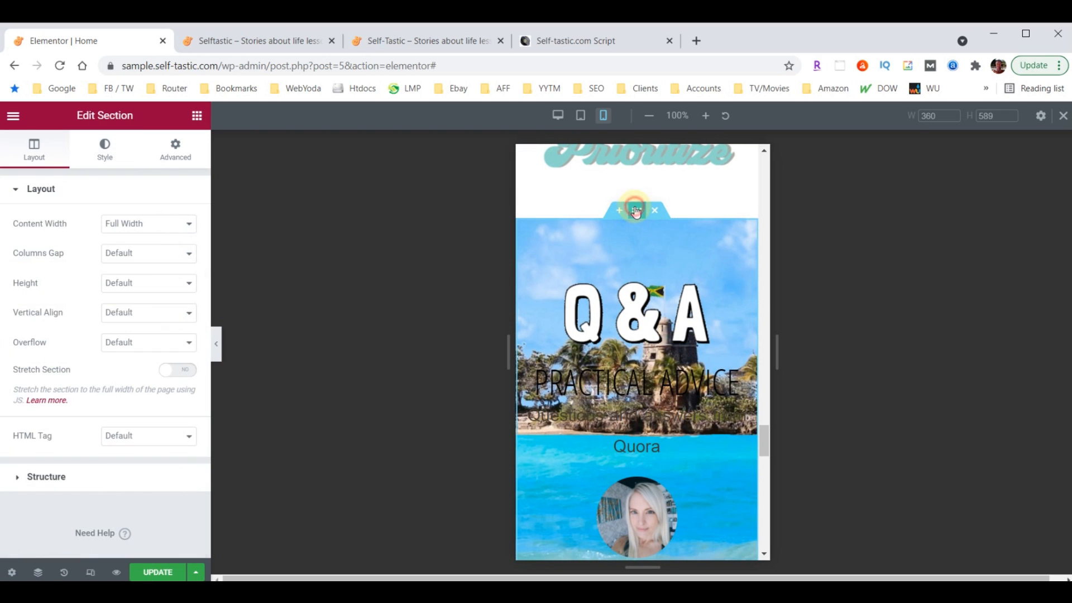
click(175, 150)
scroll(161, 347, down, 2)
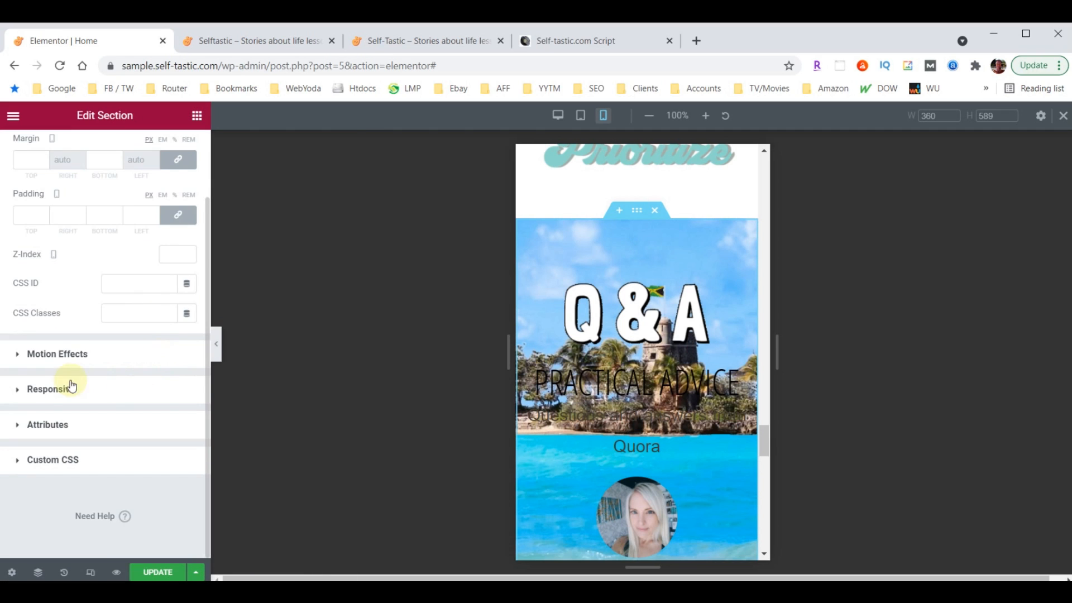
click(42, 390)
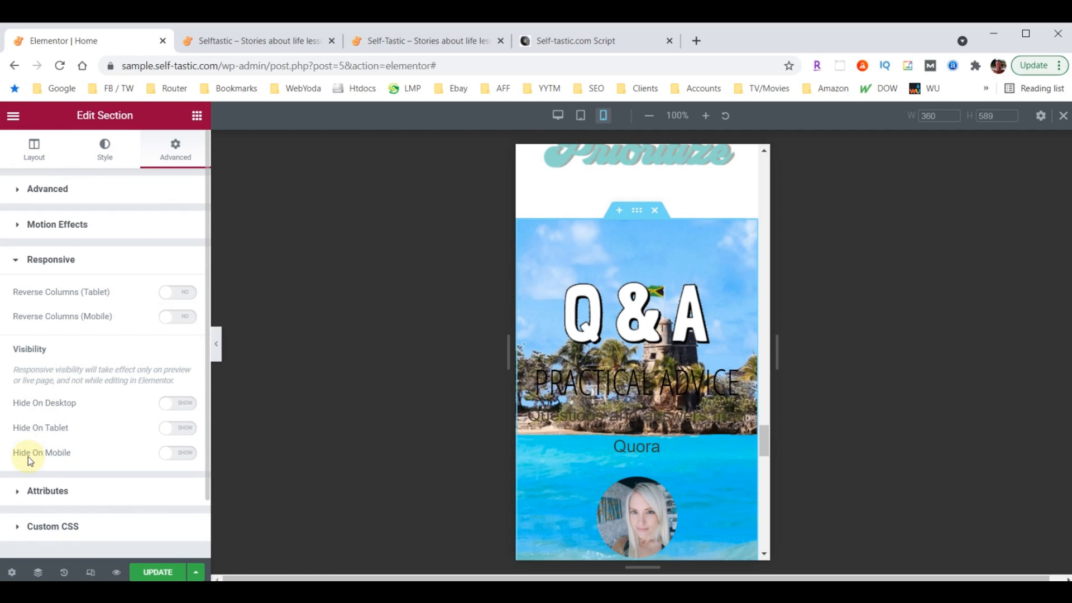
click(186, 455)
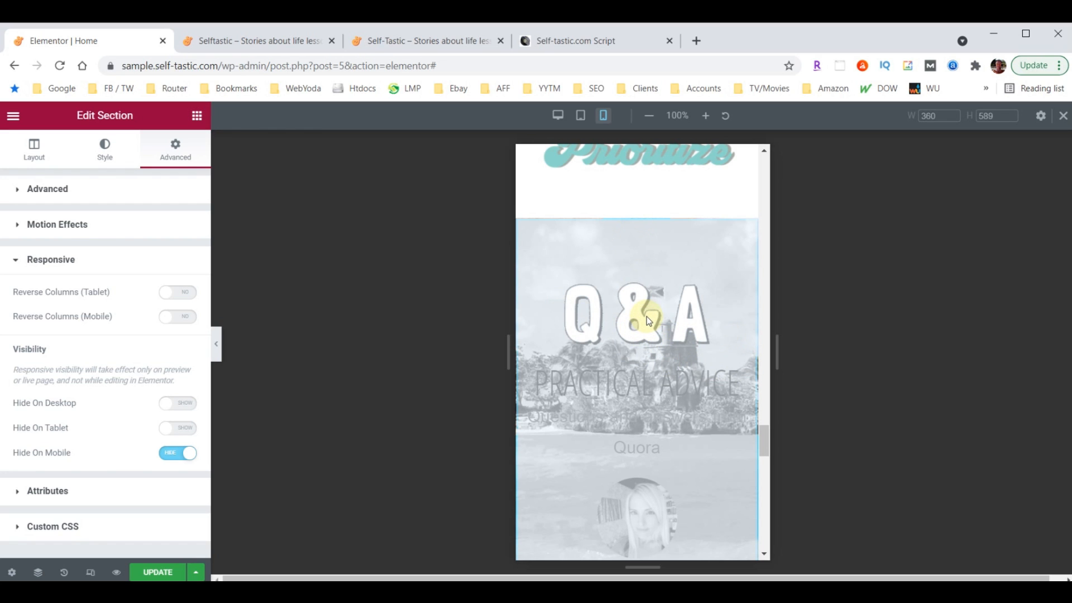
scroll(648, 320, down, 10)
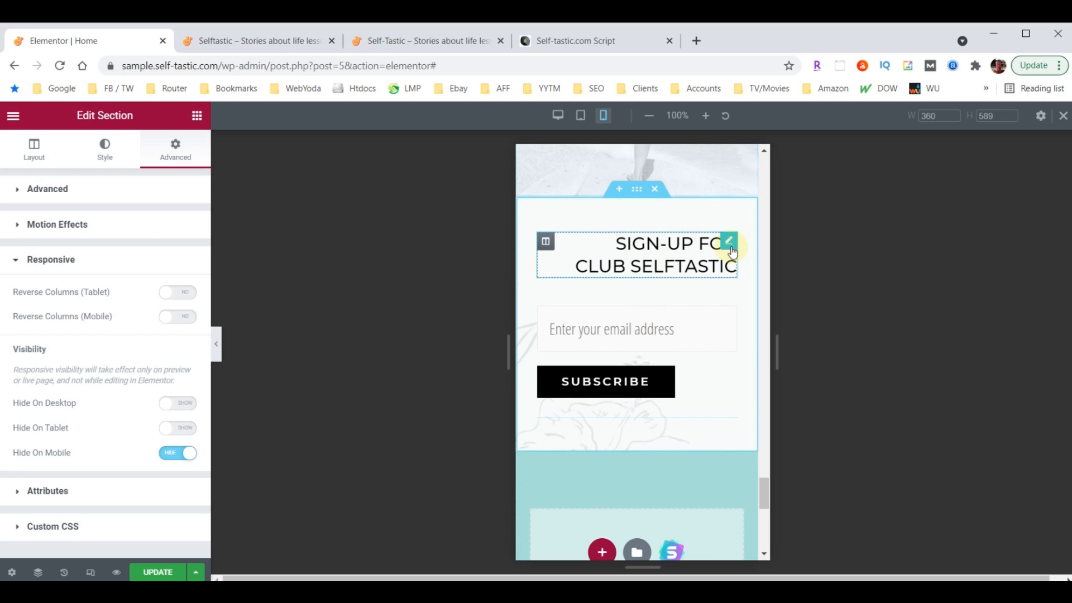
Center-align the Sign-up For Club Selftastic heading, then collapse the editor panel to preview the mobile page
click(729, 244)
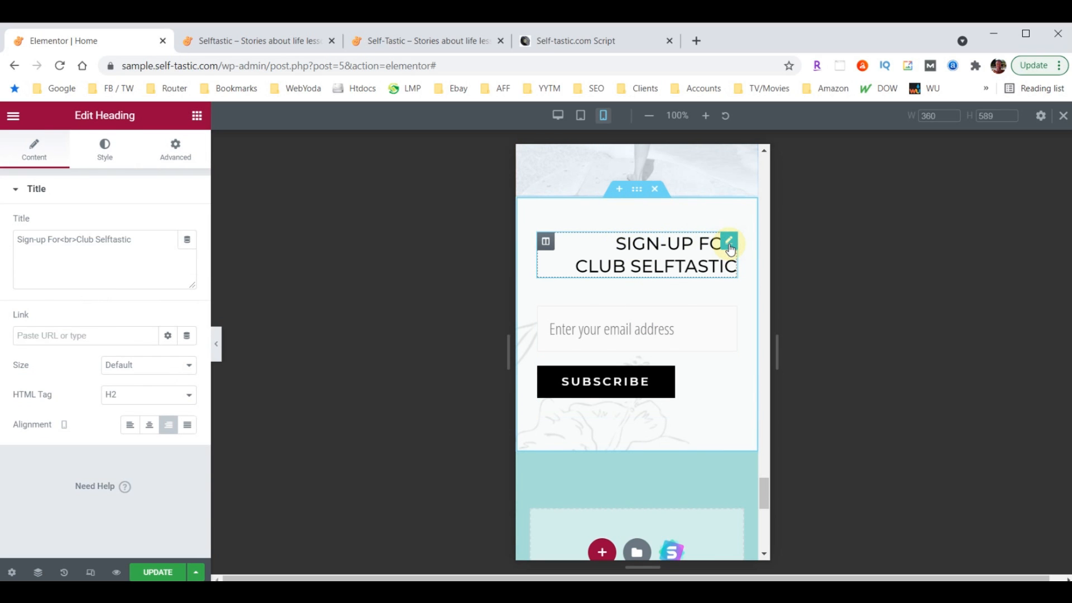
click(150, 429)
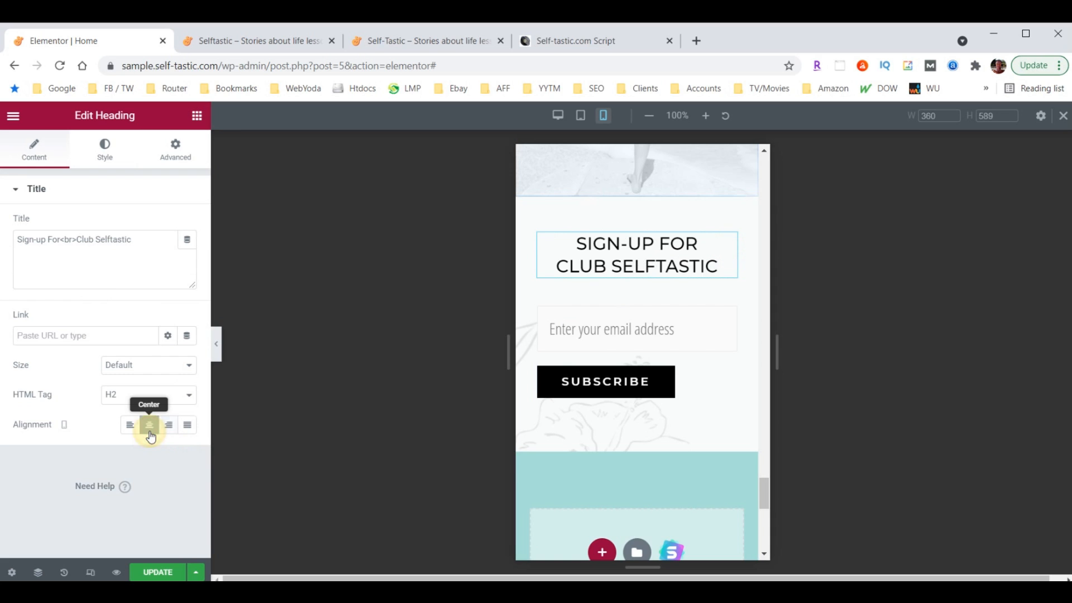
scroll(602, 417, down, 2)
scroll(615, 324, up, 1)
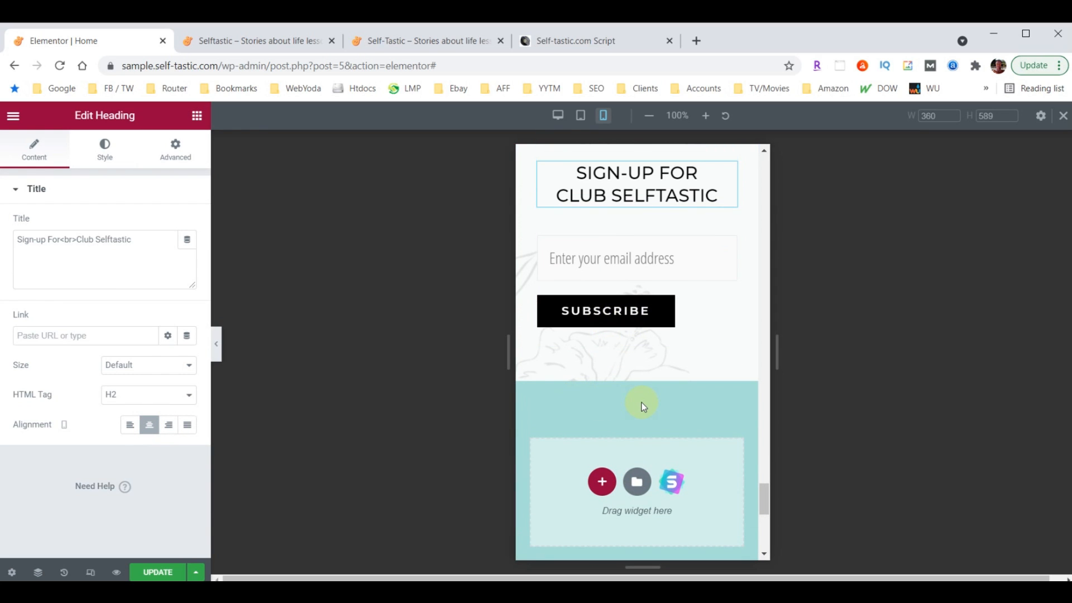
scroll(643, 406, down, 5)
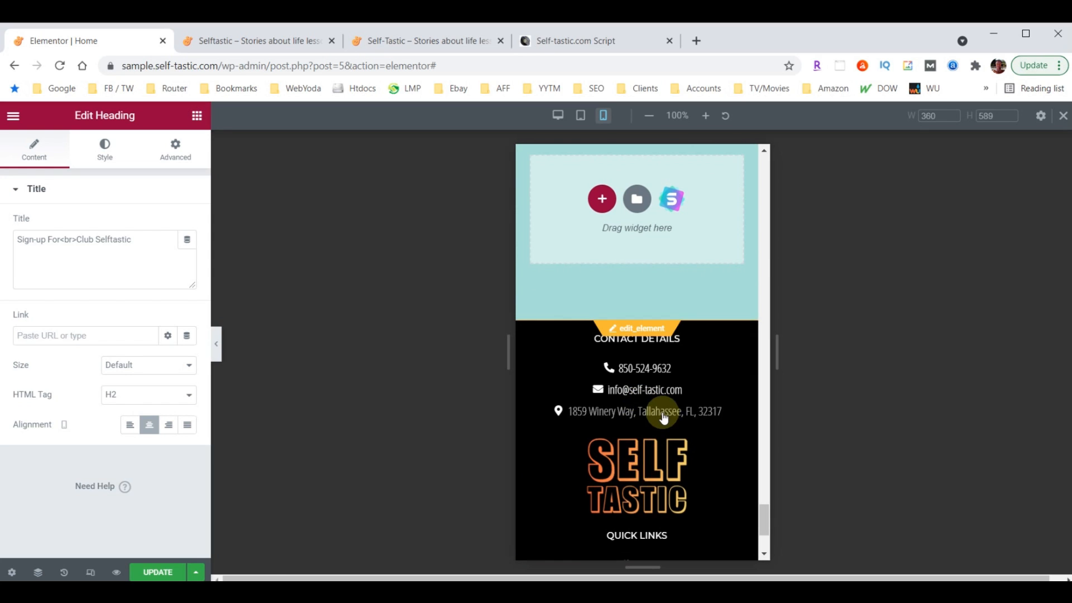
scroll(664, 416, up, 4)
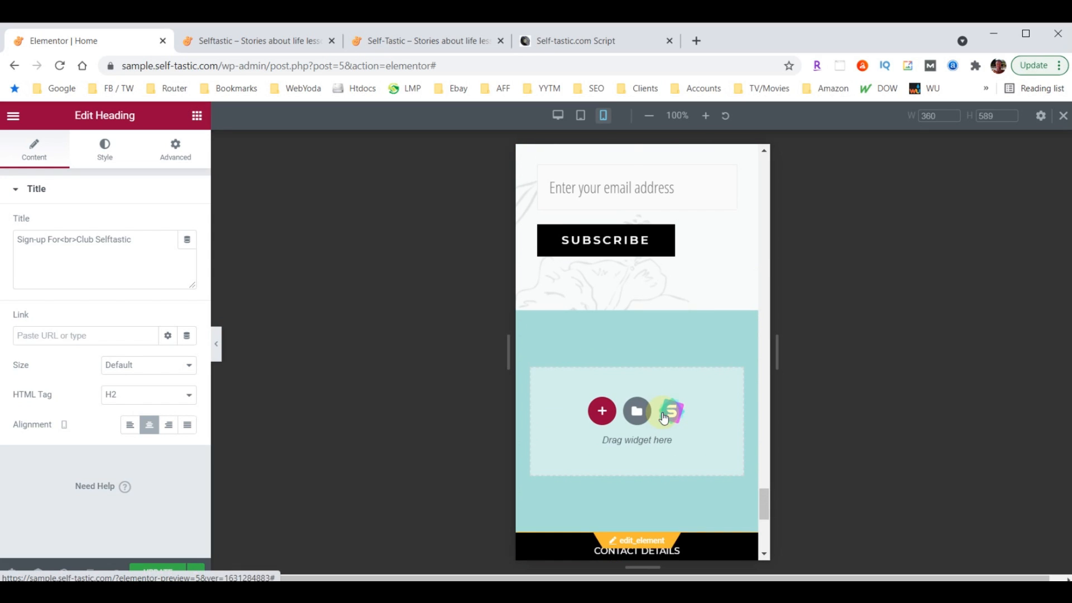
click(217, 349)
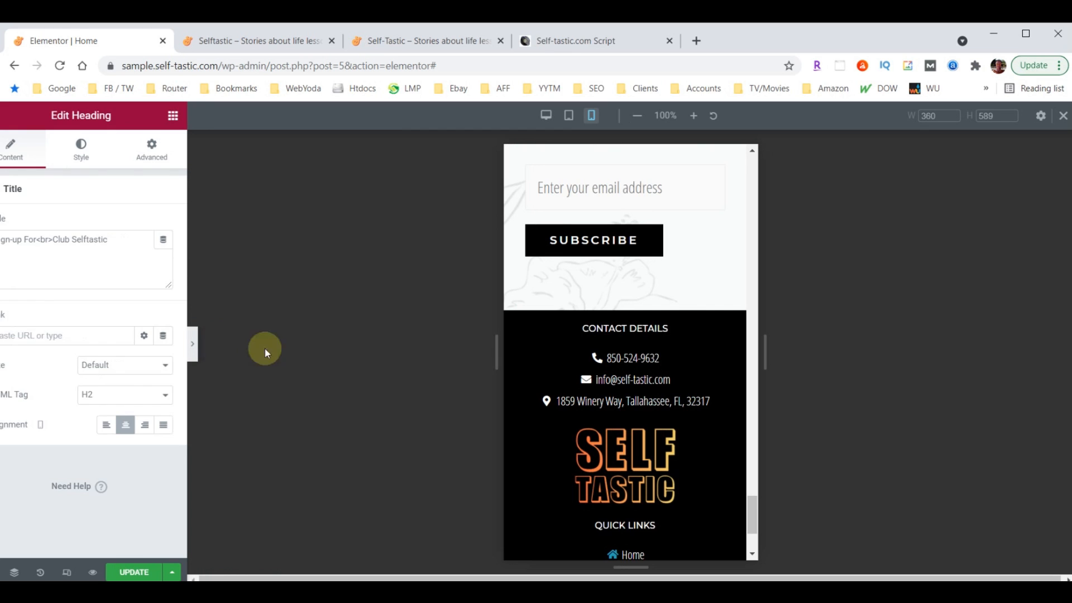
Scroll the mobile Home preview back to the top and reopen the Elementor panel
scroll(540, 387, up, 10)
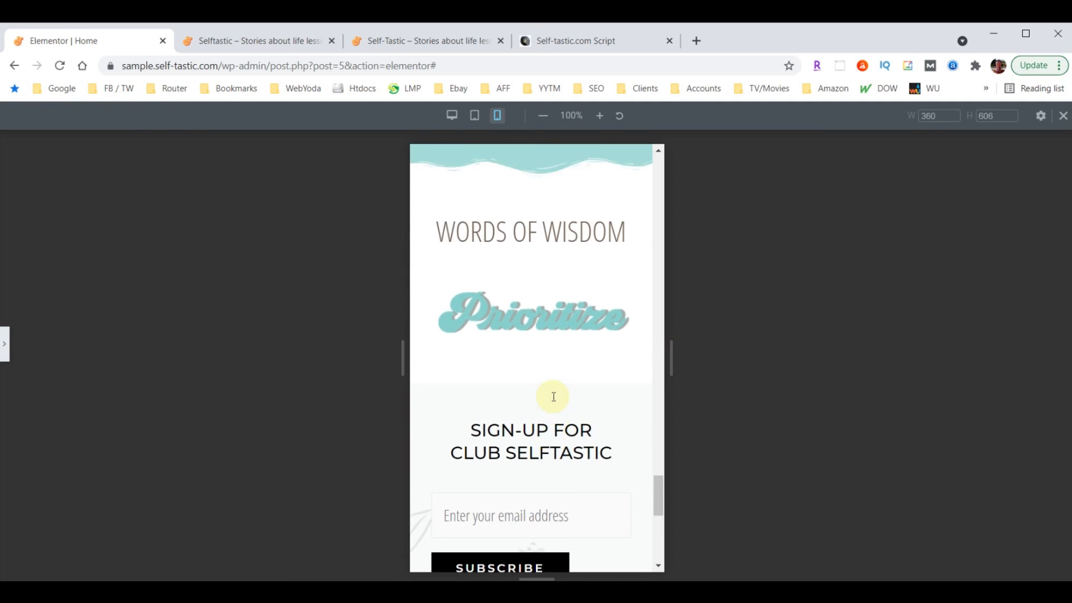
scroll(564, 429, up, 10)
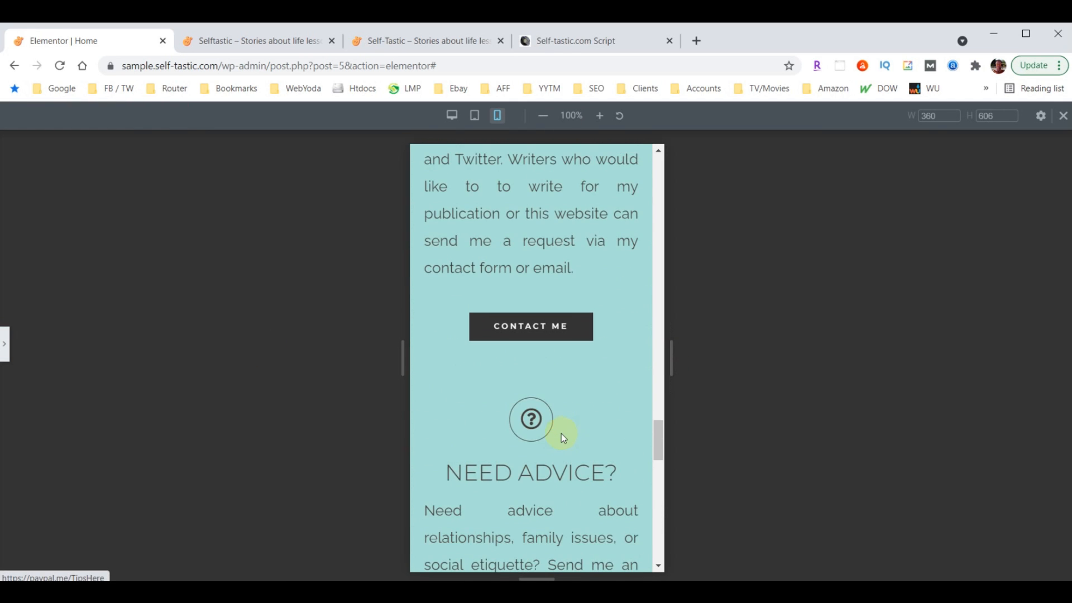
scroll(558, 430, up, 10)
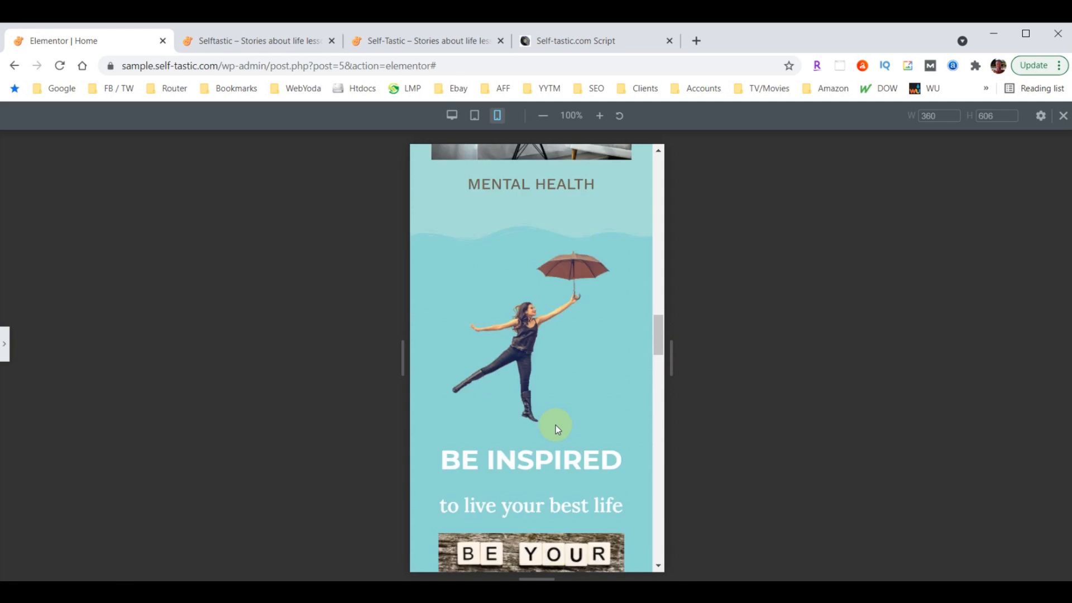
scroll(557, 429, up, 10)
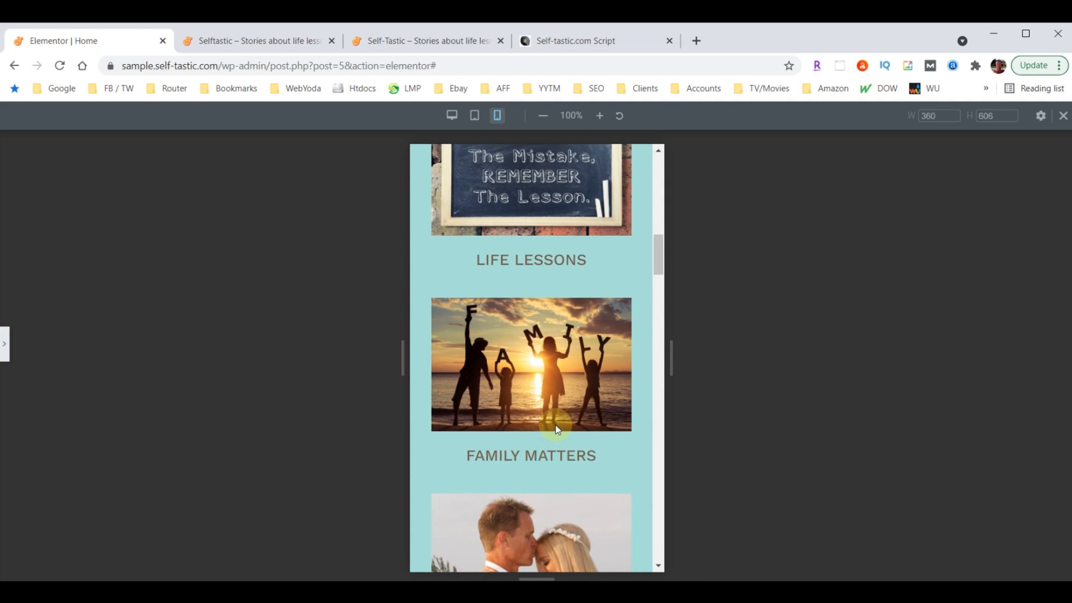
scroll(557, 426, up, 5)
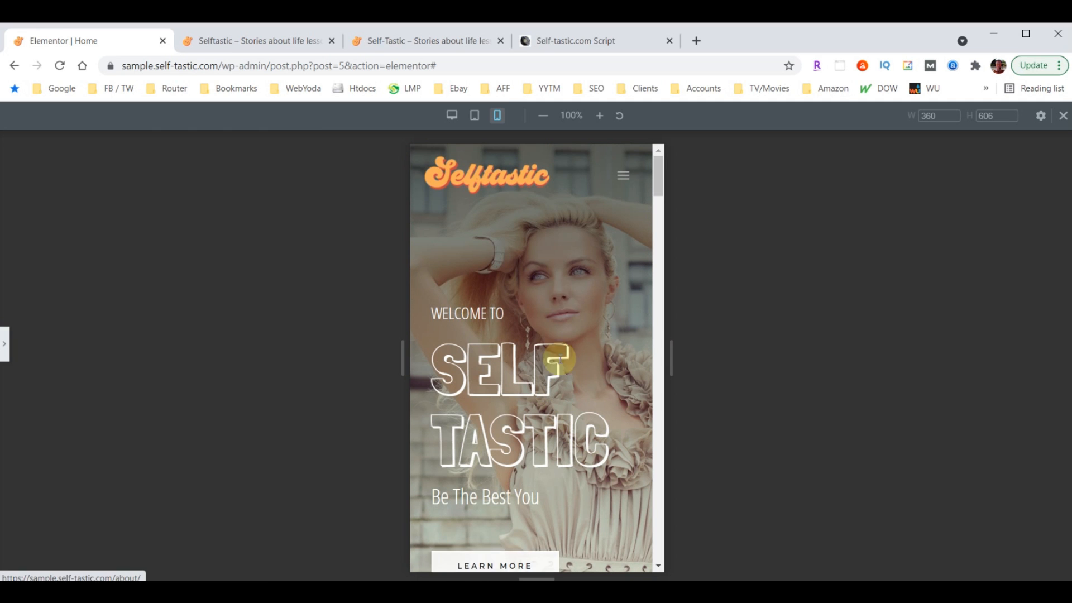
click(6, 356)
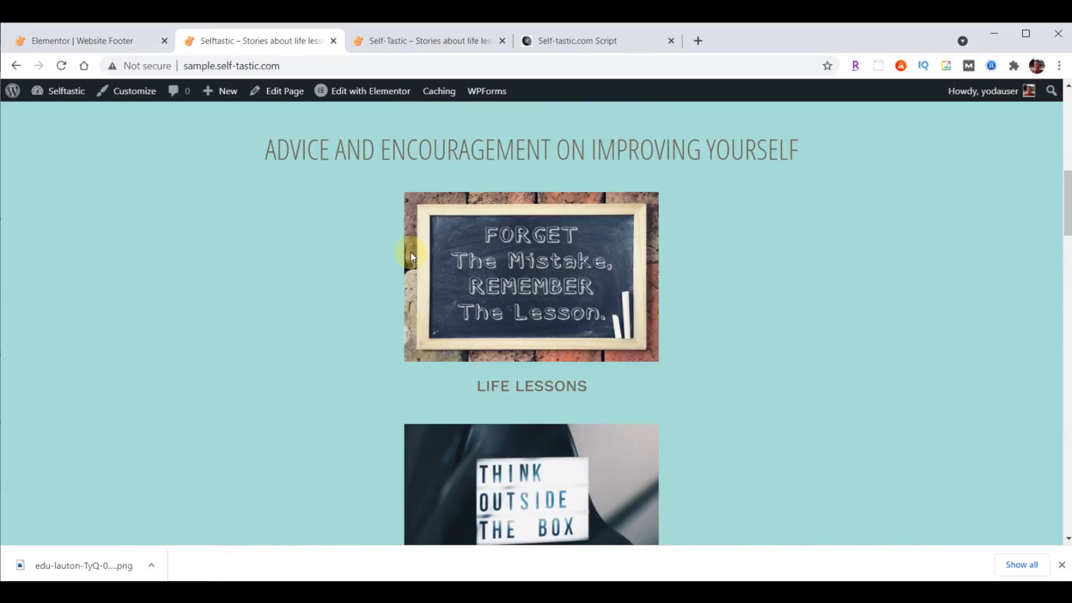
In the Website Footer editor, choose Exit to Dashboard from the hamburger menu
scroll(411, 257, up, 10)
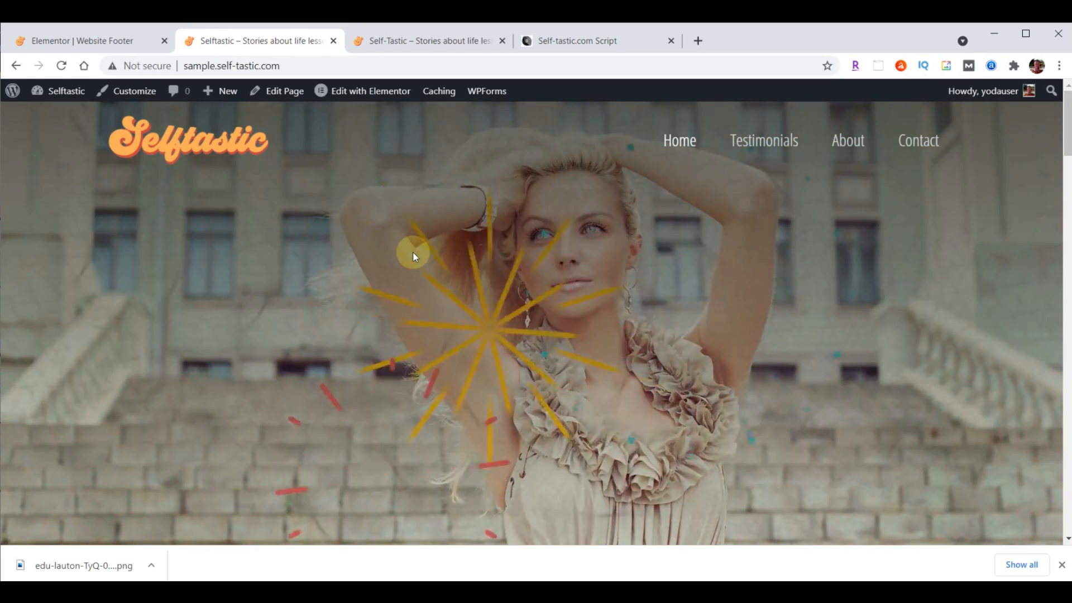
click(67, 39)
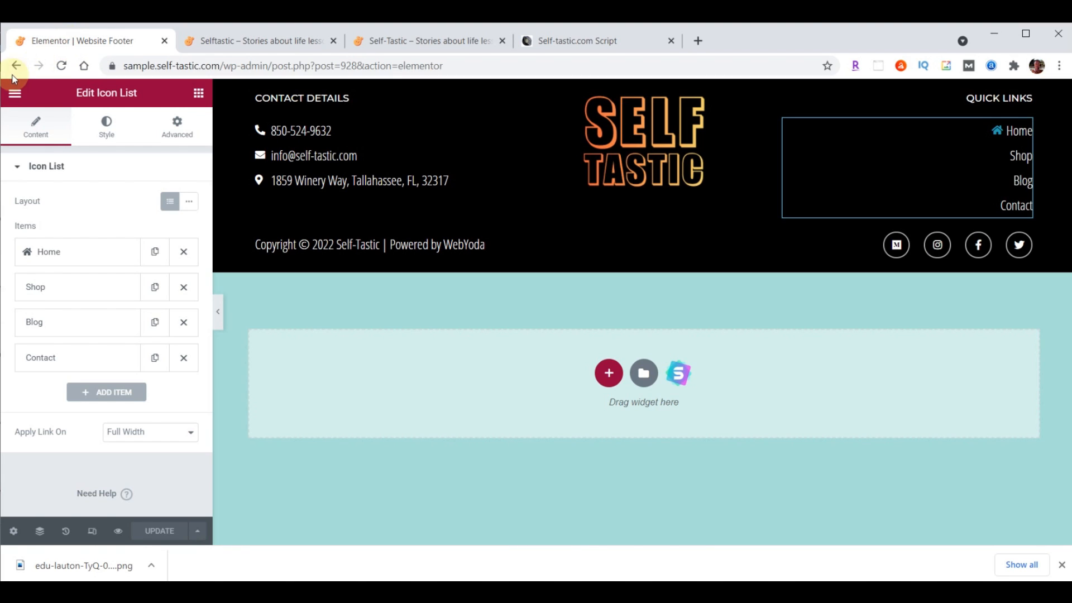
click(14, 93)
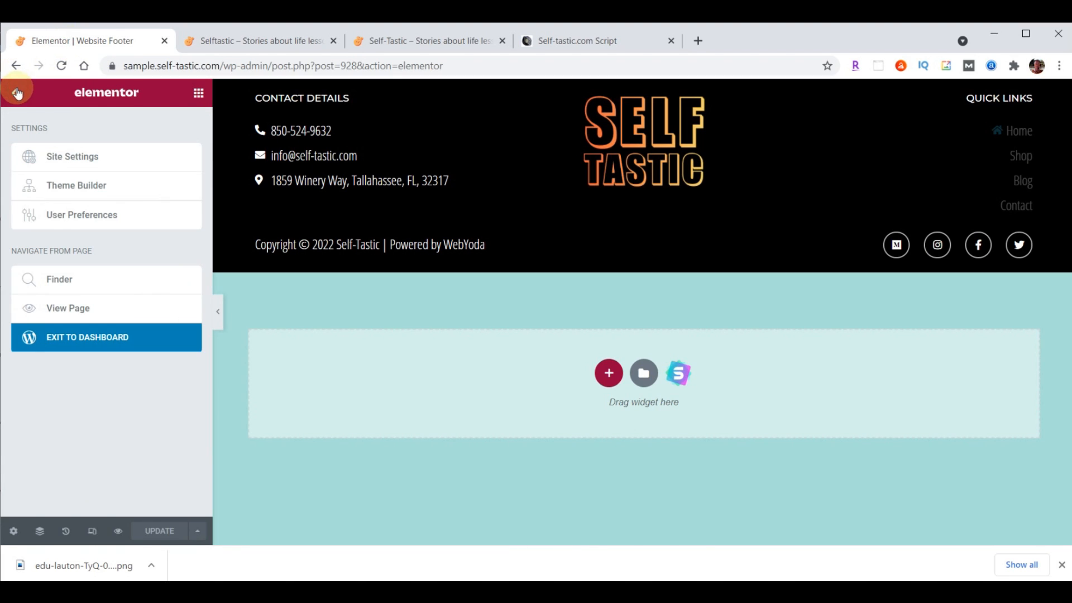
click(74, 342)
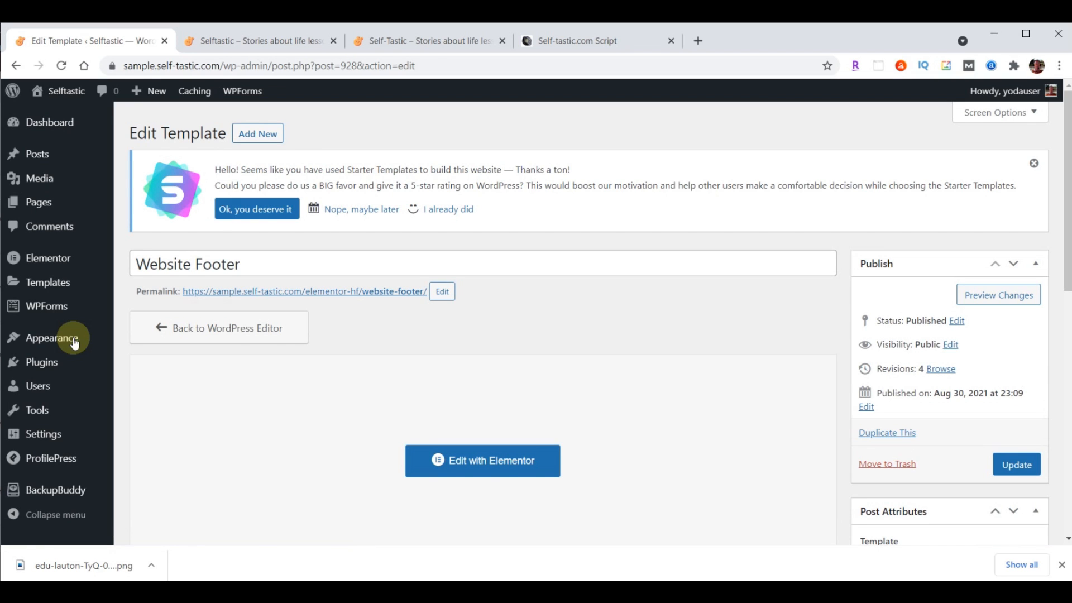
Start a Complete Backup from BackupBuddy's Create Backup page
click(58, 491)
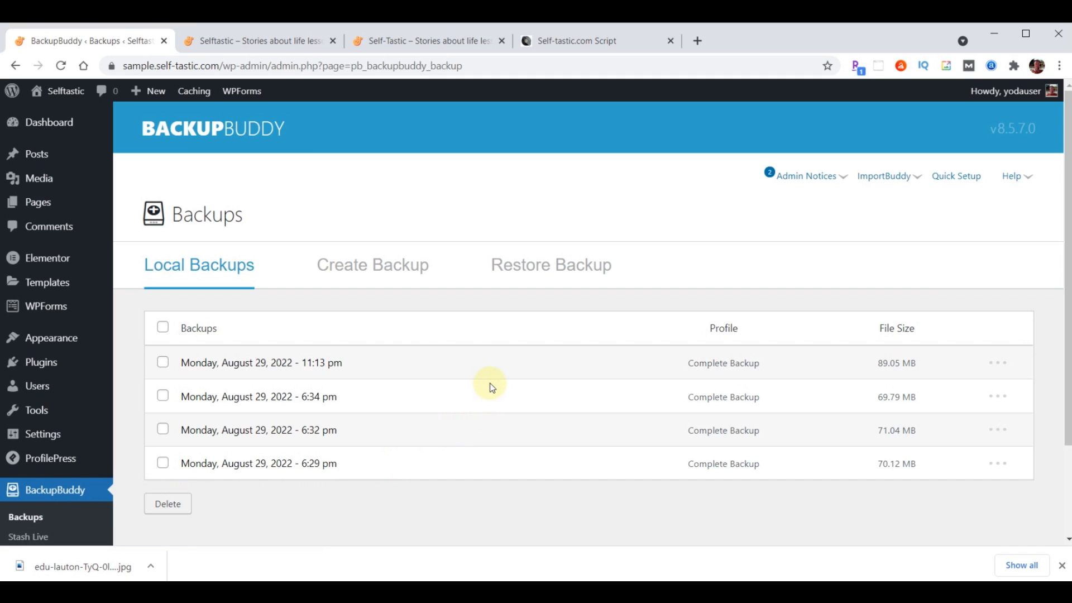
click(394, 266)
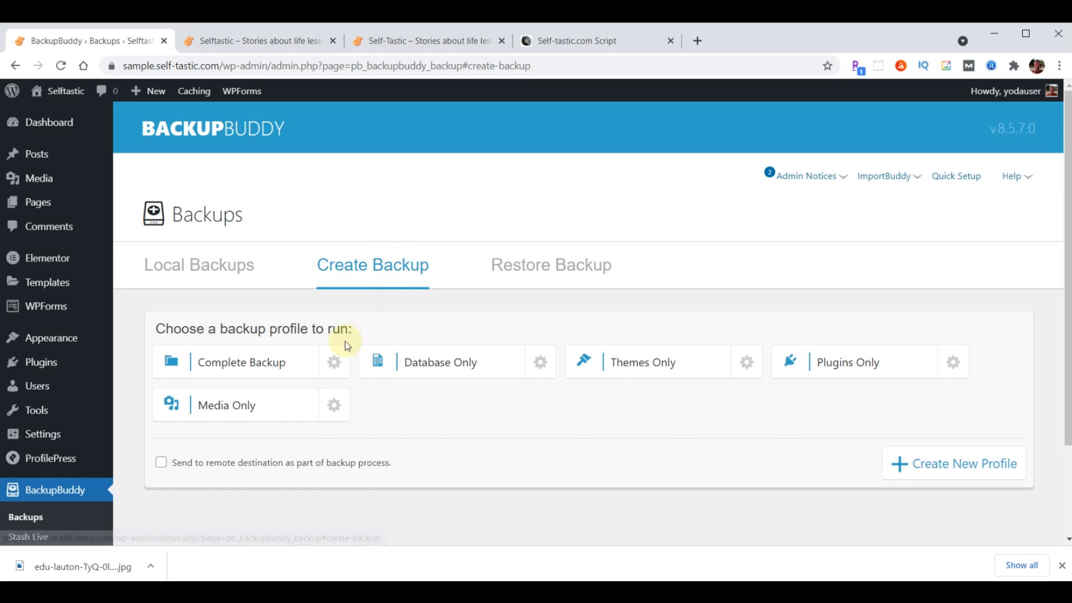
click(248, 368)
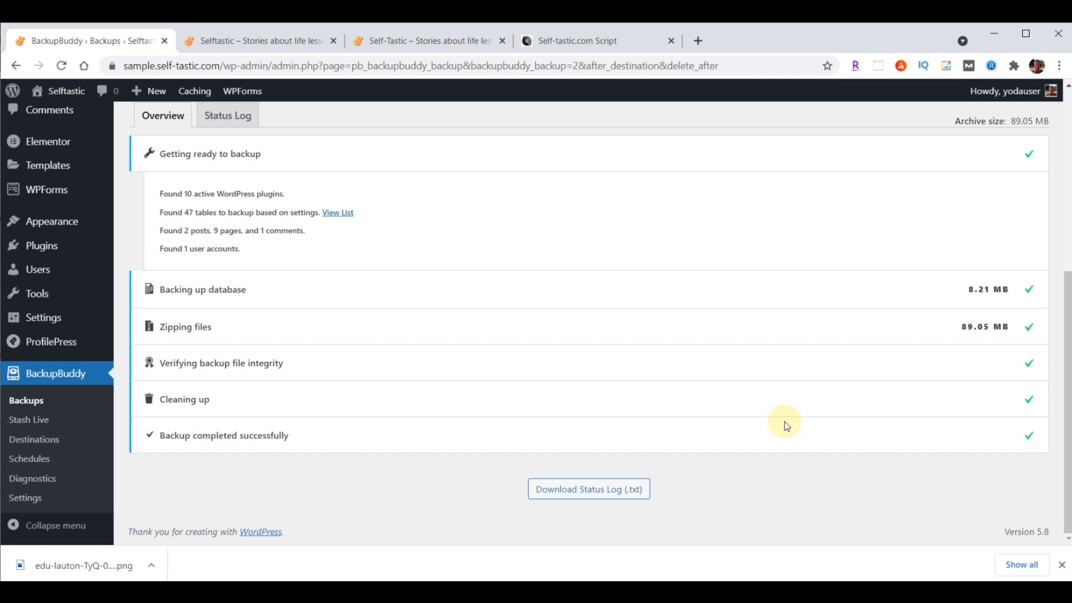
Download the finished 89.05 MB backup zip and return to the Dashboard
scroll(746, 407, up, 5)
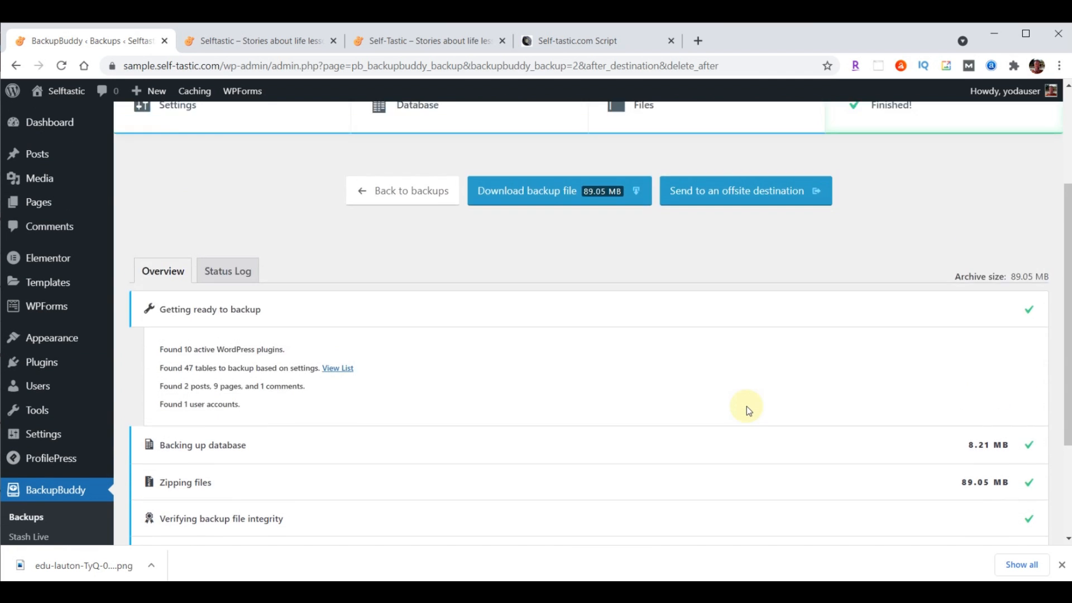
click(558, 367)
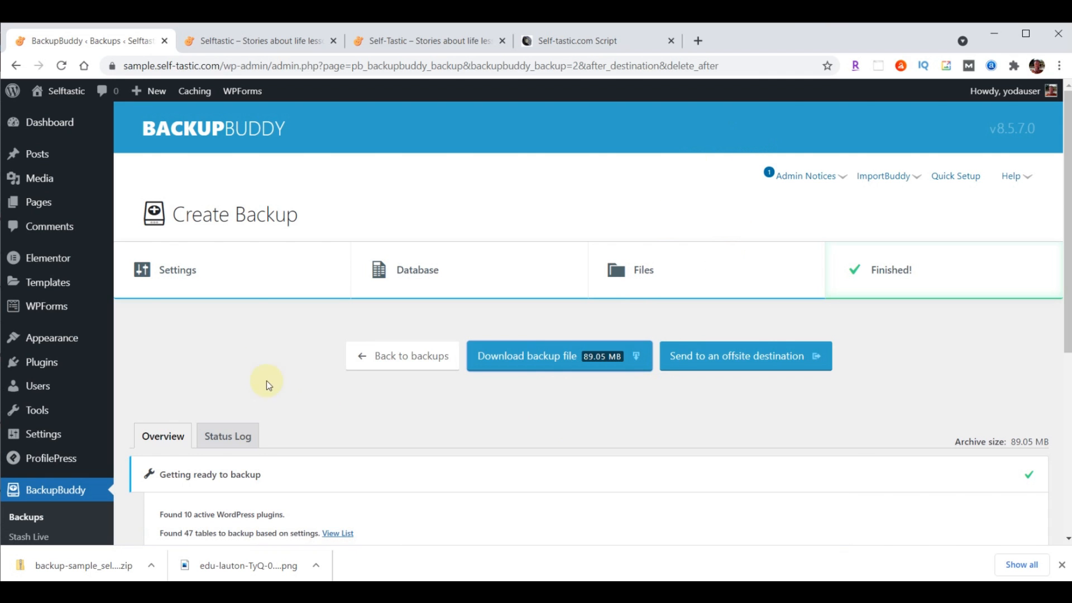
click(53, 125)
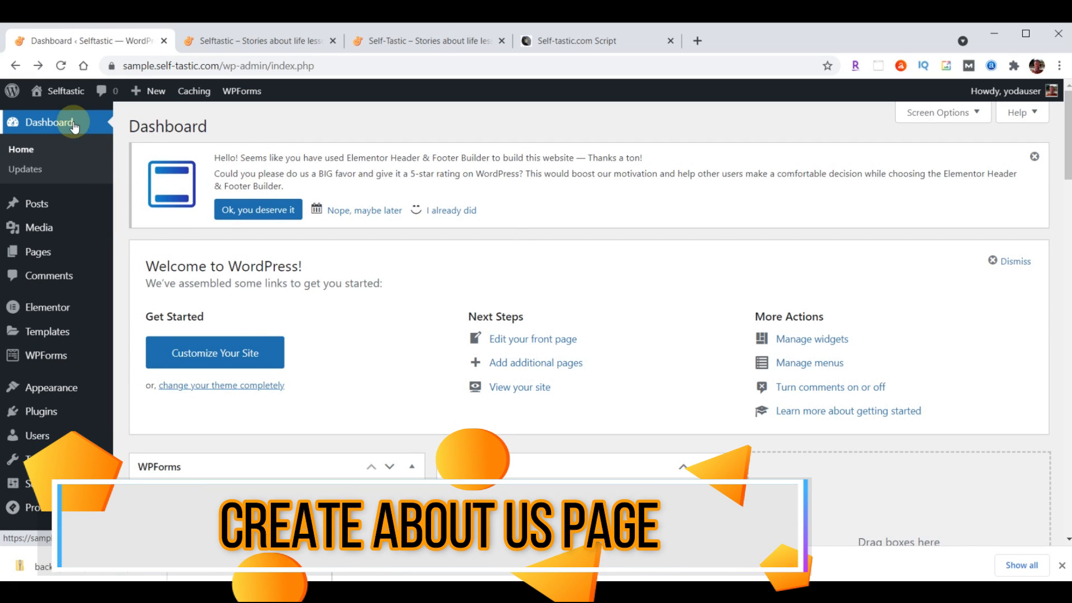
Dismiss the download bar and open the About page from the Pages list in Elementor
click(1064, 567)
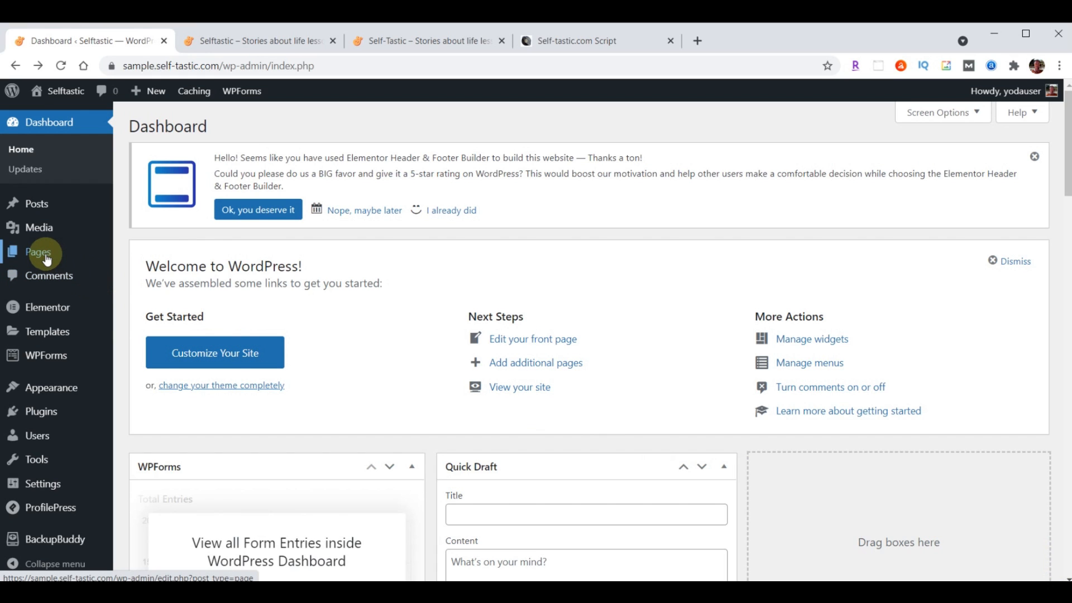
click(45, 258)
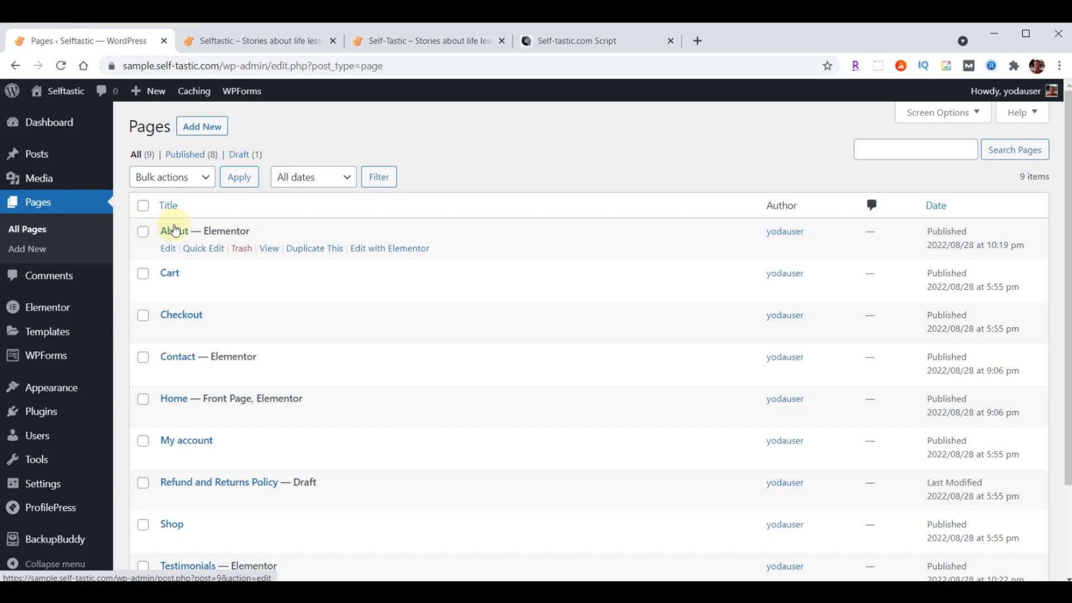
click(367, 251)
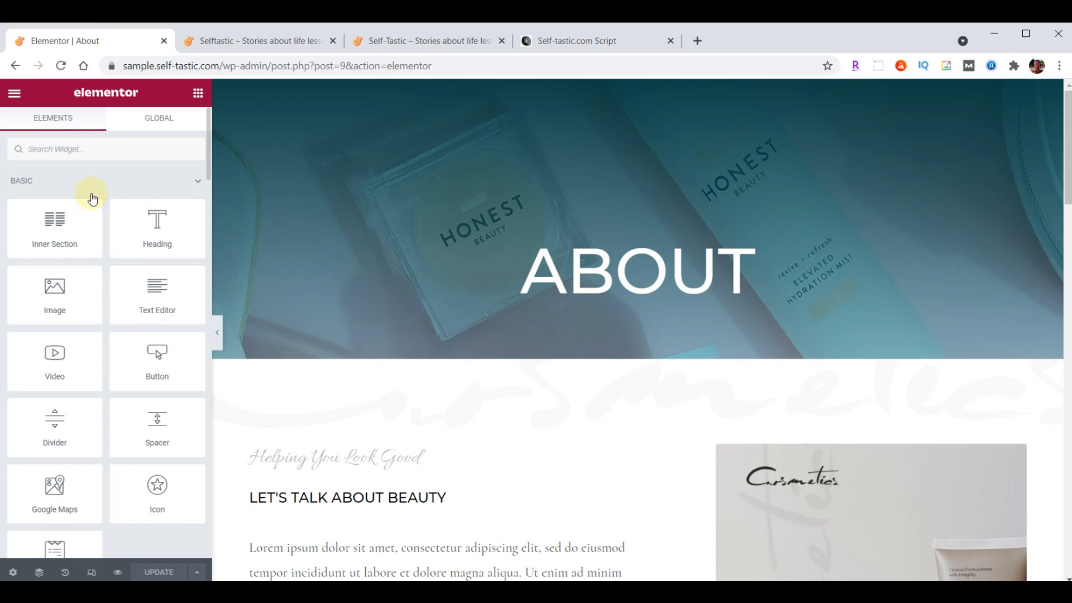
Browse the live About page for reference, then go back to the 'Elementor | About' tab
click(414, 41)
scroll(778, 426, up, 20)
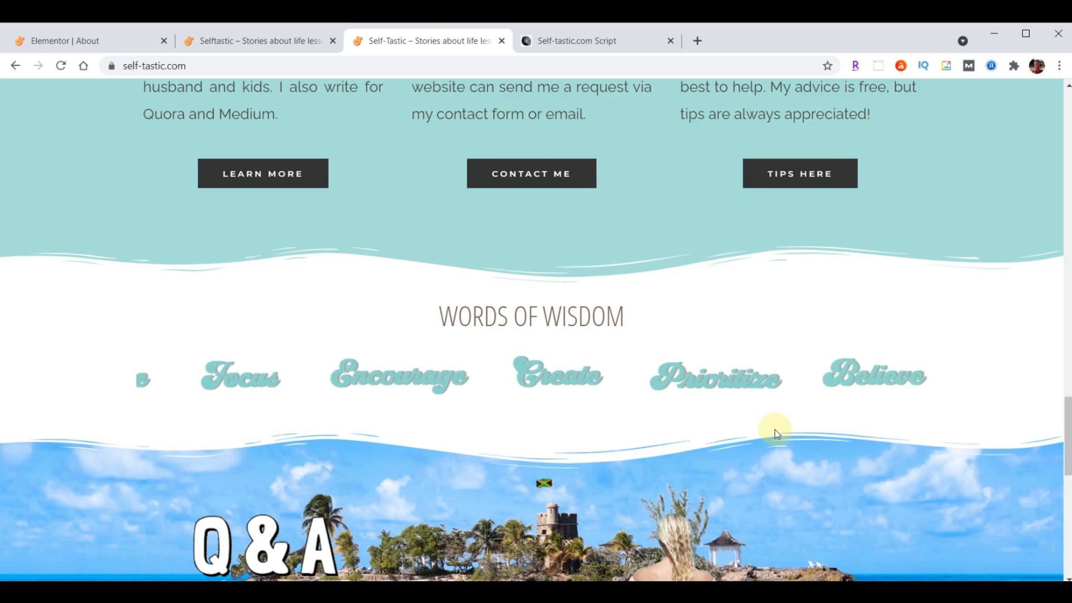
scroll(778, 428, up, 2)
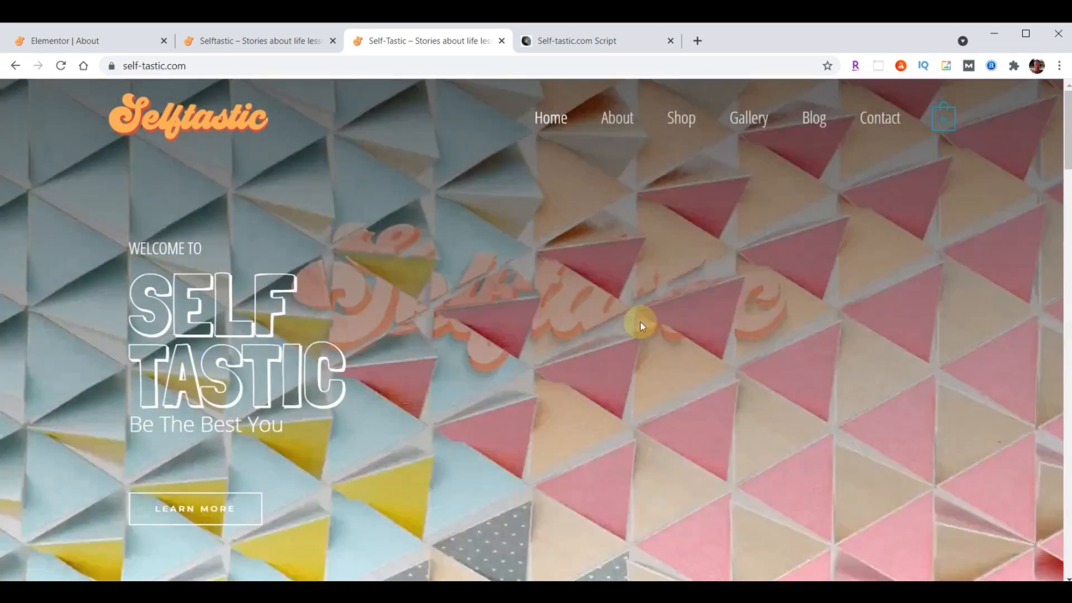
click(618, 116)
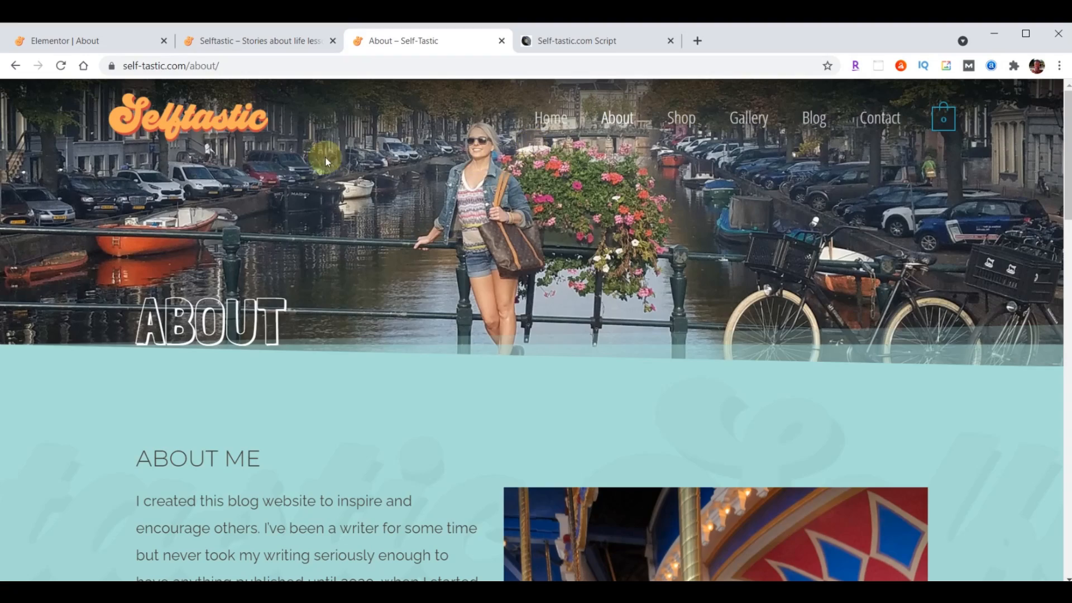
scroll(678, 218, down, 6)
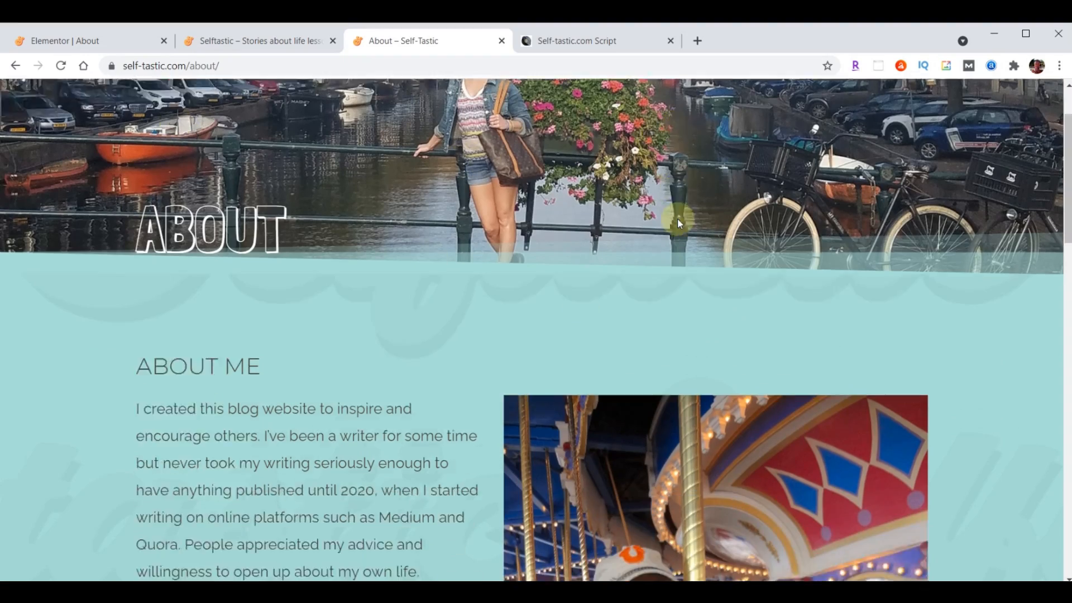
scroll(313, 425, down, 2)
scroll(313, 426, down, 2)
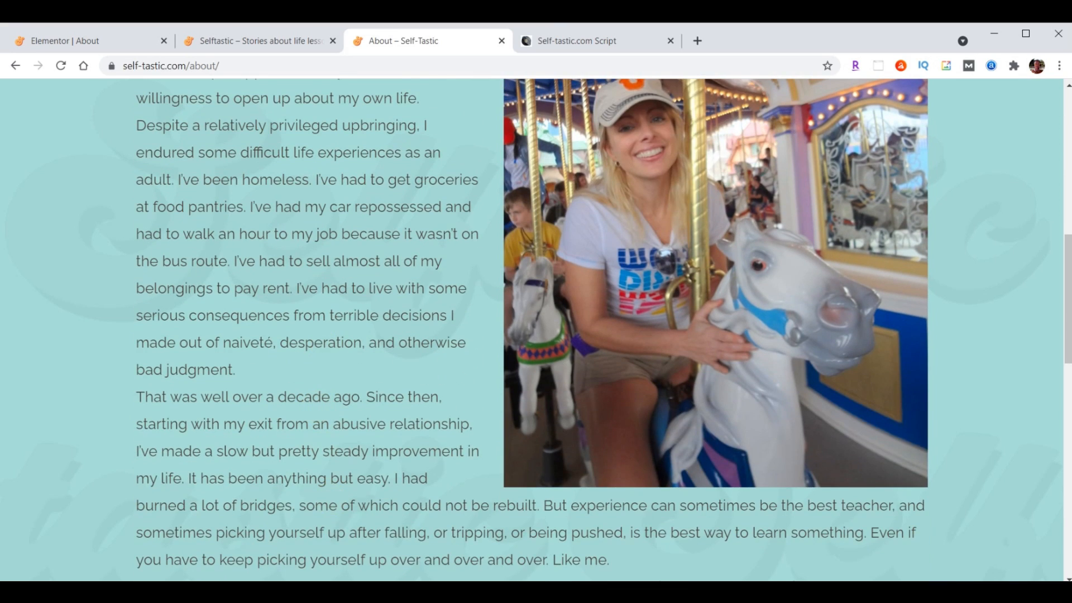
scroll(305, 425, up, 8)
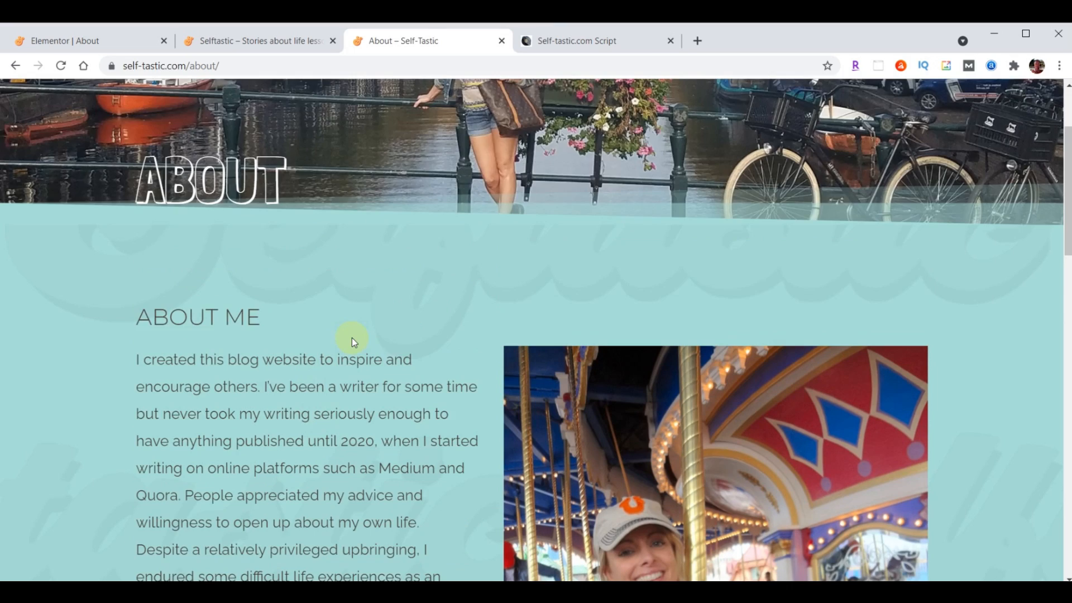
scroll(352, 340, down, 4)
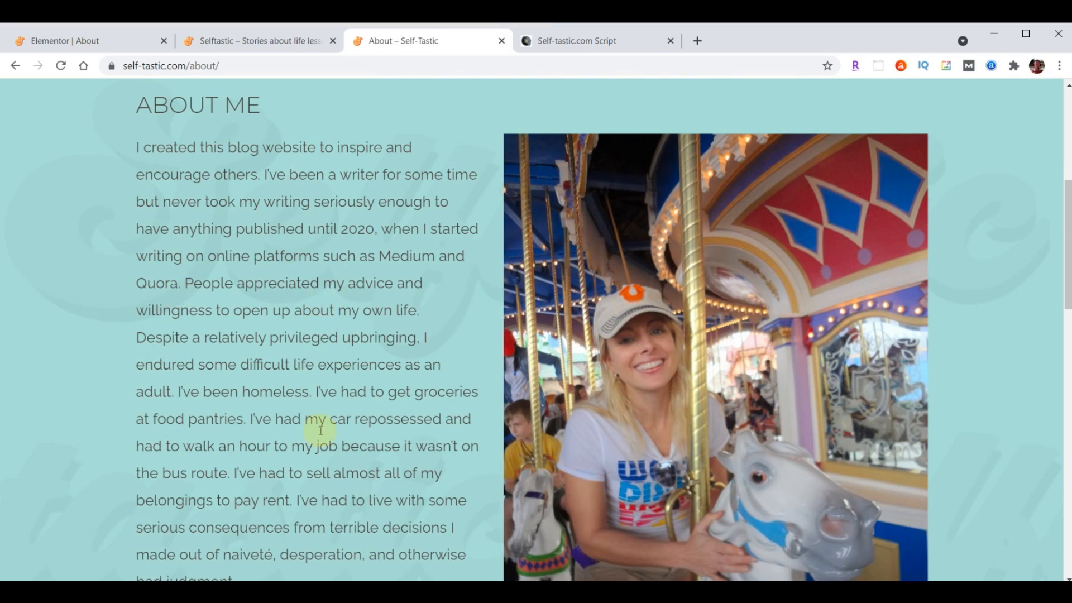
scroll(344, 420, up, 6)
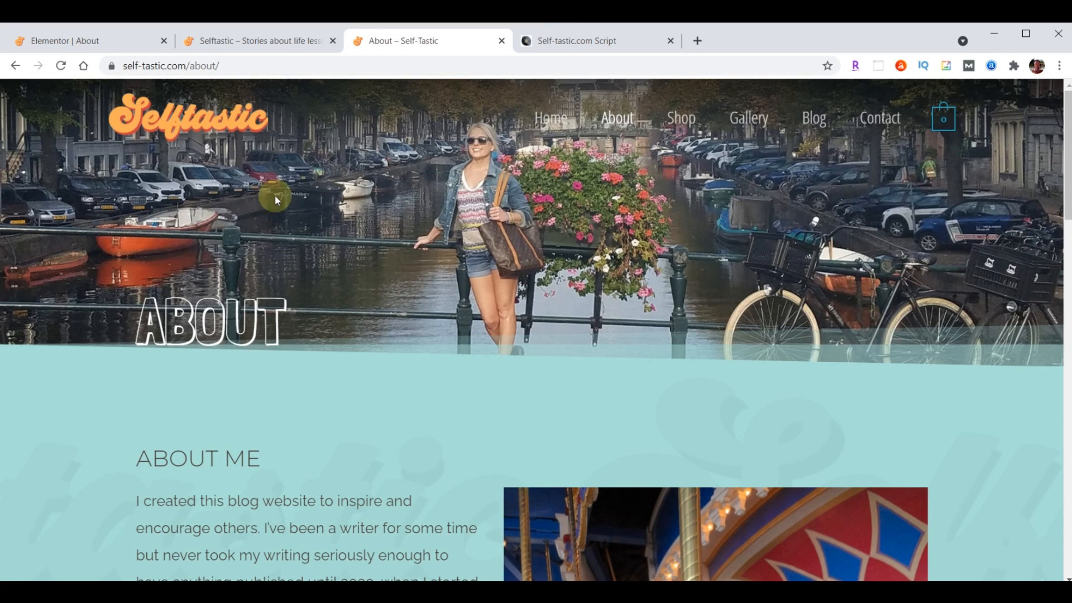
click(76, 41)
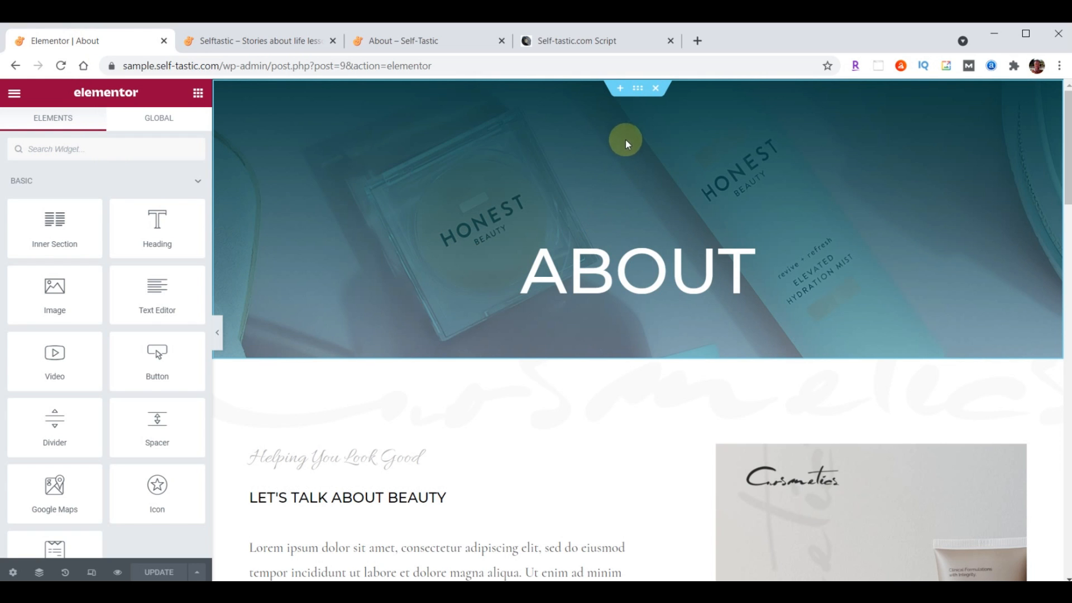
Upload header-about.jpg from Explorer and insert it as the About header section's background image
click(637, 90)
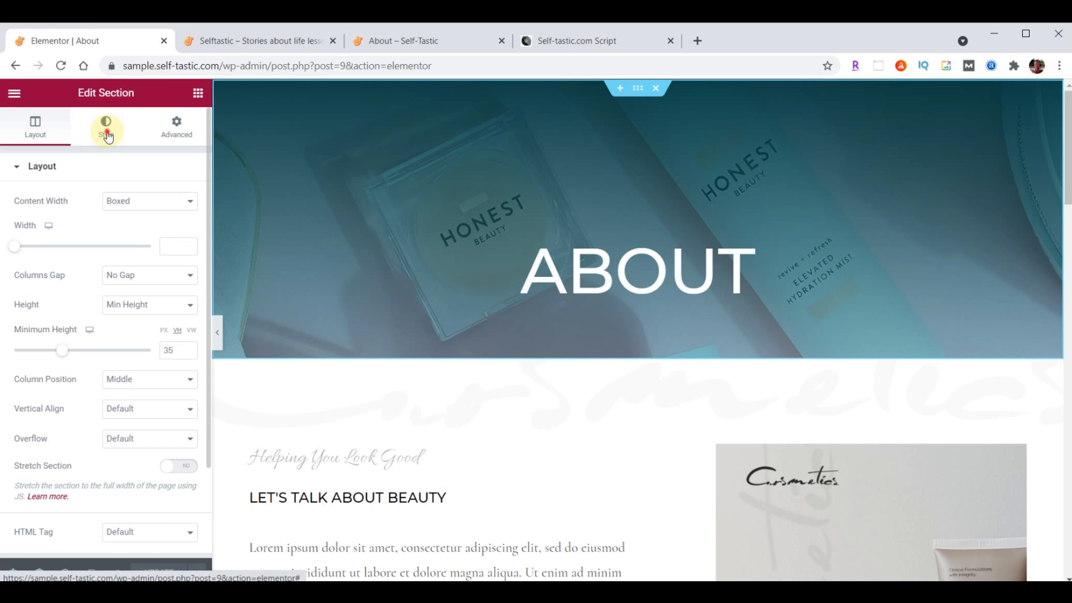
click(107, 133)
click(110, 334)
key(alt+Tab)
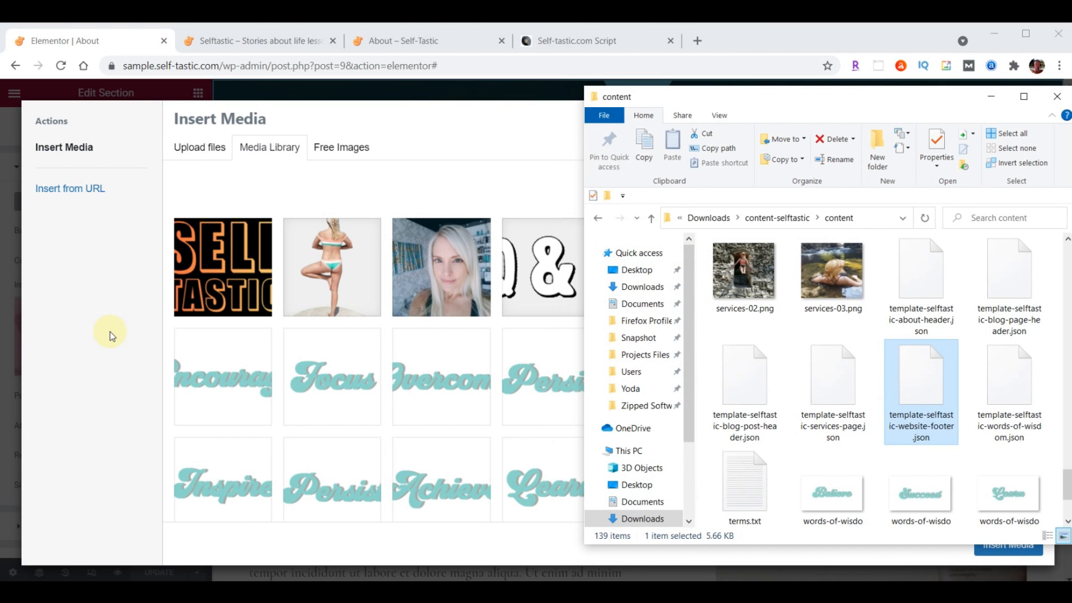
scroll(869, 367, up, 20)
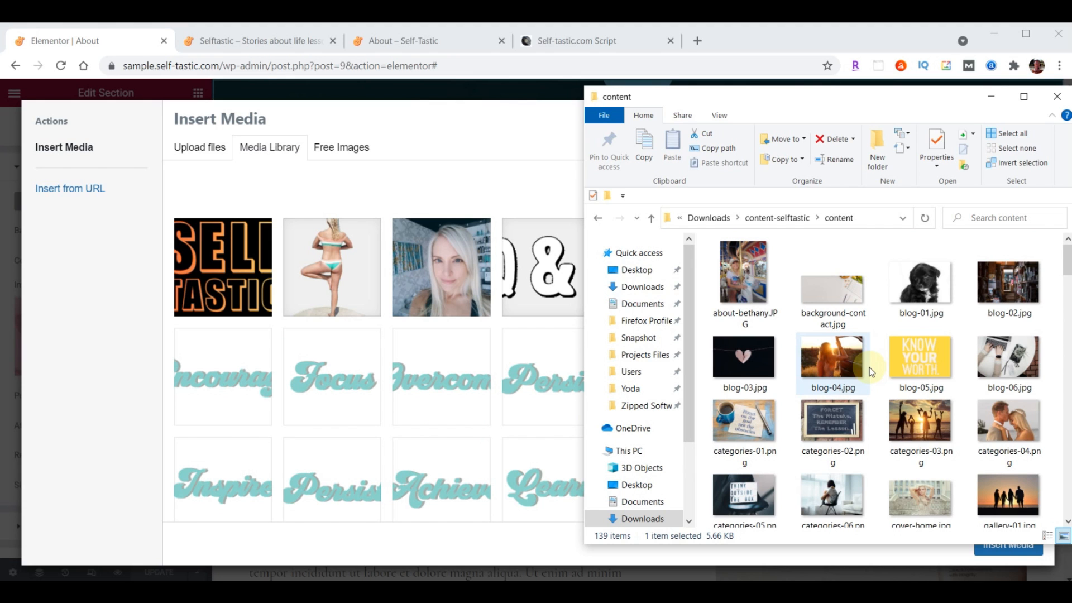
scroll(874, 357, down, 5)
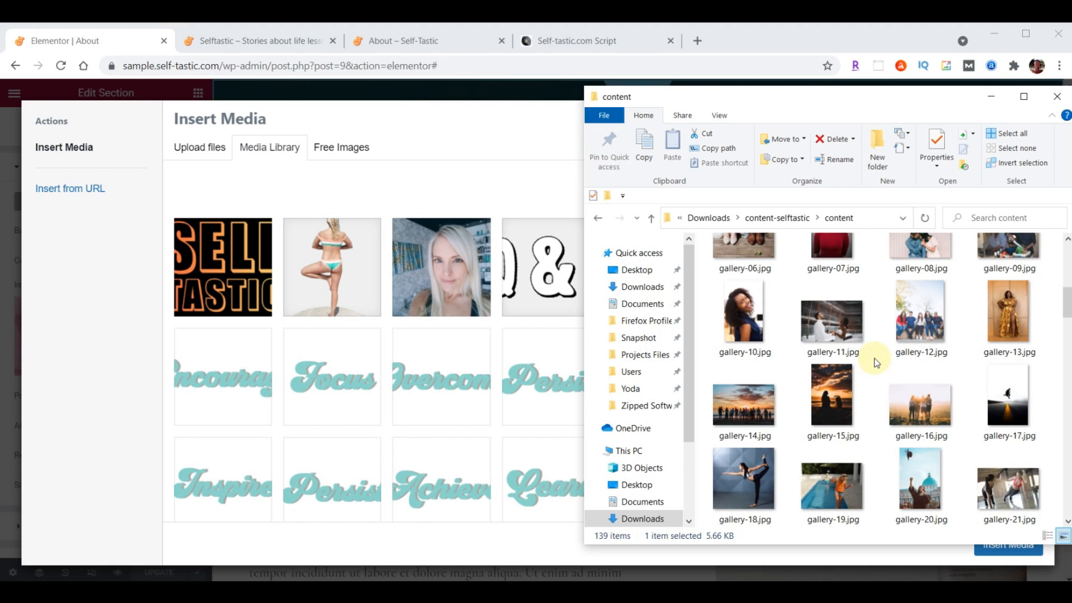
scroll(875, 359, down, 5)
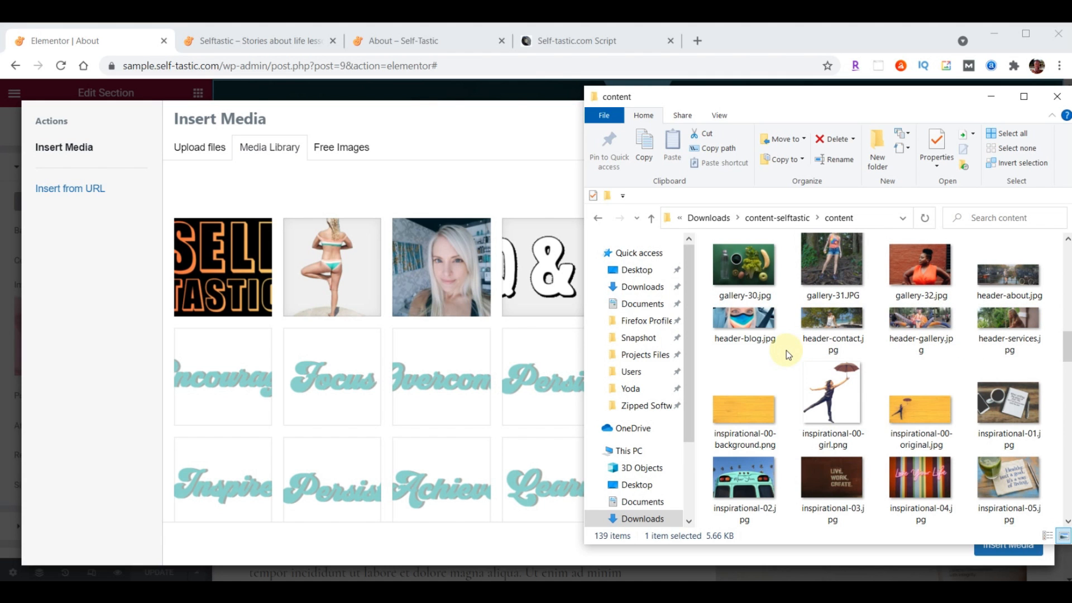
drag(1012, 274, 300, 304)
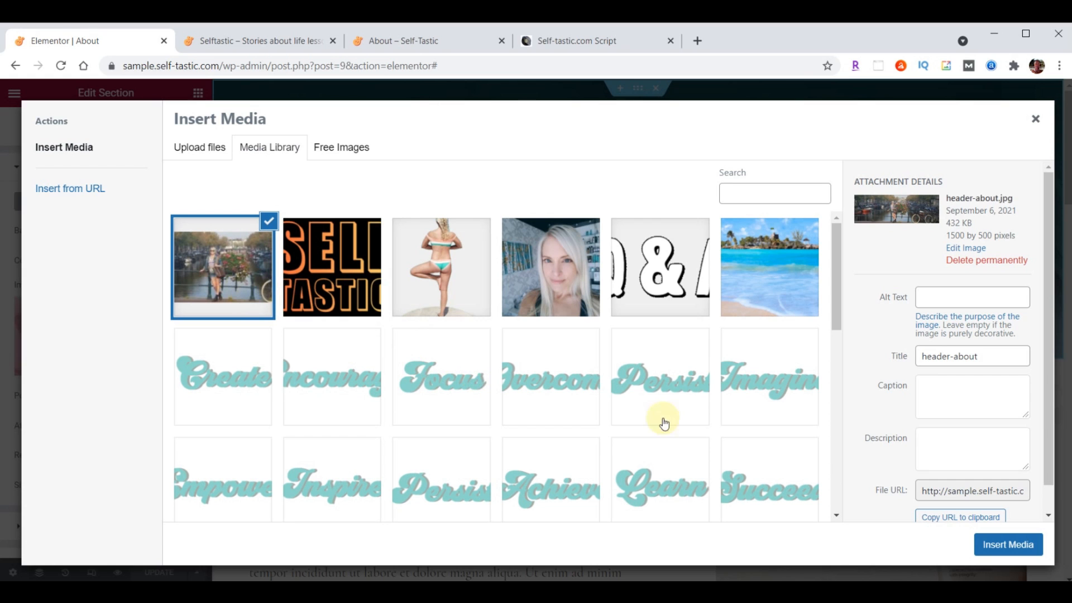
click(1008, 545)
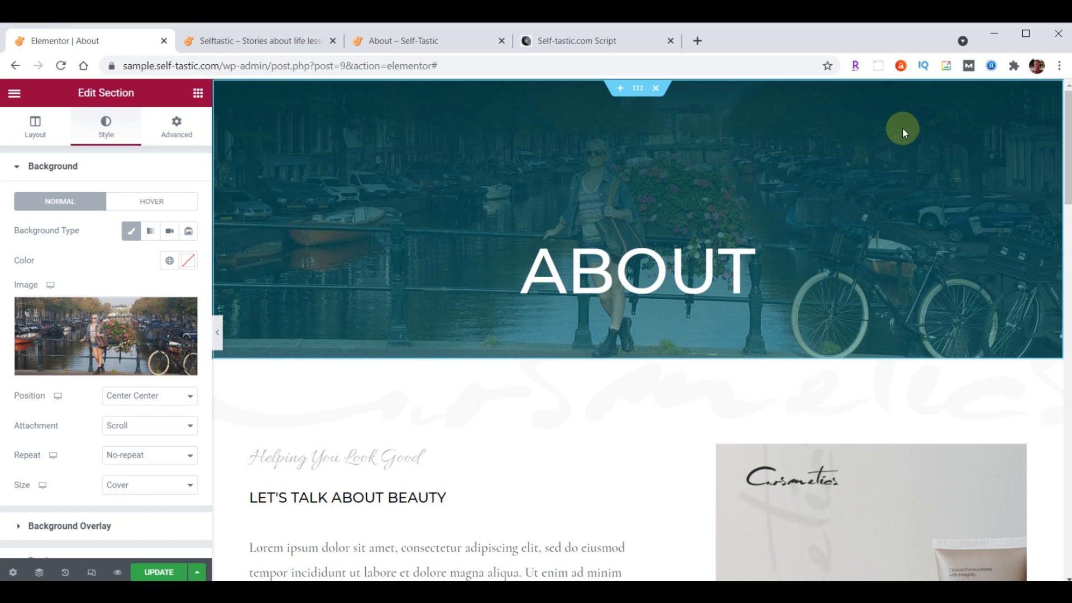
scroll(119, 325, down, 2)
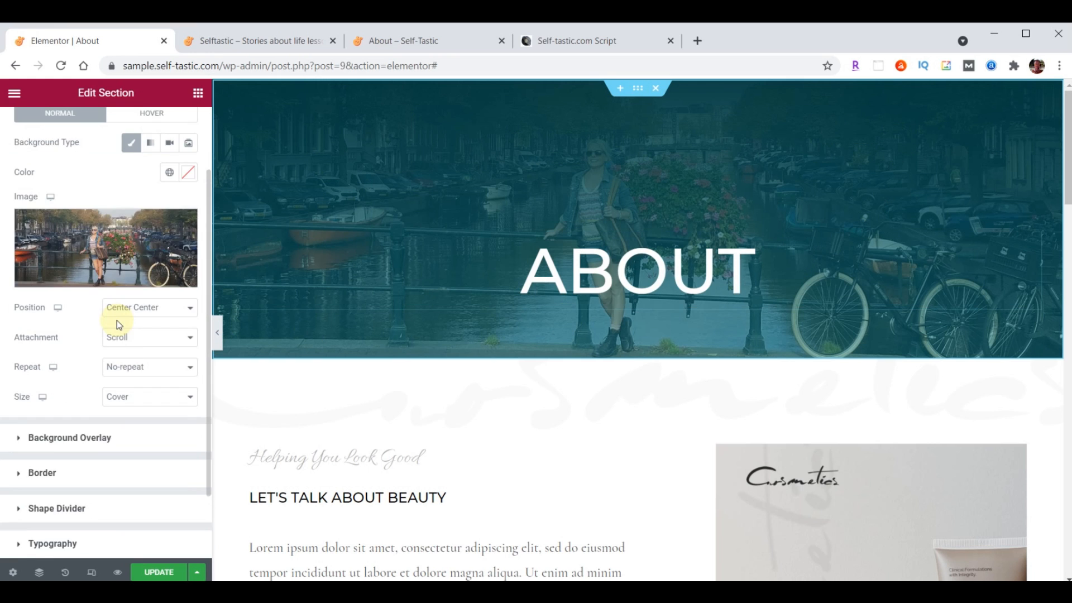
Set the header overlay gradient from #000000B3 to #033B3F00, angle 180, location 24
click(19, 441)
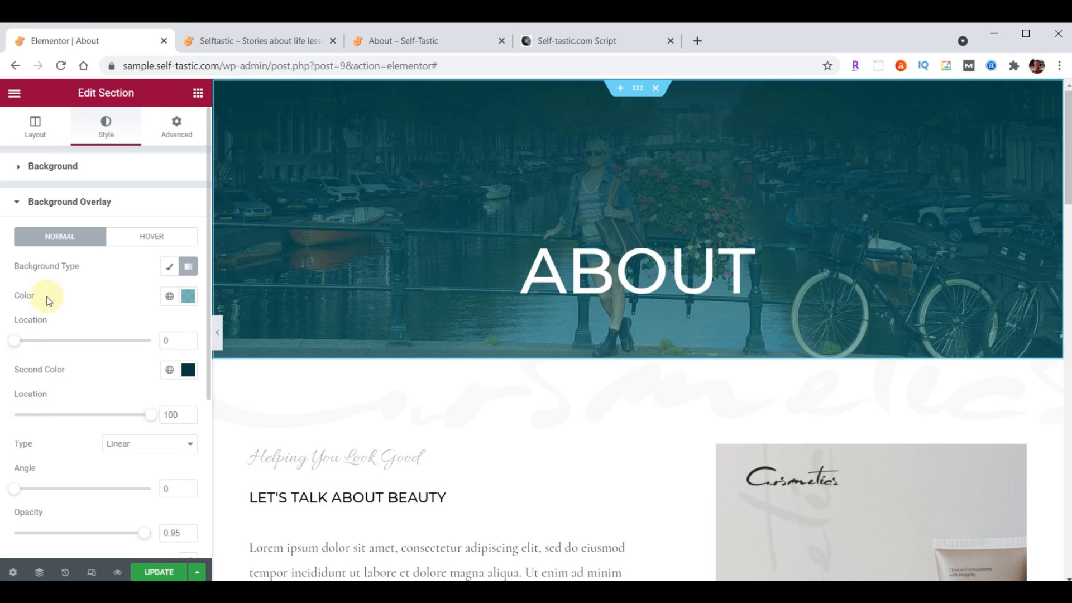
click(190, 299)
text(#000000B3)
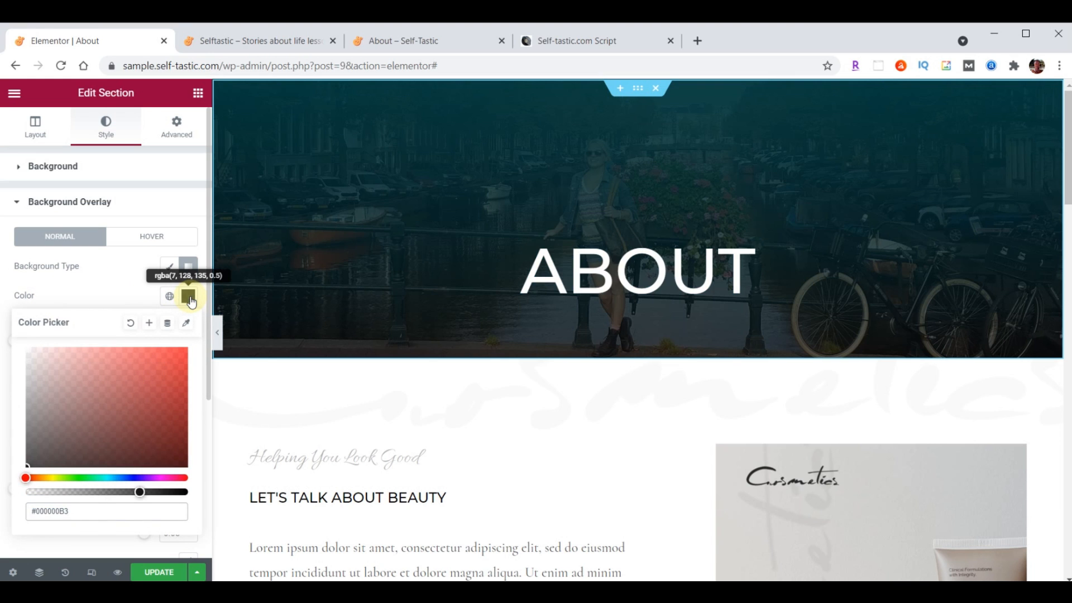
click(189, 298)
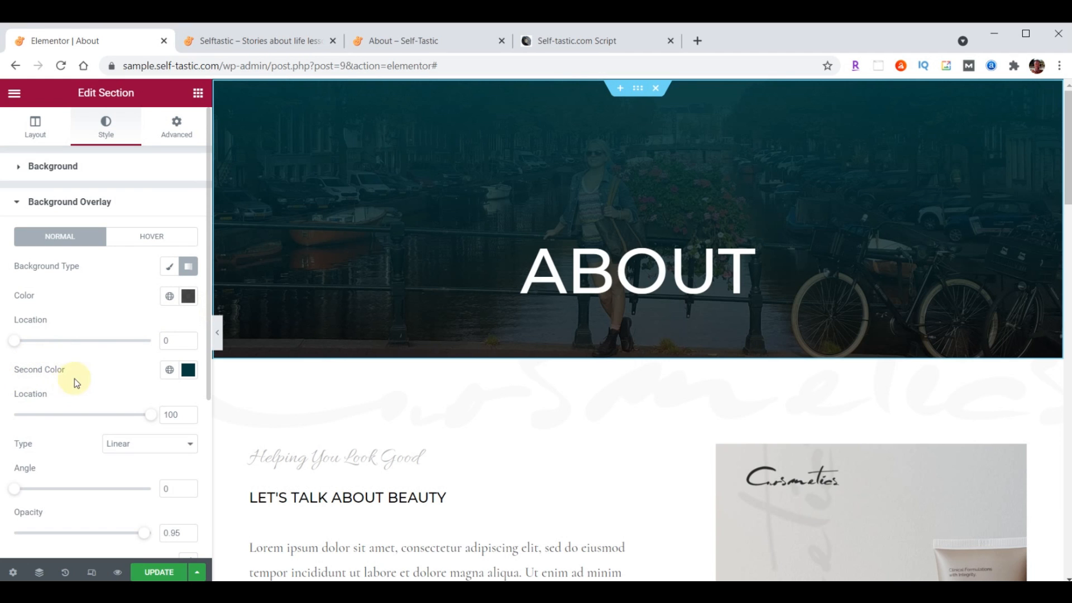
click(188, 371)
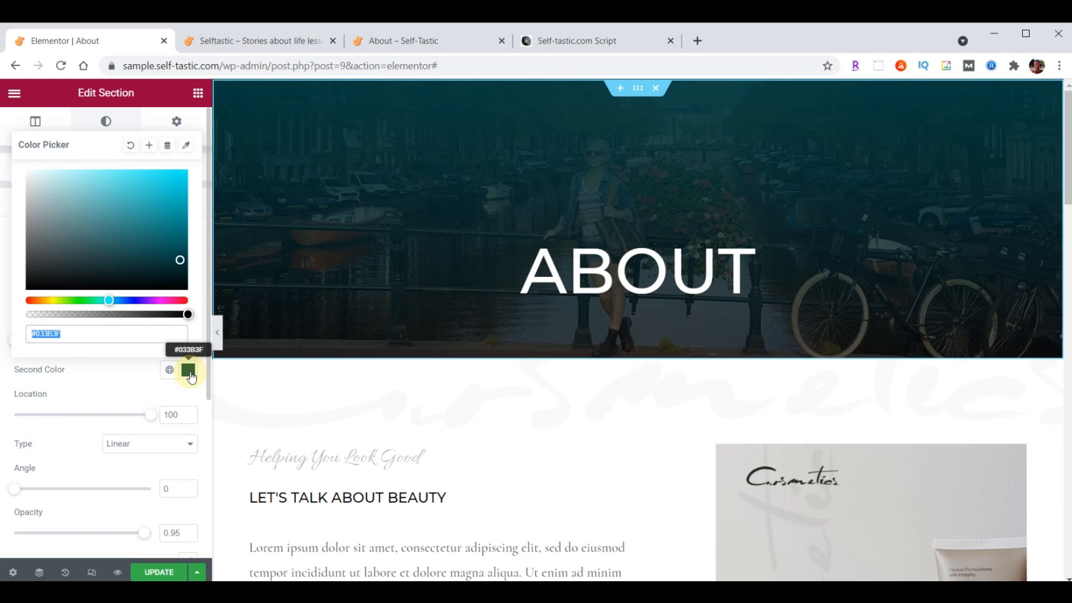
click(103, 330)
text(00)
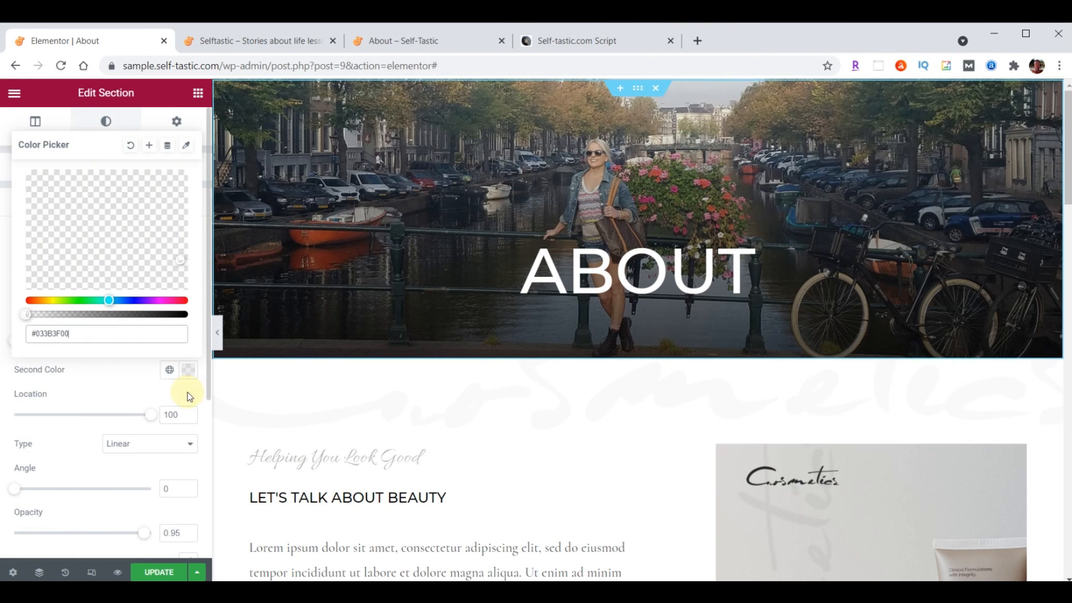
click(187, 371)
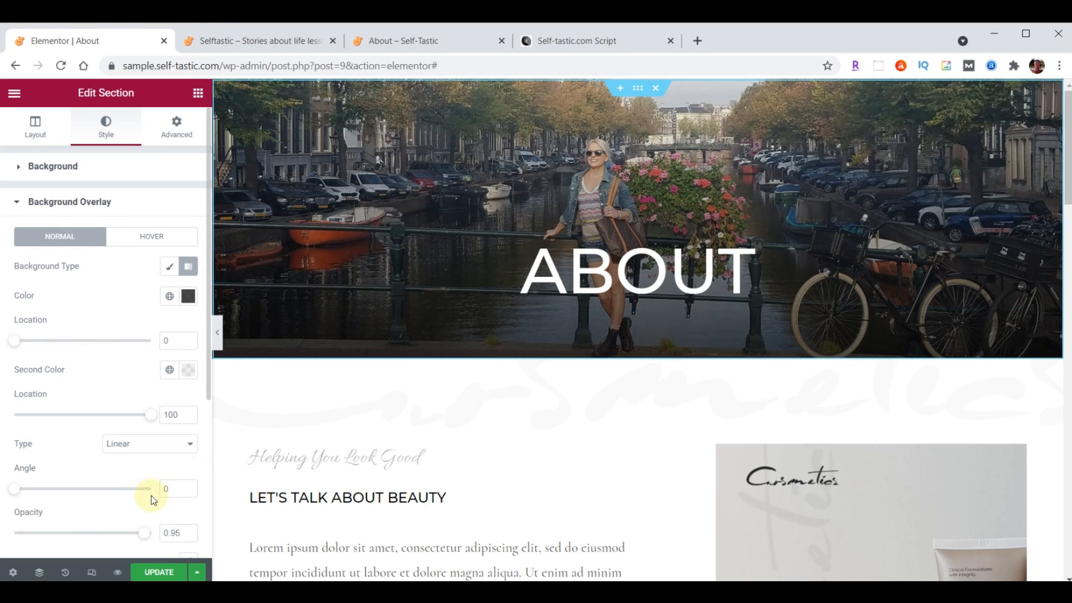
double_click(164, 490)
text(180)
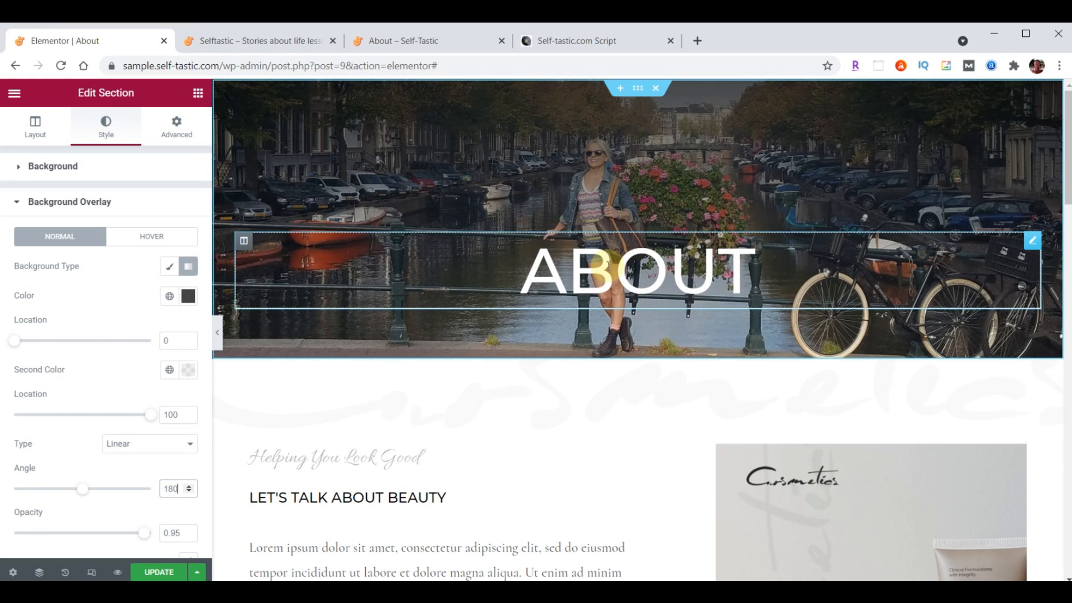
click(165, 415)
text(24)
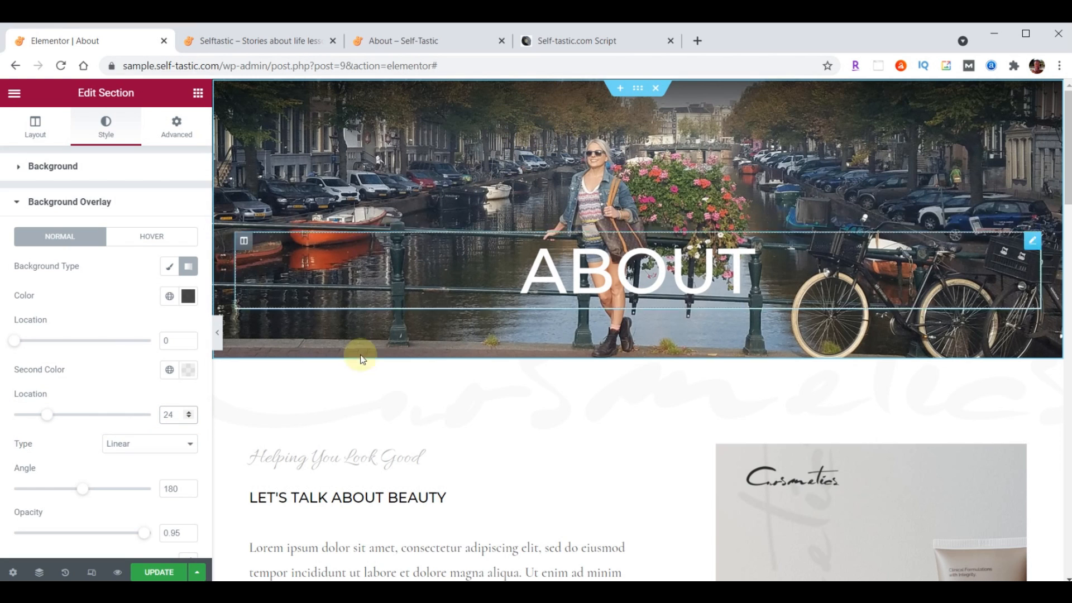
Save the About page, check the header on the live About page, then return to the editor
click(161, 572)
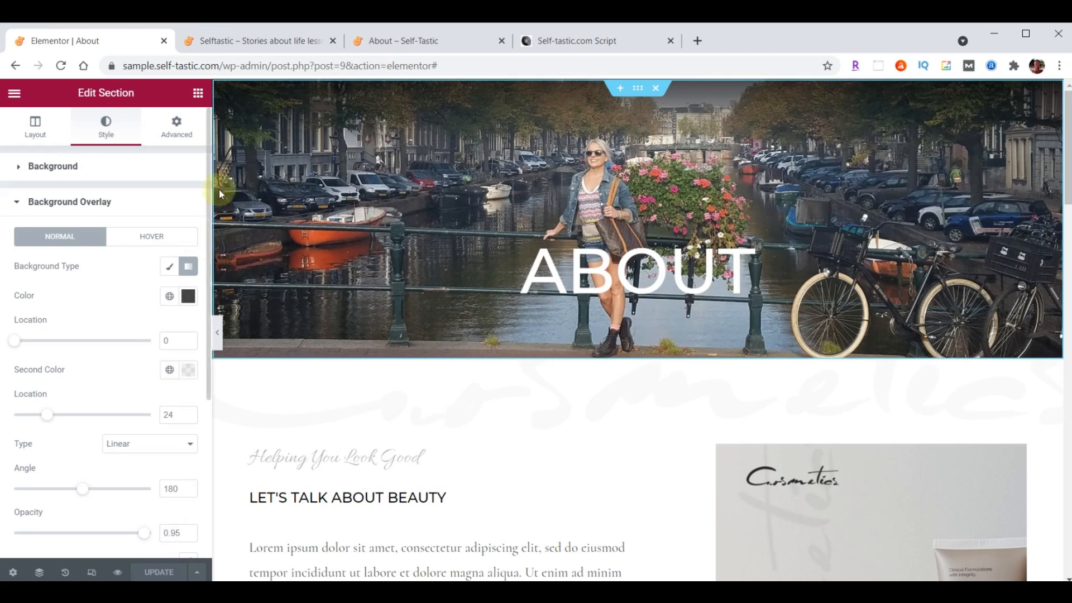
click(263, 41)
scroll(749, 360, up, 15)
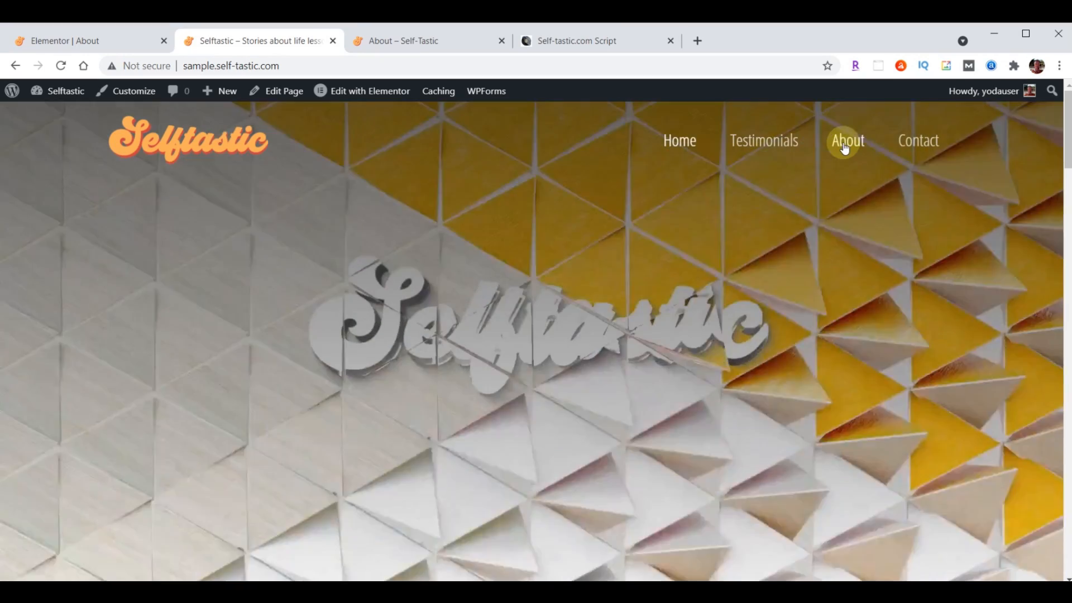
click(846, 144)
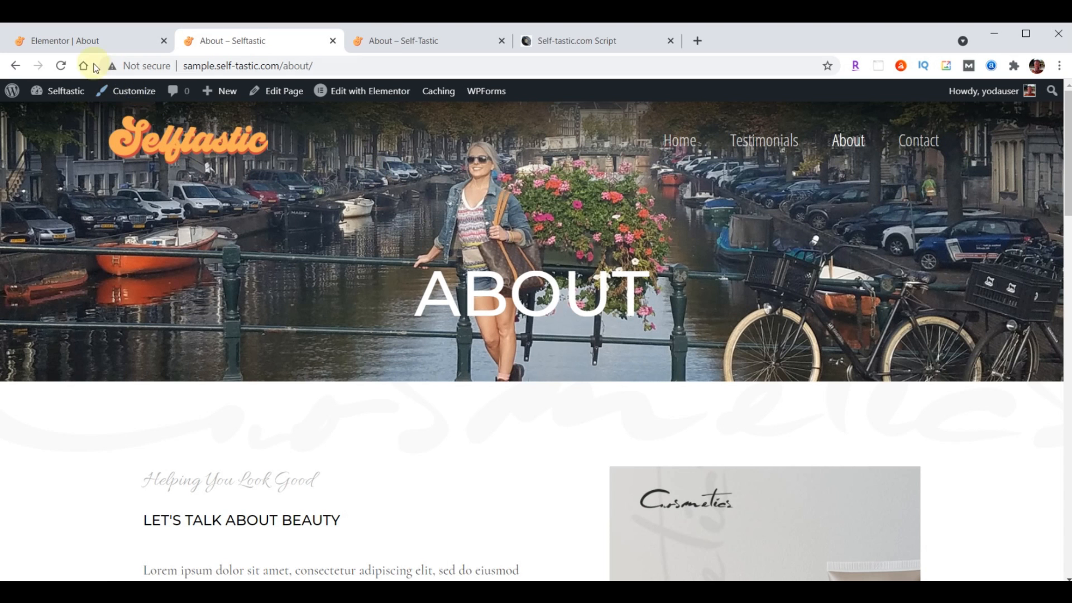
click(84, 40)
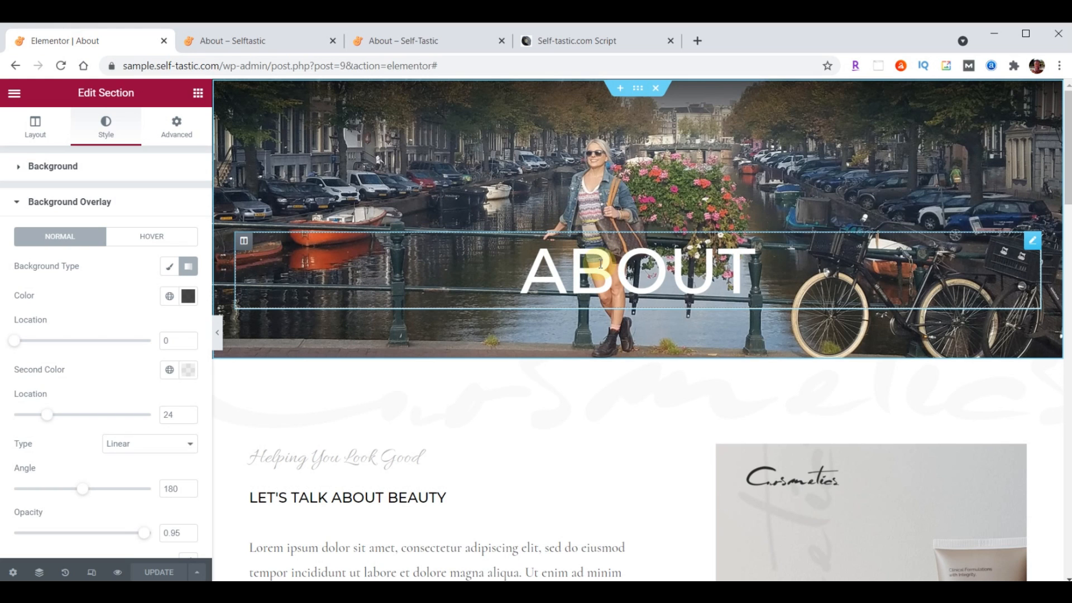
Left-align the ABOUT heading and check its white text colour
click(1033, 241)
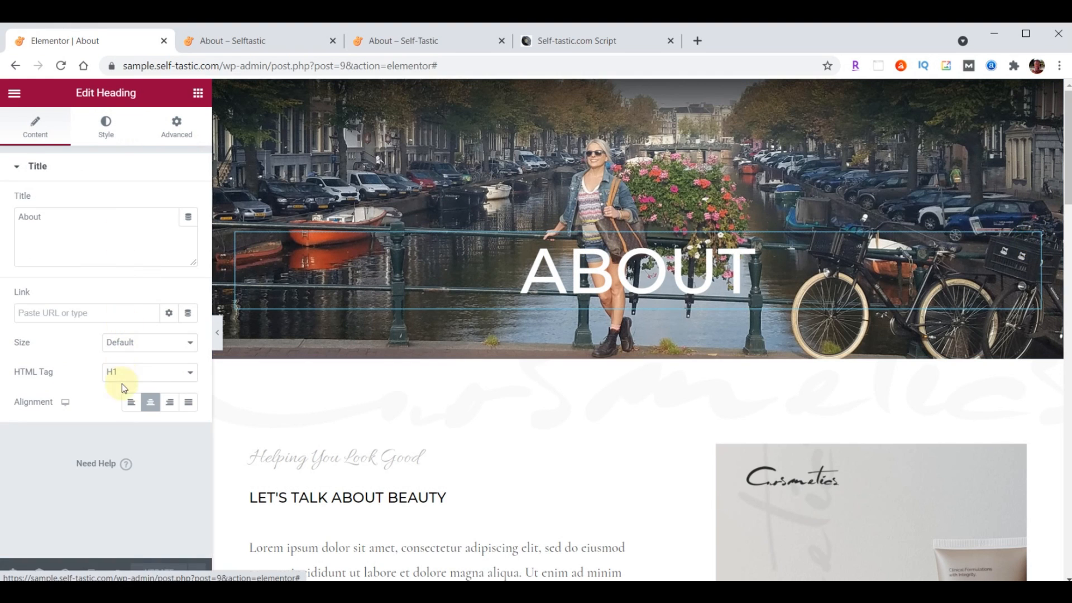
click(130, 402)
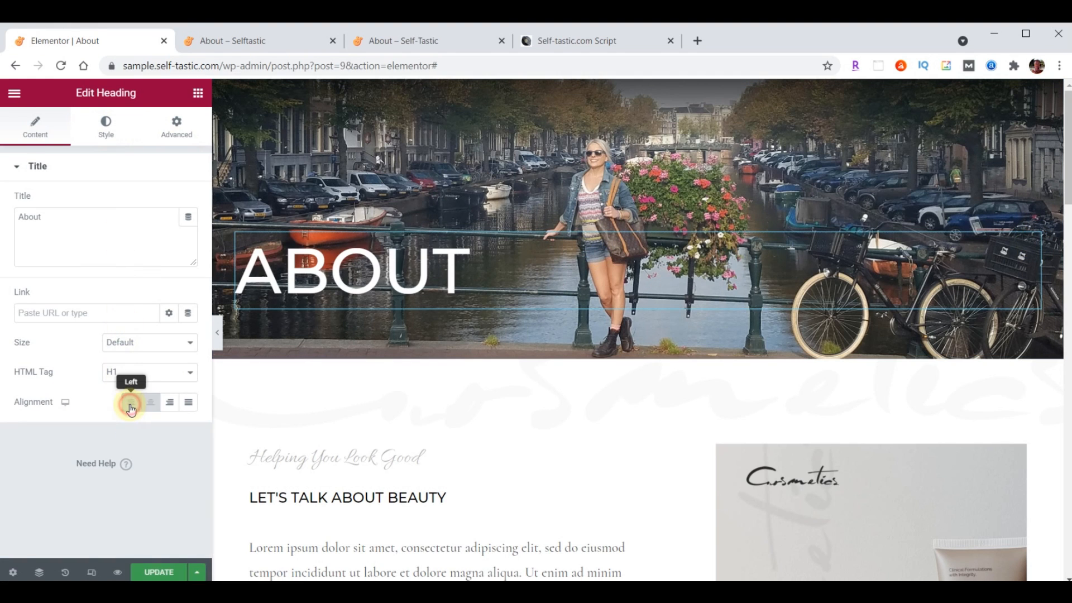
click(107, 129)
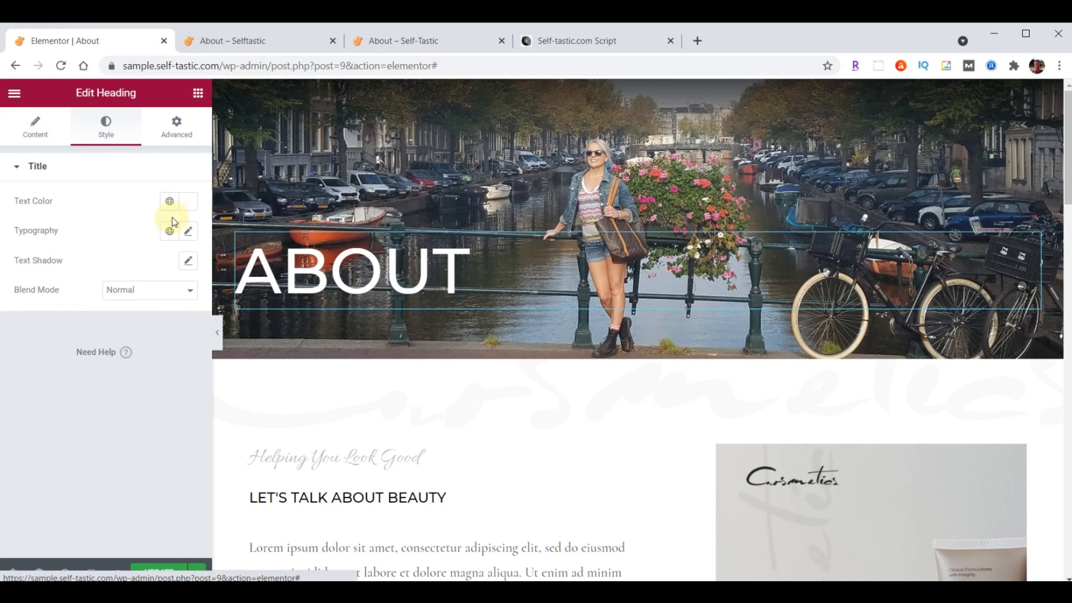
click(188, 201)
click(132, 423)
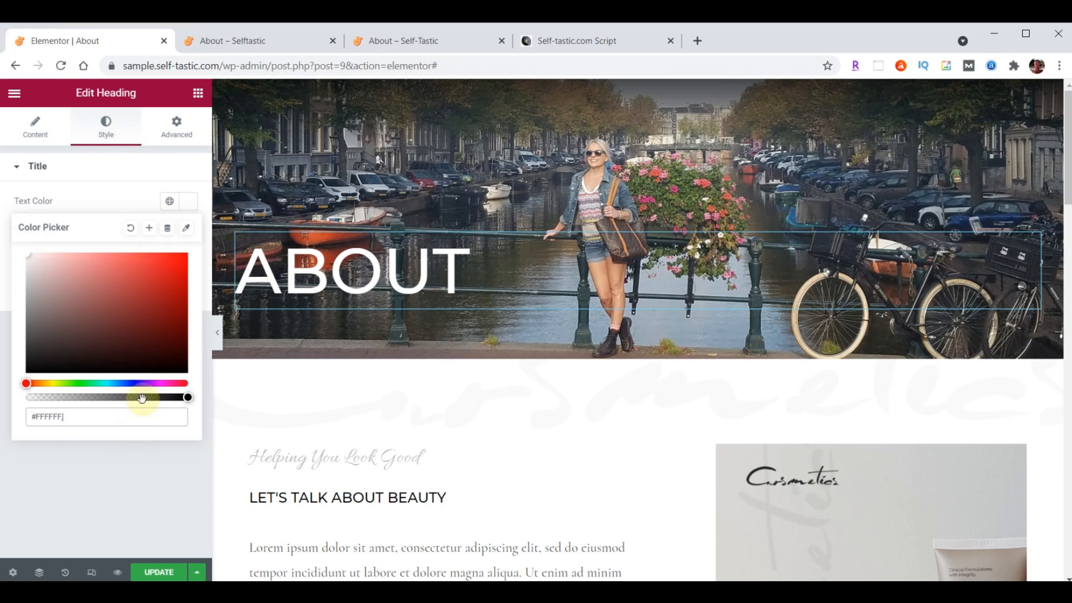
click(193, 203)
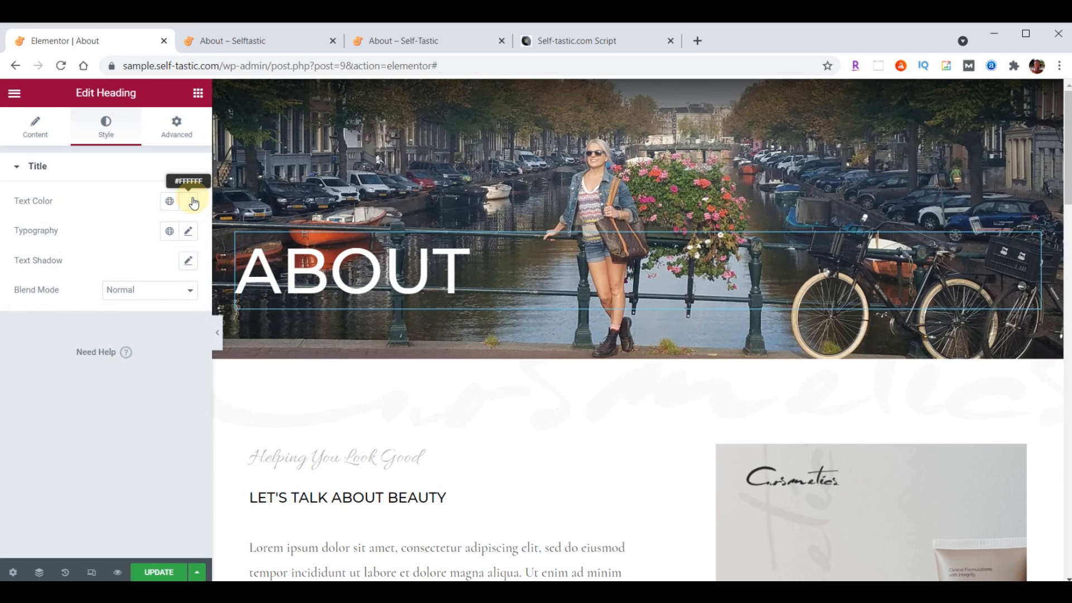
Set the ABOUT heading font to Londrina Shadow at size 100
click(188, 232)
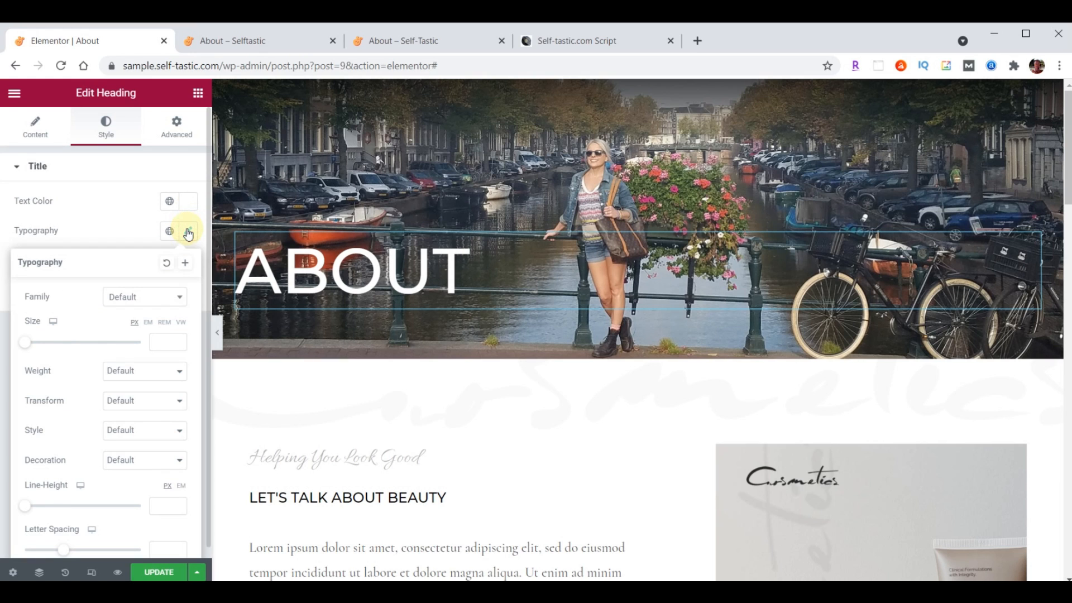
click(134, 297)
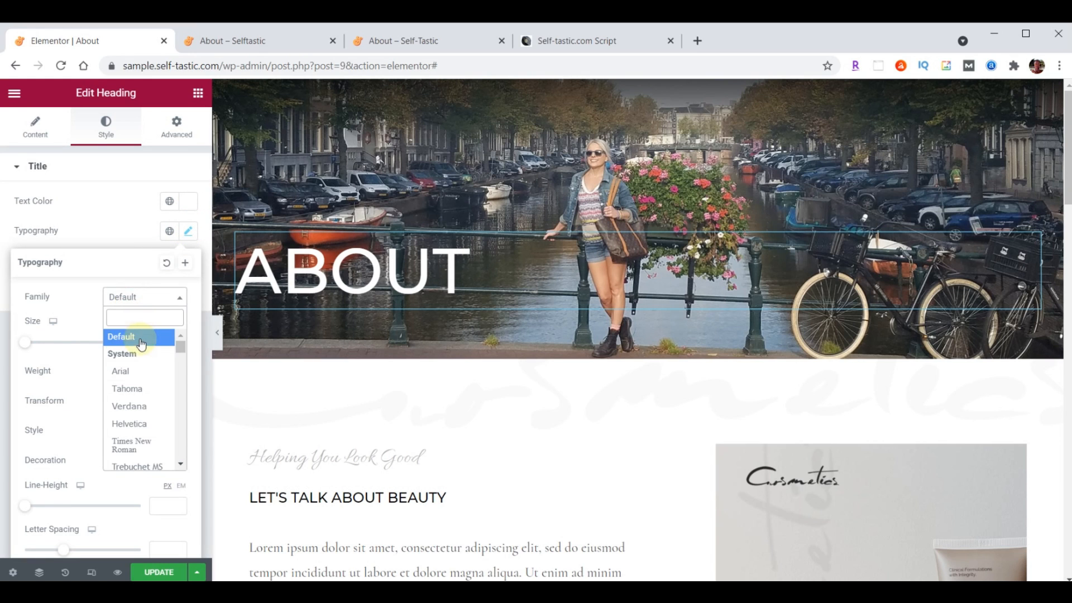
text(Londrina)
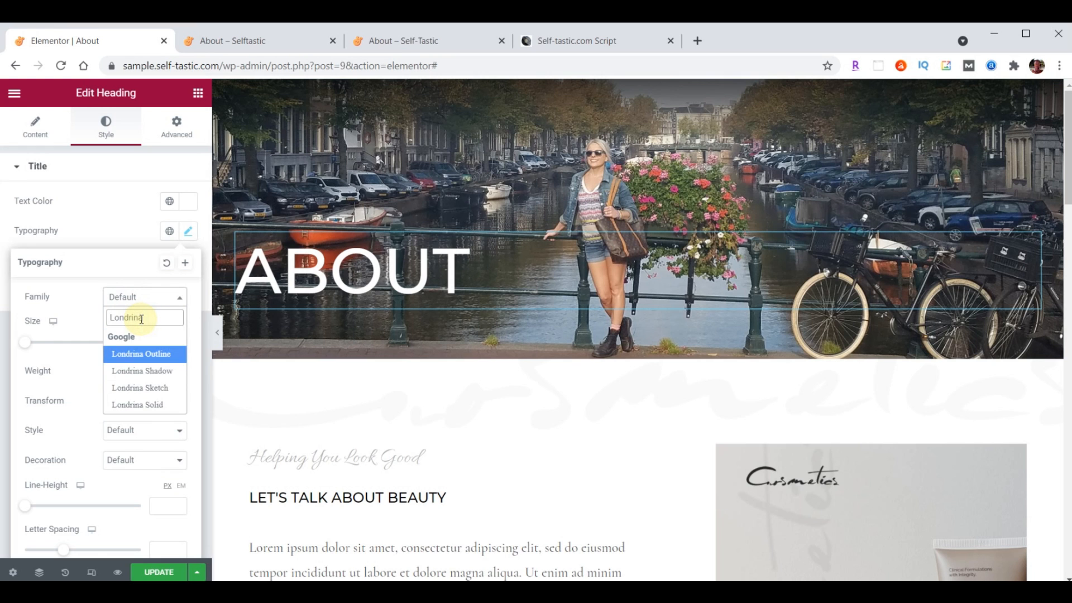
click(142, 372)
text(100)
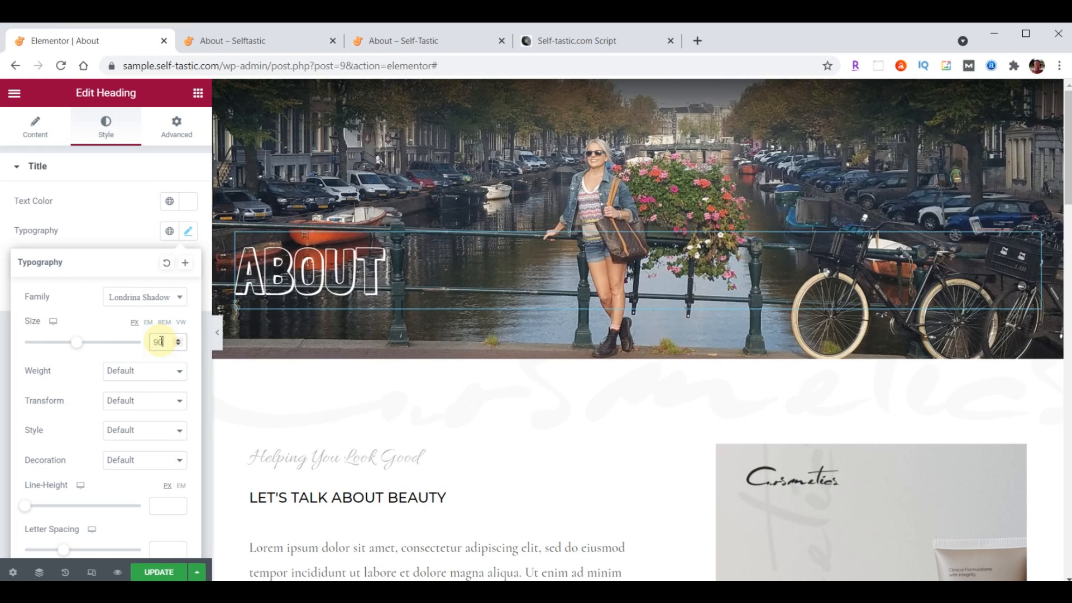
Give the ABOUT heading 150 top padding, save, and view the live About page
click(181, 135)
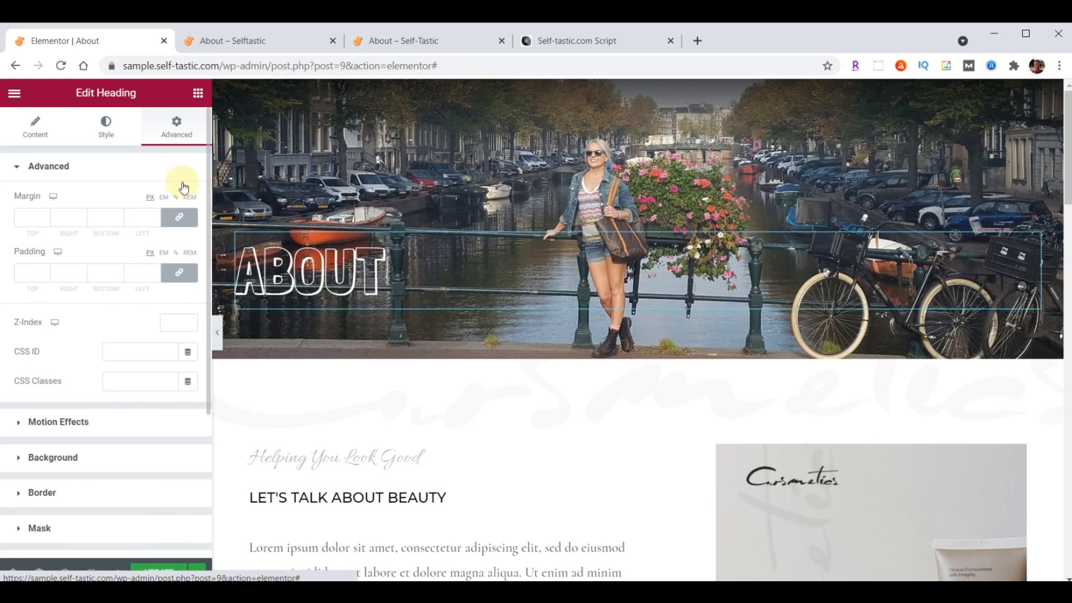
click(181, 273)
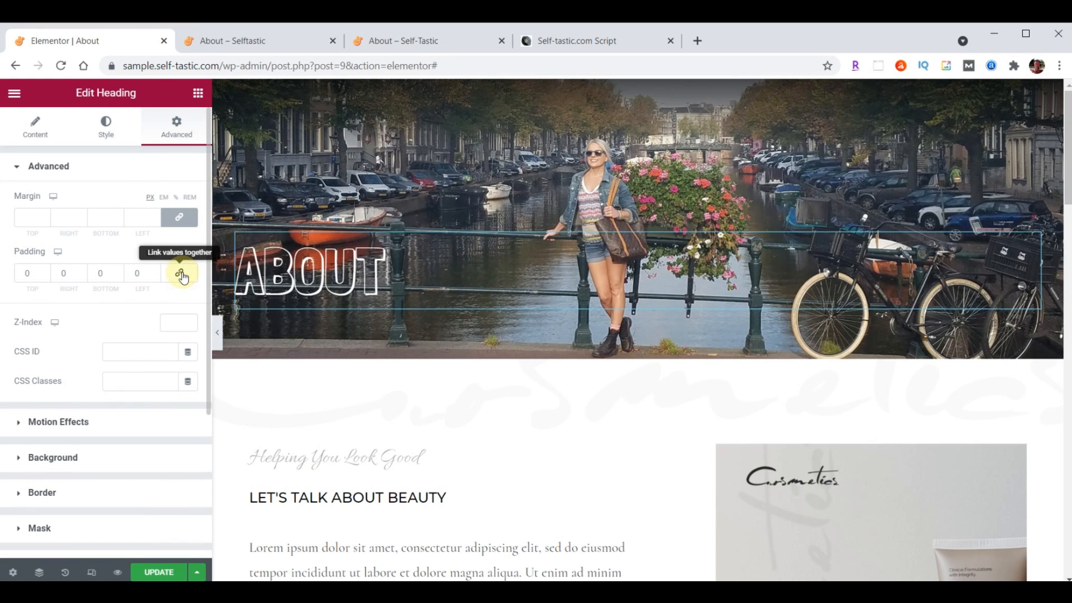
click(20, 273)
text(150)
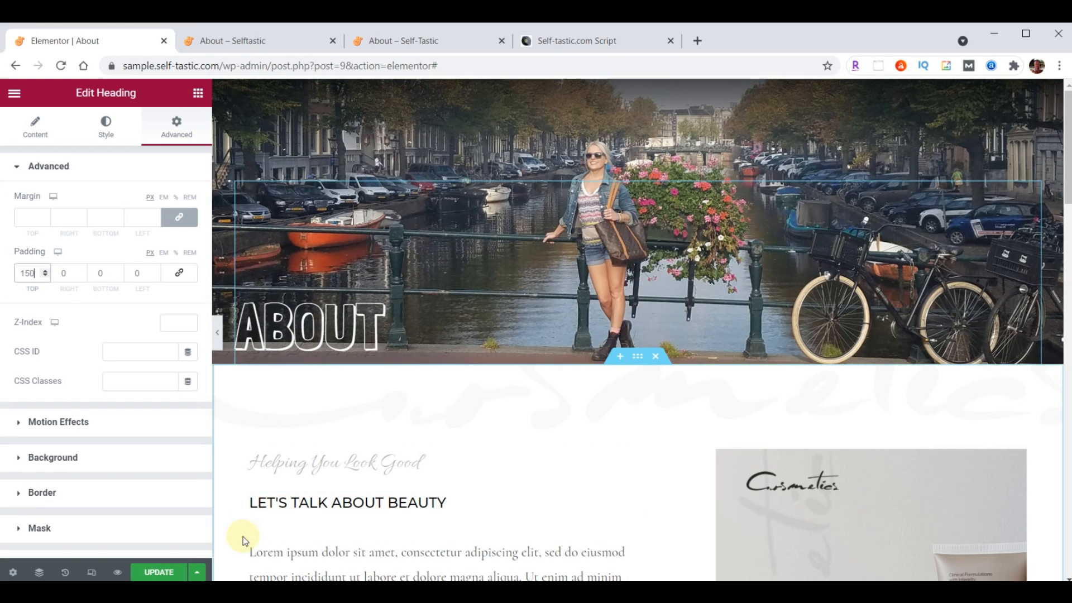
click(154, 571)
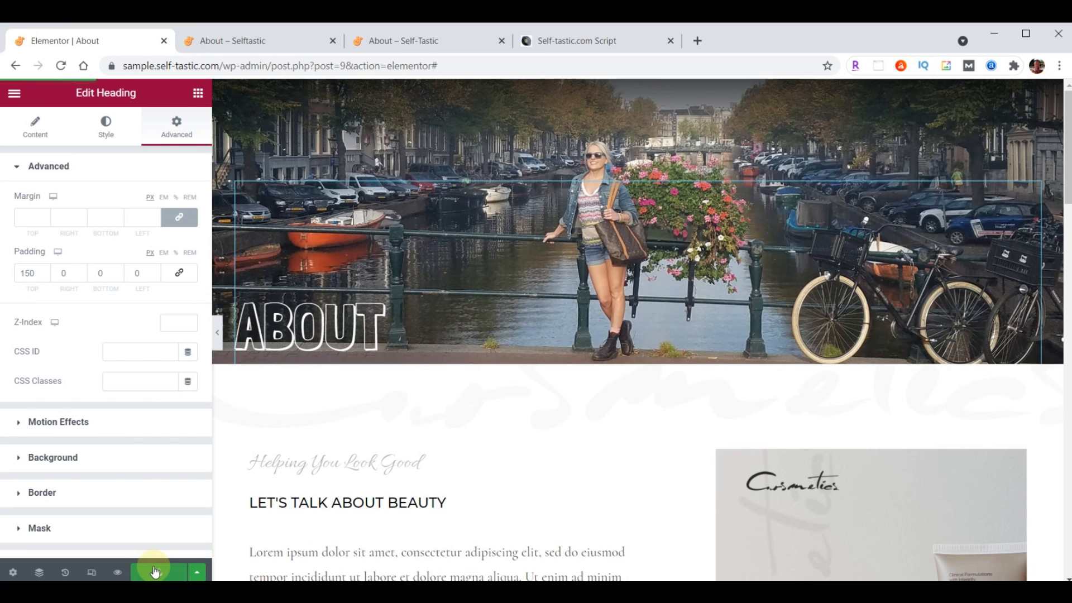
click(399, 42)
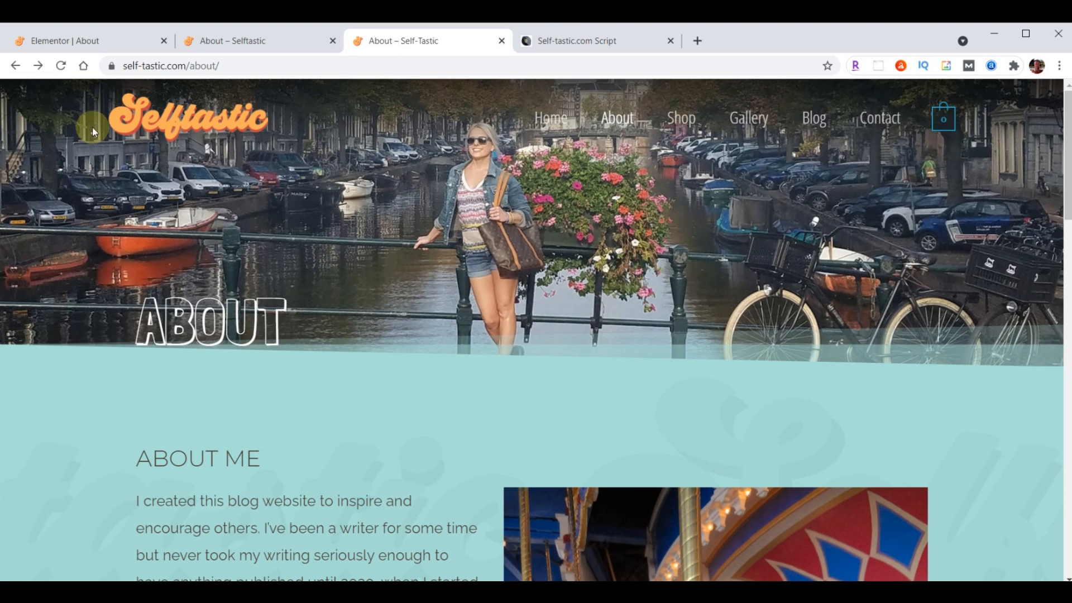
Add a teal Tilt Opacity shape divider to the bottom of the About header section
click(78, 42)
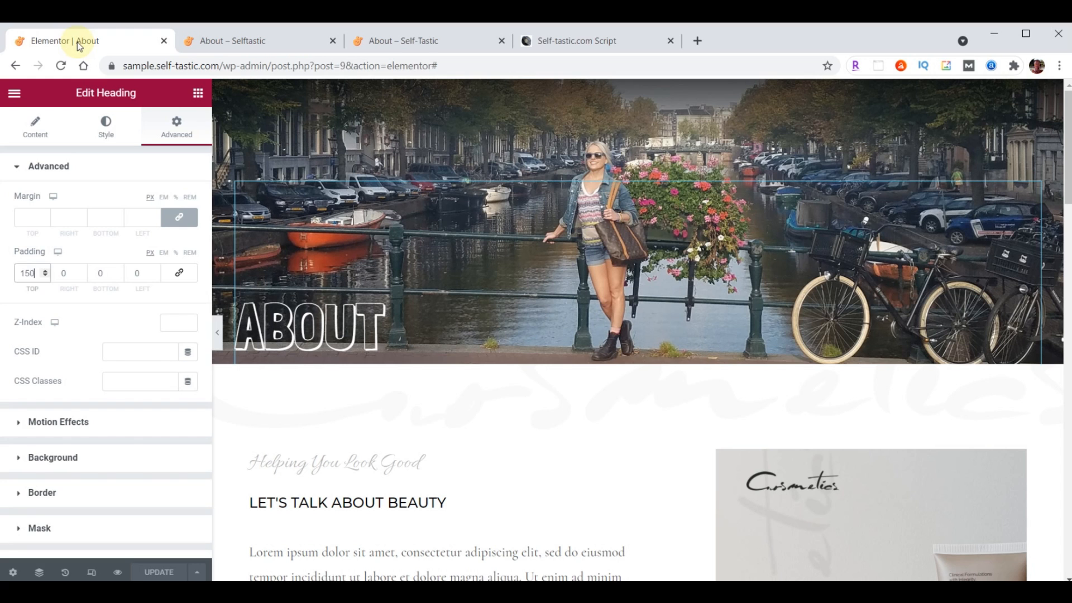
click(640, 91)
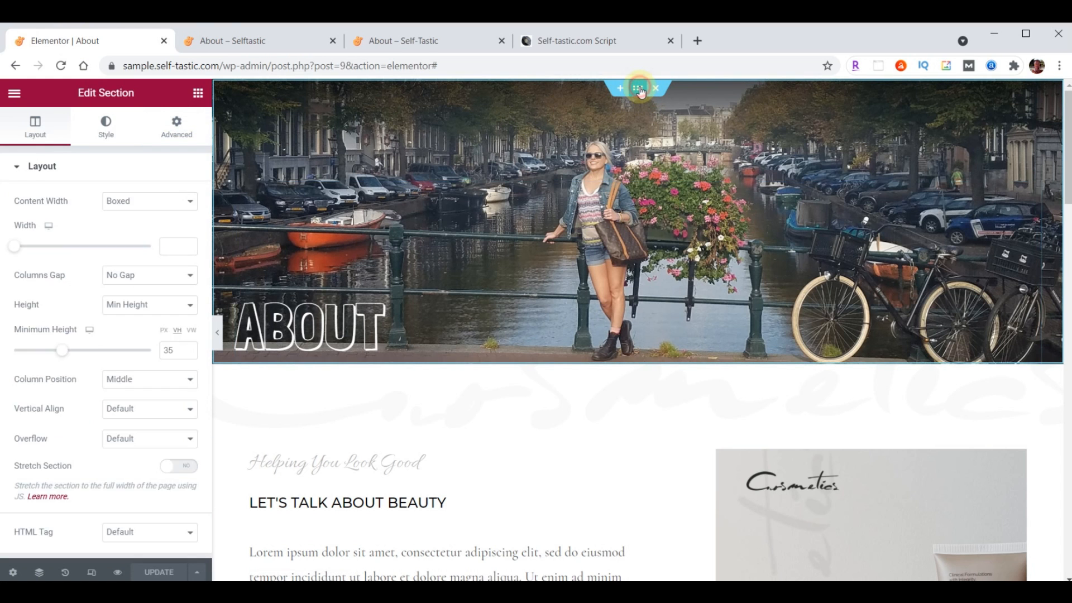
click(106, 128)
scroll(89, 338, down, 3)
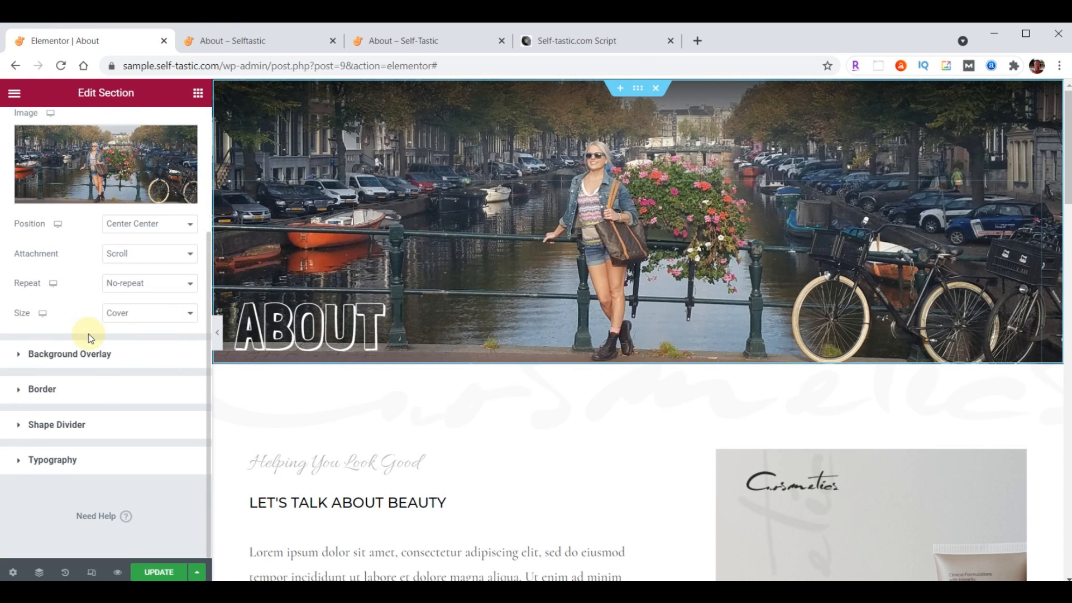
click(65, 423)
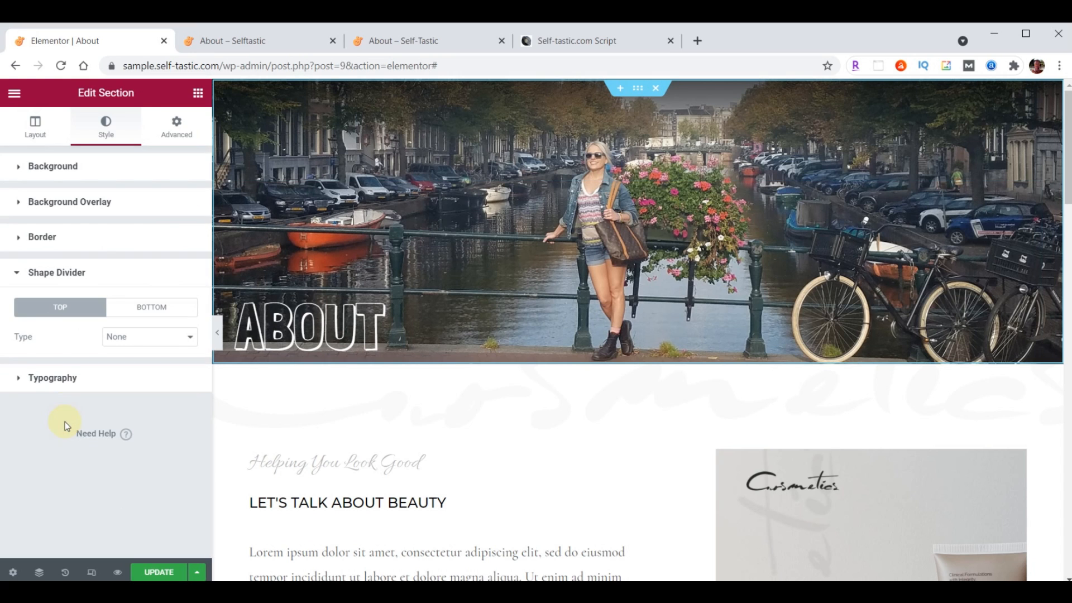
click(147, 309)
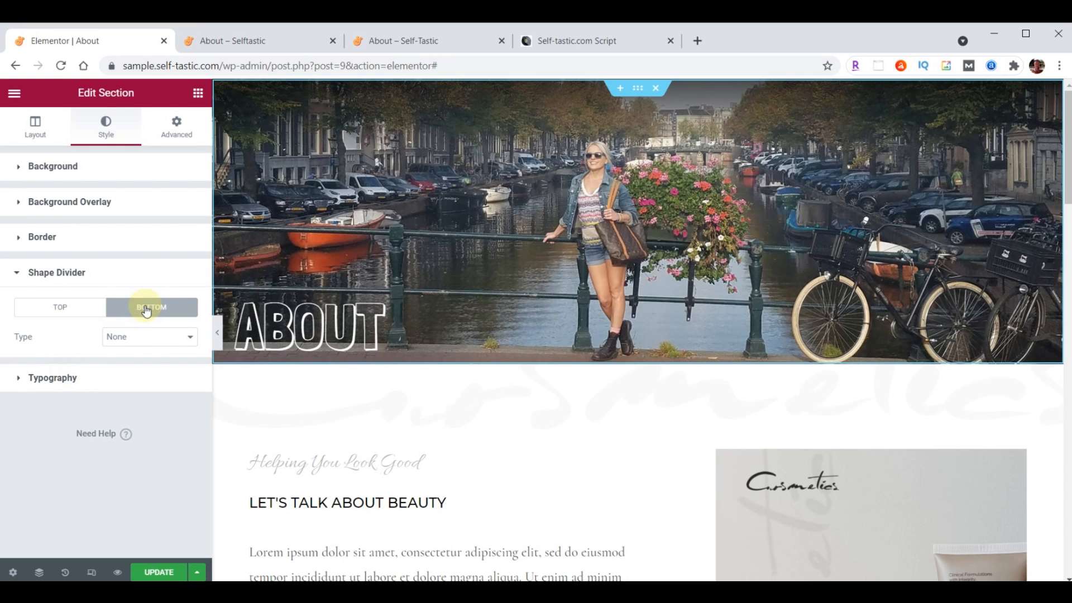
click(147, 338)
click(144, 449)
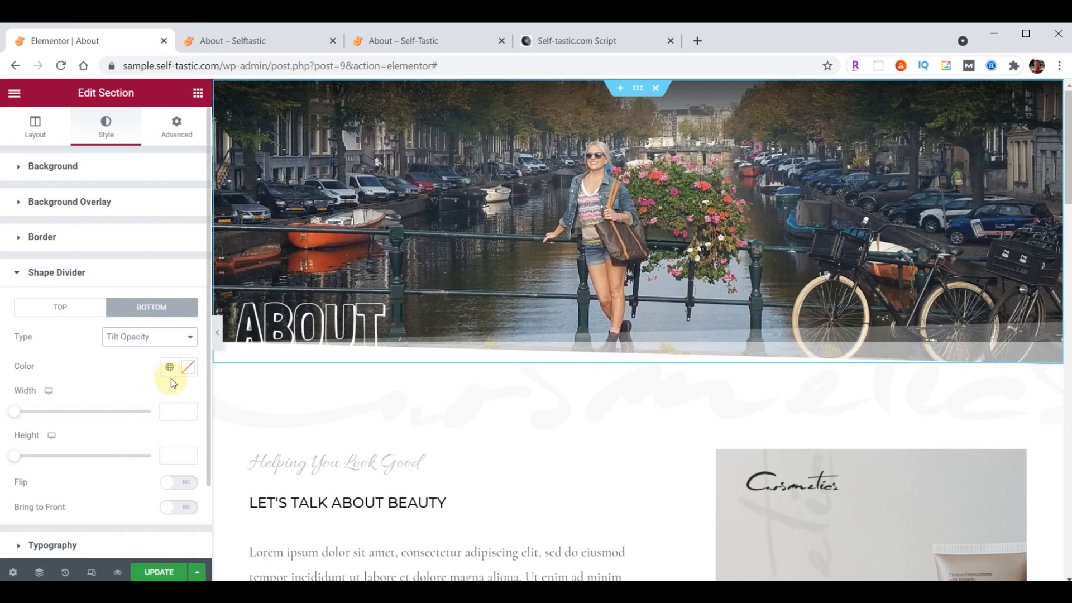
click(187, 367)
key(ctrl+v)
click(186, 368)
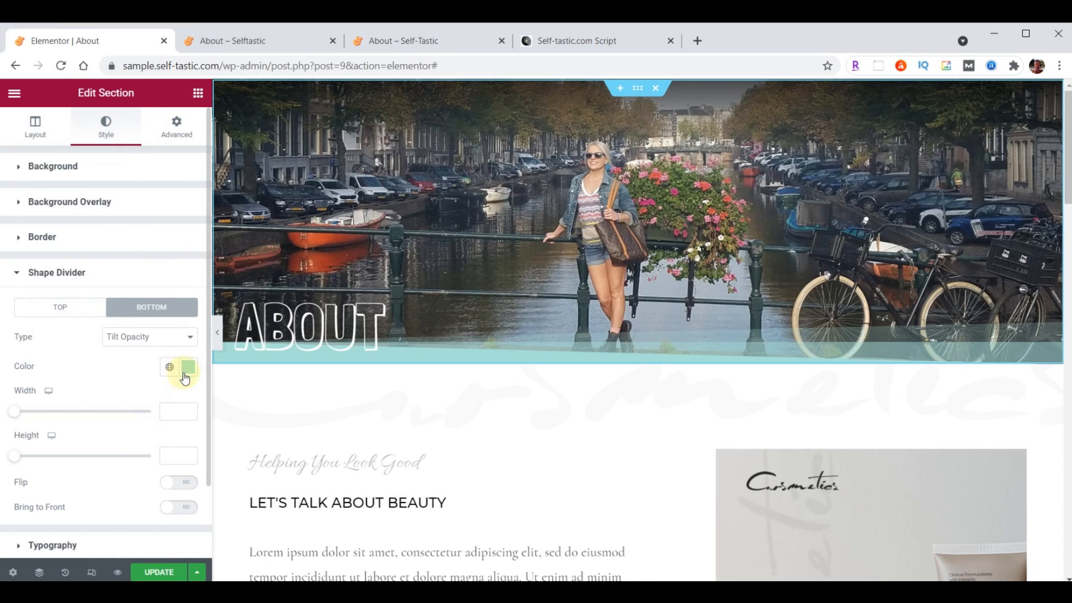
Save the page, reload the live About page to see the divider, and return to the editor
click(165, 572)
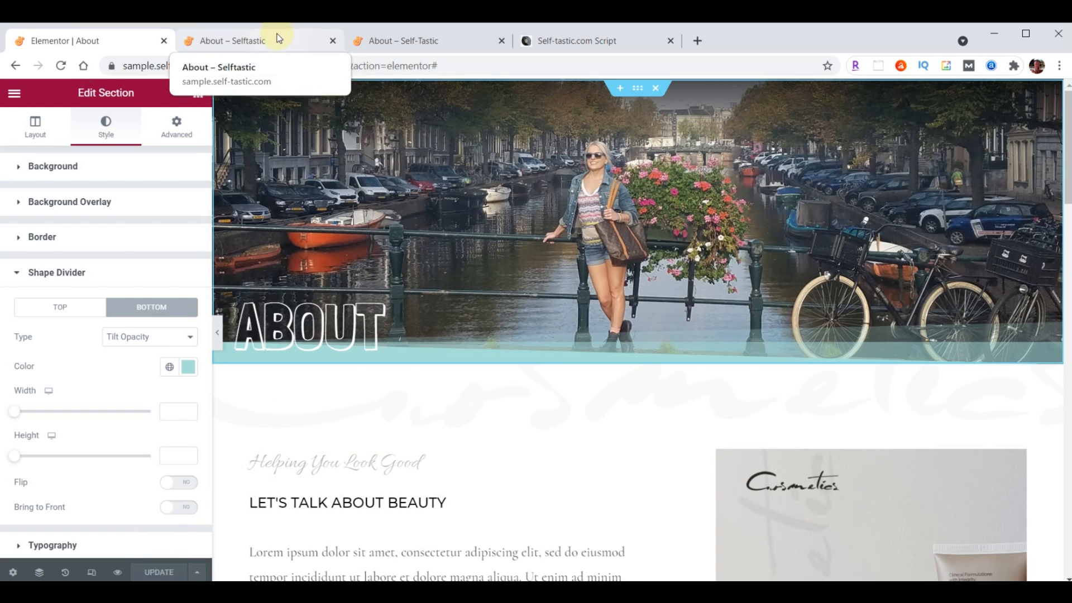
click(275, 38)
click(61, 65)
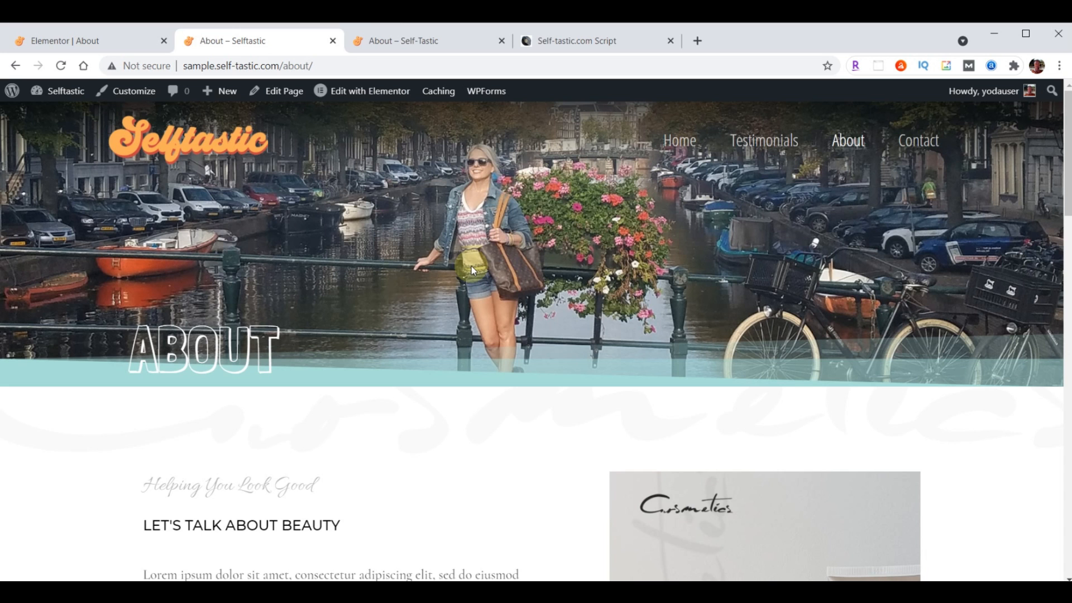
click(91, 42)
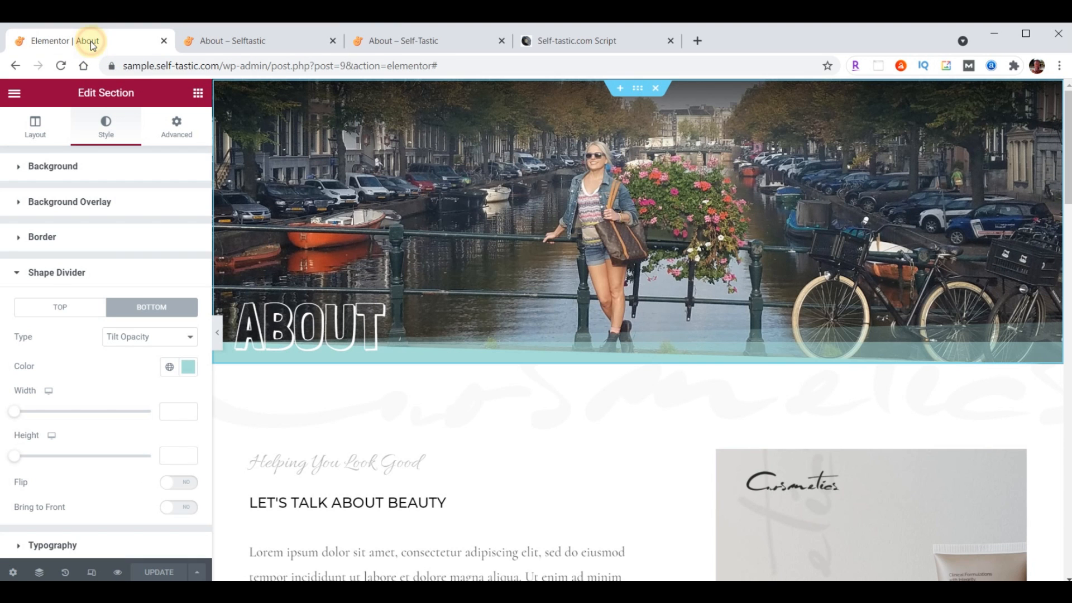
Save the header section to the library as template 'Selftastic About Header' and close the library
right_click(639, 94)
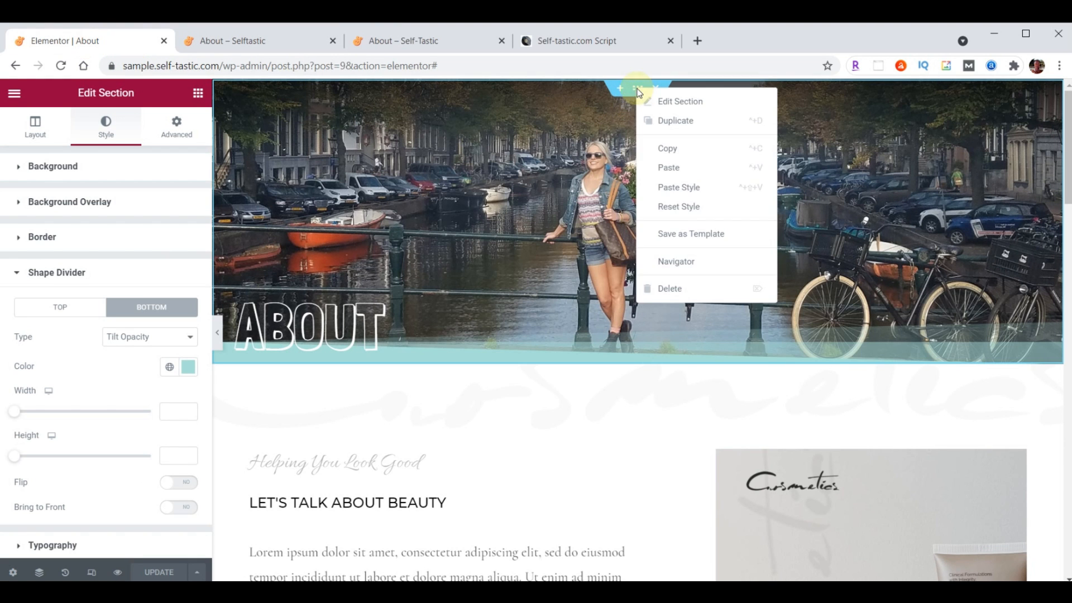
click(683, 237)
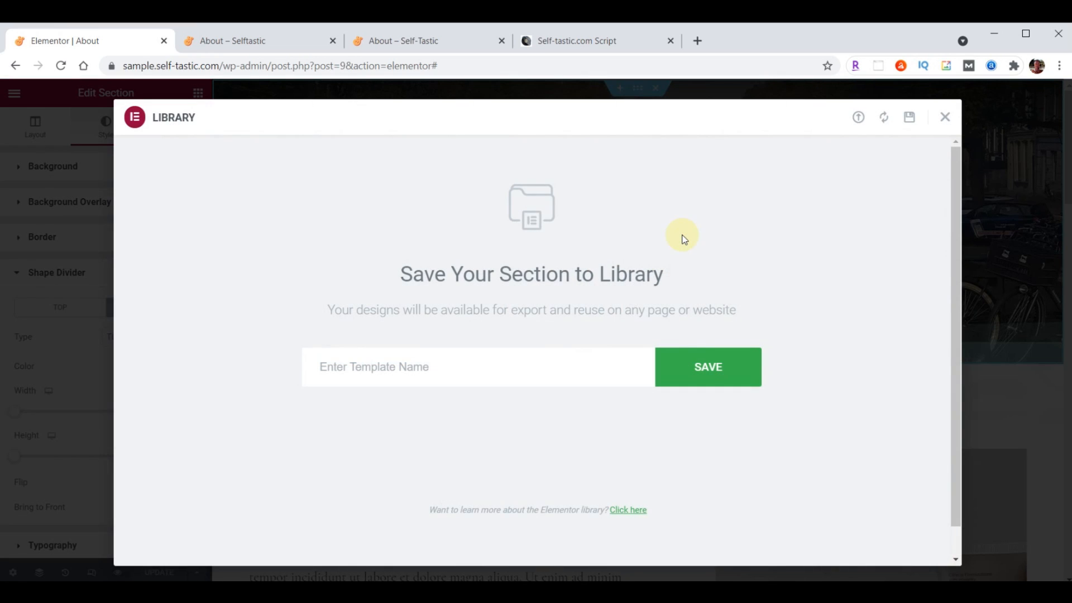
click(480, 366)
text(Selftastic About Header)
click(698, 372)
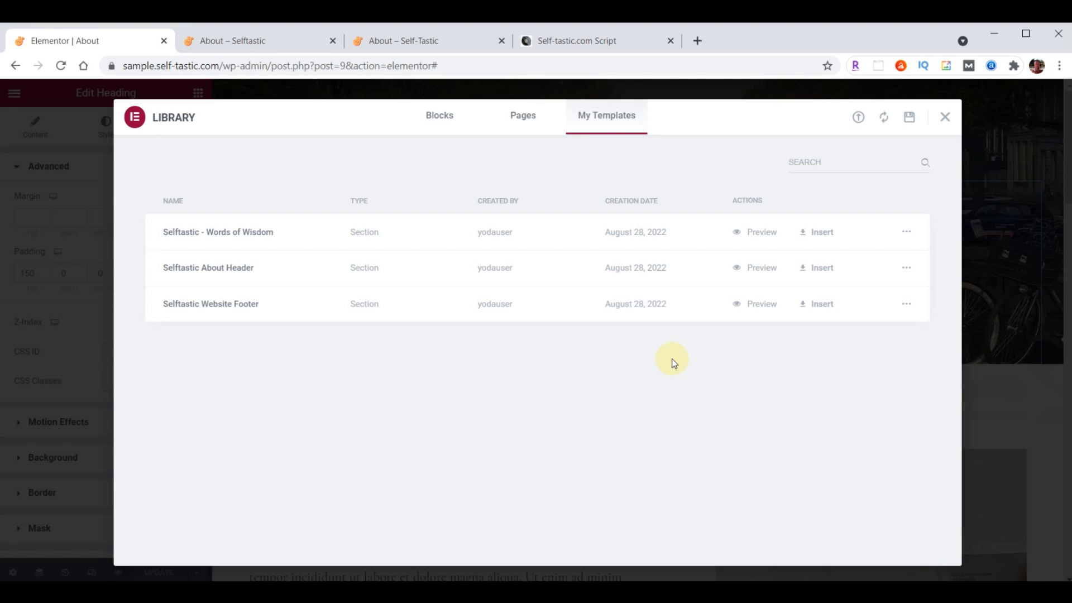
click(939, 119)
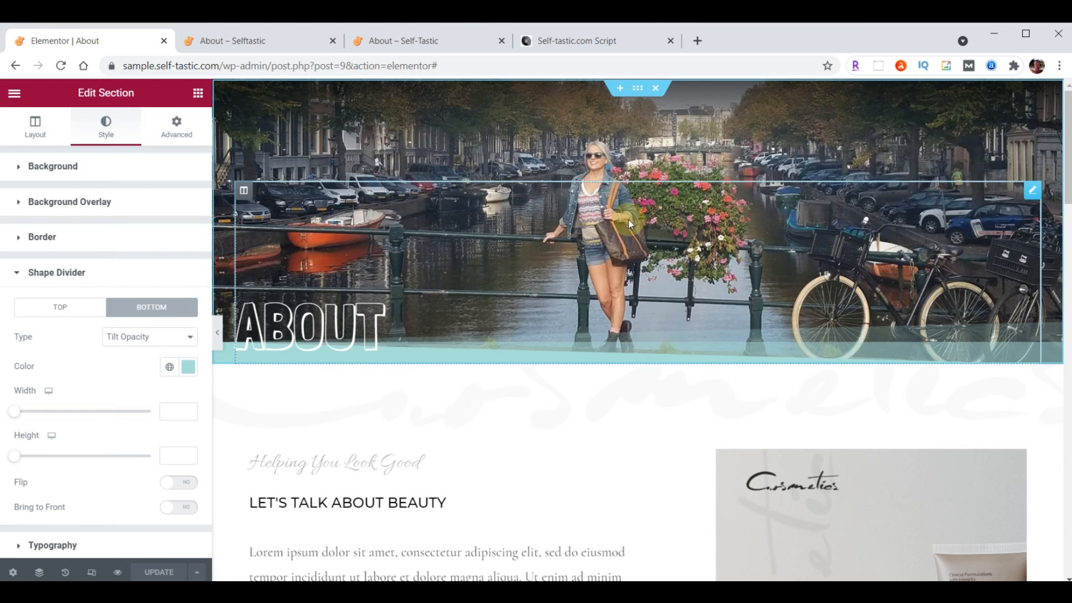
Give the content section below the header a pasted teal background colour
scroll(543, 278, down, 2)
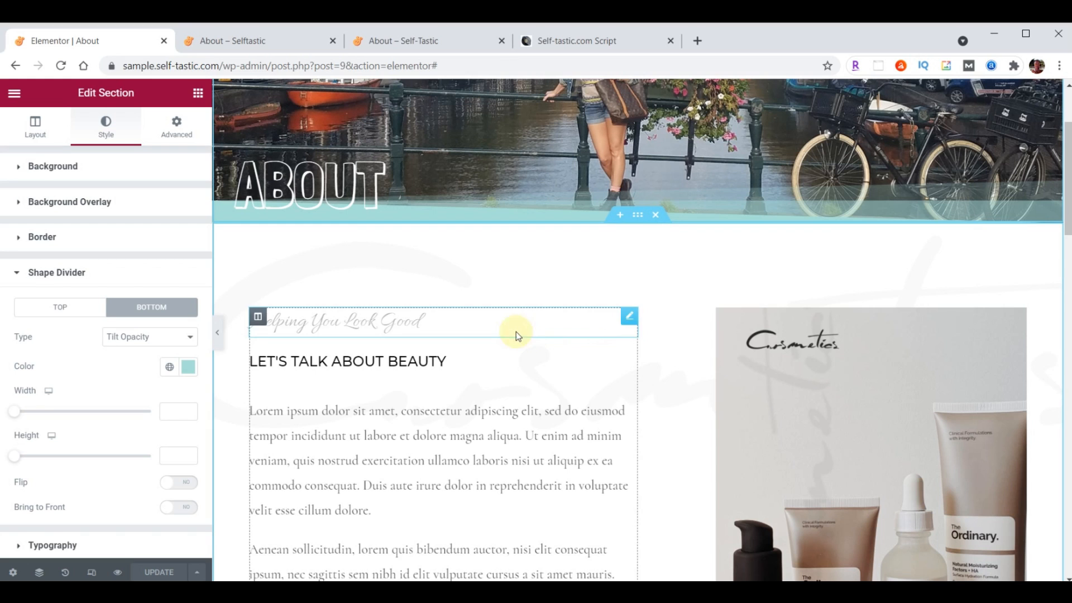
click(637, 219)
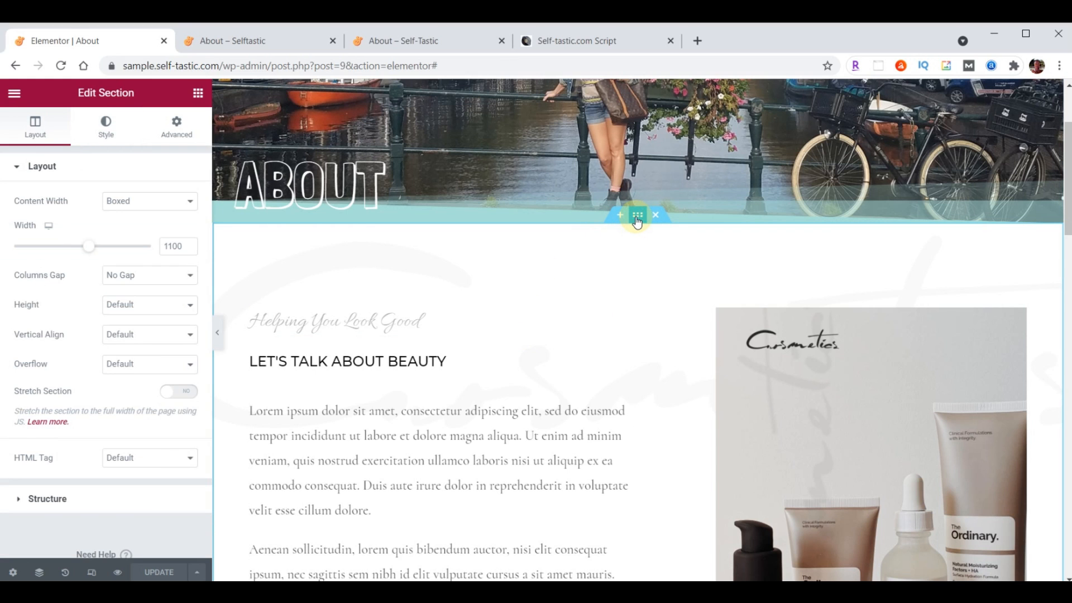
click(99, 129)
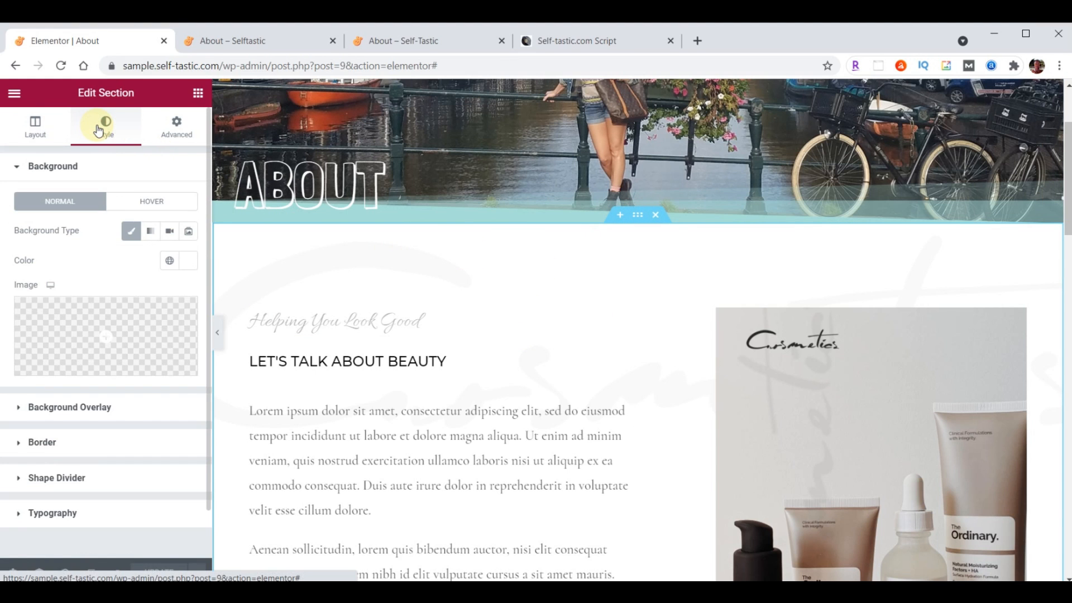
click(184, 262)
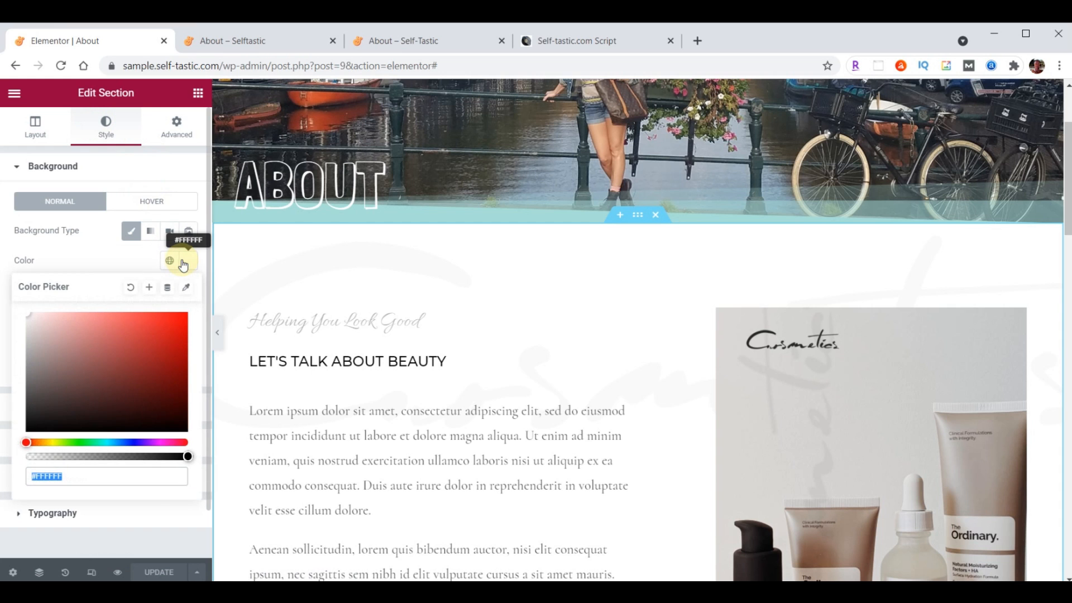
key(ctrl+v)
click(183, 262)
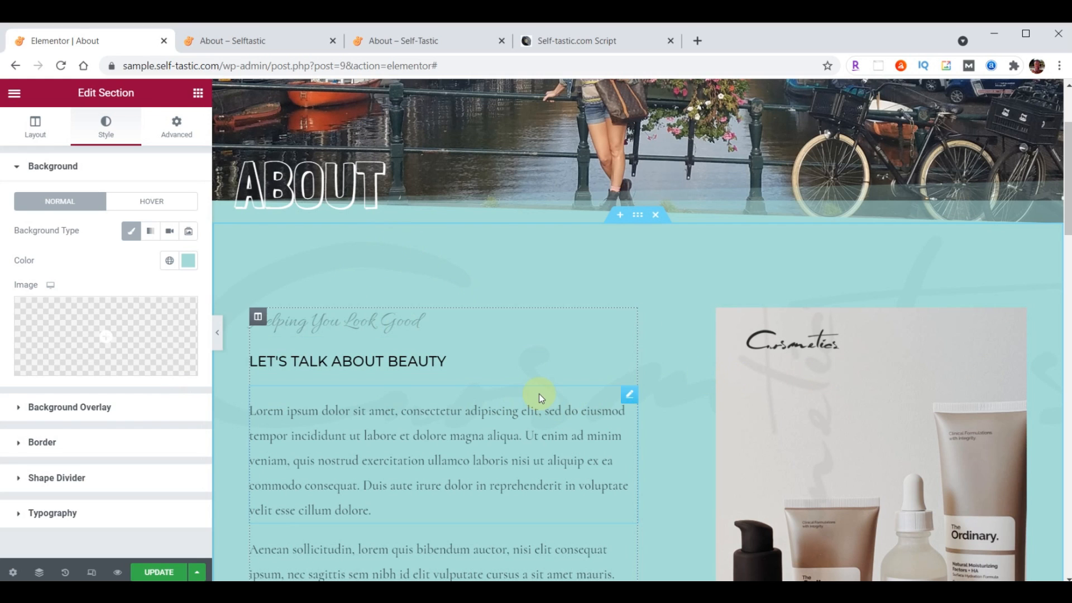
Upload logo-background.png and use it as the section's background overlay image
click(61, 408)
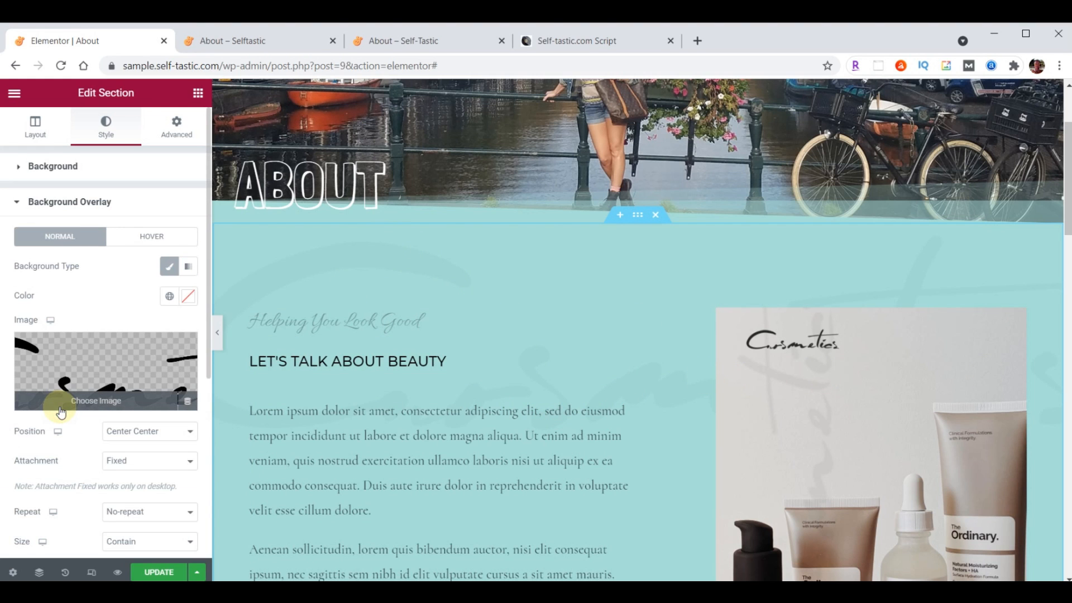
click(87, 374)
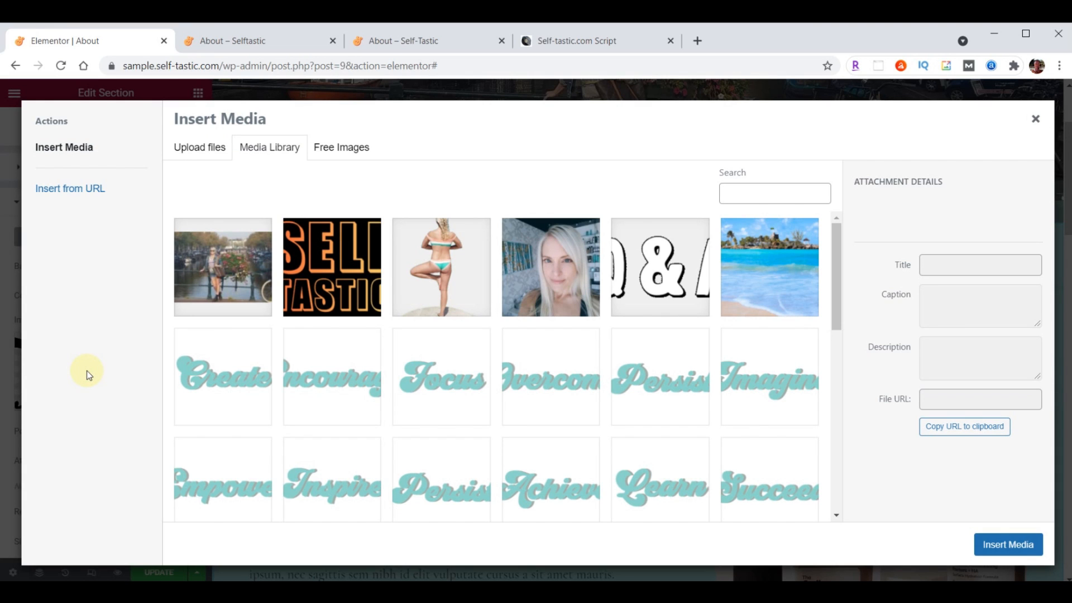
key(alt+Tab)
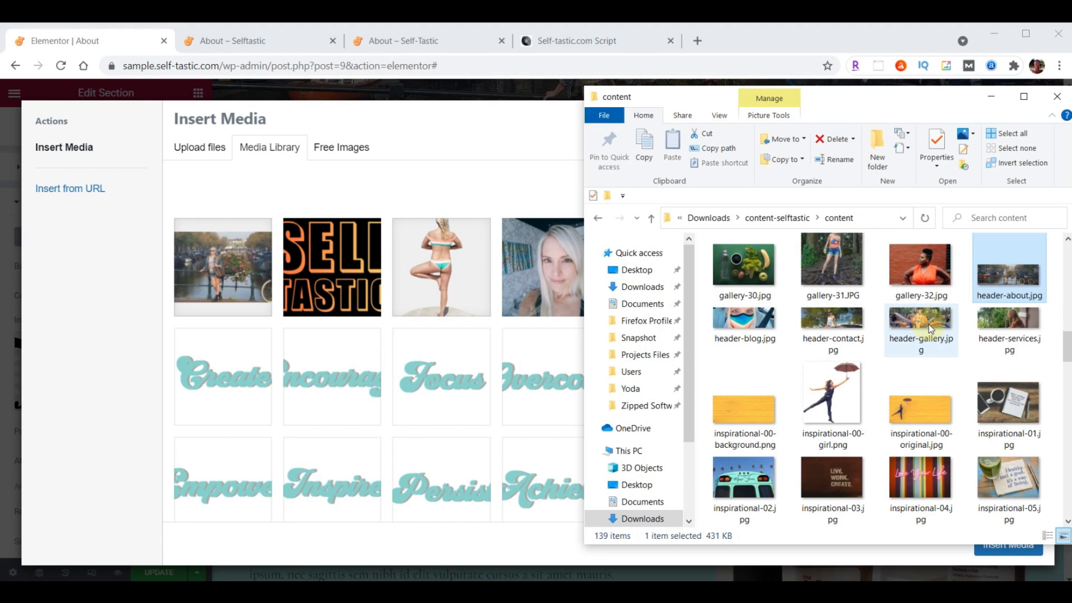
scroll(930, 324, down, 5)
scroll(929, 324, down, 15)
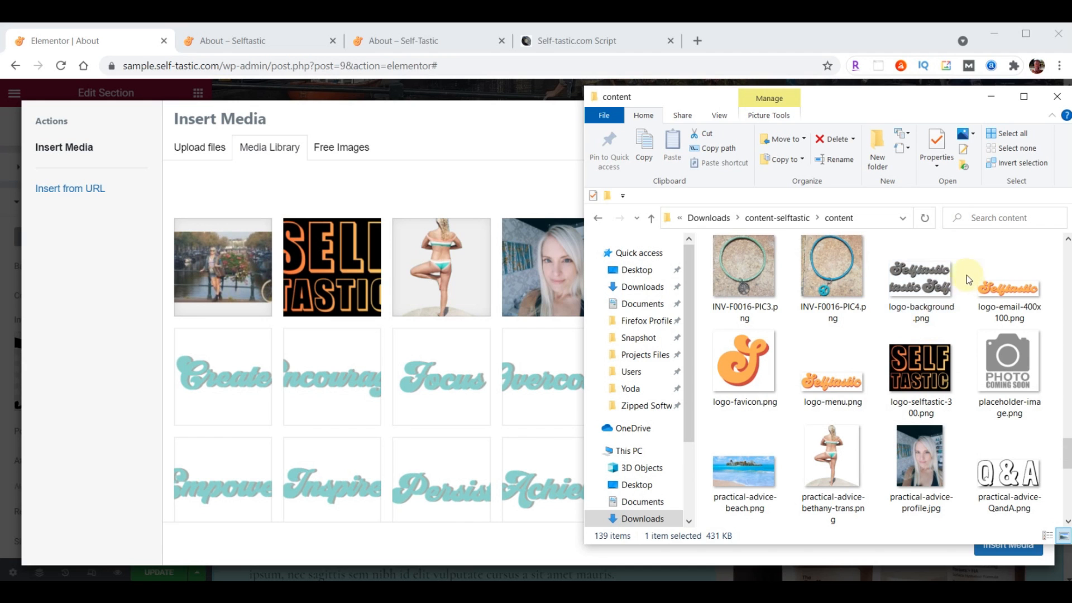
drag(925, 284, 498, 357)
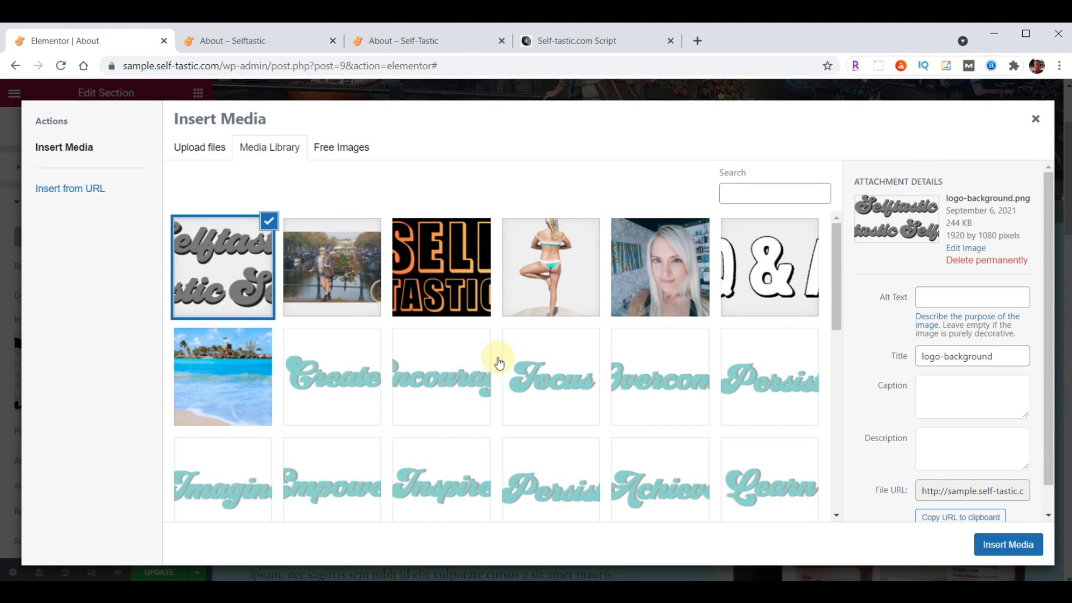
click(1007, 542)
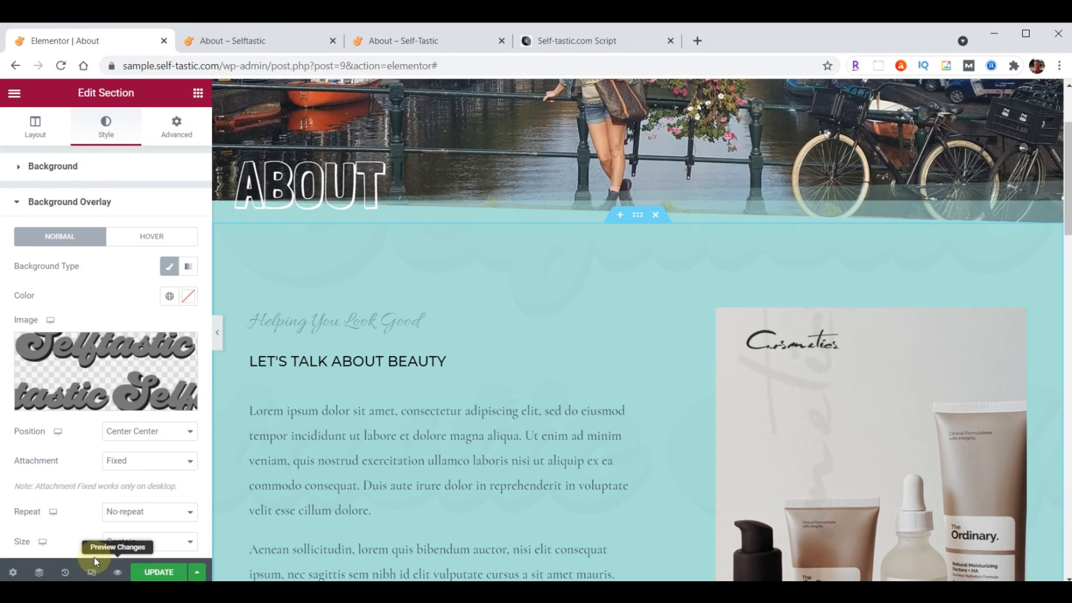
Set the overlay image to Top Left position, Cover size and .05 opacity
click(143, 434)
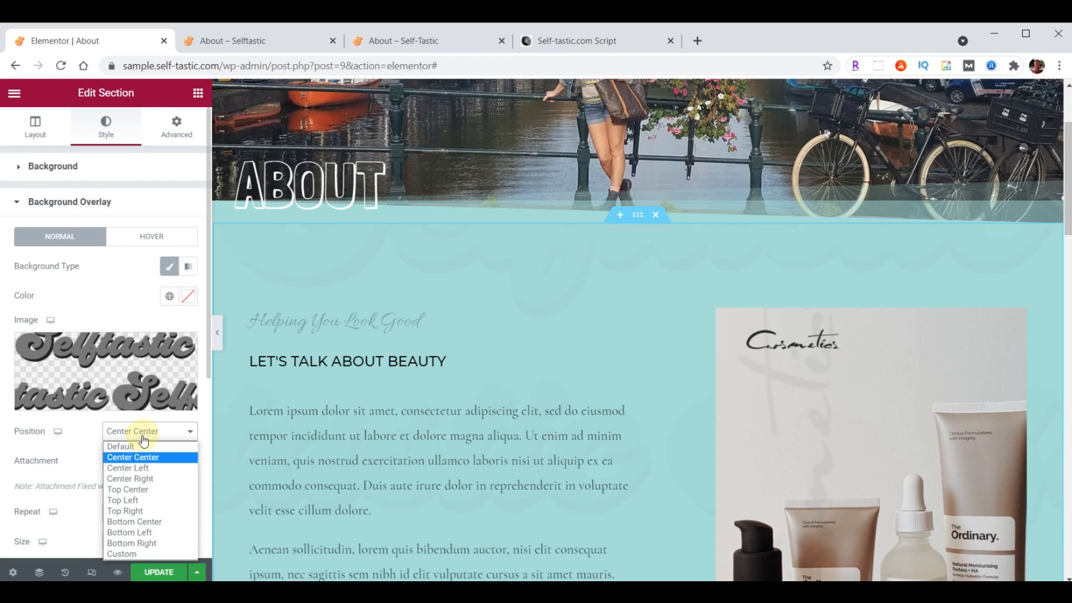
click(133, 501)
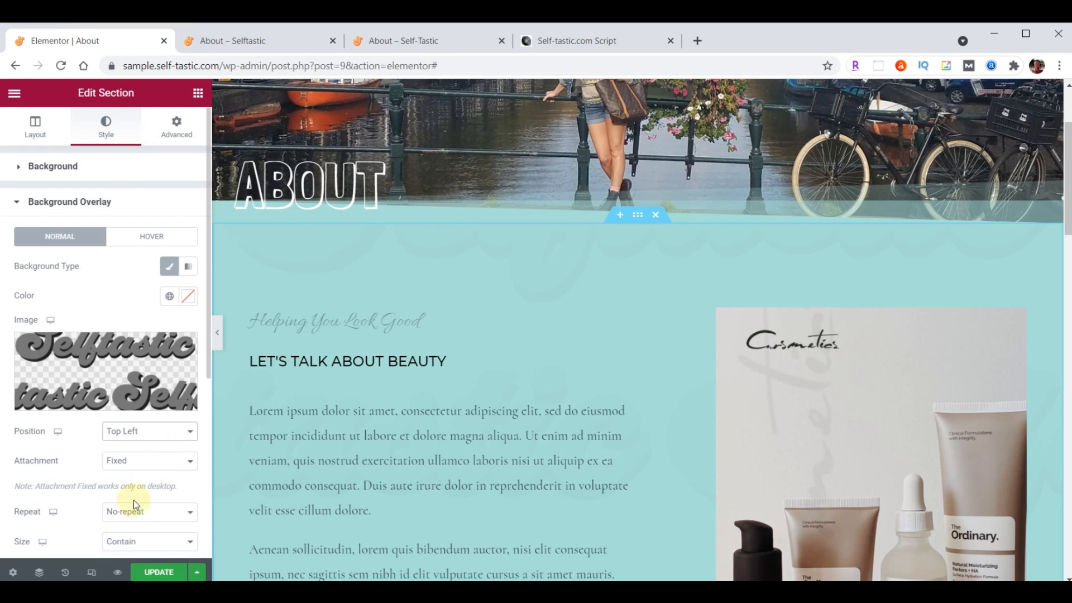
scroll(185, 429, down, 3)
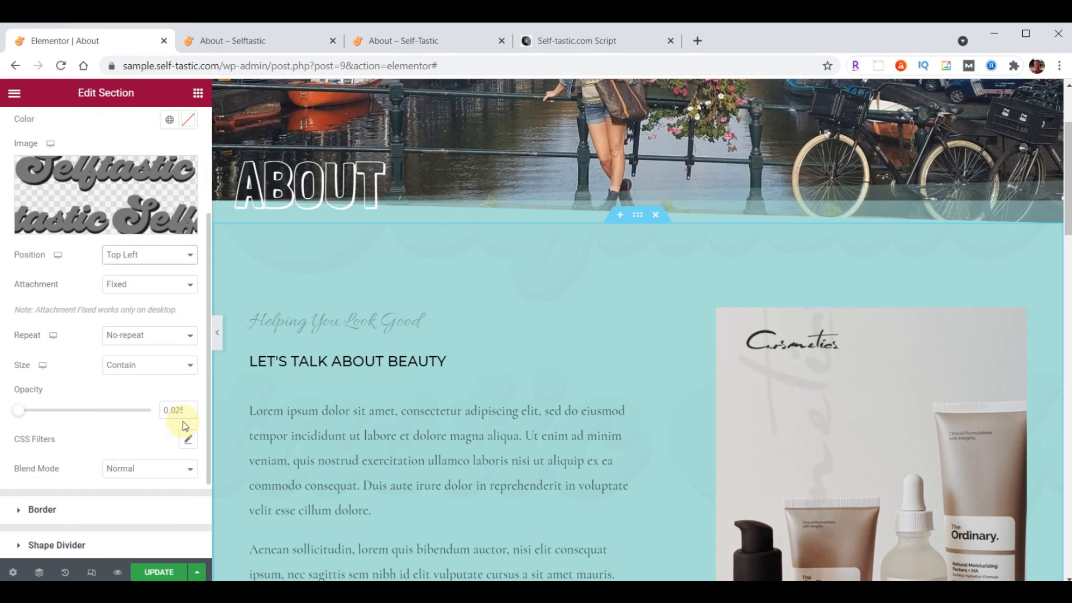
click(143, 372)
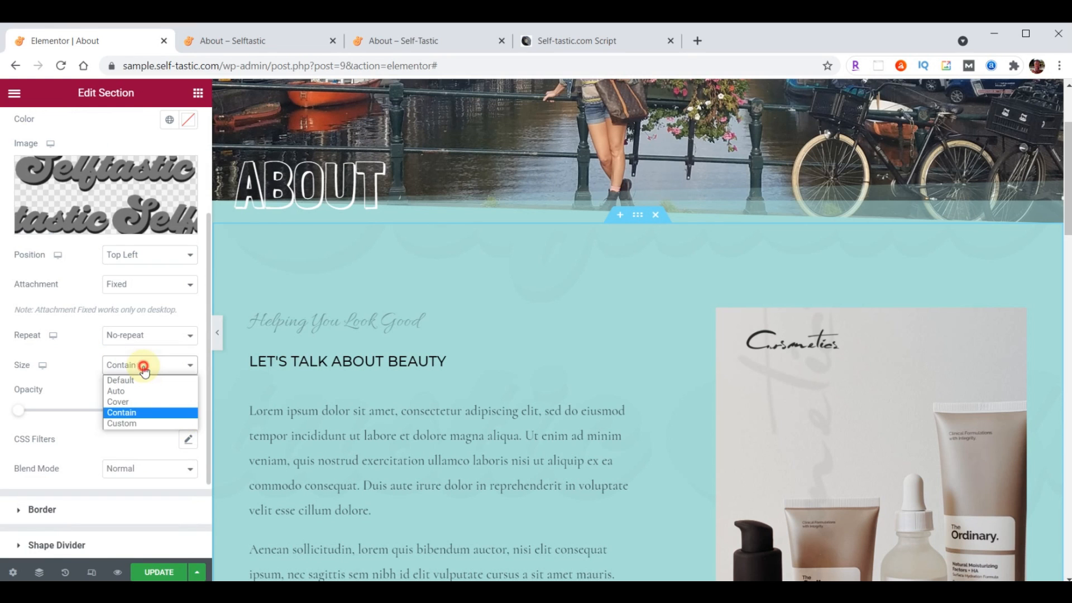
click(143, 403)
double_click(166, 410)
text(.05)
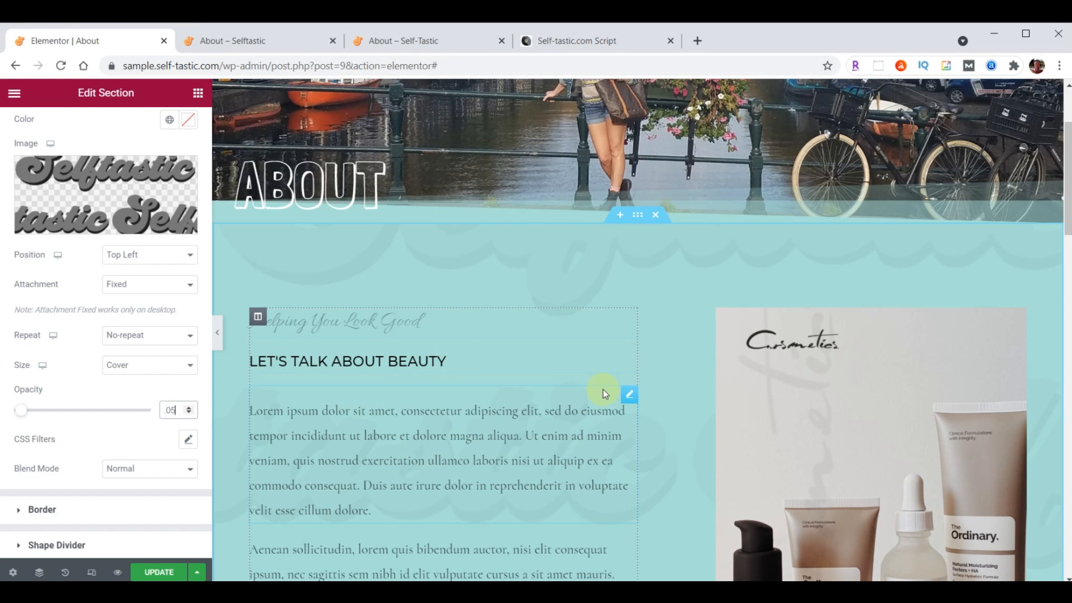
Set the section's top and bottom padding to 100
click(638, 216)
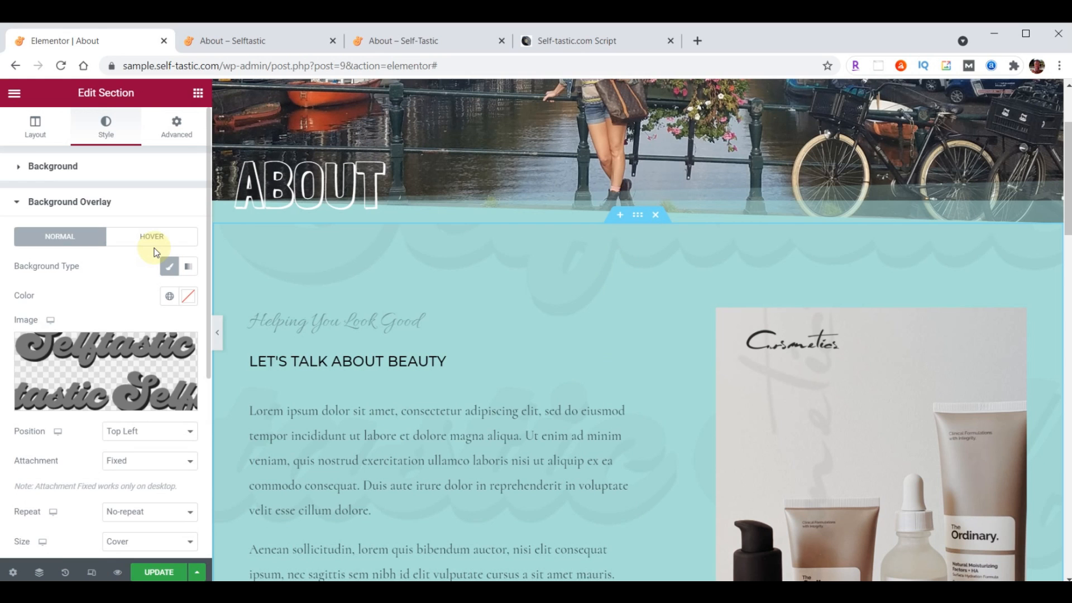
click(179, 130)
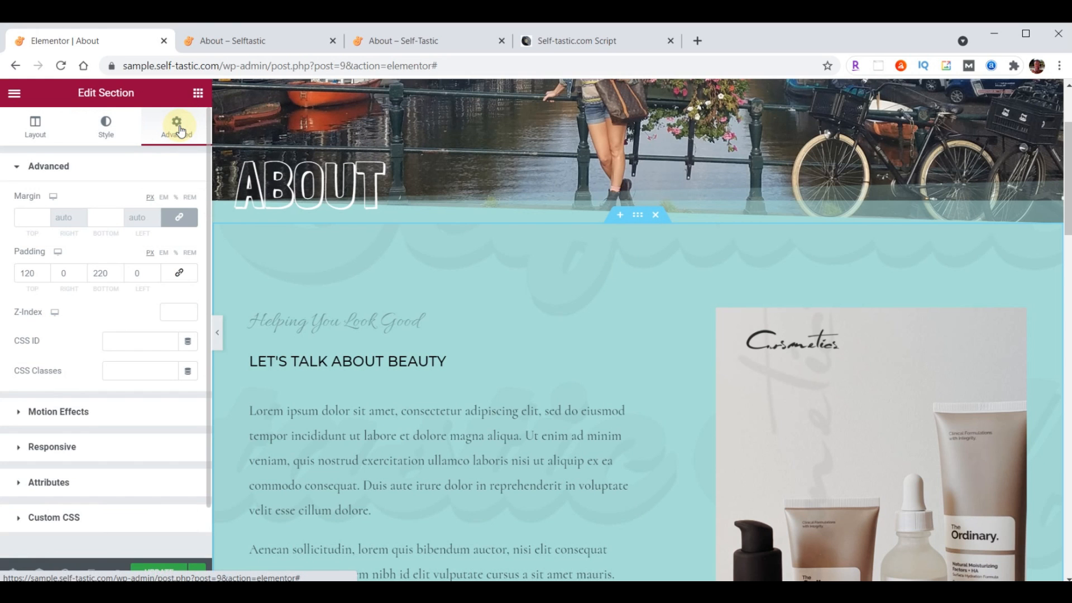
drag(36, 273, 17, 272)
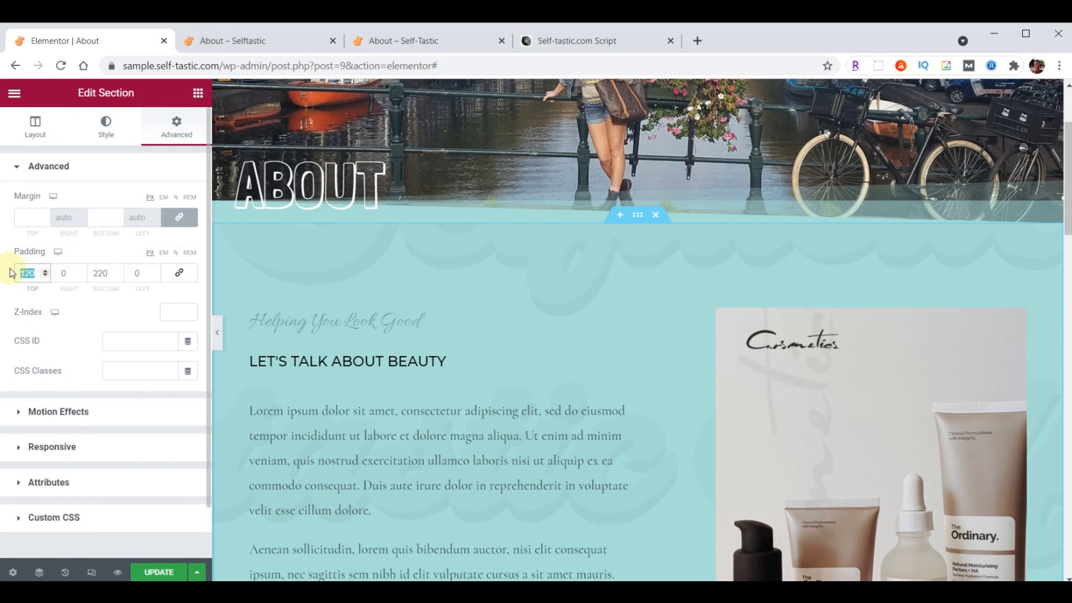
text(100)
drag(92, 274, 120, 275)
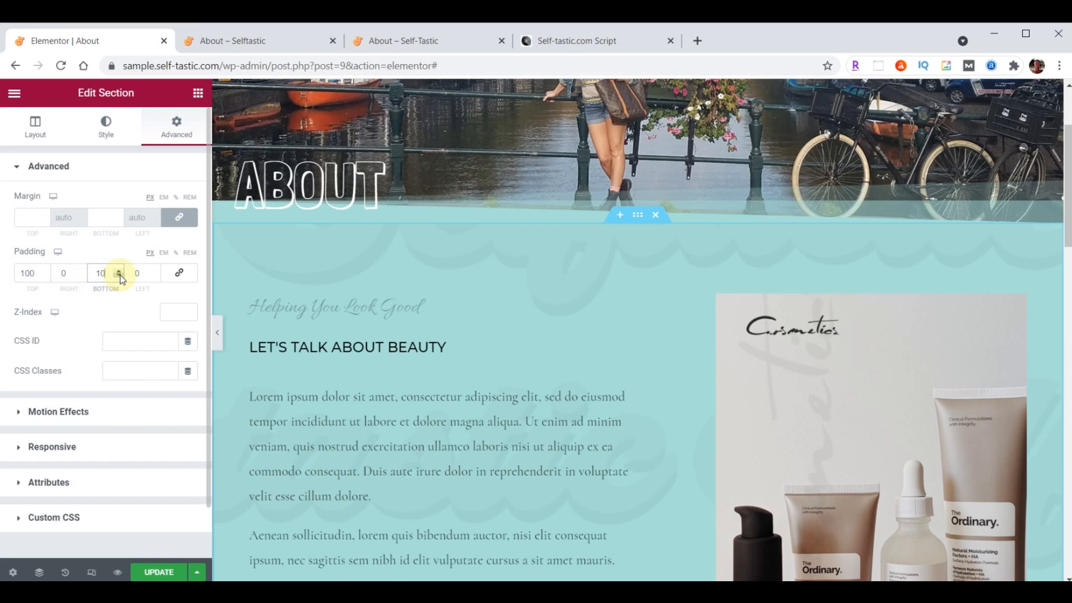
text(100)
scroll(627, 305, up, 3)
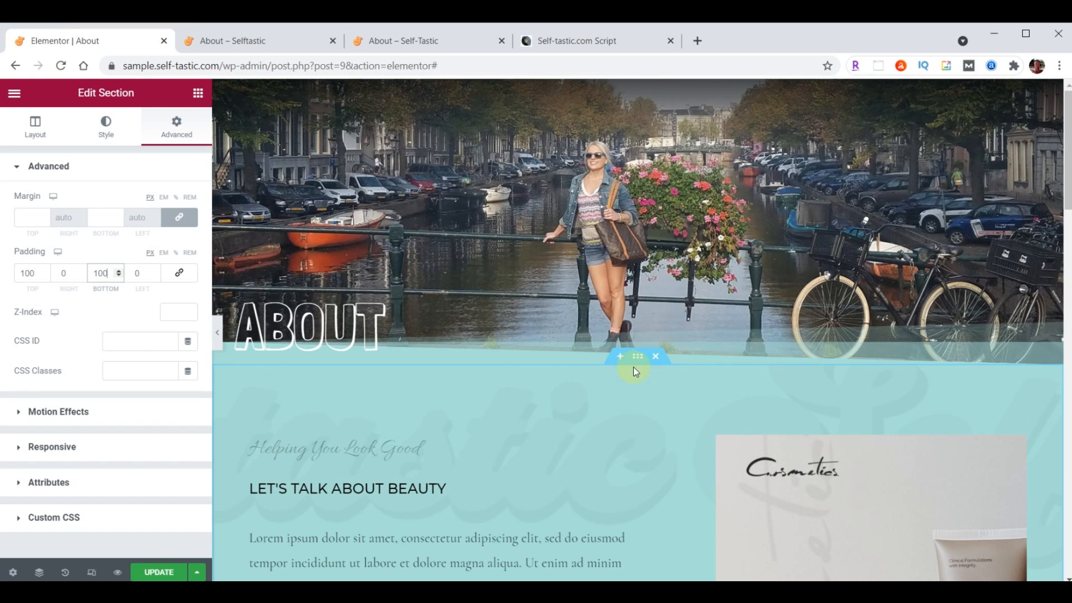
scroll(631, 421, down, 3)
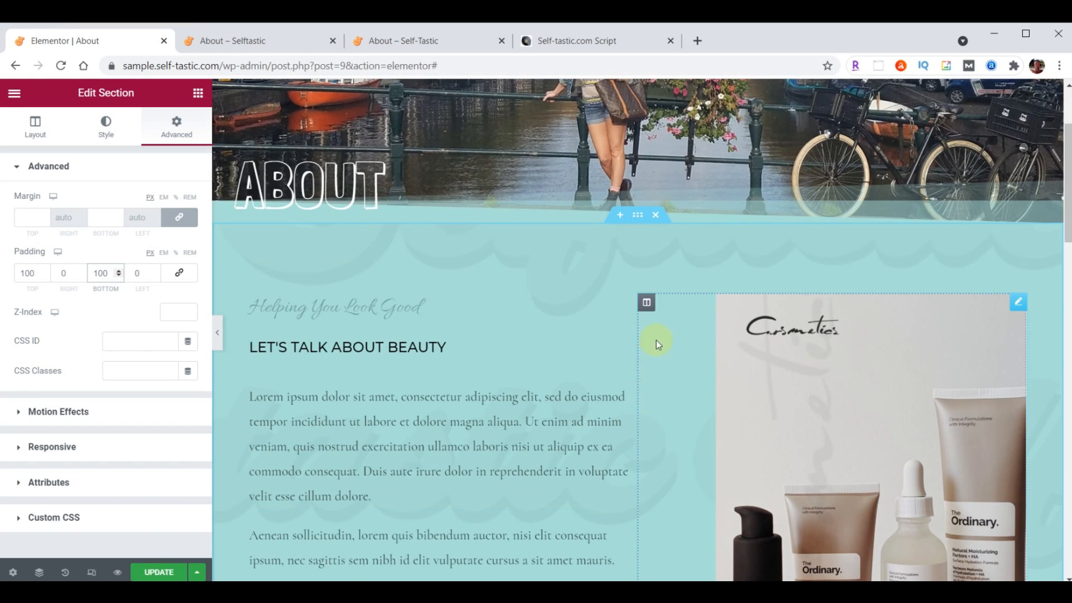
Delete the product image column, the product photo section and the partner logos strip
right_click(646, 306)
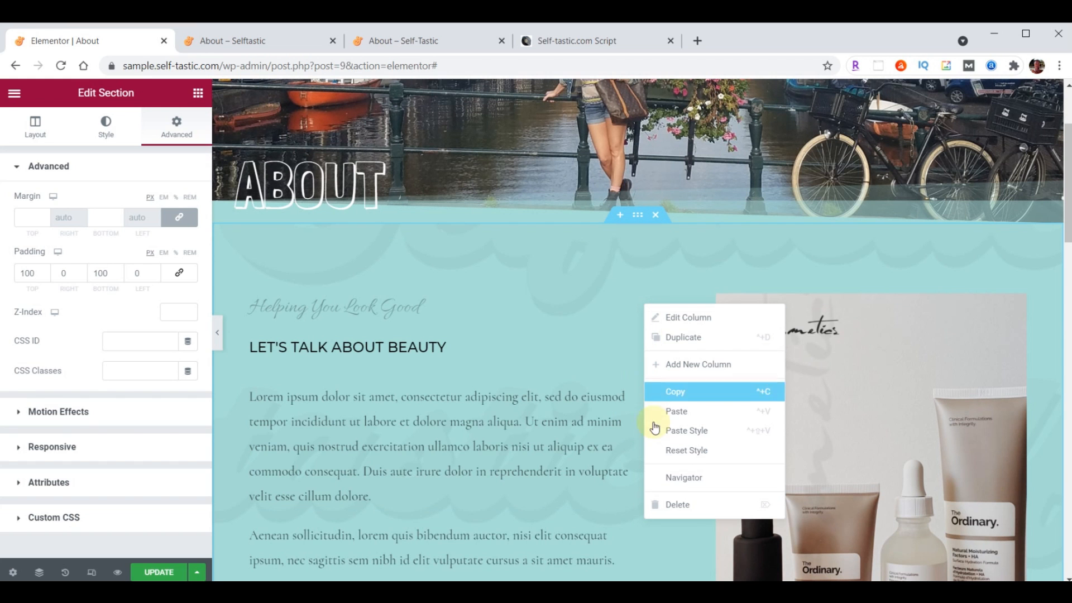
click(675, 508)
scroll(687, 416, down, 5)
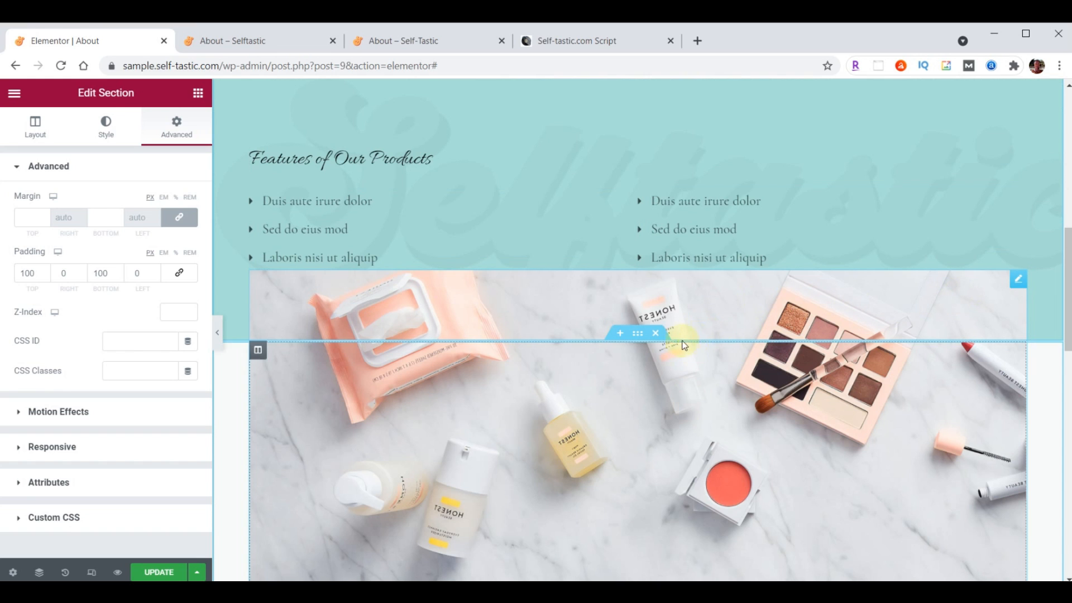
click(656, 334)
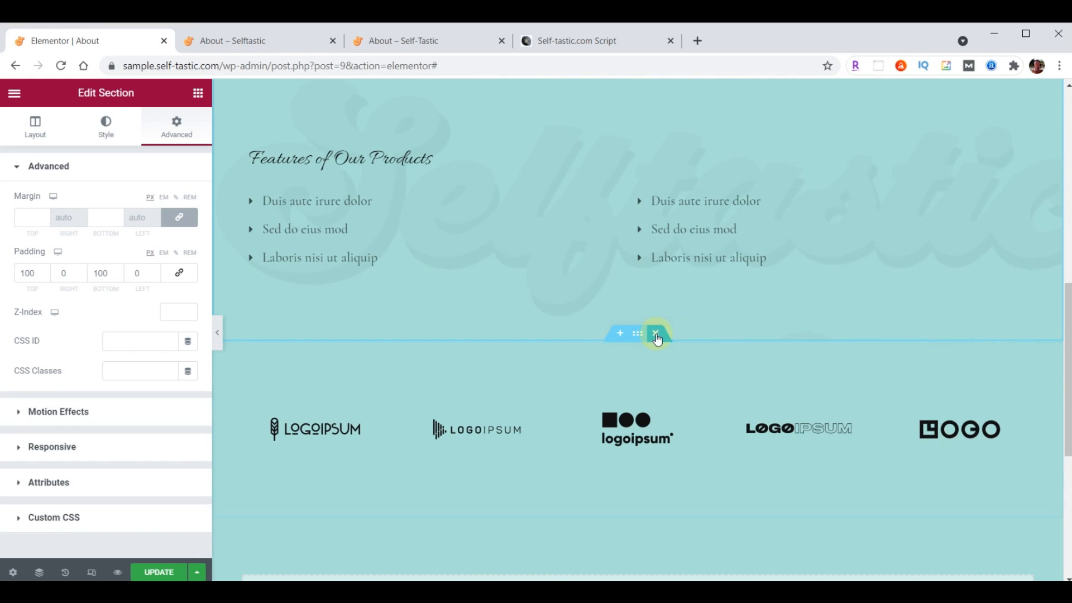
click(656, 333)
scroll(695, 411, up, 5)
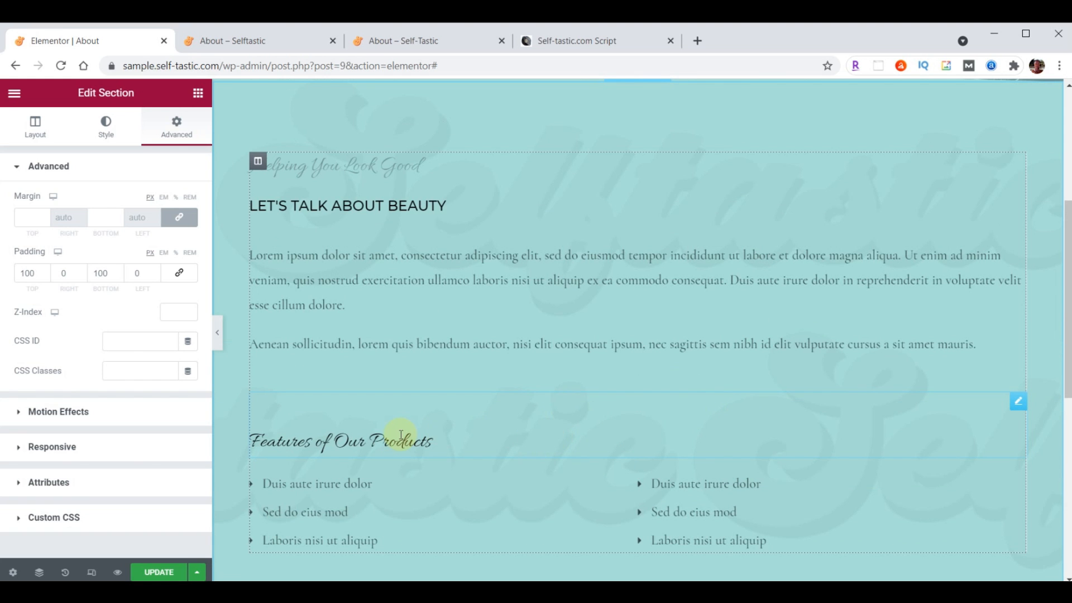
Delete the Features heading, bullet lists and Helping You Look Good tagline, leaving heading and paragraphs
right_click(1017, 407)
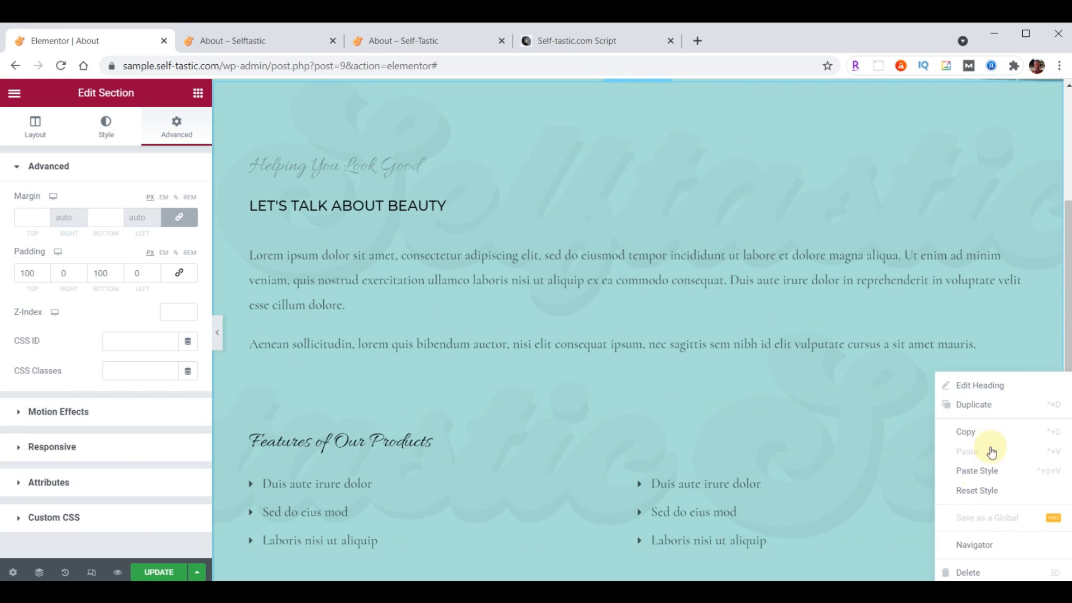
click(954, 572)
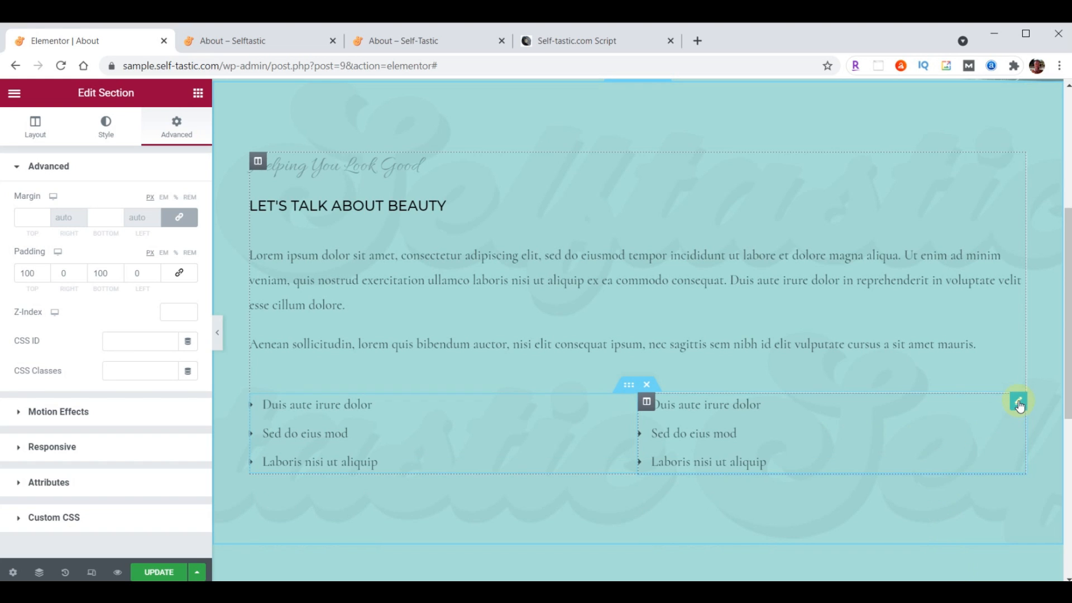
right_click(1017, 405)
click(955, 571)
right_click(1012, 161)
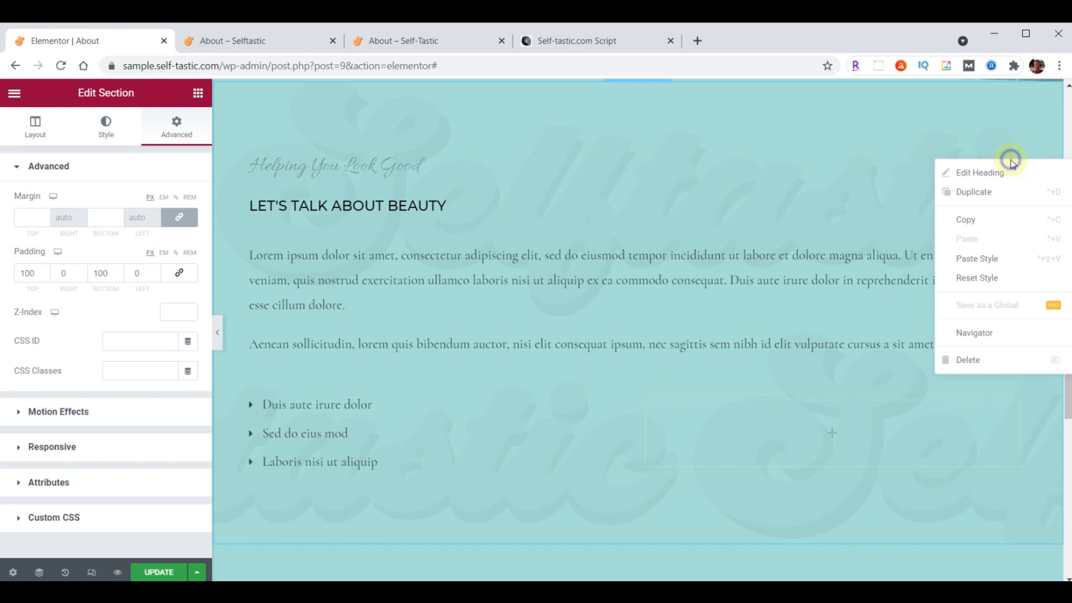
click(975, 364)
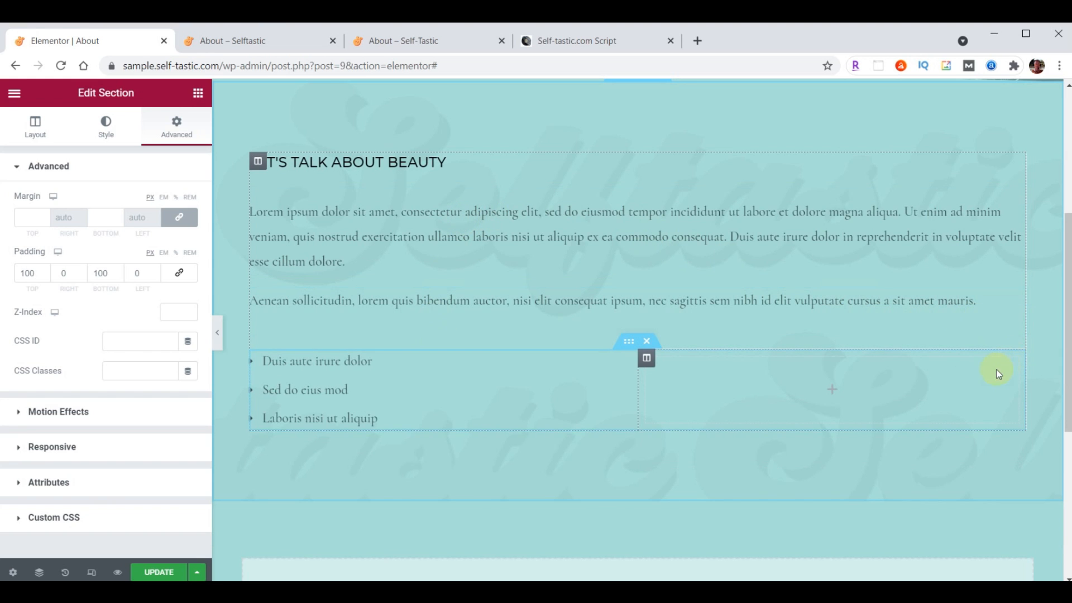
click(646, 341)
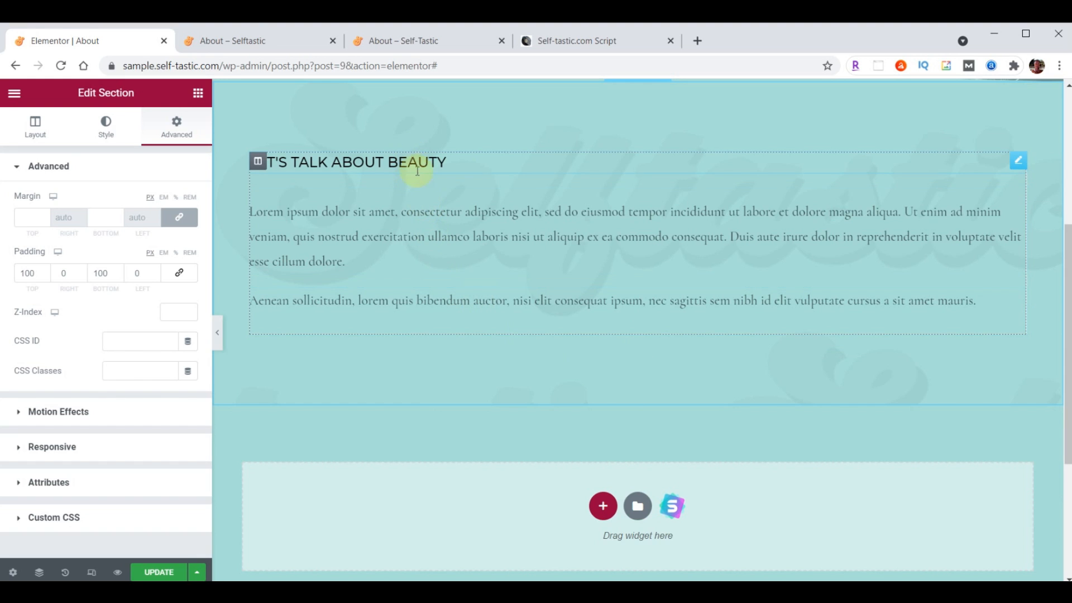
click(1017, 167)
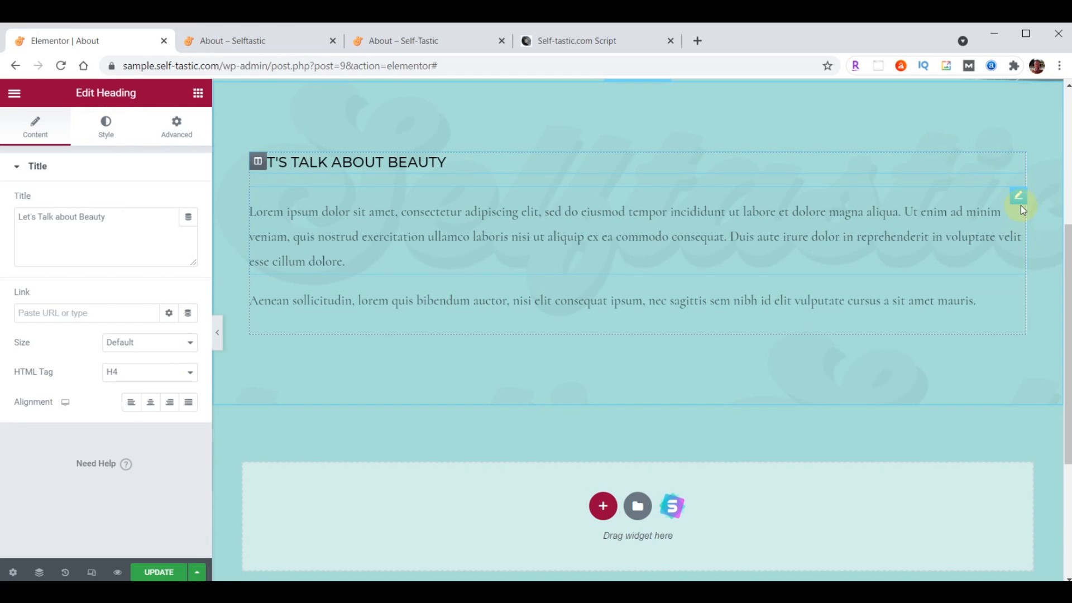
click(1019, 195)
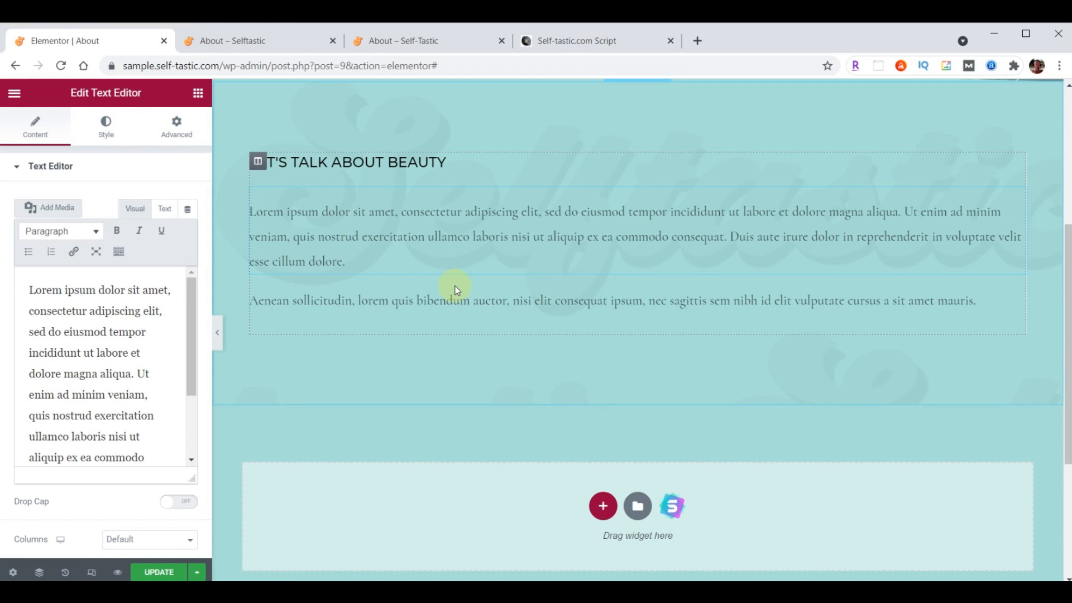
click(186, 95)
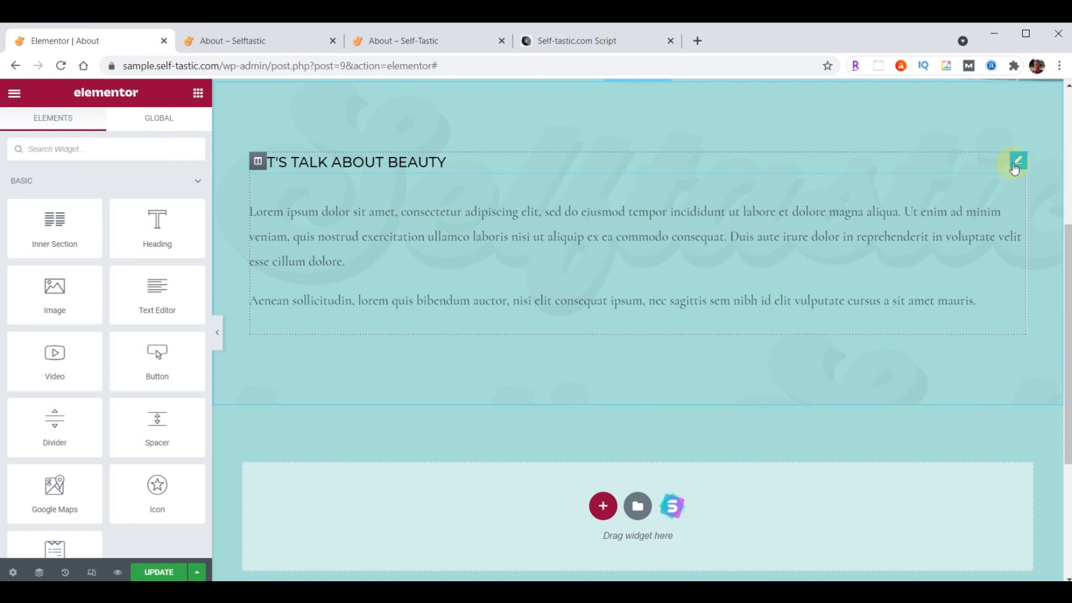
Change the heading title to 'About Me'
click(1016, 164)
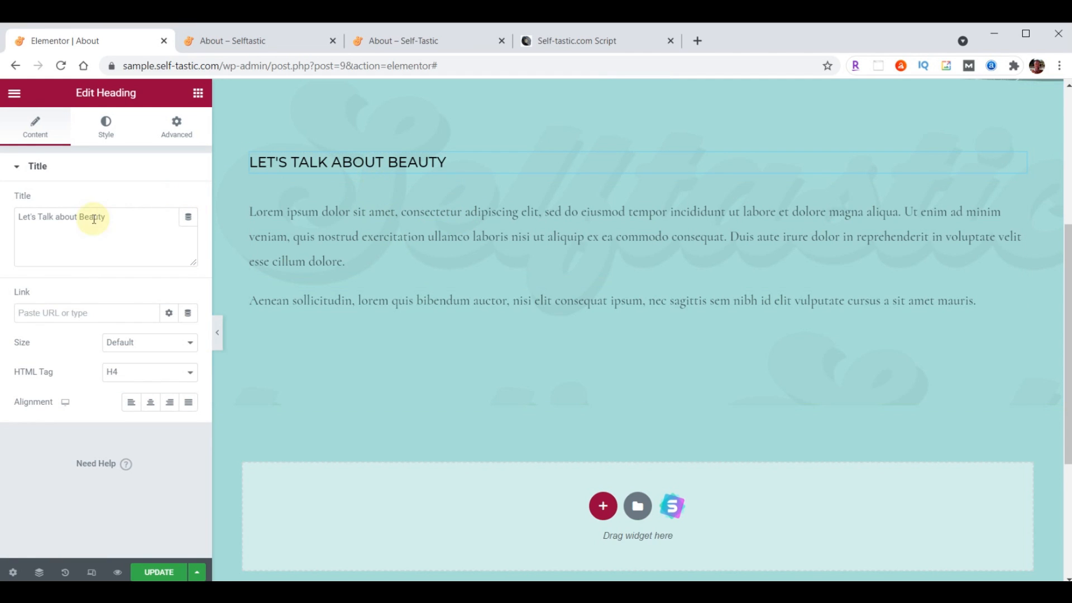
drag(126, 216, 6, 216)
text(About Me)
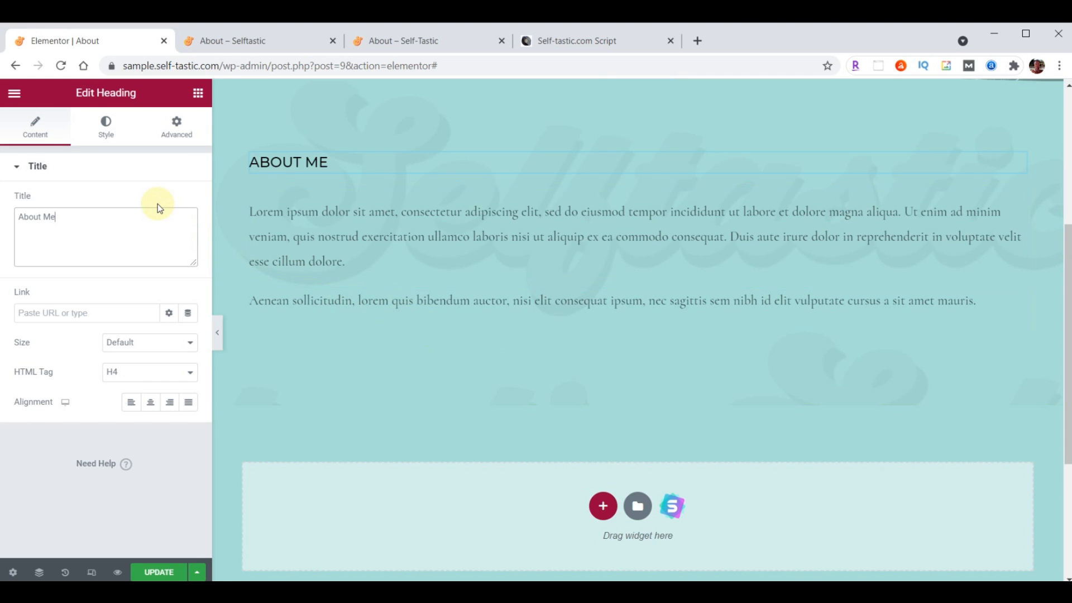
Style the heading typography as Montserrat, size 32, weight 300
click(106, 128)
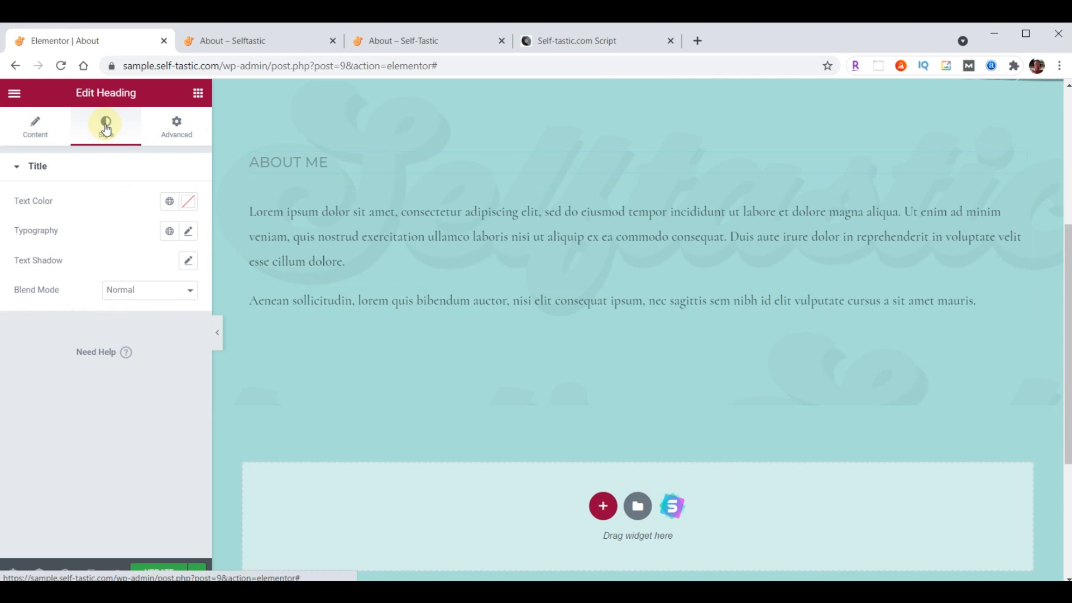
click(189, 231)
click(161, 299)
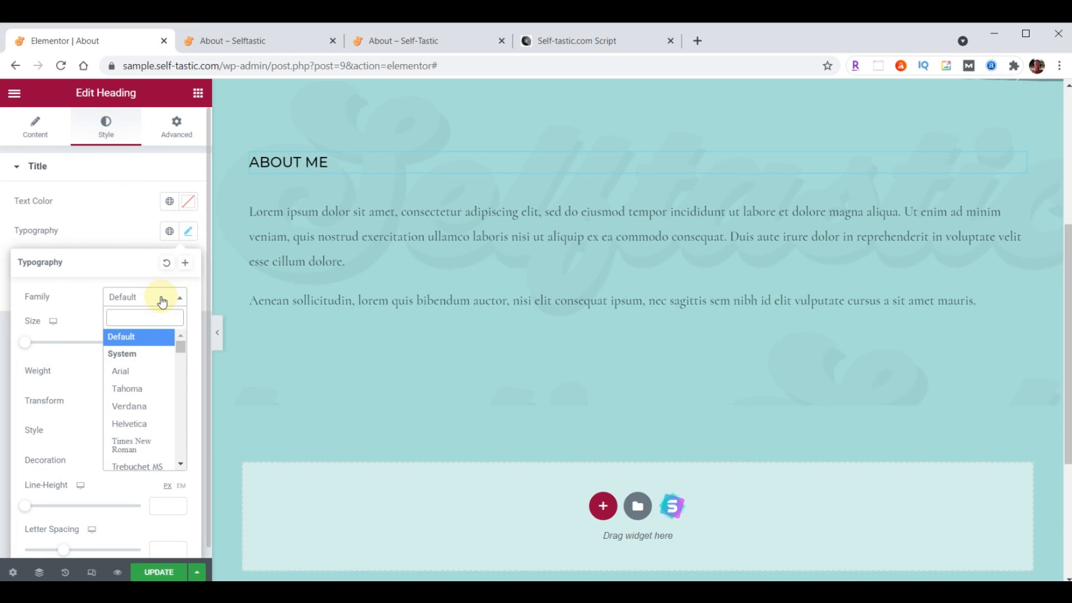
text(Montserrat)
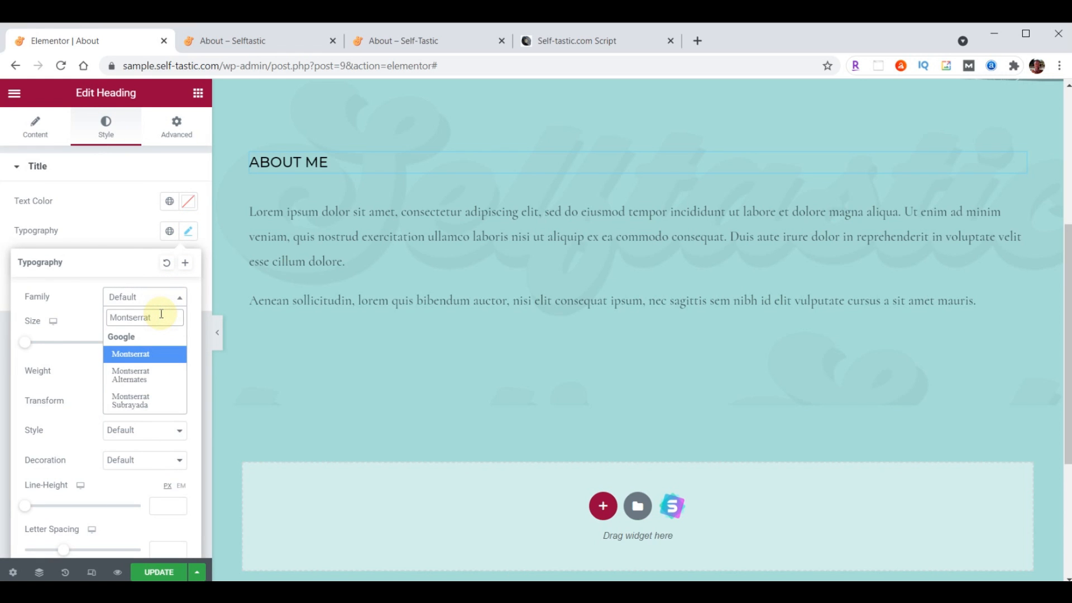
click(152, 353)
click(158, 343)
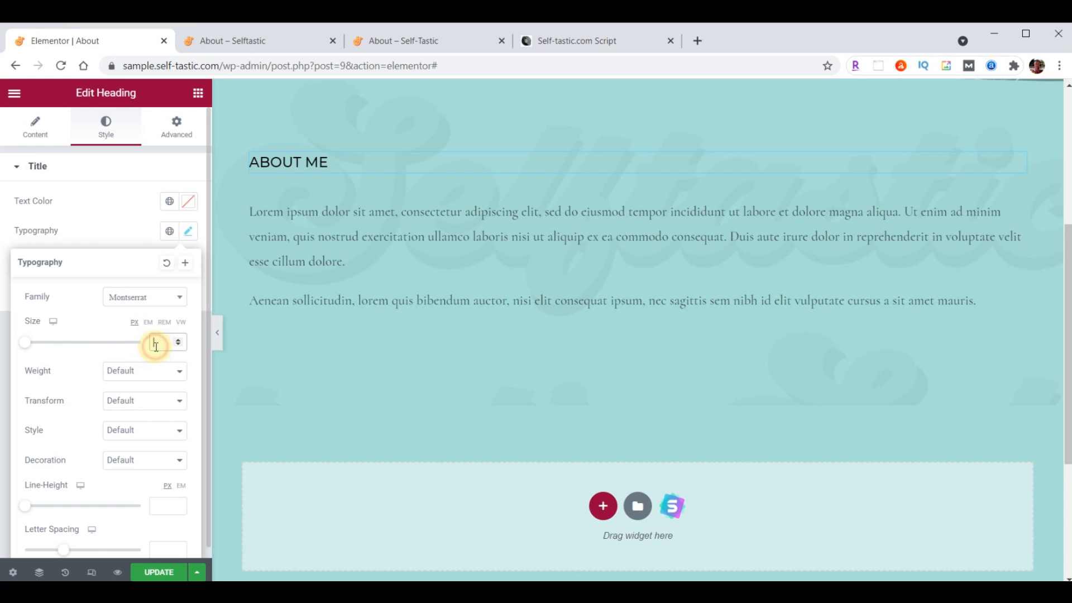
text(32)
click(148, 369)
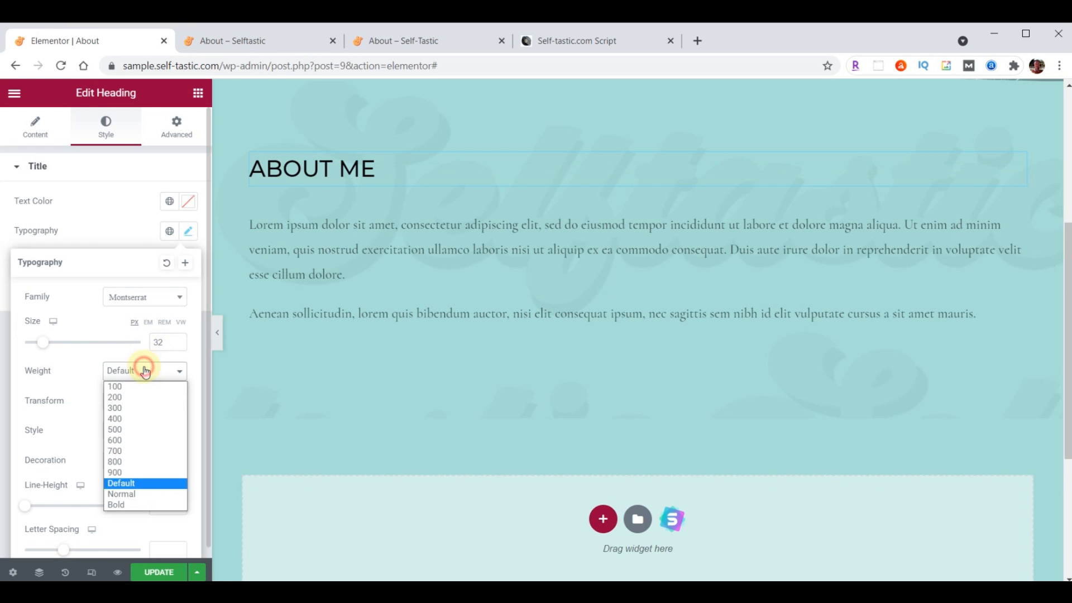
click(137, 410)
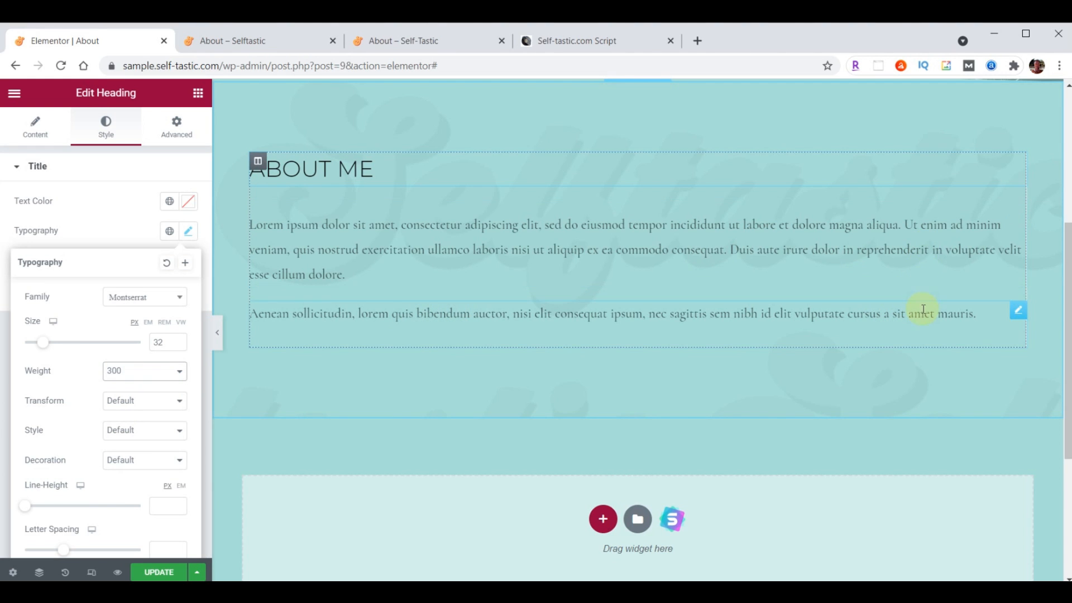
right_click(1017, 310)
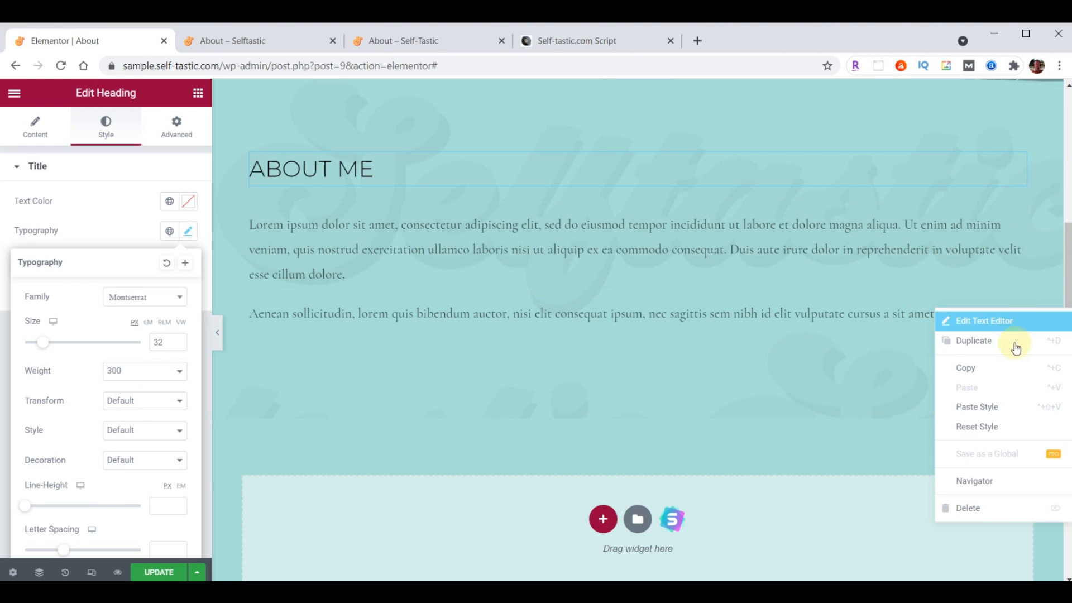
Delete the second paragraph widget and make the remaining body text brown
click(988, 508)
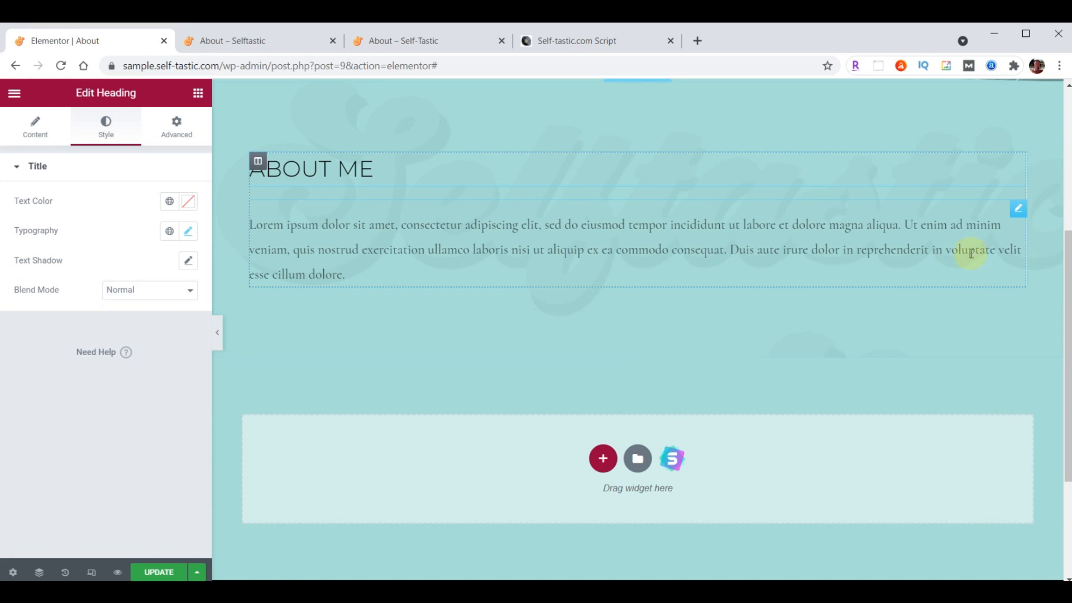
click(1018, 211)
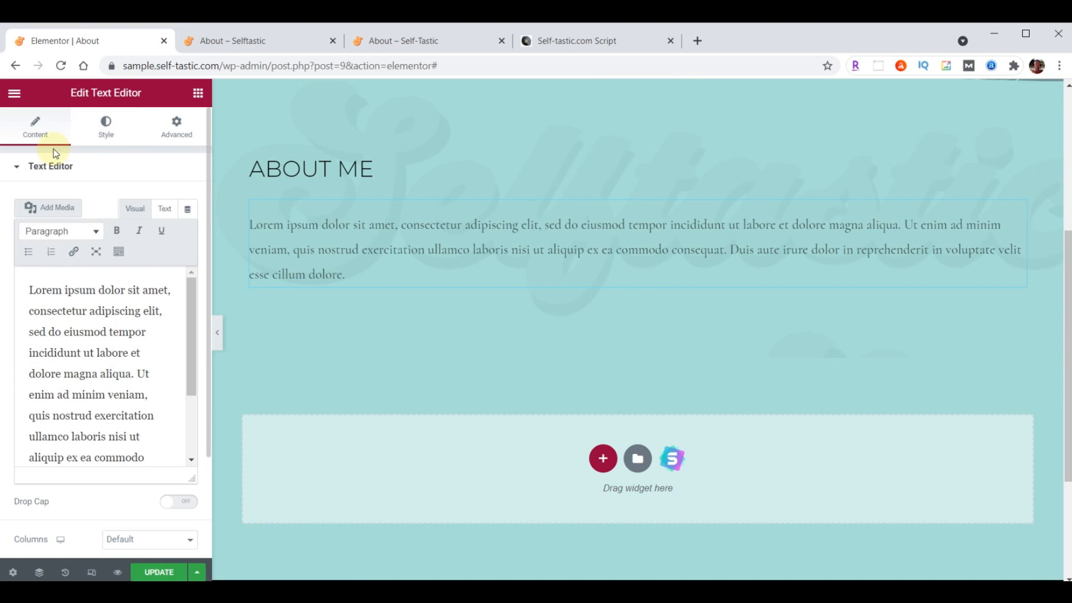
click(107, 123)
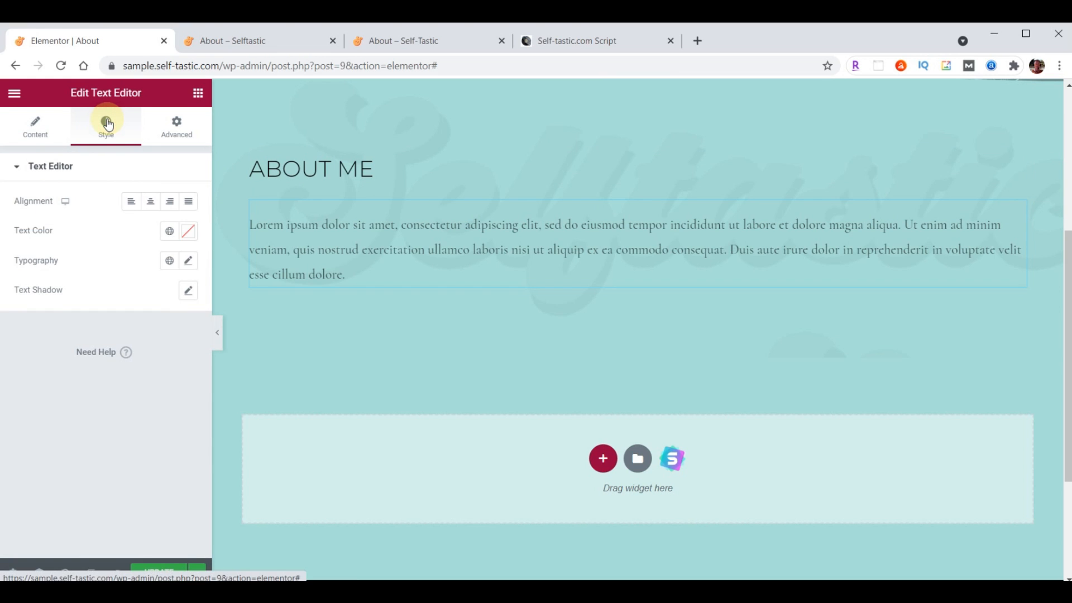
click(190, 233)
key(ctrl+v)
click(191, 235)
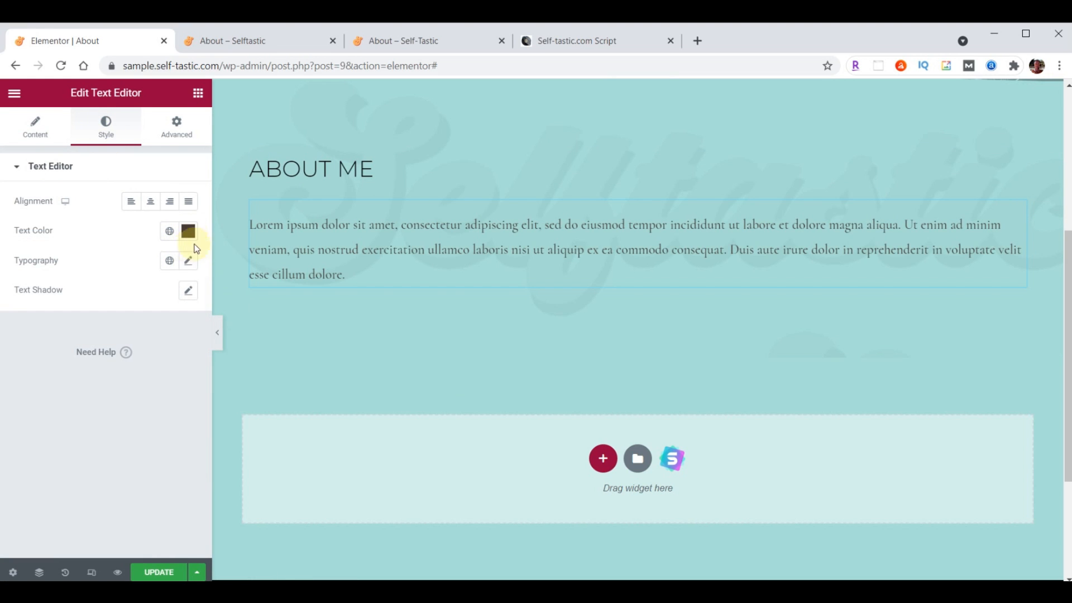
Set the body text typography to Raleway, size 21, weight 400
click(188, 262)
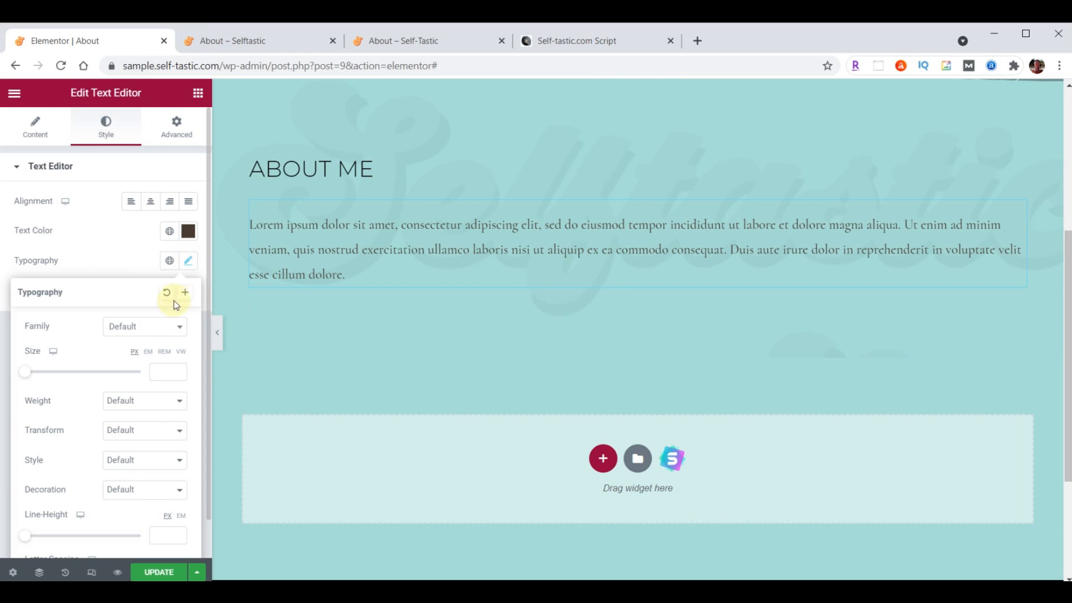
click(142, 327)
text(Raleway)
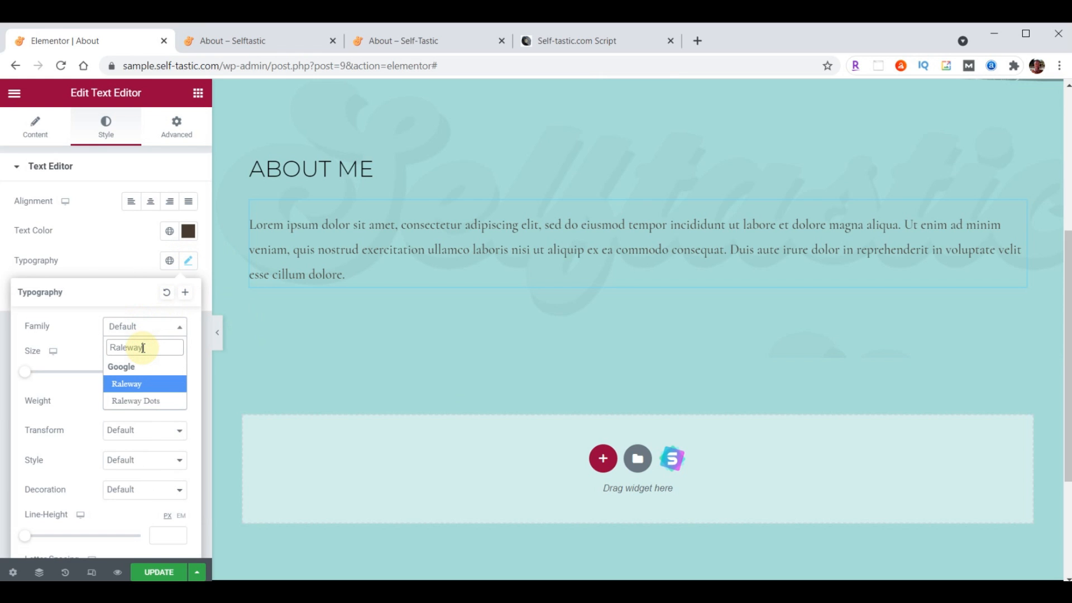
click(159, 328)
click(161, 372)
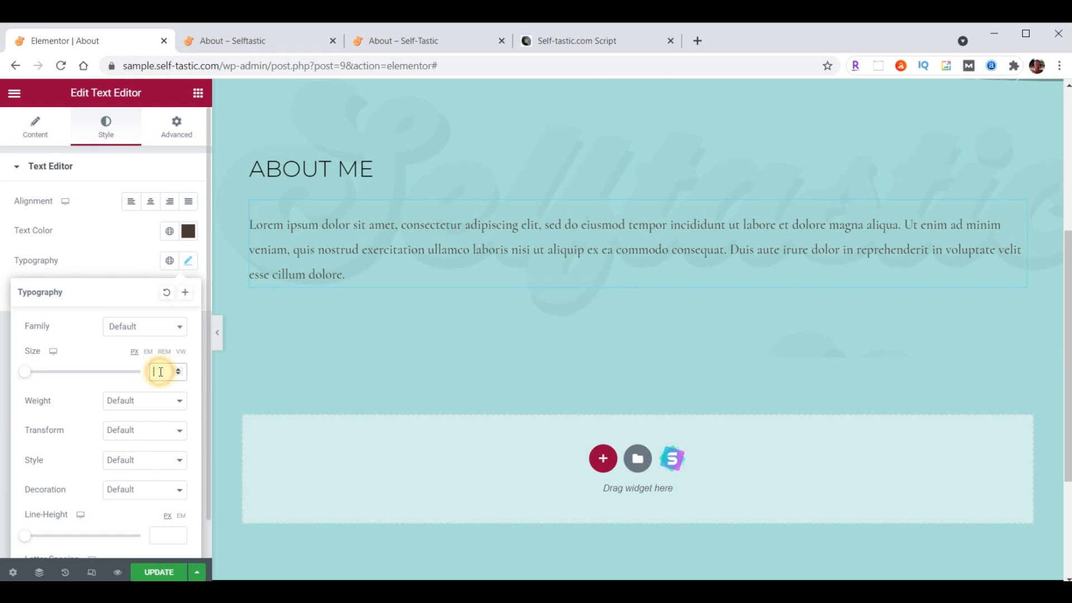
text(21)
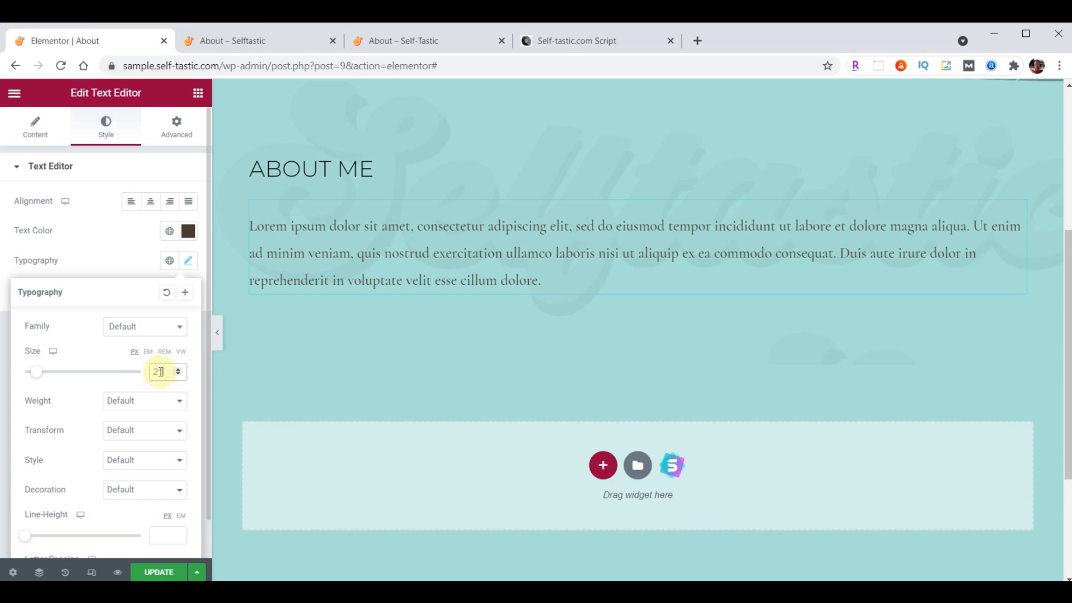
click(134, 400)
click(124, 448)
click(31, 143)
Replace the placeholder body text with the pasted About Me story
click(80, 327)
key(ctrl+a)
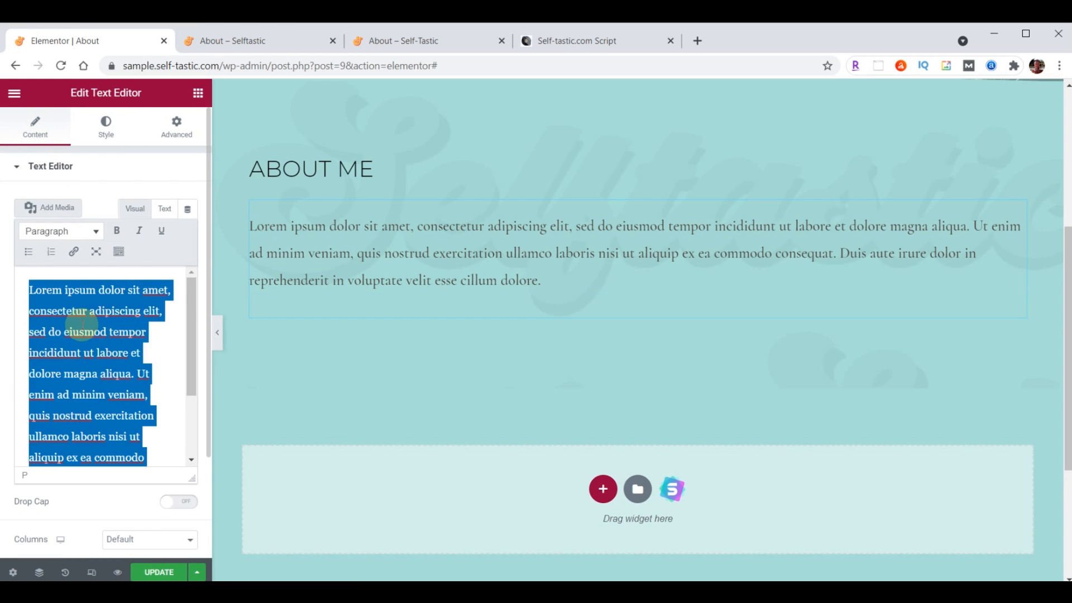
key(ctrl+v)
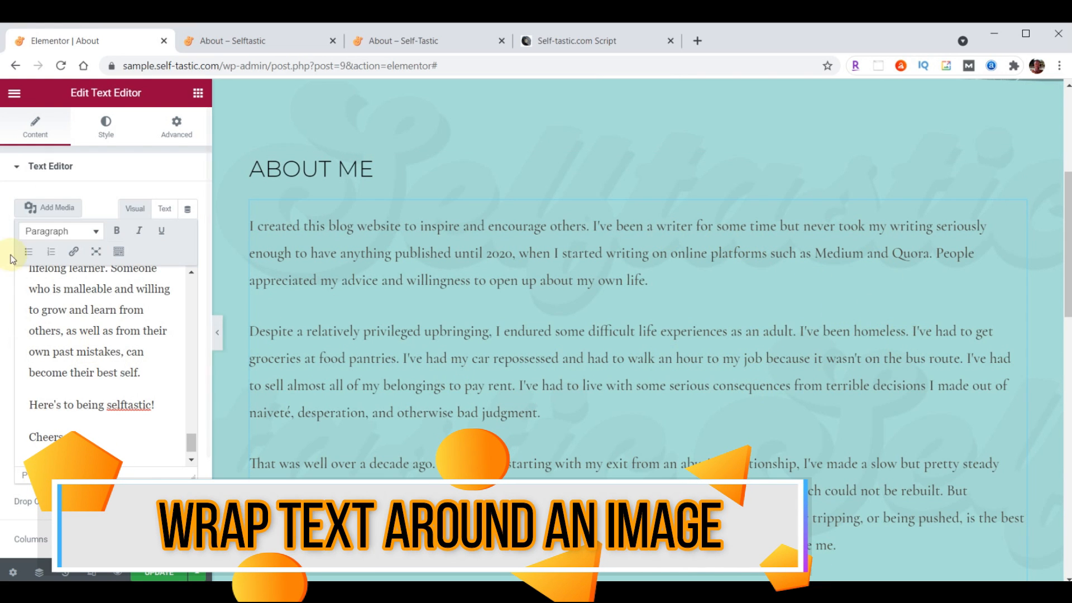
Upload the carousel photo to the media library, then remove it from the text
click(58, 209)
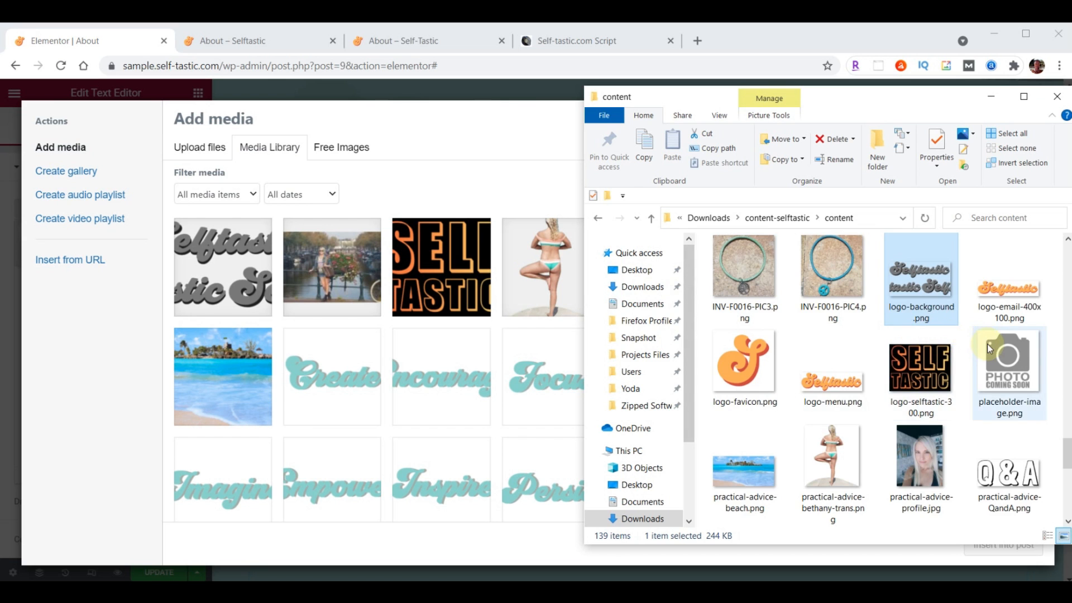
scroll(987, 344, up, 20)
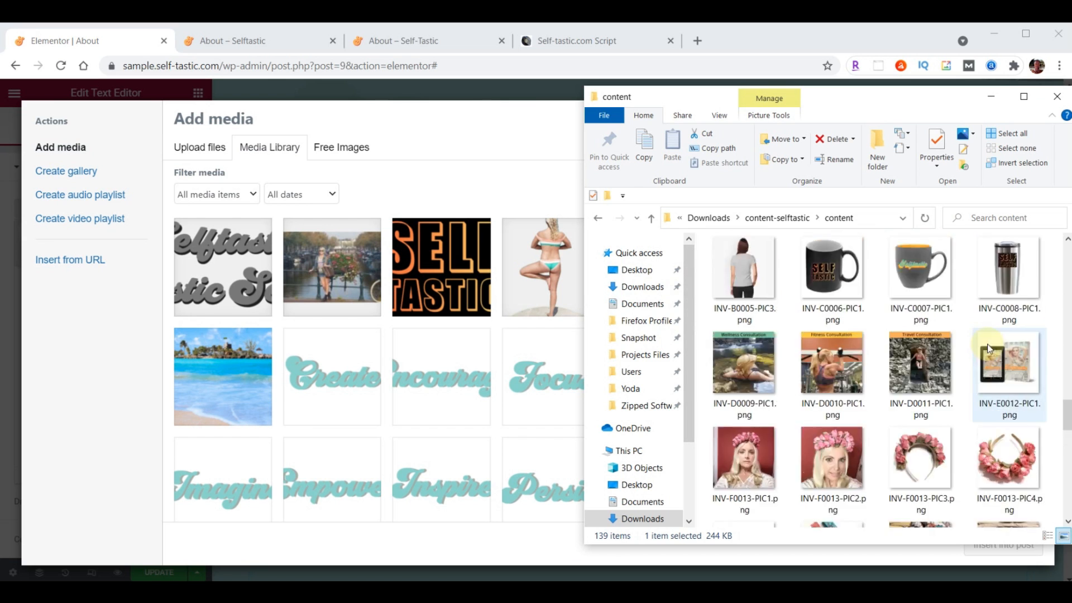
drag(742, 268, 401, 327)
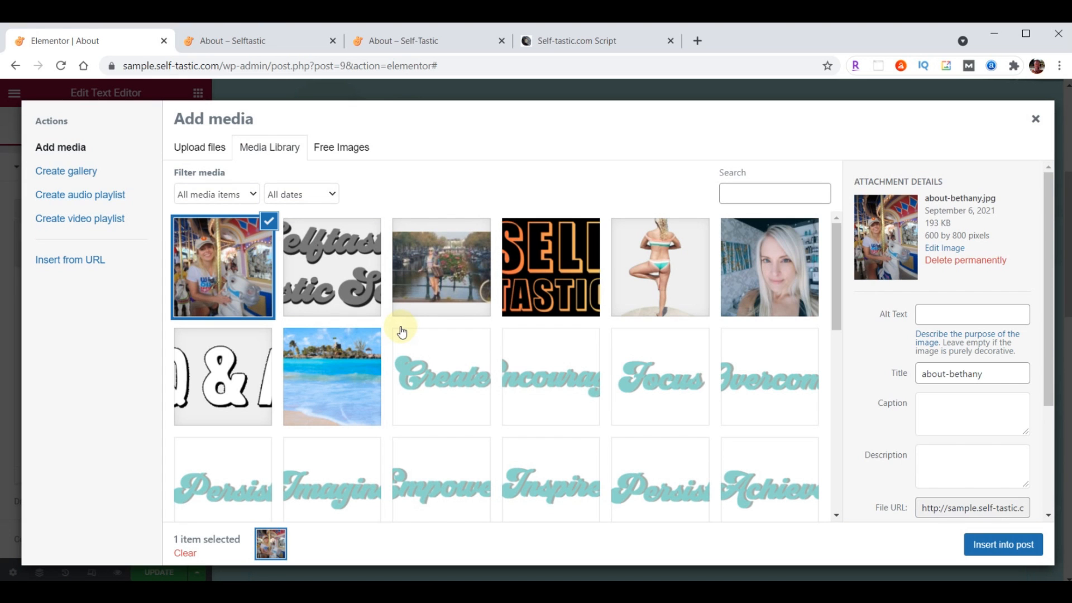
click(1000, 546)
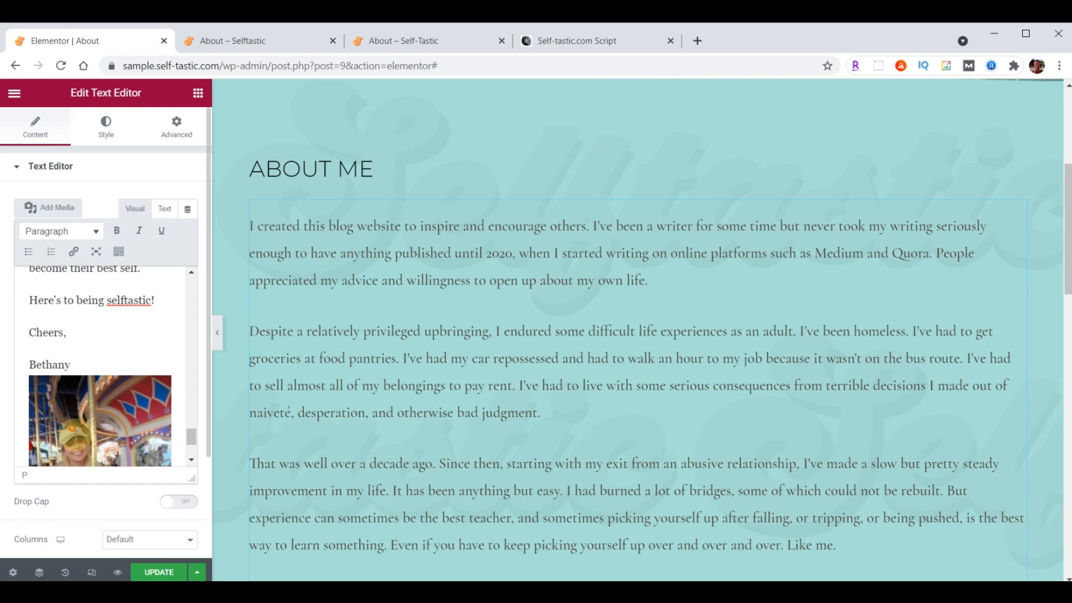
click(82, 408)
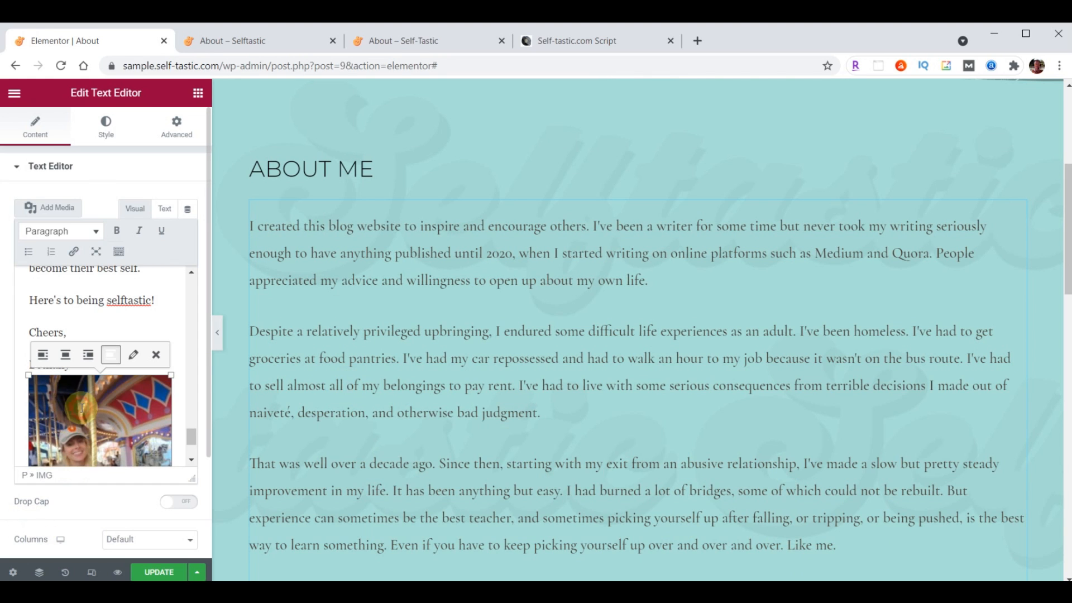
click(160, 358)
scroll(70, 401, up, 3)
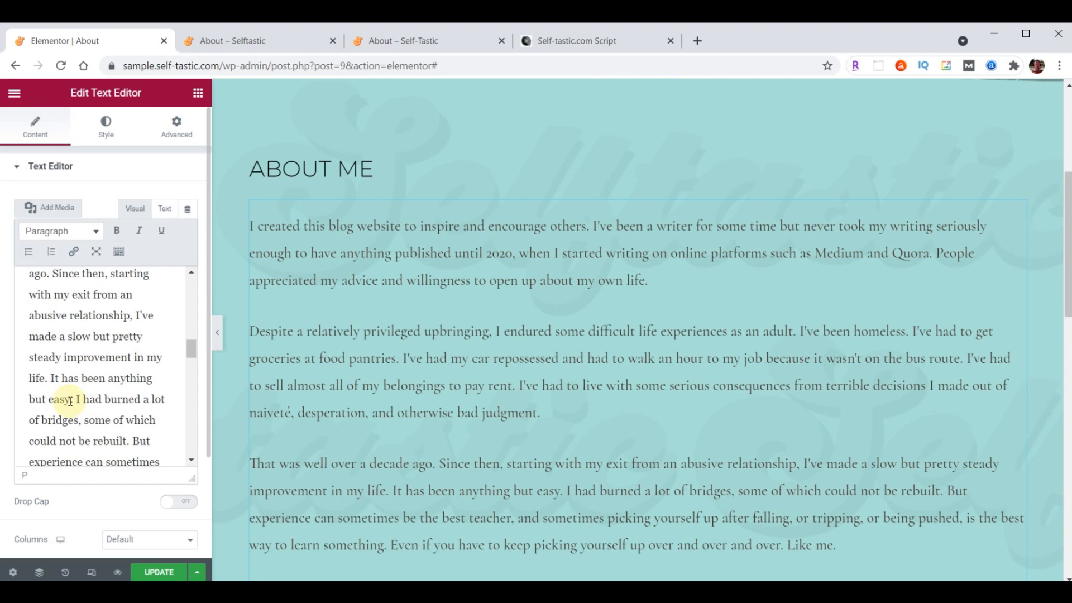
scroll(70, 401, up, 6)
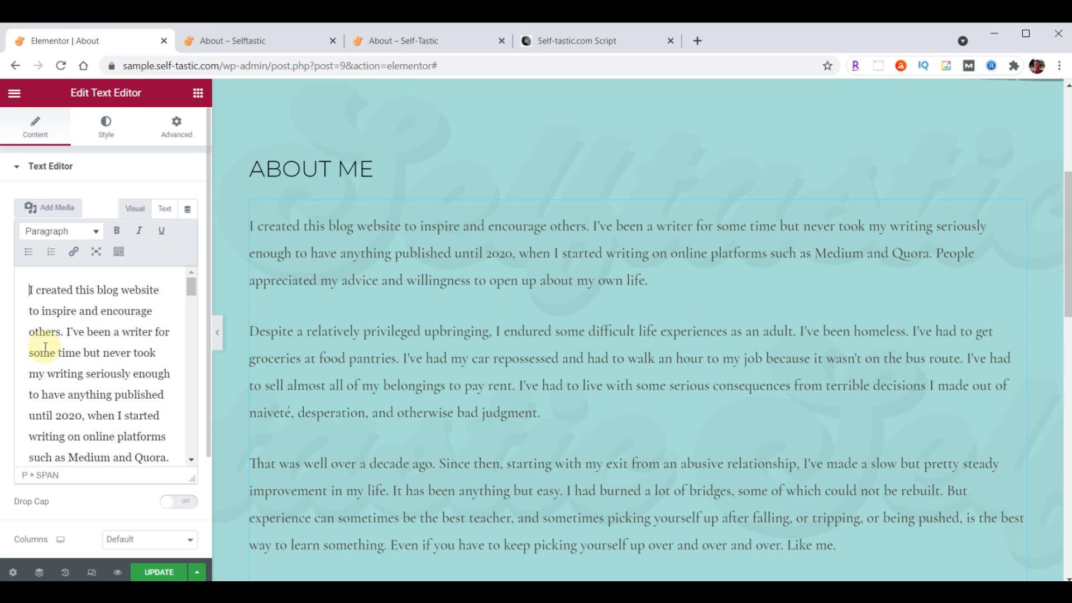
Insert the carousel photo at the text start, aligned right, at Full Size 600 × 800 with no link
click(52, 209)
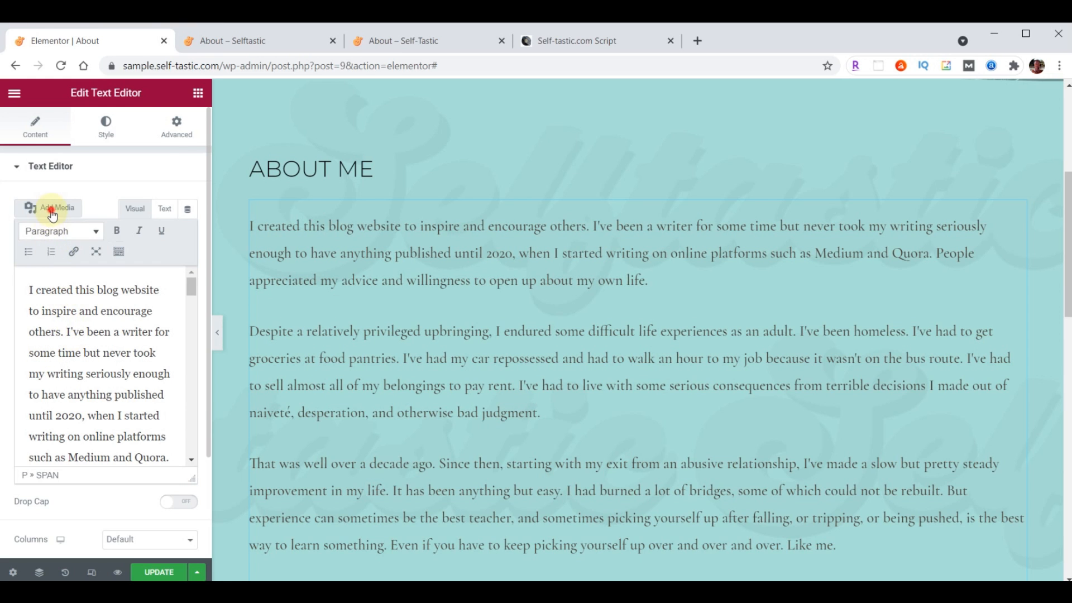
click(223, 249)
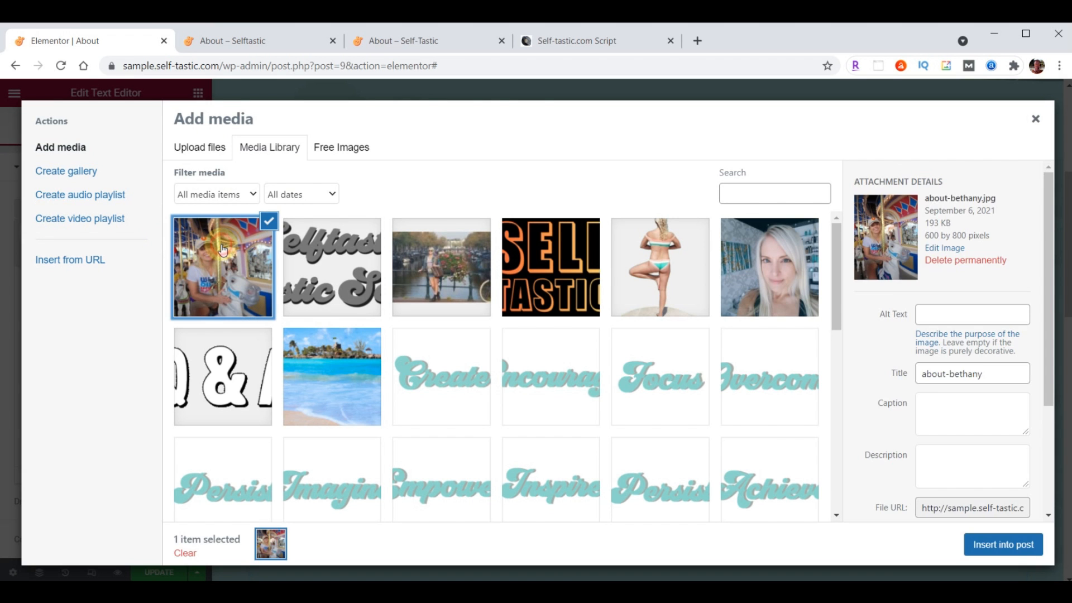
click(1004, 546)
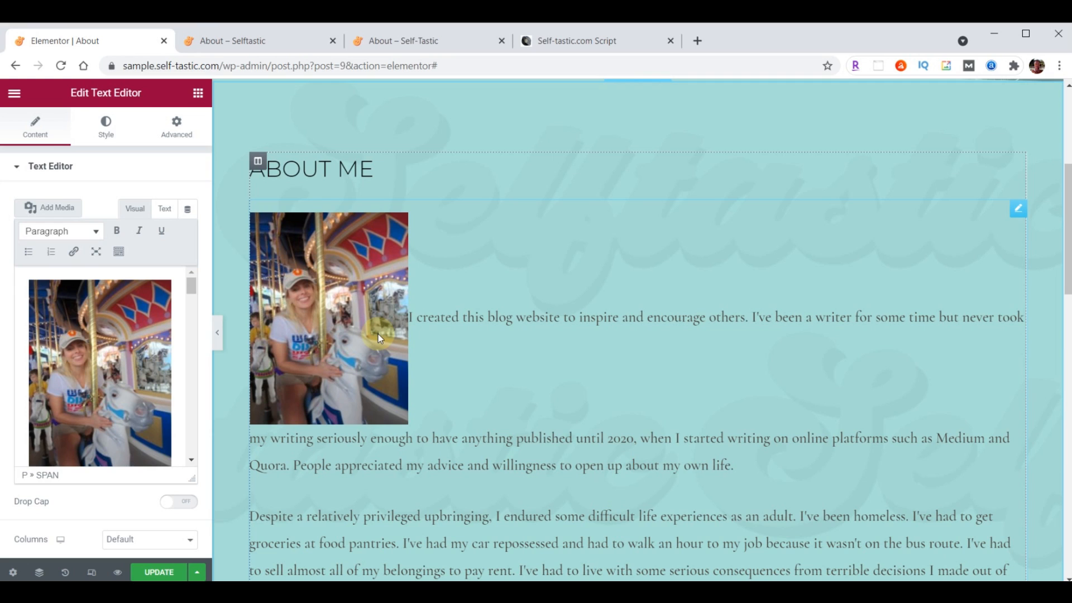
click(94, 349)
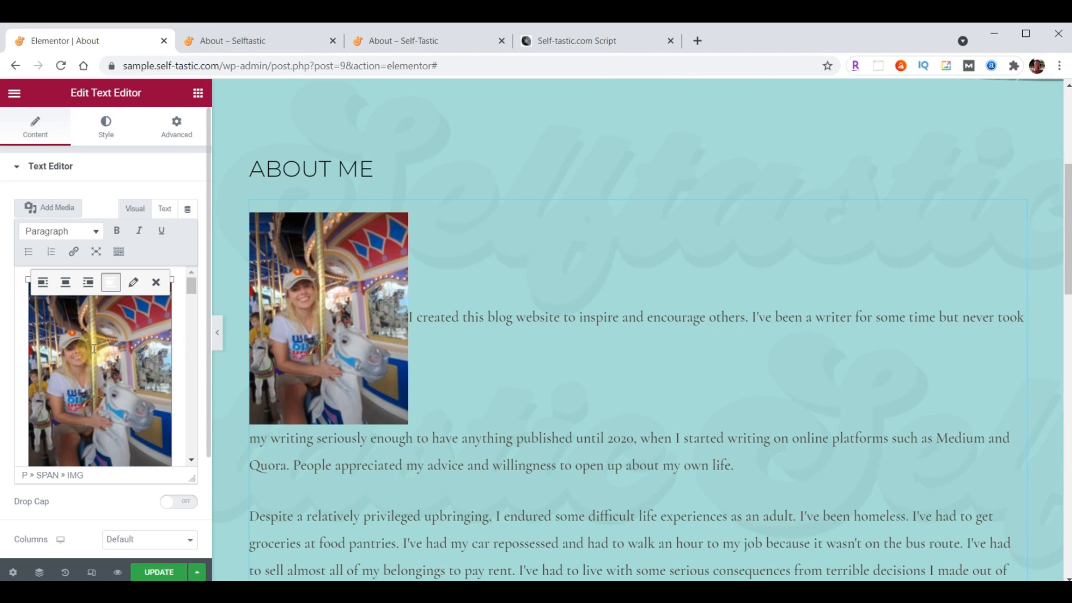
click(87, 283)
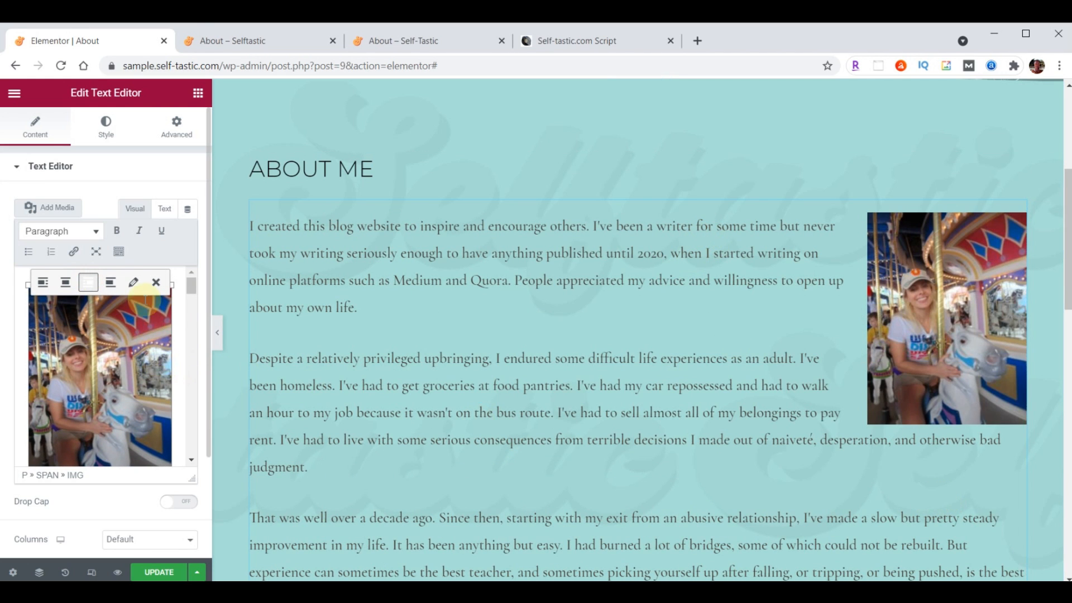
click(134, 282)
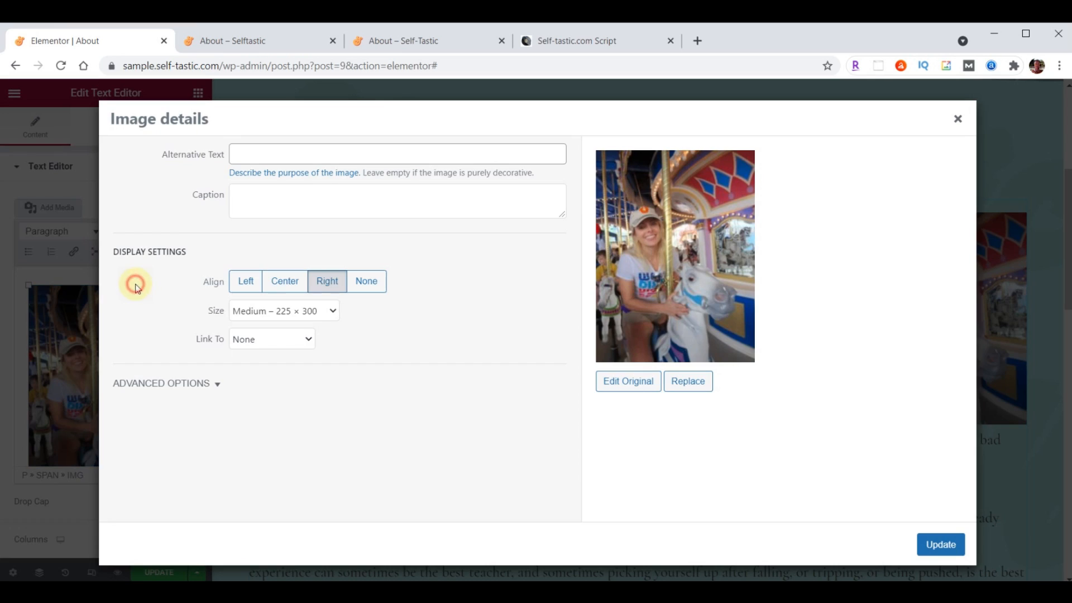
click(334, 316)
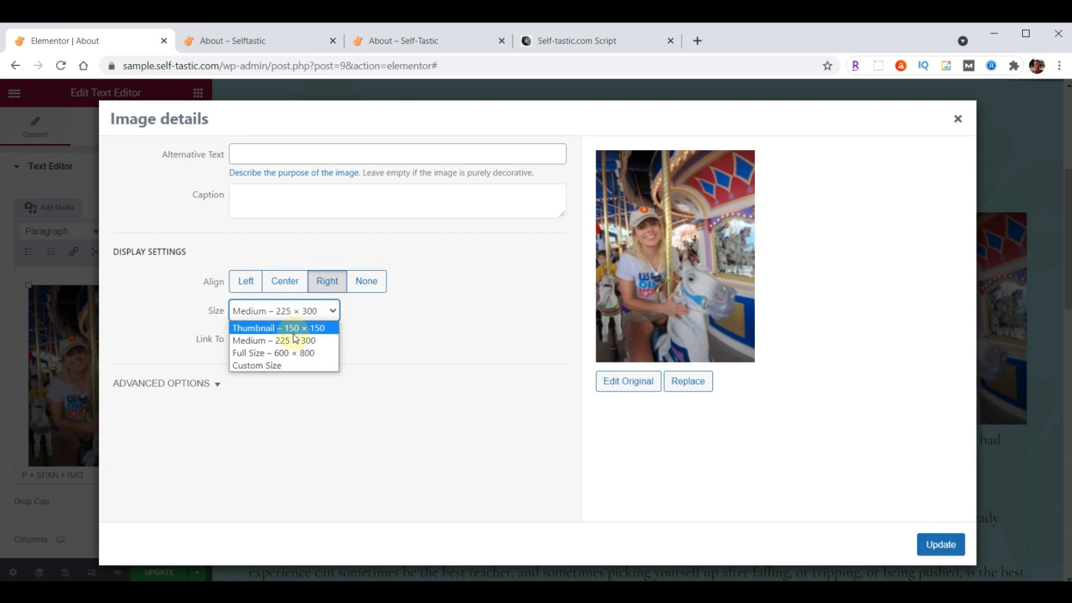
click(252, 353)
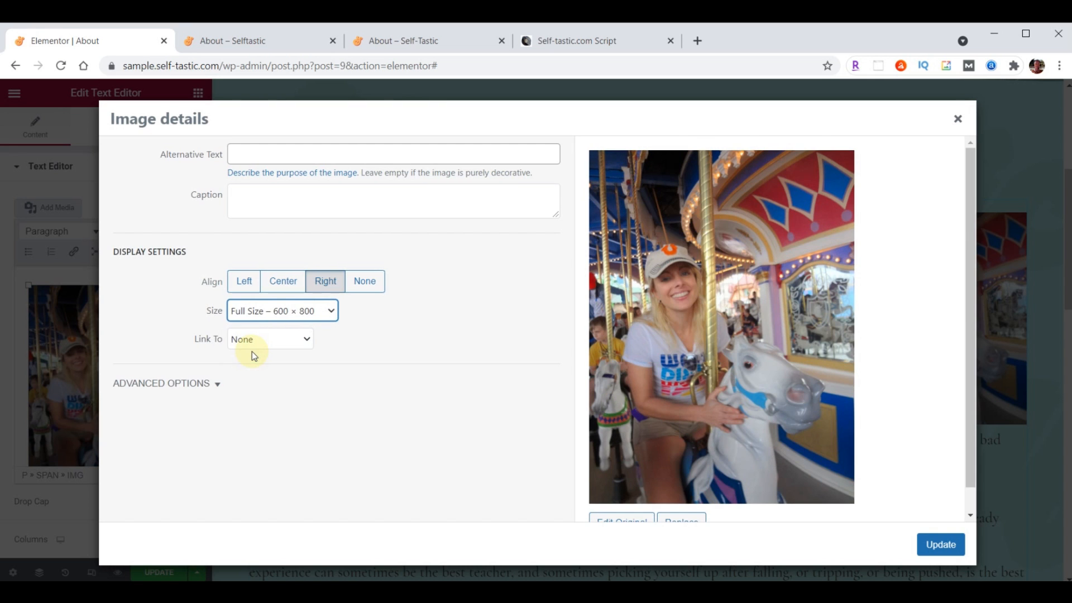
click(251, 343)
click(246, 342)
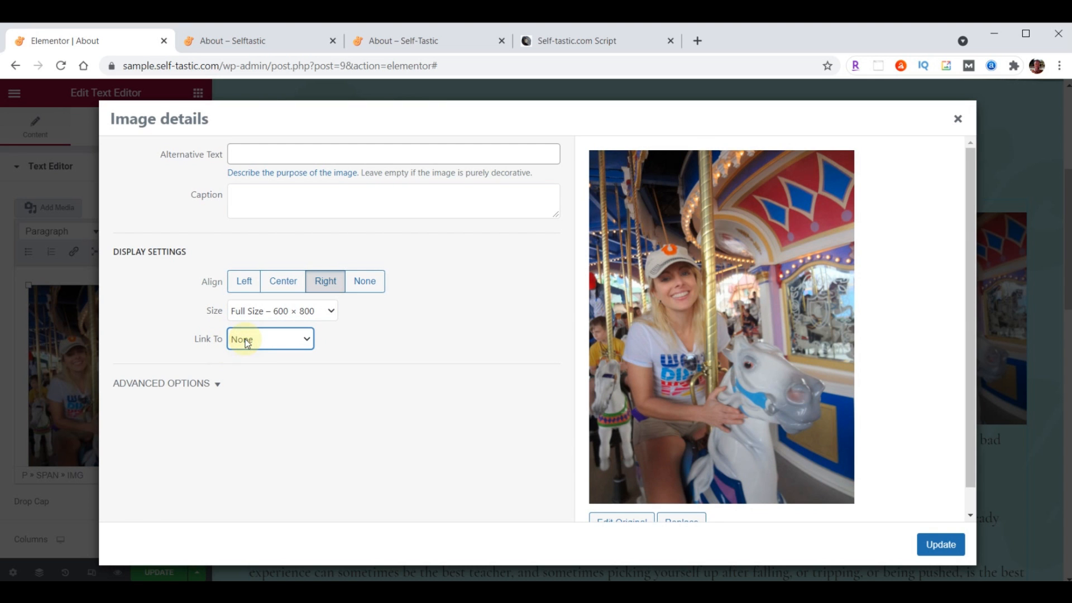
click(944, 546)
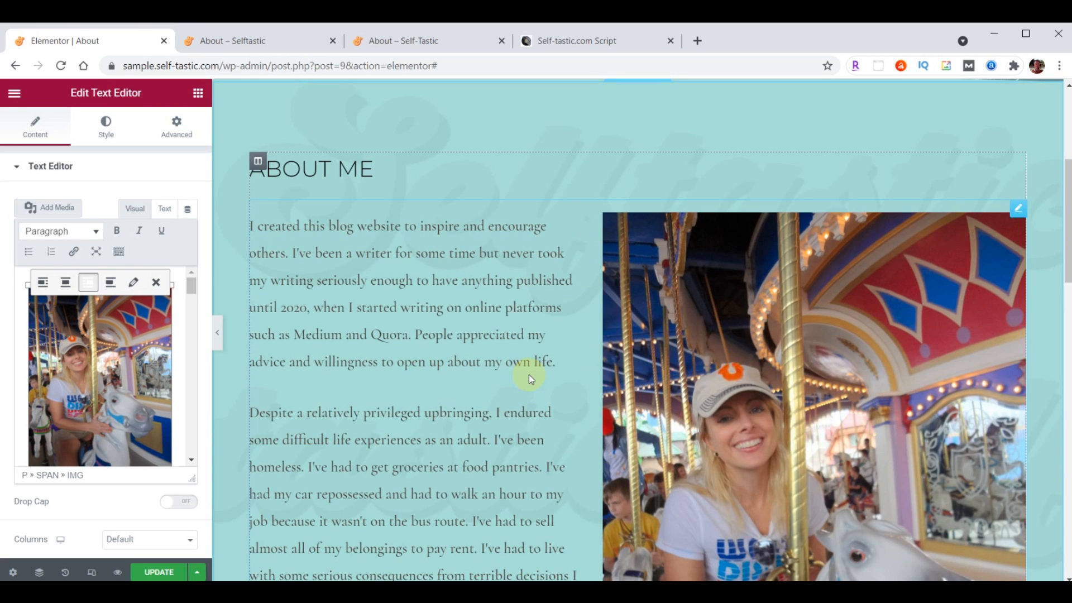
Update the About page, check the reloaded published page against the live site, then return to Elementor
scroll(529, 374, down, 10)
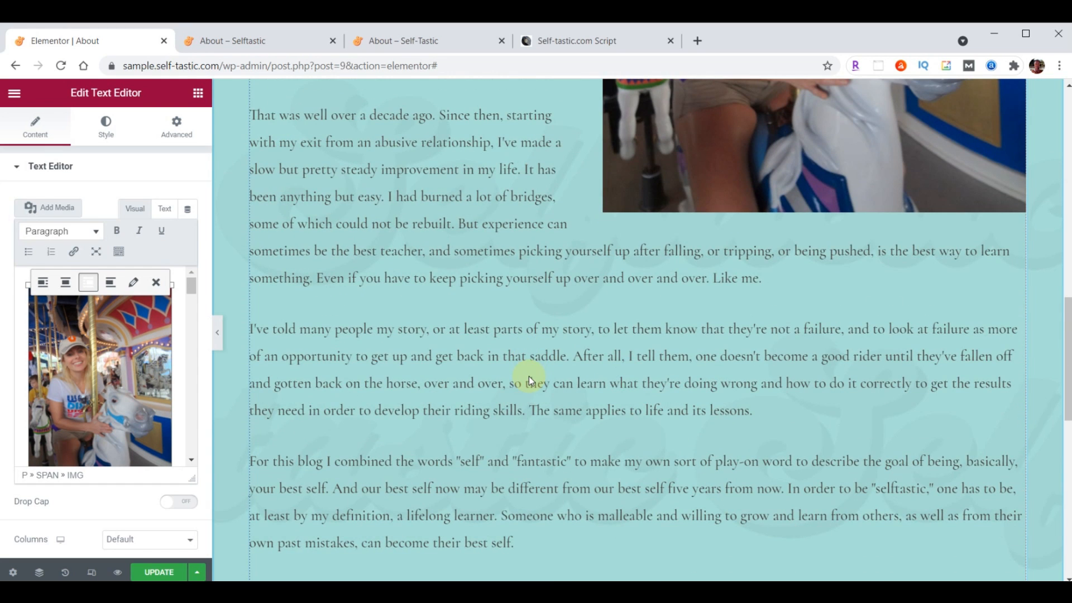
click(155, 575)
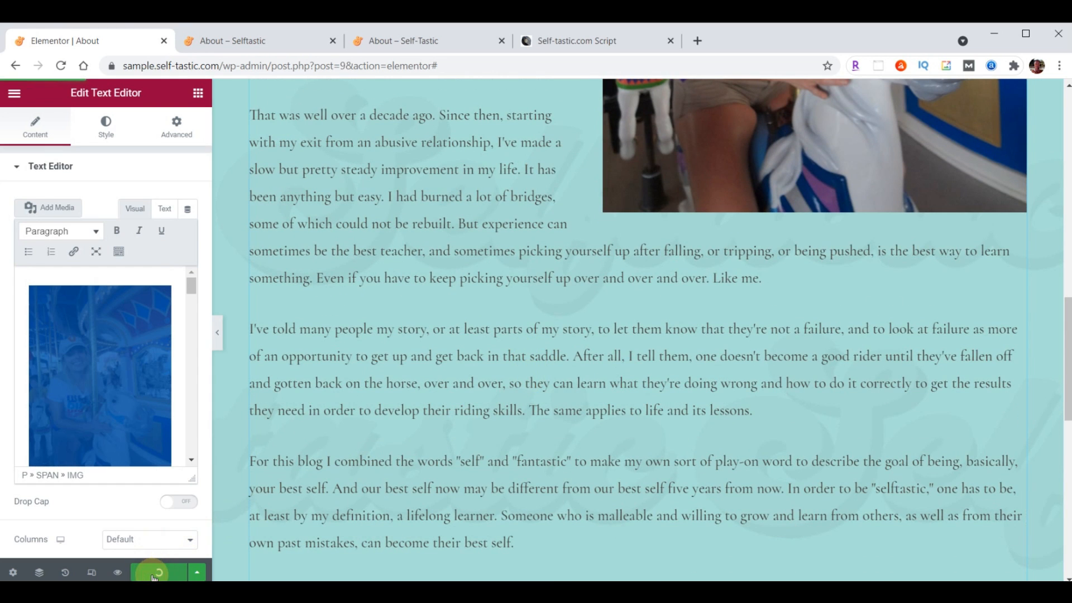
click(248, 42)
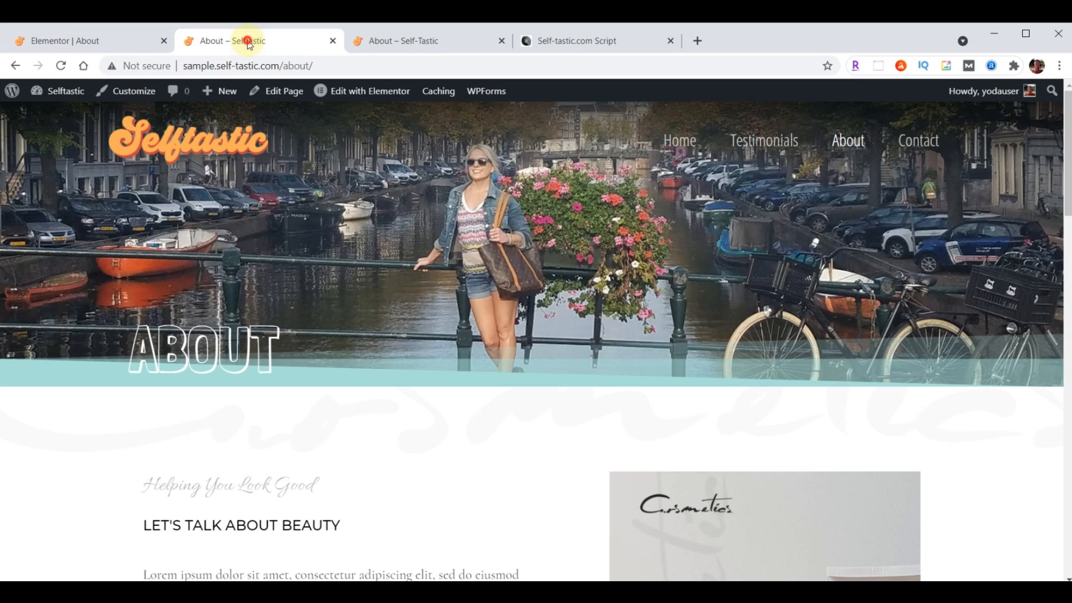
click(62, 66)
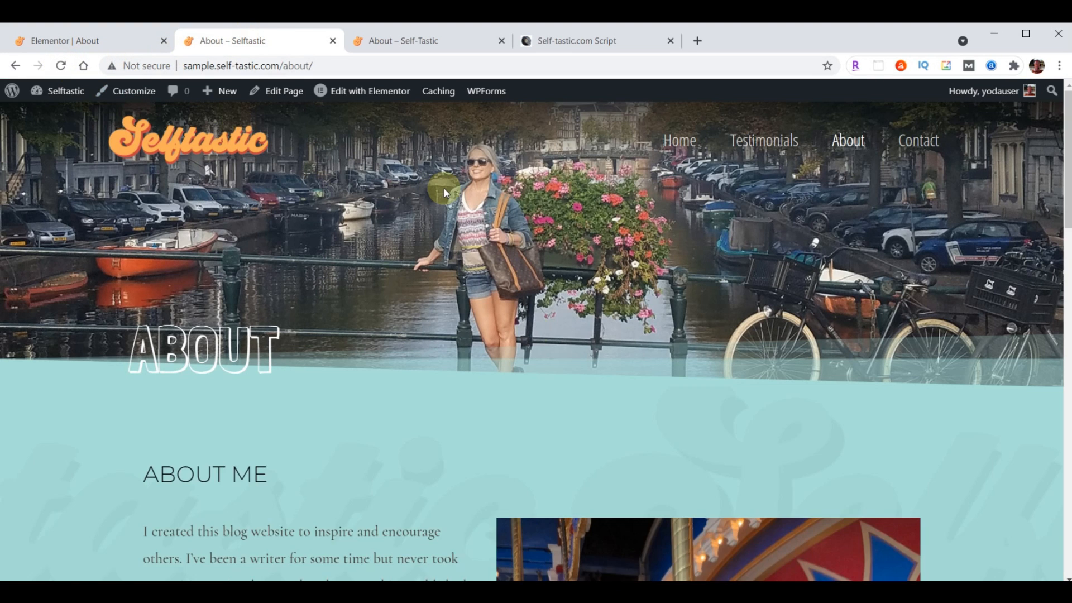
scroll(504, 338, down, 20)
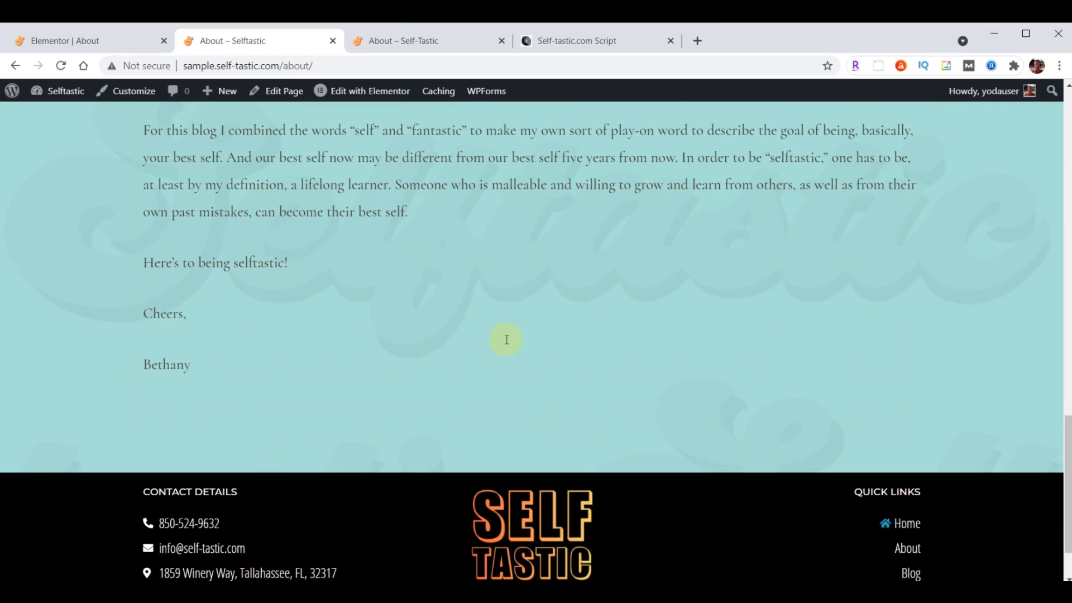
click(430, 40)
scroll(640, 367, down, 10)
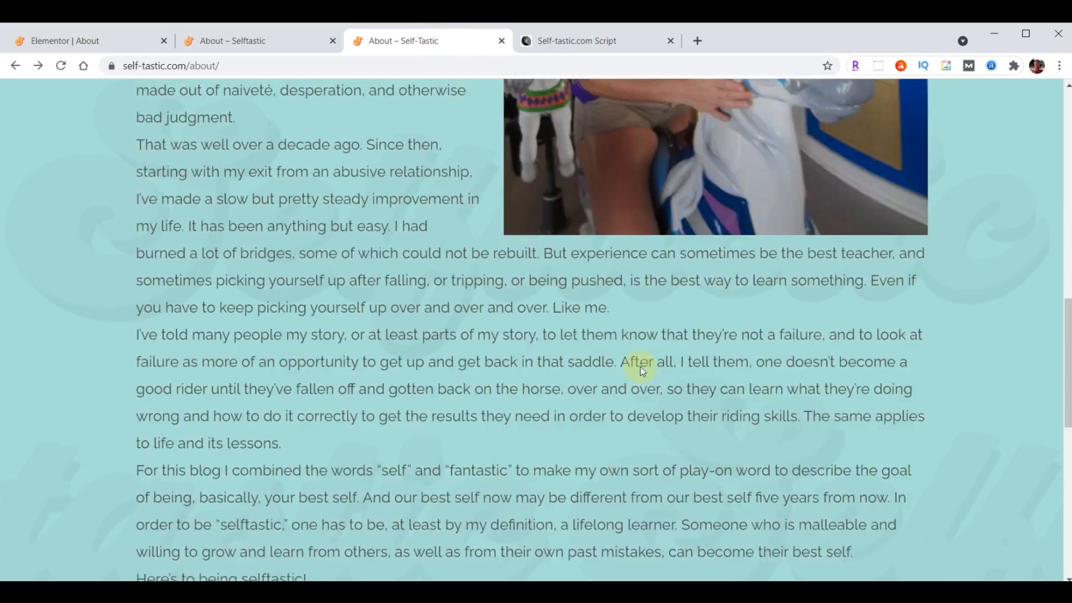
scroll(643, 371, down, 8)
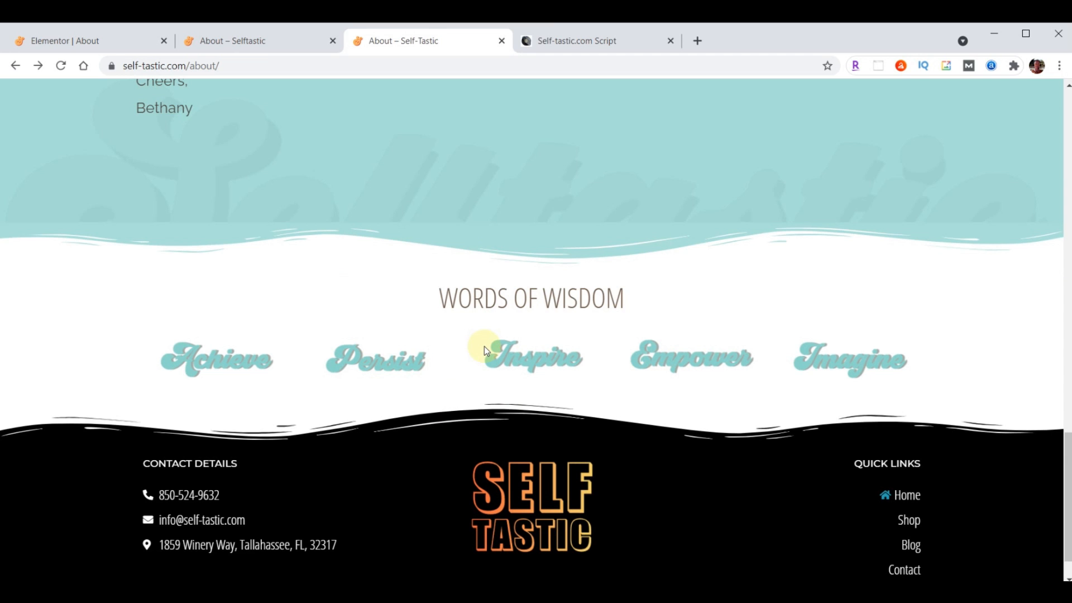
click(75, 45)
scroll(661, 301, down, 10)
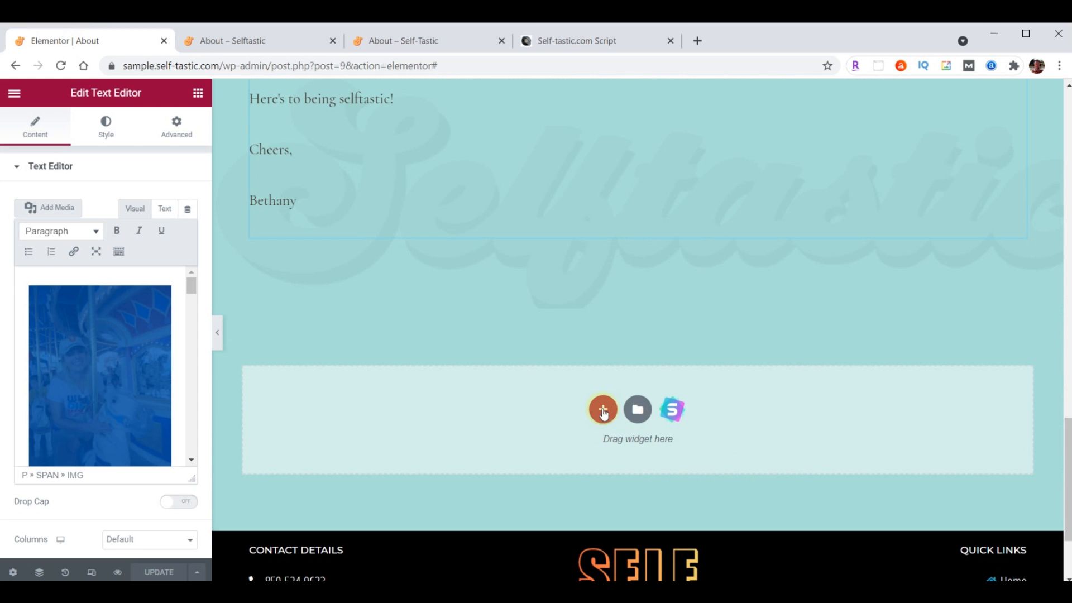
Insert the 'Selftastic - Words of Wisdom' template from My Templates without its document settings
click(635, 413)
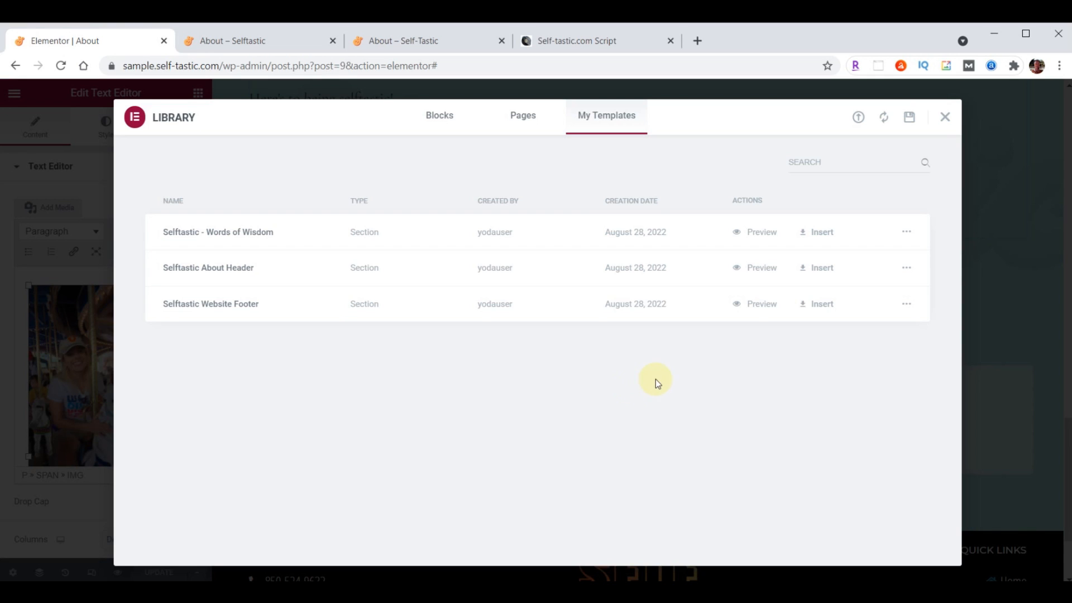
click(821, 234)
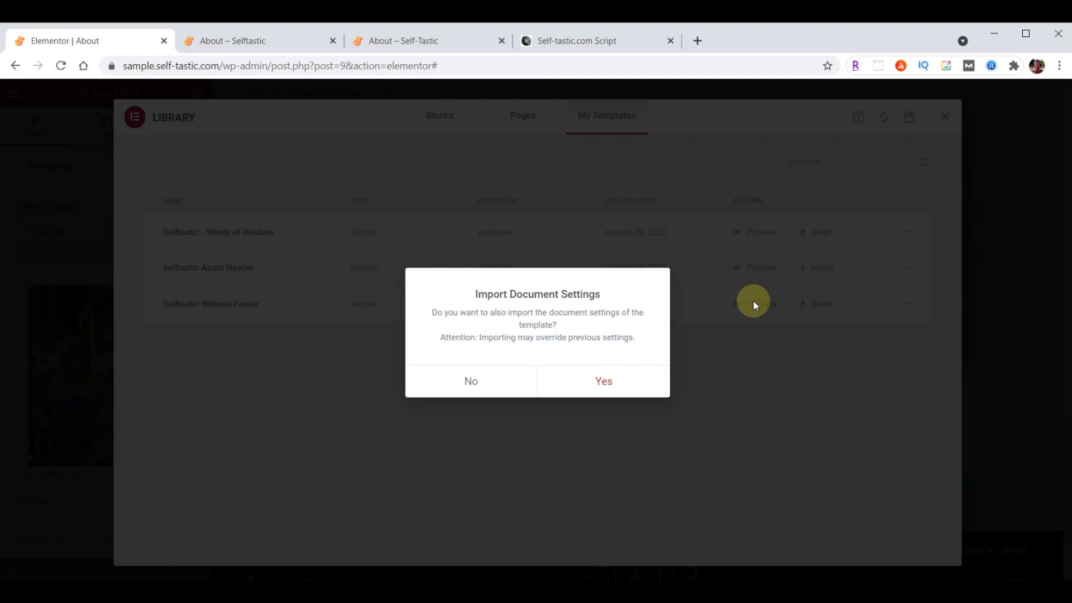
click(475, 382)
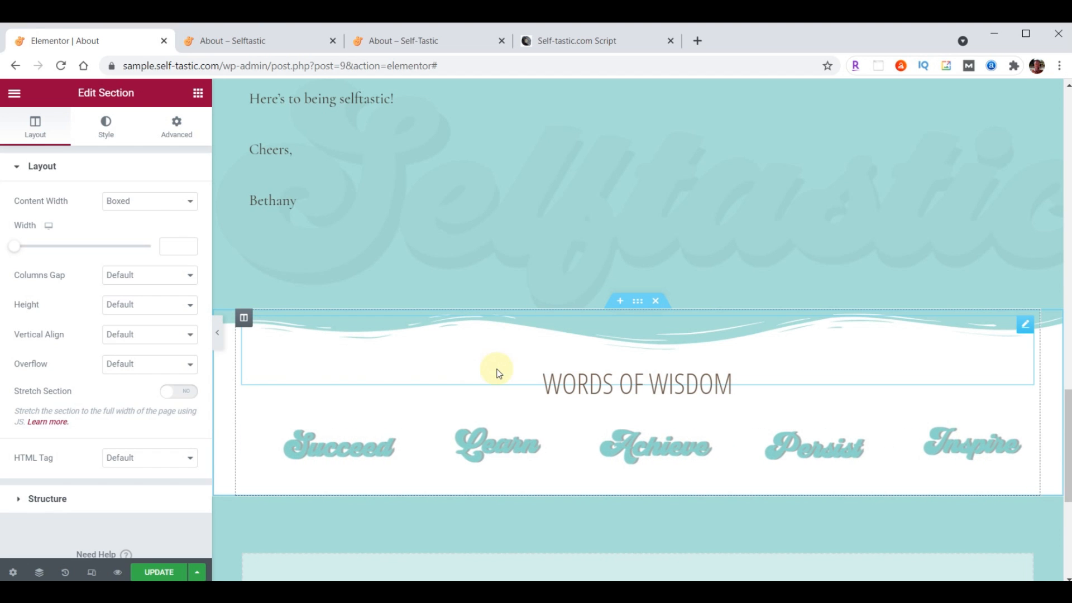
Update the page and reload the published About page to check the Words of Wisdom carousel
click(159, 573)
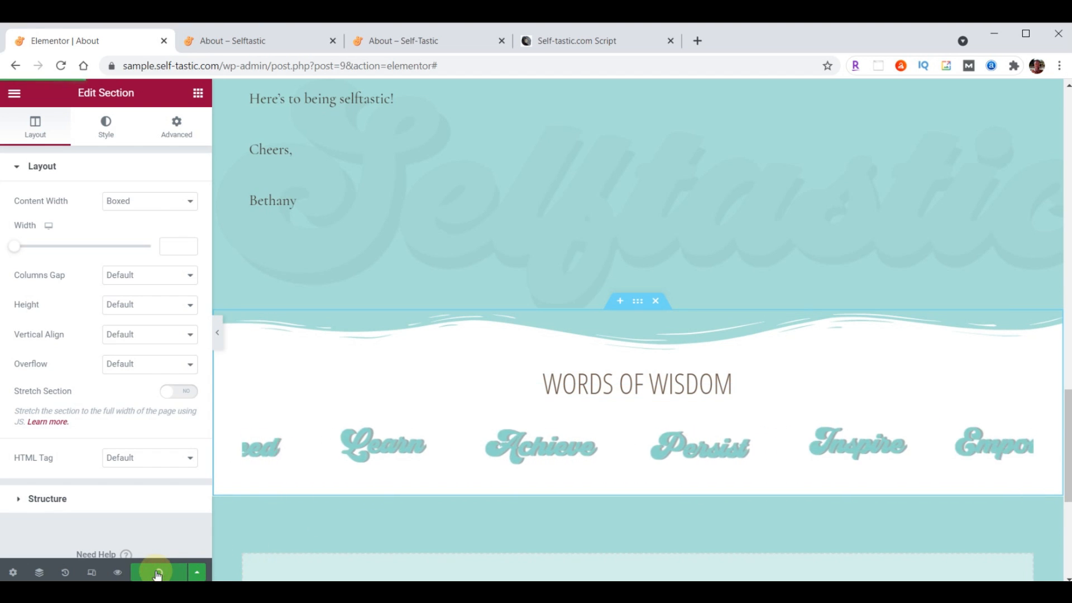
click(260, 40)
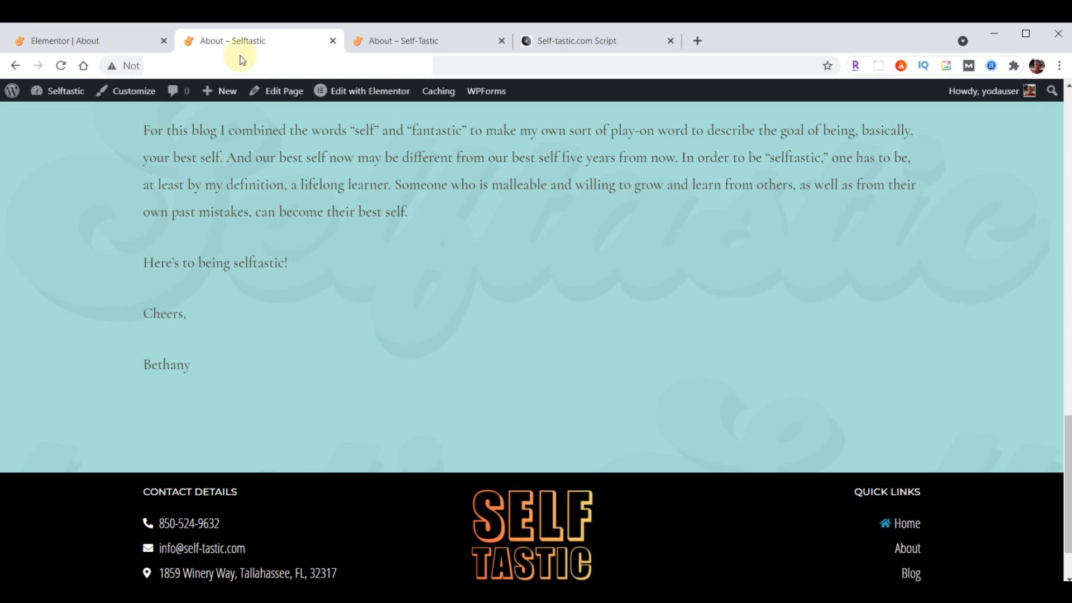
click(62, 66)
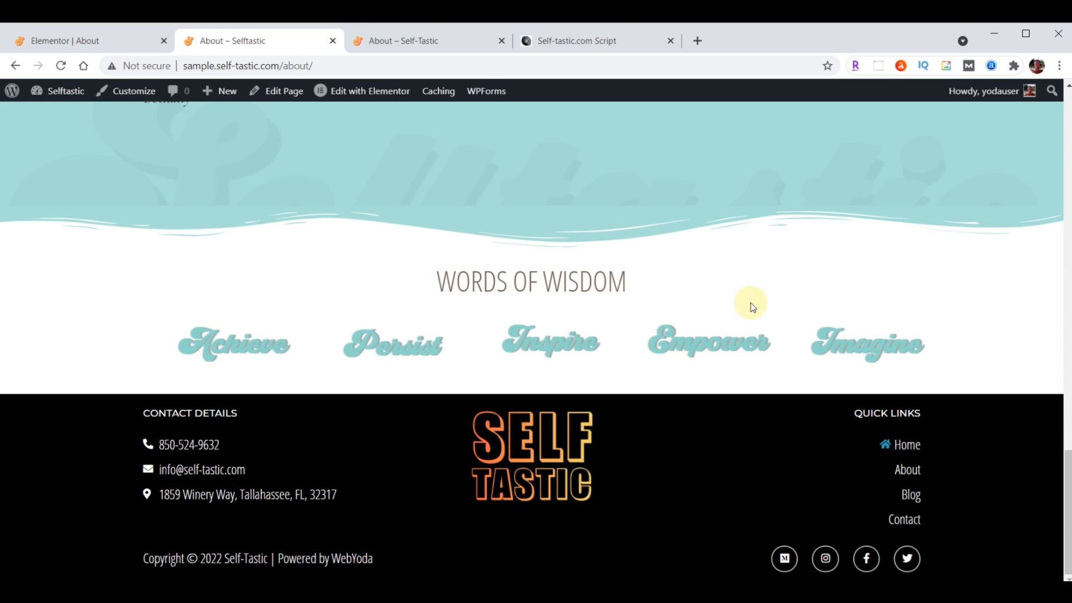
click(56, 44)
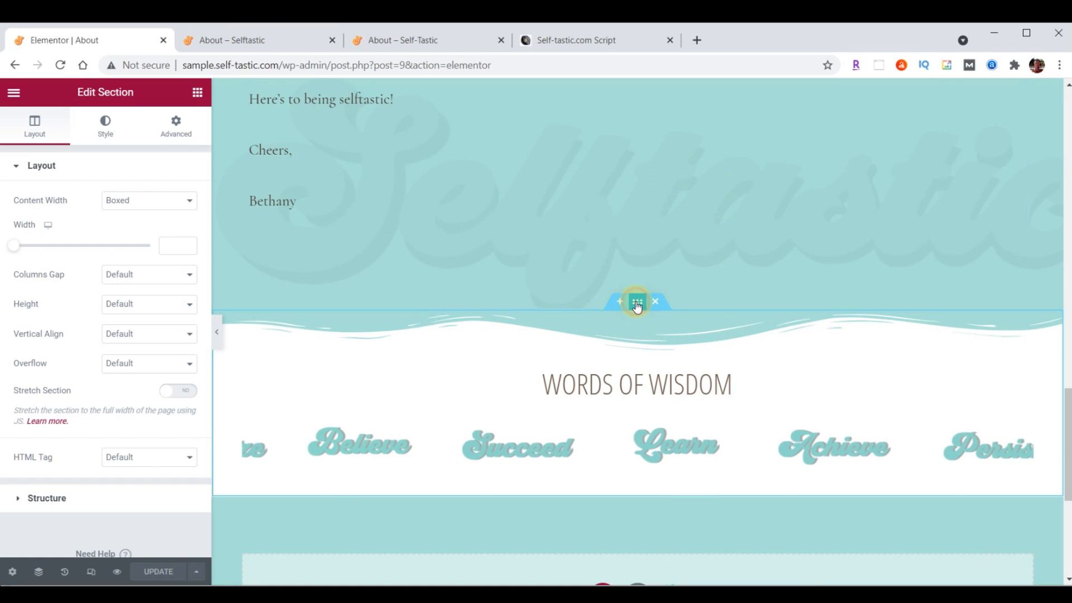
Give the section a black (#000000) Waves Brush bottom shape divider with height 60
click(107, 134)
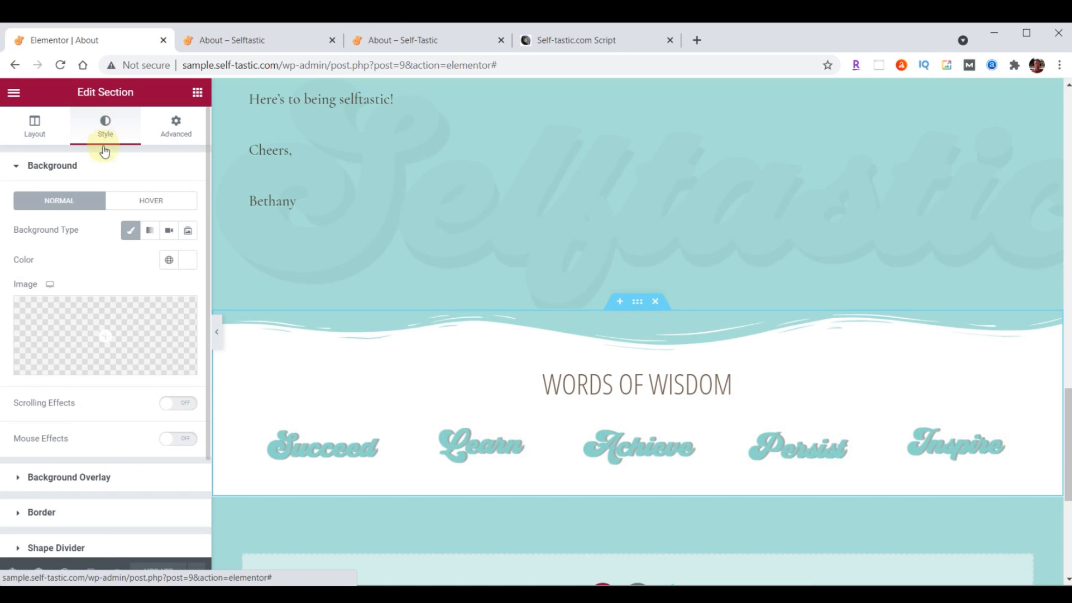
scroll(103, 210, down, 2)
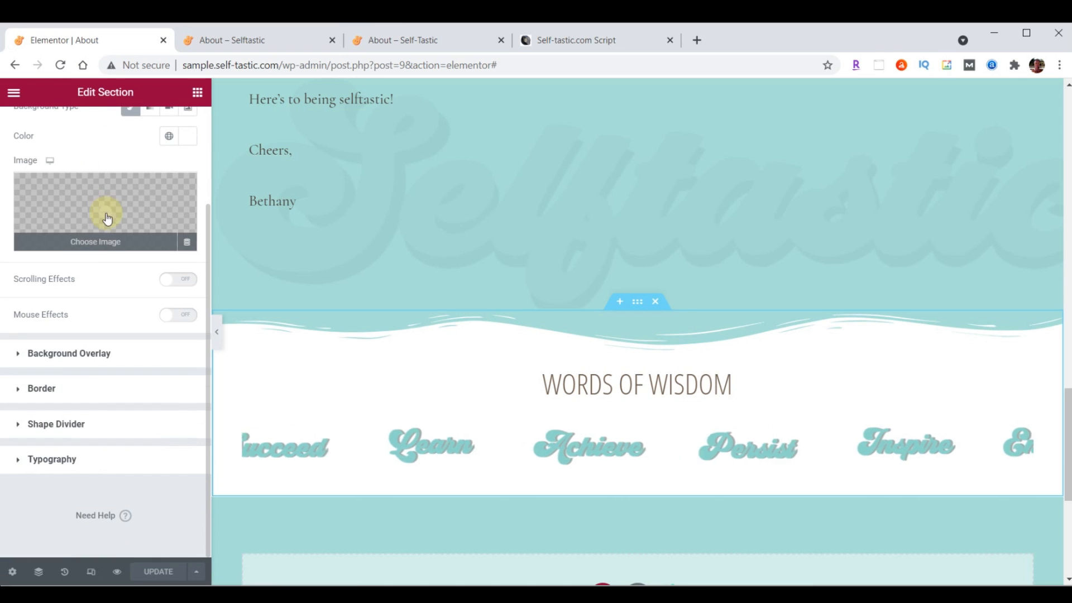
click(41, 426)
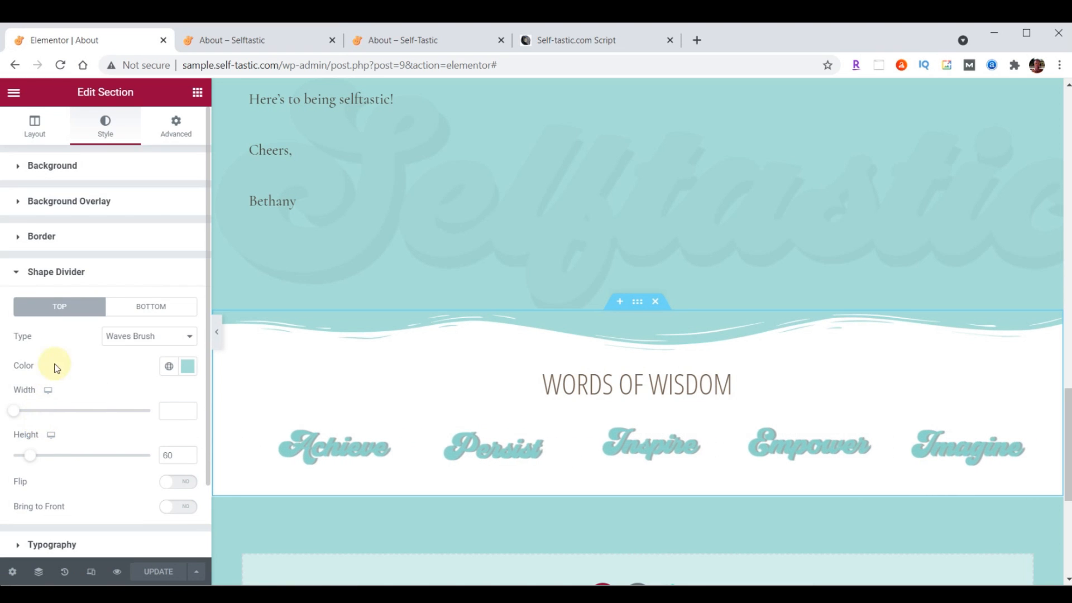
click(139, 316)
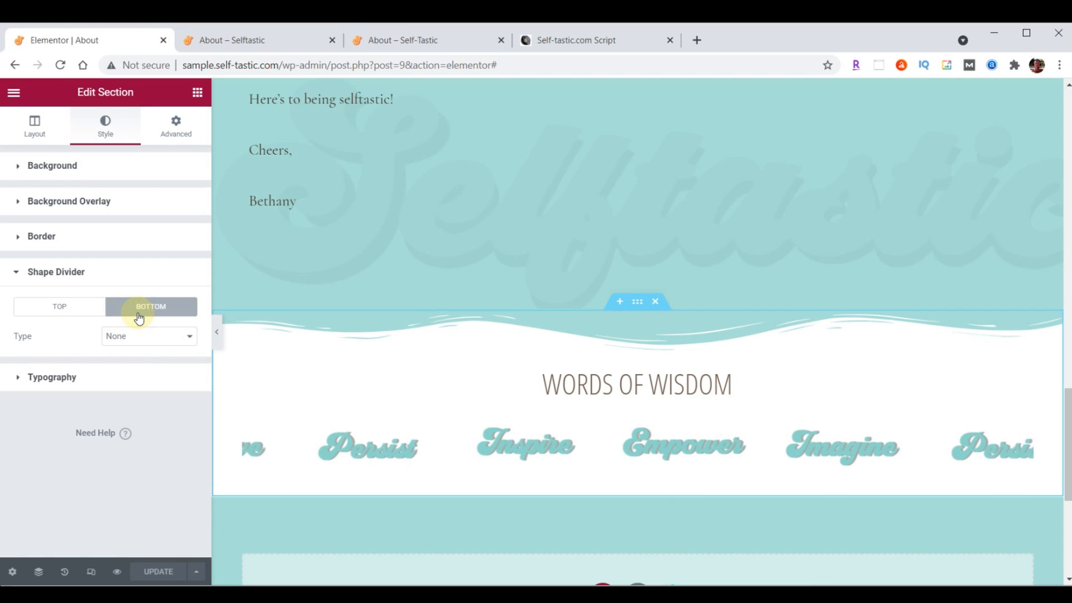
click(140, 344)
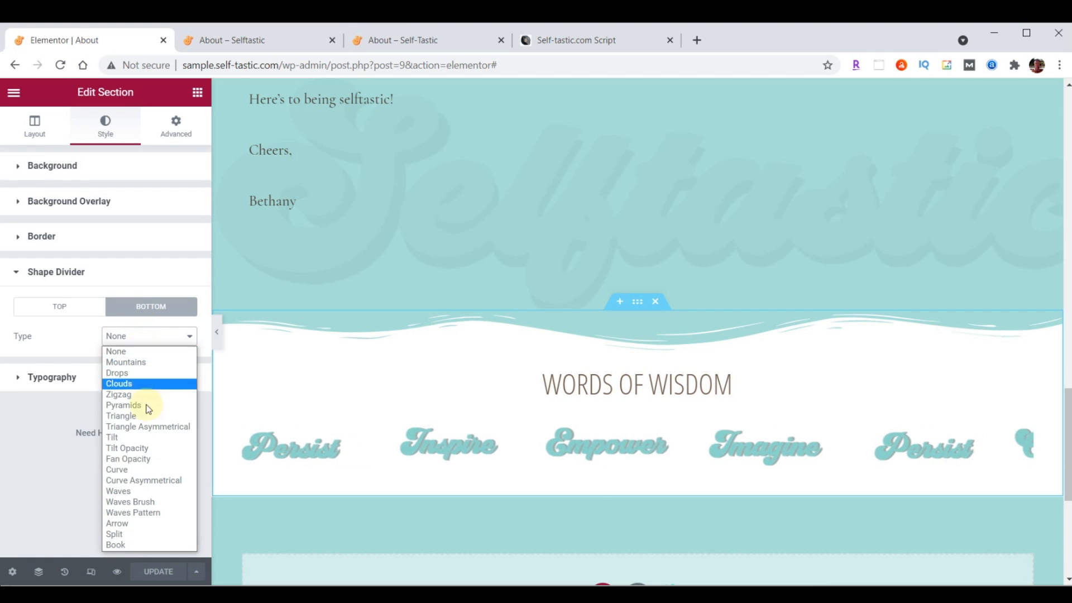
click(147, 502)
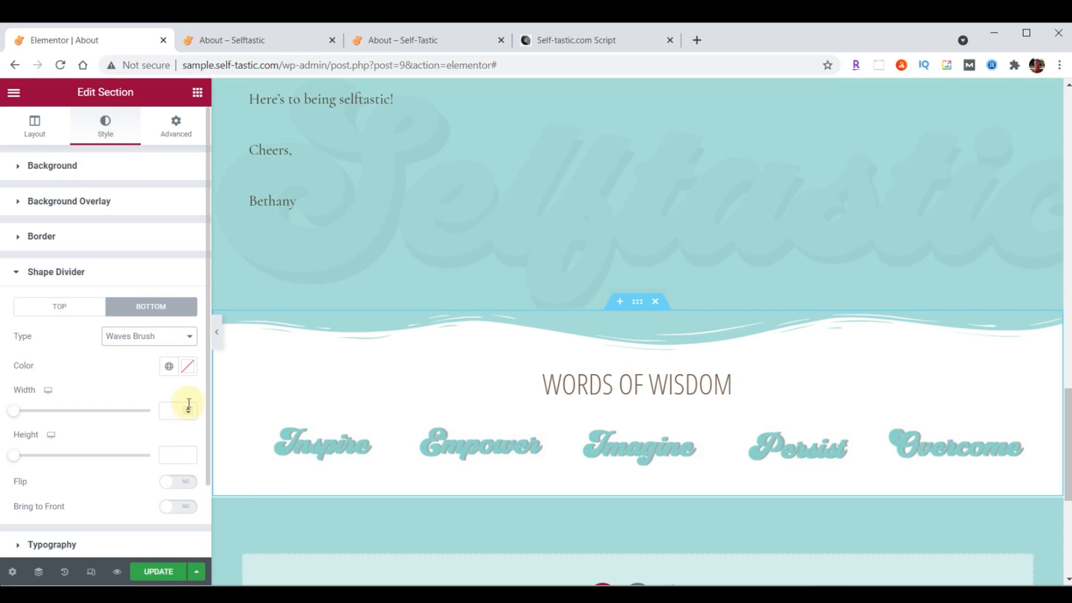
click(189, 367)
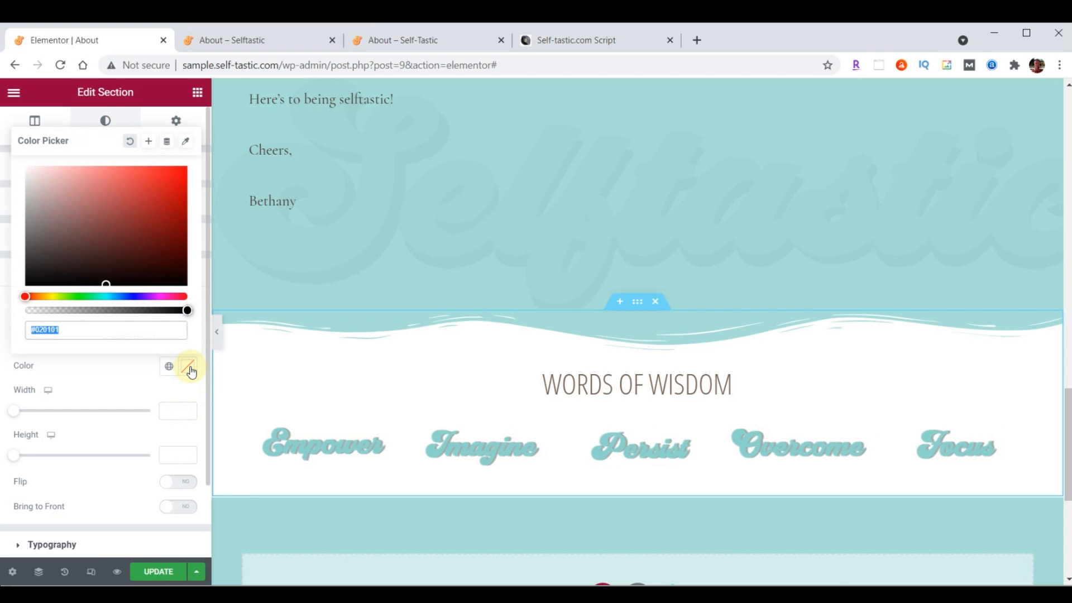
text(#000000)
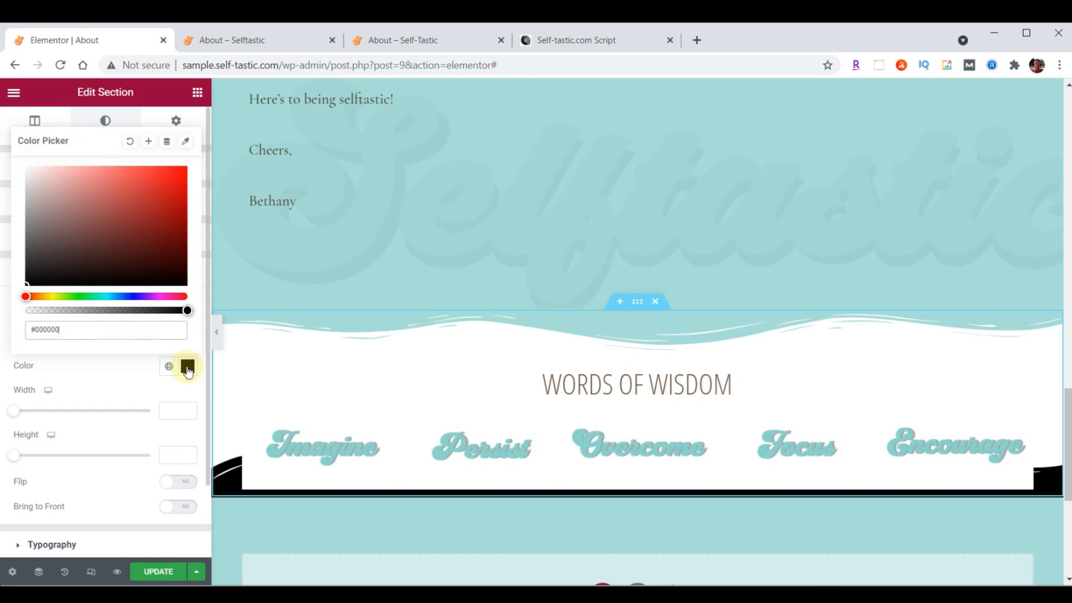
click(189, 369)
click(173, 456)
text(60)
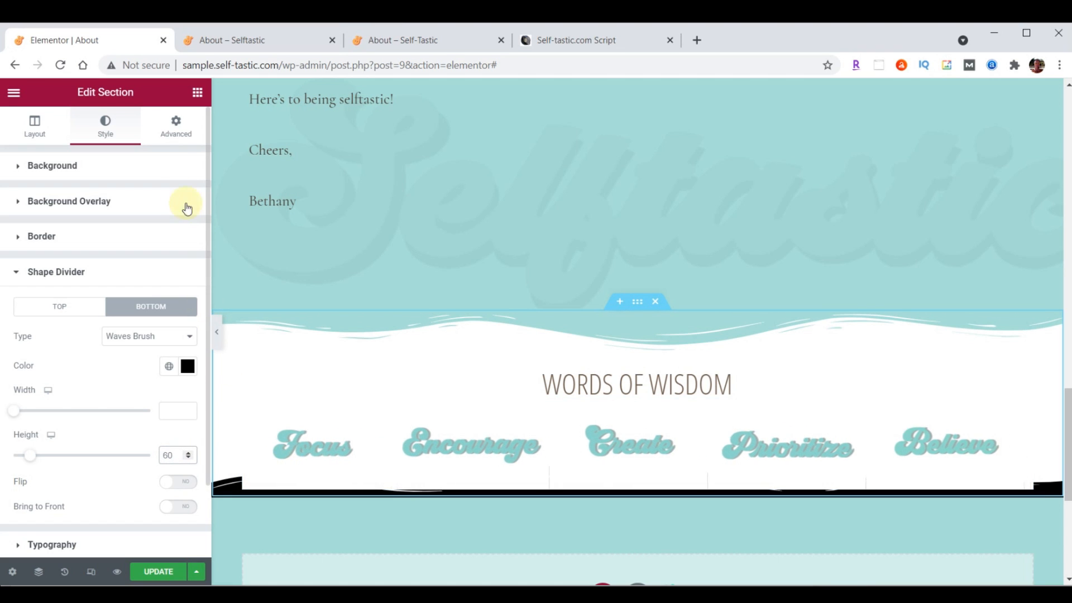
Set the section's bottom padding to 50 and save with Update
click(176, 128)
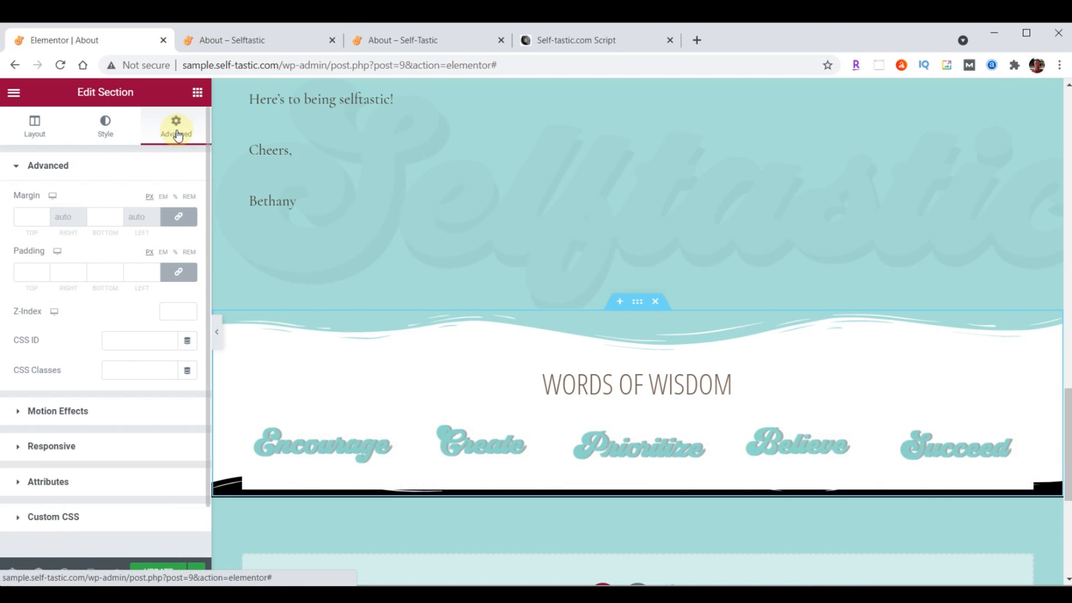
click(178, 272)
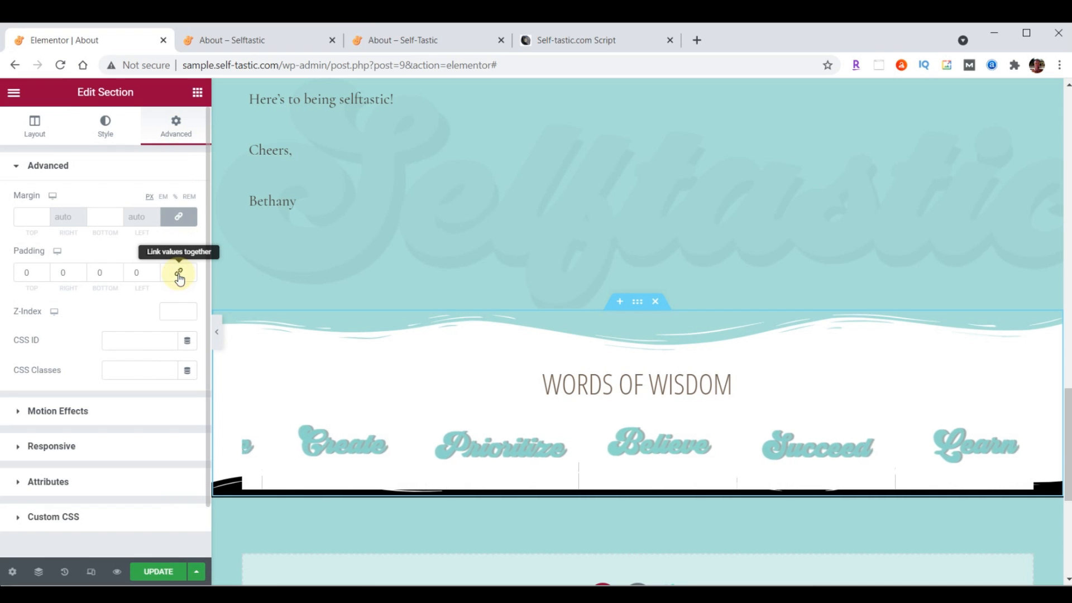
click(99, 274)
text(50)
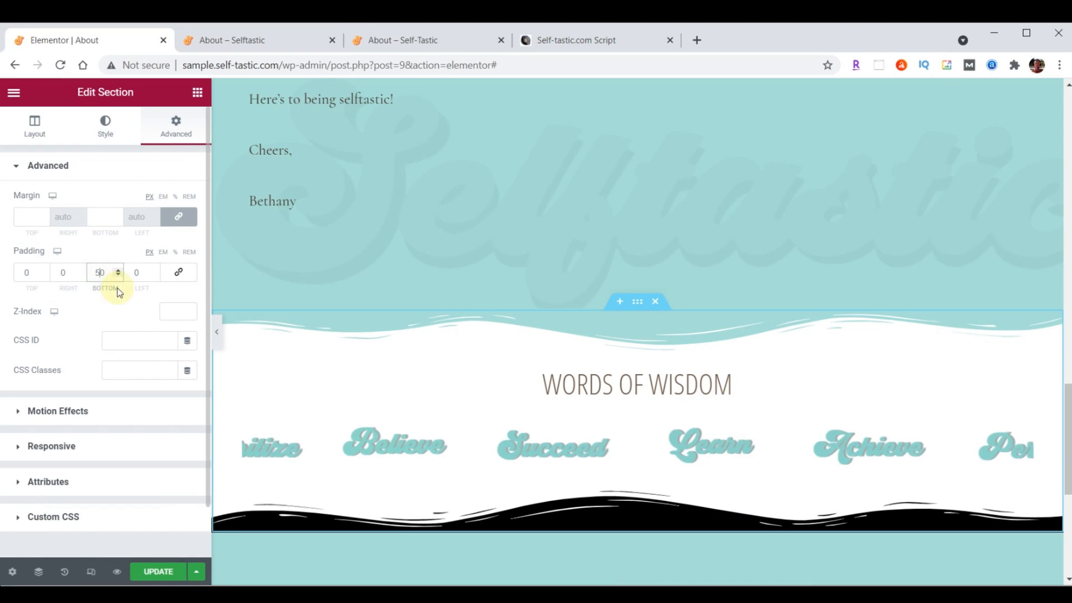
click(158, 572)
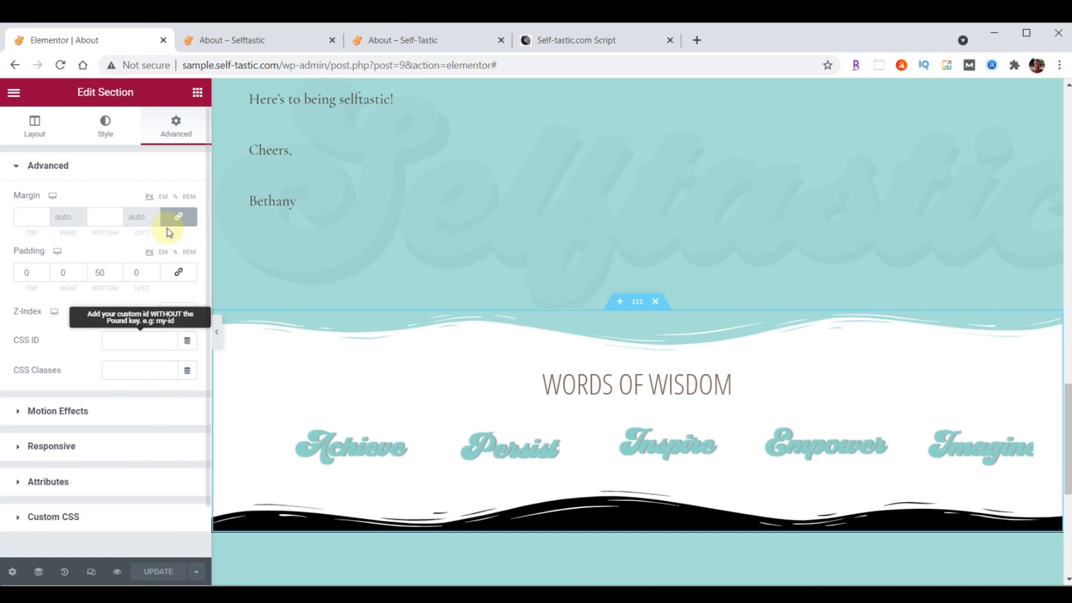
click(243, 31)
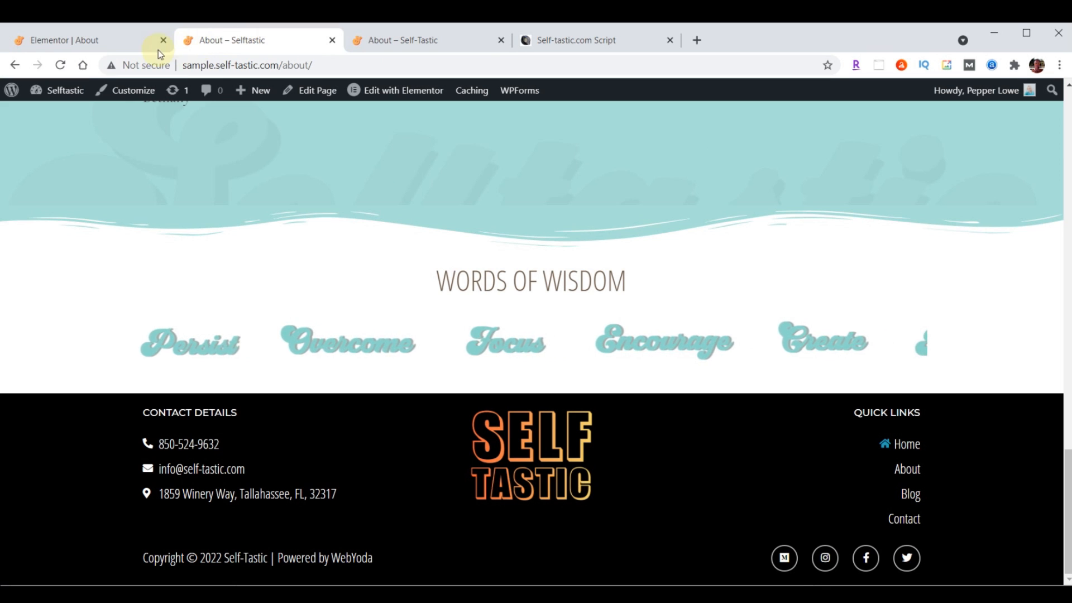
Check the divider on the live page, then set the About Me body text font to Raleway
click(63, 66)
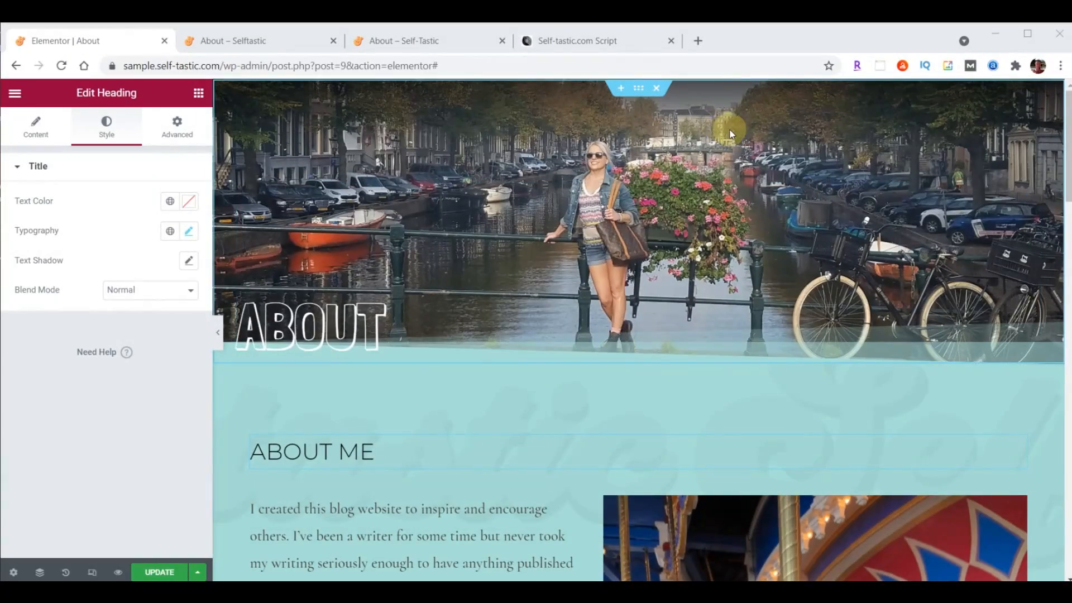
scroll(683, 165, down, 4)
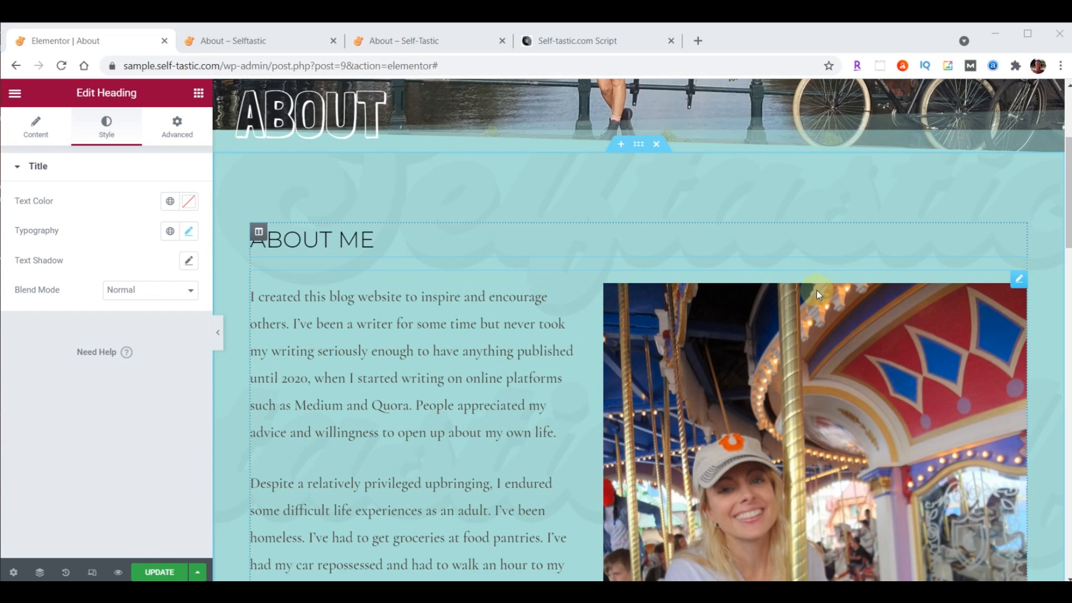
click(535, 279)
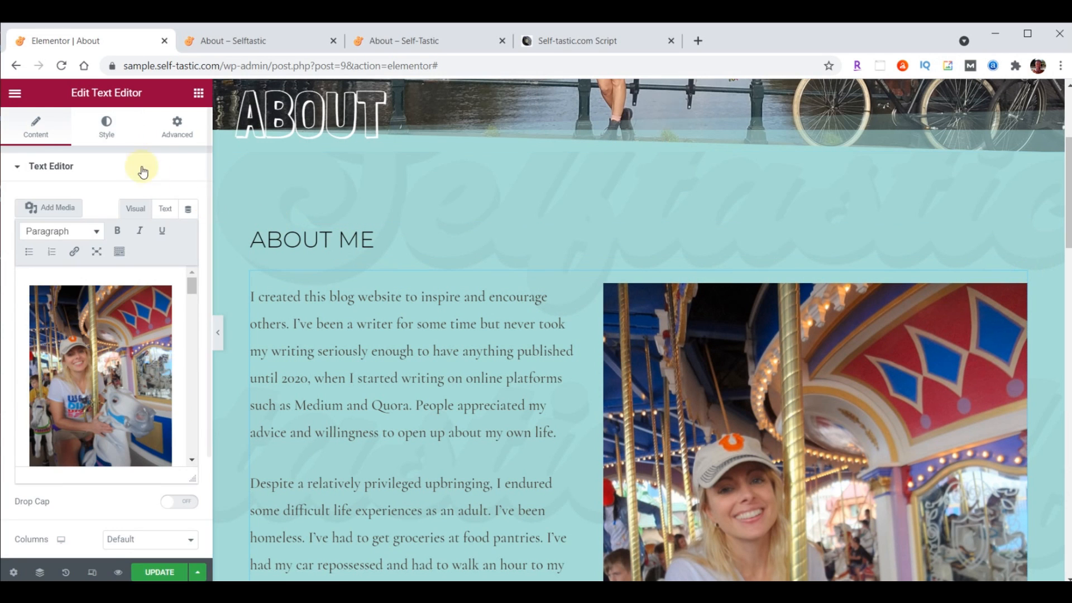
click(116, 131)
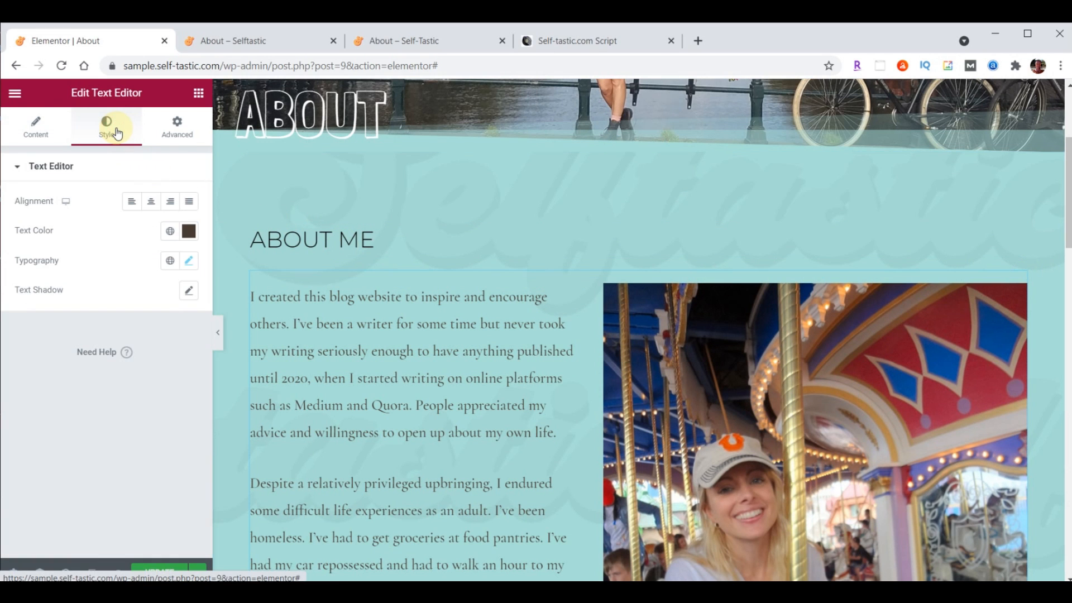
click(188, 262)
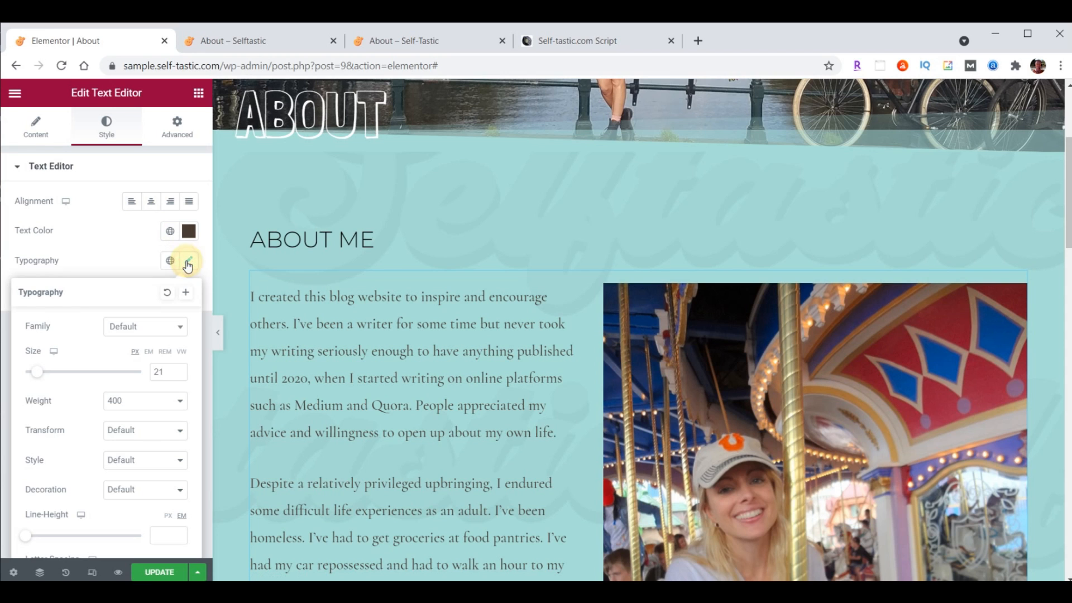
click(150, 329)
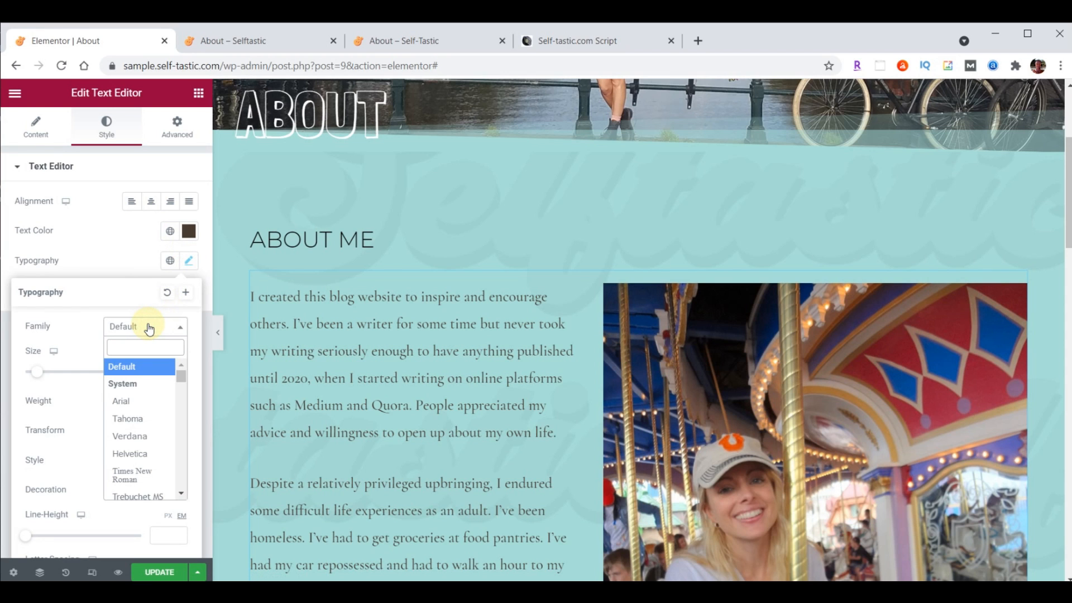
text(rale)
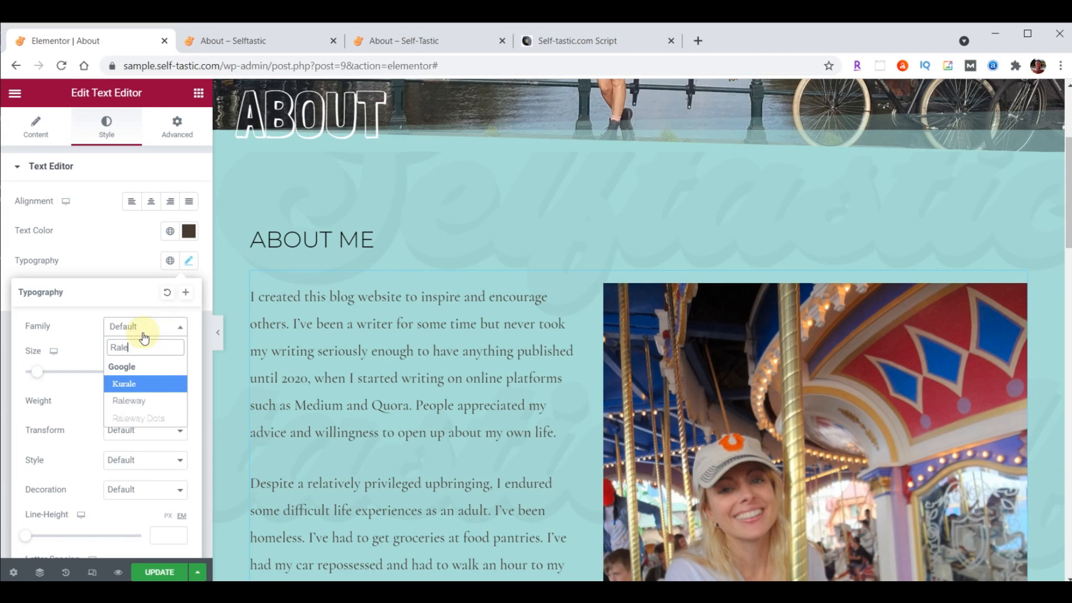
click(135, 400)
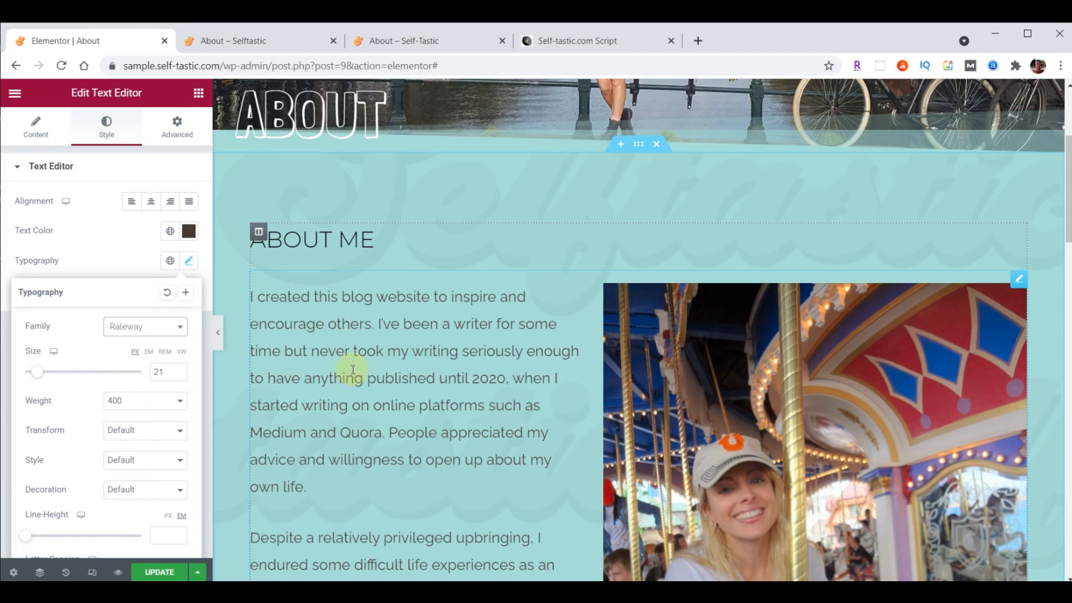
Save the About page and view the live version
click(150, 573)
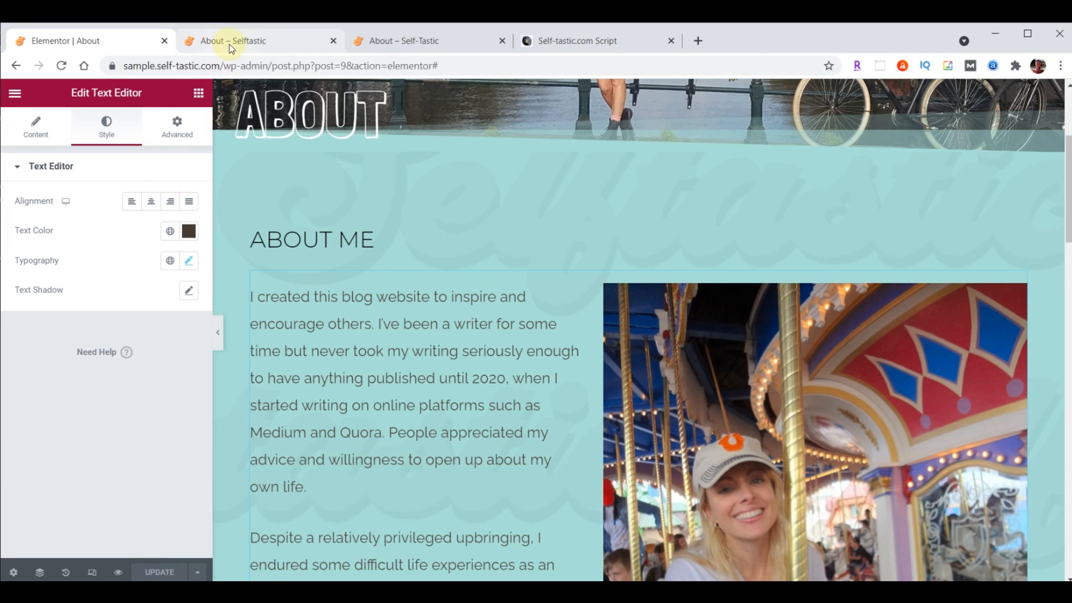
click(231, 48)
scroll(532, 365, down, 10)
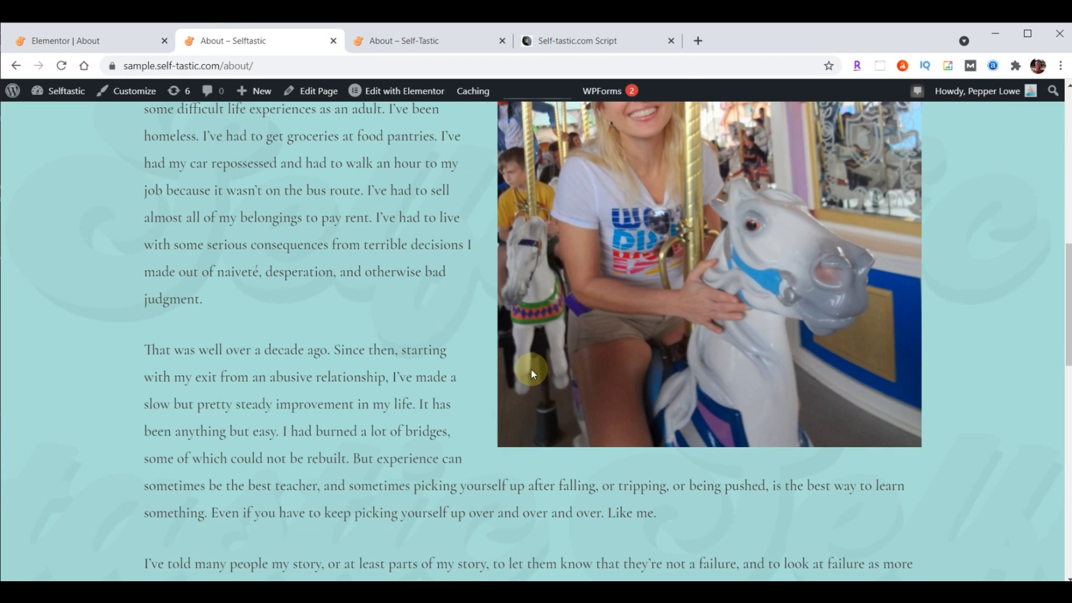
Reload the live About page to confirm the Raleway font, then exit Elementor to the dashboard
click(62, 67)
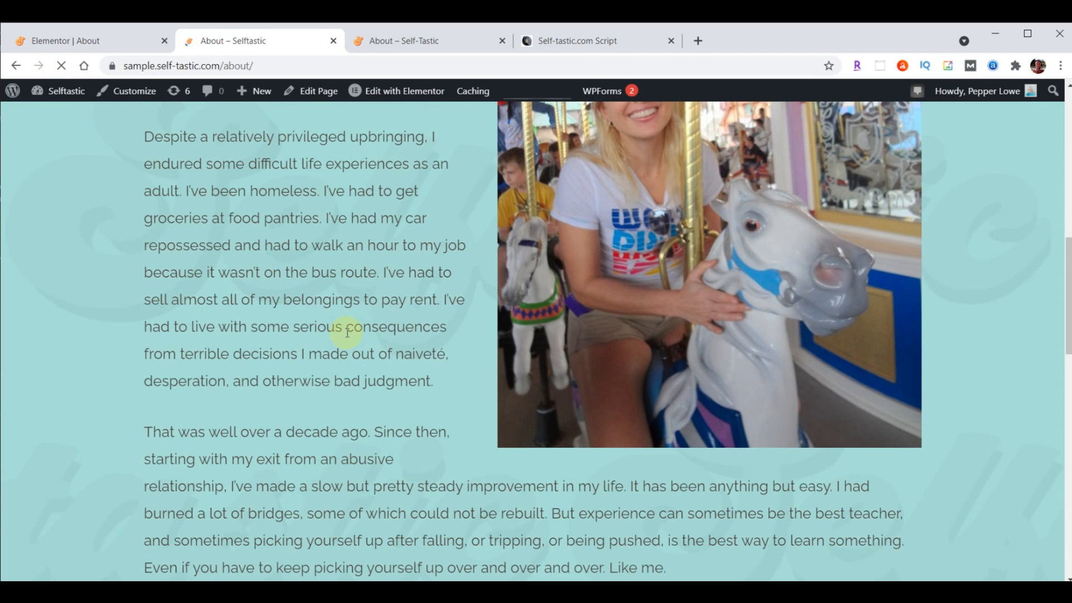
click(76, 43)
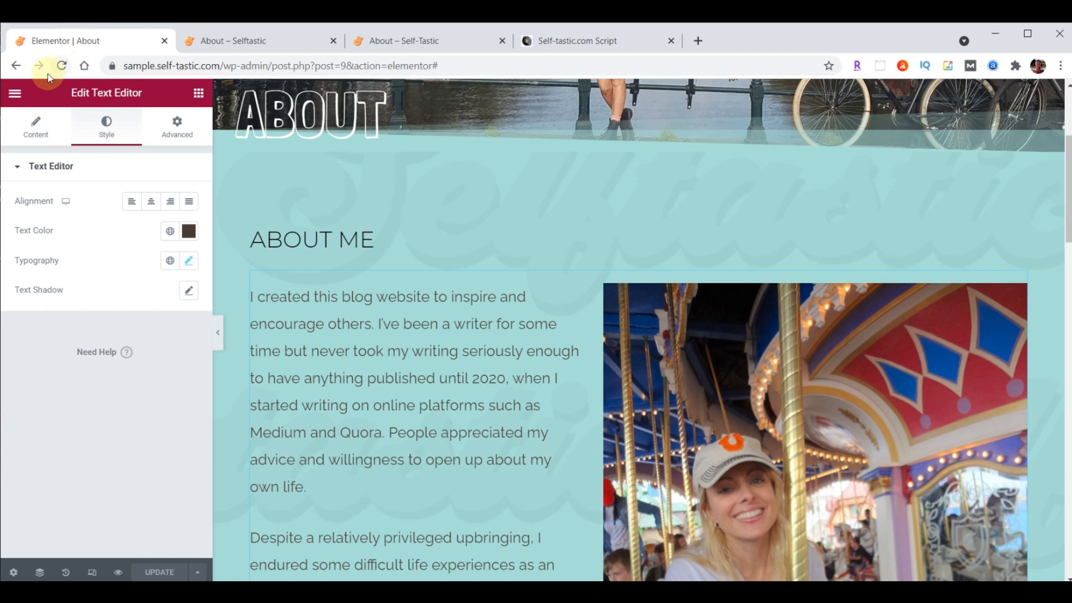
click(14, 94)
click(70, 336)
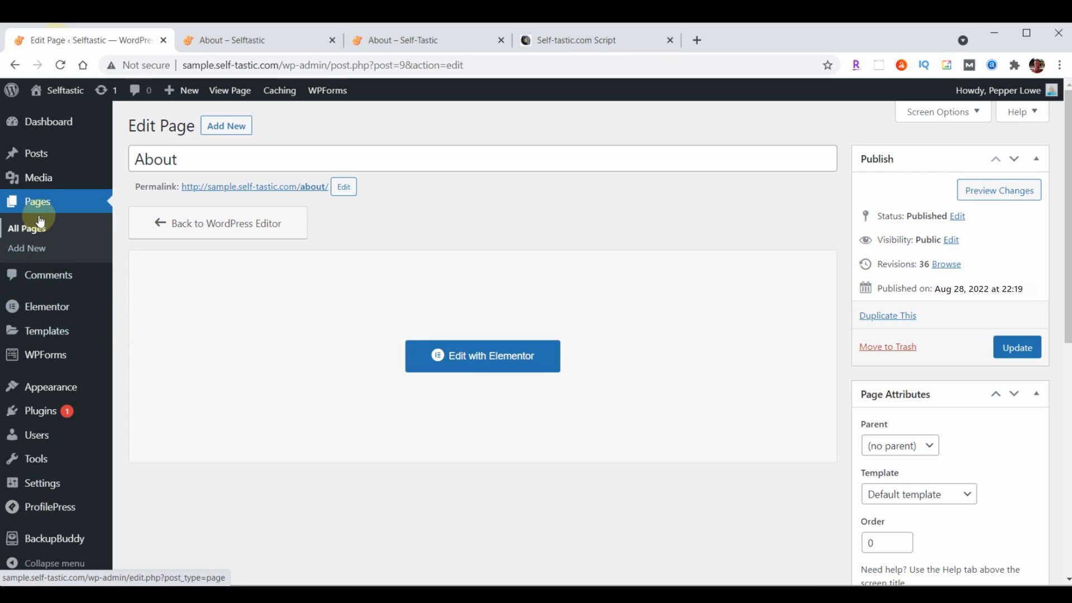
Make a draft duplicate of the About page from the All Pages list
click(60, 204)
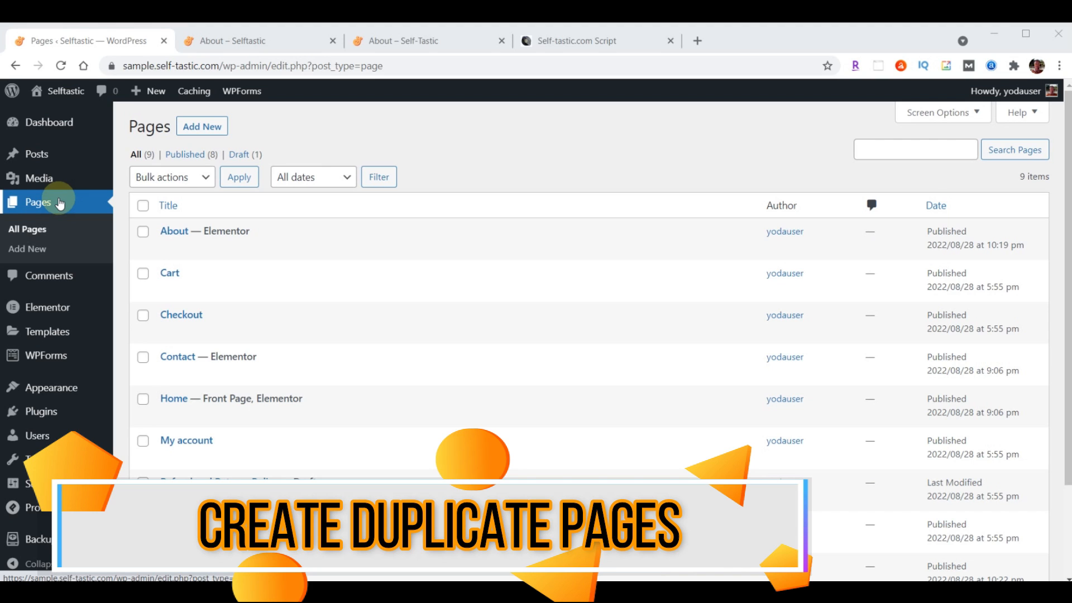
mouse_move(167, 233)
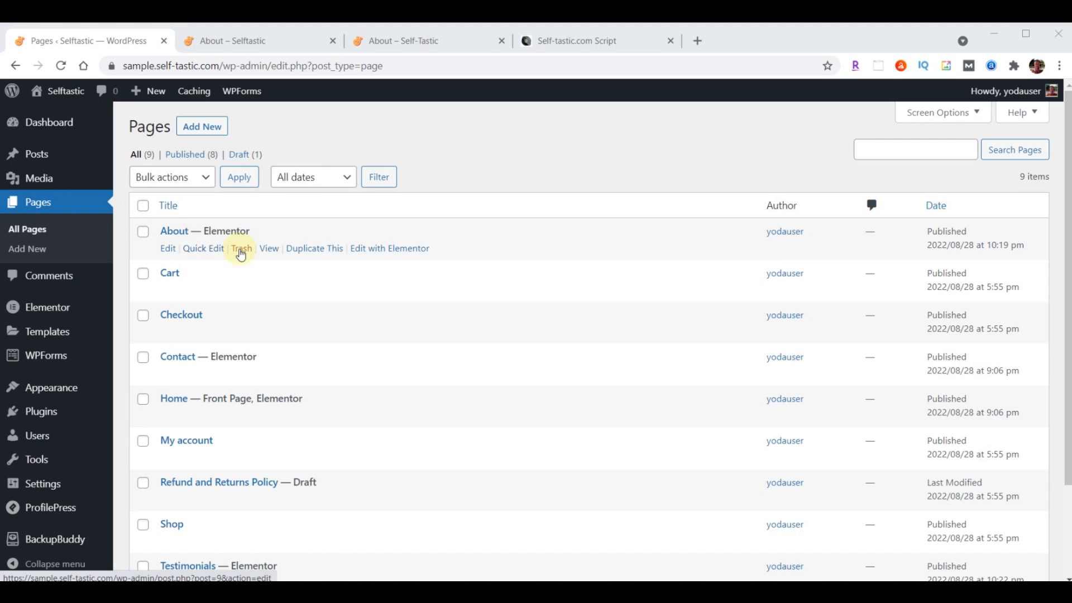
click(311, 253)
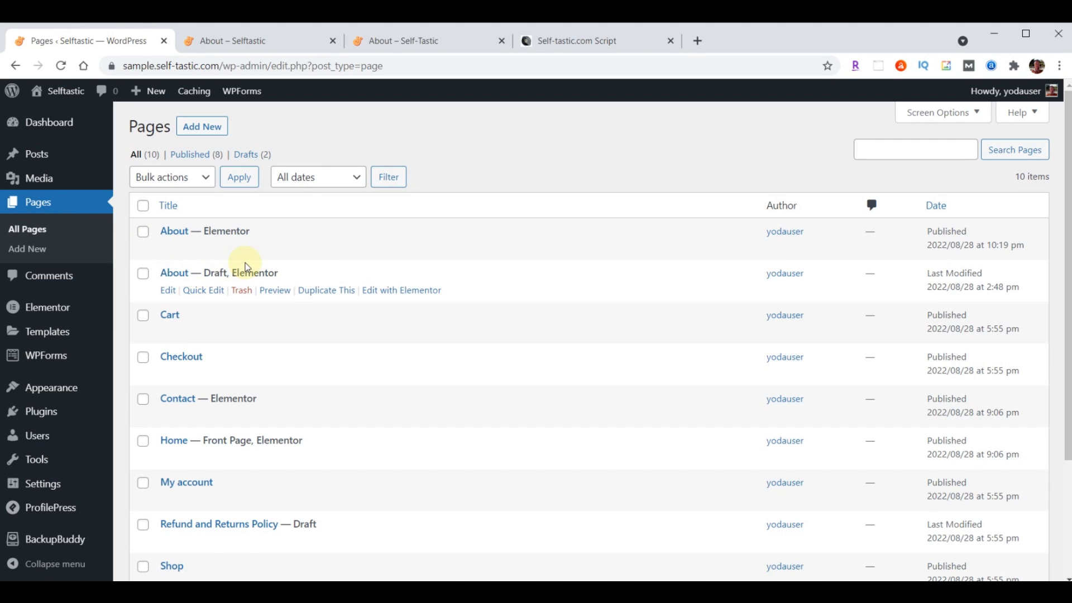
Quick Edit the copy to title Gallery, slug gallery, status Published, then duplicate About again
click(207, 291)
click(196, 294)
drag(197, 294, 300, 297)
text(Gallery)
click(273, 319)
text(Gallery)
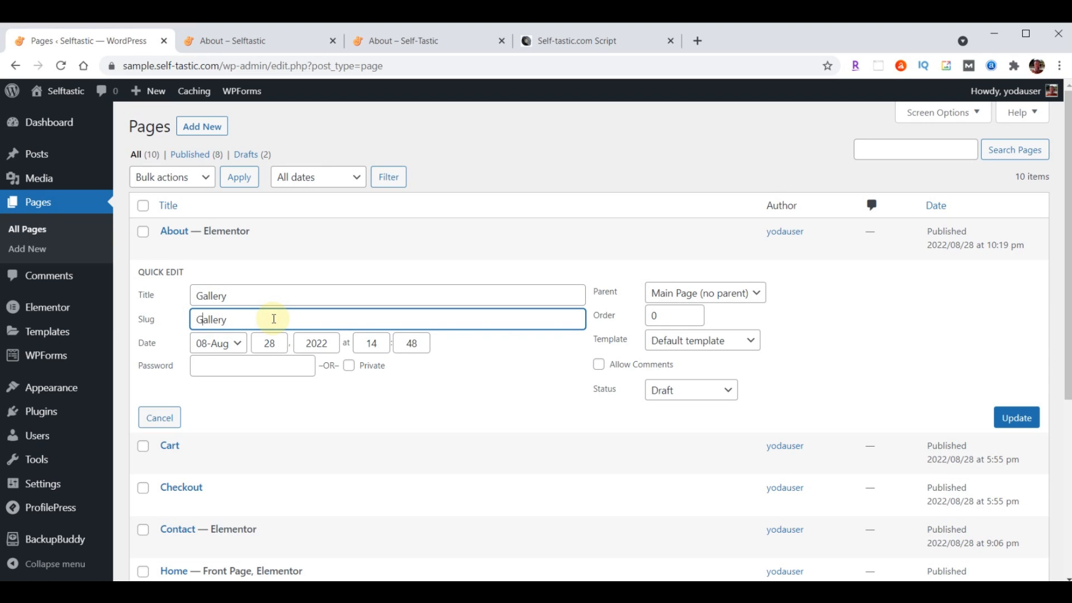
key(Home)
key(Delete)
text(g)
click(691, 395)
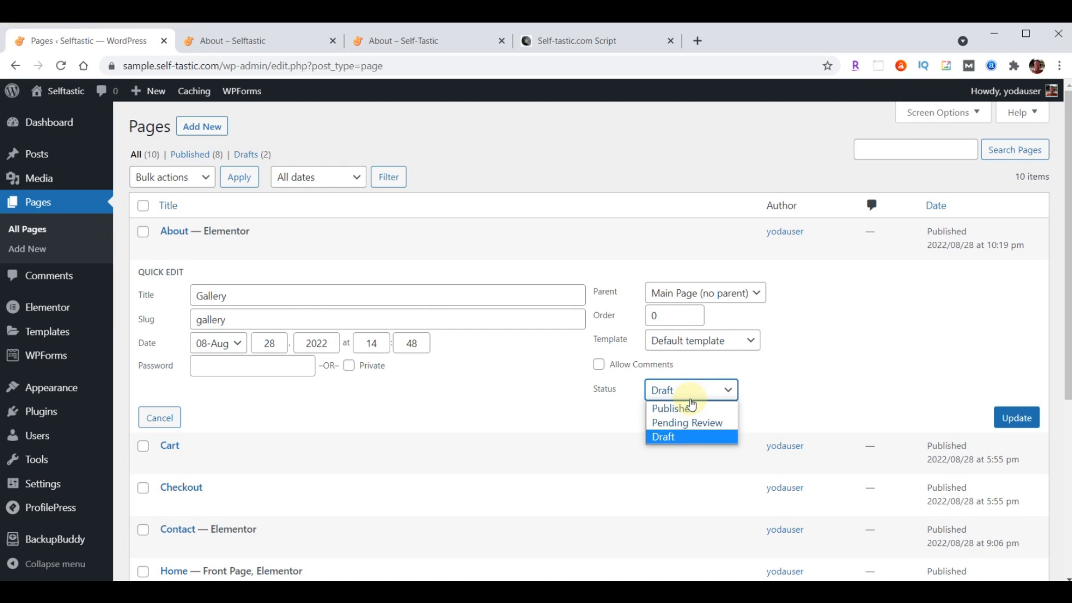
click(691, 407)
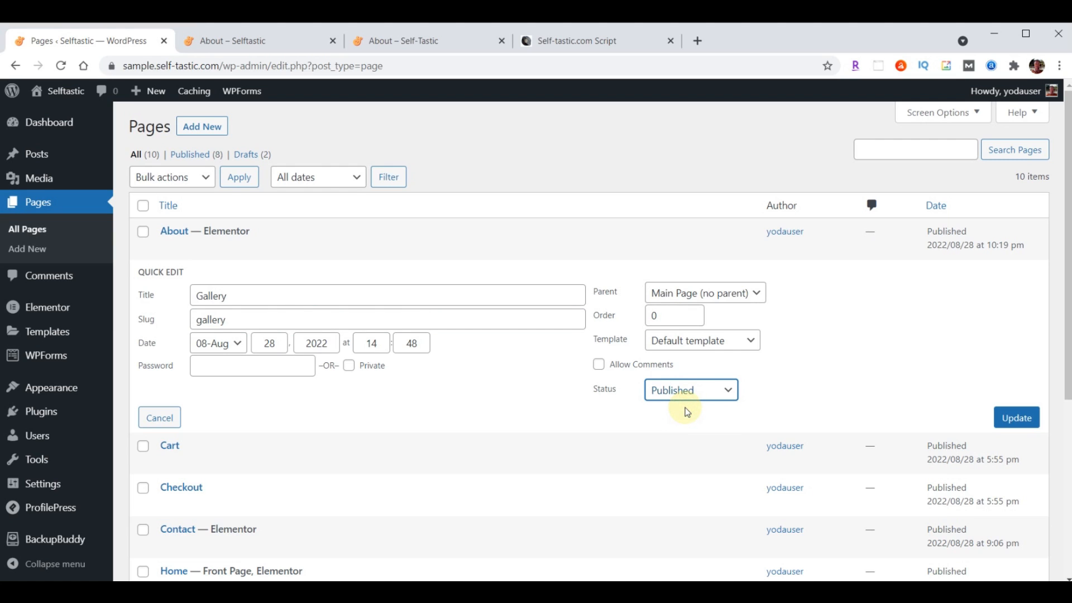
click(1017, 418)
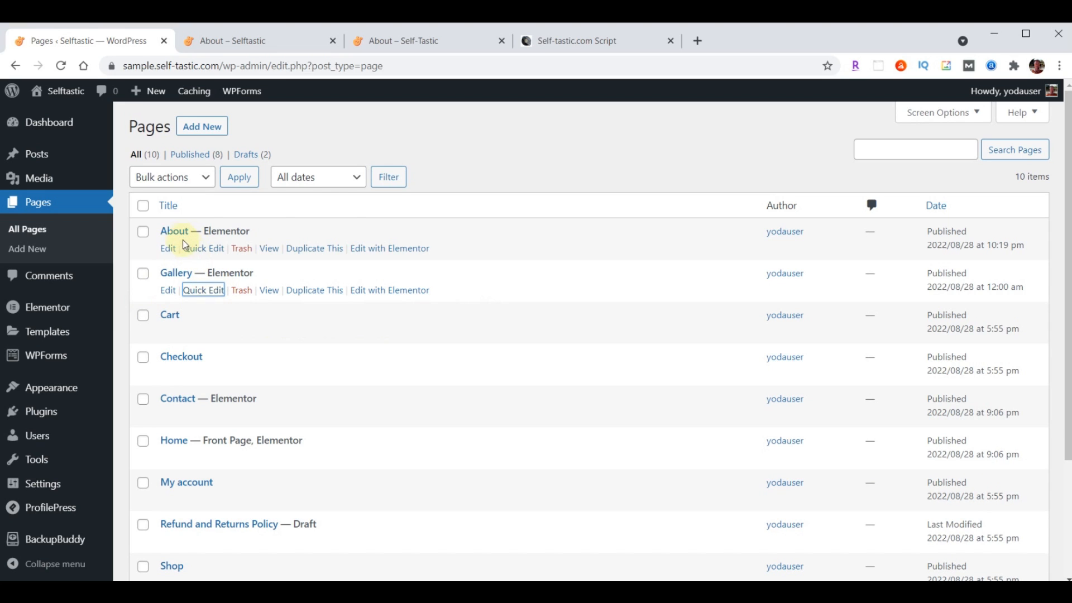
click(309, 249)
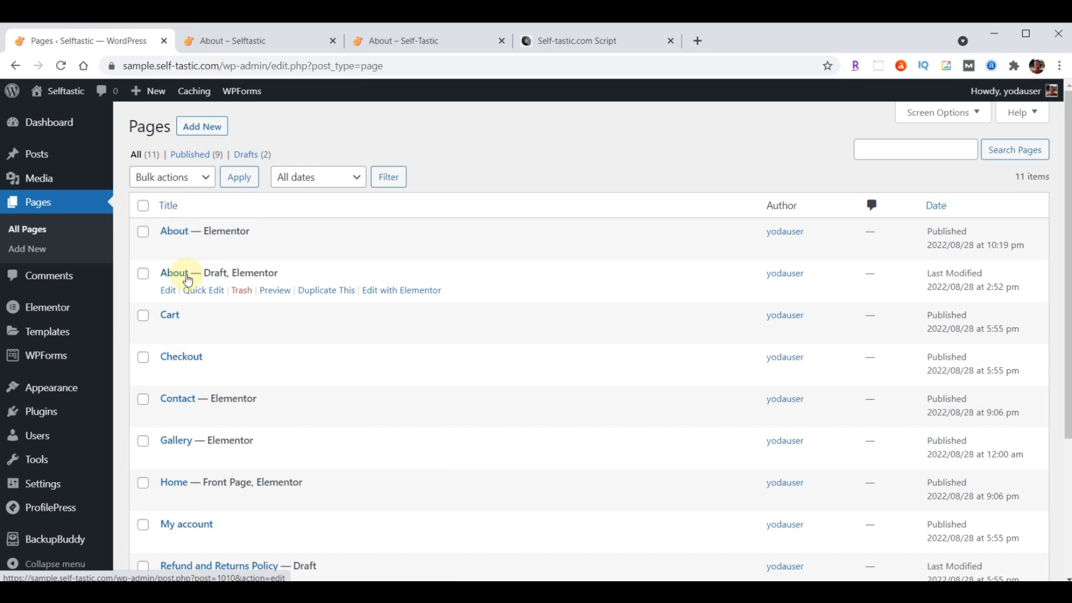
Quick Edit the new About draft to title Blog, slug blog, status Published, and update
click(201, 291)
click(241, 296)
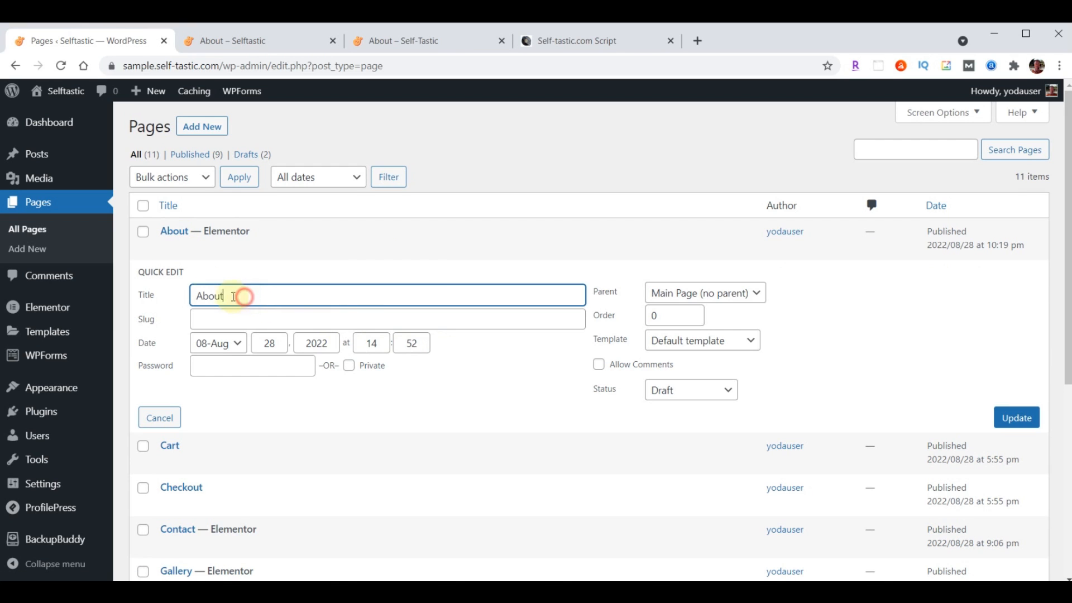
drag(233, 296, 185, 303)
text(Blog)
click(224, 321)
text(Blog)
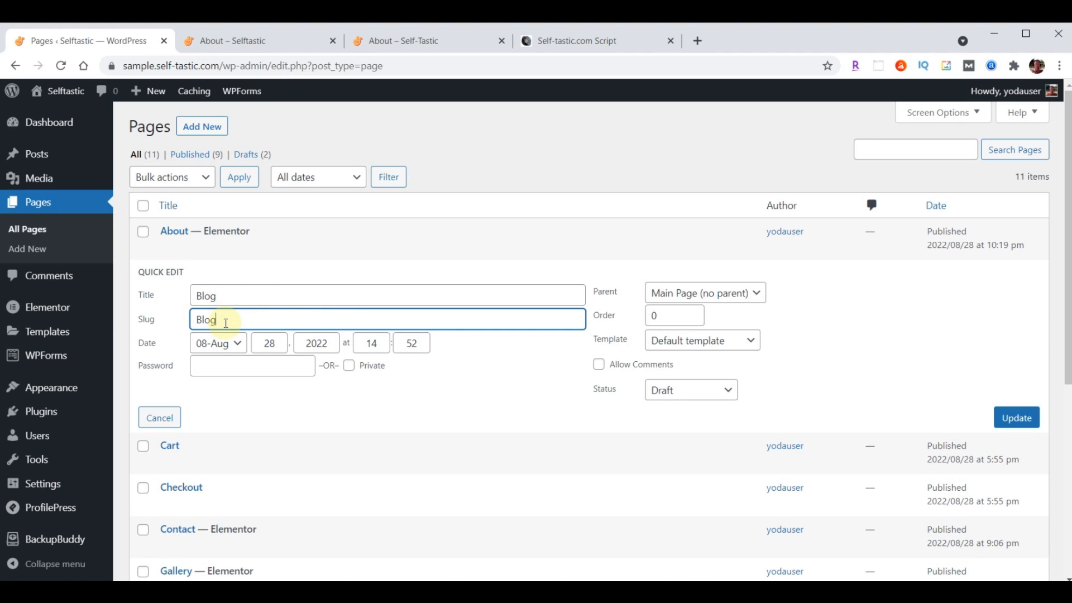
key(BackSpace)
text(b)
click(678, 391)
click(678, 407)
click(1013, 423)
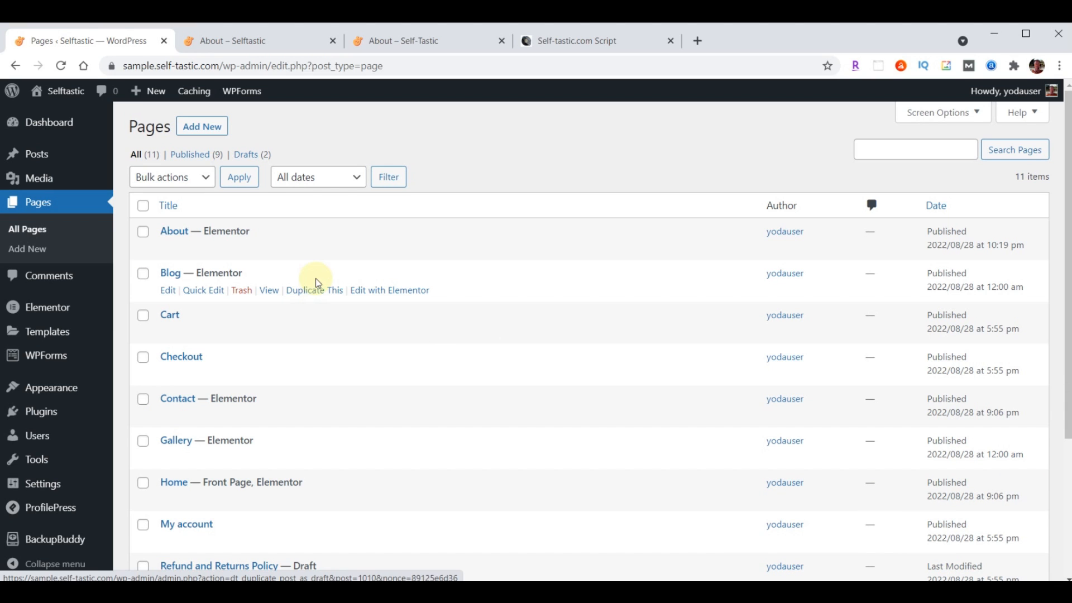
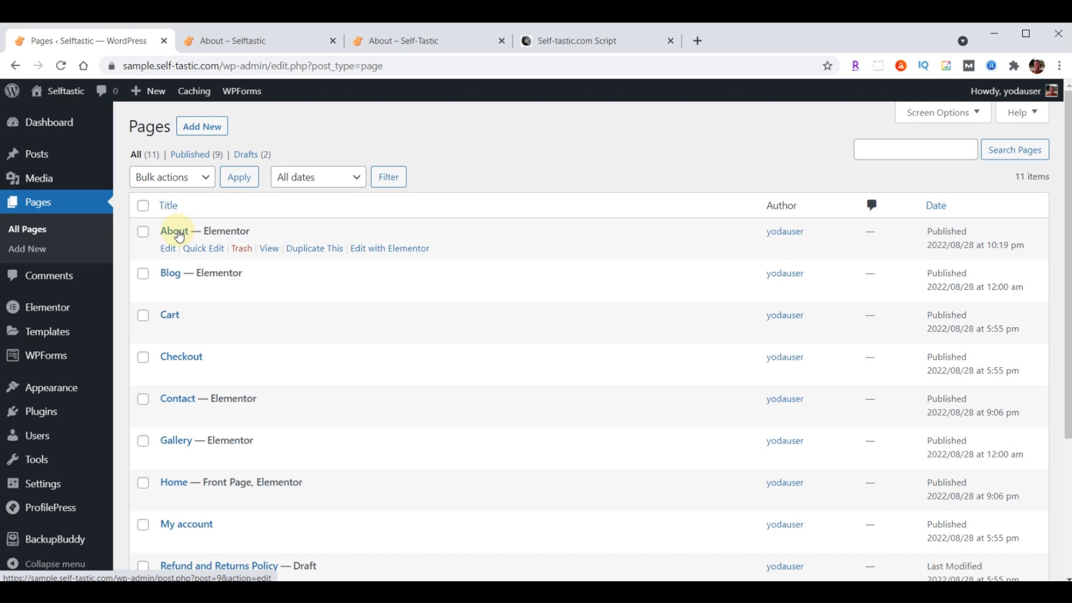
Duplicate About and Quick Edit the copy to title Services, slug services, status Published
click(312, 251)
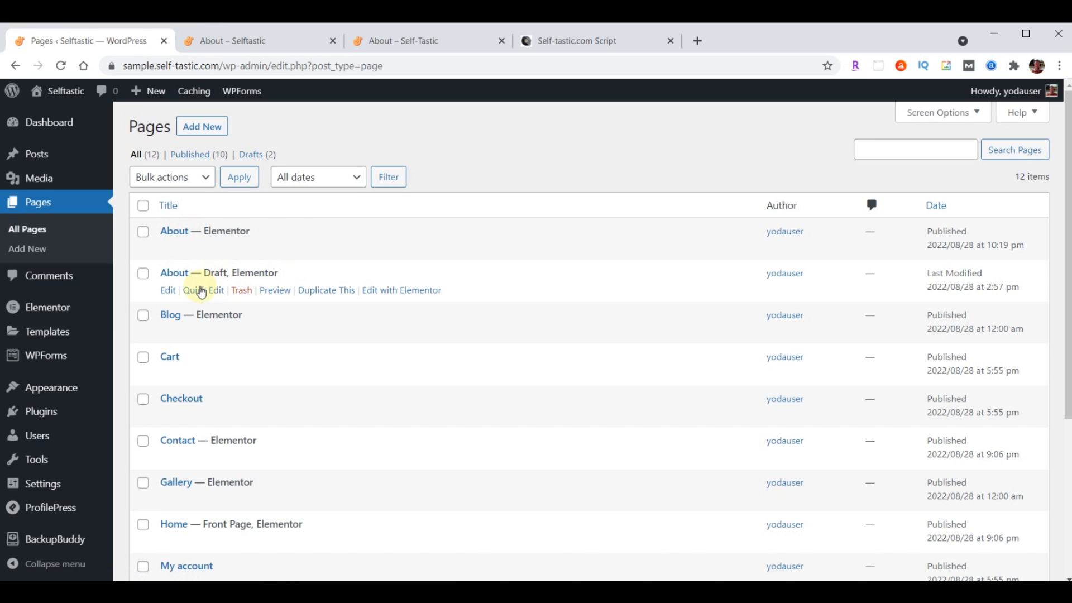
click(201, 291)
drag(245, 296, 149, 299)
text(Services)
click(223, 320)
text(Services)
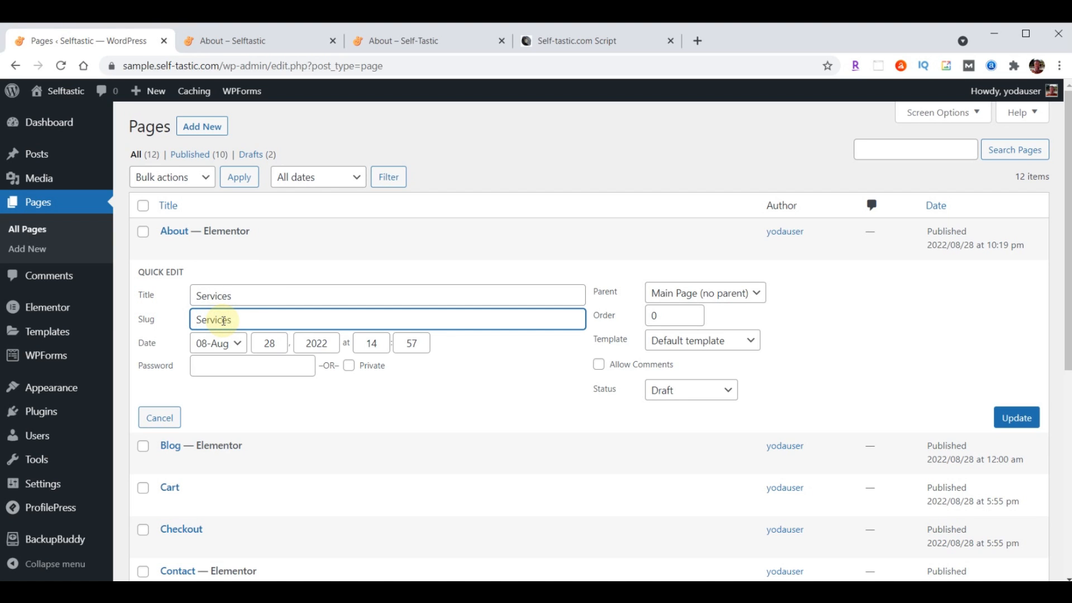
key(BackSpace)
text(s)
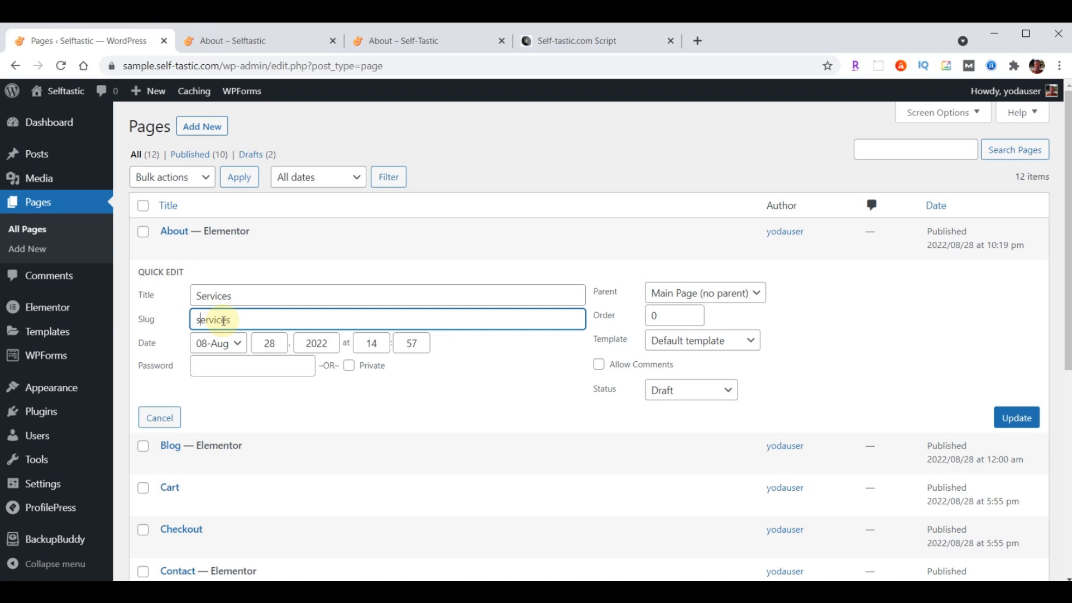
click(688, 391)
click(683, 409)
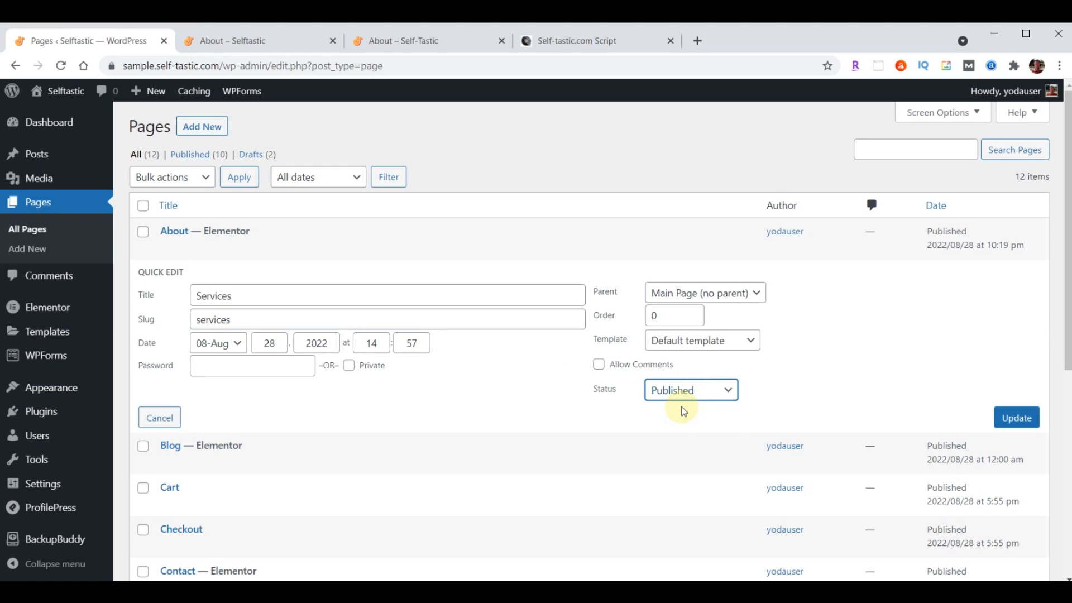
click(1018, 420)
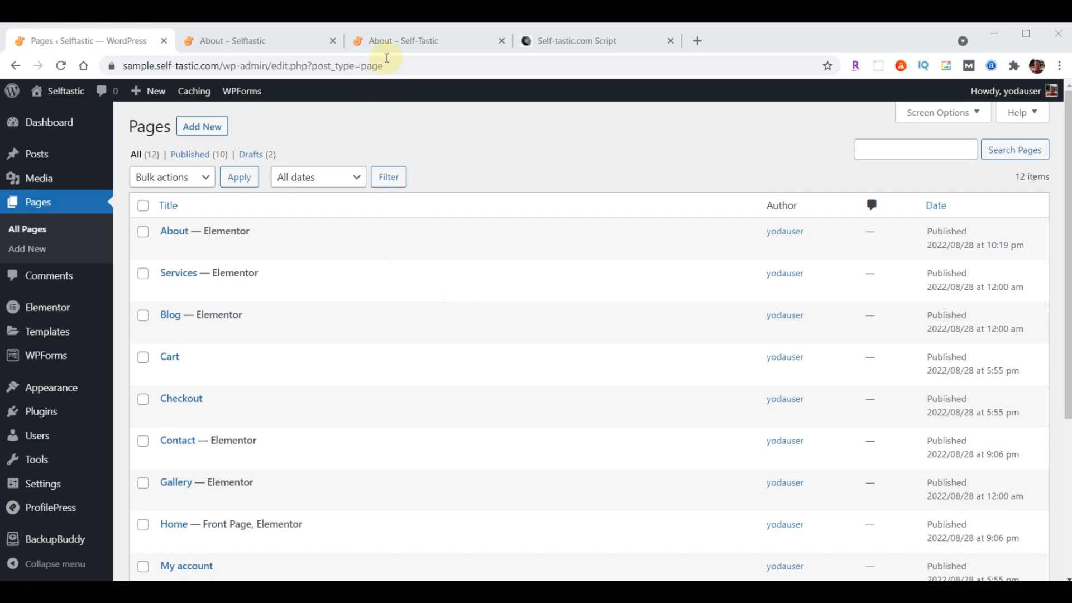
Check the live About page's menu bar, then return to the Pages list
click(391, 39)
scroll(649, 342, up, 20)
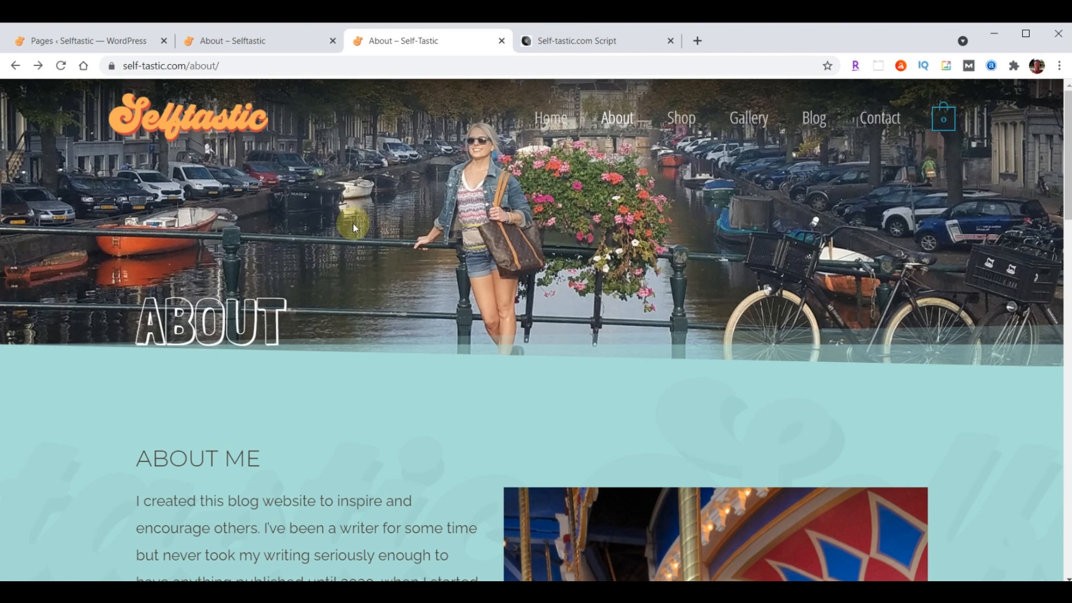
click(89, 48)
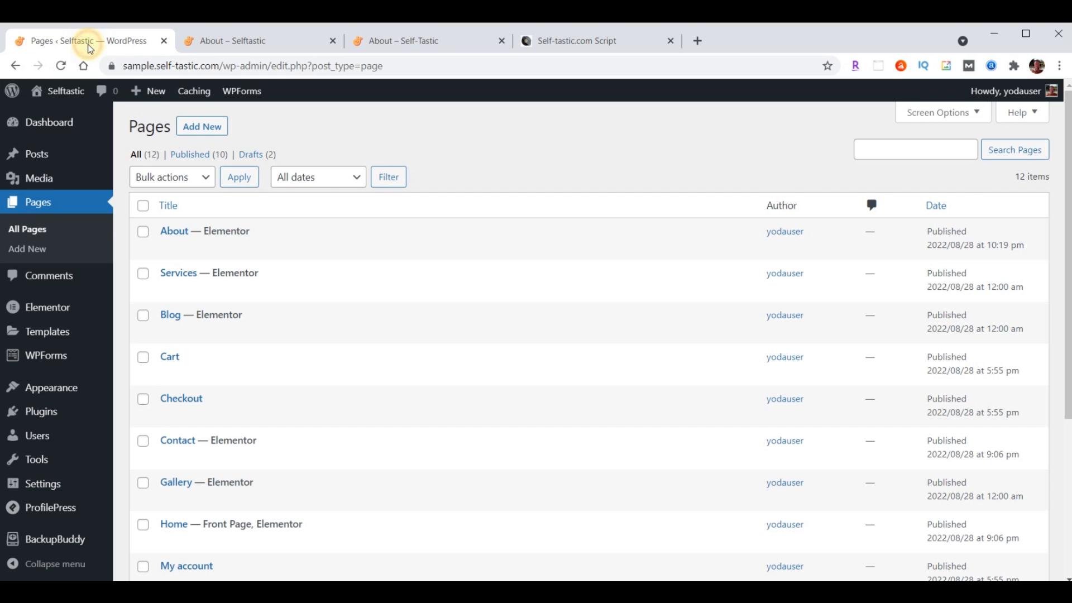
Remove Testimonials from the primary menu and check the live site's navigation bar
mouse_move(64, 390)
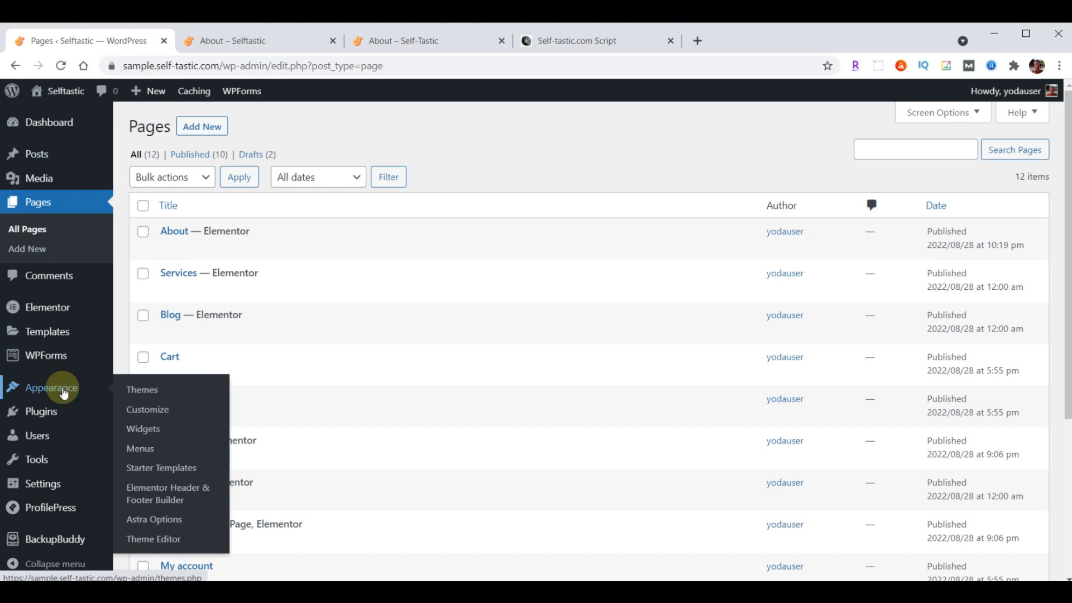
click(143, 450)
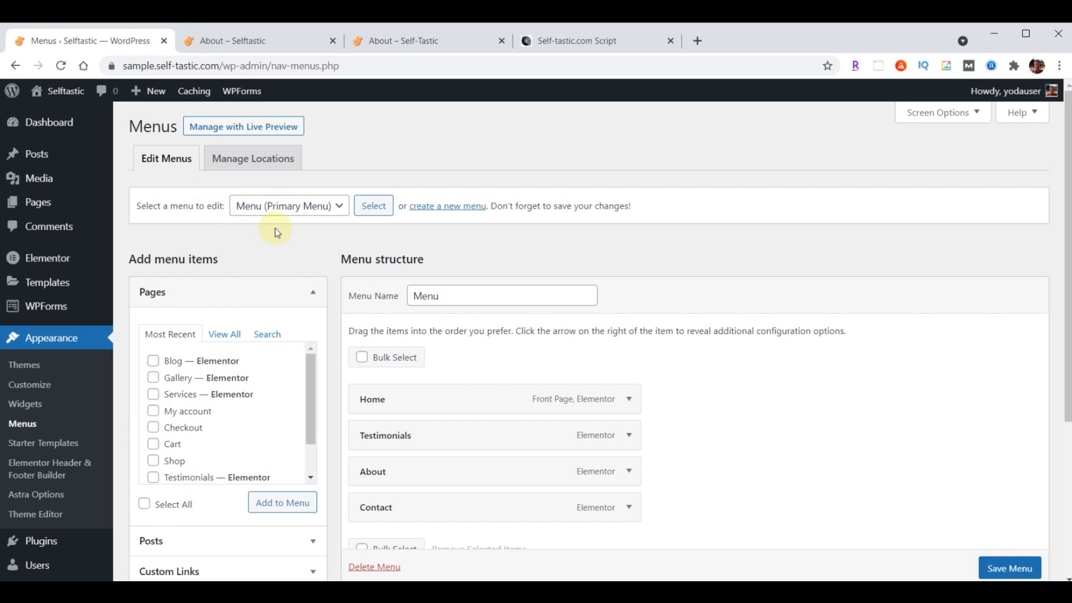
scroll(790, 382, down, 2)
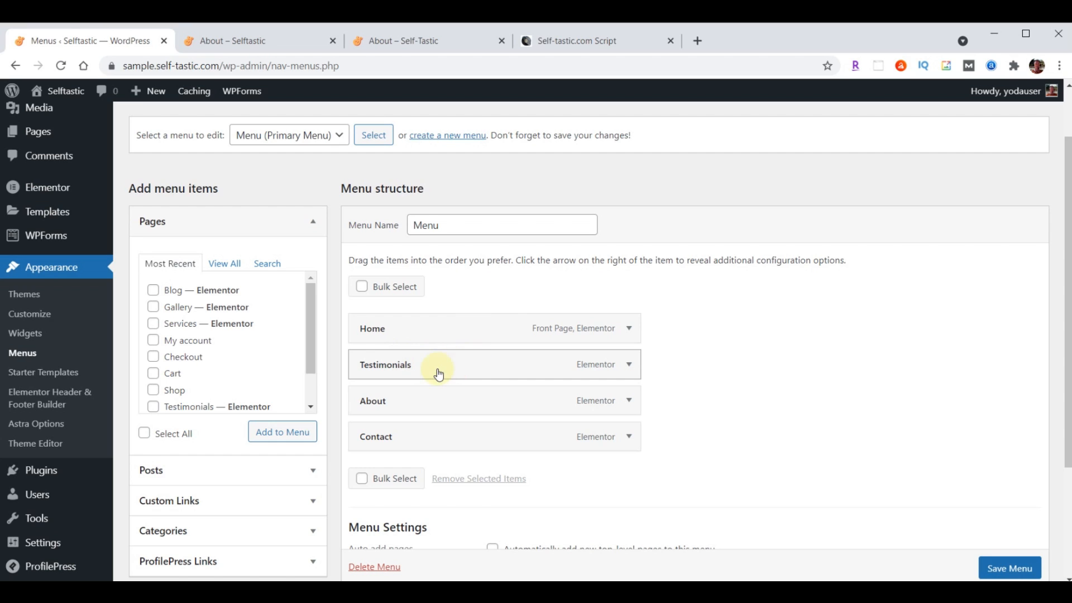
click(628, 369)
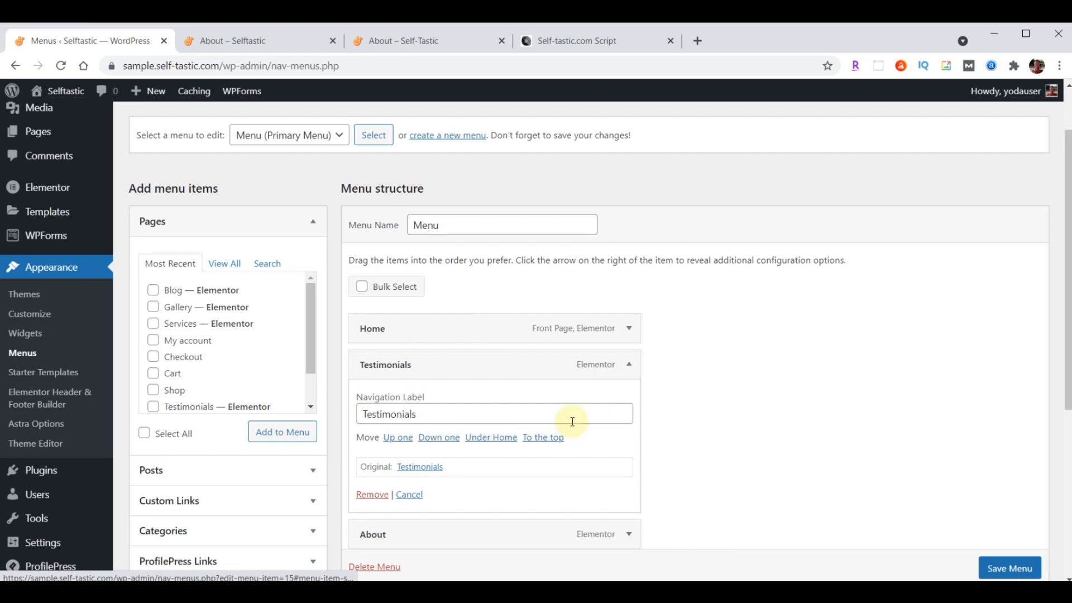
click(372, 496)
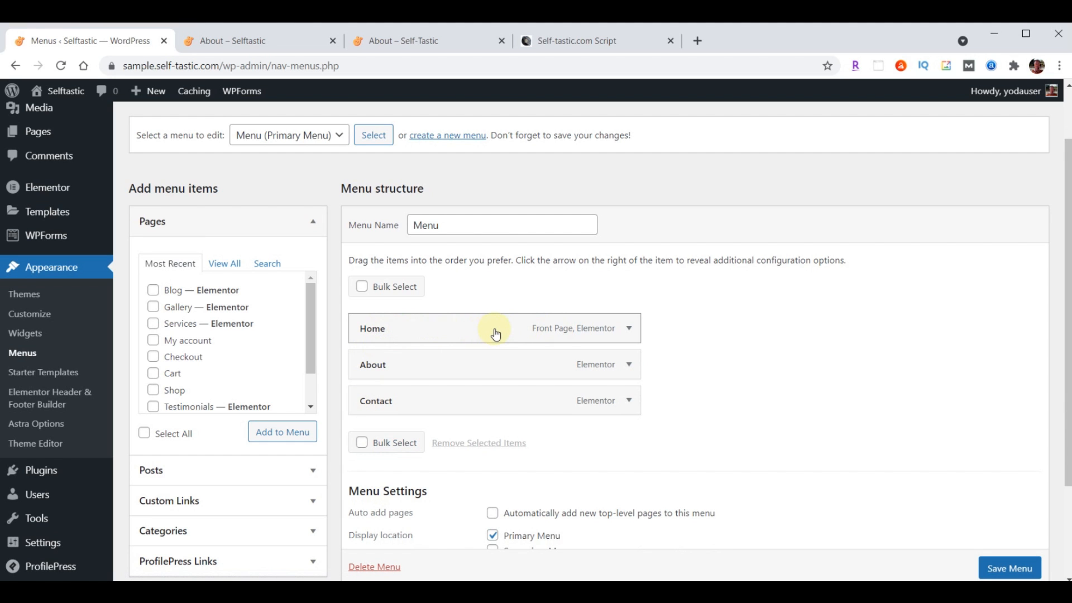
click(379, 39)
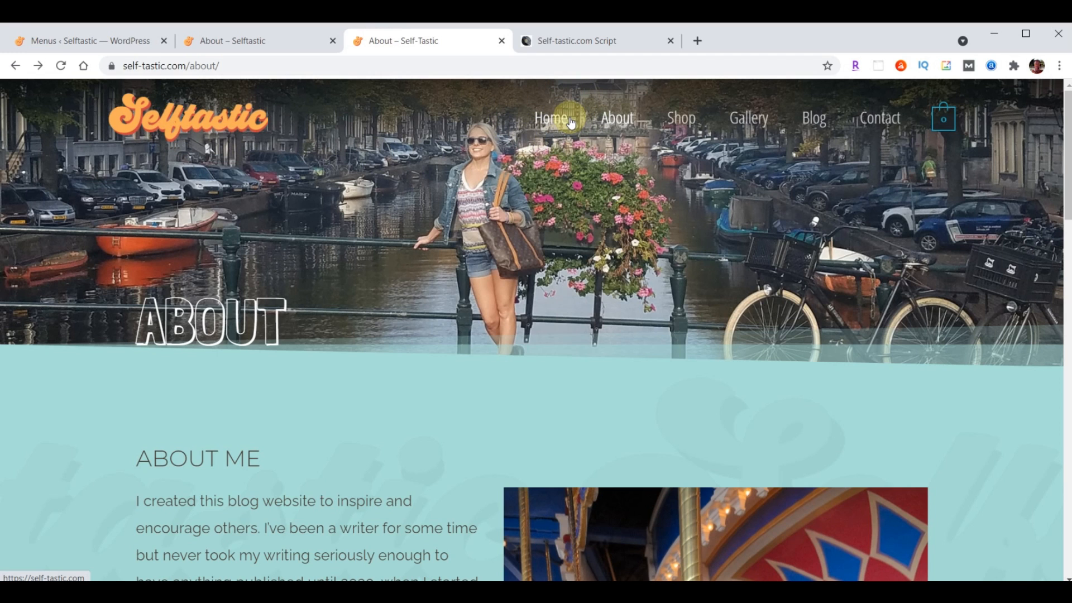
click(84, 39)
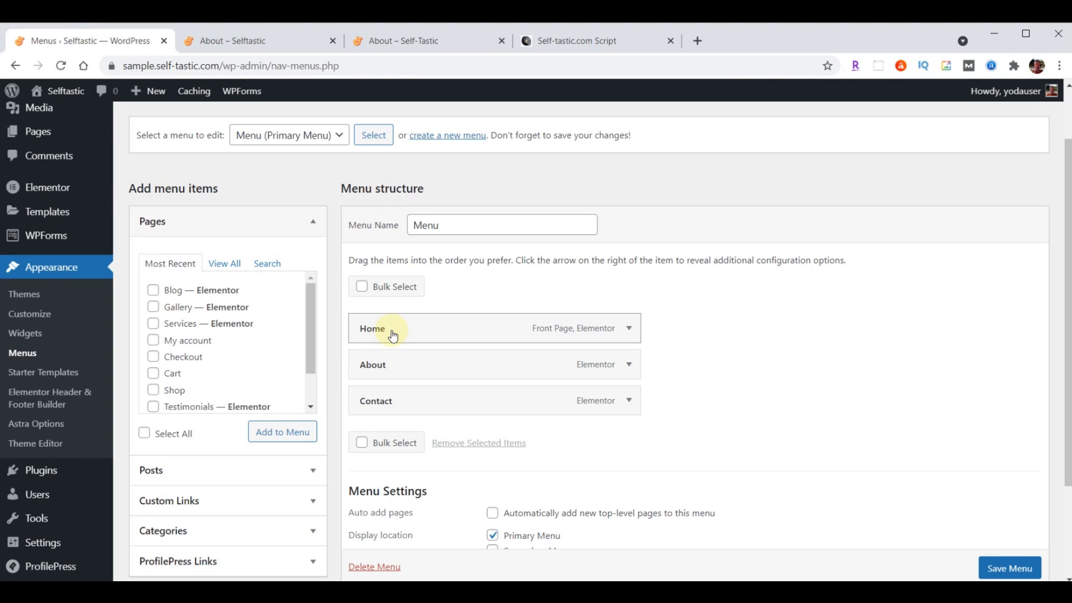
Add Gallery and Blog to the menu after About, then save the menu
click(154, 291)
click(154, 308)
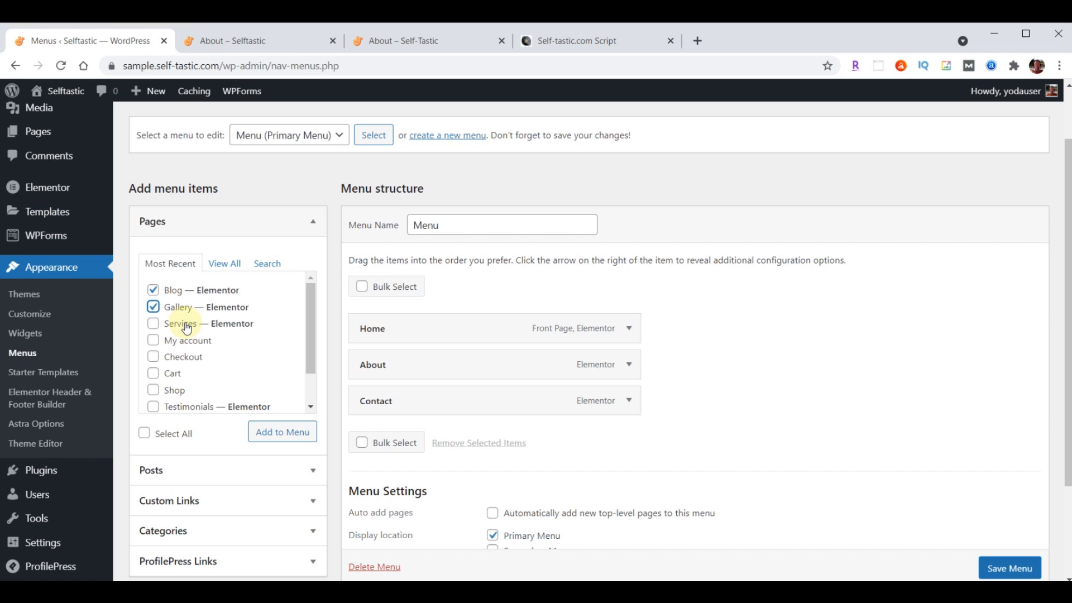
click(273, 439)
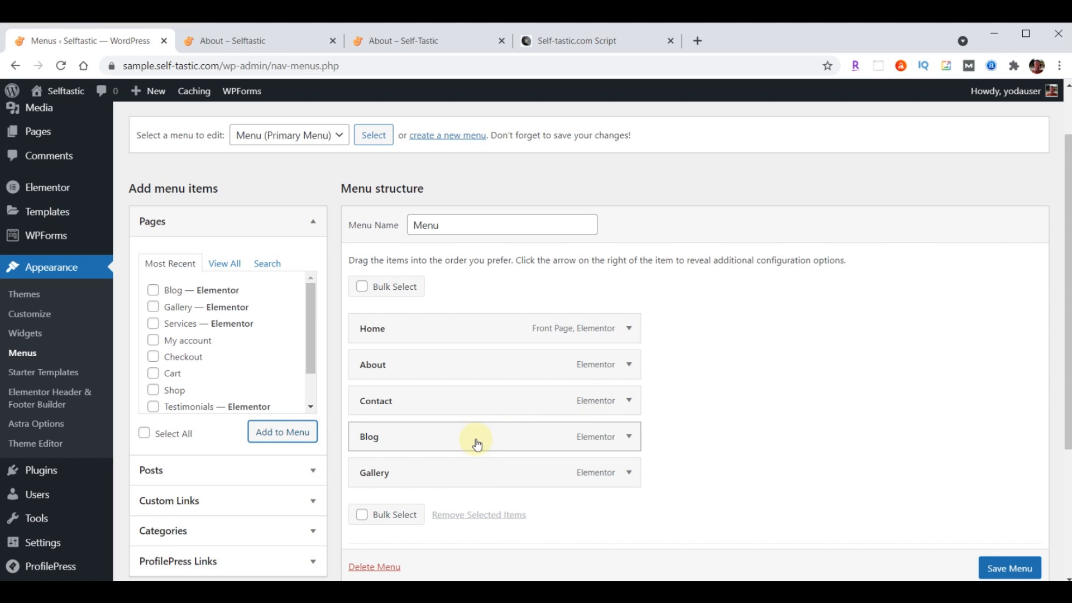
drag(477, 481, 479, 407)
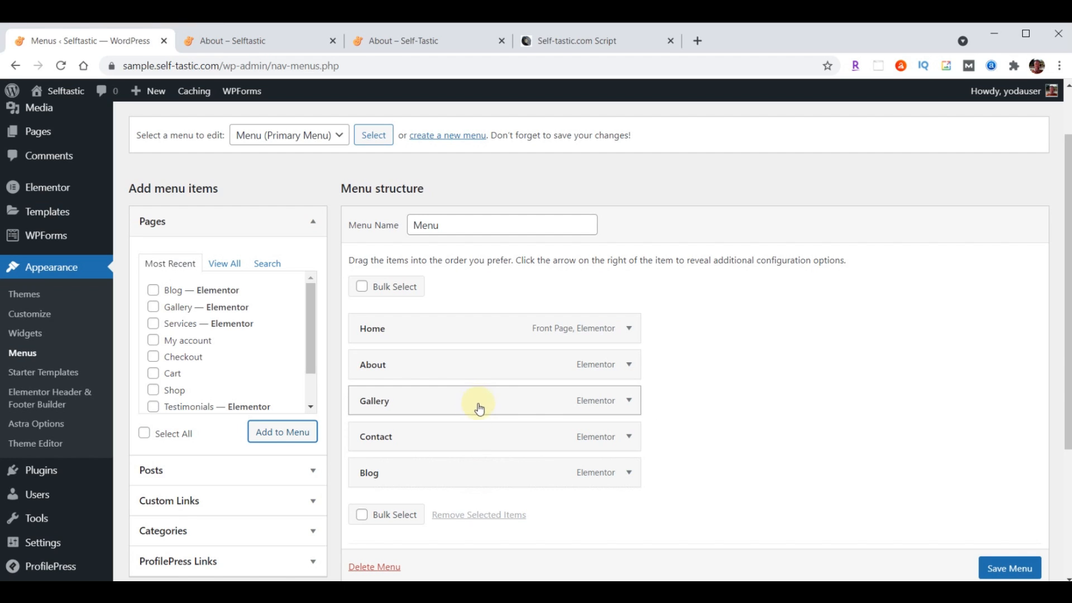
drag(454, 479, 433, 442)
scroll(778, 382, down, 4)
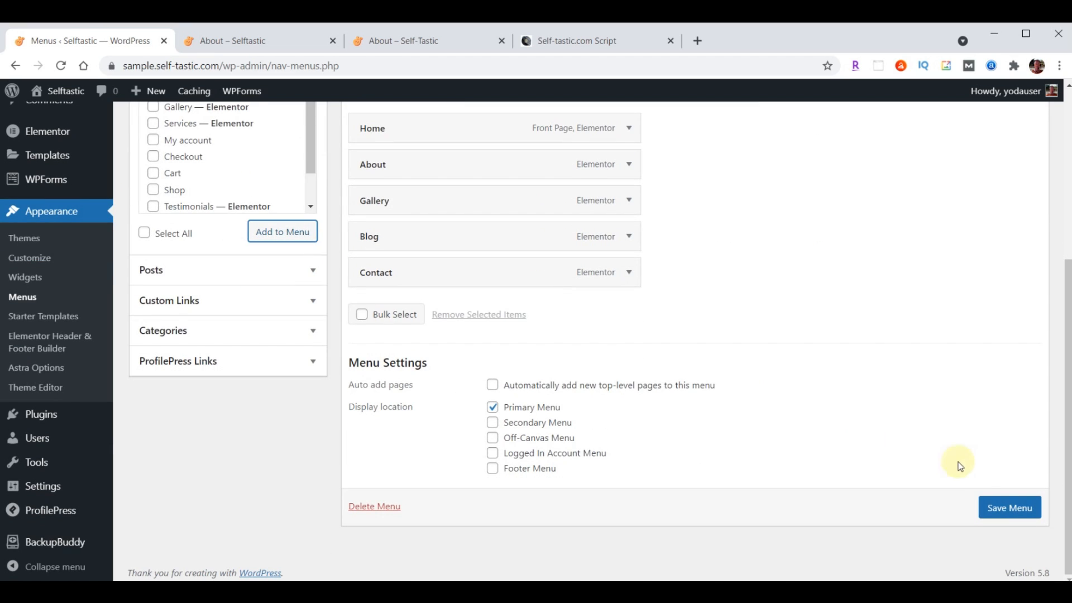
click(1000, 510)
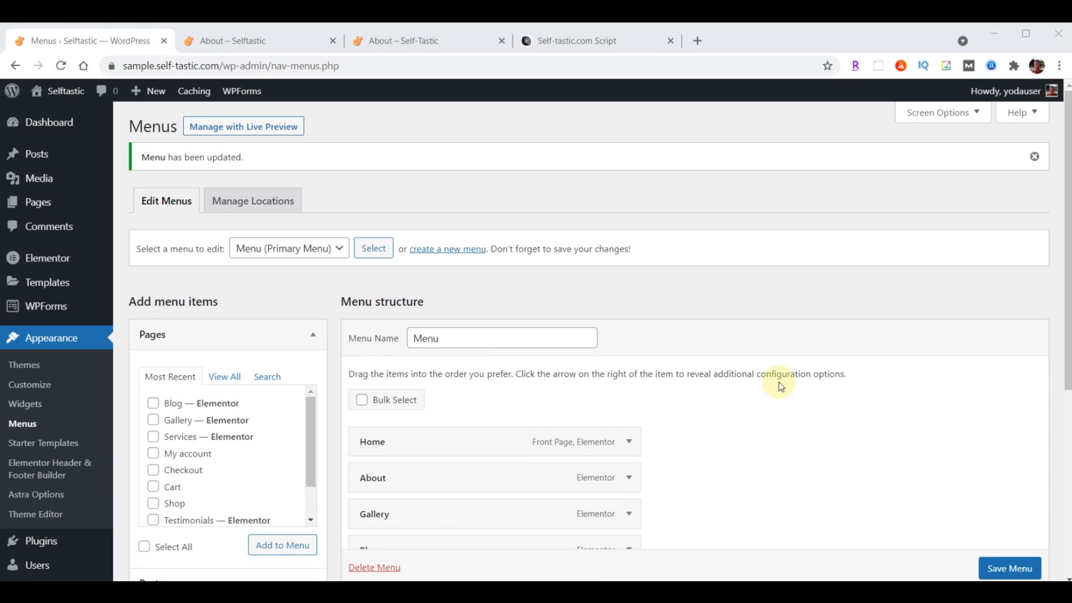
click(38, 205)
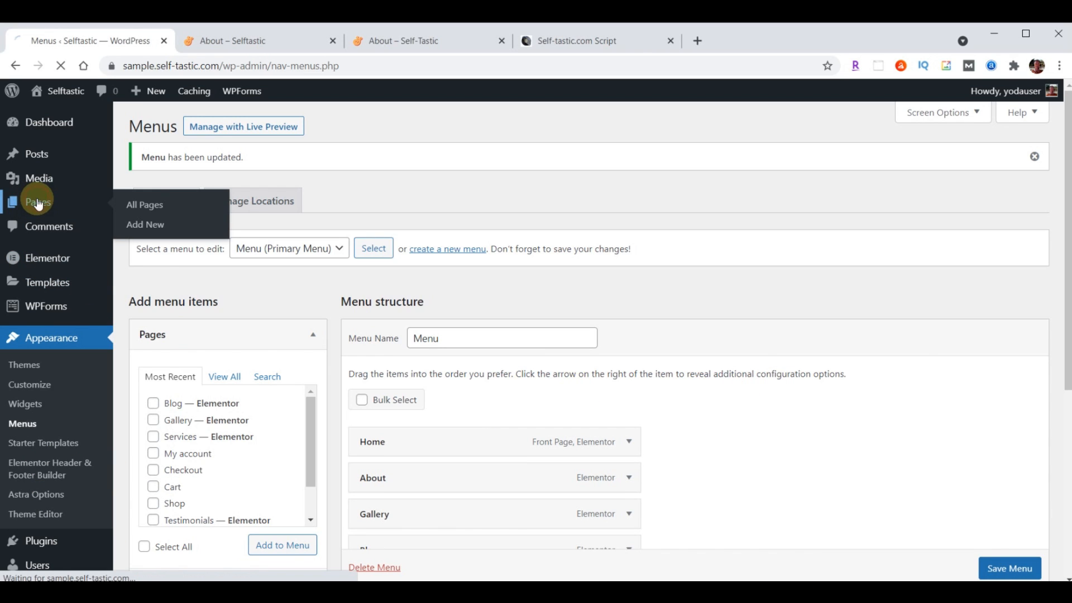
Open Services in Elementor and delete the ABOUT hero, About Me and Words of Wisdom sections
scroll(393, 353, down, 4)
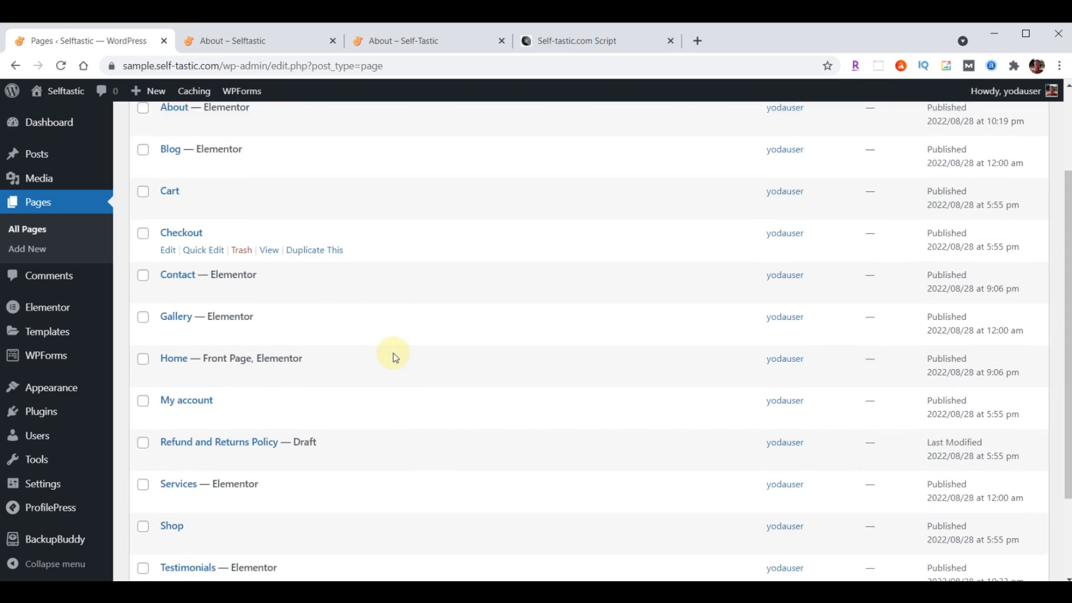
mouse_move(177, 399)
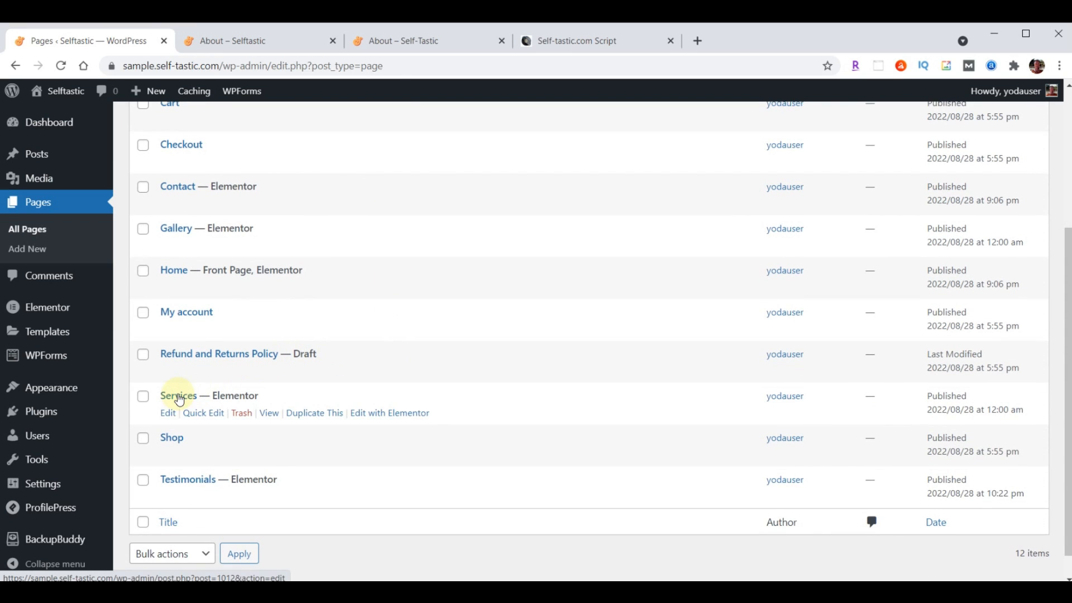
click(396, 416)
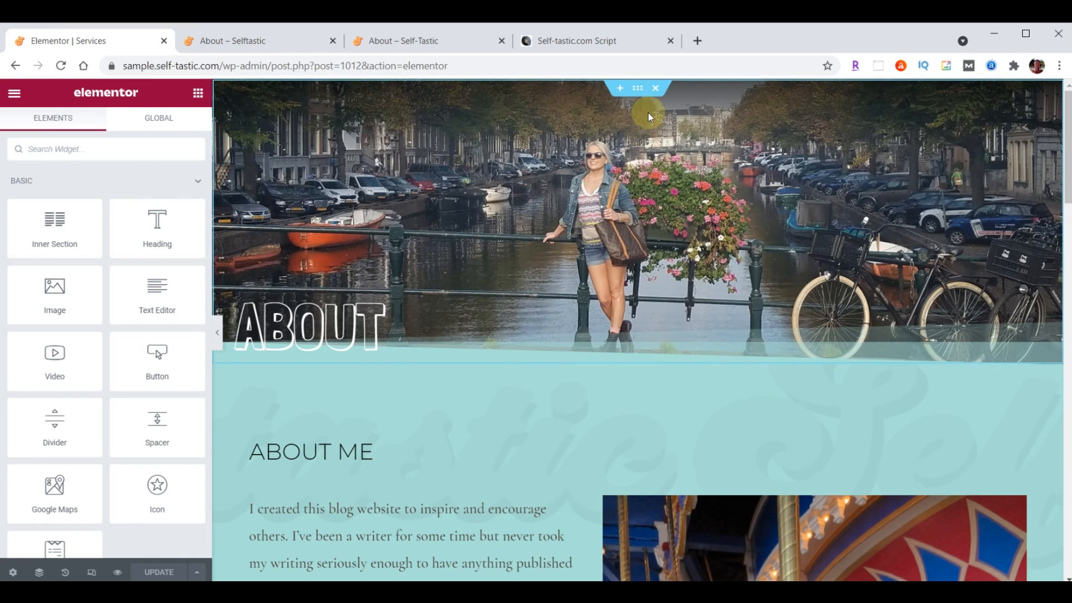
click(655, 90)
click(656, 91)
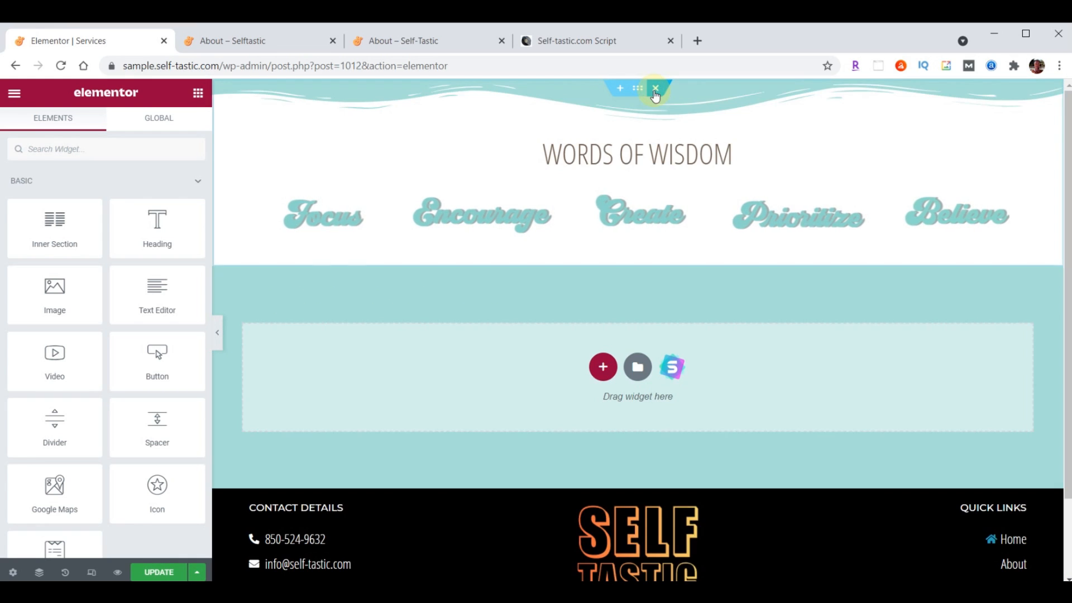
click(655, 91)
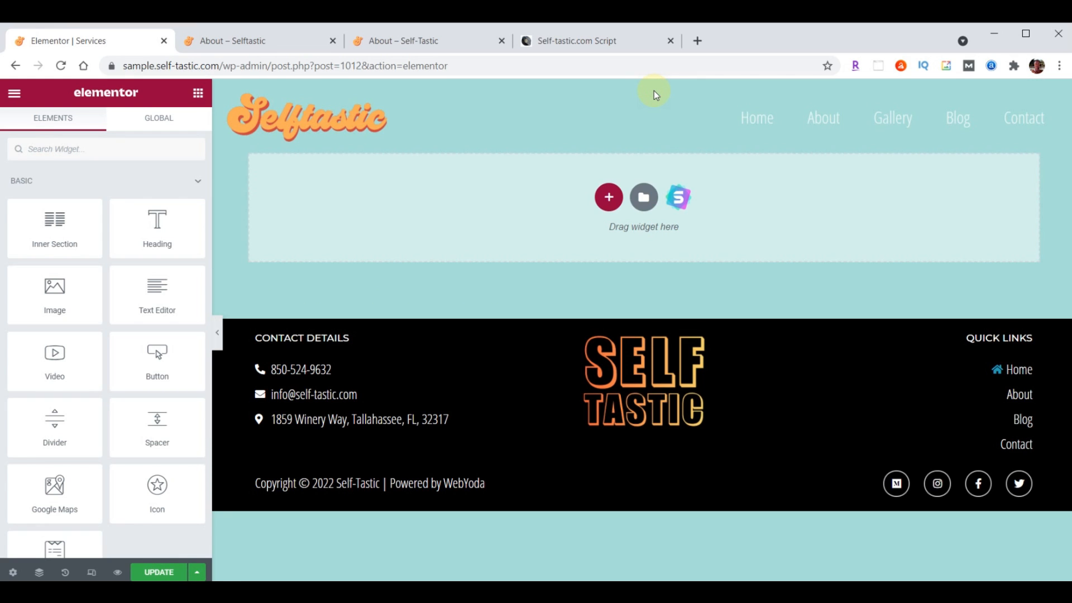
Import template-selftastic-services-page.json and insert it without its document settings
click(644, 198)
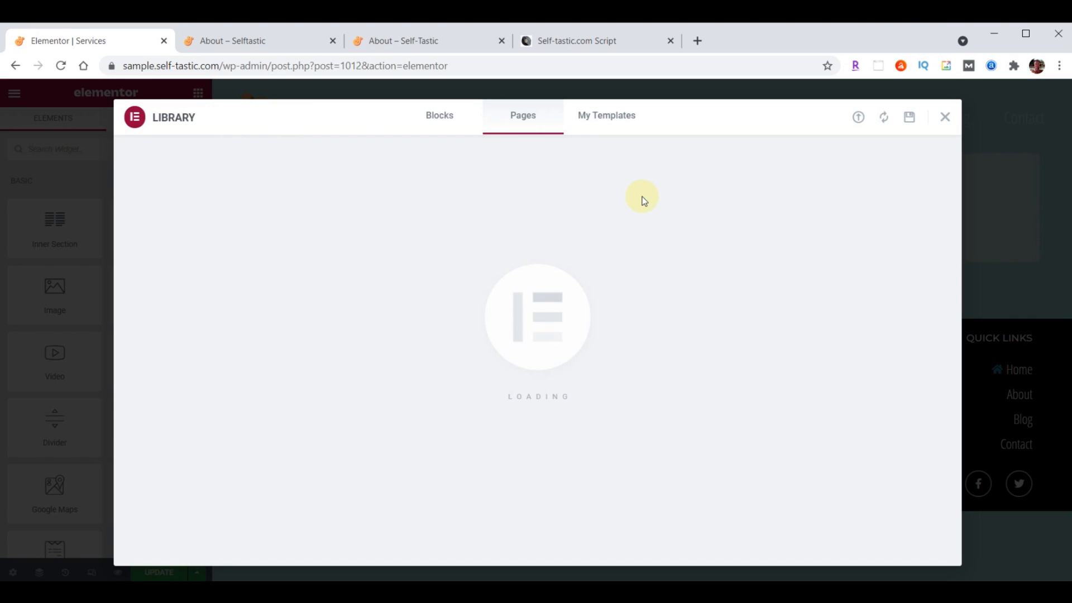
click(859, 118)
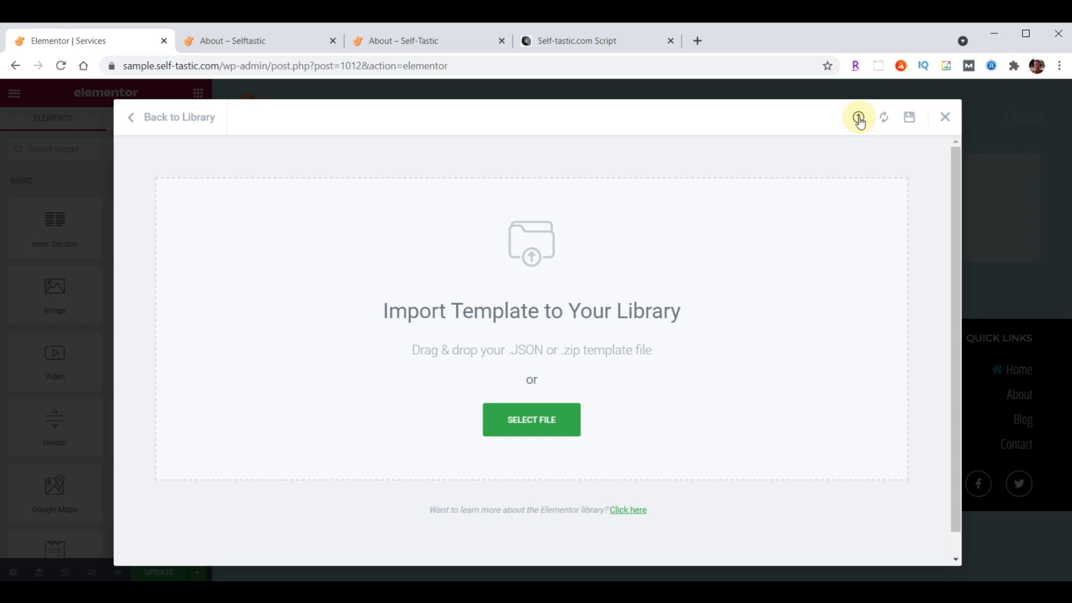
key(alt+Tab)
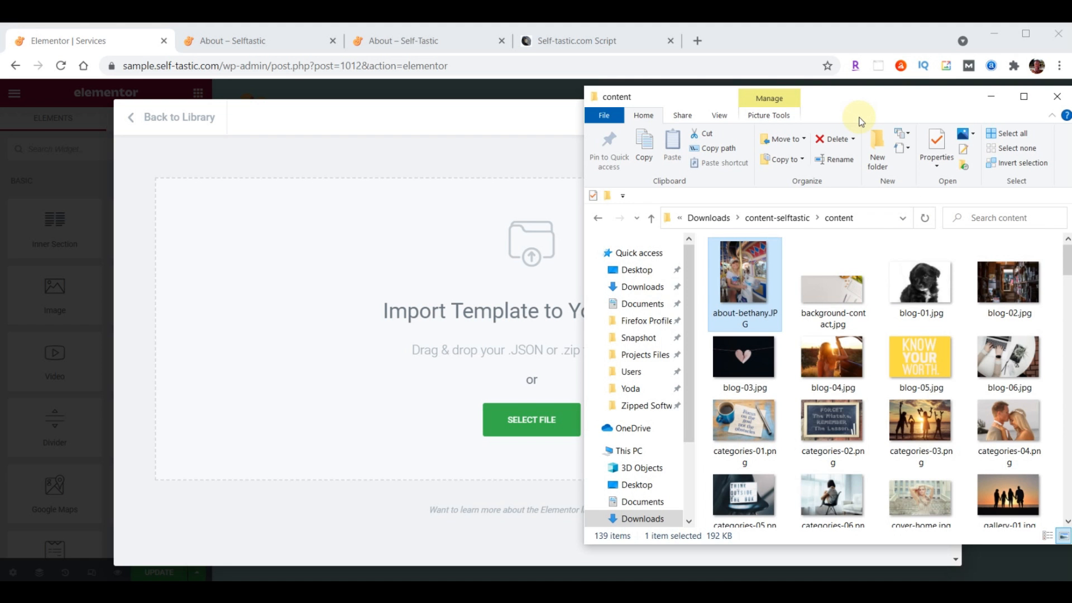
scroll(950, 347, down, 10)
scroll(954, 349, down, 4)
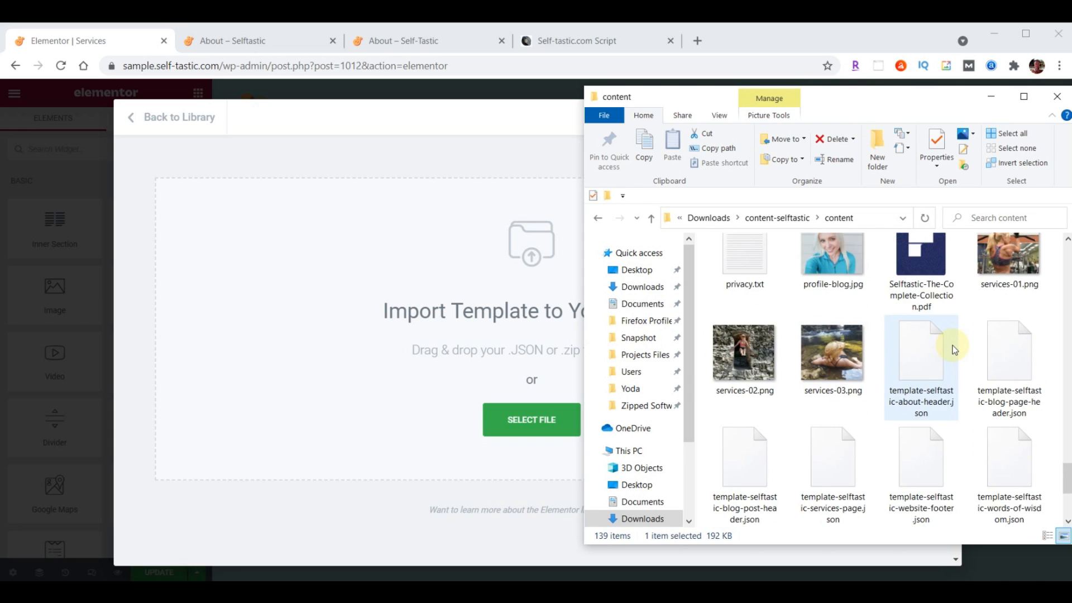
click(843, 432)
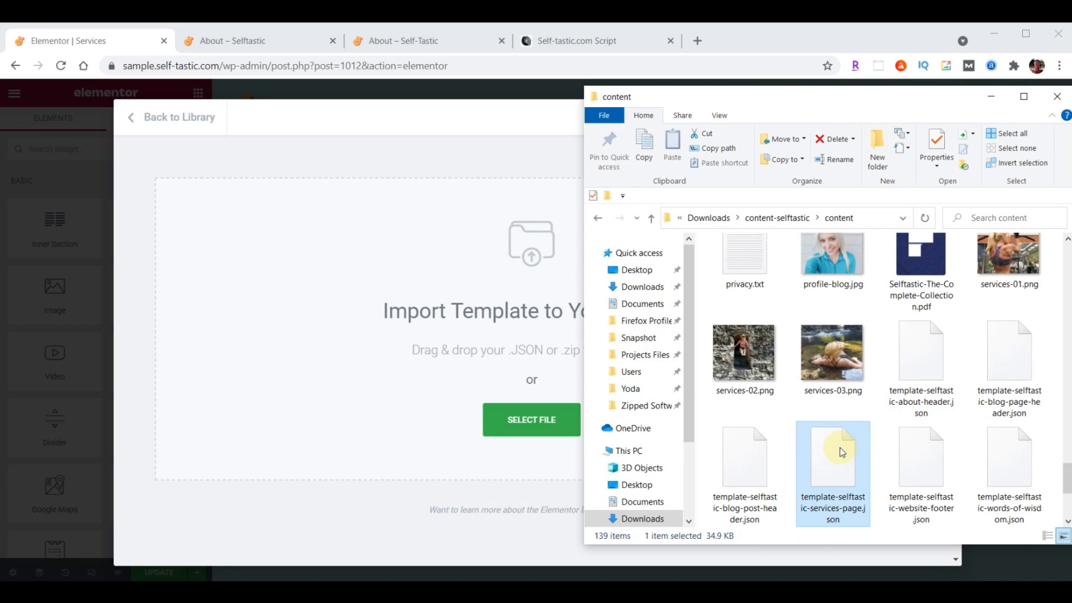
drag(554, 418, 465, 362)
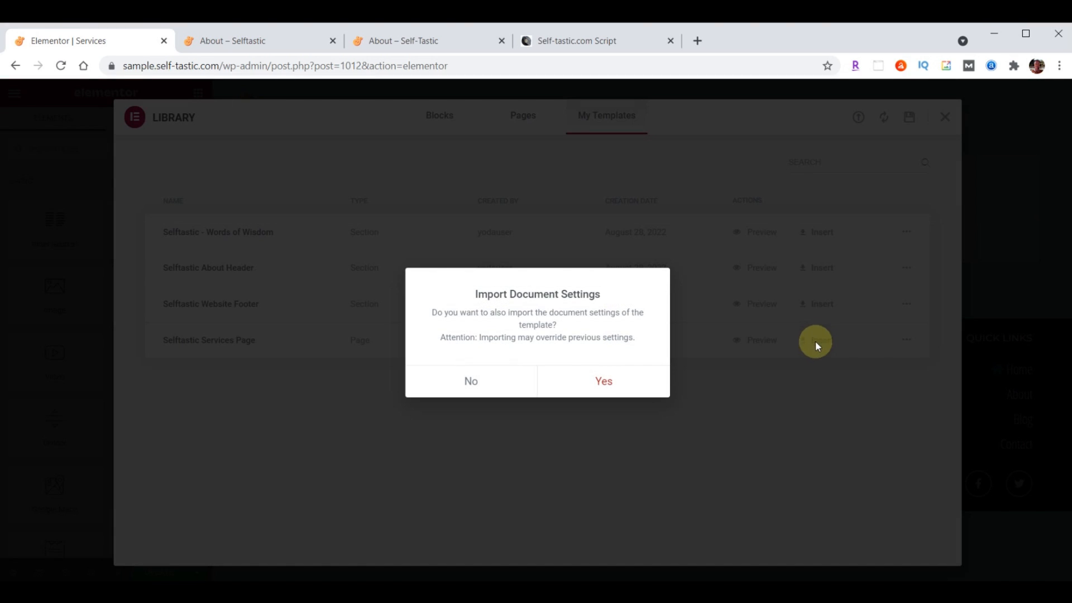
click(486, 388)
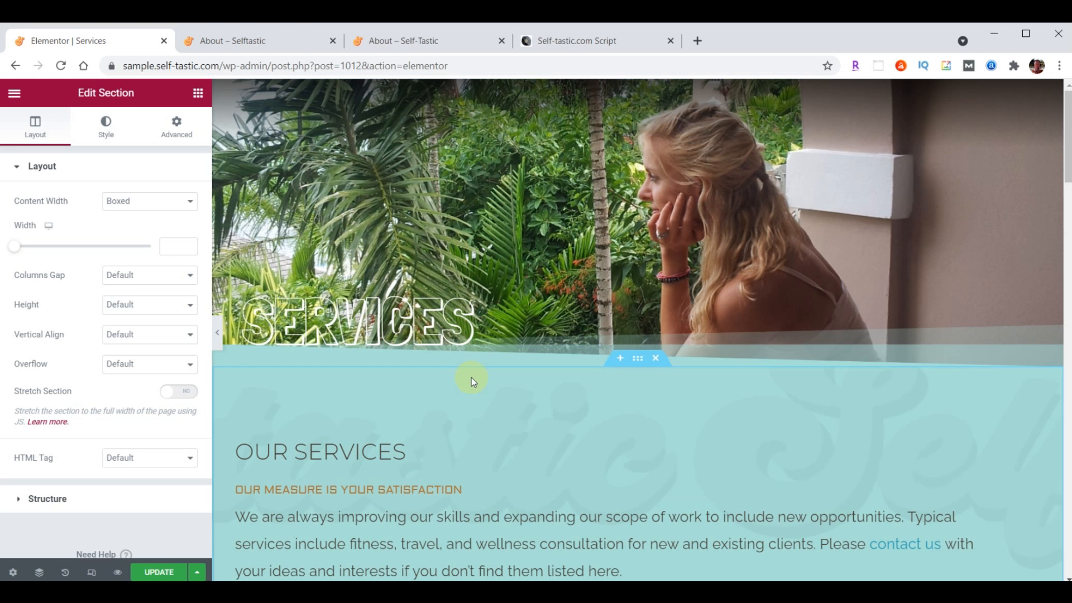
Review the imported page and exit Elementor to the WordPress dashboard
scroll(471, 378, down, 15)
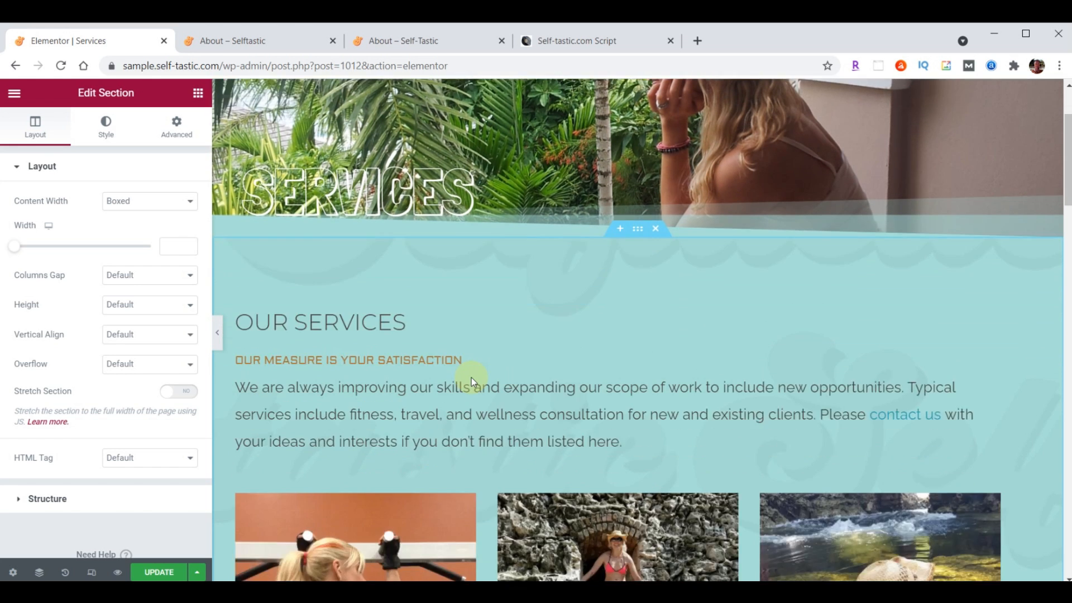
scroll(471, 378, down, 15)
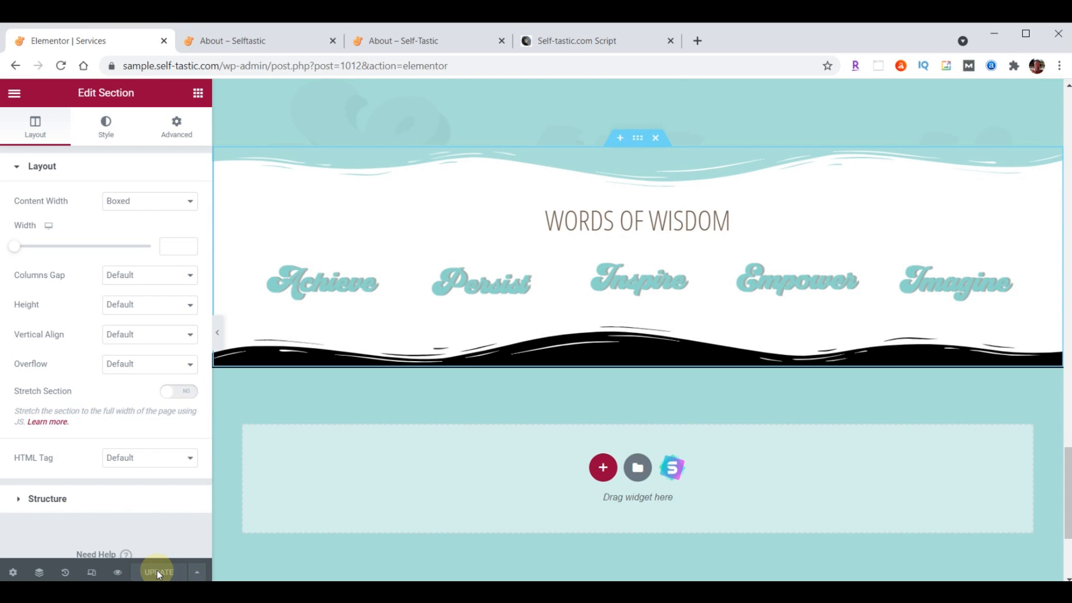
click(14, 93)
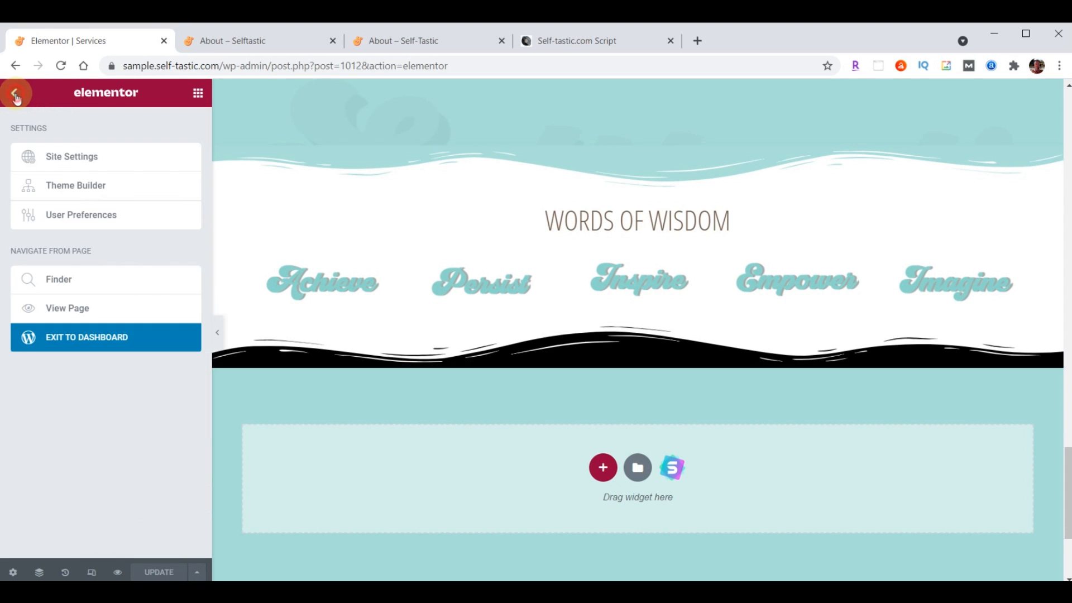
click(100, 339)
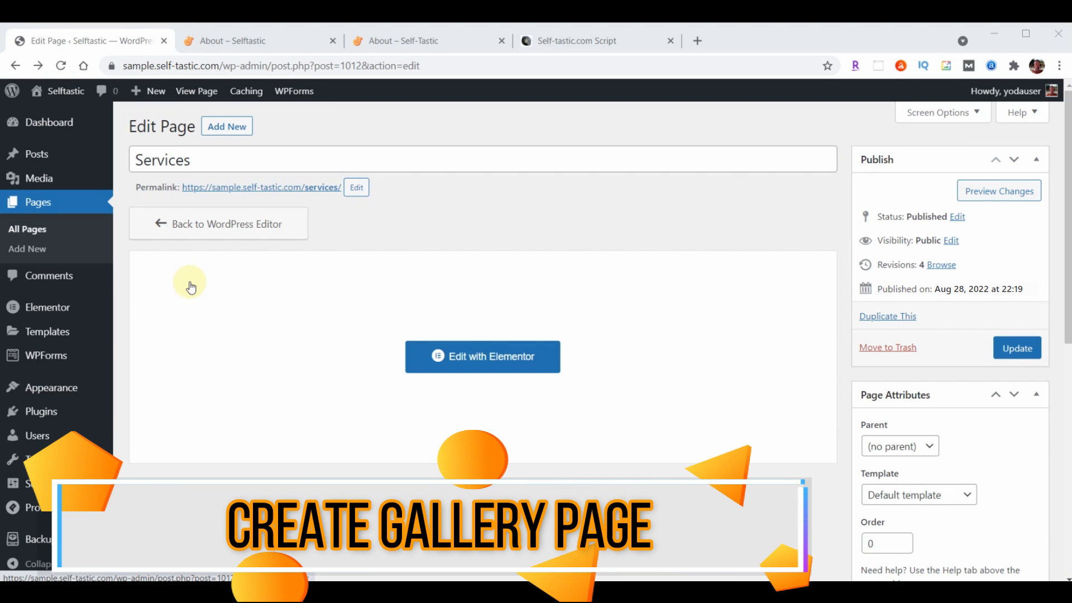
Open the Gallery page in Elementor and change the hero heading text to Gallery
click(37, 202)
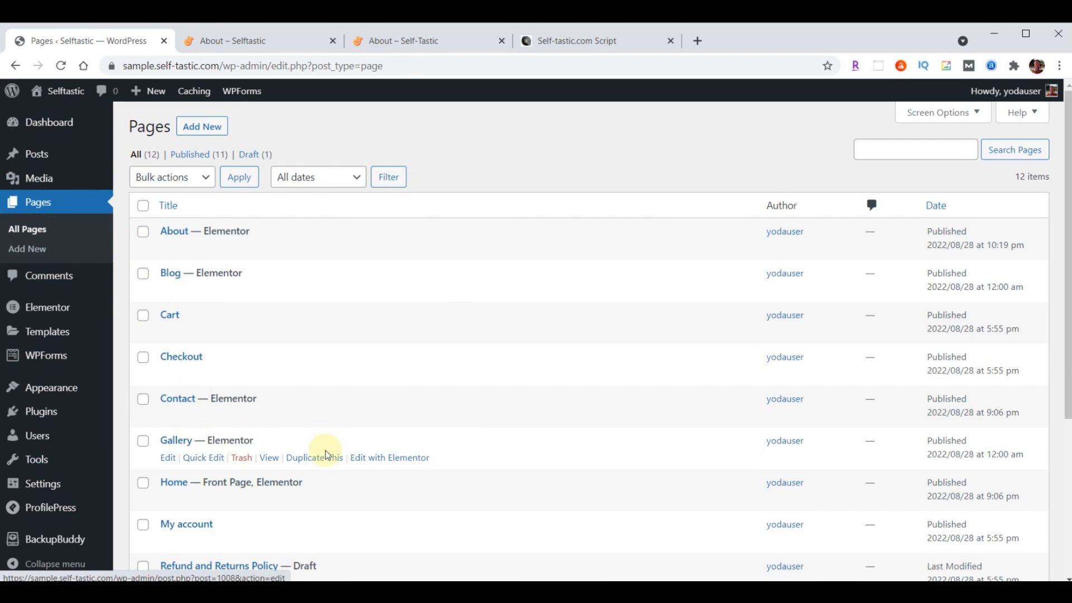
click(391, 459)
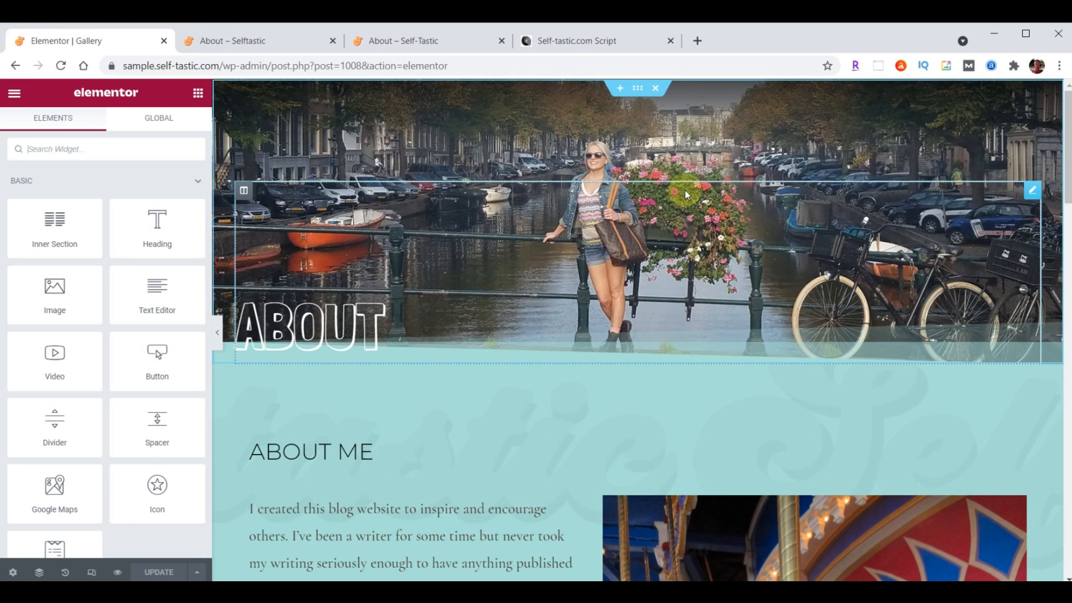
click(328, 319)
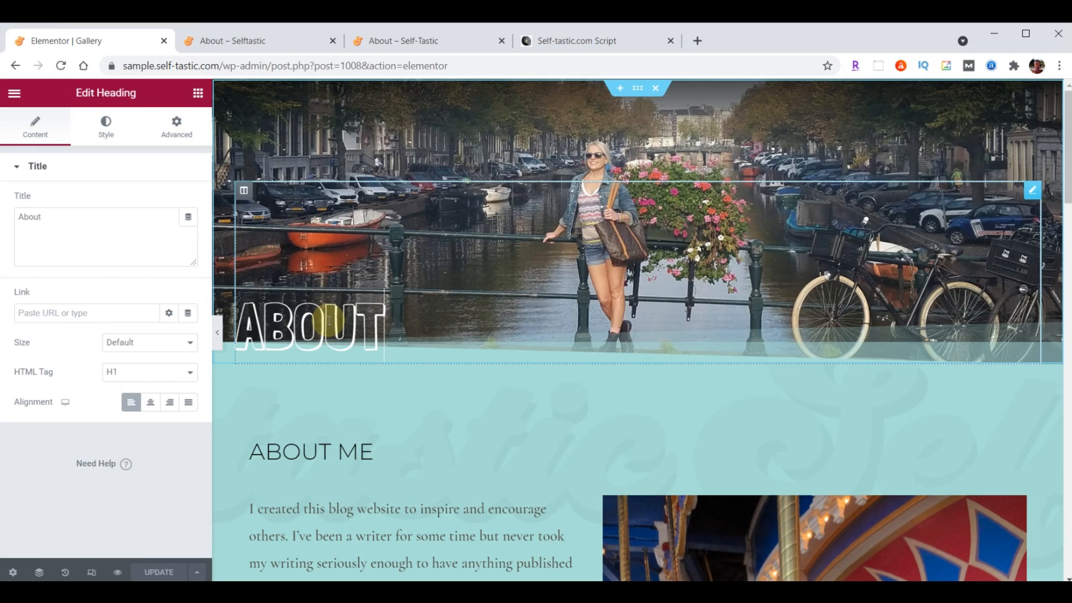
double_click(56, 217)
text(Gallery)
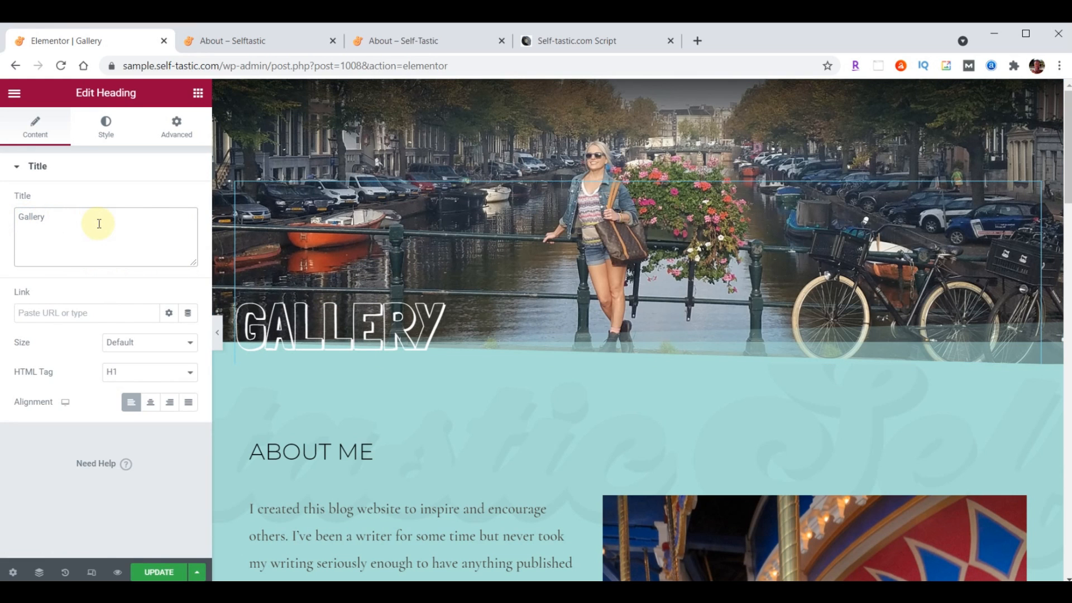
Open the hero section's background style settings to choose a new image
mouse_move(618, 162)
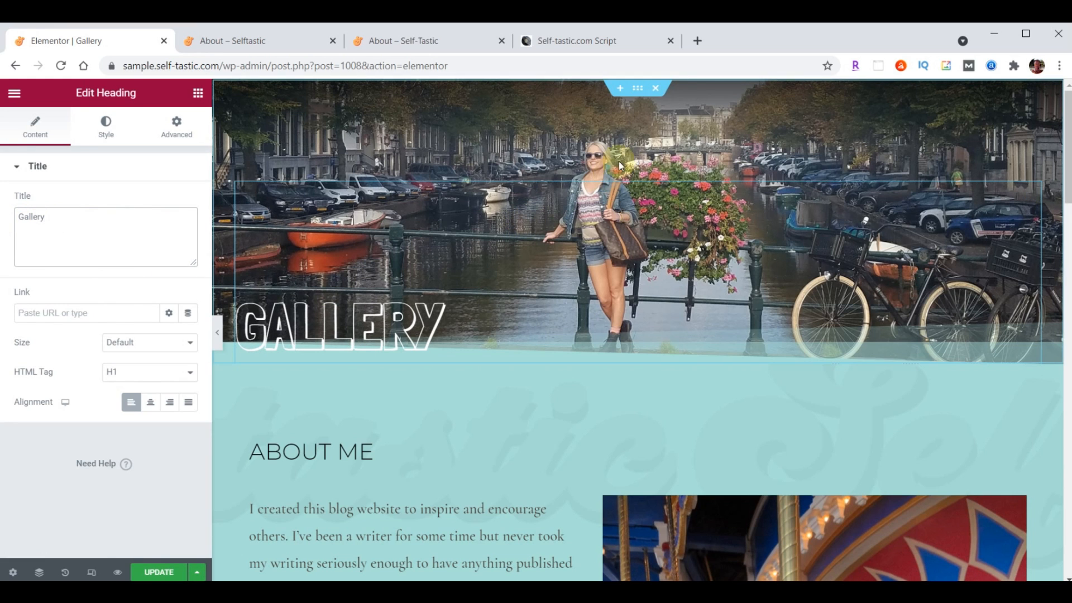
click(638, 90)
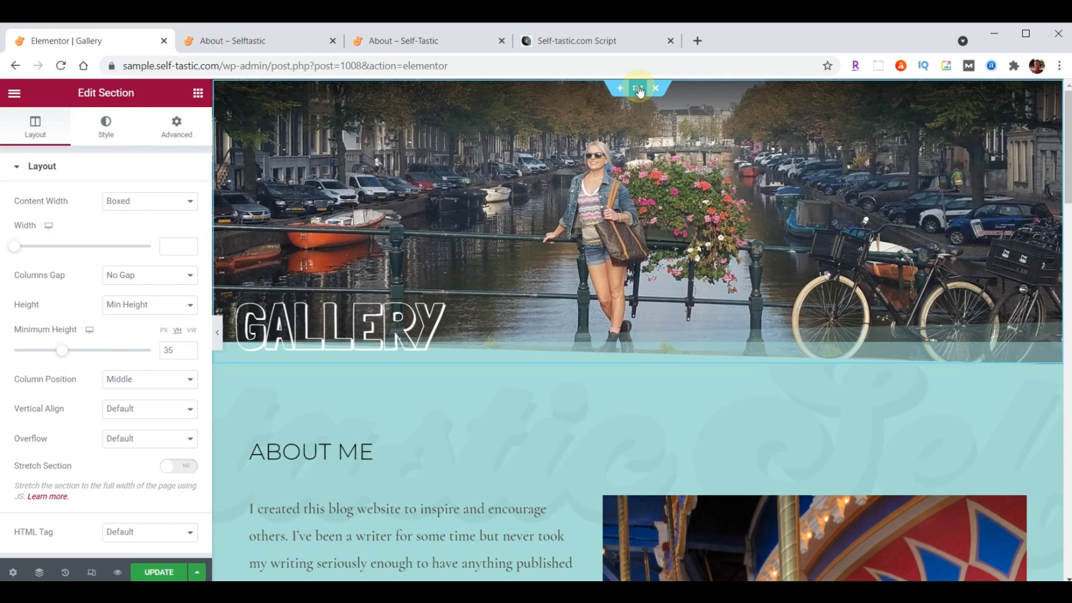
click(106, 124)
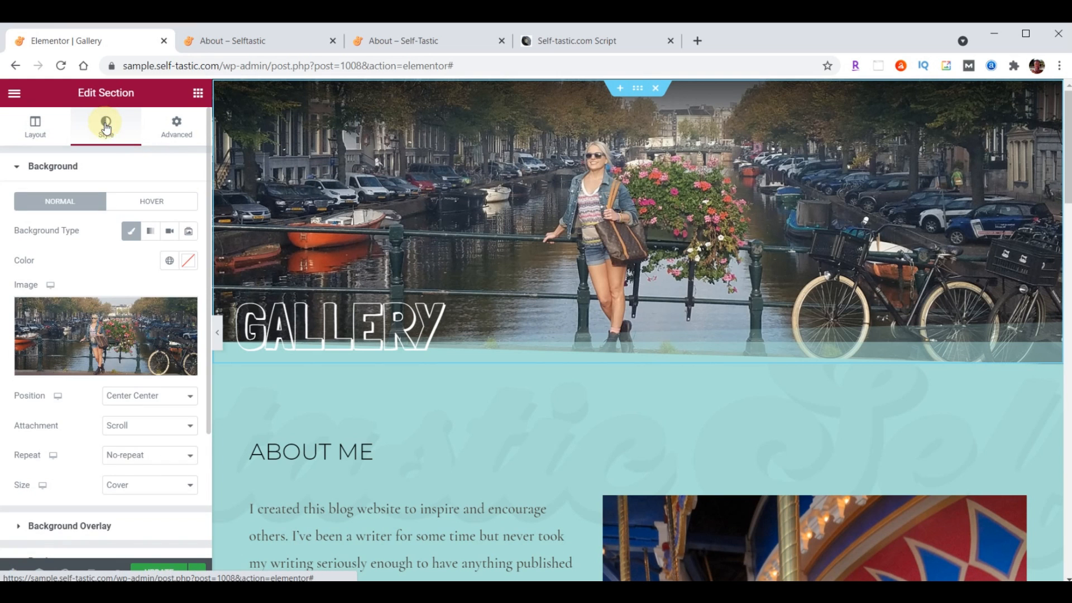
click(97, 338)
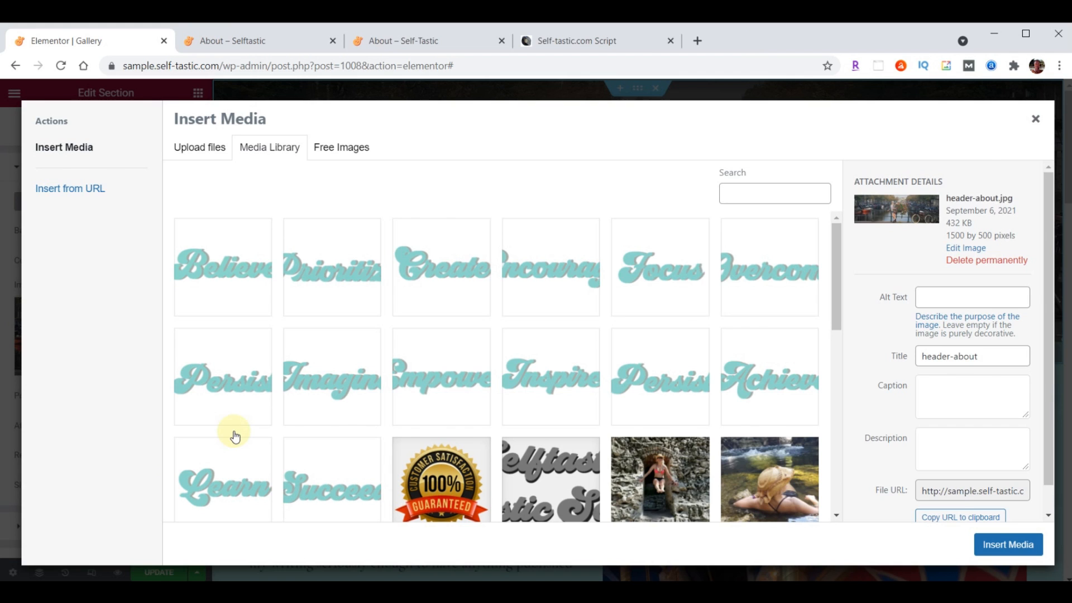
Upload header-gallery.jpg from the site images folder and insert it as the hero background
key(alt+Tab)
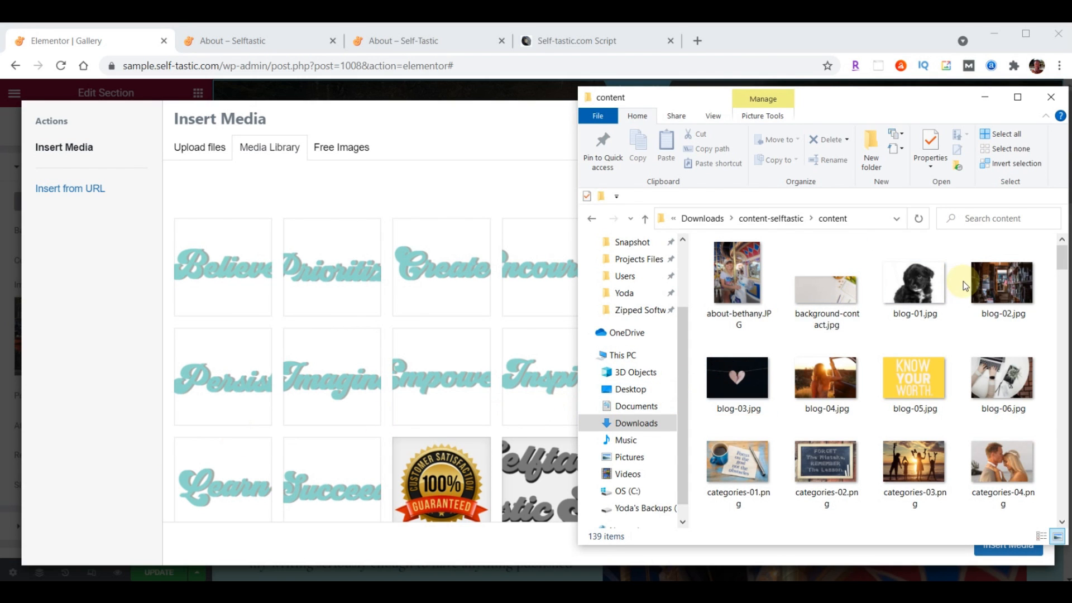
scroll(966, 286, down, 5)
scroll(972, 289, down, 5)
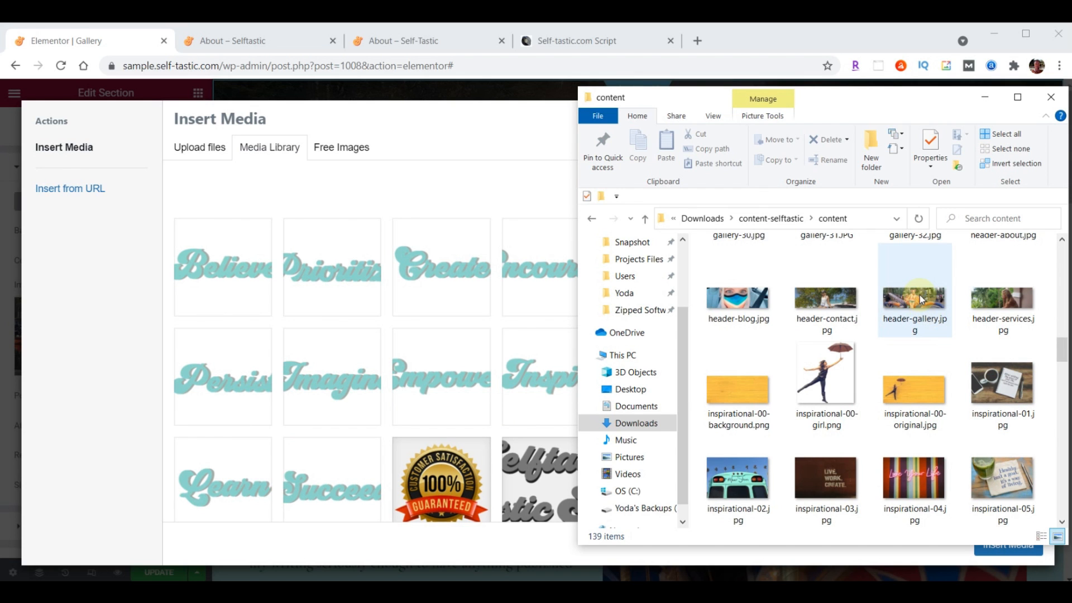
drag(920, 295, 356, 301)
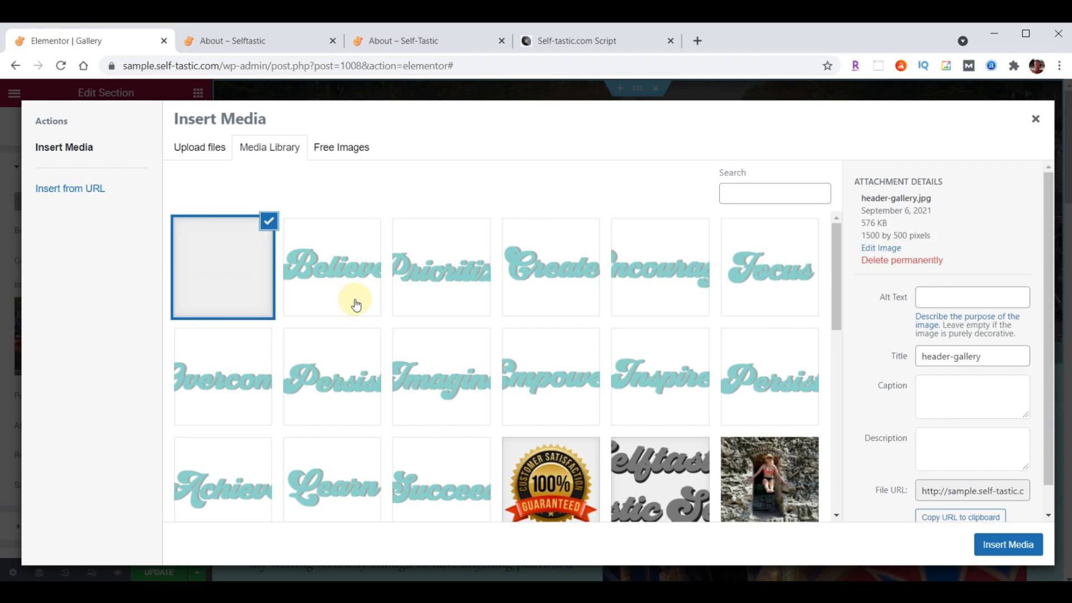
click(1015, 545)
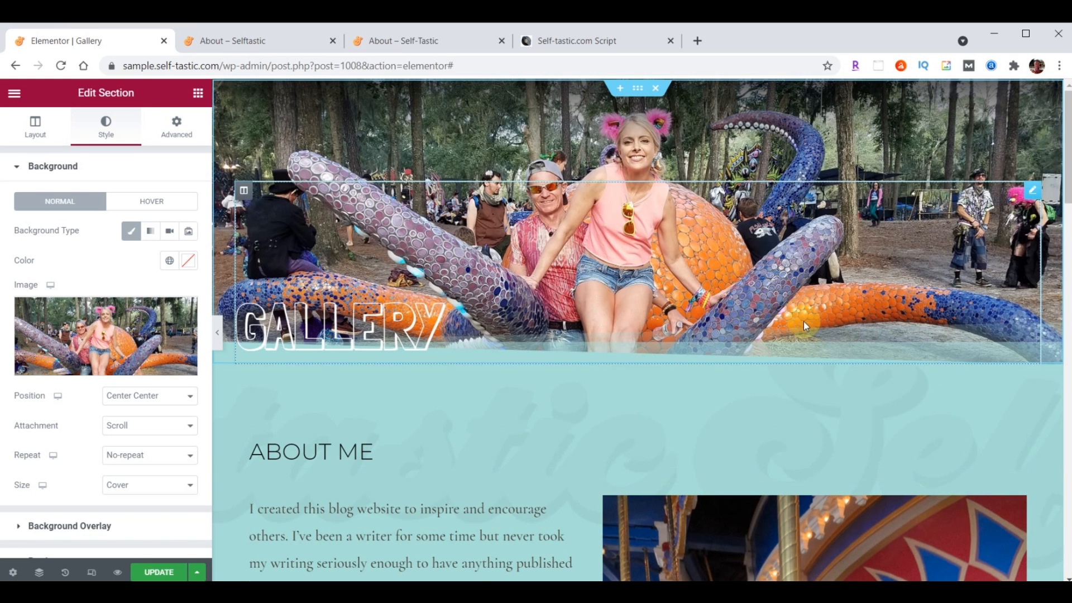
Delete the ABOUT ME heading and the text-and-photo content beneath it
scroll(803, 320, down, 3)
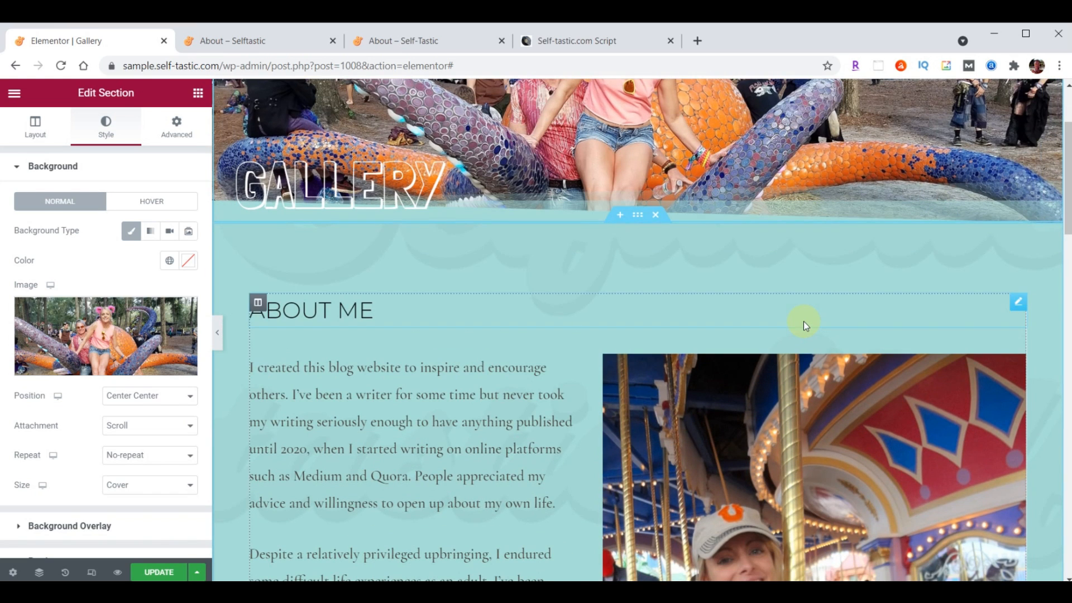
right_click(1014, 302)
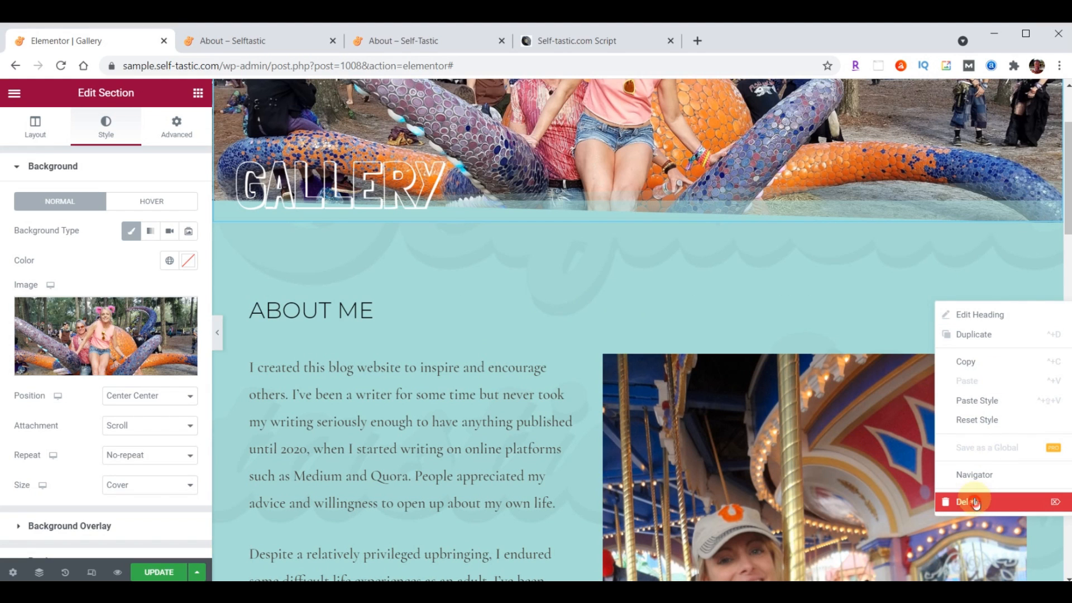
click(976, 503)
right_click(1018, 310)
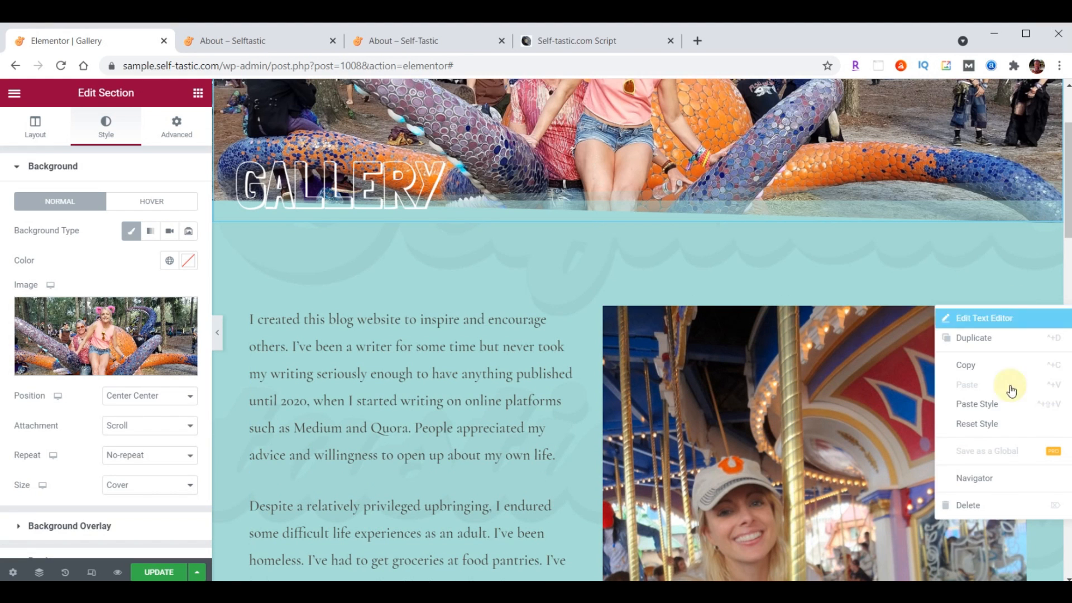
click(991, 506)
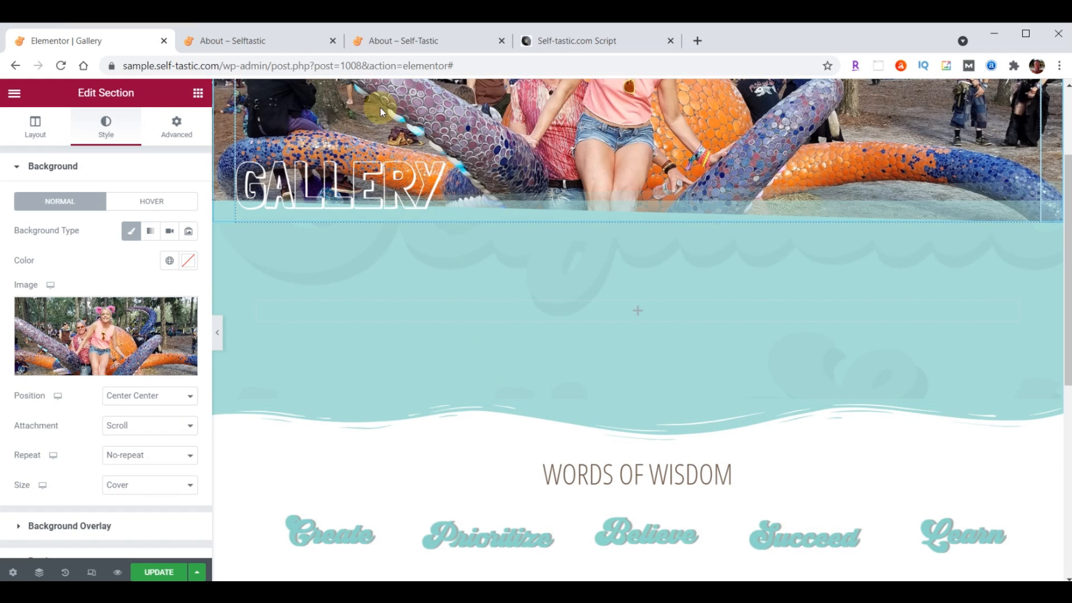
Search the widgets for 'gallery' and place a Basic Gallery in the empty section
click(198, 93)
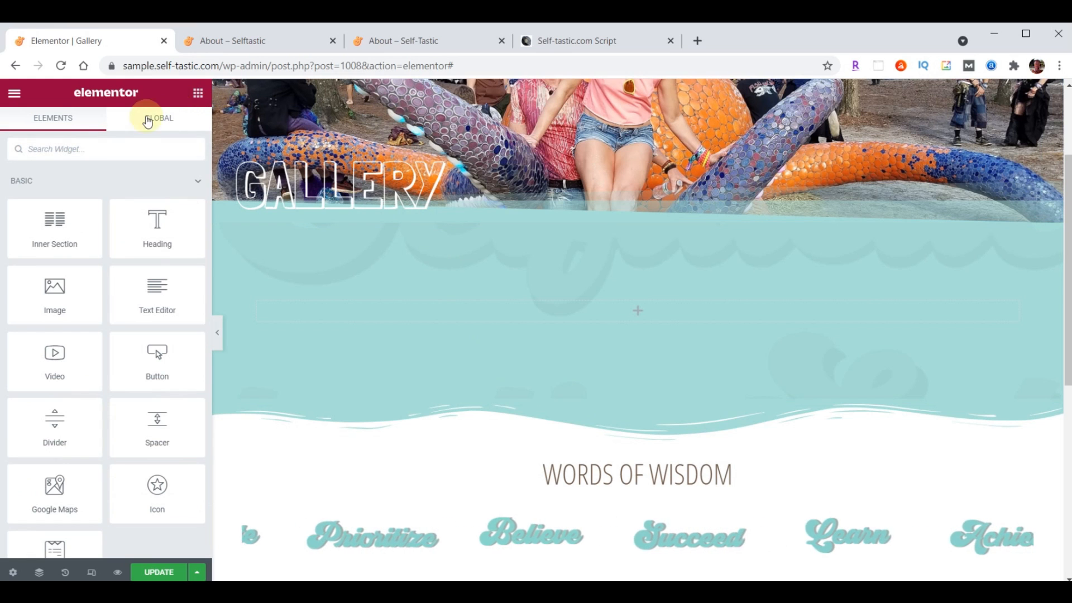
text(gallery)
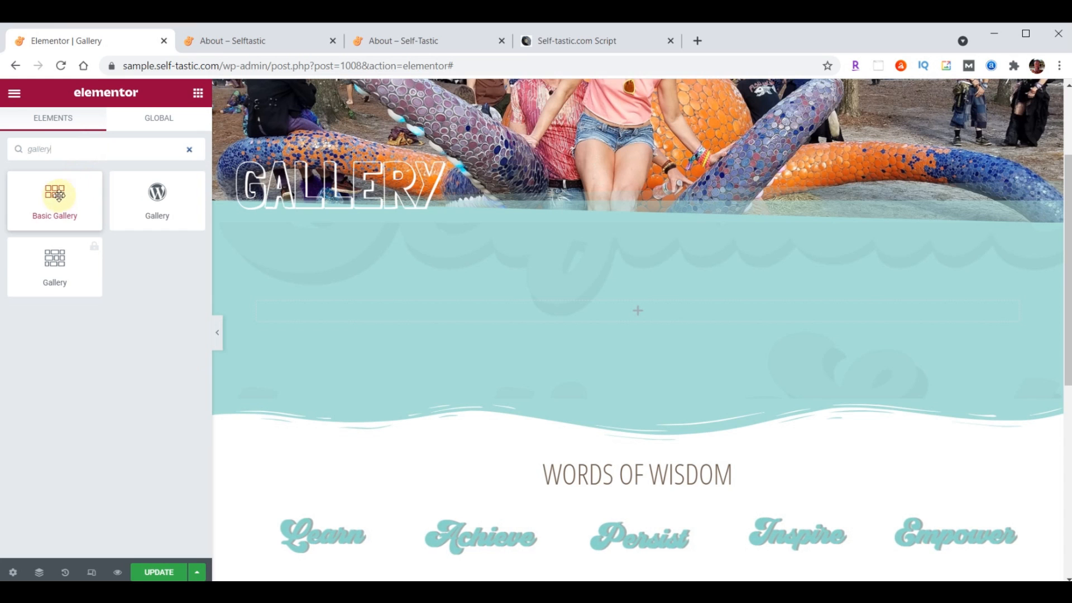
drag(56, 197, 646, 305)
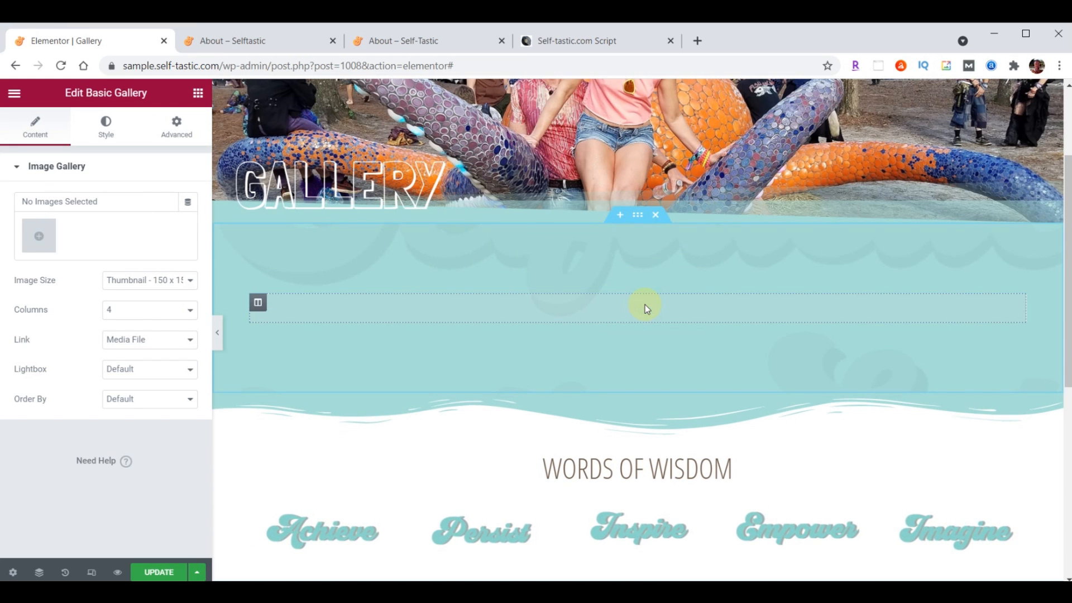
click(47, 238)
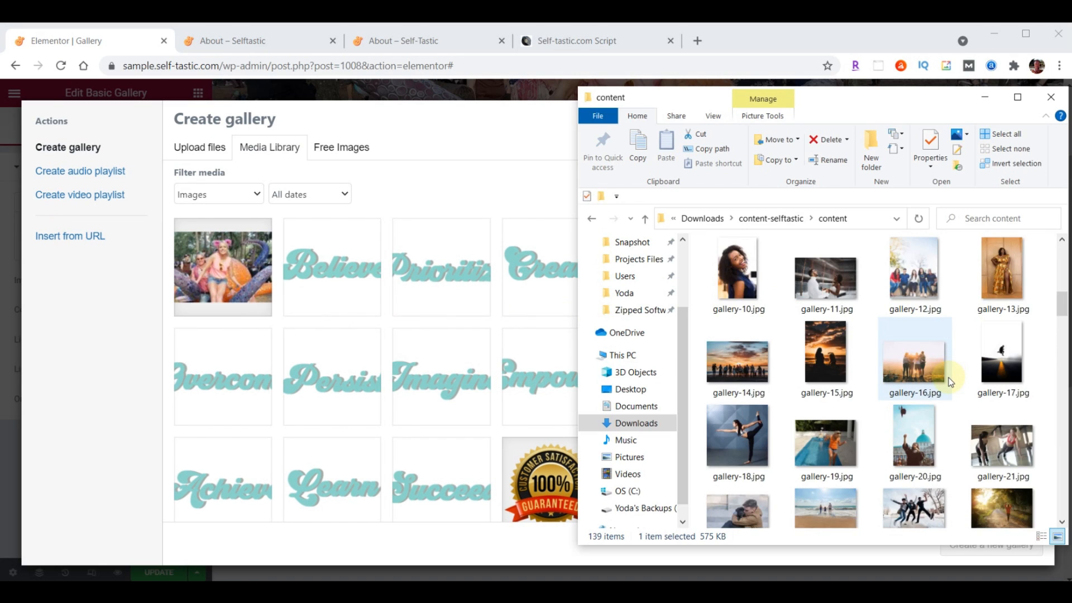
Upload gallery-01 to gallery-32, create a gallery, reposition the sunset silhouette photo, and insert it
scroll(951, 382, up, 2)
scroll(951, 382, up, 2)
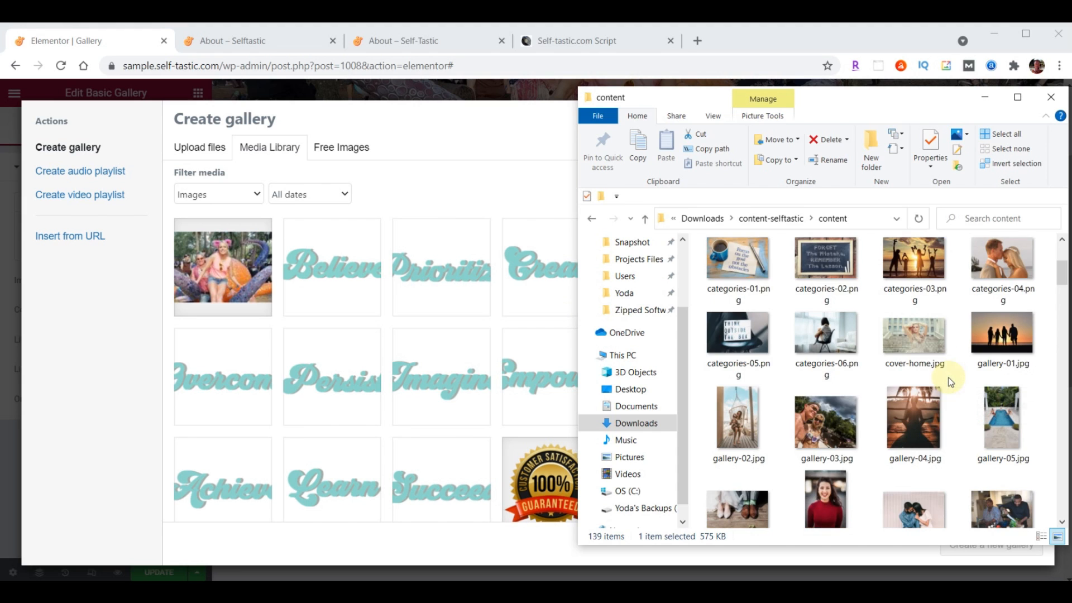
click(992, 341)
scroll(992, 343, down, 5)
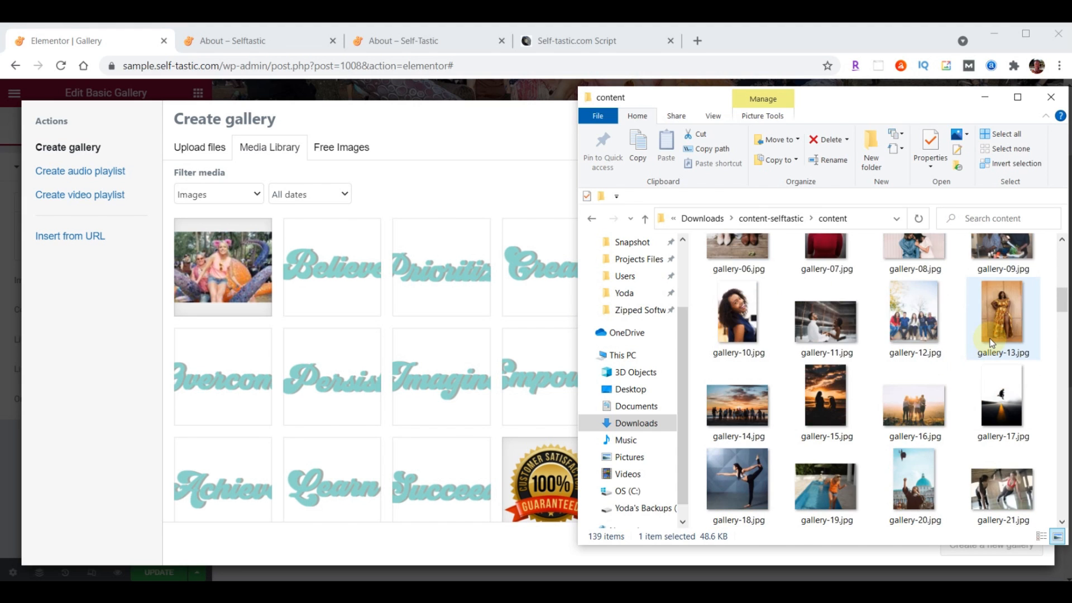
scroll(991, 338, down, 2)
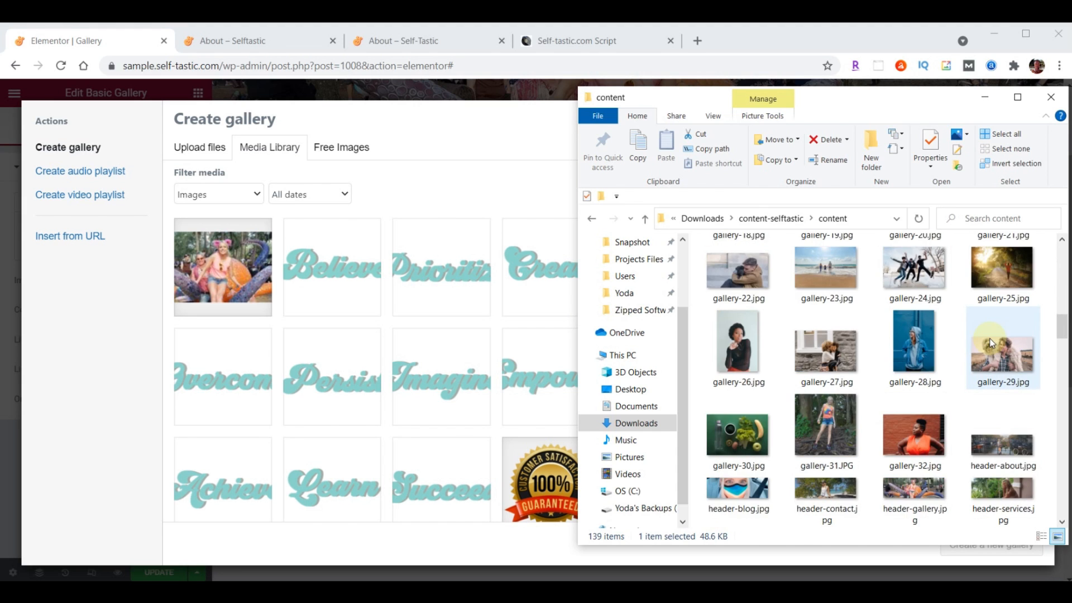
scroll(992, 343, down, 2)
shift+click(921, 275)
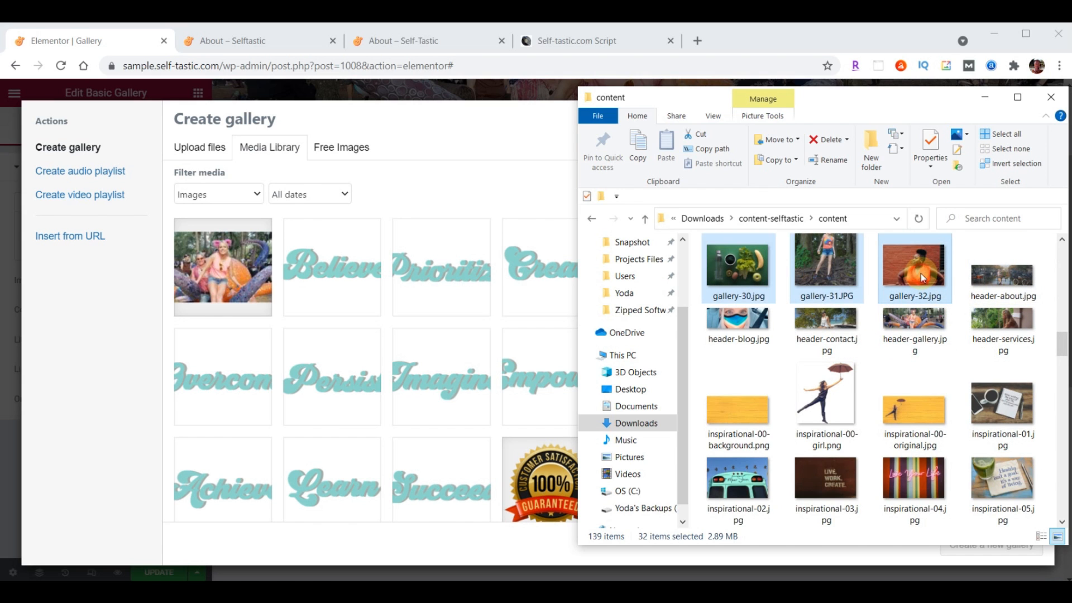
drag(831, 288, 234, 391)
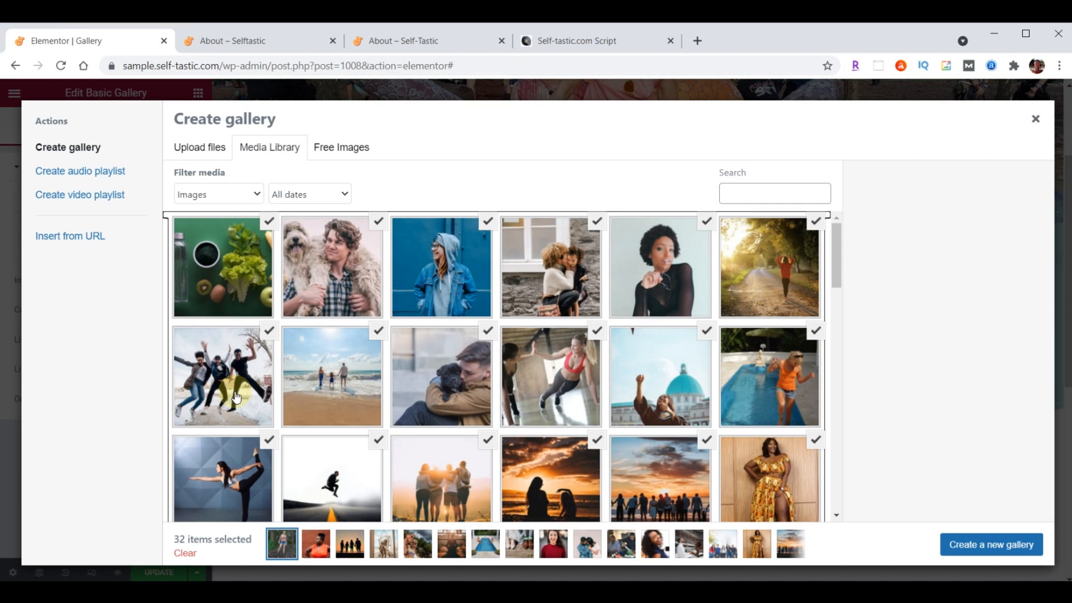
click(982, 551)
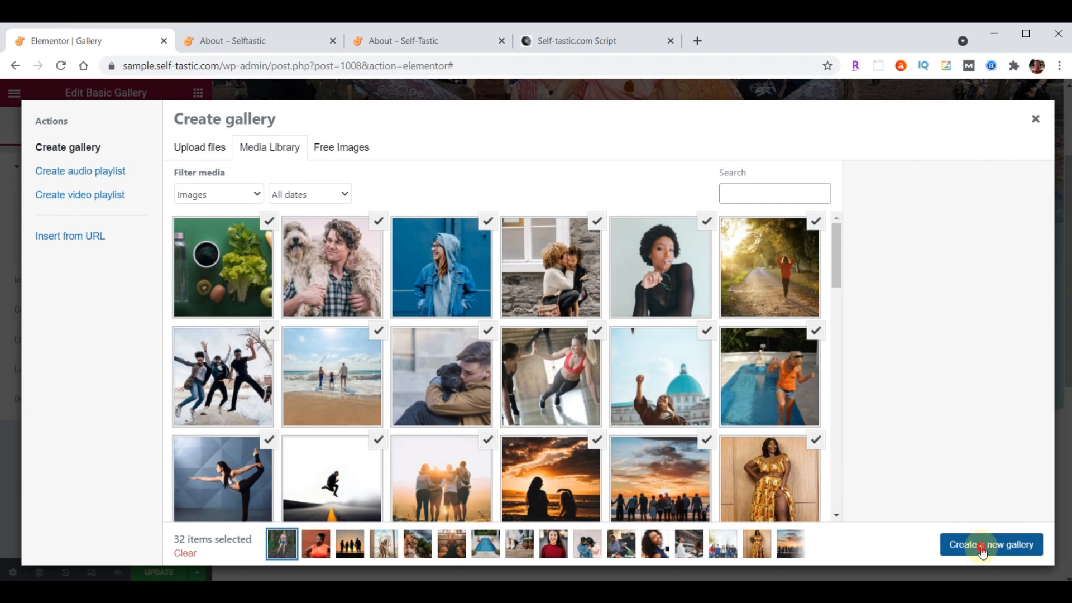
drag(335, 317, 380, 275)
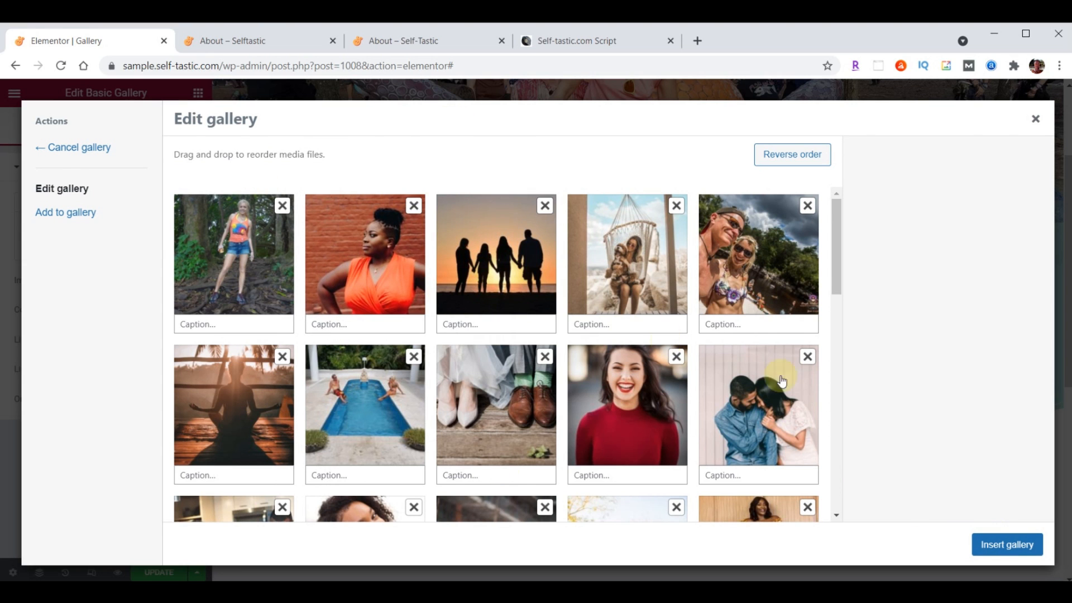
click(1008, 545)
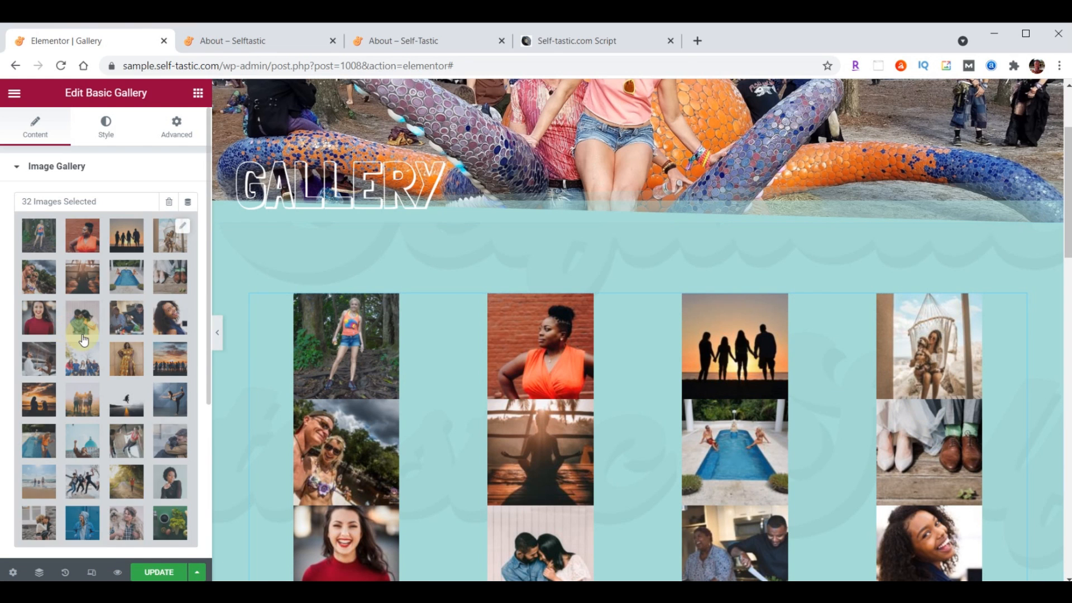
Set the gallery Image Size to Medium - 300 x 300 and update the page
scroll(82, 341, down, 3)
click(136, 391)
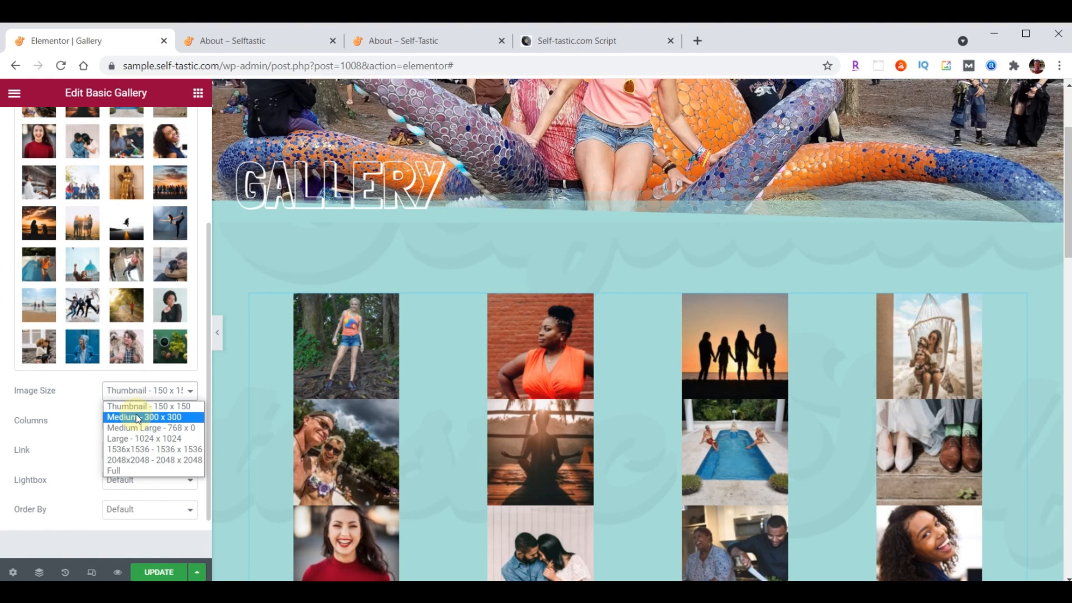
click(138, 417)
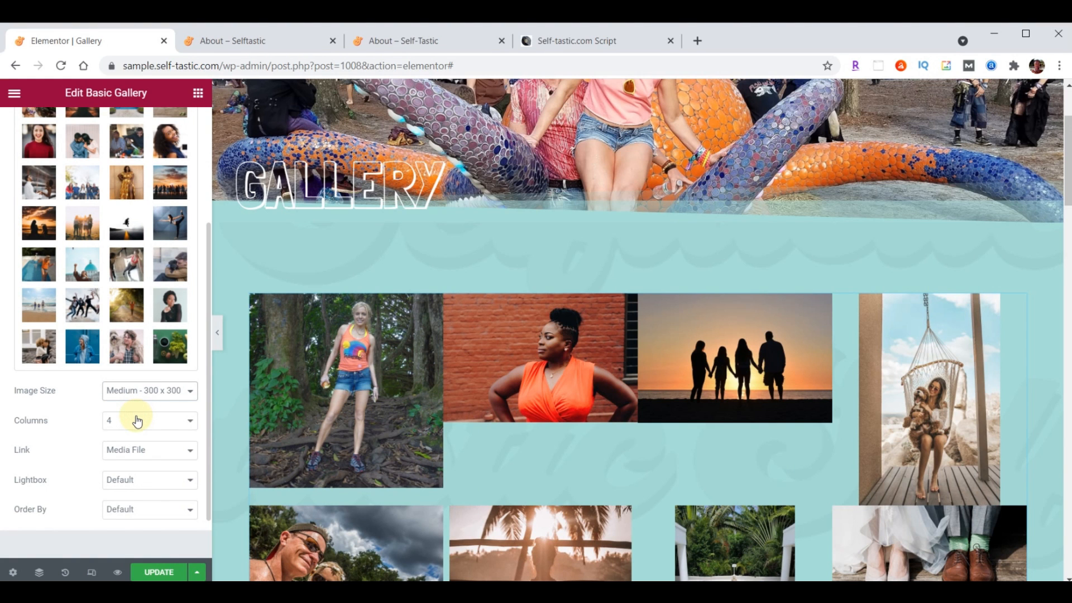
click(165, 573)
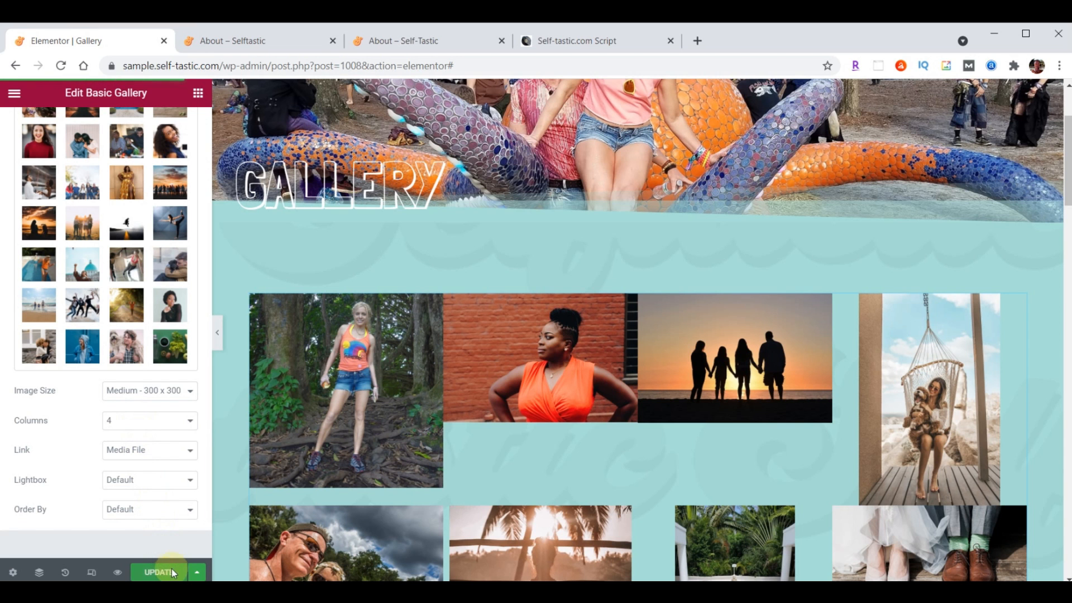
click(259, 41)
scroll(743, 334, up, 15)
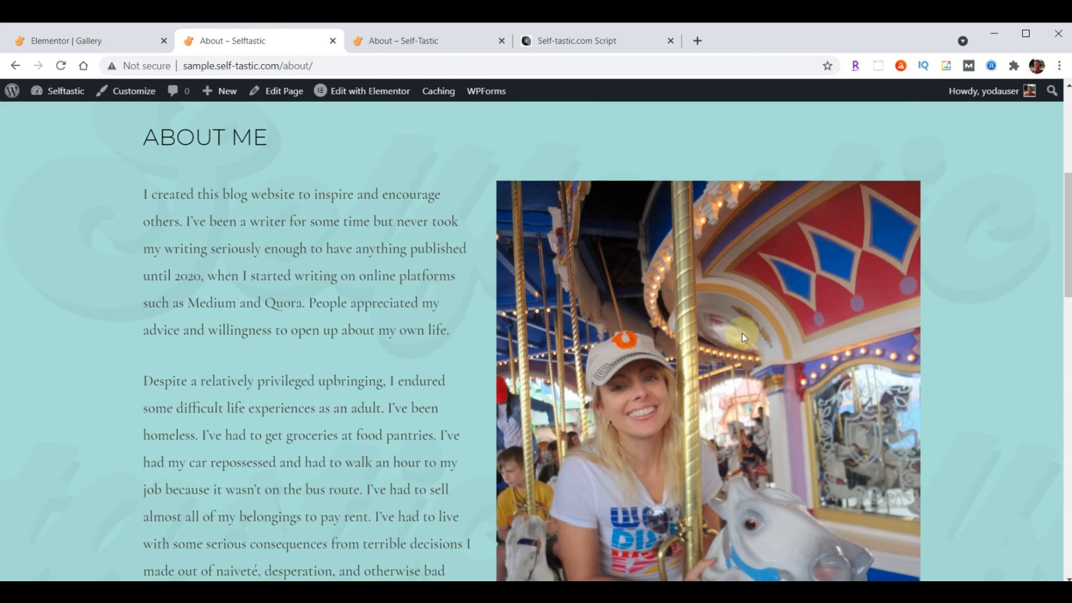
Reload the live site and scroll through the published Gallery page
scroll(742, 334, up, 6)
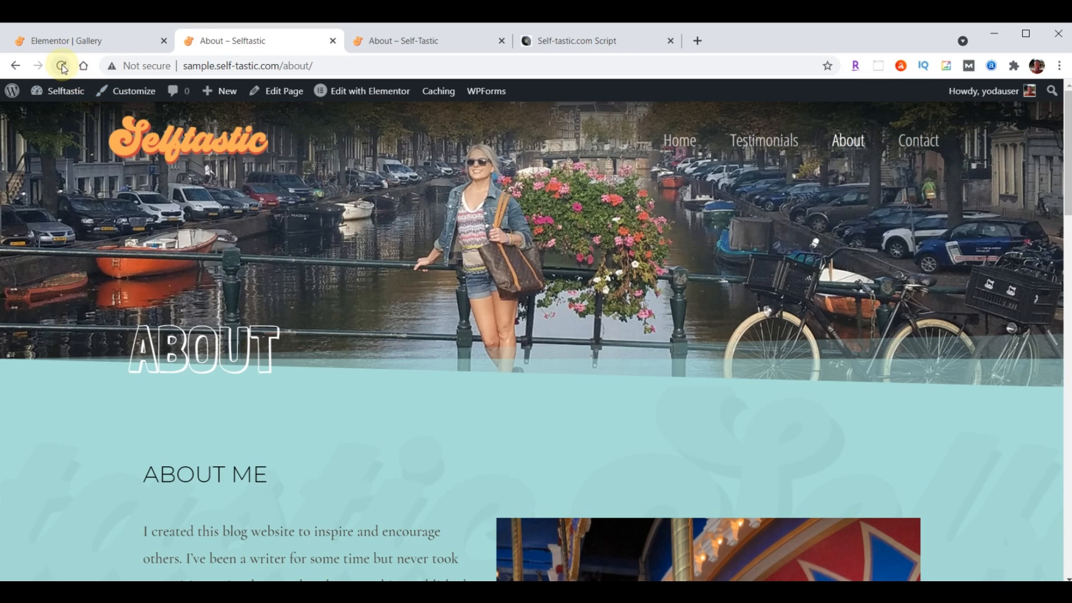
click(62, 66)
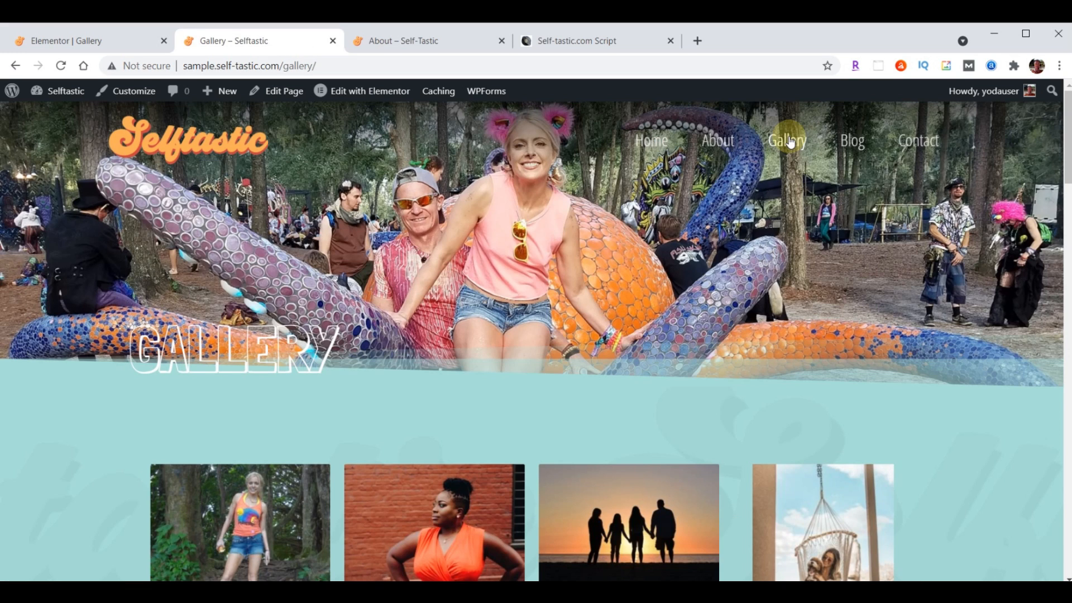
scroll(795, 148, down, 10)
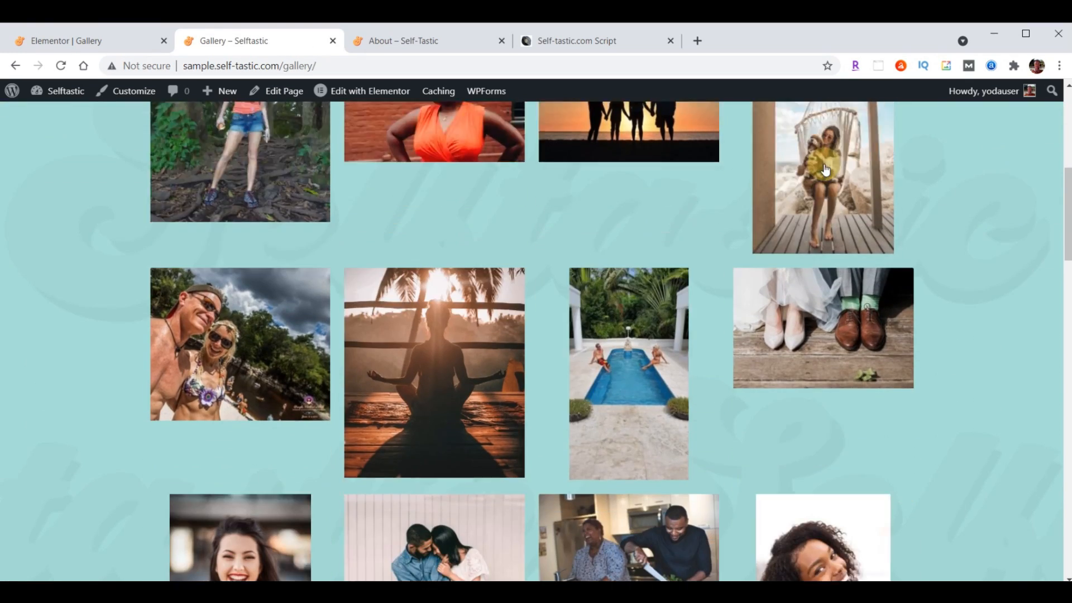
scroll(825, 169, down, 15)
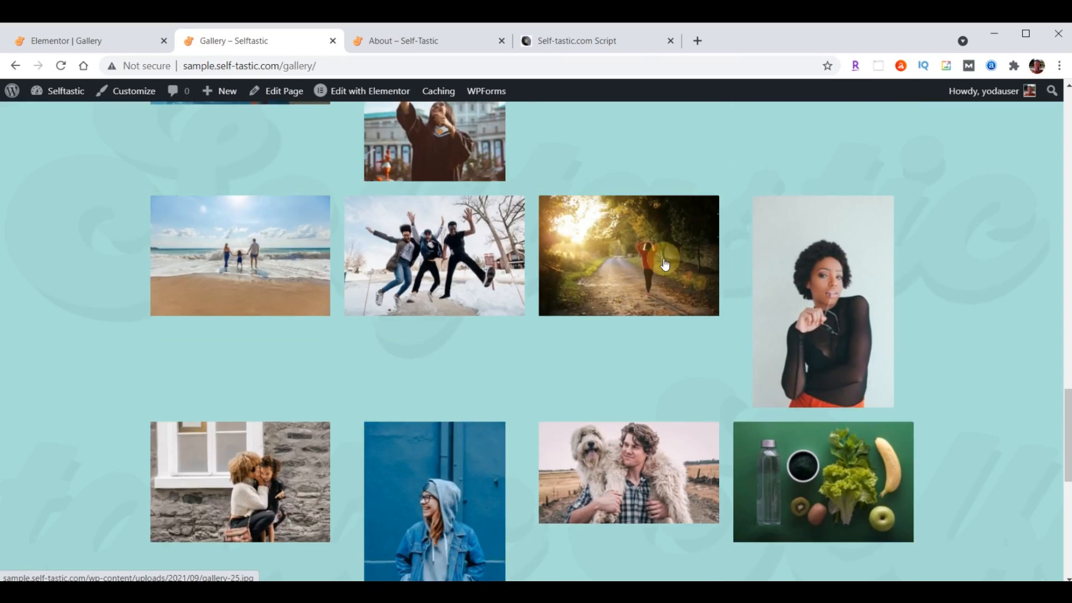
scroll(654, 325, up, 20)
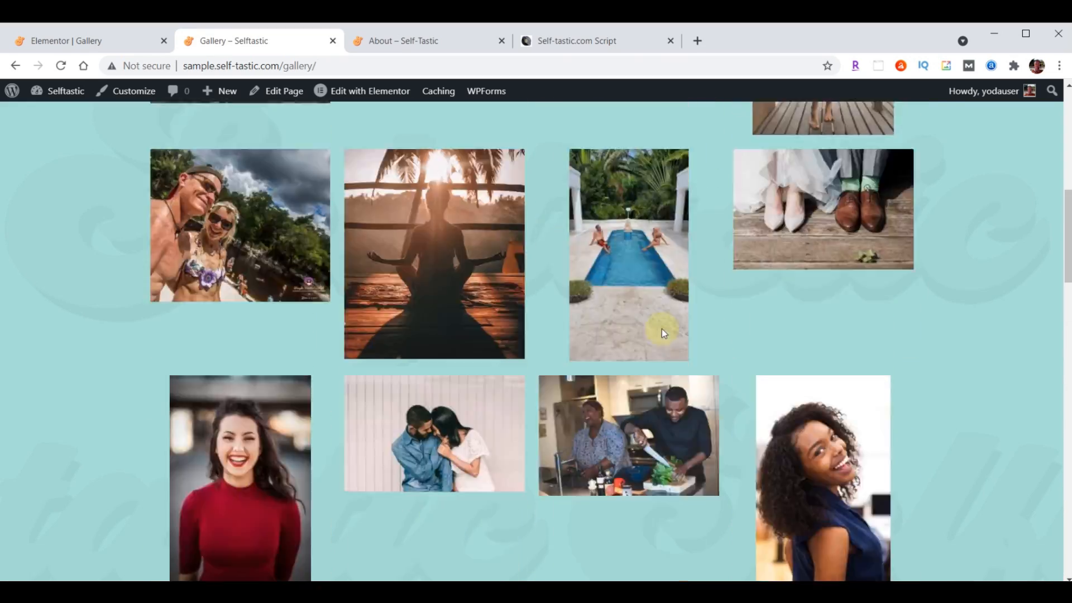
scroll(534, 255, down, 15)
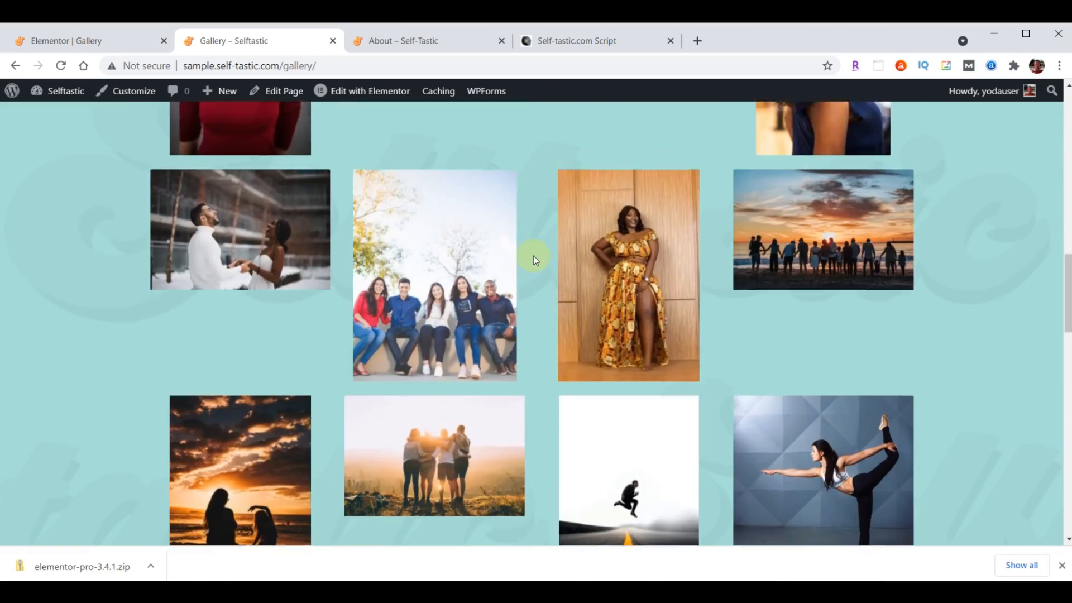
Open the group photo in the lightbox, advance three photos, then view the other site's About page
click(468, 282)
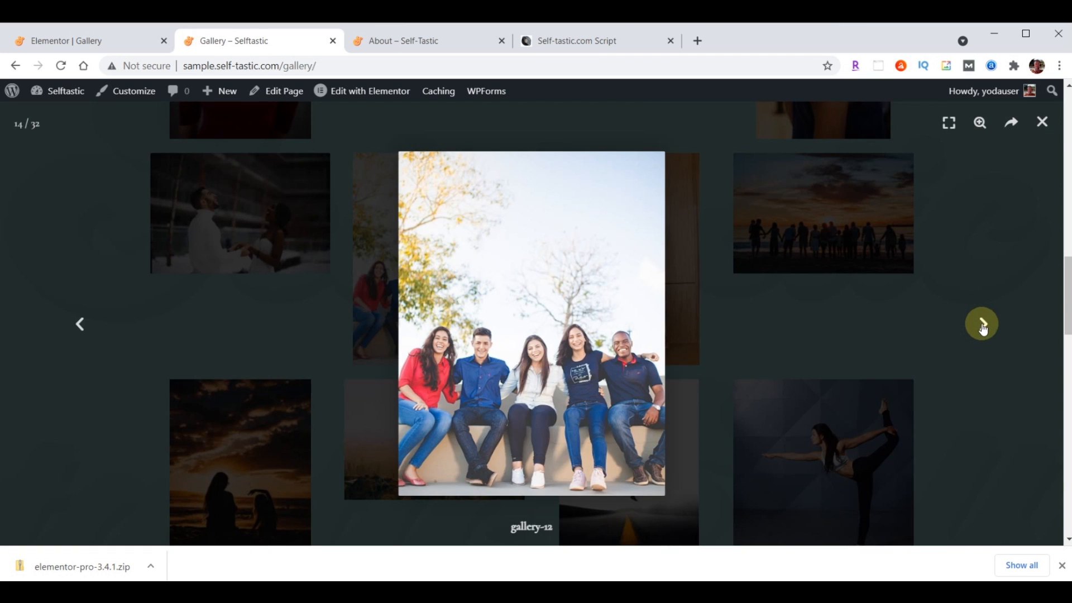
click(983, 327)
click(983, 327)
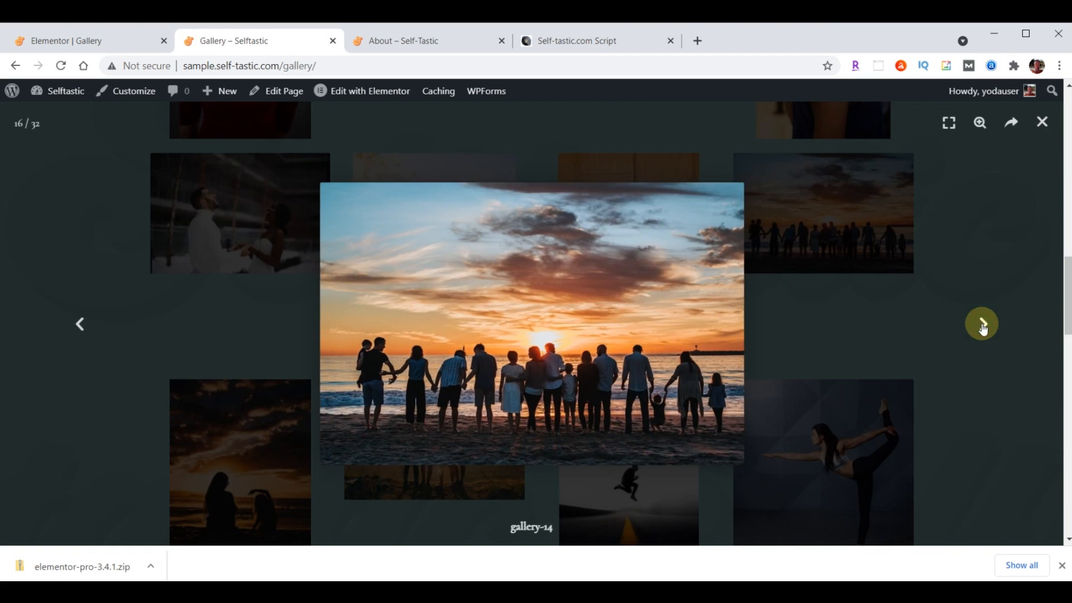
click(983, 327)
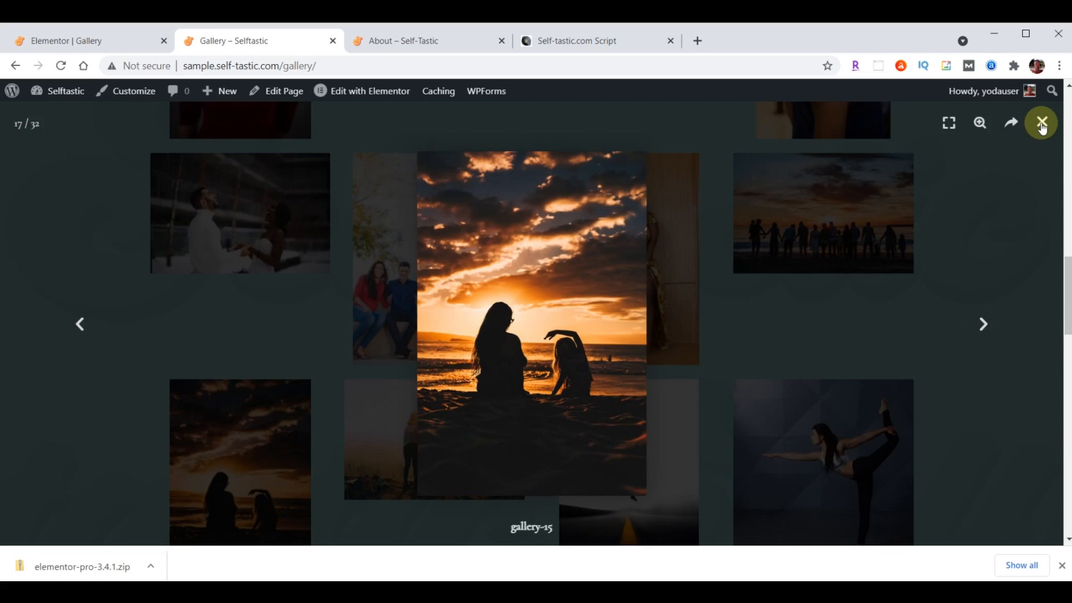
scroll(522, 403, up, 15)
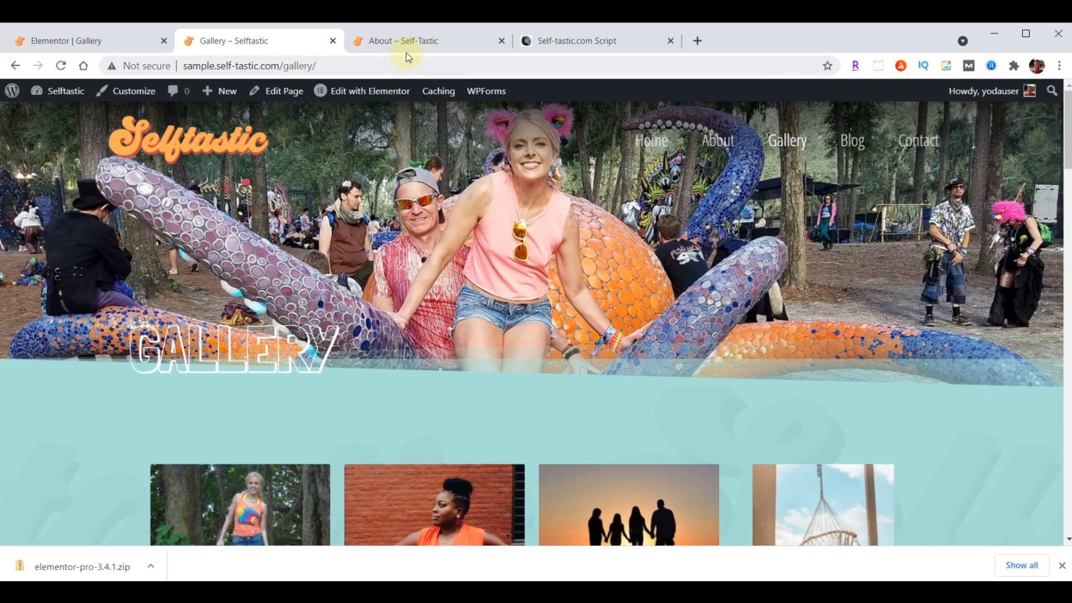
click(408, 45)
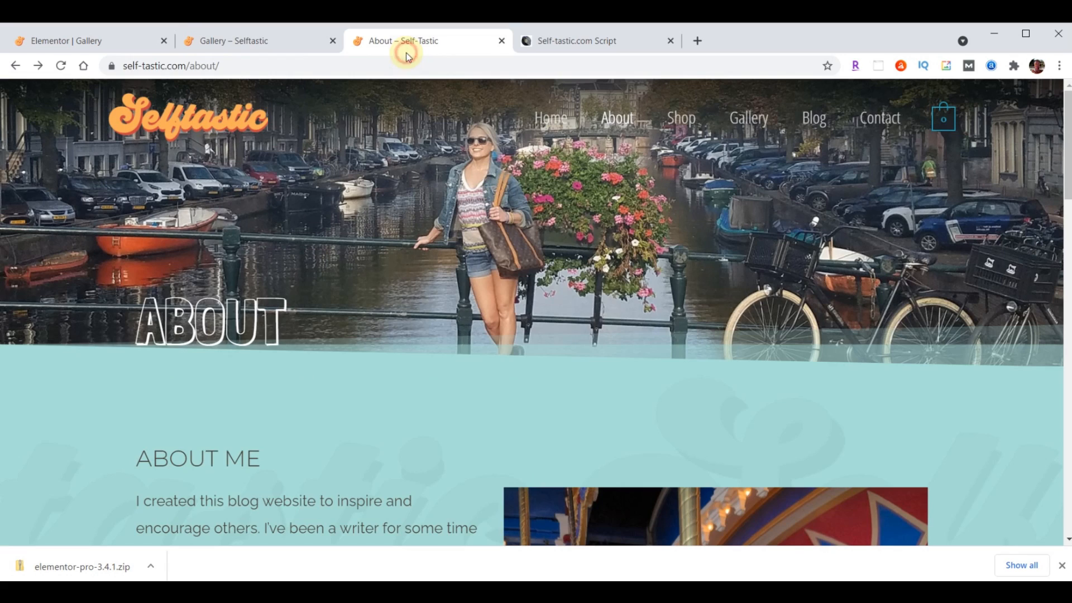
Browse the other site's Gallery page to compare its photo layout
click(744, 114)
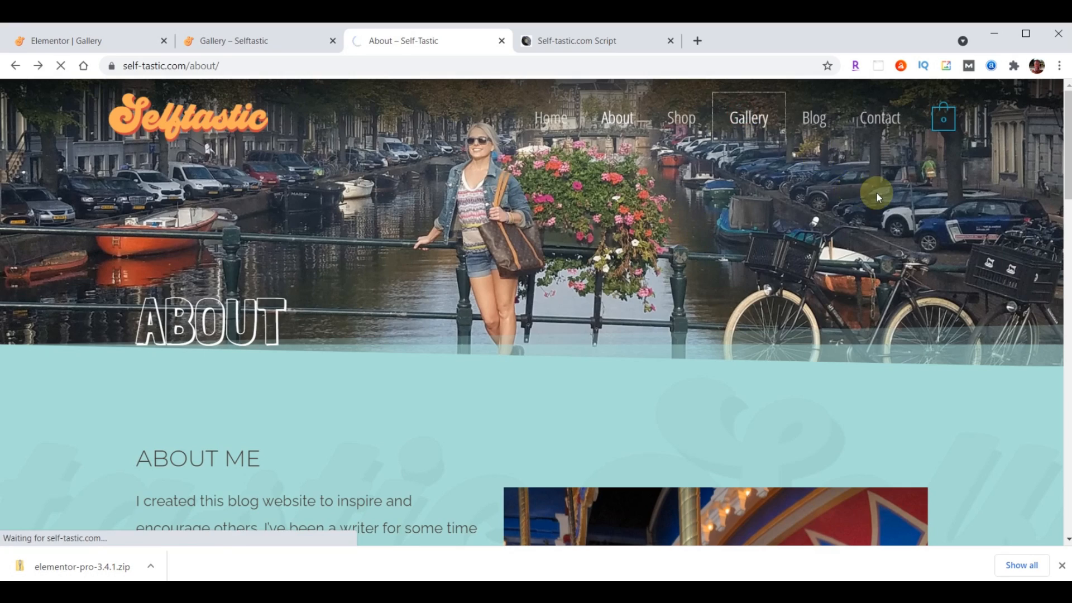
scroll(756, 276, down, 5)
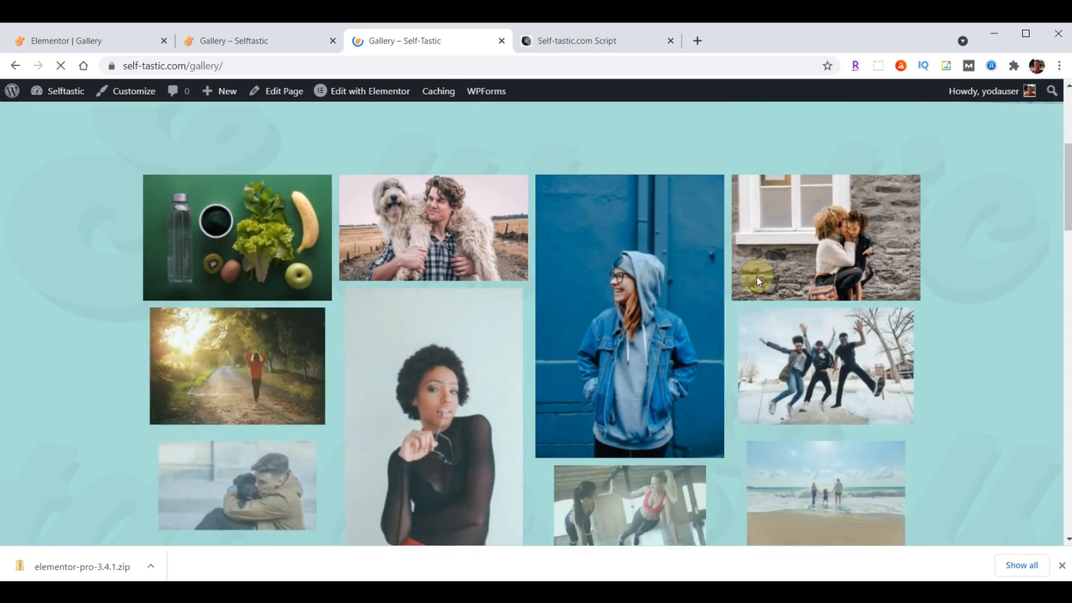
scroll(756, 276, down, 10)
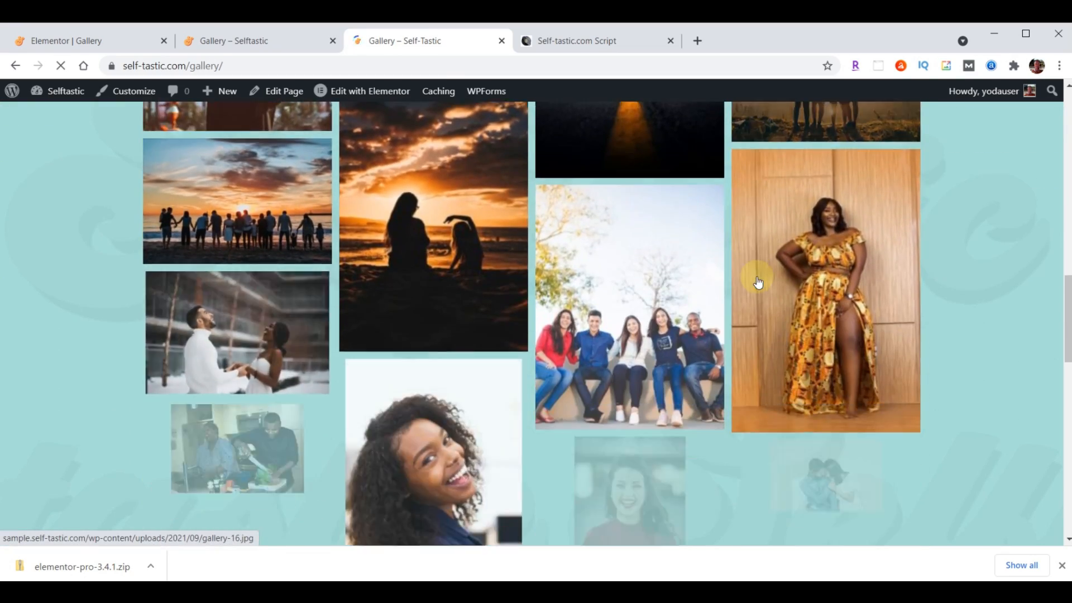
scroll(758, 282, down, 12)
Look over the new Gallery page, then return to it in the Elementor editor
click(218, 42)
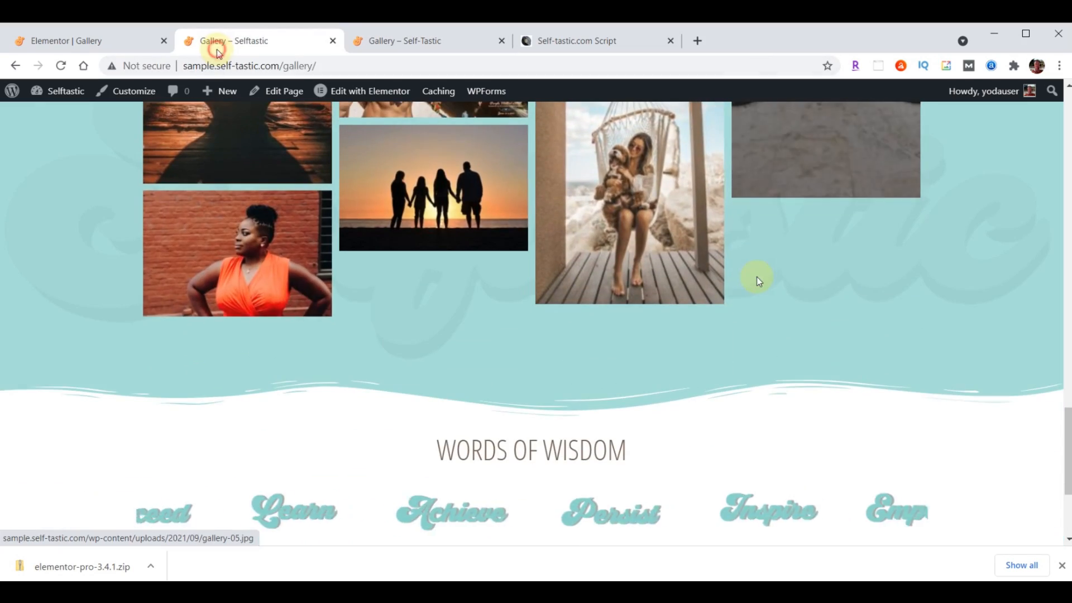
scroll(747, 319, up, 15)
scroll(747, 320, up, 8)
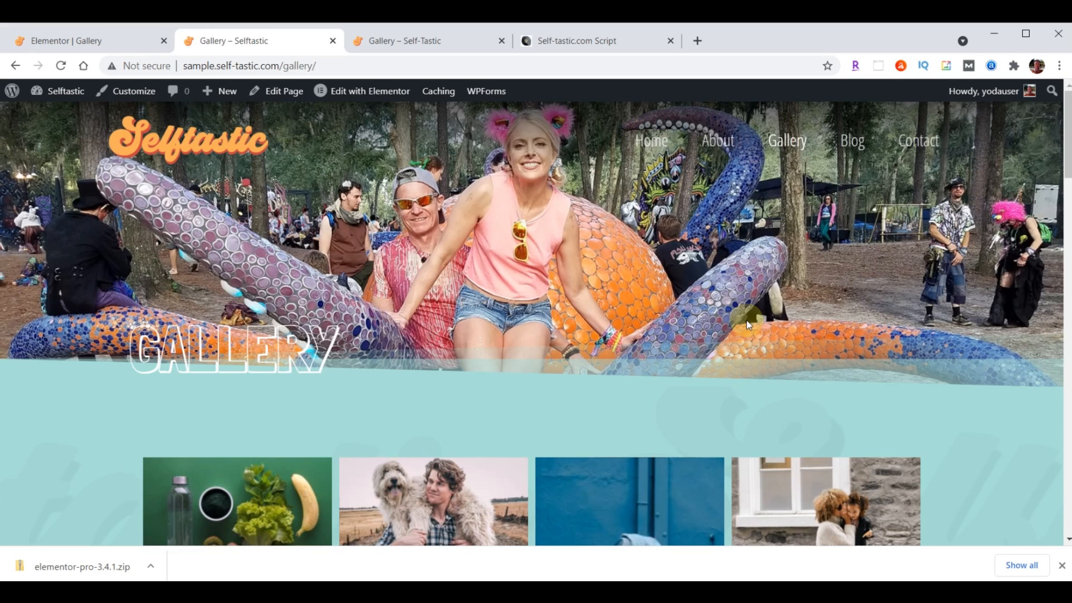
scroll(746, 321, down, 10)
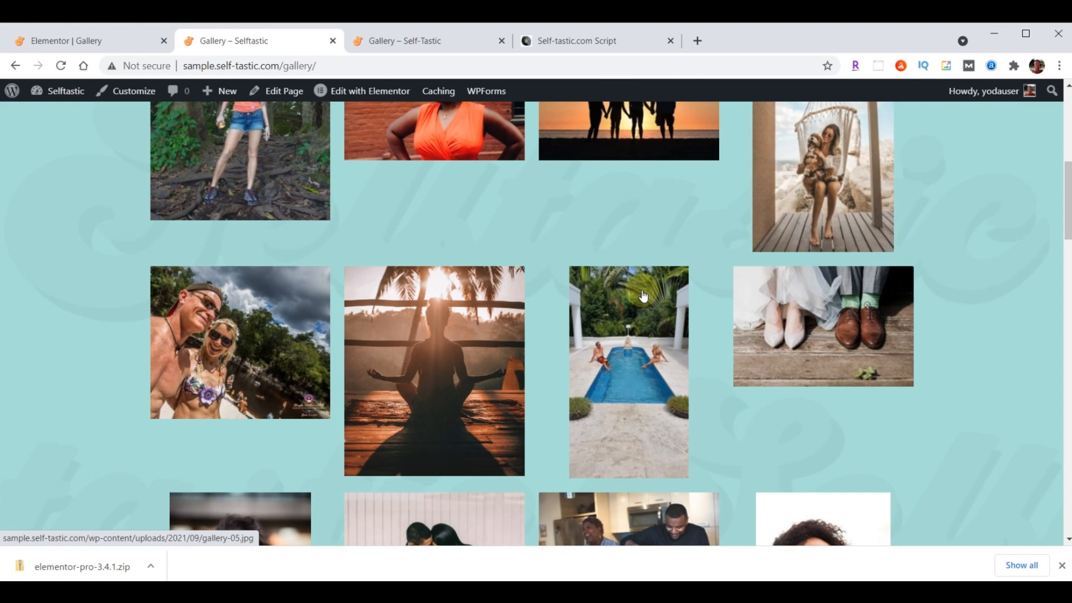
click(64, 47)
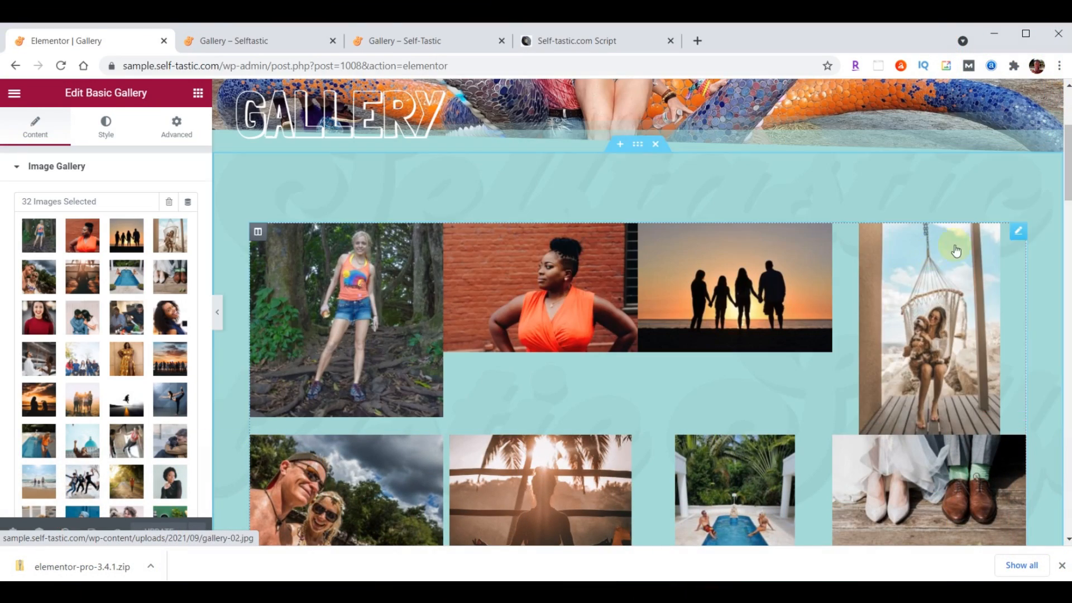
Delete the old Basic Gallery widget from the gallery section
right_click(1019, 234)
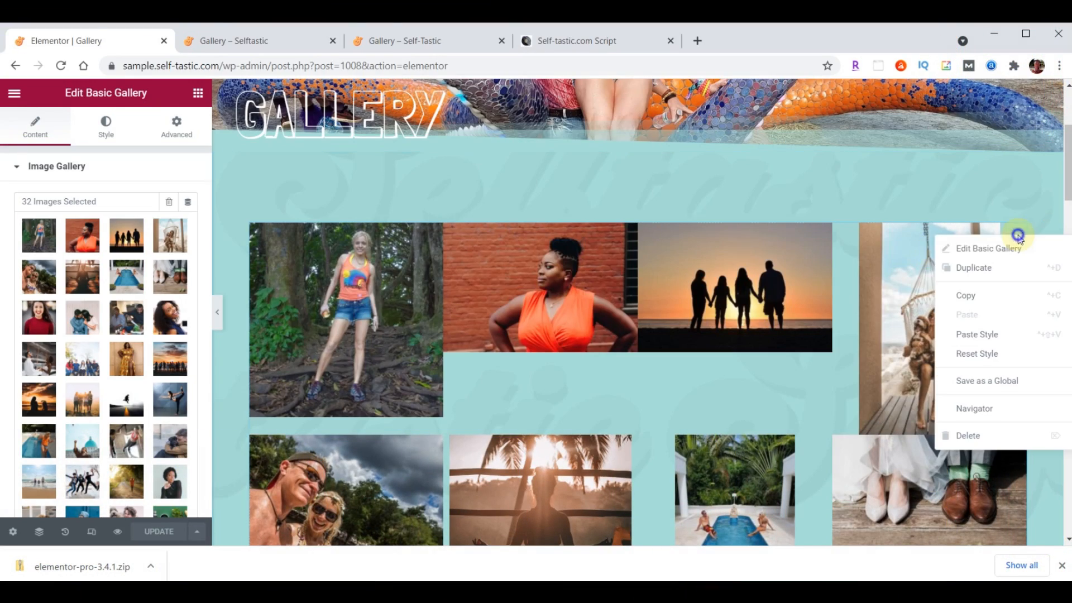
click(996, 437)
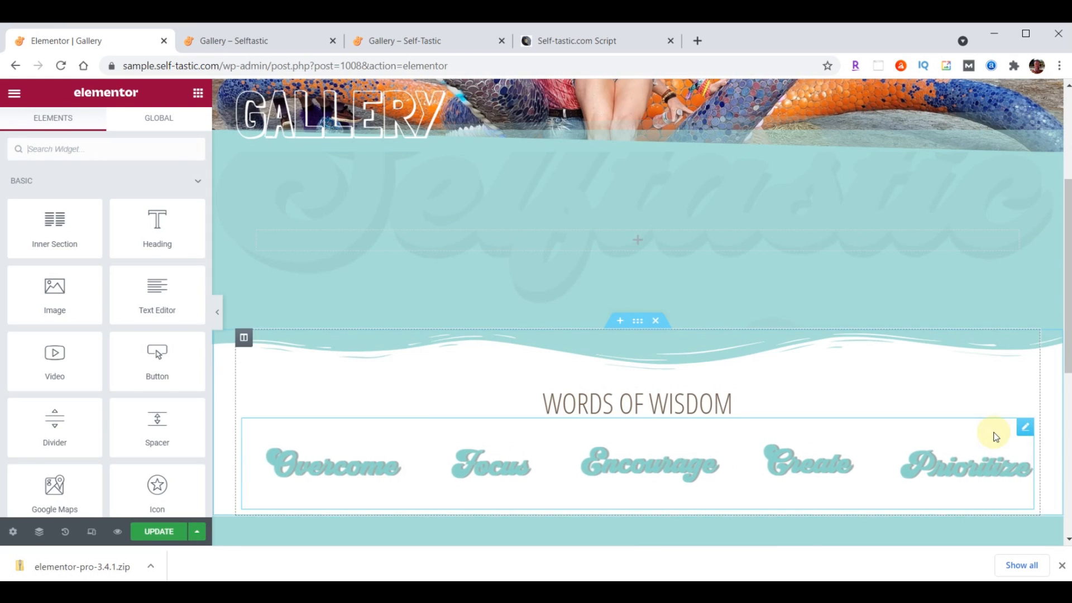
Find the Gallery widget and place it in the empty section
click(89, 159)
text(gallery)
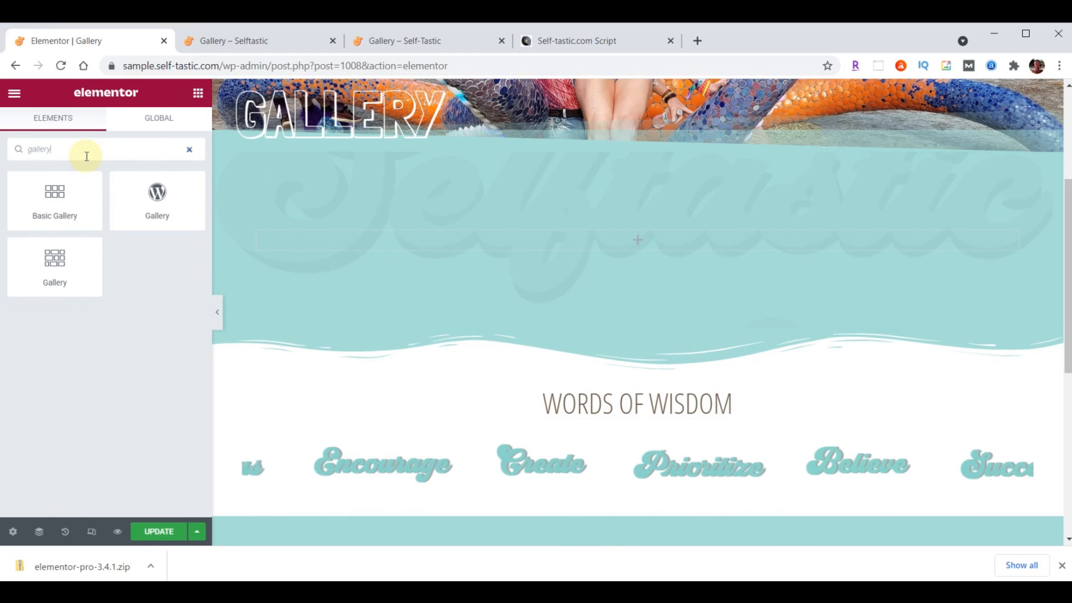
drag(39, 264, 714, 232)
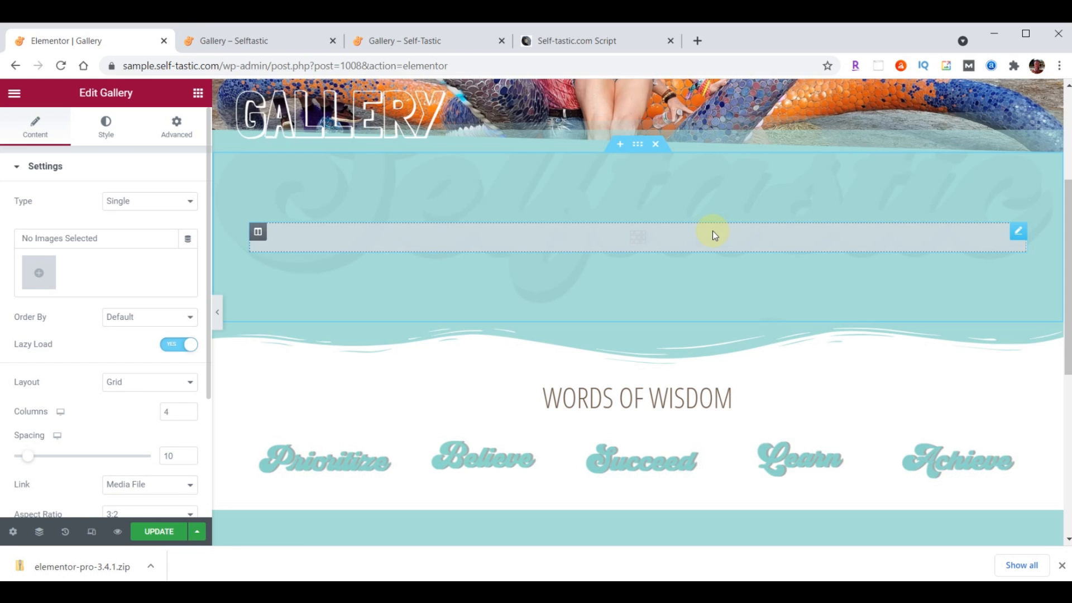
Select 31 library images, create a new gallery from them and insert it
click(39, 273)
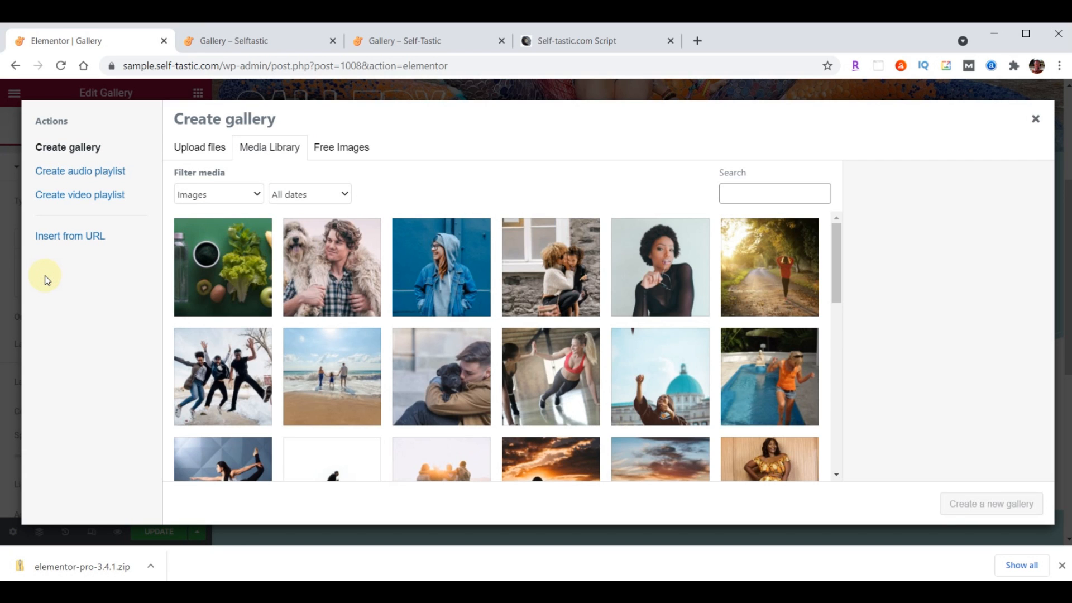
click(202, 306)
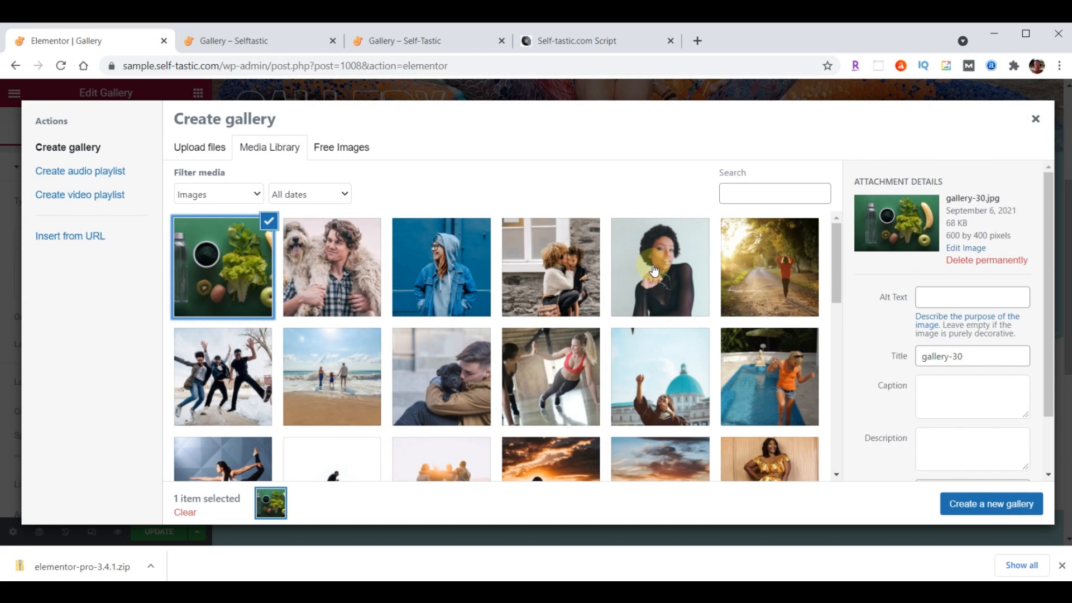
scroll(655, 270, down, 3)
scroll(655, 270, down, 10)
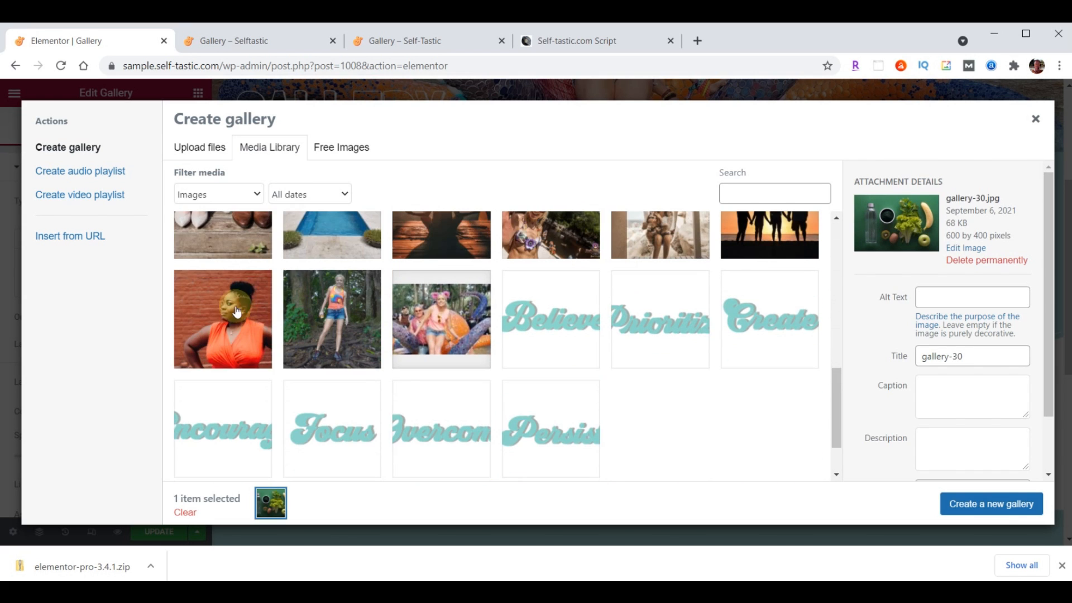
shift+click(232, 312)
click(976, 505)
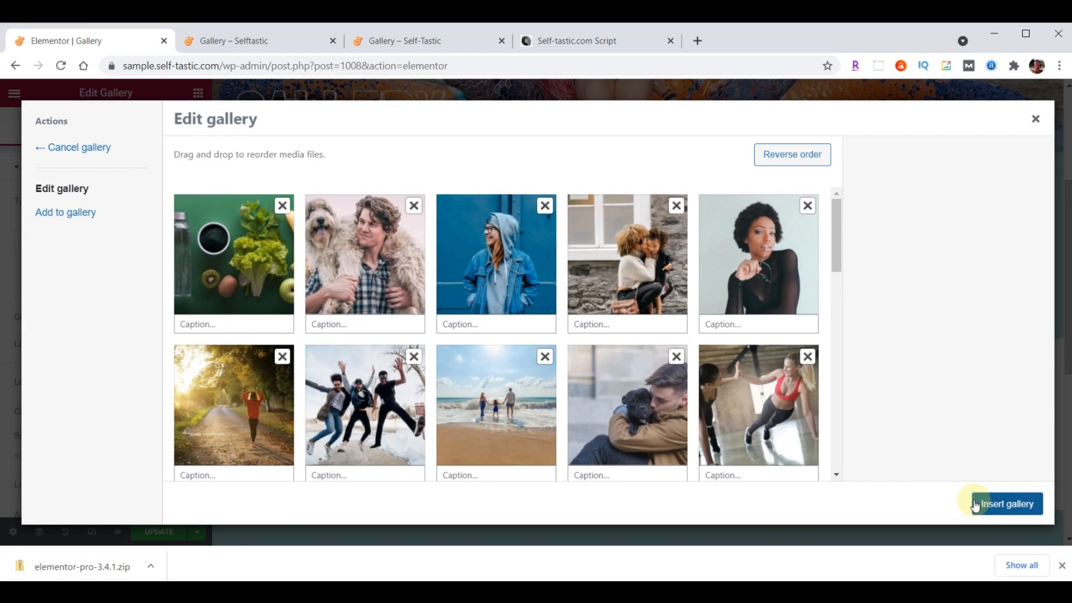
drag(261, 264, 368, 260)
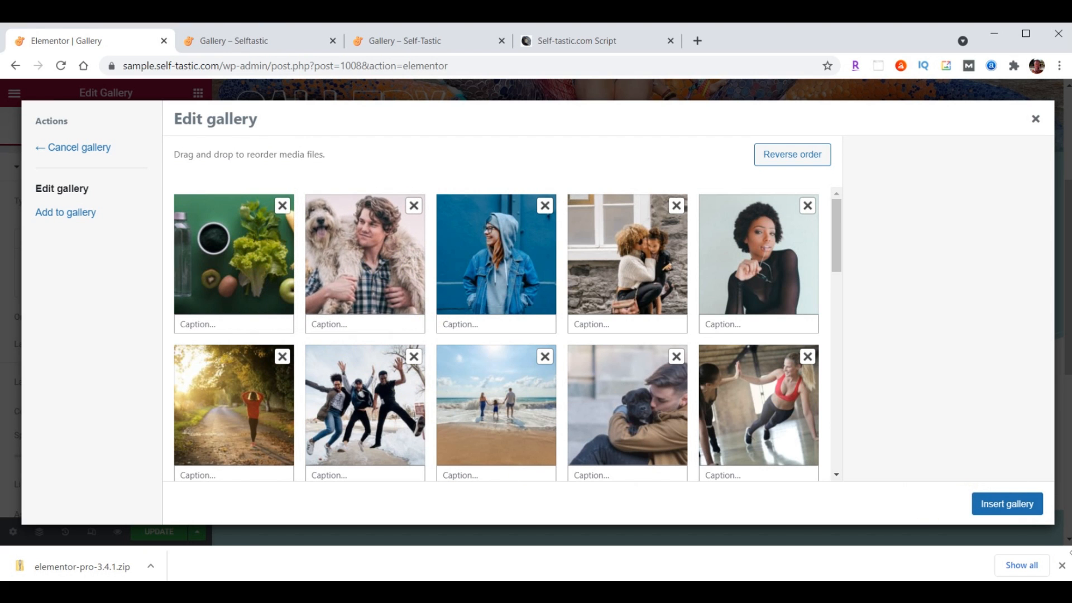
click(1007, 505)
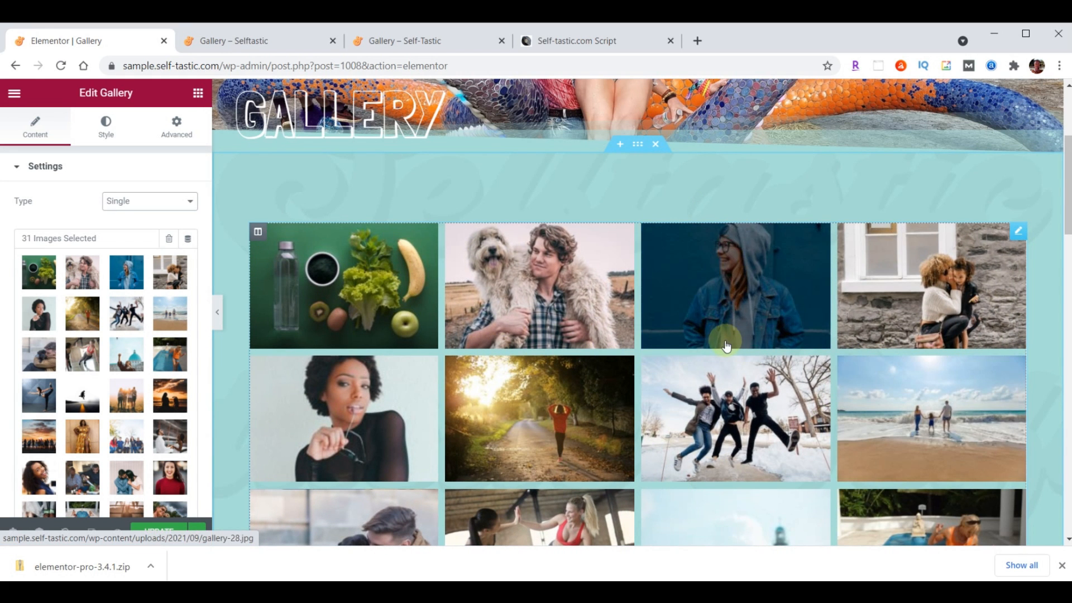
Switch the gallery layout to Masonry, save the page, and bring up the live Gallery tab
scroll(135, 350, down, 3)
scroll(134, 350, down, 2)
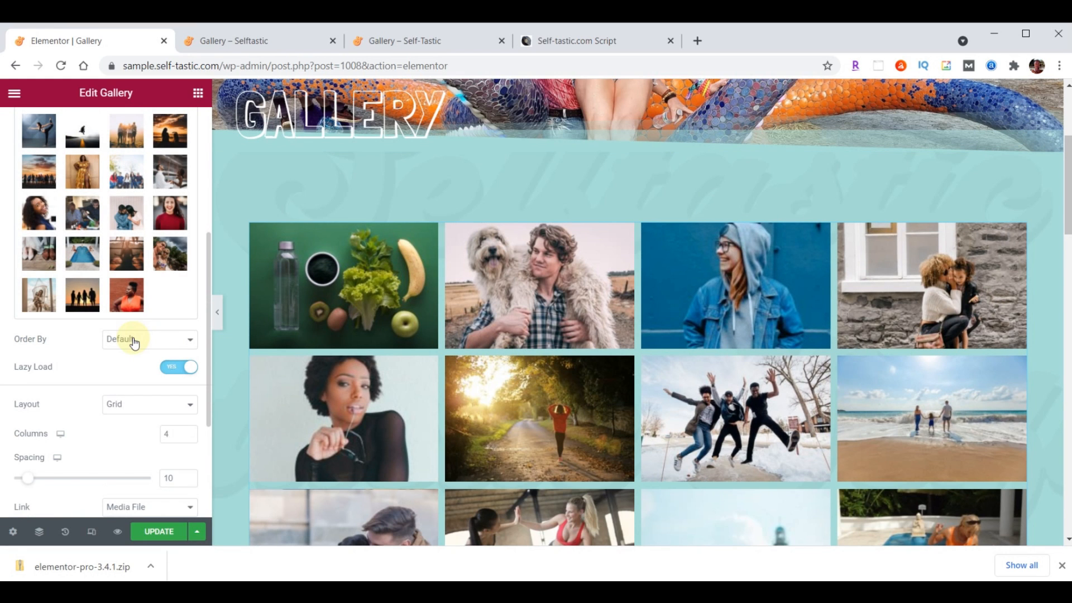
click(140, 403)
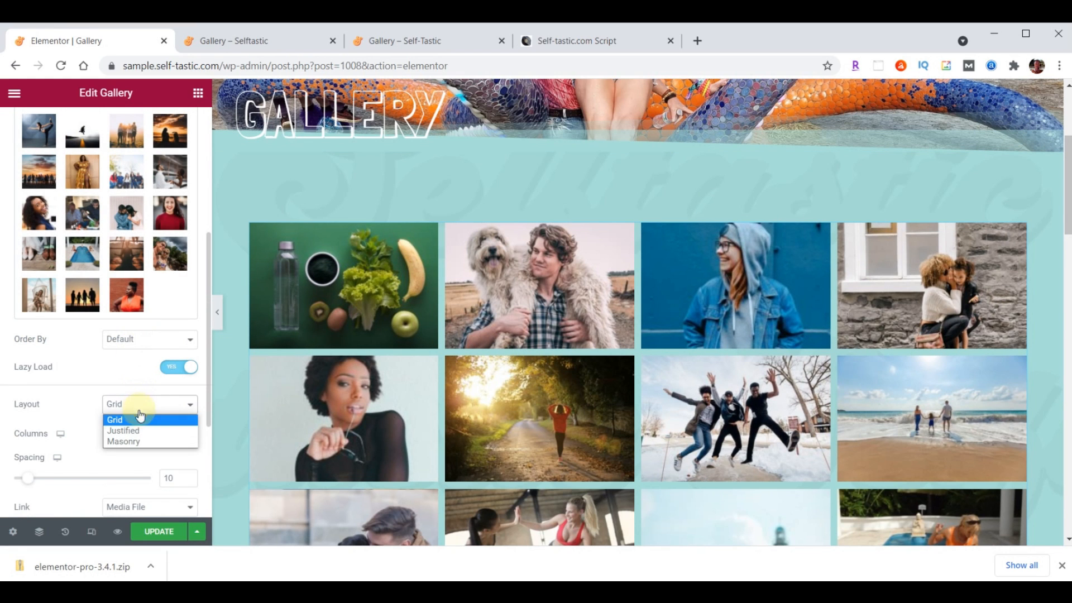
click(139, 442)
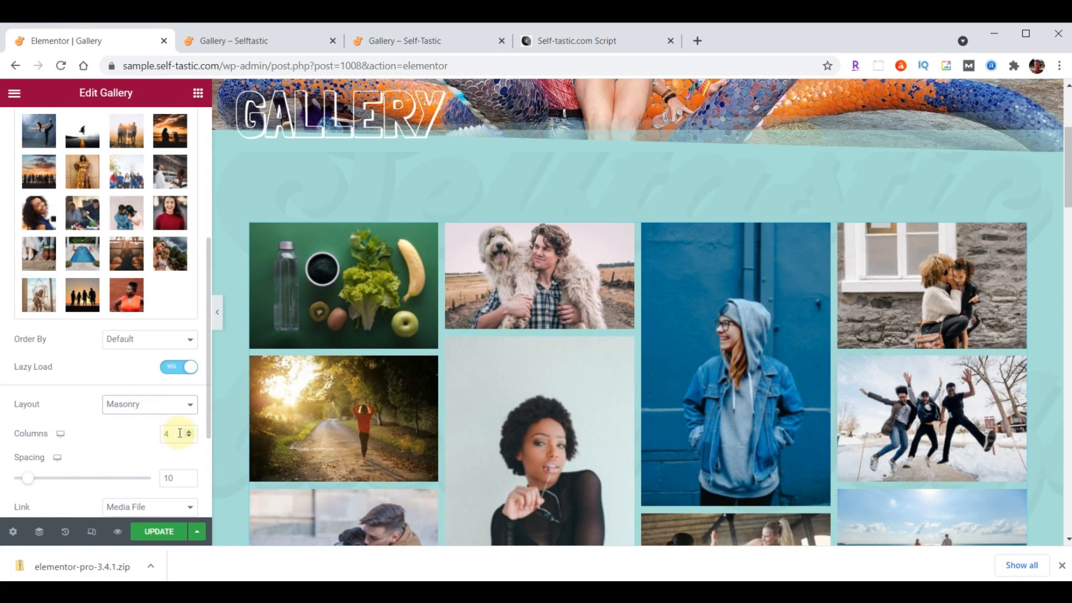
click(160, 534)
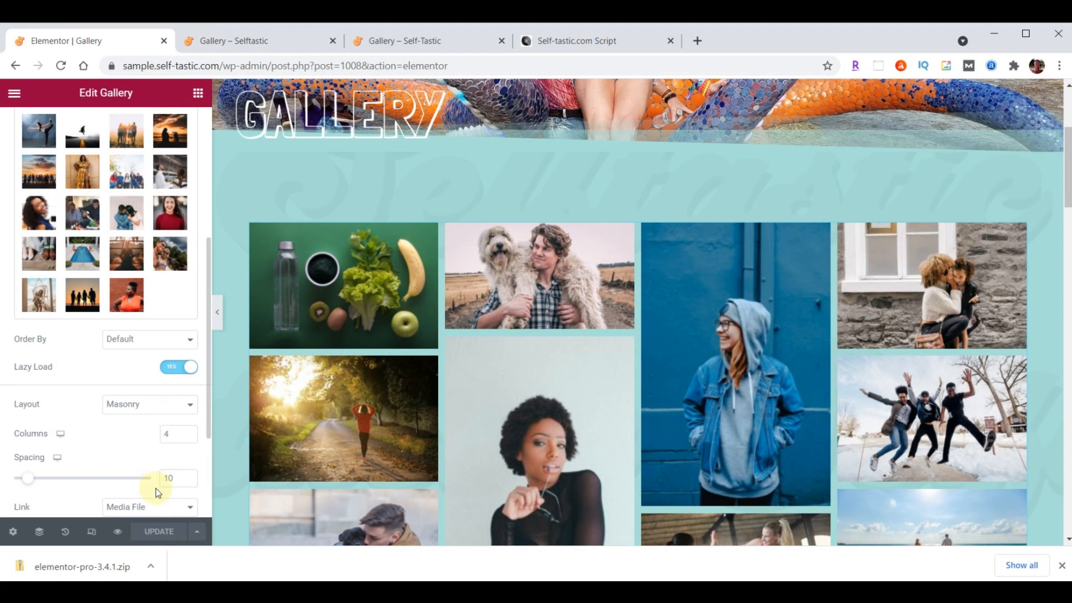
click(266, 43)
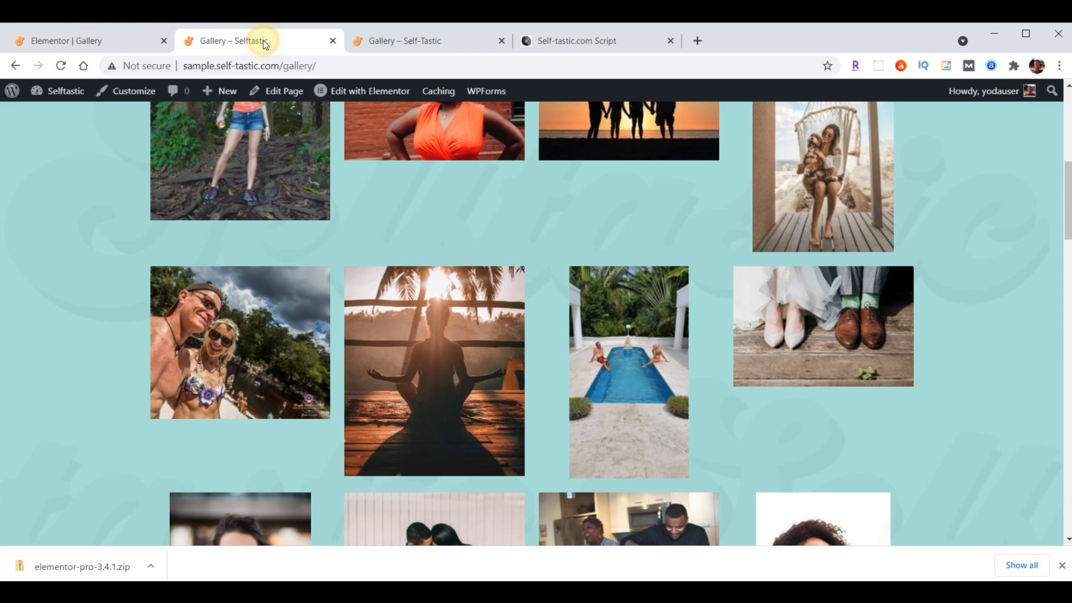
Reload the live Gallery page to review the masonry photos, then return to the editor
click(61, 66)
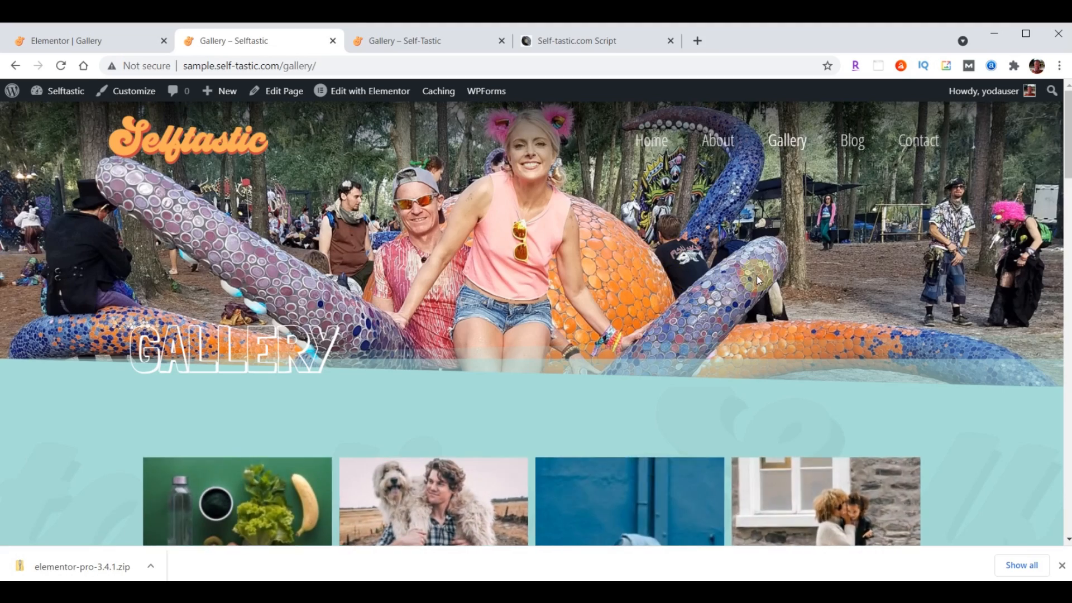
scroll(756, 276, down, 5)
scroll(756, 276, down, 15)
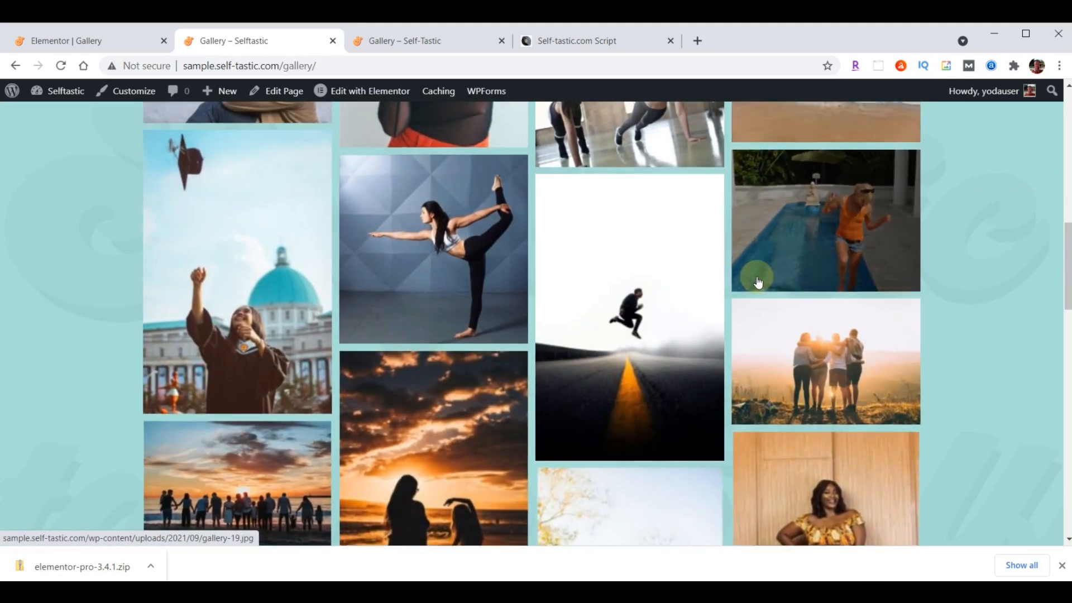
scroll(757, 282, down, 15)
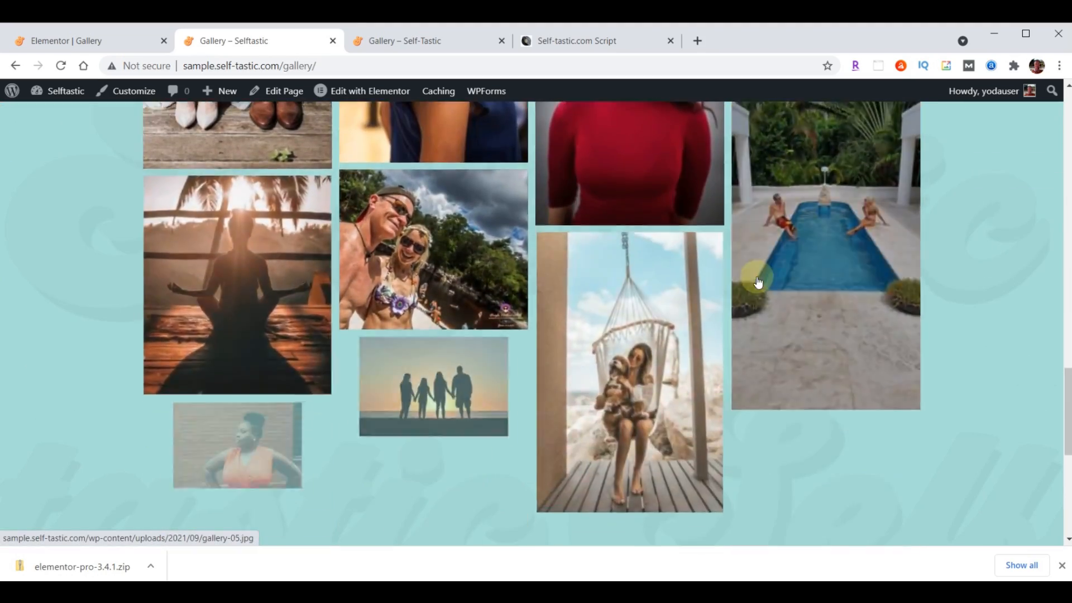
scroll(747, 317, up, 10)
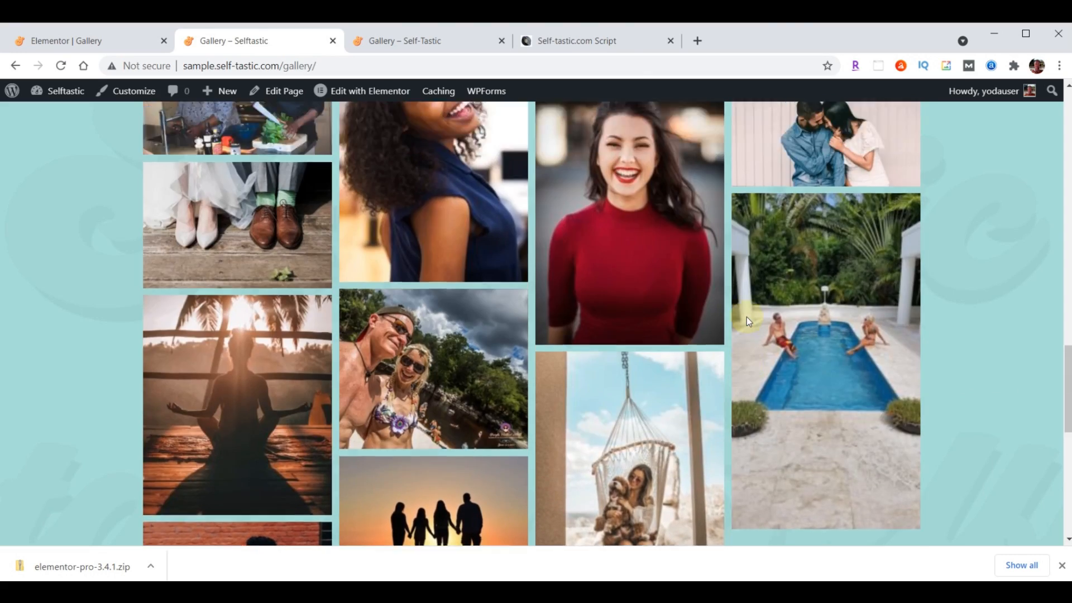
scroll(746, 317, up, 12)
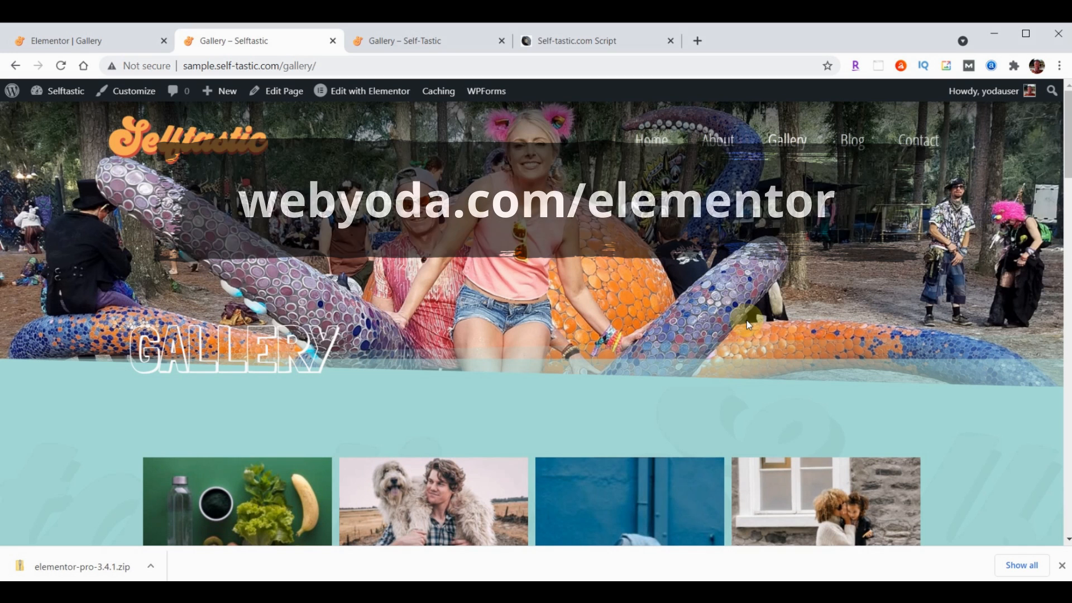
click(86, 34)
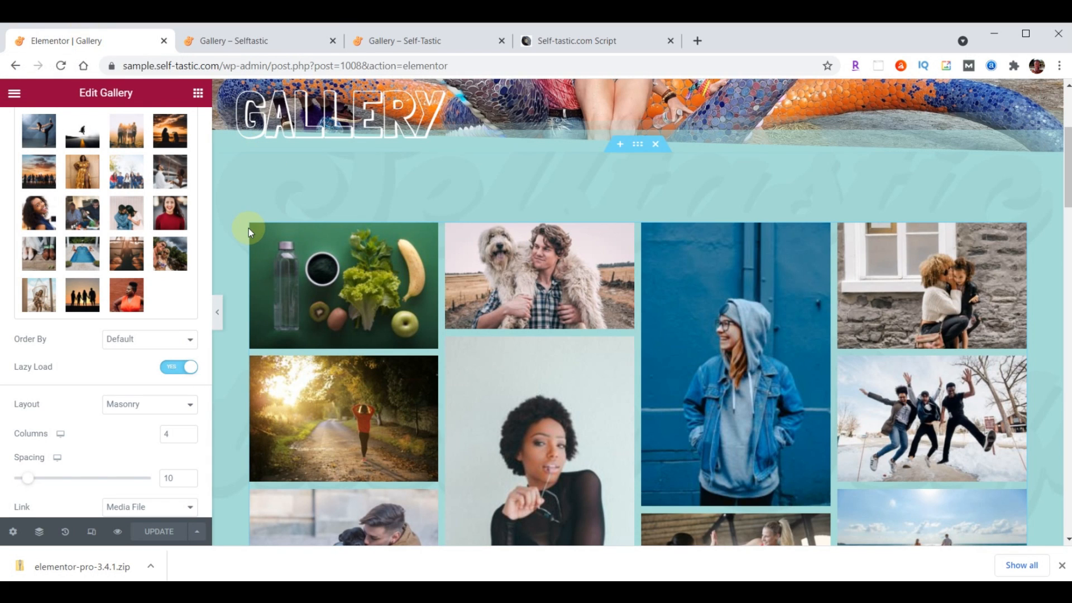
Exit Elementor to the Gallery page's WordPress edit screen
click(16, 95)
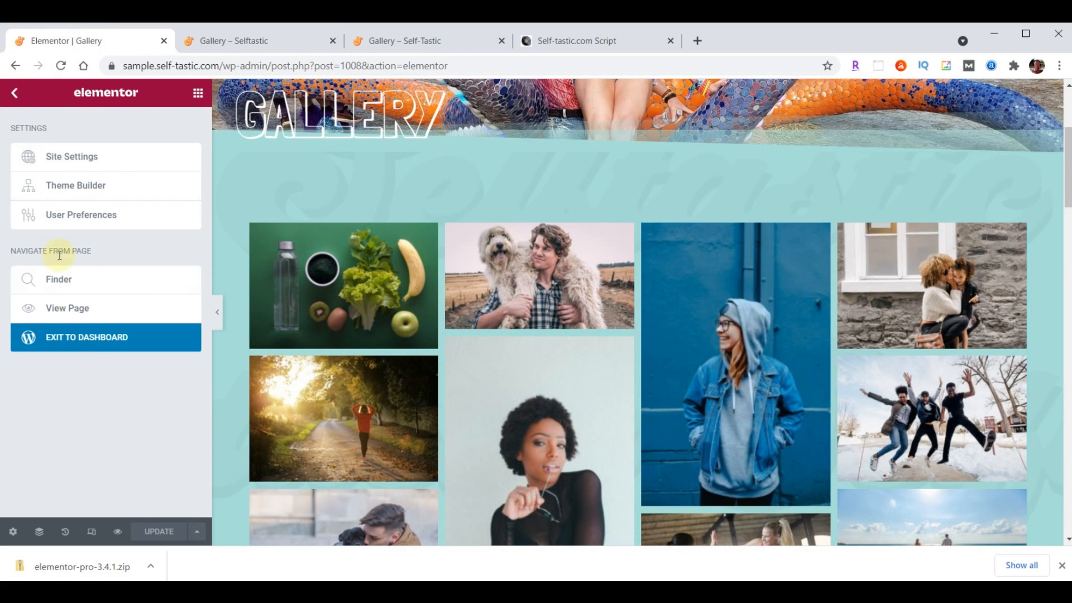
click(91, 338)
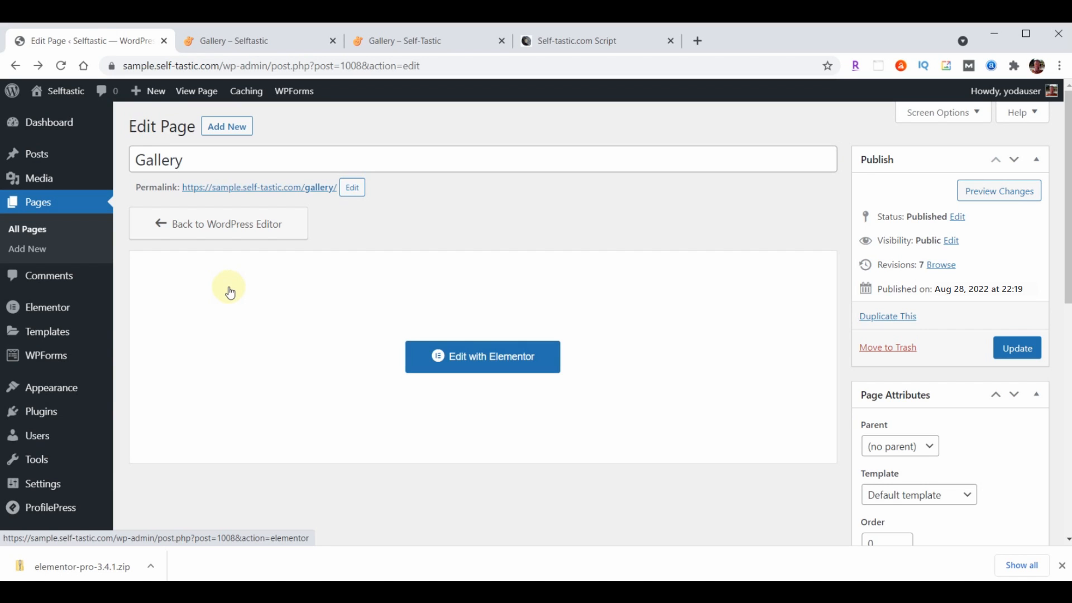
Start a new template titled 'Blog Page Header' with type Header
mouse_move(52, 393)
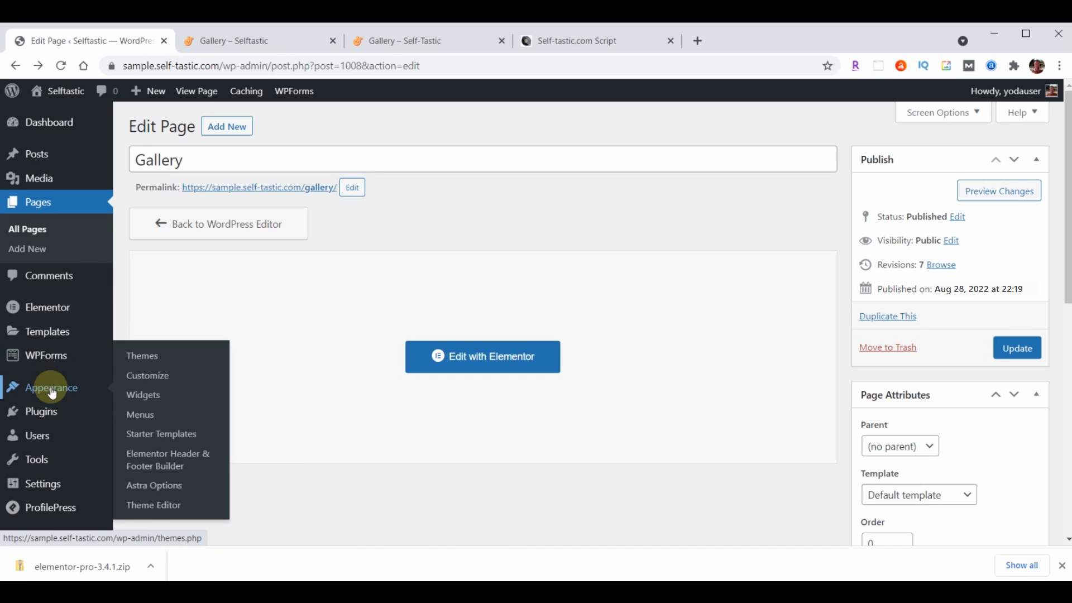
click(163, 460)
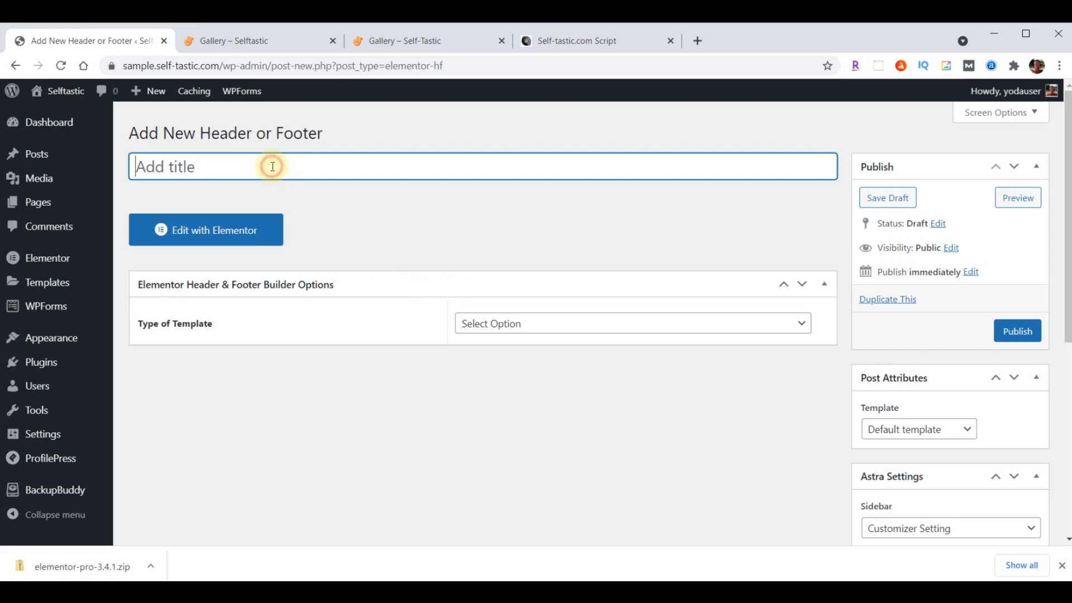
text(Blog Page Header)
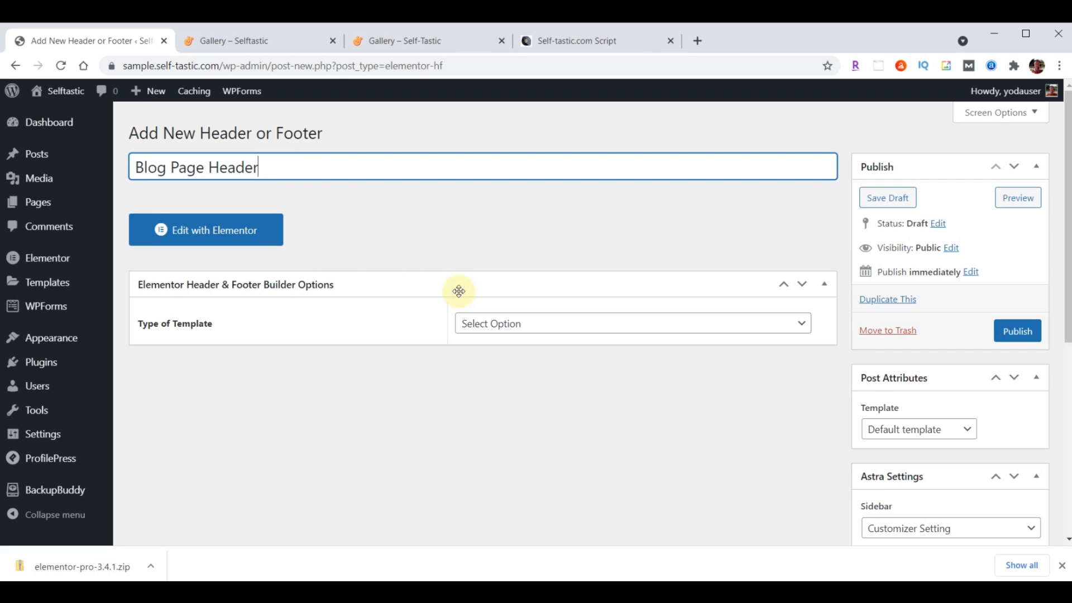
click(570, 324)
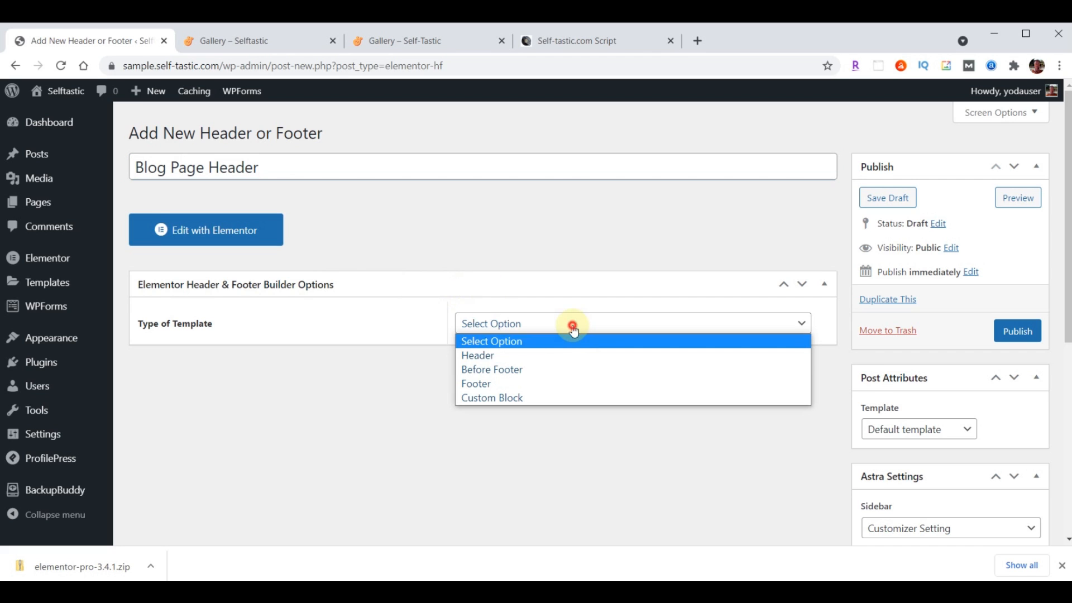
click(537, 356)
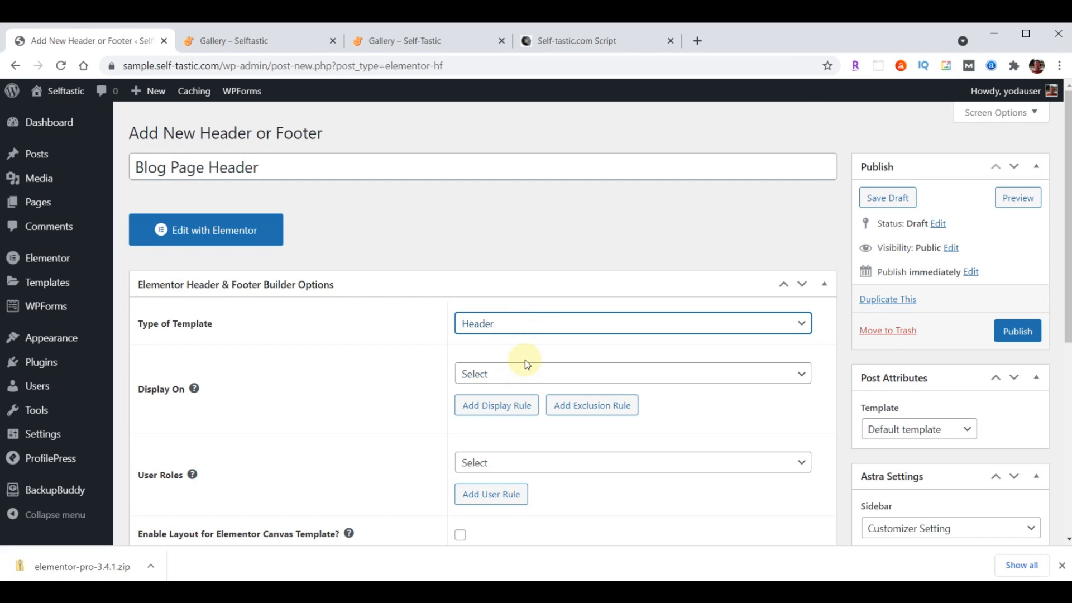
Display it on the Blog / Posts Page for all users, enable Canvas layout, and publish
click(528, 375)
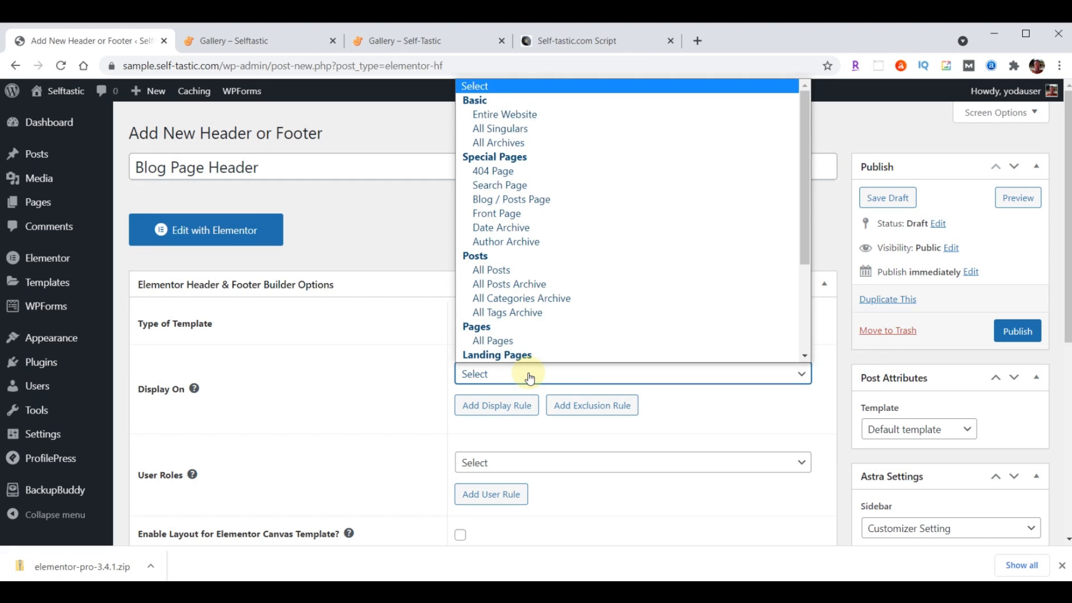
click(530, 201)
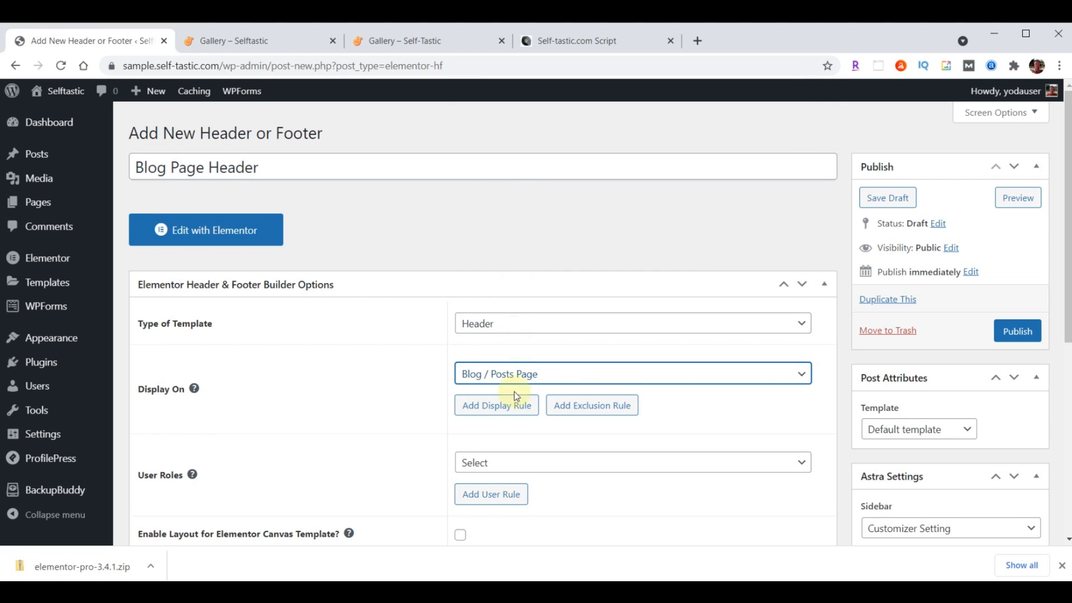
click(505, 463)
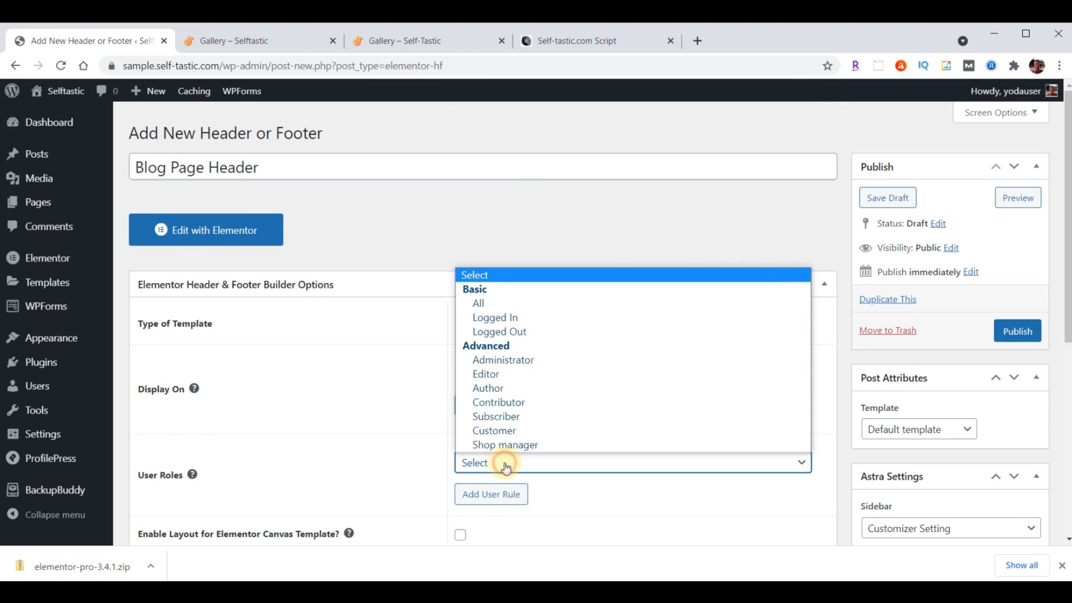
click(508, 305)
scroll(383, 362, down, 2)
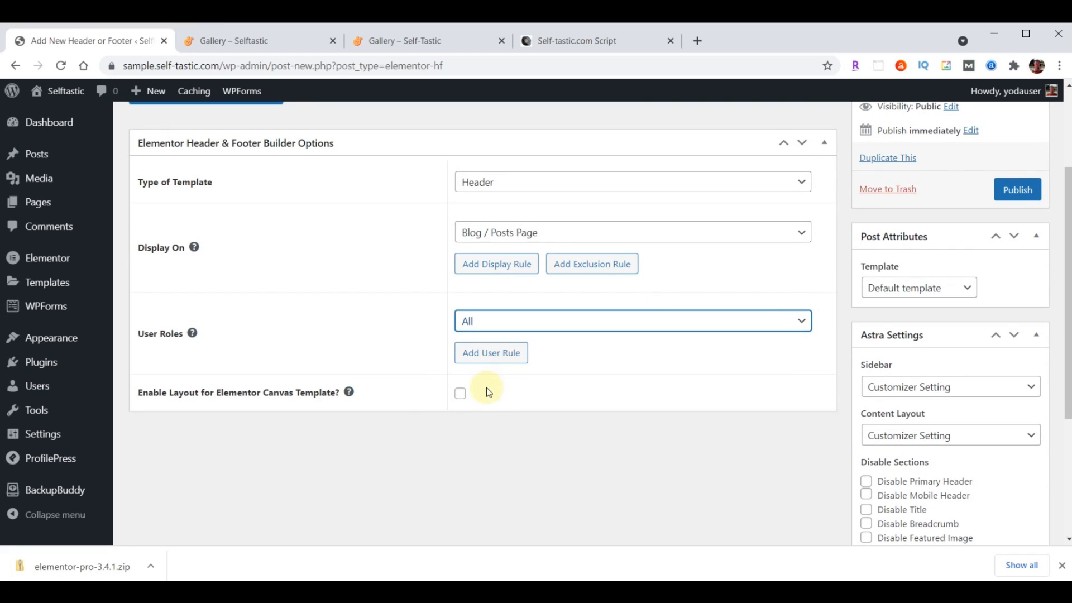
click(460, 395)
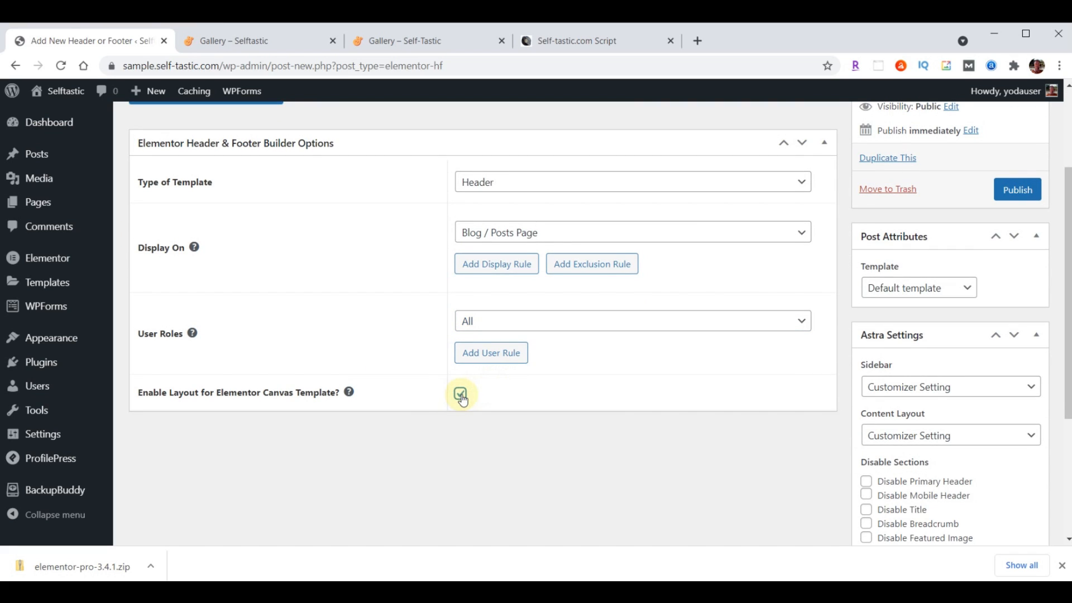
click(1020, 192)
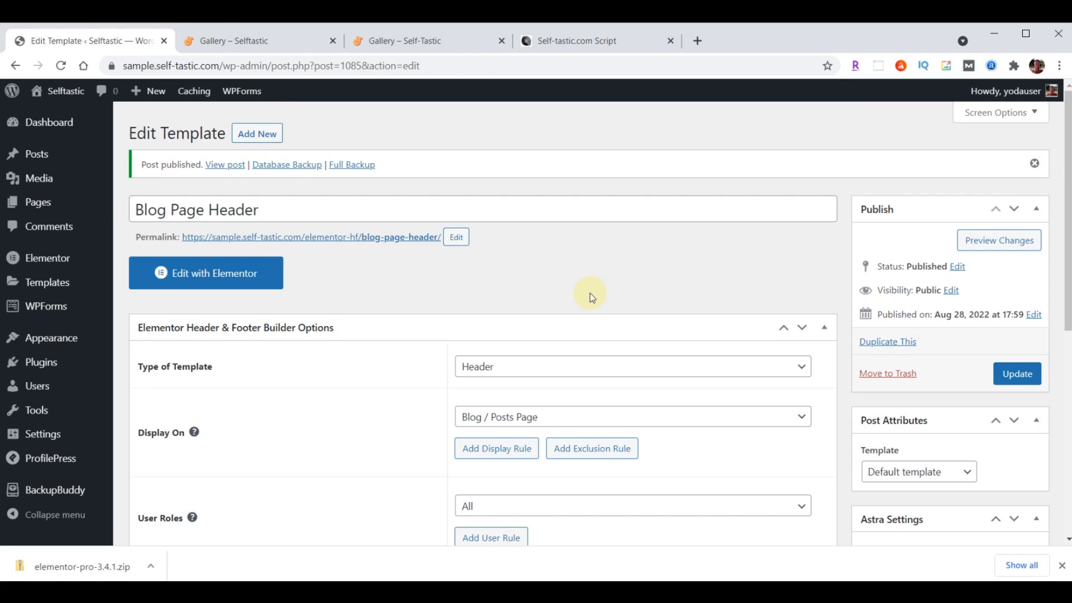
Import template-selftastic-blog-page-header.json in Elementor and insert it without its page settings
click(235, 273)
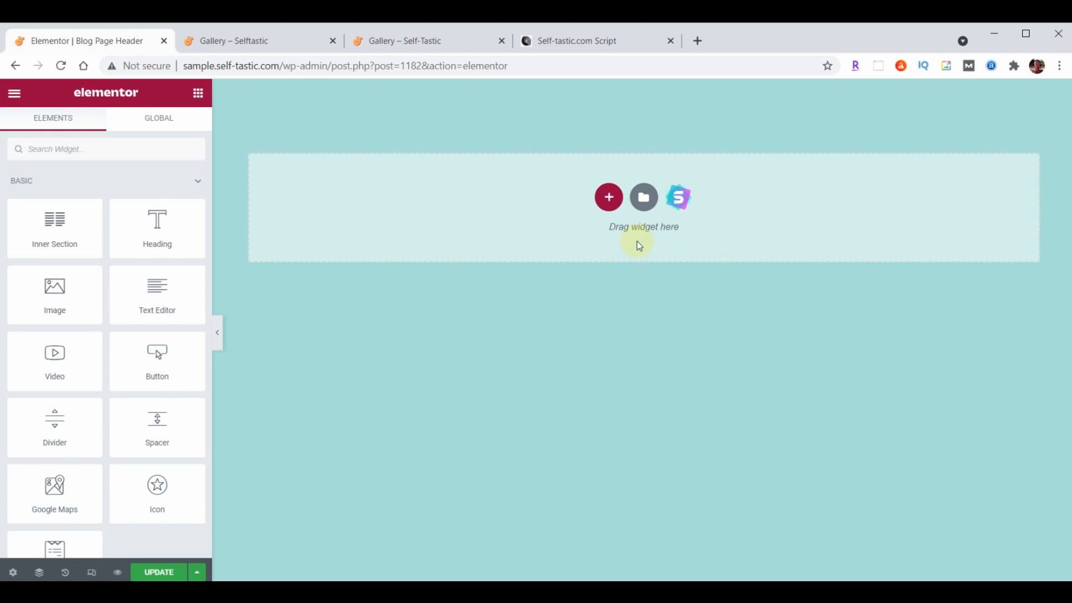
click(644, 198)
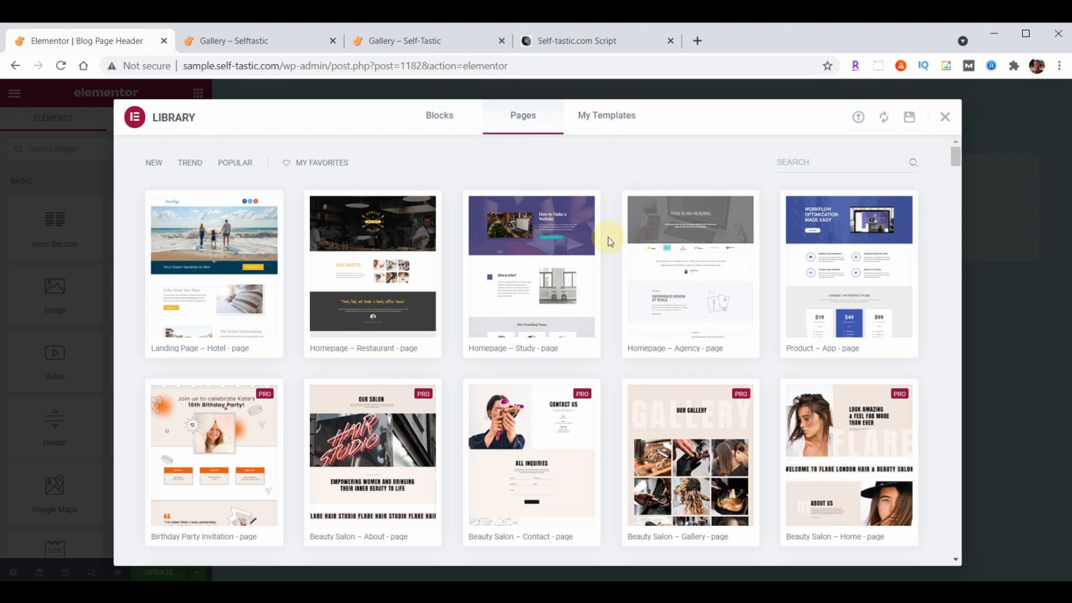
click(858, 118)
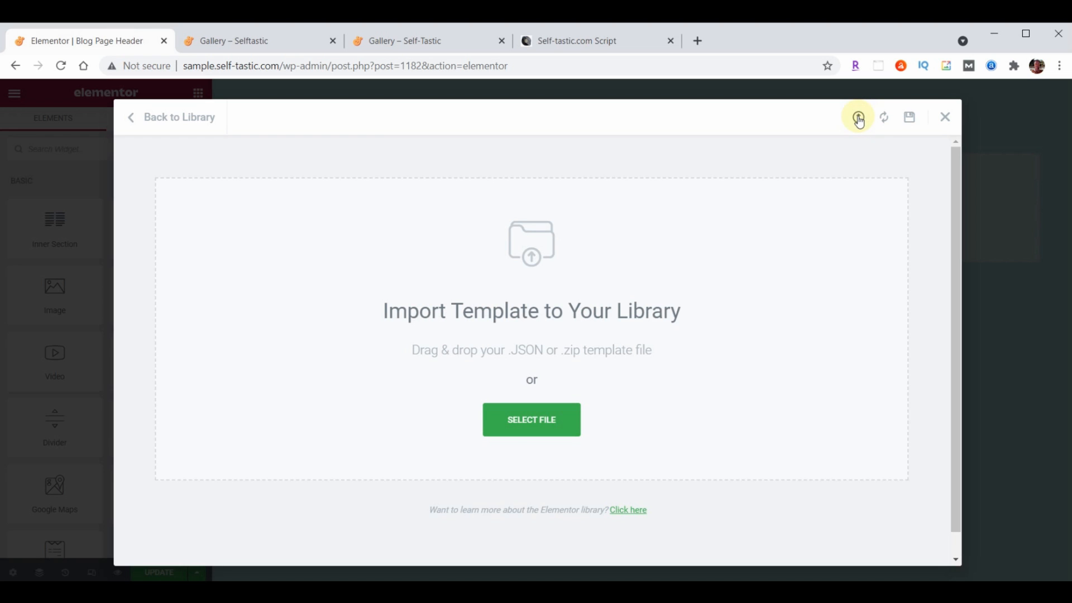
key(alt+Tab)
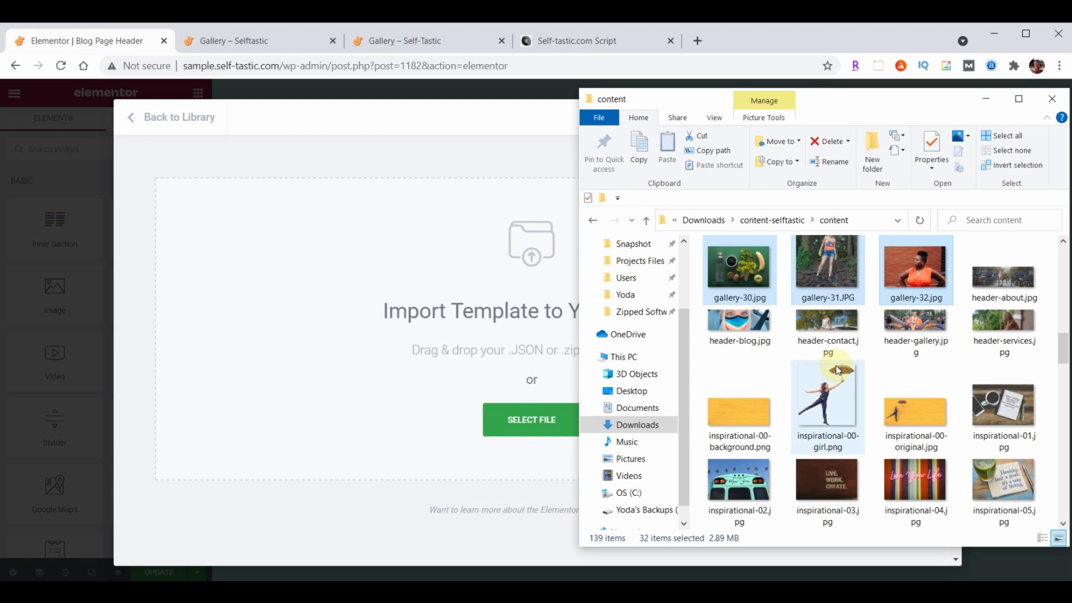
scroll(964, 300, down, 5)
scroll(964, 299, down, 10)
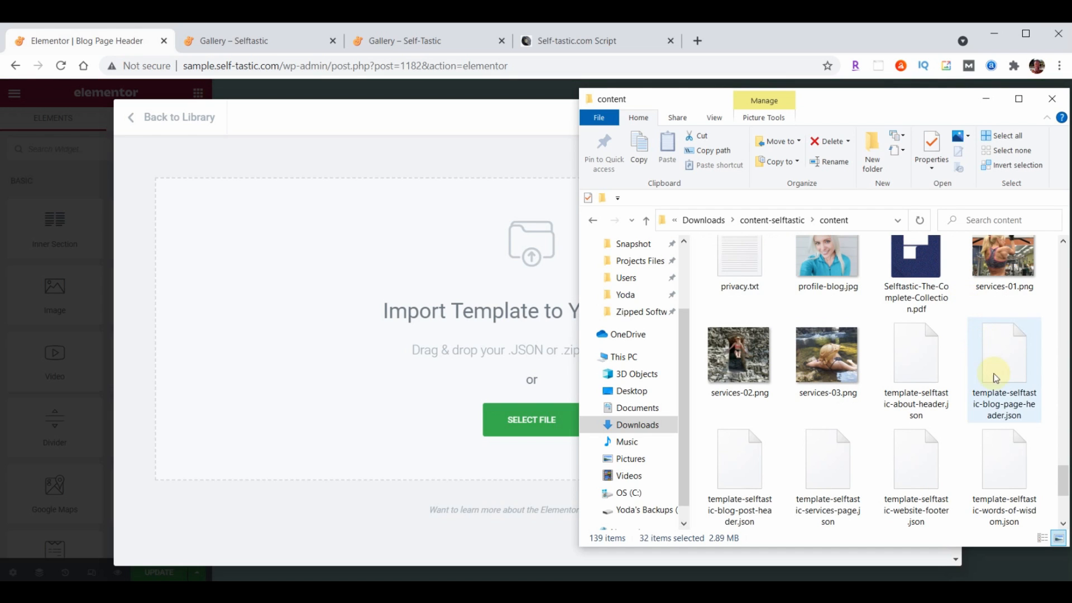
drag(1007, 373, 427, 346)
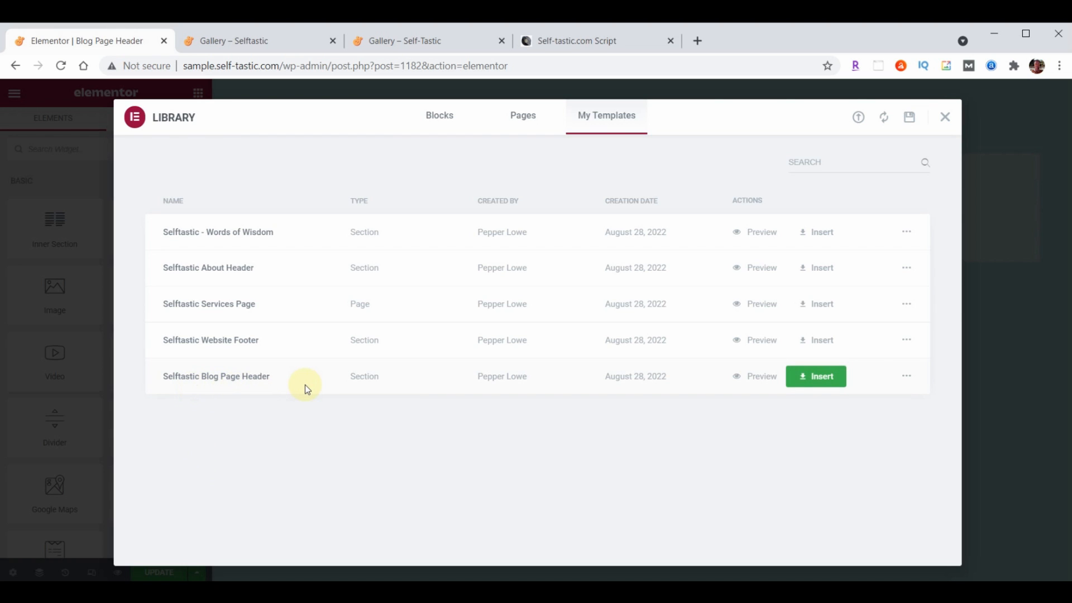
click(839, 378)
click(473, 383)
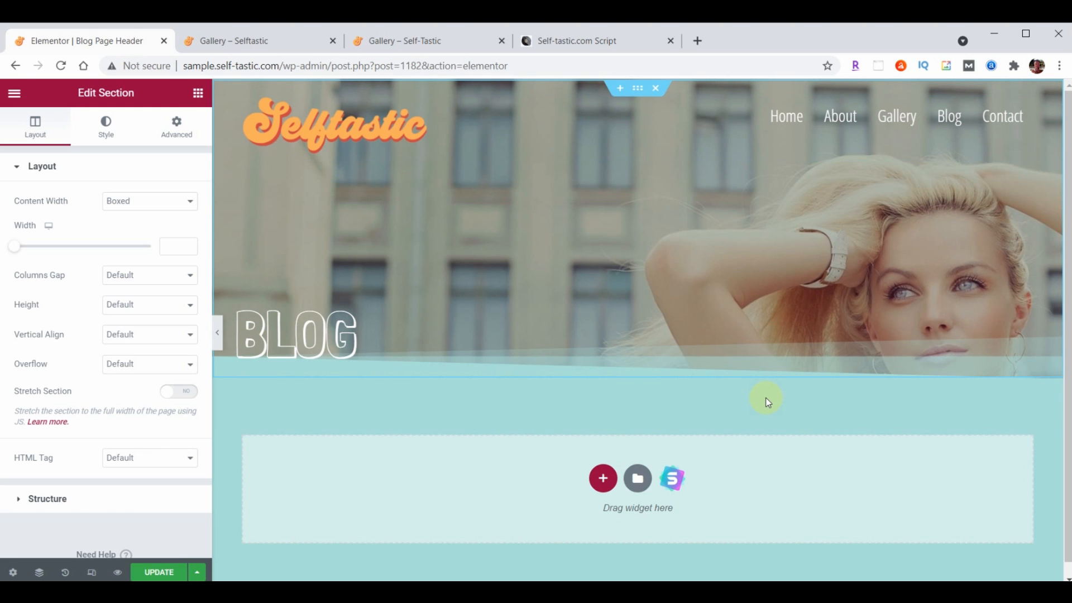
Save the Blog Page Header design and exit to the Add New Header or Footer form
click(159, 572)
click(14, 93)
click(109, 337)
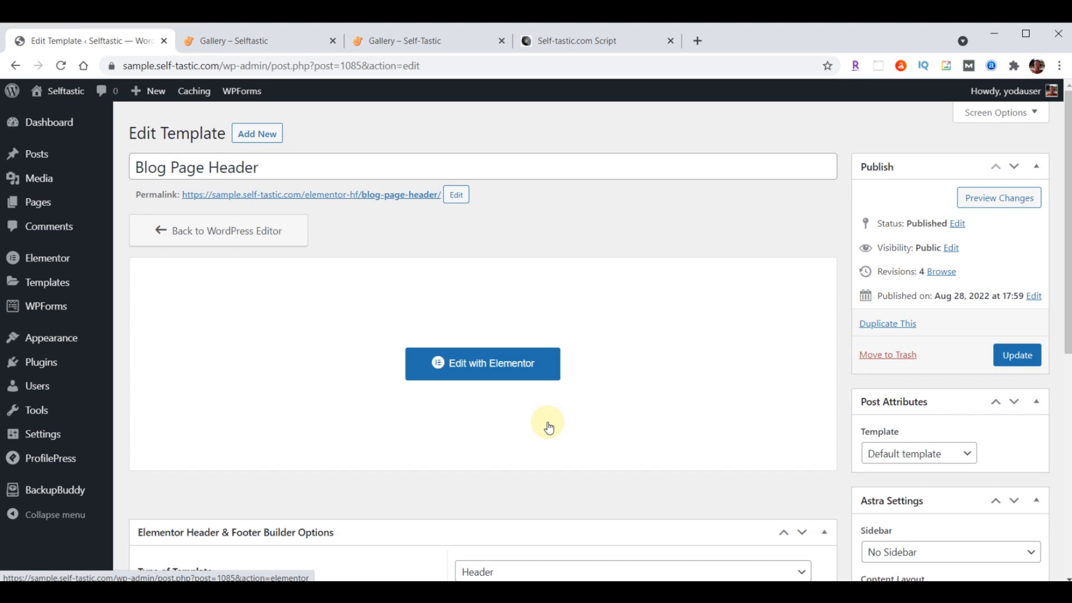
click(268, 136)
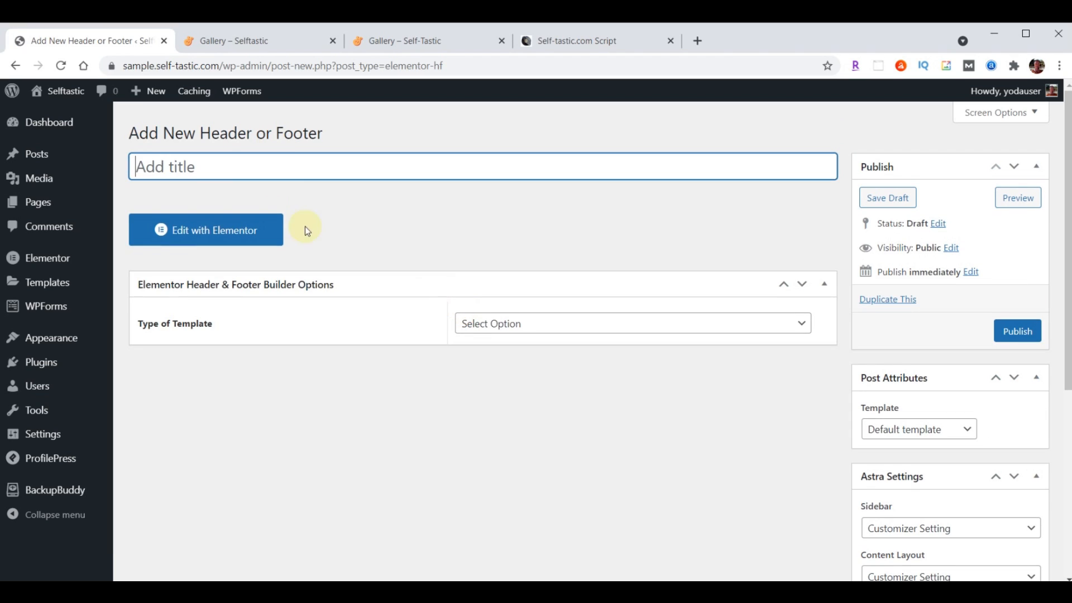
Create 'Blog Post Header' as a Header on All Posts for all users, with Canvas layout, and publish
text(Blog Post Header)
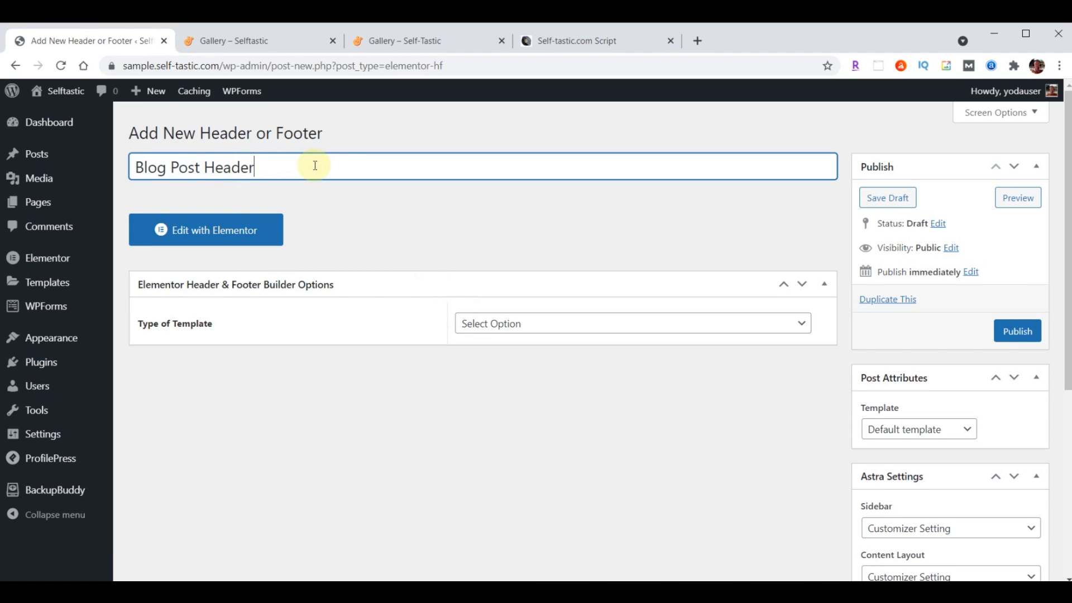
click(583, 323)
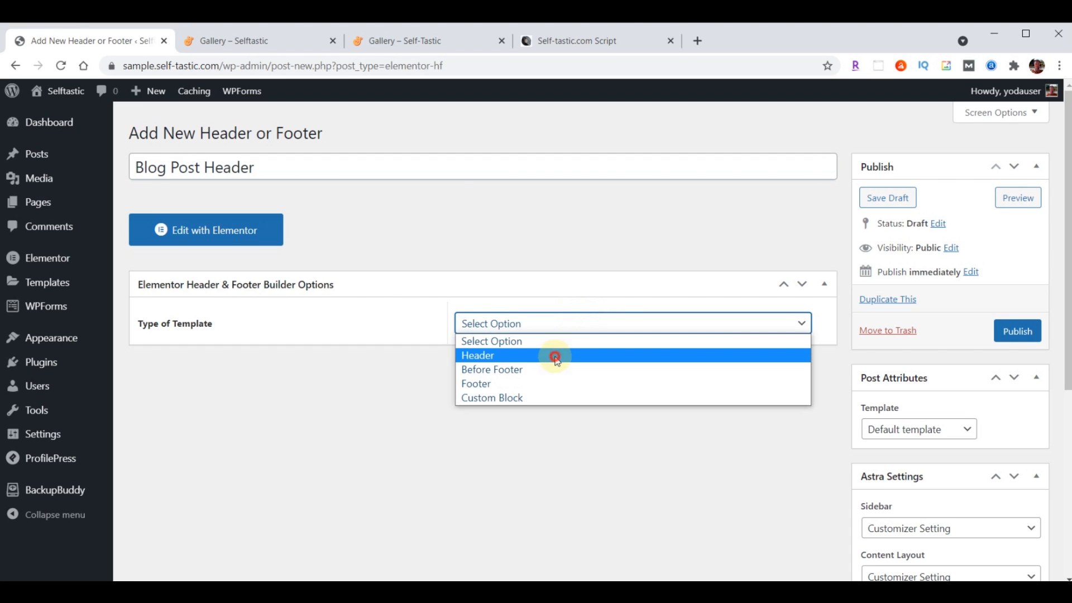
click(552, 356)
click(557, 376)
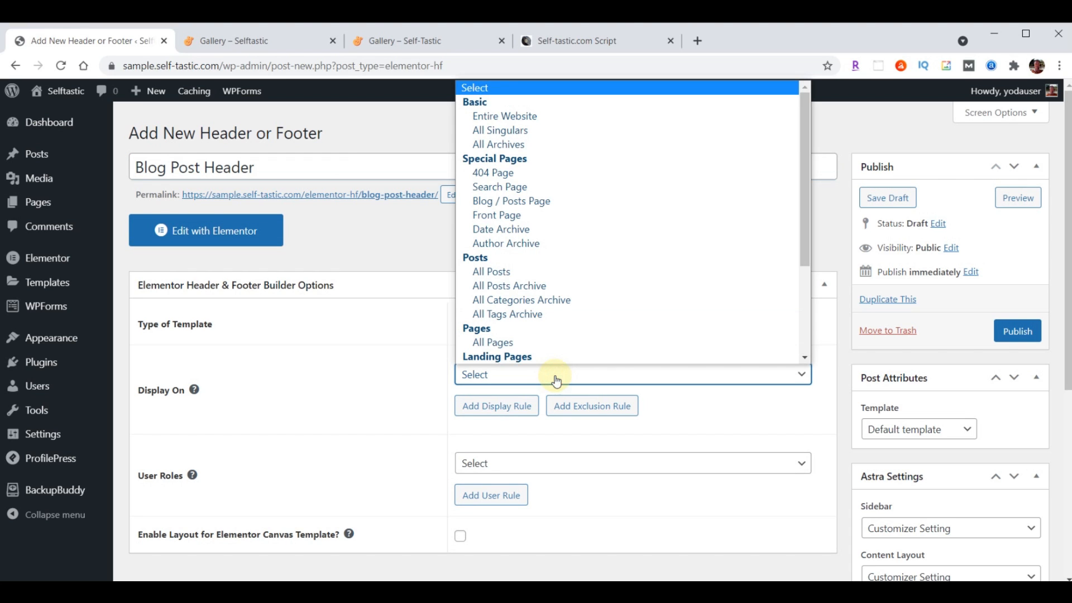
click(491, 272)
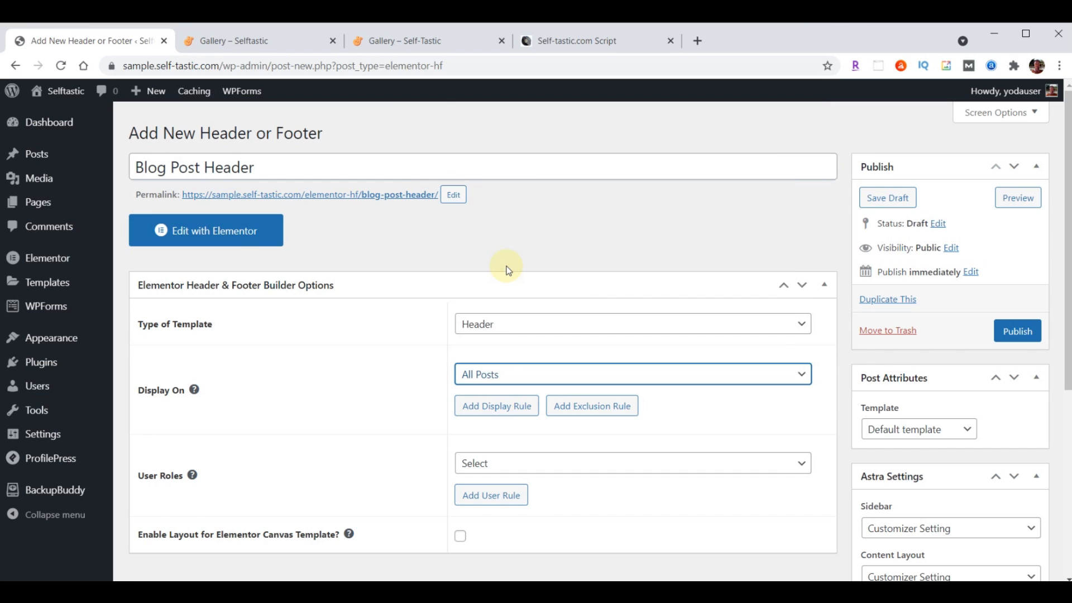
scroll(567, 266, down, 2)
click(522, 323)
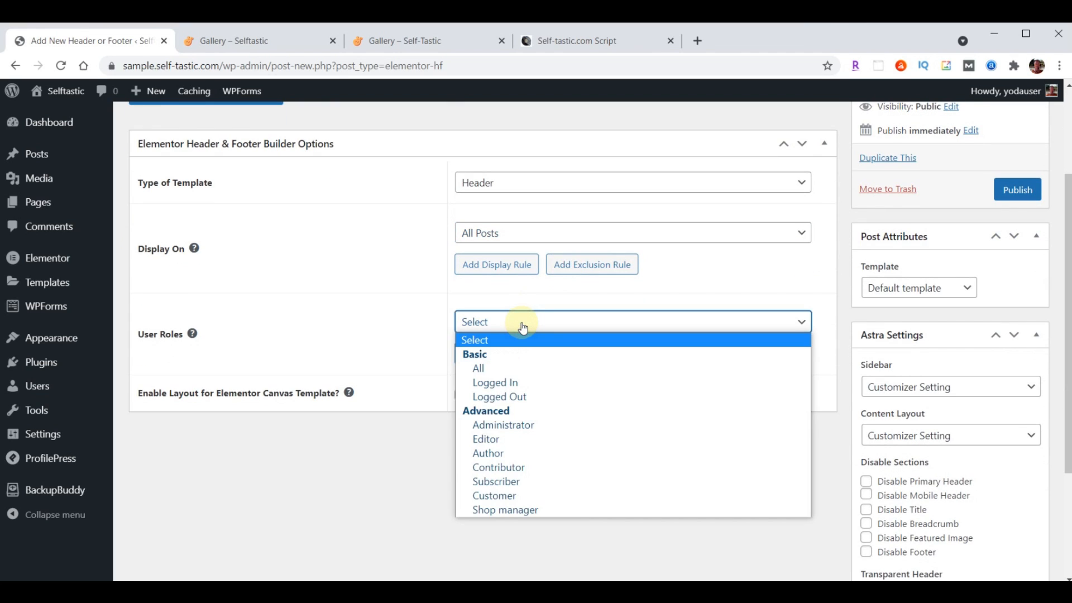
click(516, 369)
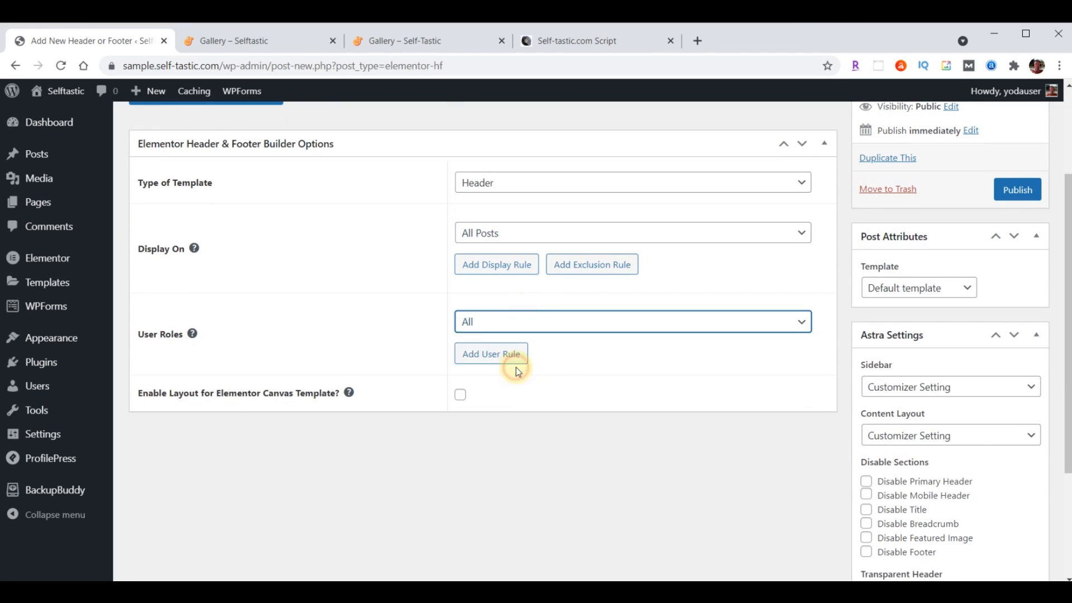
click(461, 397)
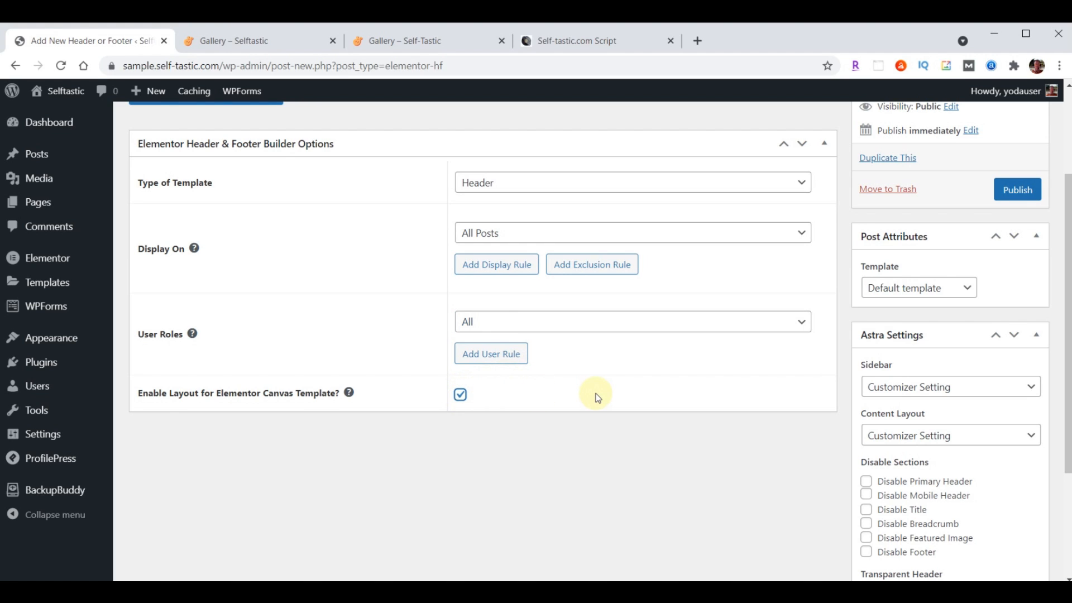
click(1018, 189)
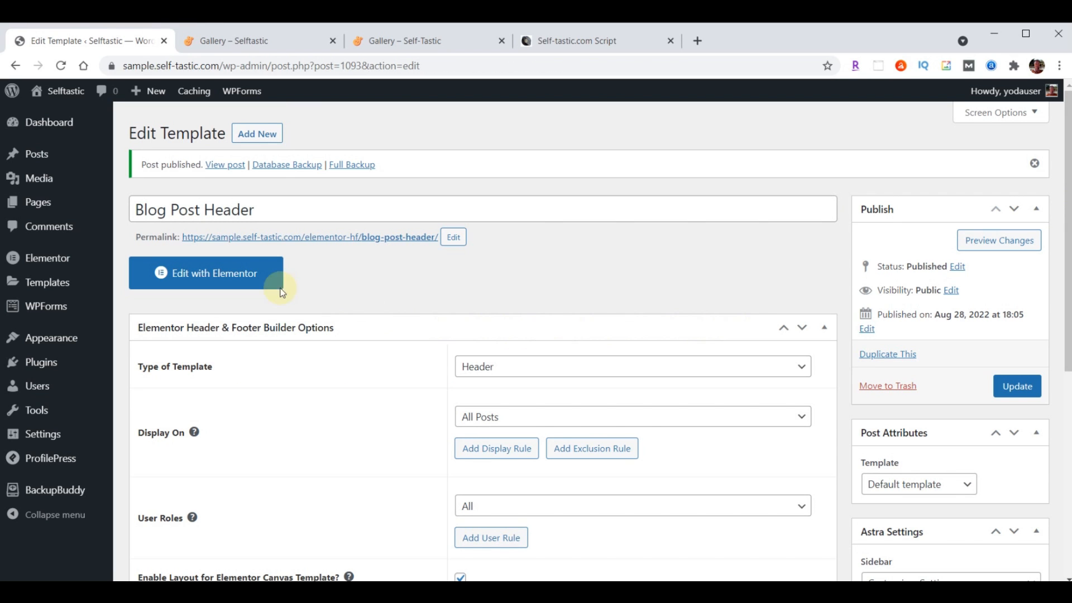
Open the template in Elementor and import the blog post header template file
click(225, 276)
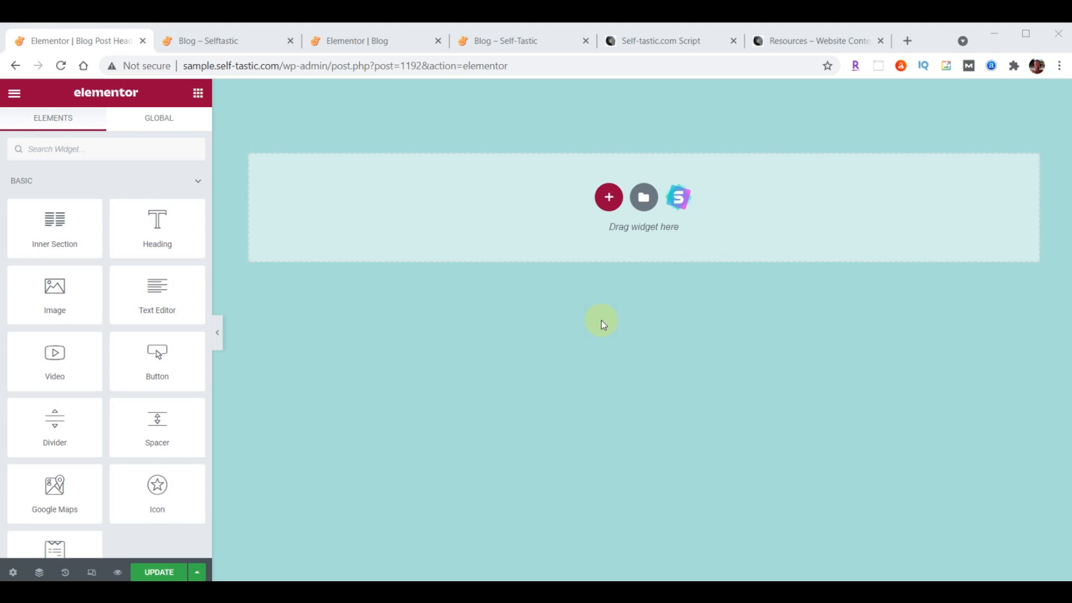
click(644, 198)
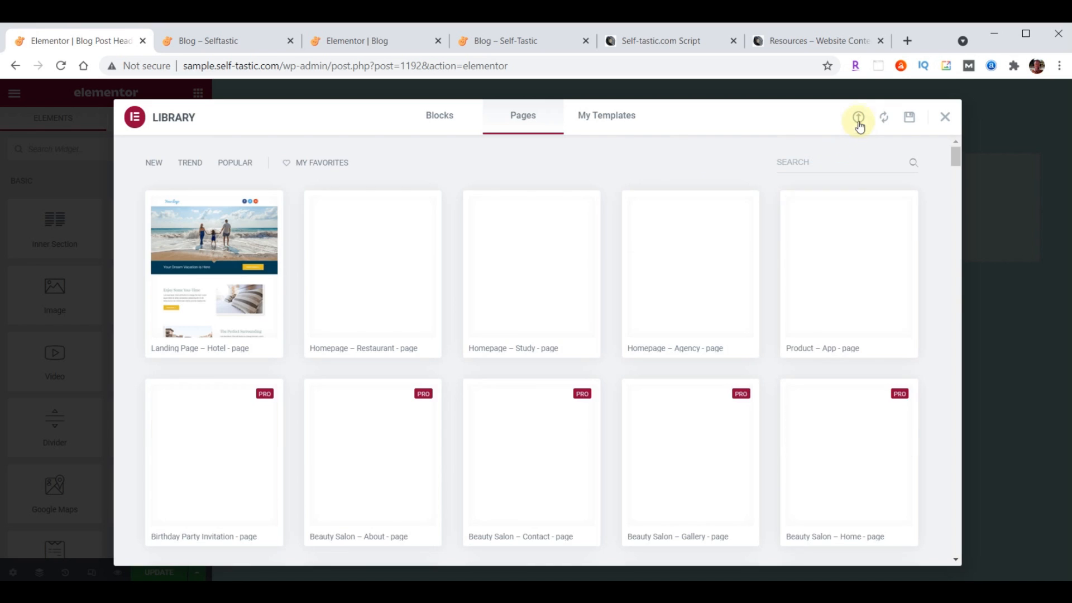
click(859, 118)
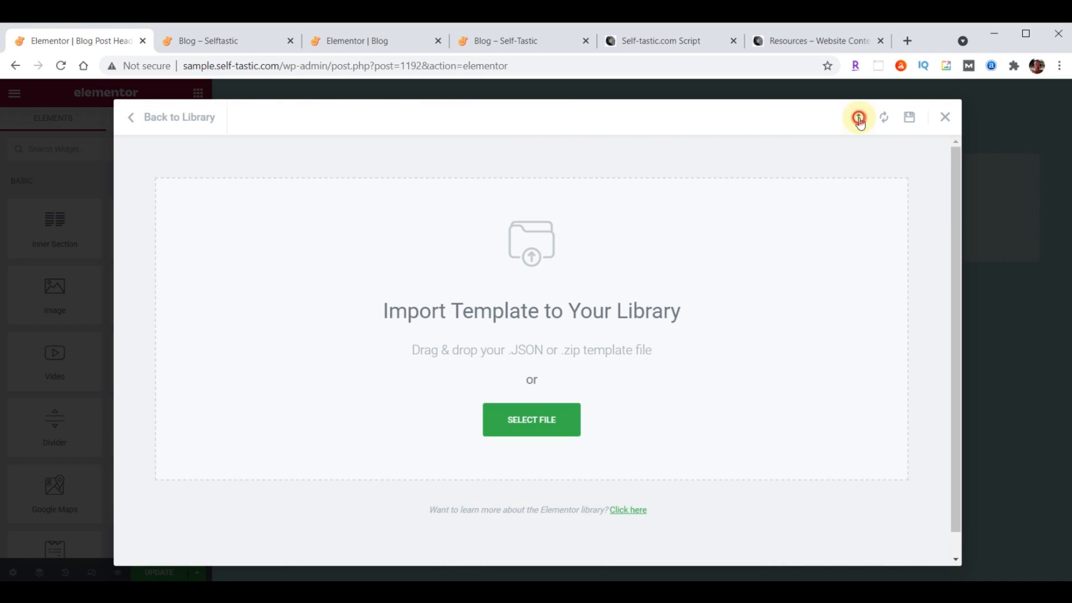
key(alt+Tab)
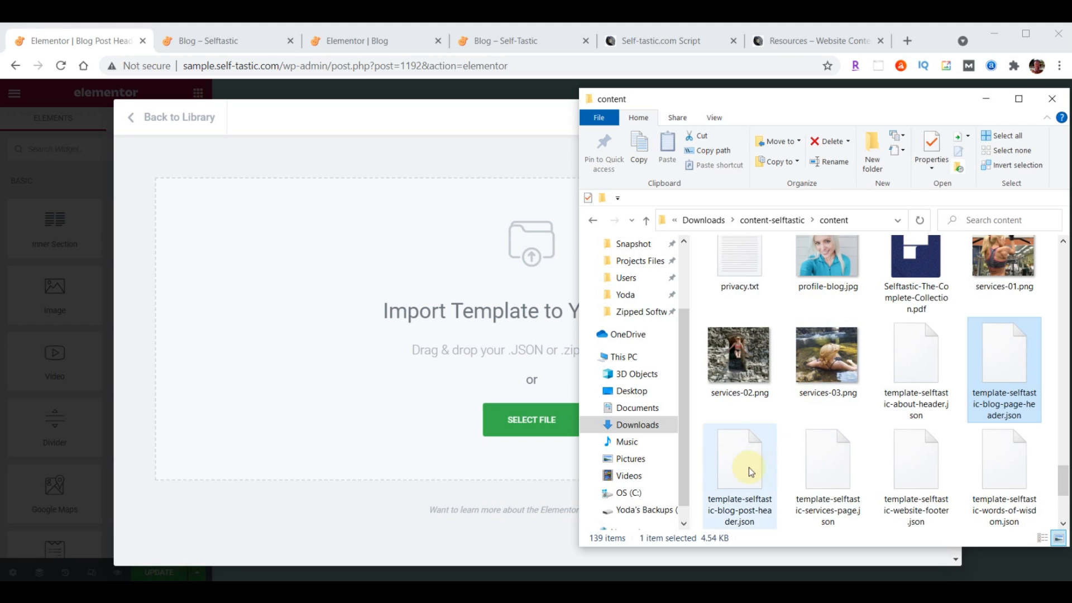
drag(746, 468, 468, 283)
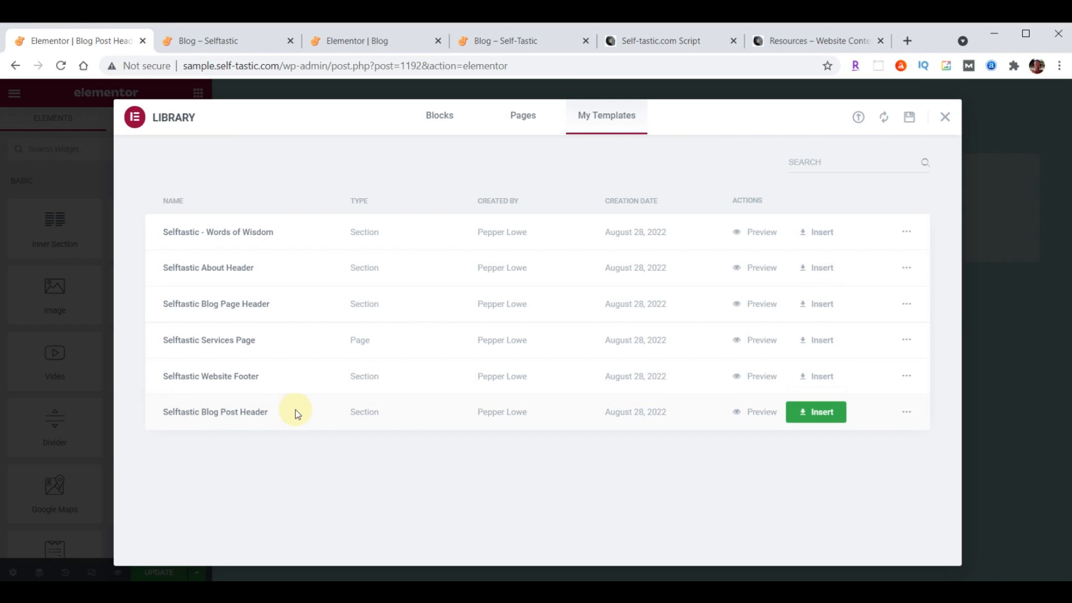
Insert the Selftastic Blog Post Header without its page settings and save the template
click(828, 418)
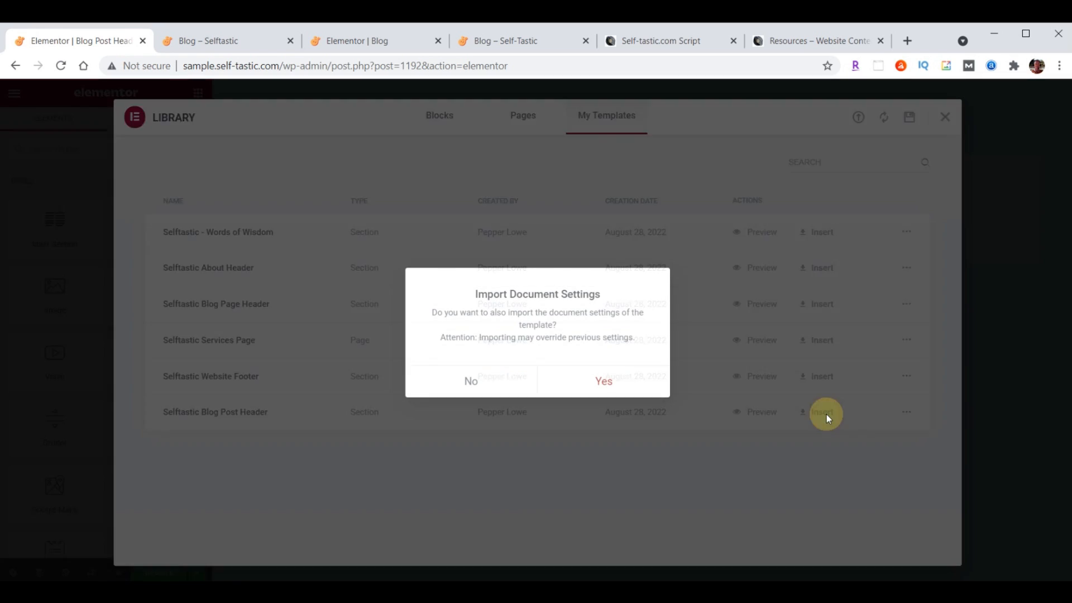
click(471, 385)
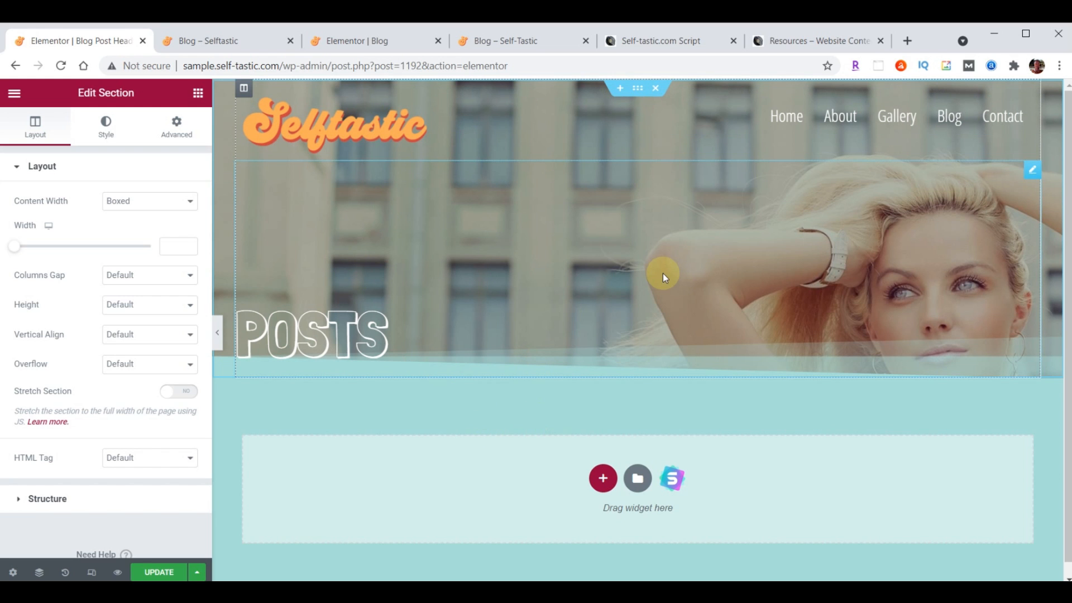
click(154, 574)
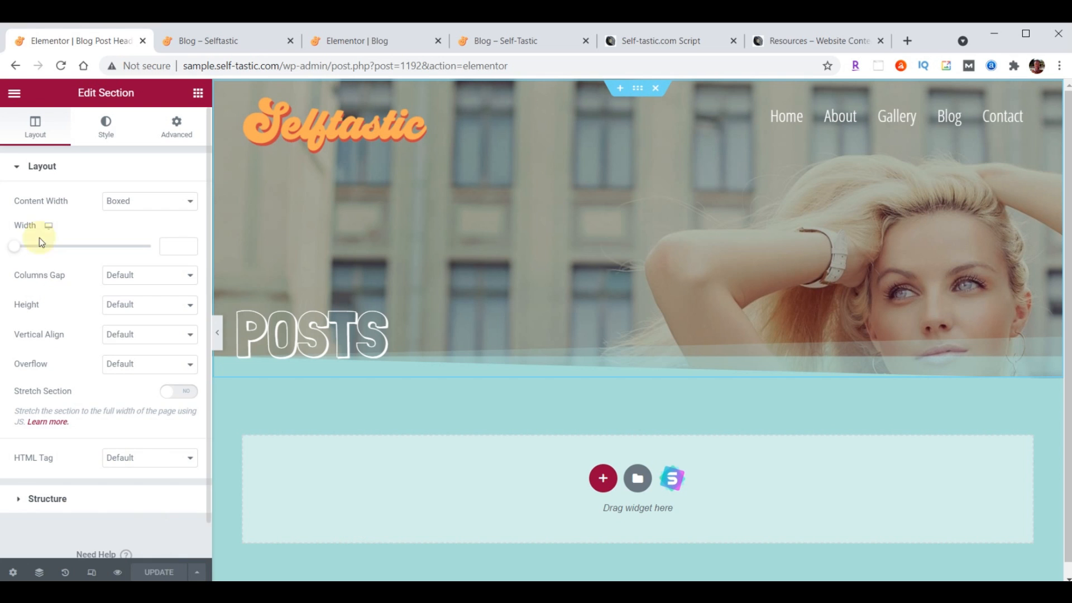
click(14, 94)
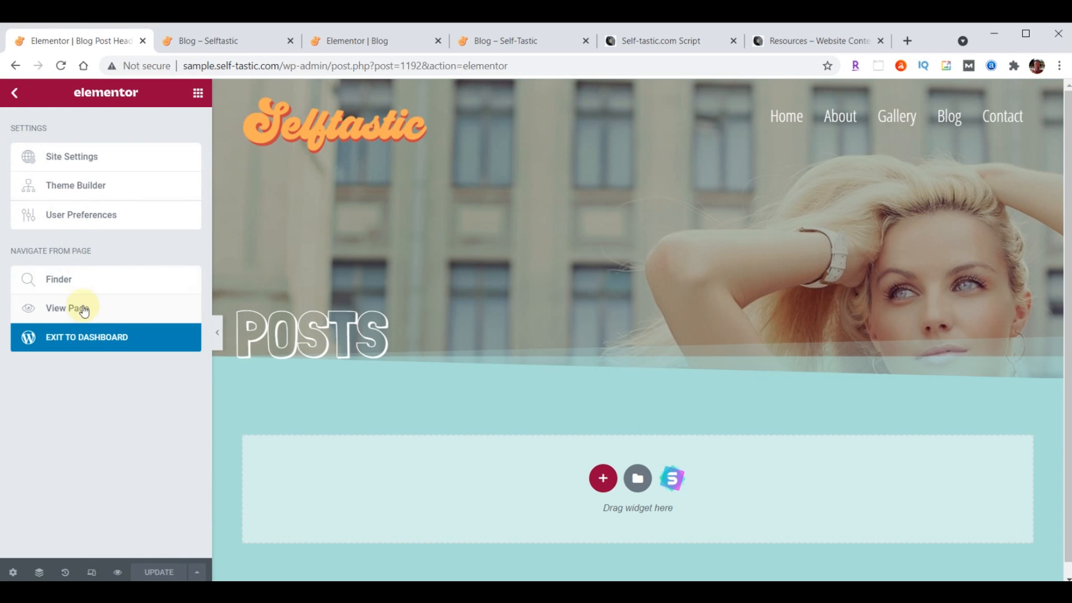
Back on the dashboard, bulk-trash the default Hello world! post from the Posts list
click(92, 344)
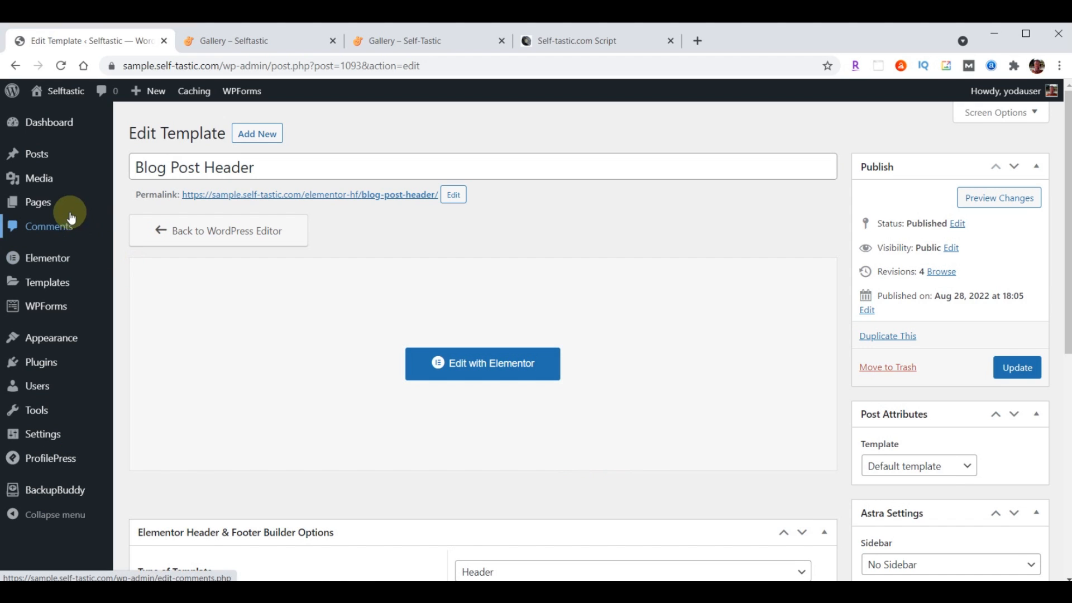
click(38, 164)
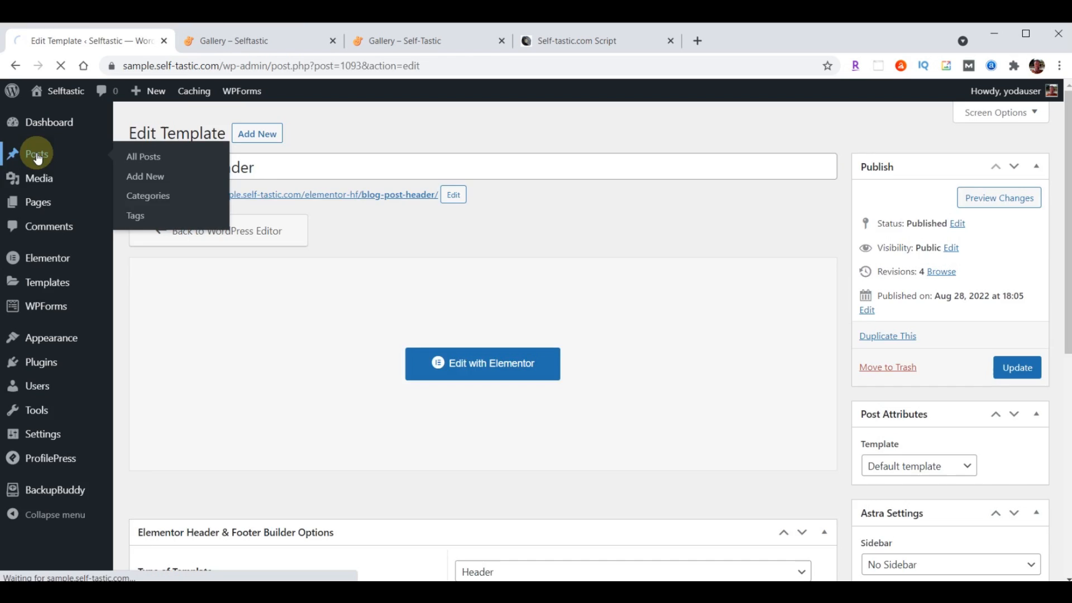
click(143, 207)
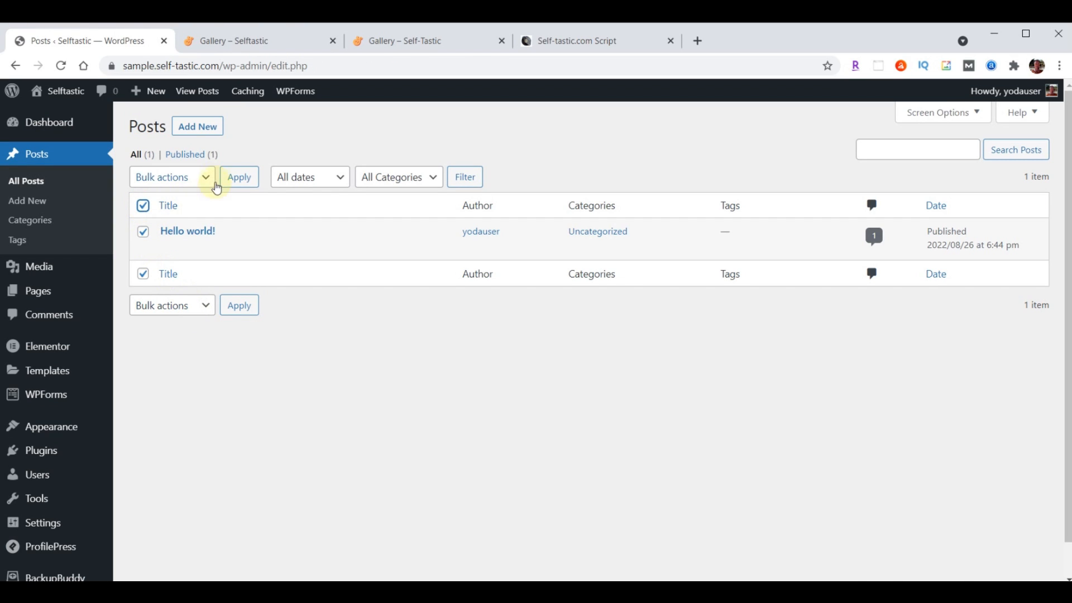
click(202, 176)
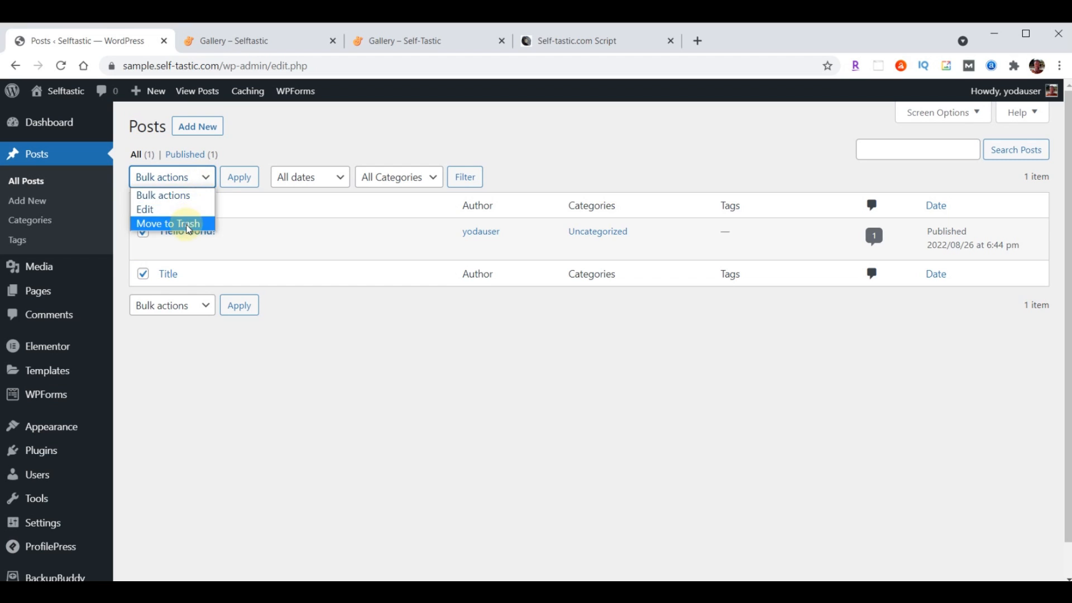
click(179, 222)
click(243, 185)
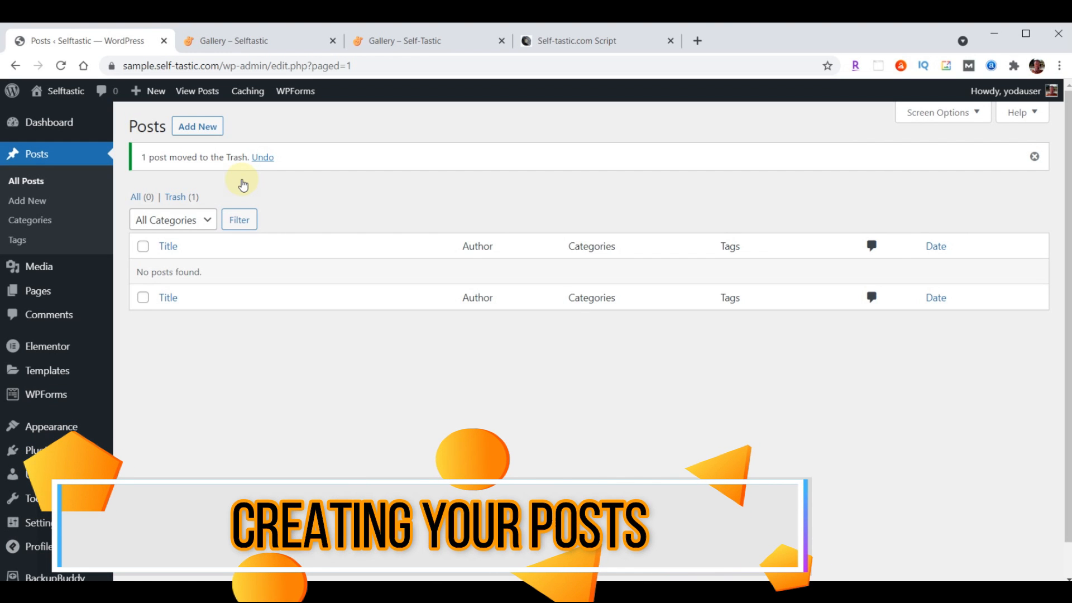
Start a new post titled 'What Our Kids Learned After Fostering a Puppy for a Weekend'
click(206, 127)
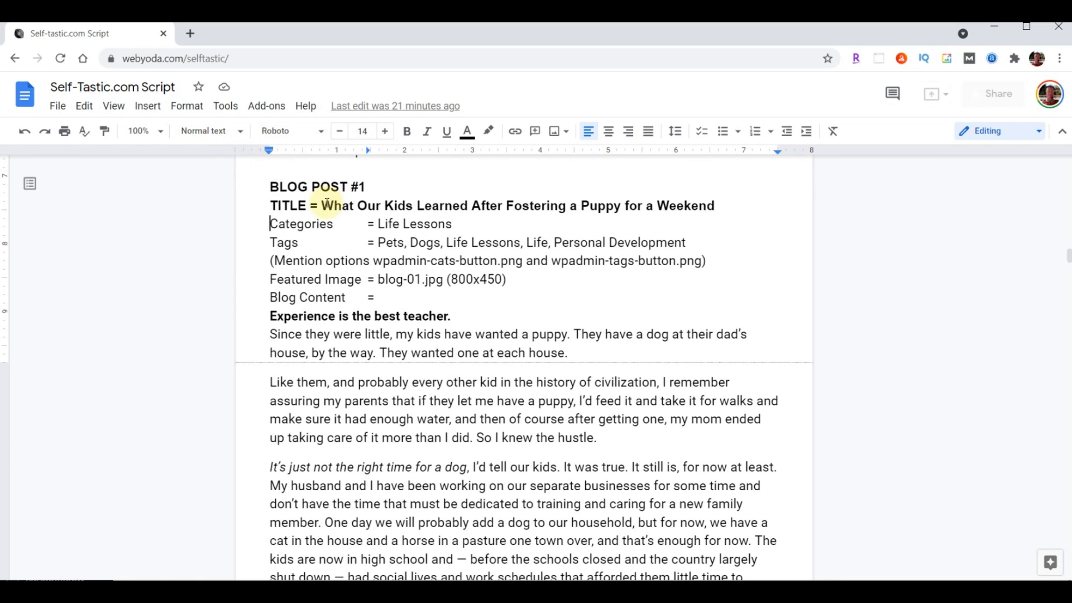
drag(323, 206, 705, 205)
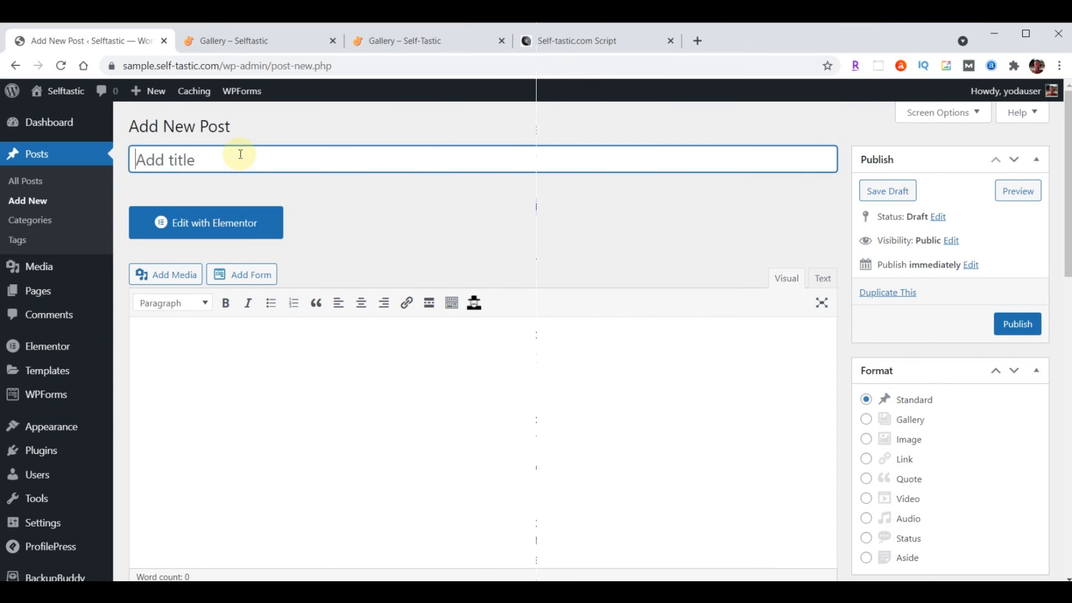
text(What Our Kids Learned After Fostering a Puppy for a Weekend)
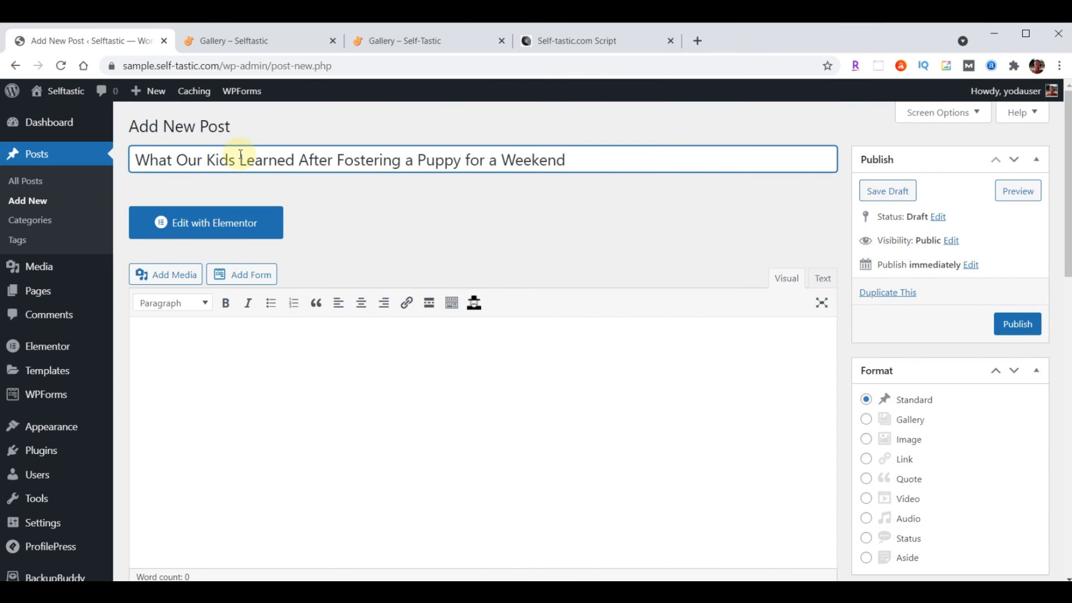
Paste the full puppy-fostering article into the post body and review it
scroll(299, 414, down, 1)
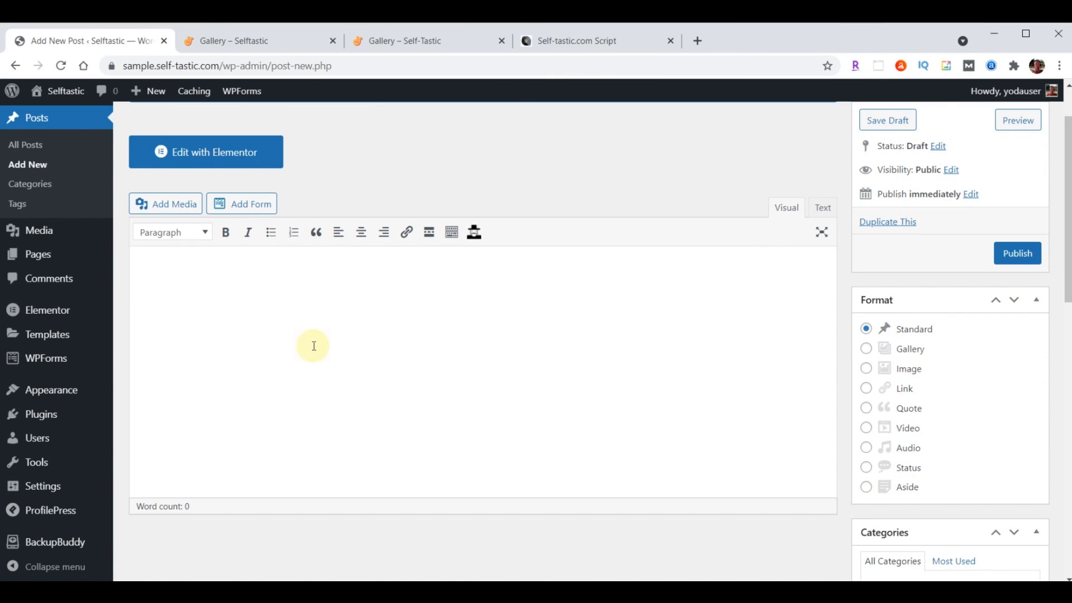
click(230, 313)
key(ctrl+v)
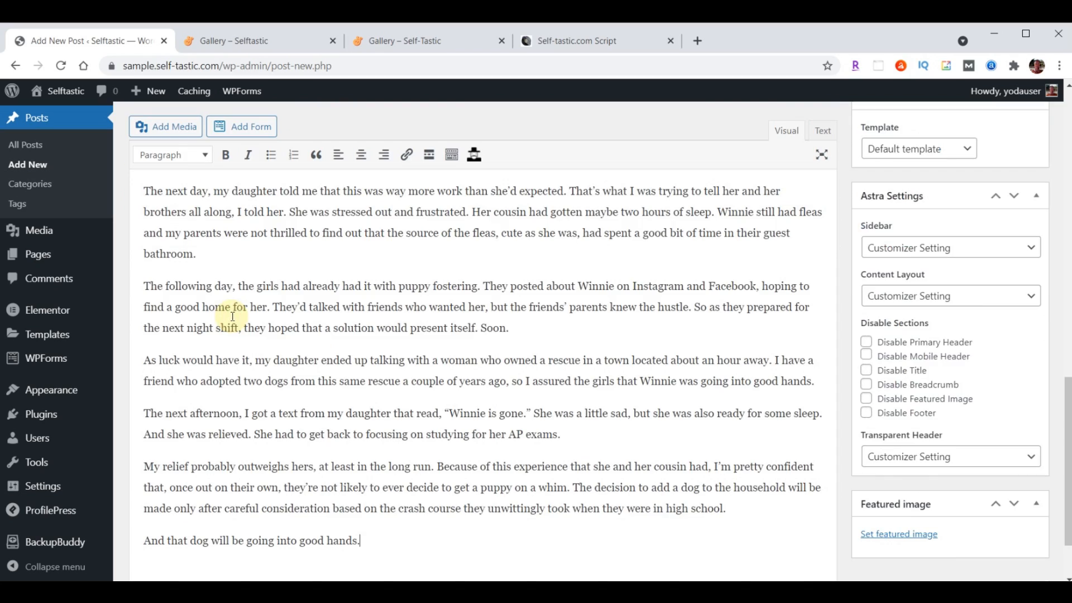
scroll(286, 375, up, 20)
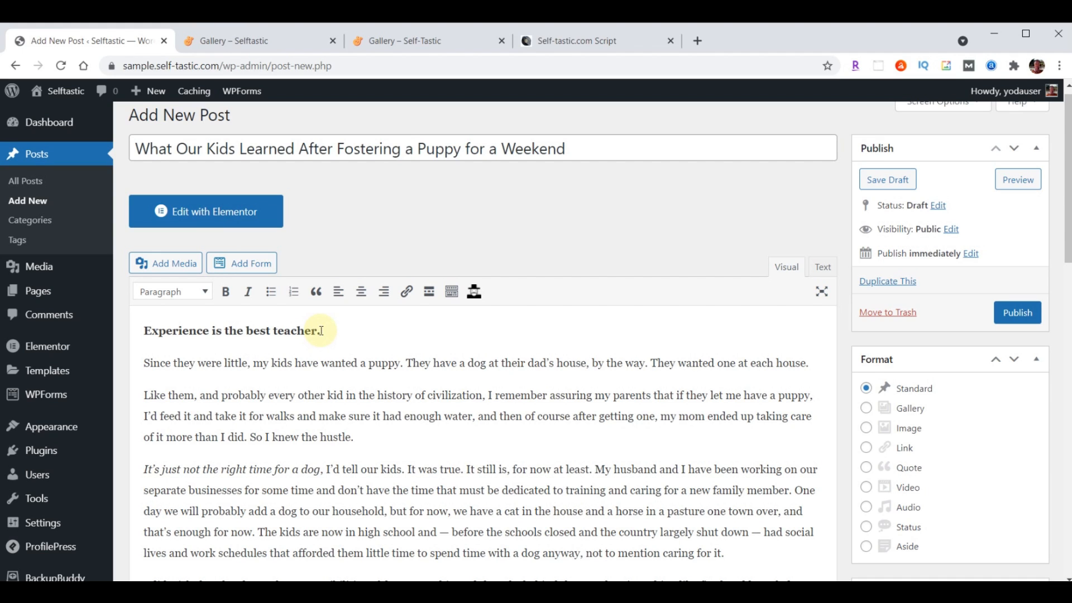
scroll(347, 355, up, 1)
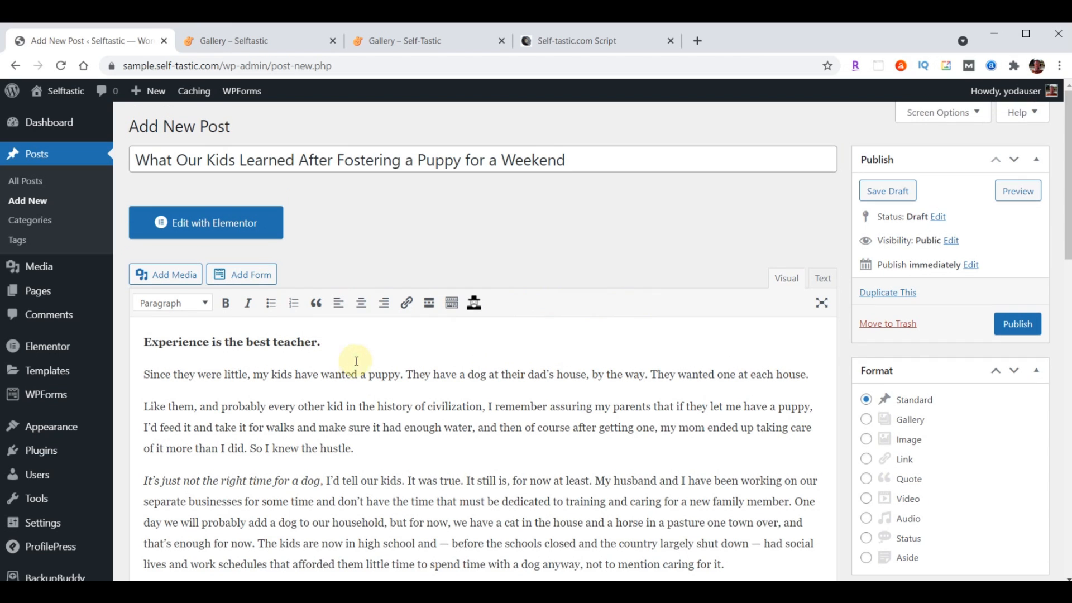
scroll(657, 294, down, 1)
scroll(657, 294, down, 6)
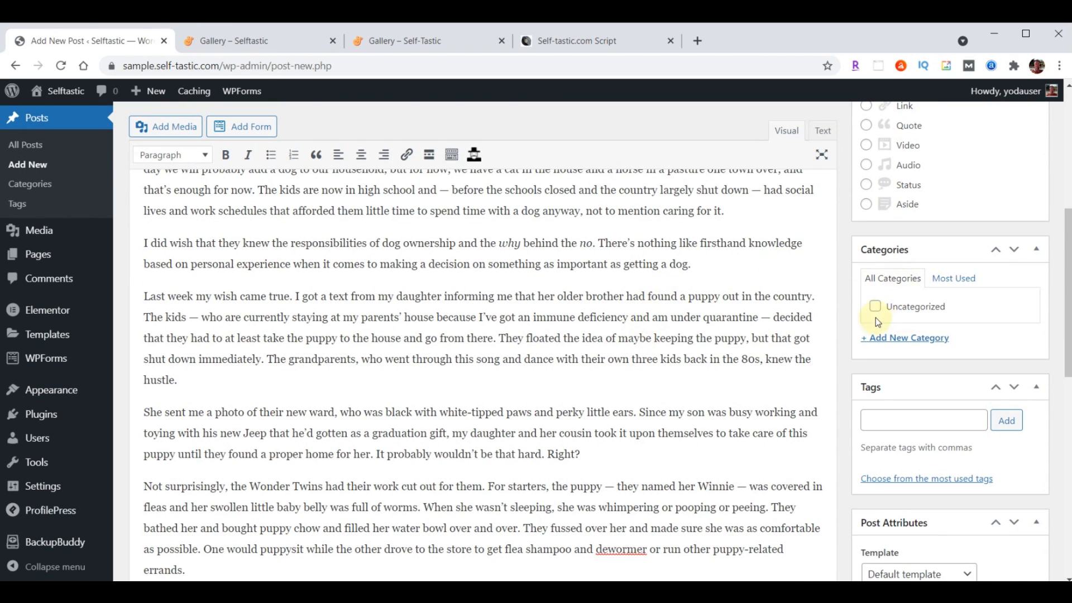
Create and assign a new category named 'Life Lessons'
click(903, 343)
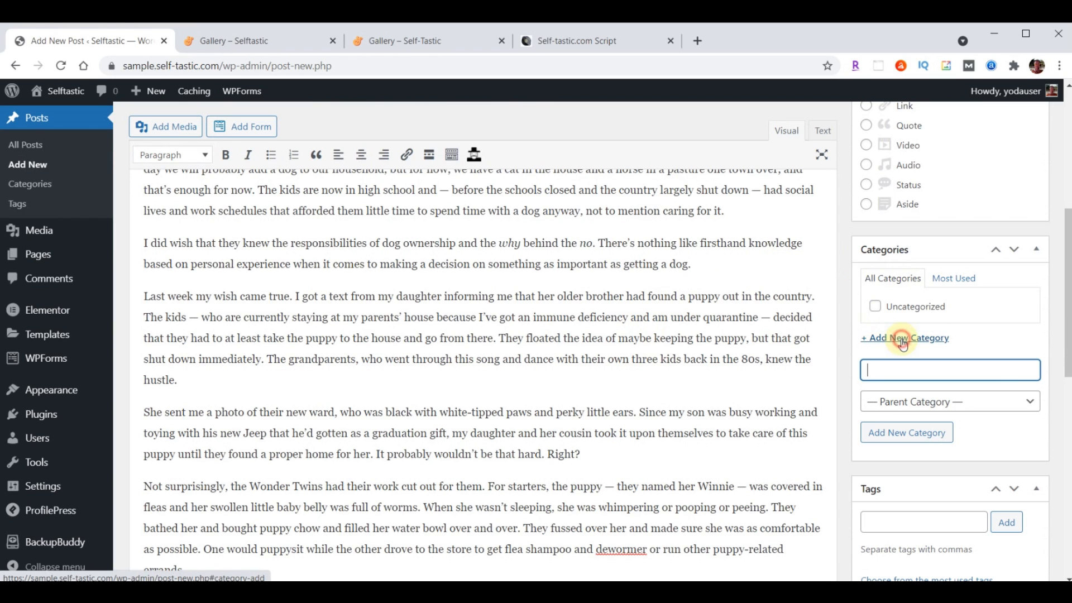
text(Life Lessons)
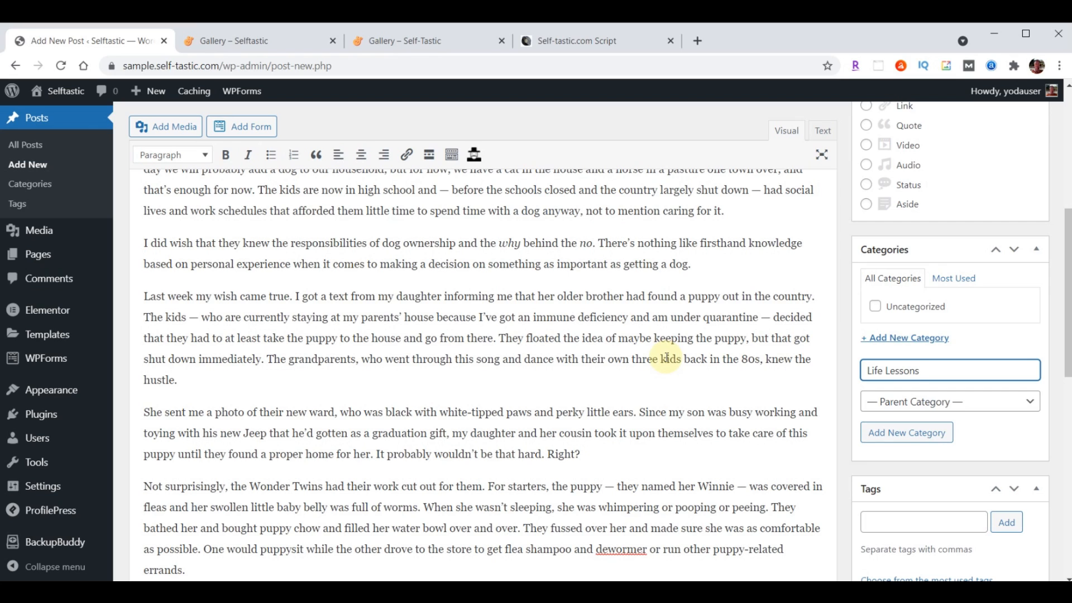
key(Return)
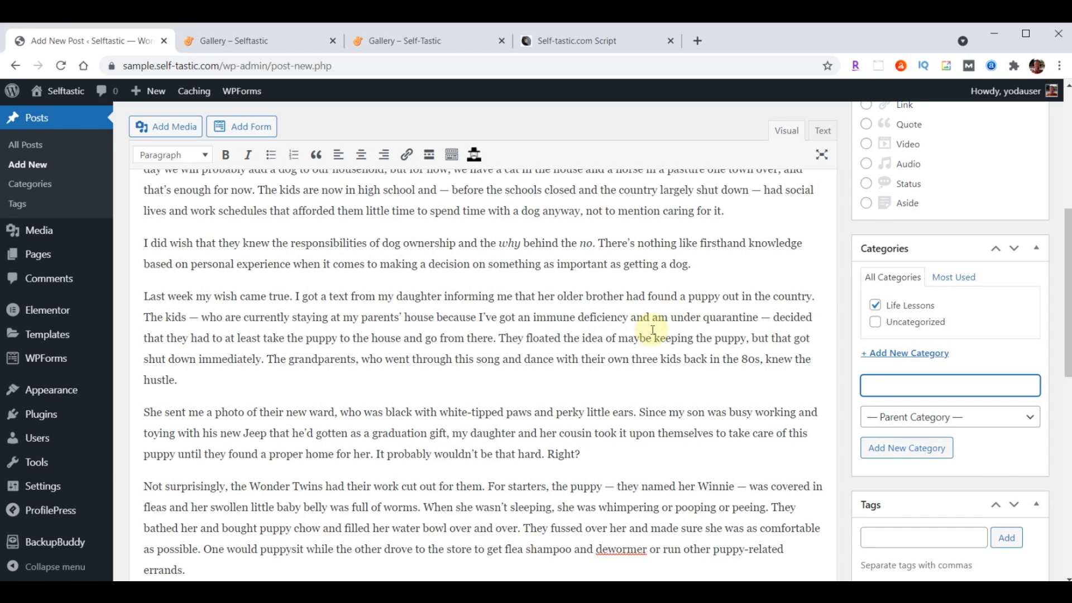
Add the tags Pets, Dogs, Life Lessons, Life and Personal Development
scroll(652, 324, down, 4)
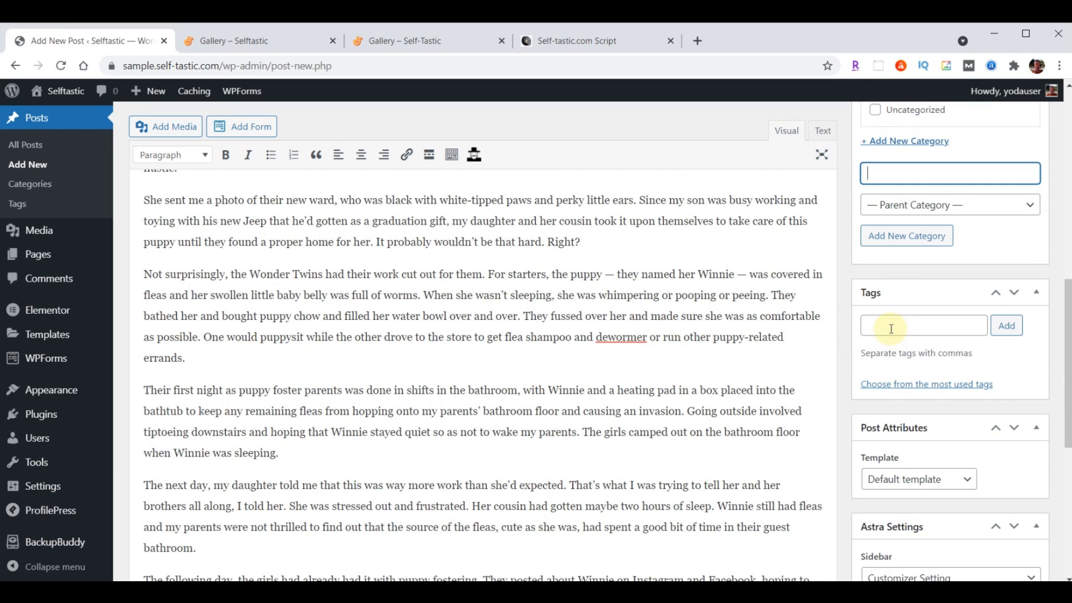
click(891, 328)
text(Pets, Dogs, Life Lessons, Life, Personal Development)
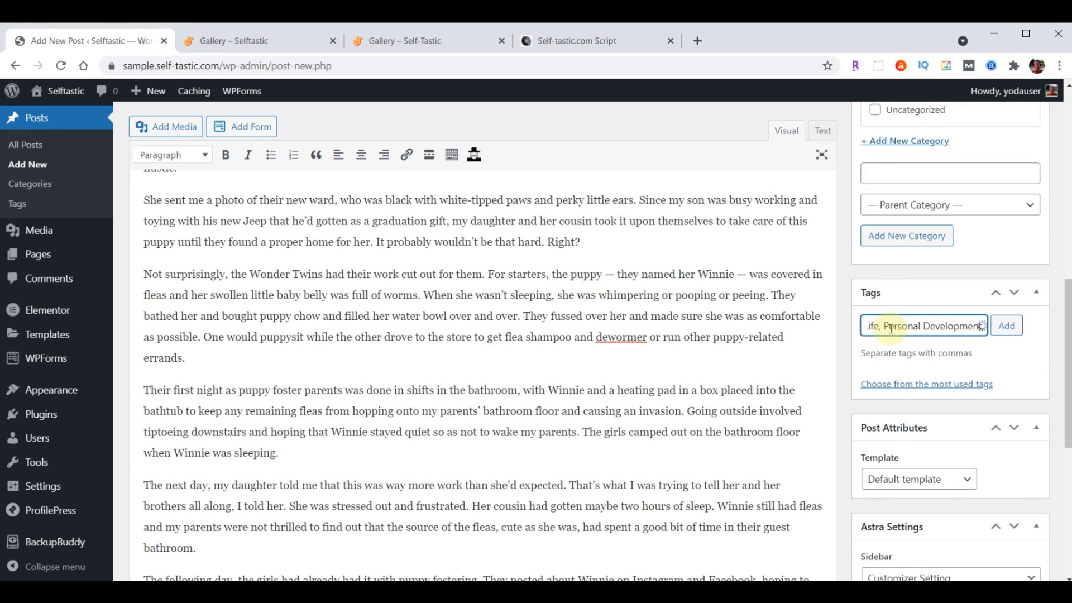
click(1006, 326)
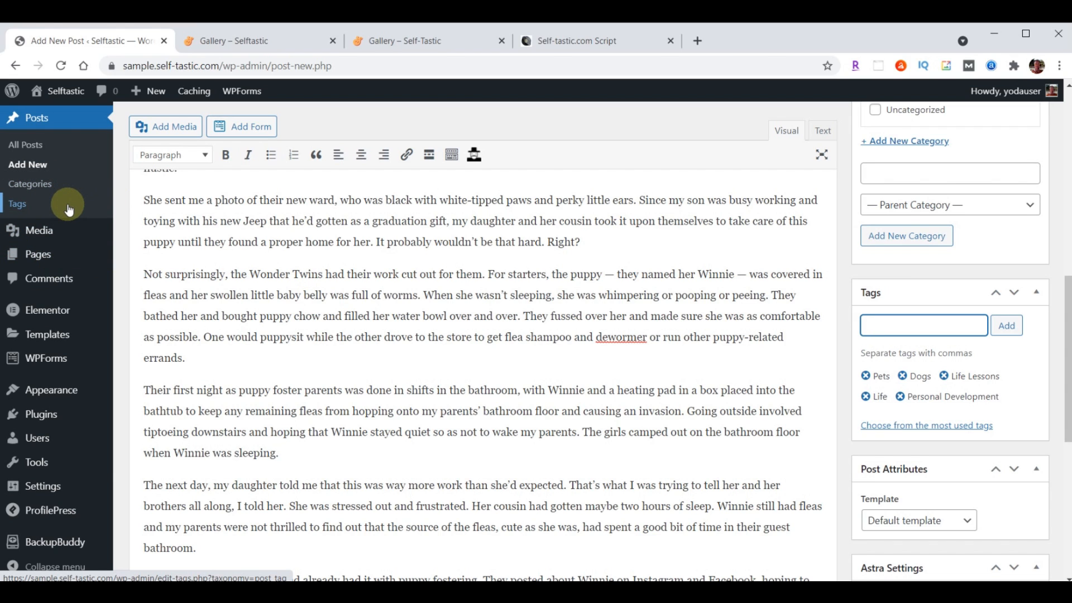
scroll(694, 343, down, 5)
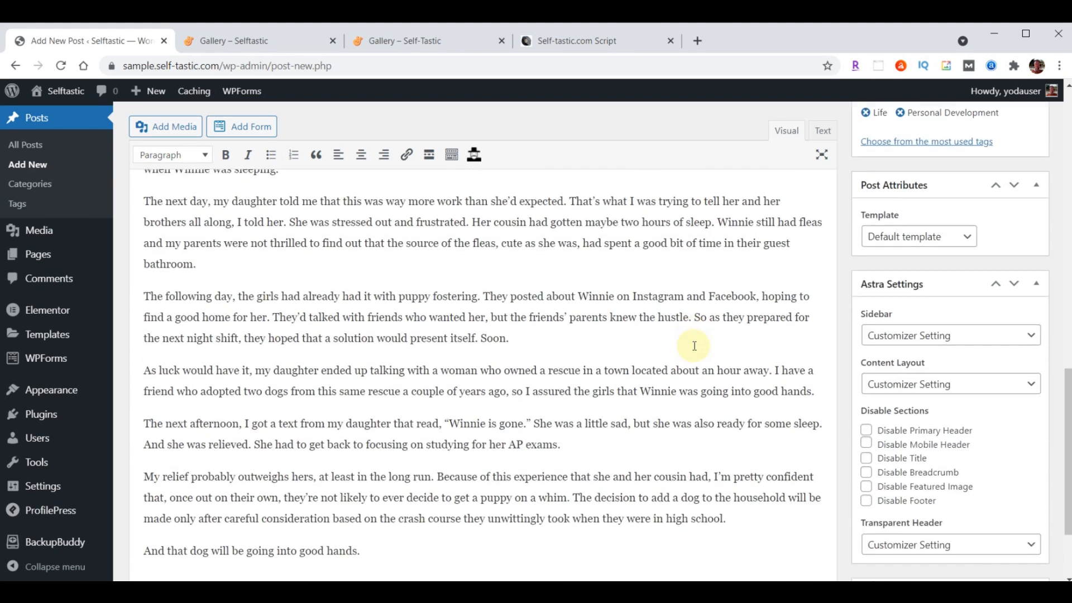
Upload the six images blog-01.jpg through blog-06.jpg to the media library
scroll(694, 346, down, 2)
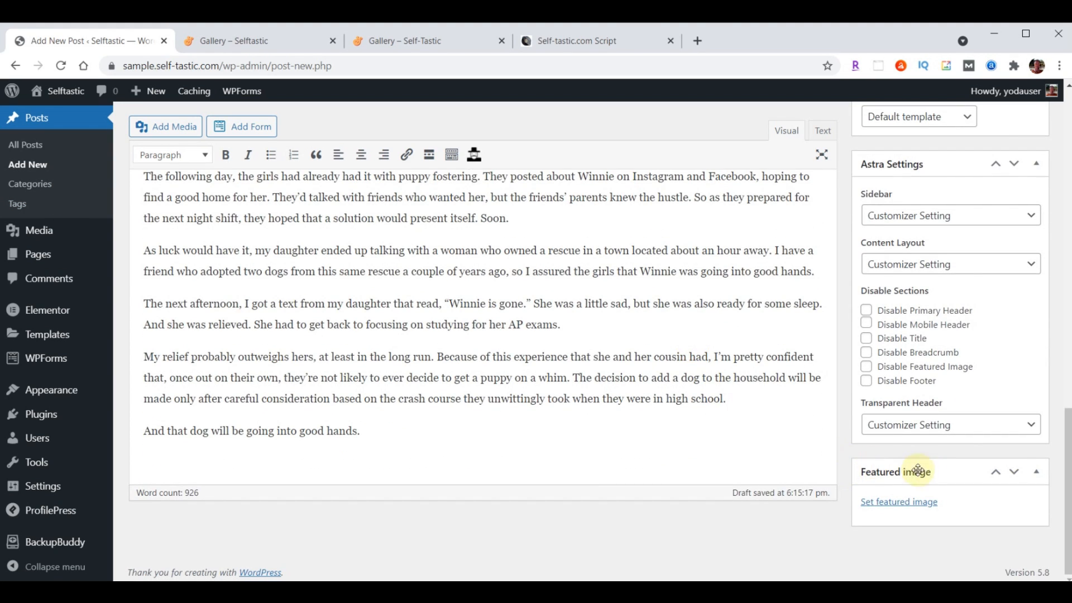
click(897, 503)
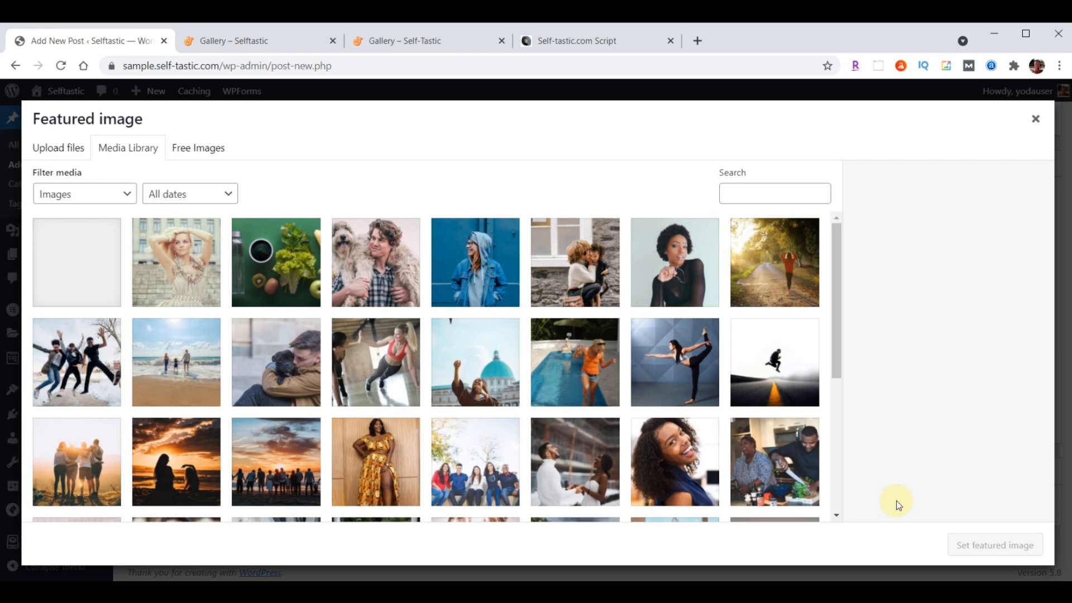
key(alt+Tab)
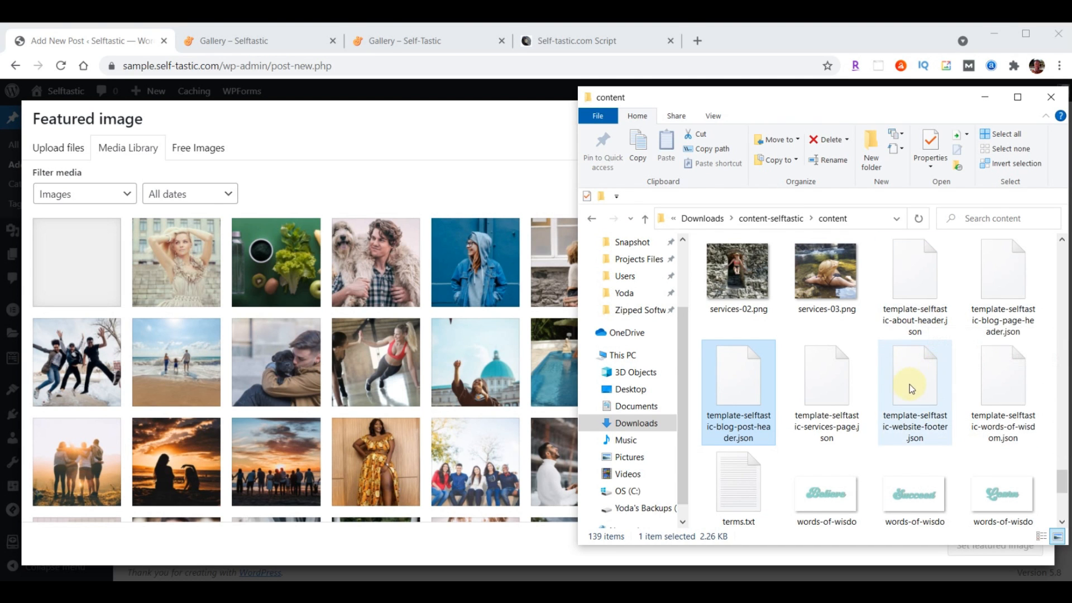
scroll(913, 384, up, 5)
scroll(913, 385, up, 10)
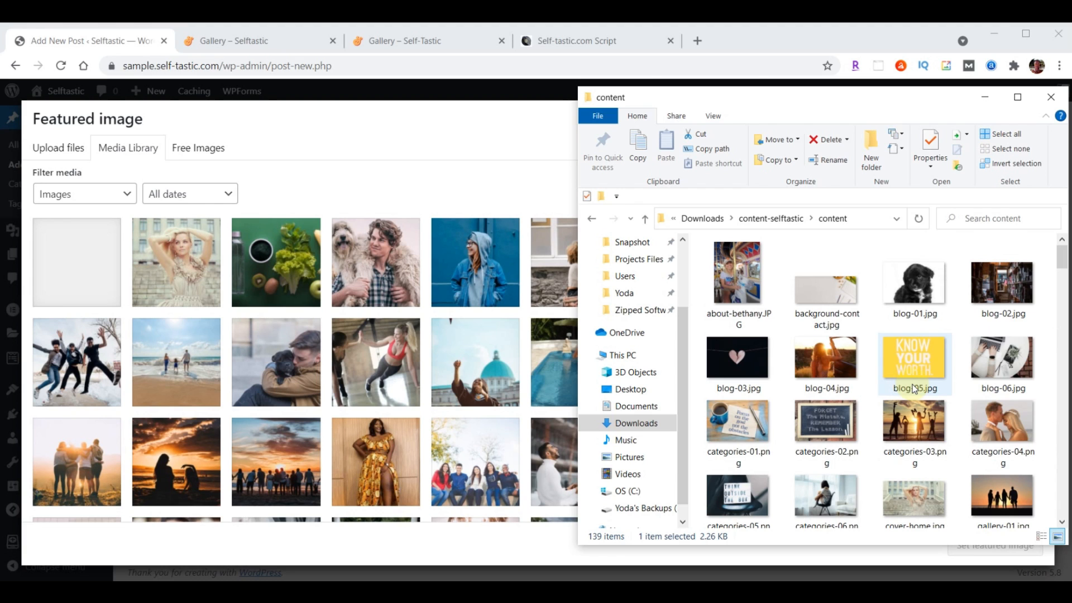
click(915, 287)
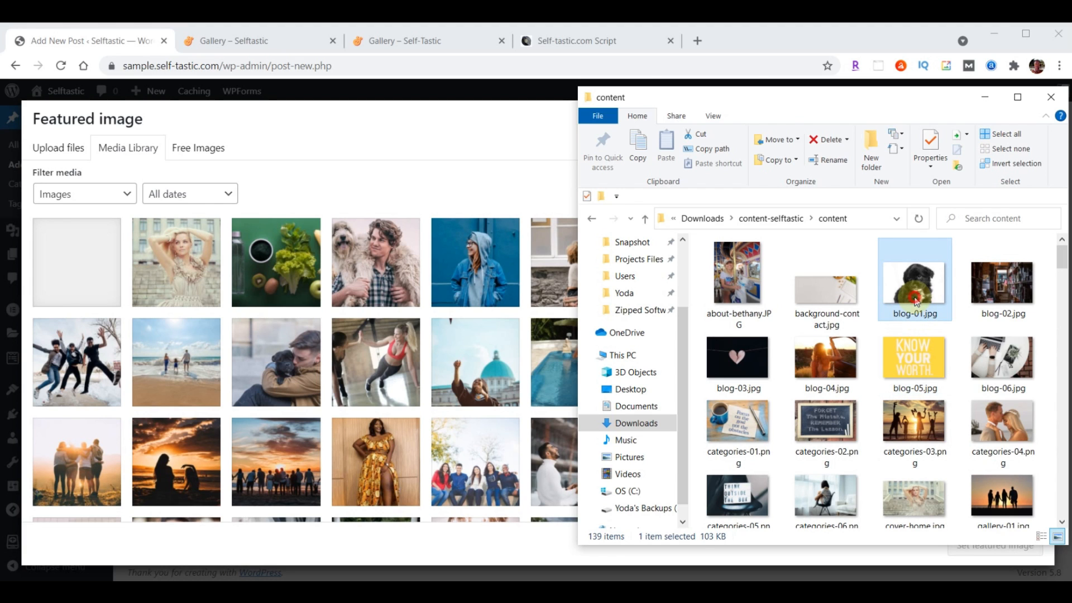
shift+click(1015, 353)
drag(1015, 353, 333, 355)
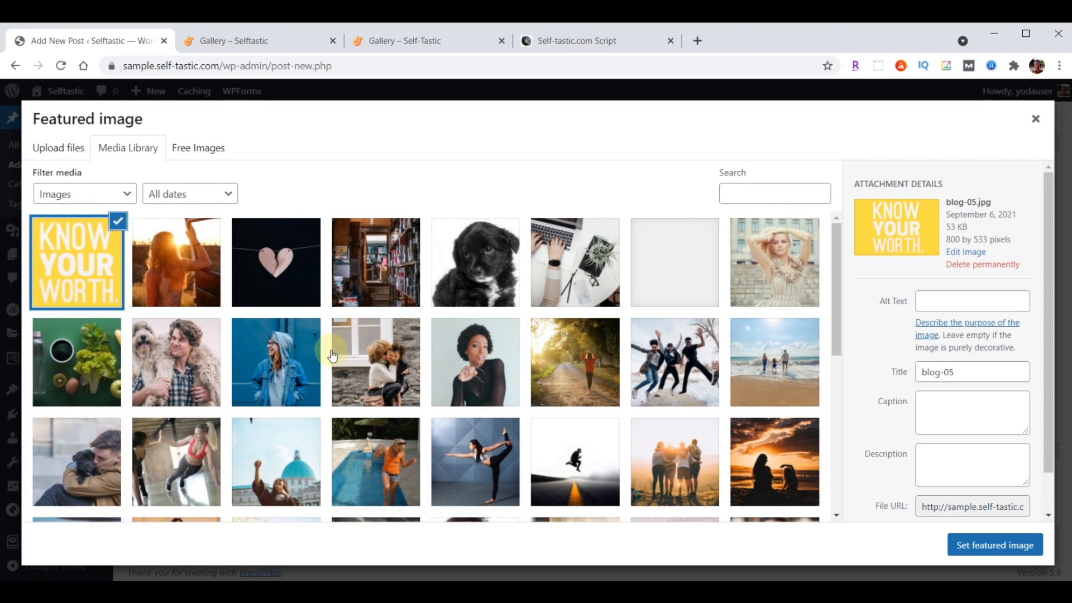
Set the puppy photo blog-01.jpg as featured image and publish the post
click(487, 260)
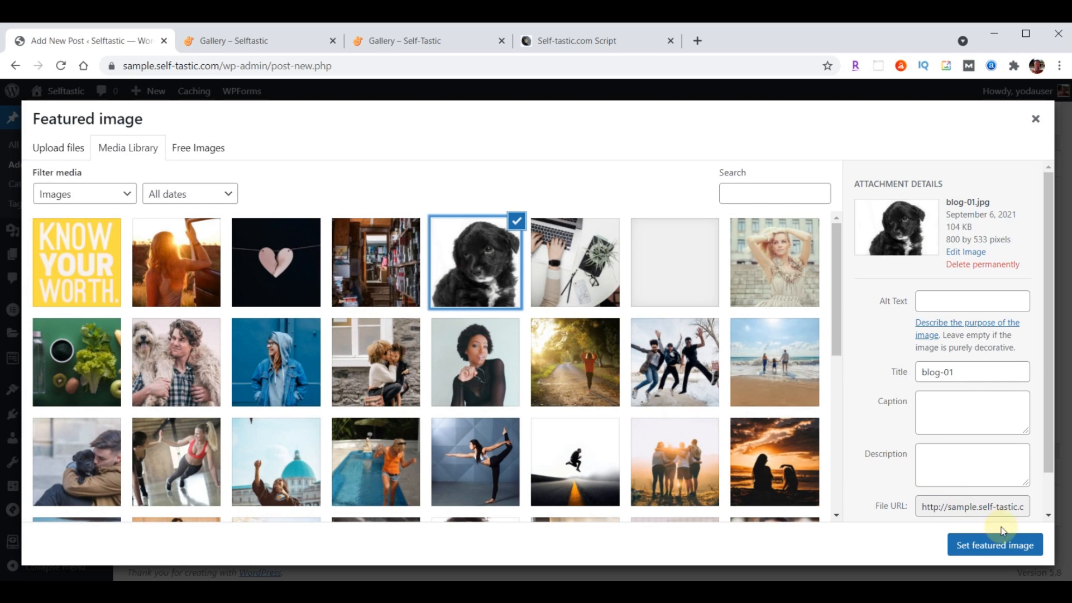
click(994, 545)
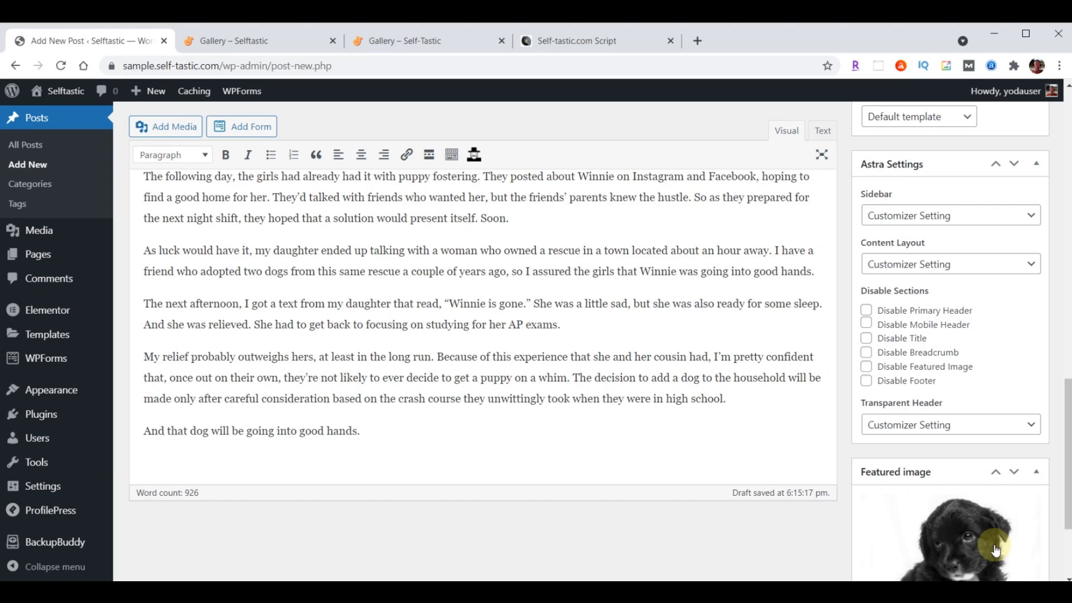
scroll(783, 529, up, 15)
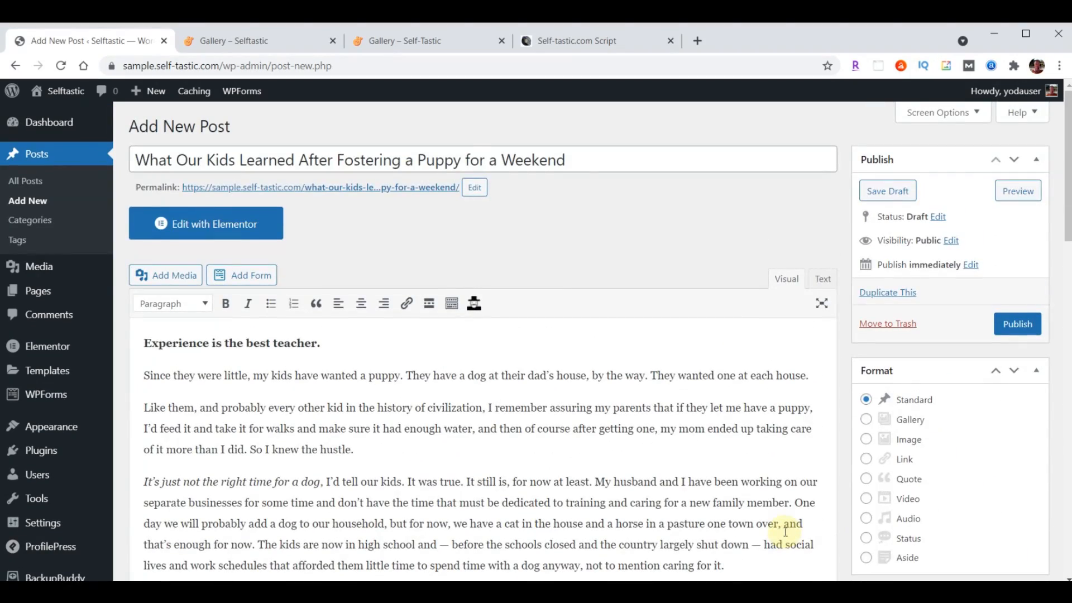
click(1019, 327)
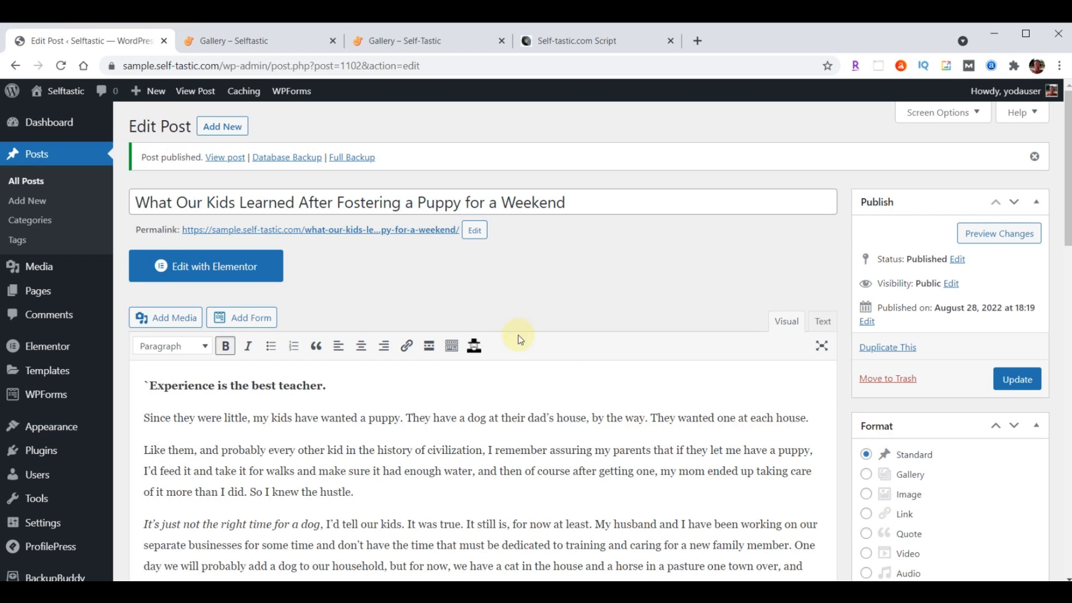
View the live puppy post in a new tab, scroll through it, then close it
right_click(354, 232)
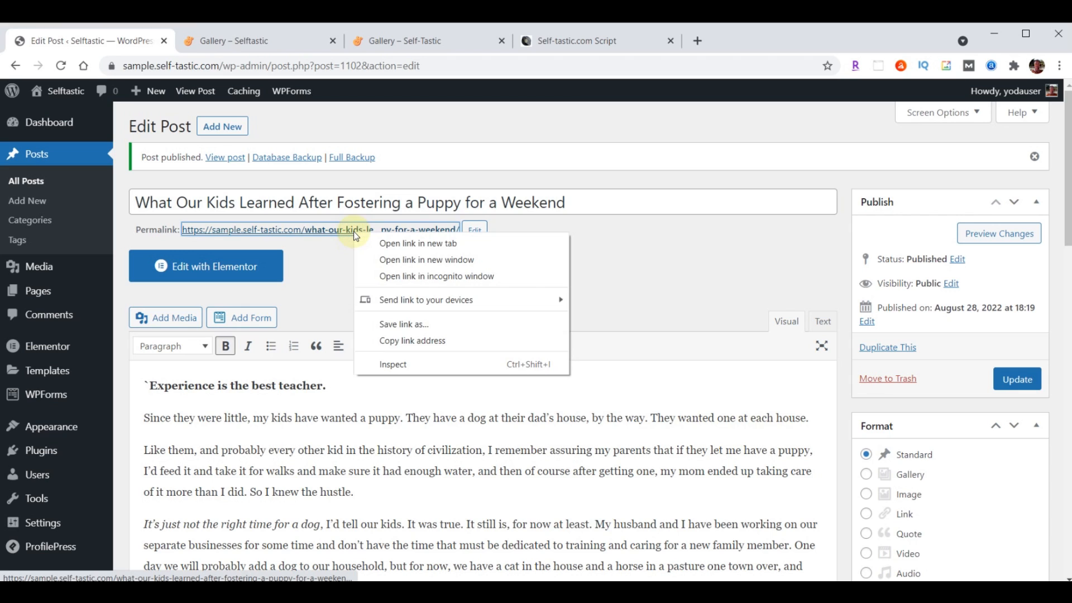
click(399, 244)
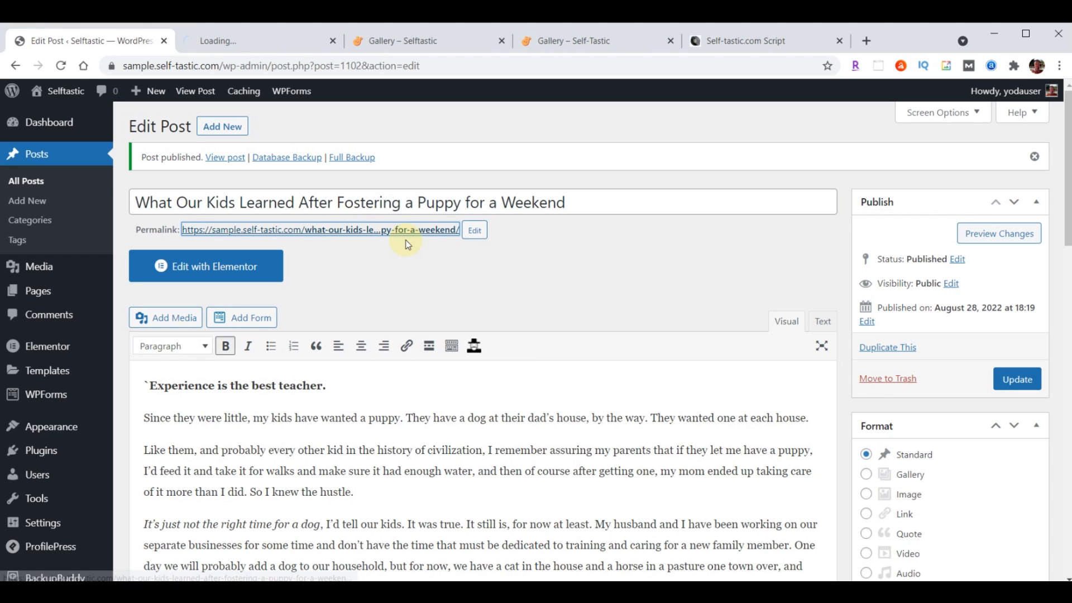
click(246, 41)
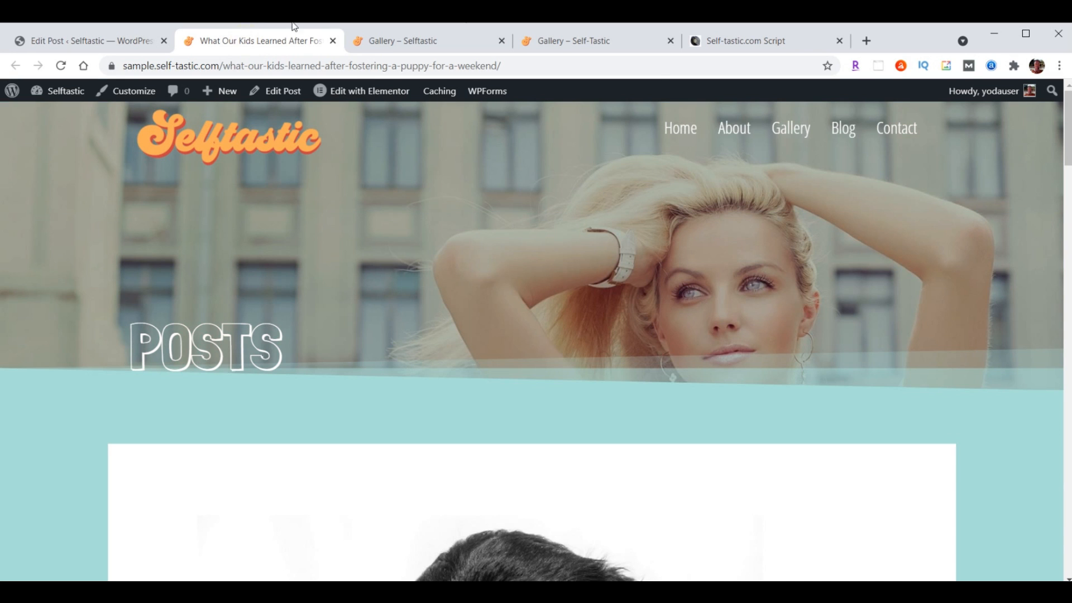
scroll(828, 239, down, 15)
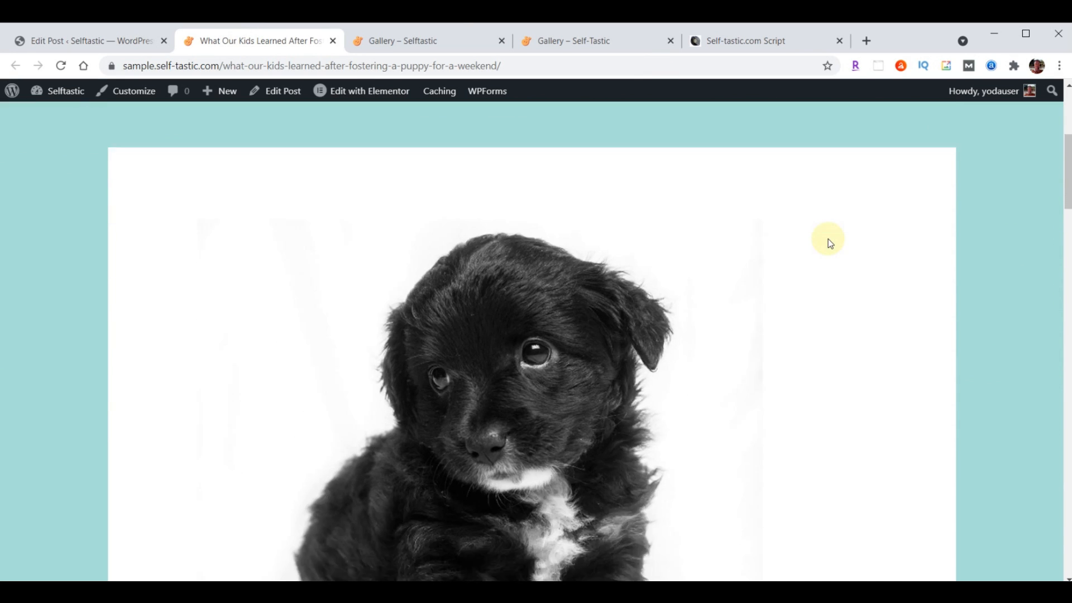
scroll(829, 239, down, 20)
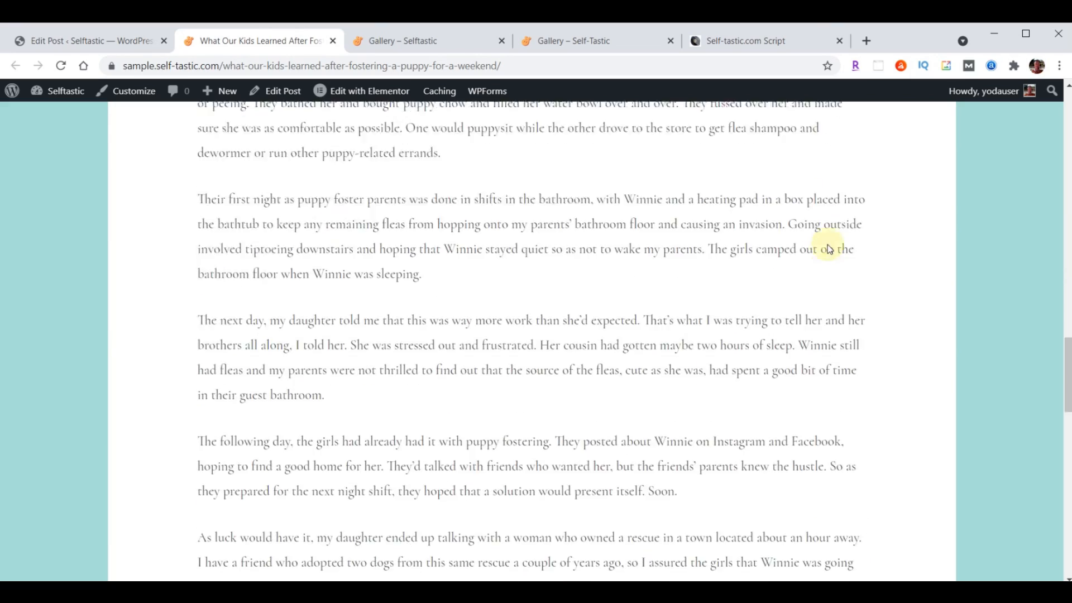
scroll(825, 279, up, 20)
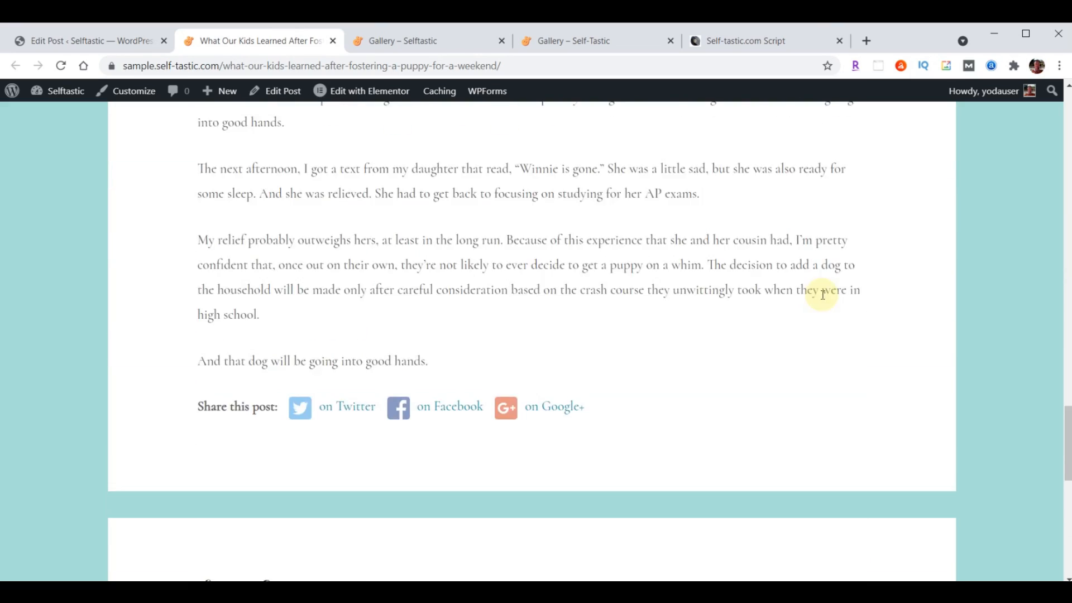
scroll(823, 295, up, 8)
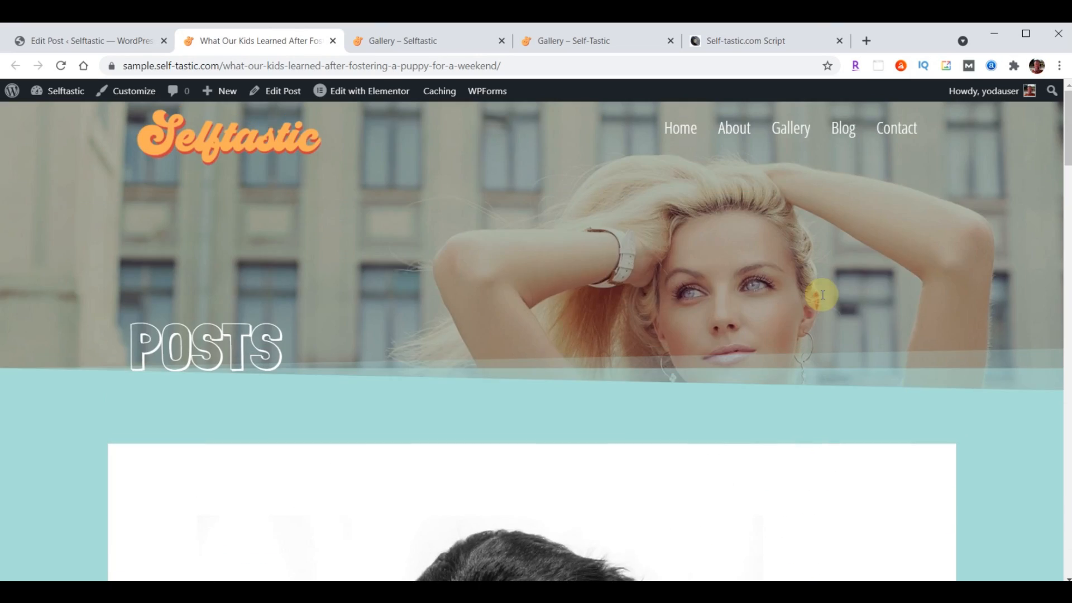
click(332, 41)
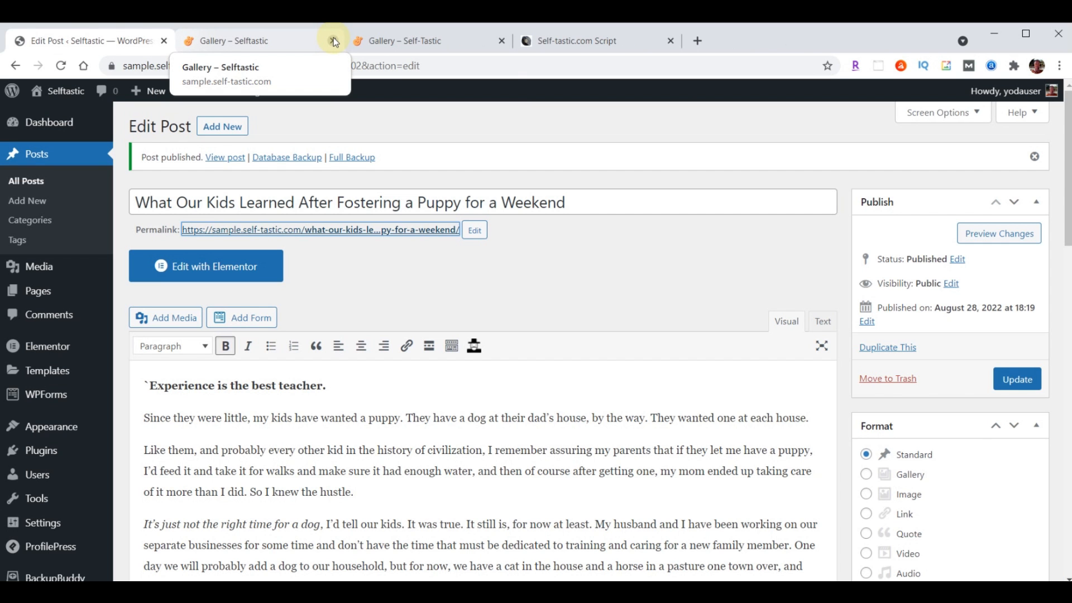
Start a new post titled 'Am I Really a Secret Hoarder?' and paste in its article
click(219, 129)
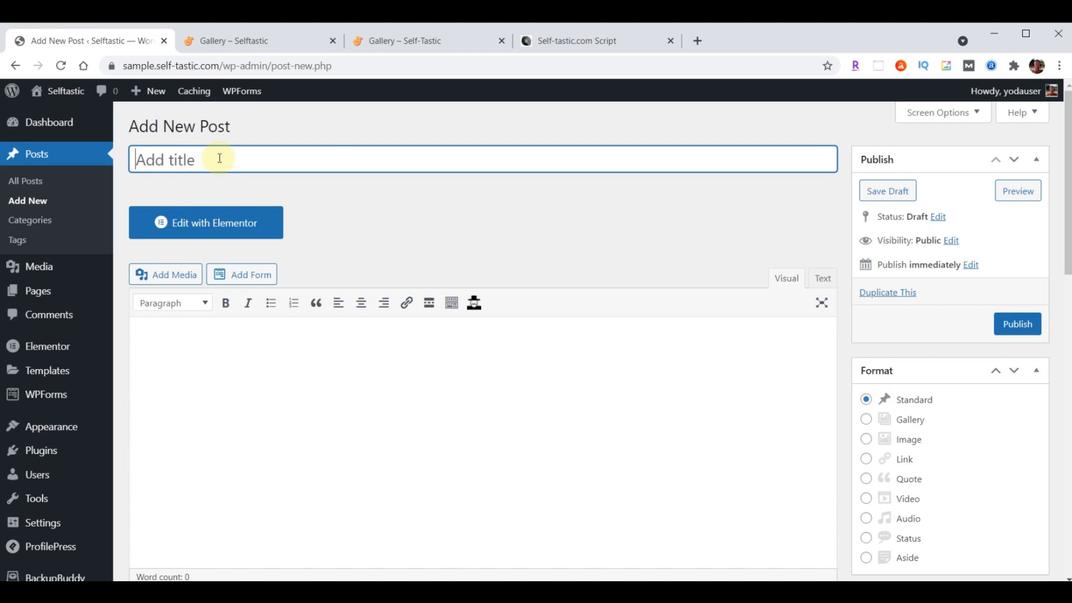
click(218, 159)
key(ctrl+v)
click(390, 371)
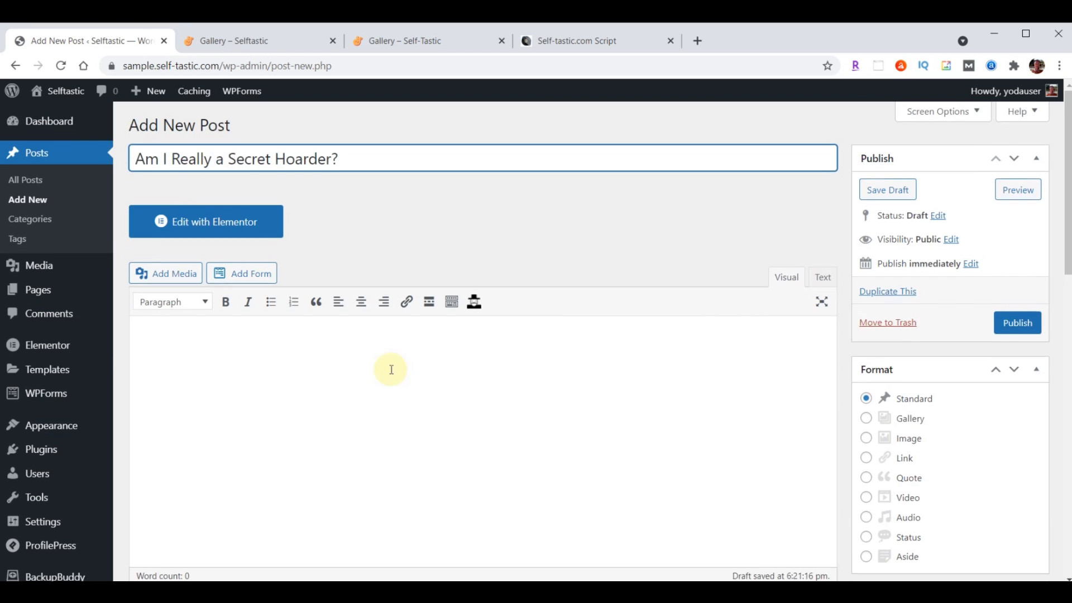
scroll(307, 284, down, 3)
click(280, 227)
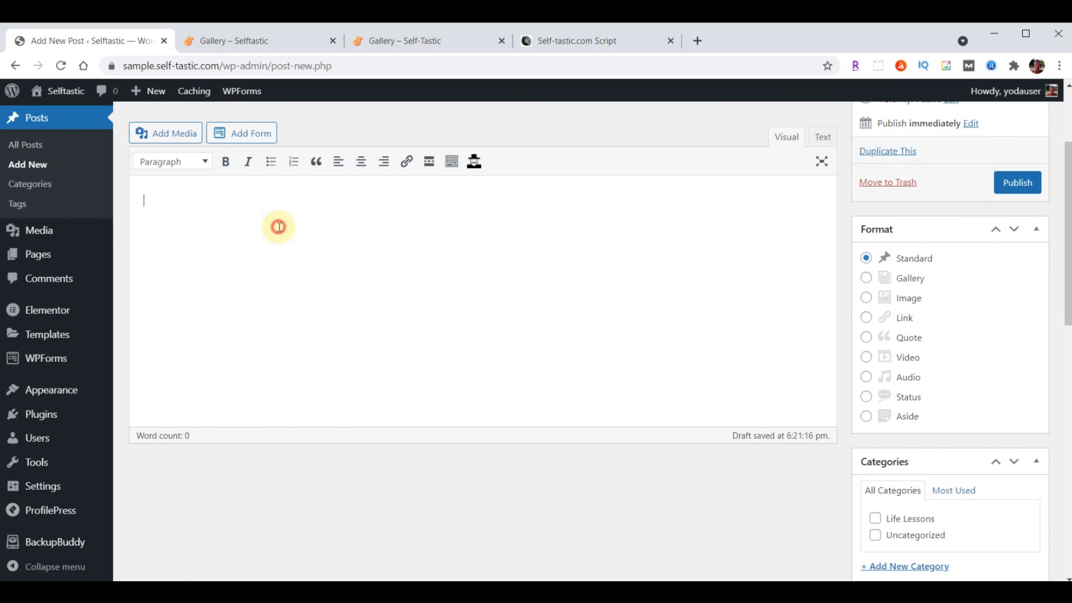
key(ctrl+v)
scroll(558, 251, up, 6)
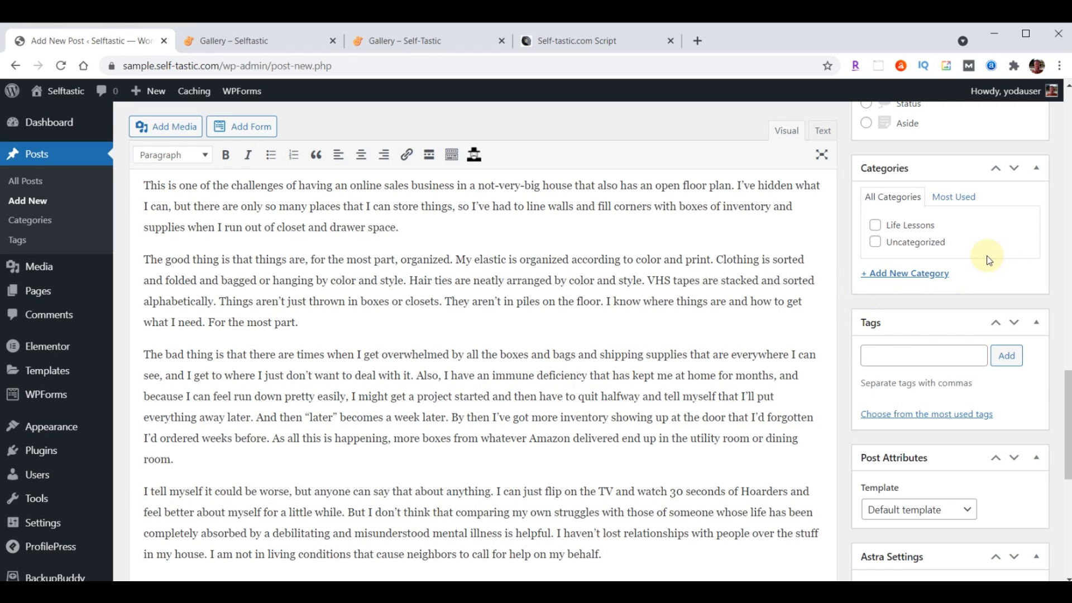
Assign Life Lessons and create new categories Business, Mental Health and Personal Development
click(876, 225)
click(908, 274)
text(Business)
key(Return)
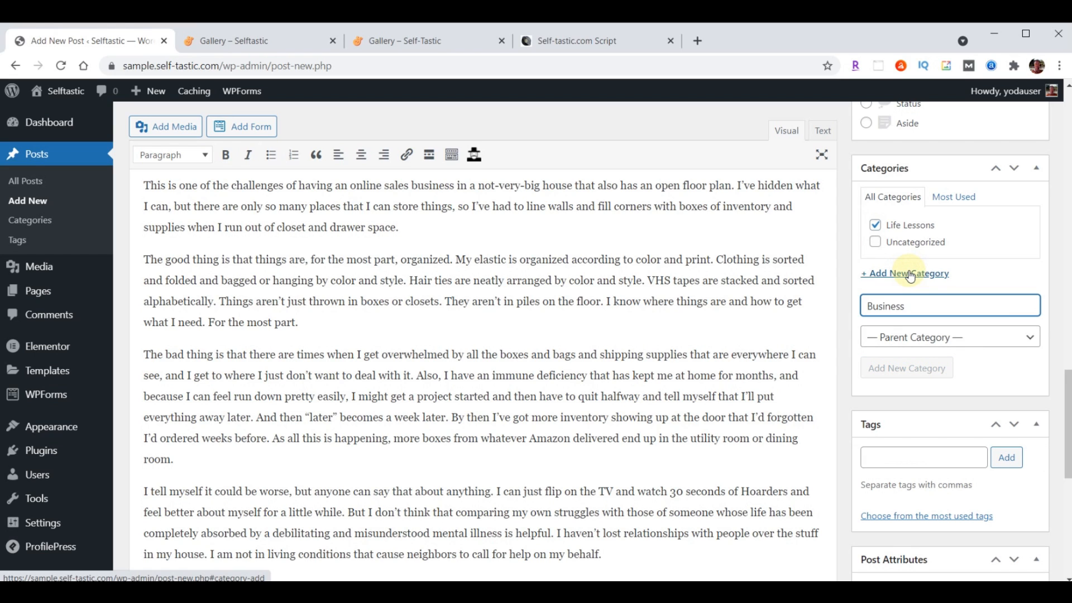
text(Mental Health)
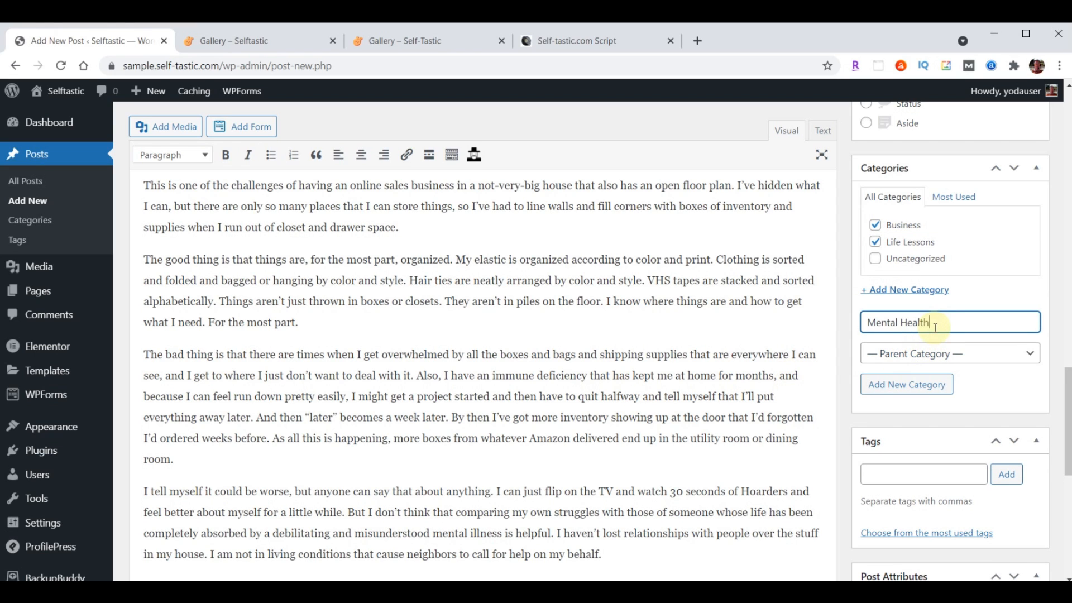
key(Return)
text(Personal Development)
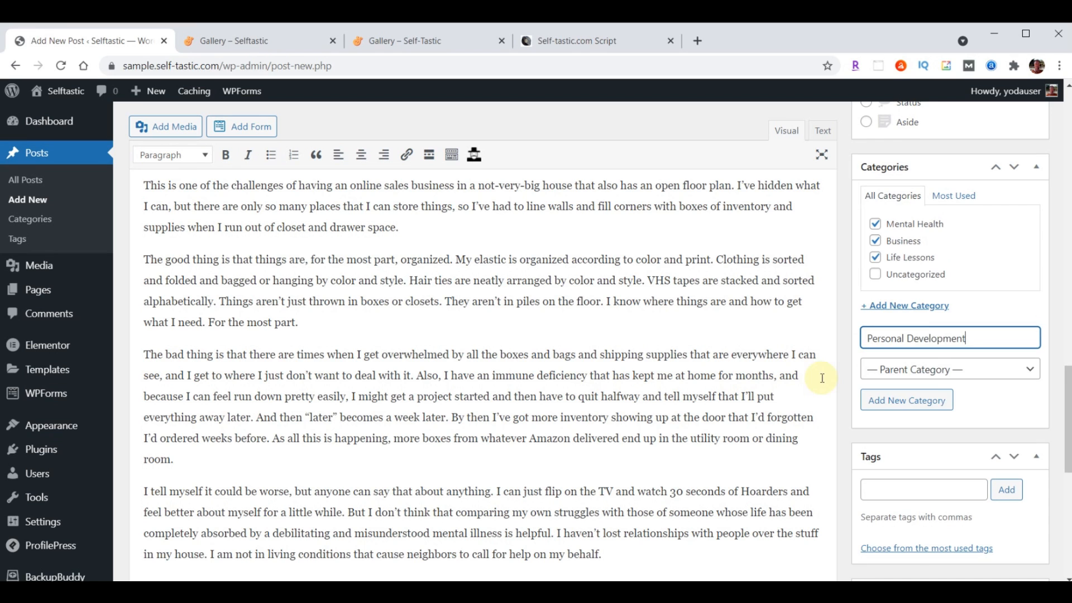
key(Return)
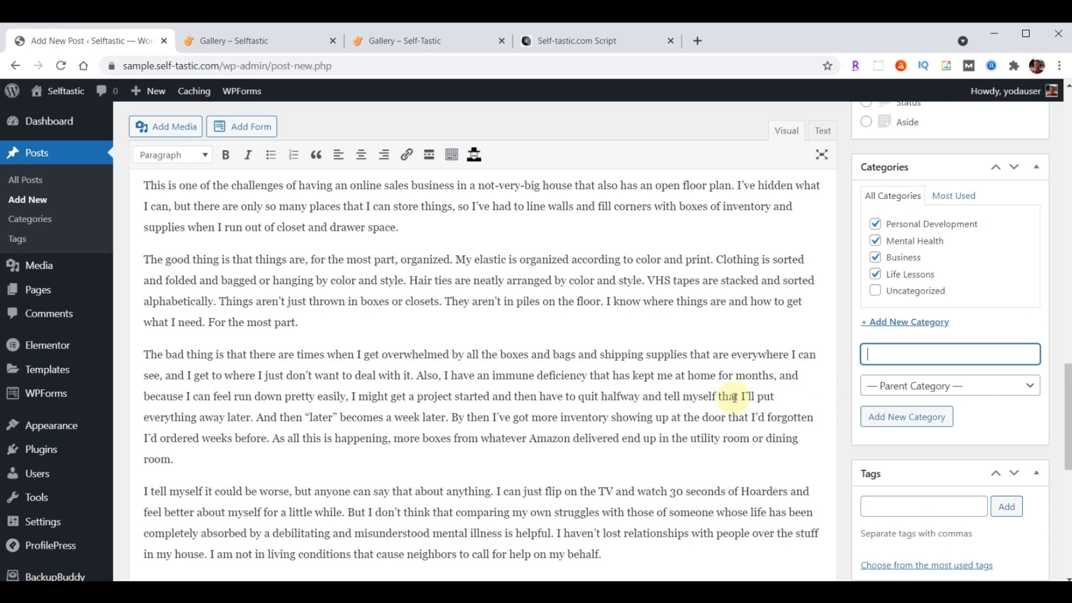
Add the pasted list of five tags to the post
scroll(955, 299, down, 3)
click(914, 368)
text(Self Improvement, Money)
click(1008, 368)
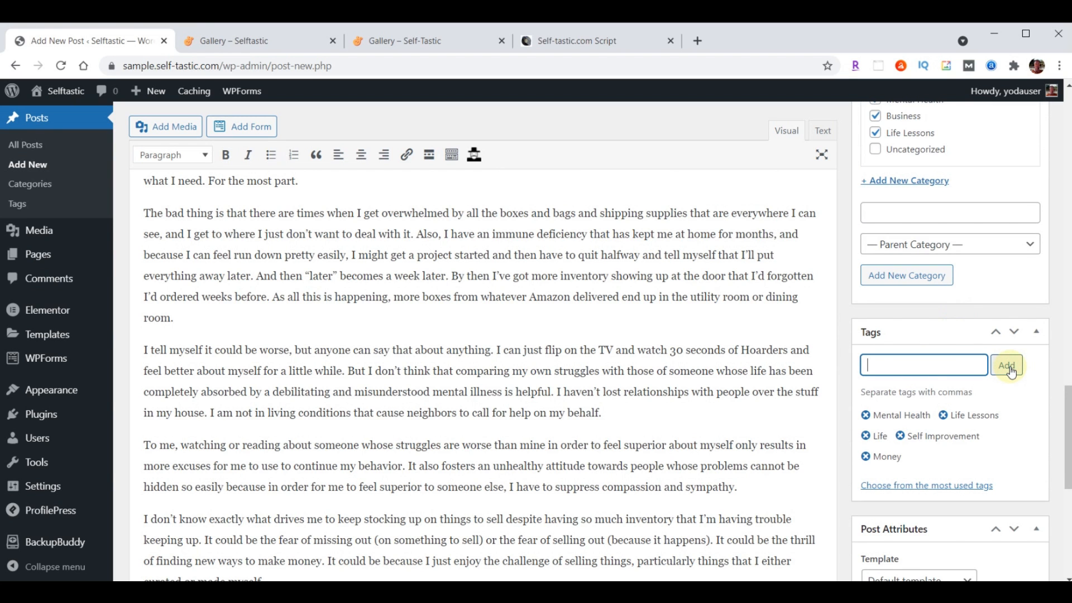
scroll(1012, 371, down, 7)
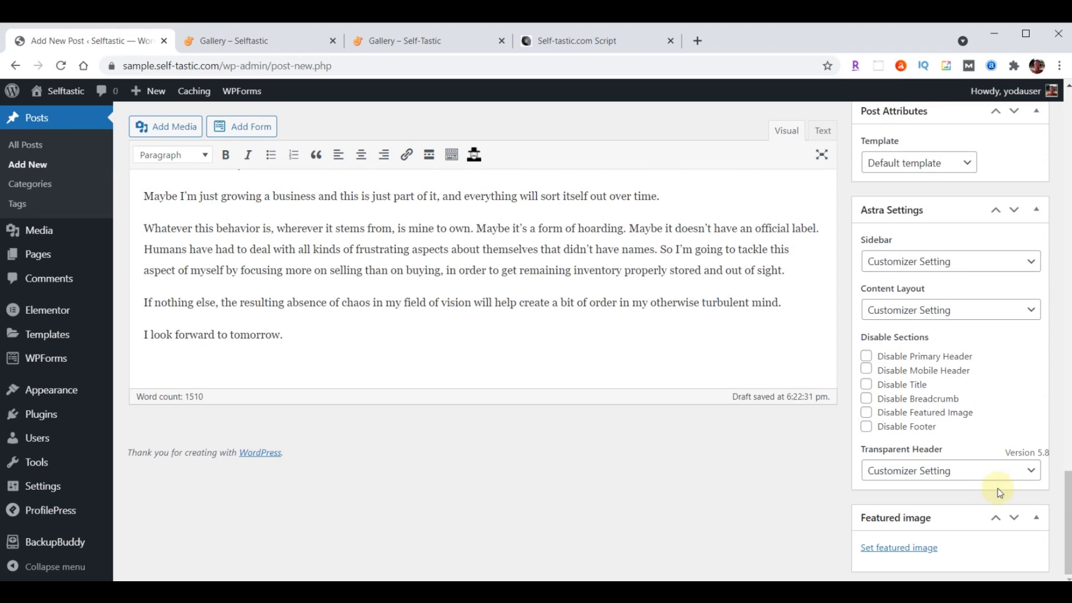
Set the blog-02 bookshelf photo as featured image and publish the Secret Hoarder post
click(900, 547)
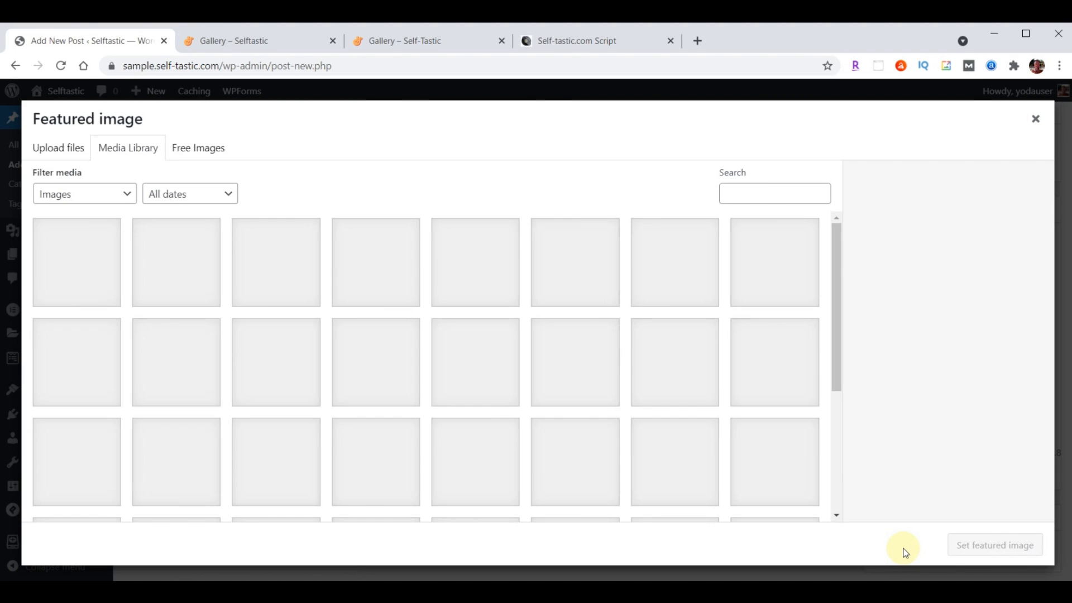
click(368, 265)
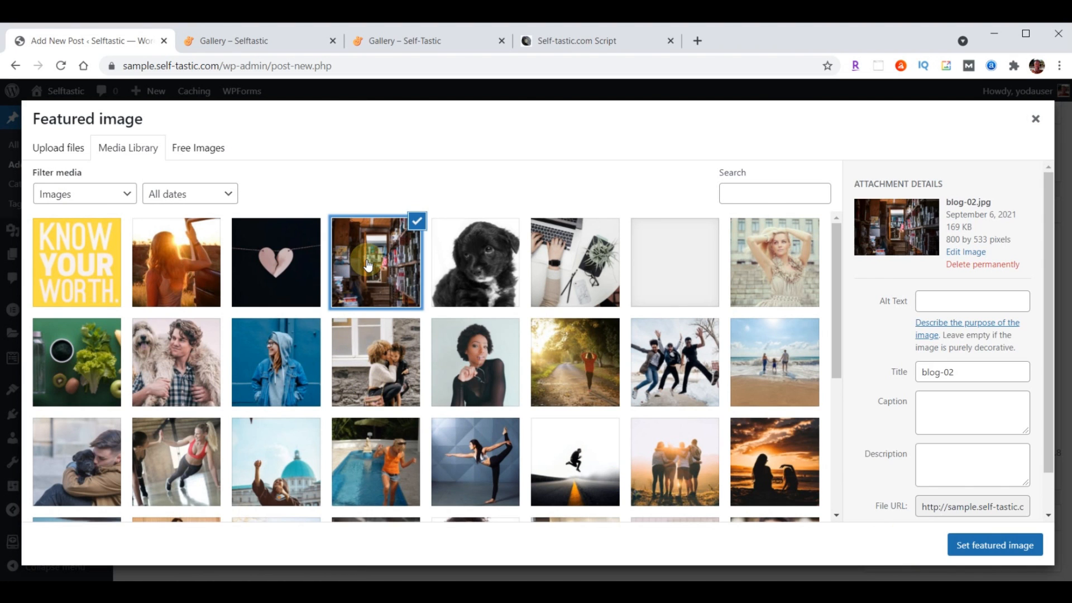
click(995, 545)
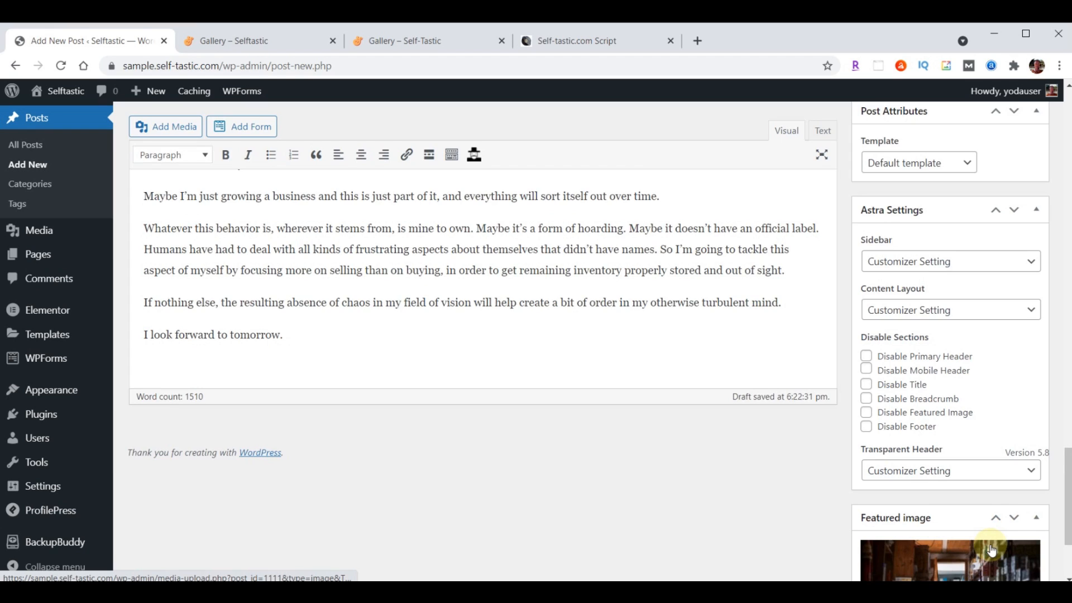
scroll(993, 550, down, 3)
scroll(993, 549, up, 15)
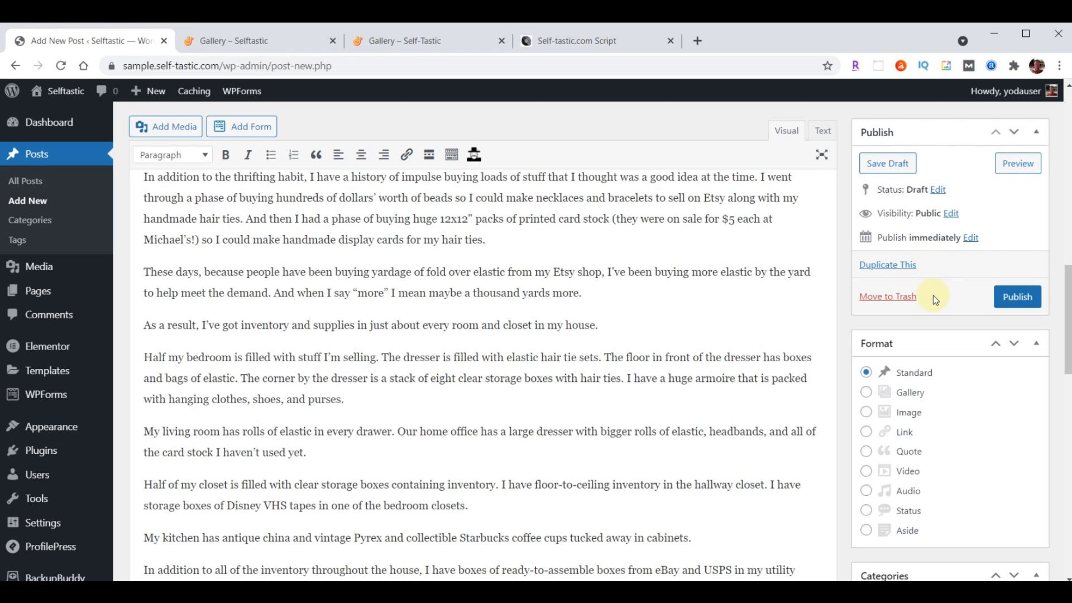
click(1011, 296)
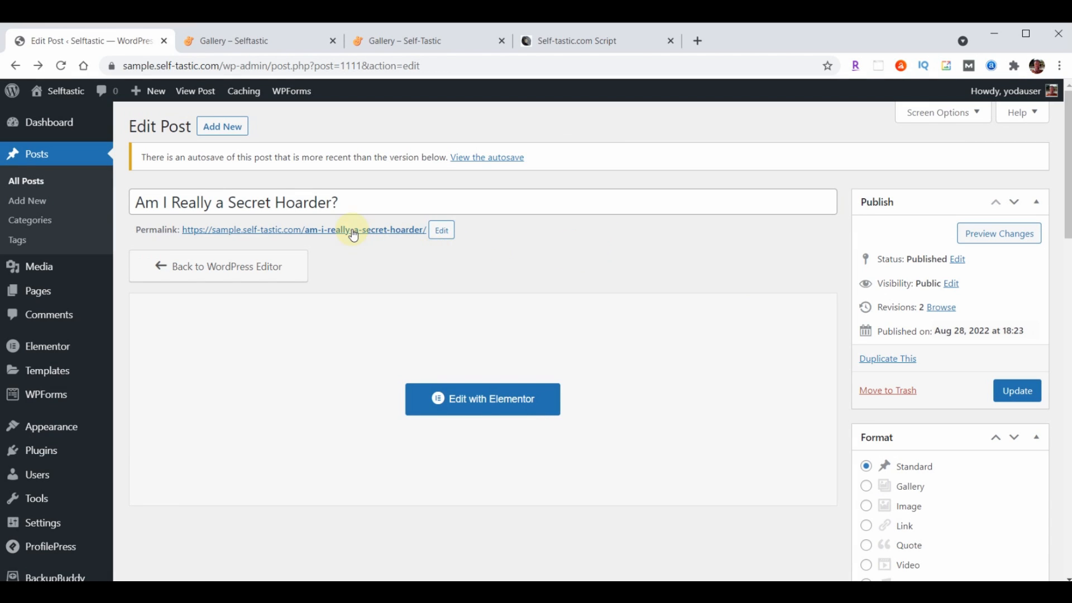
Open the live Secret Hoarder post in a new tab, scroll through it, then close it
right_click(354, 234)
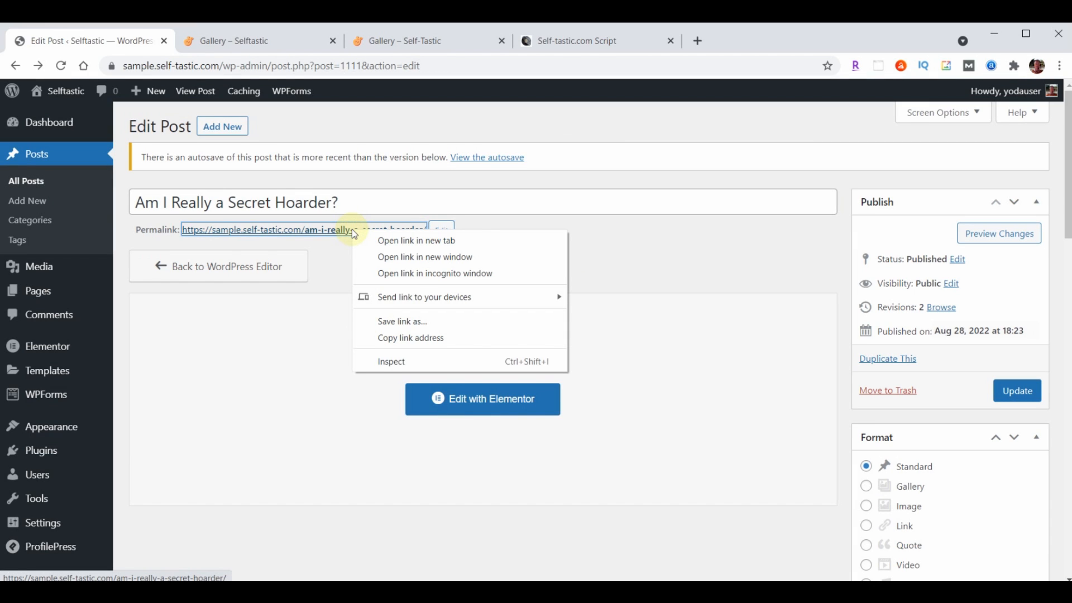
click(393, 241)
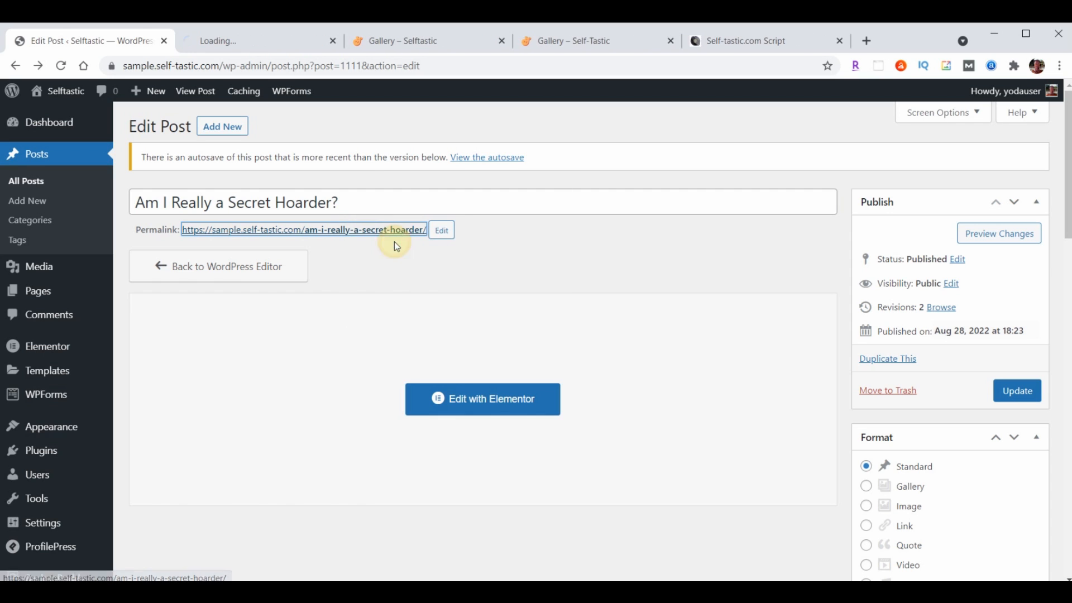
click(255, 43)
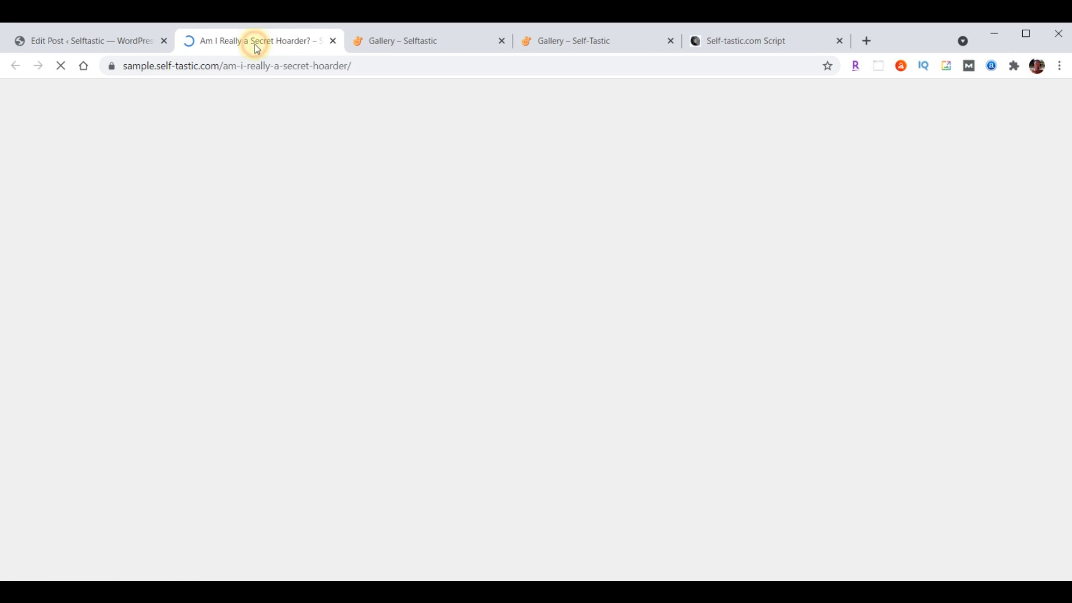
scroll(933, 335, down, 15)
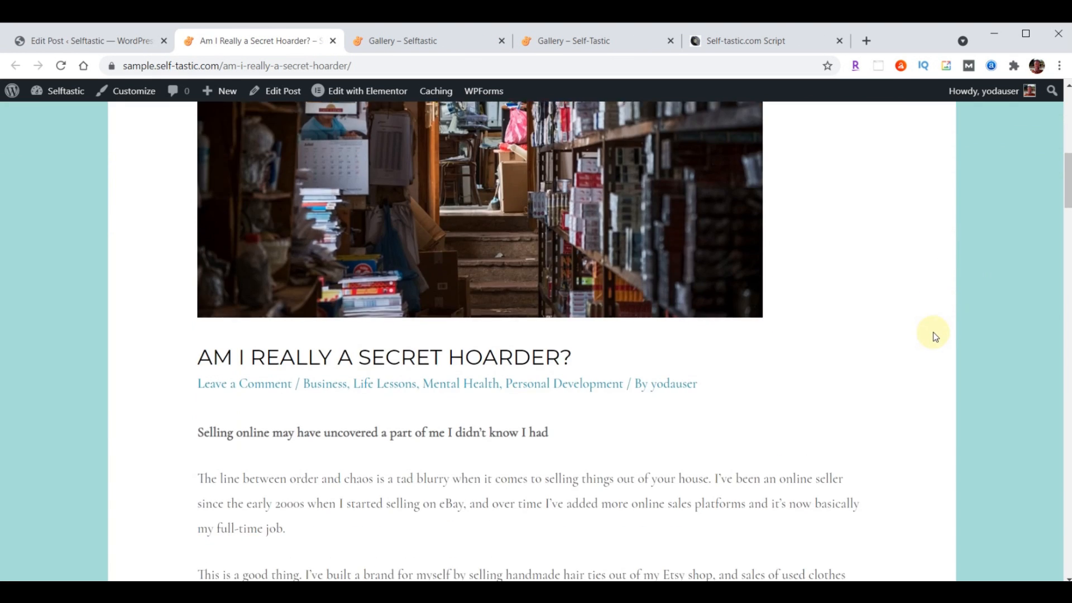
scroll(935, 337, down, 20)
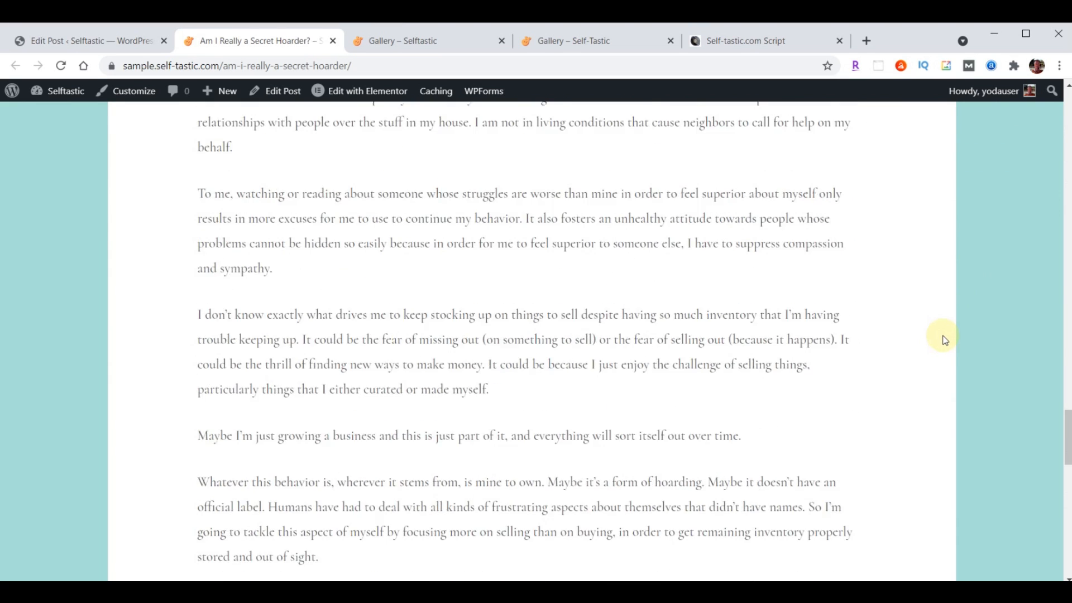
scroll(943, 340, down, 3)
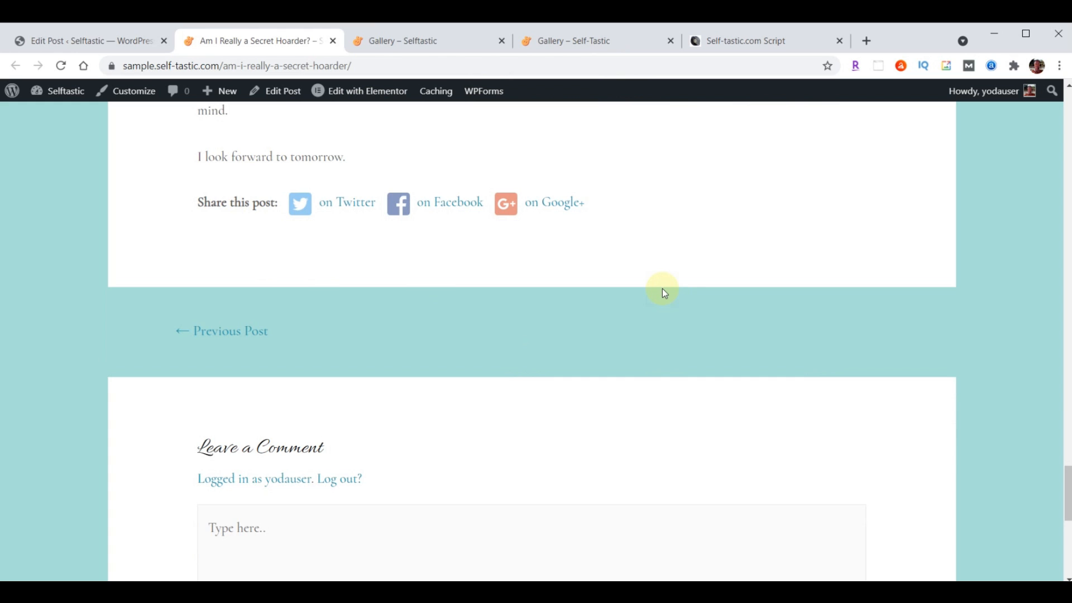
scroll(662, 289, up, 20)
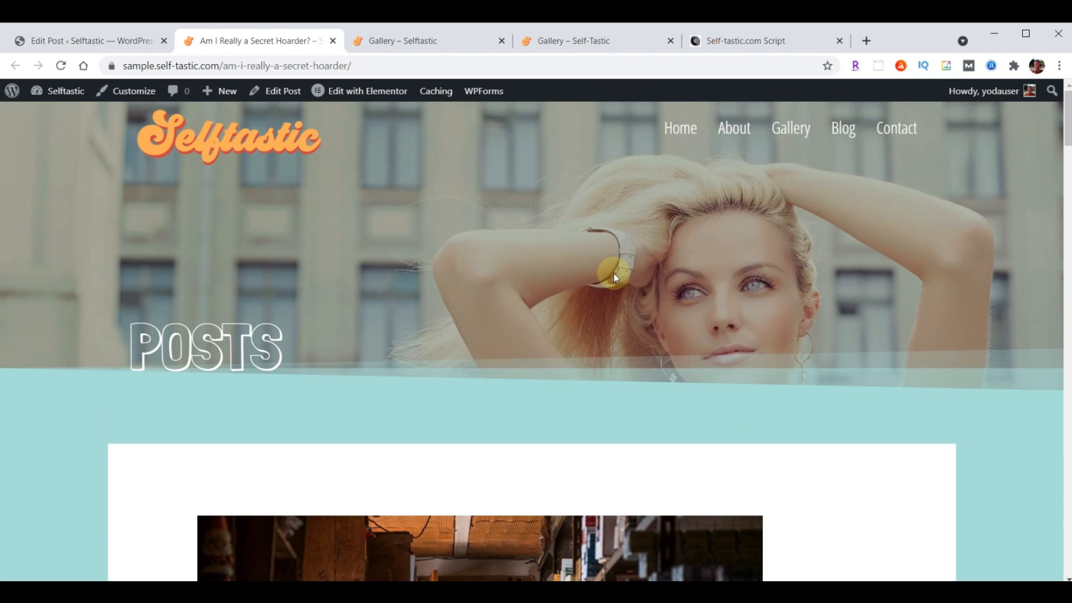
click(334, 40)
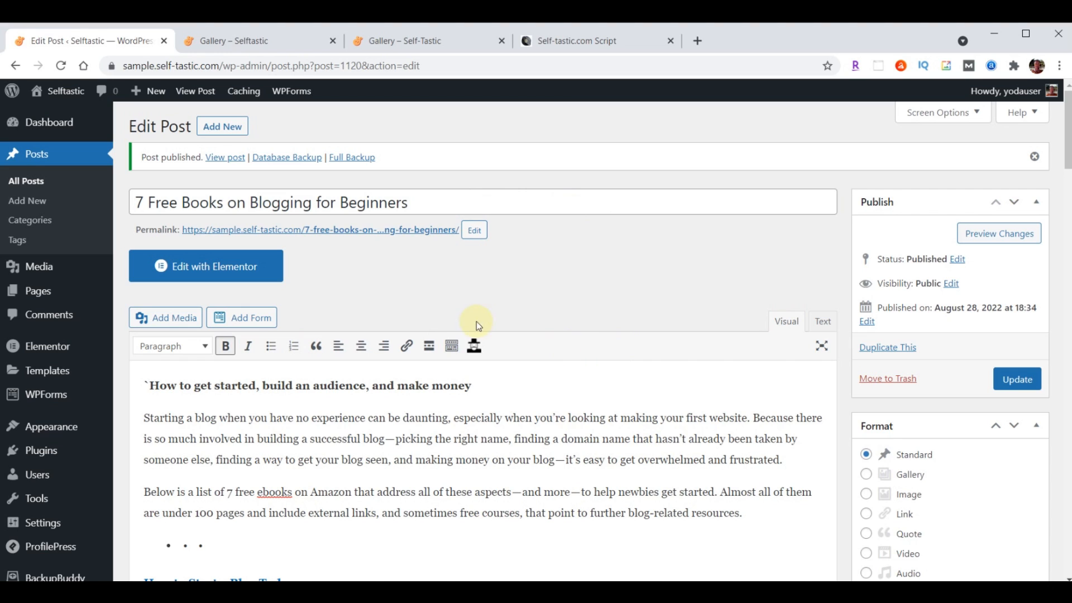
Open the 7 Free Books on Blogging for Beginners permalink in a new tab and scroll down
right_click(344, 230)
click(406, 241)
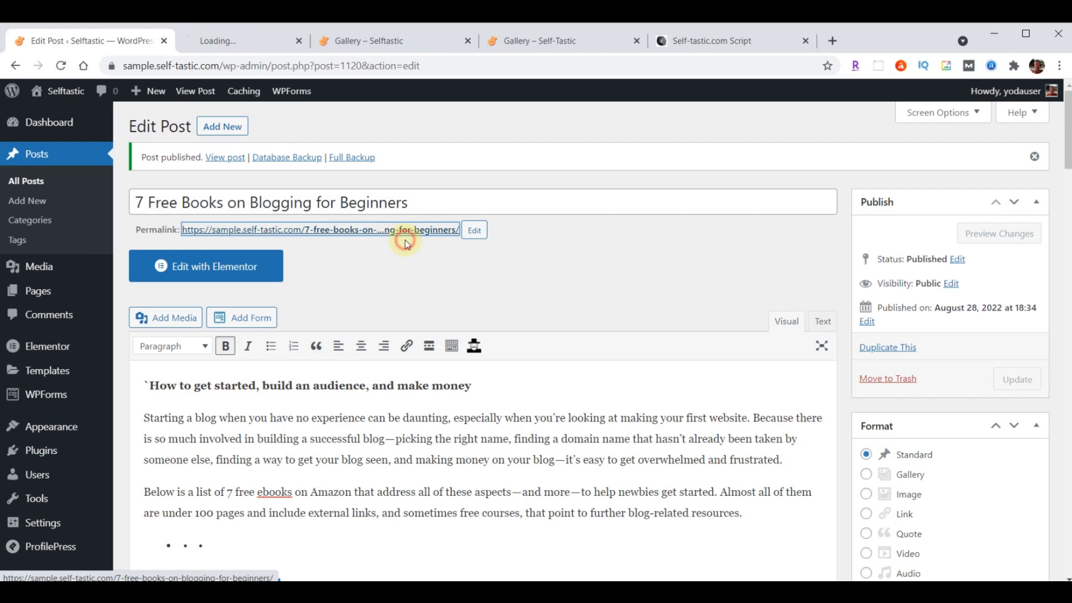
click(223, 38)
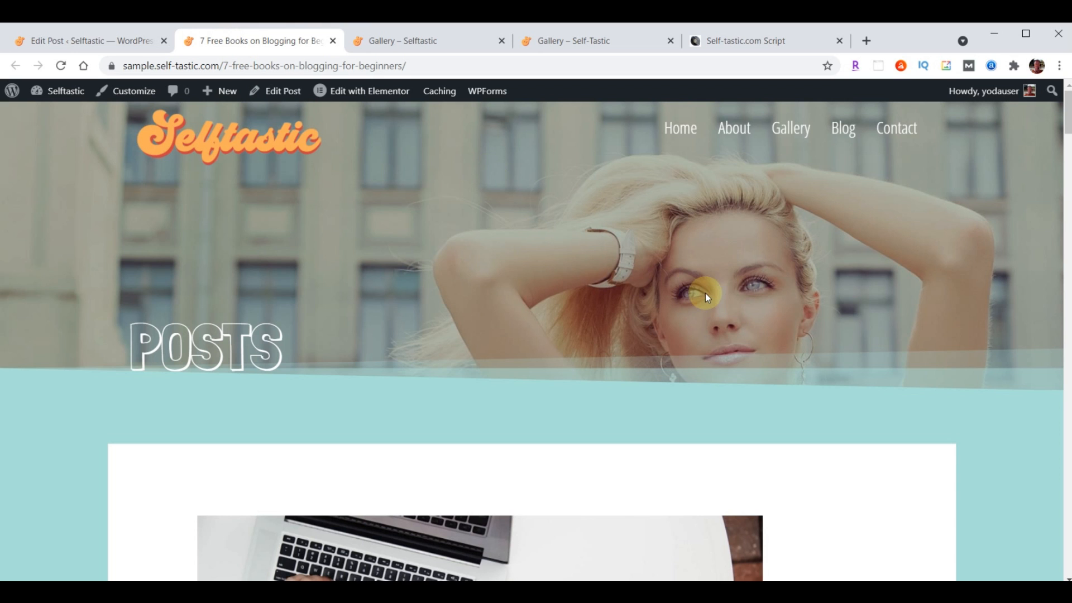
scroll(749, 341, down, 6)
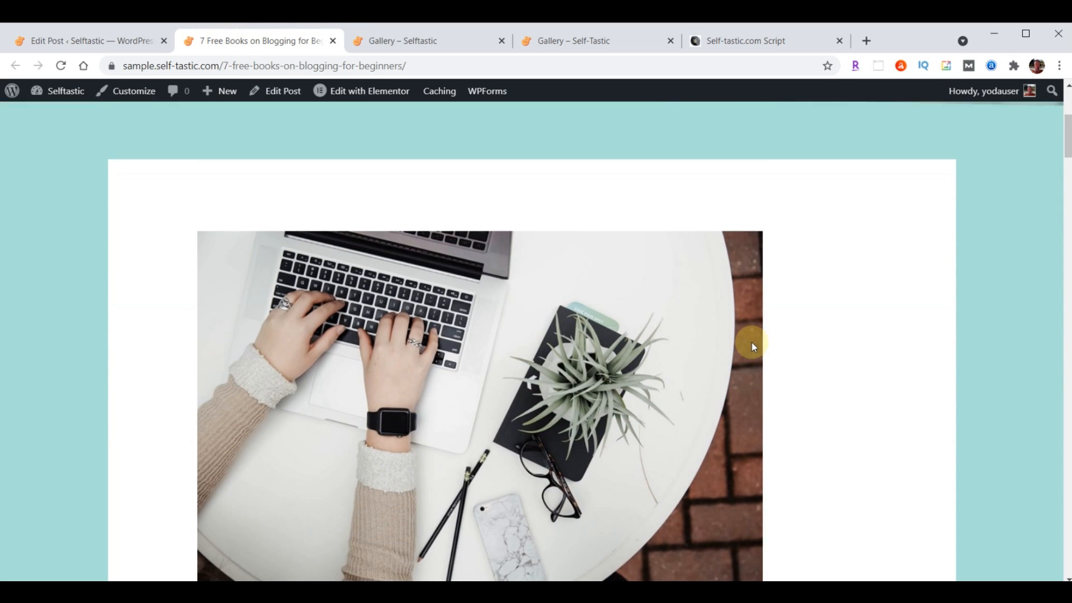
scroll(752, 343, down, 4)
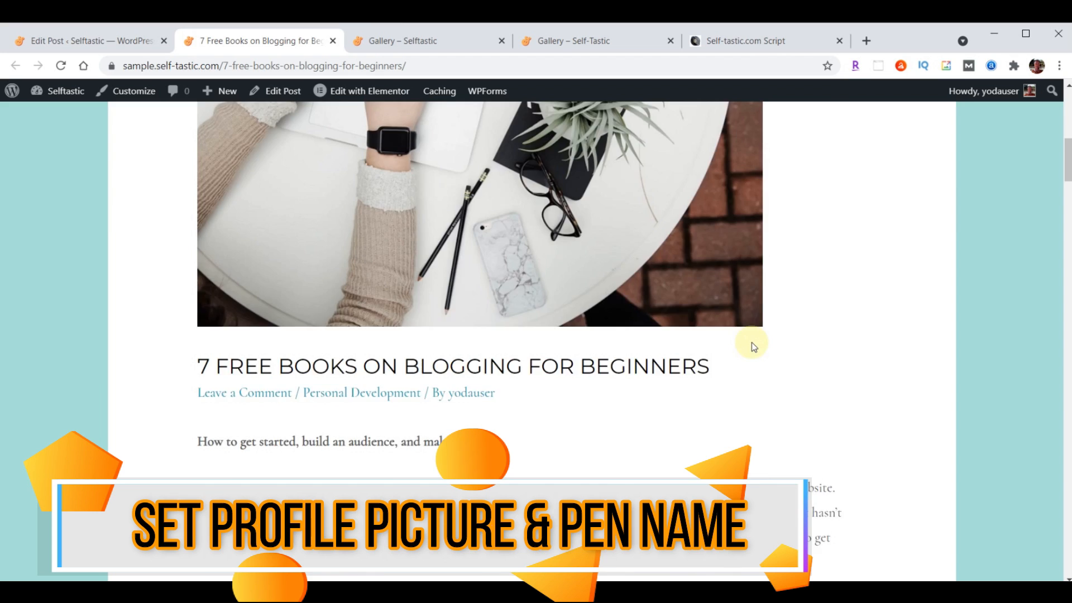
Visit the author archive from the byline, go back, and return to the Edit Post tab
scroll(752, 343, up, 6)
scroll(752, 353, down, 5)
scroll(752, 358, down, 1)
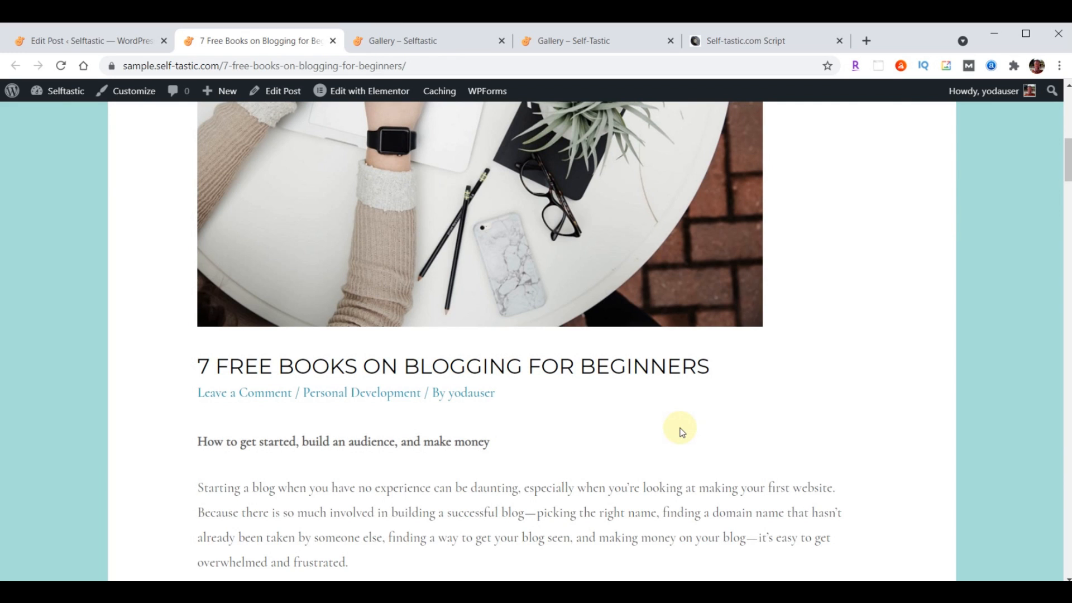
click(462, 392)
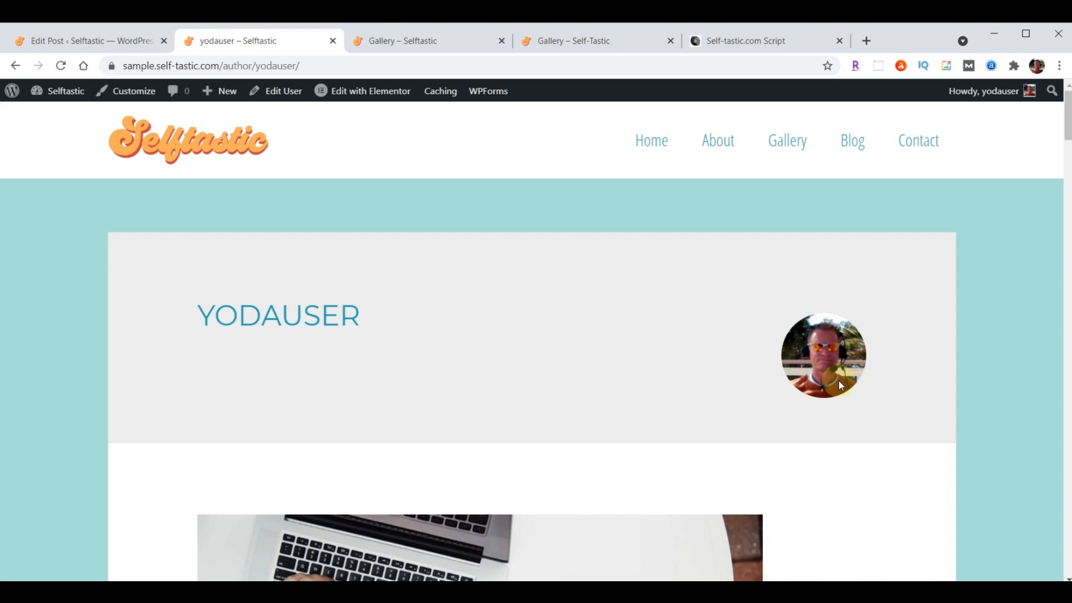
click(15, 67)
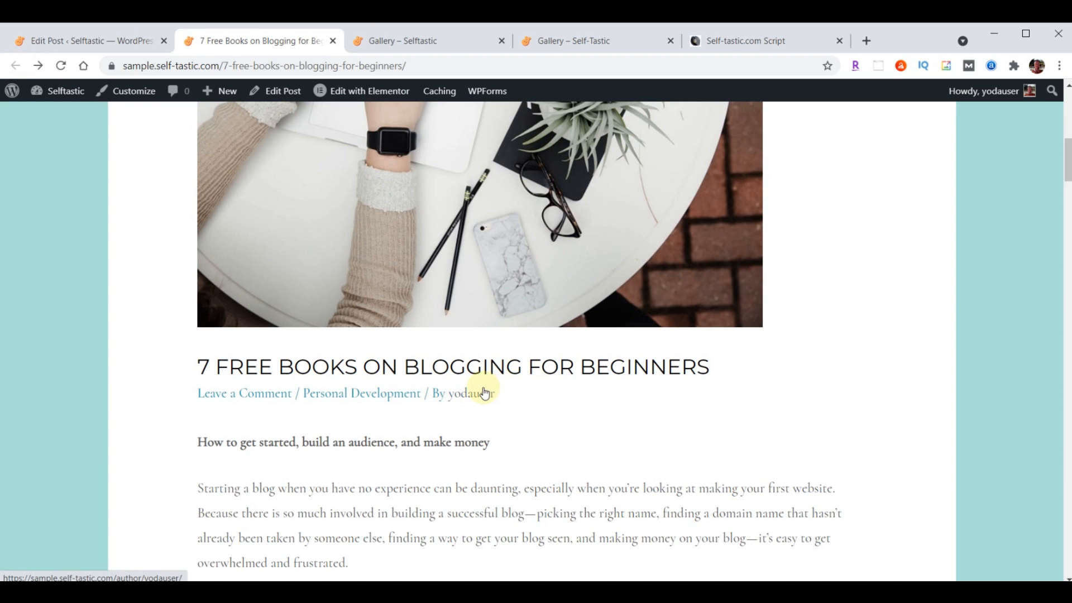
click(58, 43)
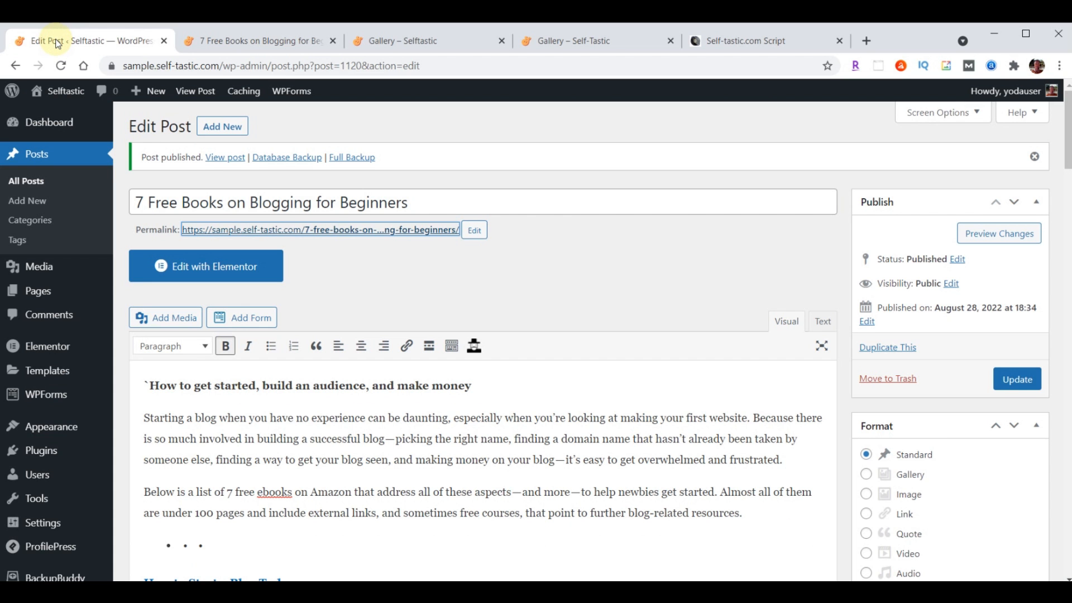
Tick Disable Gravatar in ProfilePress's Profile & Cover Photo settings
click(39, 454)
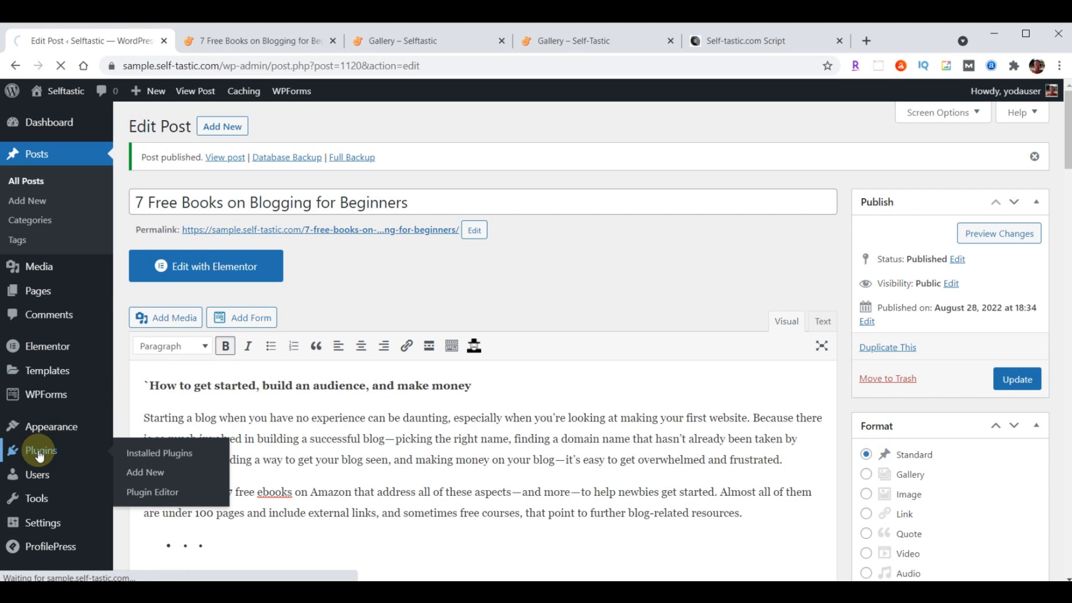
scroll(334, 398, down, 5)
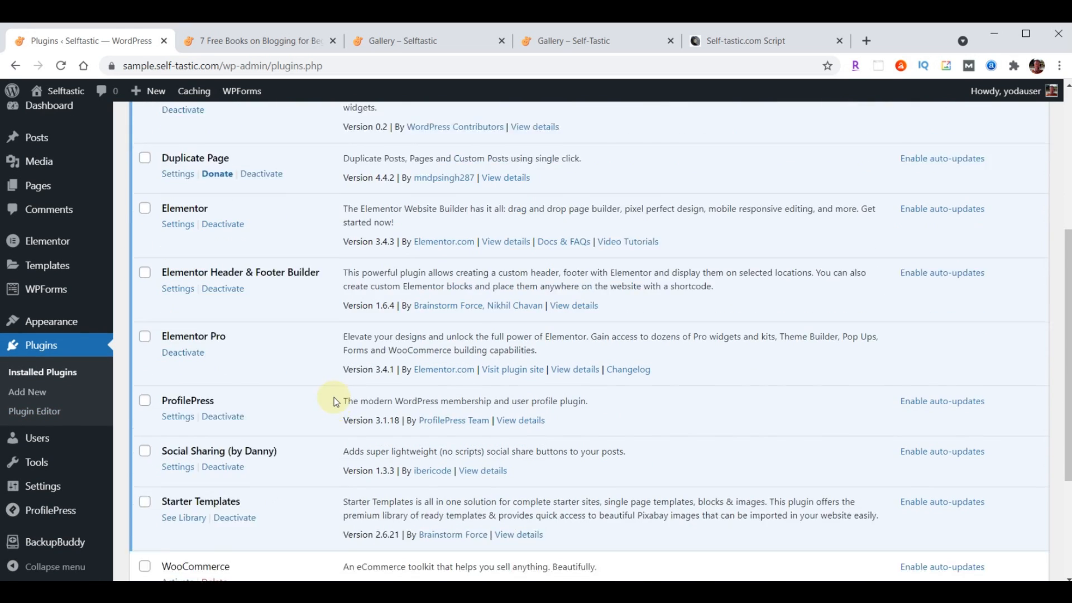
scroll(334, 398, down, 1)
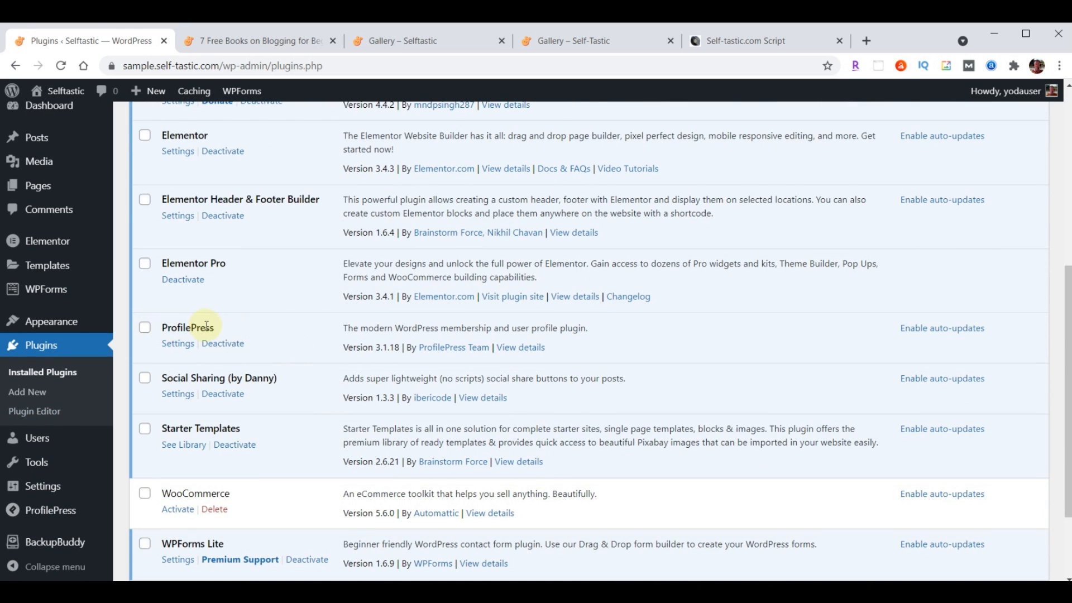
click(178, 345)
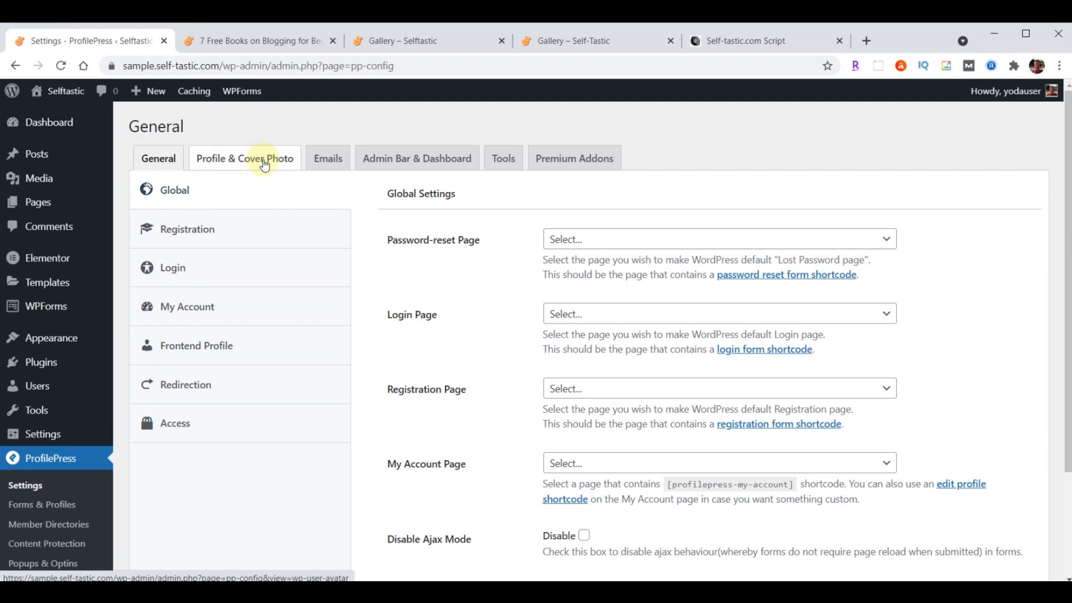
click(264, 162)
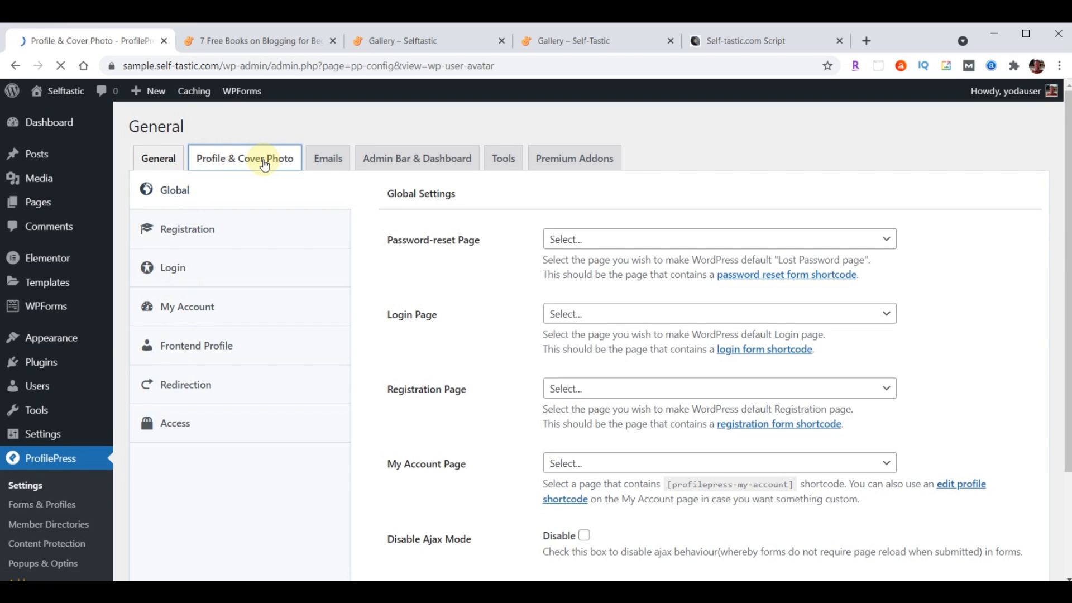
scroll(743, 230, down, 3)
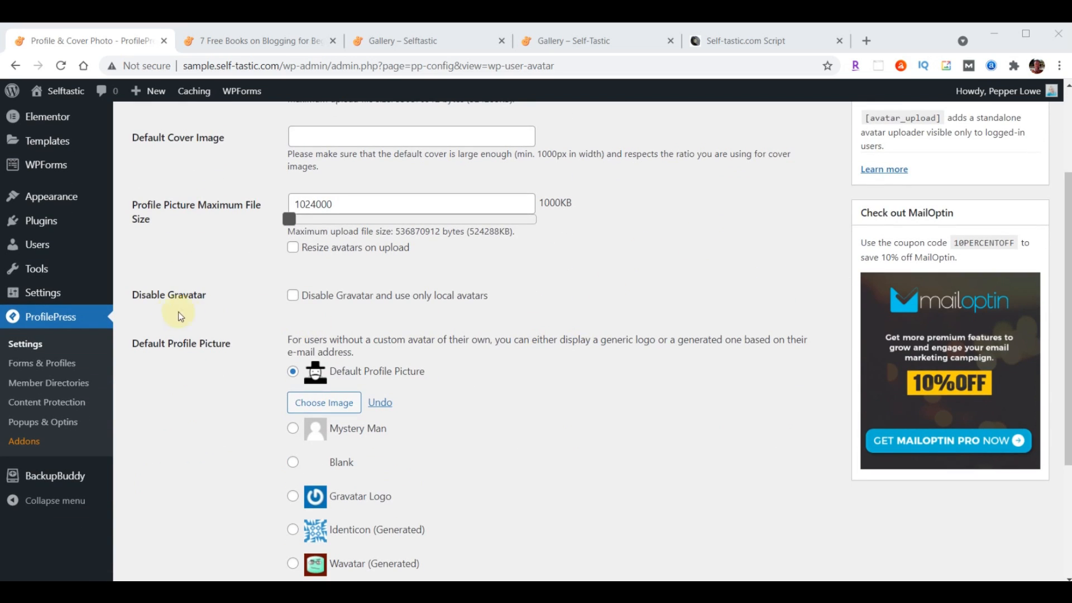
click(293, 297)
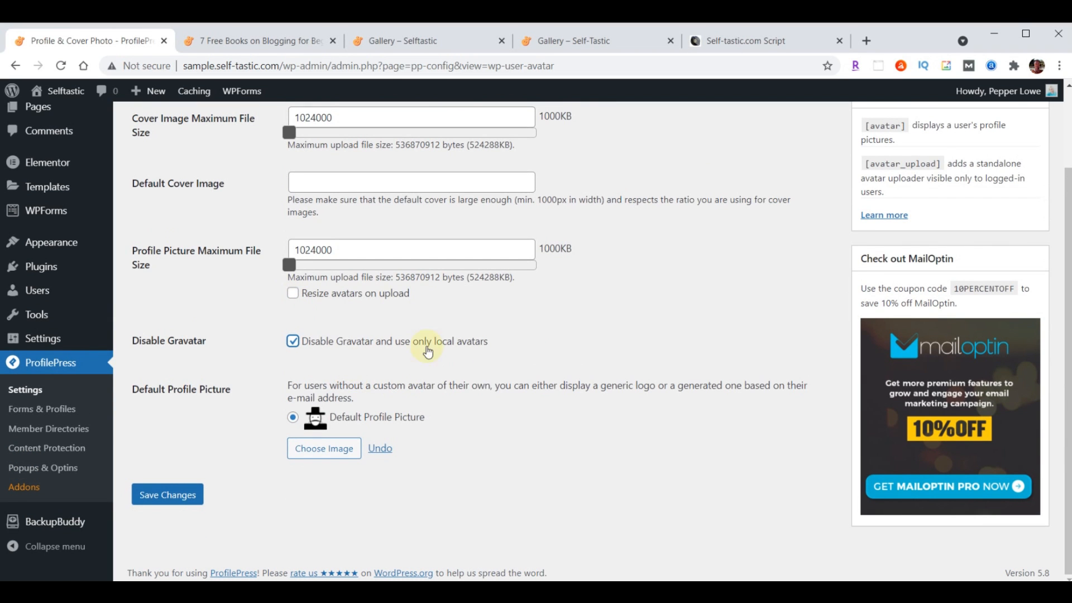
Upload profile-blog.jpg as the default profile picture and save the settings
click(321, 454)
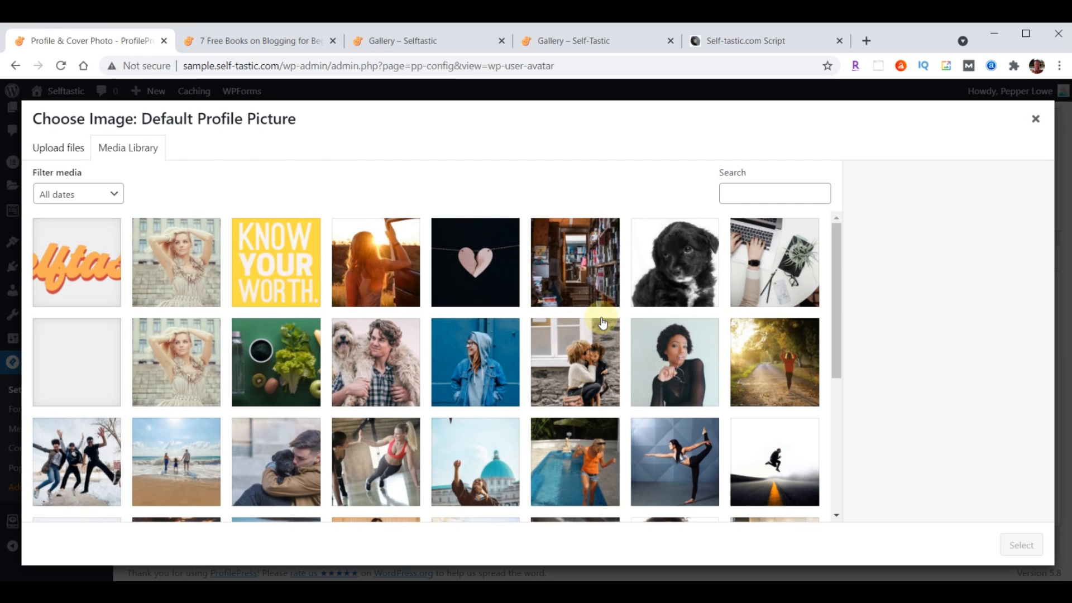
key(alt+Tab)
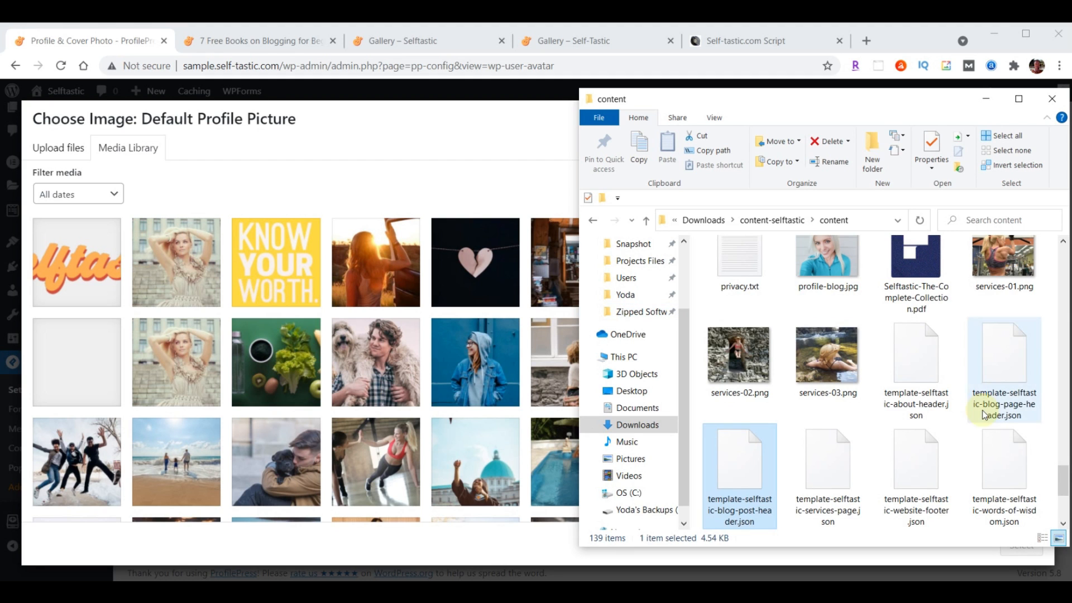
scroll(980, 413, up, 1)
drag(830, 268, 279, 306)
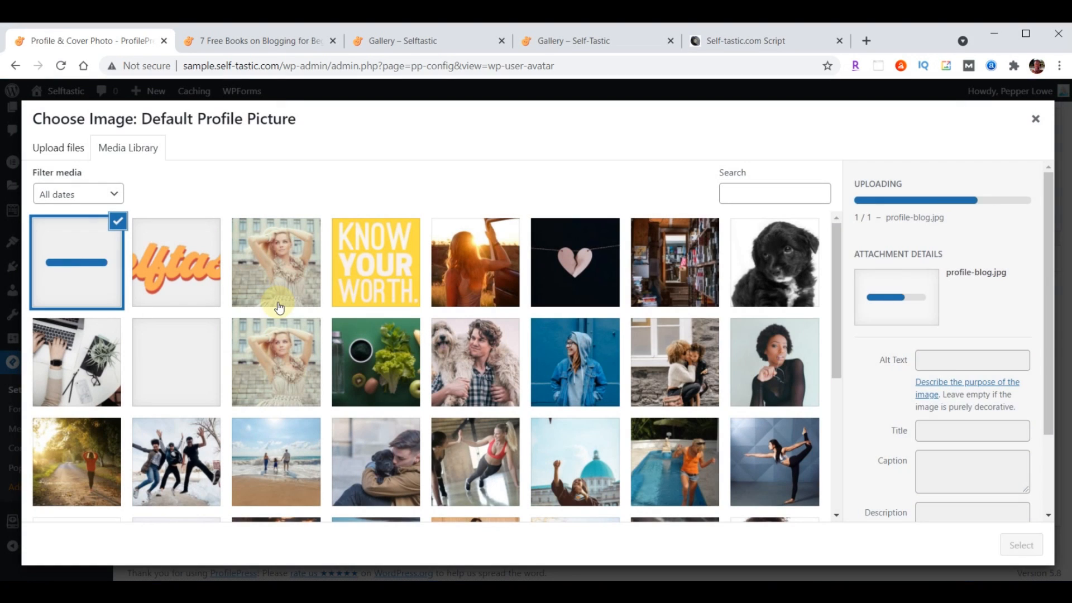
click(1005, 538)
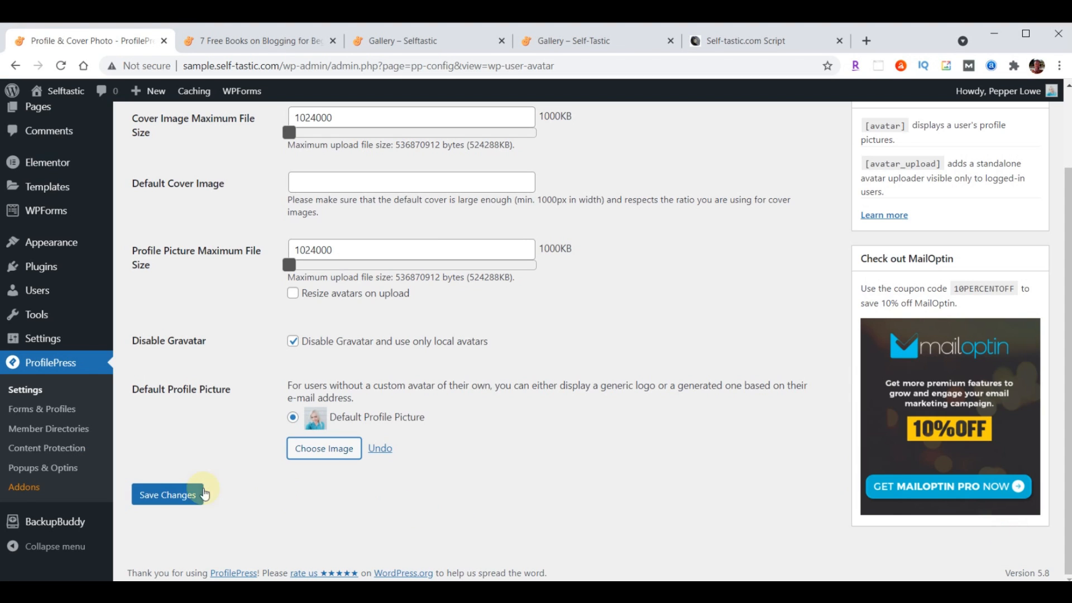
click(176, 497)
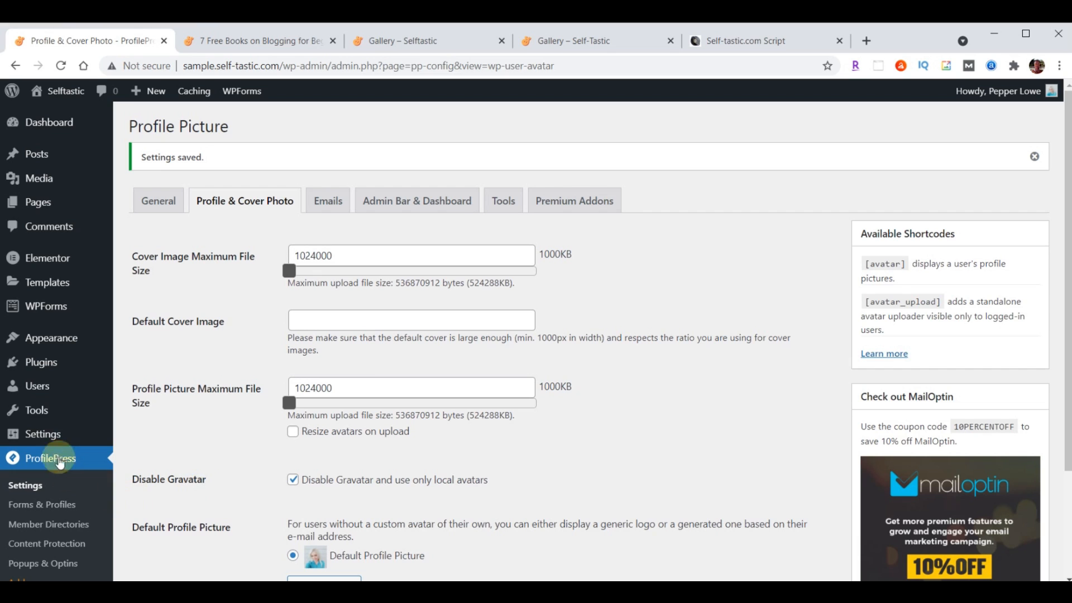
click(37, 385)
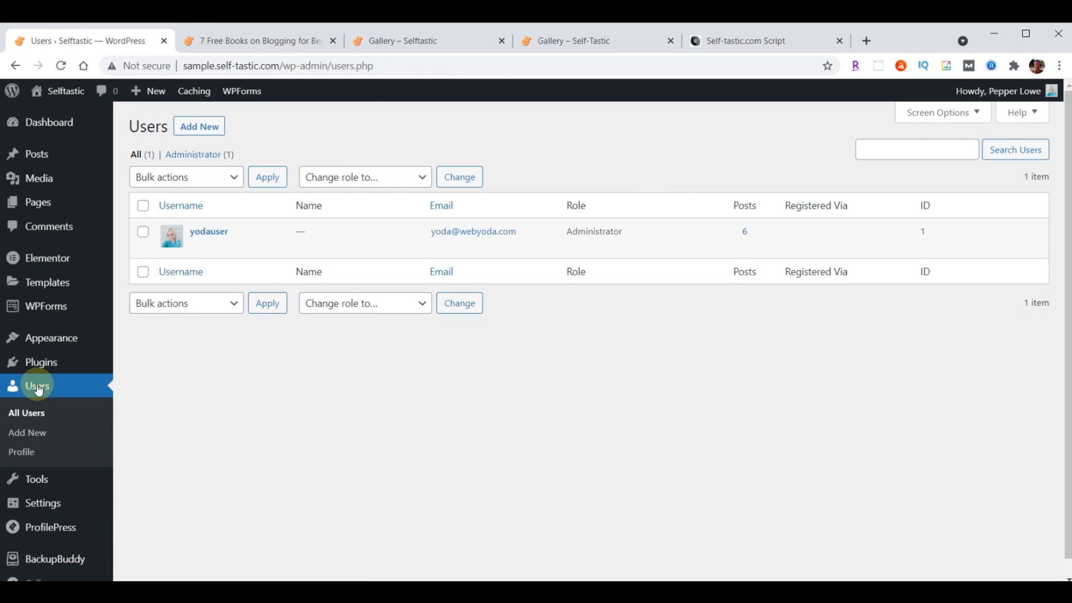
click(209, 231)
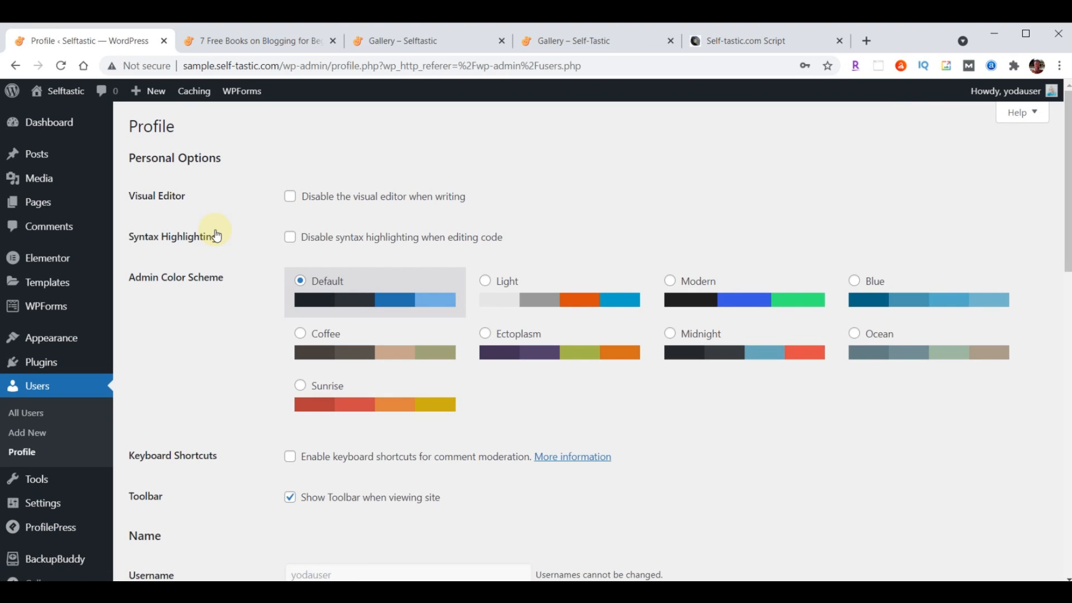
scroll(526, 275, down, 5)
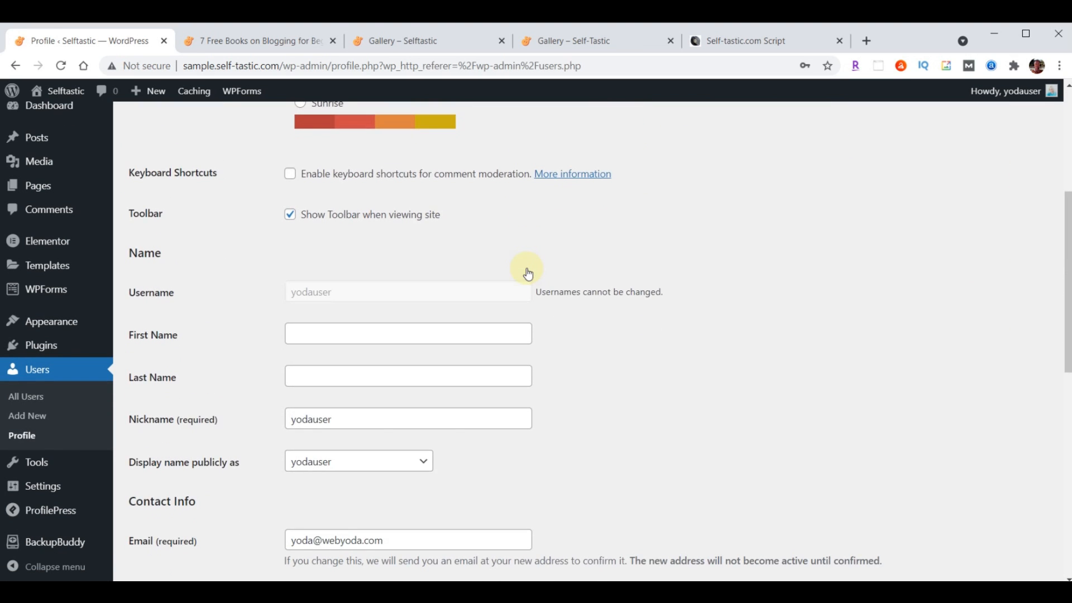
scroll(527, 271, down, 1)
click(390, 352)
double_click(389, 352)
text(P)
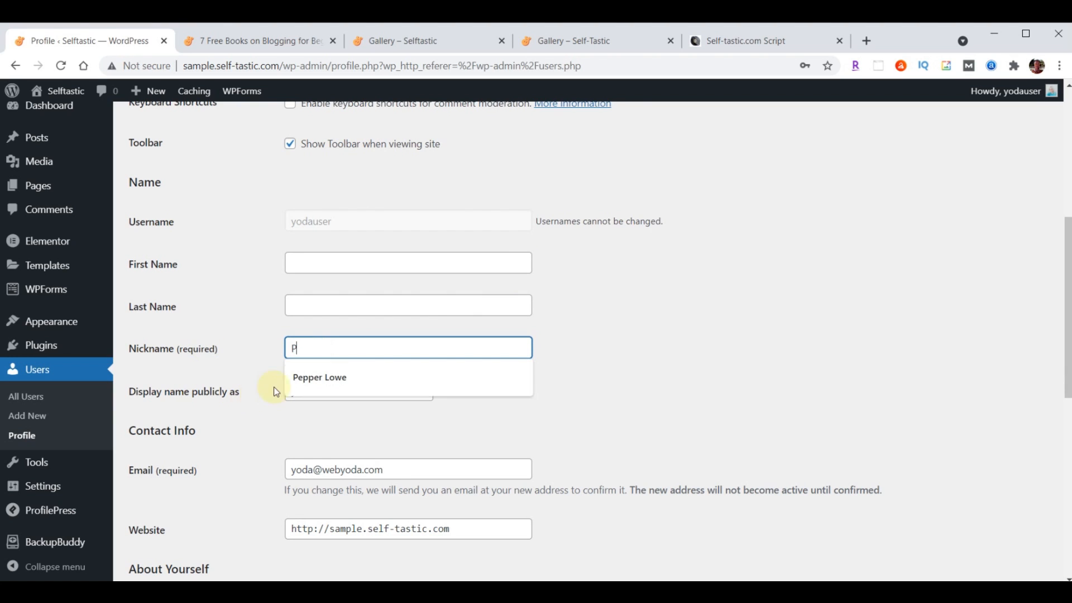
click(323, 378)
click(331, 394)
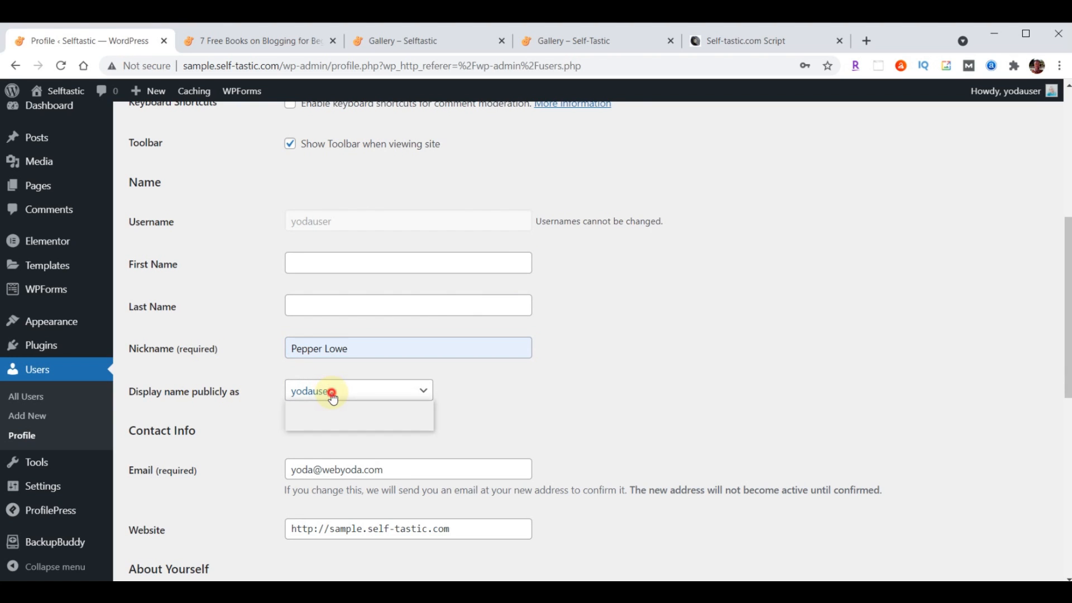
click(334, 420)
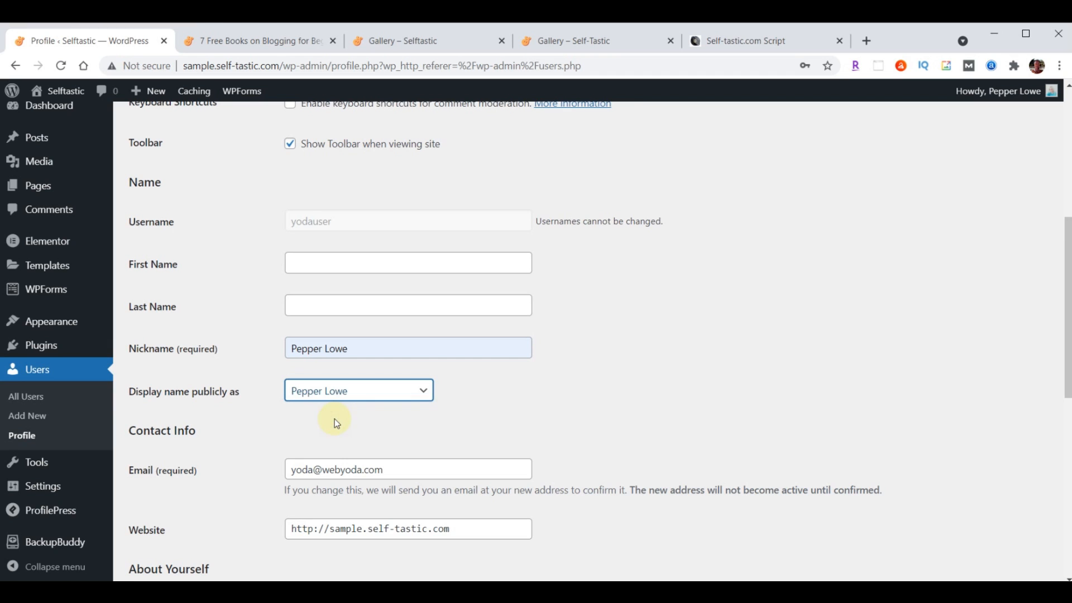
Paste the blog-starting bio into Biographical Info and update the profile
scroll(605, 340, down, 5)
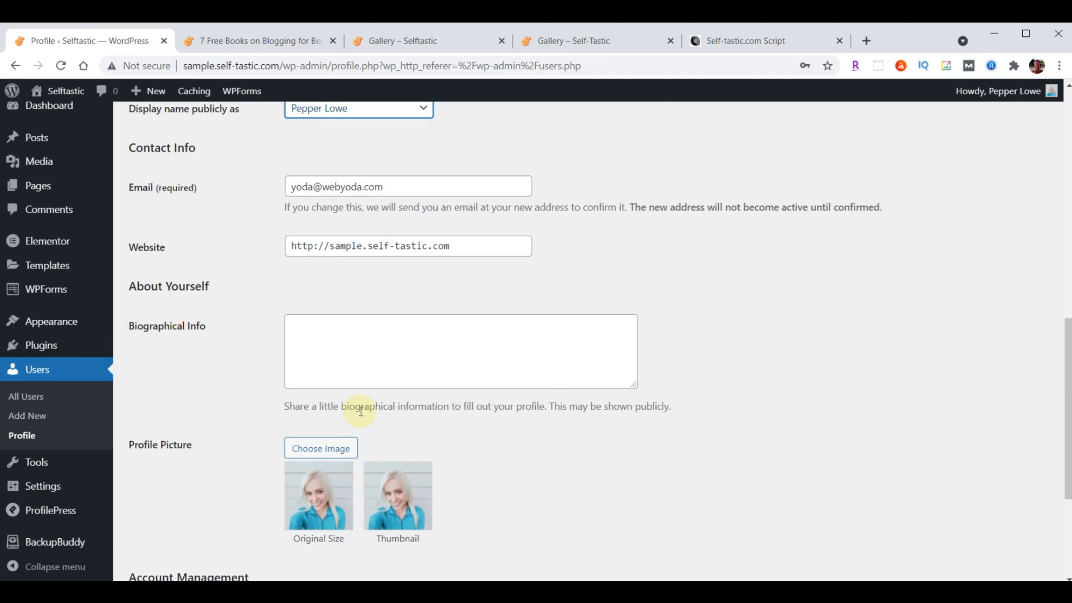
click(433, 335)
text(I created this blog website to inspire and encourage others. I've been a writer for some time but never took my writing seriously enough to have anything published until 2020, when I started writing on online platforms such as Medium and Quora. People appreciated my advice and willingness to open up about my own life.)
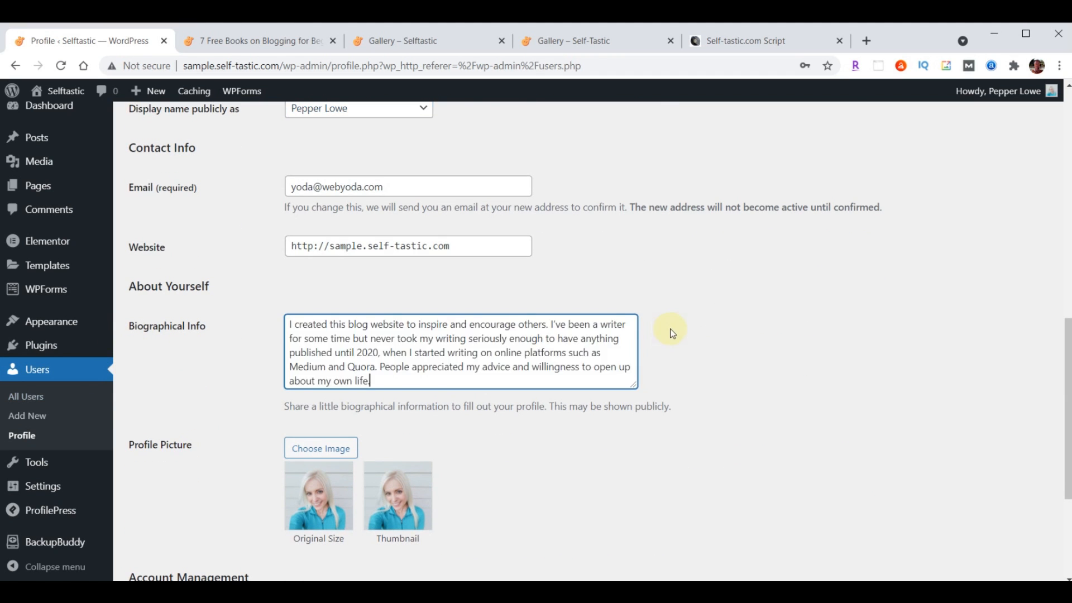
scroll(671, 328, down, 4)
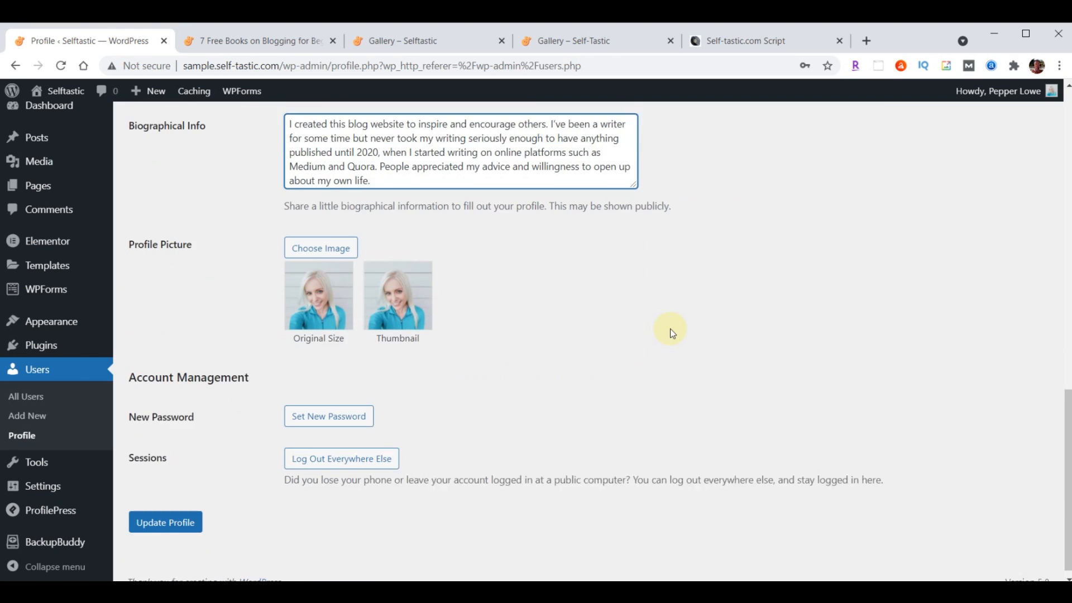
click(168, 512)
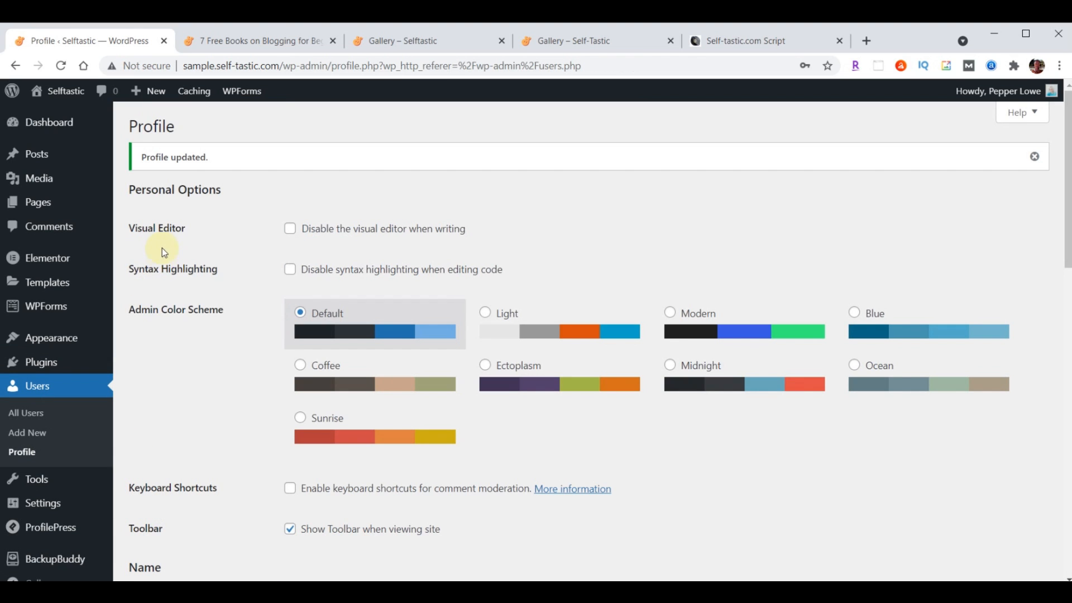
click(274, 42)
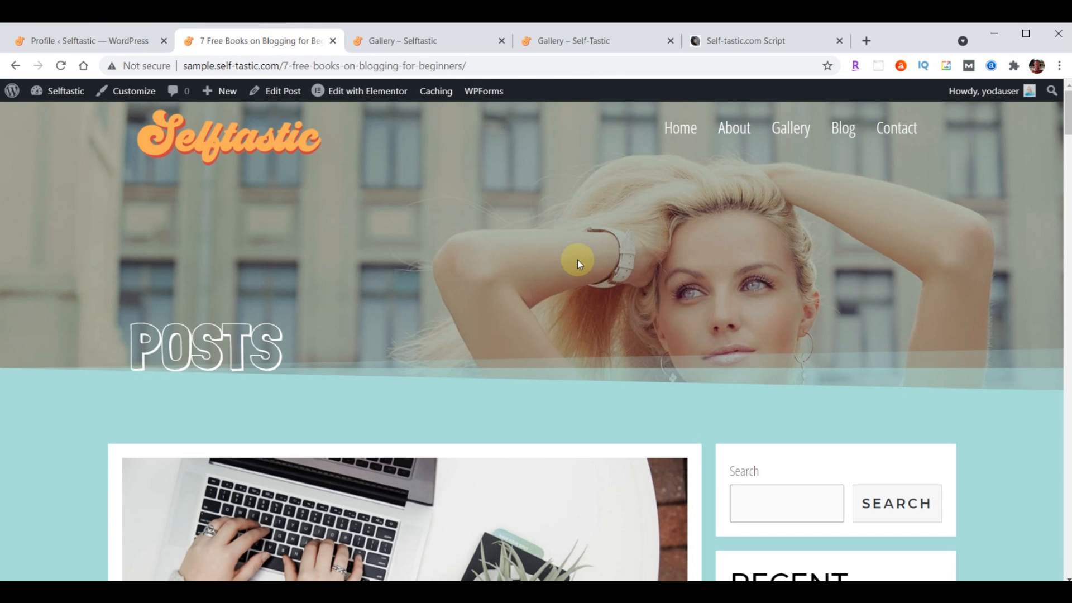
scroll(578, 260, down, 9)
scroll(578, 263, down, 1)
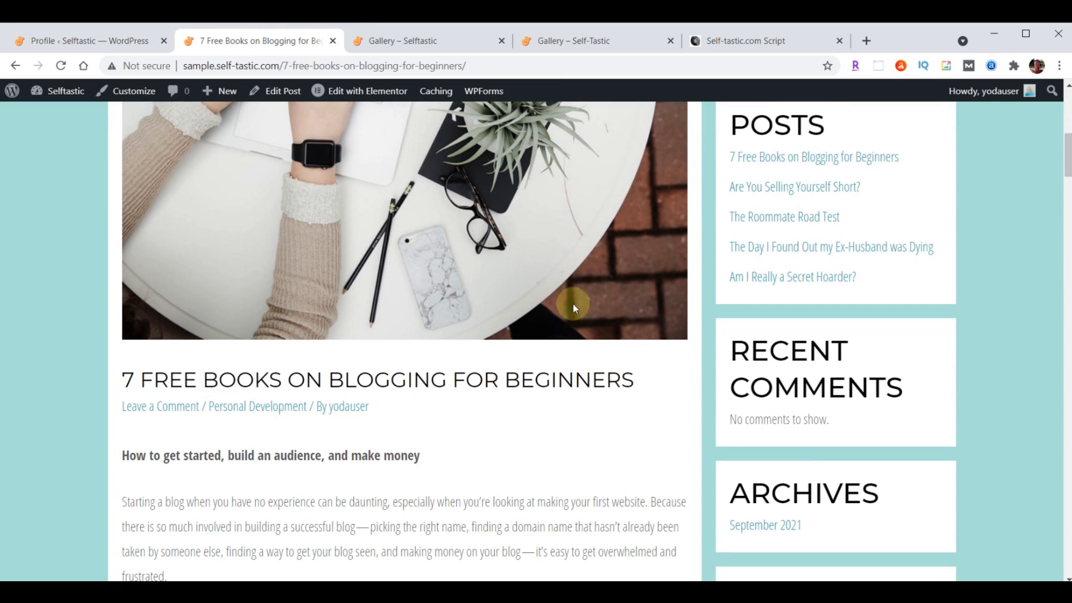
click(58, 66)
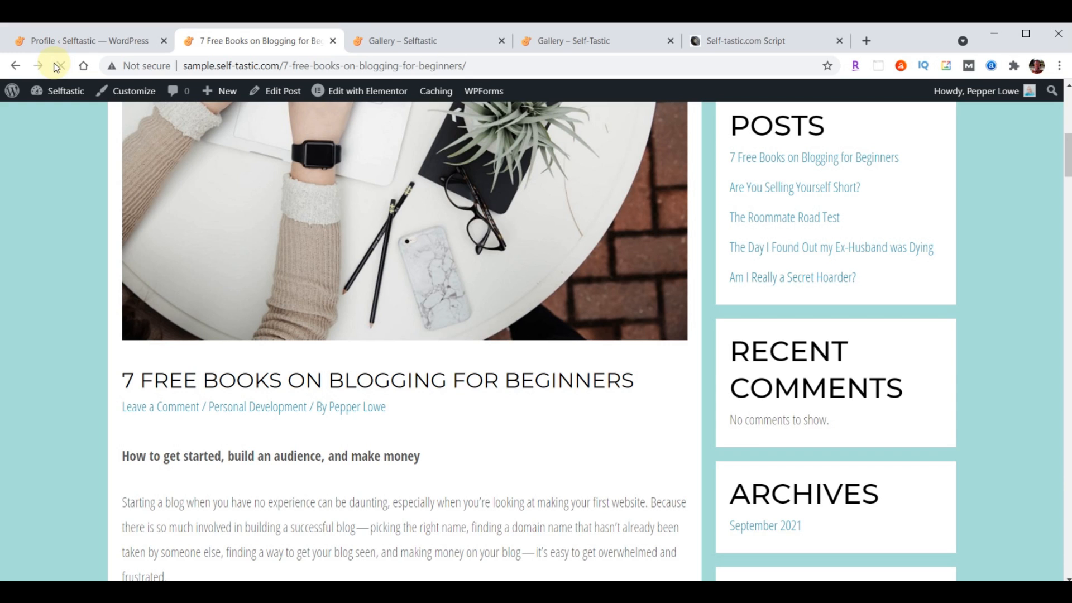
click(380, 416)
click(363, 416)
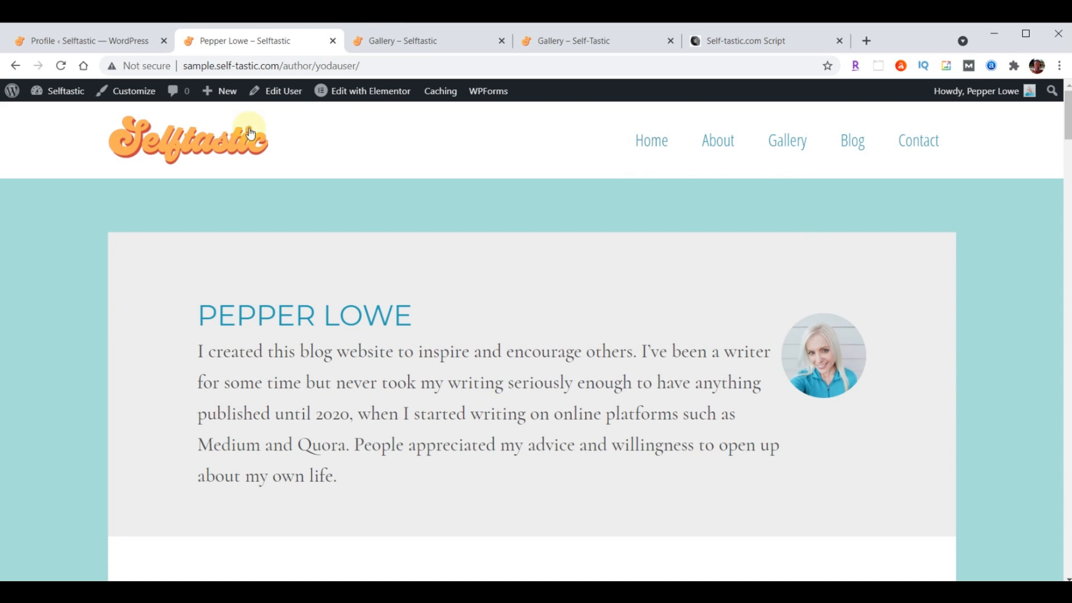
click(16, 66)
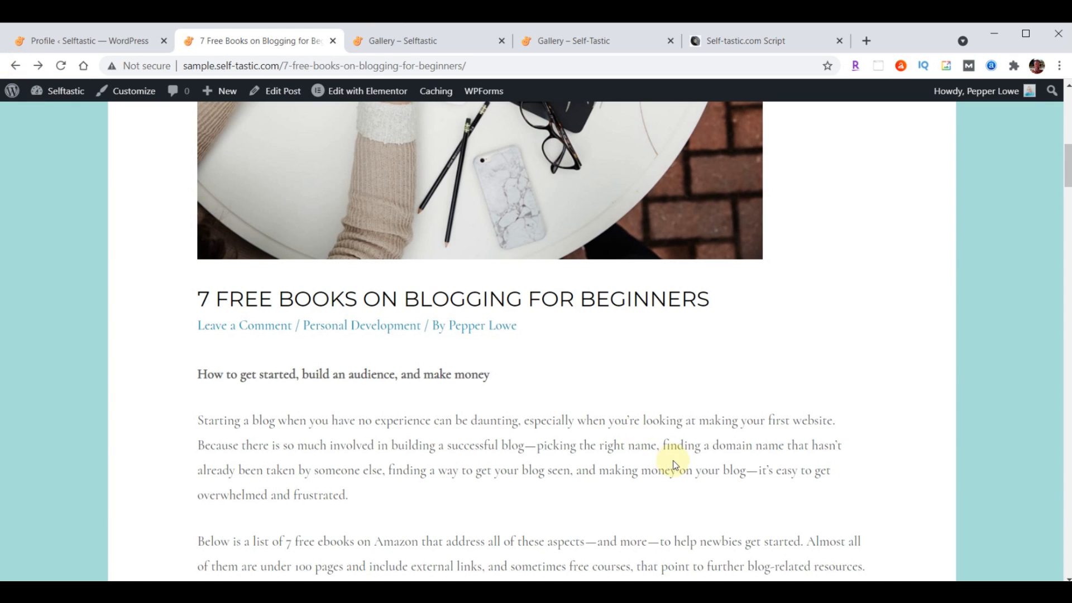
Look over the post's updated byline, bio and photo, then return to the Profile page
scroll(686, 458, up, 10)
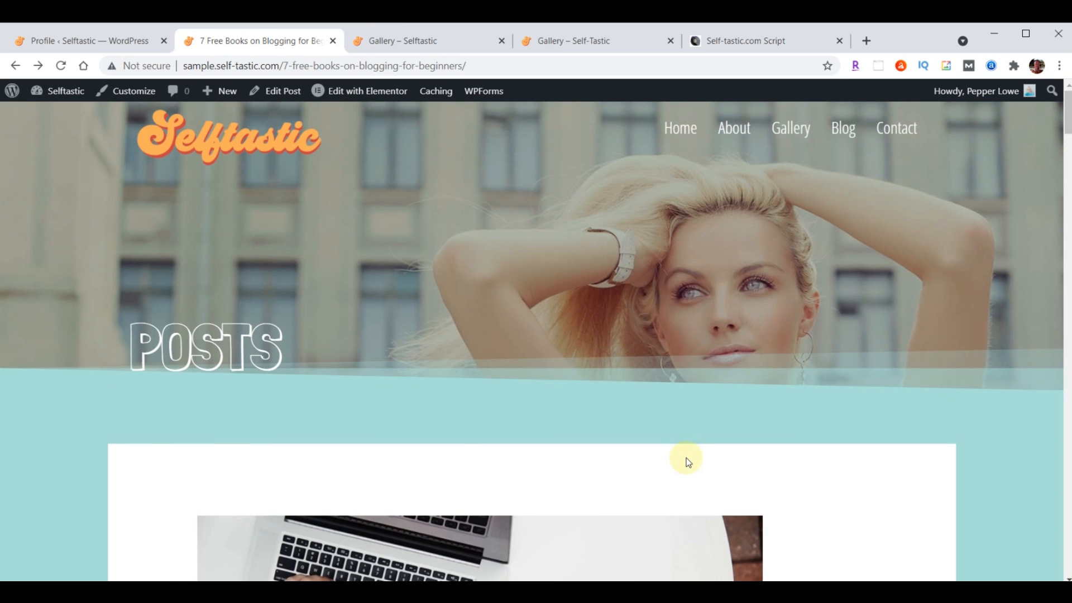
scroll(695, 397, down, 15)
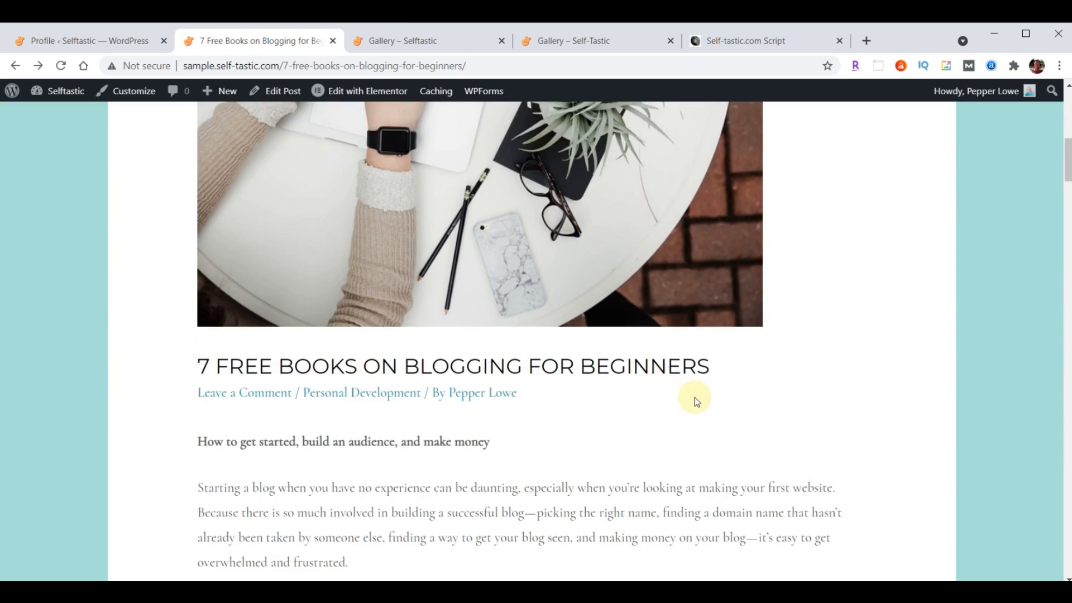
scroll(695, 397, down, 15)
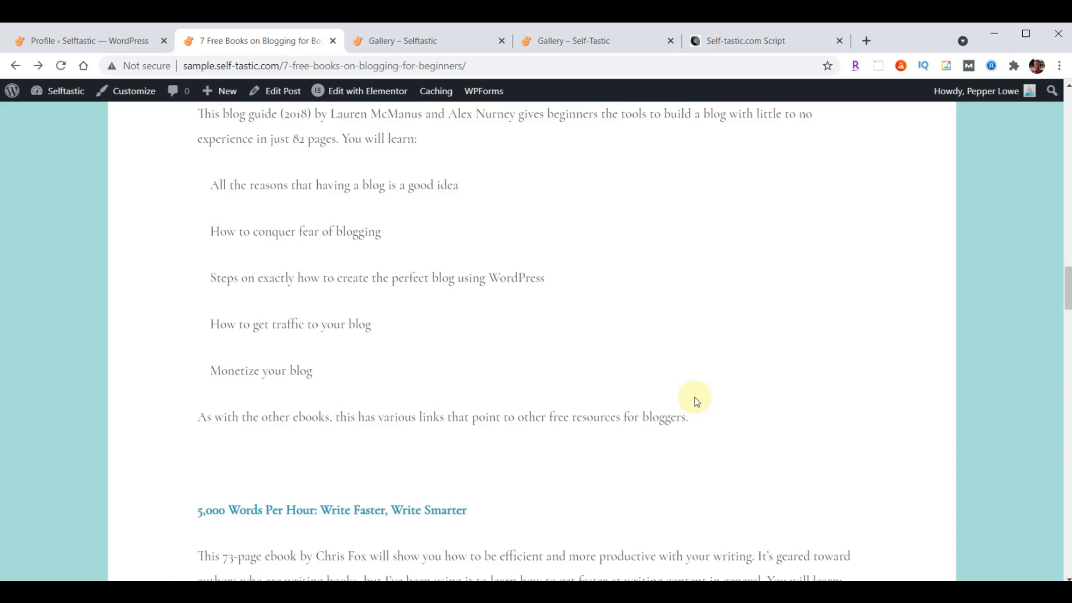
scroll(695, 397, up, 15)
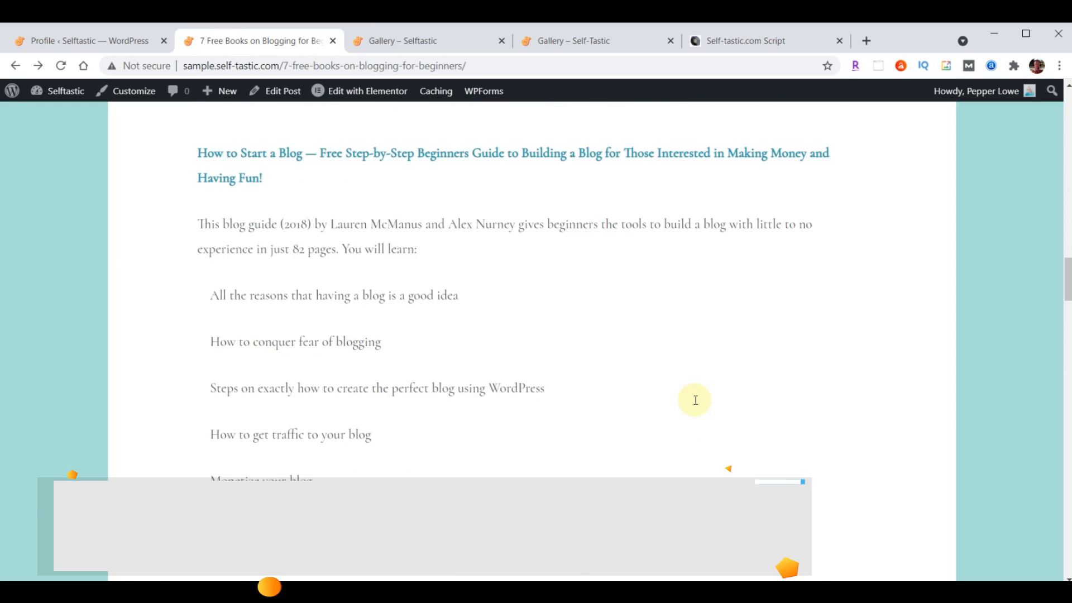
scroll(695, 400, up, 5)
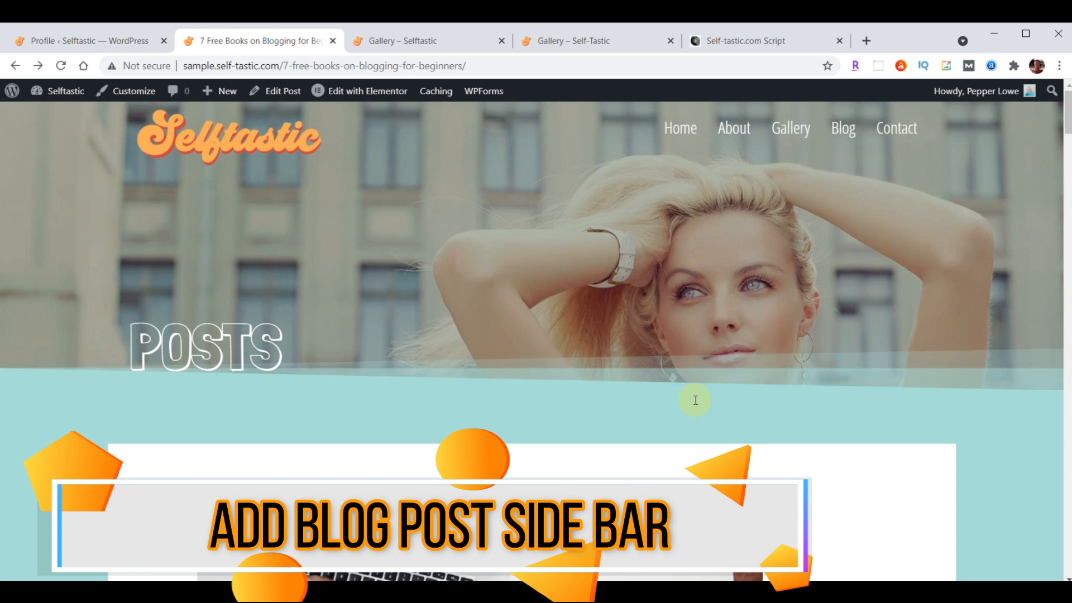
scroll(480, 338, down, 10)
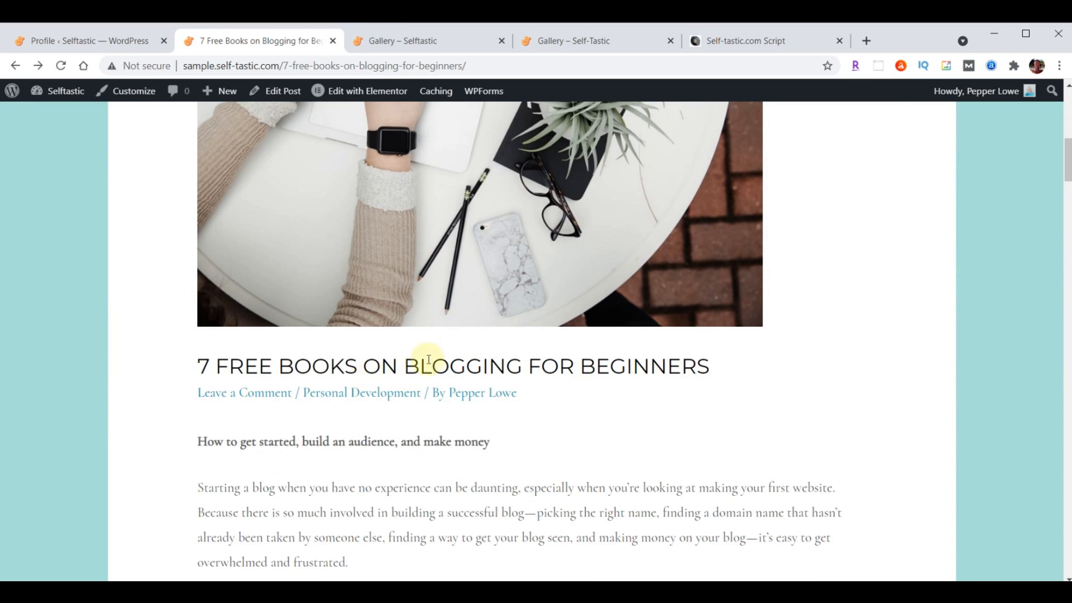
scroll(479, 424, up, 10)
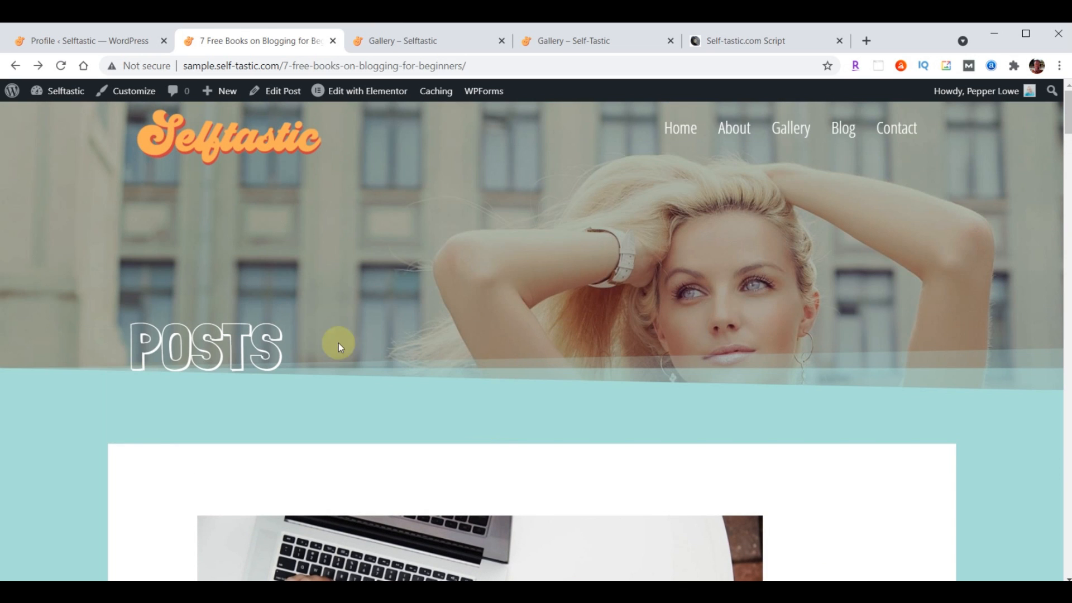
click(76, 42)
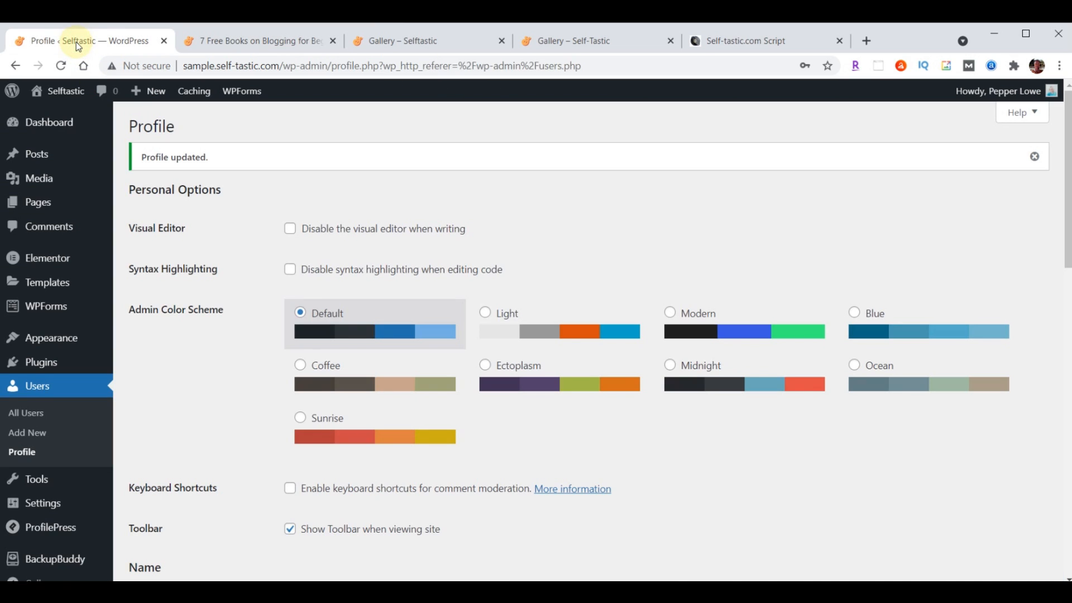
Set Blog Posts to Right Sidebar in the Customizer's Sidebar options and publish it
mouse_move(51, 344)
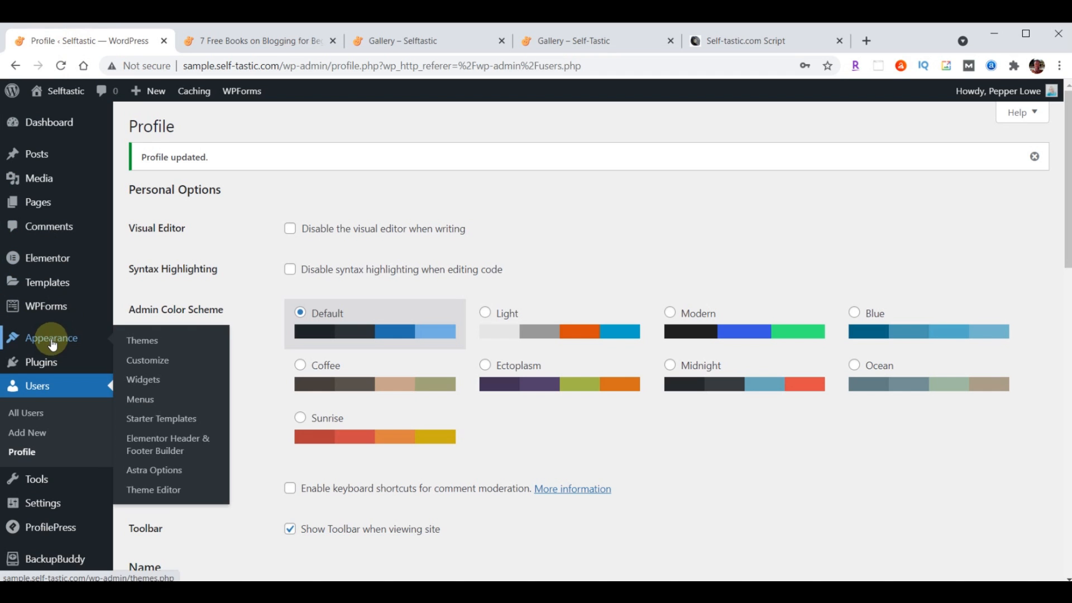
click(149, 363)
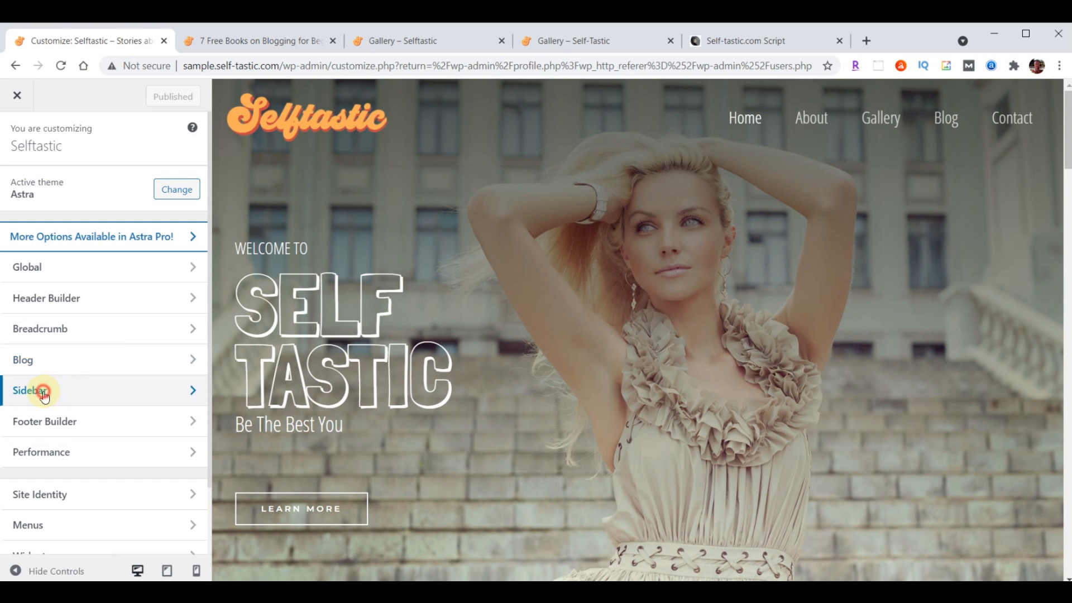
click(42, 389)
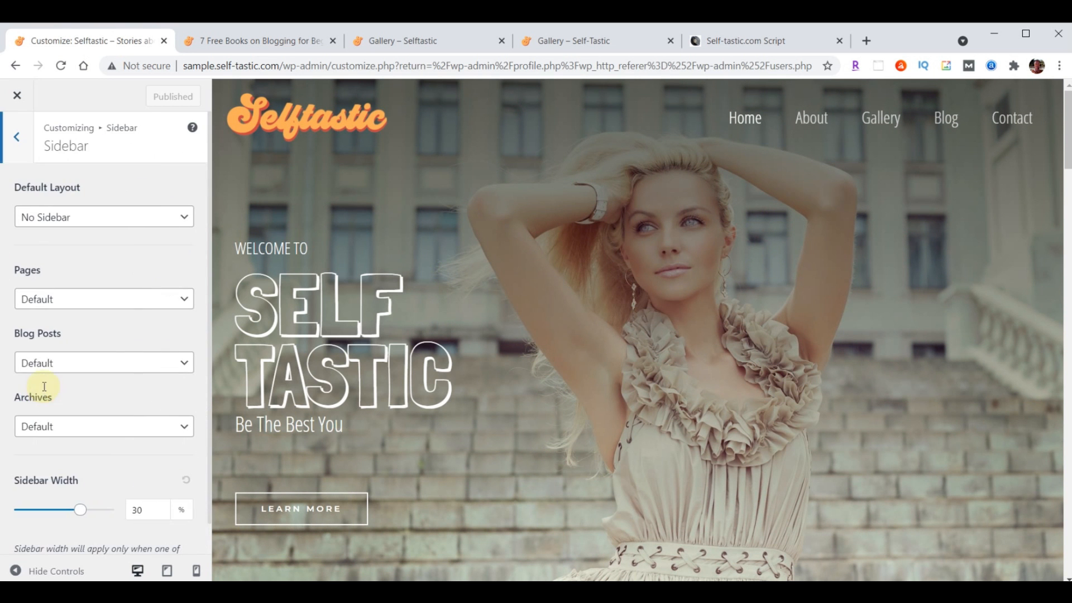
click(83, 374)
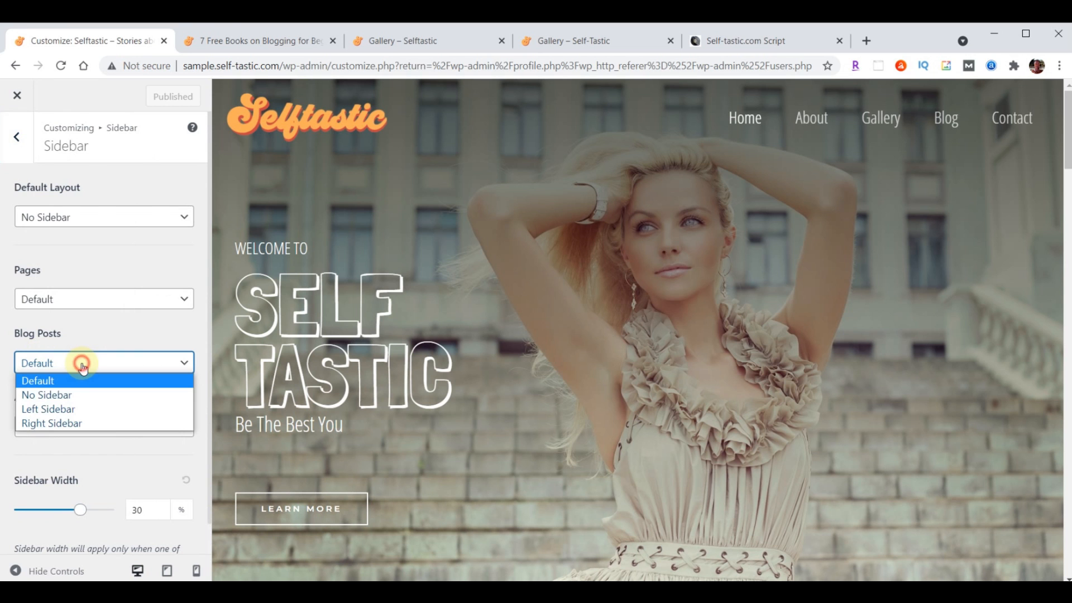
click(70, 424)
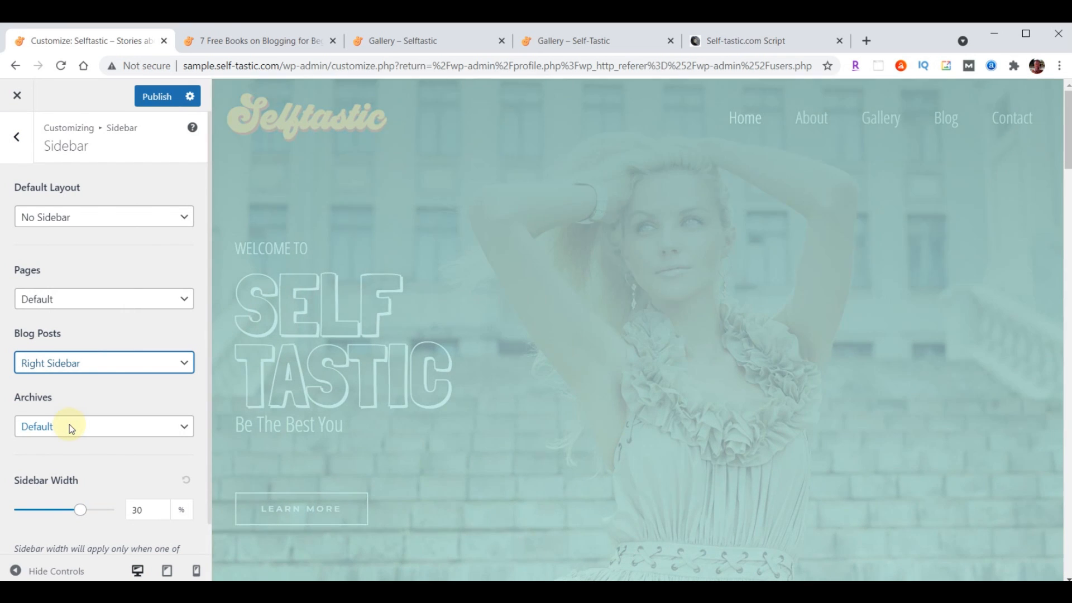
click(157, 98)
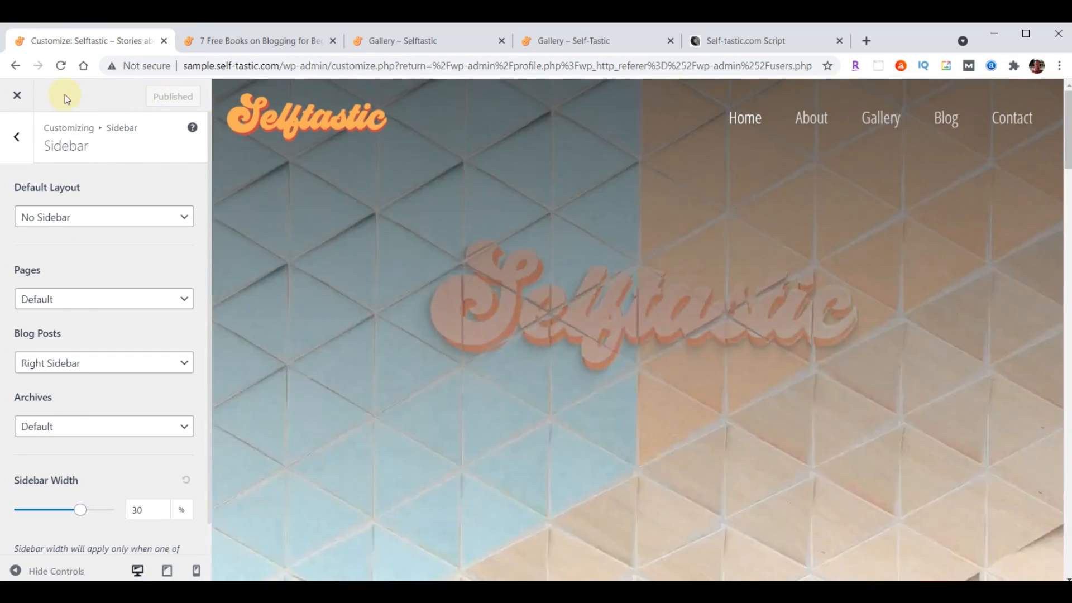
click(17, 95)
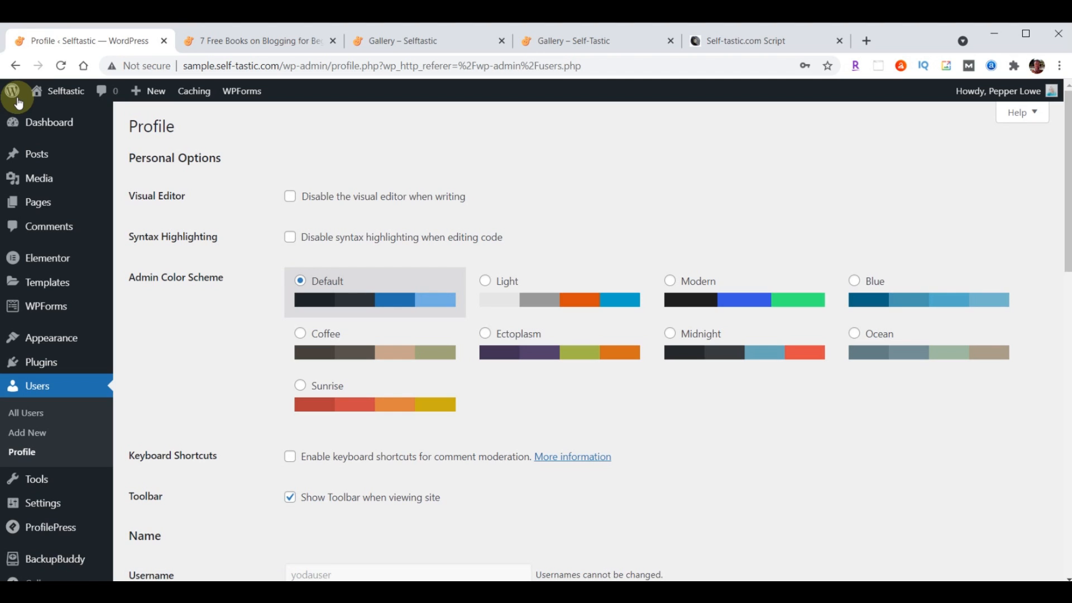
mouse_move(35, 338)
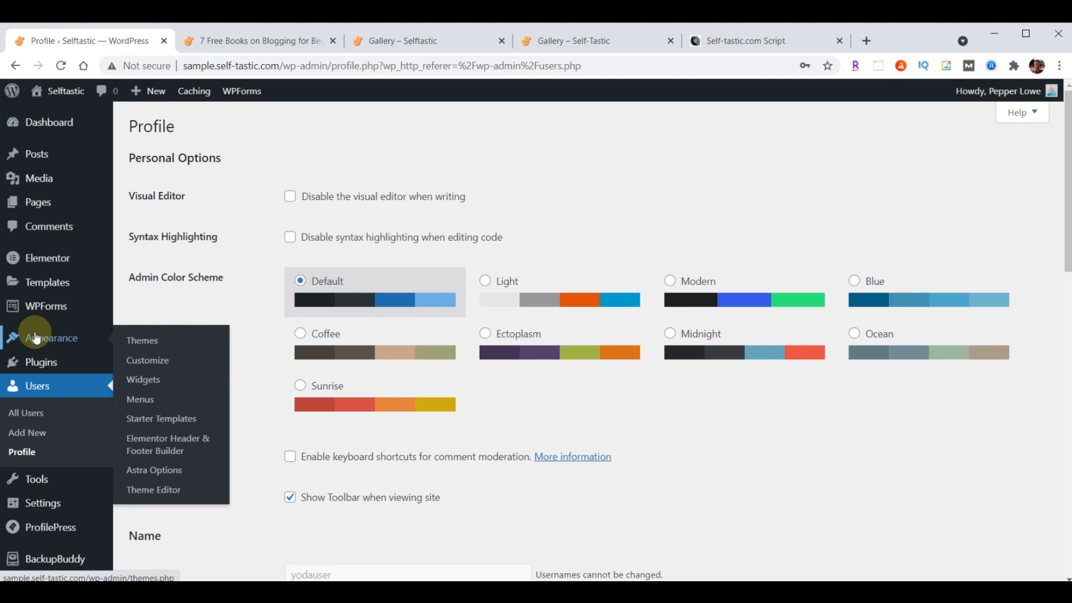
Open Appearance > Widgets to see the Main Sidebar's widgets
click(154, 386)
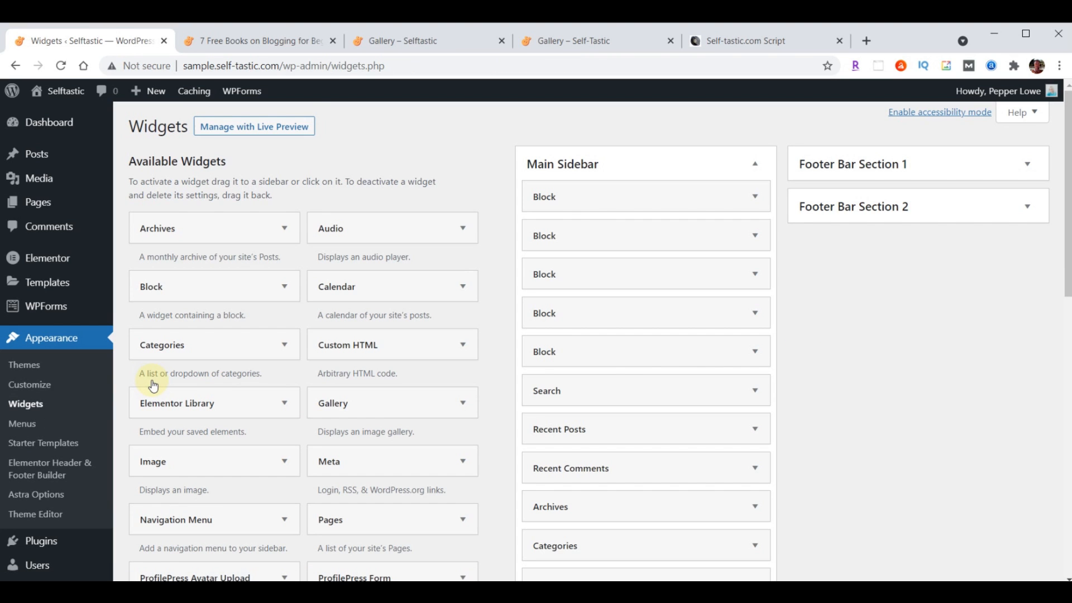
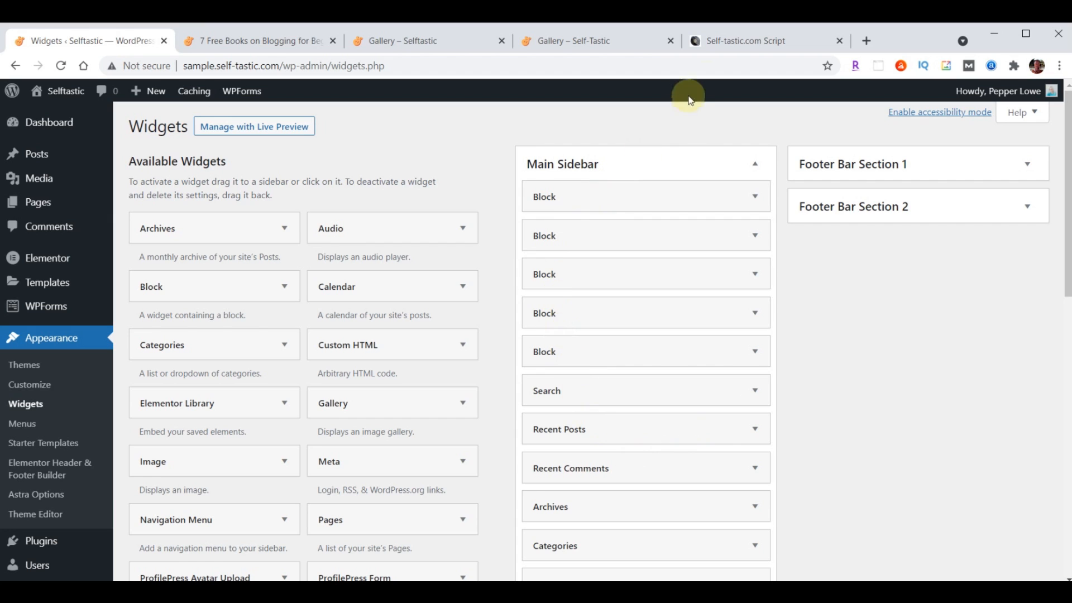
Check the script's sidebar notes, then delete the Search and Recent Posts Block widgets from Main Sidebar
click(758, 44)
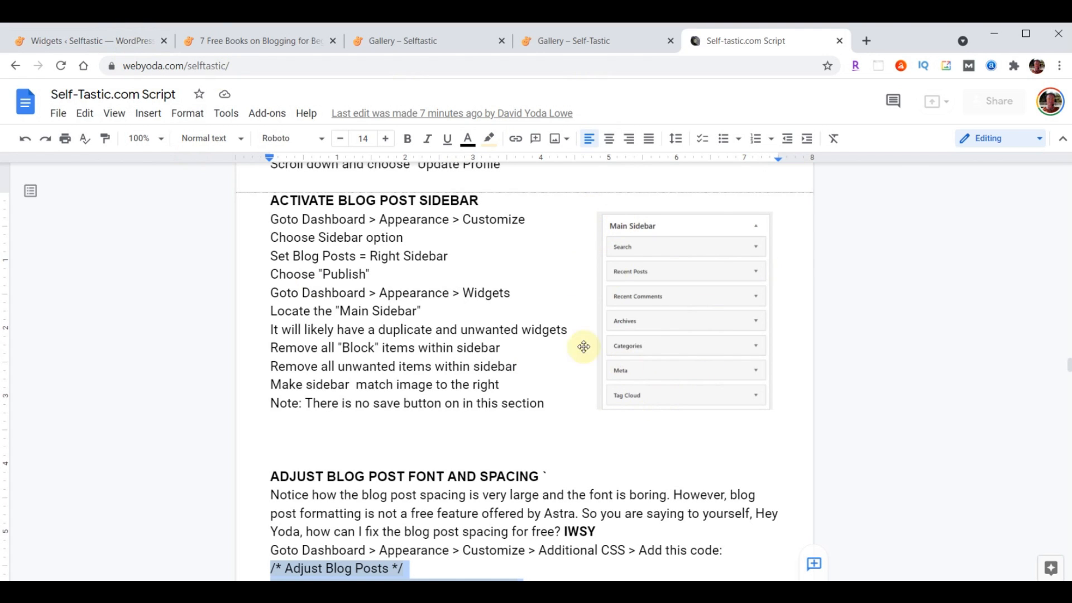
click(144, 51)
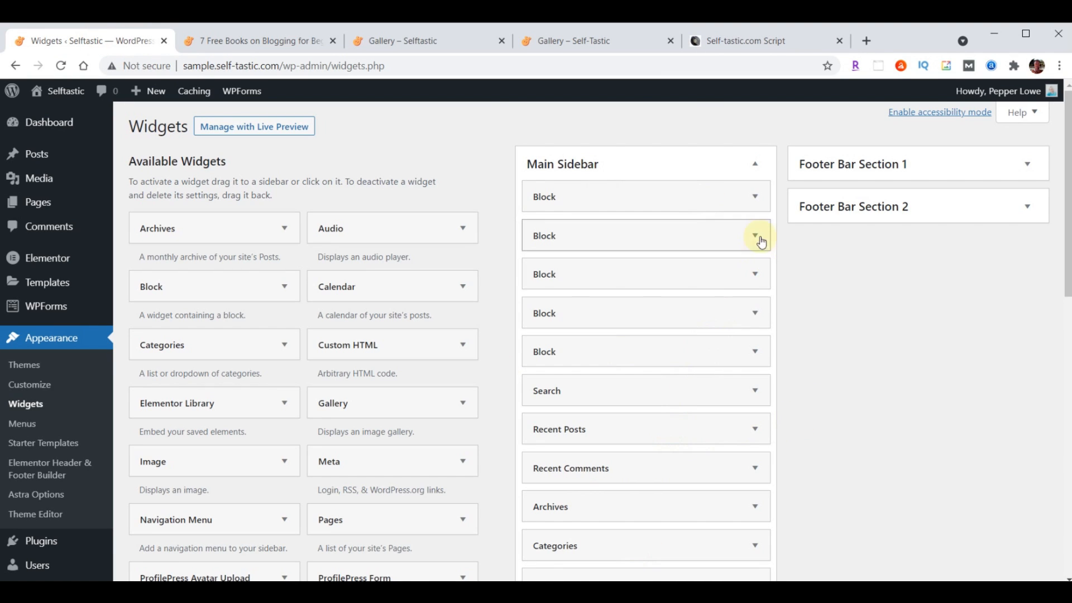
click(756, 199)
click(491, 347)
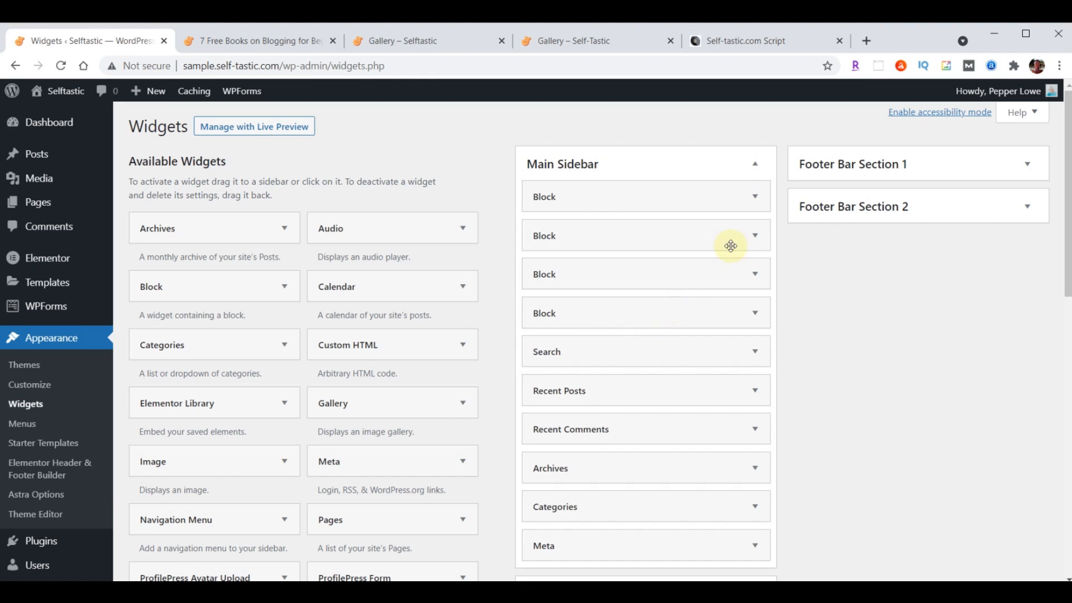
click(756, 196)
click(492, 346)
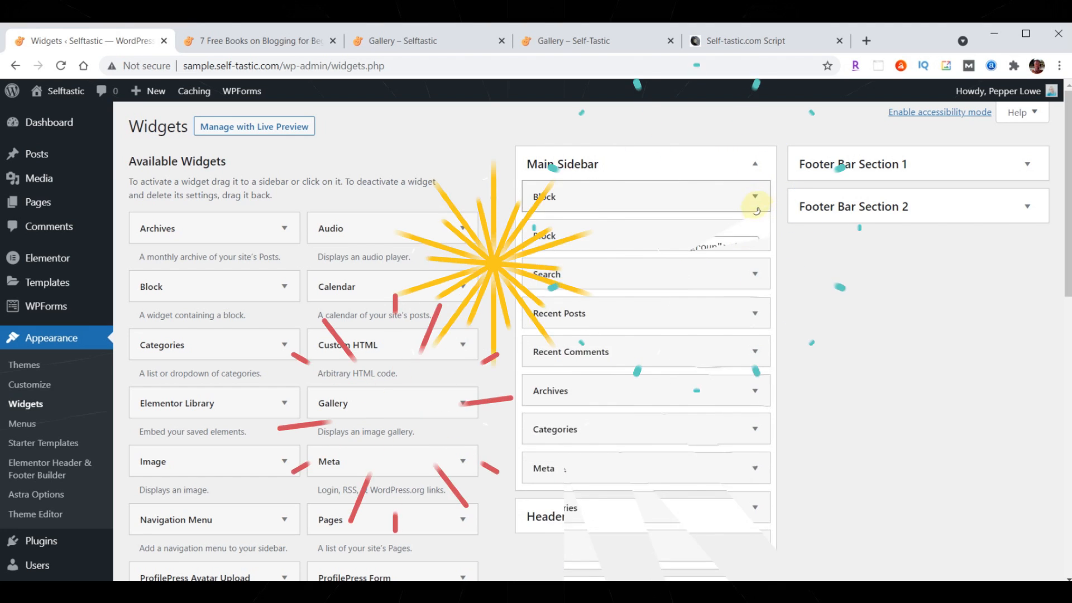
Delete the two remaining Block widgets and compare the sidebar with the script's reference image
click(755, 197)
click(491, 342)
click(755, 197)
click(491, 341)
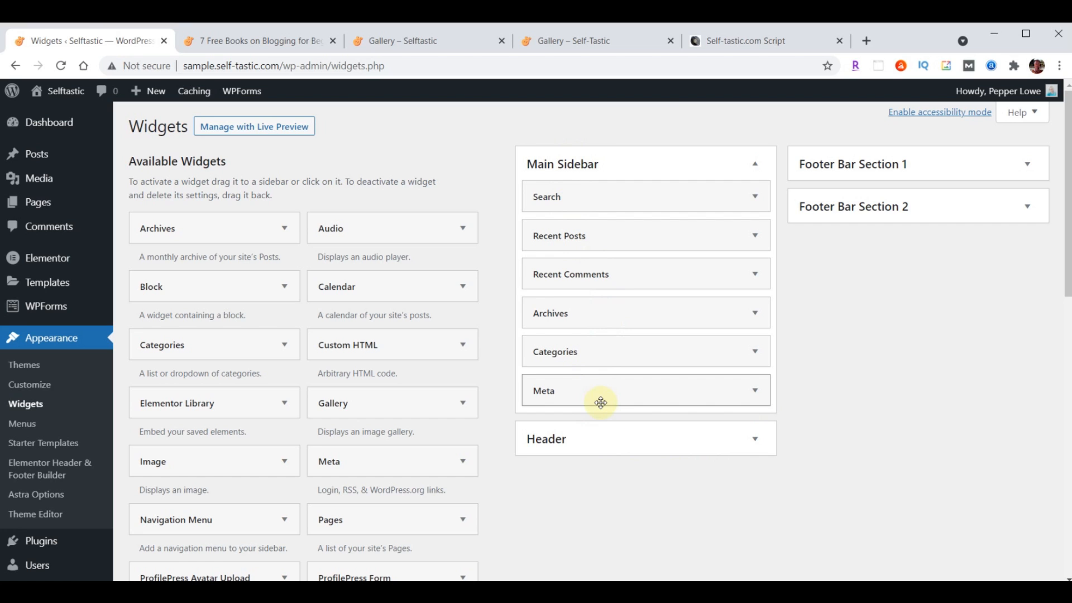
click(718, 45)
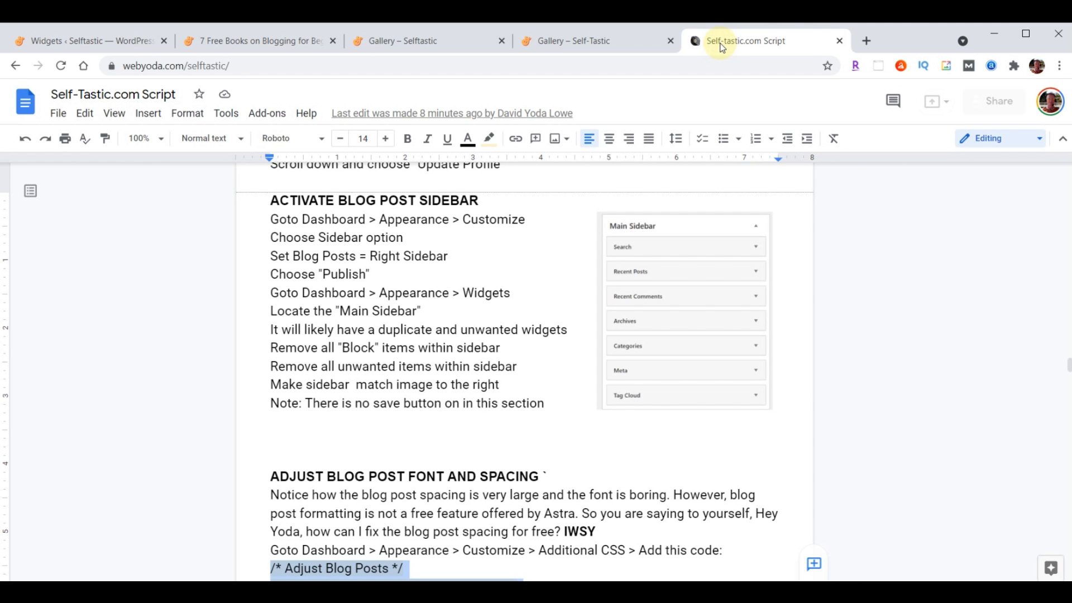
click(107, 41)
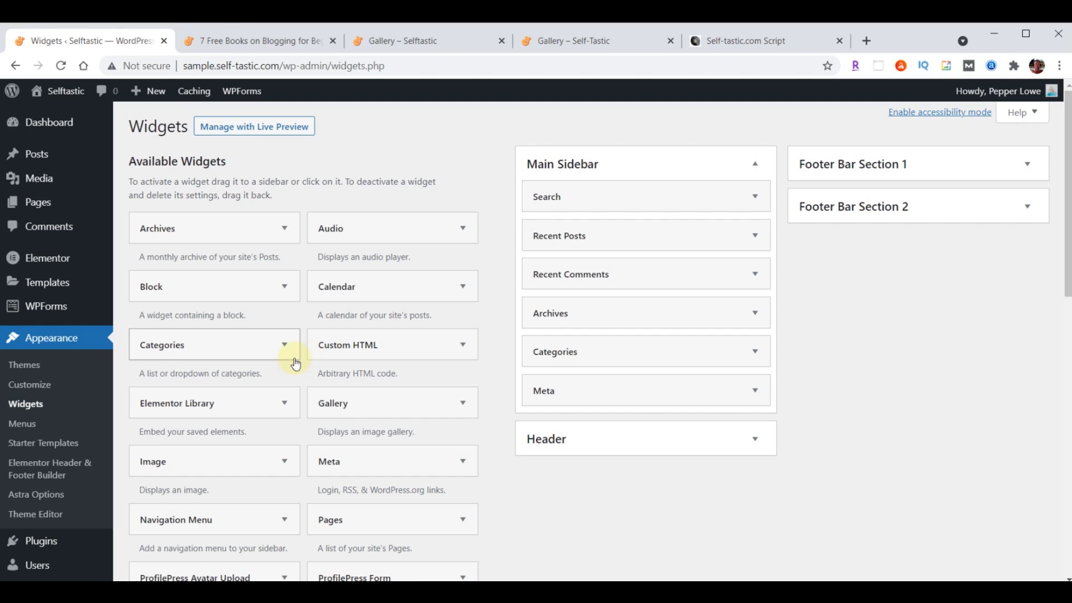
Add the Tag Cloud widget to the Main Sidebar
scroll(293, 359, down, 5)
scroll(293, 360, down, 3)
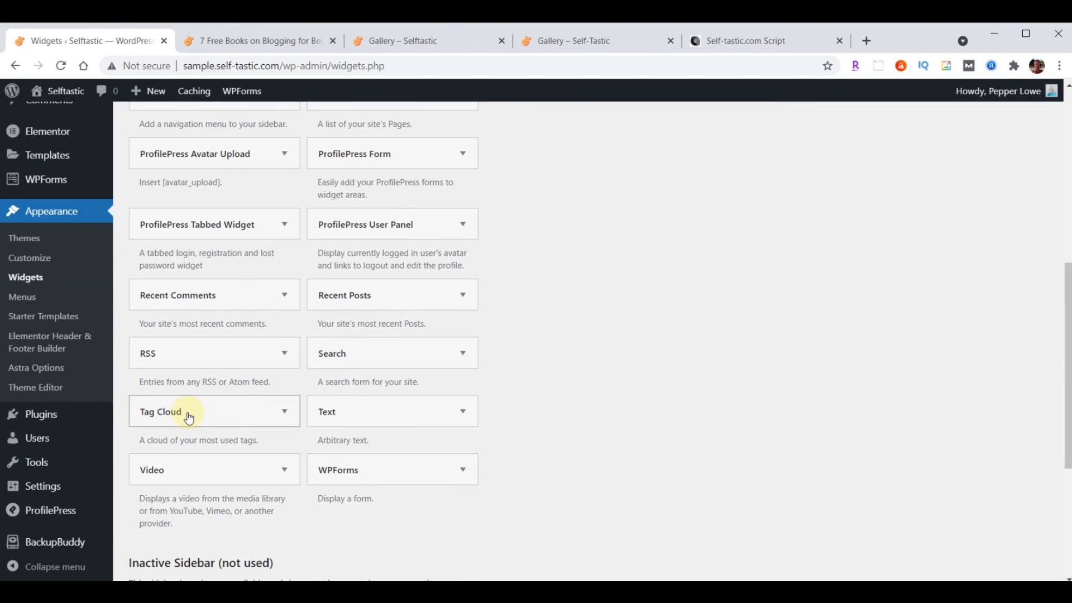
click(281, 418)
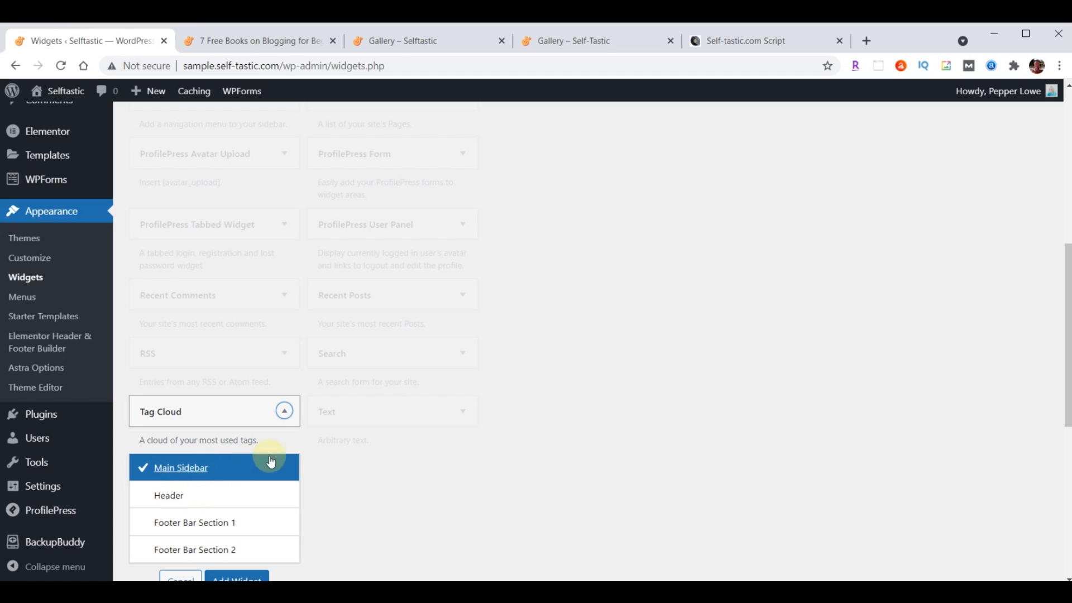
scroll(494, 437, down, 1)
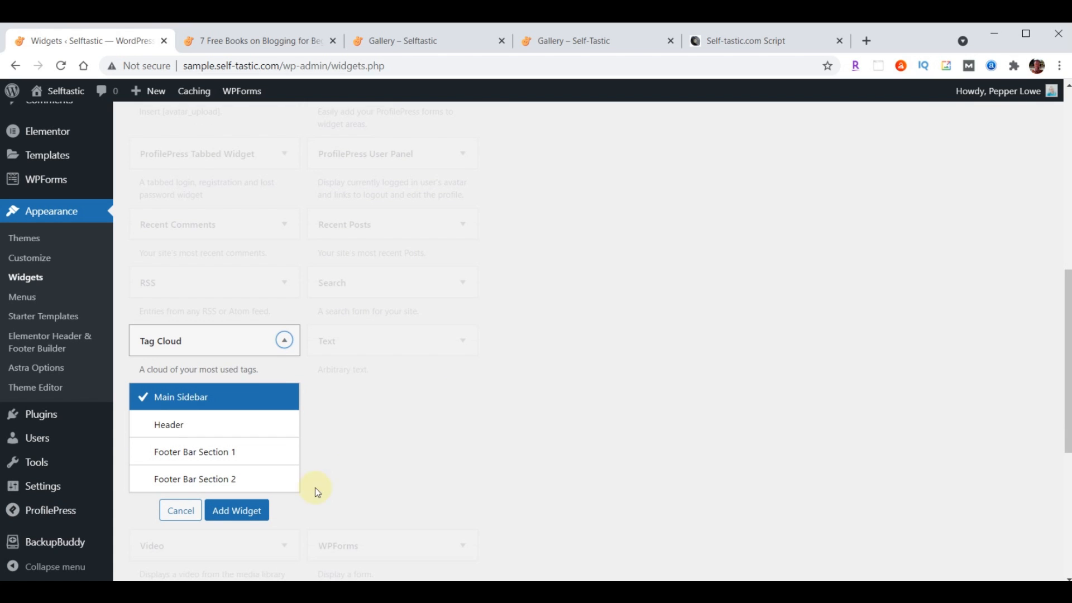
click(229, 516)
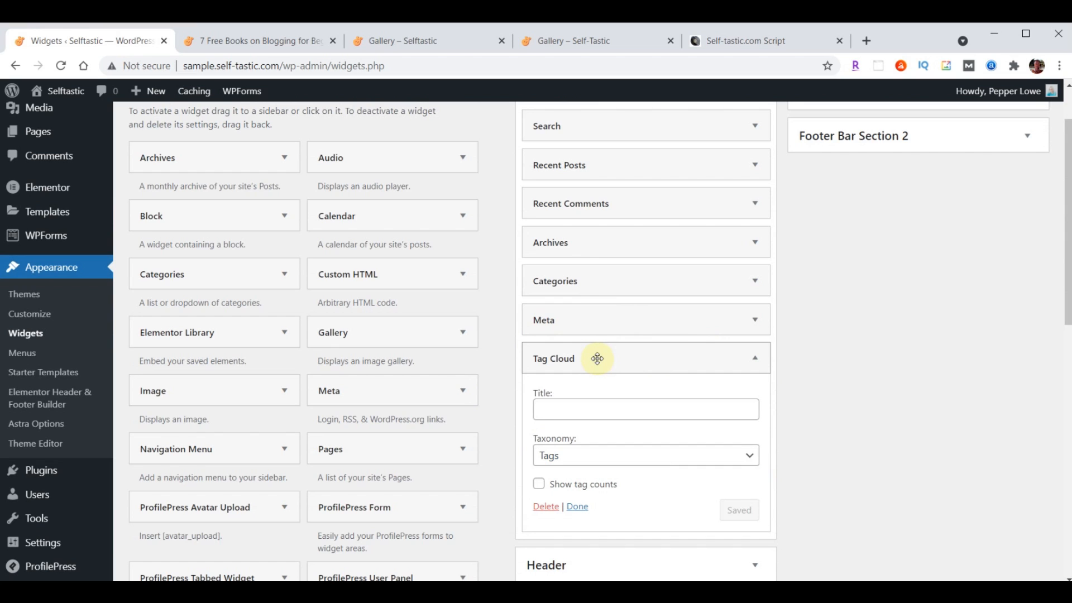
Collapse Tag Cloud, move it below Meta, and check the sidebar against the script's reference
scroll(837, 377, down, 1)
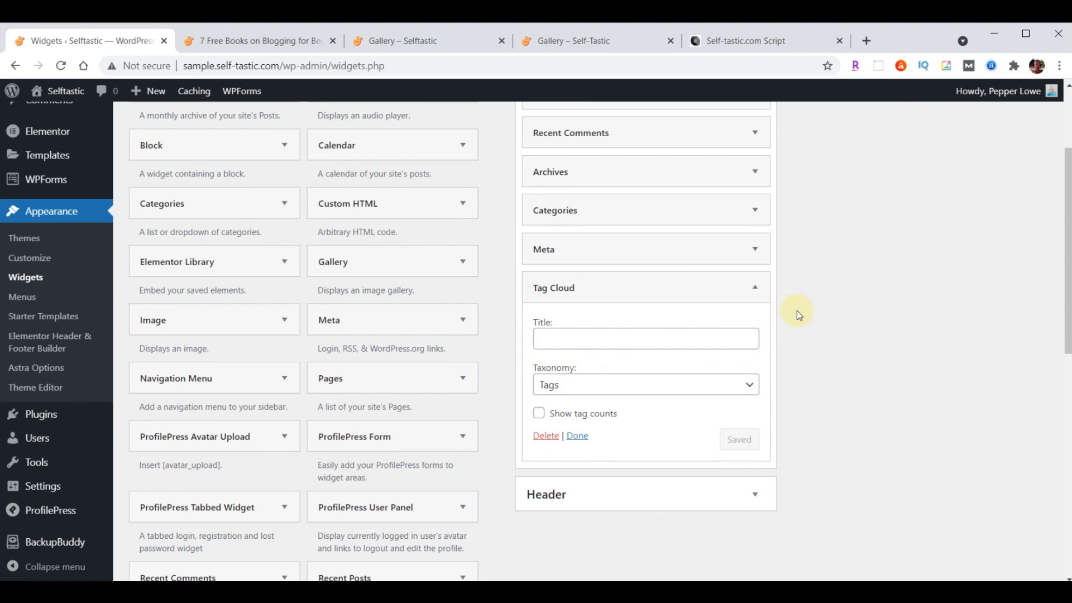
click(759, 288)
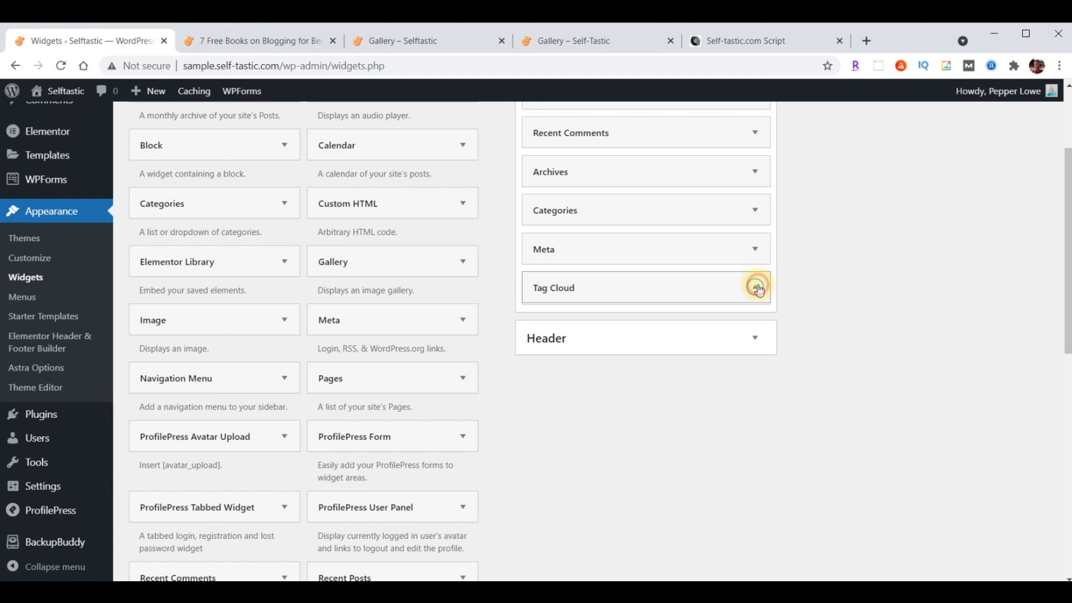
mouse_move(661, 289)
mouse_down()
mouse_move(660, 240)
mouse_move(664, 290)
mouse_up()
scroll(819, 464, up, 3)
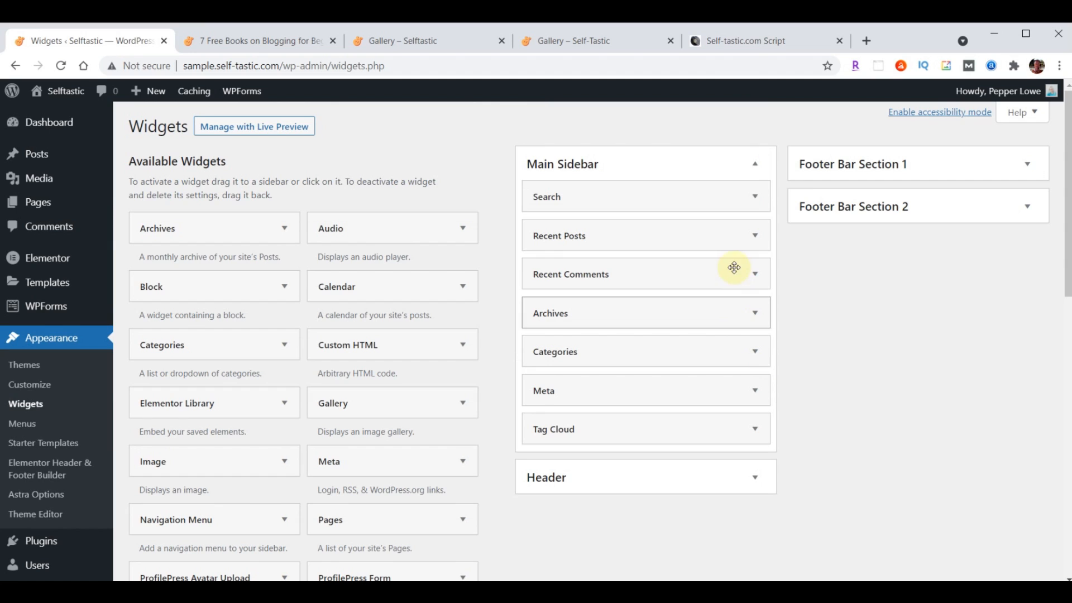
click(740, 45)
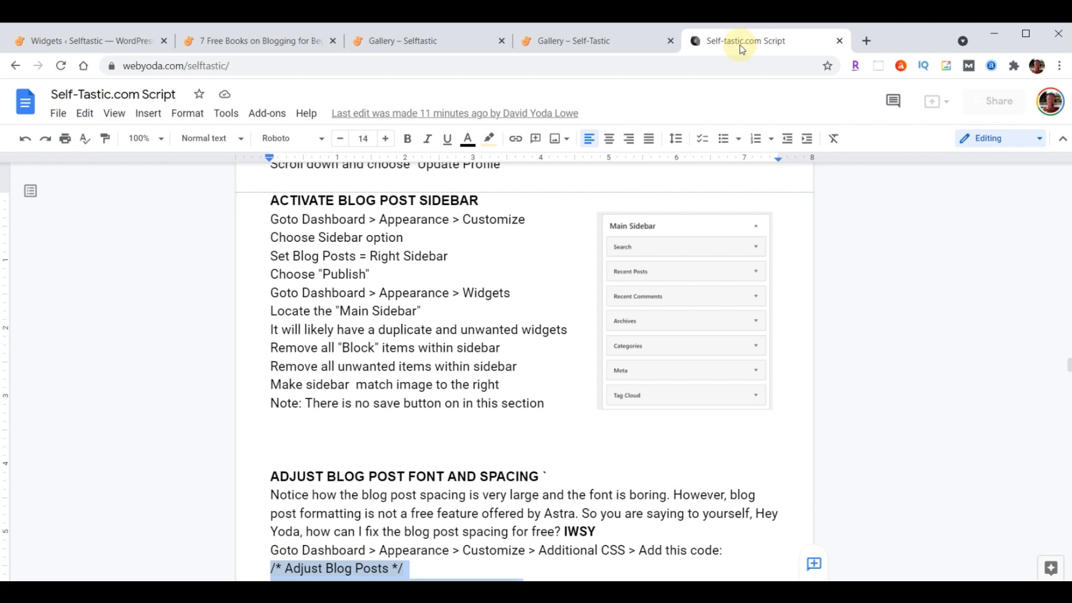
click(85, 40)
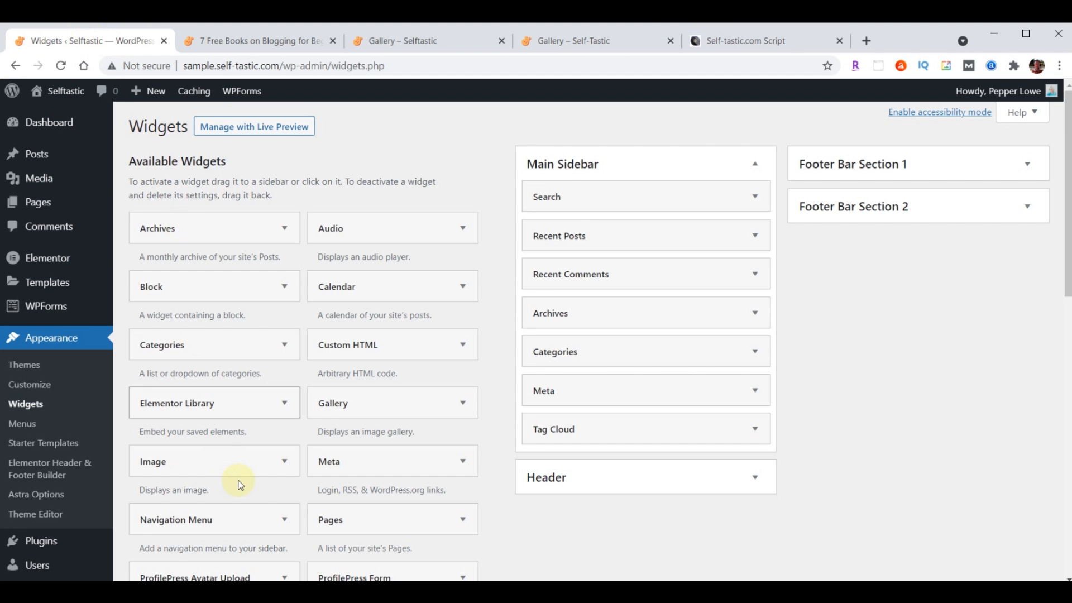
scroll(294, 255, down, 3)
scroll(287, 443, up, 3)
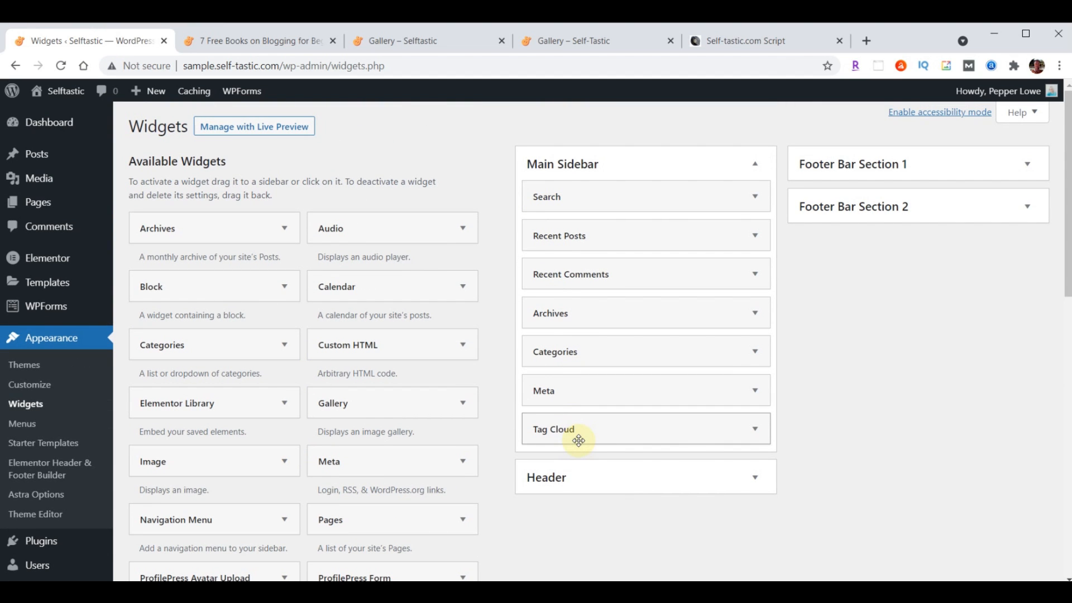
scroll(411, 467, down, 10)
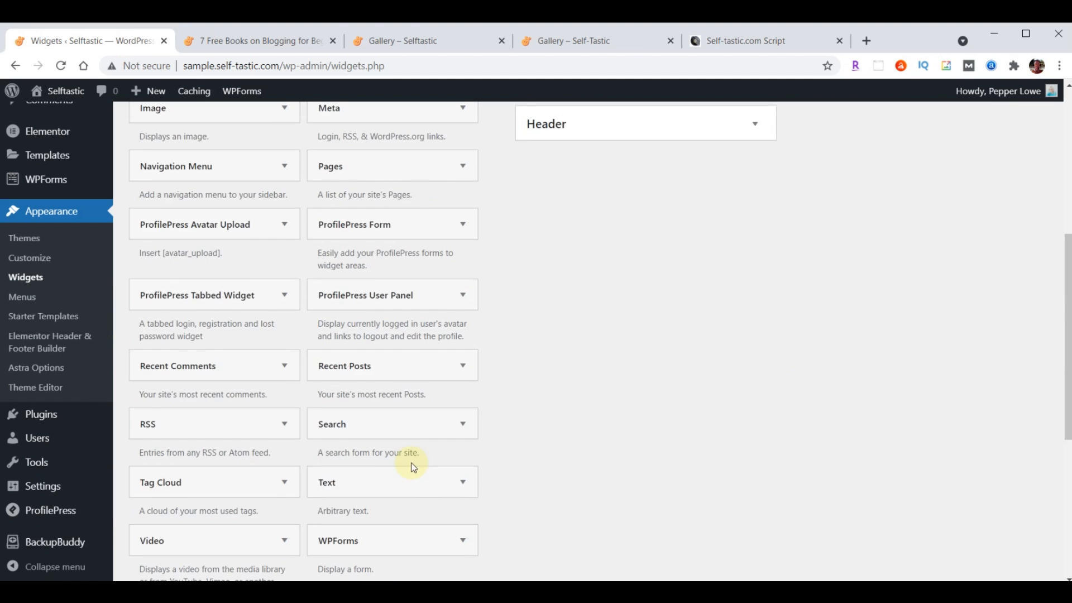
scroll(531, 487, up, 10)
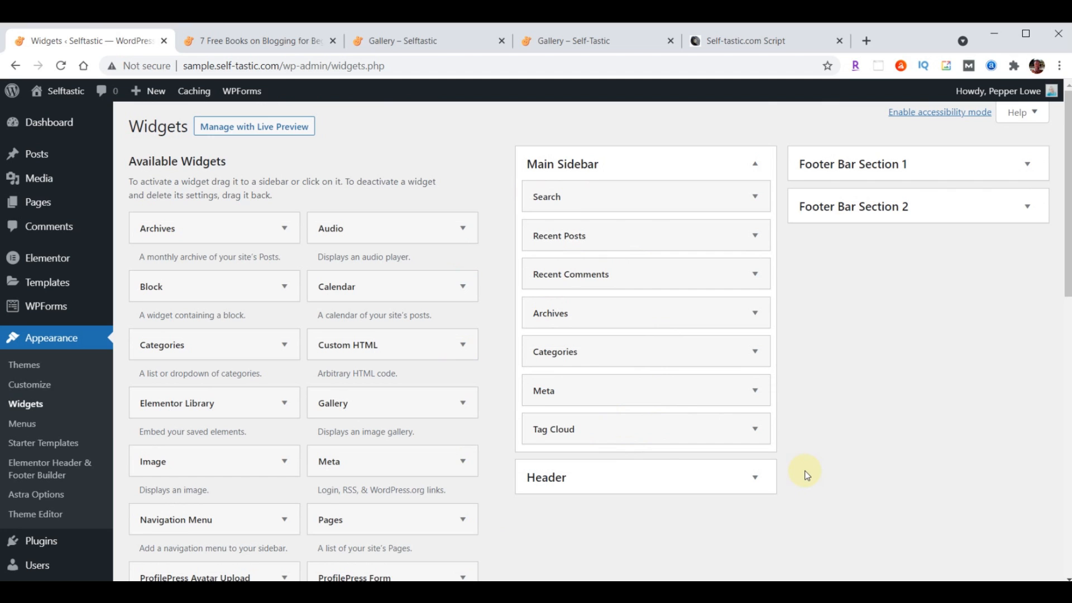
Reload the '7 Free Books on Blogging for Beginners' post and scroll through its Search and Recent Posts sidebar
click(237, 44)
click(61, 66)
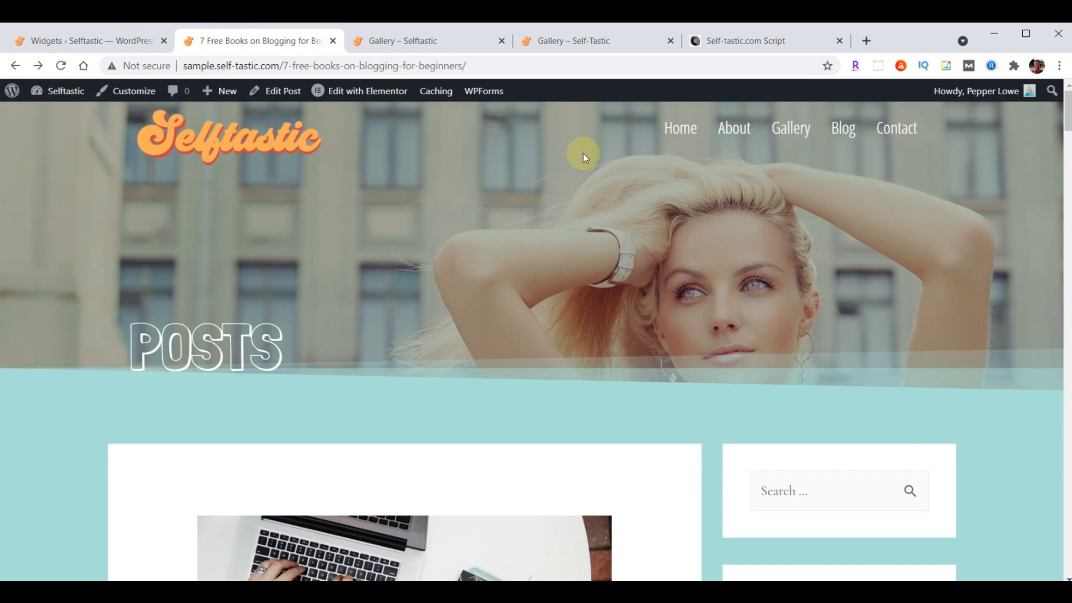
scroll(650, 207, down, 4)
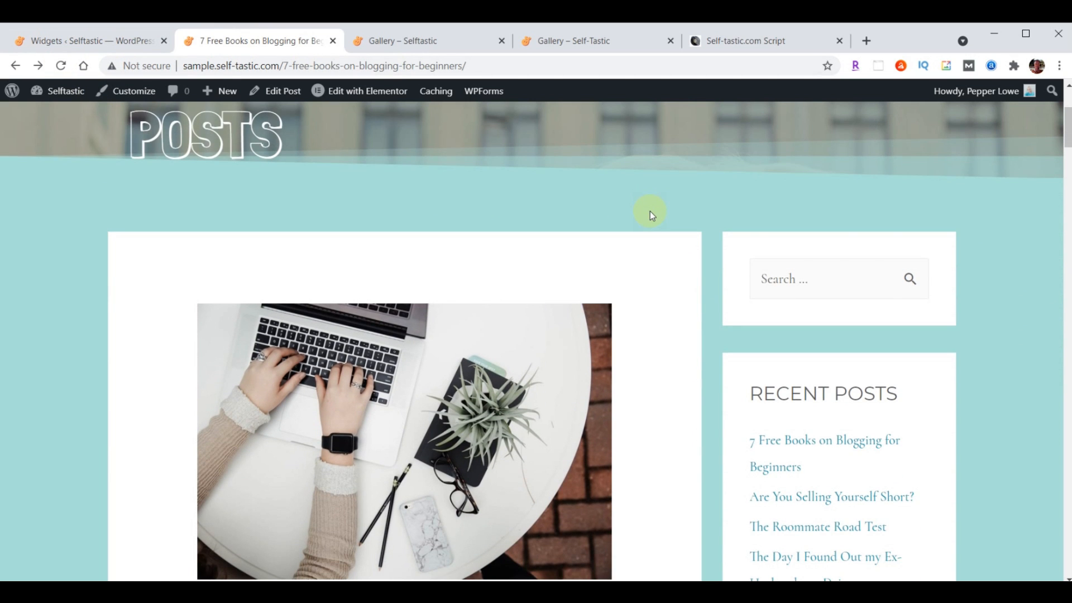
scroll(986, 292, down, 4)
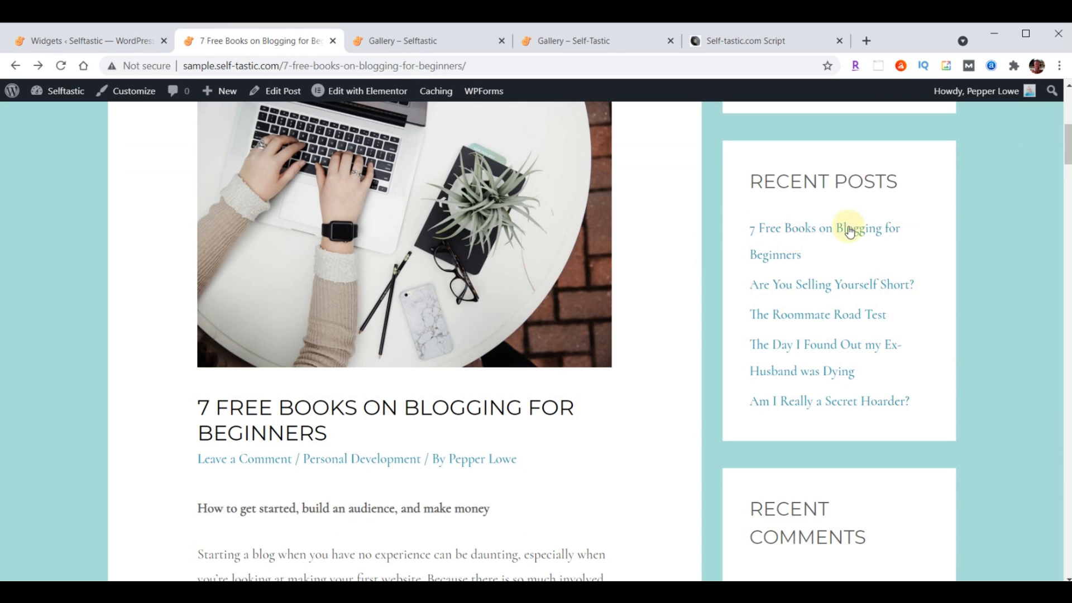
scroll(964, 232, down, 4)
scroll(844, 240, down, 5)
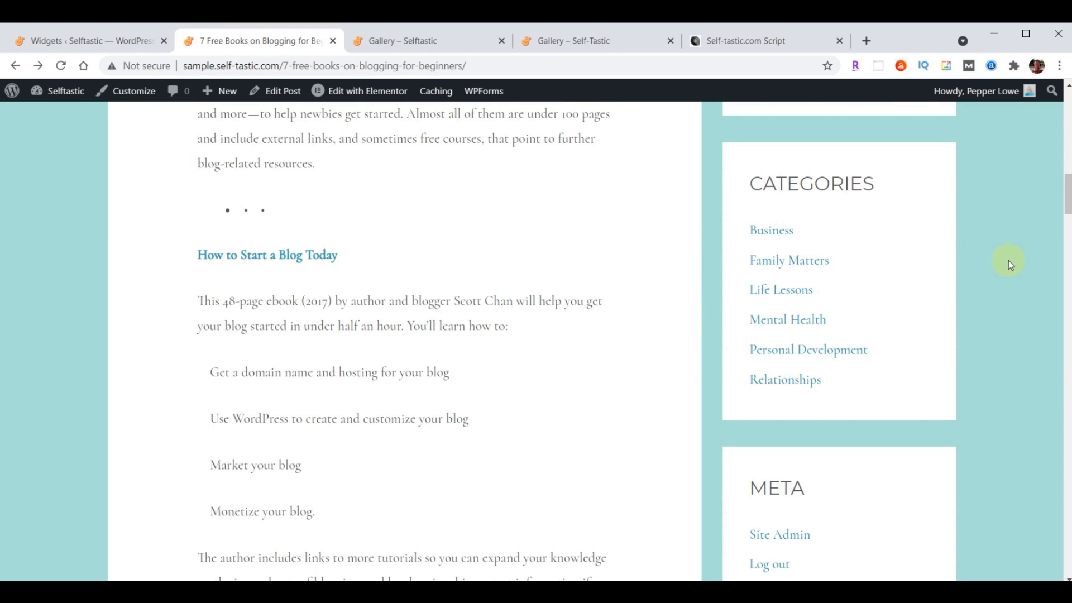
scroll(1009, 260, down, 5)
scroll(1030, 335, down, 5)
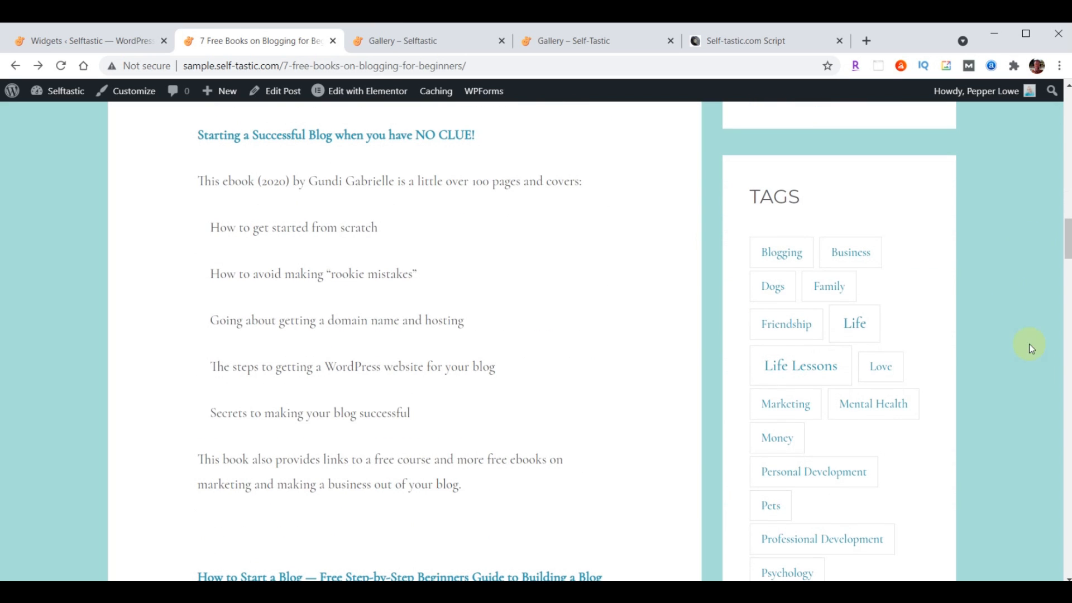
scroll(337, 382, up, 6)
scroll(337, 382, up, 15)
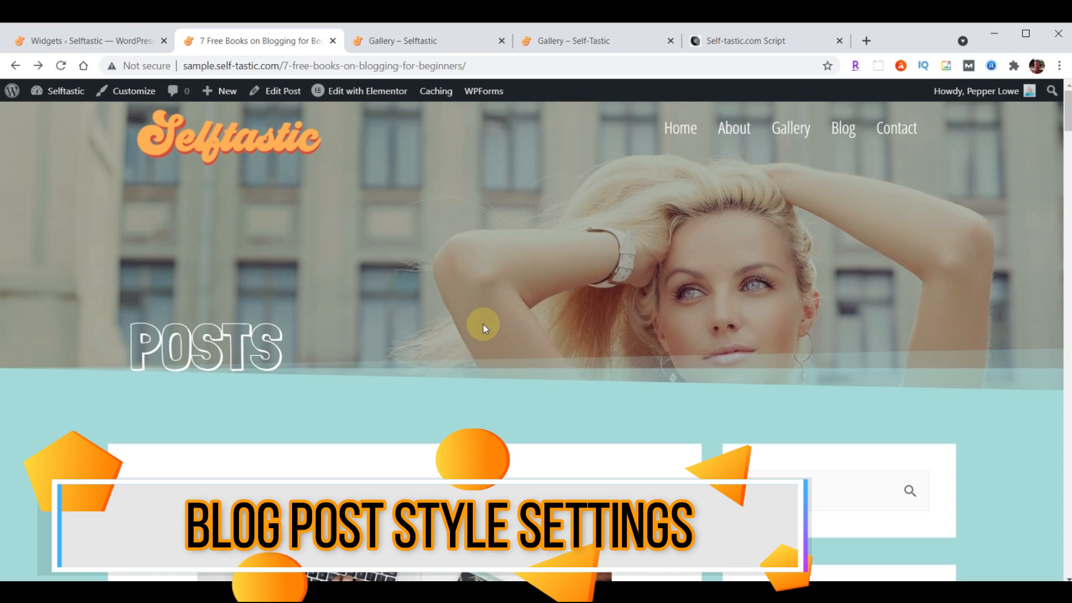
scroll(579, 238, down, 1)
scroll(577, 235, down, 6)
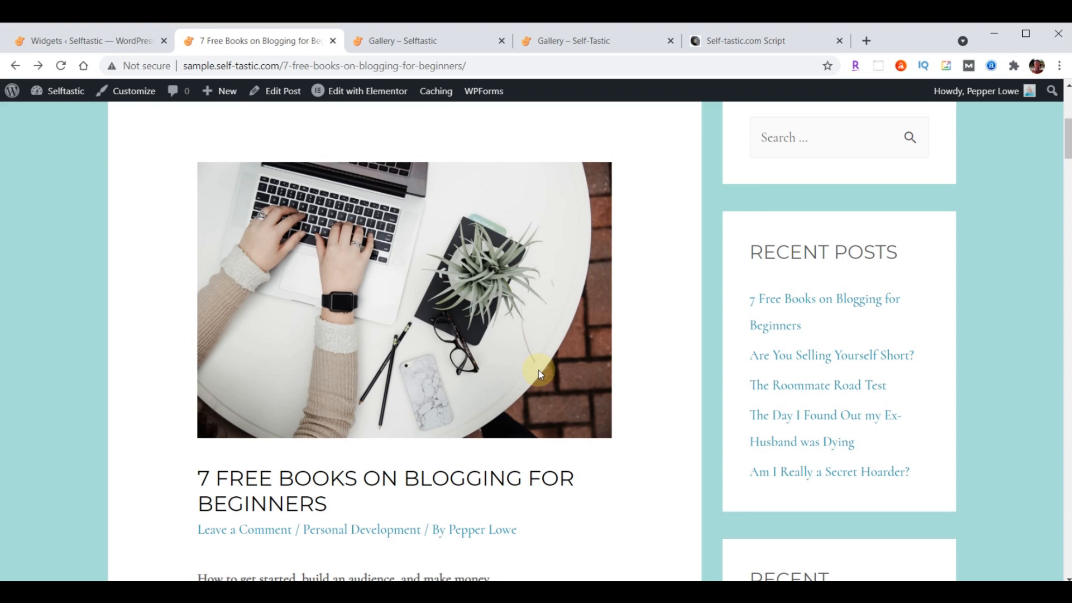
scroll(540, 374, up, 1)
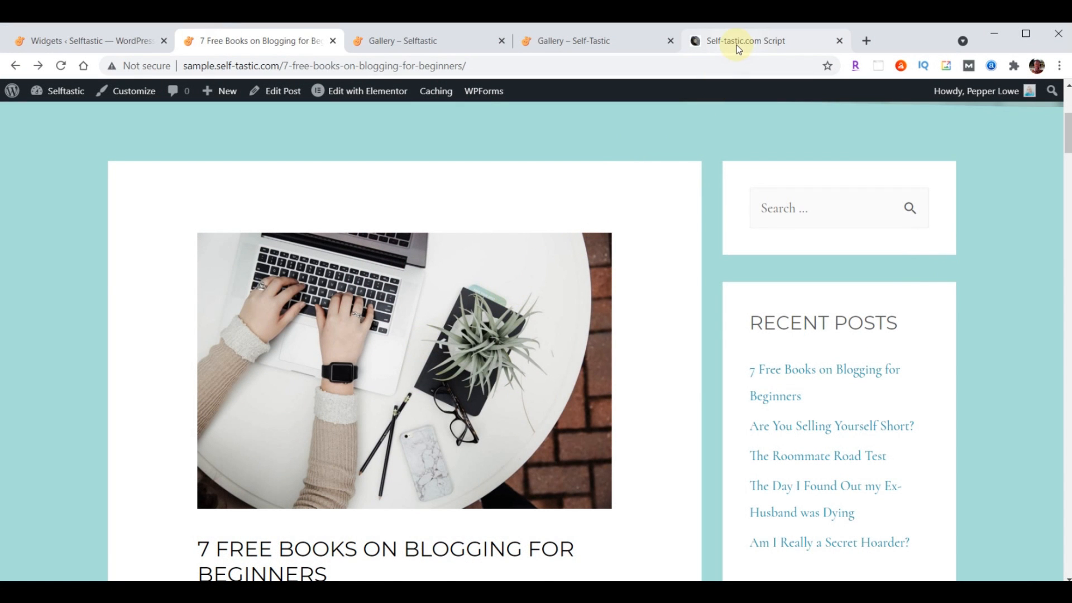
Copy the Adjust Blog Posts CSS code from the script document, then return to the WordPress Widgets tab
click(736, 45)
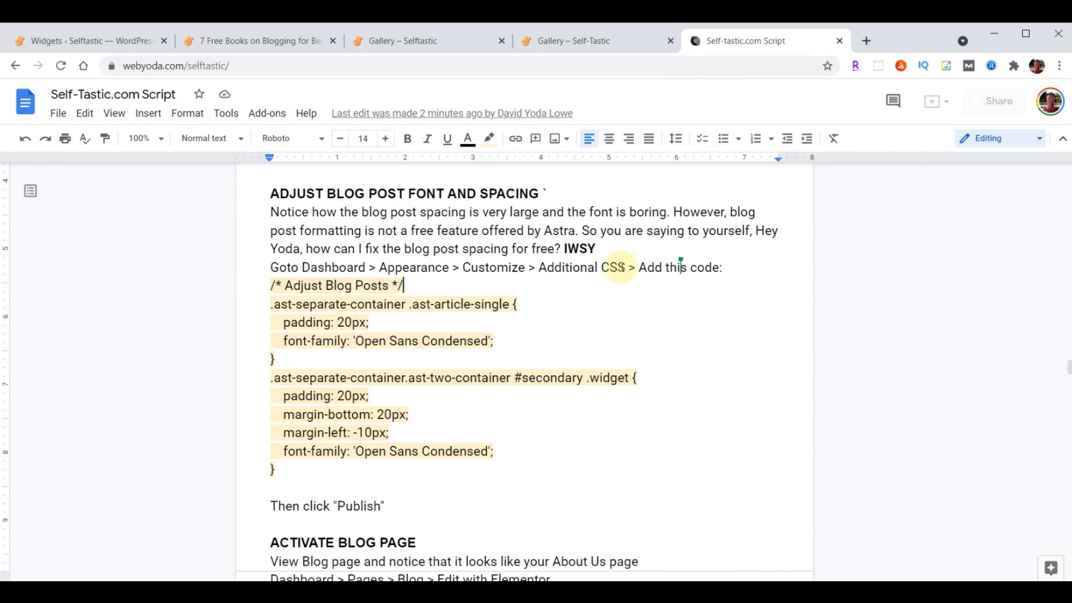
drag(272, 285, 498, 484)
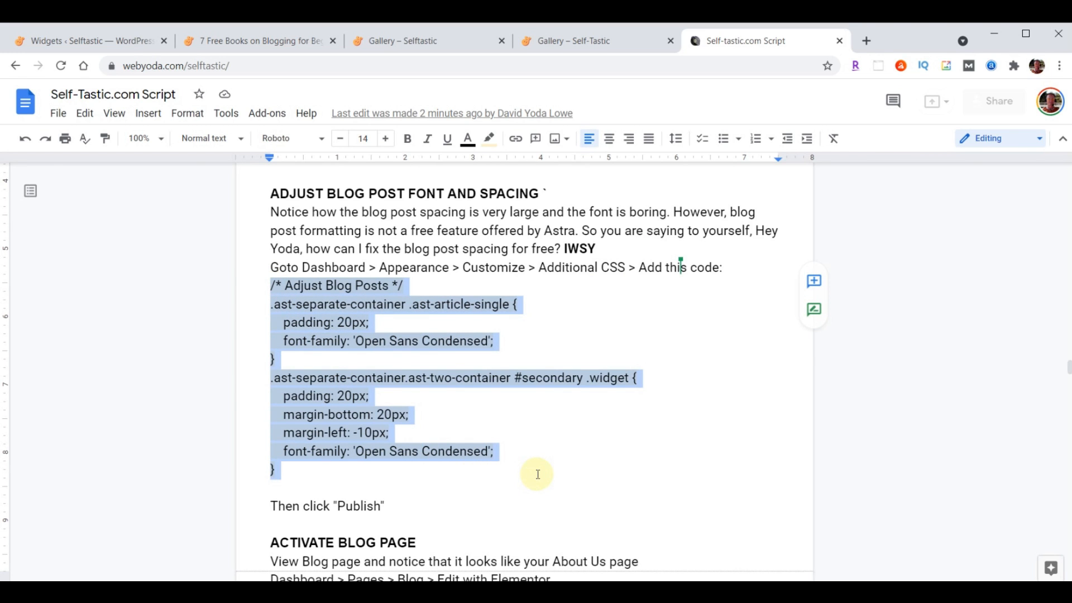
click(263, 279)
drag(264, 283, 539, 463)
key(ctrl+c)
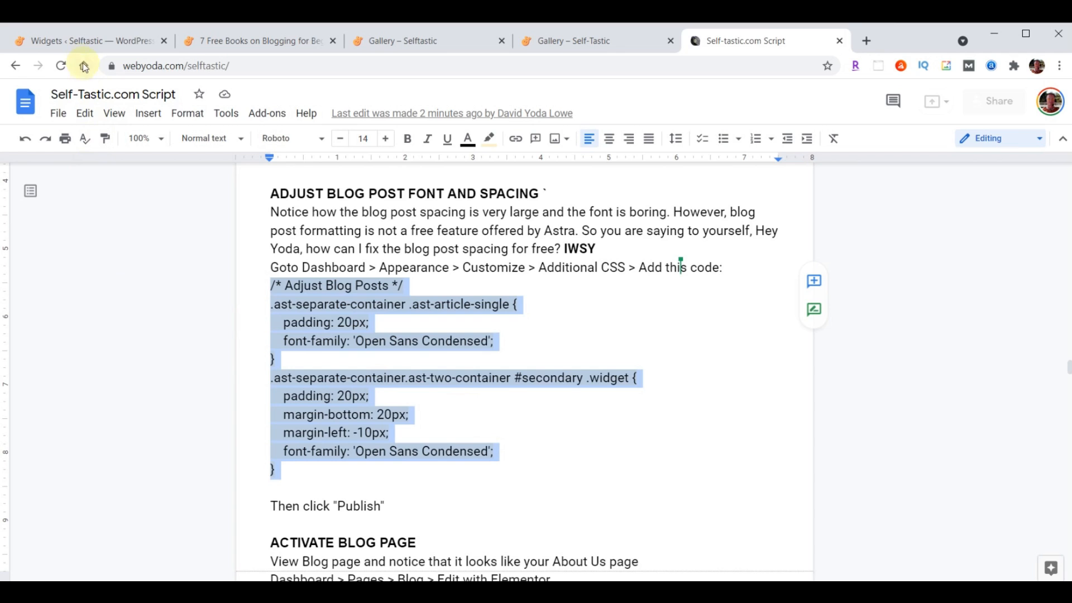
click(76, 43)
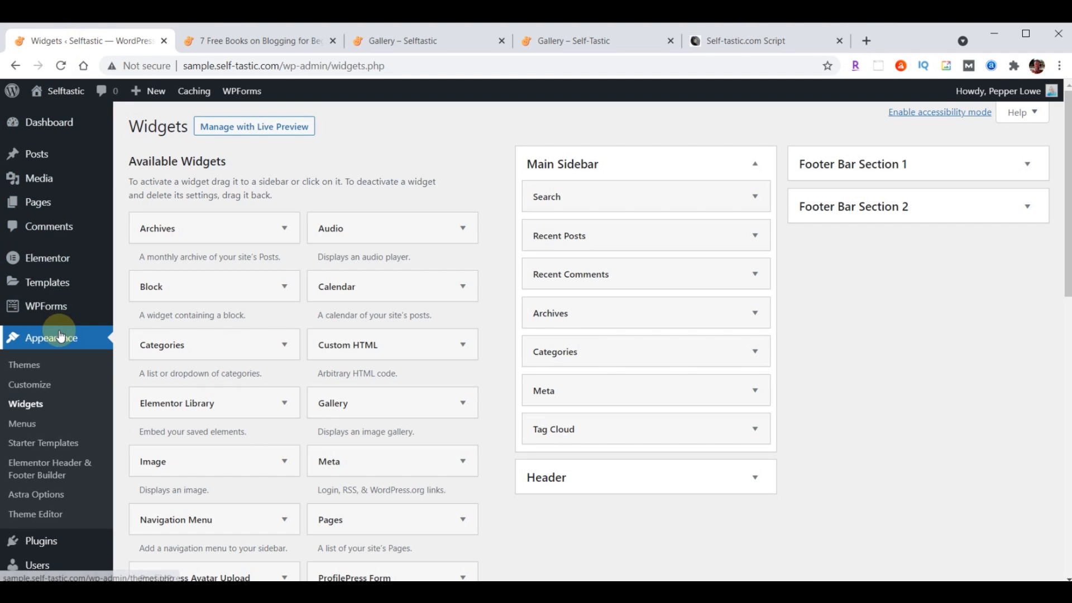
Paste the Adjust Blog Posts CSS (20px padding, Open Sans Condensed) into Additional CSS and publish it
click(29, 385)
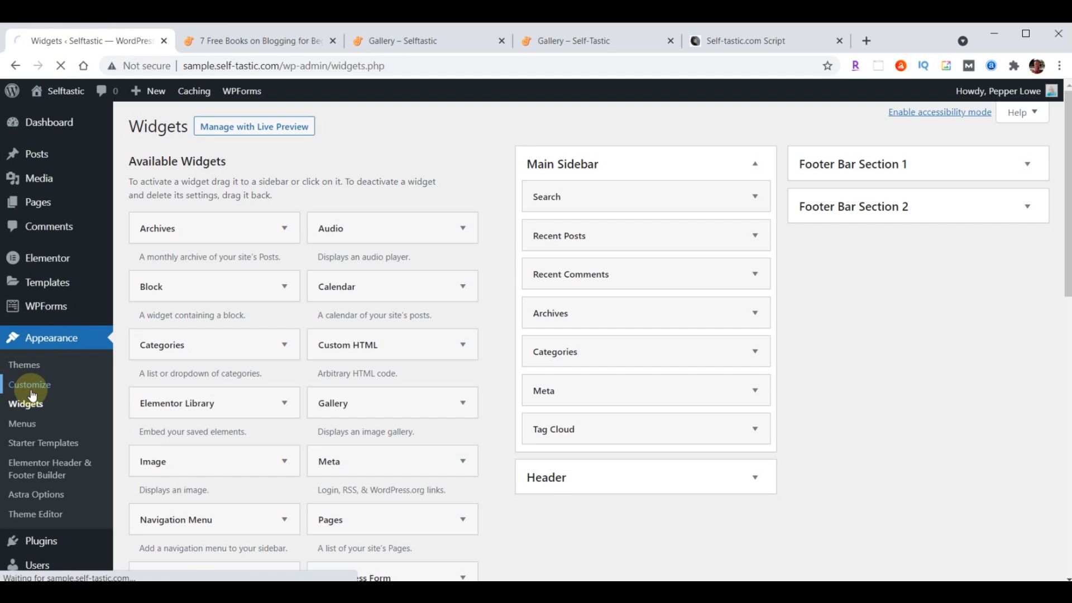
scroll(132, 304, down, 2)
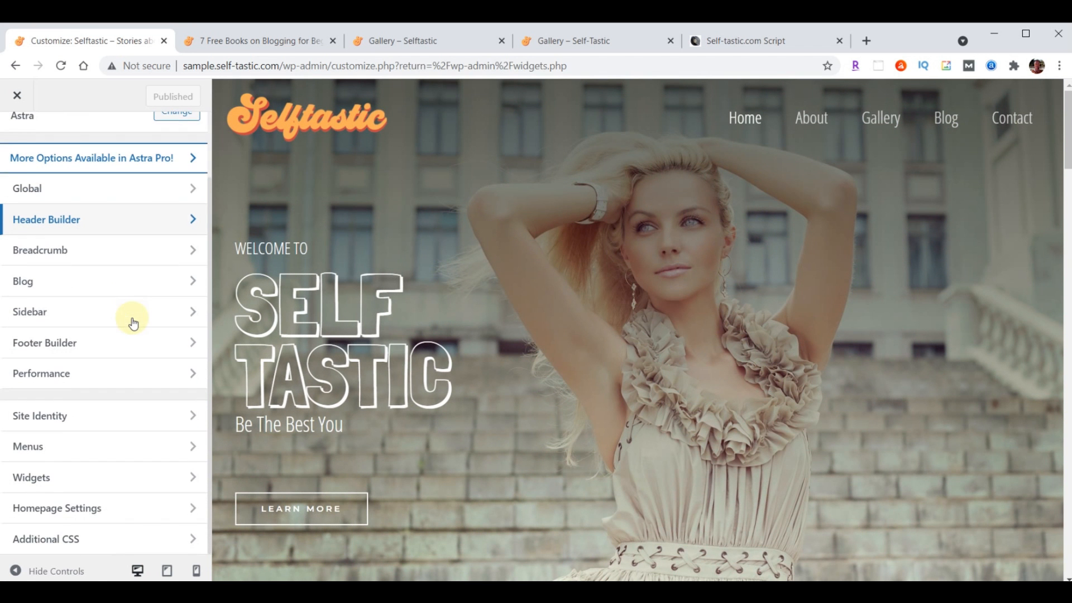
click(93, 544)
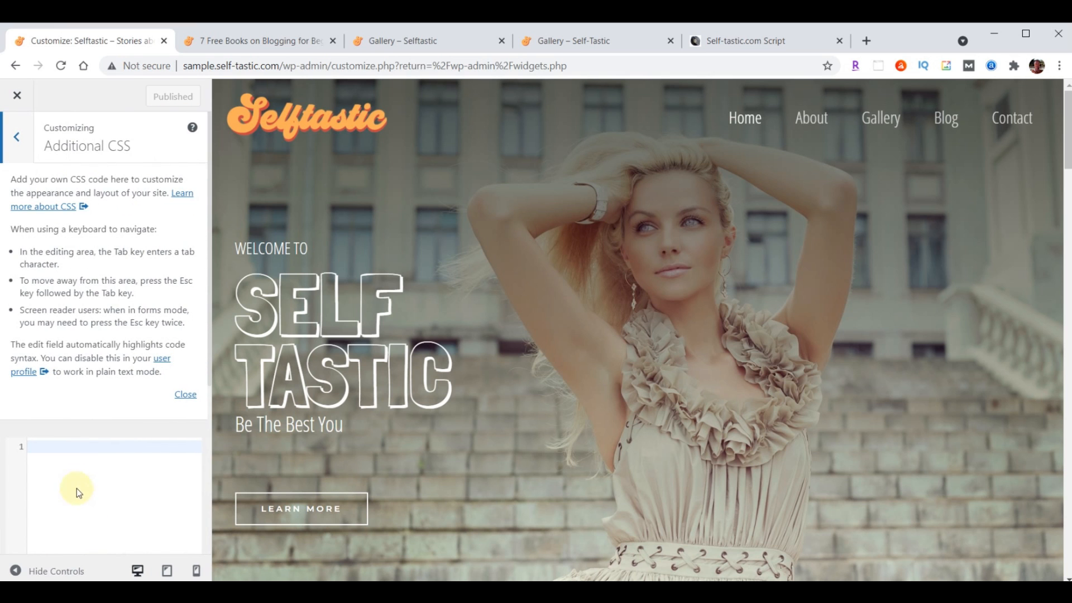
click(179, 394)
click(91, 193)
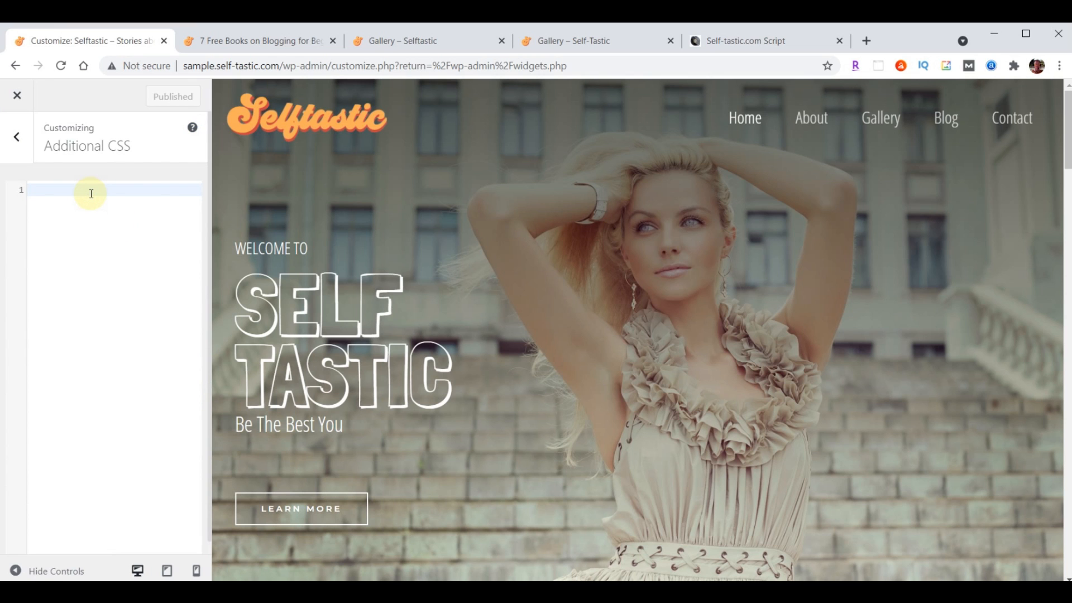
key(ctrl+v)
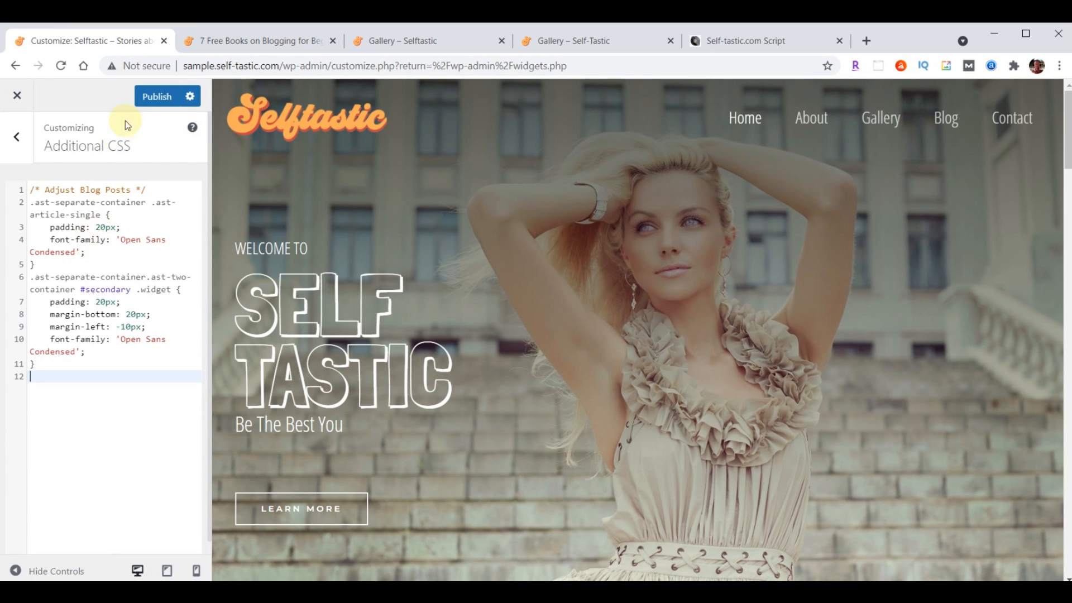
click(153, 96)
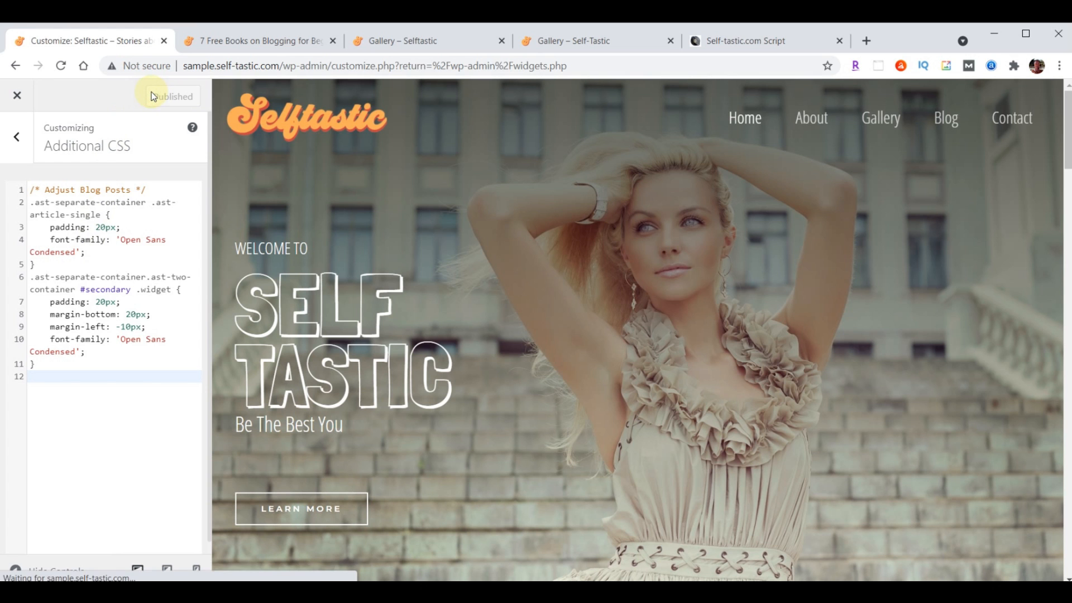
Reload the 7 Free Books post to check the condensed font, close the duplicate Gallery tab, then open Blog
click(260, 41)
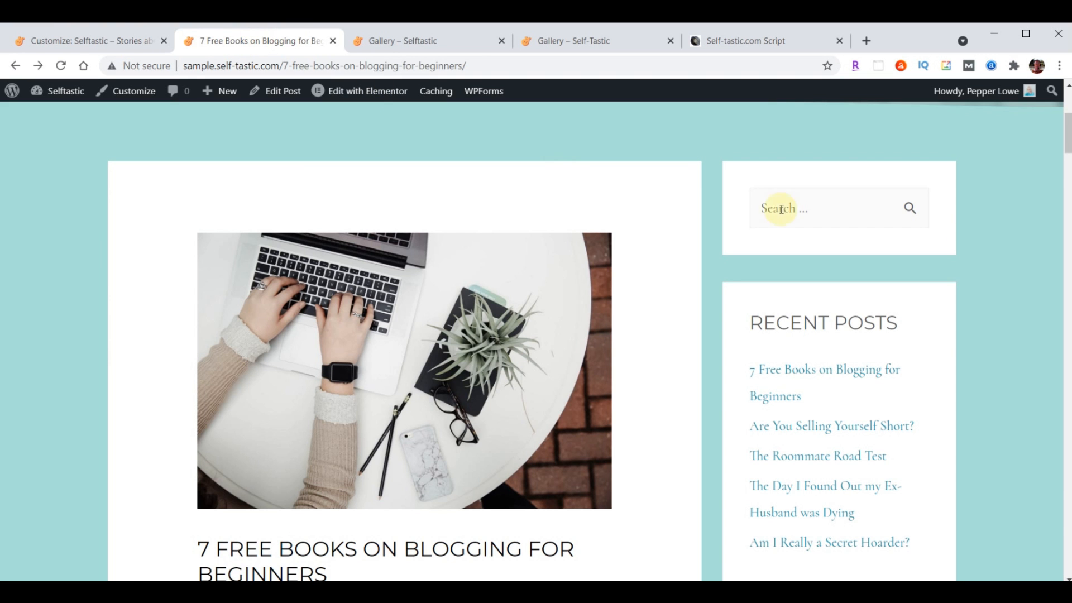
scroll(892, 287, down, 12)
scroll(749, 413, up, 6)
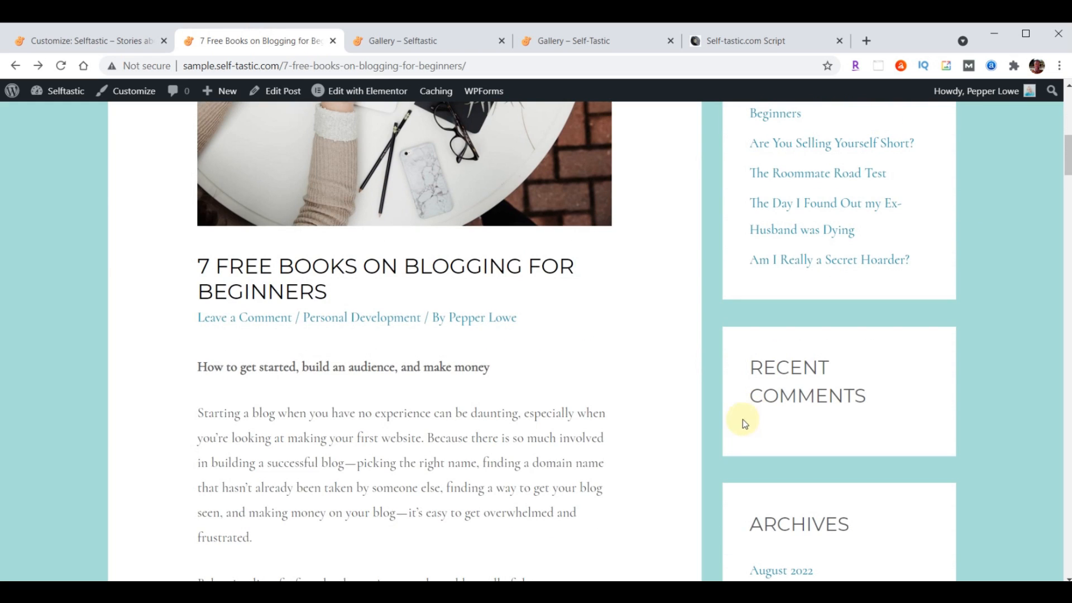
scroll(548, 351, up, 4)
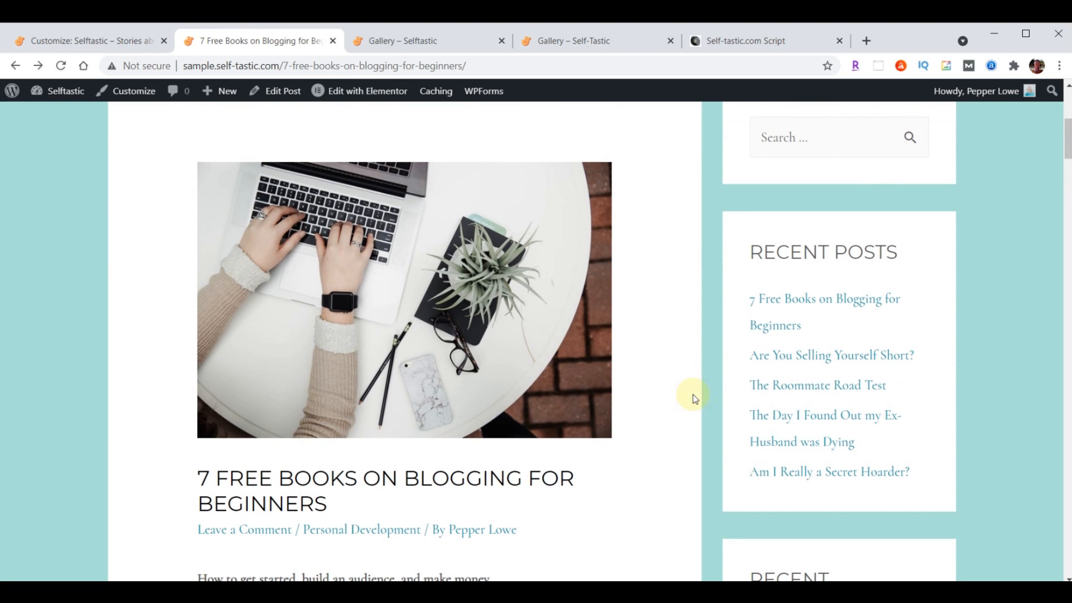
click(58, 64)
scroll(622, 380, down, 5)
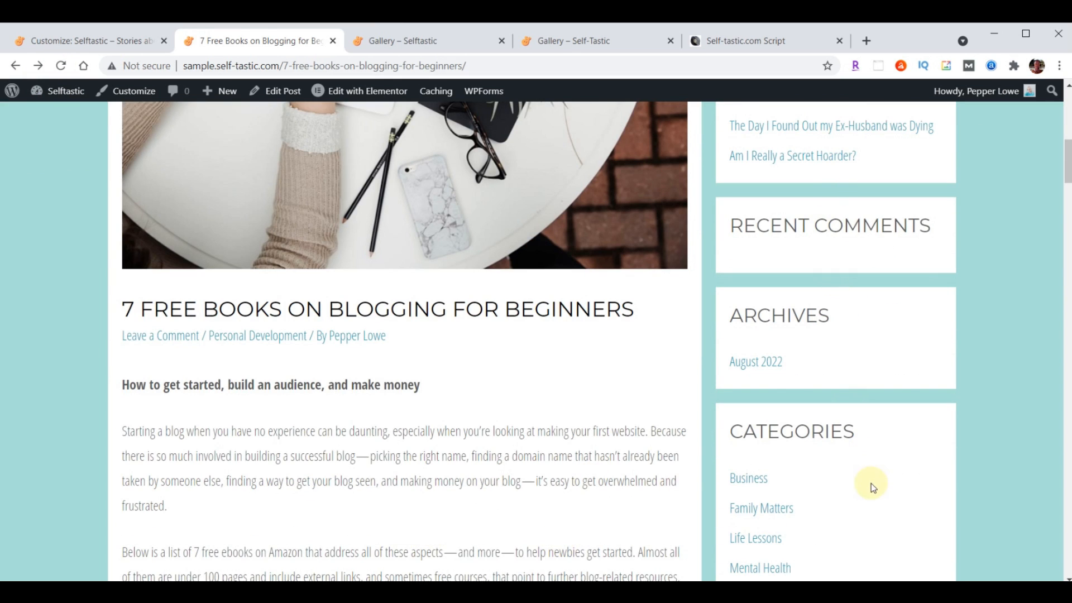
scroll(568, 440, down, 15)
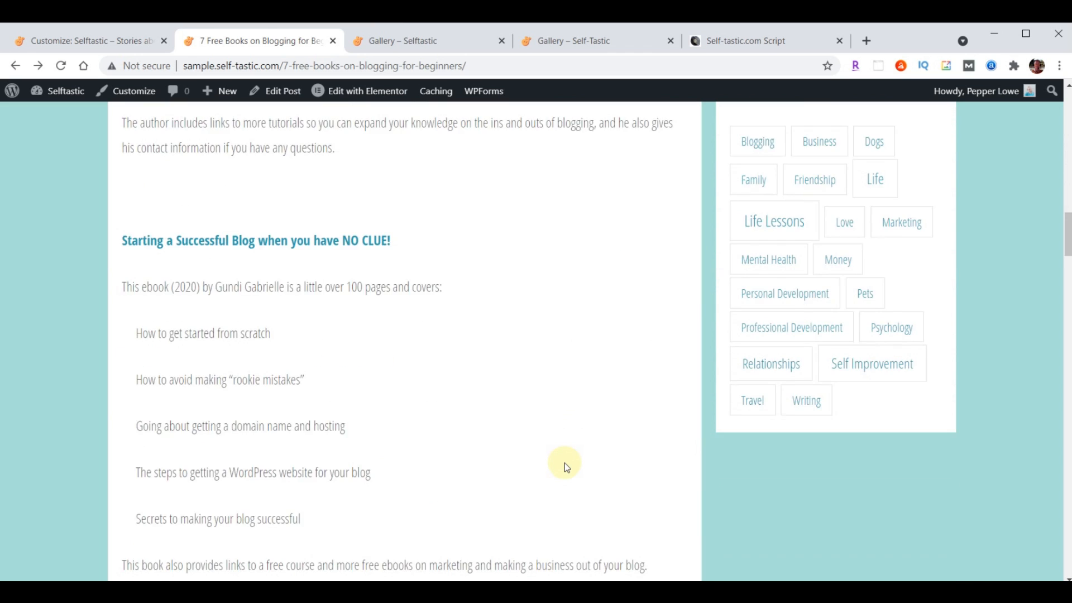
scroll(564, 480, up, 20)
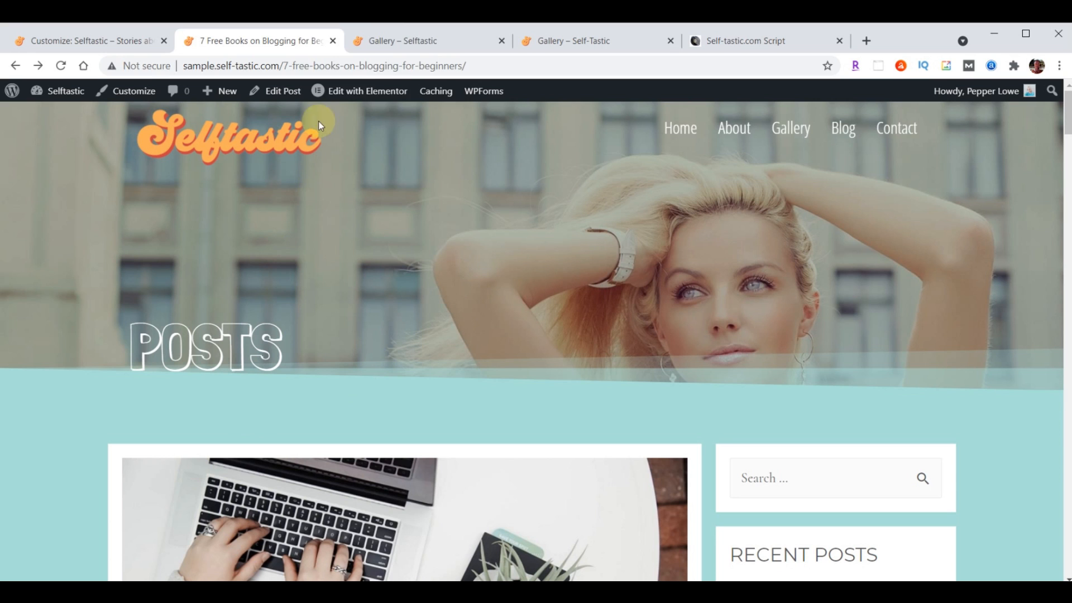
click(502, 41)
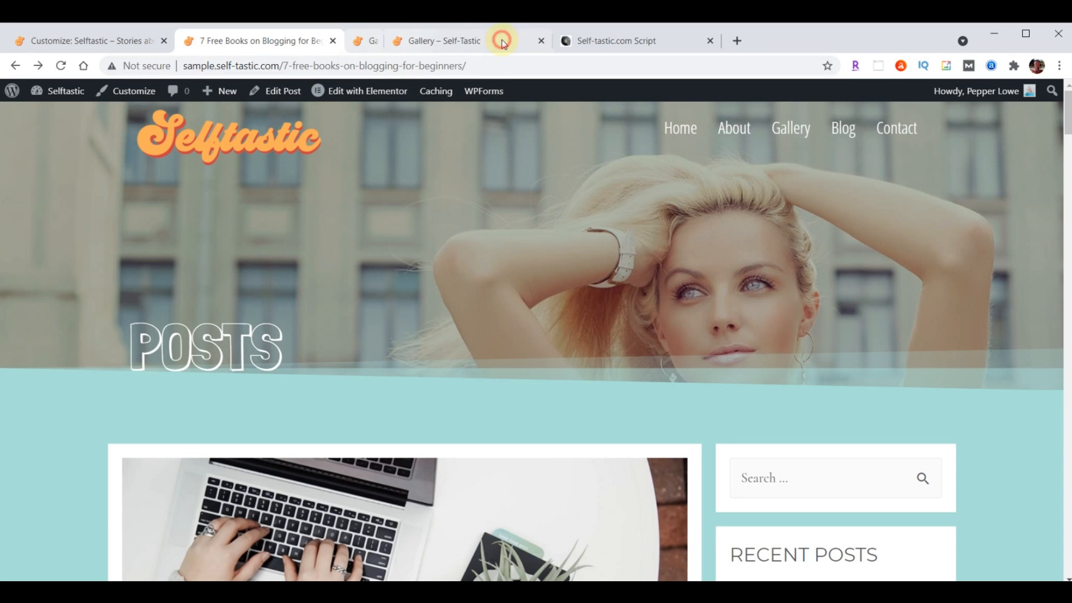
click(840, 128)
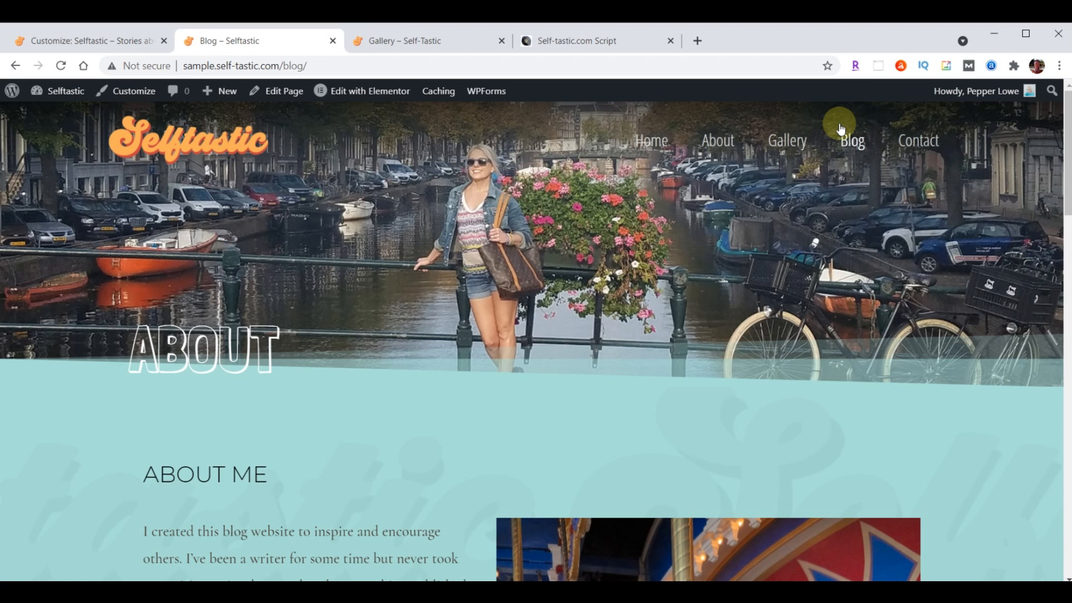
Close the Customizer and go to the Pages list
click(72, 42)
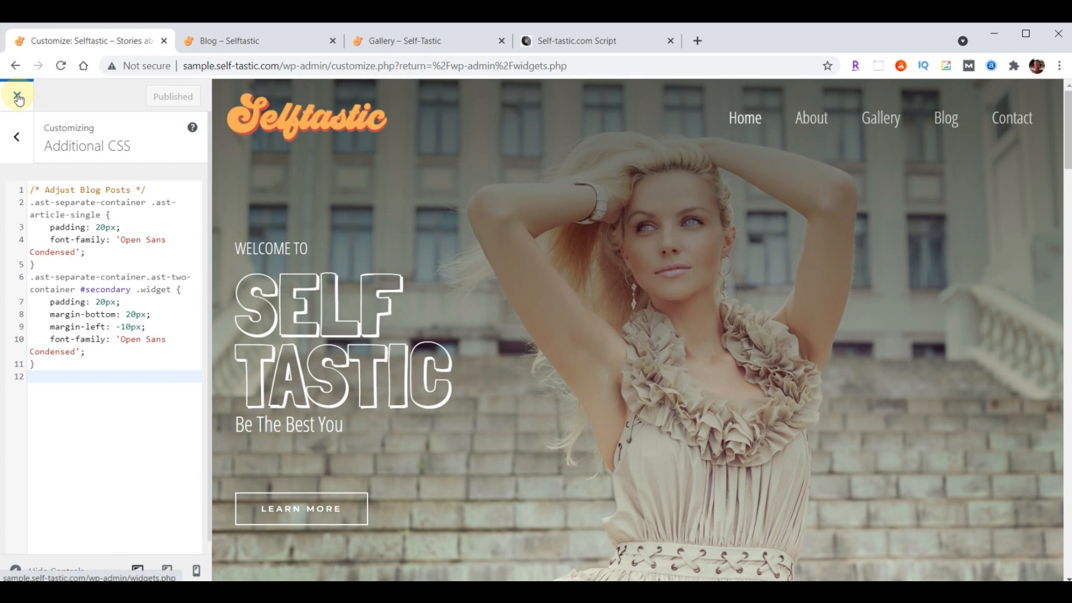
click(18, 99)
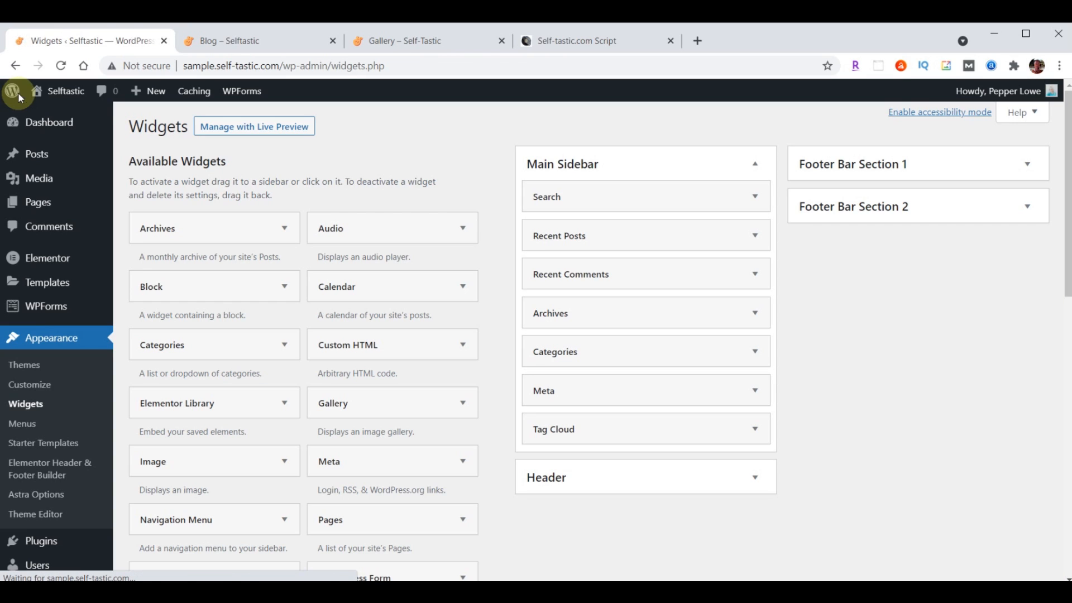
click(41, 208)
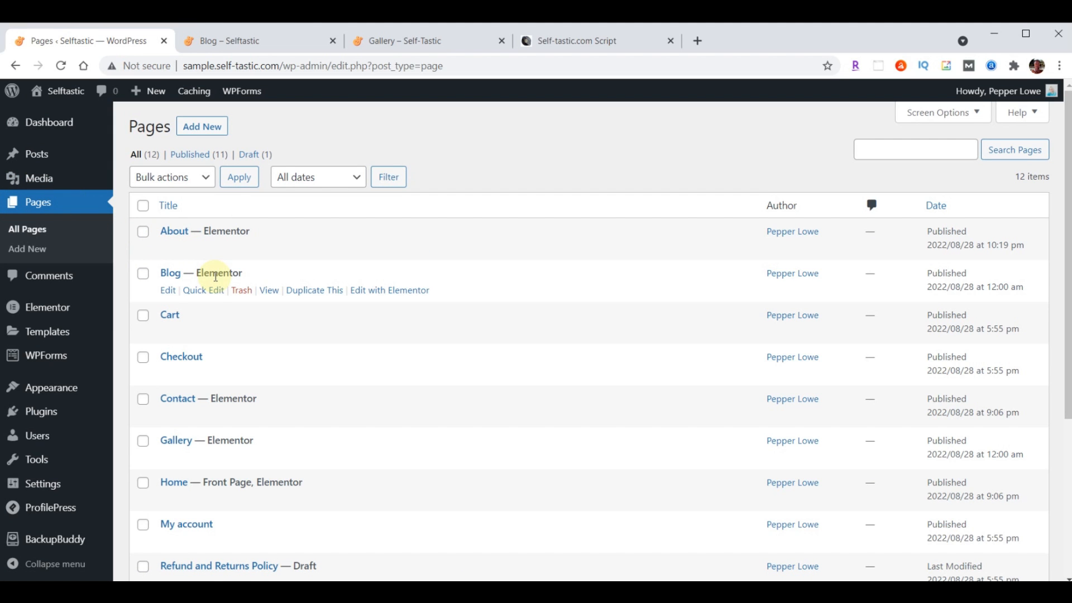
In Elementor, delete the About hero section from the Blog page, update it, and exit to the dashboard
click(400, 295)
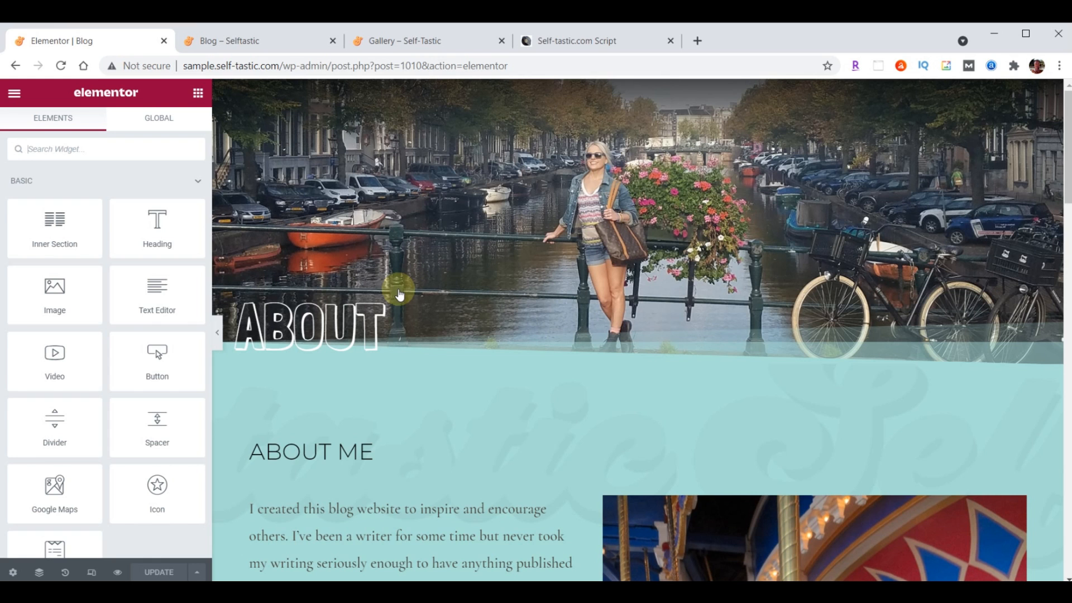
click(656, 92)
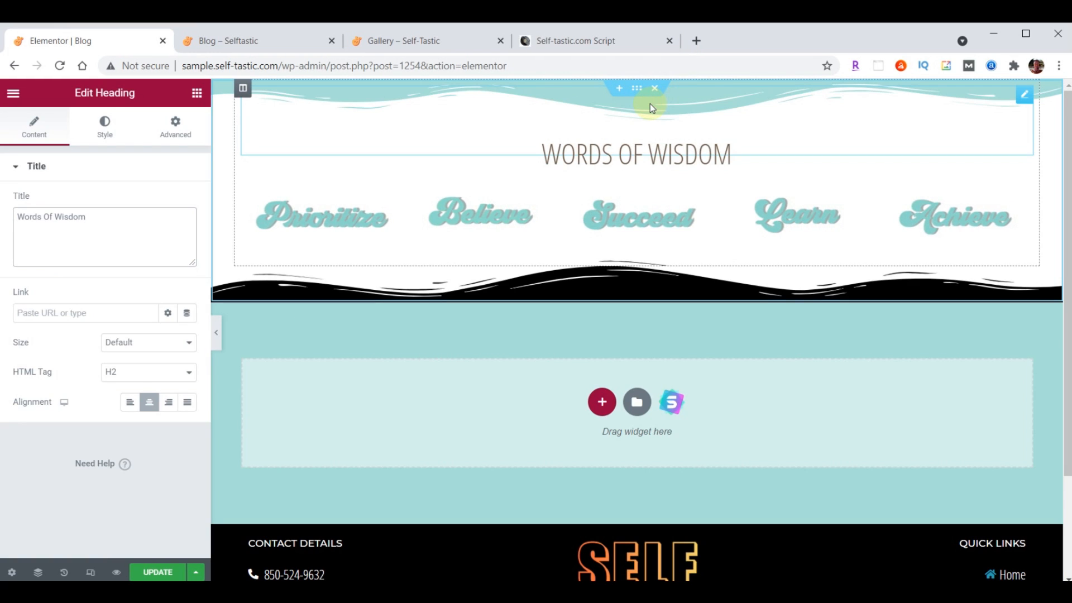
click(158, 573)
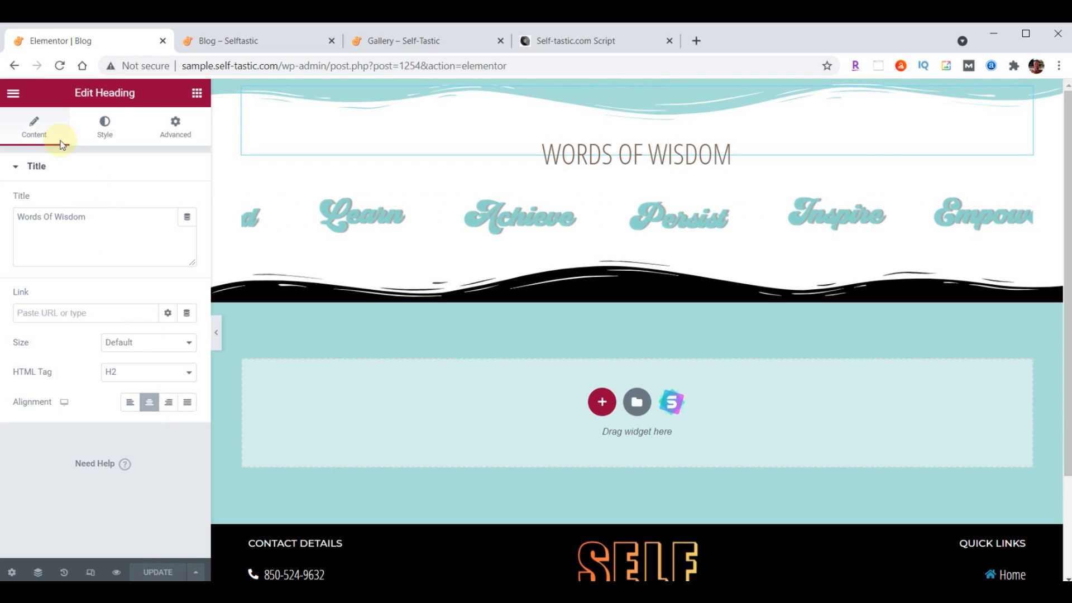
click(13, 94)
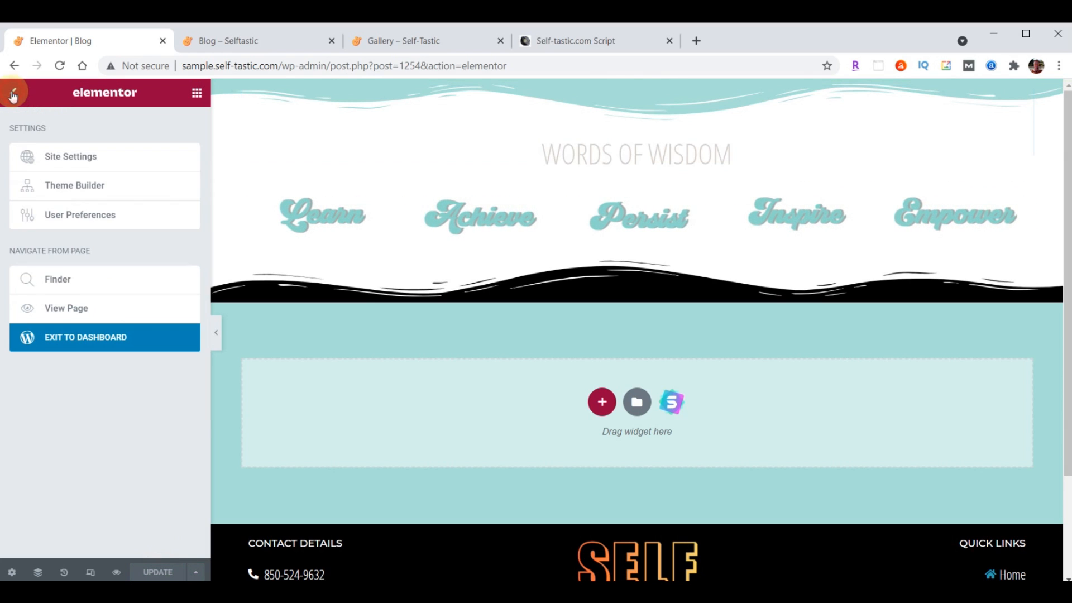
click(128, 338)
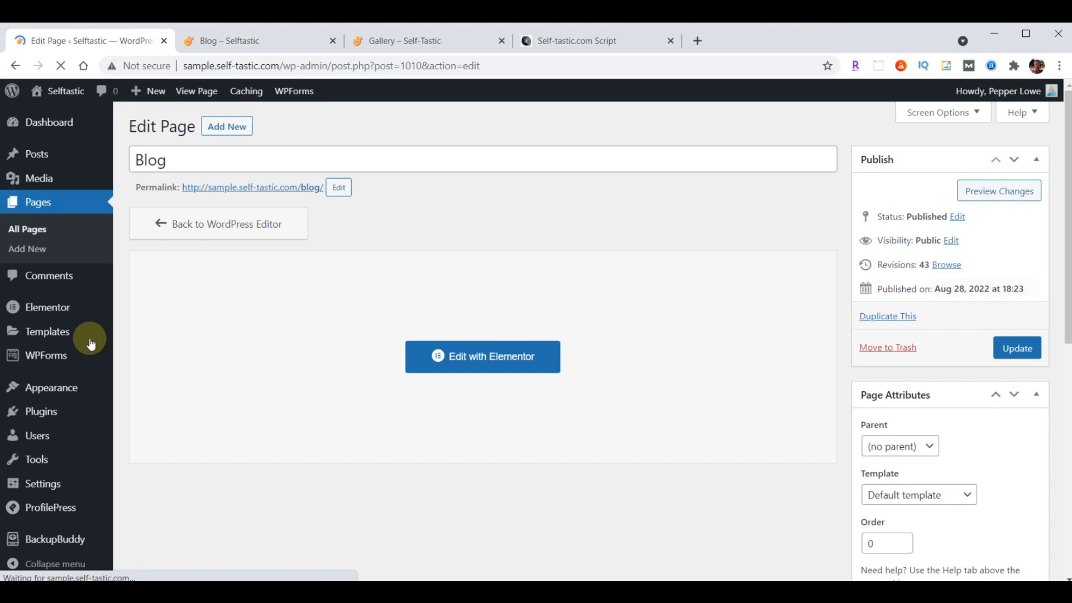
mouse_move(72, 388)
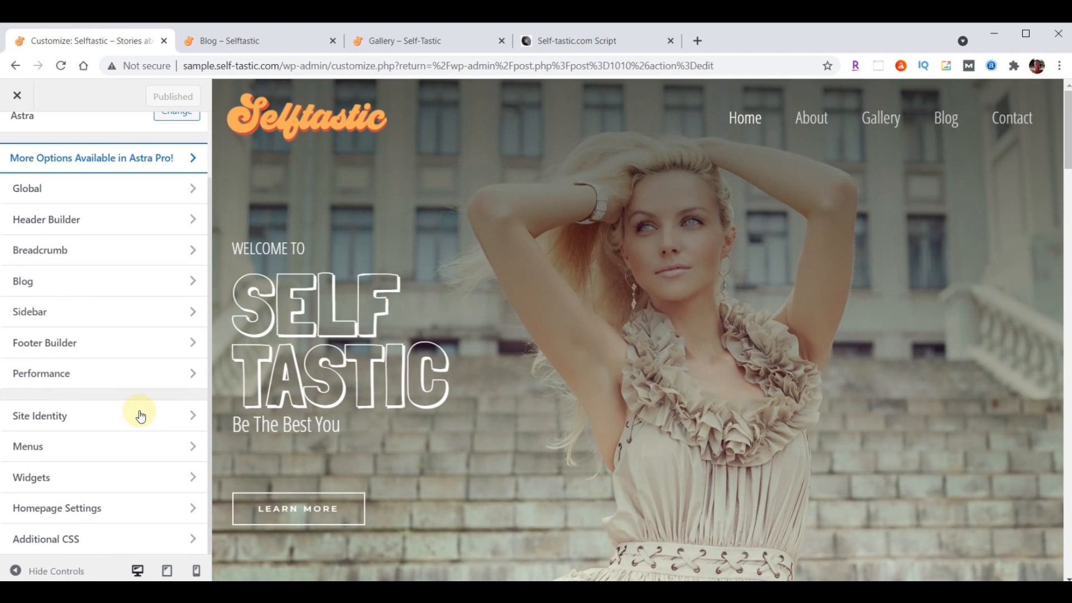
Set Blog as the posts page in Homepage Settings, publish it, and view the Blog tab
click(59, 513)
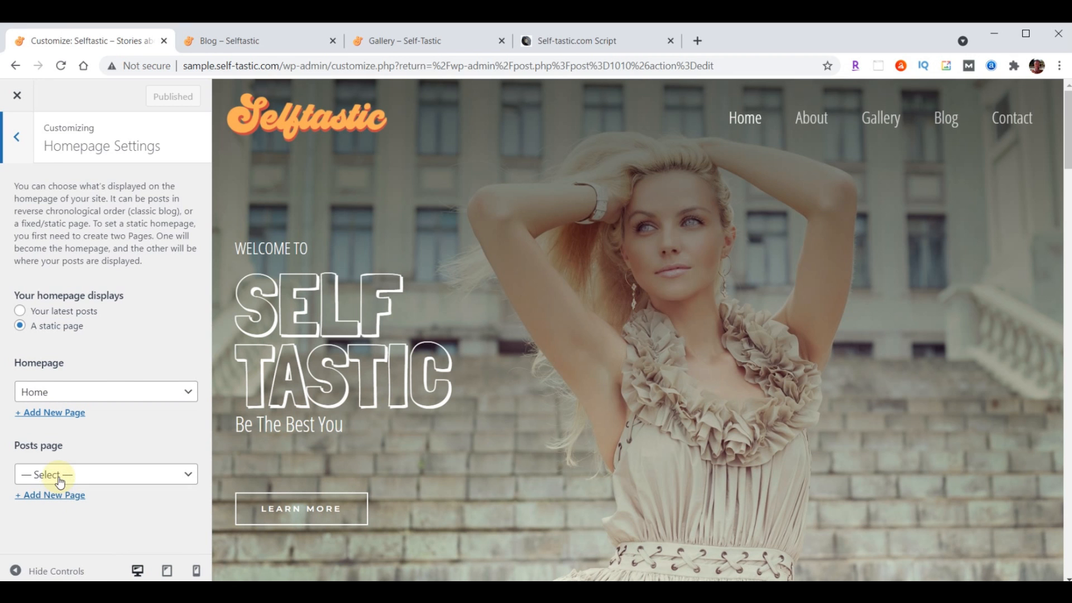
click(62, 476)
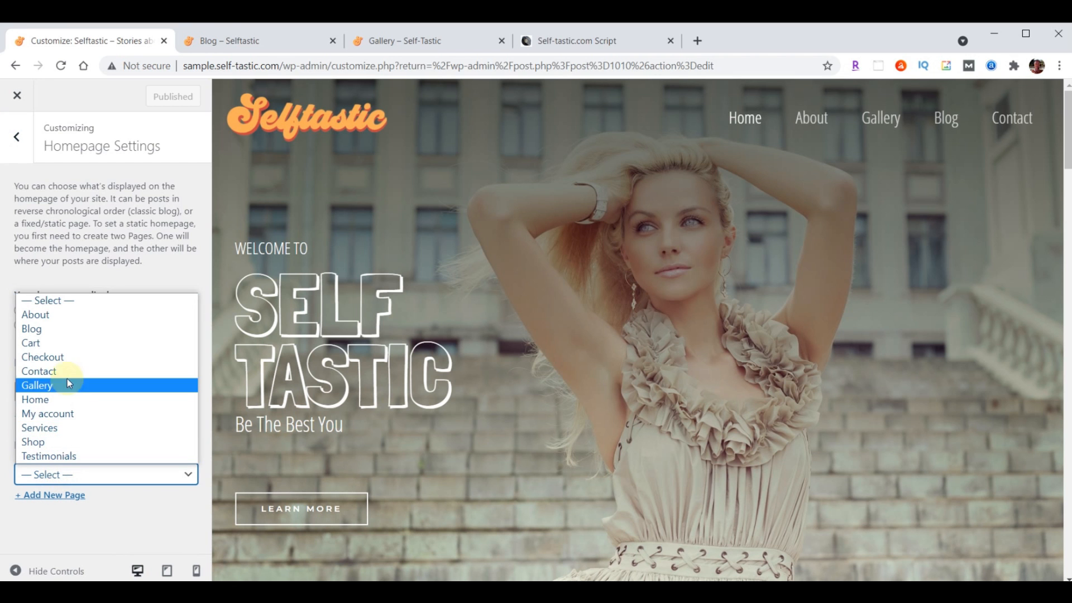
click(62, 331)
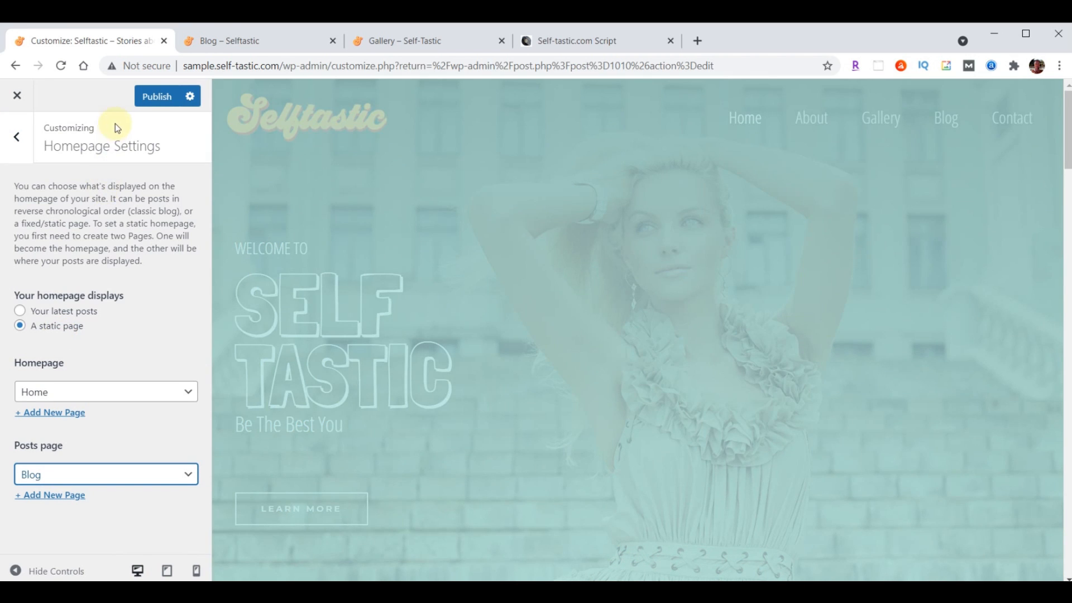
click(149, 103)
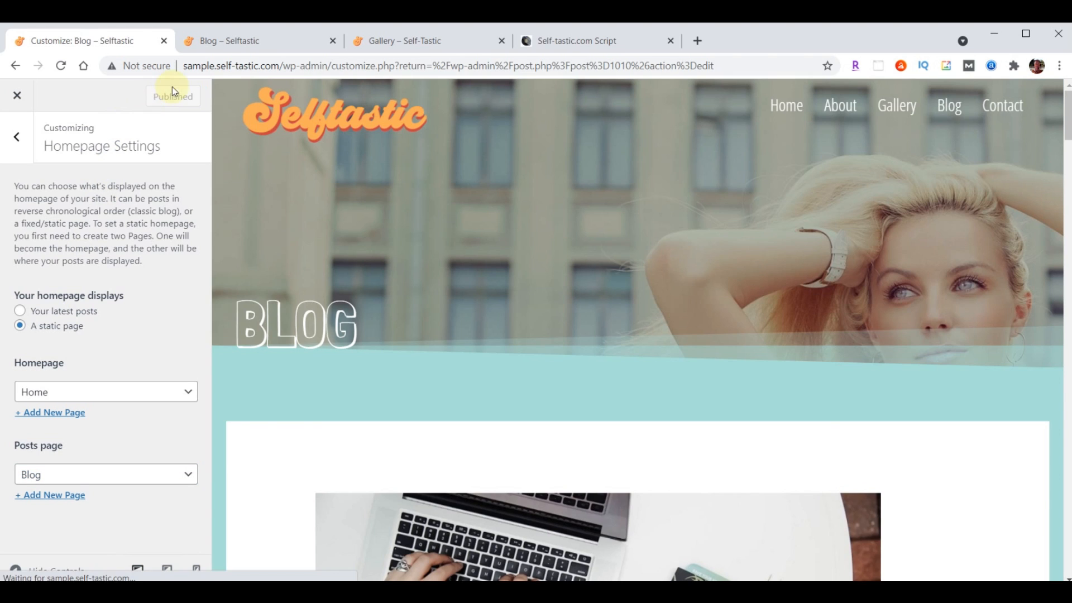
click(250, 42)
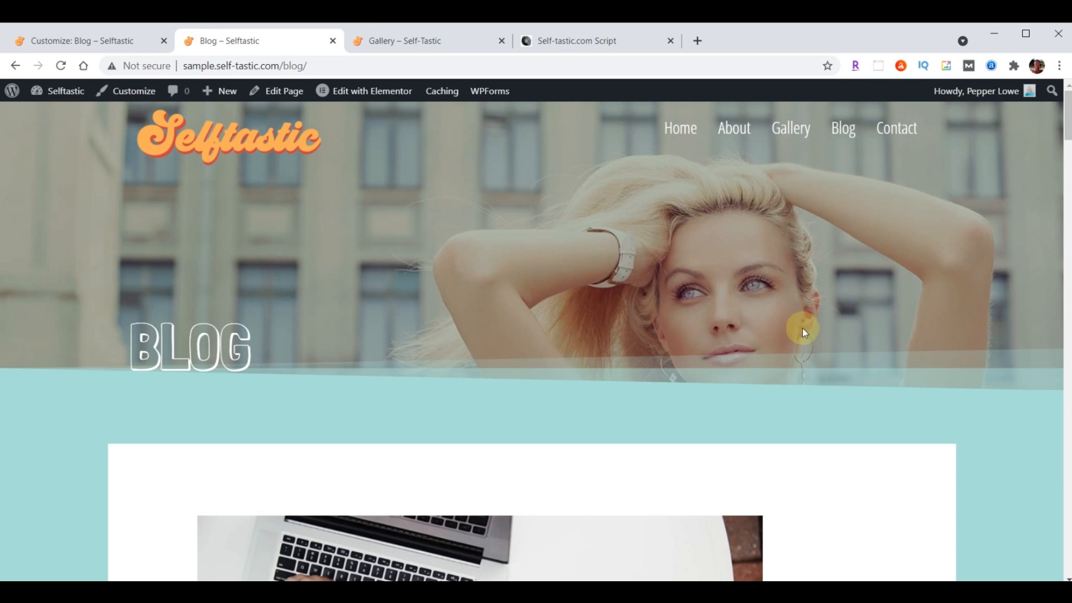
scroll(849, 238, down, 20)
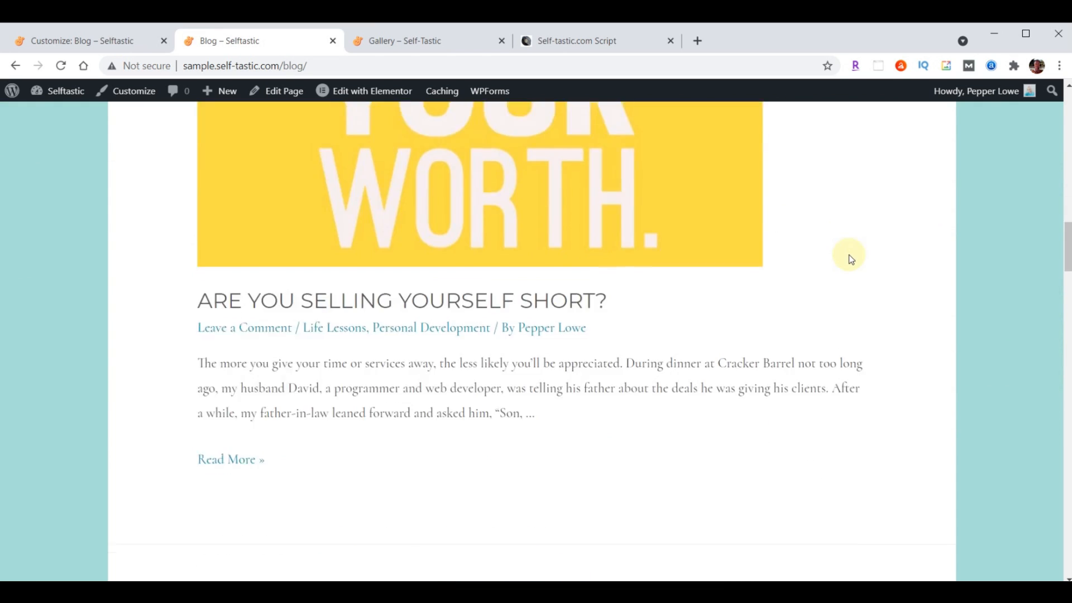
scroll(850, 258, down, 20)
scroll(828, 299, down, 5)
scroll(793, 330, up, 20)
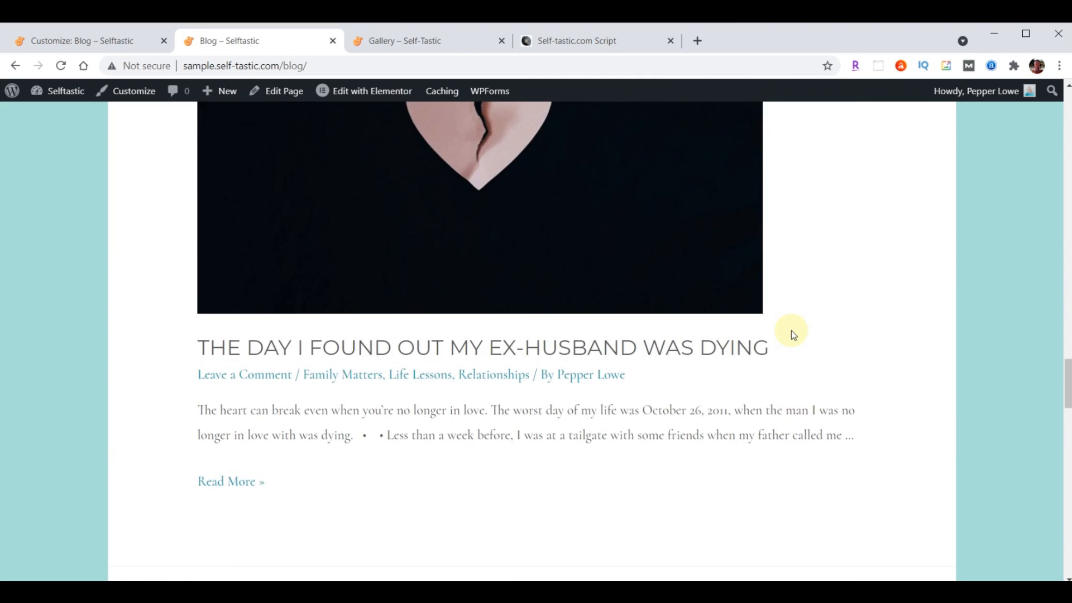
scroll(792, 331, up, 20)
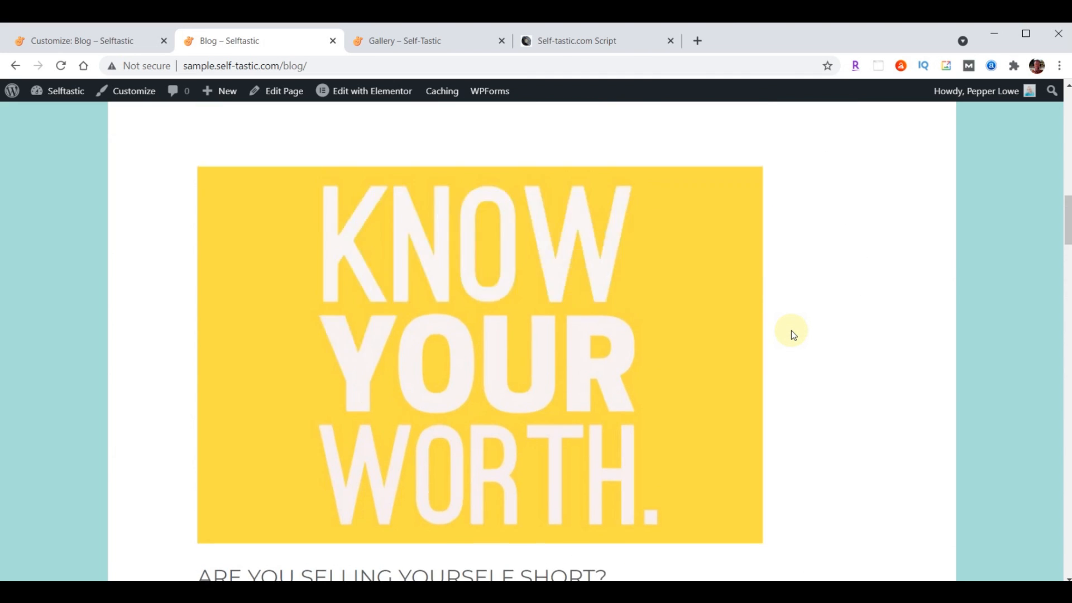
scroll(792, 330, up, 15)
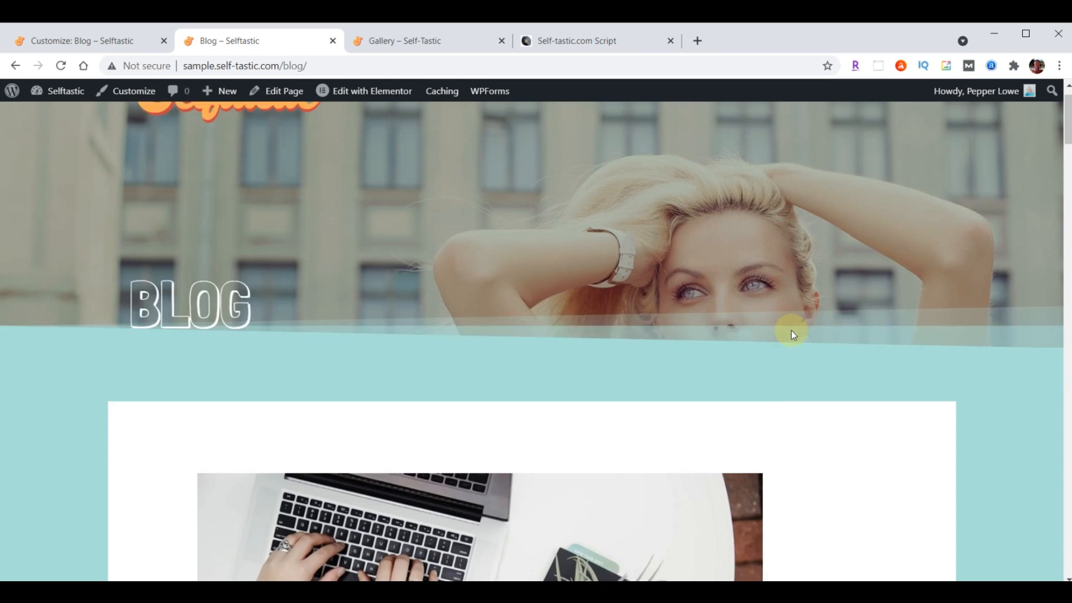
scroll(791, 330, down, 10)
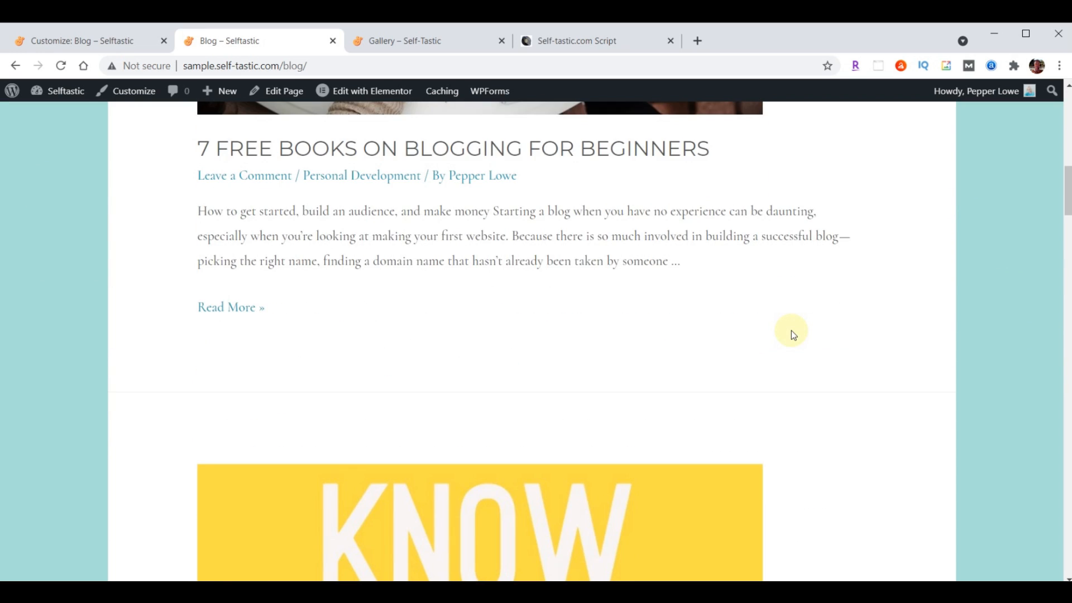
scroll(792, 330, up, 10)
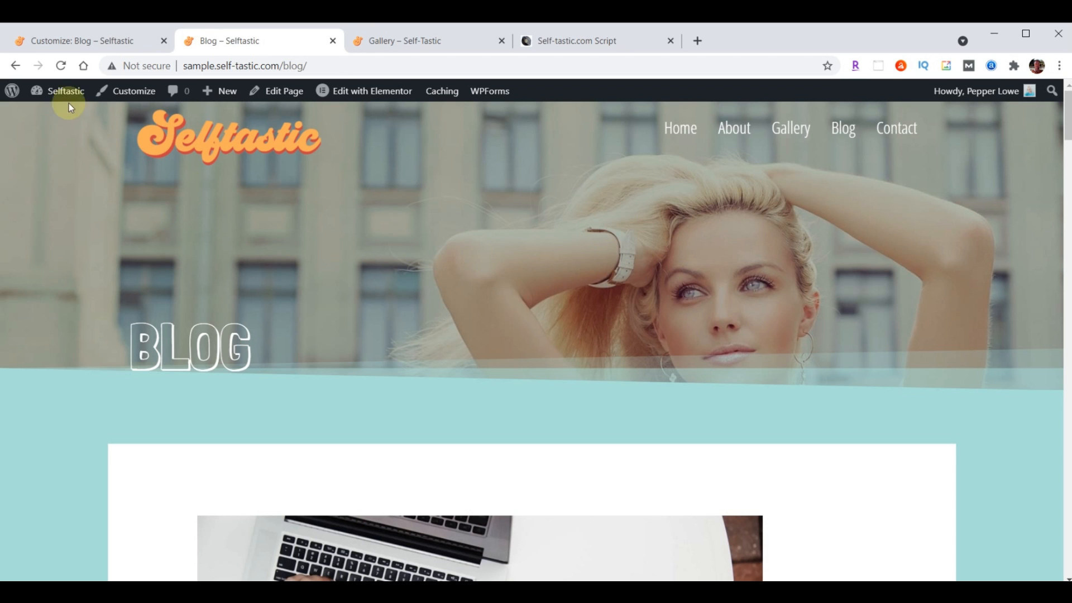
Reset the posts page to '— Select —' and close the Customizer back to the Blog page editor
click(56, 41)
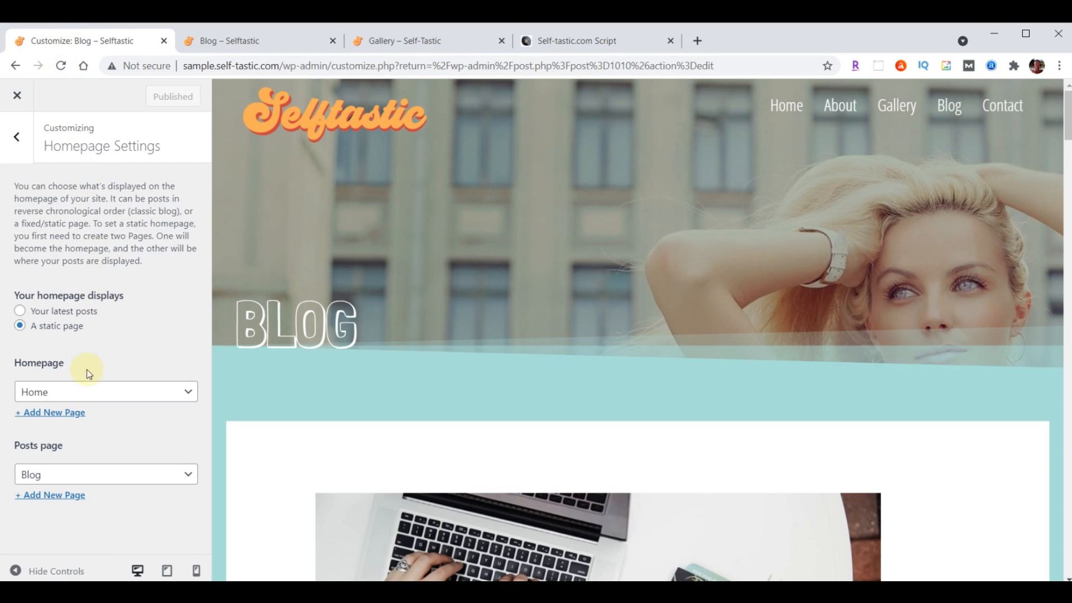
click(102, 481)
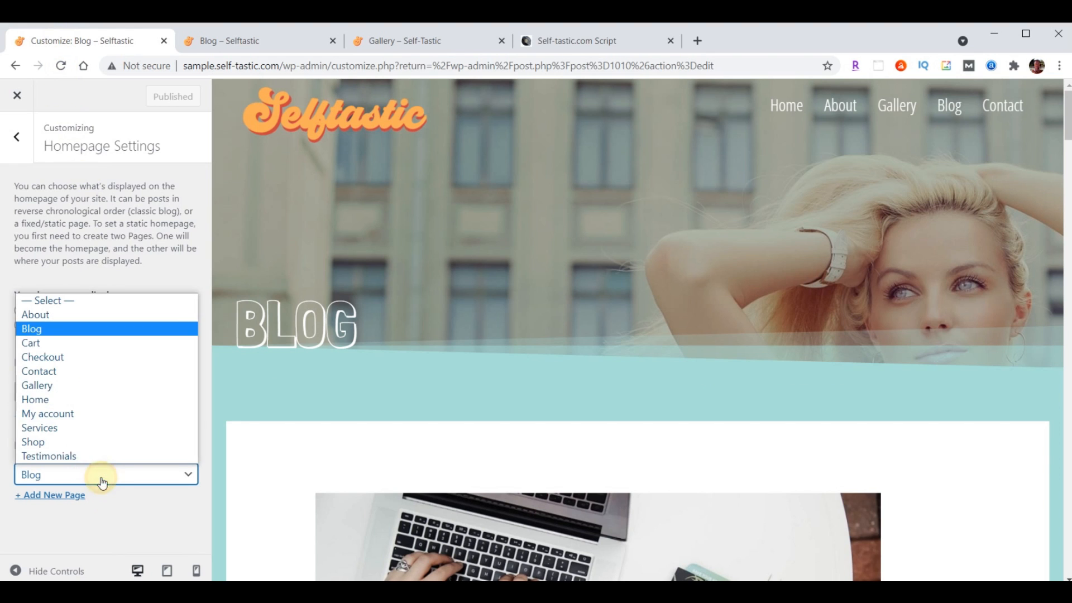
click(65, 306)
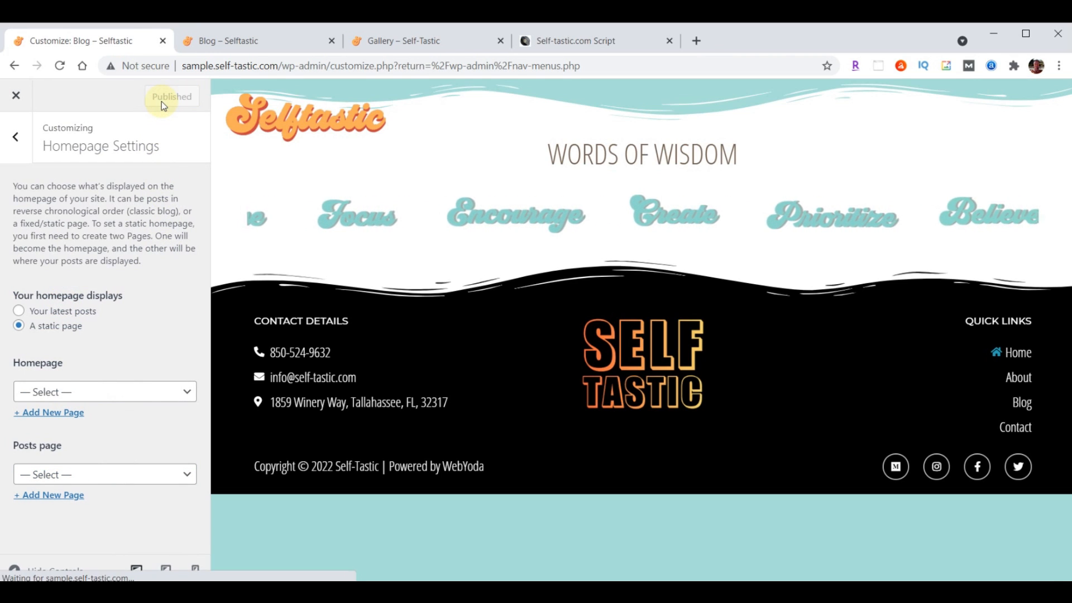
click(18, 98)
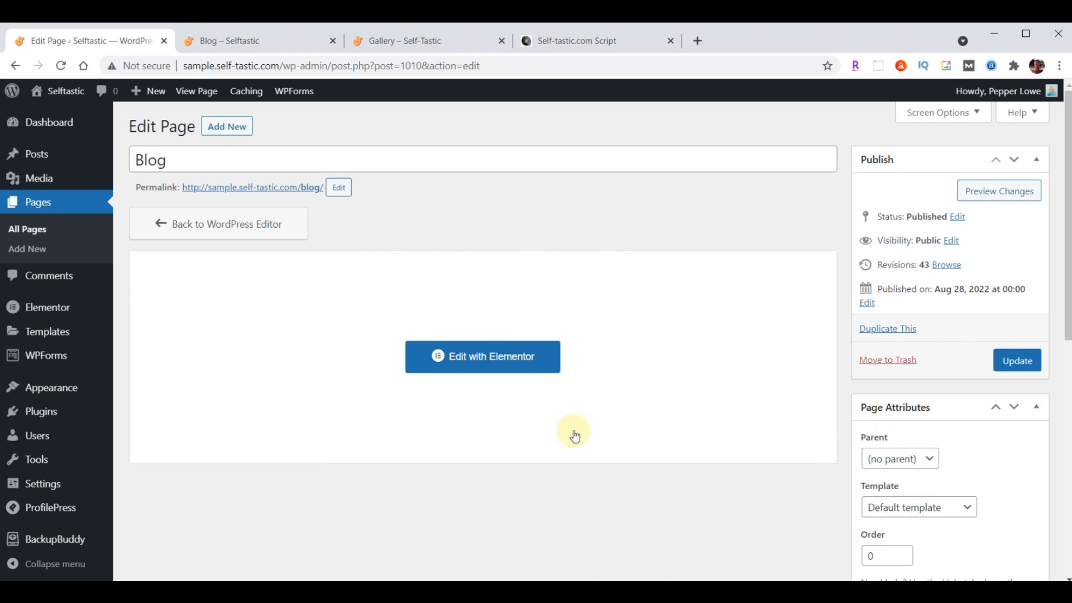
In Elementor, insert the saved Blog Page Header template at the top of the Blog page, without document settings
click(457, 355)
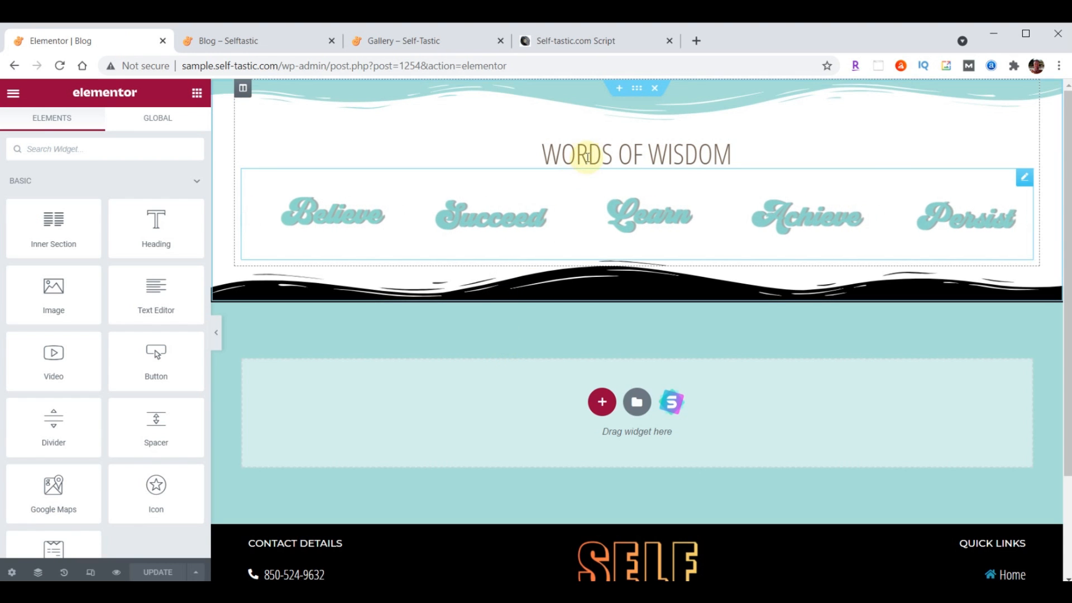
click(622, 88)
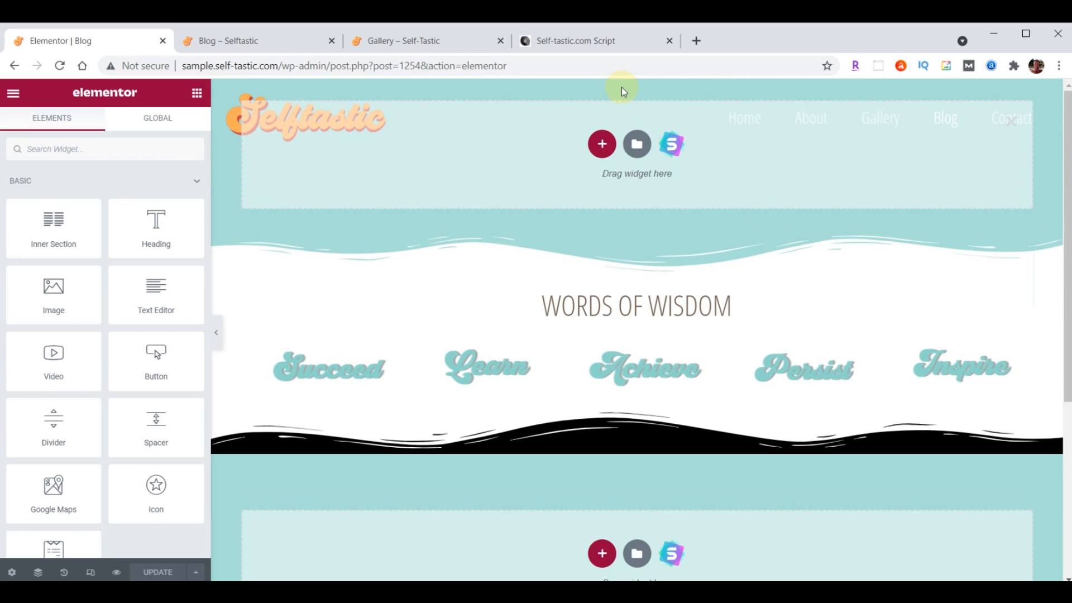
click(636, 149)
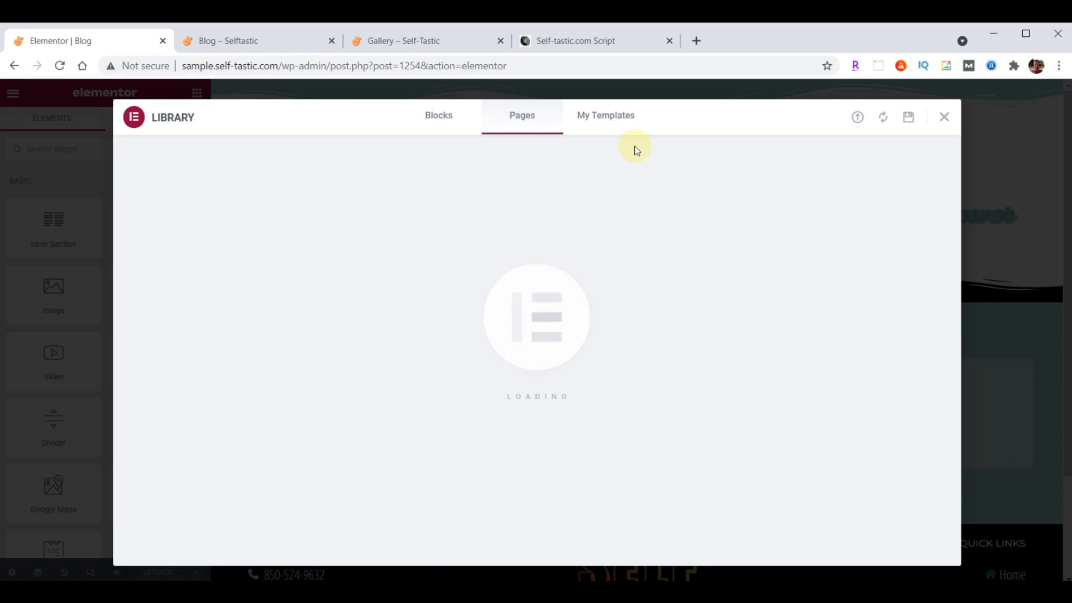
click(614, 117)
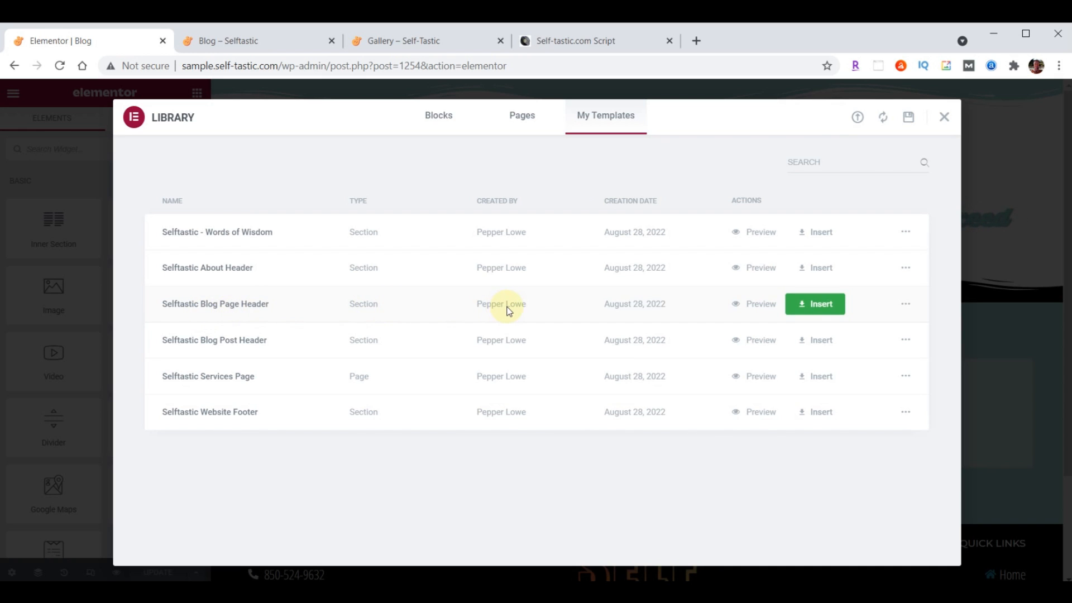
click(817, 303)
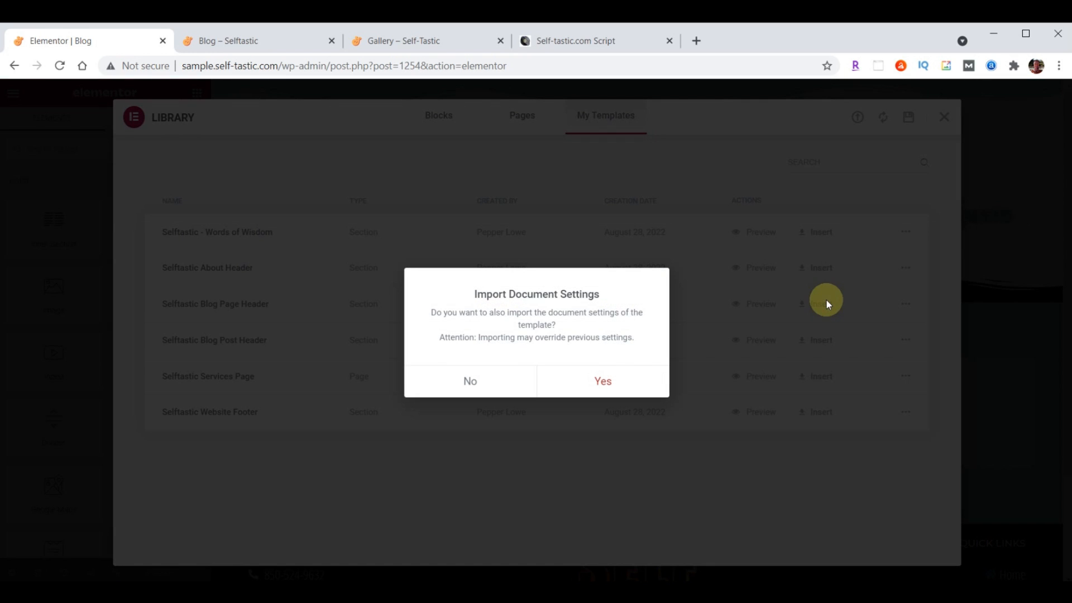
click(471, 382)
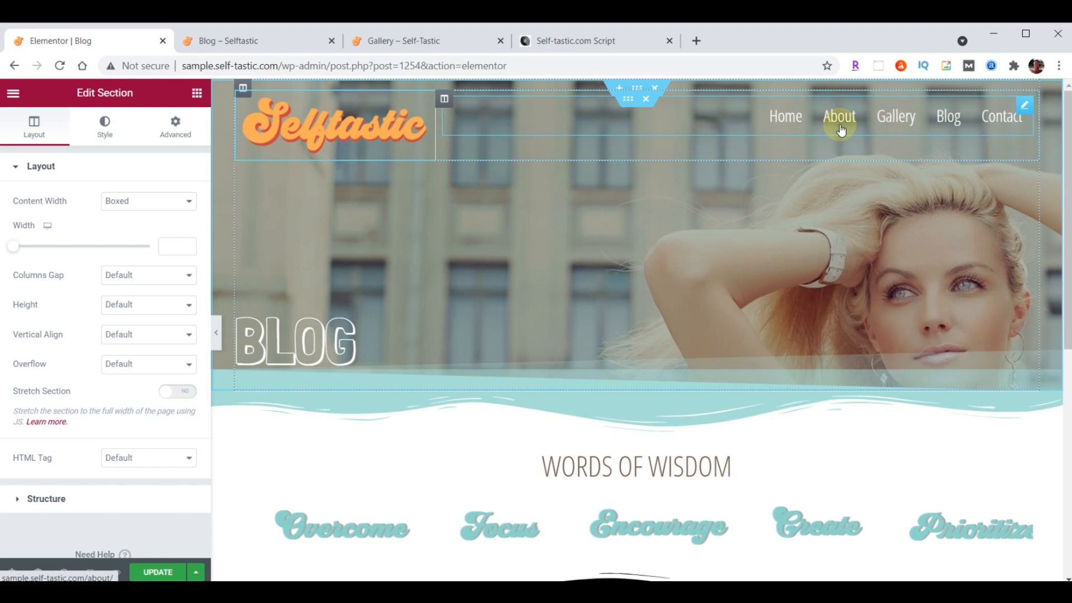
Delete the header's logo-and-menu row and set the BLOG heading's top padding to 300
click(645, 102)
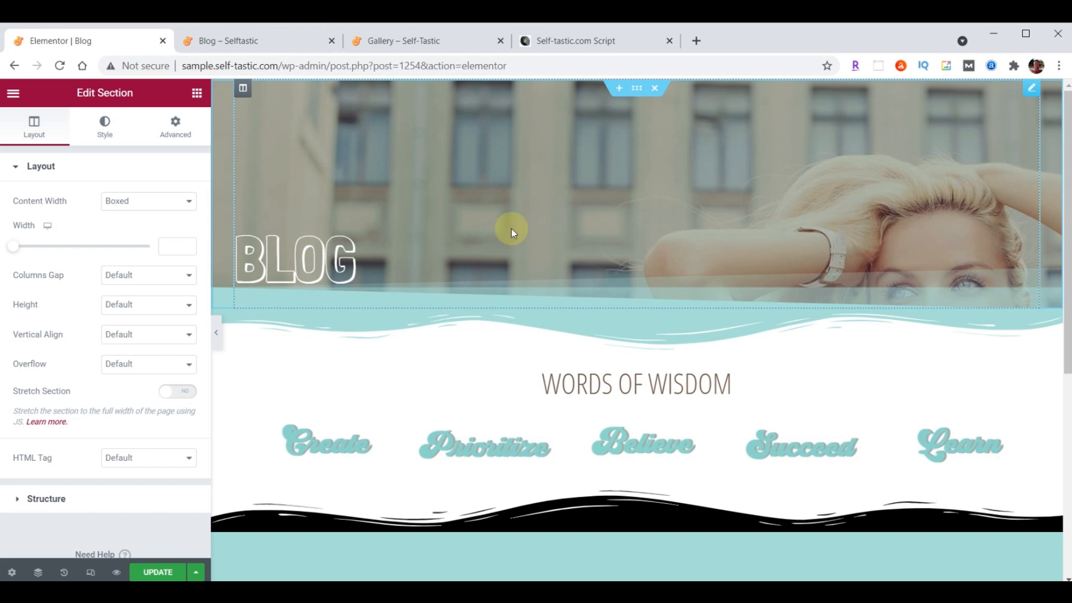
click(1032, 93)
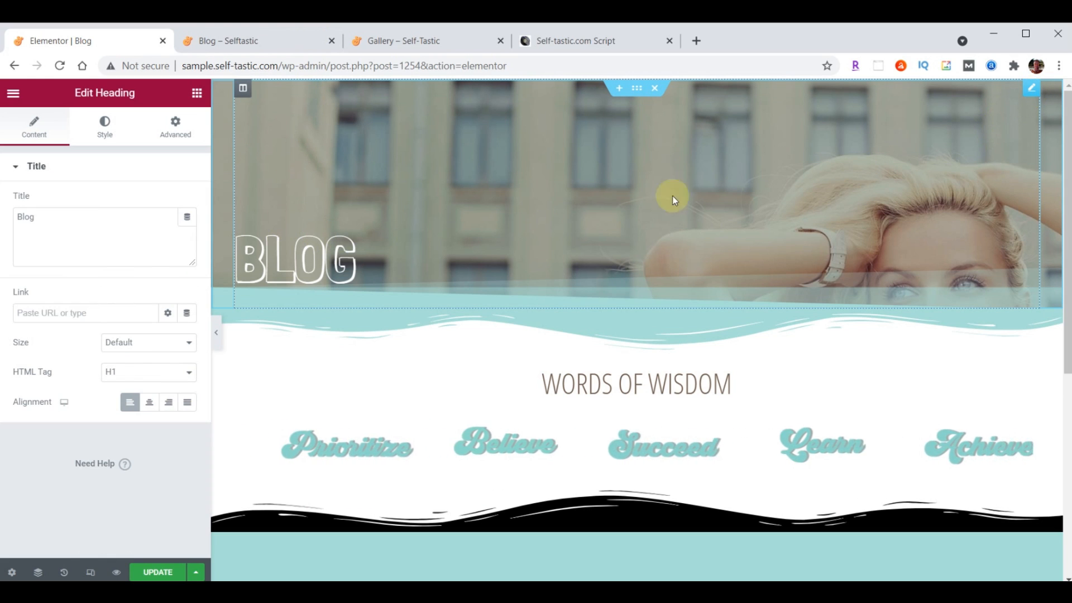
click(175, 125)
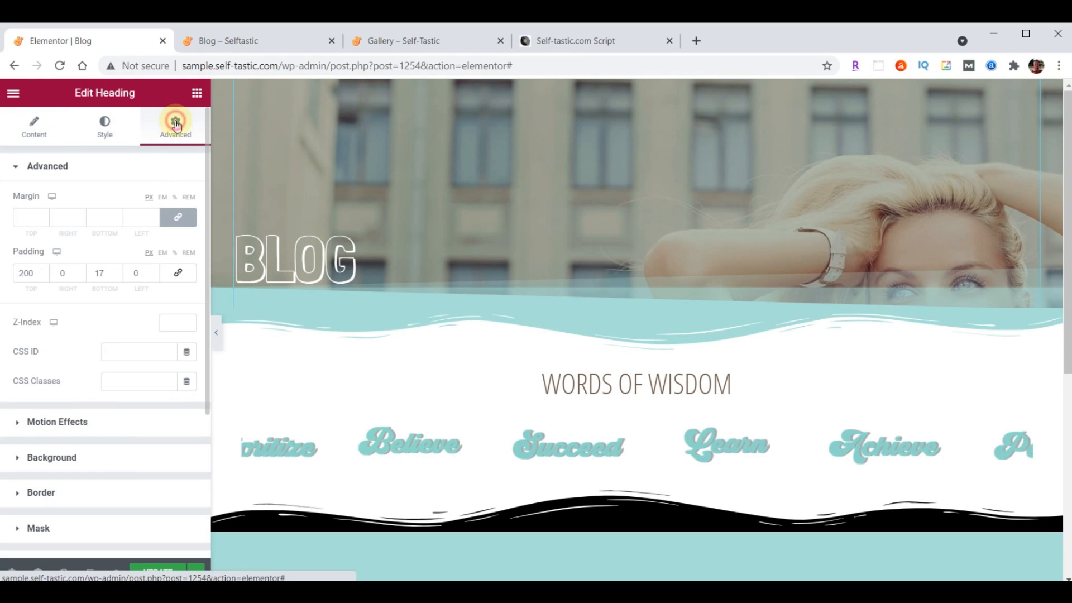
double_click(39, 273)
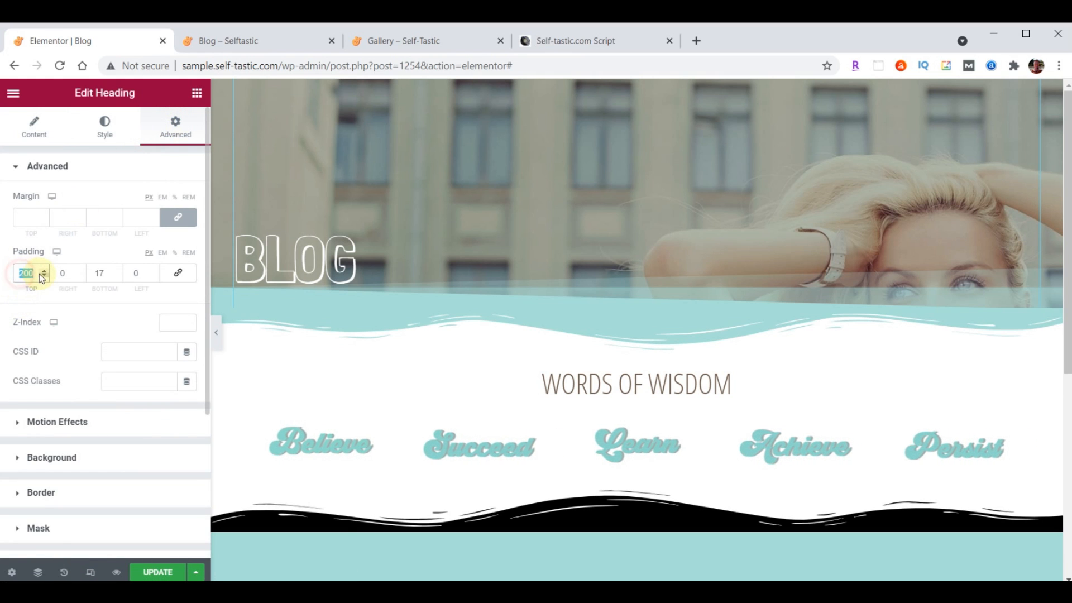
text(300)
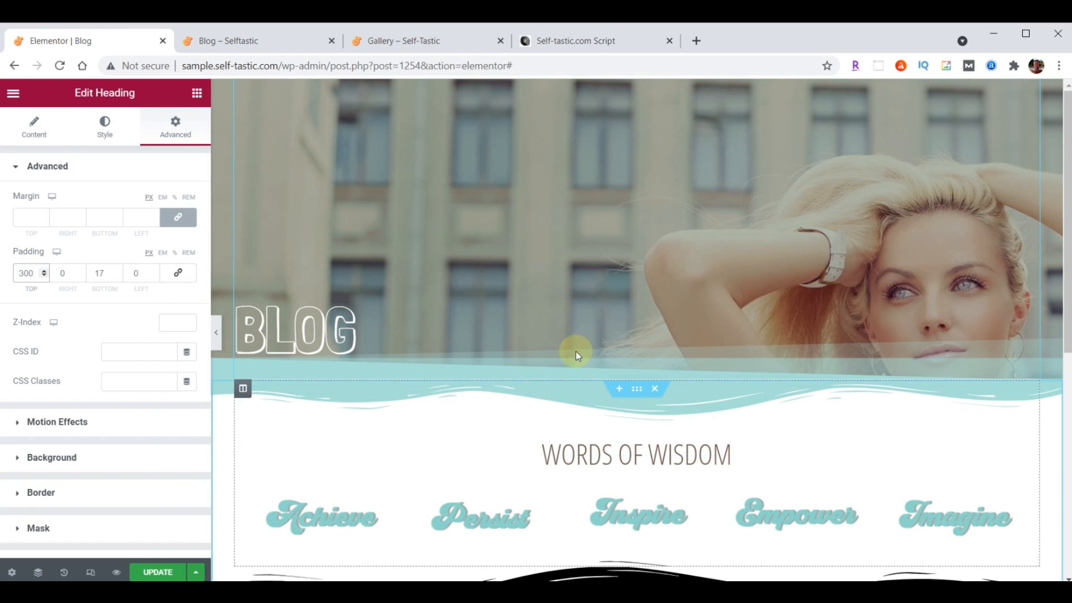
Add a single-column section below the Blog header and drop a Posts widget into it
click(619, 388)
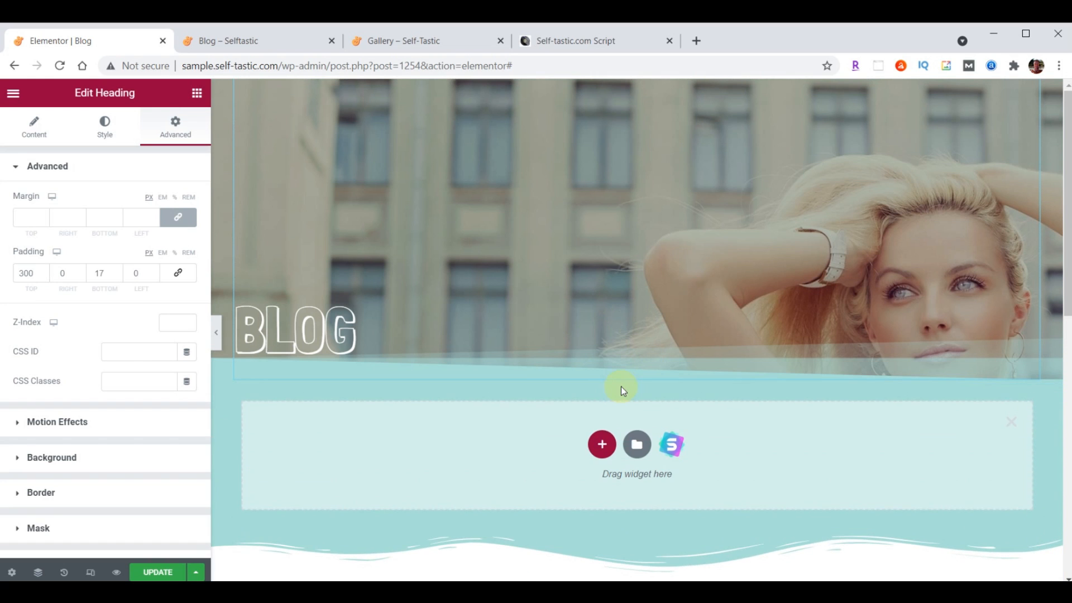
click(603, 446)
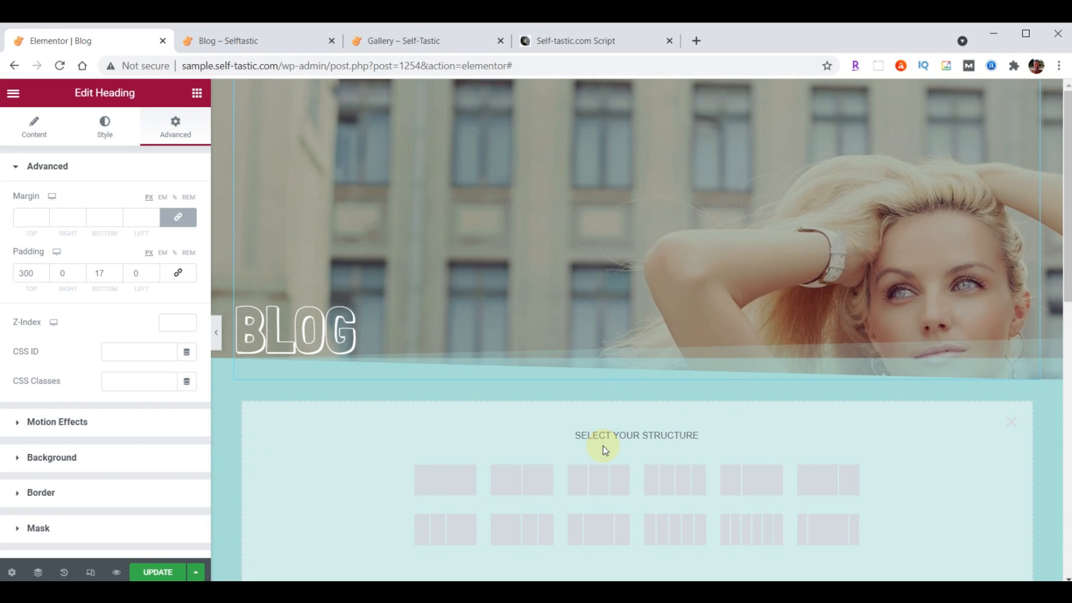
click(442, 481)
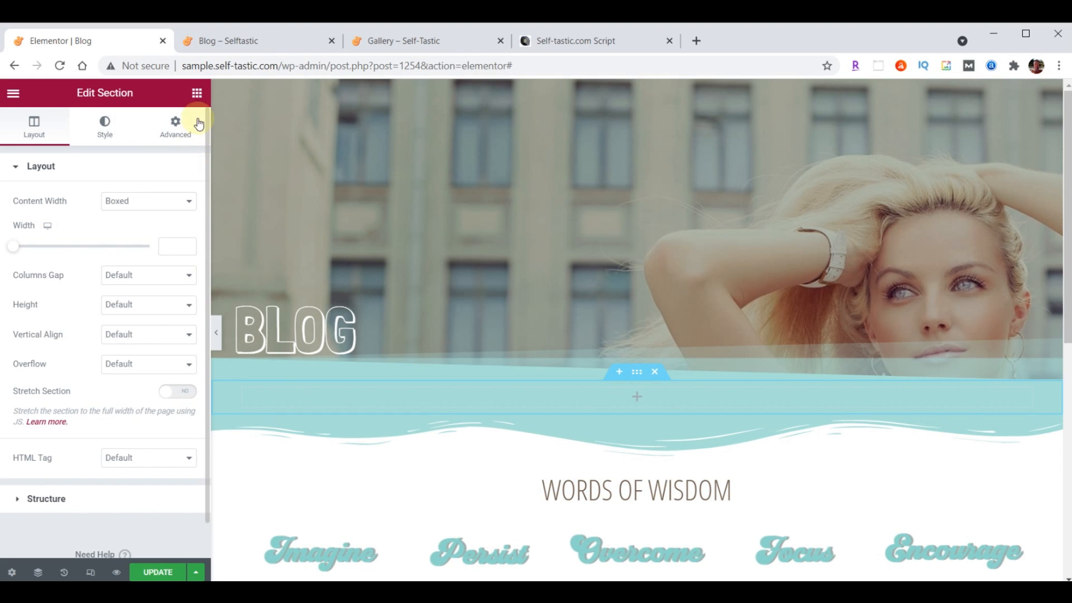
click(197, 93)
click(122, 151)
text(Post)
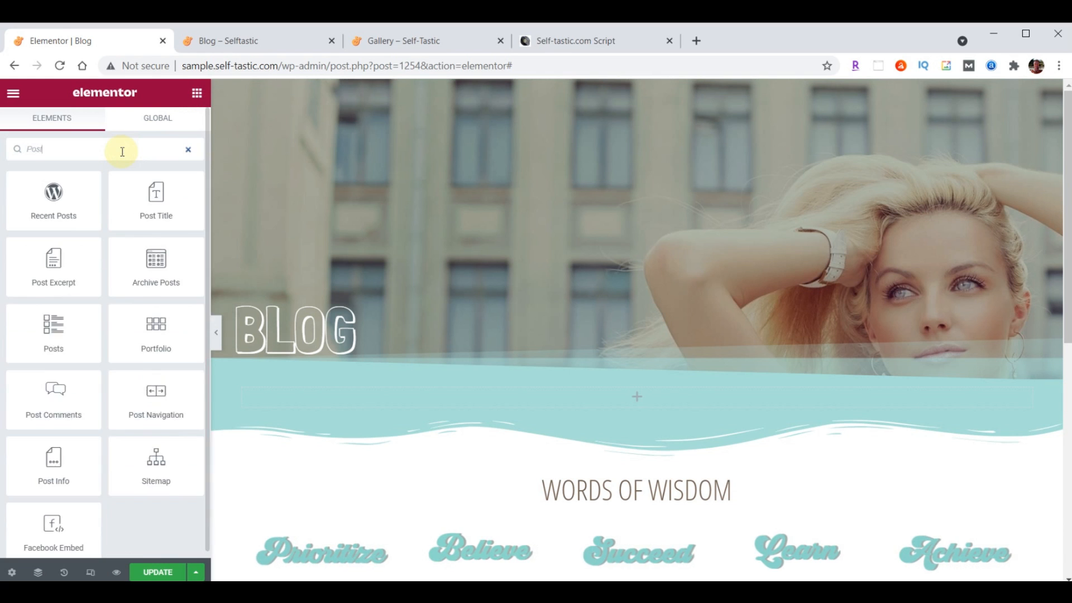
text(s)
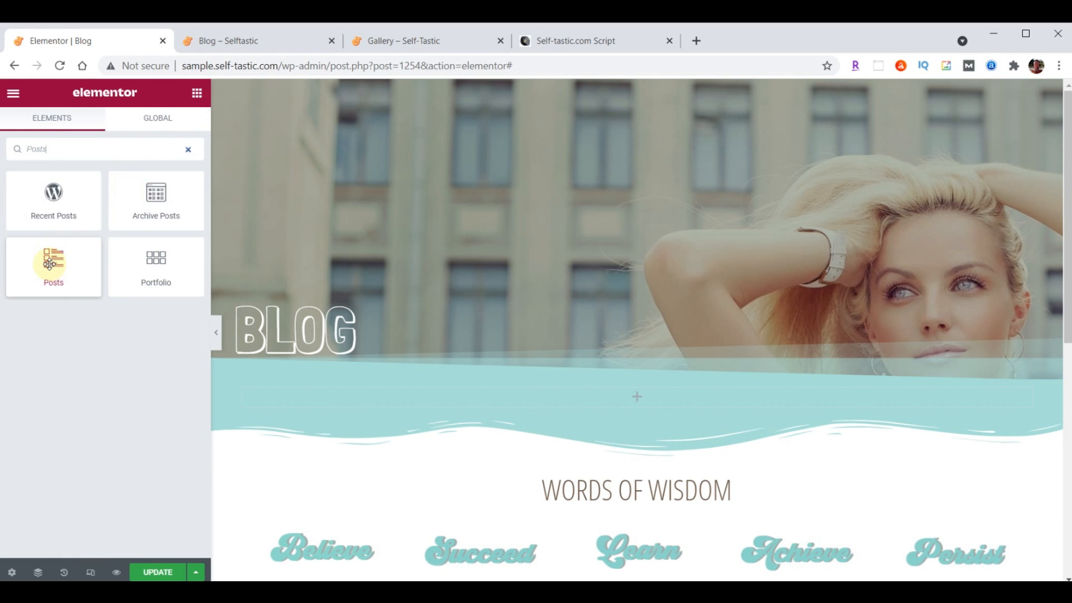
drag(59, 265, 644, 396)
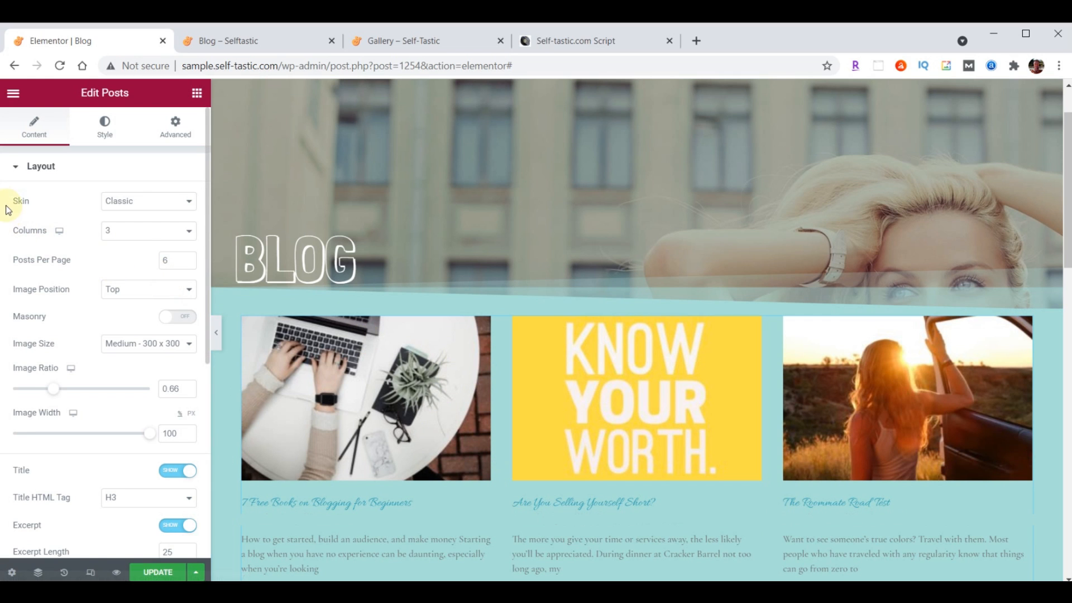
Switch the Posts widget's skin to Cards
click(131, 205)
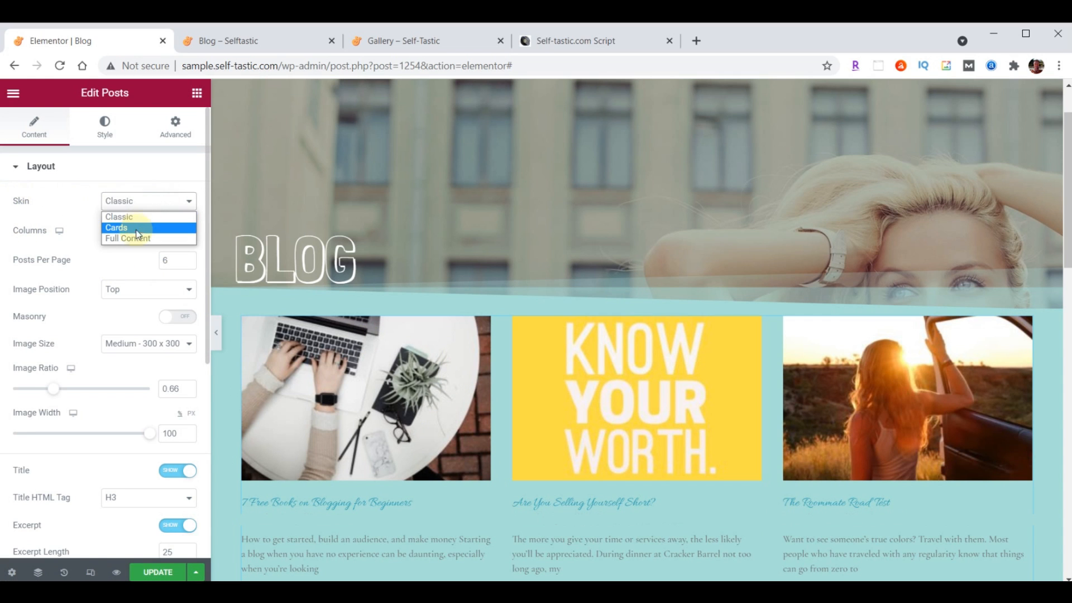
click(138, 228)
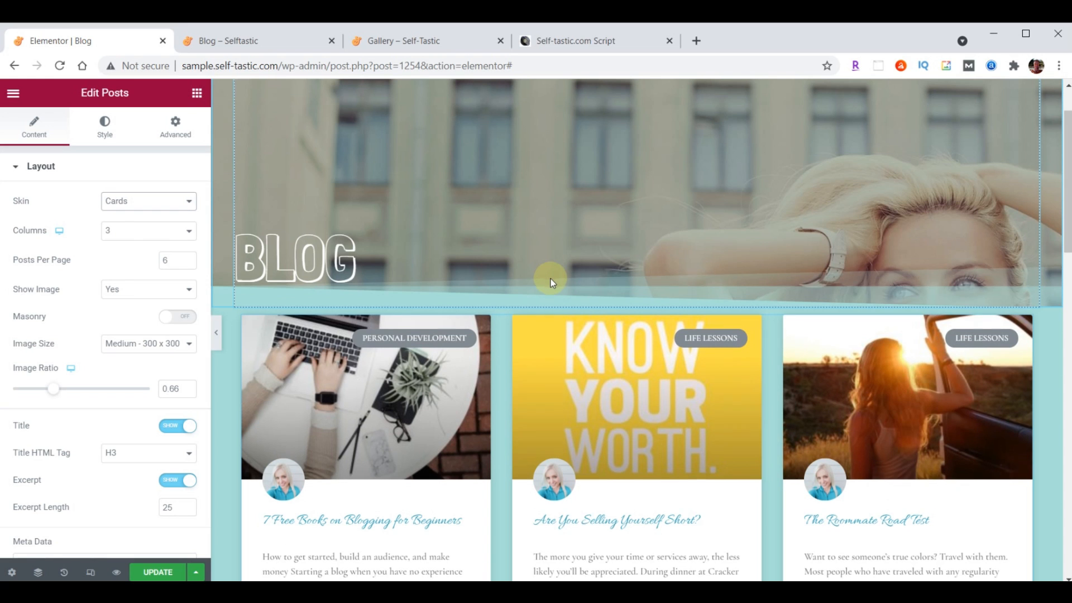
scroll(550, 279, down, 1)
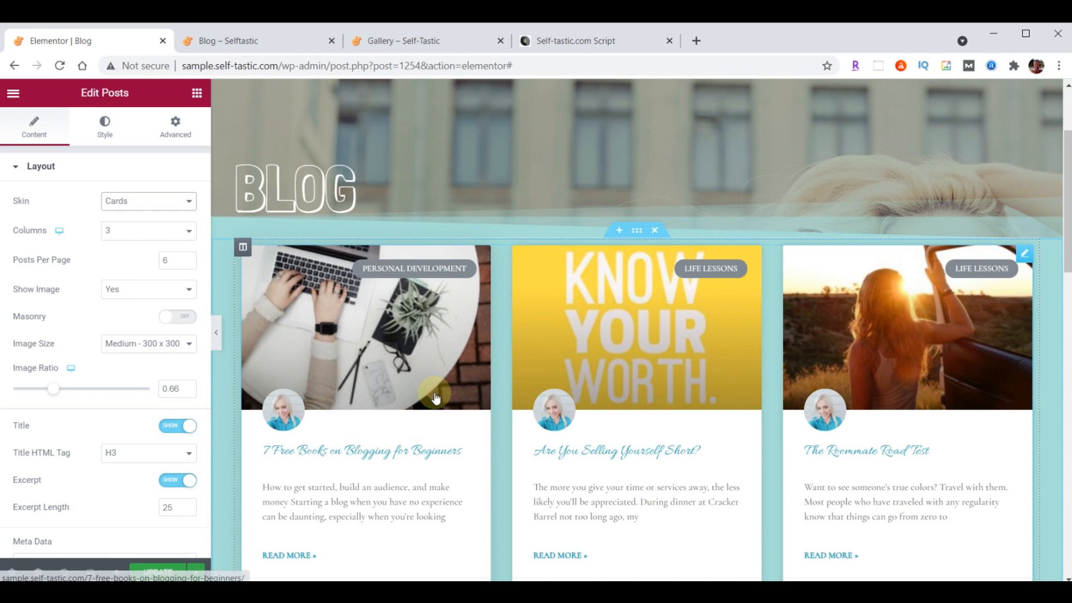
click(109, 135)
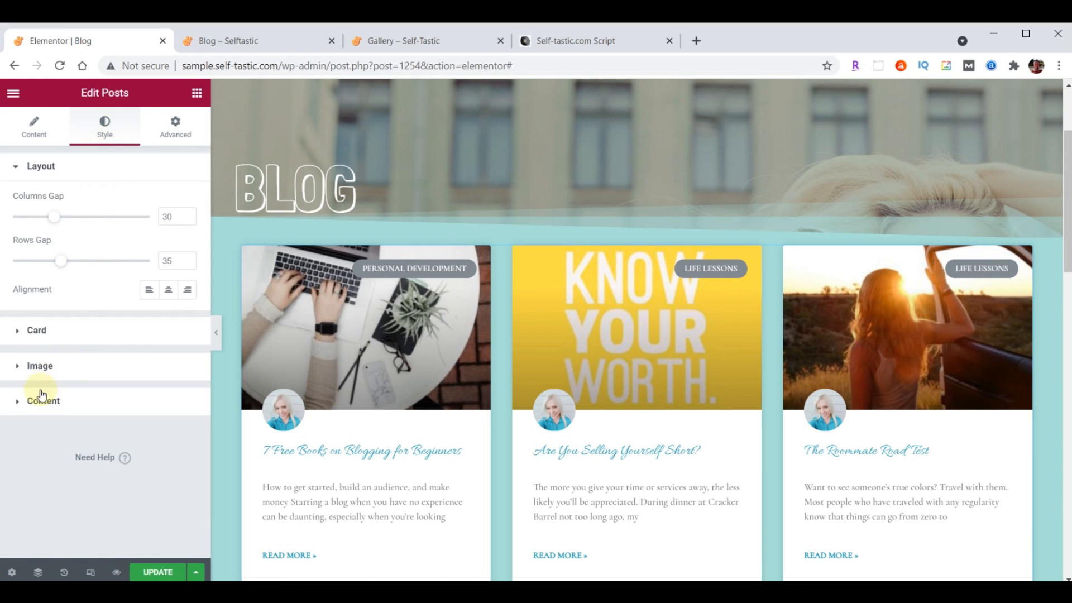
Set the post titles to Open Sans Condensed at size 24
click(70, 415)
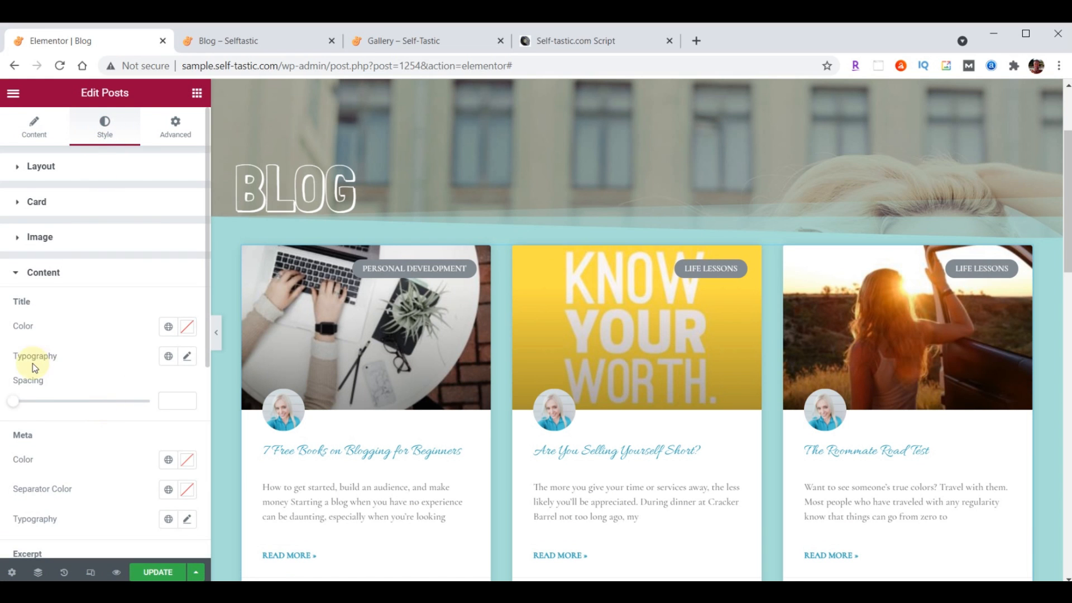
click(187, 358)
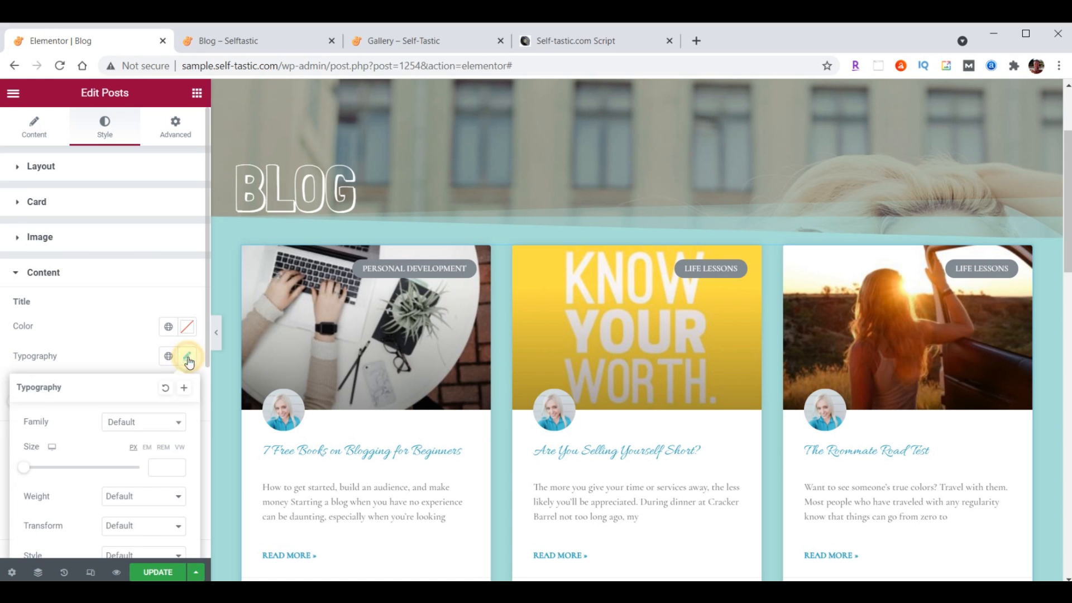
click(144, 423)
click(140, 261)
text(Open)
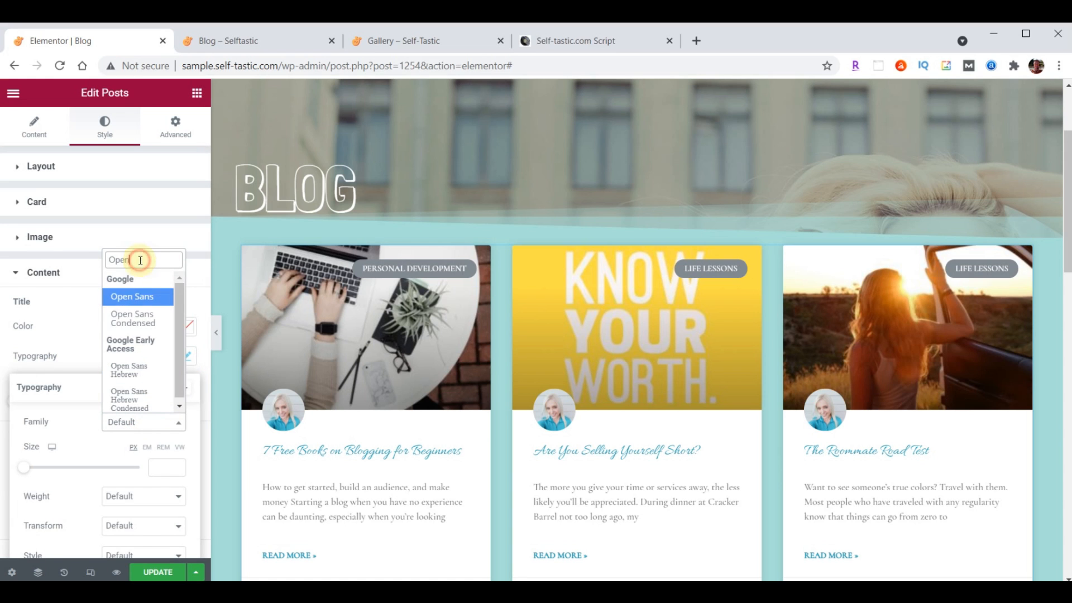
click(137, 328)
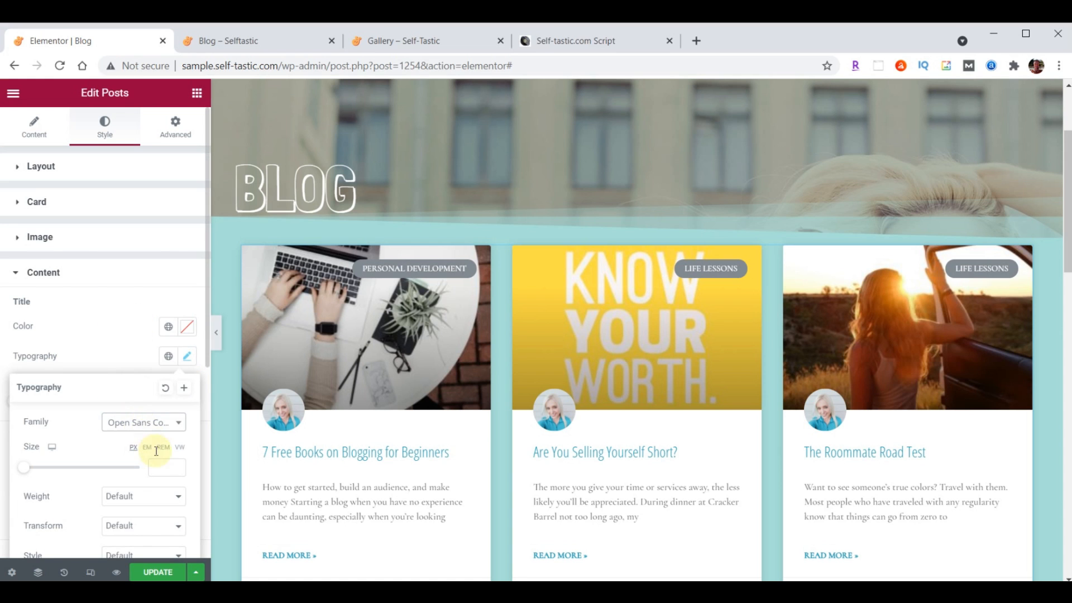
click(157, 467)
text(24)
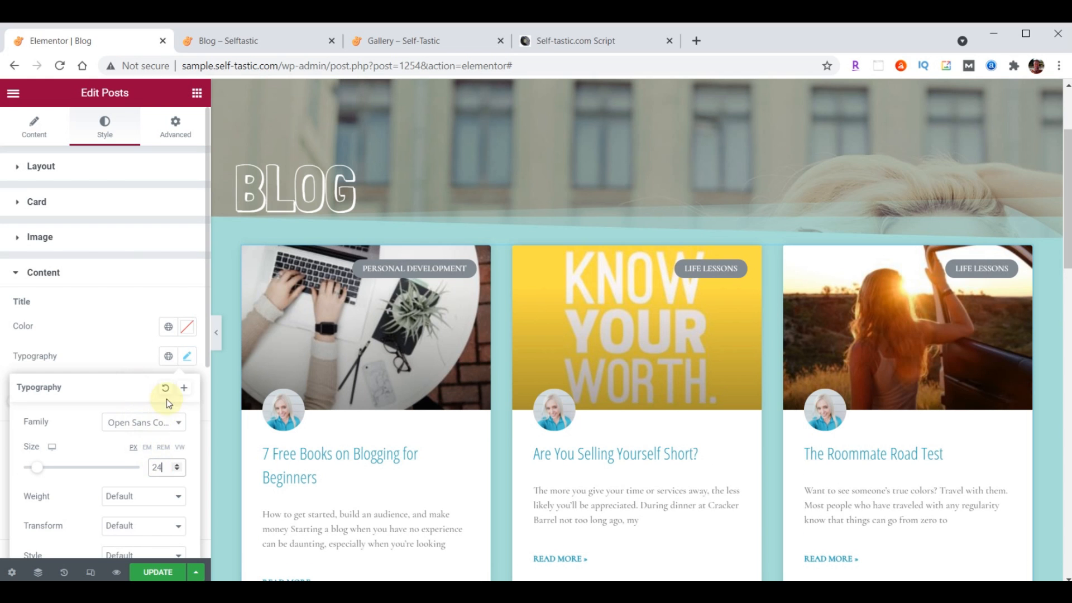
click(187, 357)
Set the post excerpts to Open Sans Condensed at size 21
scroll(173, 368, down, 3)
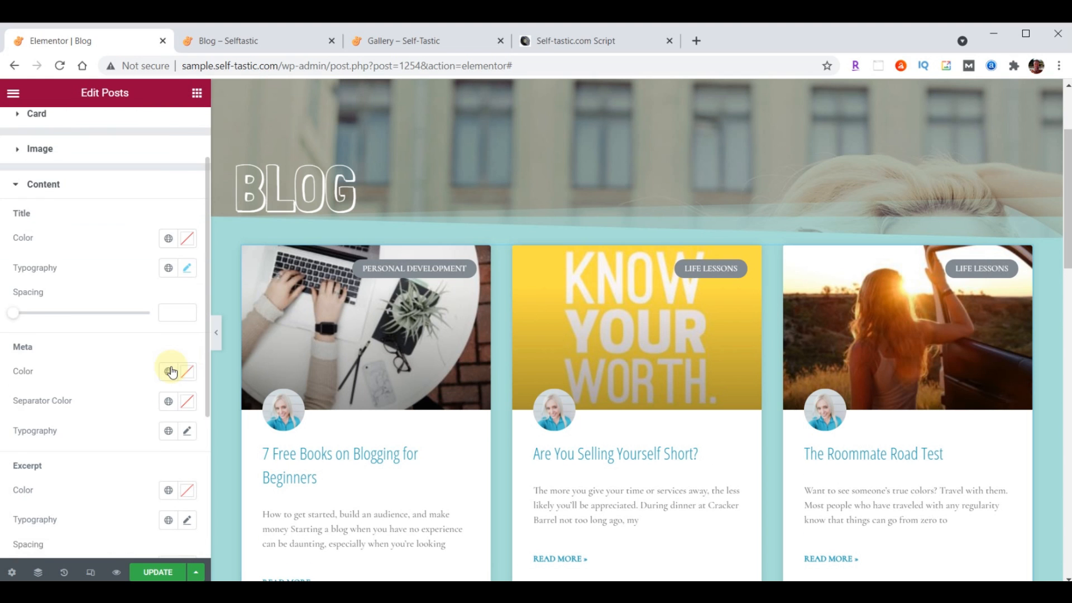
scroll(133, 388, down, 2)
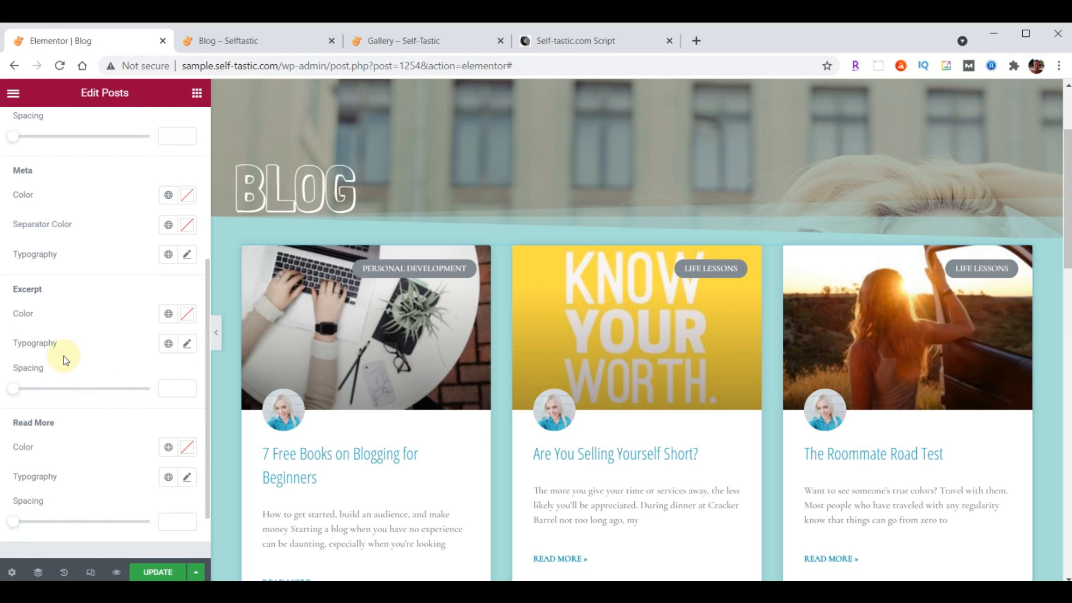
click(187, 344)
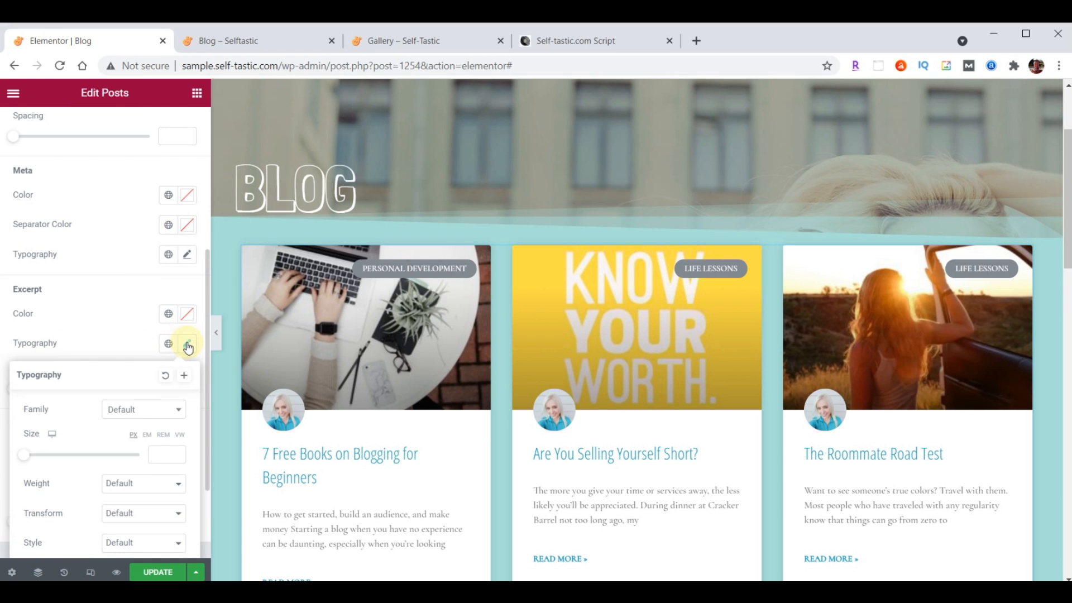
click(128, 412)
text(Open)
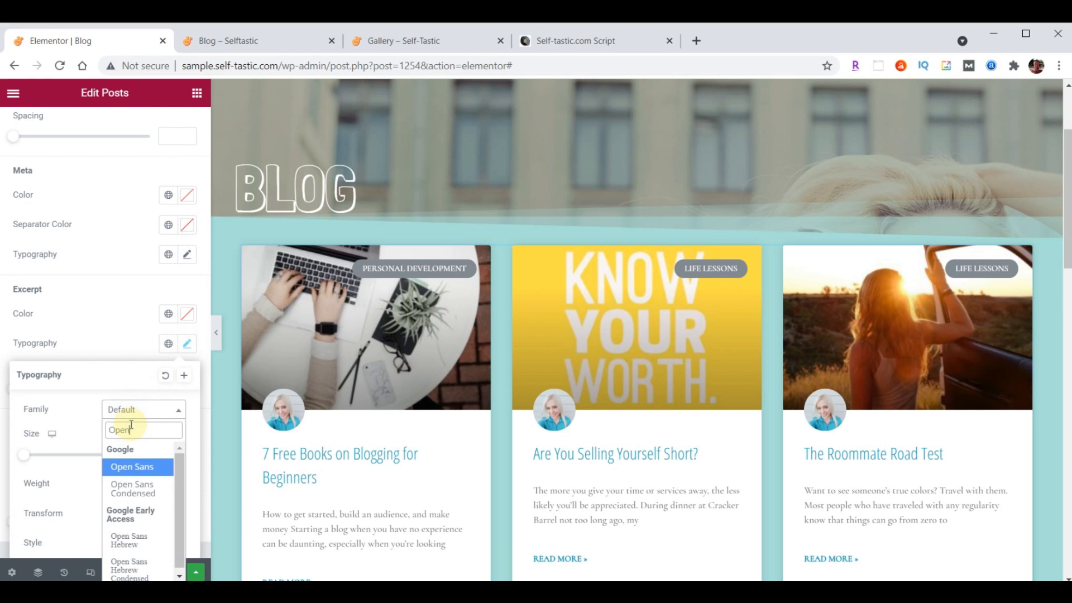
click(140, 487)
text(21)
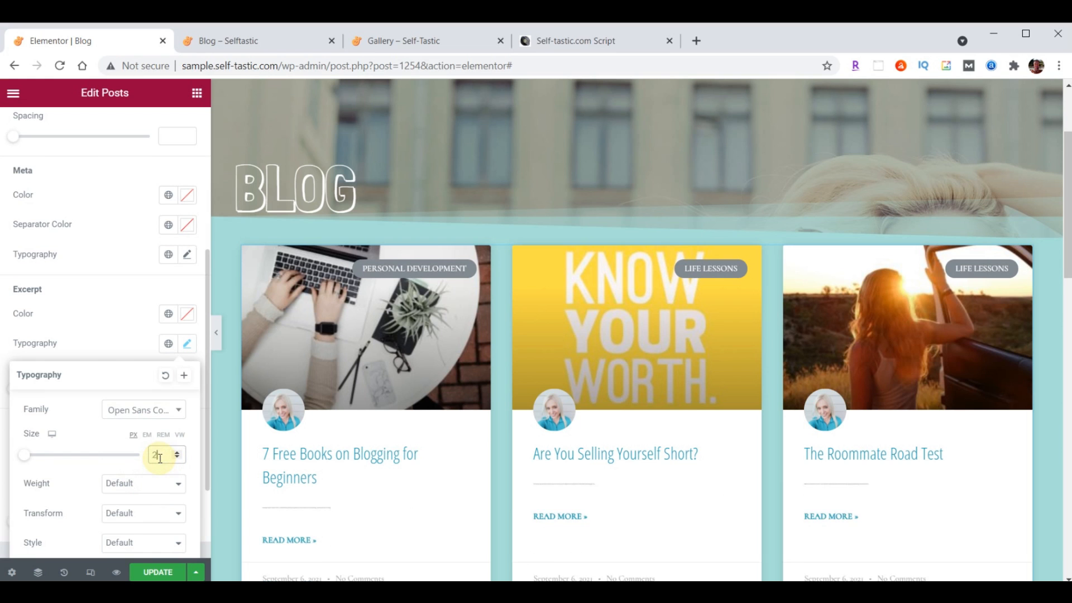
click(187, 355)
Set the Read More links to Open Sans Condensed and switch to the live blog tab
scroll(140, 330, down, 1)
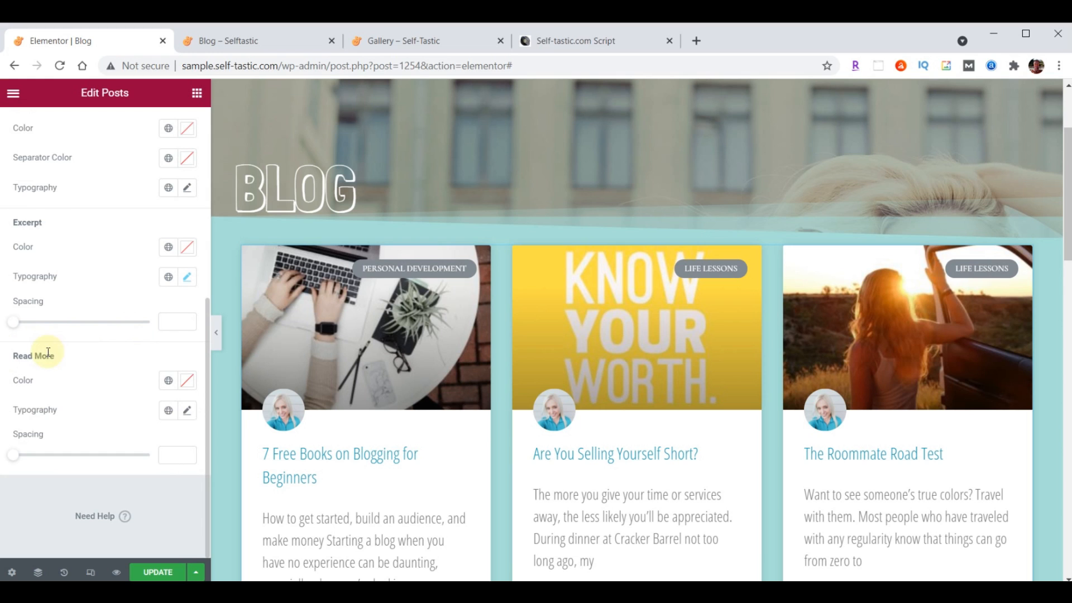
click(188, 412)
click(140, 475)
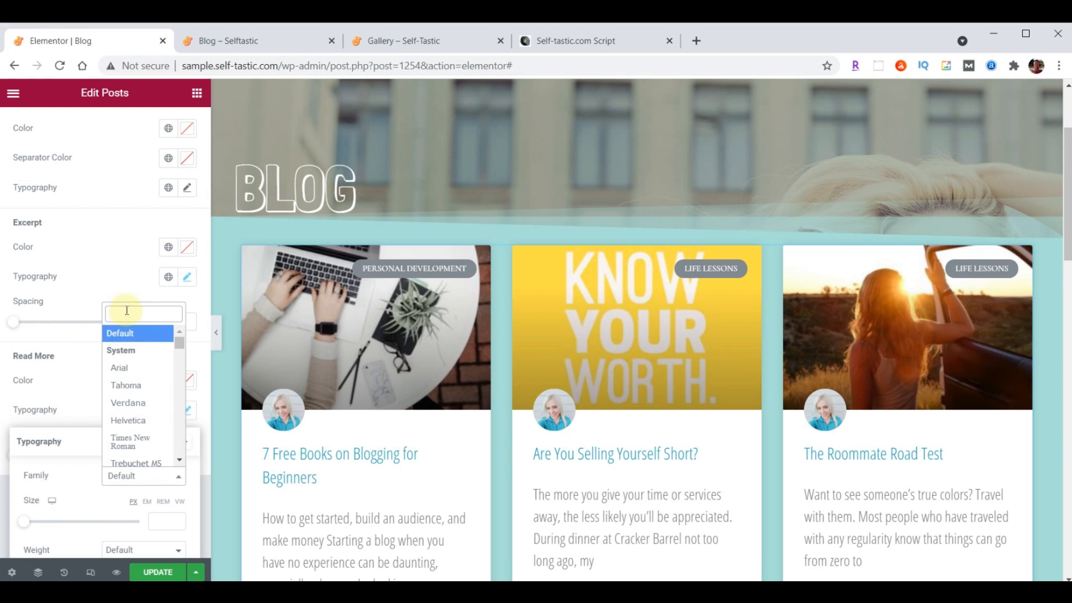
text(Open)
click(135, 370)
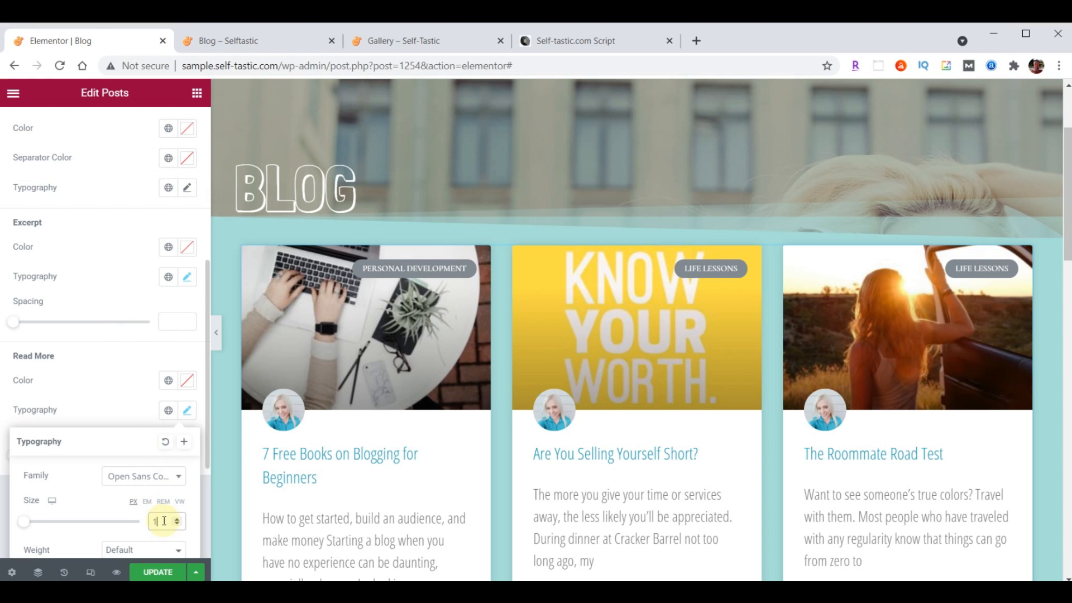
click(187, 411)
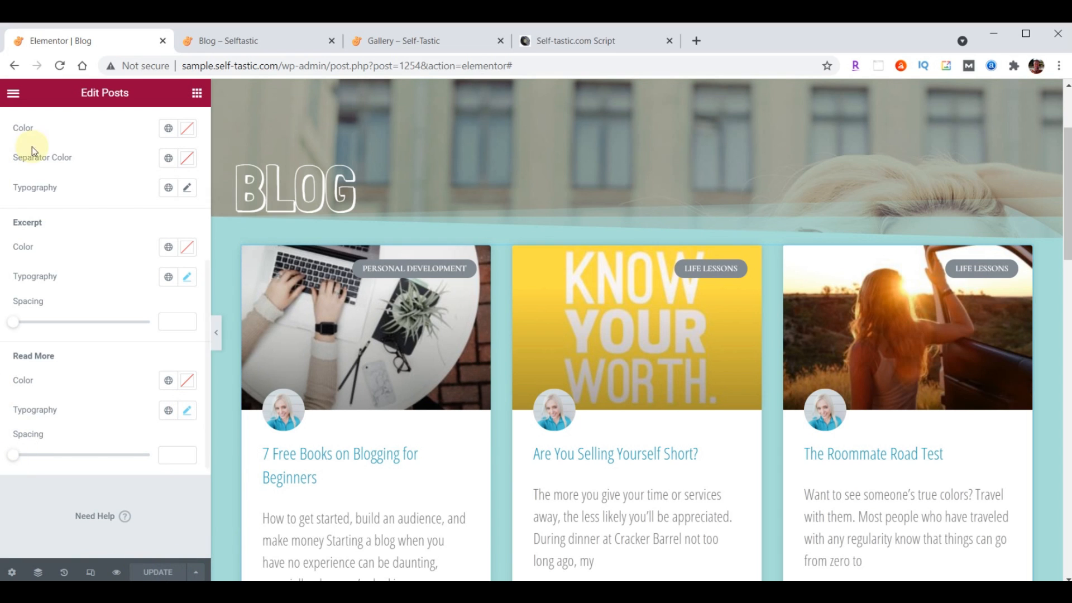
click(239, 42)
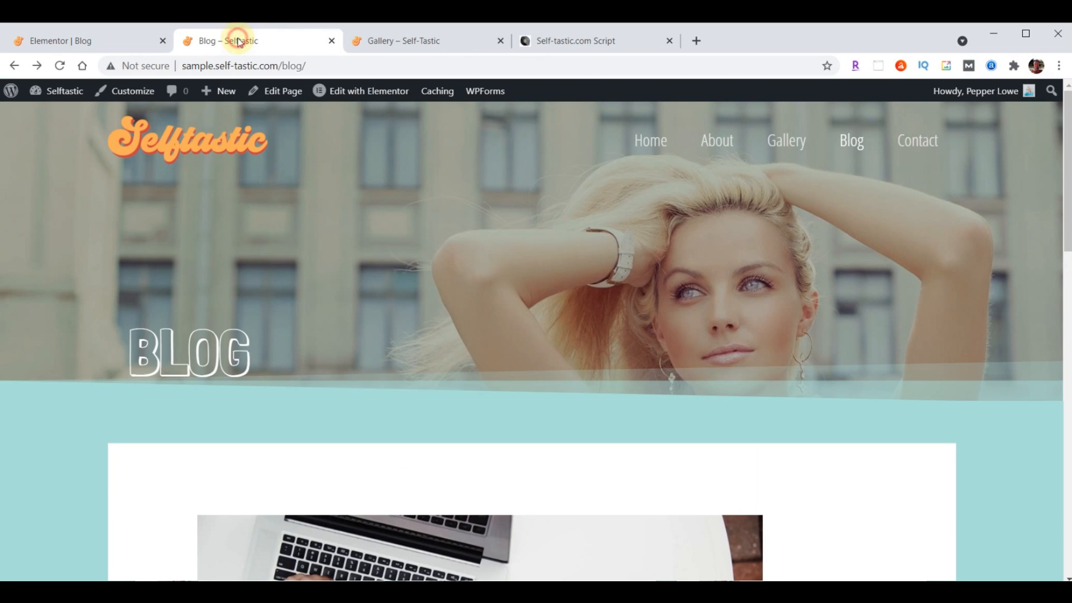
Reload the live Blog page, scroll through the restyled post cards, then return to the Elementor tab
click(60, 66)
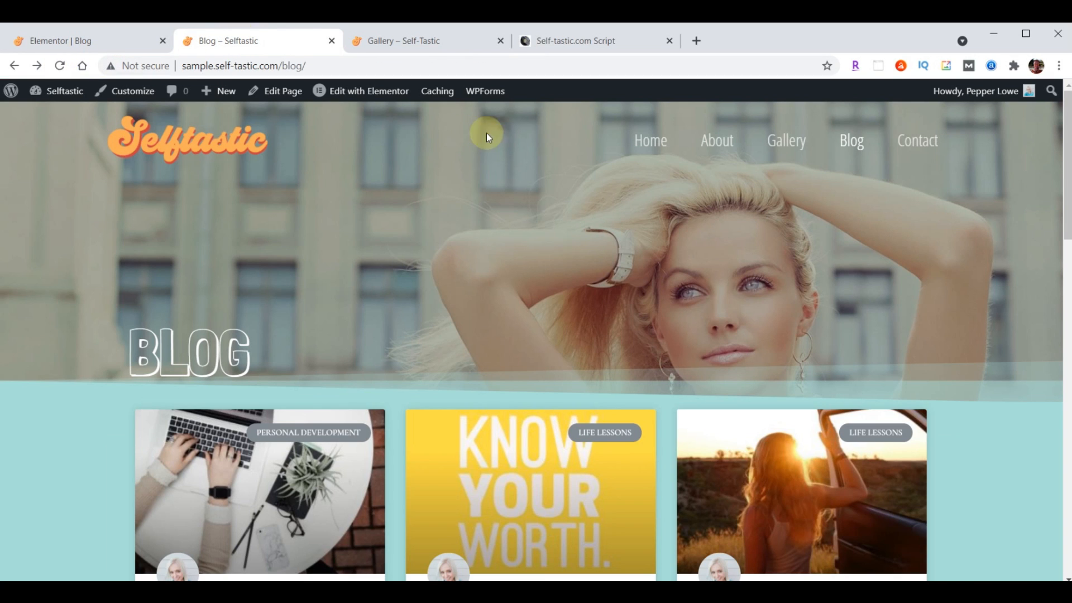
scroll(718, 198, down, 10)
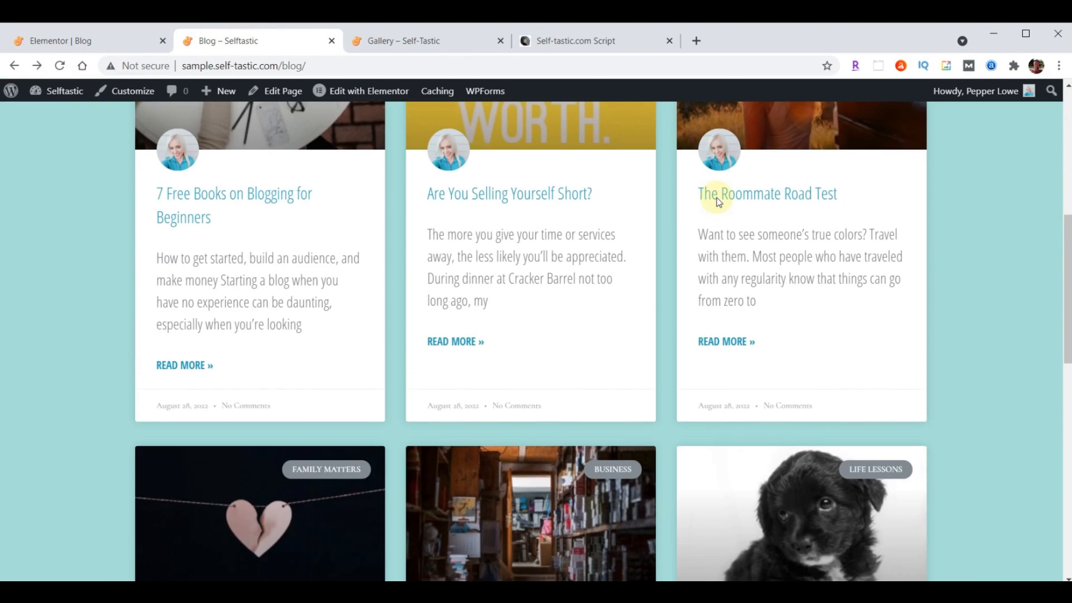
scroll(716, 196, down, 5)
scroll(711, 274, up, 5)
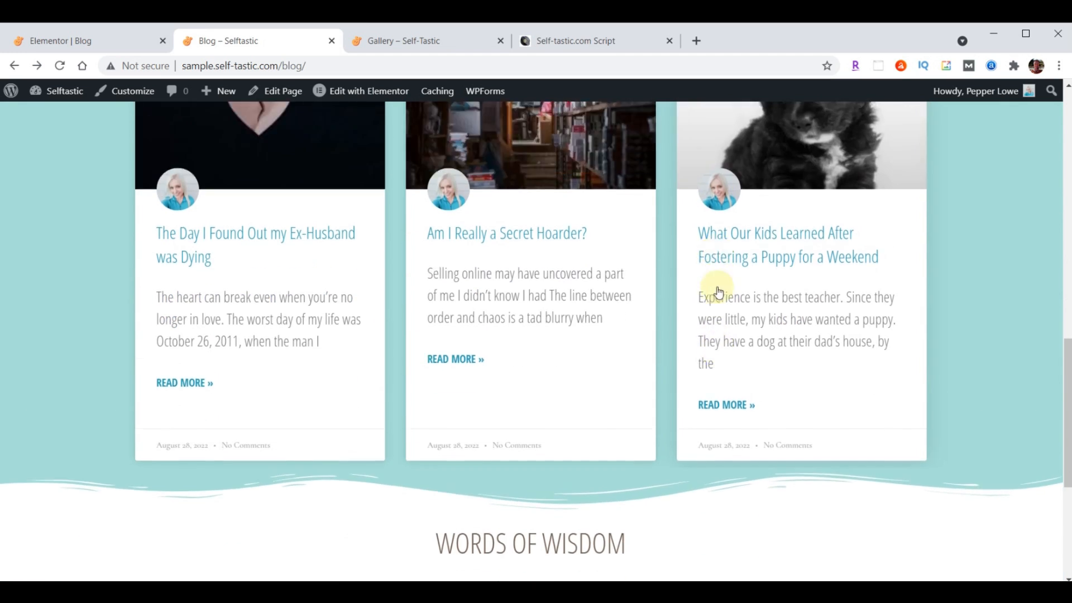
scroll(713, 343, up, 10)
scroll(709, 346, down, 4)
scroll(709, 347, down, 7)
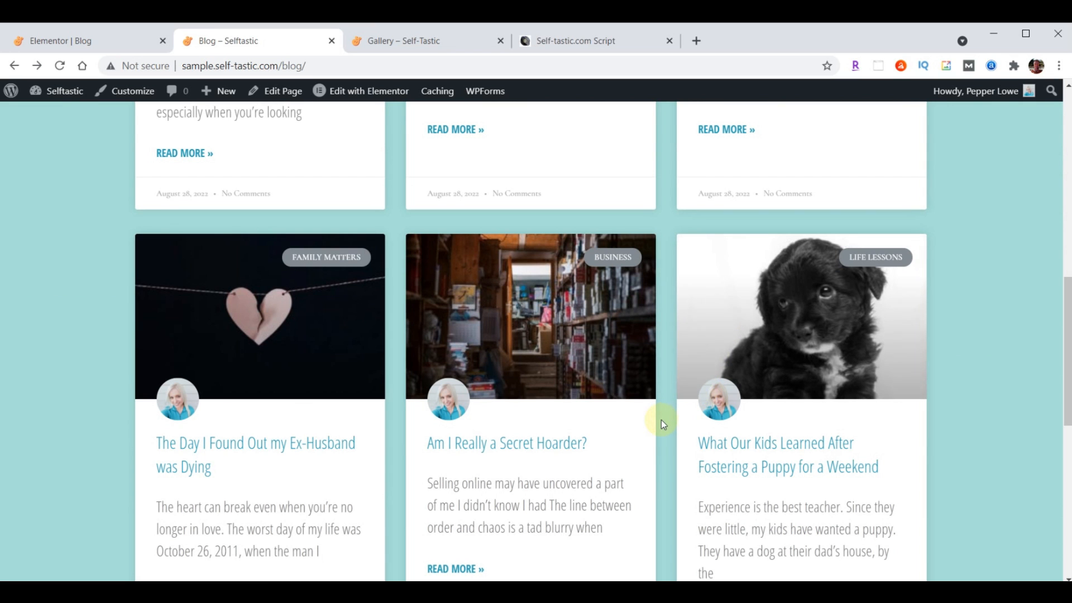
scroll(582, 387, up, 5)
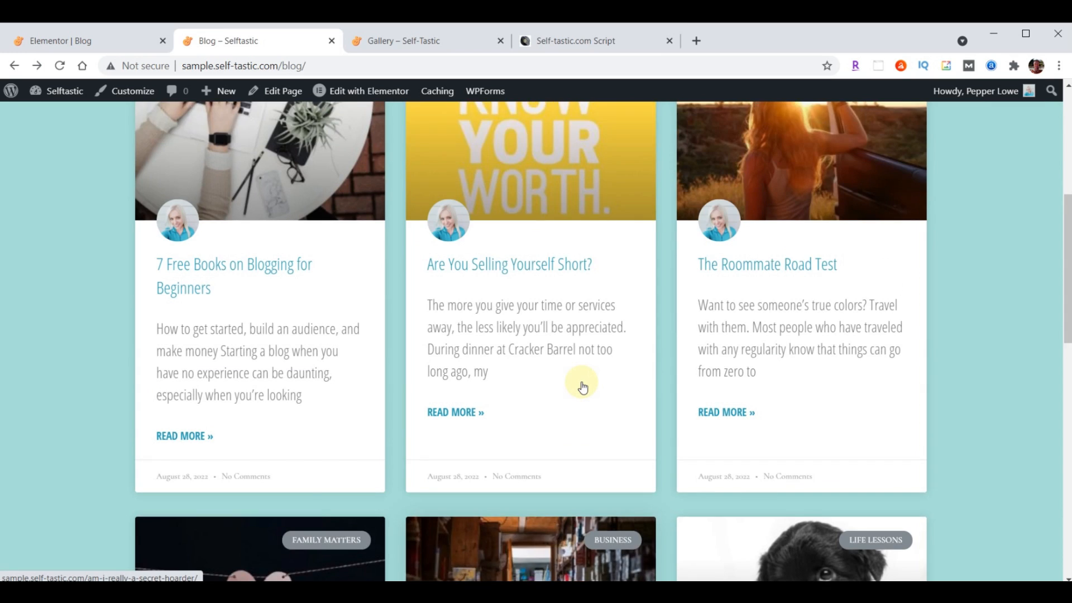
scroll(583, 388, up, 6)
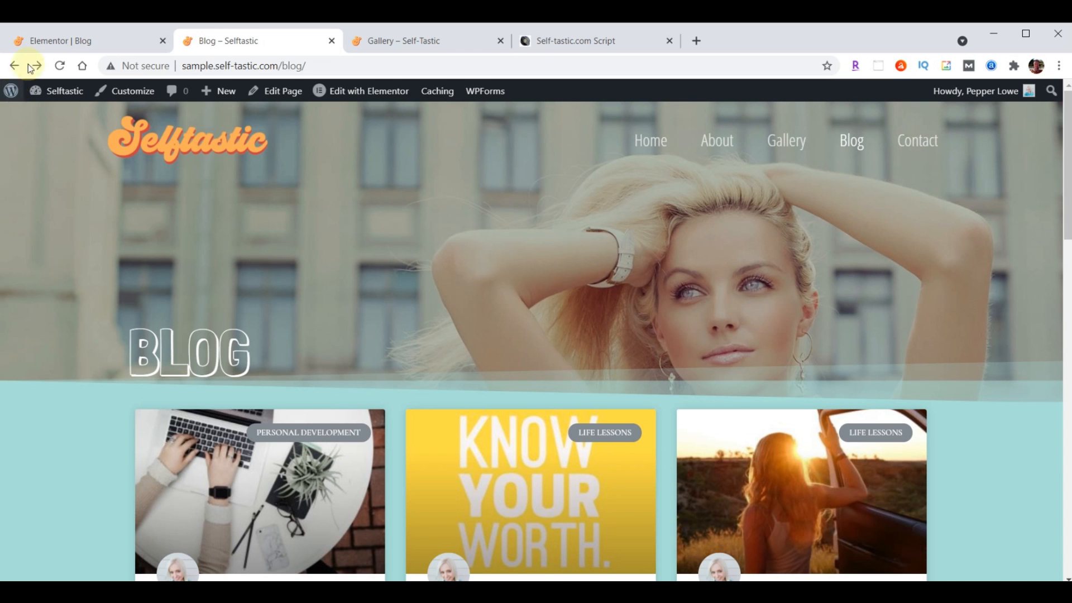
click(50, 37)
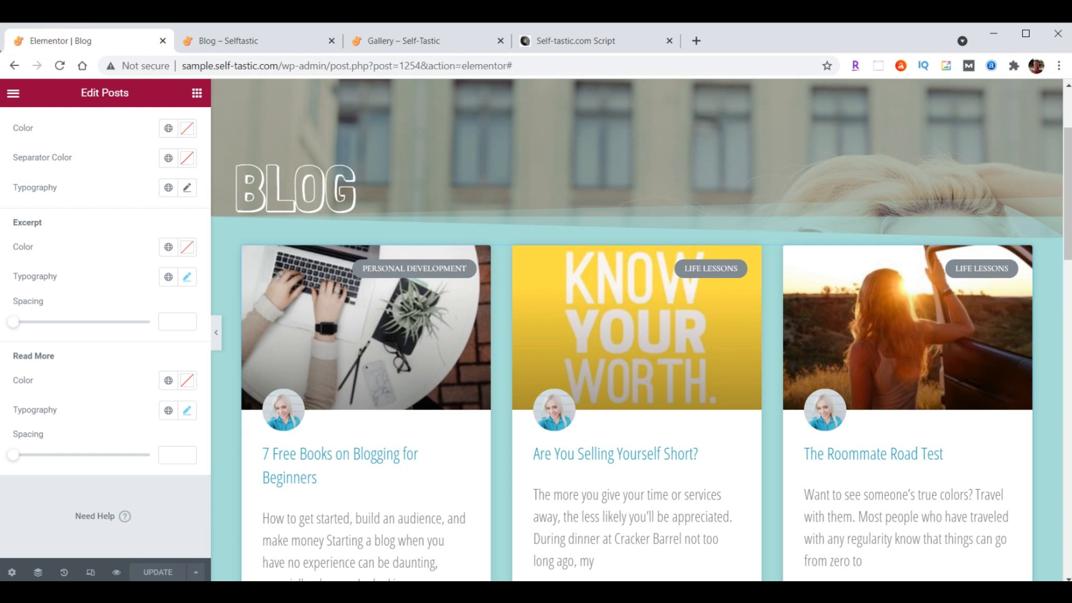
Exit Elementor to the dashboard and open the Contact page from Pages with Elementor
click(14, 97)
click(85, 344)
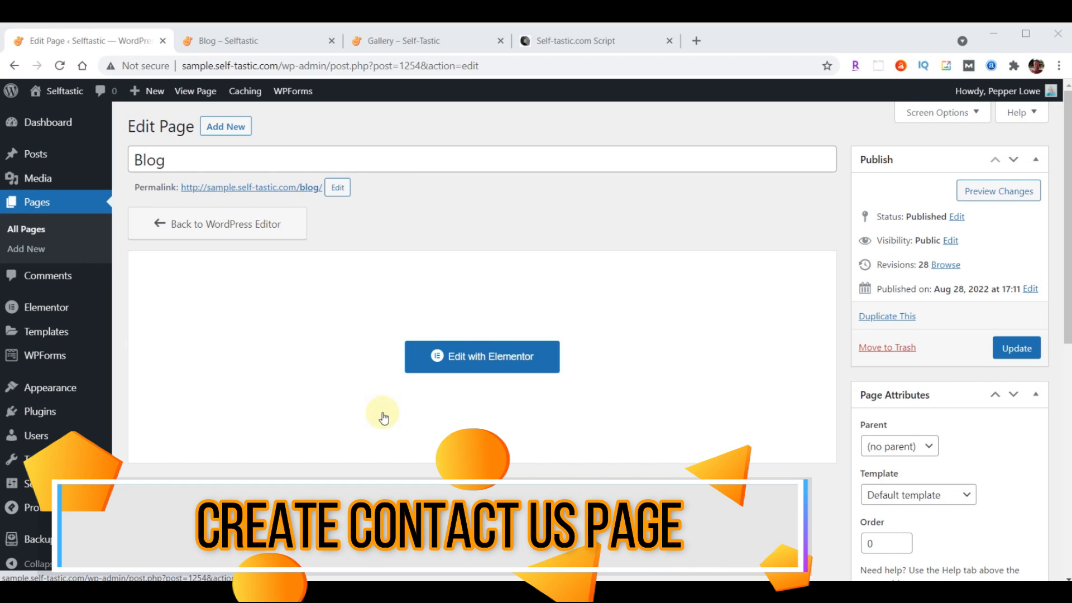
click(38, 204)
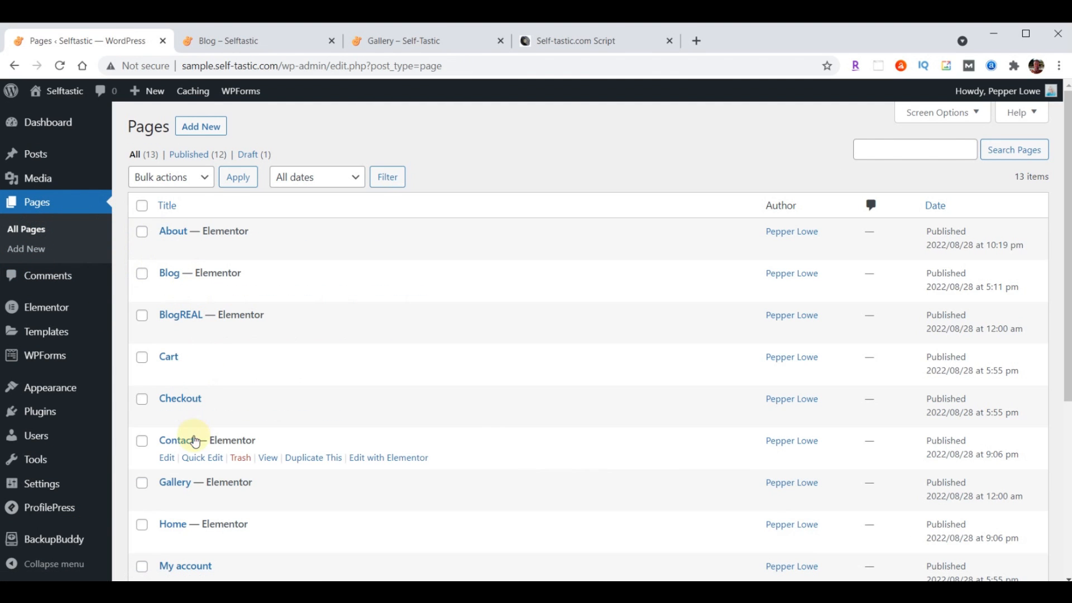
click(387, 464)
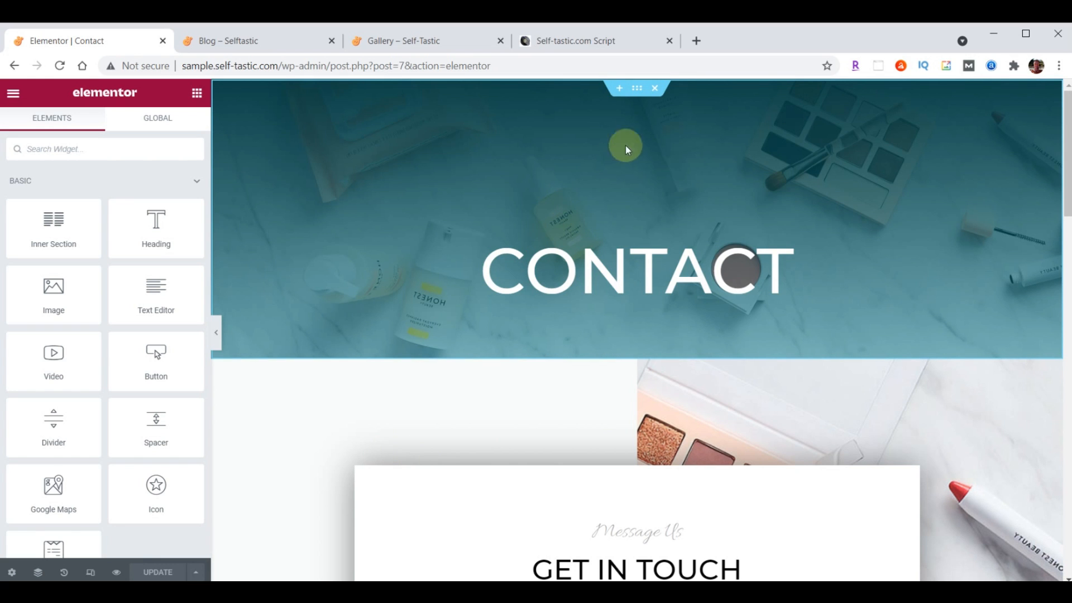
Replace the Contact hero section with the saved Selftastic About Header template, without document settings
click(656, 89)
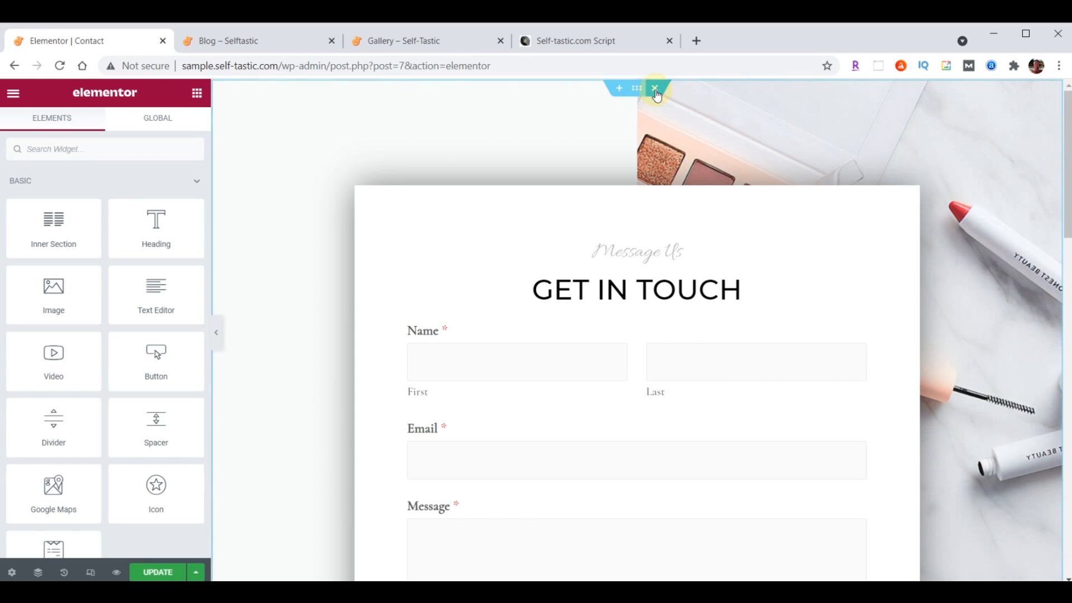
click(620, 90)
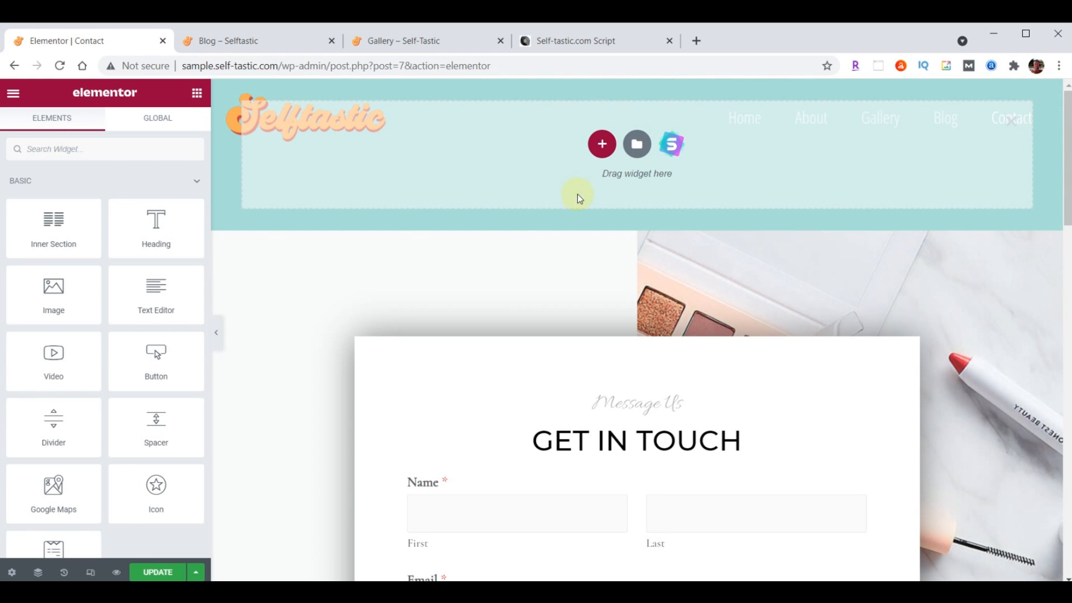
click(637, 145)
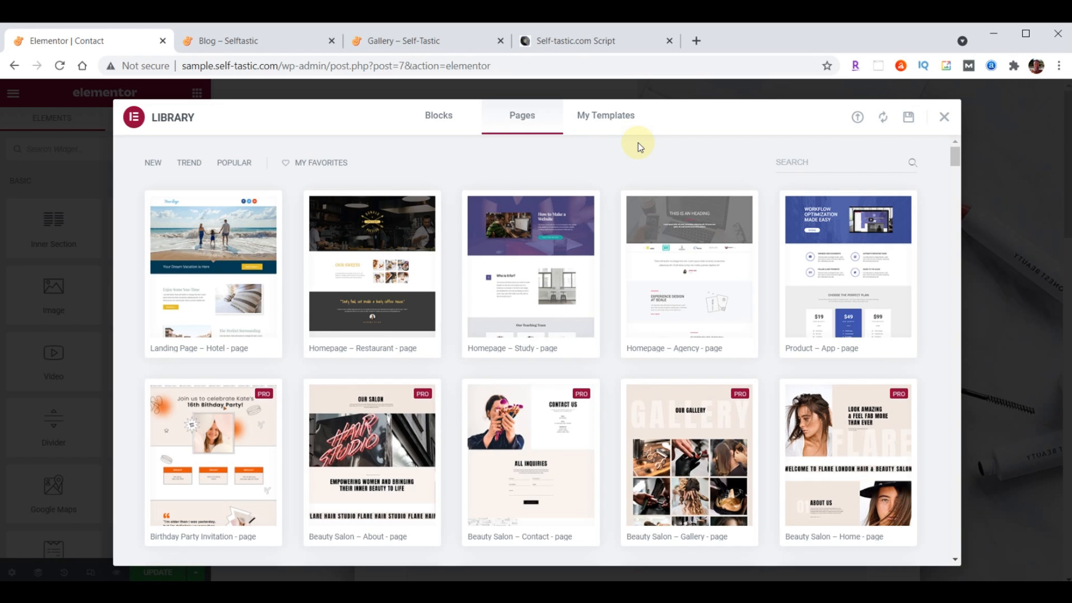
click(607, 117)
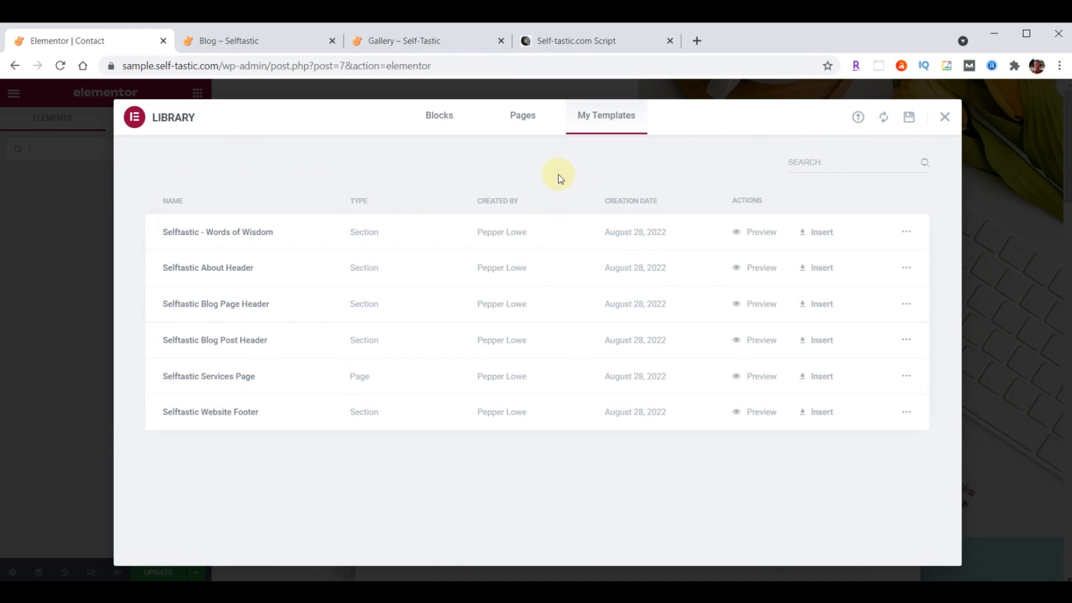
click(816, 271)
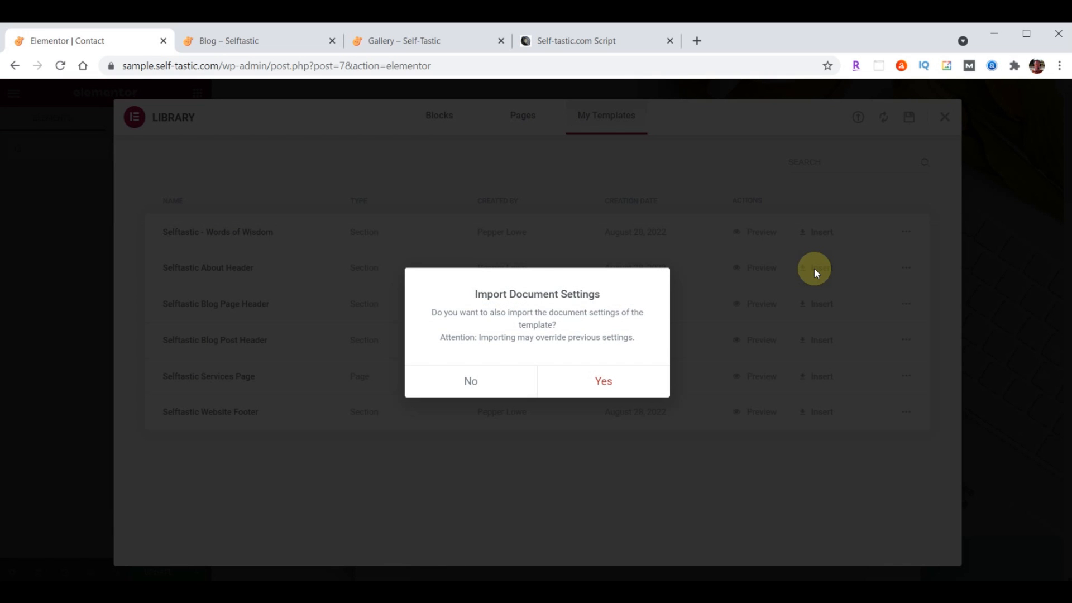
click(472, 380)
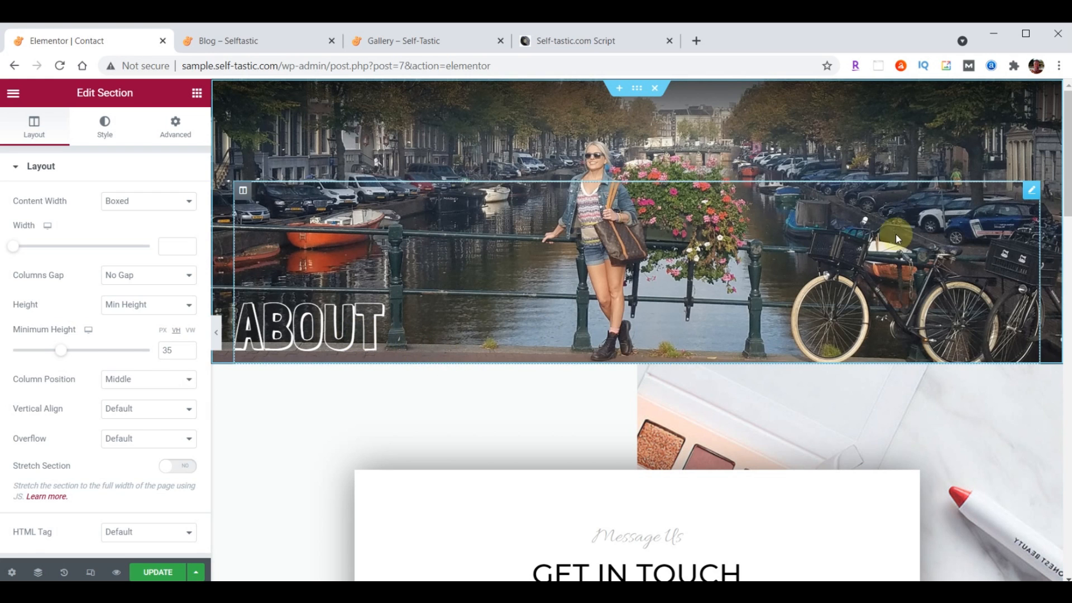
Retitle the banner heading 'Contact'
click(1034, 192)
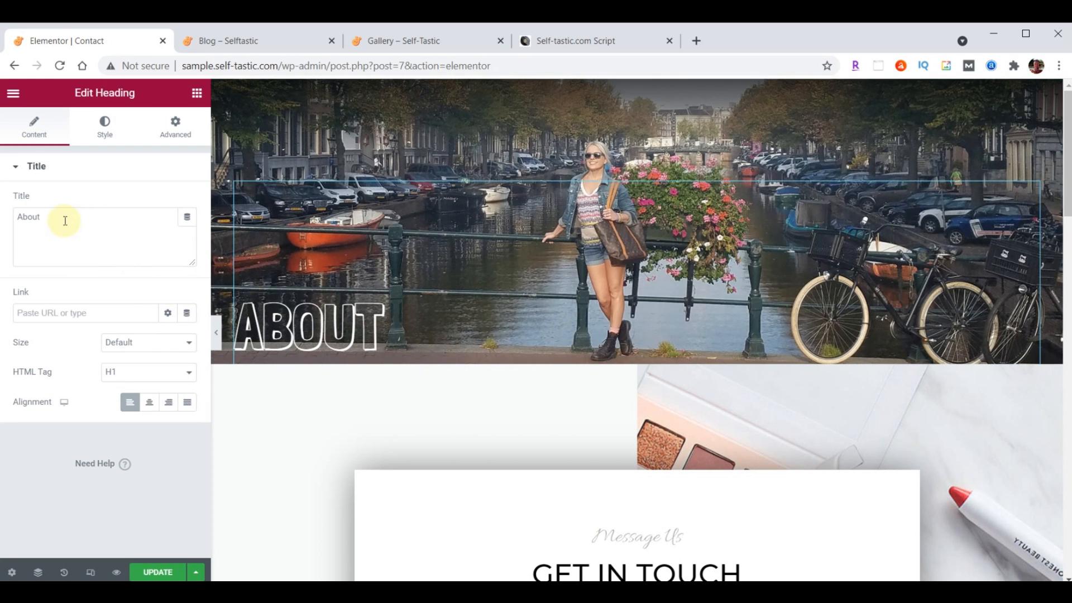
text(Contact)
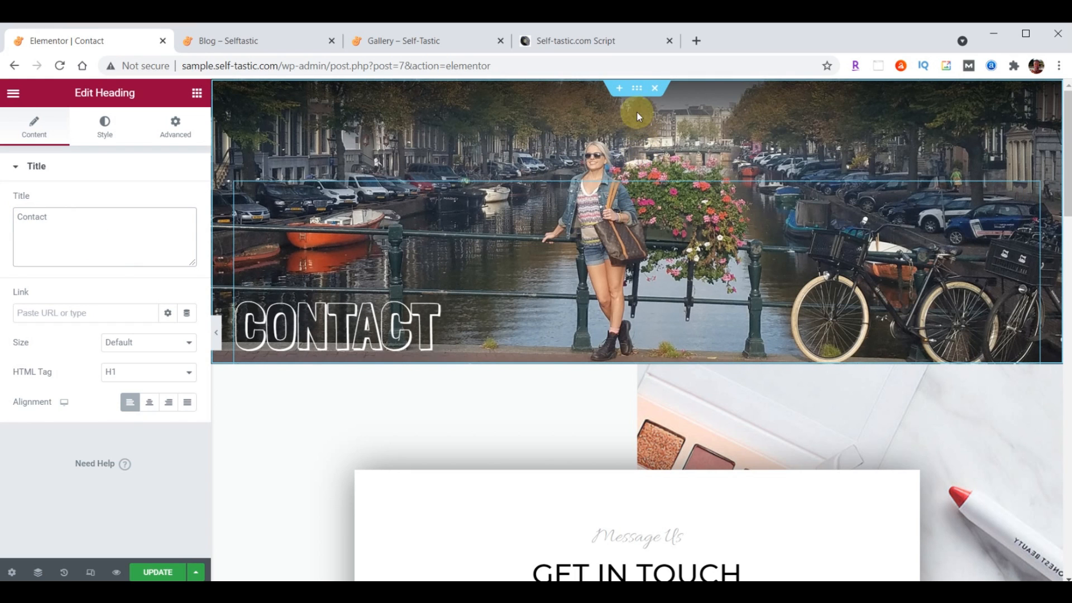
click(637, 90)
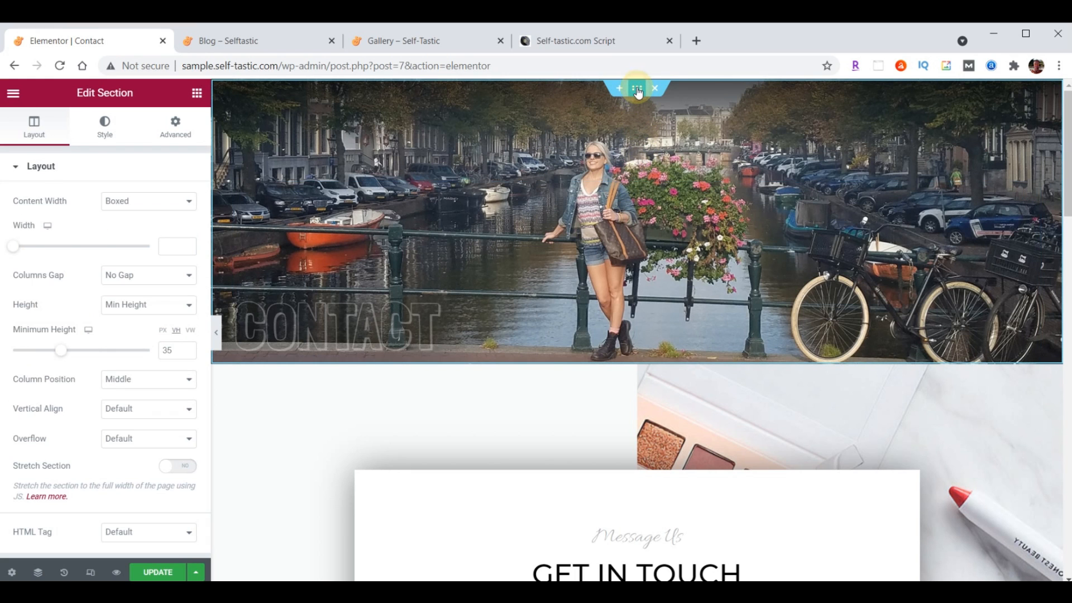
Upload header-contact.jpg from File Explorer and make it the banner's background image
click(103, 132)
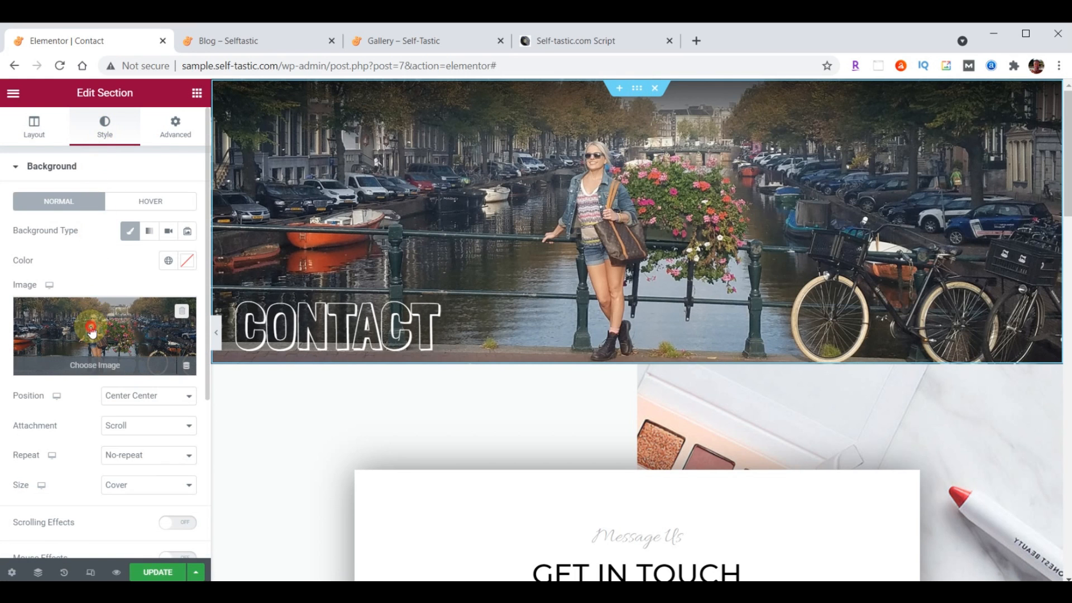
click(92, 326)
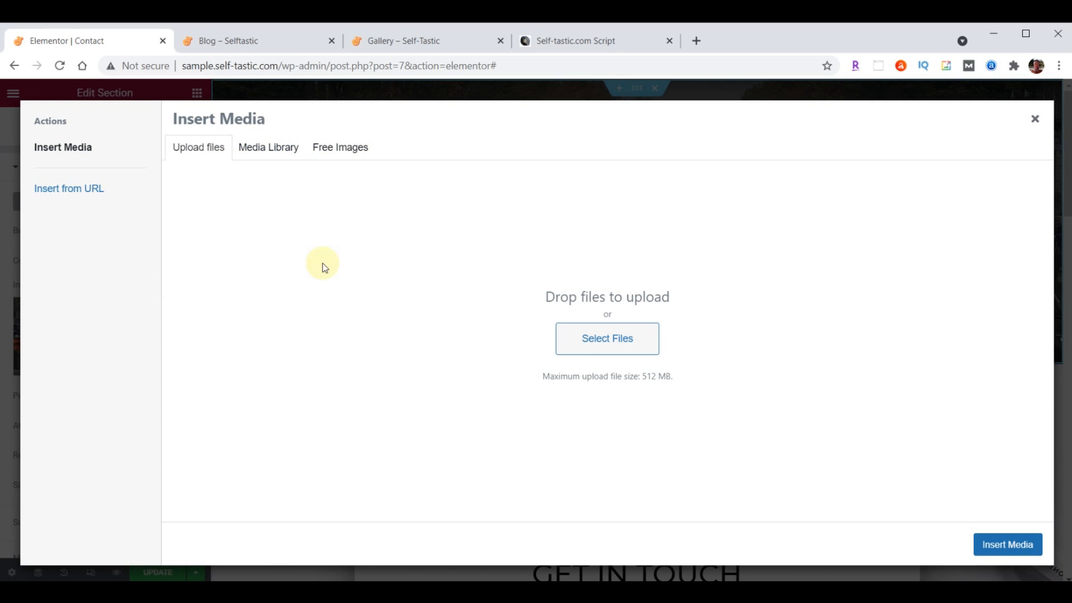
click(281, 147)
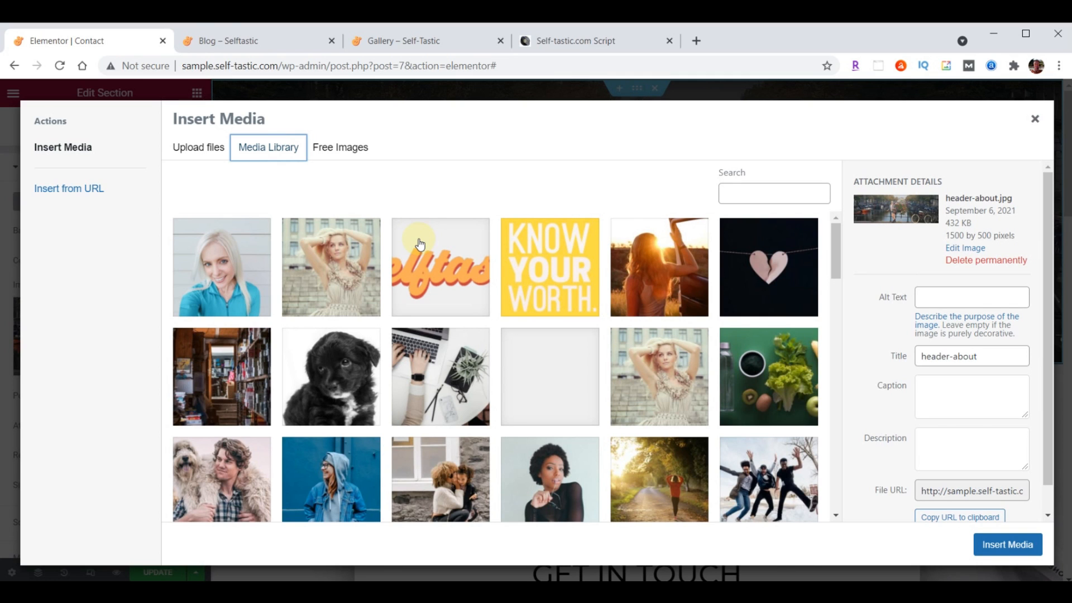
key(alt+Tab)
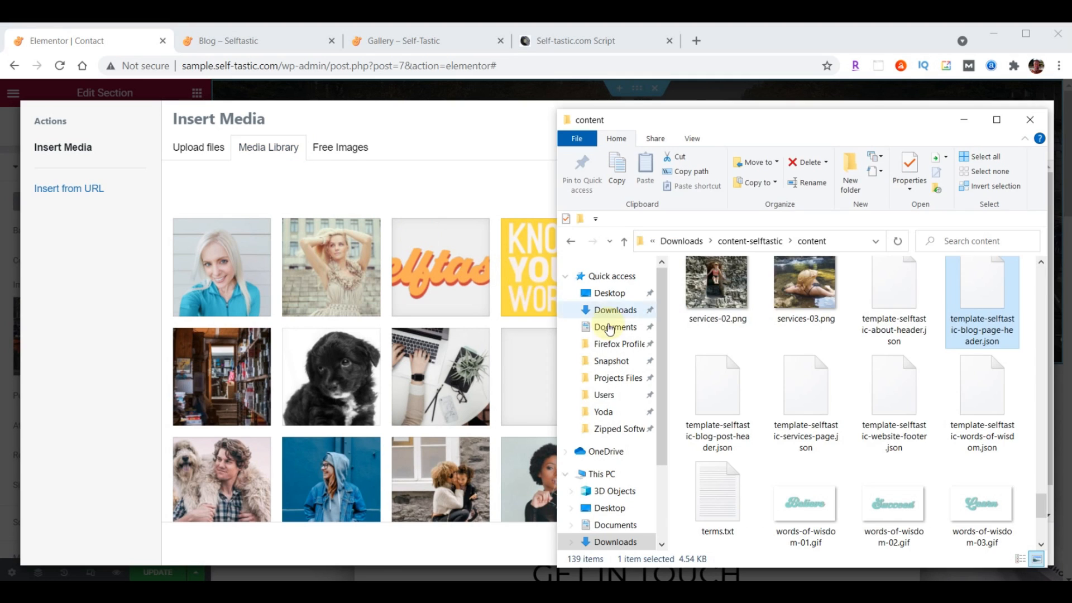
scroll(936, 425, up, 10)
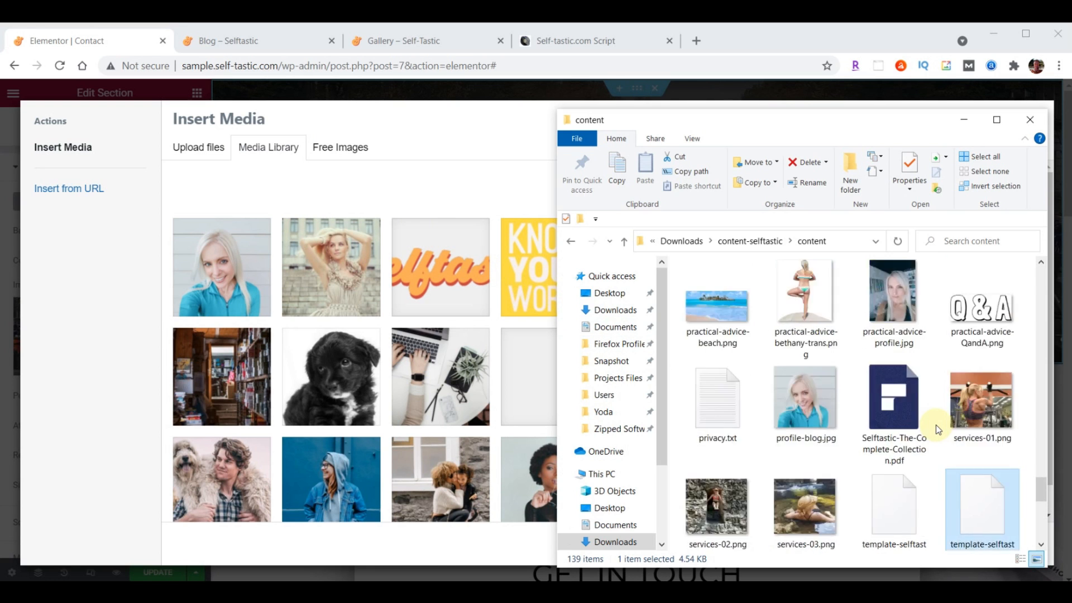
scroll(936, 425, up, 2)
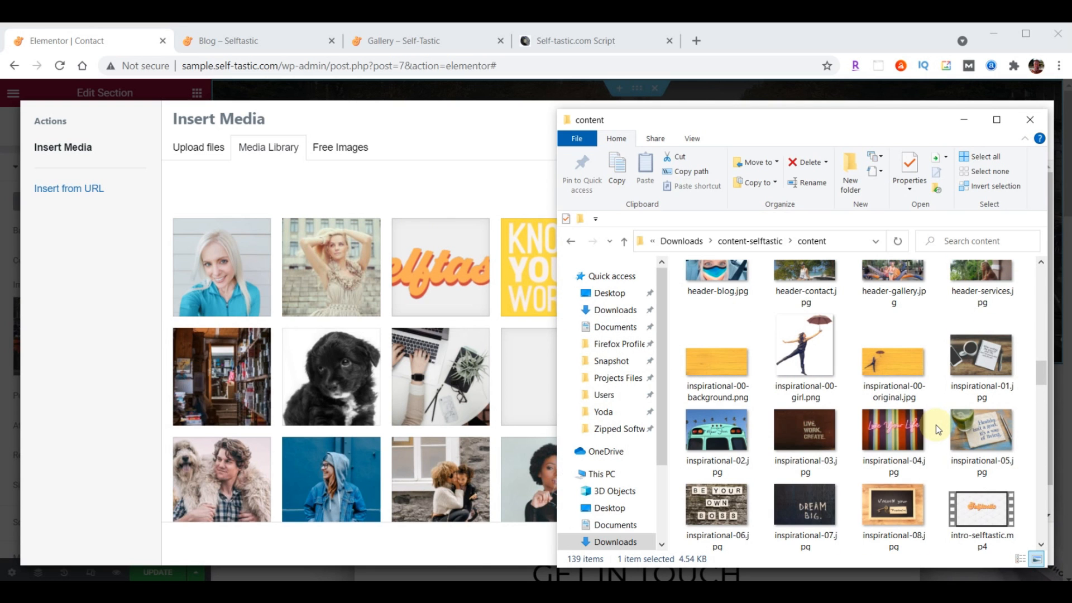
scroll(936, 425, up, 1)
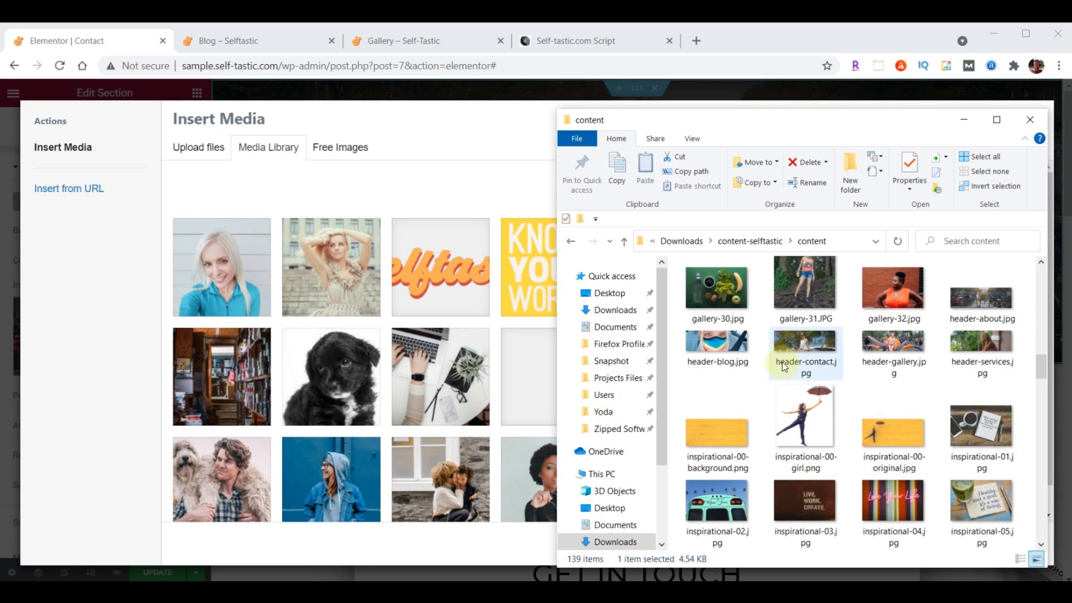
drag(784, 366, 417, 346)
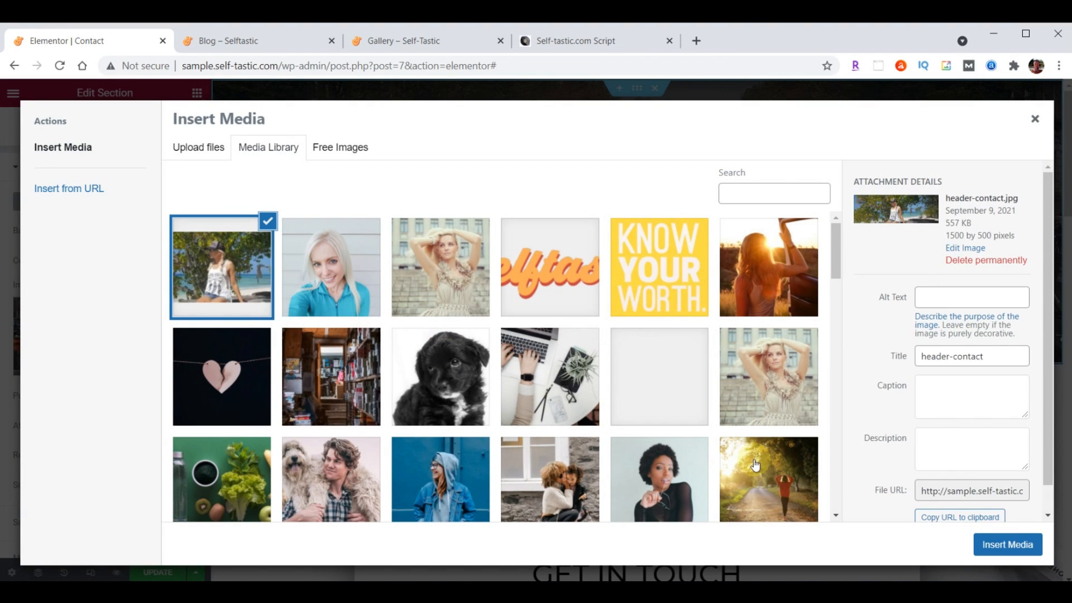
click(1007, 545)
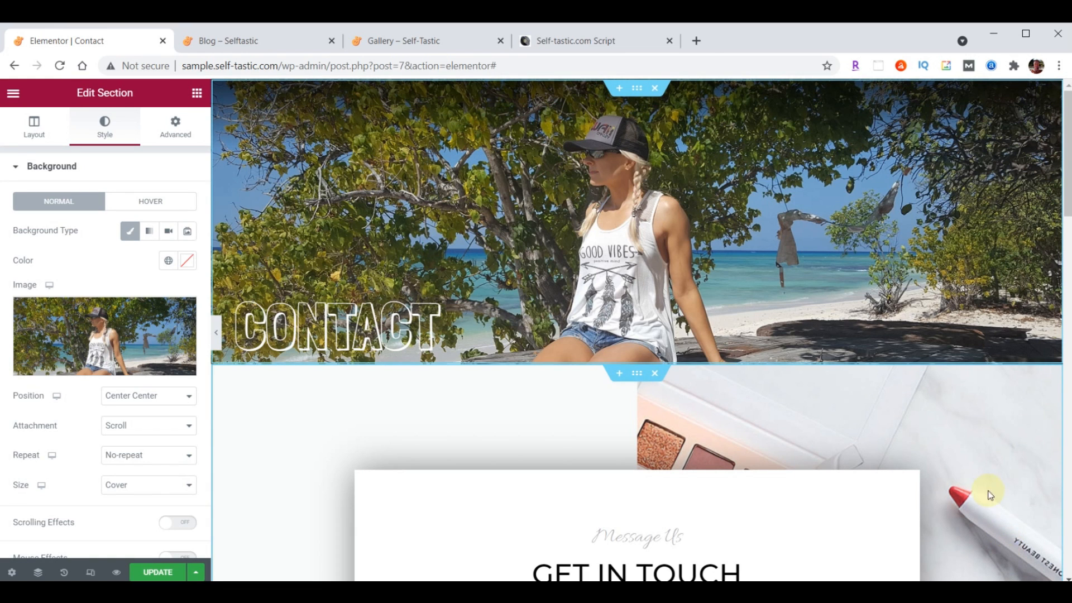
scroll(886, 323, down, 2)
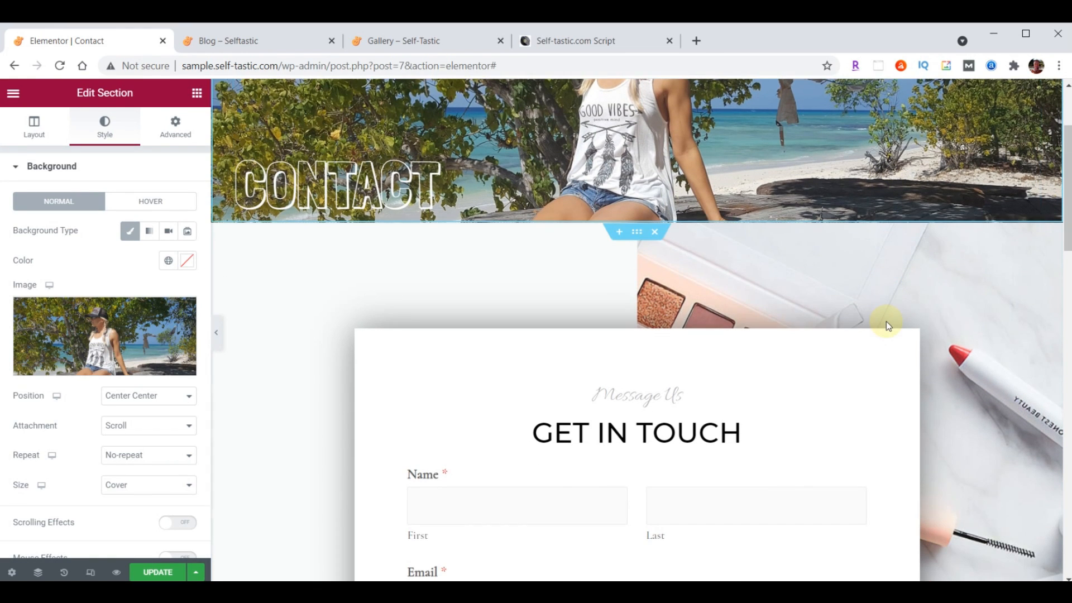
scroll(886, 321, down, 1)
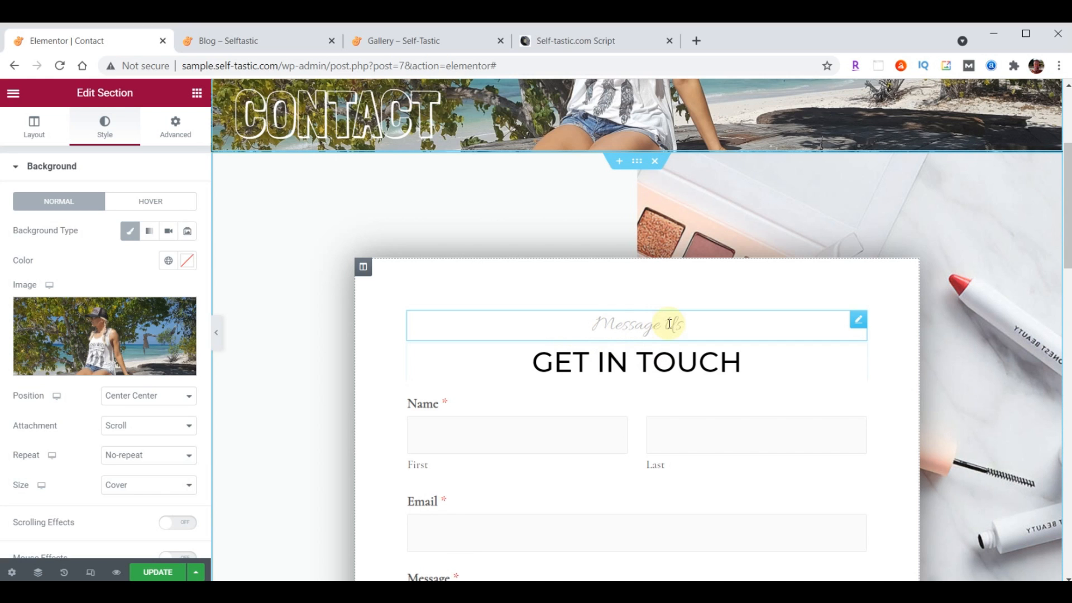
click(857, 322)
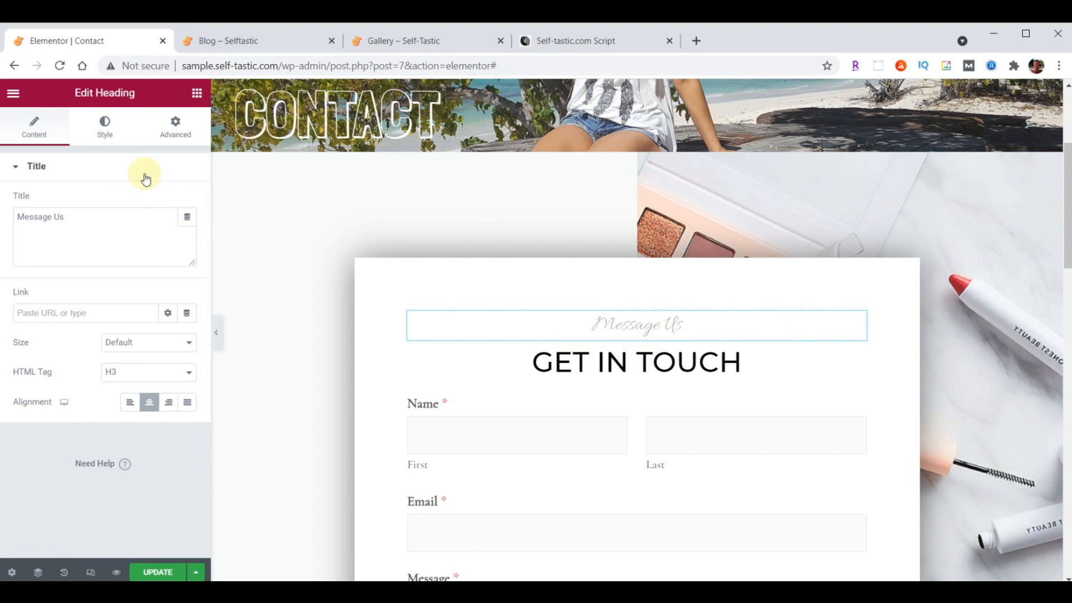
Set the Message Us heading's typography to Open Sans Condensed, size 30
click(106, 125)
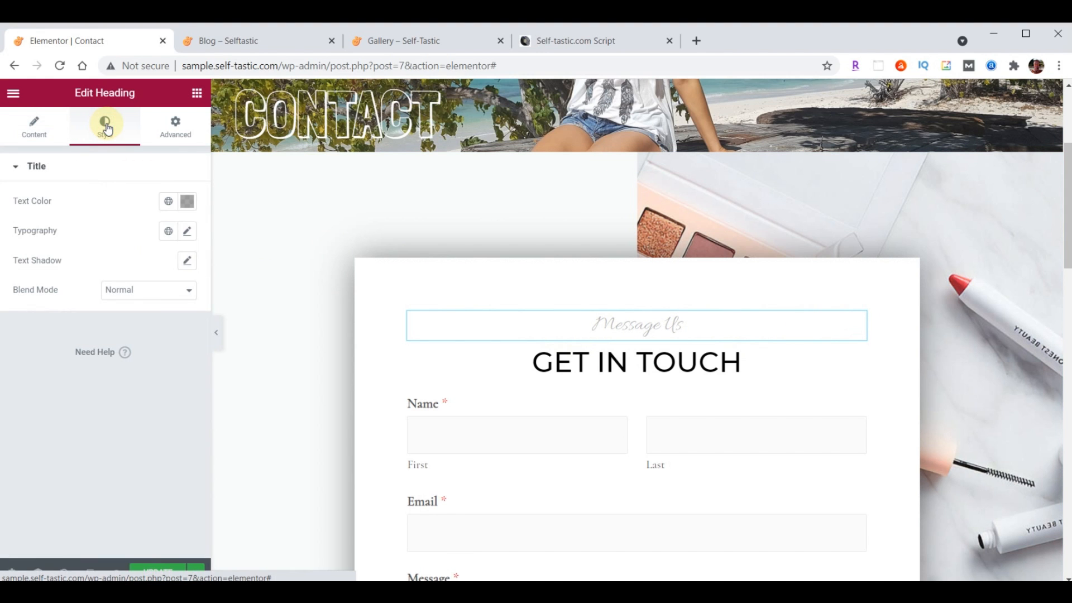
click(187, 231)
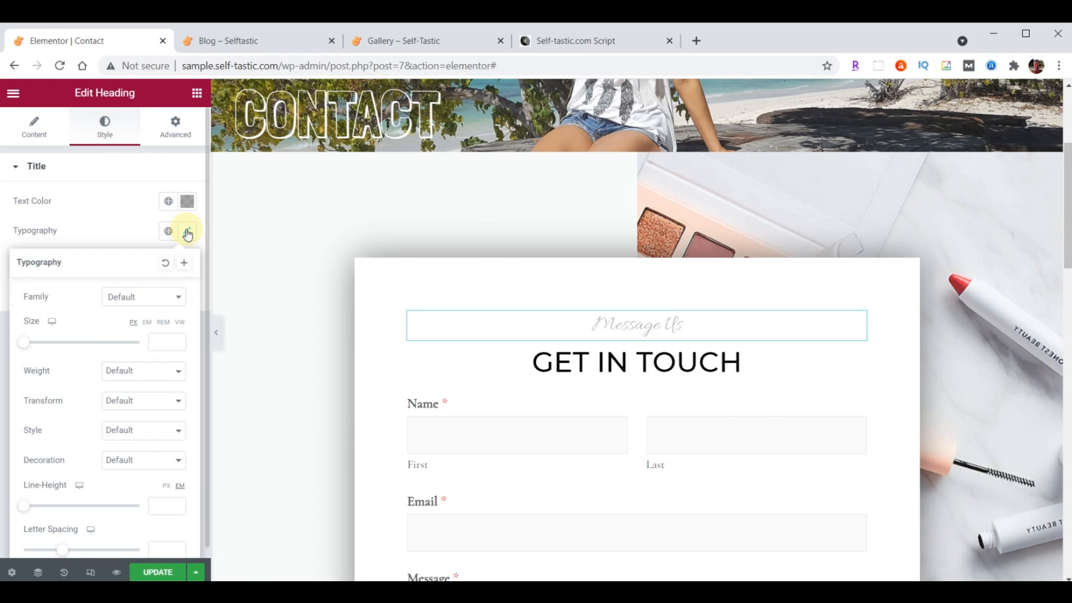
click(144, 296)
text(Open)
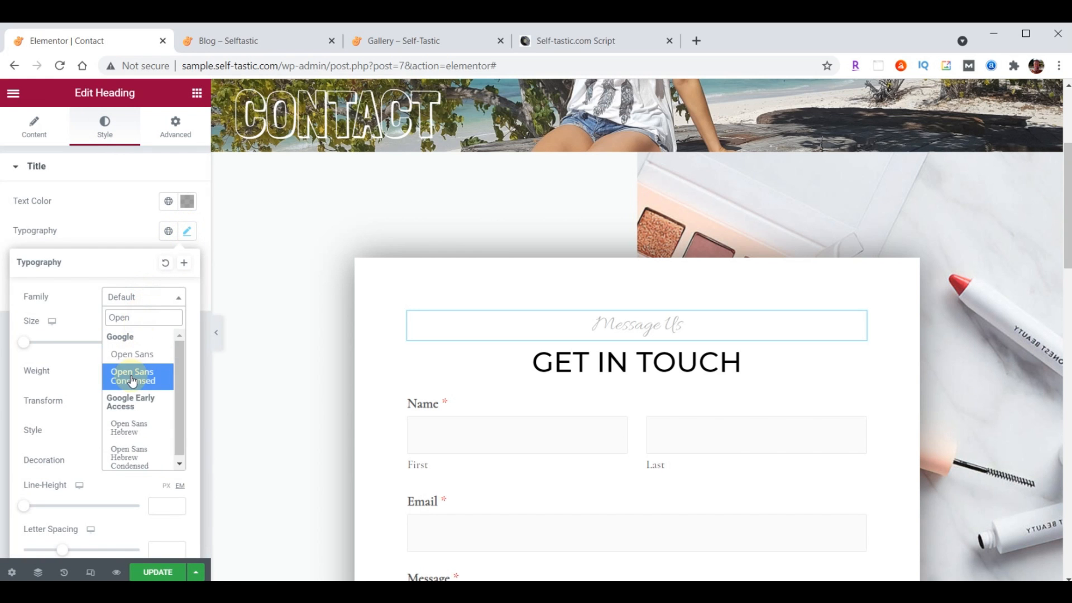
click(131, 379)
click(156, 343)
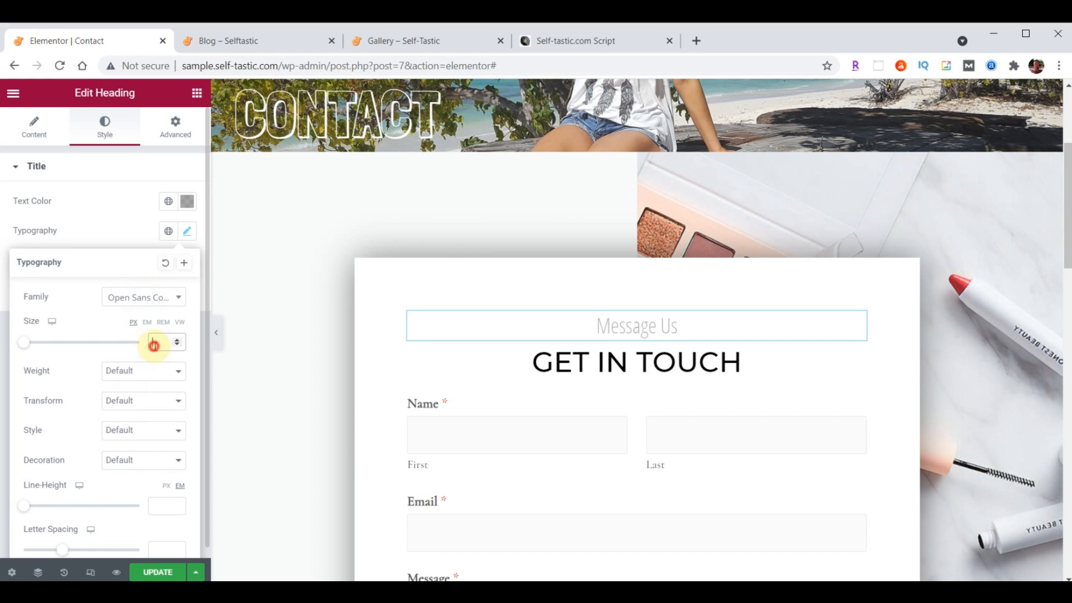
text(30)
click(187, 232)
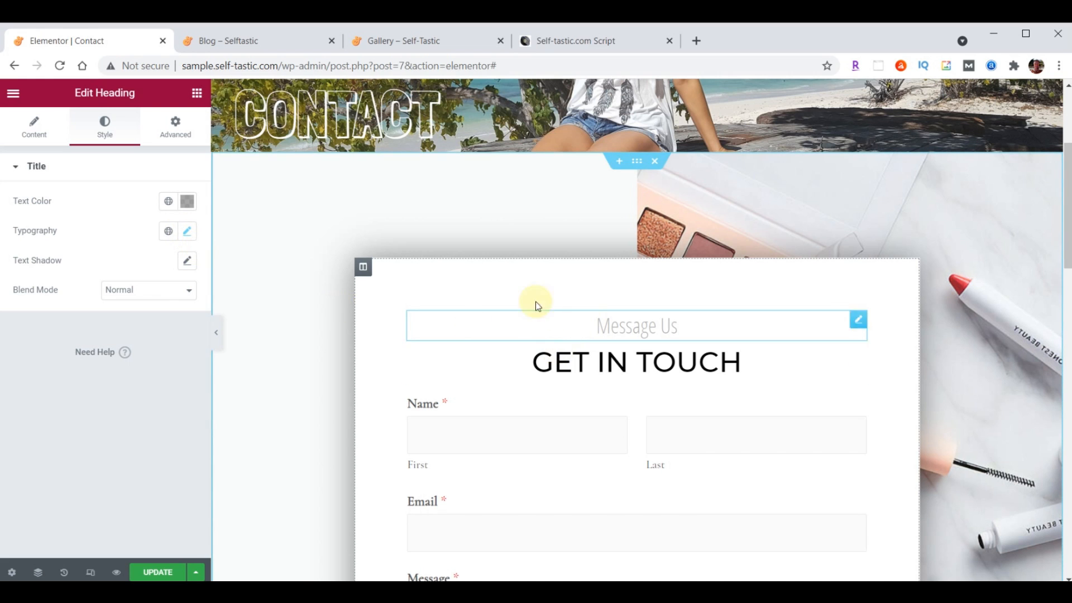
click(638, 163)
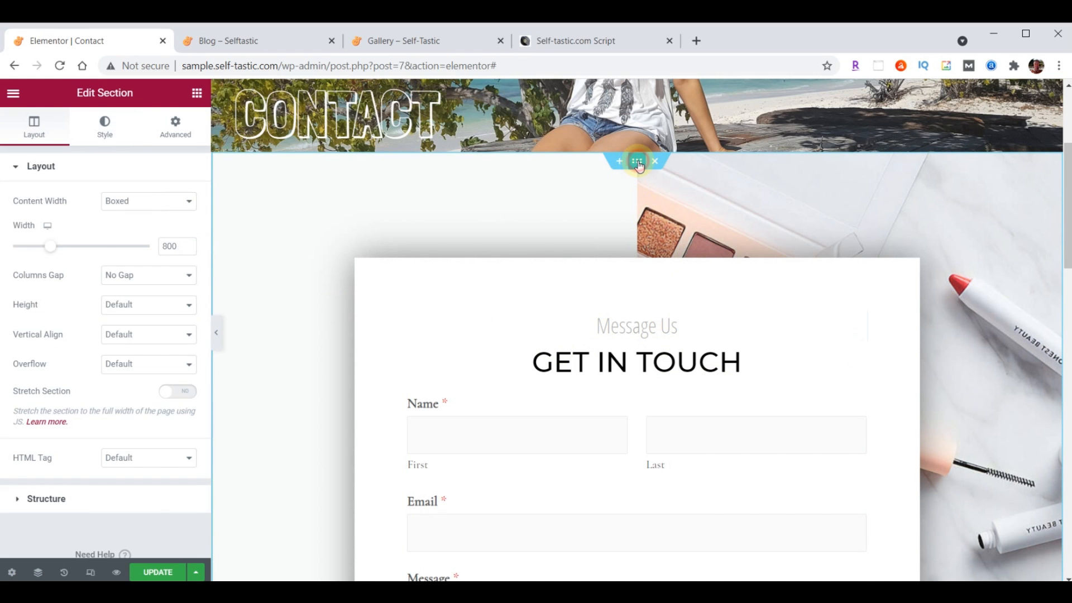
Upload background-contact.jpg and set it as the form section's background image
click(116, 129)
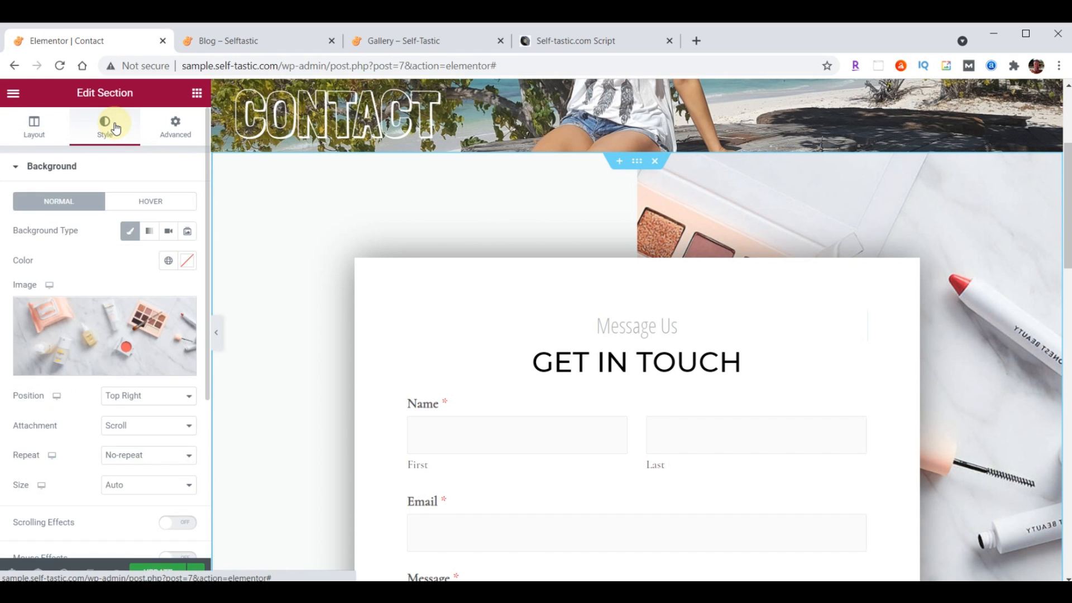
click(98, 328)
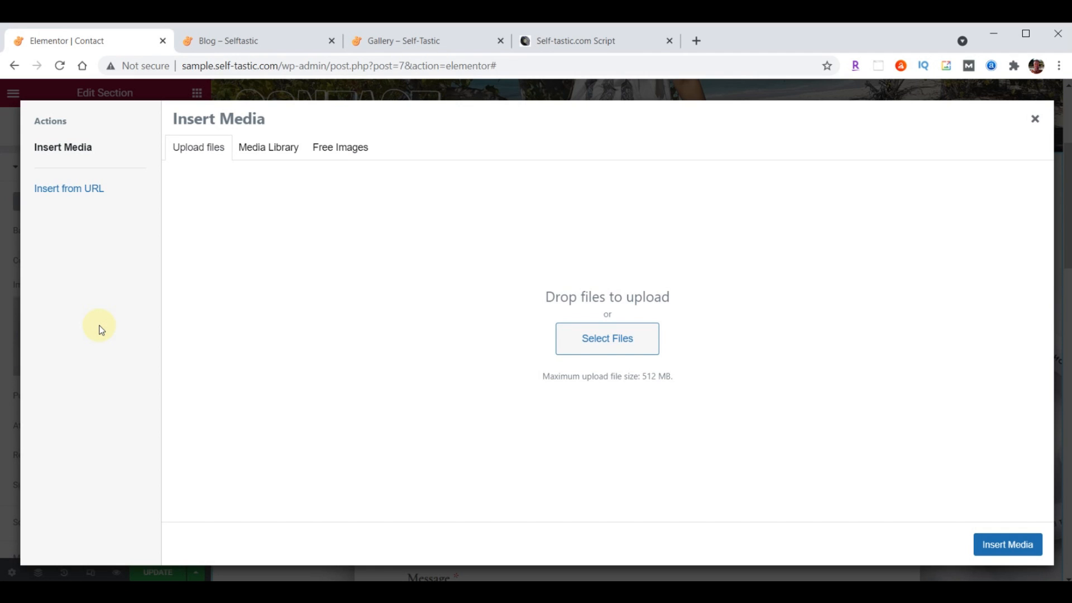
key(alt+Tab)
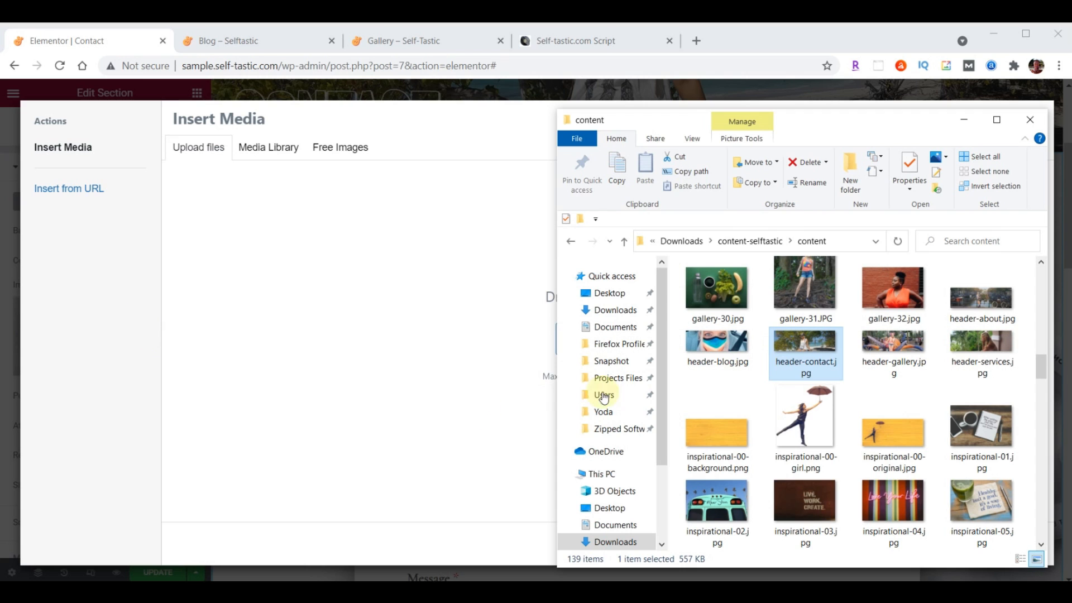
scroll(872, 391, up, 10)
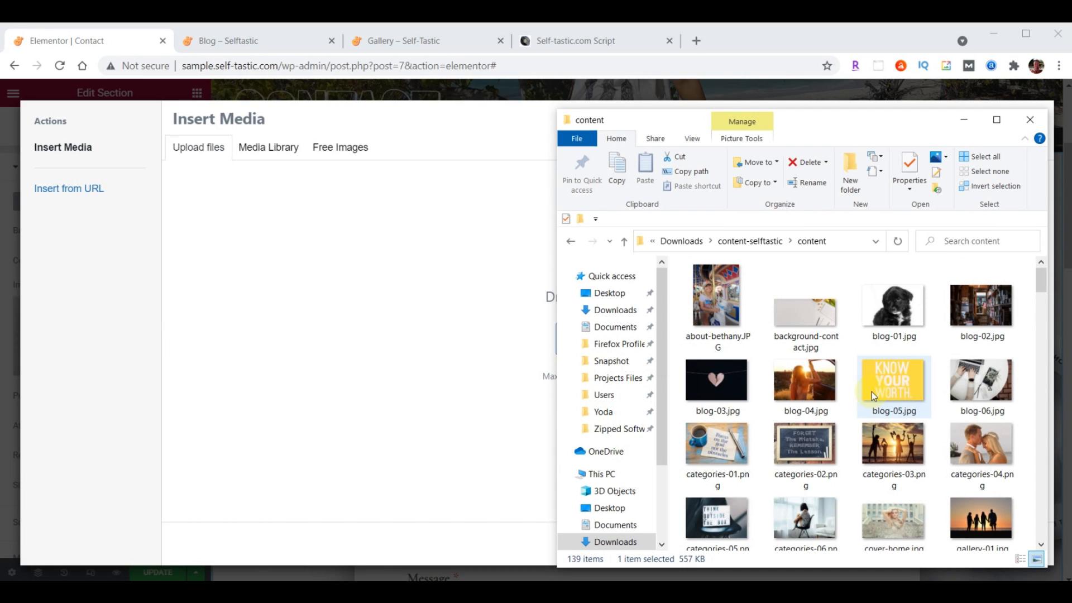
click(777, 310)
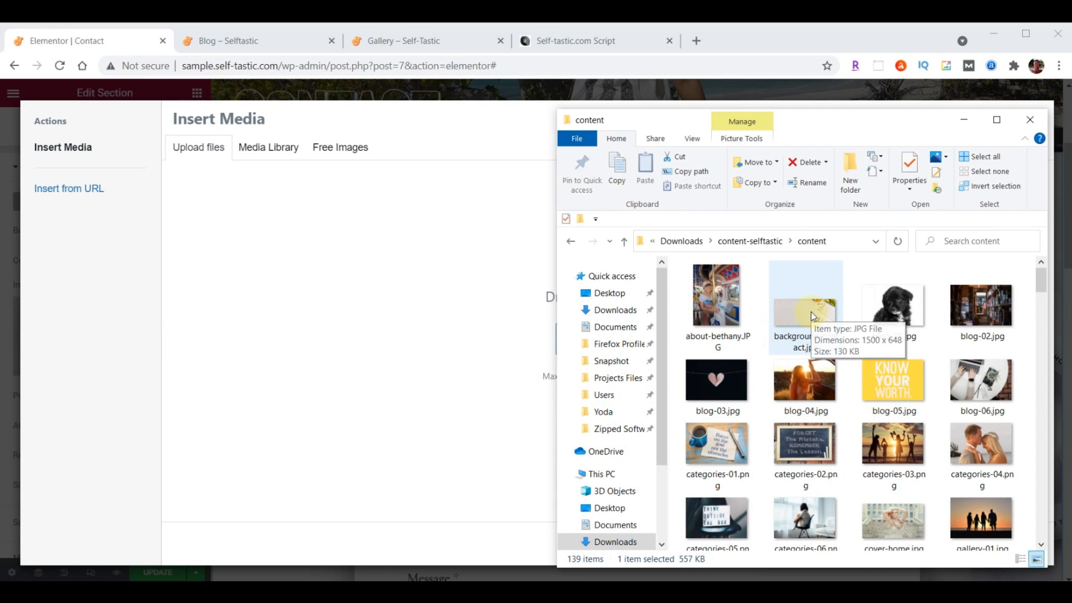
drag(806, 312, 344, 330)
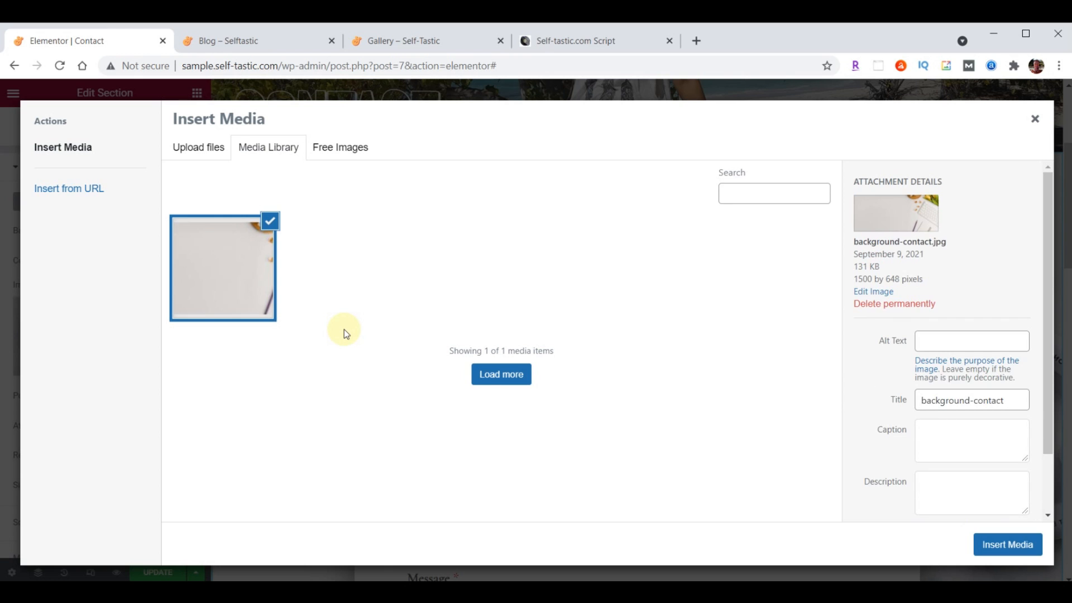
click(1000, 549)
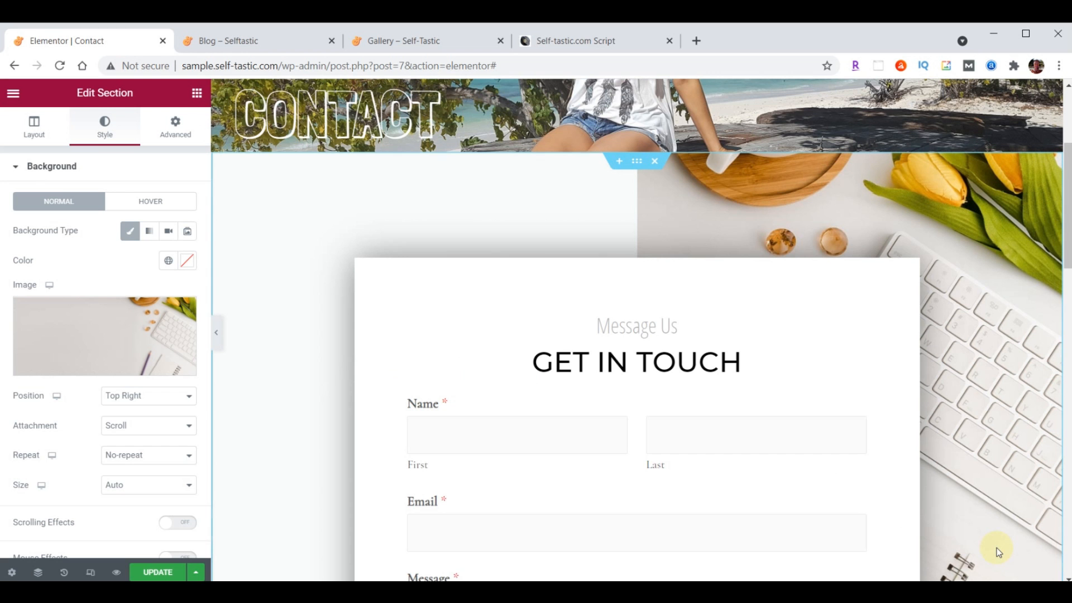
scroll(597, 270, down, 3)
scroll(596, 270, down, 3)
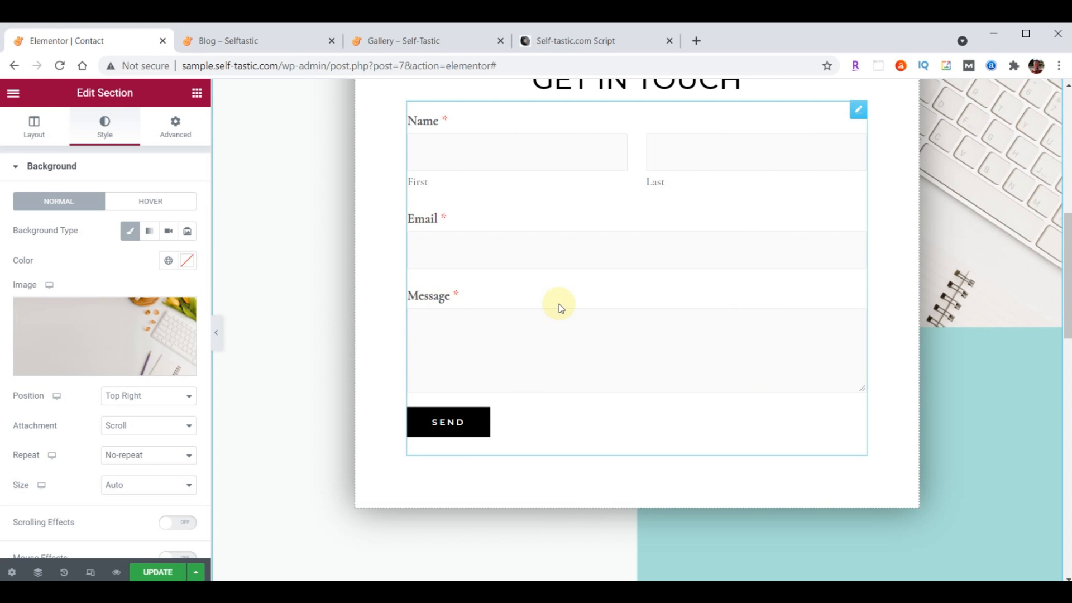
Replace the Lorem ipsum placeholder paragraph with the pasted thank-you message
scroll(668, 307, down, 9)
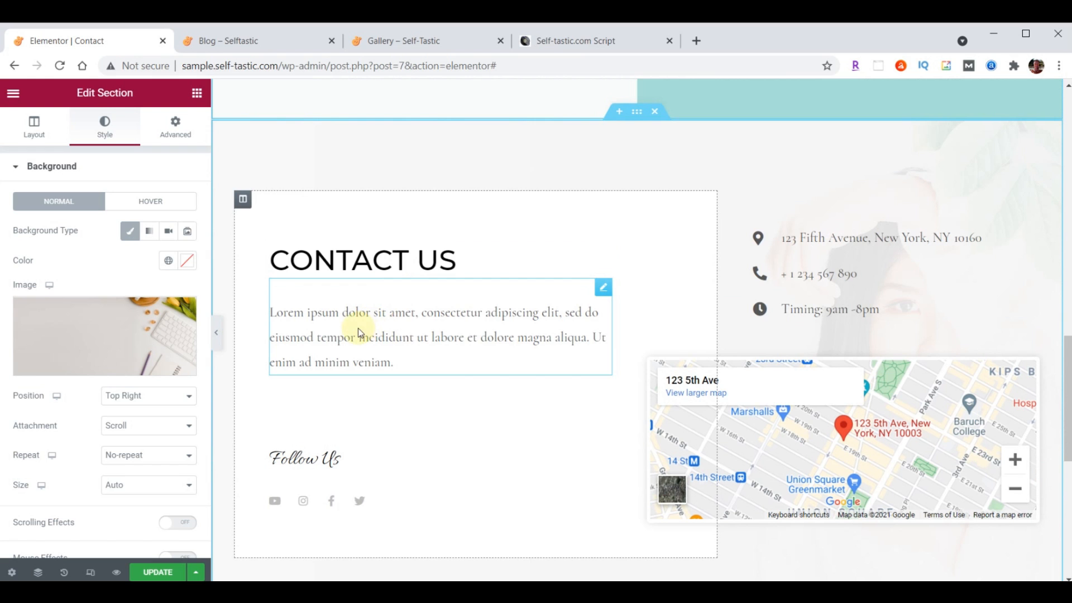
click(603, 291)
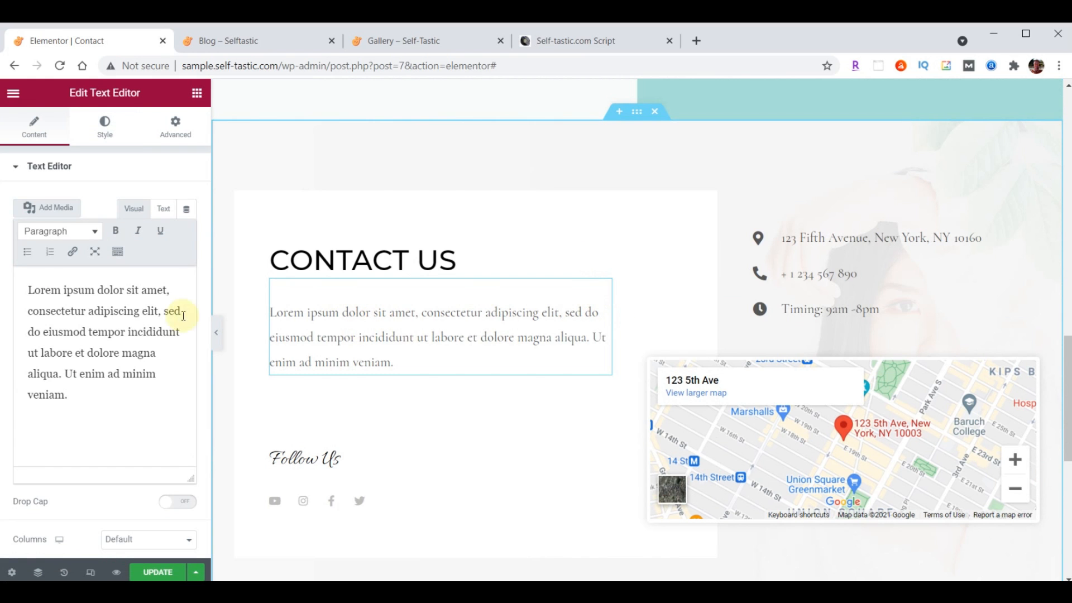
drag(26, 289, 152, 456)
text(Thanks so much for visiting my site. Please be sure to send me your comments and suggestions. I look forward to hearing from you.)
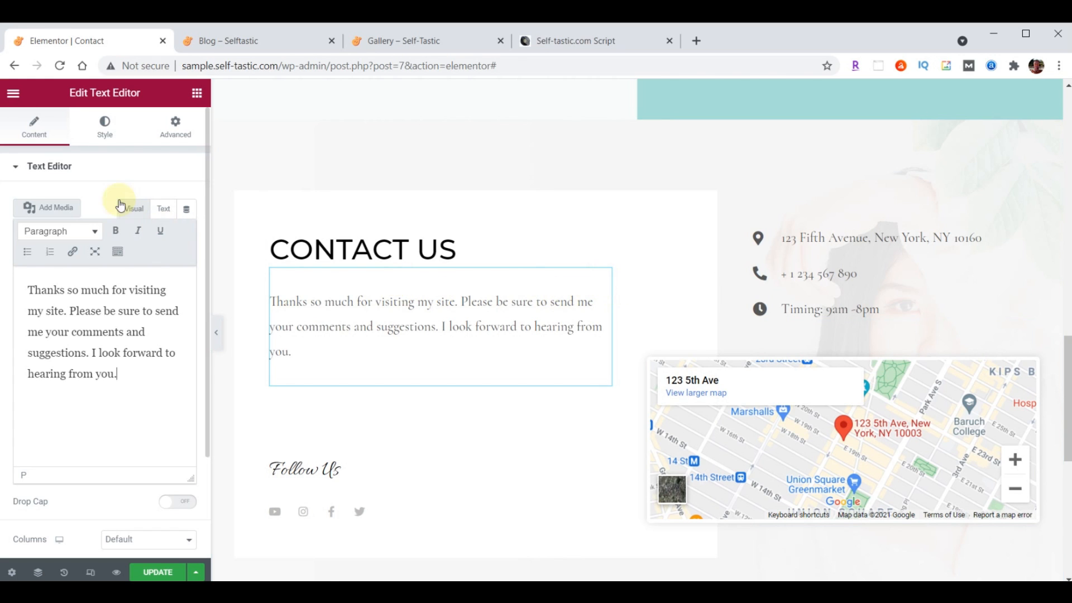
Style the paragraph text #222222 in Open Sans Condensed, 21px, weight 400
click(103, 137)
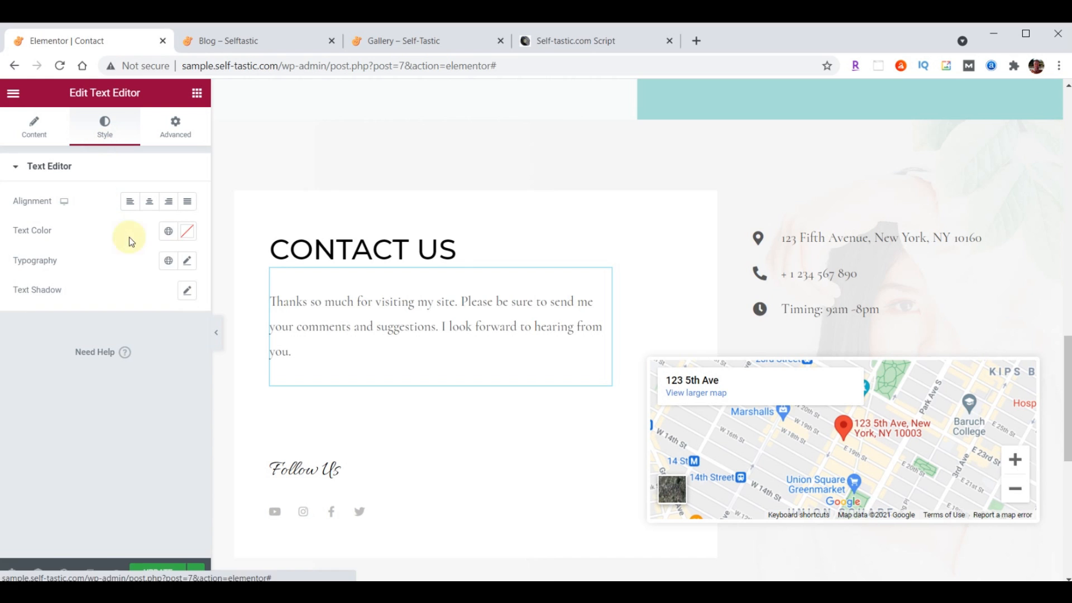
click(184, 241)
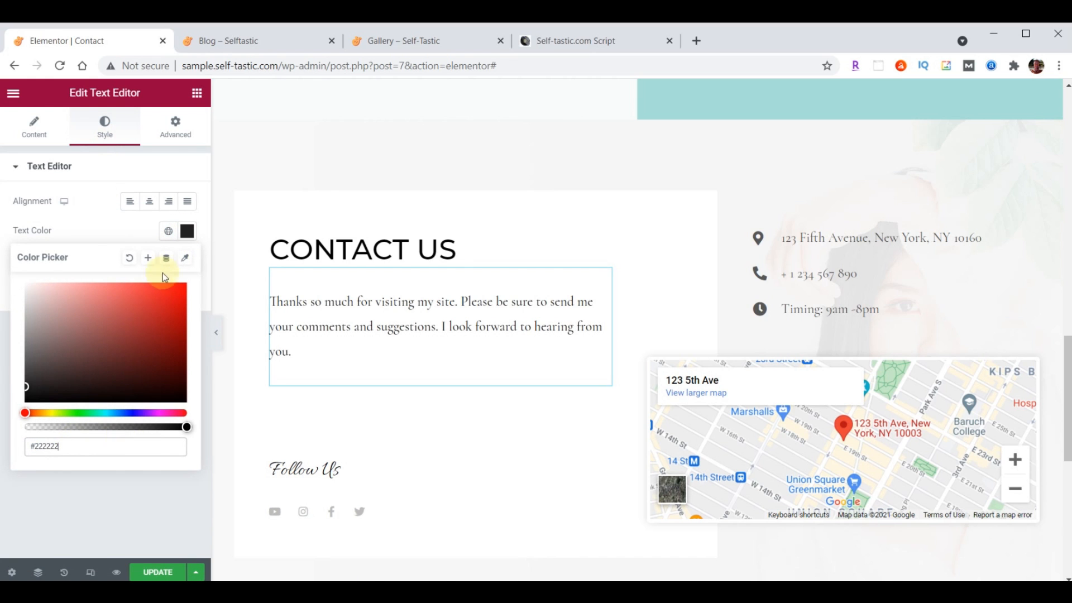
click(188, 234)
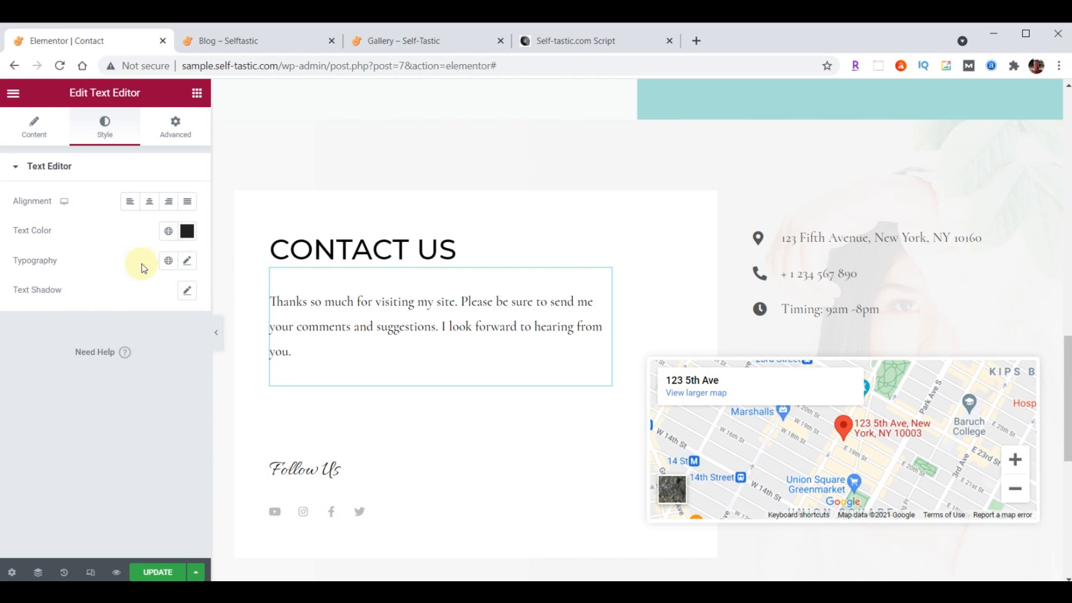
click(187, 261)
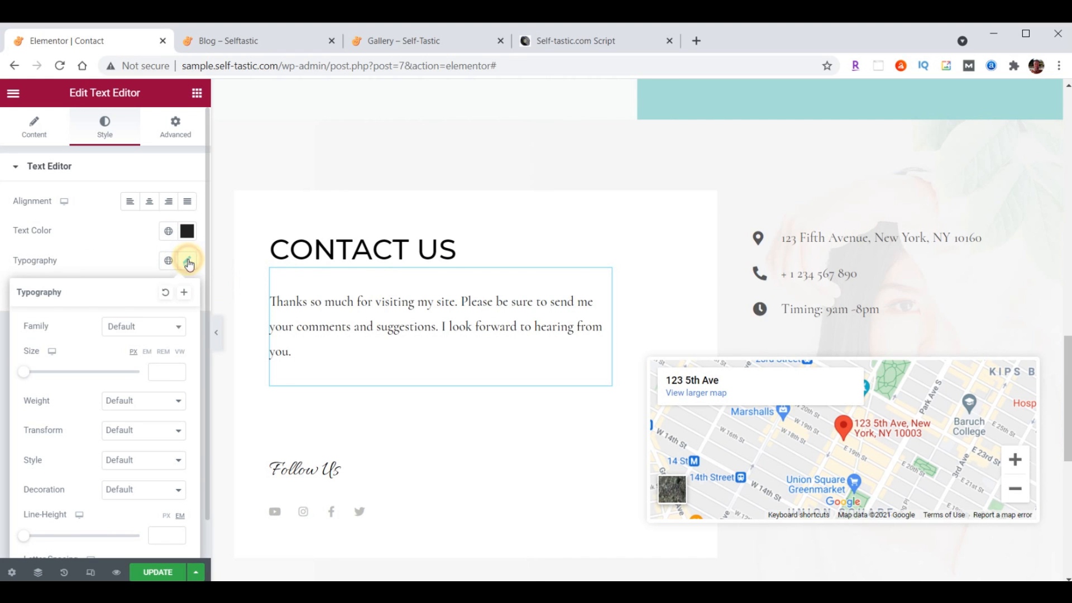
click(154, 334)
text(Open)
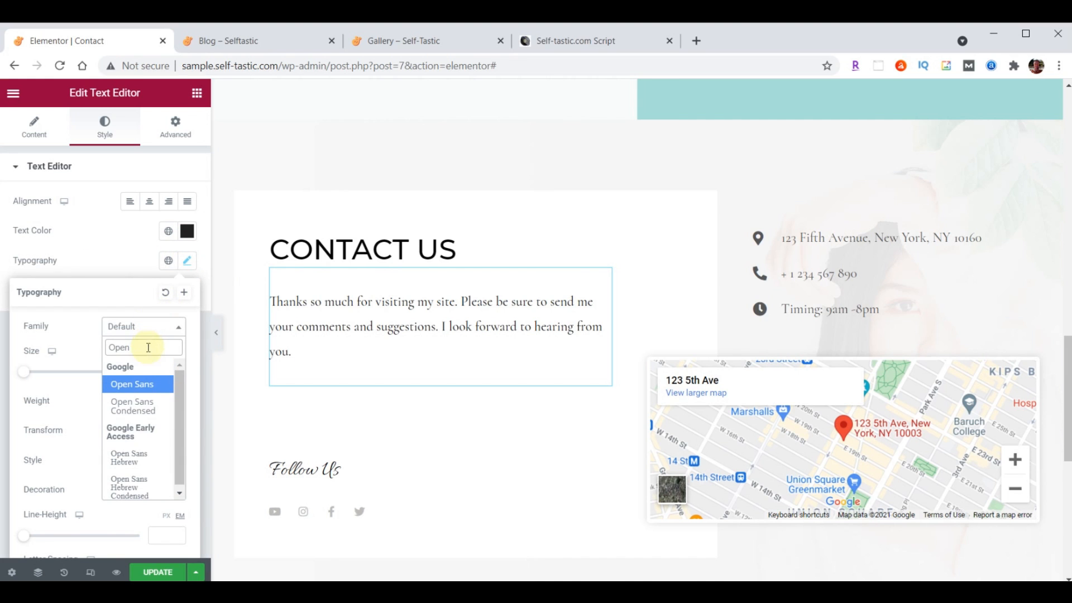
click(141, 406)
click(157, 371)
text(21)
click(148, 400)
click(135, 445)
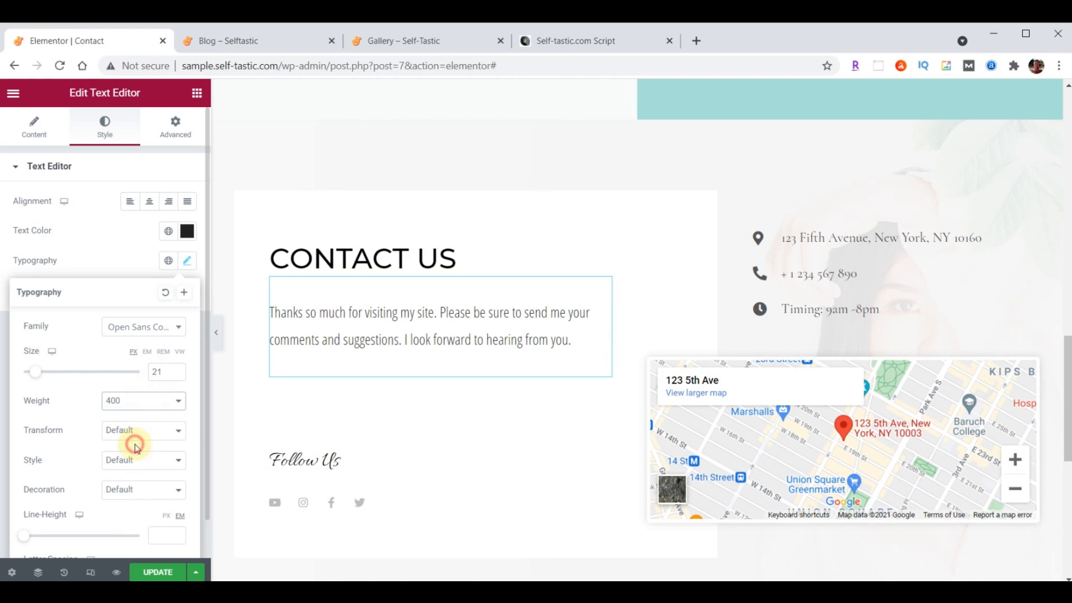
click(187, 261)
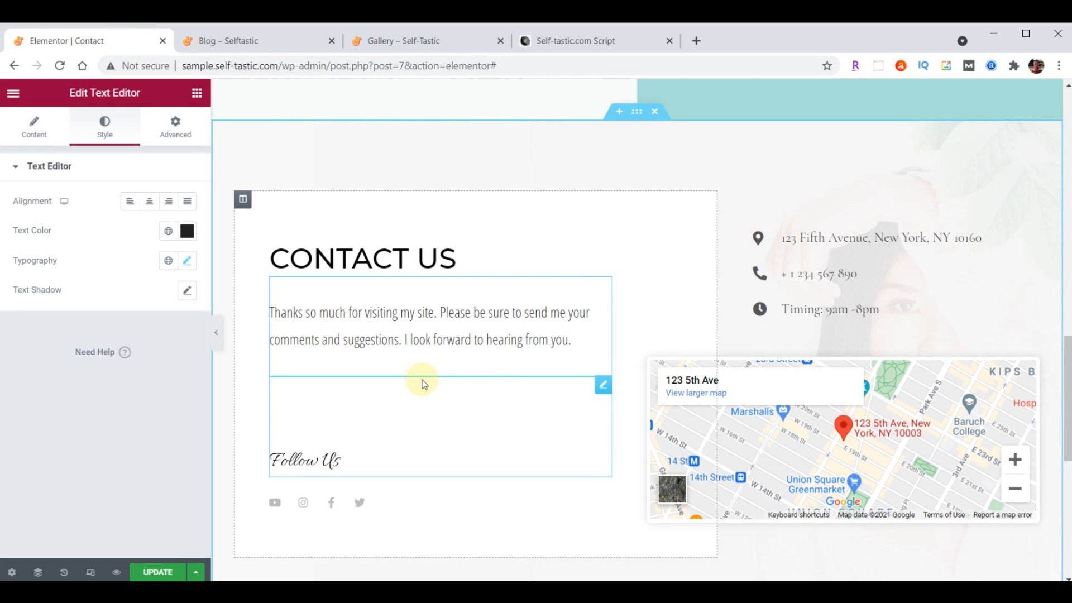
Add an Image widget below the paragraph showing the selfie portrait from the Media Library
click(197, 93)
drag(100, 286, 407, 357)
click(112, 257)
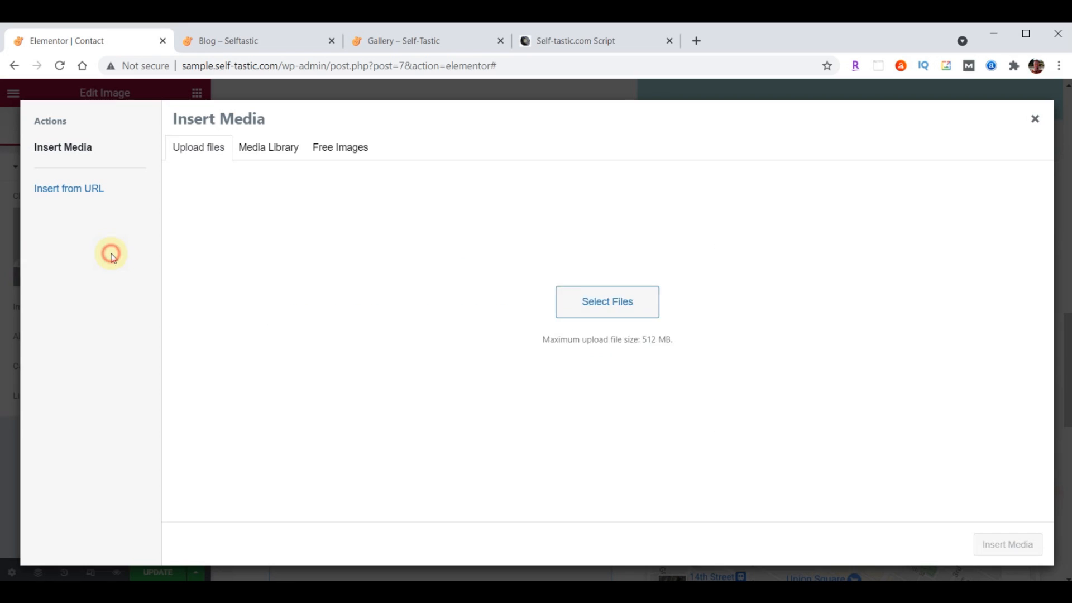
click(261, 149)
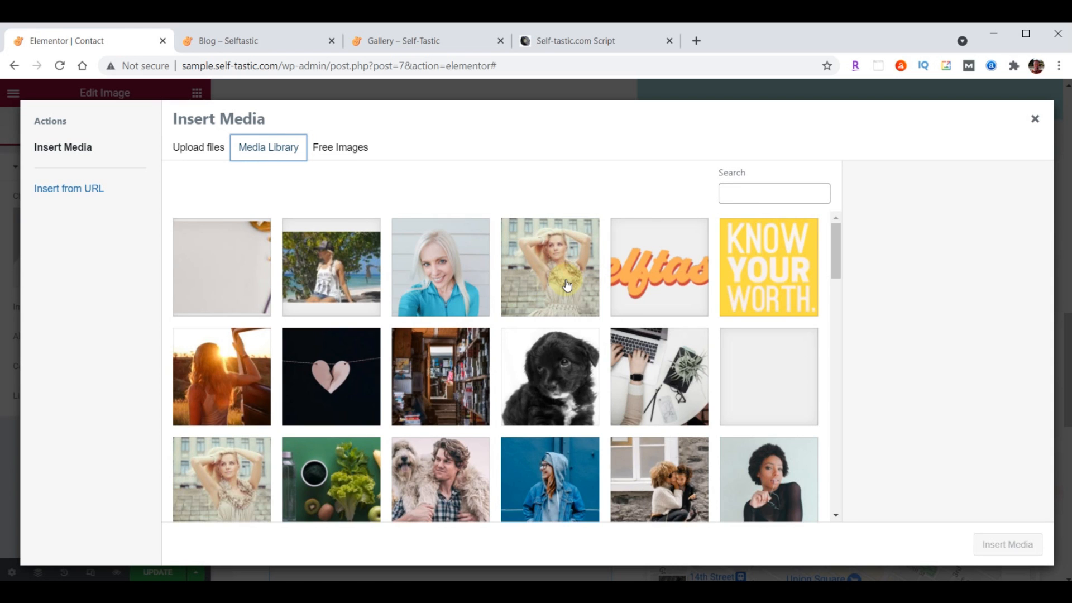
scroll(567, 286, down, 10)
scroll(567, 286, down, 8)
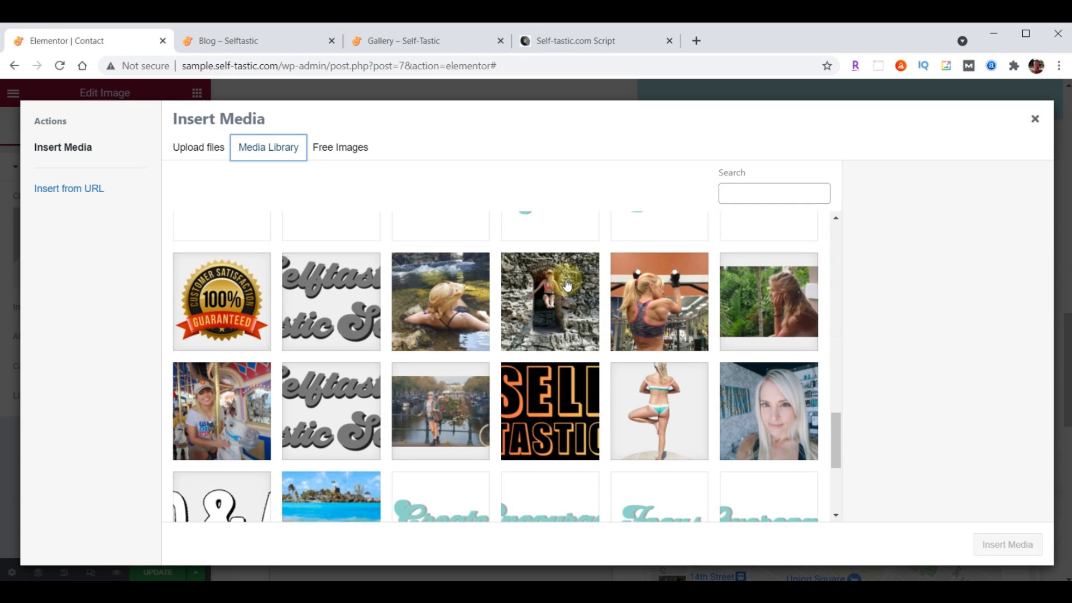
click(778, 421)
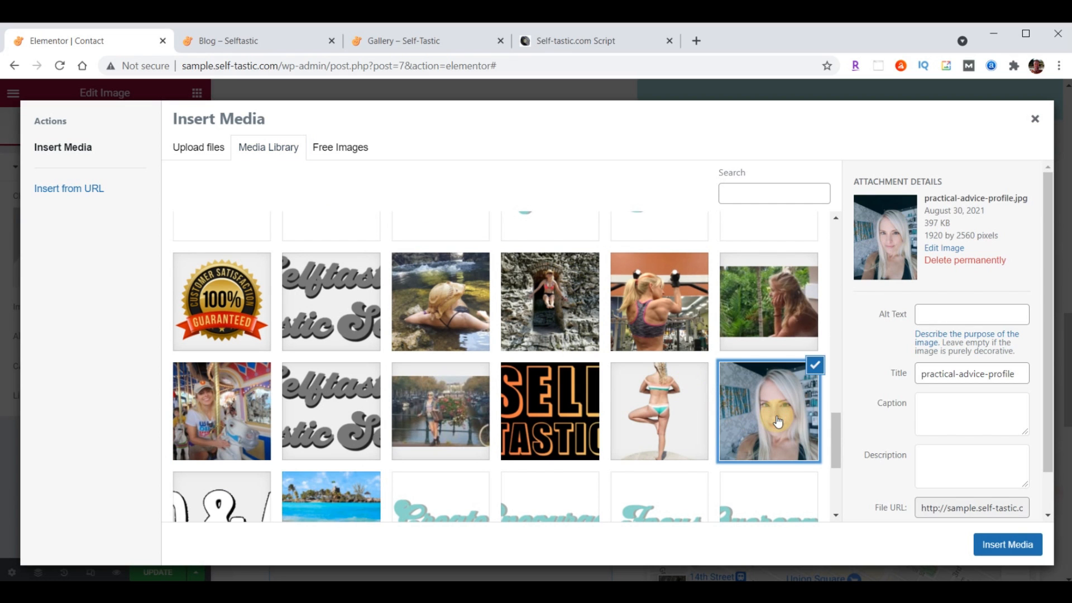
click(1020, 546)
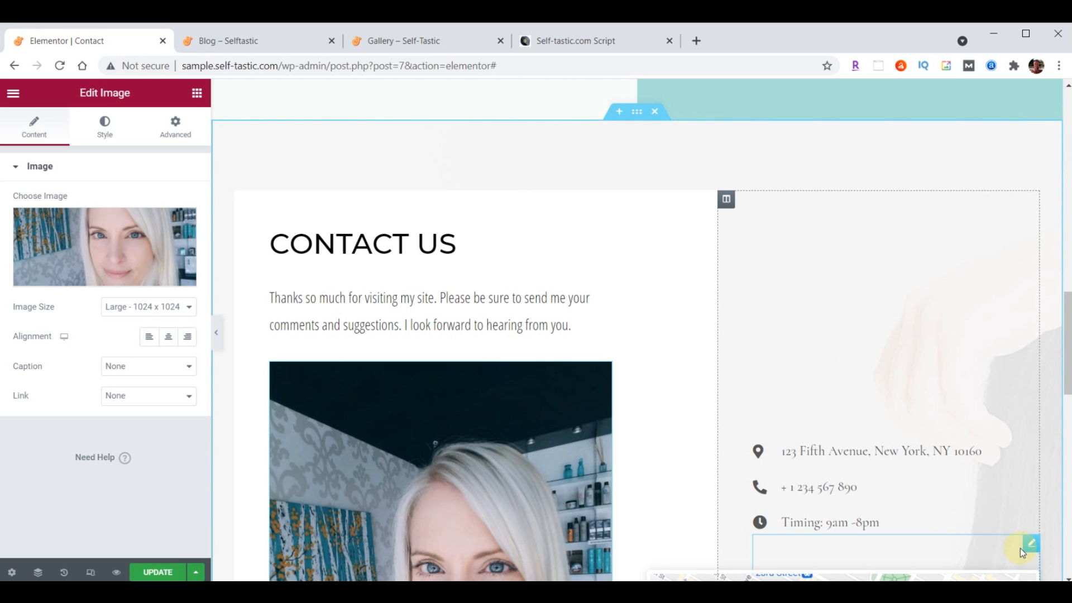
Limit the portrait image's maximum width to 75%
scroll(615, 234, down, 5)
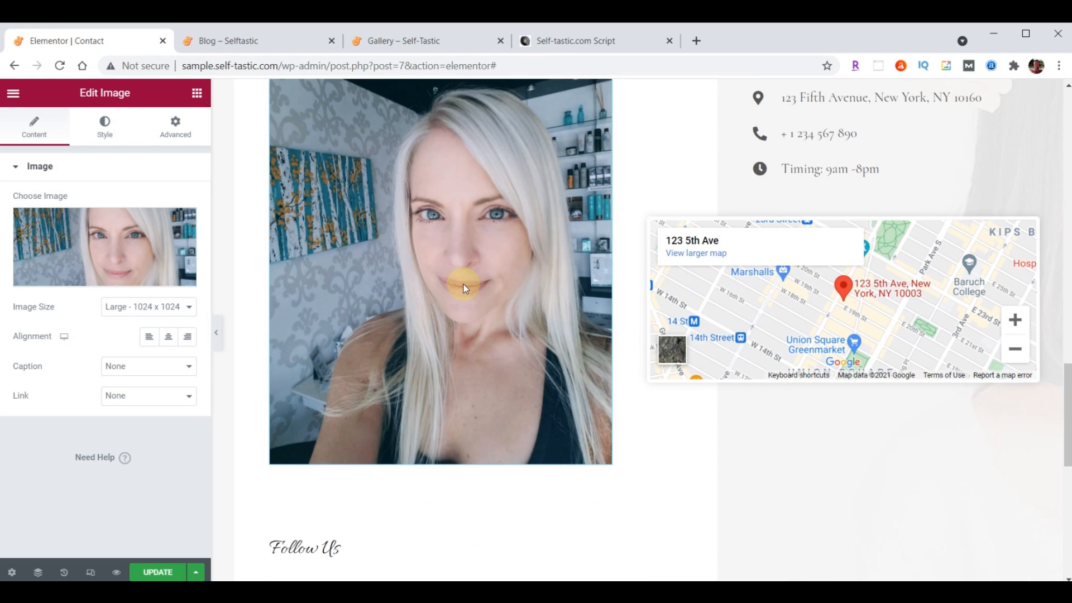
click(109, 128)
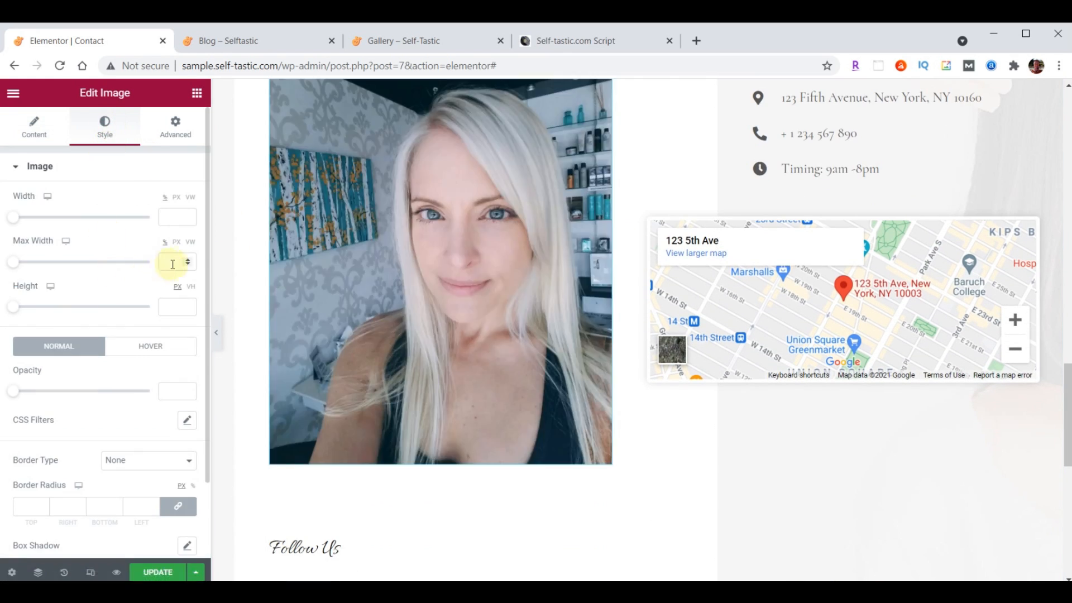
click(173, 264)
text(75)
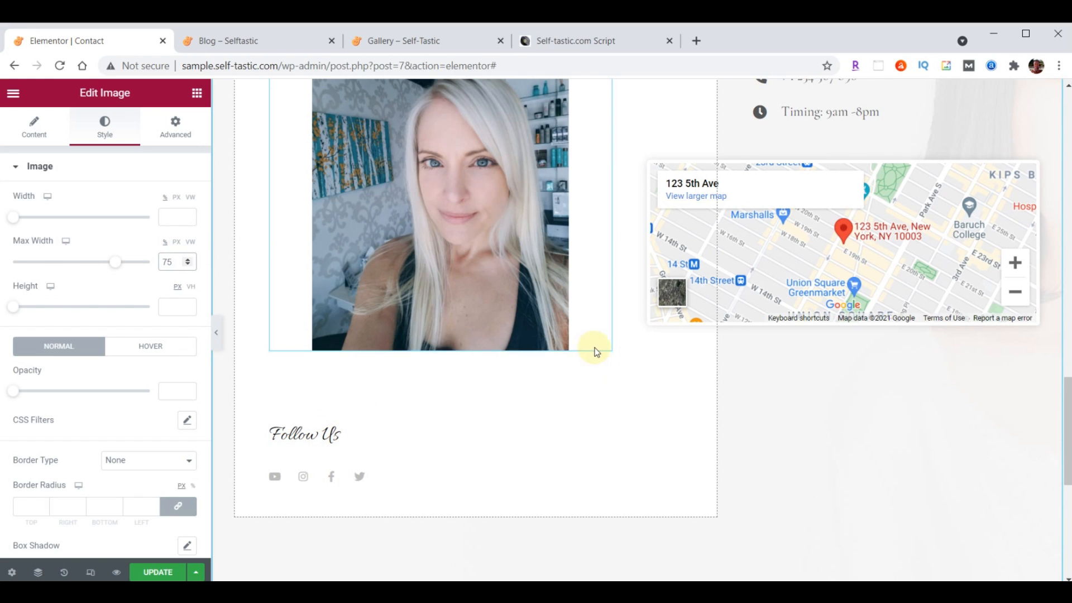
click(603, 360)
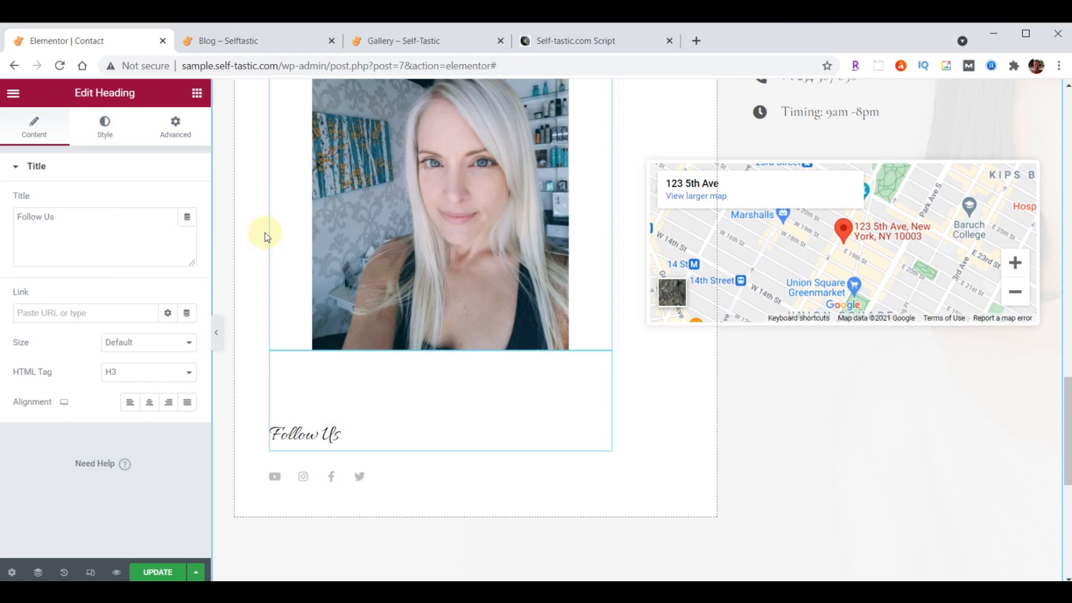
Reduce the Follow Us heading's top margin from 100 to 70
click(174, 127)
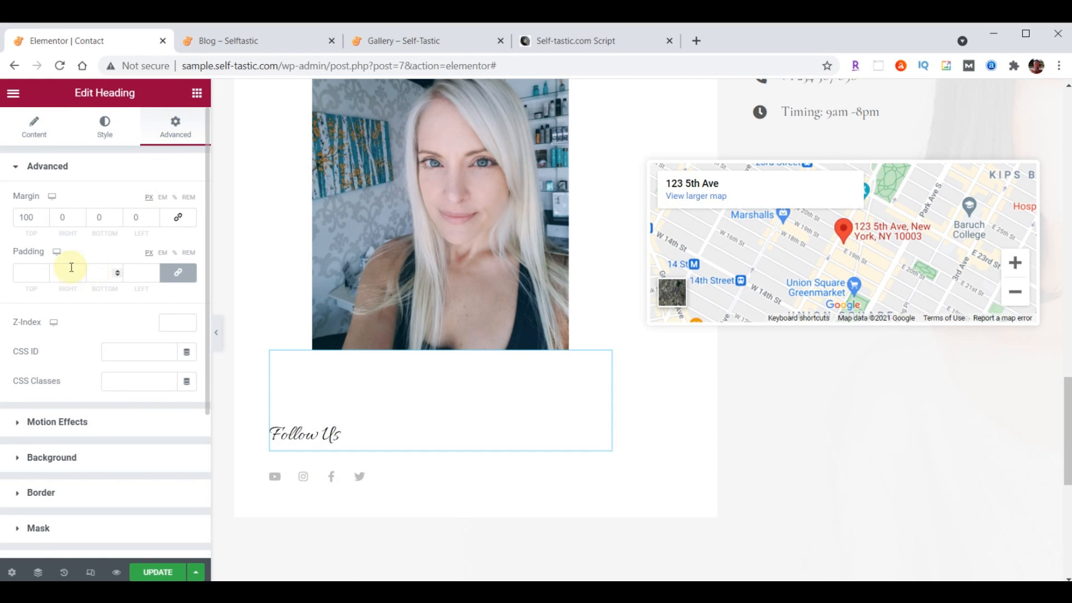
drag(35, 217, 7, 226)
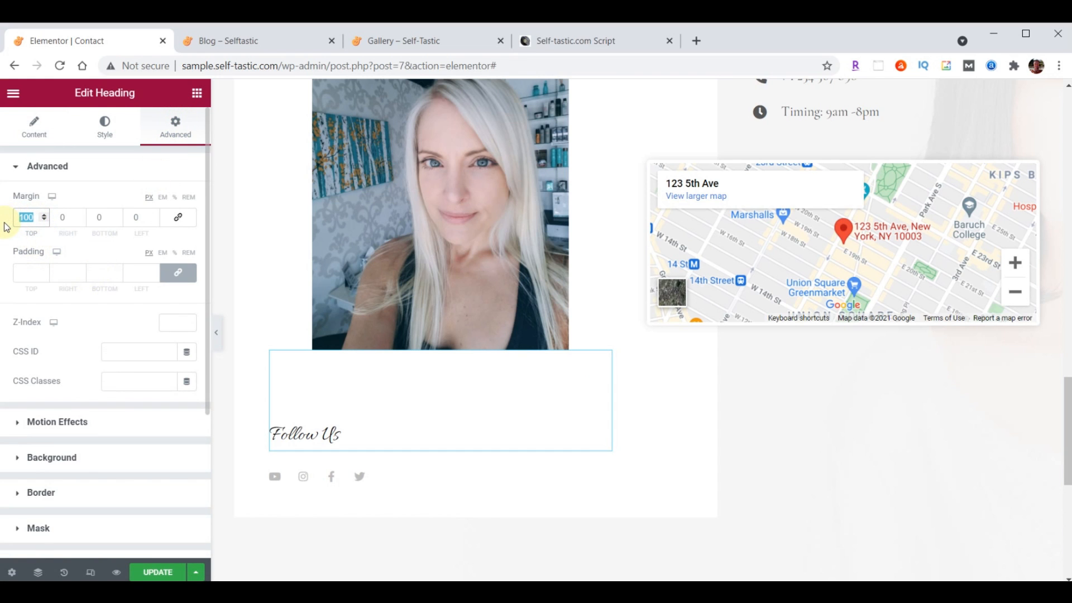
text(70)
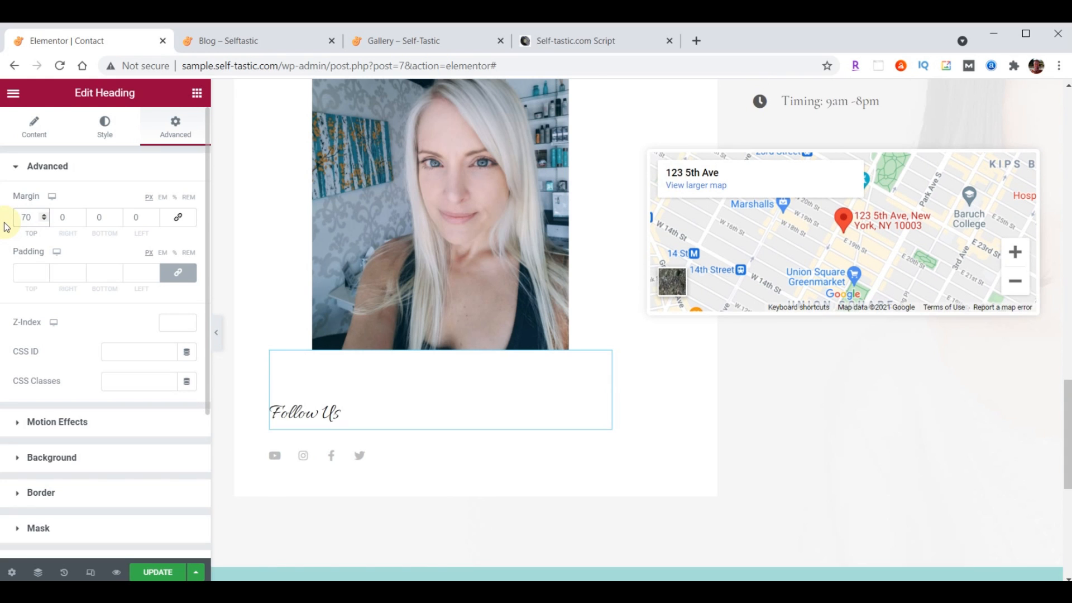
Set the Follow Us heading font to Open Sans Condensed at size 30
click(105, 128)
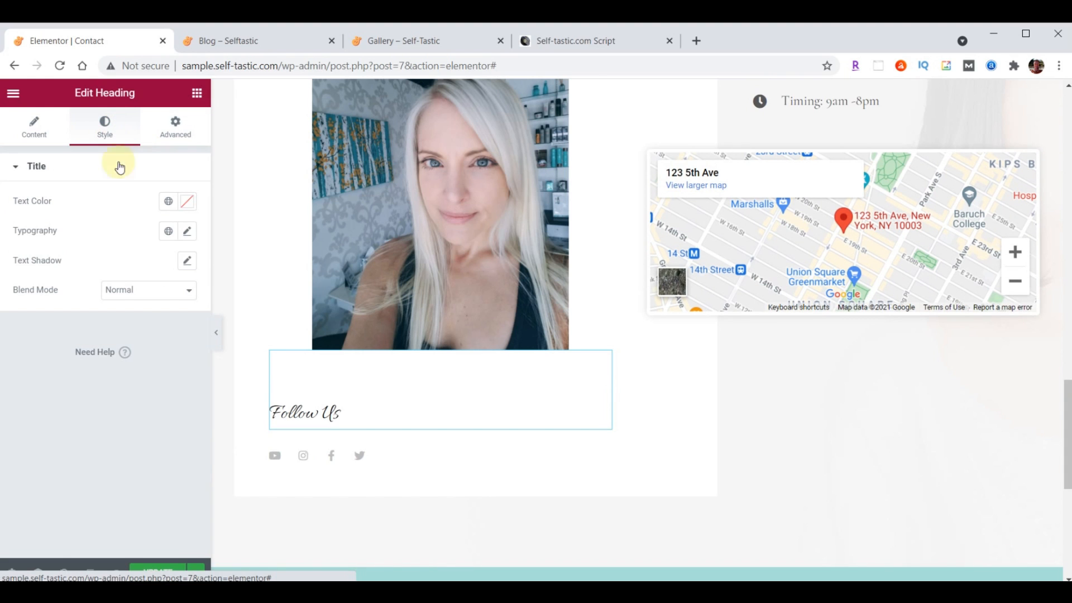
click(185, 232)
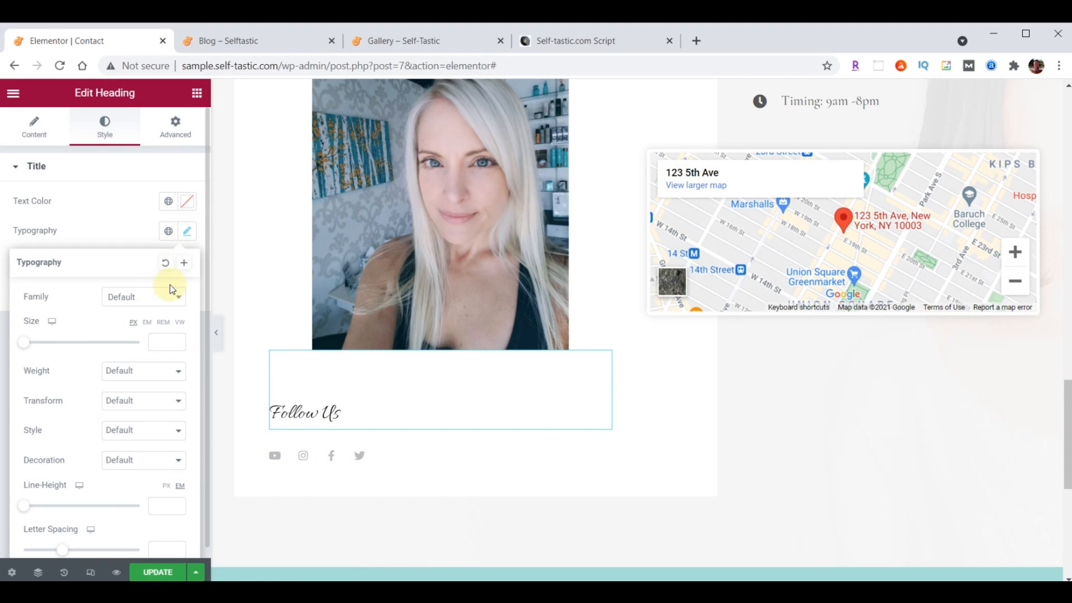
click(151, 297)
text(Open)
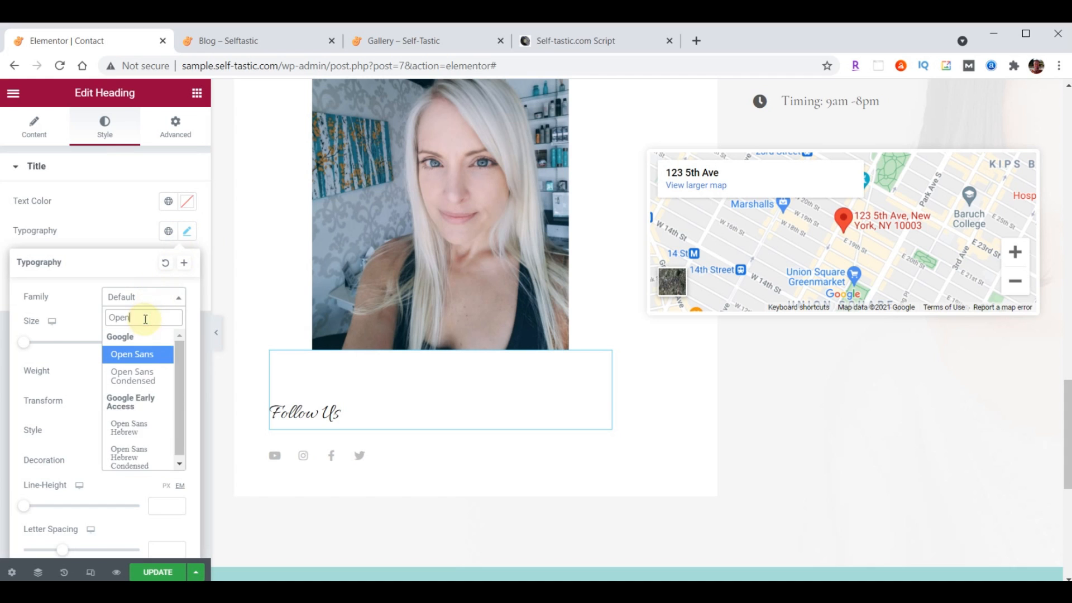
click(137, 374)
click(160, 343)
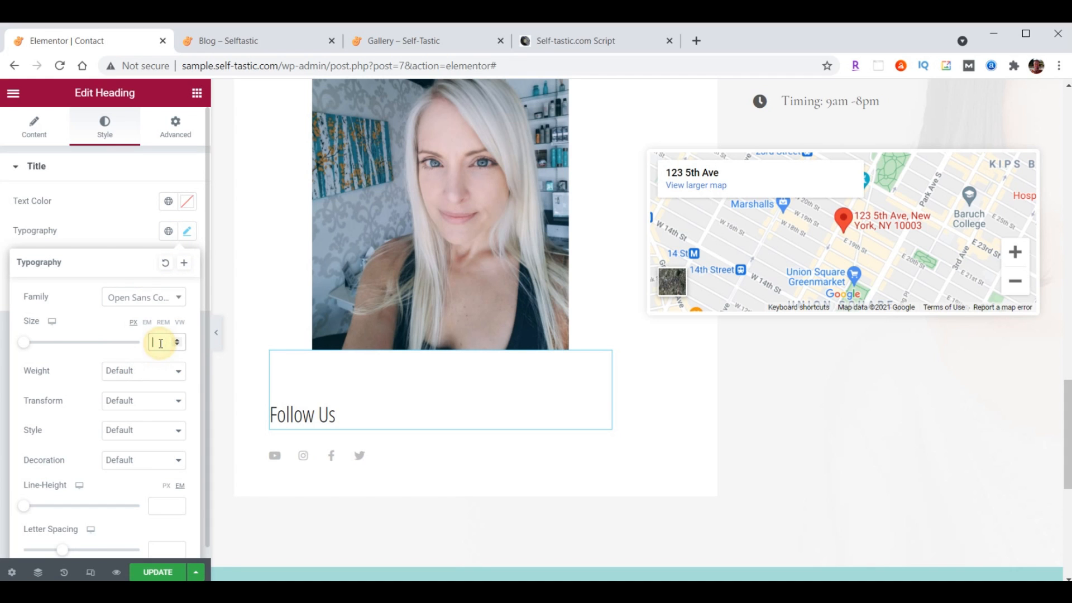
text(30)
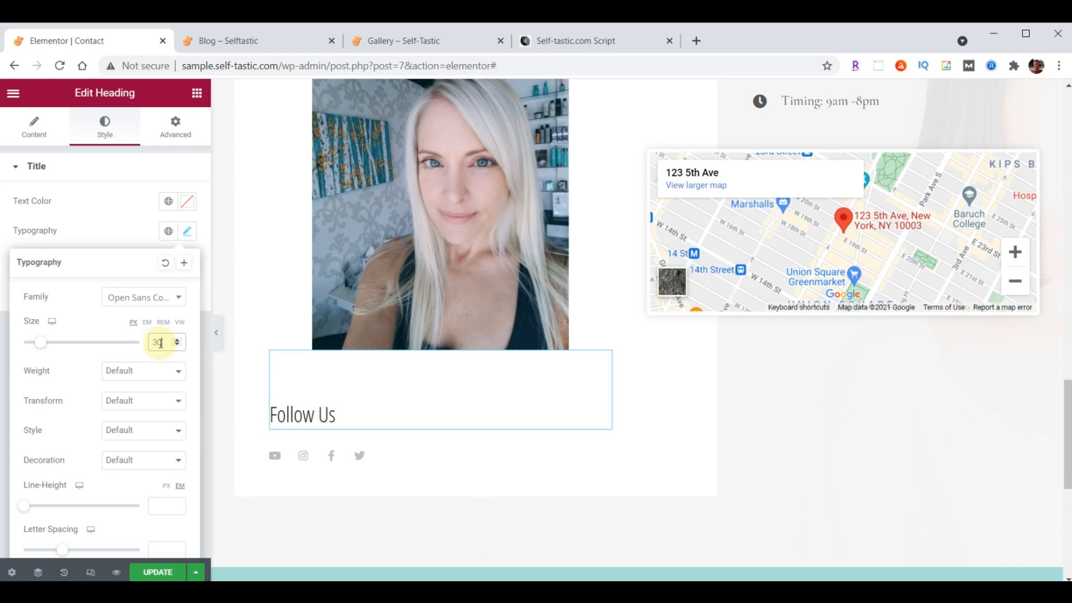
click(188, 236)
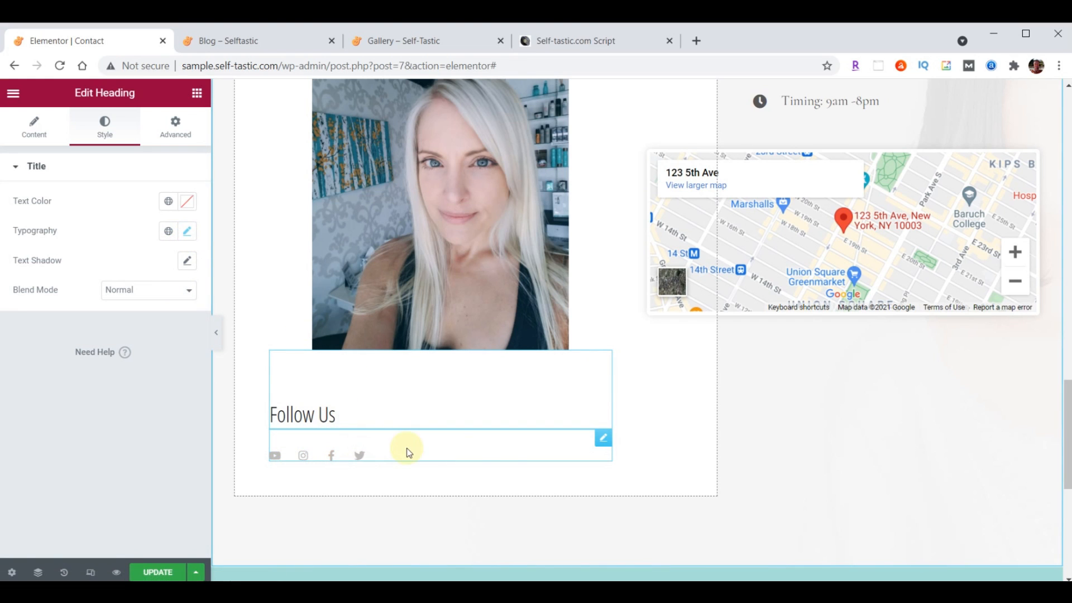
Set the social icons' size to 32 and move Instagram to the end of the list
click(603, 439)
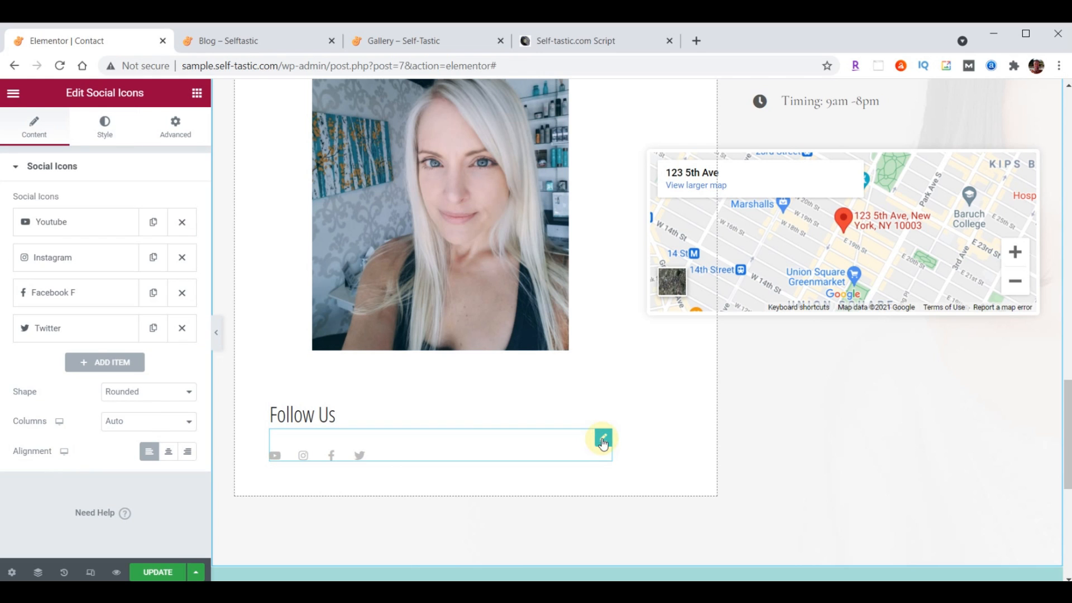
click(104, 134)
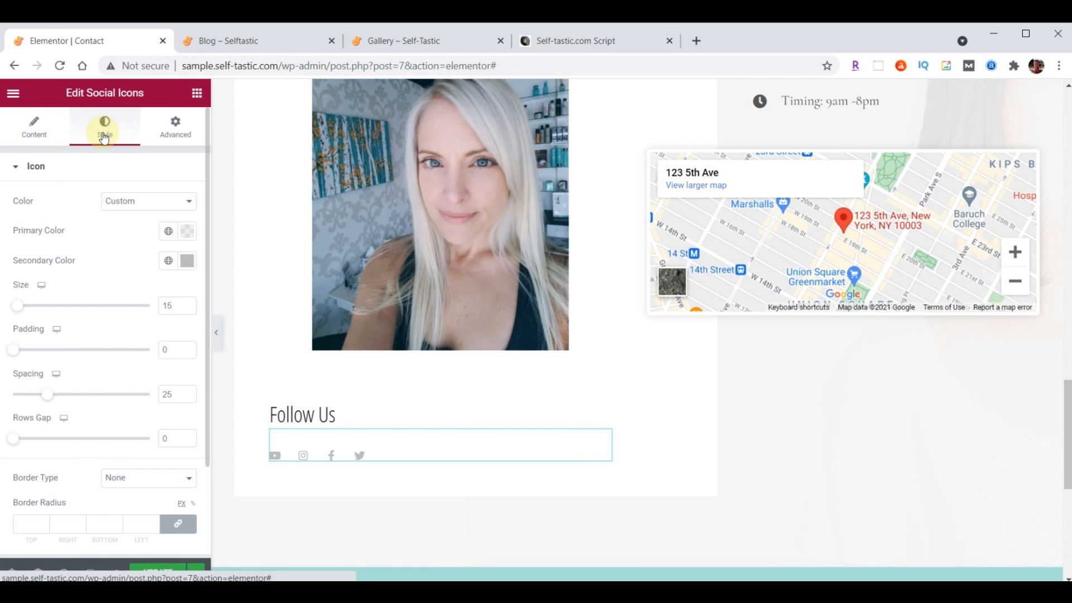
double_click(169, 306)
text(32)
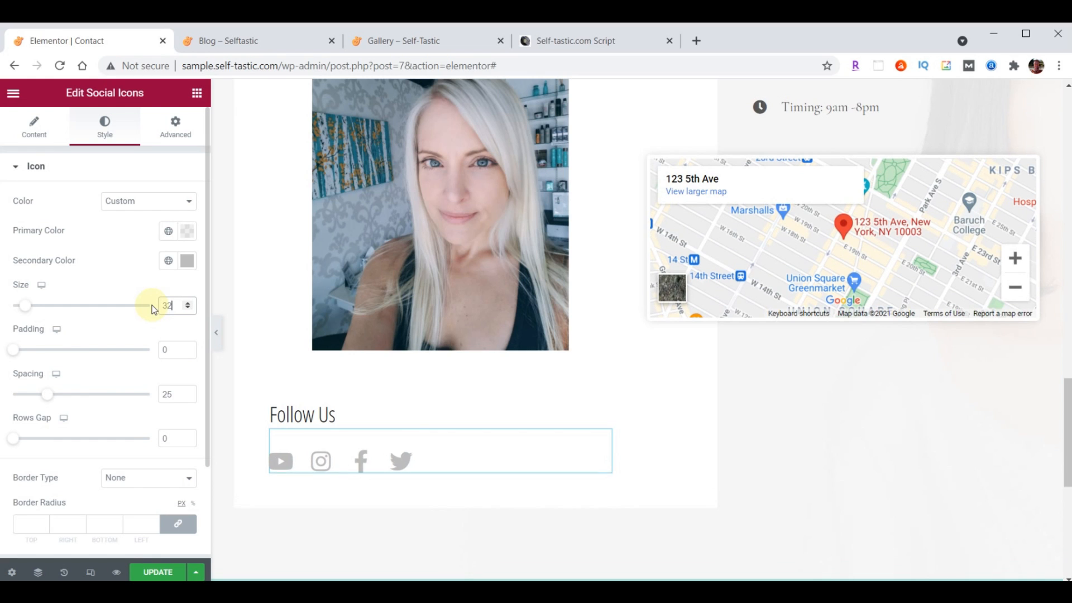
click(33, 139)
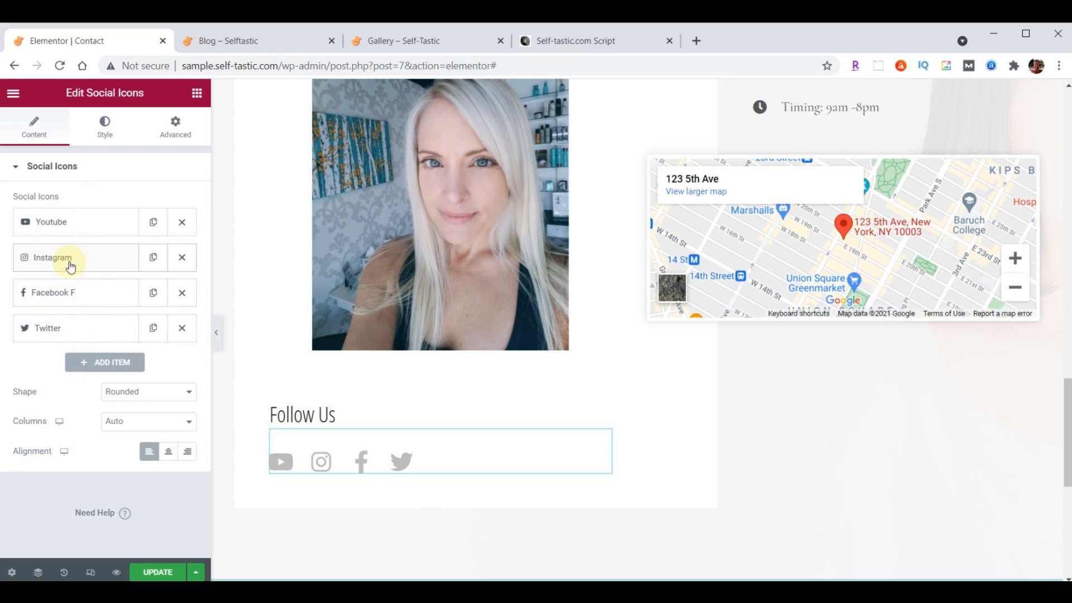
drag(69, 259, 79, 335)
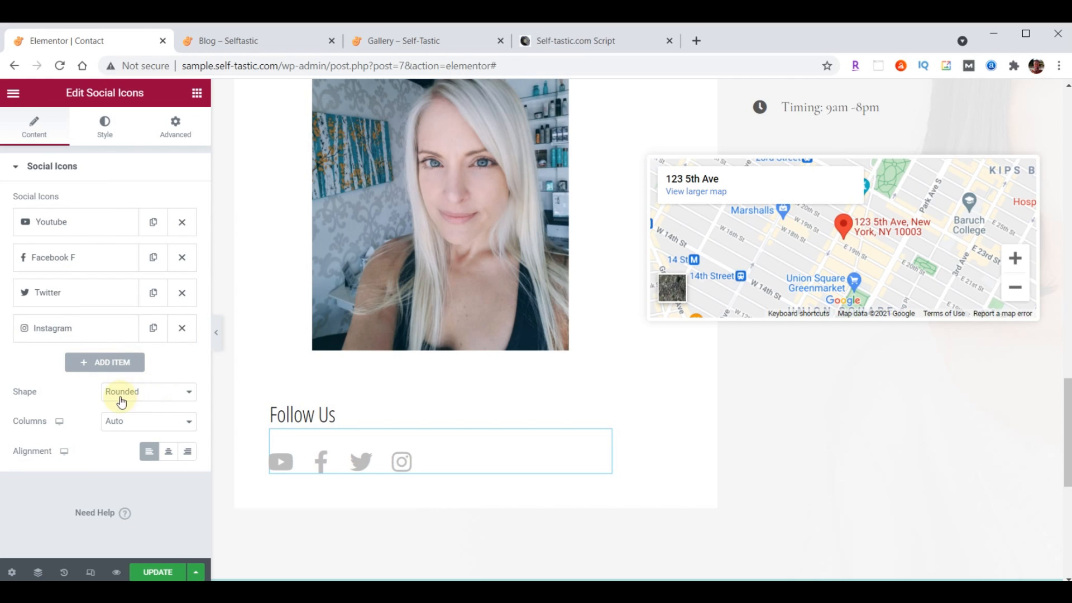
Open the YouTube item's icon library to choose a replacement icon
click(69, 229)
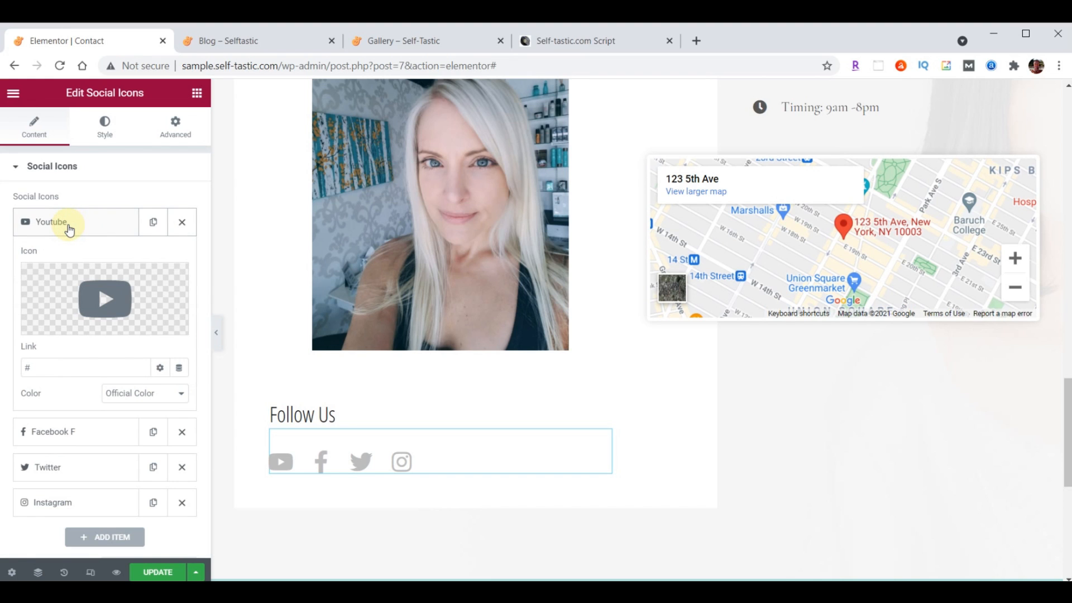
click(70, 226)
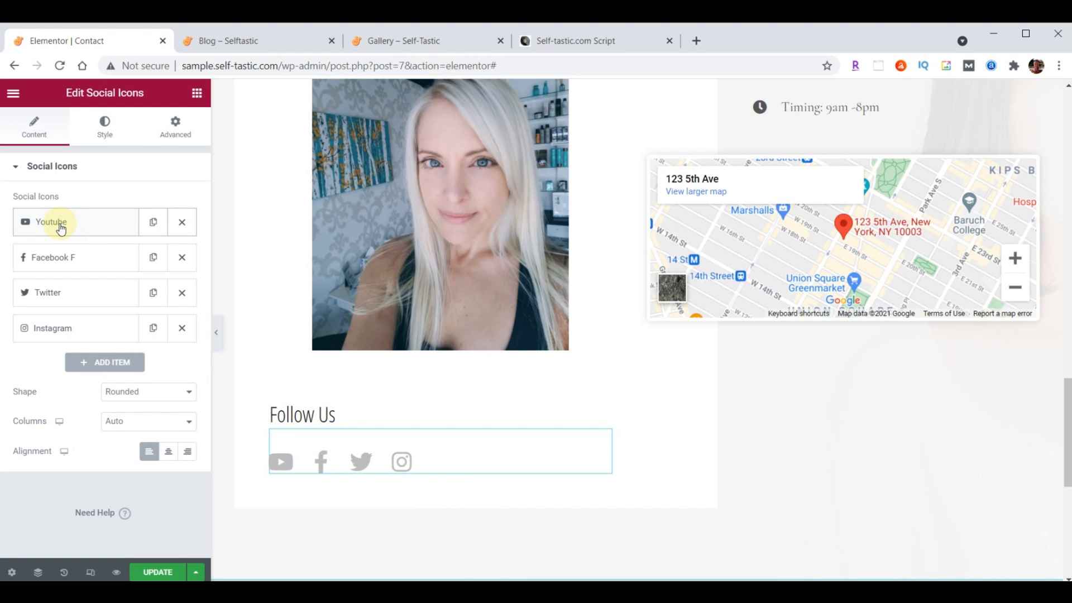
click(62, 226)
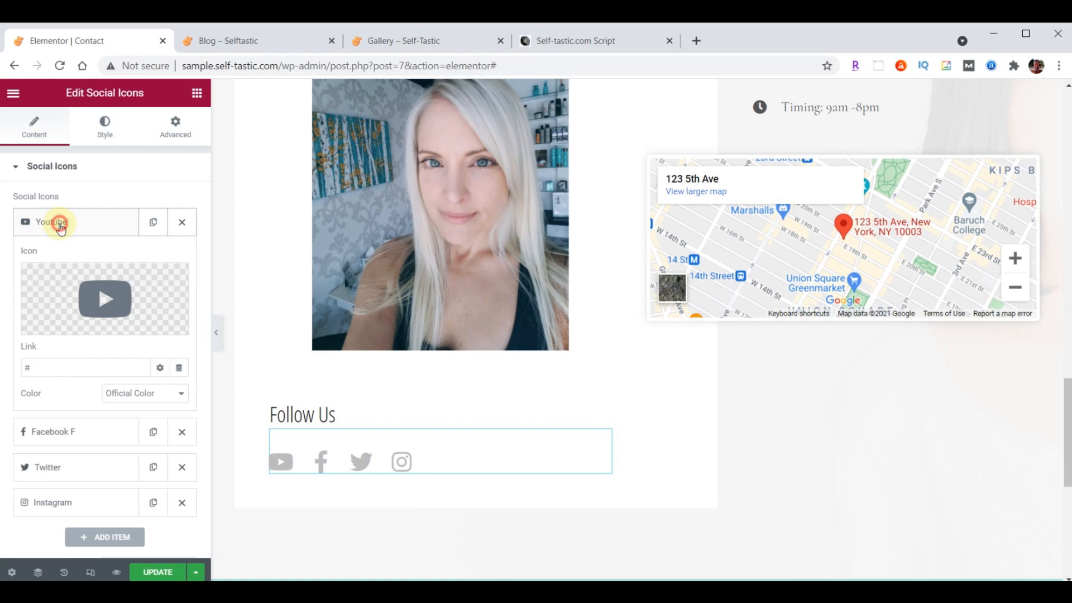
click(118, 304)
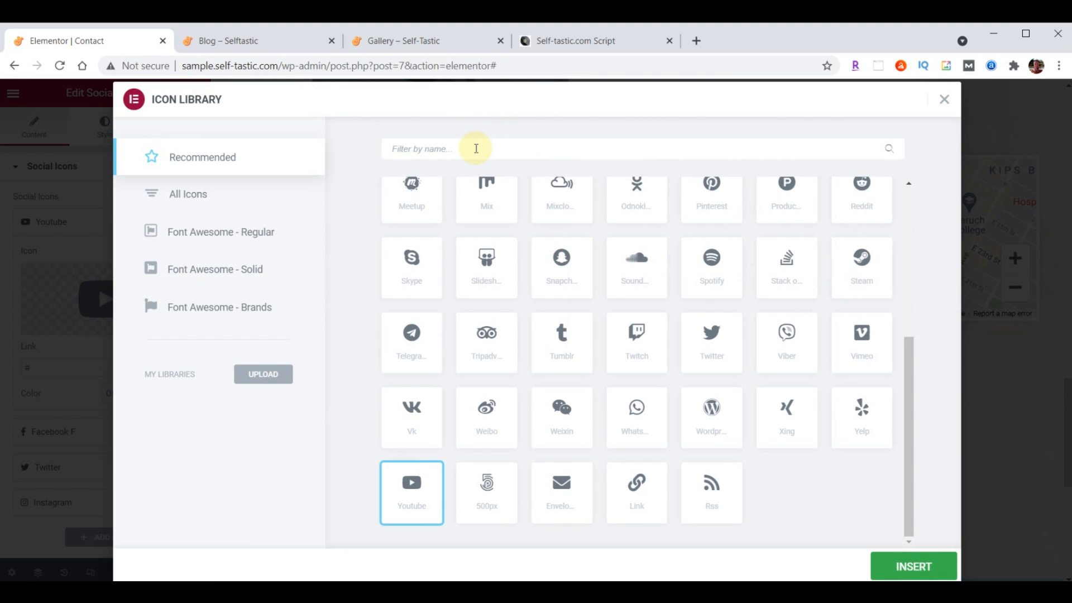
Replace the YouTube icon with the Medium icon from the icon library
click(416, 149)
text(Medium)
click(414, 239)
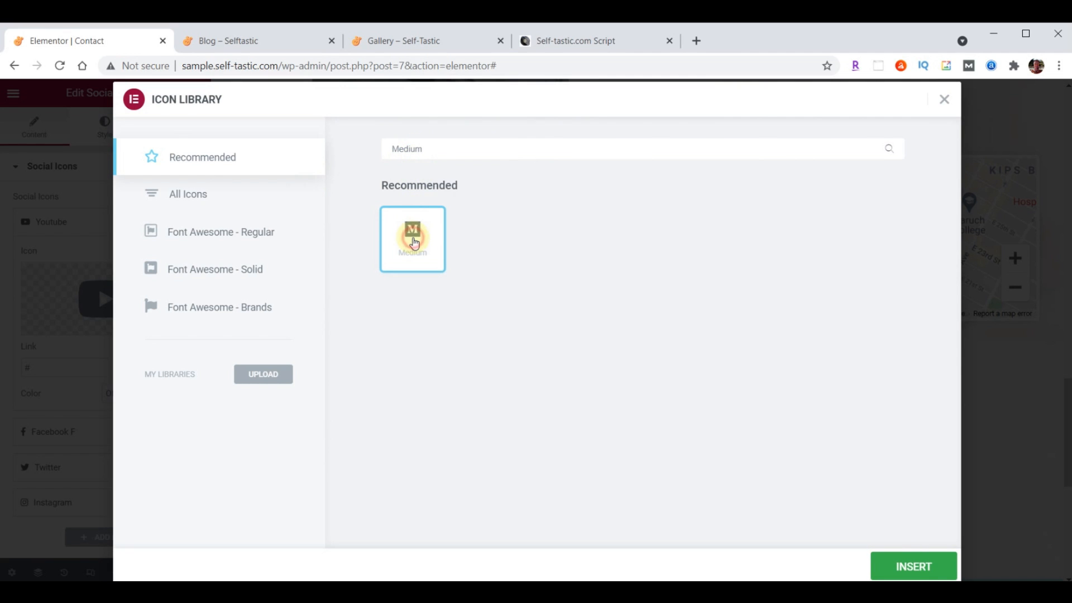
click(922, 571)
Paste the Medium profile link and move Medium to the end of the row
click(45, 367)
key(ctrl+v)
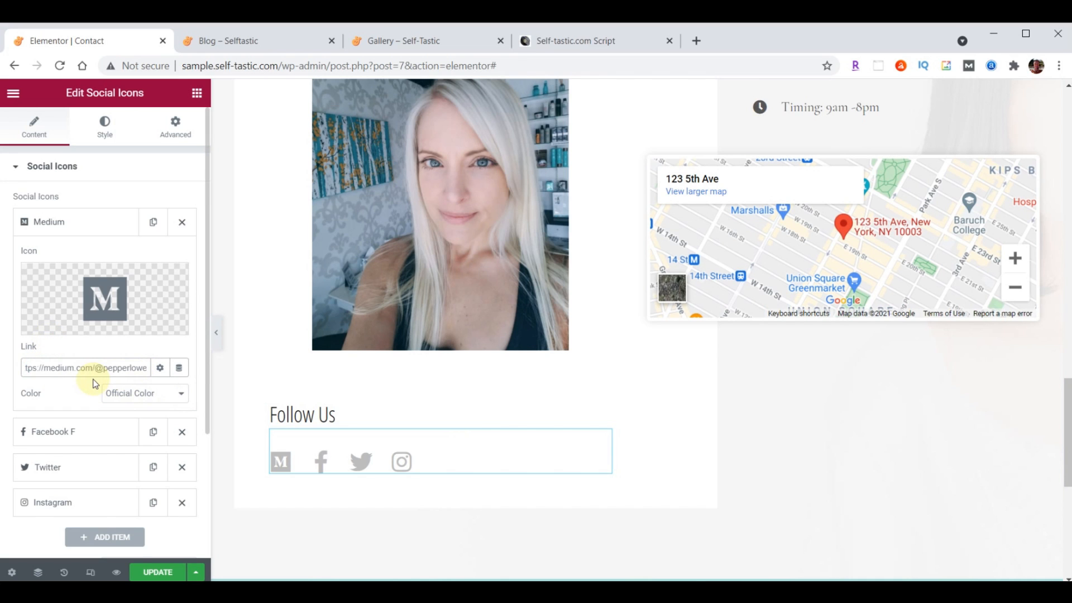
click(59, 223)
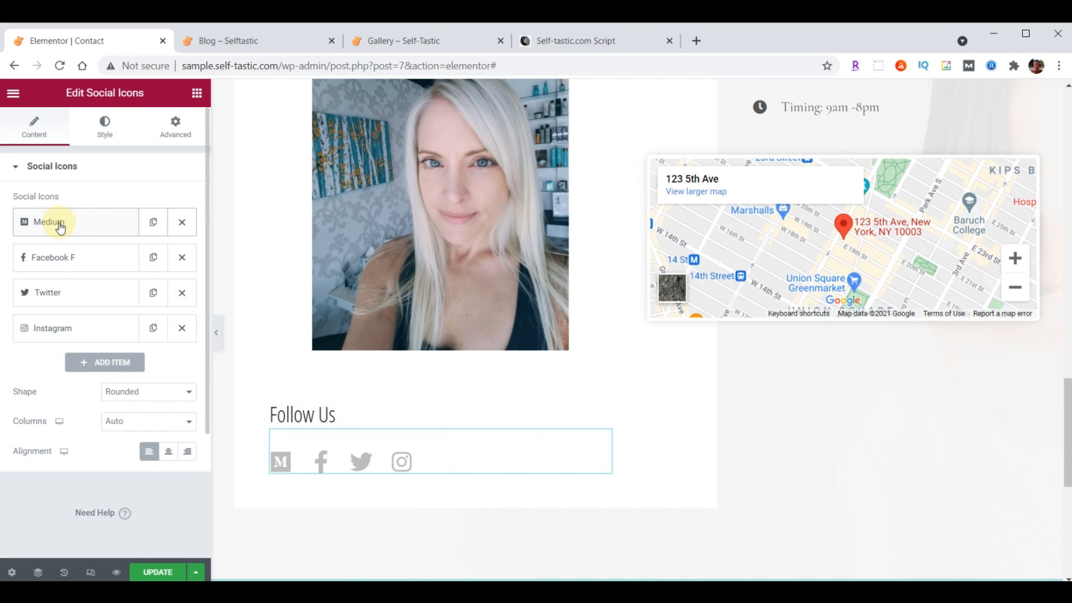
drag(79, 227, 84, 336)
Paste the Facebook and Twitter profile links and move Twitter to the front
click(66, 222)
click(77, 363)
text(https://facebook.com/self_tastic)
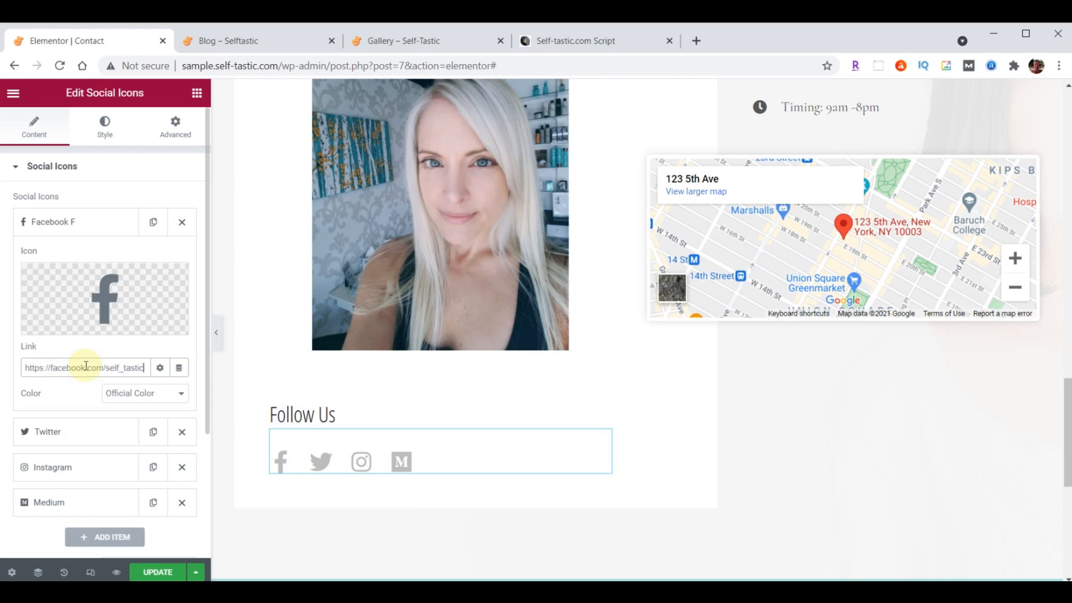
click(69, 222)
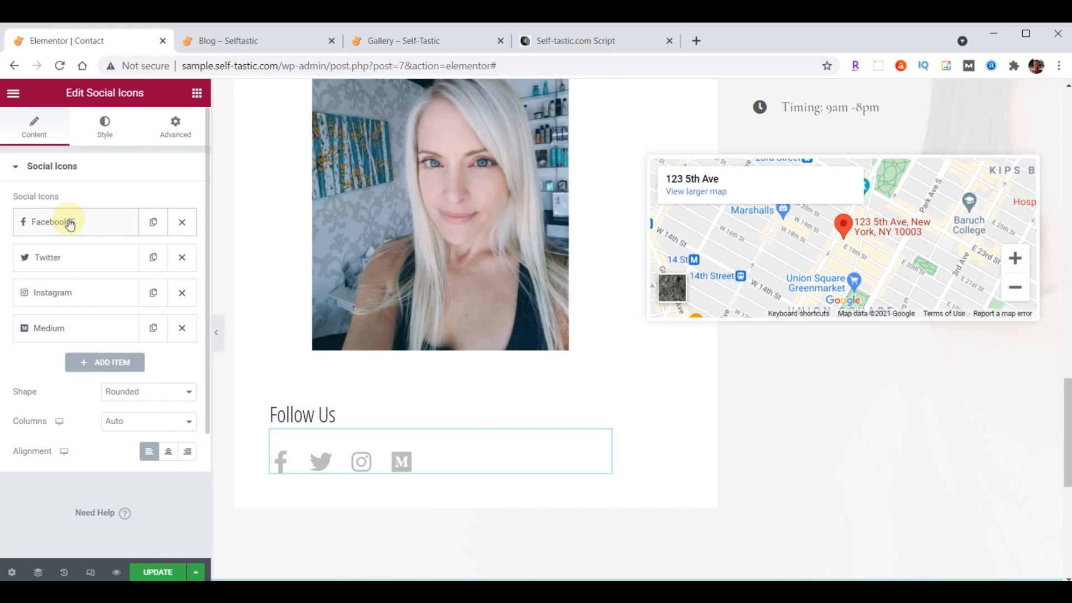
click(63, 257)
click(60, 402)
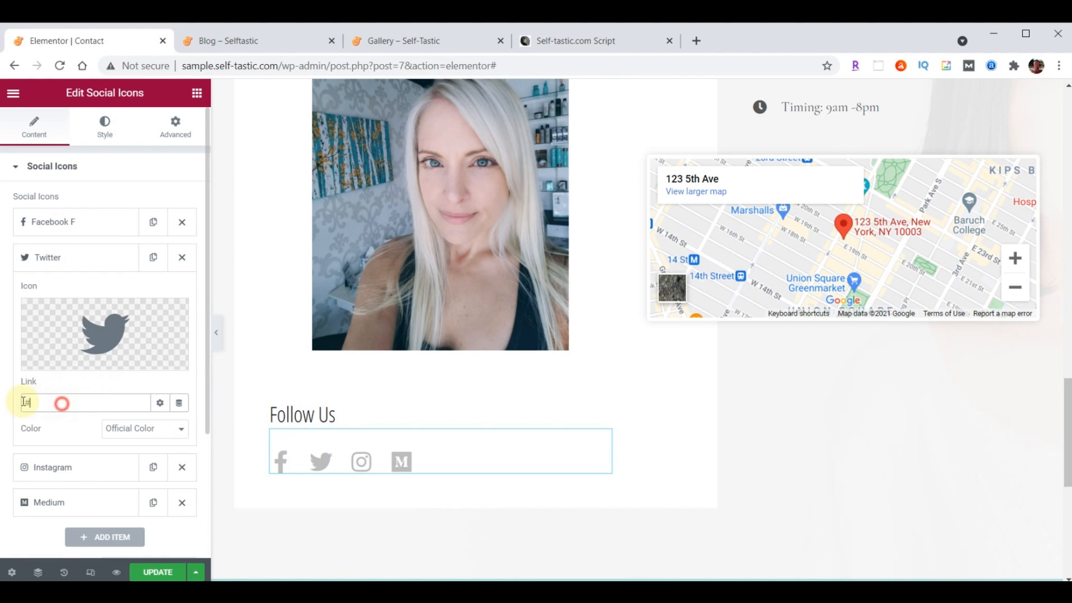
text(https://twitter.com/self_tastic)
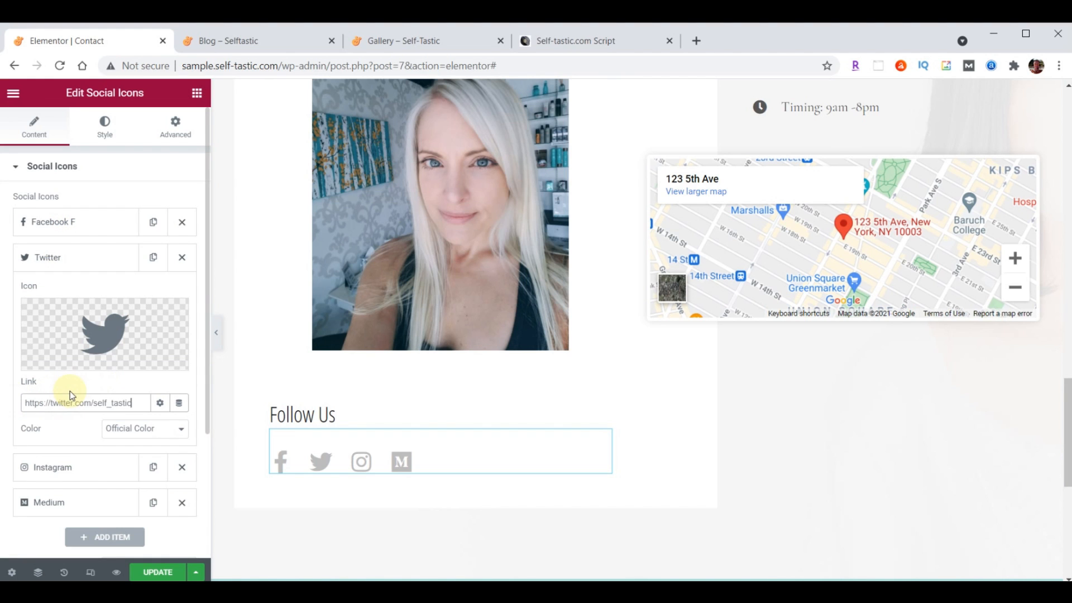
click(59, 263)
drag(65, 257, 53, 218)
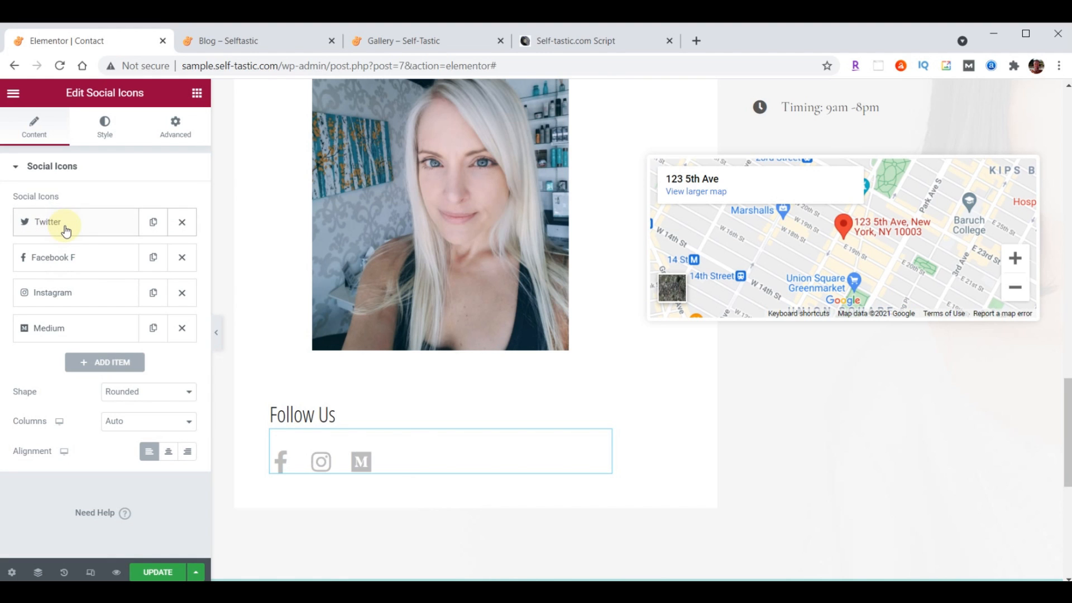
Paste the Instagram profile link into its Link field
click(69, 302)
click(59, 439)
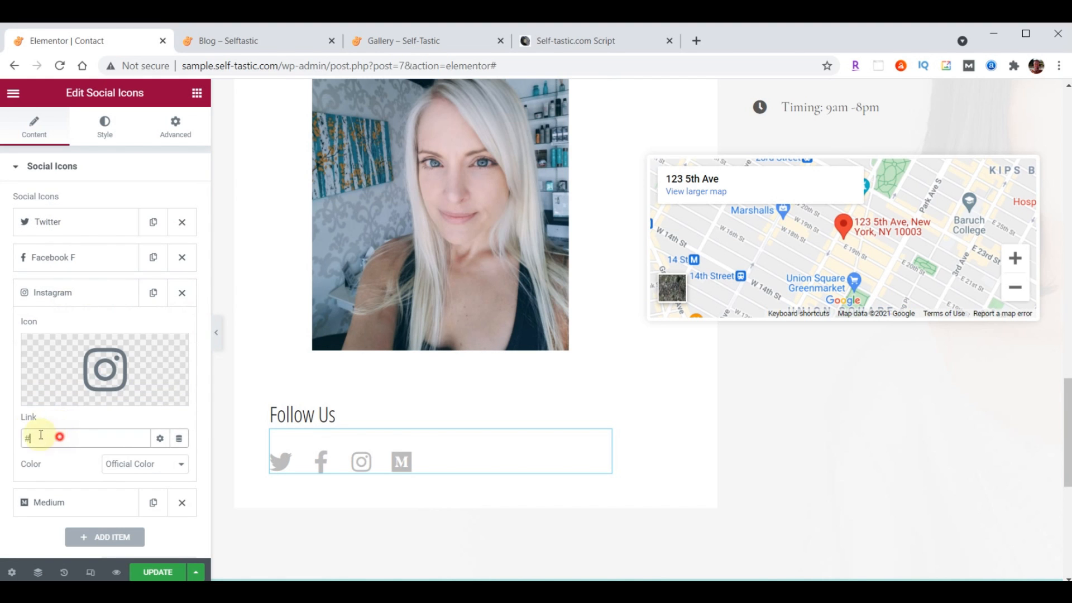
text(https://instagram.com/self_tastic)
click(50, 292)
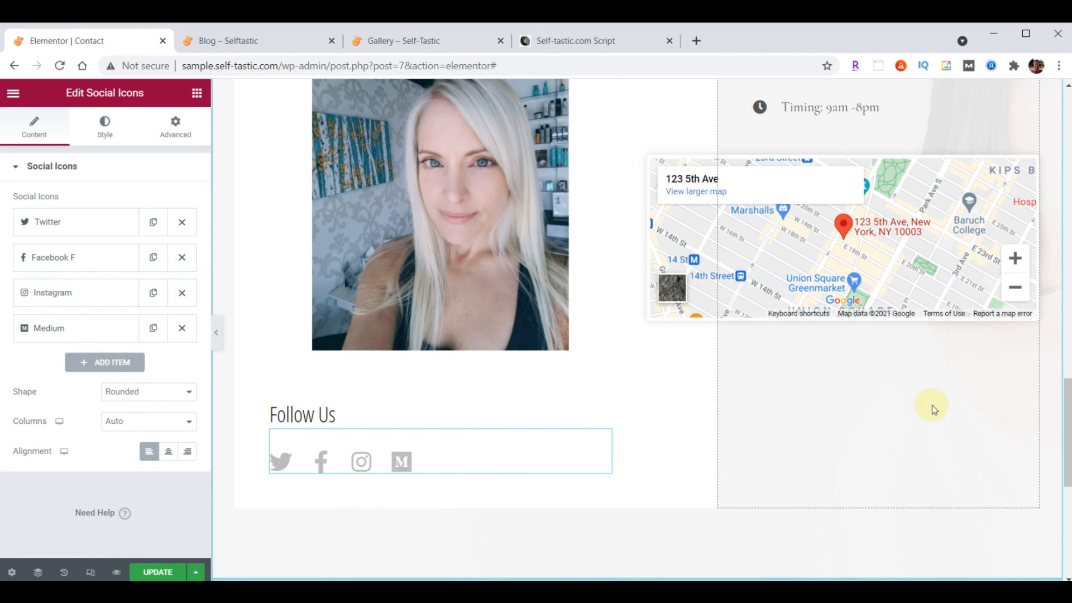
scroll(953, 418, up, 5)
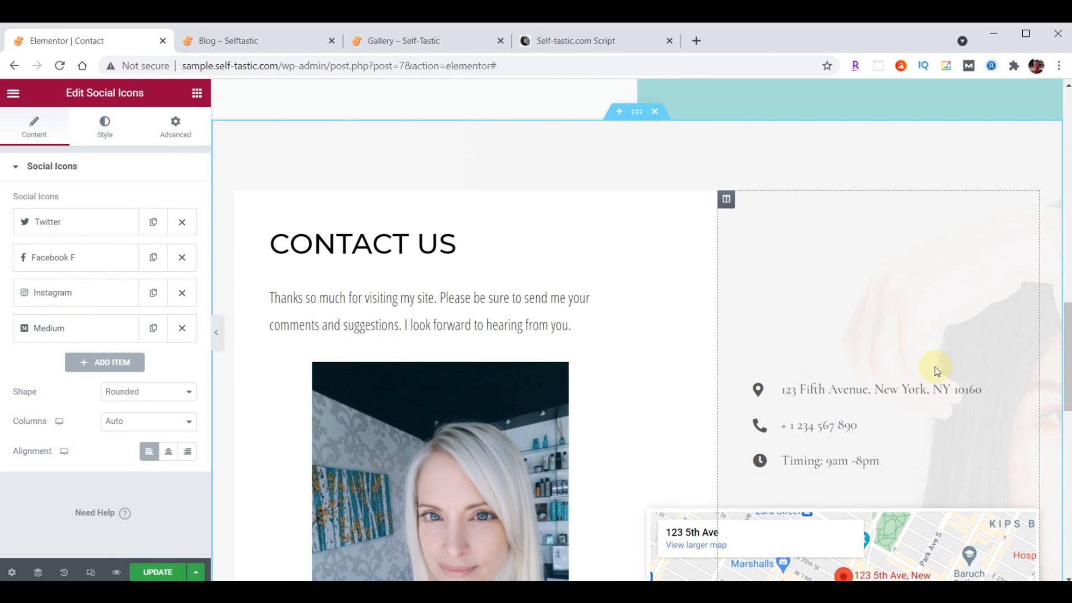
Replace the contact list's street address and phone number with the new ones
click(1032, 388)
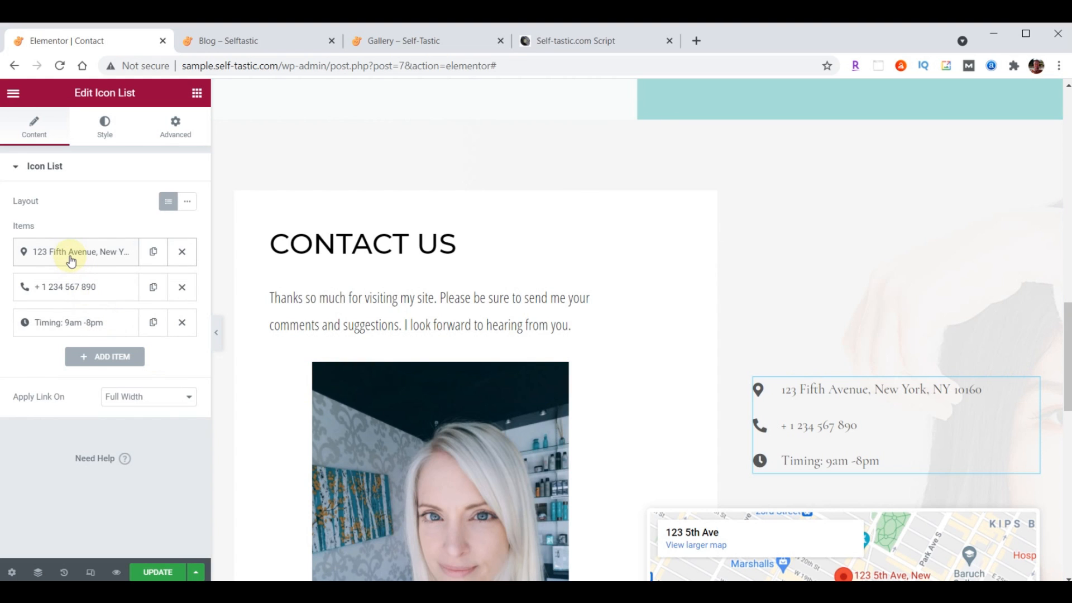
click(89, 257)
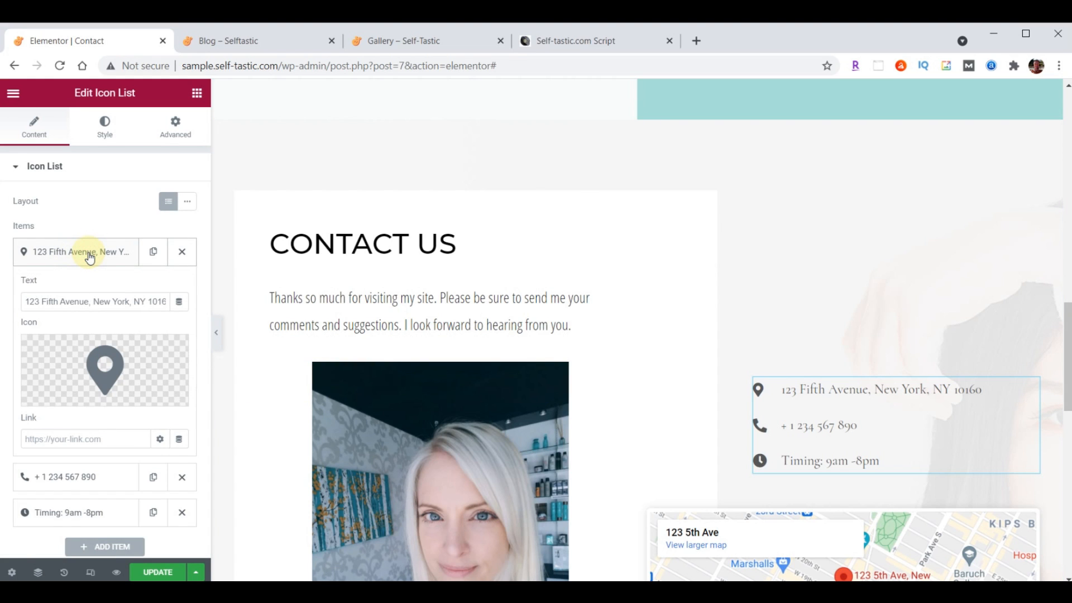
drag(26, 300, 223, 297)
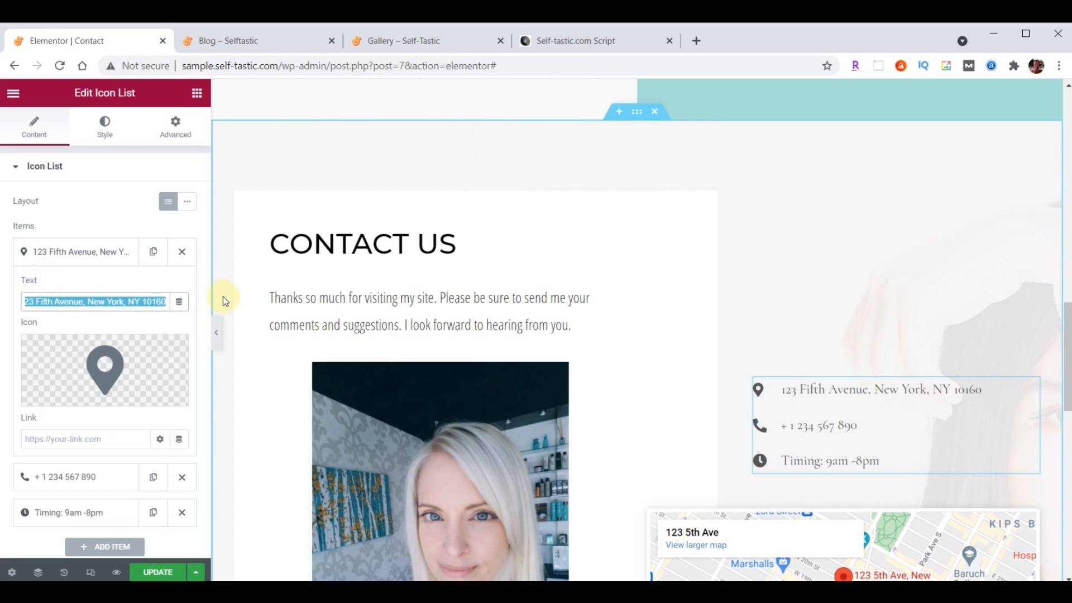
click(62, 251)
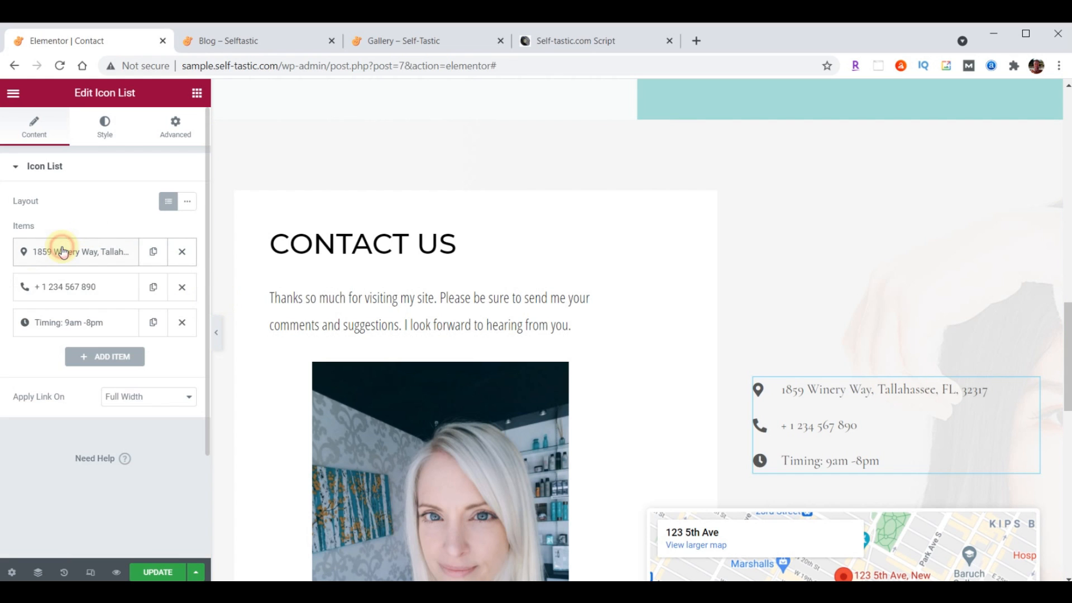
click(56, 292)
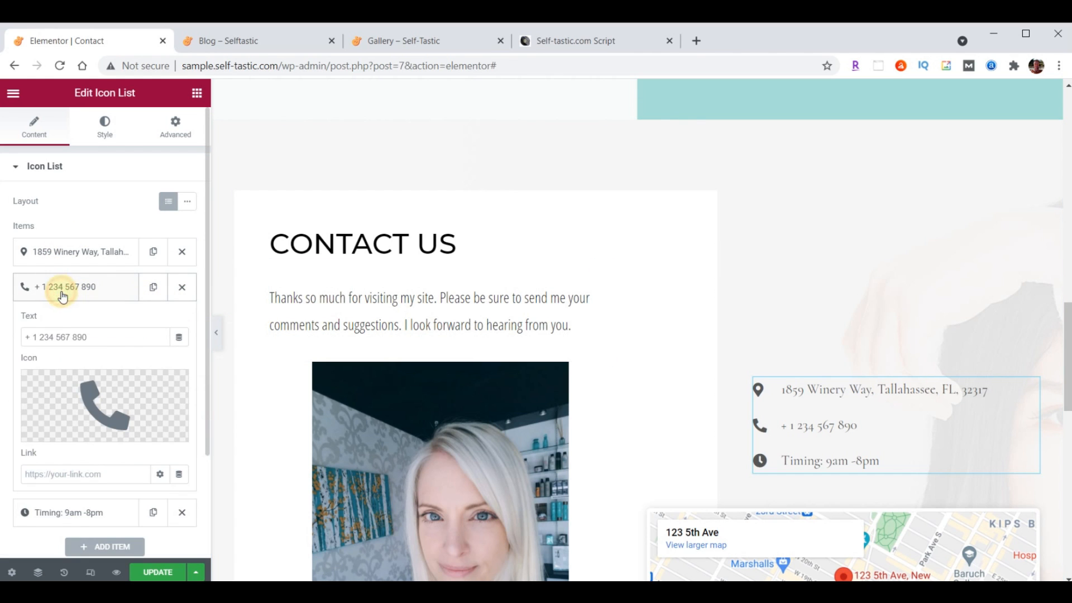
triple_click(107, 336)
key(ctrl+v)
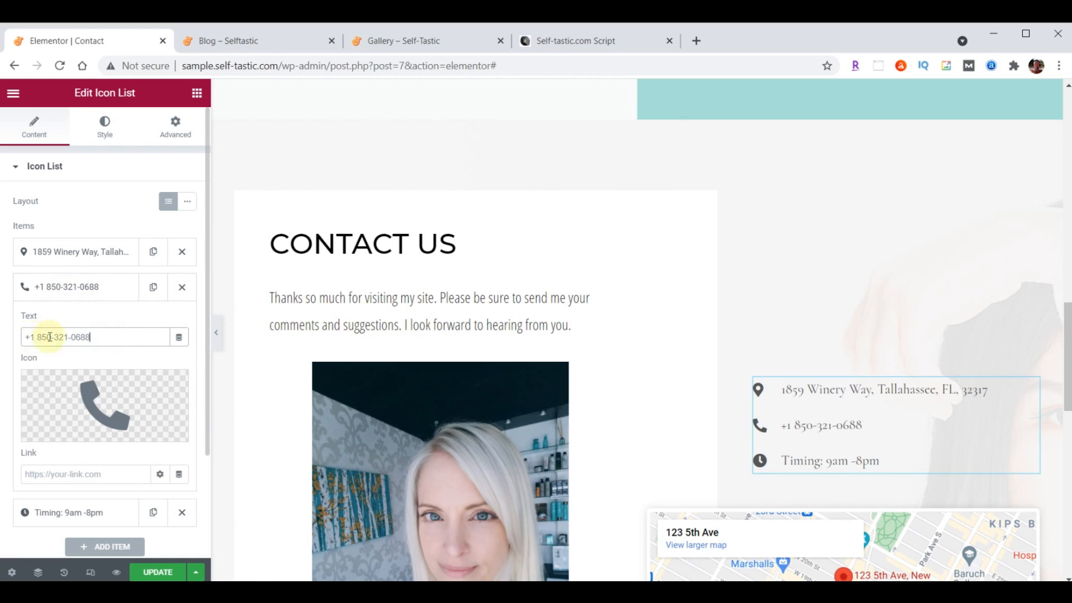
click(88, 296)
Change the timing line to 'Hours 9am-5pm, Mon-Fri'
click(90, 323)
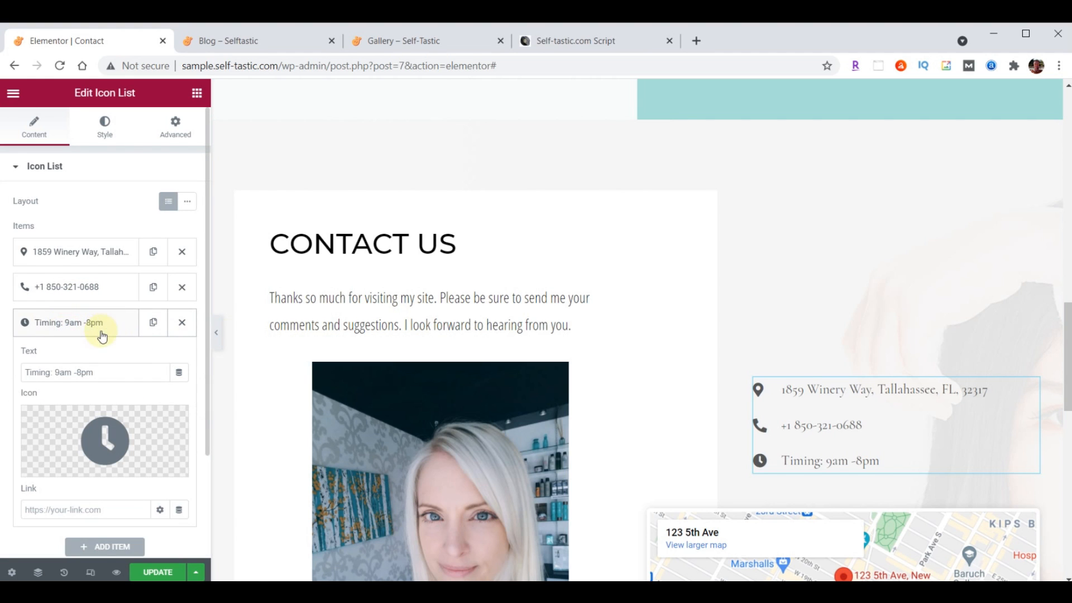
triple_click(109, 372)
text(Hours 9am-5pm, Mon-Fri)
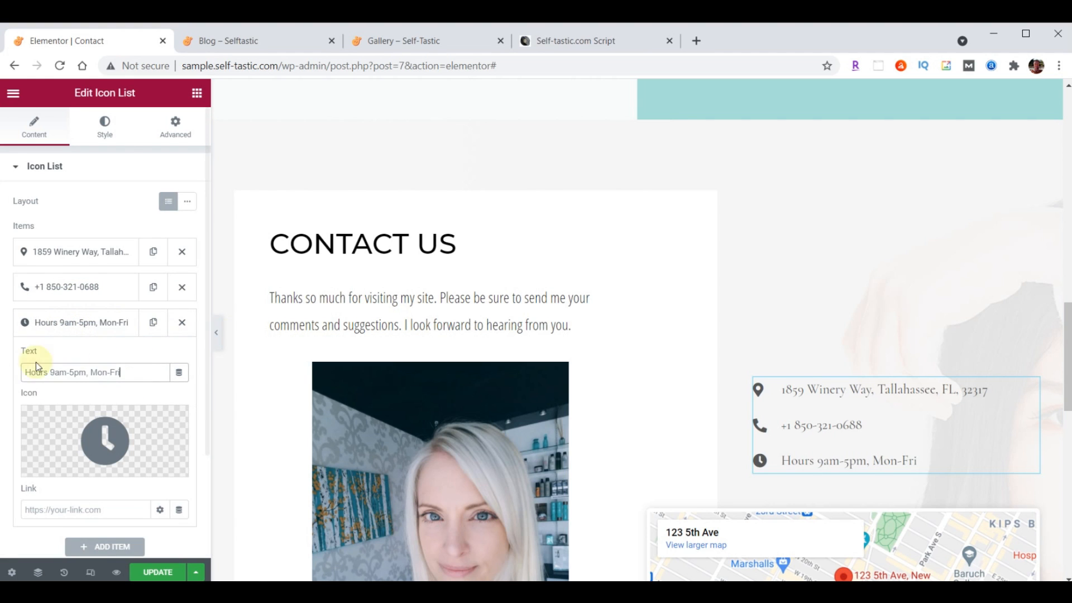
click(86, 327)
drag(45, 268, 72, 249)
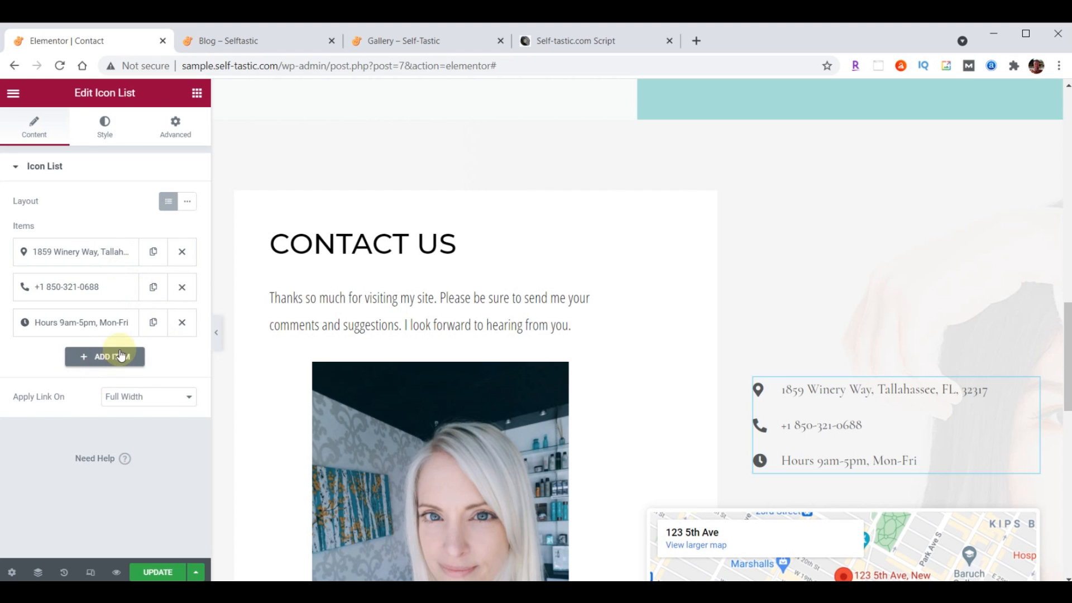
click(106, 126)
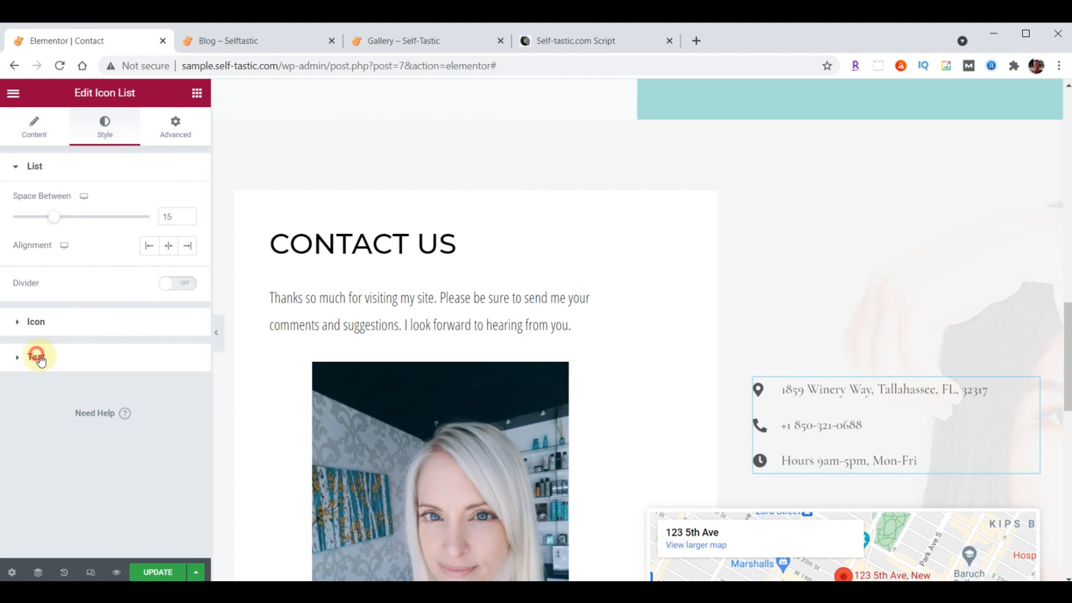
Set the contact list text colour to #222222
click(39, 359)
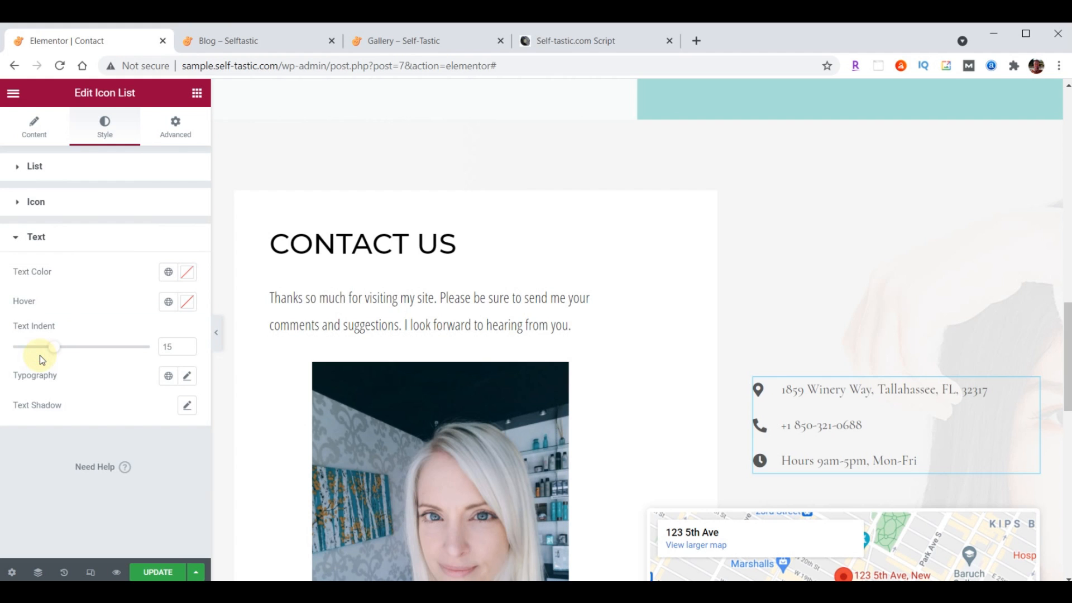
click(189, 272)
text(#222222)
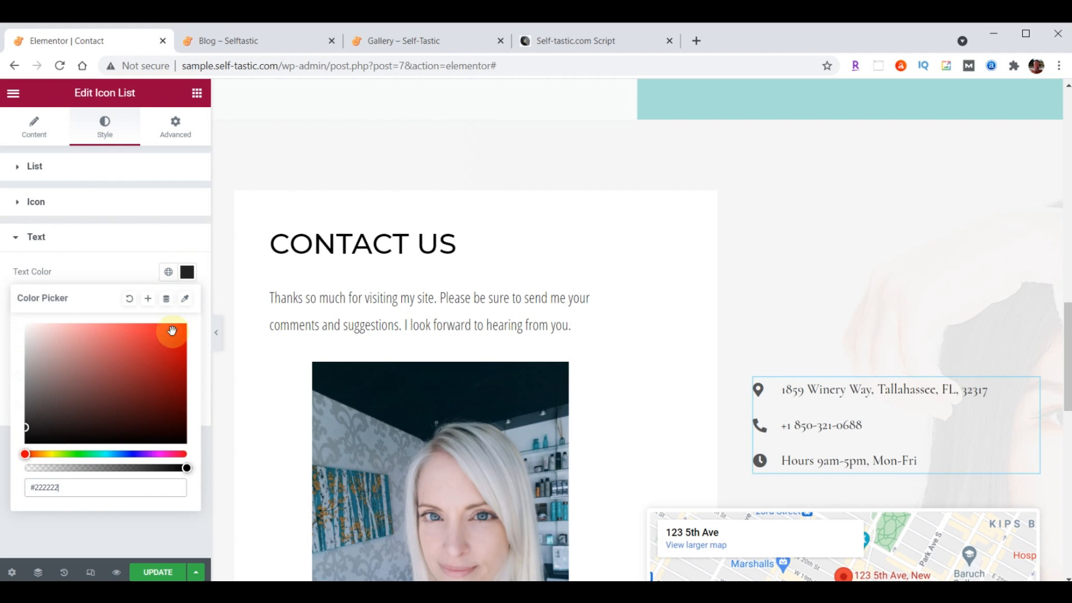
click(188, 273)
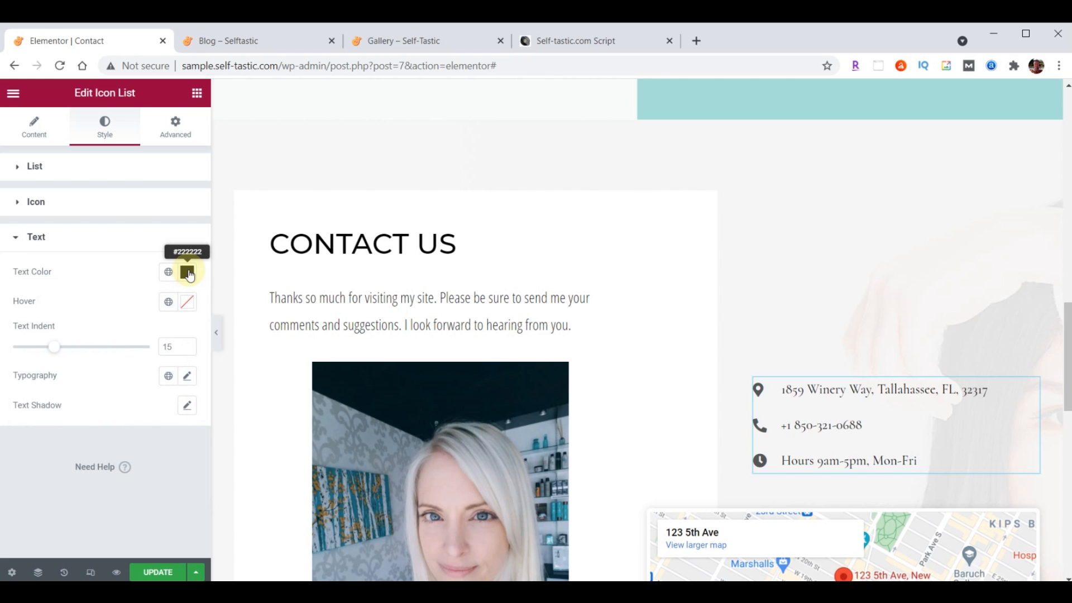
Set the list text to Open Sans Condensed, size 21, weight 400
click(188, 378)
click(132, 450)
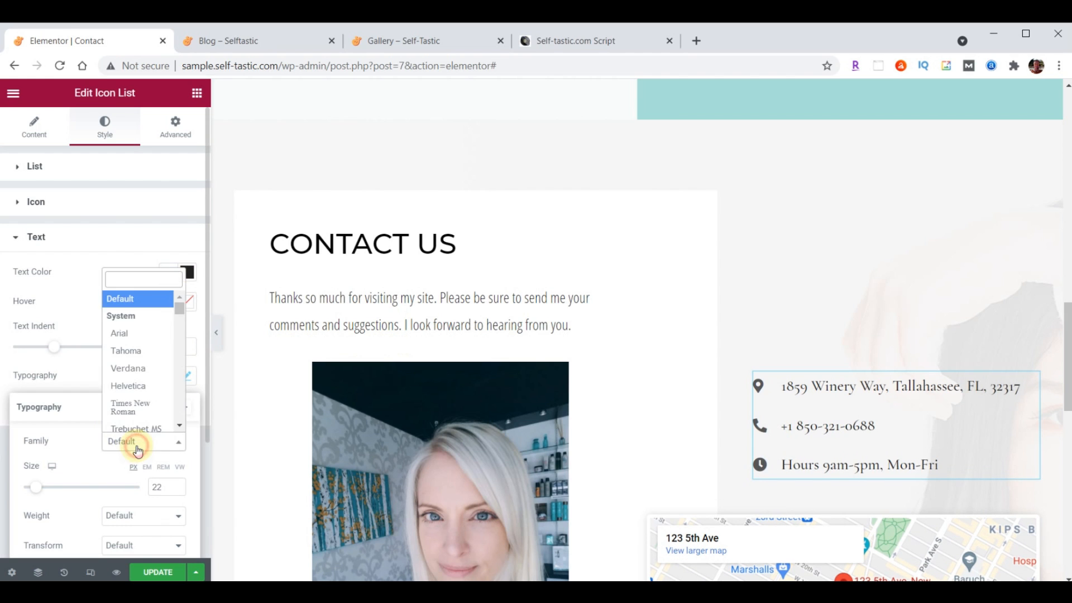
text(Open)
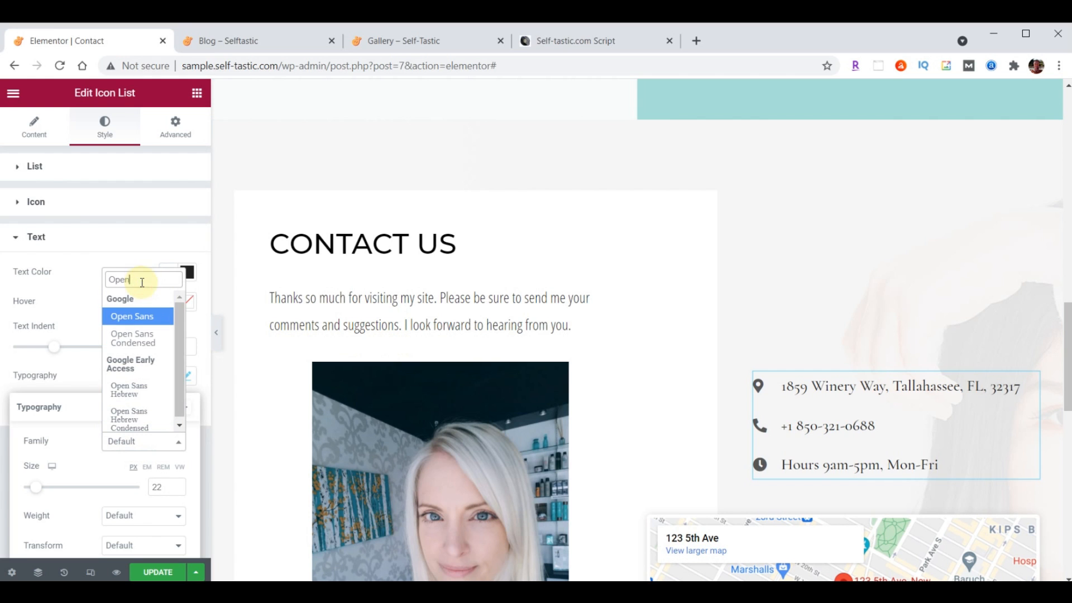
click(134, 338)
drag(164, 489, 147, 493)
text(21)
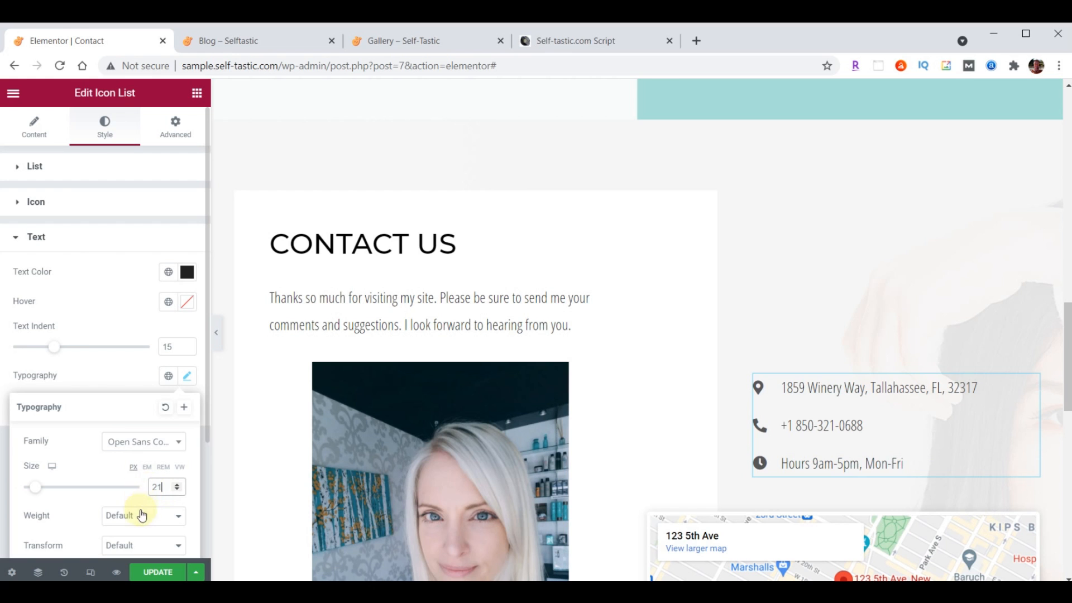
click(141, 515)
click(136, 413)
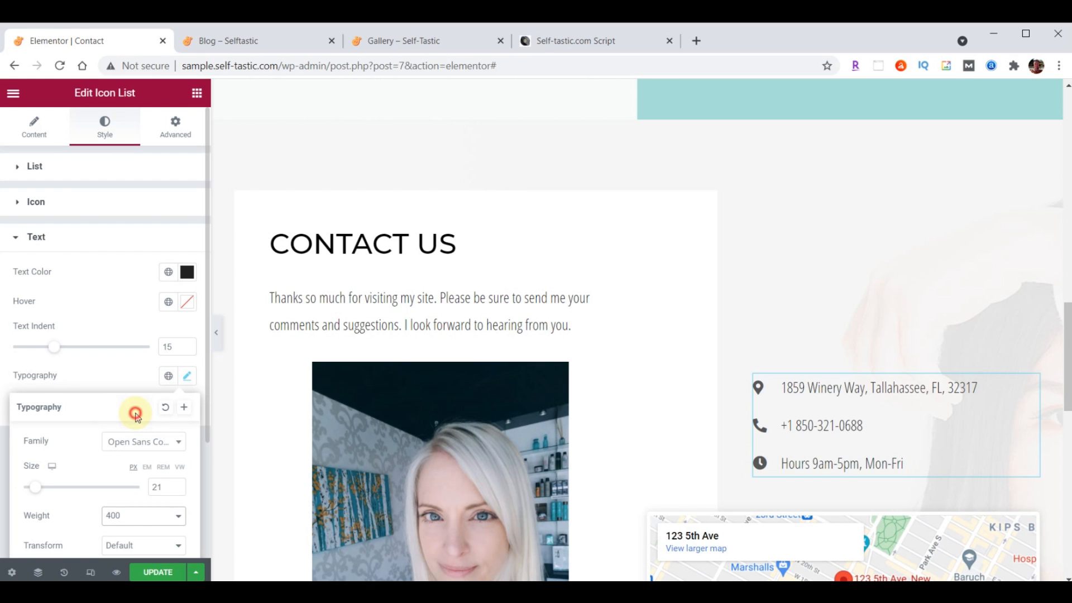
scroll(904, 284, down, 4)
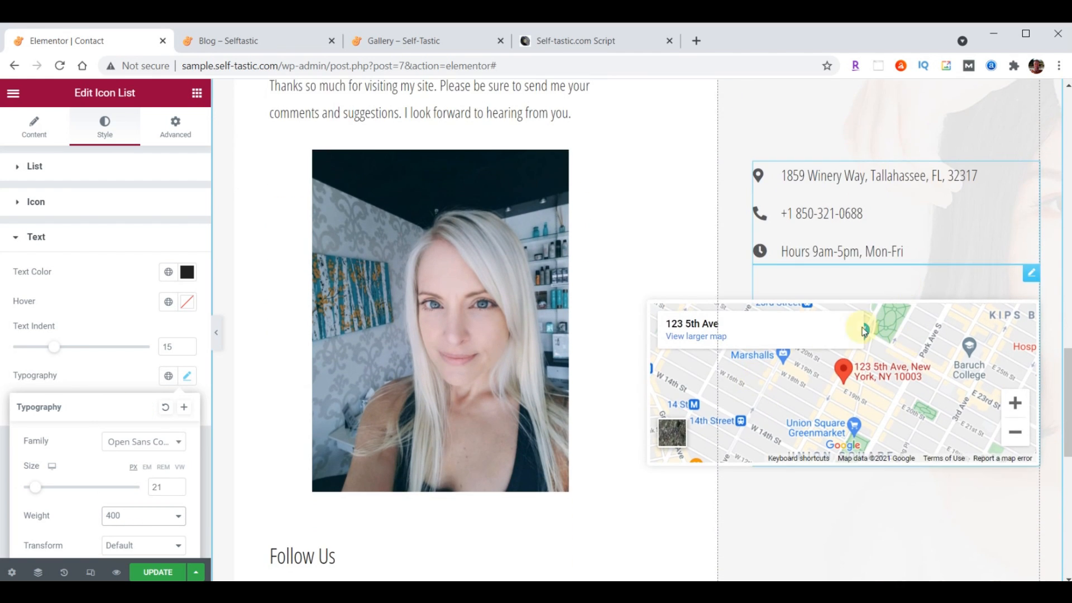
Paste the contact address into the Google Map's Location field
click(1034, 282)
click(32, 347)
drag(21, 347, 186, 341)
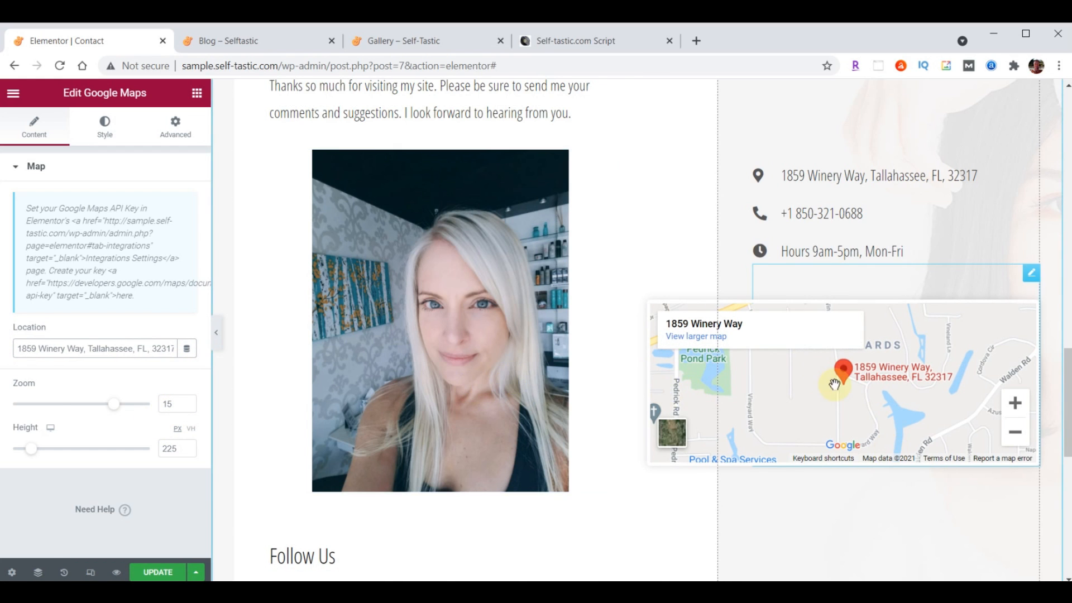
scroll(782, 447, down, 3)
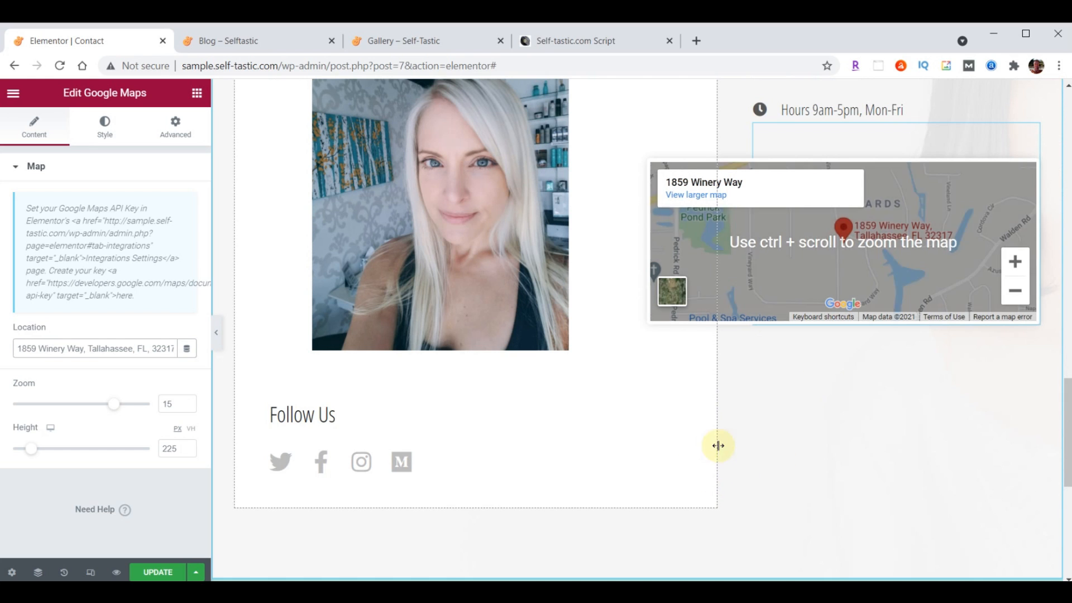
Set the map height to 500 and update the Contact page
double_click(169, 447)
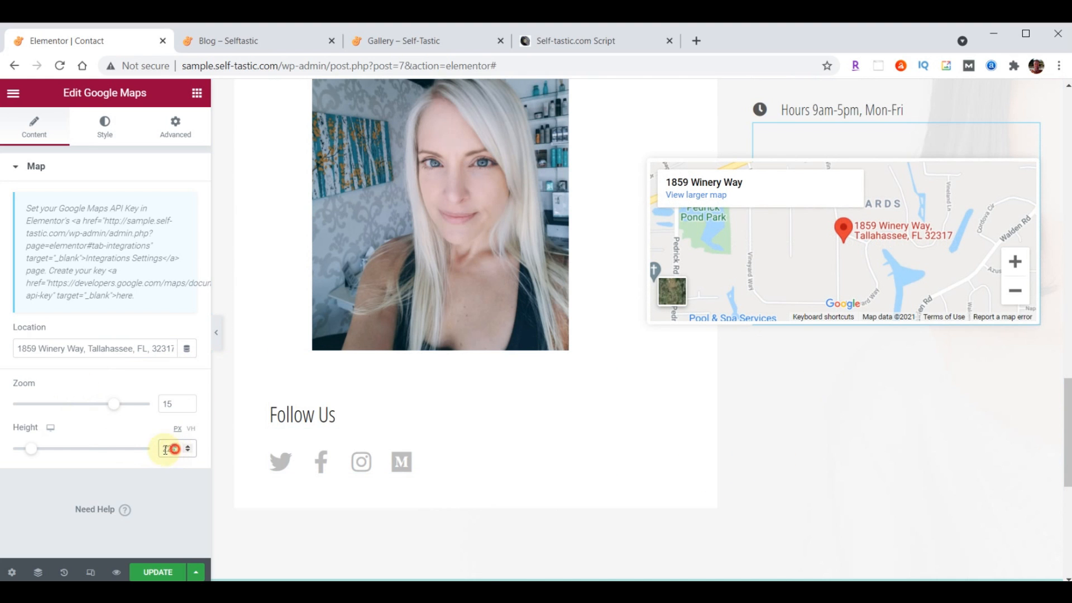
text(500)
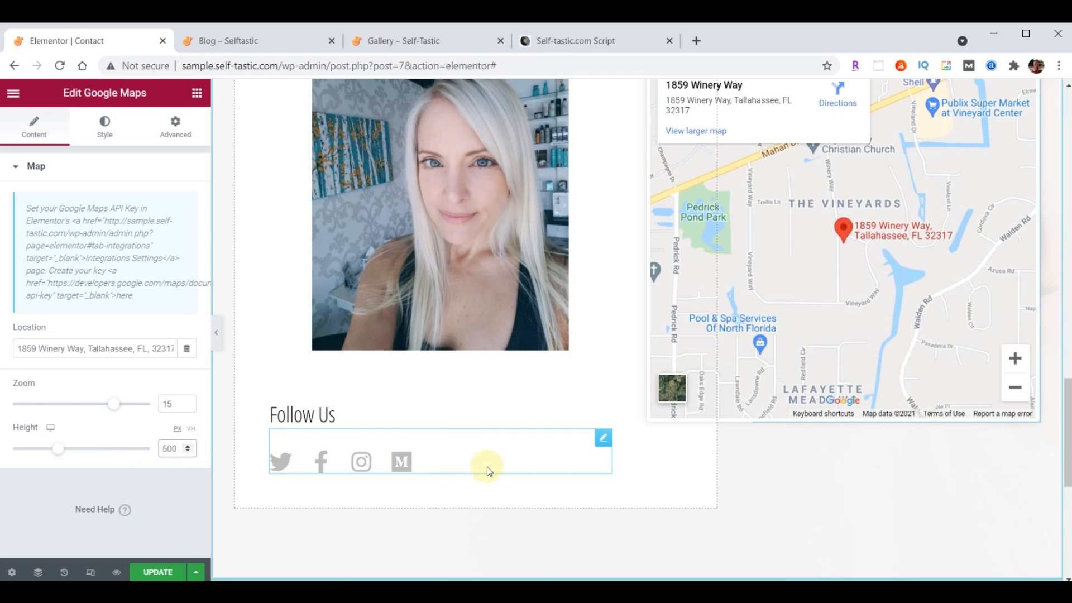
scroll(715, 493, up, 3)
scroll(645, 491, down, 3)
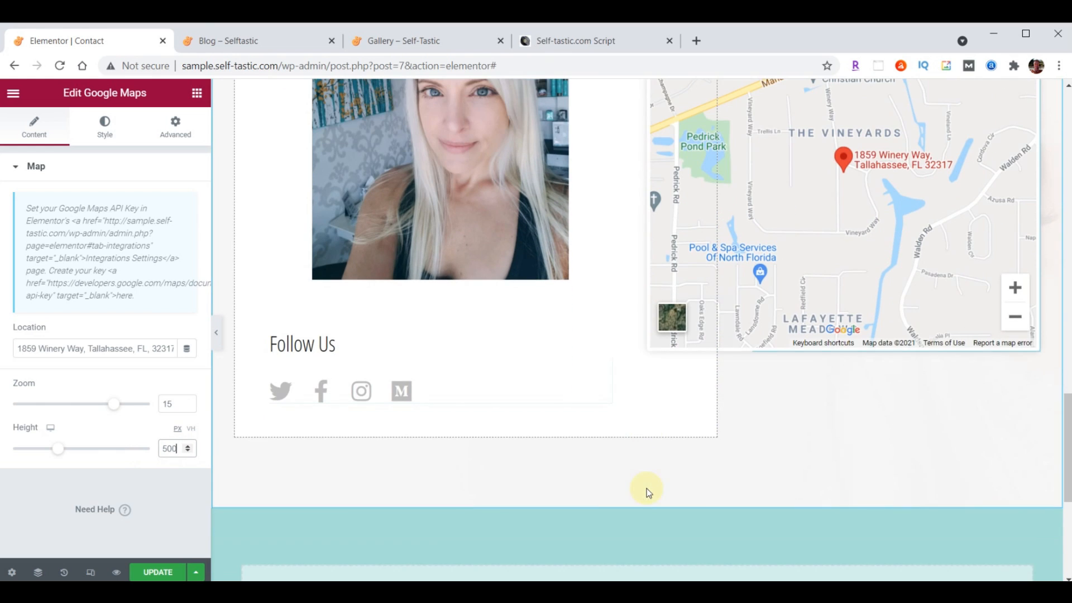
click(146, 573)
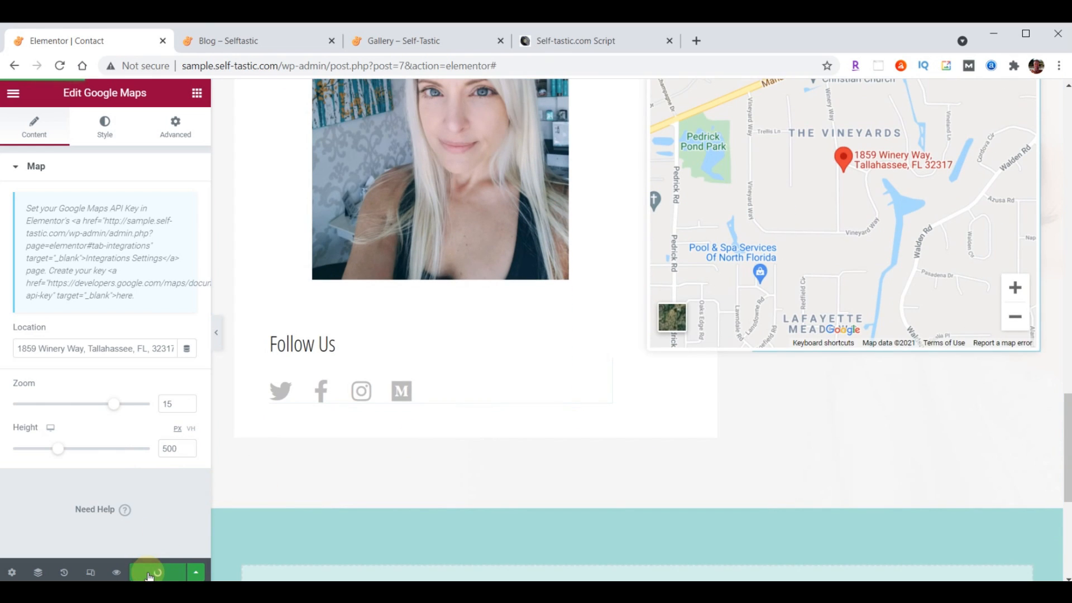
click(251, 43)
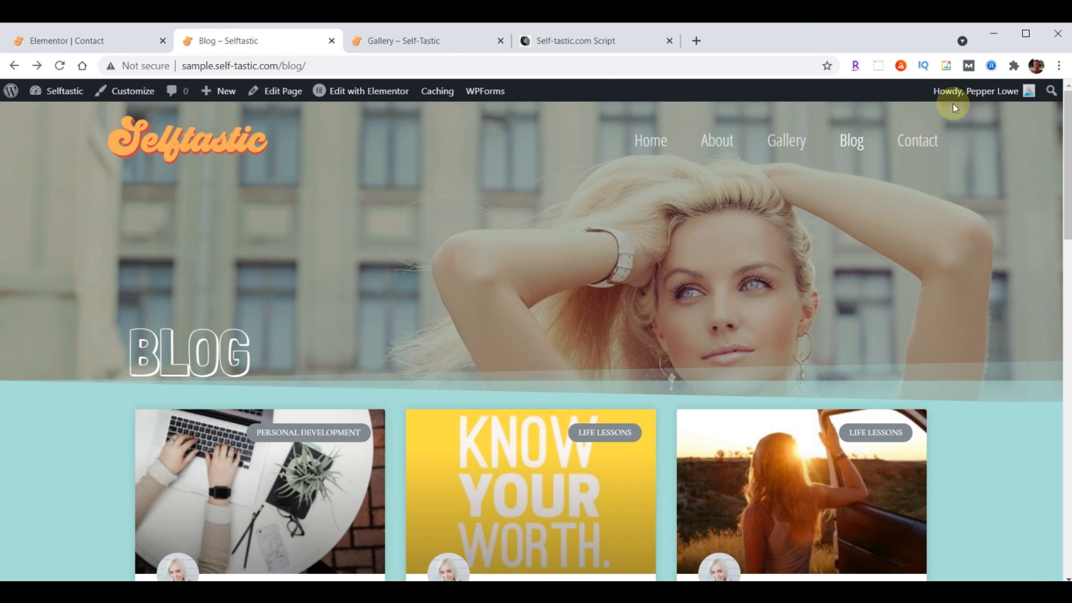
Open the live Contact page and scroll through its updated contact details and map
click(917, 141)
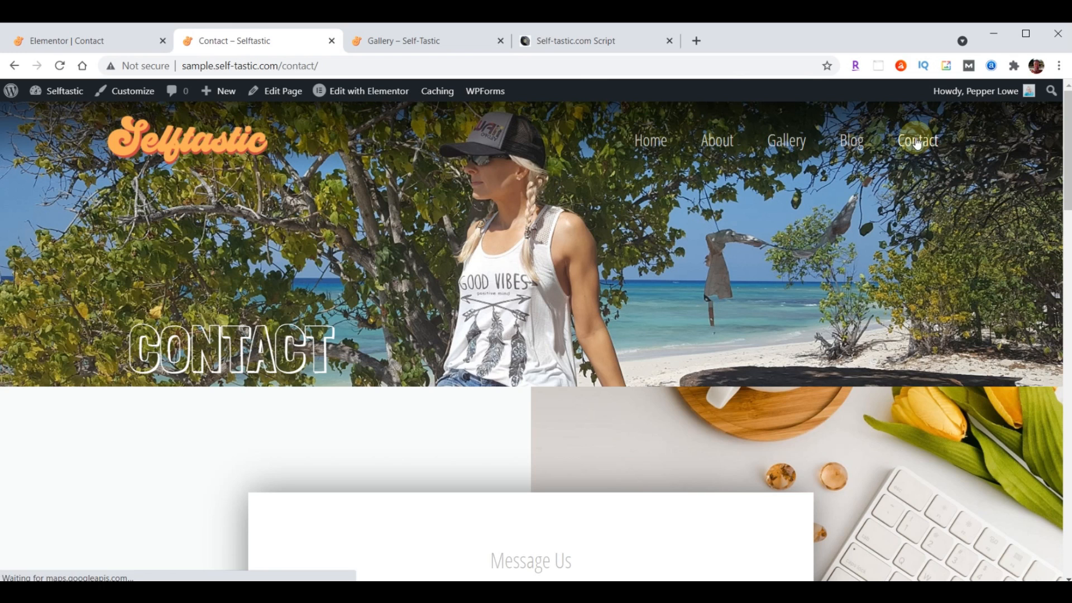
scroll(834, 256, down, 3)
scroll(834, 256, down, 12)
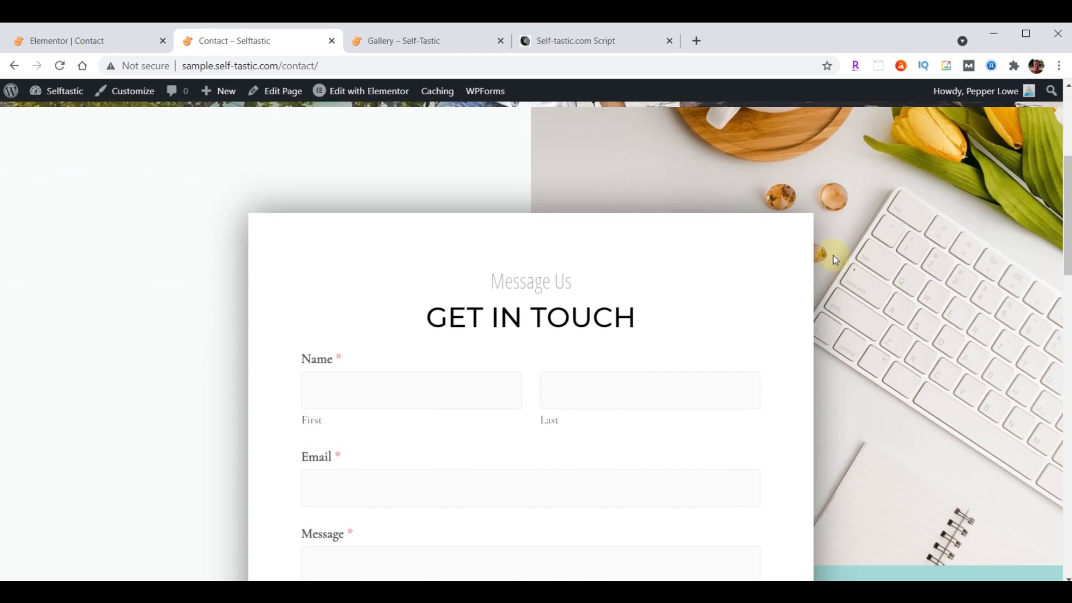
scroll(833, 256, down, 10)
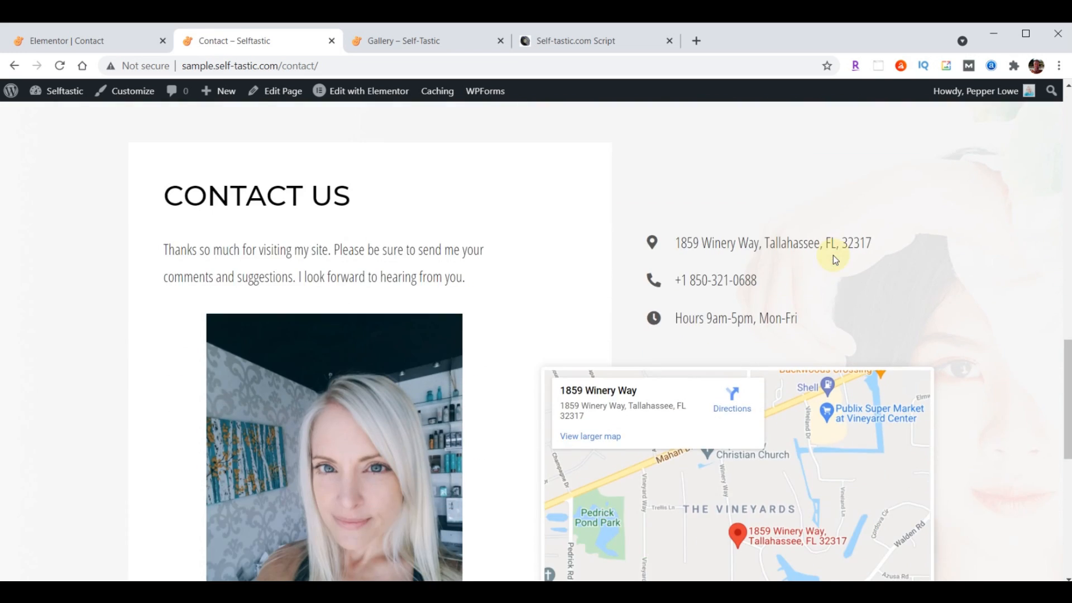
scroll(796, 393, up, 20)
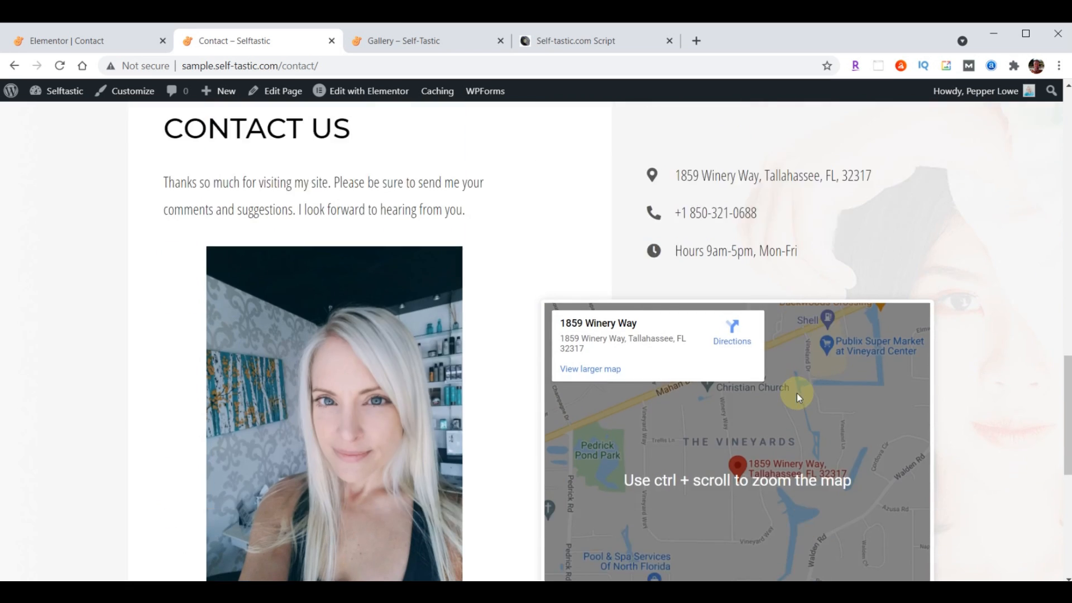
scroll(793, 394, up, 4)
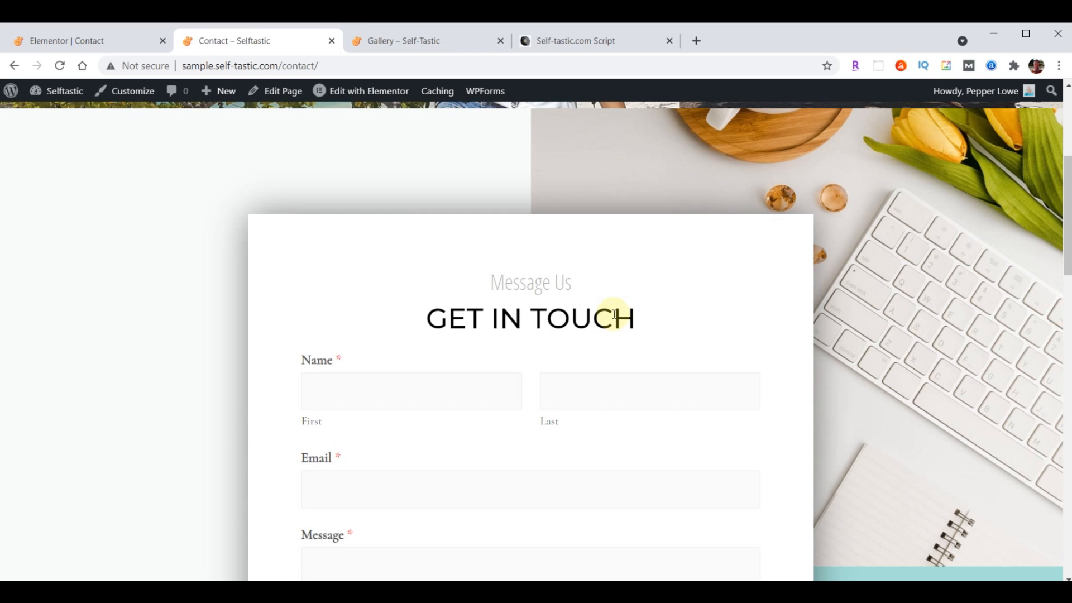
Exit Elementor to the Dashboard and open the Contact Form from WPForms All Forms
click(64, 43)
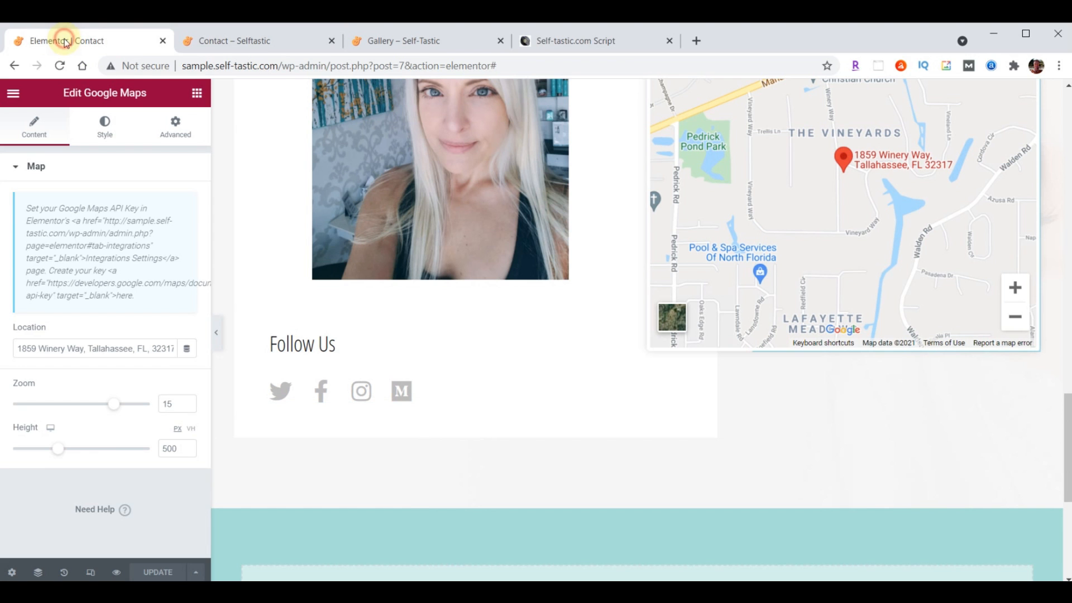
click(13, 96)
click(87, 342)
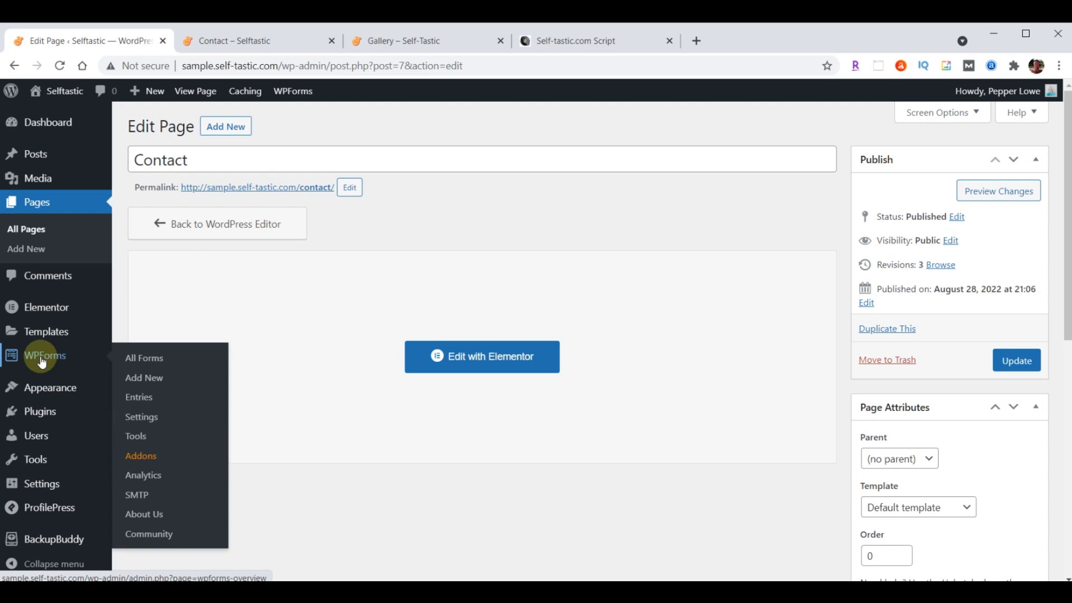
click(42, 362)
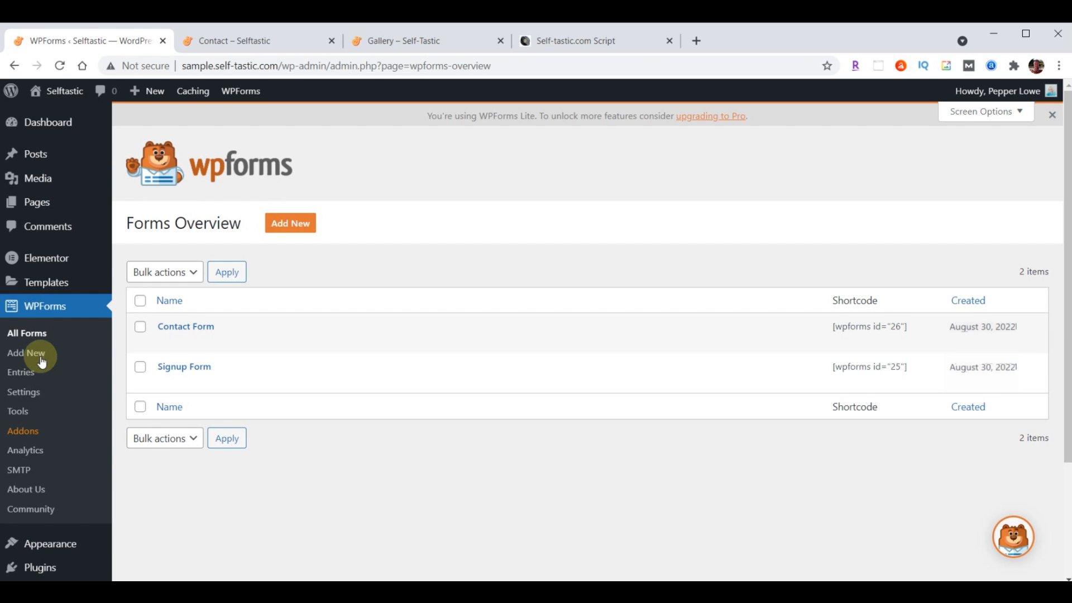
click(186, 329)
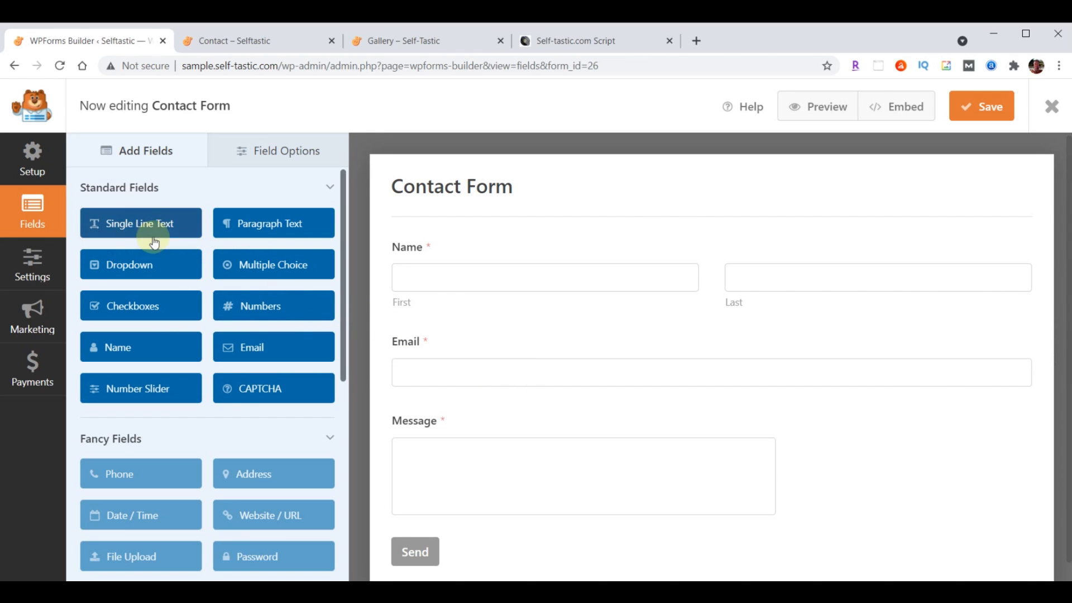
Add a single-line text field between Name and Email on the Contact Form
click(122, 224)
drag(133, 234, 430, 338)
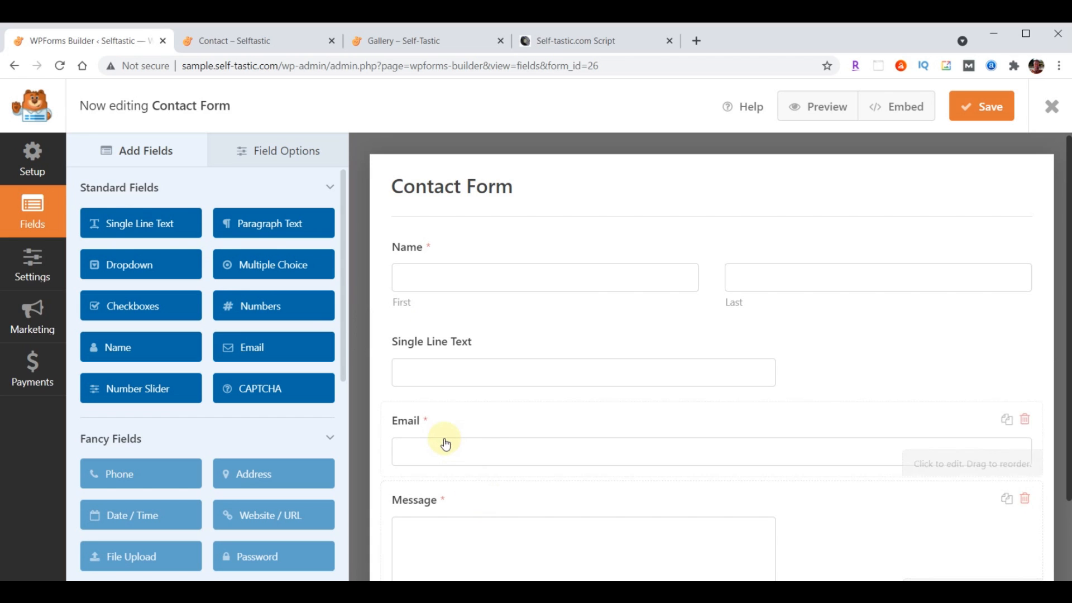
click(278, 151)
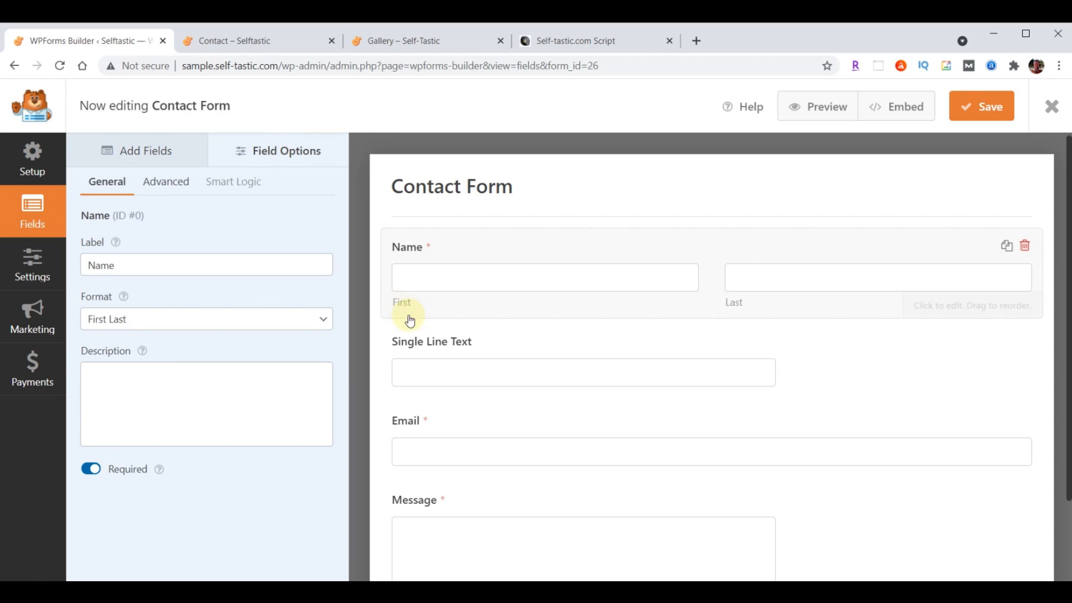
click(448, 347)
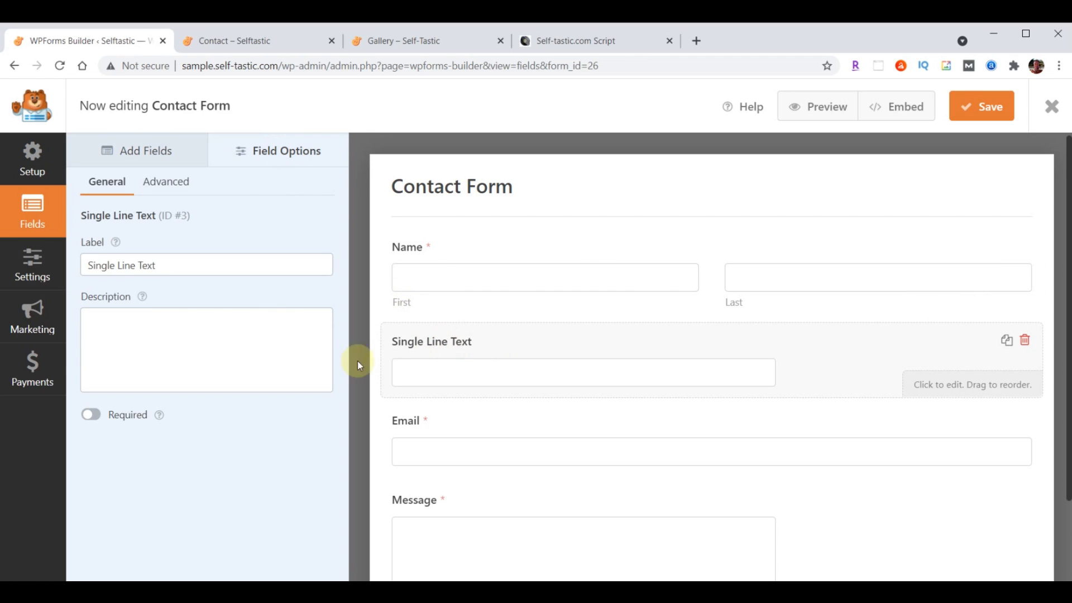
Label the new field 'Subject' and set its field size to Large
drag(88, 266, 209, 267)
text(Subject)
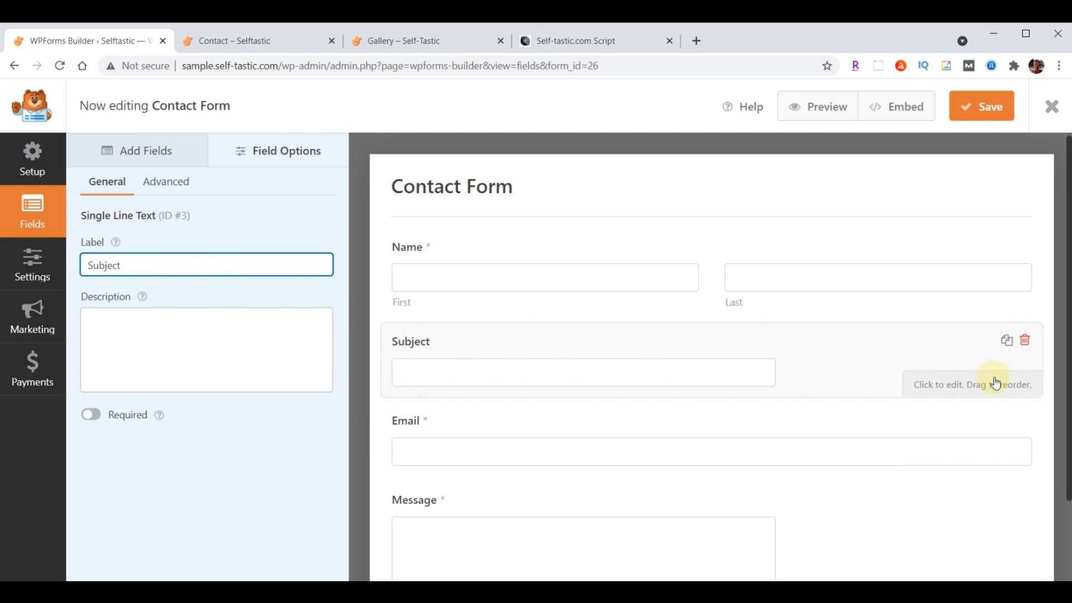
click(165, 182)
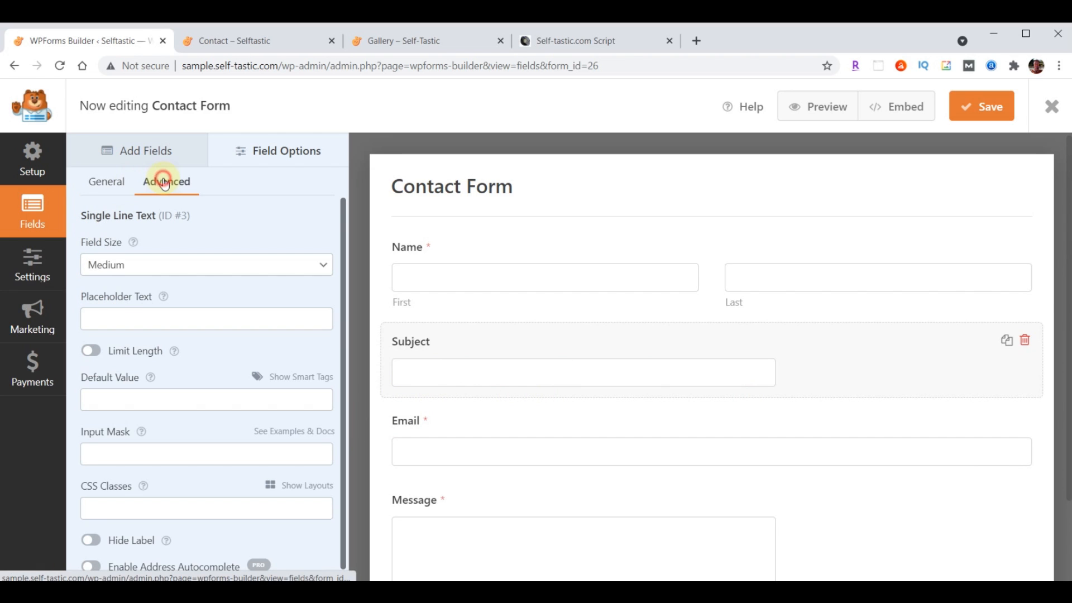
click(161, 265)
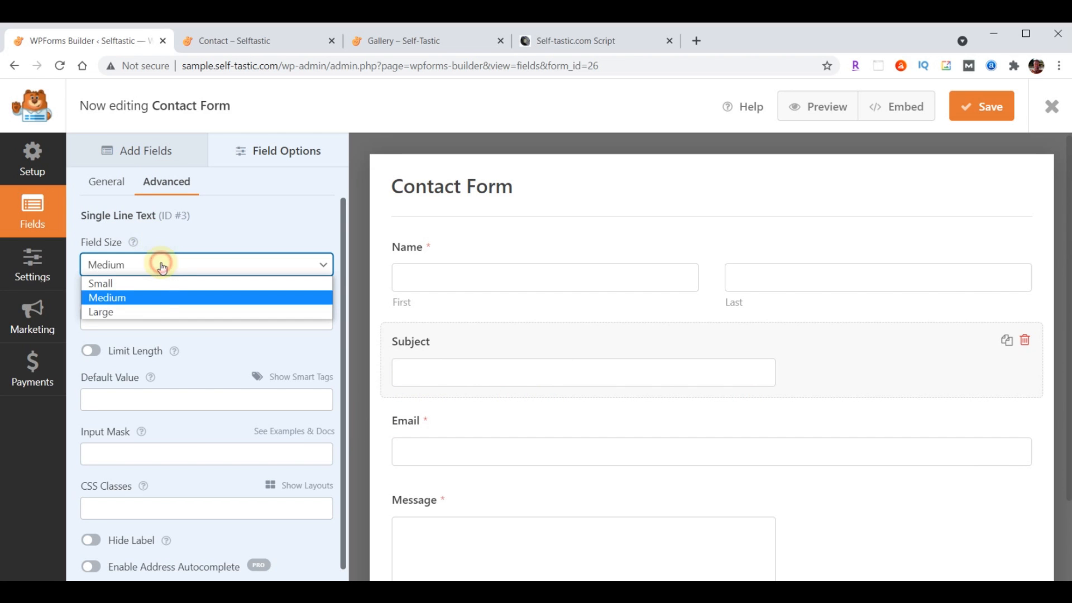
click(153, 311)
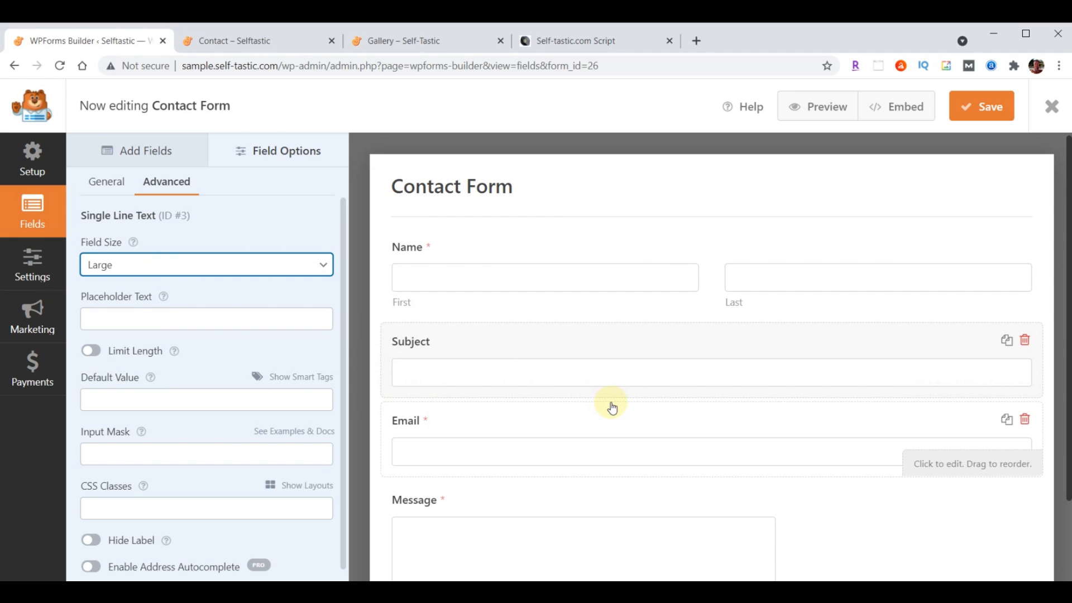
click(138, 161)
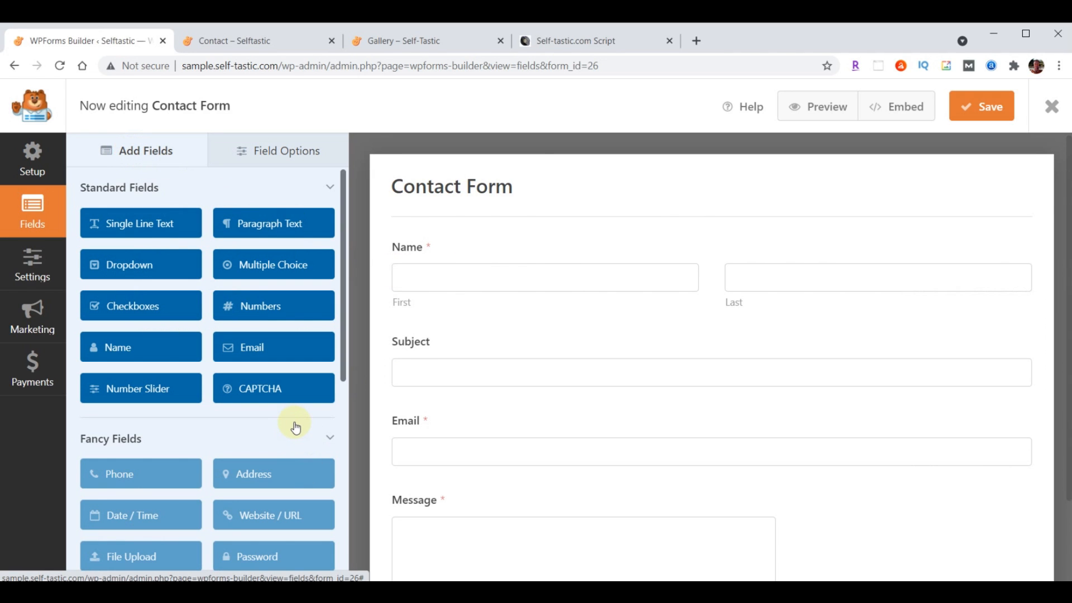
scroll(296, 428, down, 1)
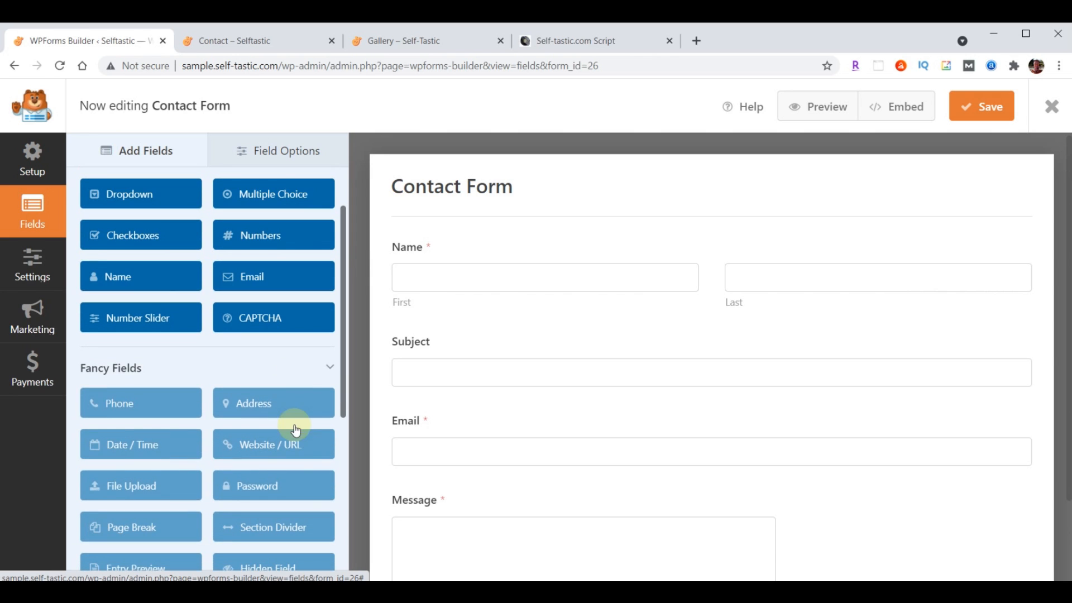
Add a single-line text field labelled 'Phone' between Subject and Email
click(110, 407)
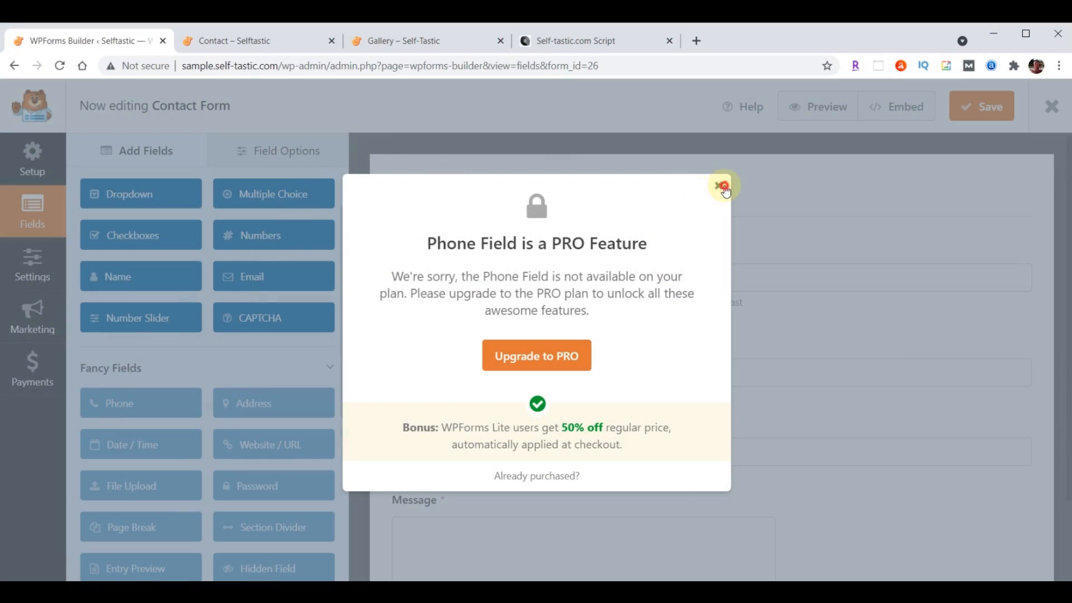
click(718, 188)
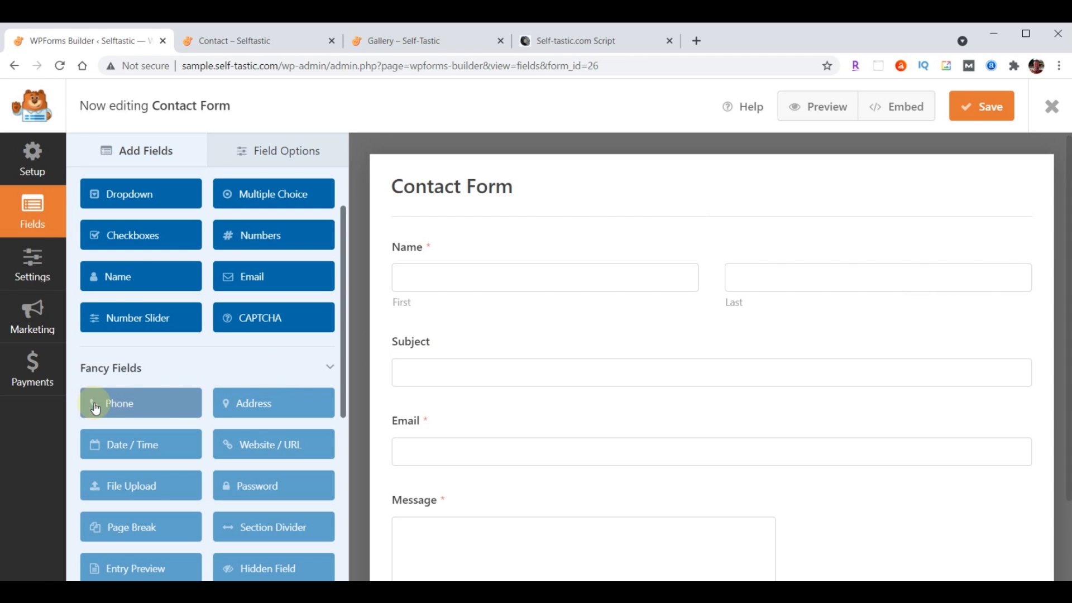
scroll(161, 358, up, 2)
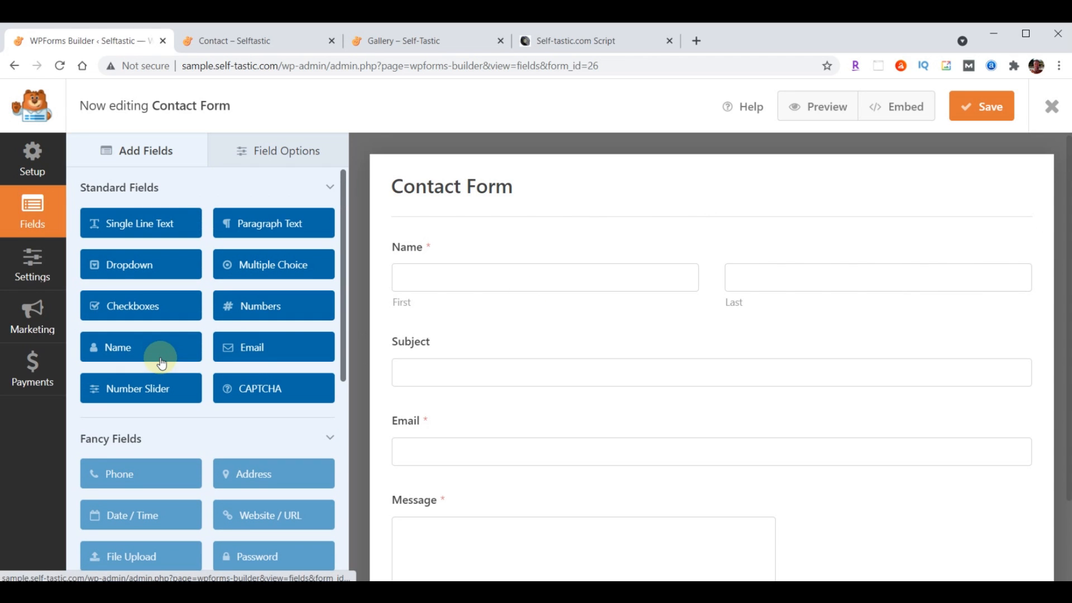
drag(141, 223, 455, 416)
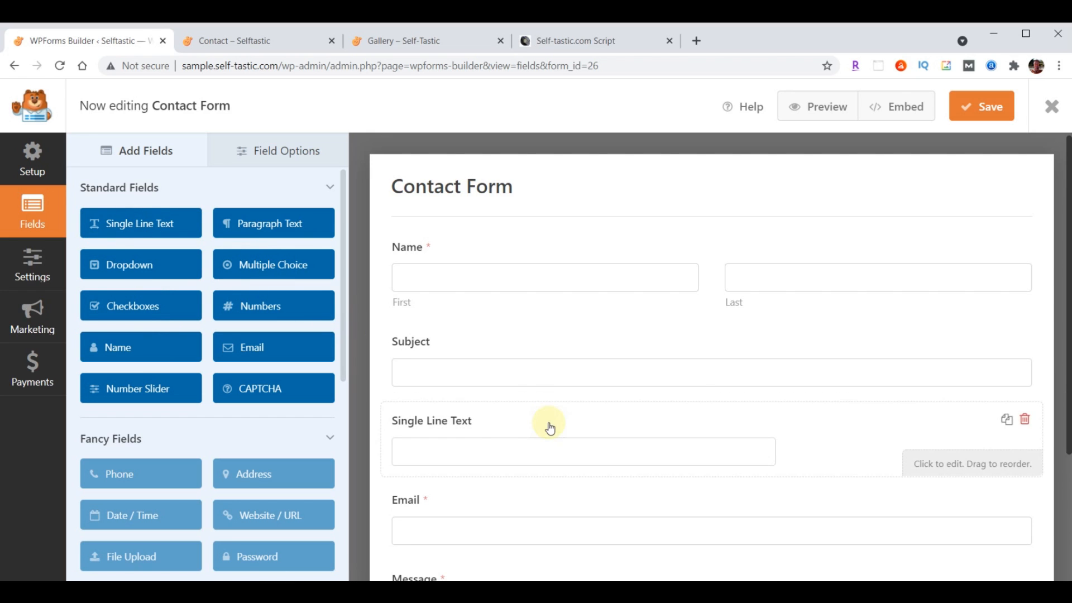
click(297, 151)
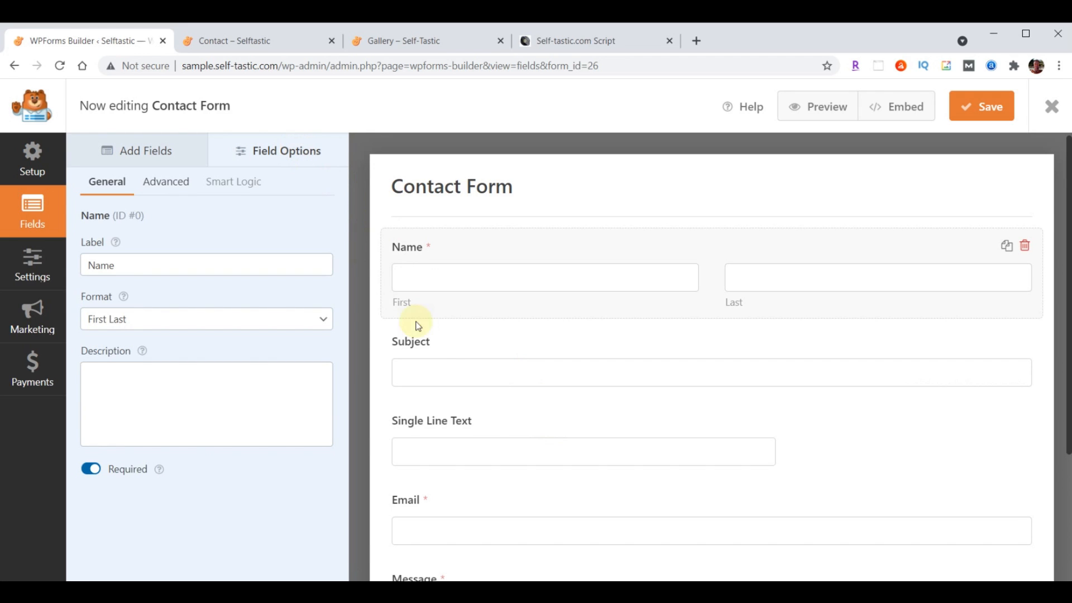
click(449, 450)
triple_click(151, 263)
text(Phone)
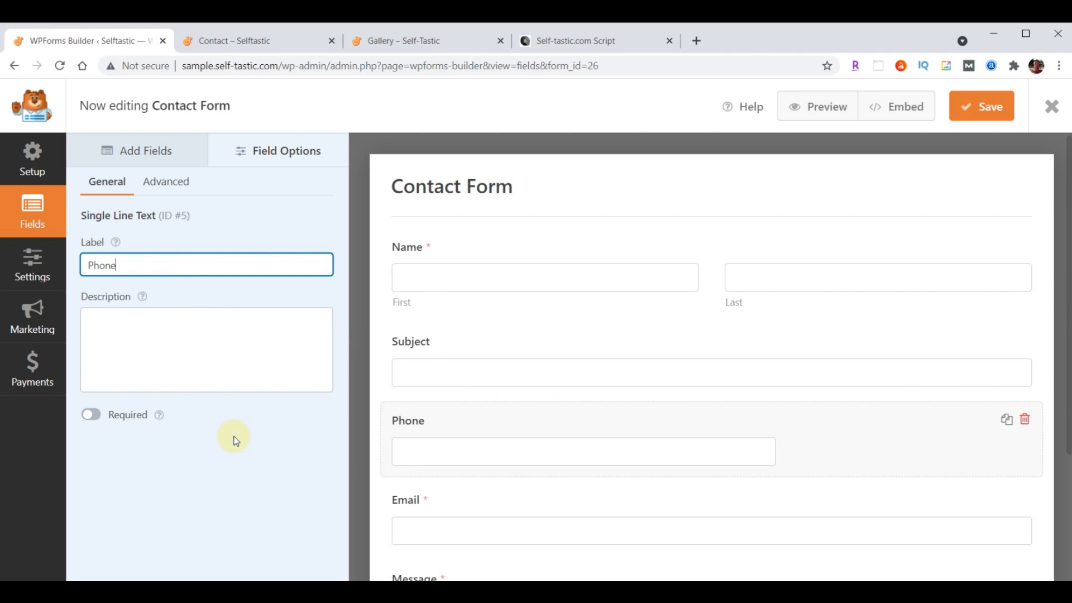
click(272, 457)
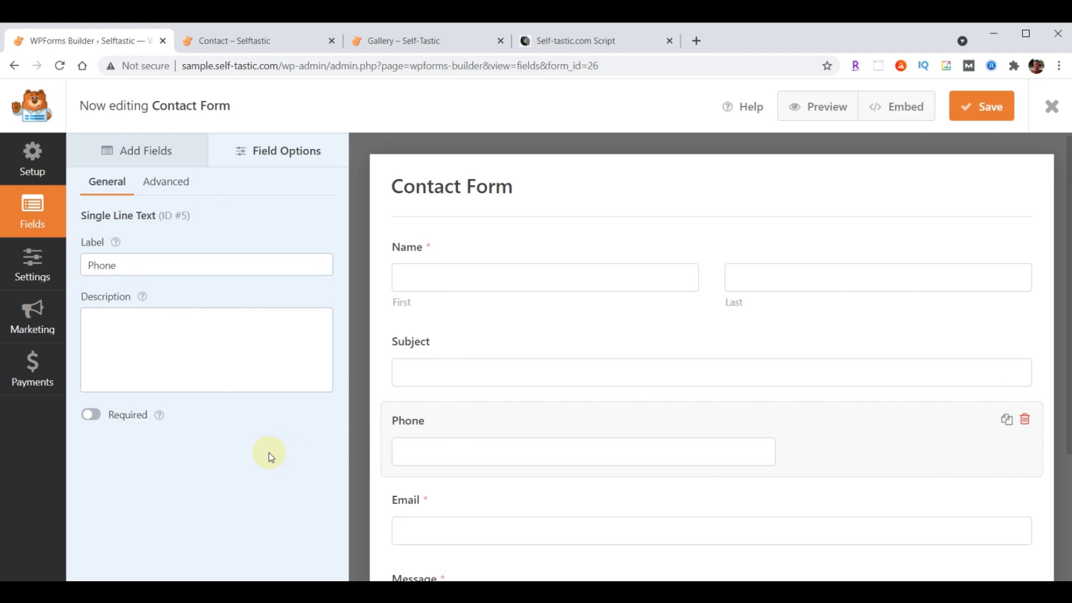
Make the Phone field required with a Large field size
scroll(513, 454, down, 1)
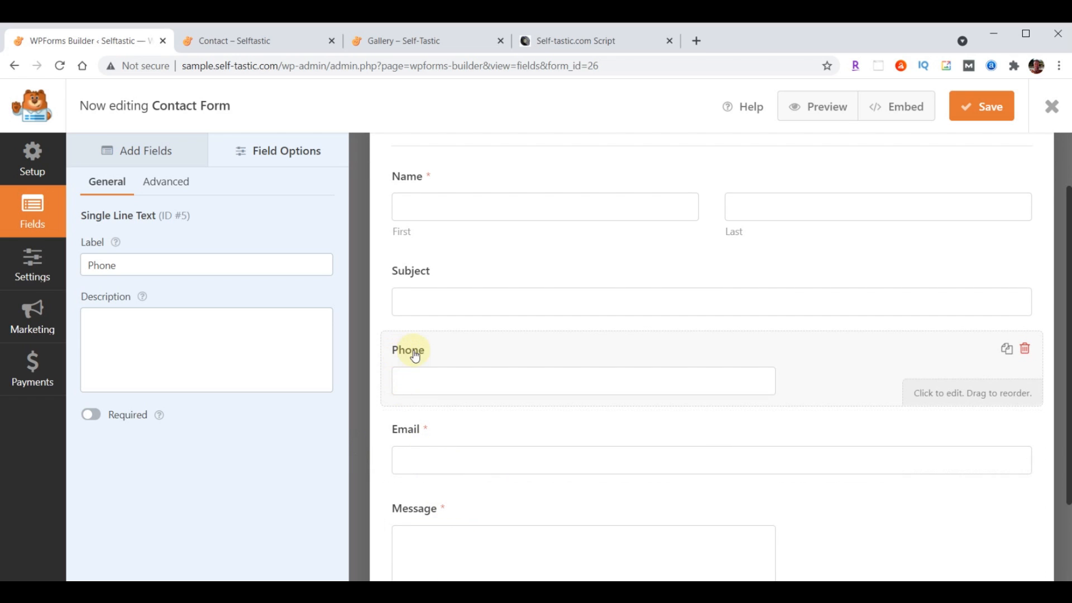
click(92, 415)
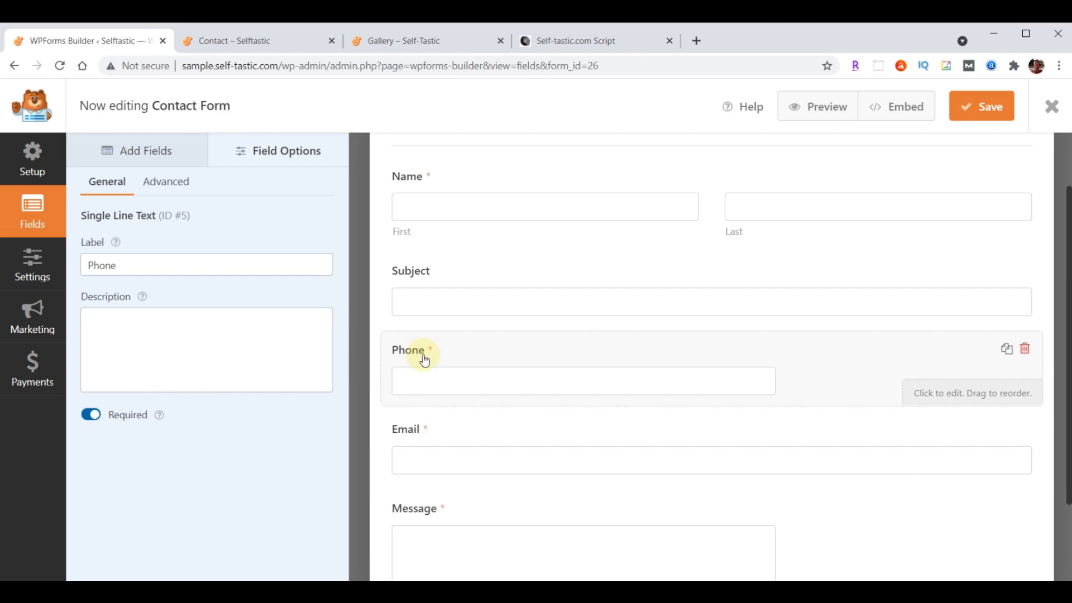
scroll(539, 495, up, 2)
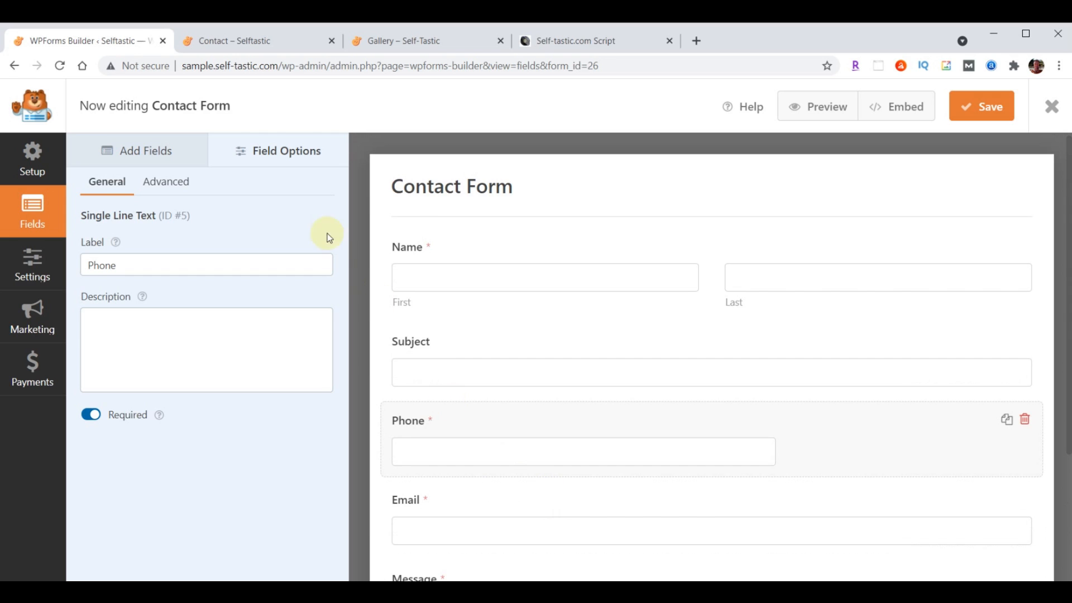
click(159, 183)
click(224, 273)
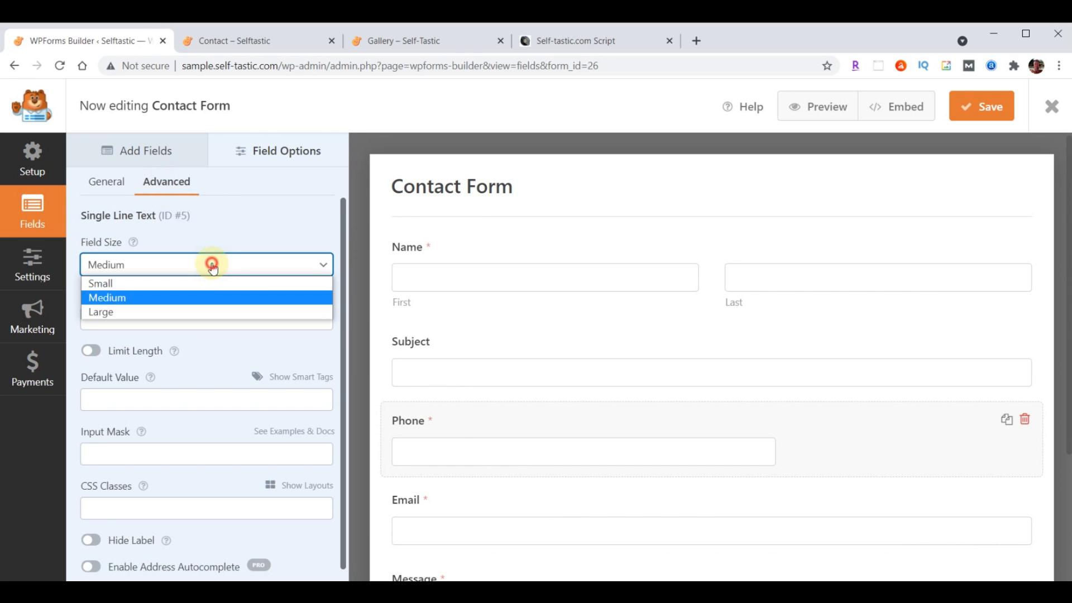
click(189, 310)
scroll(730, 385, down, 3)
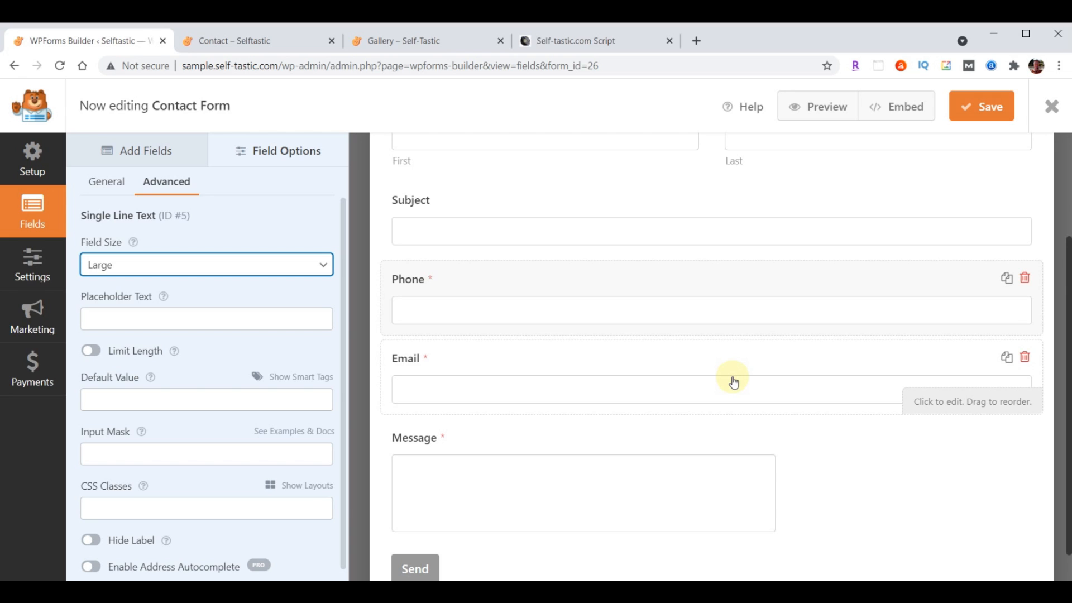
scroll(734, 383, up, 3)
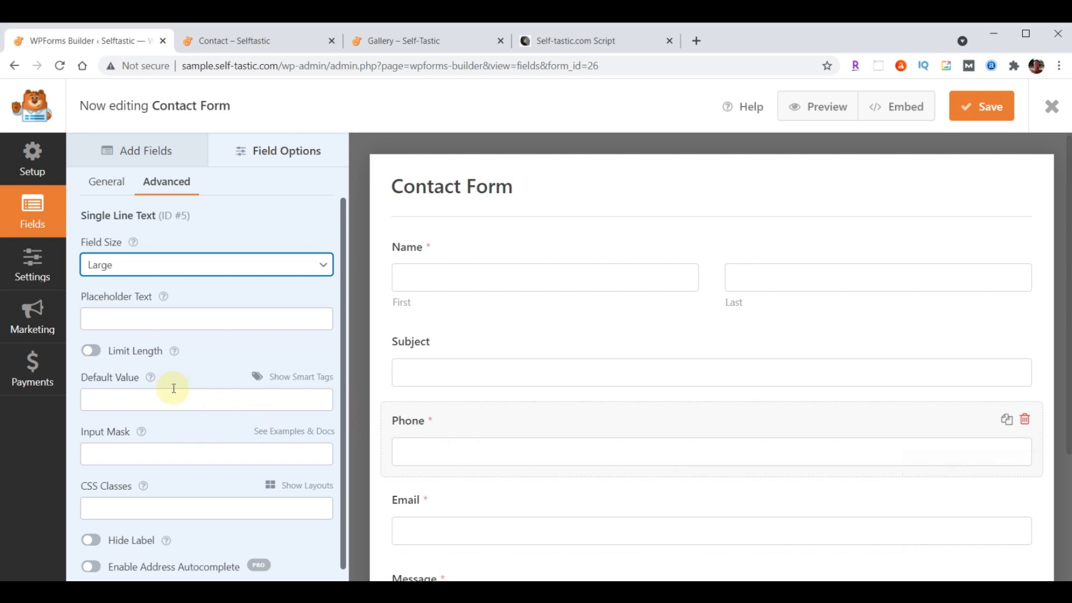
click(24, 267)
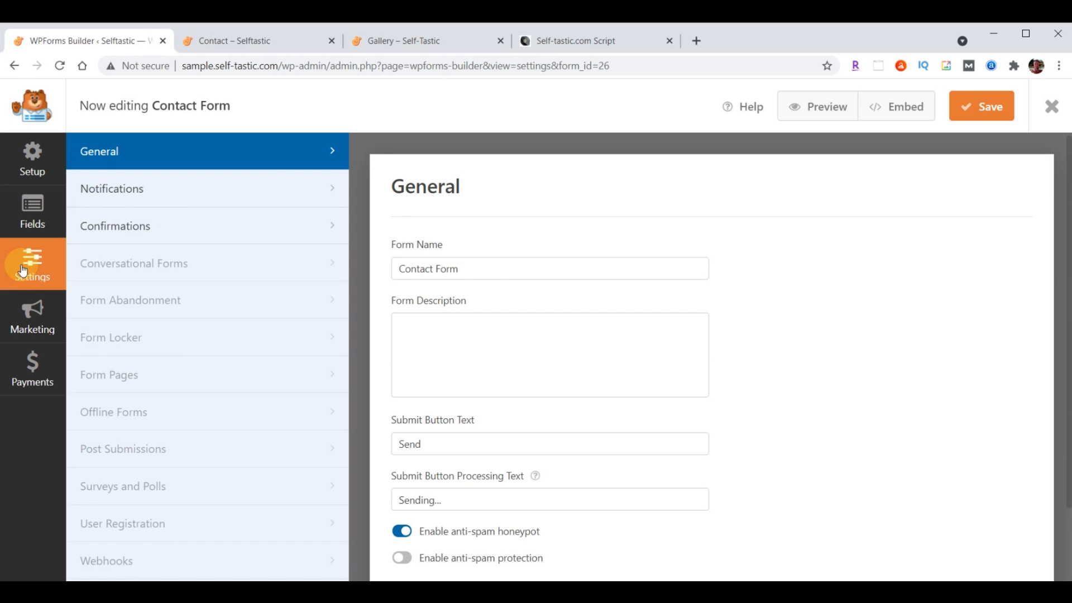
Set the Contact Form's notification Send To address to the owner's email address
click(109, 189)
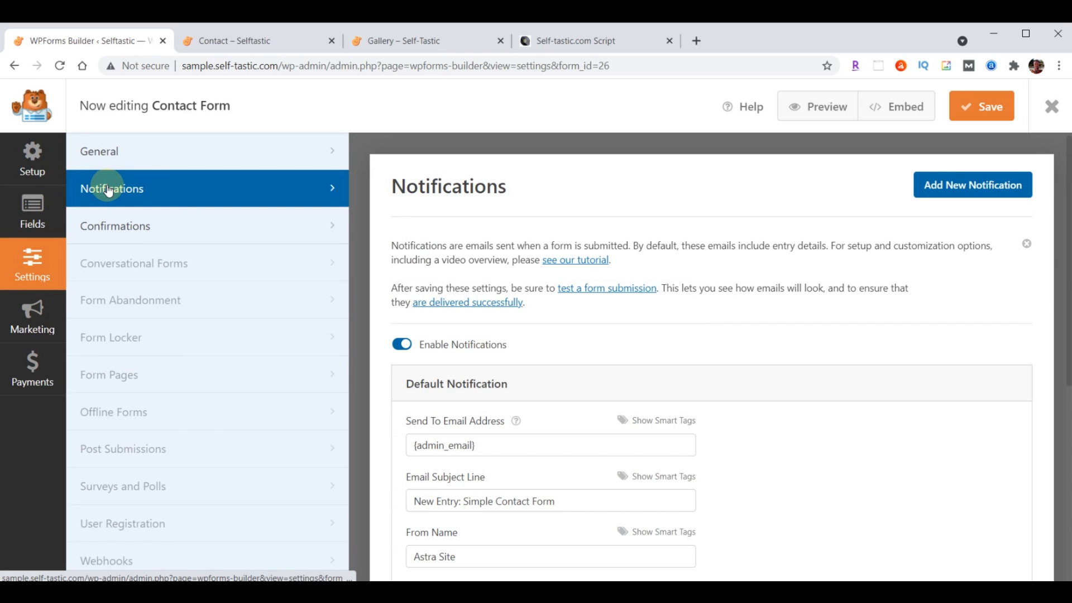
scroll(858, 359, down, 2)
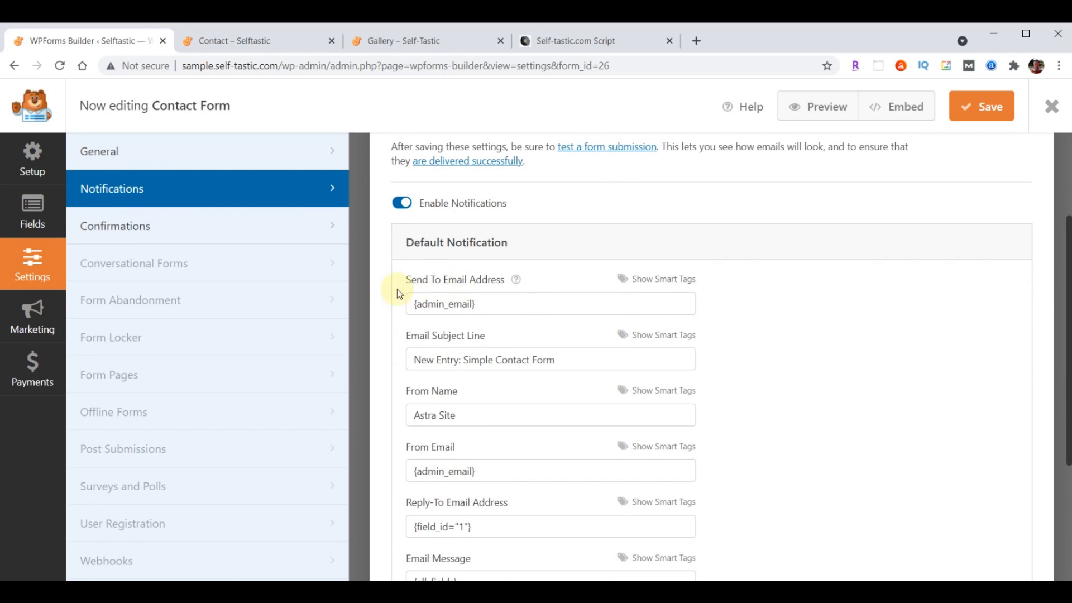
click(504, 300)
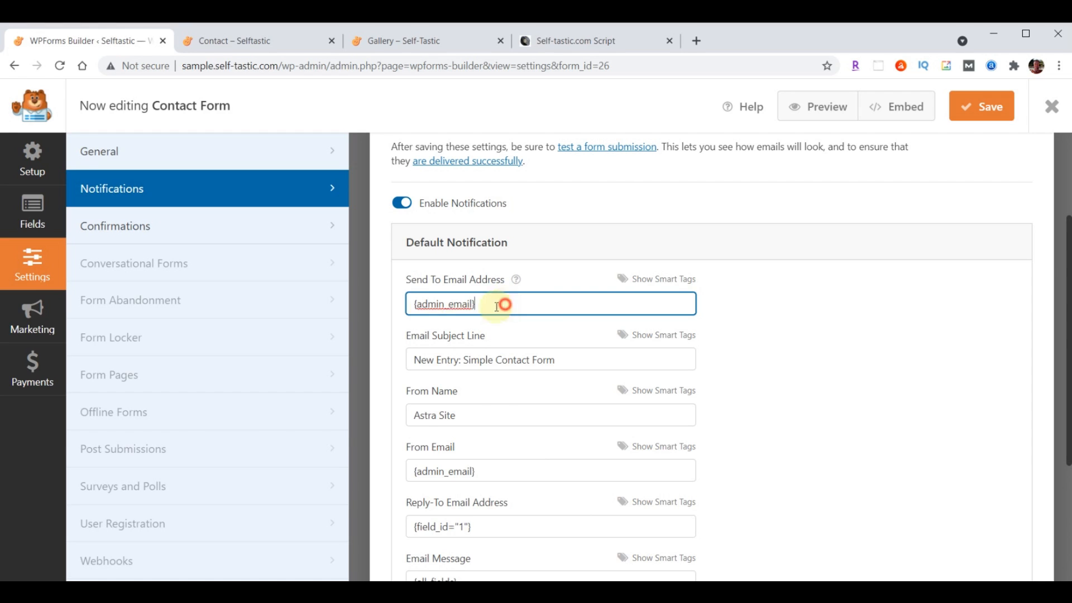
key(ctrl+a)
key(ctrl+v)
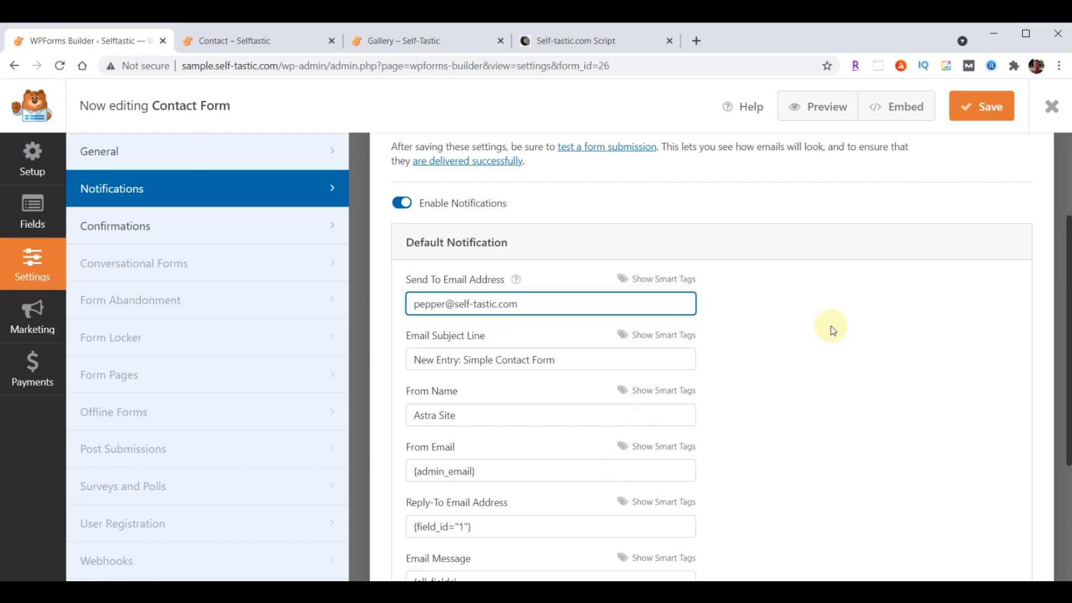
Change the subject to 'Selftastic - Comments' and From Name to 'Self-Tastic.com', then save and close the builder
drag(413, 360, 601, 360)
text(Selftastic - Comments)
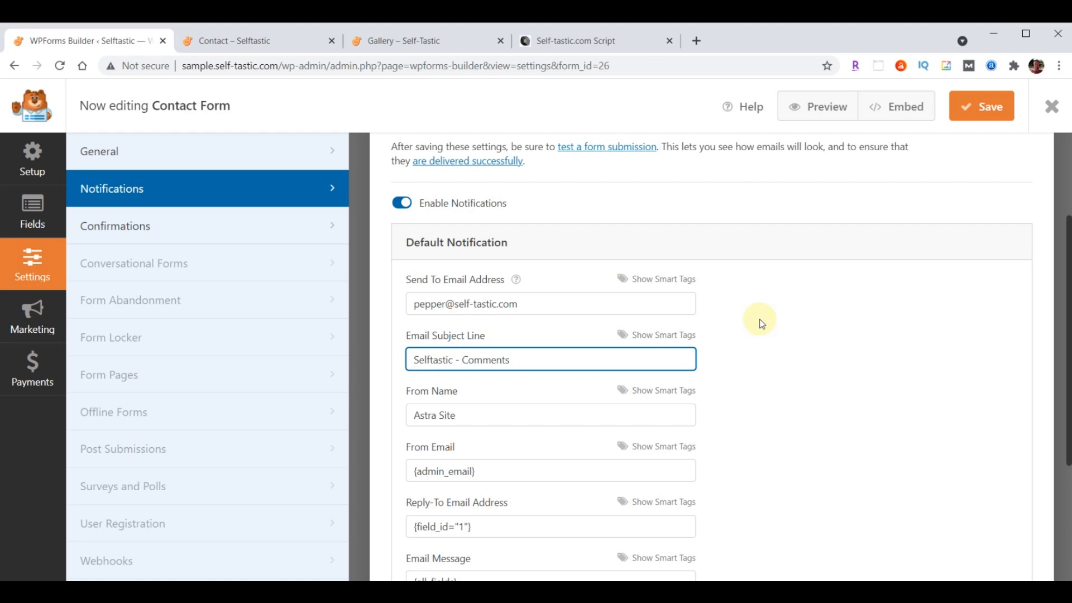
drag(411, 415, 485, 415)
text(Self-Tastic.com)
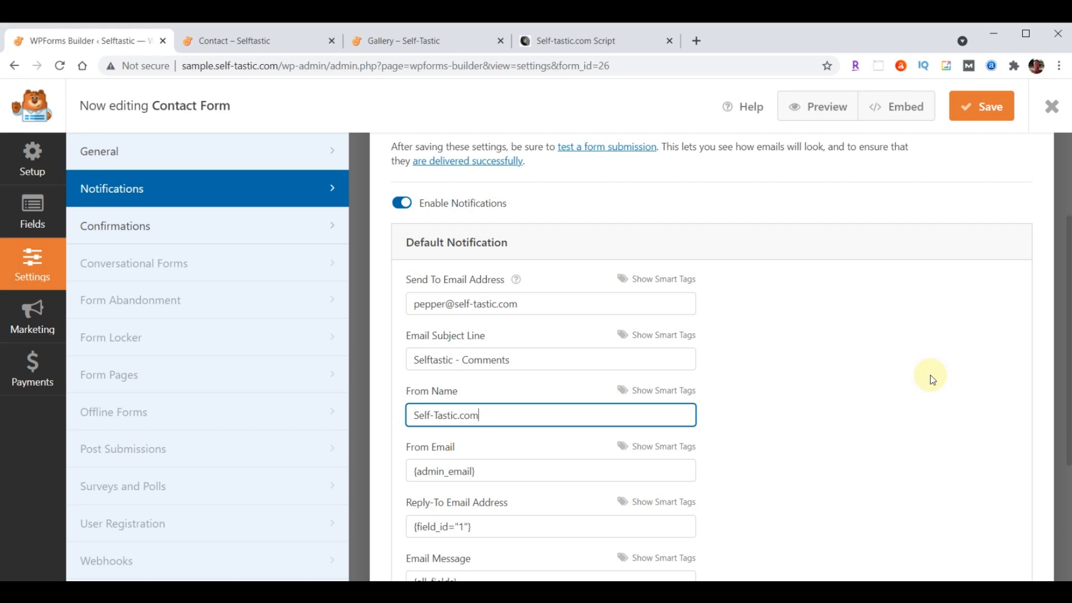
click(984, 112)
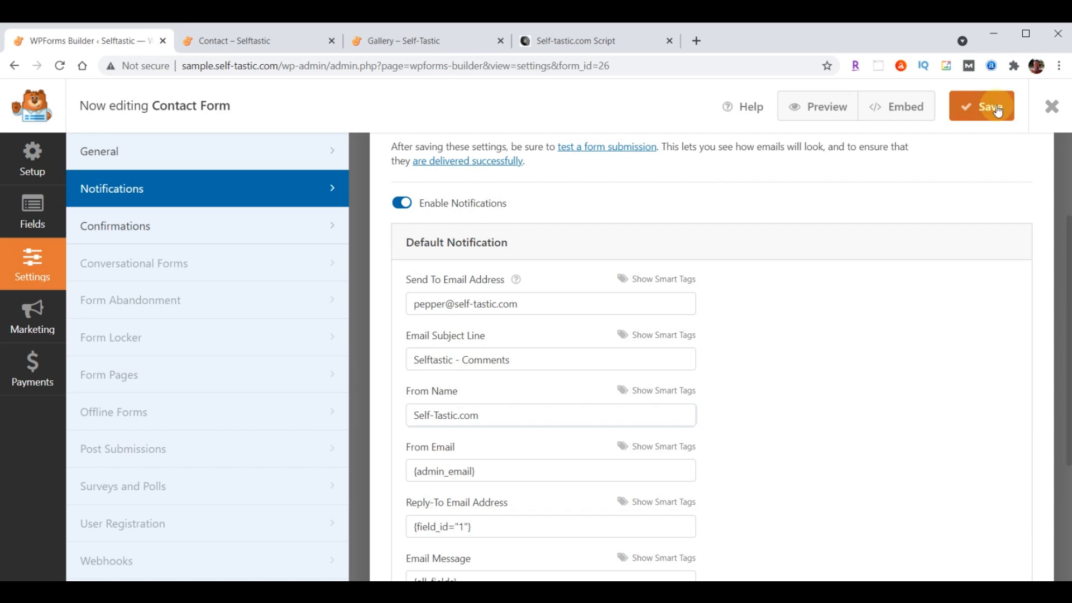
click(1051, 112)
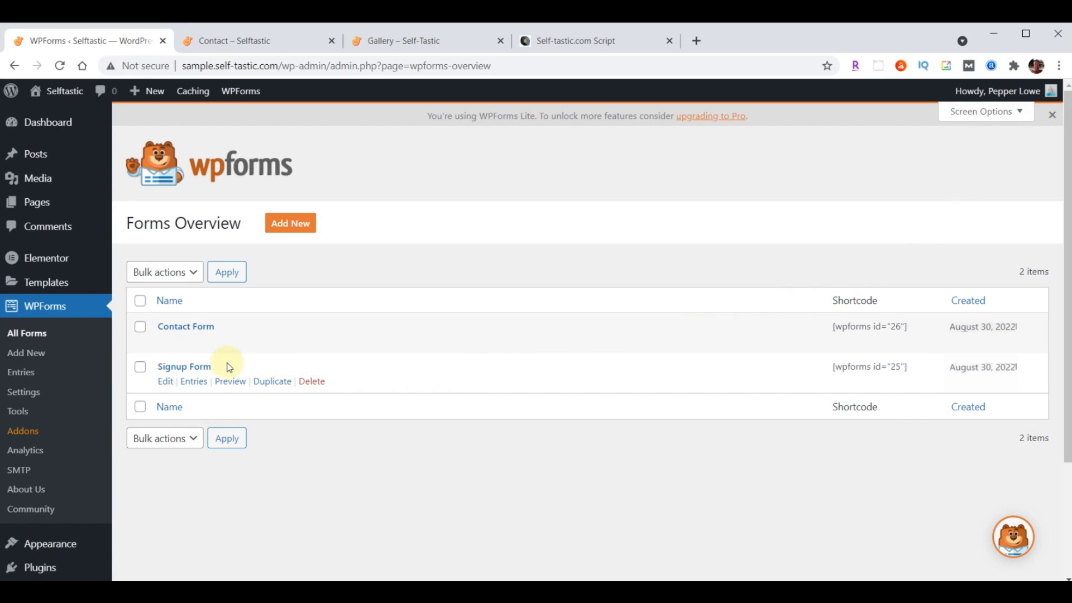
In the Signup Form's notification settings, set Send To to the owner's email address
click(175, 372)
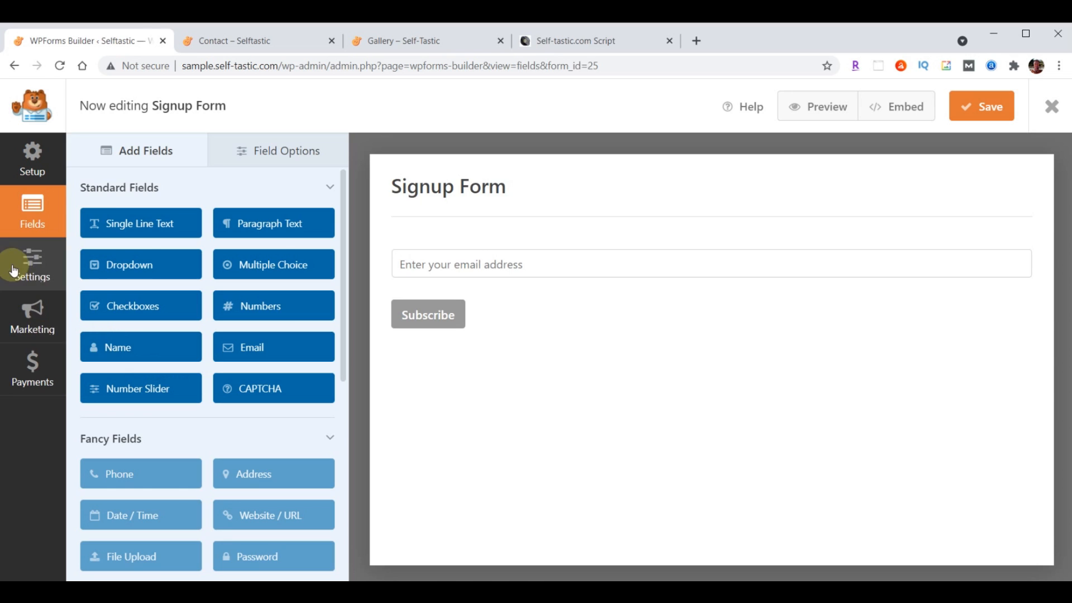
click(22, 271)
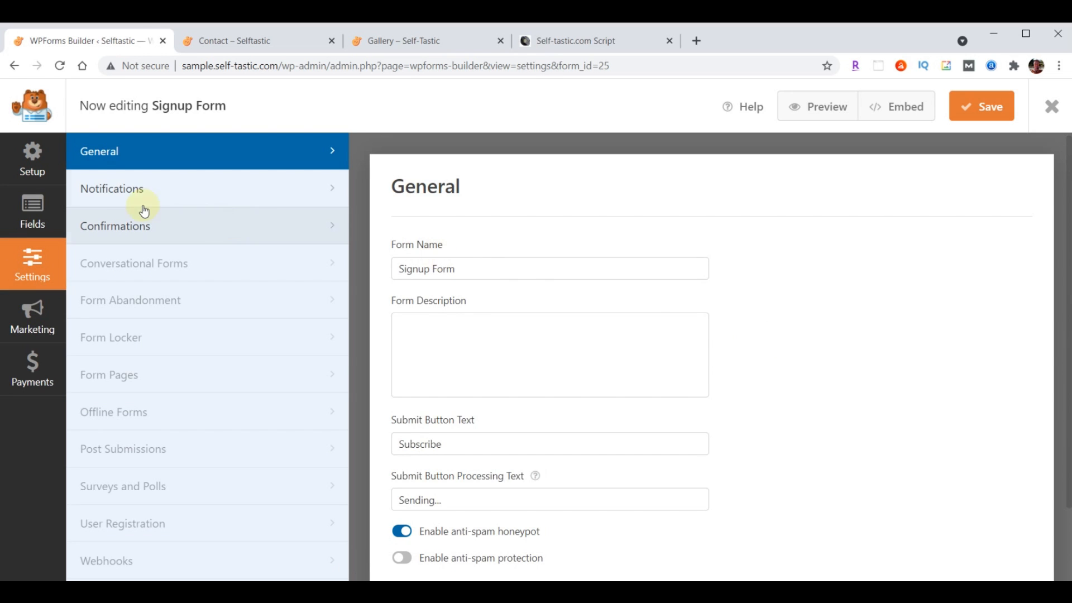
click(103, 188)
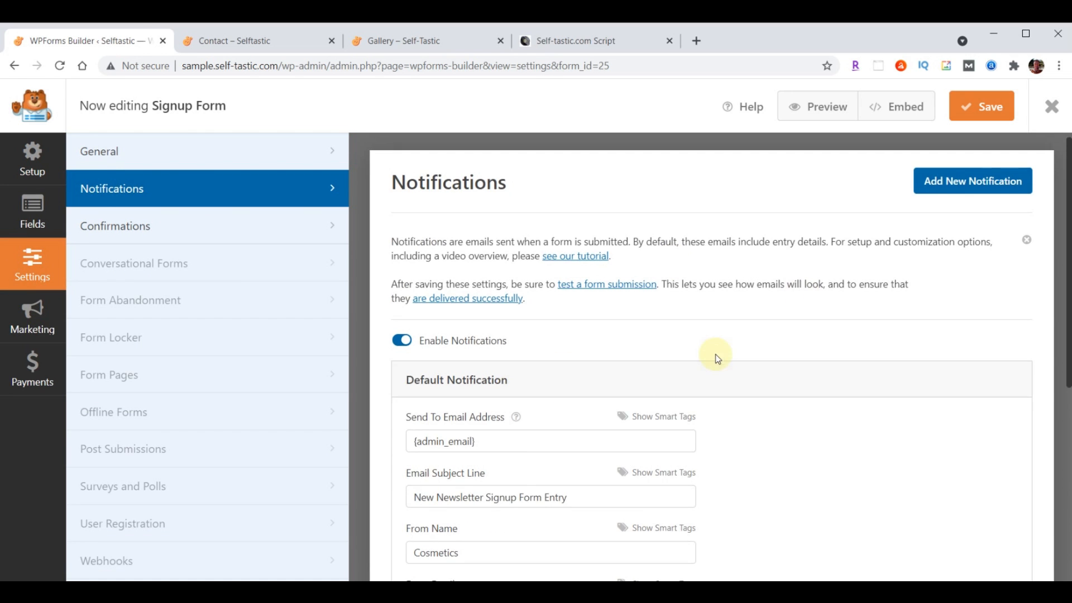
scroll(713, 354, down, 3)
triple_click(511, 304)
key(ctrl+v)
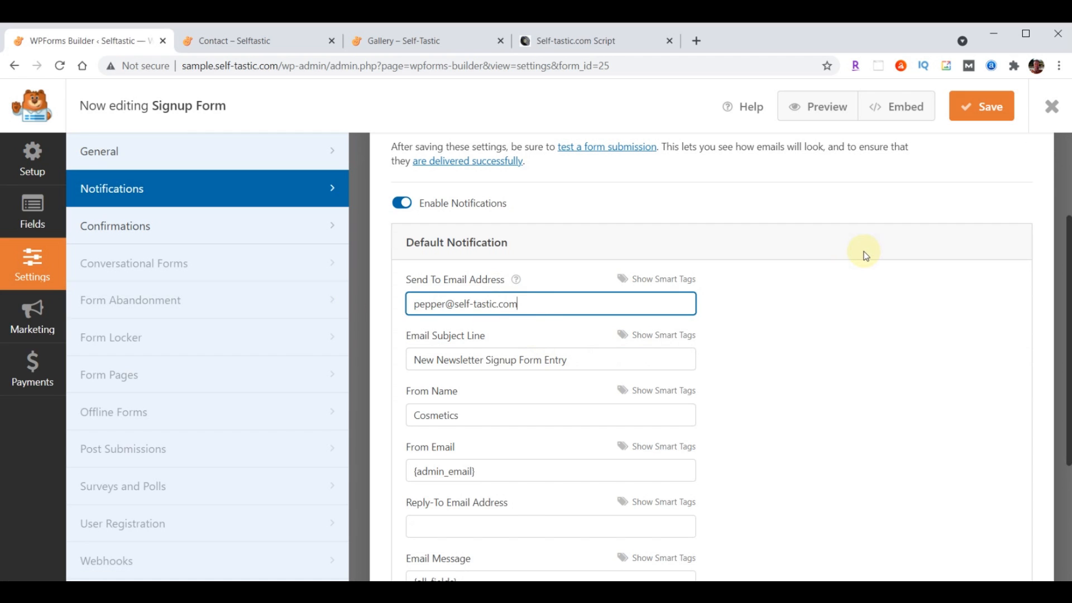
Set the subject to 'Selftastic - Join Club Selftastic' and From Name to 'Self-Tastic.com', then save
click(437, 359)
triple_click(659, 363)
text(Selftastic - Join Club Selftastic)
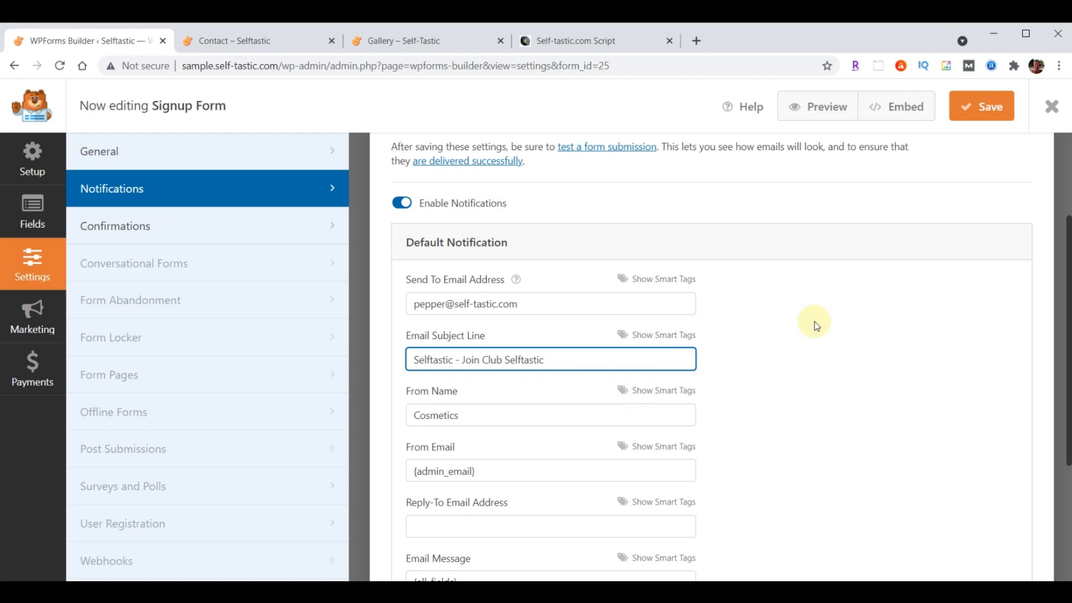
triple_click(520, 419)
text(Self-Tastic.com)
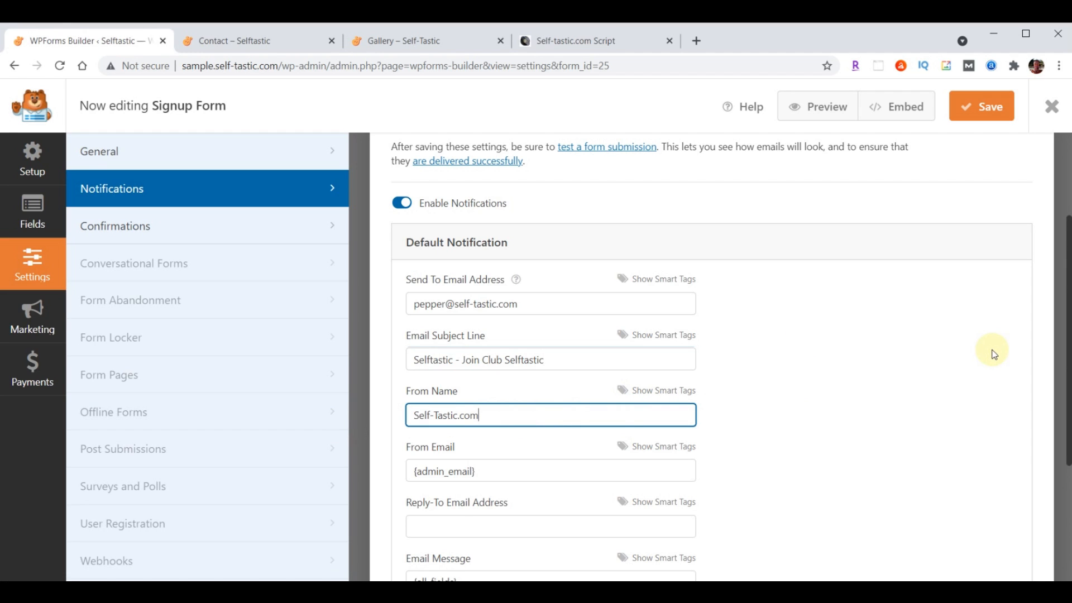
click(988, 110)
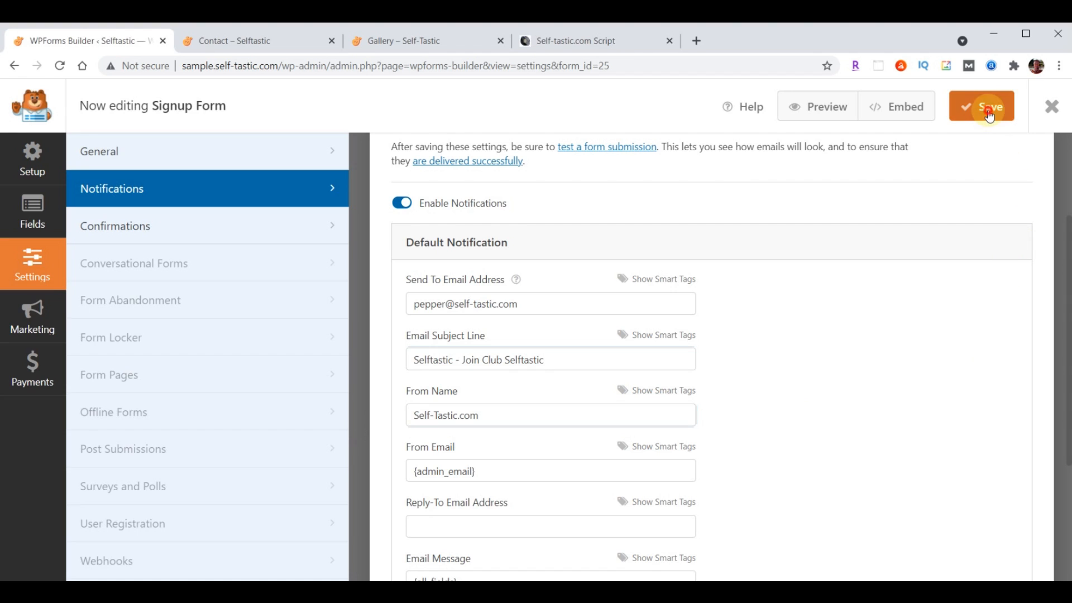
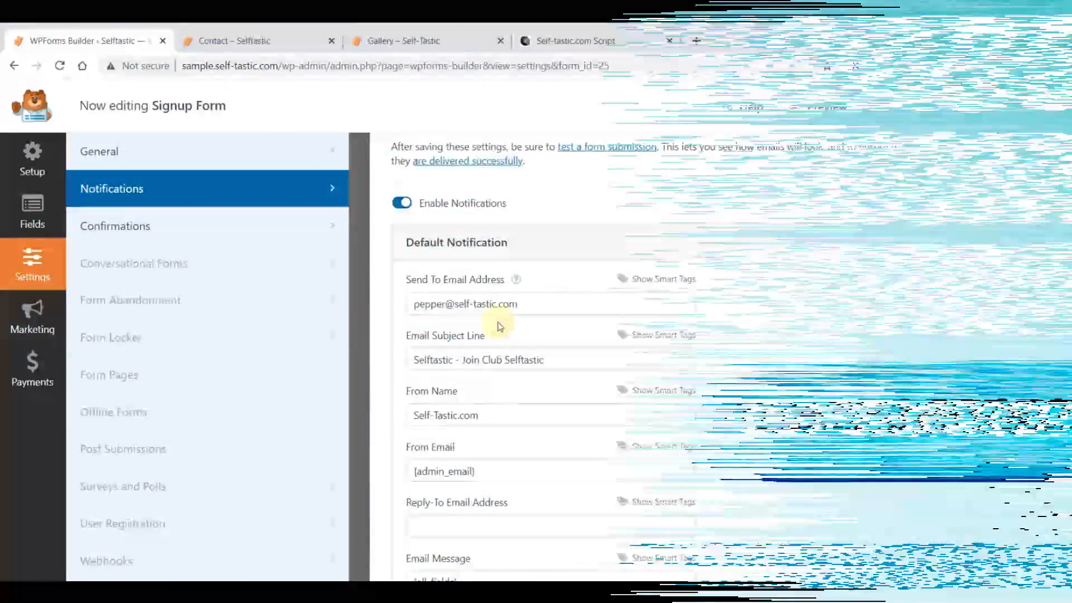
Close the Signup Form builder and bring up the 'Contact – Selftastic' page
click(1052, 107)
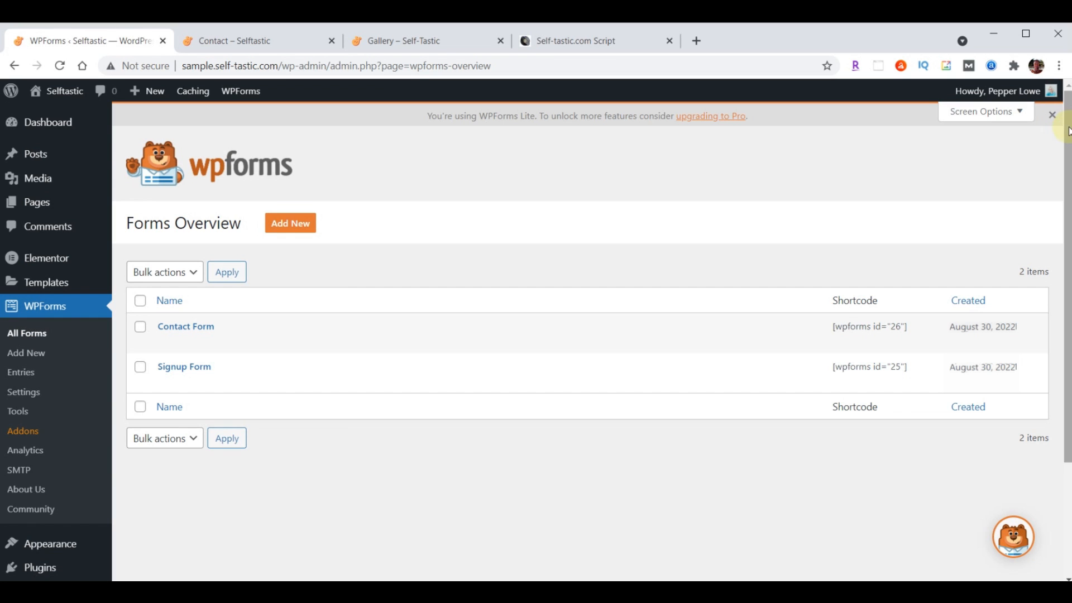
click(250, 43)
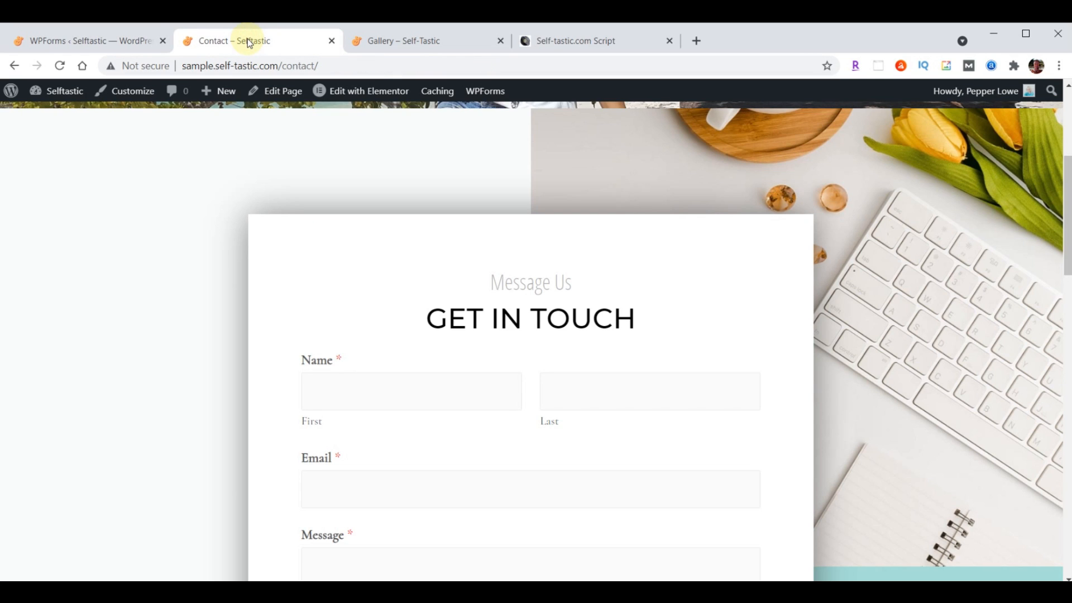
Reload the Contact page and autofill the Get In Touch form's name and email fields
click(60, 66)
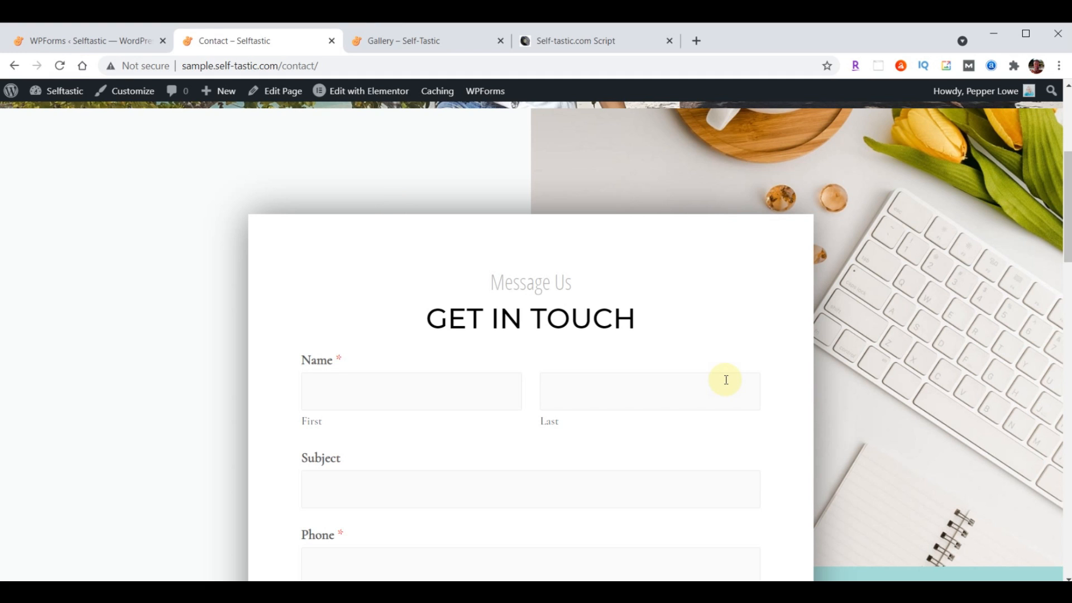
scroll(726, 380, down, 3)
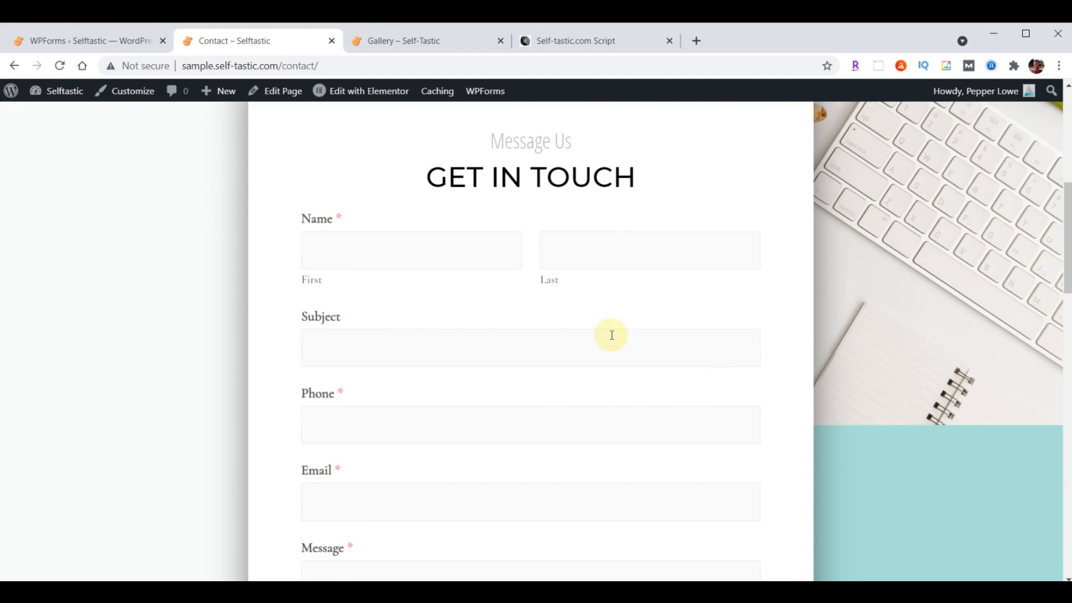
click(418, 256)
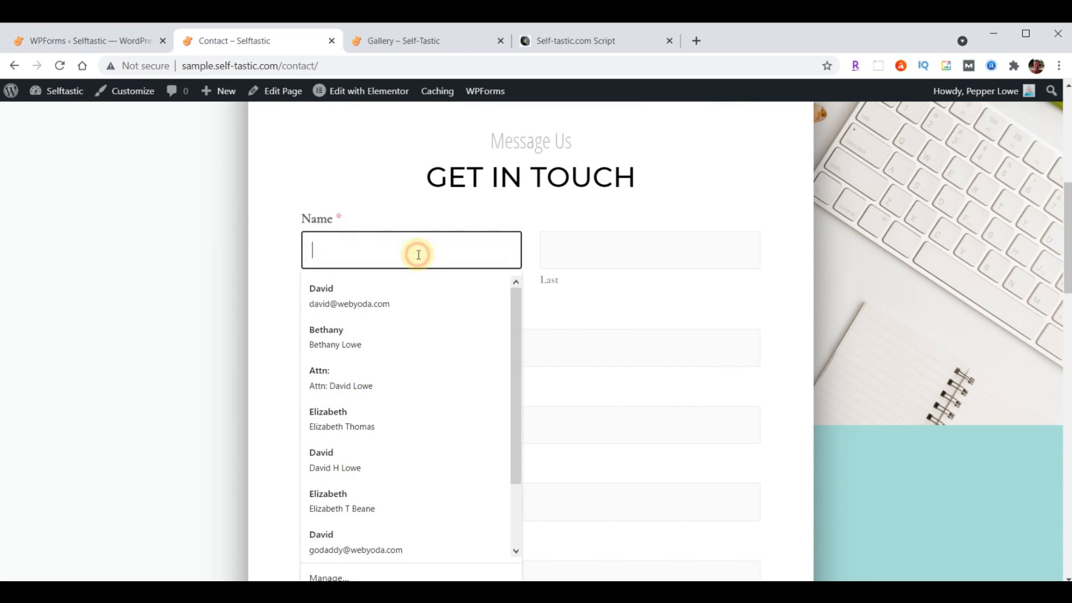
click(350, 286)
Submit a test message with subject 'Test' and message 'Hello Wo'
click(358, 350)
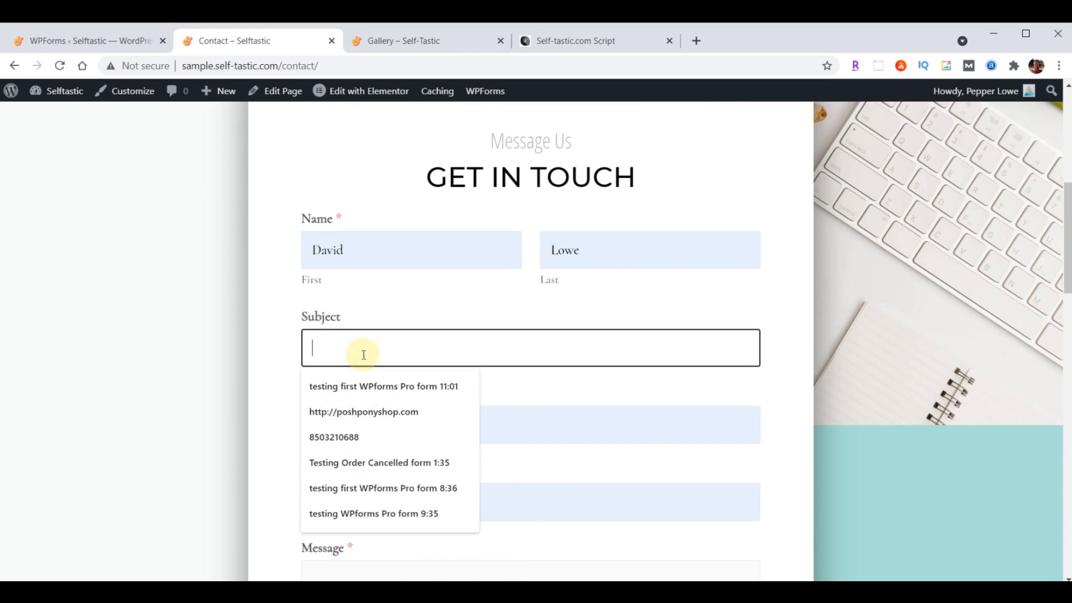
text(Test)
scroll(354, 344, down, 5)
click(354, 345)
text(Hello Wo)
scroll(432, 196, down, 2)
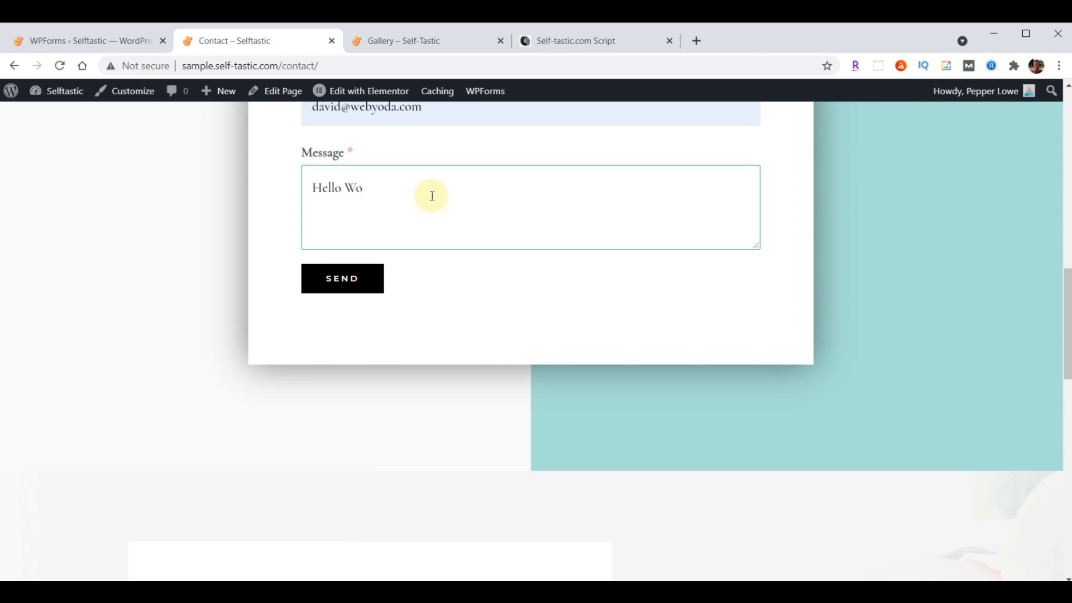
click(352, 270)
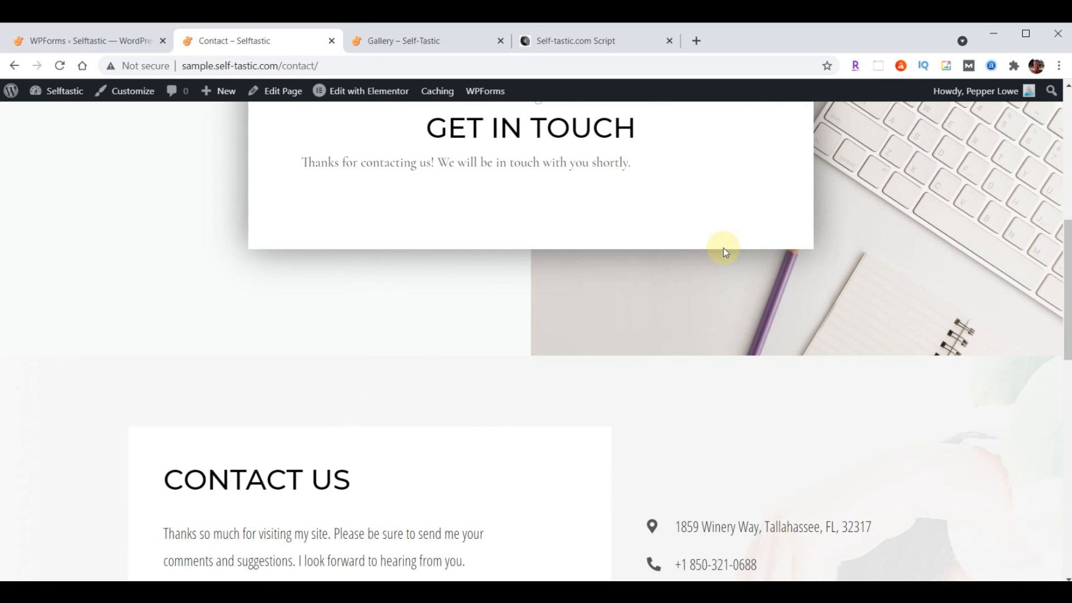
Check the thank-you message, then open the Self-tastic.com Script document
scroll(796, 359, up, 8)
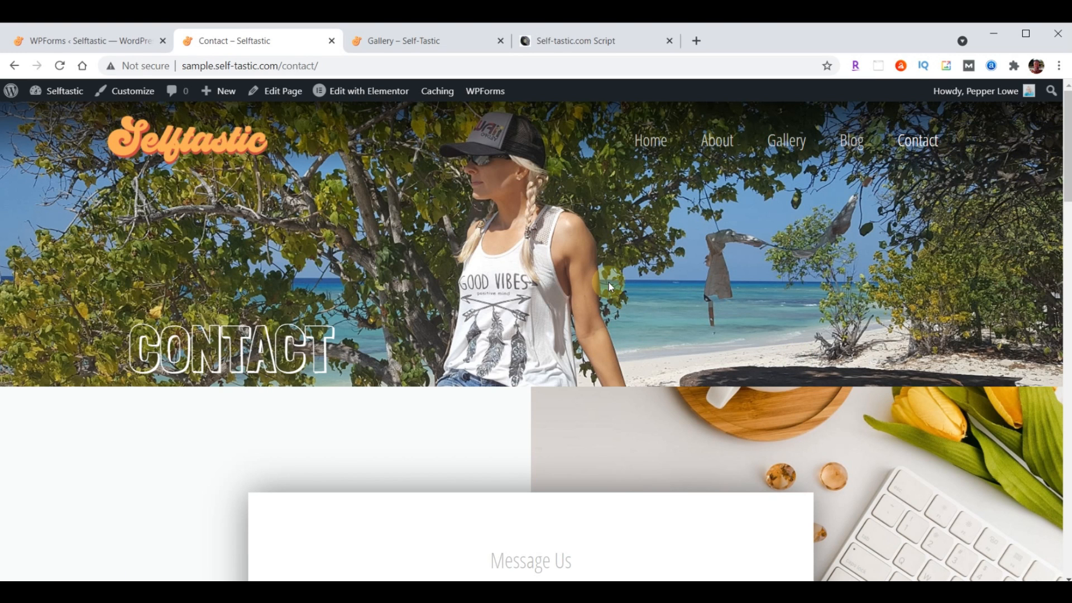
scroll(609, 283, down, 8)
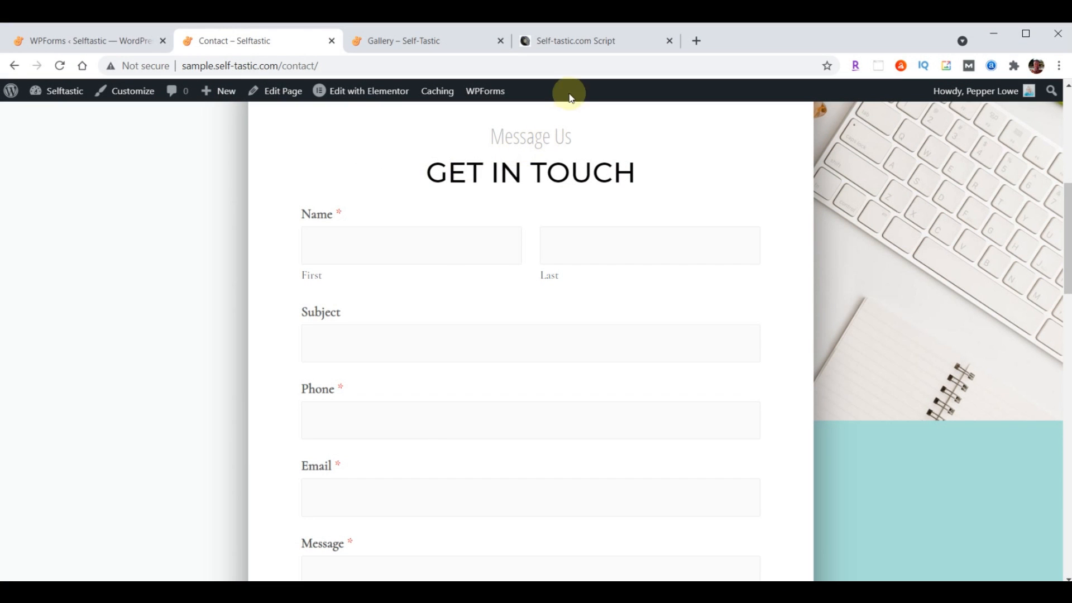
click(593, 50)
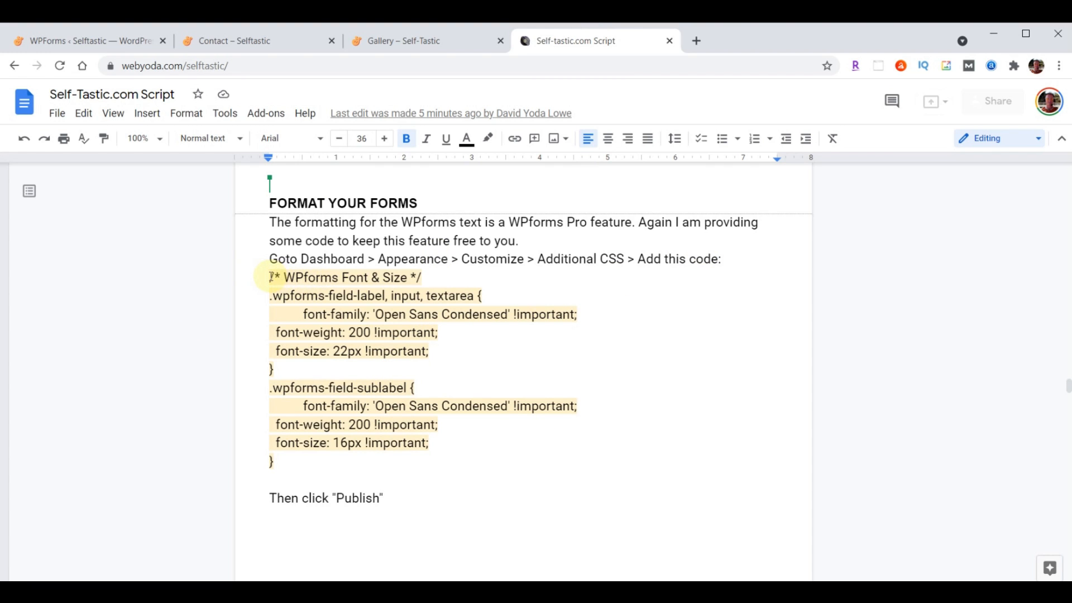
Copy the '/* WPforms Font & Size */' CSS block from the script and return to WPForms
drag(271, 277, 390, 462)
key(ctrl+c)
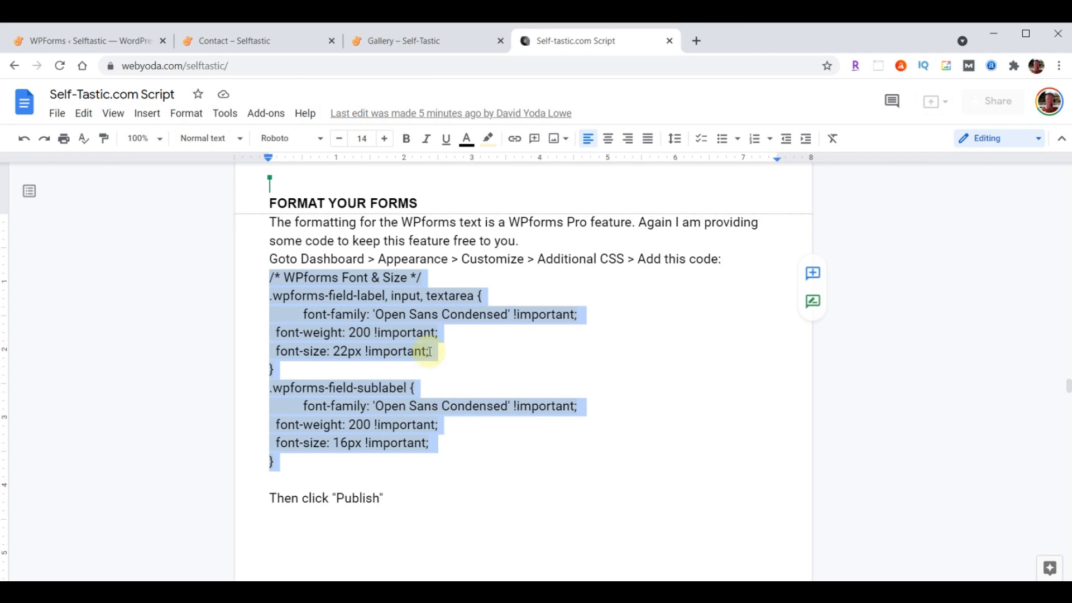
click(81, 46)
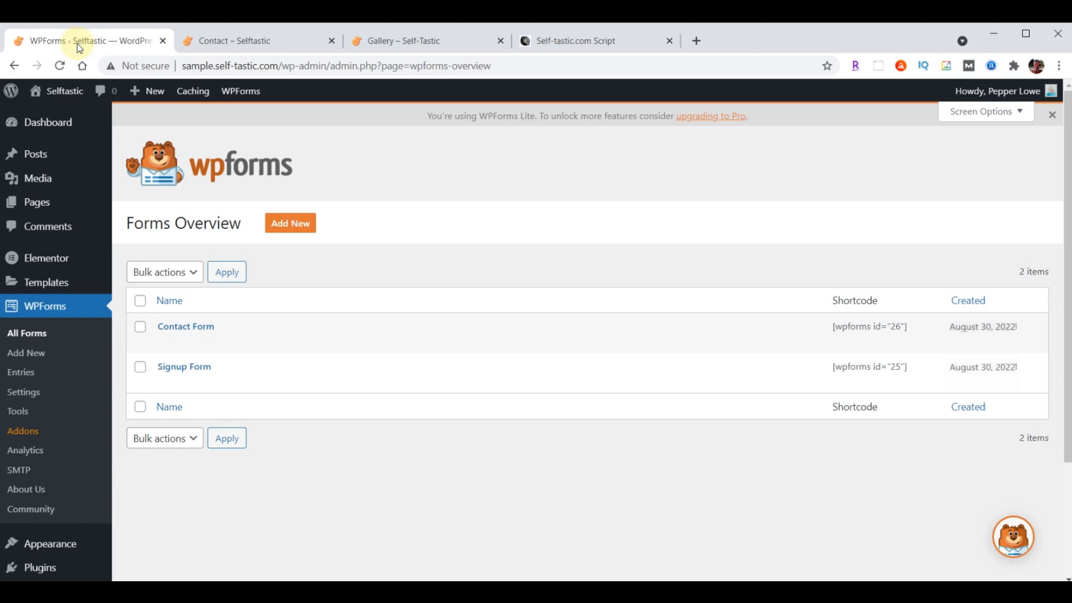
Open the Customizer's Additional CSS panel with the Contact page loaded in the preview
click(53, 546)
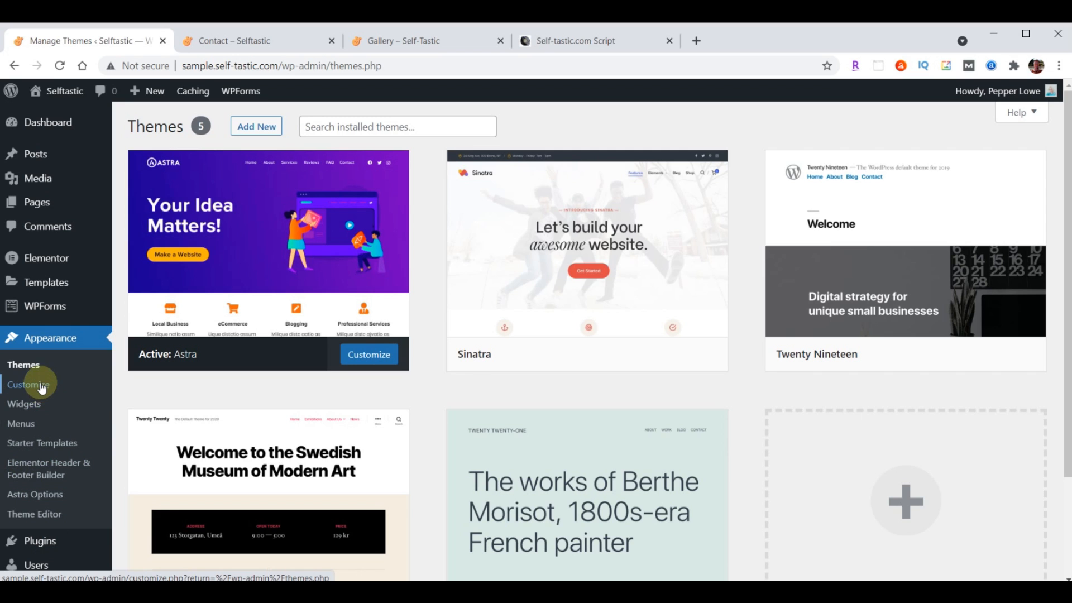
click(41, 386)
scroll(83, 377, down, 2)
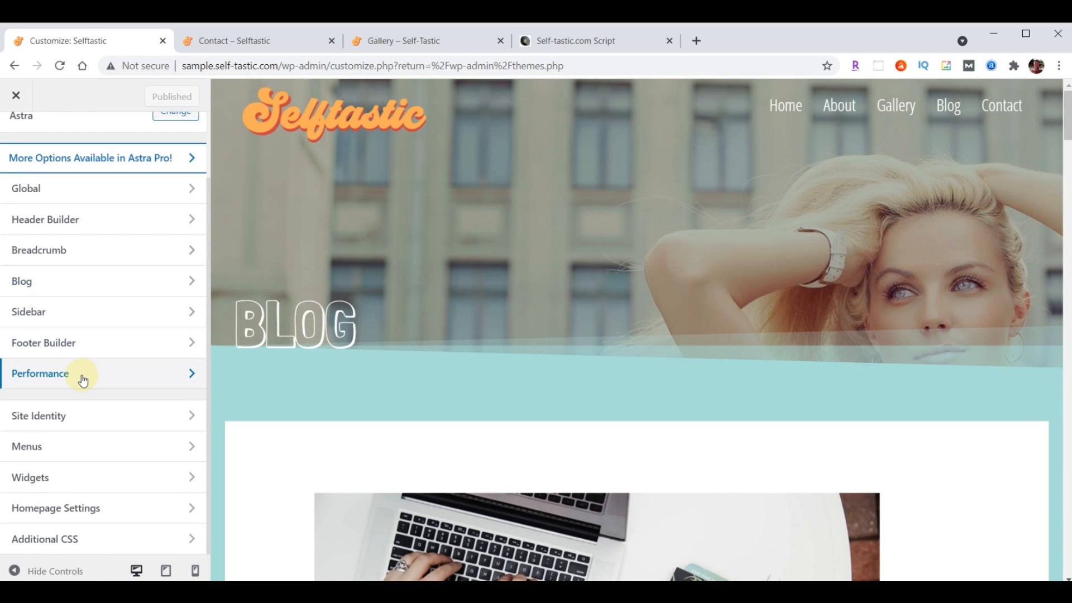
click(52, 549)
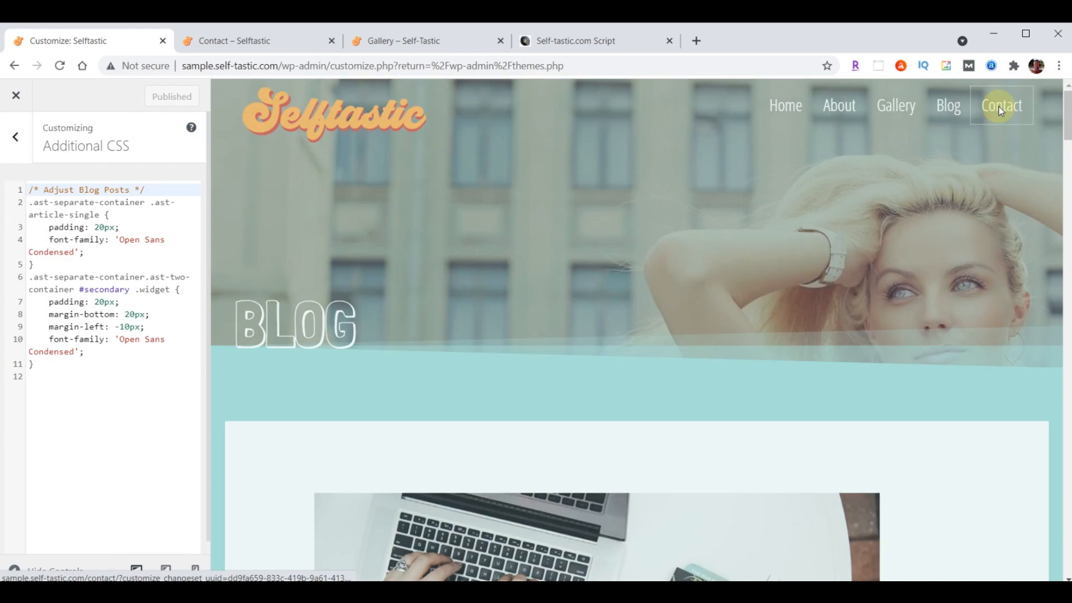
click(1002, 109)
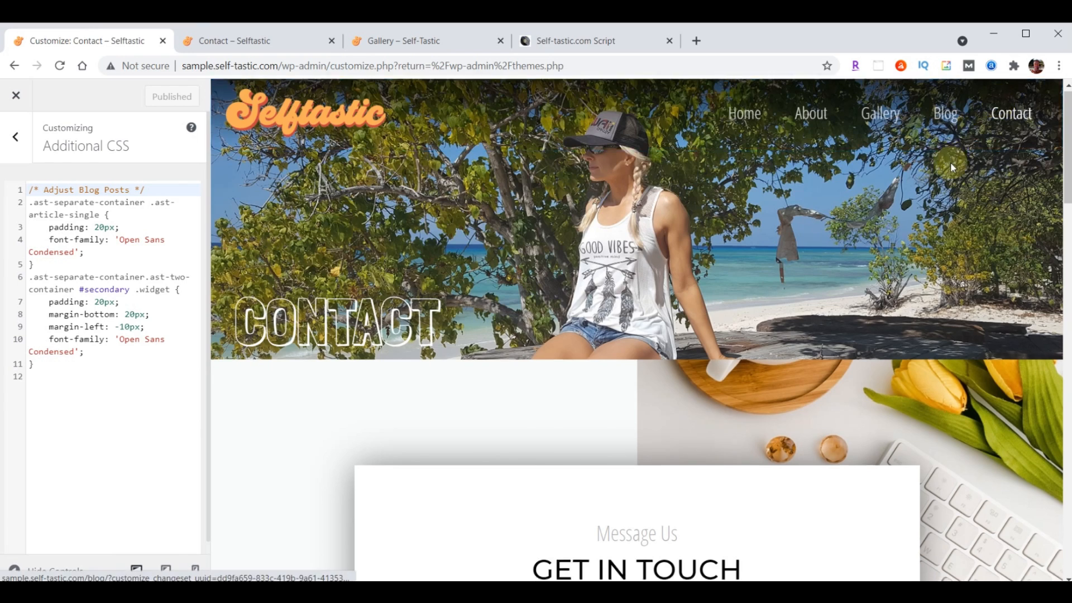
scroll(950, 162, down, 5)
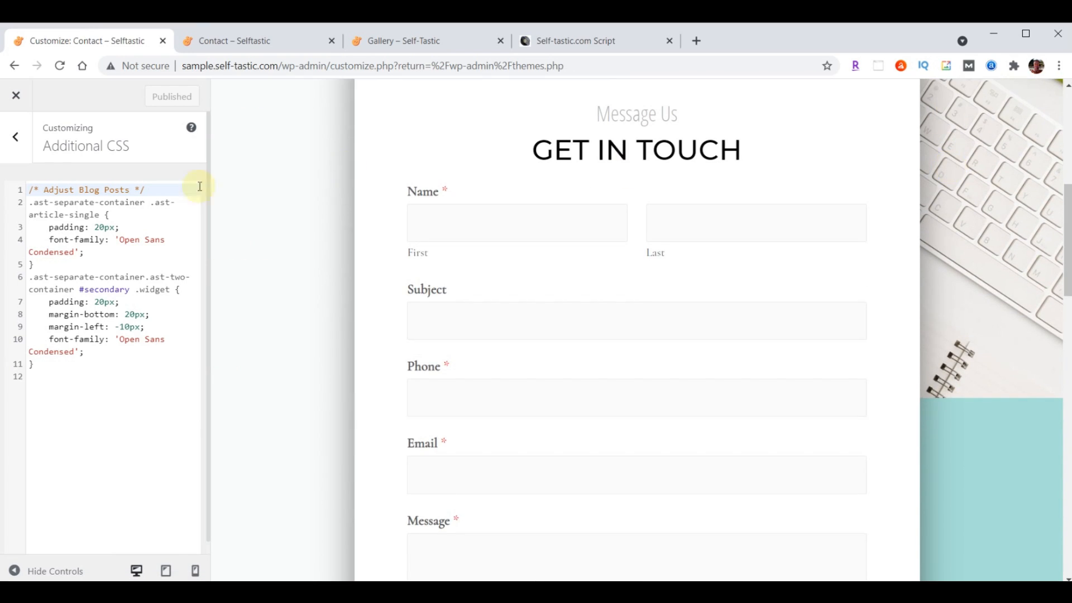
Paste the WPForms Font & Size CSS below the existing rules and publish it
click(64, 370)
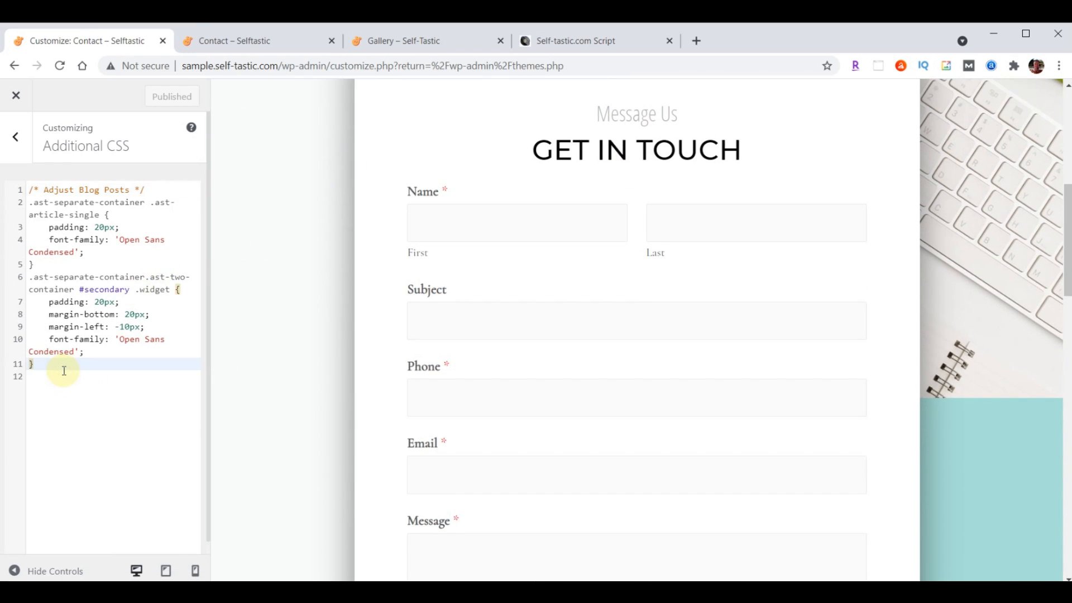
key(Return)
key(Return)
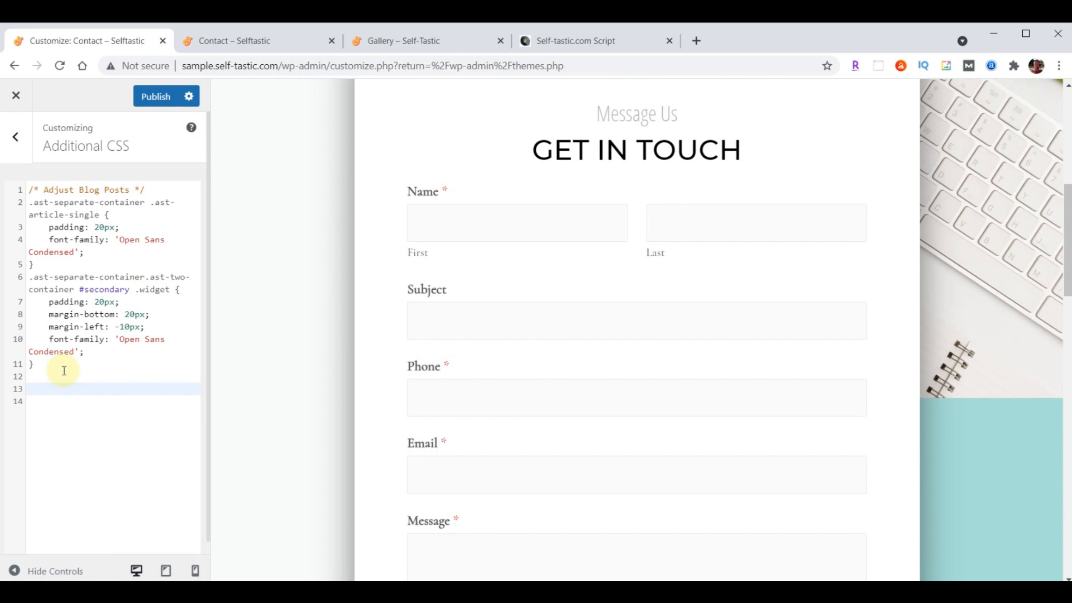
key(ctrl+v)
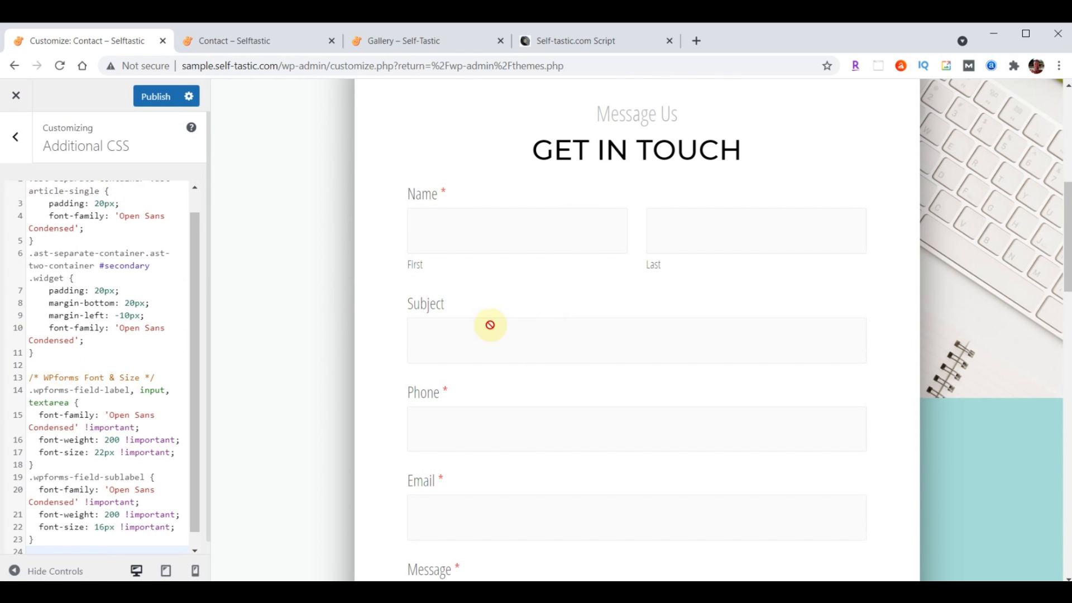
scroll(698, 291, down, 5)
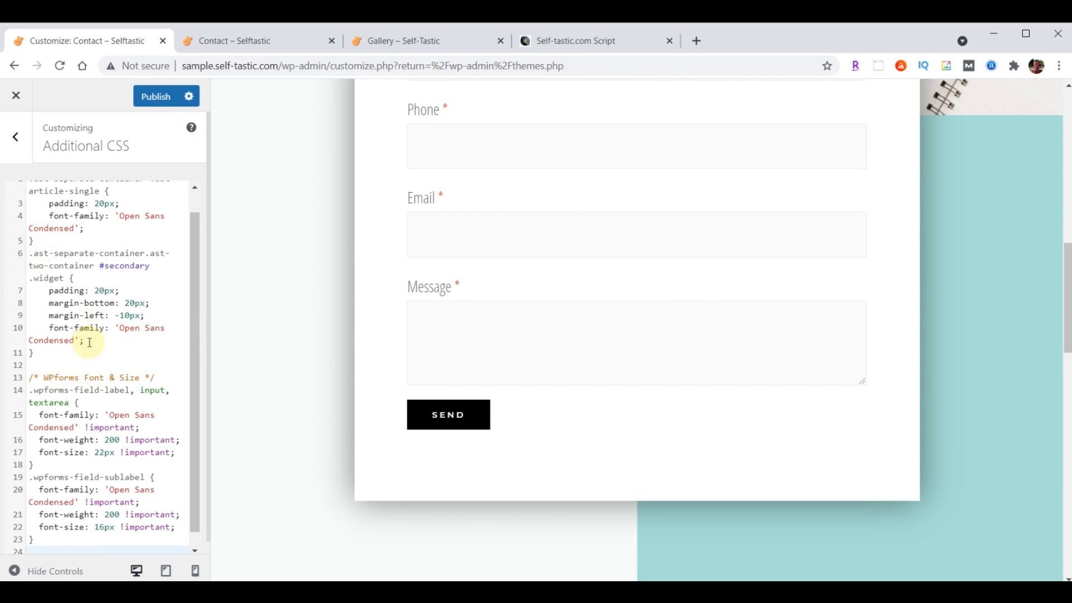
scroll(86, 416, up, 1)
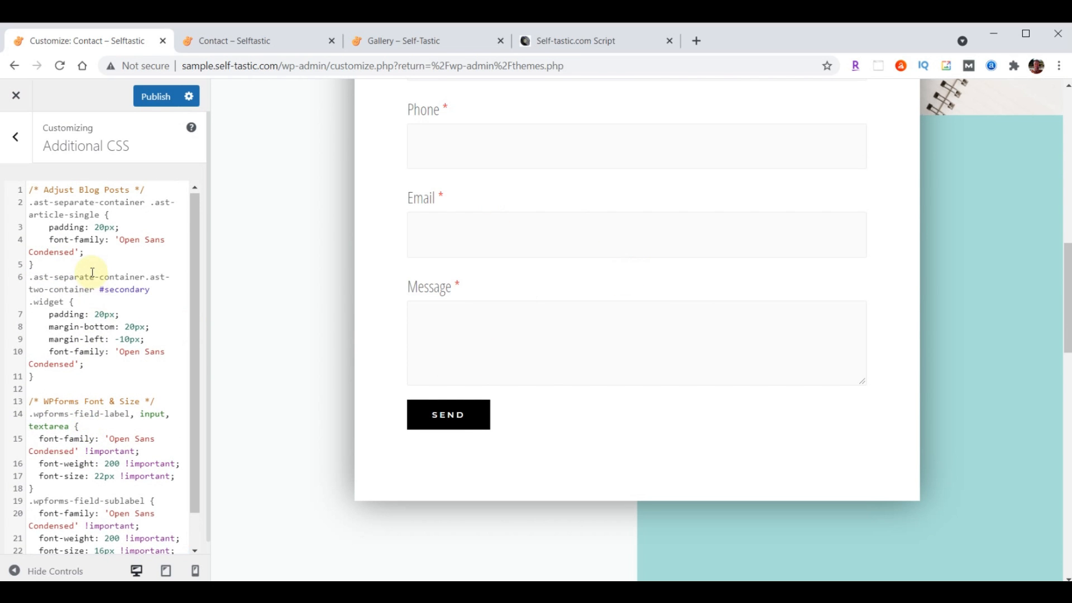
scroll(84, 346, down, 1)
click(120, 536)
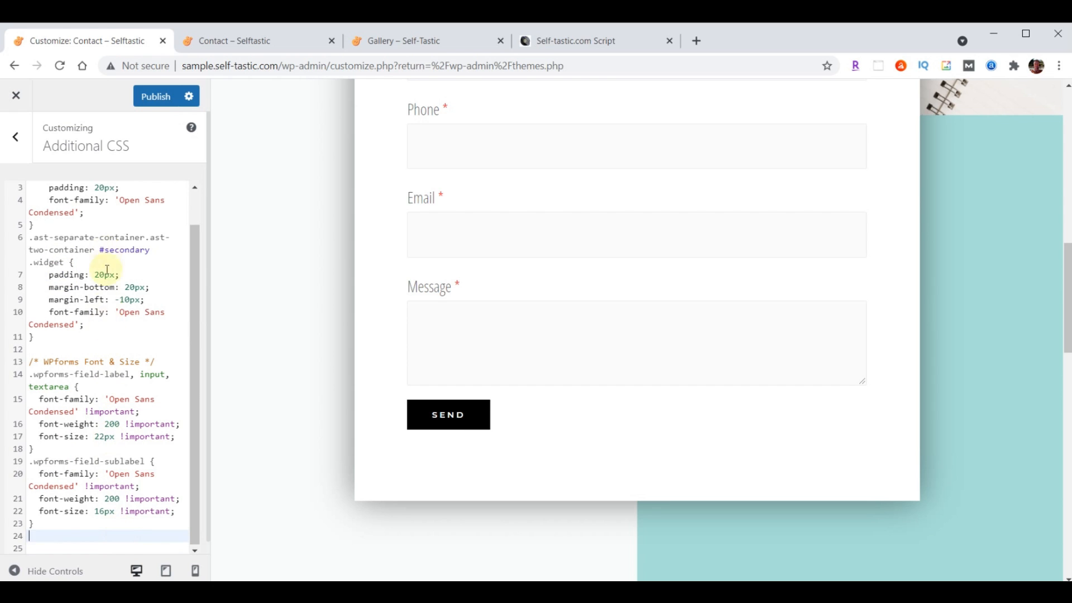
scroll(92, 368, up, 1)
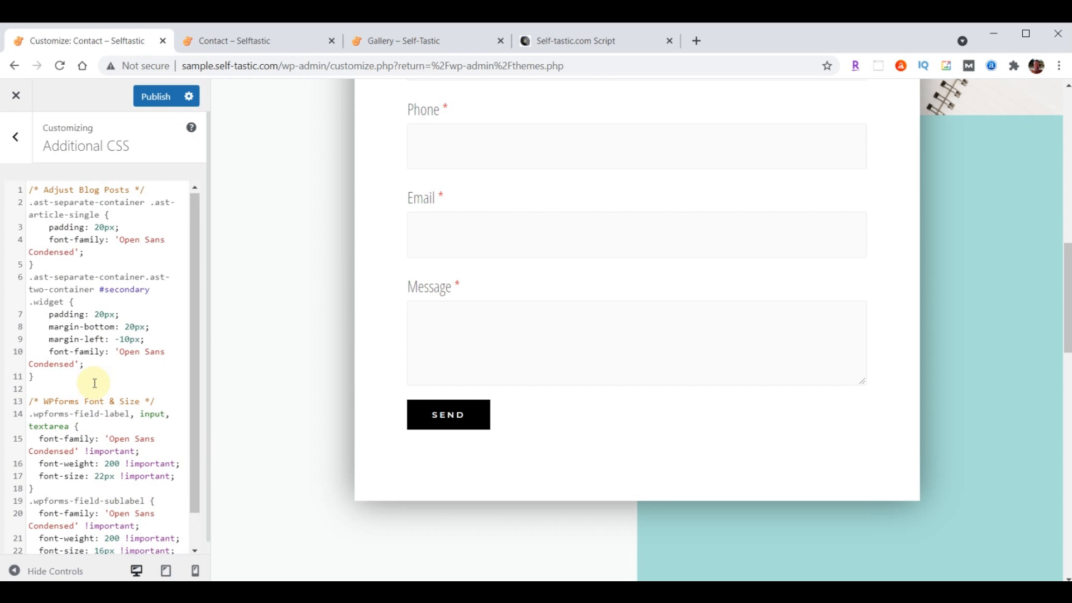
click(153, 97)
Reload the live Contact page to see the Open Sans Condensed labels, then close the Customizer
click(234, 41)
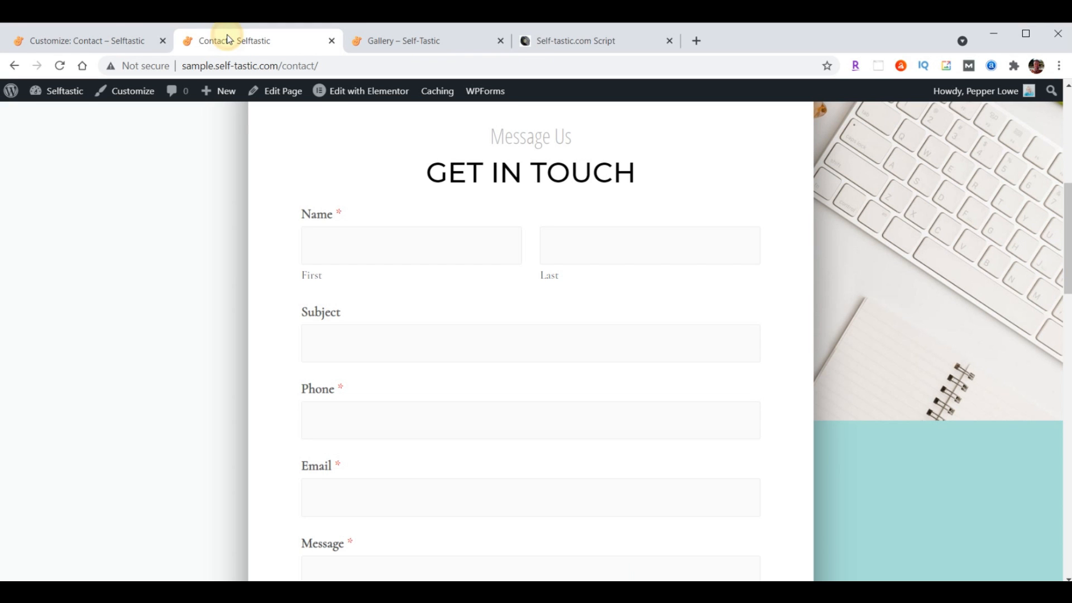
click(62, 69)
scroll(190, 204, down, 3)
scroll(189, 205, up, 2)
scroll(190, 204, up, 1)
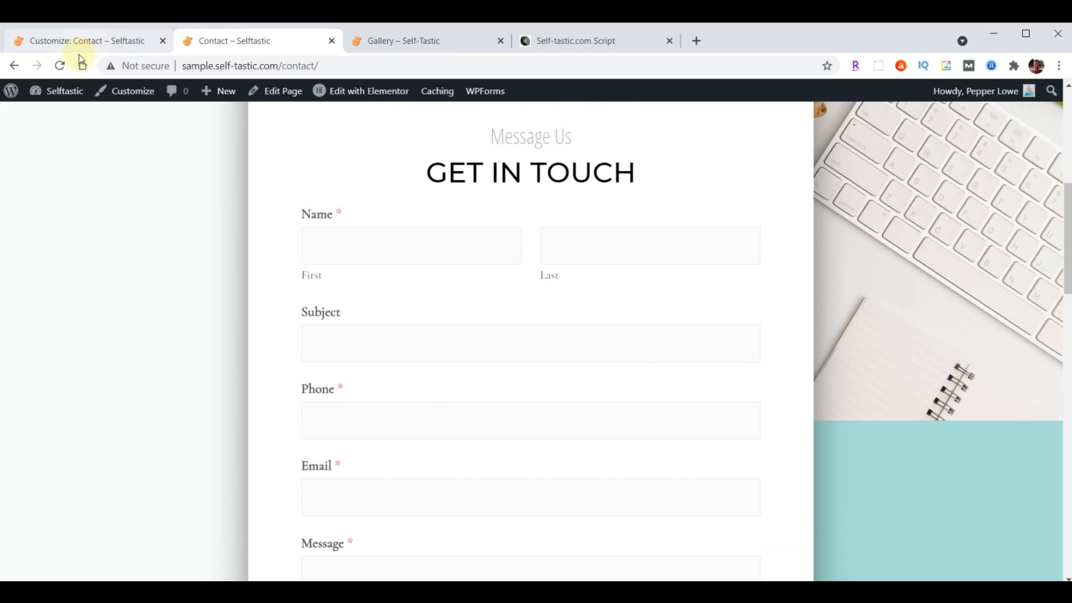
click(59, 66)
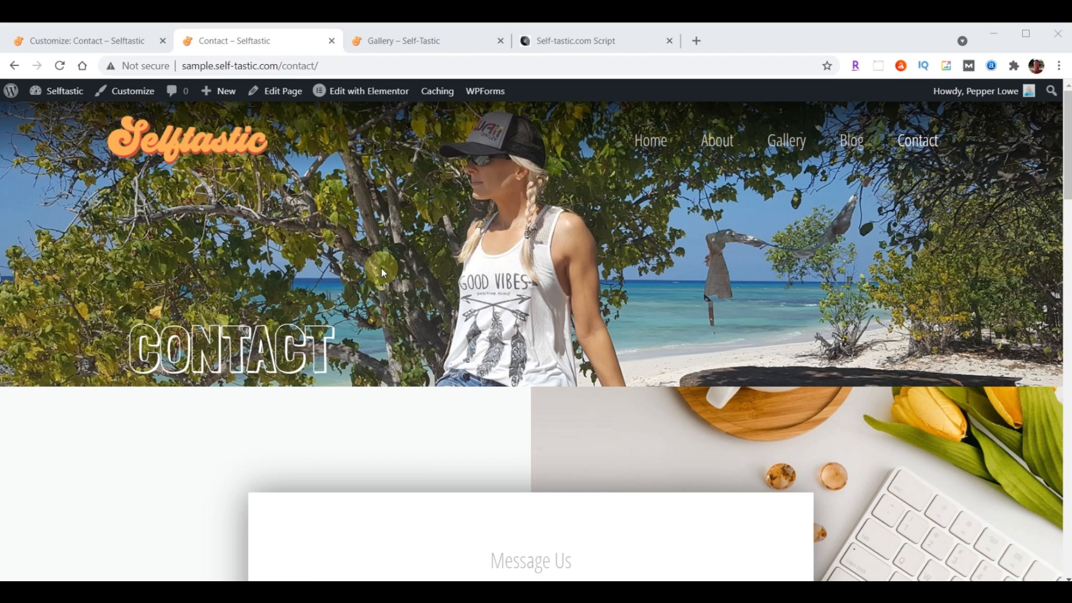
click(60, 40)
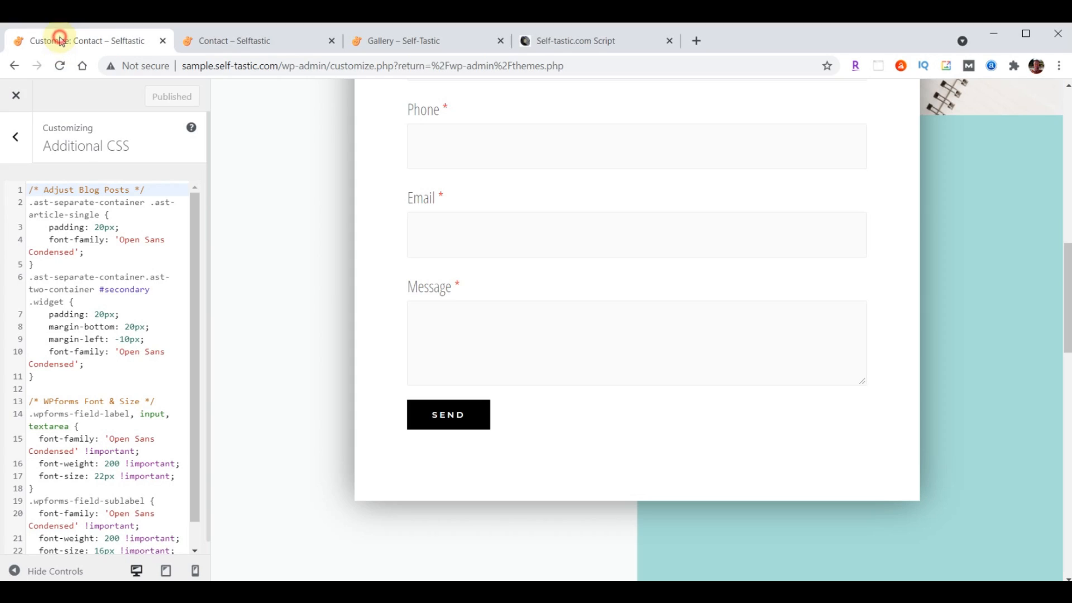
click(17, 100)
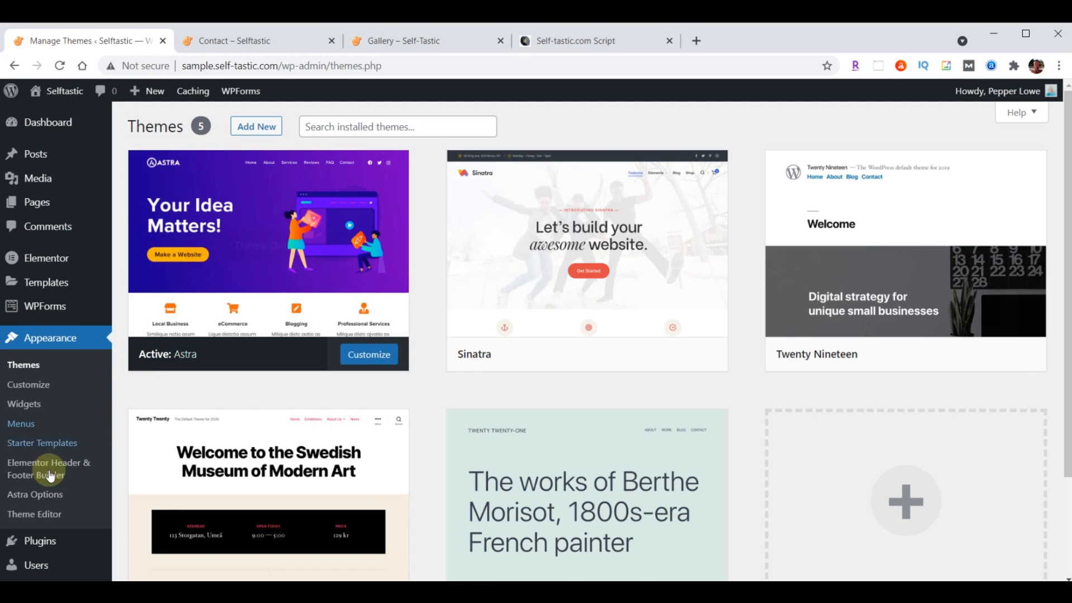
Upload really-simple-ssl-master.zip from Downloads as a new plugin, install it and activate it
click(39, 542)
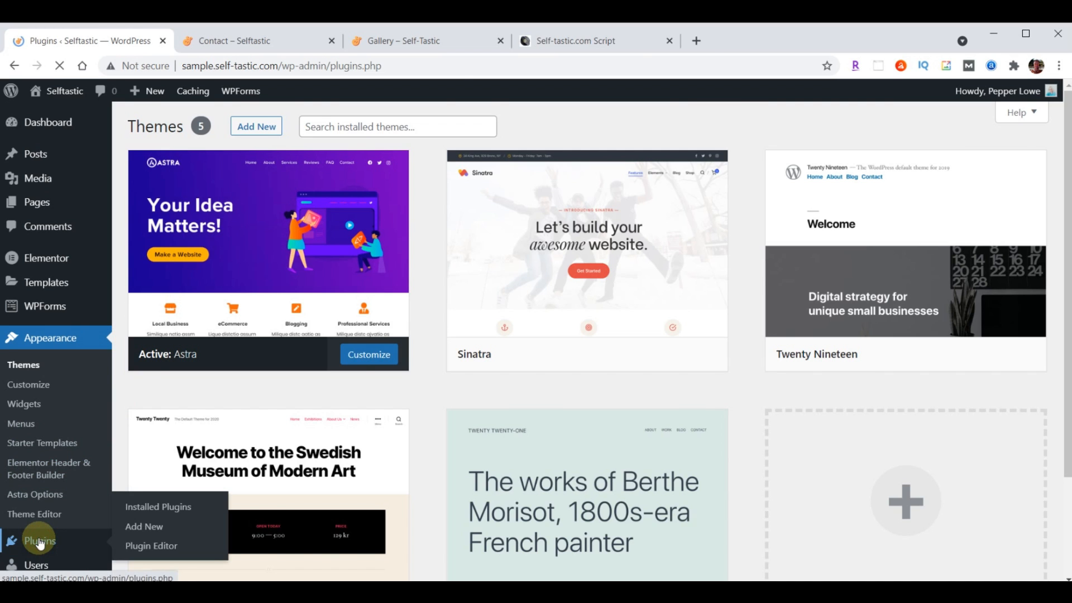
click(204, 129)
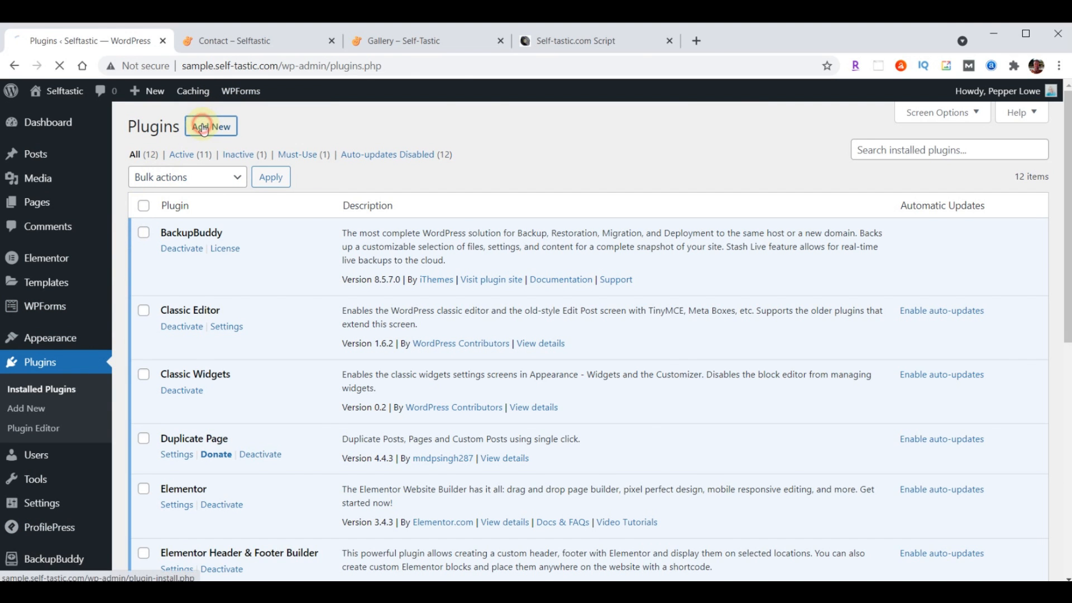
click(272, 128)
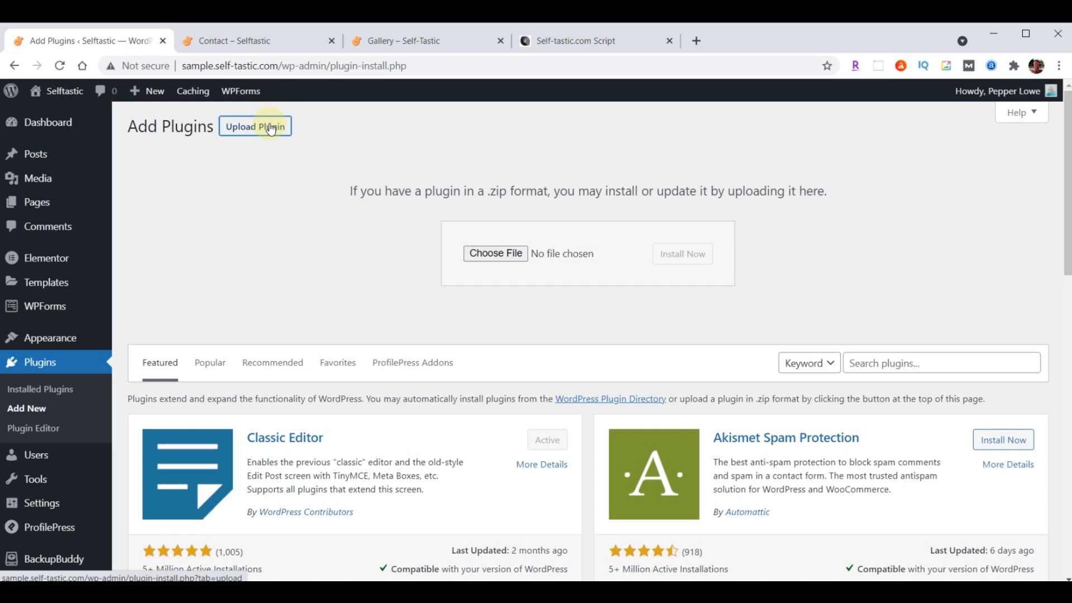
click(499, 253)
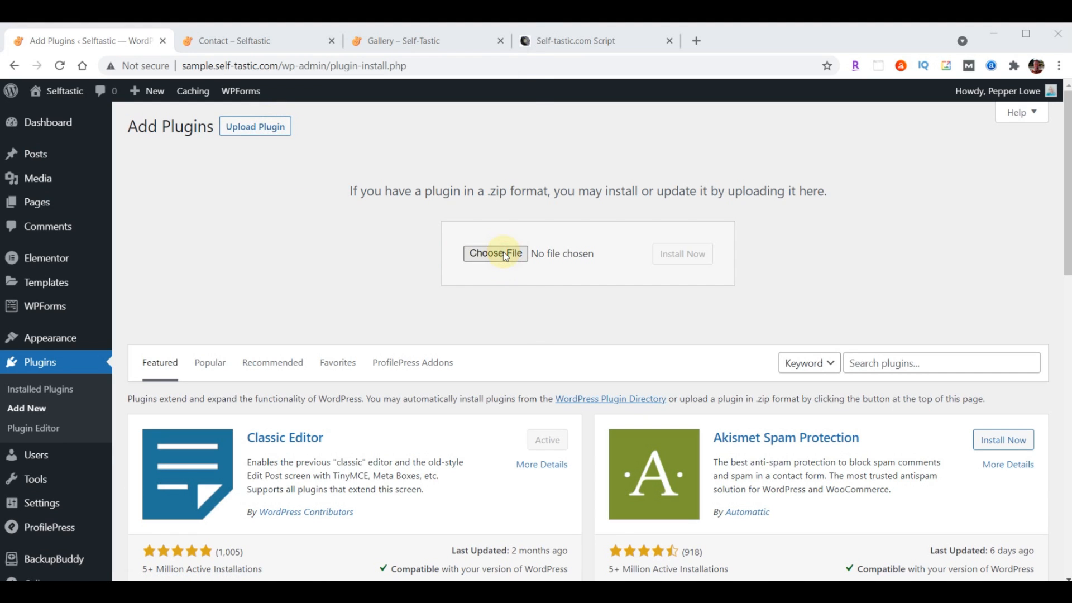
click(62, 199)
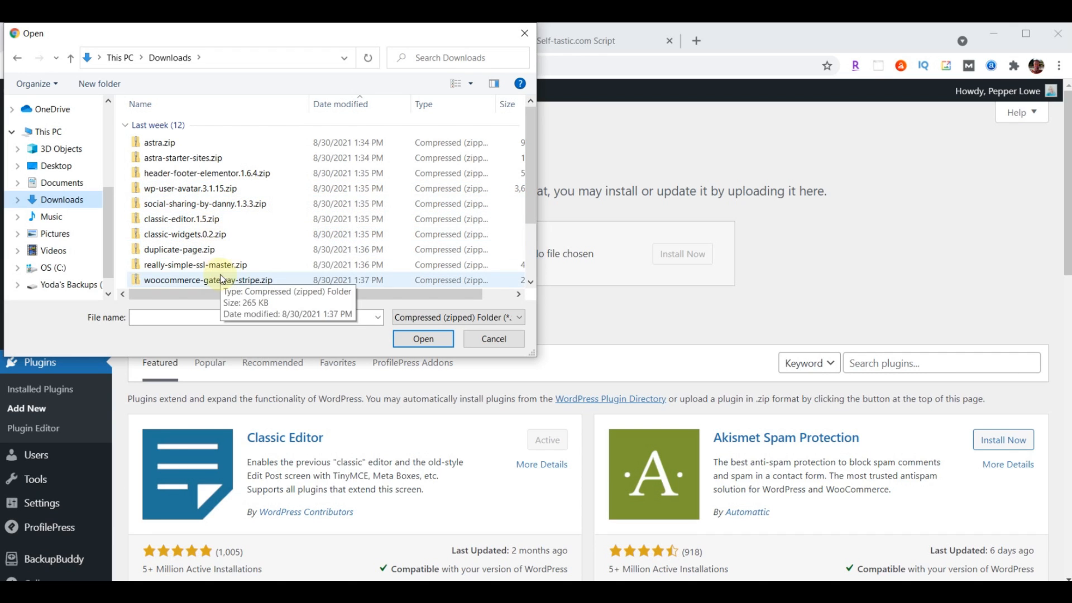
click(192, 268)
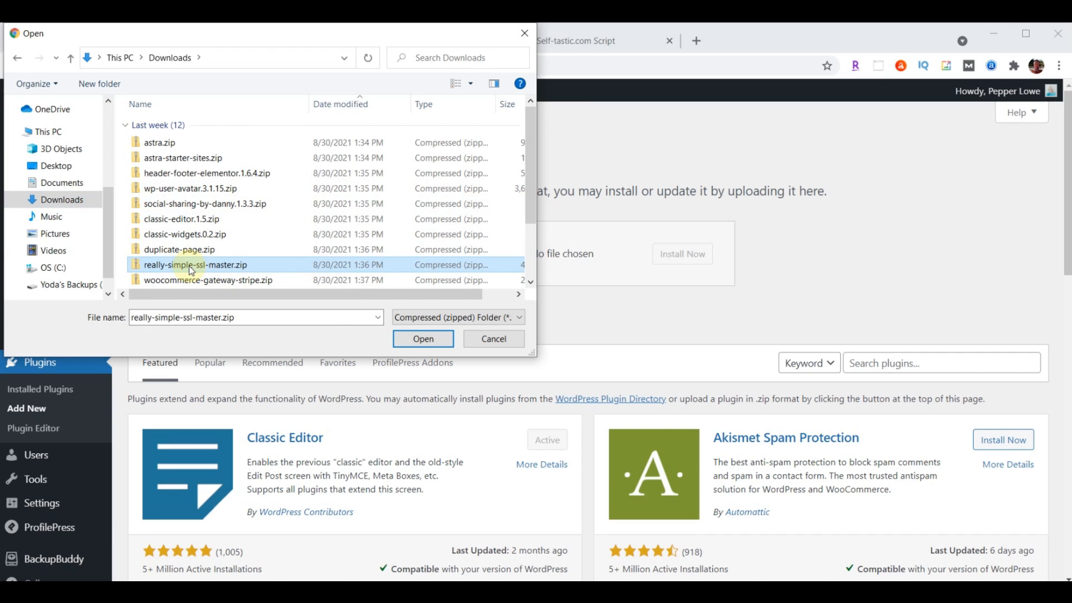
click(421, 338)
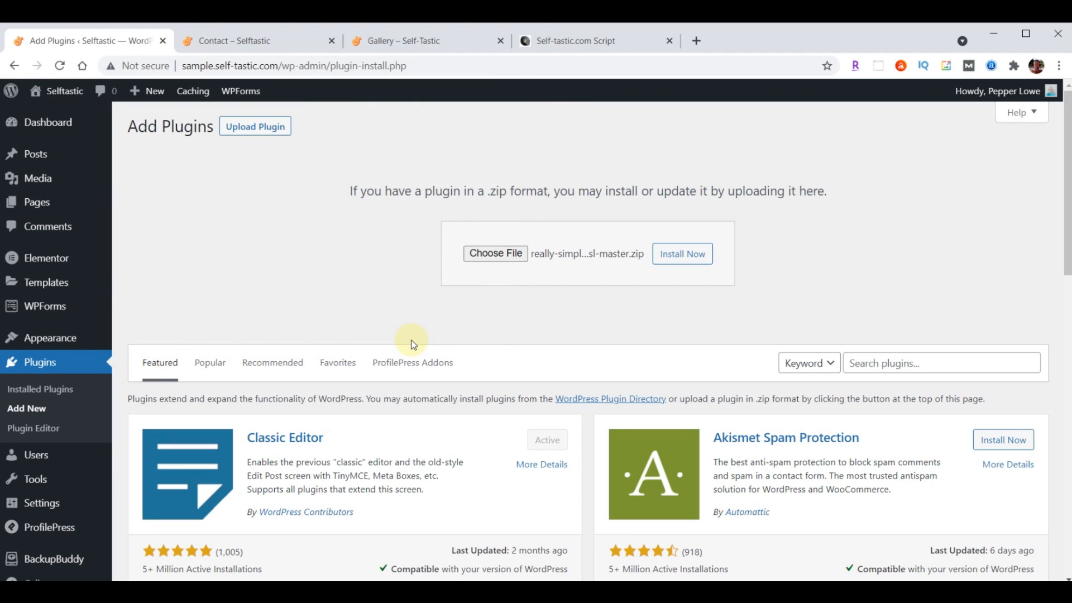
click(676, 261)
click(179, 258)
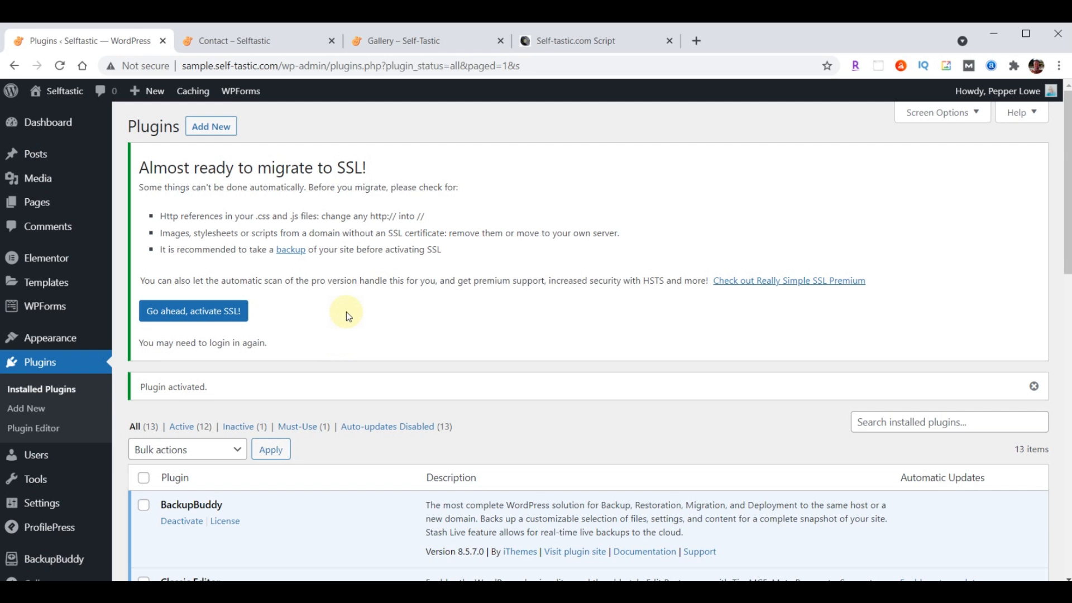
Find Really Simple SSL in Installed Plugins and open its Settings page
scroll(347, 312, down, 7)
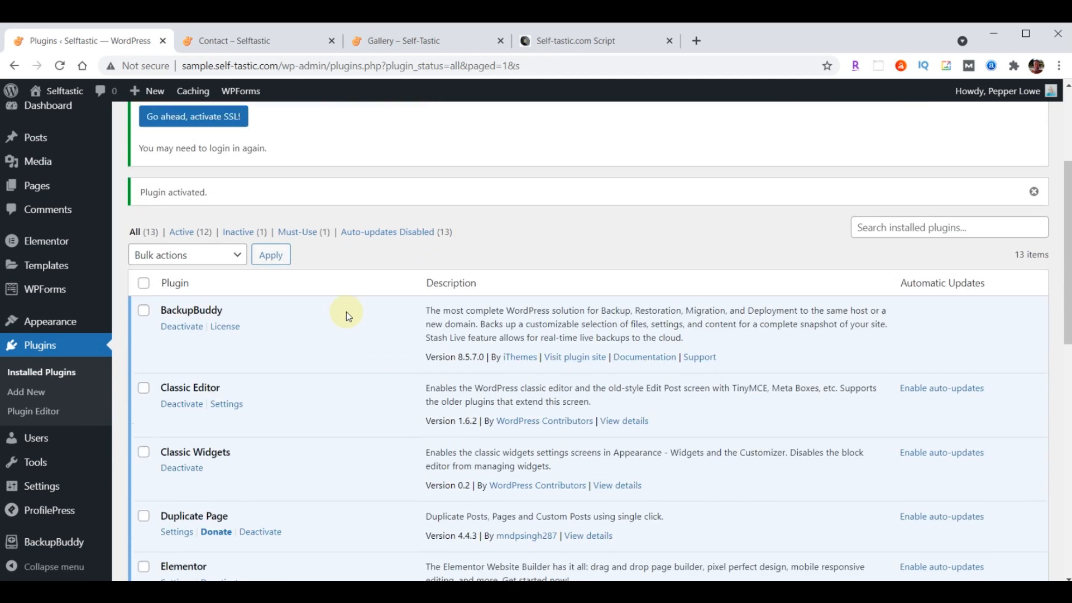
scroll(347, 311, down, 6)
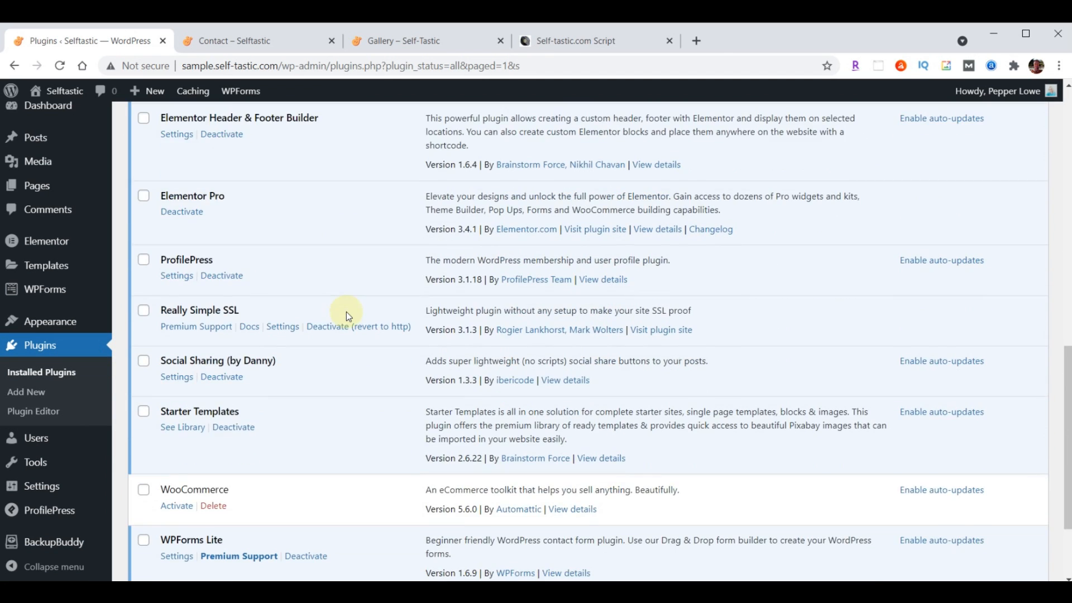
click(286, 328)
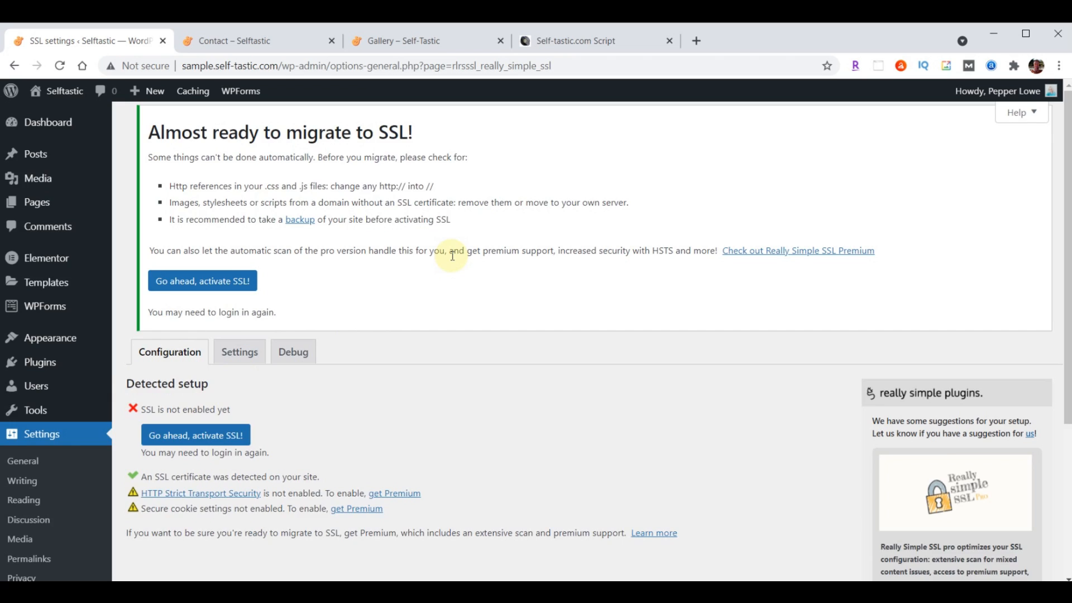
scroll(447, 257, down, 3)
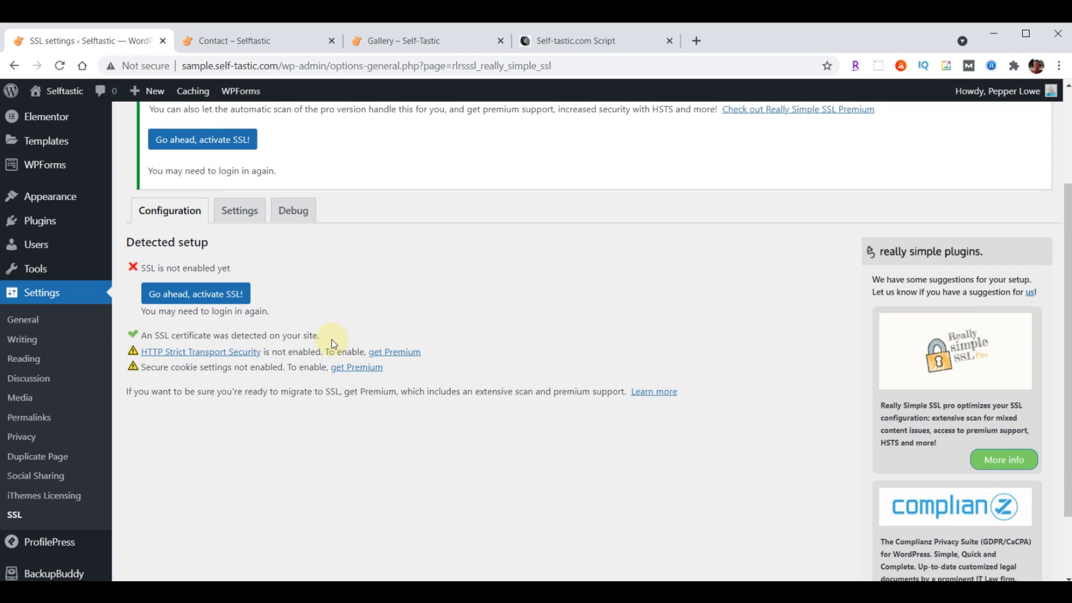
Activate SSL, then log back in and land on Elementor Settings over HTTPS
click(185, 295)
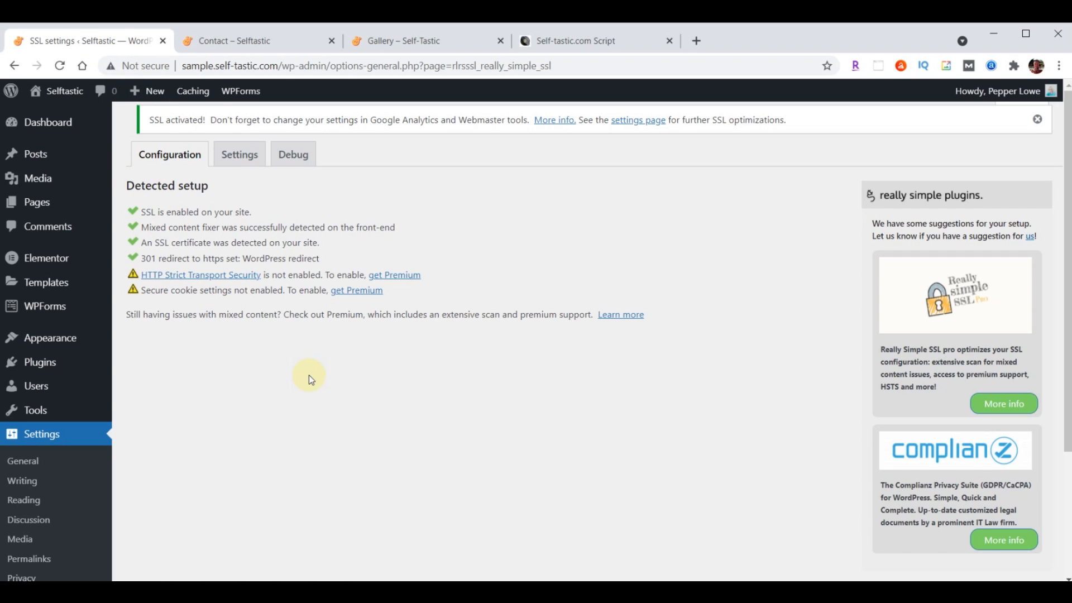
click(49, 264)
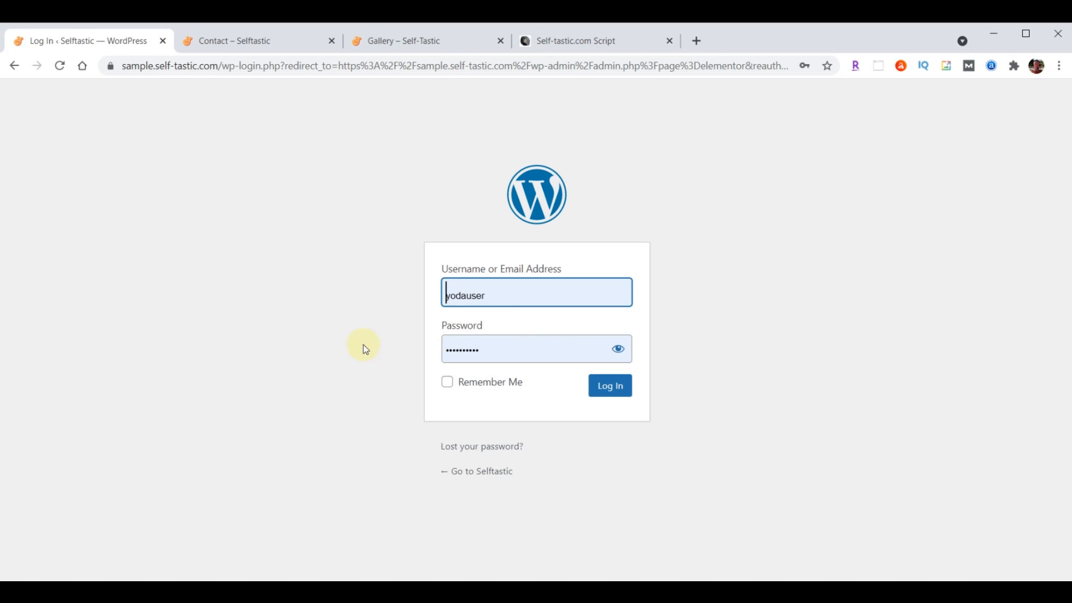
key(Tab)
key(Tab)
click(609, 388)
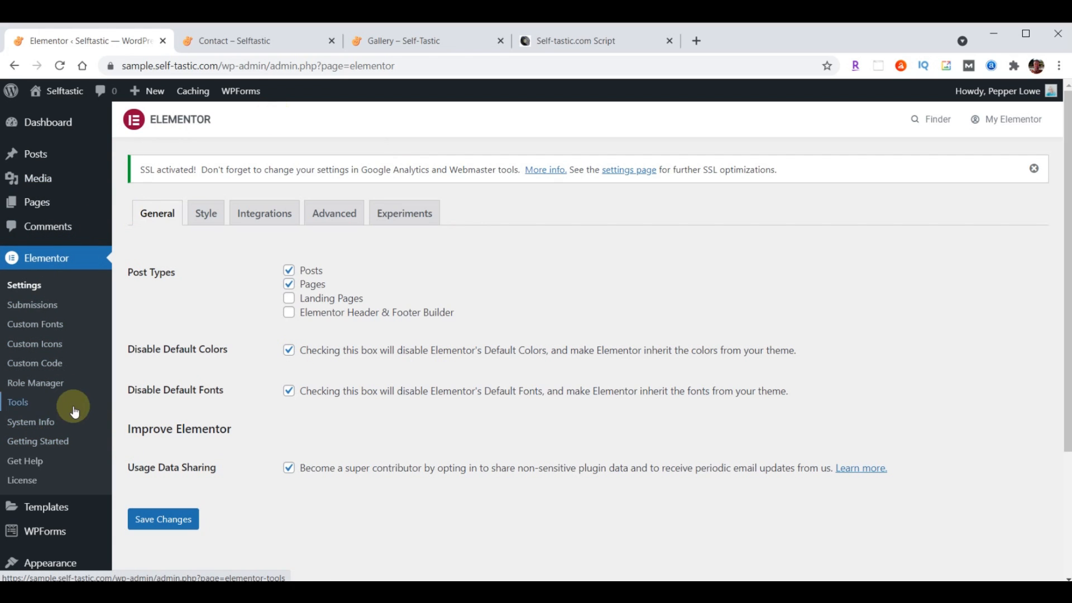
Open Elementor's Tools > Replace URL and fill in the old http site address
click(19, 407)
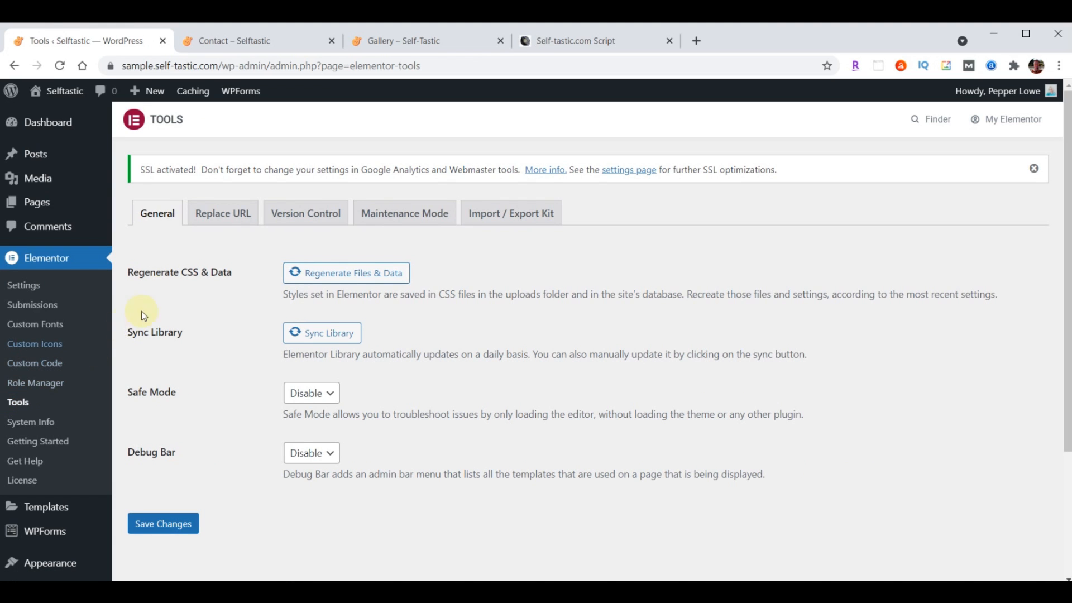
click(226, 218)
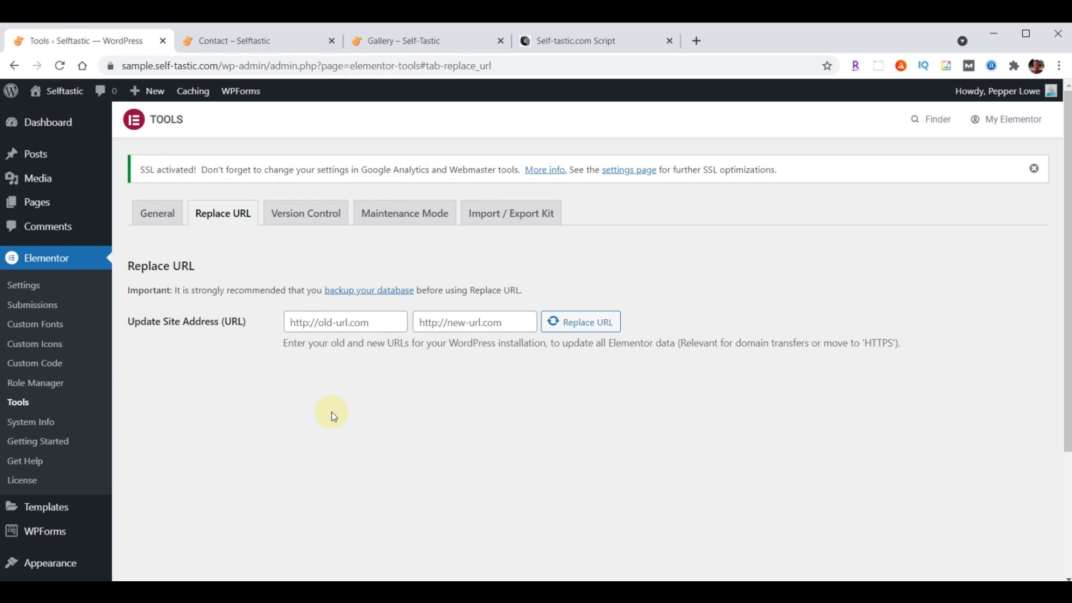
click(384, 320)
text(http://sample.self-tastic.com)
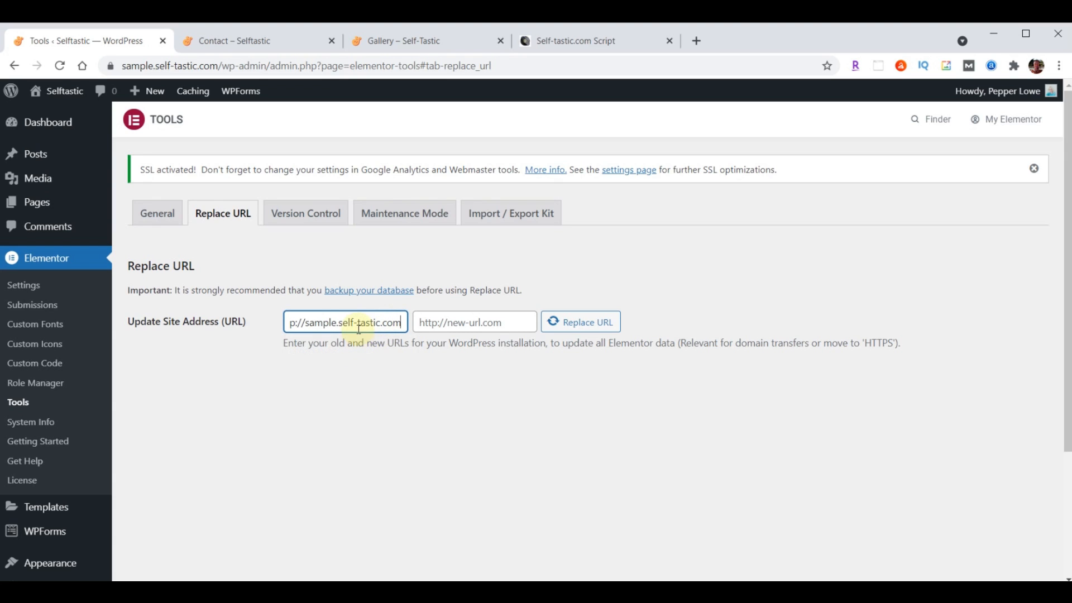
drag(359, 328, 268, 328)
click(317, 377)
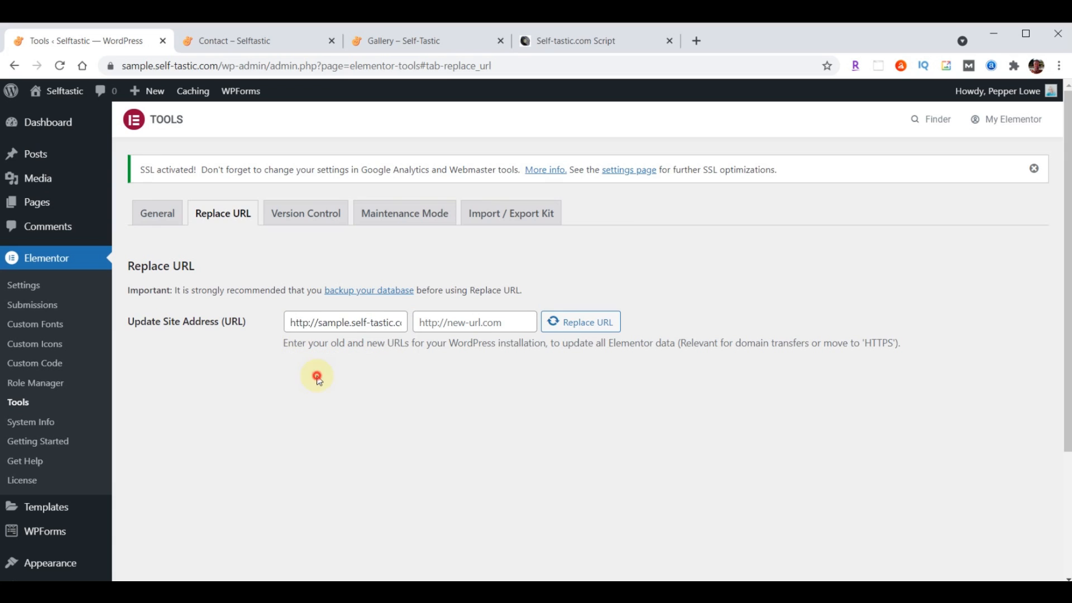
click(447, 323)
click(326, 386)
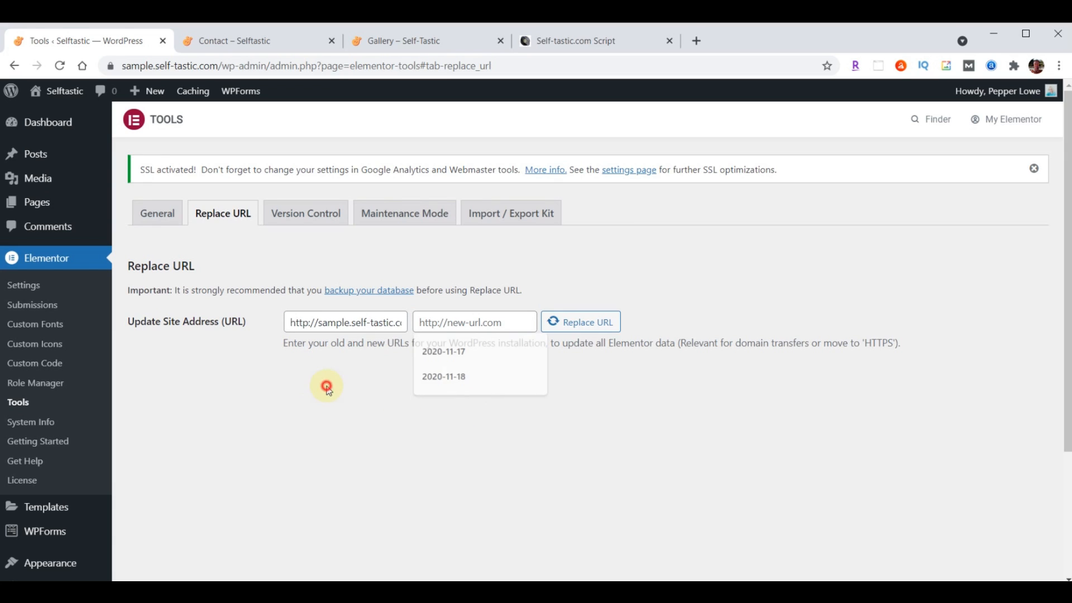
Enter the https site address and run Replace URL, updating 261 rows
click(506, 322)
text(http://sample.self-tastic.com)
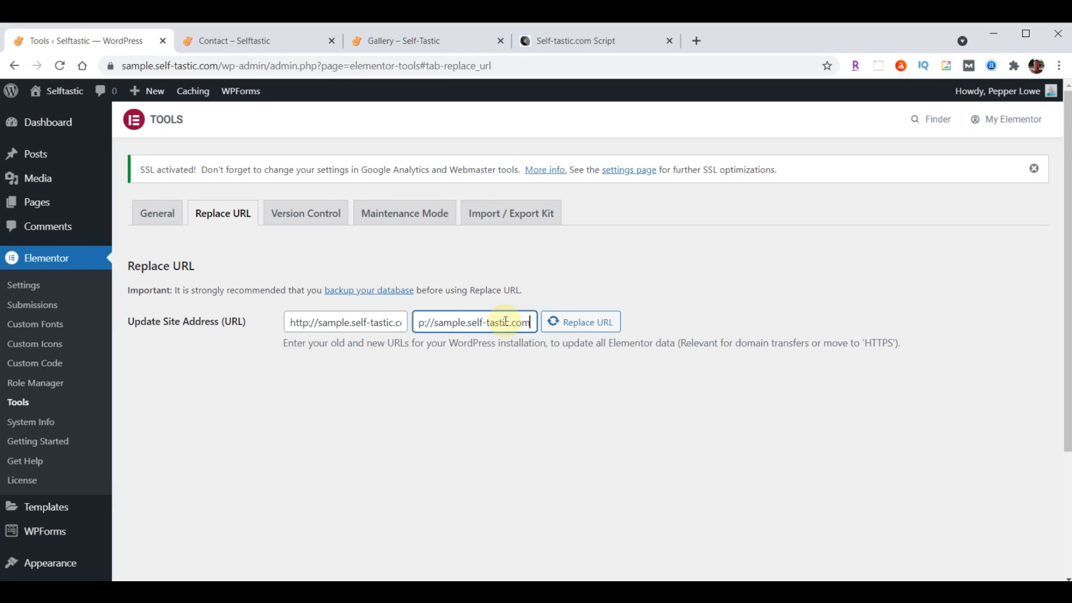
drag(494, 323, 389, 323)
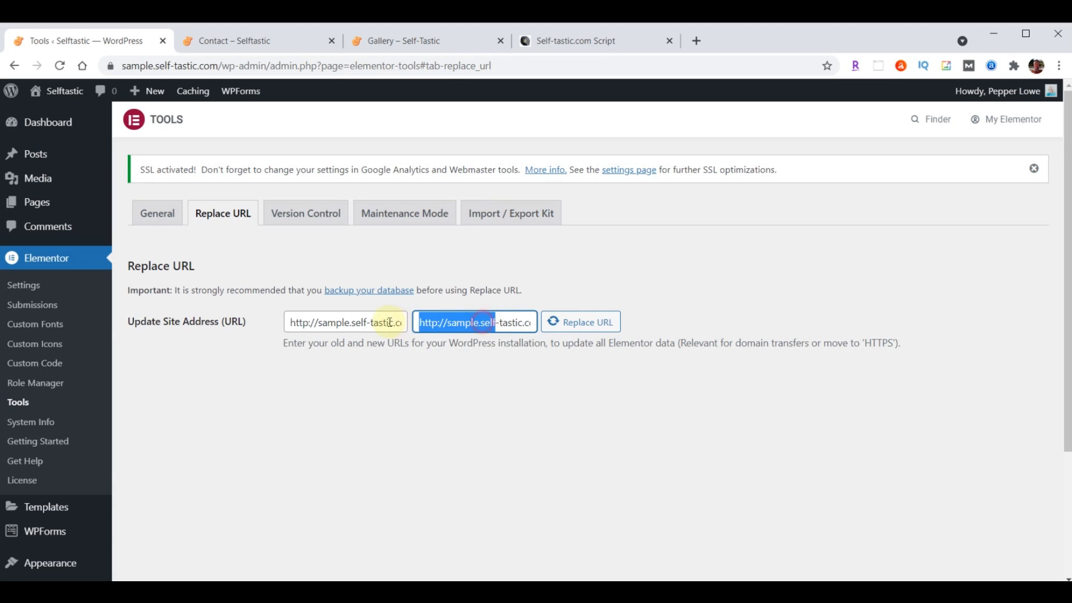
click(437, 322)
text(s)
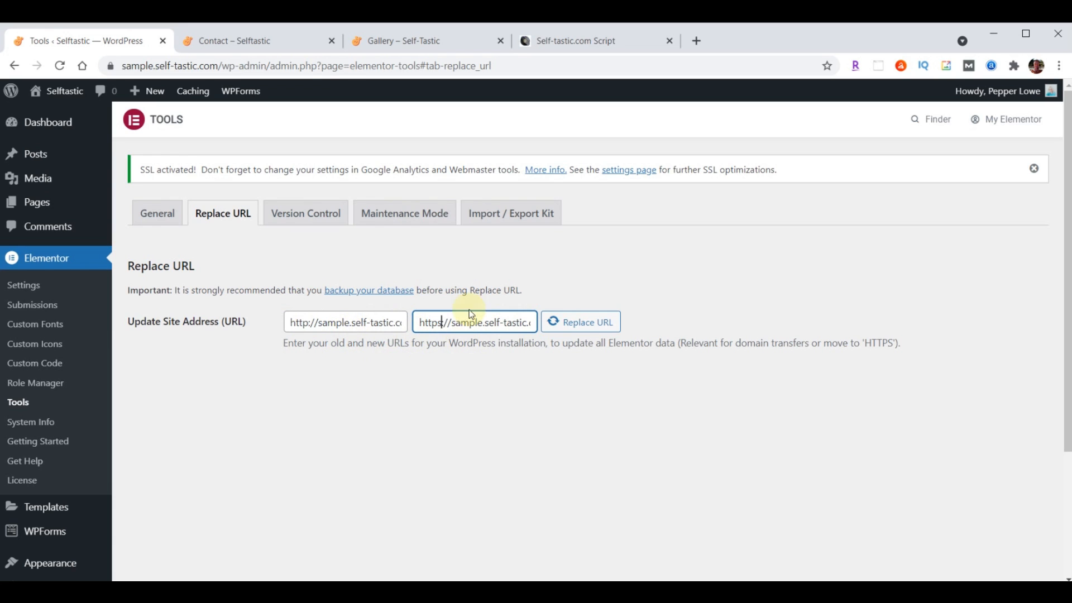
click(578, 329)
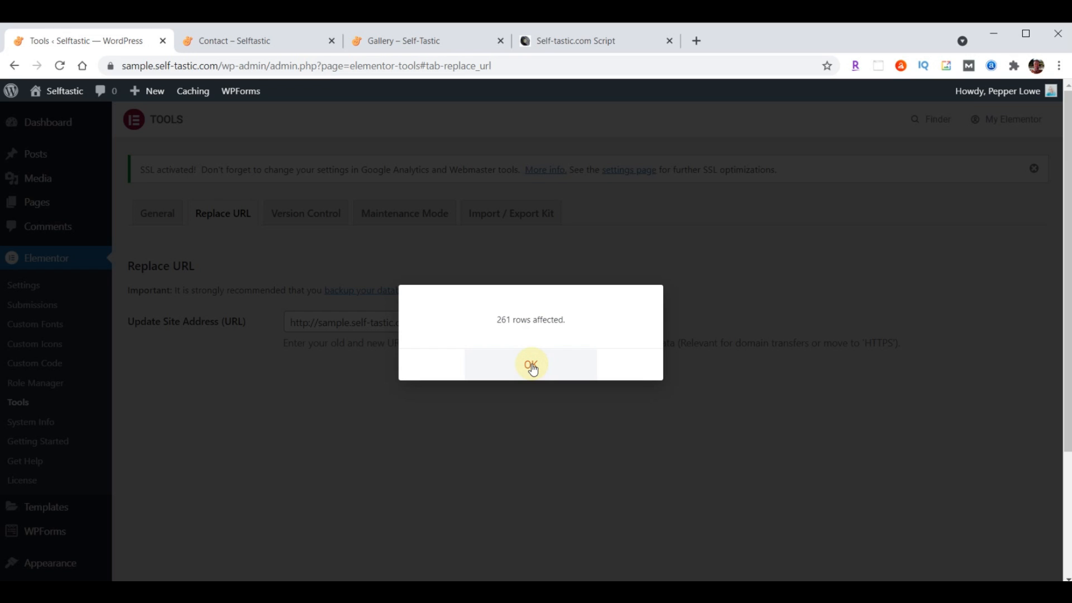
click(532, 366)
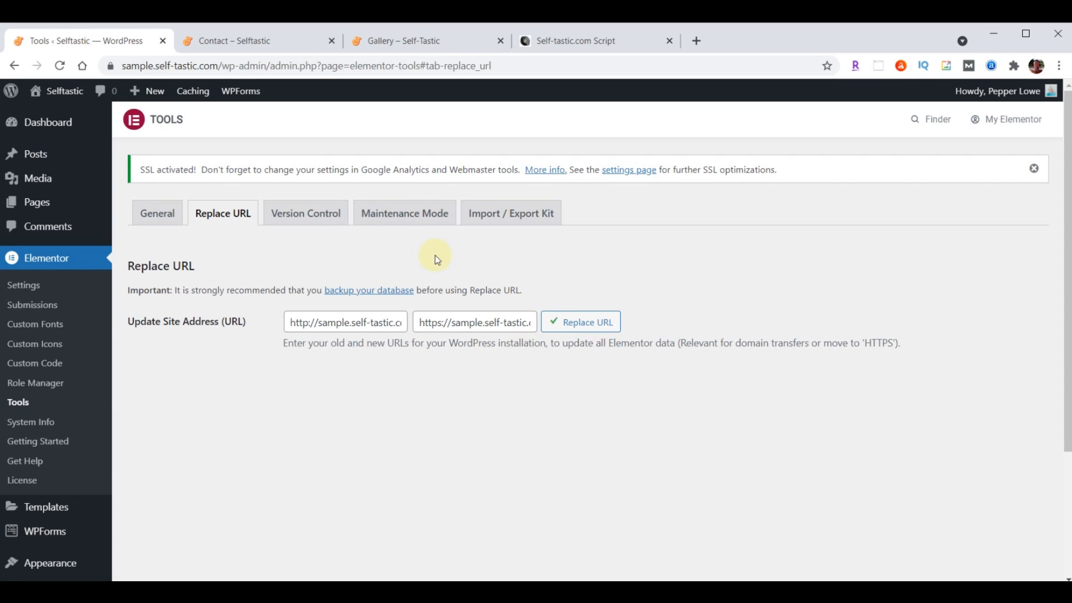
click(254, 41)
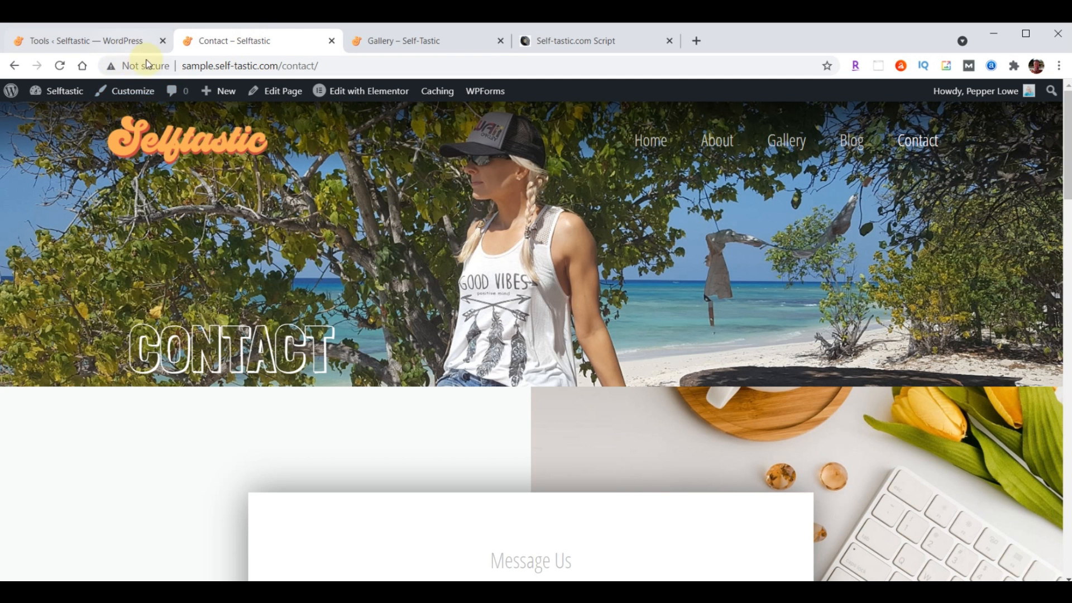
Reload the Contact page to view it after the https switch
click(61, 66)
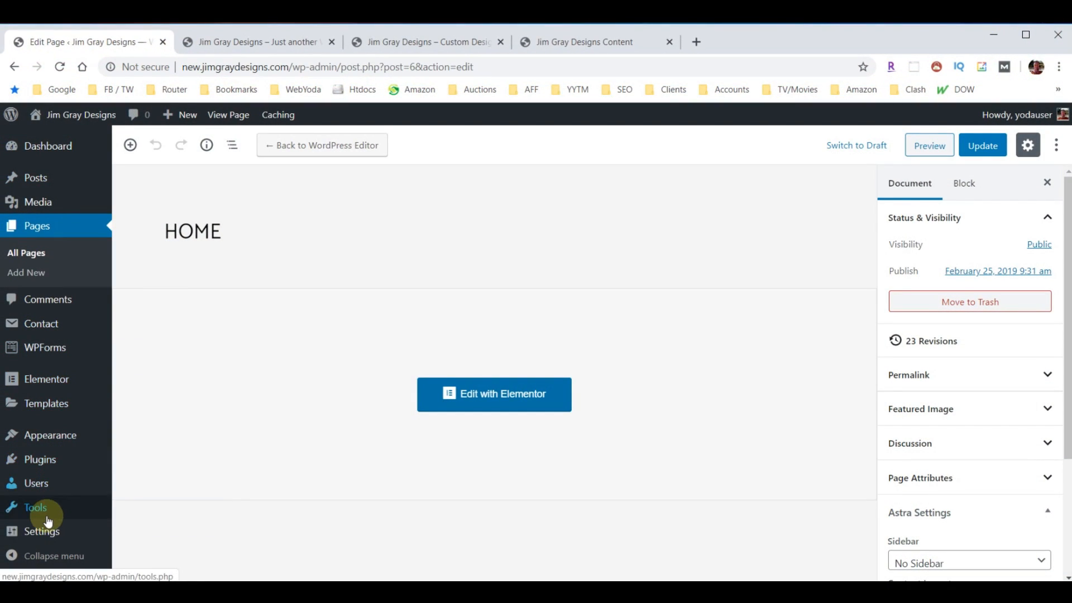
Uncheck 'Discourage search engines from indexing this site' in Reading settings and save the change
mouse_move(43, 531)
click(137, 415)
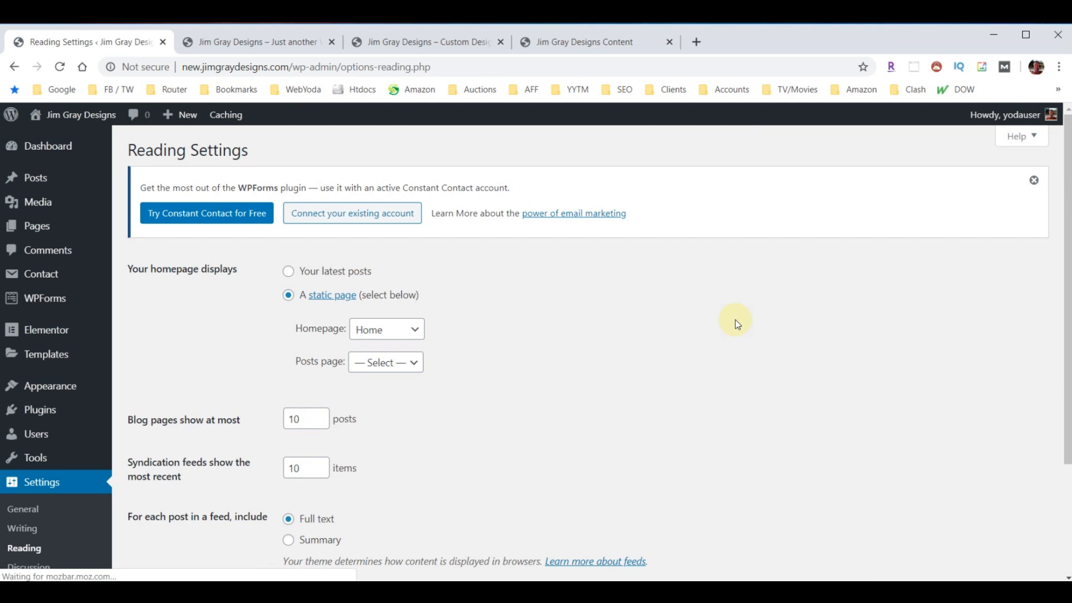
scroll(705, 309, down, 3)
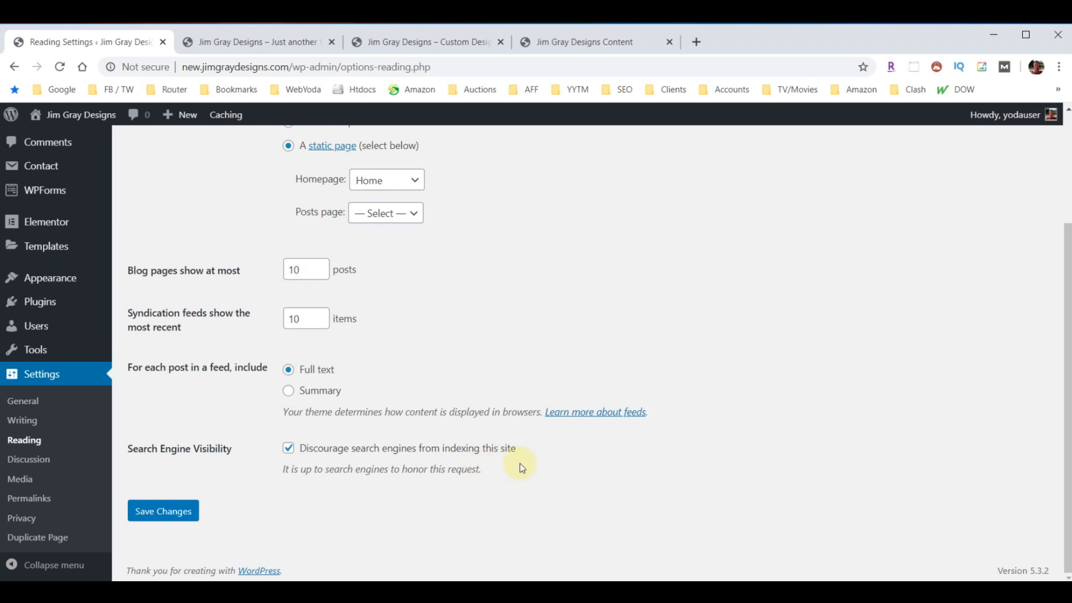
click(287, 451)
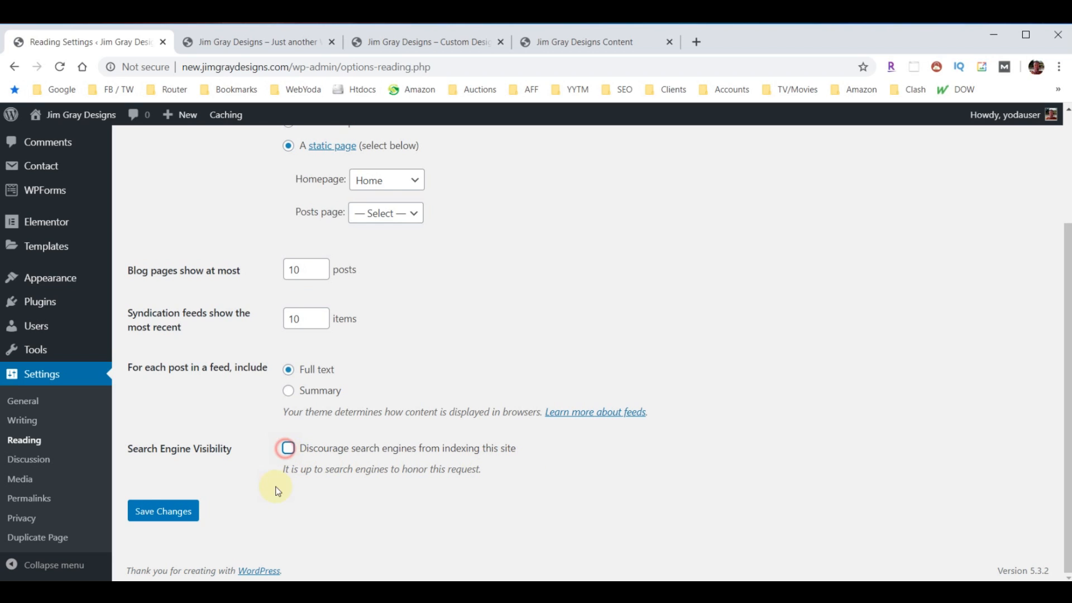
click(146, 516)
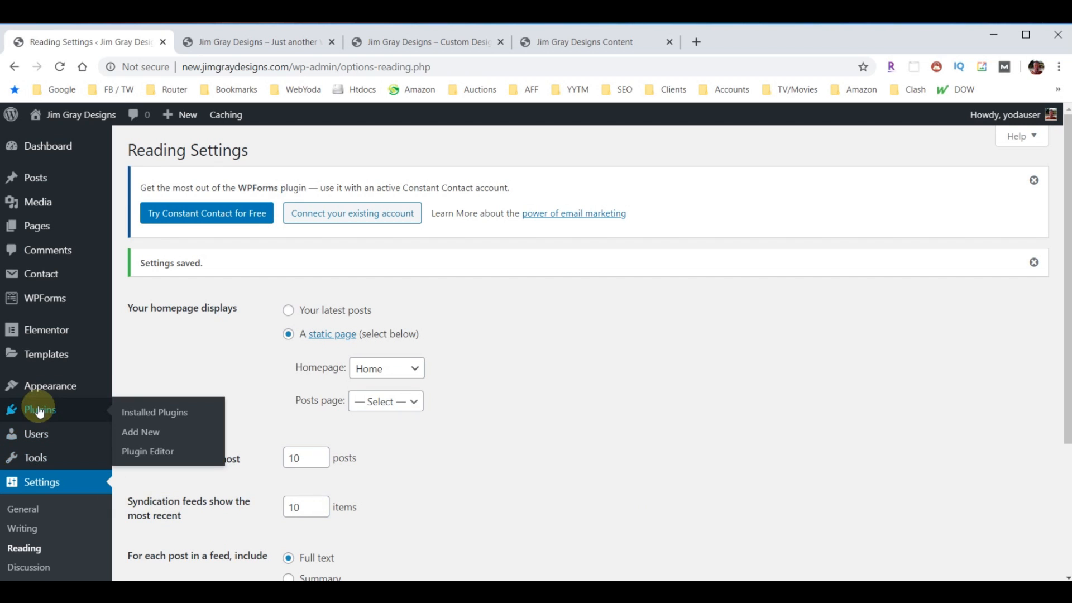
click(141, 431)
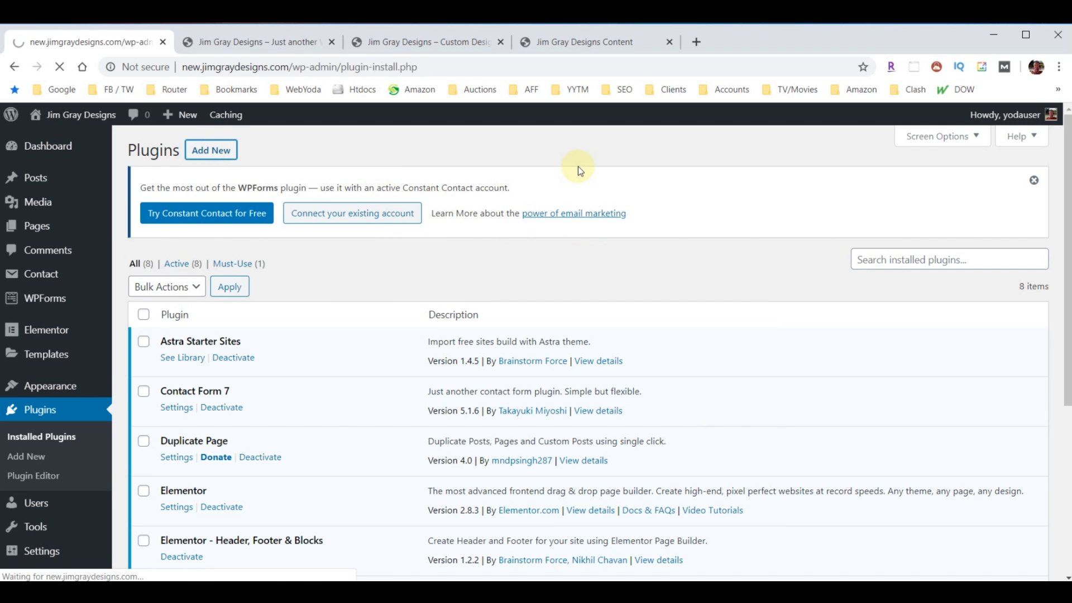
Search the plugin directory for 'Yoast', then install and activate Yoast SEO
click(906, 275)
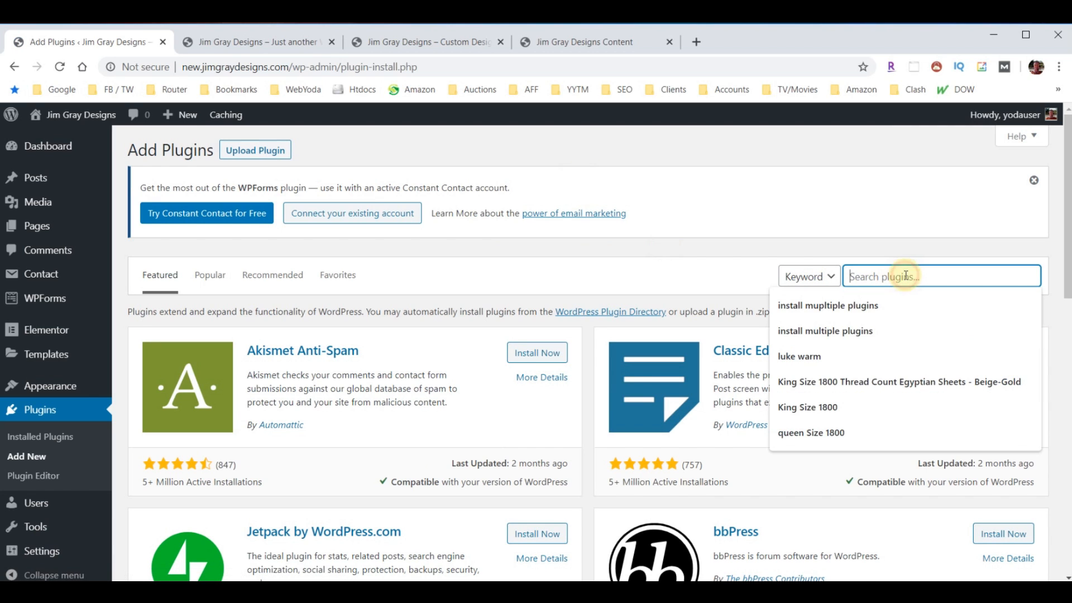
text(Yoast)
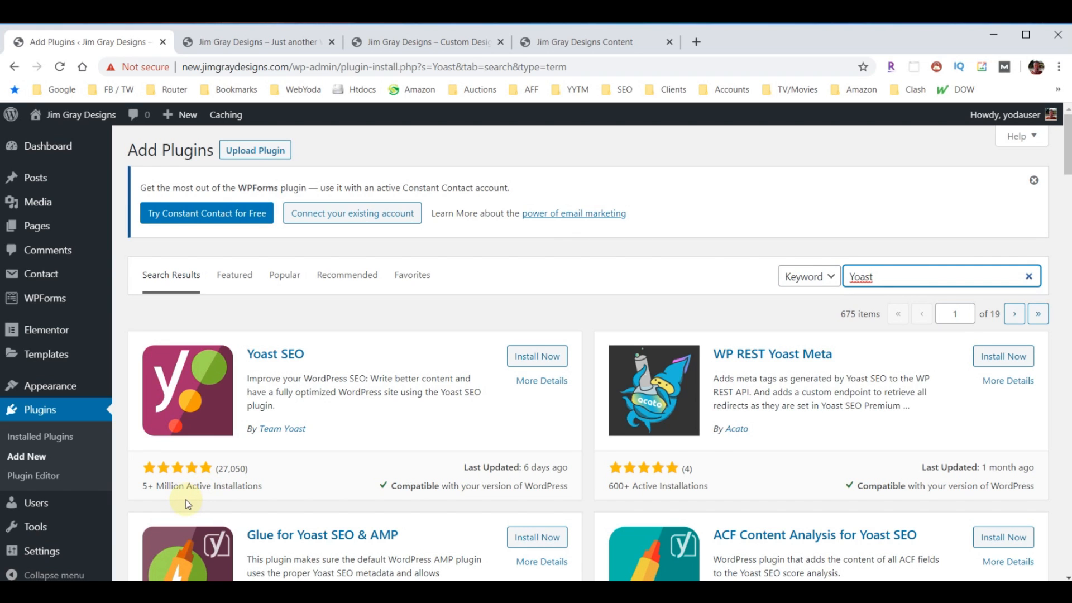
click(535, 356)
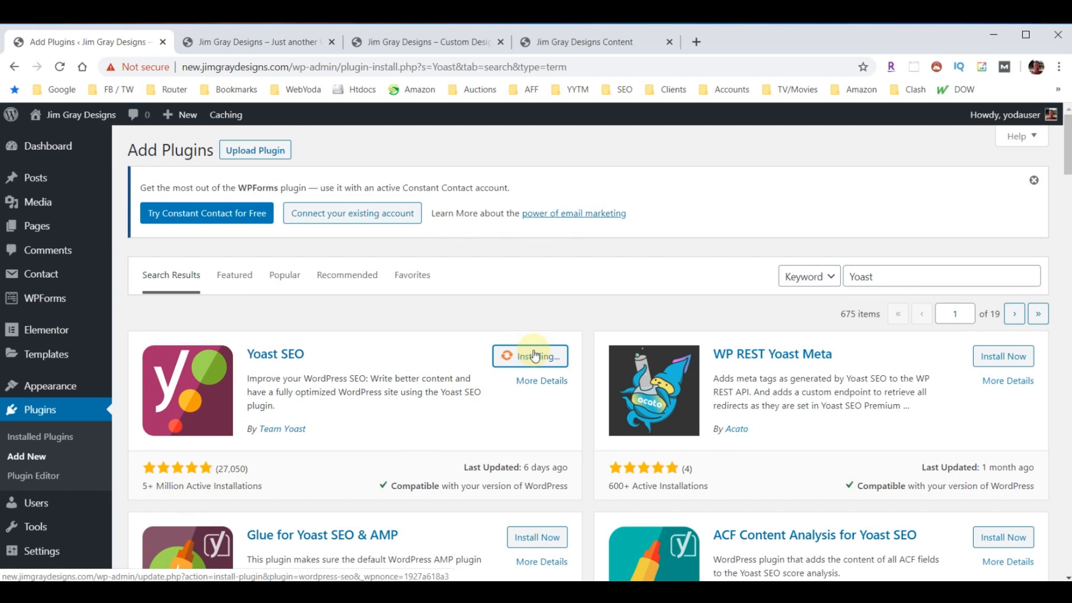
click(535, 356)
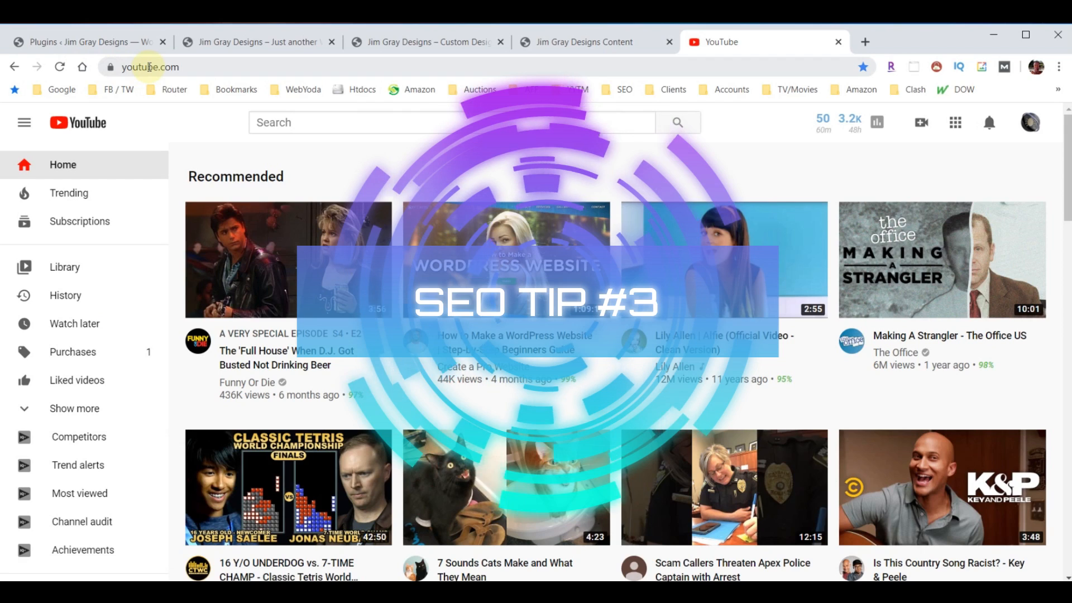
Load joseone.com in the browser's address bar
click(60, 67)
click(177, 67)
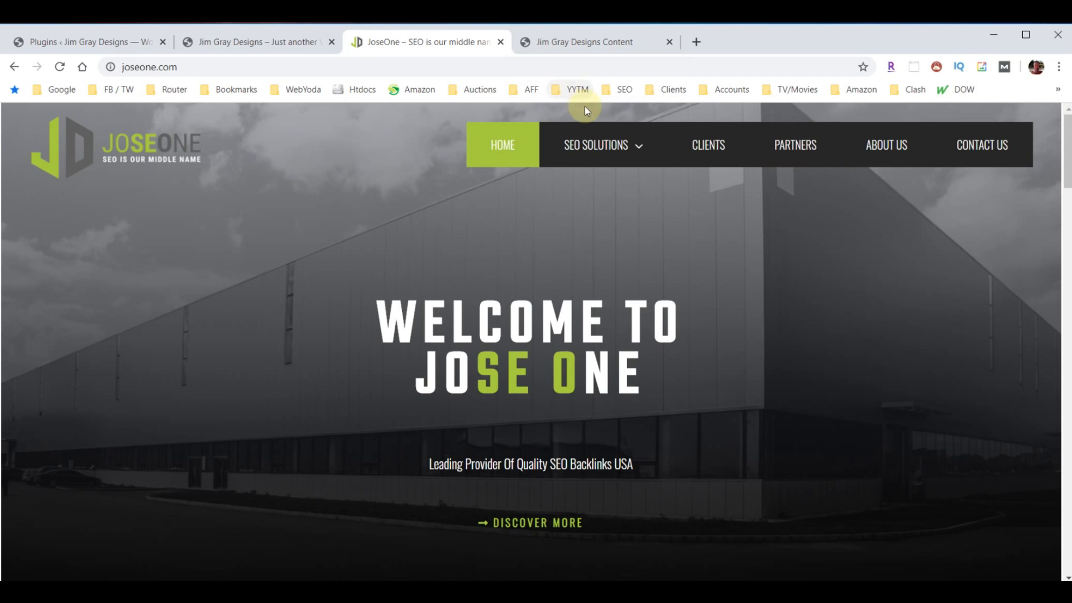
Open SEO Basics under SEO Solutions and scroll through its SEO Example and One-Month Guarantee sections
click(629, 161)
click(575, 184)
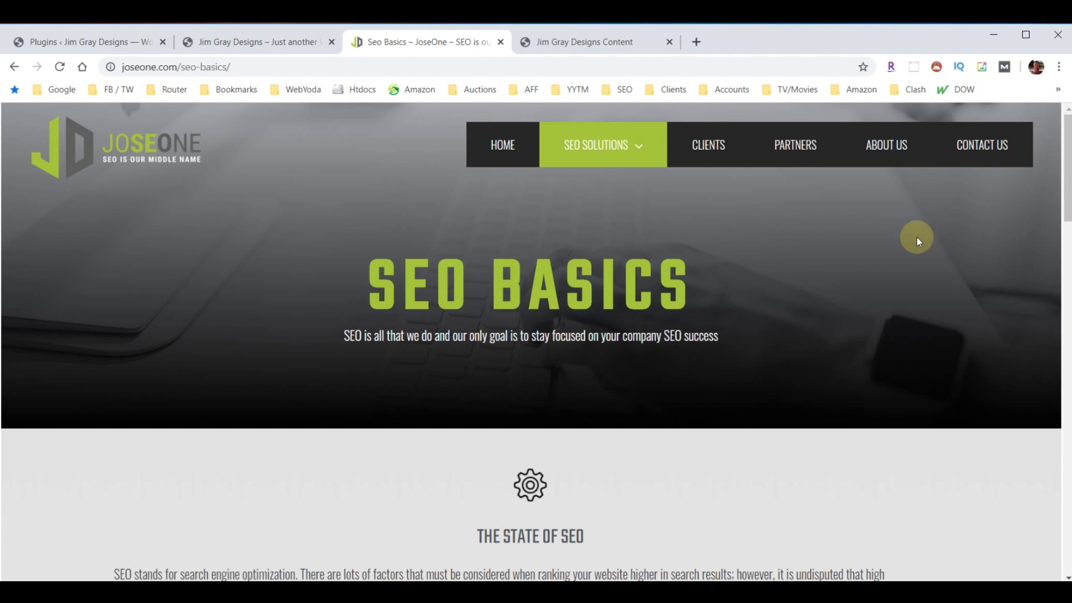
scroll(856, 297, down, 5)
scroll(858, 303, down, 20)
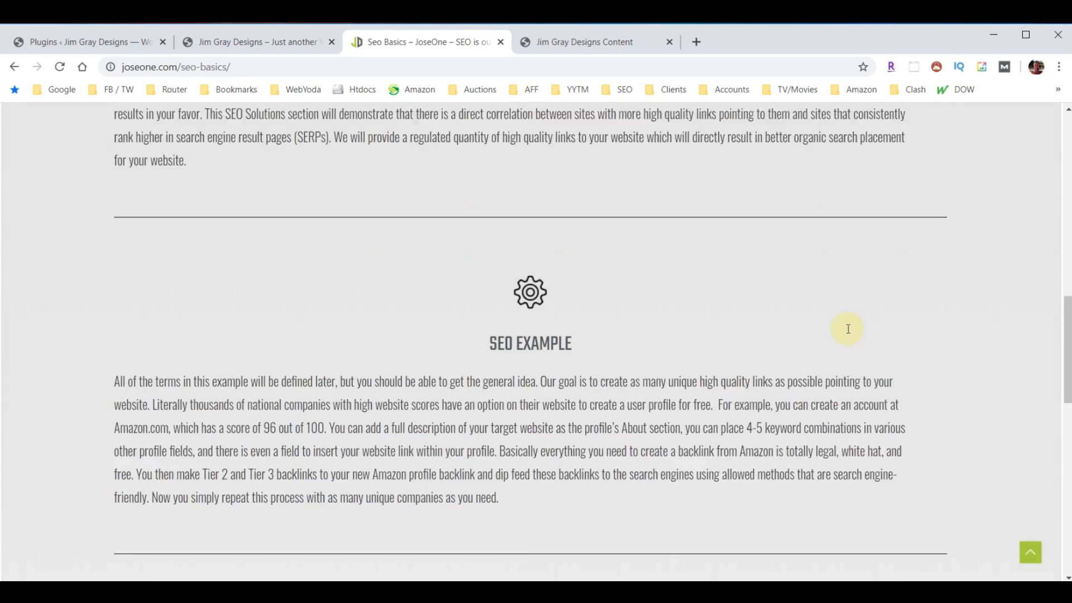
scroll(829, 371, up, 20)
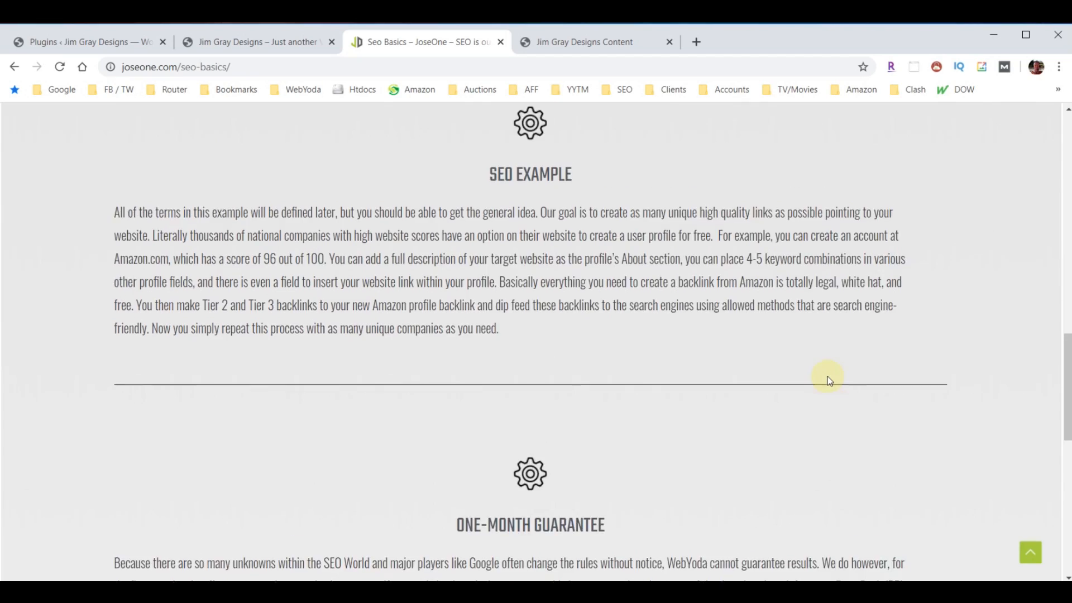